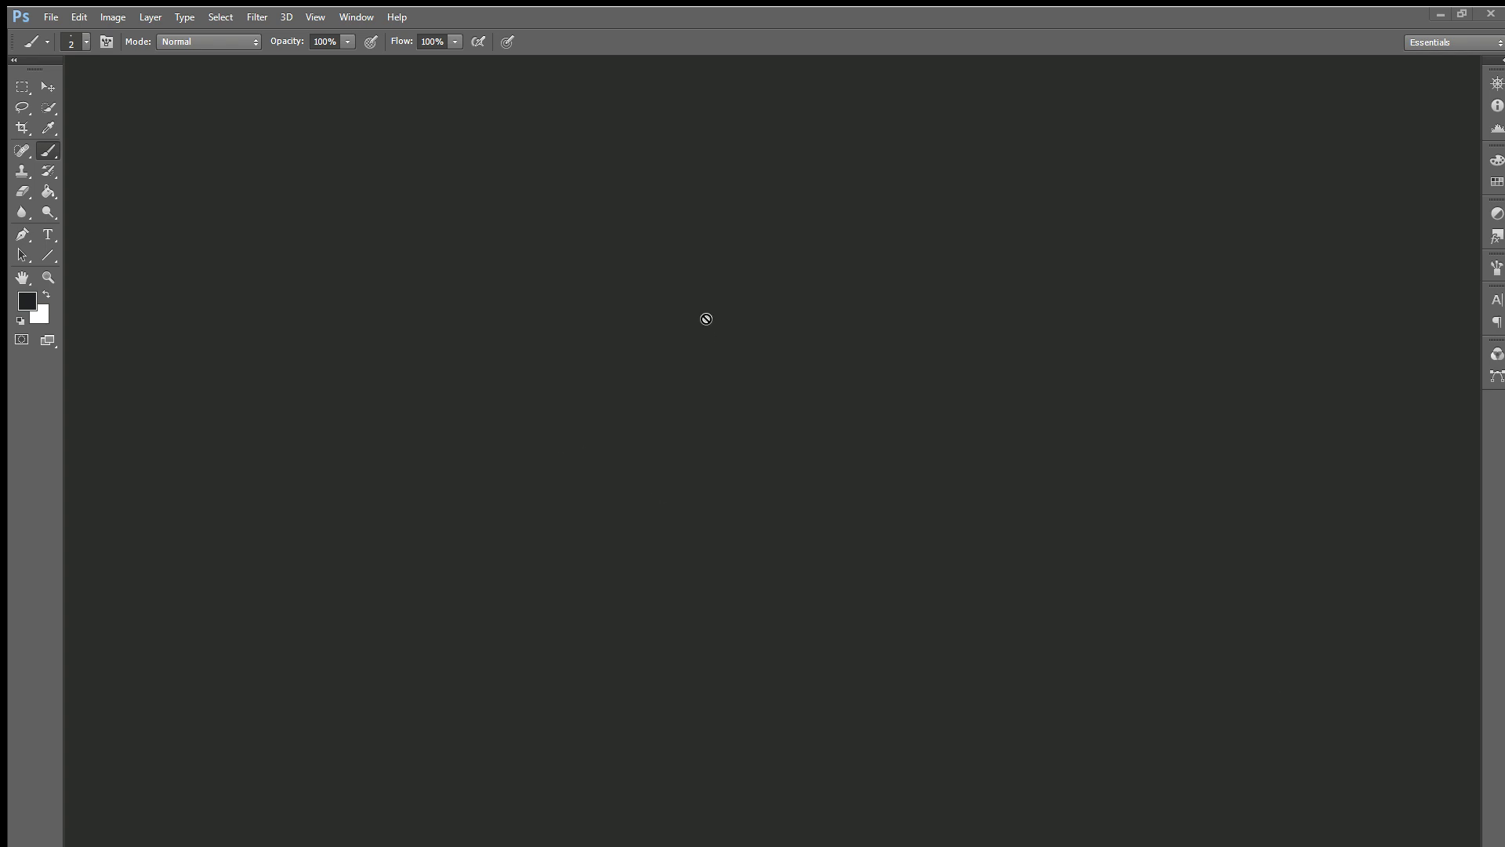
Step: Load Darkus standing.psd from the File menu into the empty workspace
{"action": "key", "text": "alt"}
{"action": "key", "text": "alt"}
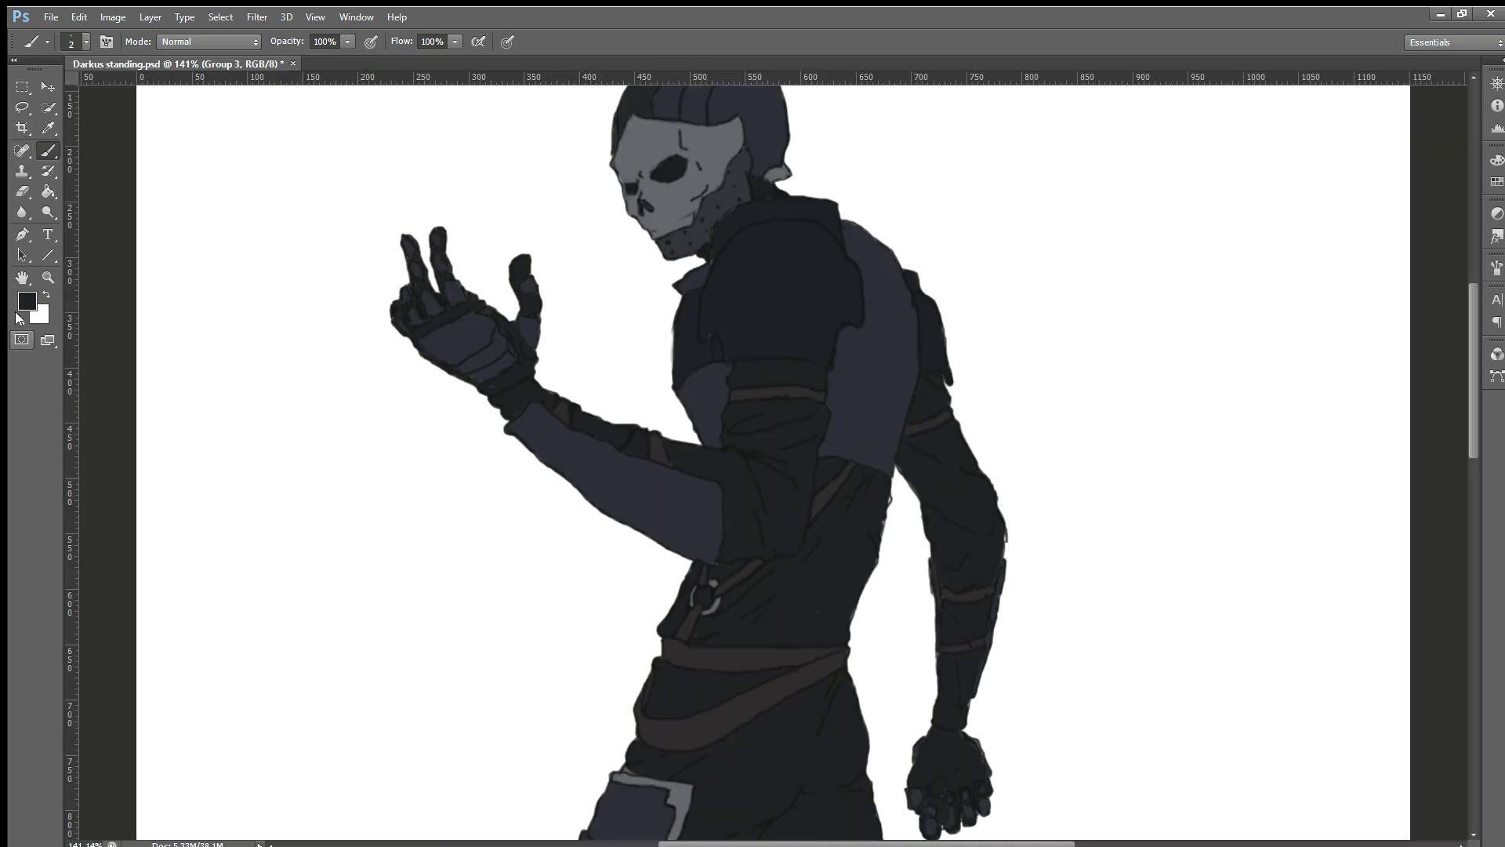
Step: Sample a dark clothing tone, return to the Brush, and zoom to about 239% over the legs
{"action": "key", "text": "i"}
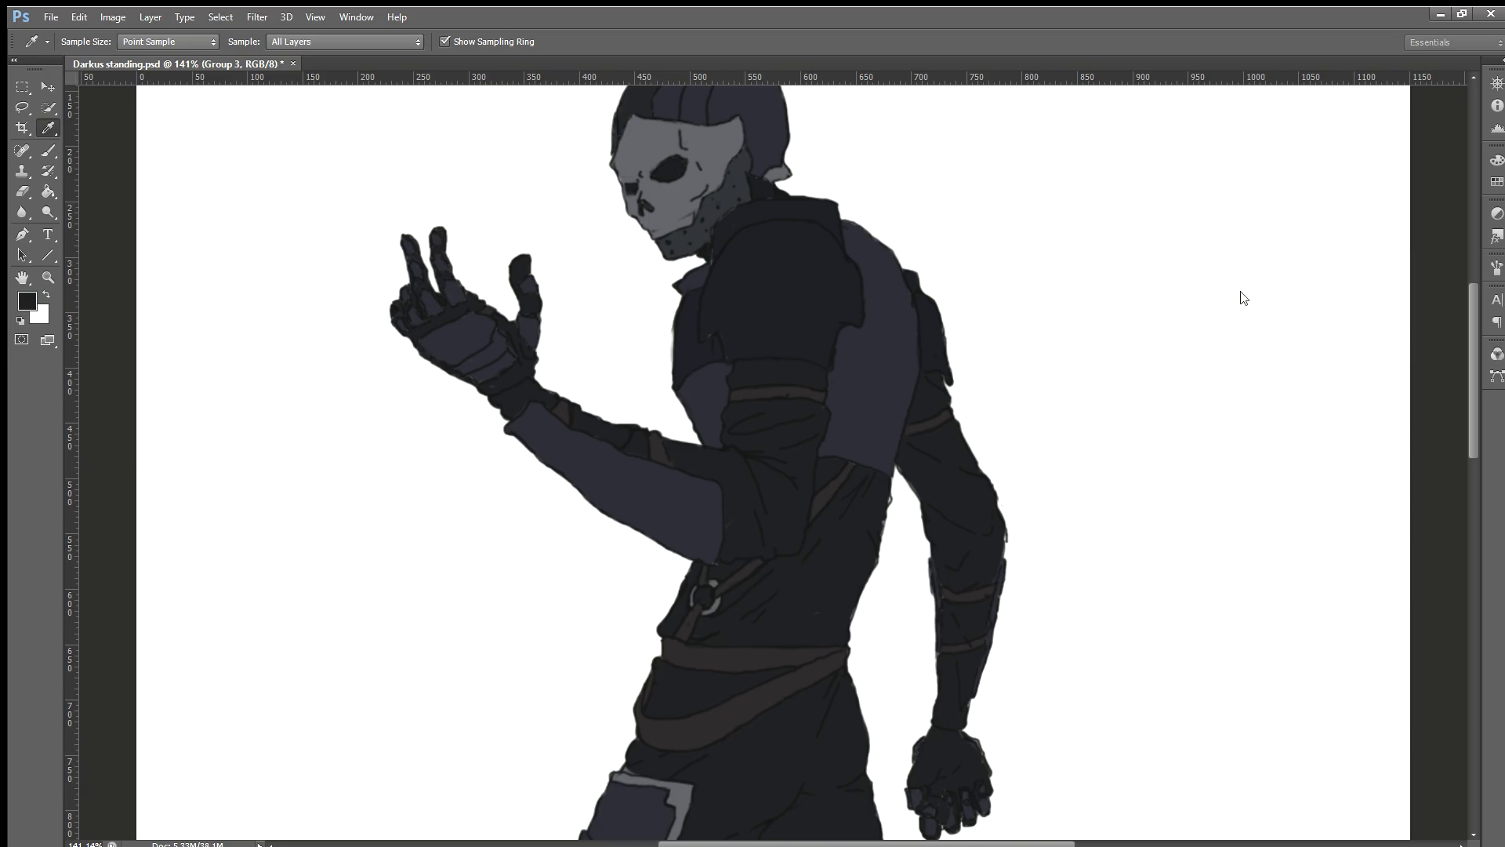
{"action": "key", "text": "b"}
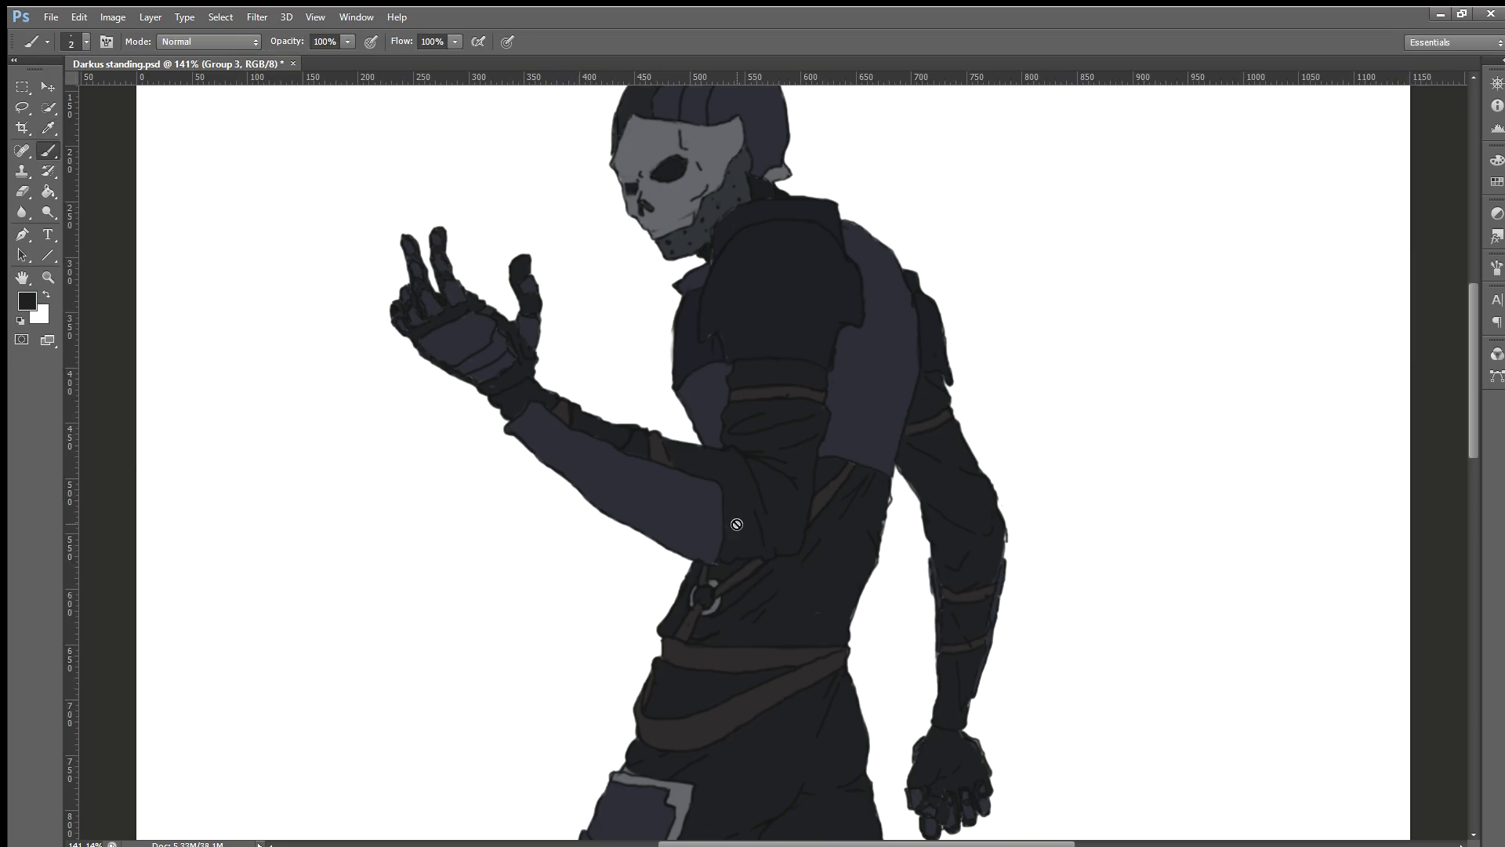
{"action": "scroll", "coordinate": [621, 686], "scroll_direction": "up", "scroll_amount": 1}
{"action": "scroll", "coordinate": [619, 690], "scroll_direction": "up", "scroll_amount": 1}
{"action": "scroll", "coordinate": [605, 588], "scroll_direction": "up", "scroll_amount": 1}
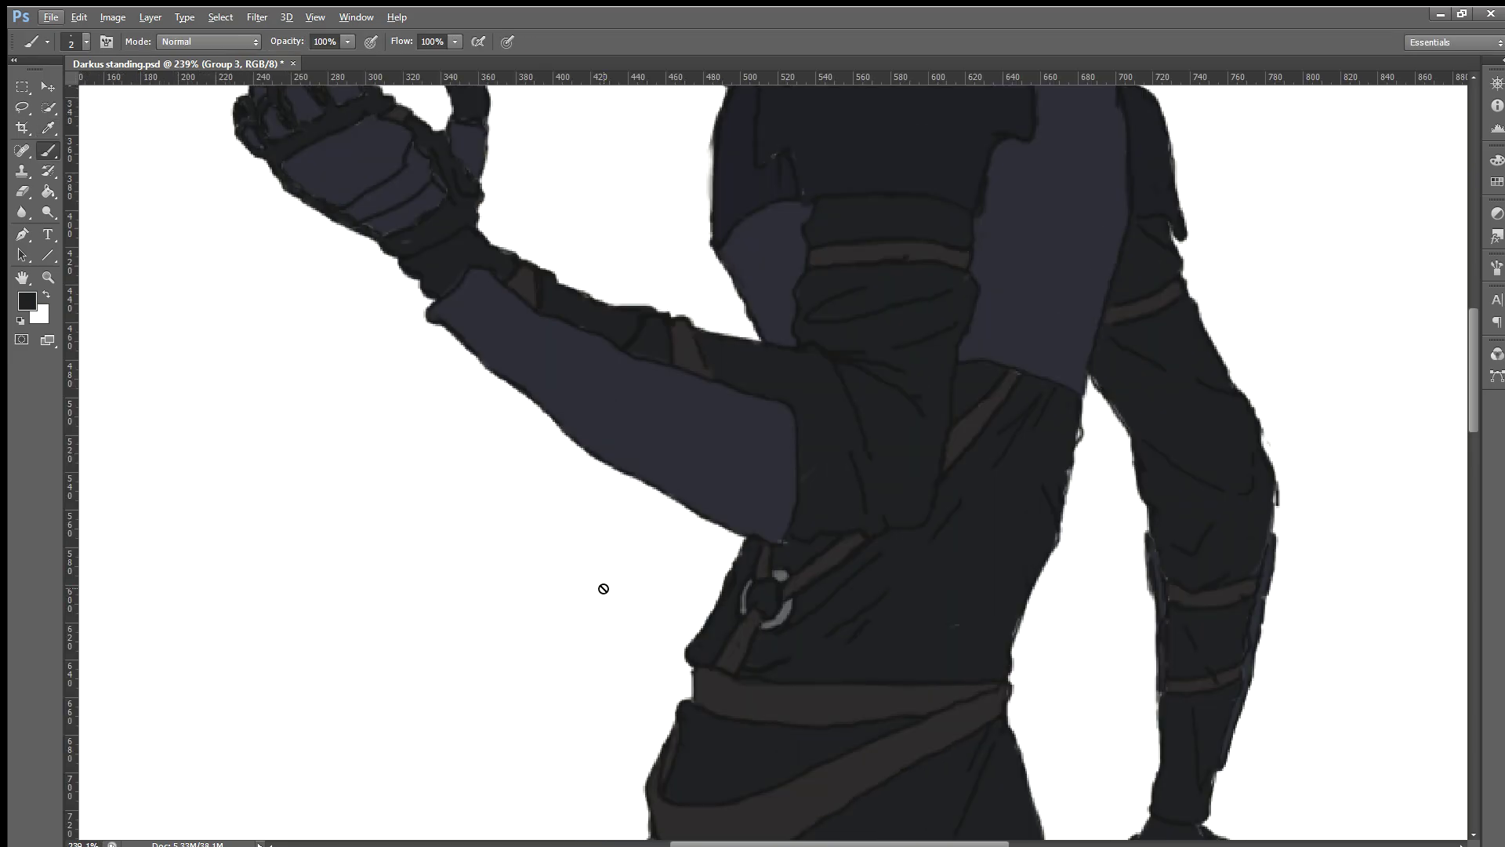
{"action": "scroll", "coordinate": [719, 628], "scroll_direction": "down", "scroll_amount": 1}
{"action": "scroll", "coordinate": [811, 662], "scroll_direction": "down", "scroll_amount": 1}
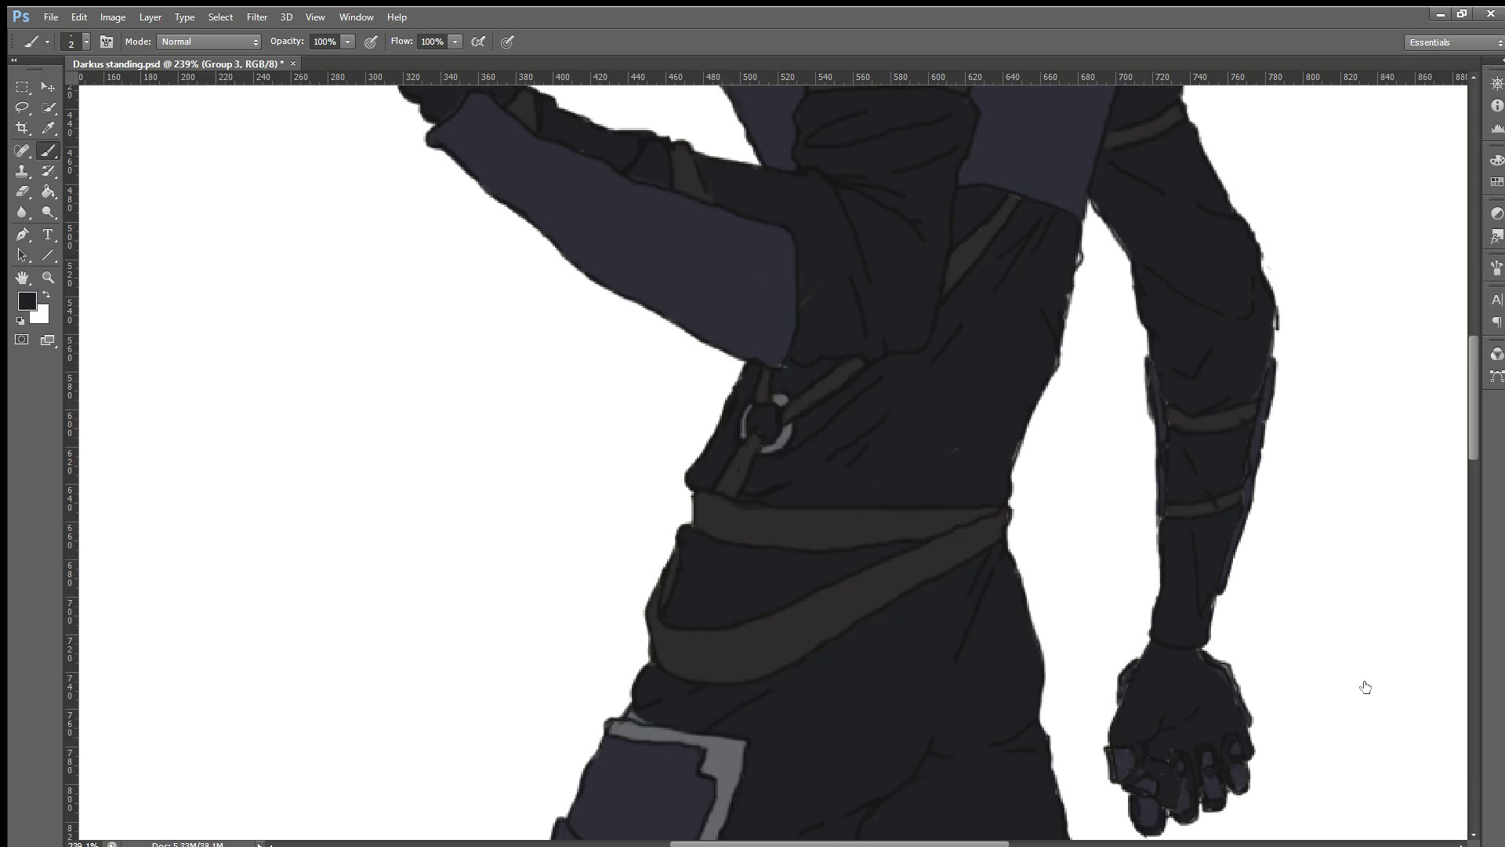
{"action": "scroll", "coordinate": [1326, 690], "scroll_direction": "down", "scroll_amount": 3}
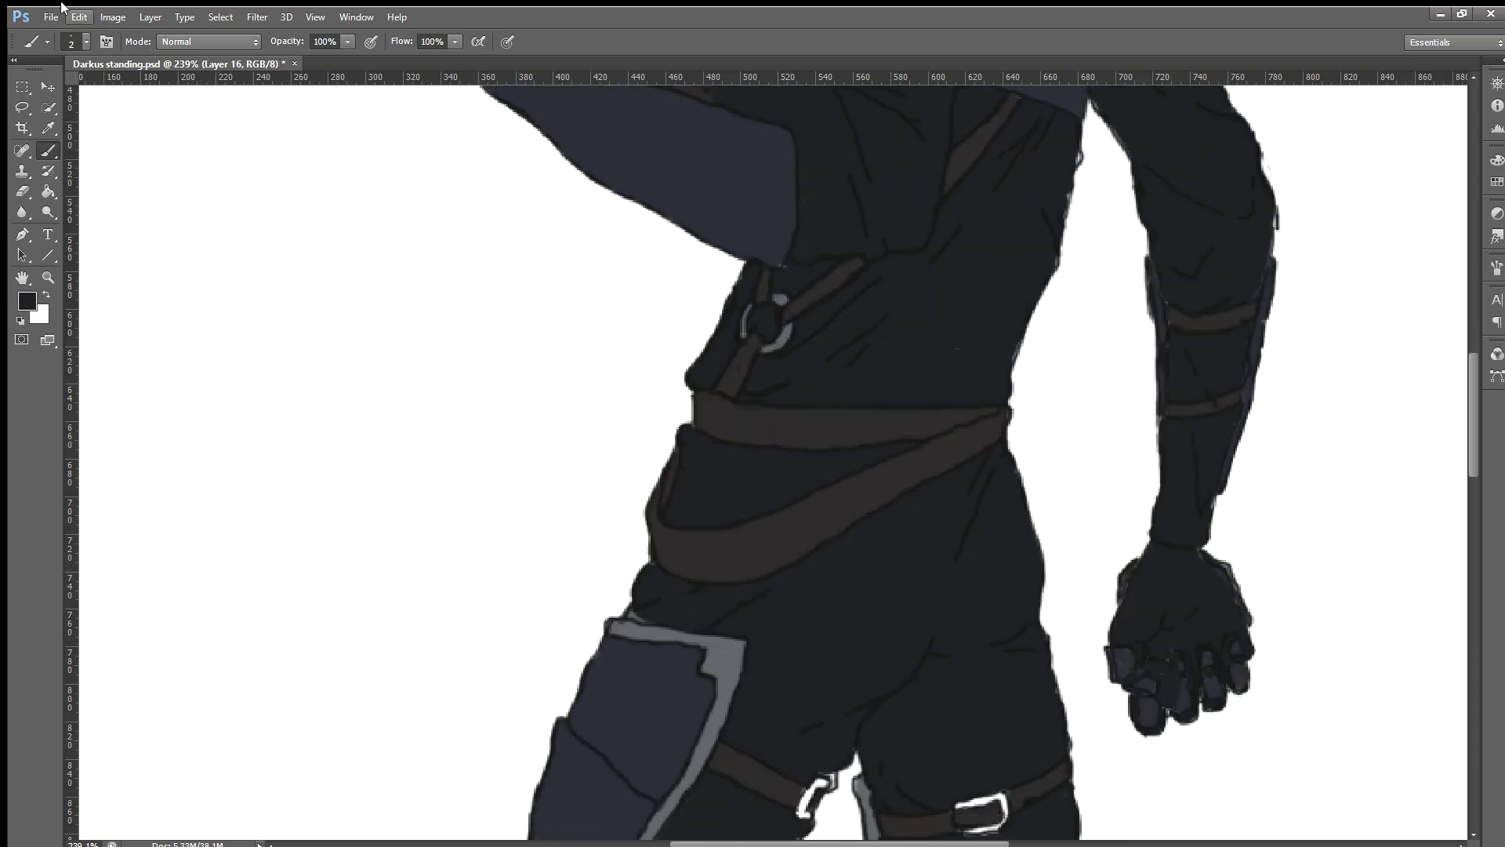
Step: Raise the brush to size 20, paint over the thigh plate's grey top edge, then undo it
{"action": "key", "text": "bracketright"}
{"action": "key", "text": "bracketright"}
{"action": "key", "text": "bracketright"}
{"action": "left_click_drag", "start_coordinate": [760, 655], "coordinate": [623, 623]}
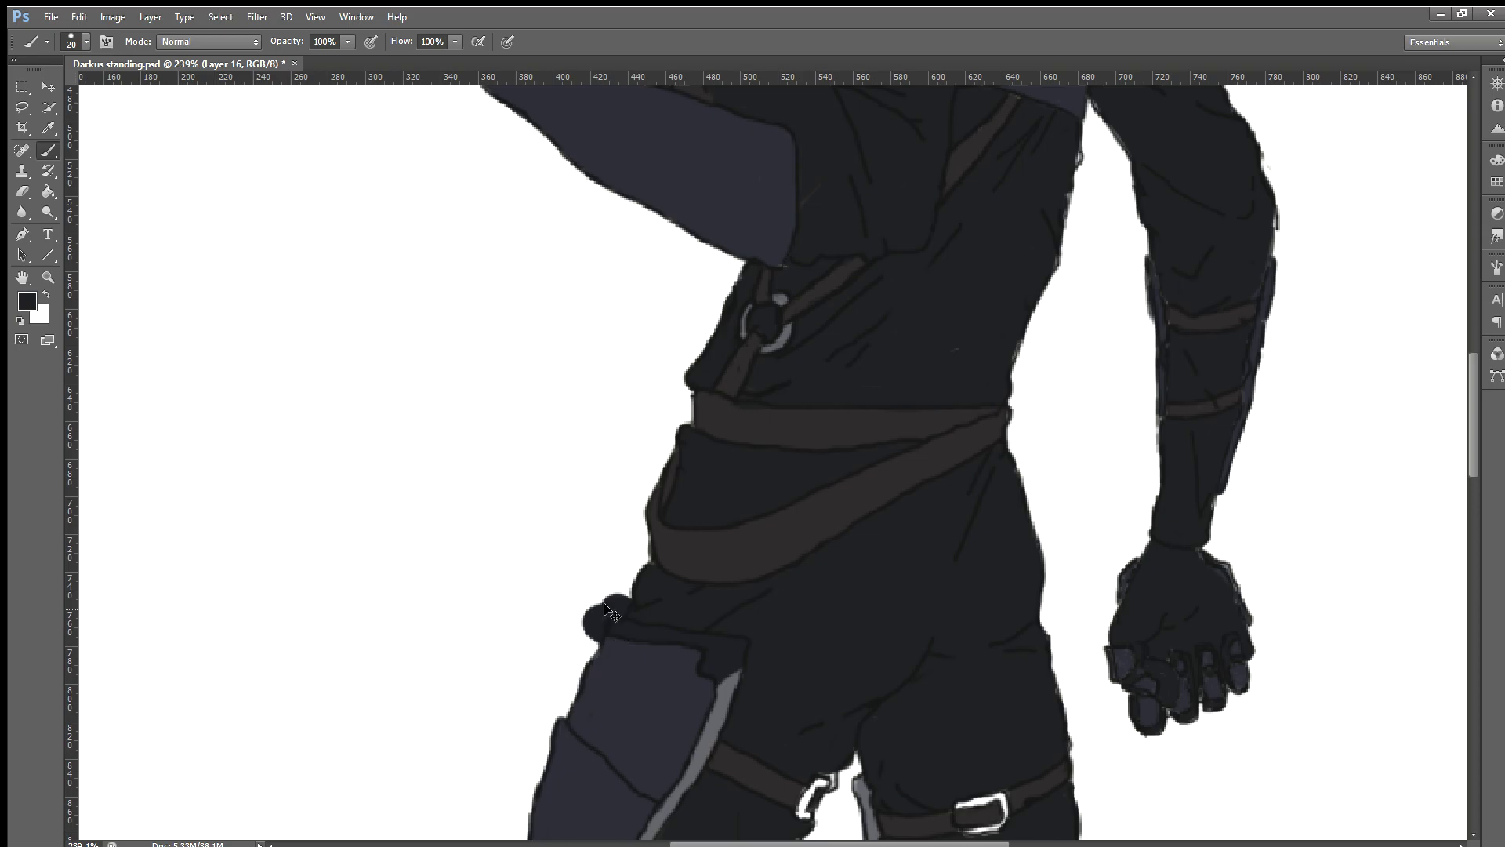
{"action": "key", "text": "ctrl+alt+z"}
{"action": "key", "text": "ctrl+alt+z"}
Step: Darken the light grey top band of the pouch with the dark suit colour
{"action": "scroll", "coordinate": [784, 663], "scroll_direction": "down", "scroll_amount": 2}
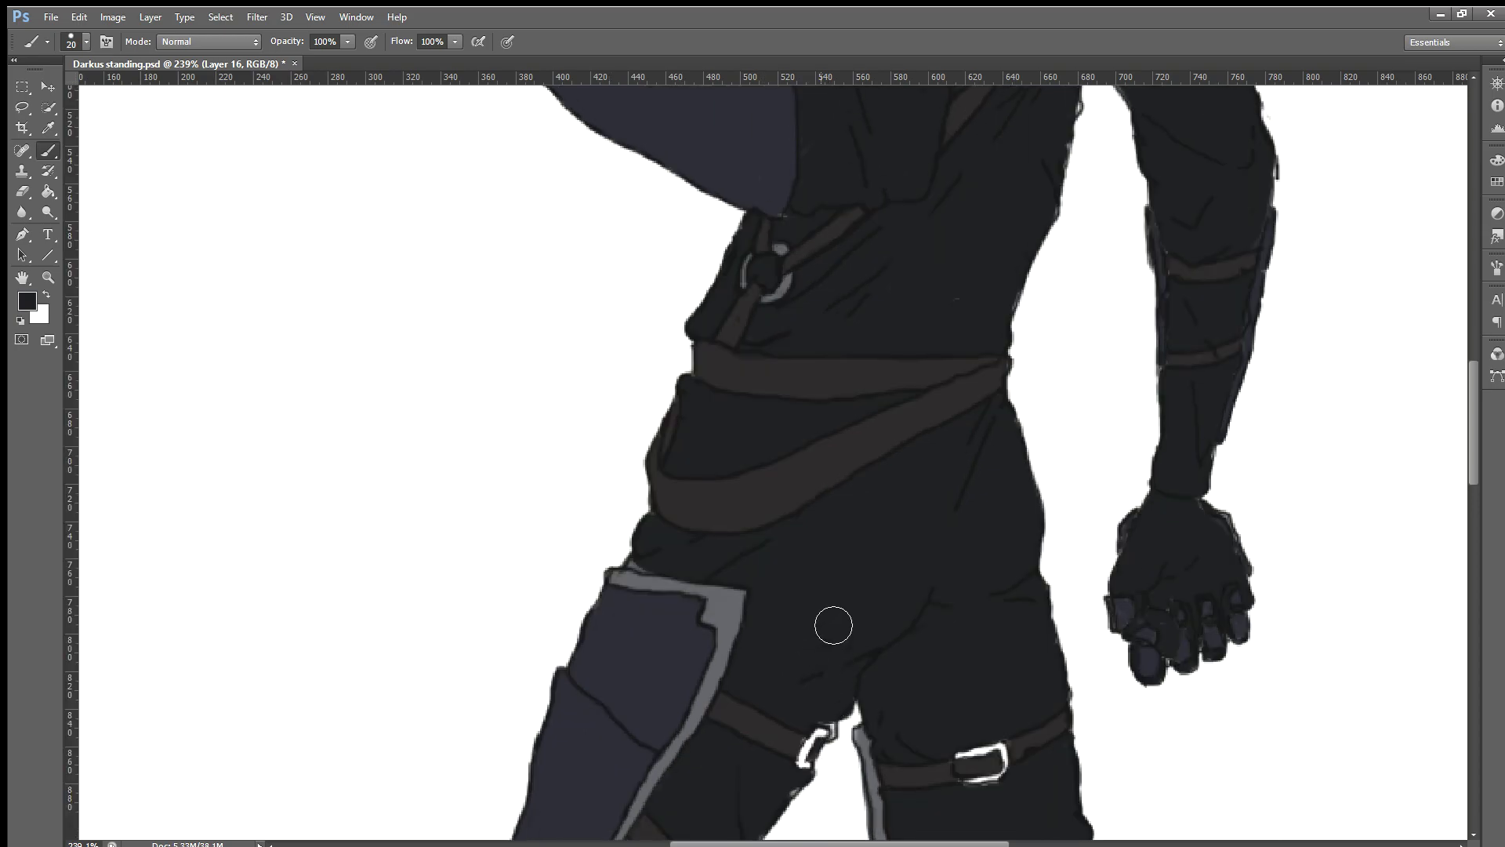
{"action": "scroll", "coordinate": [834, 623], "scroll_direction": "up", "scroll_amount": 5}
{"action": "scroll", "coordinate": [833, 624], "scroll_direction": "up", "scroll_amount": 3}
{"action": "scroll", "coordinate": [834, 626], "scroll_direction": "up", "scroll_amount": 2}
{"action": "scroll", "coordinate": [831, 624], "scroll_direction": "up", "scroll_amount": 2}
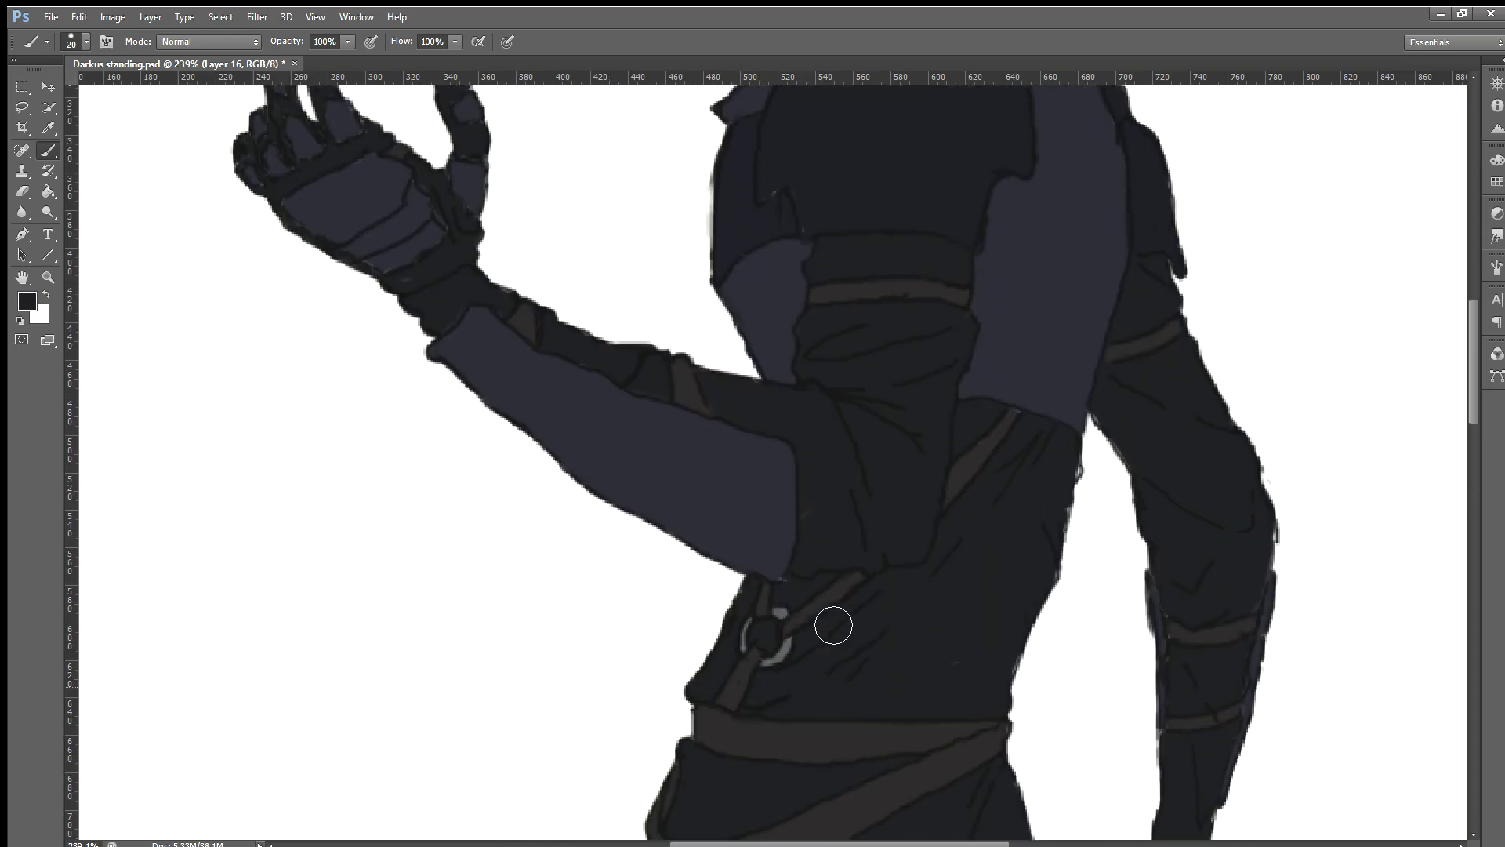
{"action": "scroll", "coordinate": [831, 624], "scroll_direction": "up", "scroll_amount": 3}
{"action": "scroll", "coordinate": [831, 623], "scroll_direction": "up", "scroll_amount": 3}
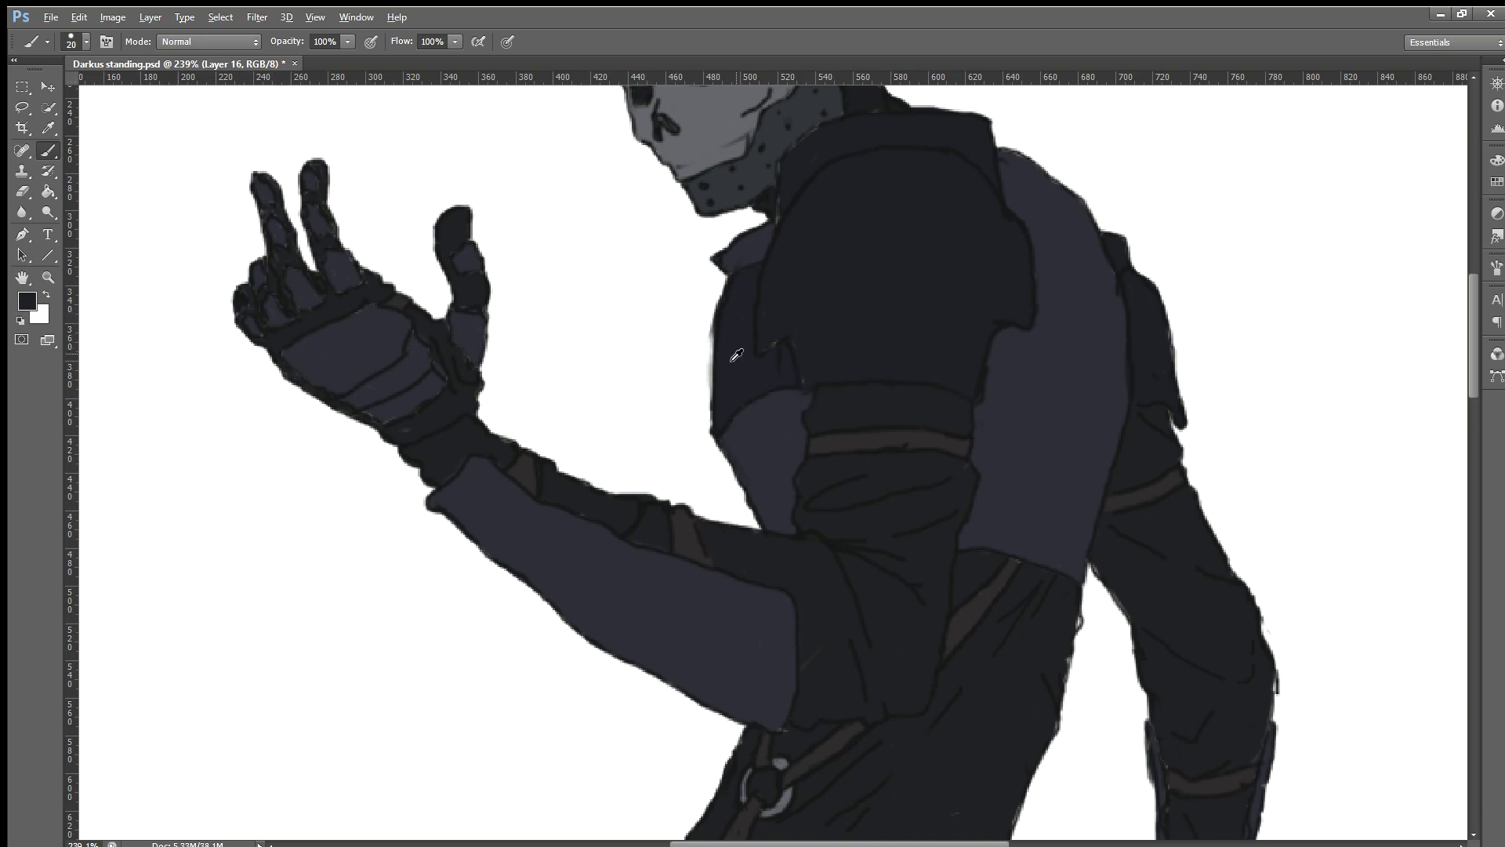
{"action": "scroll", "coordinate": [732, 471], "scroll_direction": "down", "scroll_amount": 2}
{"action": "scroll", "coordinate": [733, 471], "scroll_direction": "down", "scroll_amount": 2}
{"action": "scroll", "coordinate": [732, 470], "scroll_direction": "down", "scroll_amount": 2}
{"action": "scroll", "coordinate": [735, 472], "scroll_direction": "down", "scroll_amount": 2}
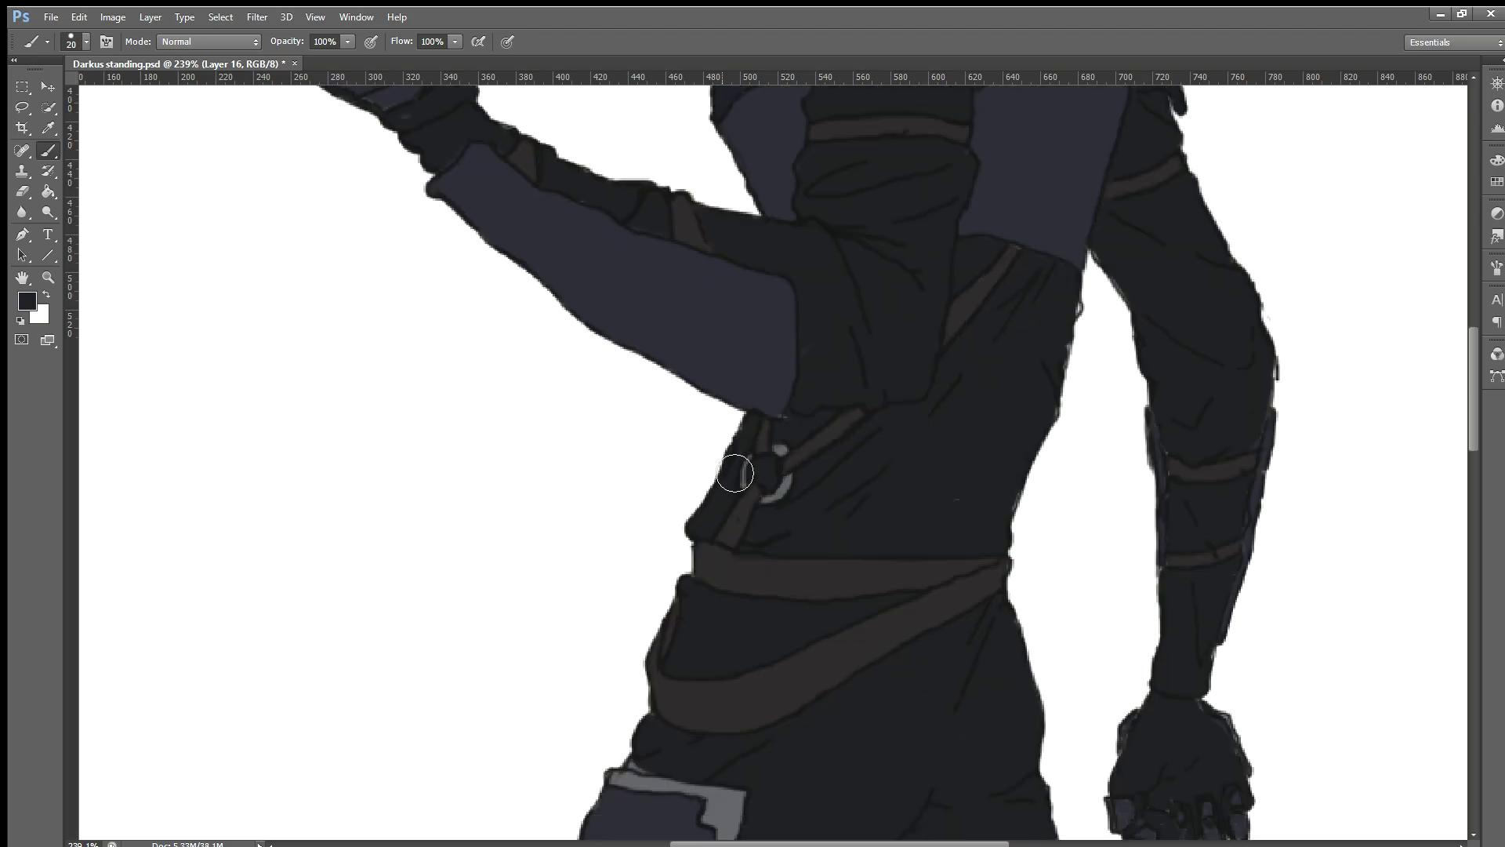
{"action": "scroll", "coordinate": [734, 473], "scroll_direction": "down", "scroll_amount": 1}
{"action": "mouse_move", "coordinate": [694, 784]}
{"action": "left_mouse_down"}
{"action": "mouse_move", "coordinate": [706, 756]}
{"action": "mouse_move", "coordinate": [638, 756]}
{"action": "left_mouse_up"}
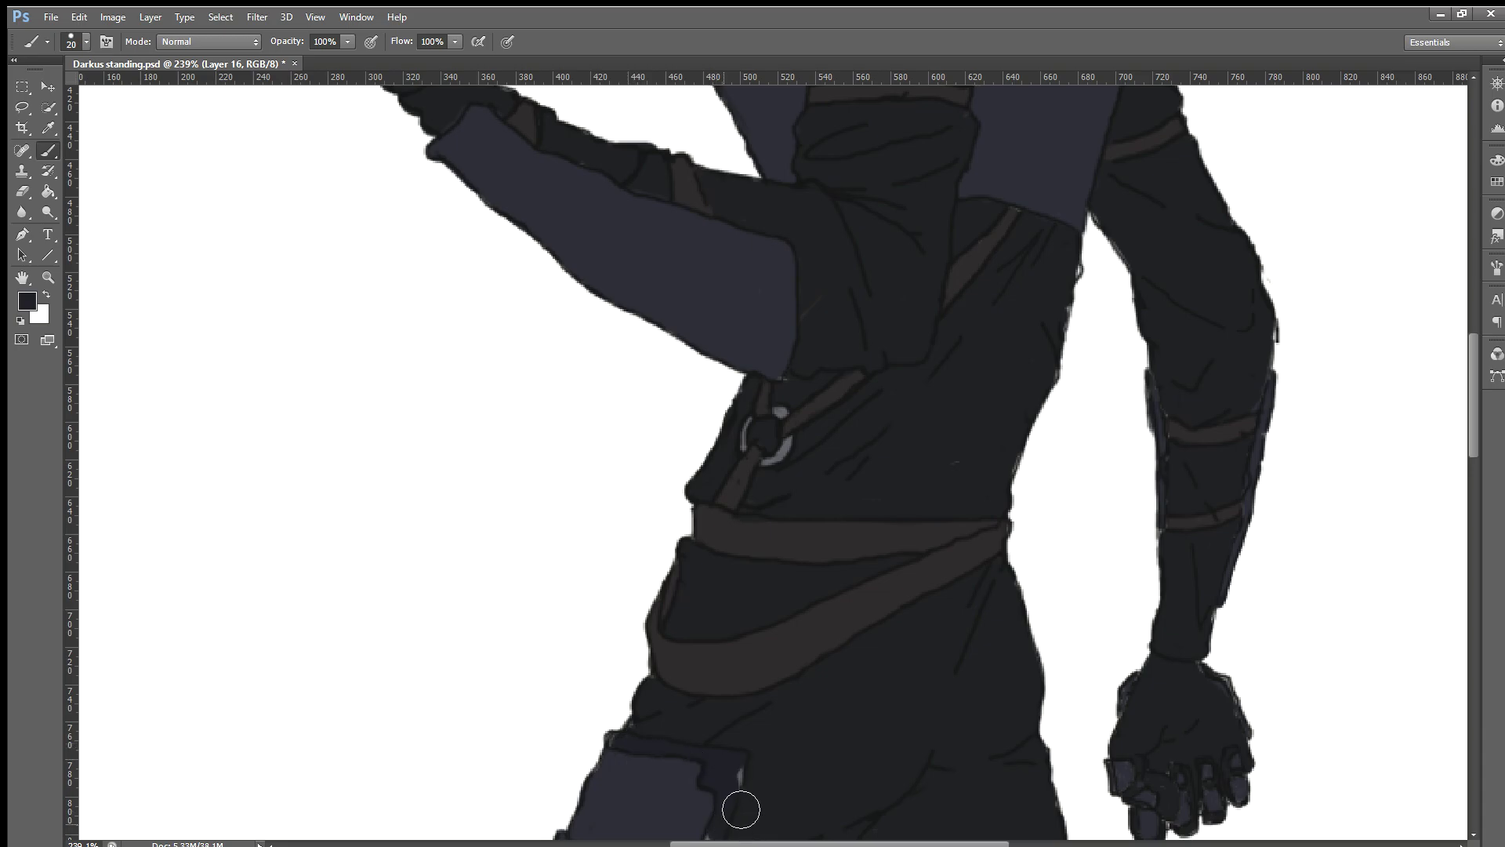
Step: Paint dark over the thigh plate's grey right-edge highlight and bottom band
{"action": "scroll", "coordinate": [731, 785], "scroll_direction": "down", "scroll_amount": 2}
{"action": "scroll", "coordinate": [756, 756], "scroll_direction": "down", "scroll_amount": 1}
{"action": "scroll", "coordinate": [754, 758], "scroll_direction": "down", "scroll_amount": 1}
{"action": "scroll", "coordinate": [754, 758], "scroll_direction": "down", "scroll_amount": 2}
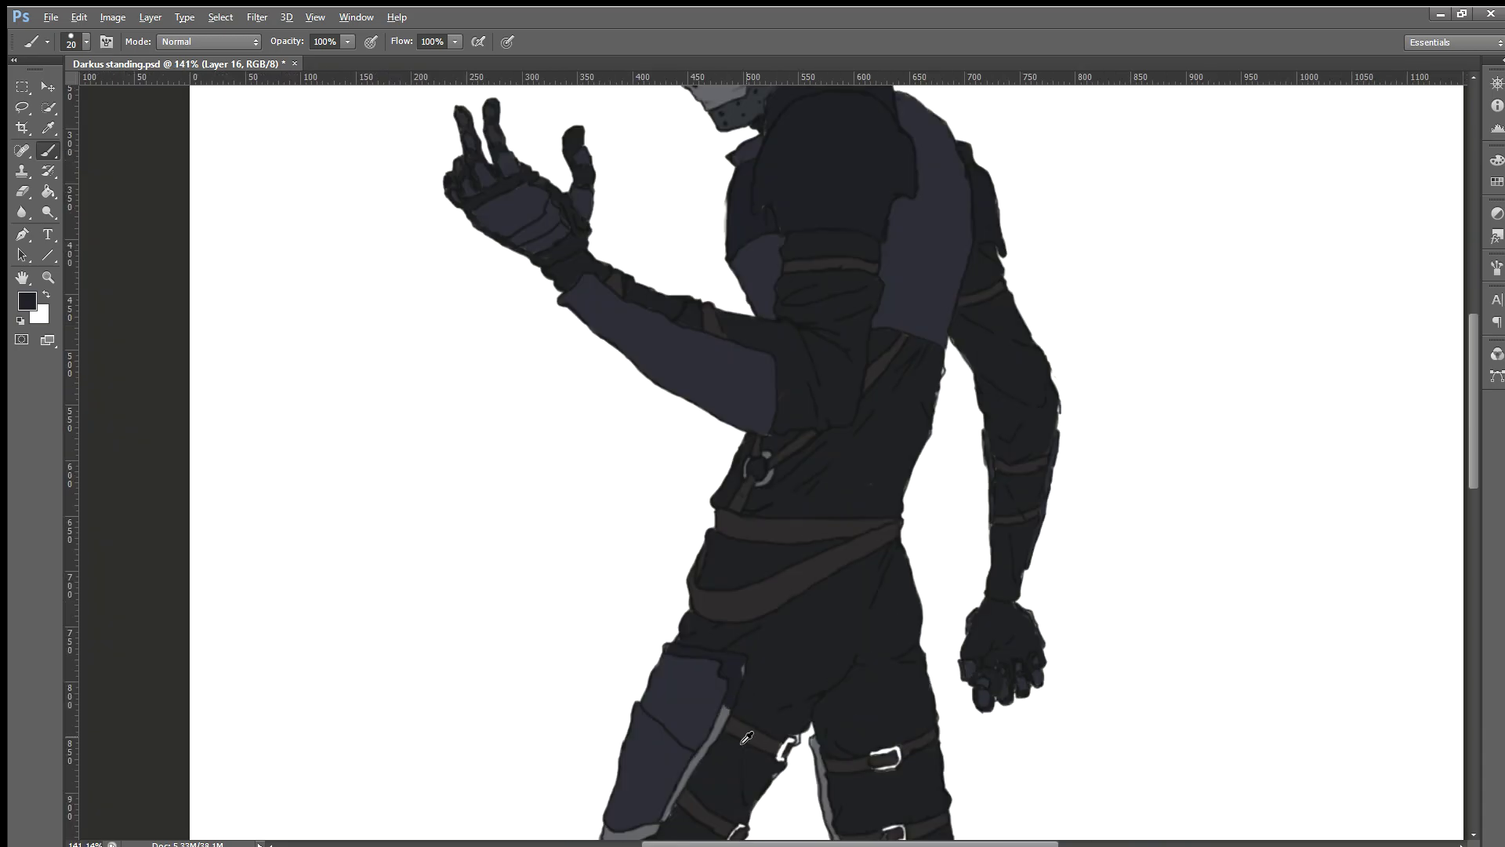
{"action": "scroll", "coordinate": [737, 729], "scroll_direction": "down", "scroll_amount": 2}
{"action": "scroll", "coordinate": [726, 697], "scroll_direction": "down", "scroll_amount": 1}
{"action": "scroll", "coordinate": [726, 698], "scroll_direction": "down", "scroll_amount": 1}
{"action": "scroll", "coordinate": [726, 698], "scroll_direction": "up", "scroll_amount": 3}
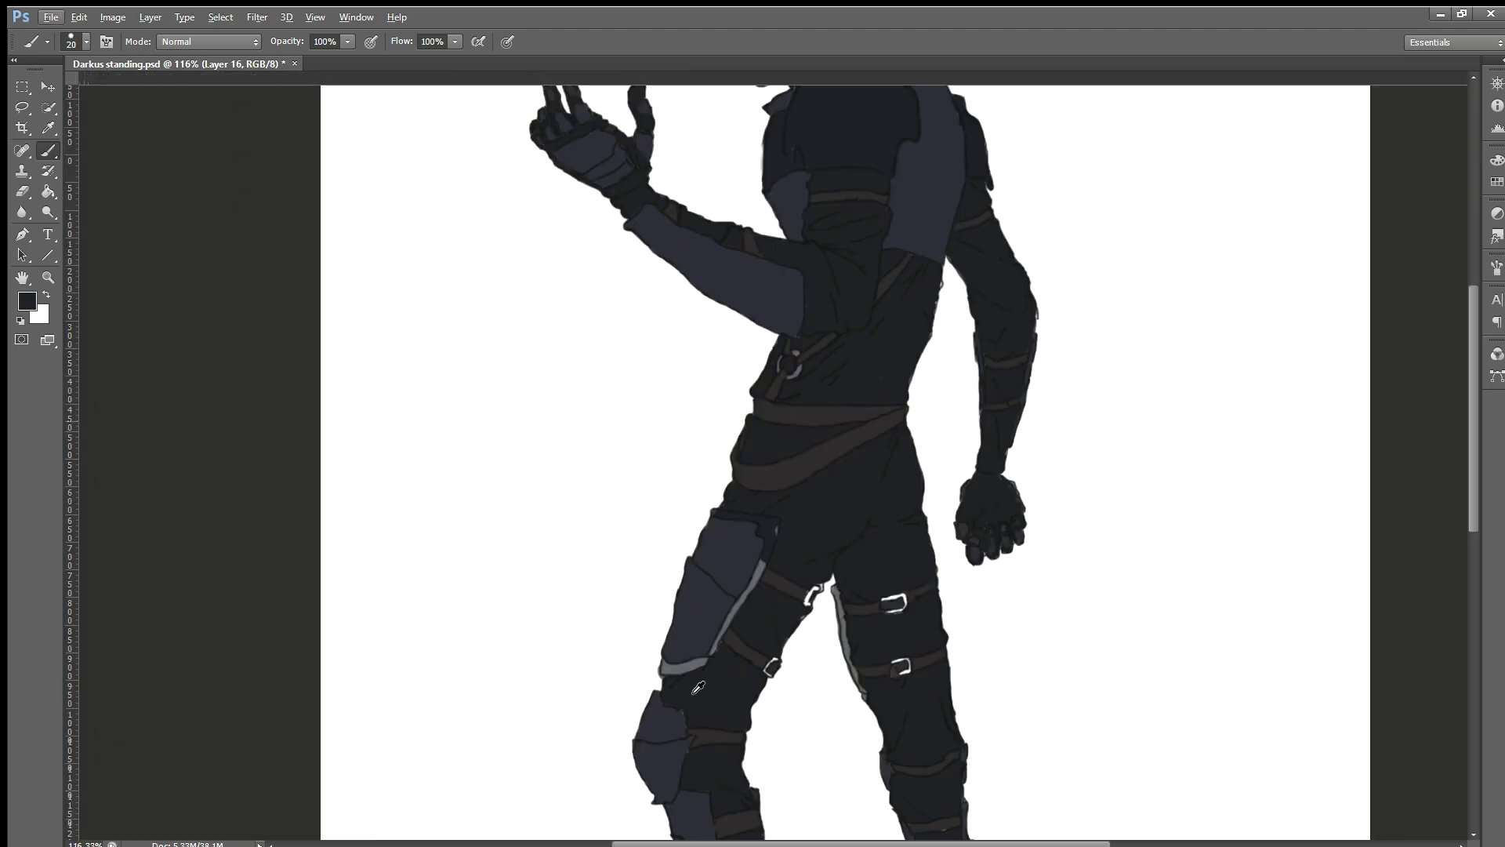
{"action": "scroll", "coordinate": [714, 683], "scroll_direction": "up", "scroll_amount": 3}
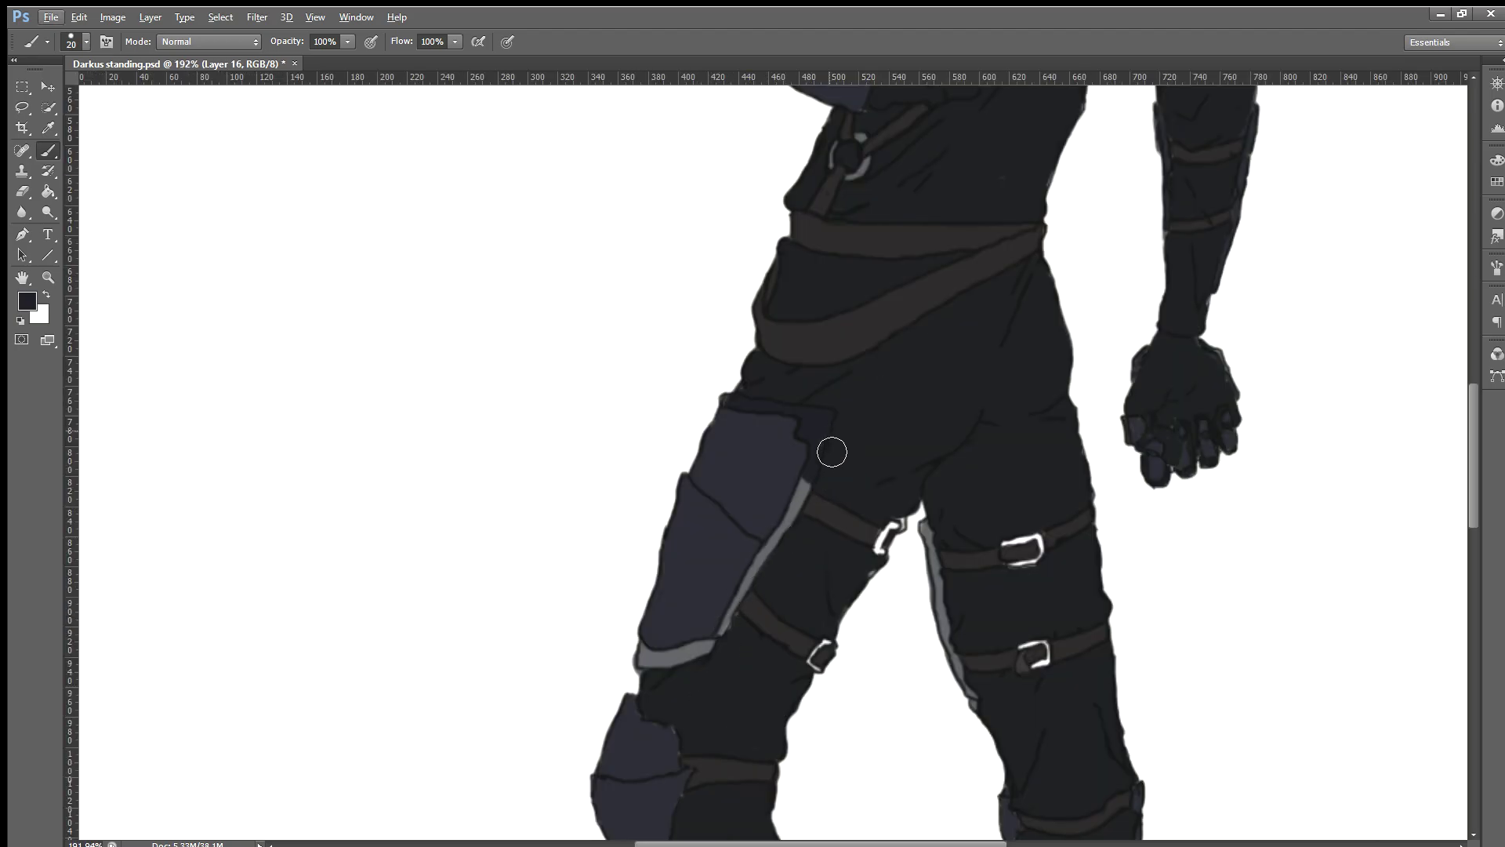
{"action": "mouse_move", "coordinate": [827, 446]}
{"action": "left_mouse_down"}
{"action": "mouse_move", "coordinate": [783, 575]}
{"action": "mouse_move", "coordinate": [690, 662]}
{"action": "left_mouse_up"}
{"action": "mouse_move", "coordinate": [744, 569]}
{"action": "left_mouse_down"}
{"action": "mouse_move", "coordinate": [766, 578]}
{"action": "mouse_move", "coordinate": [685, 679]}
{"action": "mouse_move", "coordinate": [699, 648]}
{"action": "mouse_move", "coordinate": [656, 661]}
{"action": "left_mouse_up"}
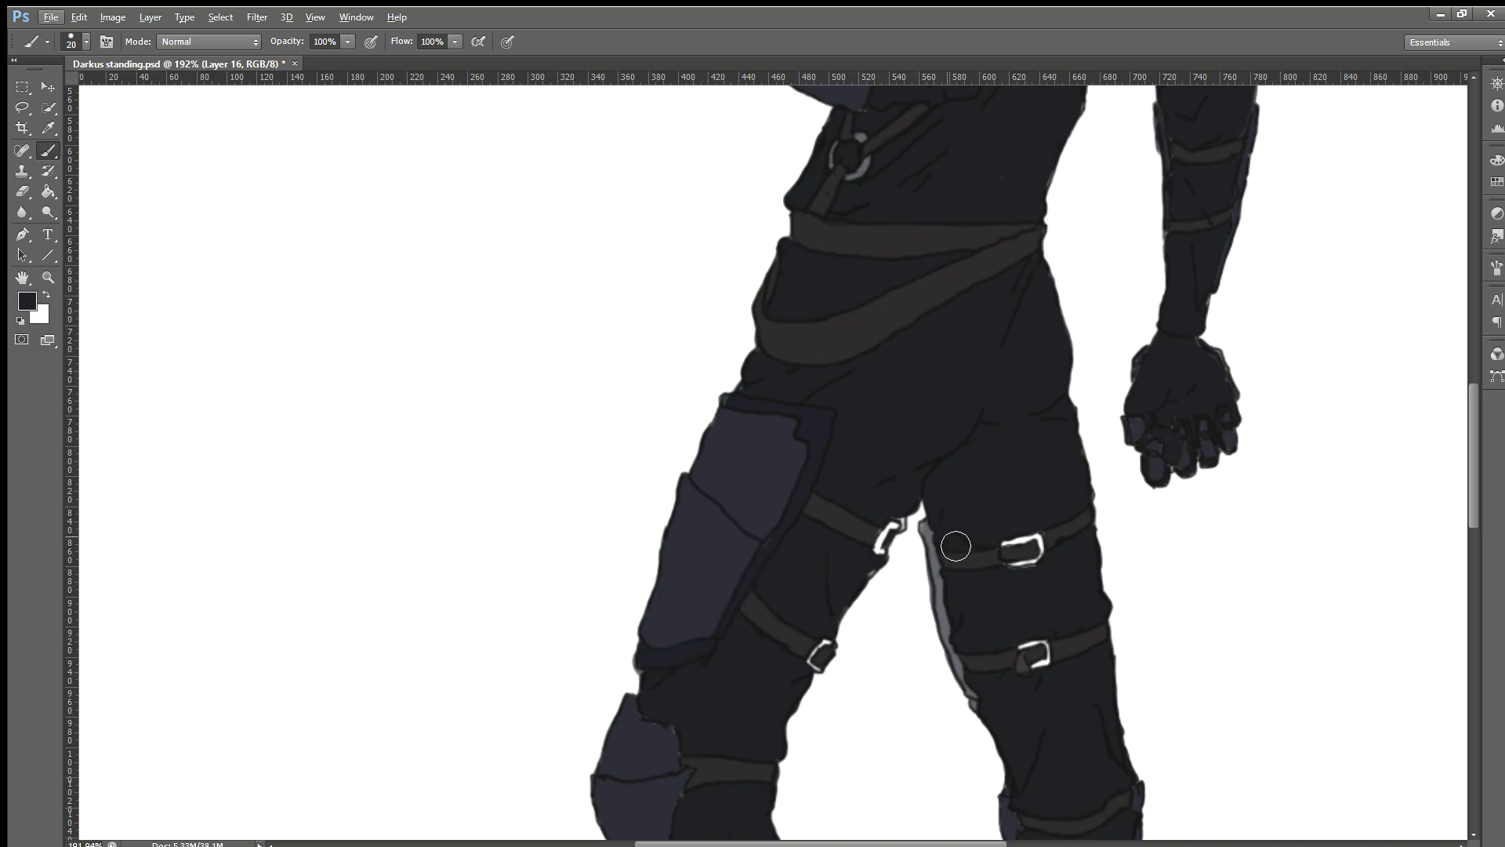
Step: Darken the top of the right leg's inner grey highlight
{"action": "mouse_move", "coordinate": [937, 541]}
{"action": "left_mouse_down"}
{"action": "mouse_move", "coordinate": [927, 527]}
{"action": "mouse_move", "coordinate": [993, 711]}
{"action": "left_mouse_up"}
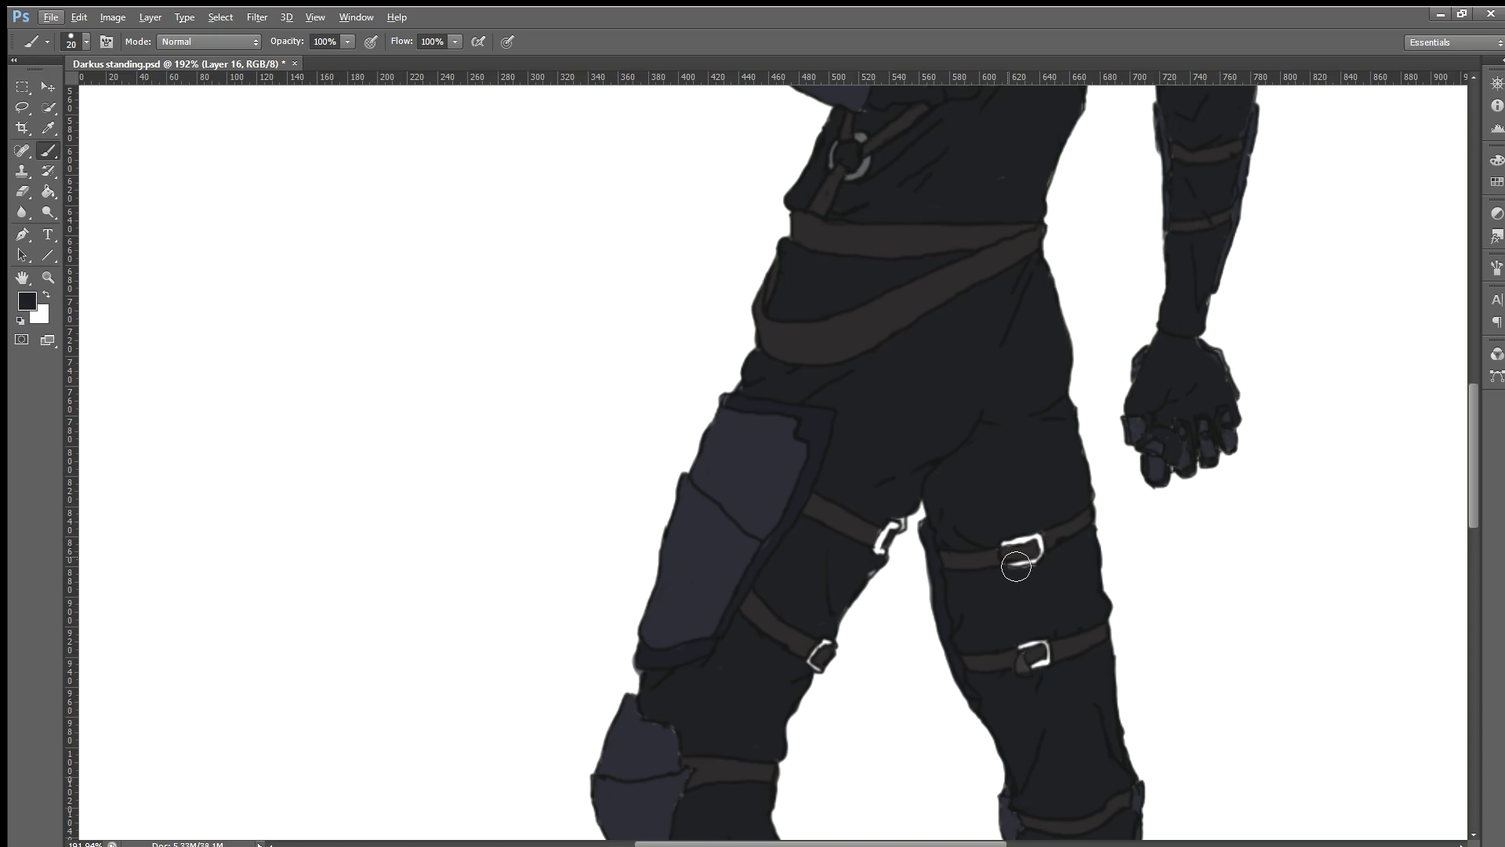
{"action": "scroll", "coordinate": [958, 543], "scroll_direction": "down", "scroll_amount": 2}
{"action": "scroll", "coordinate": [988, 553], "scroll_direction": "down", "scroll_amount": 1}
{"action": "scroll", "coordinate": [1008, 557], "scroll_direction": "down", "scroll_amount": 1}
Step: Zoom from the legs up to the character's skull-masked head
{"action": "scroll", "coordinate": [1007, 558], "scroll_direction": "down", "scroll_amount": 1}
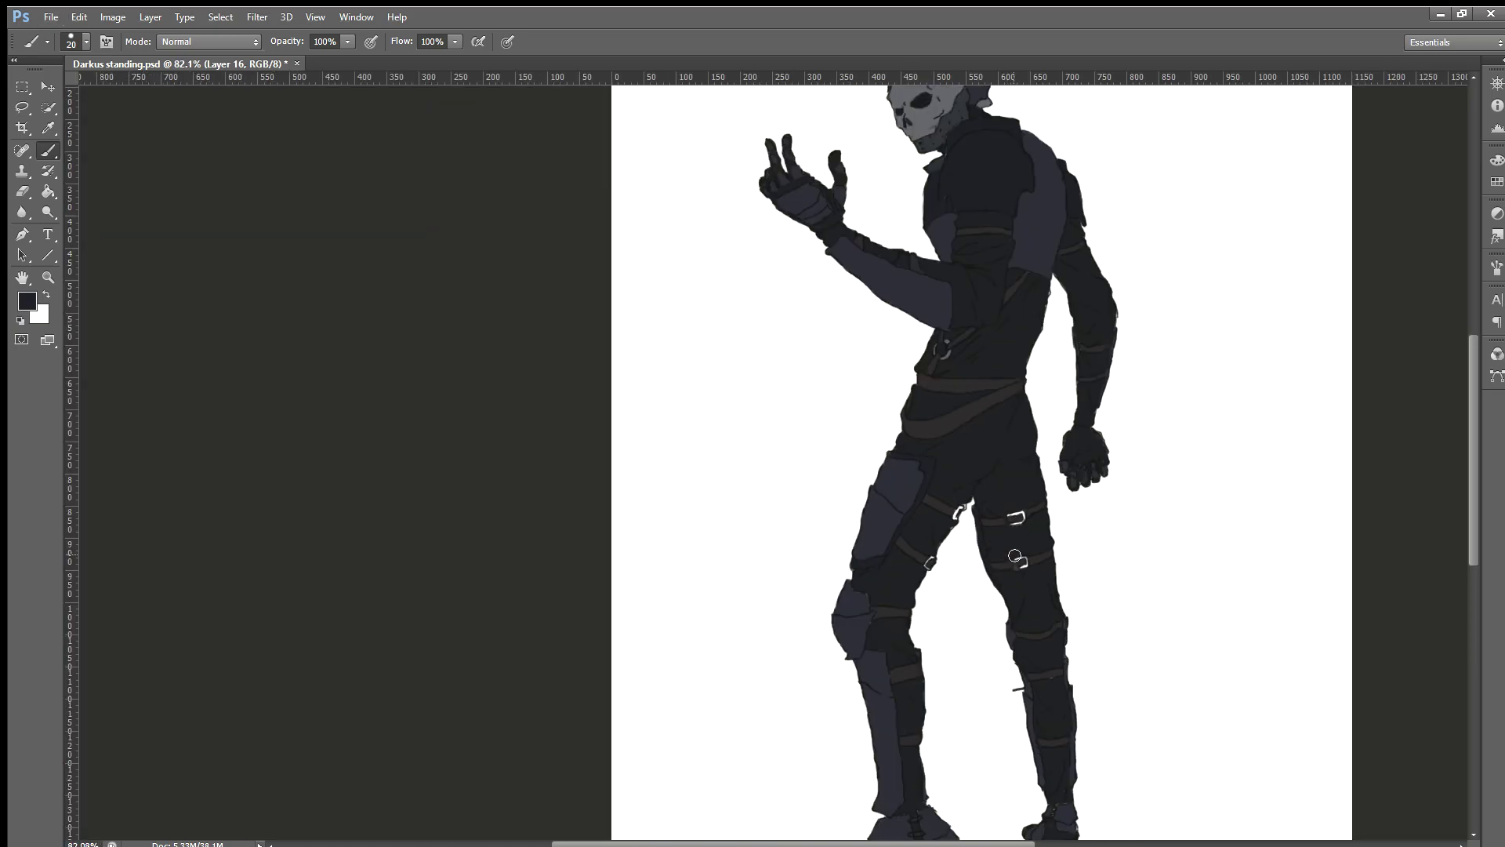
{"action": "scroll", "coordinate": [1008, 558], "scroll_direction": "down", "scroll_amount": 1}
{"action": "scroll", "coordinate": [941, 470], "scroll_direction": "down", "scroll_amount": 1}
{"action": "scroll", "coordinate": [784, 348], "scroll_direction": "up", "scroll_amount": 1}
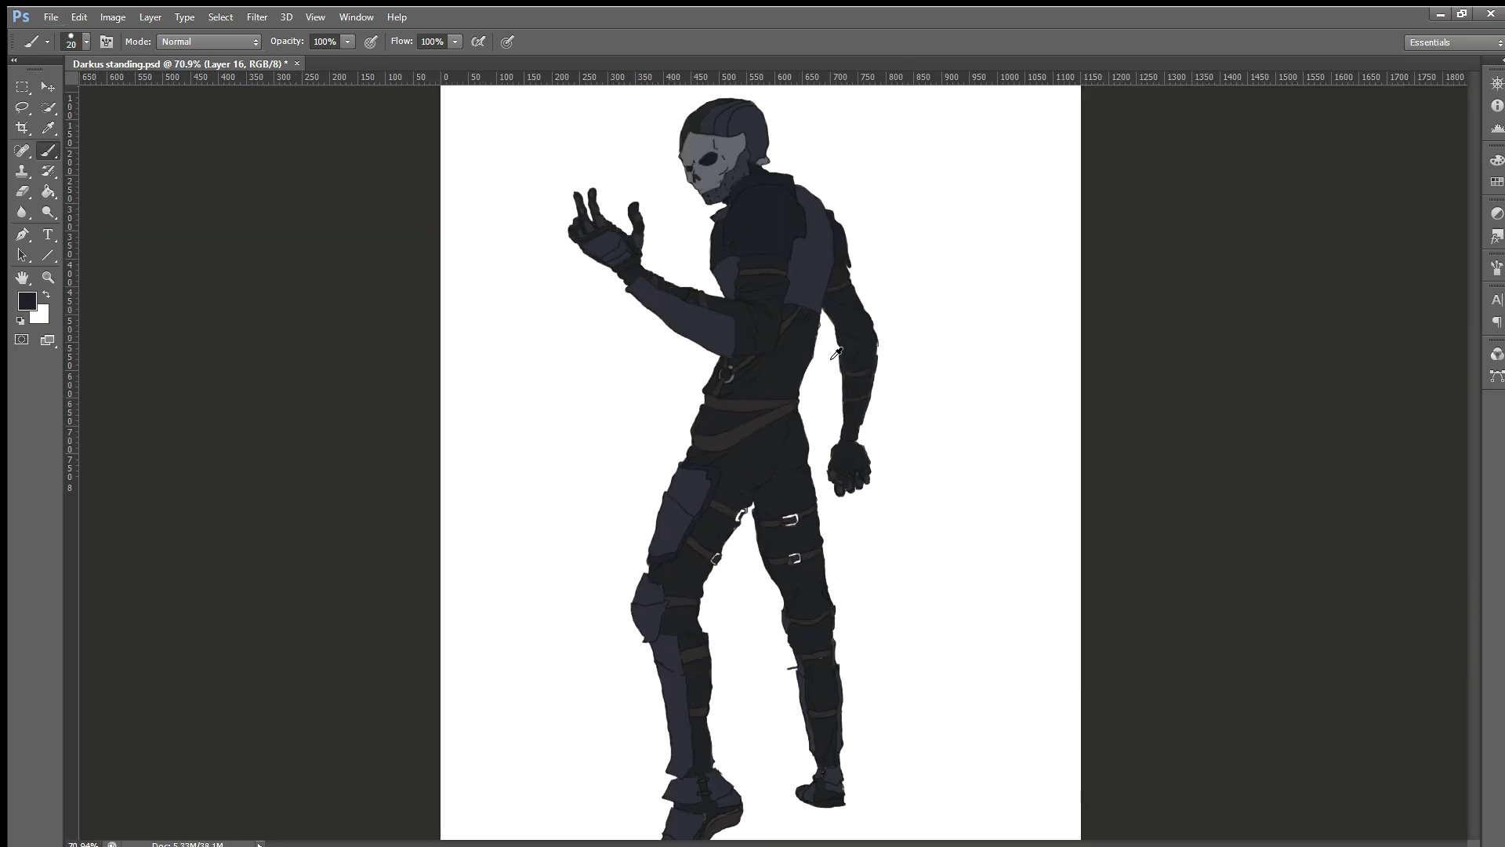
{"action": "scroll", "coordinate": [705, 345], "scroll_direction": "up", "scroll_amount": 2}
{"action": "scroll", "coordinate": [690, 345], "scroll_direction": "up", "scroll_amount": 1}
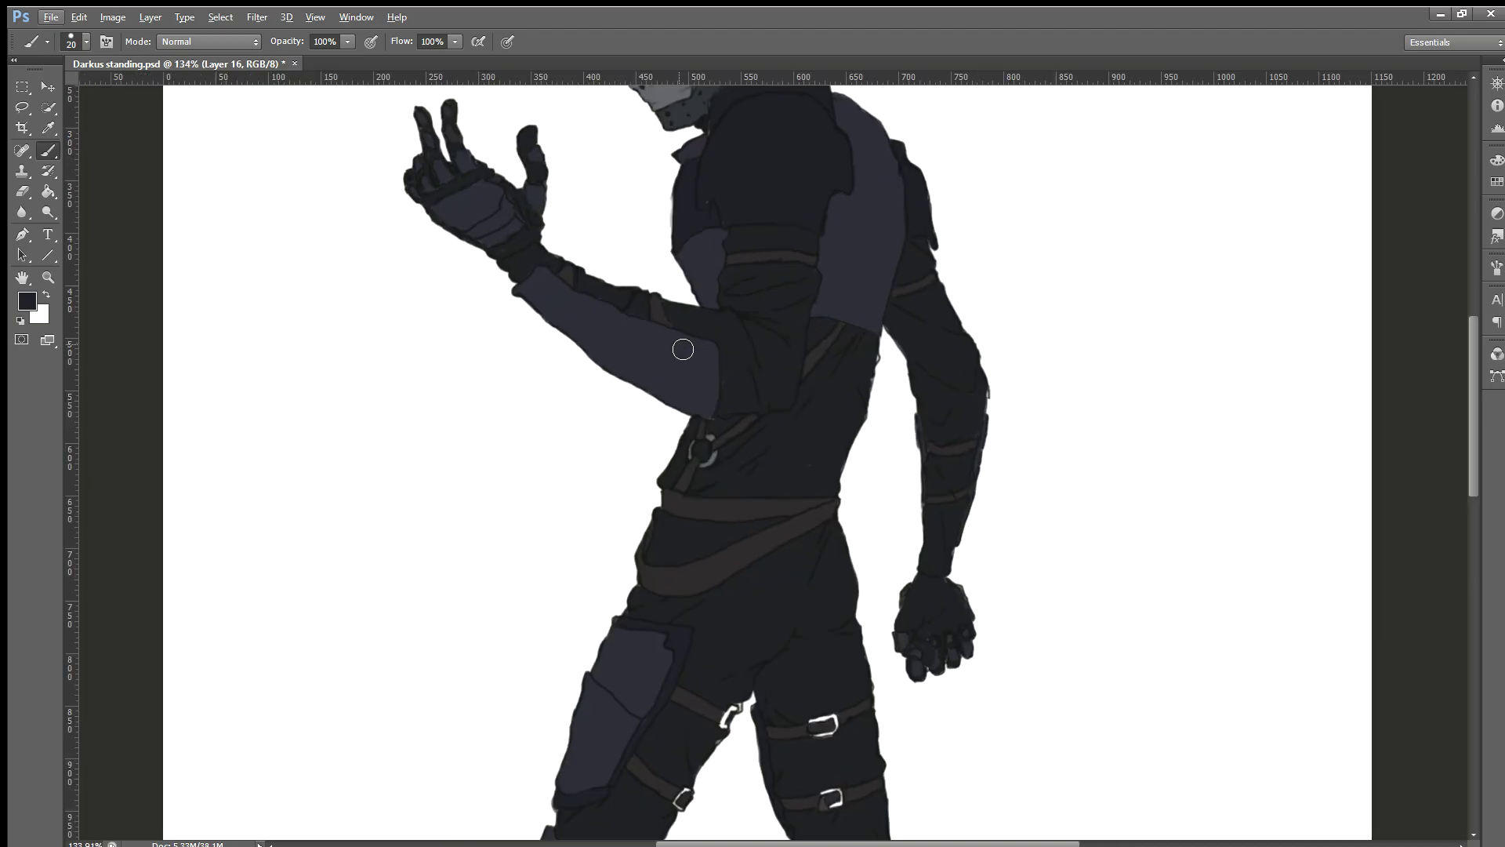
{"action": "scroll", "coordinate": [784, 406], "scroll_direction": "up", "scroll_amount": 1}
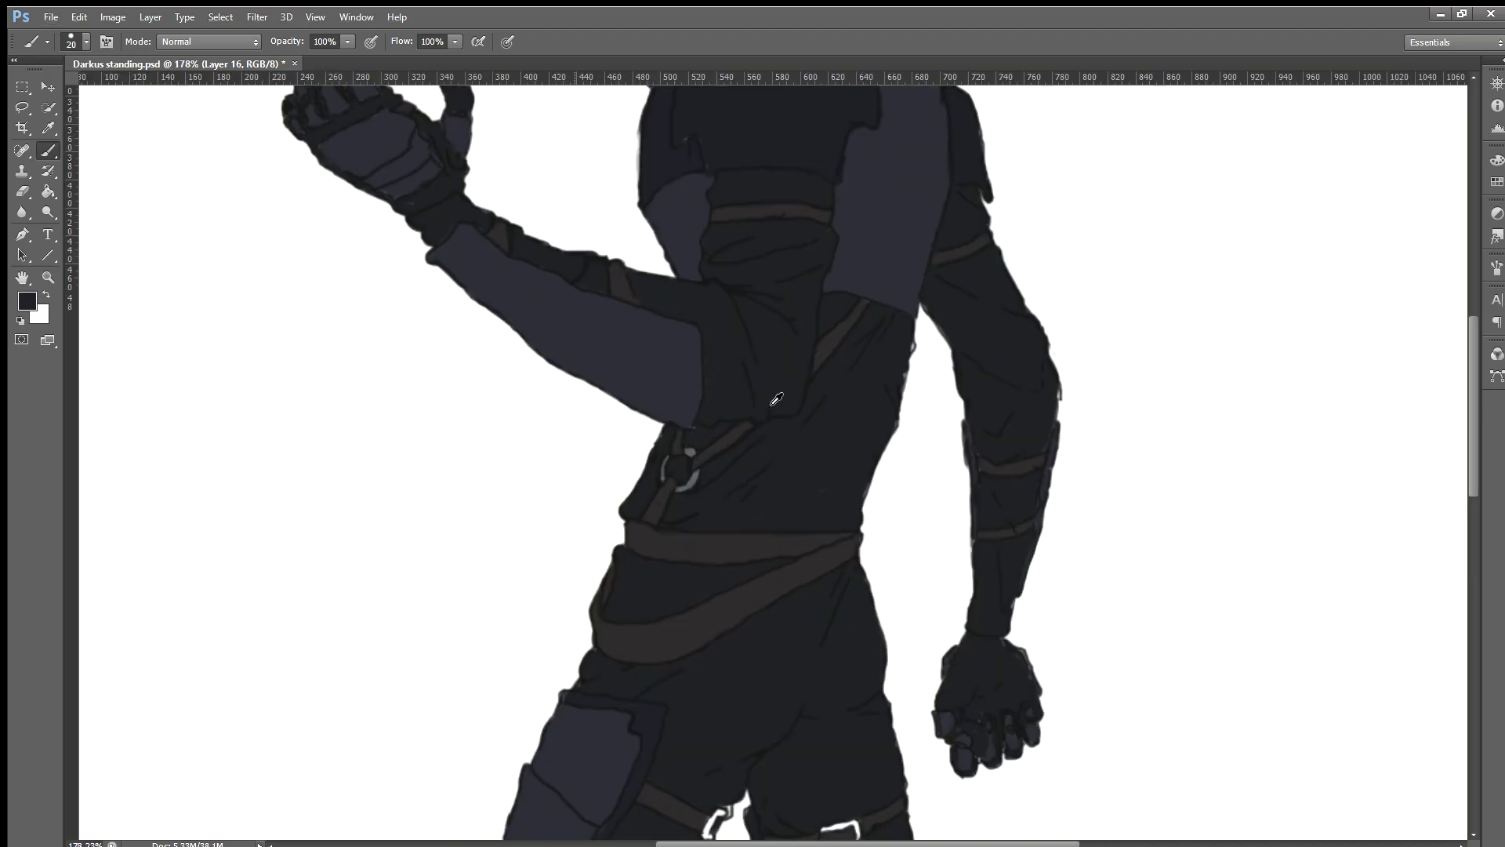
{"action": "scroll", "coordinate": [784, 406], "scroll_direction": "up", "scroll_amount": 1}
{"action": "scroll", "coordinate": [784, 406], "scroll_direction": "down", "scroll_amount": 1}
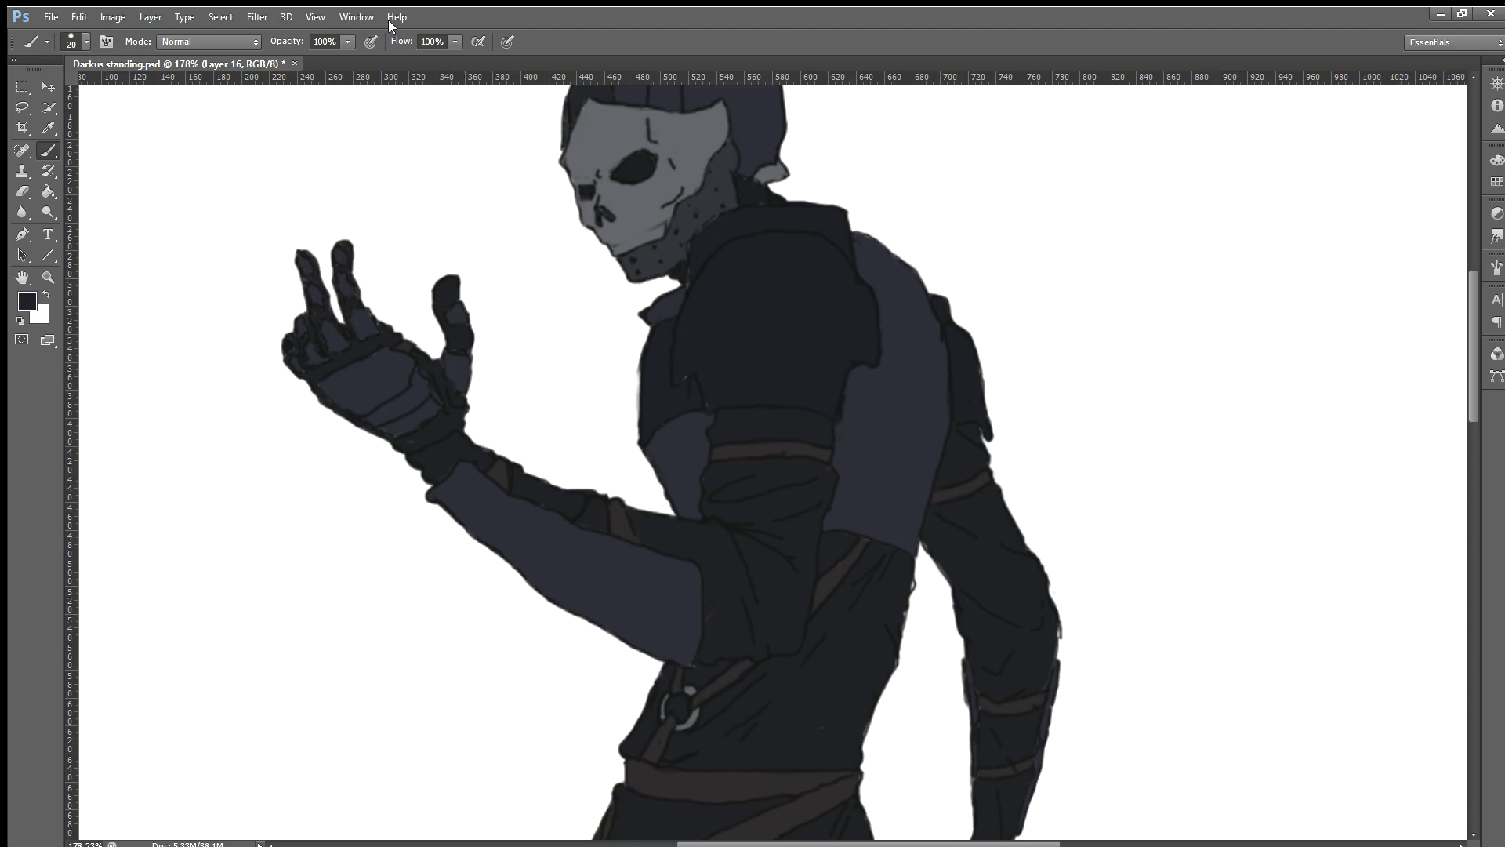
{"action": "scroll", "coordinate": [557, 206], "scroll_direction": "up", "scroll_amount": 1}
{"action": "scroll", "coordinate": [747, 235], "scroll_direction": "up", "scroll_amount": 2}
{"action": "scroll", "coordinate": [746, 235], "scroll_direction": "up", "scroll_amount": 1}
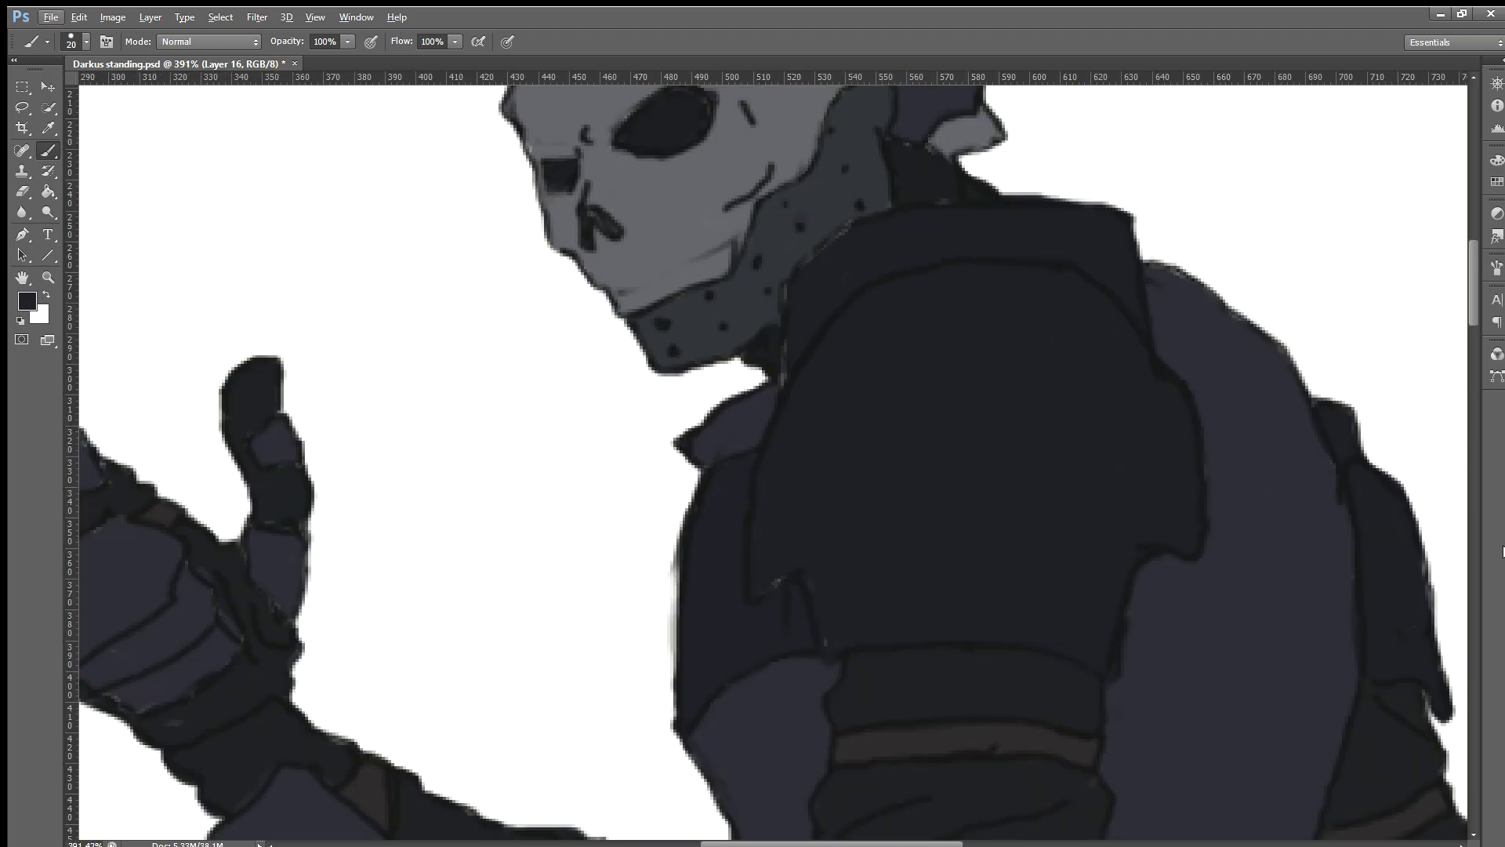
{"action": "scroll", "coordinate": [847, 386], "scroll_direction": "up", "scroll_amount": 1}
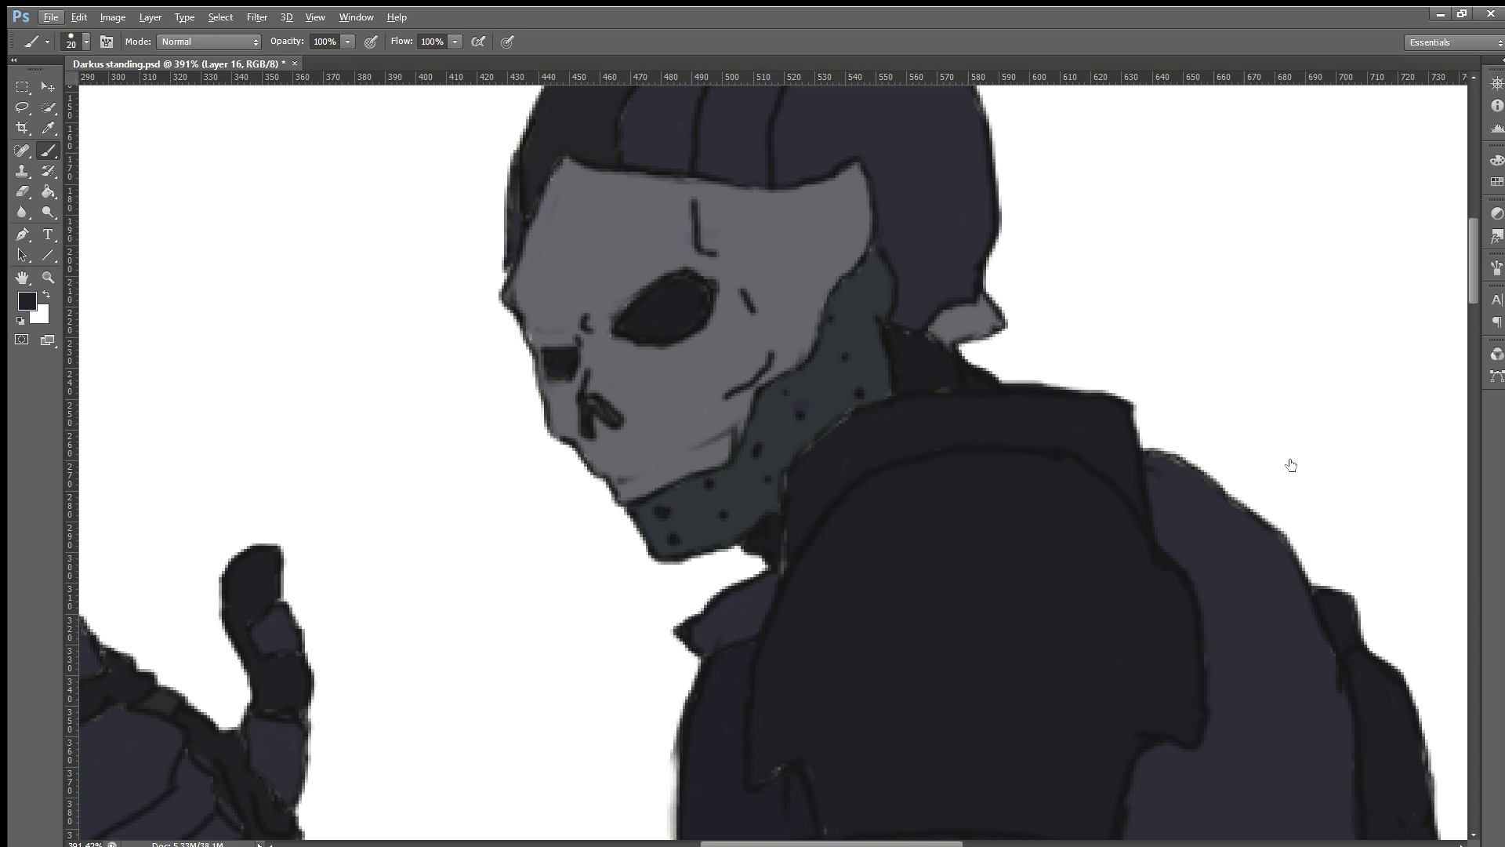
Step: Select Group 3, create Group 4, and add a new empty Layer 17
{"action": "key", "text": "alt+bracketright"}
{"action": "key", "text": "ctrl+g"}
{"action": "key", "text": "ctrl+shift+alt+n"}
{"action": "scroll", "coordinate": [639, 319], "scroll_direction": "up", "scroll_amount": 3}
{"action": "scroll", "coordinate": [385, 190], "scroll_direction": "down", "scroll_amount": 2}
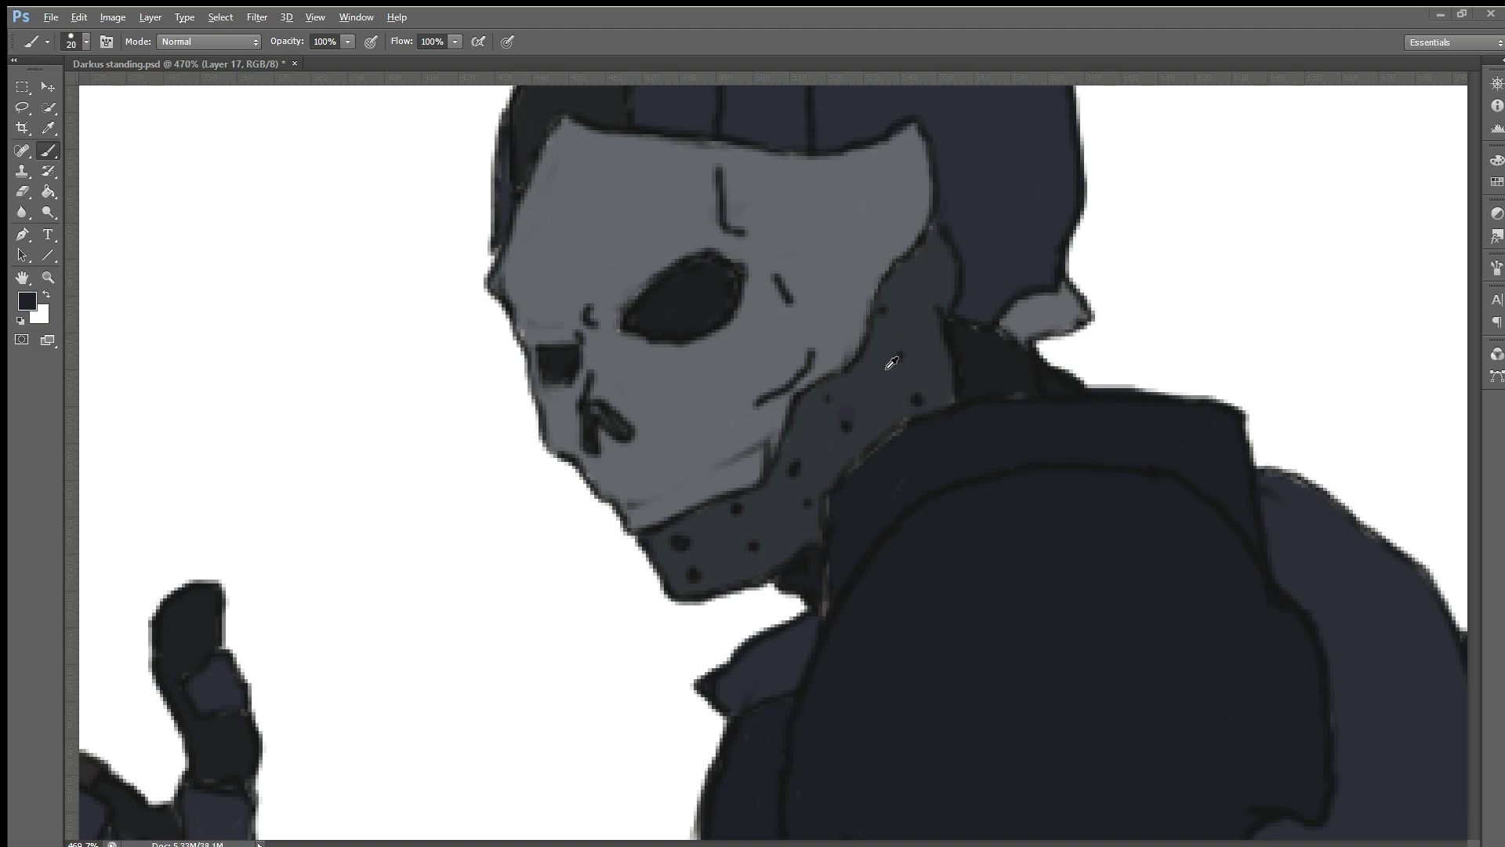
Step: Sample the skull mask's grey with the Eyedropper and switch back to the Brush
{"action": "key", "text": "alt"}
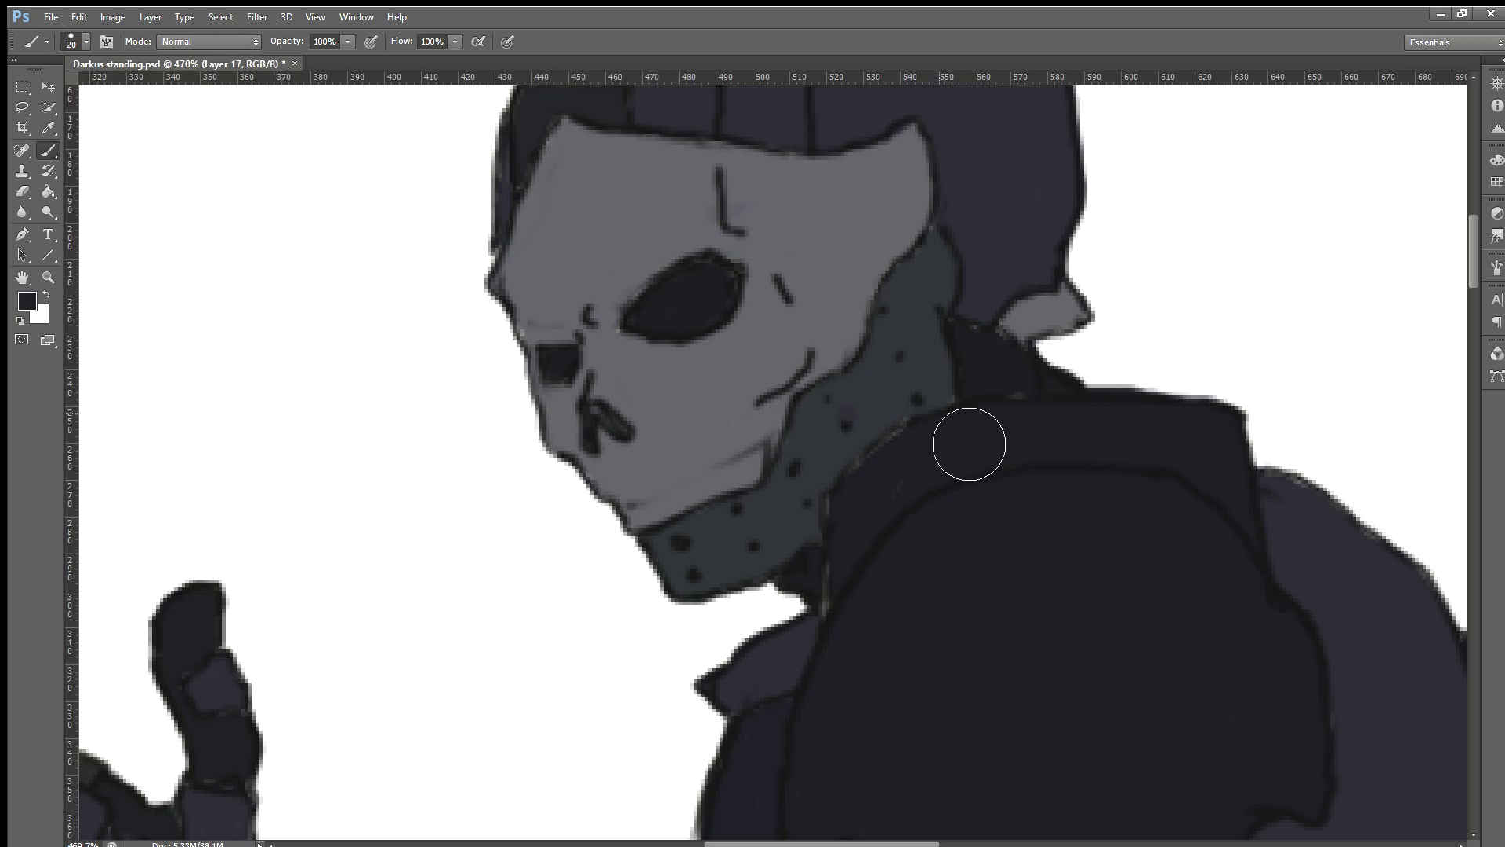
{"action": "scroll", "coordinate": [968, 443], "scroll_direction": "up", "scroll_amount": 2}
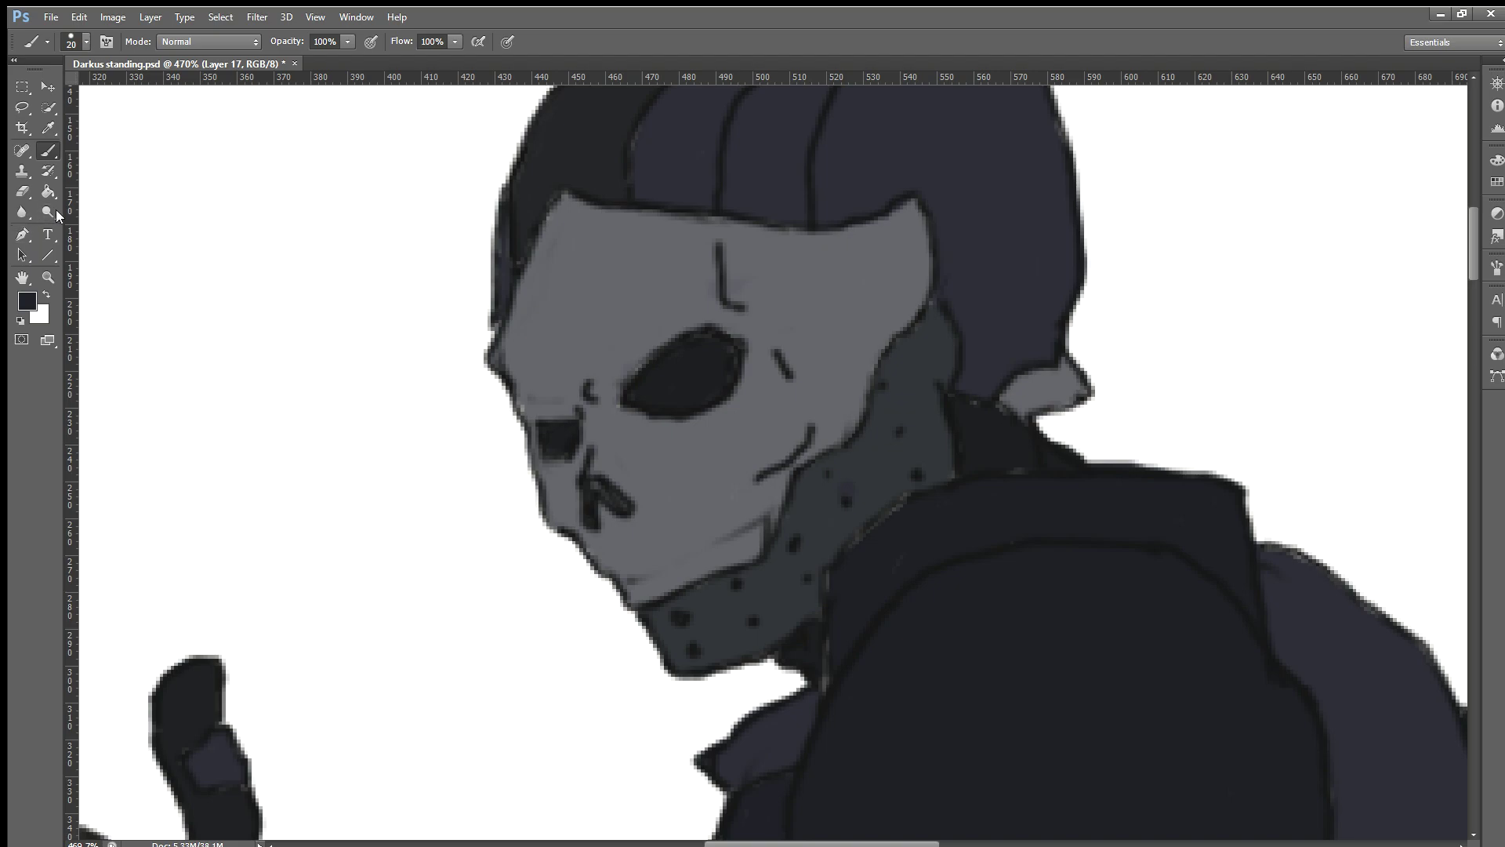
{"action": "scroll", "coordinate": [212, 292], "scroll_direction": "up", "scroll_amount": 1}
{"action": "key", "text": "alt"}
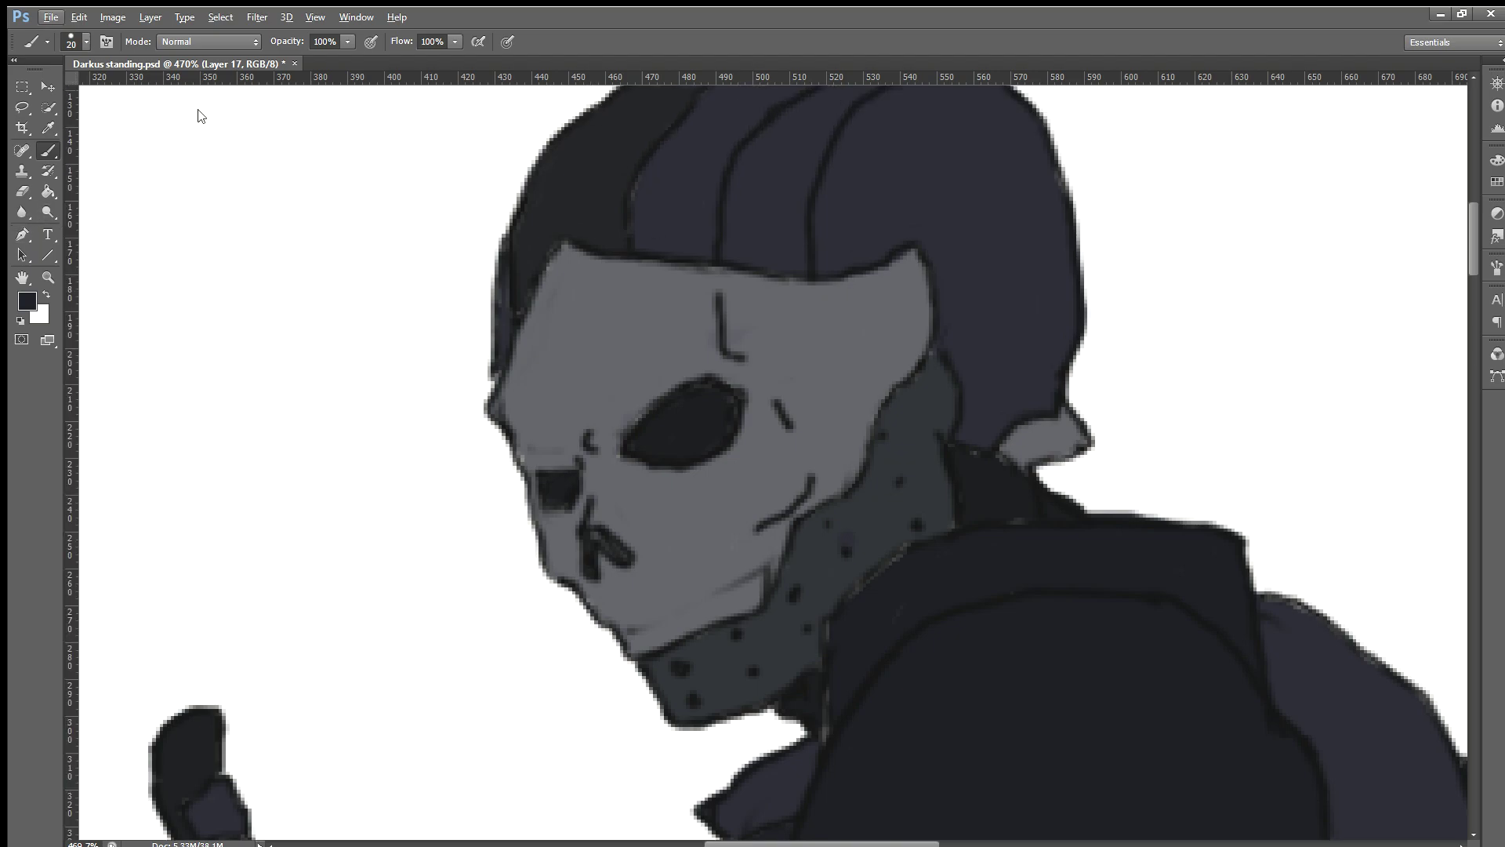
{"action": "key", "text": "alt"}
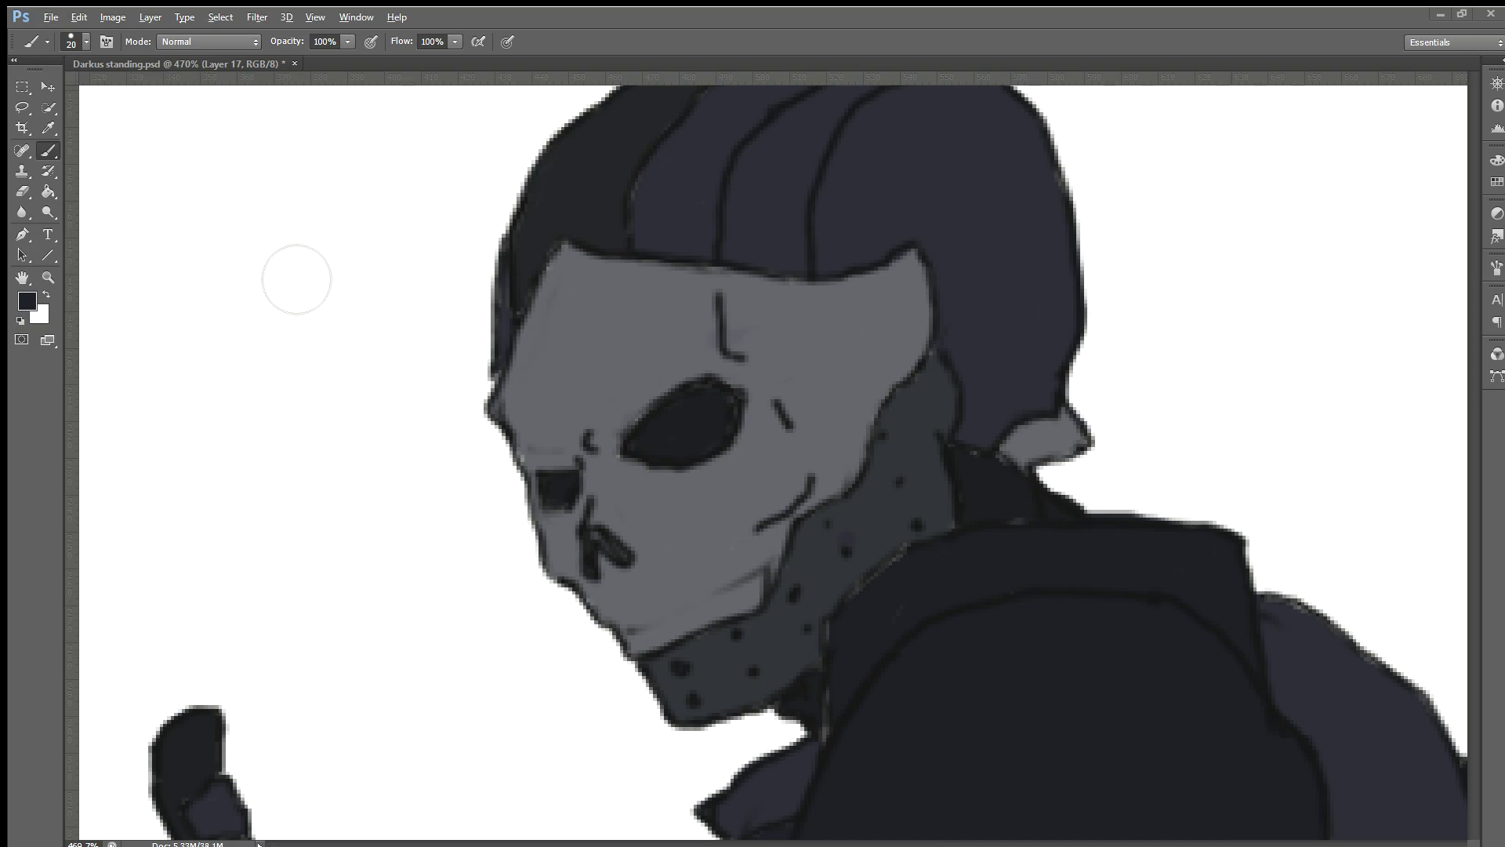
{"action": "left_click", "coordinate": [272, 262], "text": "alt"}
{"action": "key", "text": "alt"}
{"action": "key", "text": "alt"}
{"action": "left_click", "coordinate": [636, 355], "text": "alt"}
{"action": "key", "text": "i"}
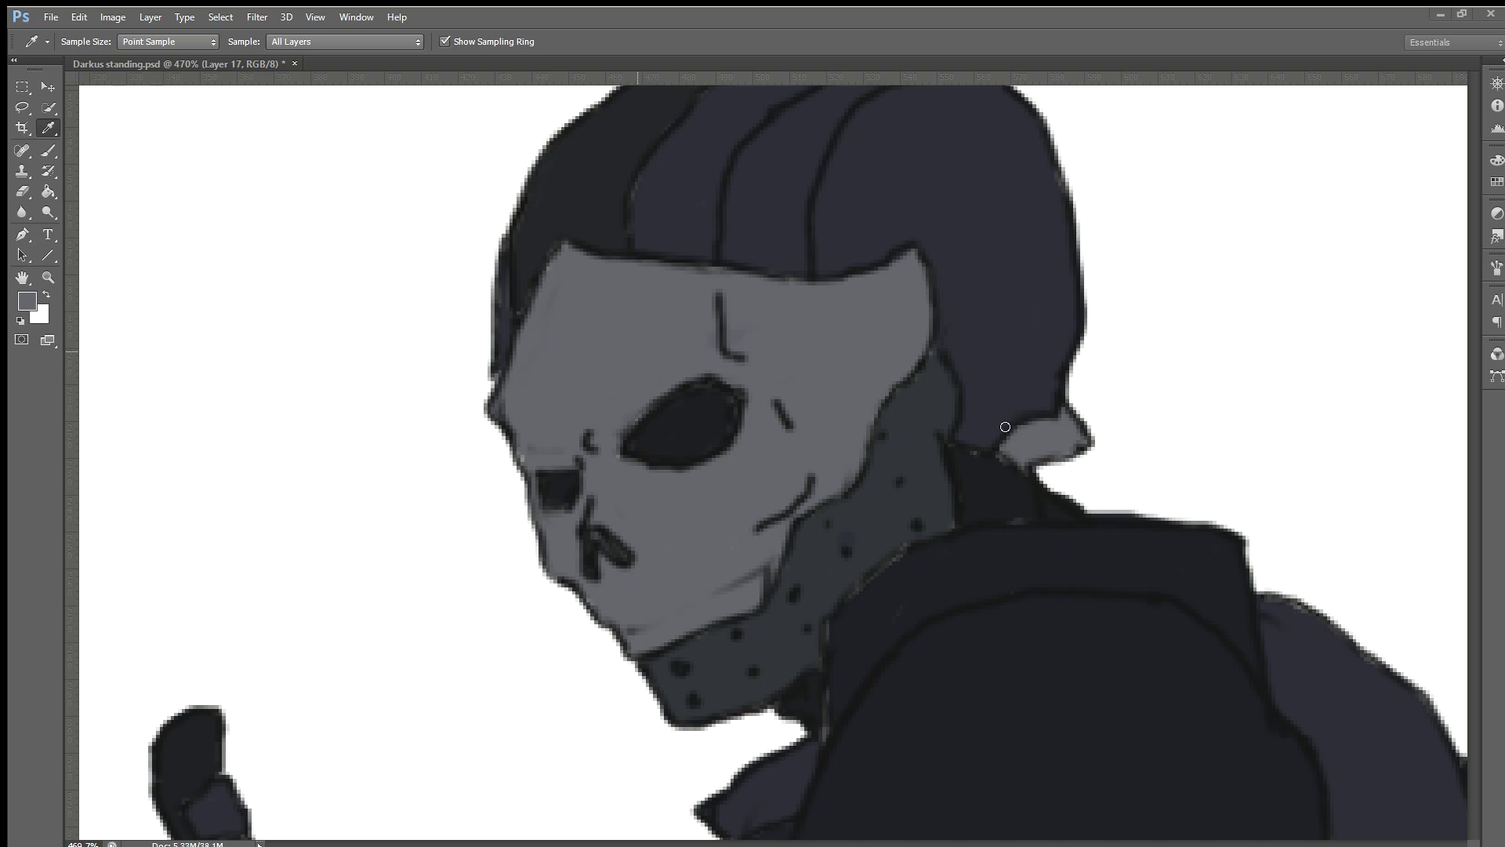
{"action": "key", "text": "b"}
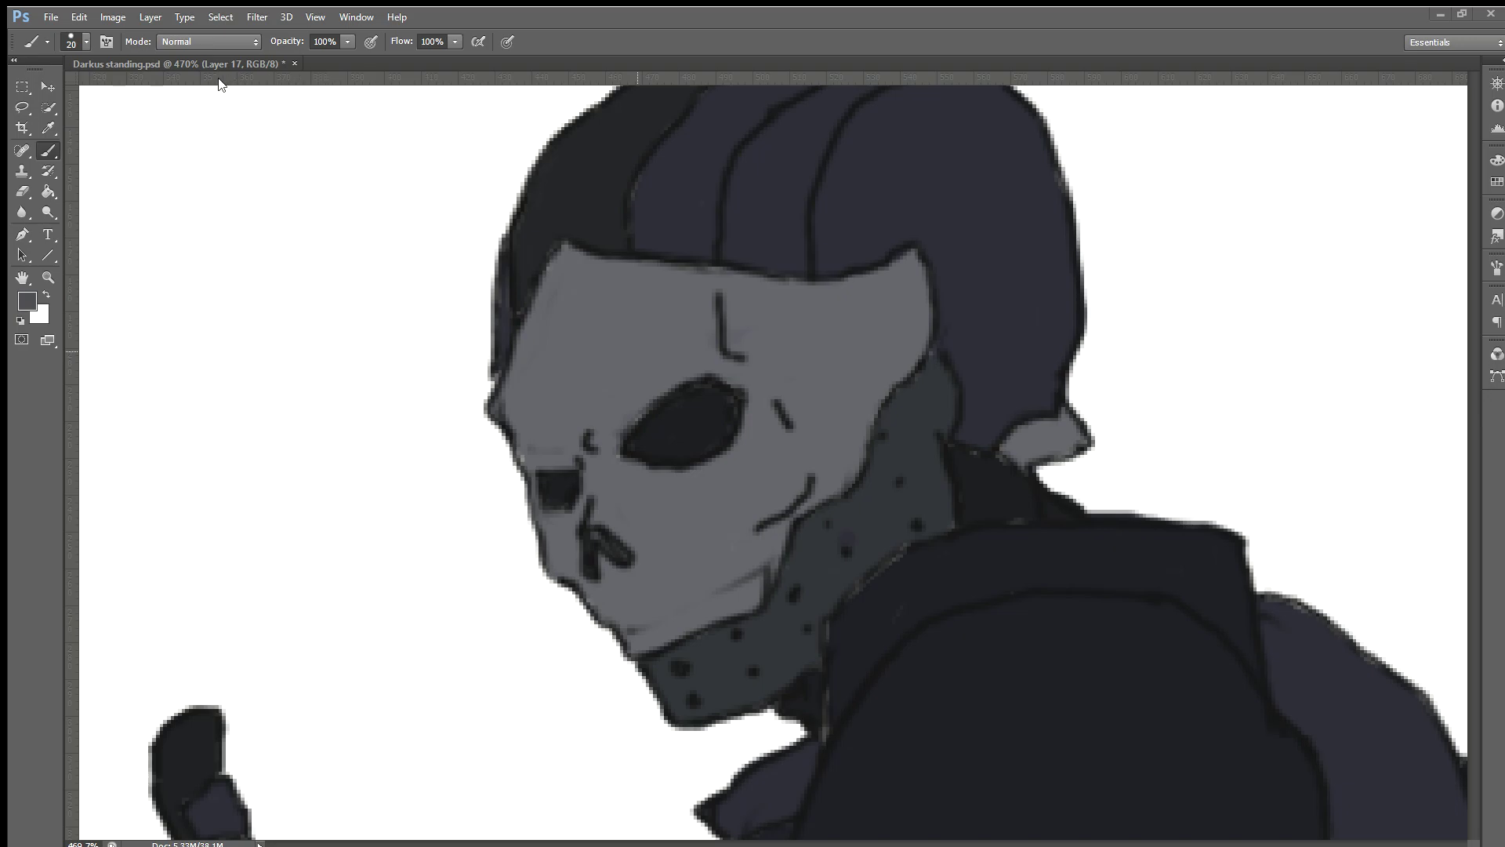
{"action": "left_click", "coordinate": [351, 62]}
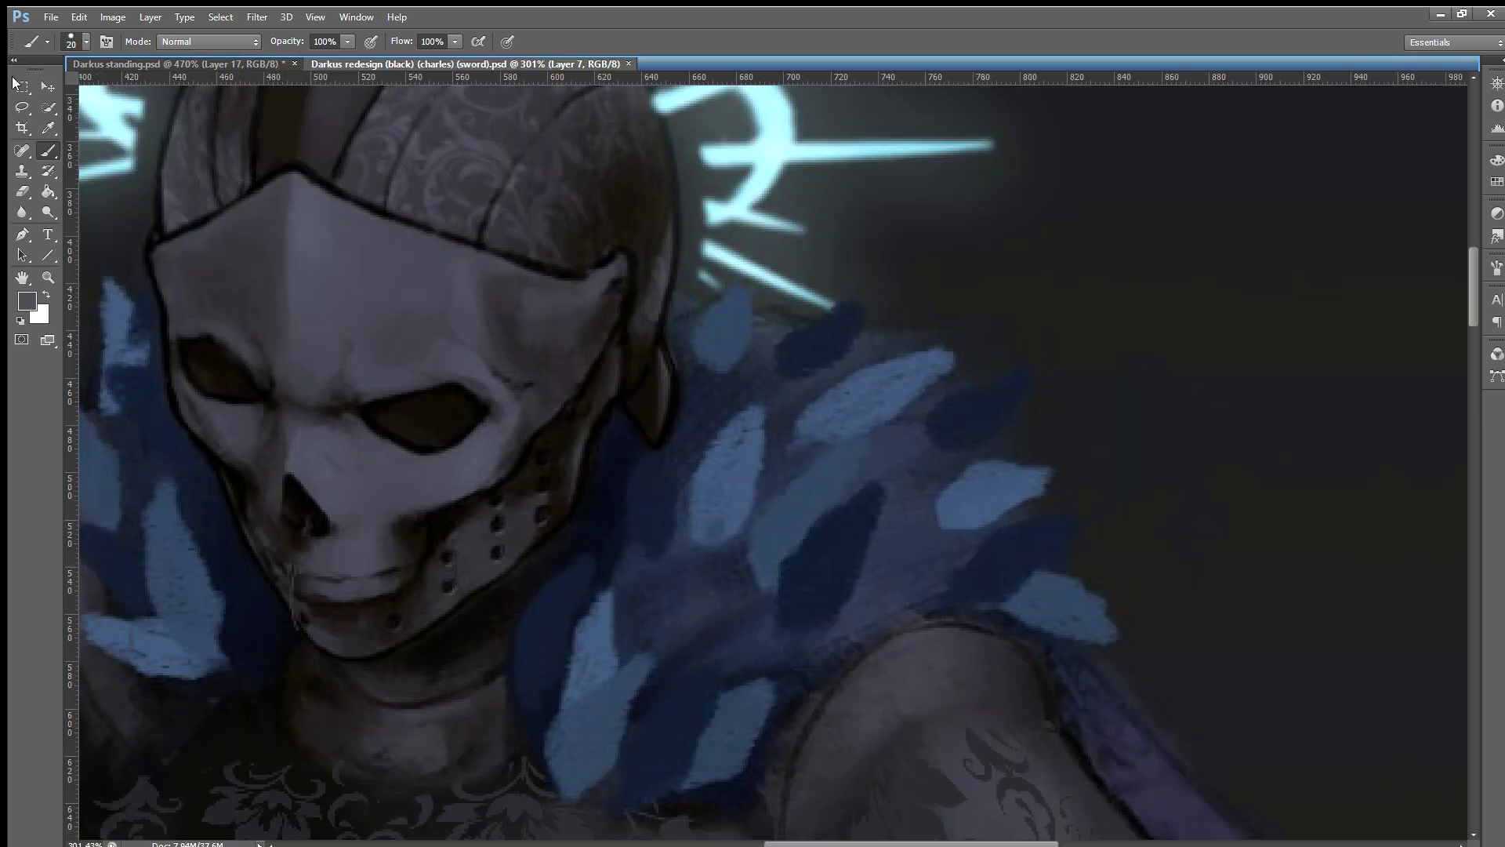
Step: Return to Darkus standing and choose a rough textured custom brush tip at size 32
{"action": "left_click", "coordinate": [193, 58]}
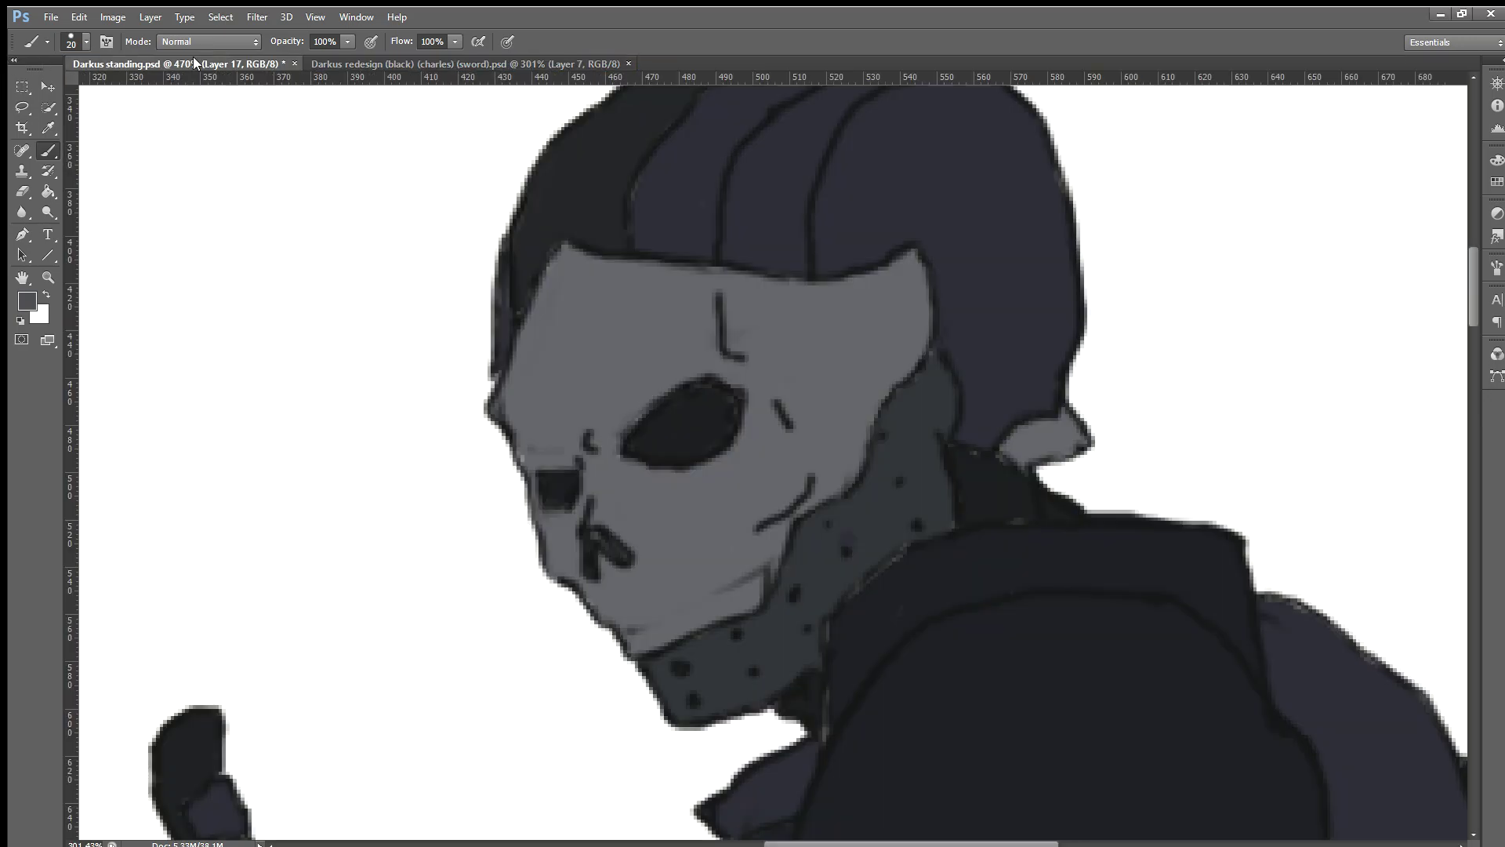
{"action": "left_click", "coordinate": [14, 87]}
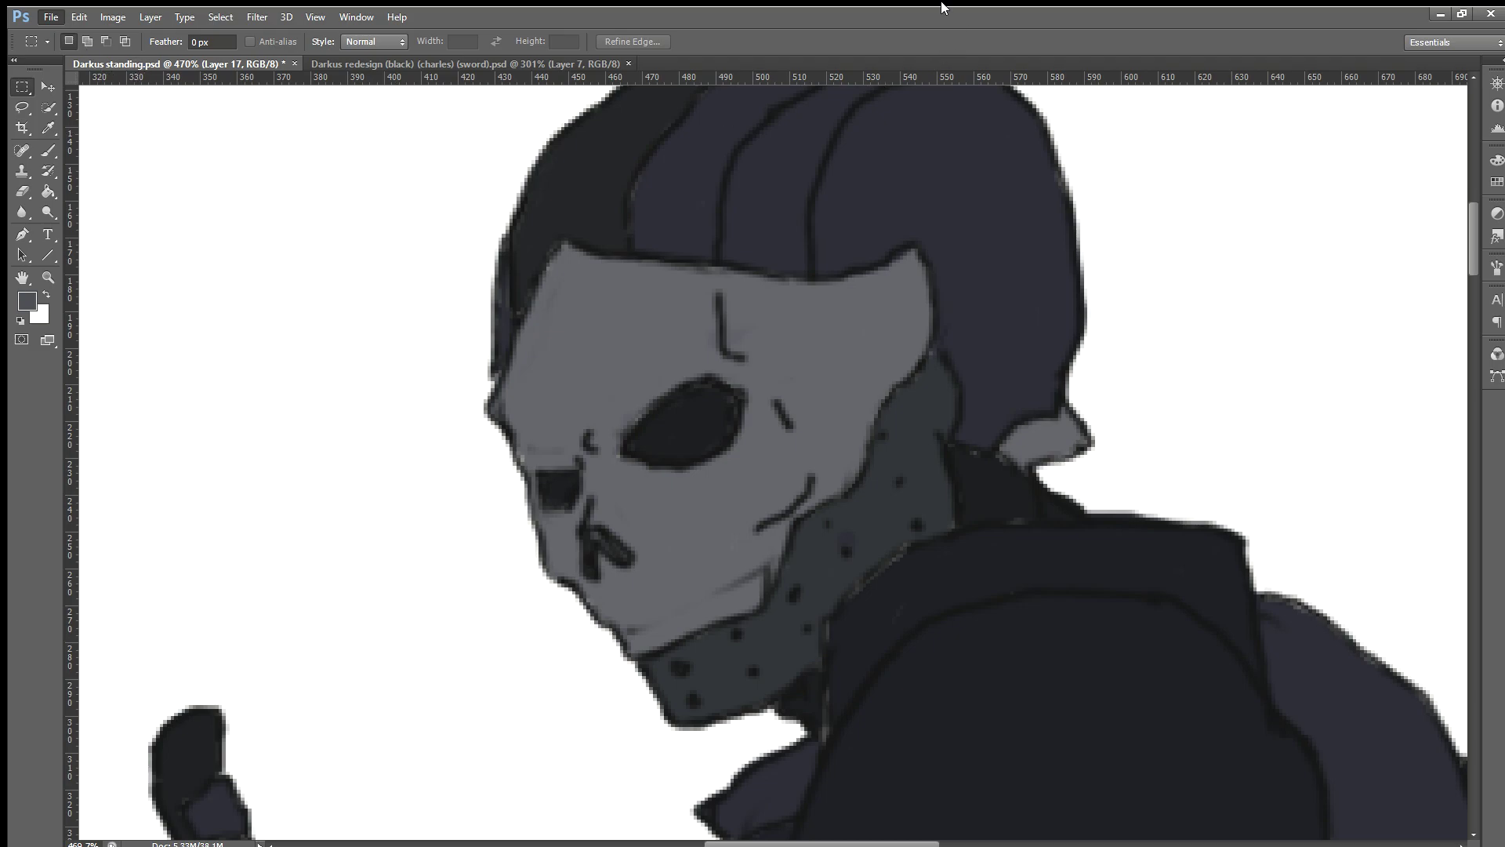
{"action": "key", "text": "i"}
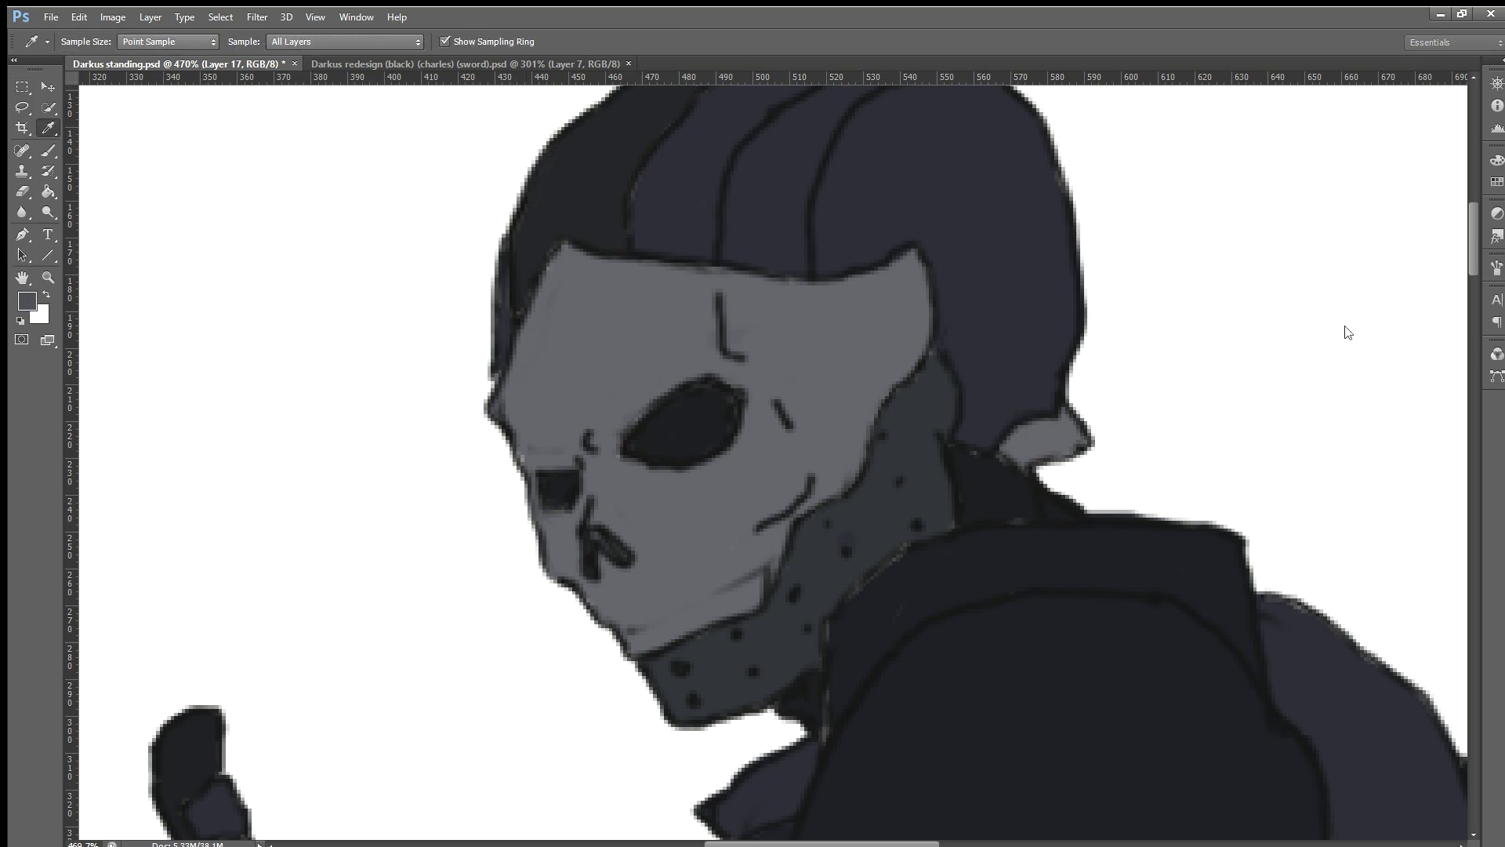
{"action": "key", "text": "m"}
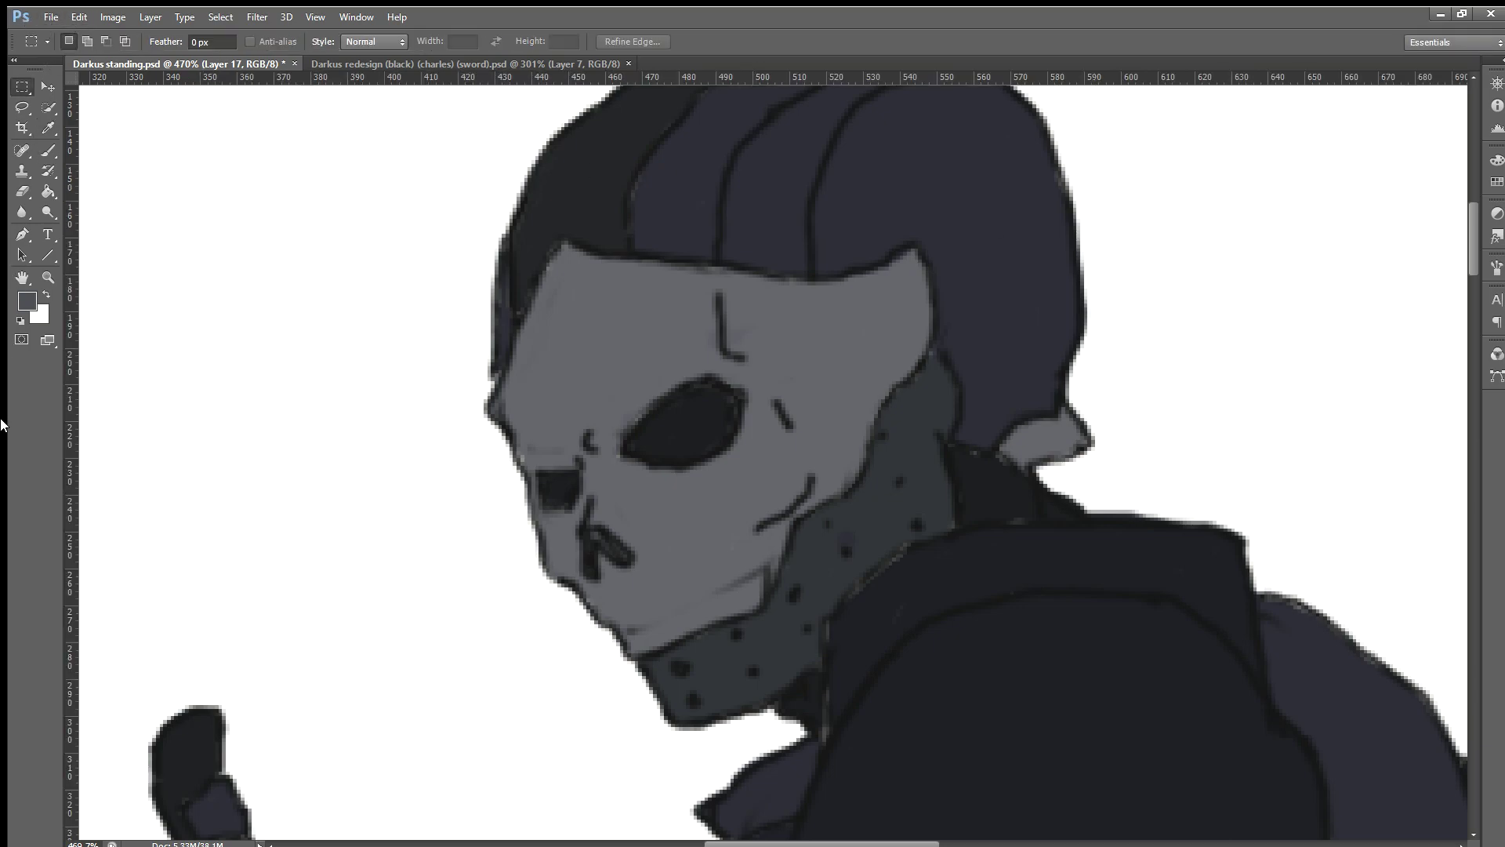
{"action": "left_click", "coordinate": [47, 150]}
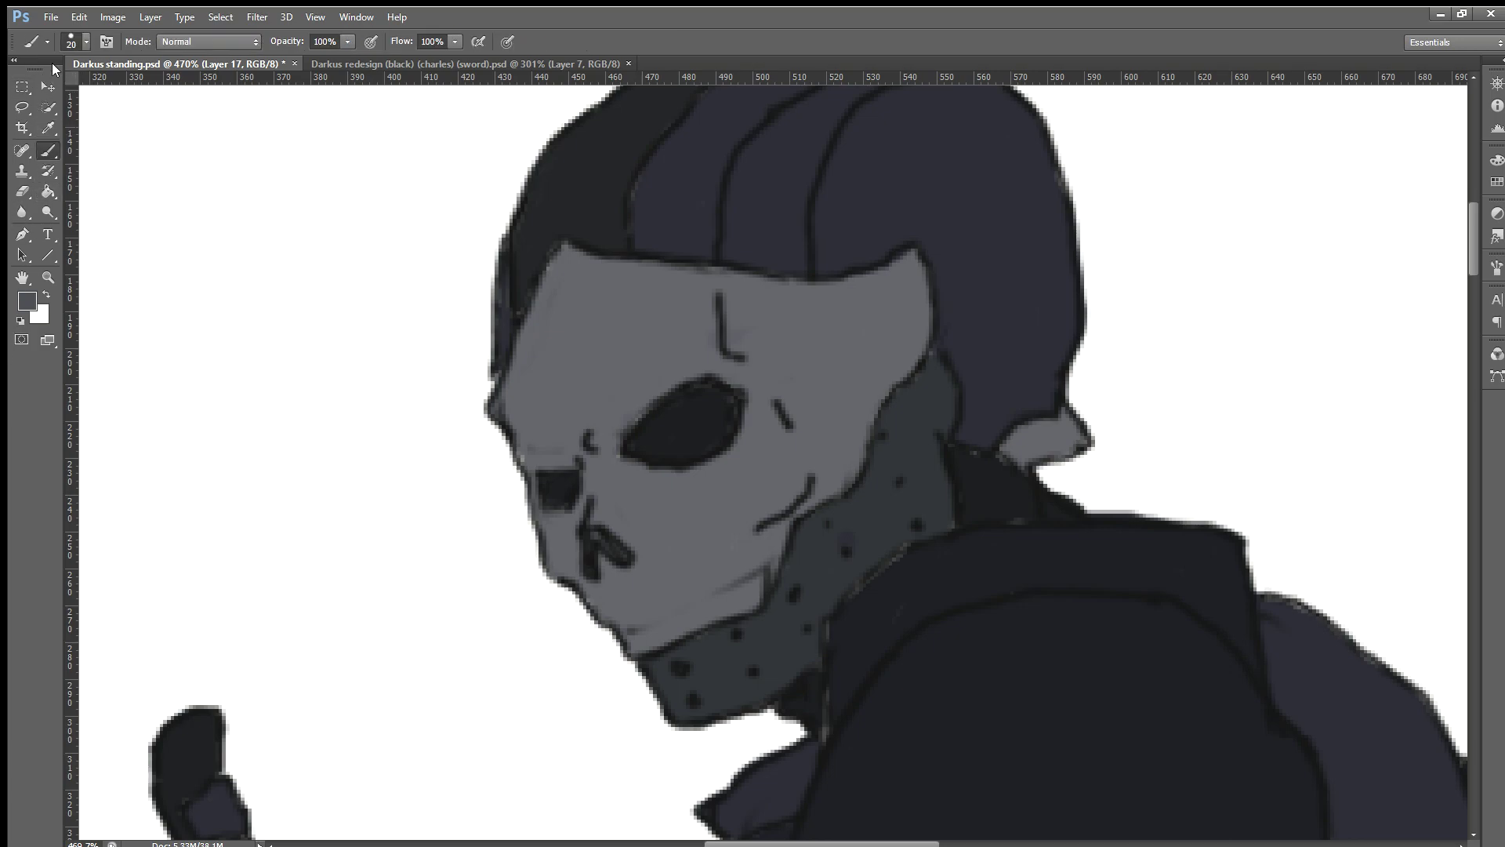
{"action": "left_click", "coordinate": [106, 40]}
{"action": "key", "text": "period"}
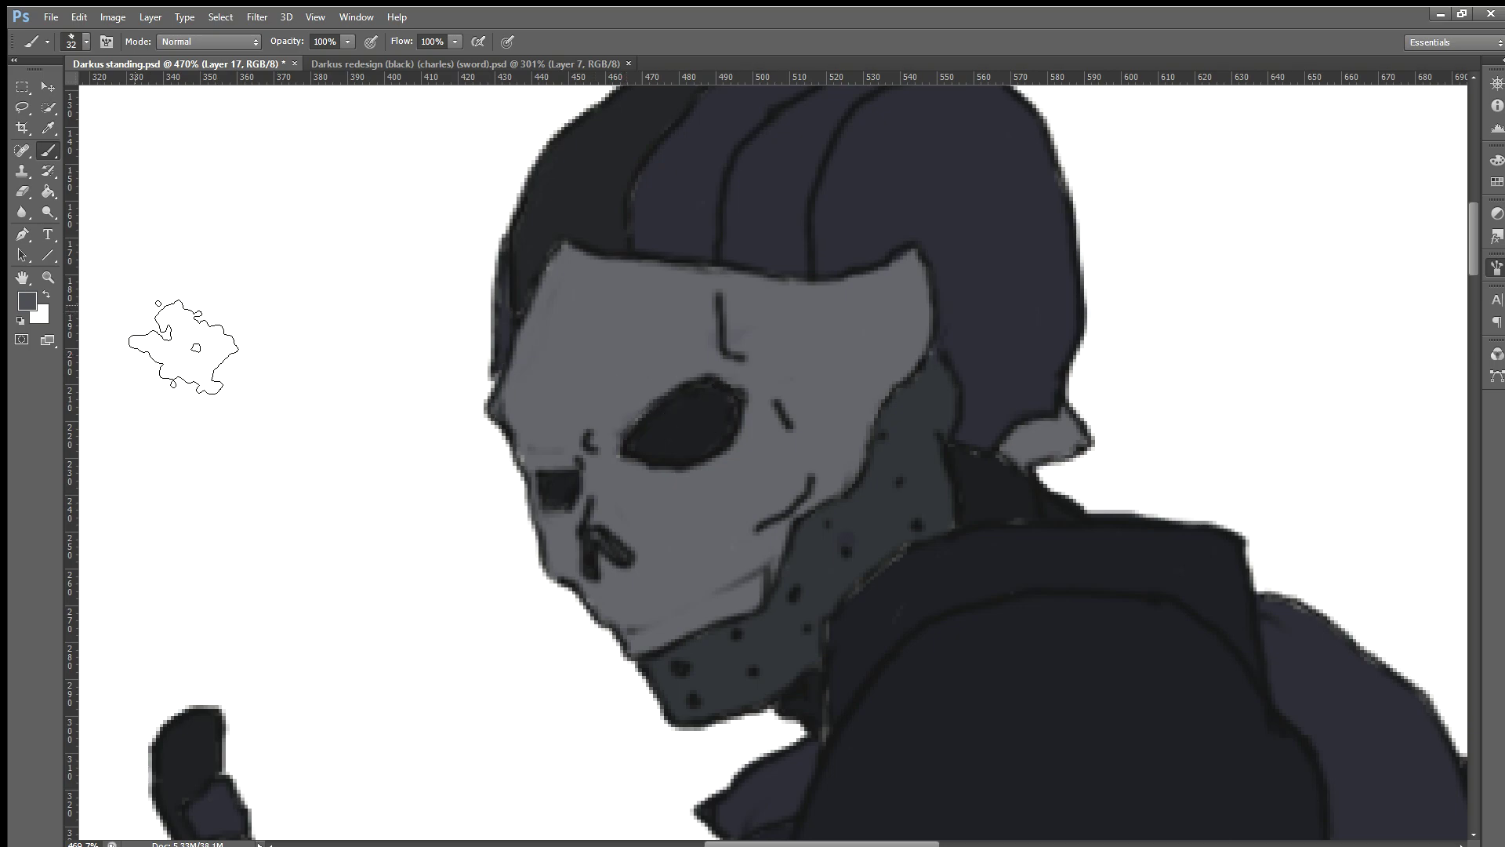
{"action": "key", "text": "i"}
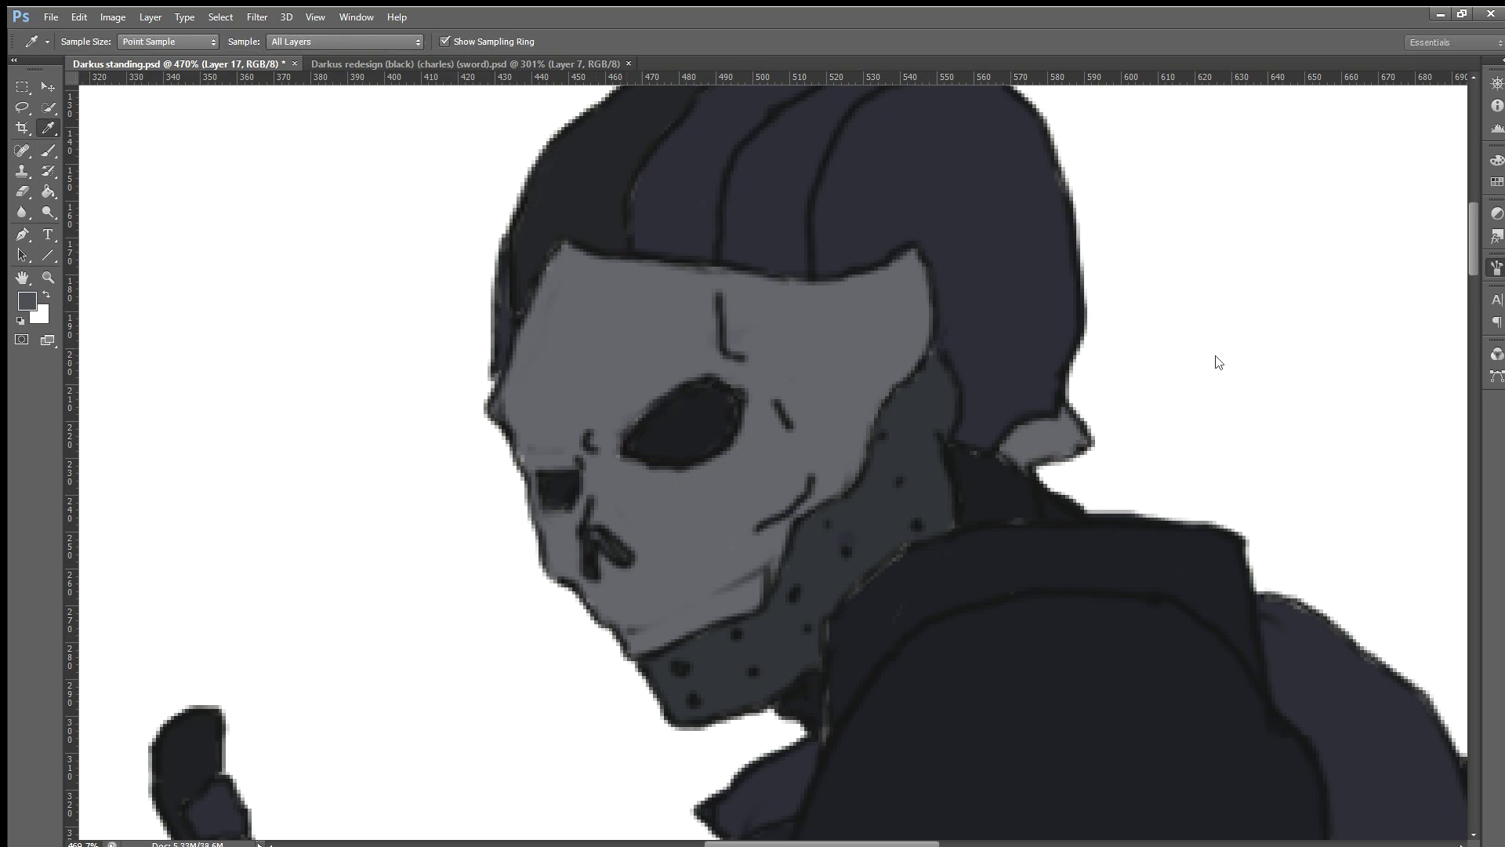
{"action": "key", "text": "b"}
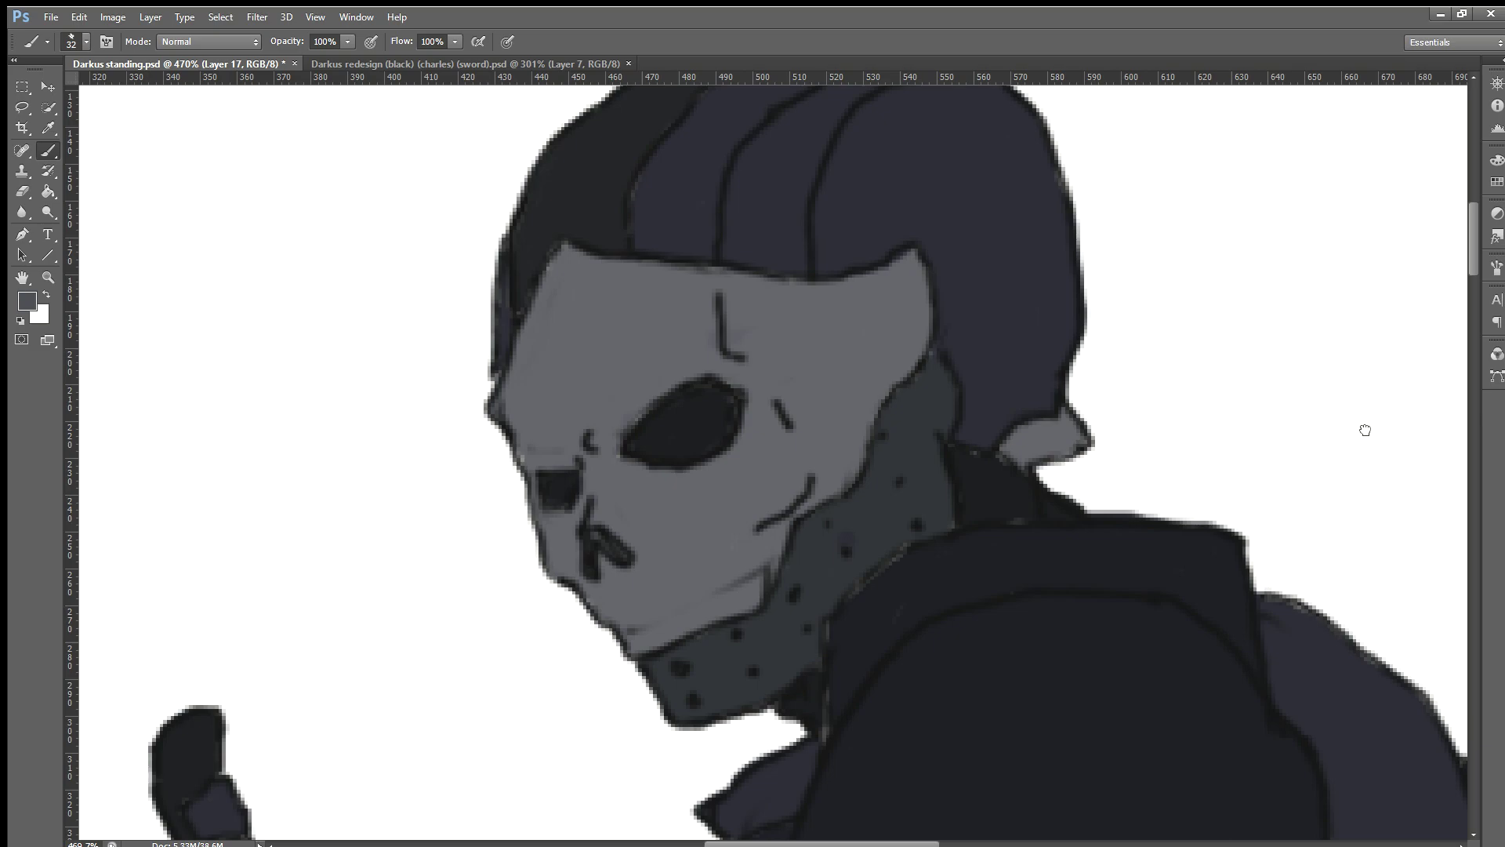
{"action": "key", "text": "ctrl+z"}
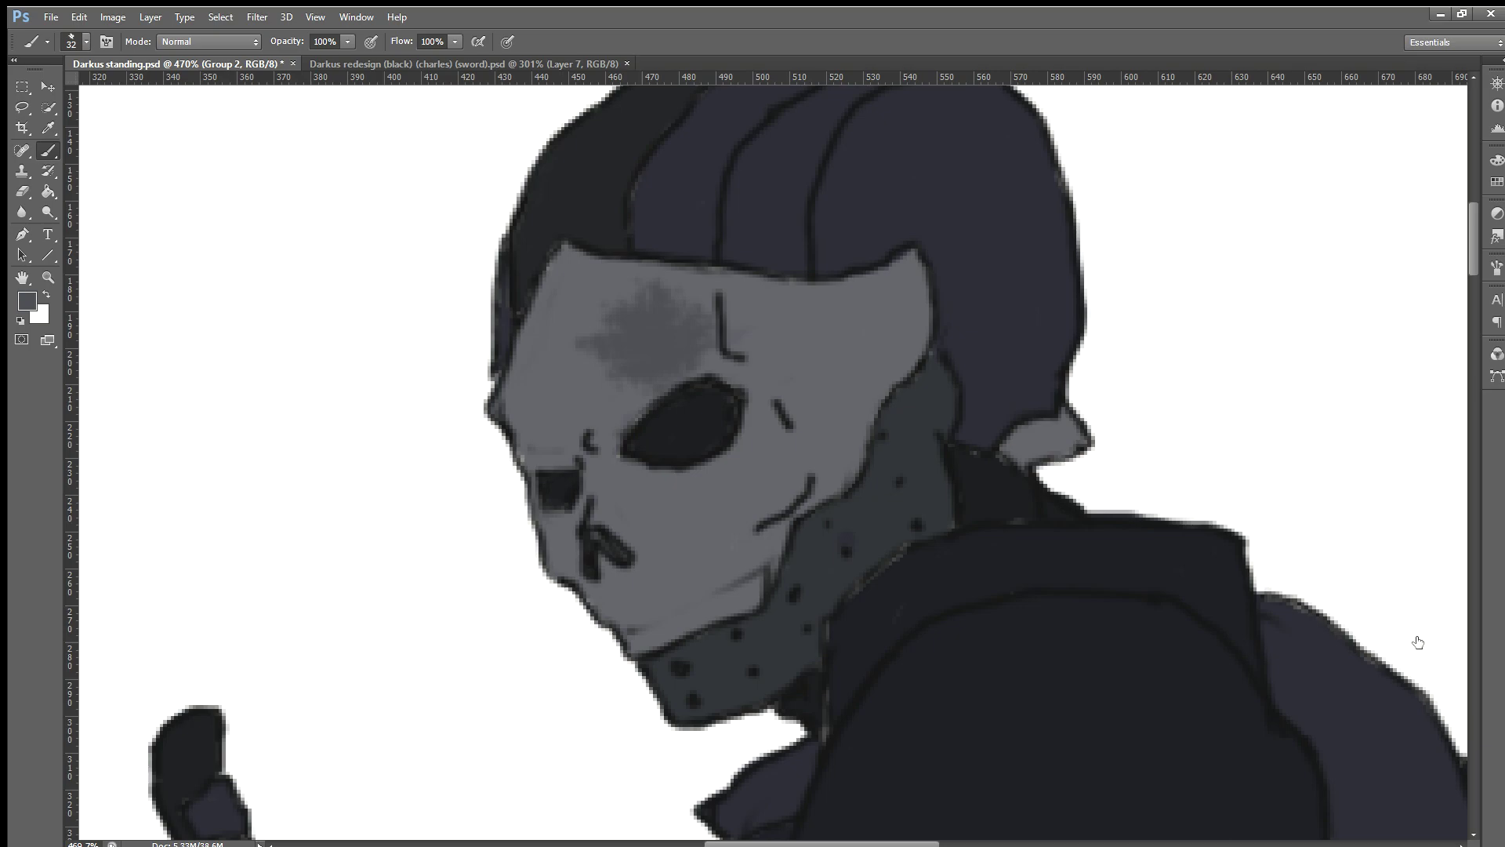
{"action": "key", "text": "ctrl+z"}
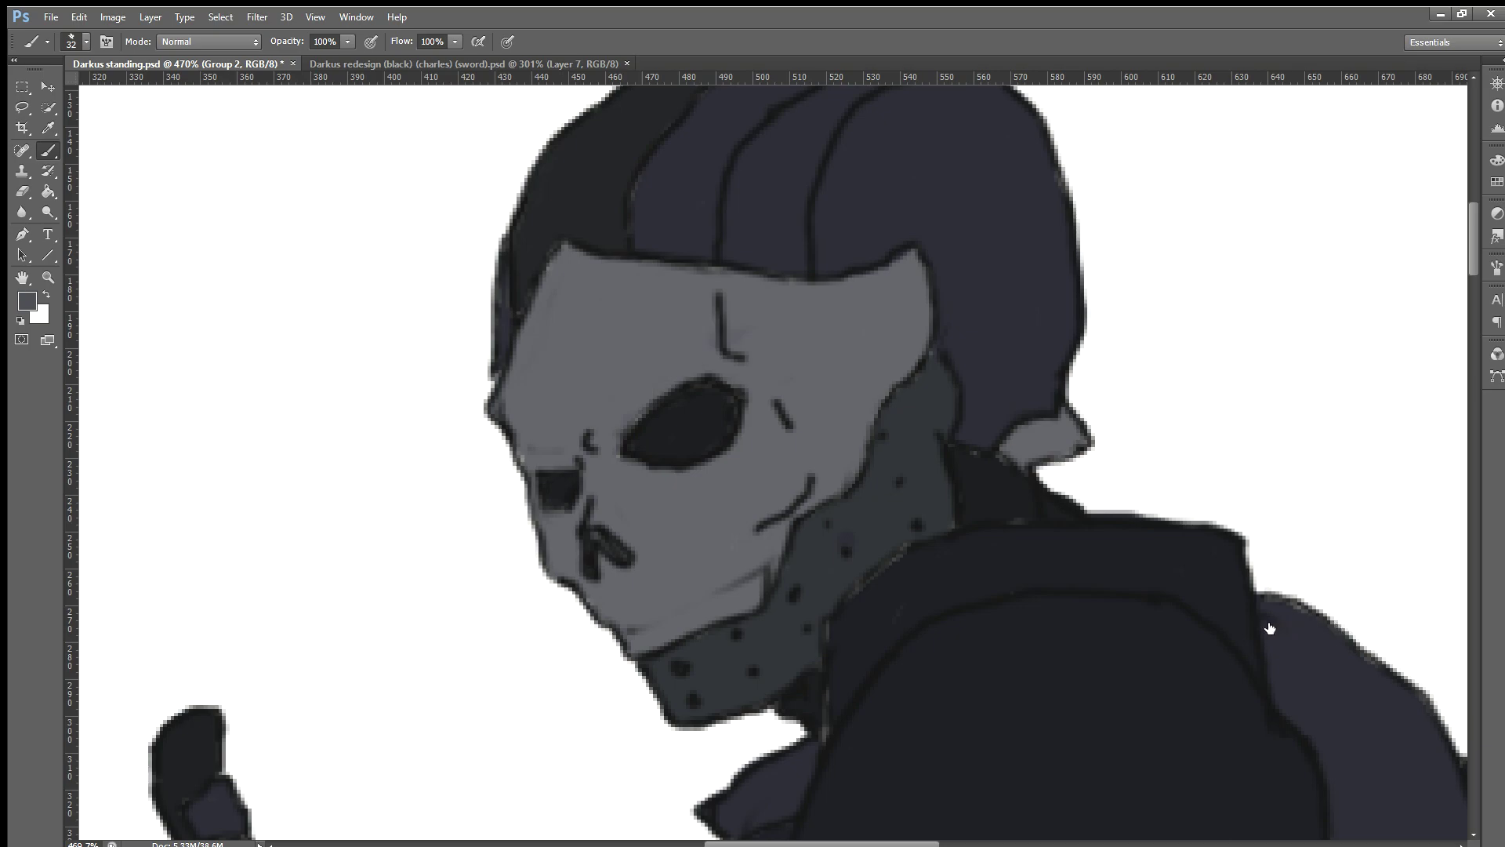
{"action": "key", "text": "ctrl+z"}
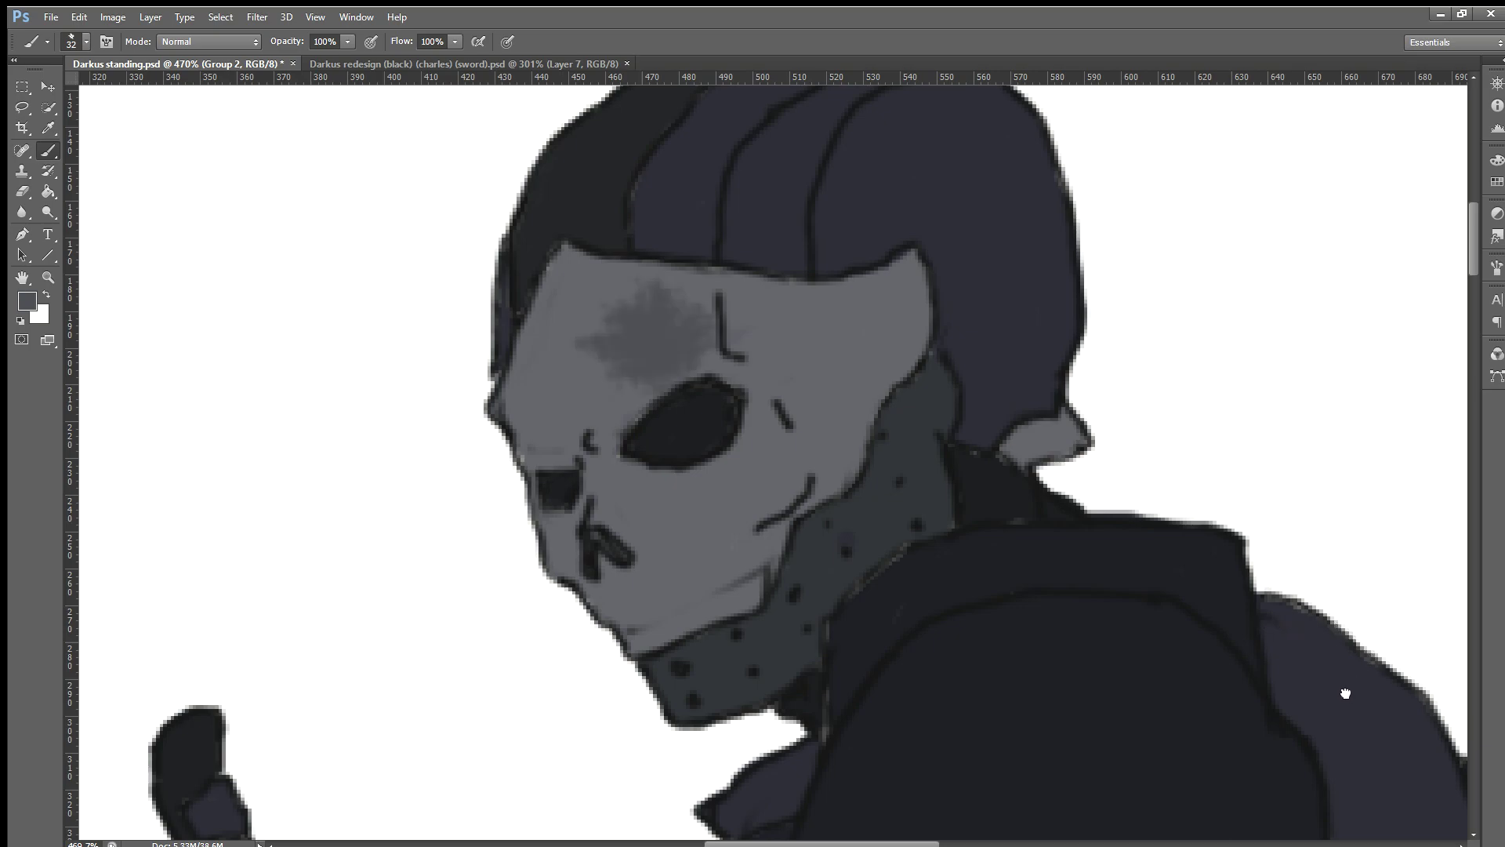
{"action": "key", "text": "ctrl+z"}
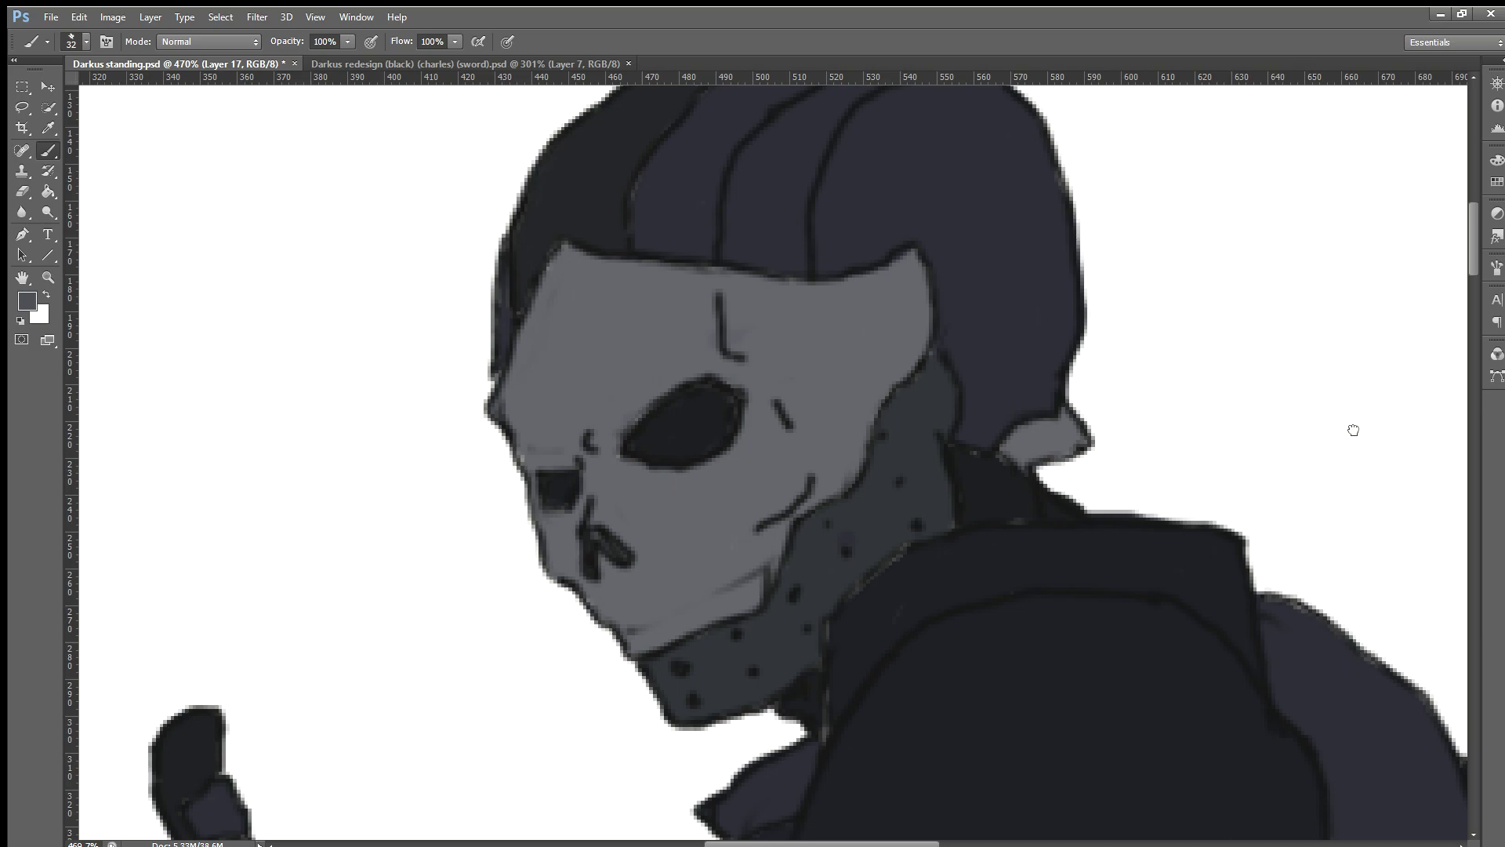
{"action": "key", "text": "ctrl+z"}
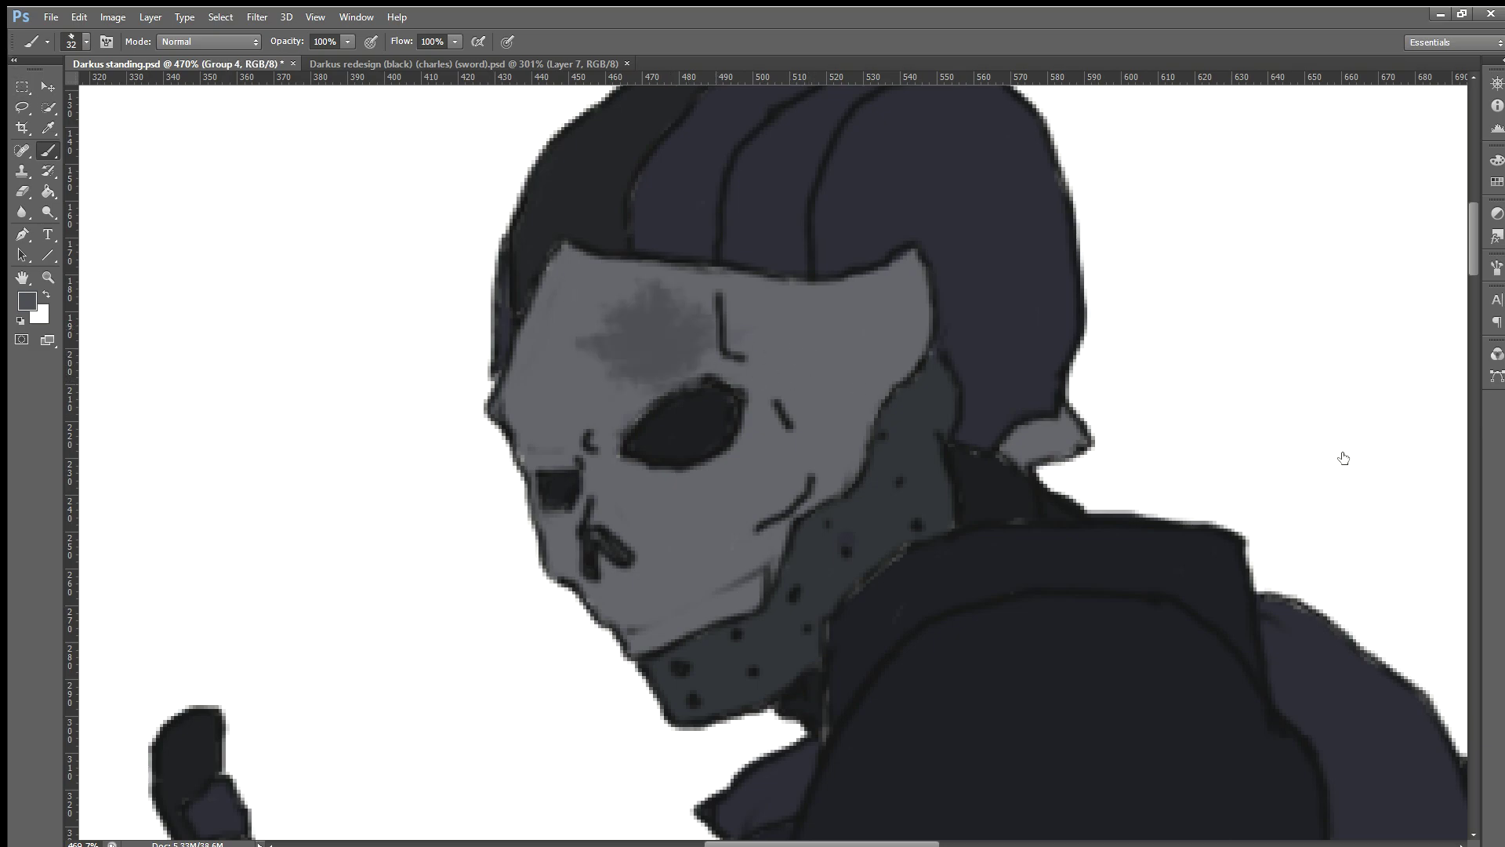
{"action": "key", "text": "ctrl+z"}
{"action": "mouse_move", "coordinate": [741, 413]}
{"action": "left_mouse_down"}
{"action": "mouse_move", "coordinate": [675, 433]}
{"action": "mouse_move", "coordinate": [693, 505]}
{"action": "mouse_move", "coordinate": [699, 476]}
{"action": "left_mouse_up"}
{"action": "key", "text": "ctrl+z"}
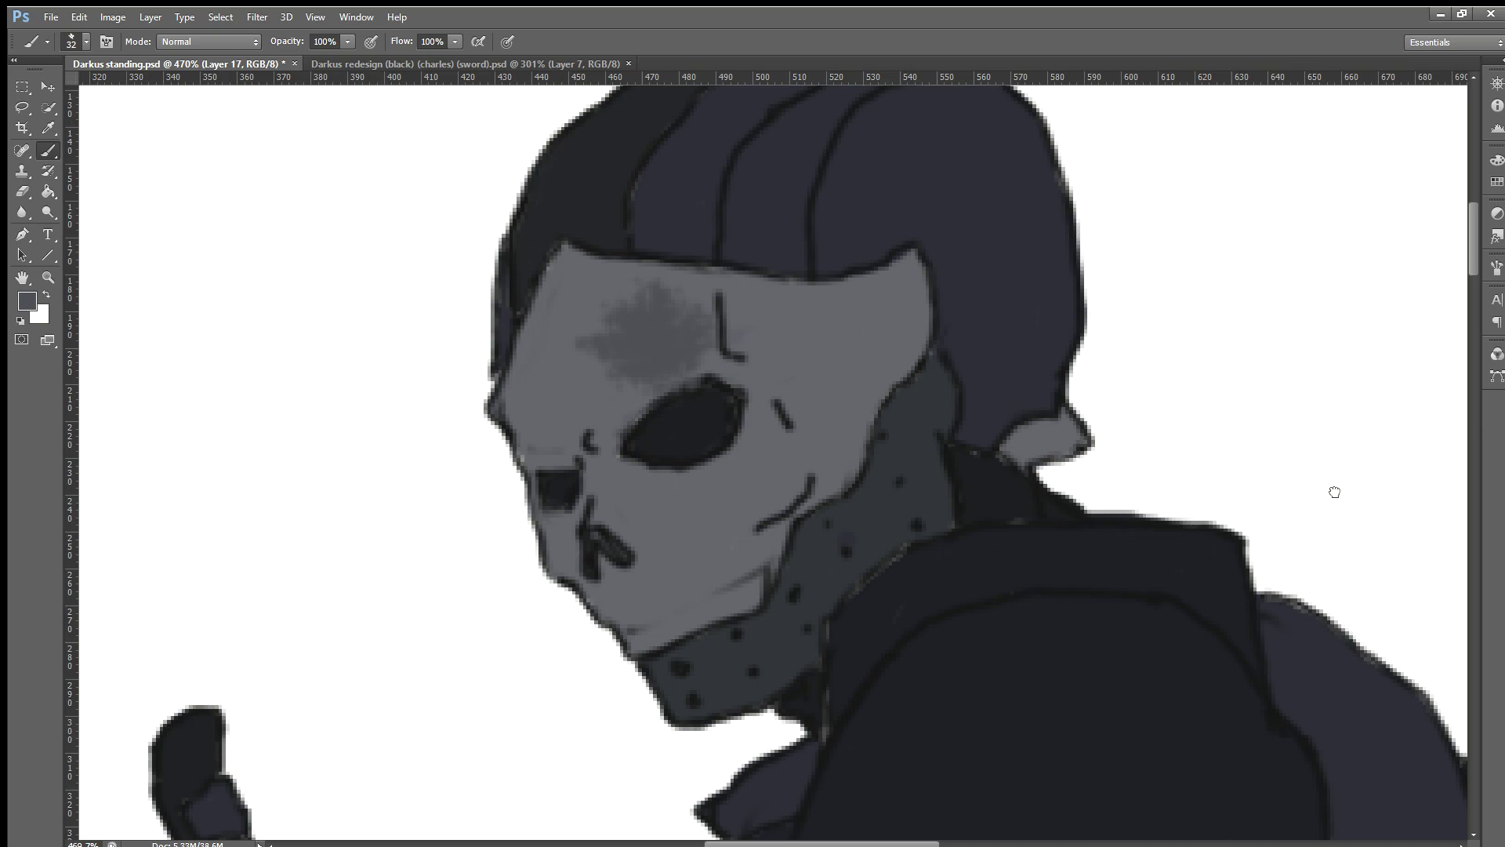
{"action": "key", "text": "ctrl+g"}
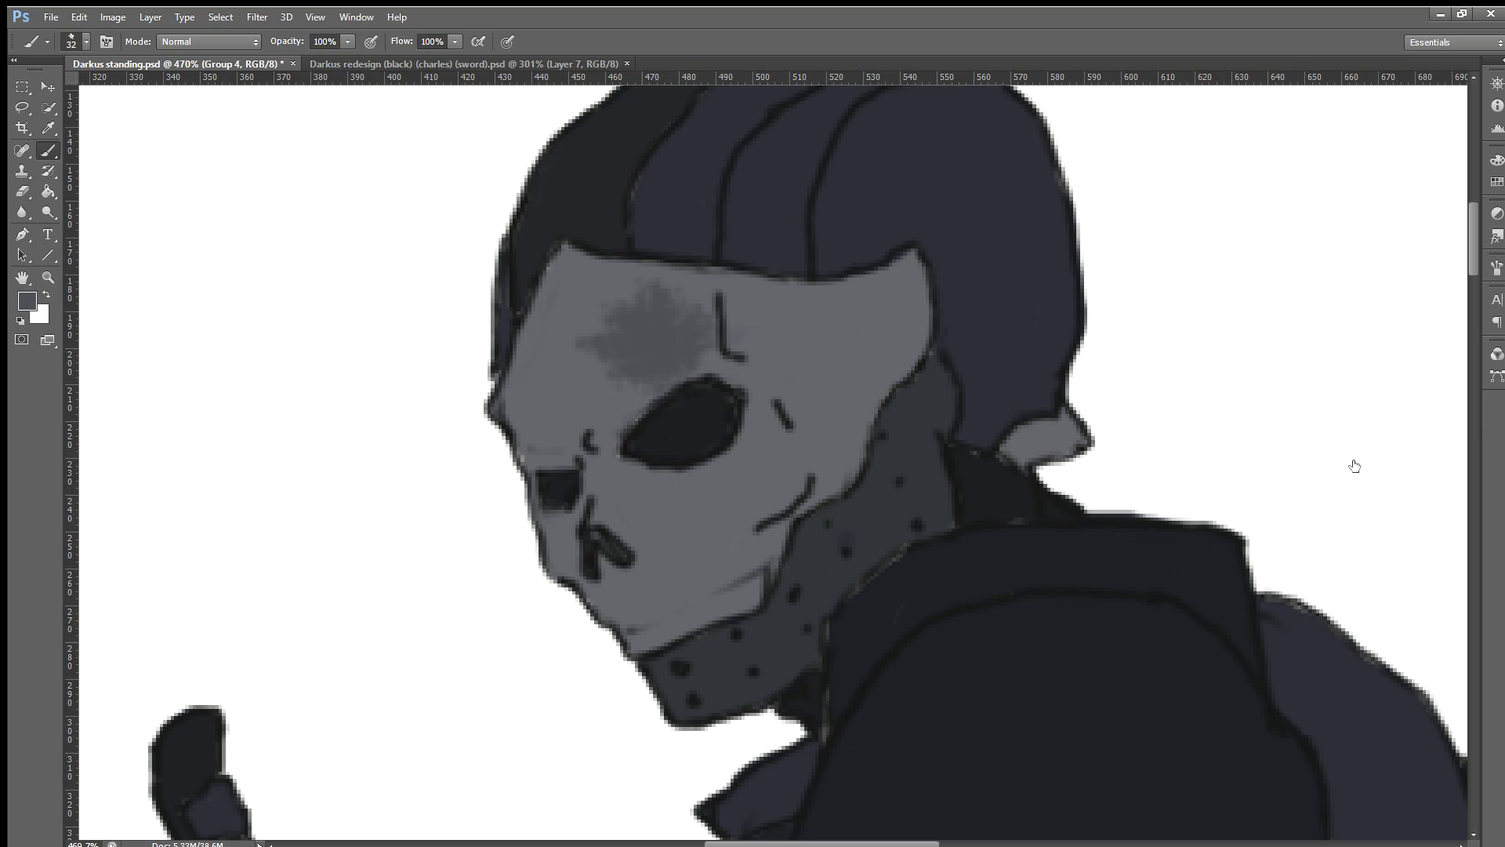
{"action": "key", "text": "ctrl+z"}
{"action": "left_click_drag", "start_coordinate": [765, 353], "coordinate": [627, 412]}
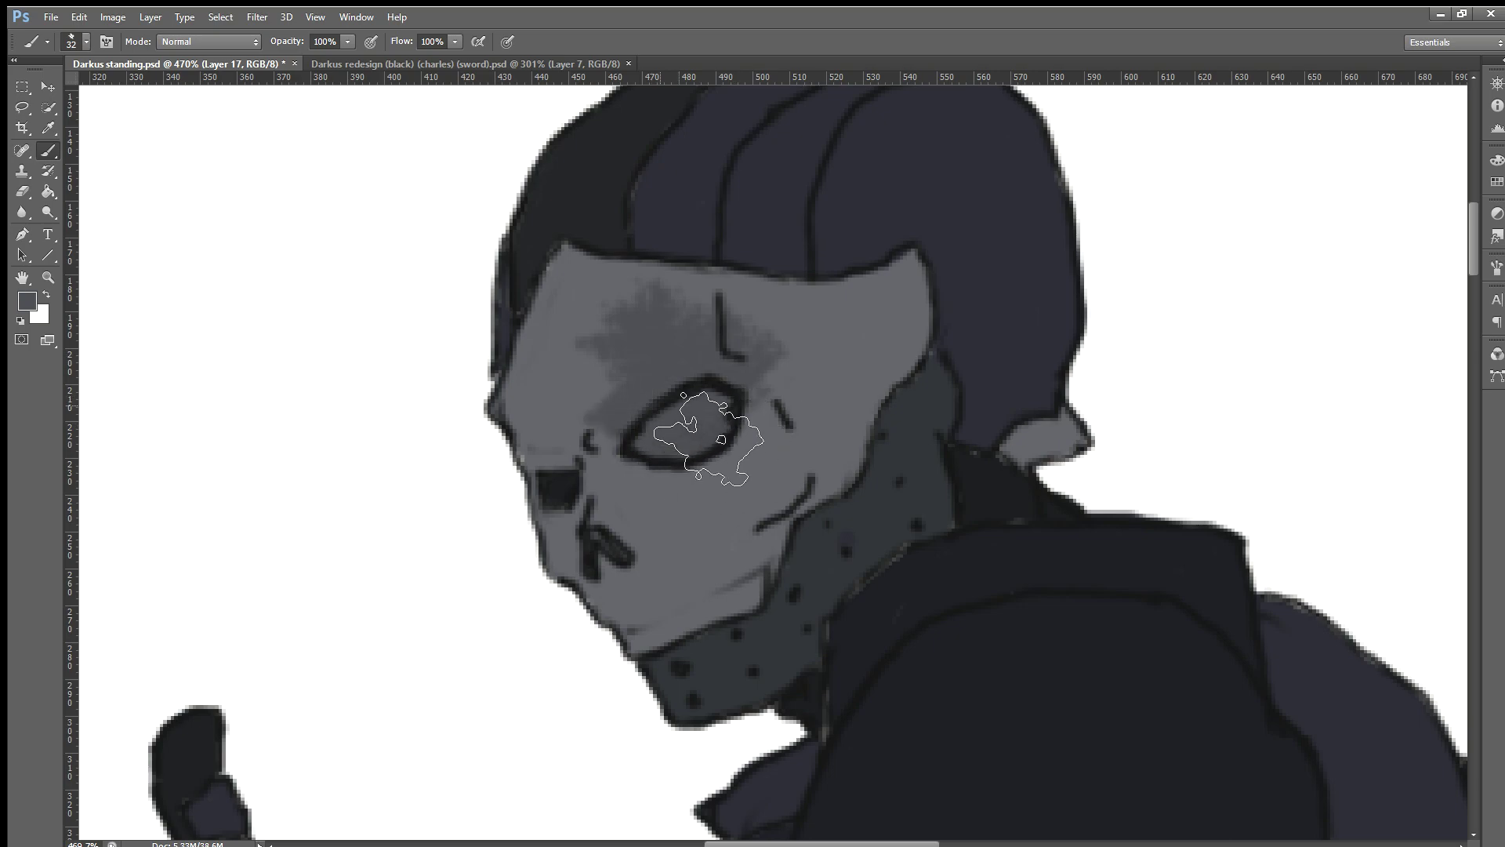
{"action": "key", "text": "ctrl+z"}
{"action": "key", "text": "alt+BackSpace"}
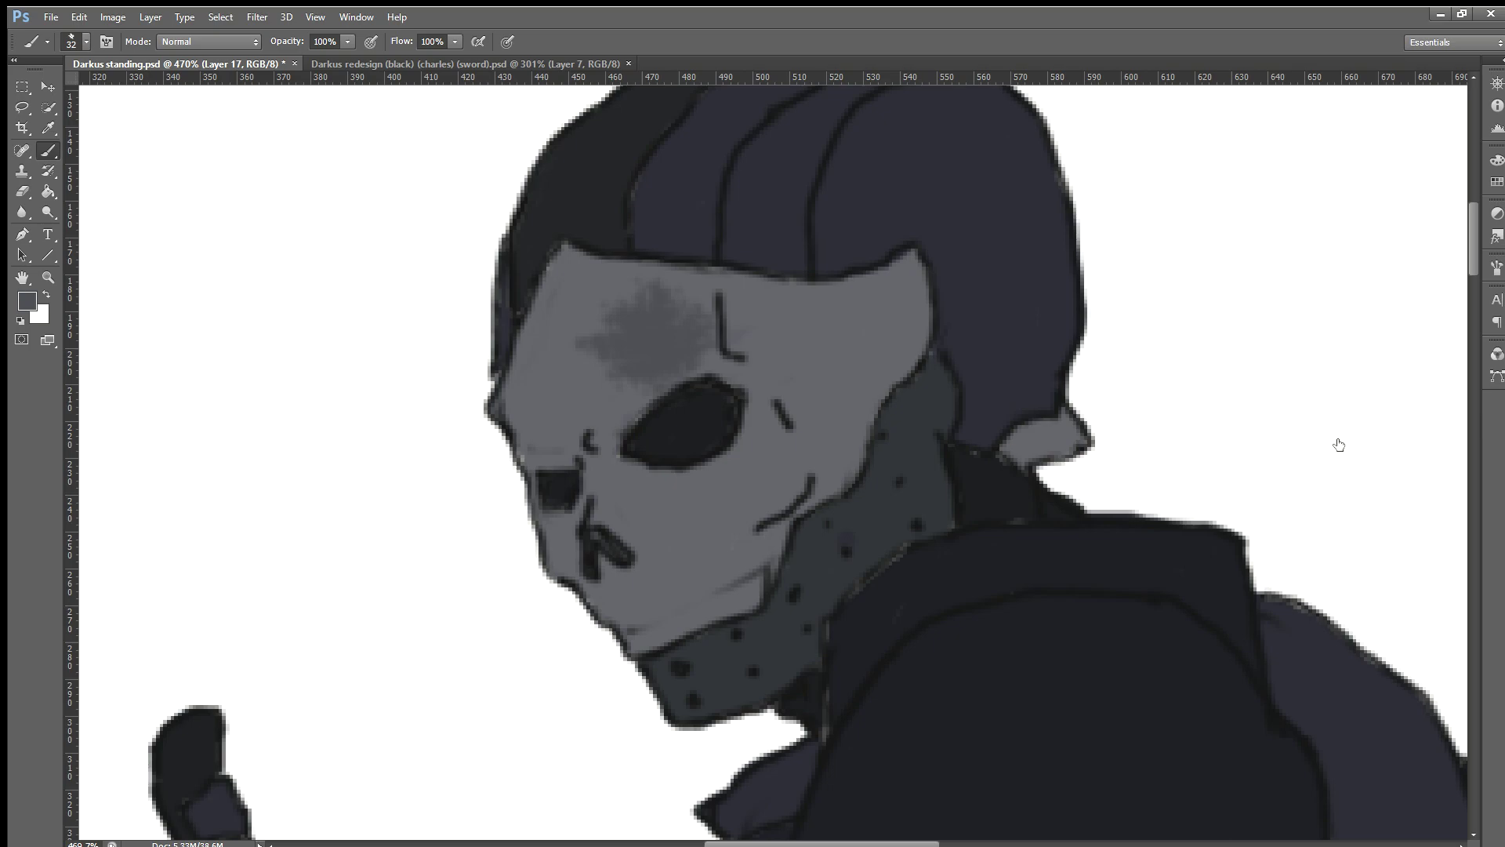
{"action": "key", "text": "alt+bracketright"}
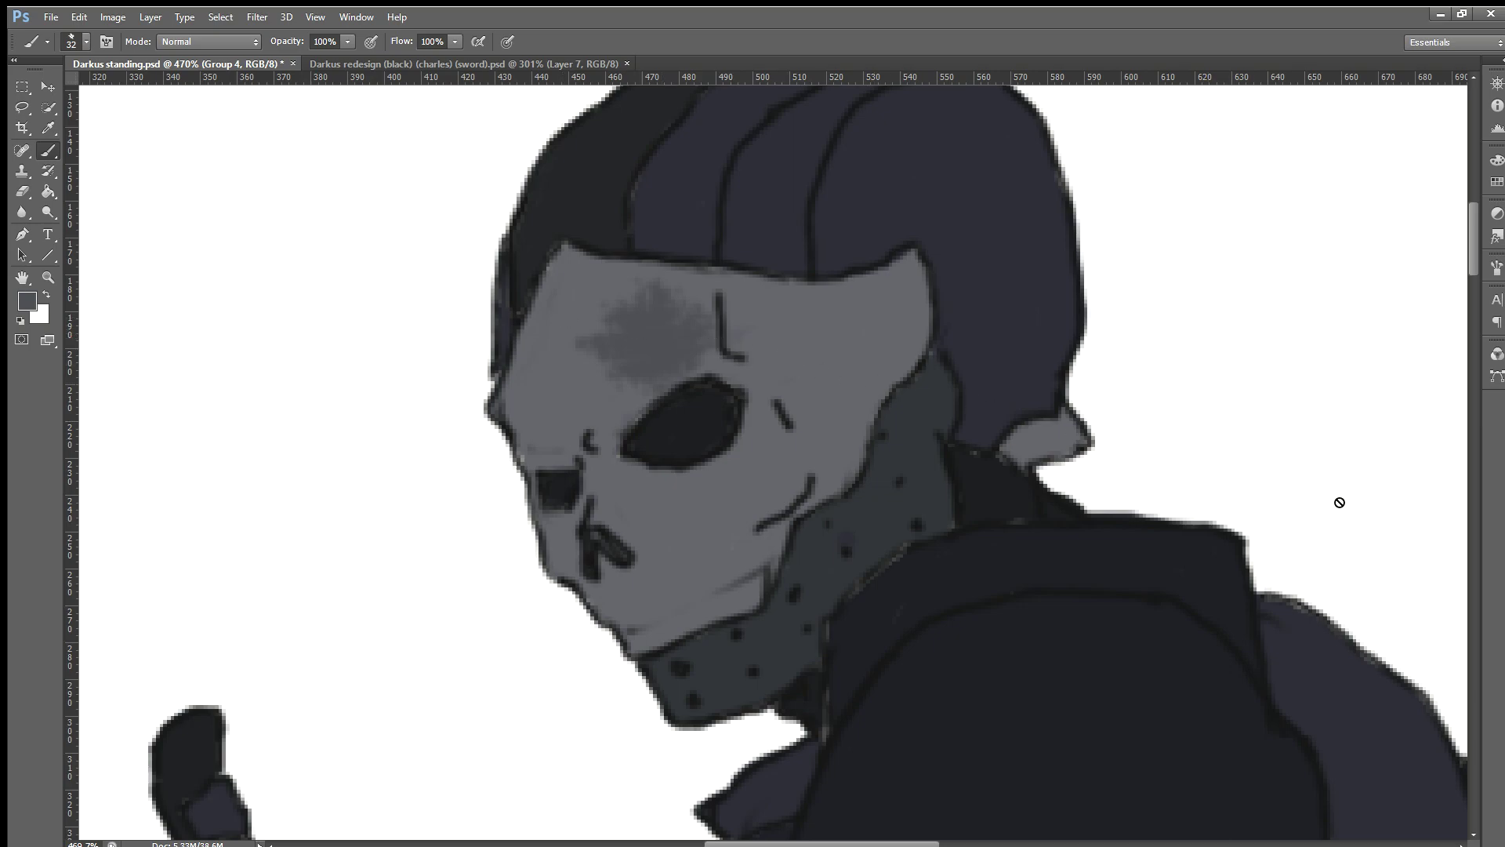
{"action": "key", "text": "ctrl+z"}
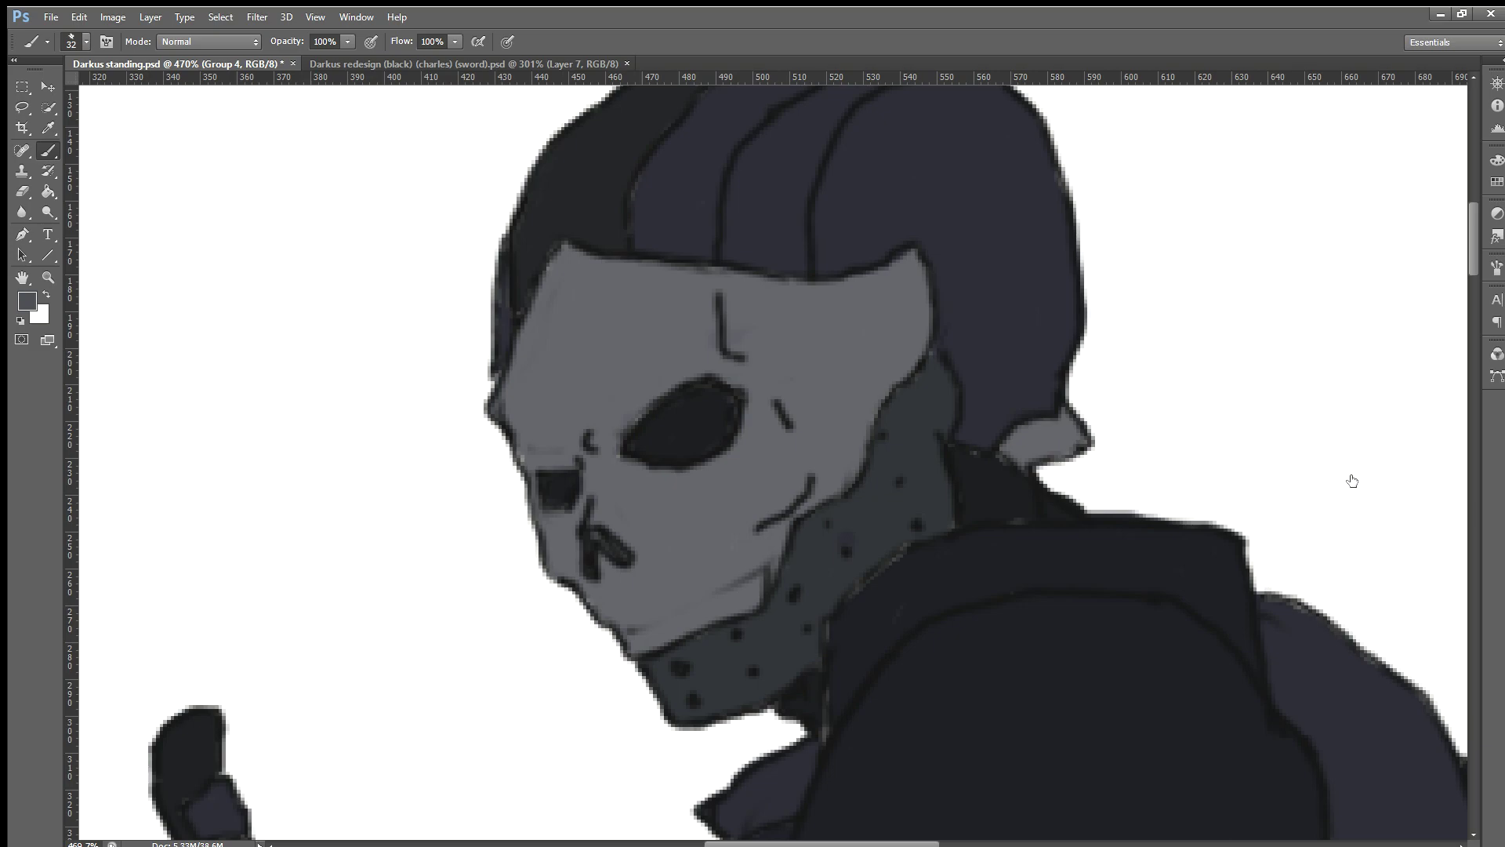
{"action": "key", "text": "alt+bracketleft"}
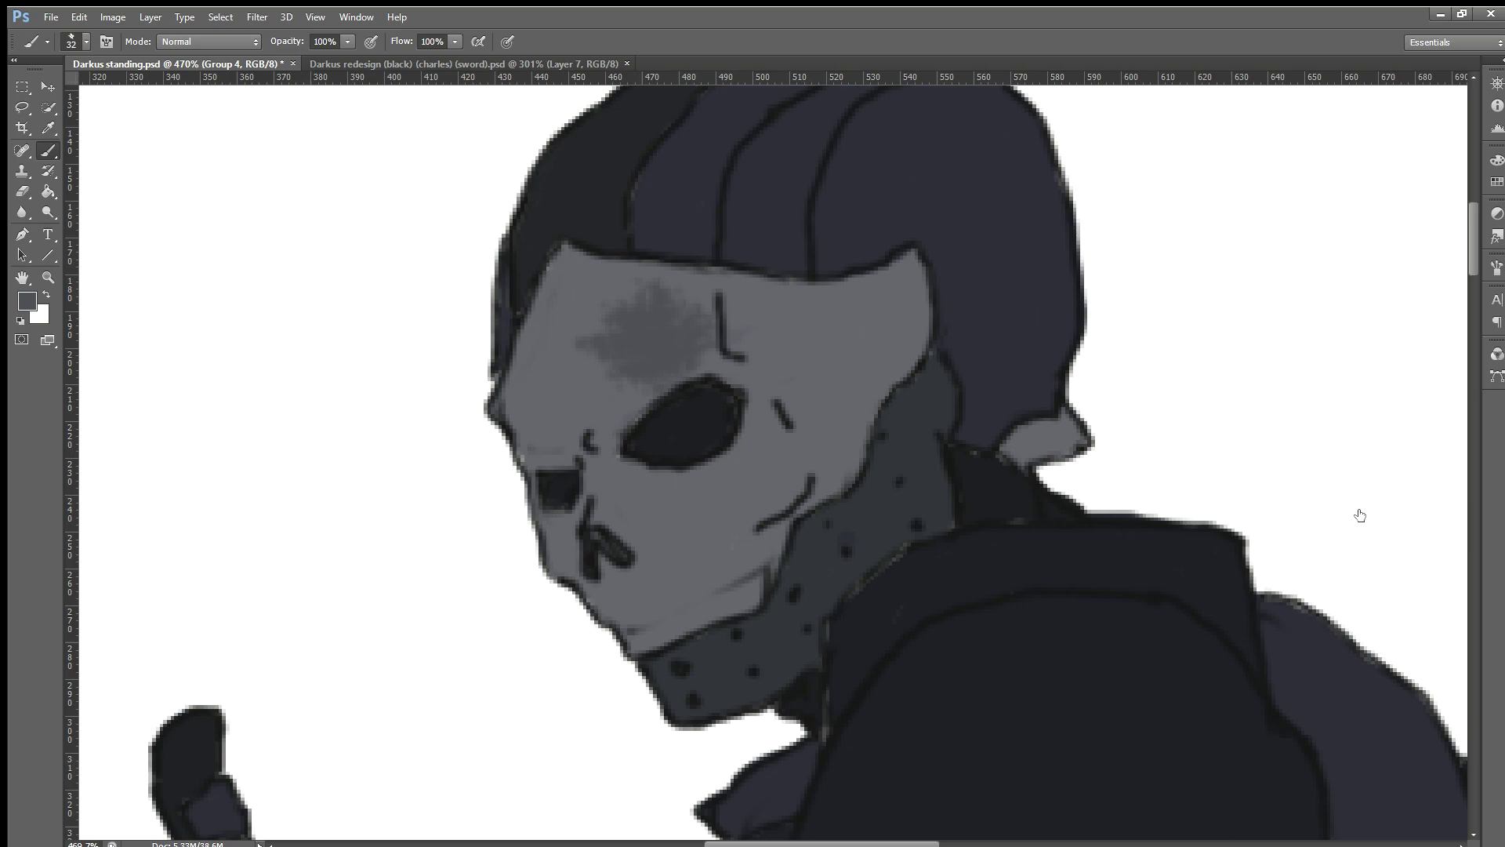
{"action": "key", "text": "ctrl+z"}
{"action": "key", "text": "ctrl+z"}
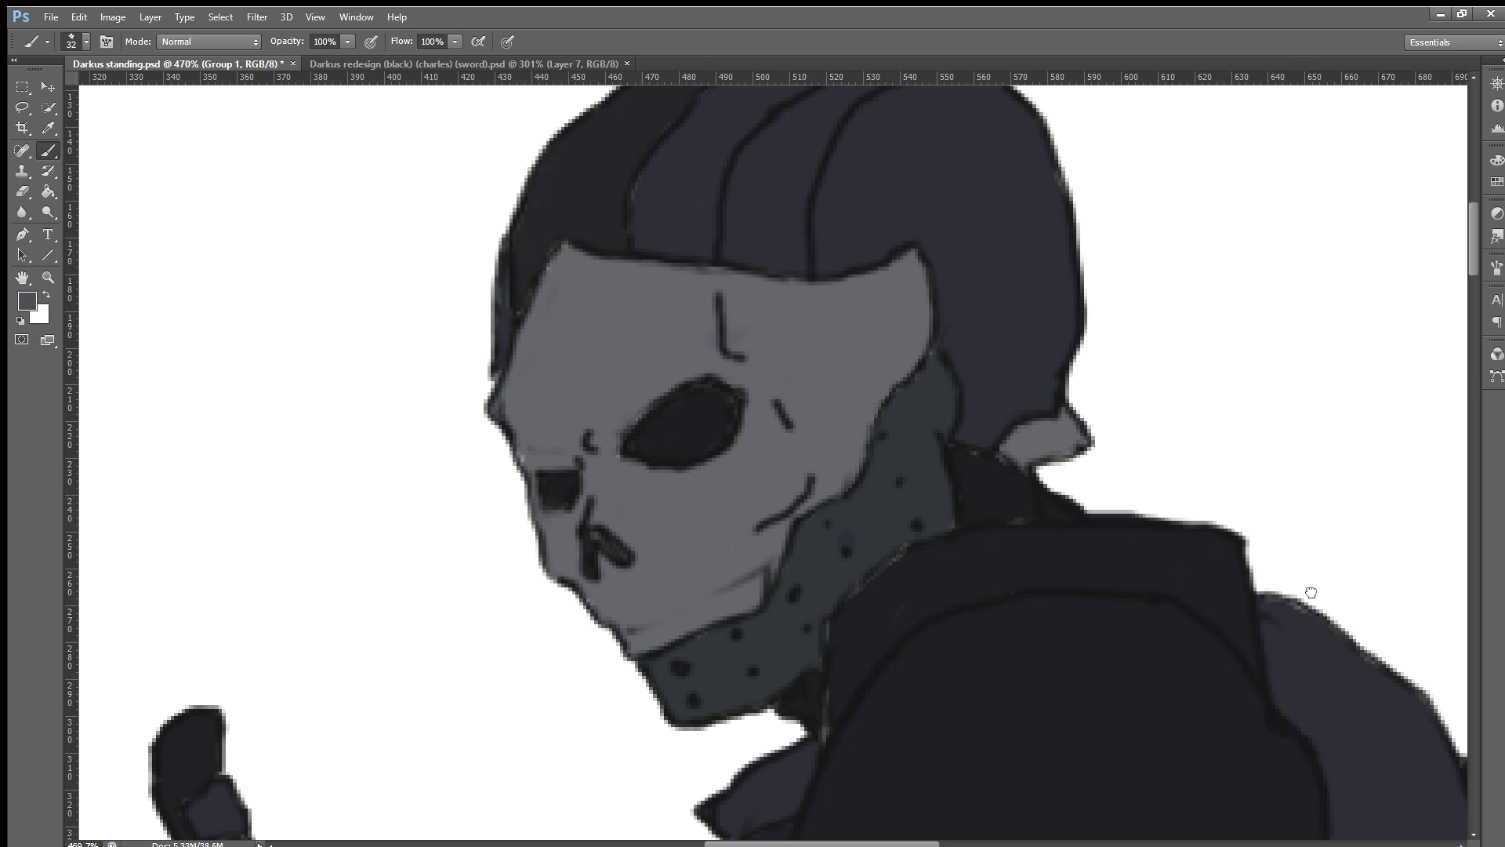
{"action": "key", "text": "ctrl+g"}
{"action": "key", "text": "ctrl+shift+alt+n"}
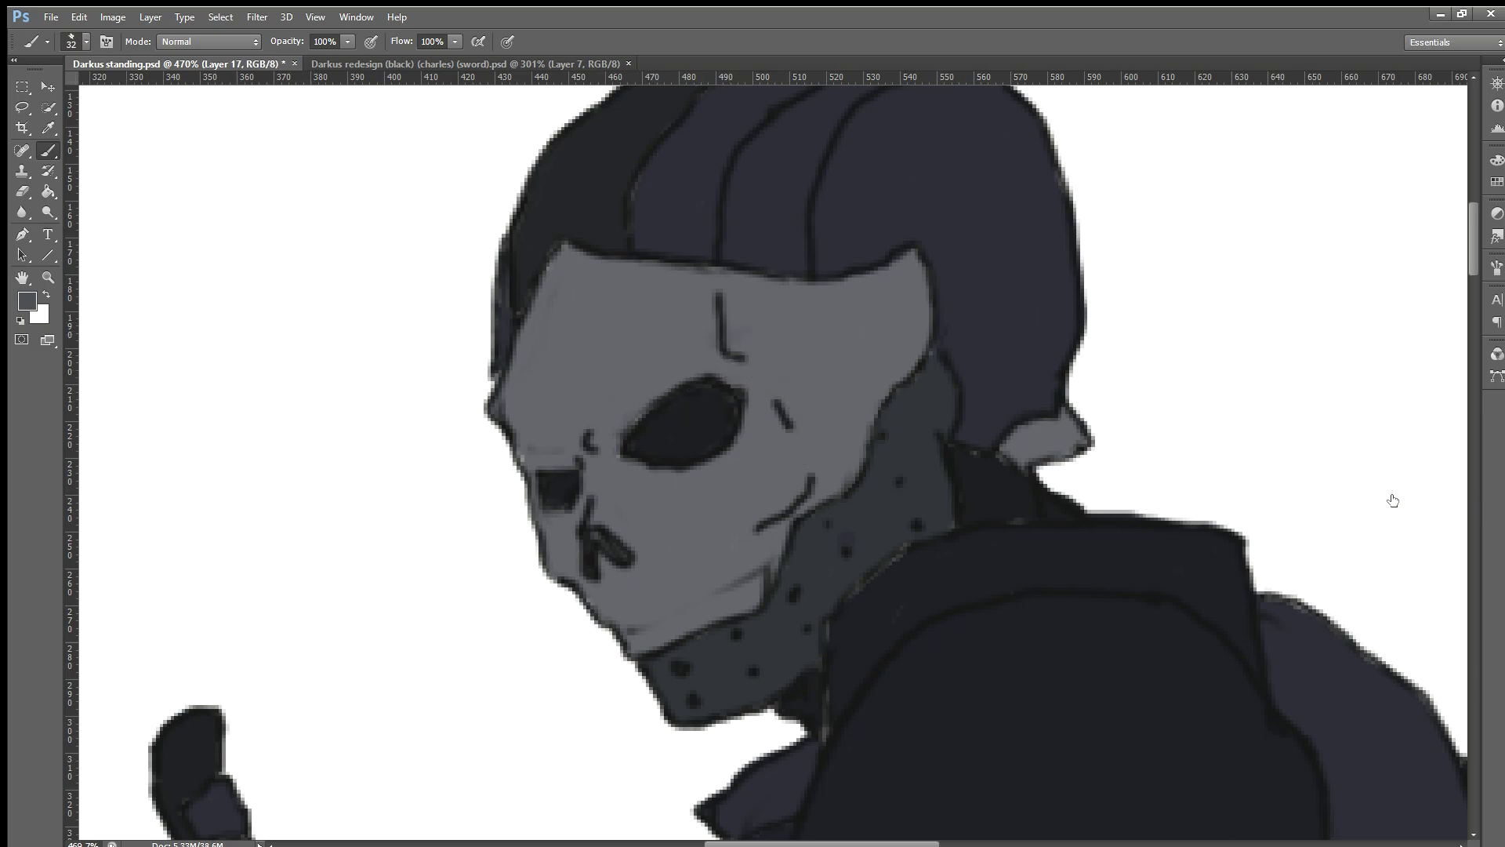
{"action": "key", "text": "ctrl+g"}
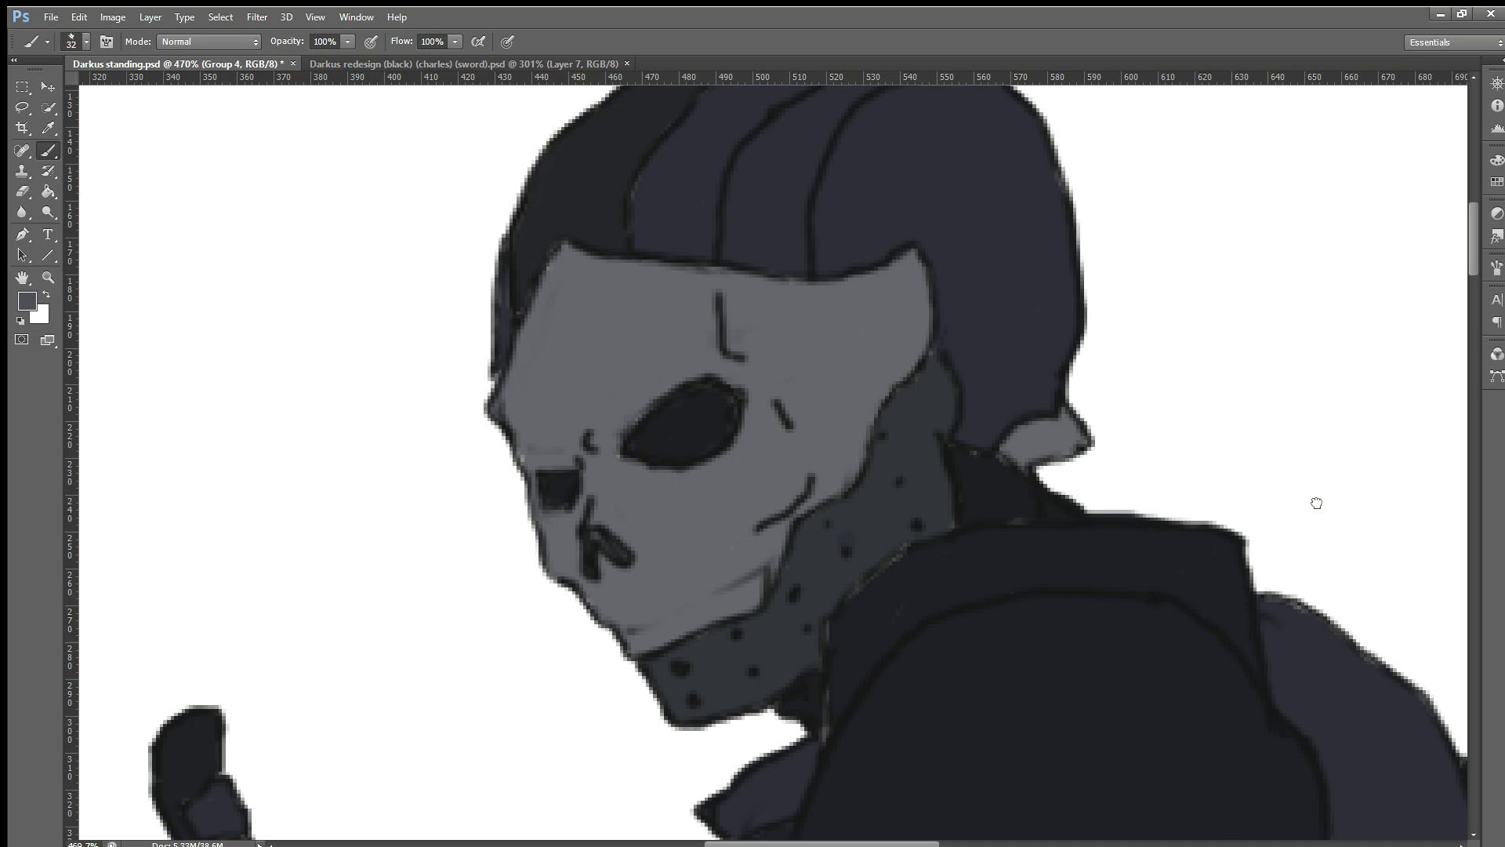
Step: Darken the forehead crease, then on a new layer shade both forehead sides grey
{"action": "left_click_drag", "start_coordinate": [584, 337], "coordinate": [711, 376]}
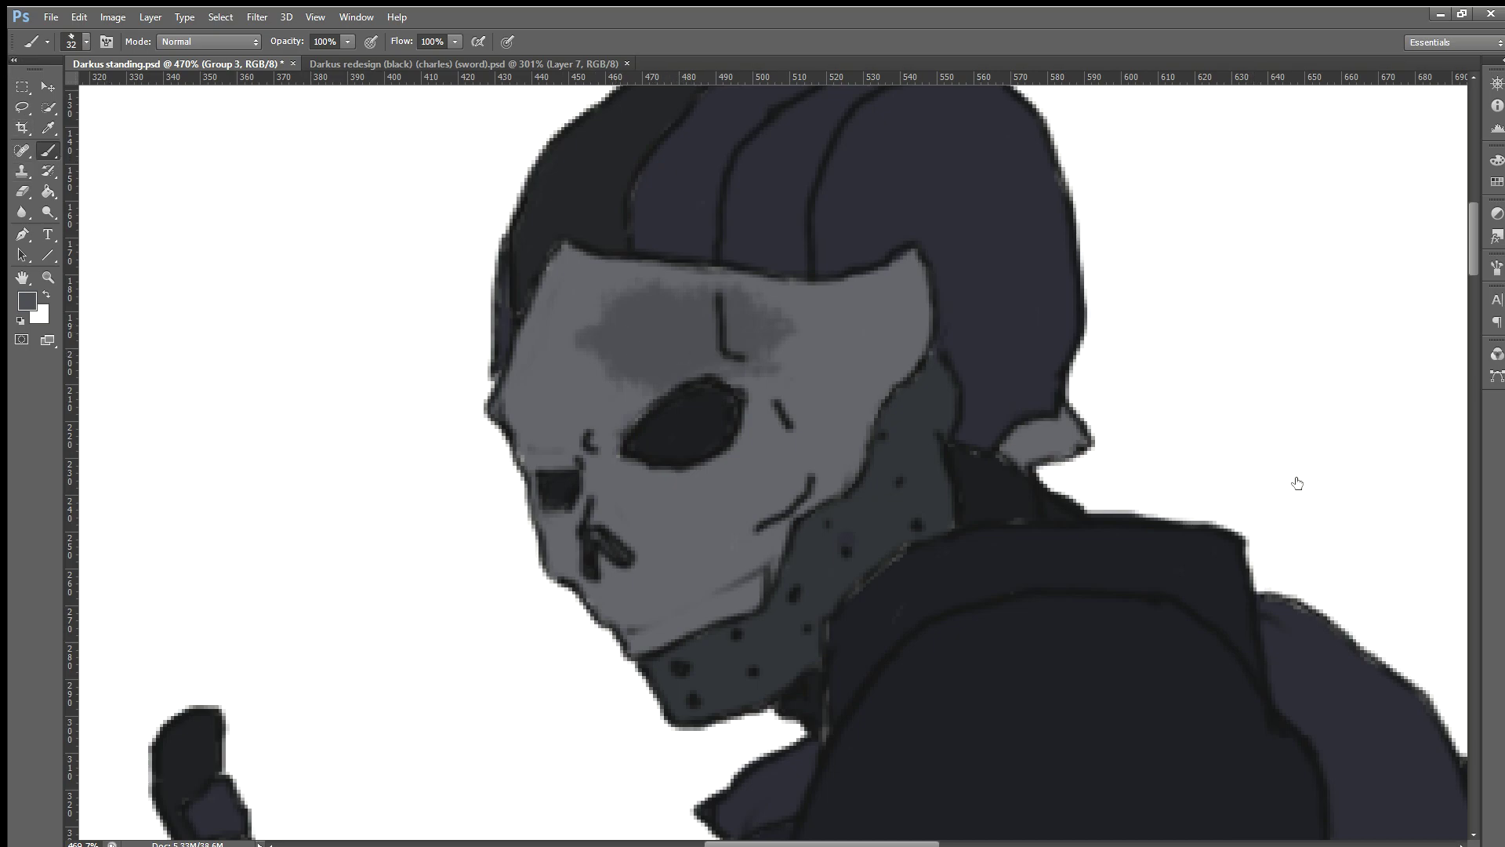
{"action": "key", "text": "ctrl+shift+alt+n"}
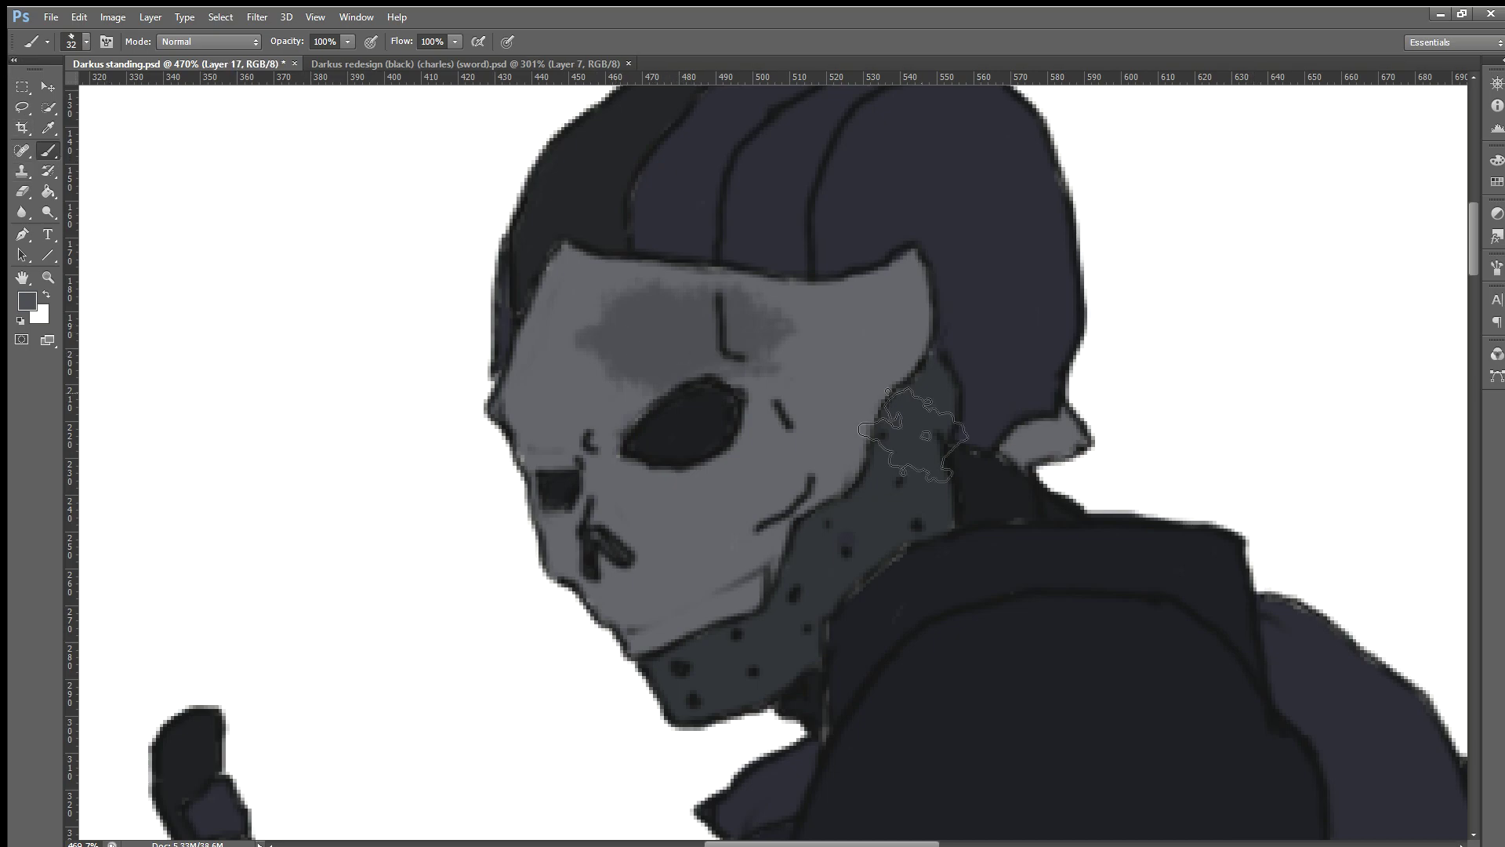
{"action": "left_click_drag", "start_coordinate": [640, 386], "coordinate": [672, 420]}
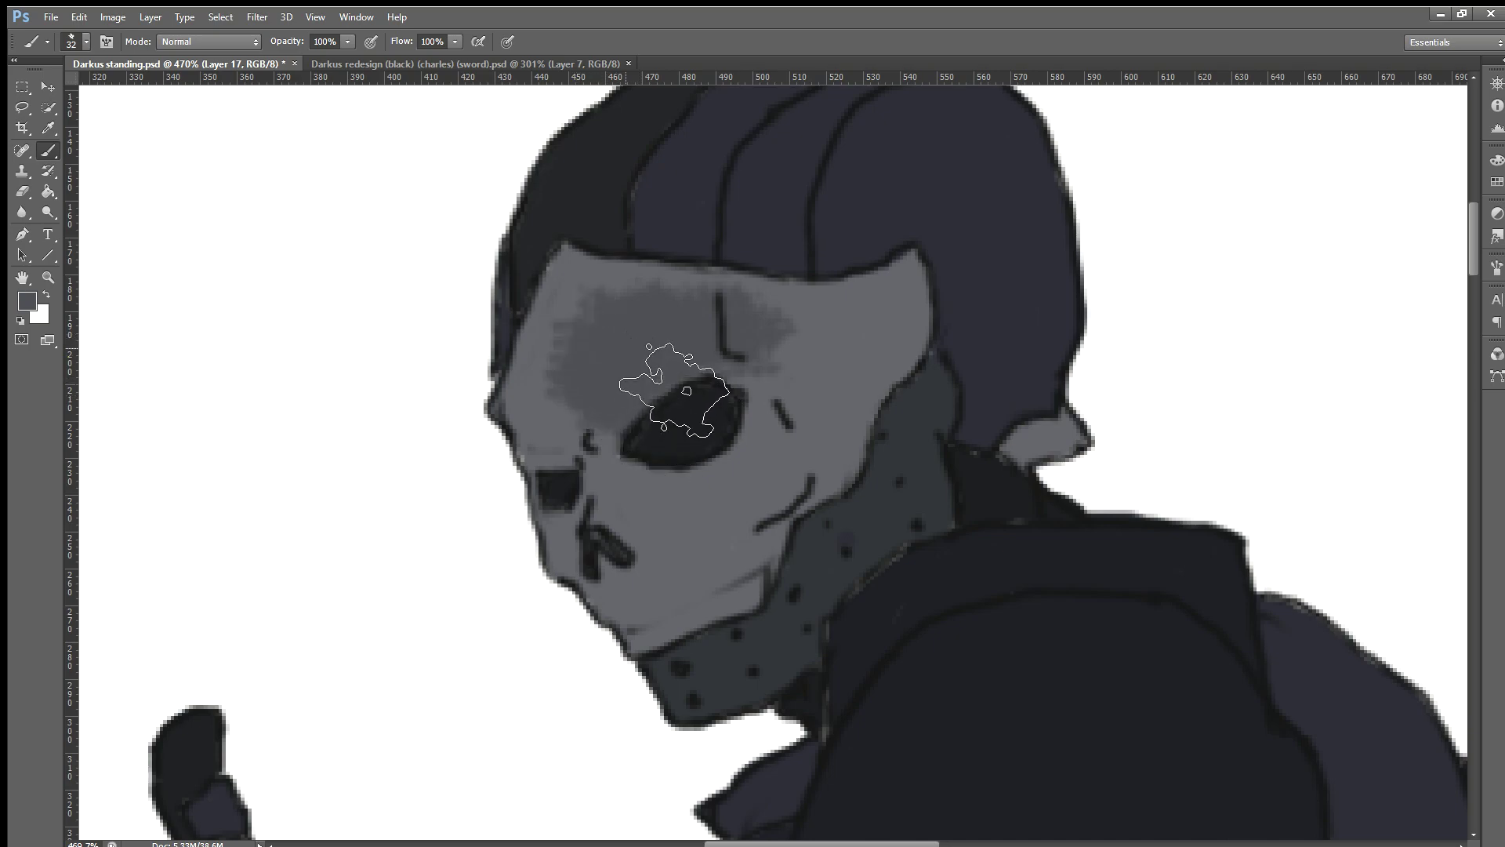
{"action": "left_click_drag", "start_coordinate": [858, 387], "coordinate": [824, 420]}
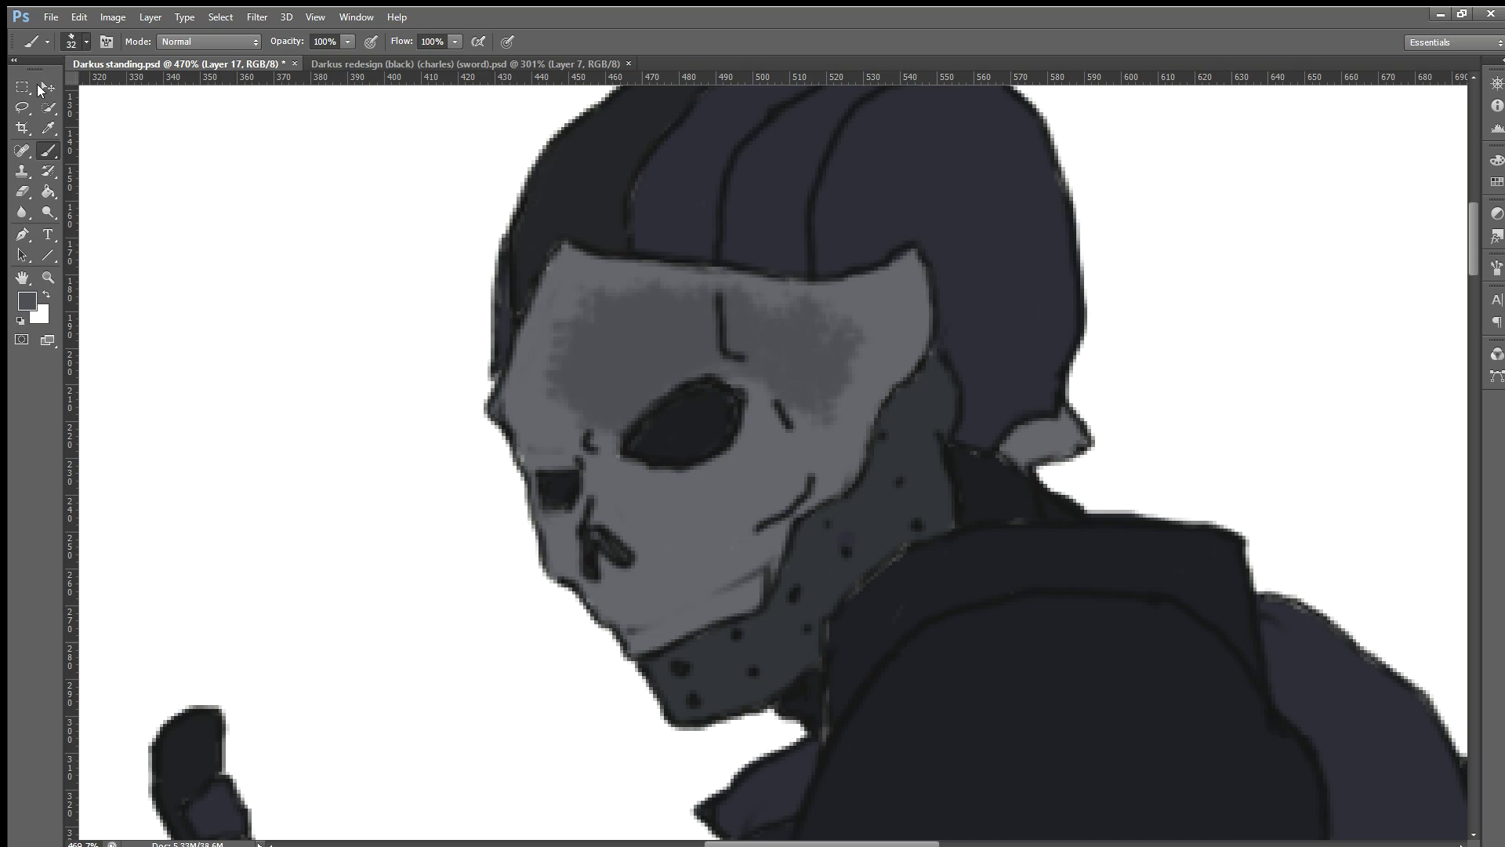
Step: With a smaller brush, soften the left forehead and temple, and grey the lower nose cavity
{"action": "key", "text": "bracketleft"}
{"action": "key", "text": "bracketleft"}
{"action": "key", "text": "bracketleft"}
{"action": "key", "text": "bracketleft"}
{"action": "key", "text": "bracketleft"}
{"action": "mouse_move", "coordinate": [599, 326]}
{"action": "left_mouse_down"}
{"action": "mouse_move", "coordinate": [589, 319]}
{"action": "mouse_move", "coordinate": [531, 413]}
{"action": "mouse_move", "coordinate": [588, 413]}
{"action": "mouse_move", "coordinate": [532, 414]}
{"action": "mouse_move", "coordinate": [581, 269]}
{"action": "mouse_move", "coordinate": [568, 317]}
{"action": "mouse_move", "coordinate": [639, 292]}
{"action": "mouse_move", "coordinate": [867, 319]}
{"action": "mouse_move", "coordinate": [835, 404]}
{"action": "mouse_move", "coordinate": [806, 426]}
{"action": "mouse_move", "coordinate": [776, 387]}
{"action": "mouse_move", "coordinate": [768, 484]}
{"action": "mouse_move", "coordinate": [638, 521]}
{"action": "mouse_move", "coordinate": [608, 487]}
{"action": "mouse_move", "coordinate": [615, 435]}
{"action": "mouse_move", "coordinate": [662, 599]}
{"action": "mouse_move", "coordinate": [617, 607]}
{"action": "mouse_move", "coordinate": [690, 605]}
{"action": "mouse_move", "coordinate": [730, 539]}
{"action": "mouse_move", "coordinate": [648, 632]}
{"action": "mouse_move", "coordinate": [652, 651]}
{"action": "mouse_move", "coordinate": [766, 591]}
{"action": "mouse_move", "coordinate": [779, 497]}
{"action": "mouse_move", "coordinate": [779, 538]}
{"action": "mouse_move", "coordinate": [831, 480]}
{"action": "mouse_move", "coordinate": [857, 397]}
{"action": "mouse_move", "coordinate": [823, 461]}
{"action": "mouse_move", "coordinate": [833, 491]}
{"action": "left_mouse_up"}
{"action": "mouse_move", "coordinate": [900, 311]}
{"action": "left_mouse_down"}
{"action": "mouse_move", "coordinate": [914, 276]}
{"action": "mouse_move", "coordinate": [901, 369]}
{"action": "mouse_move", "coordinate": [924, 302]}
{"action": "mouse_move", "coordinate": [796, 359]}
{"action": "mouse_move", "coordinate": [797, 295]}
{"action": "mouse_move", "coordinate": [595, 275]}
{"action": "left_mouse_up"}
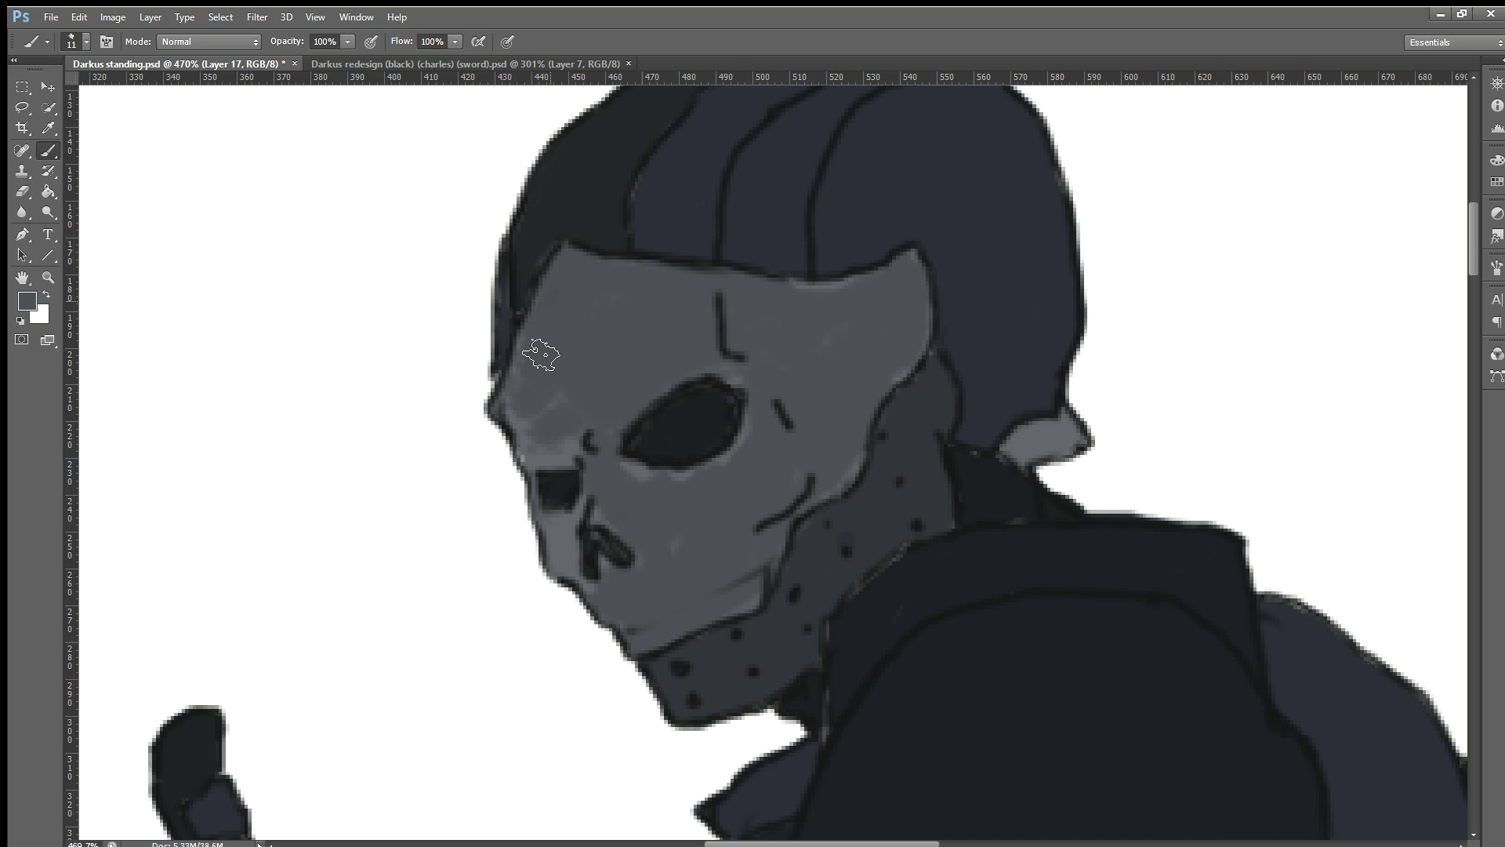
{"action": "mouse_move", "coordinate": [568, 518]}
{"action": "left_mouse_down"}
{"action": "mouse_move", "coordinate": [596, 577]}
{"action": "mouse_move", "coordinate": [578, 544]}
{"action": "mouse_move", "coordinate": [598, 514]}
{"action": "left_mouse_up"}
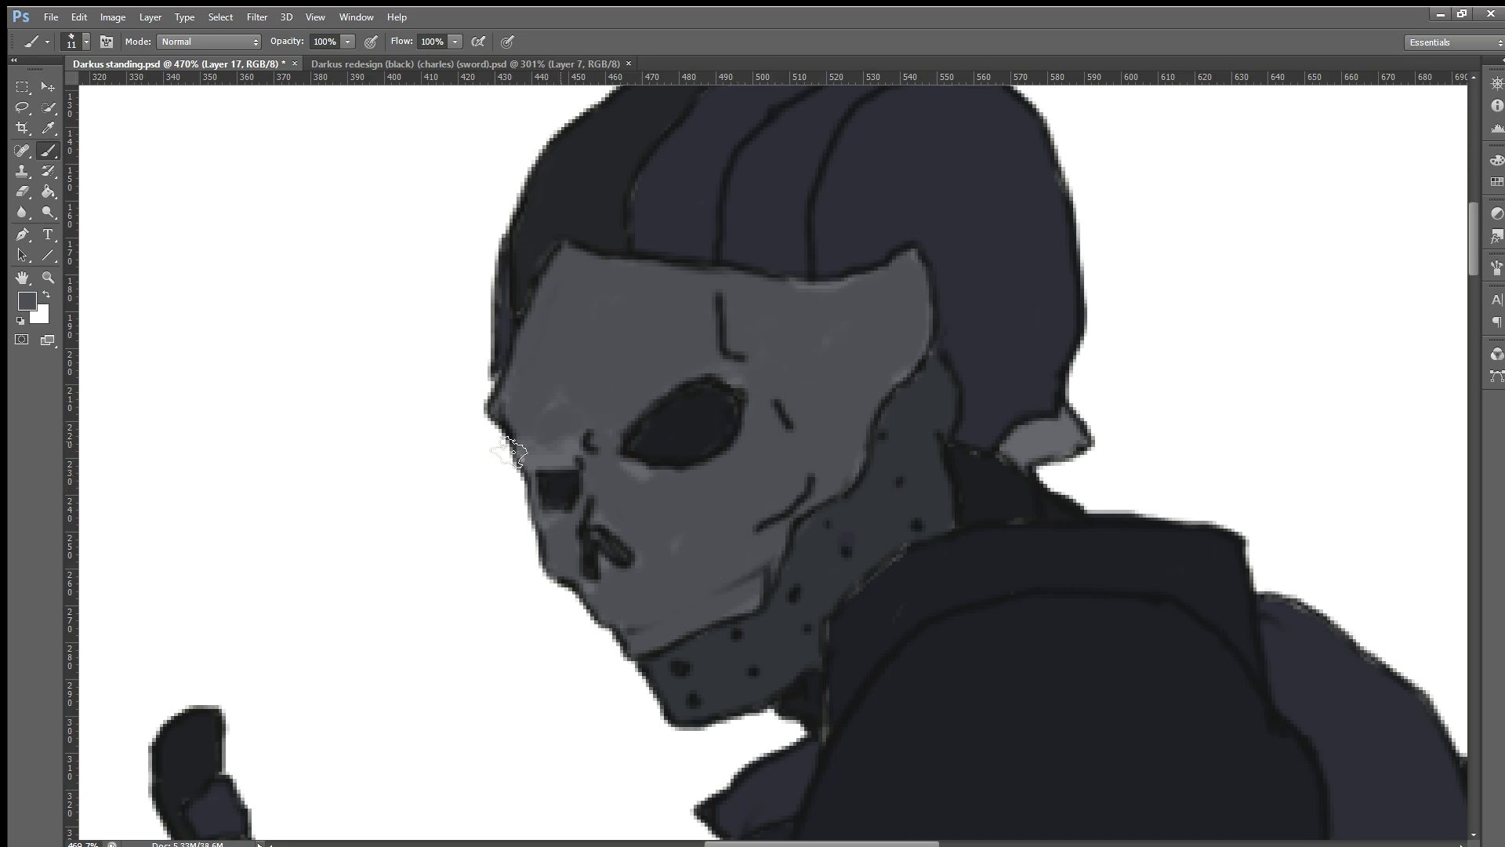
Step: Glance at the redesign painting, return to Darkus standing, and sample a mask grey
{"action": "left_click", "coordinate": [323, 60]}
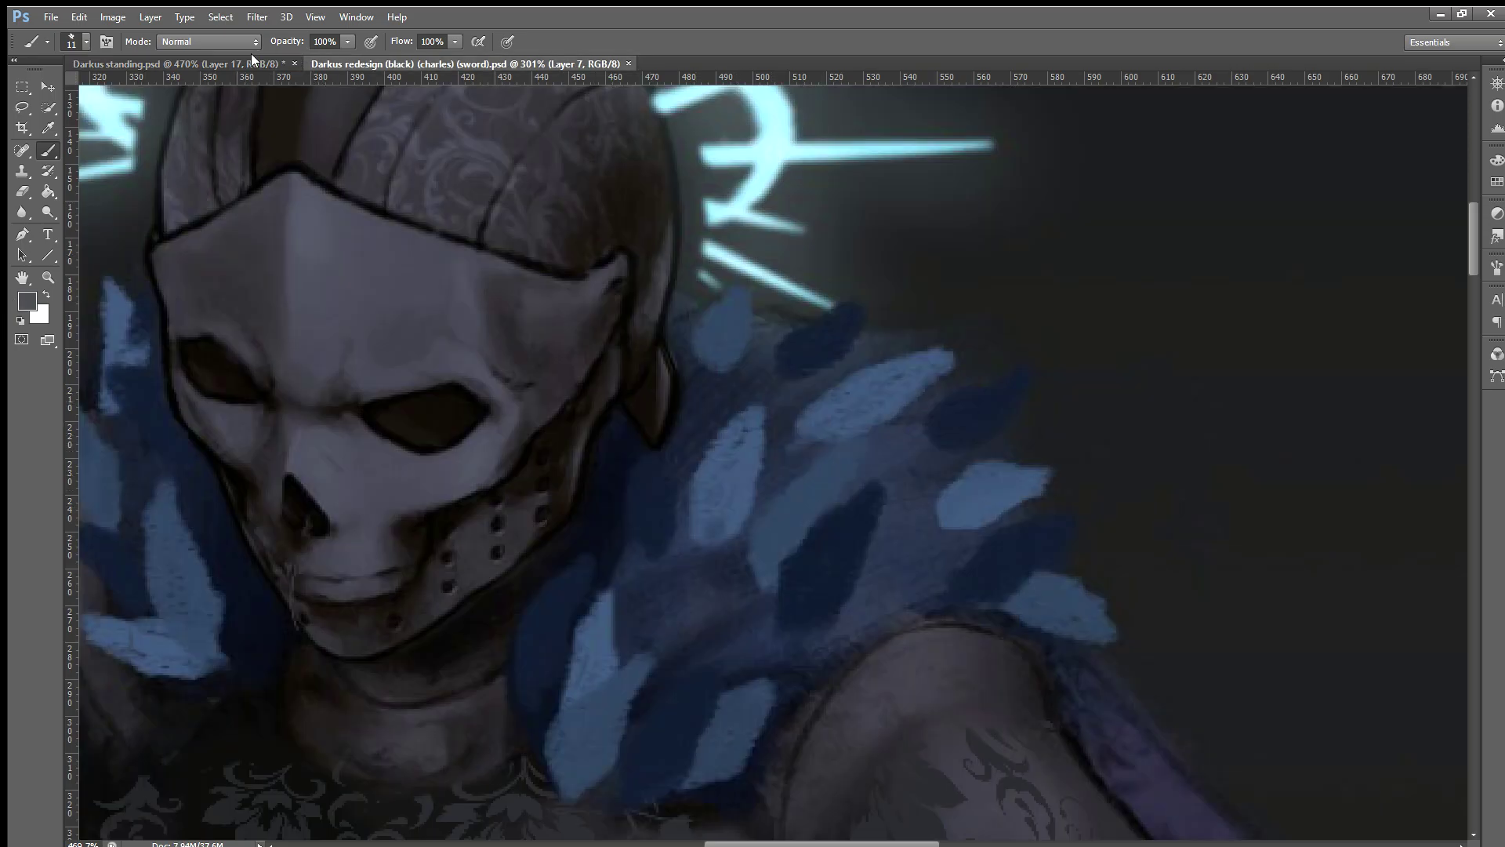
{"action": "left_click", "coordinate": [251, 57]}
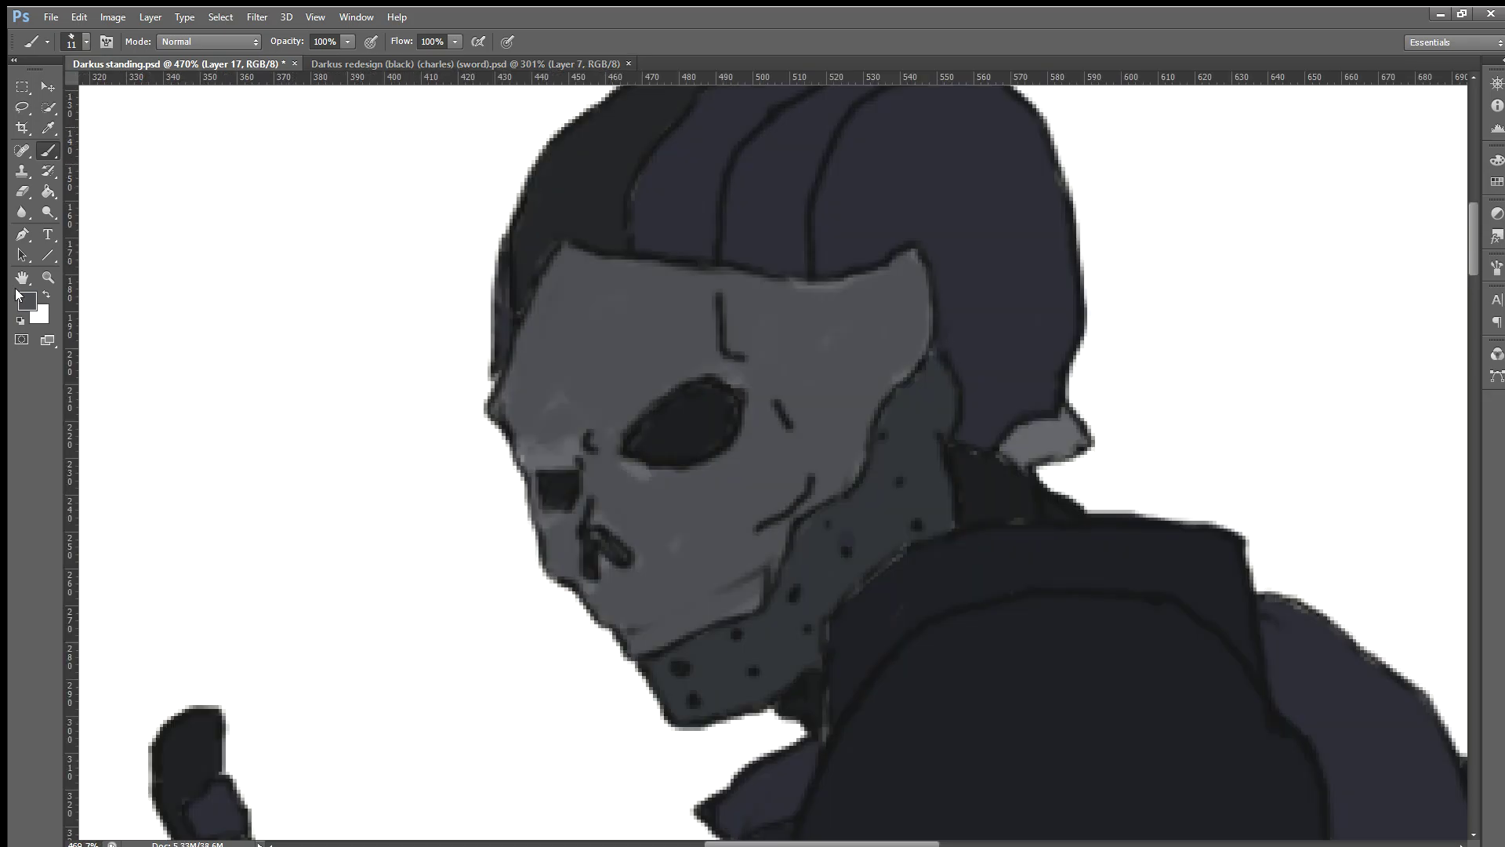
{"action": "key", "text": "i"}
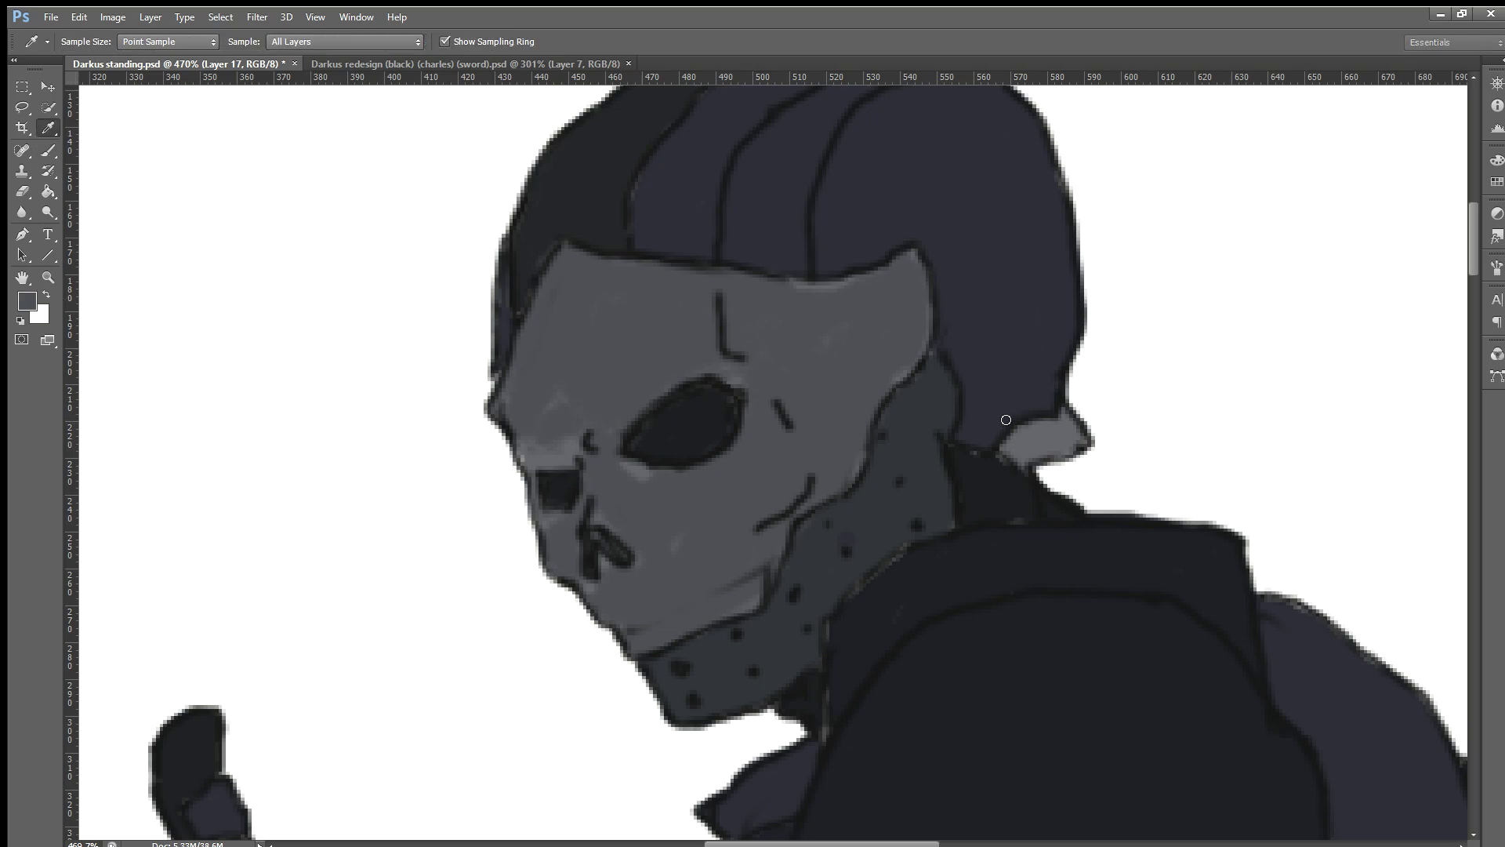
{"action": "key", "text": "b"}
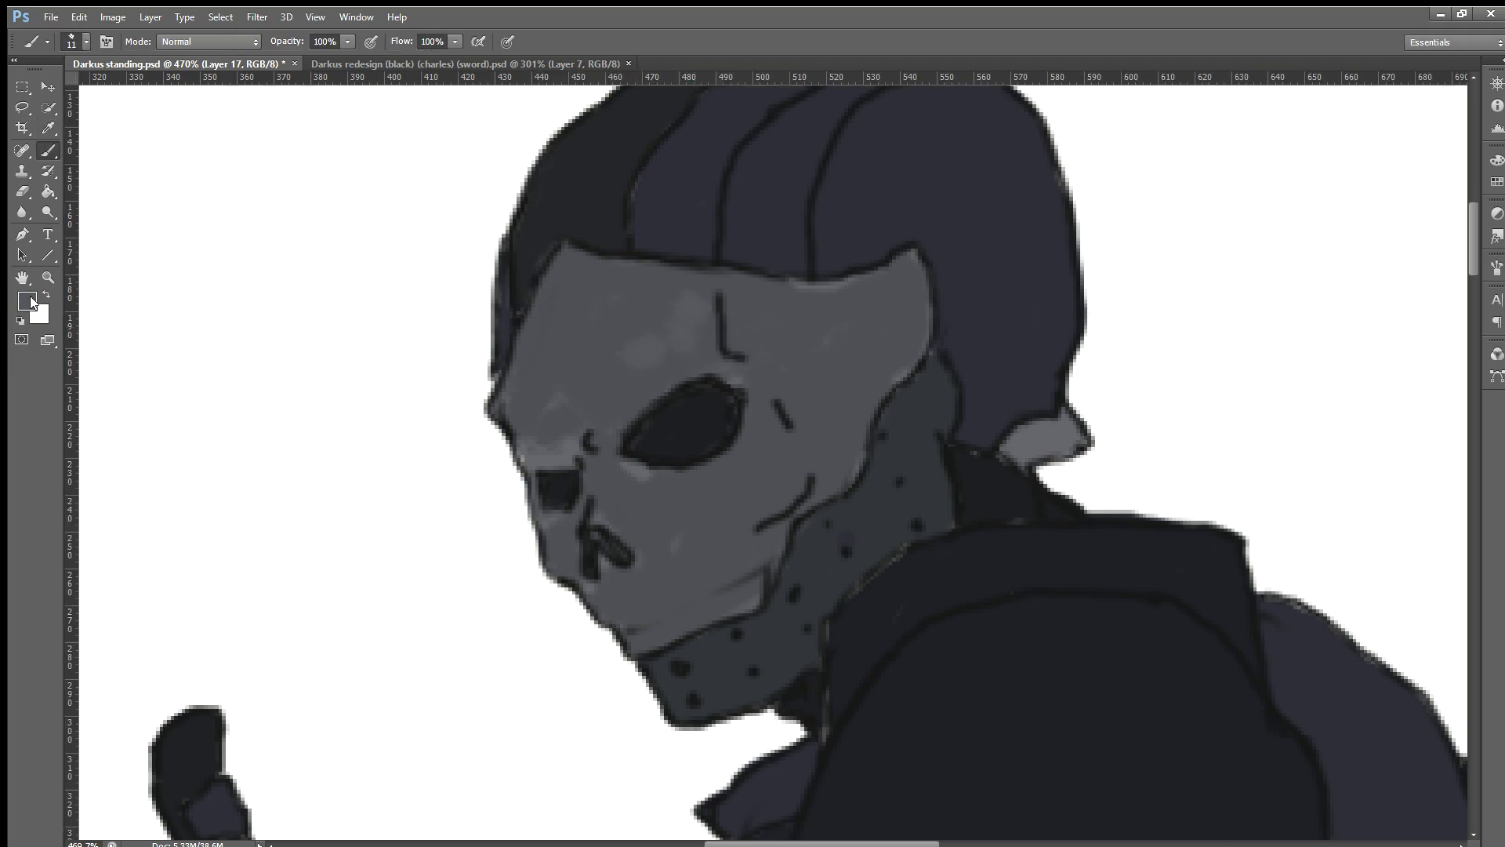
{"action": "key", "text": "i"}
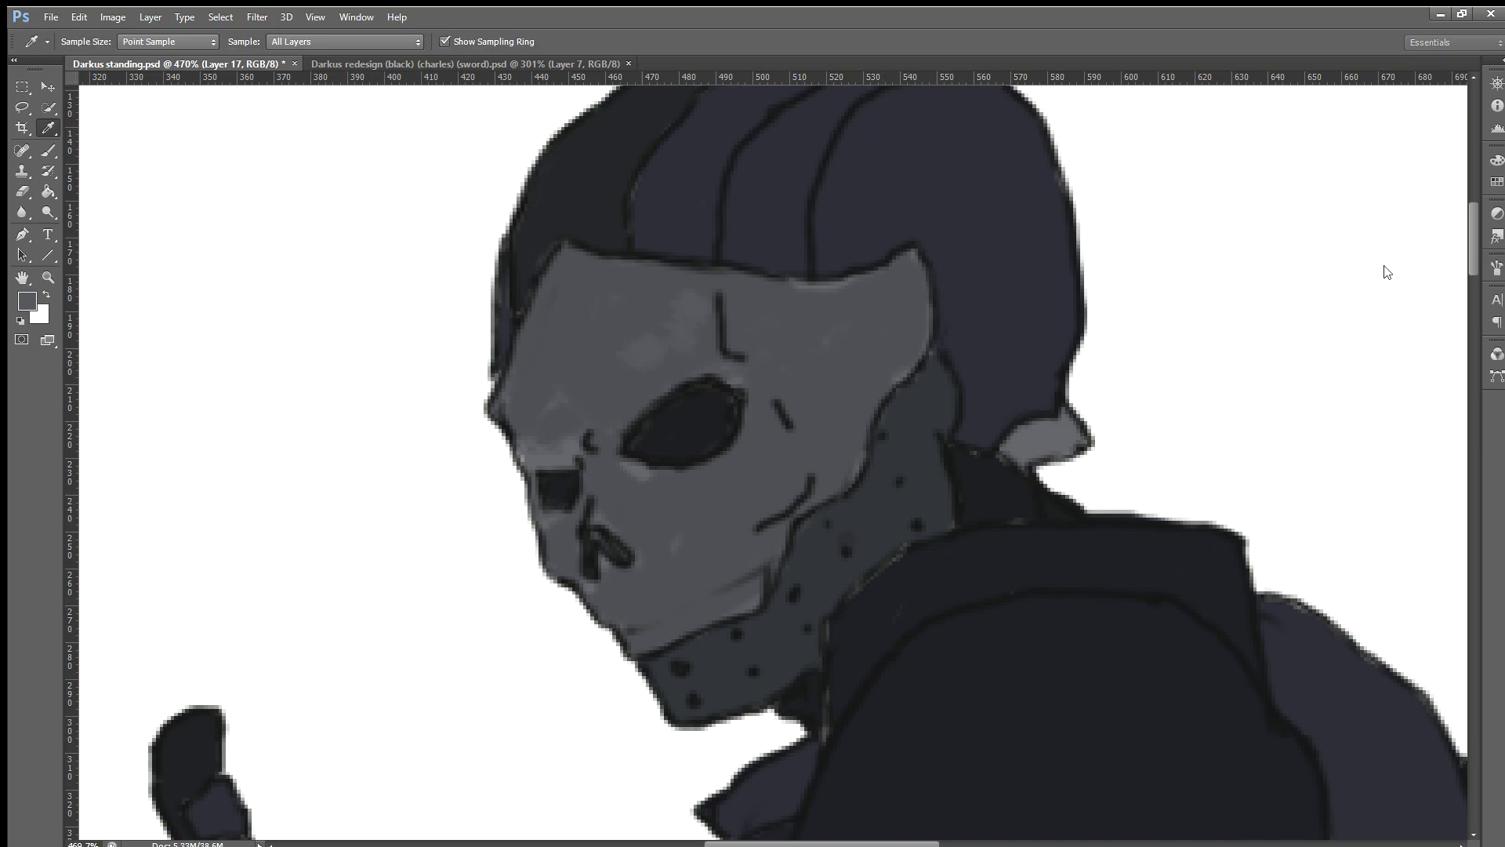
Step: Paint lighter grey from the forehead toward the eye and highlight the cheek beside the nose
{"action": "key", "text": "b"}
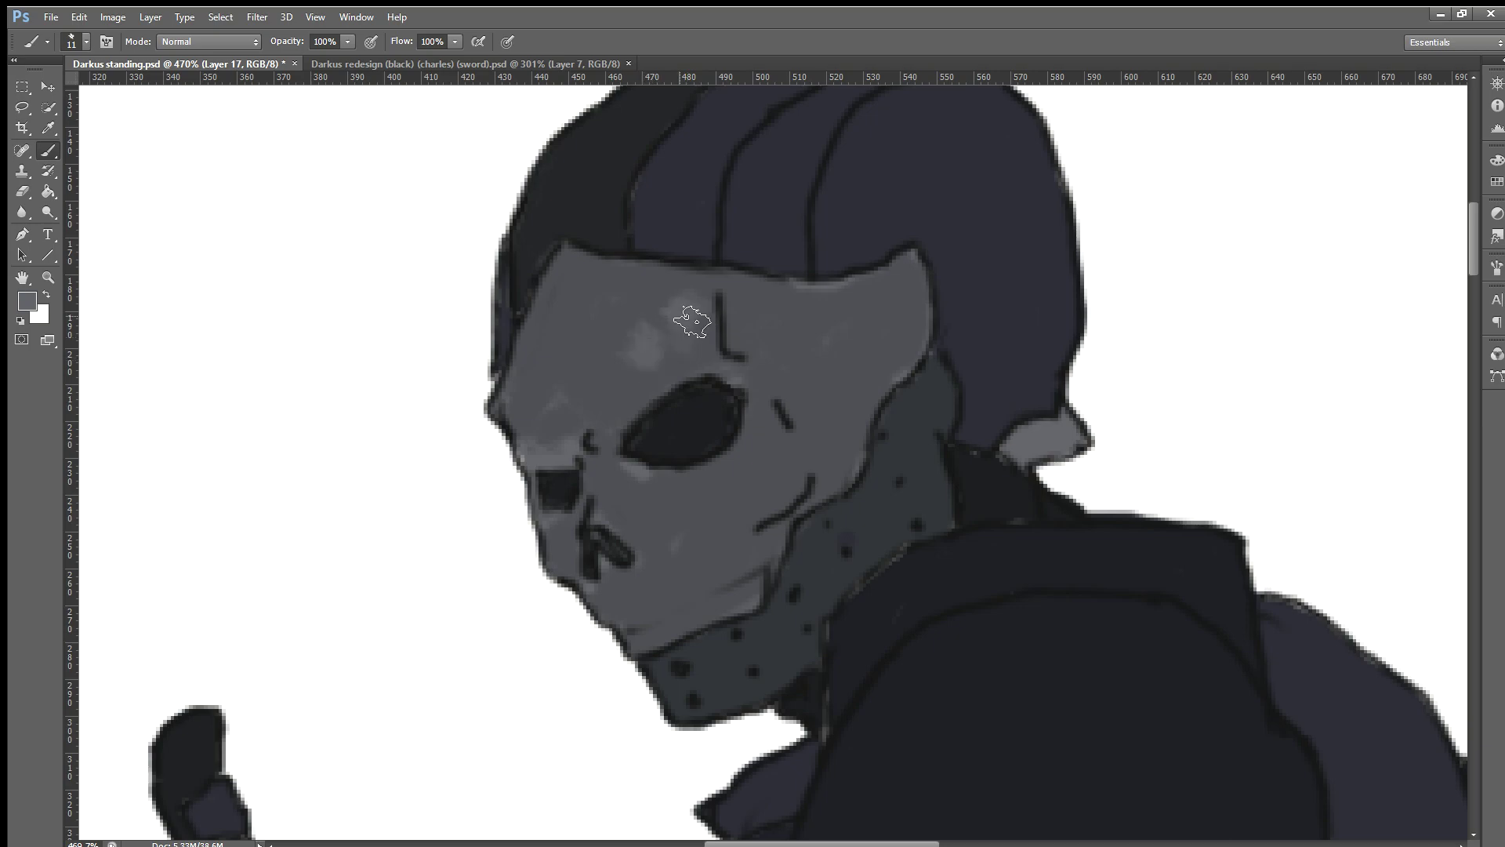
{"action": "mouse_move", "coordinate": [692, 321]}
{"action": "left_mouse_down"}
{"action": "mouse_move", "coordinate": [673, 337]}
{"action": "mouse_move", "coordinate": [639, 326]}
{"action": "mouse_move", "coordinate": [597, 424]}
{"action": "mouse_move", "coordinate": [638, 369]}
{"action": "mouse_move", "coordinate": [713, 363]}
{"action": "mouse_move", "coordinate": [682, 350]}
{"action": "mouse_move", "coordinate": [684, 319]}
{"action": "mouse_move", "coordinate": [592, 289]}
{"action": "mouse_move", "coordinate": [665, 303]}
{"action": "mouse_move", "coordinate": [584, 282]}
{"action": "mouse_move", "coordinate": [614, 319]}
{"action": "mouse_move", "coordinate": [562, 295]}
{"action": "mouse_move", "coordinate": [575, 336]}
{"action": "mouse_move", "coordinate": [547, 401]}
{"action": "mouse_move", "coordinate": [572, 346]}
{"action": "mouse_move", "coordinate": [554, 421]}
{"action": "mouse_move", "coordinate": [578, 437]}
{"action": "mouse_move", "coordinate": [552, 457]}
{"action": "mouse_move", "coordinate": [538, 437]}
{"action": "mouse_move", "coordinate": [599, 353]}
{"action": "mouse_move", "coordinate": [592, 397]}
{"action": "mouse_move", "coordinate": [615, 421]}
{"action": "mouse_move", "coordinate": [689, 352]}
{"action": "mouse_move", "coordinate": [622, 360]}
{"action": "mouse_move", "coordinate": [657, 337]}
{"action": "mouse_move", "coordinate": [716, 346]}
{"action": "mouse_move", "coordinate": [703, 345]}
{"action": "mouse_move", "coordinate": [714, 312]}
{"action": "mouse_move", "coordinate": [733, 326]}
{"action": "mouse_move", "coordinate": [689, 296]}
{"action": "mouse_move", "coordinate": [706, 340]}
{"action": "mouse_move", "coordinate": [694, 326]}
{"action": "left_mouse_up"}
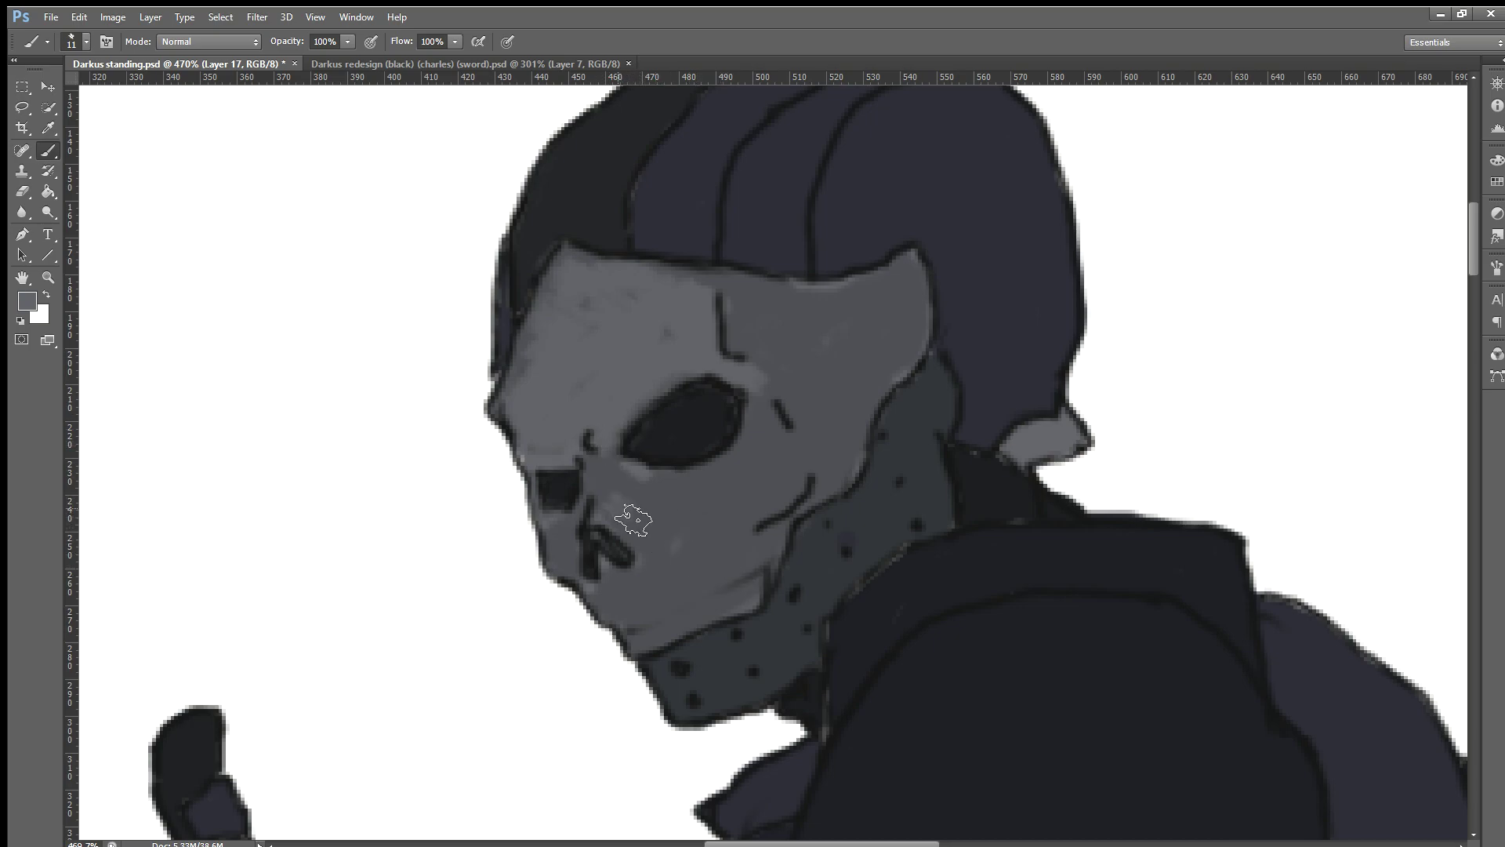
{"action": "left_click_drag", "start_coordinate": [623, 496], "coordinate": [635, 508]}
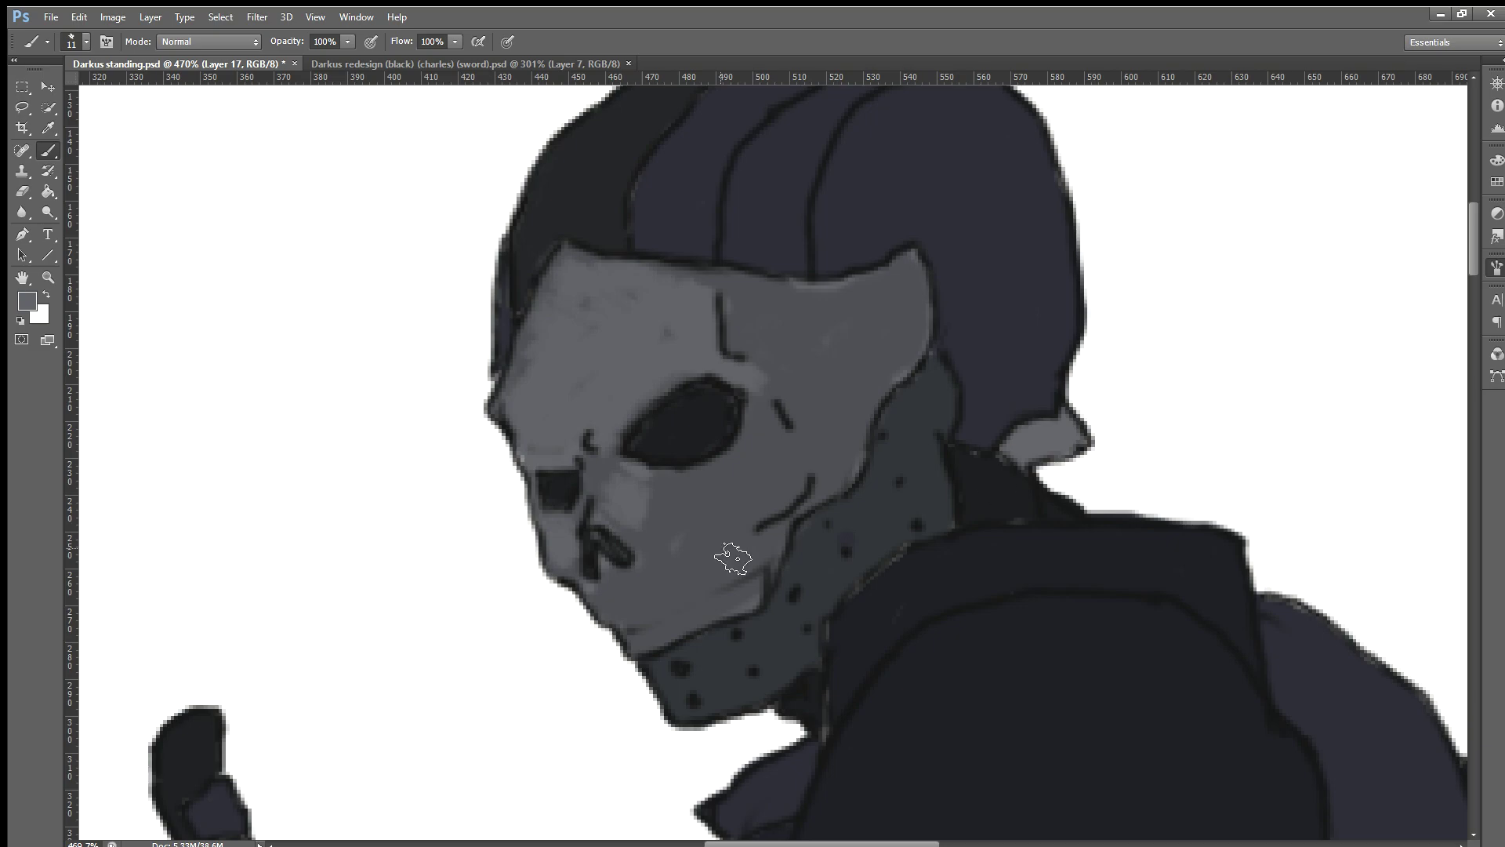
{"action": "mouse_move", "coordinate": [696, 510]}
{"action": "left_mouse_down"}
{"action": "mouse_move", "coordinate": [689, 494]}
{"action": "mouse_move", "coordinate": [683, 527]}
{"action": "mouse_move", "coordinate": [756, 480]}
{"action": "mouse_move", "coordinate": [773, 497]}
{"action": "mouse_move", "coordinate": [796, 470]}
{"action": "mouse_move", "coordinate": [765, 508]}
{"action": "left_mouse_up"}
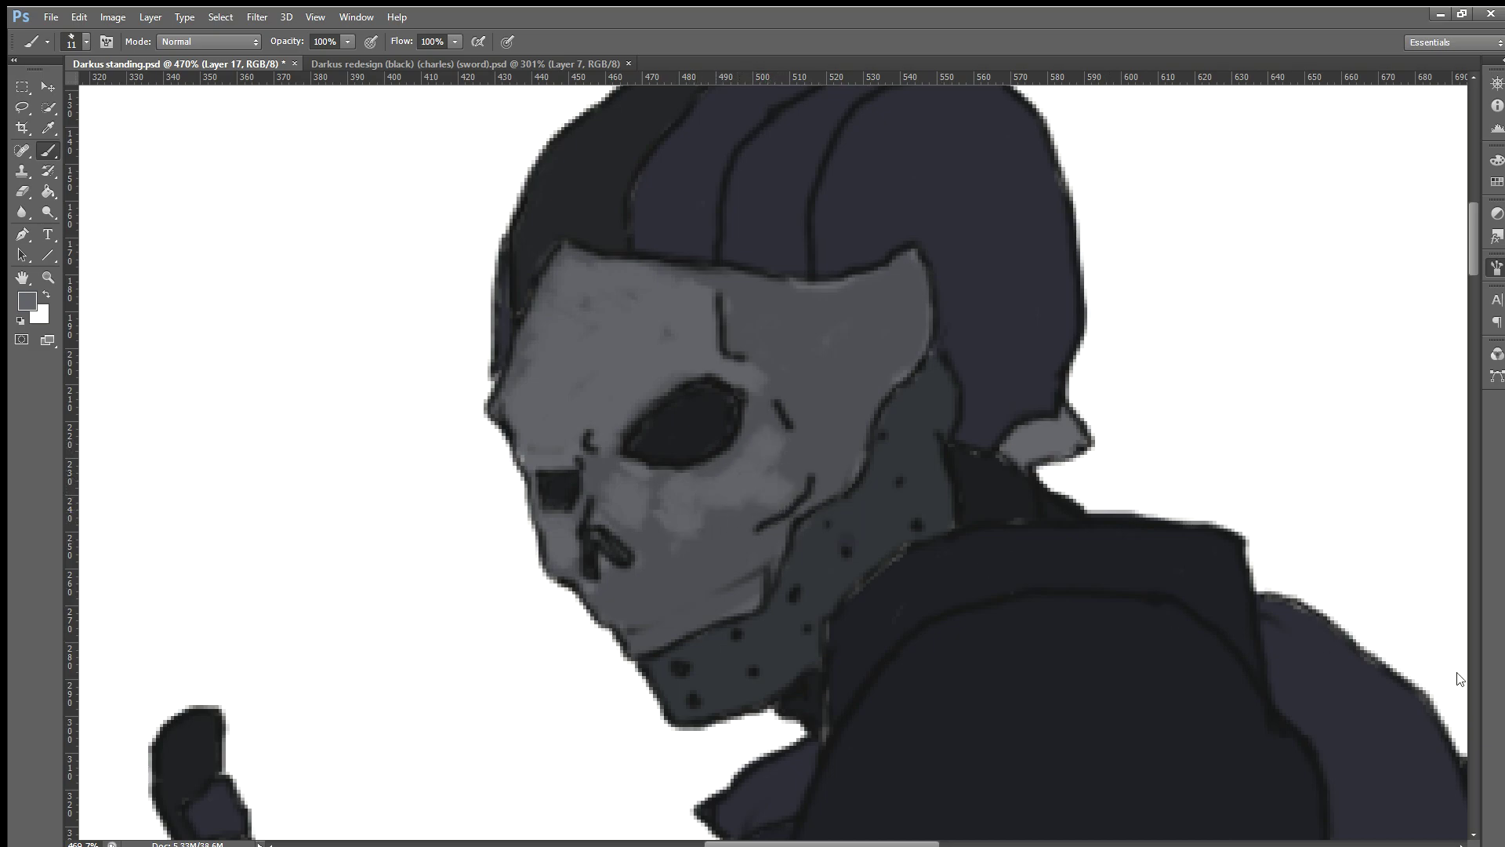
Step: Try the Eraser, then extend the dark cheek line toward the jaw and sample the cheek grey
{"action": "left_click", "coordinate": [22, 191]}
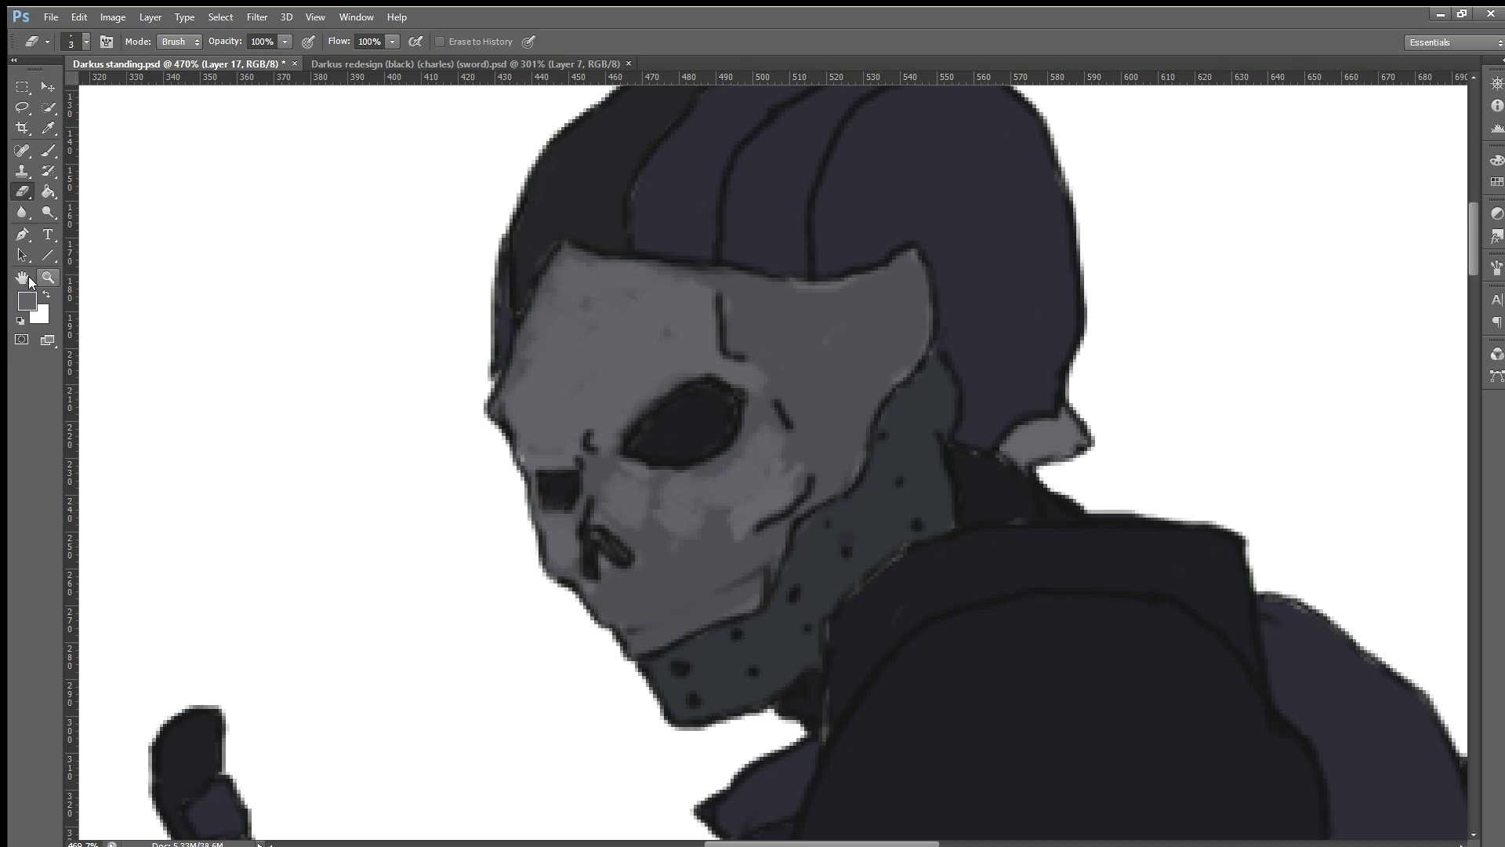
{"action": "key", "text": "i"}
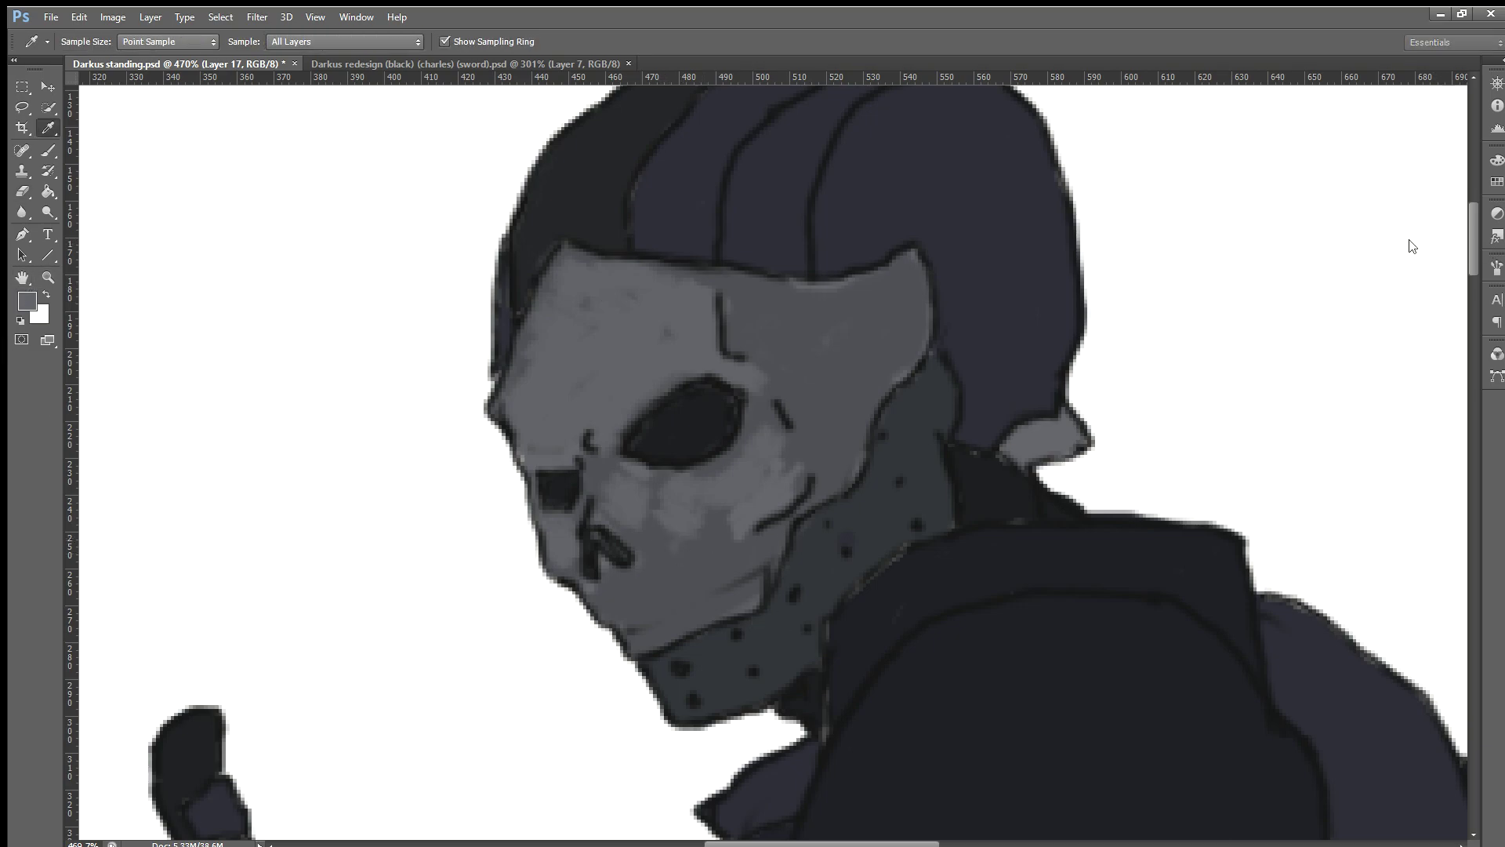
{"action": "key", "text": "e"}
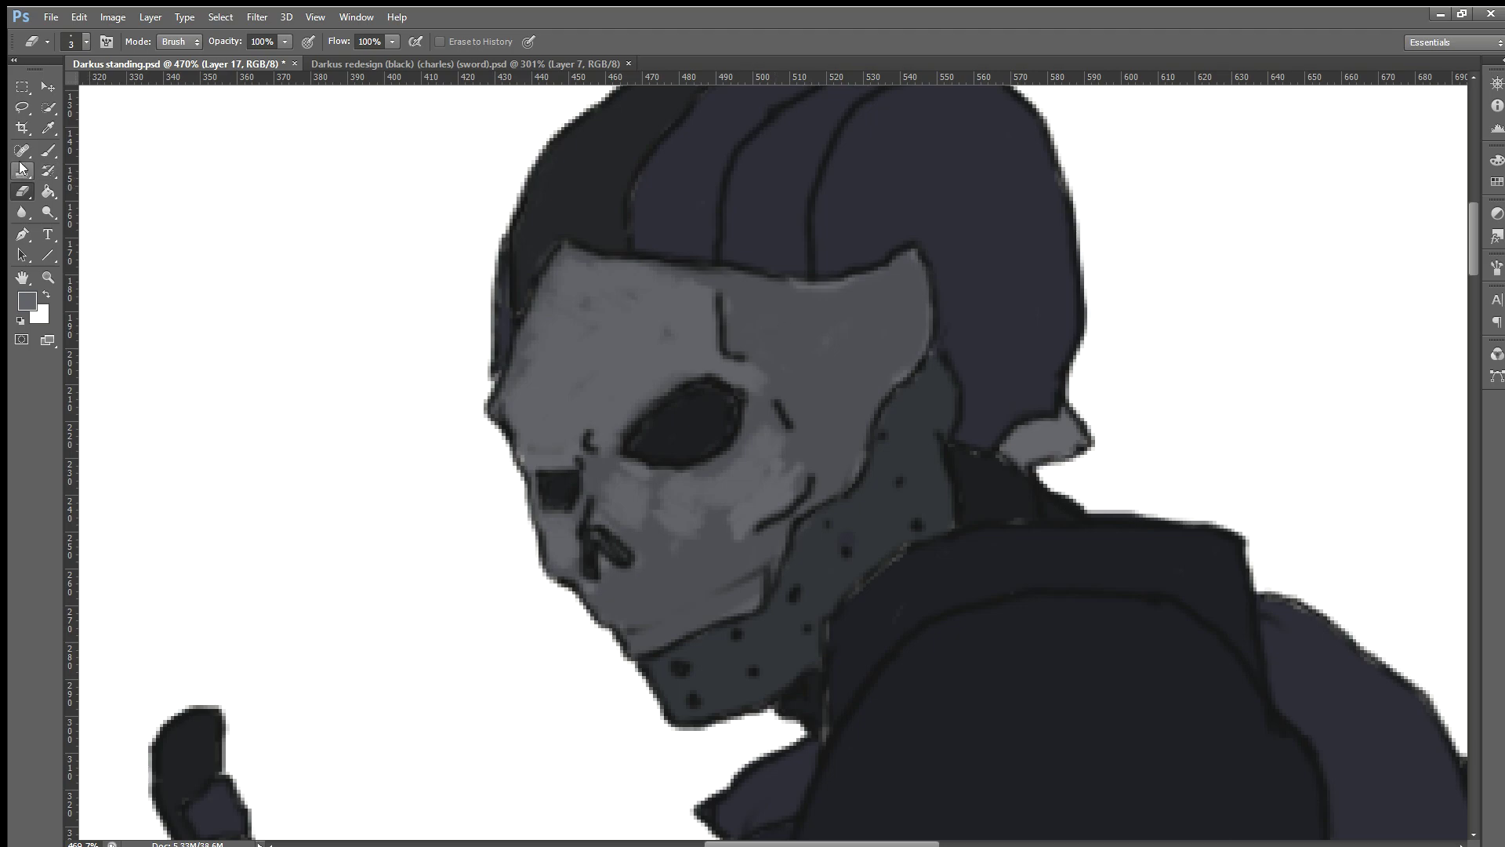
{"action": "left_click", "coordinate": [48, 150]}
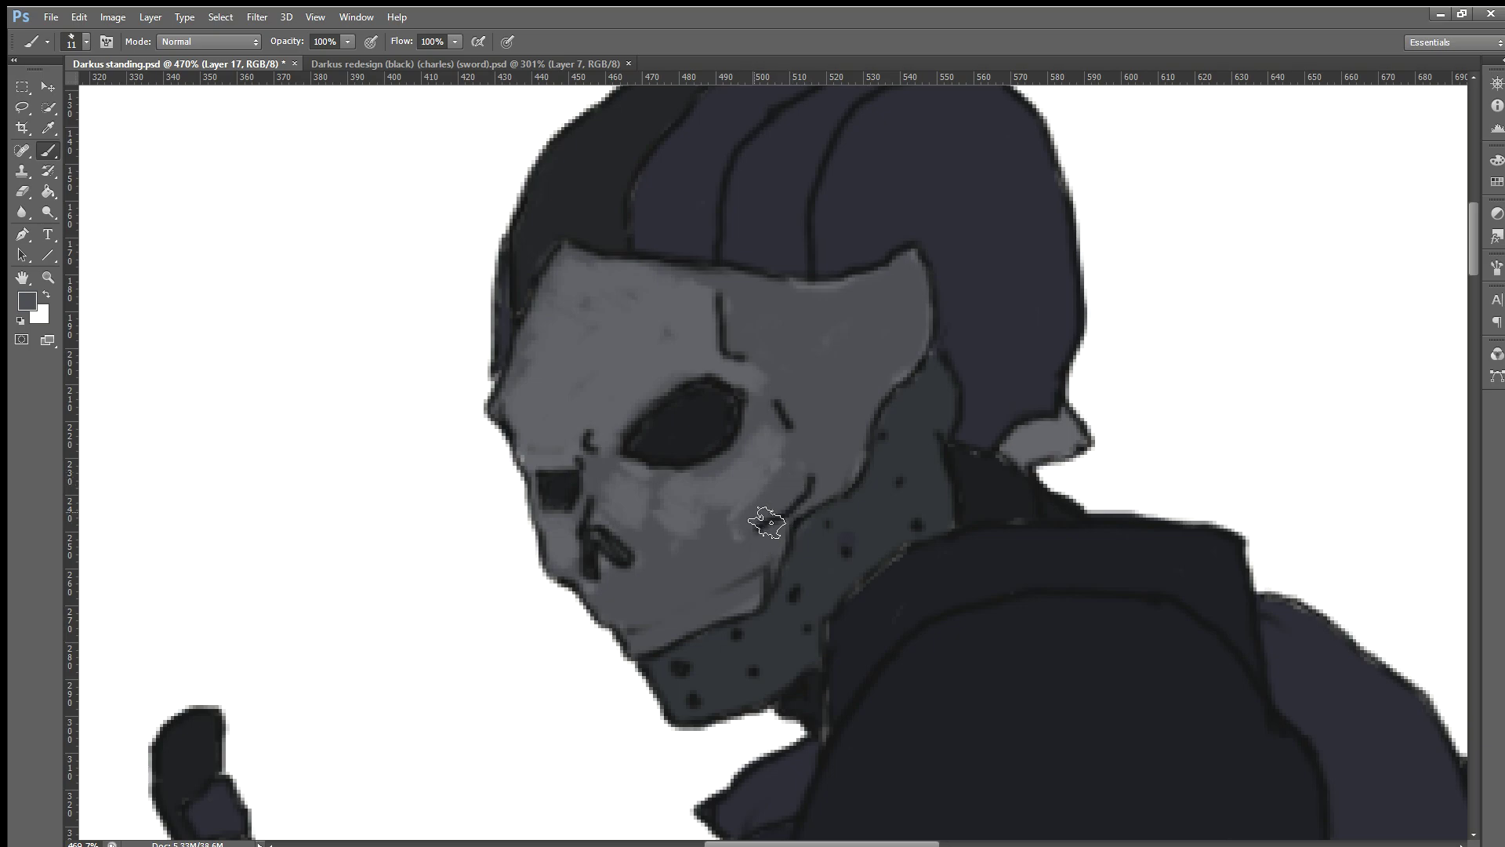
{"action": "left_click_drag", "start_coordinate": [740, 538], "coordinate": [800, 494]}
{"action": "left_click", "coordinate": [738, 468], "text": "alt"}
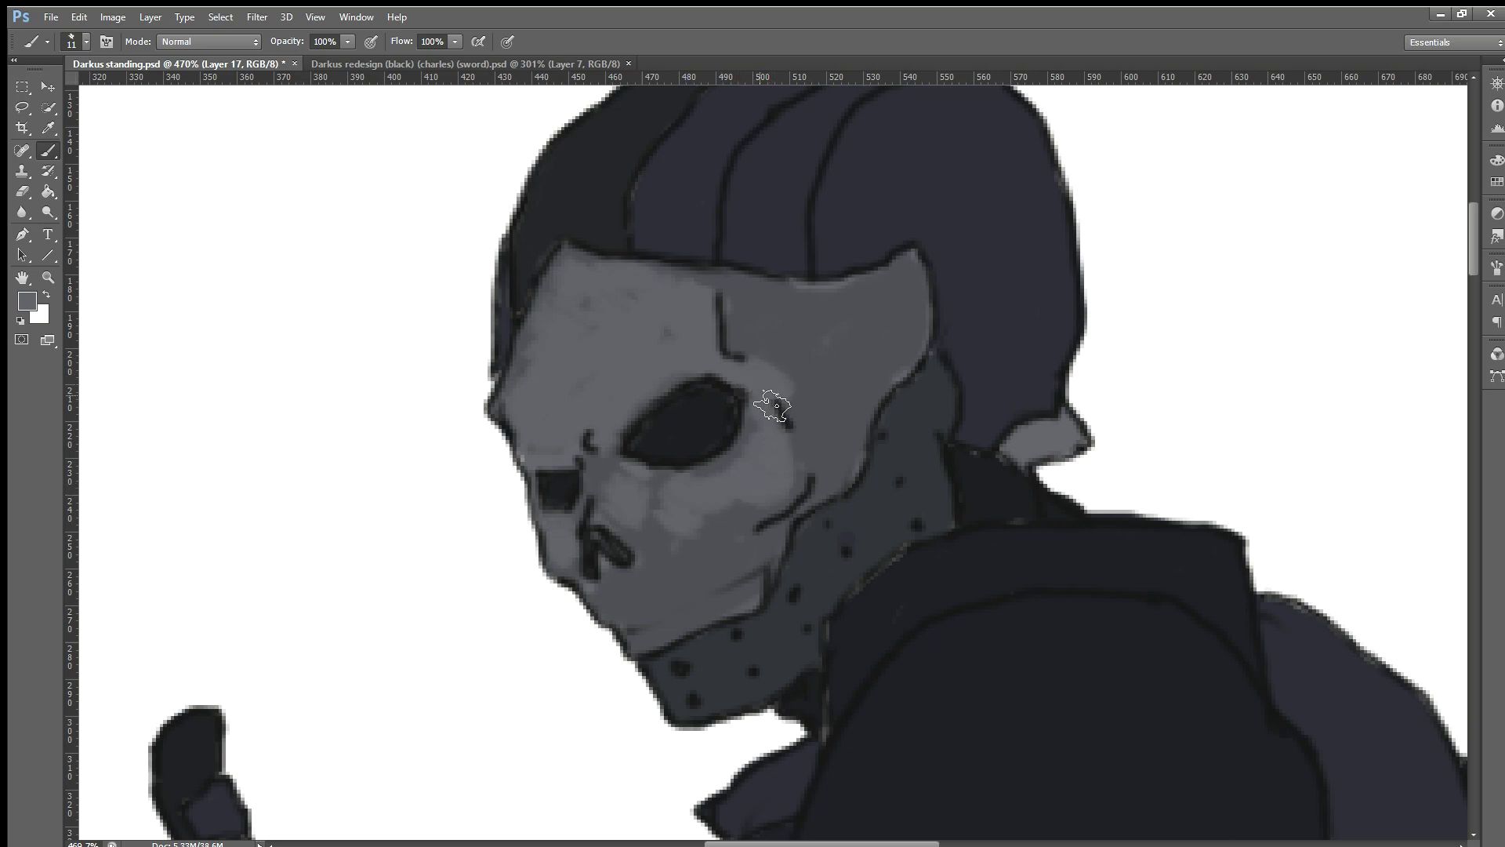
Step: Sample a fresh grey and smooth and lighten the mask's forehead
{"action": "scroll", "coordinate": [651, 579], "scroll_direction": "down", "scroll_amount": 5}
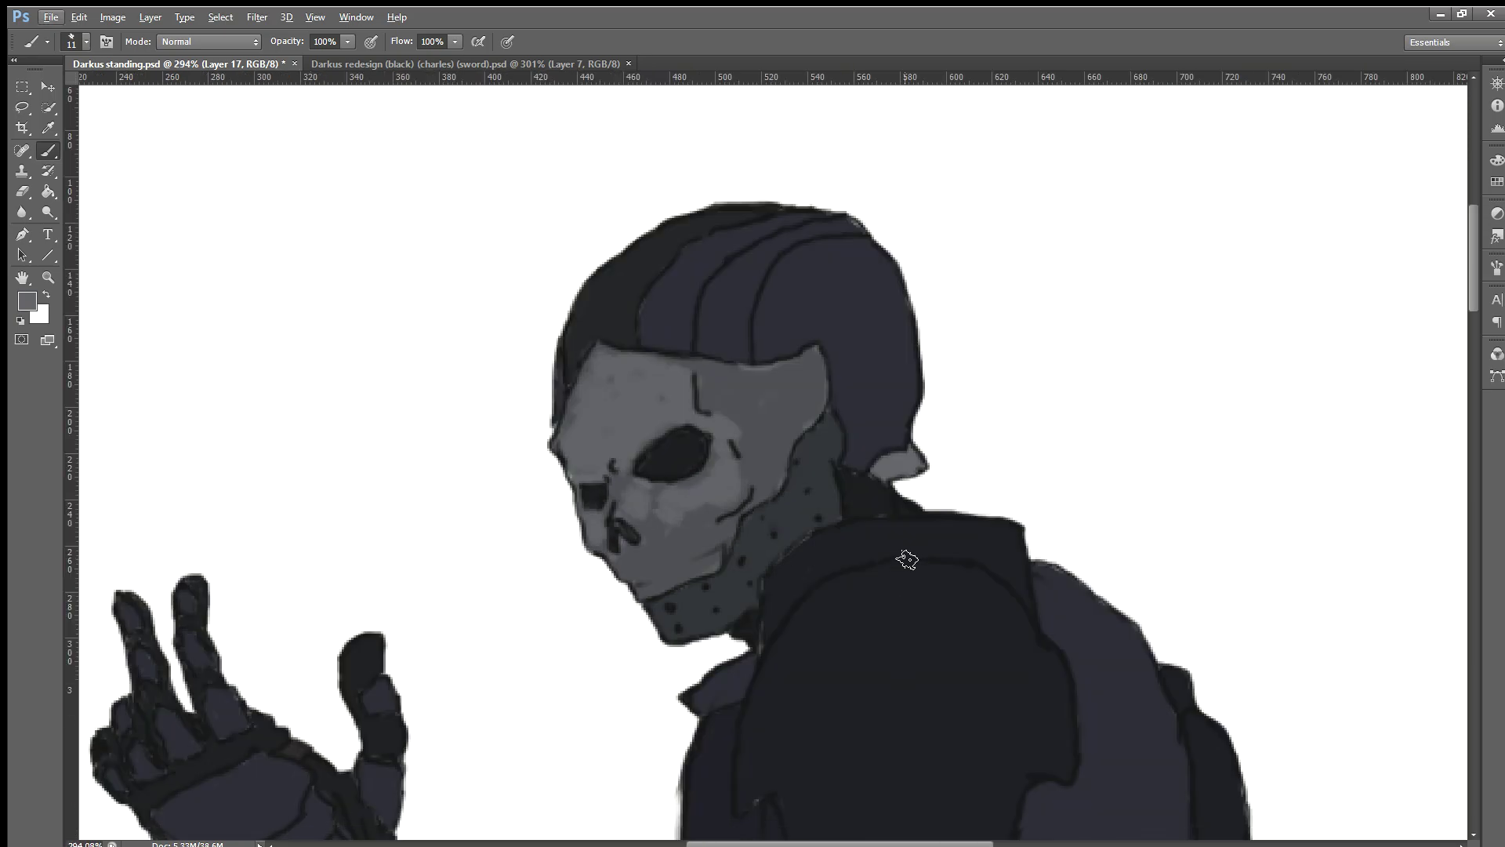
{"action": "scroll", "coordinate": [667, 561], "scroll_direction": "up", "scroll_amount": 5}
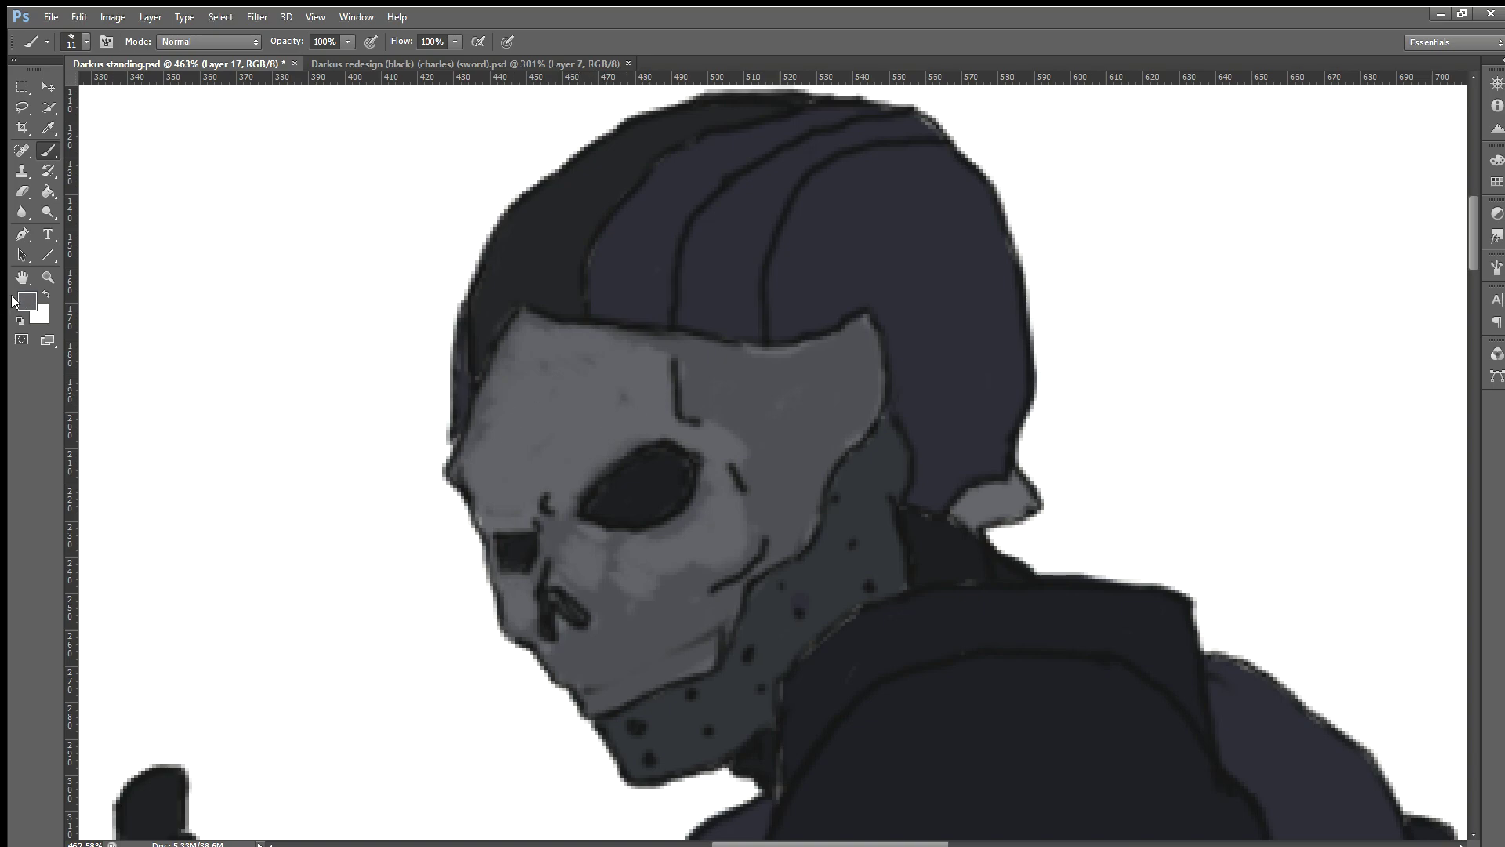
{"action": "key", "text": "i"}
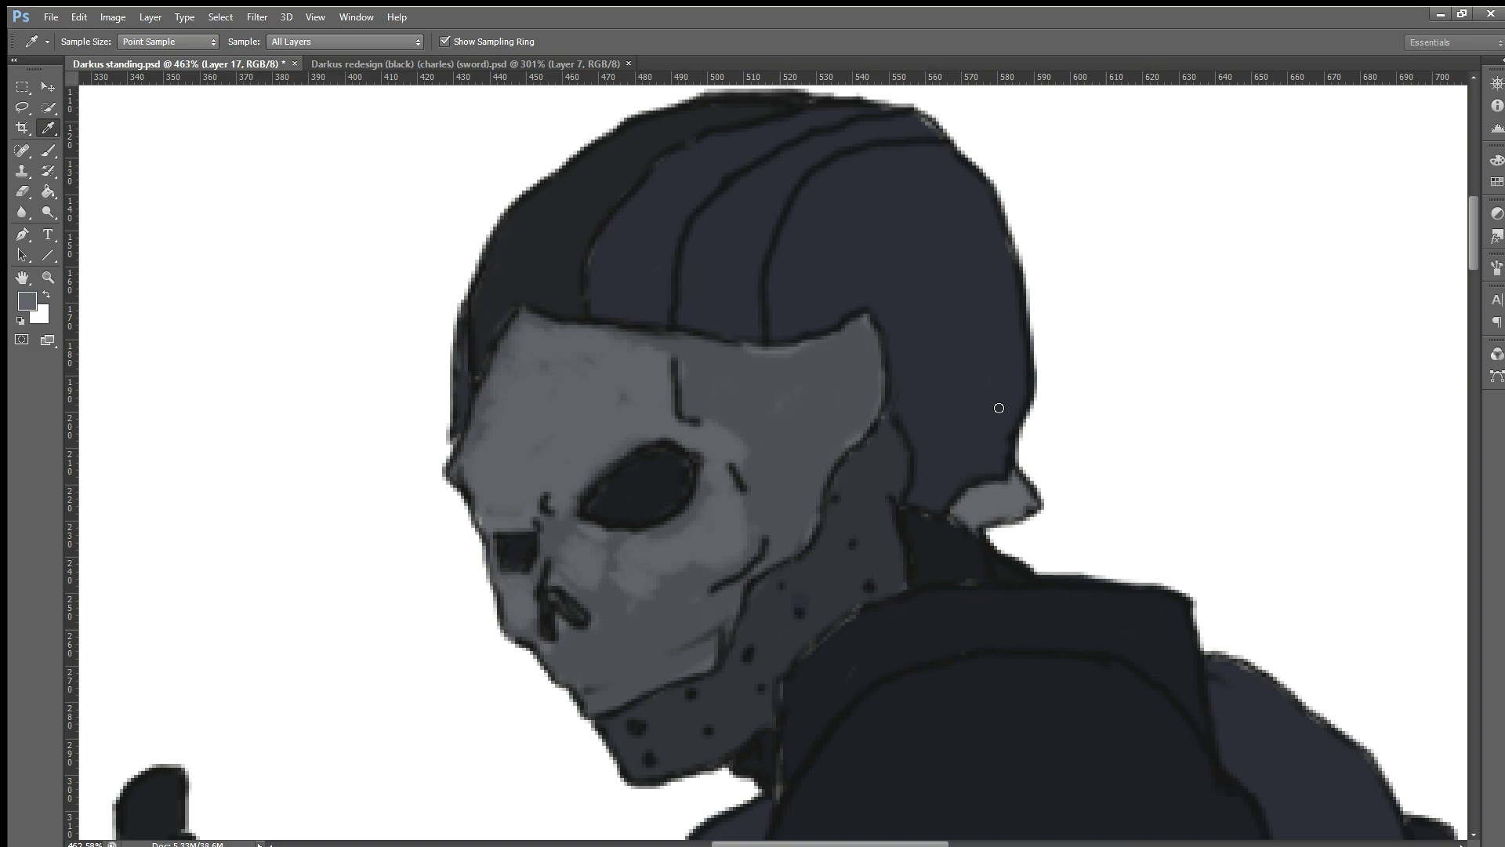
{"action": "key", "text": "b"}
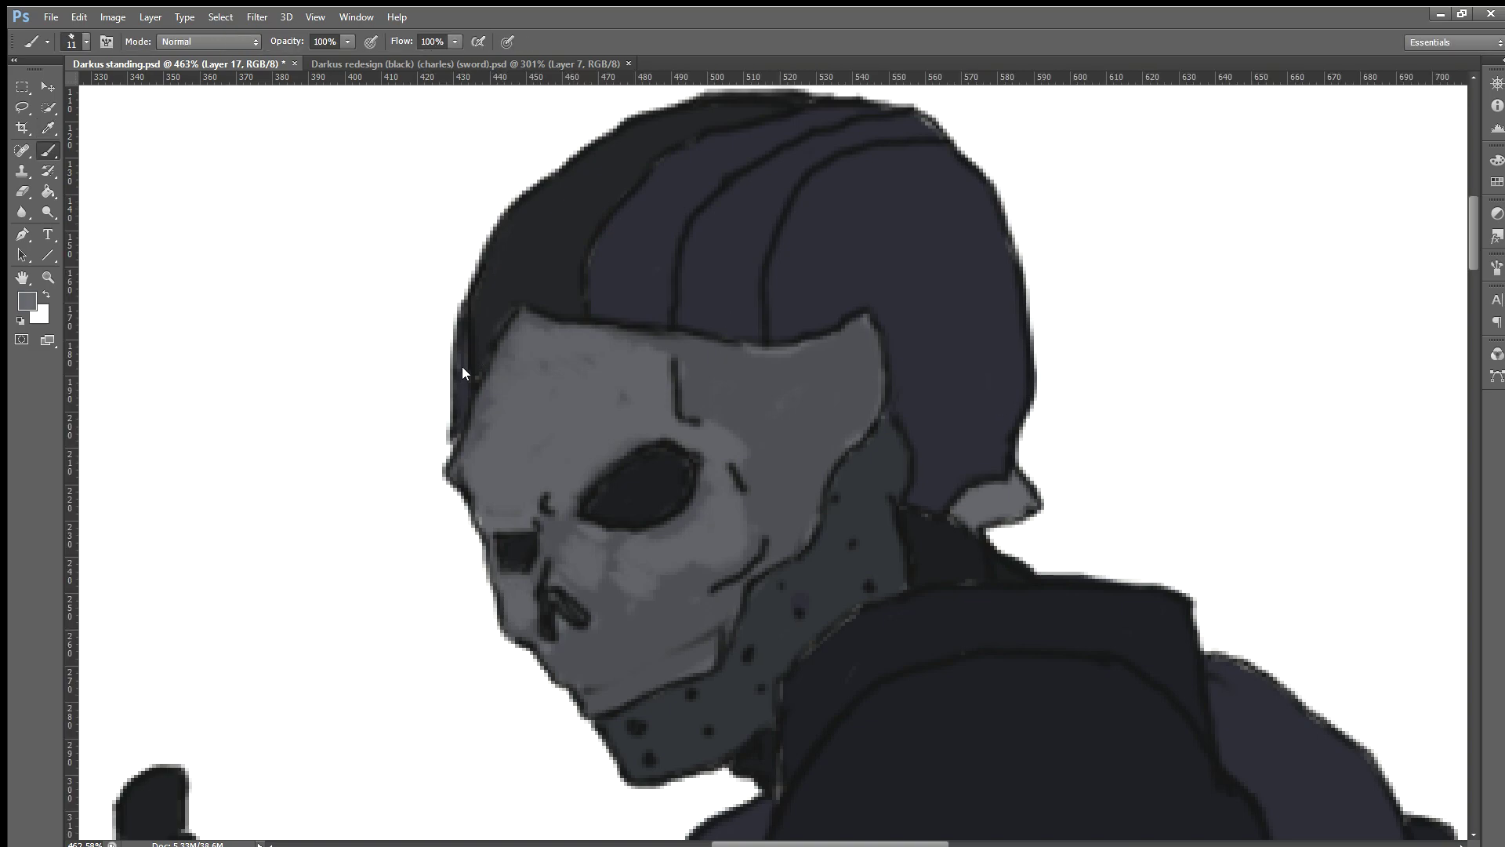
{"action": "mouse_move", "coordinate": [548, 399]}
{"action": "left_mouse_down"}
{"action": "mouse_move", "coordinate": [538, 441]}
{"action": "mouse_move", "coordinate": [598, 431]}
{"action": "mouse_move", "coordinate": [585, 394]}
{"action": "mouse_move", "coordinate": [599, 451]}
{"action": "mouse_move", "coordinate": [554, 497]}
{"action": "mouse_move", "coordinate": [604, 439]}
{"action": "mouse_move", "coordinate": [588, 470]}
{"action": "mouse_move", "coordinate": [662, 427]}
{"action": "mouse_move", "coordinate": [605, 416]}
{"action": "mouse_move", "coordinate": [511, 444]}
{"action": "mouse_move", "coordinate": [500, 508]}
{"action": "mouse_move", "coordinate": [524, 525]}
{"action": "left_mouse_up"}
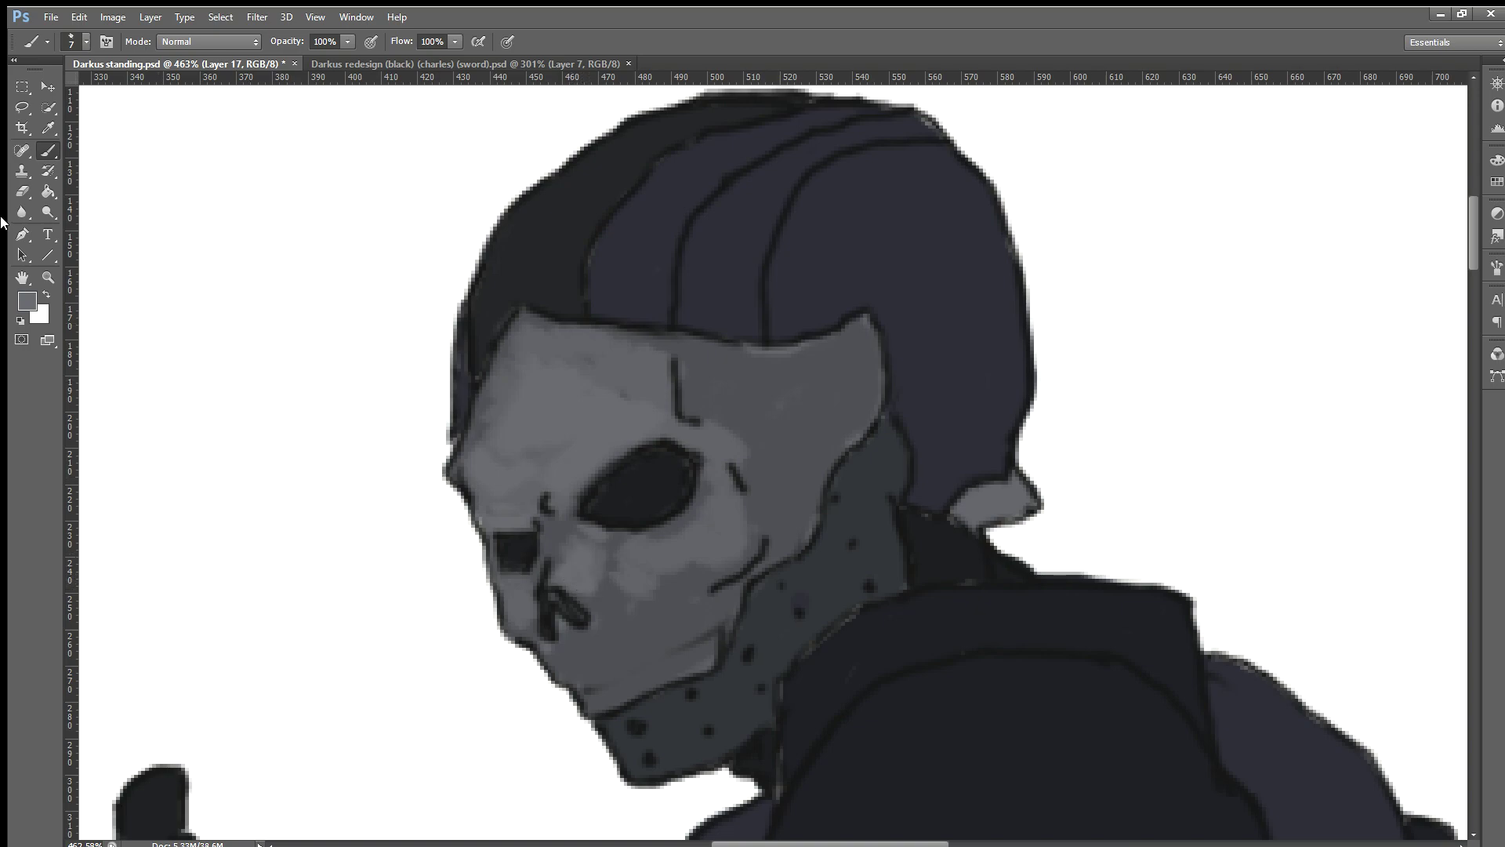
Step: Lighten the face left of the nose and highlight above and along the eye socket's top edge
{"action": "key", "text": "i"}
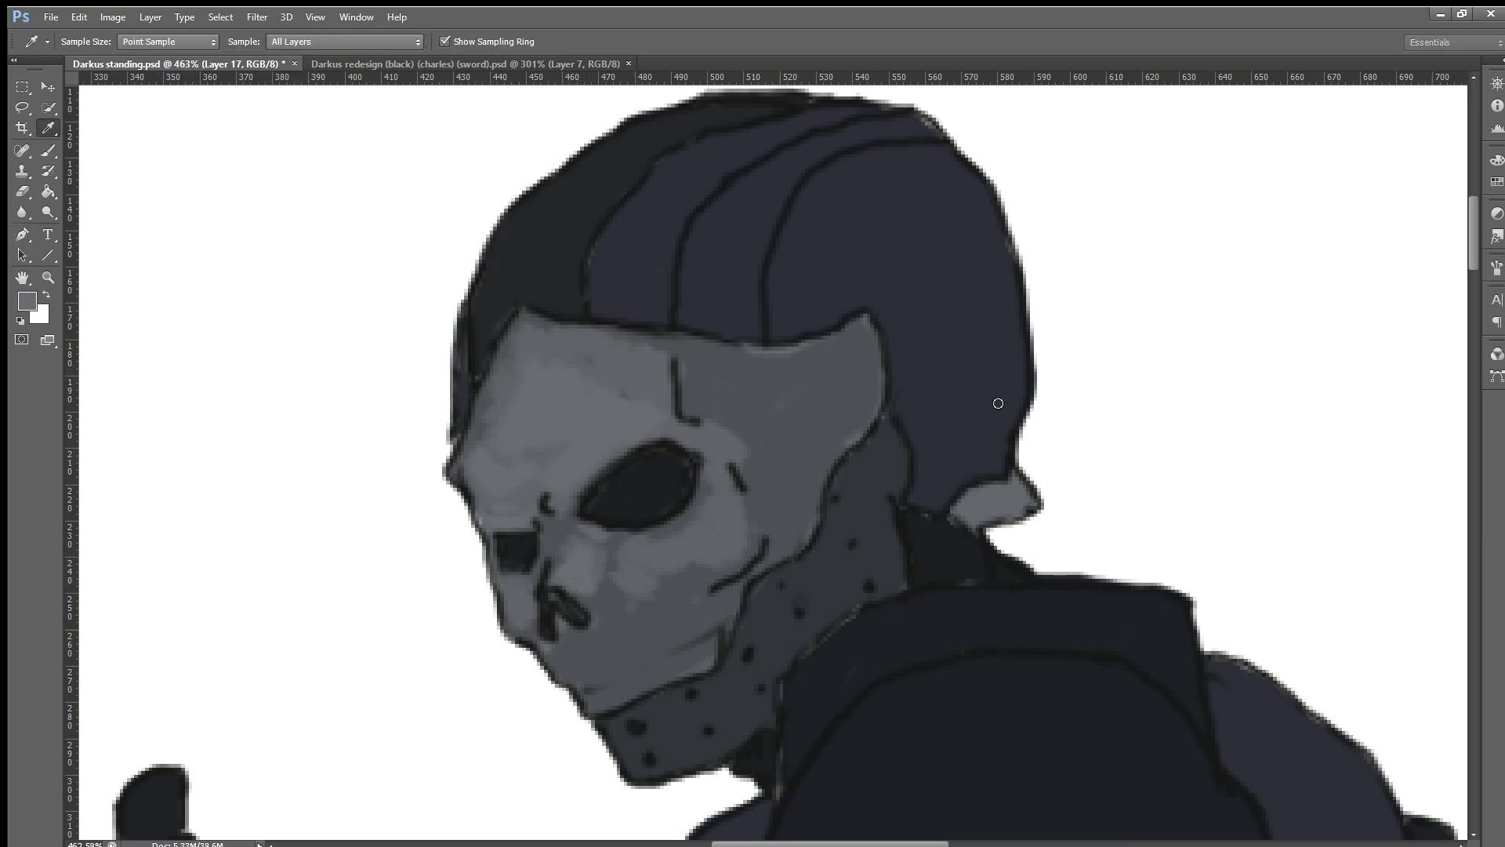
{"action": "key", "text": "b"}
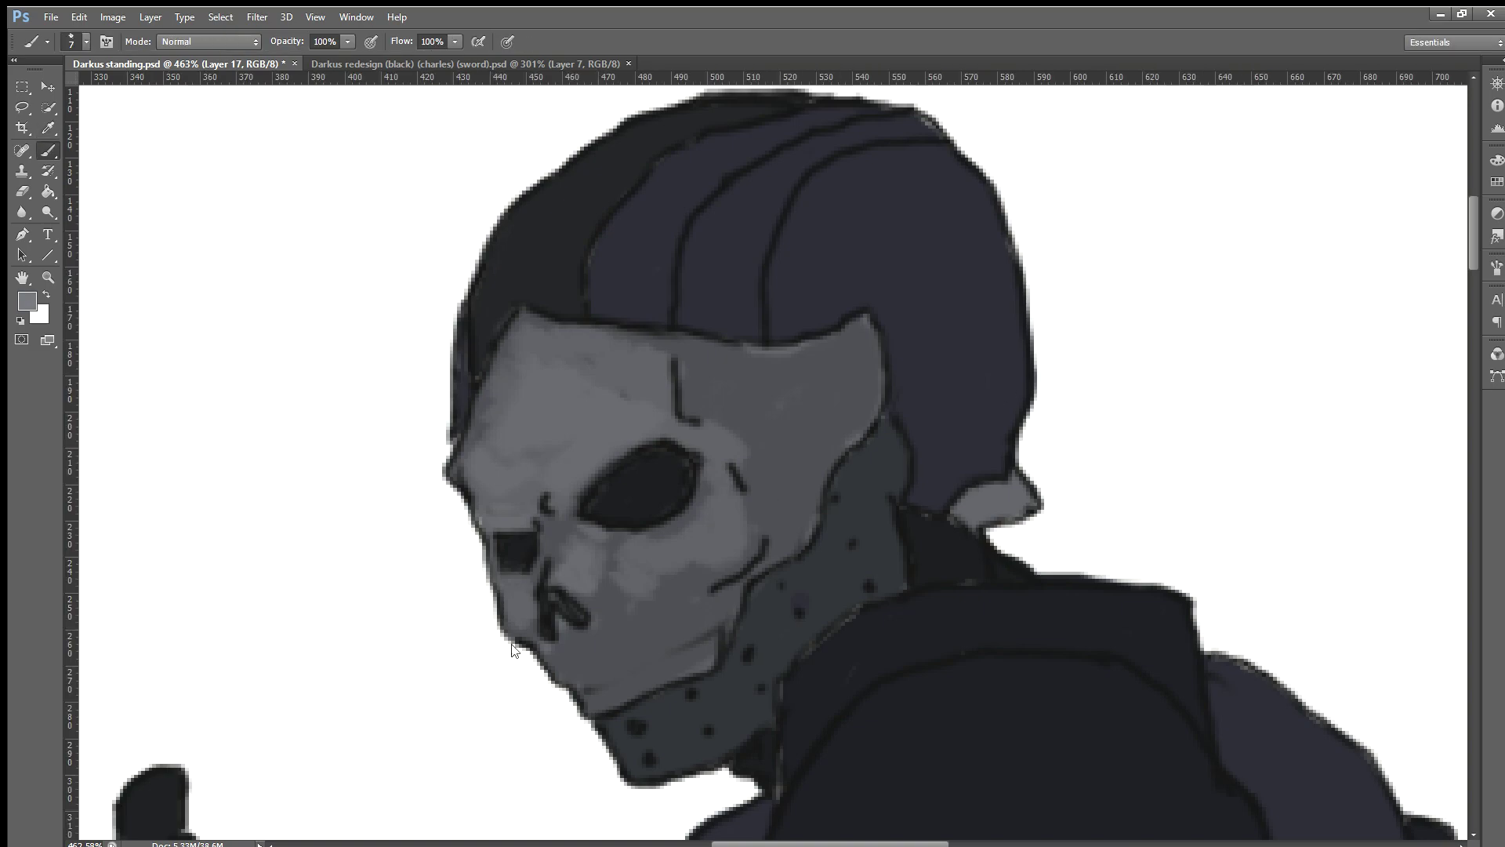
{"action": "mouse_move", "coordinate": [589, 583]}
{"action": "left_mouse_down"}
{"action": "mouse_move", "coordinate": [561, 584]}
{"action": "mouse_move", "coordinate": [591, 565]}
{"action": "left_mouse_up"}
{"action": "left_click_drag", "start_coordinate": [561, 490], "coordinate": [640, 424]}
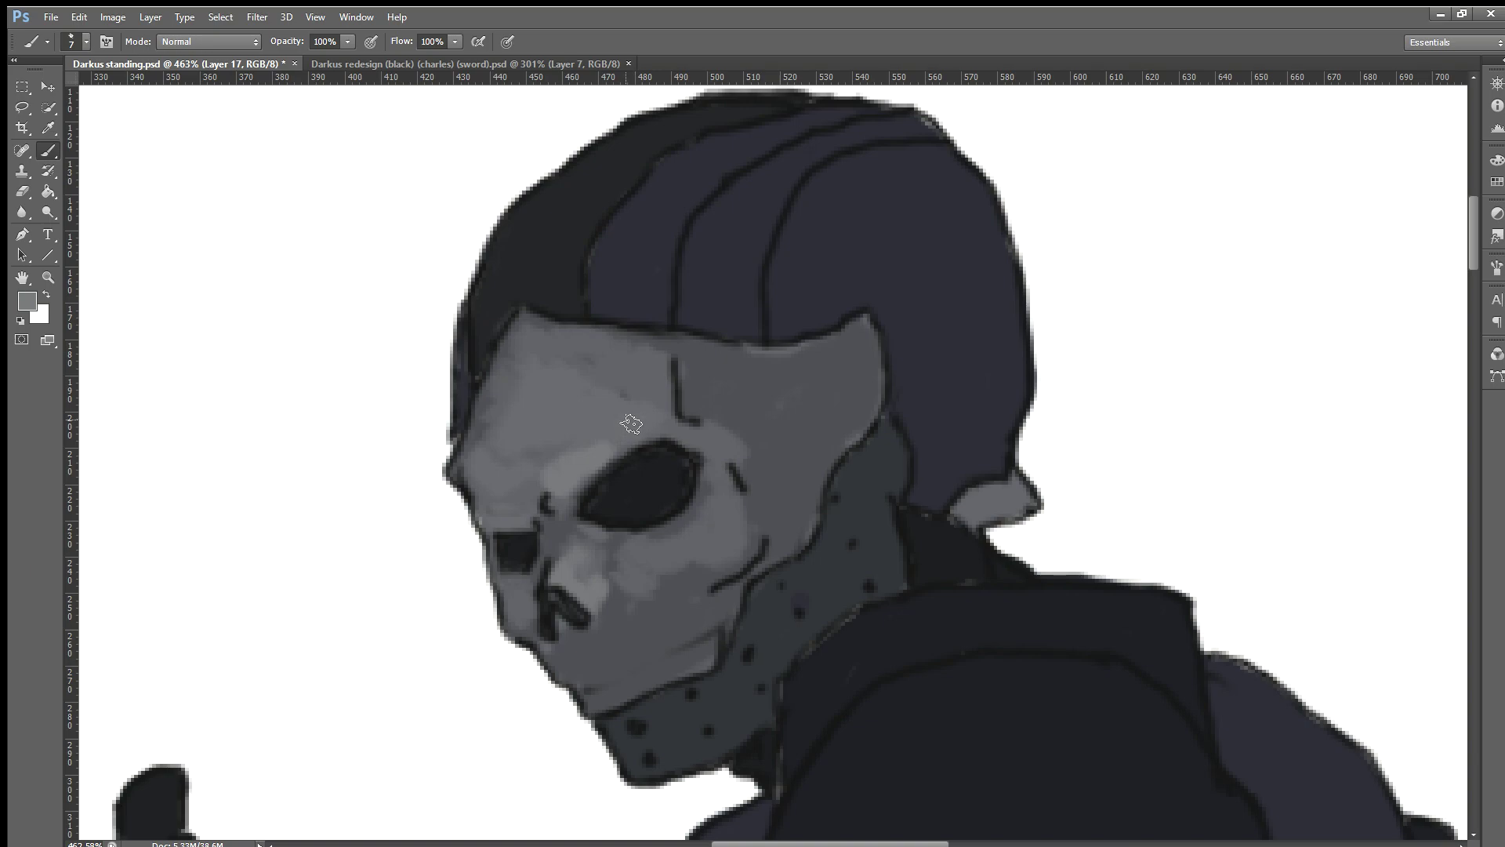
{"action": "left_click_drag", "start_coordinate": [642, 430], "coordinate": [612, 436]}
{"action": "left_click_drag", "start_coordinate": [703, 445], "coordinate": [677, 436]}
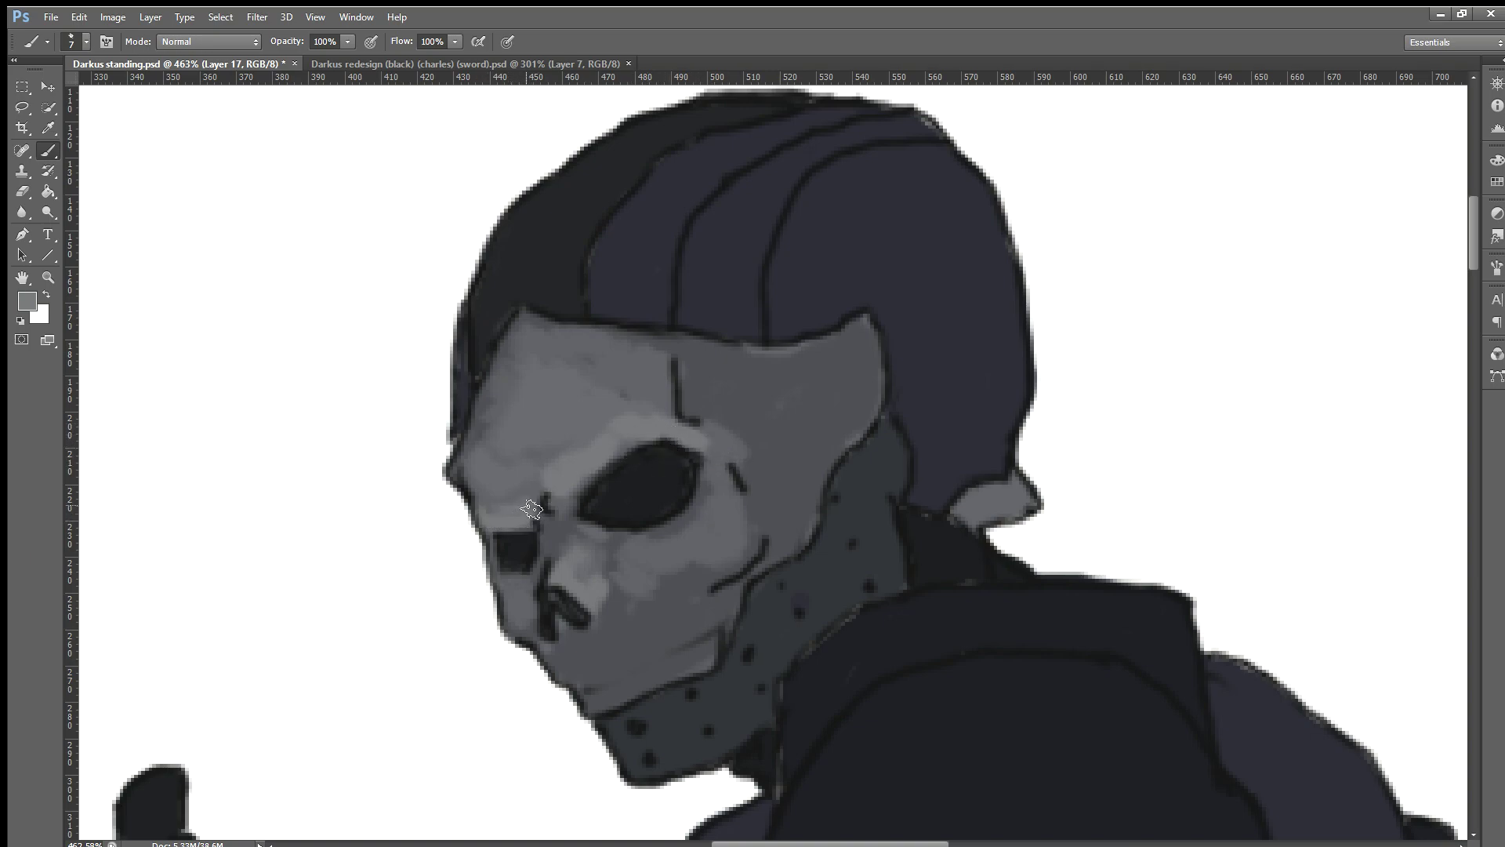
Step: Paint a light grey highlight on the skull mask's cheek
{"action": "scroll", "coordinate": [686, 554], "scroll_direction": "down", "scroll_amount": 2}
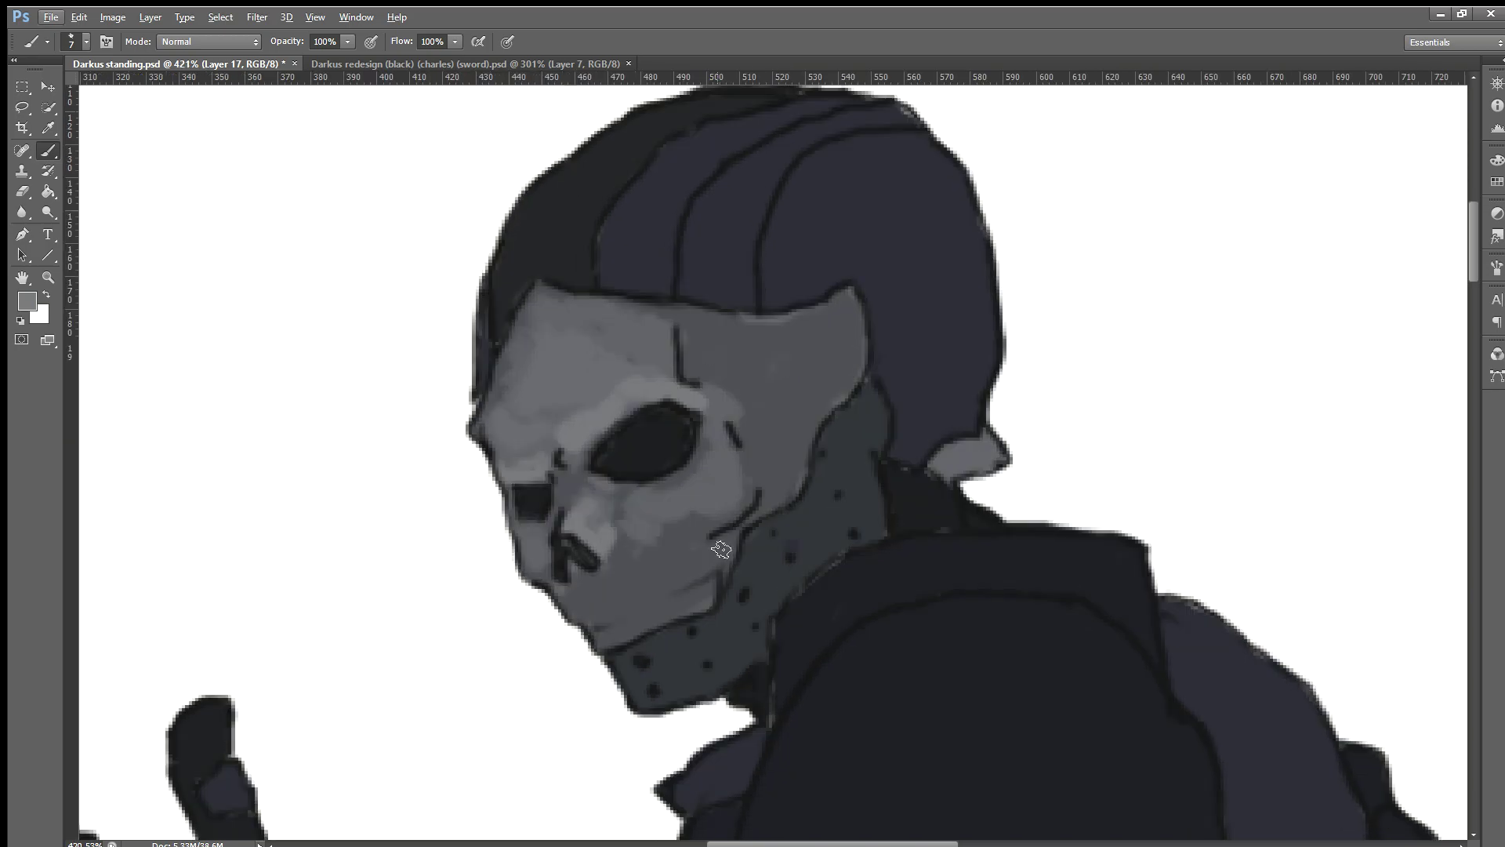
{"action": "scroll", "coordinate": [721, 550], "scroll_direction": "up", "scroll_amount": 3}
{"action": "scroll", "coordinate": [698, 541], "scroll_direction": "up", "scroll_amount": 3}
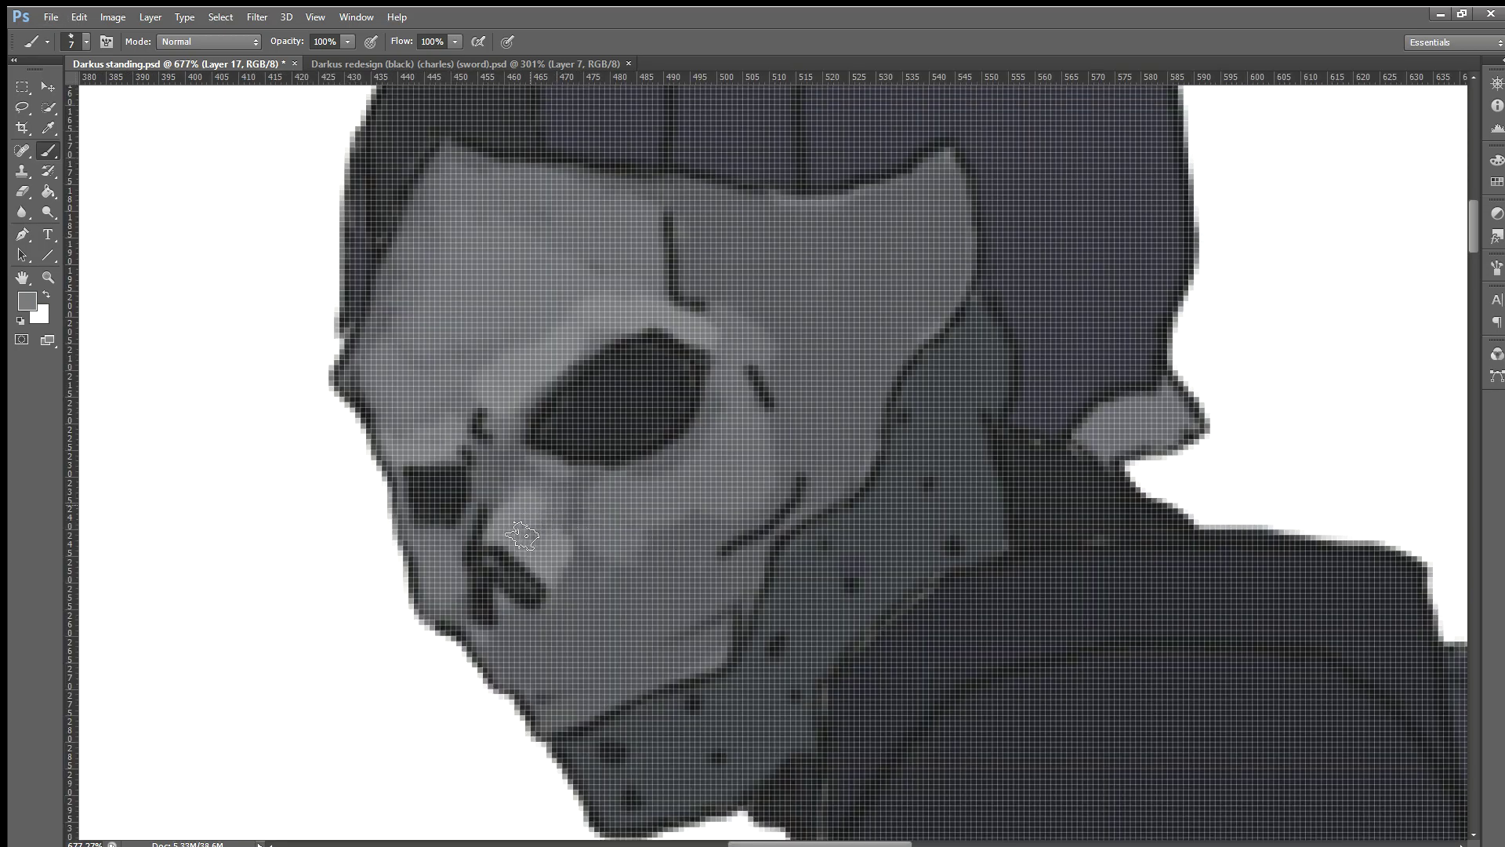
{"action": "mouse_move", "coordinate": [744, 480]}
{"action": "left_mouse_down"}
{"action": "mouse_move", "coordinate": [757, 456]}
{"action": "mouse_move", "coordinate": [738, 488]}
{"action": "left_mouse_up"}
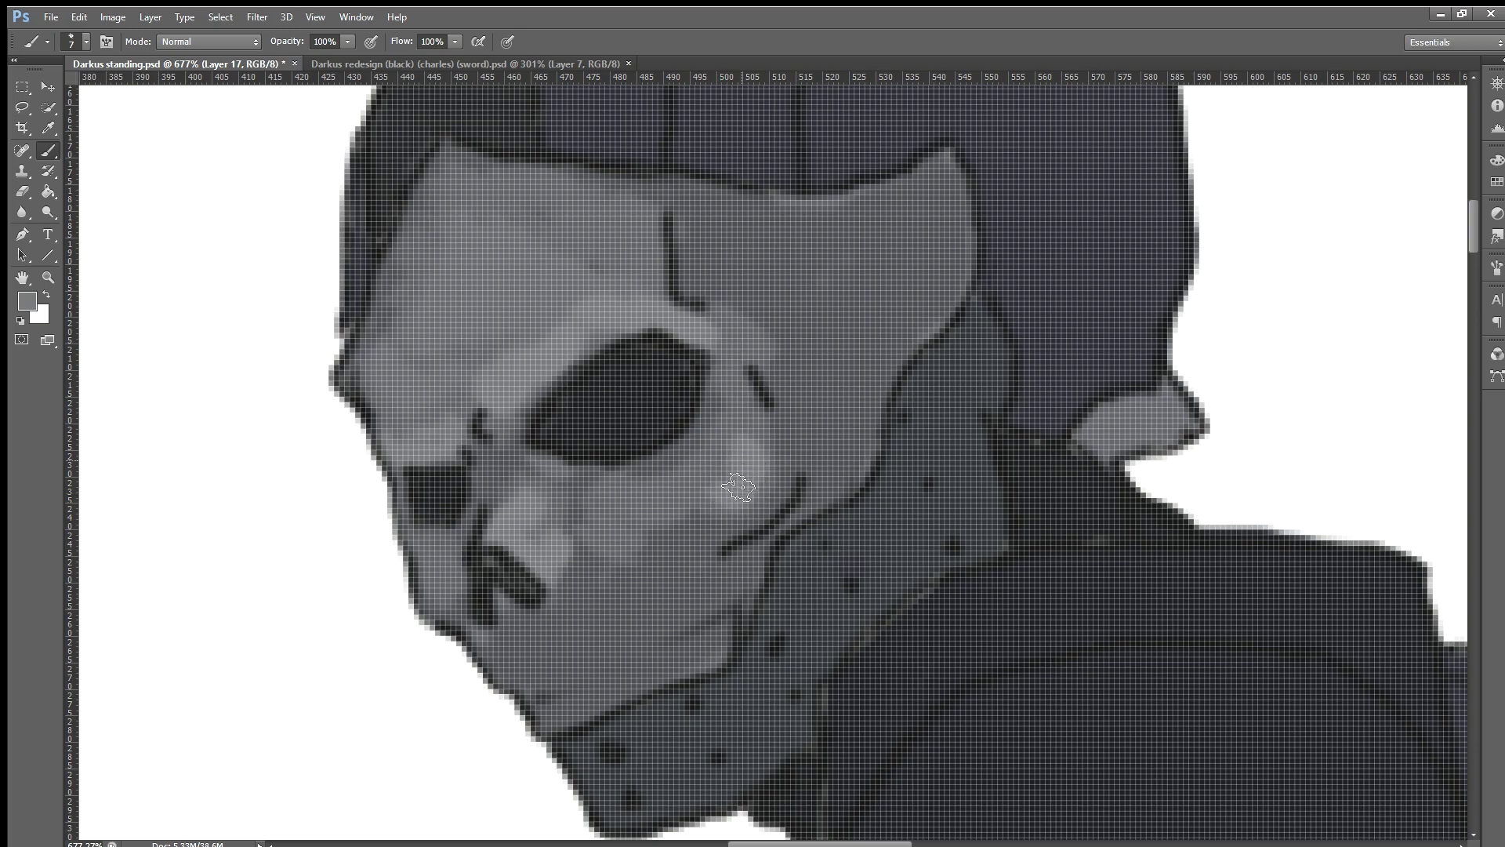
Step: Add a light grey highlight stroke along the mask's upper-left edge
{"action": "scroll", "coordinate": [739, 487], "scroll_direction": "down", "scroll_amount": 1}
{"action": "scroll", "coordinate": [710, 495], "scroll_direction": "down", "scroll_amount": 1}
{"action": "scroll", "coordinate": [706, 494], "scroll_direction": "down", "scroll_amount": 1}
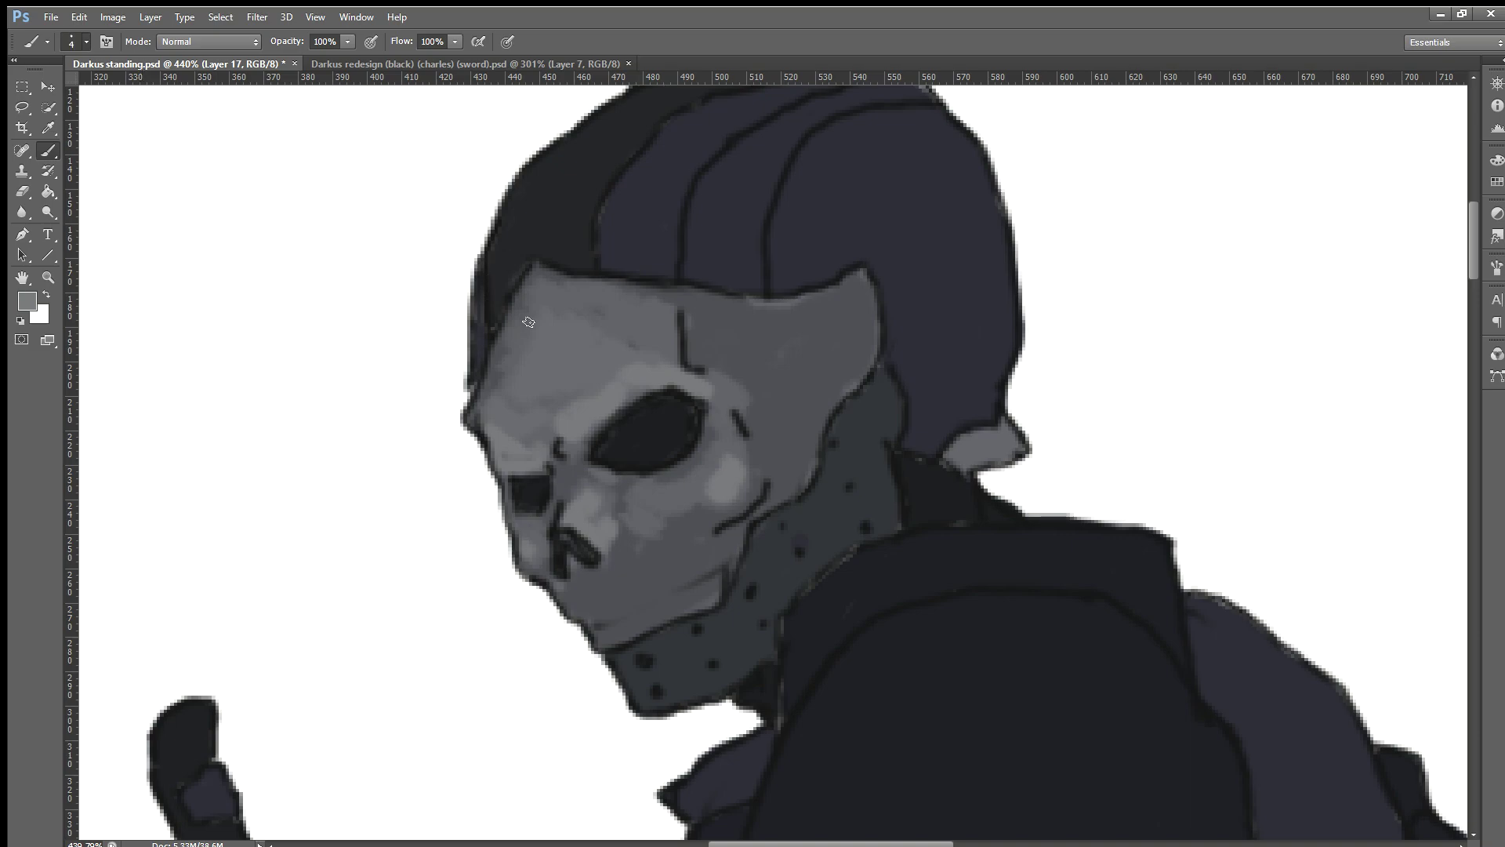
{"action": "left_click_drag", "start_coordinate": [522, 306], "coordinate": [492, 396]}
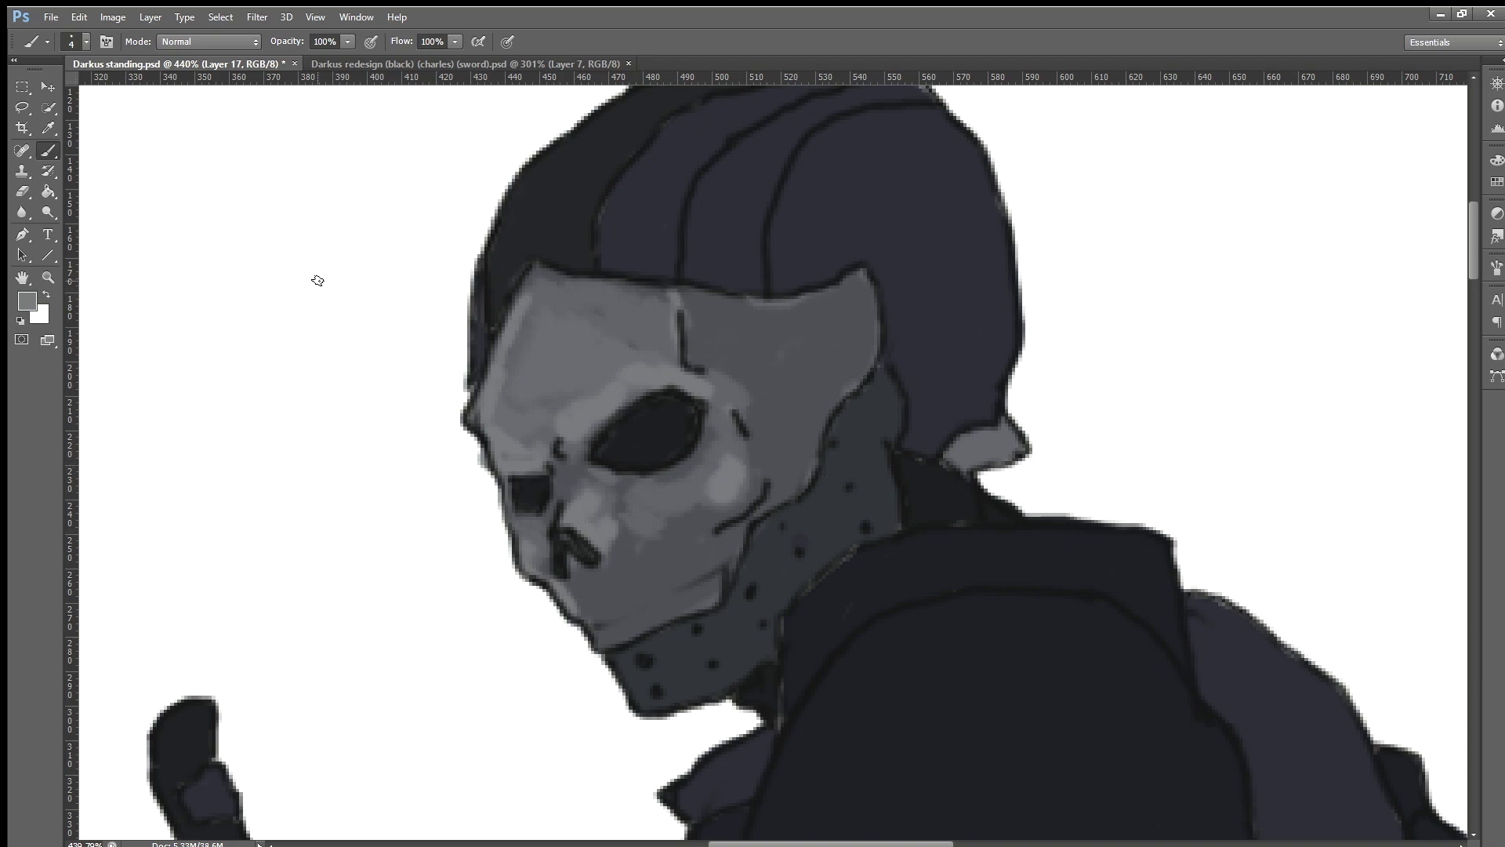
Step: Sample a dark grey, set the brush to size 8, and shade the mask's lower jaw edge
{"action": "key", "text": "i"}
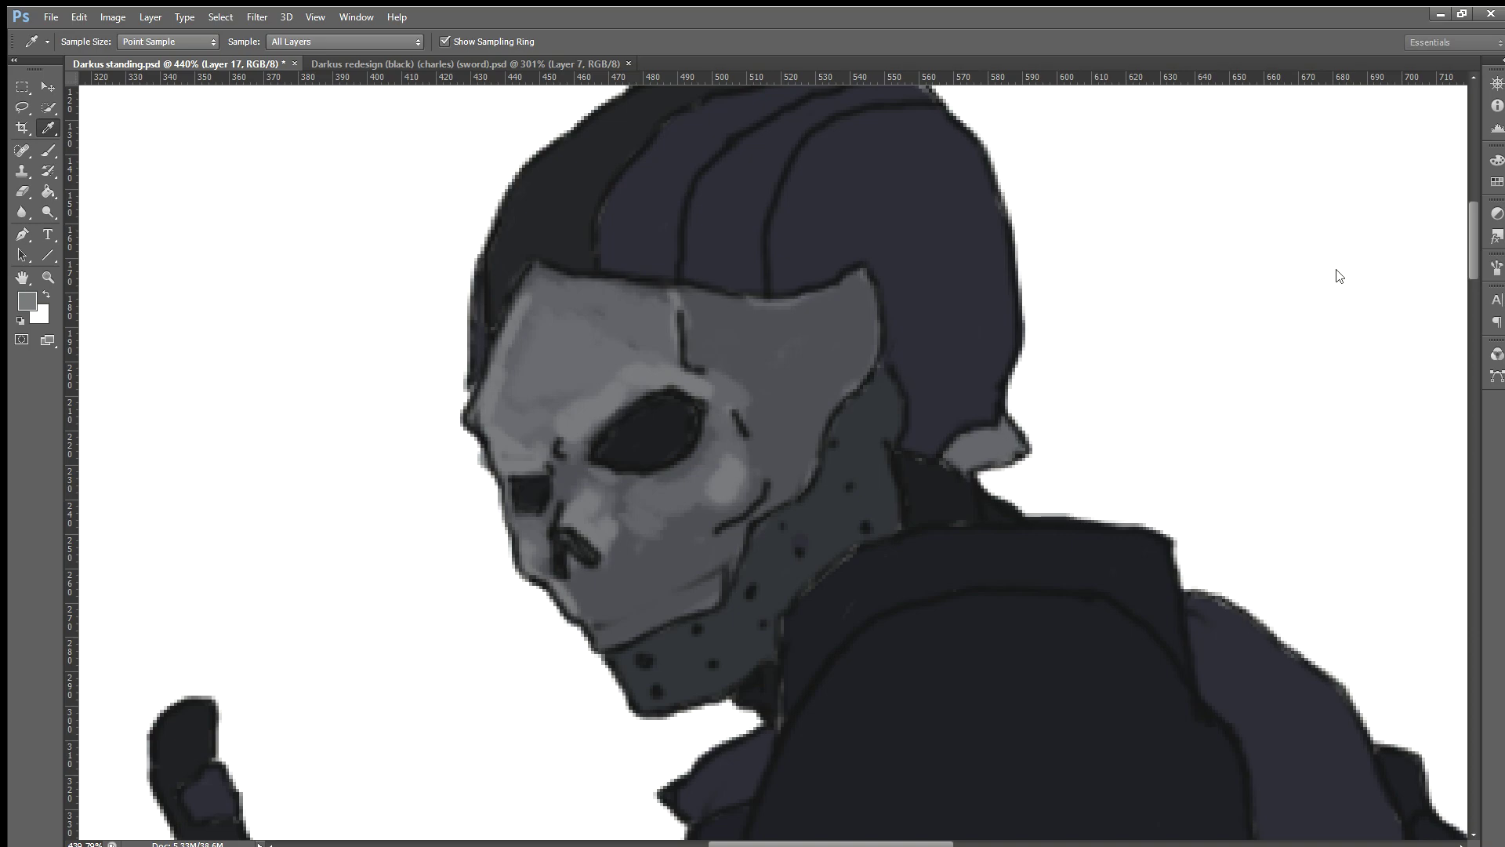
{"action": "key", "text": "b"}
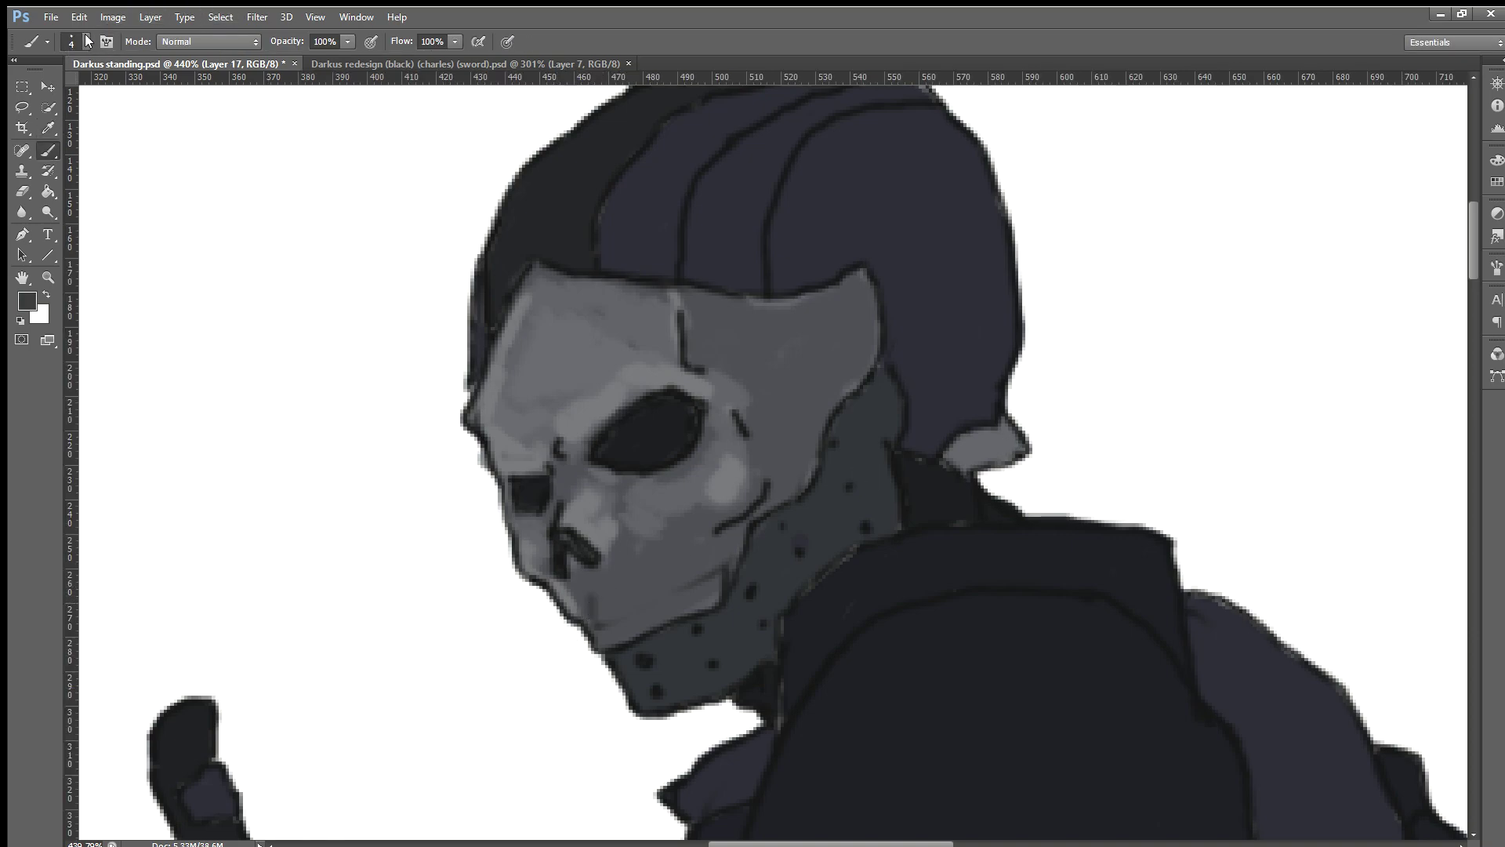
{"action": "key", "text": "bracketright"}
{"action": "key", "text": "bracketright"}
{"action": "key", "text": "bracketright"}
{"action": "key", "text": "bracketleft"}
{"action": "key", "text": "bracketleft"}
{"action": "key", "text": "bracketleft"}
{"action": "mouse_move", "coordinate": [594, 623]}
{"action": "left_mouse_down"}
{"action": "mouse_move", "coordinate": [709, 602]}
{"action": "mouse_move", "coordinate": [723, 580]}
{"action": "mouse_move", "coordinate": [692, 605]}
{"action": "mouse_move", "coordinate": [816, 430]}
{"action": "mouse_move", "coordinate": [809, 483]}
{"action": "left_mouse_up"}
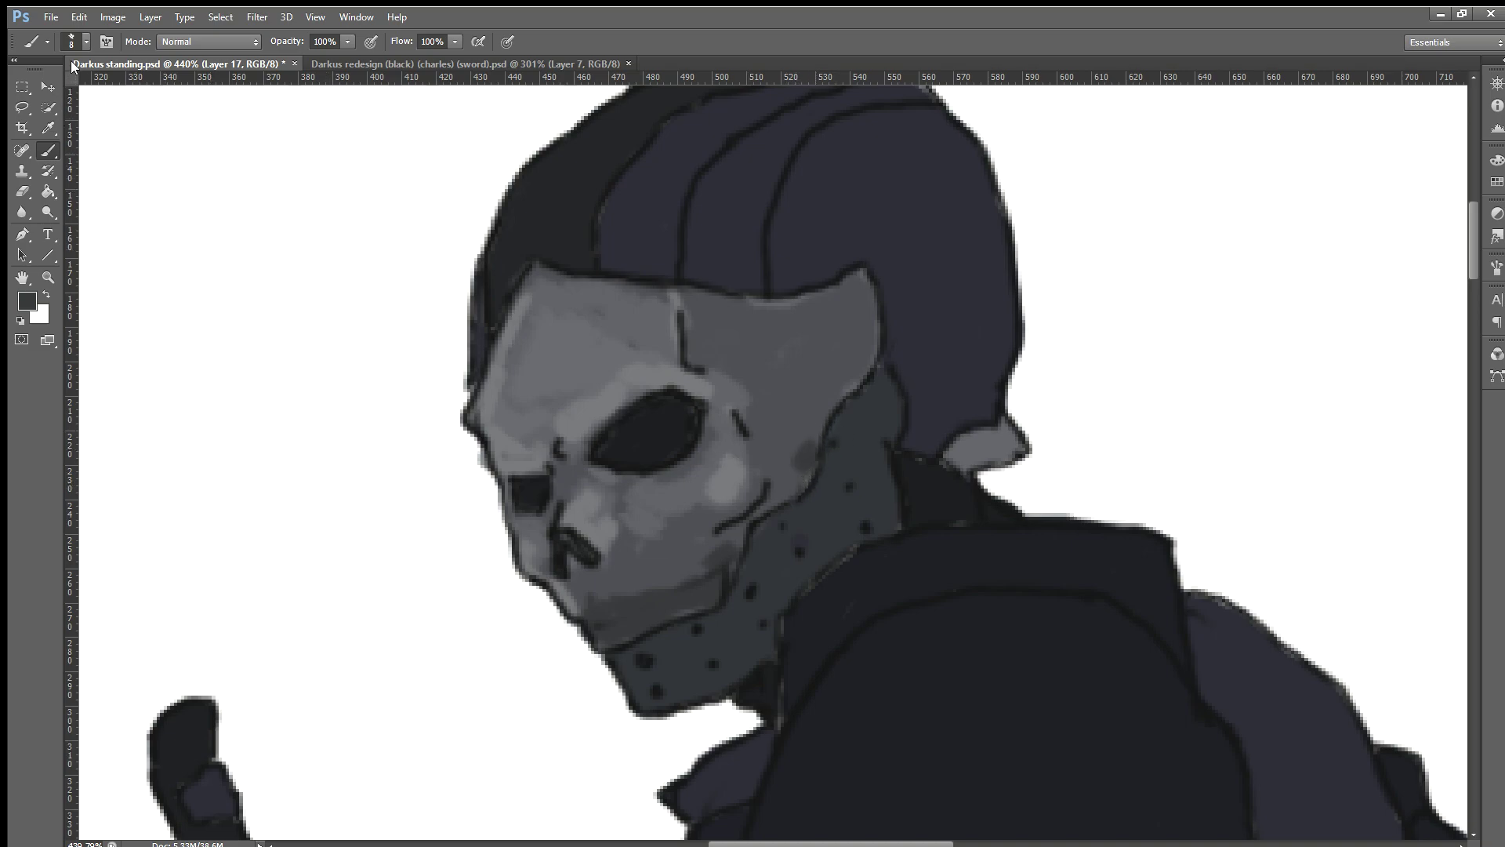
Step: Resample a dark grey and darken the forehead right of the crack
{"action": "key", "text": "i"}
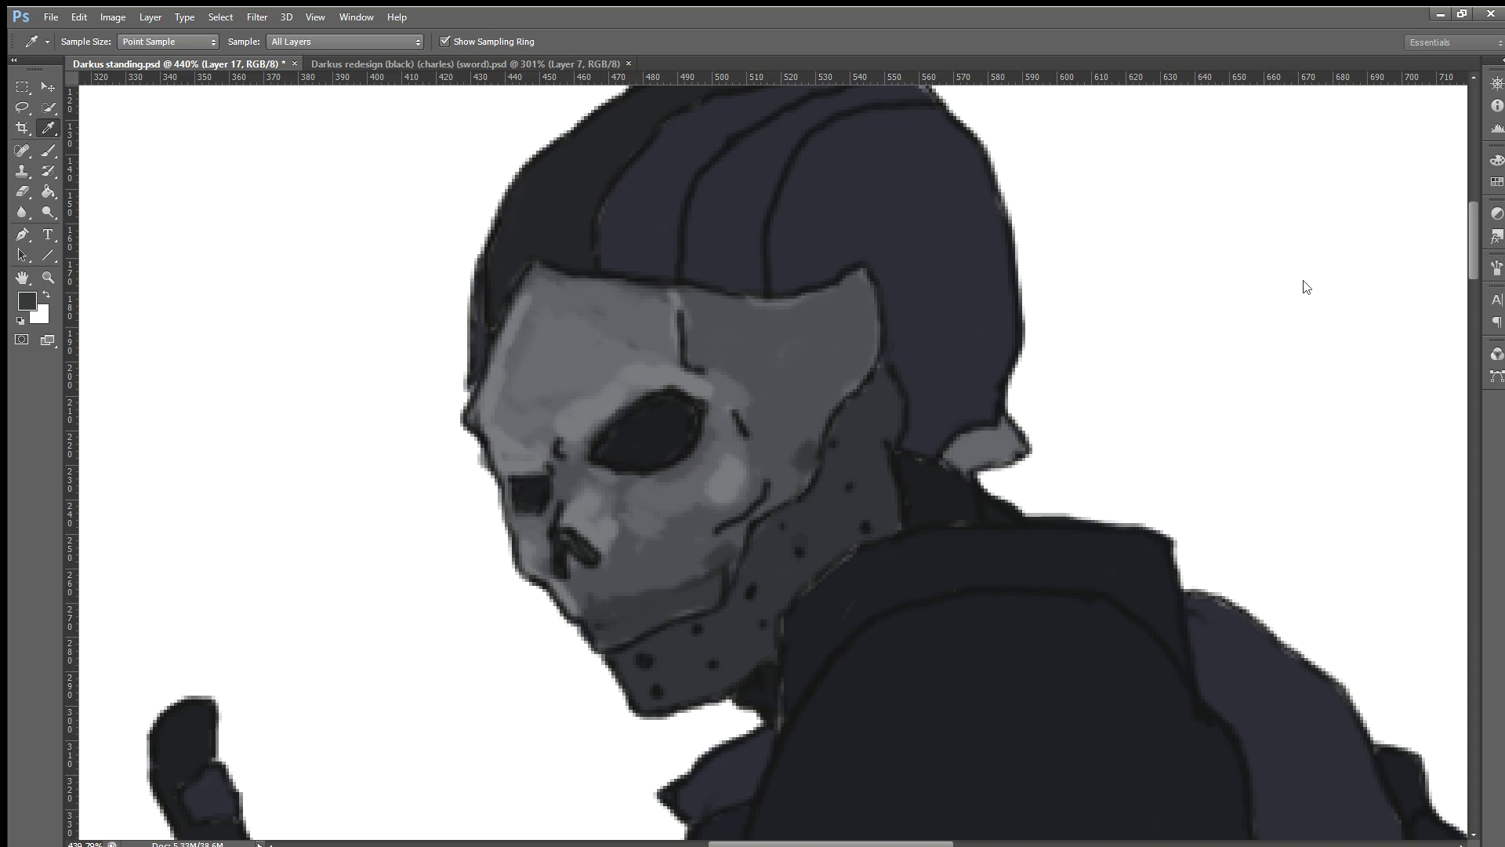
{"action": "key", "text": "b"}
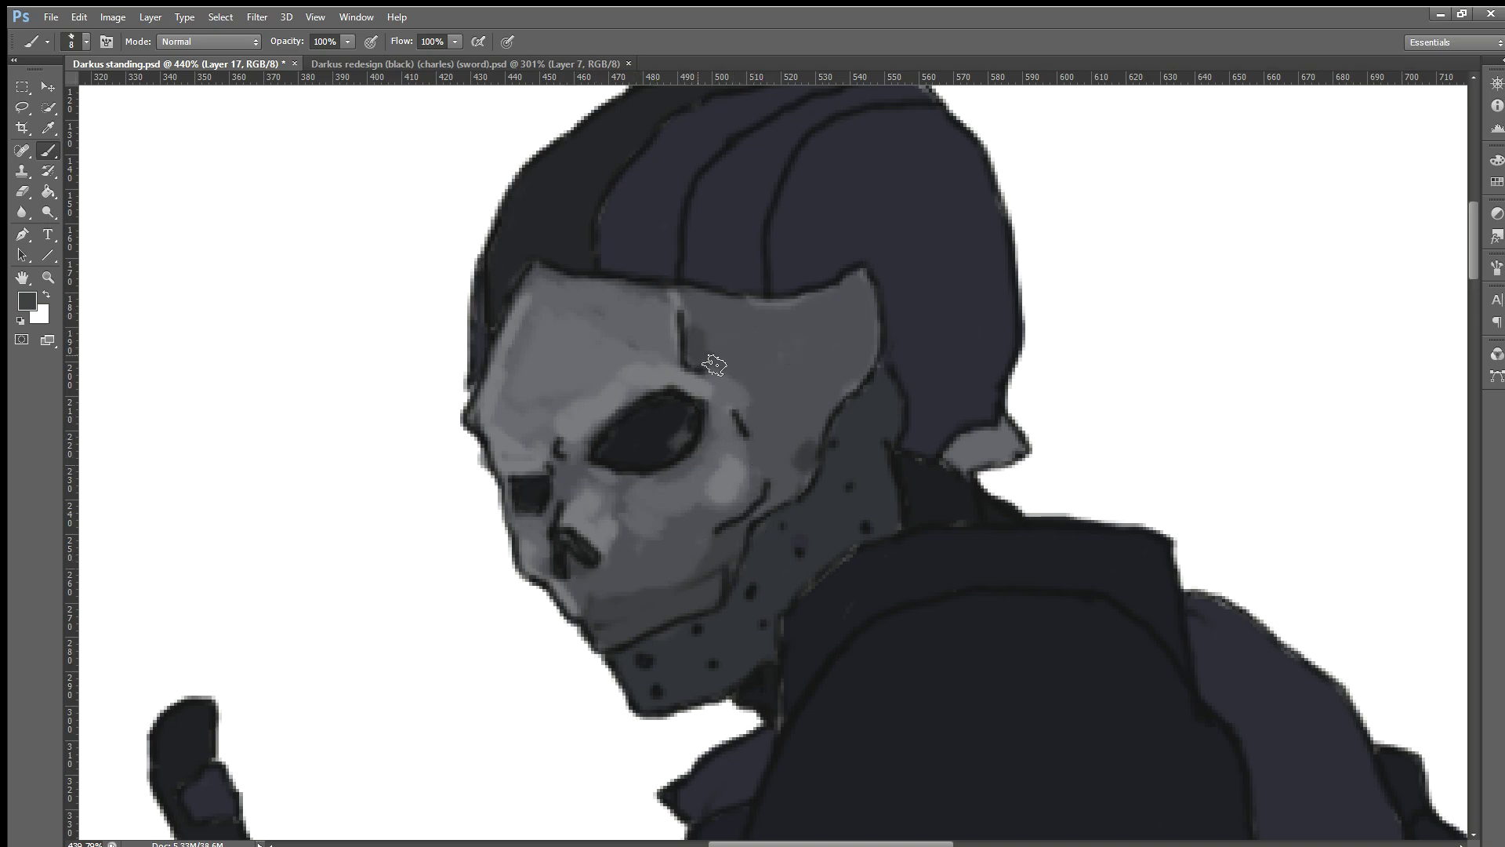
{"action": "mouse_move", "coordinate": [714, 364]}
{"action": "left_mouse_down"}
{"action": "mouse_move", "coordinate": [690, 336]}
{"action": "mouse_move", "coordinate": [747, 371]}
{"action": "mouse_move", "coordinate": [733, 350]}
{"action": "mouse_move", "coordinate": [753, 393]}
{"action": "mouse_move", "coordinate": [716, 356]}
{"action": "mouse_move", "coordinate": [768, 409]}
{"action": "mouse_move", "coordinate": [766, 393]}
{"action": "mouse_move", "coordinate": [779, 430]}
{"action": "mouse_move", "coordinate": [750, 575]}
{"action": "left_mouse_up"}
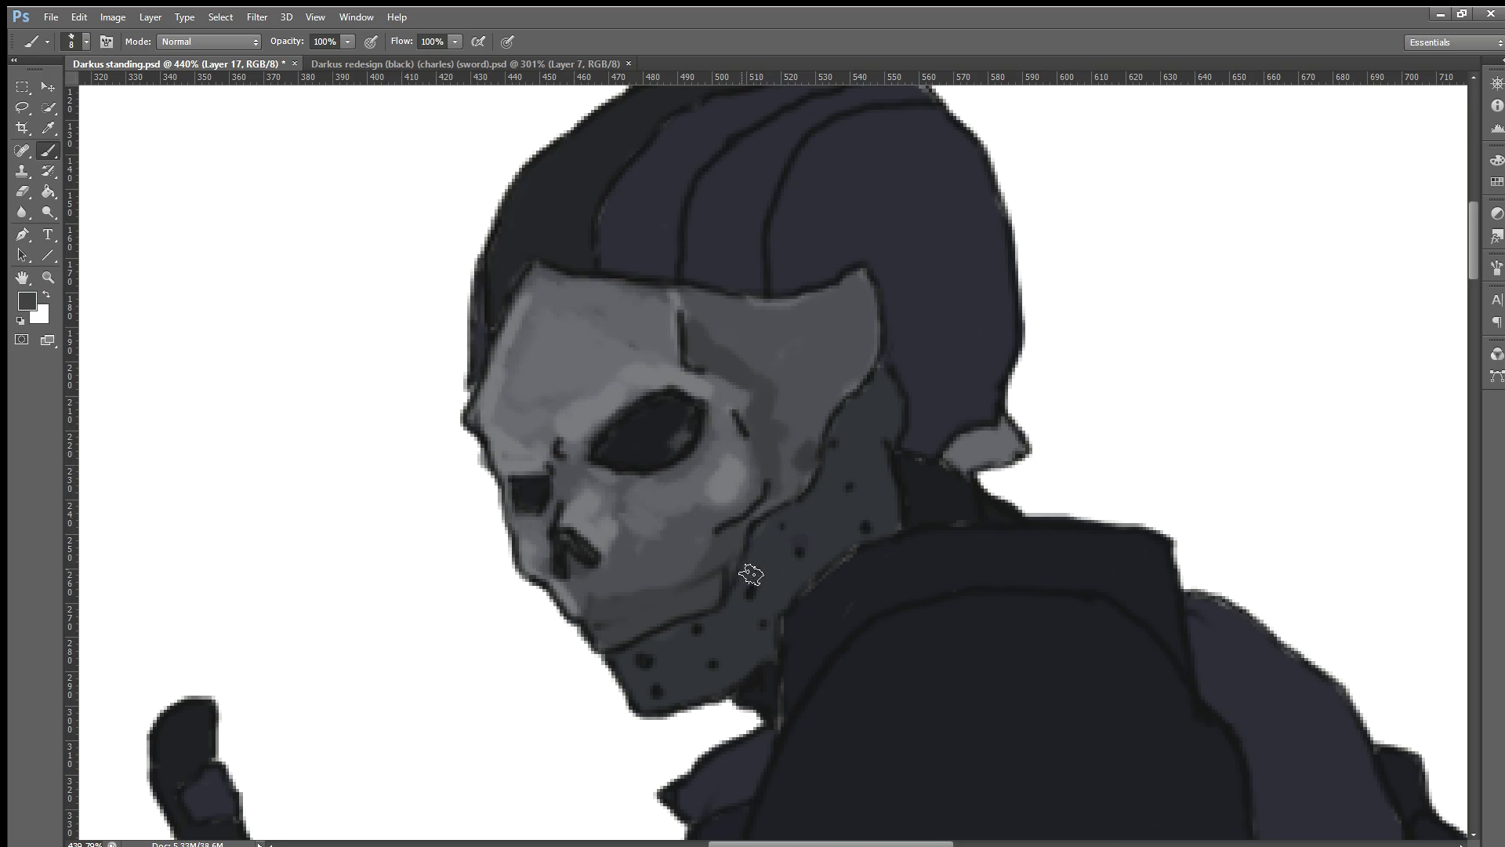
{"action": "scroll", "coordinate": [750, 575], "scroll_direction": "up", "scroll_amount": 4}
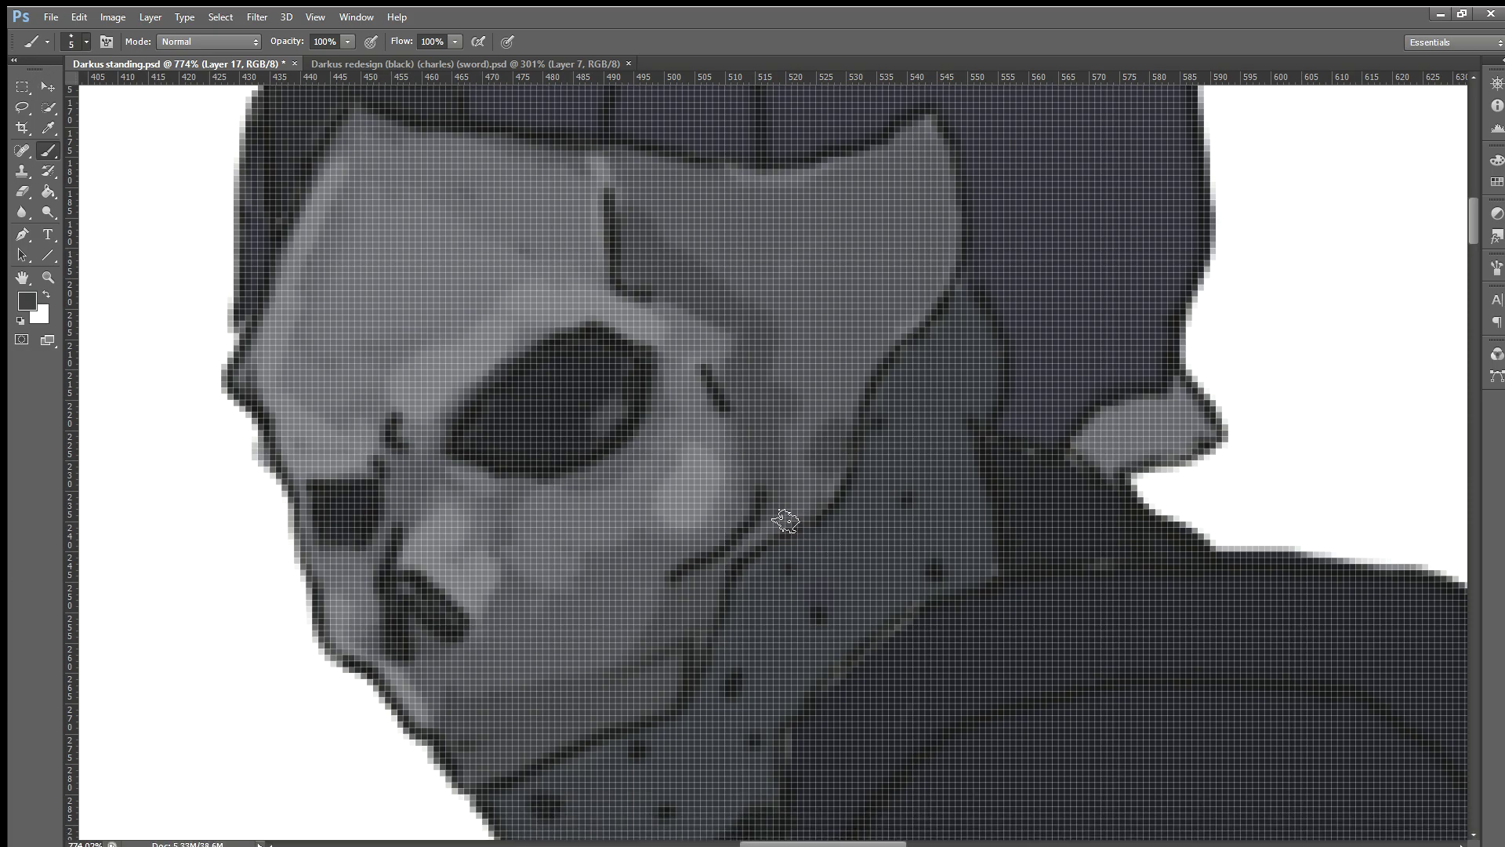
Step: Shrink the brush to size 5 and extend the lighter grey toward the cheek's right edge
{"action": "key", "text": "bracketleft"}
{"action": "key", "text": "bracketleft"}
{"action": "key", "text": "bracketleft"}
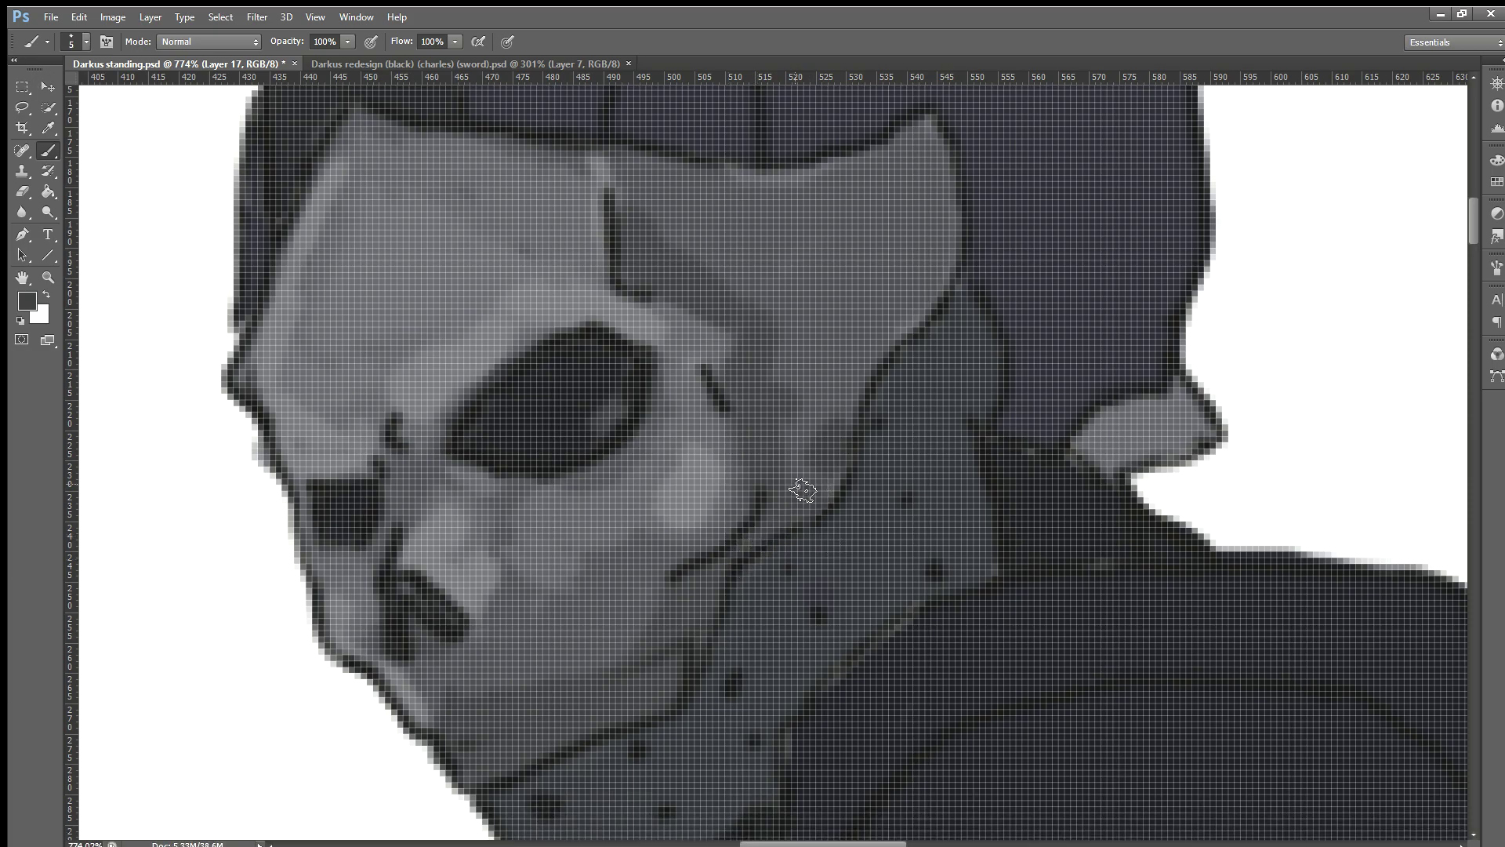
{"action": "scroll", "coordinate": [779, 495], "scroll_direction": "down", "scroll_amount": 1}
{"action": "scroll", "coordinate": [781, 501], "scroll_direction": "down", "scroll_amount": 1}
{"action": "scroll", "coordinate": [787, 465], "scroll_direction": "down", "scroll_amount": 4}
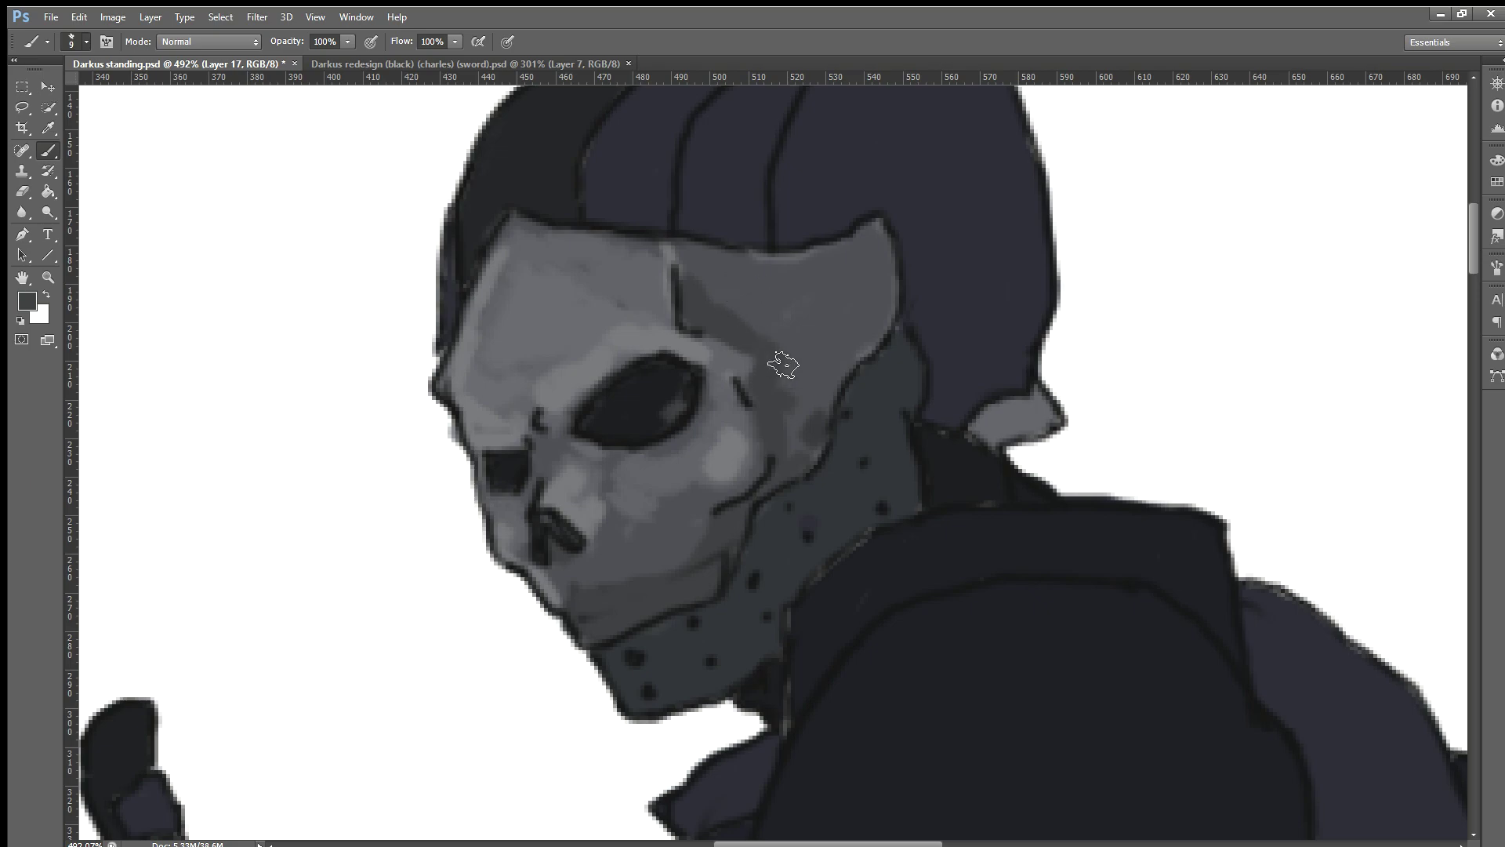
{"action": "left_click_drag", "start_coordinate": [784, 359], "coordinate": [803, 451]}
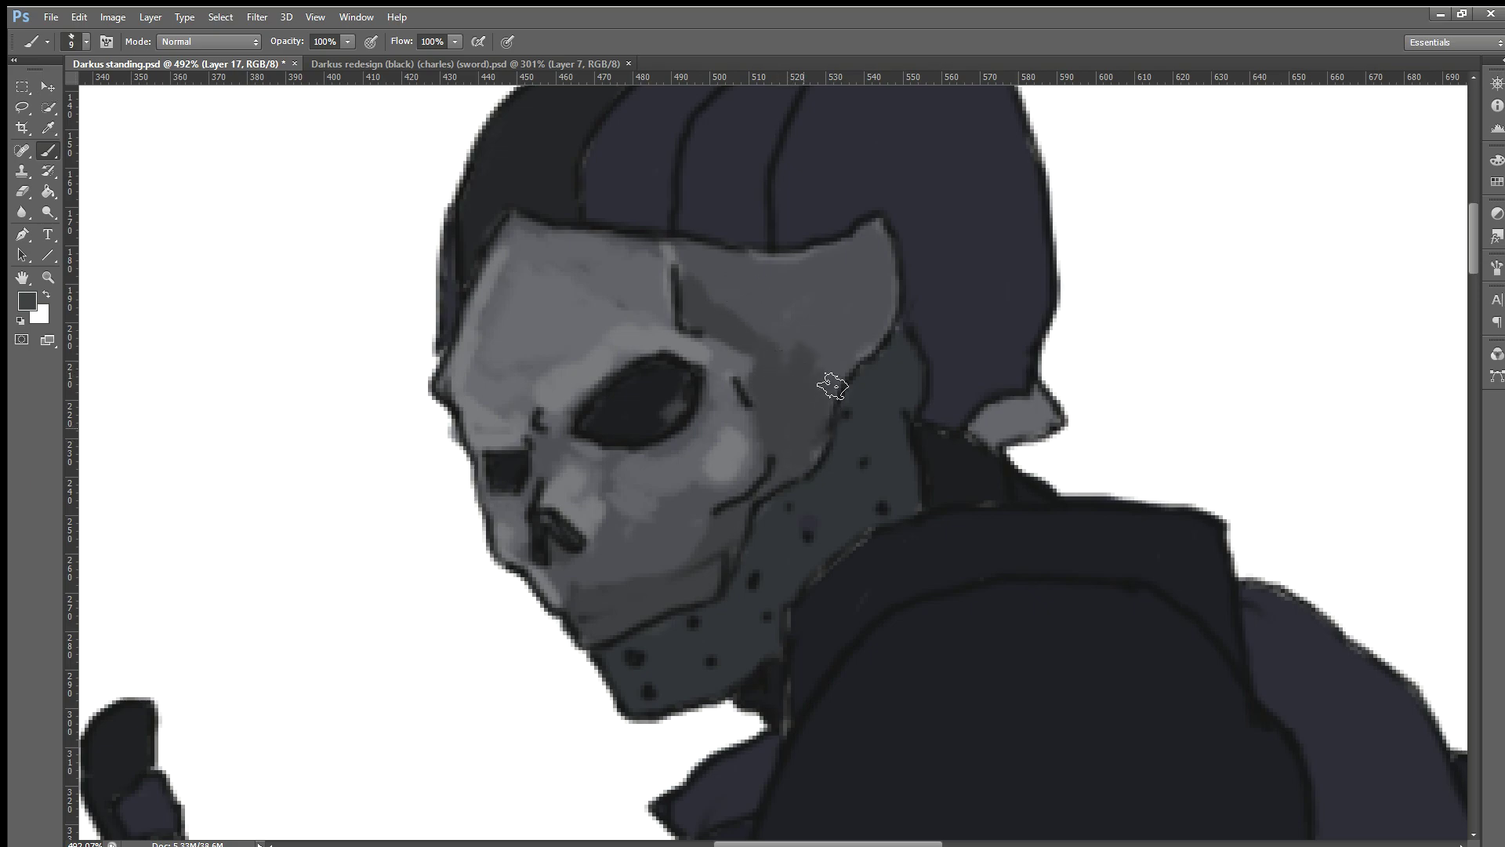
Step: Brush darker shading across the forehead and paint a darker sampled grey patch on the right temple
{"action": "mouse_move", "coordinate": [701, 274]}
{"action": "left_mouse_down"}
{"action": "mouse_move", "coordinate": [792, 355]}
{"action": "mouse_move", "coordinate": [756, 339]}
{"action": "mouse_move", "coordinate": [784, 339]}
{"action": "mouse_move", "coordinate": [732, 290]}
{"action": "mouse_move", "coordinate": [814, 270]}
{"action": "mouse_move", "coordinate": [692, 260]}
{"action": "left_mouse_up"}
{"action": "mouse_move", "coordinate": [857, 304]}
{"action": "left_mouse_down"}
{"action": "mouse_move", "coordinate": [834, 387]}
{"action": "mouse_move", "coordinate": [813, 336]}
{"action": "mouse_move", "coordinate": [829, 358]}
{"action": "left_mouse_up"}
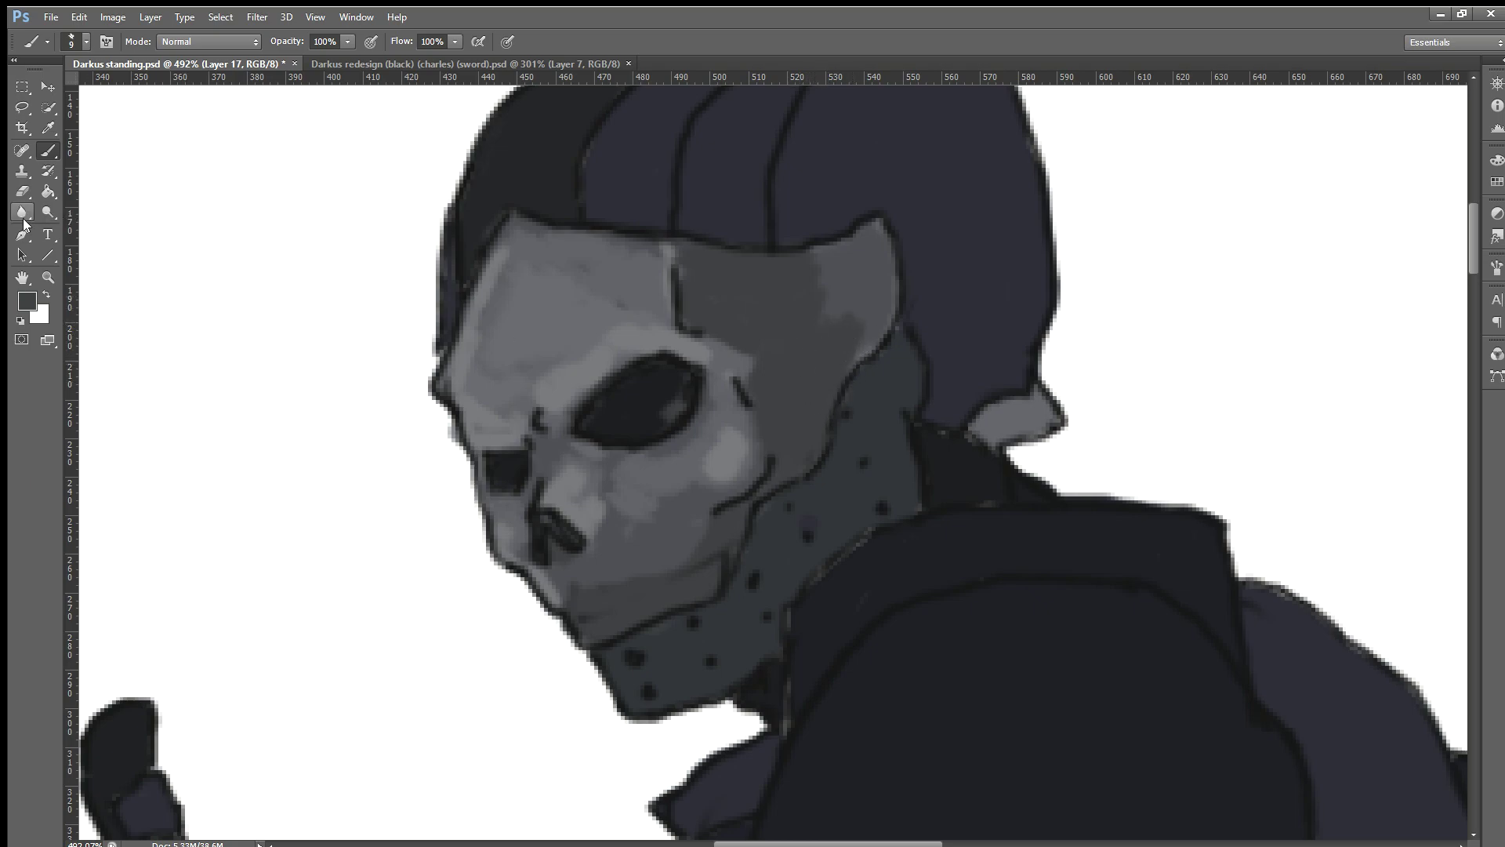
{"action": "key", "text": "i"}
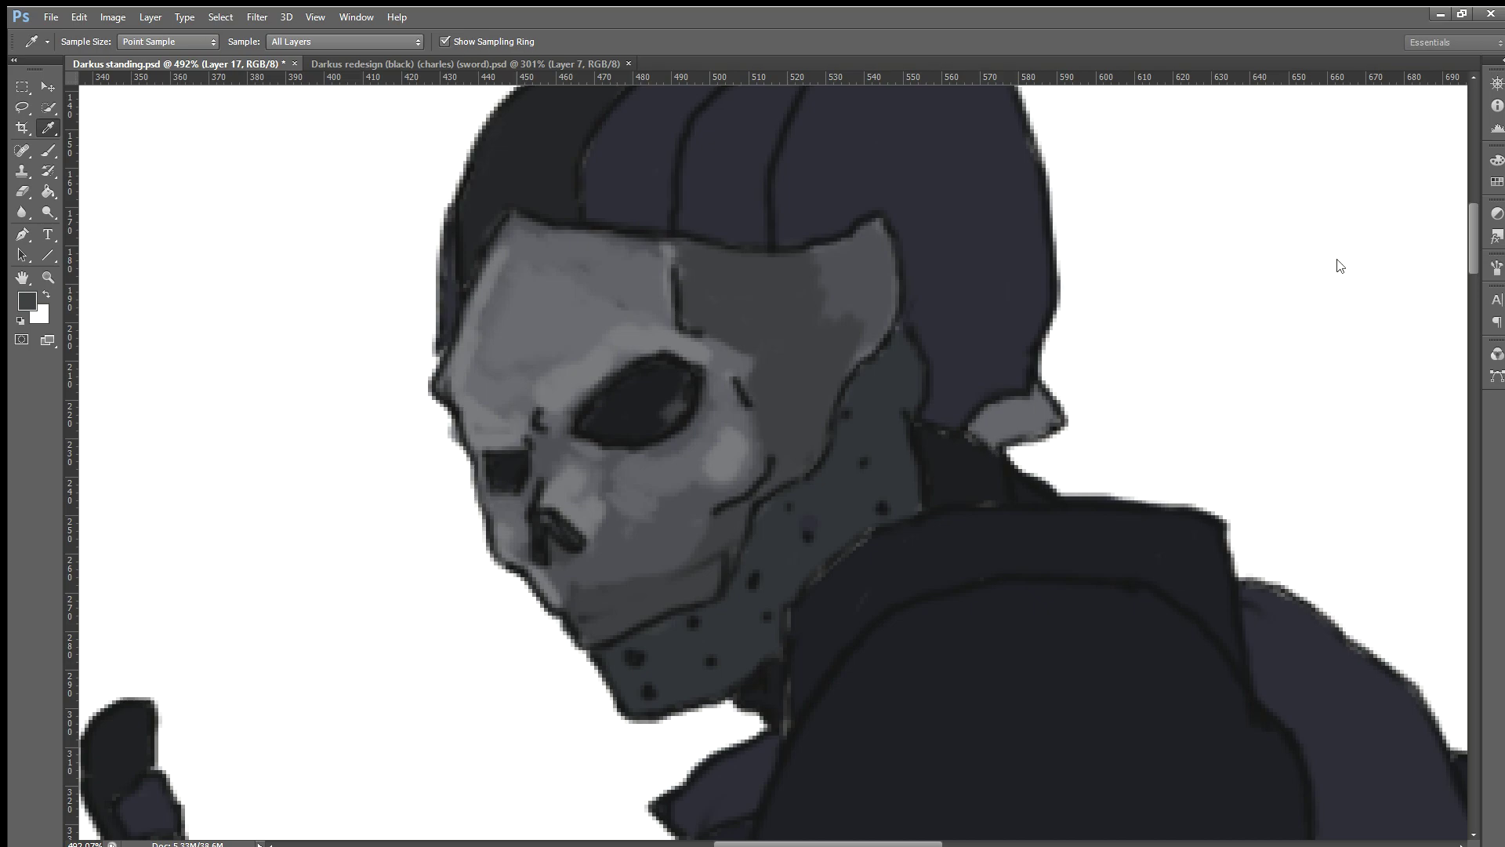
{"action": "key", "text": "b"}
{"action": "left_click", "coordinate": [817, 379], "text": "alt"}
{"action": "mouse_move", "coordinate": [850, 327]}
{"action": "left_mouse_down"}
{"action": "mouse_move", "coordinate": [840, 363]}
{"action": "mouse_move", "coordinate": [860, 359]}
{"action": "mouse_move", "coordinate": [834, 339]}
{"action": "mouse_move", "coordinate": [857, 313]}
{"action": "mouse_move", "coordinate": [841, 276]}
{"action": "mouse_move", "coordinate": [891, 262]}
{"action": "mouse_move", "coordinate": [868, 346]}
{"action": "mouse_move", "coordinate": [896, 275]}
{"action": "left_mouse_up"}
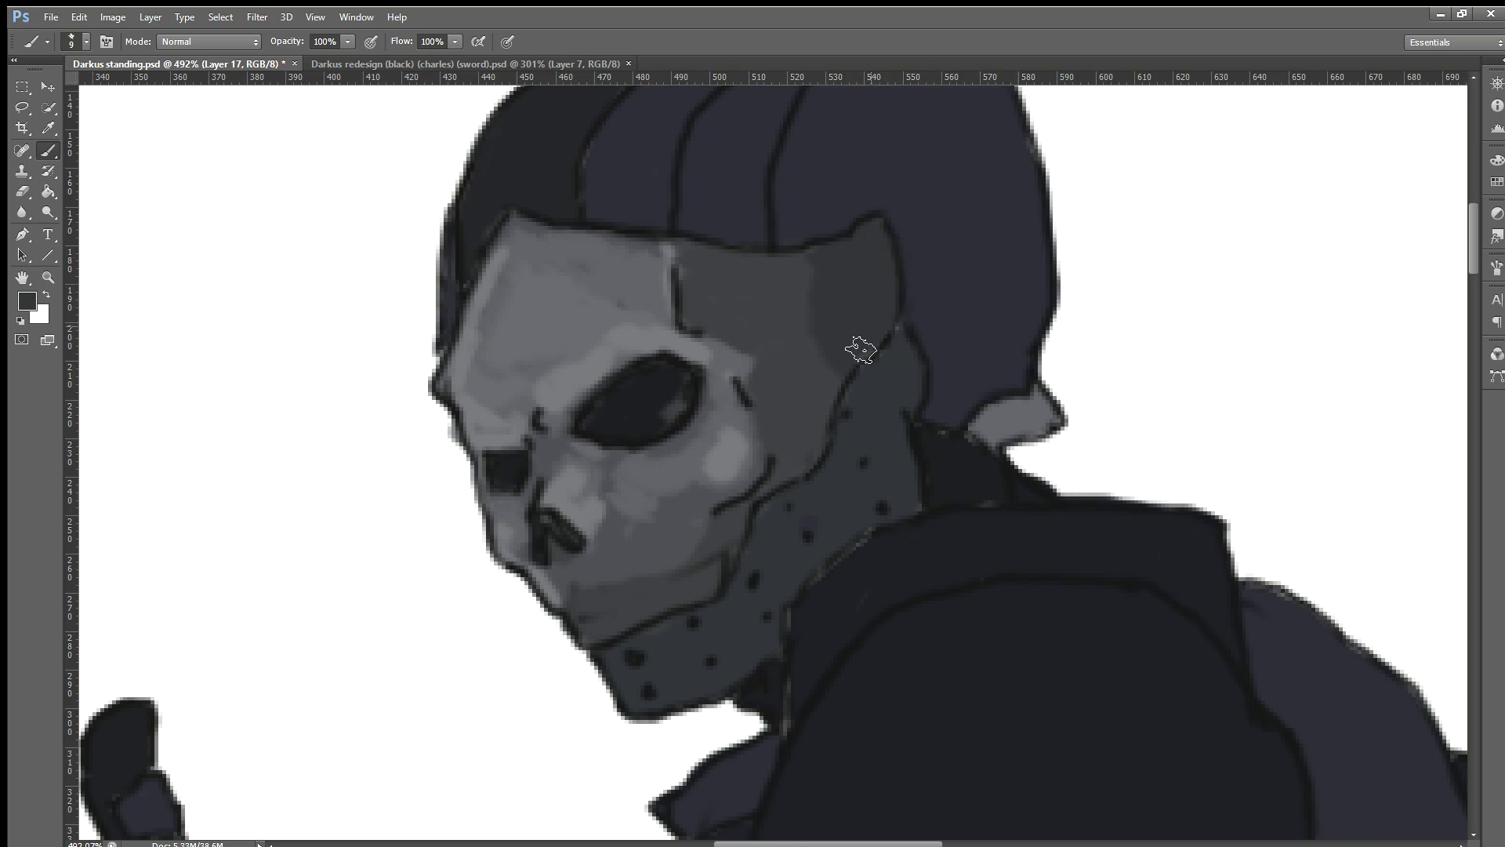
Step: Sample a fresh grey from the mask's nose area for further painting
{"action": "key", "text": "i"}
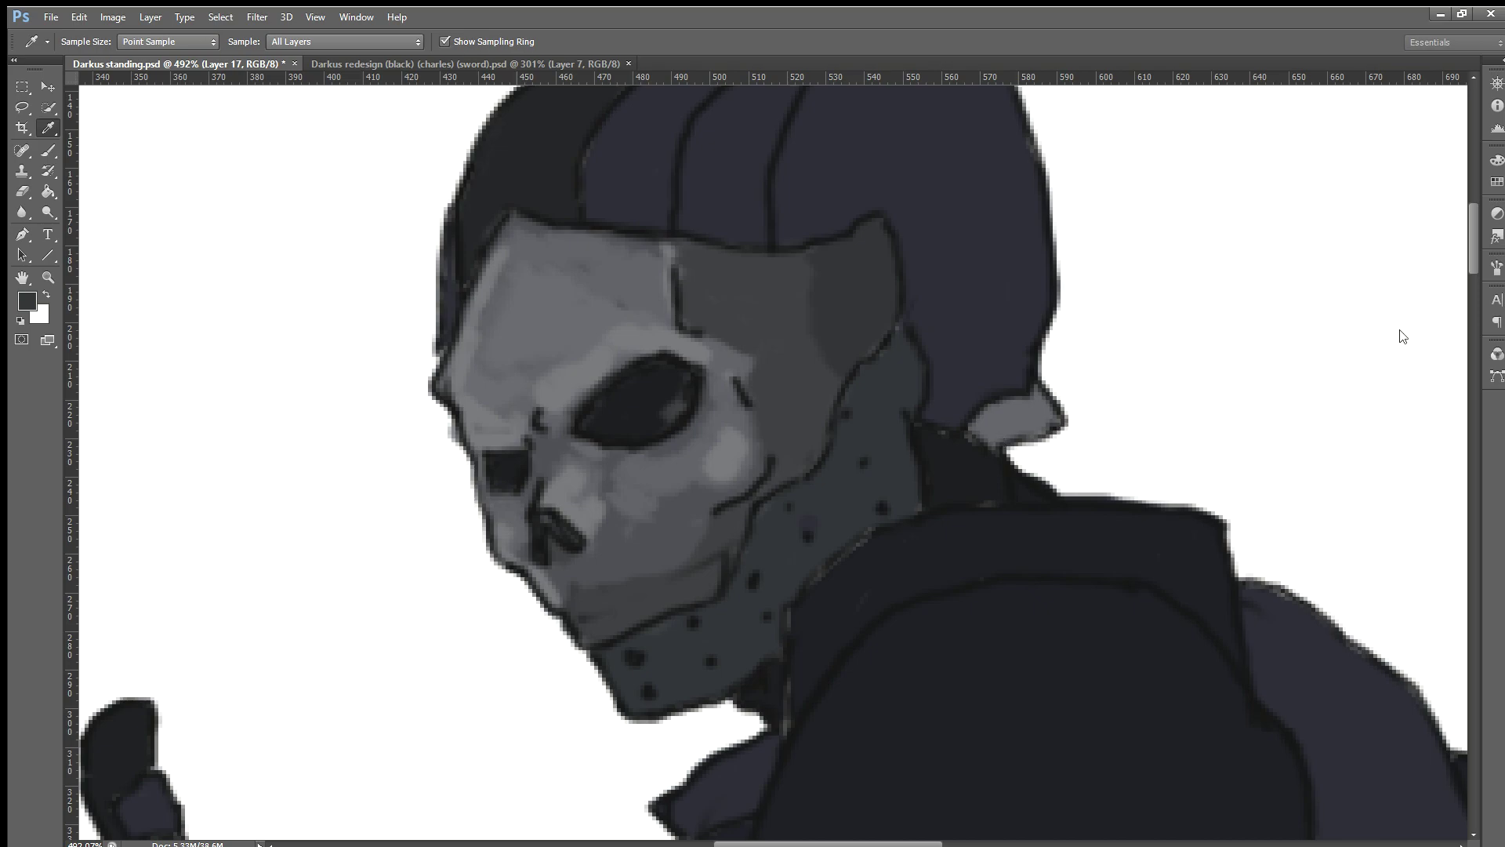
{"action": "key", "text": "b"}
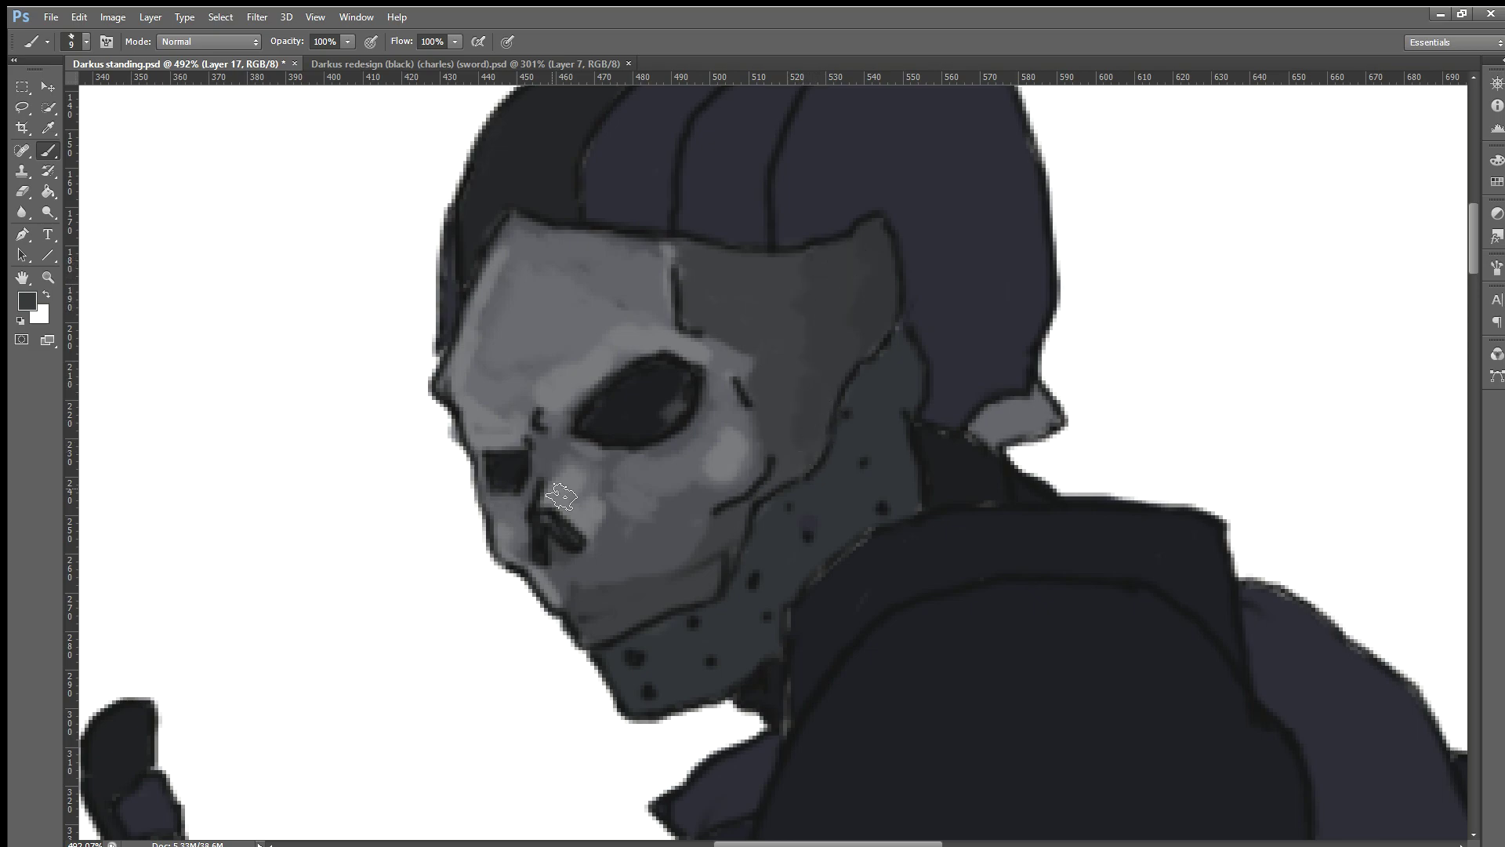
{"action": "left_click", "coordinate": [48, 128]}
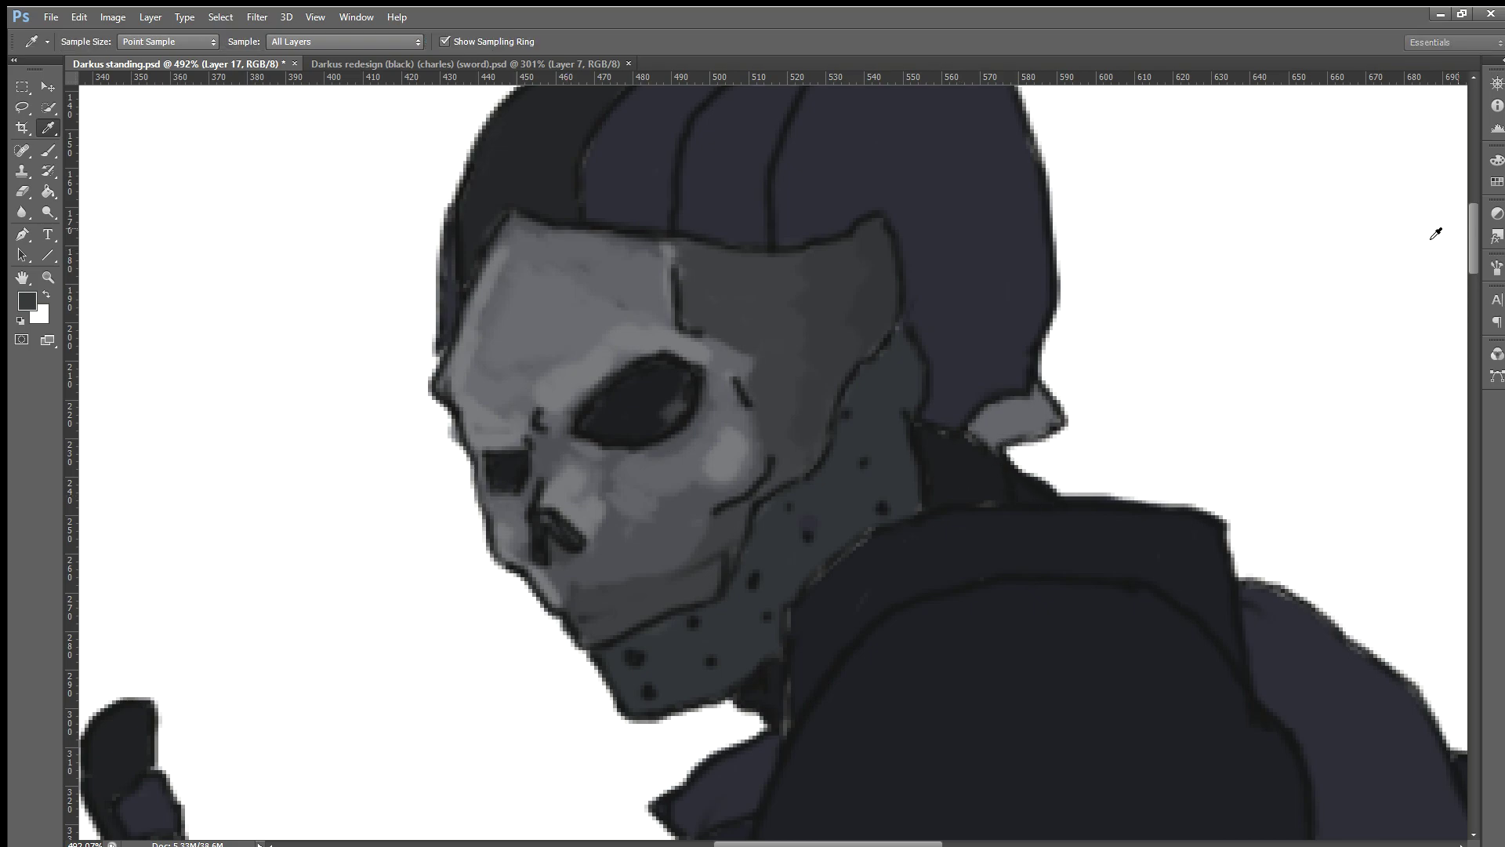
{"action": "key", "text": "b"}
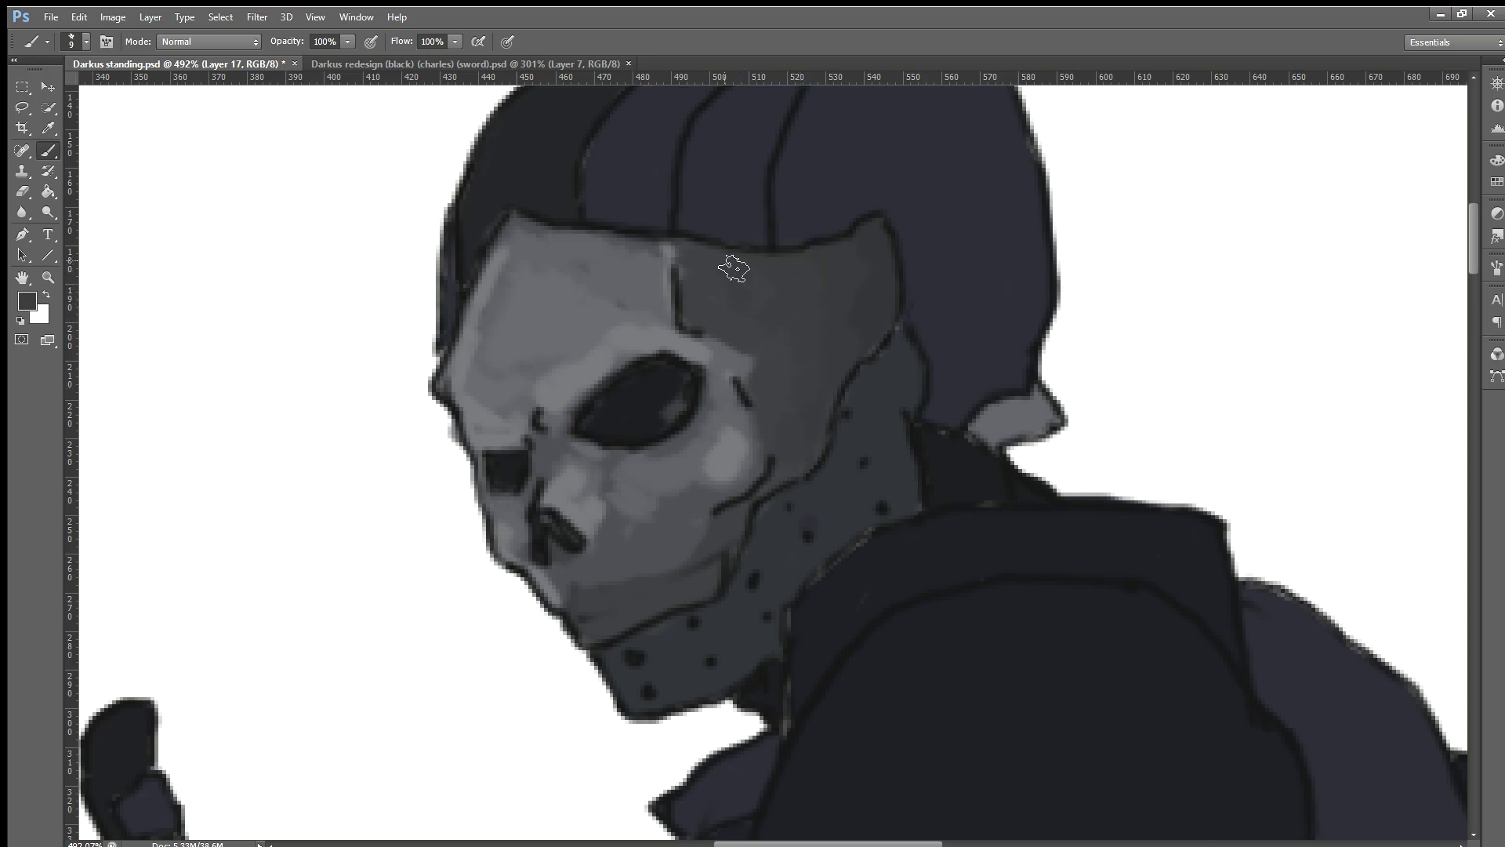
Step: Sample a medium grey and lighten the upper-left rim of the eye socket
{"action": "scroll", "coordinate": [792, 329], "scroll_direction": "down", "scroll_amount": 1}
{"action": "scroll", "coordinate": [792, 330], "scroll_direction": "down", "scroll_amount": 1}
{"action": "scroll", "coordinate": [784, 319], "scroll_direction": "down", "scroll_amount": 1}
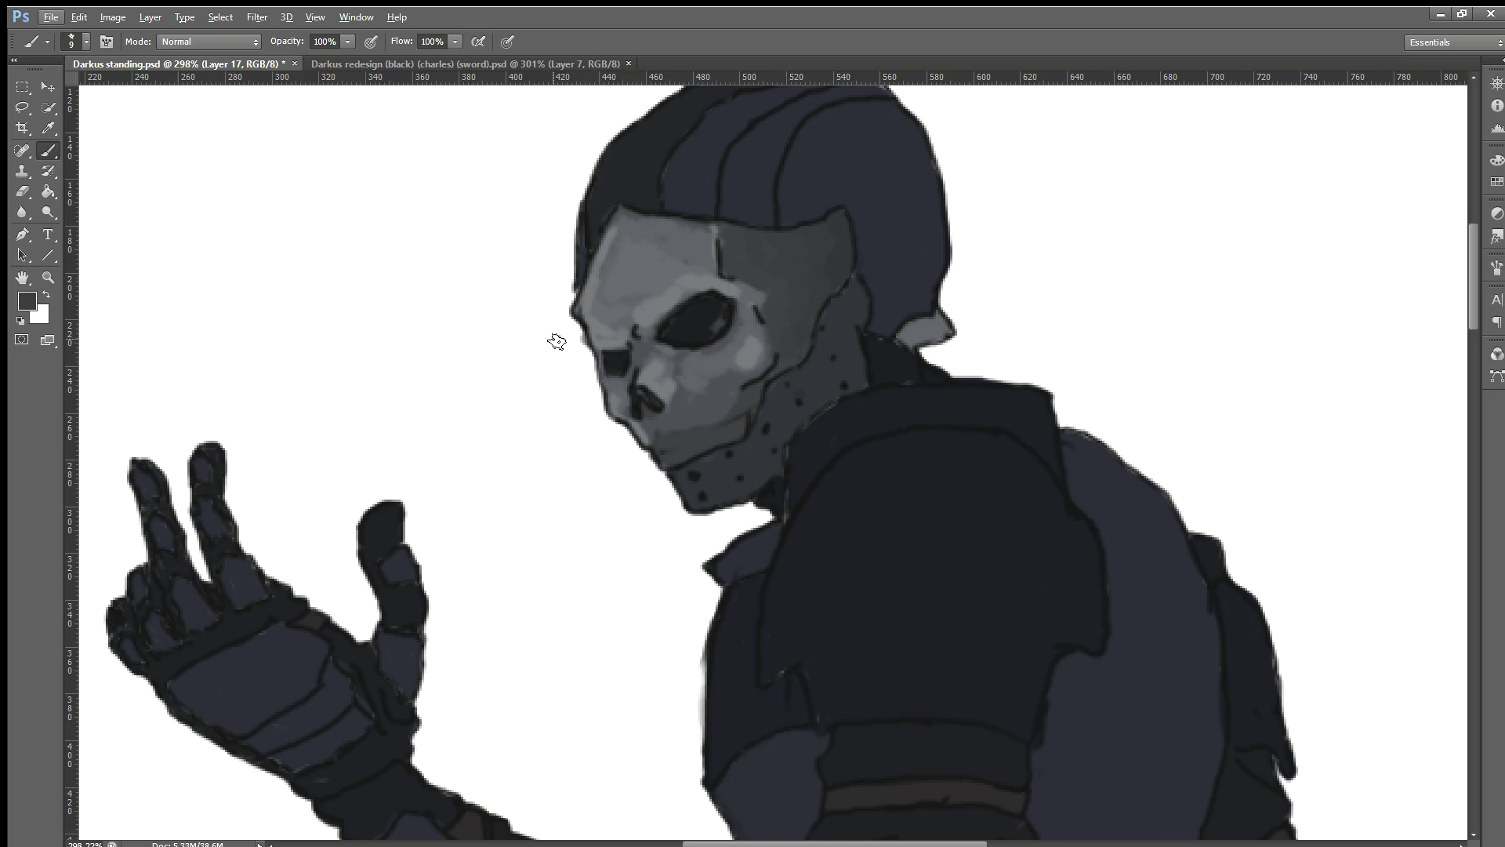
{"action": "scroll", "coordinate": [564, 329], "scroll_direction": "up", "scroll_amount": 1}
{"action": "scroll", "coordinate": [548, 319], "scroll_direction": "up", "scroll_amount": 1}
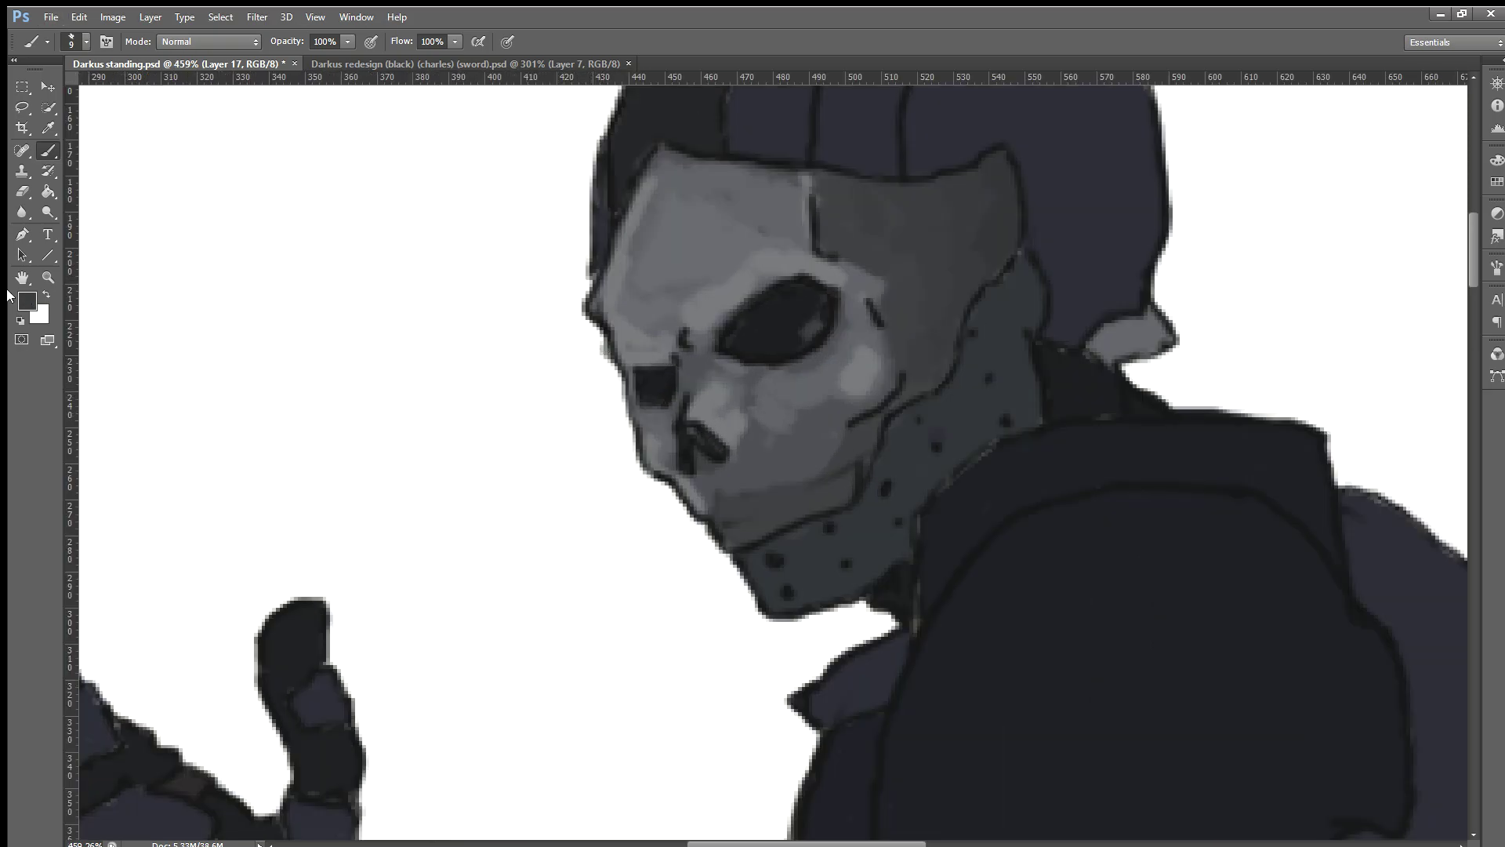
{"action": "key", "text": "i"}
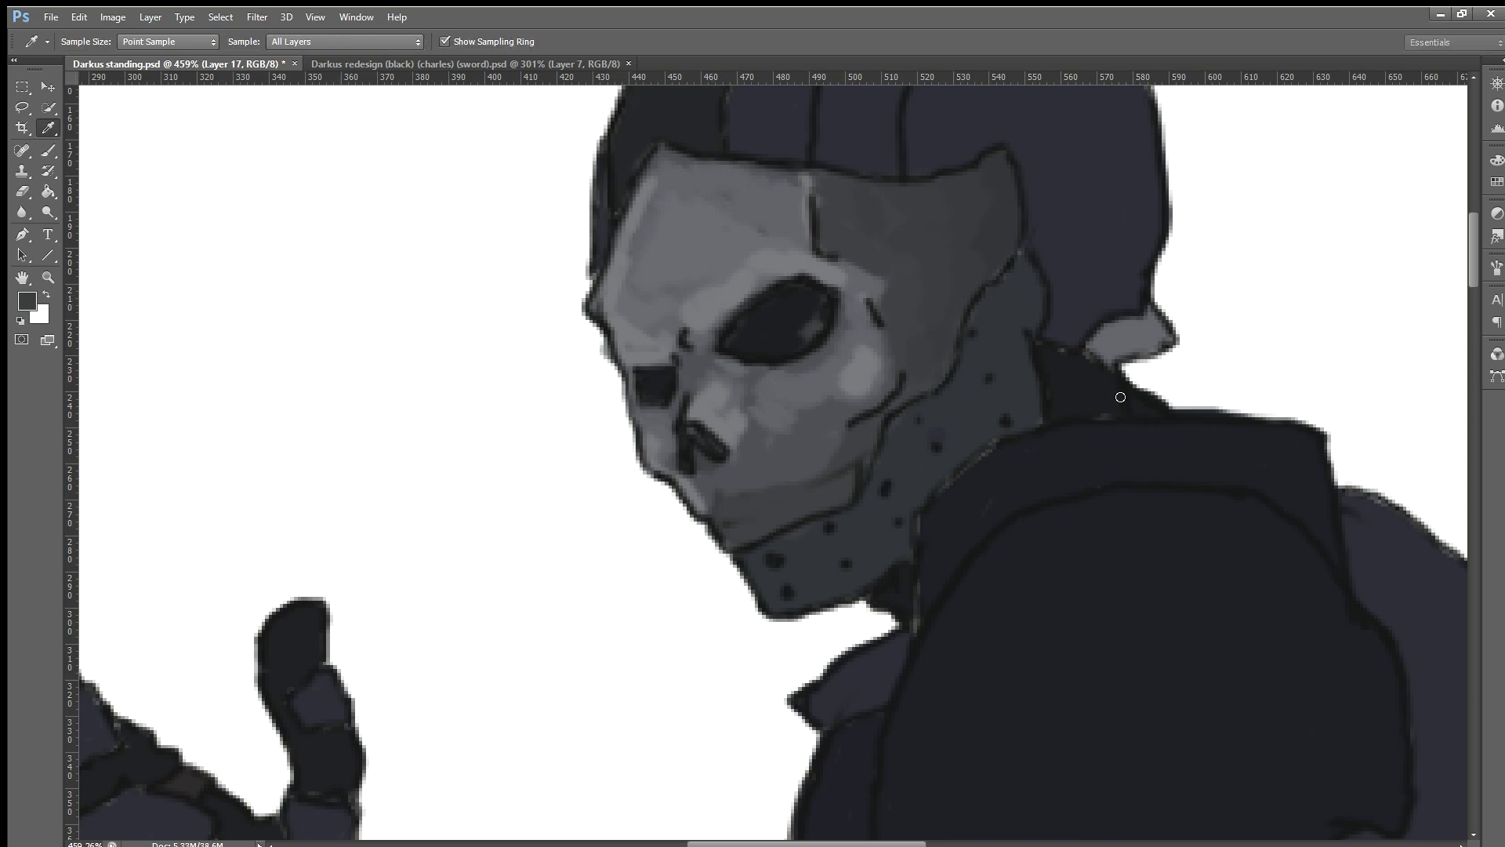
{"action": "key", "text": "b"}
{"action": "left_click", "coordinate": [943, 289], "text": "alt"}
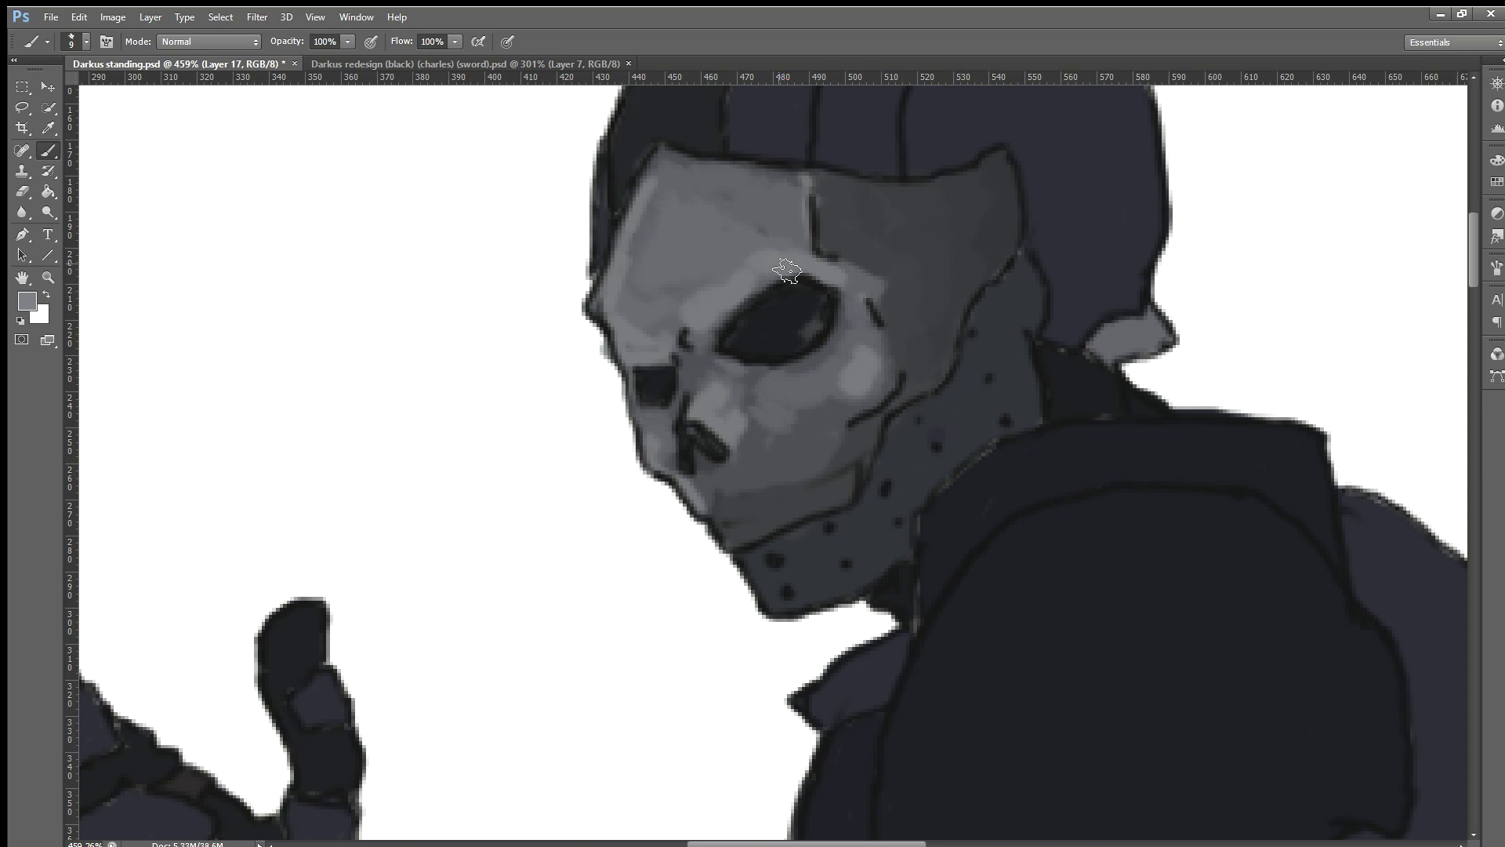
{"action": "left_click_drag", "start_coordinate": [780, 282], "coordinate": [733, 302]}
{"action": "left_click_drag", "start_coordinate": [816, 274], "coordinate": [741, 291]}
{"action": "key", "text": "i"}
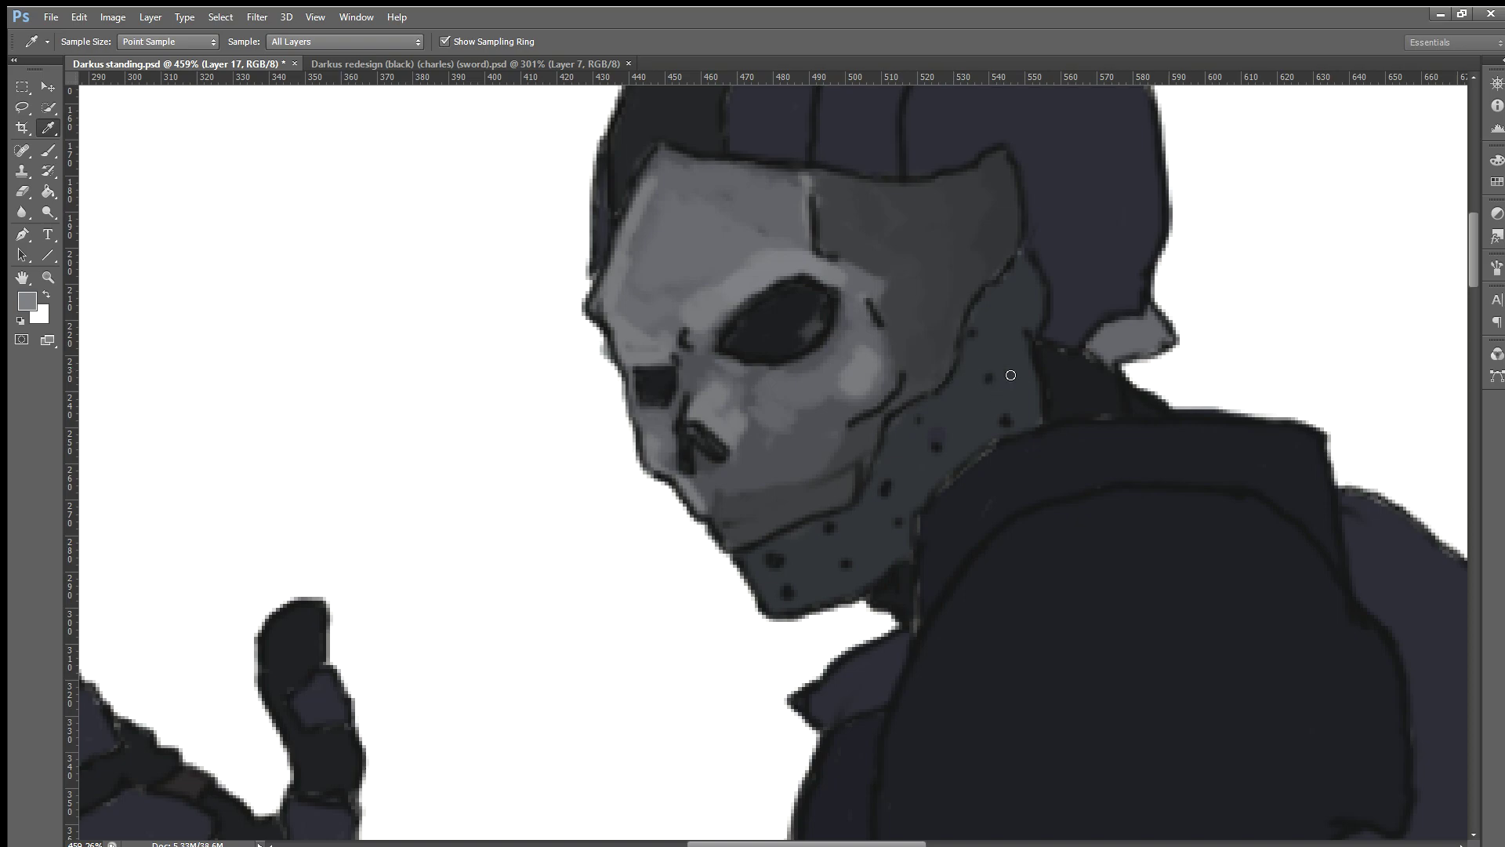
{"action": "key", "text": "b"}
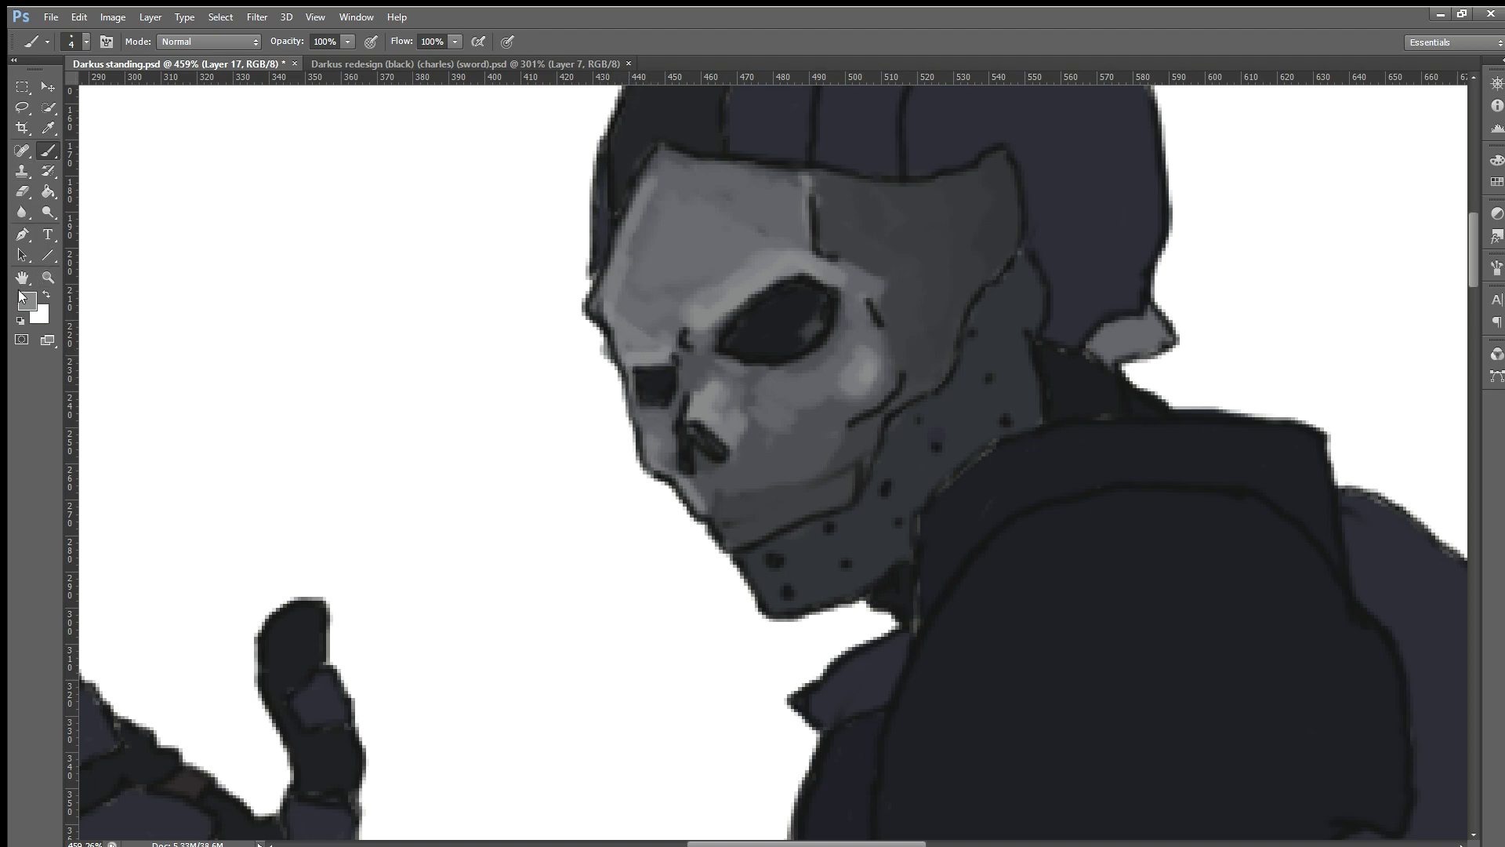
Step: Sample a darker grey and paint a short shadow between the eye sockets
{"action": "left_click", "coordinate": [915, 244], "text": "alt"}
{"action": "left_click_drag", "start_coordinate": [701, 362], "coordinate": [700, 372]}
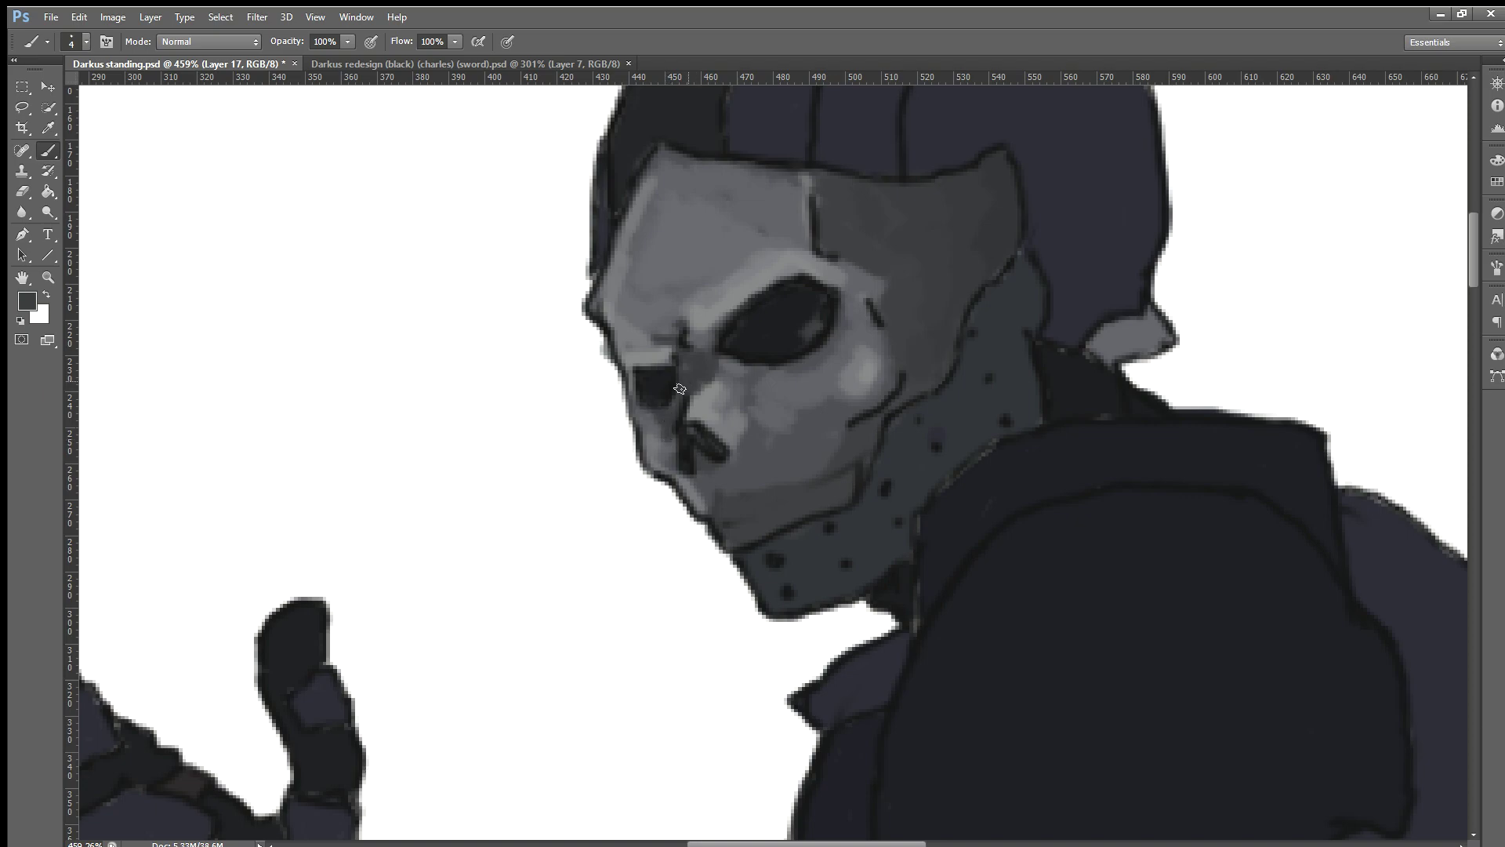
{"action": "left_click", "coordinate": [937, 256], "text": "alt"}
{"action": "left_click", "coordinate": [803, 186], "text": "alt"}
Step: Pick the face's mid grey and zoom in and out to inspect the mask shading
{"action": "left_click", "coordinate": [802, 406], "text": "alt"}
{"action": "scroll", "coordinate": [651, 437], "scroll_direction": "down", "scroll_amount": 2}
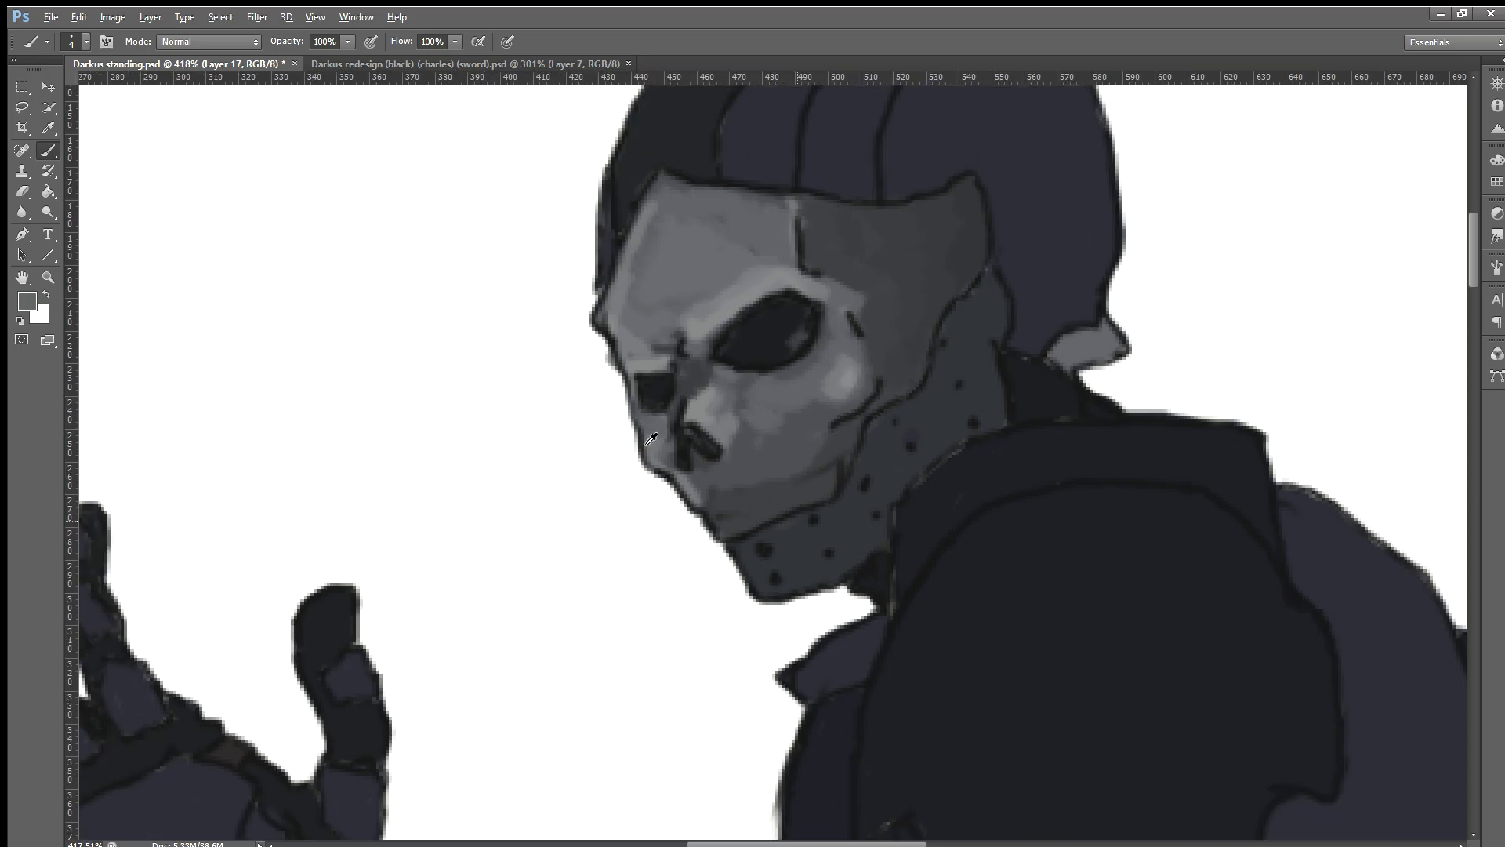
{"action": "scroll", "coordinate": [658, 437], "scroll_direction": "down", "scroll_amount": 3}
{"action": "scroll", "coordinate": [678, 439], "scroll_direction": "up", "scroll_amount": 5}
{"action": "scroll", "coordinate": [678, 439], "scroll_direction": "up", "scroll_amount": 1}
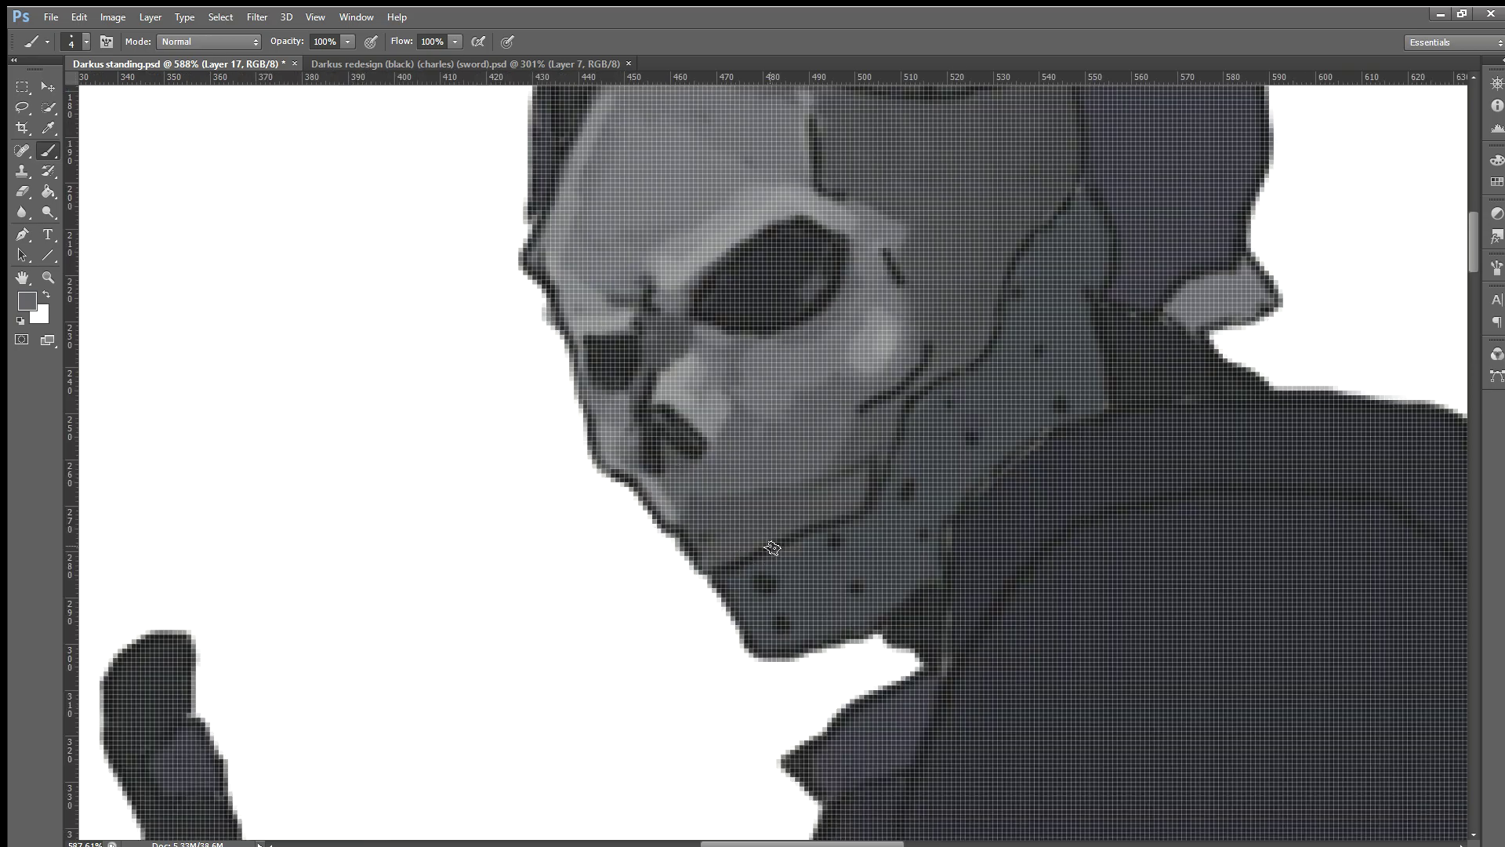
{"action": "scroll", "coordinate": [729, 471], "scroll_direction": "down", "scroll_amount": 2}
{"action": "scroll", "coordinate": [770, 472], "scroll_direction": "up", "scroll_amount": 1}
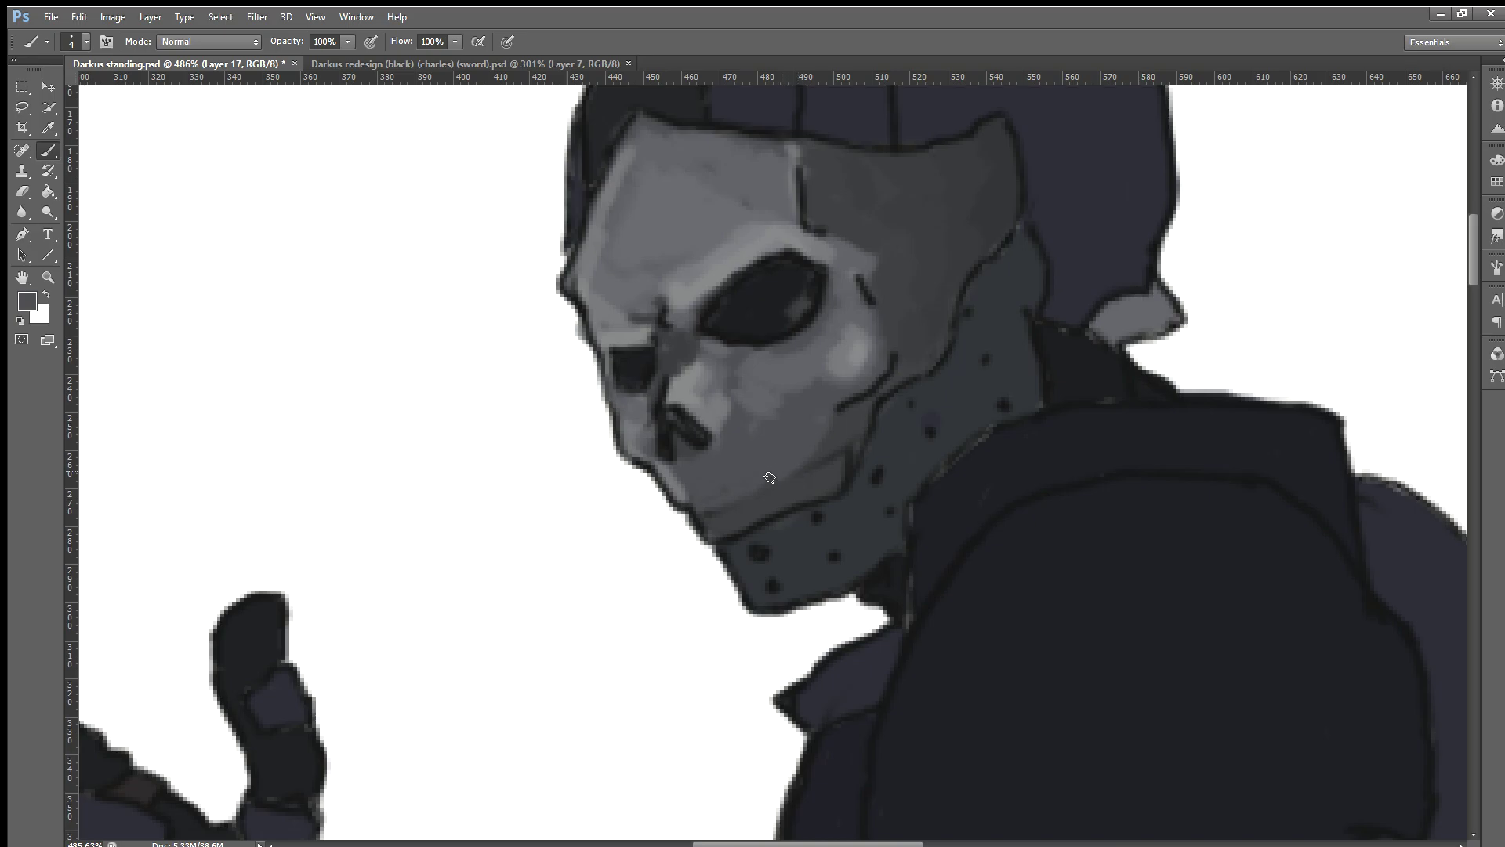
{"action": "scroll", "coordinate": [854, 391], "scroll_direction": "down", "scroll_amount": 2}
Step: Adjust the view and reduce the brush to size 10 using the brush settings (F5)
{"action": "scroll", "coordinate": [784, 439], "scroll_direction": "down", "scroll_amount": 2}
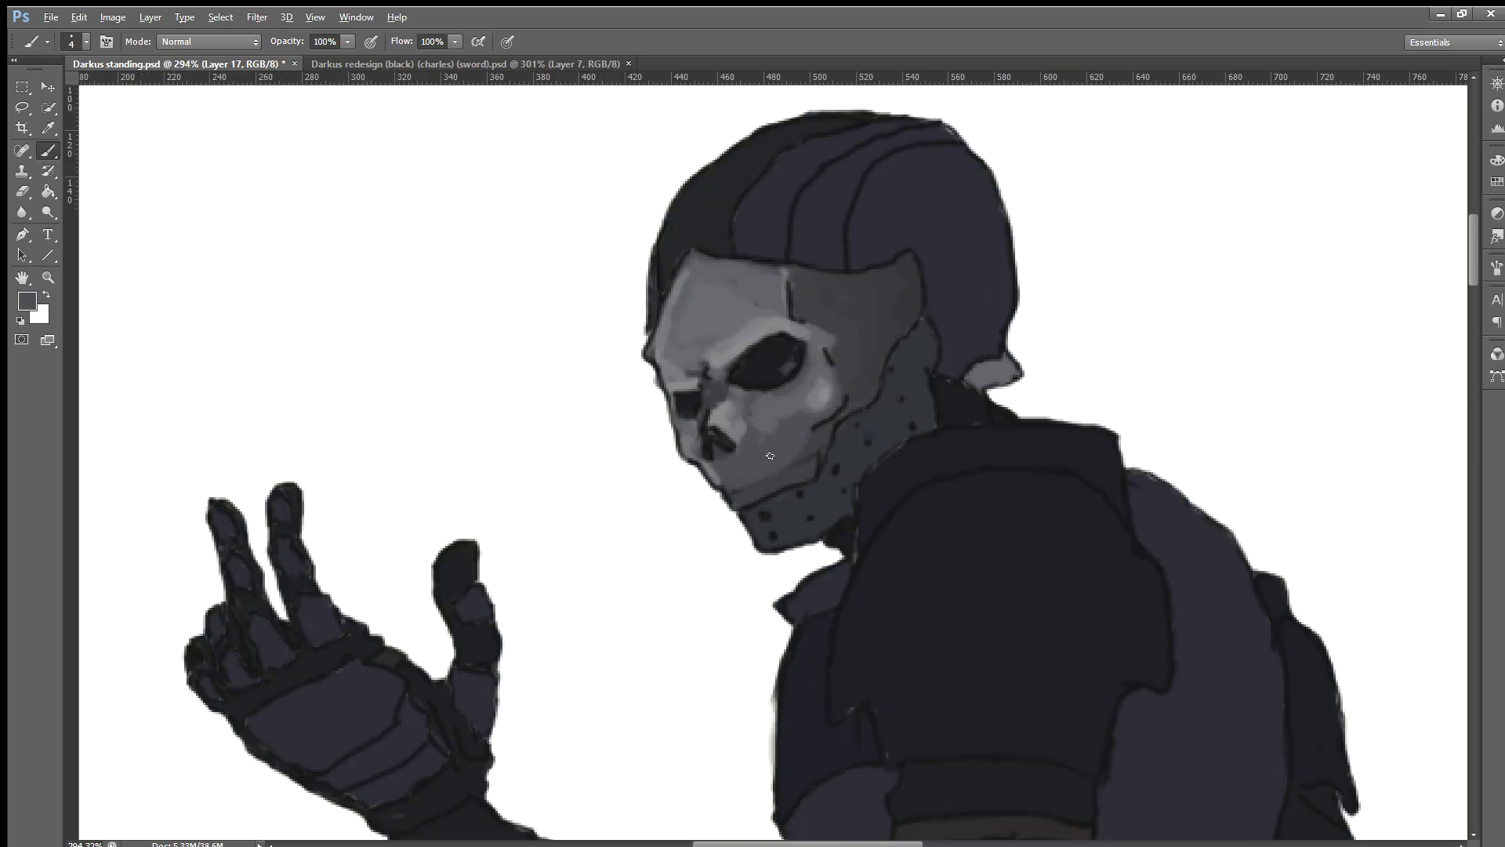
{"action": "scroll", "coordinate": [767, 454], "scroll_direction": "down", "scroll_amount": 1}
{"action": "scroll", "coordinate": [768, 454], "scroll_direction": "down", "scroll_amount": 1}
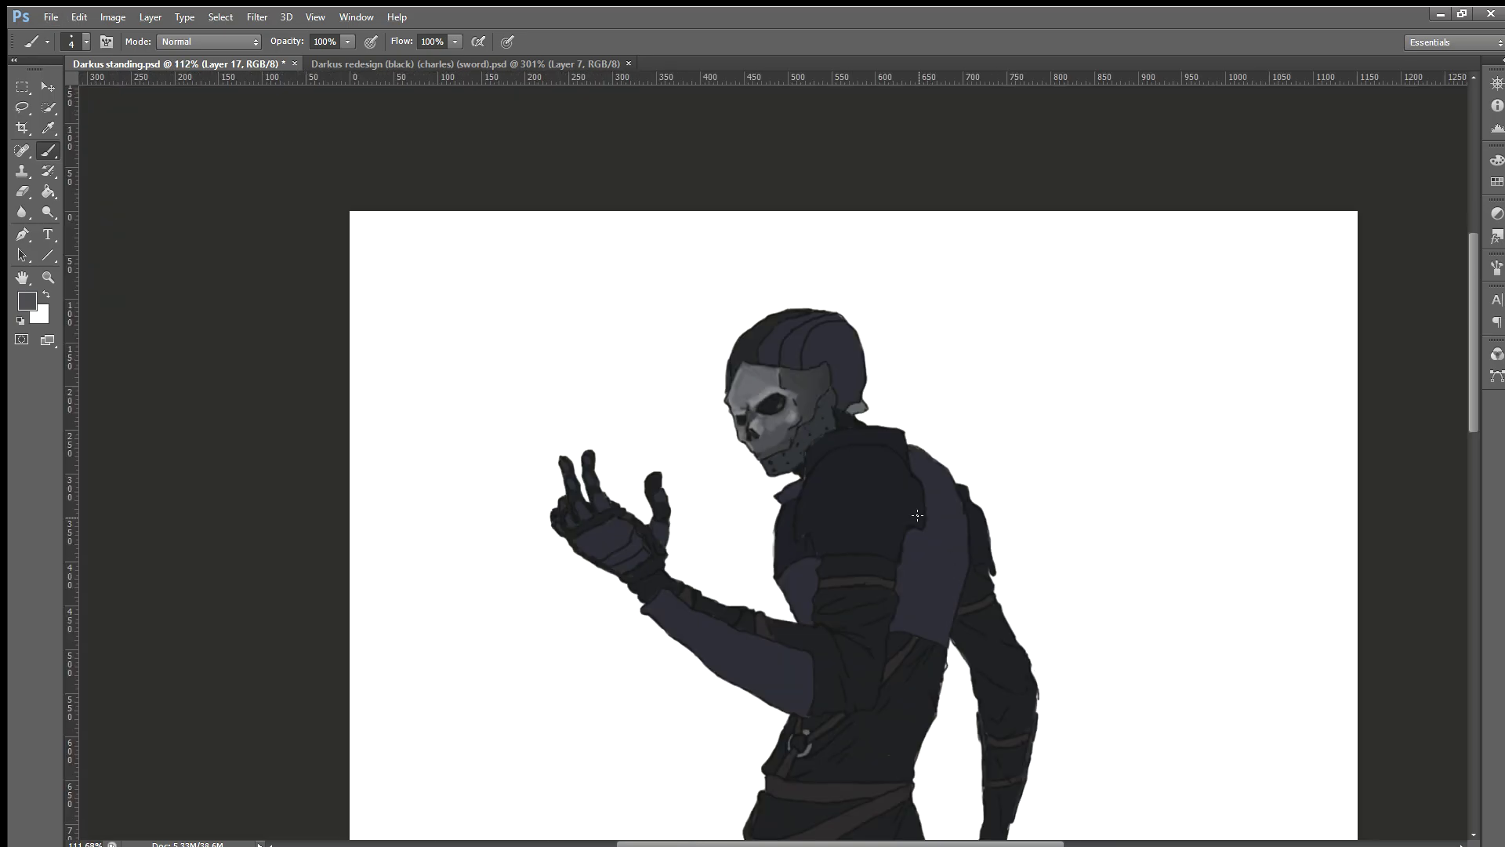
{"action": "scroll", "coordinate": [746, 412], "scroll_direction": "up", "scroll_amount": 2}
{"action": "scroll", "coordinate": [746, 413], "scroll_direction": "up", "scroll_amount": 1}
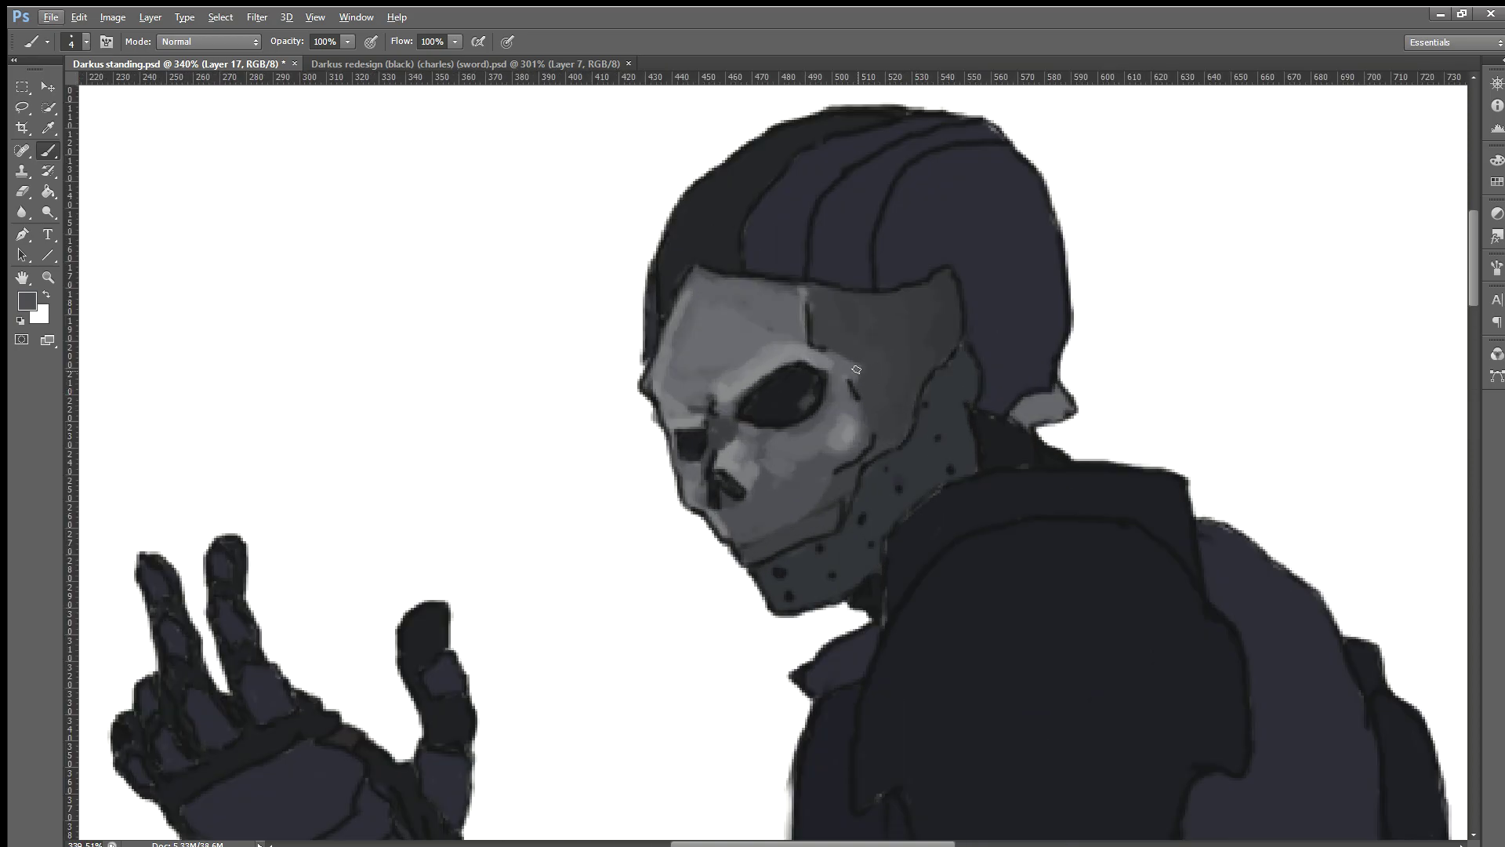
{"action": "key", "text": "i"}
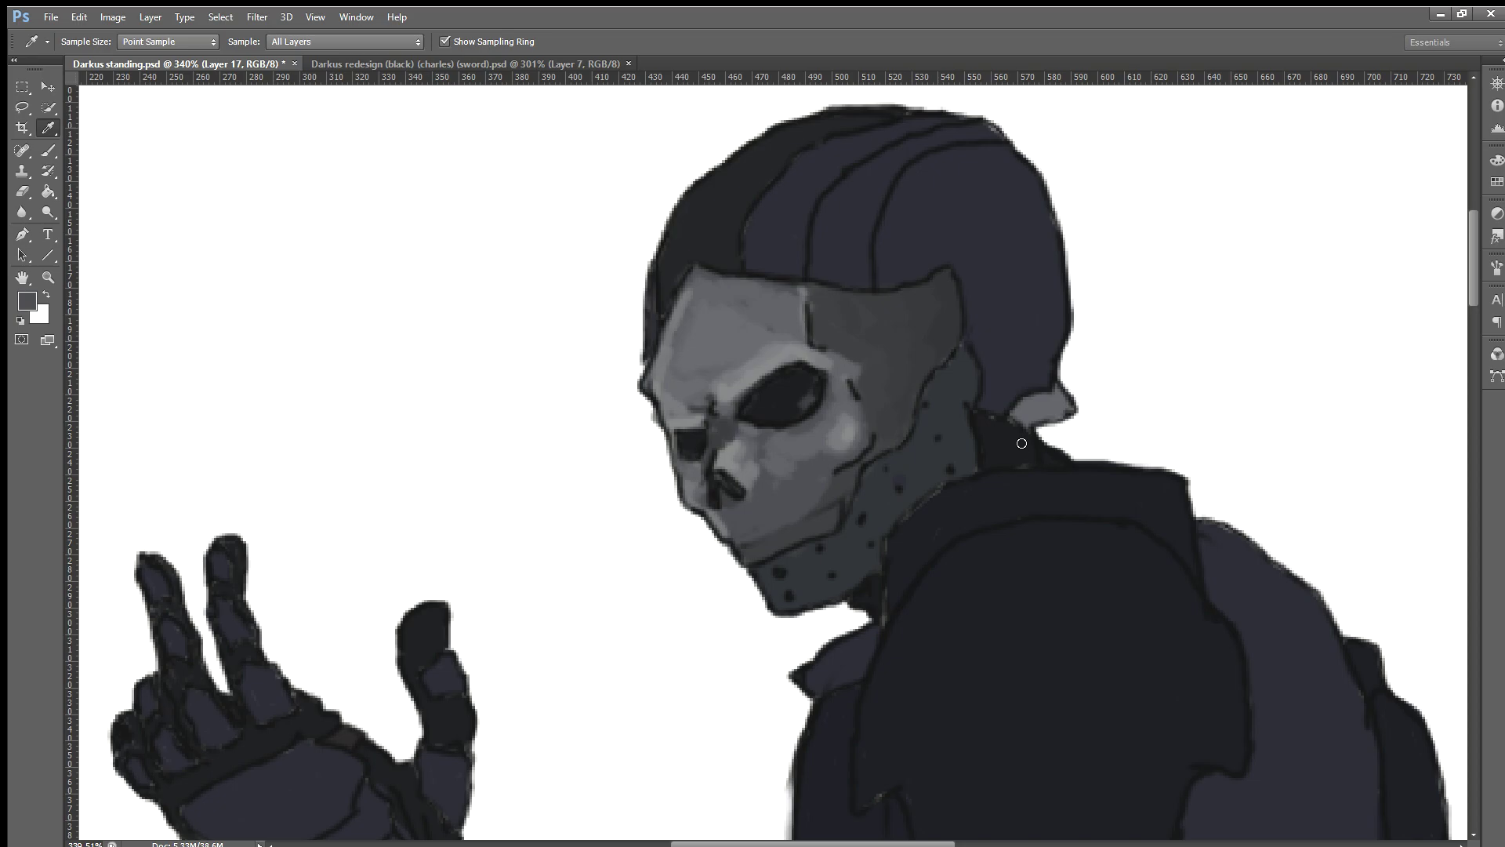
{"action": "key", "text": "b"}
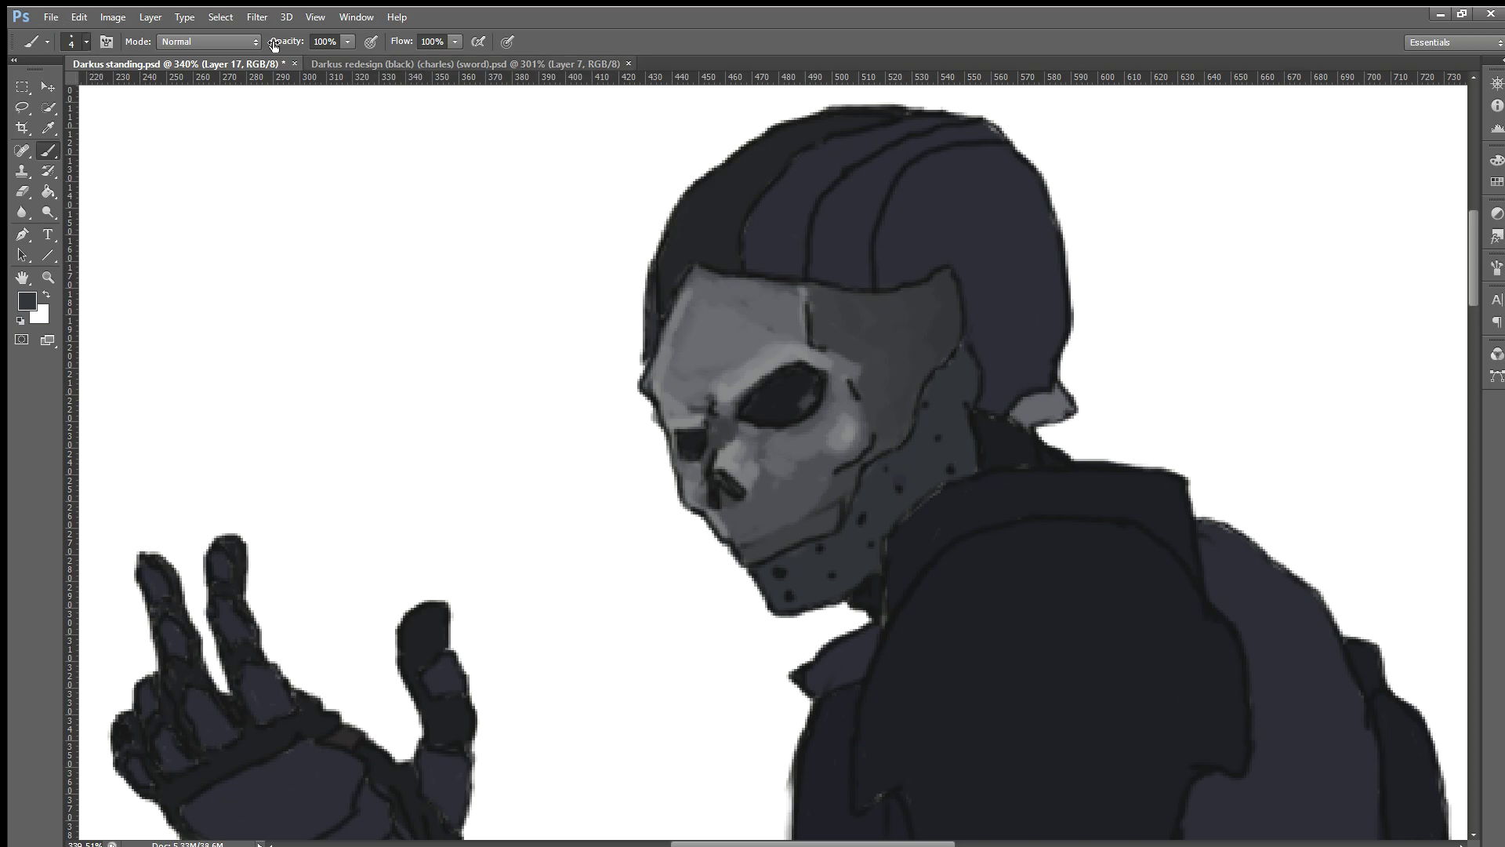
{"action": "key", "text": "F5"}
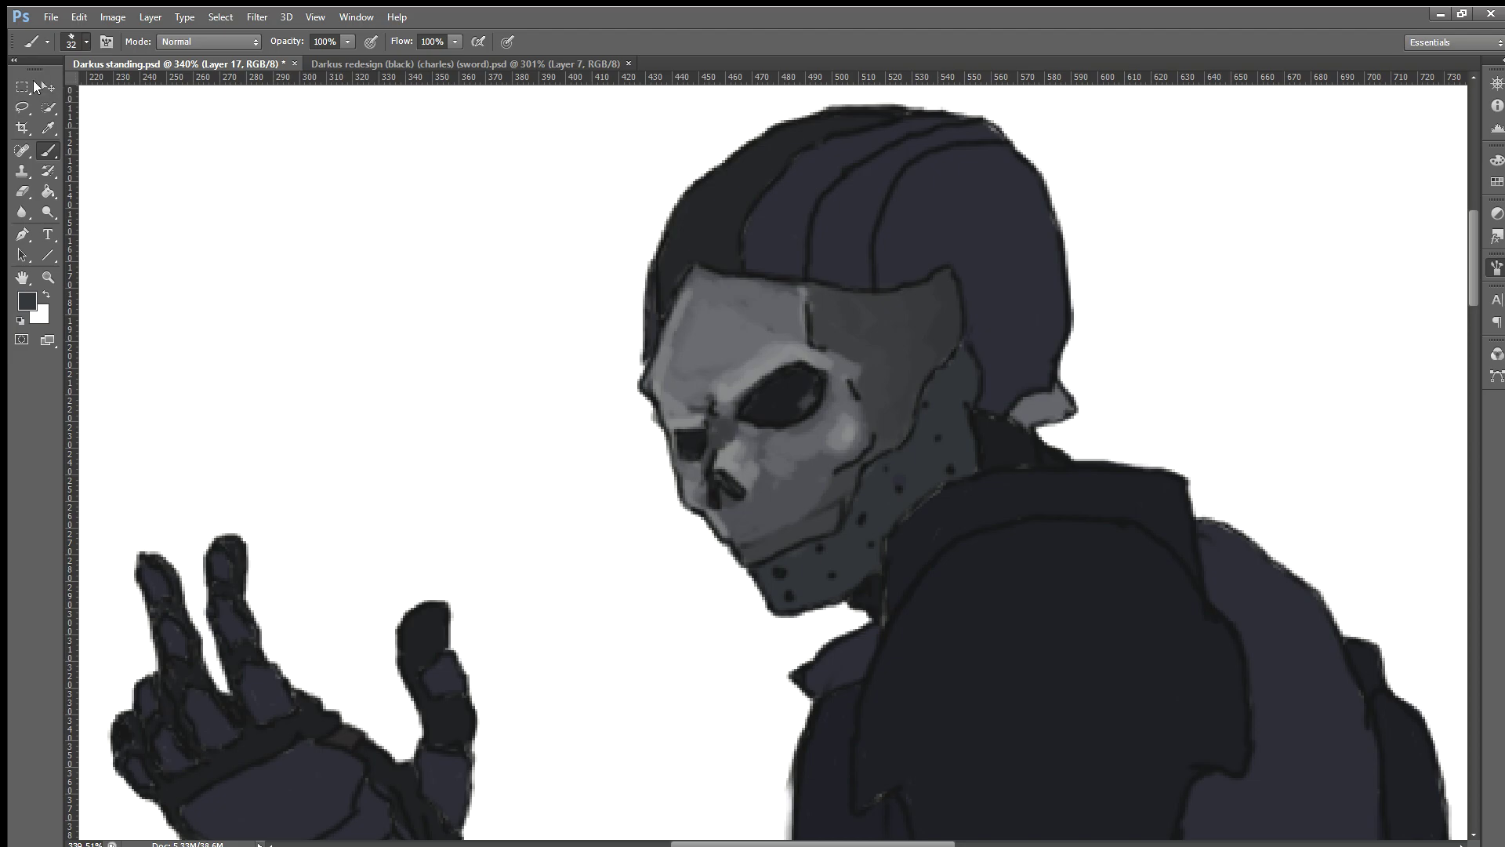
{"action": "key", "text": "bracketleft"}
{"action": "key", "text": "bracketleft"}
{"action": "key", "text": "bracketleft"}
Step: Try a light stroke on the dark hood, then undo it
{"action": "scroll", "coordinate": [1051, 431], "scroll_direction": "up", "scroll_amount": 1}
{"action": "scroll", "coordinate": [1052, 435], "scroll_direction": "up", "scroll_amount": 1}
{"action": "scroll", "coordinate": [1001, 444], "scroll_direction": "up", "scroll_amount": 1}
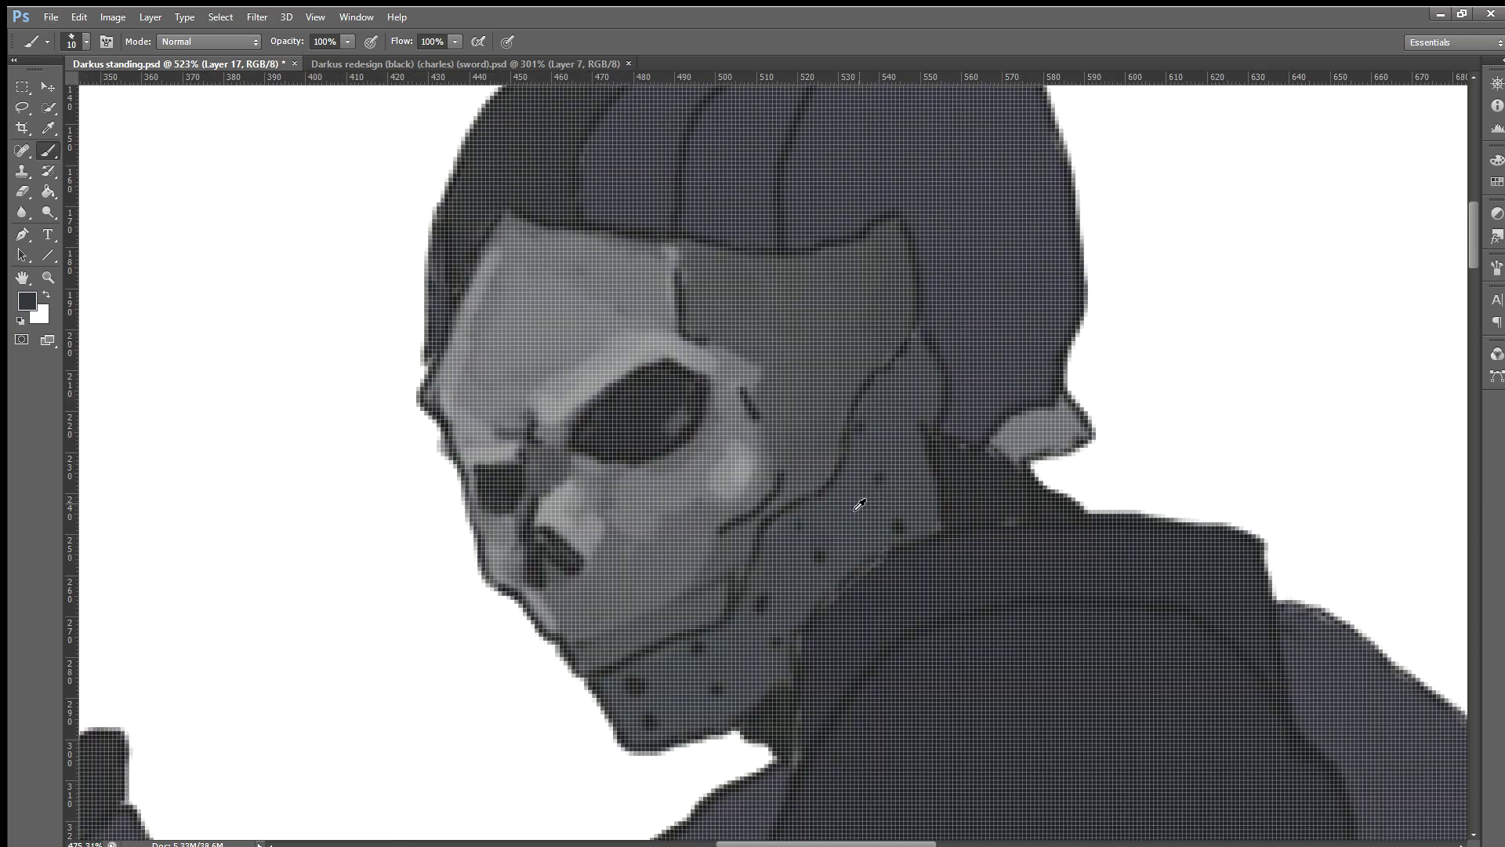
{"action": "scroll", "coordinate": [859, 506], "scroll_direction": "down", "scroll_amount": 1}
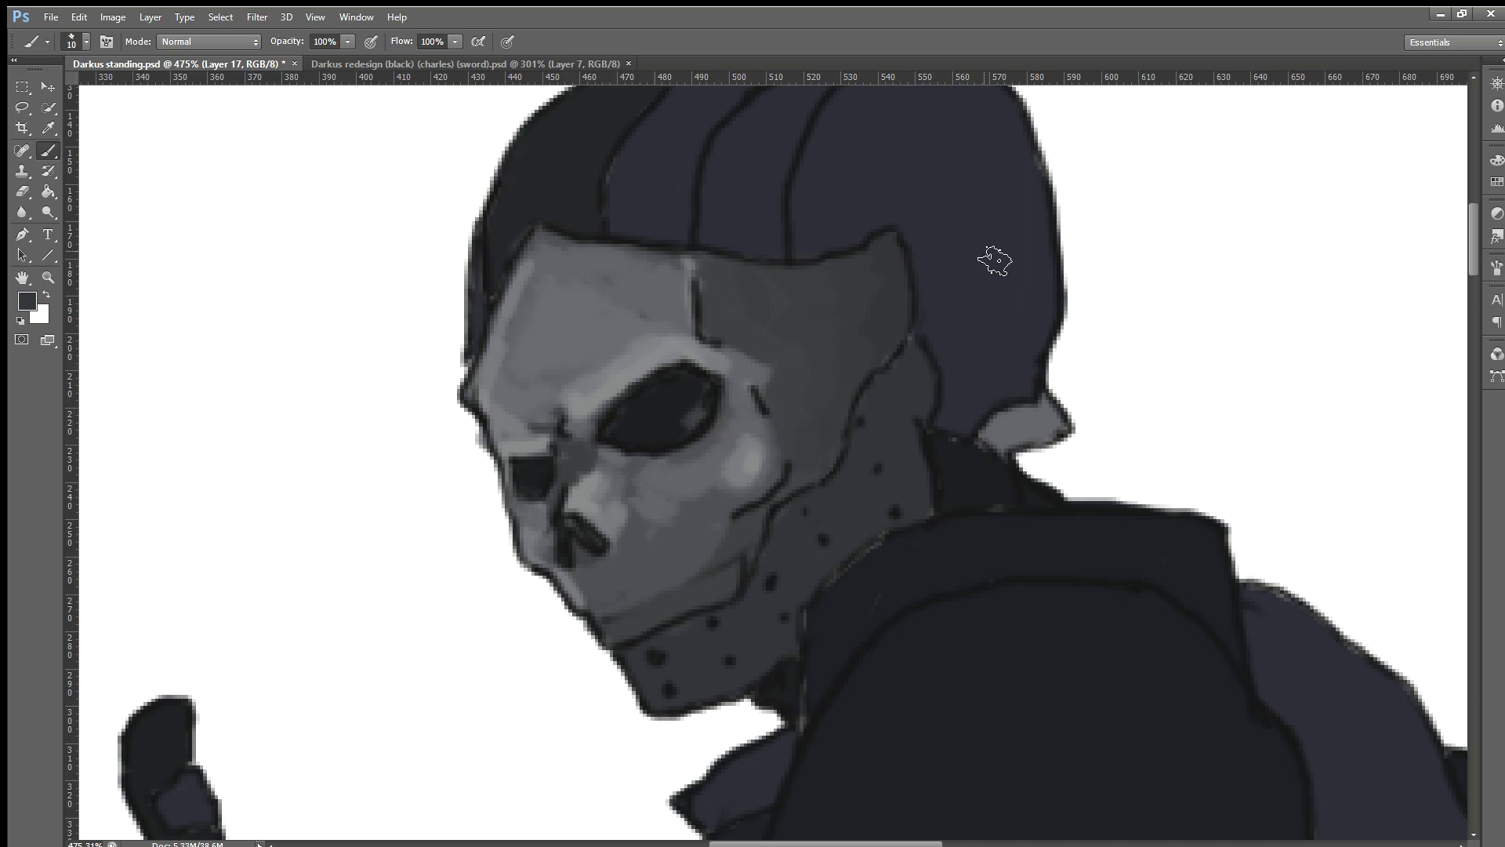
{"action": "left_click_drag", "start_coordinate": [985, 249], "coordinate": [984, 305]}
{"action": "key", "text": "ctrl+z"}
Step: Sample a colour and brush lighter shading along the riveted collar and coat edge
{"action": "key", "text": "i"}
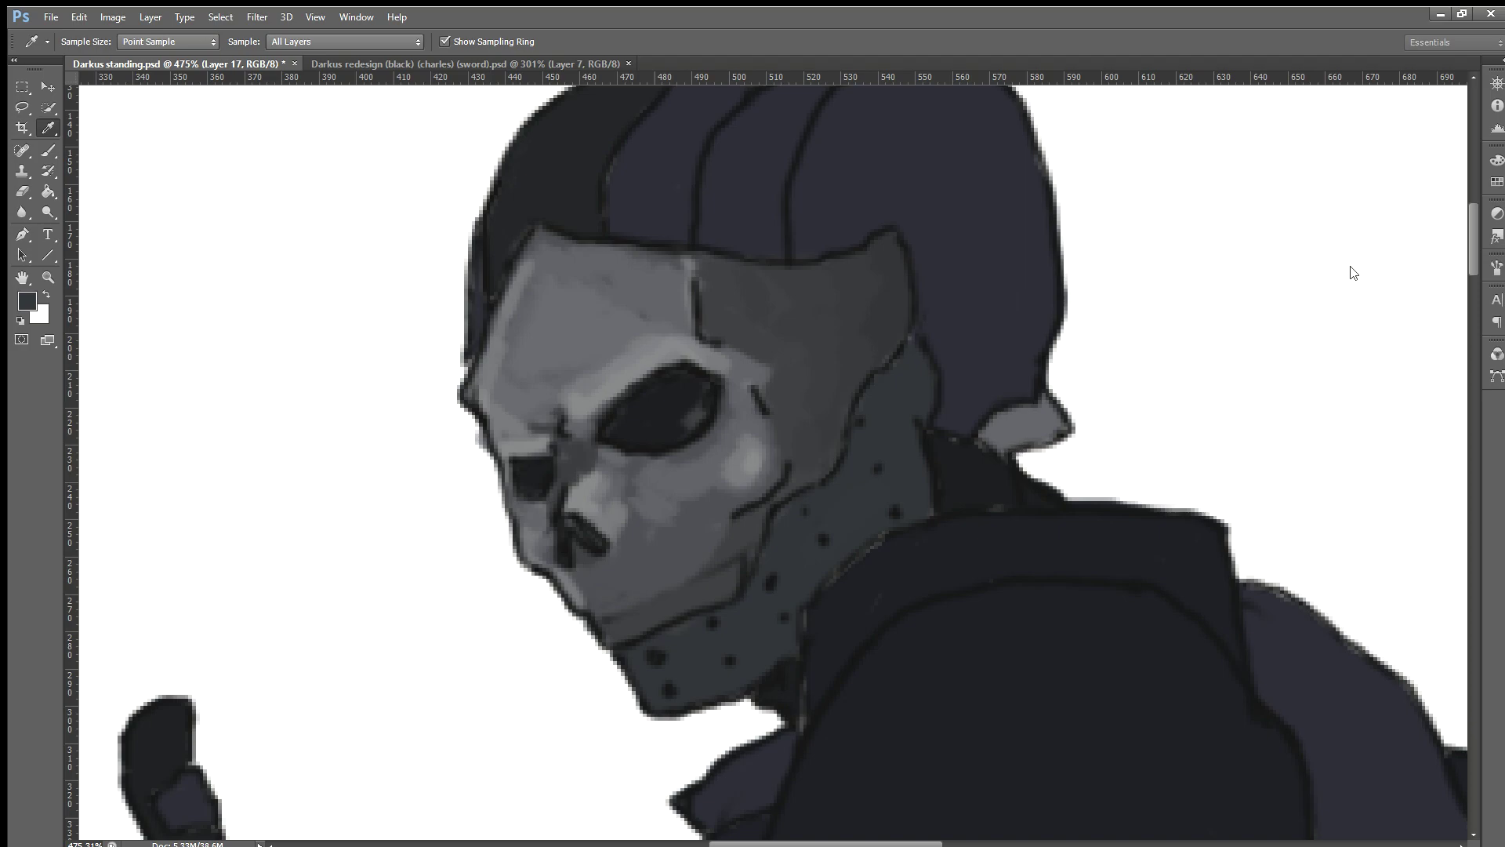
{"action": "key", "text": "b"}
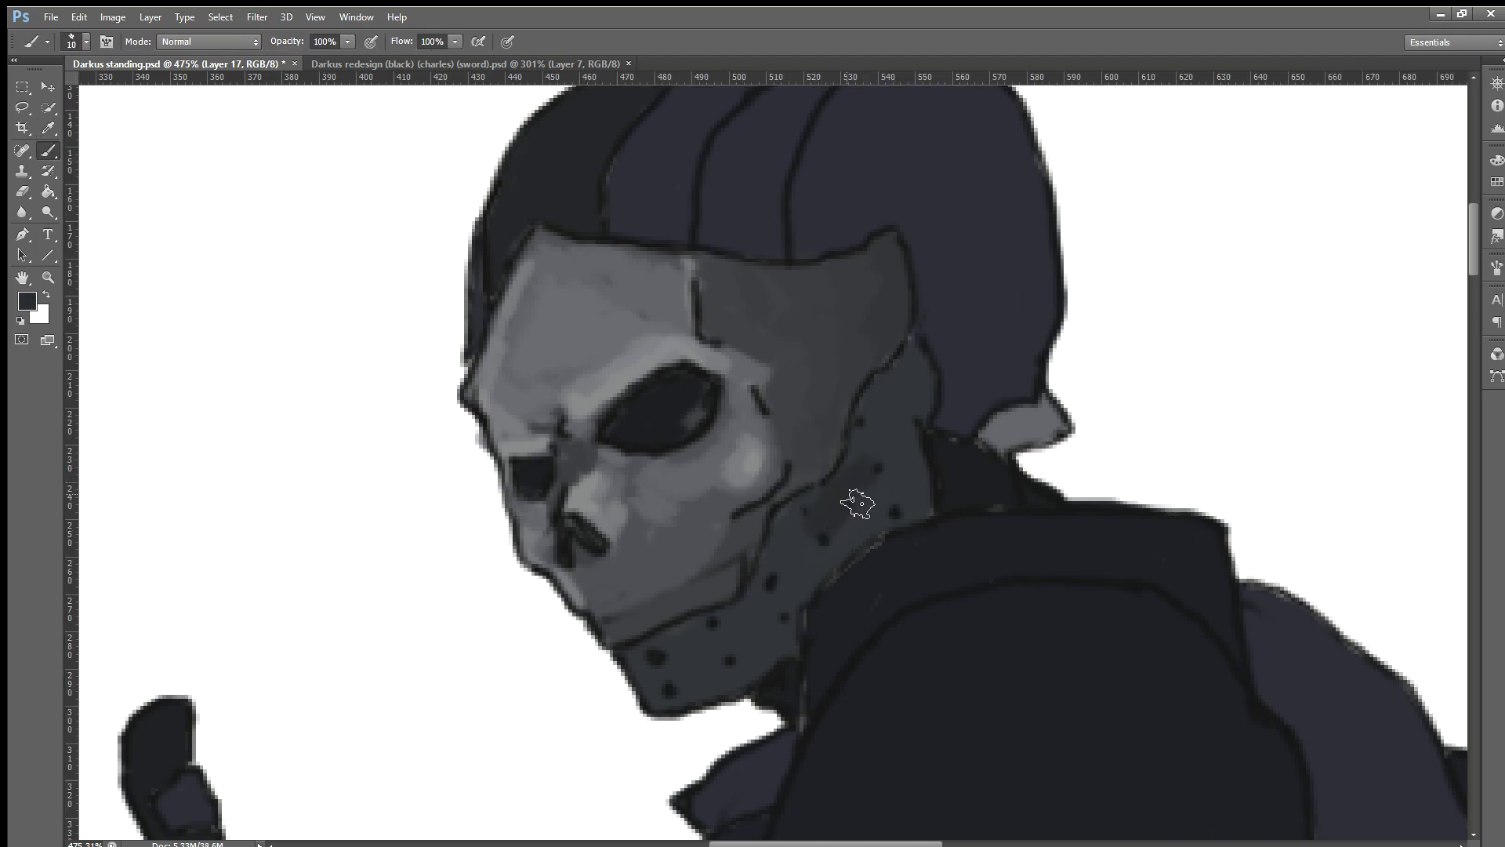
{"action": "mouse_move", "coordinate": [857, 503]}
{"action": "left_mouse_down"}
{"action": "mouse_move", "coordinate": [814, 565]}
{"action": "mouse_move", "coordinate": [797, 528]}
{"action": "mouse_move", "coordinate": [780, 584]}
{"action": "mouse_move", "coordinate": [910, 510]}
{"action": "mouse_move", "coordinate": [917, 353]}
{"action": "mouse_move", "coordinate": [867, 447]}
{"action": "mouse_move", "coordinate": [900, 461]}
{"action": "mouse_move", "coordinate": [884, 473]}
{"action": "mouse_move", "coordinate": [894, 423]}
{"action": "left_mouse_up"}
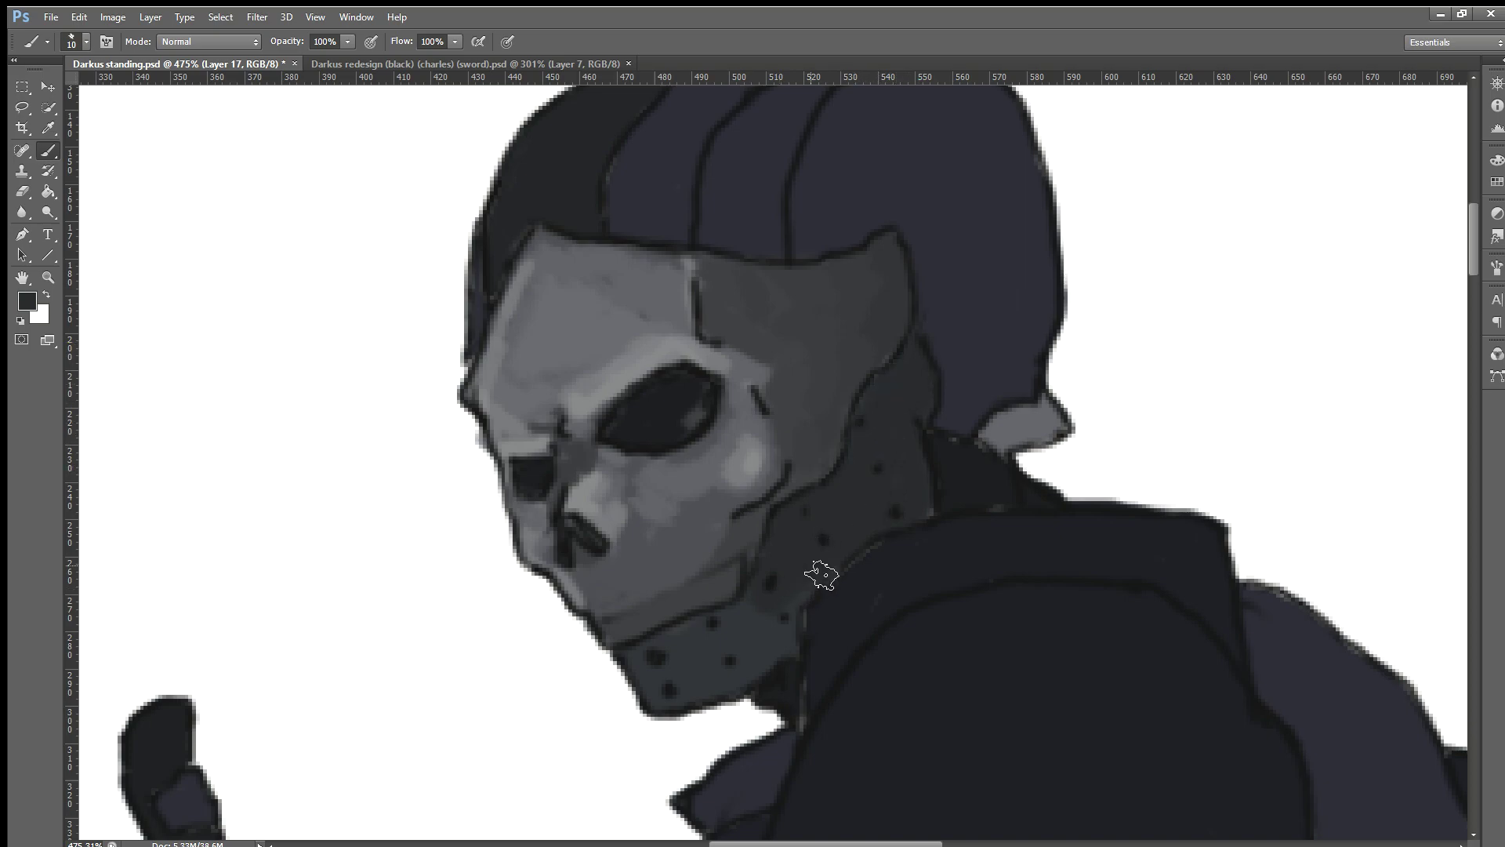
{"action": "mouse_move", "coordinate": [822, 575]}
{"action": "left_mouse_down"}
{"action": "mouse_move", "coordinate": [783, 628]}
{"action": "mouse_move", "coordinate": [790, 648]}
{"action": "mouse_move", "coordinate": [765, 621]}
{"action": "mouse_move", "coordinate": [779, 647]}
{"action": "mouse_move", "coordinate": [765, 661]}
{"action": "mouse_move", "coordinate": [778, 641]}
{"action": "left_mouse_up"}
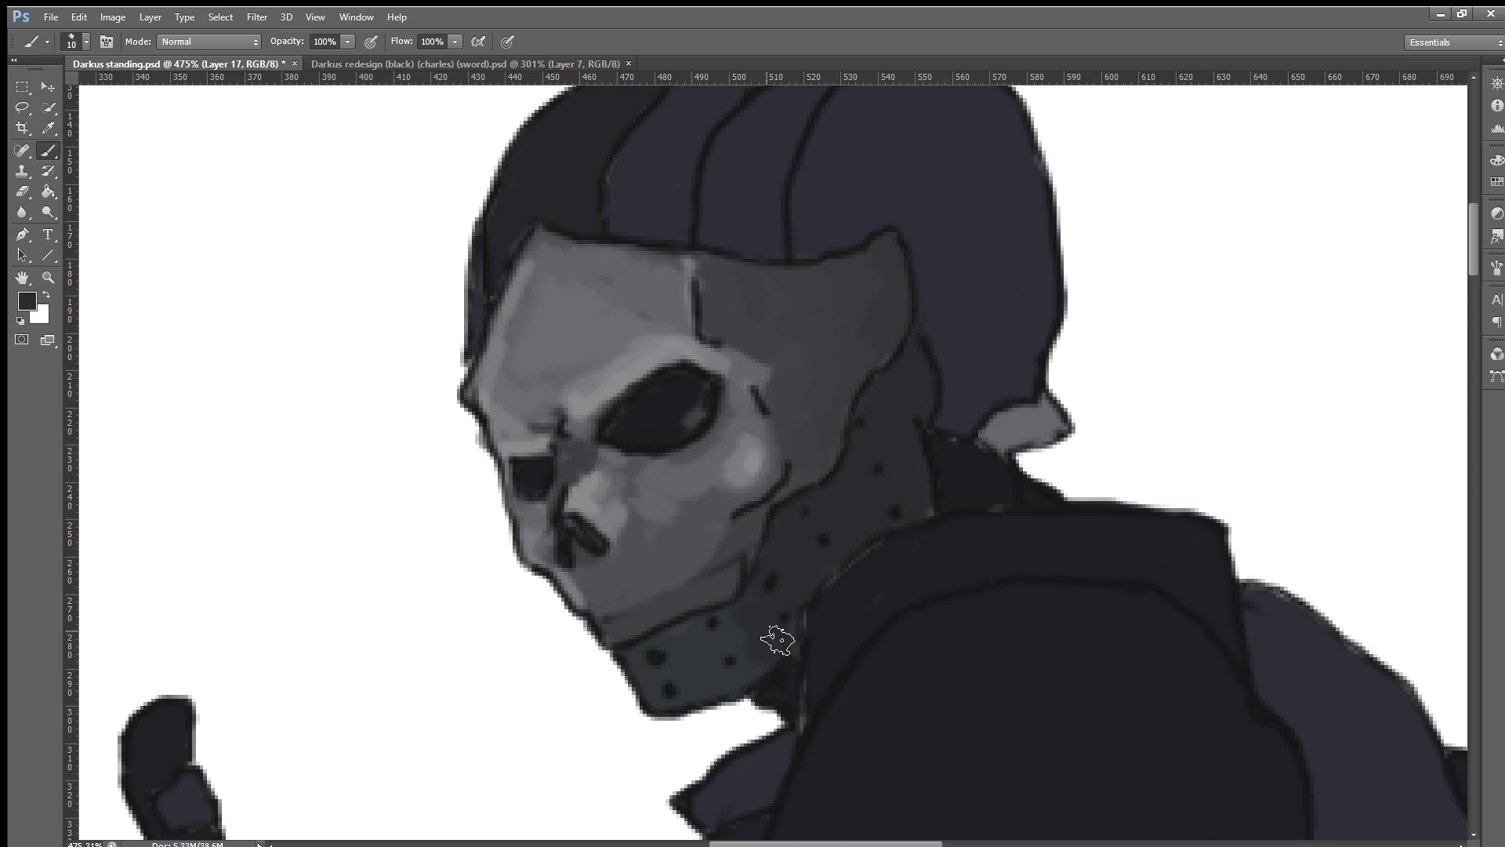
{"action": "scroll", "coordinate": [776, 639], "scroll_direction": "down", "scroll_amount": 2}
{"action": "scroll", "coordinate": [777, 639], "scroll_direction": "down", "scroll_amount": 2}
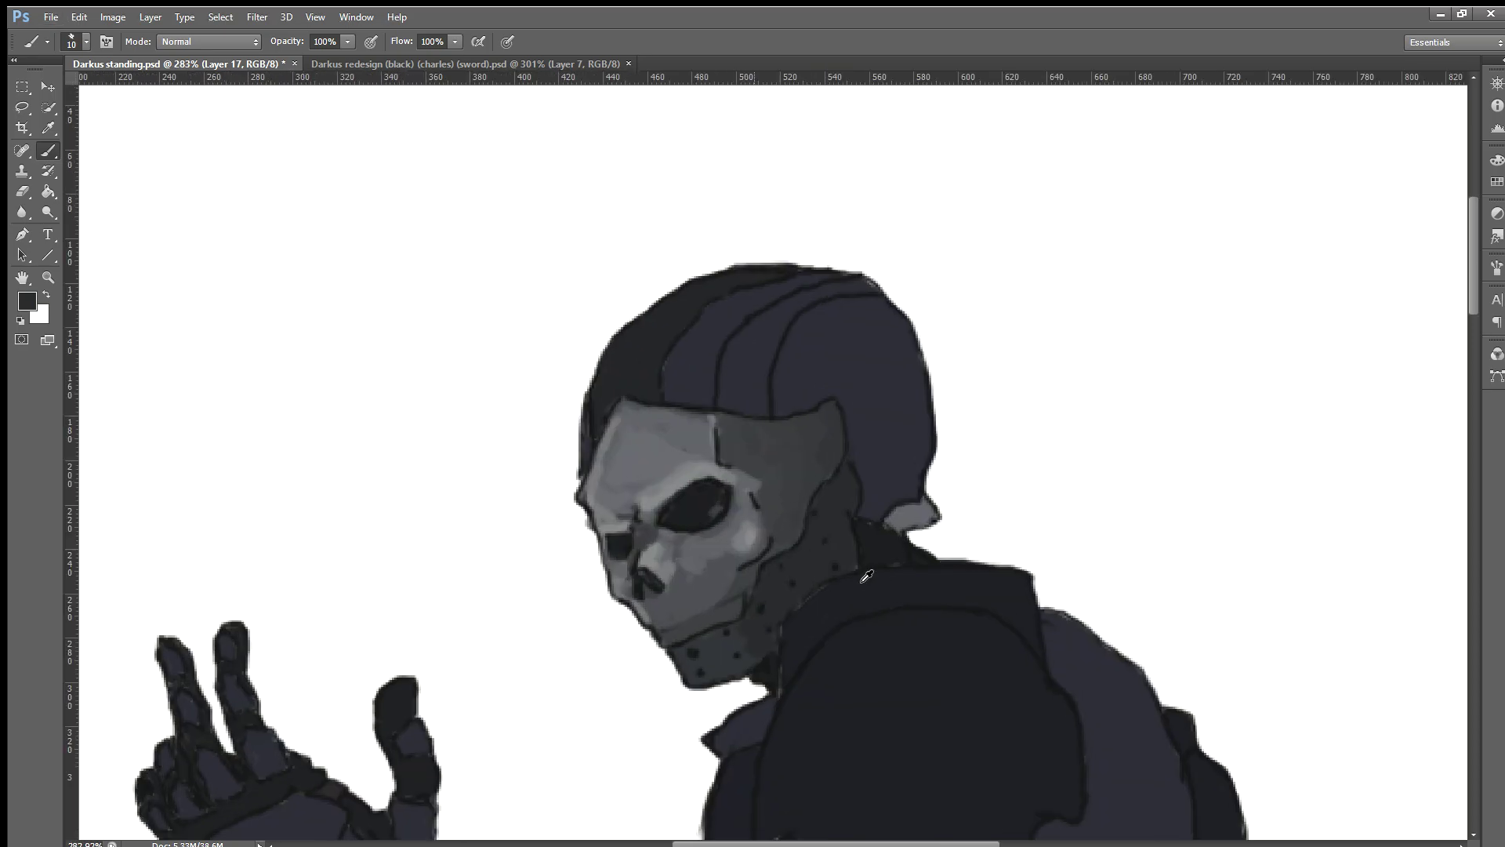
Step: Sample dark tones and paint two strokes deepening and smoothing the neck shadow behind the mask
{"action": "scroll", "coordinate": [690, 619], "scroll_direction": "up", "scroll_amount": 1}
{"action": "scroll", "coordinate": [690, 619], "scroll_direction": "up", "scroll_amount": 1}
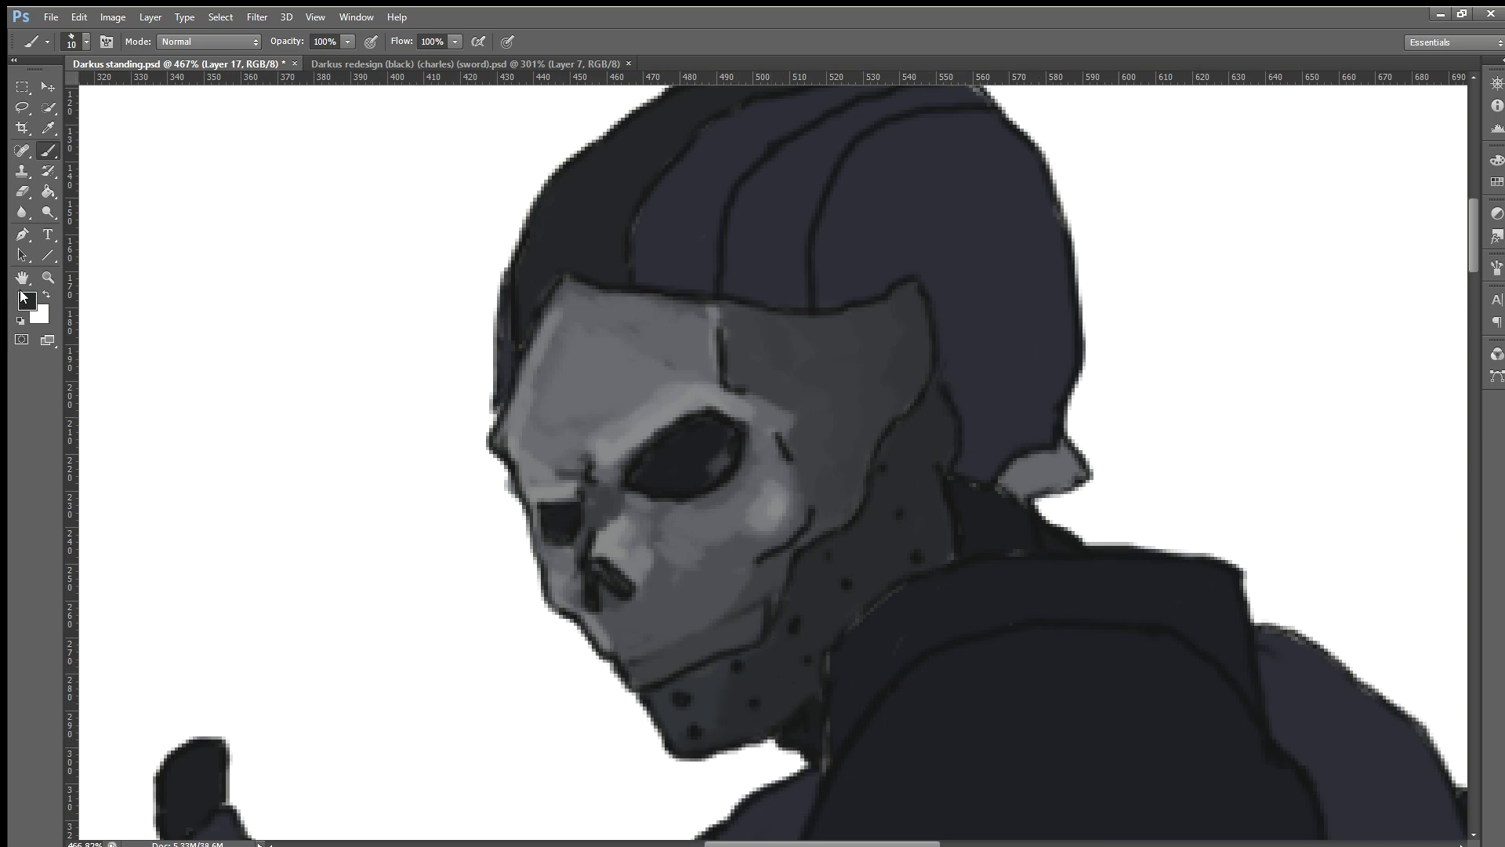
{"action": "key", "text": "i"}
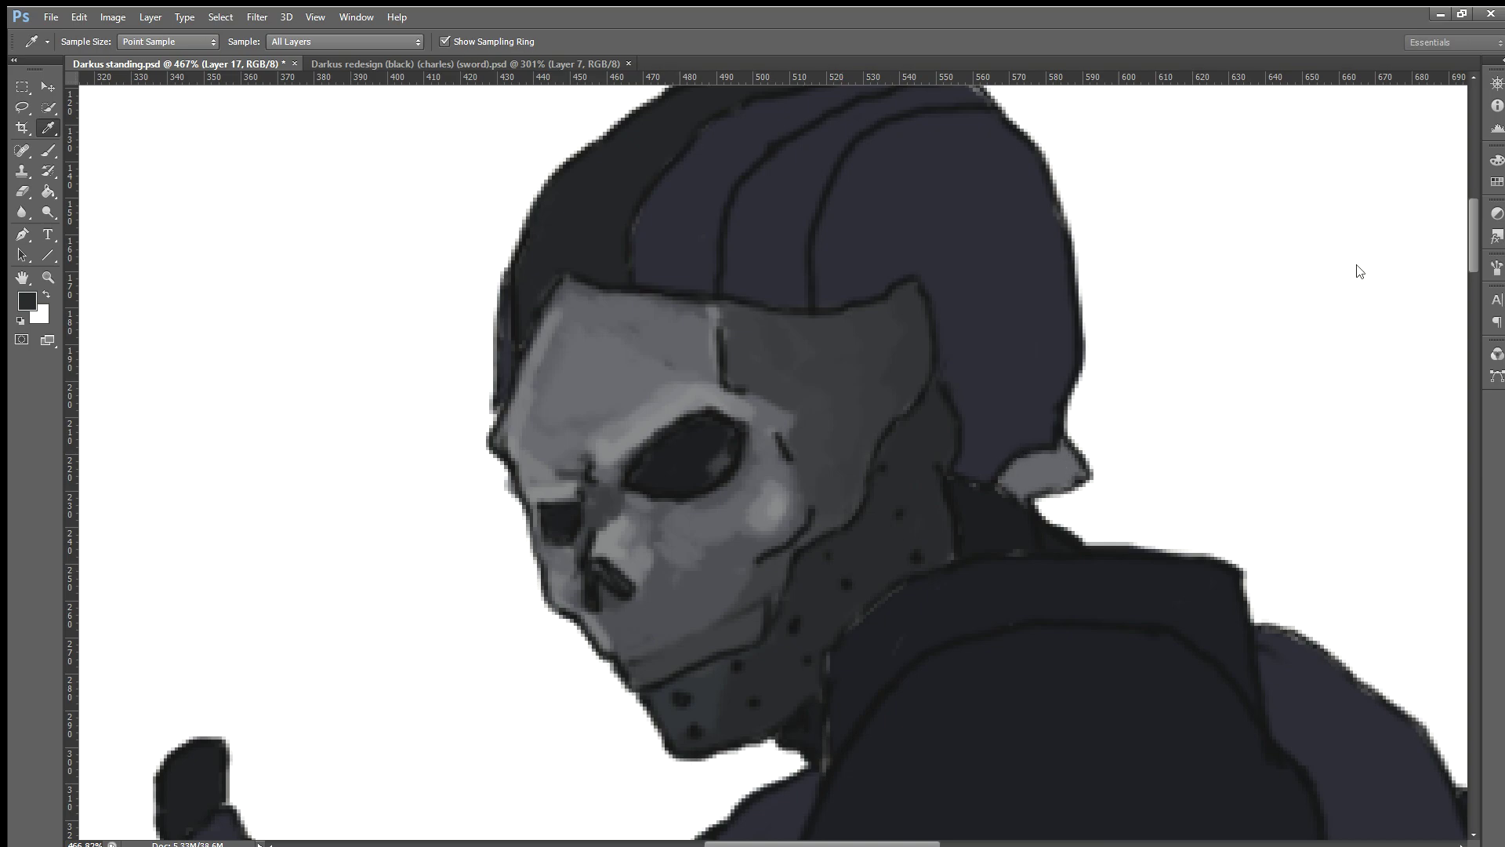
{"action": "key", "text": "b"}
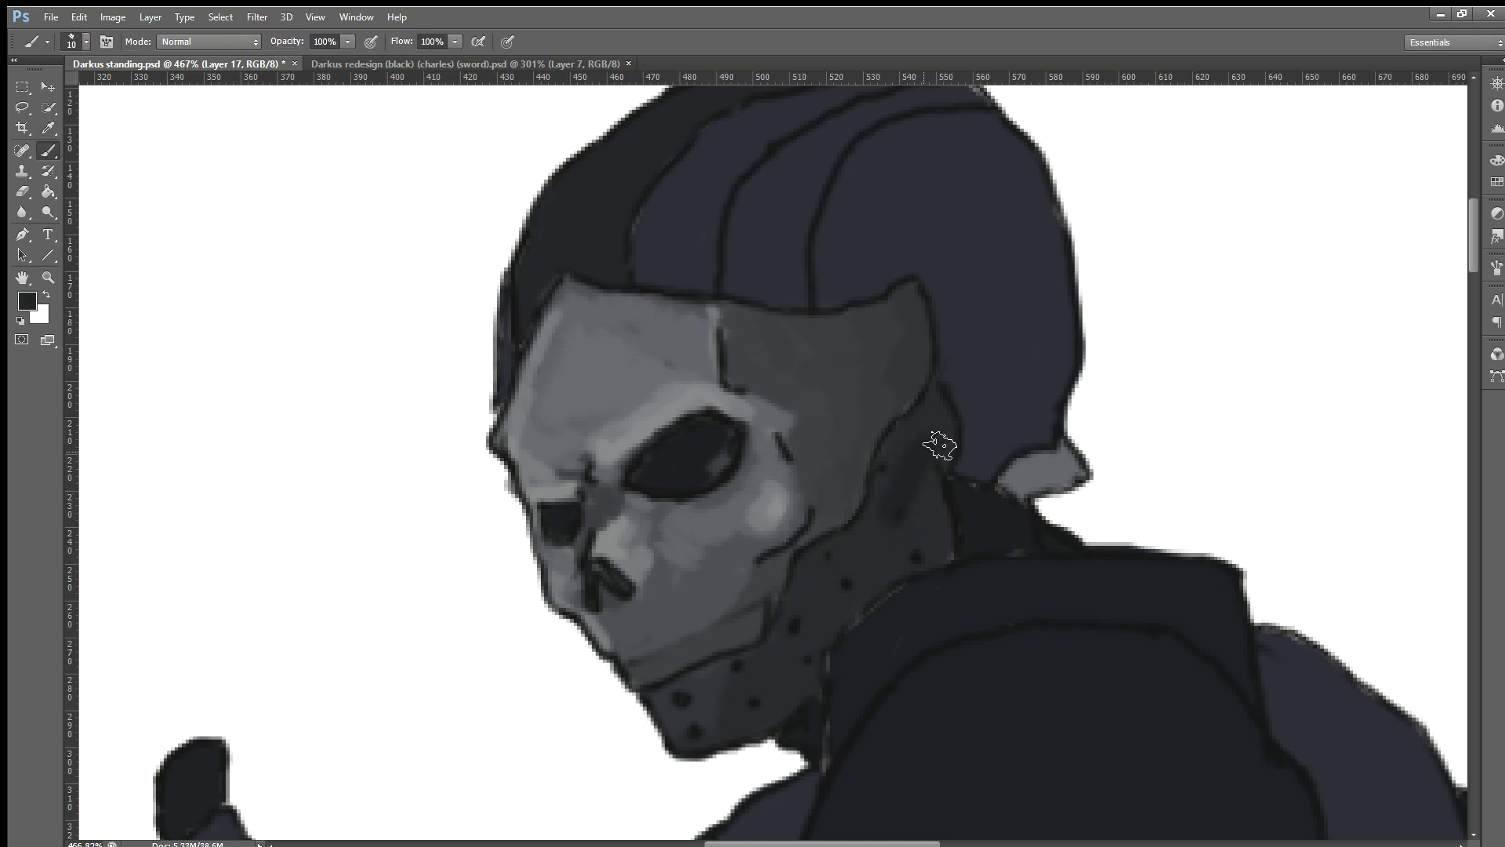
{"action": "mouse_move", "coordinate": [941, 445]}
{"action": "left_mouse_down"}
{"action": "mouse_move", "coordinate": [928, 454]}
{"action": "mouse_move", "coordinate": [951, 417]}
{"action": "mouse_move", "coordinate": [900, 475]}
{"action": "mouse_move", "coordinate": [867, 565]}
{"action": "mouse_move", "coordinate": [874, 531]}
{"action": "mouse_move", "coordinate": [807, 605]}
{"action": "mouse_move", "coordinate": [828, 564]}
{"action": "mouse_move", "coordinate": [788, 717]}
{"action": "mouse_move", "coordinate": [837, 612]}
{"action": "mouse_move", "coordinate": [837, 625]}
{"action": "mouse_move", "coordinate": [883, 585]}
{"action": "mouse_move", "coordinate": [951, 562]}
{"action": "mouse_move", "coordinate": [931, 497]}
{"action": "mouse_move", "coordinate": [941, 511]}
{"action": "mouse_move", "coordinate": [908, 527]}
{"action": "mouse_move", "coordinate": [958, 447]}
{"action": "mouse_move", "coordinate": [760, 703]}
{"action": "mouse_move", "coordinate": [827, 646]}
{"action": "left_mouse_up"}
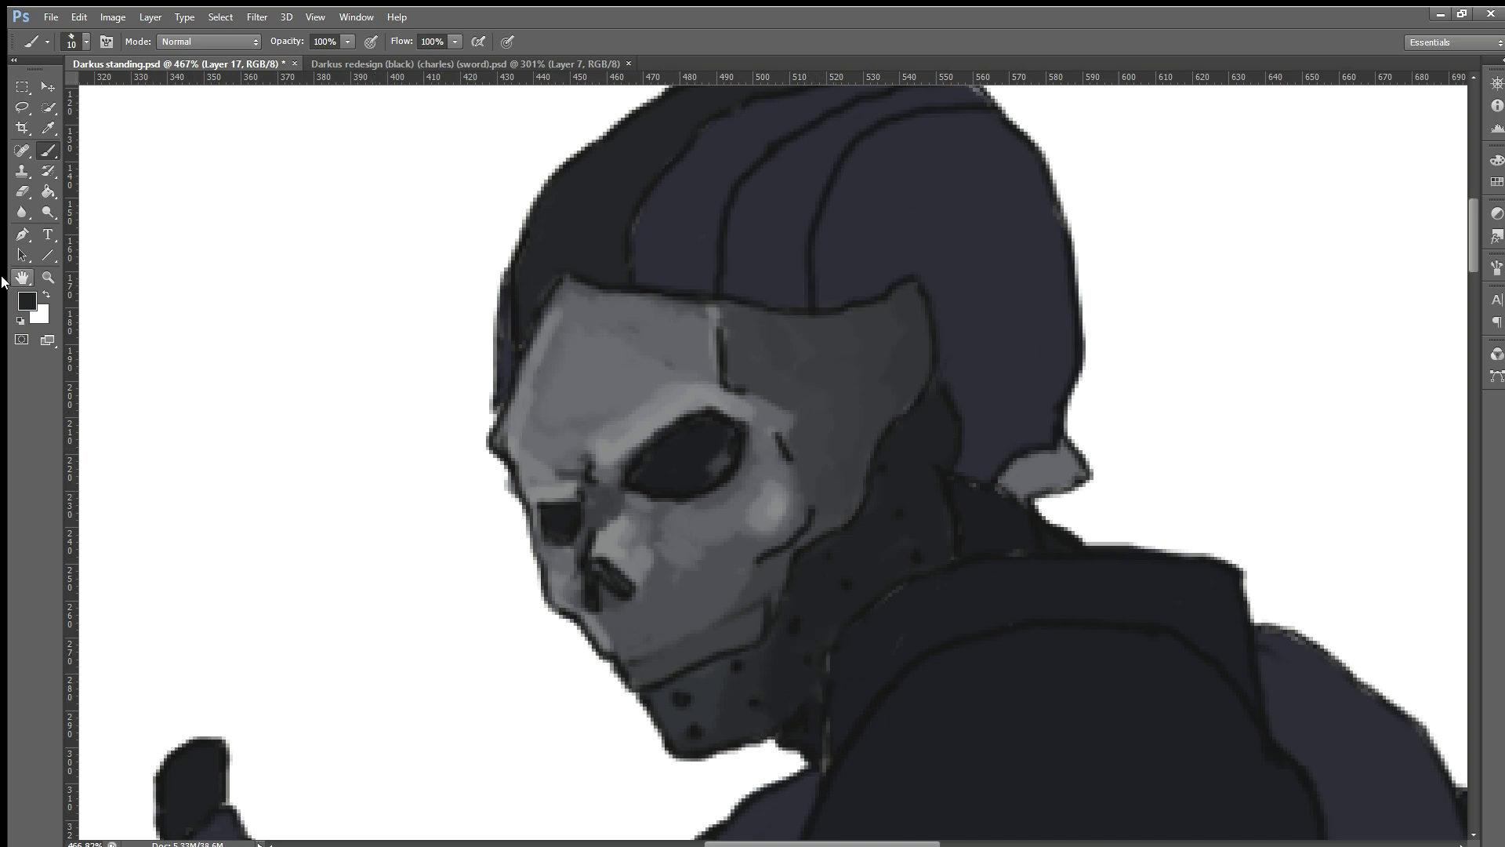
{"action": "key", "text": "i"}
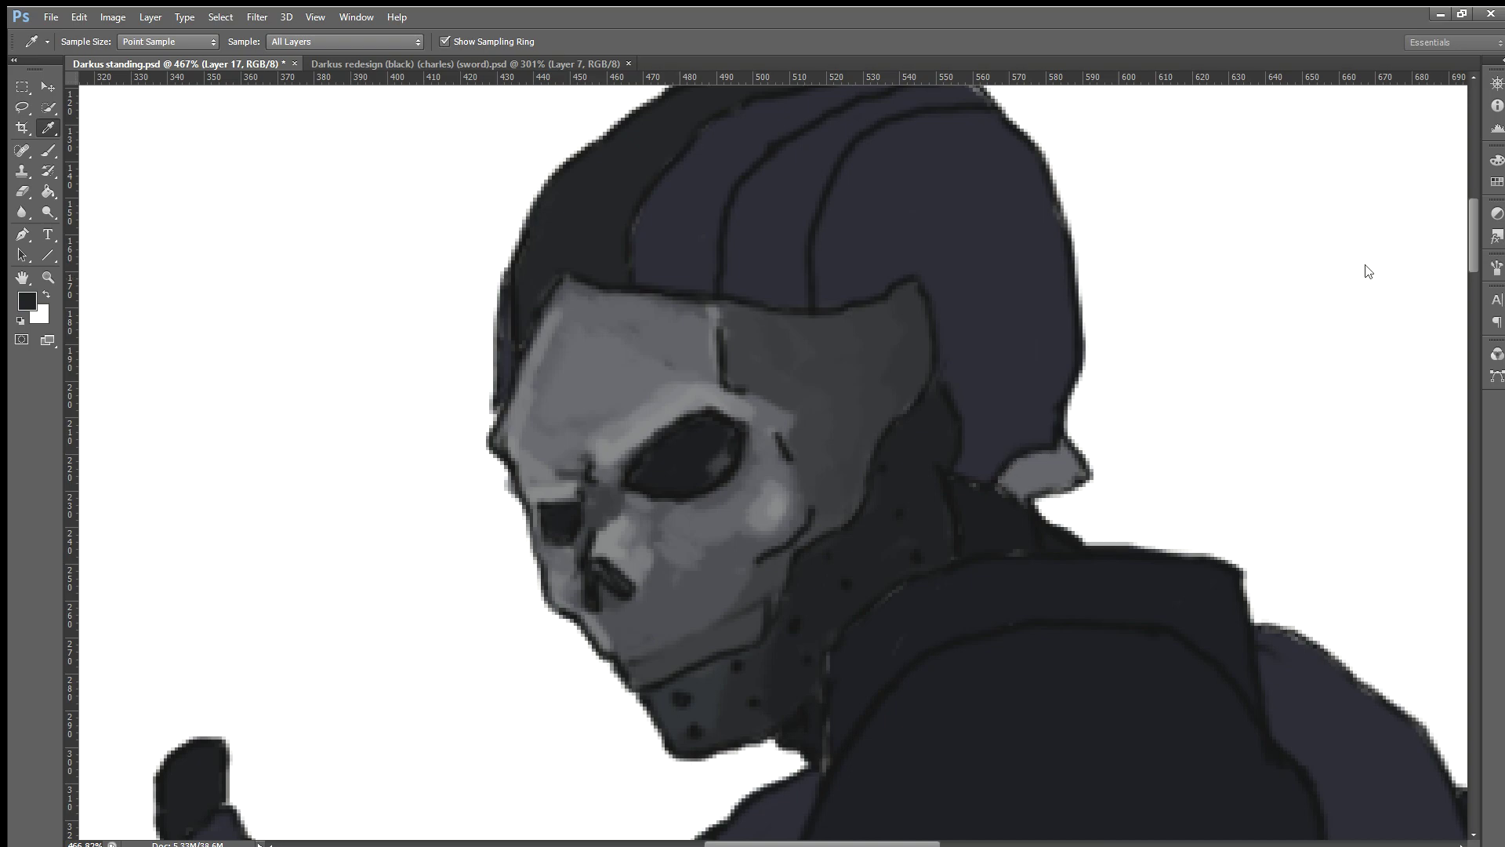
{"action": "key", "text": "b"}
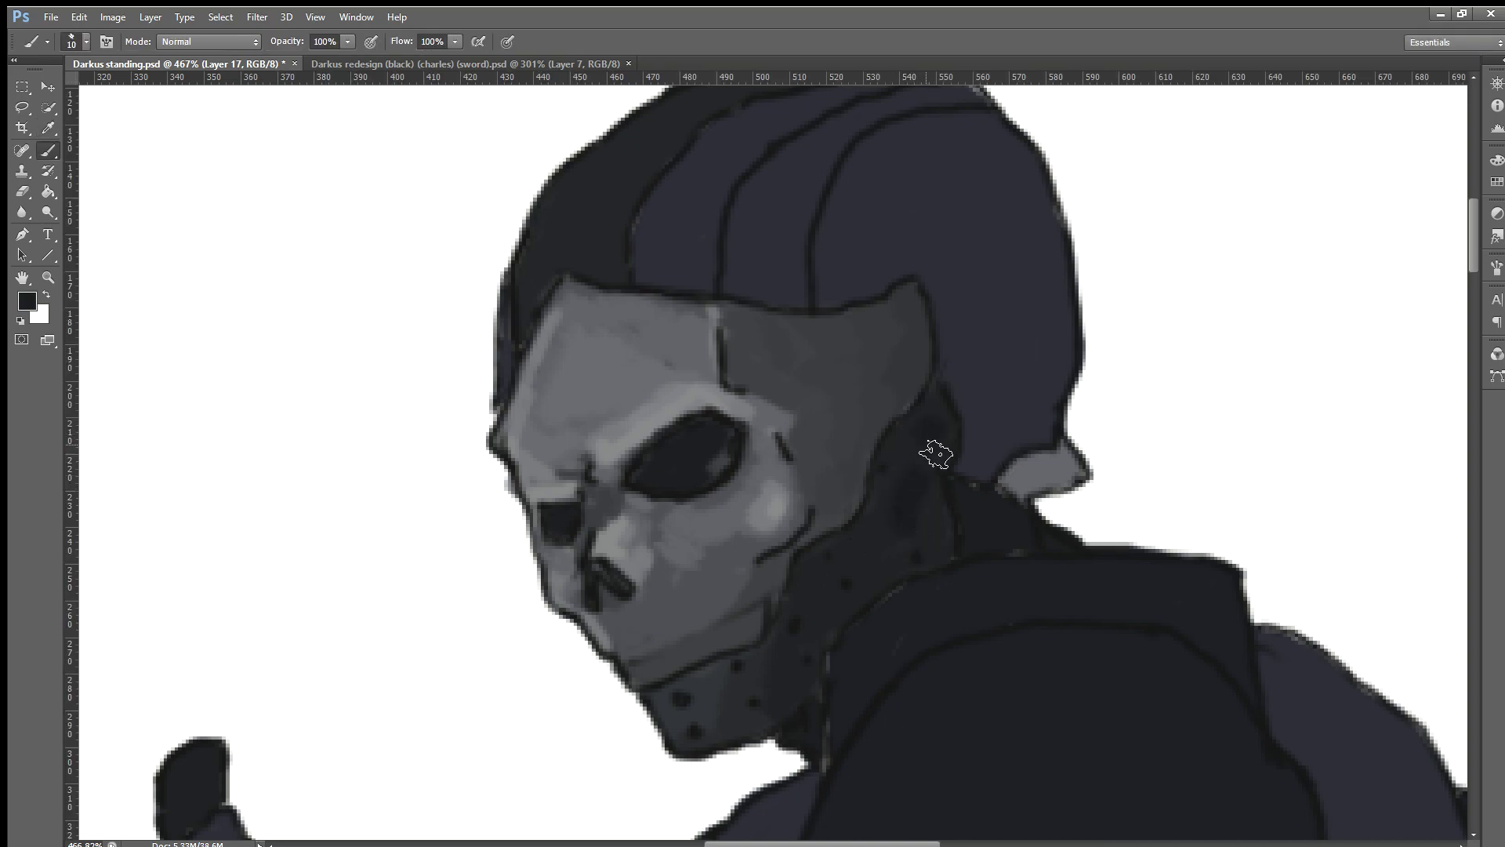
{"action": "mouse_move", "coordinate": [935, 455]}
{"action": "left_mouse_down"}
{"action": "mouse_move", "coordinate": [954, 451]}
{"action": "mouse_move", "coordinate": [934, 421]}
{"action": "mouse_move", "coordinate": [907, 461]}
{"action": "mouse_move", "coordinate": [907, 527]}
{"action": "mouse_move", "coordinate": [941, 520]}
{"action": "mouse_move", "coordinate": [896, 501]}
{"action": "mouse_move", "coordinate": [857, 554]}
{"action": "mouse_move", "coordinate": [845, 617]}
{"action": "mouse_move", "coordinate": [874, 554]}
{"action": "mouse_move", "coordinate": [867, 604]}
{"action": "mouse_move", "coordinate": [951, 548]}
{"action": "mouse_move", "coordinate": [933, 496]}
{"action": "left_mouse_up"}
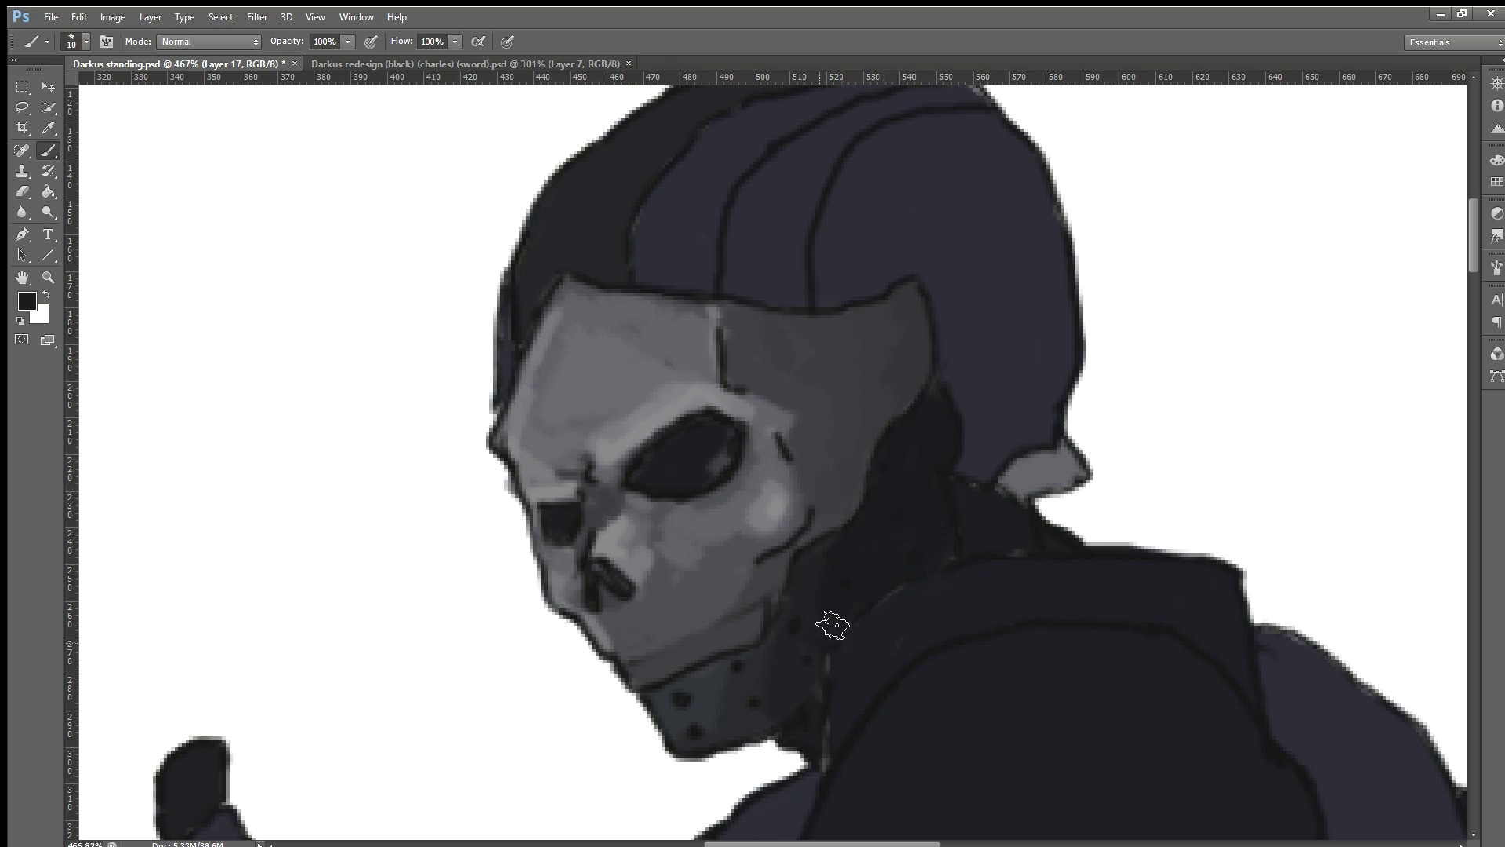
Step: Dot two small dark rivets onto the collar below the mask
{"action": "scroll", "coordinate": [819, 659], "scroll_direction": "down", "scroll_amount": 2}
{"action": "scroll", "coordinate": [954, 374], "scroll_direction": "down", "scroll_amount": 1}
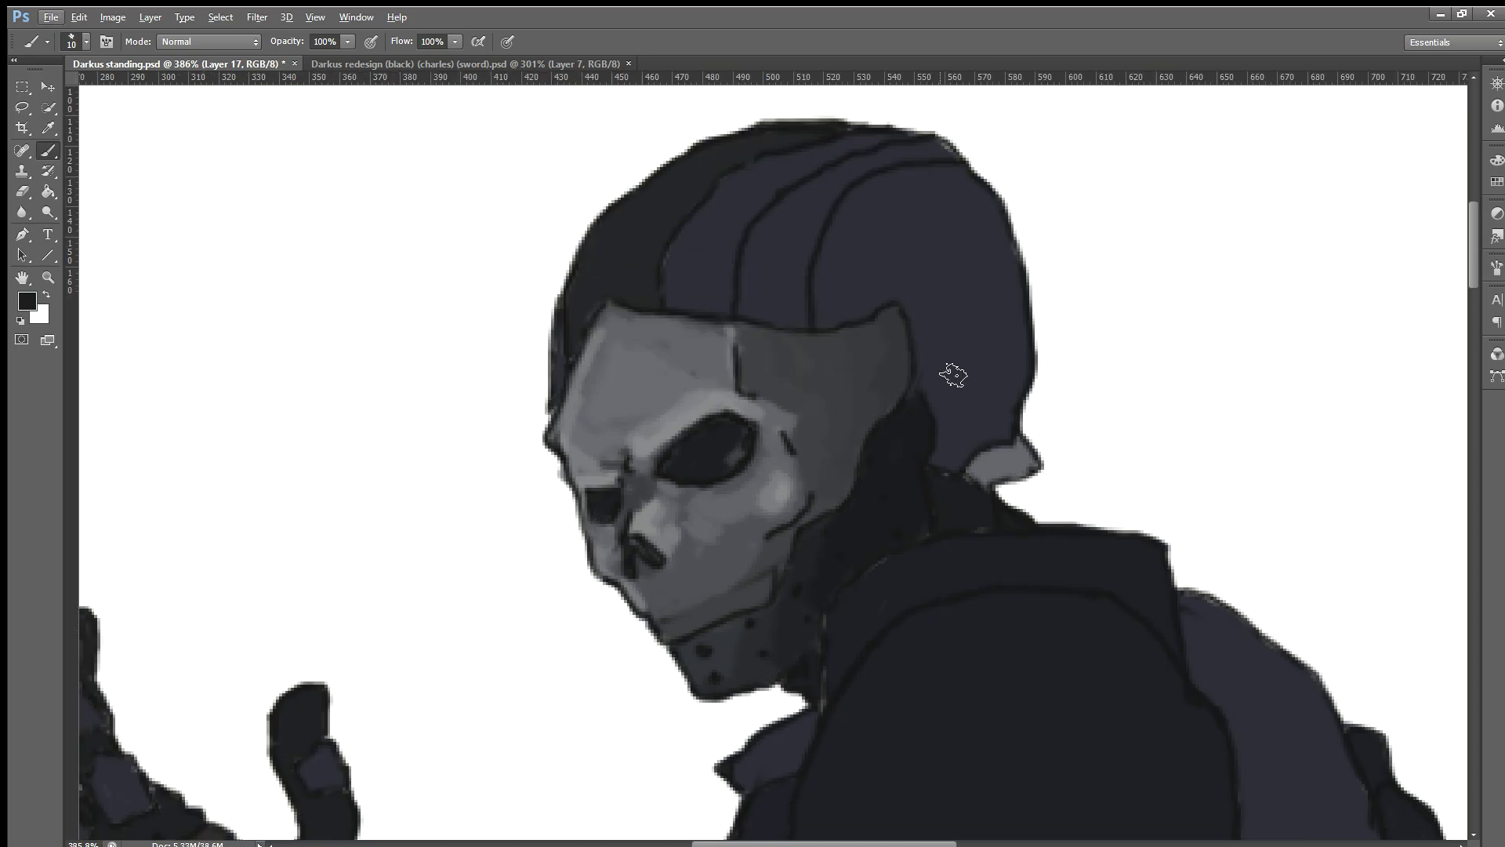
{"action": "scroll", "coordinate": [860, 417], "scroll_direction": "down", "scroll_amount": 1}
{"action": "scroll", "coordinate": [878, 410], "scroll_direction": "down", "scroll_amount": 1}
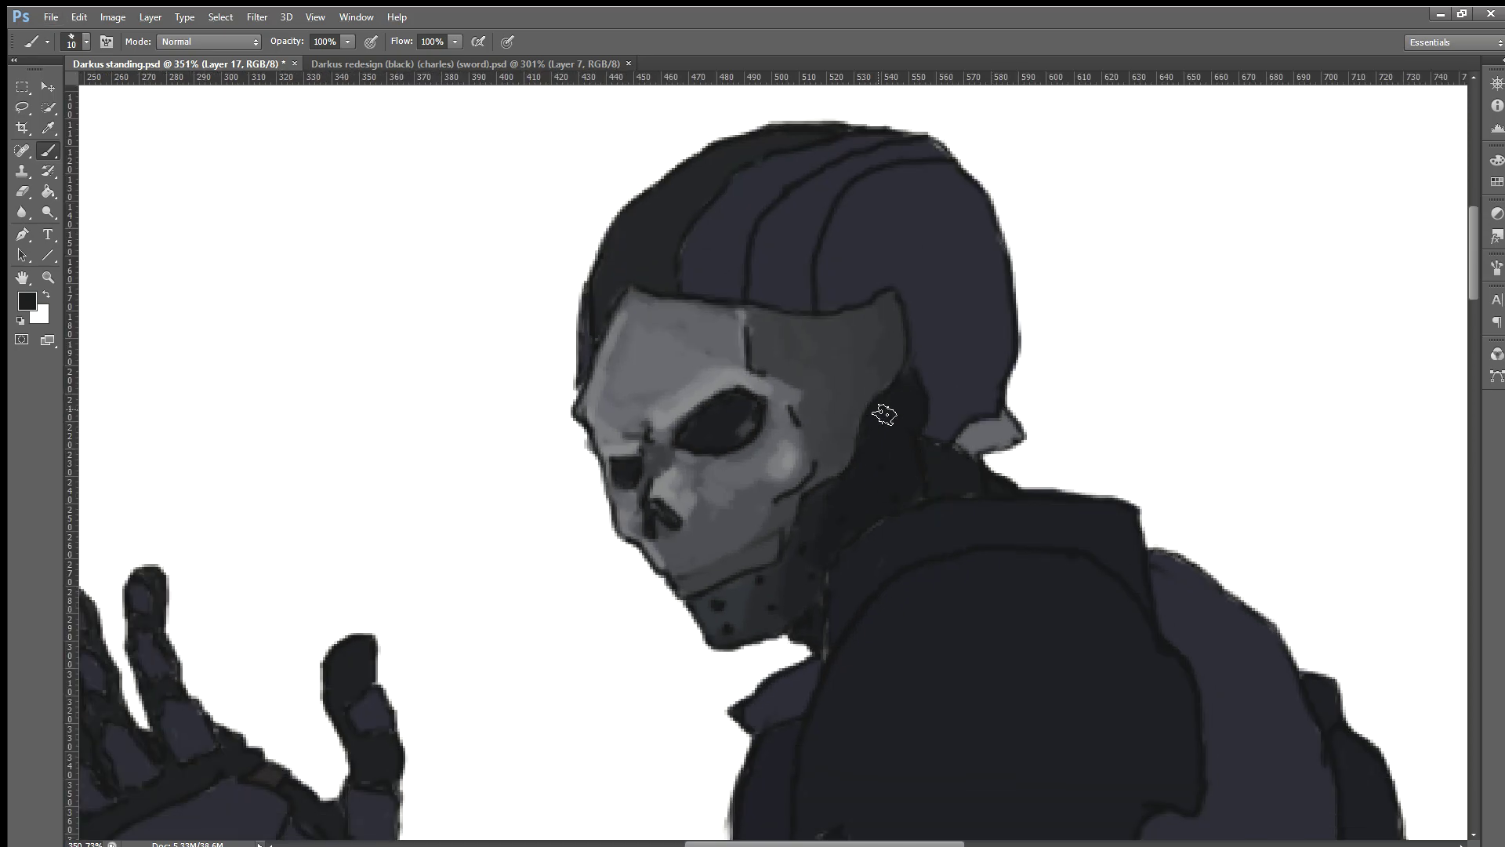
{"action": "scroll", "coordinate": [914, 454], "scroll_direction": "up", "scroll_amount": 8}
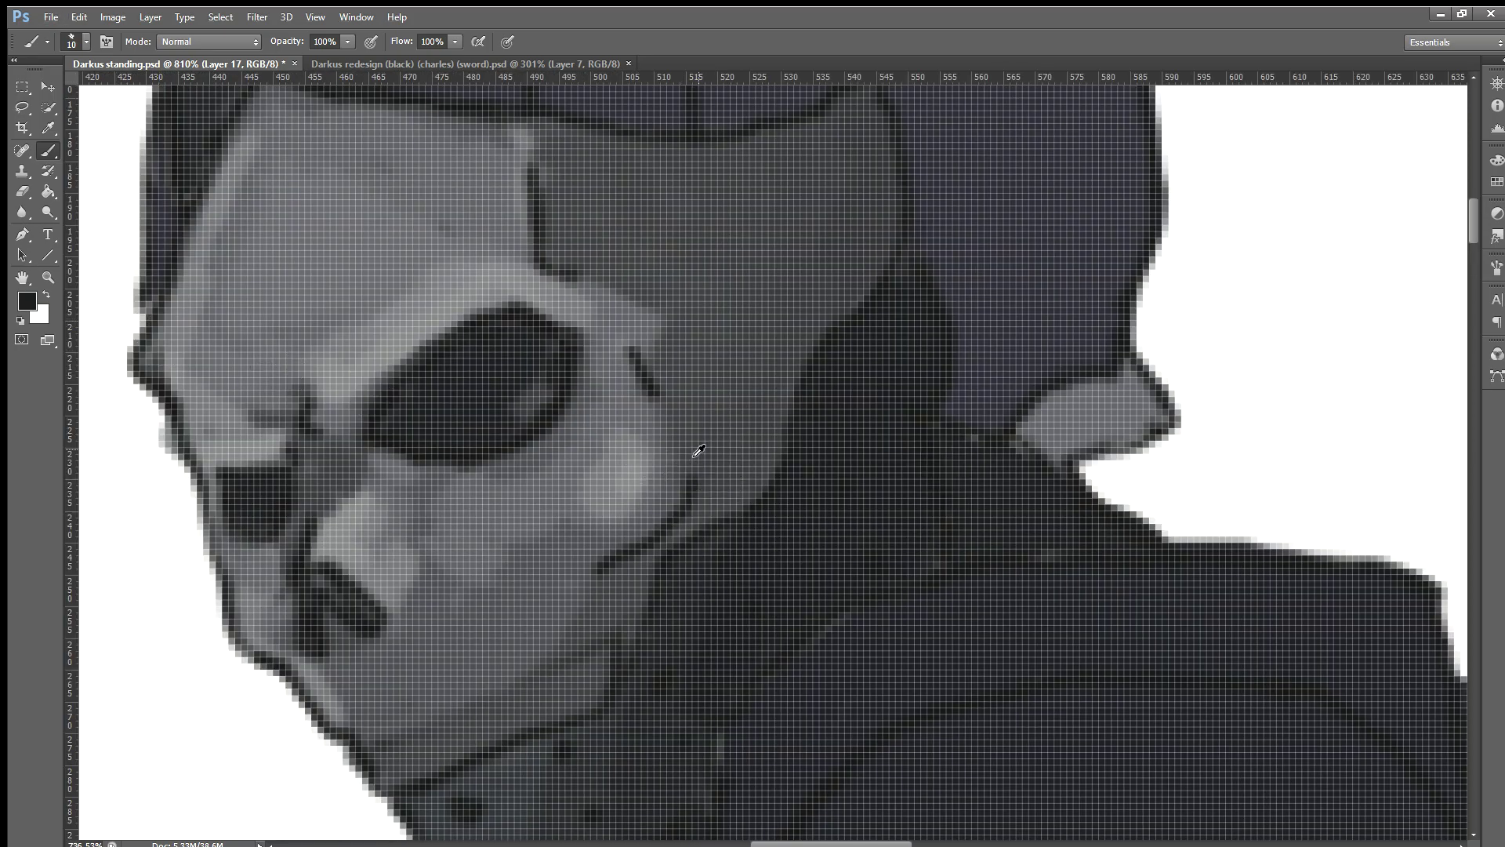
{"action": "scroll", "coordinate": [698, 448], "scroll_direction": "down", "scroll_amount": 5}
{"action": "scroll", "coordinate": [259, 360], "scroll_direction": "down", "scroll_amount": 1}
{"action": "scroll", "coordinate": [730, 506], "scroll_direction": "up", "scroll_amount": 2}
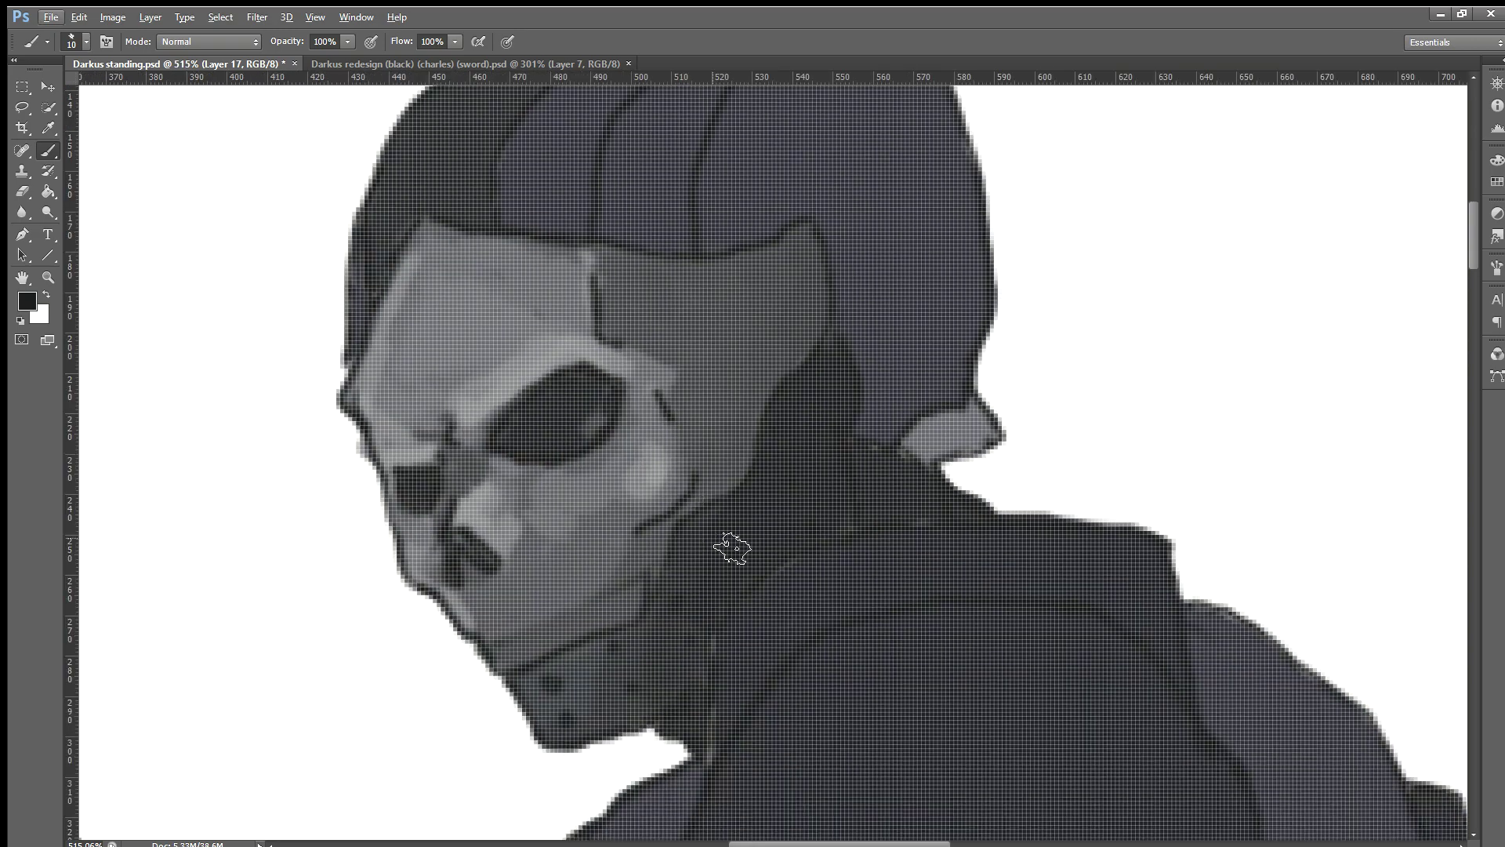
{"action": "scroll", "coordinate": [732, 548], "scroll_direction": "down", "scroll_amount": 1}
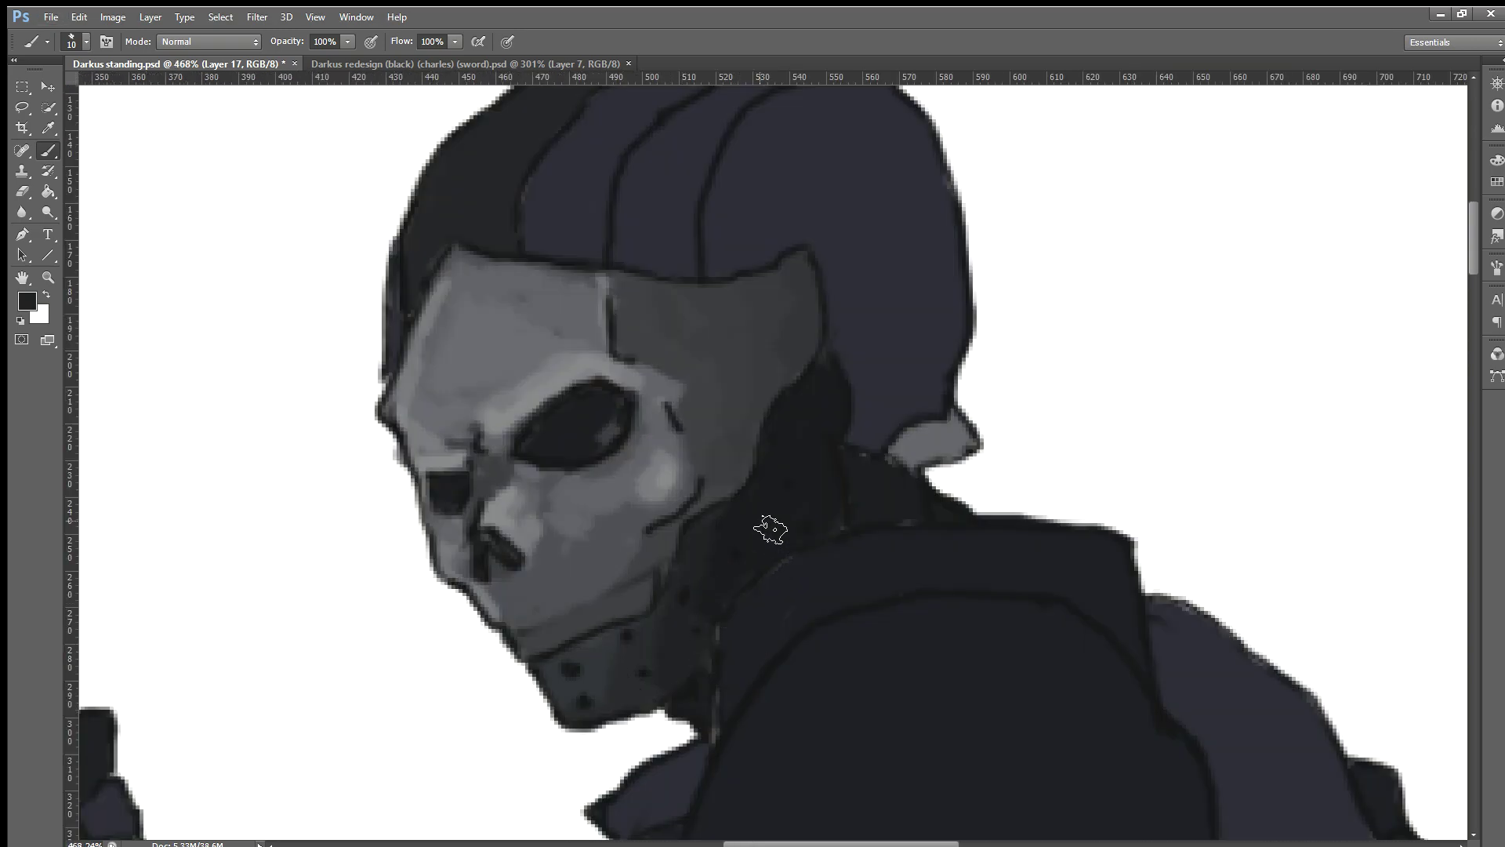
{"action": "left_click", "coordinate": [735, 552]}
{"action": "left_click", "coordinate": [720, 526]}
Step: Check the redesign painting for reference, then return to Darkus standing
{"action": "scroll", "coordinate": [533, 322], "scroll_direction": "up", "scroll_amount": 3}
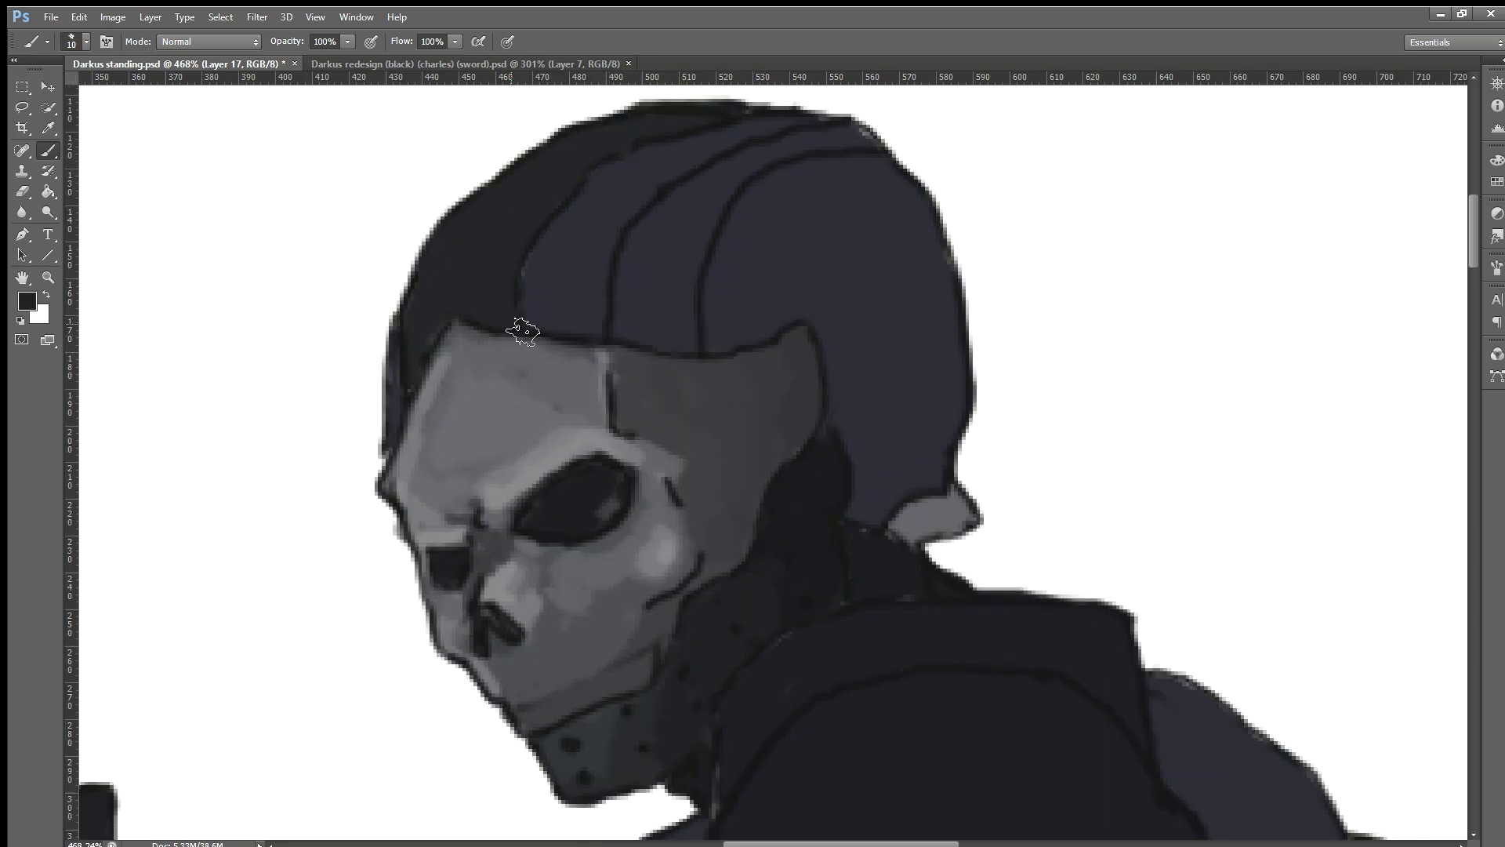
{"action": "left_click", "coordinate": [341, 63]}
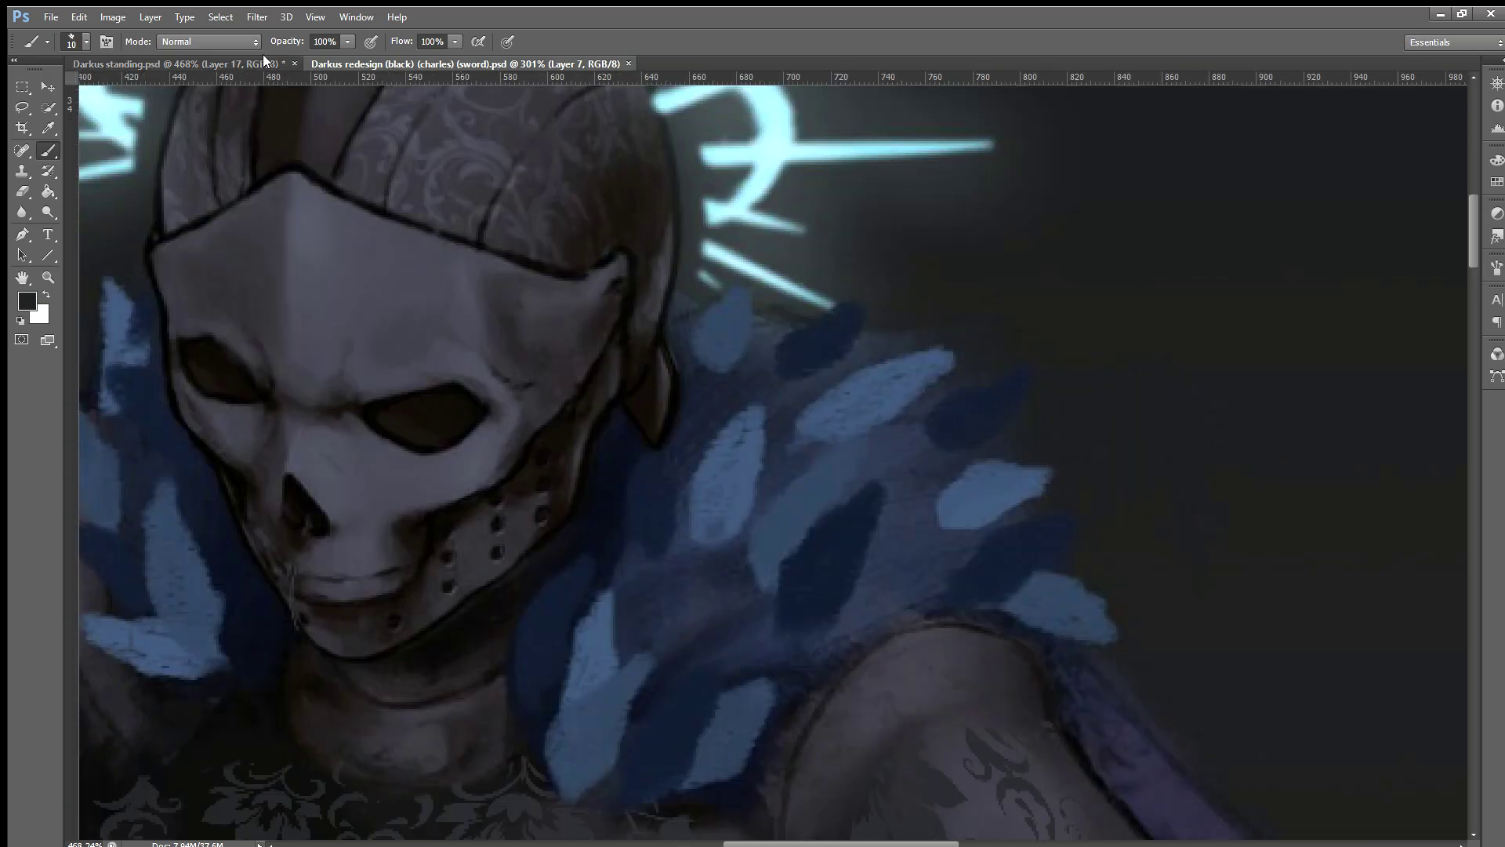
{"action": "left_click", "coordinate": [263, 57]}
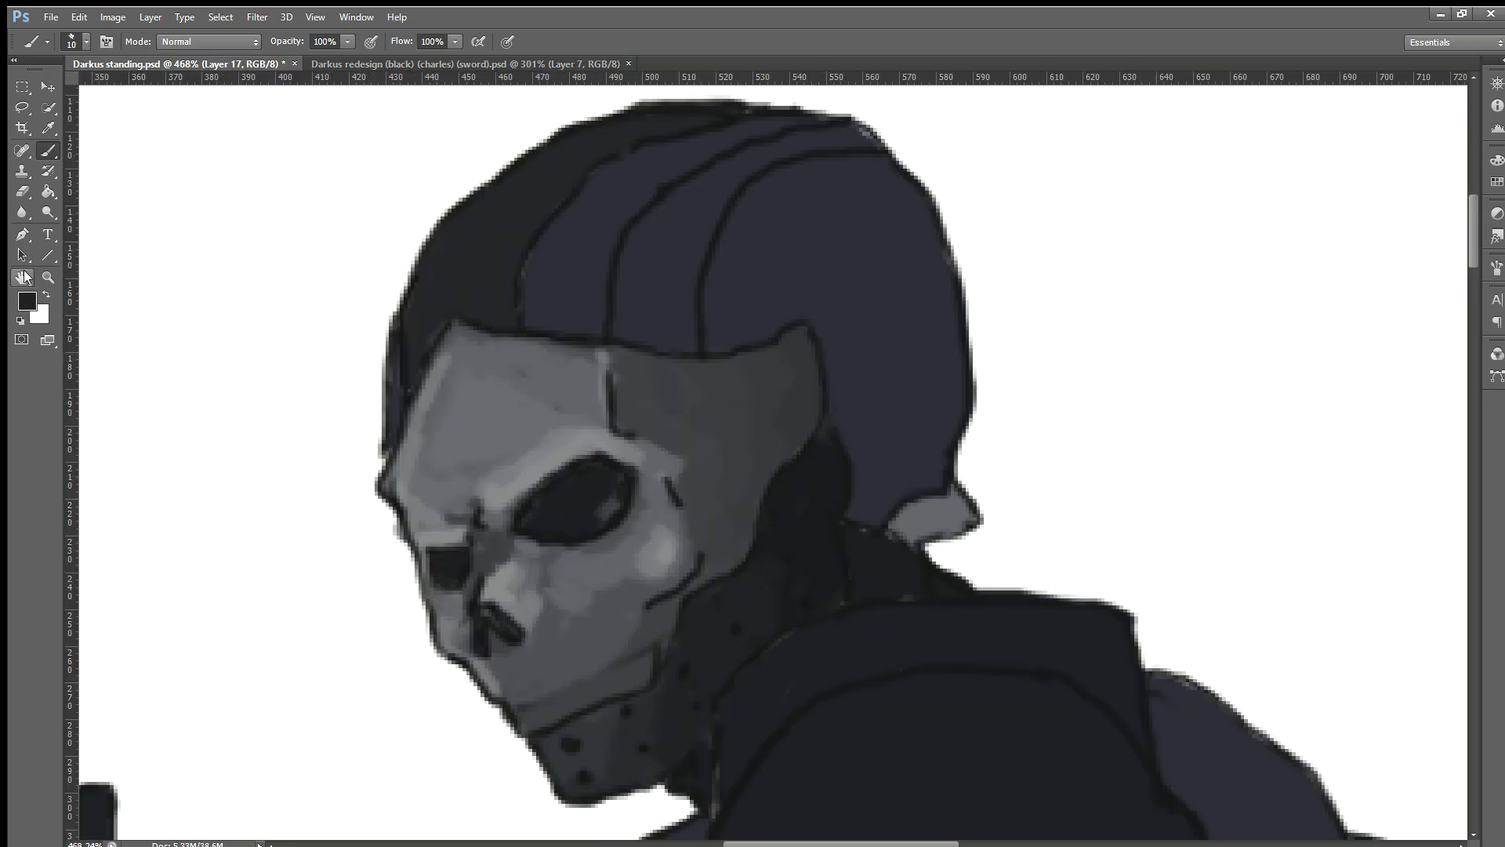
Step: Paint a light diagonal strip across the helmet and extend the groove line down to the mask
{"action": "key", "text": "i"}
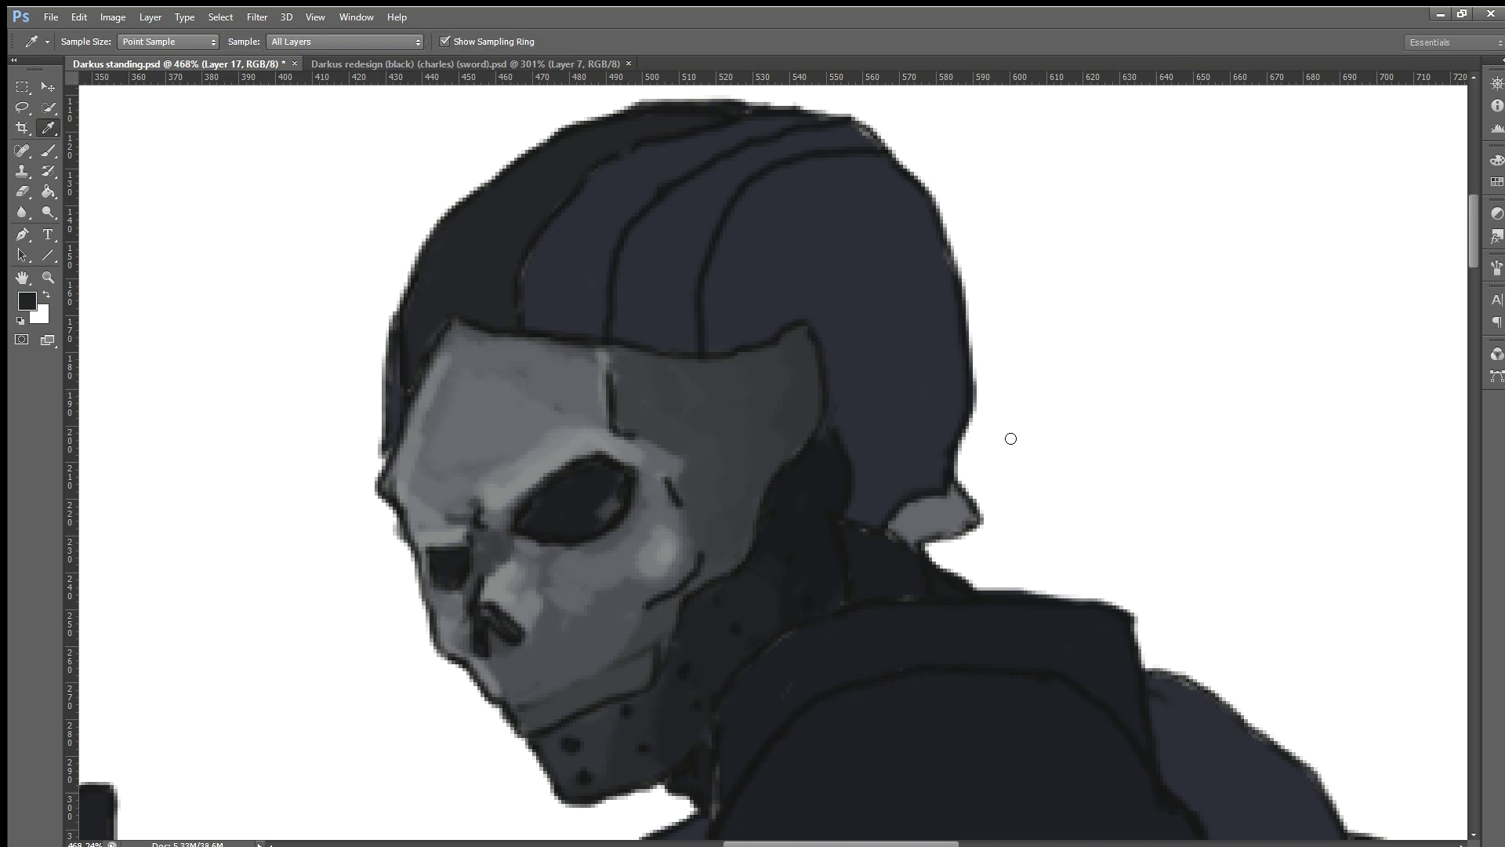
{"action": "key", "text": "b"}
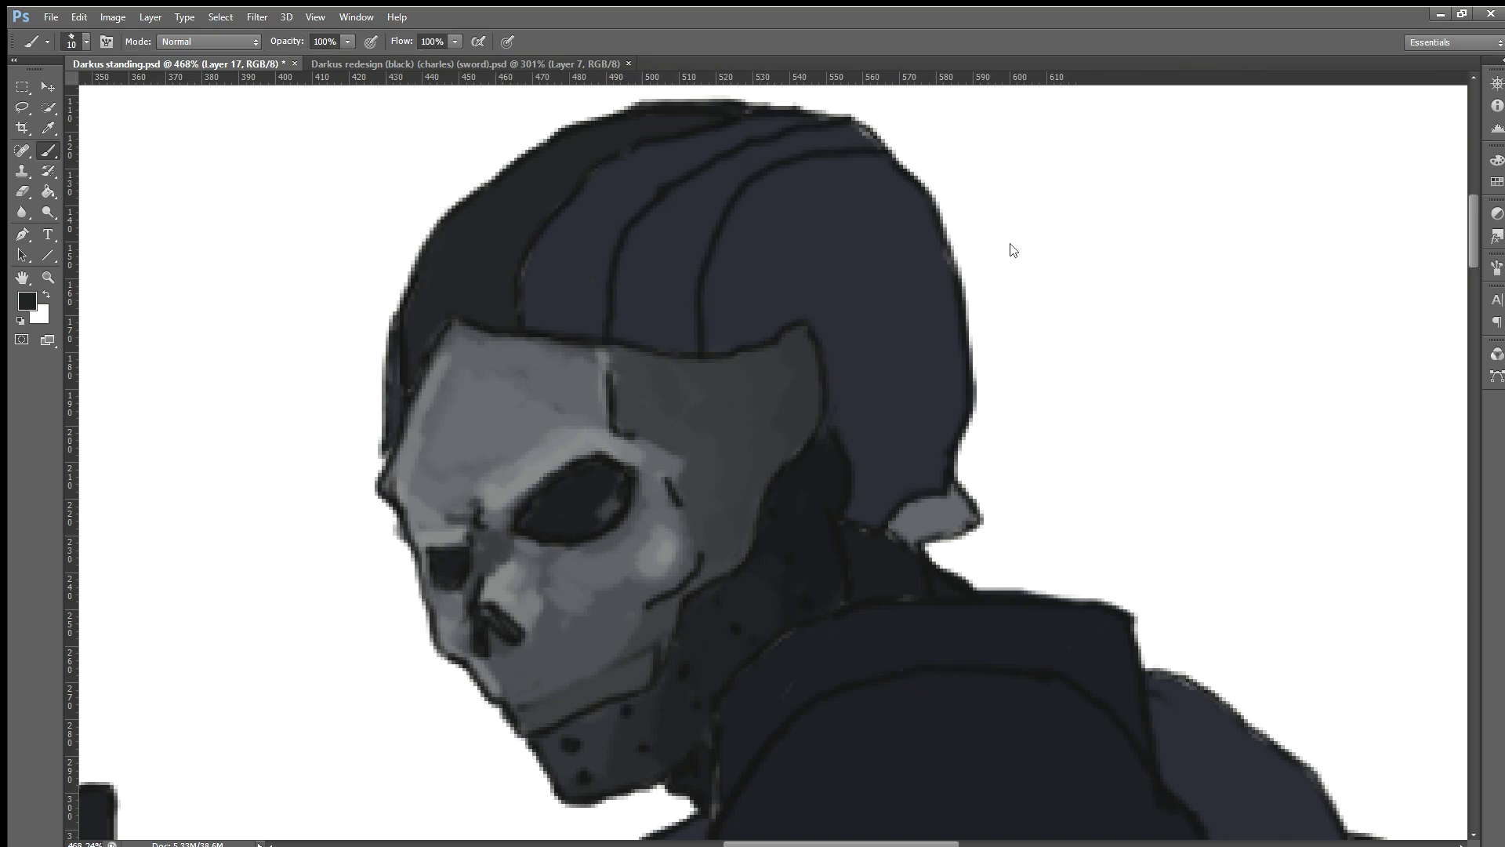
{"action": "left_click_drag", "start_coordinate": [662, 298], "coordinate": [733, 177]}
{"action": "left_click_drag", "start_coordinate": [696, 337], "coordinate": [709, 270]}
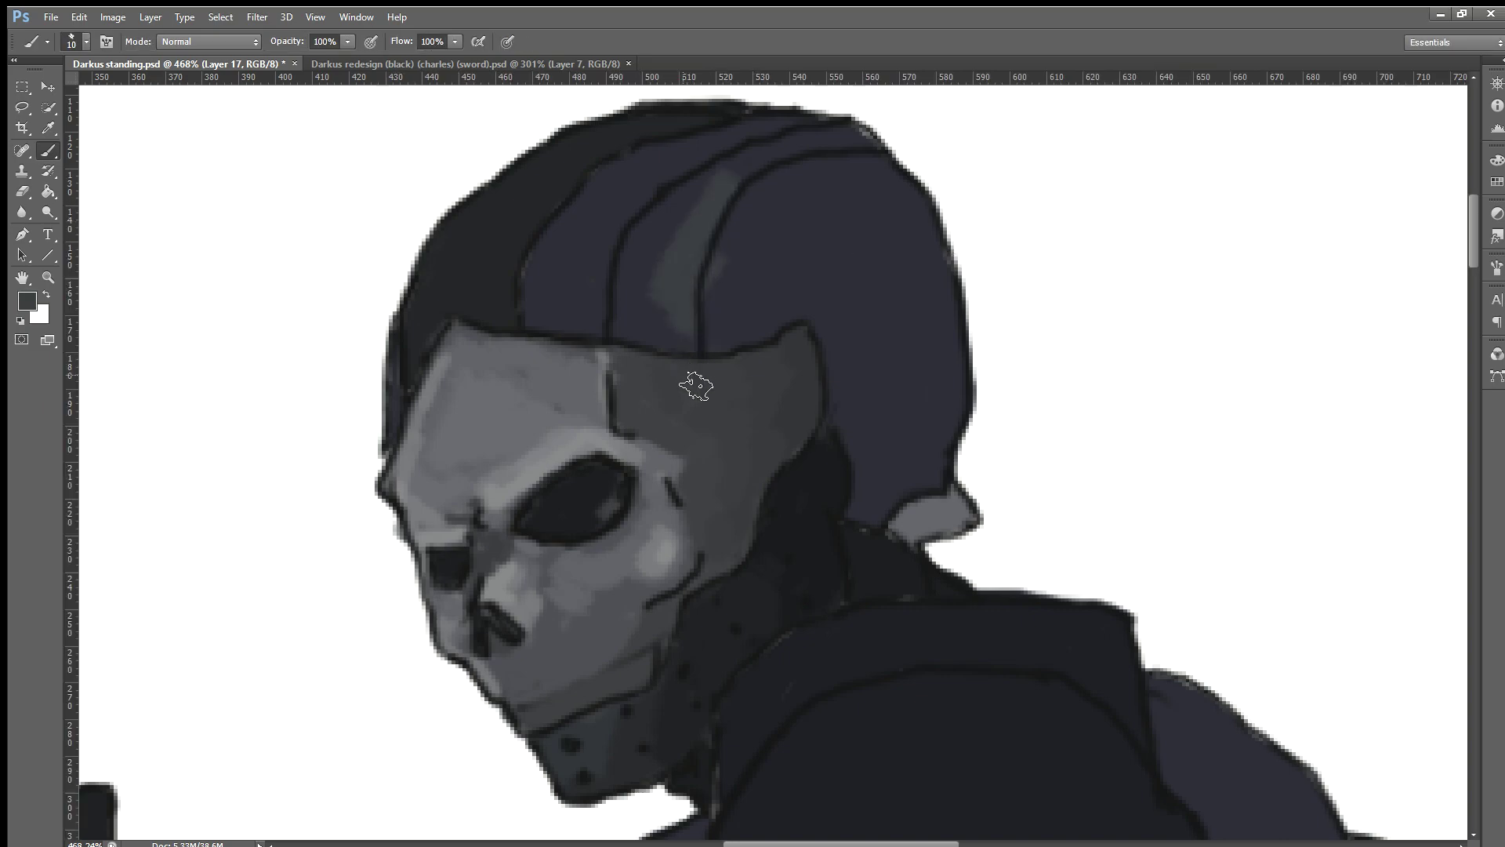
{"action": "left_click_drag", "start_coordinate": [661, 327], "coordinate": [643, 328]}
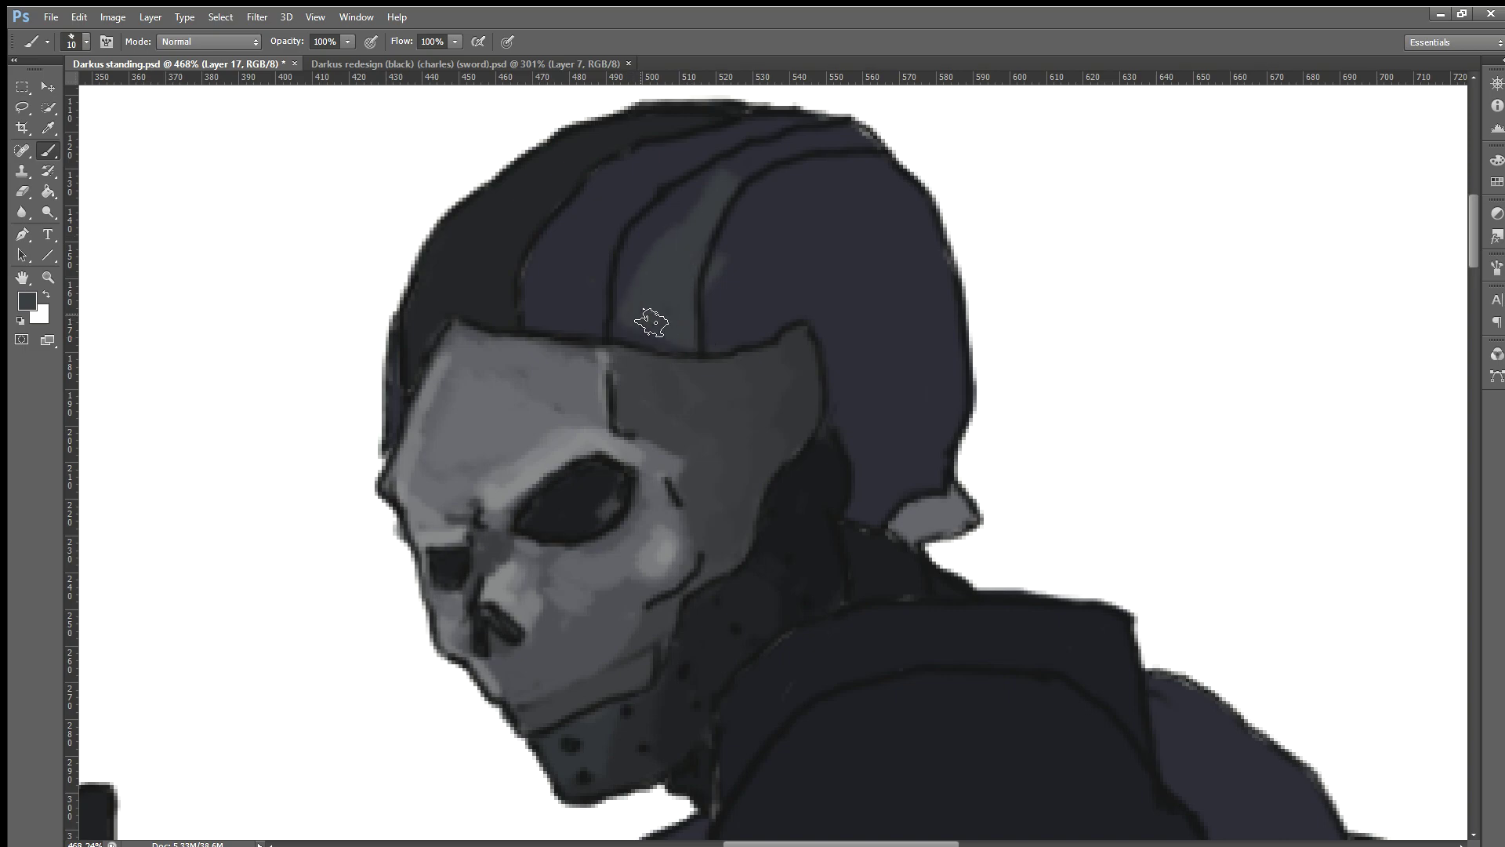
Step: Sample a darker helmet colour and cover the light band and streak on the helmet
{"action": "left_click", "coordinate": [716, 634], "text": "alt"}
{"action": "key", "text": "i"}
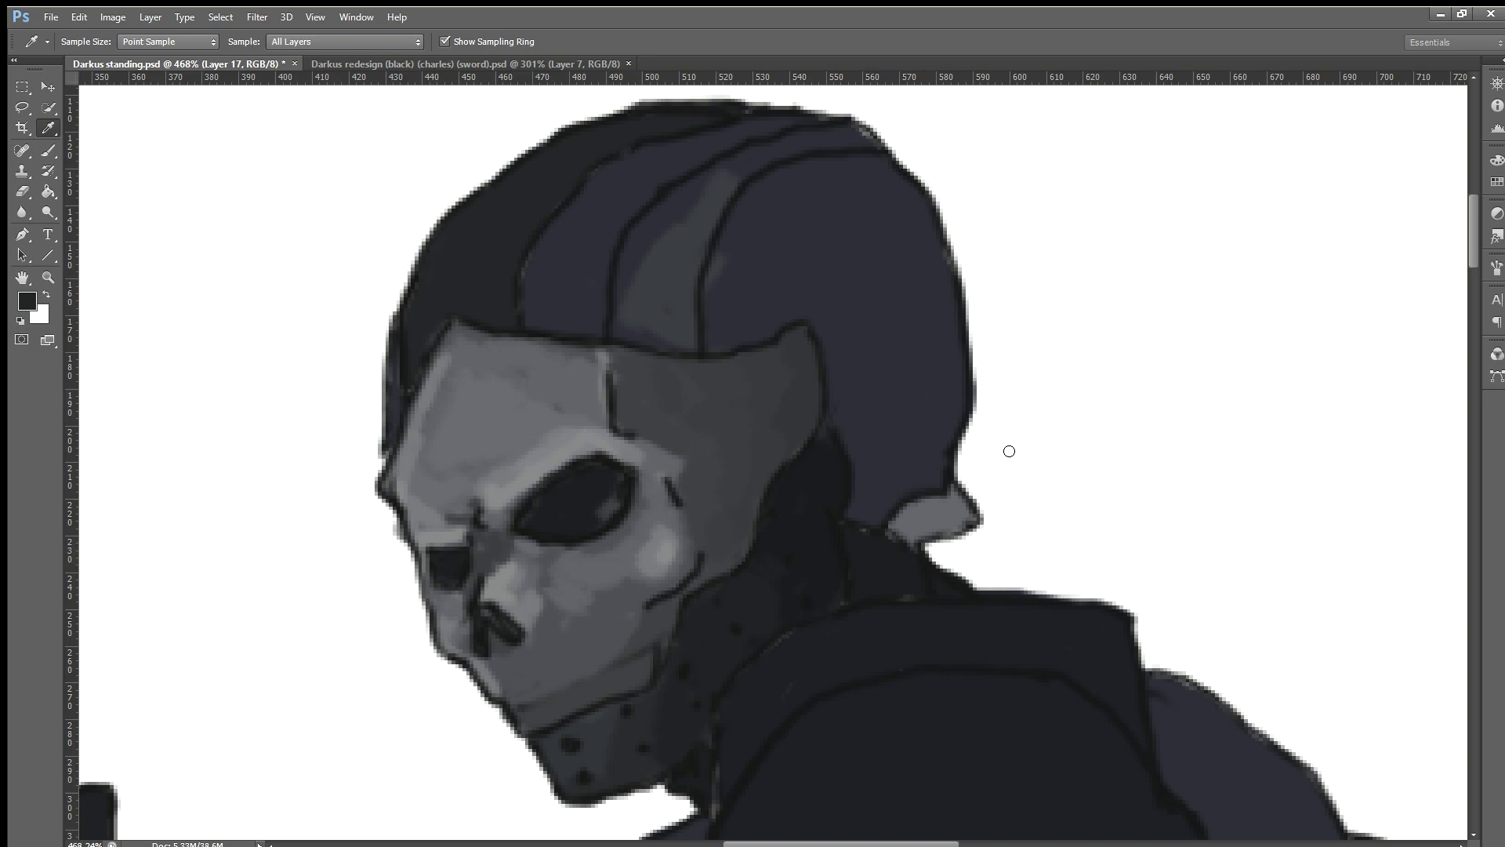
{"action": "key", "text": "b"}
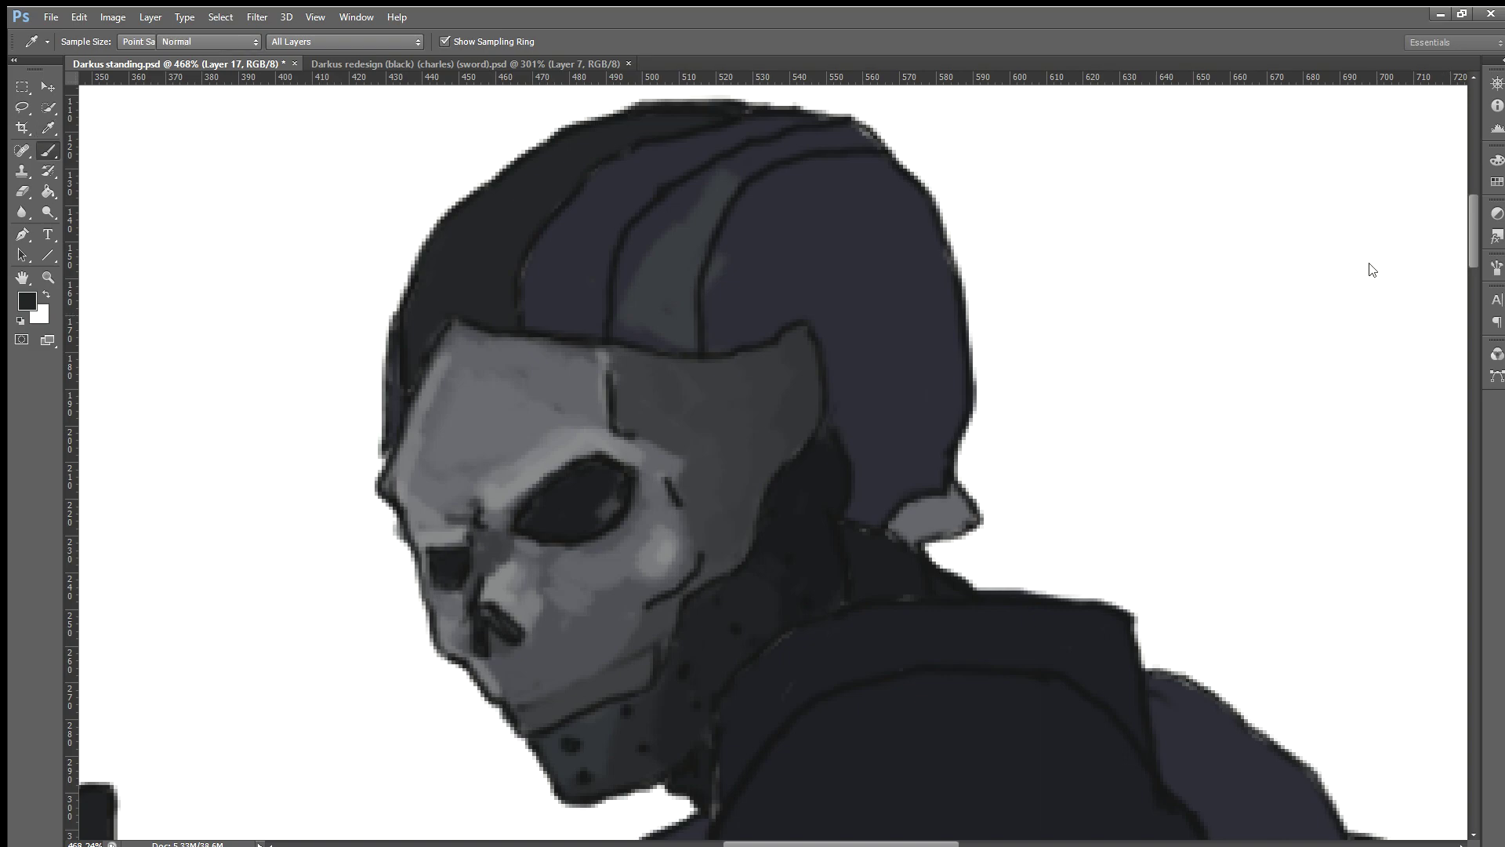
{"action": "mouse_move", "coordinate": [733, 168]}
{"action": "left_mouse_down"}
{"action": "mouse_move", "coordinate": [669, 343]}
{"action": "mouse_move", "coordinate": [675, 267]}
{"action": "left_mouse_up"}
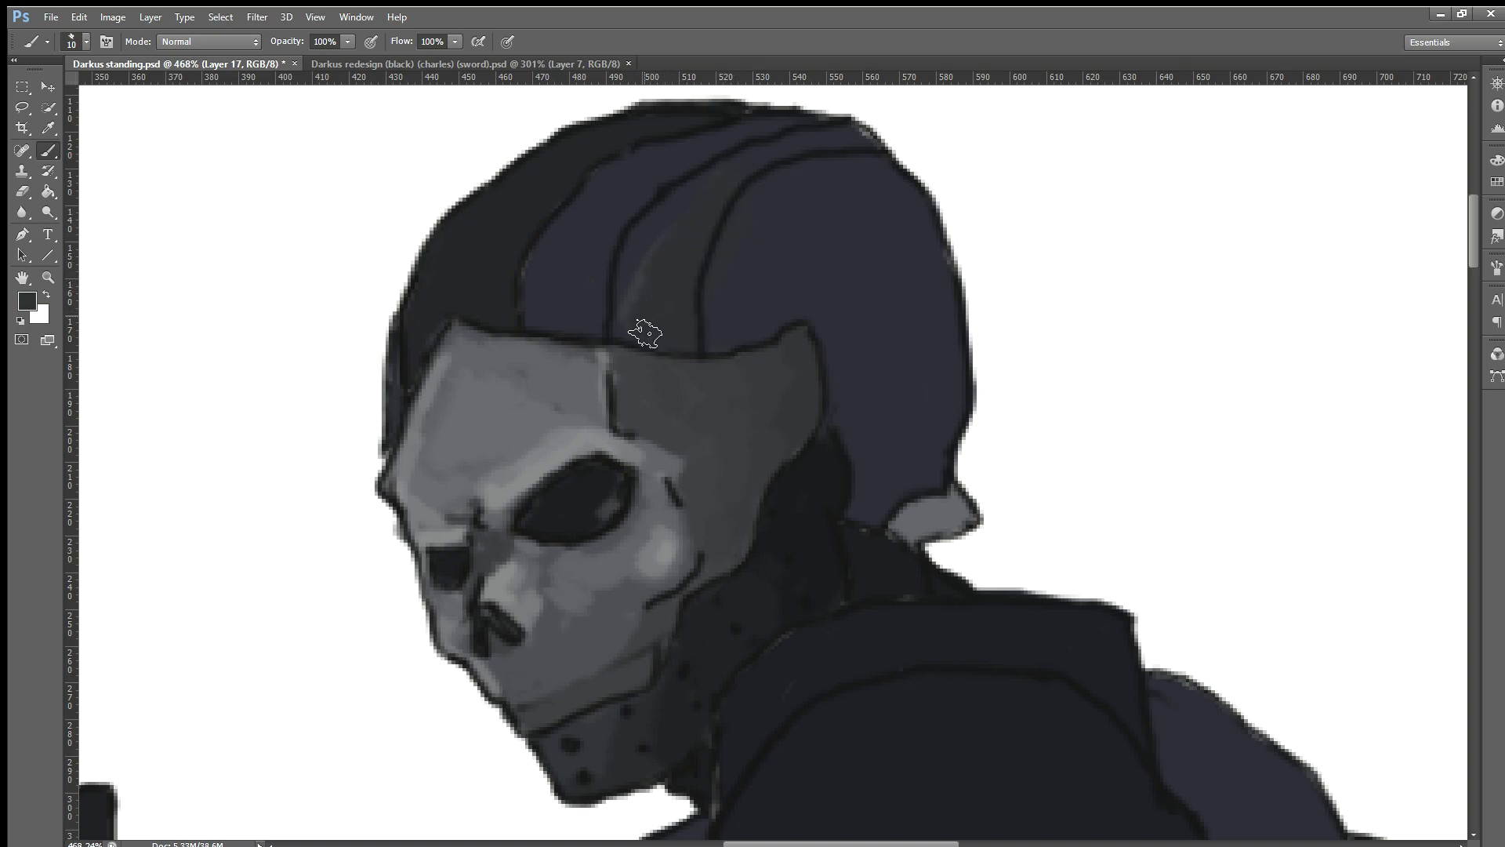
{"action": "left_click_drag", "start_coordinate": [644, 333], "coordinate": [634, 275]}
Step: Compare with the redesign painting, then return to Darkus standing and reposition the view
{"action": "key", "text": "i"}
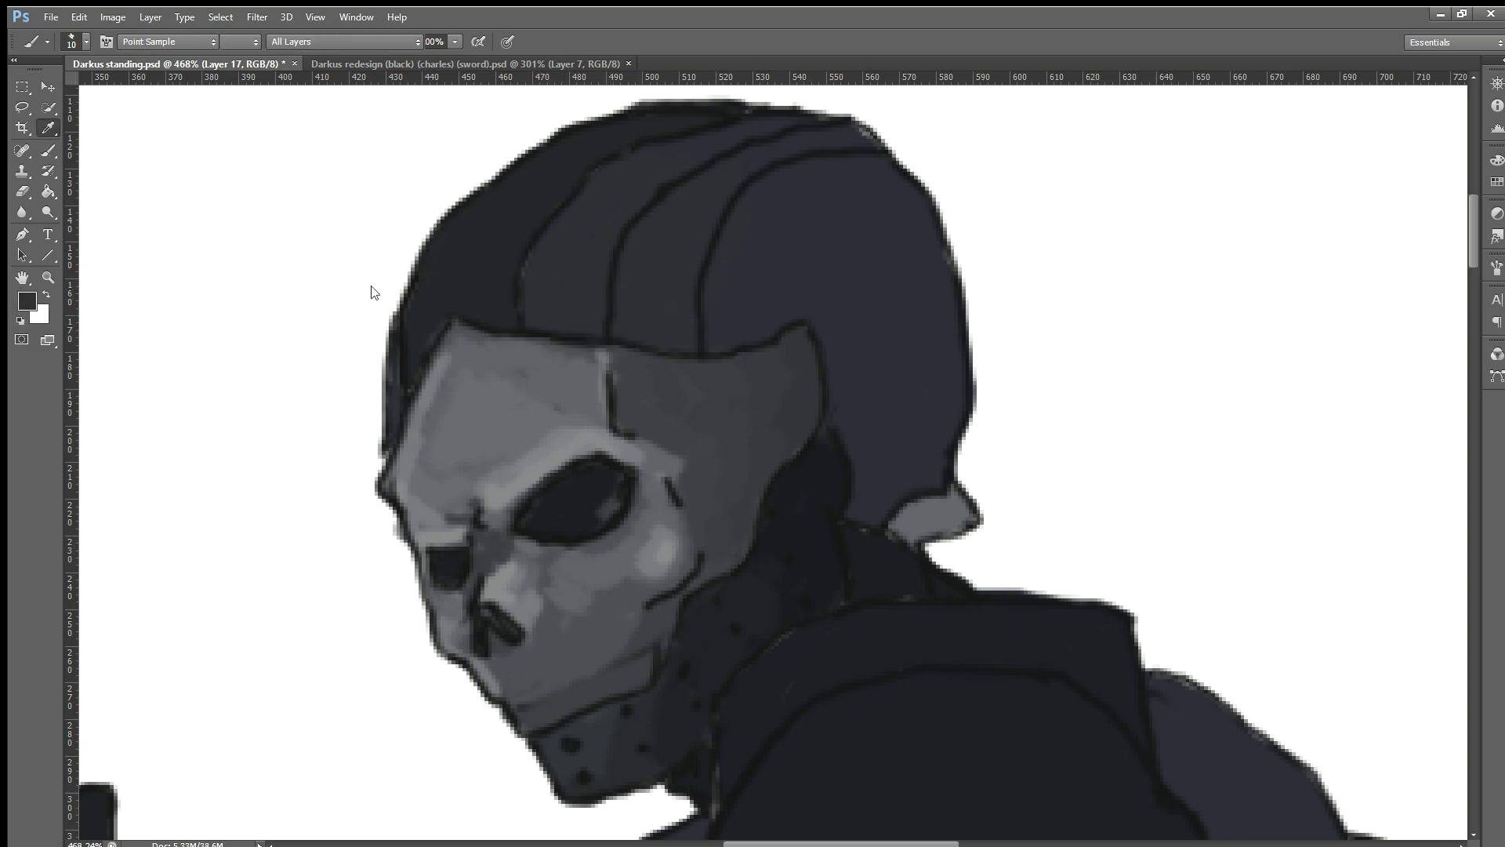
{"action": "key", "text": "b"}
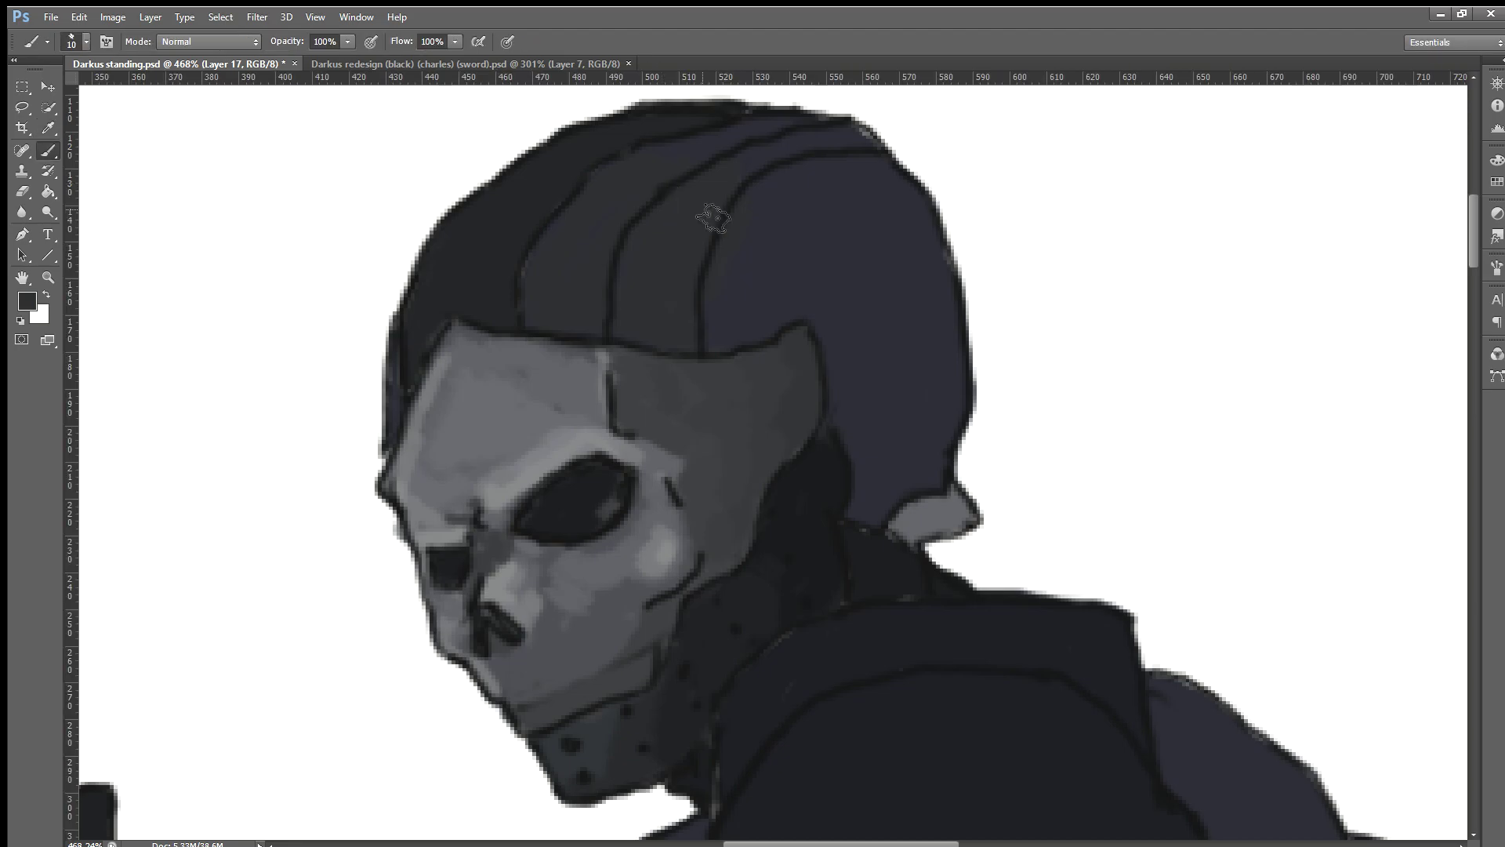
{"action": "left_click", "coordinate": [463, 63]}
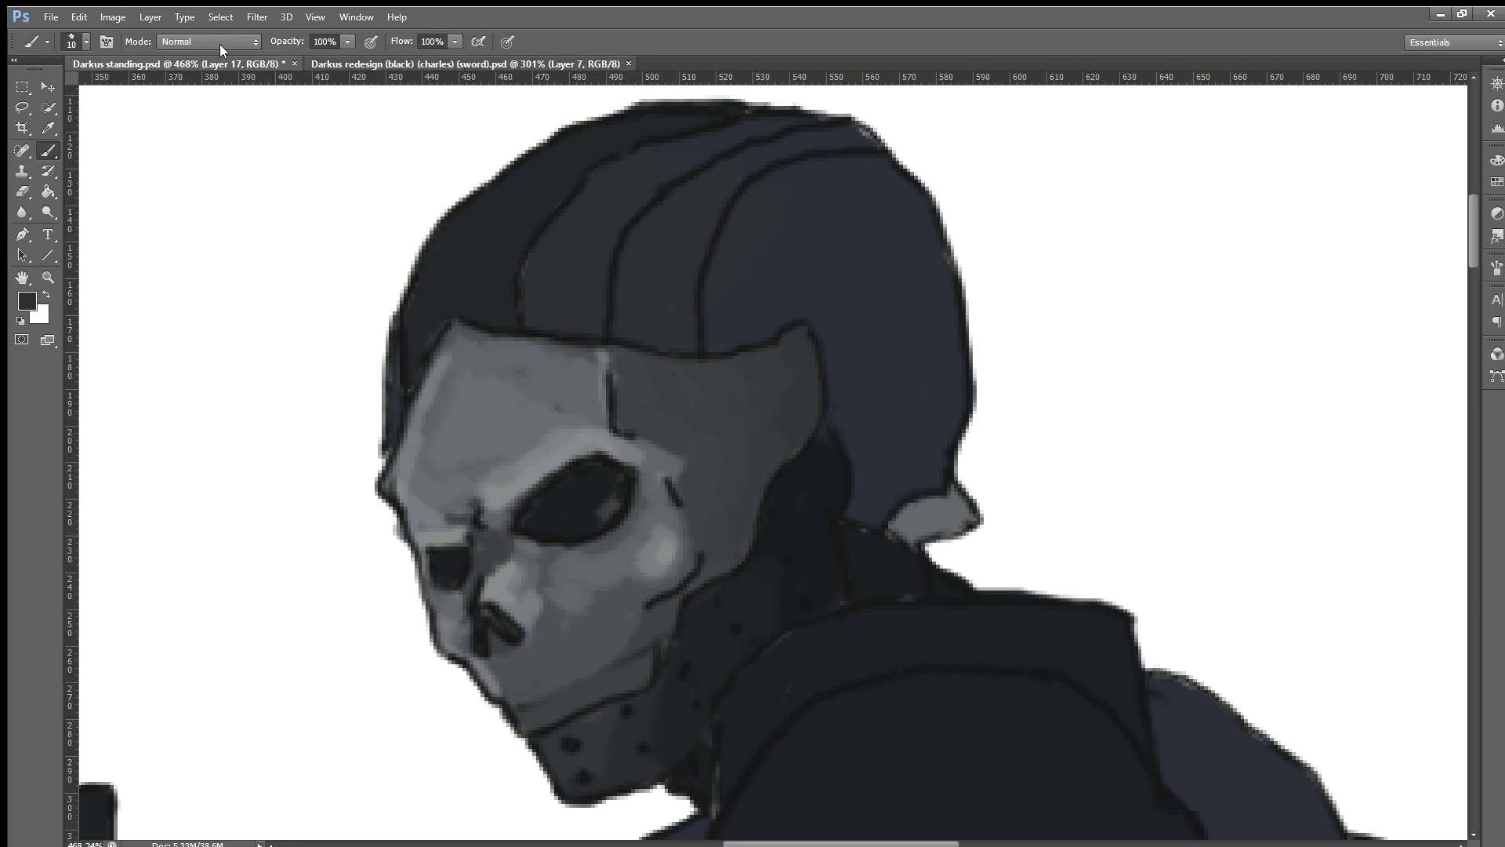
{"action": "left_click", "coordinate": [239, 61]}
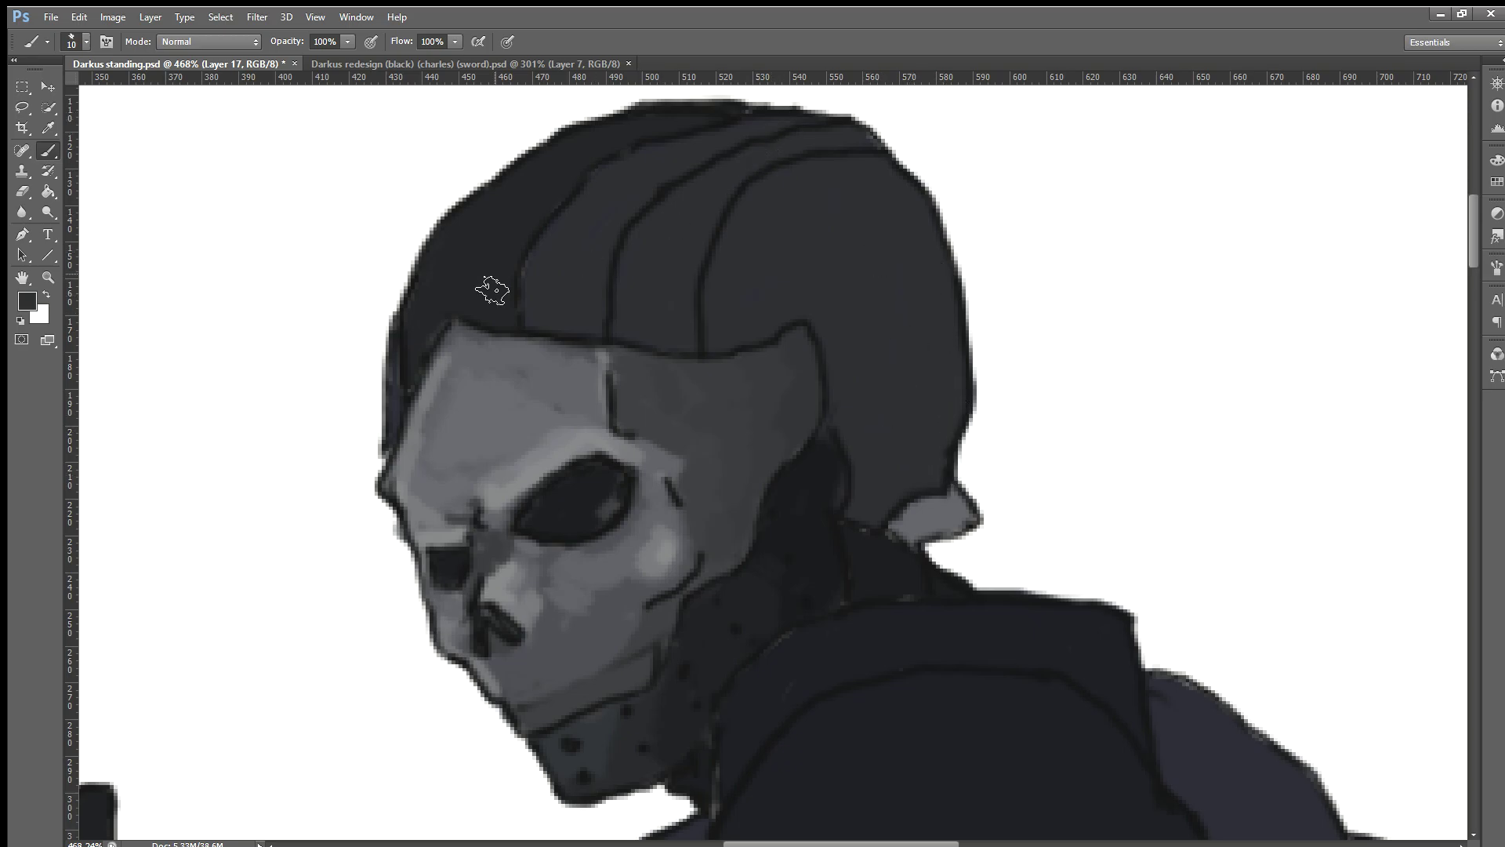
{"action": "scroll", "coordinate": [400, 431], "scroll_direction": "up", "scroll_amount": 1}
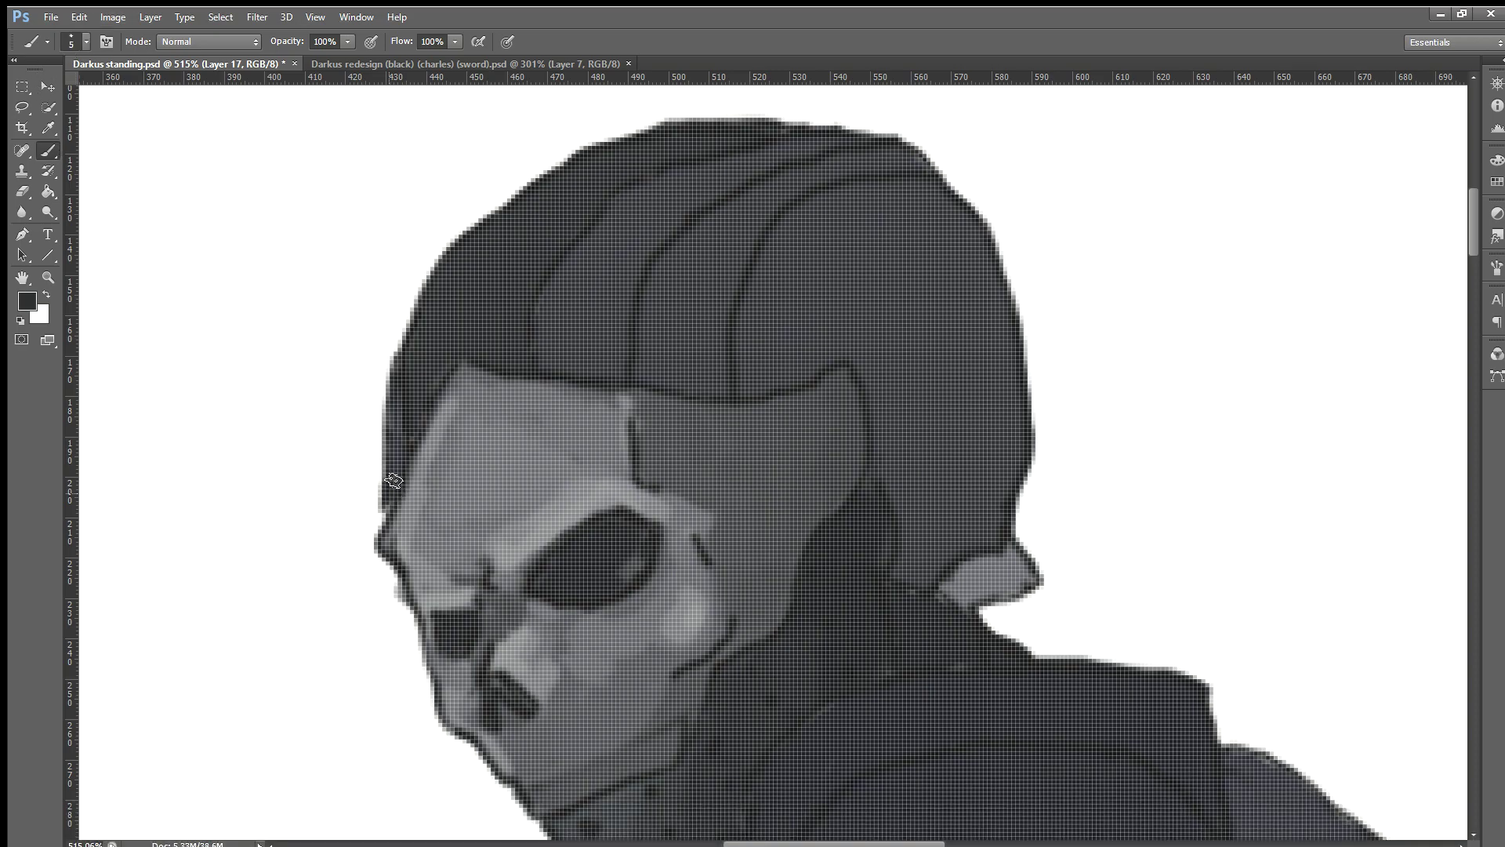
{"action": "scroll", "coordinate": [400, 391], "scroll_direction": "down", "scroll_amount": 1}
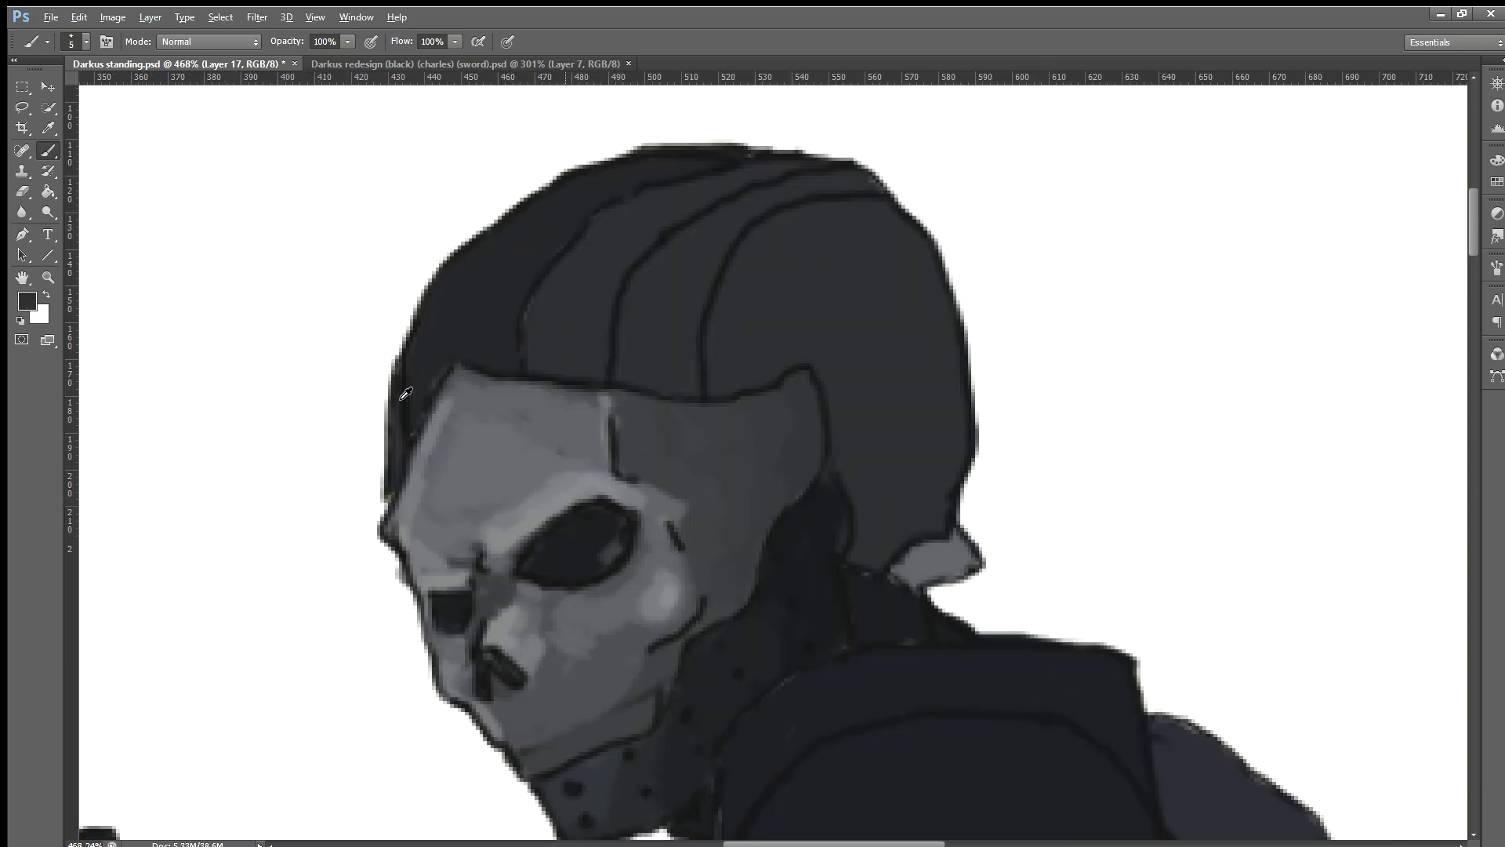
{"action": "scroll", "coordinate": [401, 391], "scroll_direction": "down", "scroll_amount": 1}
{"action": "scroll", "coordinate": [390, 431], "scroll_direction": "up", "scroll_amount": 2}
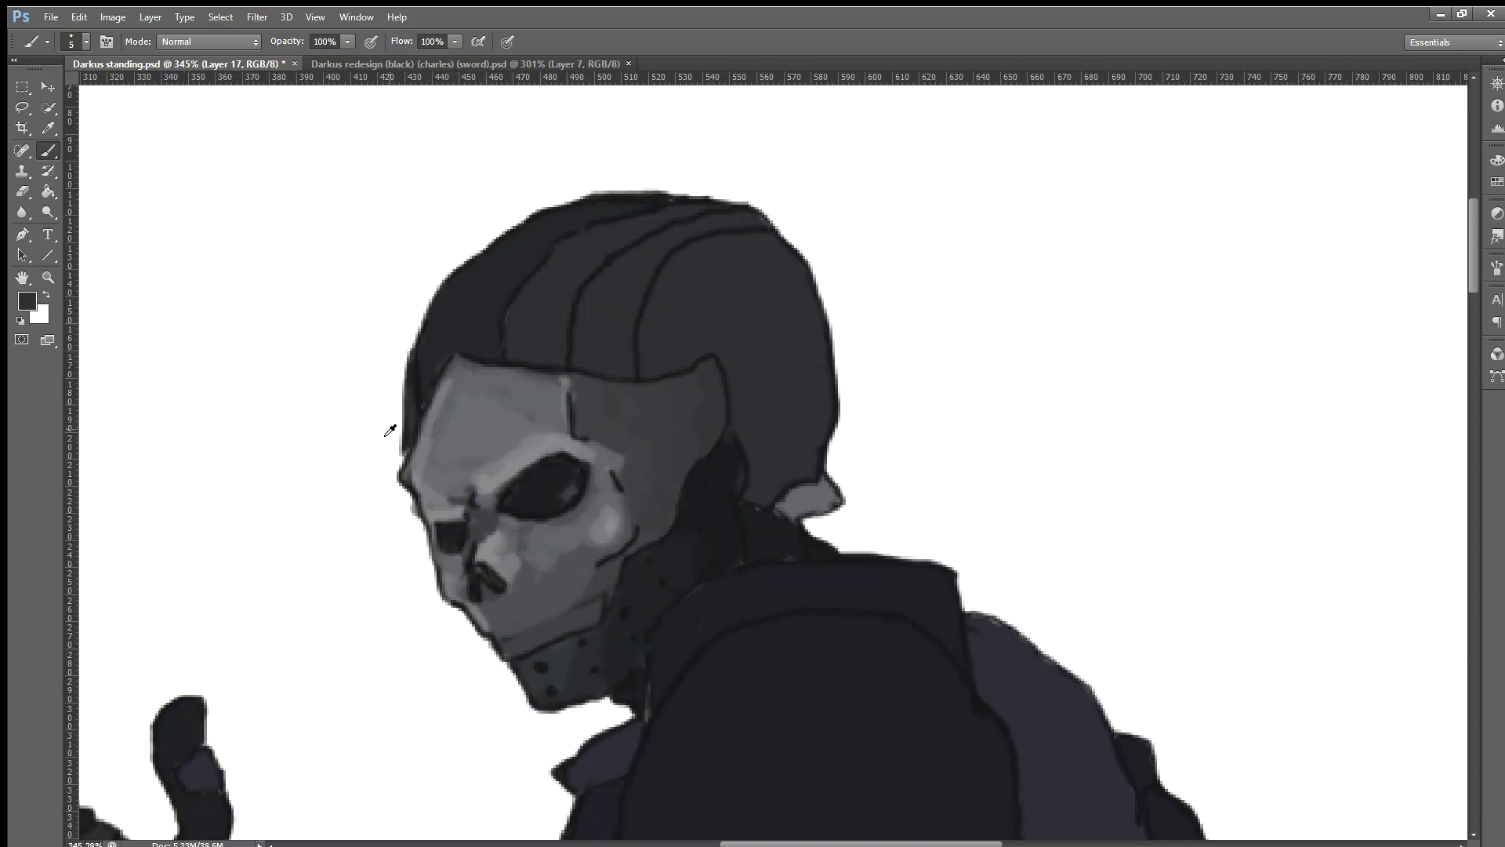
{"action": "scroll", "coordinate": [957, 501], "scroll_direction": "right", "scroll_amount": 2}
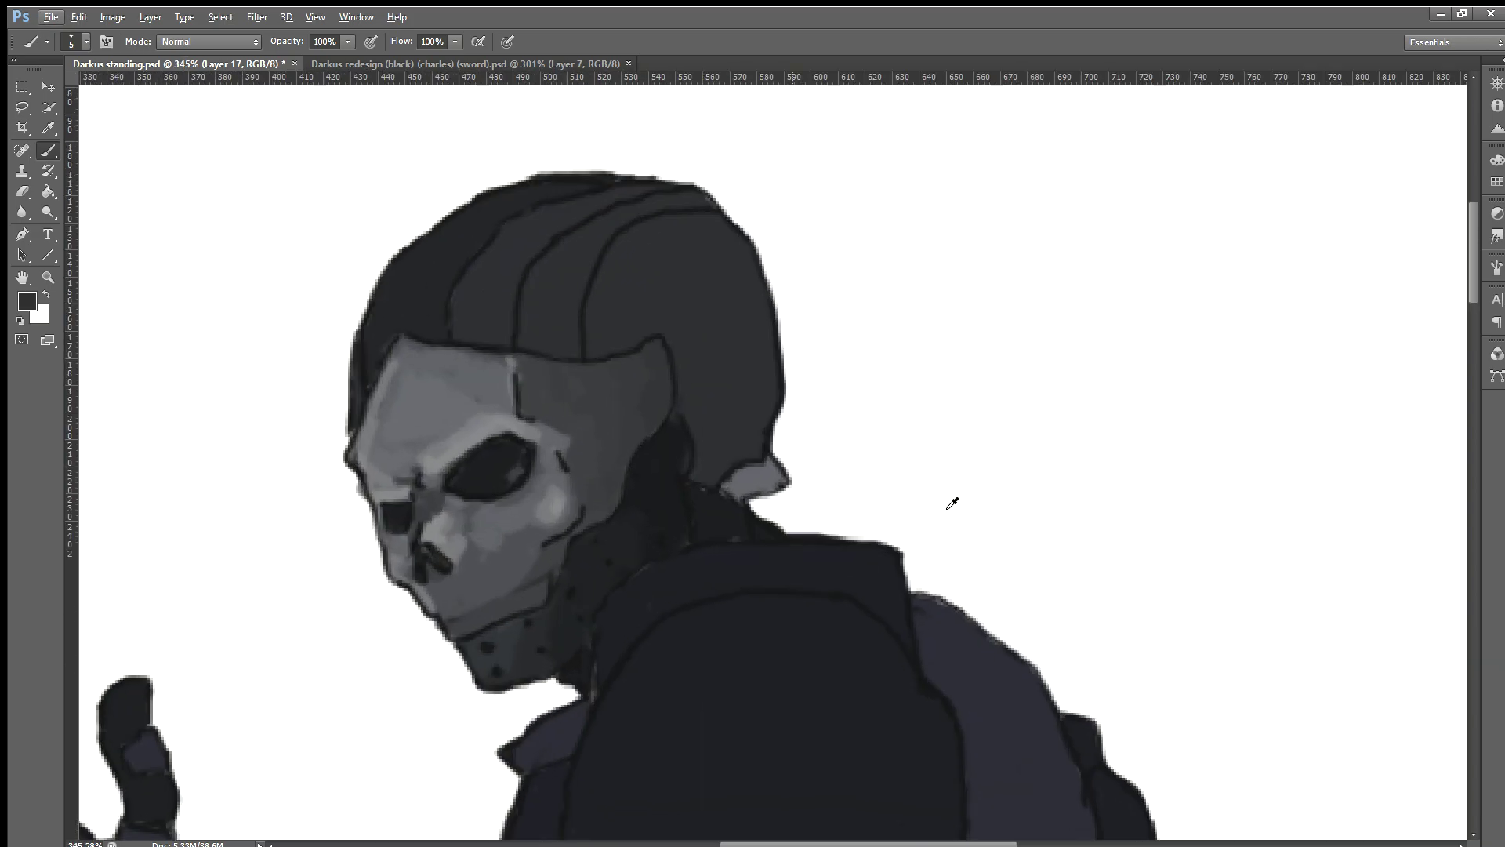
Step: Sample a helmet grey, enlarge the brush to 8, and dab faint lighter shading on the helmet
{"action": "left_click", "coordinate": [630, 343], "text": "alt"}
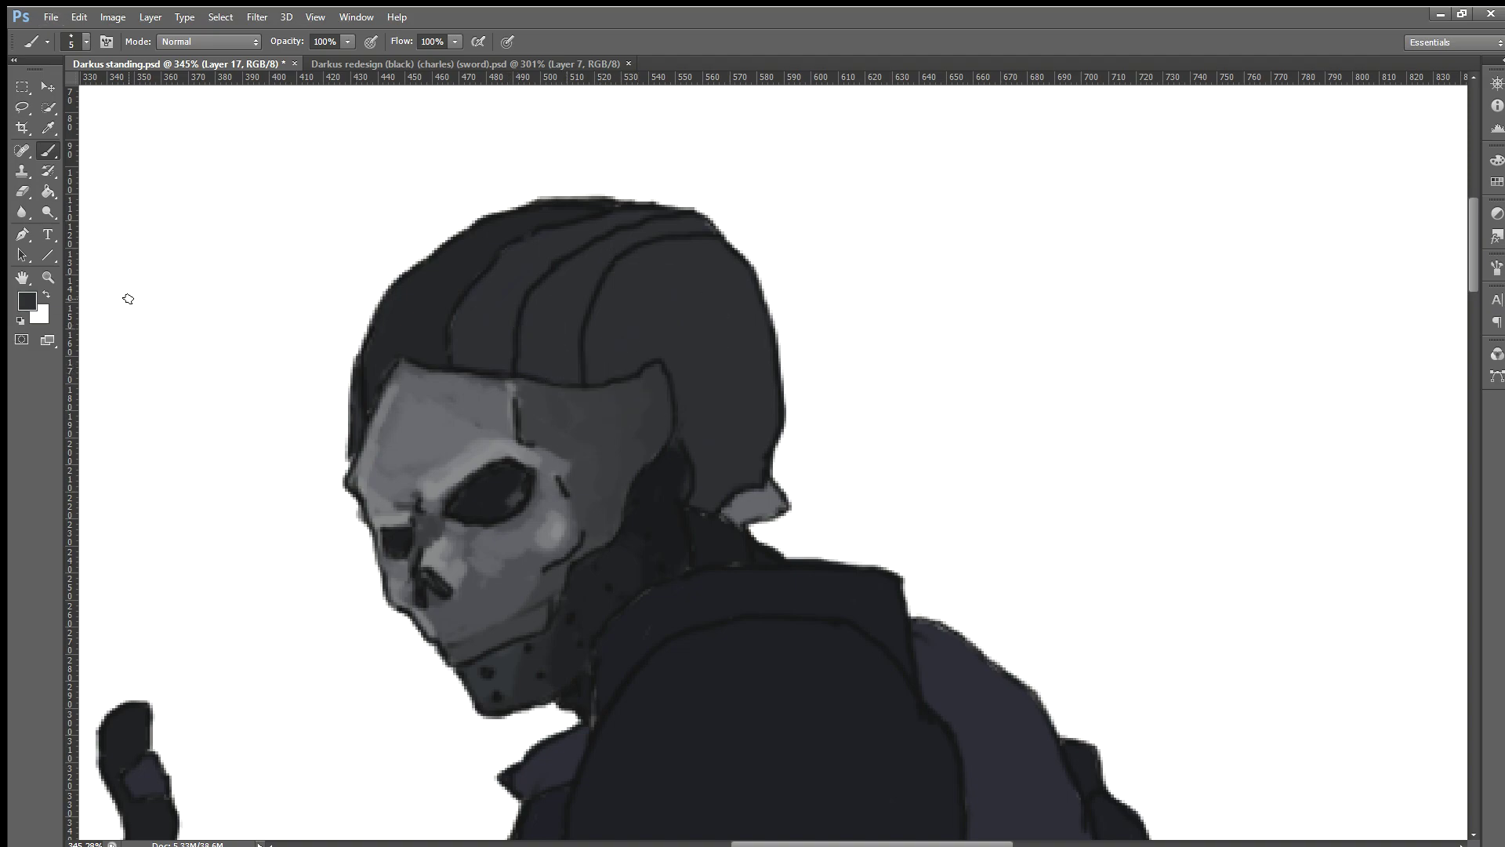
{"action": "key", "text": "i"}
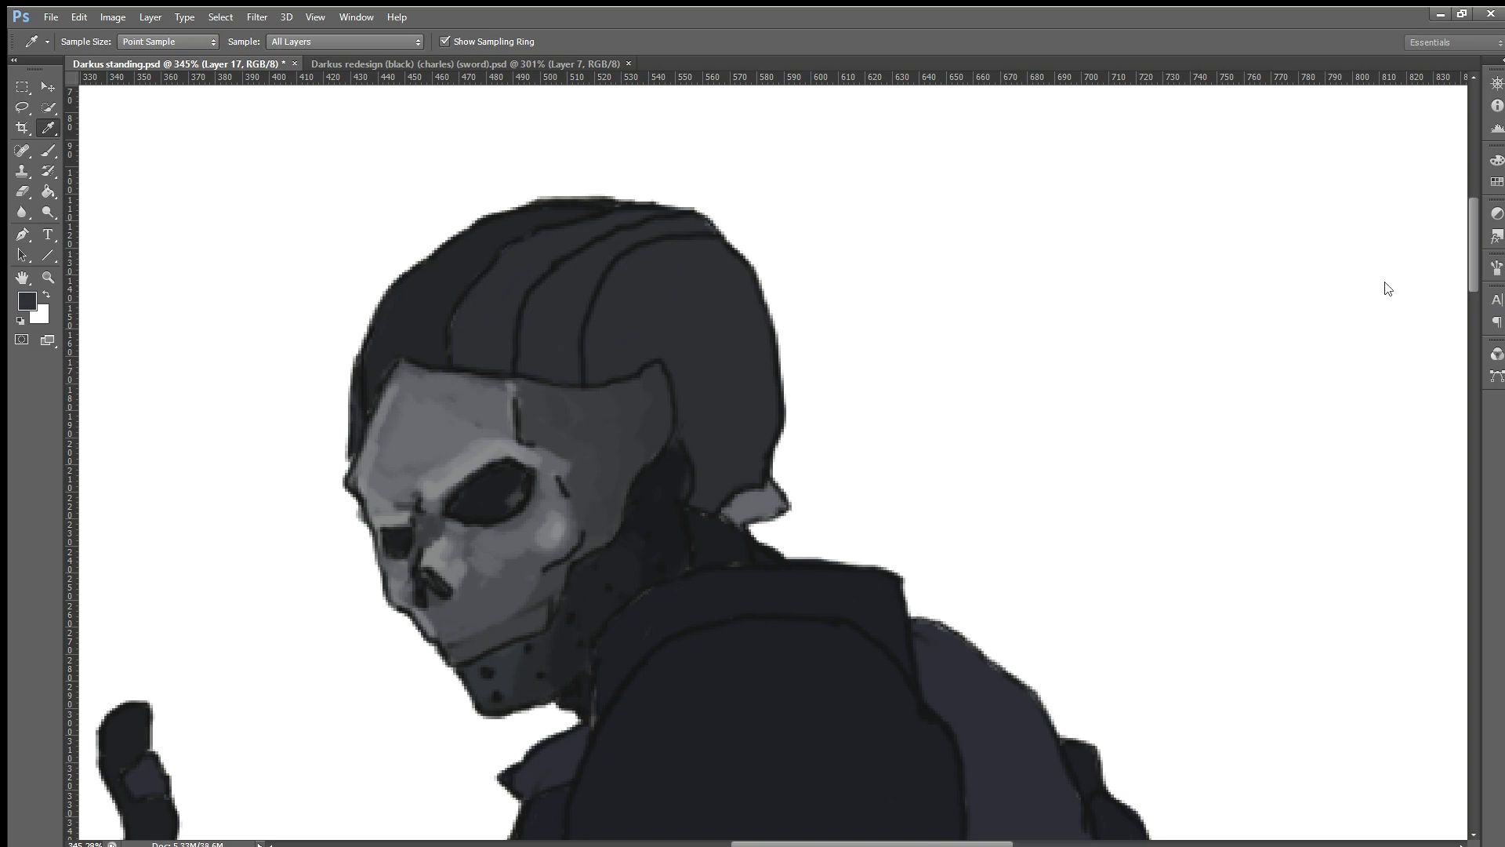
{"action": "key", "text": "b"}
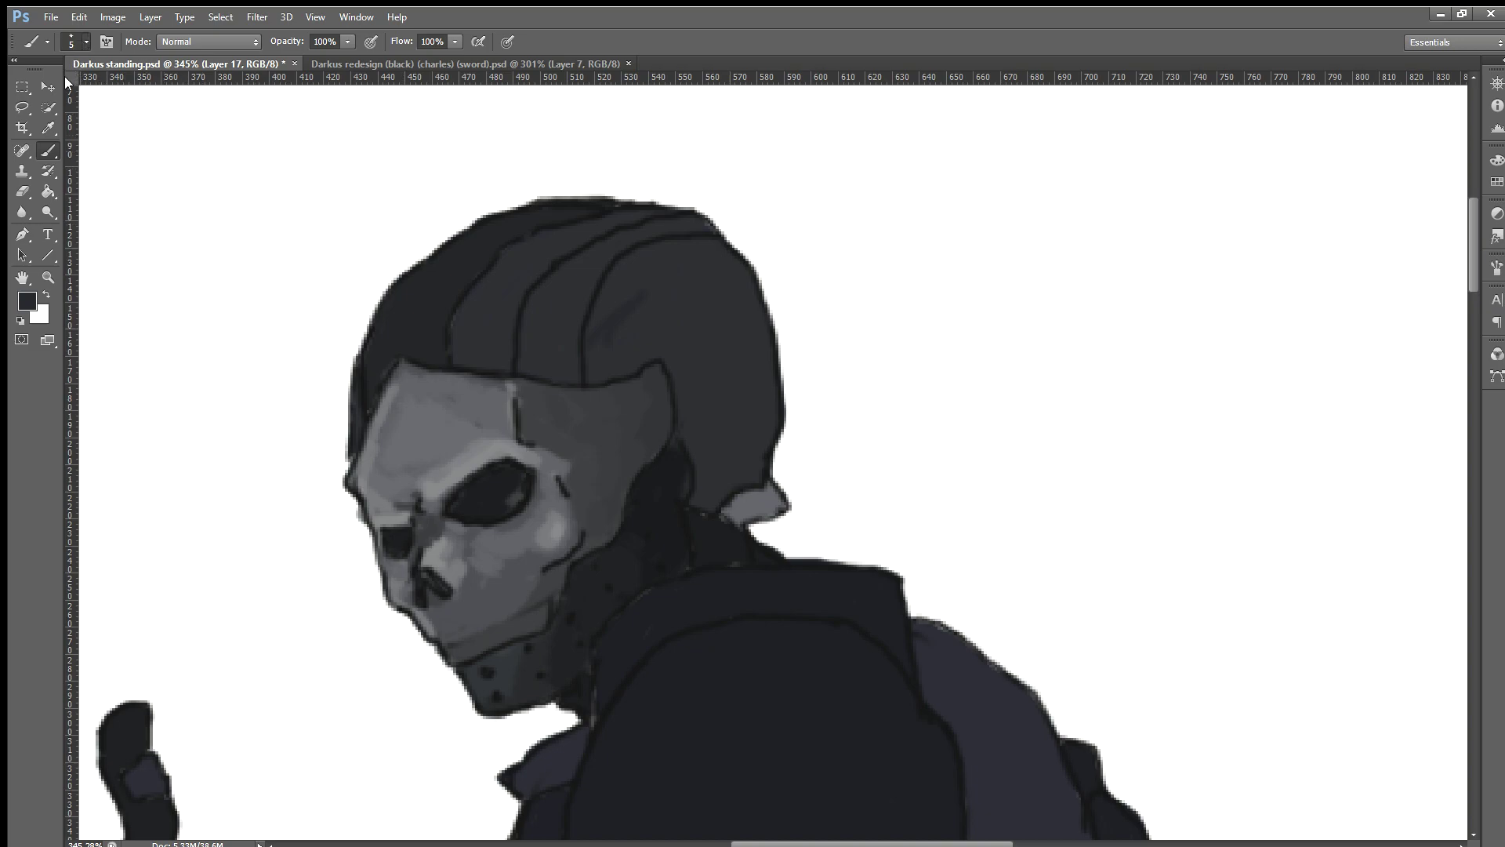
{"action": "key", "text": "bracketright"}
{"action": "key", "text": "bracketright"}
{"action": "key", "text": "bracketright"}
{"action": "left_click_drag", "start_coordinate": [665, 276], "coordinate": [639, 312]}
{"action": "left_click", "coordinate": [495, 332]}
{"action": "left_click", "coordinate": [686, 266]}
Step: Paint one darker soft Brush stroke down the helmet's rear panel toward the skull mask edge
{"action": "scroll", "coordinate": [716, 306], "scroll_direction": "up", "scroll_amount": 5}
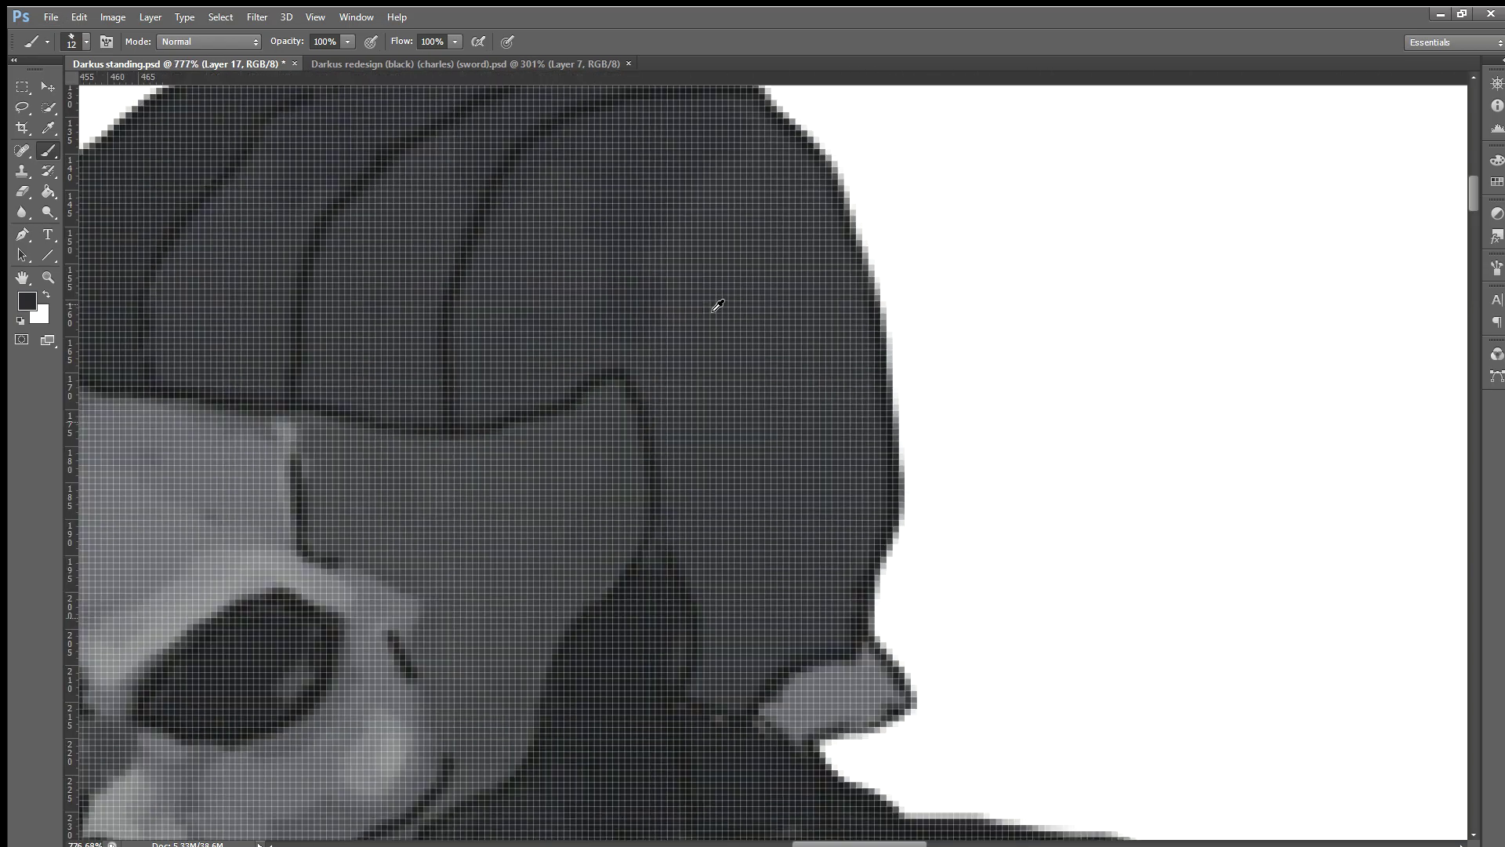
{"action": "scroll", "coordinate": [718, 305], "scroll_direction": "down", "scroll_amount": 1}
{"action": "scroll", "coordinate": [718, 290], "scroll_direction": "down", "scroll_amount": 1}
{"action": "scroll", "coordinate": [718, 270], "scroll_direction": "down", "scroll_amount": 1}
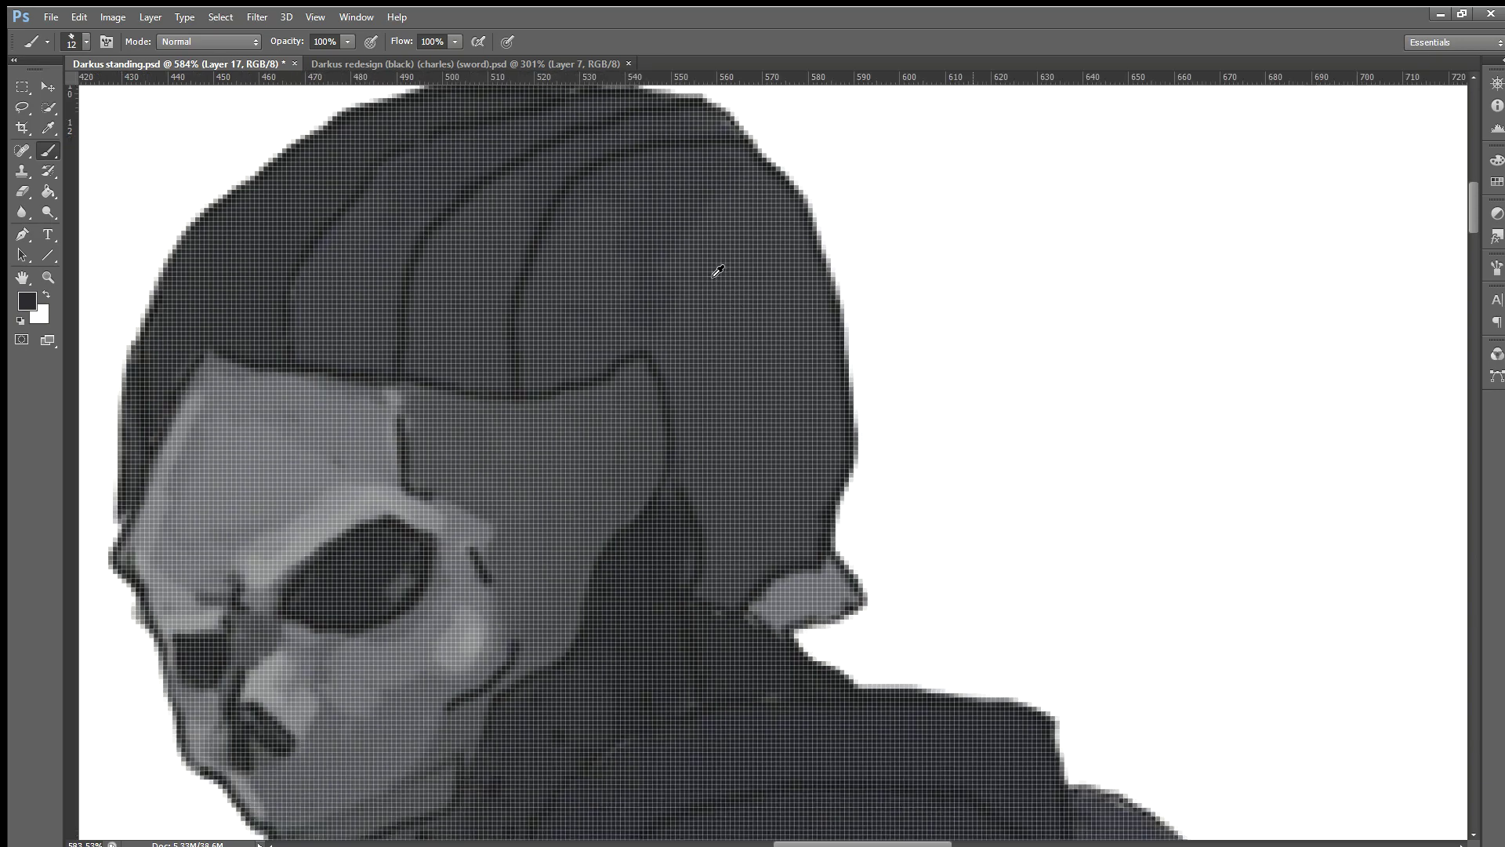
{"action": "scroll", "coordinate": [710, 282], "scroll_direction": "down", "scroll_amount": 1}
{"action": "scroll", "coordinate": [725, 239], "scroll_direction": "down", "scroll_amount": 1}
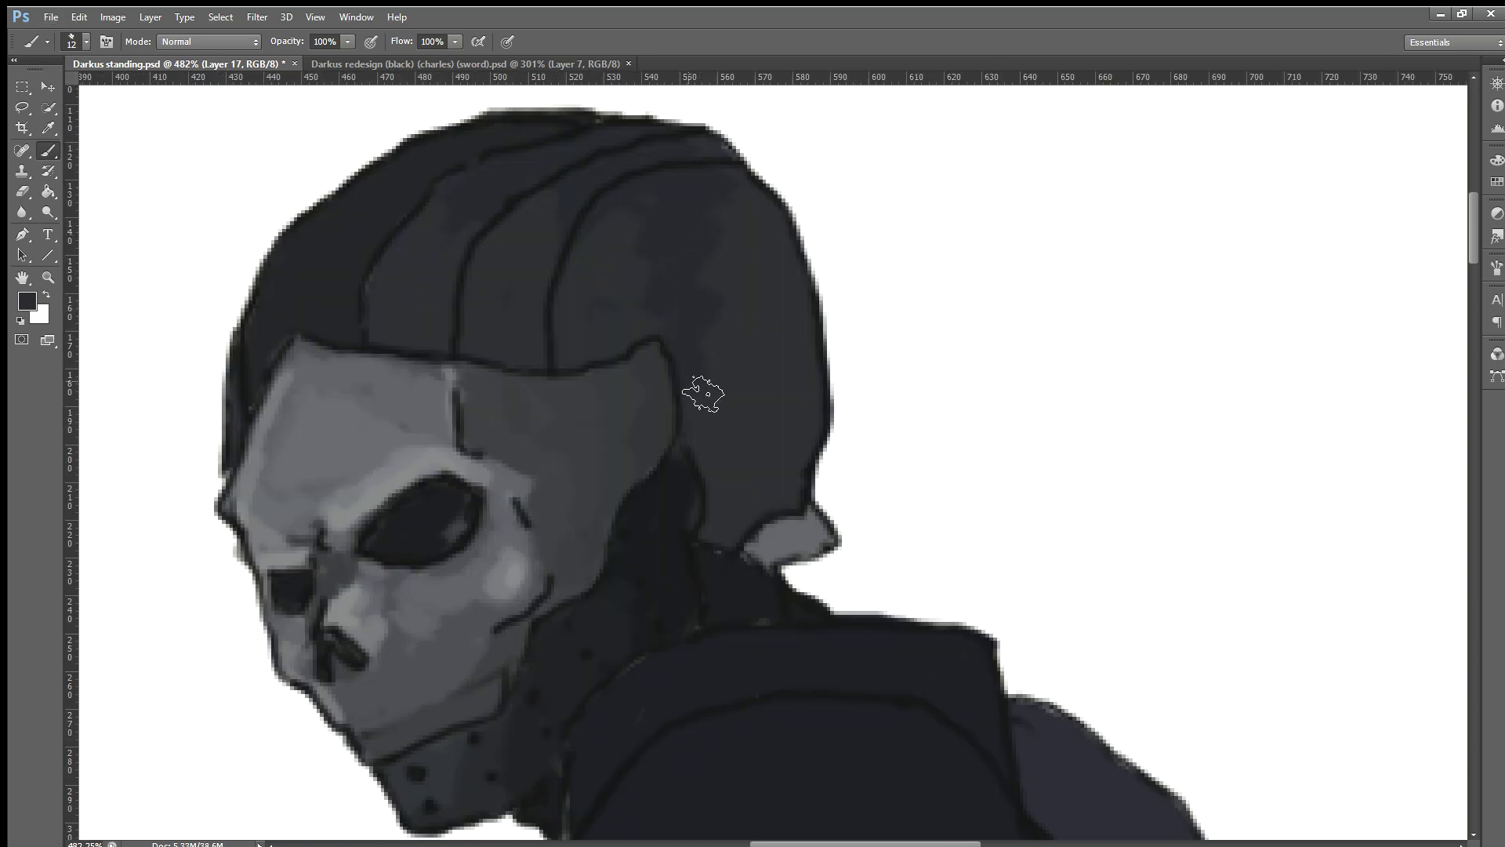
{"action": "left_click_drag", "start_coordinate": [704, 394], "coordinate": [737, 546]}
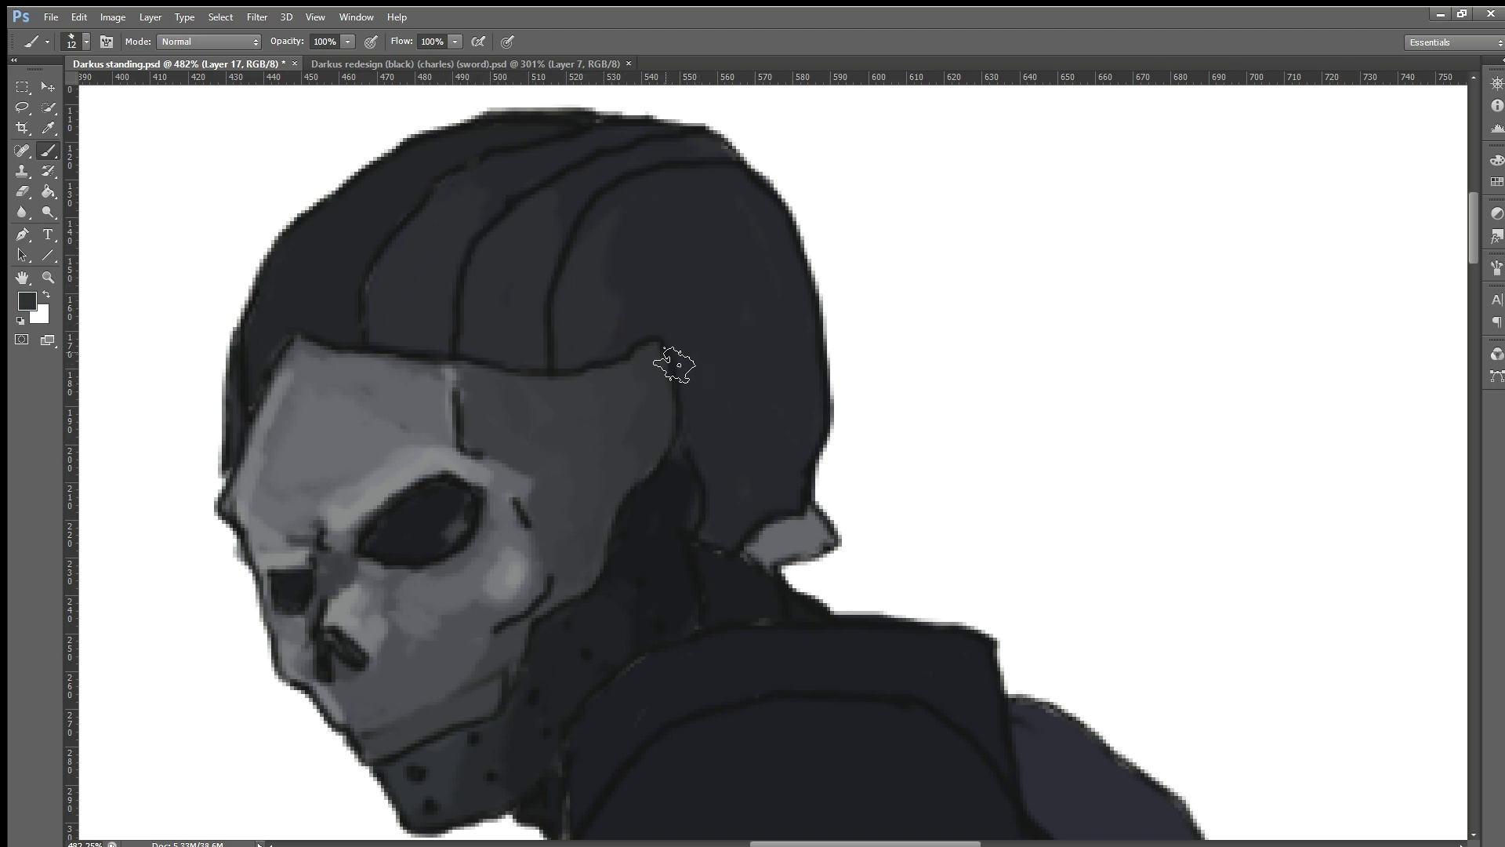
{"action": "scroll", "coordinate": [562, 334], "scroll_direction": "down", "scroll_amount": 1, "text": "alt"}
{"action": "scroll", "coordinate": [666, 327], "scroll_direction": "down", "scroll_amount": 1}
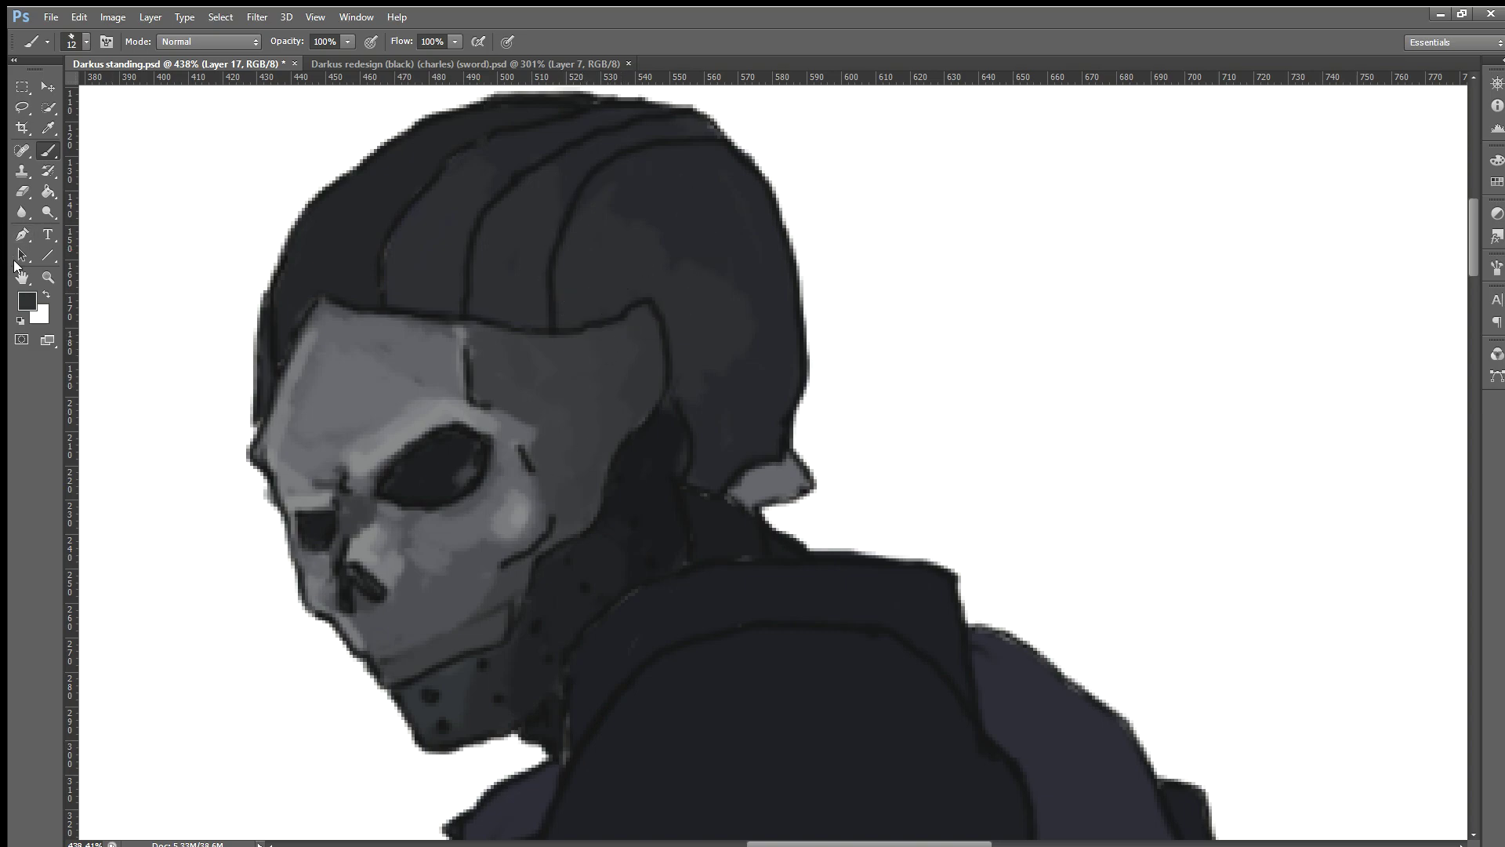
{"action": "key", "text": "i"}
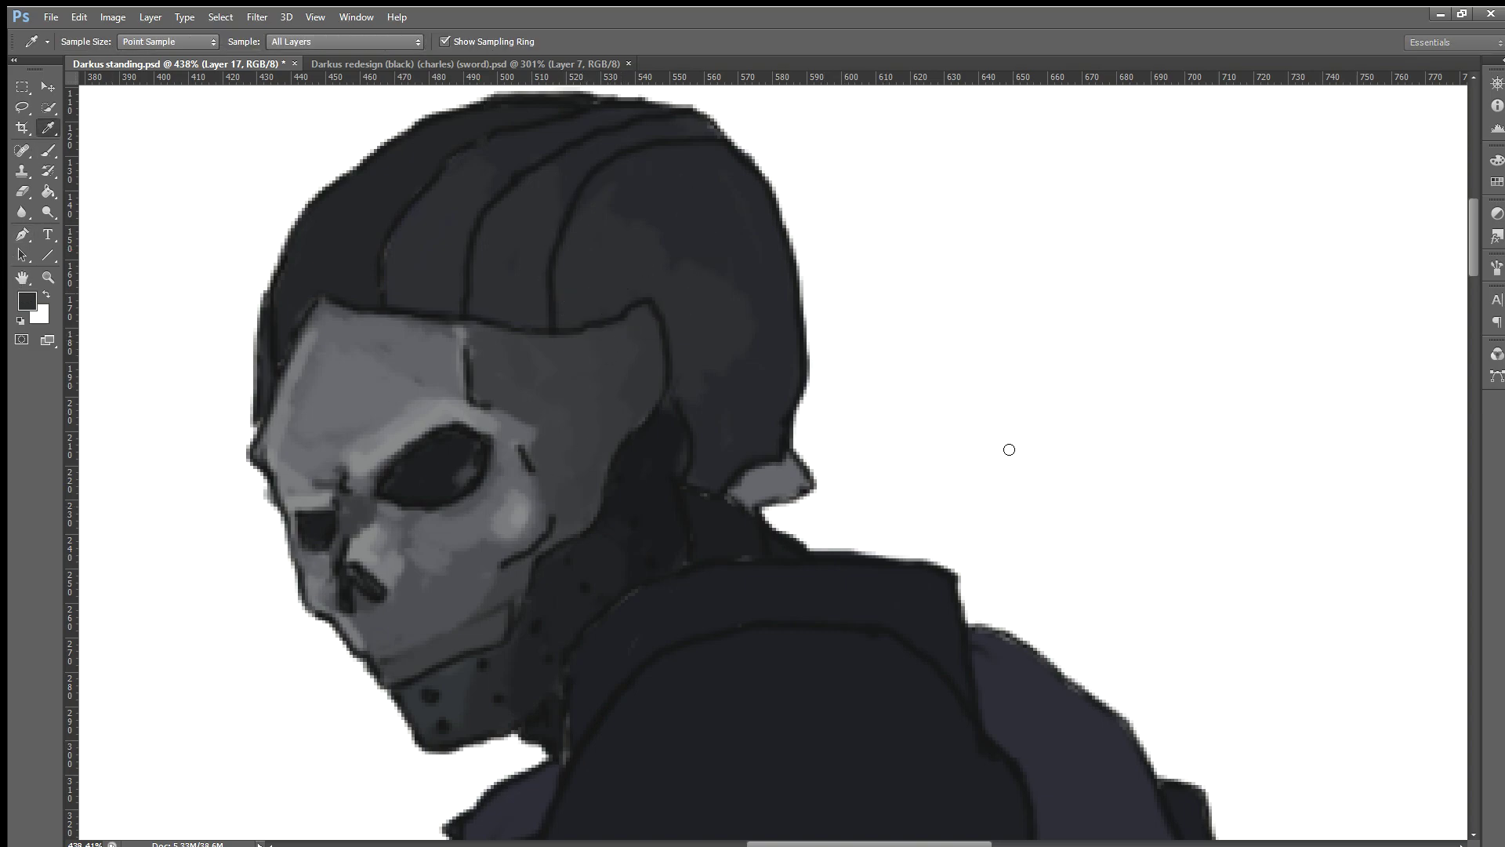
{"action": "key", "text": "b"}
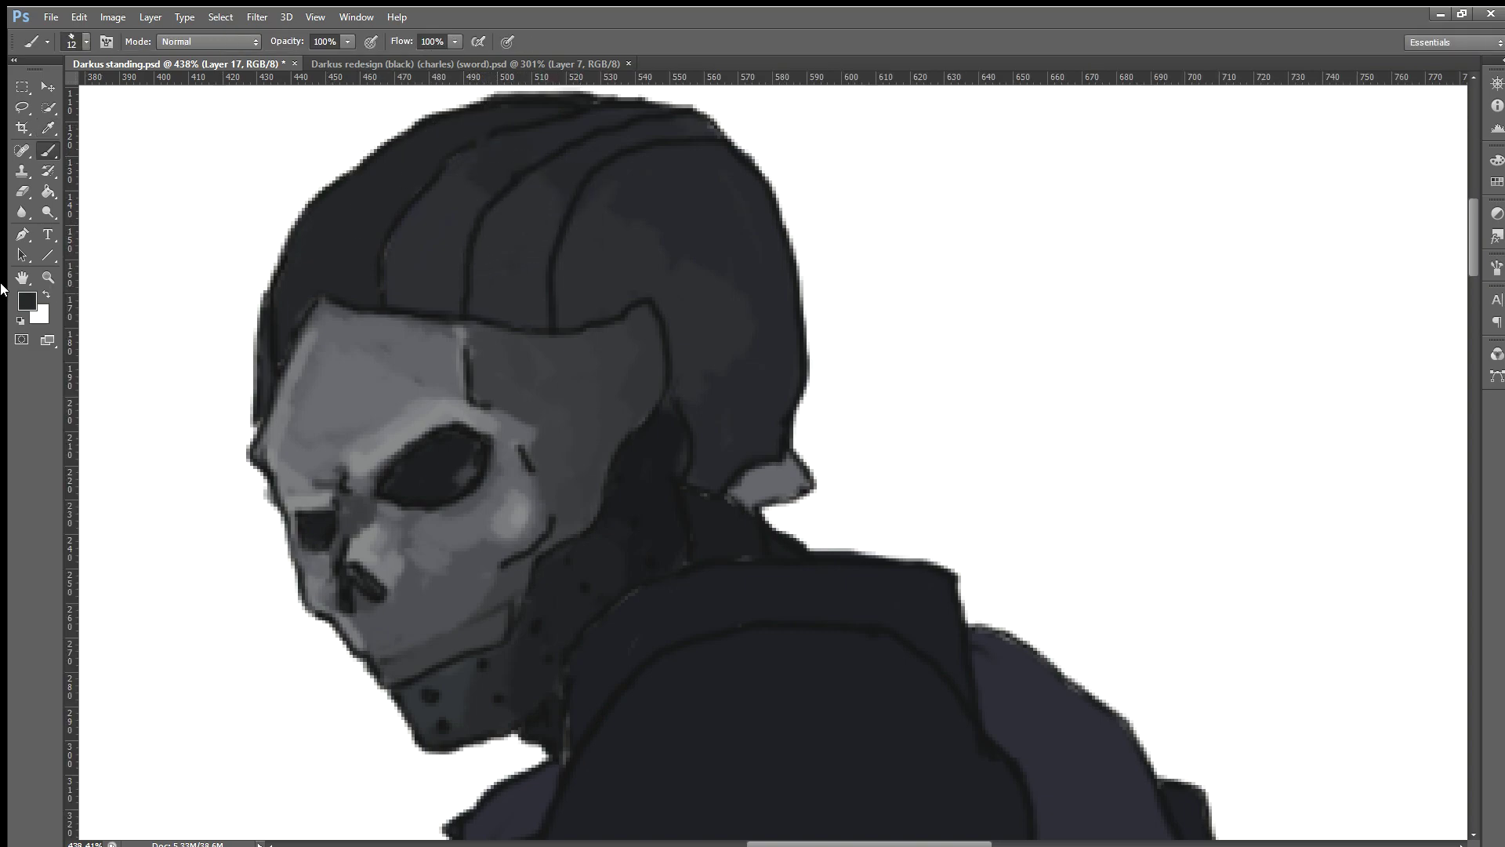
{"action": "key", "text": "i"}
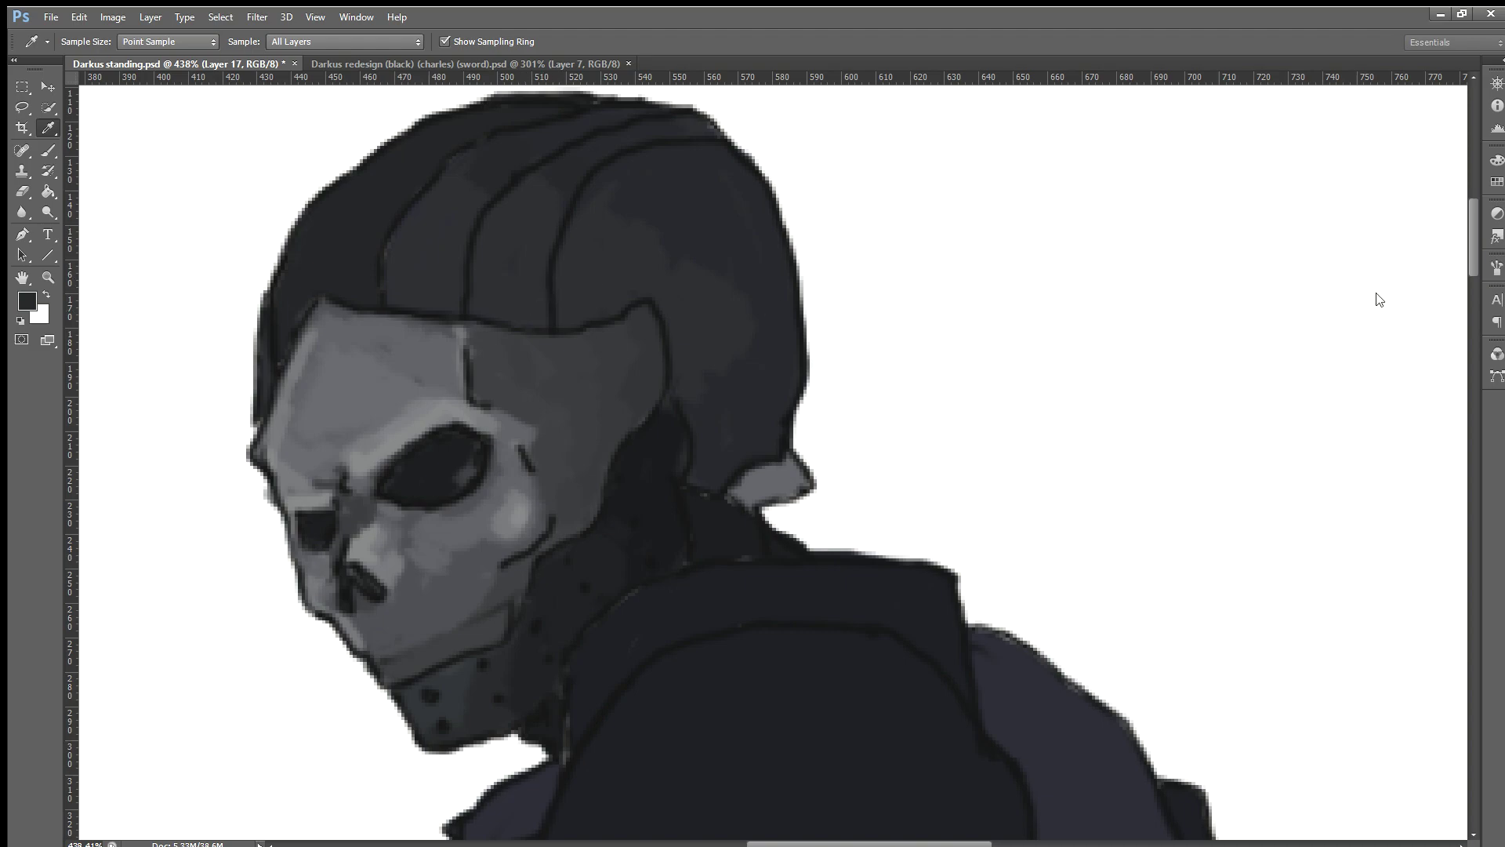
{"action": "key", "text": "b"}
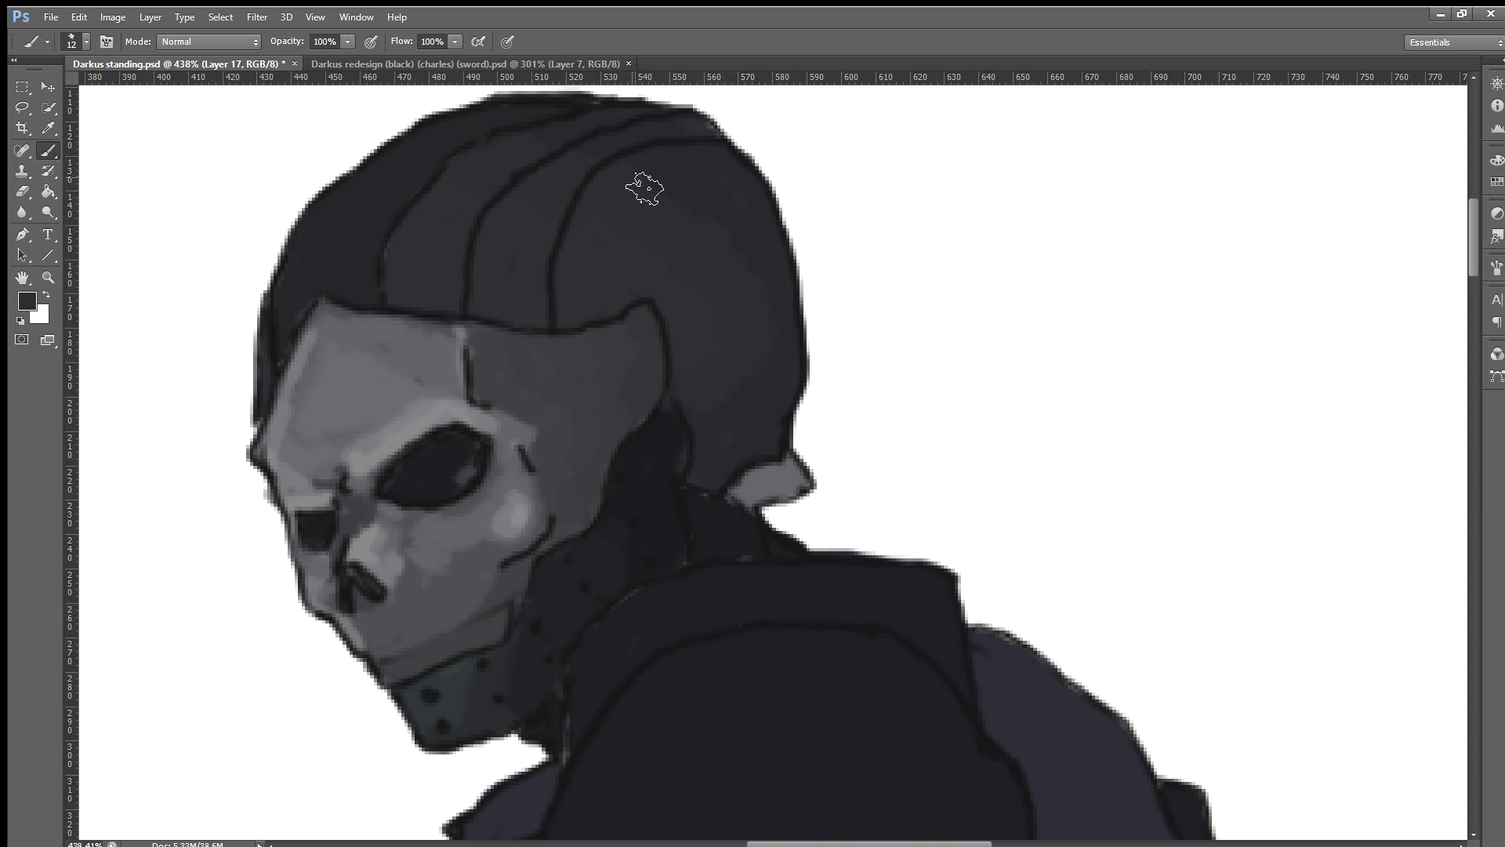
{"action": "key", "text": "i"}
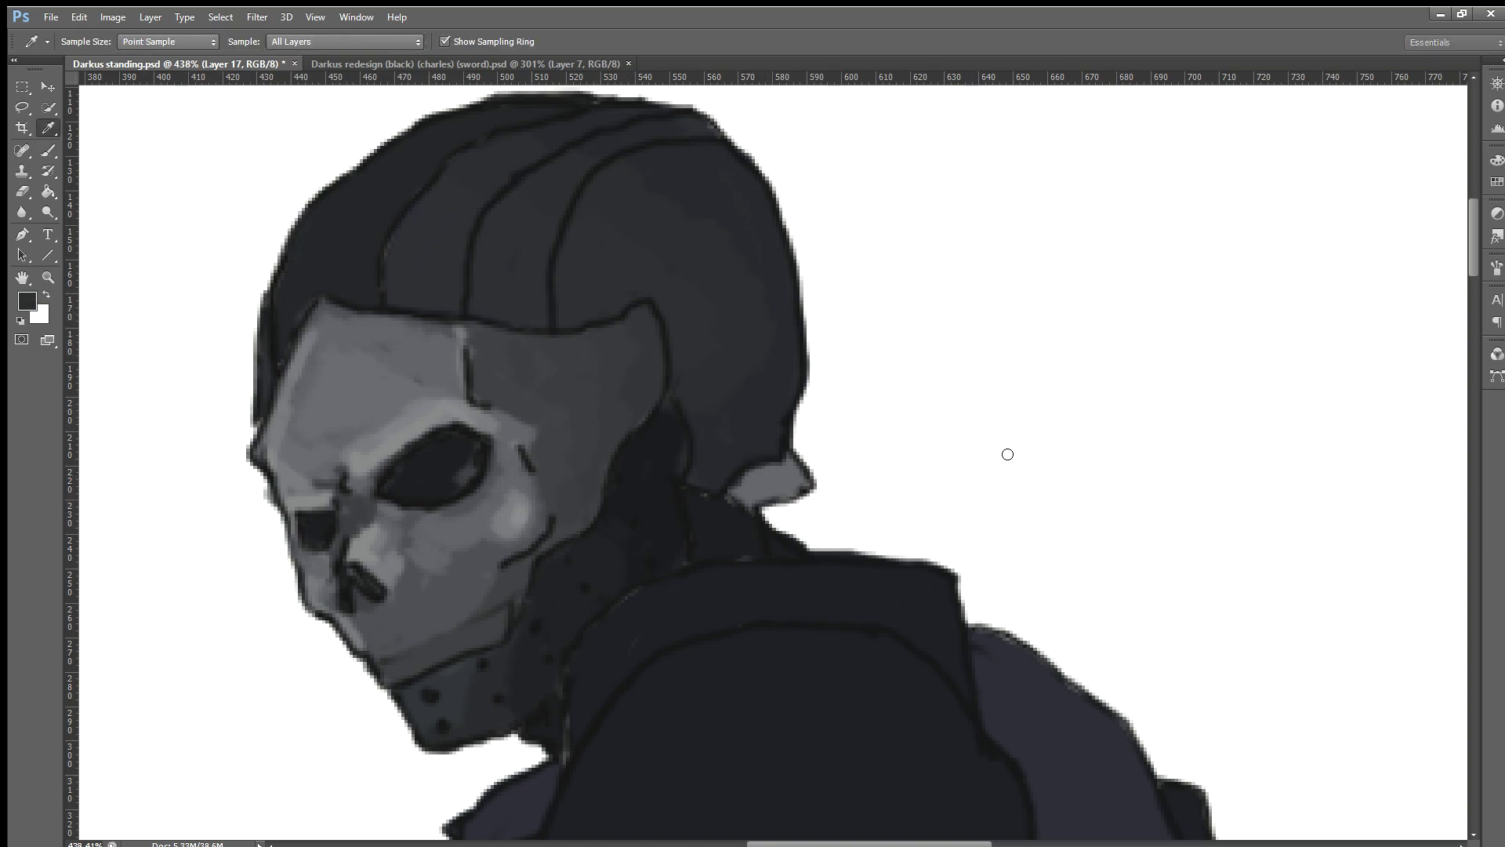
{"action": "key", "text": "b"}
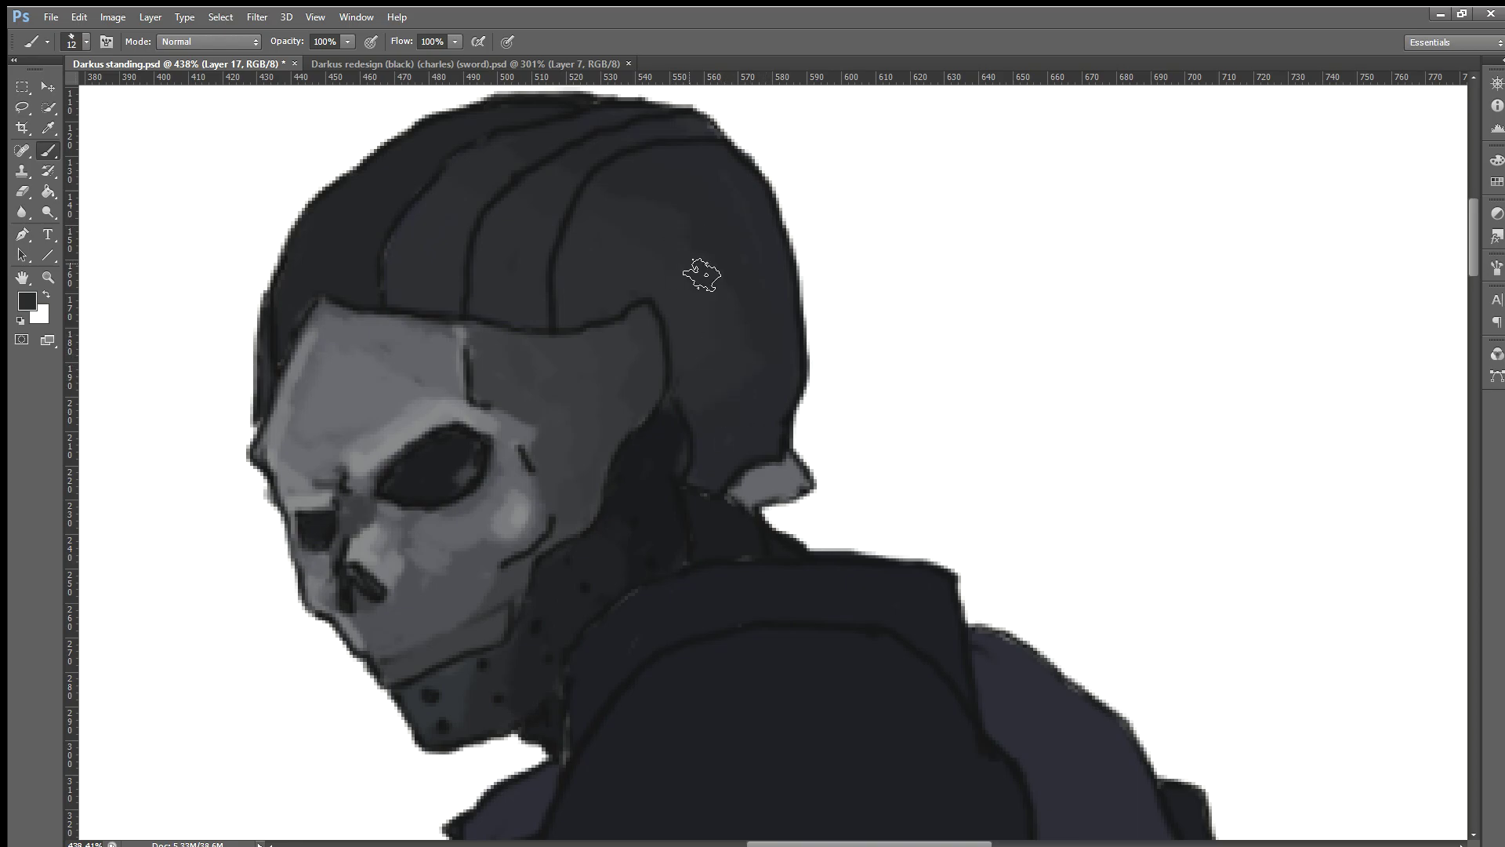
Step: Zoom in on the helmet and Alt-click it to sample its grey
{"action": "scroll", "coordinate": [701, 272], "scroll_direction": "down", "scroll_amount": 1, "text": "alt"}
{"action": "scroll", "coordinate": [830, 263], "scroll_direction": "down", "scroll_amount": 1, "text": "alt"}
{"action": "scroll", "coordinate": [825, 254], "scroll_direction": "down", "scroll_amount": 1, "text": "alt"}
{"action": "scroll", "coordinate": [823, 257], "scroll_direction": "down", "scroll_amount": 1, "text": "alt"}
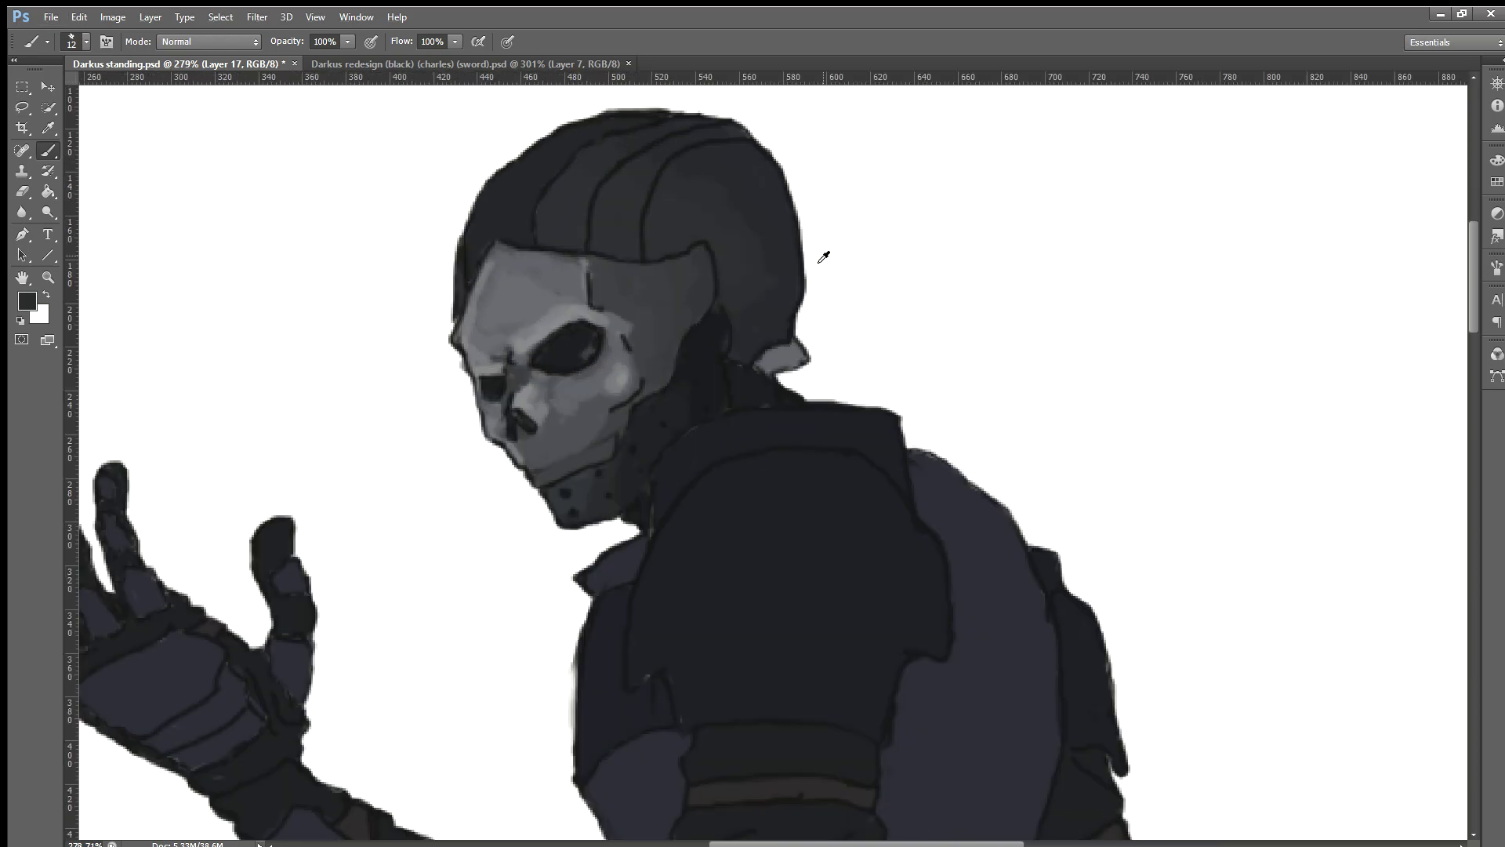
{"action": "scroll", "coordinate": [823, 258], "scroll_direction": "down", "scroll_amount": 2, "text": "alt"}
{"action": "scroll", "coordinate": [826, 260], "scroll_direction": "down", "scroll_amount": 1, "text": "alt"}
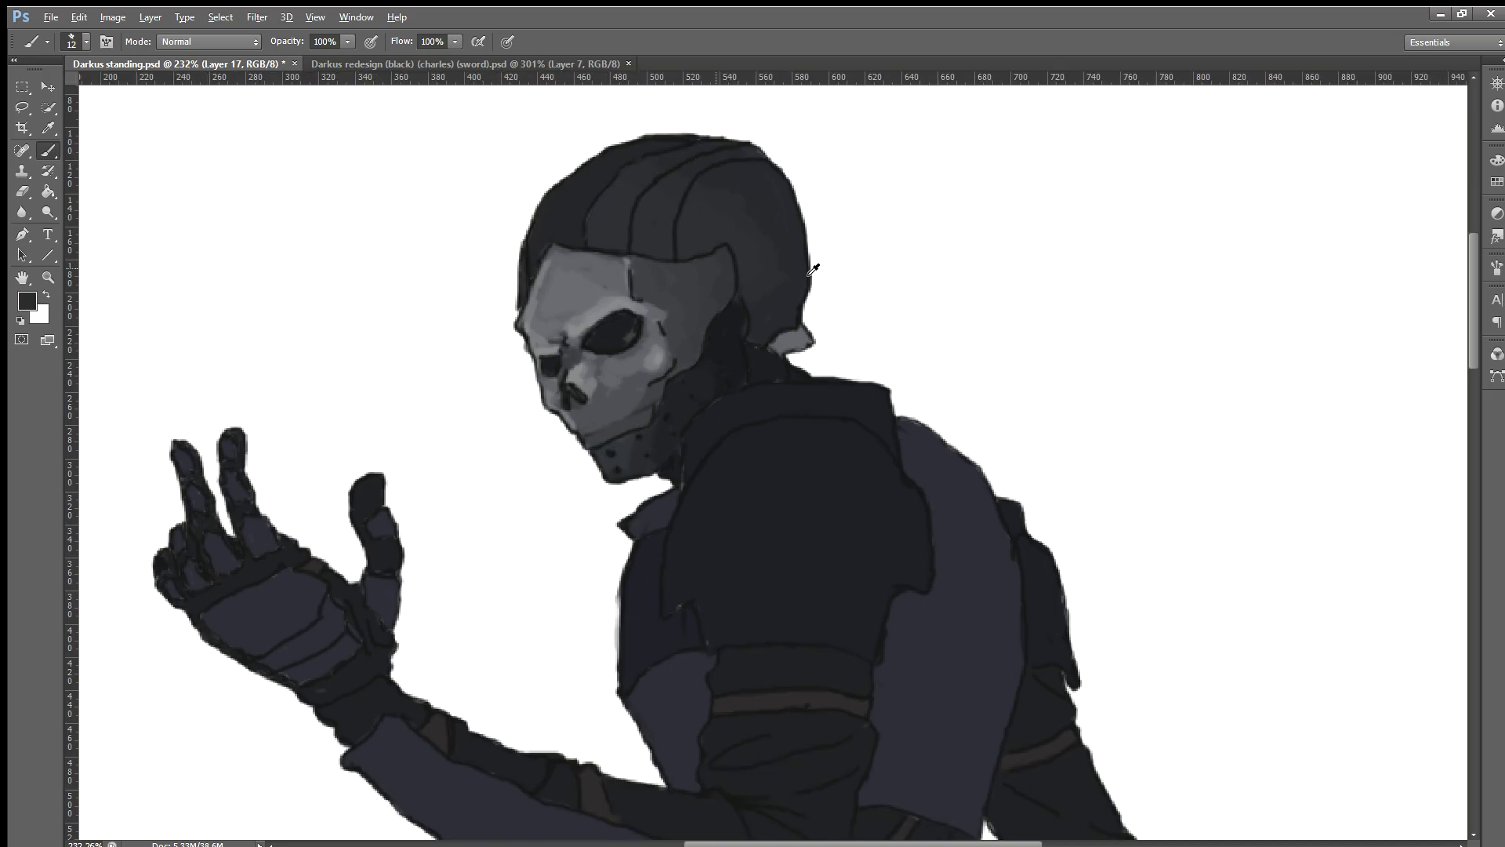
{"action": "scroll", "coordinate": [823, 260], "scroll_direction": "up", "scroll_amount": 1, "text": "alt"}
{"action": "scroll", "coordinate": [784, 261], "scroll_direction": "up", "scroll_amount": 1, "text": "alt"}
{"action": "scroll", "coordinate": [768, 264], "scroll_direction": "up", "scroll_amount": 1, "text": "alt"}
{"action": "scroll", "coordinate": [767, 263], "scroll_direction": "down", "scroll_amount": 1, "text": "alt"}
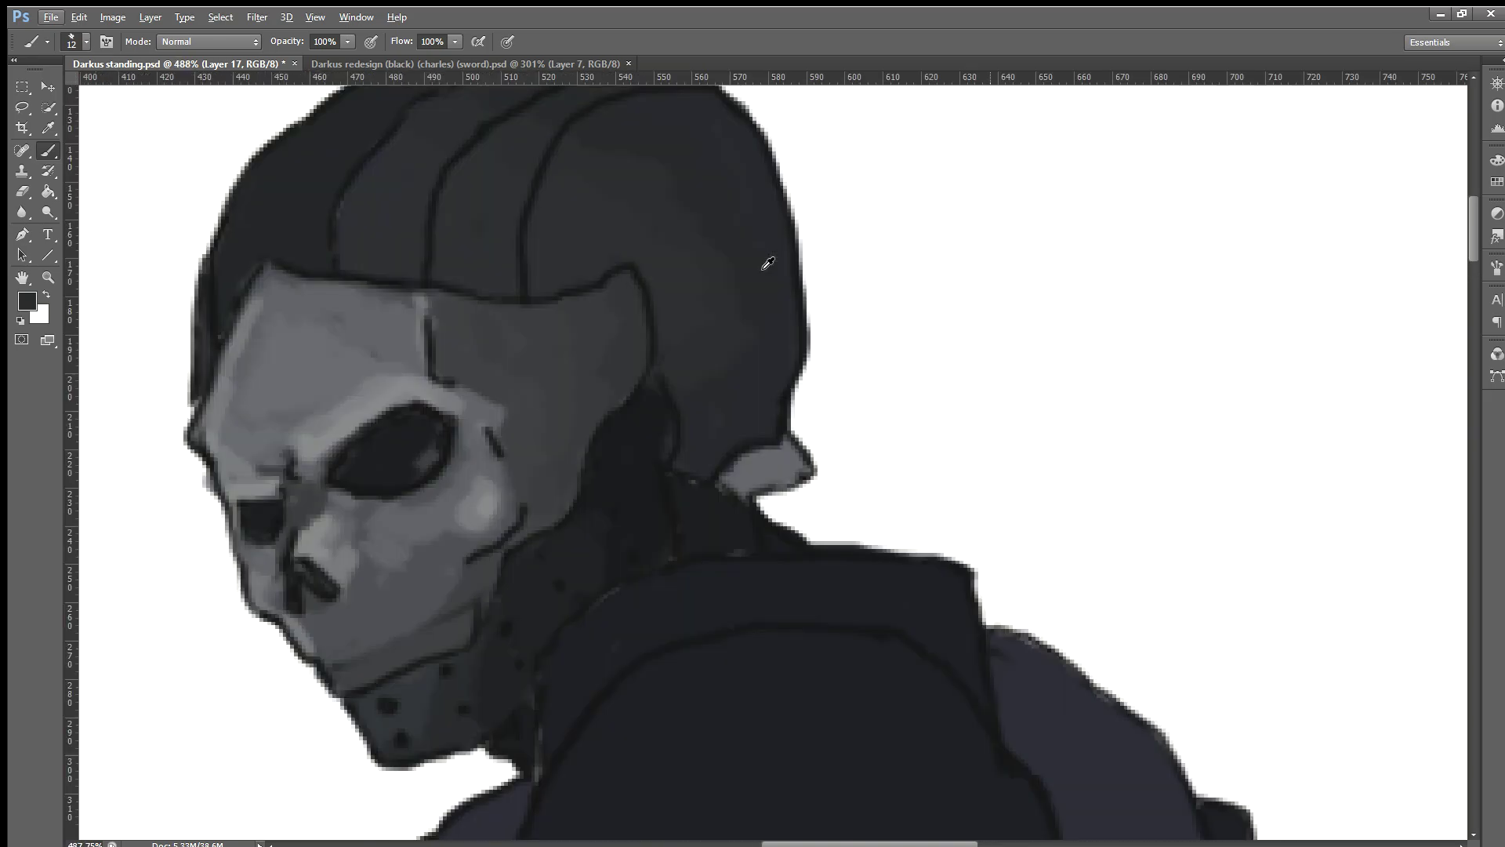
{"action": "scroll", "coordinate": [757, 212], "scroll_direction": "up", "scroll_amount": 1, "text": "alt"}
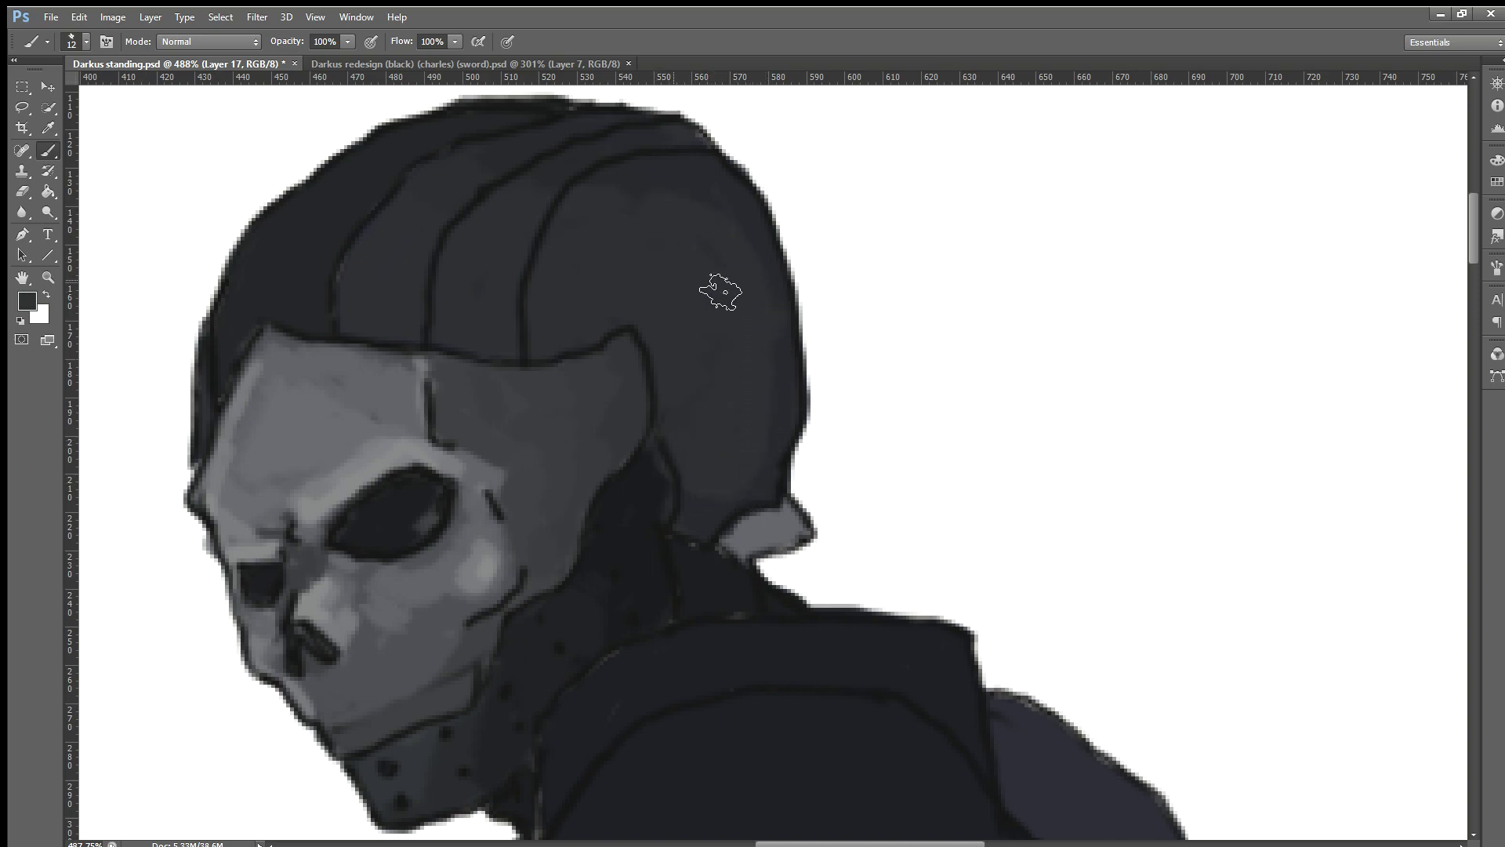
{"action": "left_click", "coordinate": [504, 153], "text": "alt"}
Step: Dab the sampled grey as soft shading onto the helmet's right panel
{"action": "left_click", "coordinate": [416, 192]}
{"action": "scroll", "coordinate": [672, 346], "scroll_direction": "down", "scroll_amount": 2}
{"action": "scroll", "coordinate": [688, 346], "scroll_direction": "down", "scroll_amount": 2}
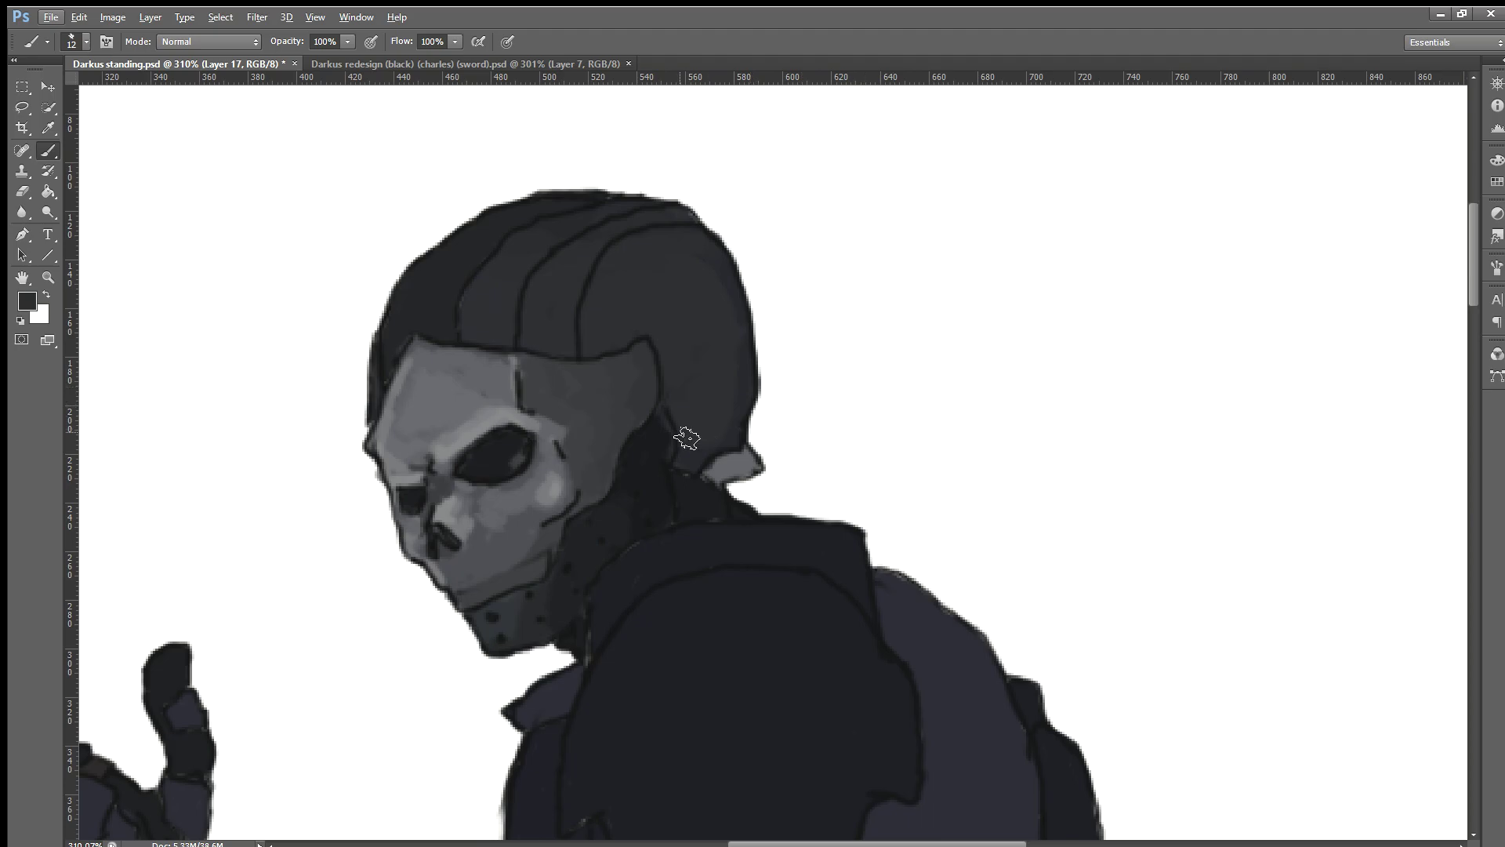
{"action": "scroll", "coordinate": [691, 408], "scroll_direction": "up", "scroll_amount": 4}
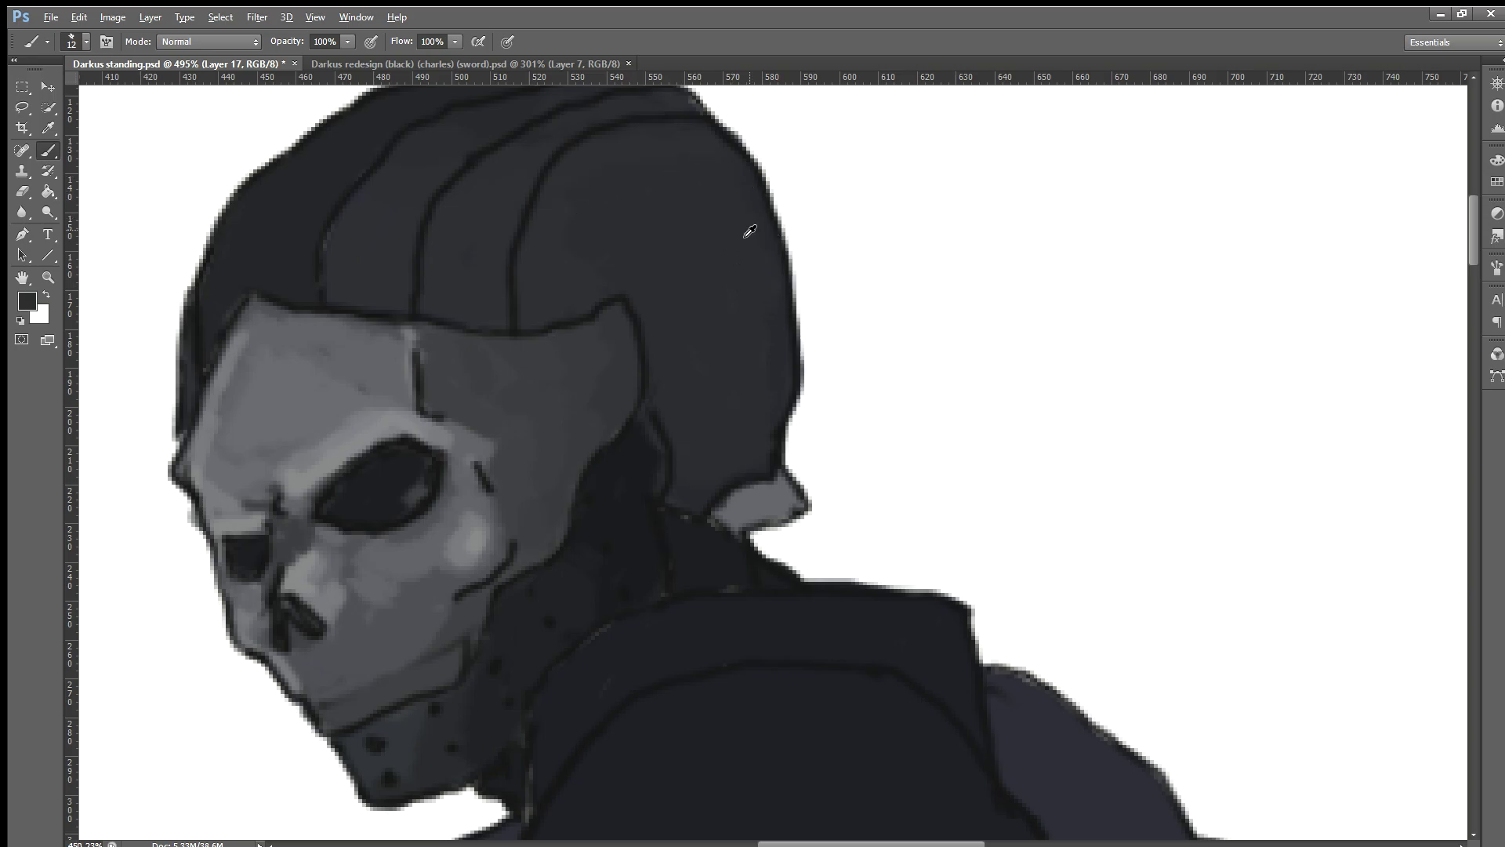
Step: Brush soft lighter tones across the helmet and darken the bright highlight on its right side
{"action": "scroll", "coordinate": [749, 231], "scroll_direction": "down", "scroll_amount": 1}
{"action": "scroll", "coordinate": [572, 204], "scroll_direction": "up", "scroll_amount": 1}
{"action": "scroll", "coordinate": [569, 207], "scroll_direction": "up", "scroll_amount": 1}
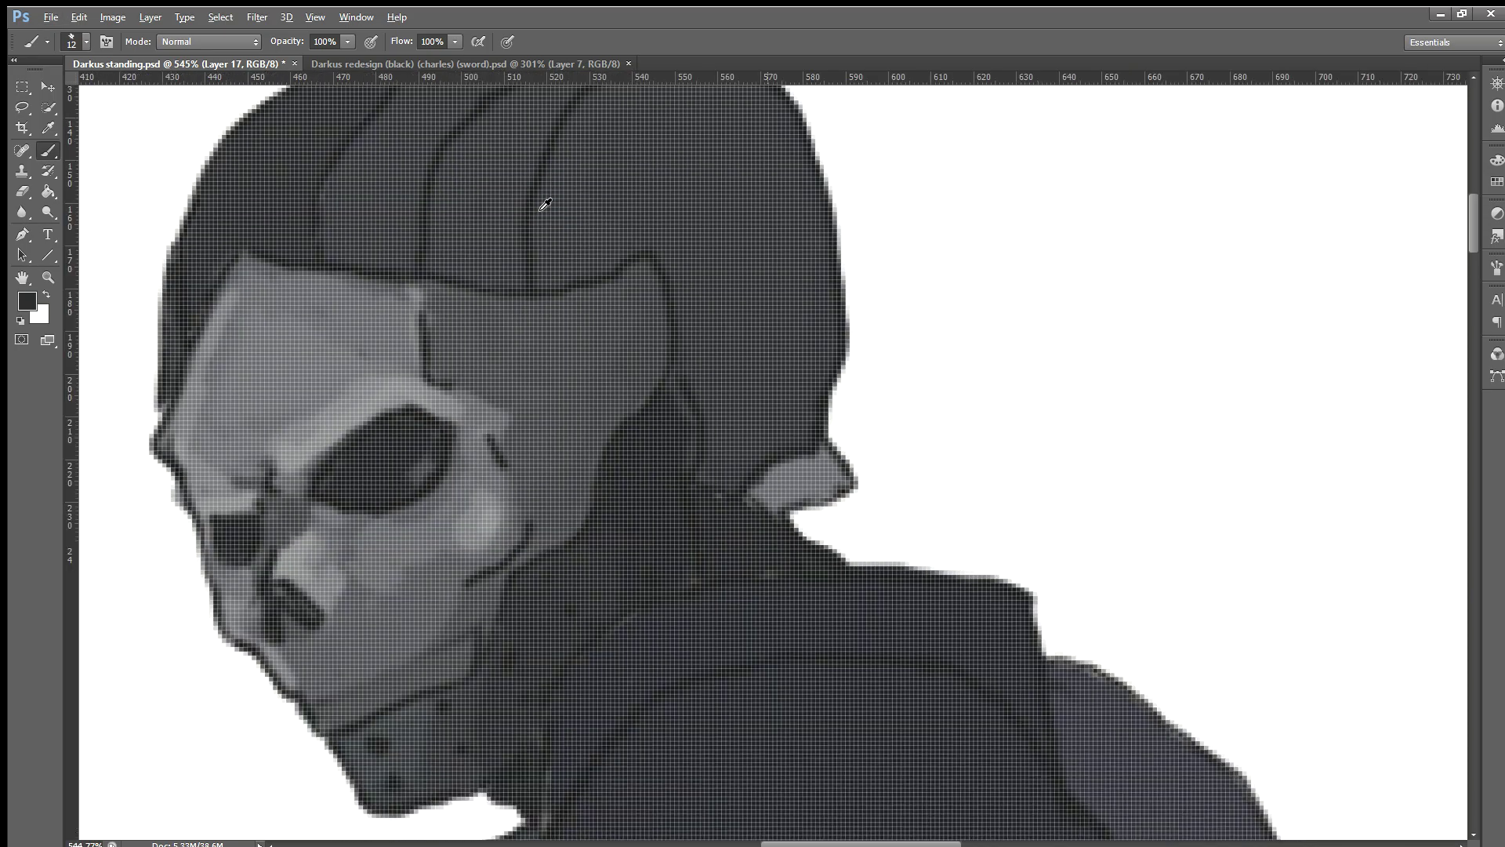
{"action": "scroll", "coordinate": [547, 205], "scroll_direction": "up", "scroll_amount": 1}
{"action": "scroll", "coordinate": [546, 205], "scroll_direction": "down", "scroll_amount": 1}
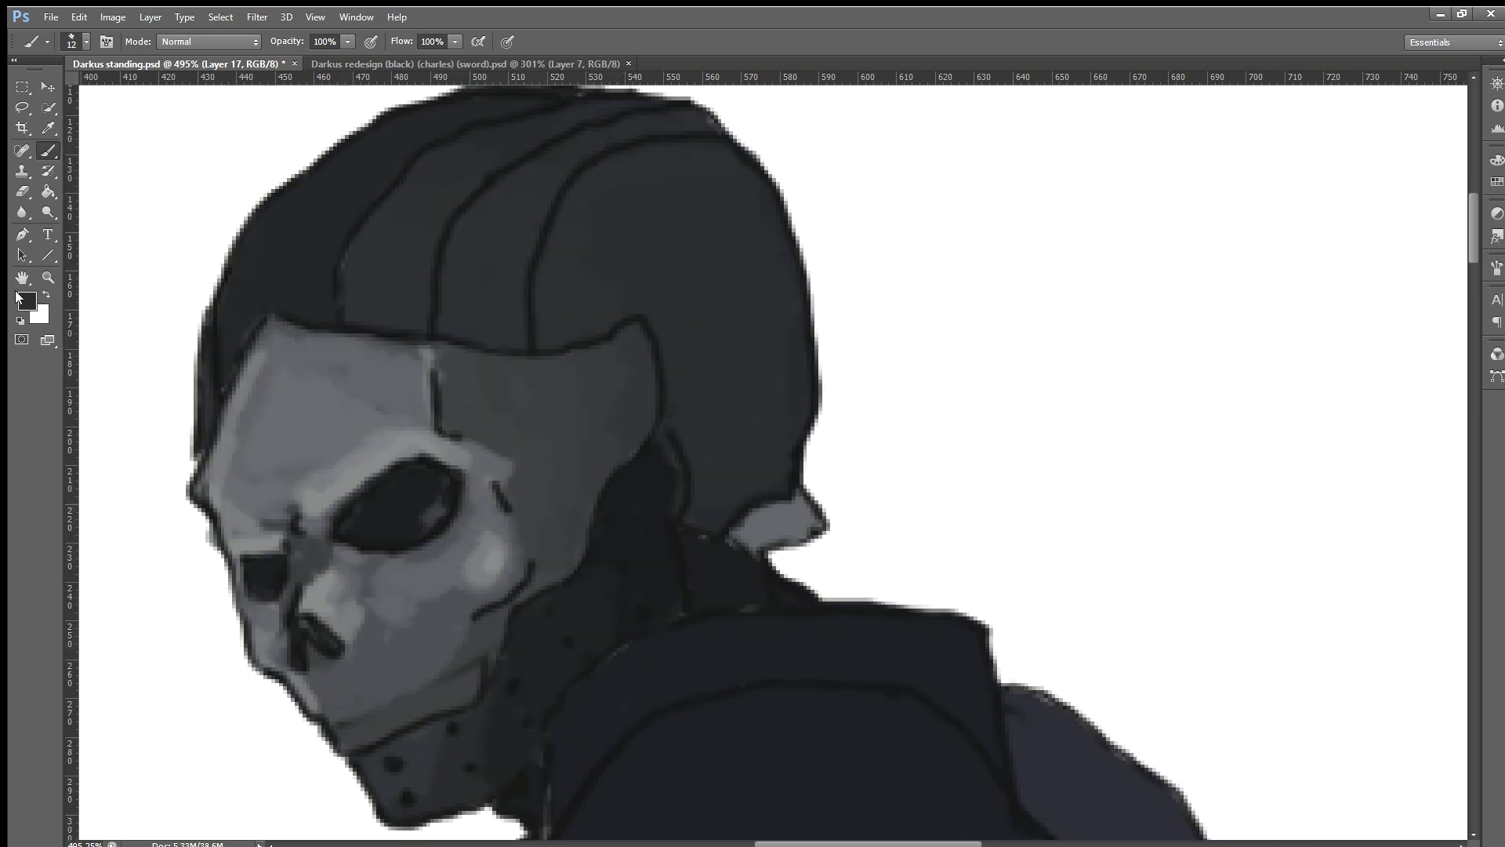
{"action": "key", "text": "i"}
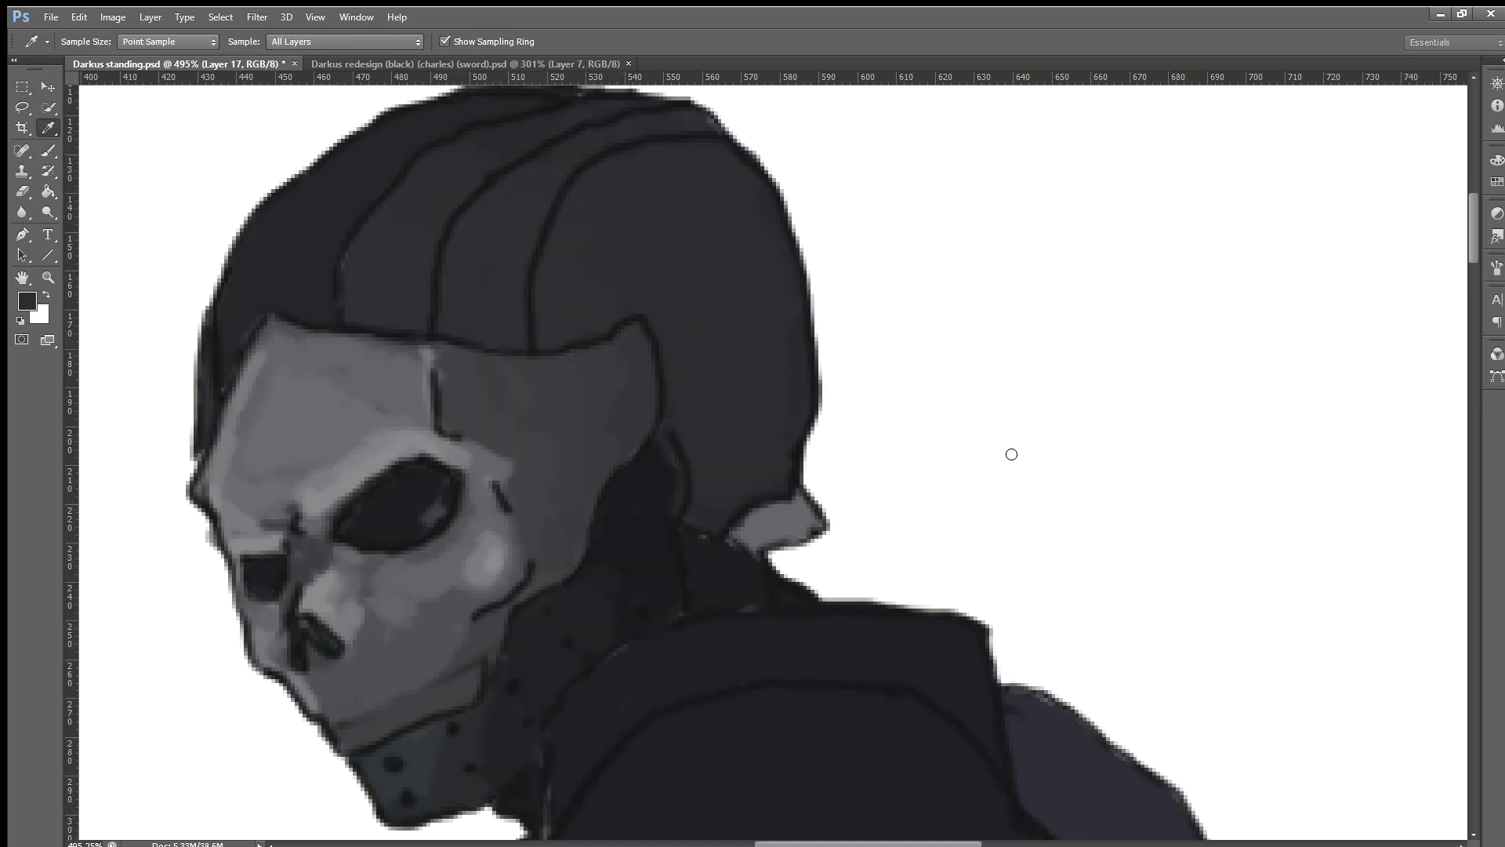
{"action": "key", "text": "b"}
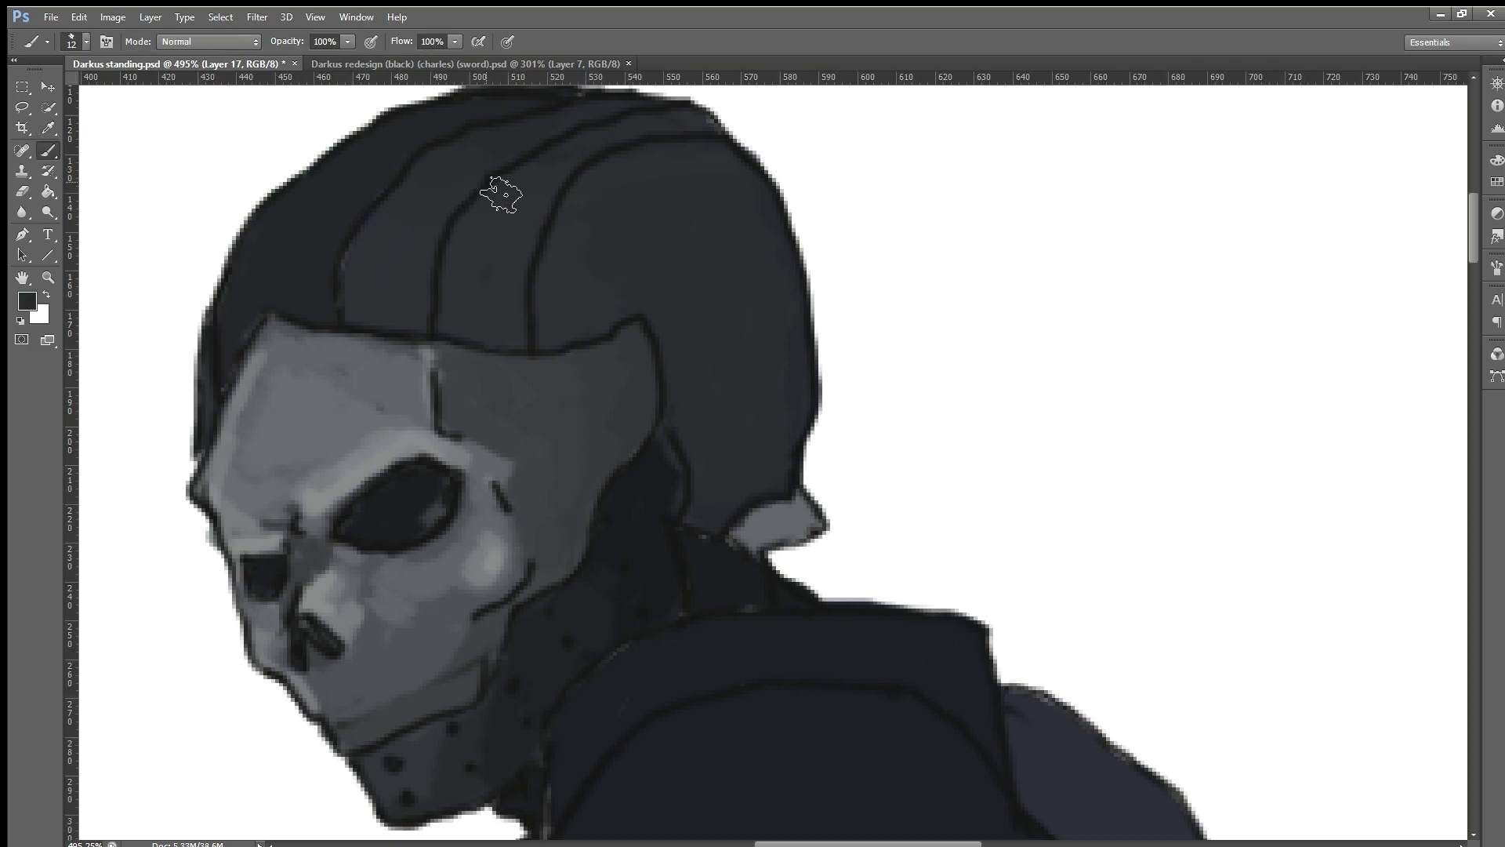
{"action": "mouse_move", "coordinate": [526, 239]}
{"action": "left_mouse_down"}
{"action": "mouse_move", "coordinate": [444, 186]}
{"action": "mouse_move", "coordinate": [575, 159]}
{"action": "mouse_move", "coordinate": [578, 192]}
{"action": "mouse_move", "coordinate": [656, 228]}
{"action": "mouse_move", "coordinate": [732, 326]}
{"action": "mouse_move", "coordinate": [662, 167]}
{"action": "mouse_move", "coordinate": [732, 178]}
{"action": "mouse_move", "coordinate": [644, 133]}
{"action": "mouse_move", "coordinate": [705, 128]}
{"action": "mouse_move", "coordinate": [735, 193]}
{"action": "mouse_move", "coordinate": [722, 175]}
{"action": "mouse_move", "coordinate": [766, 191]}
{"action": "mouse_move", "coordinate": [712, 141]}
{"action": "mouse_move", "coordinate": [658, 173]}
{"action": "left_mouse_up"}
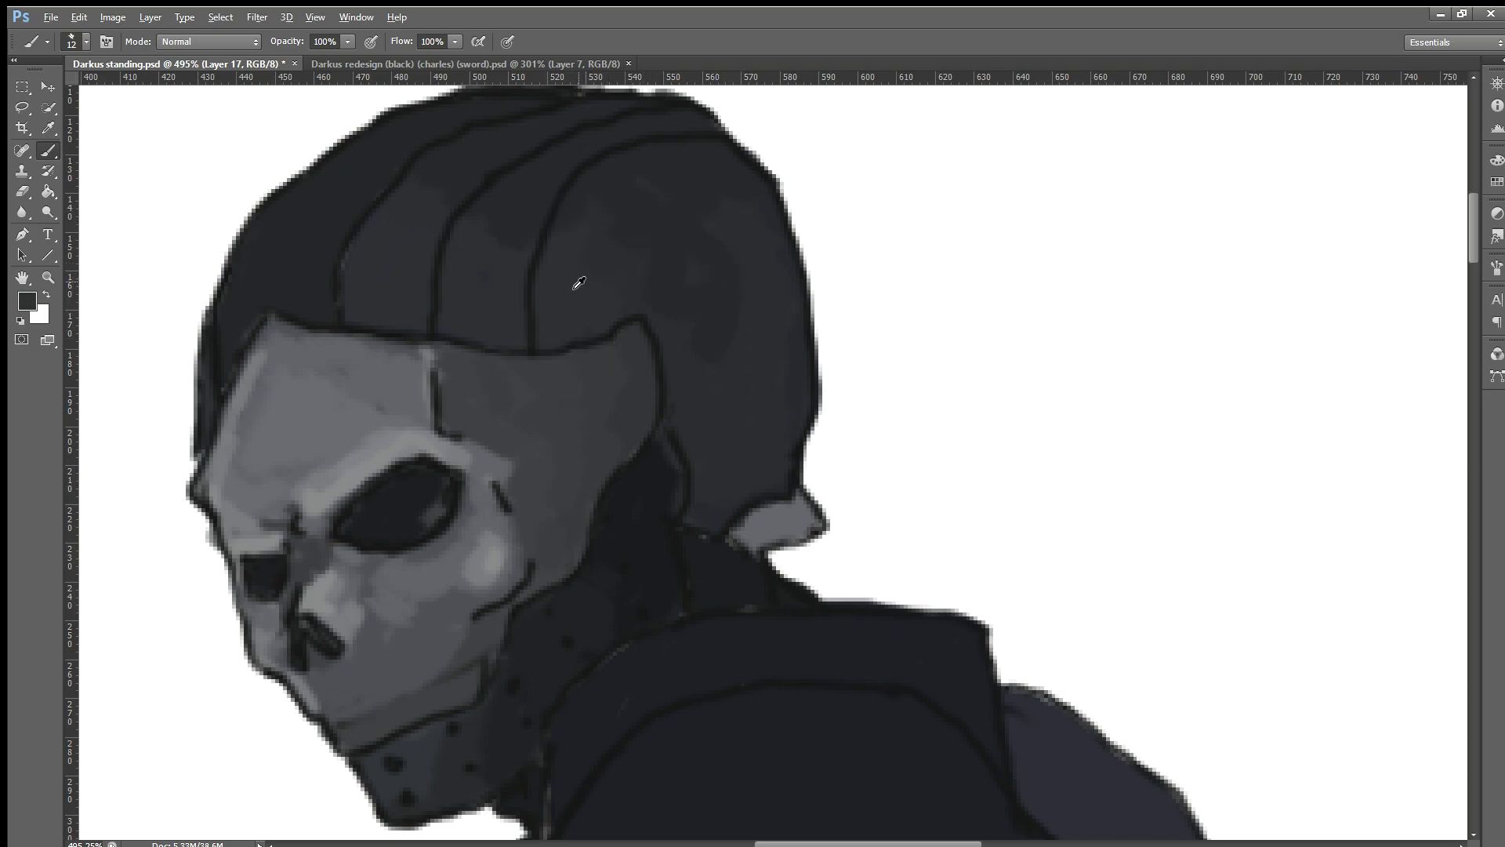
{"action": "mouse_move", "coordinate": [662, 262]}
{"action": "left_mouse_down"}
{"action": "mouse_move", "coordinate": [705, 262]}
{"action": "mouse_move", "coordinate": [739, 343]}
{"action": "left_mouse_up"}
Step: Alt-click the helmet to make a slightly darker grey the foreground colour
{"action": "scroll", "coordinate": [668, 313], "scroll_direction": "down", "scroll_amount": 1}
{"action": "scroll", "coordinate": [659, 306], "scroll_direction": "down", "scroll_amount": 1}
{"action": "scroll", "coordinate": [657, 226], "scroll_direction": "up", "scroll_amount": 1}
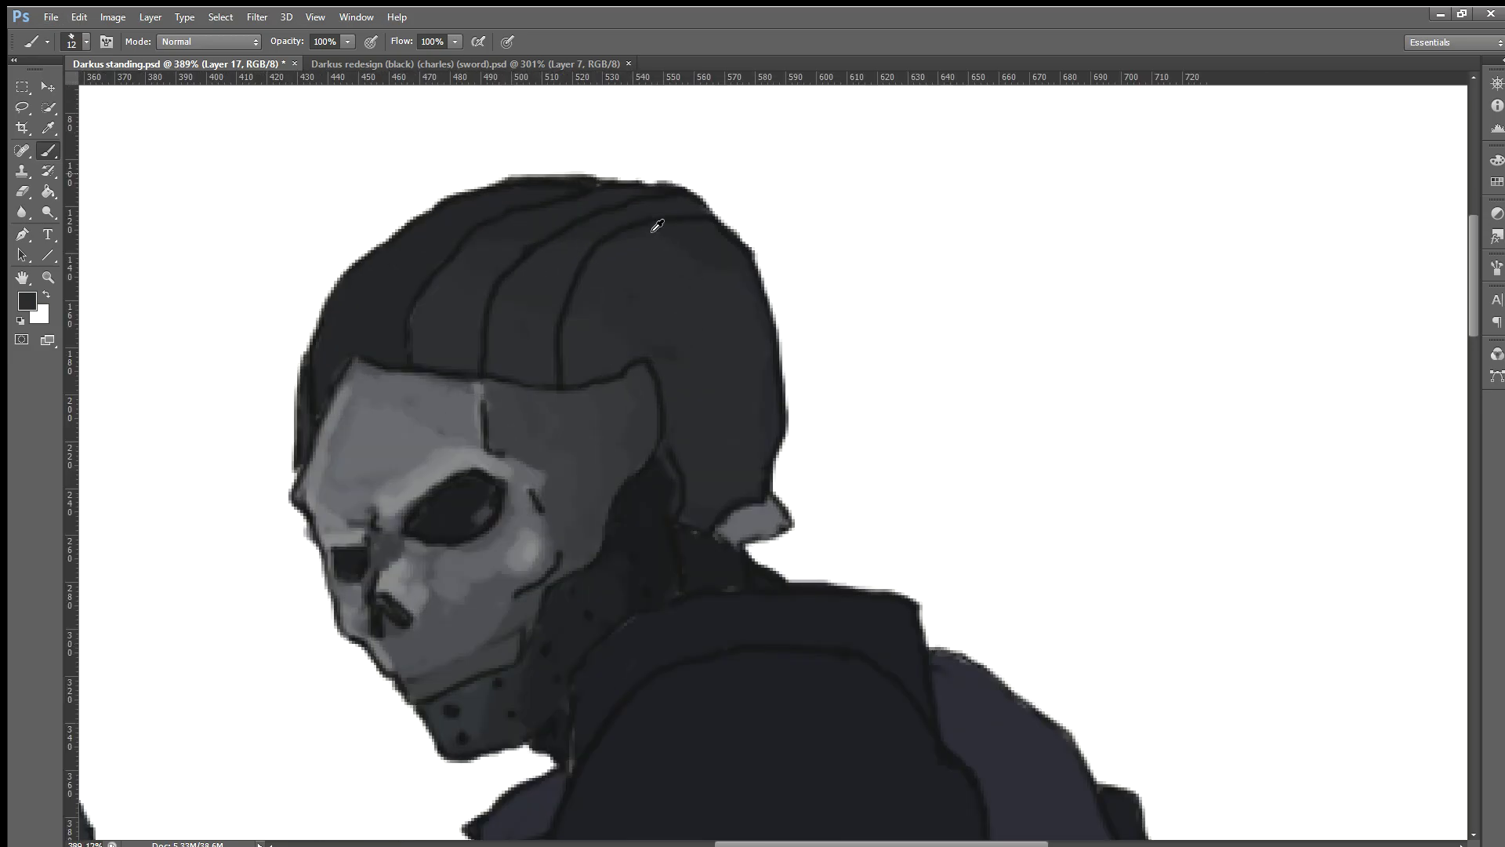
{"action": "scroll", "coordinate": [657, 228], "scroll_direction": "up", "scroll_amount": 1}
{"action": "scroll", "coordinate": [593, 296], "scroll_direction": "down", "scroll_amount": 1}
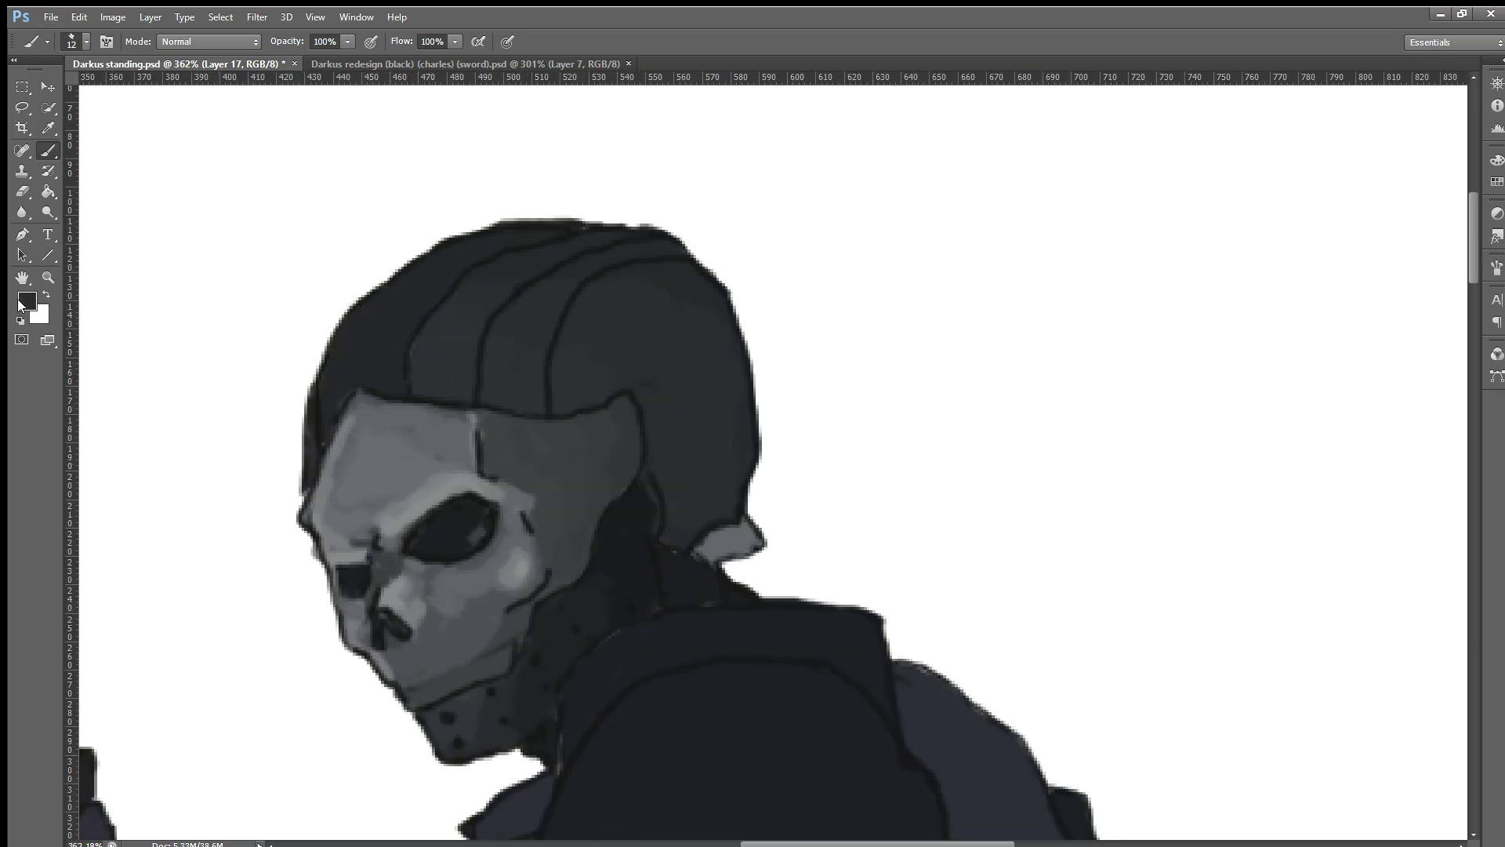
{"action": "key", "text": "i"}
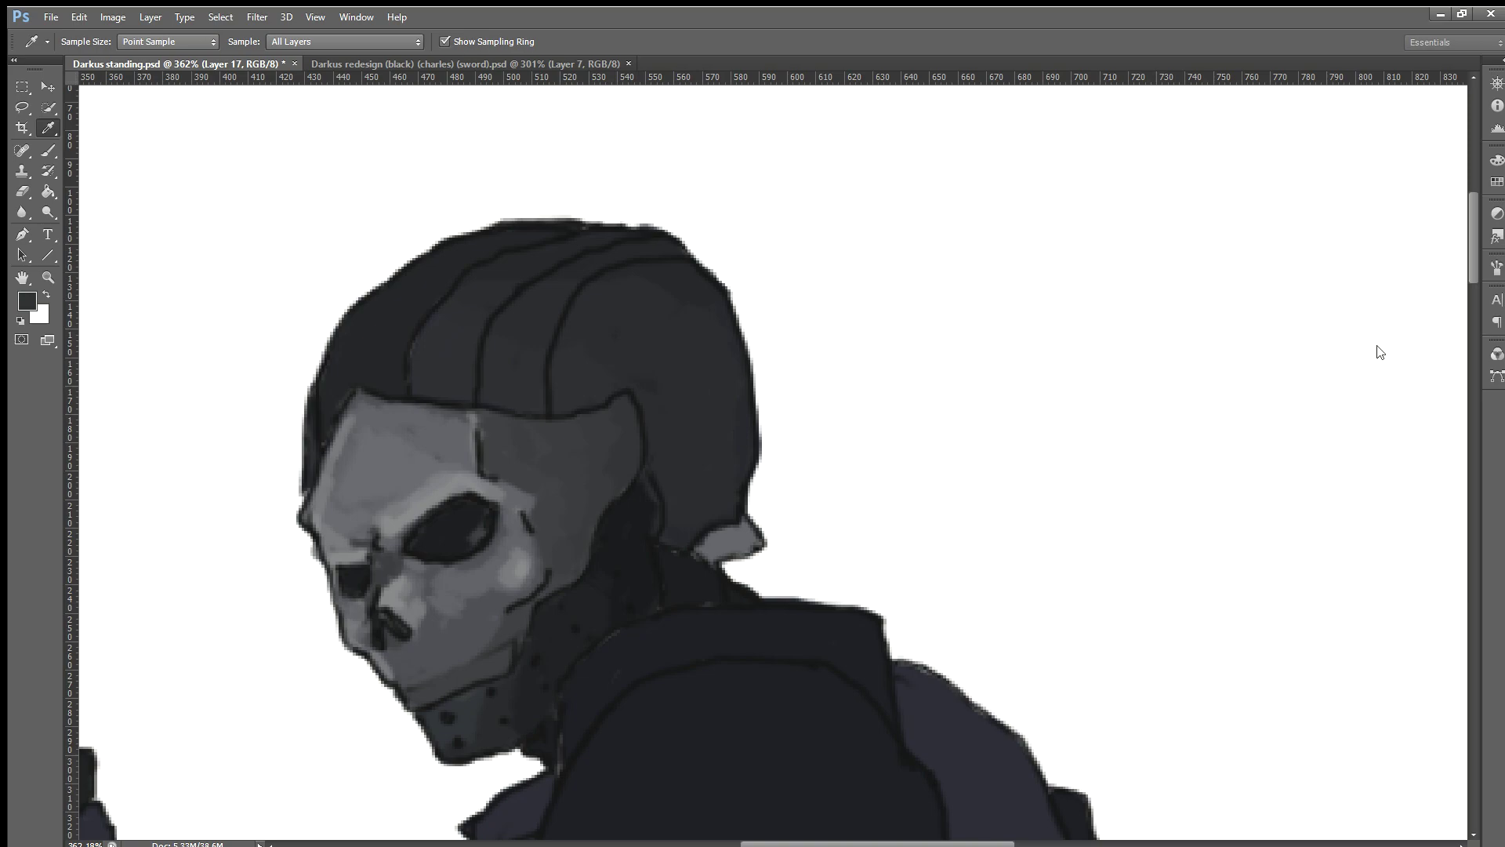
{"action": "key", "text": "b"}
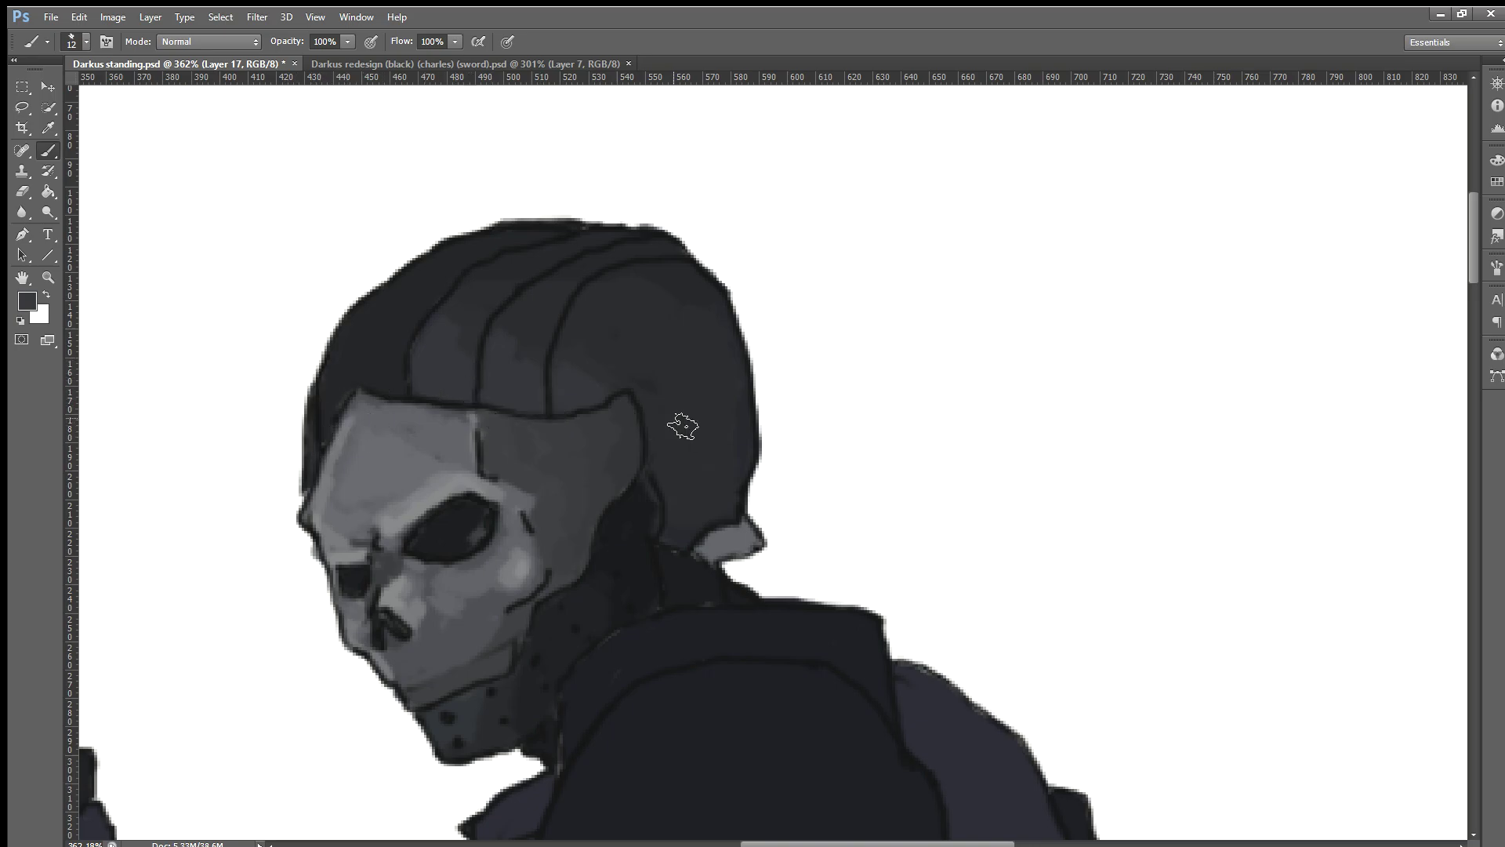
{"action": "scroll", "coordinate": [639, 435], "scroll_direction": "down", "scroll_amount": 1}
{"action": "scroll", "coordinate": [586, 450], "scroll_direction": "down", "scroll_amount": 1}
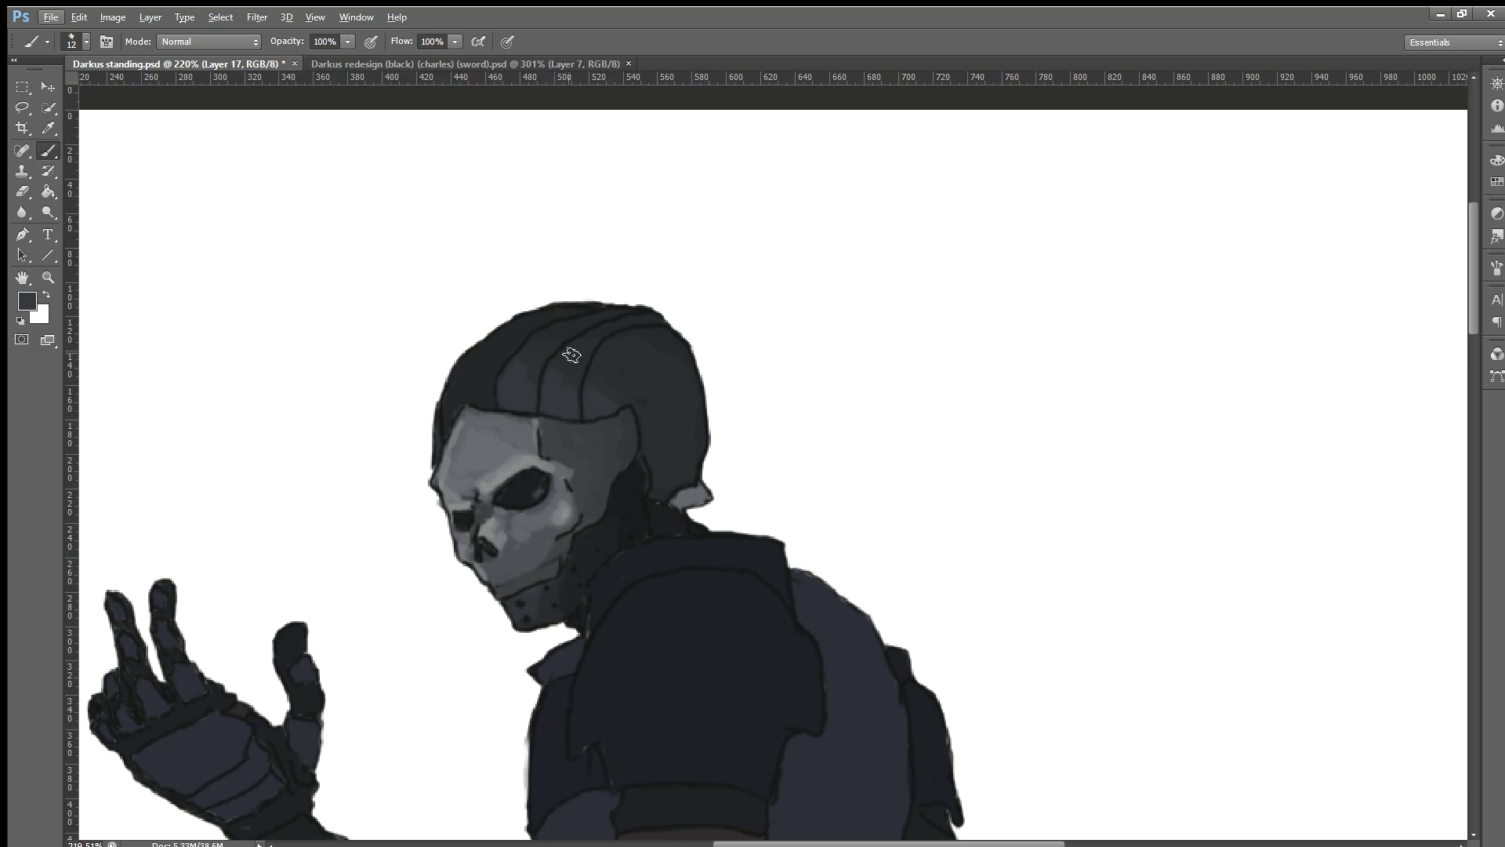
{"action": "scroll", "coordinate": [617, 381], "scroll_direction": "up", "scroll_amount": 1}
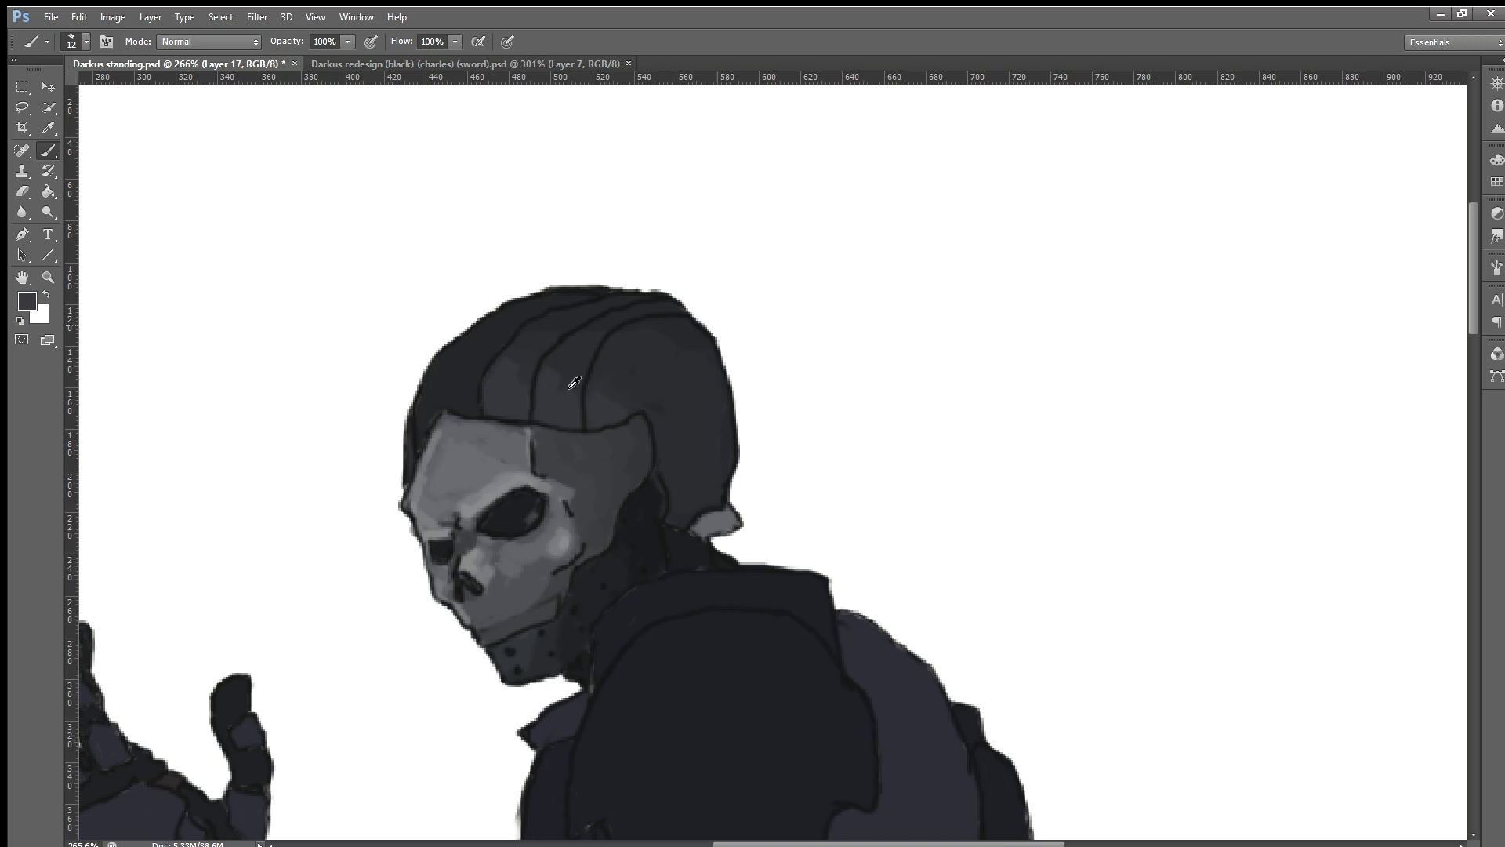
{"action": "scroll", "coordinate": [603, 388], "scroll_direction": "up", "scroll_amount": 1}
{"action": "scroll", "coordinate": [624, 454], "scroll_direction": "up", "scroll_amount": 1}
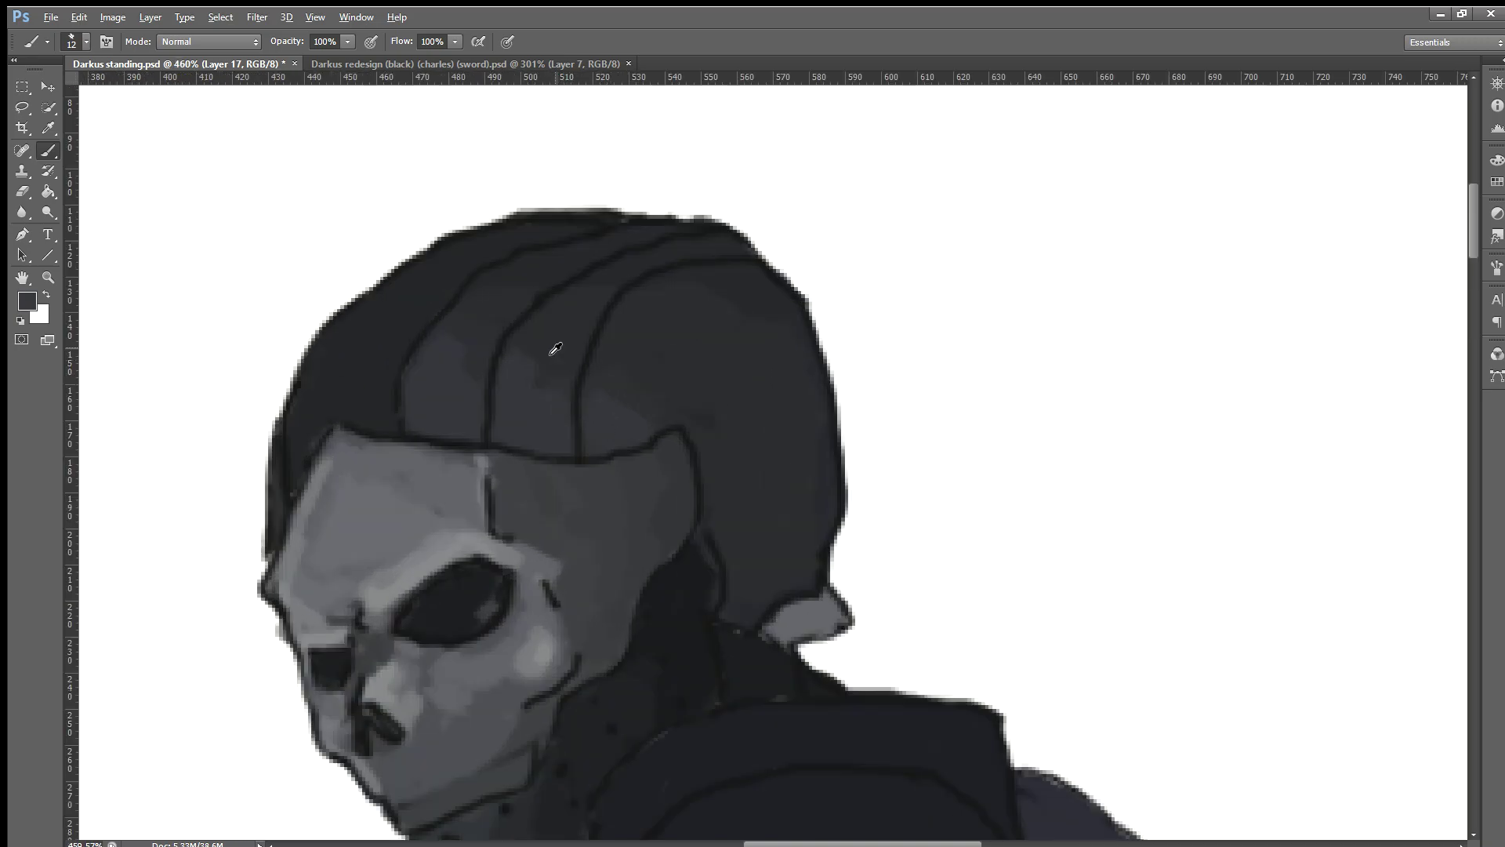
{"action": "left_click", "coordinate": [474, 349], "text": "alt"}
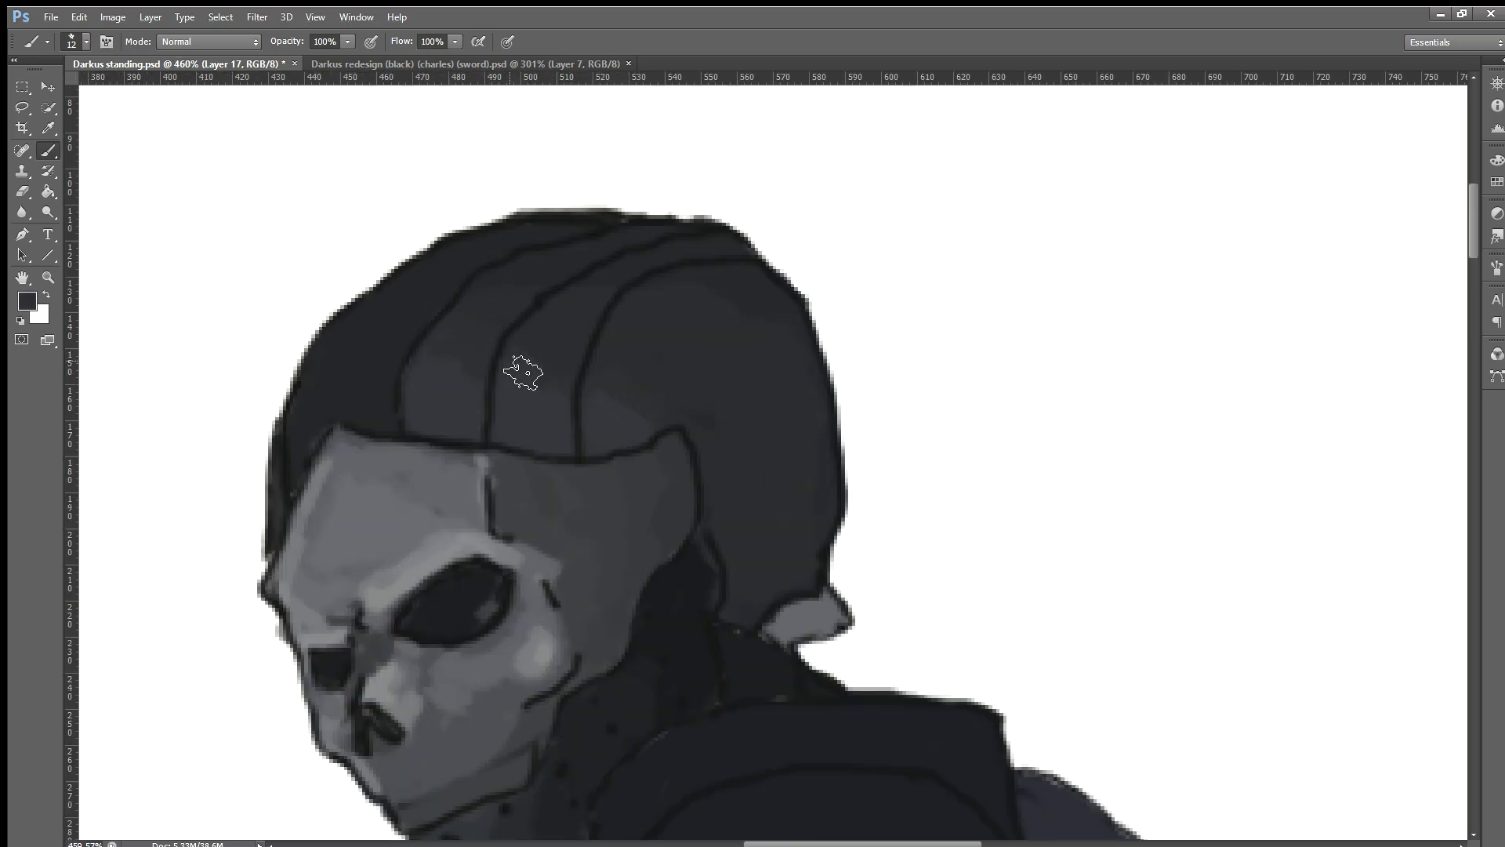
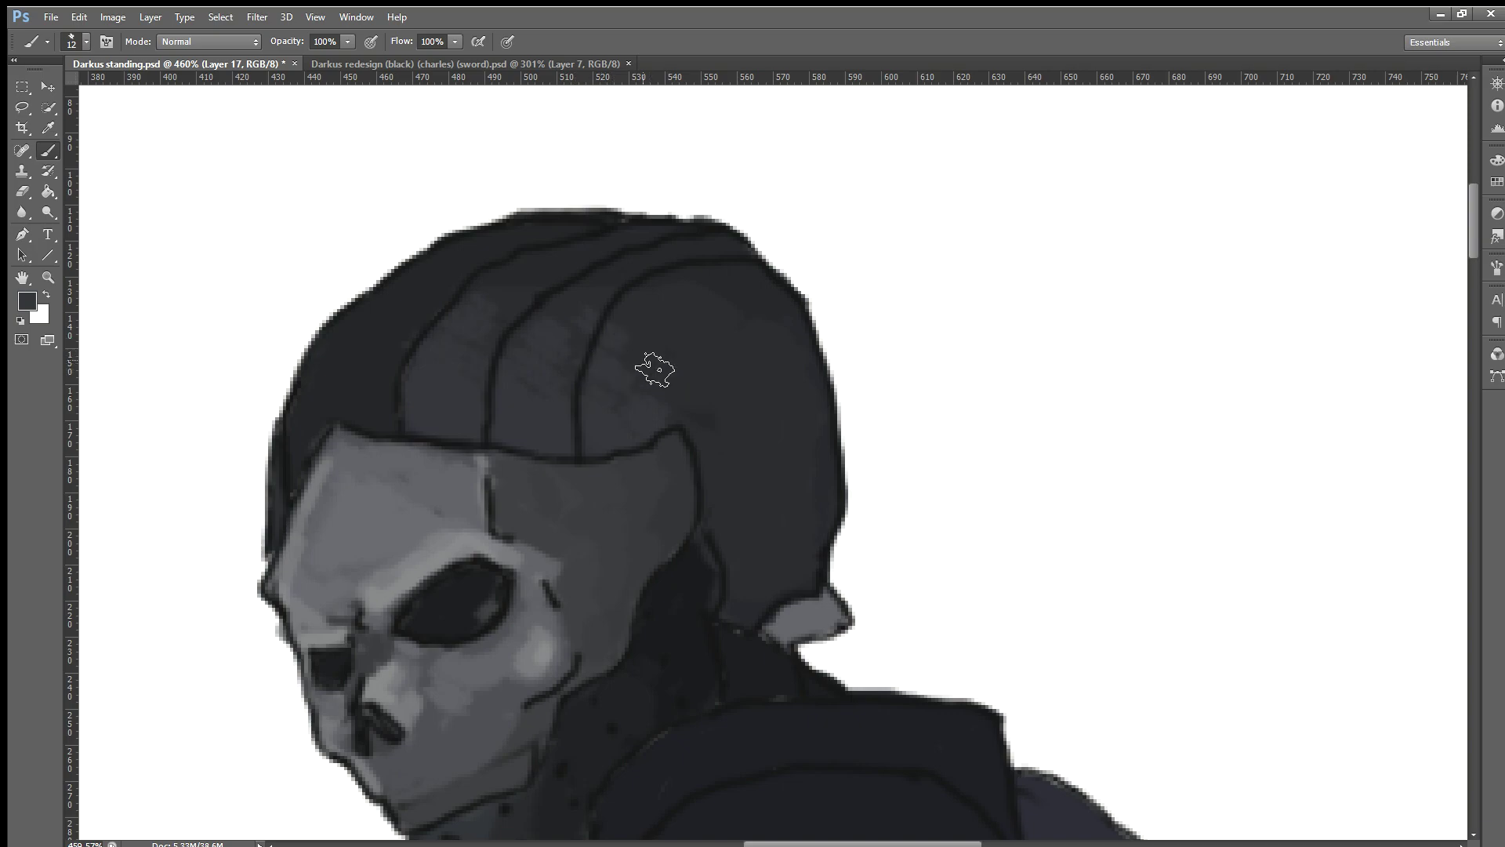
Step: Sample grays from the helmet and repaint its dark gray shading more smoothly
{"action": "scroll", "coordinate": [674, 501], "scroll_direction": "down", "scroll_amount": 1}
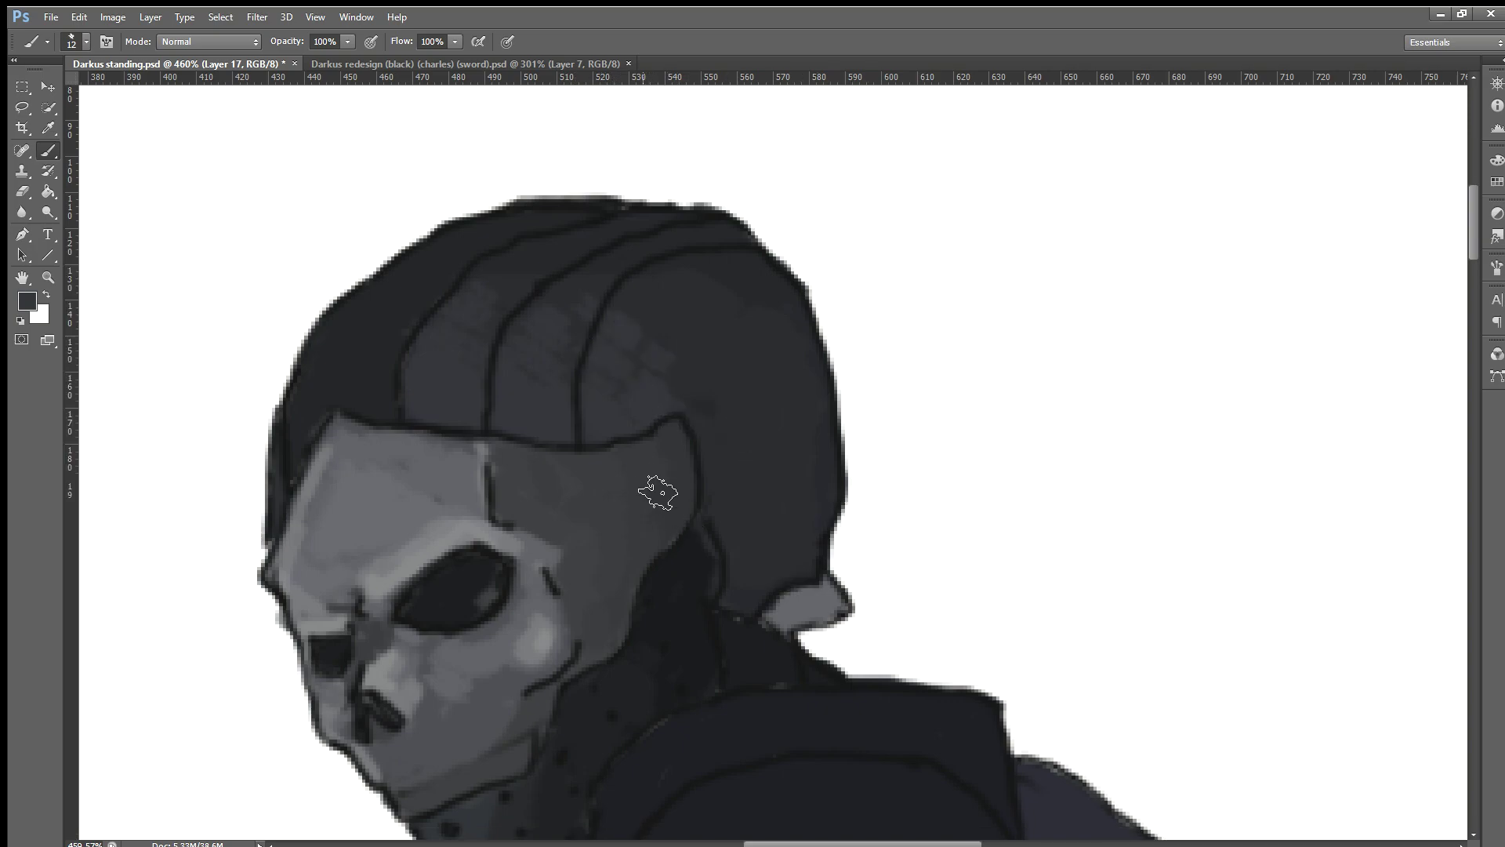
{"action": "scroll", "coordinate": [706, 502], "scroll_direction": "down", "scroll_amount": 1}
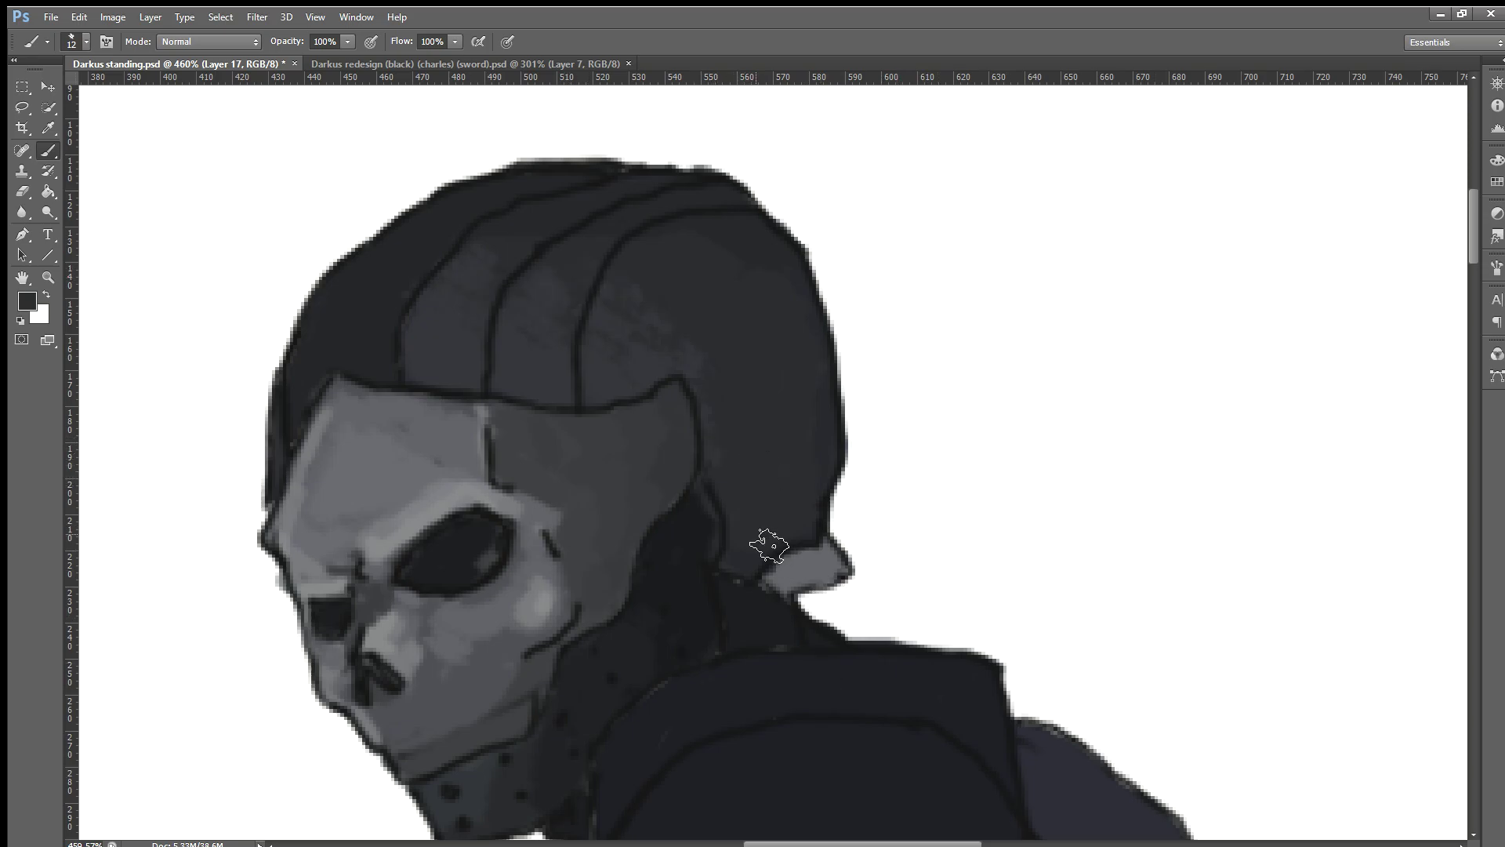
{"action": "scroll", "coordinate": [768, 545], "scroll_direction": "down", "scroll_amount": 2}
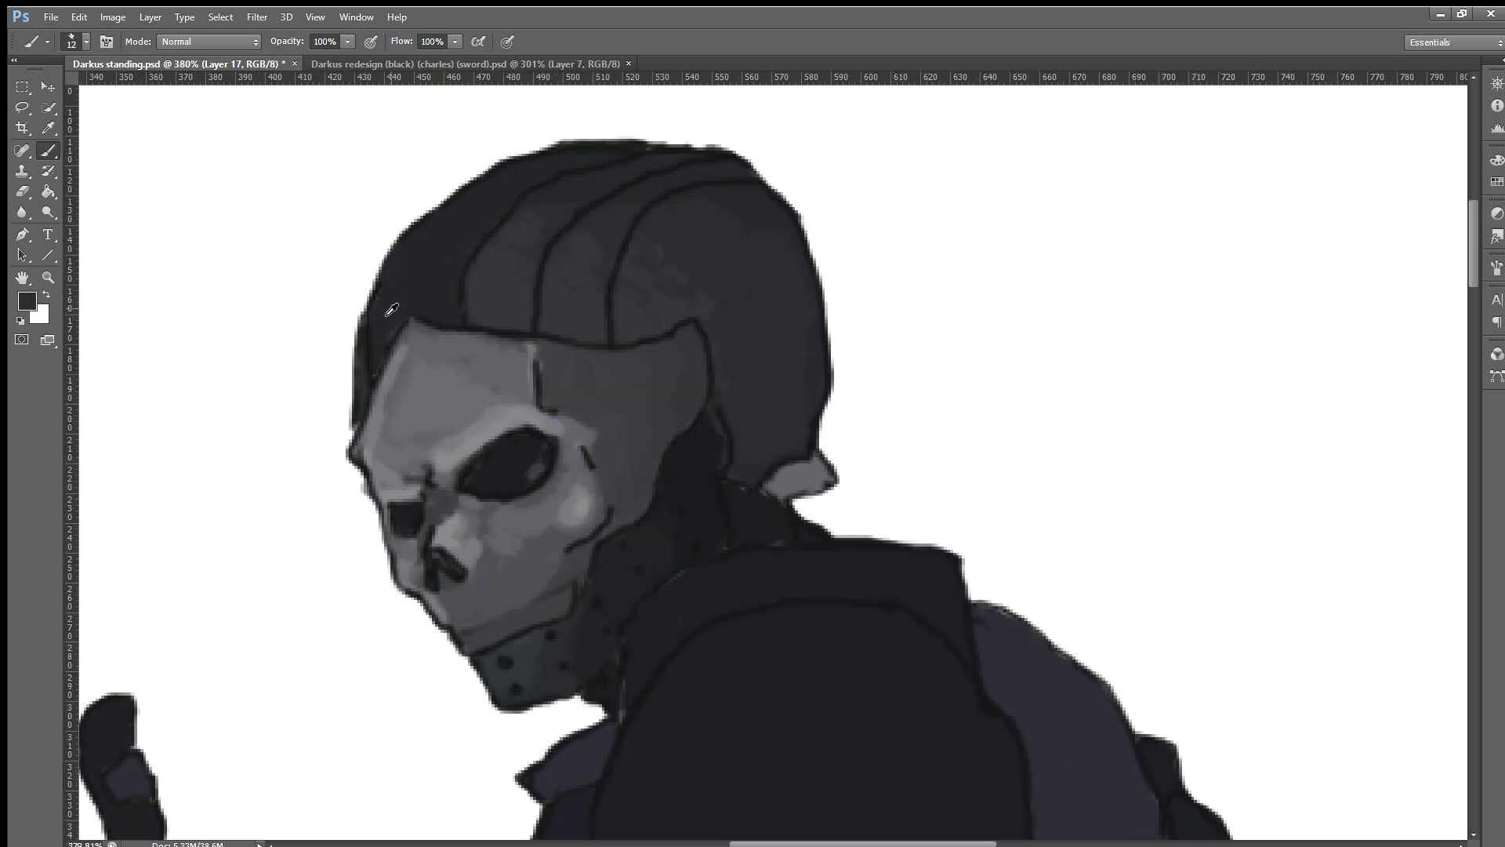
{"action": "scroll", "coordinate": [392, 310], "scroll_direction": "up", "scroll_amount": 1}
{"action": "scroll", "coordinate": [420, 269], "scroll_direction": "up", "scroll_amount": 2}
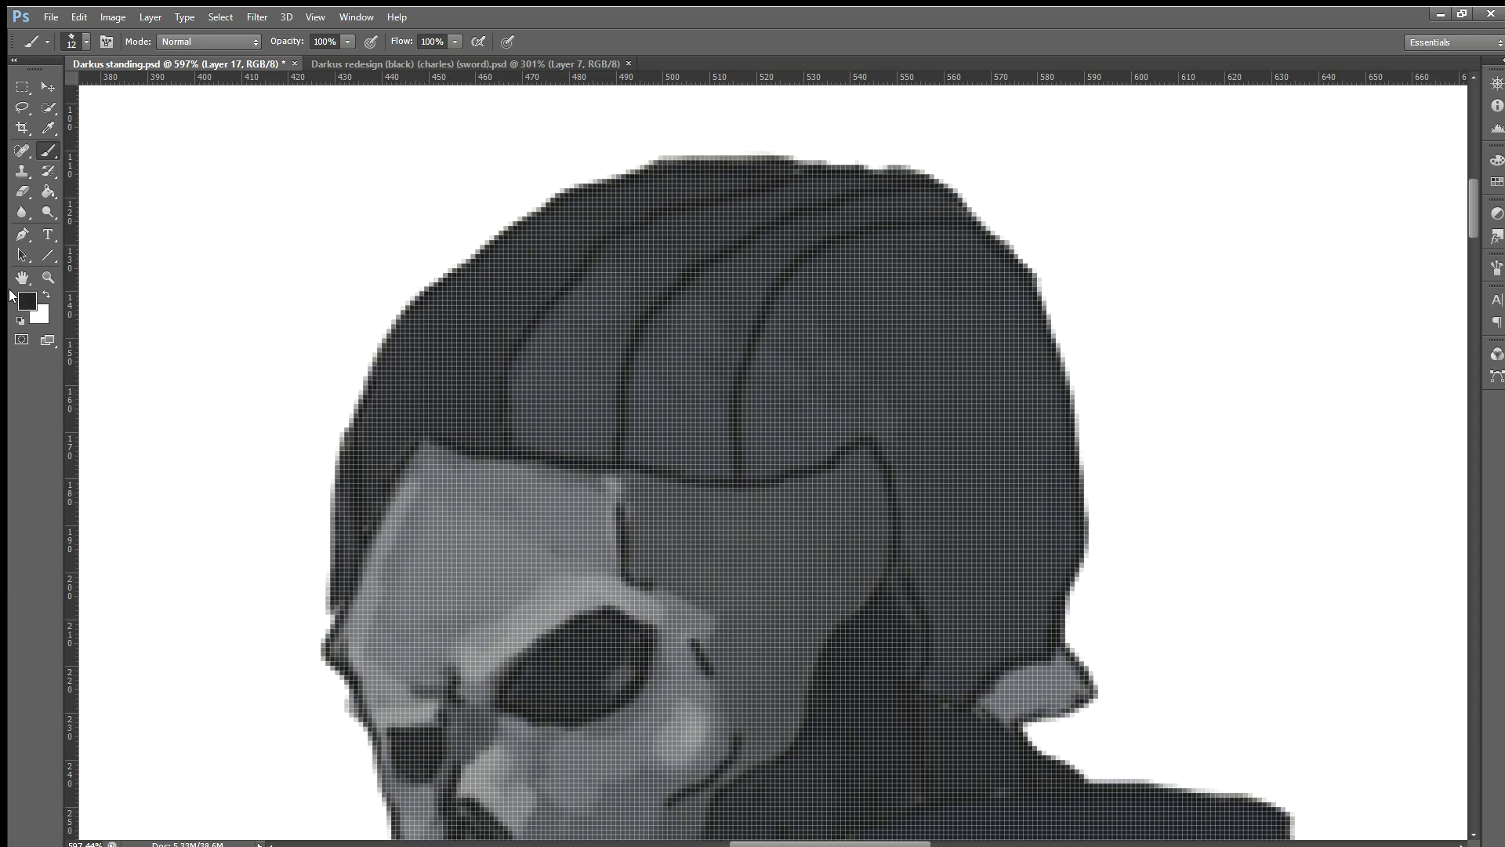
{"action": "key", "text": "i"}
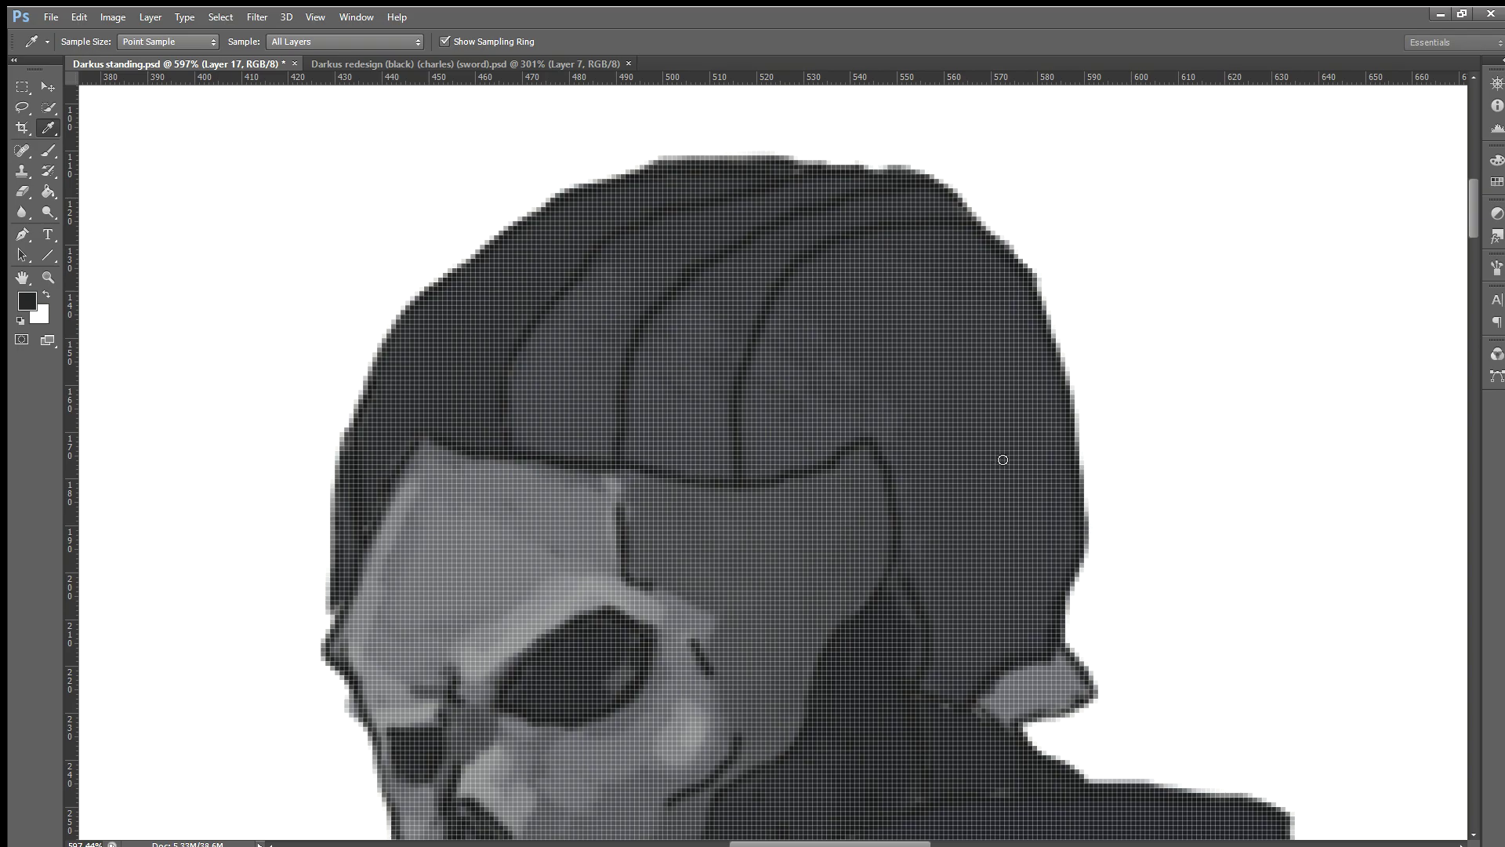
{"action": "key", "text": "b"}
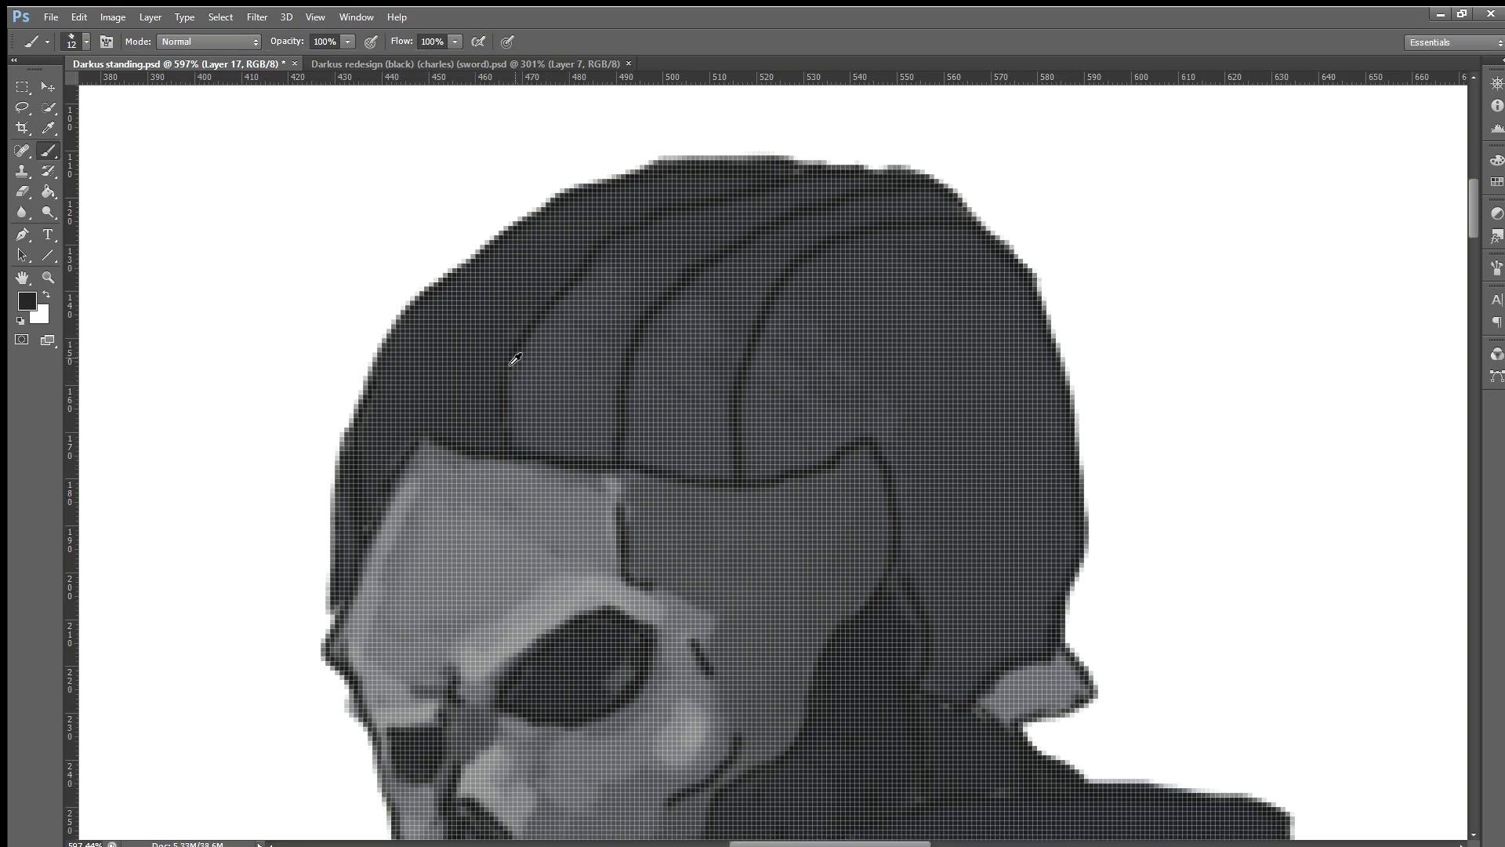
{"action": "scroll", "coordinate": [511, 357], "scroll_direction": "down", "scroll_amount": 1}
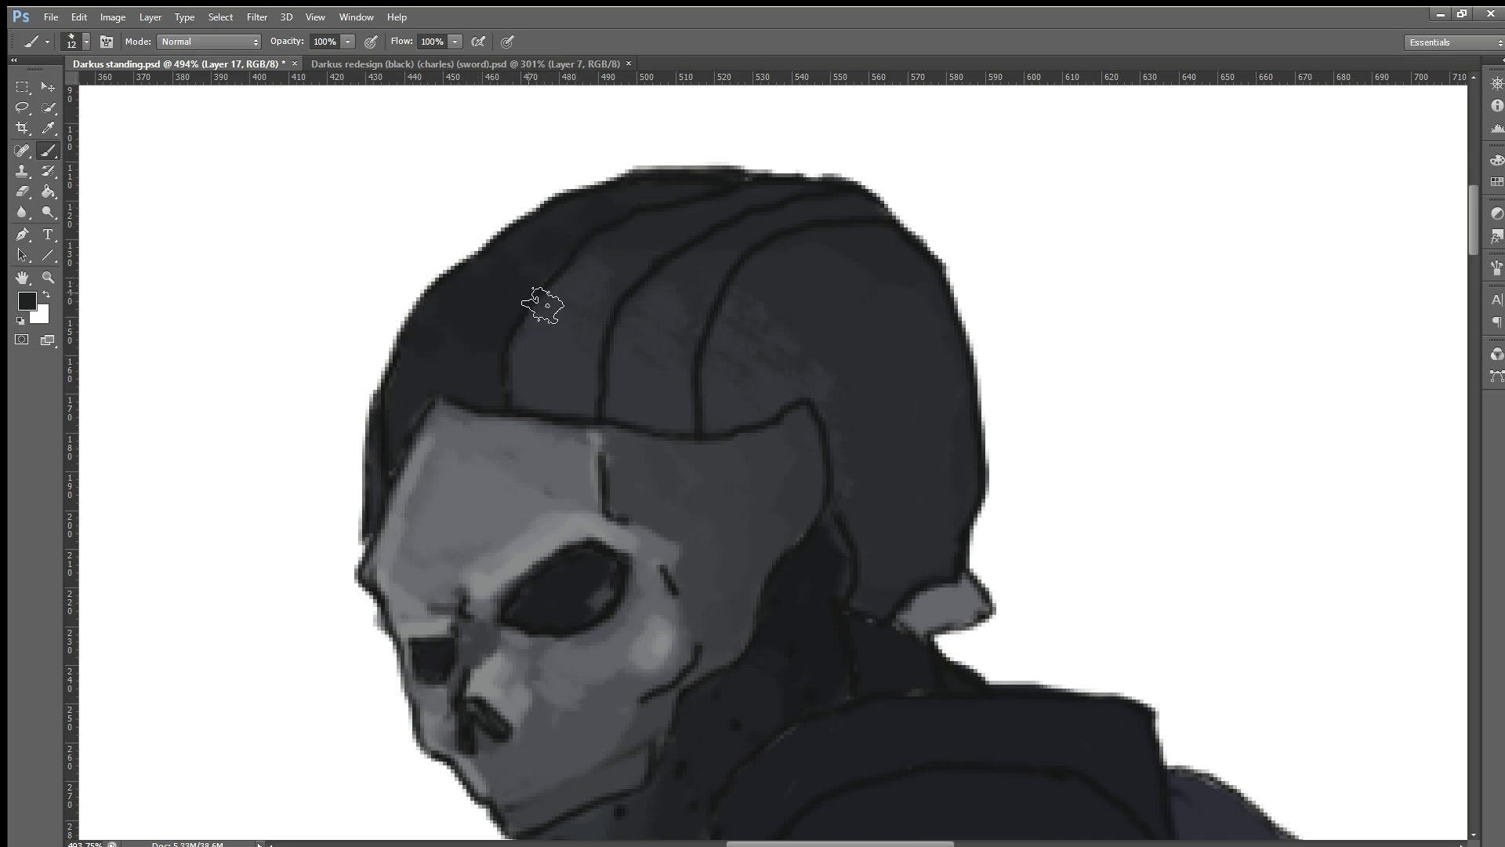
{"action": "key", "text": "i"}
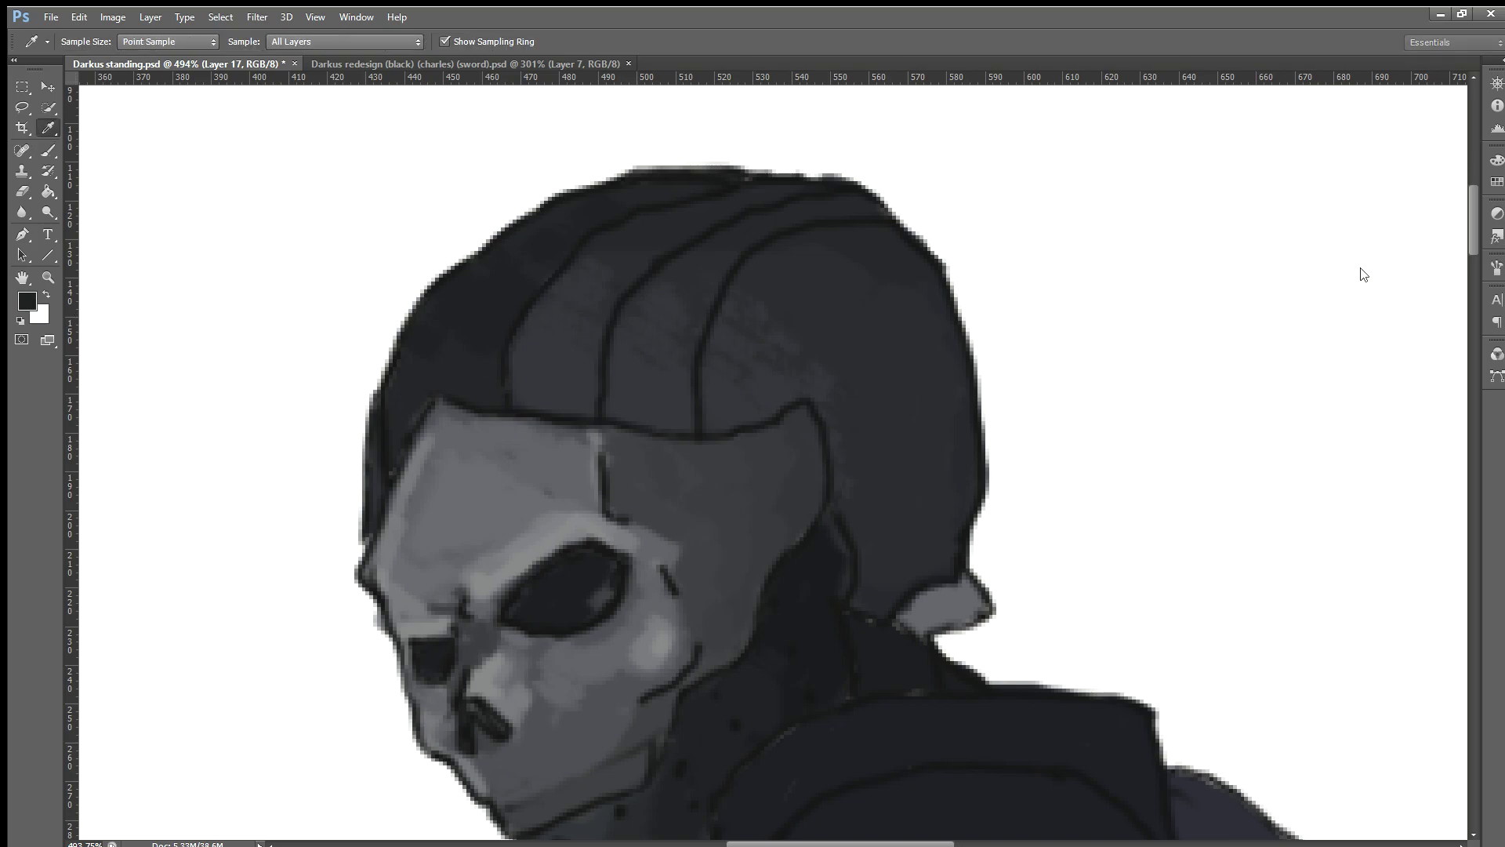
{"action": "key", "text": "b"}
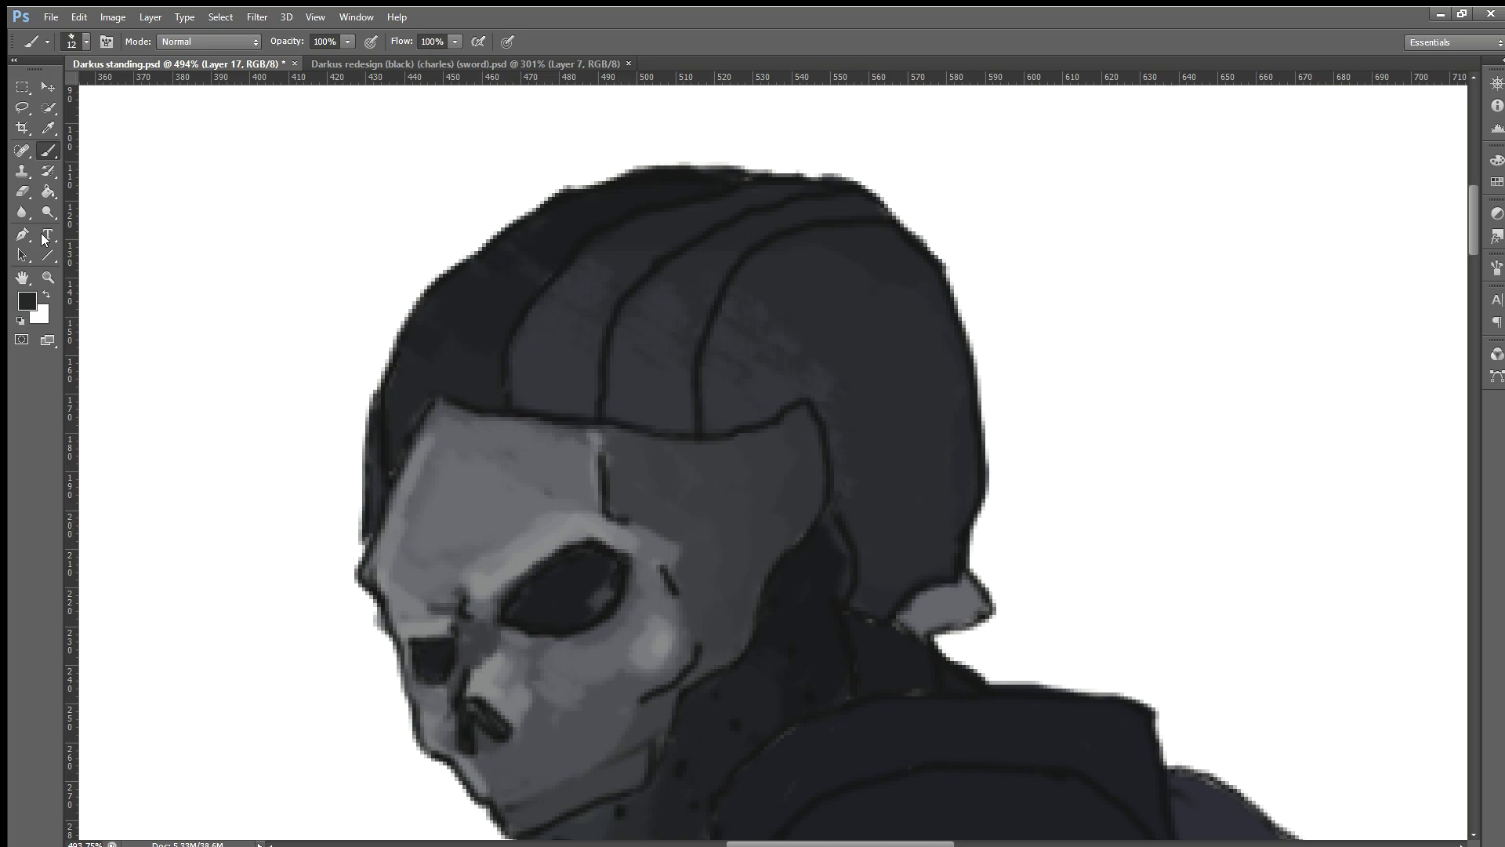
Step: Fill the hood's left edge beside the mask with the sampled dark gray
{"action": "key", "text": "i"}
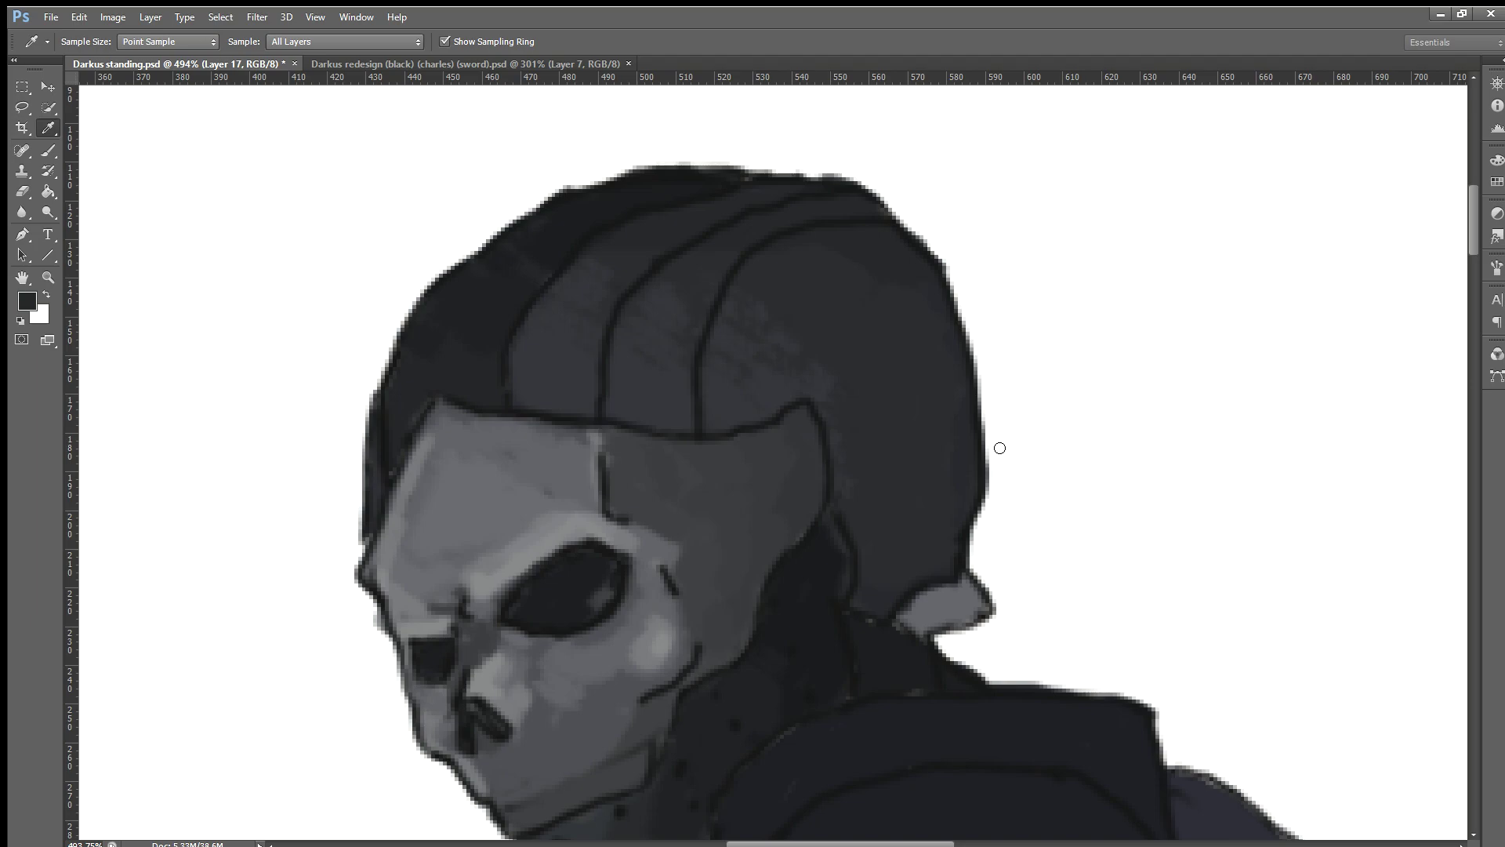
{"action": "key", "text": "b"}
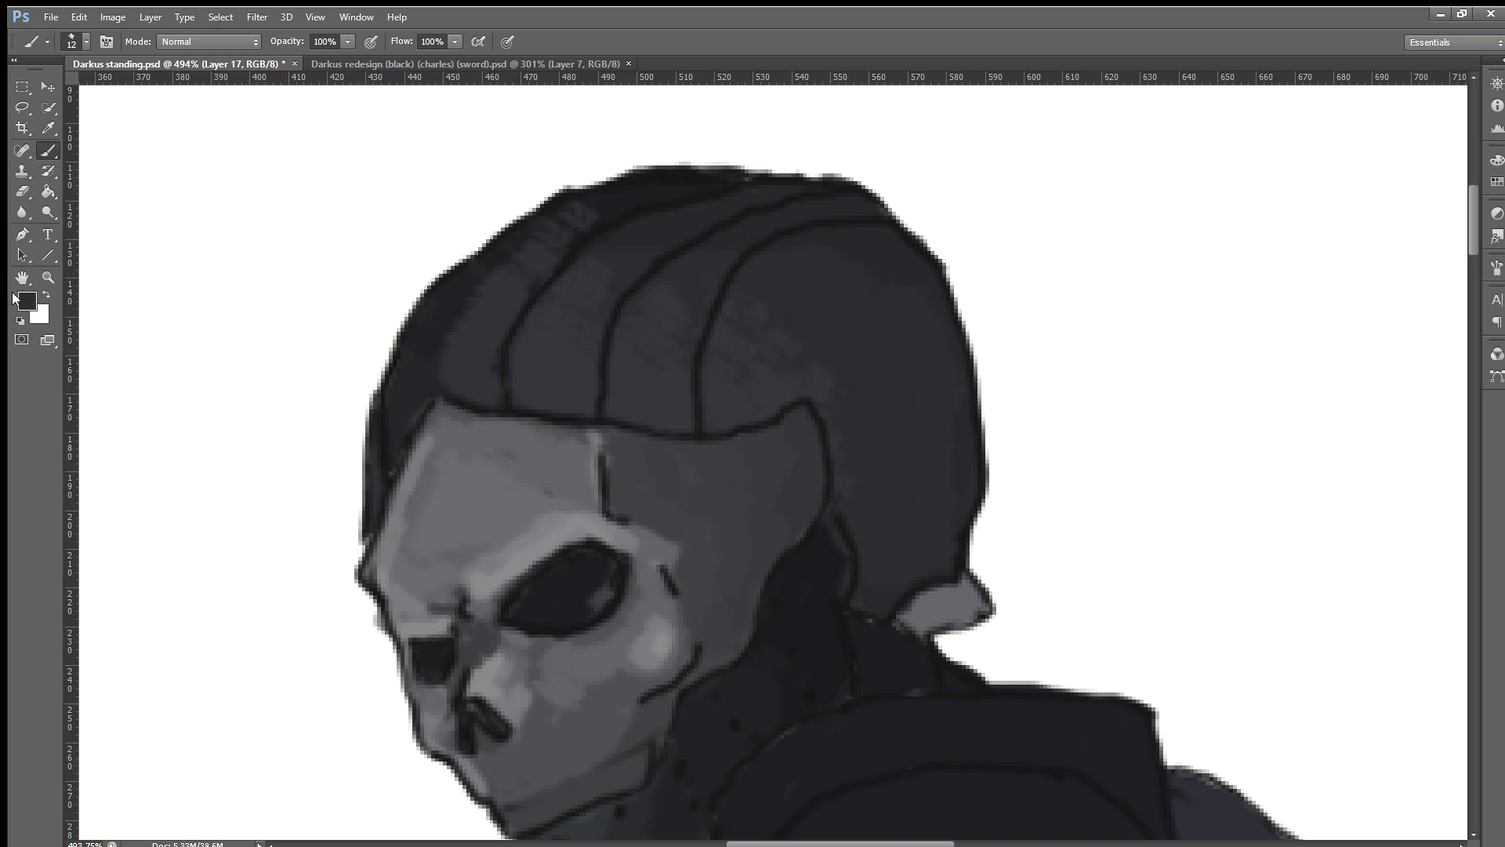
{"action": "key", "text": "i"}
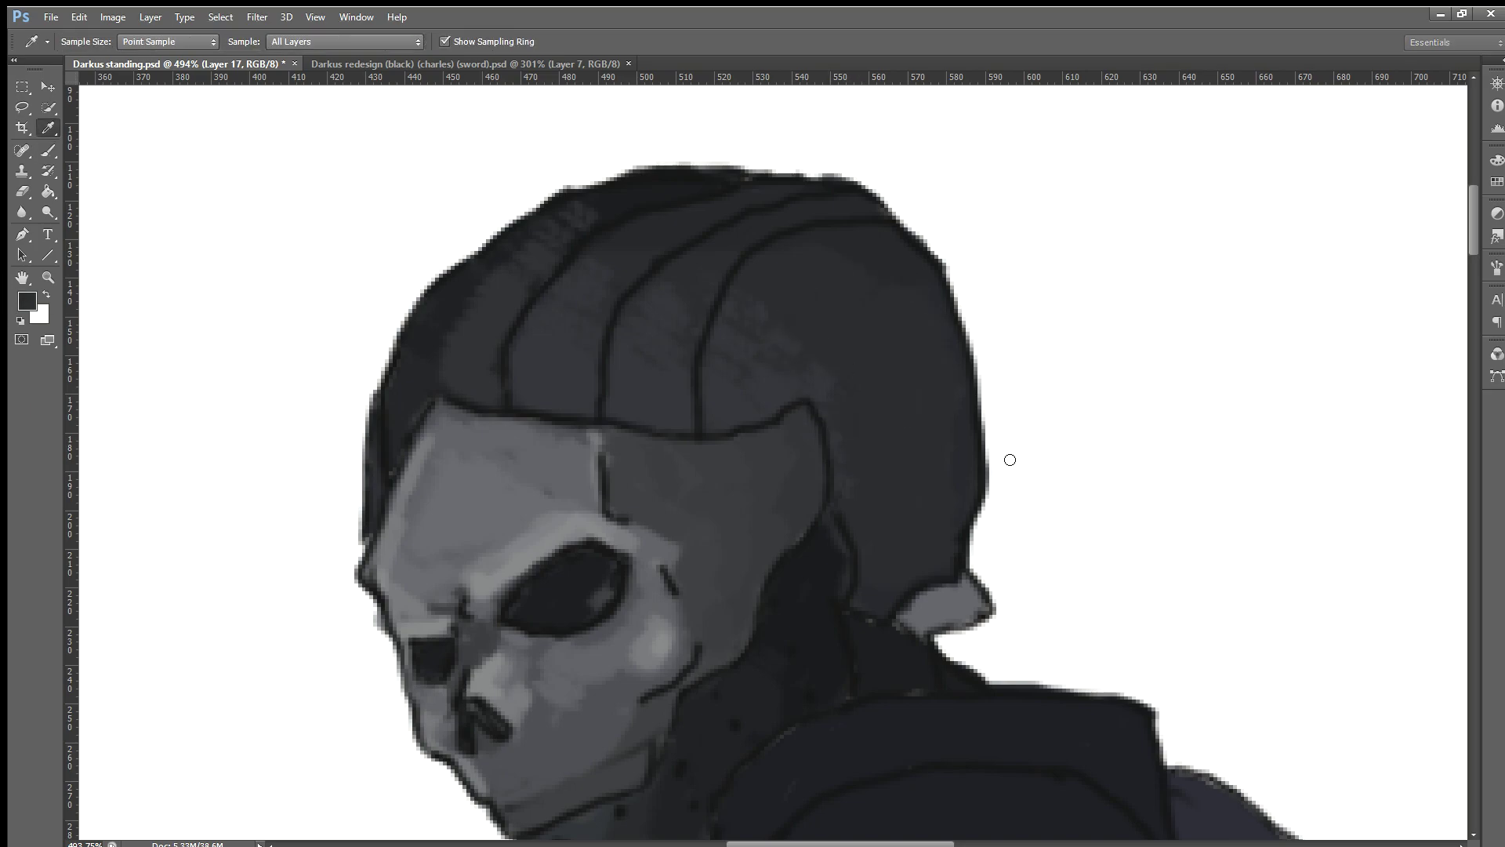
{"action": "key", "text": "b"}
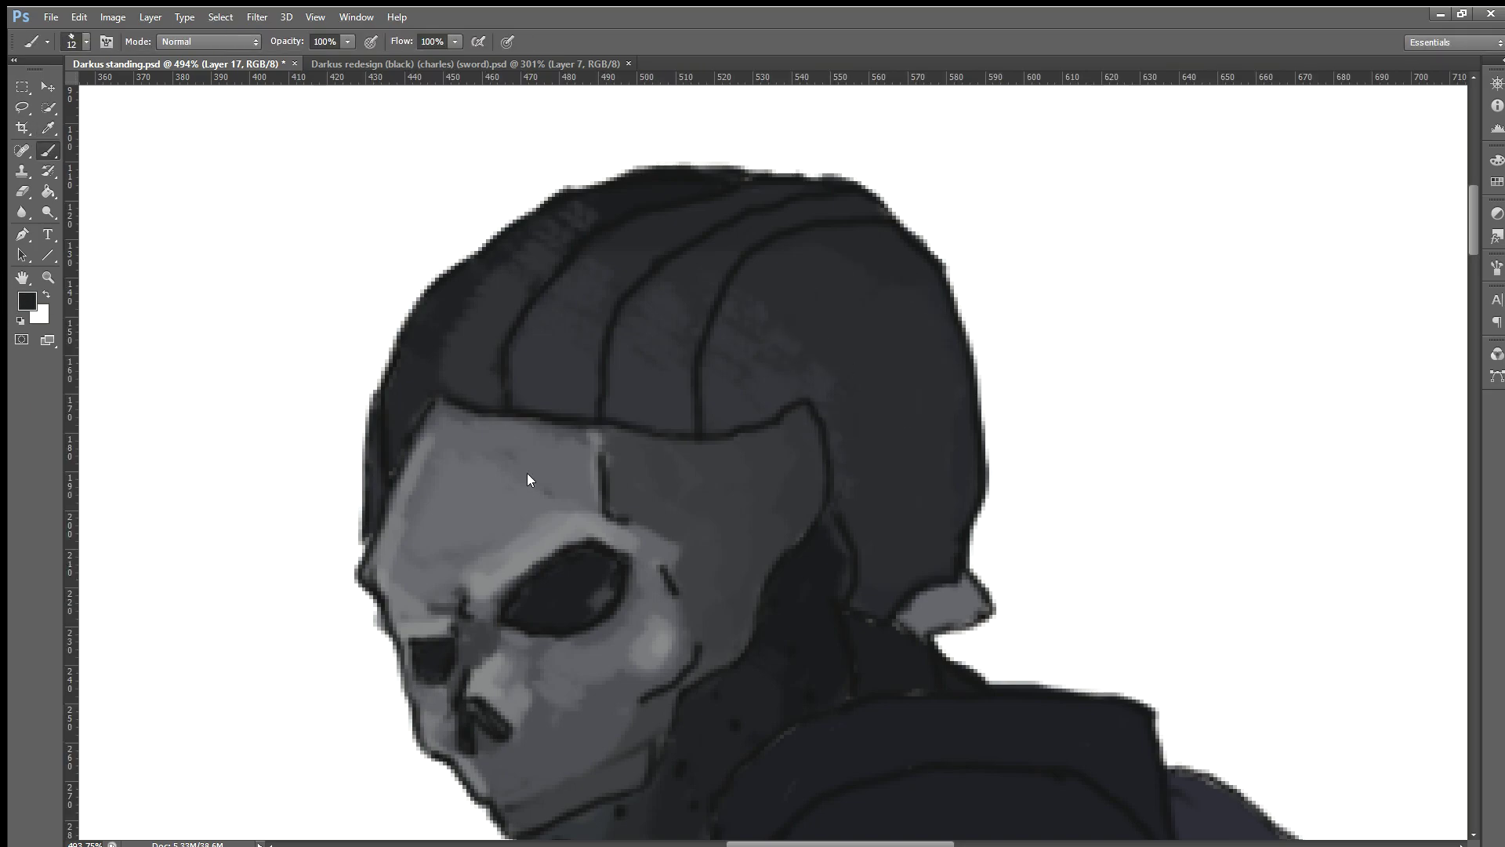
{"action": "mouse_move", "coordinate": [353, 450]}
{"action": "left_mouse_down"}
{"action": "mouse_move", "coordinate": [386, 471]}
{"action": "mouse_move", "coordinate": [364, 524]}
{"action": "left_mouse_up"}
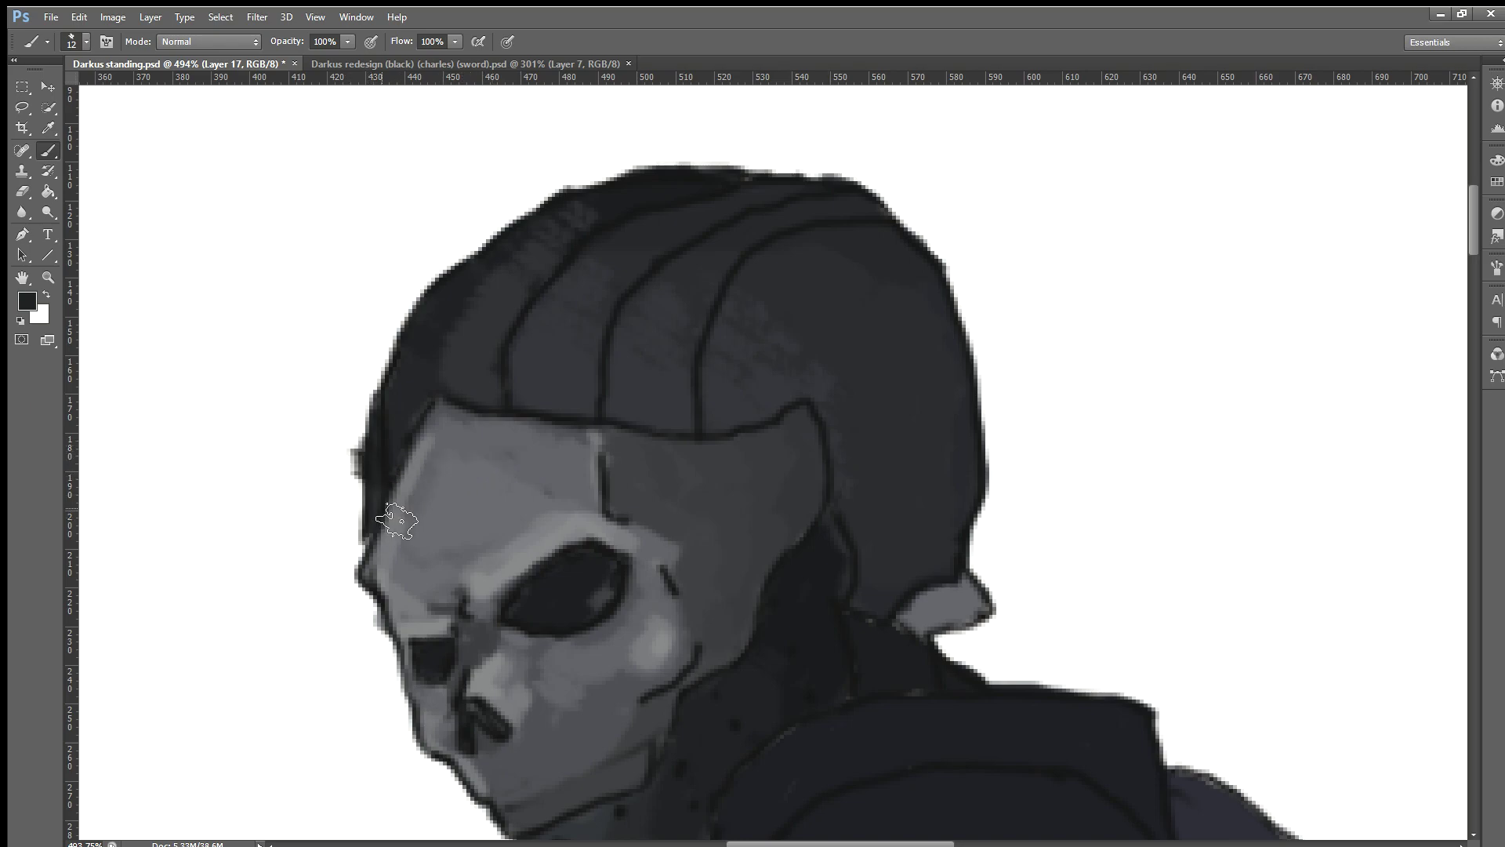
{"action": "left_click_drag", "start_coordinate": [386, 530], "coordinate": [393, 437]}
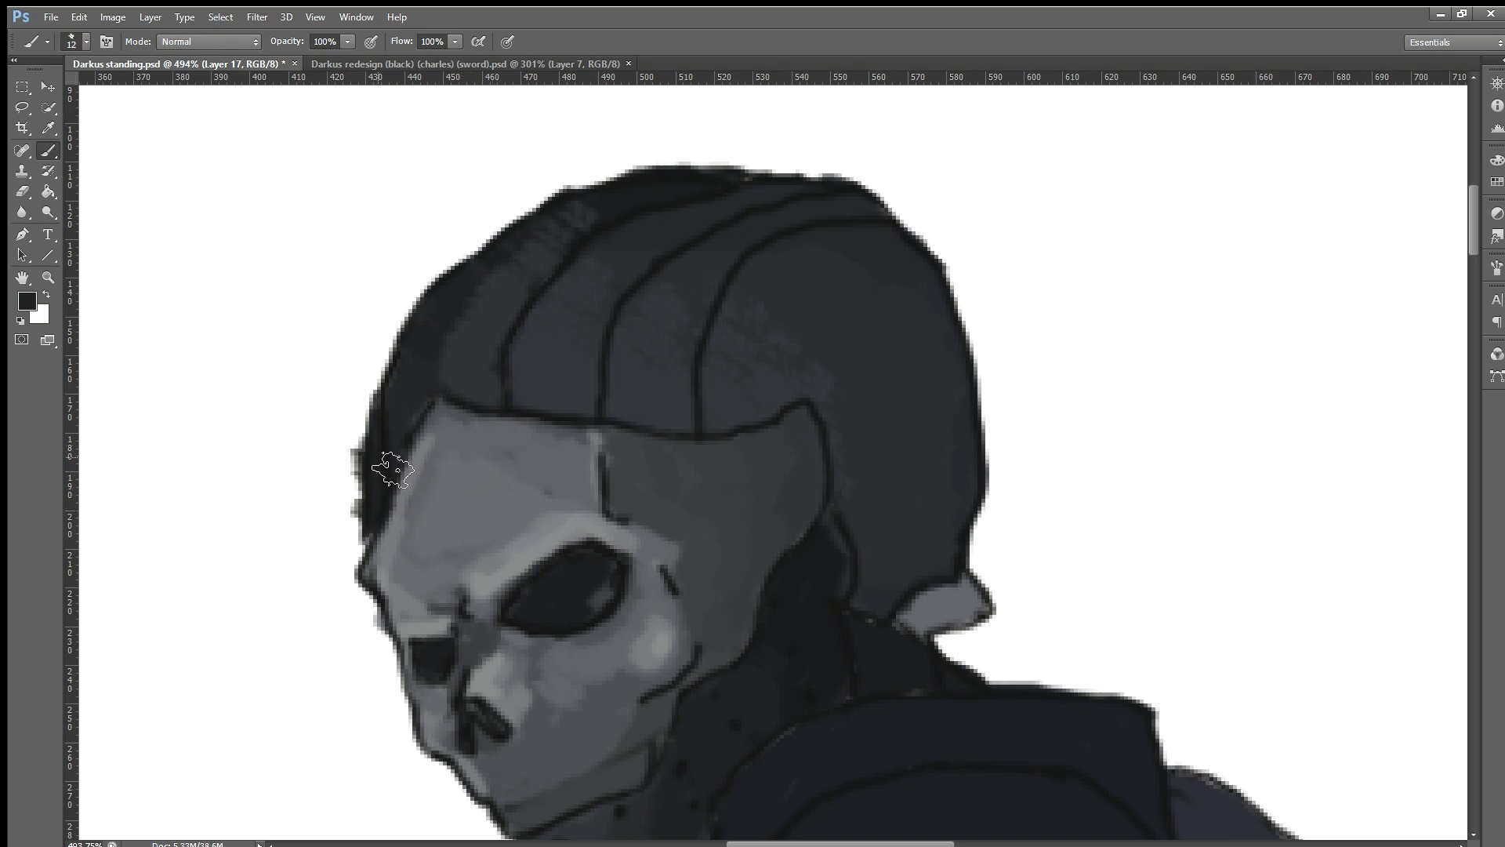
Step: Erase the stray dark pixels along the hood's outer left edge and zoom out to check
{"action": "left_click", "coordinate": [14, 188]}
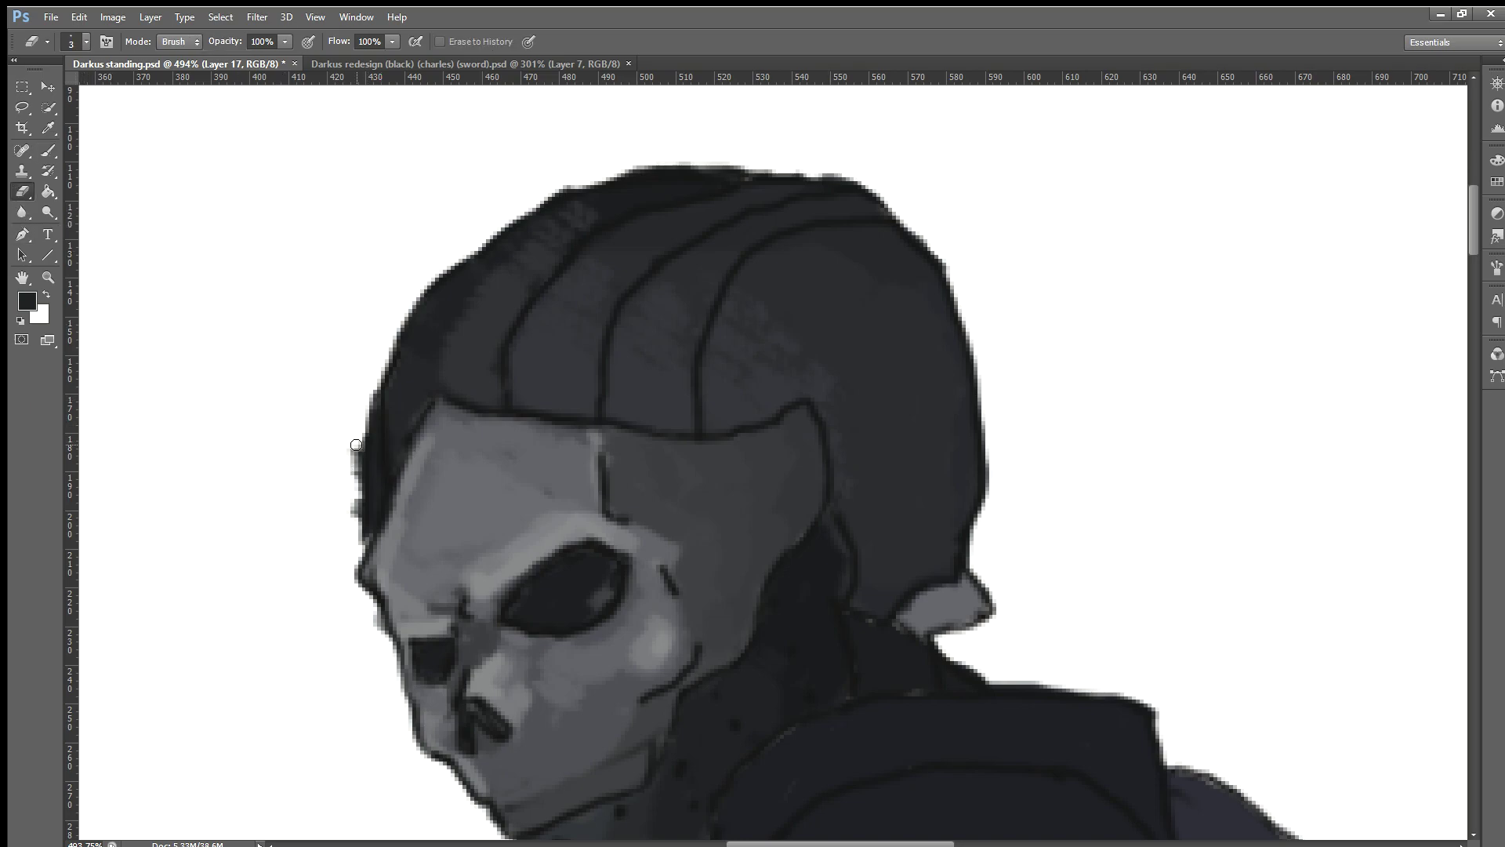
{"action": "left_click_drag", "start_coordinate": [356, 445], "coordinate": [352, 505]}
{"action": "scroll", "coordinate": [347, 524], "scroll_direction": "down", "scroll_amount": 2}
{"action": "scroll", "coordinate": [337, 523], "scroll_direction": "down", "scroll_amount": 2}
{"action": "scroll", "coordinate": [321, 526], "scroll_direction": "down", "scroll_amount": 1}
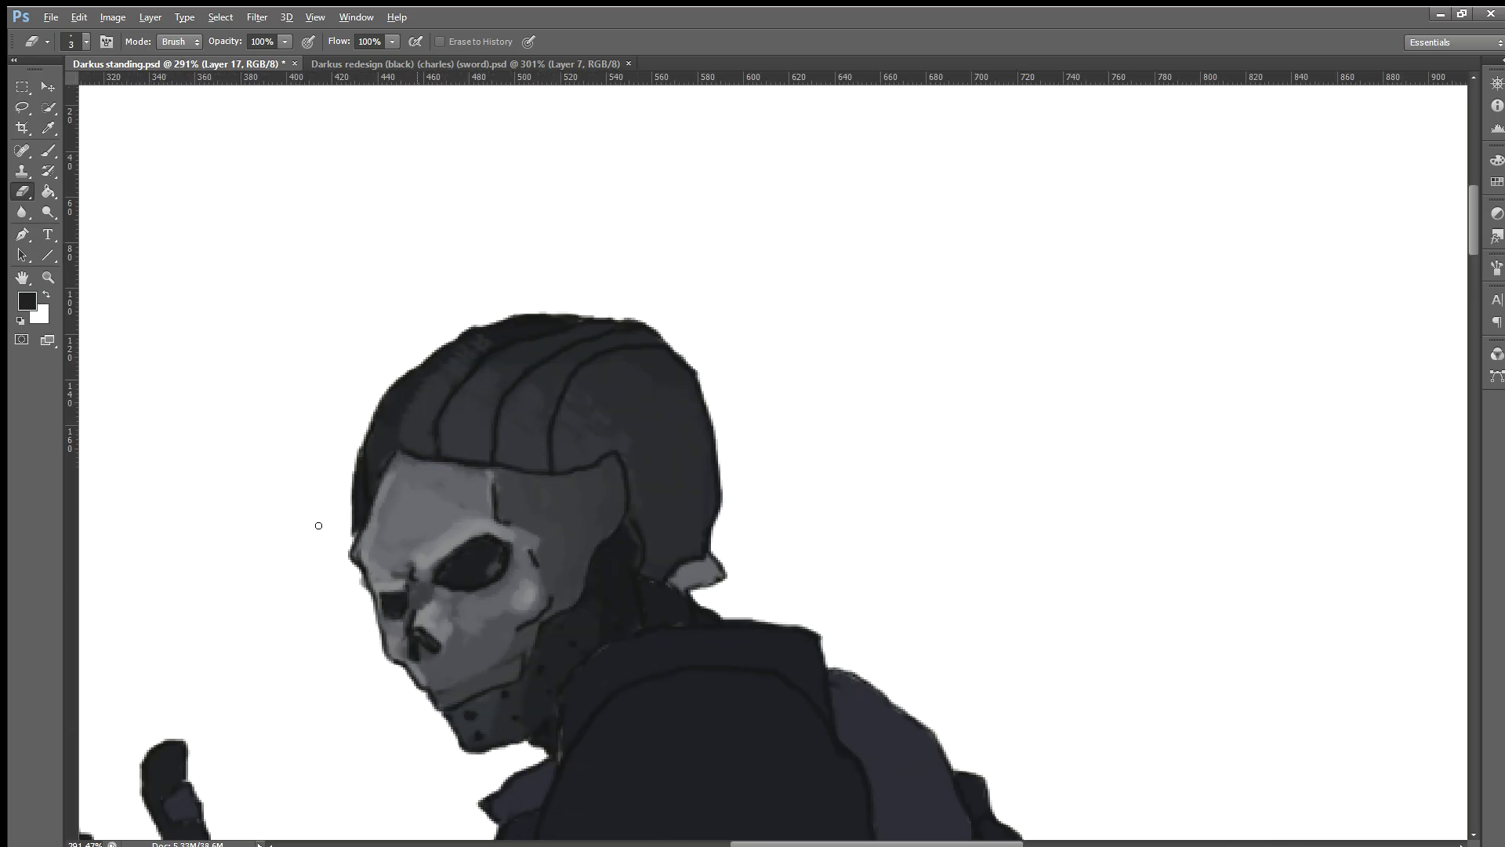
{"action": "scroll", "coordinate": [319, 525], "scroll_direction": "down", "scroll_amount": 2}
{"action": "scroll", "coordinate": [163, 539], "scroll_direction": "down", "scroll_amount": 1}
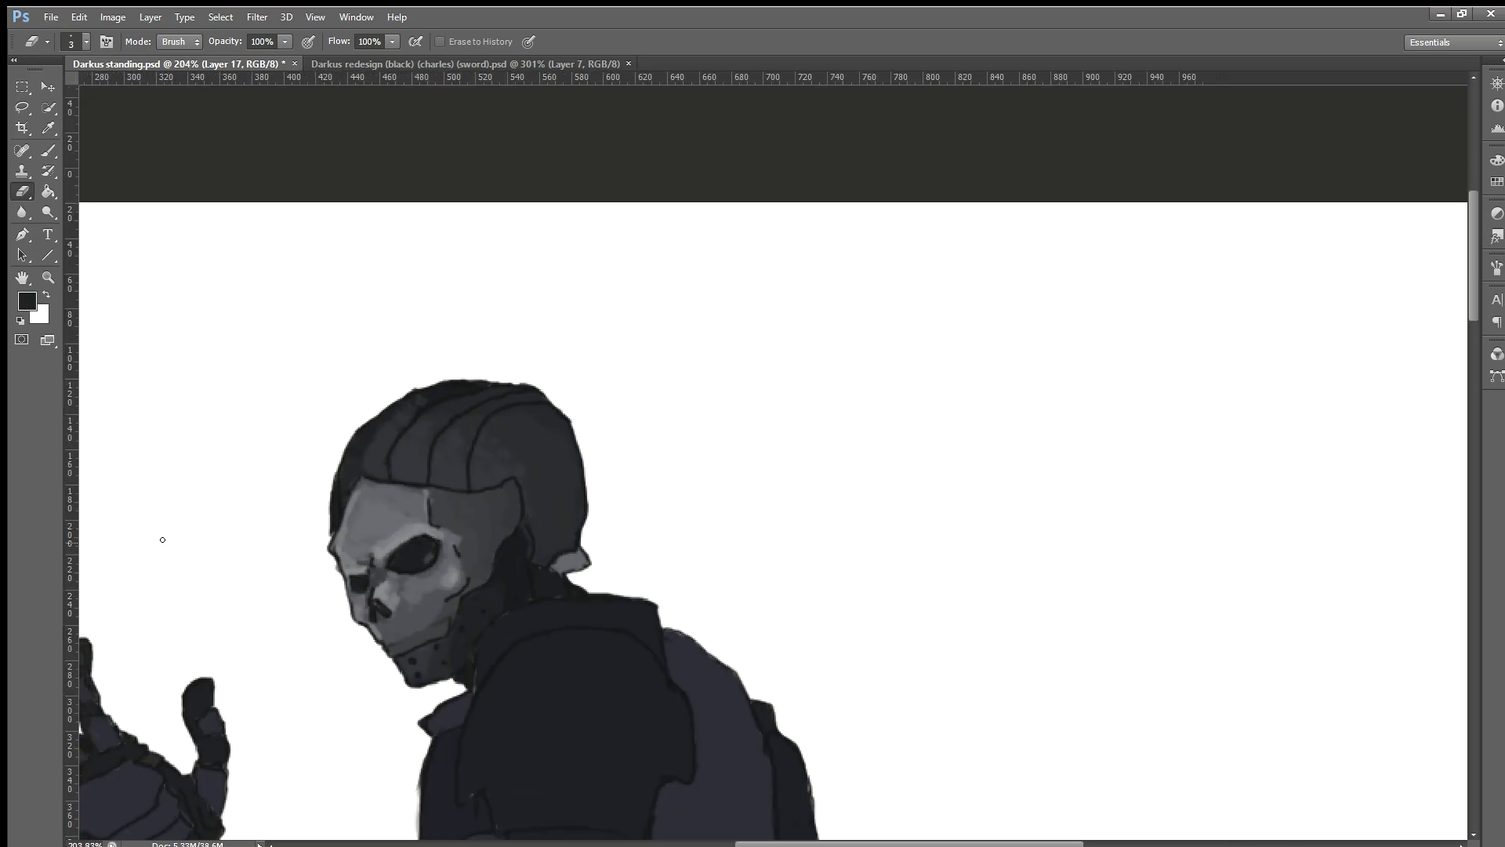
{"action": "scroll", "coordinate": [162, 535], "scroll_direction": "down", "scroll_amount": 1}
{"action": "scroll", "coordinate": [197, 455], "scroll_direction": "down", "scroll_amount": 1}
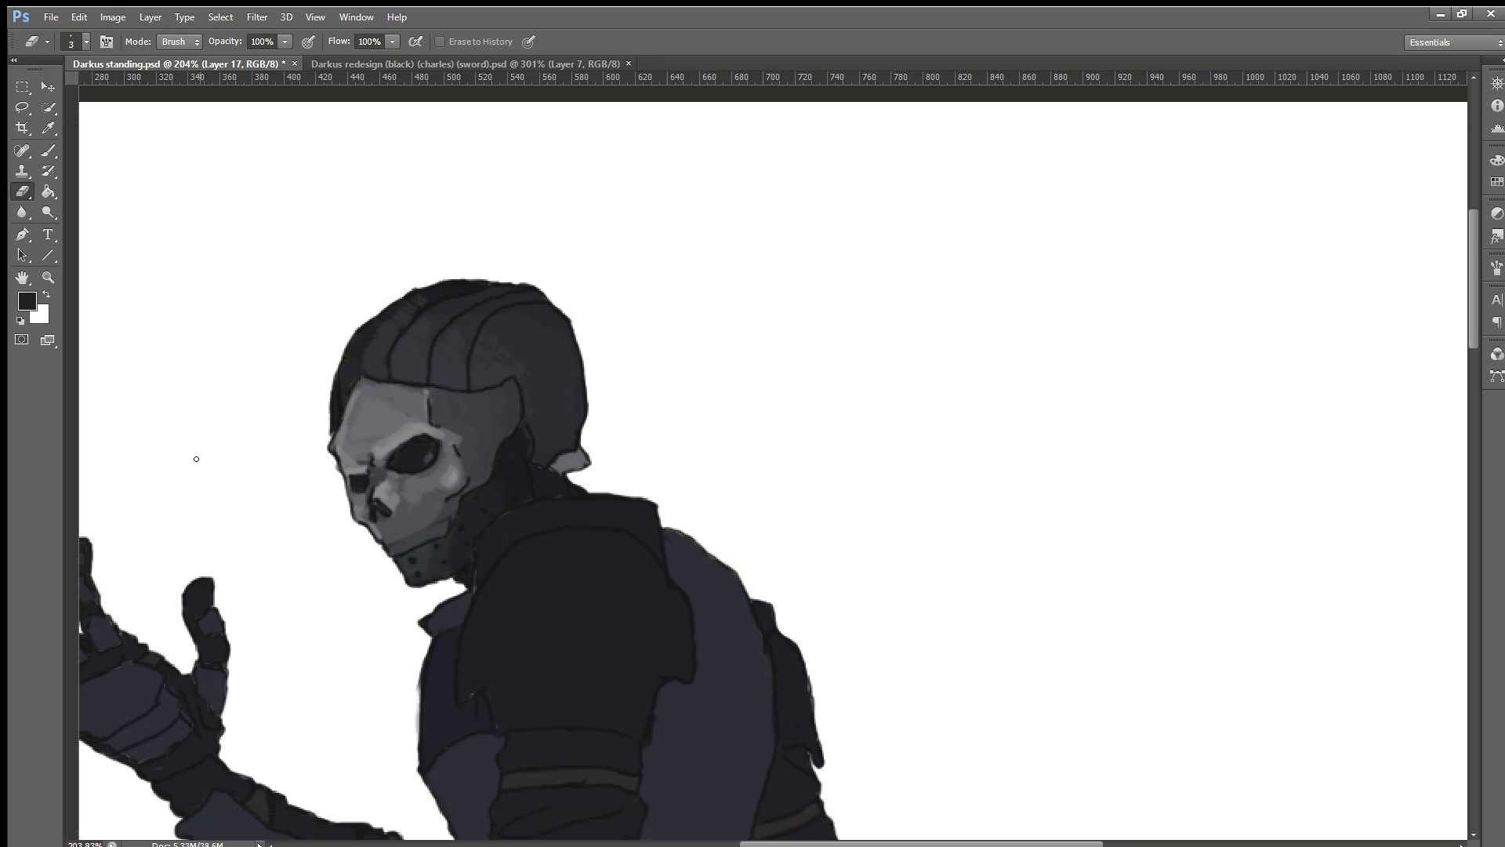
{"action": "scroll", "coordinate": [200, 457], "scroll_direction": "down", "scroll_amount": 1}
{"action": "scroll", "coordinate": [202, 459], "scroll_direction": "down", "scroll_amount": 1}
{"action": "scroll", "coordinate": [205, 463], "scroll_direction": "down", "scroll_amount": 1}
{"action": "scroll", "coordinate": [206, 463], "scroll_direction": "down", "scroll_amount": 1}
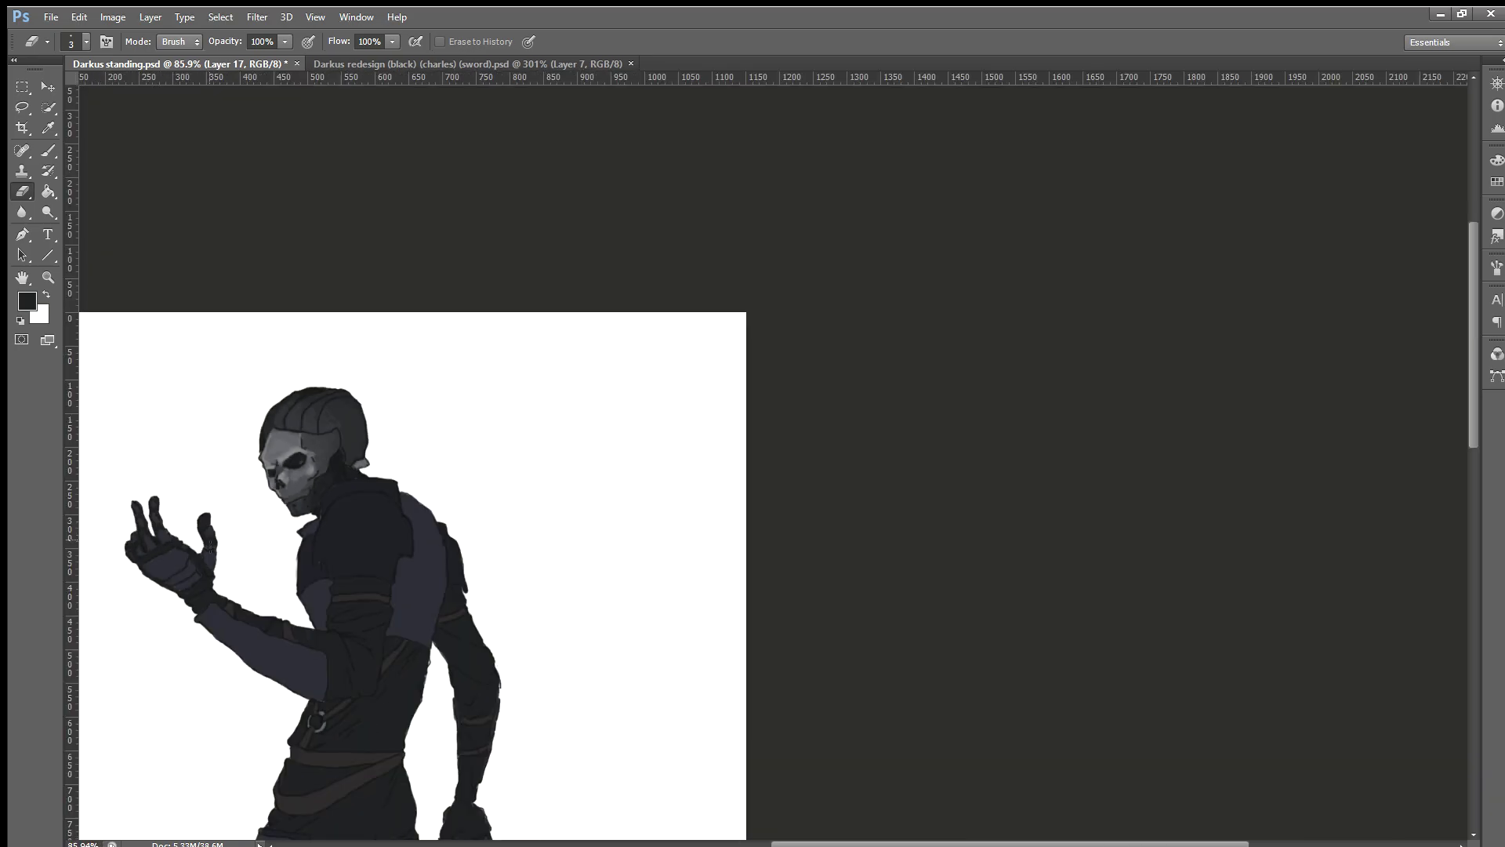
{"action": "scroll", "coordinate": [228, 494], "scroll_direction": "up", "scroll_amount": 1}
{"action": "scroll", "coordinate": [259, 533], "scroll_direction": "up", "scroll_amount": 1}
{"action": "scroll", "coordinate": [282, 562], "scroll_direction": "up", "scroll_amount": 1}
{"action": "scroll", "coordinate": [279, 541], "scroll_direction": "up", "scroll_amount": 1}
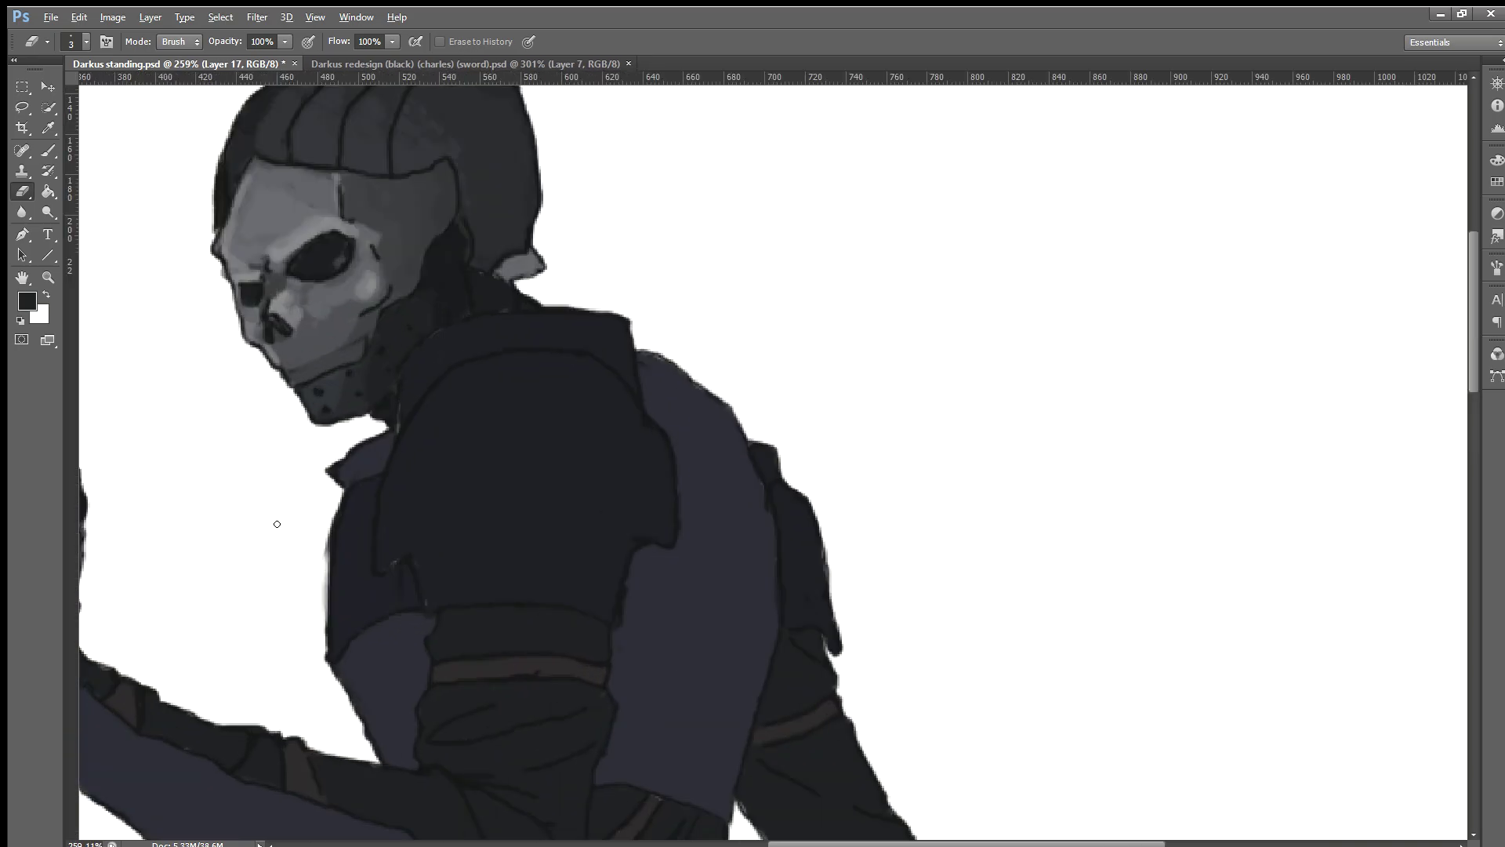
{"action": "scroll", "coordinate": [216, 461], "scroll_direction": "up", "scroll_amount": 1}
{"action": "scroll", "coordinate": [217, 461], "scroll_direction": "up", "scroll_amount": 1}
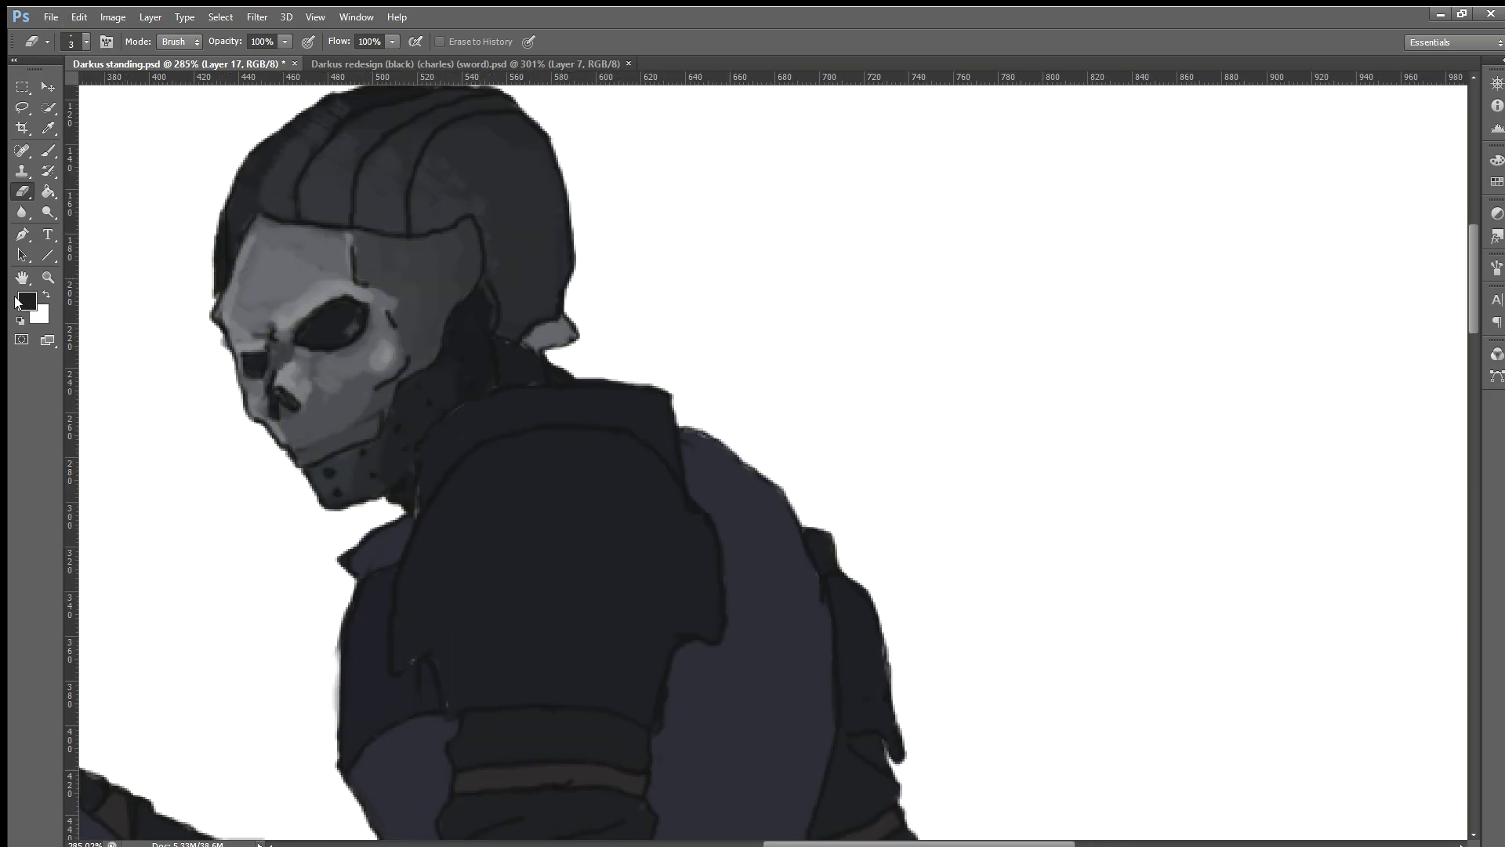
Step: Reshape the mask's chin edge with dark sampled strokes
{"action": "key", "text": "i"}
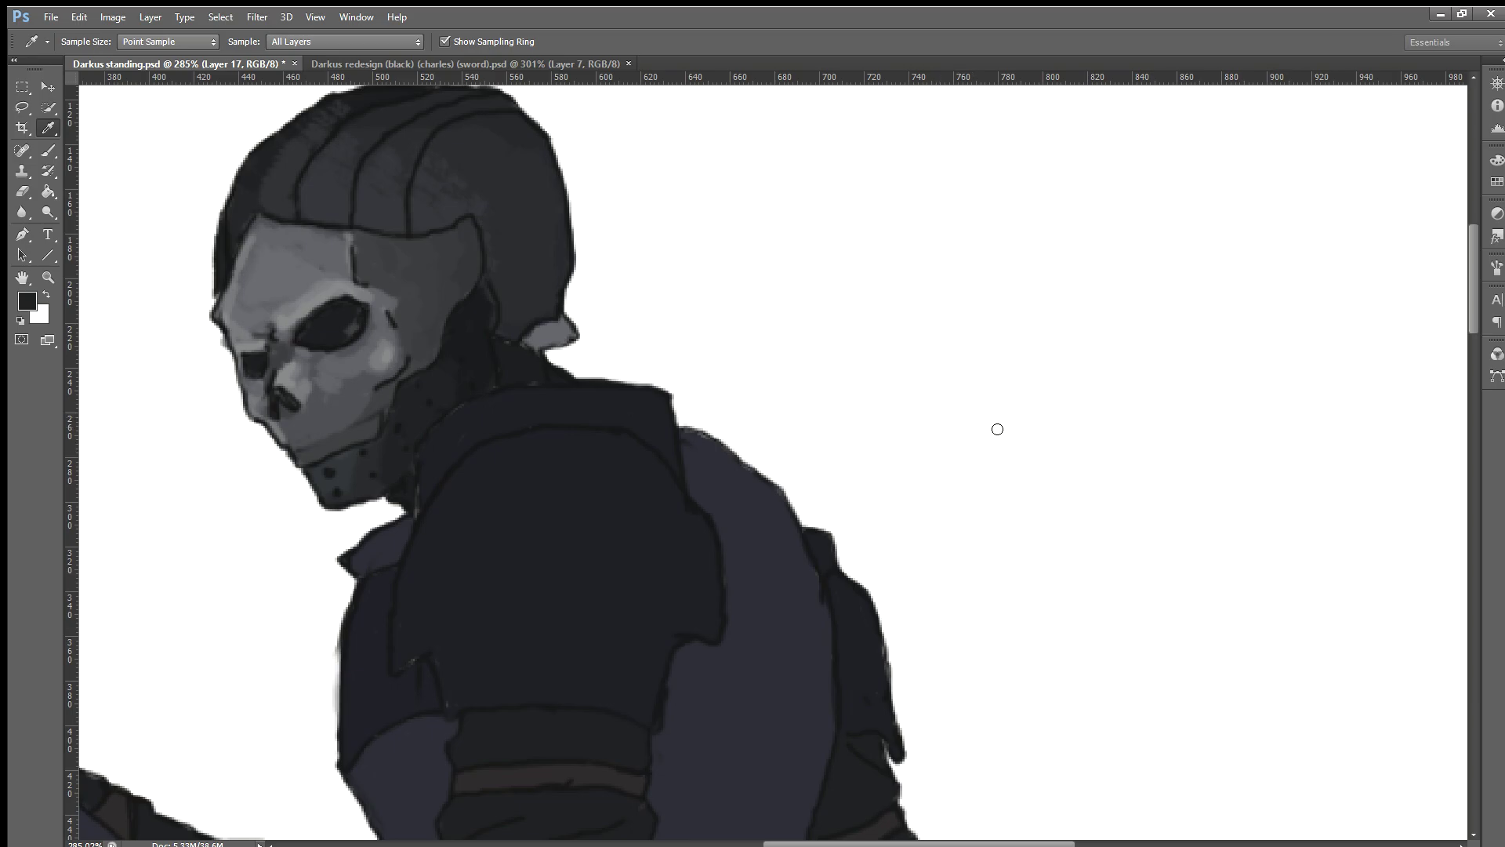
{"action": "key", "text": "e"}
{"action": "scroll", "coordinate": [627, 321], "scroll_direction": "up", "scroll_amount": 5}
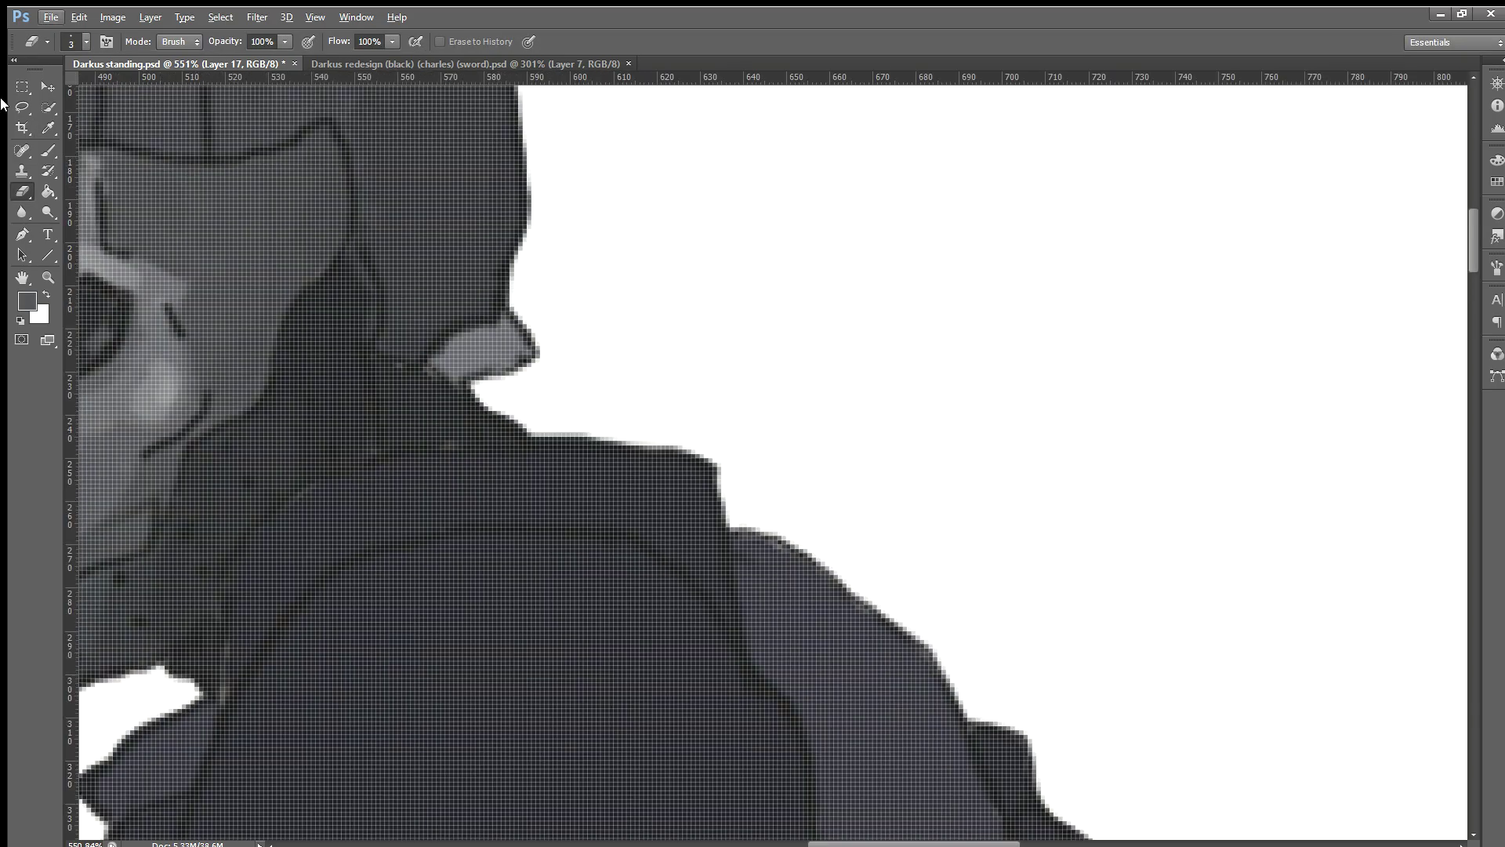
{"action": "key", "text": "b"}
{"action": "left_click_drag", "start_coordinate": [518, 359], "coordinate": [463, 366]}
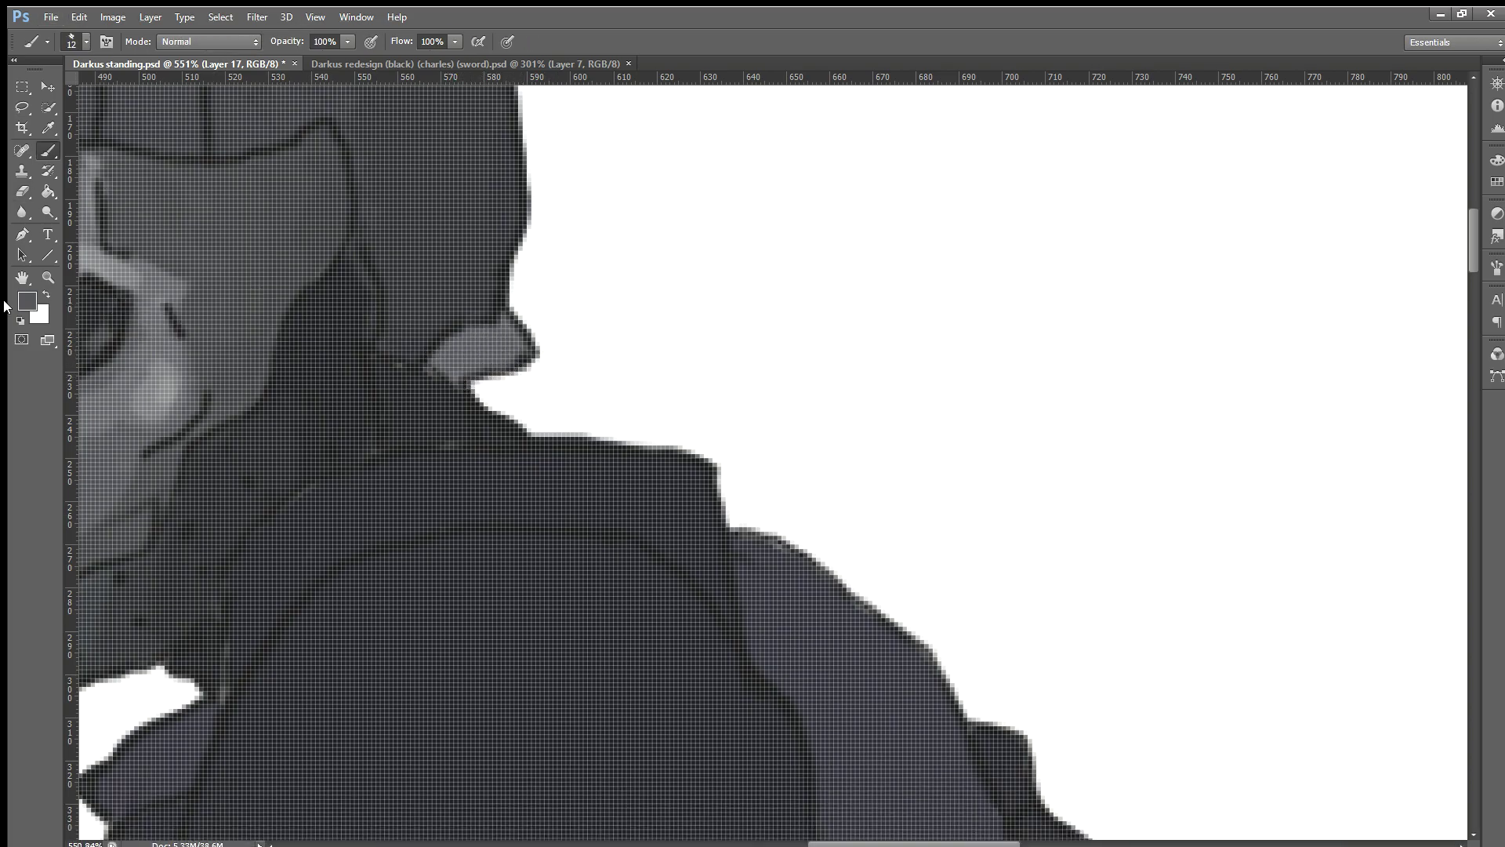
{"action": "key", "text": "i"}
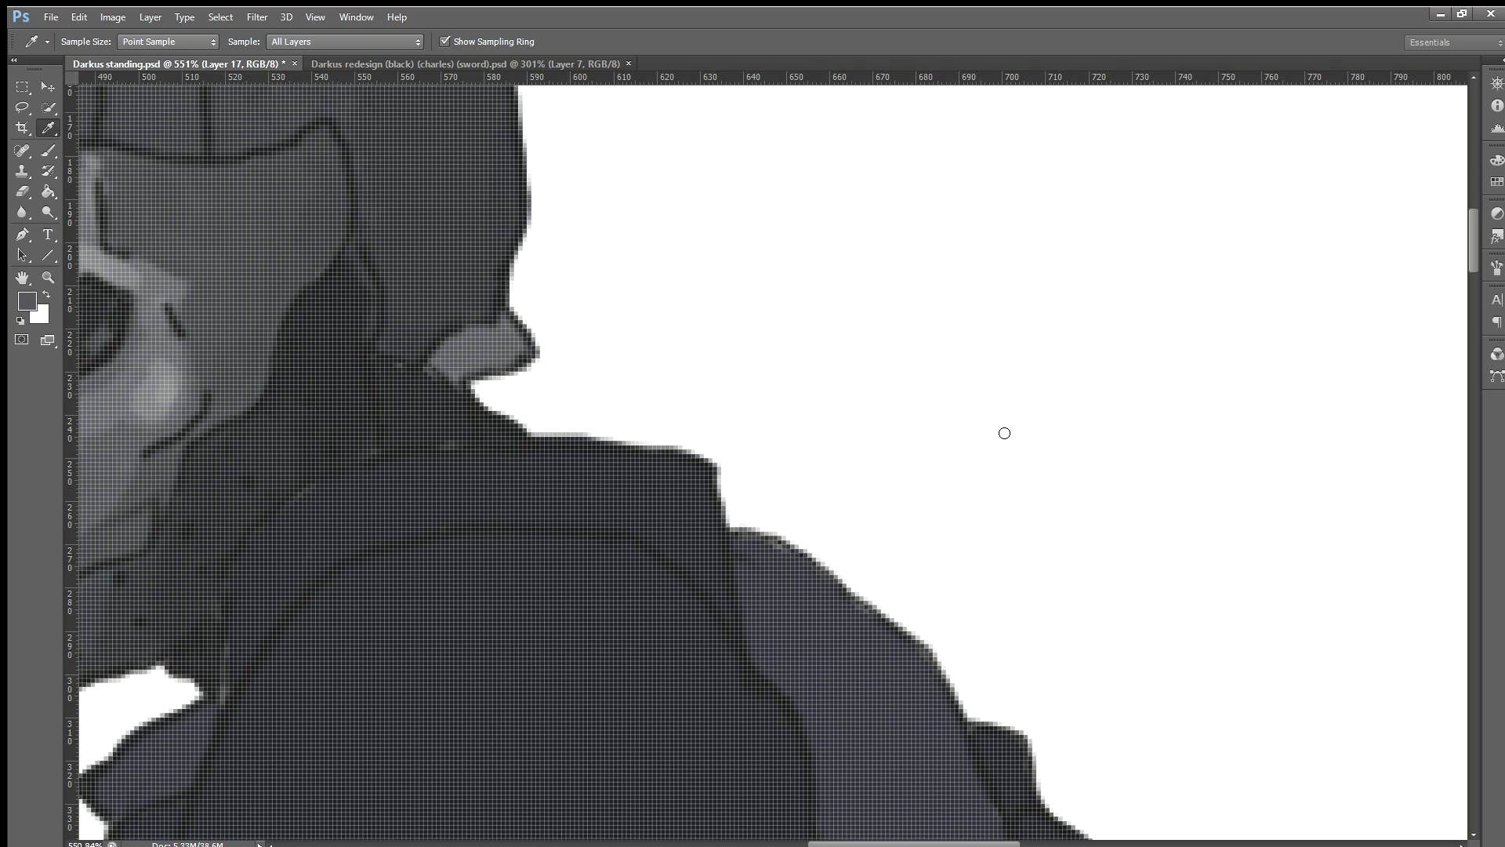
{"action": "key", "text": "b"}
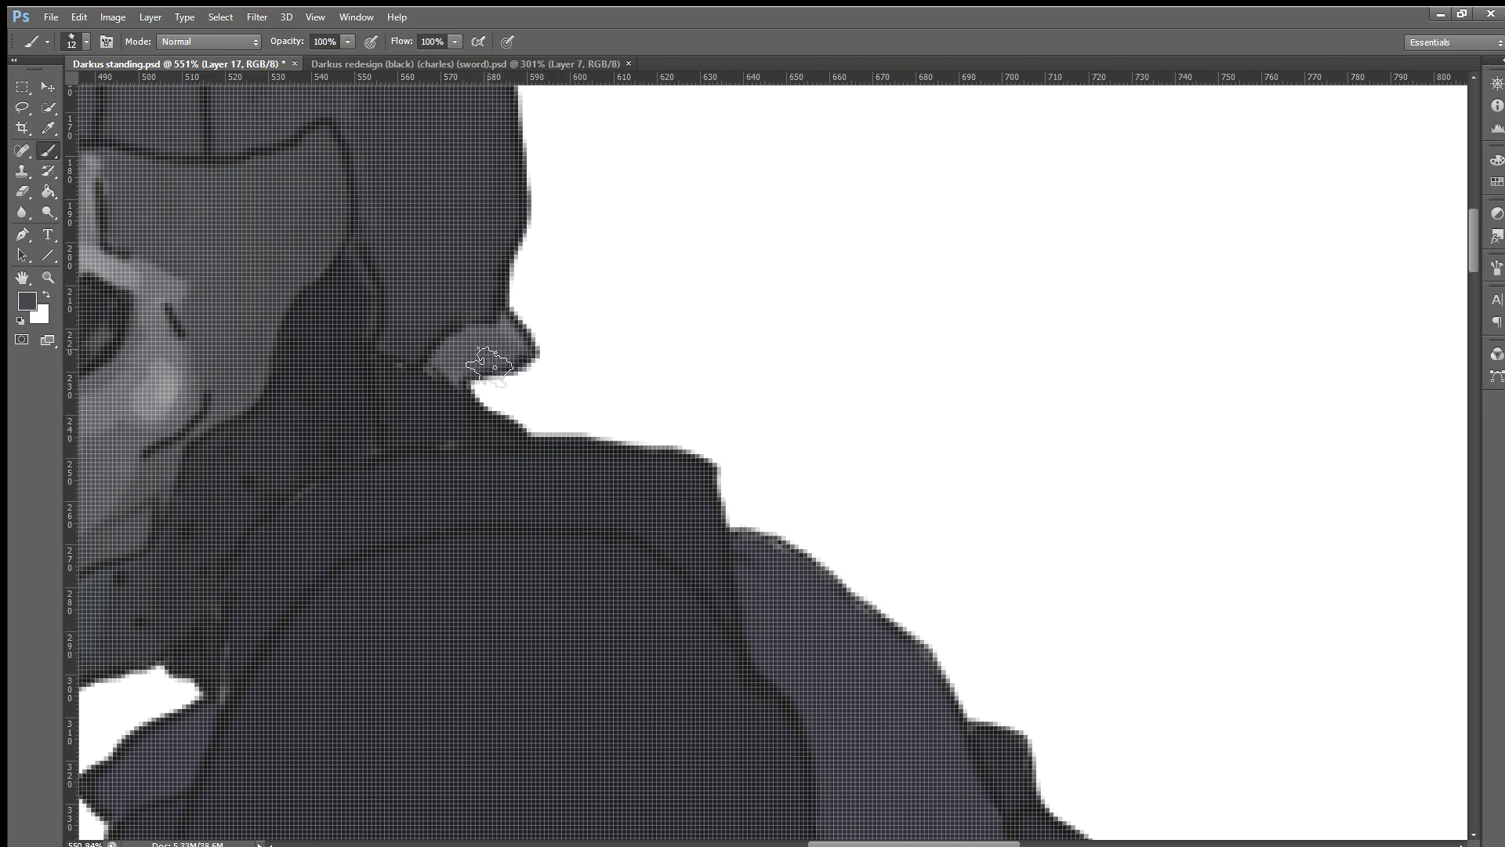
Step: Repaint the light-gray shoulder tip a darker shade
{"action": "scroll", "coordinate": [486, 385], "scroll_direction": "down", "scroll_amount": 1}
{"action": "scroll", "coordinate": [486, 385], "scroll_direction": "down", "scroll_amount": 2}
{"action": "scroll", "coordinate": [426, 437], "scroll_direction": "down", "scroll_amount": 1}
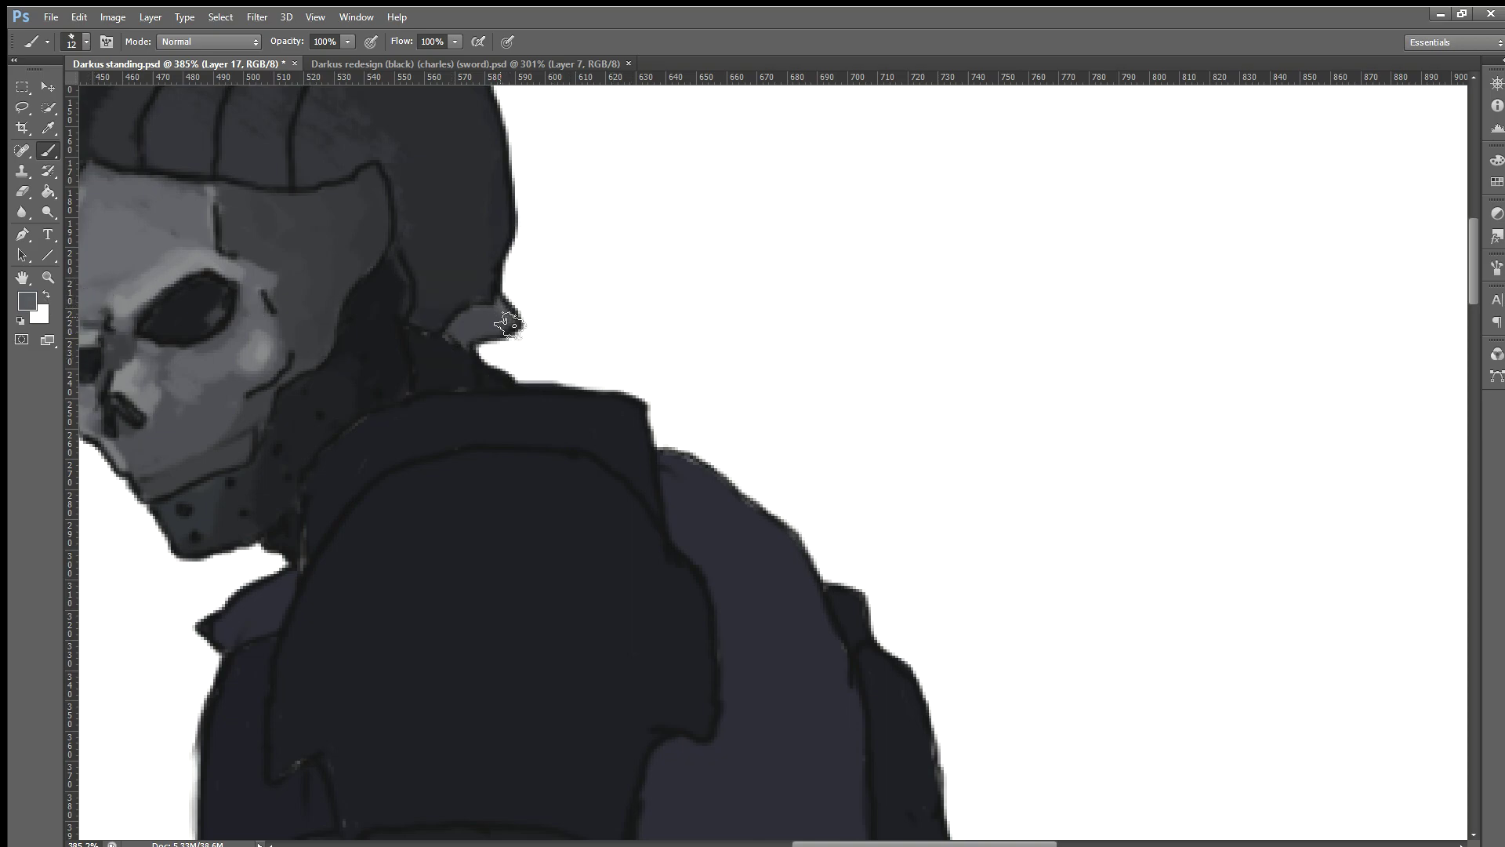
{"action": "mouse_move", "coordinate": [502, 303]}
{"action": "left_mouse_down"}
{"action": "mouse_move", "coordinate": [524, 330]}
{"action": "mouse_move", "coordinate": [509, 330]}
{"action": "left_mouse_up"}
{"action": "left_click", "coordinate": [439, 320], "text": "alt"}
{"action": "scroll", "coordinate": [335, 447], "scroll_direction": "down", "scroll_amount": 1}
{"action": "scroll", "coordinate": [172, 493], "scroll_direction": "down", "scroll_amount": 2}
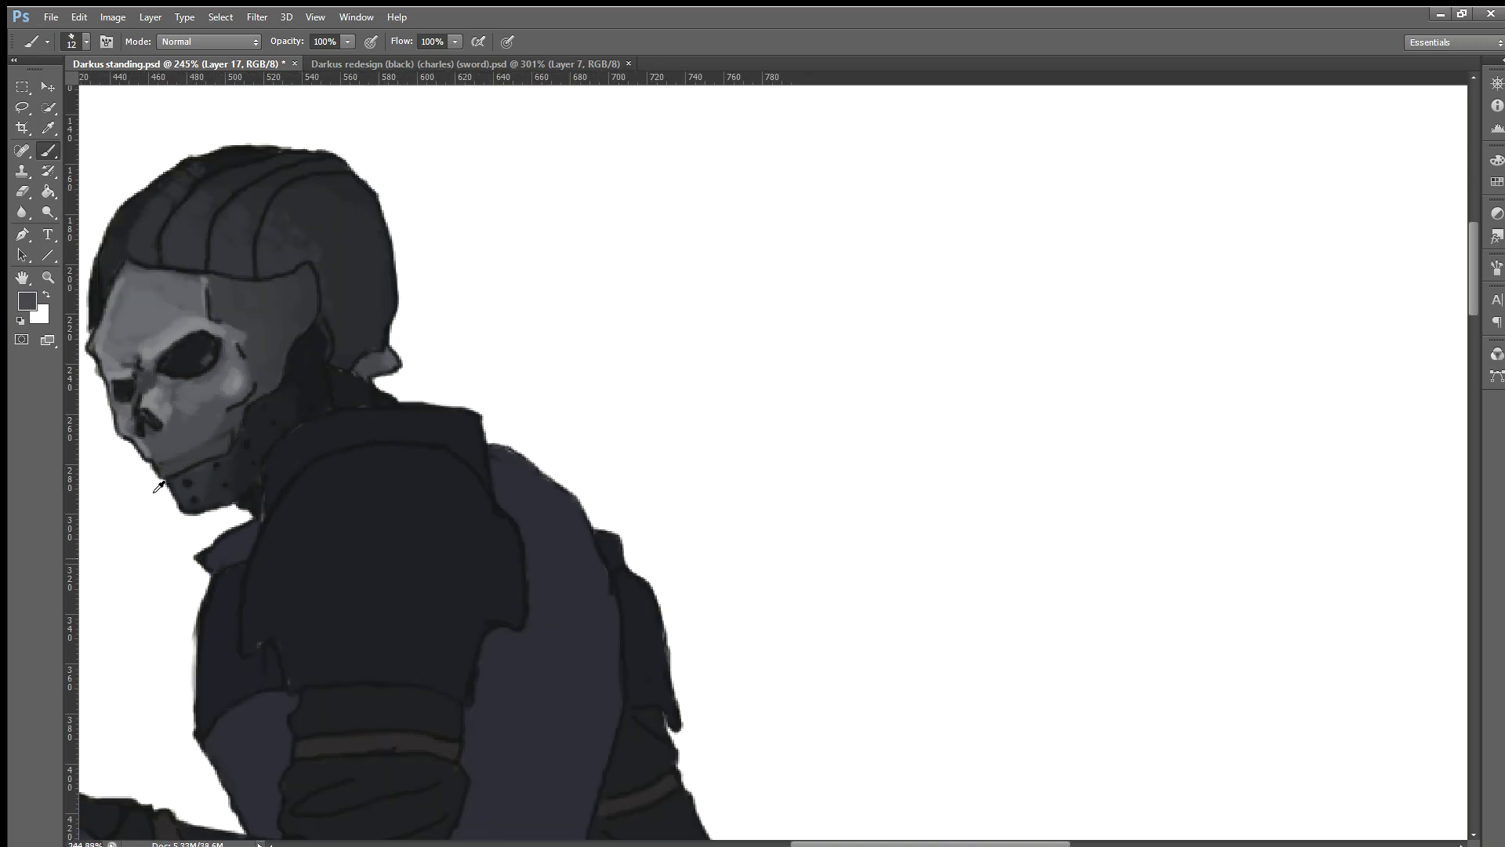
{"action": "left_click_drag", "start_coordinate": [810, 843], "coordinate": [711, 843]}
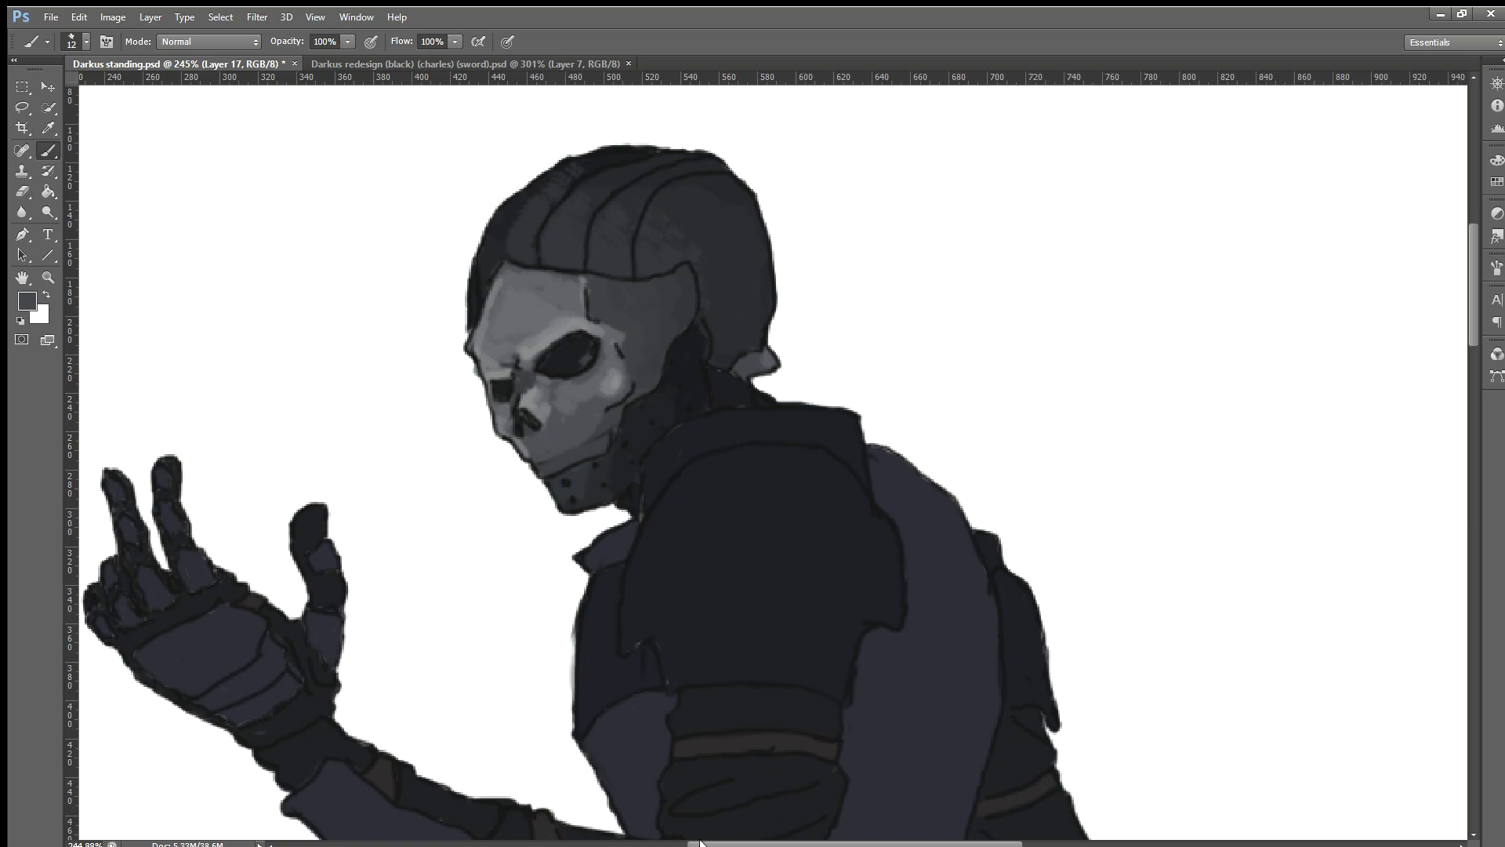
Step: Zoom into the mask, shrink the brush to 1 pixel, and sample the mask face's lighter grey
{"action": "scroll", "coordinate": [498, 541], "scroll_direction": "up", "scroll_amount": 1}
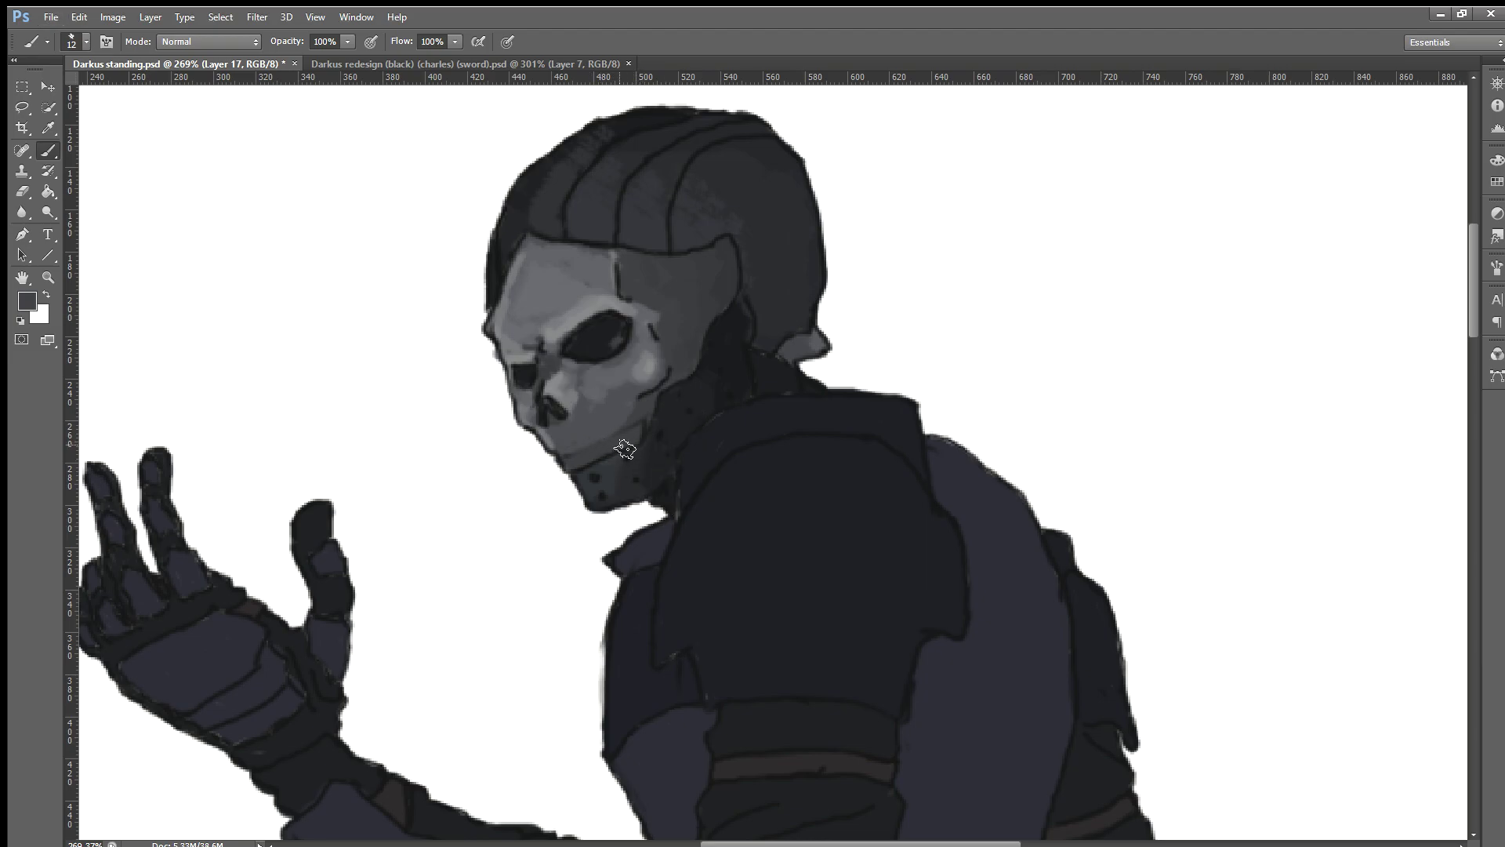
{"action": "scroll", "coordinate": [493, 450], "scroll_direction": "up", "scroll_amount": 1}
{"action": "scroll", "coordinate": [493, 450], "scroll_direction": "up", "scroll_amount": 1}
{"action": "scroll", "coordinate": [619, 497], "scroll_direction": "up", "scroll_amount": 1}
{"action": "scroll", "coordinate": [625, 510], "scroll_direction": "up", "scroll_amount": 1}
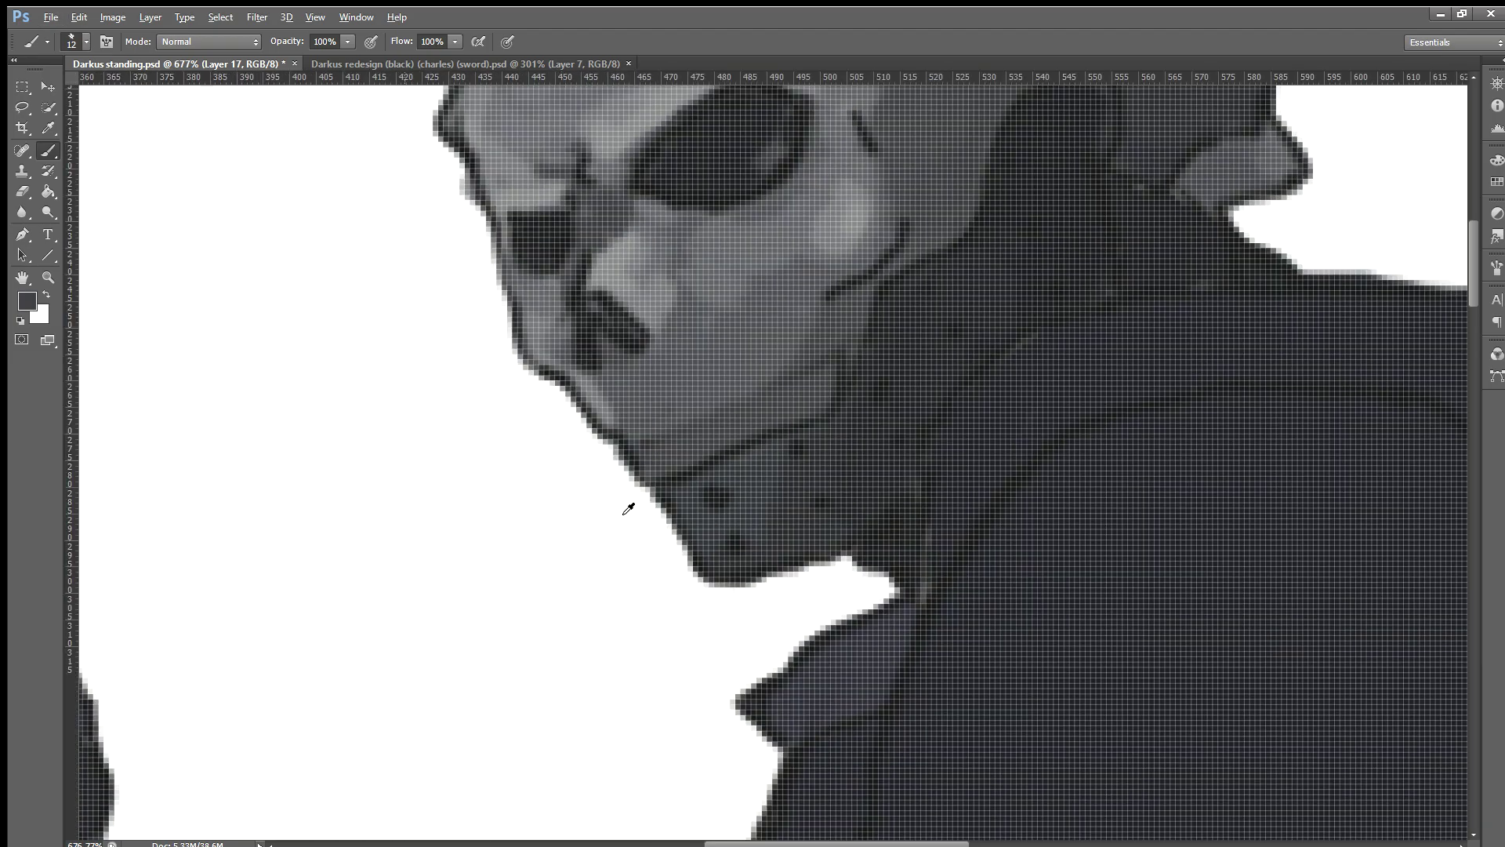
{"action": "scroll", "coordinate": [625, 510], "scroll_direction": "up", "scroll_amount": 1}
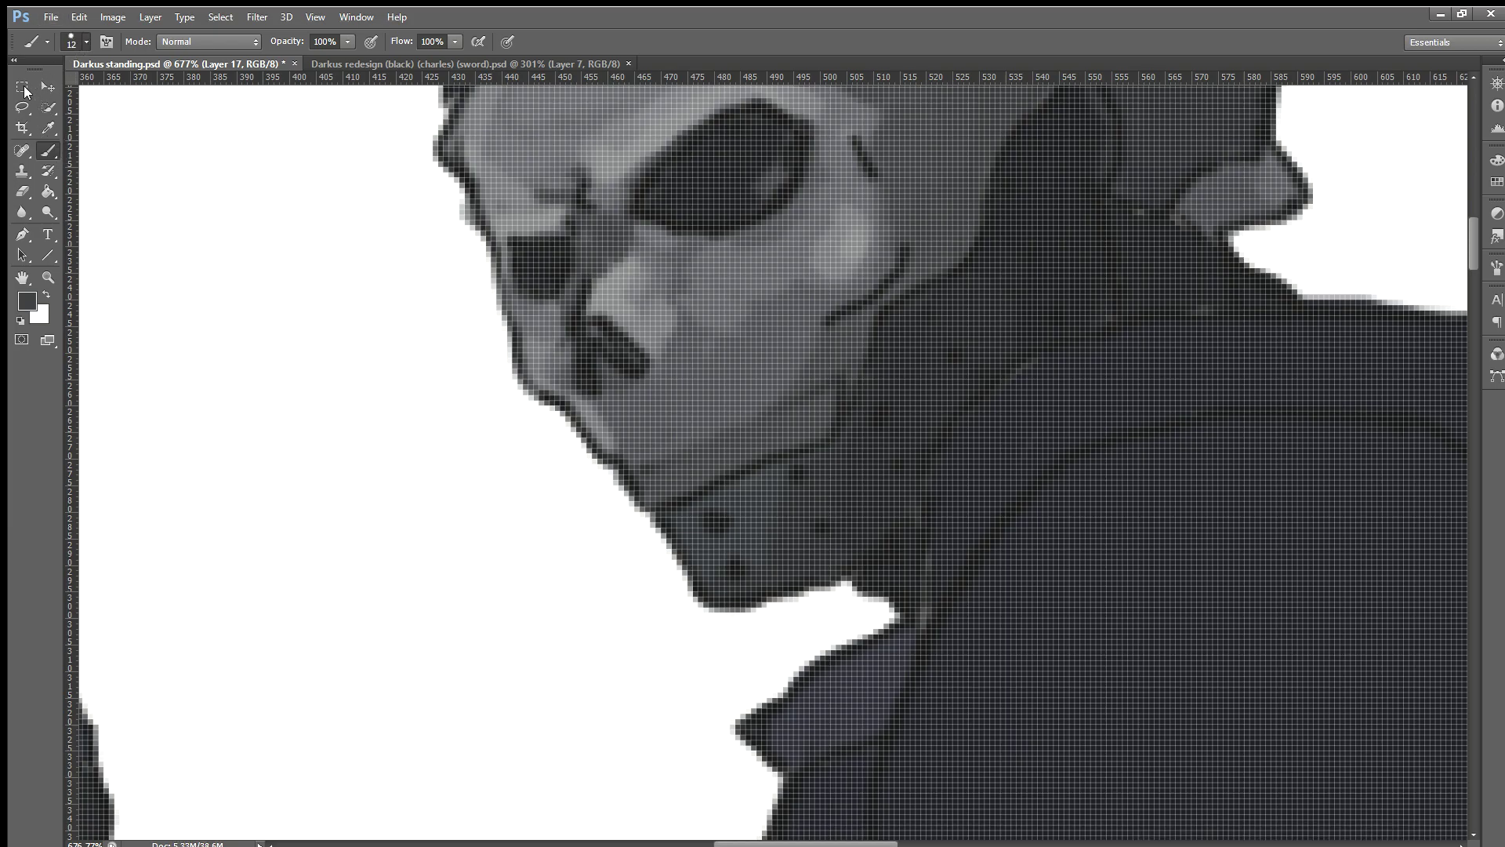
{"action": "key", "text": "bracketleft"}
{"action": "key", "text": "bracketleft"}
{"action": "key", "text": "bracketleft"}
{"action": "left_click", "coordinate": [668, 433], "text": "alt"}
{"action": "scroll", "coordinate": [745, 413], "scroll_direction": "down", "scroll_amount": 1}
{"action": "scroll", "coordinate": [737, 413], "scroll_direction": "down", "scroll_amount": 1}
{"action": "scroll", "coordinate": [729, 412], "scroll_direction": "down", "scroll_amount": 2}
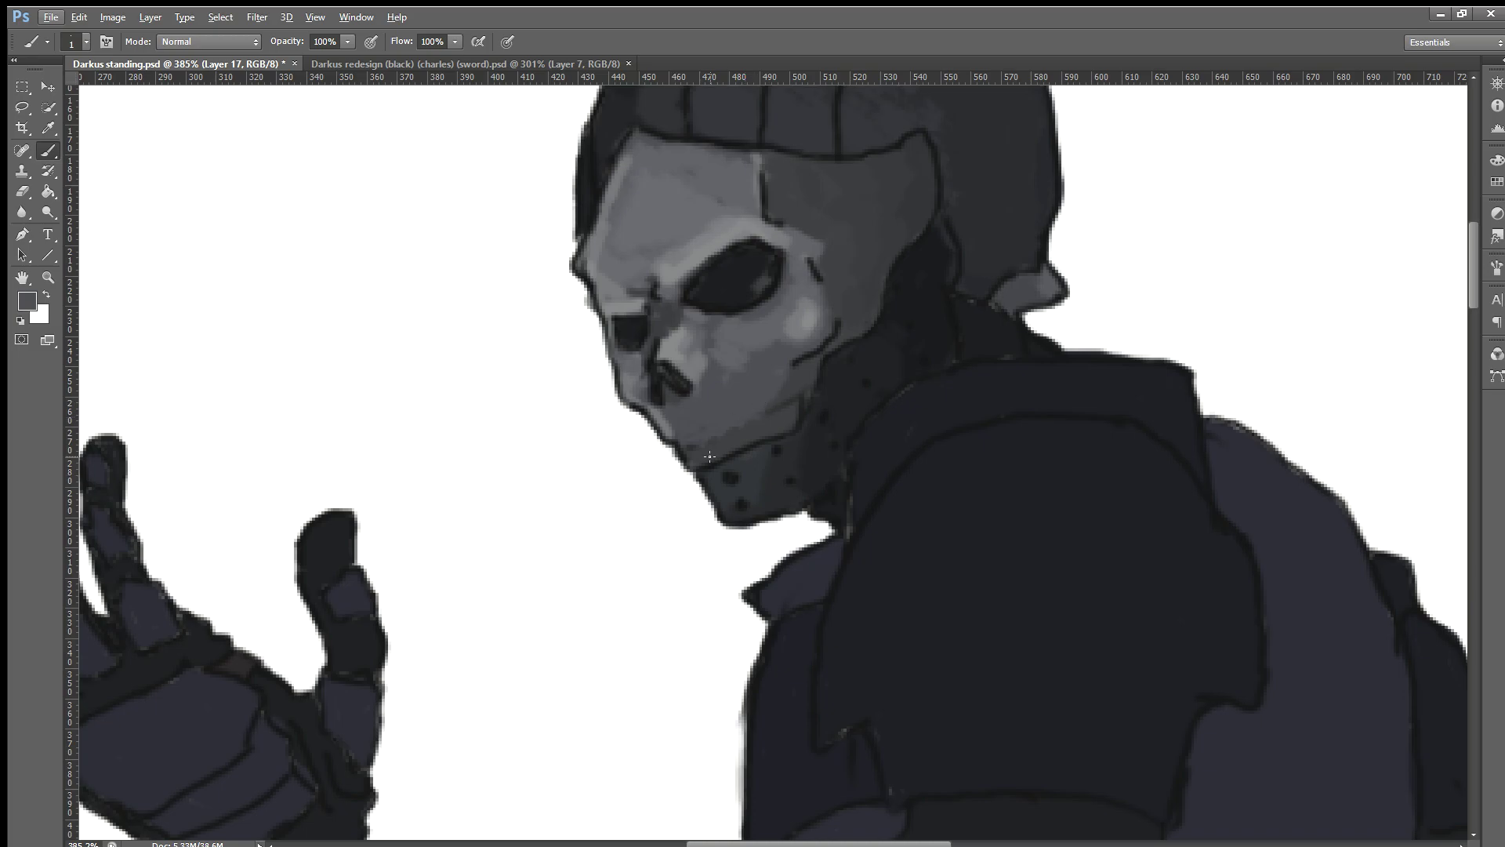
Step: Pick up the darker grey from the hood as the paint colour
{"action": "scroll", "coordinate": [710, 456], "scroll_direction": "down", "scroll_amount": 1}
{"action": "scroll", "coordinate": [745, 479], "scroll_direction": "down", "scroll_amount": 1}
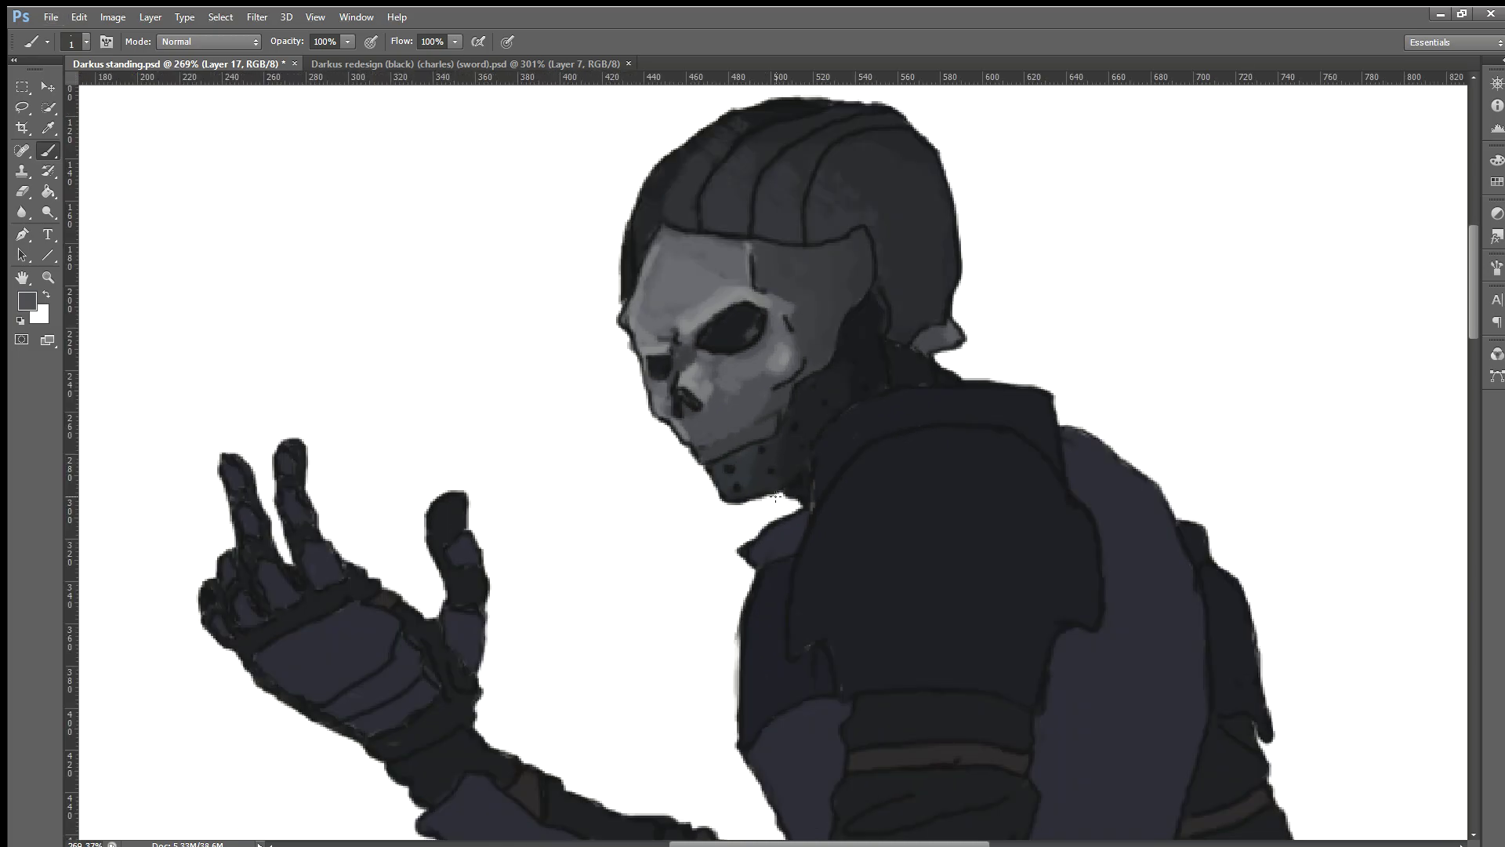
{"action": "scroll", "coordinate": [775, 497], "scroll_direction": "down", "scroll_amount": 1}
{"action": "scroll", "coordinate": [775, 496], "scroll_direction": "down", "scroll_amount": 1}
{"action": "scroll", "coordinate": [776, 496], "scroll_direction": "down", "scroll_amount": 1}
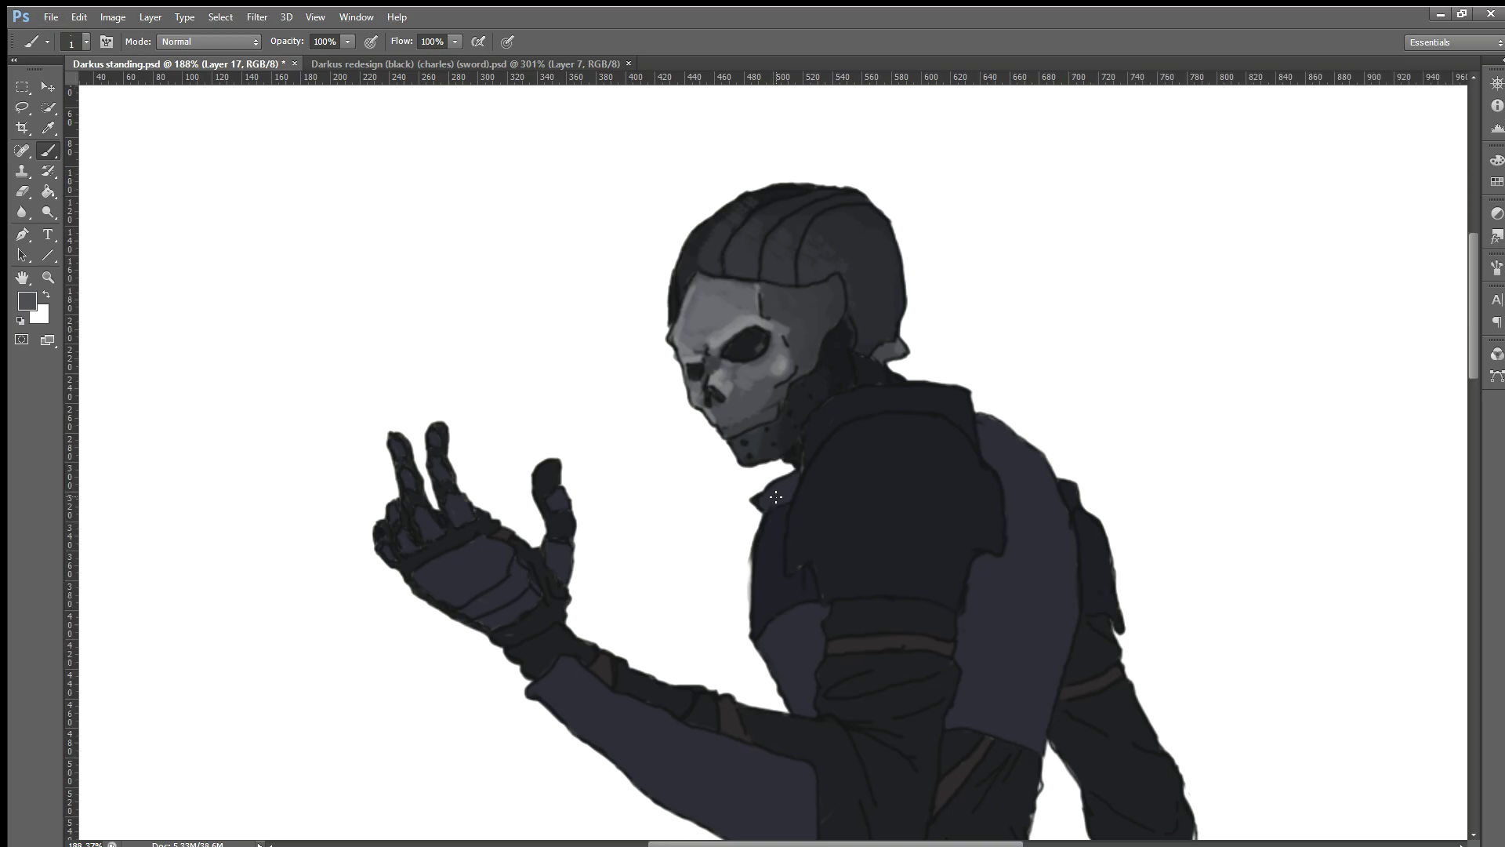
{"action": "scroll", "coordinate": [775, 497], "scroll_direction": "up", "scroll_amount": 1}
{"action": "scroll", "coordinate": [775, 496], "scroll_direction": "up", "scroll_amount": 1}
{"action": "scroll", "coordinate": [776, 496], "scroll_direction": "up", "scroll_amount": 3}
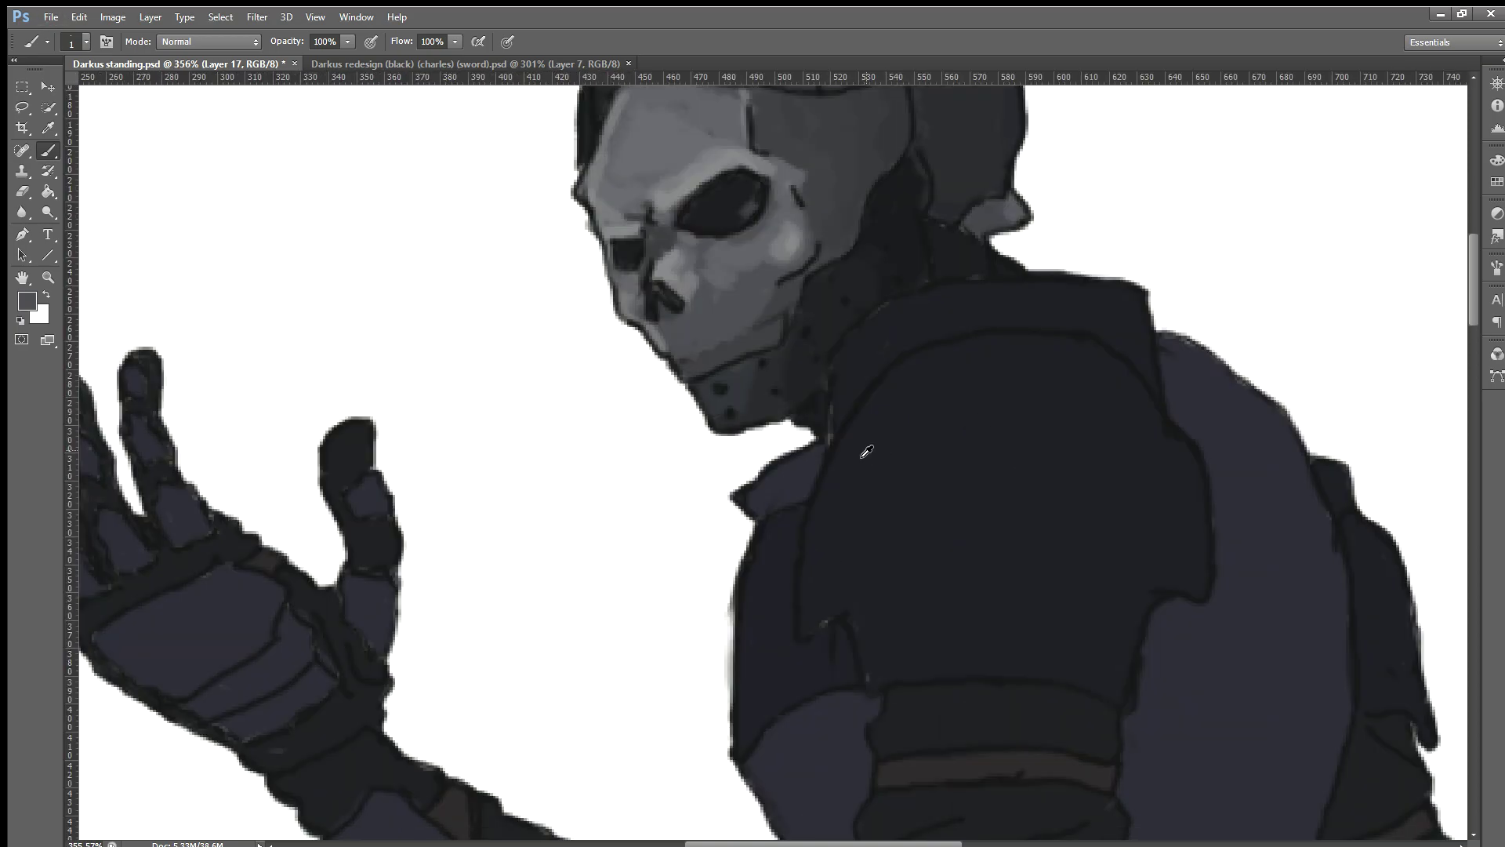
{"action": "scroll", "coordinate": [866, 452], "scroll_direction": "down", "scroll_amount": 1}
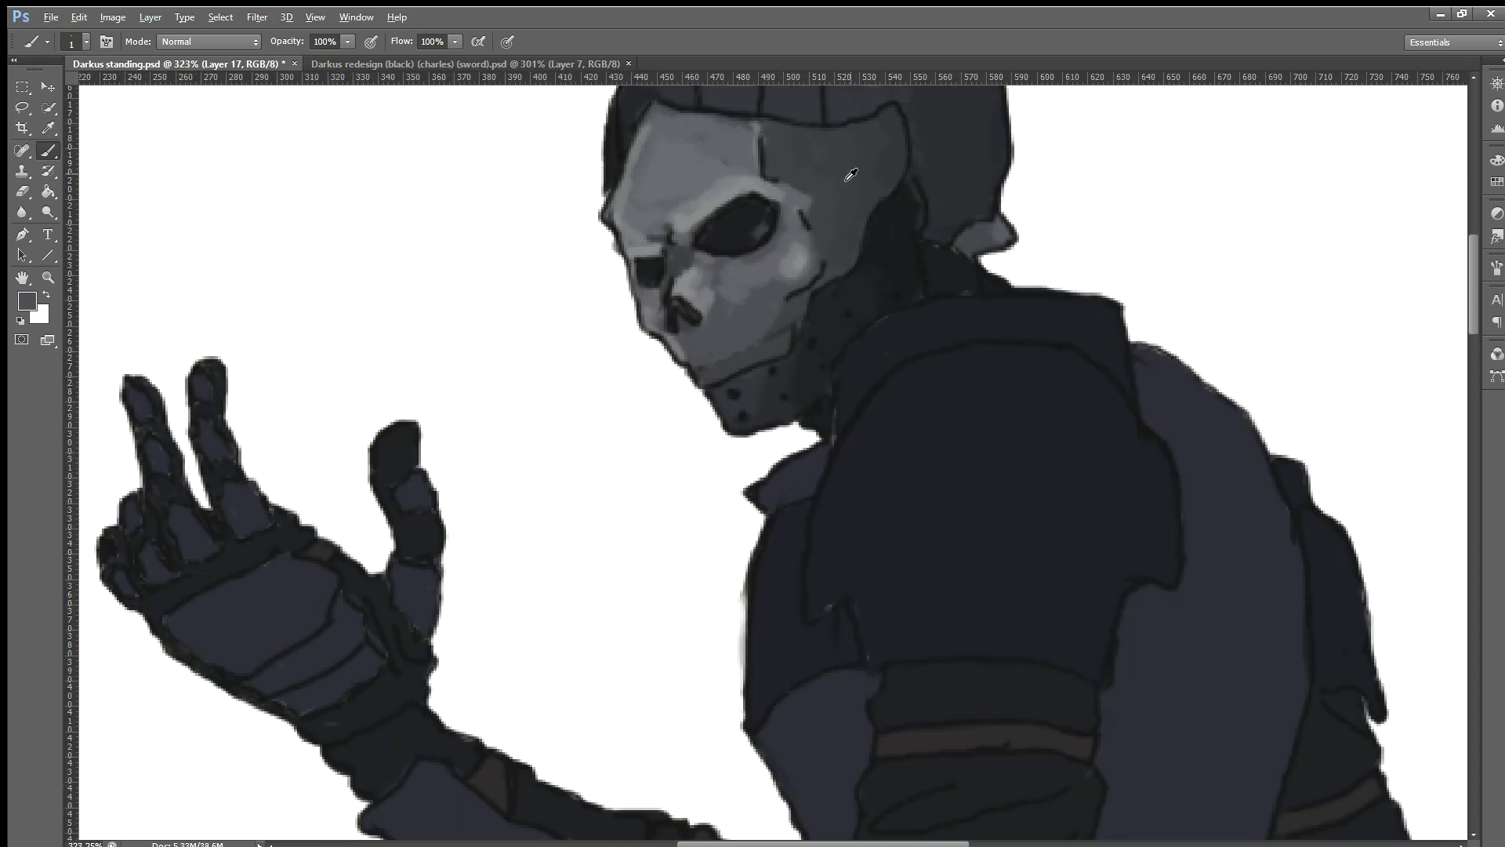
{"action": "left_click", "coordinate": [890, 165], "text": "alt"}
{"action": "key", "text": "i"}
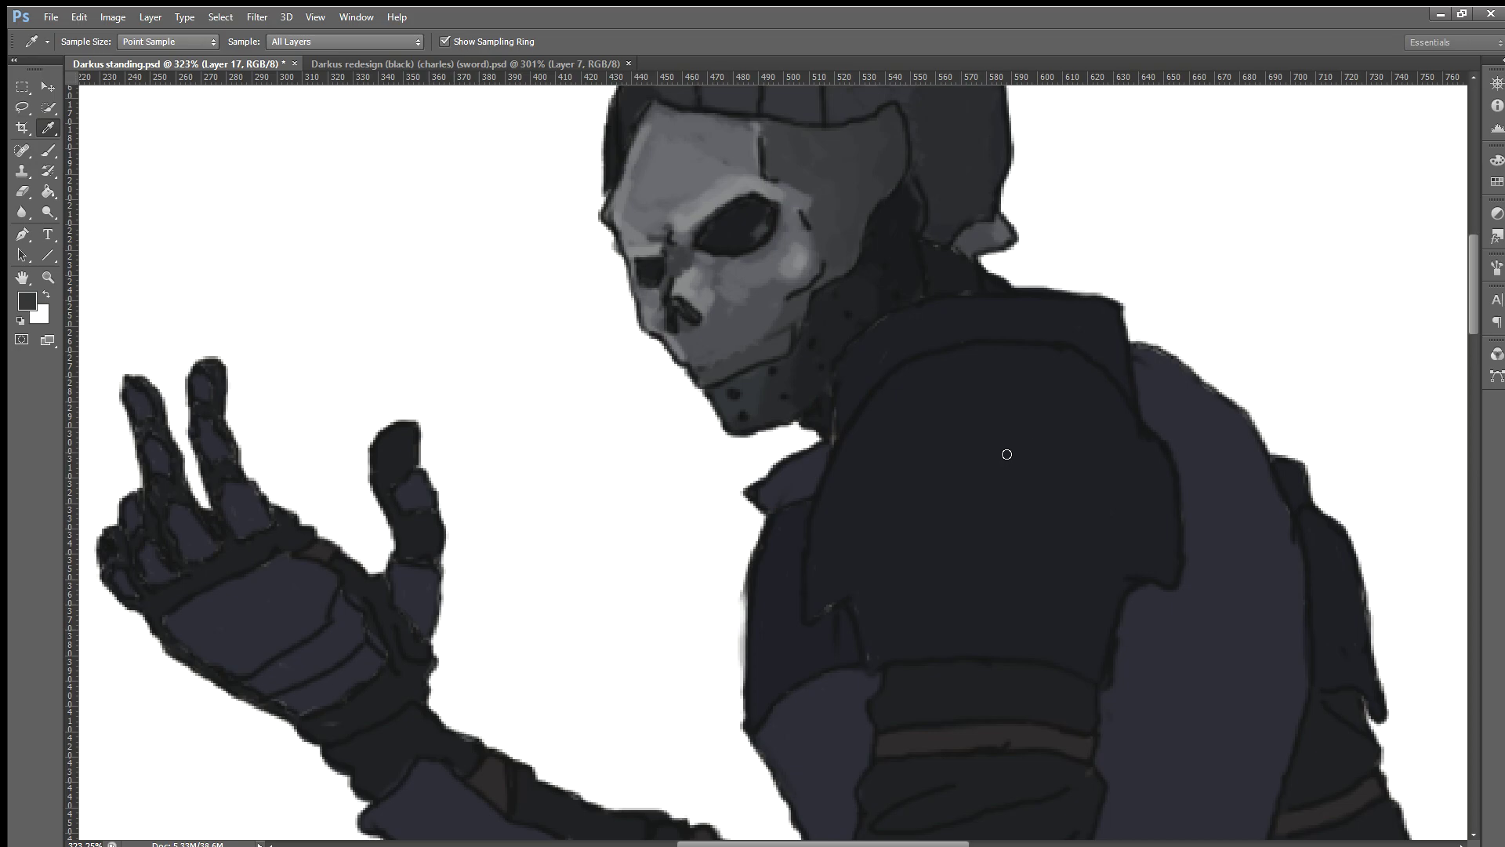
{"action": "key", "text": "b"}
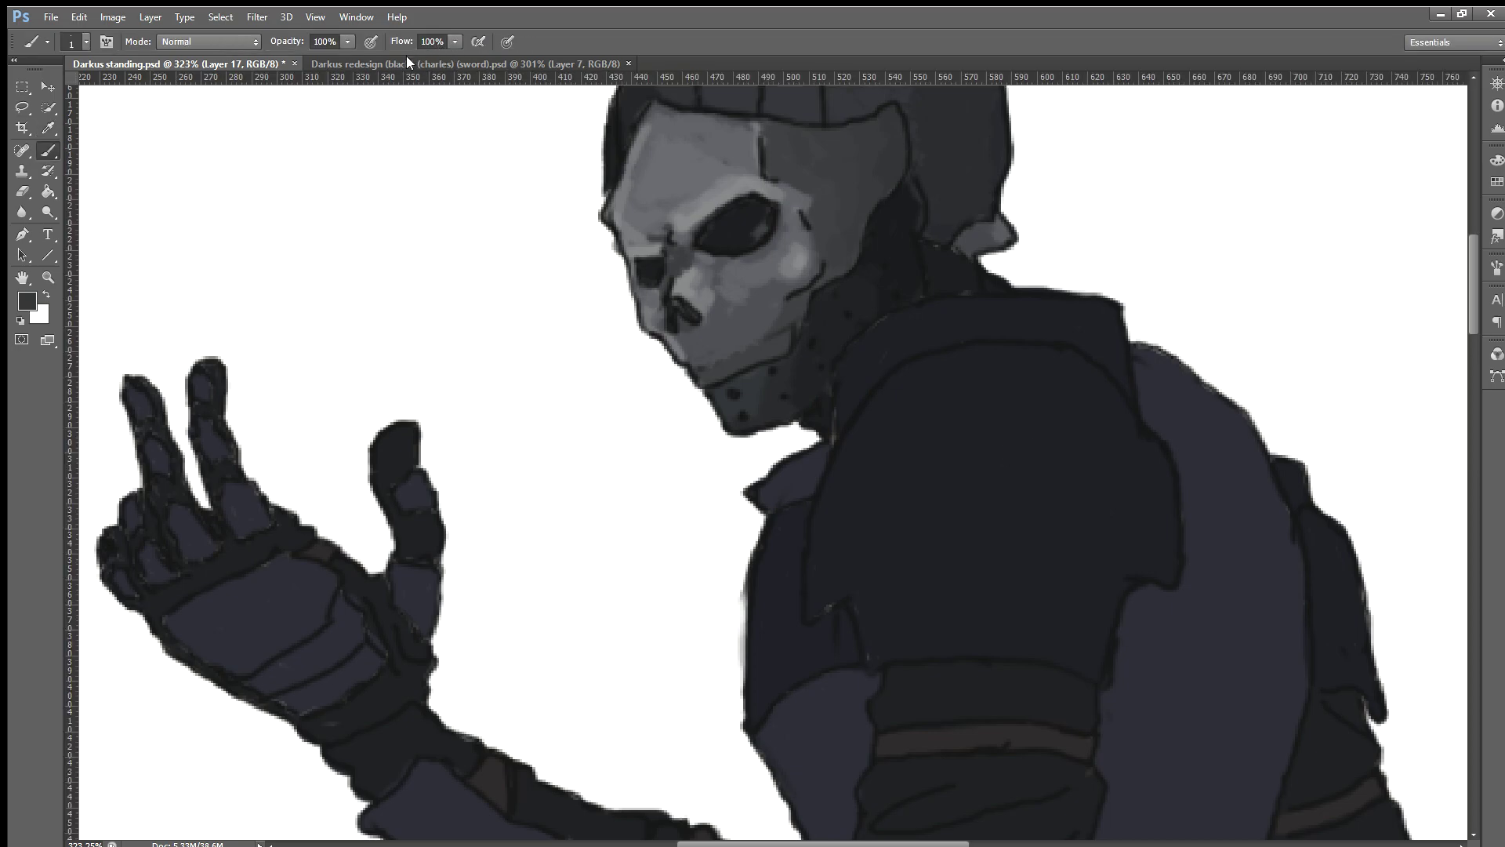
Step: Compare against the Darkus redesign painting, then return to the standing Darkus figure
{"action": "left_click", "coordinate": [407, 61]}
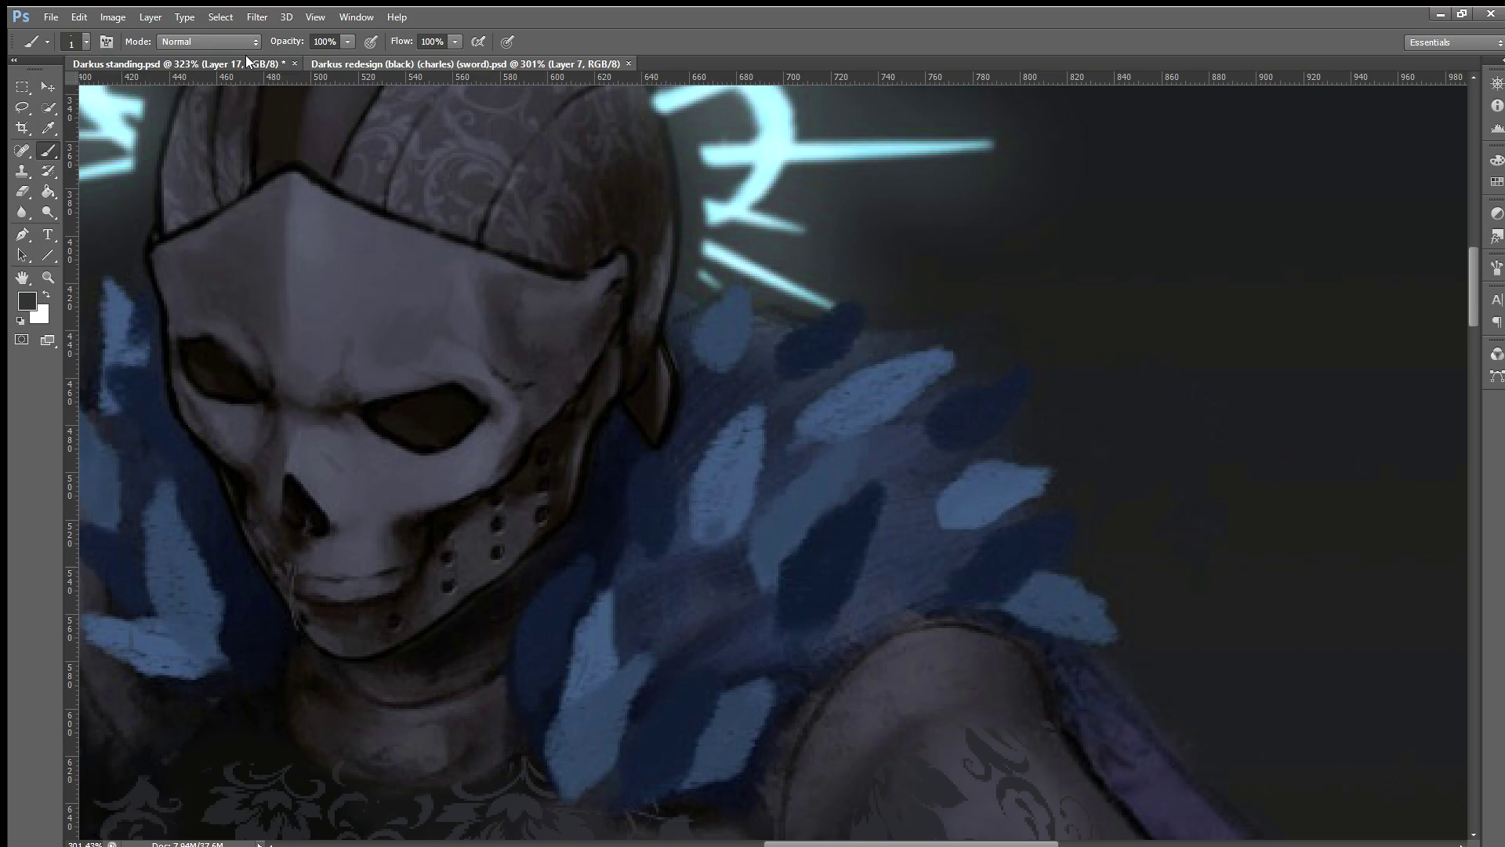
{"action": "left_click", "coordinate": [247, 58]}
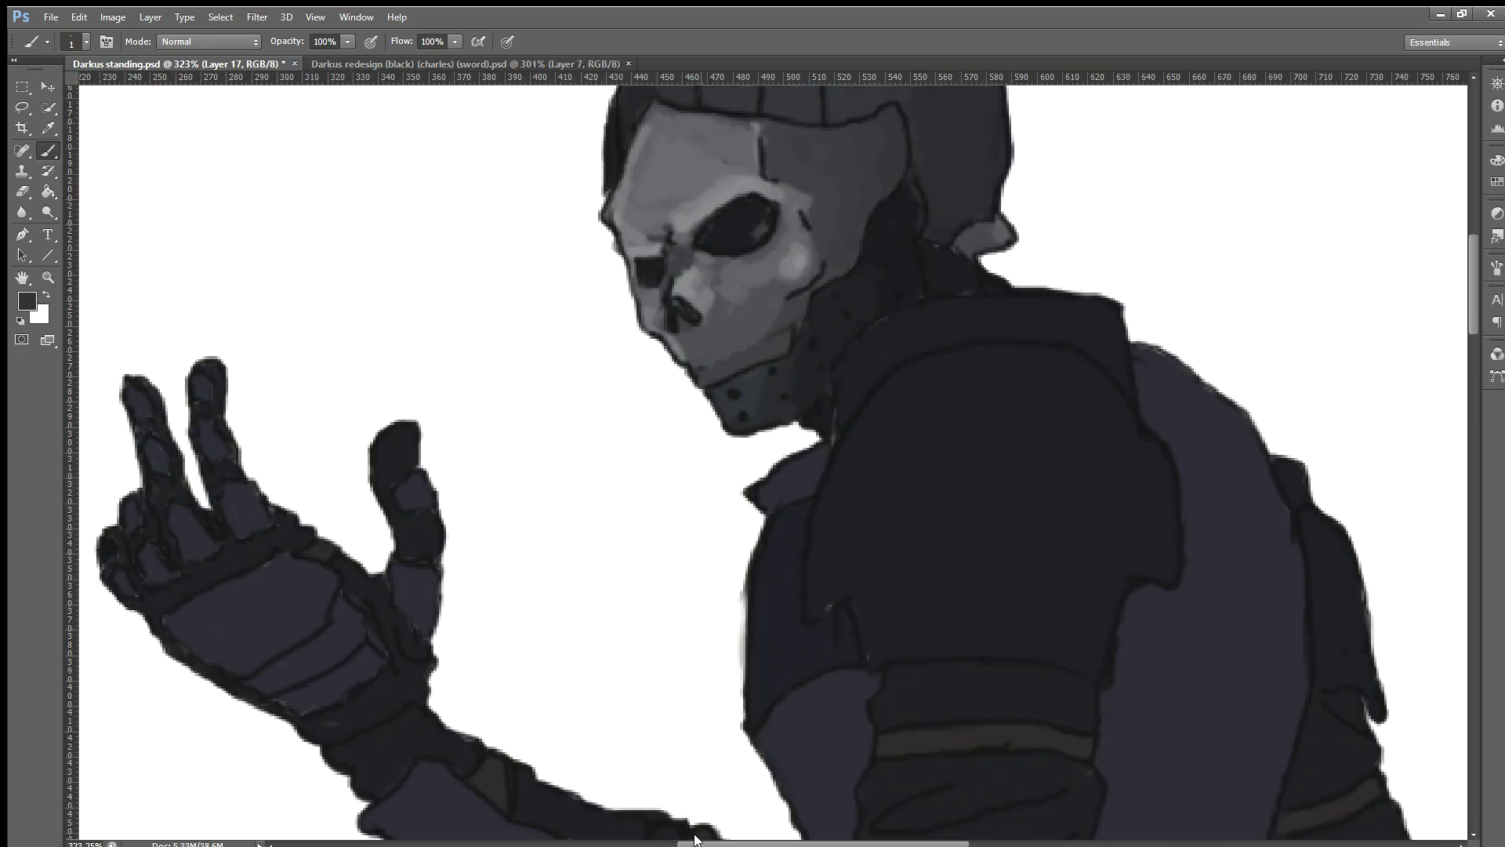
{"action": "left_click_drag", "start_coordinate": [695, 839], "coordinate": [710, 839]}
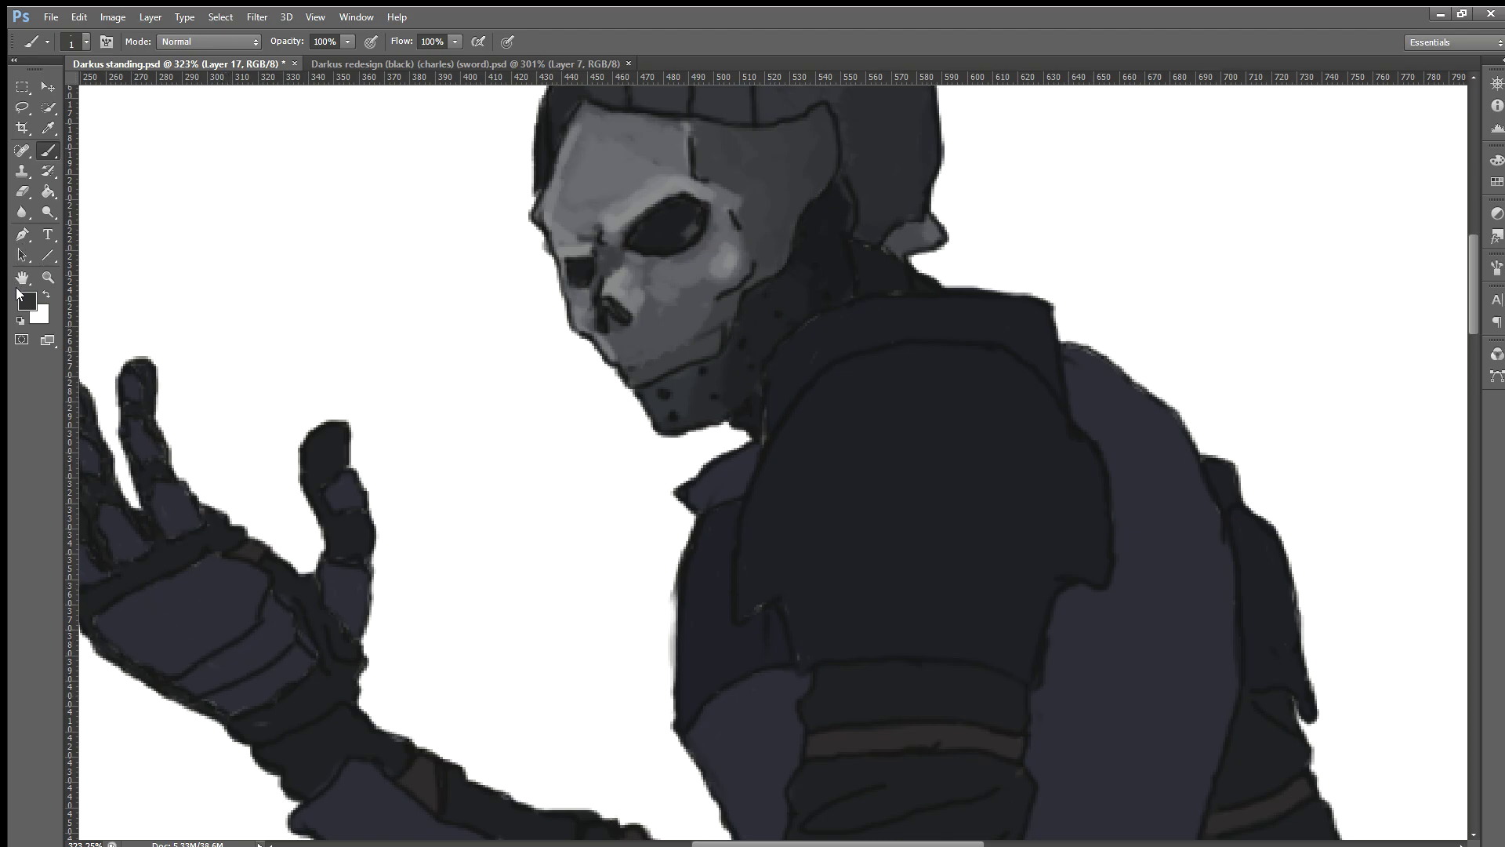
{"action": "key", "text": "i"}
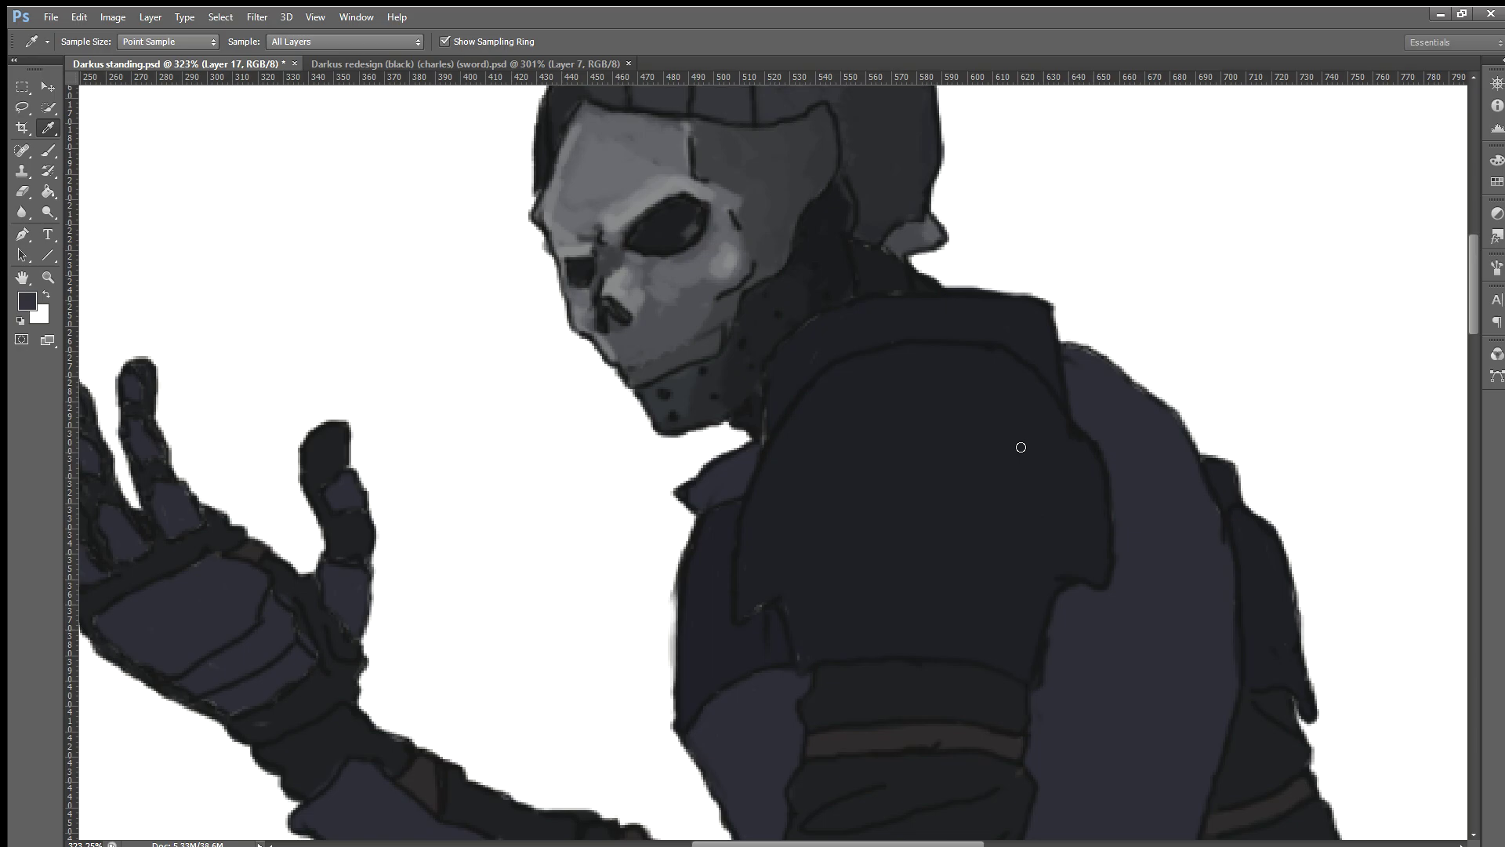
{"action": "key", "text": "b"}
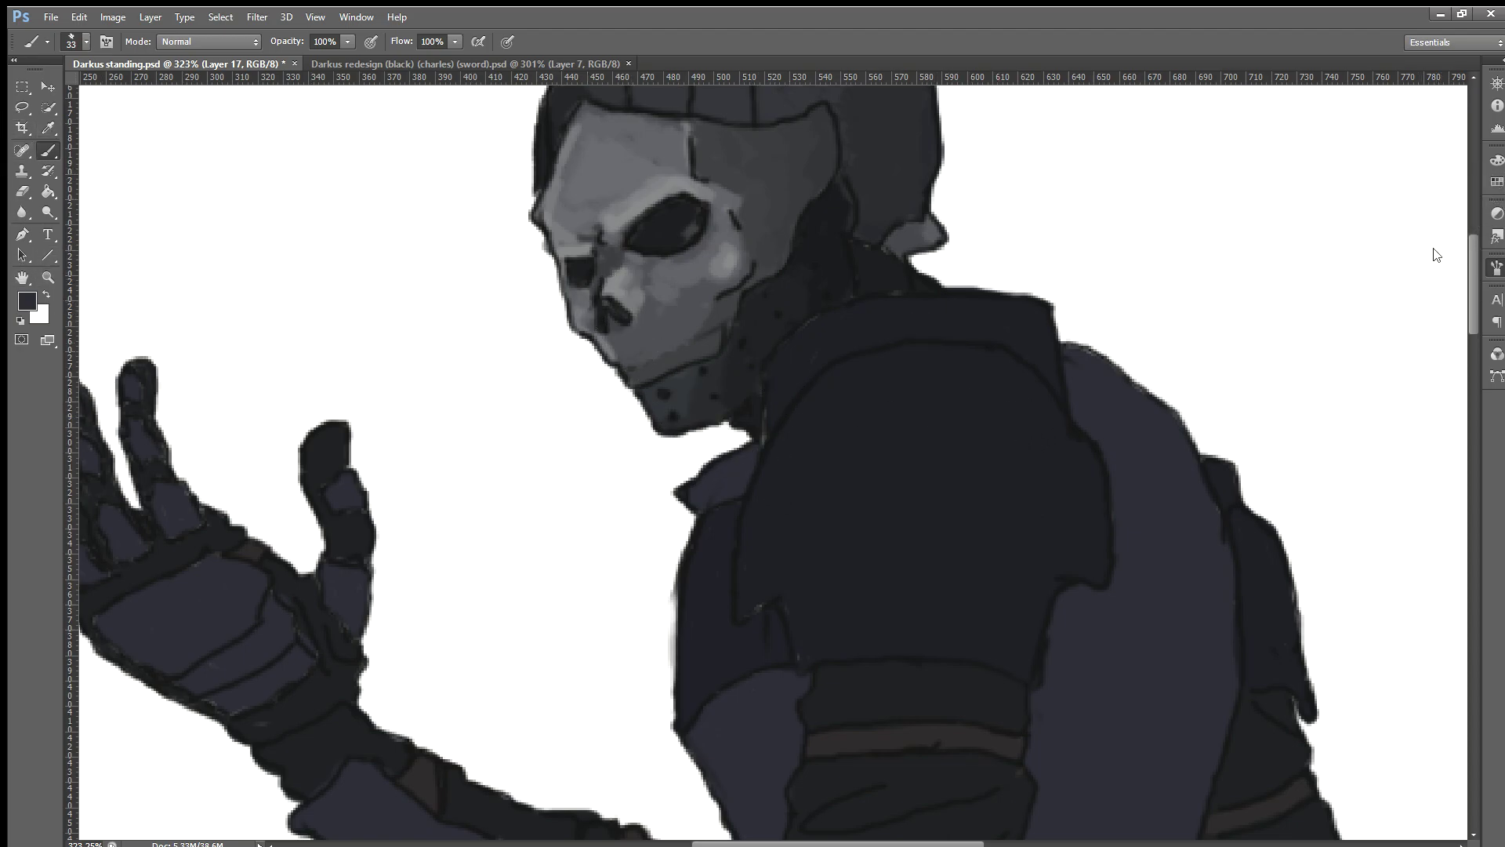
Step: Paint a lighter grey patch across the shoulder armour and widen it with mottled strokes
{"action": "mouse_move", "coordinate": [907, 538]}
{"action": "left_mouse_down"}
{"action": "mouse_move", "coordinate": [901, 498]}
{"action": "mouse_move", "coordinate": [948, 444]}
{"action": "mouse_move", "coordinate": [901, 444]}
{"action": "mouse_move", "coordinate": [857, 470]}
{"action": "mouse_move", "coordinate": [819, 439]}
{"action": "left_mouse_up"}
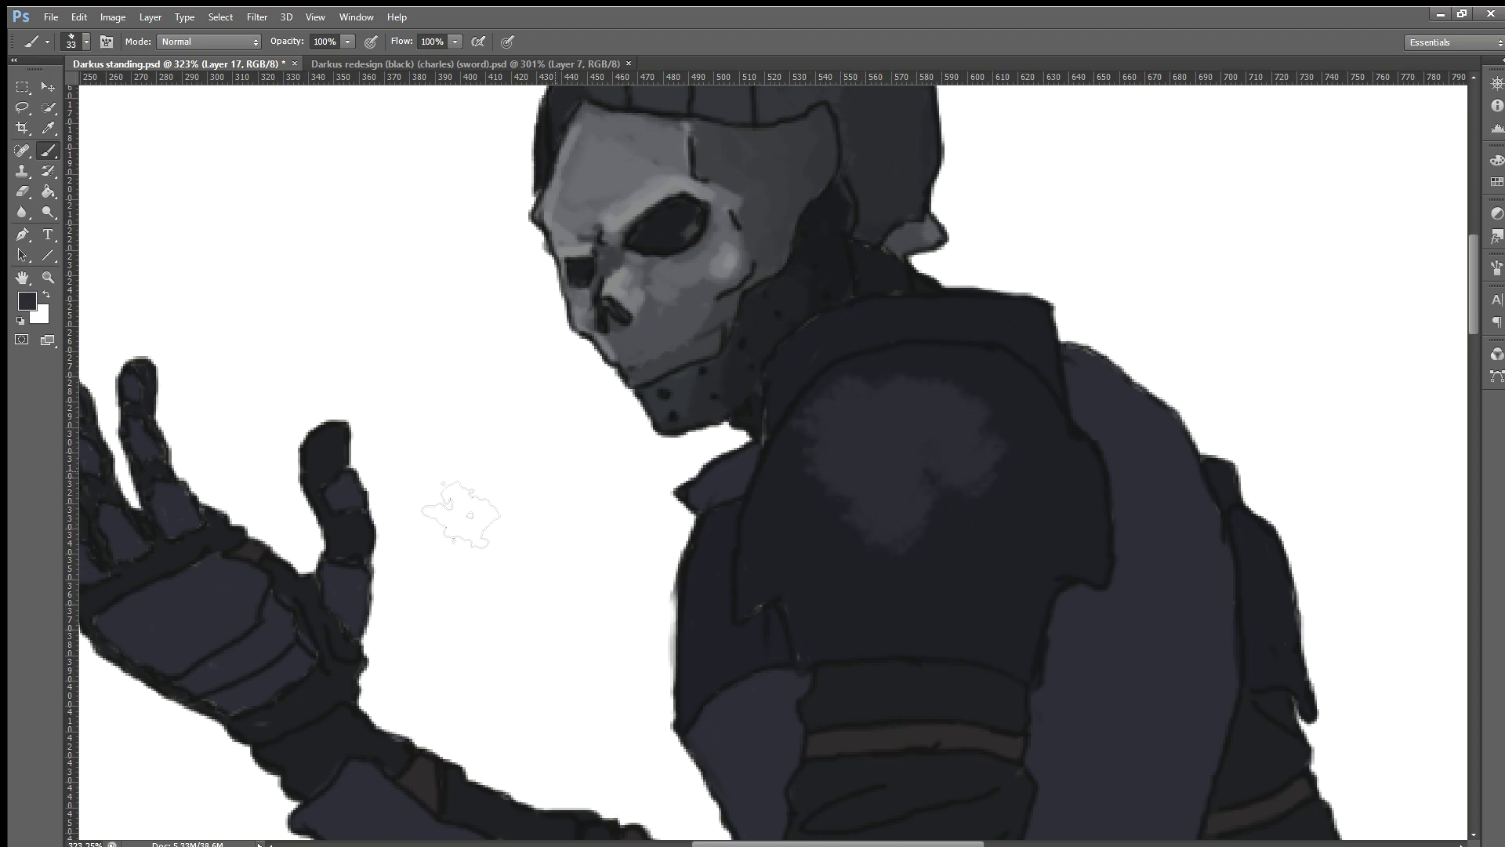
{"action": "key", "text": "i"}
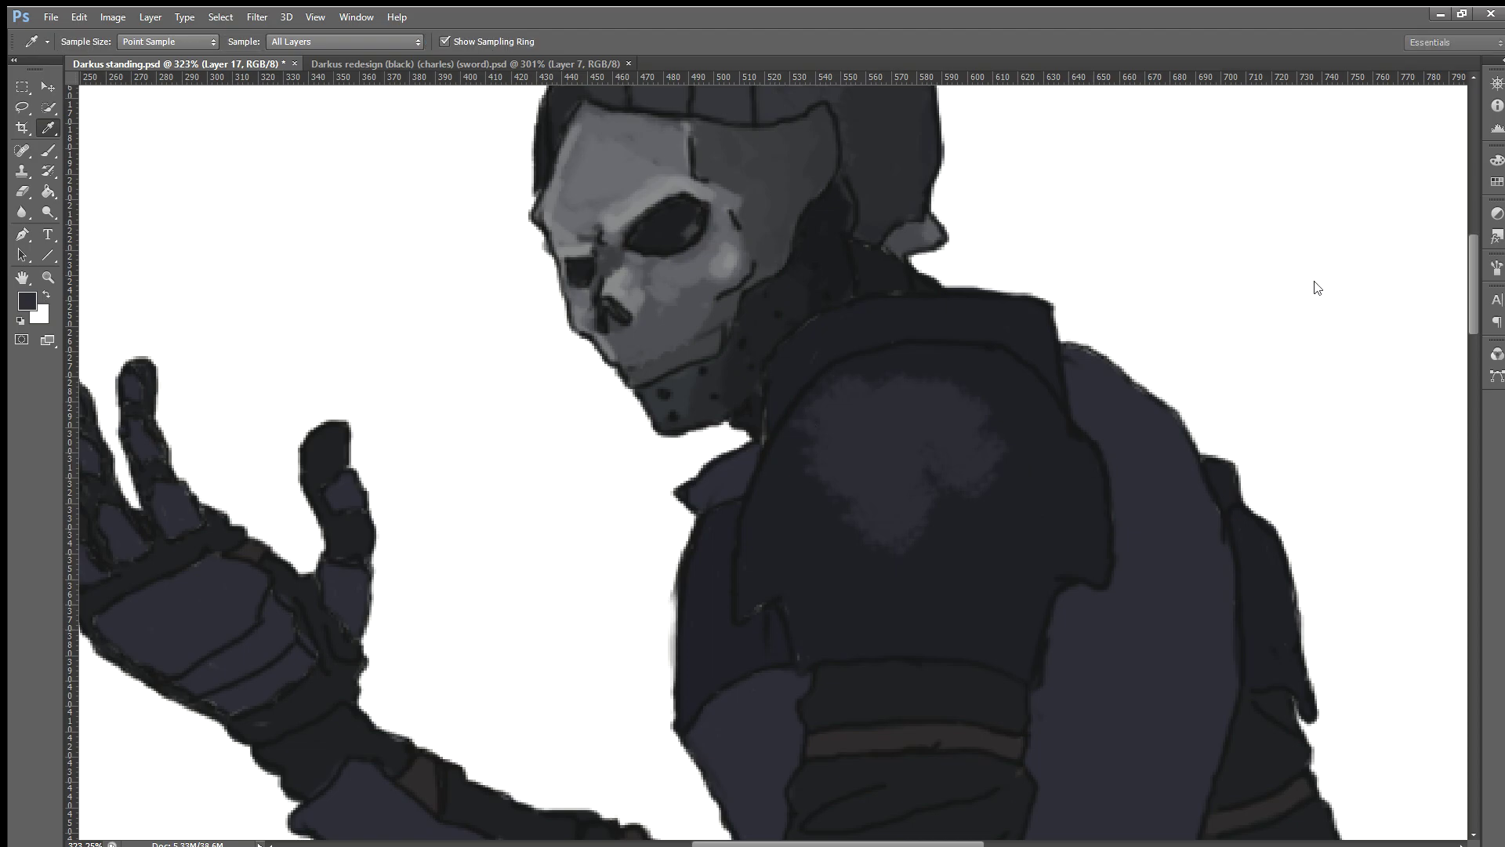
{"action": "key", "text": "b"}
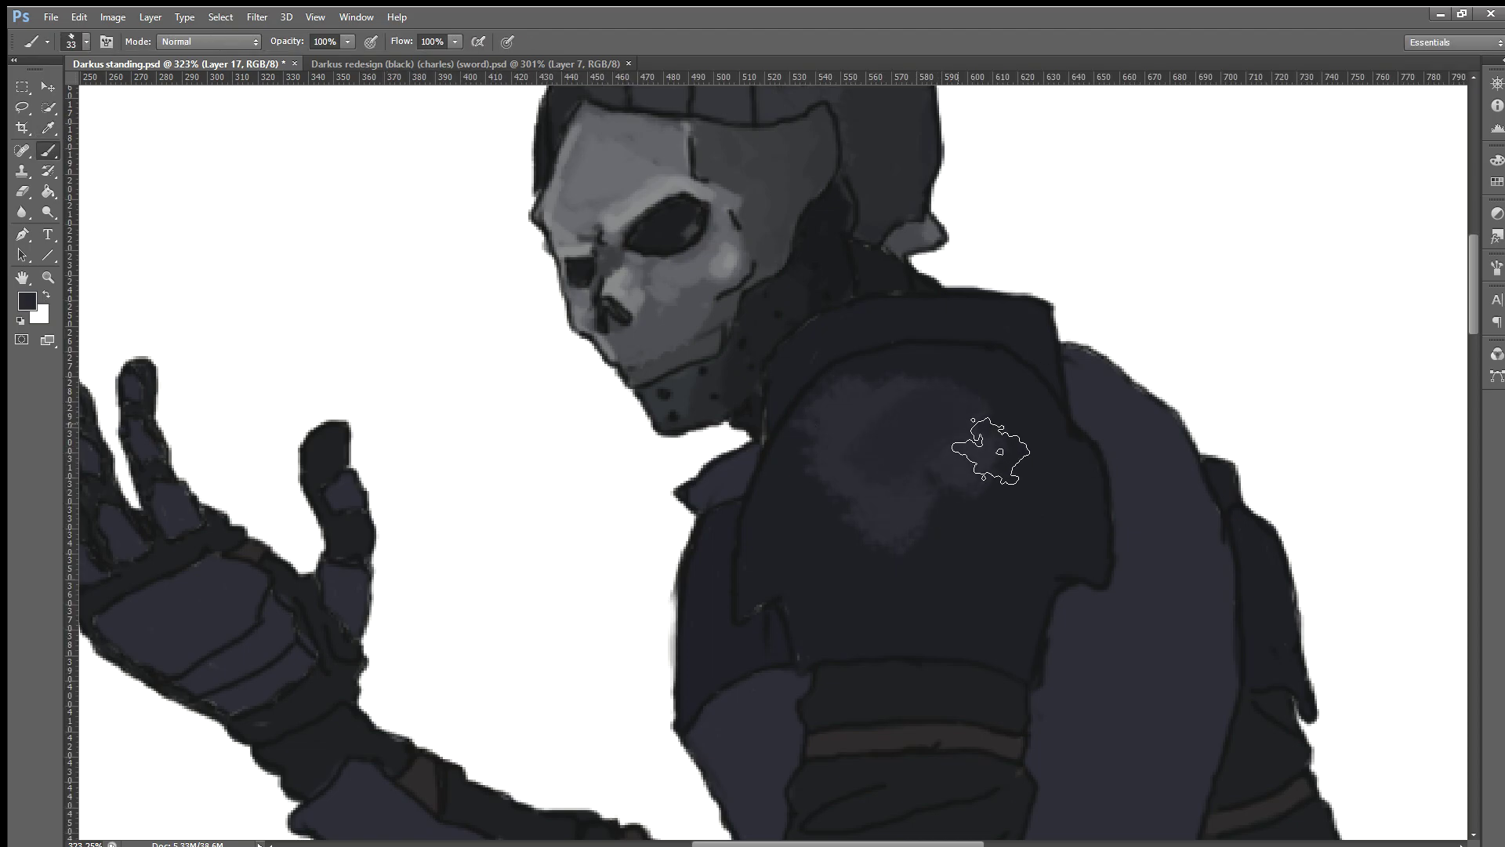
{"action": "mouse_move", "coordinate": [950, 432]}
{"action": "left_mouse_down"}
{"action": "mouse_move", "coordinate": [881, 471]}
{"action": "mouse_move", "coordinate": [897, 420]}
{"action": "mouse_move", "coordinate": [831, 543]}
{"action": "mouse_move", "coordinate": [864, 501]}
{"action": "mouse_move", "coordinate": [813, 602]}
{"action": "mouse_move", "coordinate": [904, 538]}
{"action": "mouse_move", "coordinate": [866, 600]}
{"action": "mouse_move", "coordinate": [944, 527]}
{"action": "mouse_move", "coordinate": [785, 585]}
{"action": "left_mouse_up"}
{"action": "mouse_move", "coordinate": [935, 574]}
{"action": "left_mouse_down"}
{"action": "mouse_move", "coordinate": [998, 599]}
{"action": "mouse_move", "coordinate": [985, 615]}
{"action": "mouse_move", "coordinate": [1057, 556]}
{"action": "mouse_move", "coordinate": [1051, 604]}
{"action": "mouse_move", "coordinate": [1083, 548]}
{"action": "mouse_move", "coordinate": [1082, 504]}
{"action": "mouse_move", "coordinate": [992, 585]}
{"action": "mouse_move", "coordinate": [1098, 554]}
{"action": "mouse_move", "coordinate": [1068, 464]}
{"action": "mouse_move", "coordinate": [951, 410]}
{"action": "mouse_move", "coordinate": [1001, 477]}
{"action": "mouse_move", "coordinate": [1025, 479]}
{"action": "mouse_move", "coordinate": [991, 414]}
{"action": "mouse_move", "coordinate": [927, 414]}
{"action": "mouse_move", "coordinate": [873, 444]}
{"action": "mouse_move", "coordinate": [914, 416]}
{"action": "mouse_move", "coordinate": [813, 611]}
{"action": "mouse_move", "coordinate": [1025, 648]}
{"action": "mouse_move", "coordinate": [1075, 598]}
{"action": "mouse_move", "coordinate": [903, 681]}
{"action": "left_mouse_up"}
Step: Resample shoulder greys and blend the shading on the lower shoulder armour
{"action": "left_click", "coordinate": [925, 524], "text": "alt"}
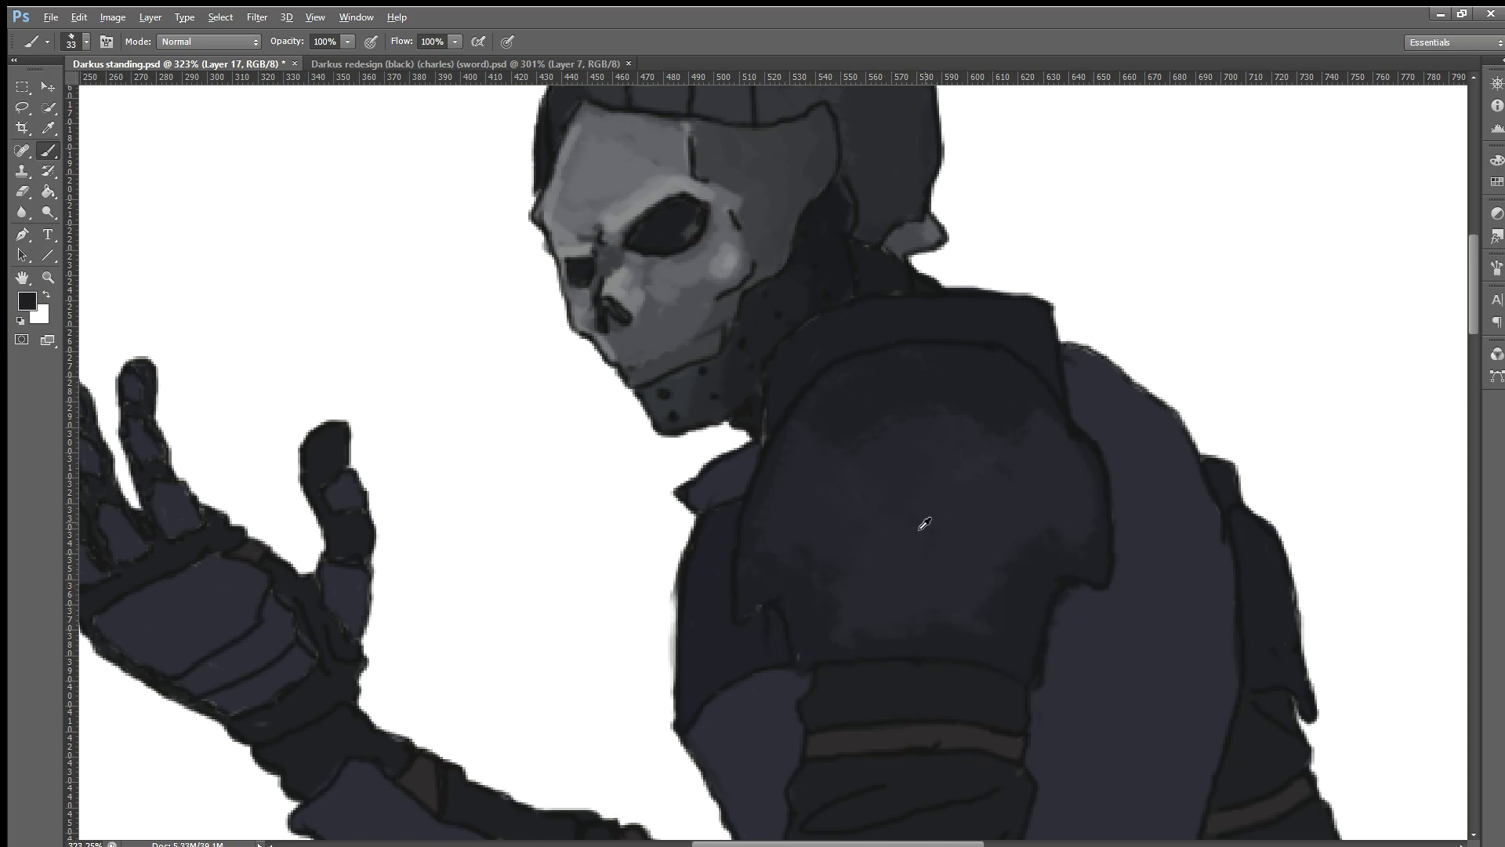
{"action": "mouse_move", "coordinate": [821, 589]}
{"action": "left_mouse_down"}
{"action": "mouse_move", "coordinate": [867, 628]}
{"action": "mouse_move", "coordinate": [823, 578]}
{"action": "left_mouse_up"}
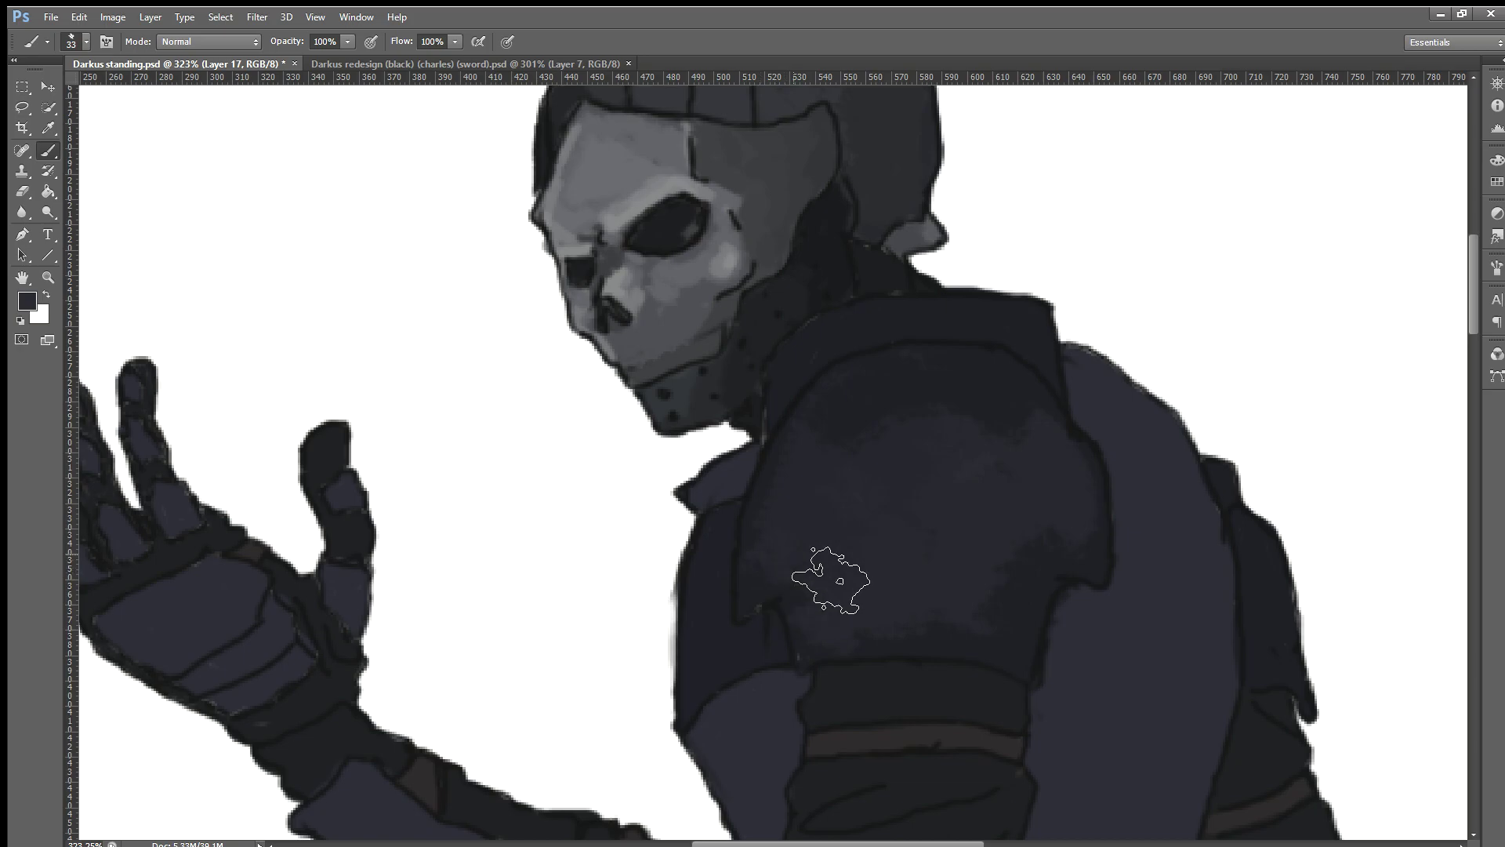
{"action": "scroll", "coordinate": [1019, 525], "scroll_direction": "down", "scroll_amount": 1}
{"action": "scroll", "coordinate": [1051, 531], "scroll_direction": "down", "scroll_amount": 1}
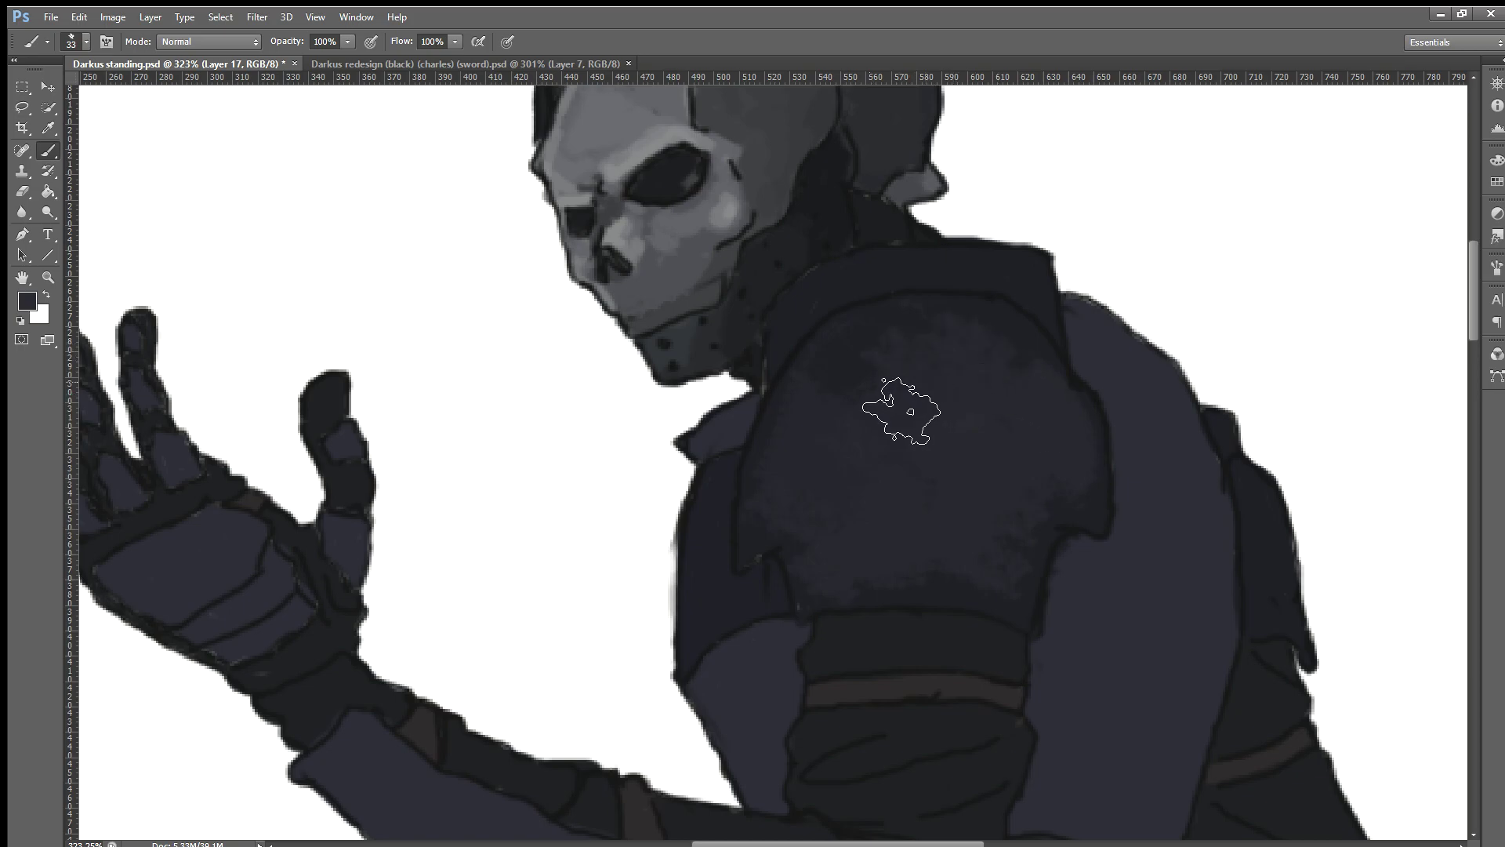
{"action": "left_click", "coordinate": [825, 338], "text": "alt"}
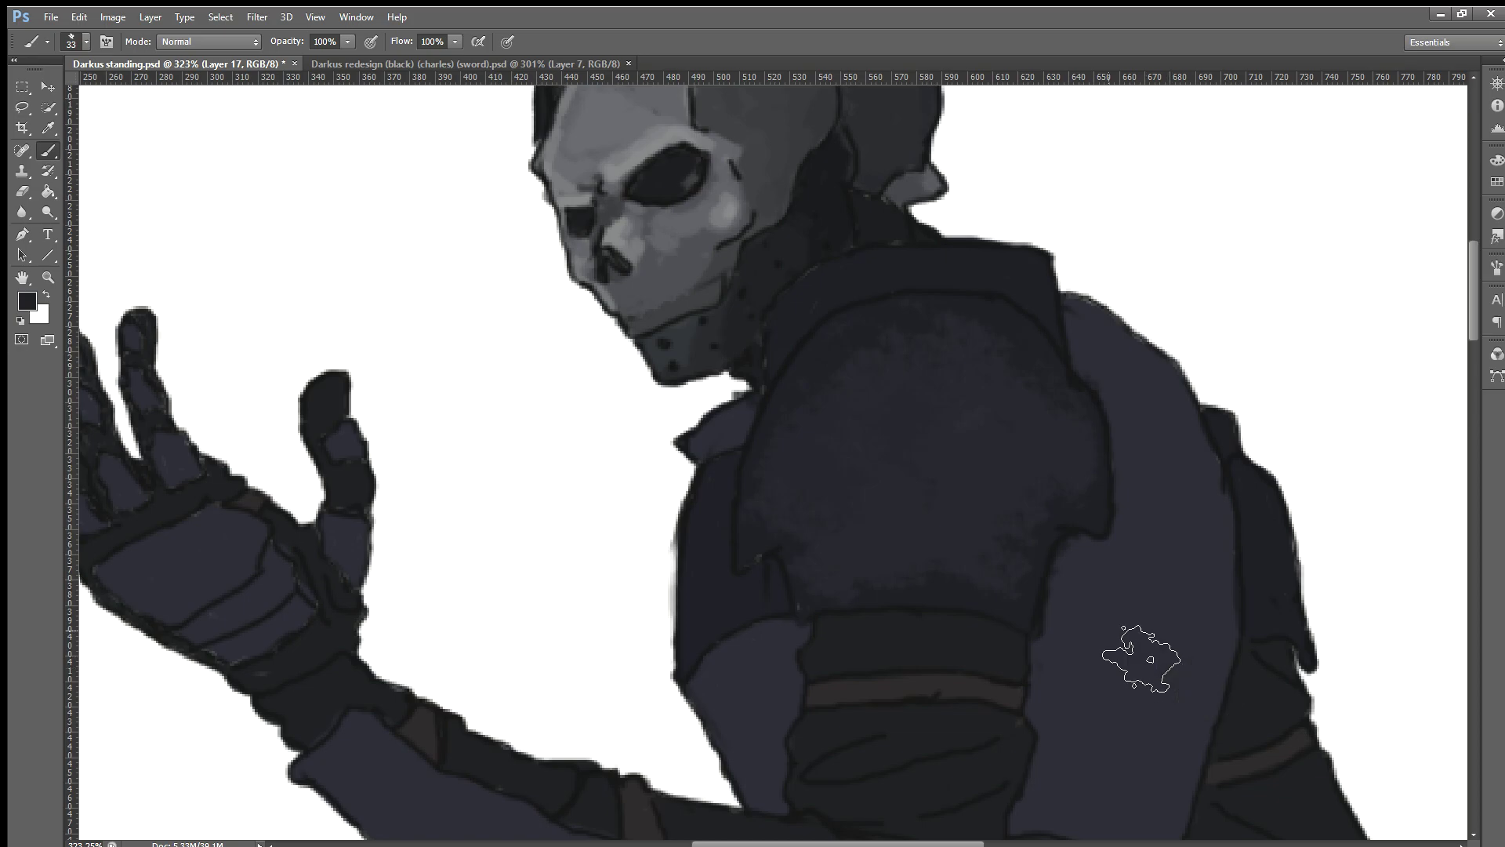
{"action": "scroll", "coordinate": [914, 511], "scroll_direction": "down", "scroll_amount": 2, "text": "alt"}
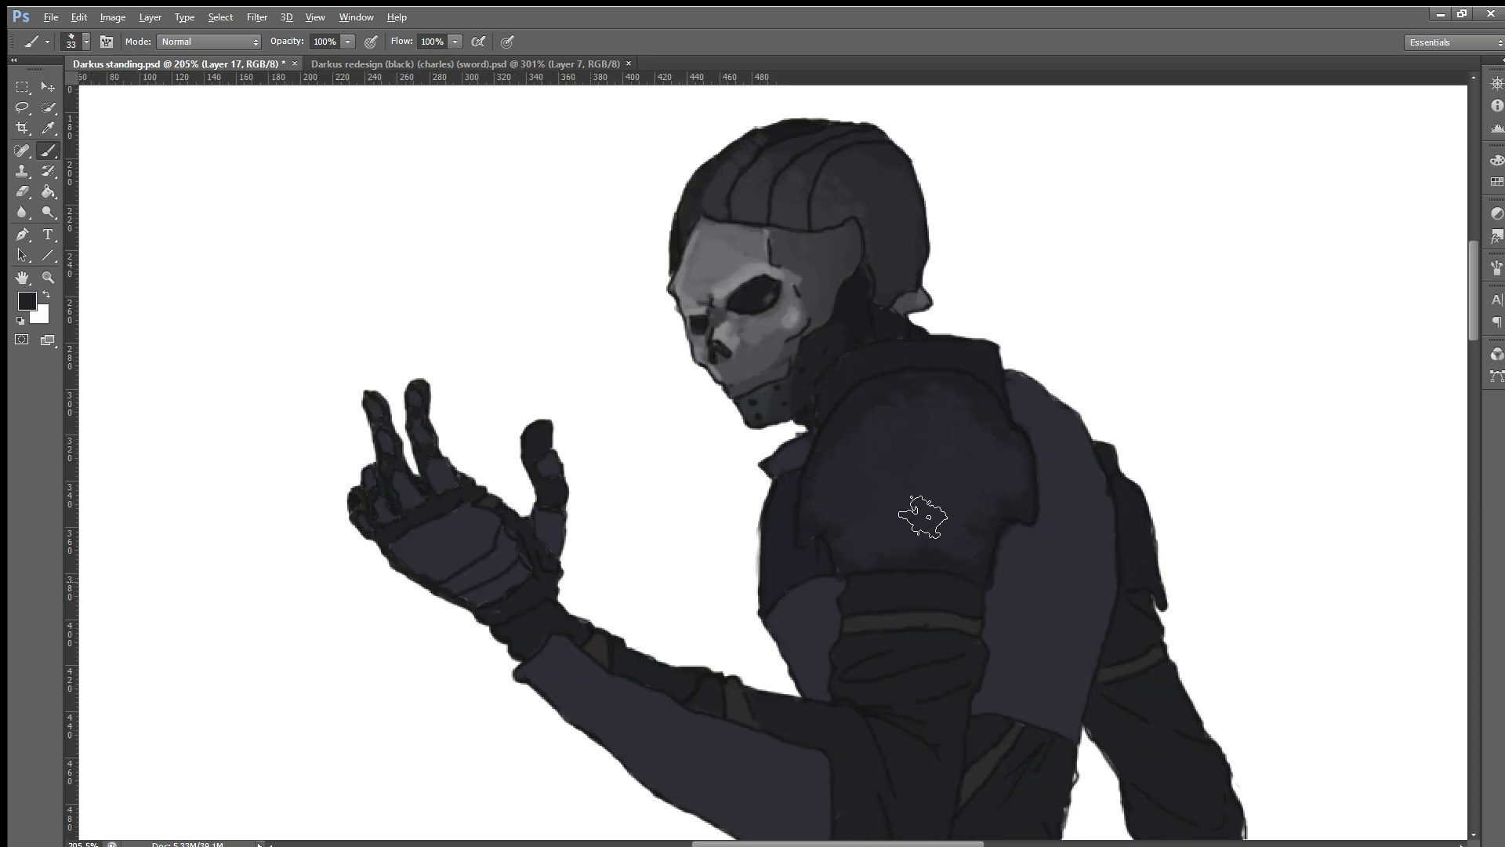
{"action": "scroll", "coordinate": [1066, 470], "scroll_direction": "up", "scroll_amount": 1, "text": "alt"}
{"action": "scroll", "coordinate": [974, 437], "scroll_direction": "up", "scroll_amount": 1, "text": "alt"}
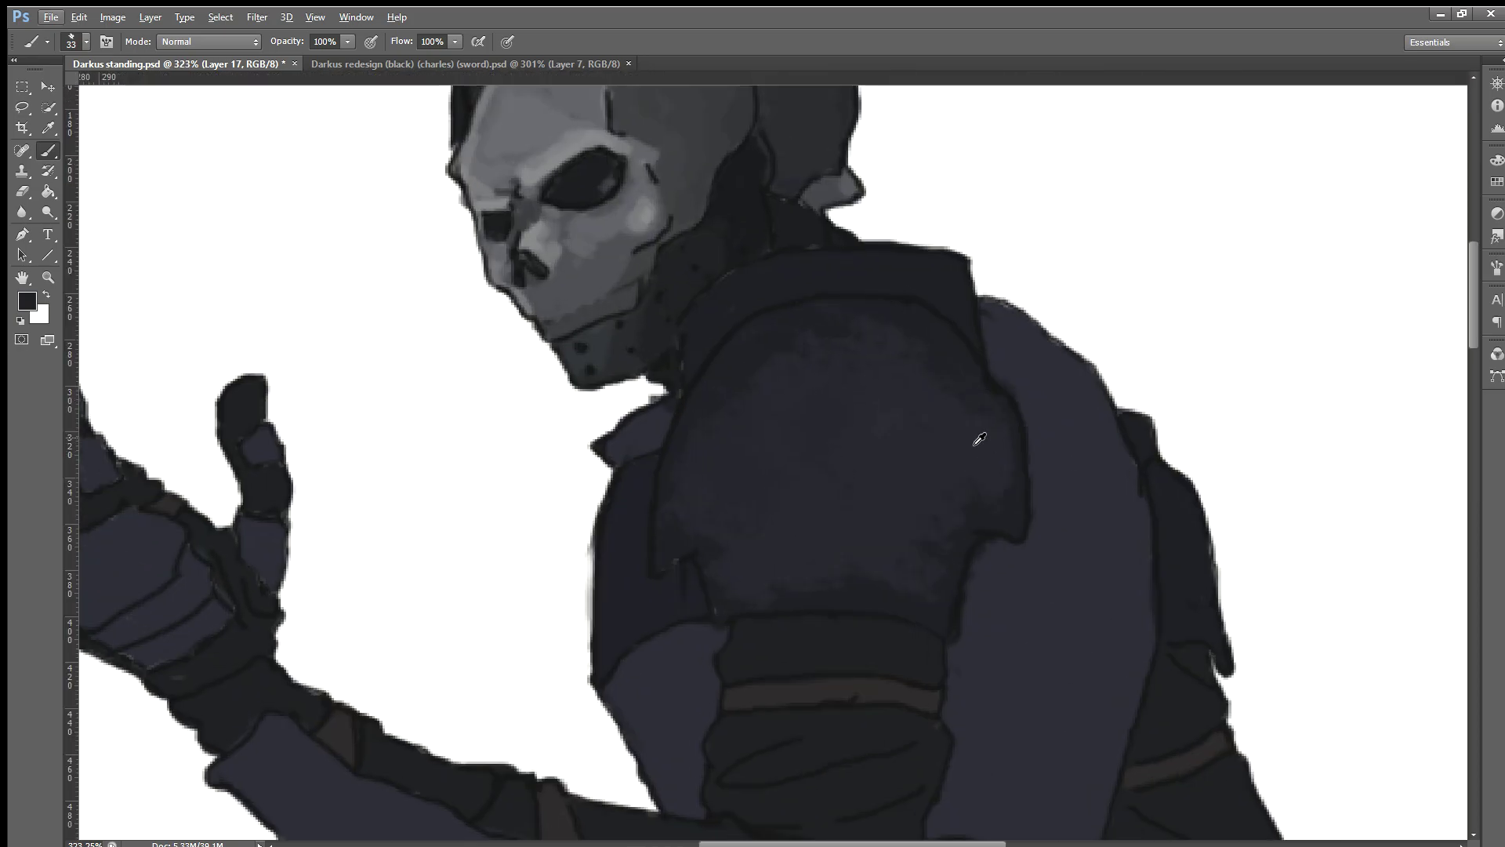
{"action": "scroll", "coordinate": [974, 436], "scroll_direction": "up", "scroll_amount": 1}
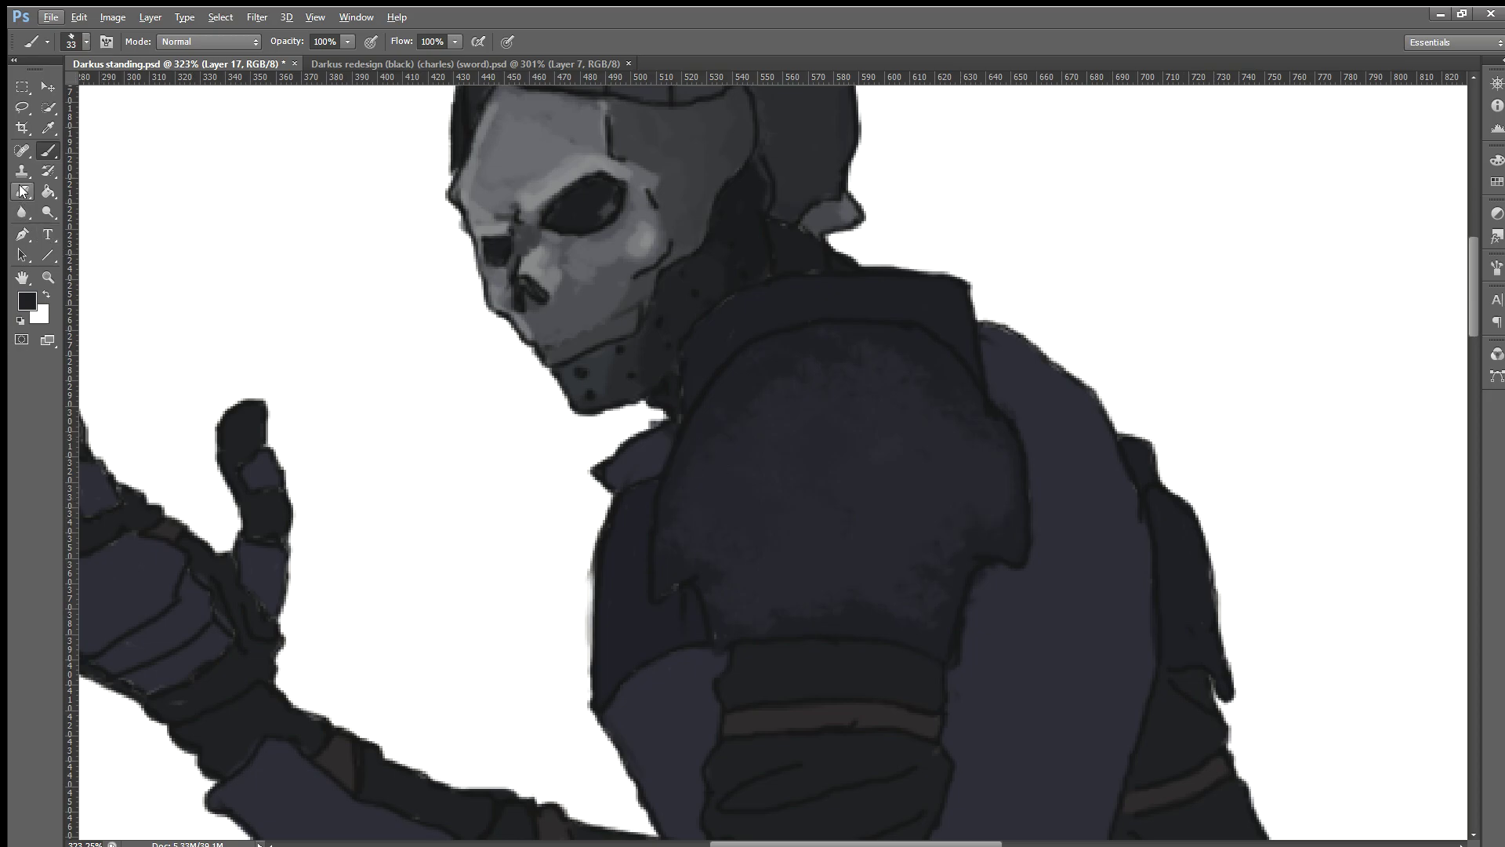
{"action": "left_click", "coordinate": [23, 191]}
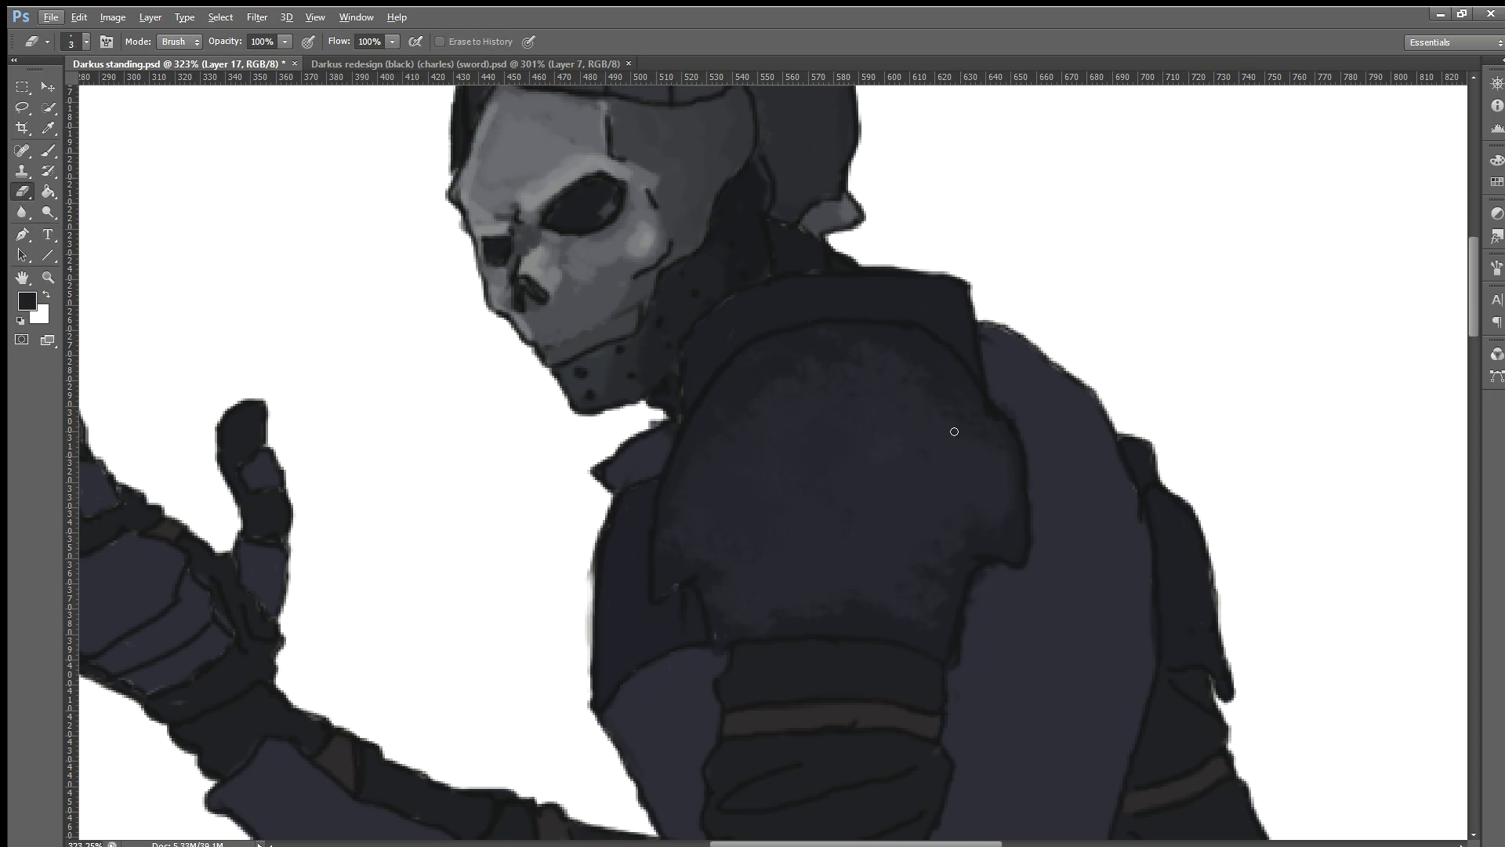
{"action": "scroll", "coordinate": [954, 431], "scroll_direction": "up", "scroll_amount": 2}
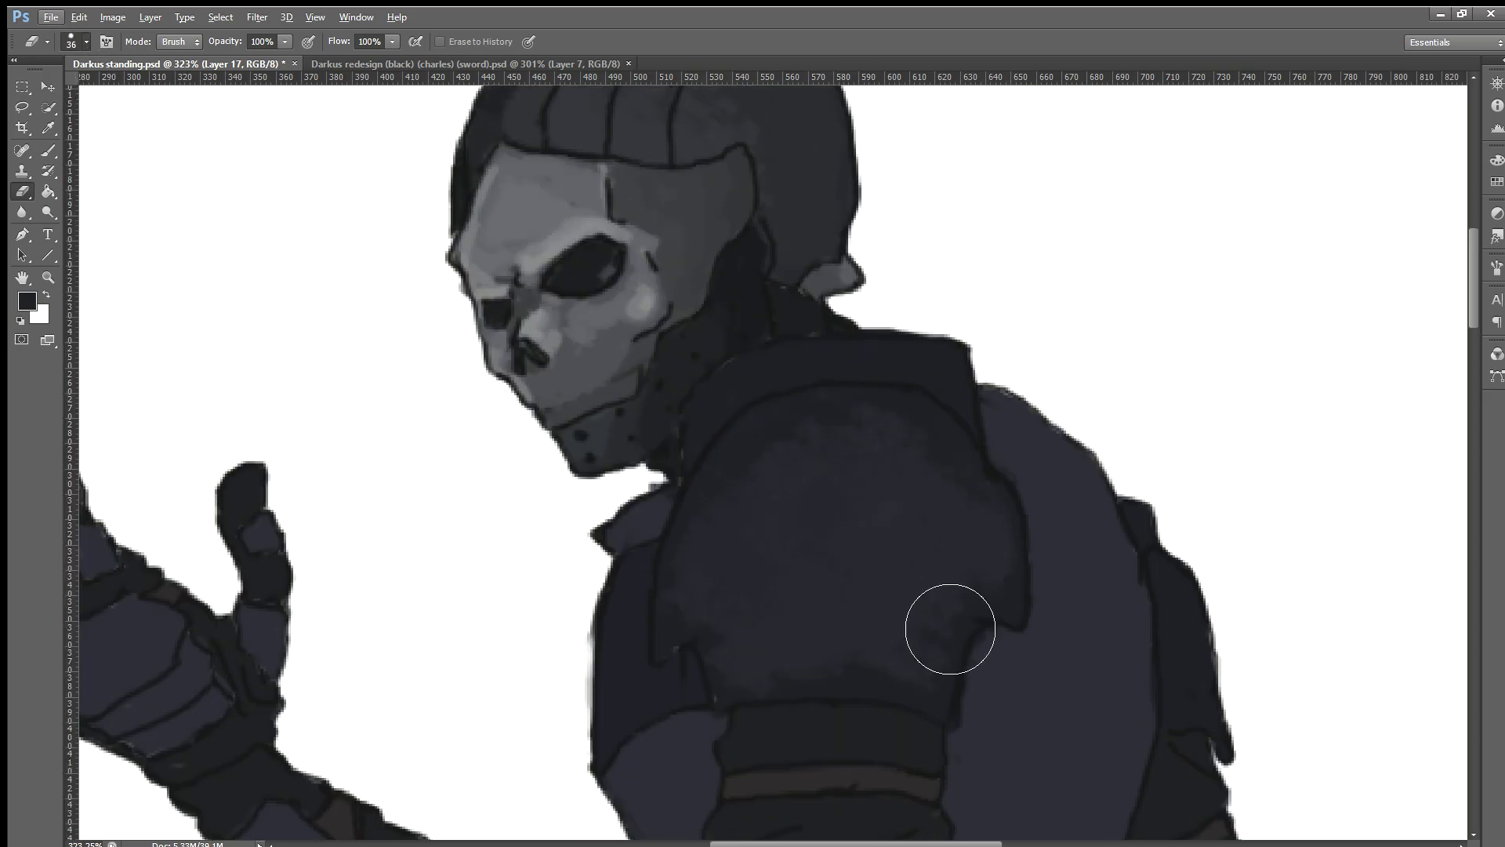
{"action": "mouse_move", "coordinate": [951, 625]}
{"action": "left_mouse_down"}
{"action": "mouse_move", "coordinate": [1019, 595]}
{"action": "mouse_move", "coordinate": [996, 464]}
{"action": "mouse_move", "coordinate": [901, 528]}
{"action": "mouse_move", "coordinate": [753, 572]}
{"action": "mouse_move", "coordinate": [746, 524]}
{"action": "mouse_move", "coordinate": [867, 699]}
{"action": "mouse_move", "coordinate": [711, 654]}
{"action": "left_mouse_up"}
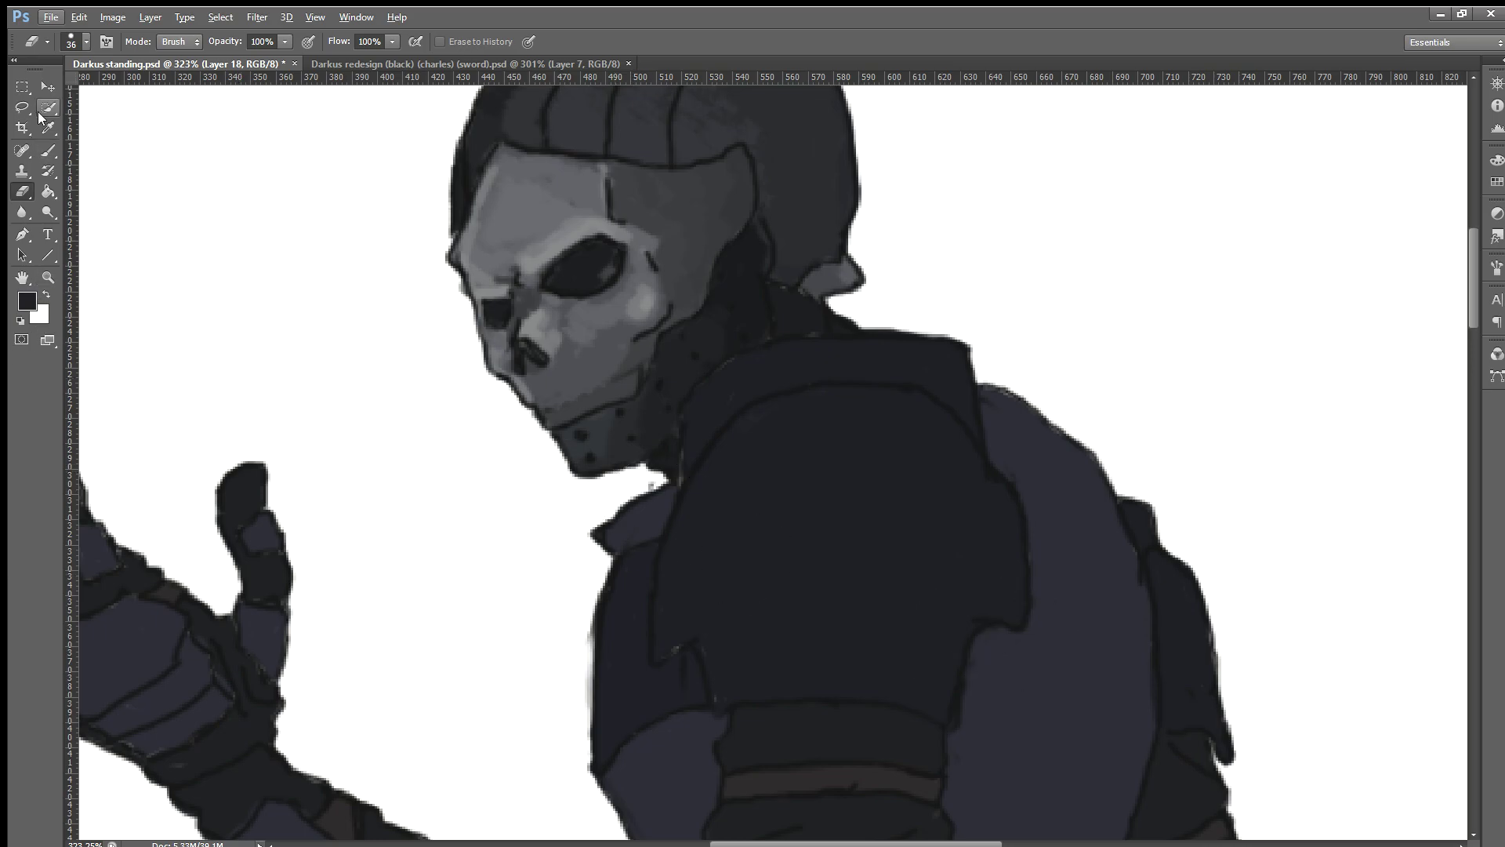
Step: Paint lighter sampled strokes across the shoulder pad, extending the patch down and left
{"action": "left_click", "coordinate": [43, 155]}
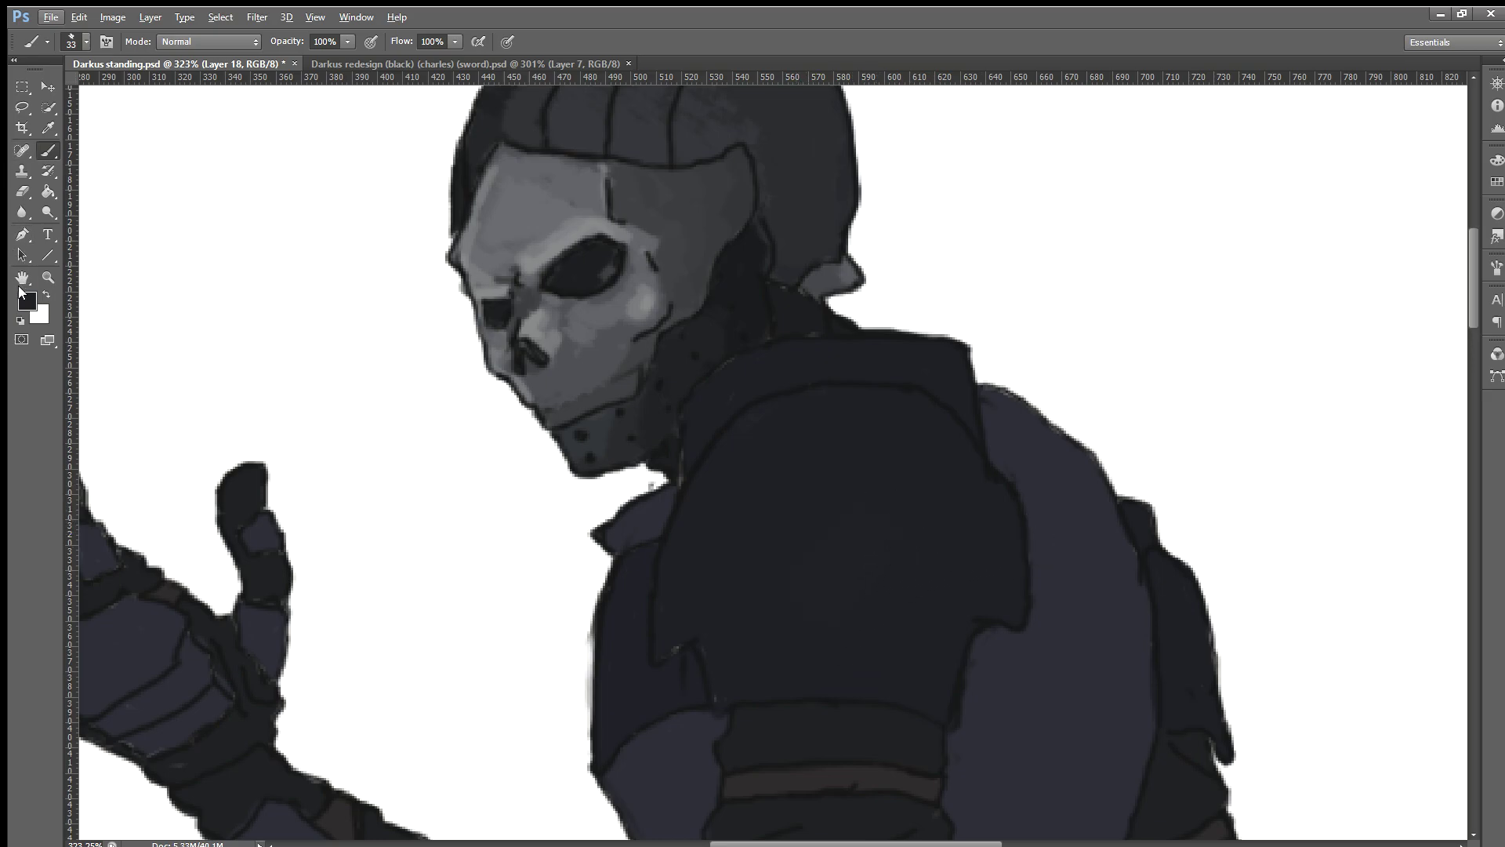
{"action": "key", "text": "i"}
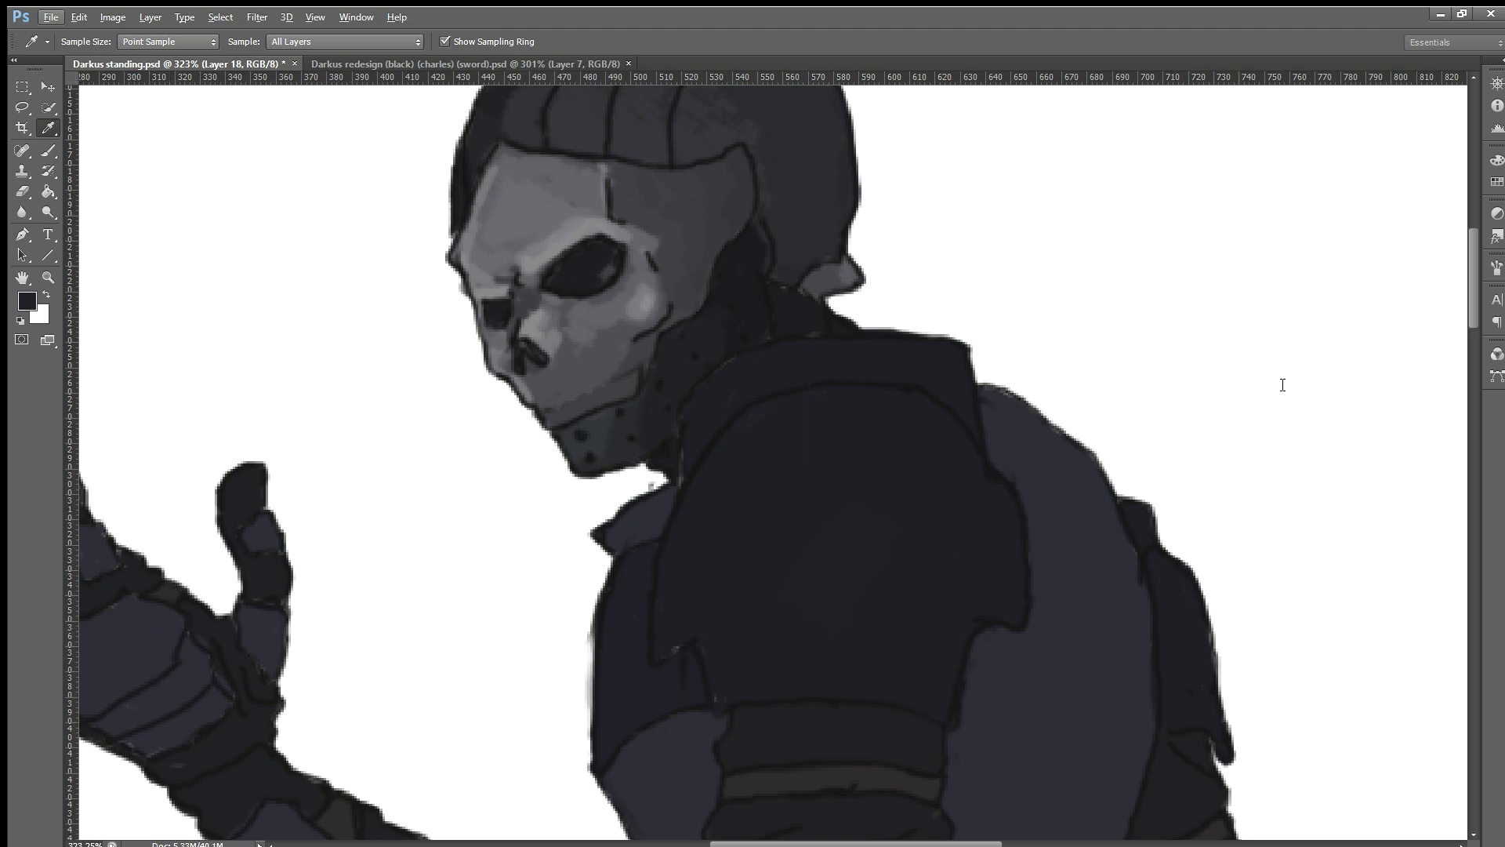
{"action": "key", "text": "b"}
{"action": "mouse_move", "coordinate": [863, 541]}
{"action": "left_mouse_down"}
{"action": "mouse_move", "coordinate": [823, 586]}
{"action": "mouse_move", "coordinate": [847, 502]}
{"action": "mouse_move", "coordinate": [807, 531]}
{"action": "left_mouse_up"}
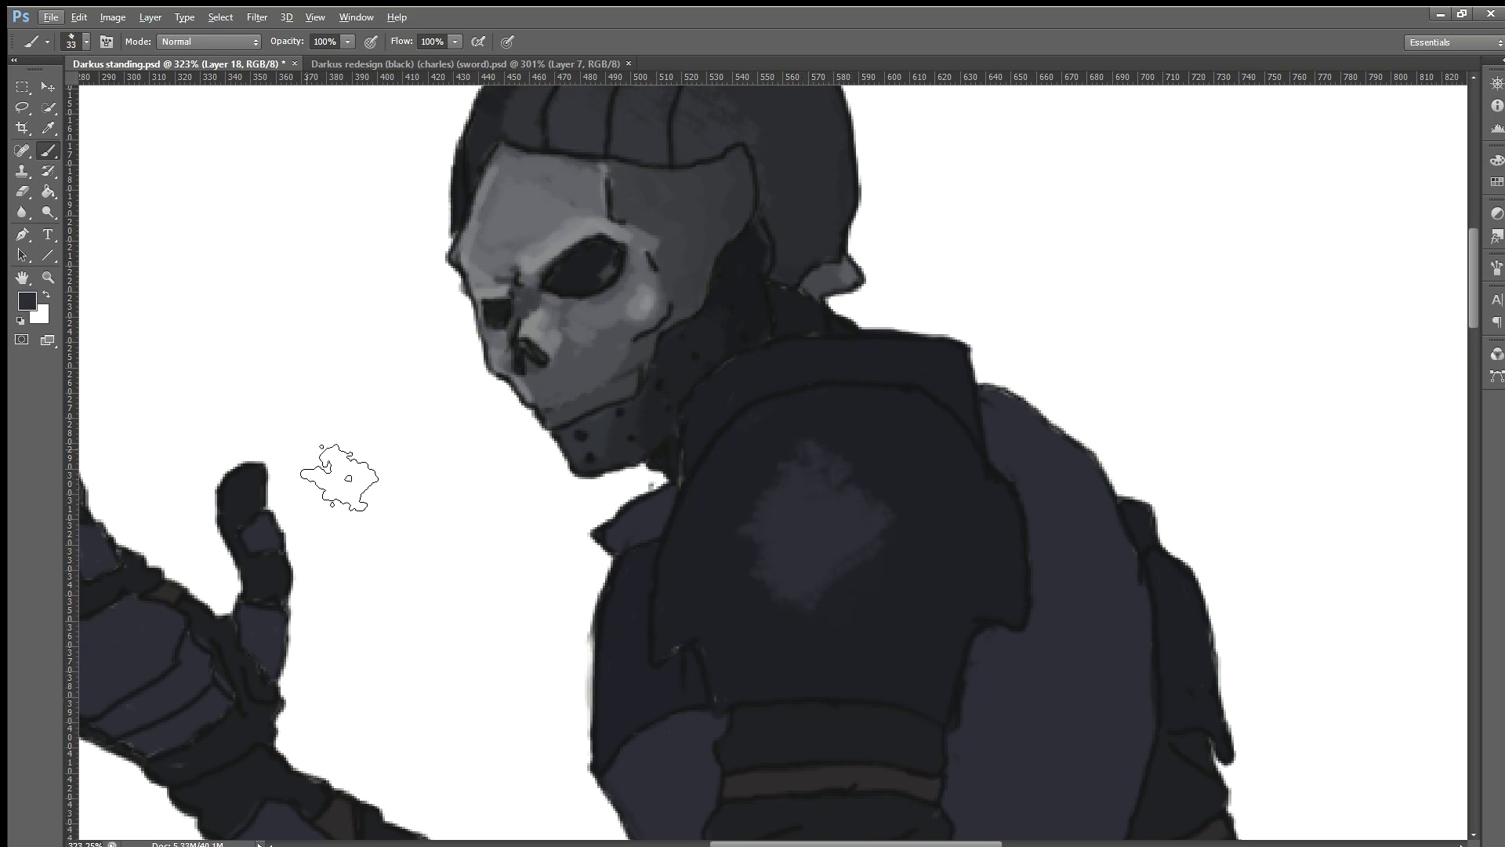
{"action": "key", "text": "i"}
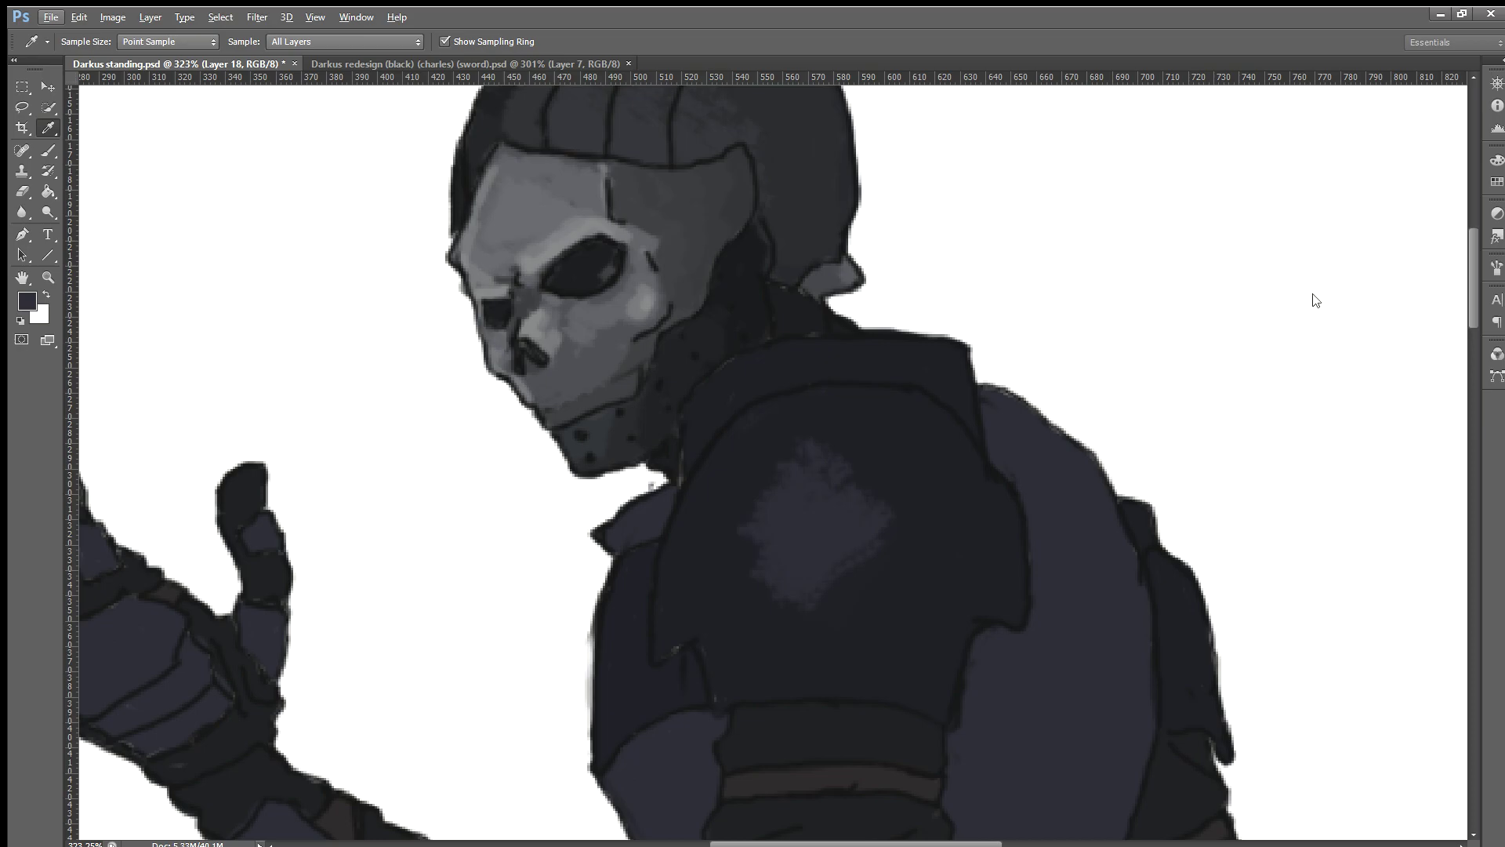
{"action": "key", "text": "b"}
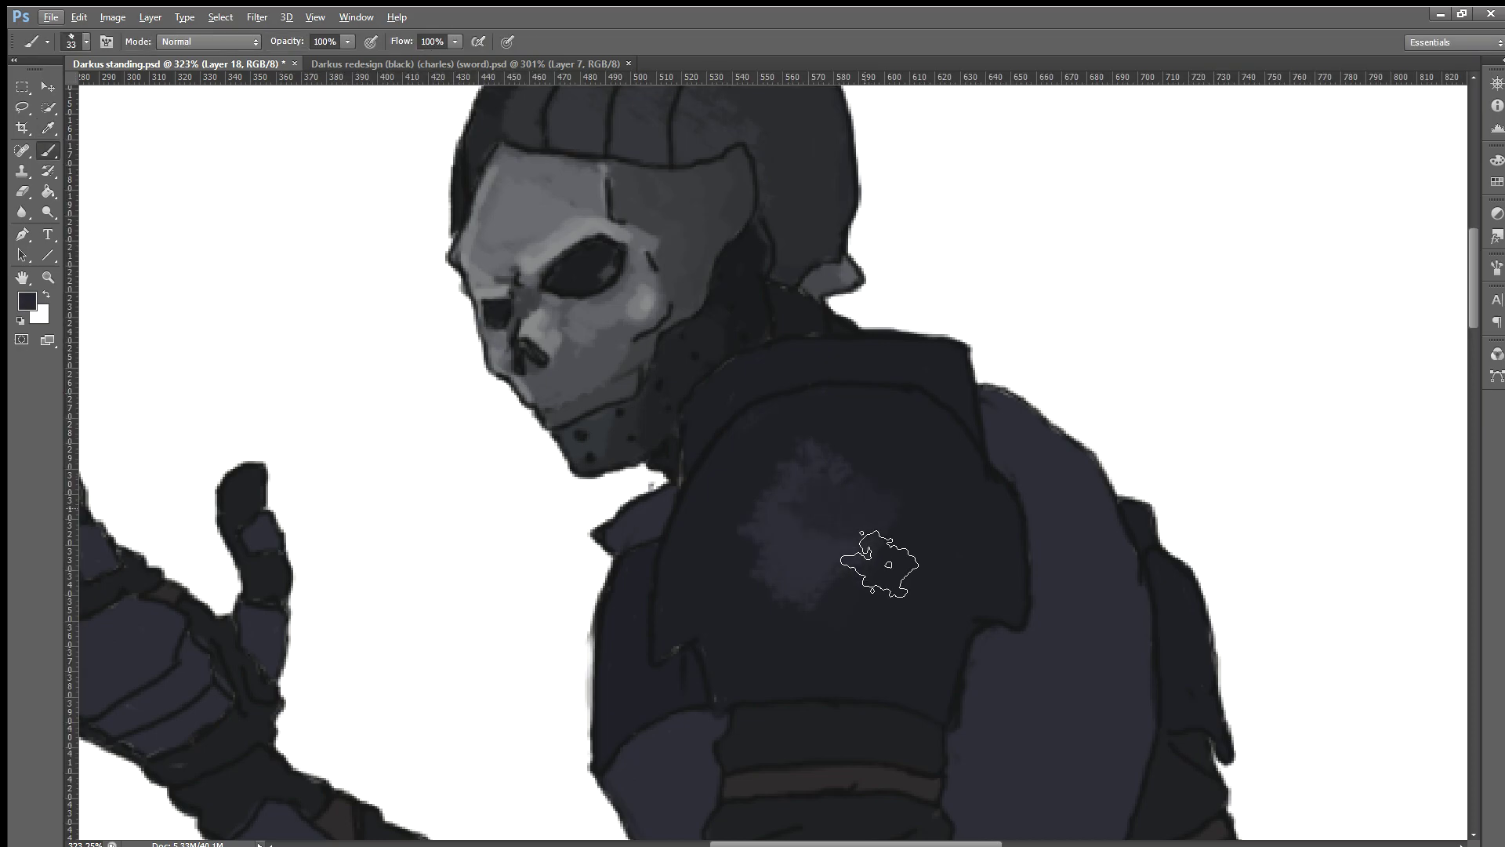
{"action": "mouse_move", "coordinate": [862, 530]}
{"action": "left_mouse_down"}
{"action": "mouse_move", "coordinate": [790, 538]}
{"action": "mouse_move", "coordinate": [874, 615]}
{"action": "left_mouse_up"}
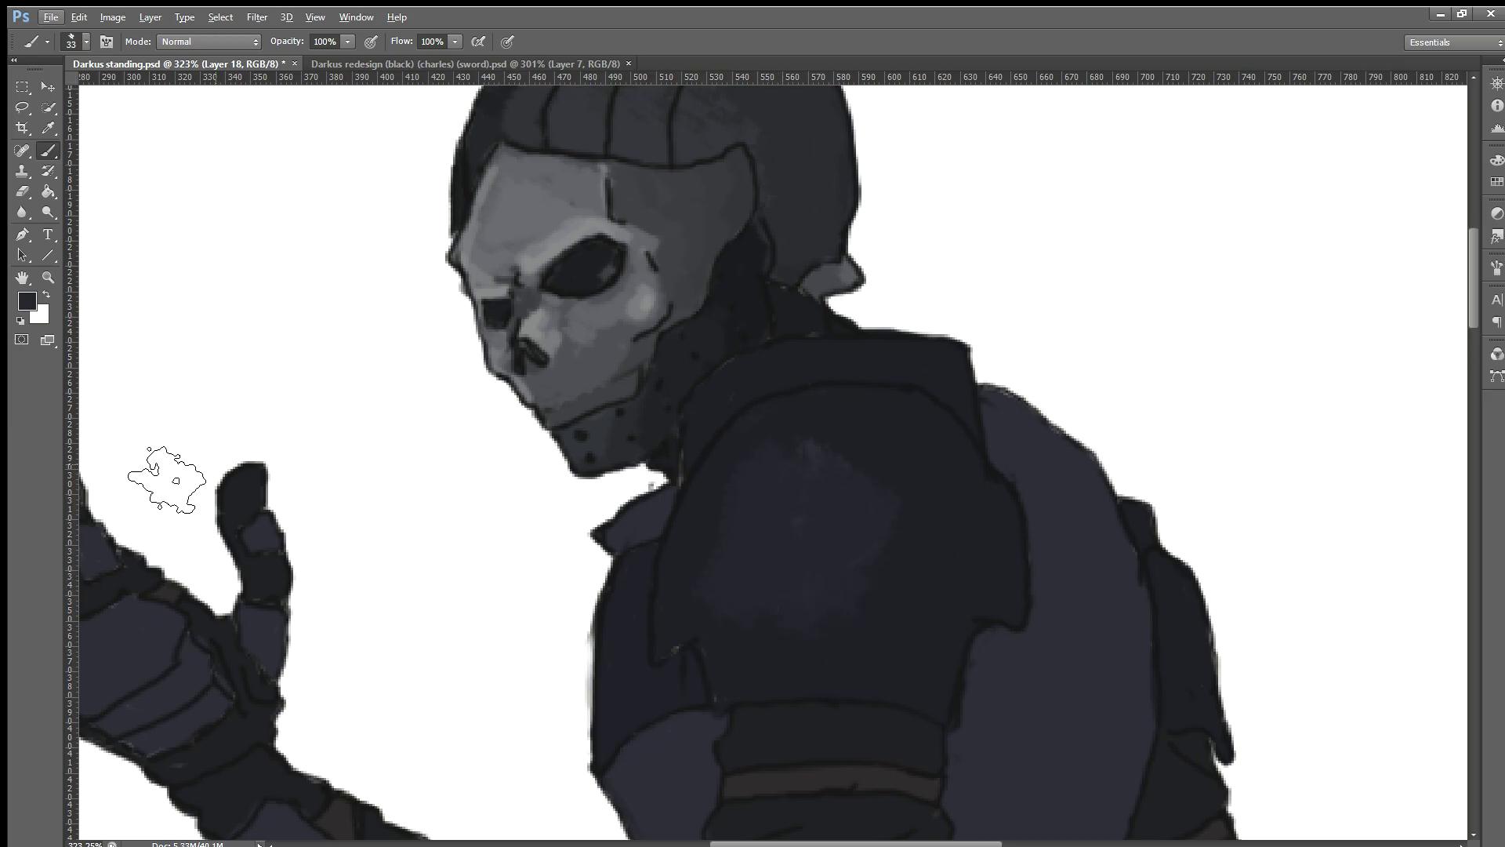
{"action": "mouse_move", "coordinate": [737, 498]}
{"action": "left_mouse_down"}
{"action": "mouse_move", "coordinate": [767, 598]}
{"action": "mouse_move", "coordinate": [749, 578]}
{"action": "mouse_move", "coordinate": [722, 598]}
{"action": "mouse_move", "coordinate": [806, 672]}
{"action": "mouse_move", "coordinate": [907, 655]}
{"action": "mouse_move", "coordinate": [934, 605]}
{"action": "mouse_move", "coordinate": [972, 634]}
{"action": "mouse_move", "coordinate": [971, 588]}
{"action": "mouse_move", "coordinate": [1008, 595]}
{"action": "mouse_move", "coordinate": [1021, 563]}
{"action": "mouse_move", "coordinate": [941, 521]}
{"action": "mouse_move", "coordinate": [901, 548]}
{"action": "left_mouse_up"}
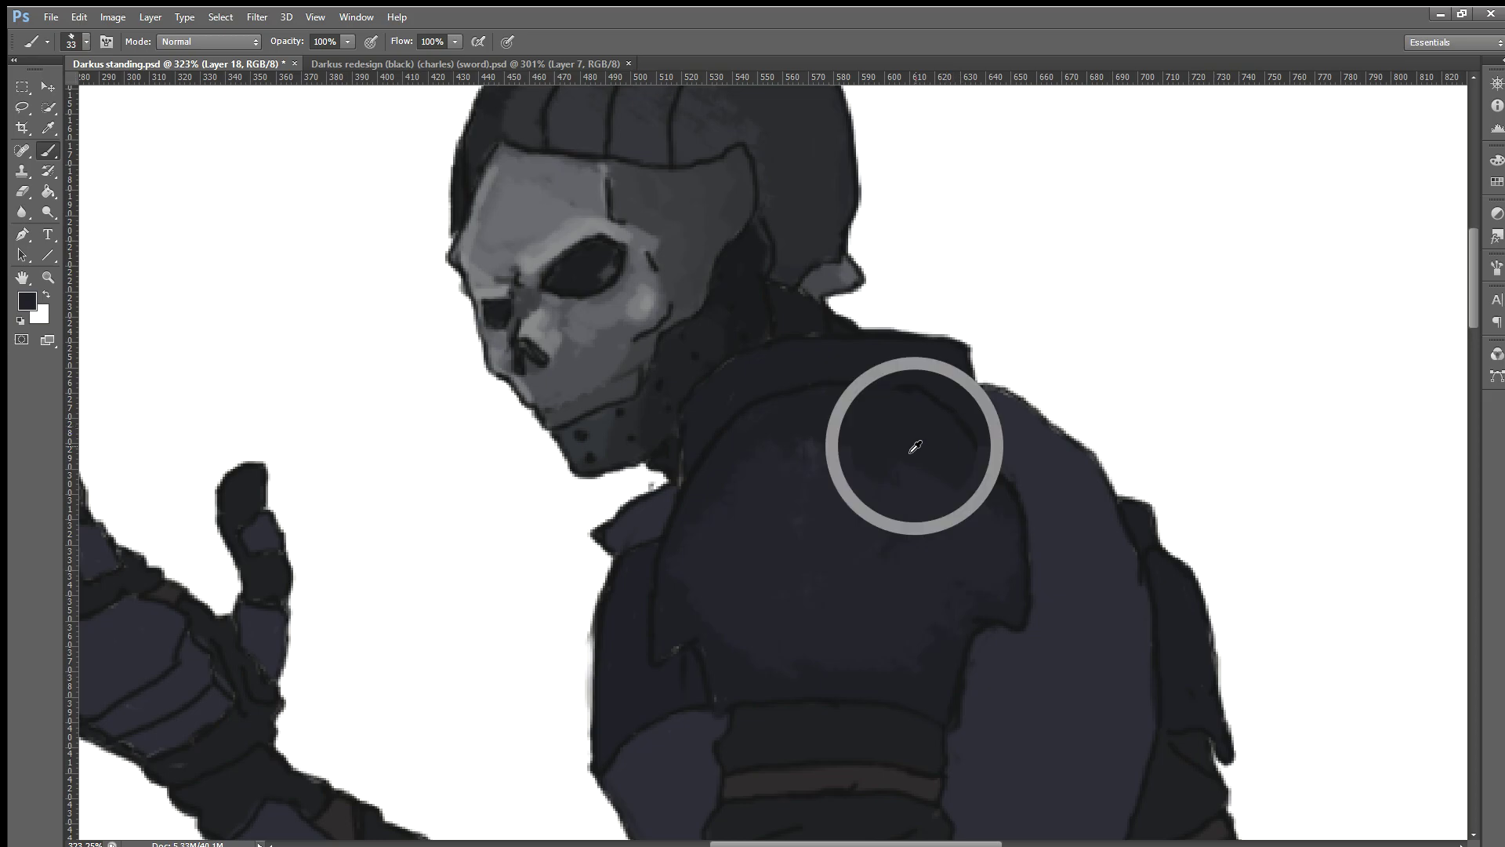
Step: Blend darker and lighter bands up the shoulder pad, darkening its upper area
{"action": "mouse_move", "coordinate": [915, 457]}
{"action": "left_mouse_down"}
{"action": "mouse_move", "coordinate": [1035, 535]}
{"action": "mouse_move", "coordinate": [1024, 588]}
{"action": "mouse_move", "coordinate": [1008, 598]}
{"action": "mouse_move", "coordinate": [991, 538]}
{"action": "mouse_move", "coordinate": [1015, 598]}
{"action": "mouse_move", "coordinate": [920, 530]}
{"action": "left_mouse_up"}
{"action": "mouse_move", "coordinate": [972, 580]}
{"action": "left_mouse_down"}
{"action": "mouse_move", "coordinate": [995, 581]}
{"action": "mouse_move", "coordinate": [965, 510]}
{"action": "mouse_move", "coordinate": [890, 471]}
{"action": "mouse_move", "coordinate": [850, 481]}
{"action": "mouse_move", "coordinate": [883, 538]}
{"action": "mouse_move", "coordinate": [809, 576]}
{"action": "mouse_move", "coordinate": [816, 454]}
{"action": "mouse_move", "coordinate": [763, 527]}
{"action": "mouse_move", "coordinate": [860, 455]}
{"action": "left_mouse_up"}
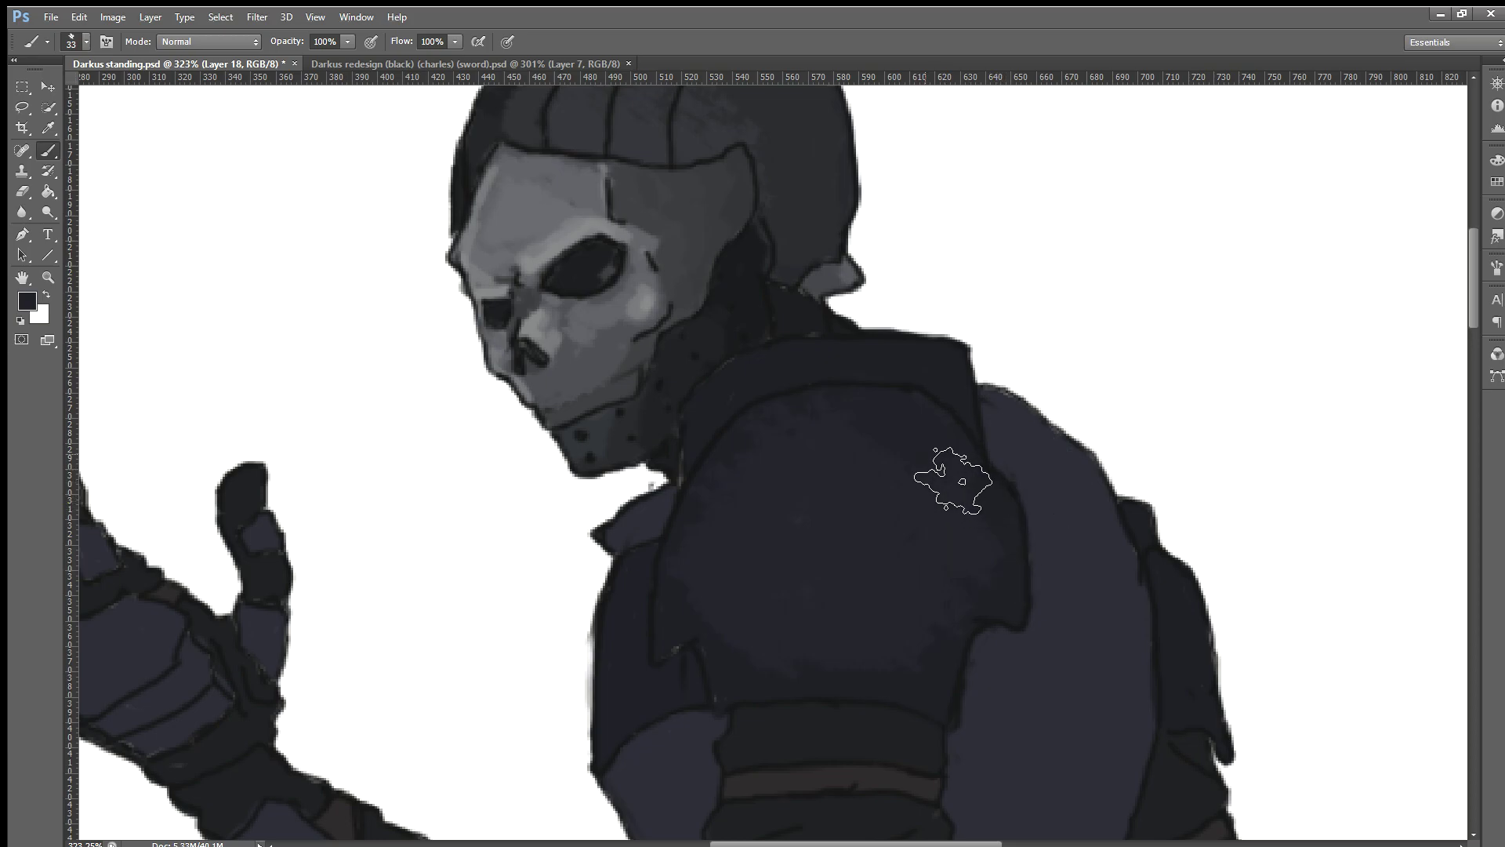
{"action": "mouse_move", "coordinate": [957, 487]}
{"action": "left_mouse_down"}
{"action": "mouse_move", "coordinate": [823, 437]}
{"action": "mouse_move", "coordinate": [984, 505]}
{"action": "left_mouse_up"}
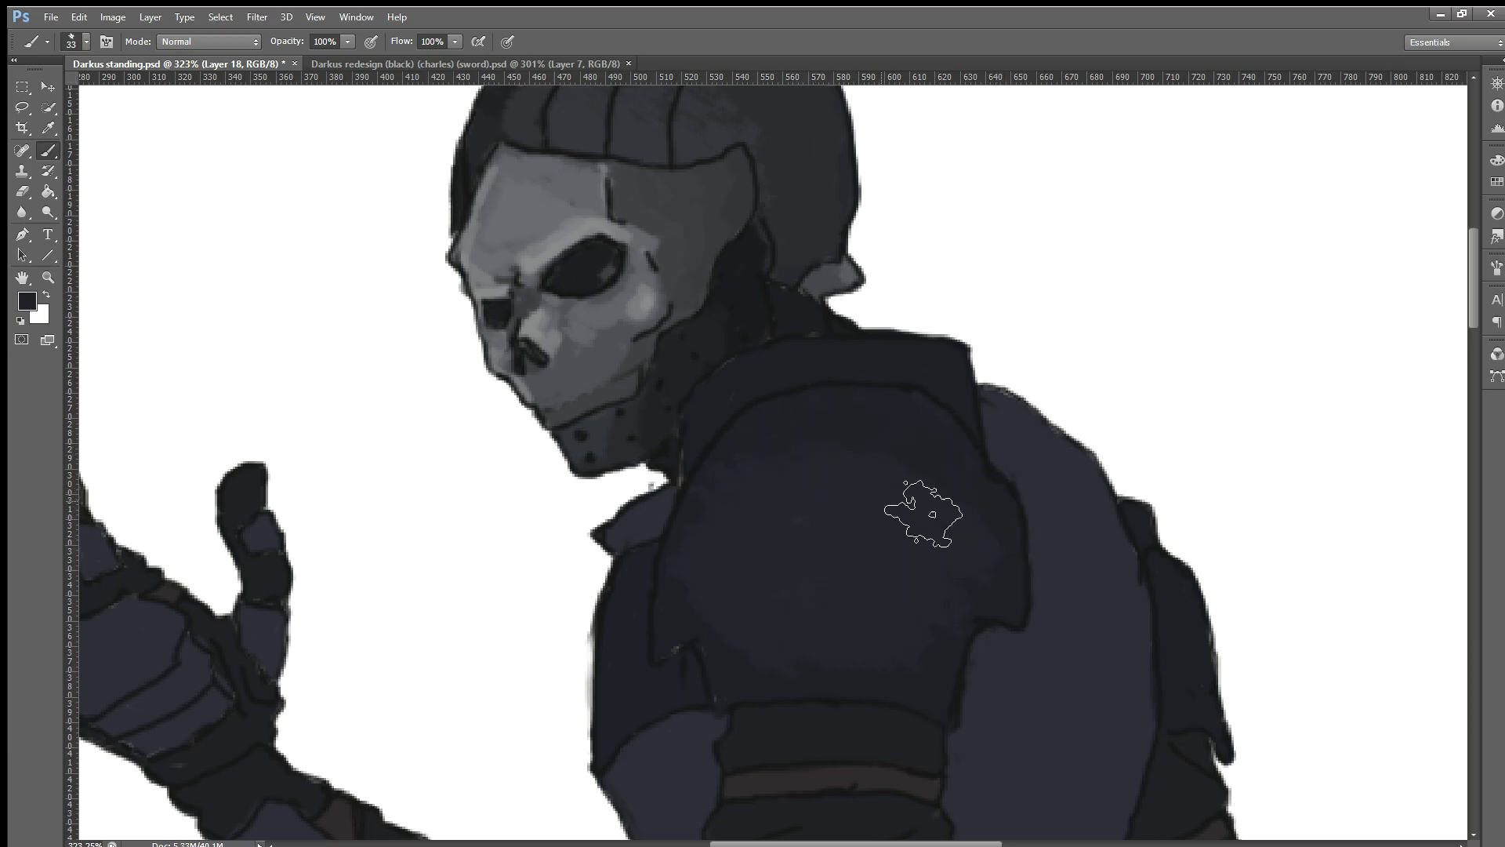
{"action": "mouse_move", "coordinate": [782, 501]}
{"action": "left_mouse_down"}
{"action": "mouse_move", "coordinate": [857, 471]}
{"action": "mouse_move", "coordinate": [968, 517]}
{"action": "left_mouse_up"}
Step: Shrink the brush, resample shoulder tones, and paint two lighter diagonal strokes across the pad
{"action": "scroll", "coordinate": [909, 642], "scroll_direction": "down", "scroll_amount": 5}
{"action": "scroll", "coordinate": [911, 643], "scroll_direction": "down", "scroll_amount": 1}
{"action": "scroll", "coordinate": [917, 631], "scroll_direction": "up", "scroll_amount": 2}
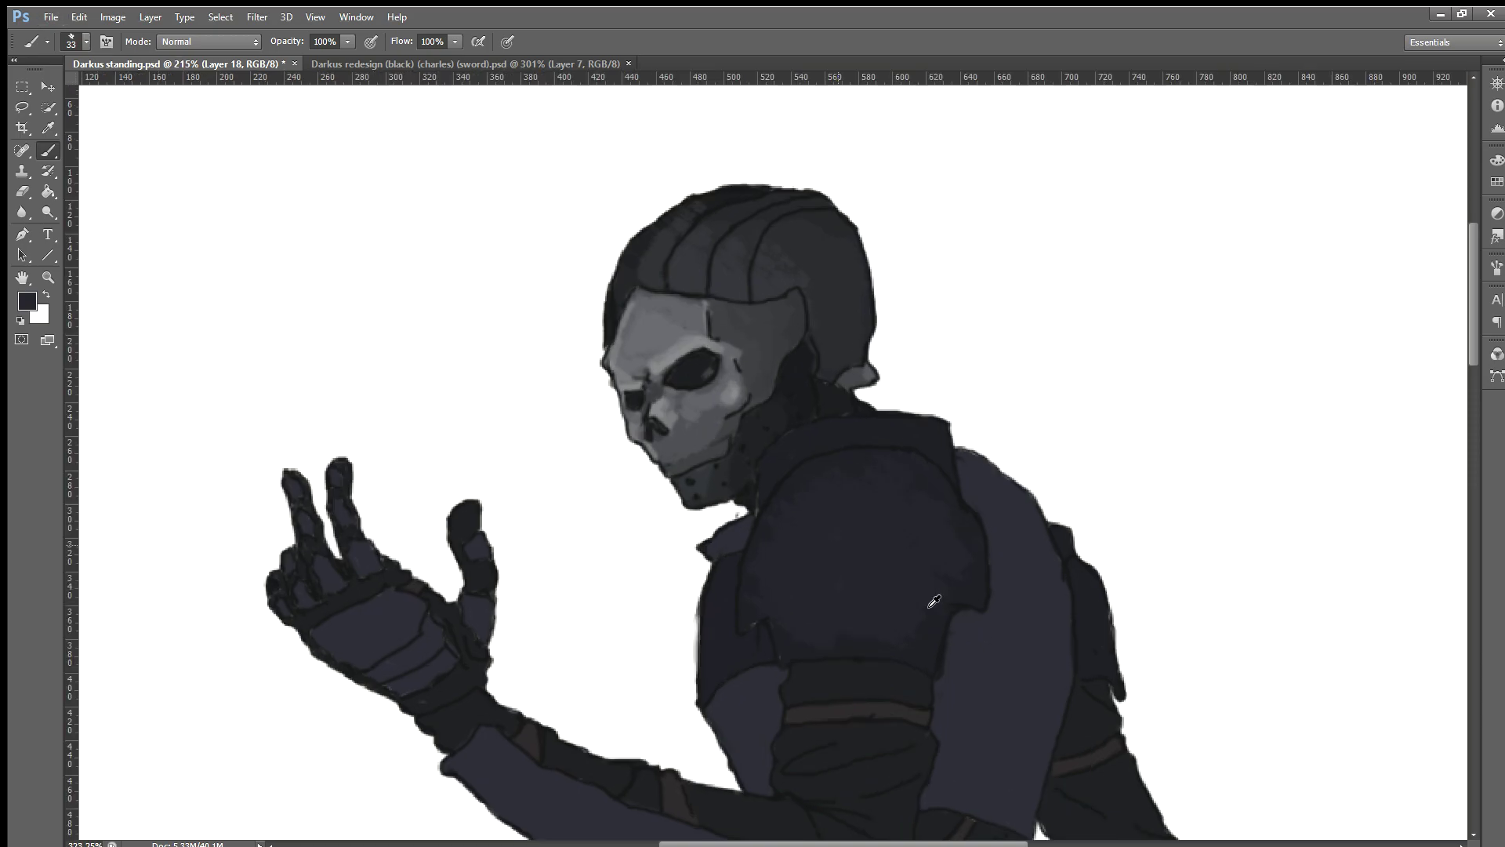
{"action": "scroll", "coordinate": [933, 603], "scroll_direction": "up", "scroll_amount": 3}
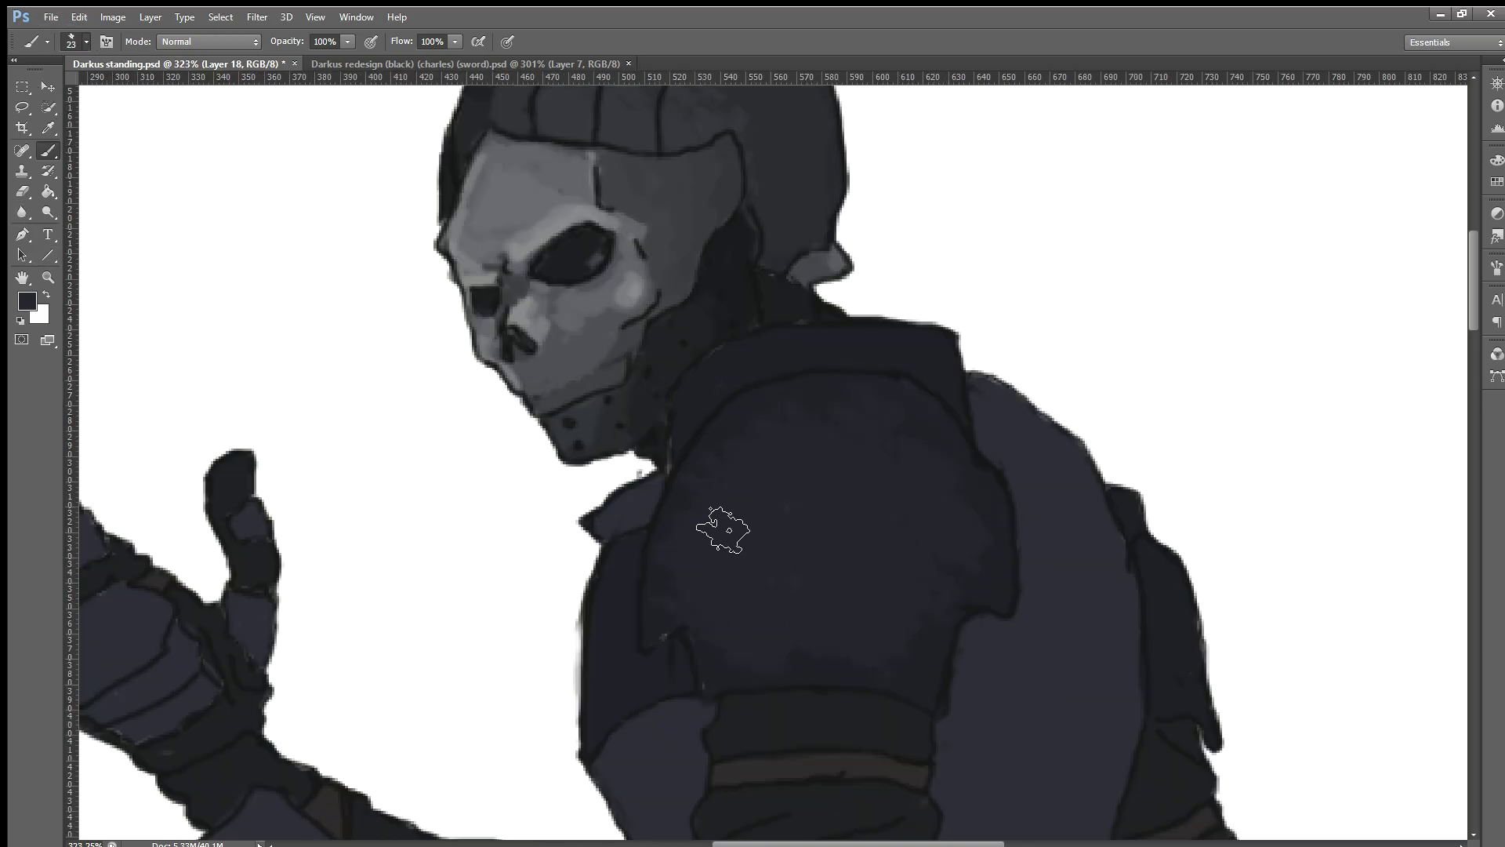
{"action": "key", "text": "bracketleft"}
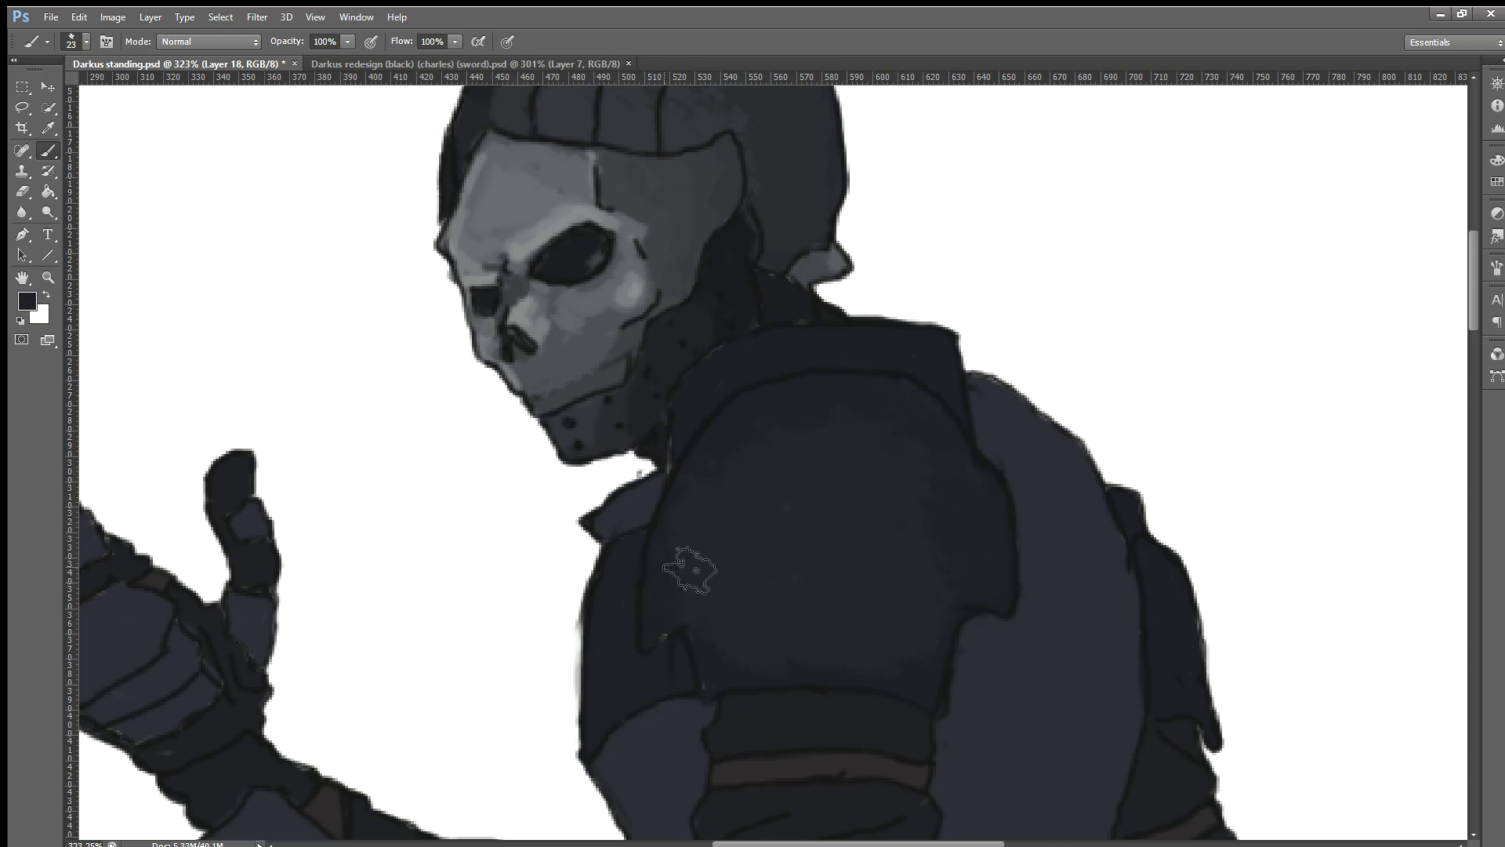
{"action": "key", "text": "i"}
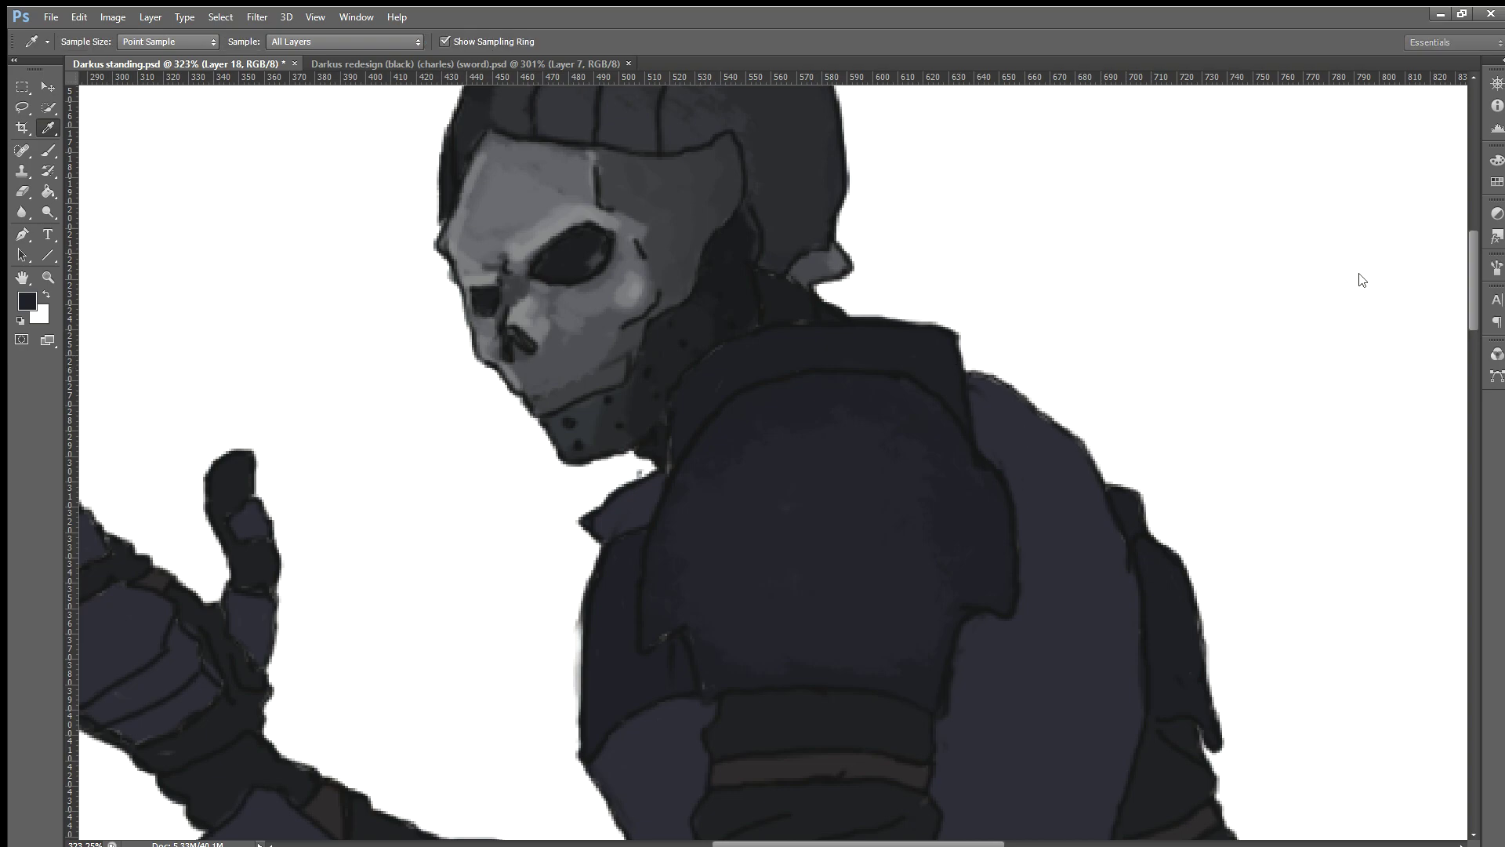
{"action": "key", "text": "b"}
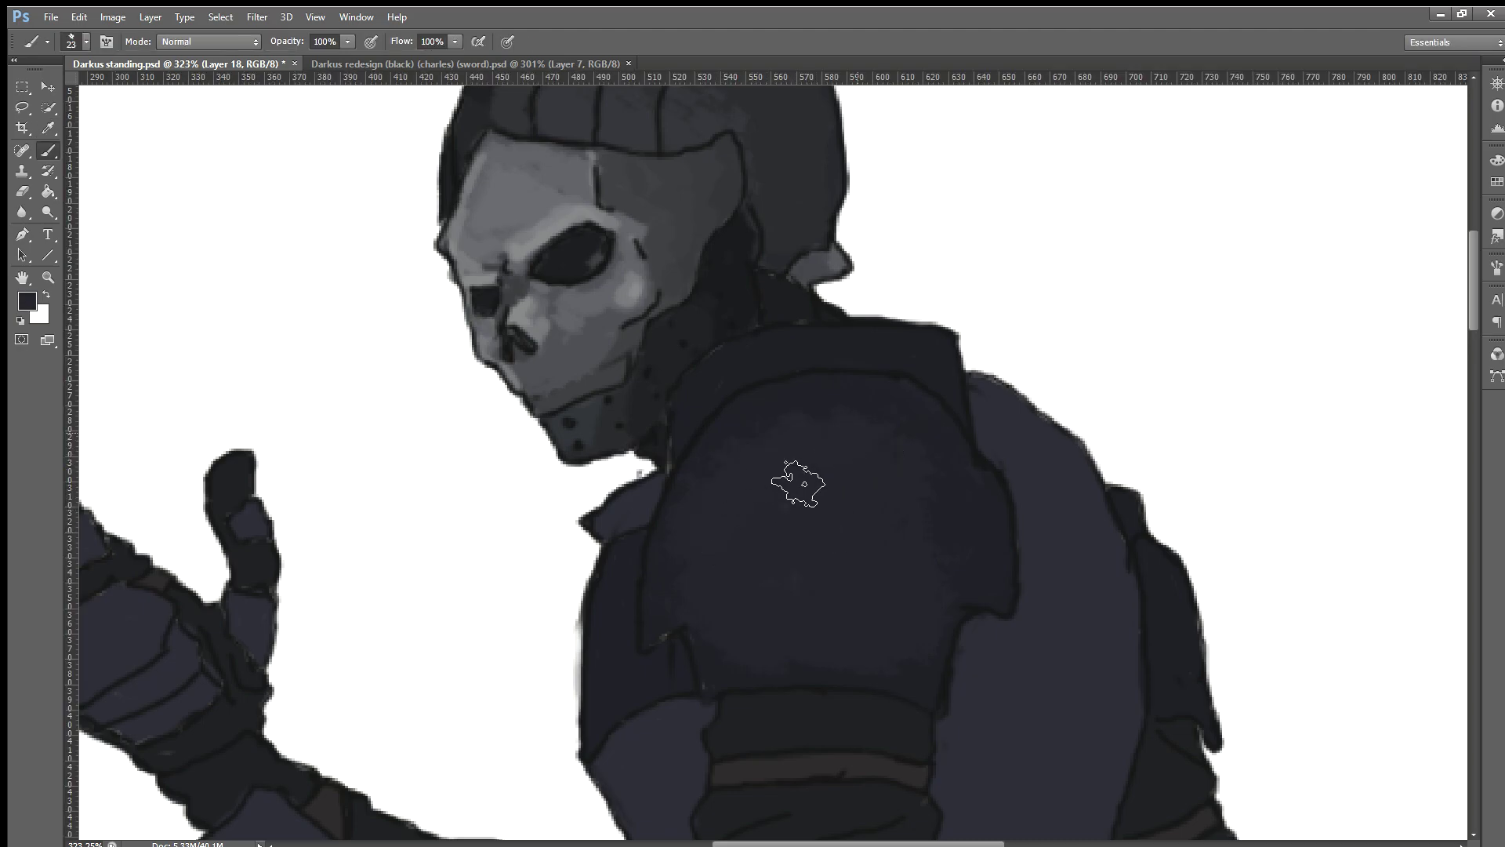
{"action": "key", "text": "i"}
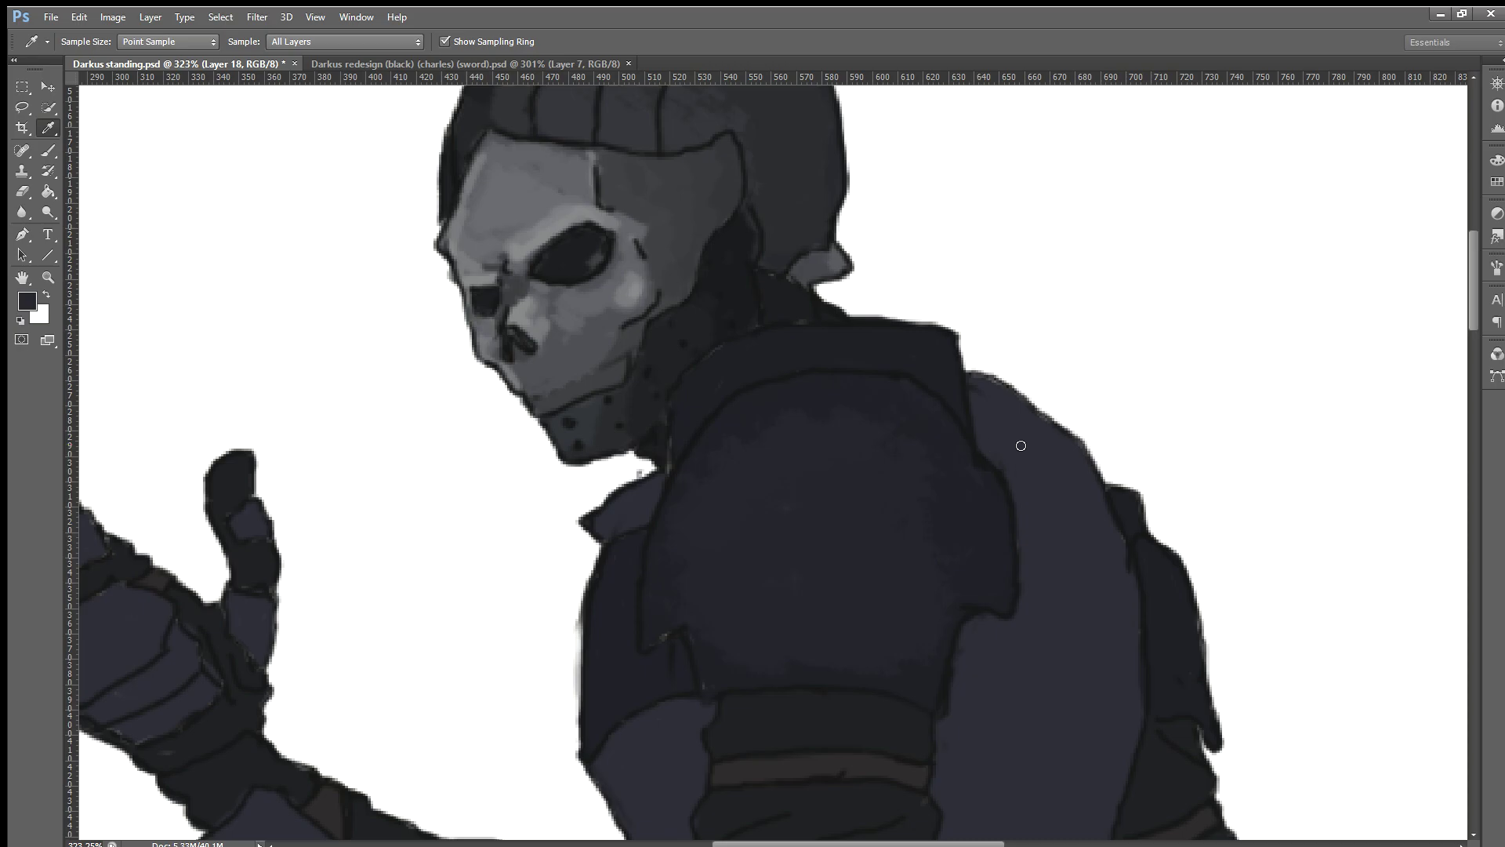
{"action": "key", "text": "b"}
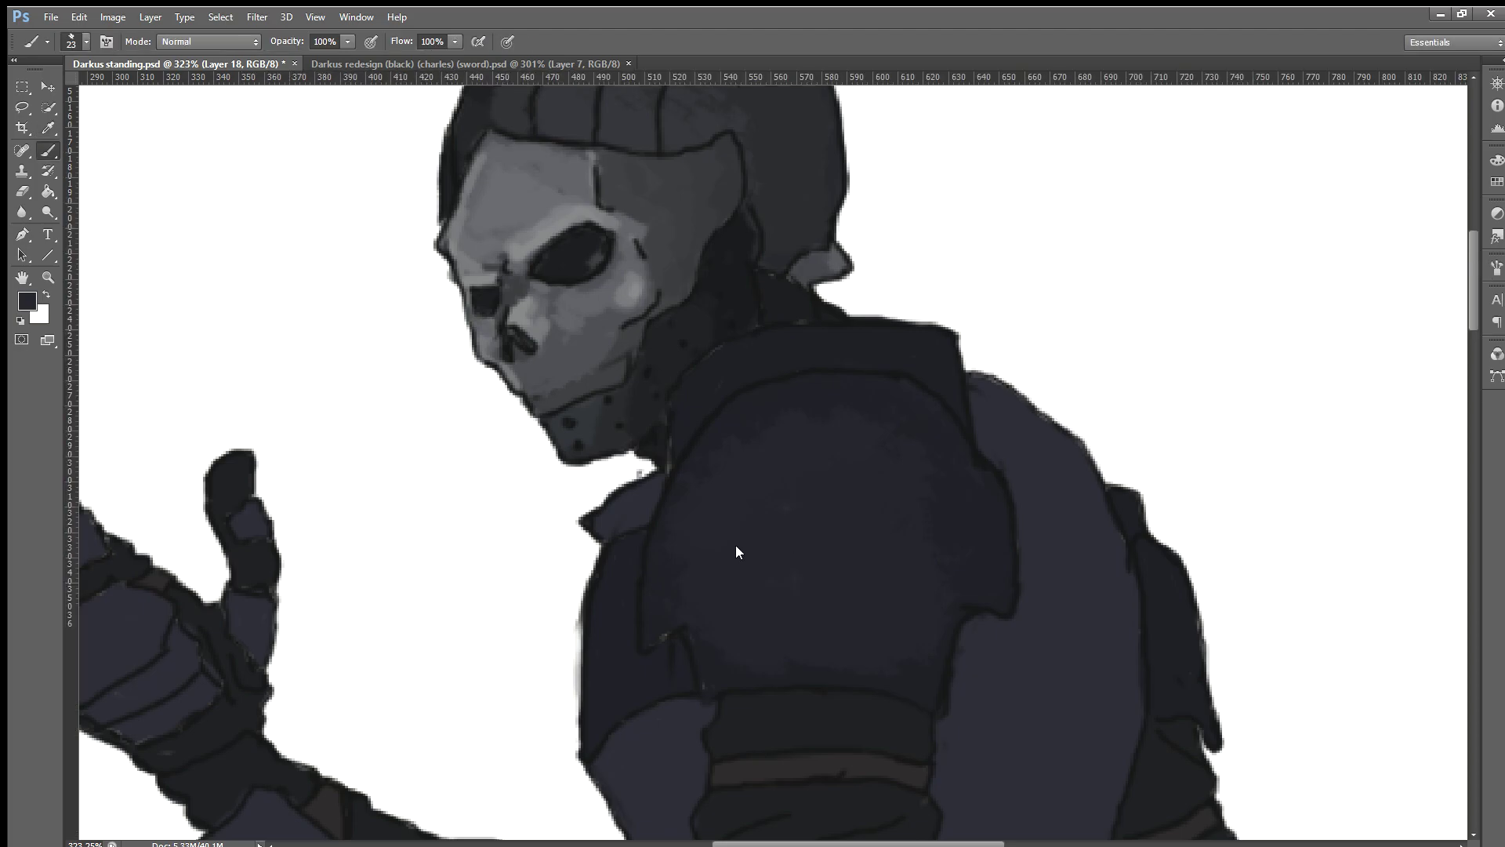
{"action": "mouse_move", "coordinate": [737, 518]}
{"action": "left_mouse_down"}
{"action": "mouse_move", "coordinate": [839, 450]}
{"action": "mouse_move", "coordinate": [760, 498]}
{"action": "mouse_move", "coordinate": [733, 480]}
{"action": "mouse_move", "coordinate": [868, 440]}
{"action": "mouse_move", "coordinate": [807, 436]}
{"action": "mouse_move", "coordinate": [834, 420]}
{"action": "mouse_move", "coordinate": [901, 444]}
{"action": "mouse_move", "coordinate": [792, 531]}
{"action": "mouse_move", "coordinate": [863, 527]}
{"action": "mouse_move", "coordinate": [900, 504]}
{"action": "mouse_move", "coordinate": [907, 551]}
{"action": "left_mouse_up"}
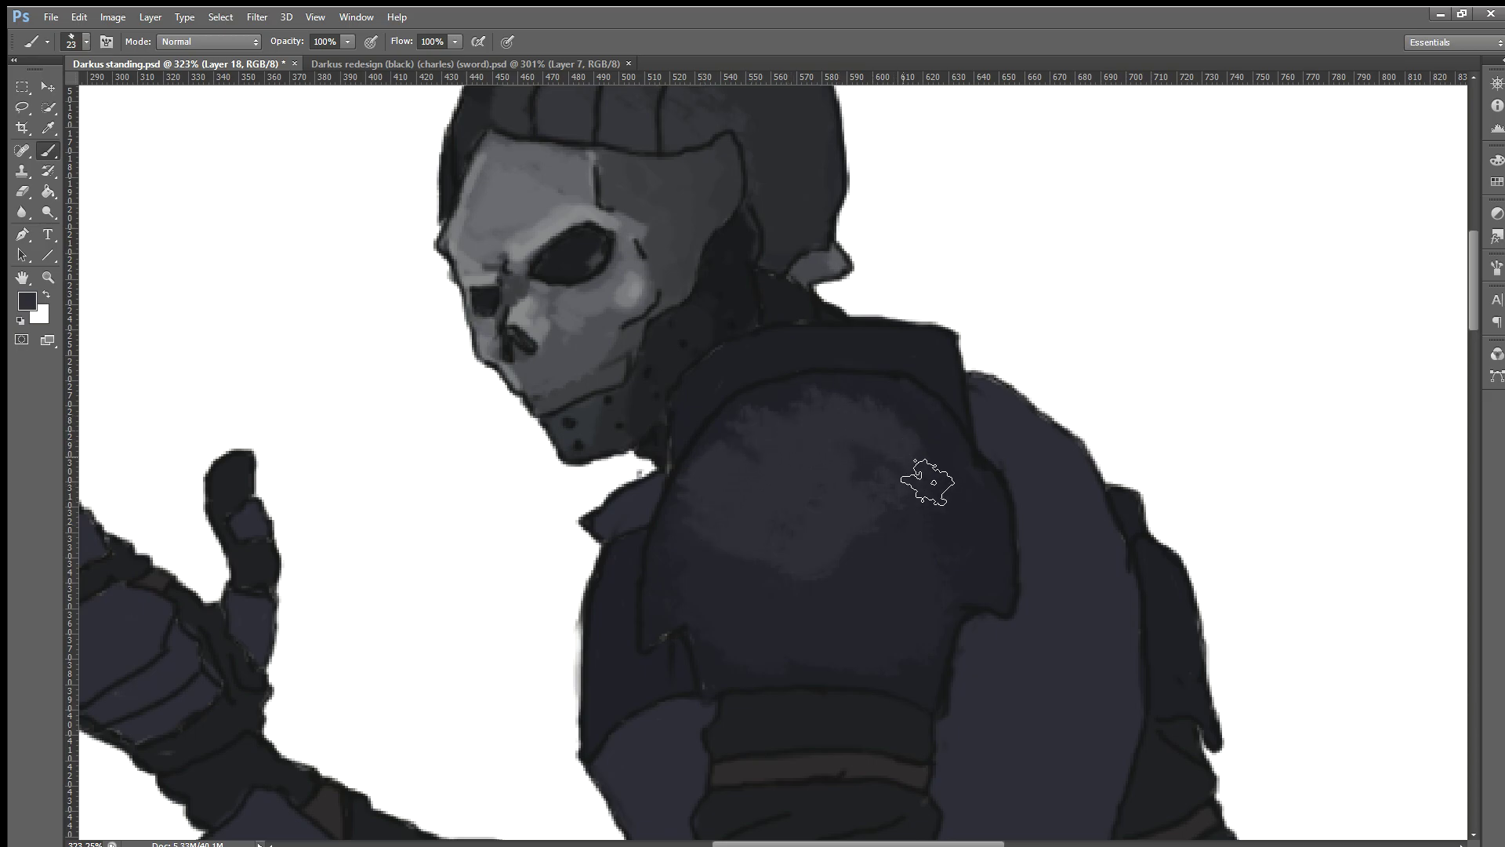
{"action": "left_click_drag", "start_coordinate": [797, 591], "coordinate": [951, 544]}
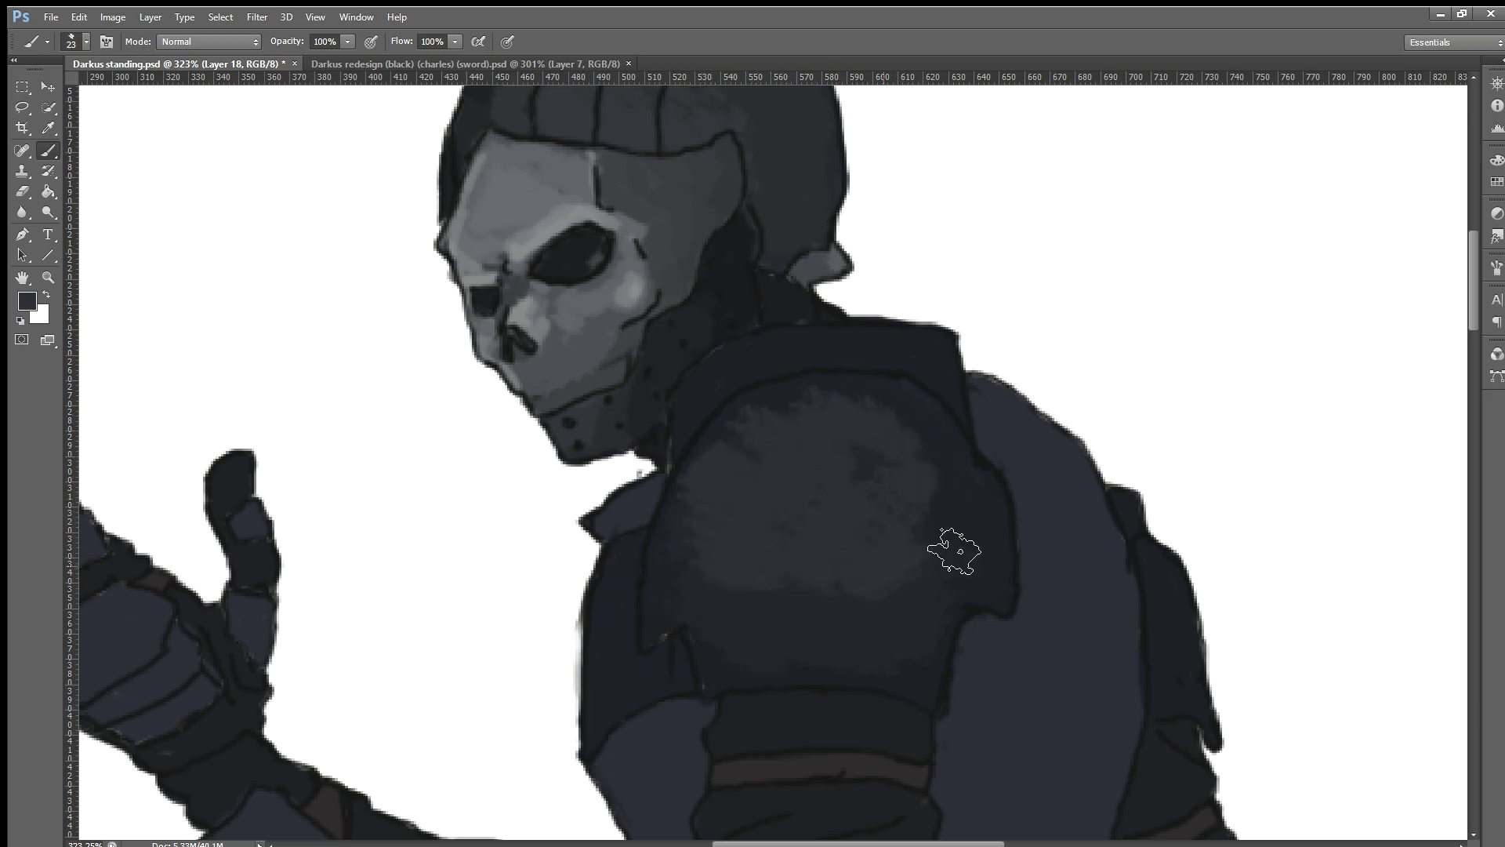
Step: Sample a dark tone and paint it over the shoulder pad's lighter mottled areas
{"action": "scroll", "coordinate": [952, 502], "scroll_direction": "down", "scroll_amount": 3}
{"action": "scroll", "coordinate": [941, 511], "scroll_direction": "down", "scroll_amount": 2}
{"action": "scroll", "coordinate": [907, 511], "scroll_direction": "up", "scroll_amount": 1}
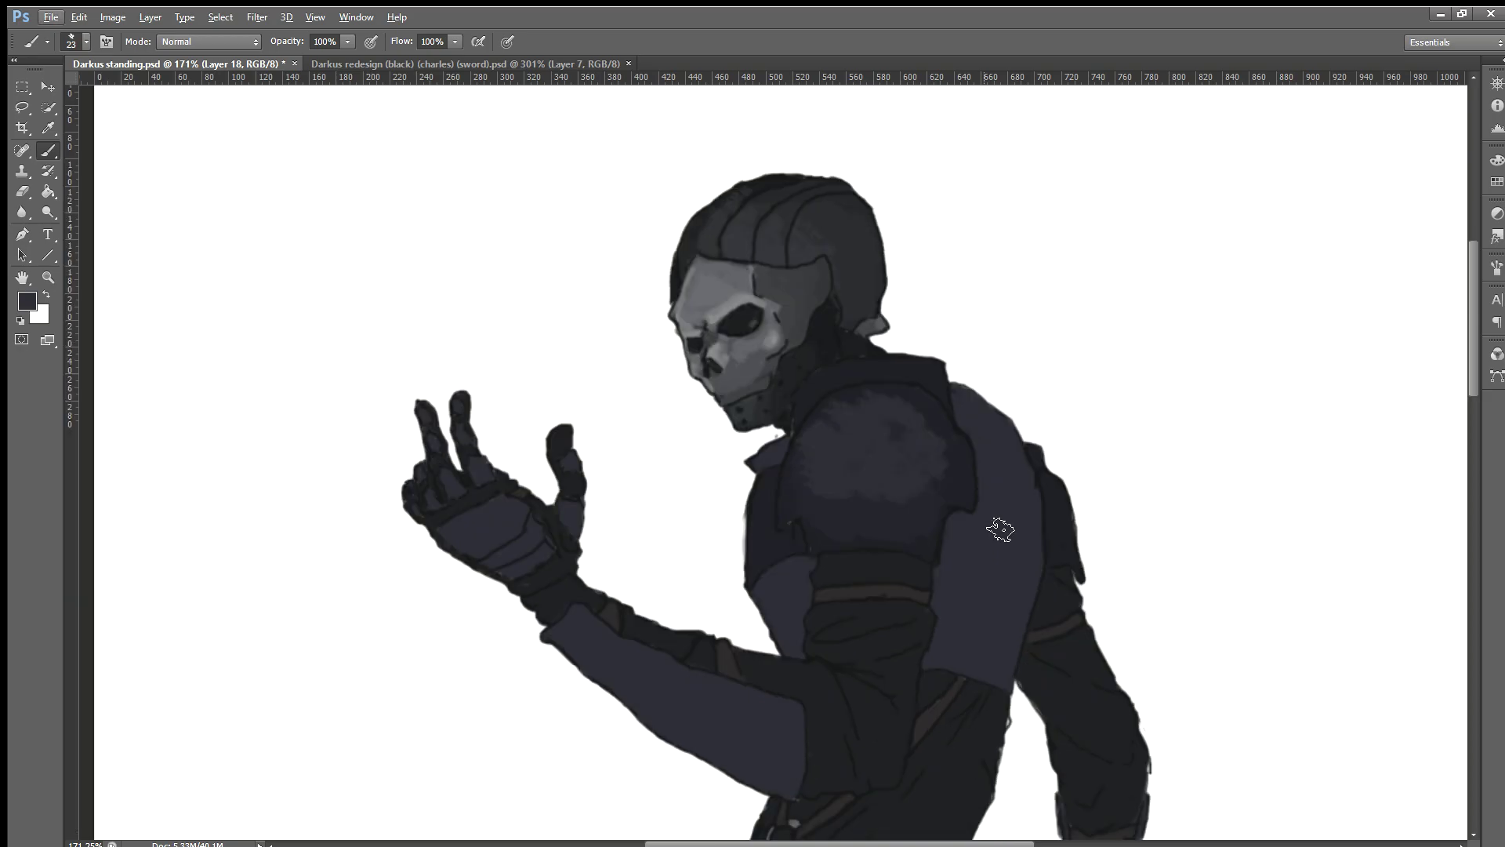
{"action": "scroll", "coordinate": [985, 522], "scroll_direction": "up", "scroll_amount": 2}
{"action": "scroll", "coordinate": [1022, 514], "scroll_direction": "up", "scroll_amount": 2}
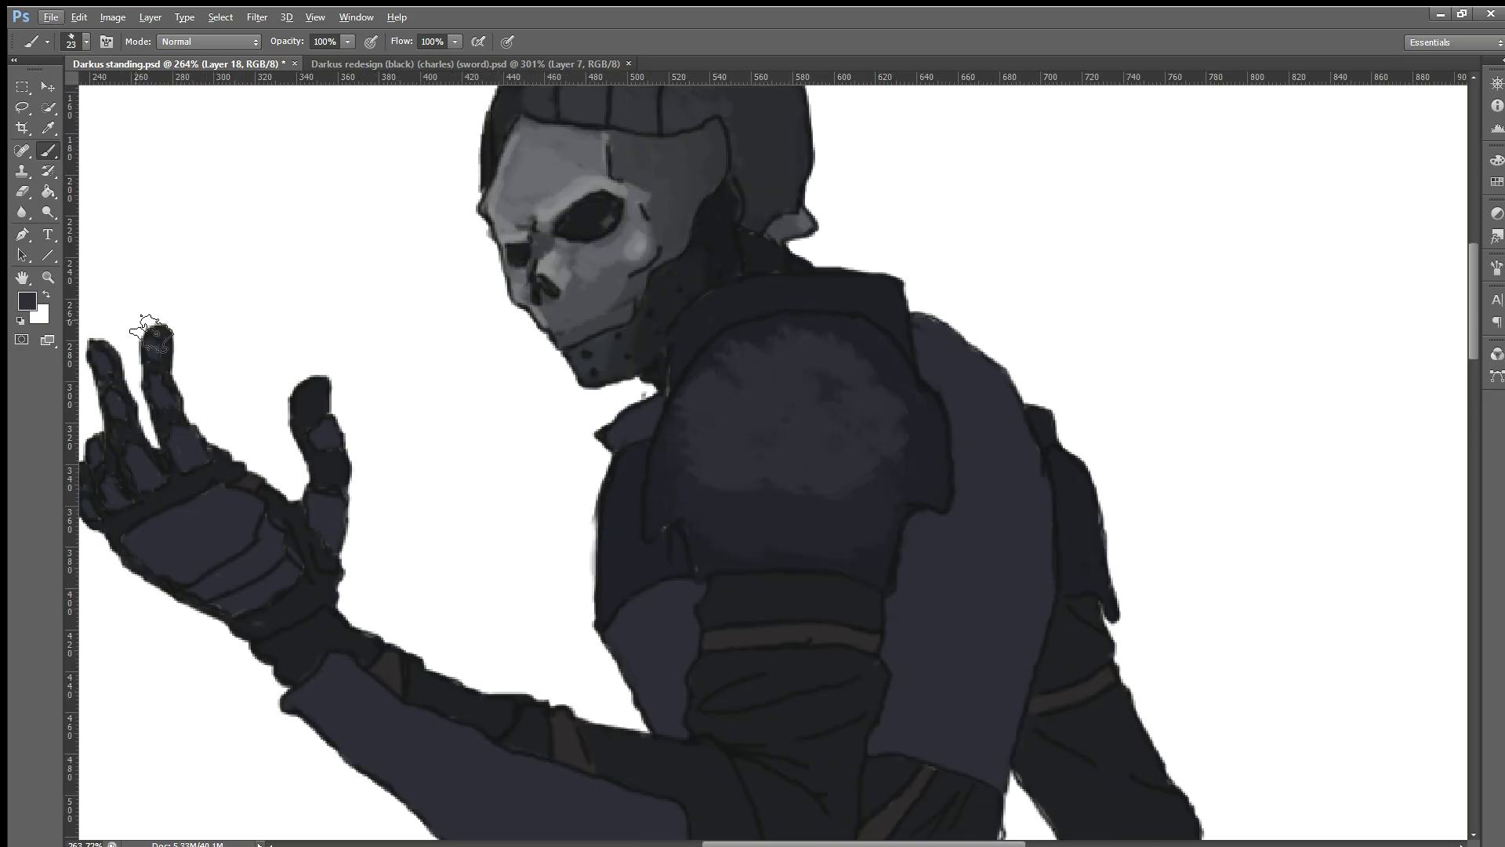
{"action": "key", "text": "i"}
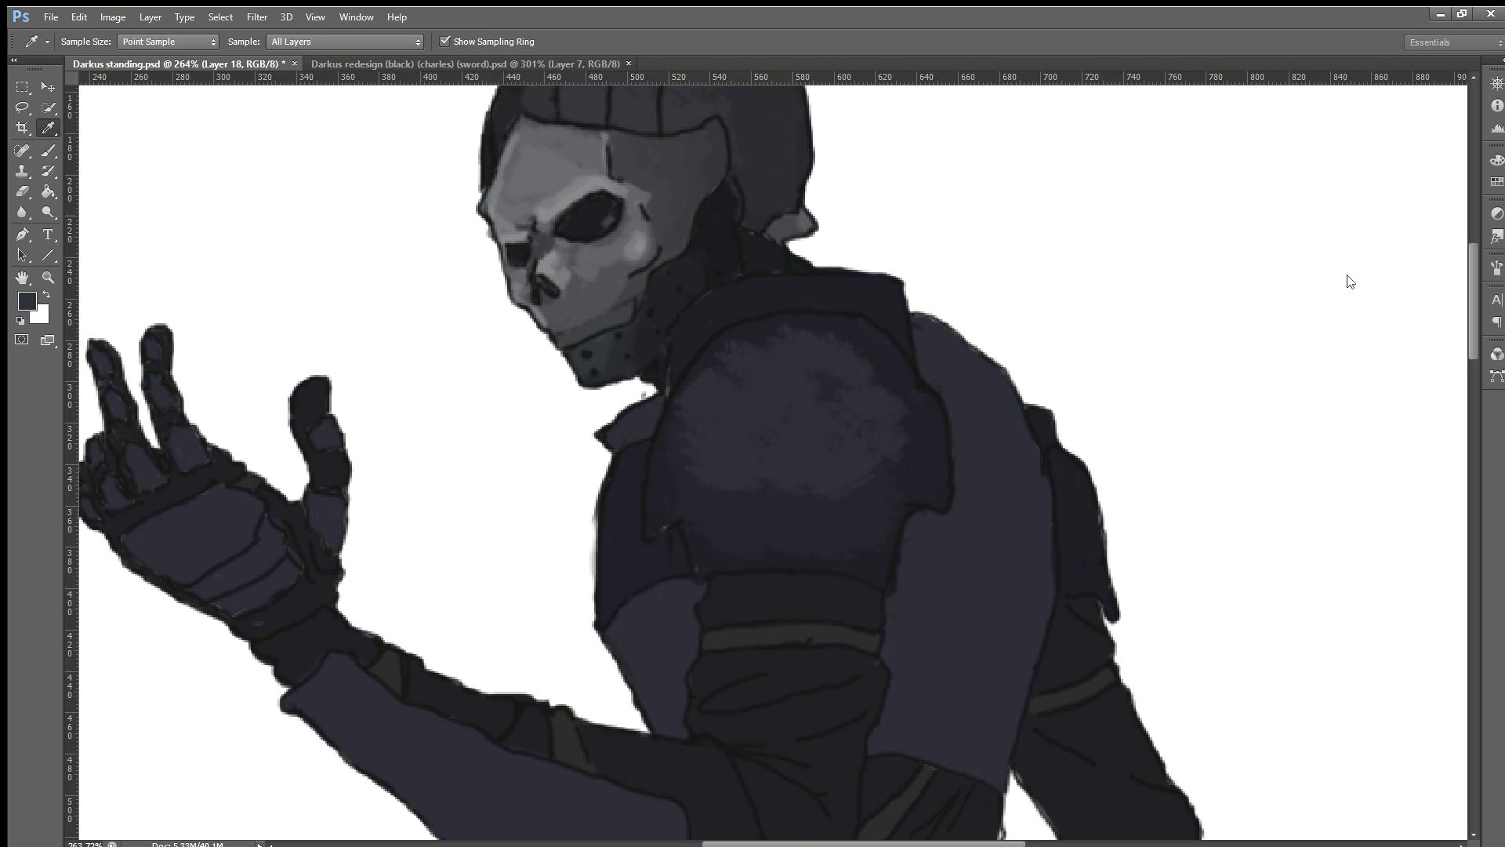
{"action": "key", "text": "b"}
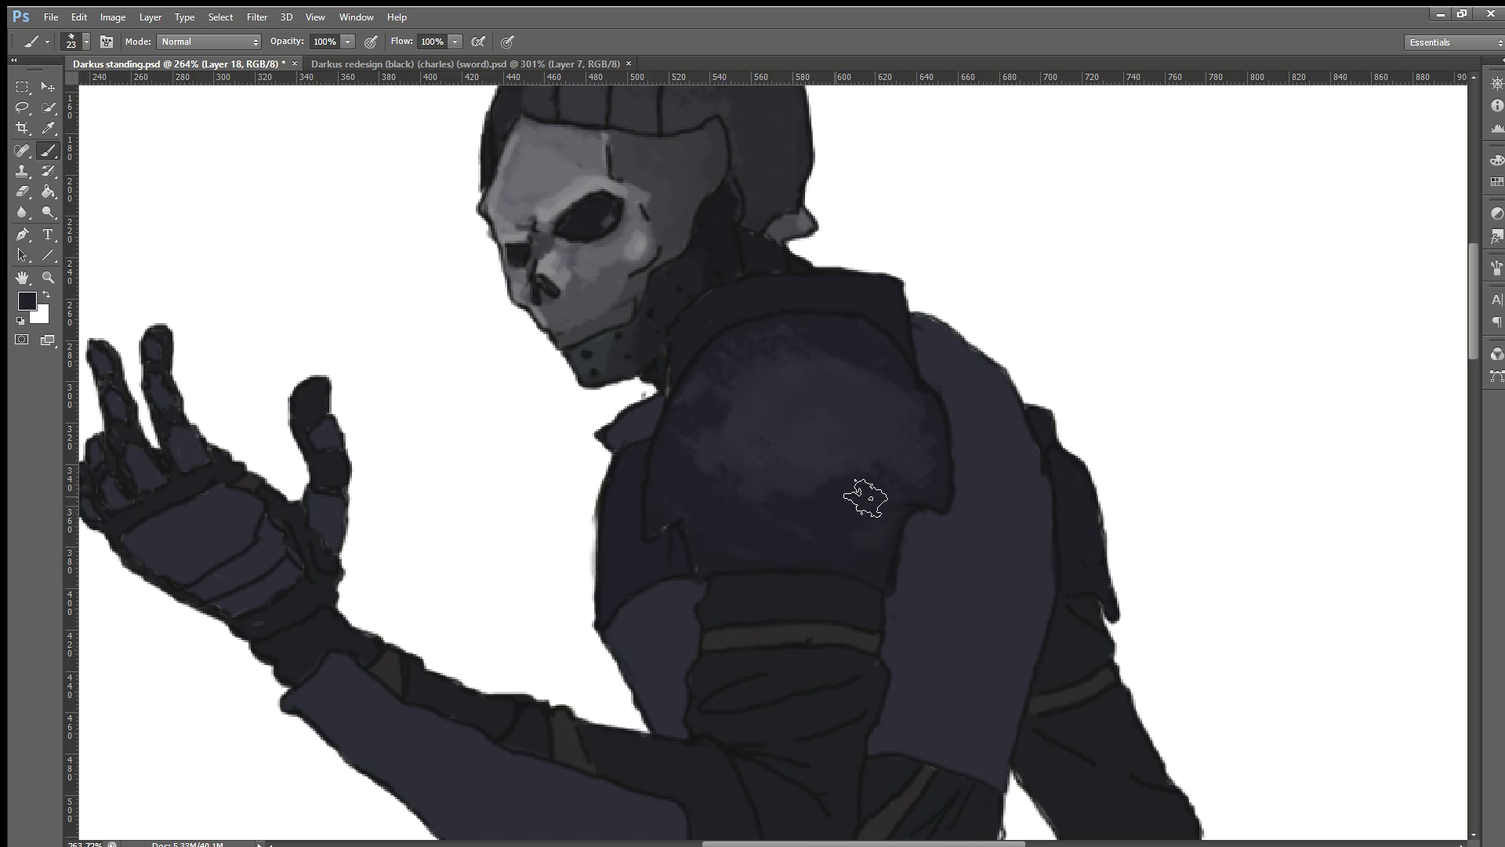
{"action": "mouse_move", "coordinate": [756, 416]}
{"action": "left_mouse_down"}
{"action": "mouse_move", "coordinate": [847, 447]}
{"action": "mouse_move", "coordinate": [713, 491]}
{"action": "left_mouse_up"}
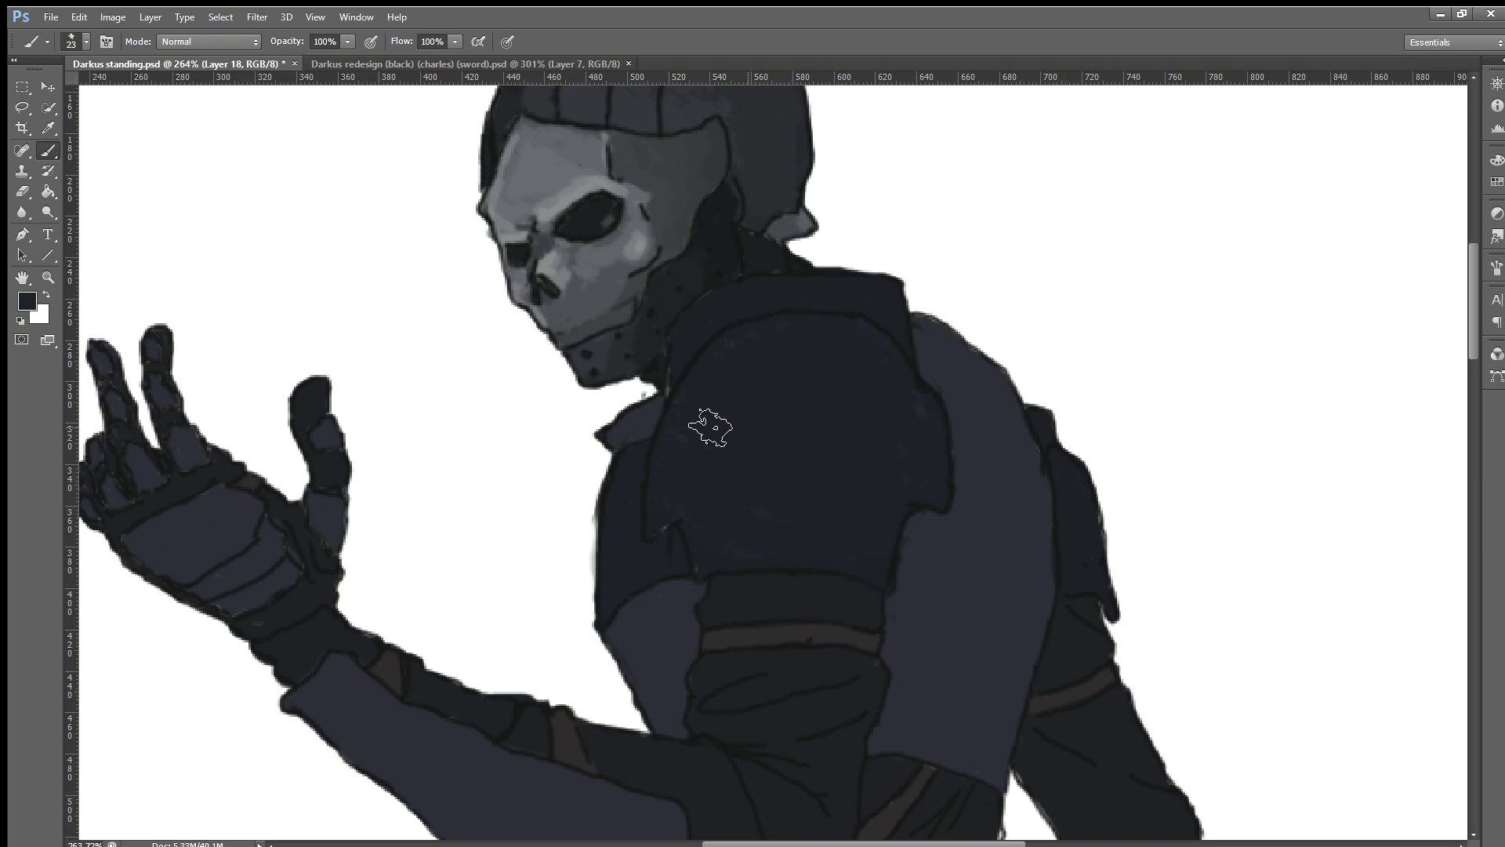
{"action": "key", "text": "i"}
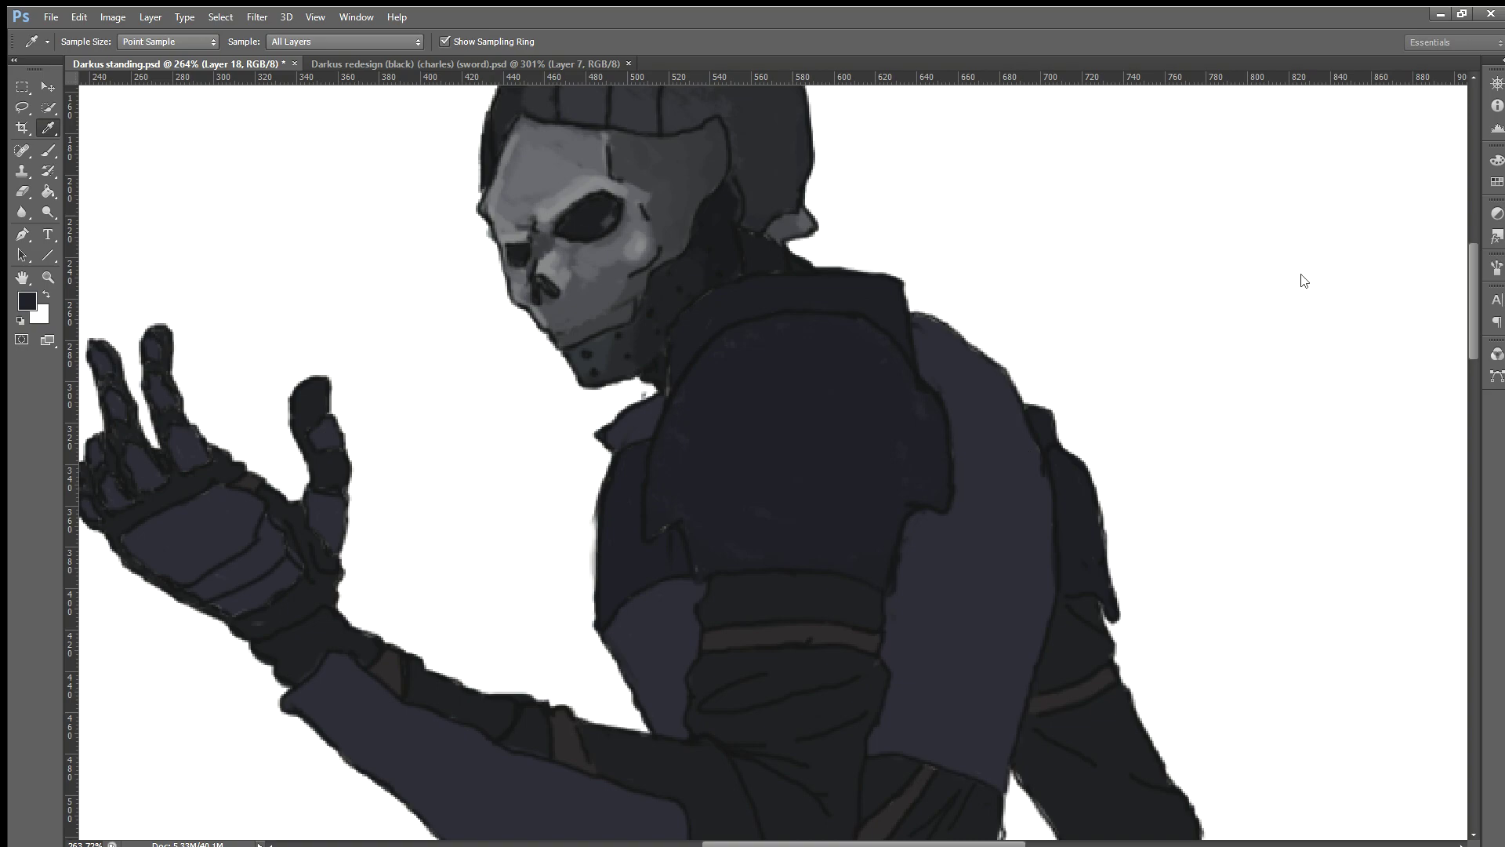
{"action": "key", "text": "b"}
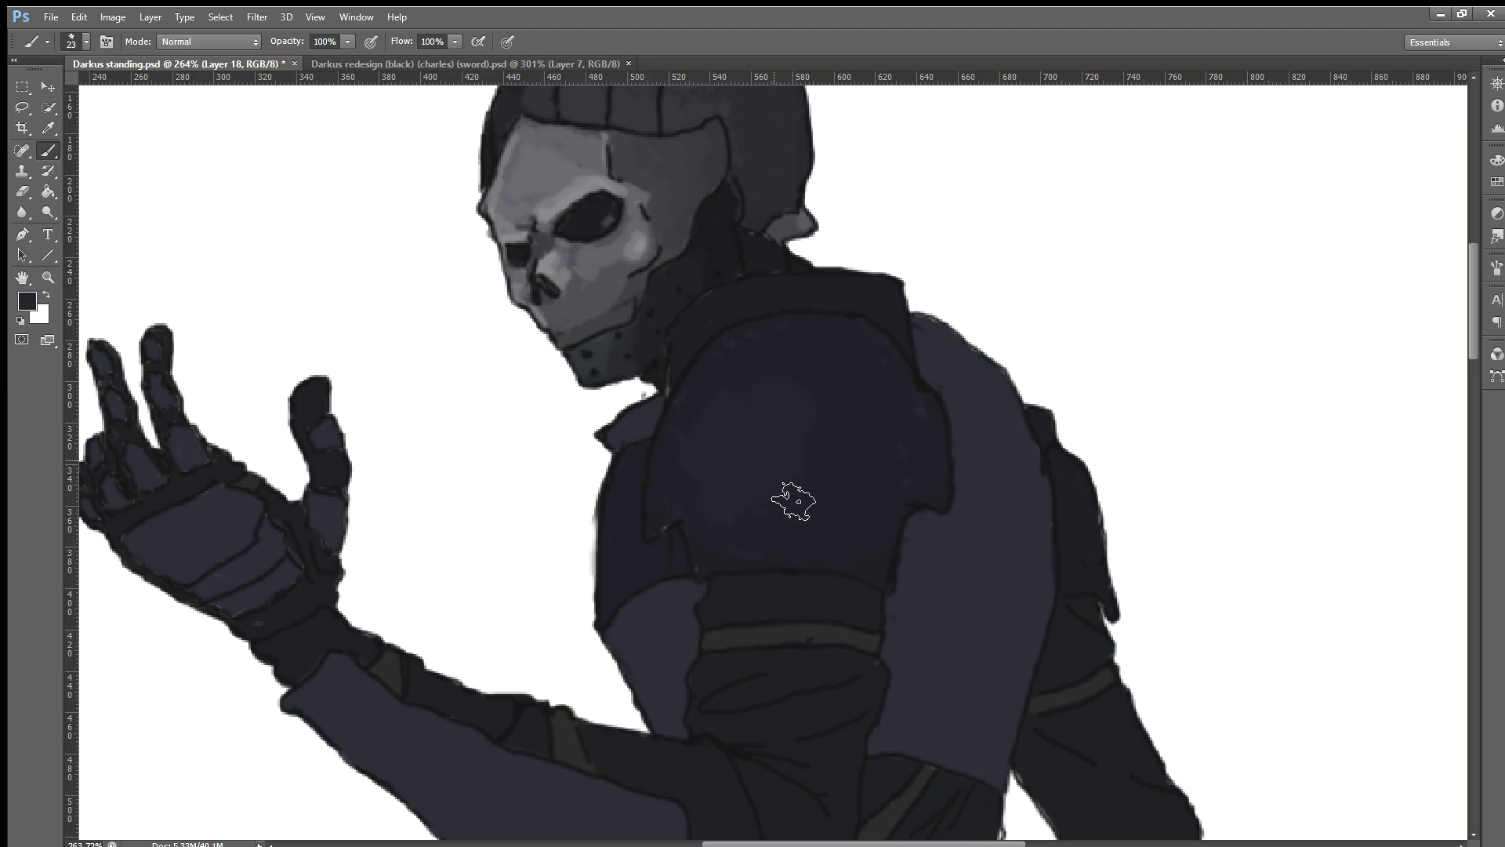
{"action": "left_click", "coordinate": [364, 64]}
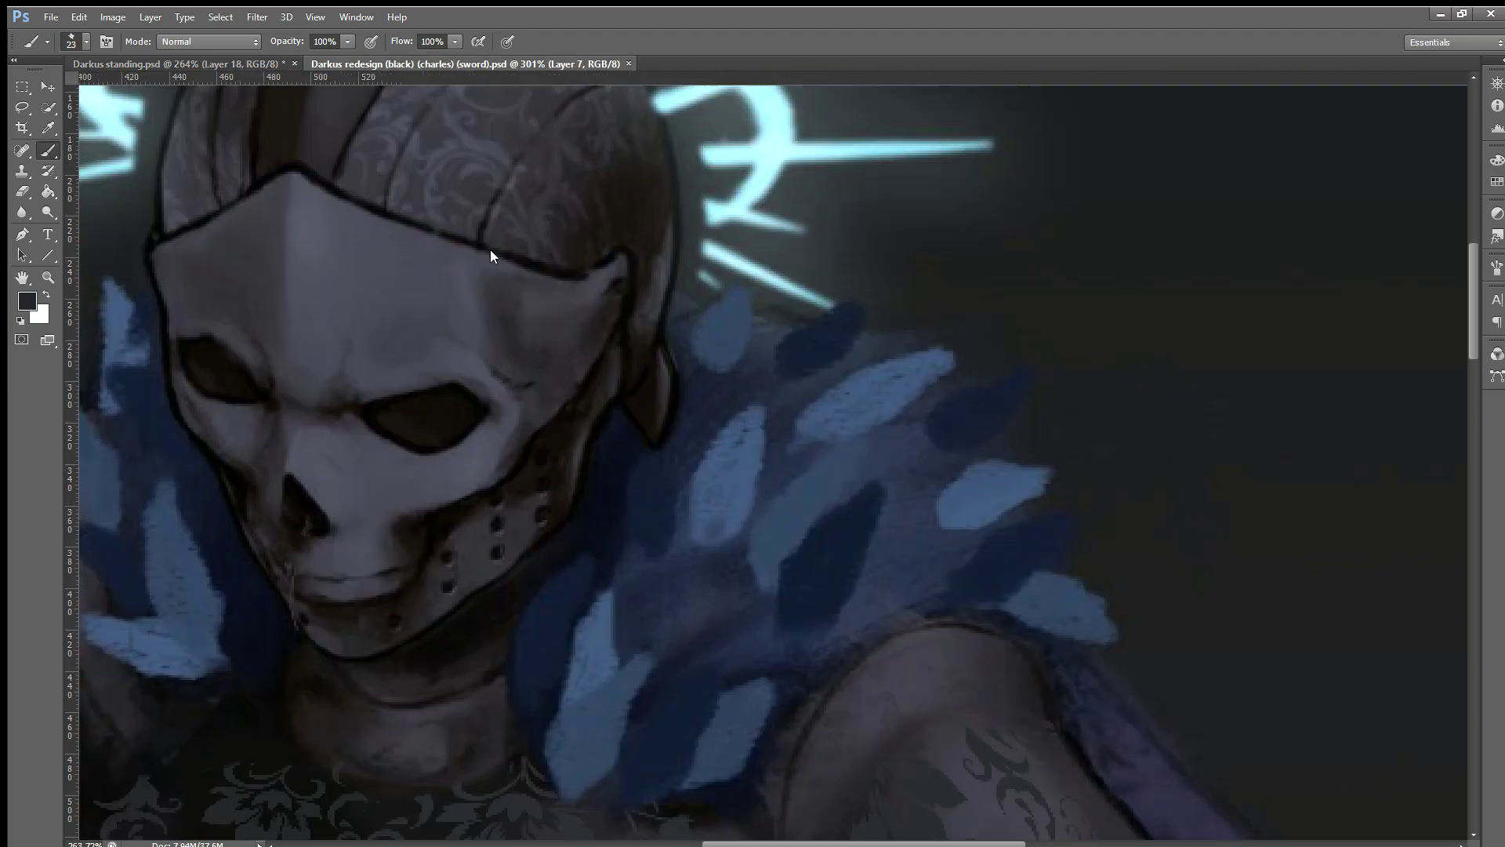
{"action": "scroll", "coordinate": [552, 444], "scroll_direction": "down", "scroll_amount": 2}
{"action": "scroll", "coordinate": [553, 444], "scroll_direction": "down", "scroll_amount": 2}
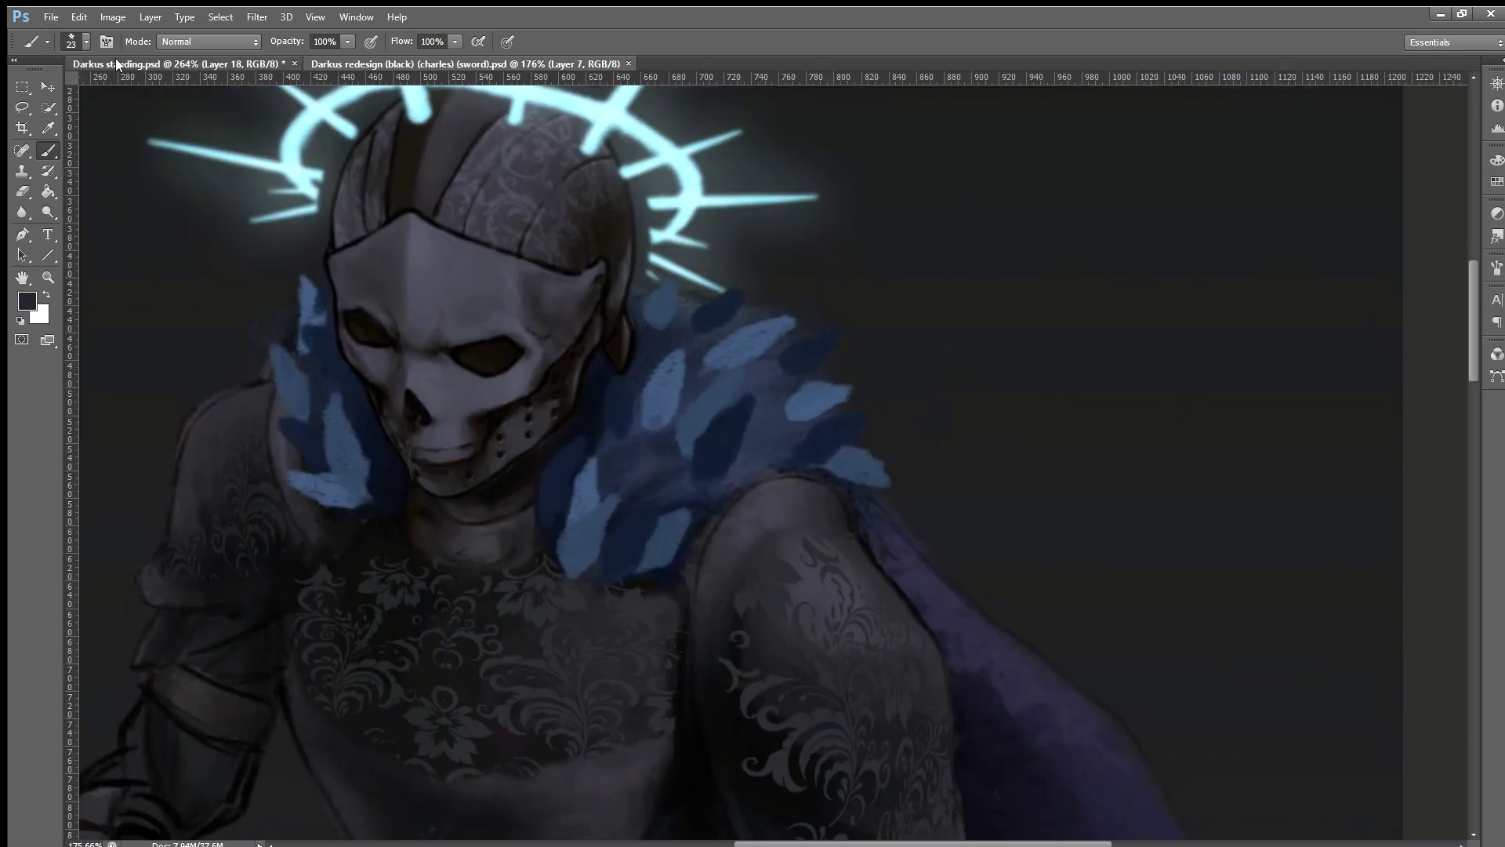
{"action": "left_click", "coordinate": [149, 63]}
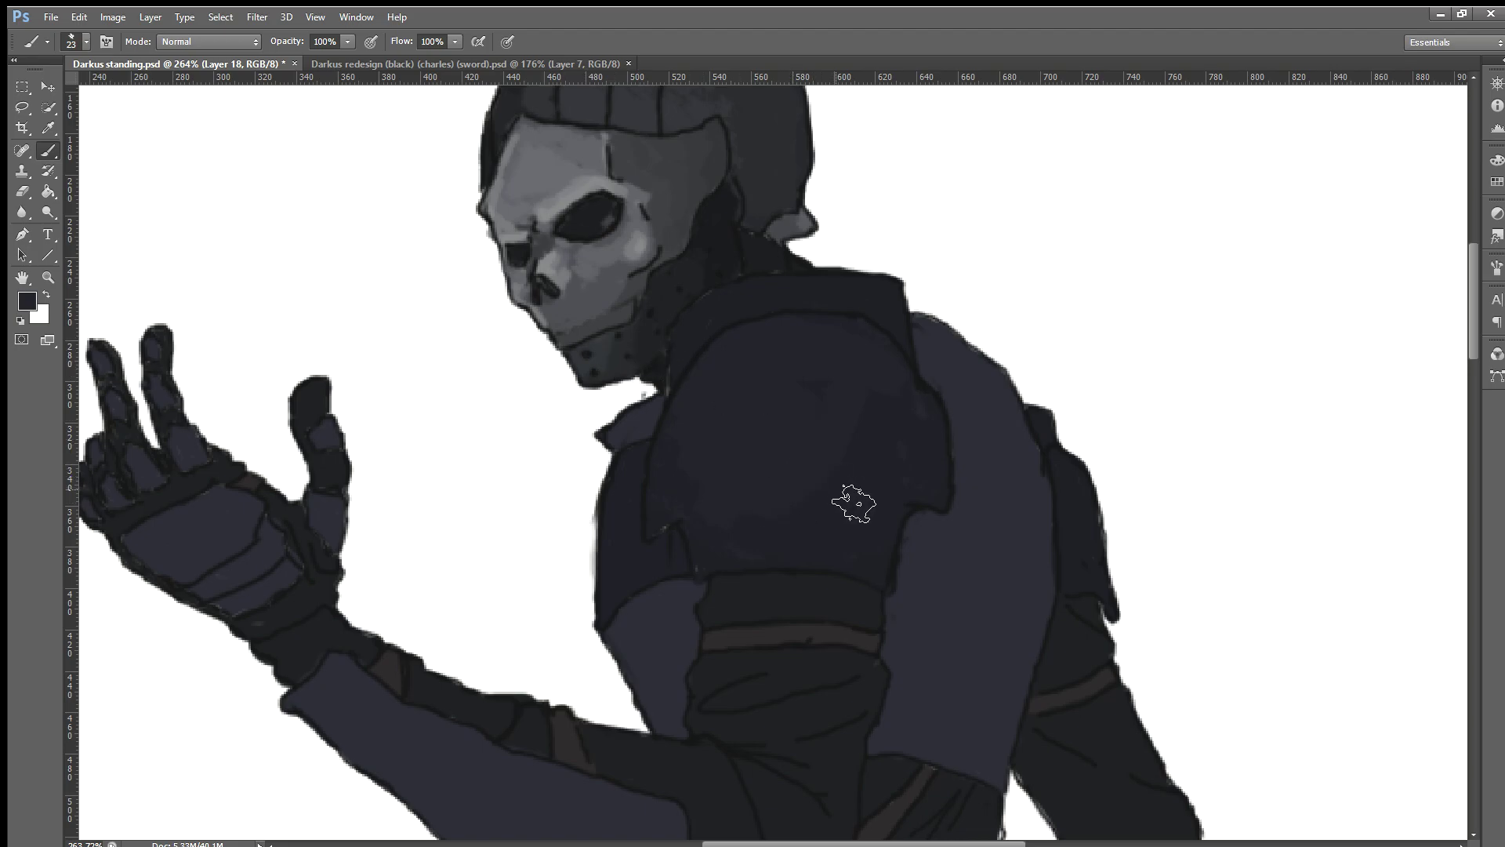
Step: Sample a darker shoulder colour and deepen the shading on the shoulder armor
{"action": "left_click", "coordinate": [885, 482]}
{"action": "key", "text": "i"}
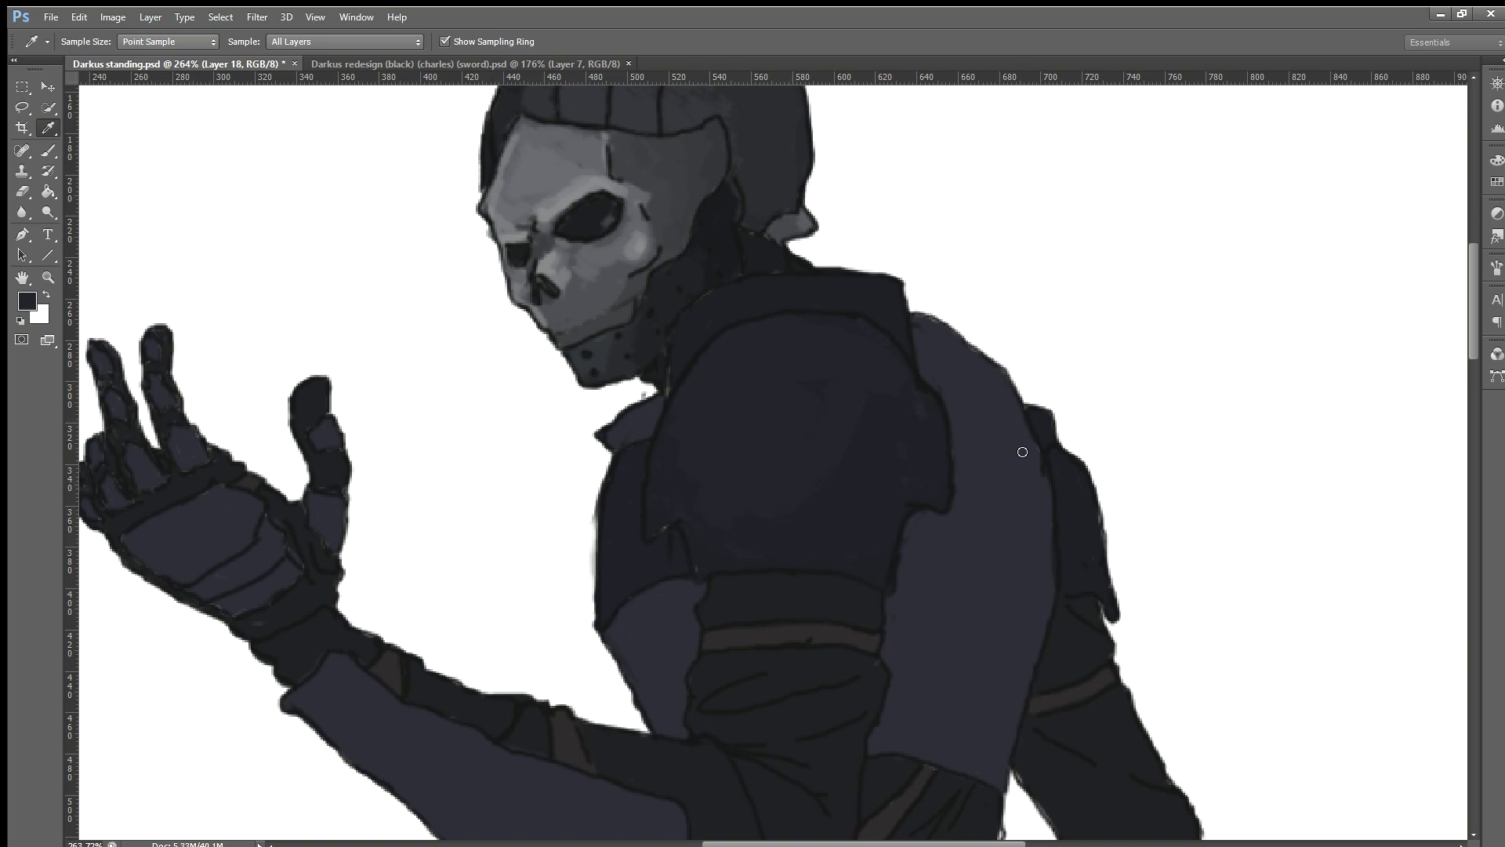
{"action": "key", "text": "b"}
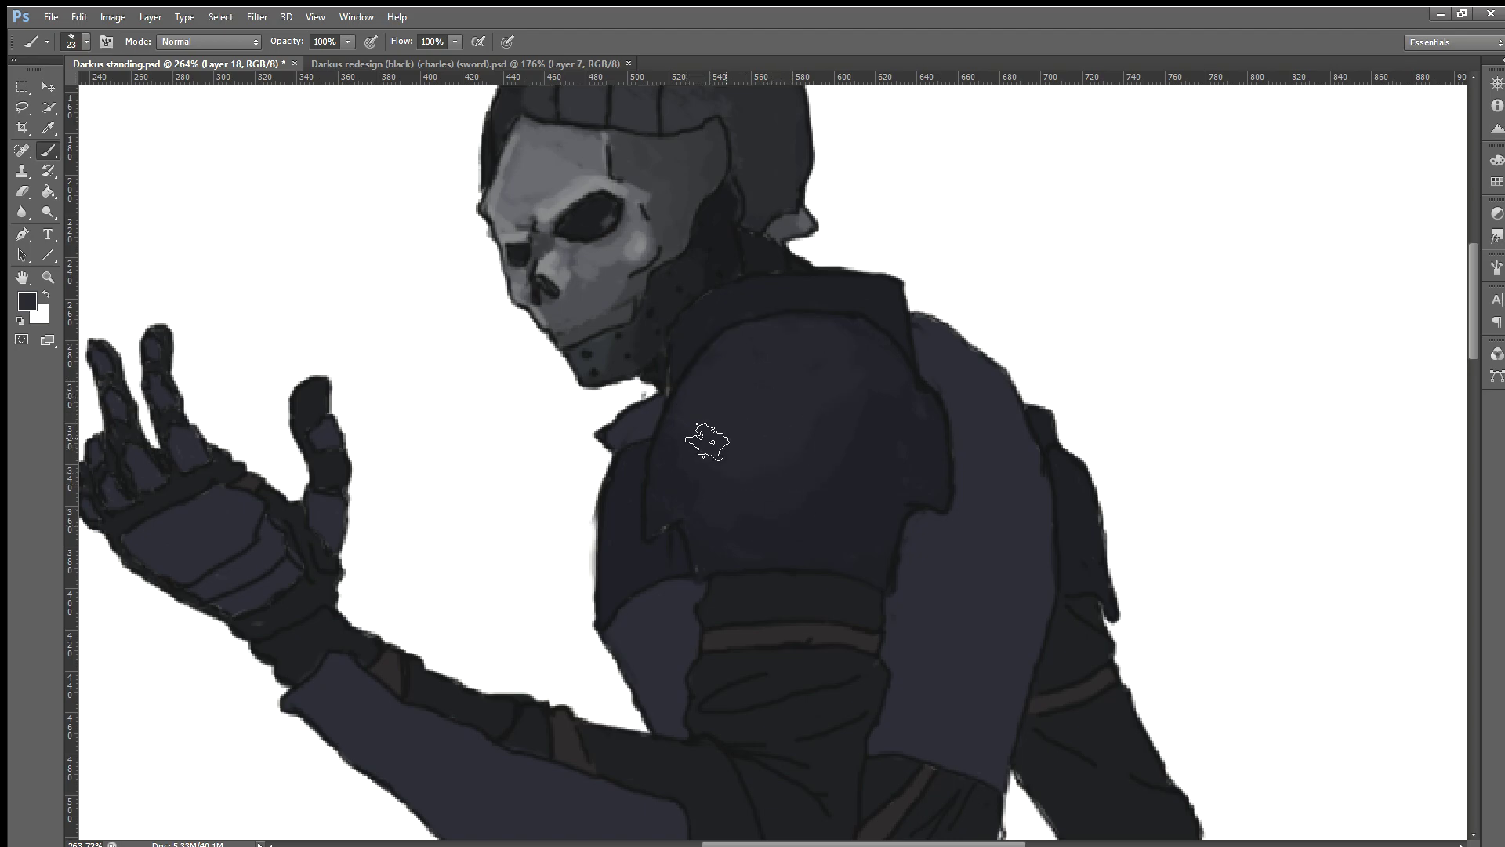
{"action": "key", "text": "i"}
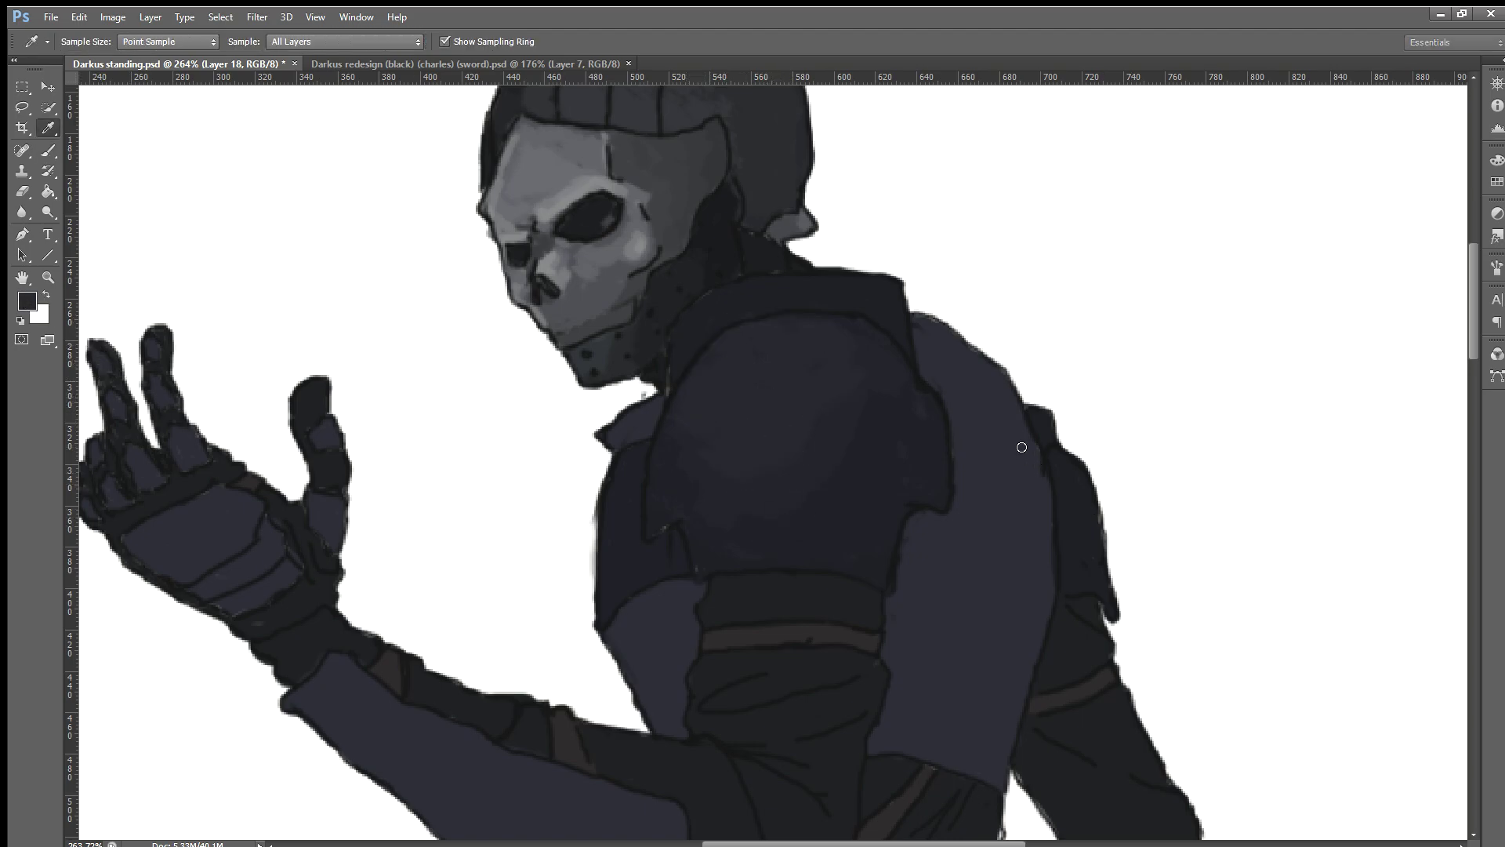
{"action": "key", "text": "b"}
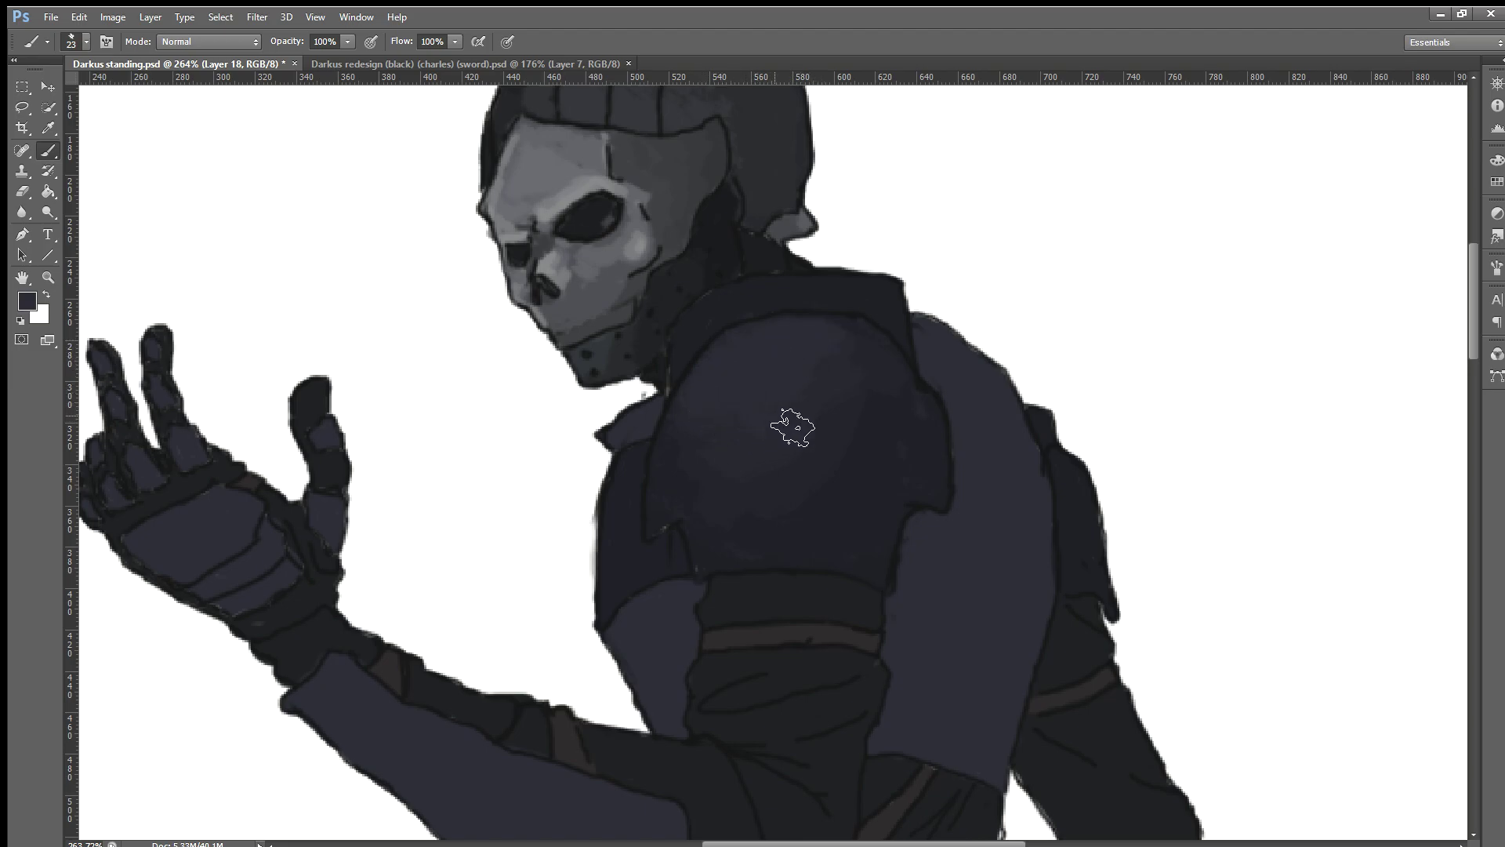
{"action": "left_click", "coordinate": [874, 485], "text": "alt"}
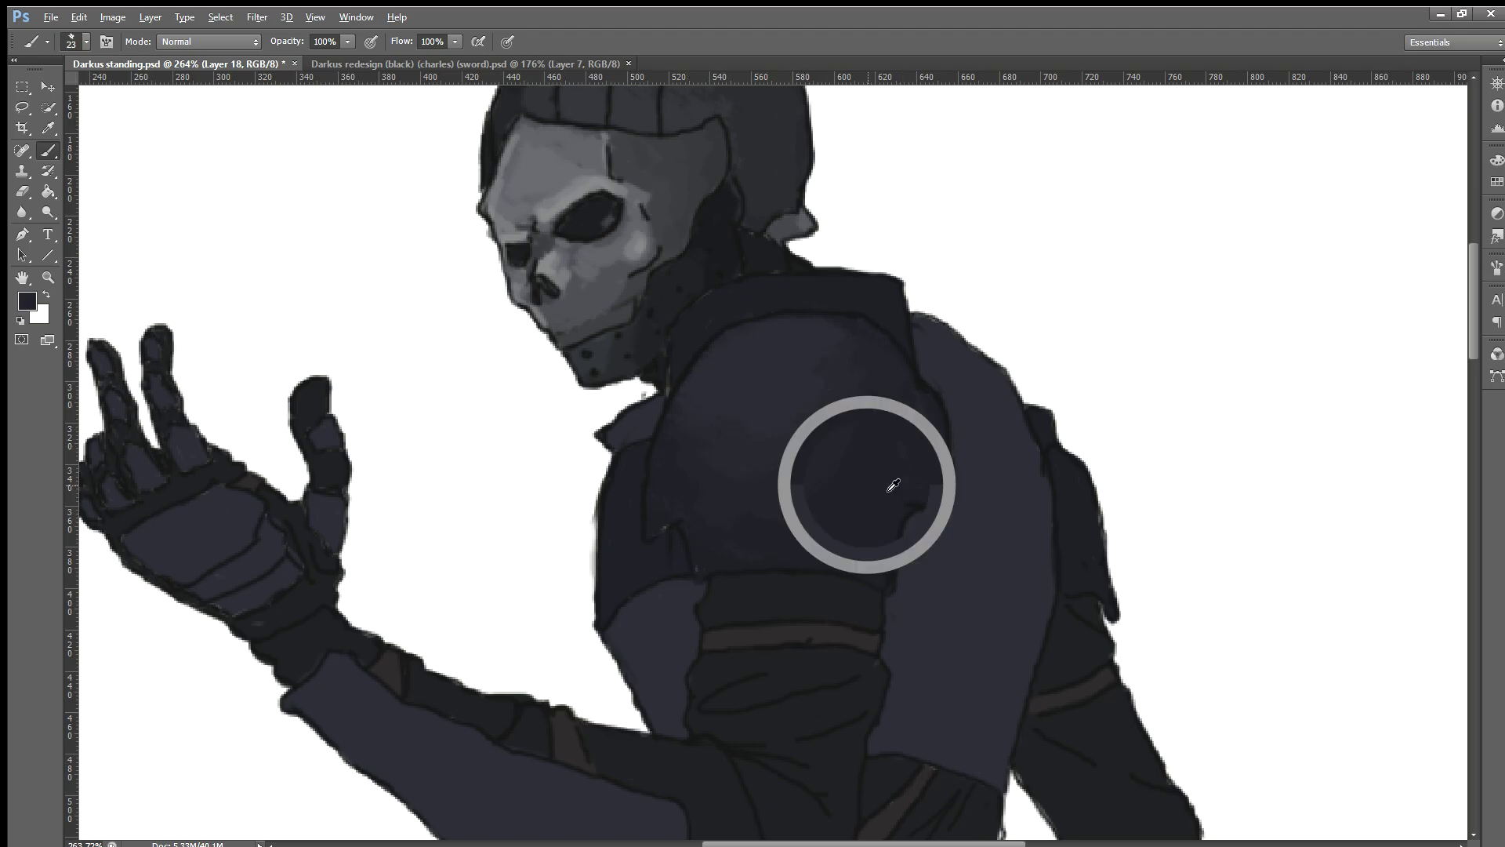
{"action": "left_click_drag", "start_coordinate": [926, 472], "coordinate": [874, 539]}
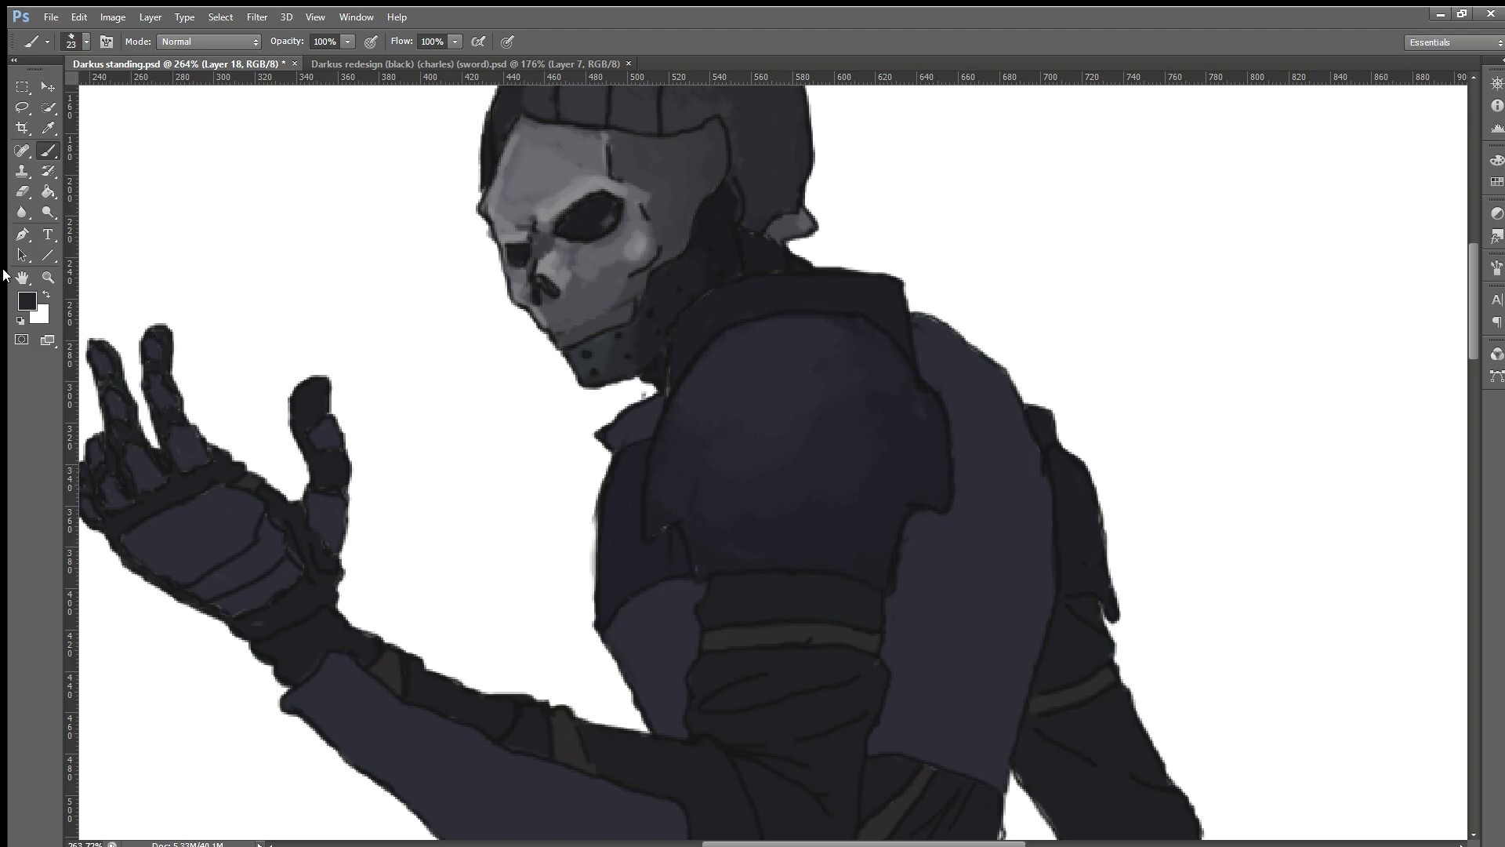
Step: Undo a stray background dab and shade the shoulder plate's right edge darker
{"action": "key", "text": "i"}
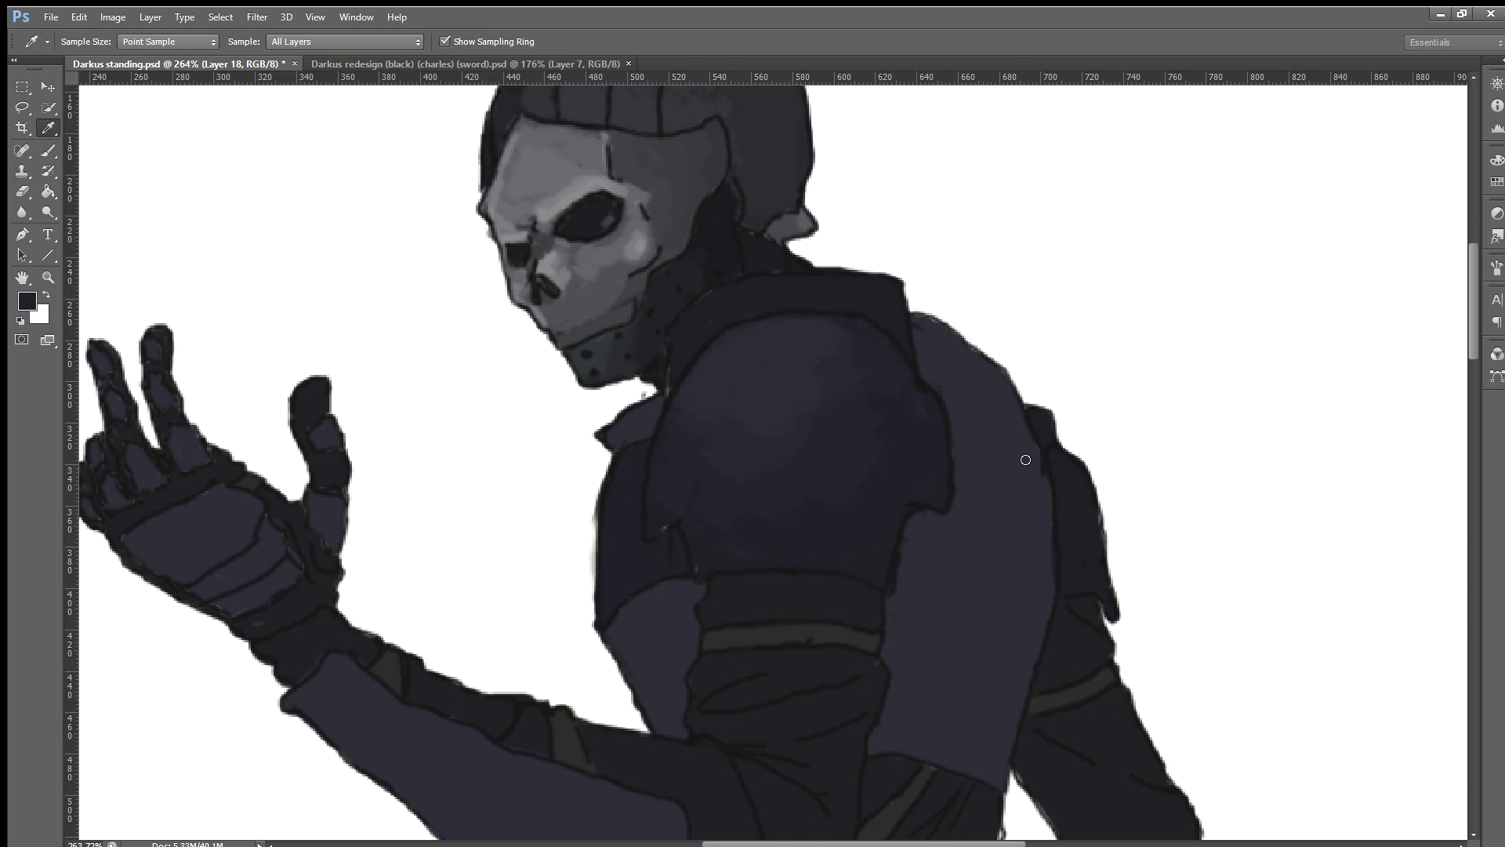
{"action": "key", "text": "b"}
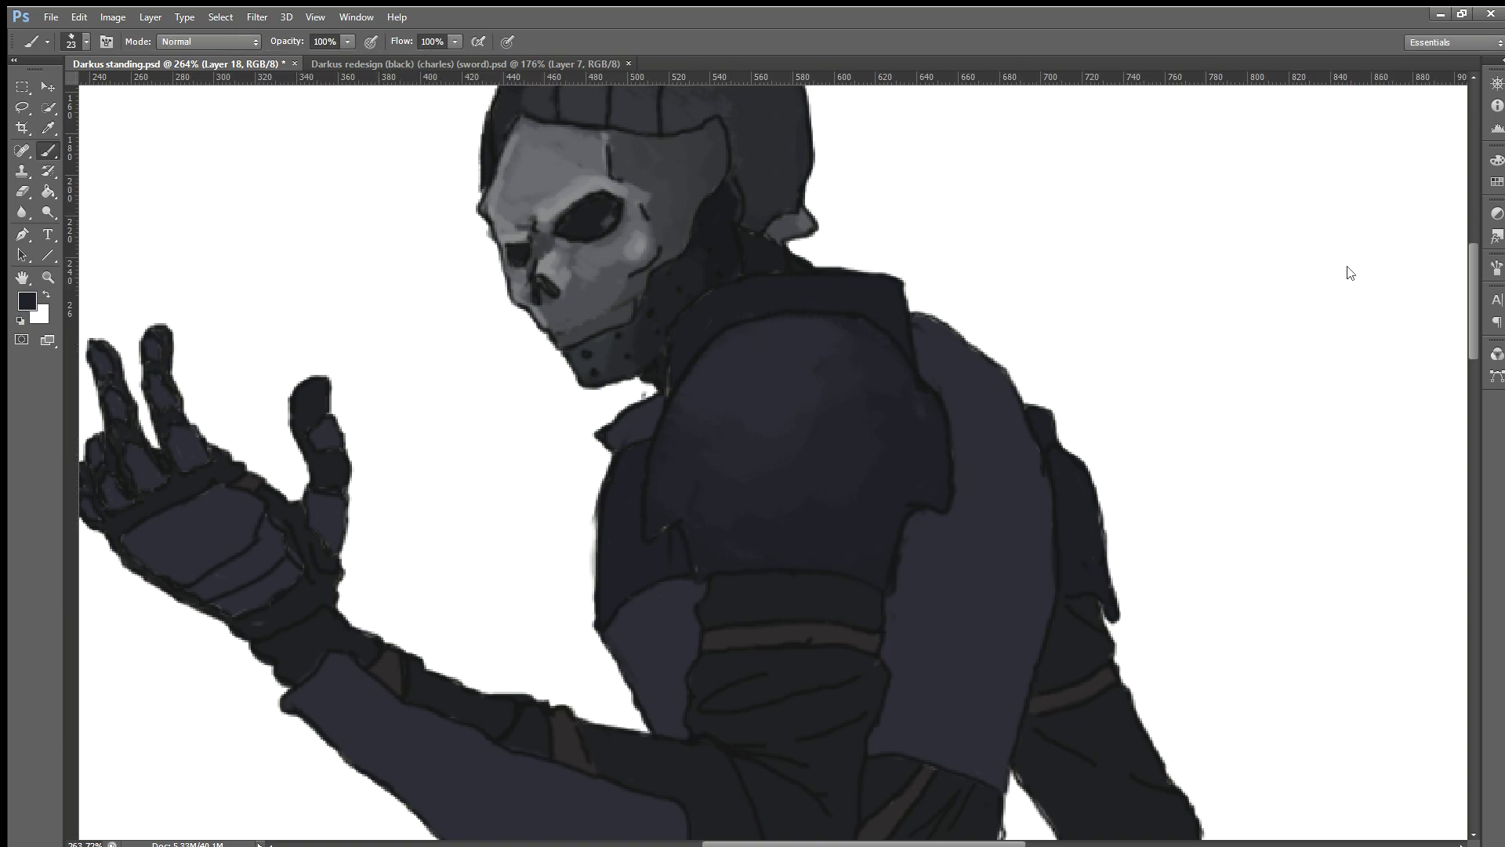
{"action": "left_click", "coordinate": [1354, 272]}
{"action": "key", "text": "ctrl+z"}
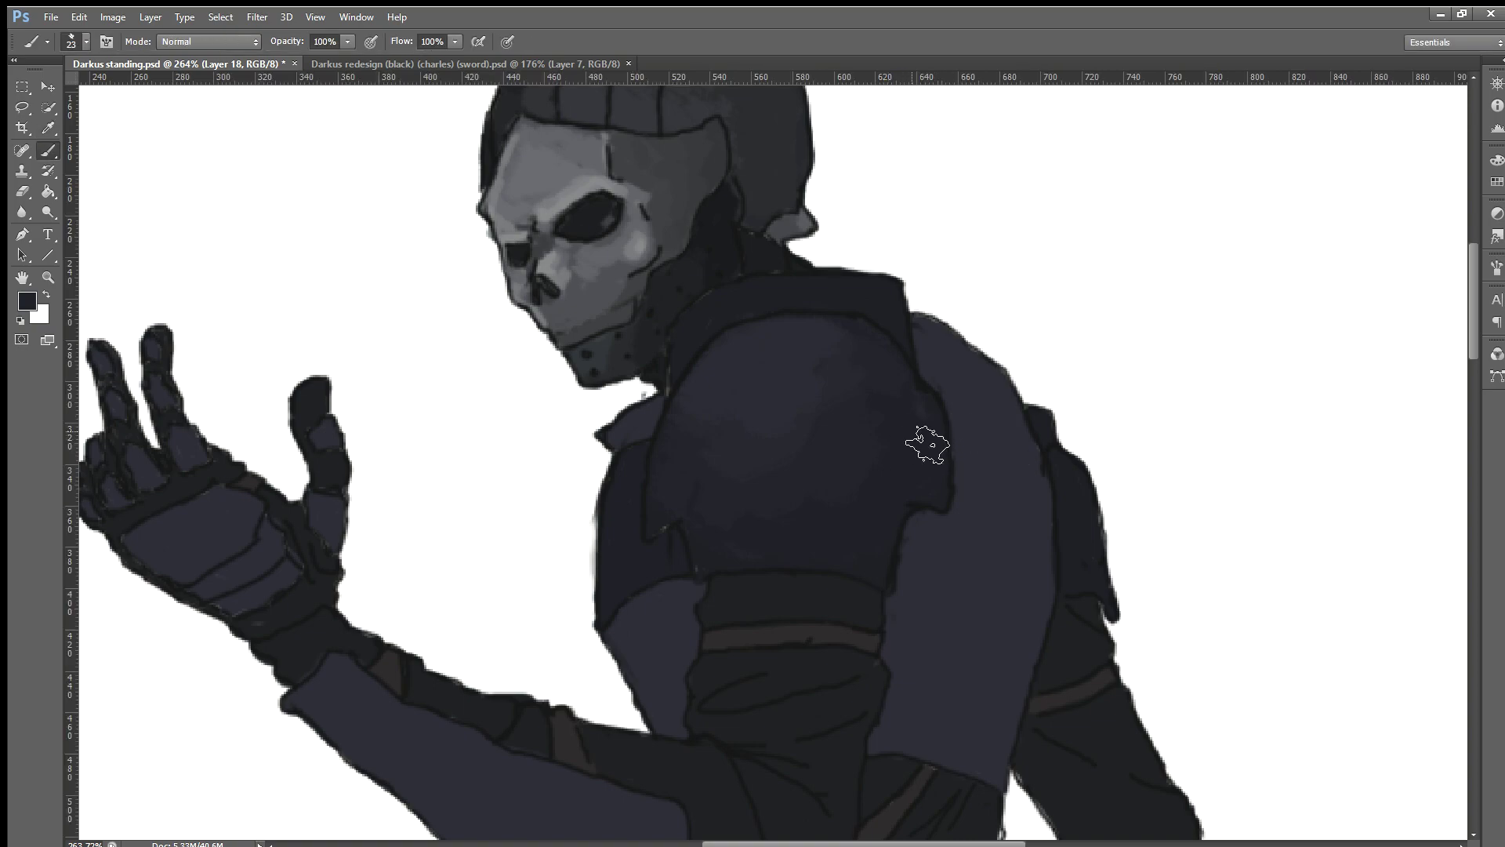
{"action": "mouse_move", "coordinate": [931, 446]}
{"action": "left_mouse_down"}
{"action": "mouse_move", "coordinate": [948, 440]}
{"action": "mouse_move", "coordinate": [941, 494]}
{"action": "mouse_move", "coordinate": [916, 507]}
{"action": "left_mouse_up"}
{"action": "key", "text": "i"}
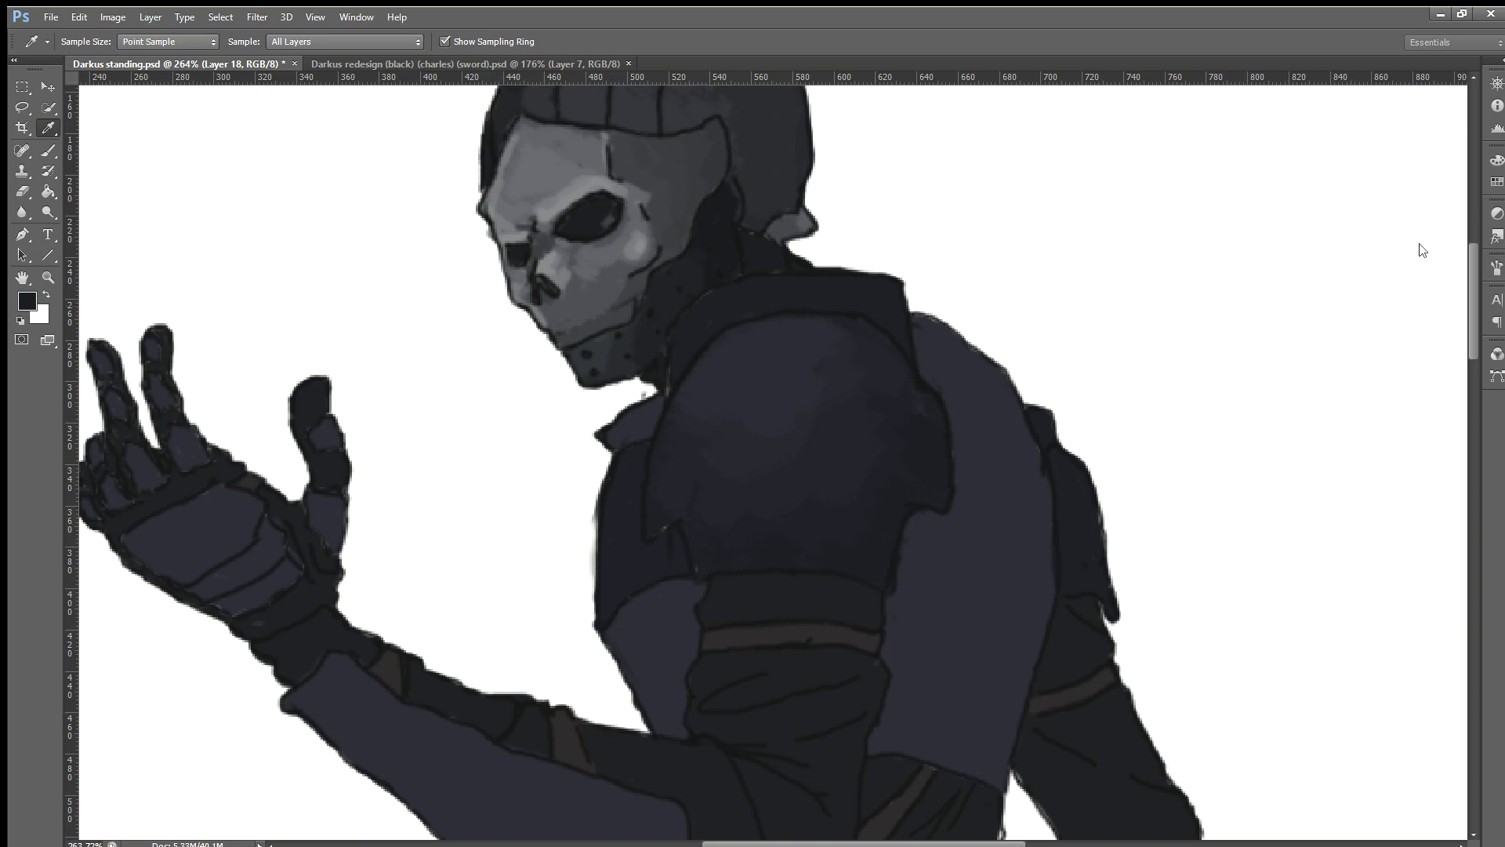
{"action": "key", "text": "b"}
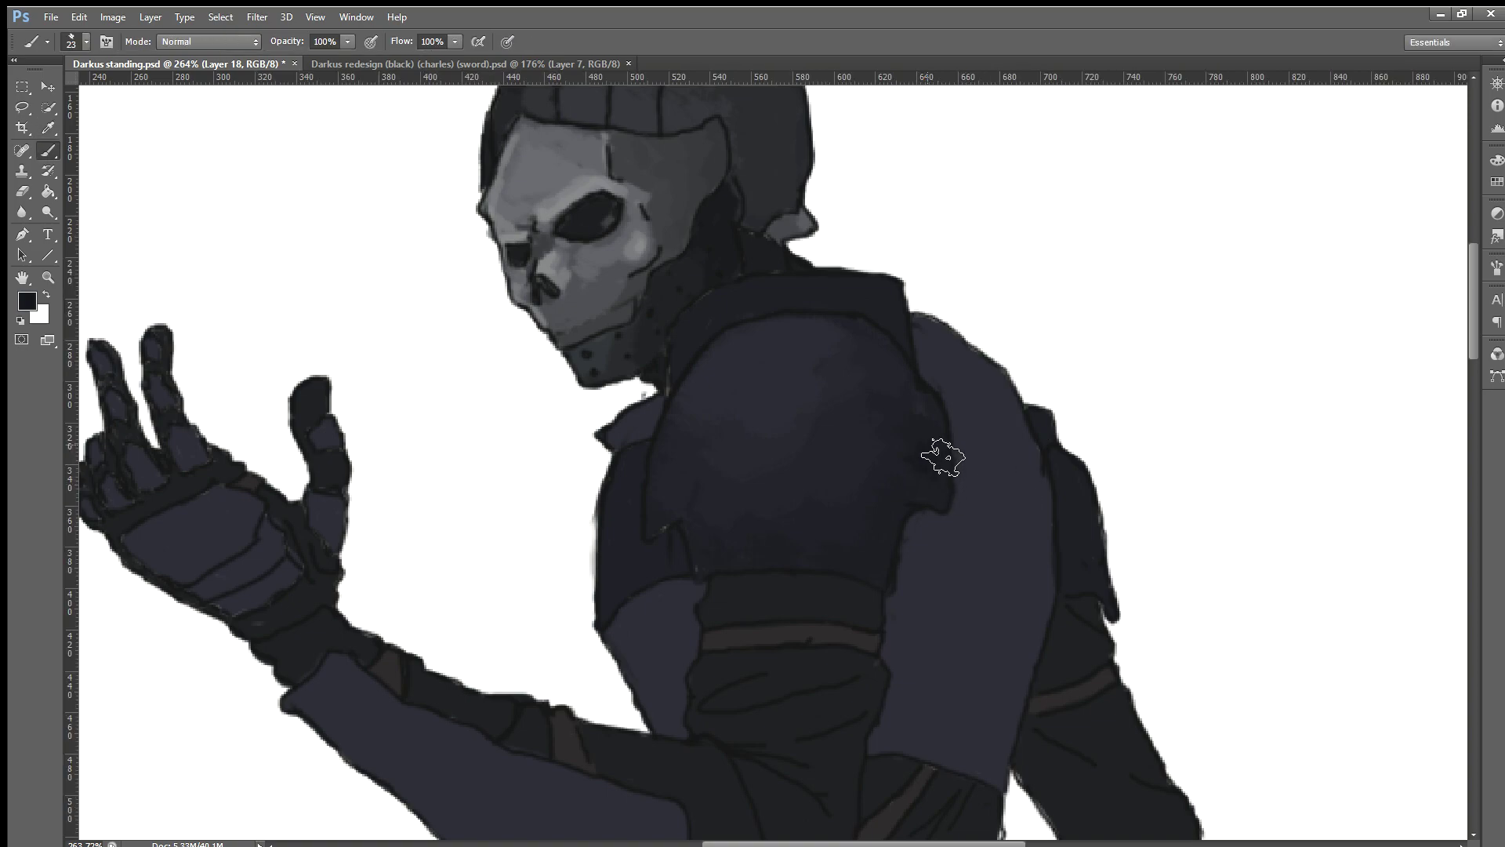
{"action": "mouse_move", "coordinate": [932, 409]}
{"action": "left_mouse_down"}
{"action": "mouse_move", "coordinate": [951, 464]}
{"action": "mouse_move", "coordinate": [941, 497]}
{"action": "mouse_move", "coordinate": [901, 504]}
{"action": "mouse_move", "coordinate": [895, 532]}
{"action": "left_mouse_up"}
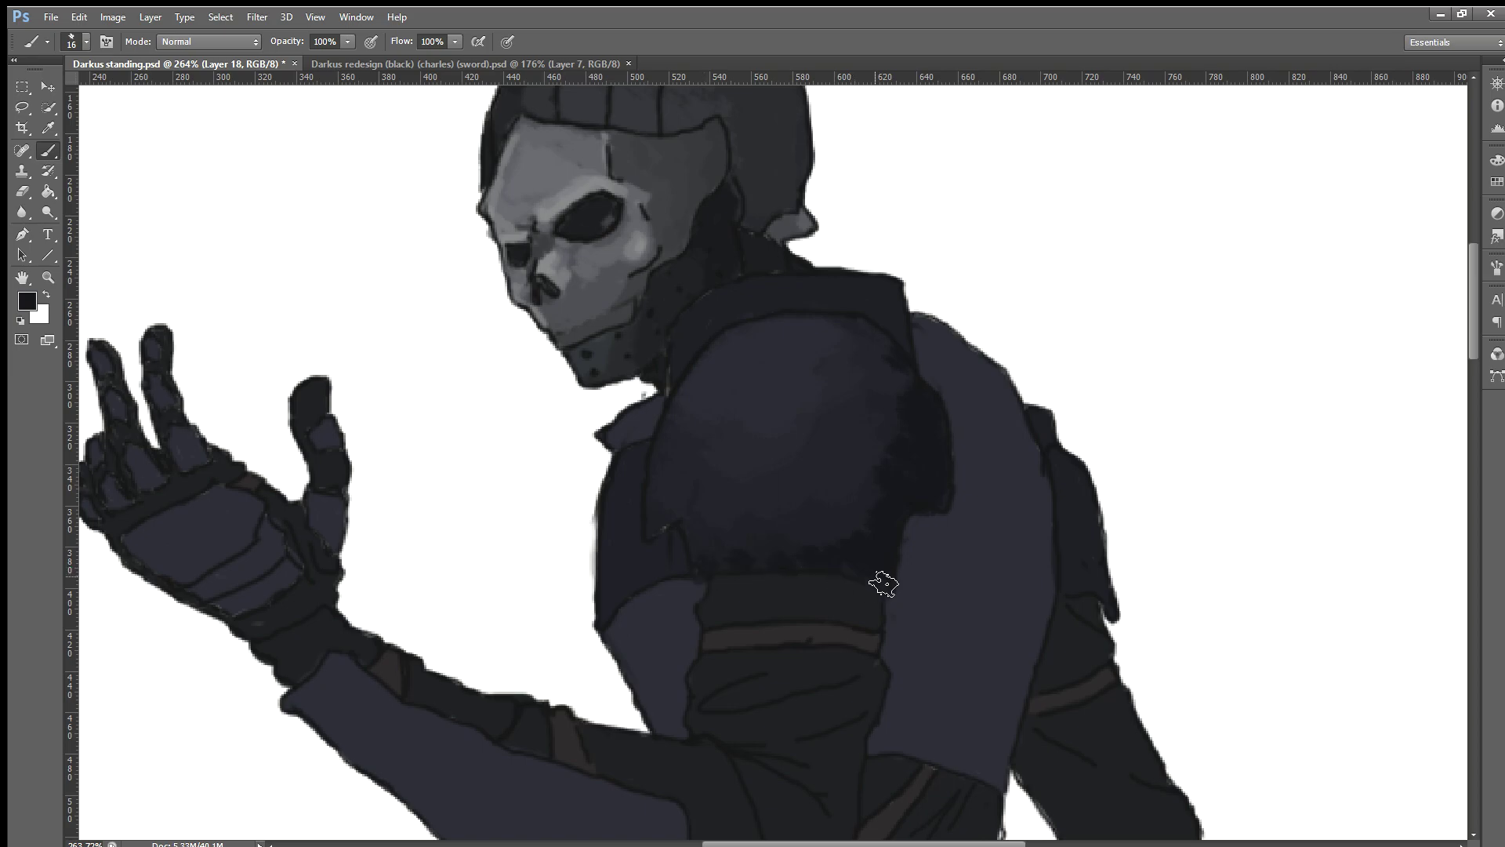
{"action": "scroll", "coordinate": [938, 556], "scroll_direction": "down", "scroll_amount": 1}
{"action": "scroll", "coordinate": [927, 538], "scroll_direction": "down", "scroll_amount": 2}
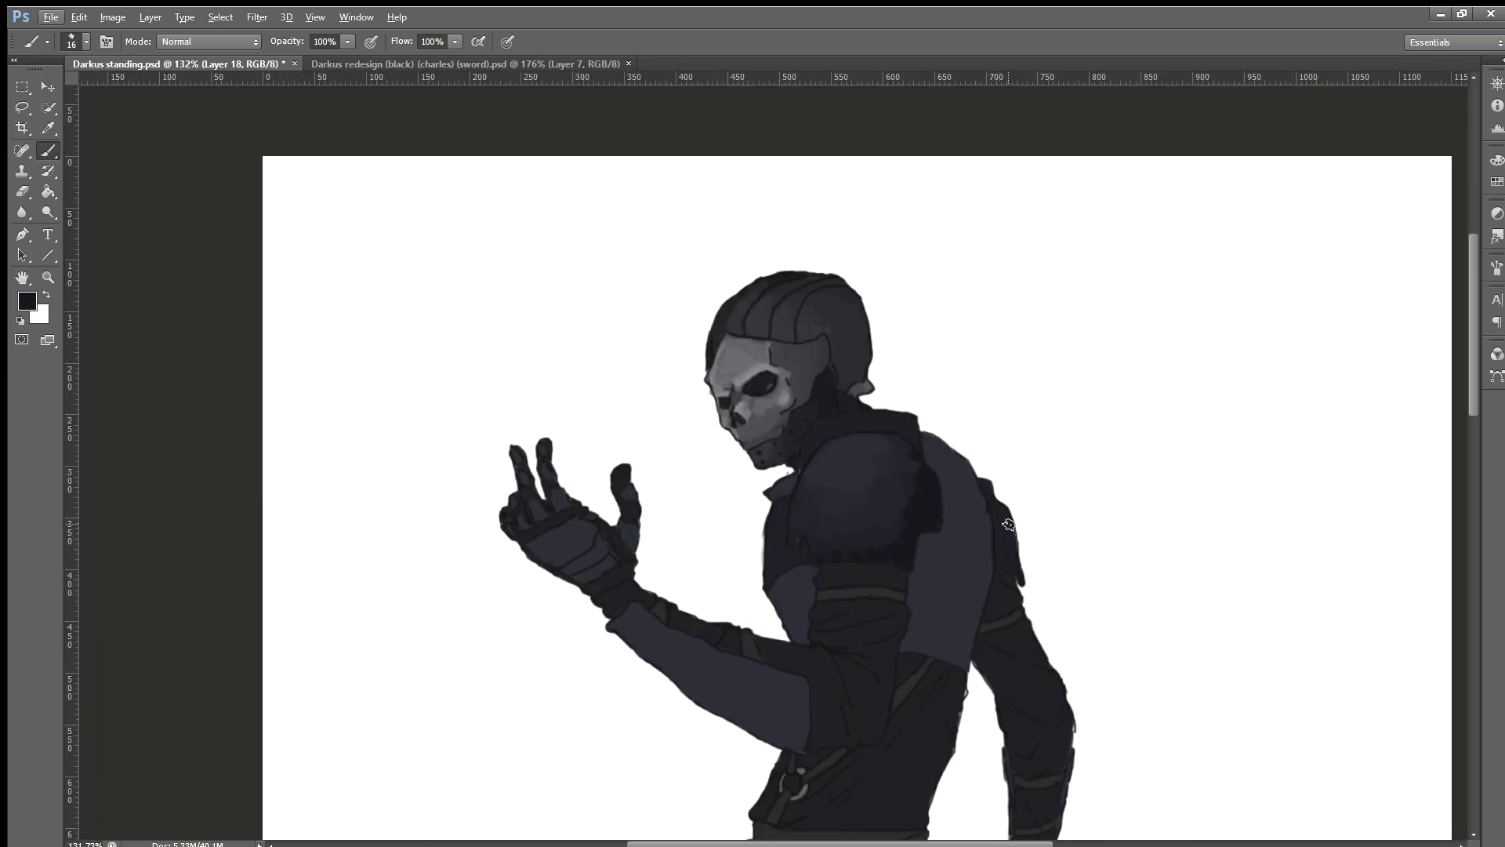
{"action": "scroll", "coordinate": [1019, 509], "scroll_direction": "up", "scroll_amount": 1}
{"action": "scroll", "coordinate": [844, 549], "scroll_direction": "up", "scroll_amount": 1}
{"action": "scroll", "coordinate": [816, 556], "scroll_direction": "up", "scroll_amount": 2}
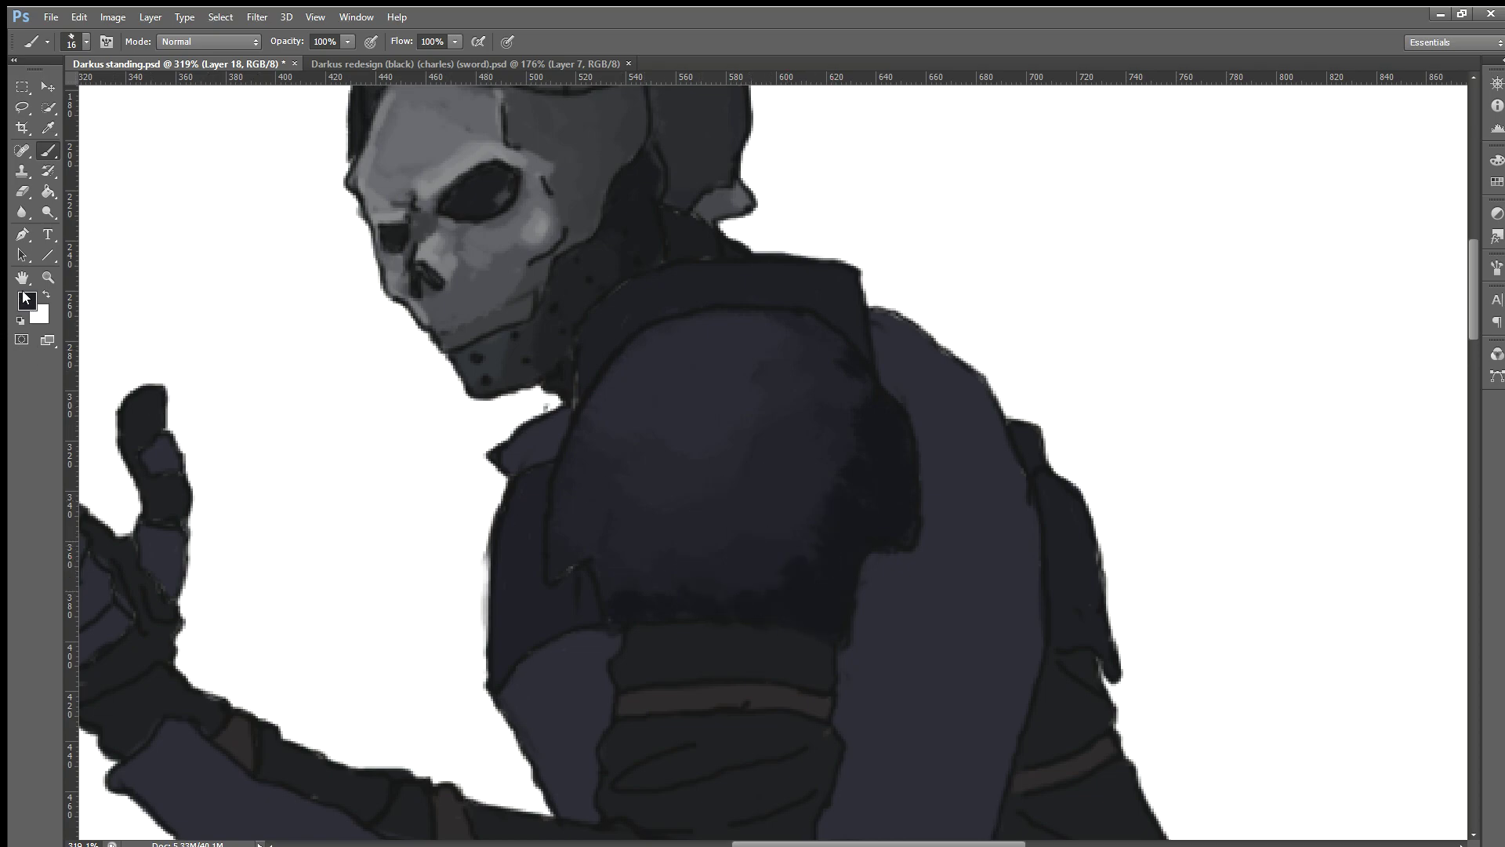
{"action": "key", "text": "i"}
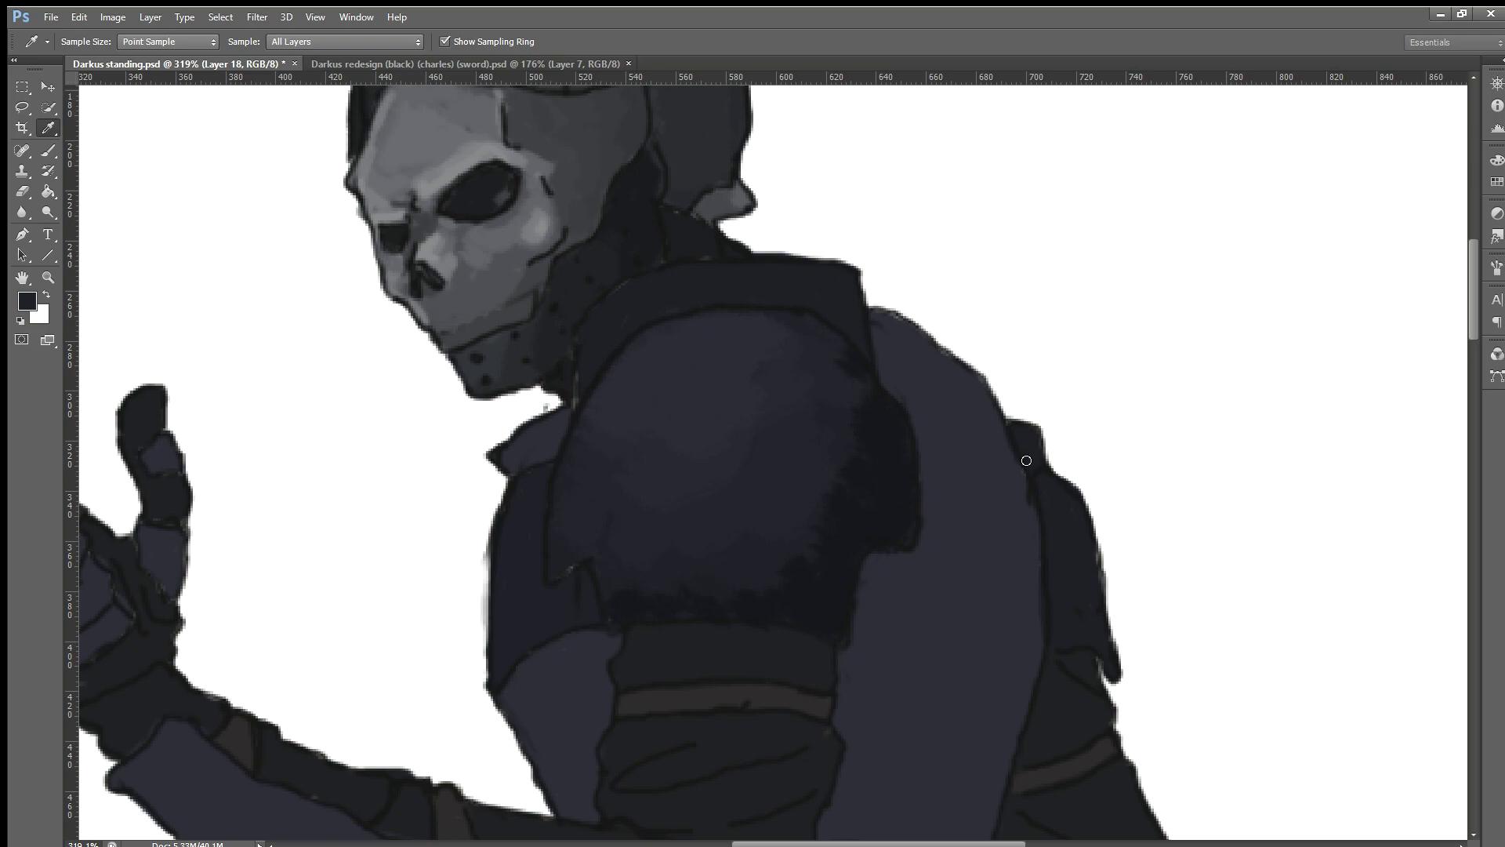
{"action": "key", "text": "b"}
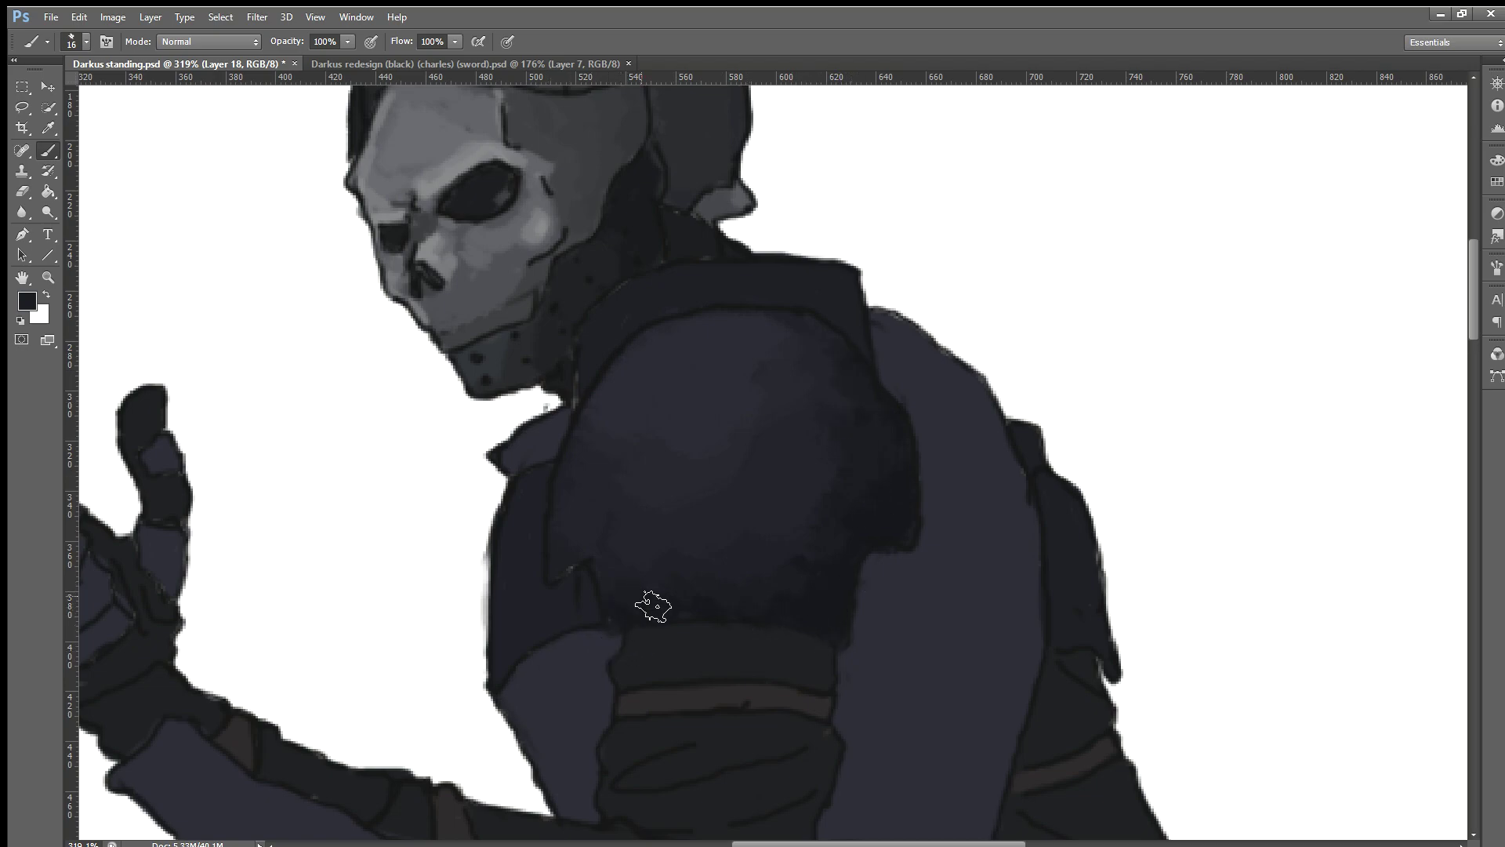
{"action": "scroll", "coordinate": [760, 579], "scroll_direction": "down", "scroll_amount": 2}
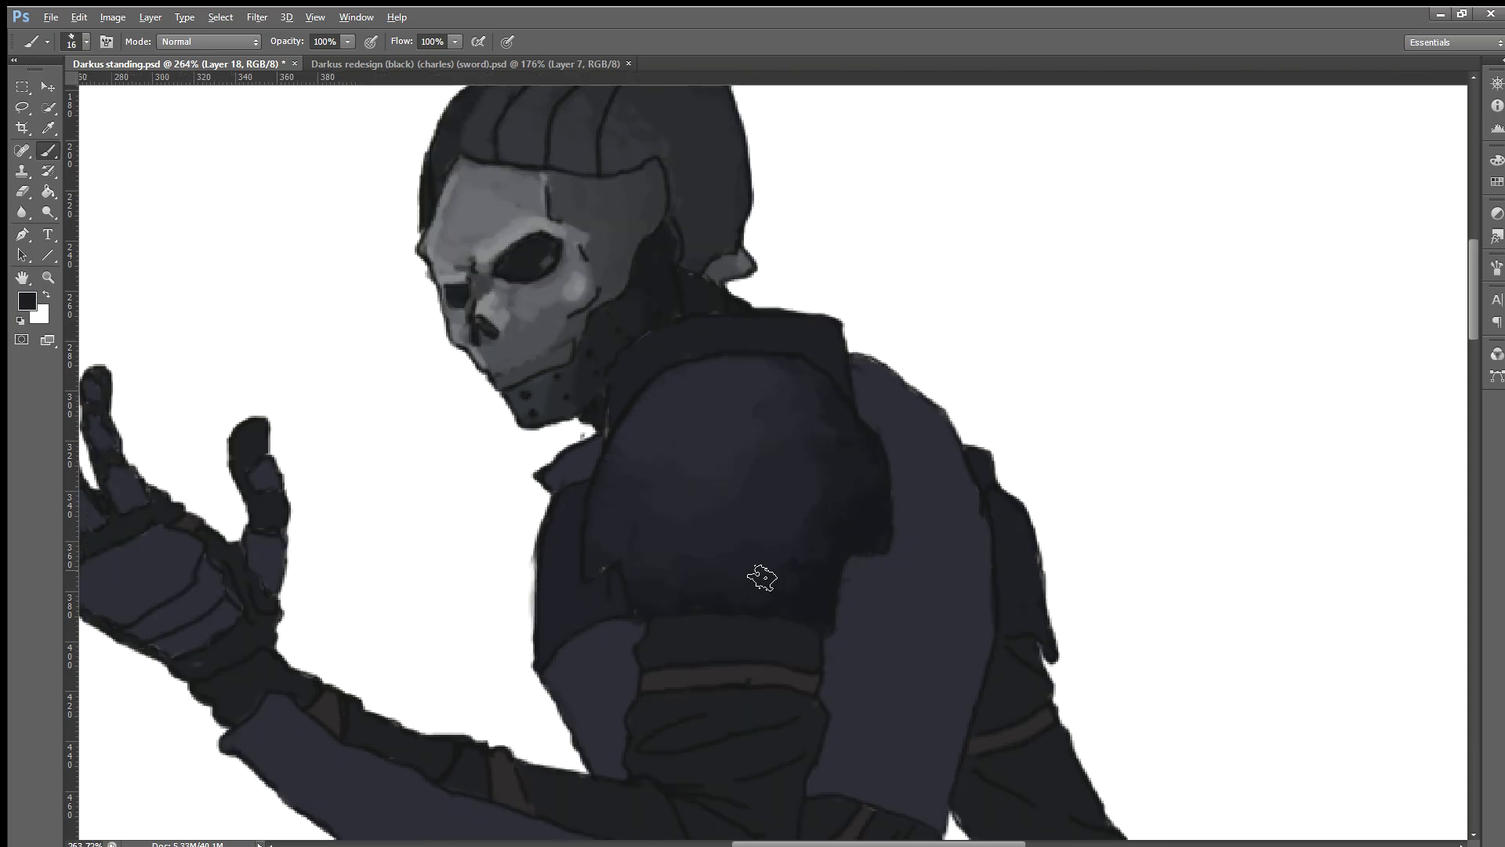
{"action": "scroll", "coordinate": [793, 578], "scroll_direction": "down", "scroll_amount": 1}
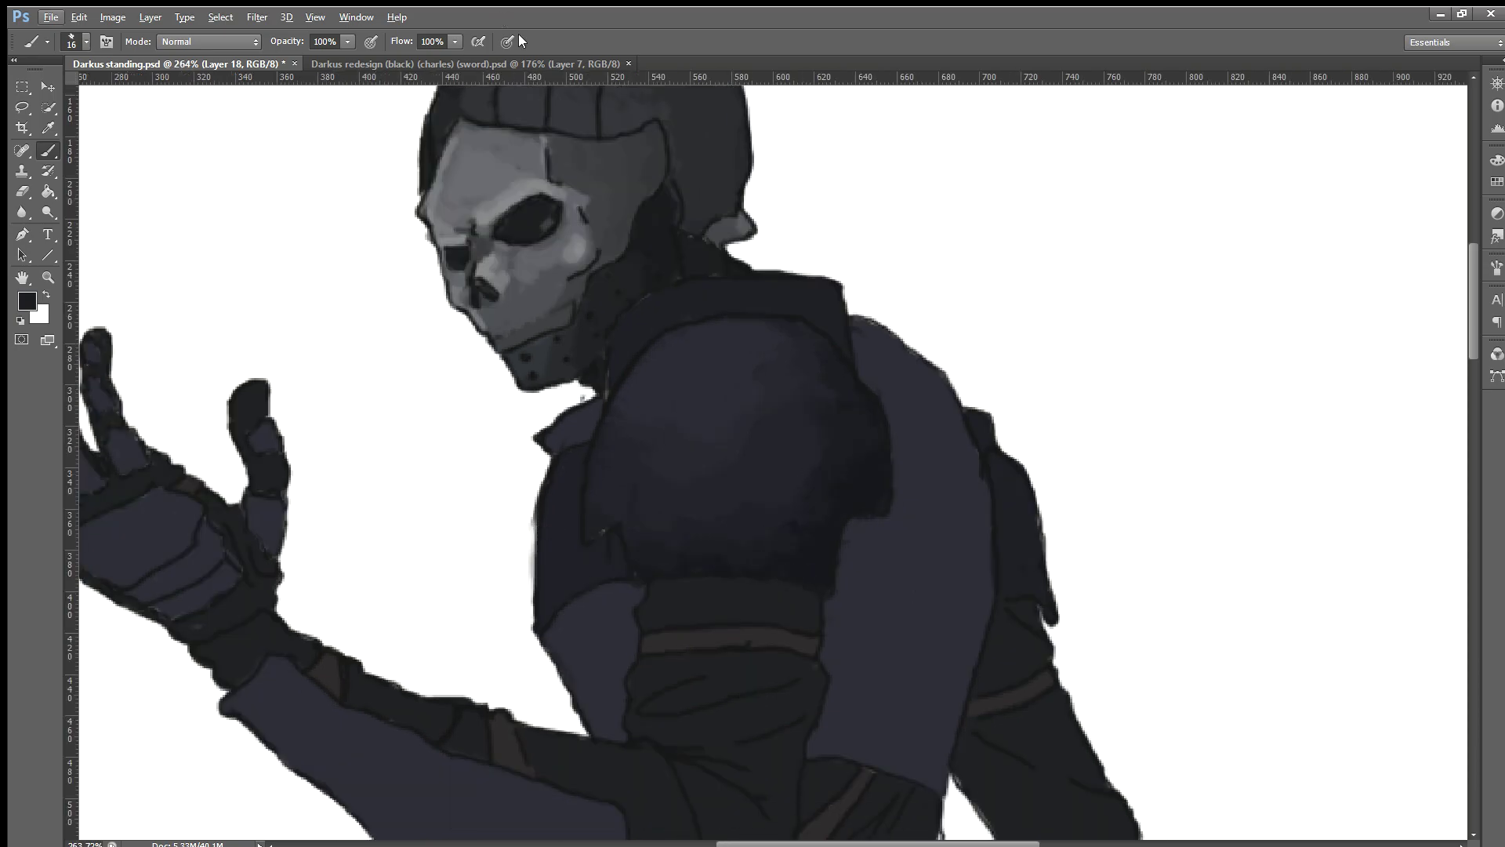
Step: Zoom to about 456%, sample a lighter shoulder gray, and brush it along the top collar edge
{"action": "scroll", "coordinate": [666, 313], "scroll_direction": "up", "scroll_amount": 2}
{"action": "scroll", "coordinate": [706, 346], "scroll_direction": "up", "scroll_amount": 2}
{"action": "scroll", "coordinate": [709, 346], "scroll_direction": "up", "scroll_amount": 2}
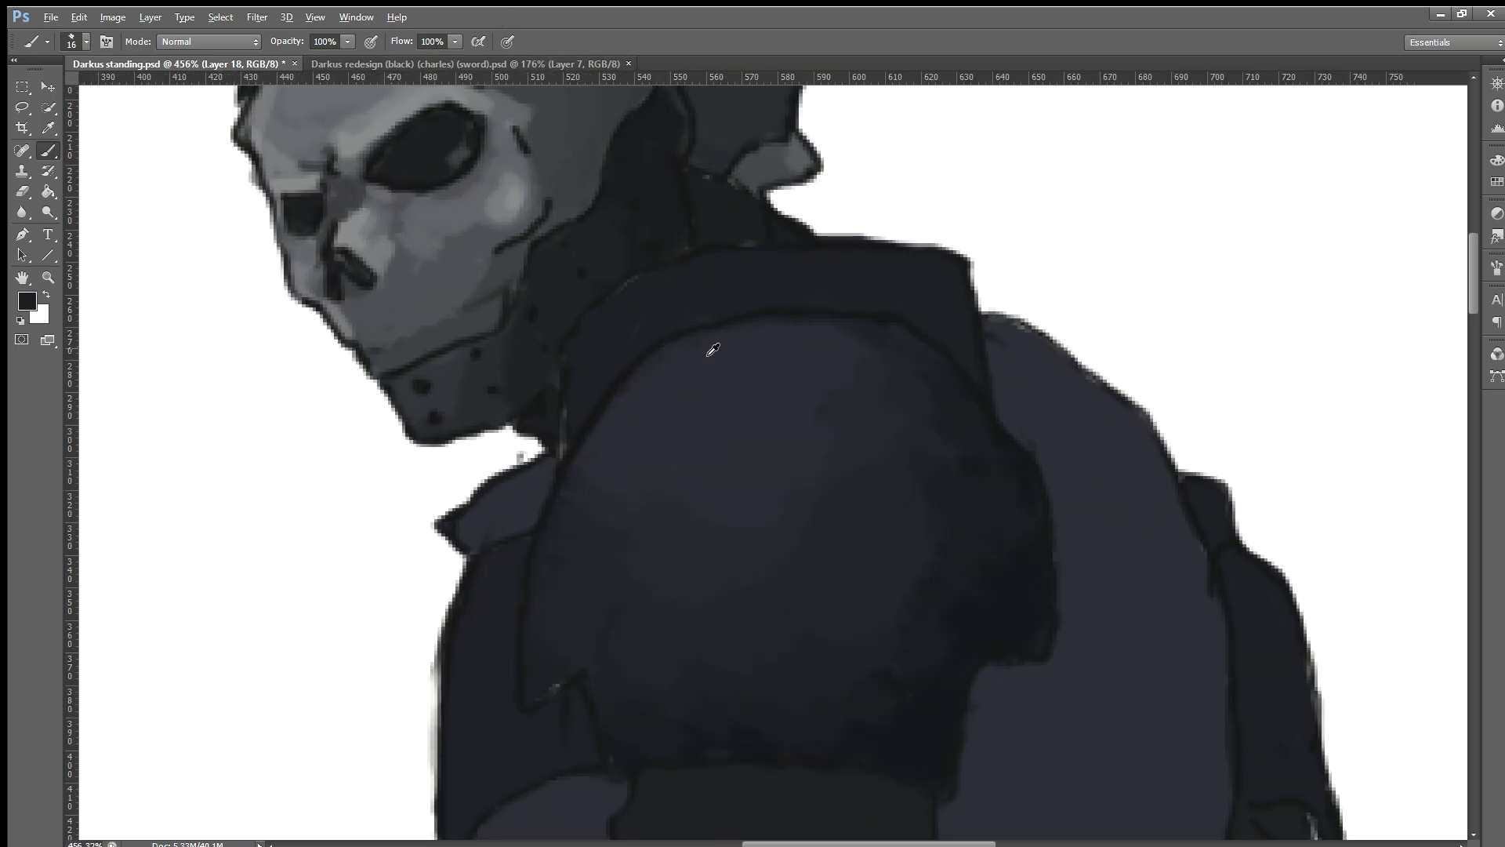
{"action": "scroll", "coordinate": [577, 329], "scroll_direction": "up", "scroll_amount": 2}
{"action": "left_click", "coordinate": [714, 395], "text": "alt"}
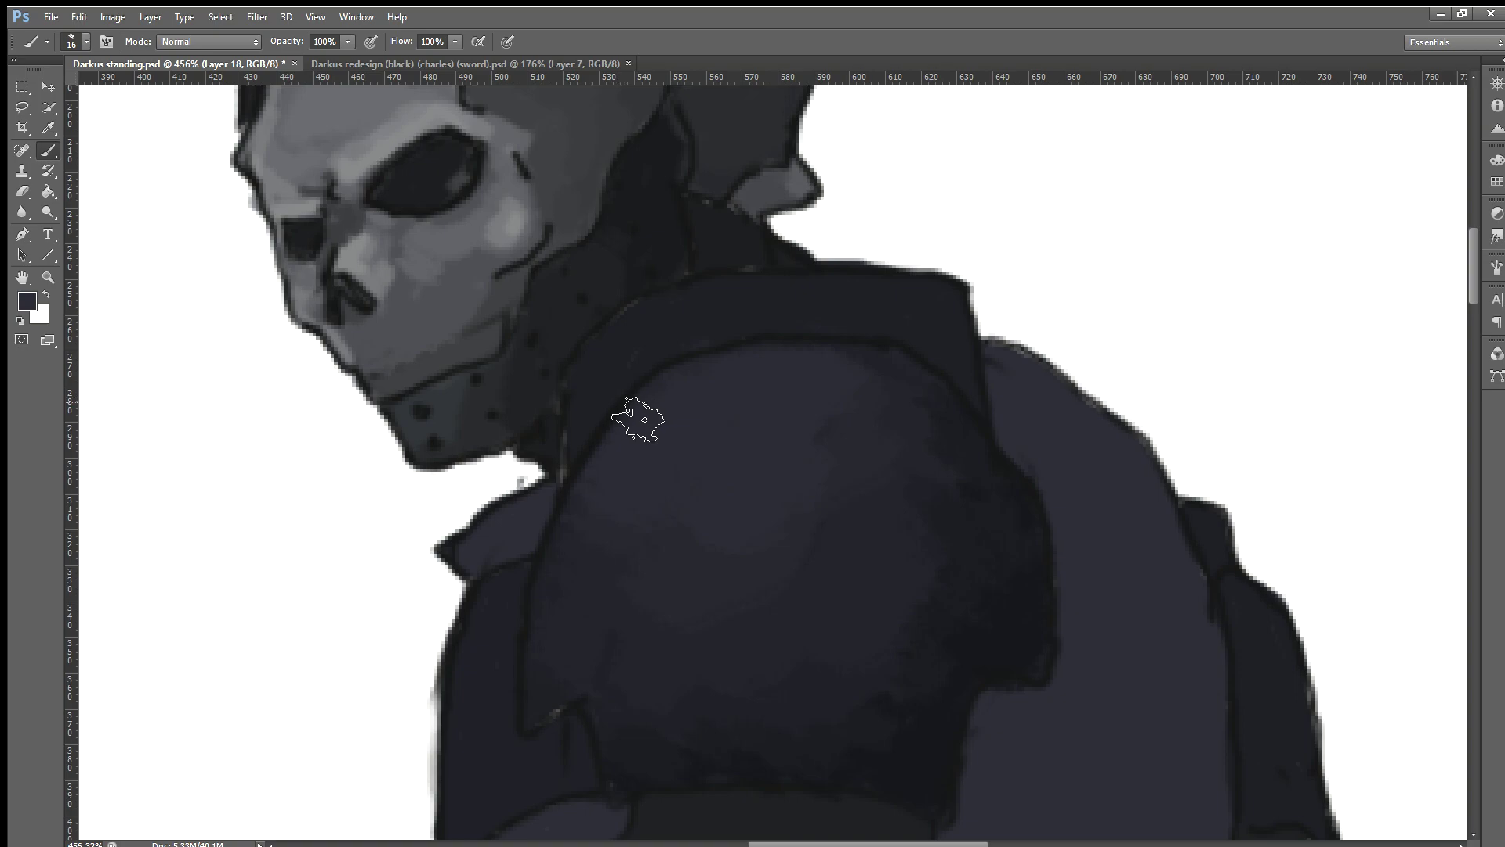
{"action": "left_click_drag", "start_coordinate": [663, 395], "coordinate": [774, 353]}
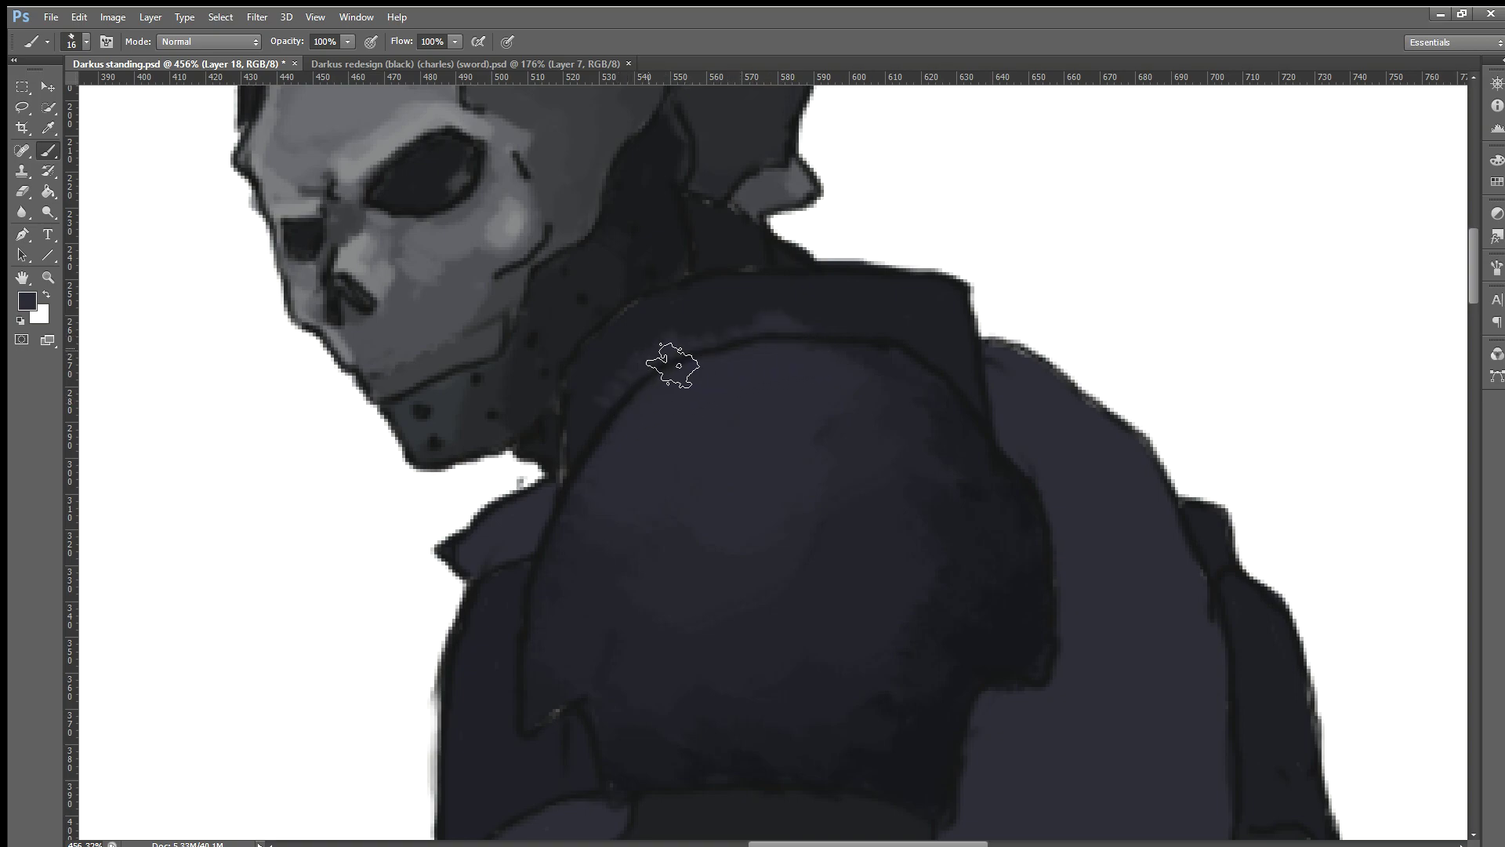
{"action": "left_click_drag", "start_coordinate": [763, 314], "coordinate": [779, 308]}
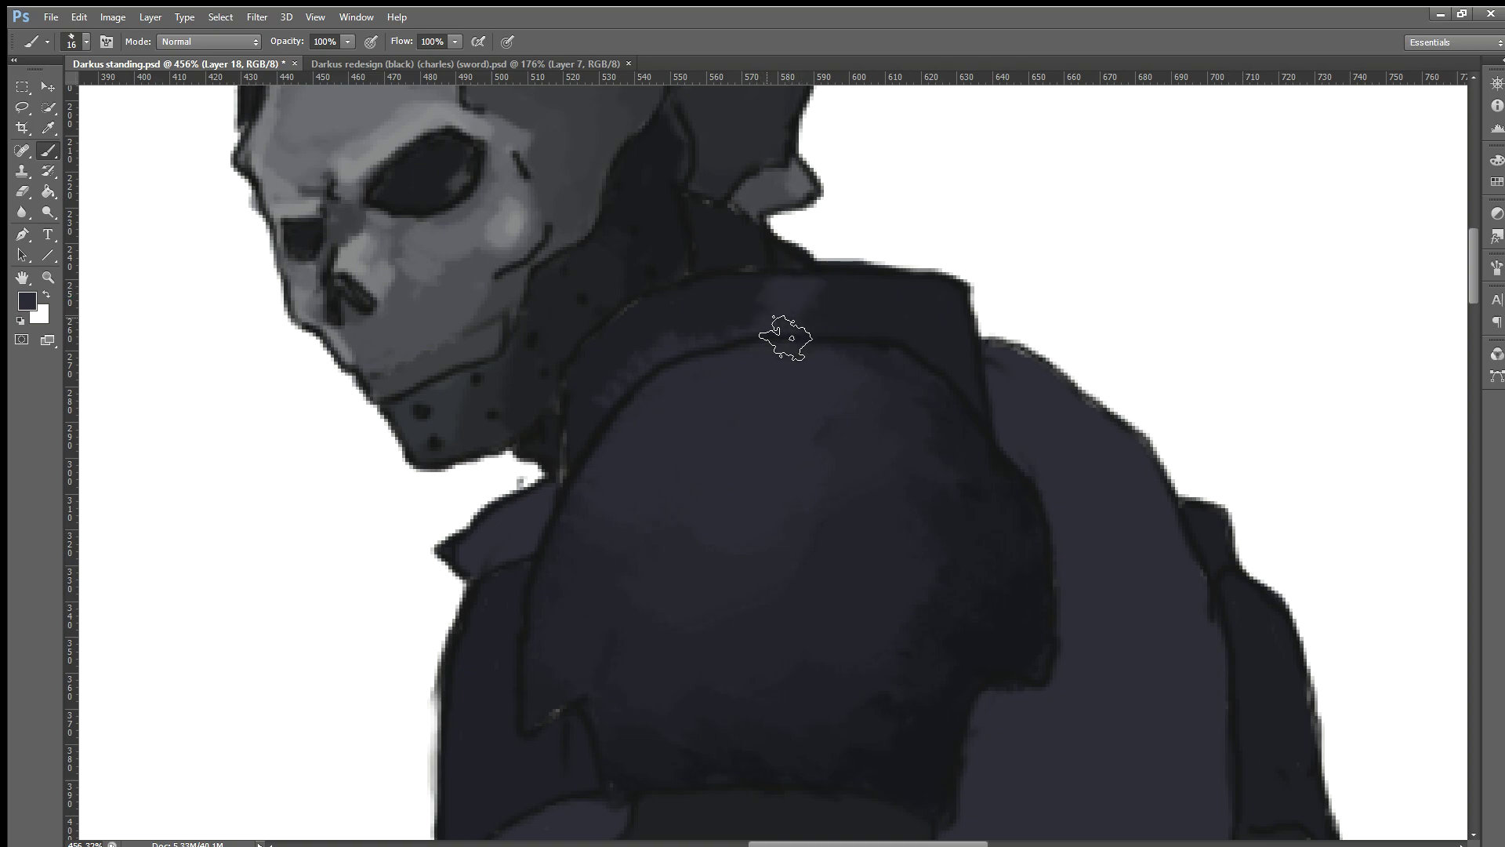
{"action": "left_click_drag", "start_coordinate": [761, 313], "coordinate": [628, 374]}
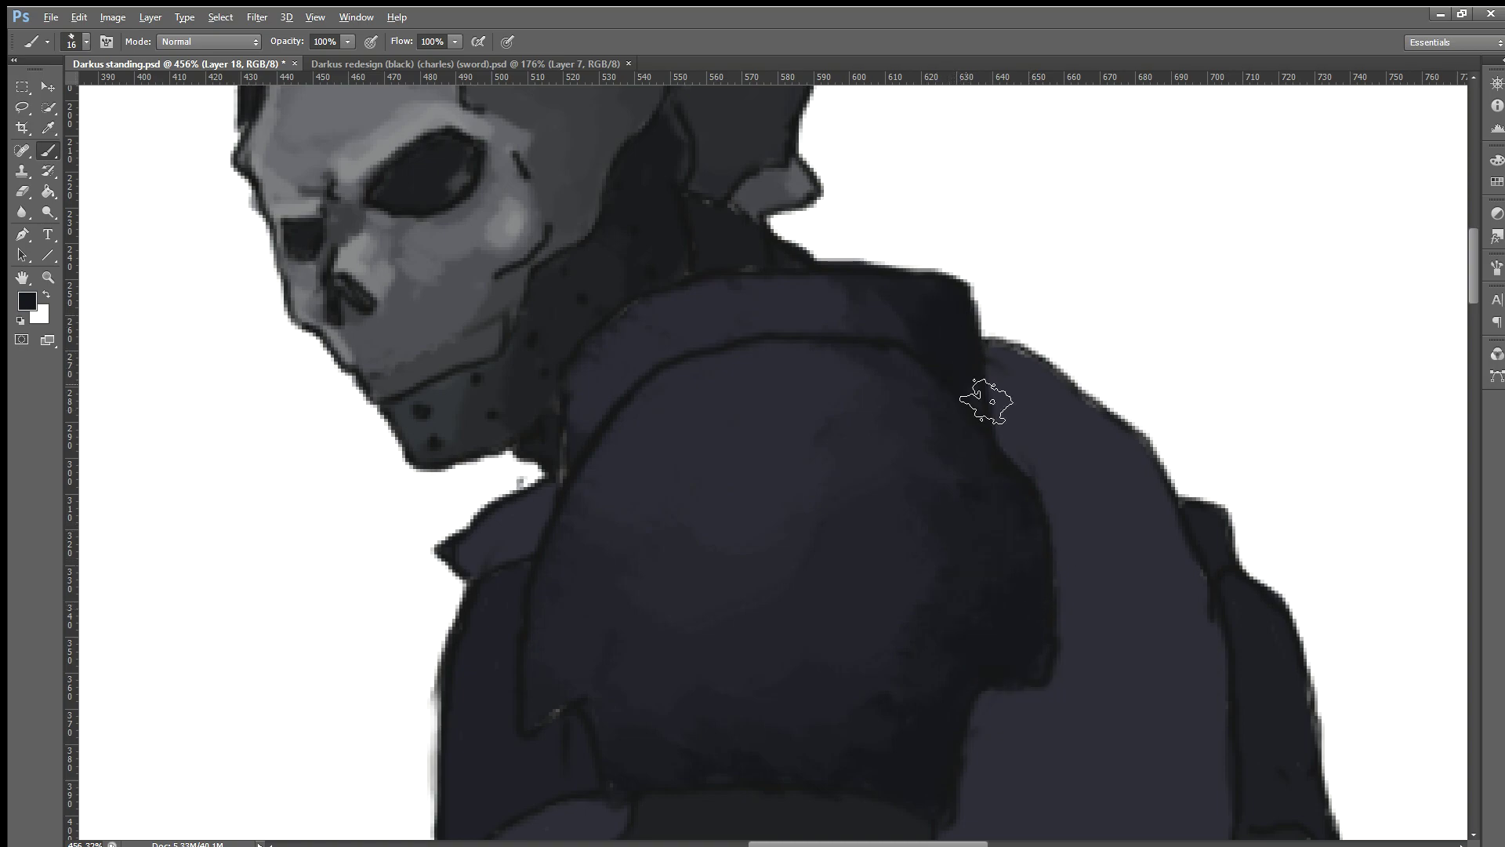
Step: Undo a stray stroke above the shoulder outline, then build up collar highlights with a resampled gray
{"action": "left_click_drag", "start_coordinate": [926, 270], "coordinate": [902, 254]}
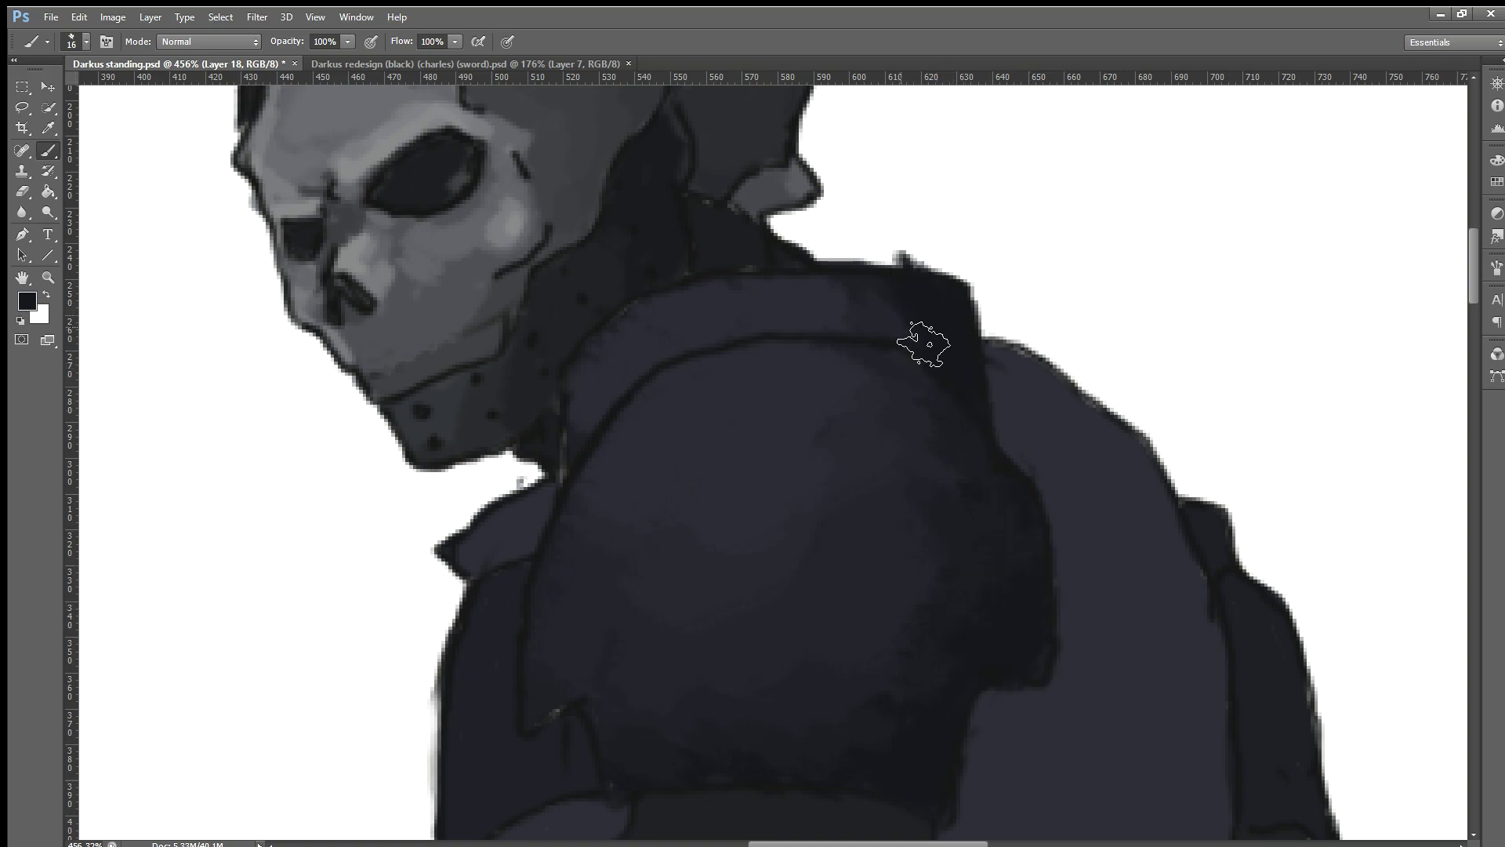
{"action": "key", "text": "ctrl+z"}
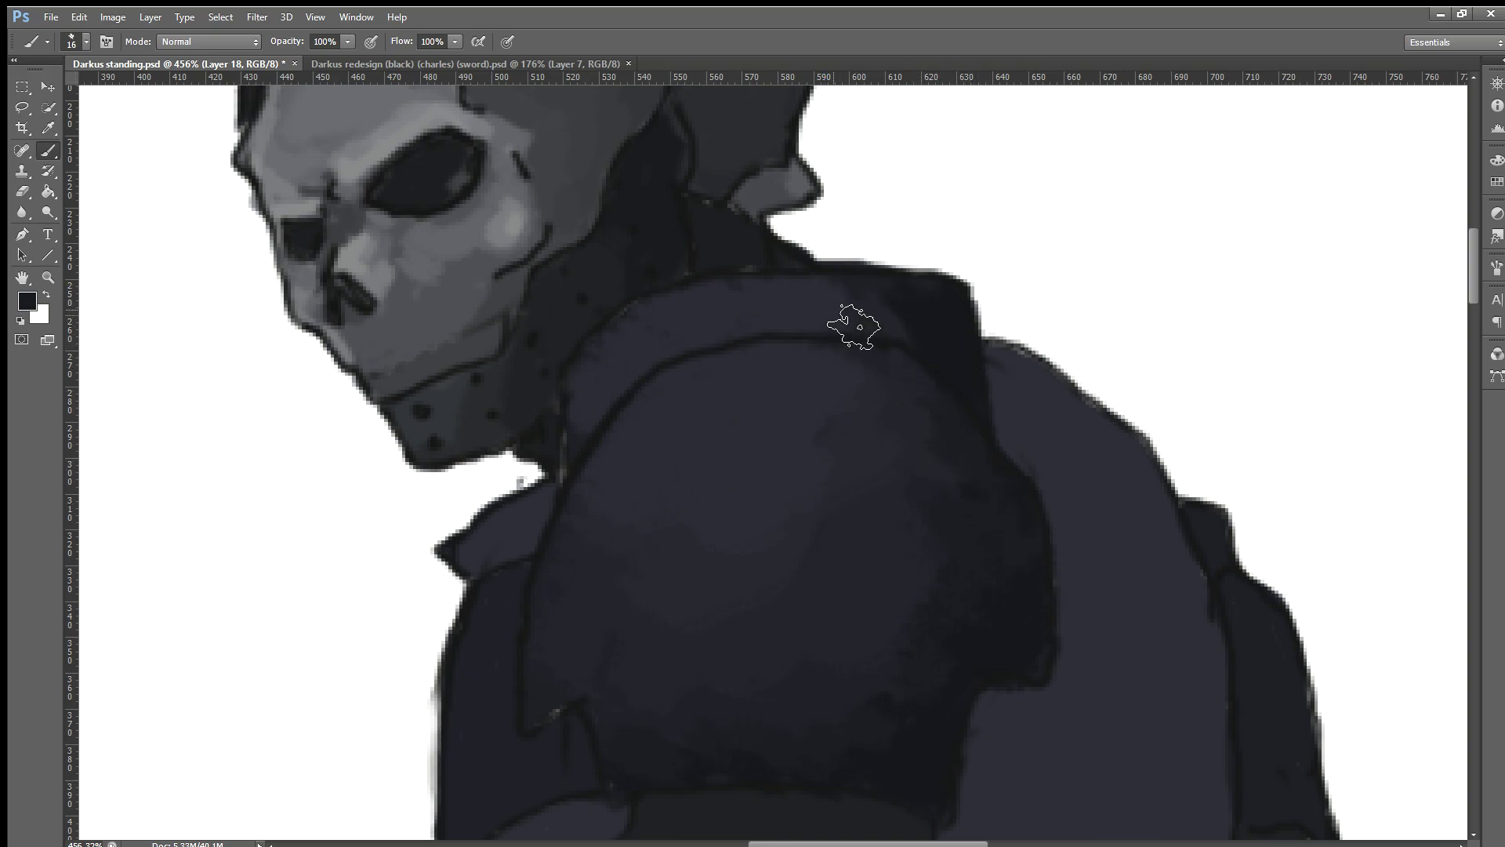
{"action": "left_click_drag", "start_coordinate": [833, 305], "coordinate": [807, 287]}
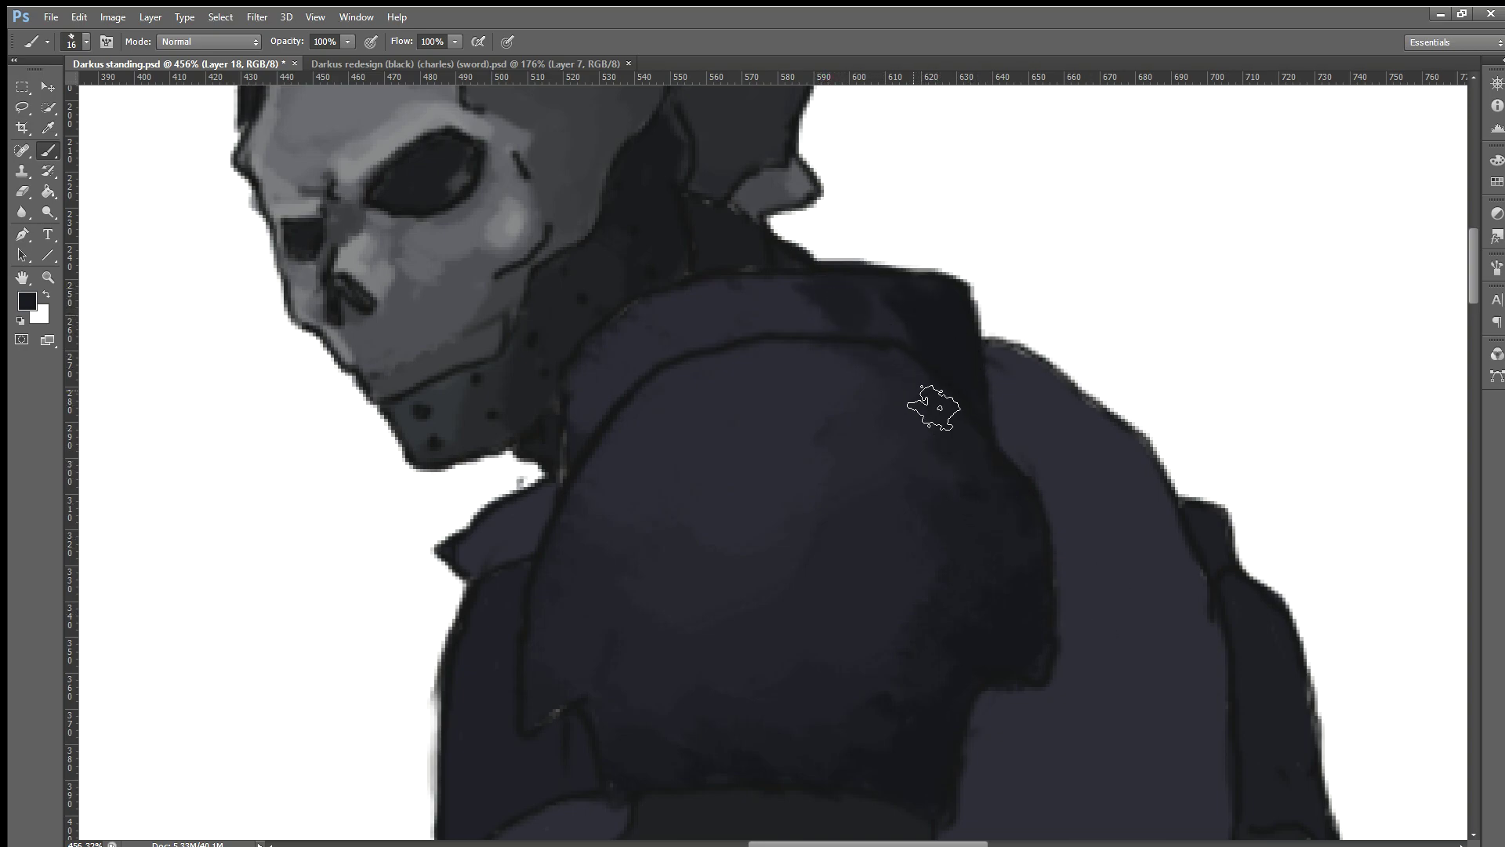
{"action": "left_click", "coordinate": [855, 439], "text": "alt"}
{"action": "left_click_drag", "start_coordinate": [819, 307], "coordinate": [833, 336]}
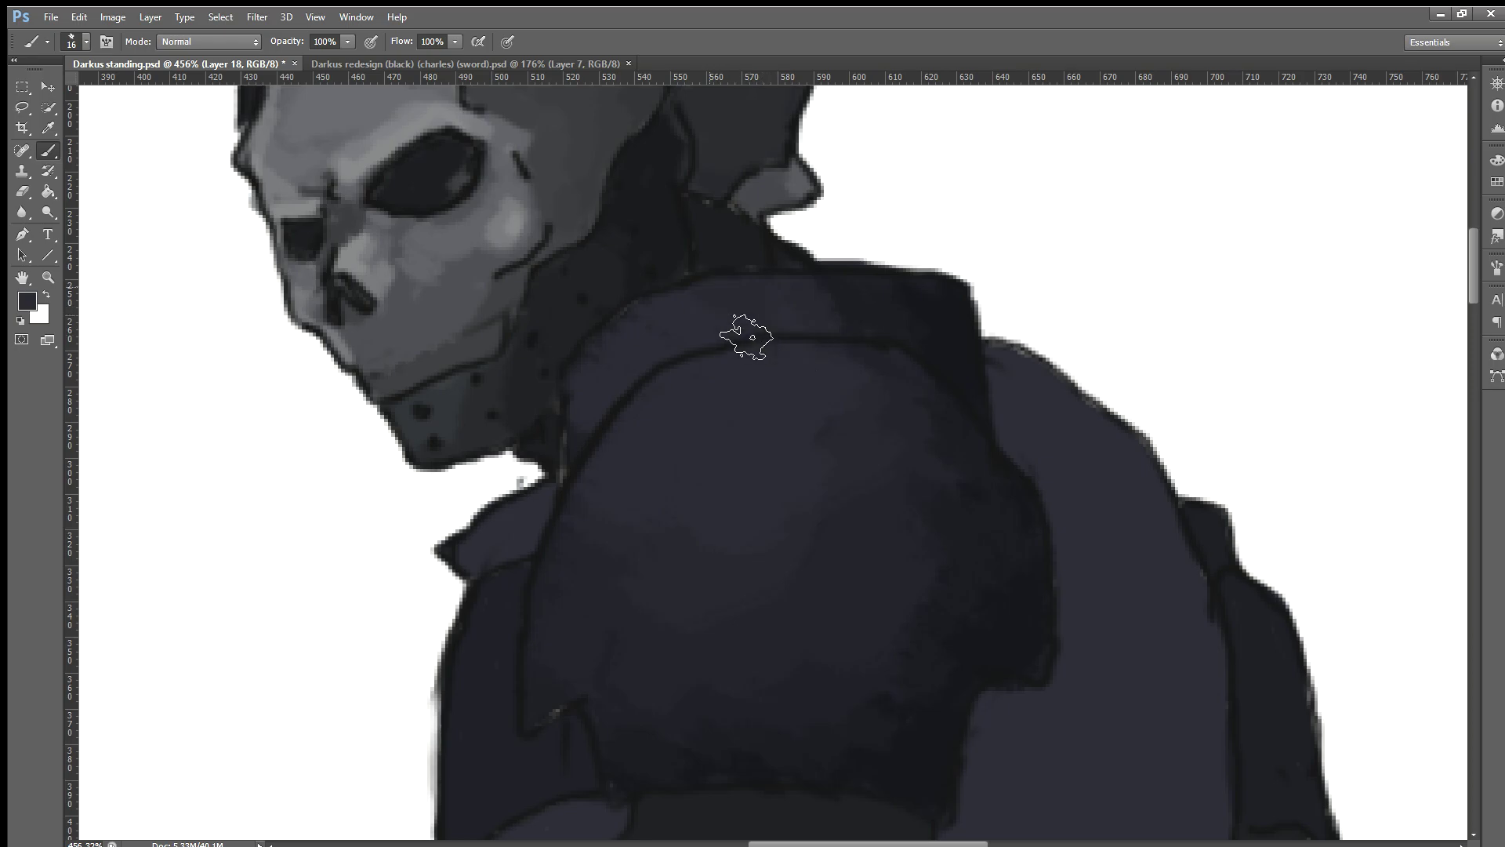
{"action": "scroll", "coordinate": [756, 426], "scroll_direction": "down", "scroll_amount": 2}
{"action": "scroll", "coordinate": [733, 426], "scroll_direction": "down", "scroll_amount": 2}
{"action": "scroll", "coordinate": [687, 516], "scroll_direction": "down", "scroll_amount": 2}
{"action": "scroll", "coordinate": [509, 514], "scroll_direction": "down", "scroll_amount": 1}
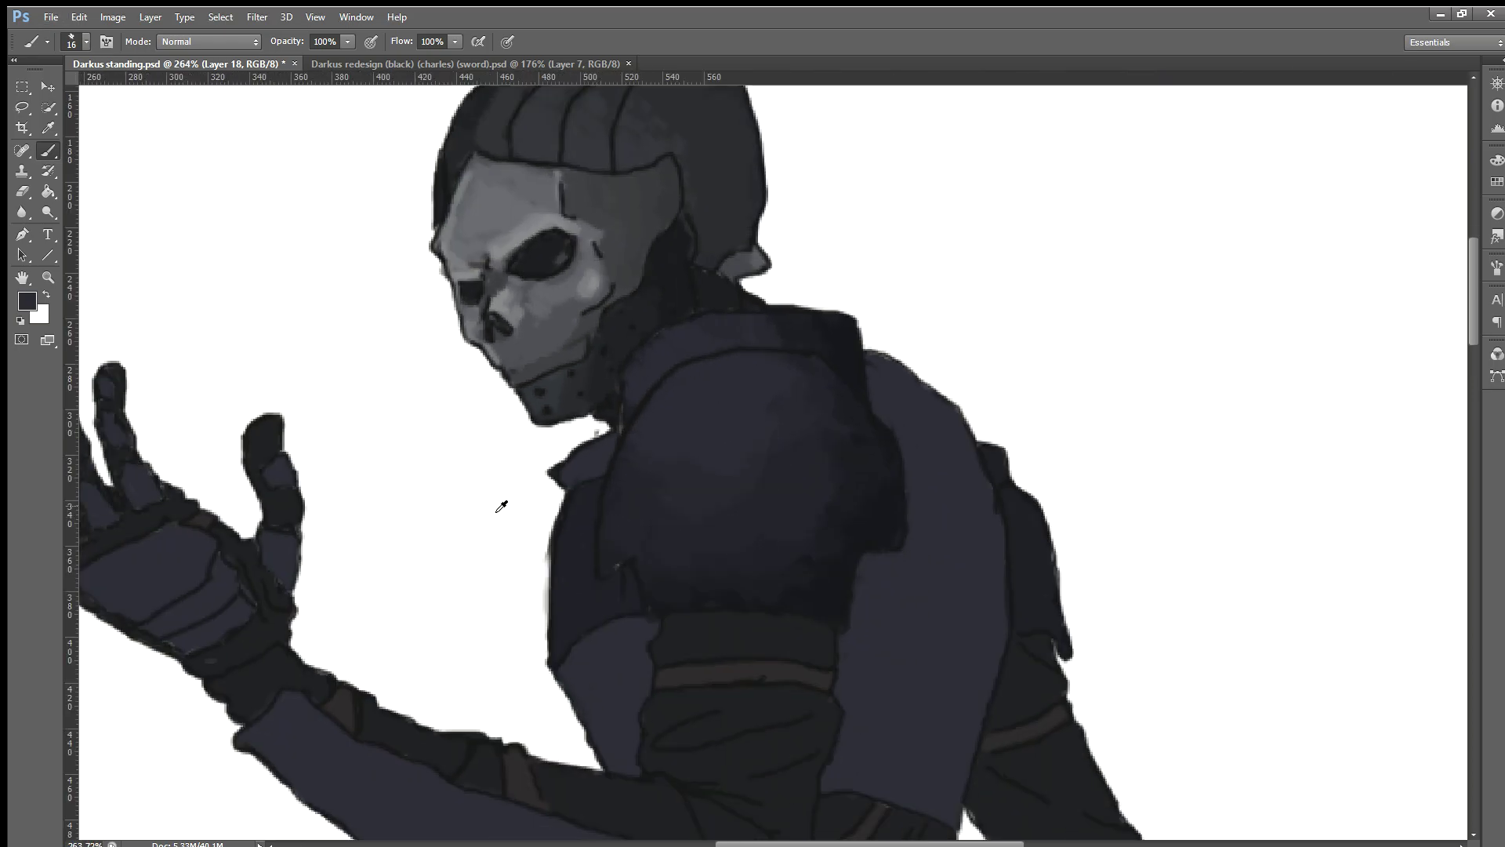
{"action": "scroll", "coordinate": [504, 502], "scroll_direction": "down", "scroll_amount": 1}
{"action": "scroll", "coordinate": [504, 504], "scroll_direction": "down", "scroll_amount": 1}
{"action": "scroll", "coordinate": [474, 508], "scroll_direction": "down", "scroll_amount": 1}
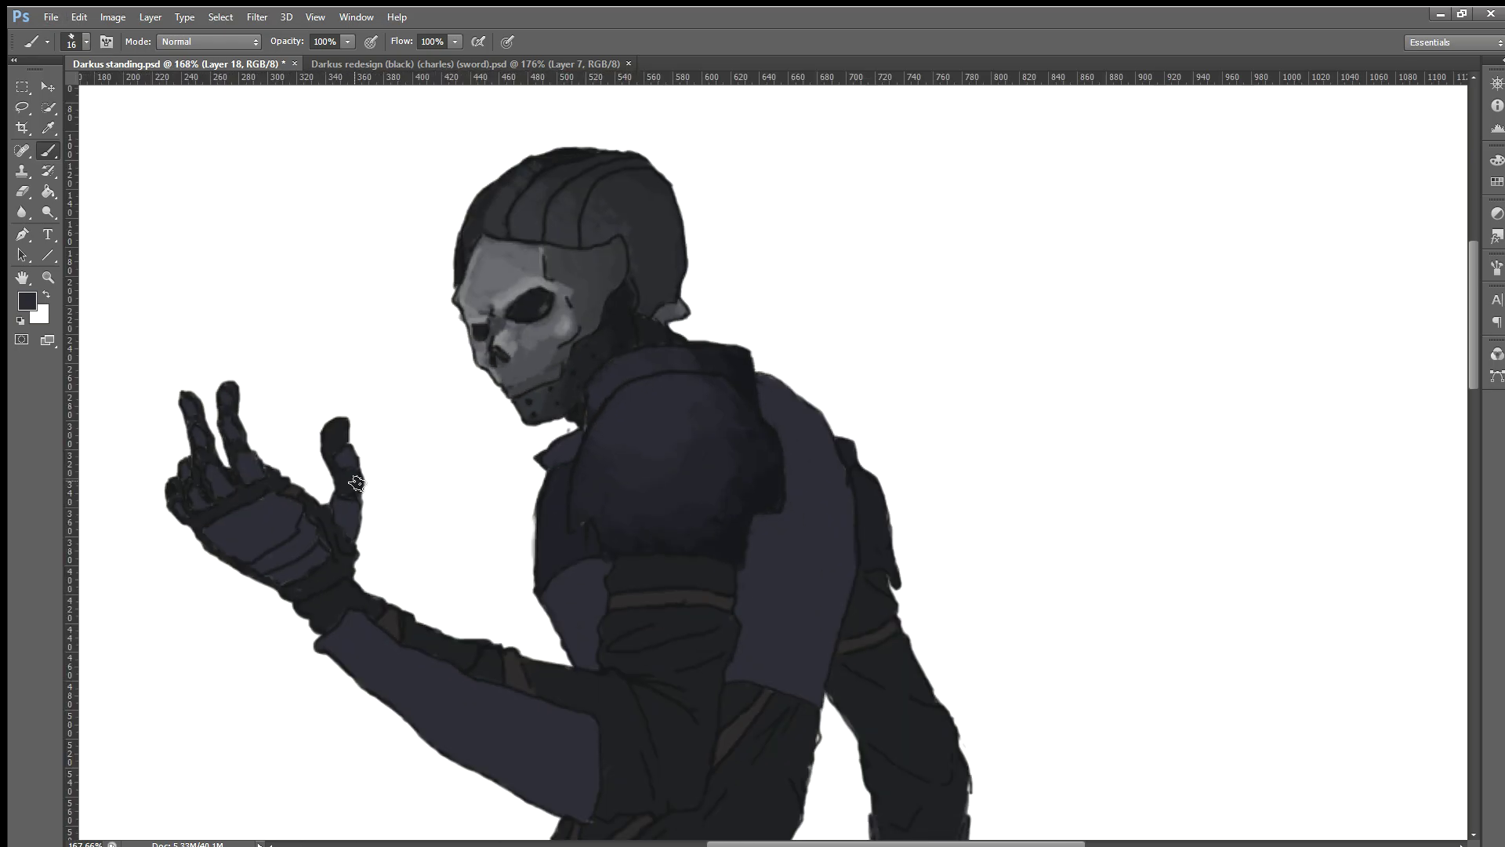
{"action": "scroll", "coordinate": [463, 471], "scroll_direction": "down", "scroll_amount": 2}
{"action": "scroll", "coordinate": [447, 368], "scroll_direction": "down", "scroll_amount": 1}
{"action": "scroll", "coordinate": [379, 363], "scroll_direction": "up", "scroll_amount": 1}
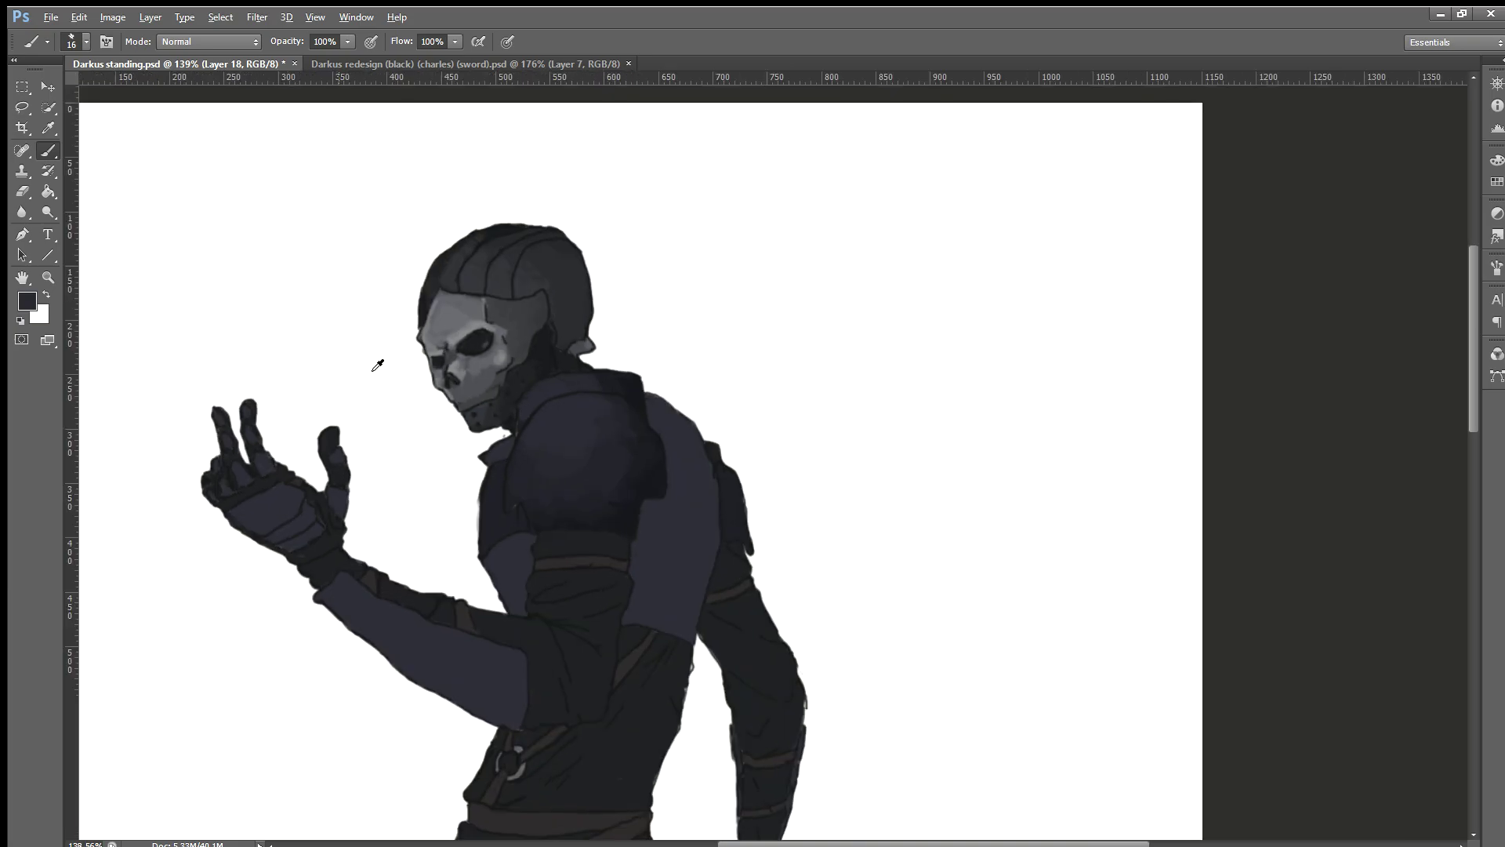
{"action": "scroll", "coordinate": [381, 363], "scroll_direction": "up", "scroll_amount": 2}
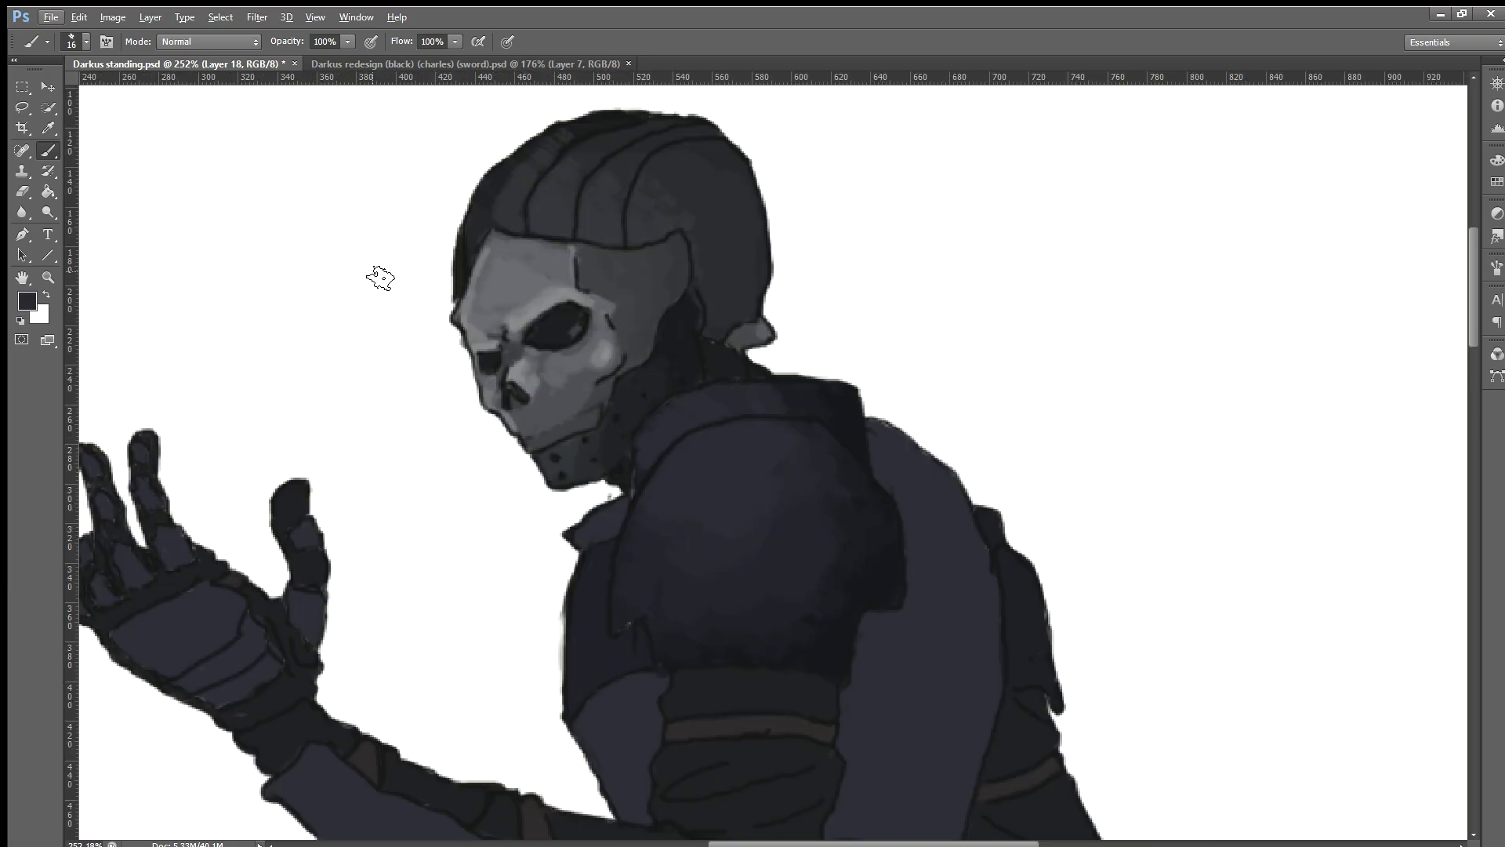
{"action": "scroll", "coordinate": [729, 165], "scroll_direction": "up", "scroll_amount": 1}
{"action": "scroll", "coordinate": [667, 392], "scroll_direction": "down", "scroll_amount": 1}
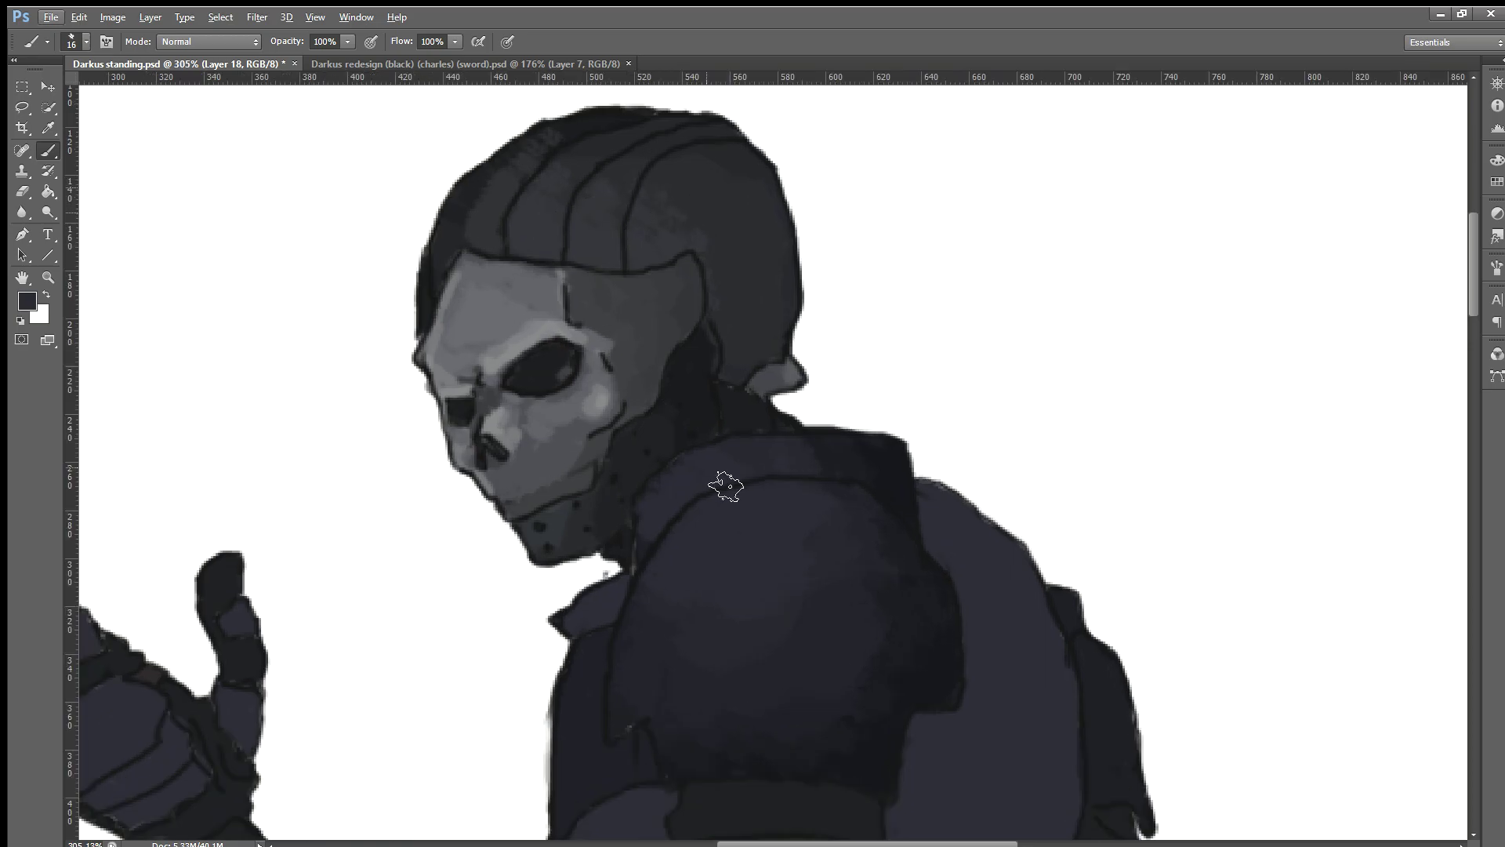
{"action": "scroll", "coordinate": [593, 226], "scroll_direction": "up", "scroll_amount": 2}
{"action": "scroll", "coordinate": [594, 226], "scroll_direction": "up", "scroll_amount": 1}
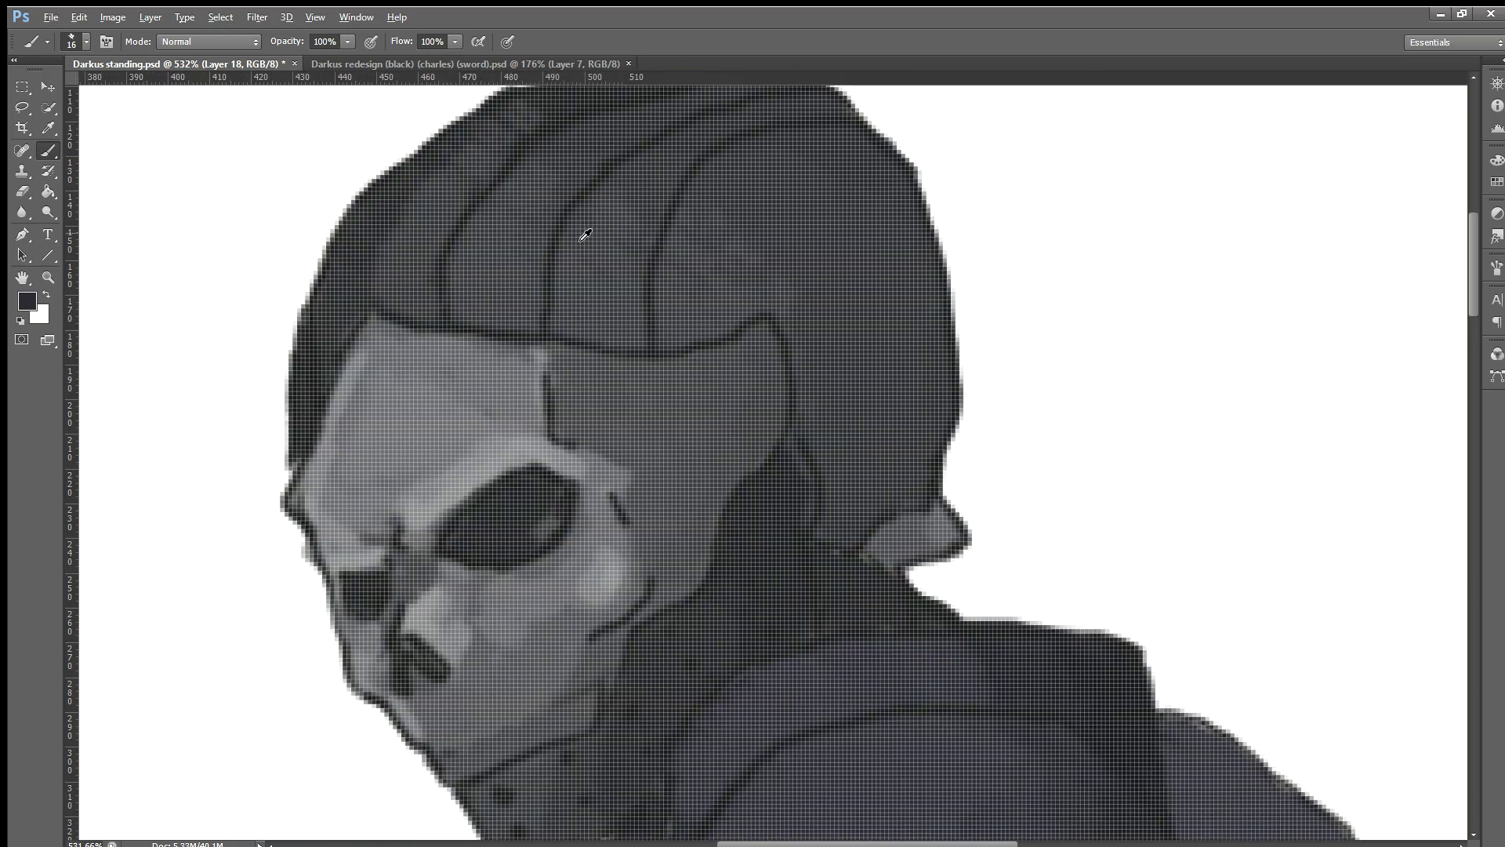
{"action": "scroll", "coordinate": [579, 252], "scroll_direction": "down", "scroll_amount": 1}
{"action": "scroll", "coordinate": [571, 252], "scroll_direction": "up", "scroll_amount": 1}
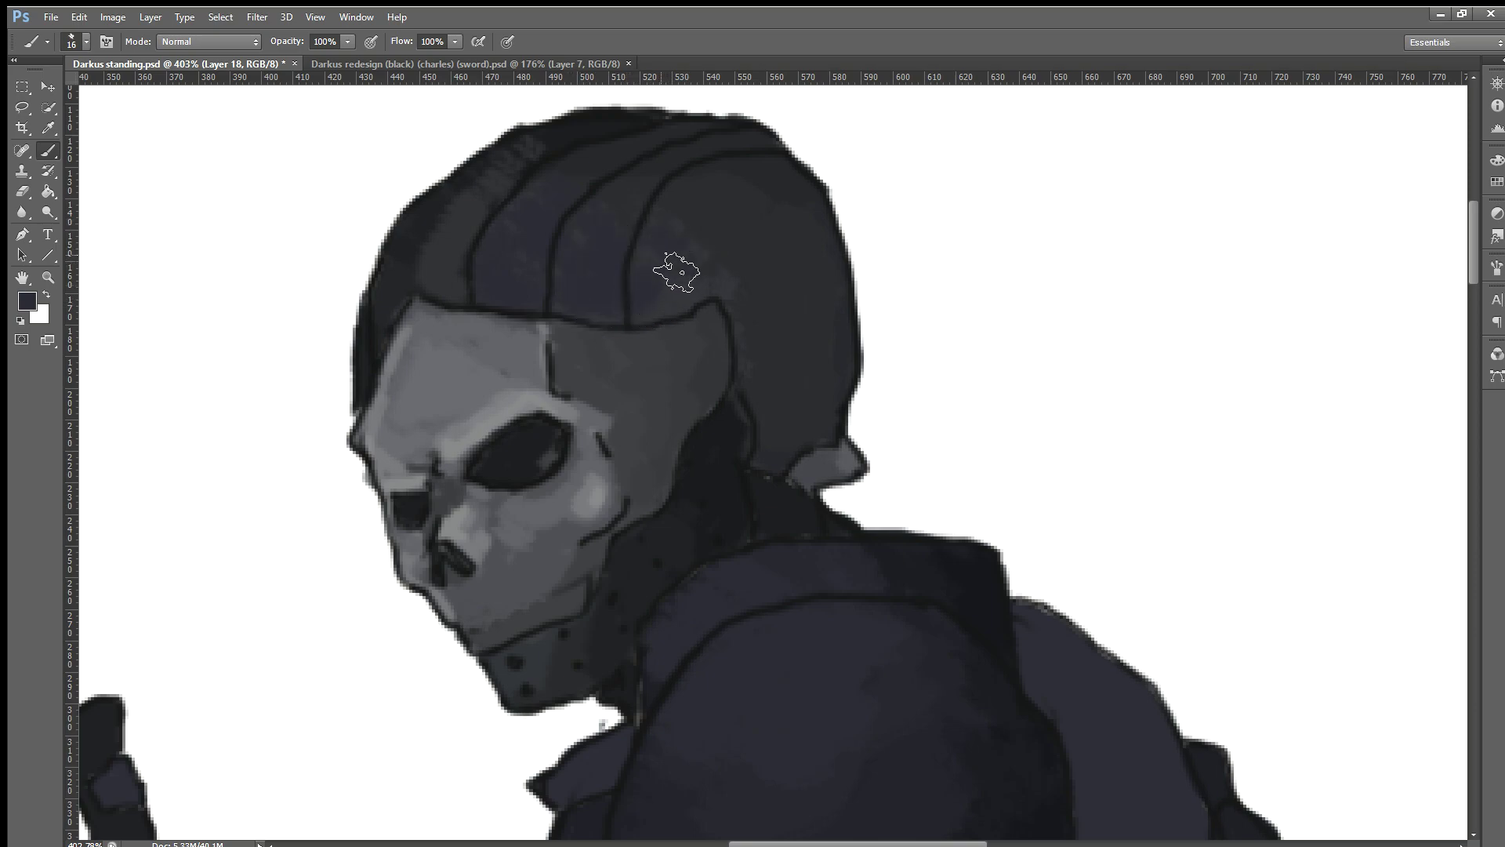
{"action": "left_click", "coordinate": [22, 190]}
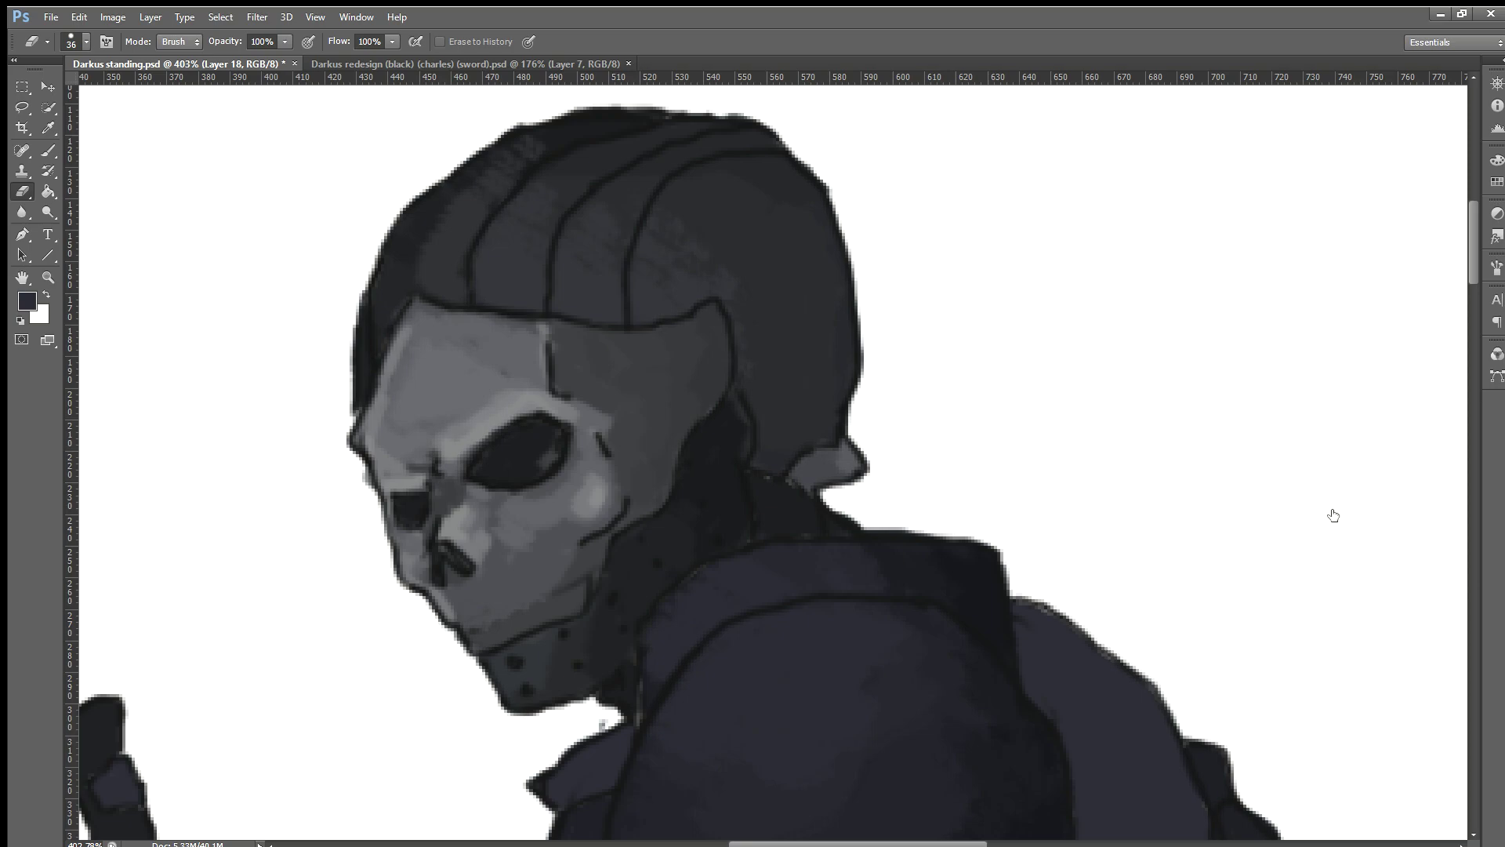
{"action": "key", "text": "alt+bracketleft"}
{"action": "key", "text": "b"}
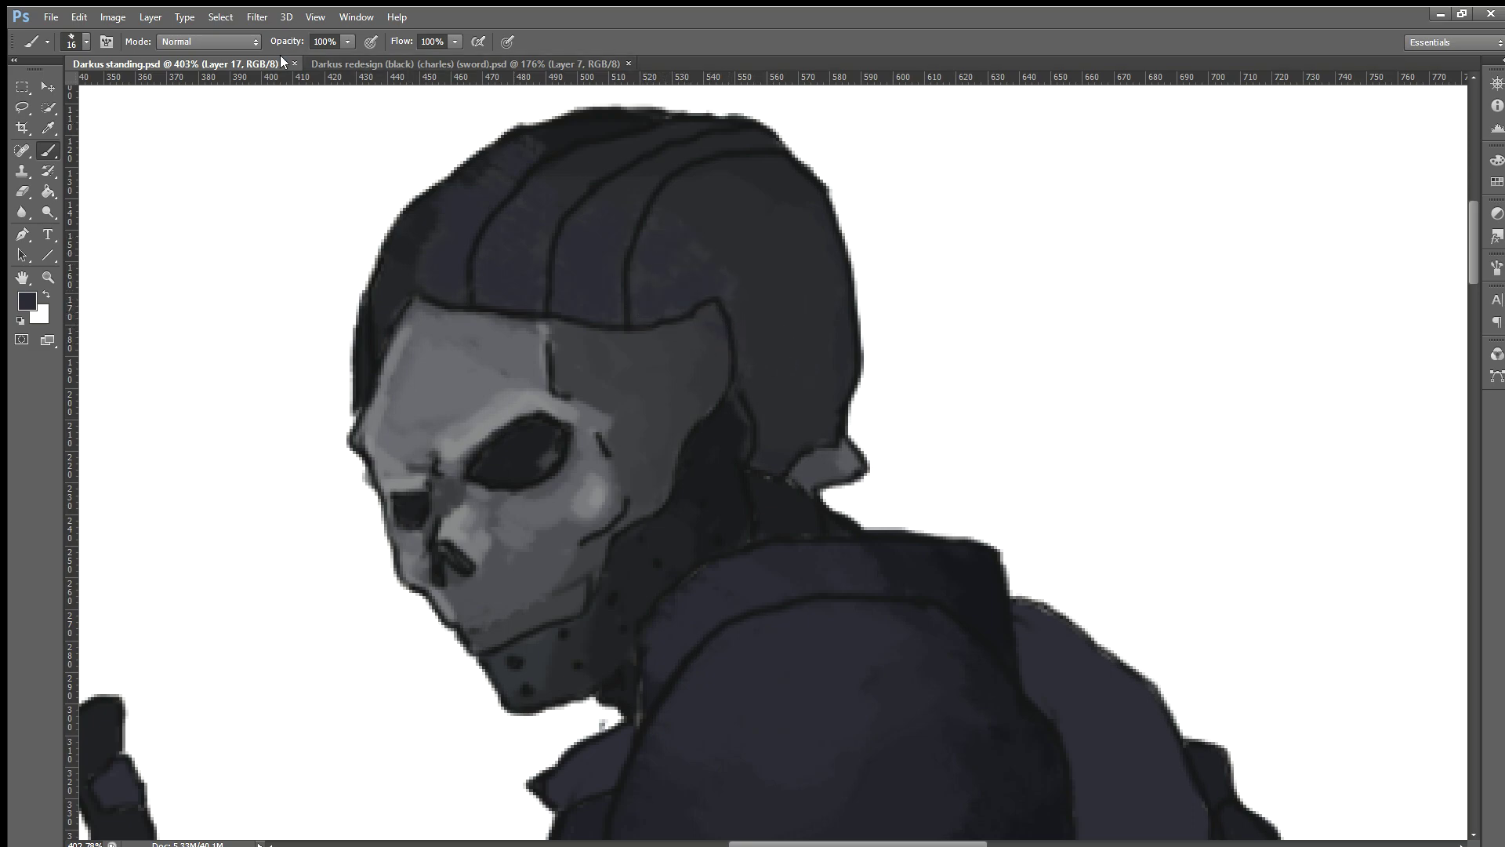
{"action": "left_click", "coordinate": [339, 60]}
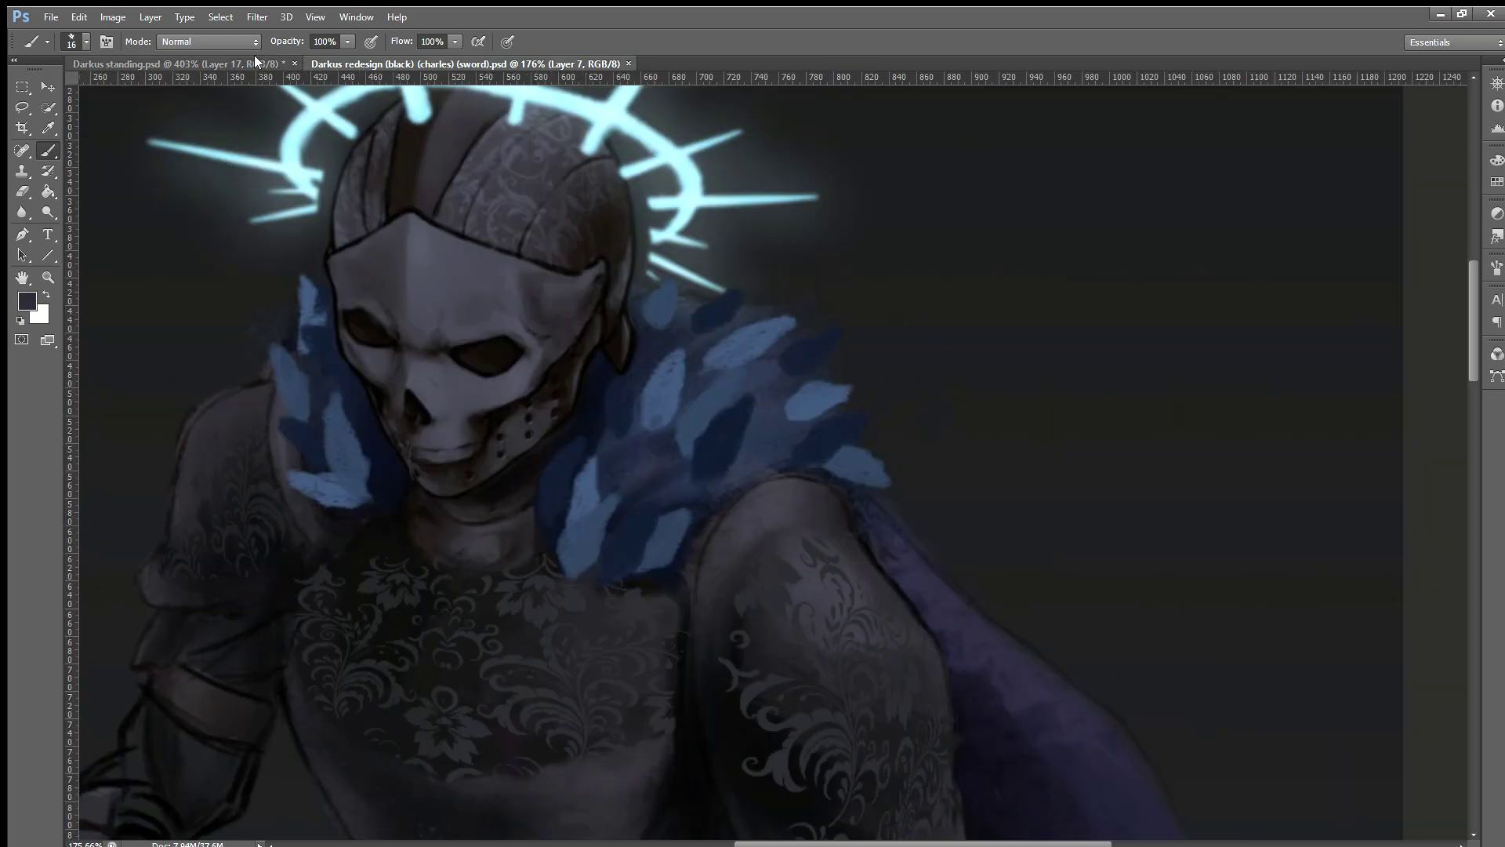
{"action": "left_click", "coordinate": [254, 61]}
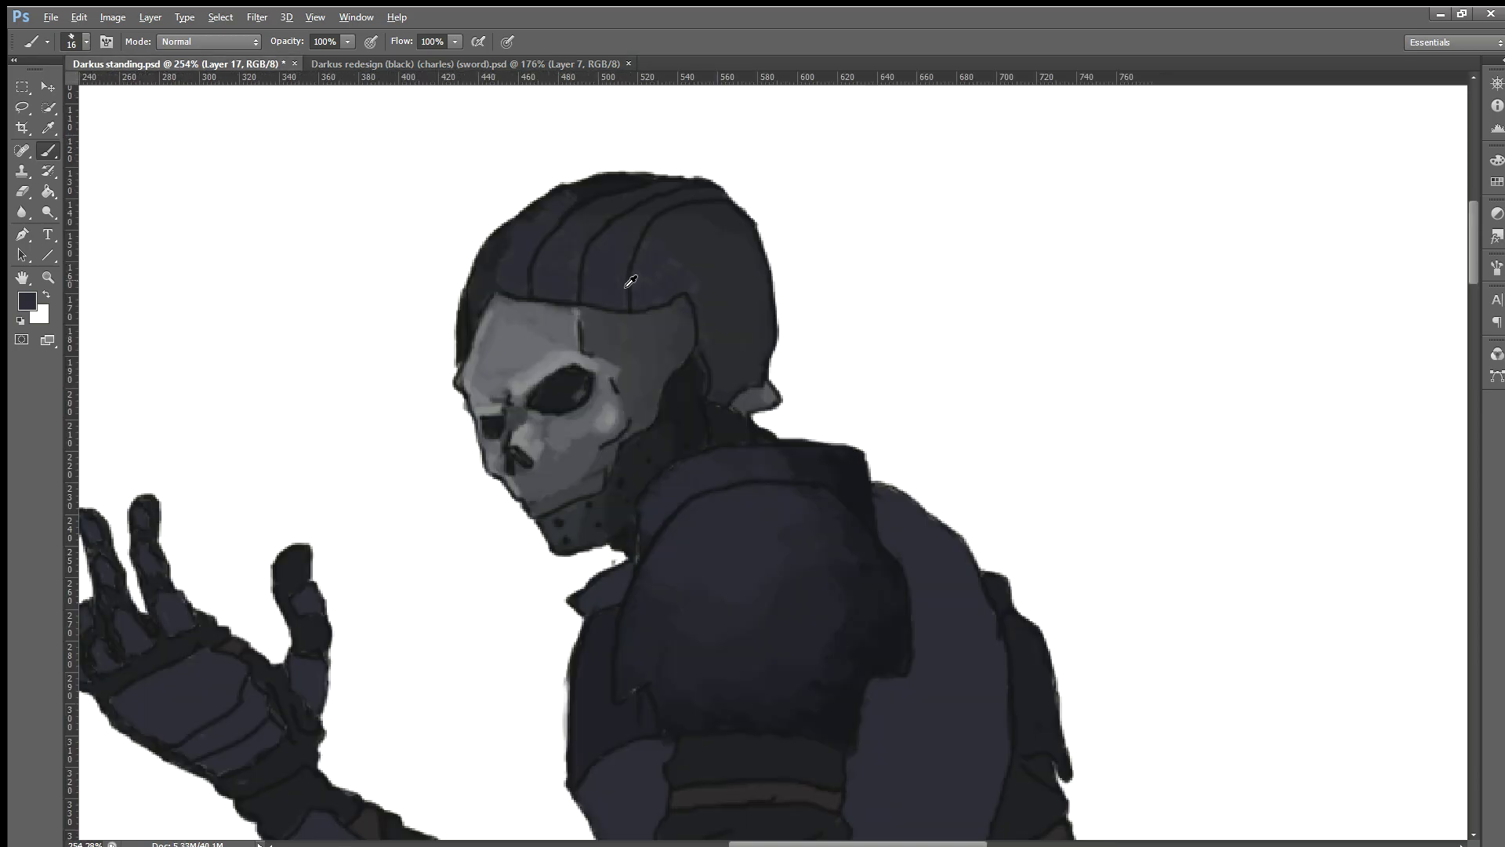
{"action": "scroll", "coordinate": [632, 280], "scroll_direction": "down", "scroll_amount": 2, "text": "alt"}
{"action": "scroll", "coordinate": [706, 291], "scroll_direction": "down", "scroll_amount": 1}
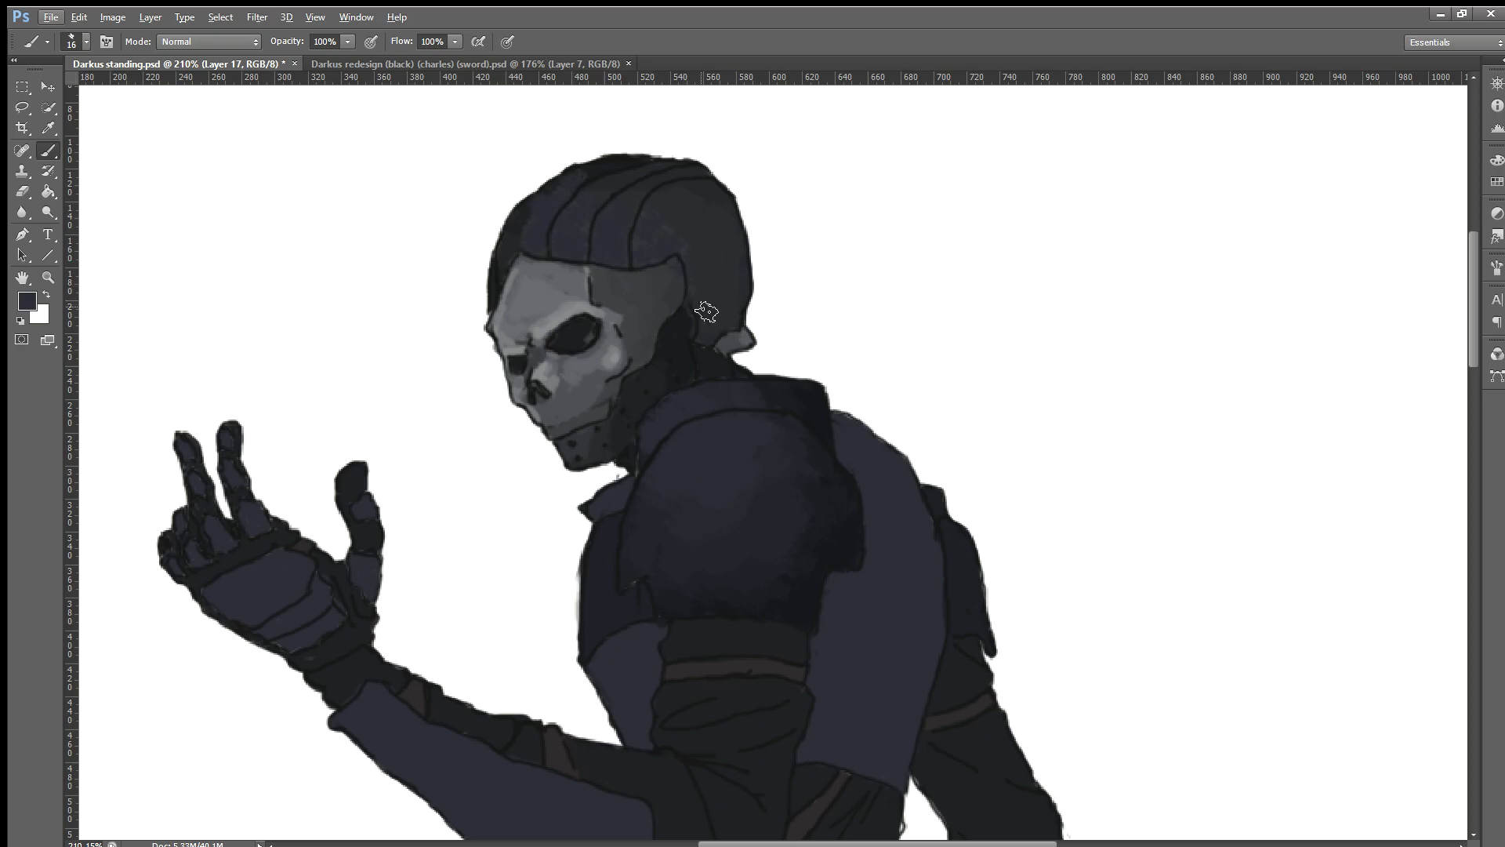
{"action": "scroll", "coordinate": [706, 311], "scroll_direction": "down", "scroll_amount": 1, "text": "alt"}
{"action": "scroll", "coordinate": [703, 298], "scroll_direction": "down", "scroll_amount": 1, "text": "alt"}
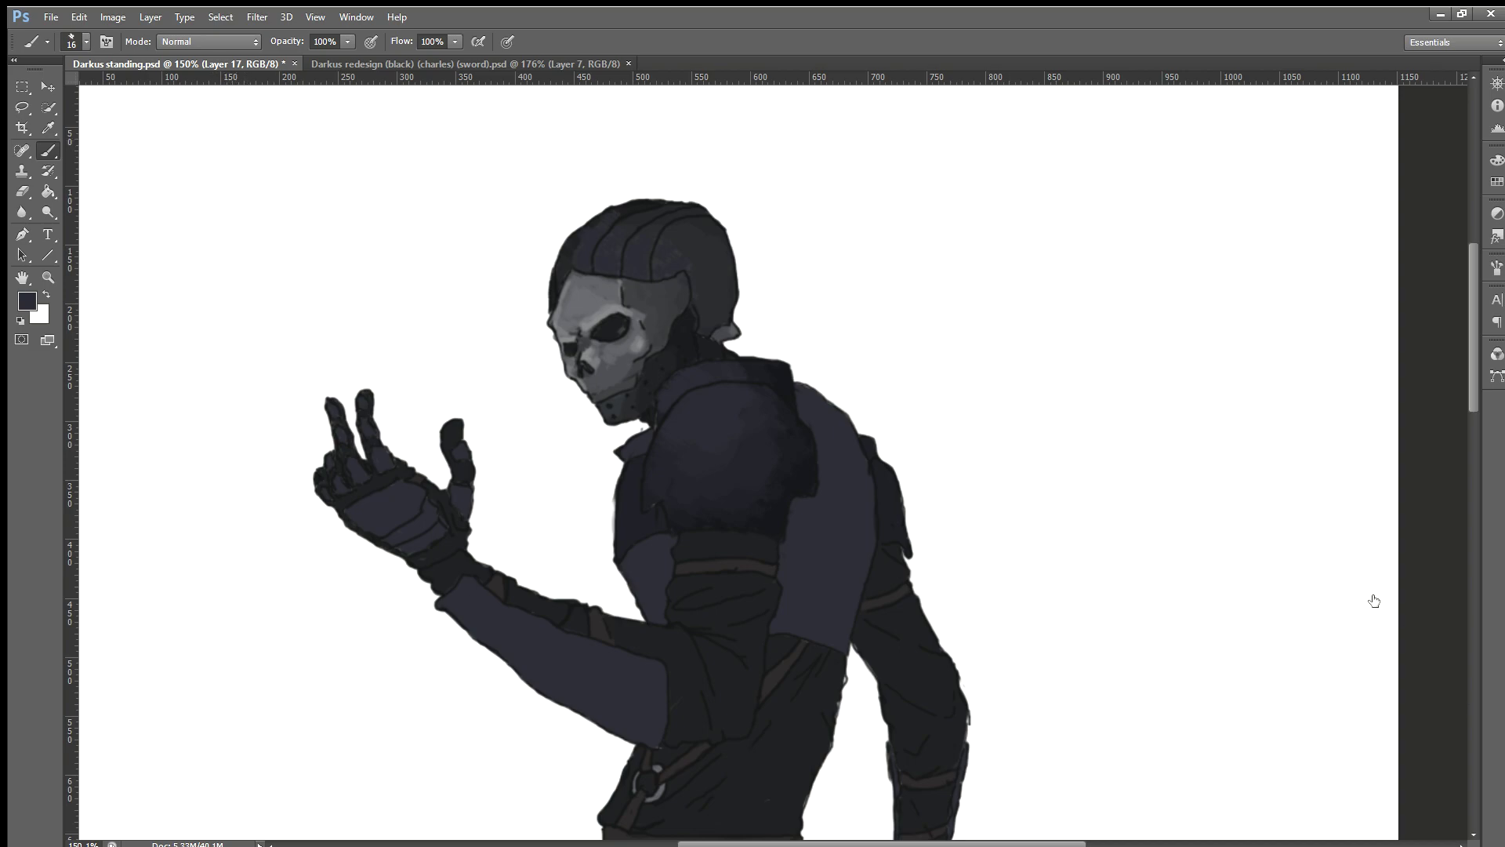
{"action": "left_click", "coordinate": [1339, 600], "text": "ctrl"}
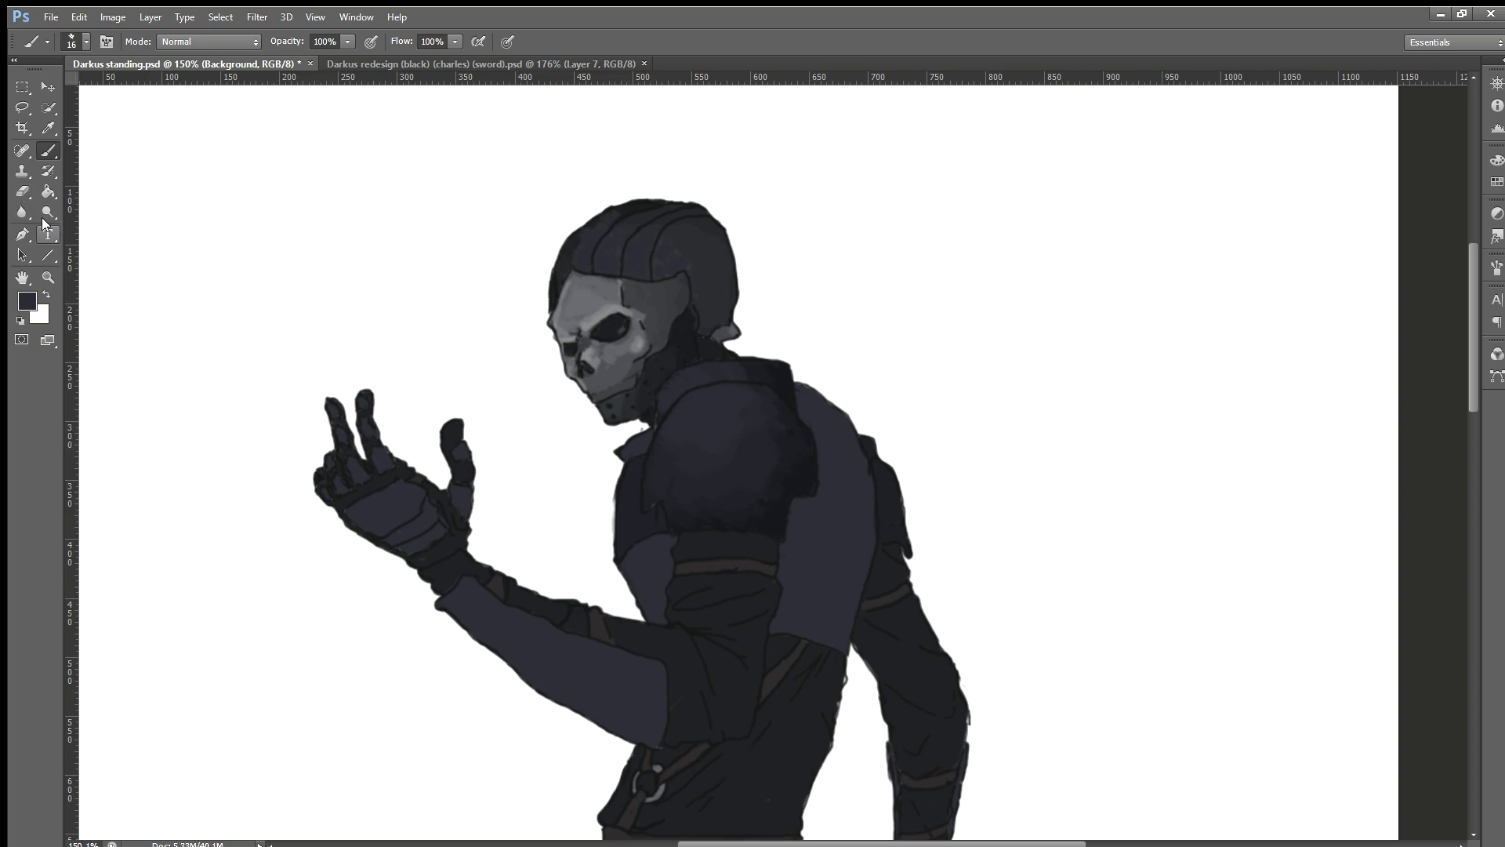
Step: Select the Gradient tool and drag first diagonal gradients across the Background layer
{"action": "left_click", "coordinate": [24, 235]}
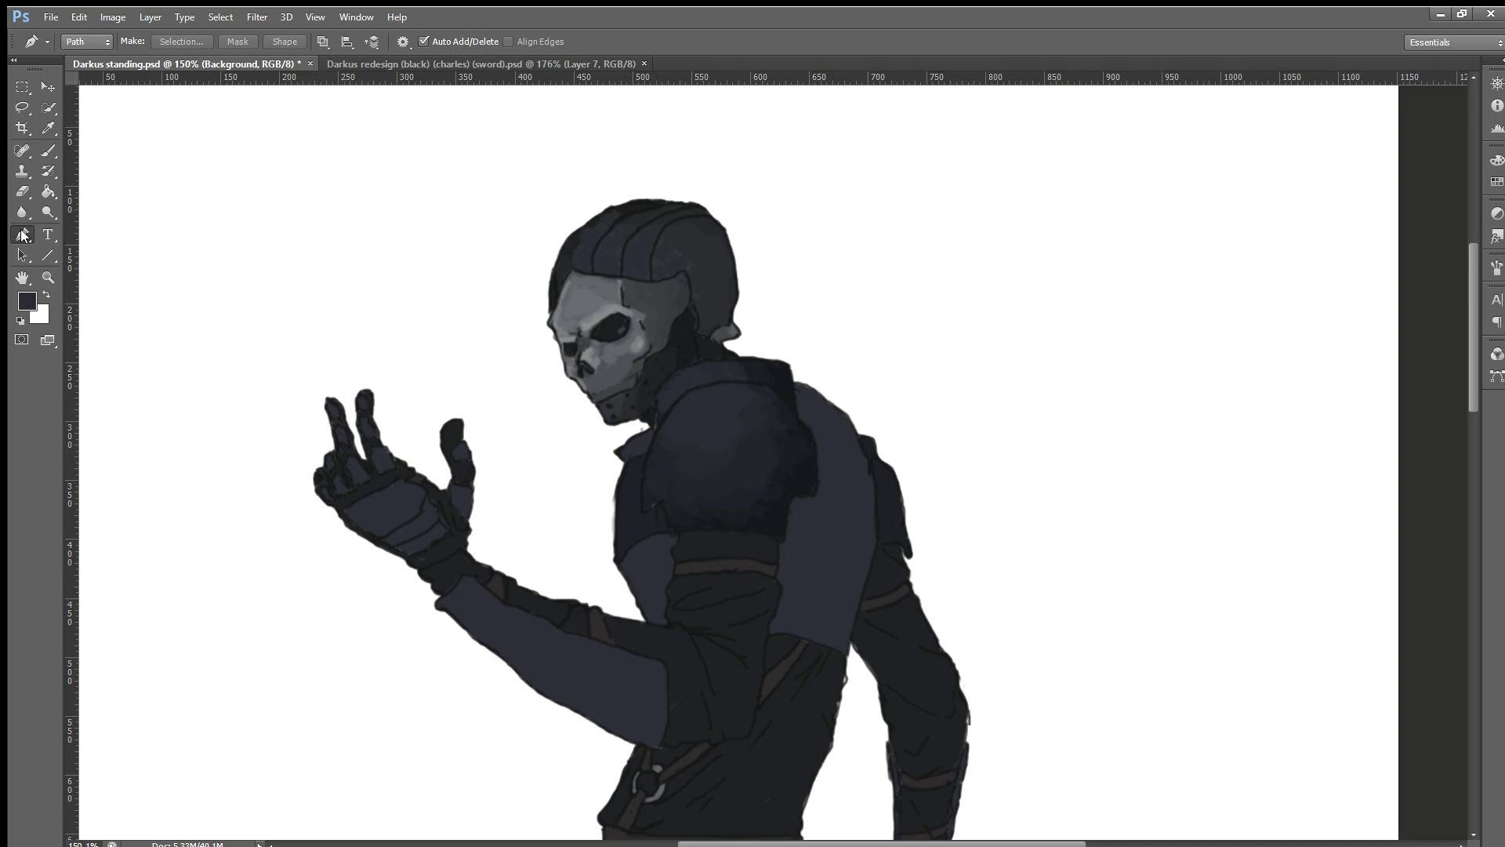
{"action": "left_click", "coordinate": [22, 211]}
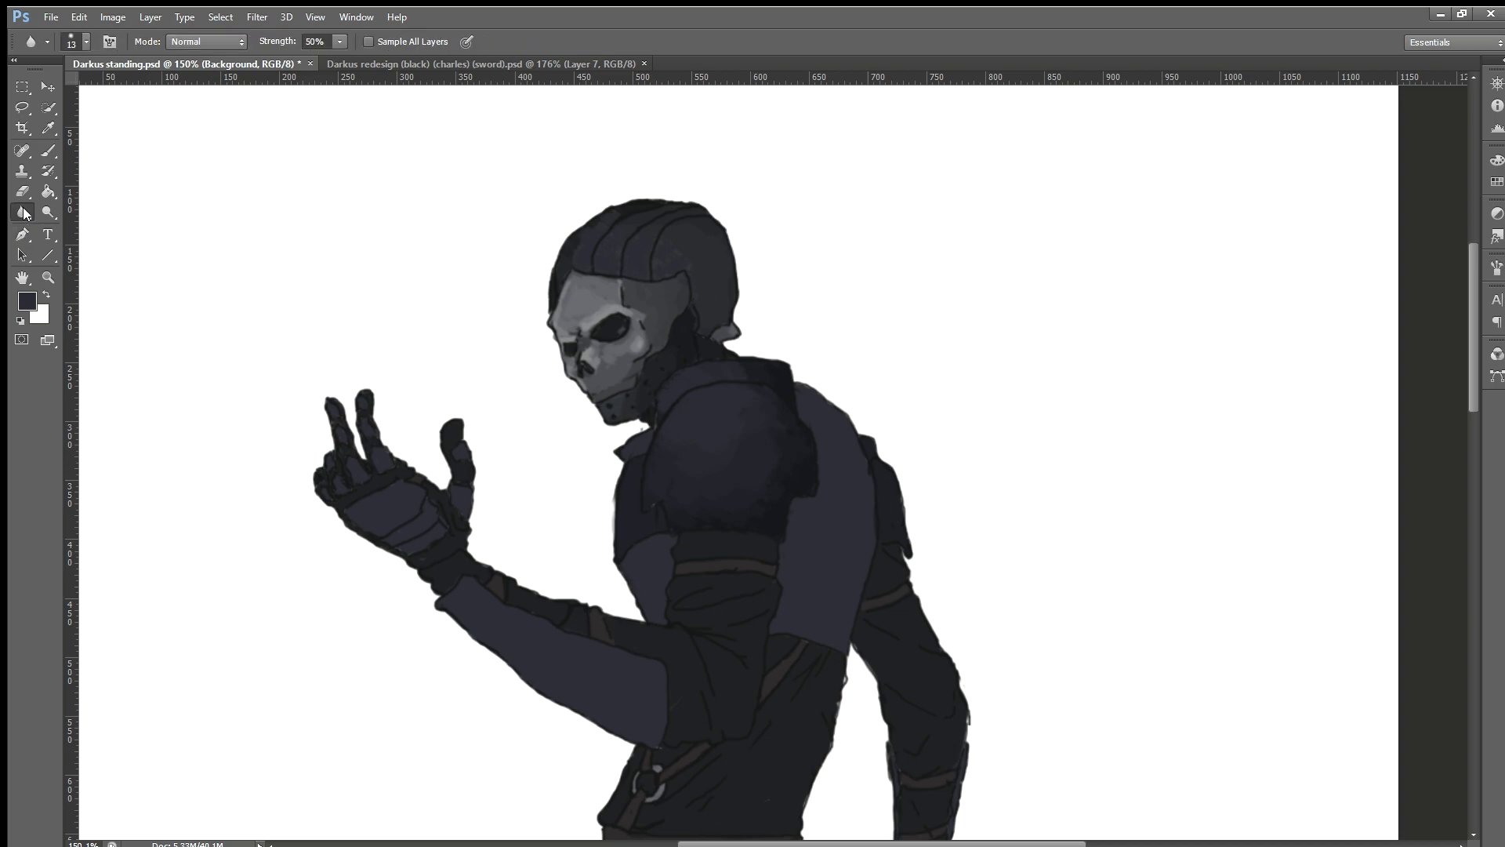
{"action": "left_click", "coordinate": [38, 192]}
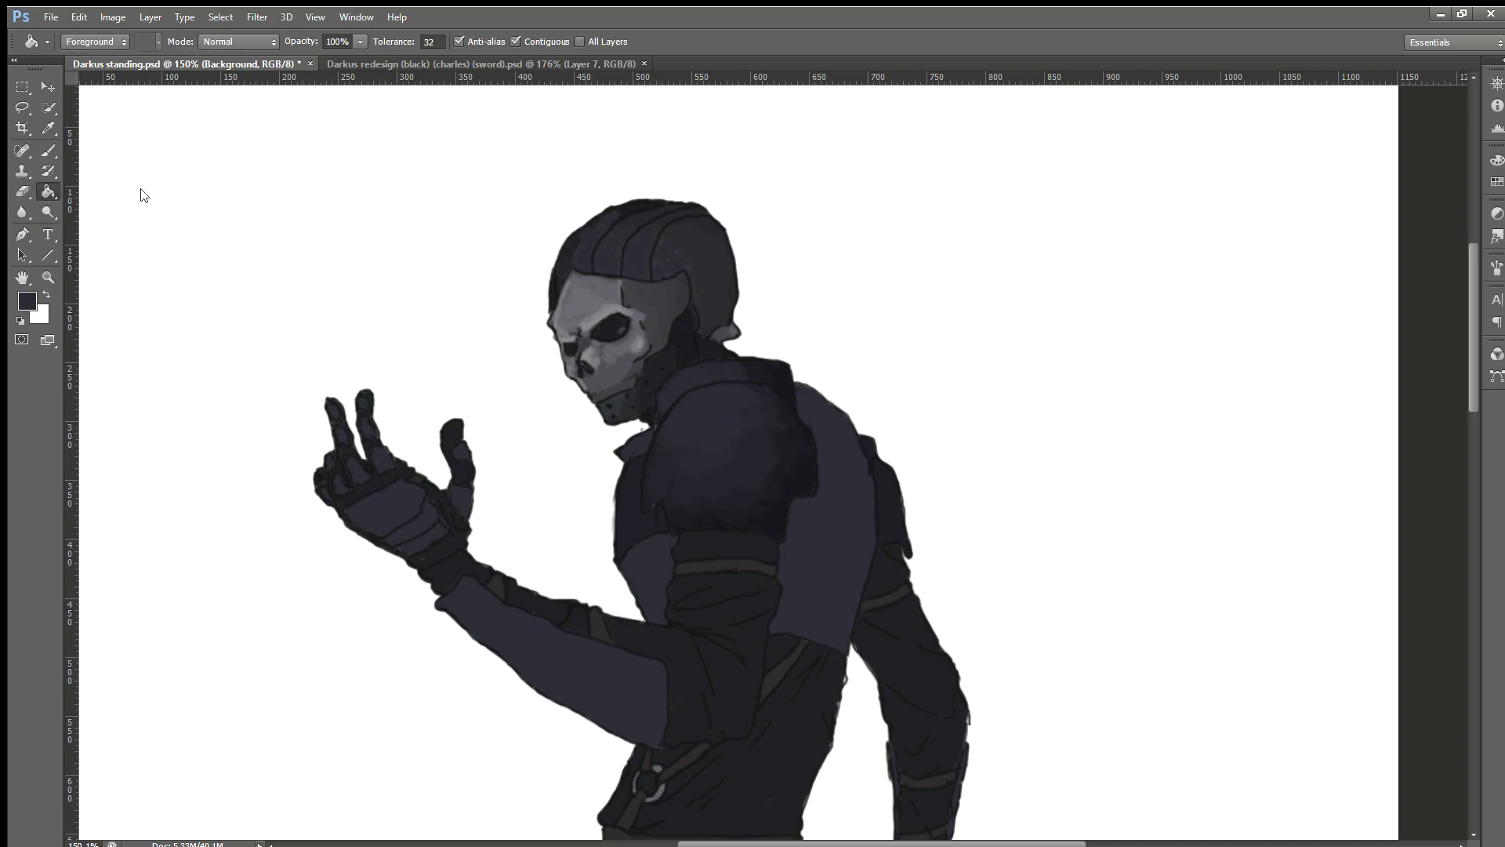
{"action": "key", "text": "shift+g"}
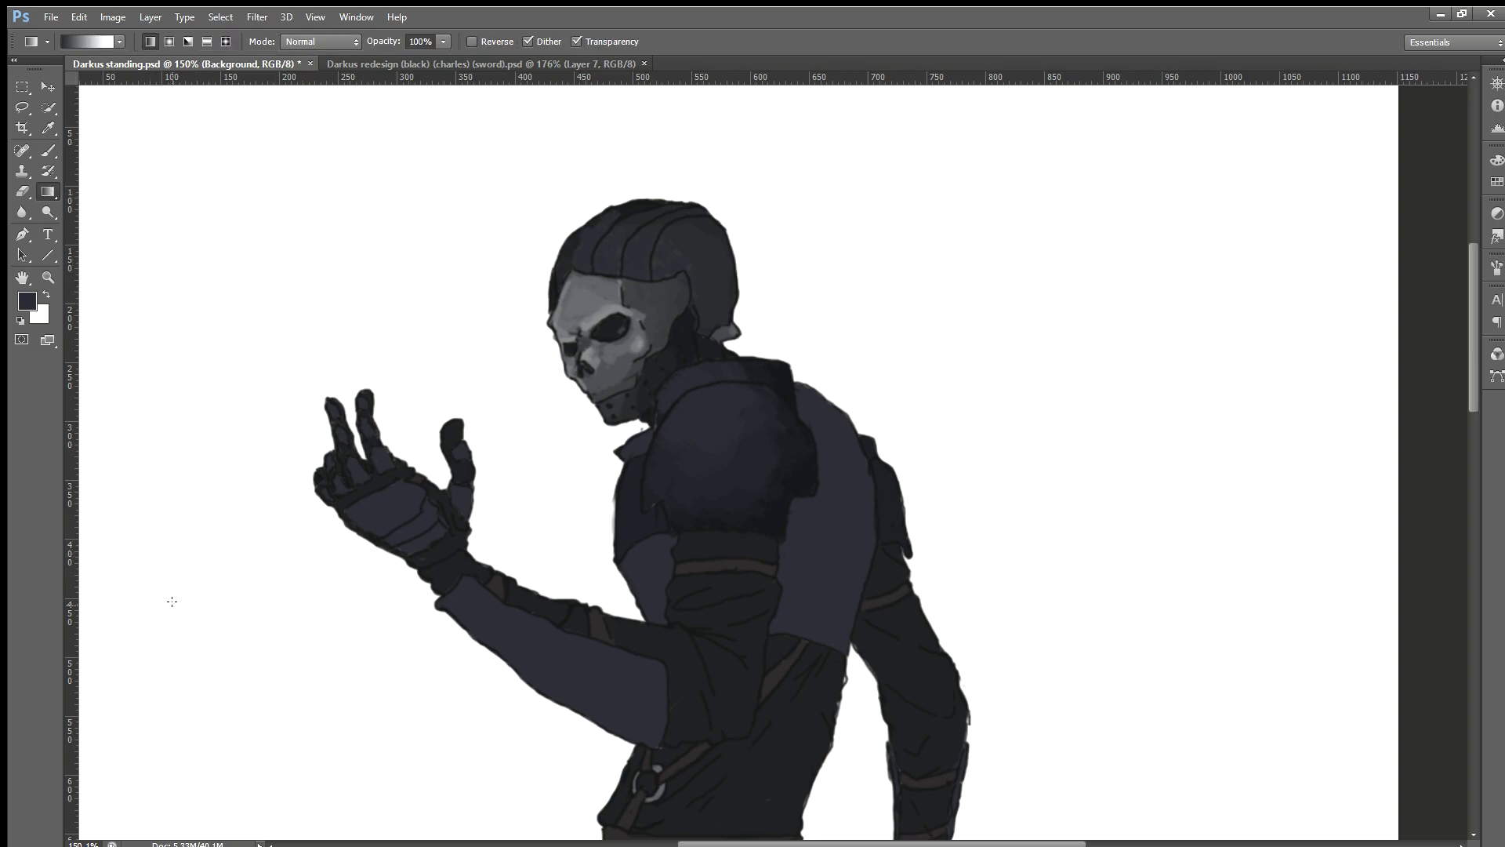
{"action": "left_click_drag", "start_coordinate": [172, 601], "coordinate": [319, 250]}
{"action": "left_click_drag", "start_coordinate": [427, 249], "coordinate": [277, 633]}
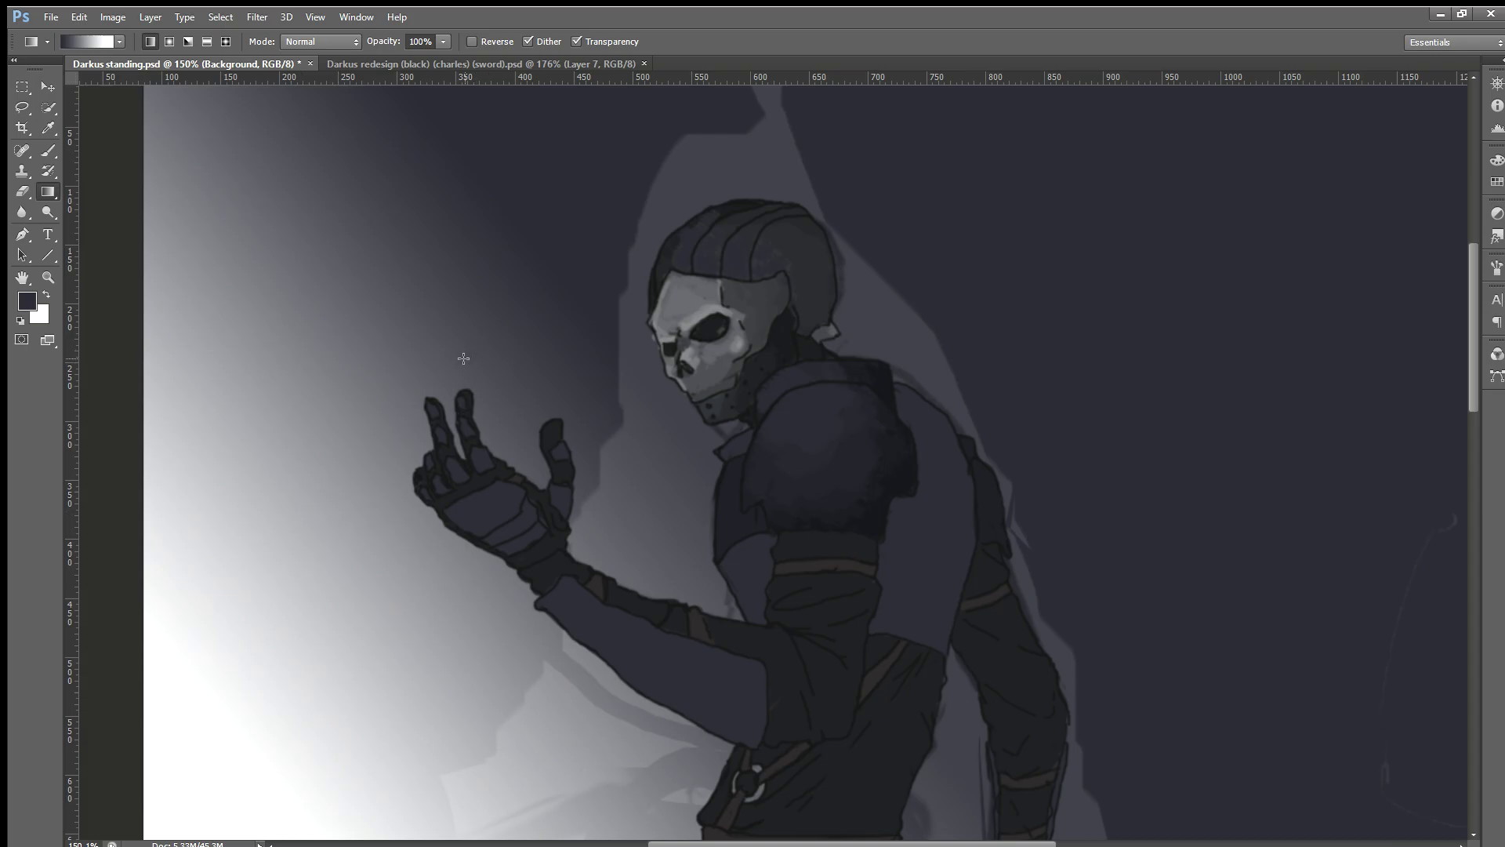
{"action": "left_click_drag", "start_coordinate": [239, 535], "coordinate": [449, 361]}
Step: Redraw the gradient flipped, then vertical, then diagonal white upper-left to navy
{"action": "scroll", "coordinate": [432, 407], "scroll_direction": "down", "scroll_amount": 3}
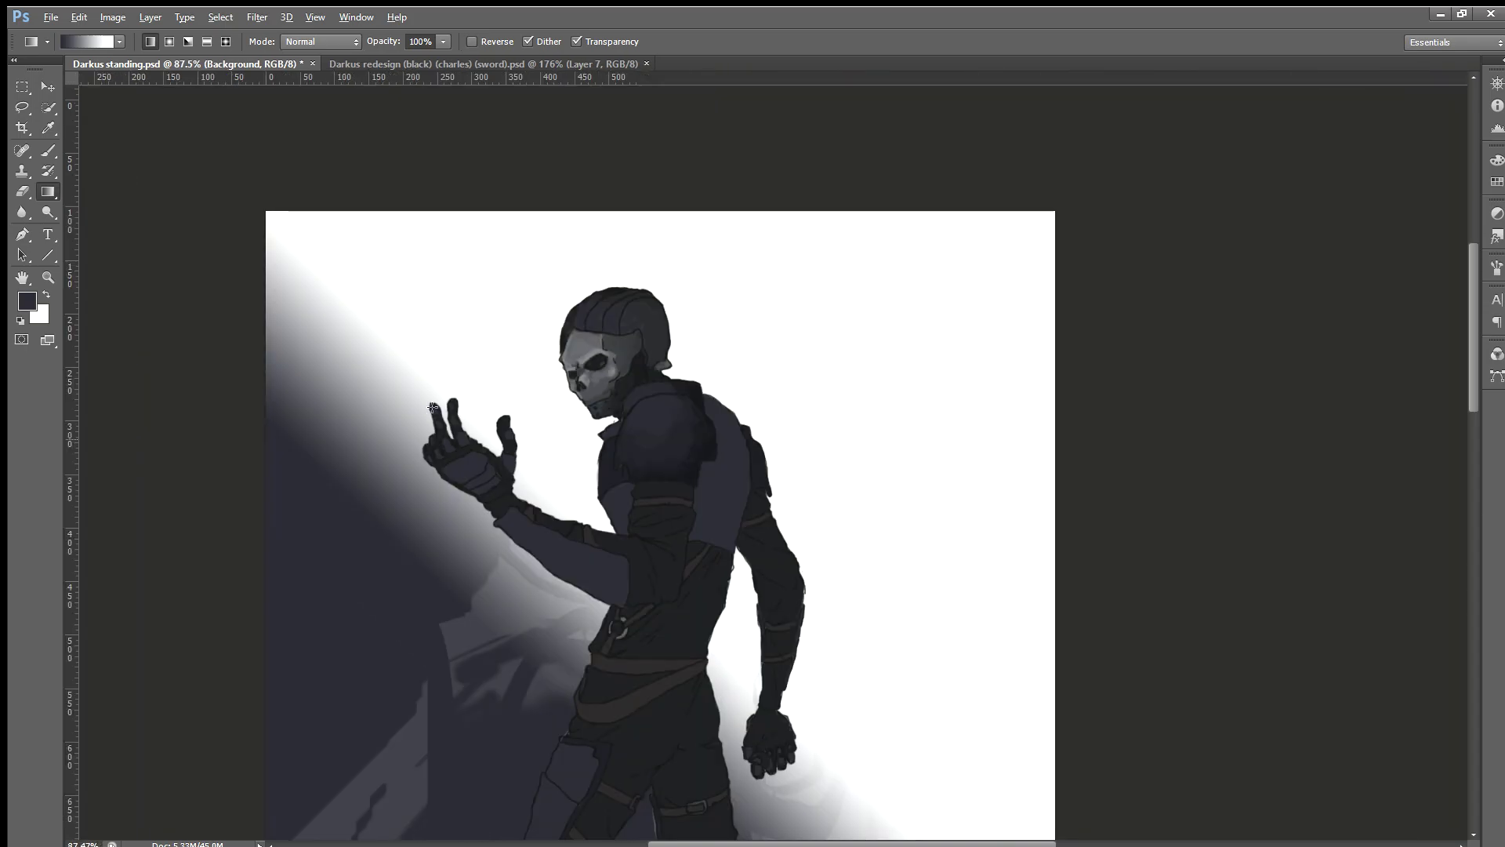
{"action": "scroll", "coordinate": [432, 407], "scroll_direction": "down", "scroll_amount": 2}
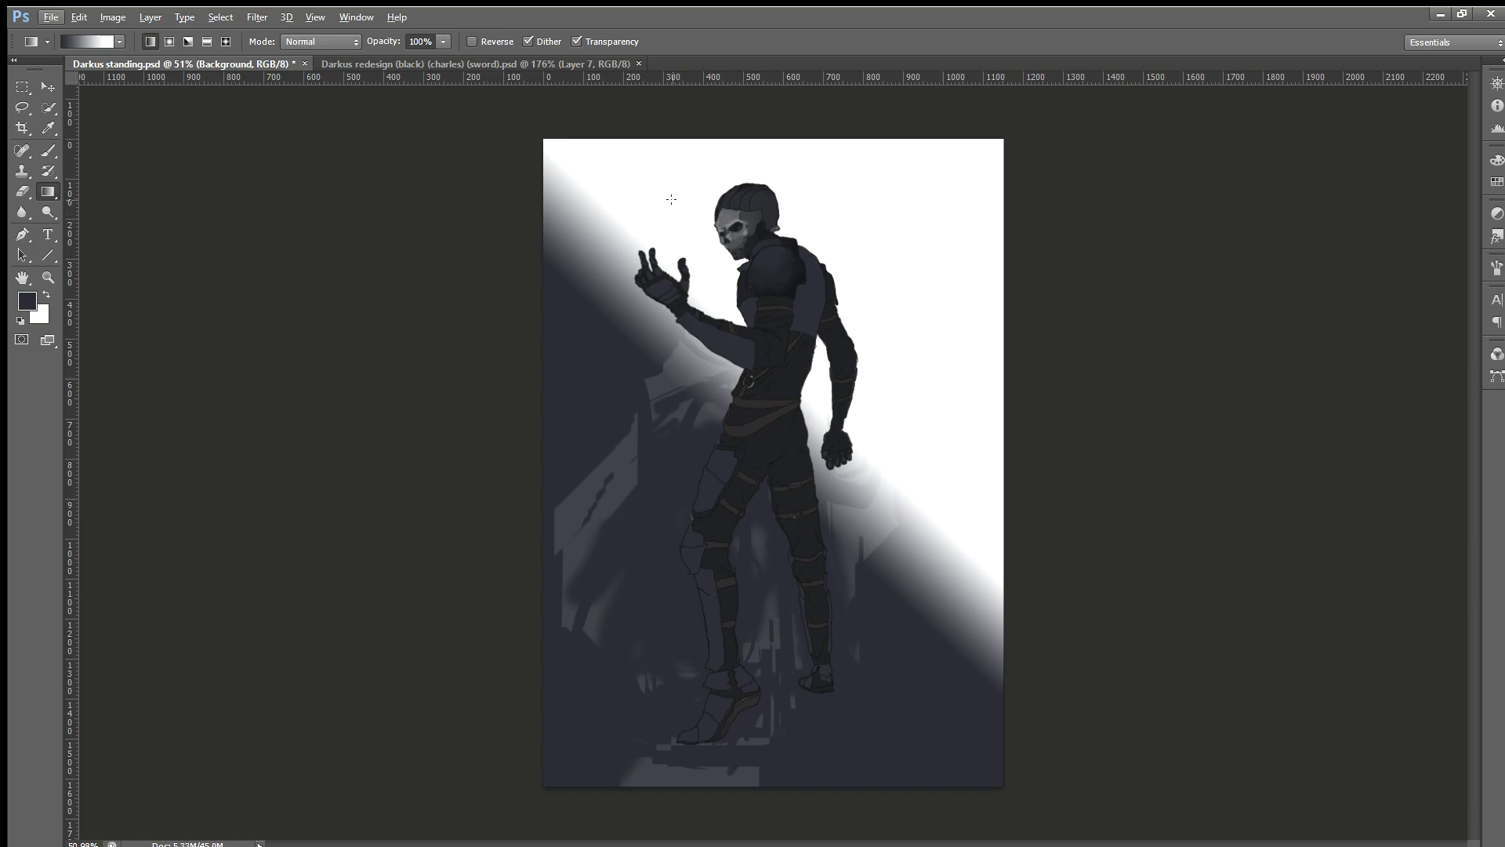
{"action": "left_click_drag", "start_coordinate": [741, 243], "coordinate": [682, 331]}
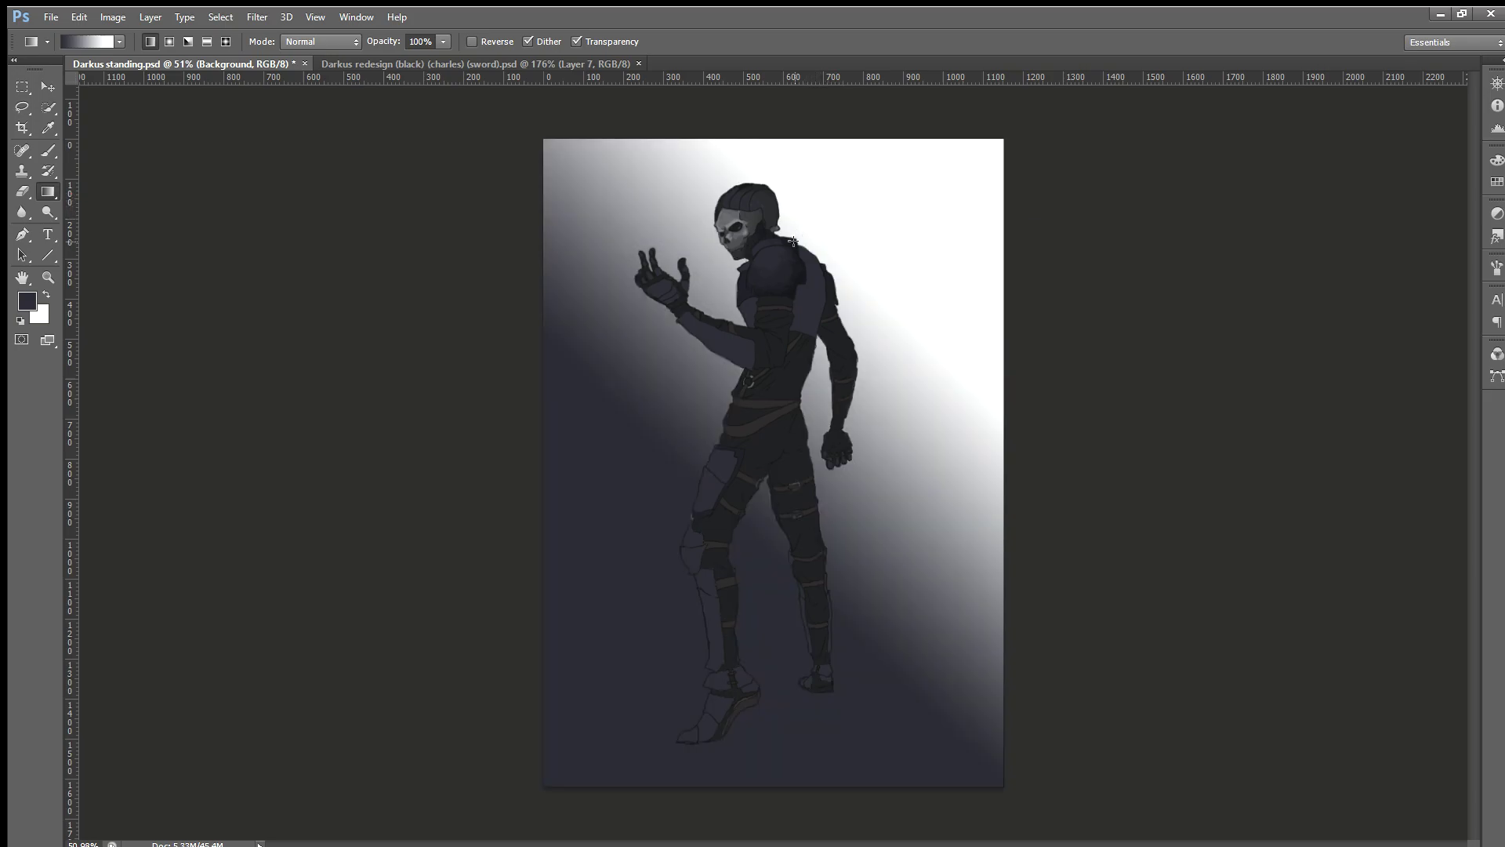
{"action": "scroll", "coordinate": [792, 240], "scroll_direction": "up", "scroll_amount": 1}
{"action": "scroll", "coordinate": [776, 244], "scroll_direction": "up", "scroll_amount": 1}
{"action": "scroll", "coordinate": [752, 249], "scroll_direction": "up", "scroll_amount": 1}
{"action": "scroll", "coordinate": [728, 256], "scroll_direction": "up", "scroll_amount": 1}
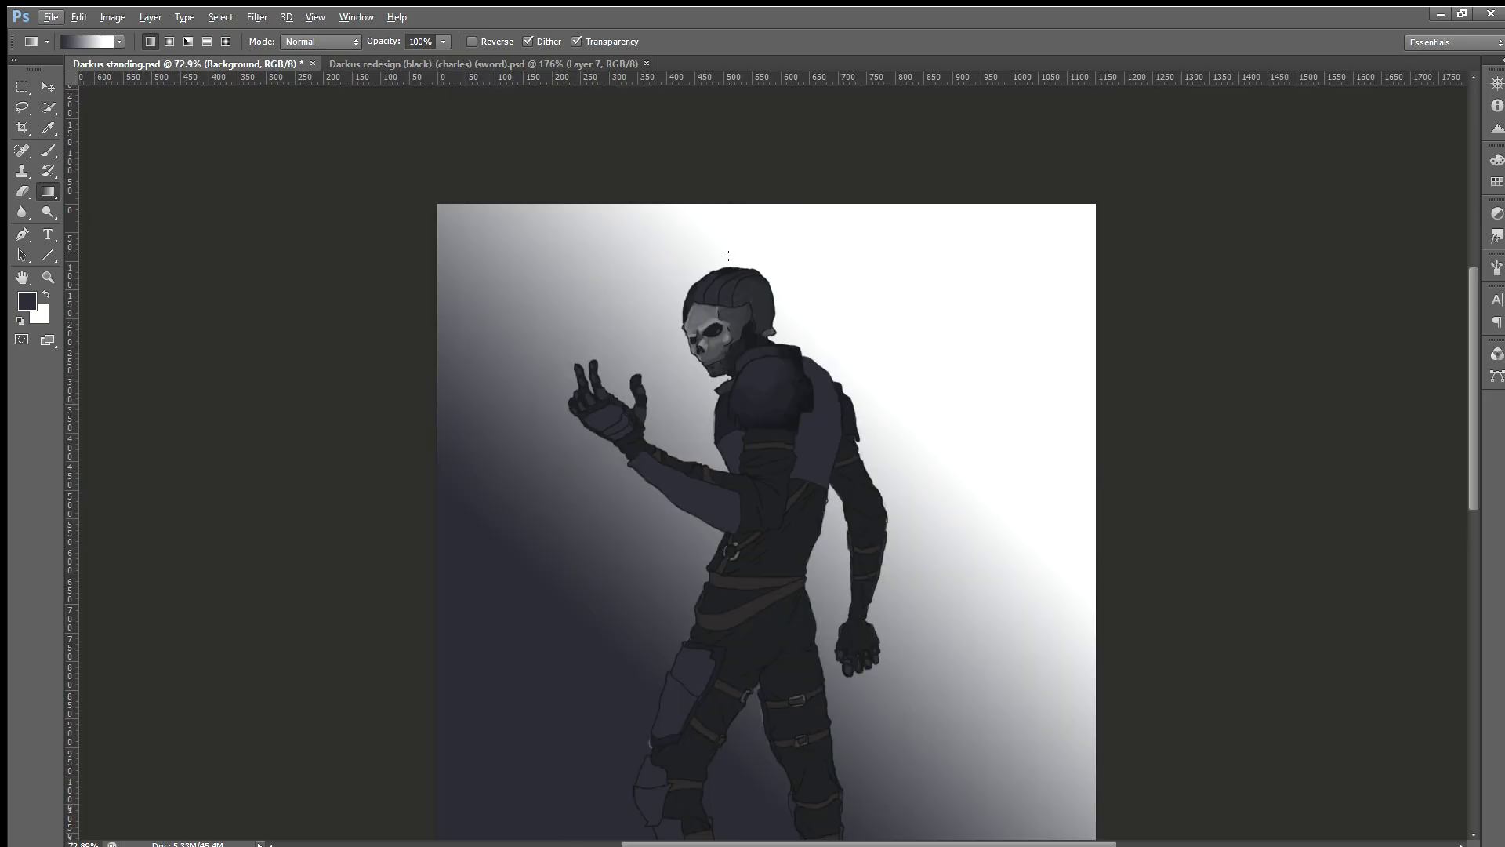
{"action": "left_click_drag", "start_coordinate": [684, 572], "coordinate": [685, 331]}
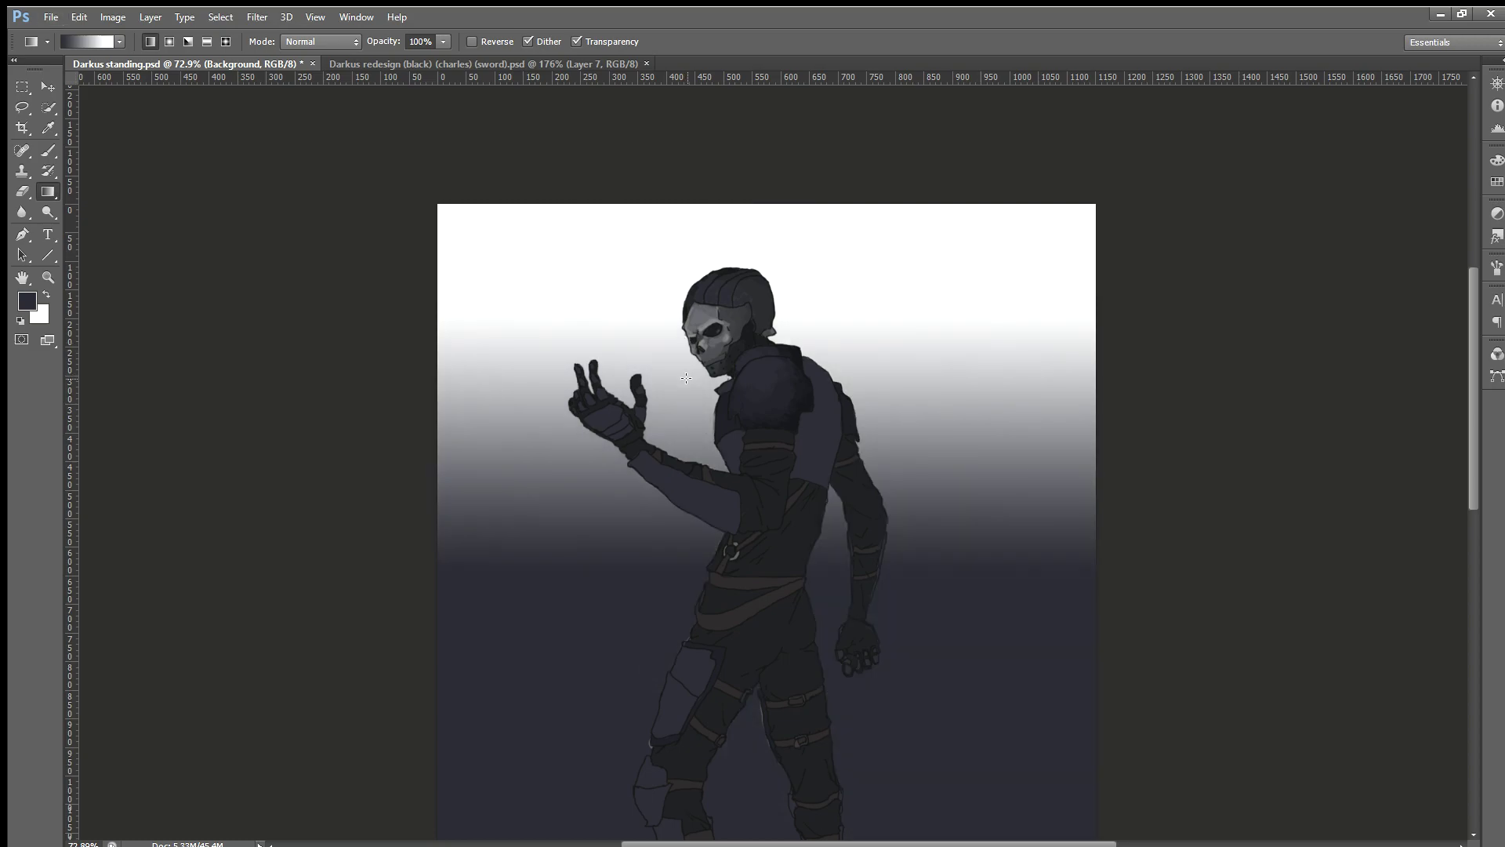
{"action": "left_click_drag", "start_coordinate": [643, 770], "coordinate": [687, 256]}
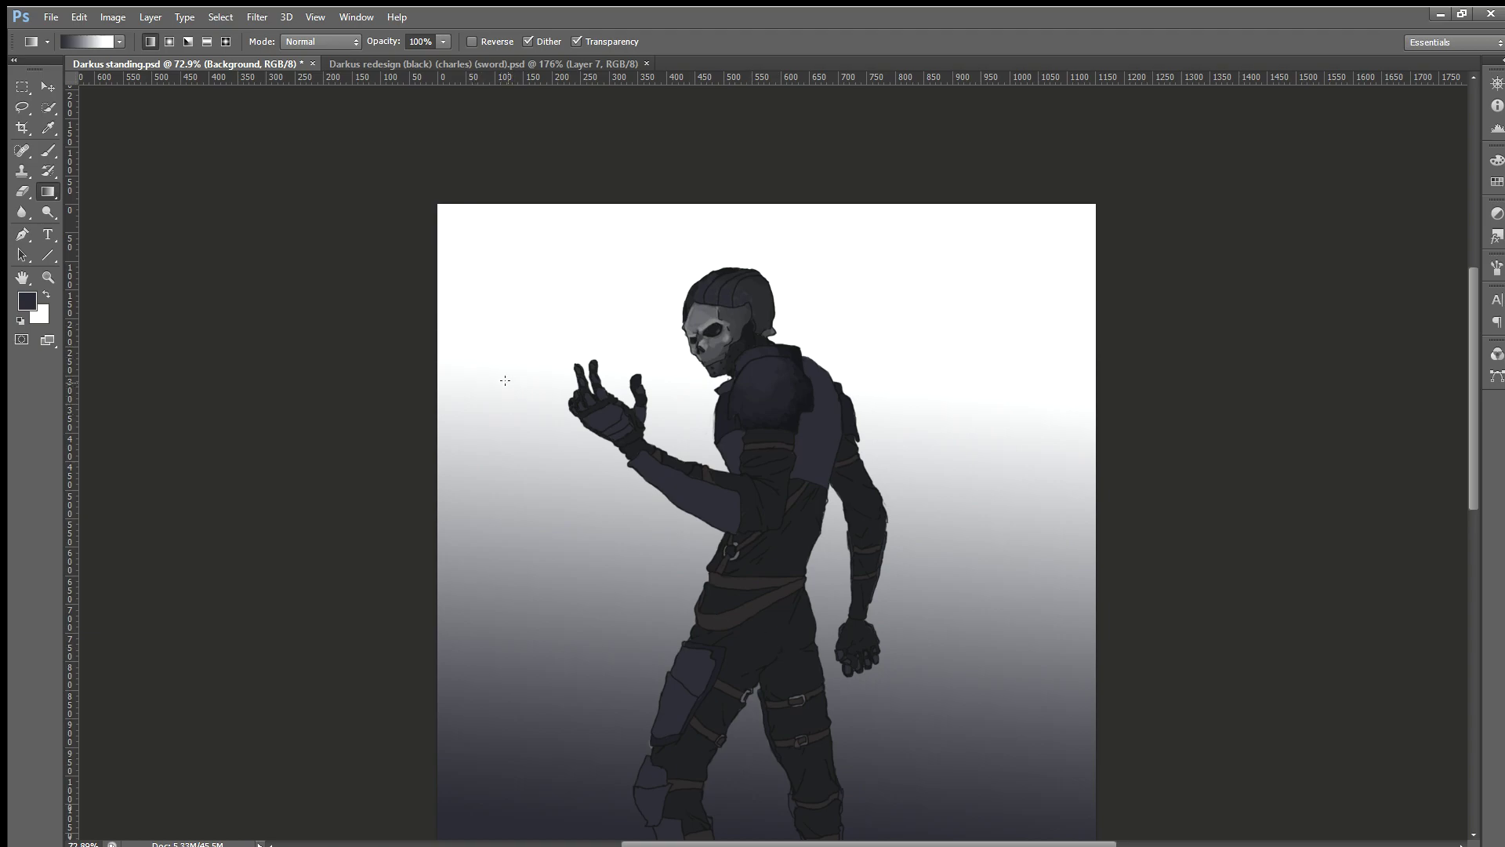
{"action": "mouse_move", "coordinate": [507, 325]}
{"action": "left_mouse_down"}
{"action": "mouse_move", "coordinate": [896, 702]}
{"action": "mouse_move", "coordinate": [513, 309]}
{"action": "left_mouse_up"}
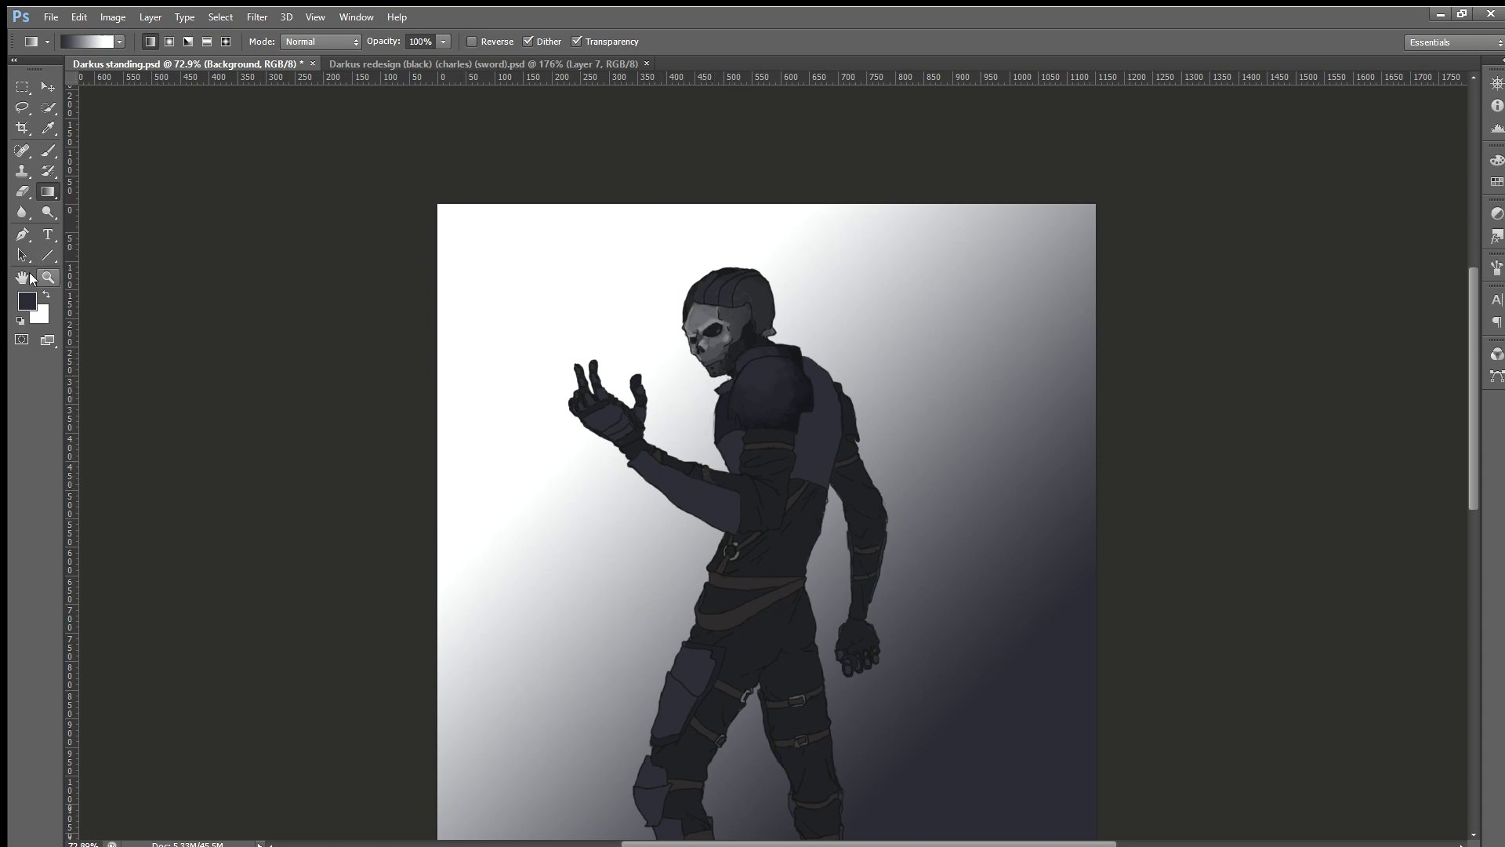
Step: Toggle between the Eyedropper and Gradient tools to sample a new gradient colour
{"action": "key", "text": "i"}
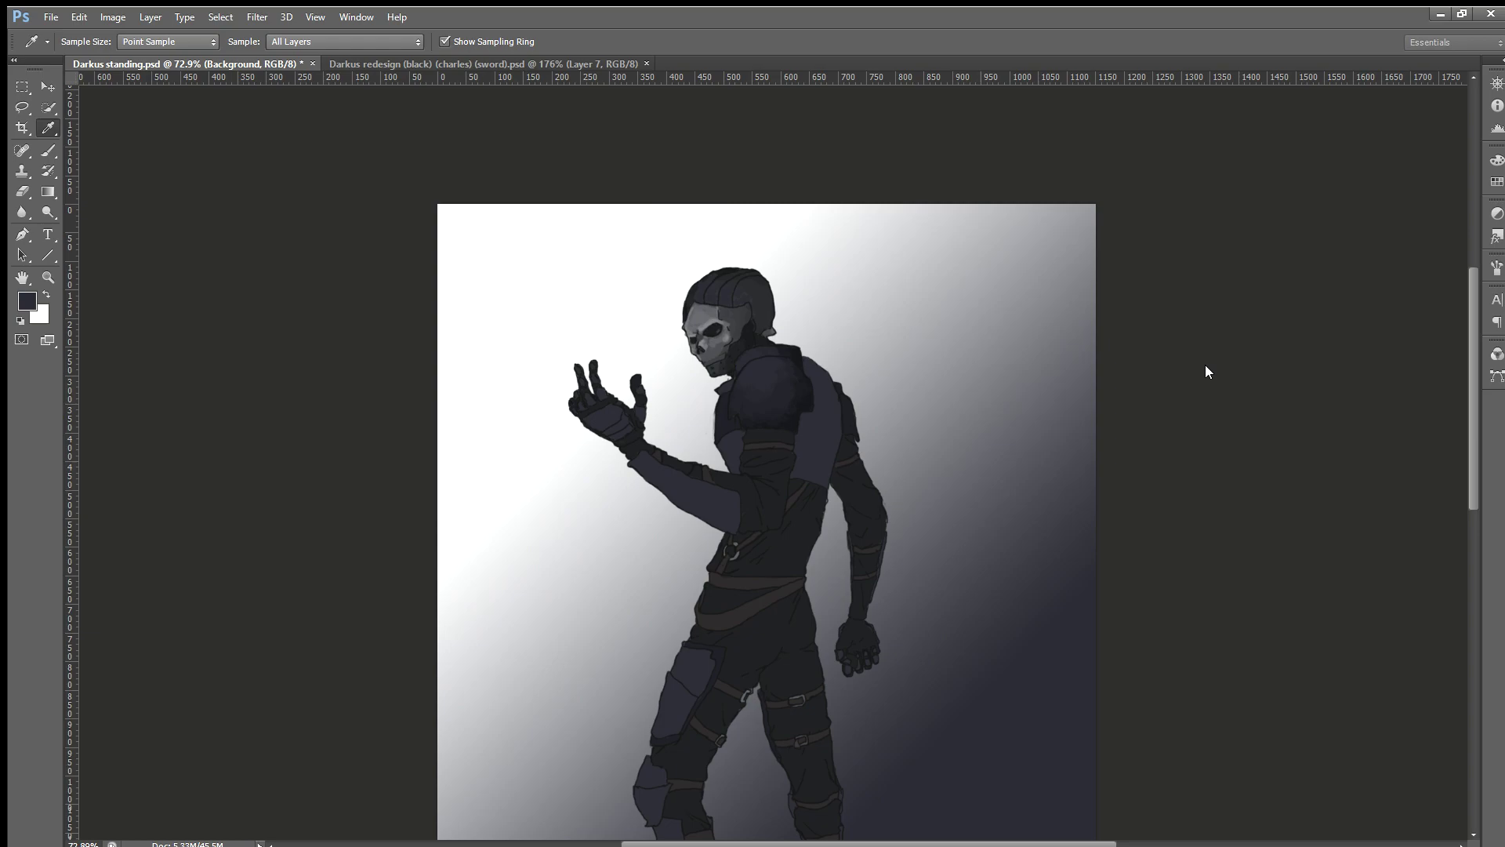
{"action": "key", "text": "g"}
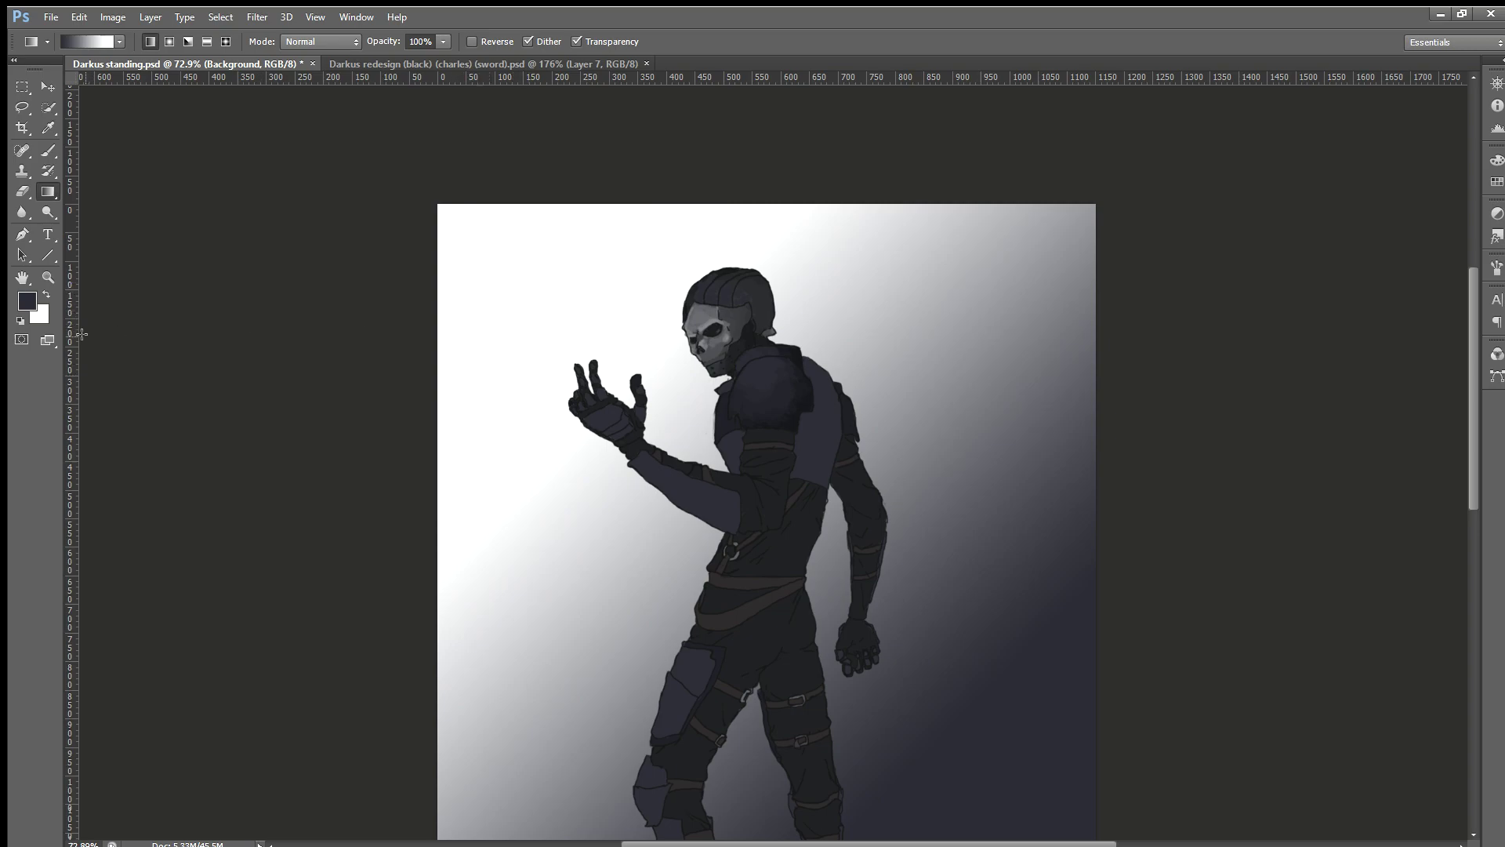
{"action": "key", "text": "i"}
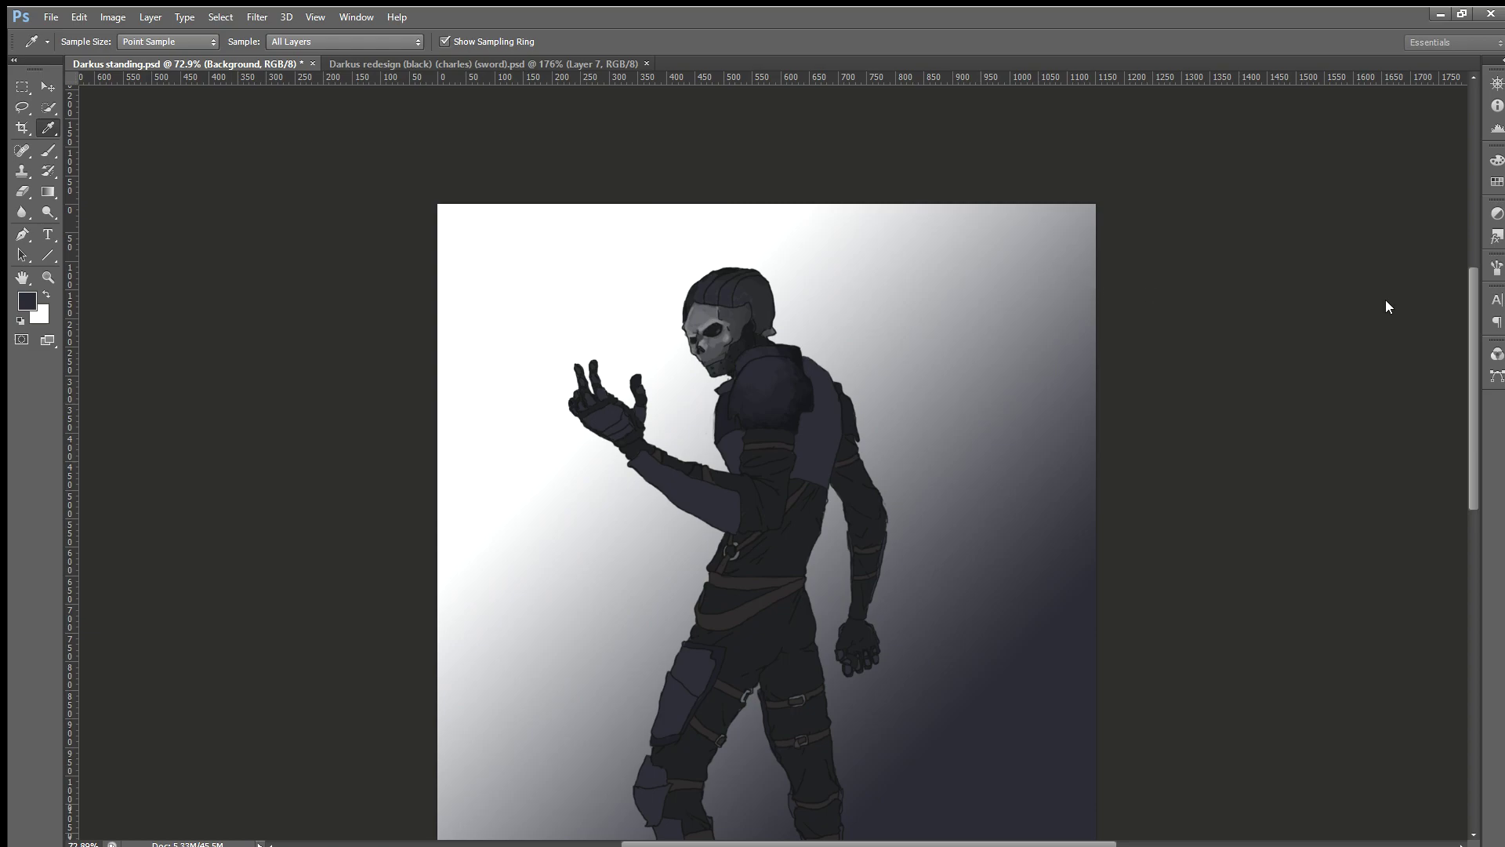
Step: Redraw the background as light blue fading to navy, undoing a too-sharp version for a softer transition
{"action": "key", "text": "g"}
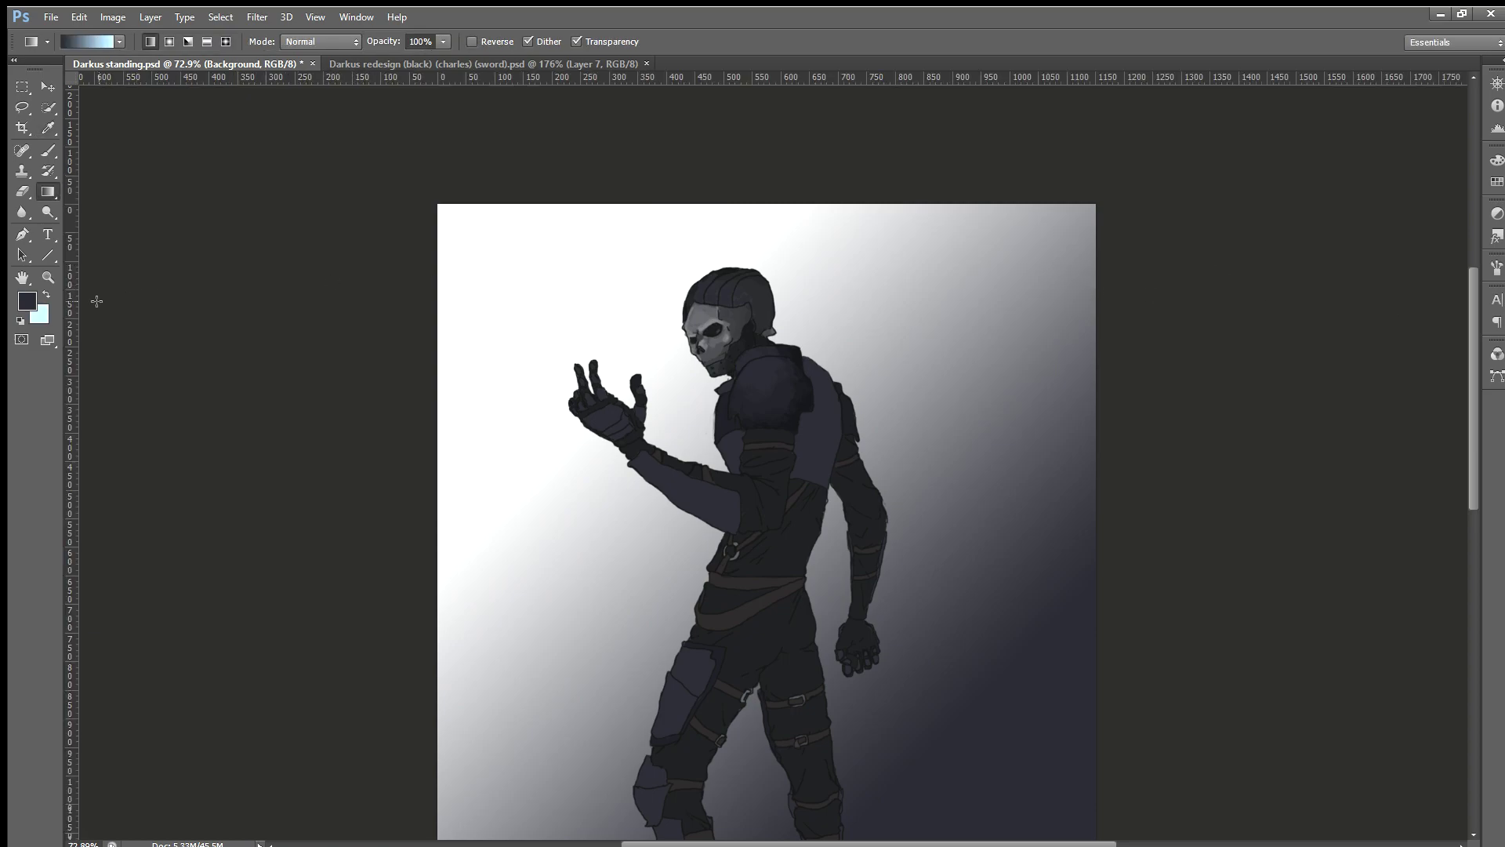
{"action": "mouse_move", "coordinate": [517, 309]}
{"action": "left_mouse_down"}
{"action": "mouse_move", "coordinate": [929, 741]}
{"action": "mouse_move", "coordinate": [766, 388]}
{"action": "left_mouse_up"}
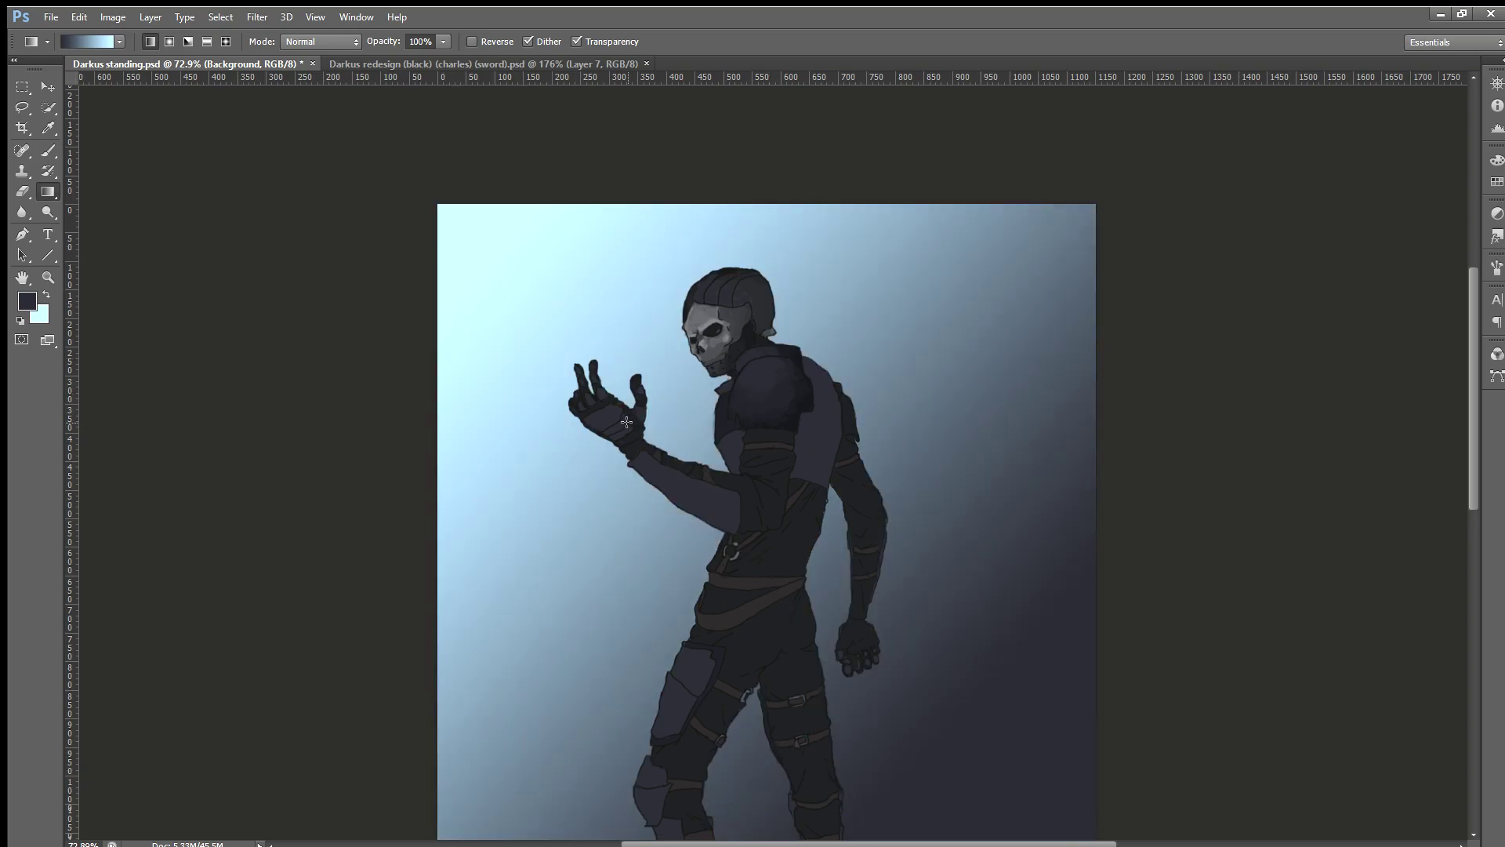
{"action": "left_click_drag", "start_coordinate": [583, 426], "coordinate": [810, 549]}
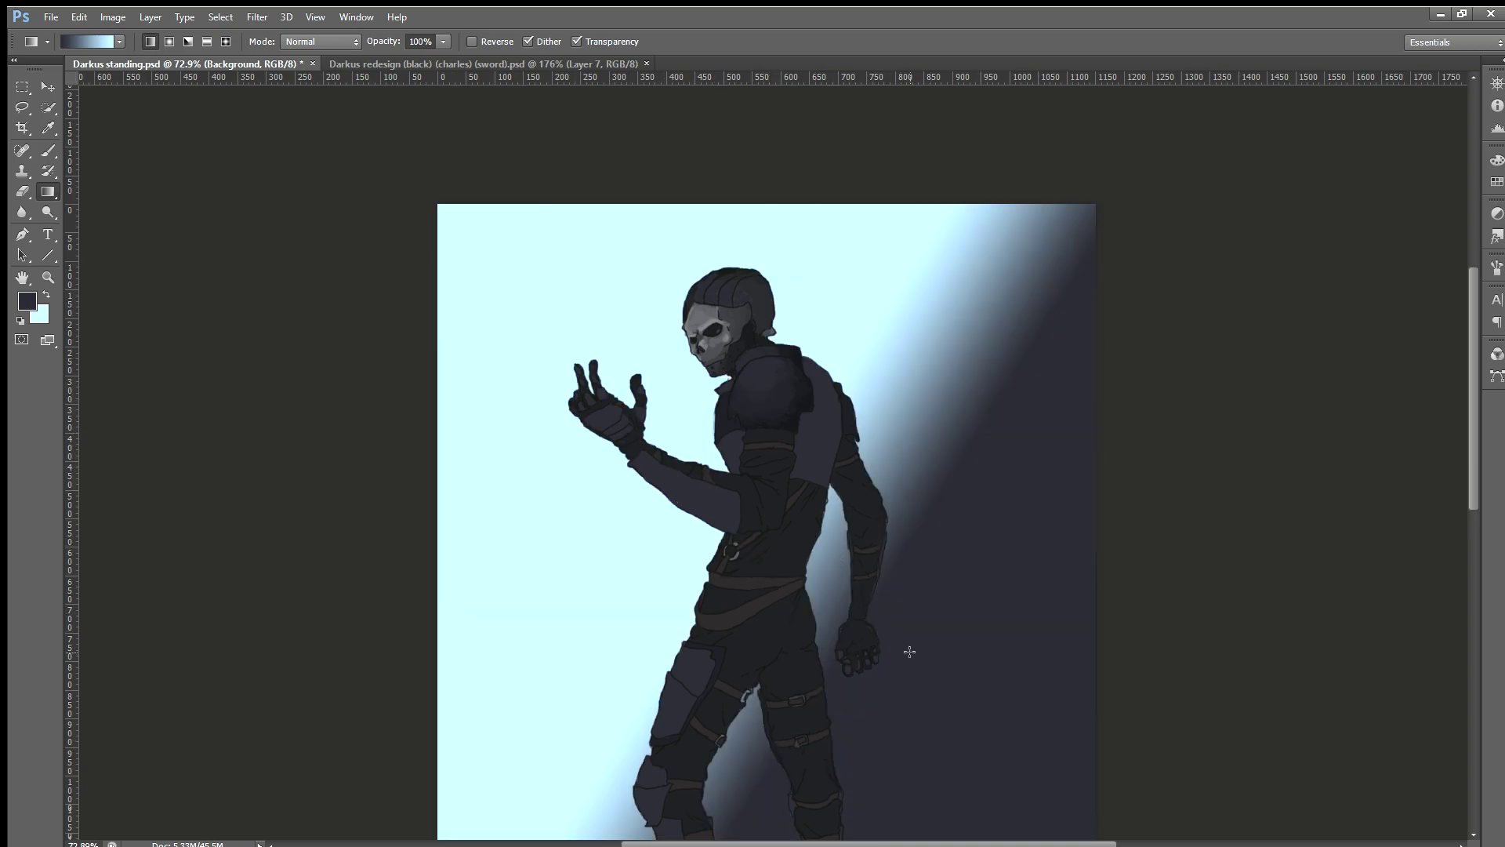
{"action": "key", "text": "ctrl+z"}
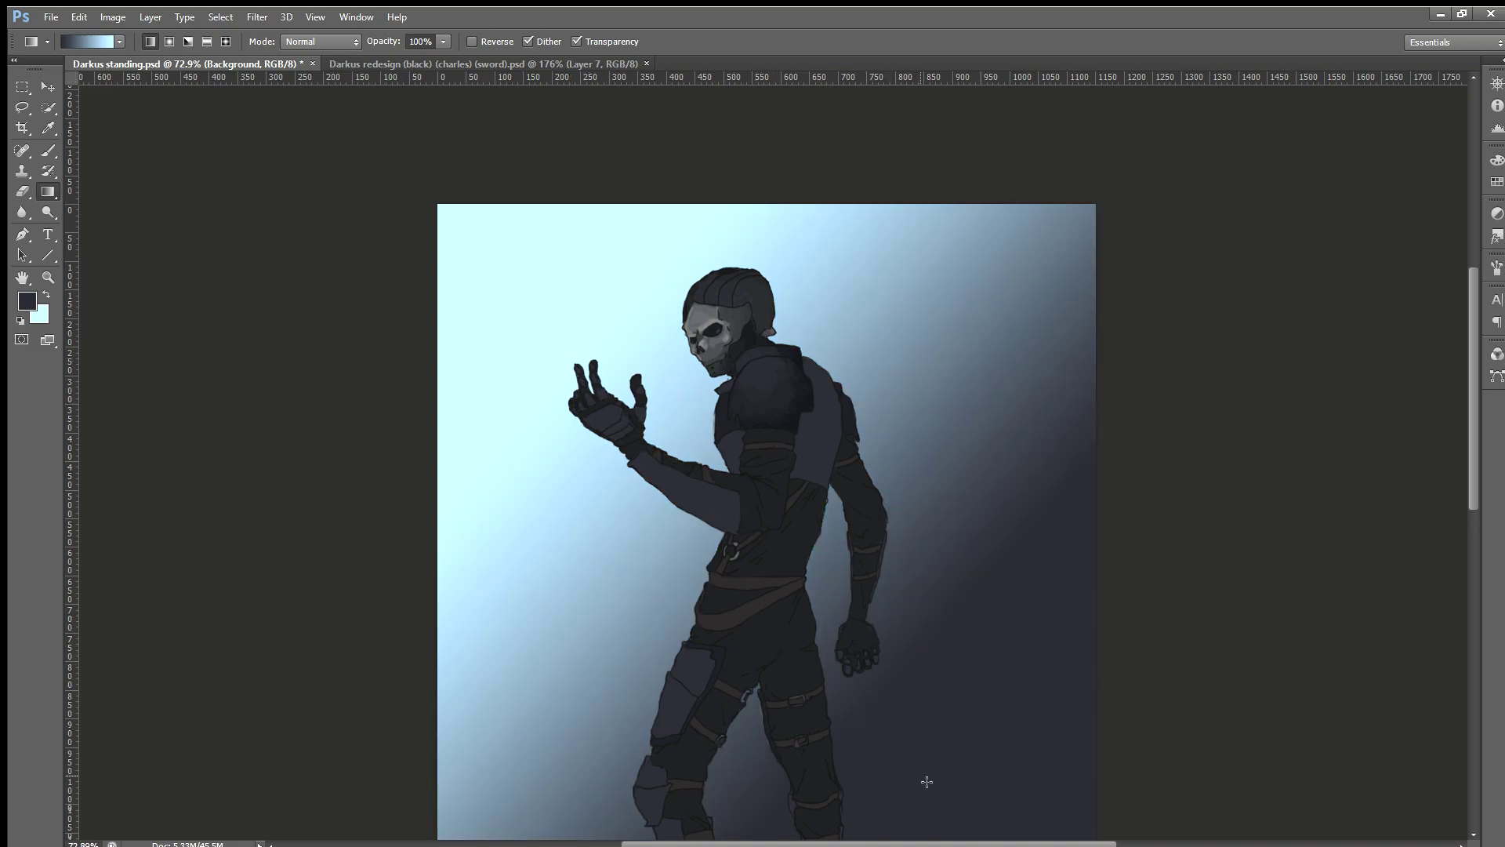
{"action": "left_click_drag", "start_coordinate": [927, 782], "coordinate": [495, 290]}
{"action": "left_click_drag", "start_coordinate": [679, 478], "coordinate": [499, 181]}
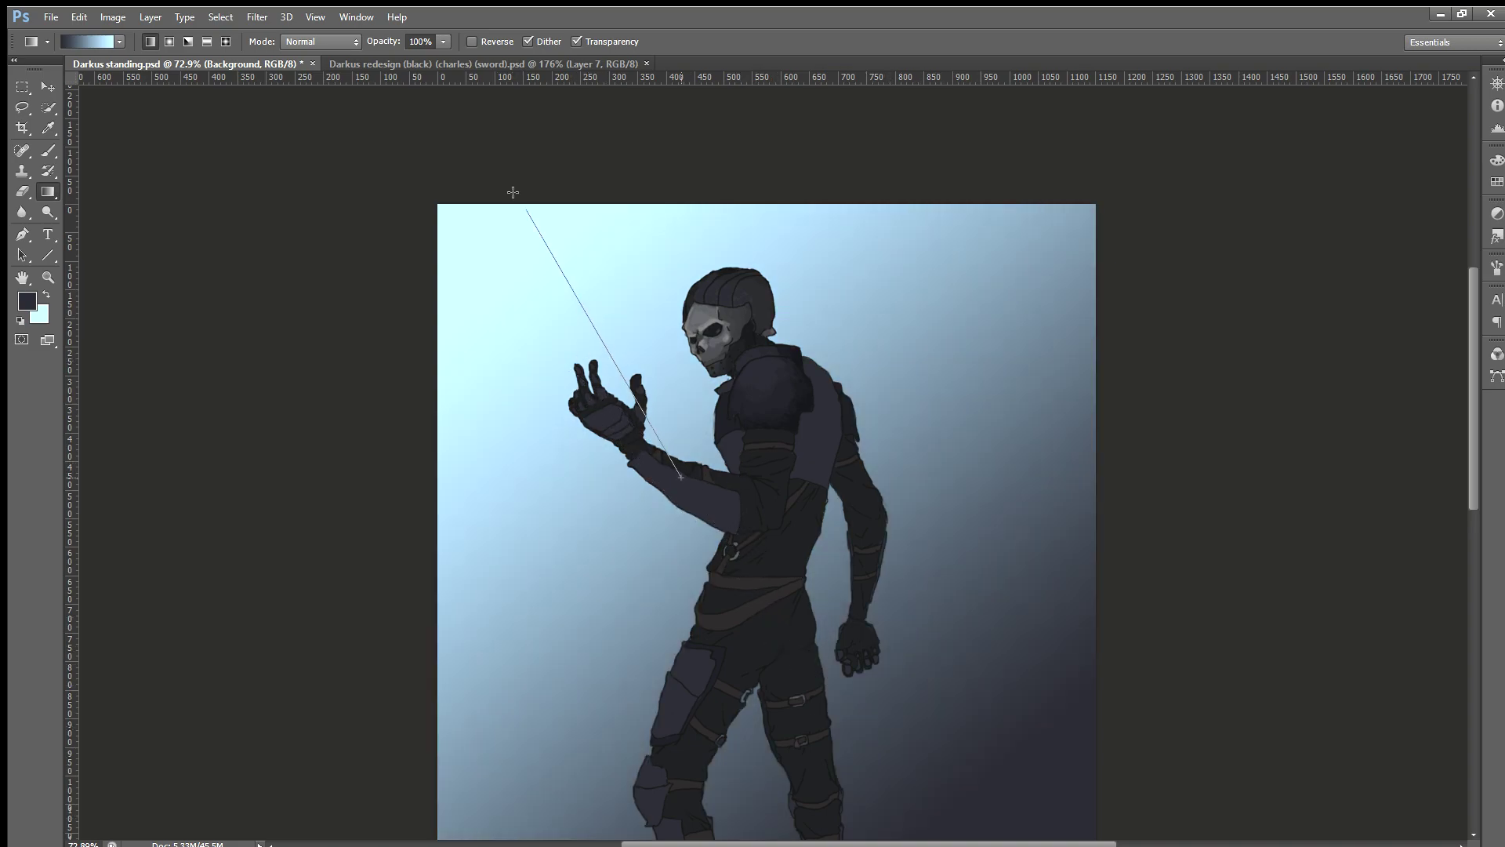
{"action": "left_click_drag", "start_coordinate": [796, 610], "coordinate": [482, 339]}
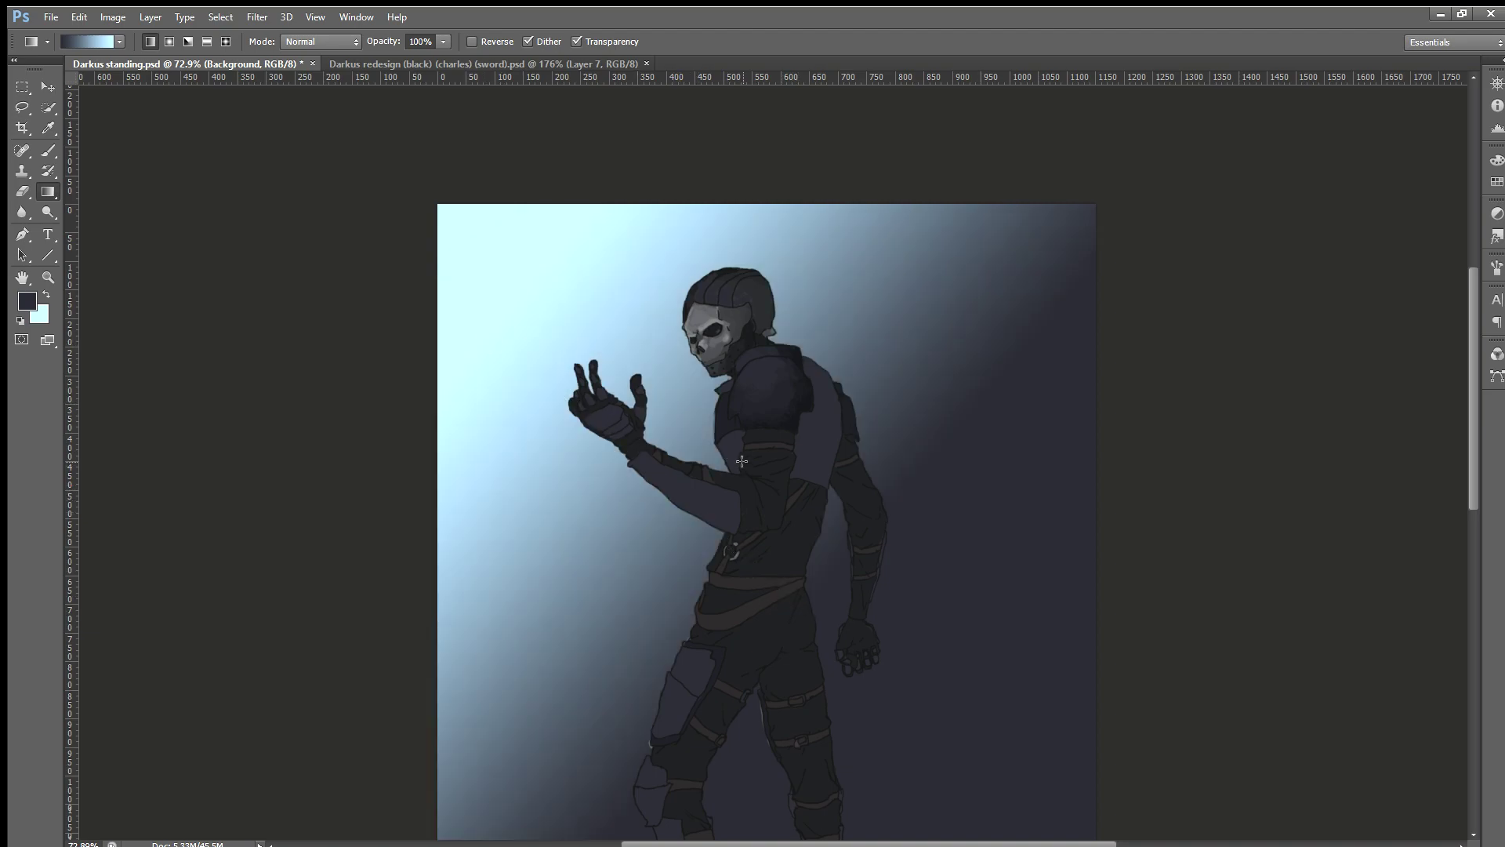
Step: Retry the gradient at steeper diagonals, keeping the light blue in the top-left corner
{"action": "scroll", "coordinate": [742, 461], "scroll_direction": "down", "scroll_amount": 2}
{"action": "scroll", "coordinate": [742, 461], "scroll_direction": "down", "scroll_amount": 2}
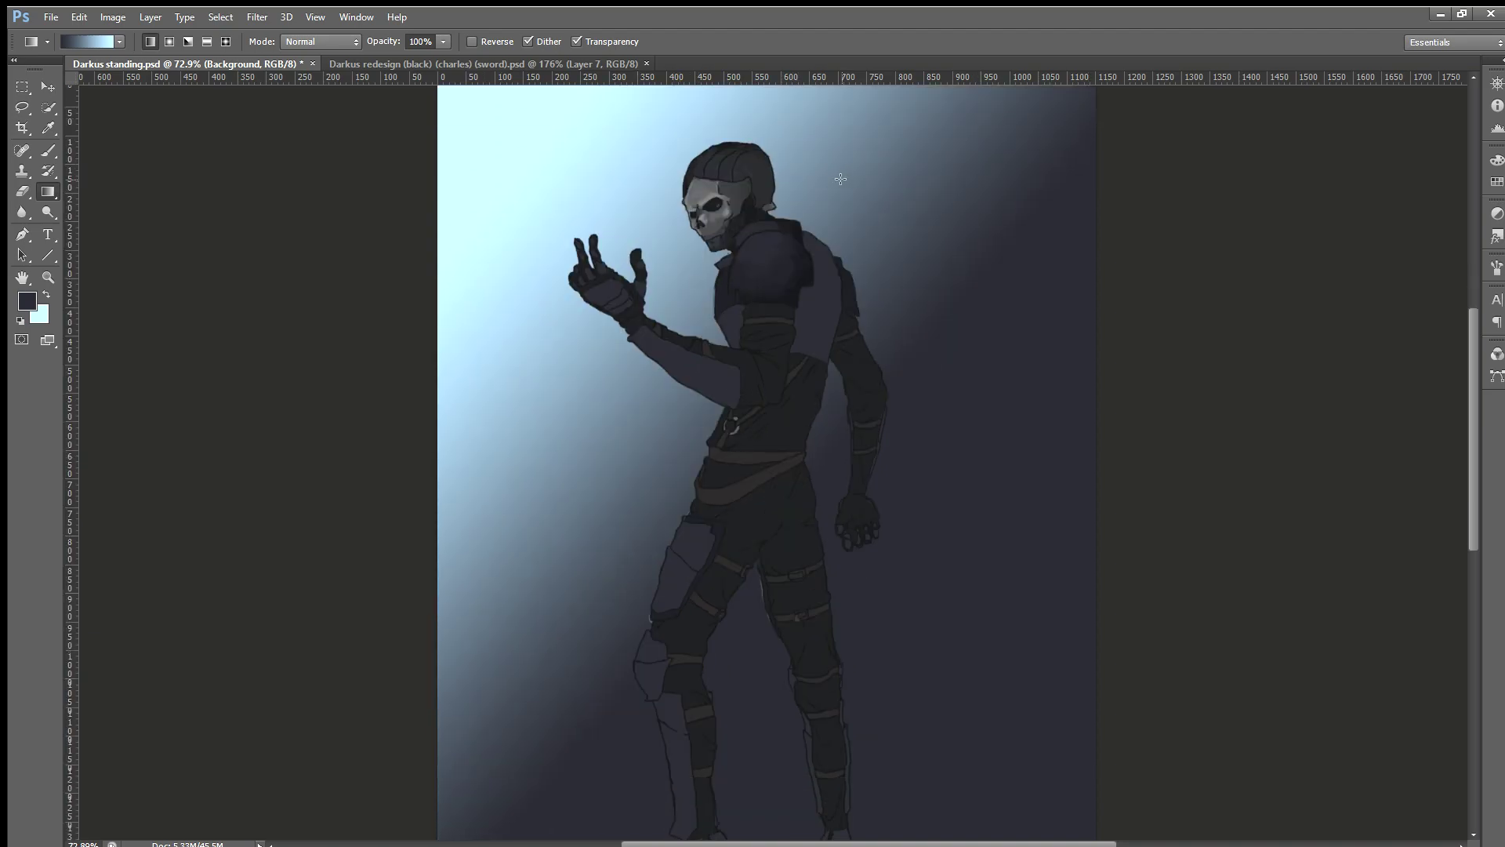
{"action": "scroll", "coordinate": [808, 245], "scroll_direction": "down", "scroll_amount": 1}
{"action": "scroll", "coordinate": [811, 246], "scroll_direction": "down", "scroll_amount": 1}
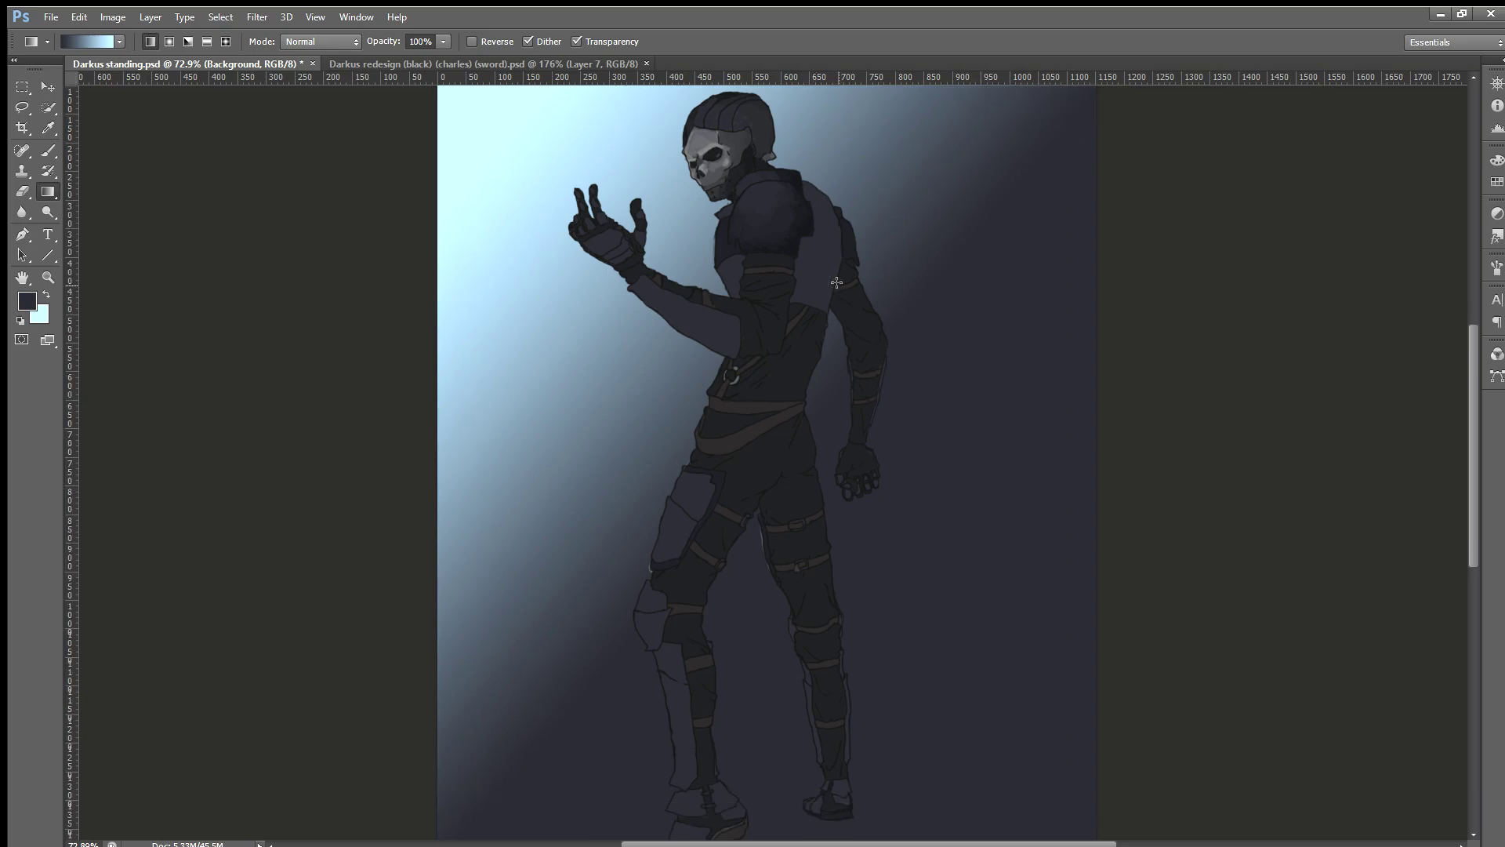
{"action": "scroll", "coordinate": [837, 282], "scroll_direction": "up", "scroll_amount": 2}
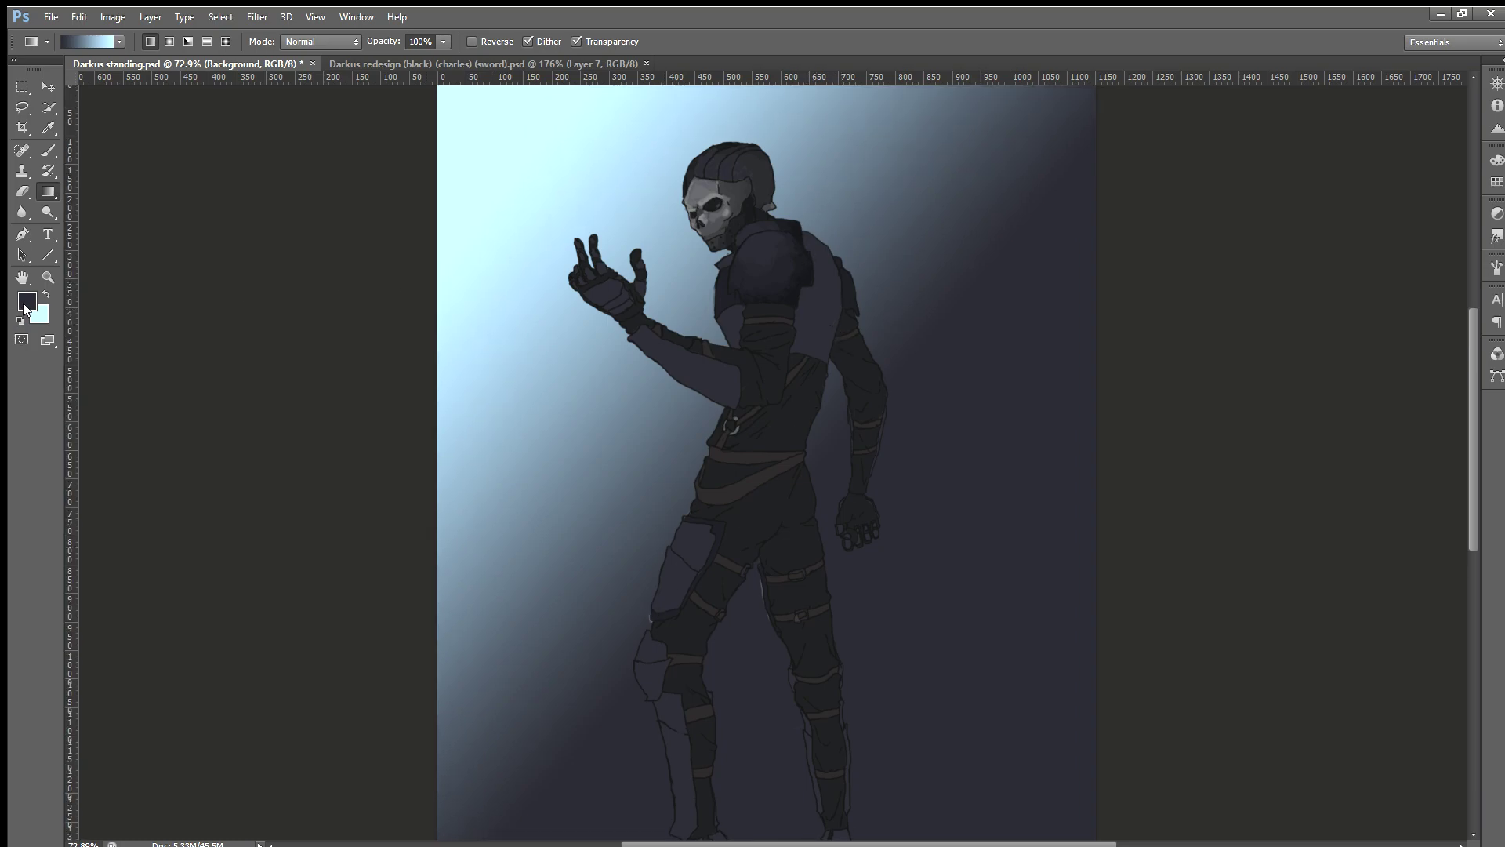
{"action": "left_click_drag", "start_coordinate": [714, 471], "coordinate": [503, 173]}
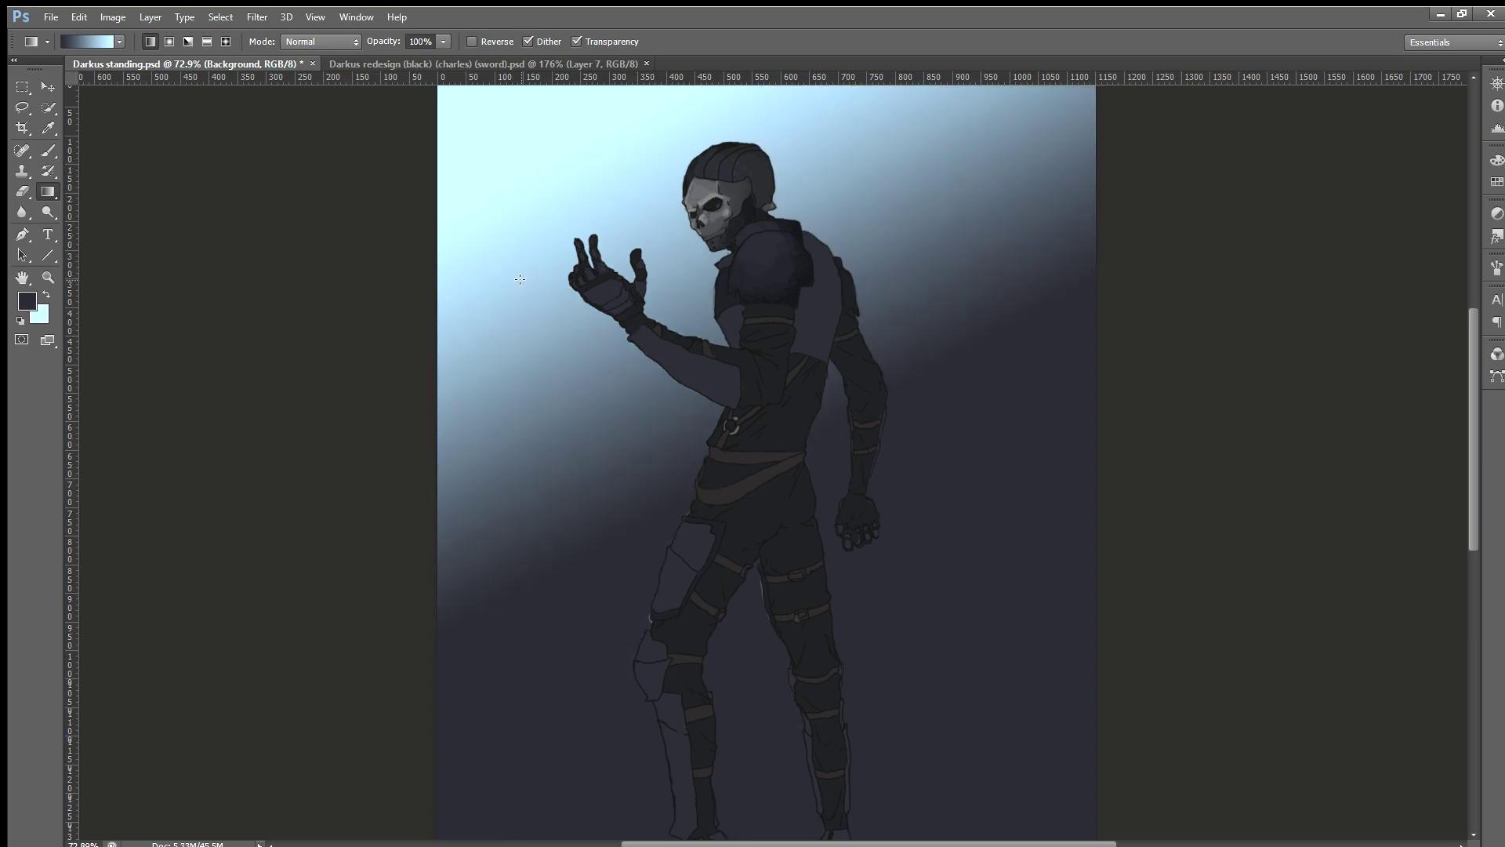
{"action": "left_click_drag", "start_coordinate": [819, 480], "coordinate": [520, 208]}
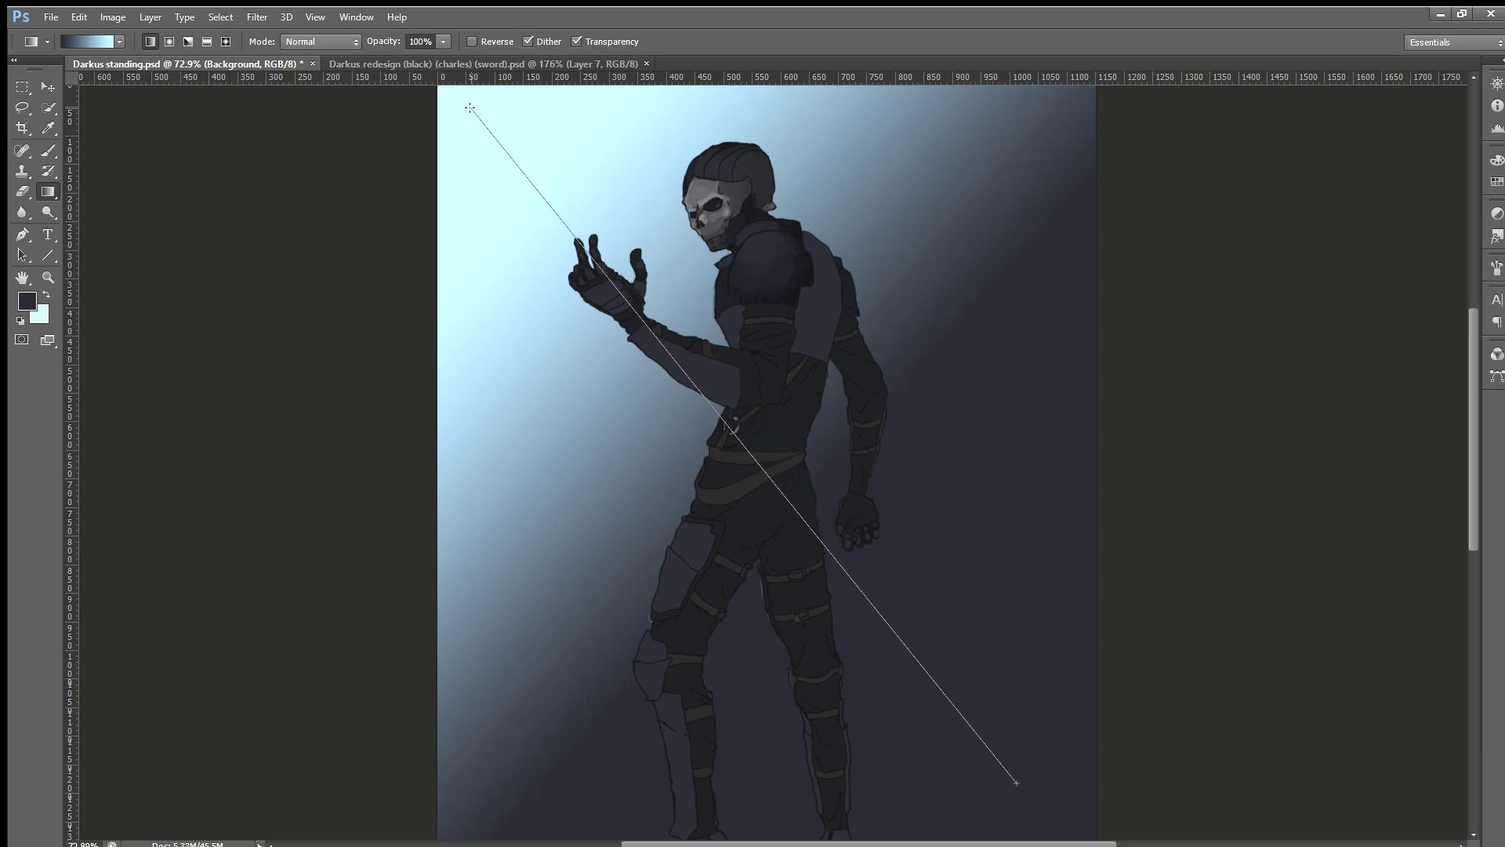
{"action": "left_click_drag", "start_coordinate": [904, 610], "coordinate": [481, 108]}
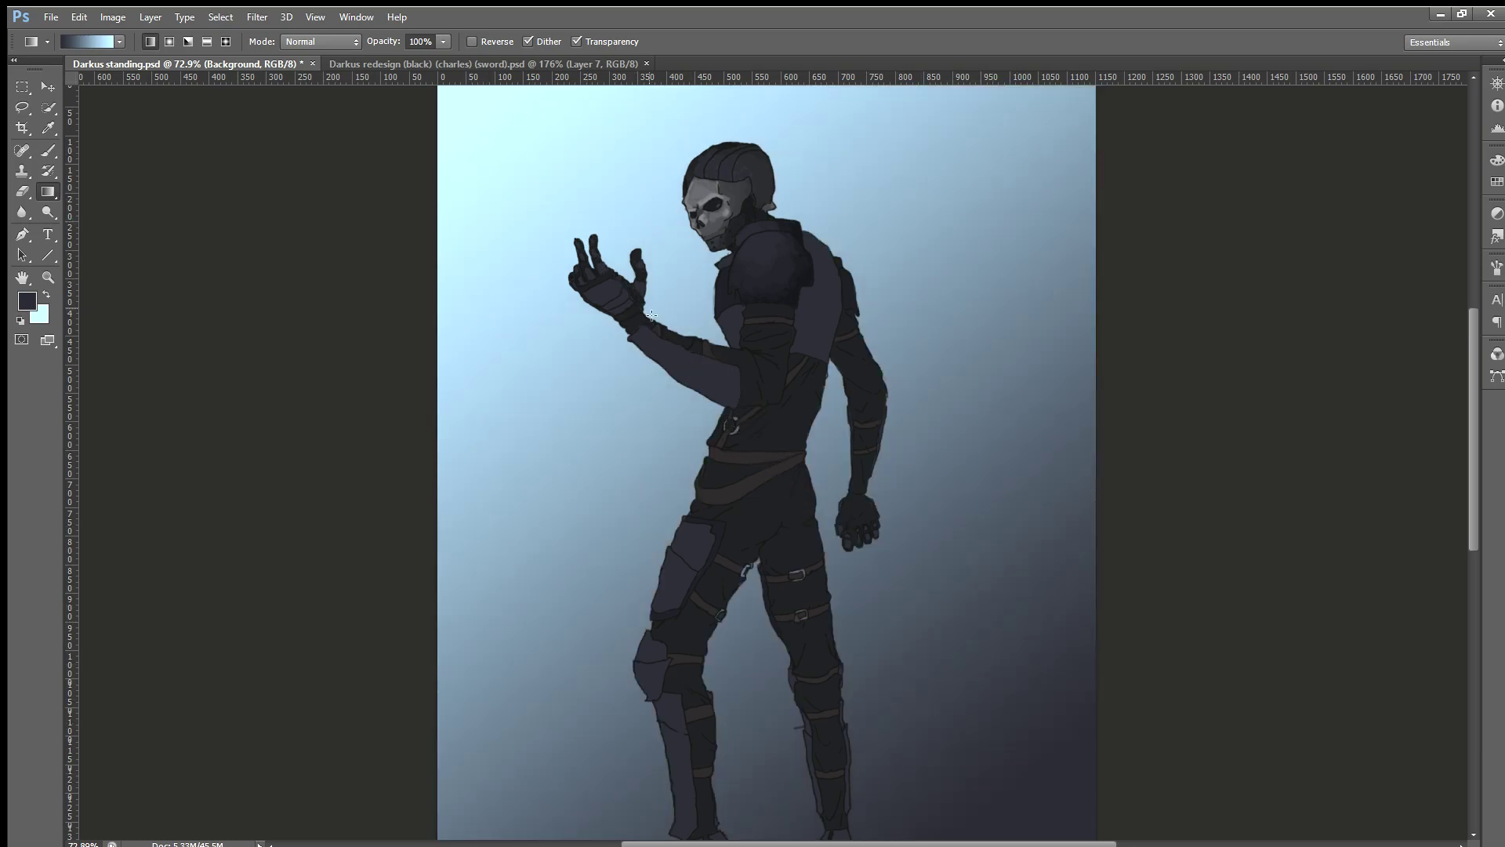
{"action": "left_click_drag", "start_coordinate": [594, 247], "coordinate": [369, 246]}
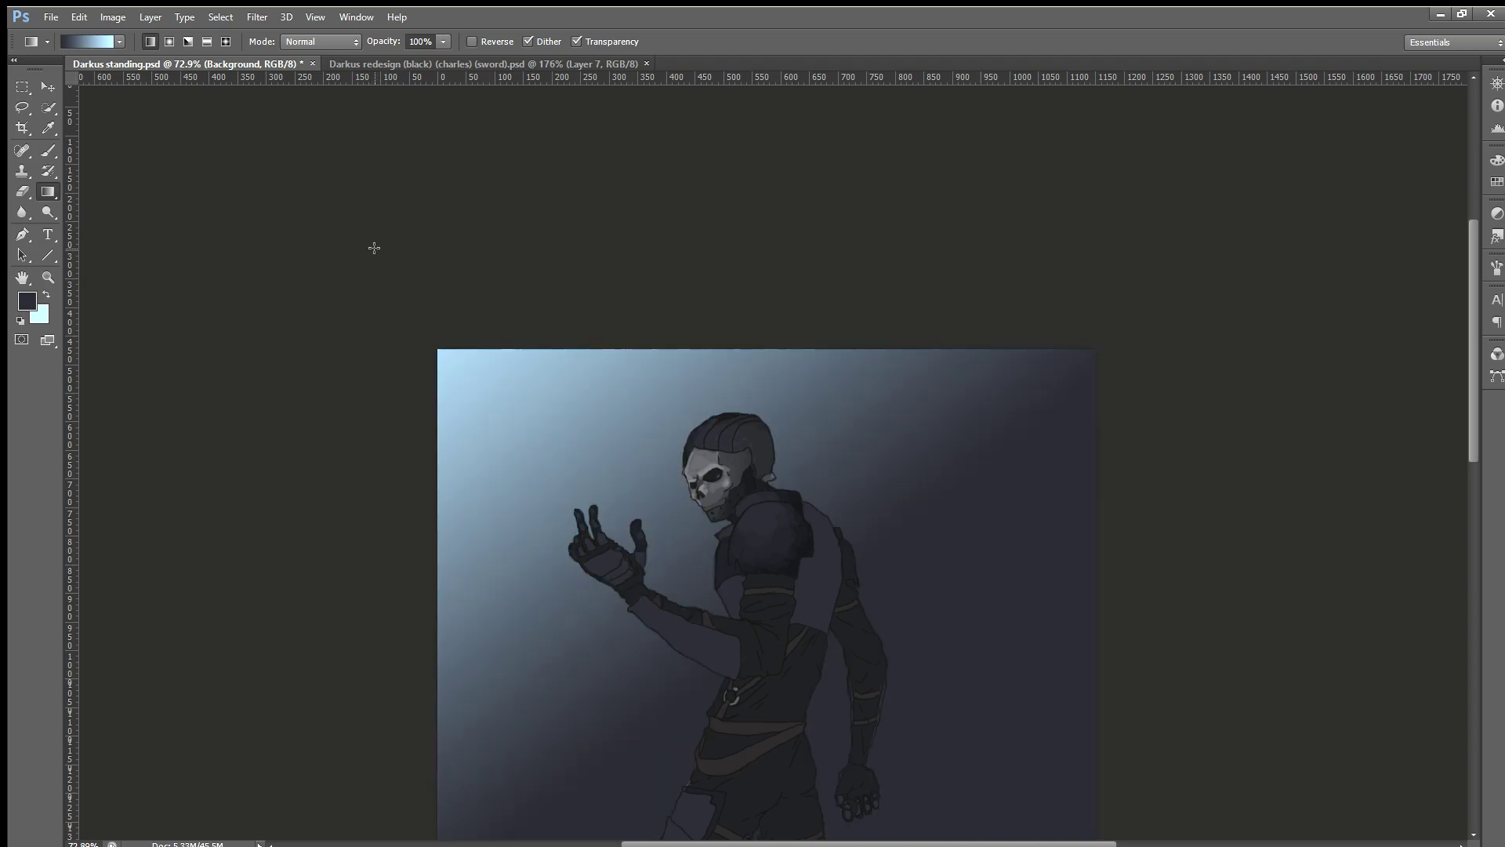
Step: Redraw the gradient from the raised hand toward the top-left, trying lighter and darker variants
{"action": "scroll", "coordinate": [497, 282], "scroll_direction": "down", "scroll_amount": 2}
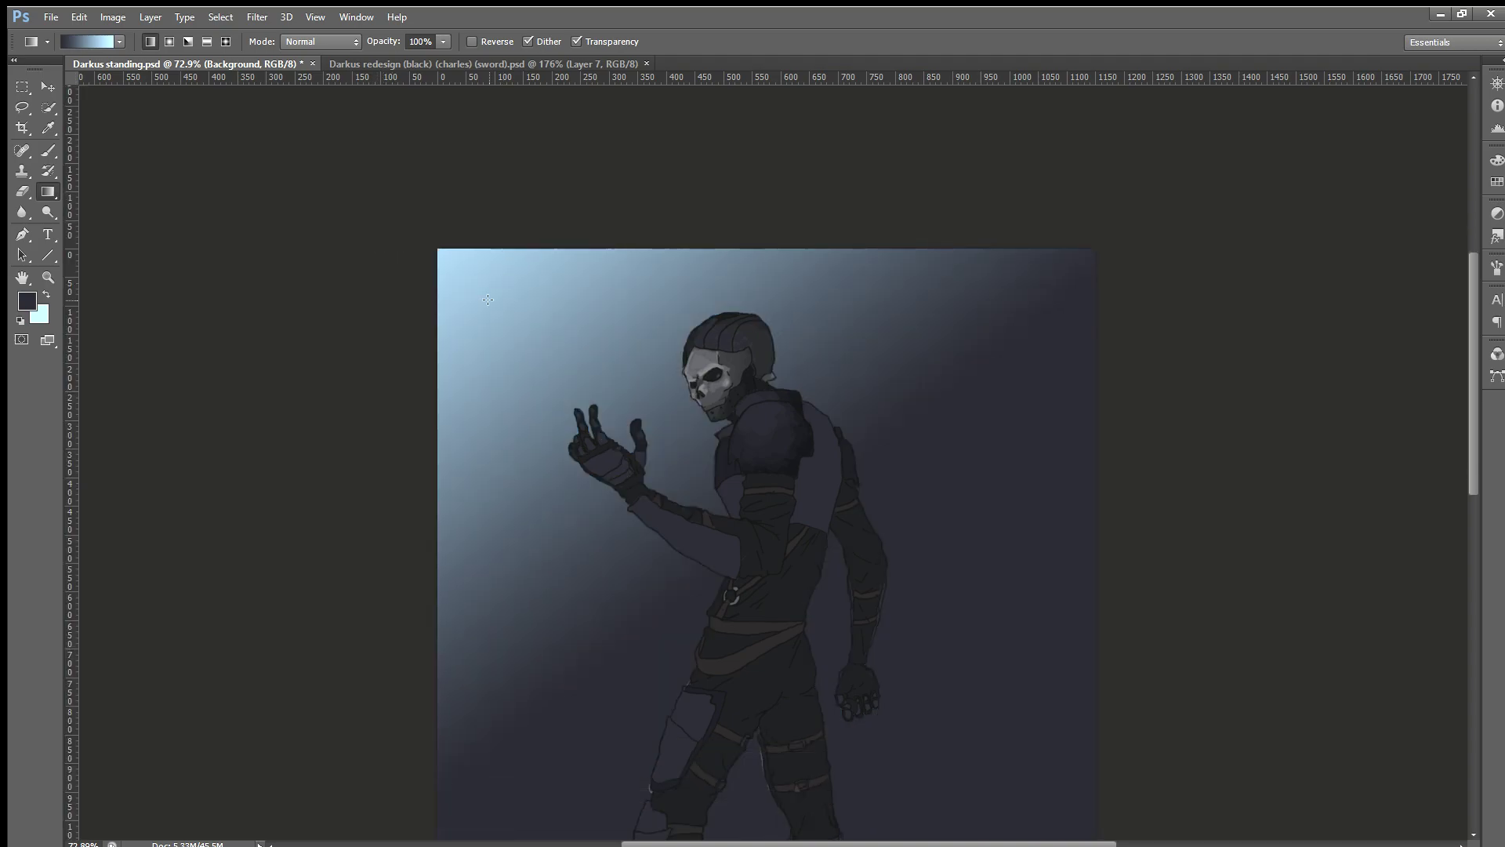
{"action": "left_click_drag", "start_coordinate": [565, 414], "coordinate": [391, 174]}
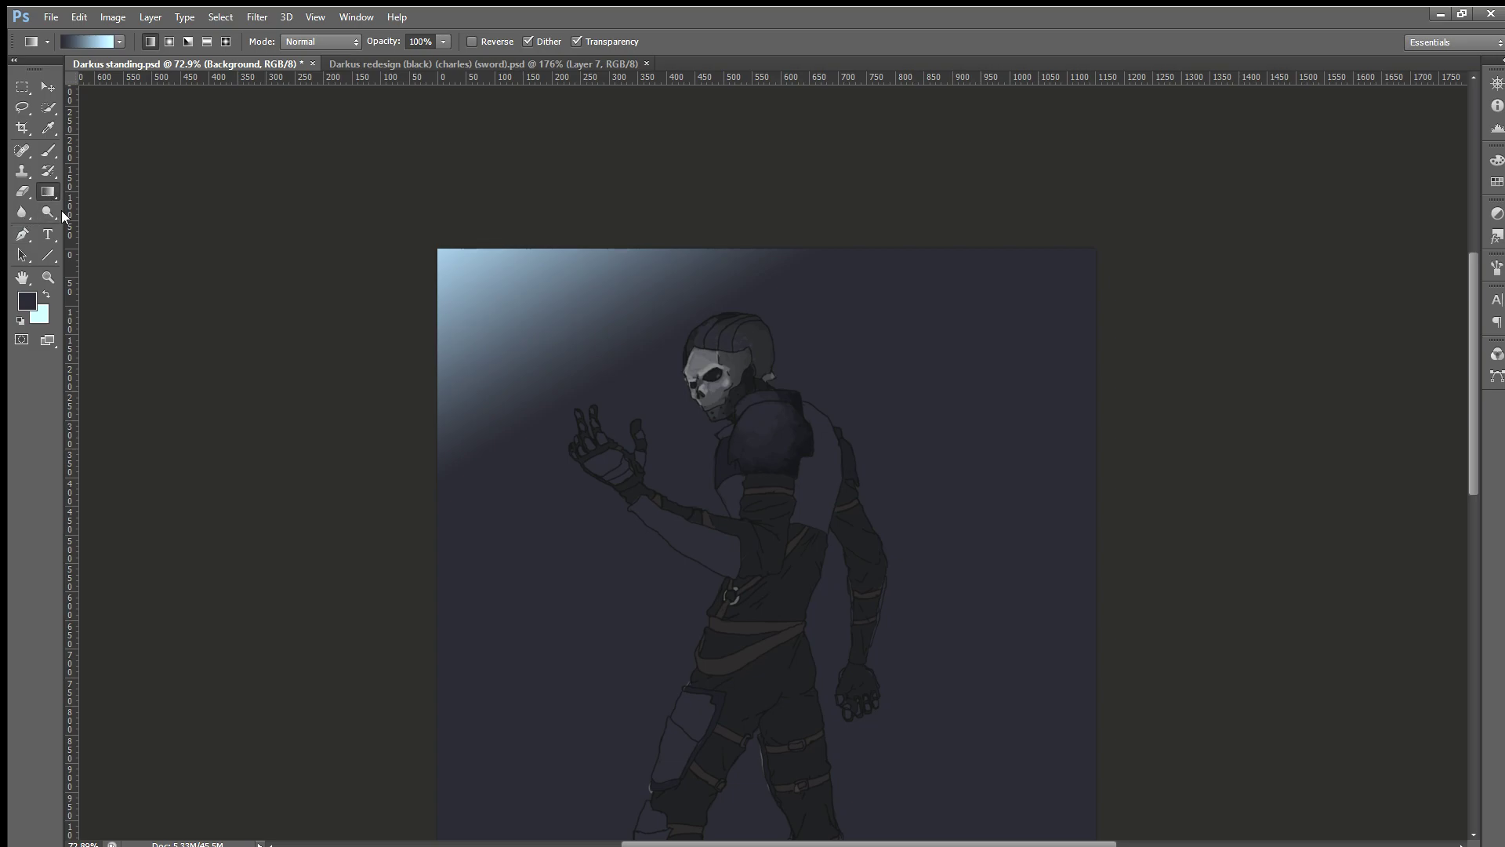
{"action": "scroll", "coordinate": [506, 339], "scroll_direction": "down", "scroll_amount": 1}
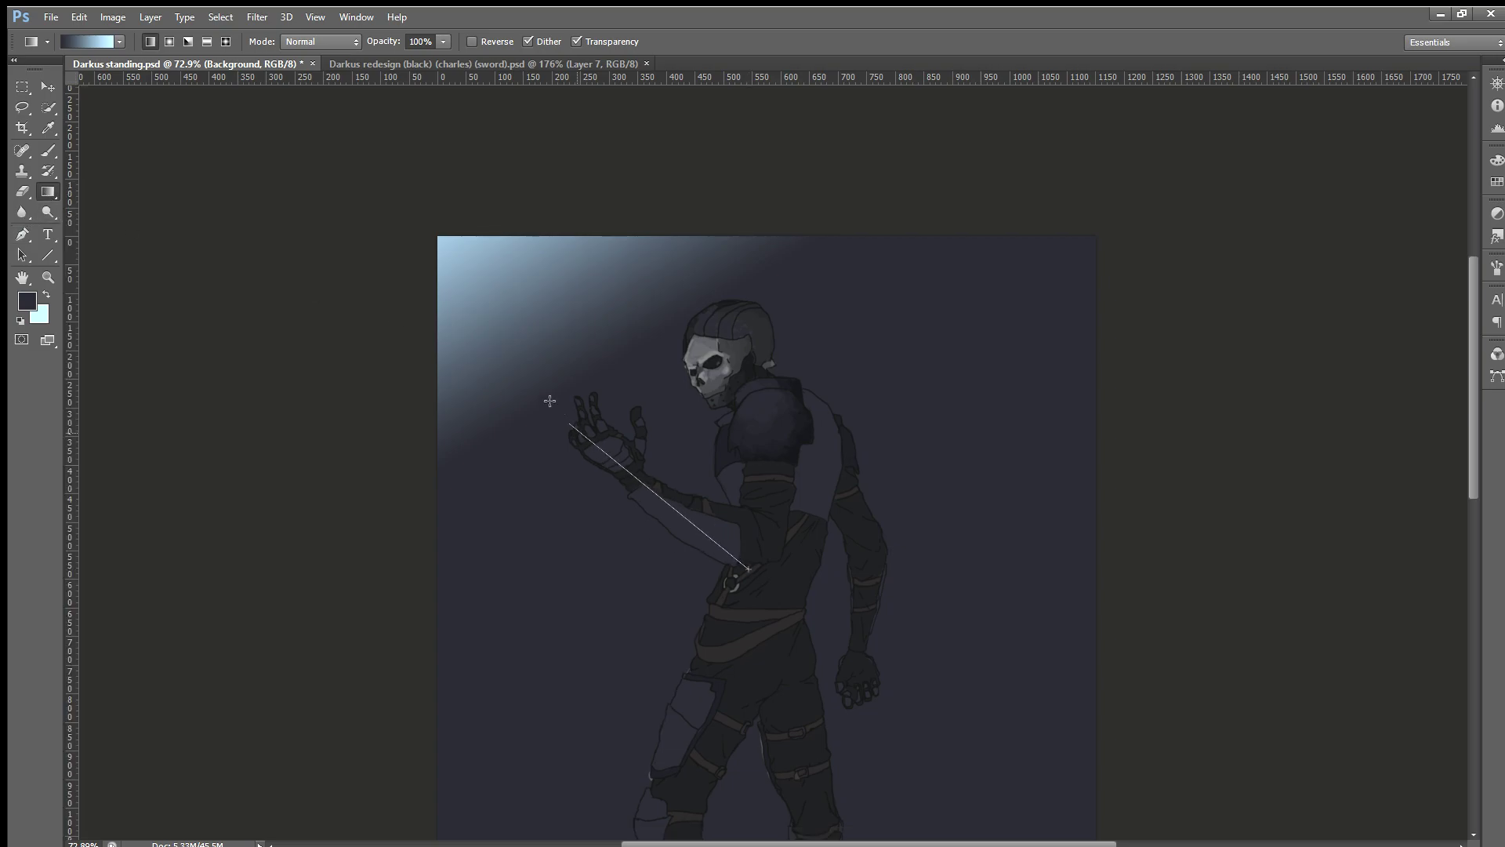
{"action": "left_click_drag", "start_coordinate": [741, 560], "coordinate": [533, 377]}
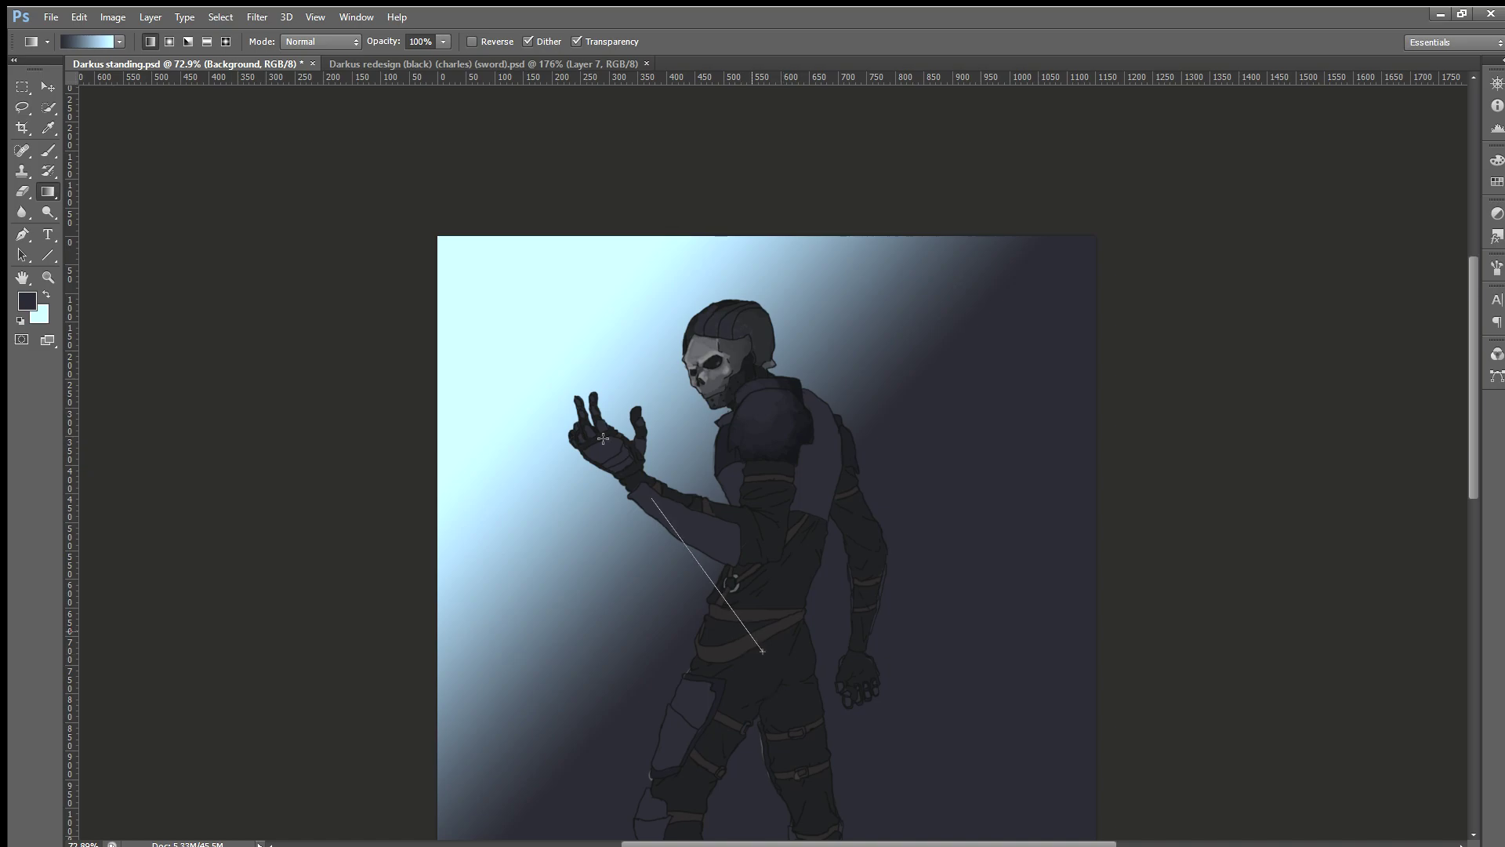
{"action": "left_click_drag", "start_coordinate": [734, 600], "coordinate": [420, 209]}
{"action": "left_click_drag", "start_coordinate": [568, 386], "coordinate": [319, 117]}
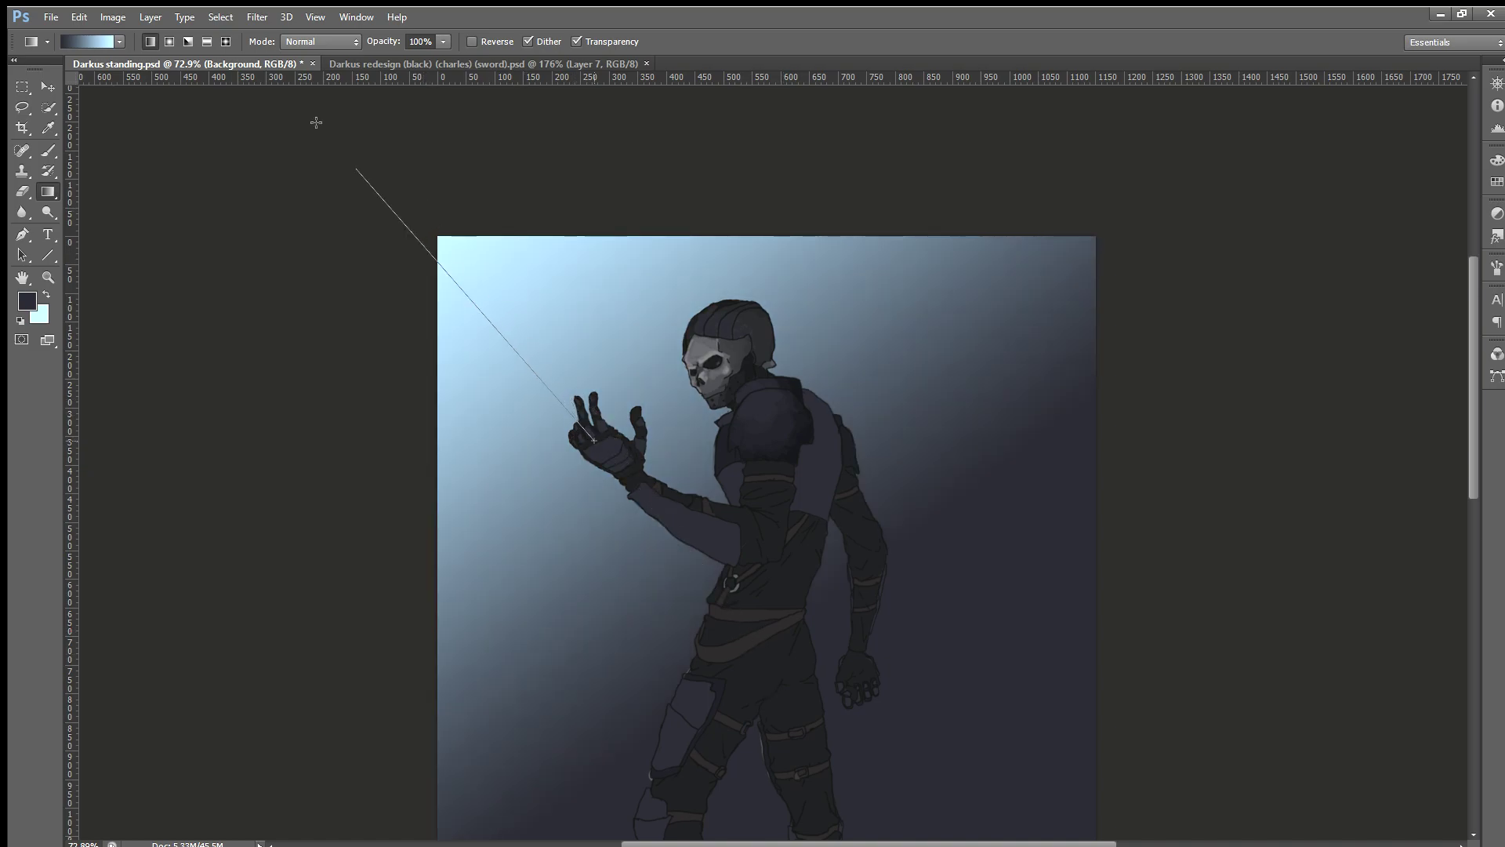
{"action": "scroll", "coordinate": [306, 173], "scroll_direction": "up", "scroll_amount": 3}
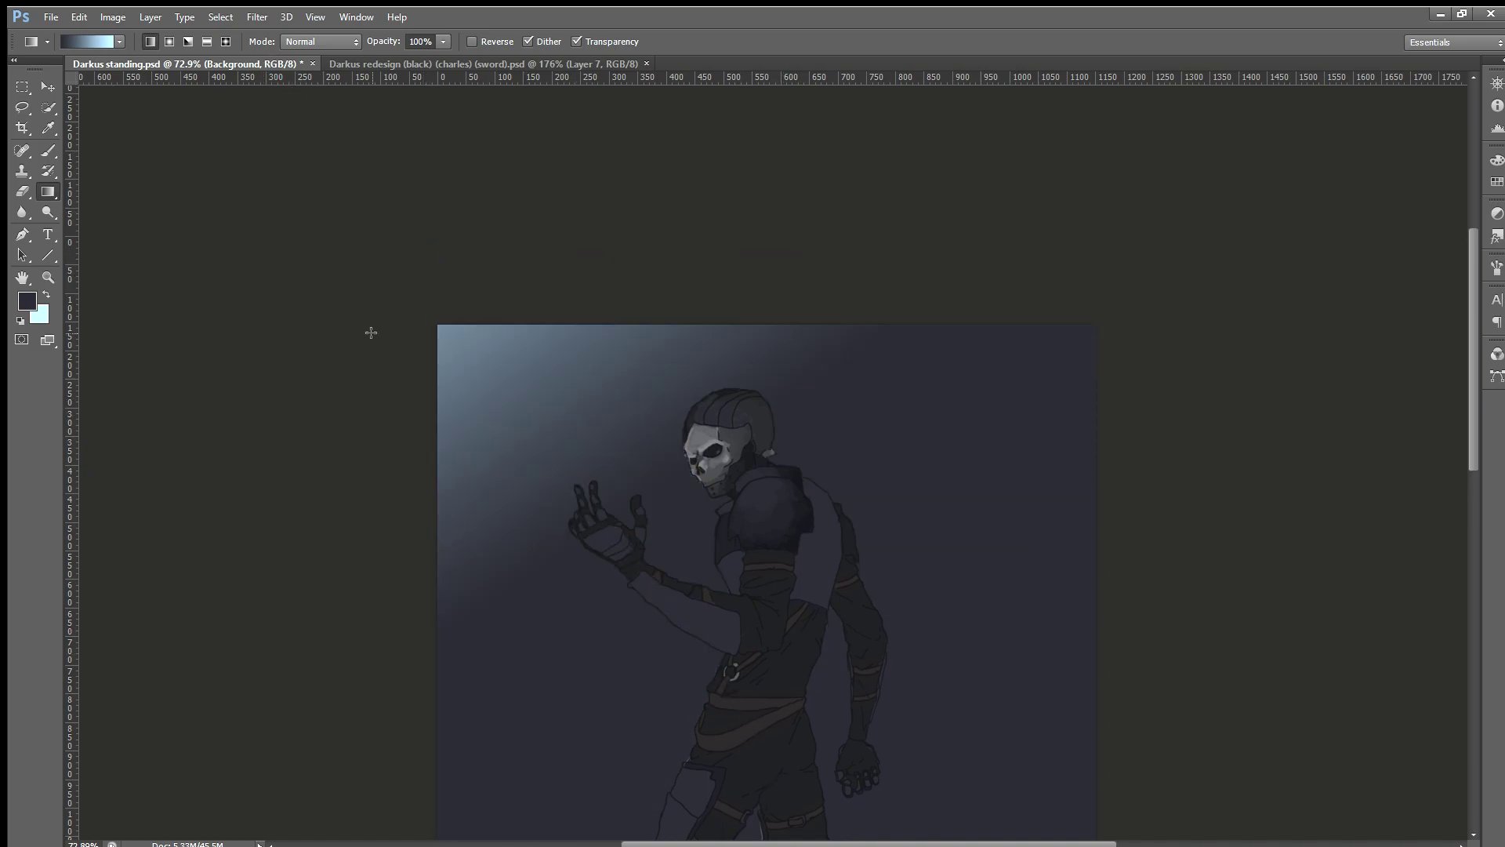
{"action": "scroll", "coordinate": [371, 333], "scroll_direction": "down", "scroll_amount": 2}
{"action": "left_click_drag", "start_coordinate": [589, 500], "coordinate": [269, 259]}
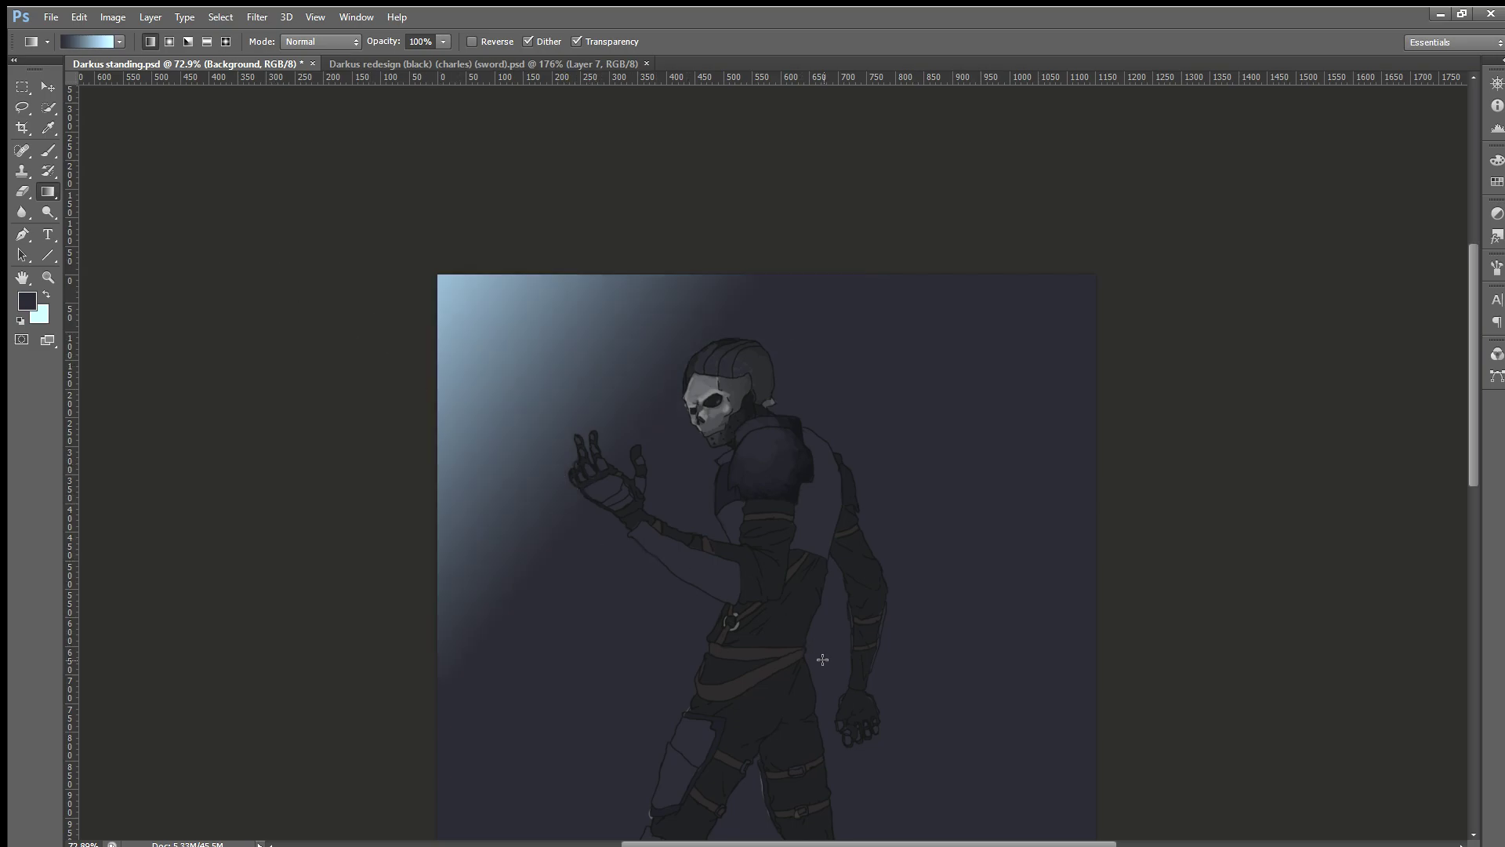
Step: Brighten the top-left by redrawing from the torso and waist toward the upper-left corner
{"action": "left_click_drag", "start_coordinate": [823, 637], "coordinate": [311, 214]}
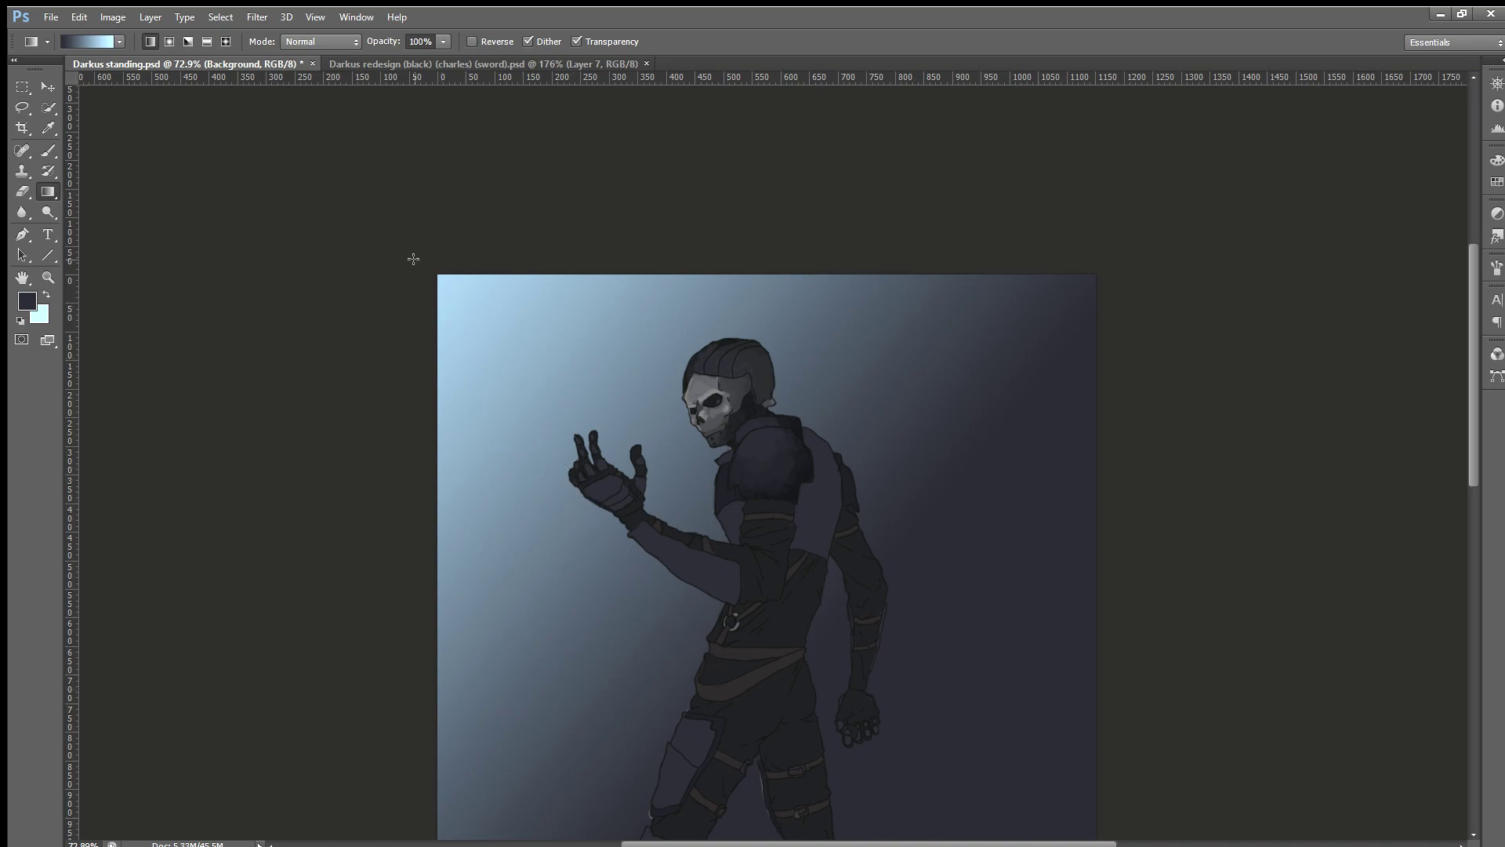
{"action": "left_click_drag", "start_coordinate": [673, 625], "coordinate": [420, 260]}
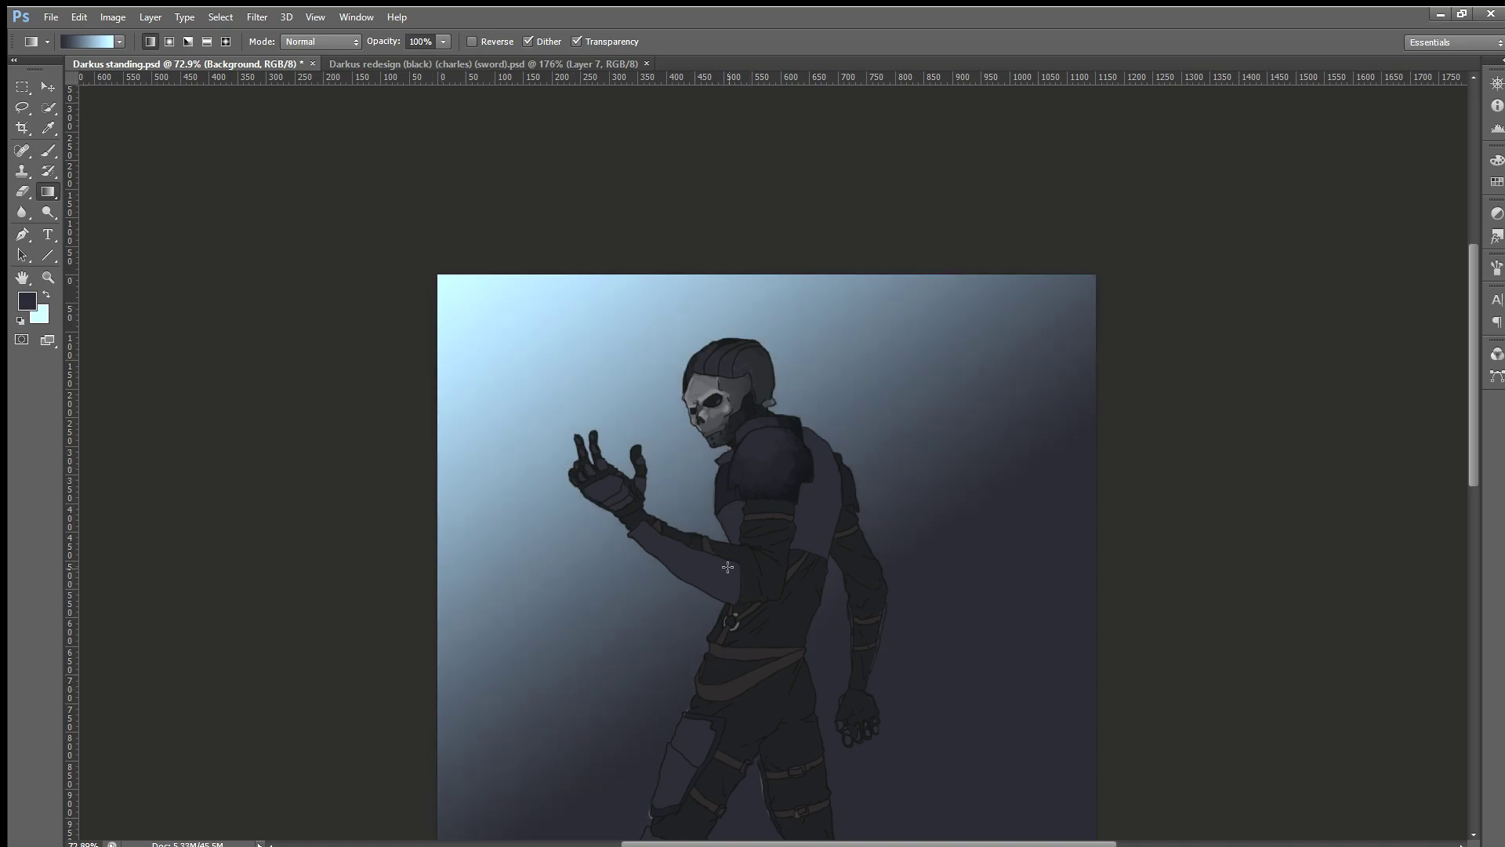
{"action": "left_click_drag", "start_coordinate": [787, 570], "coordinate": [281, 319]}
{"action": "scroll", "coordinate": [516, 422], "scroll_direction": "down", "scroll_amount": 2}
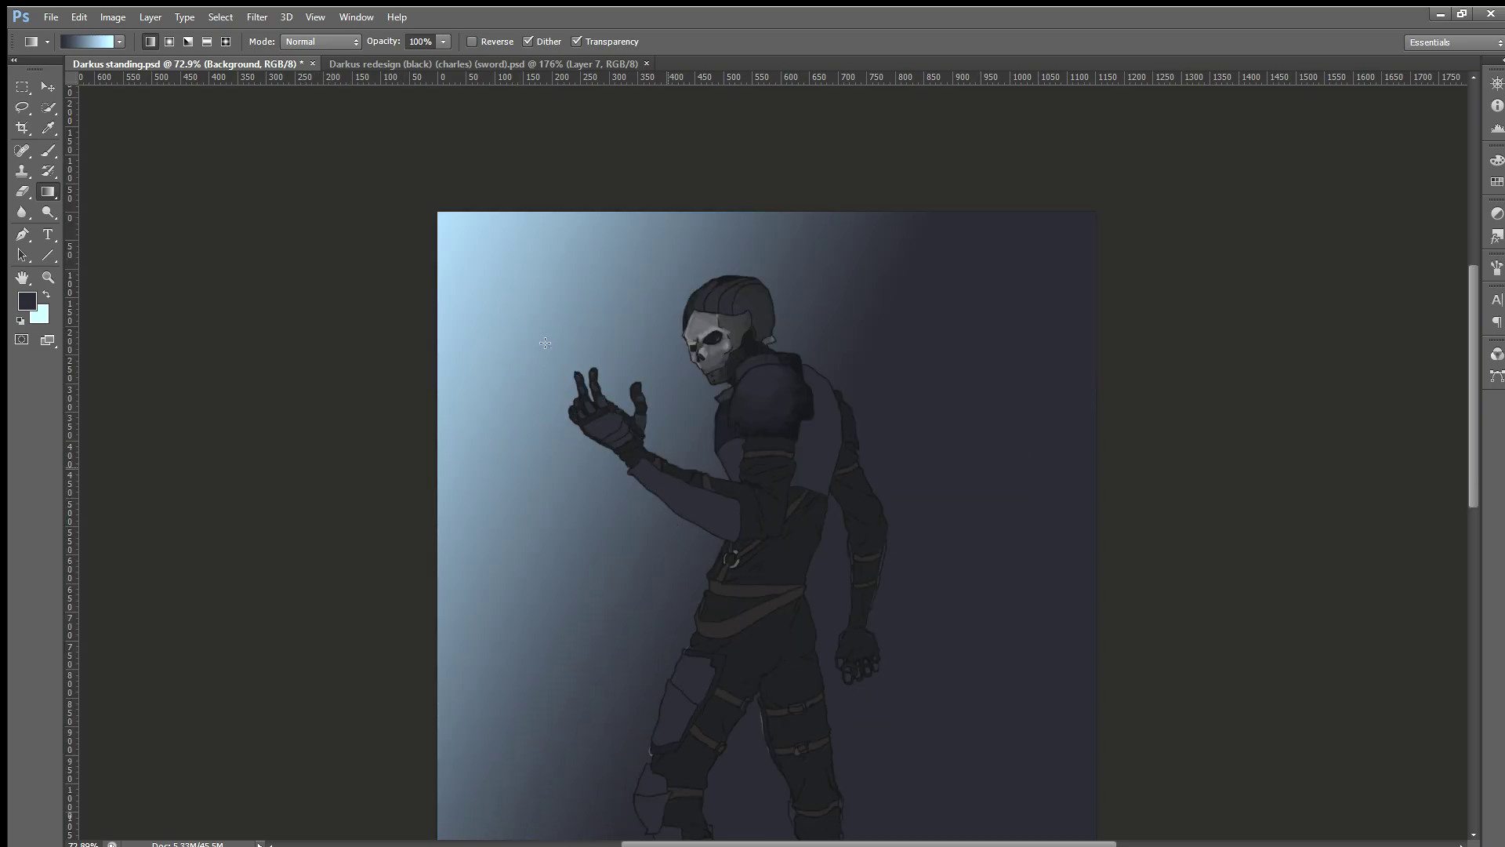
{"action": "left_click_drag", "start_coordinate": [677, 529], "coordinate": [559, 377]}
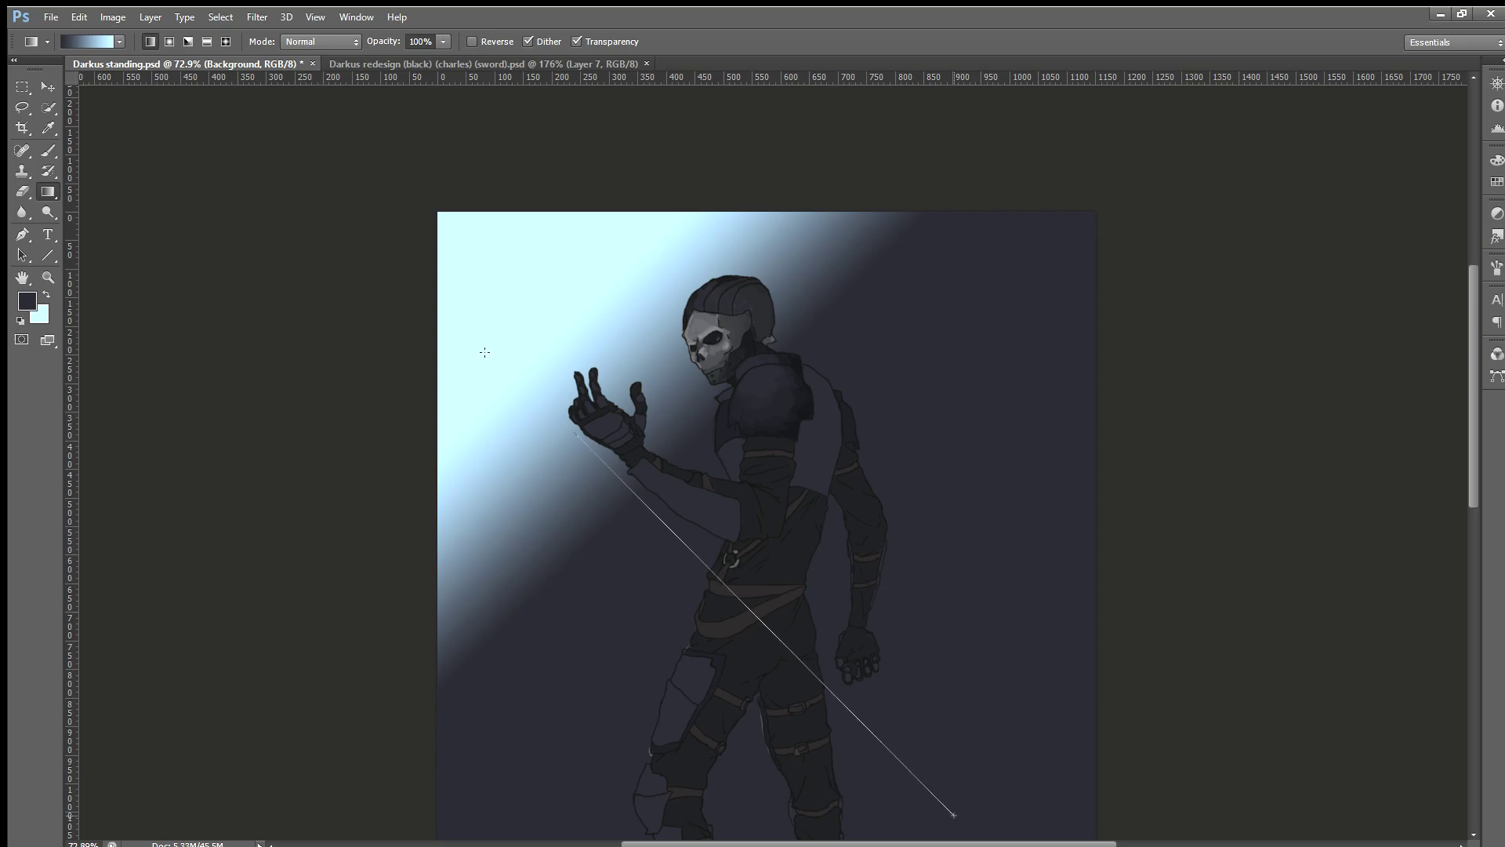
{"action": "left_click_drag", "start_coordinate": [953, 815], "coordinate": [596, 455]}
{"action": "left_click_drag", "start_coordinate": [662, 492], "coordinate": [102, 16]}
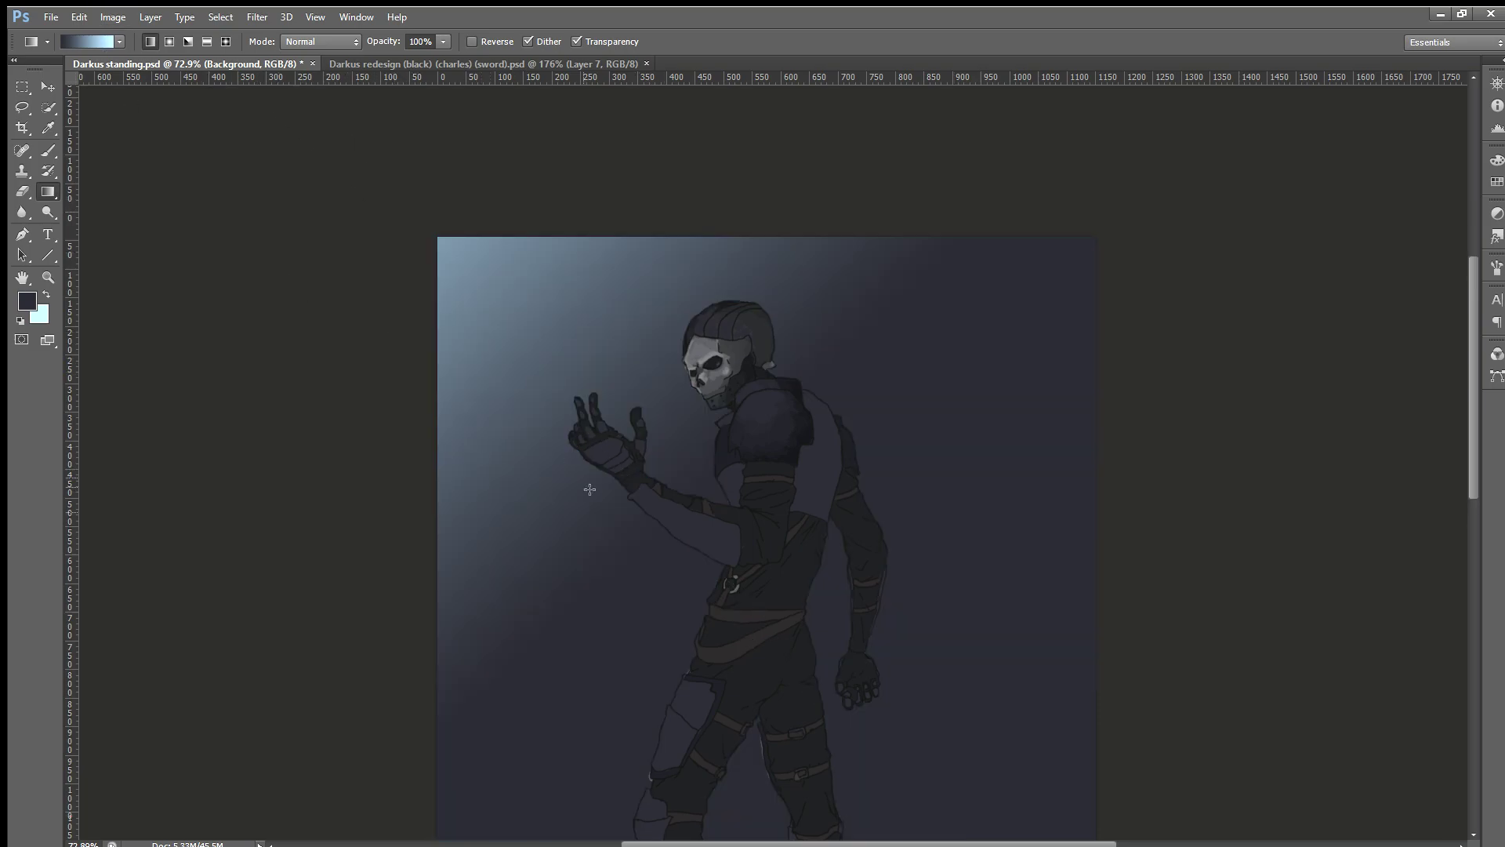
{"action": "left_click_drag", "start_coordinate": [771, 622], "coordinate": [353, 169]}
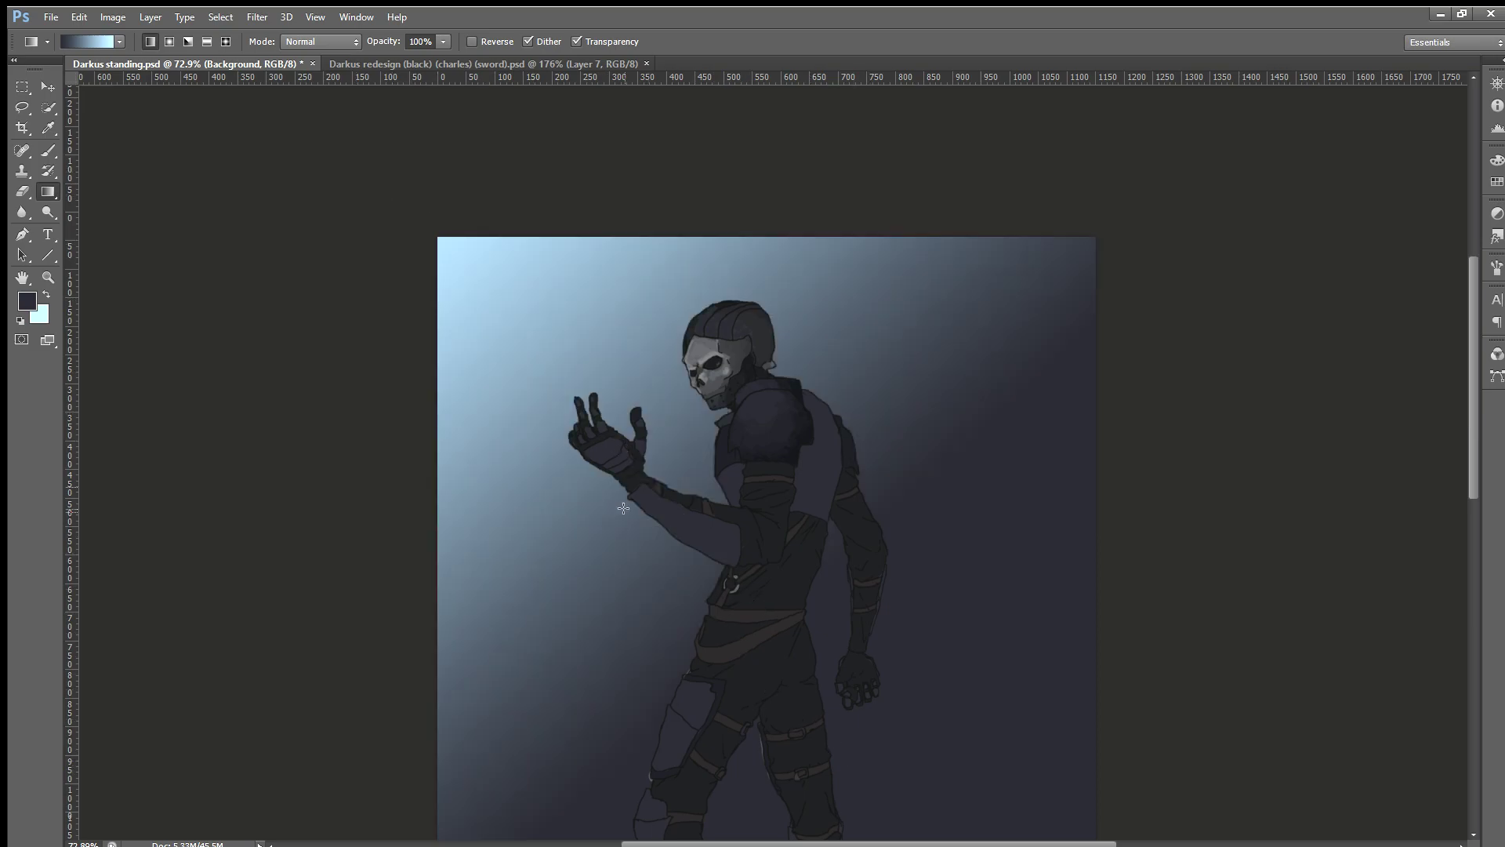
Step: Redraw the gradient from lower right to upper left so only the top-left corner stays light
{"action": "scroll", "coordinate": [623, 508], "scroll_direction": "up", "scroll_amount": 2}
{"action": "scroll", "coordinate": [623, 508], "scroll_direction": "up", "scroll_amount": 2}
{"action": "scroll", "coordinate": [643, 392], "scroll_direction": "up", "scroll_amount": 2}
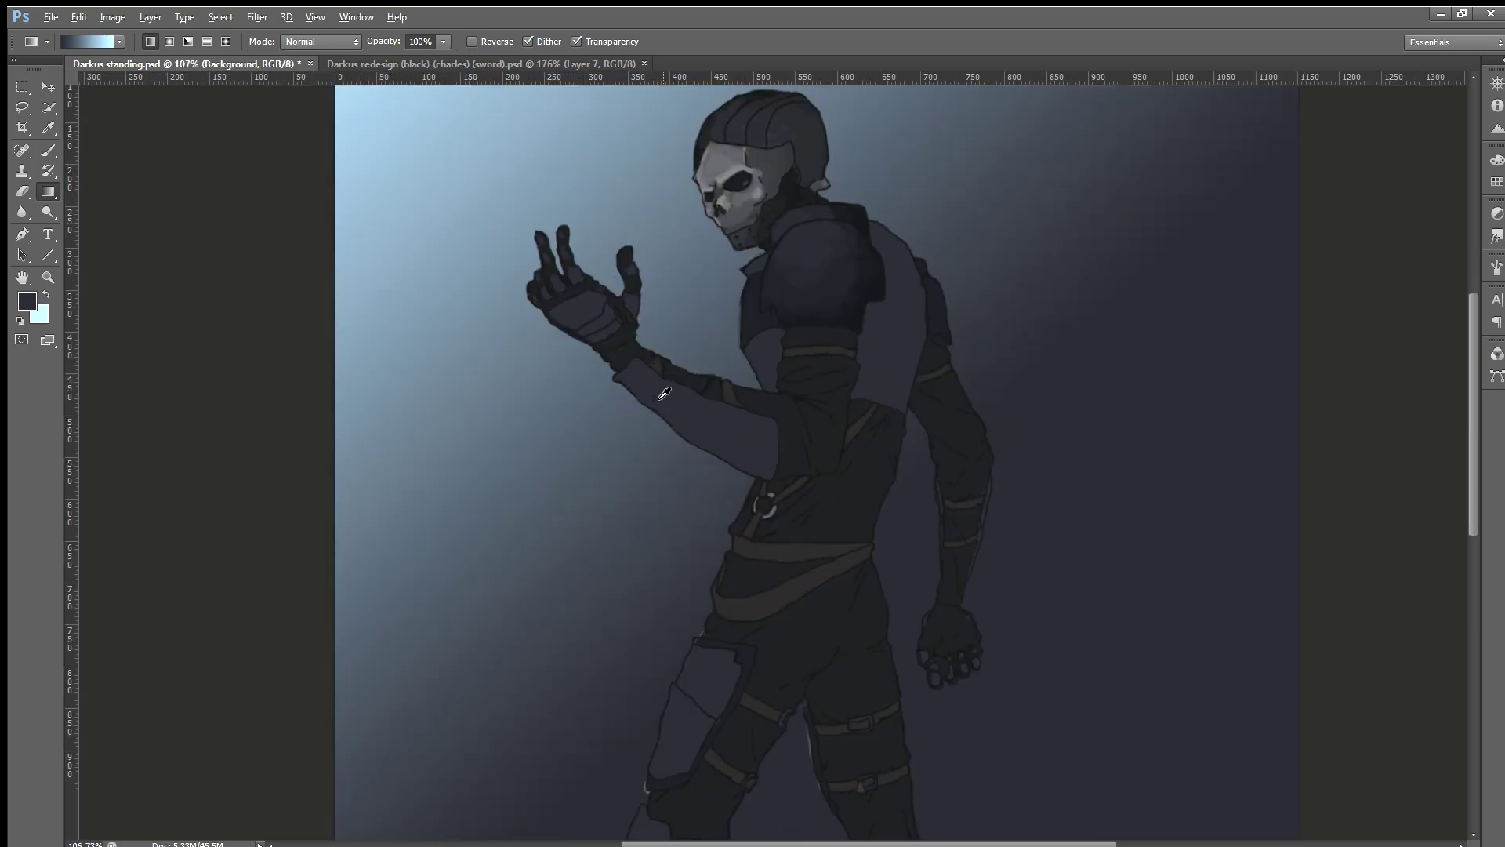
{"action": "scroll", "coordinate": [706, 352], "scroll_direction": "up", "scroll_amount": 1}
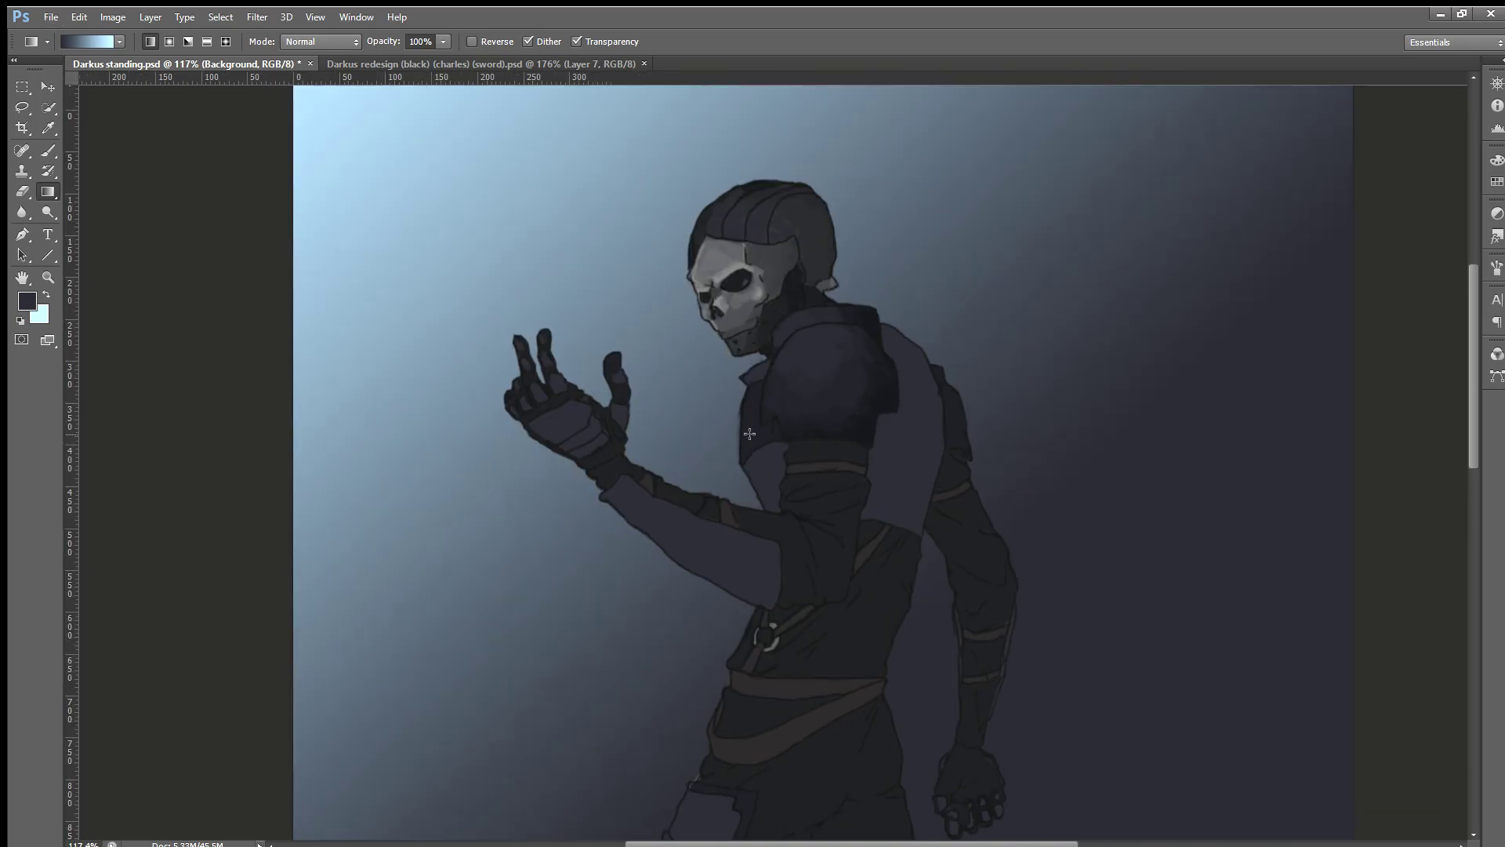
{"action": "scroll", "coordinate": [749, 434], "scroll_direction": "up", "scroll_amount": 1}
{"action": "scroll", "coordinate": [750, 434], "scroll_direction": "up", "scroll_amount": 1}
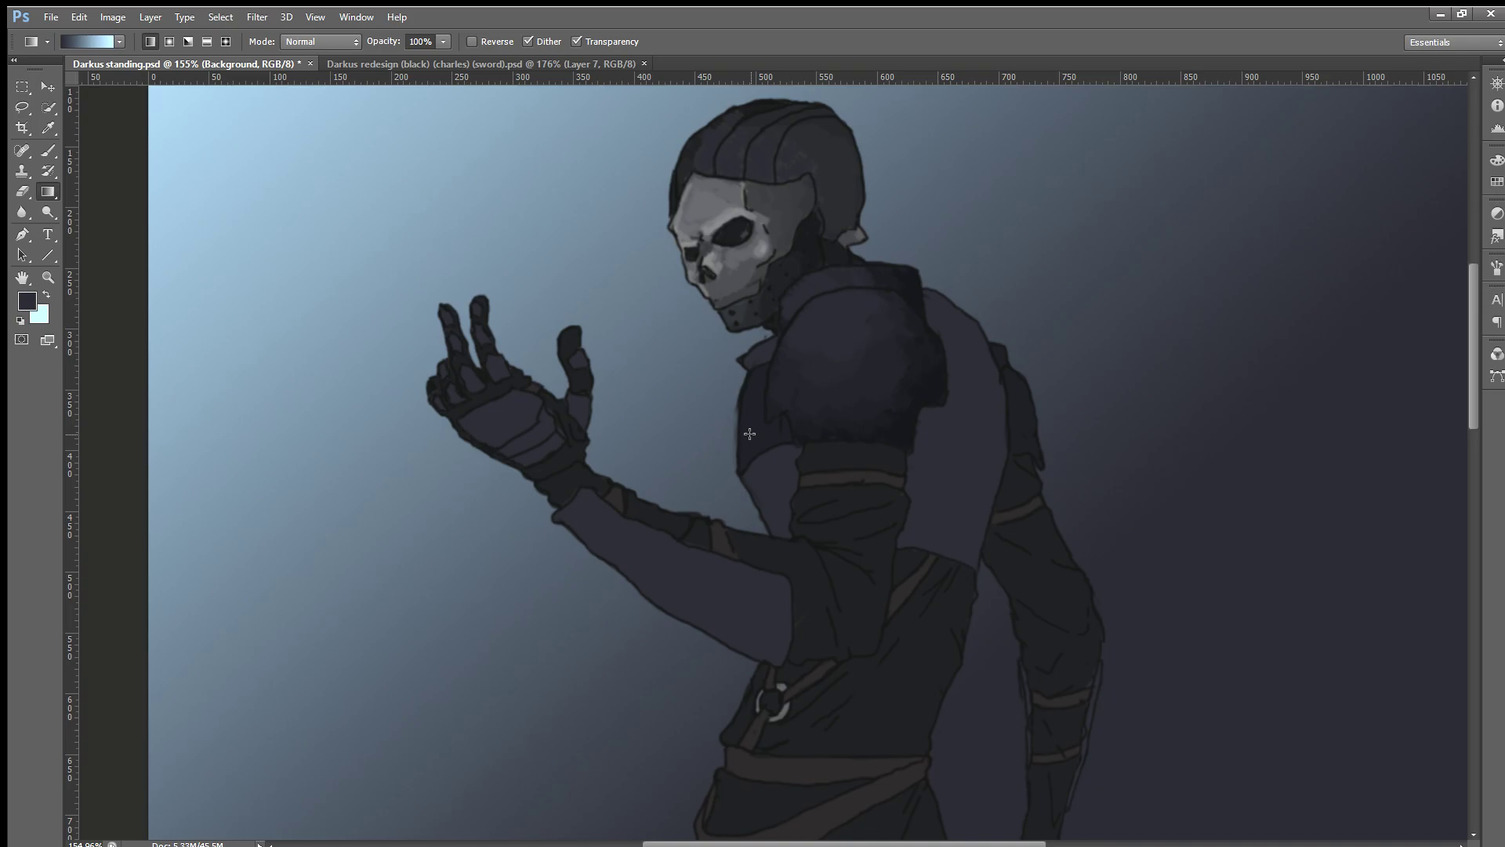
{"action": "scroll", "coordinate": [733, 162], "scroll_direction": "down", "scroll_amount": 1}
{"action": "scroll", "coordinate": [619, 281], "scroll_direction": "down", "scroll_amount": 5}
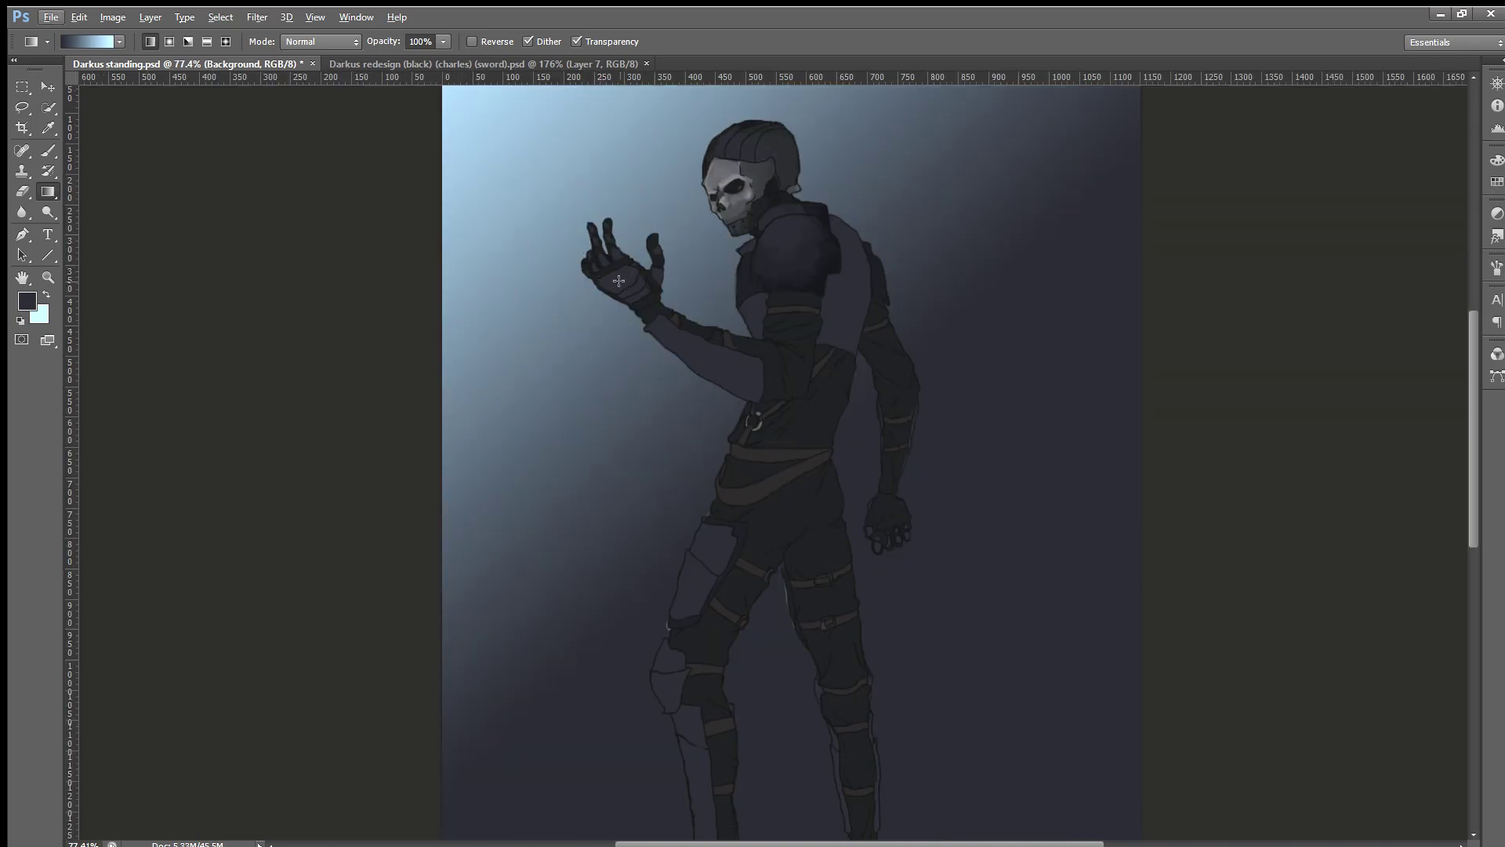
{"action": "left_click_drag", "start_coordinate": [732, 430], "coordinate": [508, 177]}
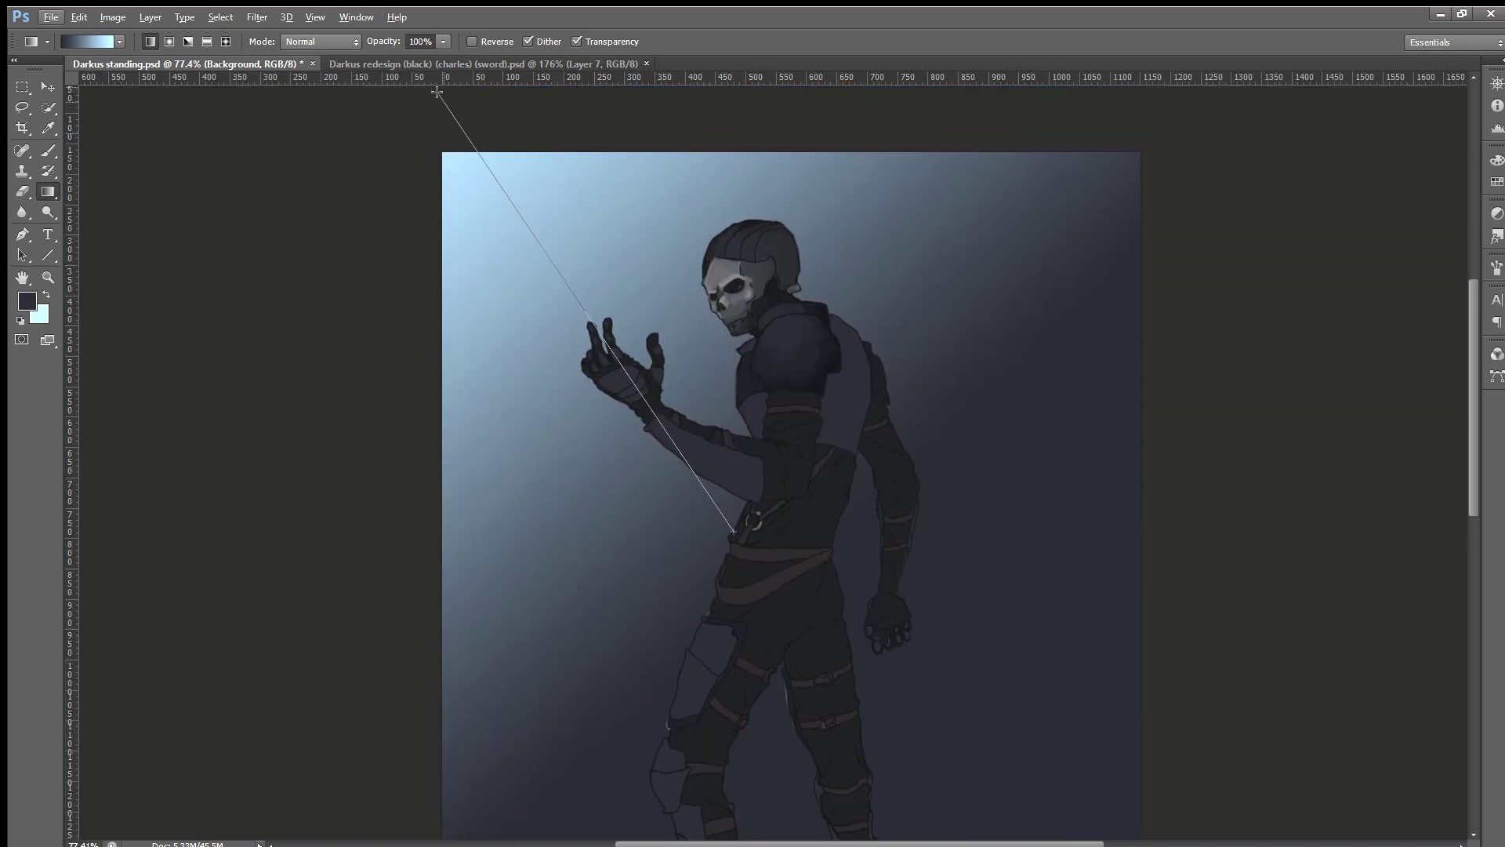
{"action": "left_click_drag", "start_coordinate": [895, 705], "coordinate": [509, 337]}
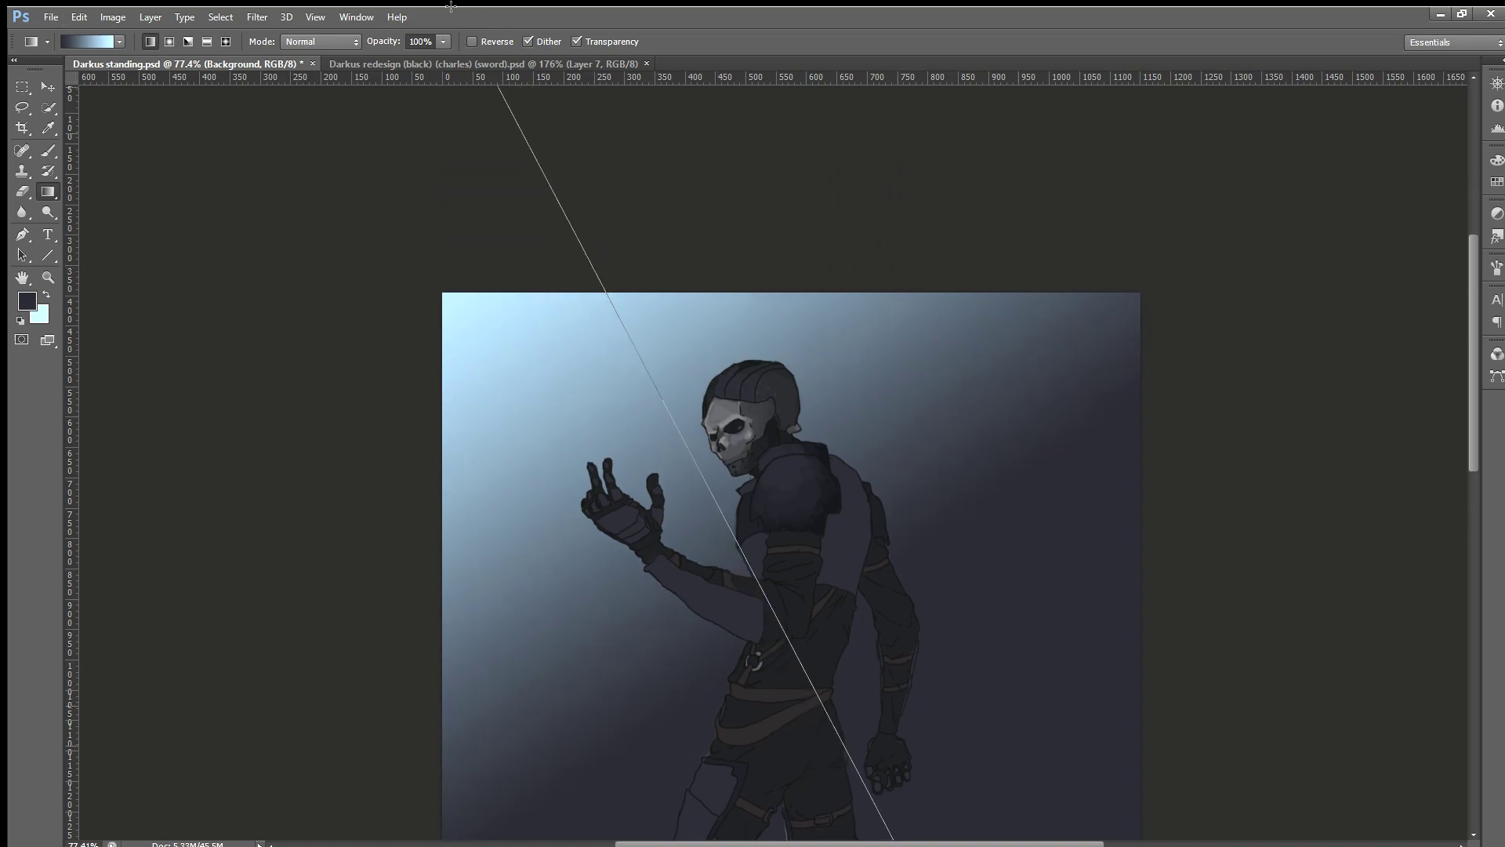
{"action": "left_click_drag", "start_coordinate": [608, 572], "coordinate": [263, 287]}
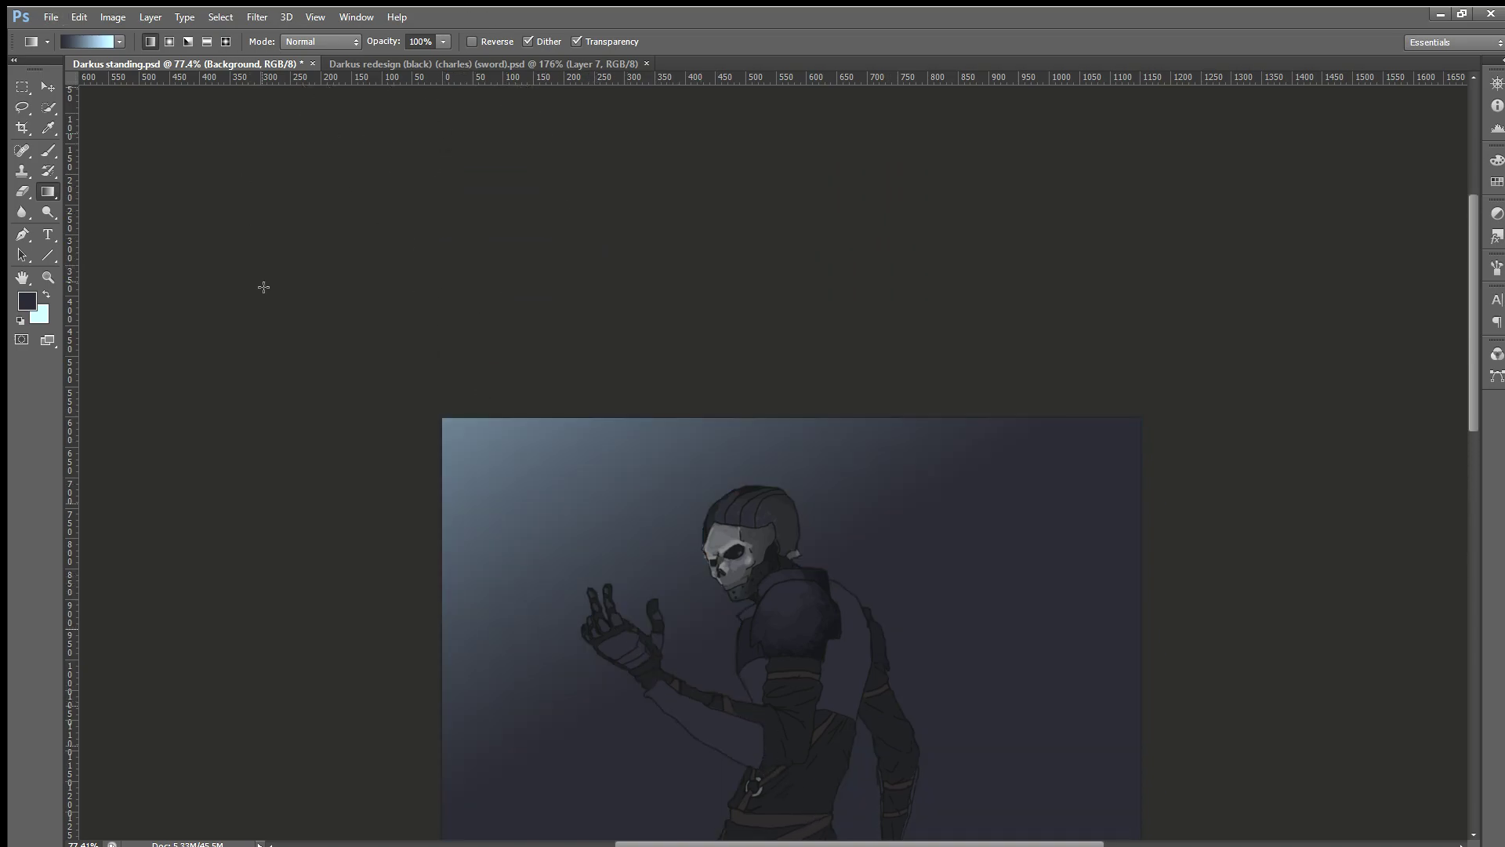
{"action": "left_click_drag", "start_coordinate": [697, 750], "coordinate": [399, 213]}
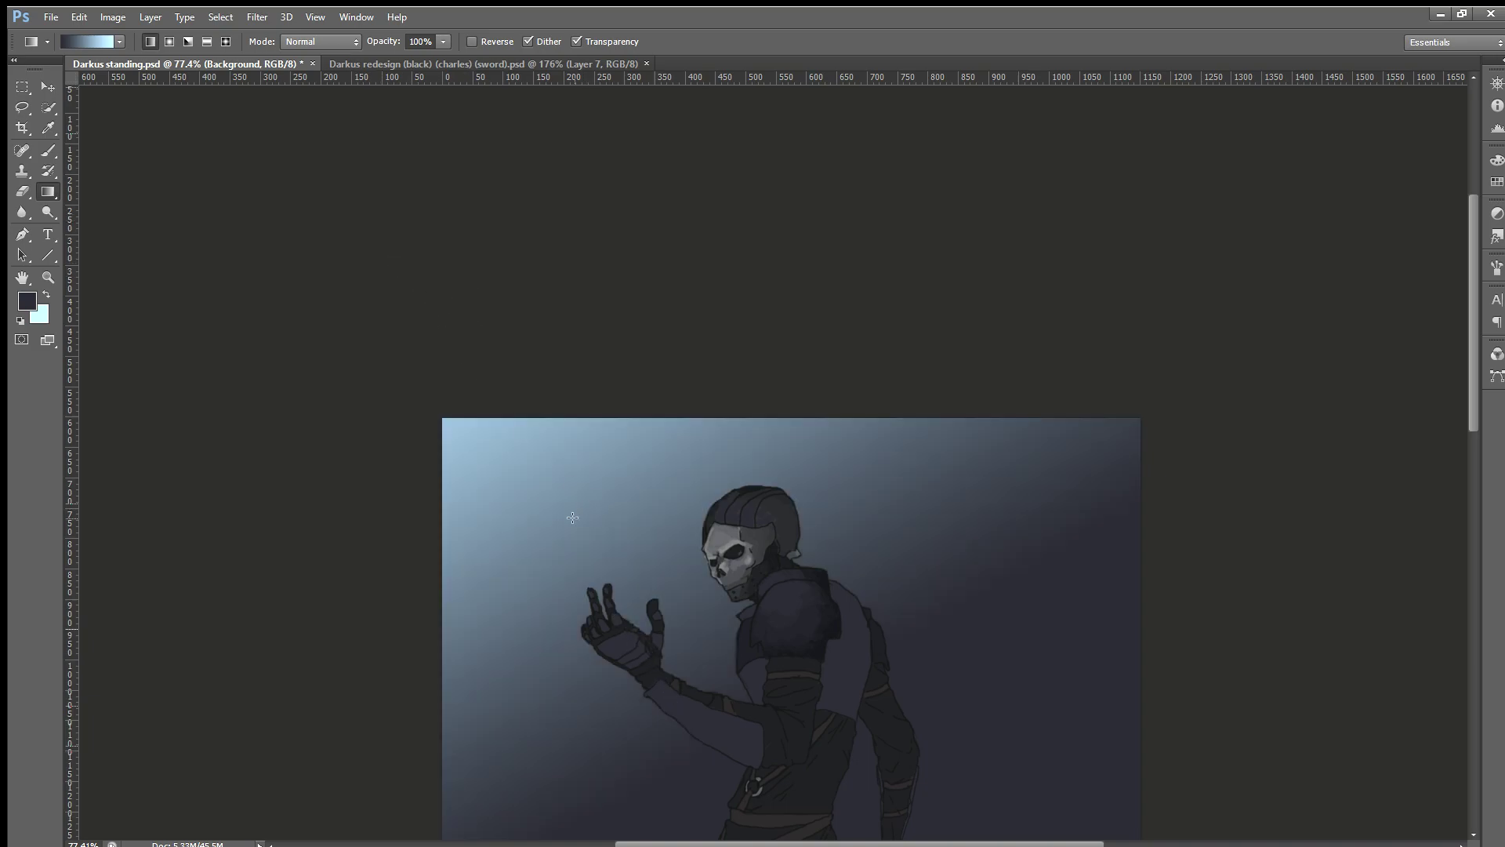
Step: Select Layer 17 and hide the pale silhouette behind the figure
{"action": "scroll", "coordinate": [561, 611], "scroll_direction": "down", "scroll_amount": 1}
{"action": "scroll", "coordinate": [580, 627], "scroll_direction": "down", "scroll_amount": 3}
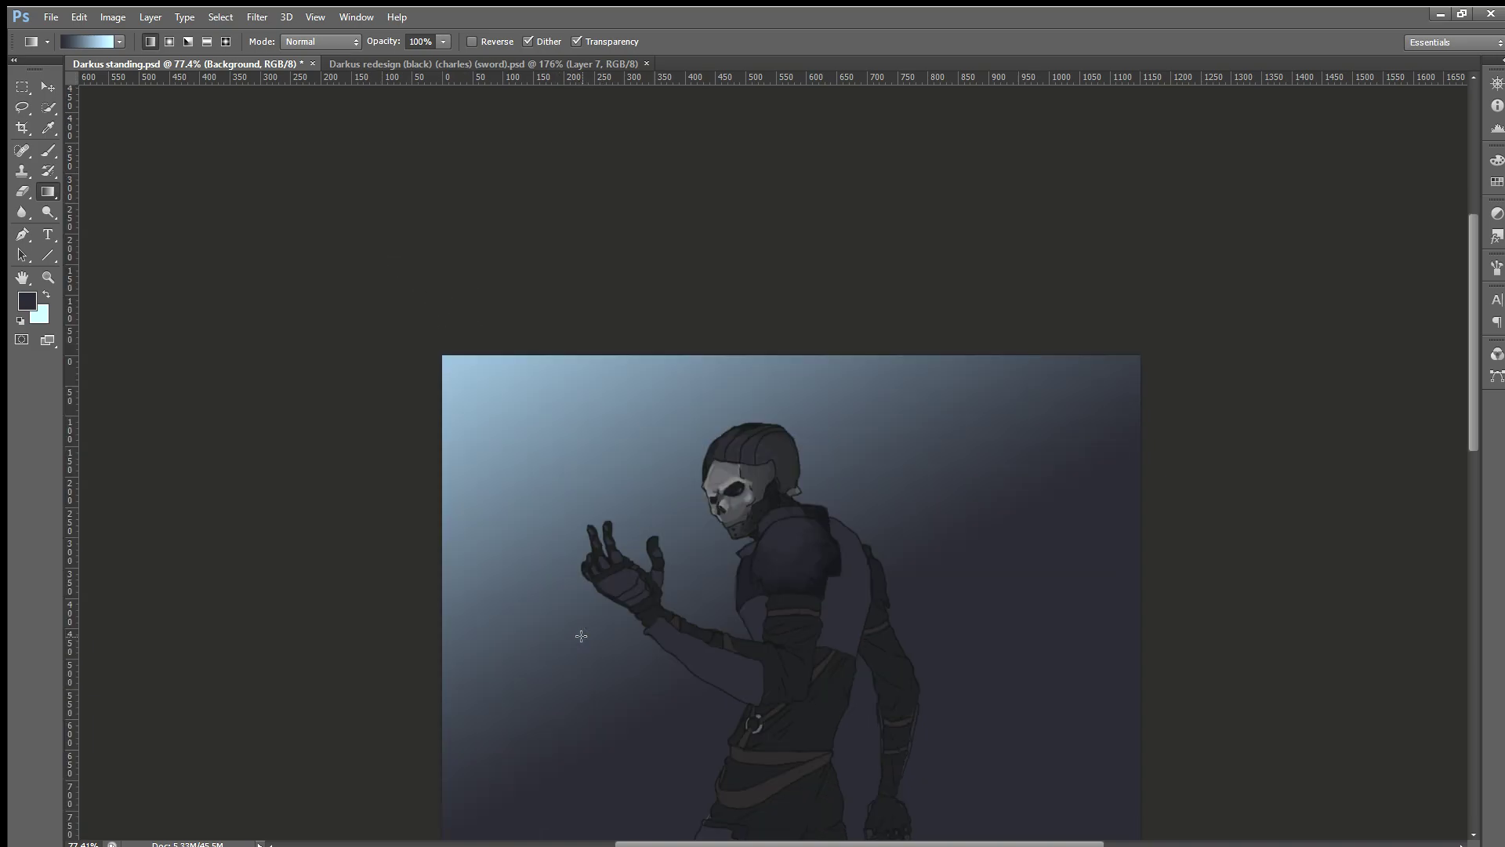
{"action": "scroll", "coordinate": [581, 627], "scroll_direction": "down", "scroll_amount": 1}
{"action": "scroll", "coordinate": [581, 626], "scroll_direction": "down", "scroll_amount": 1}
{"action": "scroll", "coordinate": [645, 513], "scroll_direction": "down", "scroll_amount": 1}
{"action": "scroll", "coordinate": [645, 513], "scroll_direction": "down", "scroll_amount": 3}
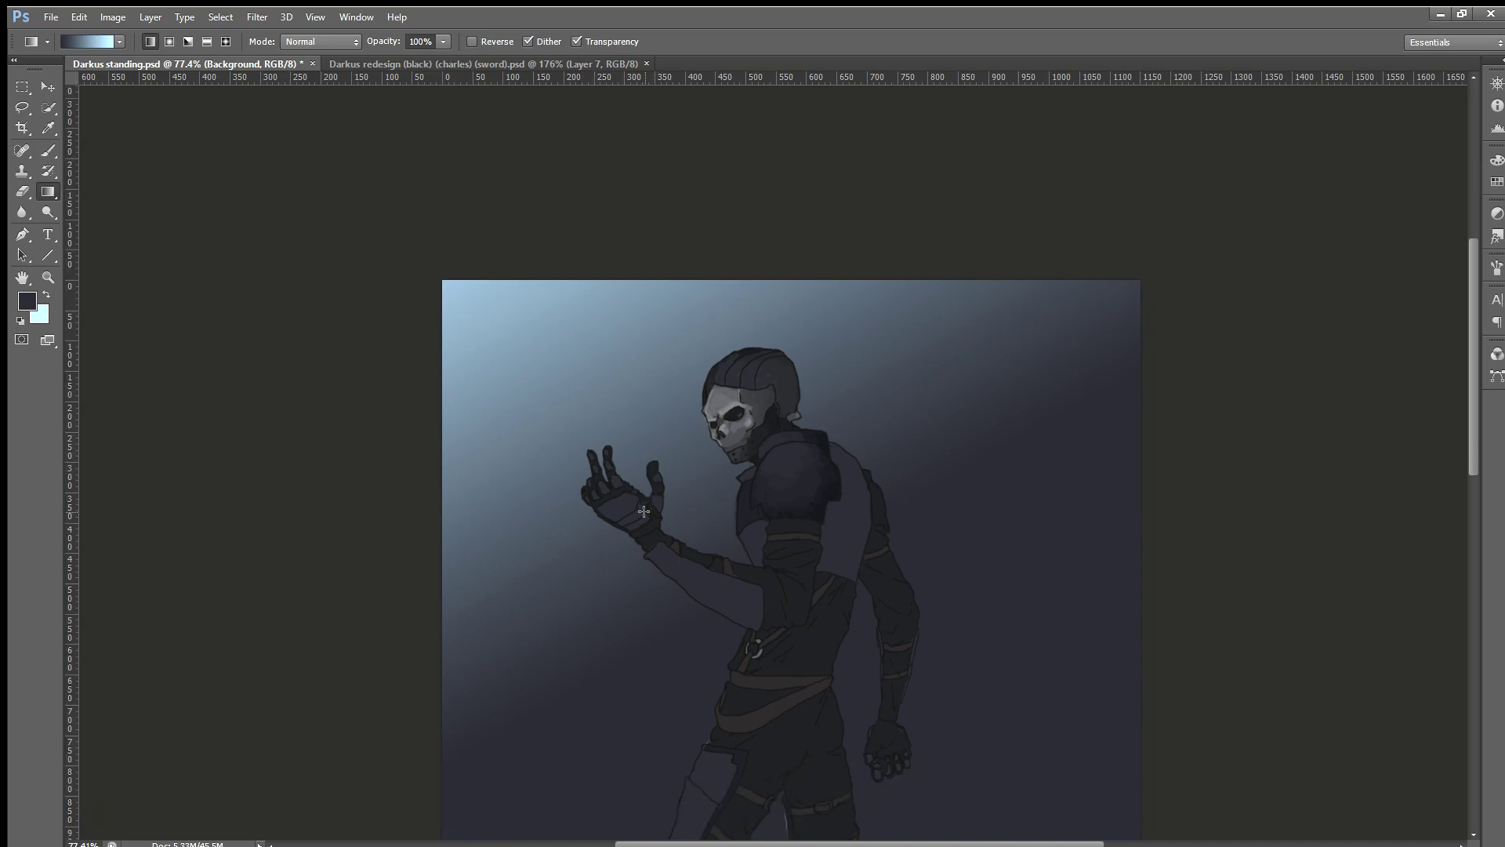
{"action": "scroll", "coordinate": [645, 512], "scroll_direction": "down", "scroll_amount": 1}
{"action": "scroll", "coordinate": [644, 512], "scroll_direction": "down", "scroll_amount": 3}
{"action": "scroll", "coordinate": [708, 501], "scroll_direction": "up", "scroll_amount": 2}
{"action": "scroll", "coordinate": [709, 500], "scroll_direction": "up", "scroll_amount": 2}
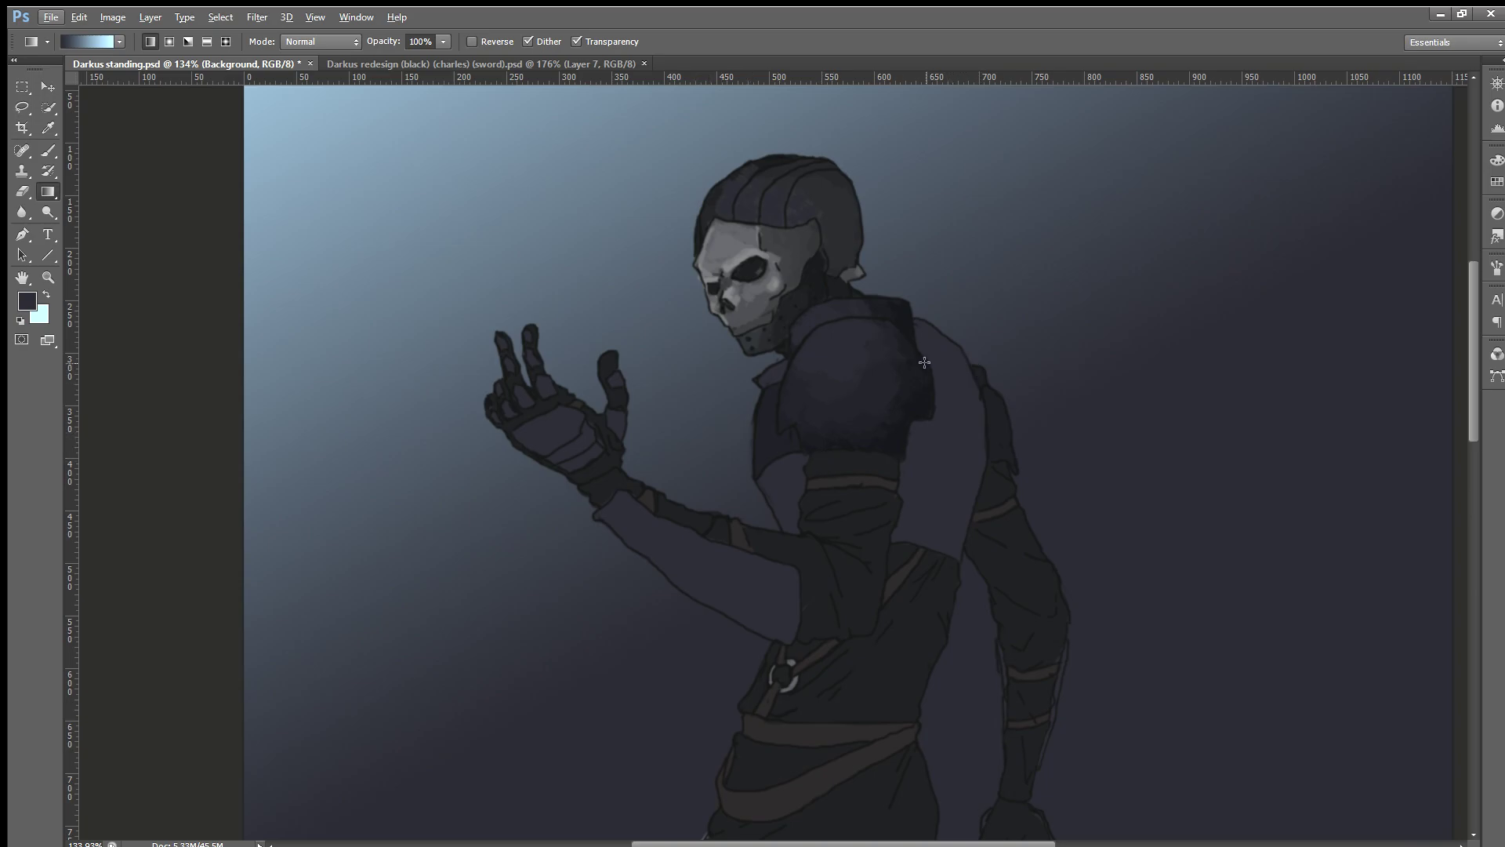
{"action": "scroll", "coordinate": [894, 389], "scroll_direction": "up", "scroll_amount": 3}
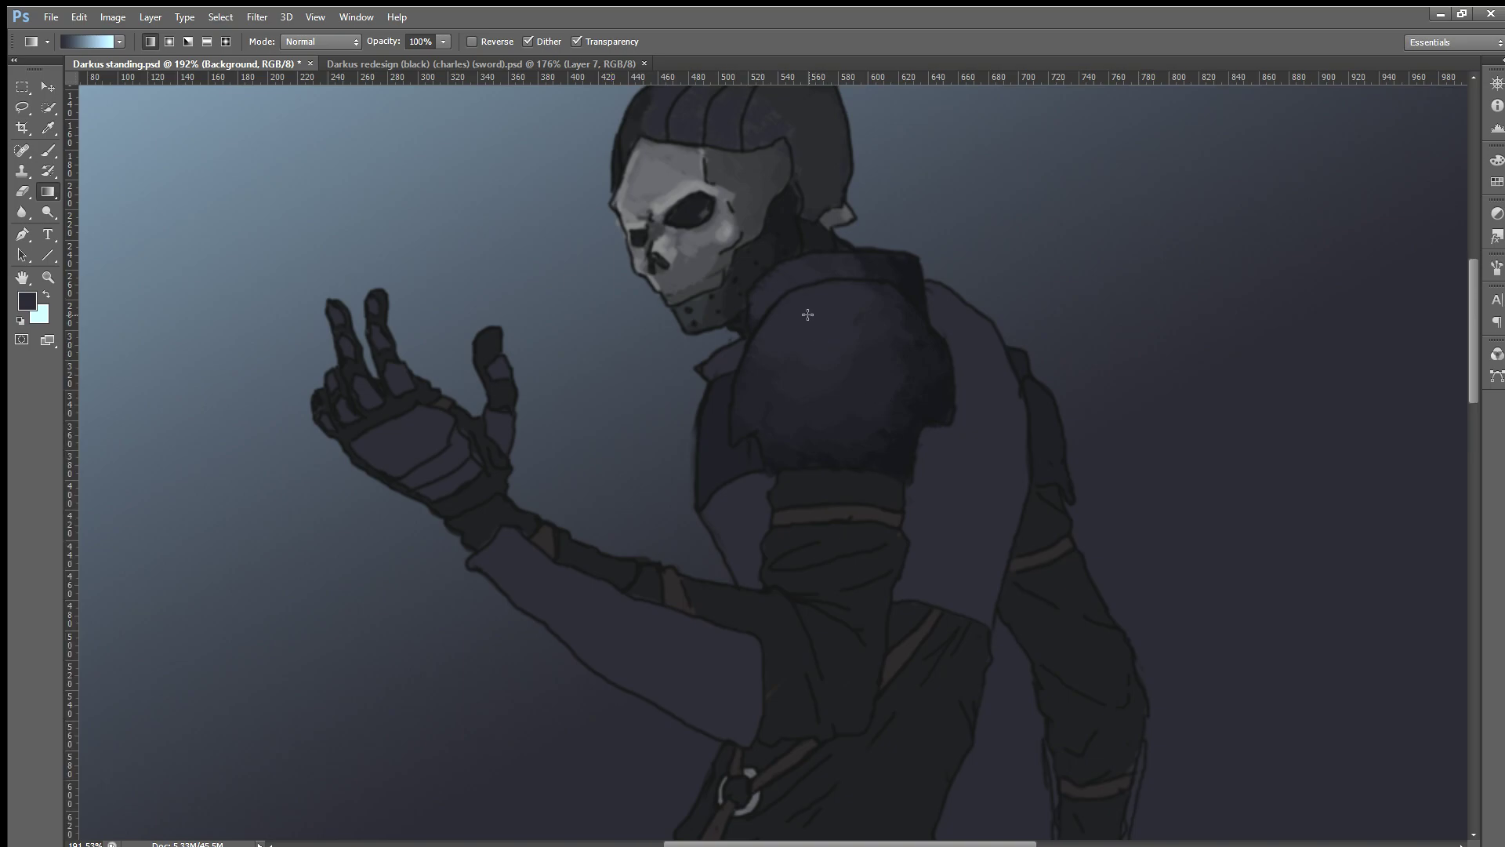
{"action": "scroll", "coordinate": [714, 506], "scroll_direction": "up", "scroll_amount": 2}
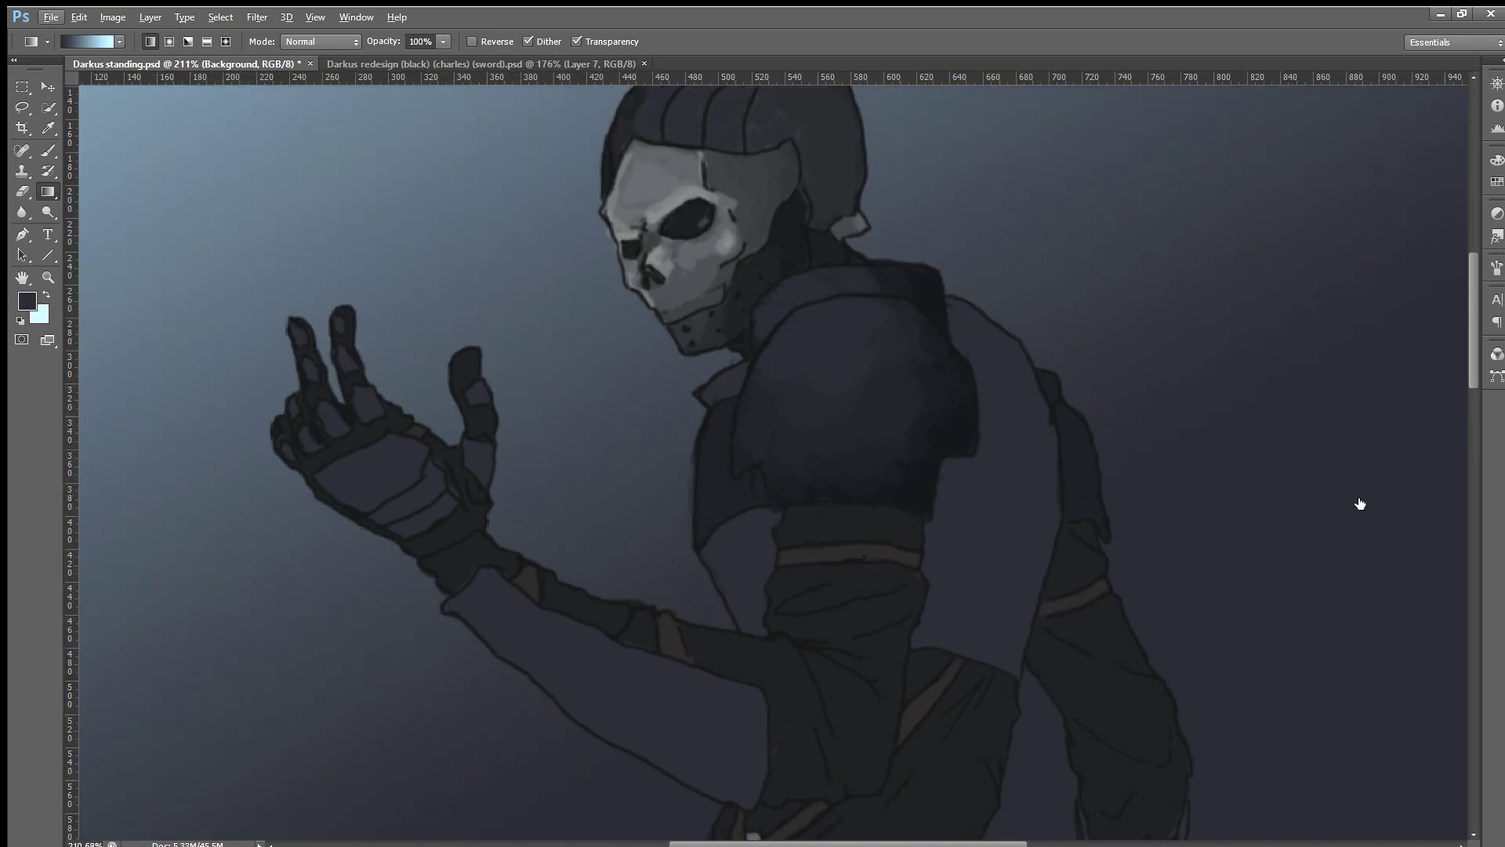
{"action": "key", "text": "alt+bracketright"}
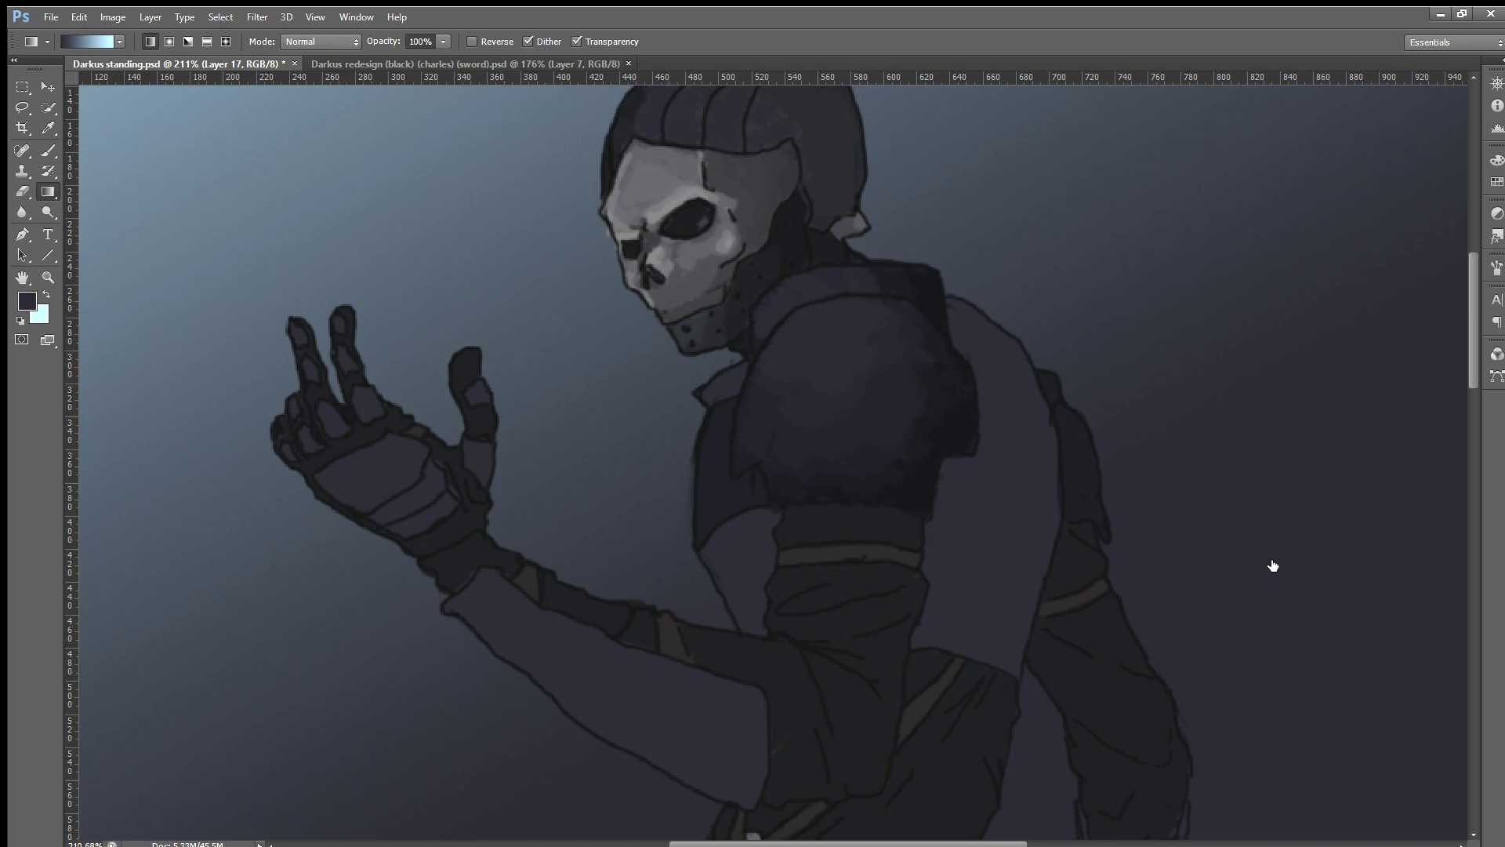
{"action": "key", "text": "ctrl+z"}
Step: Toggle the mask shading off and back on, then switch to the Darkus redesign painting
{"action": "key", "text": "alt"}
{"action": "key", "text": "ctrl+alt+z"}
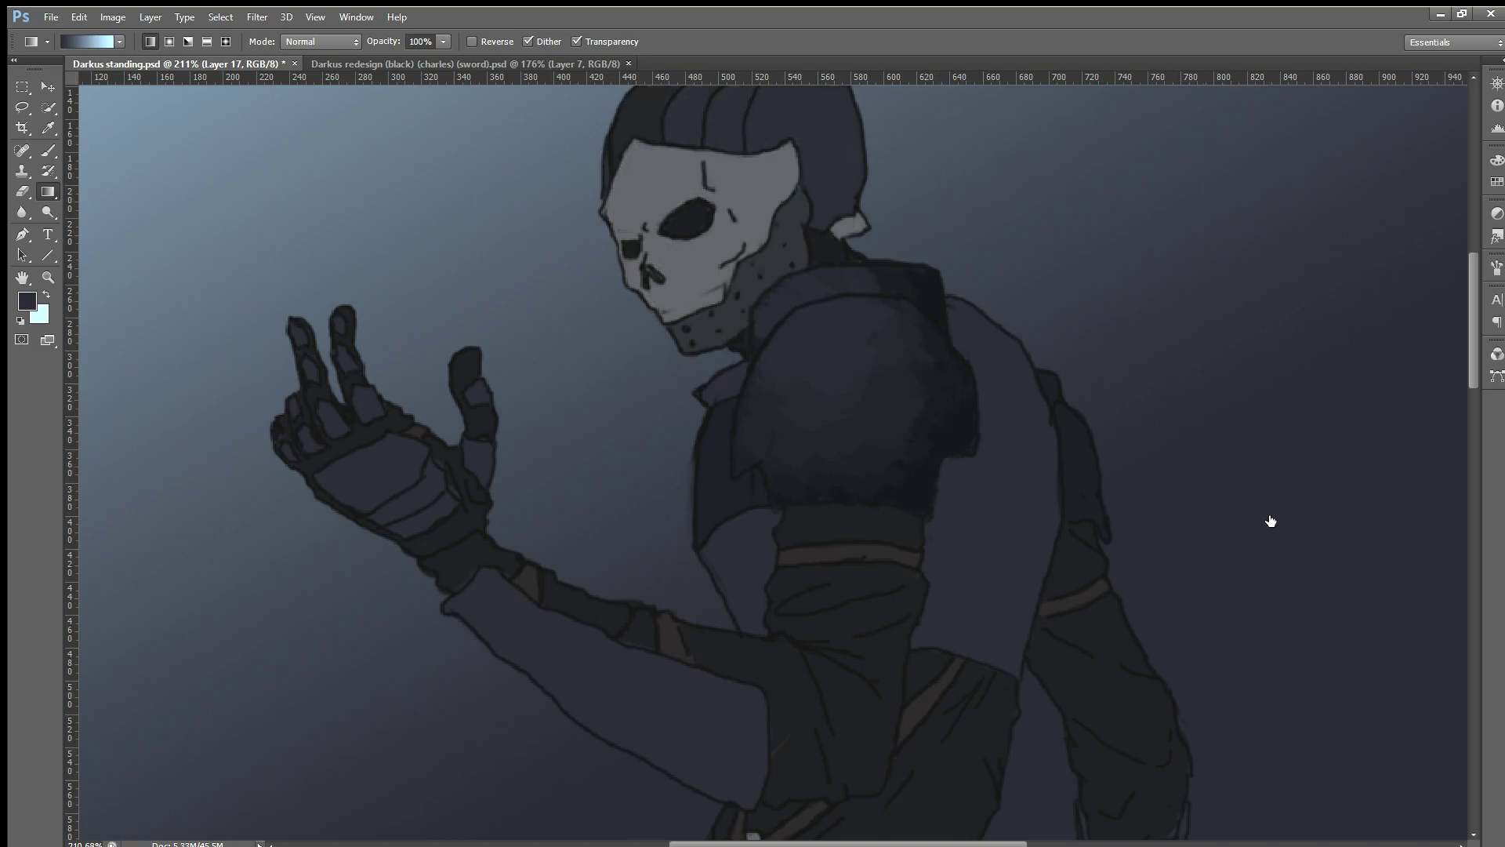
{"action": "key", "text": "ctrl+shift+z"}
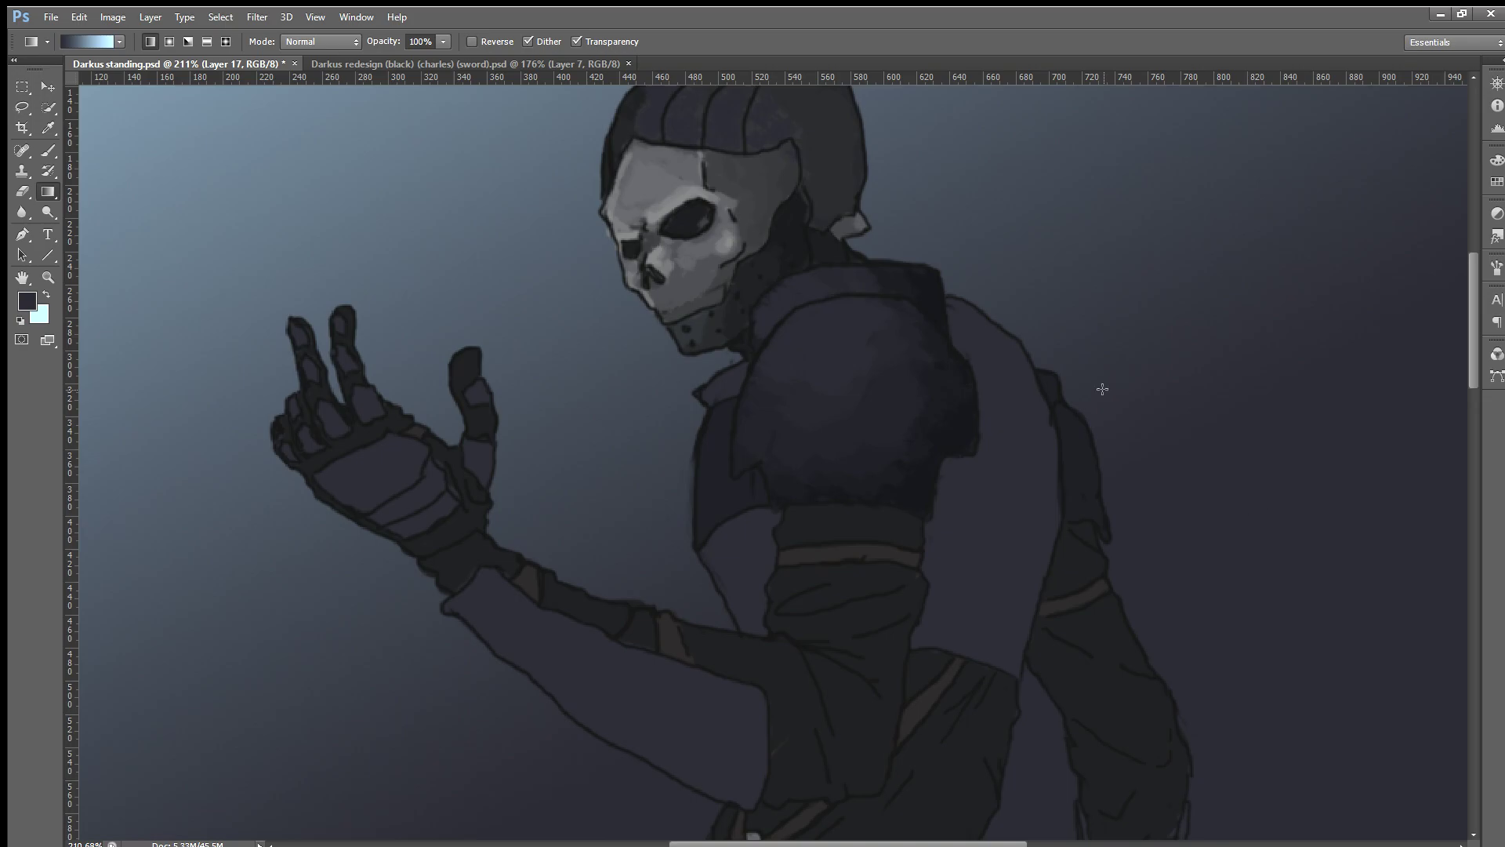
{"action": "scroll", "coordinate": [1009, 283], "scroll_direction": "up", "scroll_amount": 1}
{"action": "scroll", "coordinate": [970, 278], "scroll_direction": "up", "scroll_amount": 1}
{"action": "scroll", "coordinate": [880, 276], "scroll_direction": "up", "scroll_amount": 1}
{"action": "scroll", "coordinate": [879, 278], "scroll_direction": "up", "scroll_amount": 1}
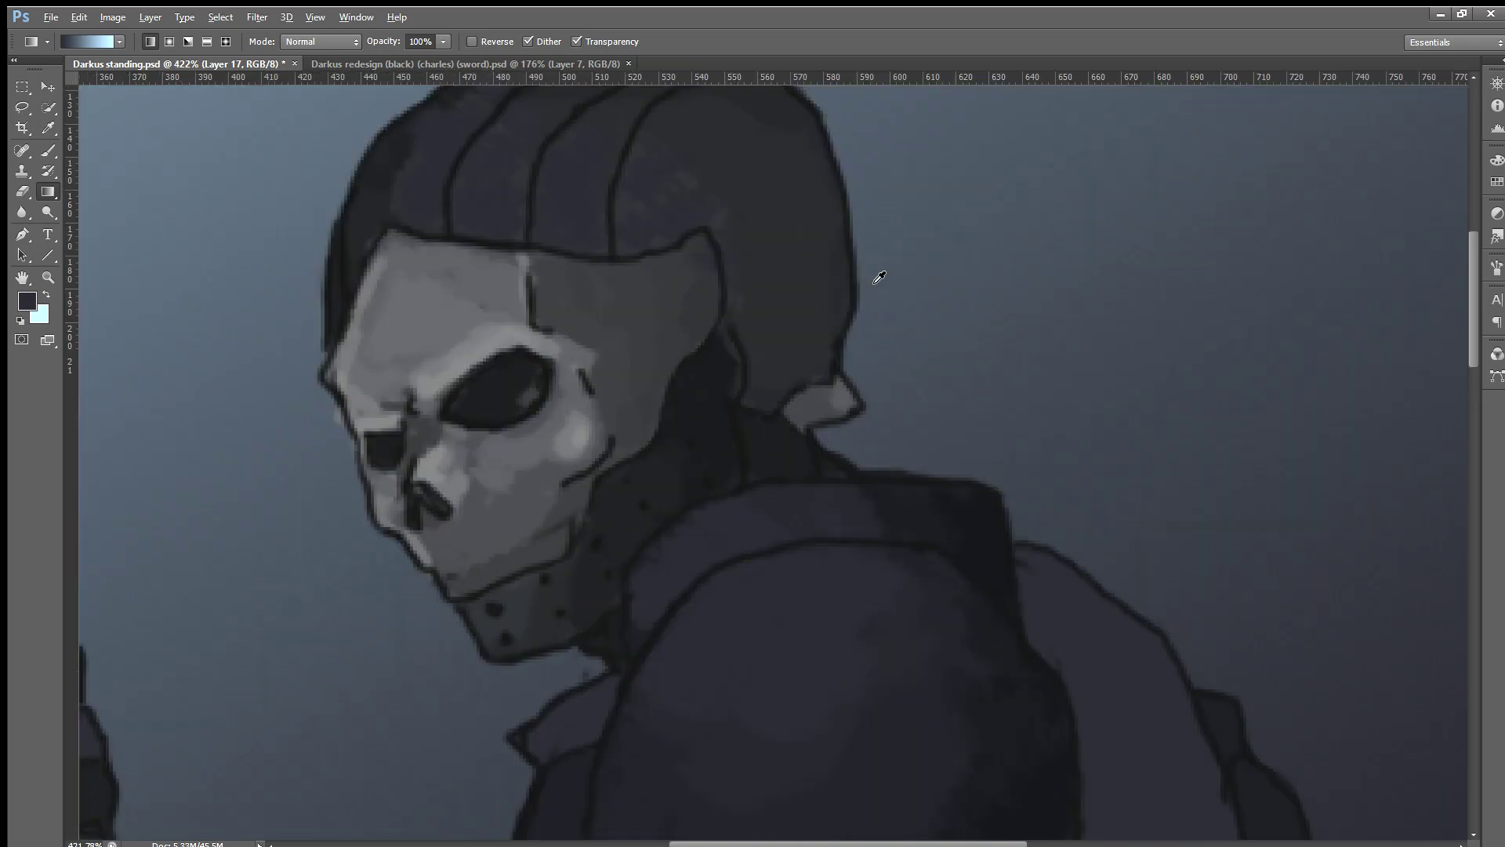
{"action": "scroll", "coordinate": [837, 279], "scroll_direction": "down", "scroll_amount": 1}
{"action": "scroll", "coordinate": [837, 279], "scroll_direction": "down", "scroll_amount": 1}
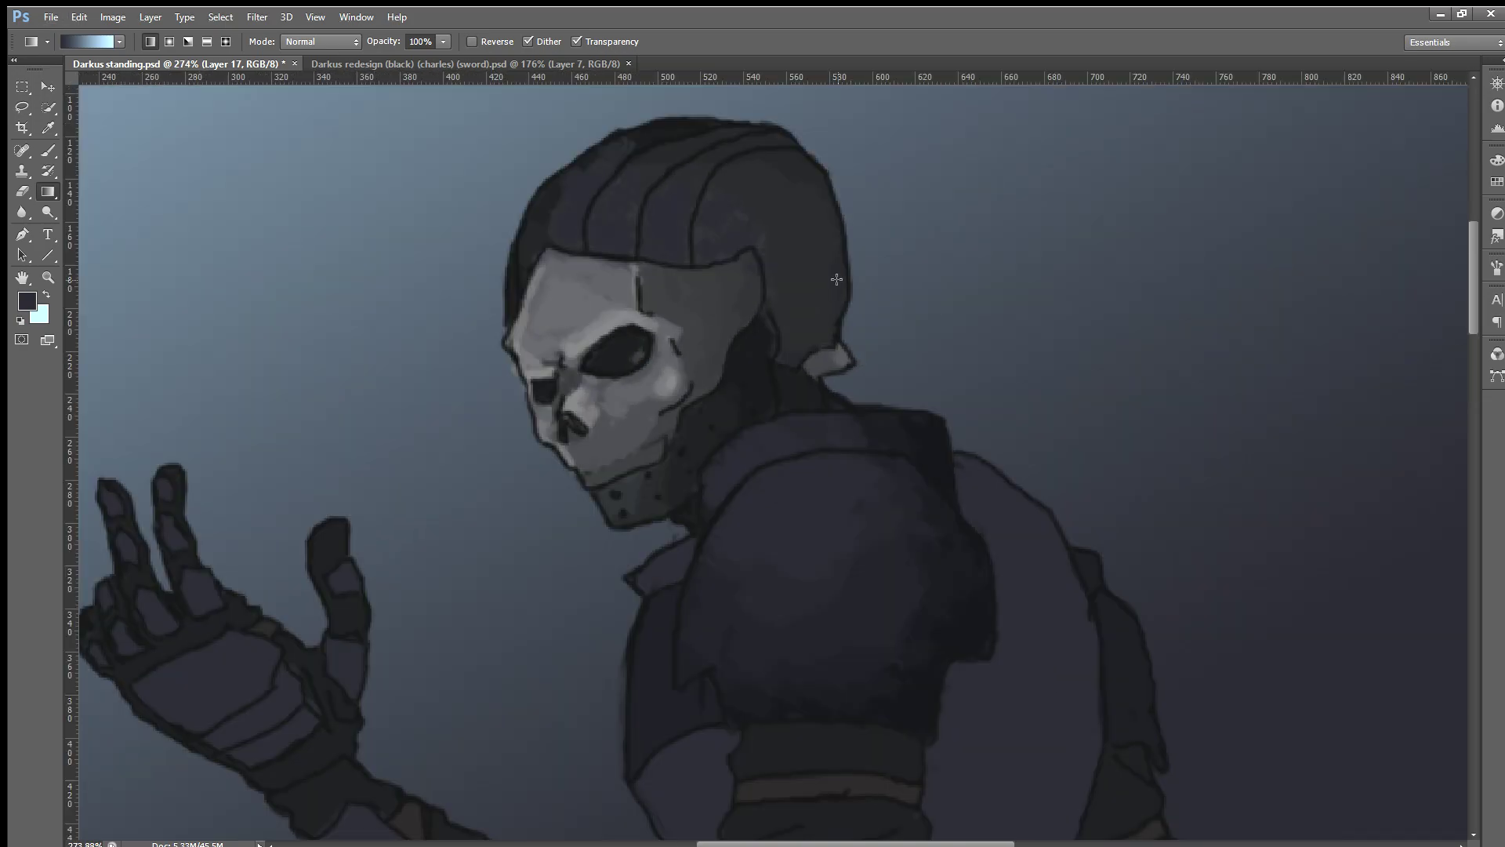
{"action": "scroll", "coordinate": [836, 279], "scroll_direction": "down", "scroll_amount": 1}
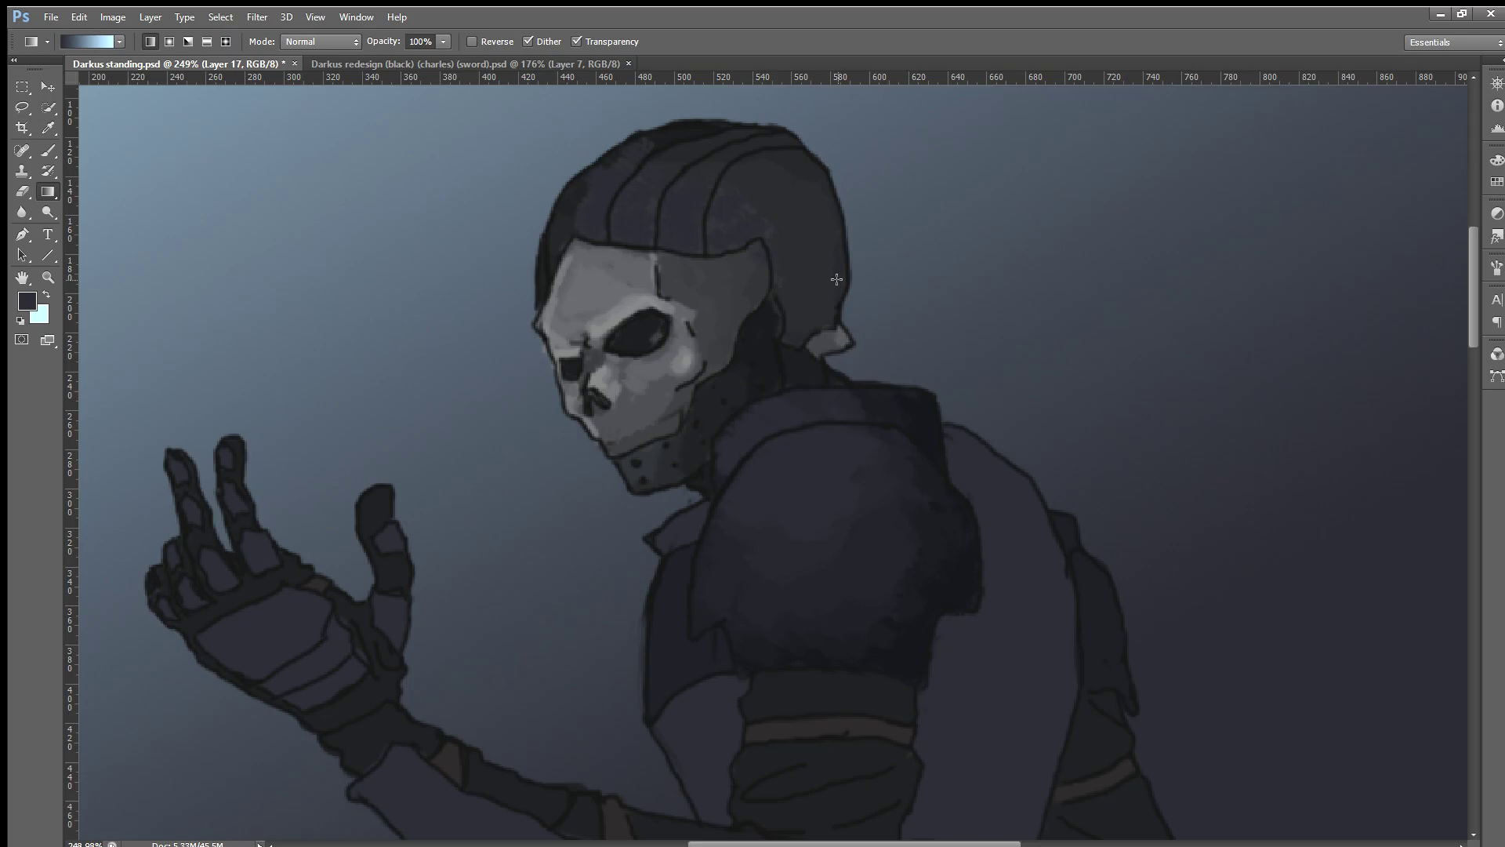
{"action": "left_click", "coordinate": [482, 61]}
{"action": "scroll", "coordinate": [860, 352], "scroll_direction": "down", "scroll_amount": 2}
{"action": "scroll", "coordinate": [860, 352], "scroll_direction": "down", "scroll_amount": 2}
{"action": "scroll", "coordinate": [860, 352], "scroll_direction": "down", "scroll_amount": 2}
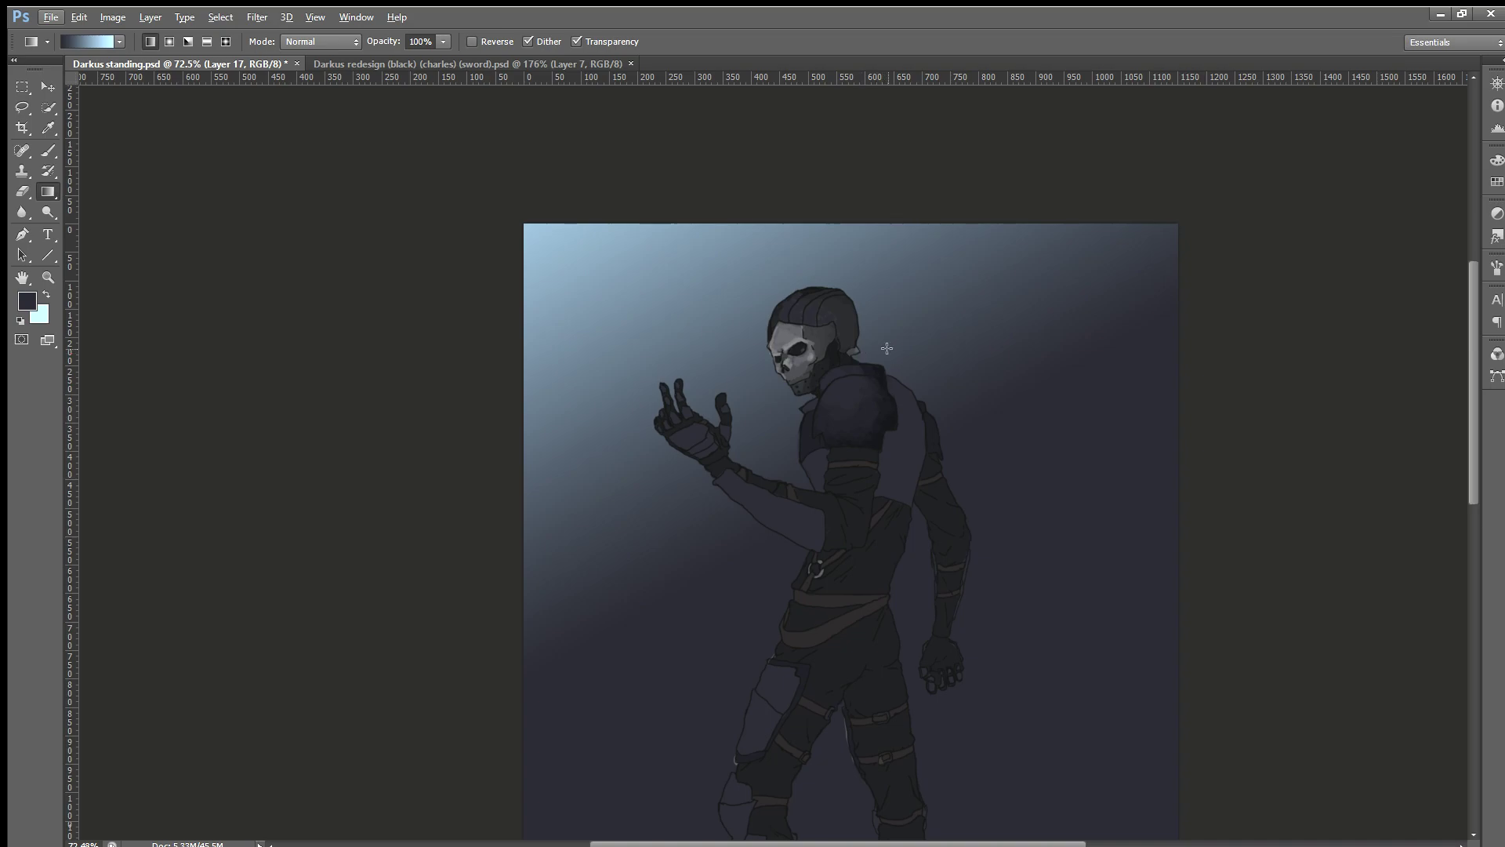
Step: Compare the two Darkus paintings, sampling the helmet's grey-purple and then a darker navy
{"action": "left_click", "coordinate": [332, 56]}
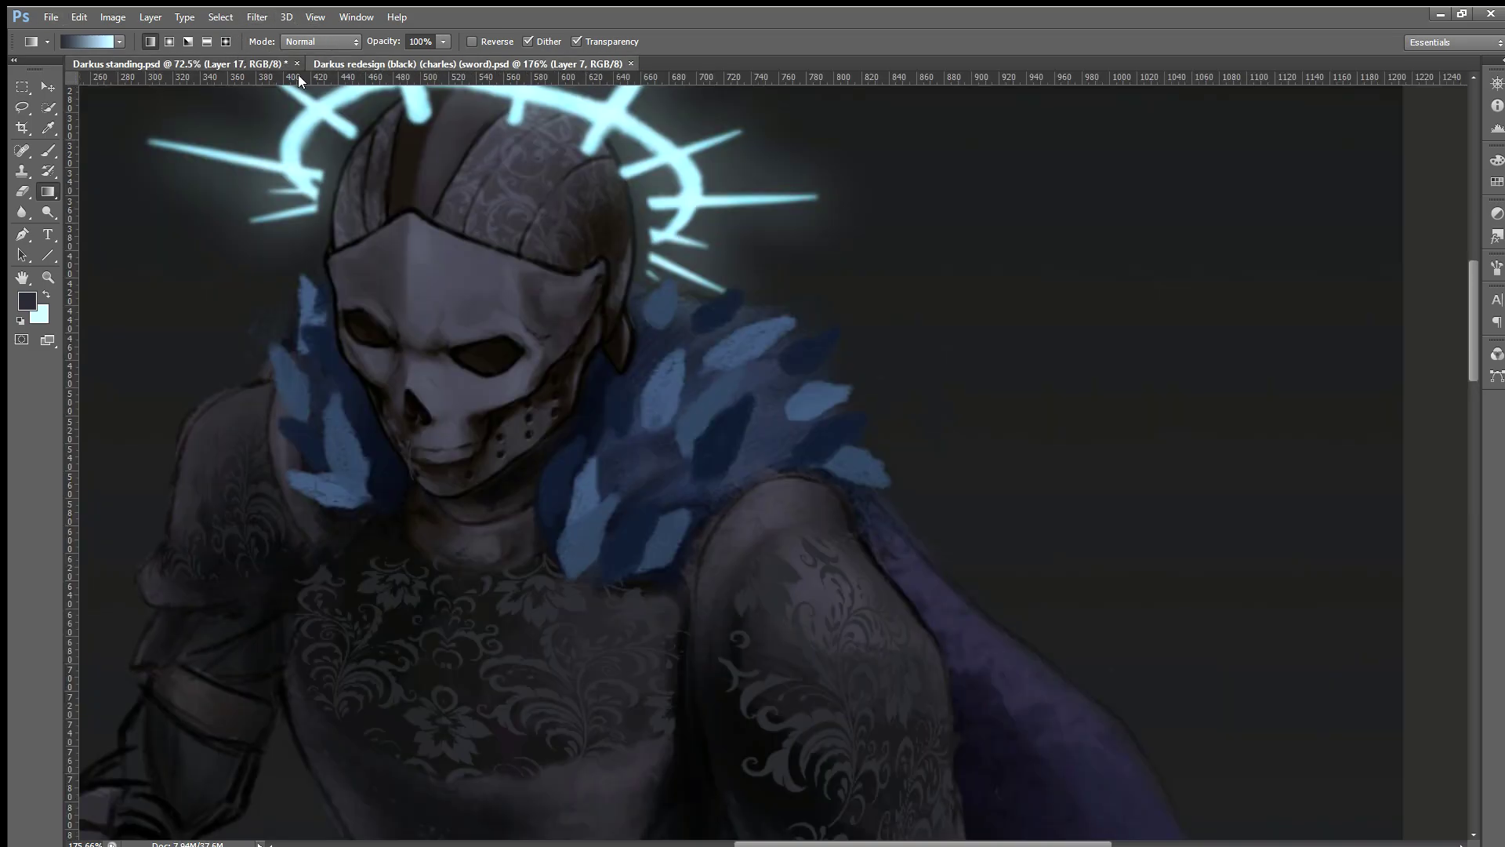
{"action": "left_click", "coordinate": [290, 64]}
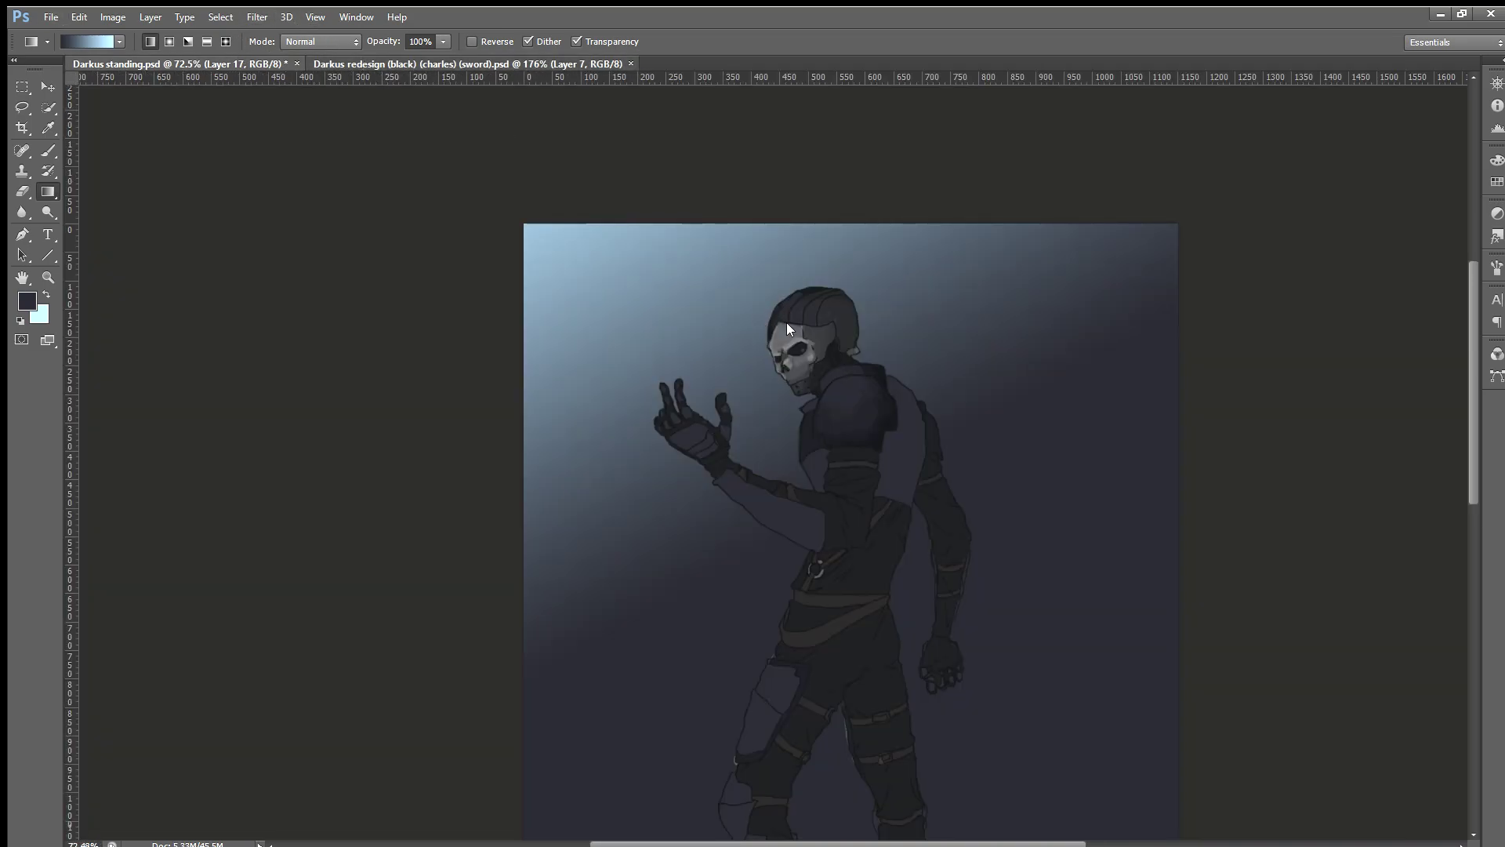
{"action": "left_click", "coordinate": [362, 58]}
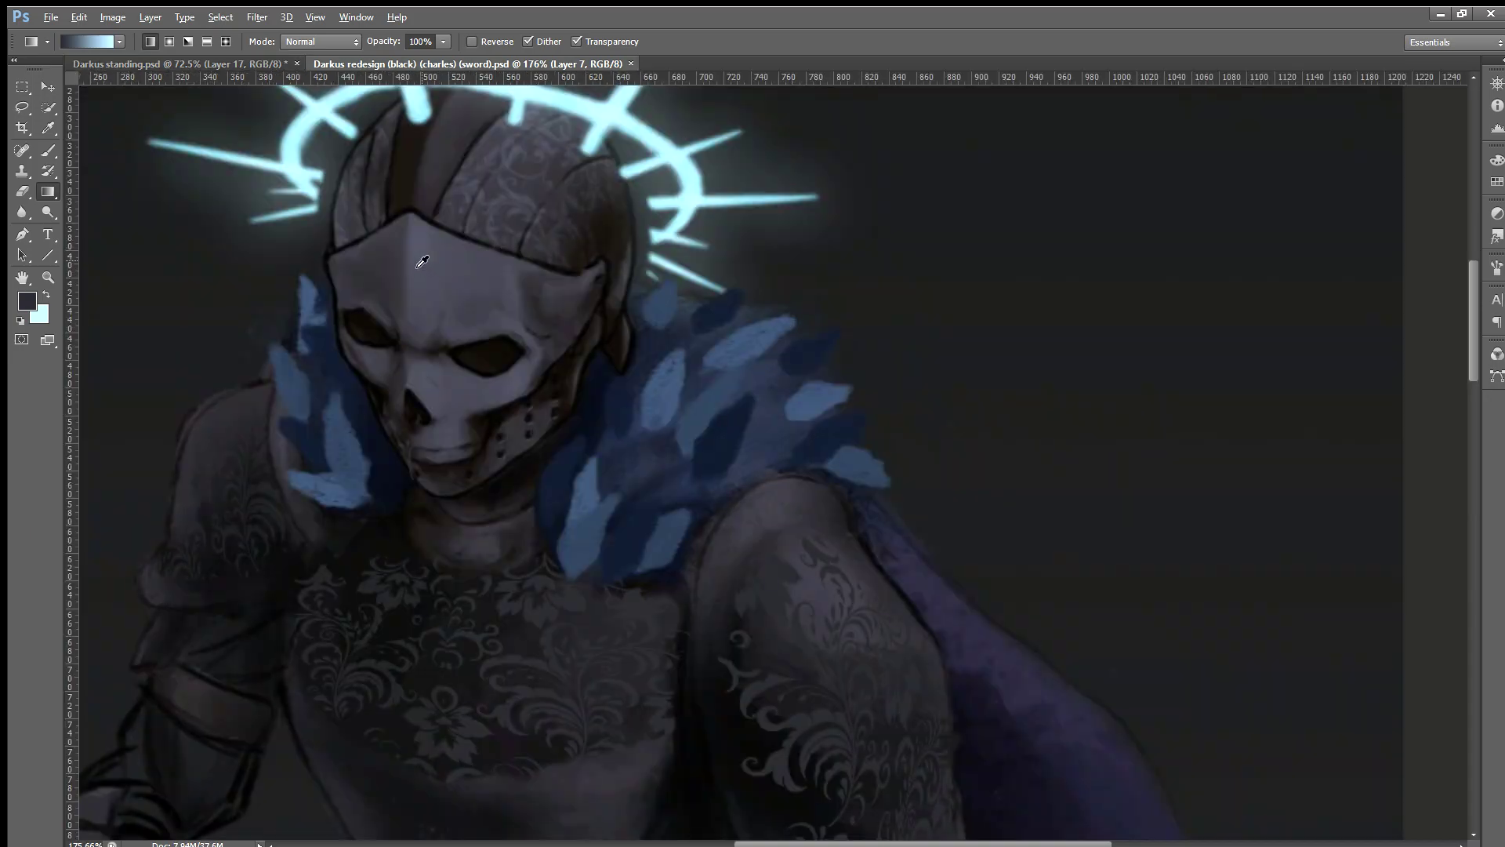
{"action": "left_click", "coordinate": [395, 228], "text": "alt"}
{"action": "left_click", "coordinate": [199, 63]}
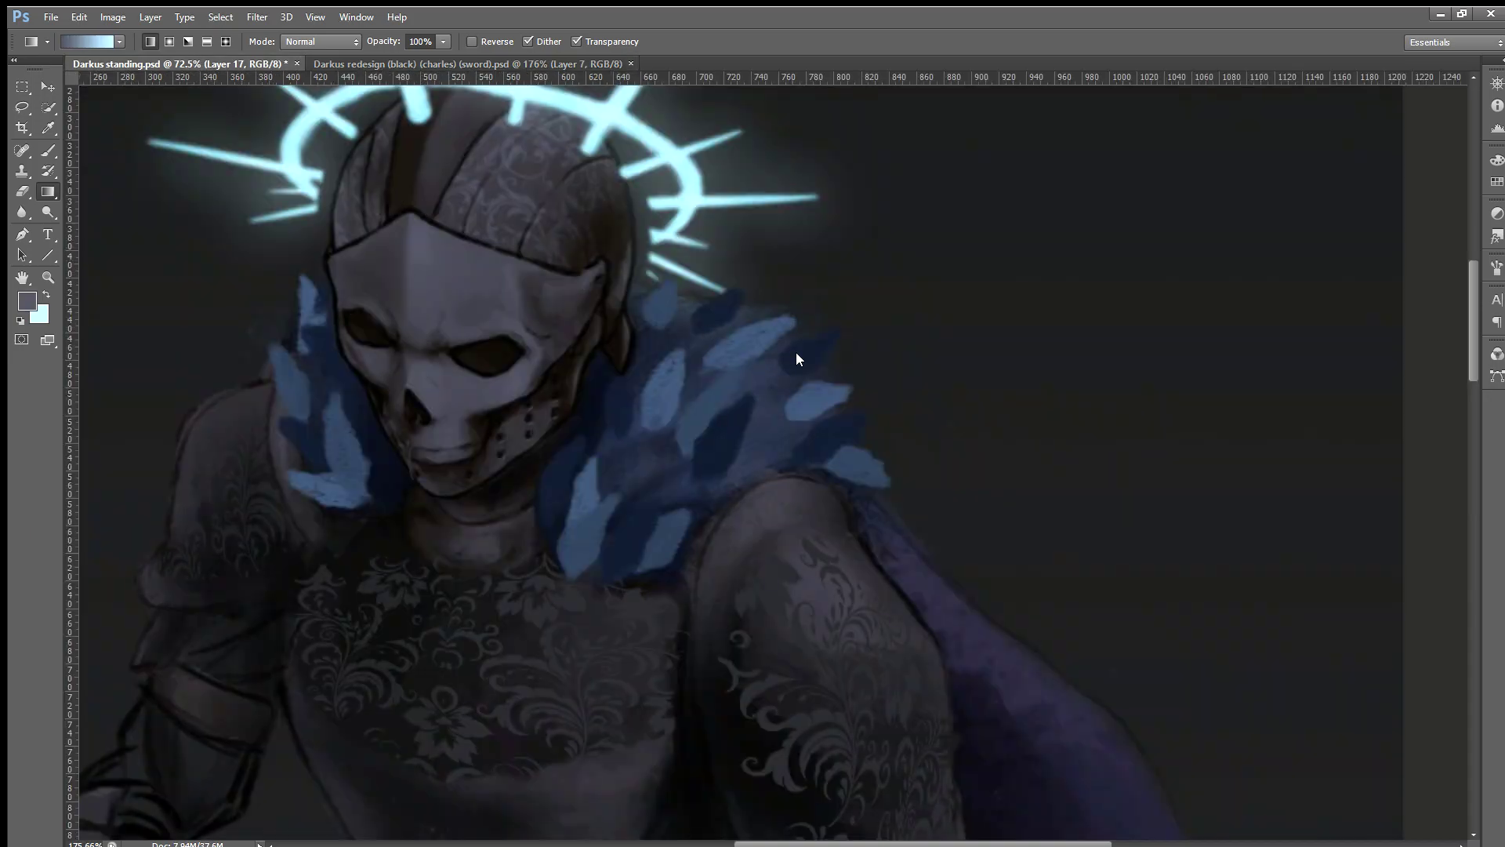
{"action": "scroll", "coordinate": [816, 346], "scroll_direction": "up", "scroll_amount": 5, "text": "alt"}
{"action": "scroll", "coordinate": [824, 352], "scroll_direction": "up", "scroll_amount": 6, "text": "alt"}
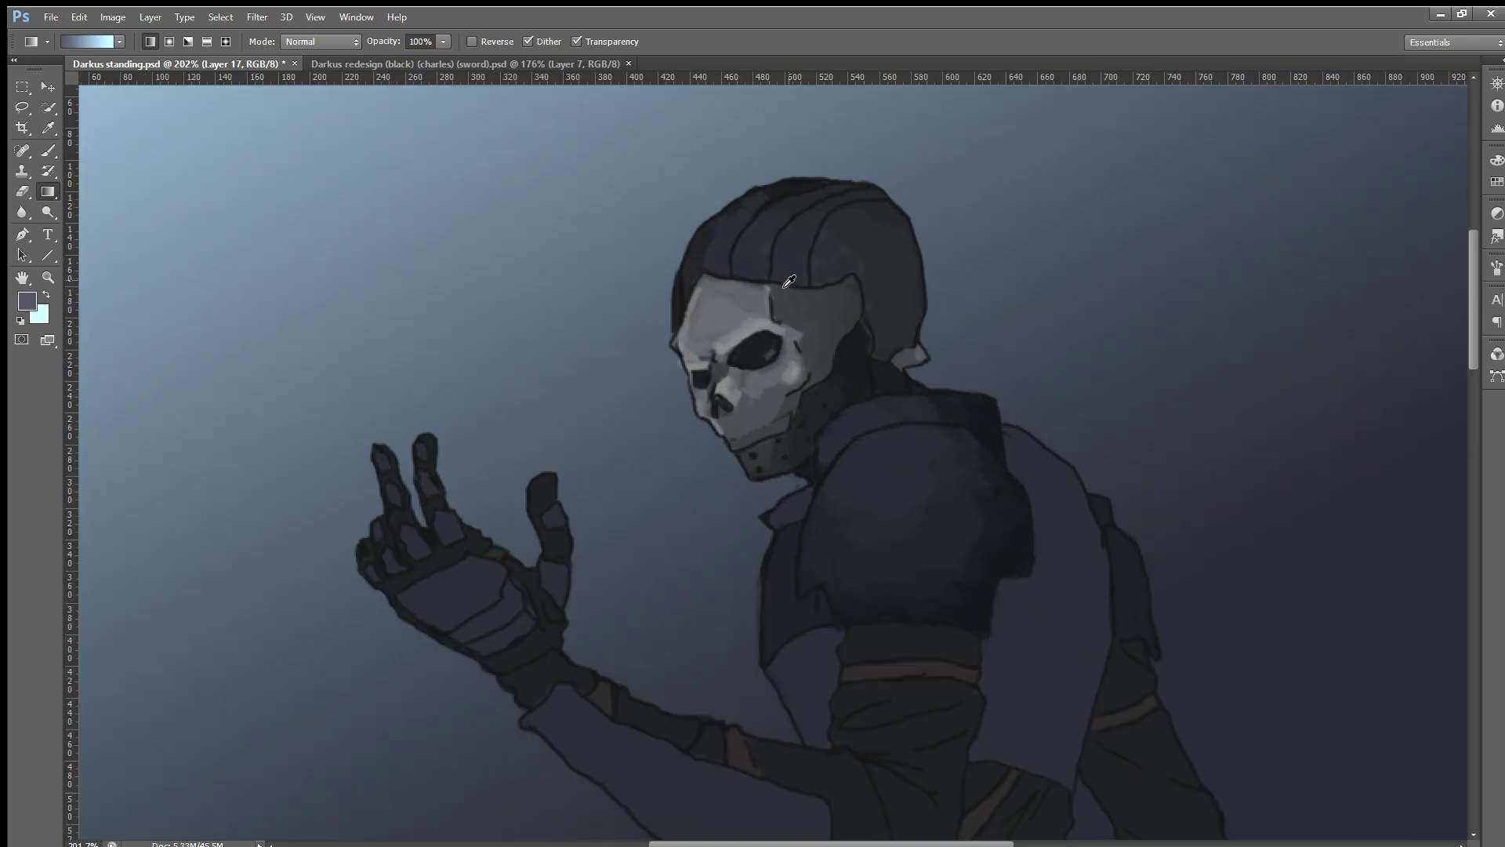
{"action": "left_click", "coordinate": [792, 259], "text": "alt"}
Step: Sample a lighter grey from the skull mask as the paint colour, back on the Gradient tool
{"action": "key", "text": "i"}
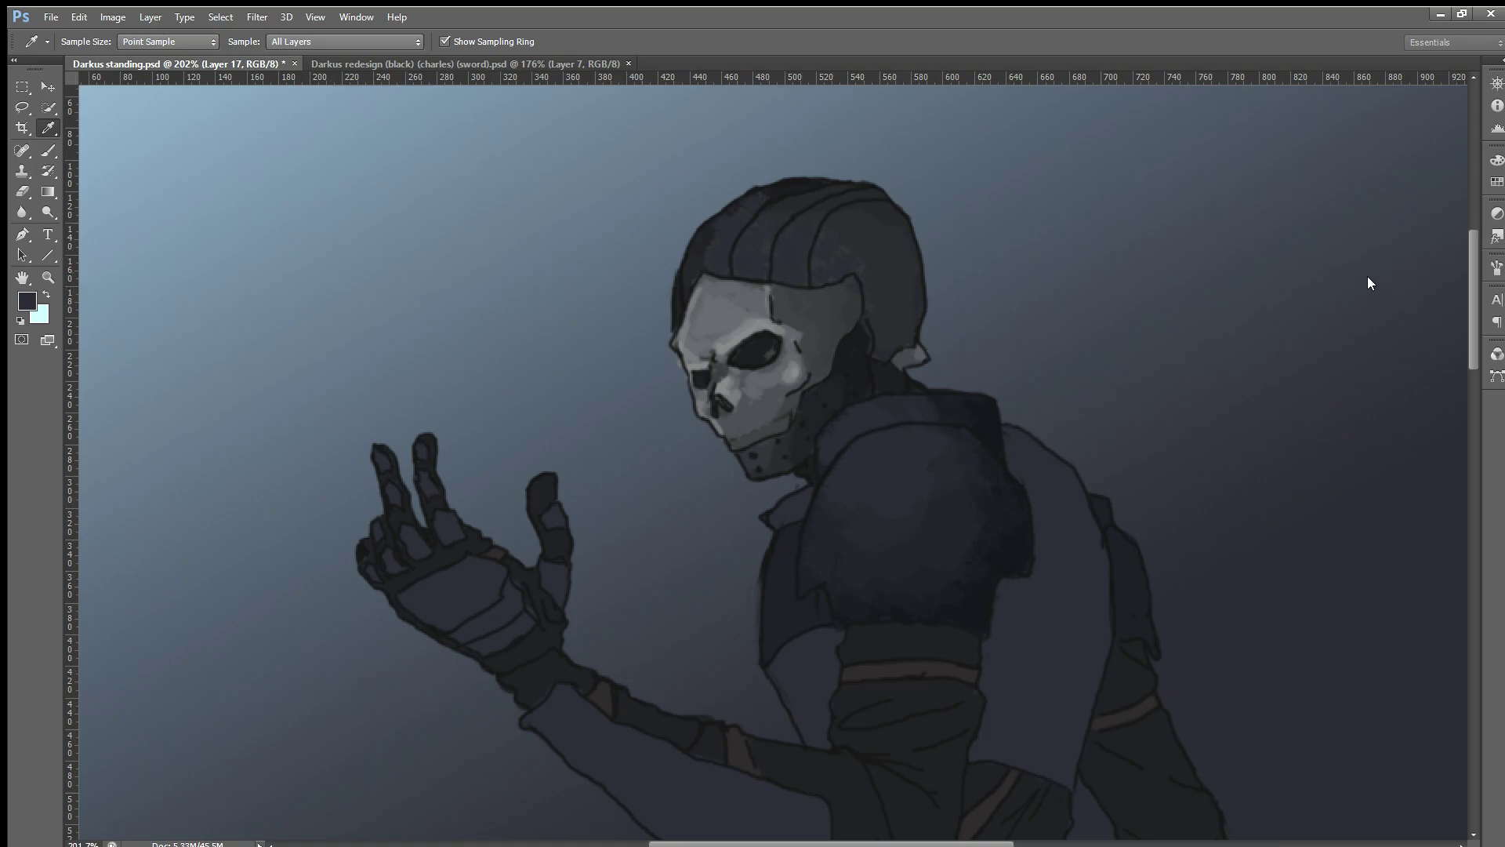
{"action": "key", "text": "g"}
{"action": "left_click", "coordinate": [1272, 518], "text": "alt"}
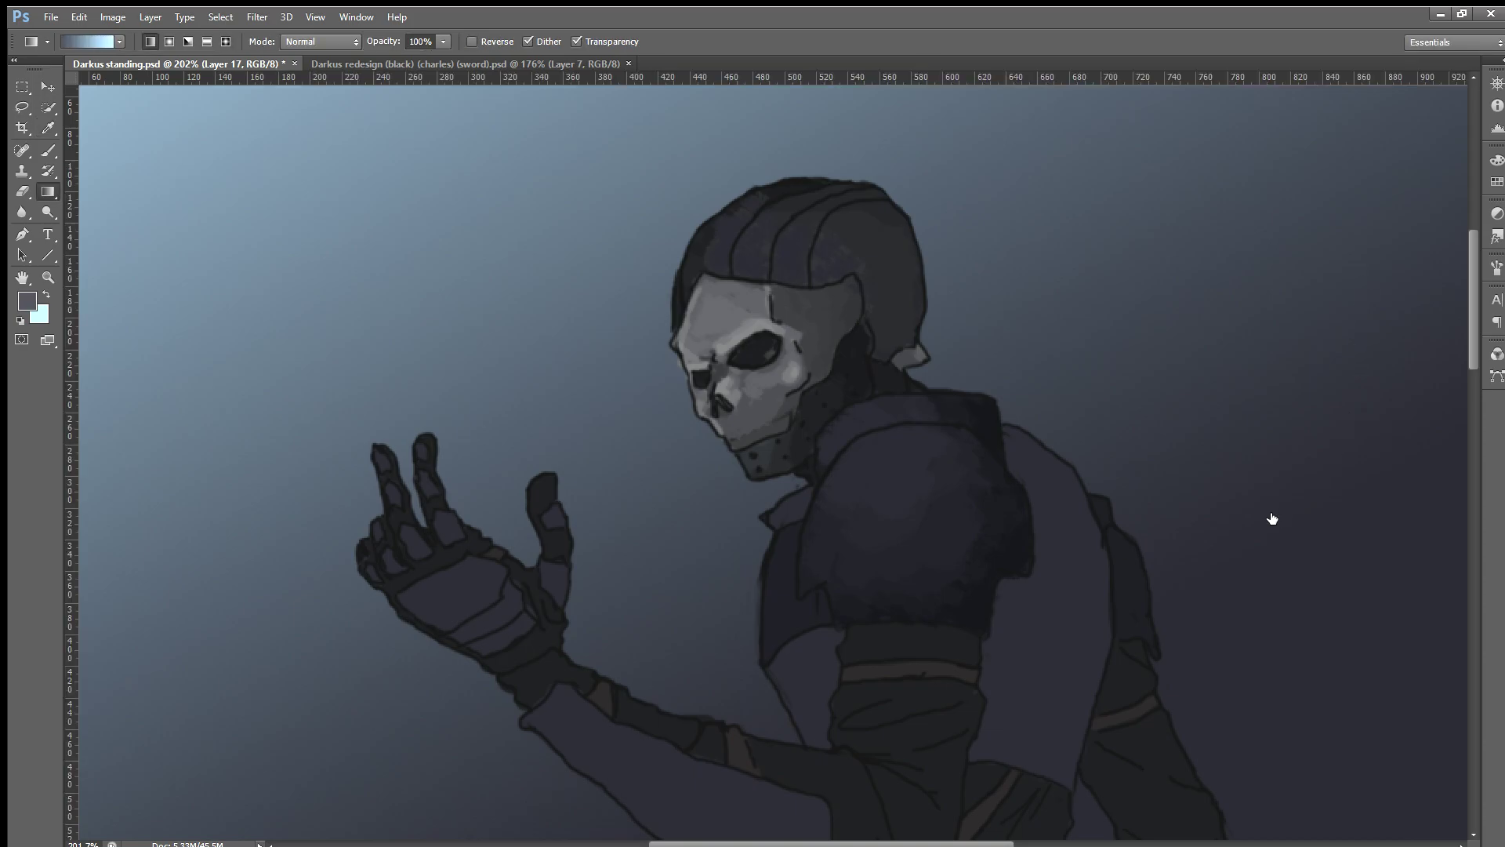
{"action": "scroll", "coordinate": [714, 253], "scroll_direction": "up", "scroll_amount": 1}
{"action": "scroll", "coordinate": [766, 319], "scroll_direction": "up", "scroll_amount": 4}
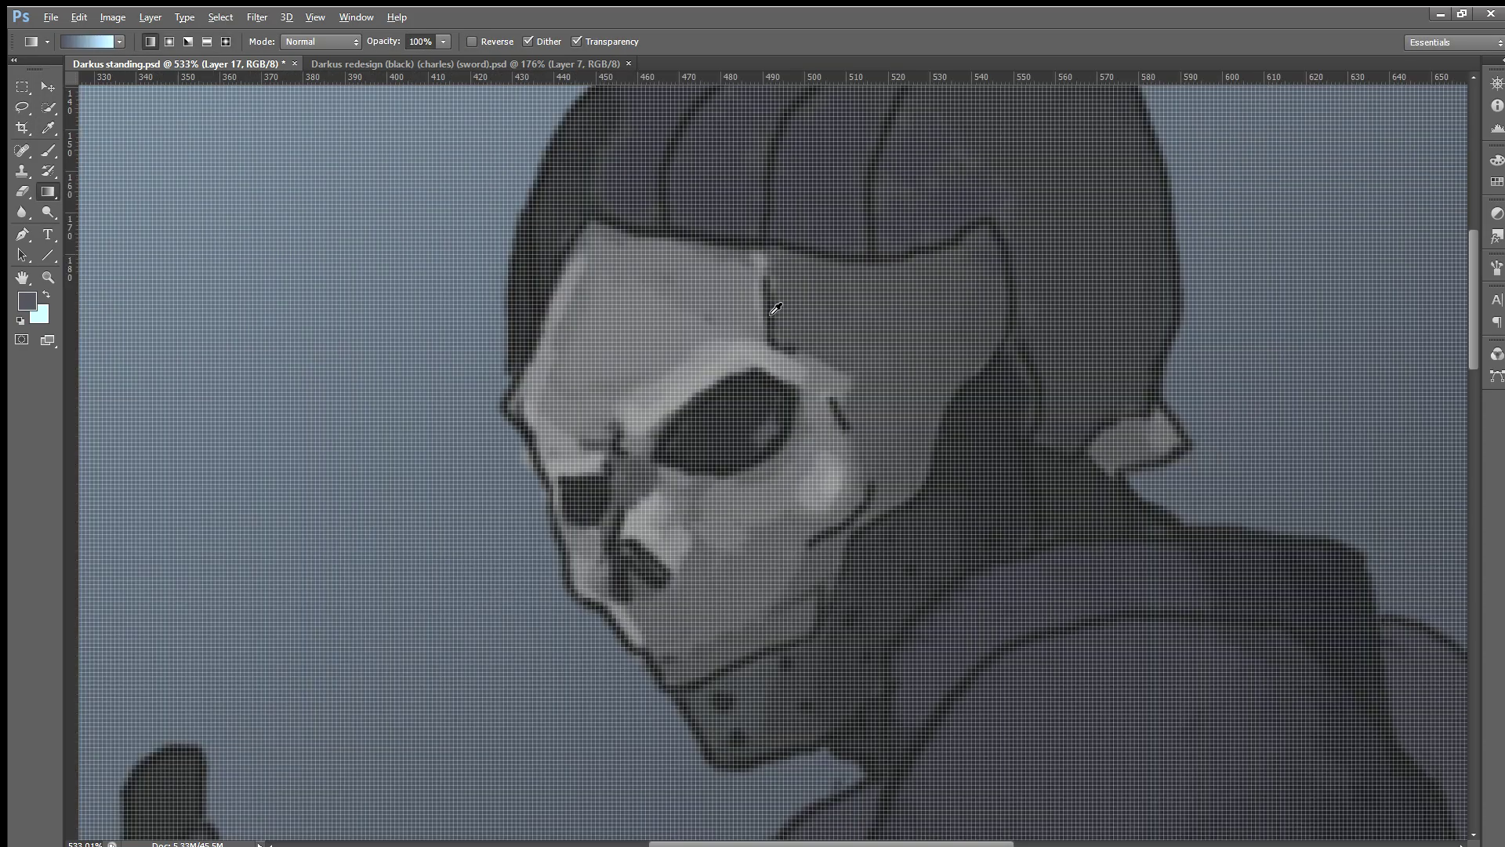
{"action": "scroll", "coordinate": [746, 322], "scroll_direction": "up", "scroll_amount": 4}
{"action": "scroll", "coordinate": [724, 328], "scroll_direction": "up", "scroll_amount": 2}
{"action": "scroll", "coordinate": [724, 328], "scroll_direction": "down", "scroll_amount": 3}
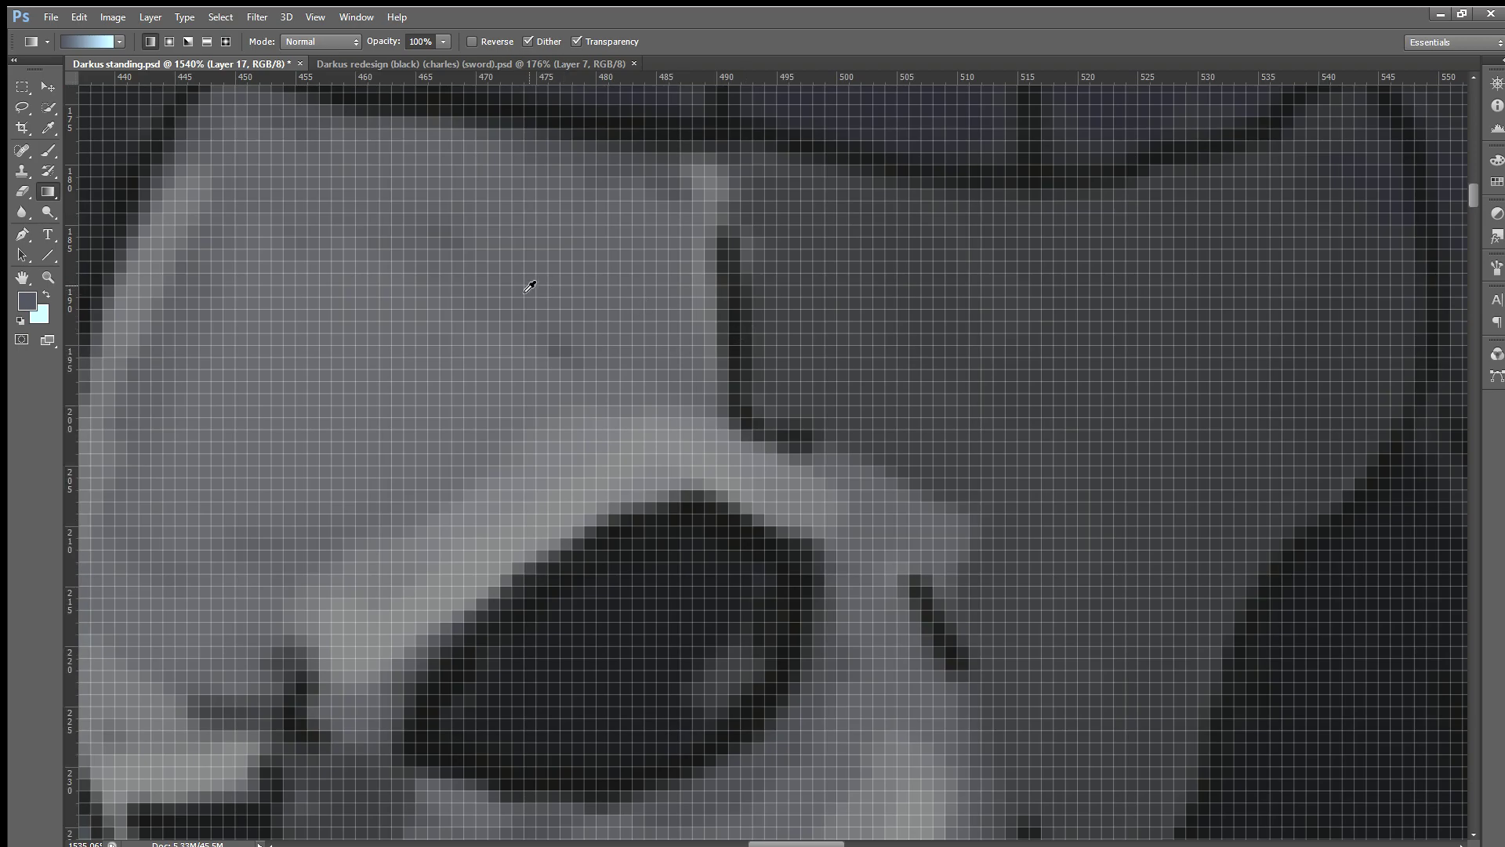
{"action": "scroll", "coordinate": [528, 286], "scroll_direction": "down", "scroll_amount": 2}
{"action": "scroll", "coordinate": [499, 280], "scroll_direction": "down", "scroll_amount": 1}
{"action": "scroll", "coordinate": [500, 280], "scroll_direction": "down", "scroll_amount": 1}
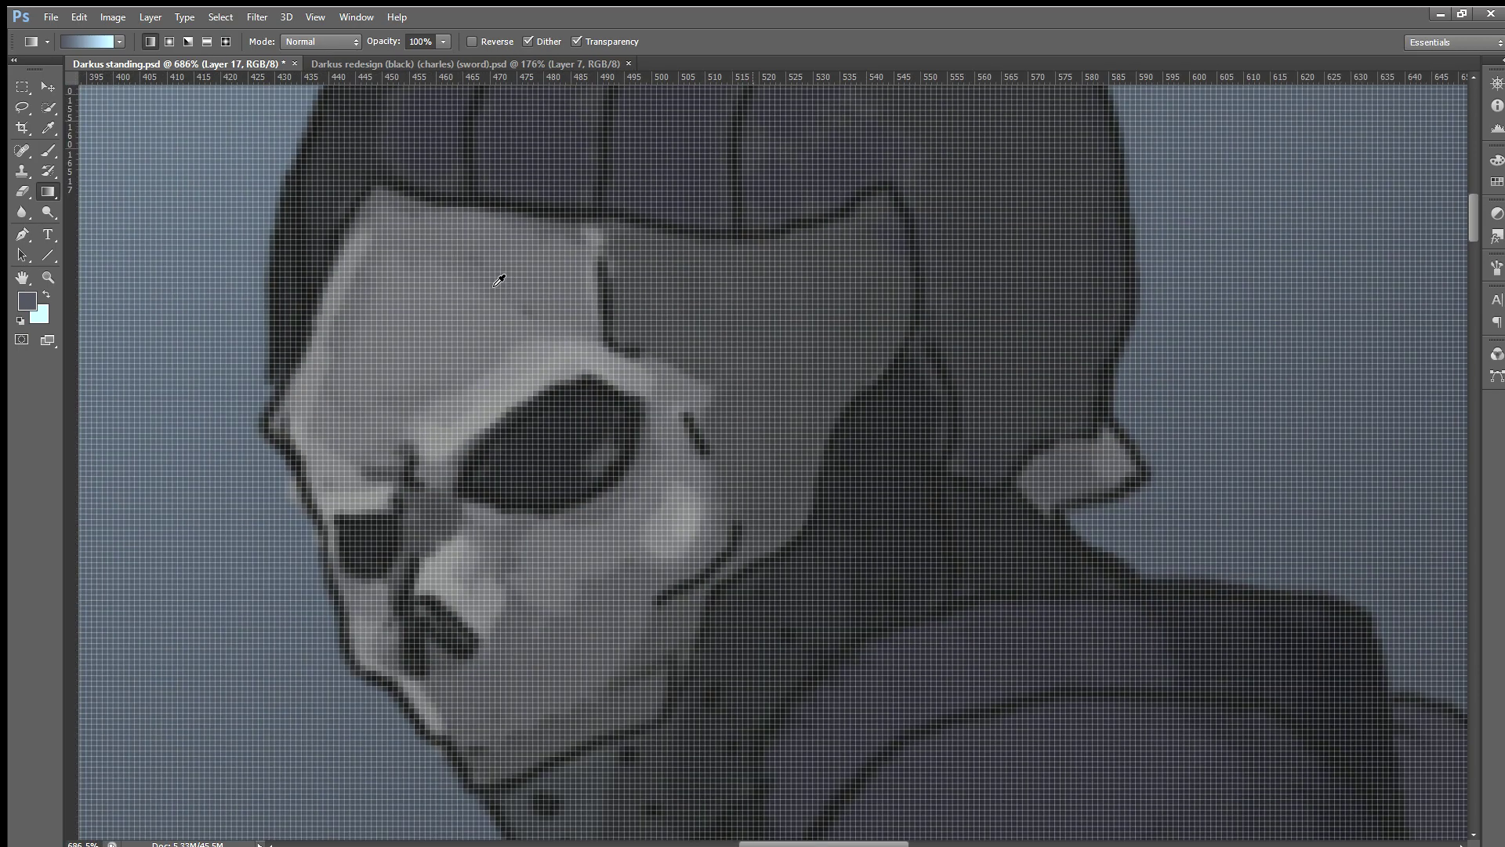
{"action": "scroll", "coordinate": [499, 280], "scroll_direction": "down", "scroll_amount": 1}
{"action": "scroll", "coordinate": [499, 280], "scroll_direction": "down", "scroll_amount": 1}
{"action": "scroll", "coordinate": [499, 280], "scroll_direction": "down", "scroll_amount": 1}
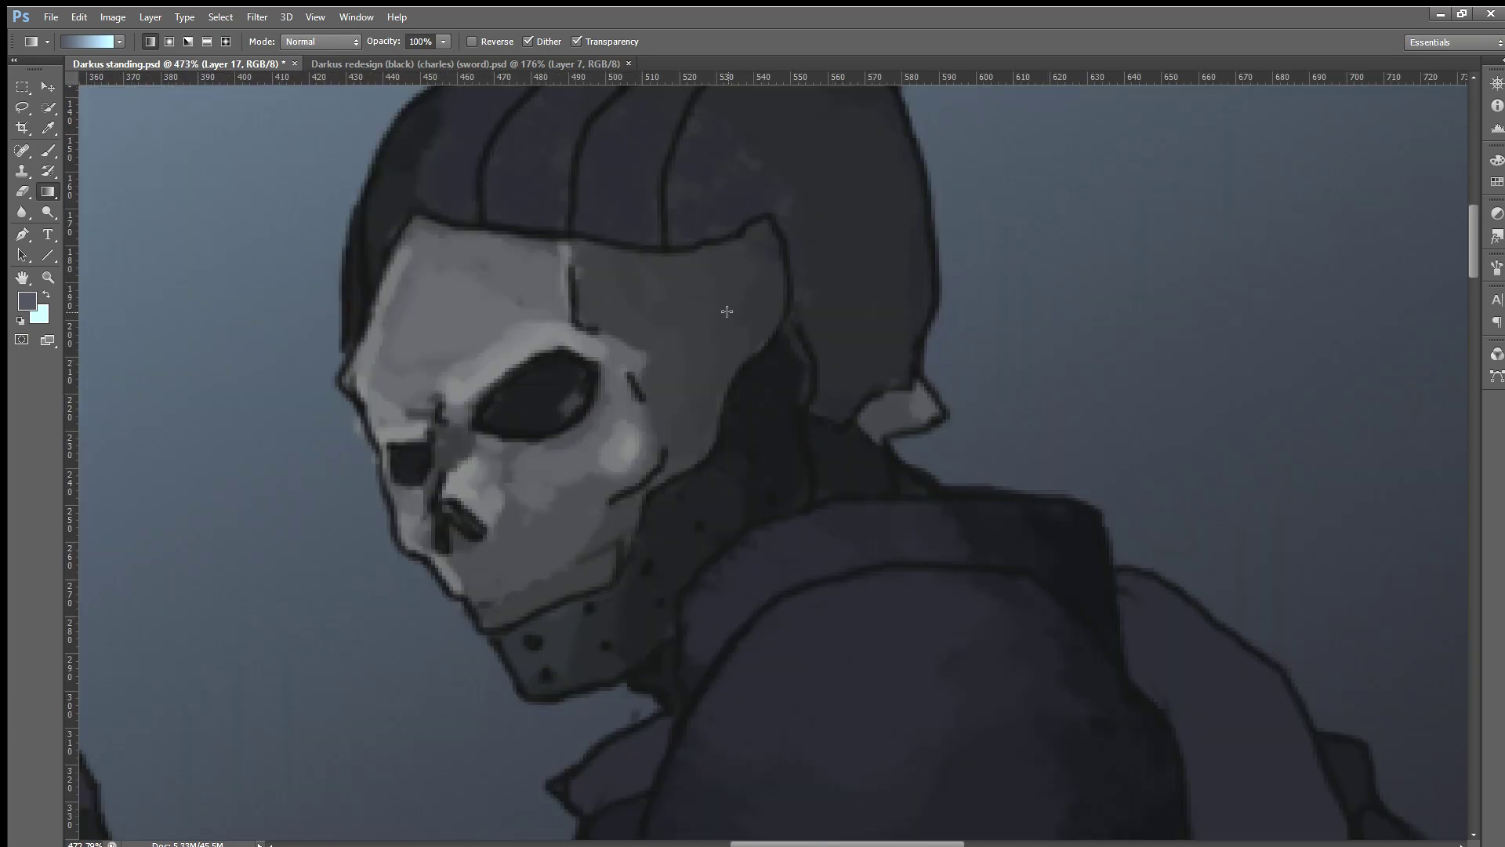
Step: Brush darker and lighter gray over the mask's brow, forehead, cheek and chin
{"action": "left_click", "coordinate": [48, 149]}
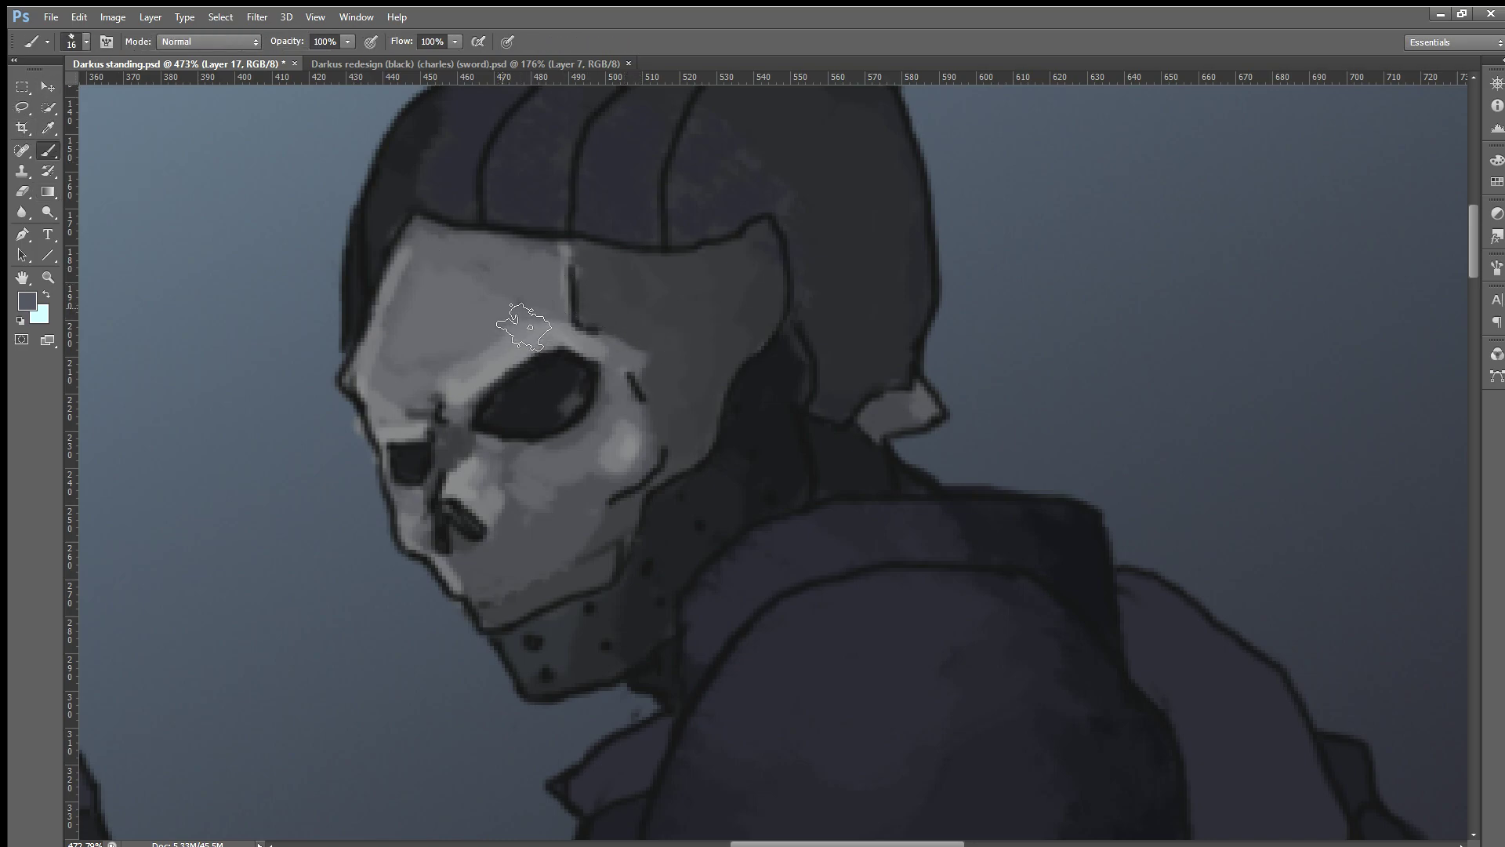
{"action": "left_click_drag", "start_coordinate": [582, 311], "coordinate": [449, 420]}
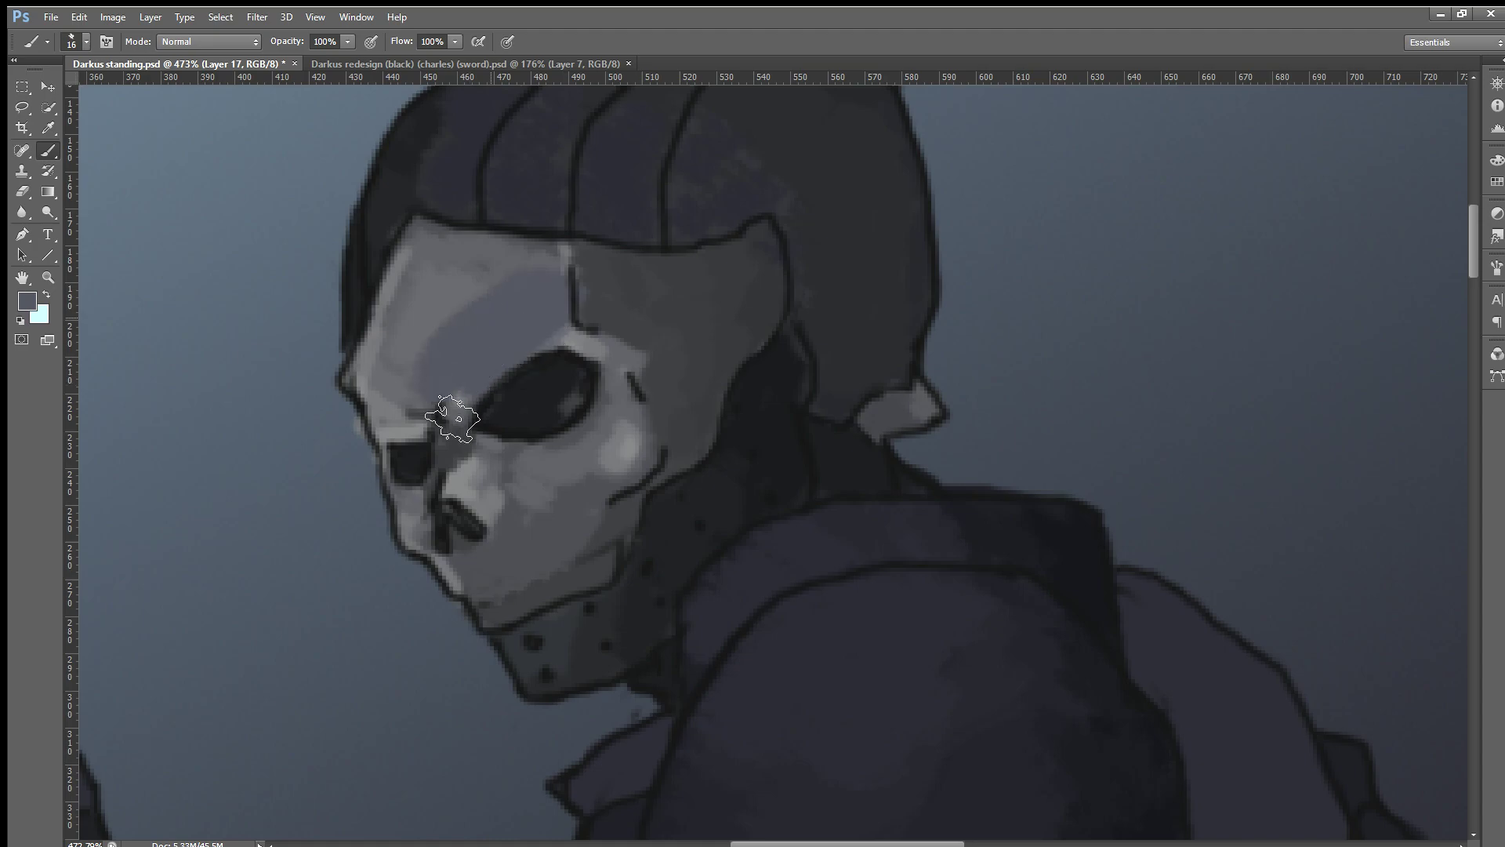
{"action": "mouse_move", "coordinate": [514, 304]}
{"action": "left_mouse_down"}
{"action": "mouse_move", "coordinate": [521, 261]}
{"action": "mouse_move", "coordinate": [437, 255]}
{"action": "mouse_move", "coordinate": [430, 361]}
{"action": "mouse_move", "coordinate": [431, 293]}
{"action": "mouse_move", "coordinate": [395, 407]}
{"action": "mouse_move", "coordinate": [414, 433]}
{"action": "mouse_move", "coordinate": [403, 376]}
{"action": "mouse_move", "coordinate": [420, 420]}
{"action": "mouse_move", "coordinate": [436, 419]}
{"action": "mouse_move", "coordinate": [437, 527]}
{"action": "mouse_move", "coordinate": [510, 598]}
{"action": "mouse_move", "coordinate": [564, 598]}
{"action": "mouse_move", "coordinate": [614, 558]}
{"action": "mouse_move", "coordinate": [588, 385]}
{"action": "mouse_move", "coordinate": [552, 508]}
{"action": "mouse_move", "coordinate": [588, 467]}
{"action": "mouse_move", "coordinate": [505, 391]}
{"action": "mouse_move", "coordinate": [514, 545]}
{"action": "mouse_move", "coordinate": [541, 473]}
{"action": "left_mouse_up"}
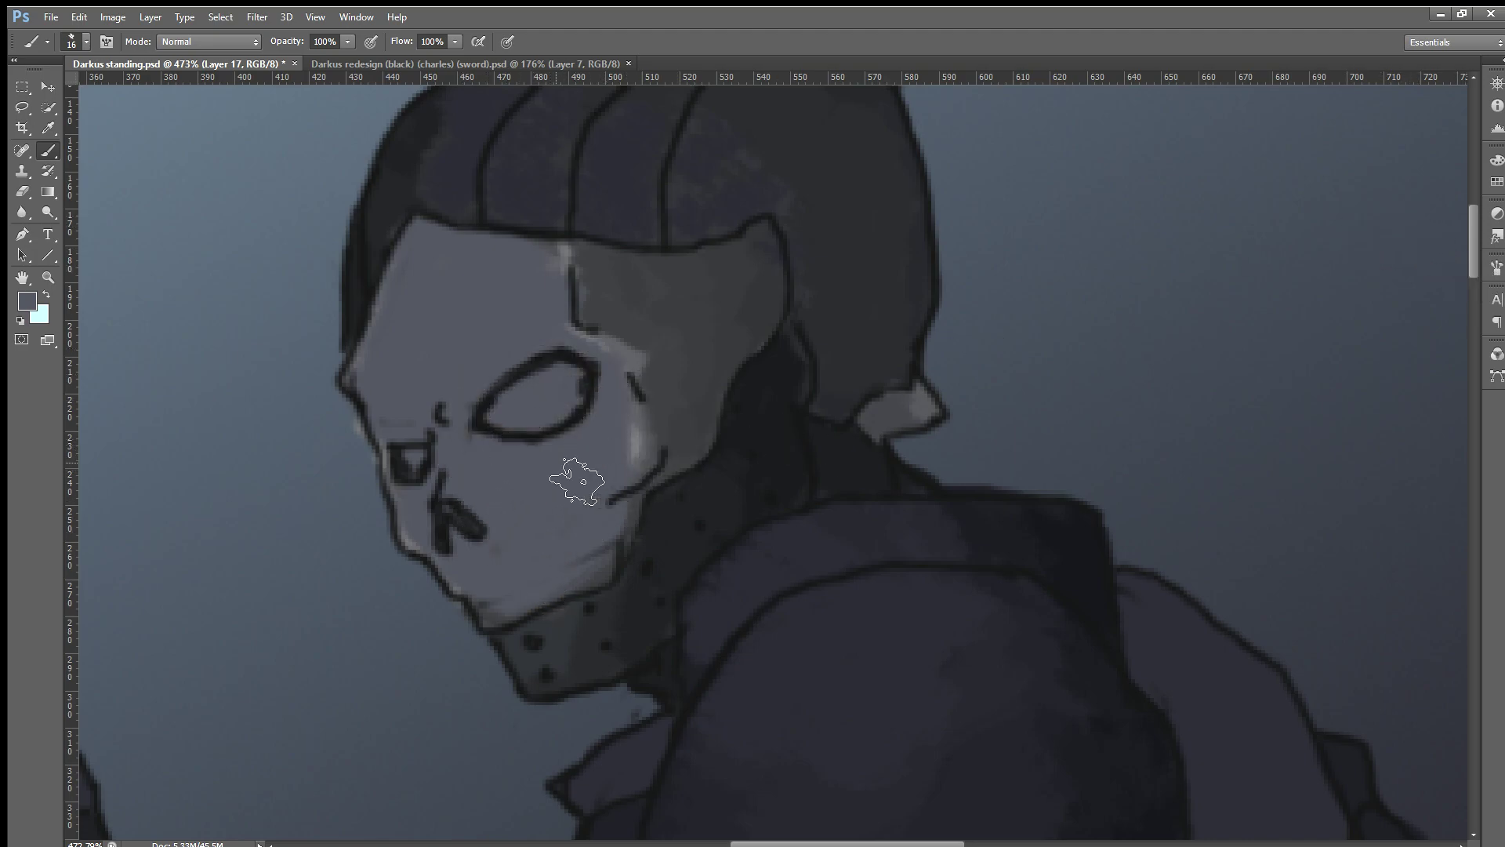
{"action": "mouse_move", "coordinate": [630, 513]}
{"action": "left_mouse_down"}
{"action": "mouse_move", "coordinate": [703, 447]}
{"action": "mouse_move", "coordinate": [779, 282]}
{"action": "mouse_move", "coordinate": [566, 331]}
{"action": "mouse_move", "coordinate": [621, 426]}
{"action": "mouse_move", "coordinate": [706, 377]}
{"action": "left_mouse_up"}
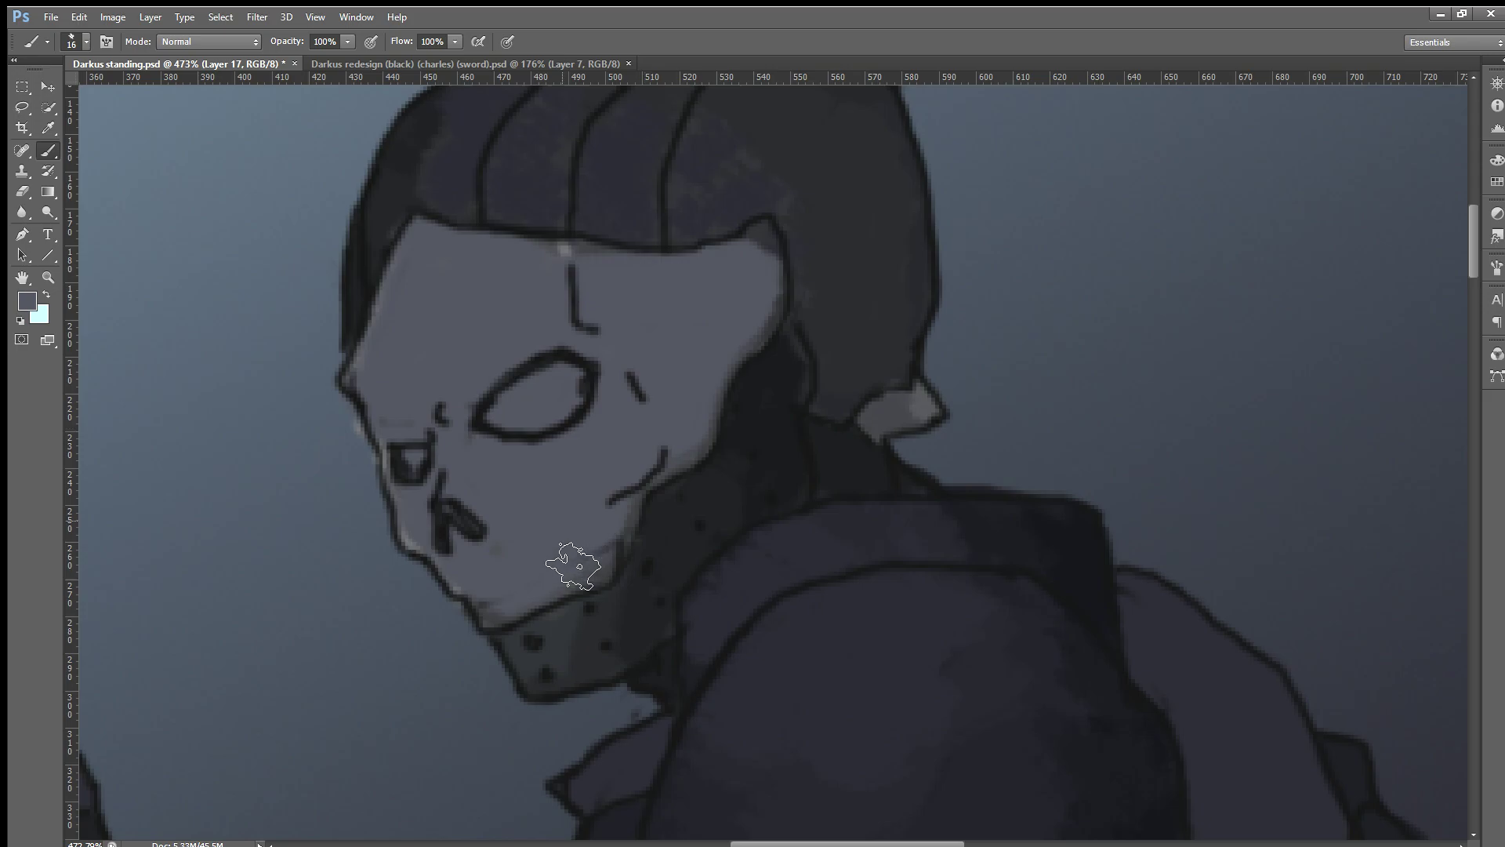
{"action": "mouse_move", "coordinate": [585, 594]}
{"action": "left_mouse_down"}
{"action": "mouse_move", "coordinate": [520, 588]}
{"action": "mouse_move", "coordinate": [504, 609]}
{"action": "mouse_move", "coordinate": [527, 511]}
{"action": "left_mouse_up"}
Step: Paint gray over the mask's mouth area below the nose
{"action": "scroll", "coordinate": [528, 510], "scroll_direction": "down", "scroll_amount": 1, "text": "alt"}
{"action": "scroll", "coordinate": [532, 514], "scroll_direction": "down", "scroll_amount": 10, "text": "alt"}
{"action": "scroll", "coordinate": [533, 517], "scroll_direction": "up", "scroll_amount": 1, "text": "alt"}
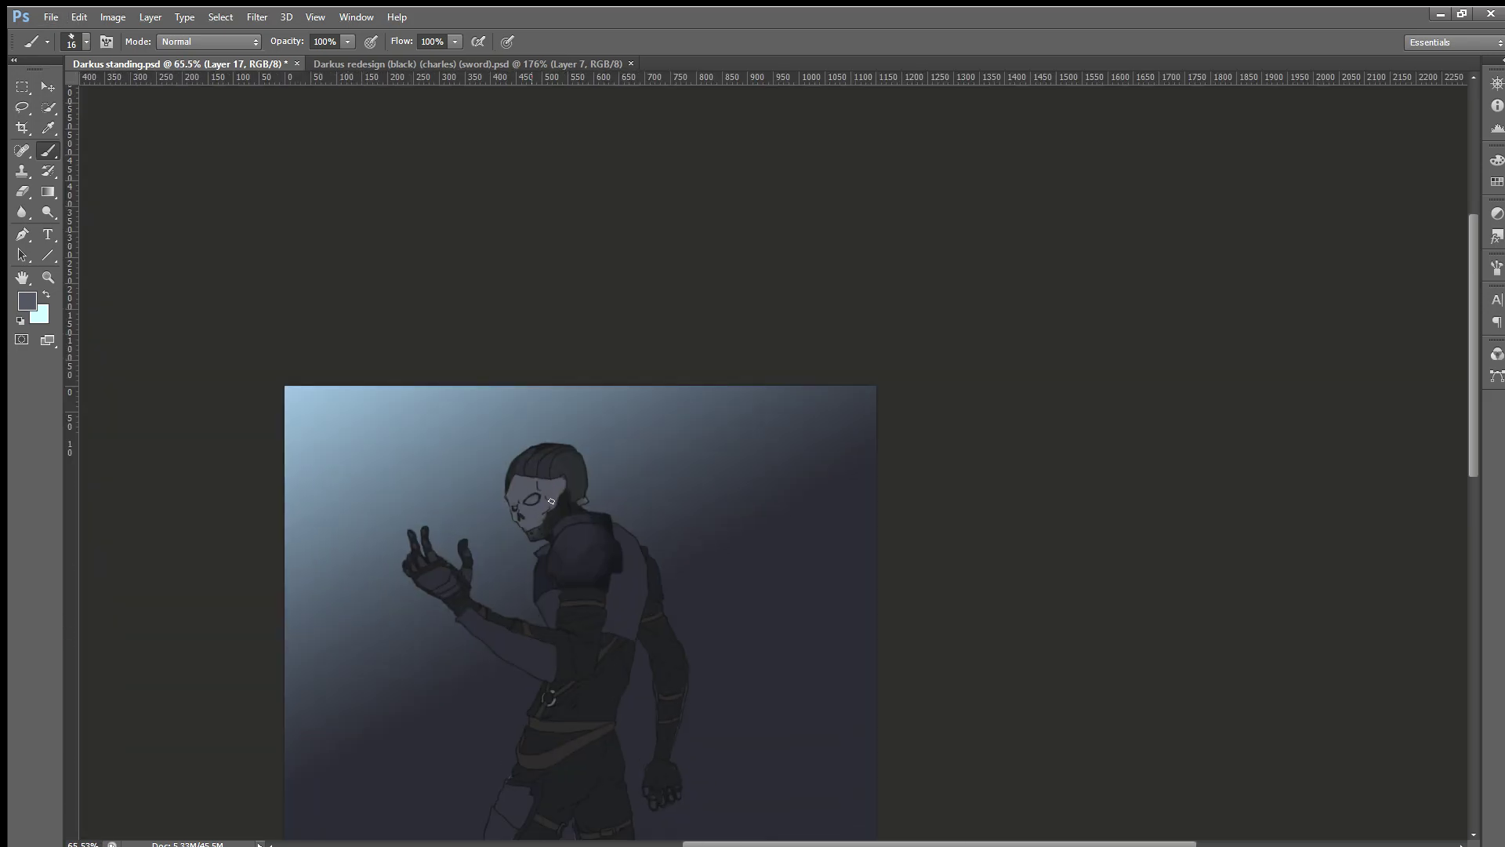
{"action": "scroll", "coordinate": [536, 526], "scroll_direction": "up", "scroll_amount": 2, "text": "alt"}
{"action": "scroll", "coordinate": [536, 526], "scroll_direction": "up", "scroll_amount": 2, "text": "alt"}
{"action": "scroll", "coordinate": [537, 505], "scroll_direction": "up", "scroll_amount": 2, "text": "alt"}
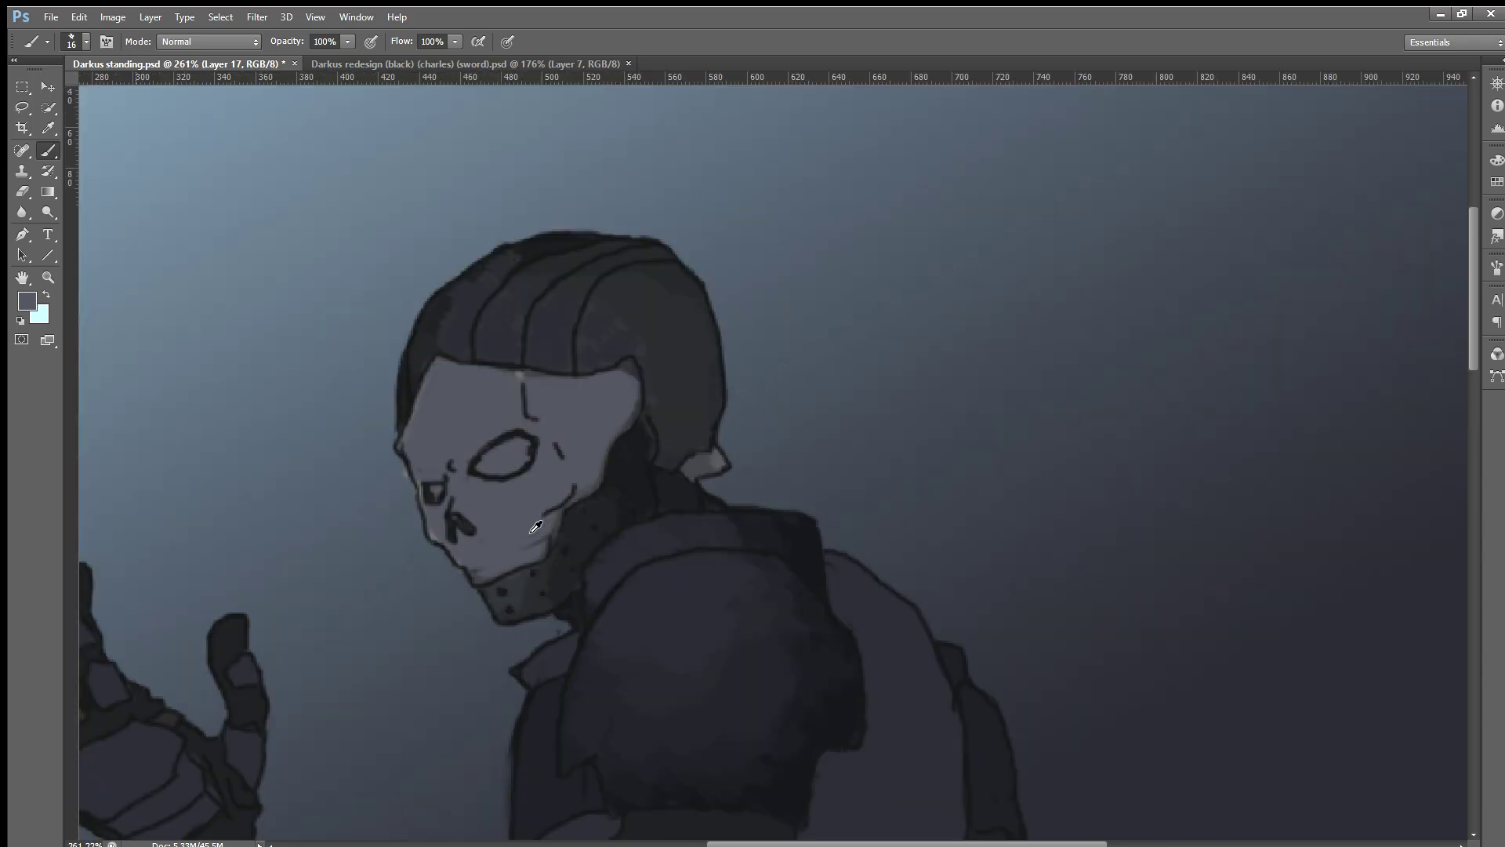
{"action": "scroll", "coordinate": [538, 486], "scroll_direction": "up", "scroll_amount": 2, "text": "alt"}
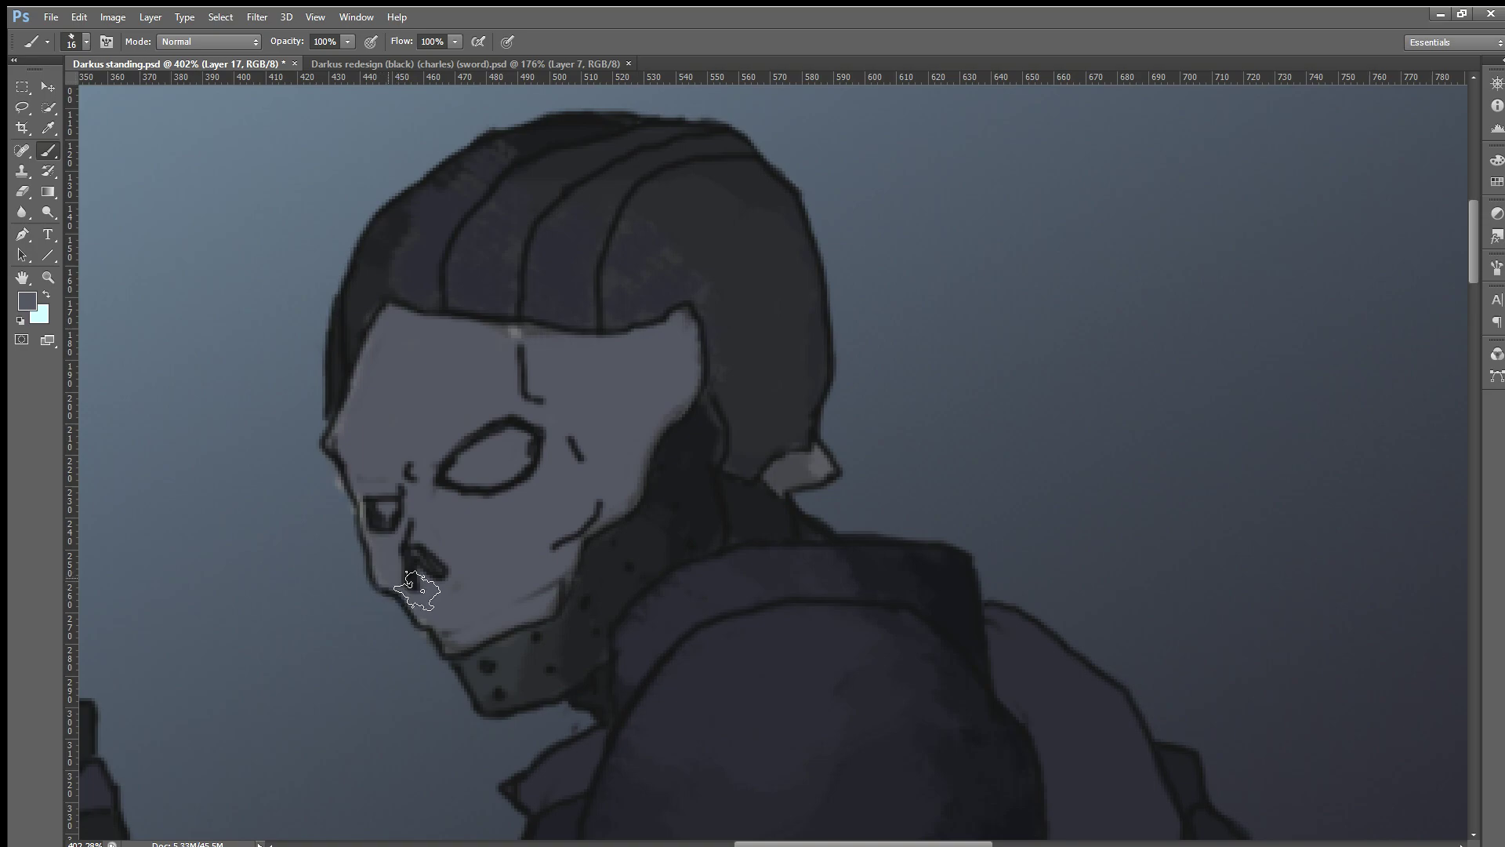
{"action": "left_click_drag", "start_coordinate": [443, 622], "coordinate": [393, 554]}
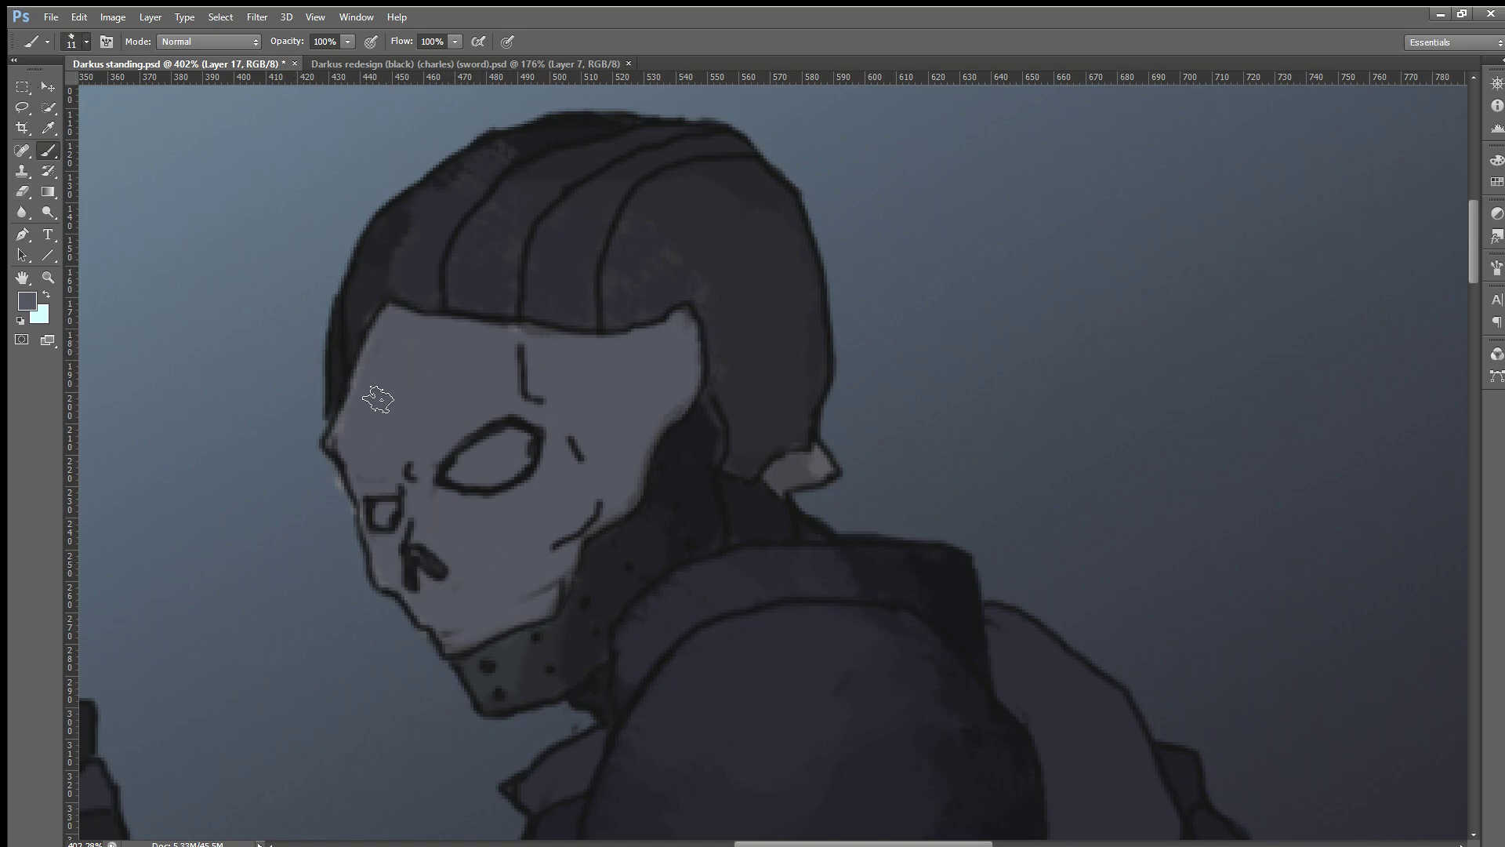
Step: With a smaller brush and the sampled mask gray, lighten the left forehead and cheek
{"action": "key", "text": "bracketleft"}
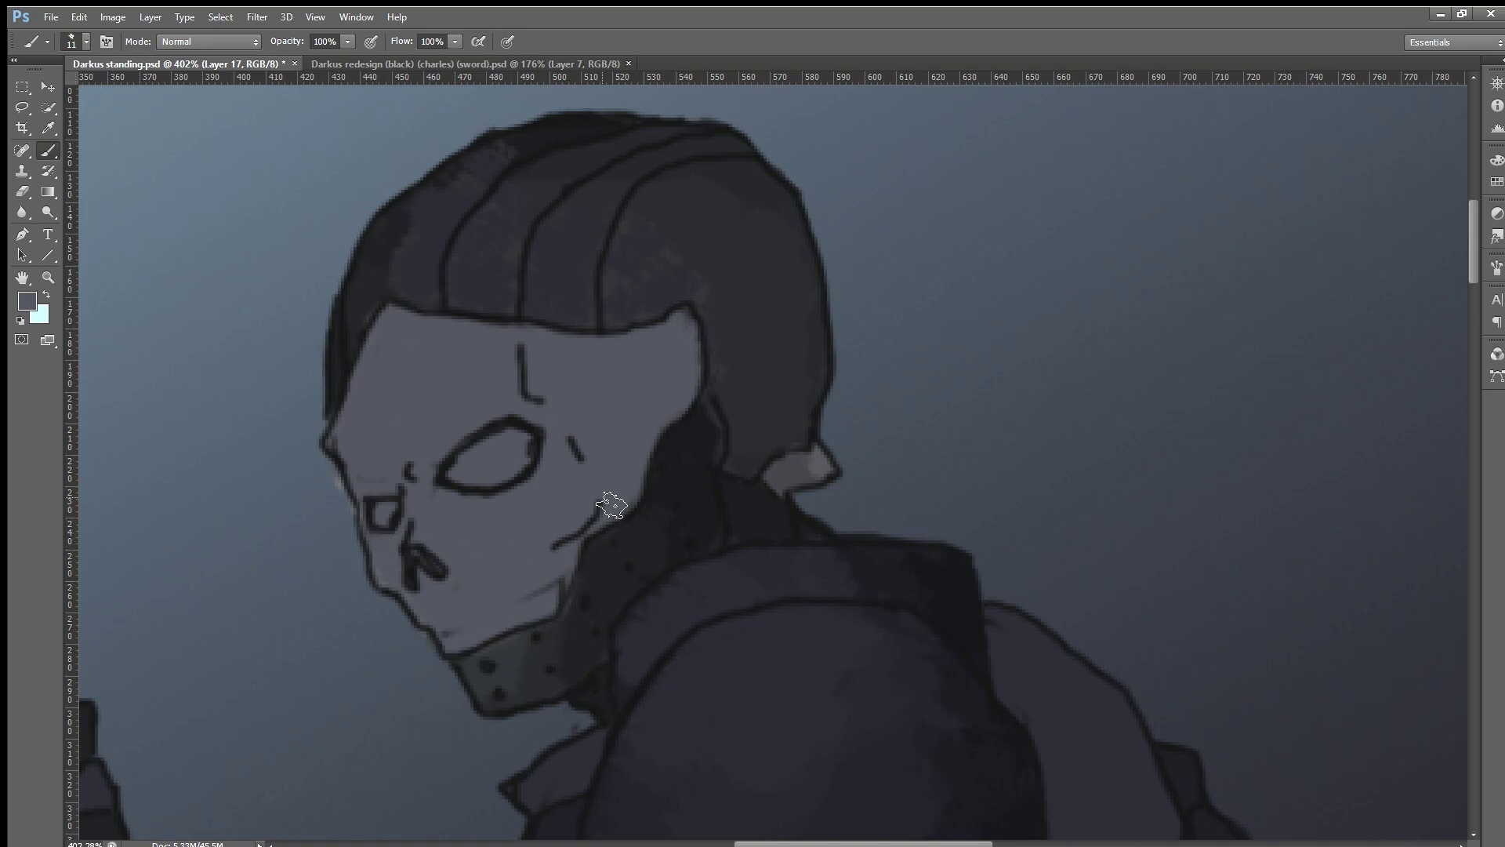
{"action": "left_click", "coordinate": [612, 385], "text": "alt"}
{"action": "key", "text": "i"}
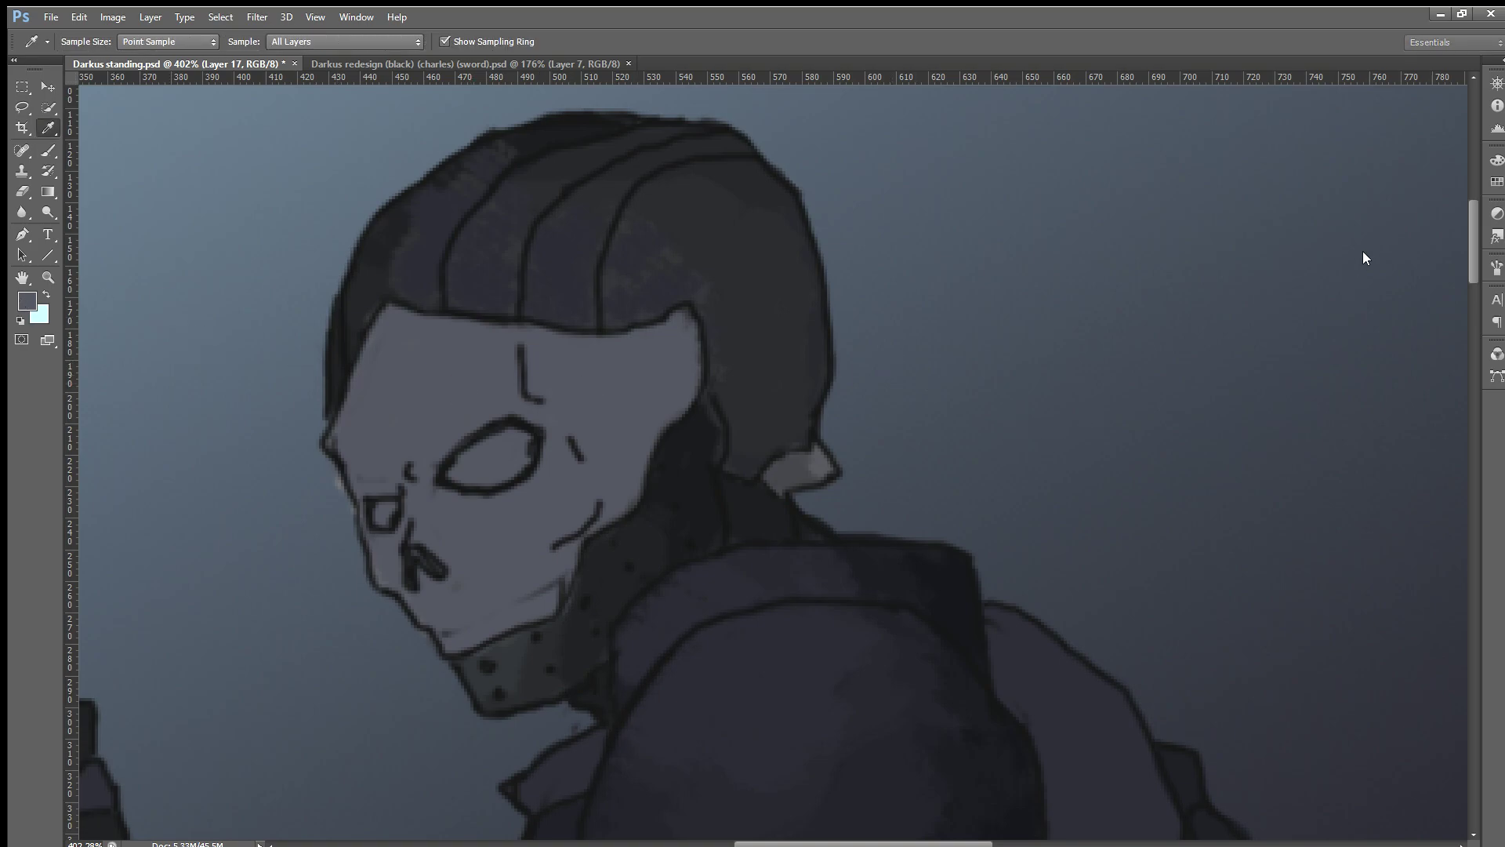
{"action": "key", "text": "b"}
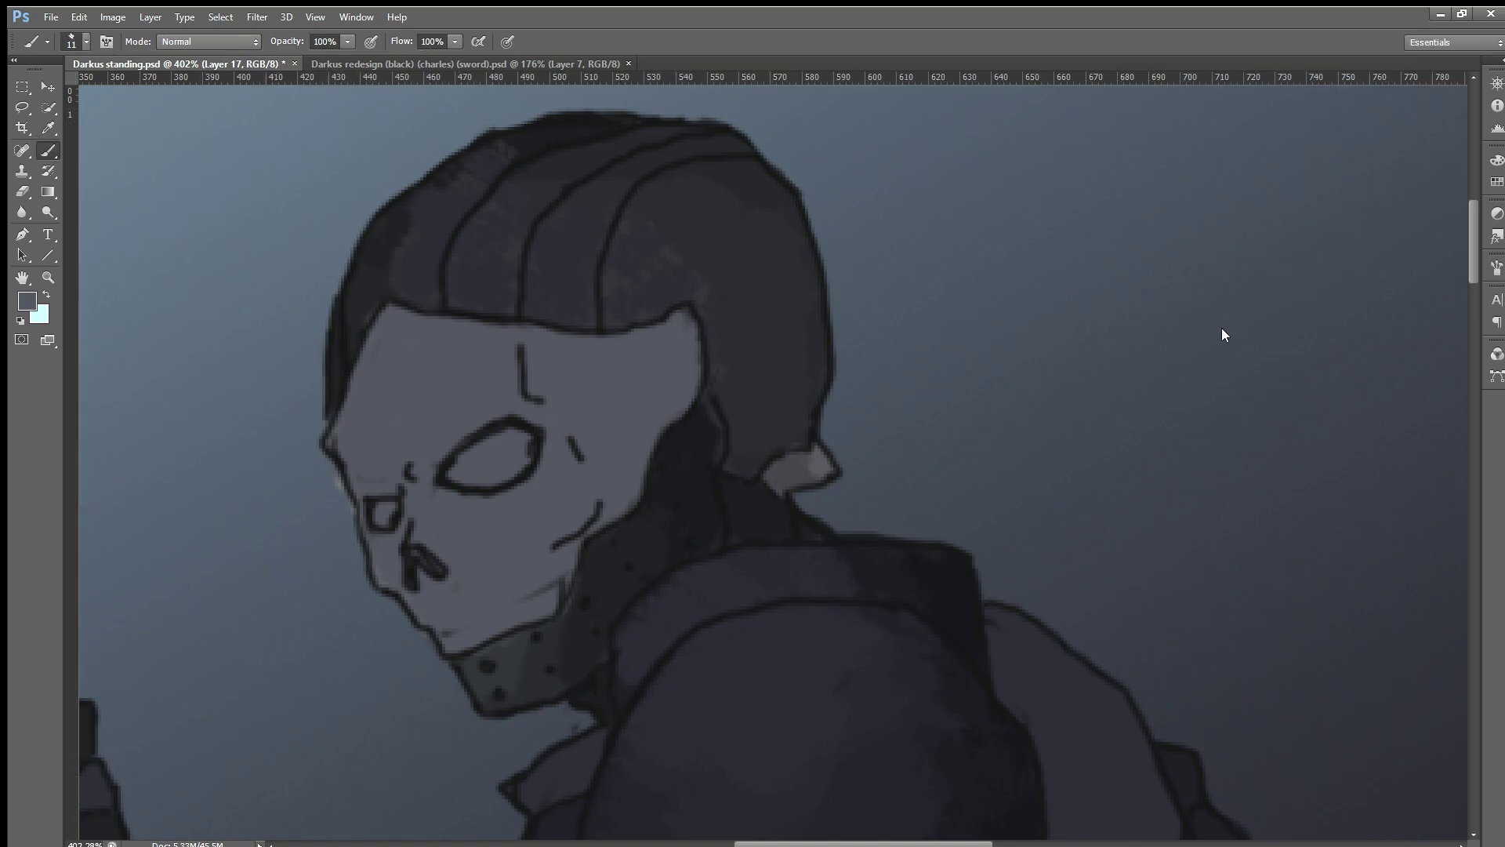
{"action": "left_click_drag", "start_coordinate": [392, 406], "coordinate": [407, 372]}
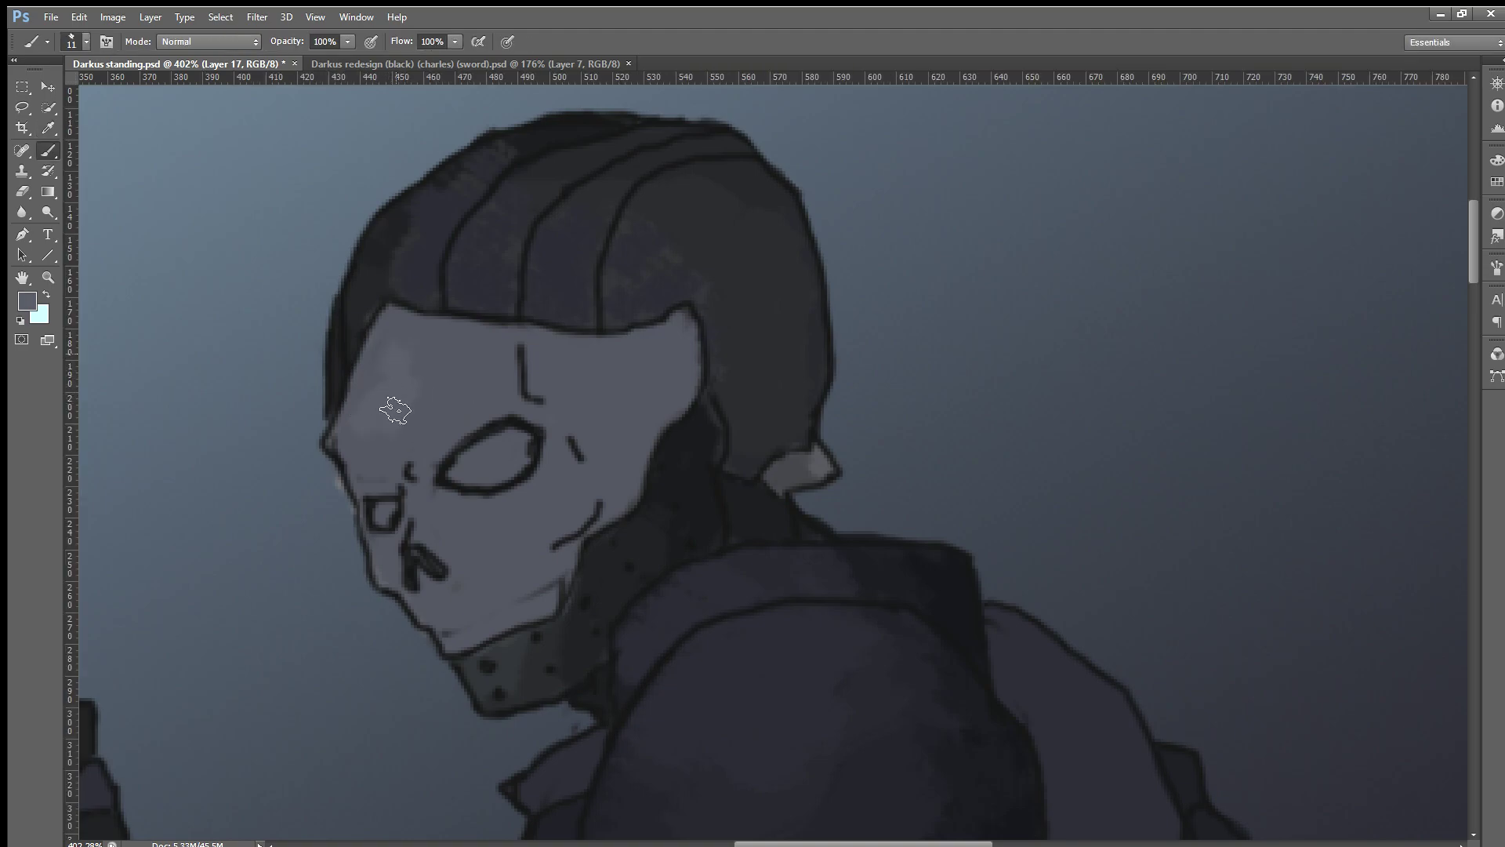
{"action": "mouse_move", "coordinate": [385, 471]}
{"action": "left_mouse_down"}
{"action": "mouse_move", "coordinate": [496, 365]}
{"action": "mouse_move", "coordinate": [506, 410]}
{"action": "mouse_move", "coordinate": [447, 431]}
{"action": "mouse_move", "coordinate": [437, 370]}
{"action": "mouse_move", "coordinate": [496, 355]}
{"action": "left_mouse_up"}
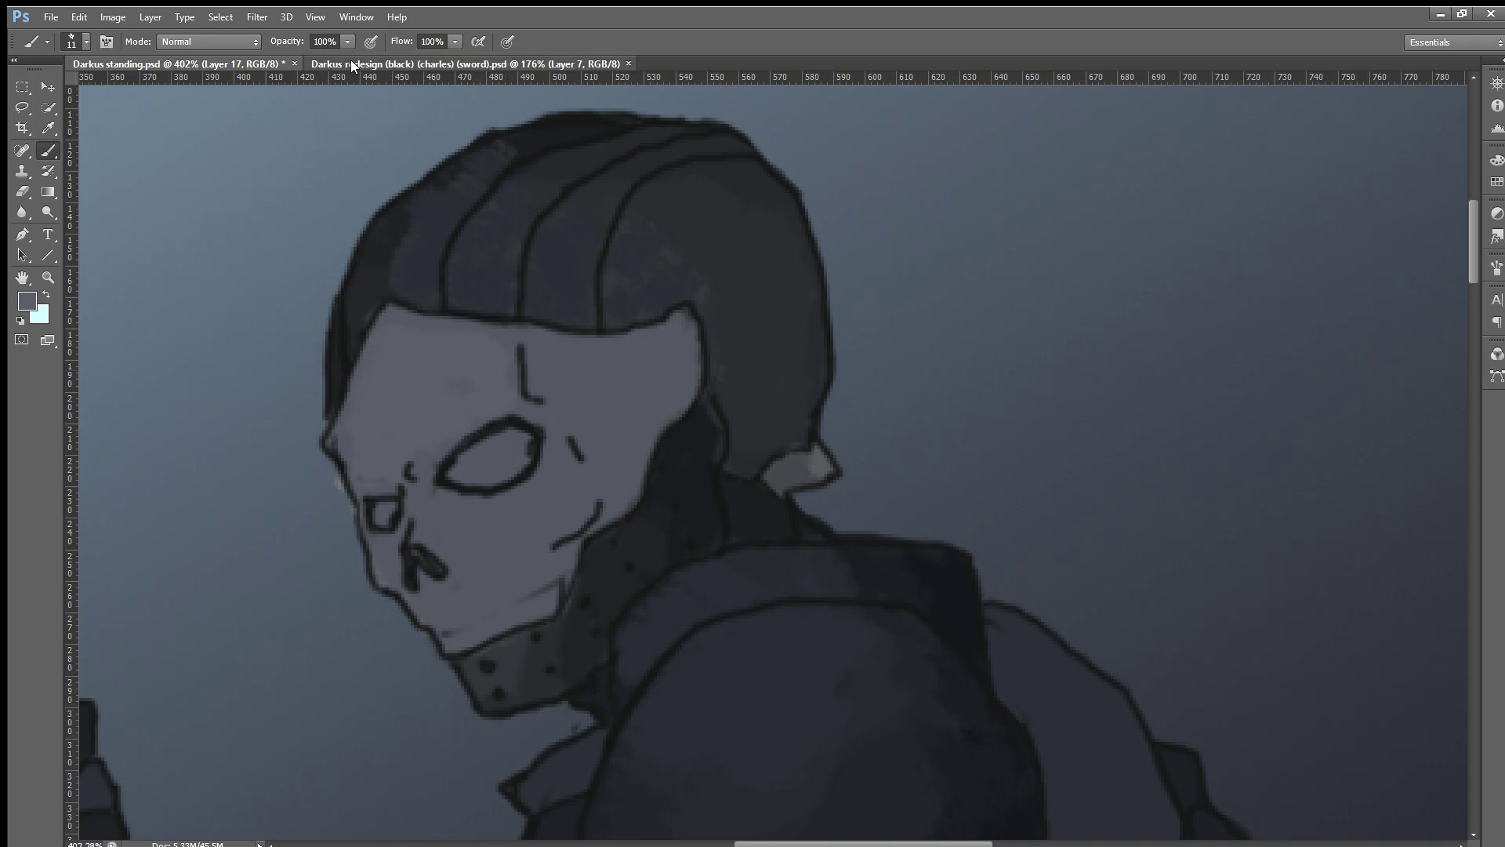
Step: Compare against the Darkus redesign reference, then touch up the mask's cheek shading
{"action": "key", "text": "ctrl+Tab"}
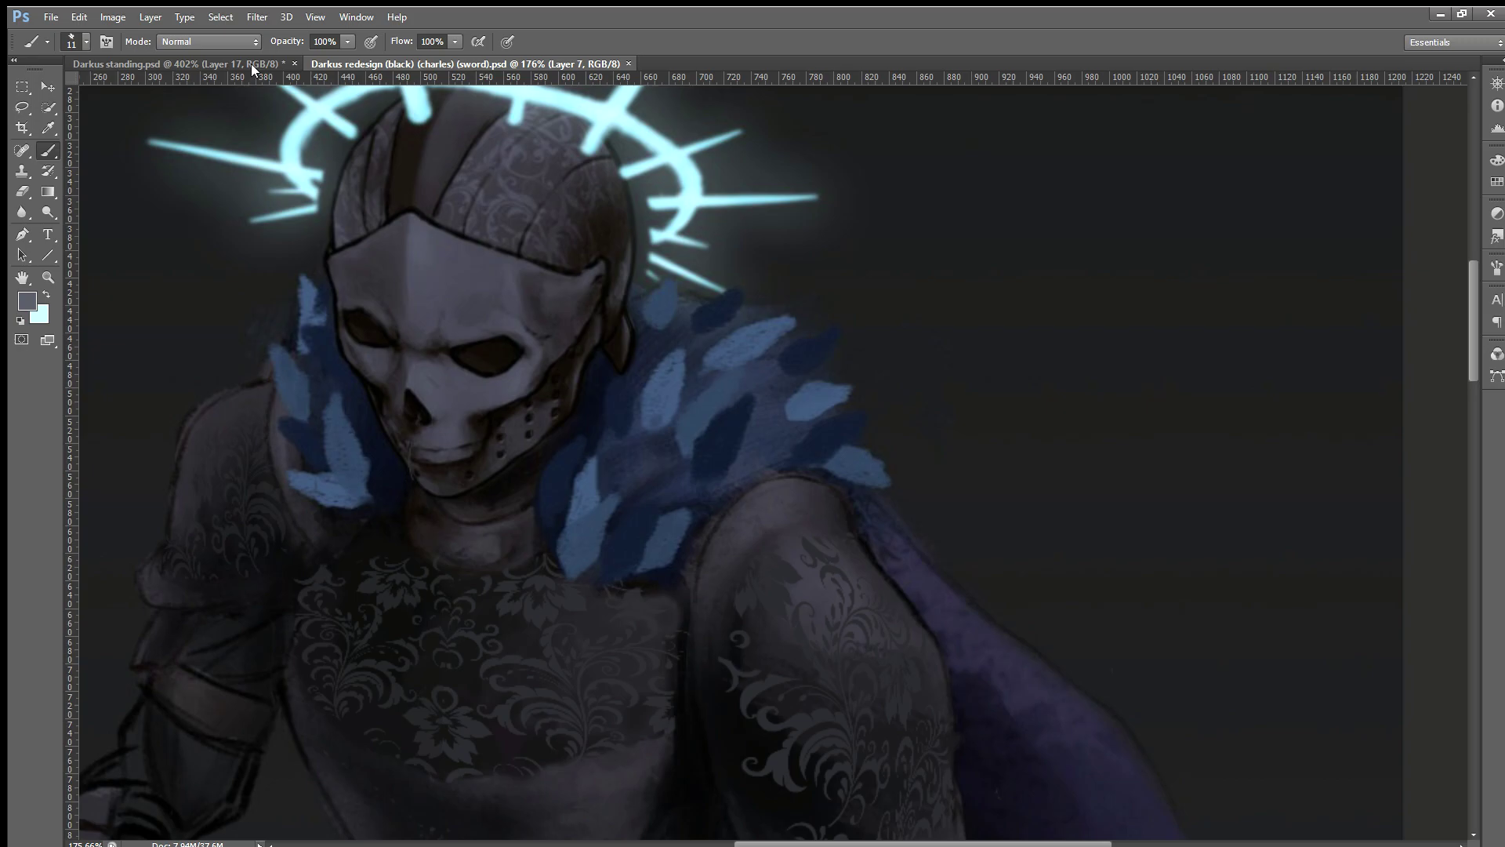
{"action": "left_click", "coordinate": [252, 60]}
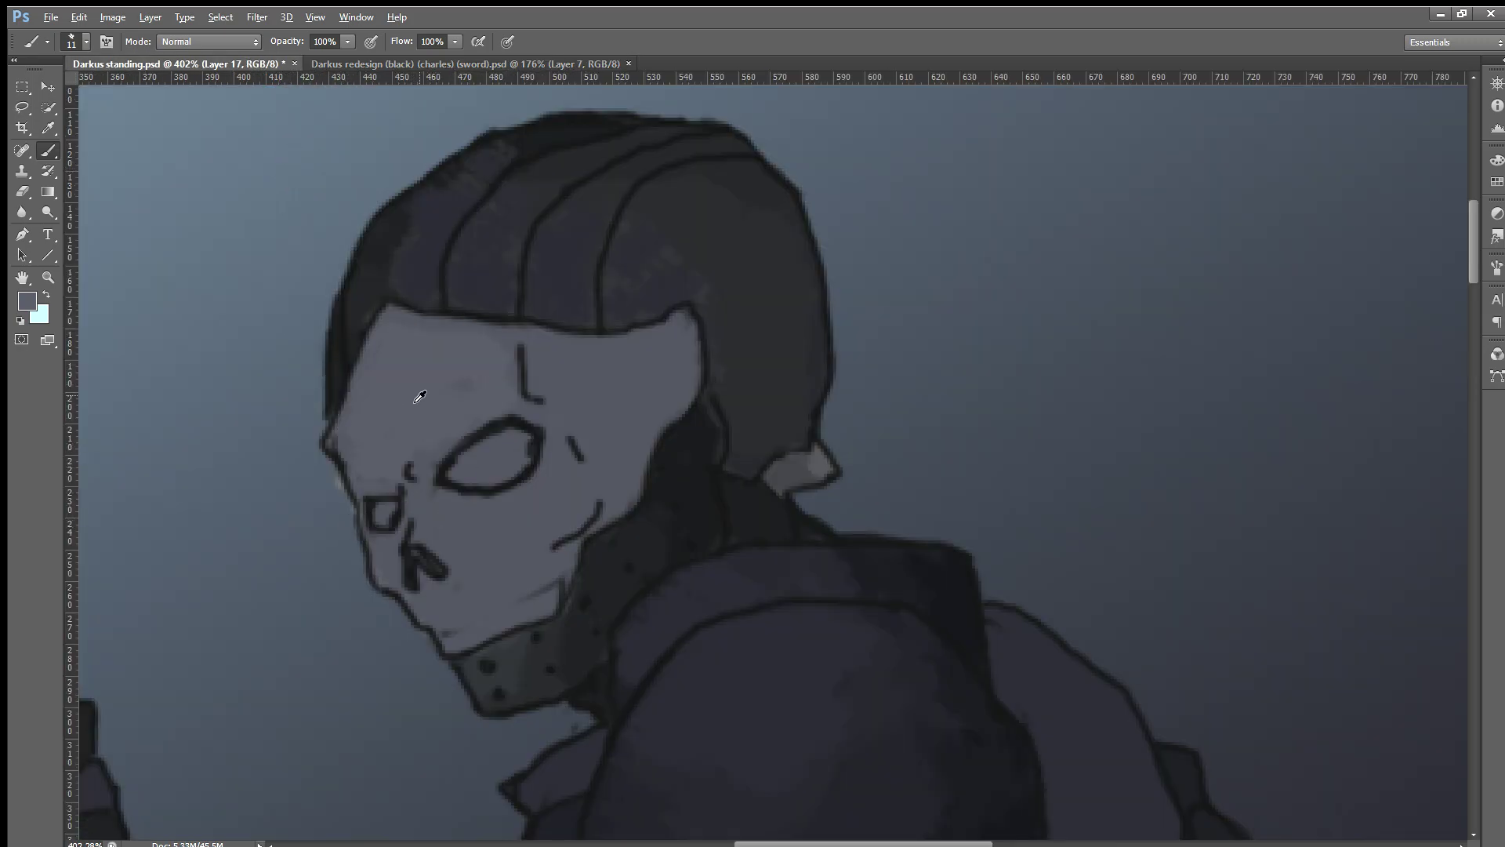
{"action": "mouse_move", "coordinate": [460, 528]}
{"action": "left_mouse_down"}
{"action": "mouse_move", "coordinate": [505, 529]}
{"action": "mouse_move", "coordinate": [578, 488]}
{"action": "mouse_move", "coordinate": [519, 536]}
{"action": "mouse_move", "coordinate": [578, 498]}
{"action": "mouse_move", "coordinate": [549, 447]}
{"action": "mouse_move", "coordinate": [571, 504]}
{"action": "mouse_move", "coordinate": [468, 528]}
{"action": "left_mouse_up"}
{"action": "scroll", "coordinate": [437, 528], "scroll_direction": "down", "scroll_amount": 1}
{"action": "scroll", "coordinate": [437, 528], "scroll_direction": "down", "scroll_amount": 1}
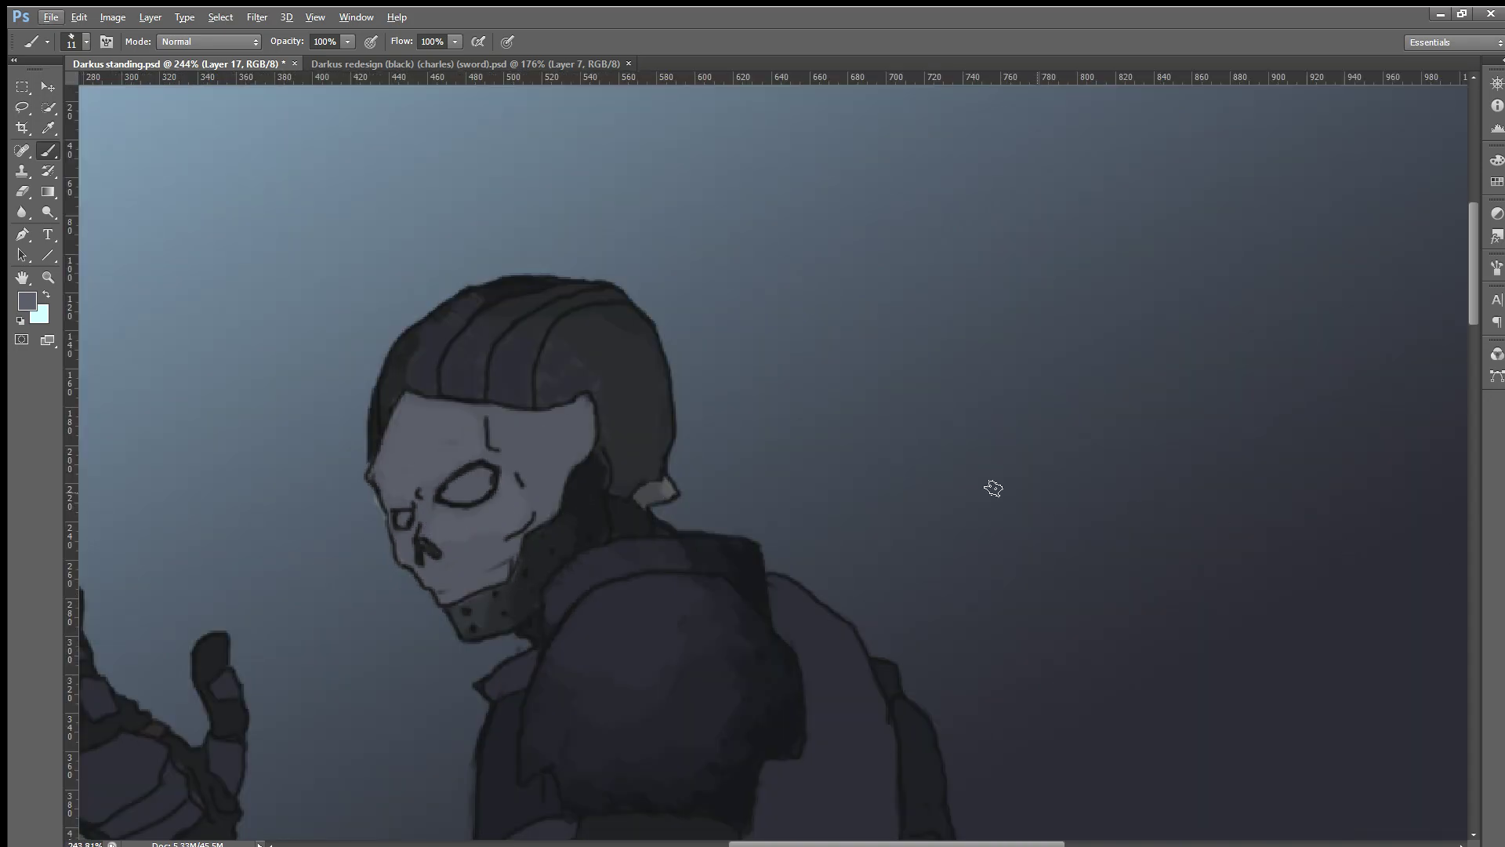
Step: Erase inside the eye socket and nose hole so they read solid dark
{"action": "left_click", "coordinate": [22, 191]}
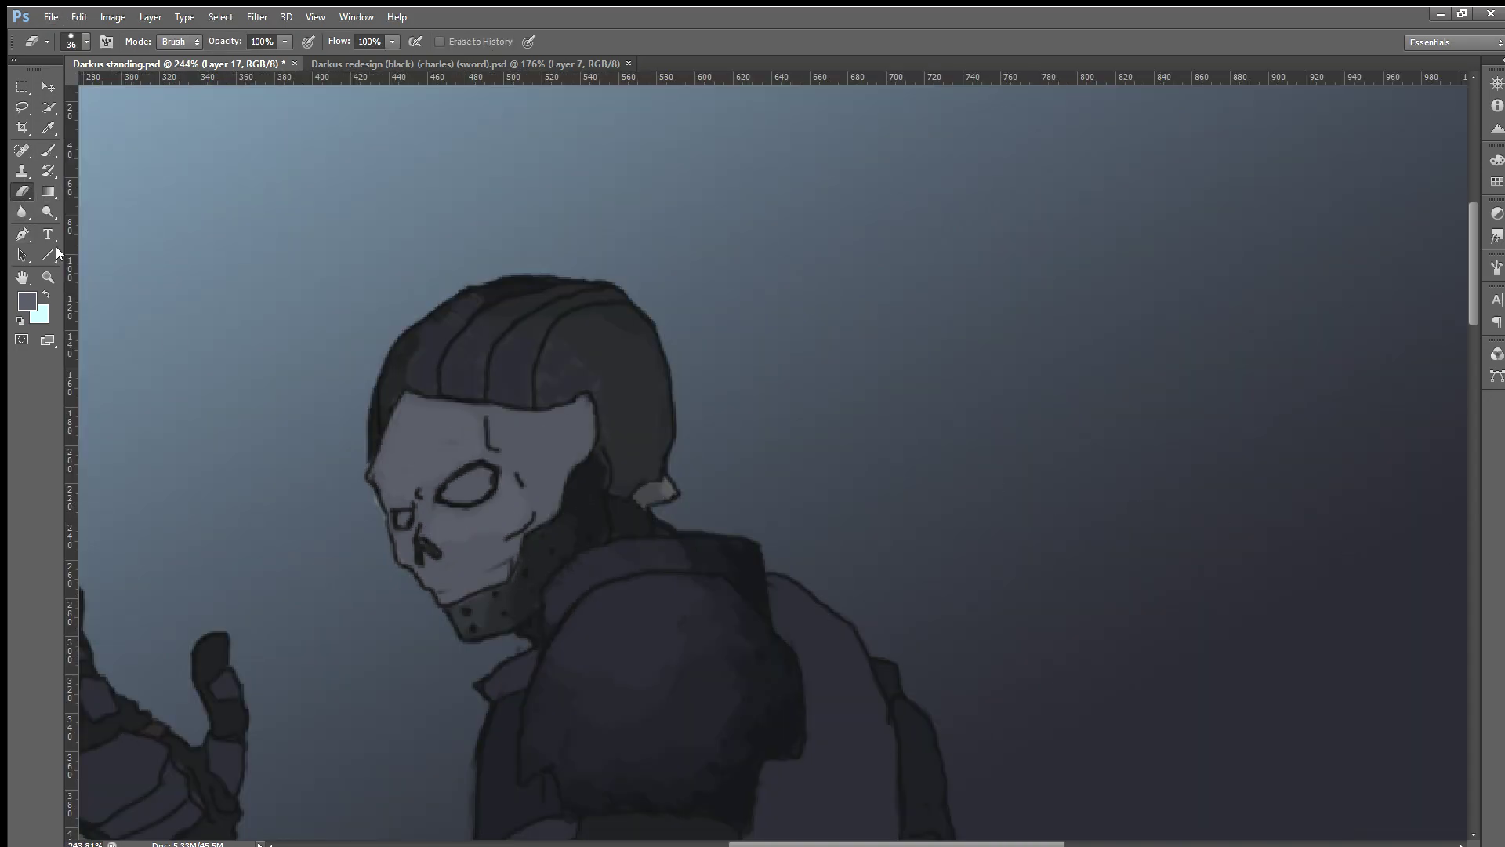
{"action": "scroll", "coordinate": [471, 578], "scroll_direction": "up", "scroll_amount": 1}
{"action": "scroll", "coordinate": [572, 638], "scroll_direction": "up", "scroll_amount": 5}
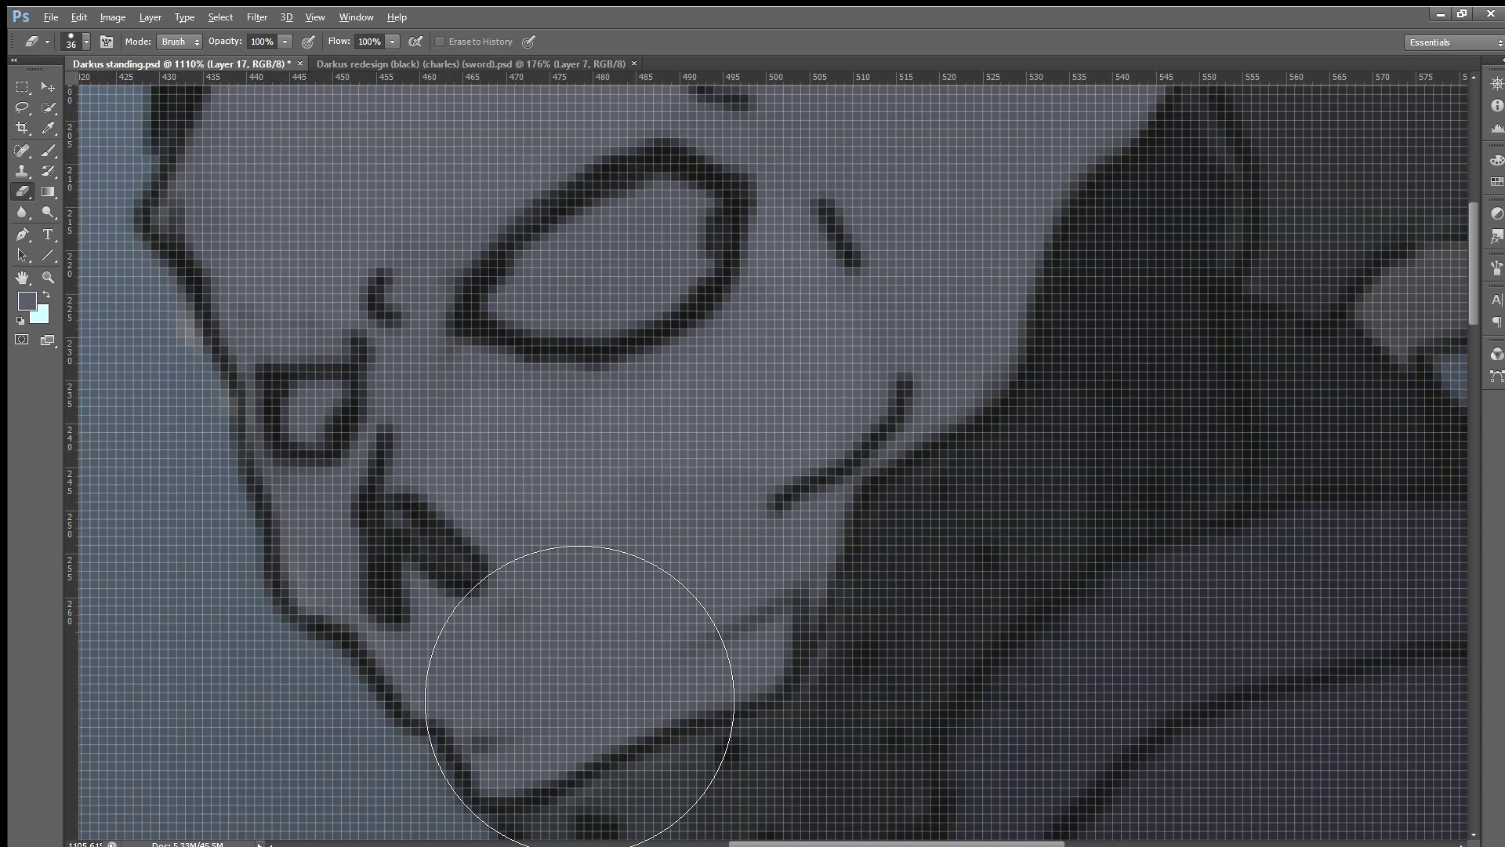
{"action": "scroll", "coordinate": [53, 85], "scroll_direction": "up", "scroll_amount": 1}
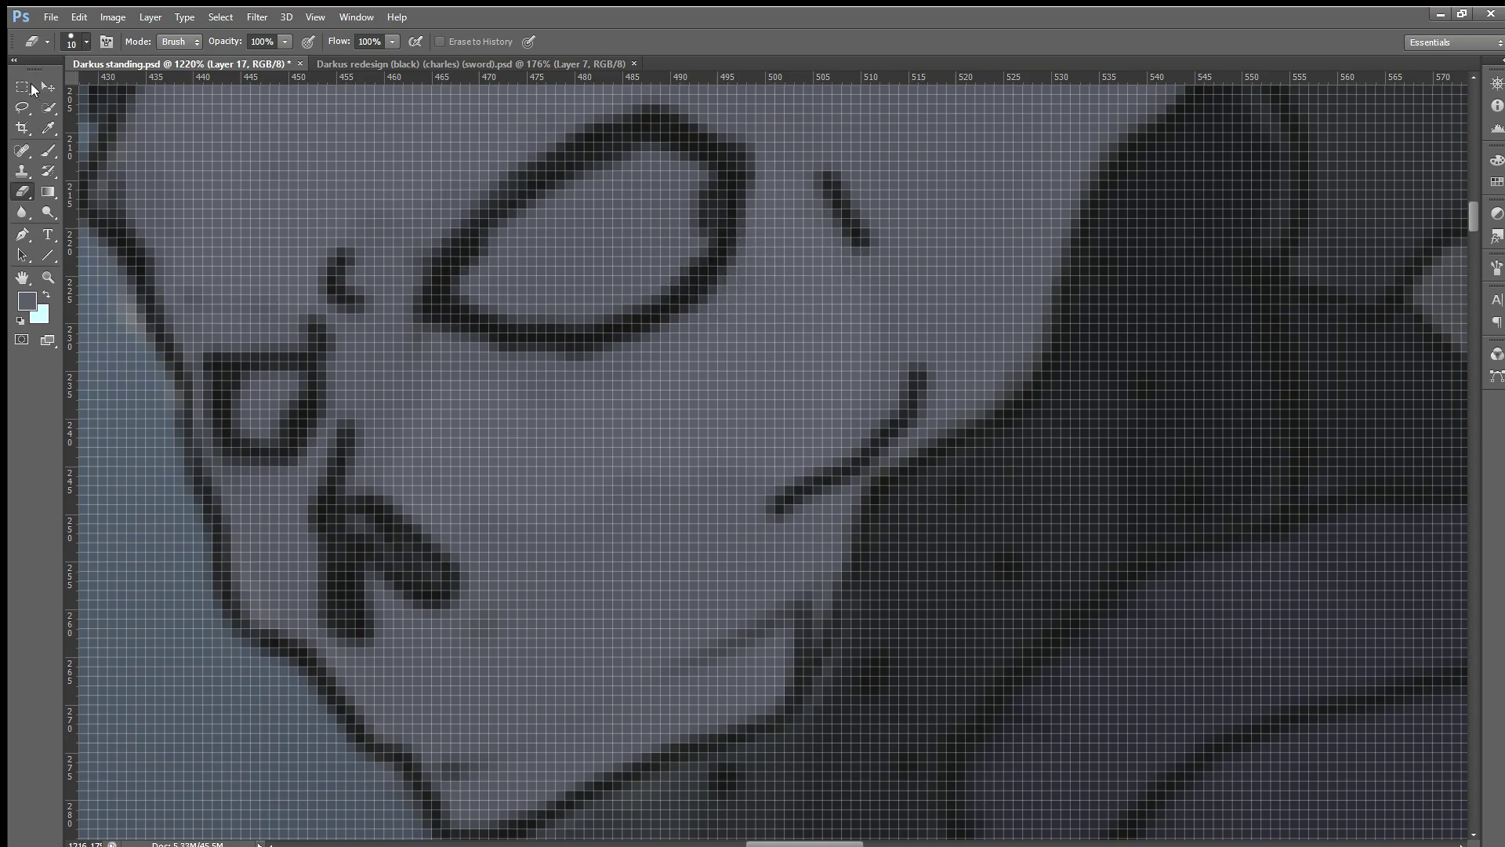
{"action": "mouse_move", "coordinate": [740, 252]}
{"action": "left_mouse_down"}
{"action": "mouse_move", "coordinate": [682, 215]}
{"action": "mouse_move", "coordinate": [541, 306]}
{"action": "mouse_move", "coordinate": [715, 284]}
{"action": "left_mouse_up"}
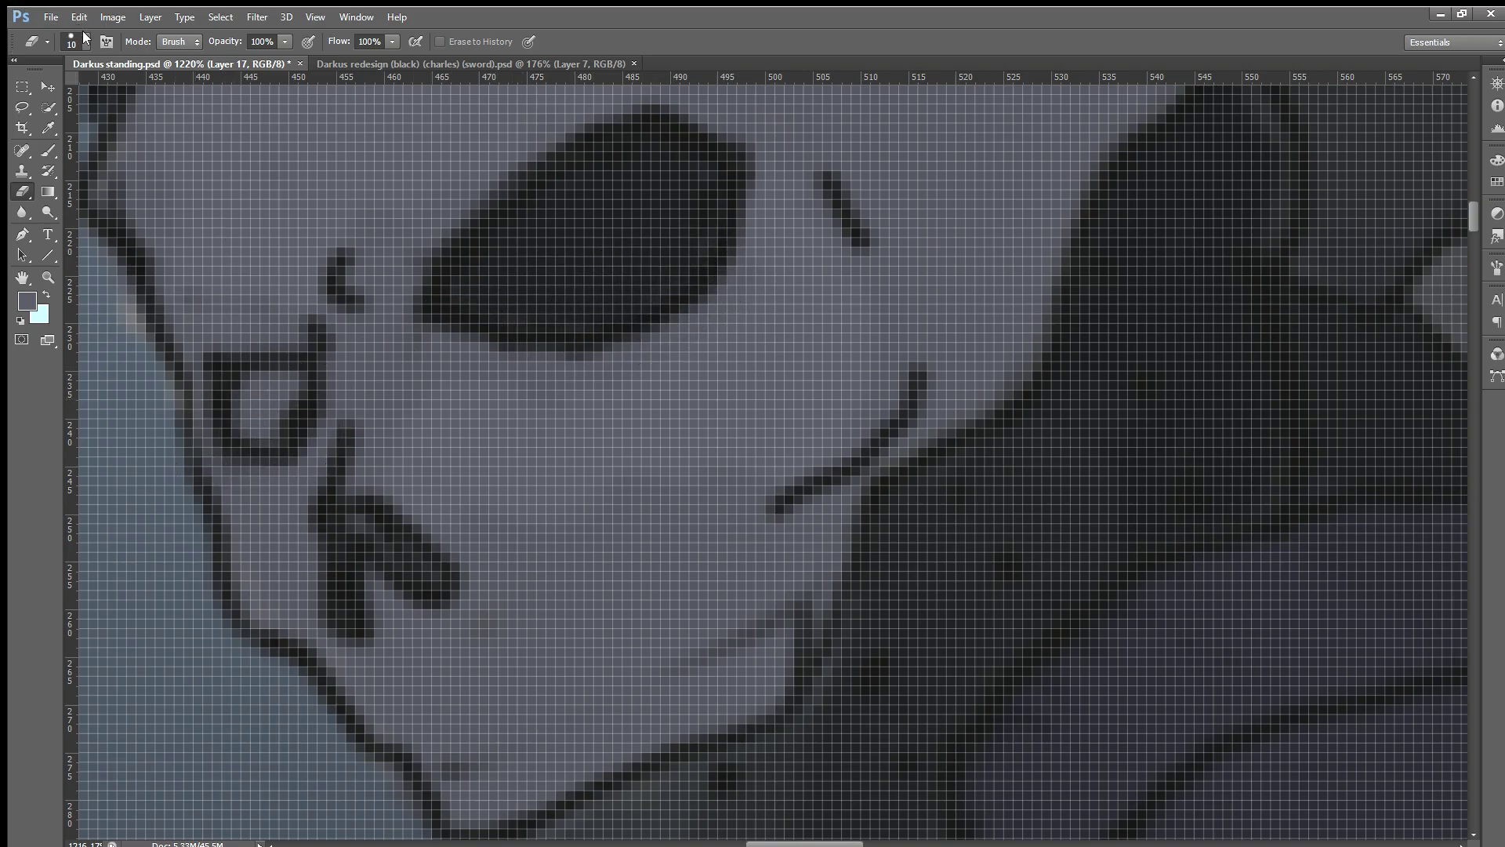
{"action": "key", "text": "bracketleft"}
{"action": "key", "text": "bracketleft"}
{"action": "key", "text": "bracketleft"}
{"action": "mouse_move", "coordinate": [309, 454]}
{"action": "left_mouse_down"}
{"action": "mouse_move", "coordinate": [309, 403]}
{"action": "mouse_move", "coordinate": [255, 400]}
{"action": "mouse_move", "coordinate": [282, 436]}
{"action": "left_mouse_up"}
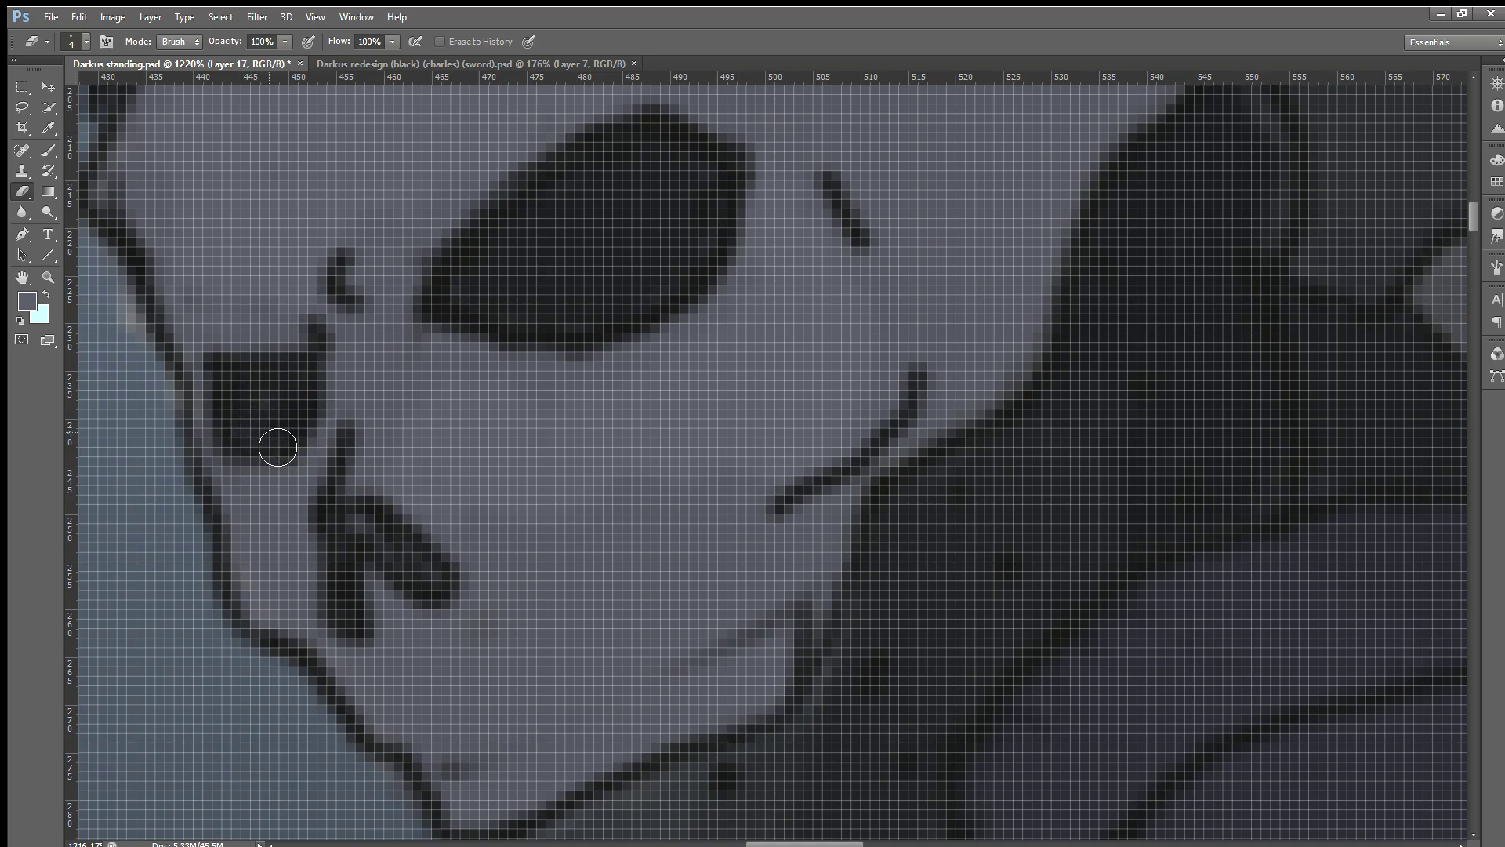
Step: Return to the Brush tool, ready to sample colours with Alt
{"action": "scroll", "coordinate": [266, 400], "scroll_direction": "down", "scroll_amount": 5}
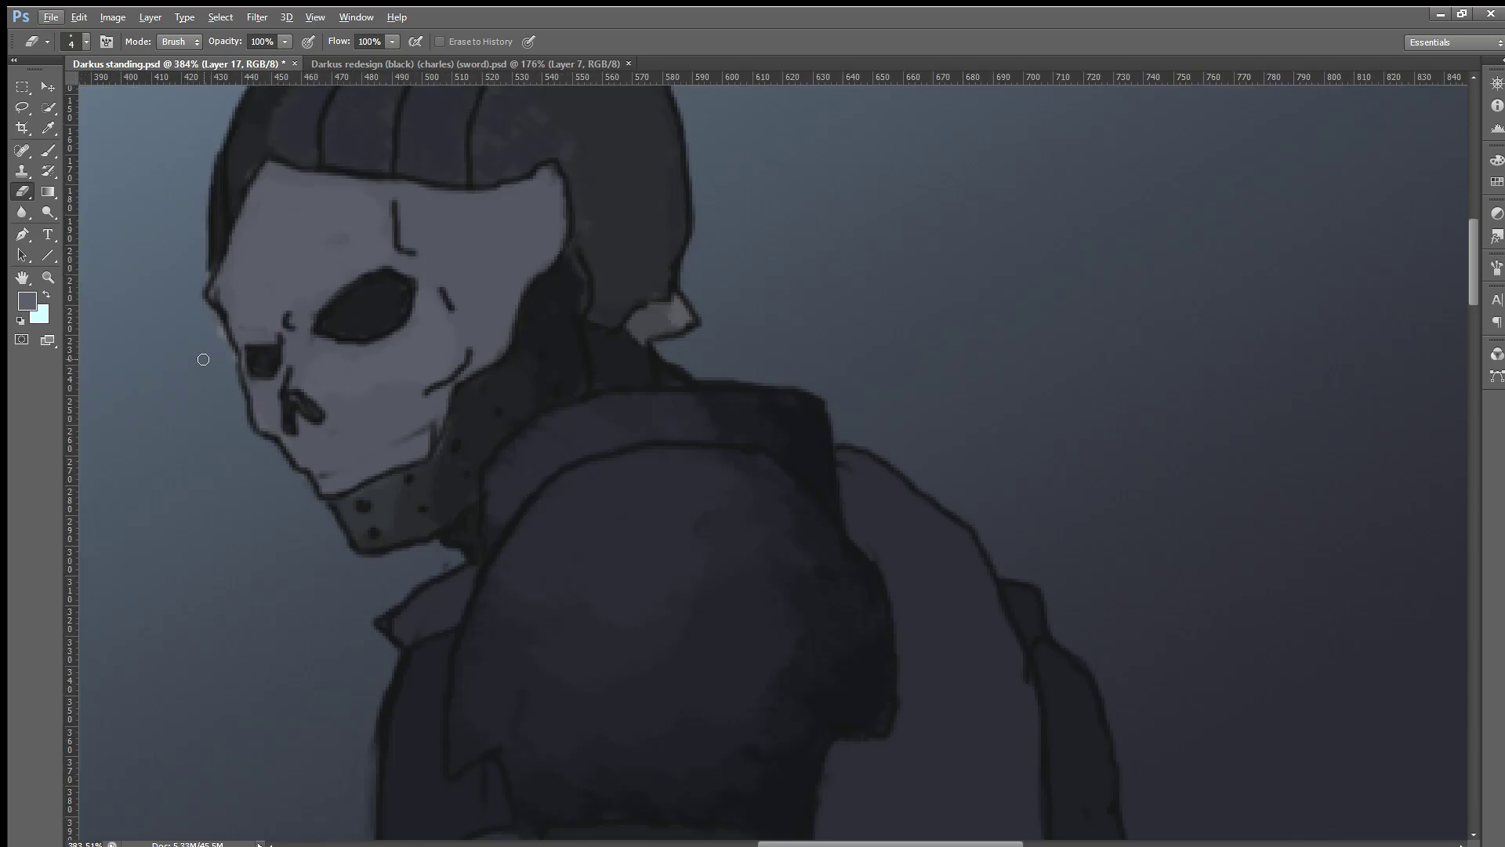
{"action": "scroll", "coordinate": [202, 359], "scroll_direction": "up", "scroll_amount": 3}
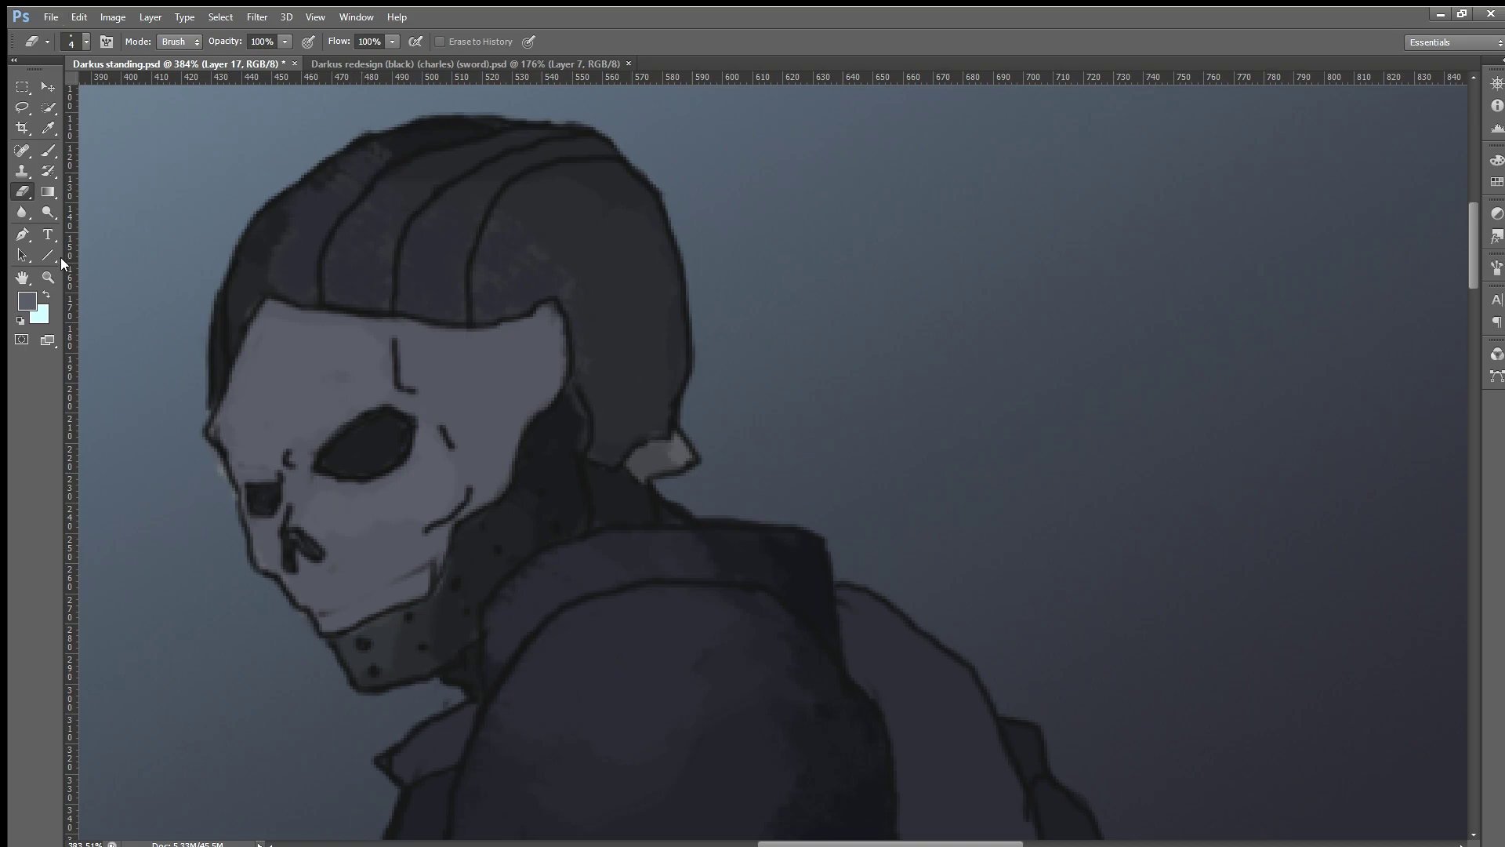
{"action": "left_click", "coordinate": [47, 150]}
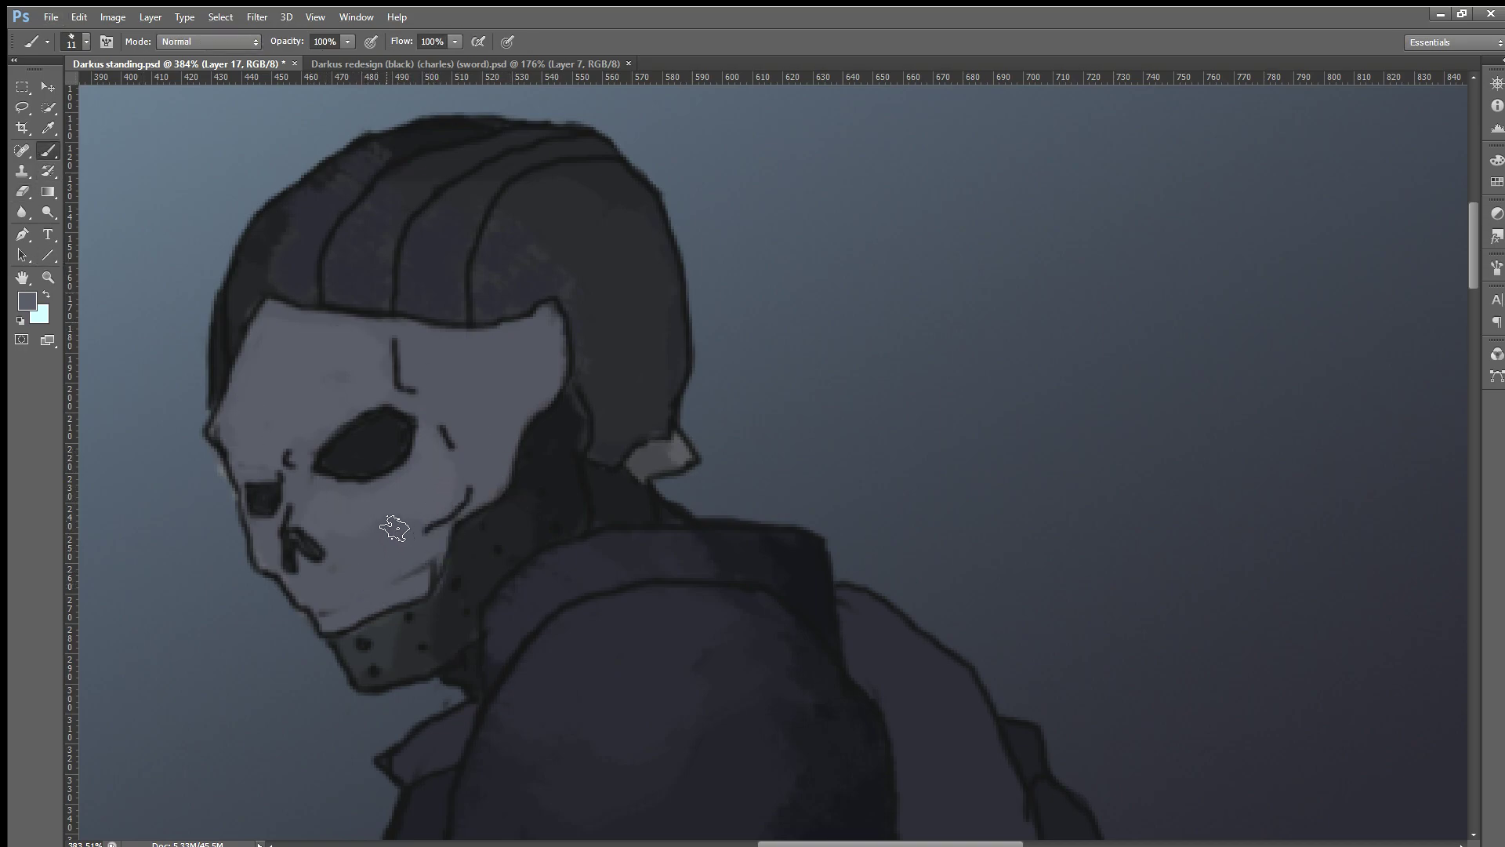
{"action": "key", "text": "alt"}
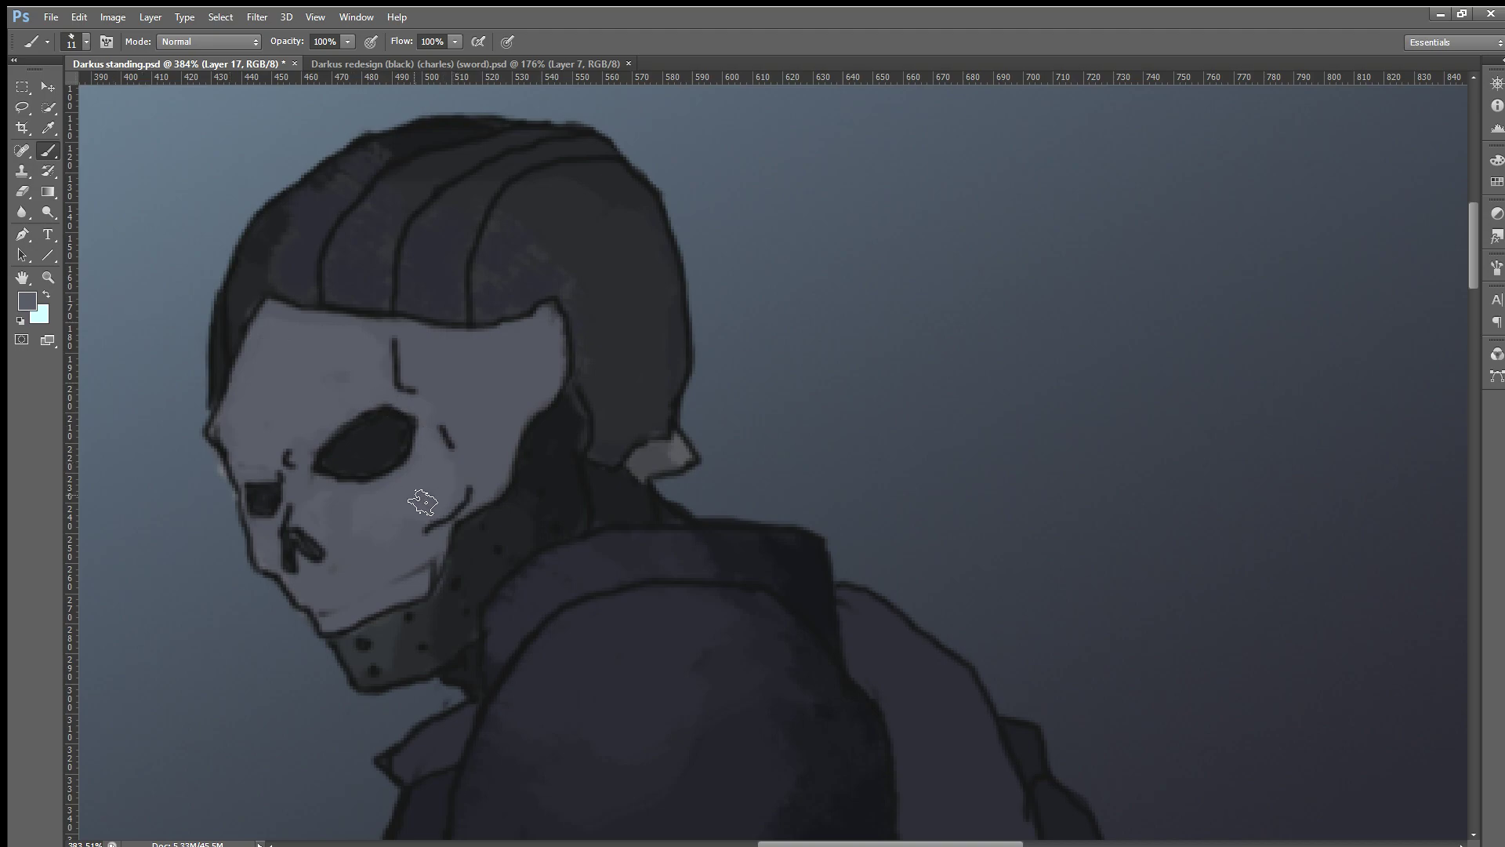
Step: Sample a mask grey and paint lighter strokes on the forehead, nose and cheek
{"action": "left_click", "coordinate": [320, 375], "text": "alt"}
{"action": "key", "text": "i"}
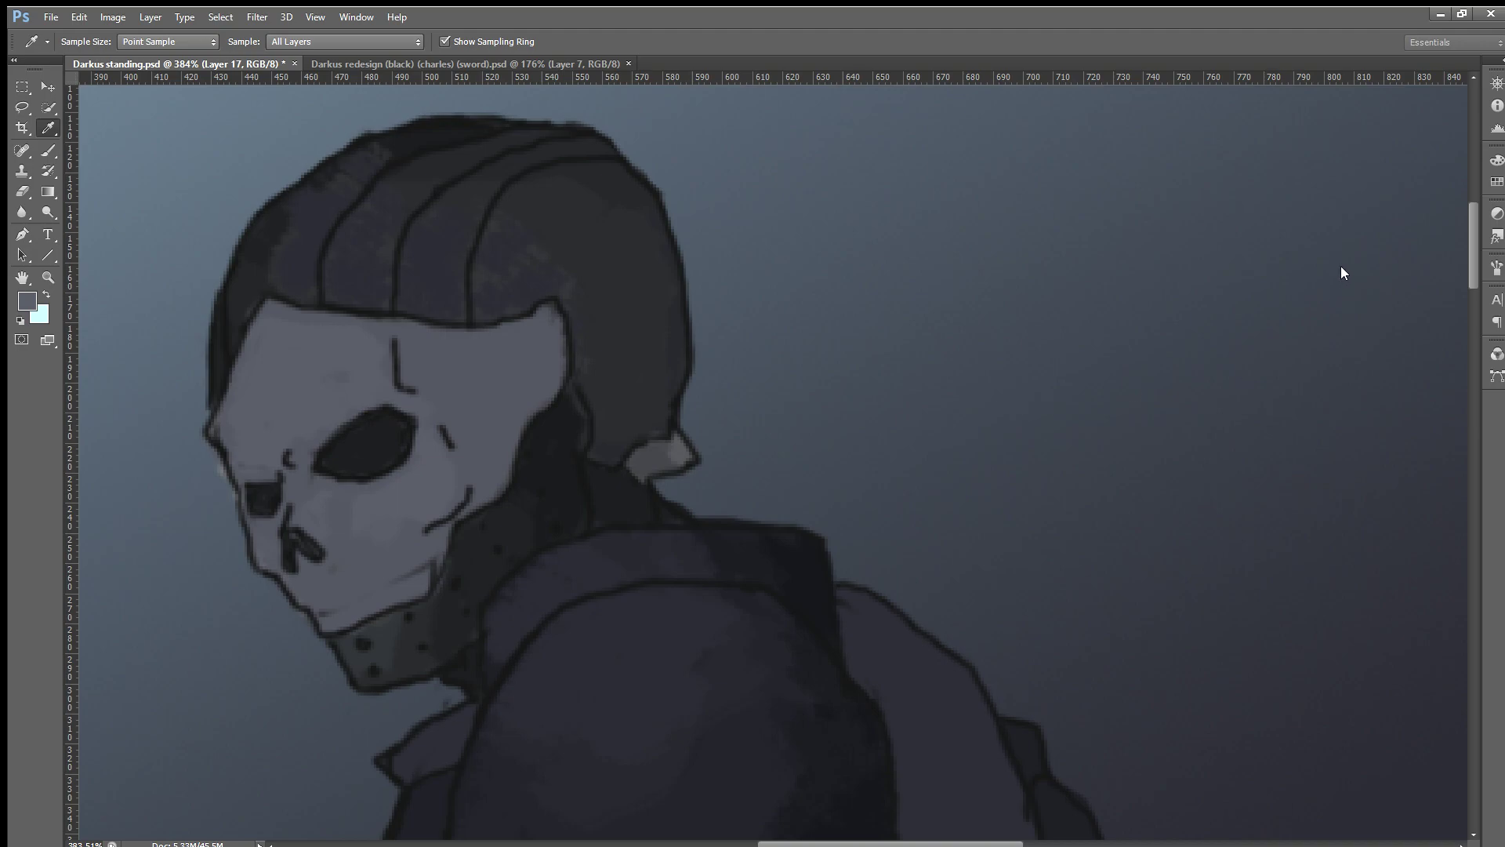
{"action": "key", "text": "b"}
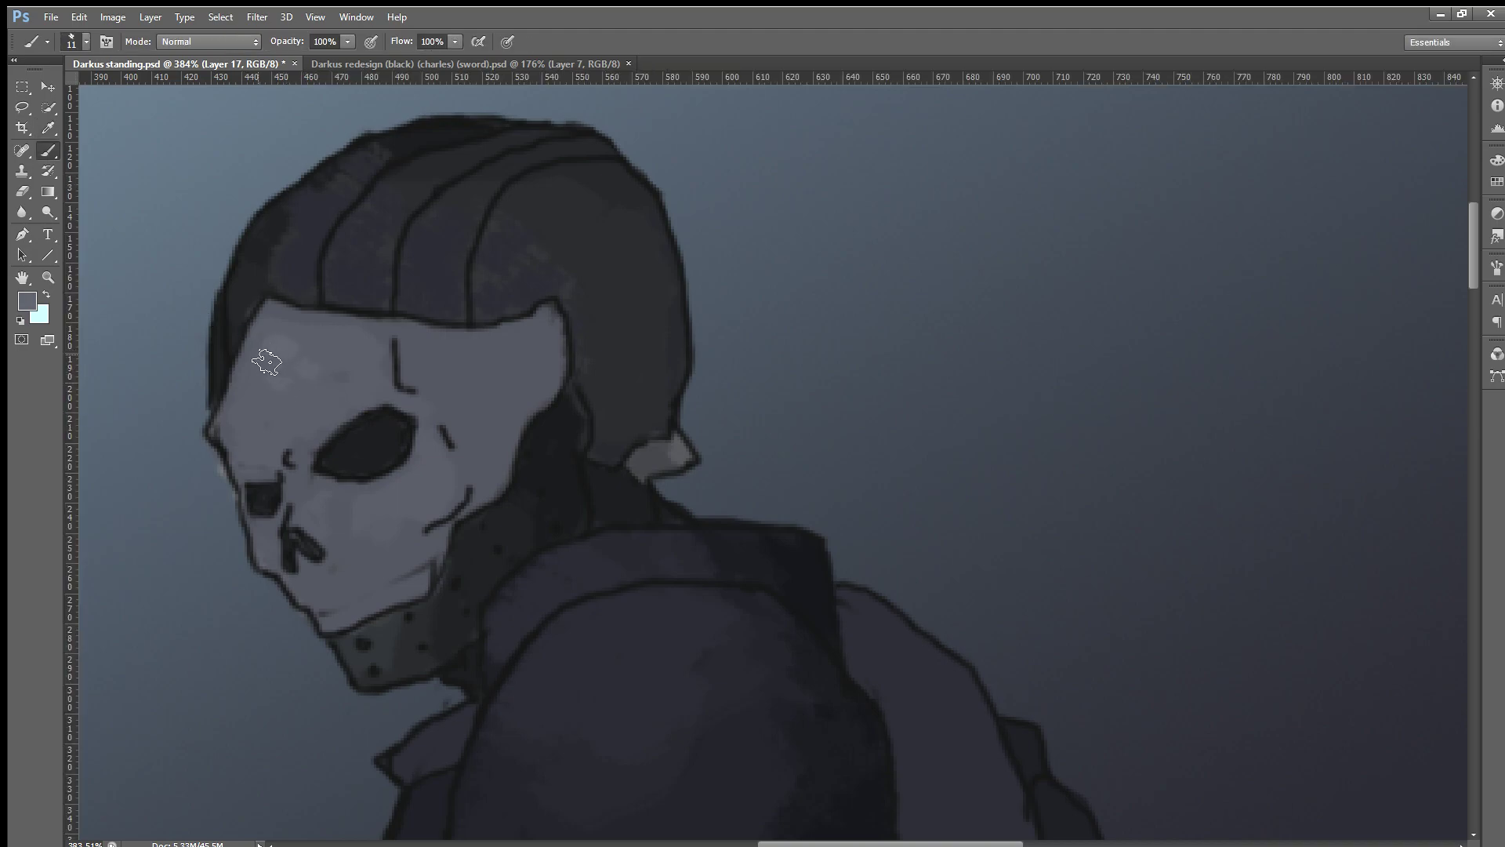
{"action": "mouse_move", "coordinate": [267, 361]}
{"action": "left_mouse_down"}
{"action": "mouse_move", "coordinate": [259, 436]}
{"action": "mouse_move", "coordinate": [297, 404]}
{"action": "mouse_move", "coordinate": [261, 431]}
{"action": "mouse_move", "coordinate": [296, 454]}
{"action": "mouse_move", "coordinate": [325, 420]}
{"action": "mouse_move", "coordinate": [308, 443]}
{"action": "mouse_move", "coordinate": [279, 403]}
{"action": "mouse_move", "coordinate": [309, 393]}
{"action": "mouse_move", "coordinate": [362, 404]}
{"action": "left_mouse_up"}
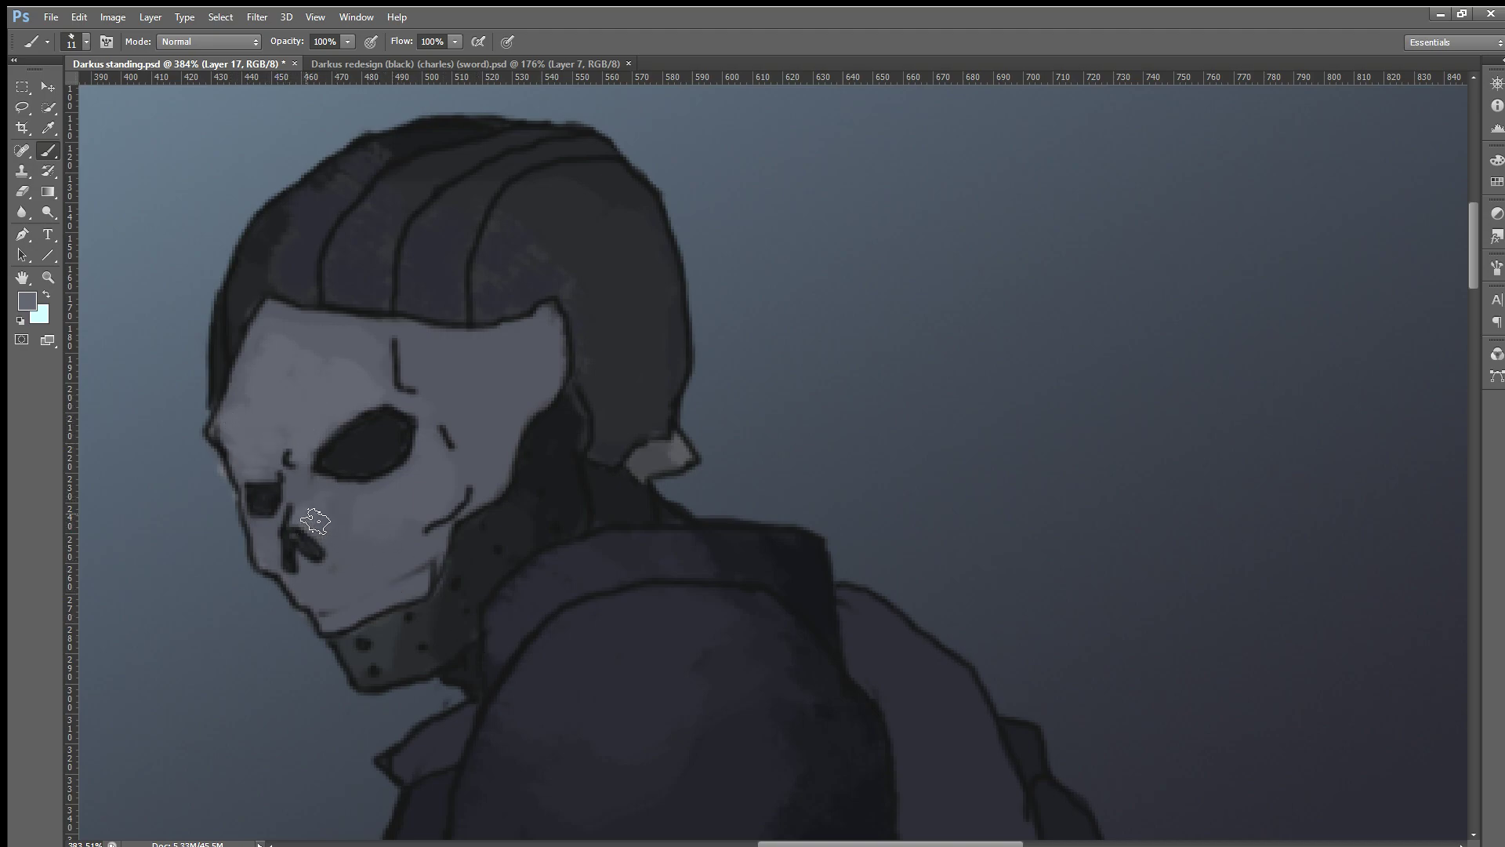
{"action": "left_click_drag", "start_coordinate": [311, 530], "coordinate": [320, 541]}
{"action": "left_click_drag", "start_coordinate": [372, 515], "coordinate": [447, 494]}
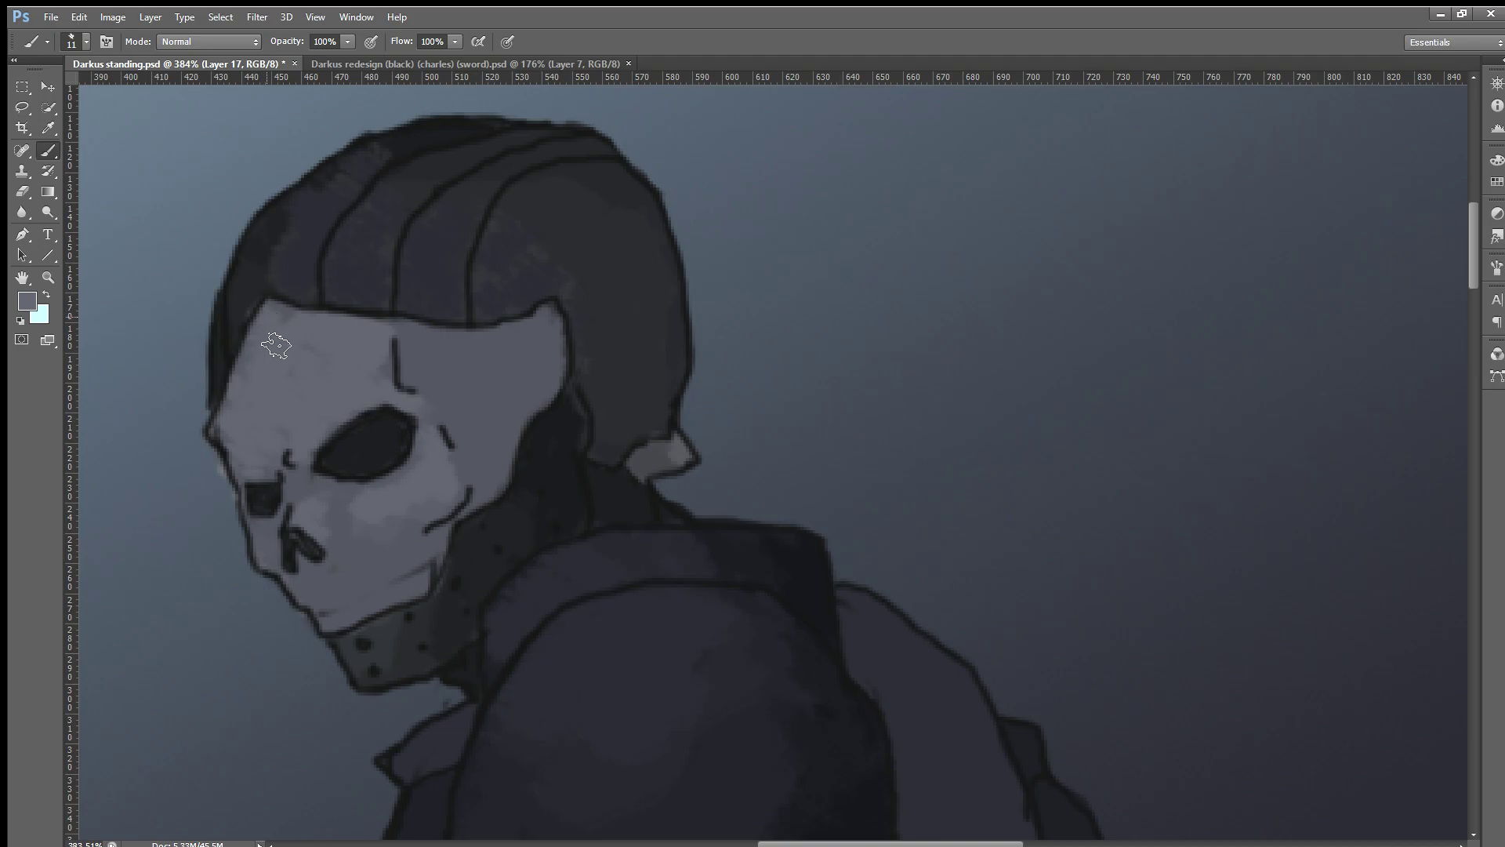
{"action": "scroll", "coordinate": [280, 494], "scroll_direction": "up", "scroll_amount": 1}
Step: Shrink the brush and sample darker and lighter greys from the mask's eye and top
{"action": "scroll", "coordinate": [280, 494], "scroll_direction": "up", "scroll_amount": 2}
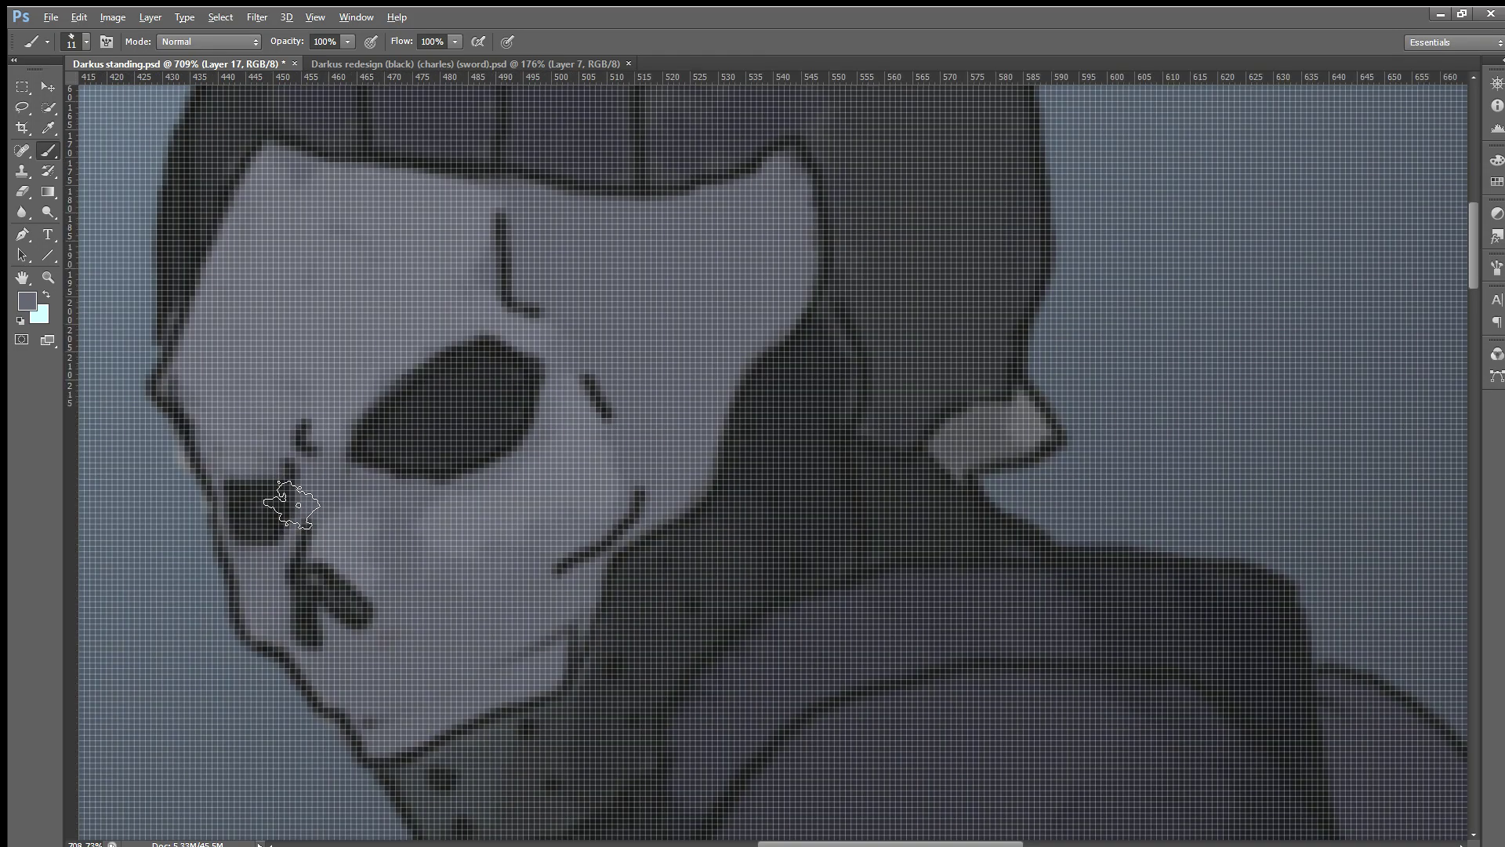
{"action": "scroll", "coordinate": [286, 470], "scroll_direction": "down", "scroll_amount": 1}
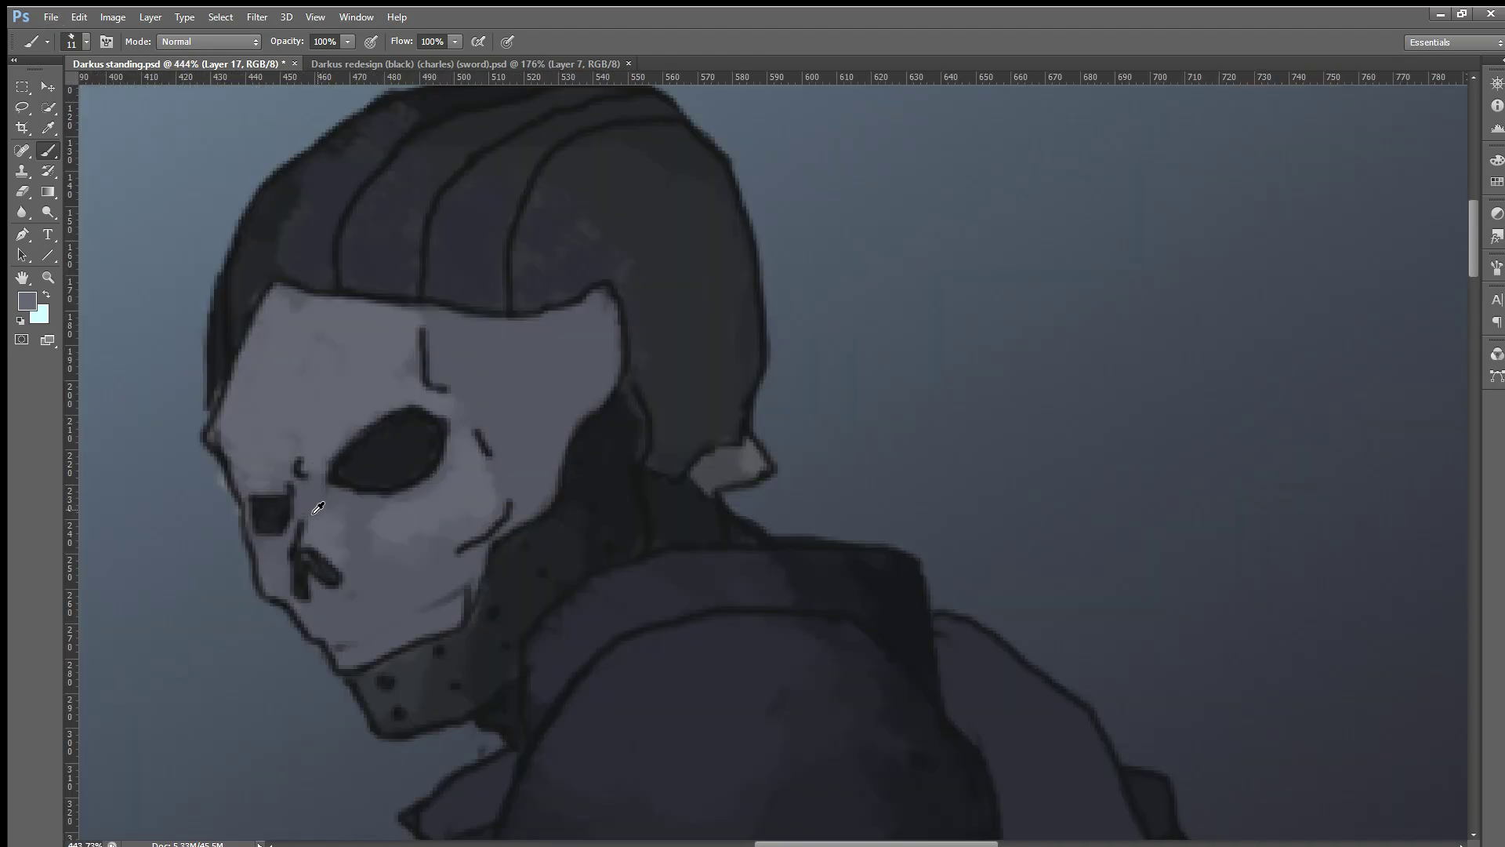
{"action": "left_click", "coordinate": [316, 493], "text": "alt"}
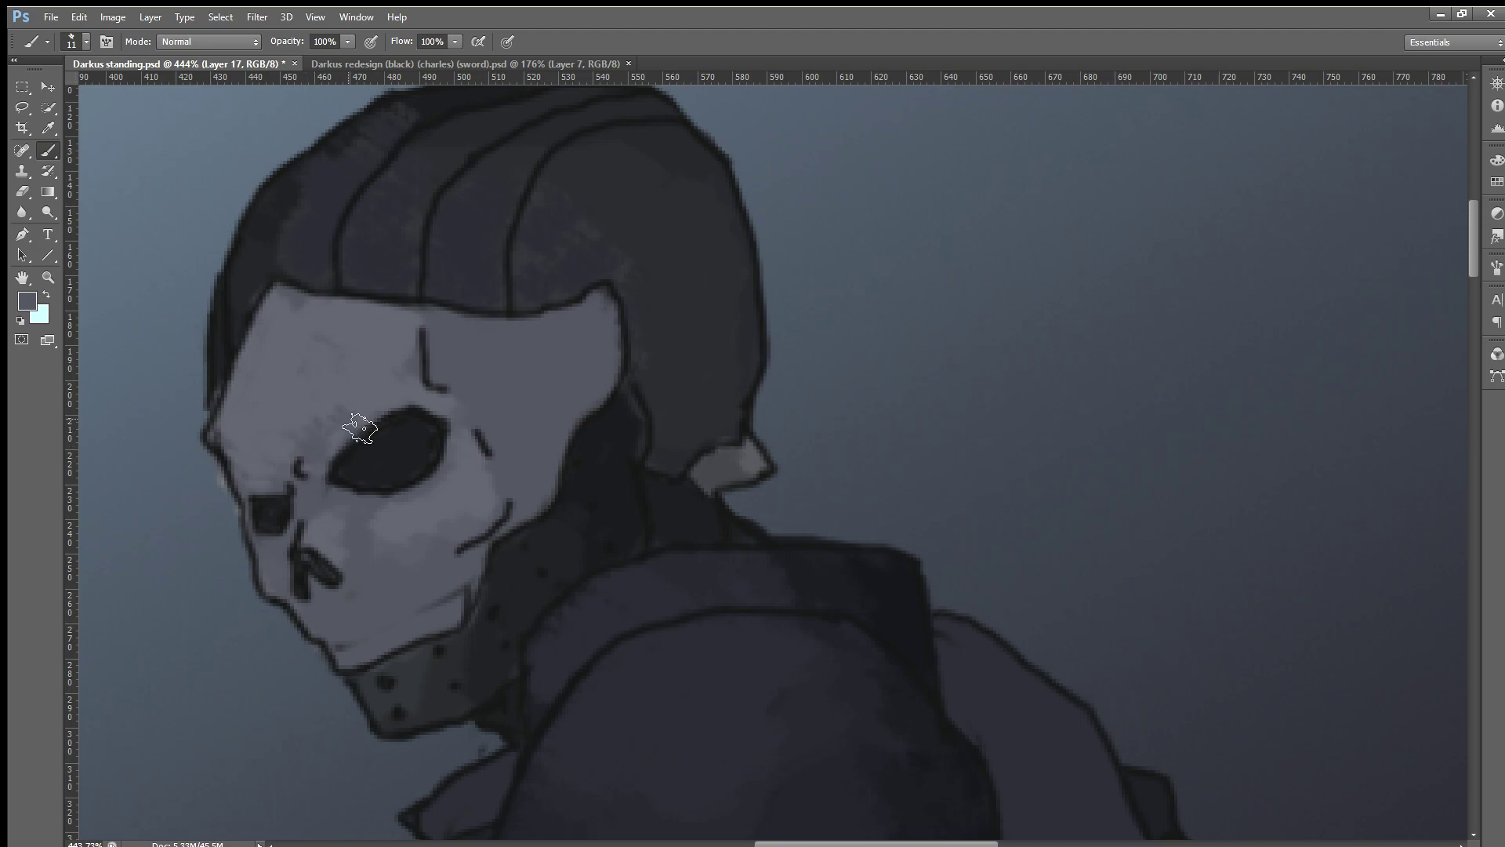
{"action": "left_click", "coordinate": [281, 282], "text": "alt"}
{"action": "key", "text": "bracketleft"}
{"action": "key", "text": "bracketleft"}
{"action": "key", "text": "bracketleft"}
{"action": "left_click", "coordinate": [305, 498], "text": "alt"}
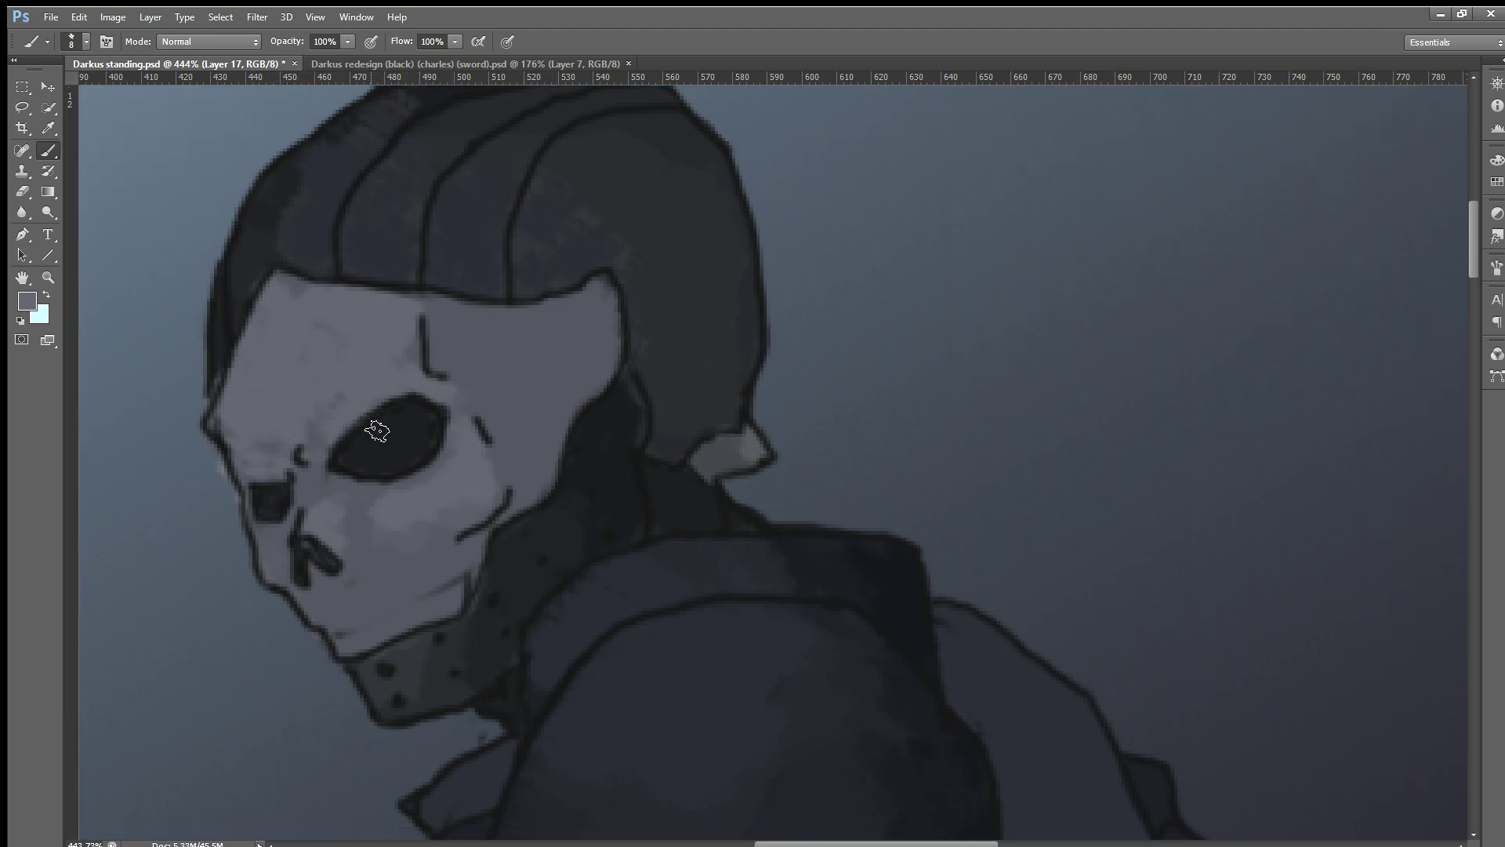
Step: Sample further shading greys, including a brighter tone, from the mask's cheek and forehead
{"action": "scroll", "coordinate": [381, 431], "scroll_direction": "down", "scroll_amount": 2}
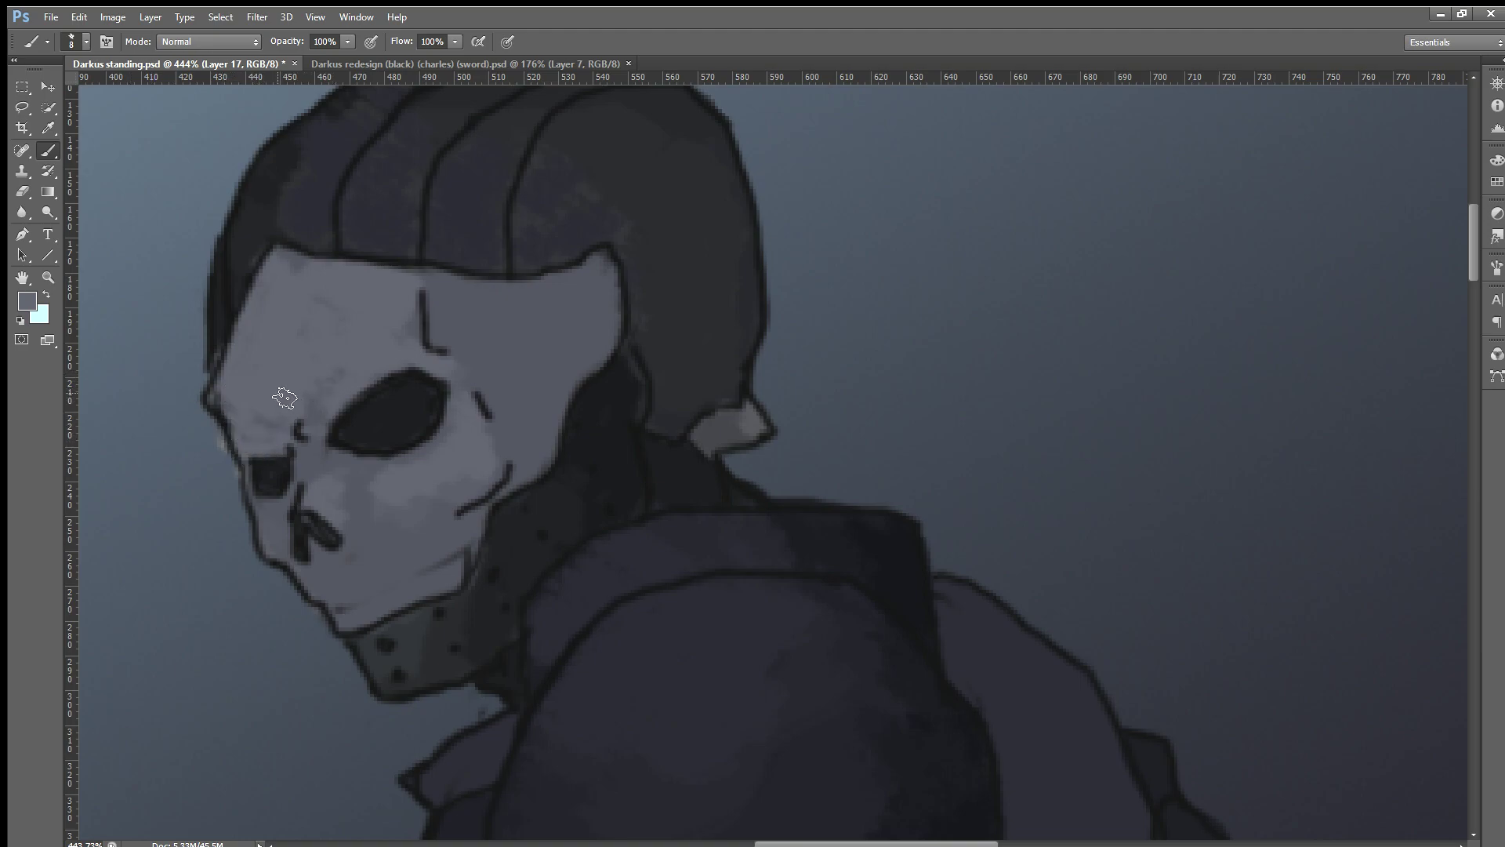
{"action": "left_click", "coordinate": [449, 484], "text": "alt"}
{"action": "left_click", "coordinate": [308, 409], "text": "alt"}
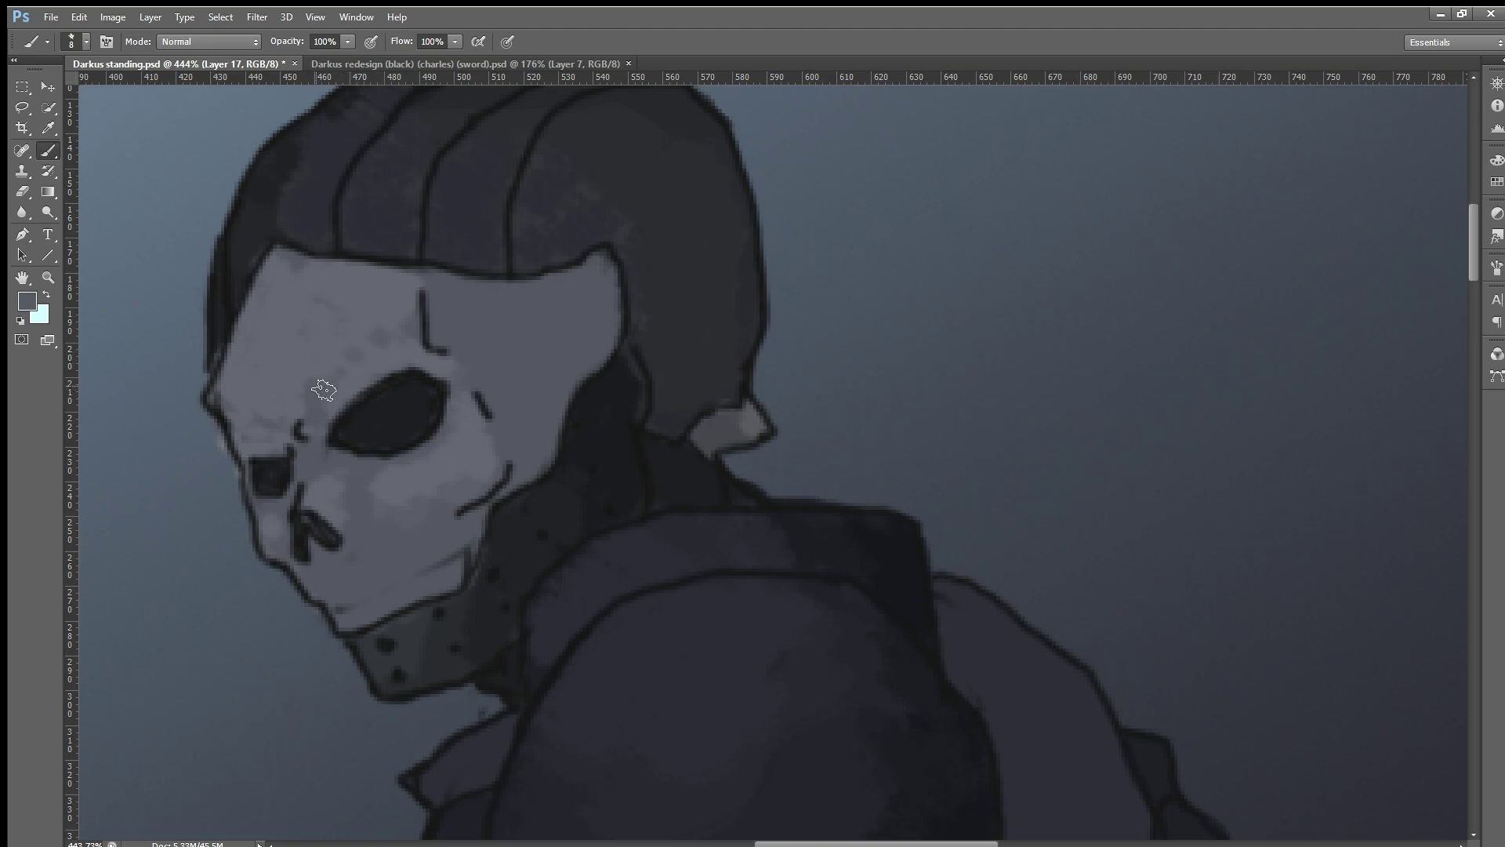
{"action": "left_click", "coordinate": [351, 385], "text": "alt"}
{"action": "scroll", "coordinate": [381, 521], "scroll_direction": "down", "scroll_amount": 2}
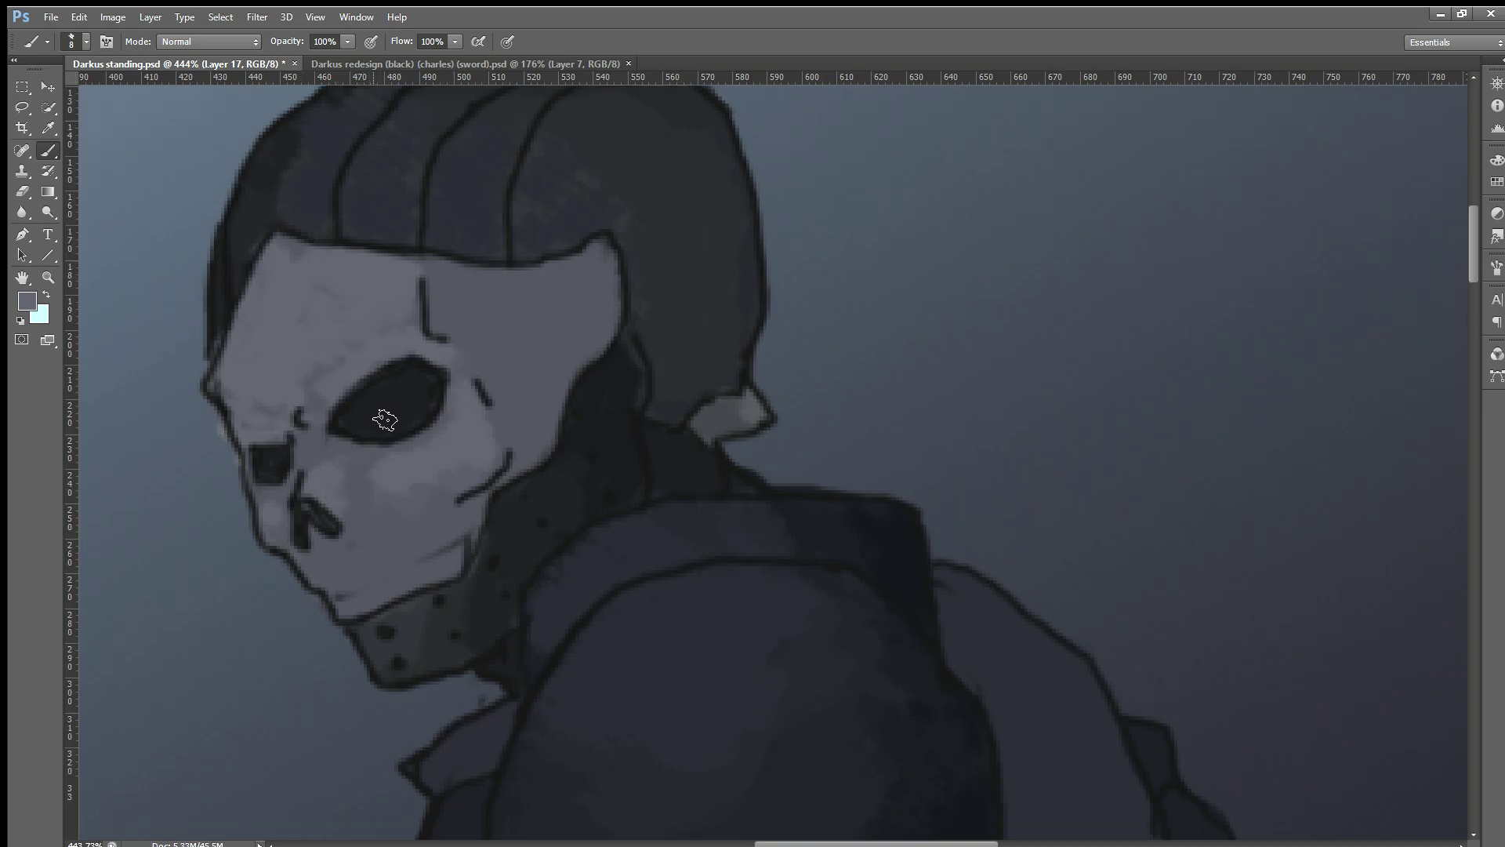
{"action": "scroll", "coordinate": [502, 420], "scroll_direction": "down", "scroll_amount": 2}
{"action": "scroll", "coordinate": [472, 404], "scroll_direction": "down", "scroll_amount": 1, "text": "alt"}
{"action": "scroll", "coordinate": [471, 405], "scroll_direction": "down", "scroll_amount": 5}
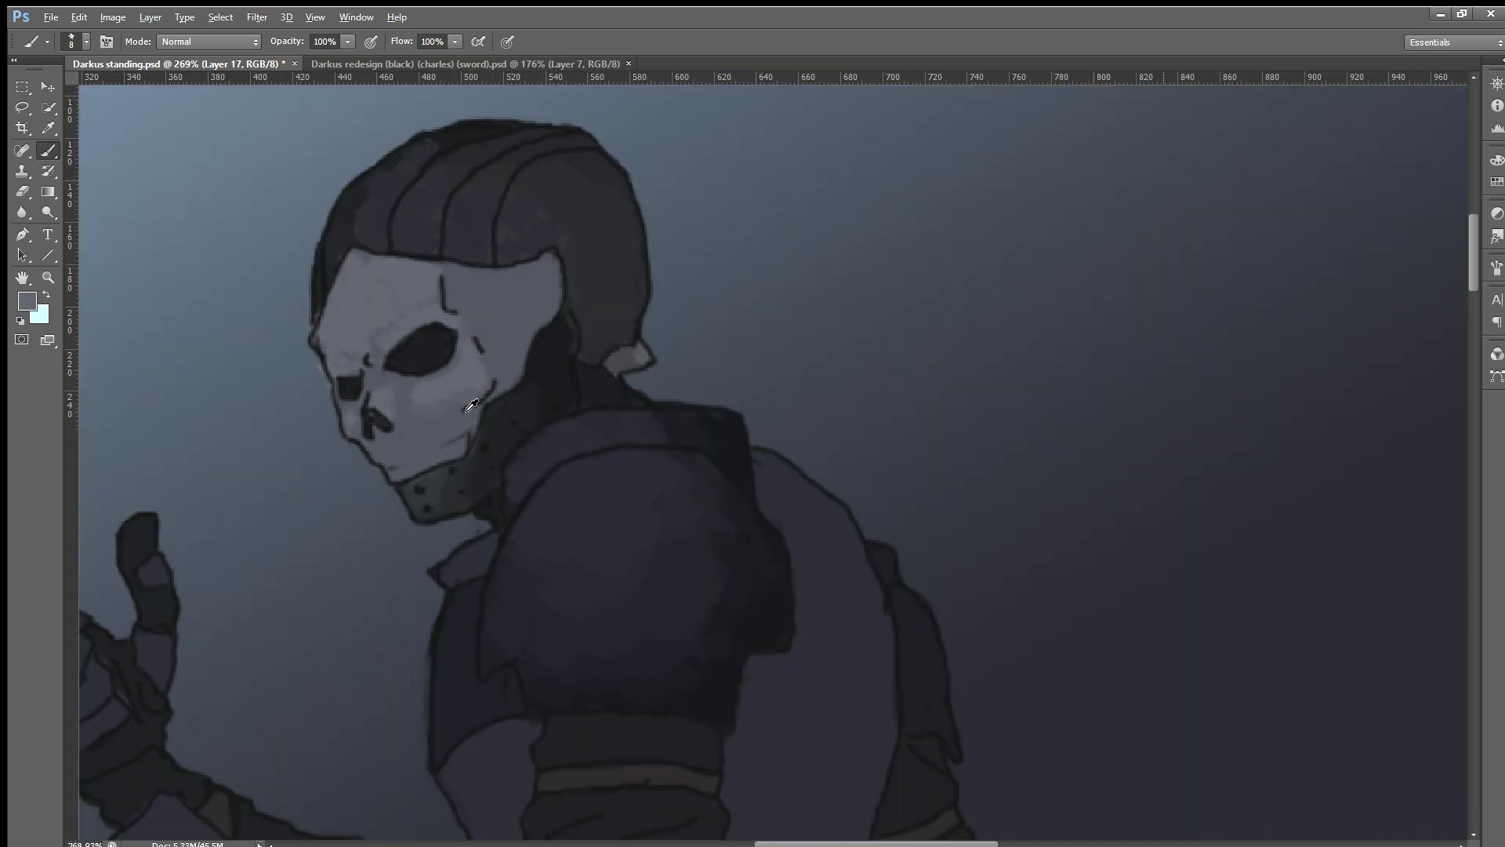
{"action": "scroll", "coordinate": [403, 336], "scroll_direction": "up", "scroll_amount": 6}
{"action": "scroll", "coordinate": [360, 337], "scroll_direction": "up", "scroll_amount": 1}
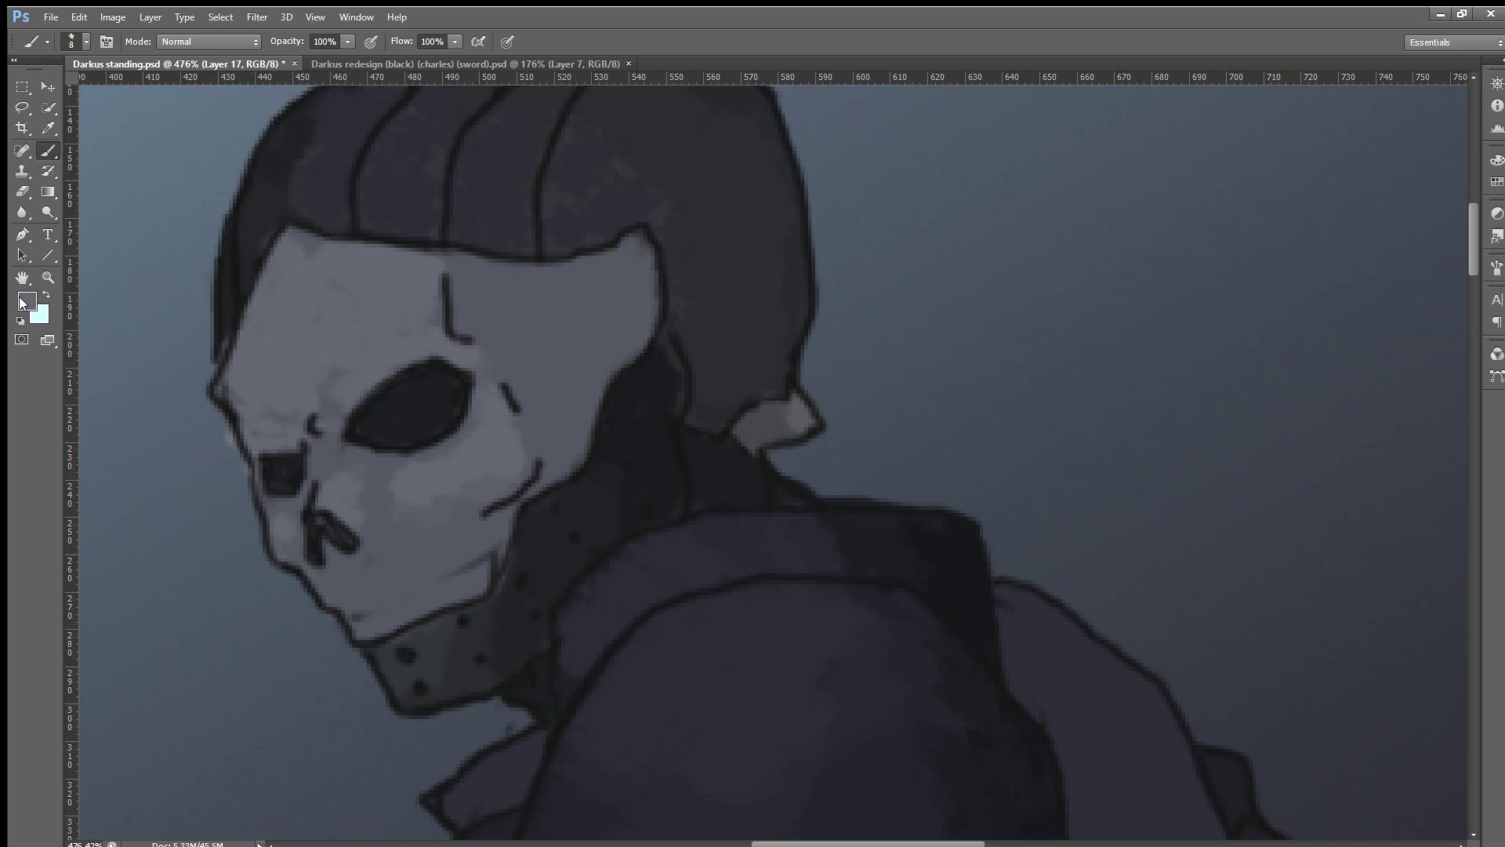
Step: Sample a grey and paint highlights on the cheek below the eye and the left edge
{"action": "key", "text": "i"}
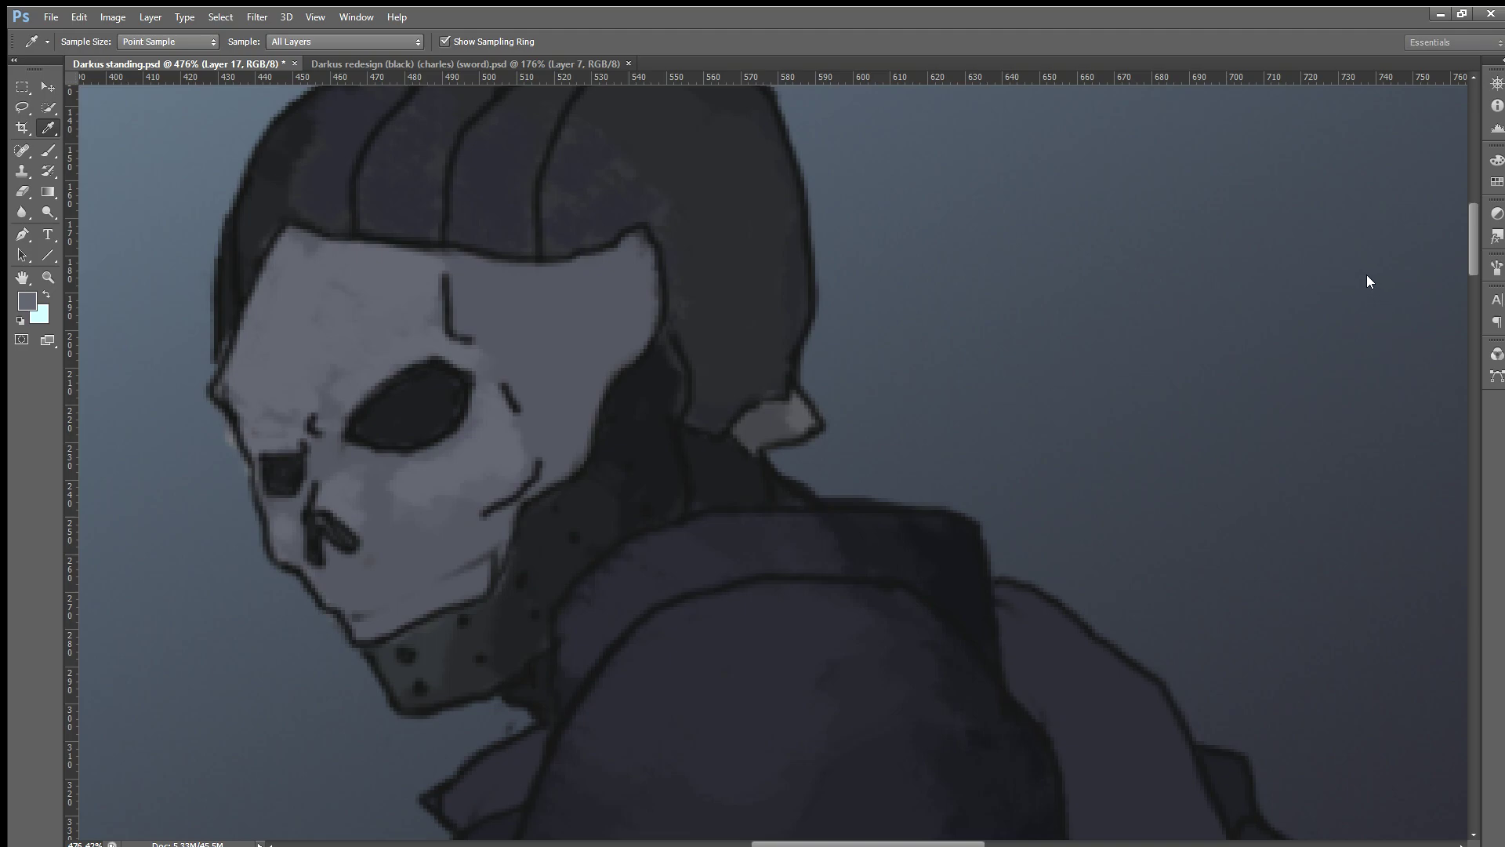
{"action": "key", "text": "b"}
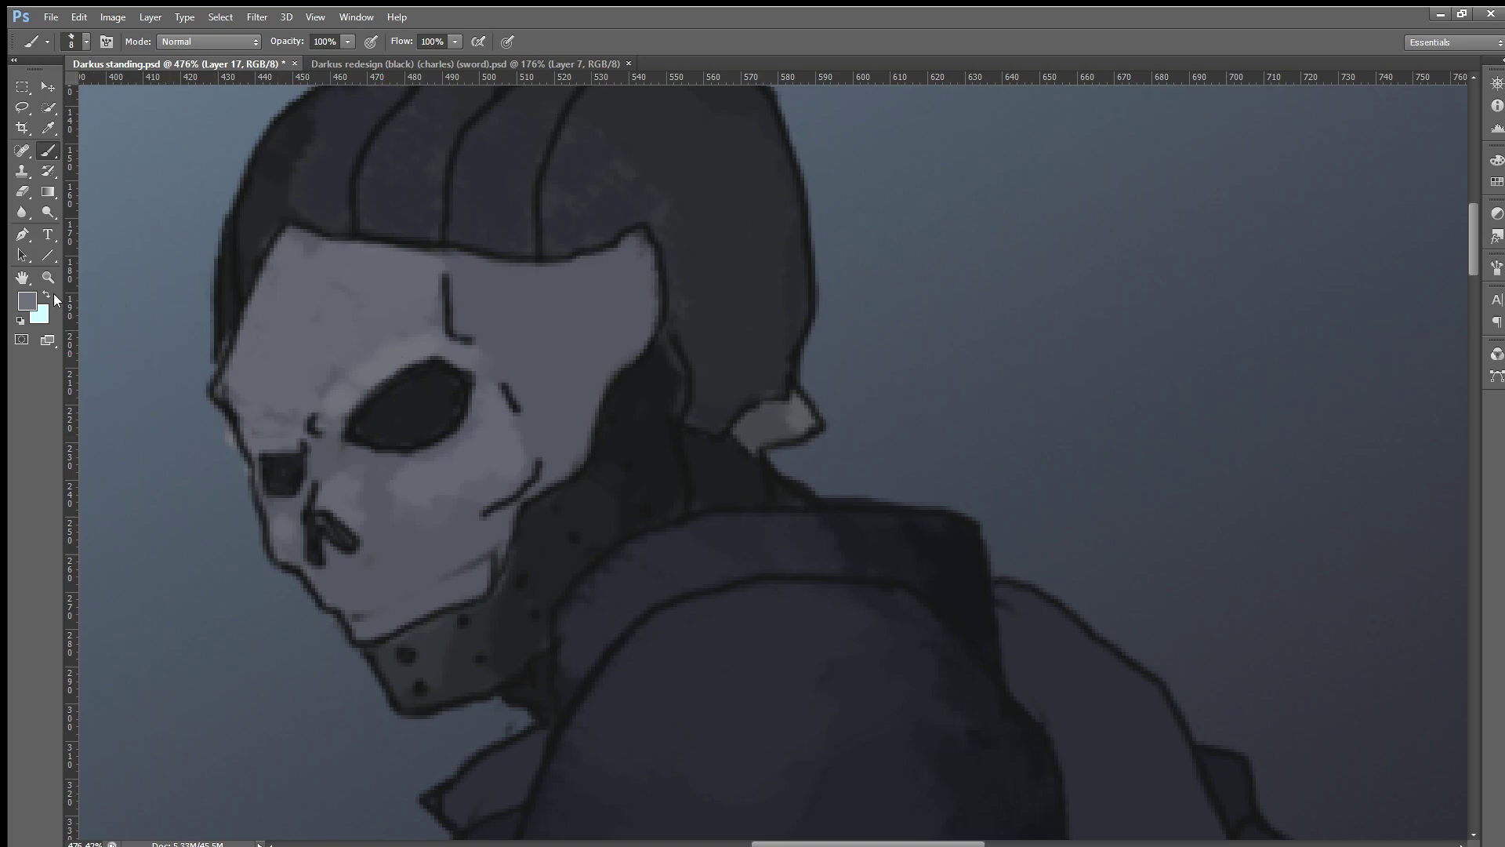
{"action": "key", "text": "i"}
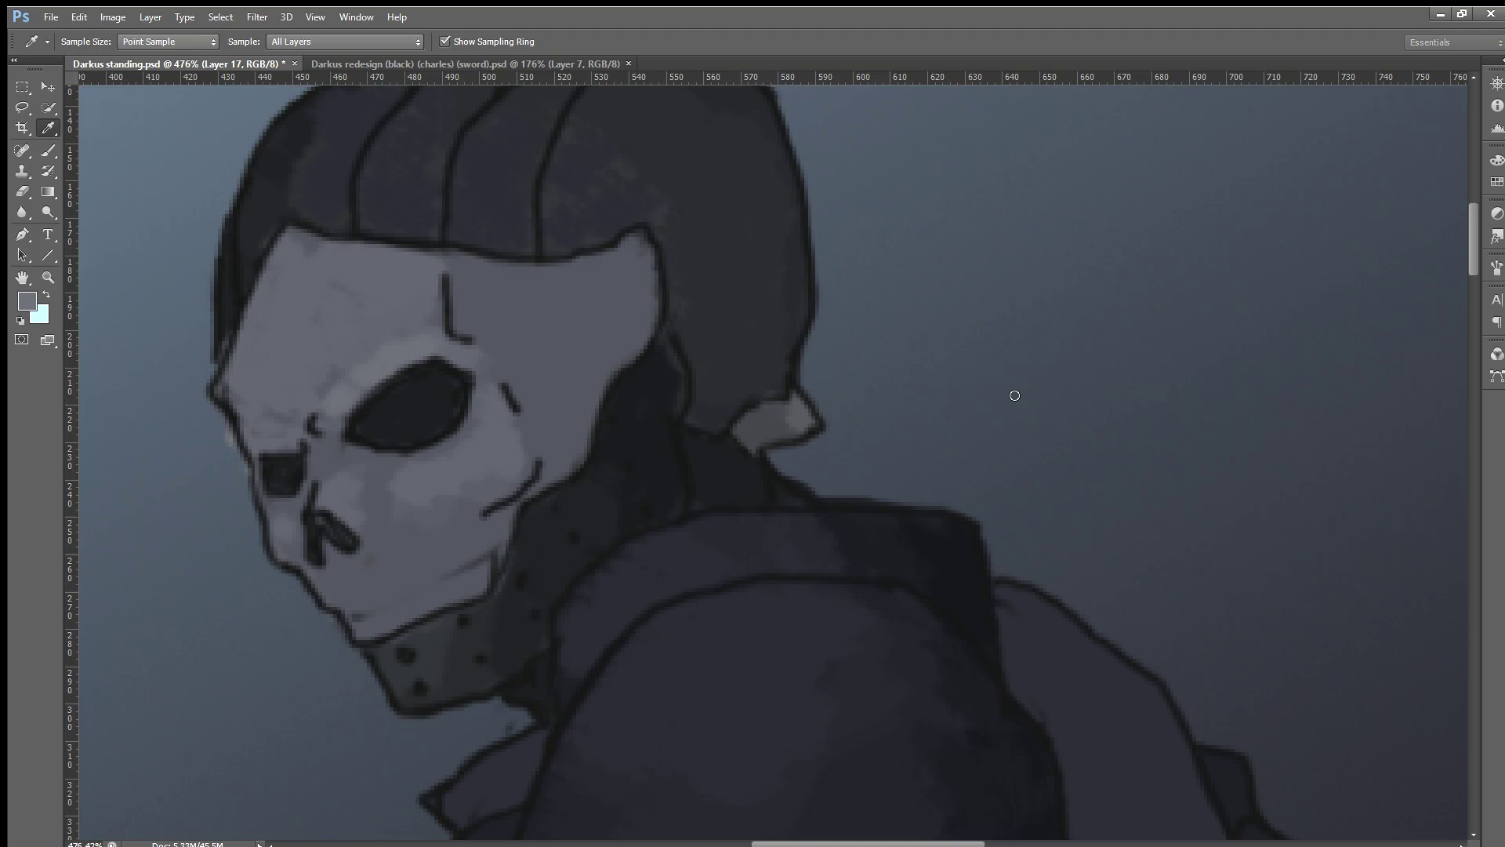
{"action": "key", "text": "b"}
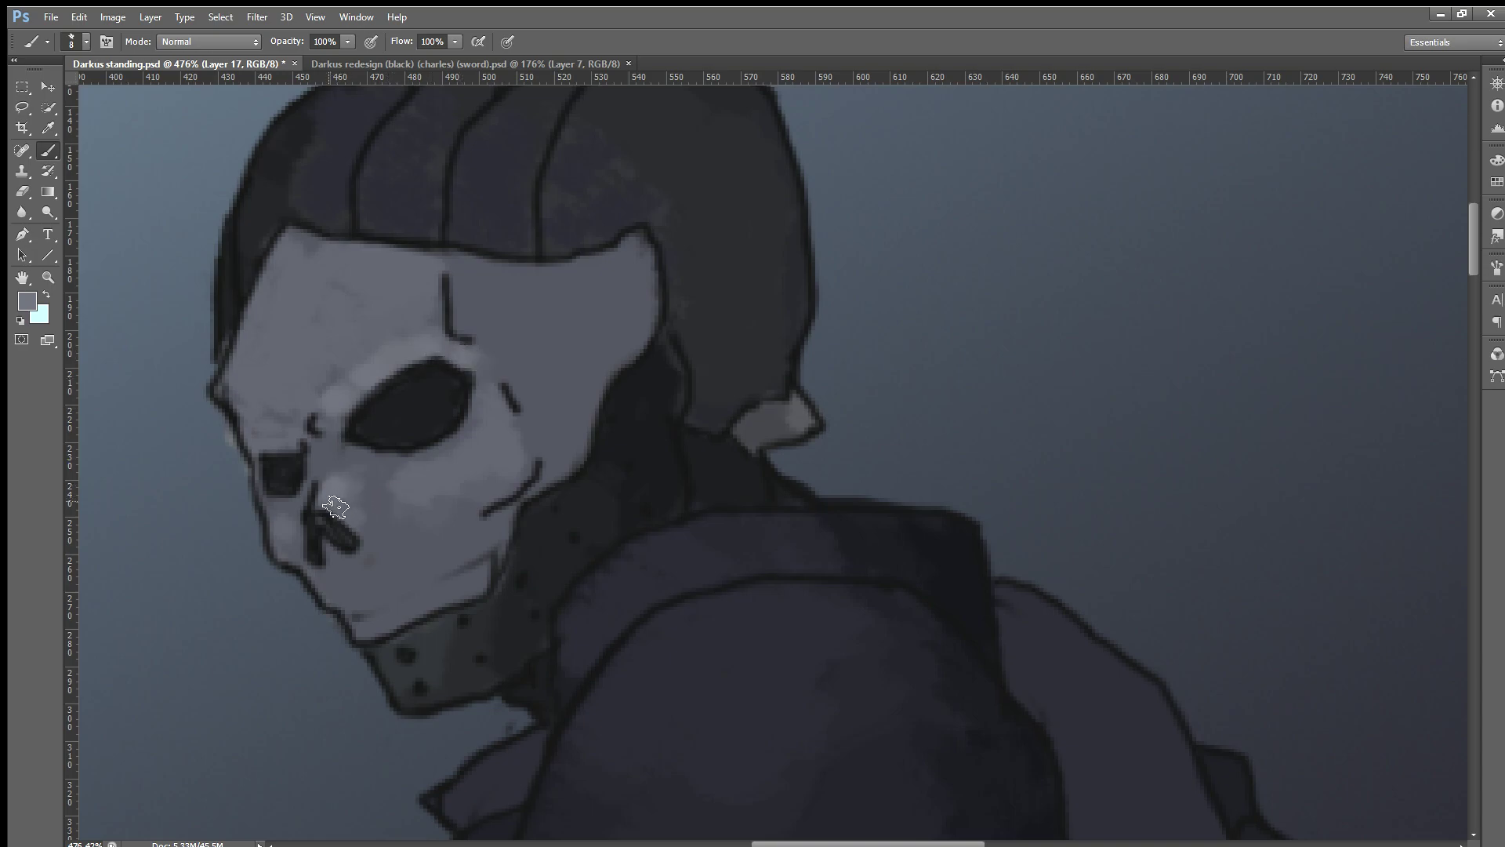
{"action": "mouse_move", "coordinate": [480, 469]}
{"action": "left_mouse_down"}
{"action": "mouse_move", "coordinate": [504, 443]}
{"action": "mouse_move", "coordinate": [521, 463]}
{"action": "mouse_move", "coordinate": [463, 445]}
{"action": "left_mouse_up"}
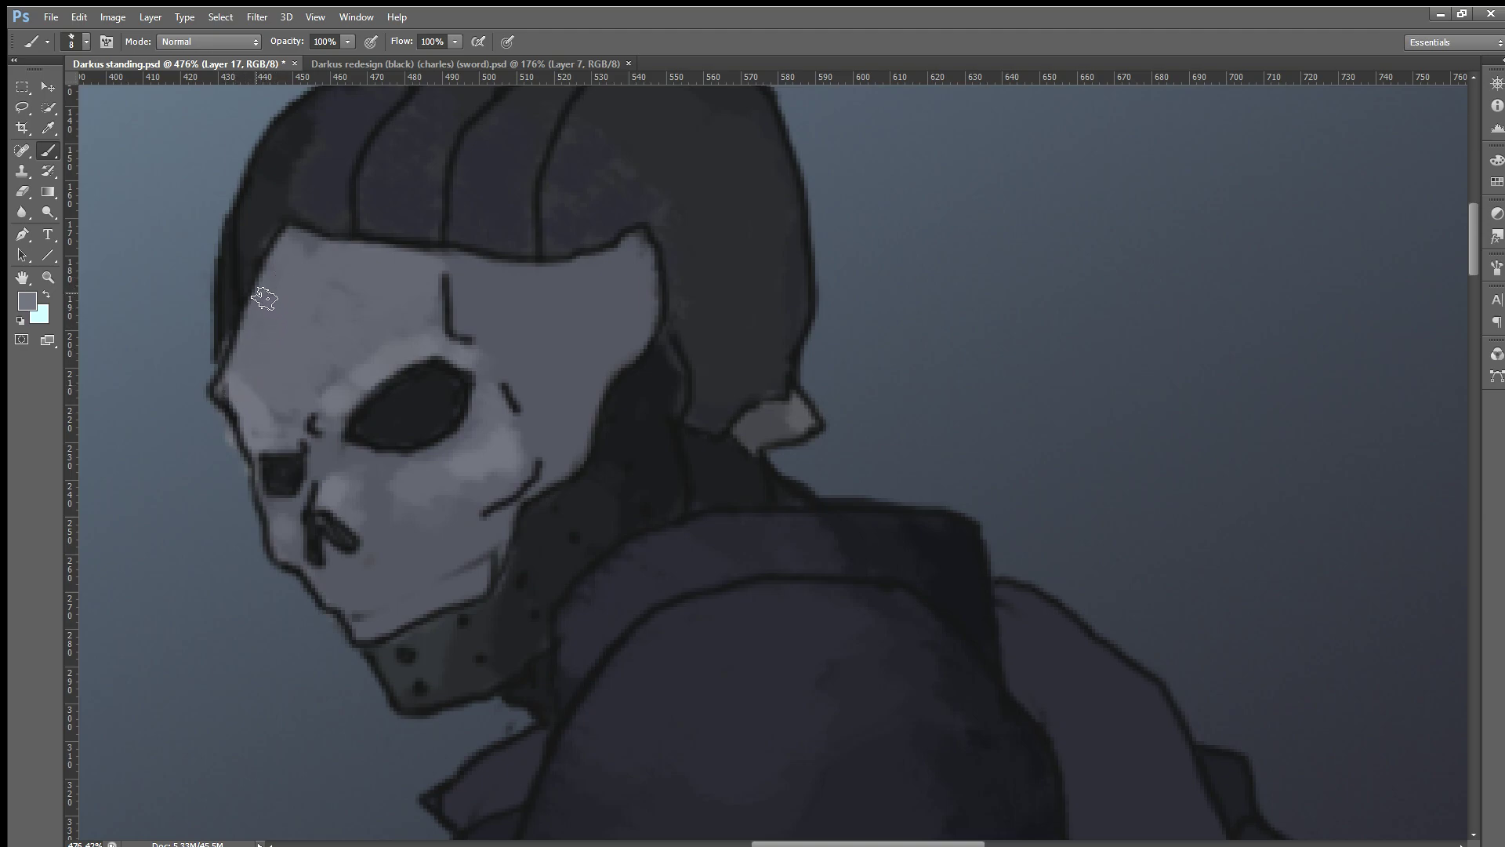
{"action": "left_click_drag", "start_coordinate": [265, 308], "coordinate": [224, 404]}
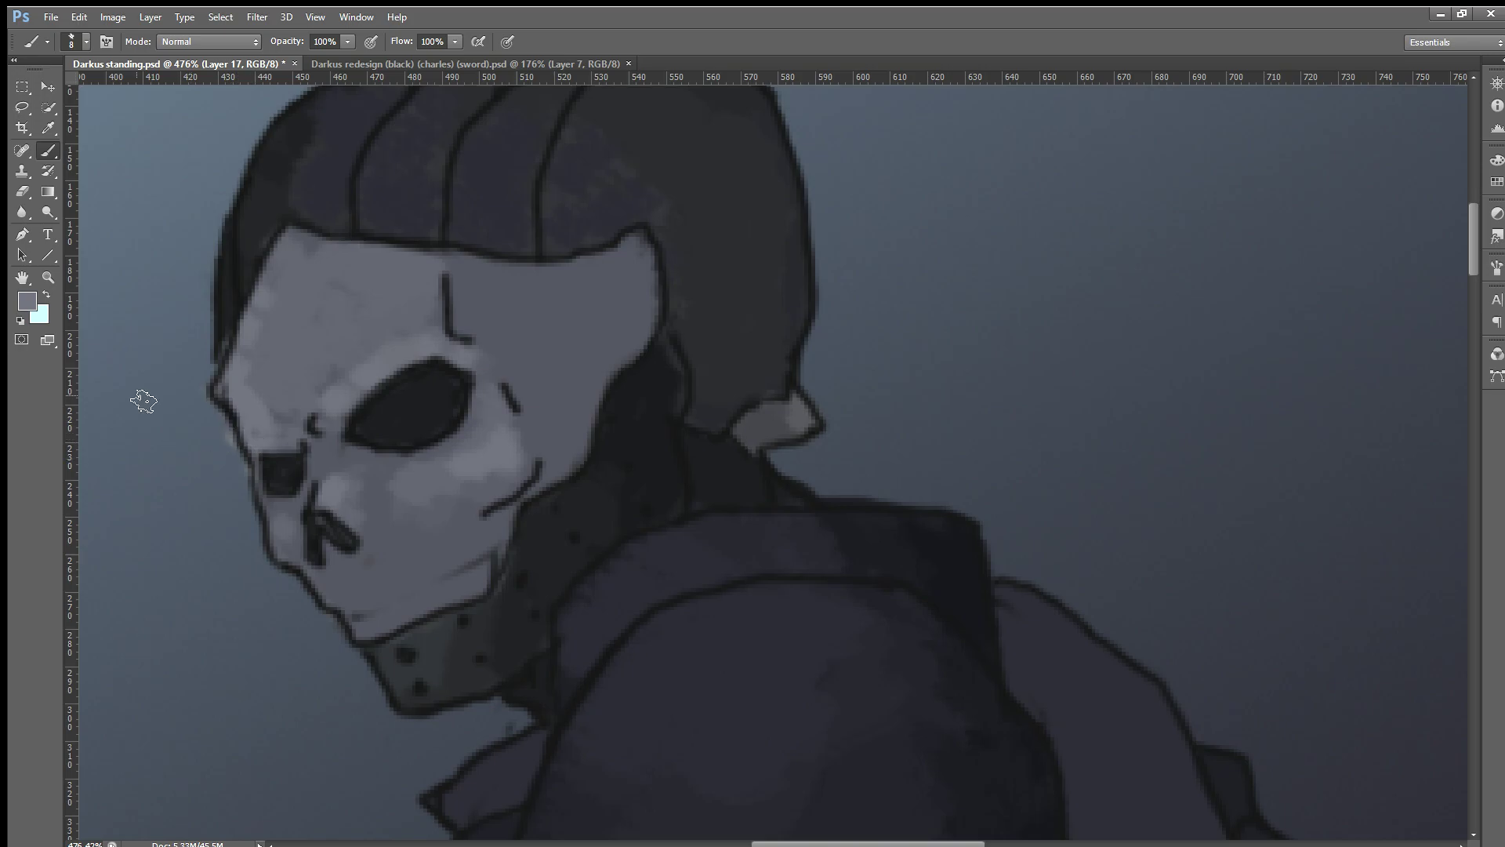
{"action": "left_click", "coordinate": [22, 191]}
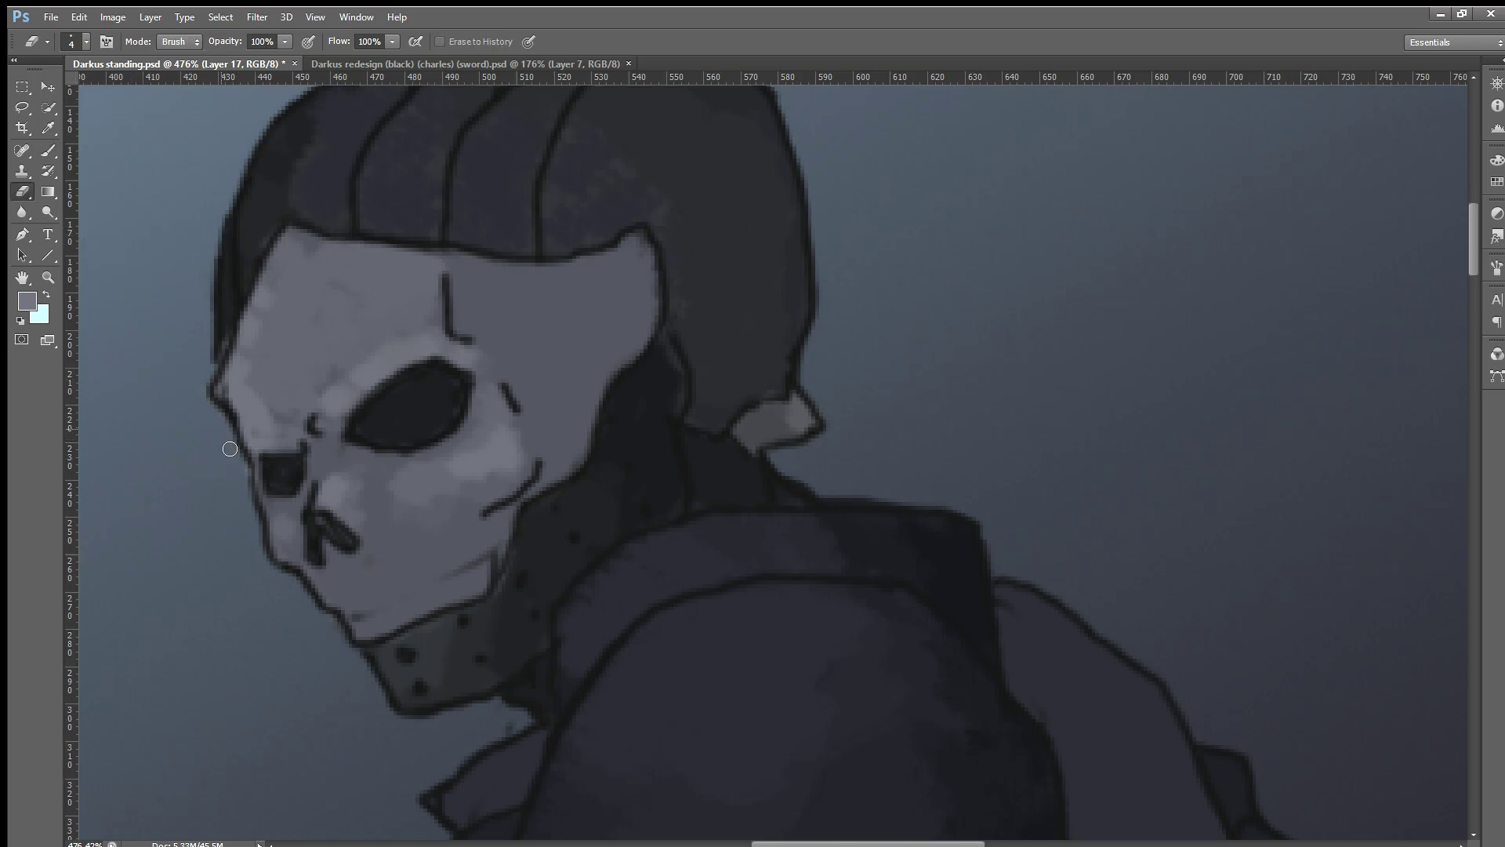
Step: Lighten the mask's chin and jaw, smoothing the shading along the jaw edge
{"action": "scroll", "coordinate": [165, 467], "scroll_direction": "down", "scroll_amount": 2}
{"action": "scroll", "coordinate": [176, 462], "scroll_direction": "down", "scroll_amount": 1}
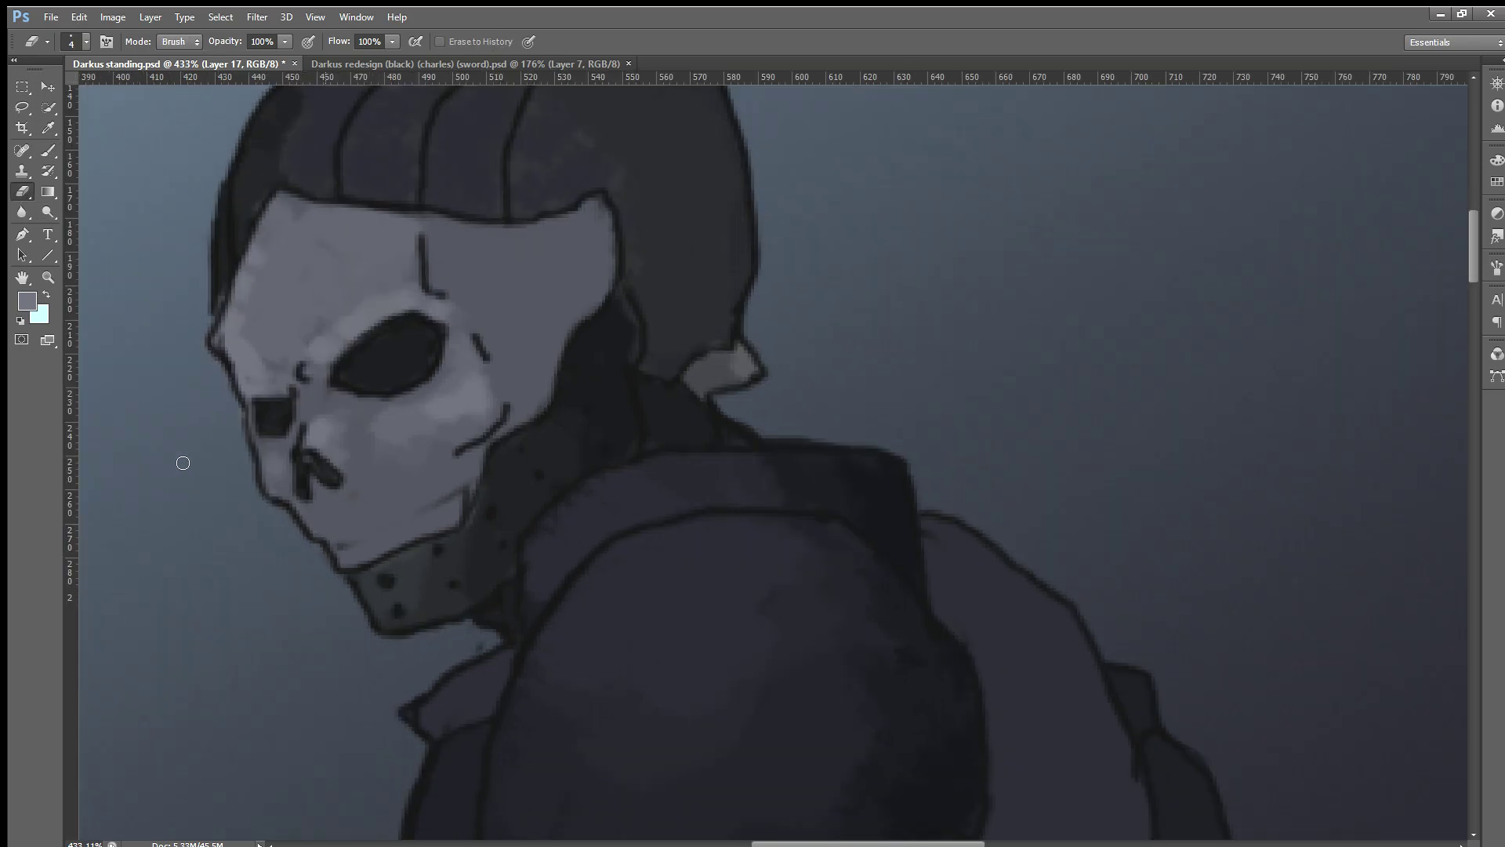
{"action": "scroll", "coordinate": [178, 460], "scroll_direction": "down", "scroll_amount": 2}
{"action": "scroll", "coordinate": [133, 527], "scroll_direction": "up", "scroll_amount": 2}
{"action": "scroll", "coordinate": [133, 527], "scroll_direction": "up", "scroll_amount": 2}
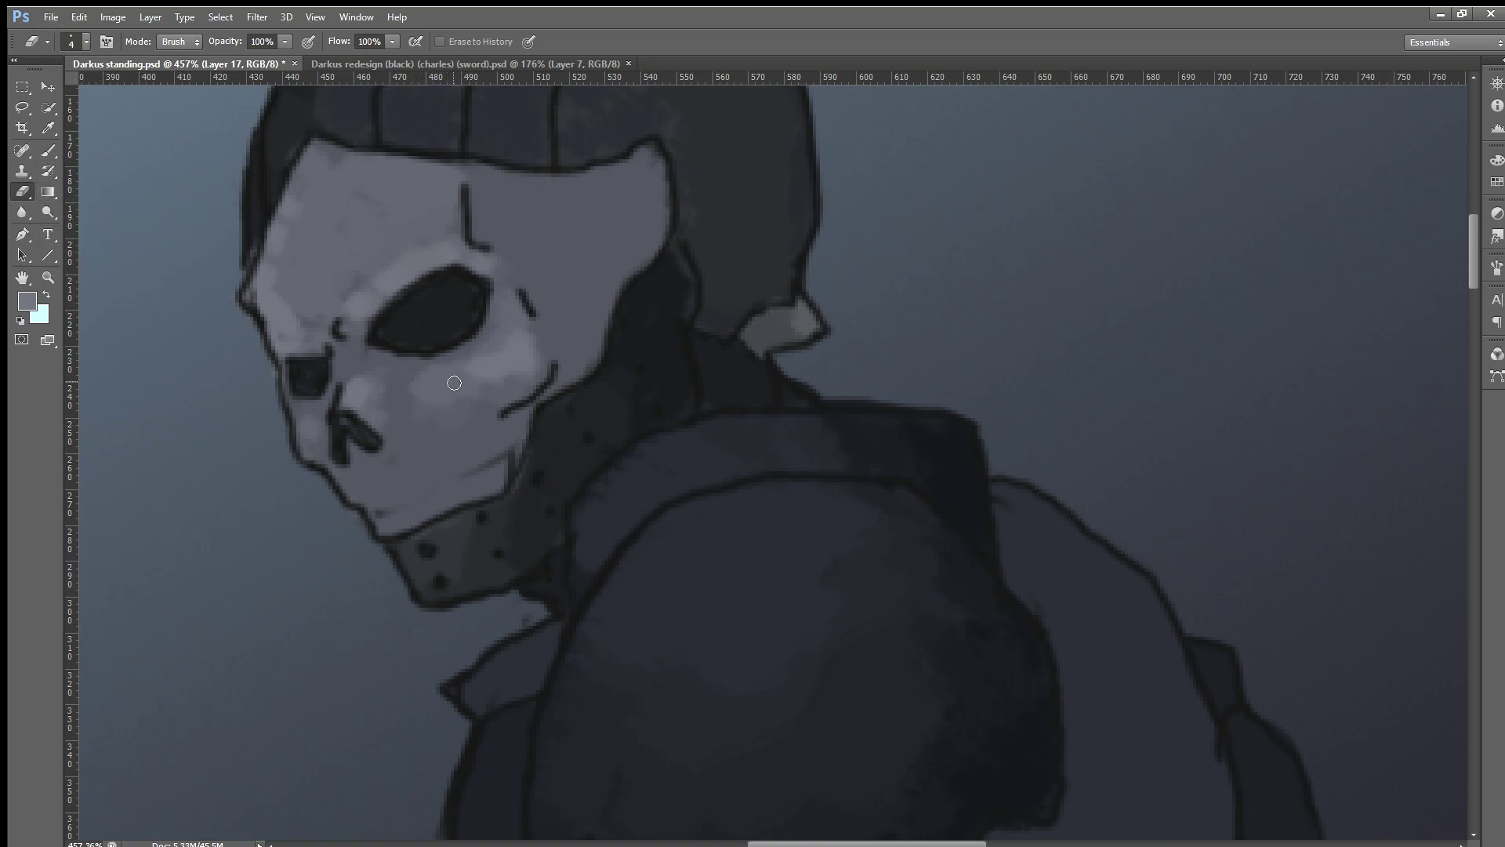
{"action": "left_click", "coordinate": [48, 151]}
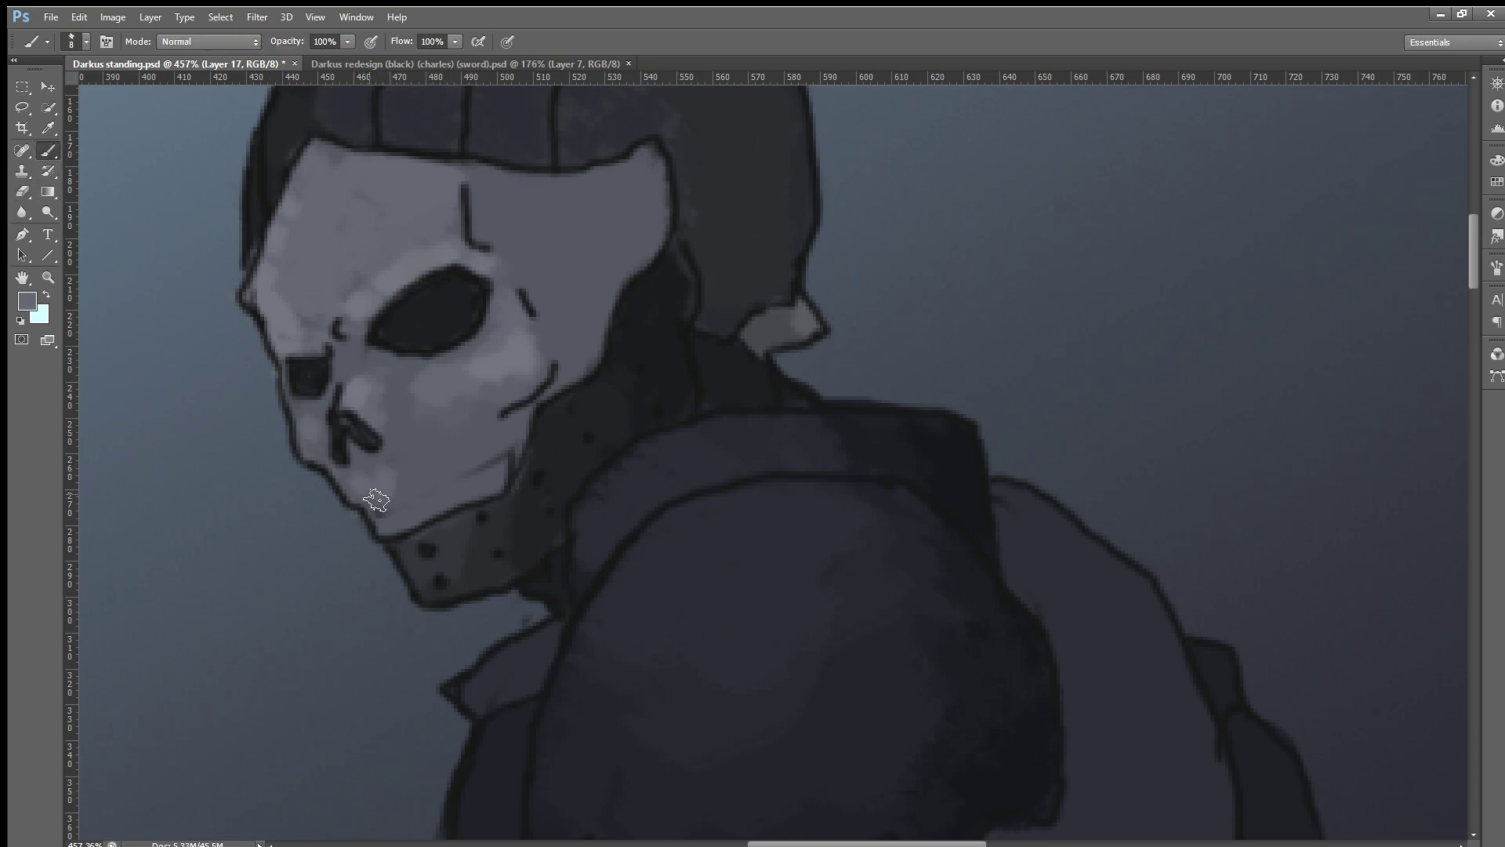
{"action": "mouse_move", "coordinate": [374, 490]}
{"action": "left_mouse_down"}
{"action": "mouse_move", "coordinate": [410, 450]}
{"action": "mouse_move", "coordinate": [403, 487]}
{"action": "mouse_move", "coordinate": [481, 447]}
{"action": "mouse_move", "coordinate": [487, 410]}
{"action": "mouse_move", "coordinate": [410, 487]}
{"action": "mouse_move", "coordinate": [498, 454]}
{"action": "mouse_move", "coordinate": [514, 421]}
{"action": "mouse_move", "coordinate": [431, 440]}
{"action": "mouse_move", "coordinate": [531, 392]}
{"action": "mouse_move", "coordinate": [403, 430]}
{"action": "left_mouse_up"}
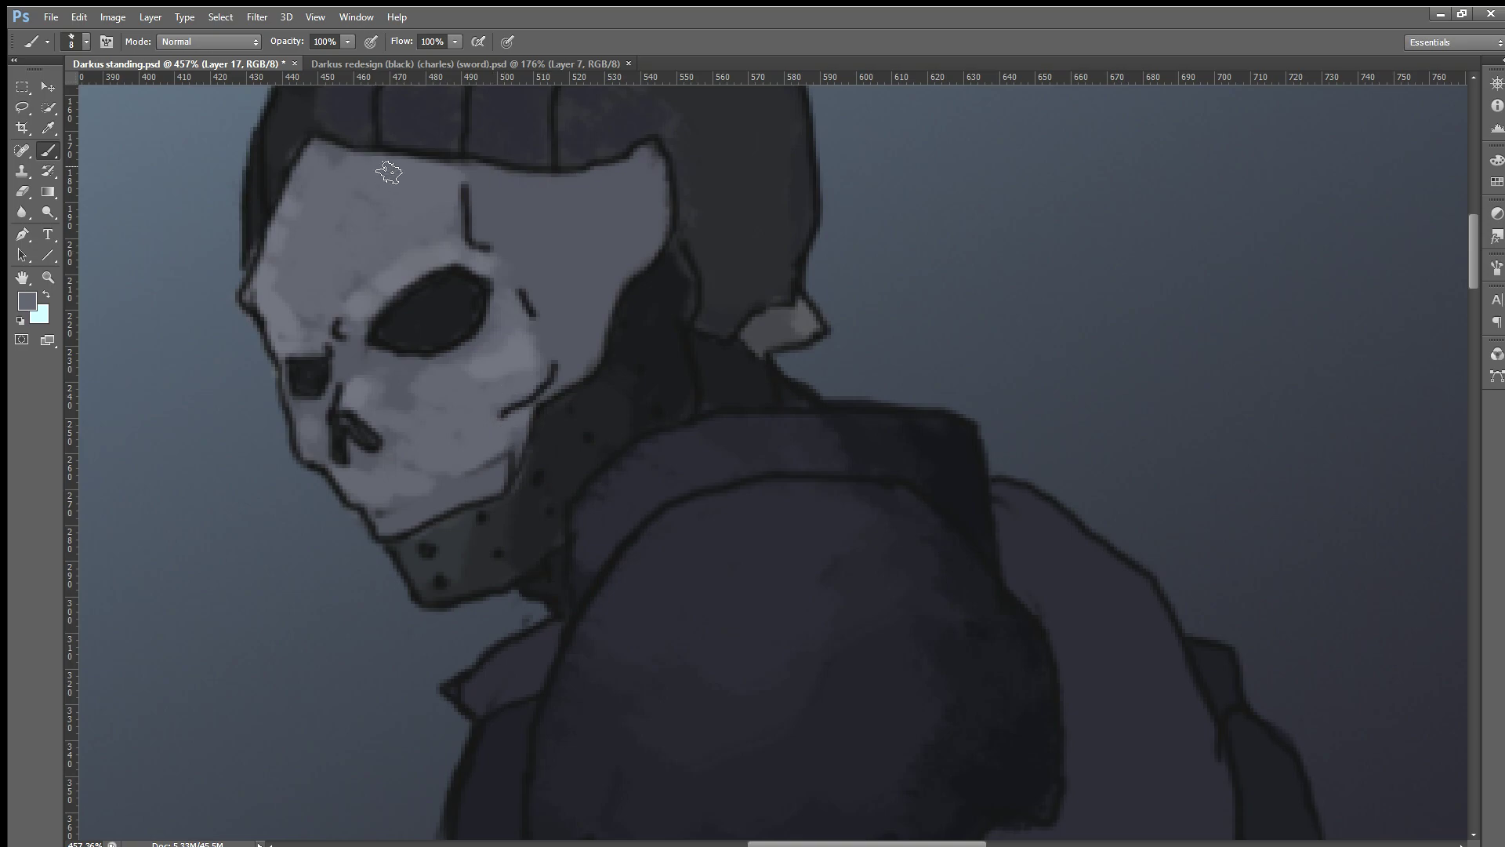
{"action": "mouse_move", "coordinate": [403, 447]}
{"action": "left_mouse_down"}
{"action": "mouse_move", "coordinate": [428, 488]}
{"action": "mouse_move", "coordinate": [387, 498]}
{"action": "left_mouse_up"}
Step: Sample darker and lighter mask greys and add a faint highlight on the forehead
{"action": "scroll", "coordinate": [480, 410], "scroll_direction": "down", "scroll_amount": 1}
{"action": "scroll", "coordinate": [488, 403], "scroll_direction": "down", "scroll_amount": 2}
{"action": "scroll", "coordinate": [423, 241], "scroll_direction": "up", "scroll_amount": 2}
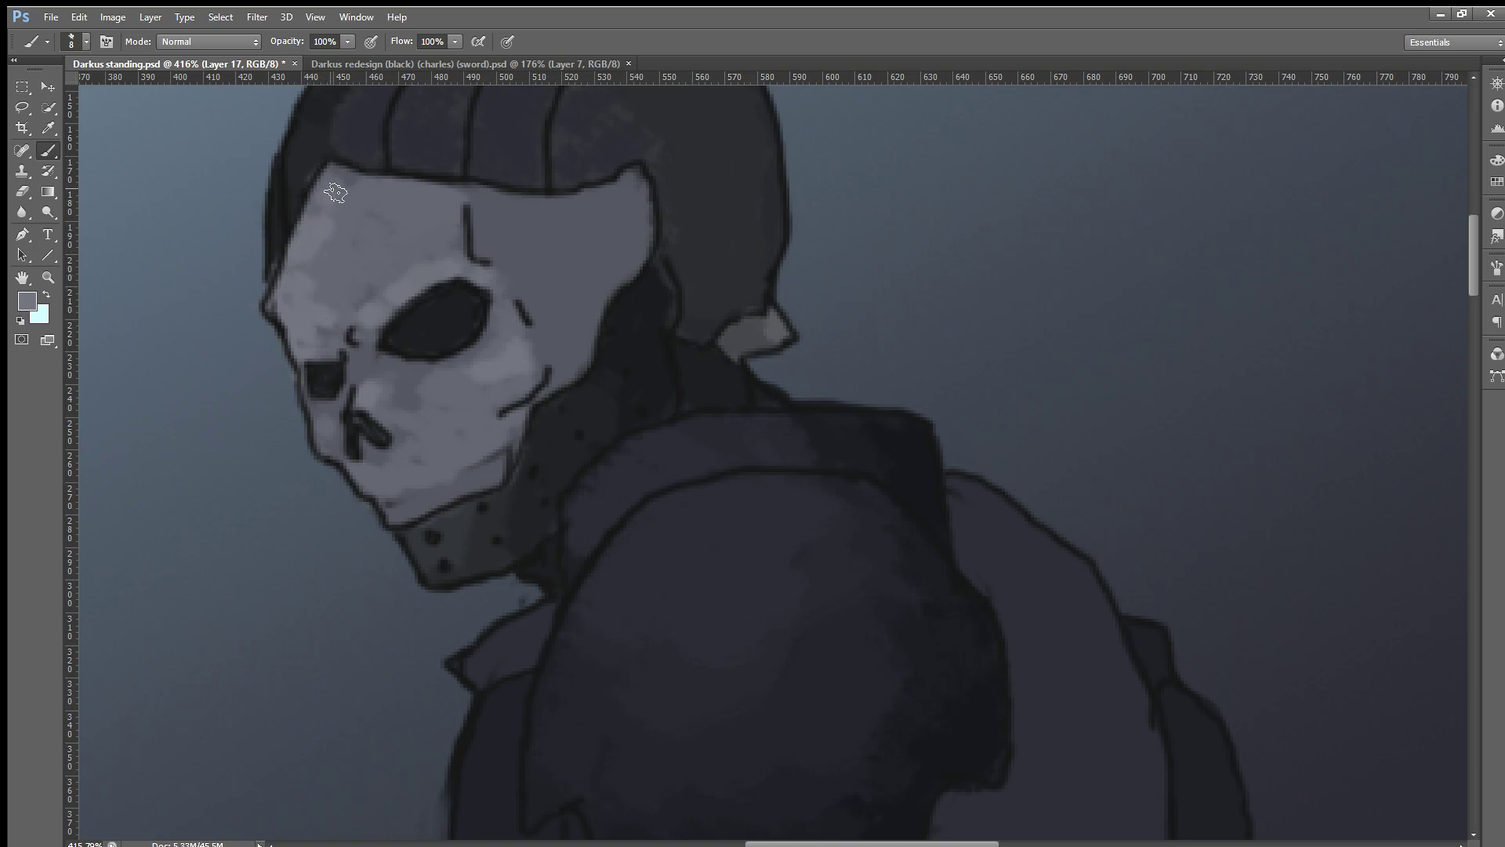
{"action": "left_click", "coordinate": [385, 245], "text": "alt"}
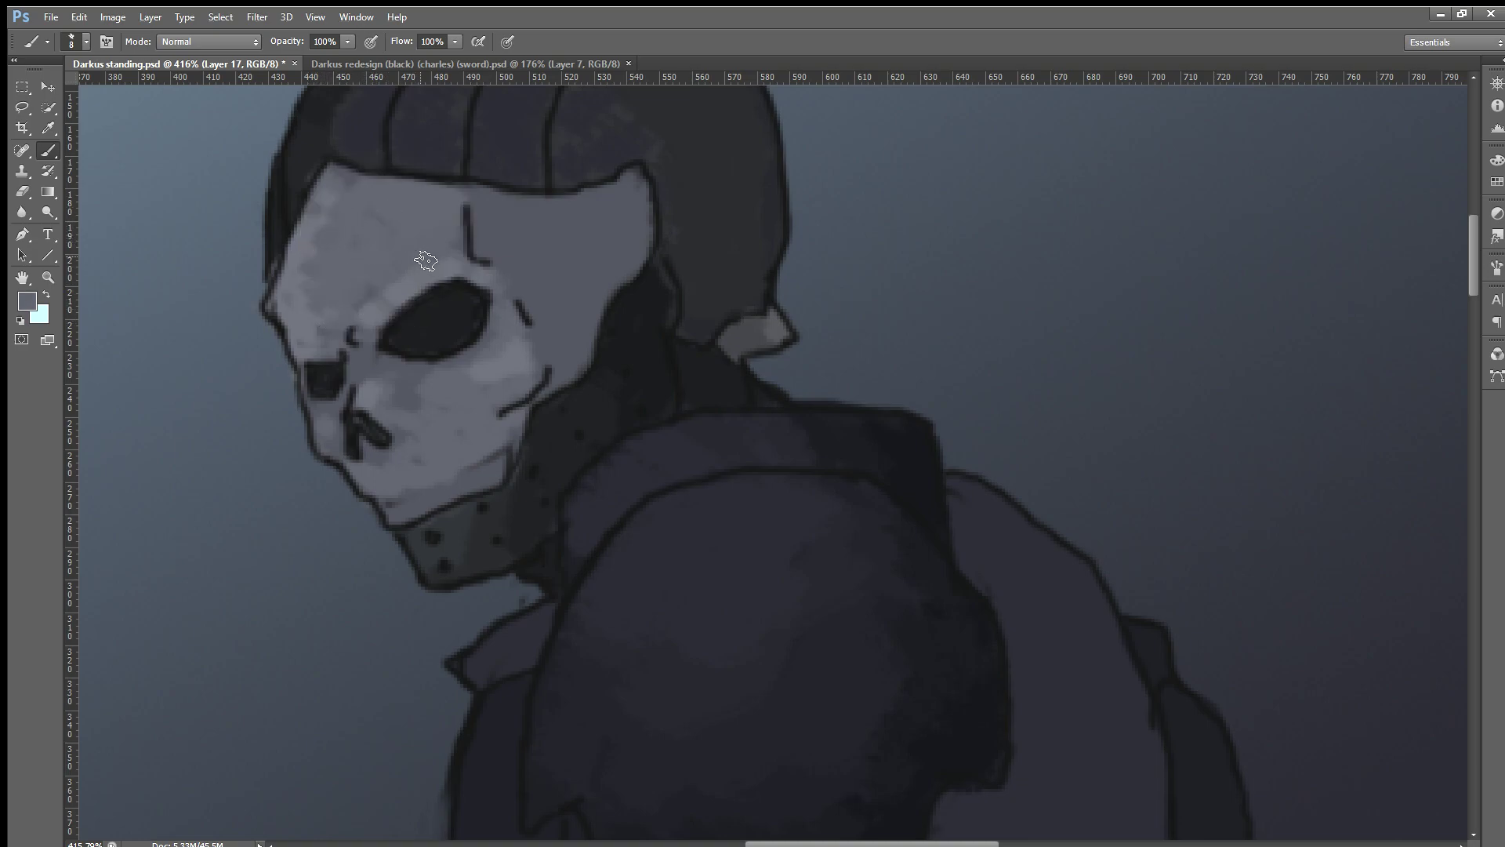
{"action": "left_click", "coordinate": [362, 317], "text": "alt"}
{"action": "left_click_drag", "start_coordinate": [453, 235], "coordinate": [447, 202]}
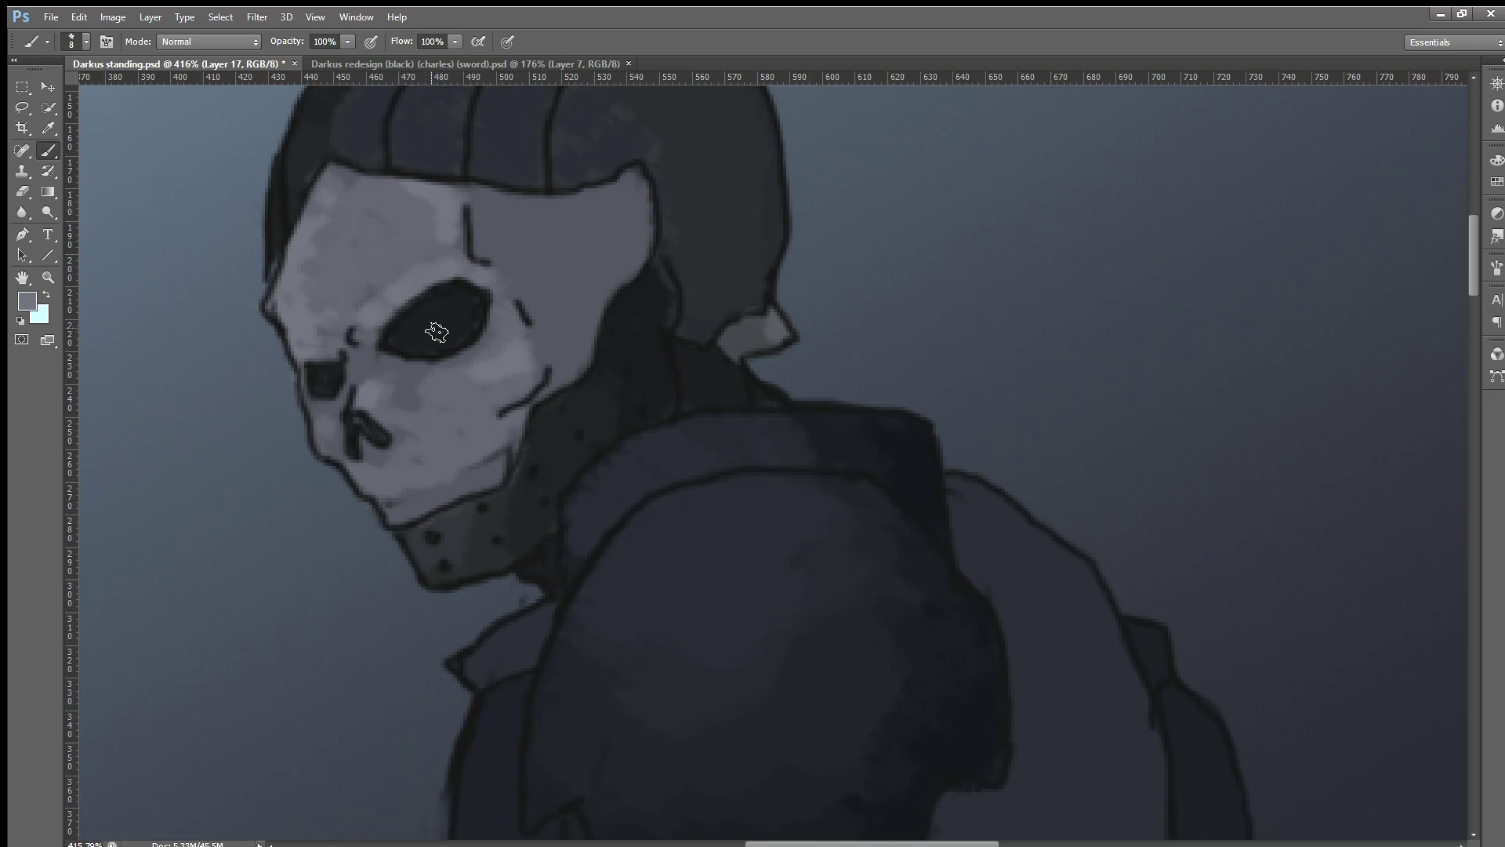
{"action": "scroll", "coordinate": [432, 330], "scroll_direction": "down", "scroll_amount": 1}
{"action": "scroll", "coordinate": [408, 306], "scroll_direction": "down", "scroll_amount": 5}
Step: Select the Background layer and toggle the blue backdrop's visibility to check the figure
{"action": "scroll", "coordinate": [405, 296], "scroll_direction": "up", "scroll_amount": 3}
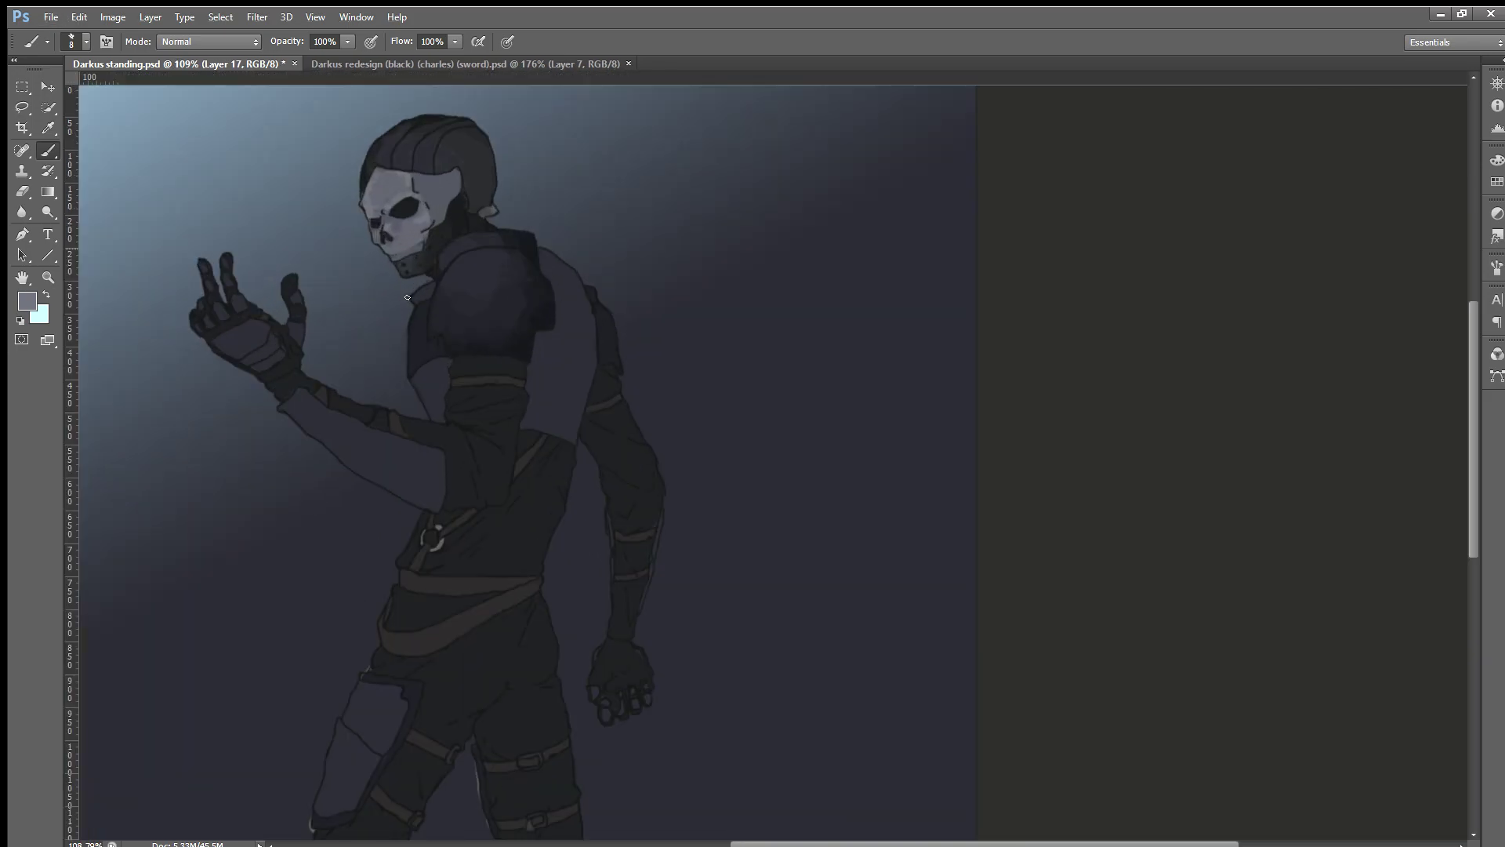
{"action": "scroll", "coordinate": [458, 206], "scroll_direction": "up", "scroll_amount": 2}
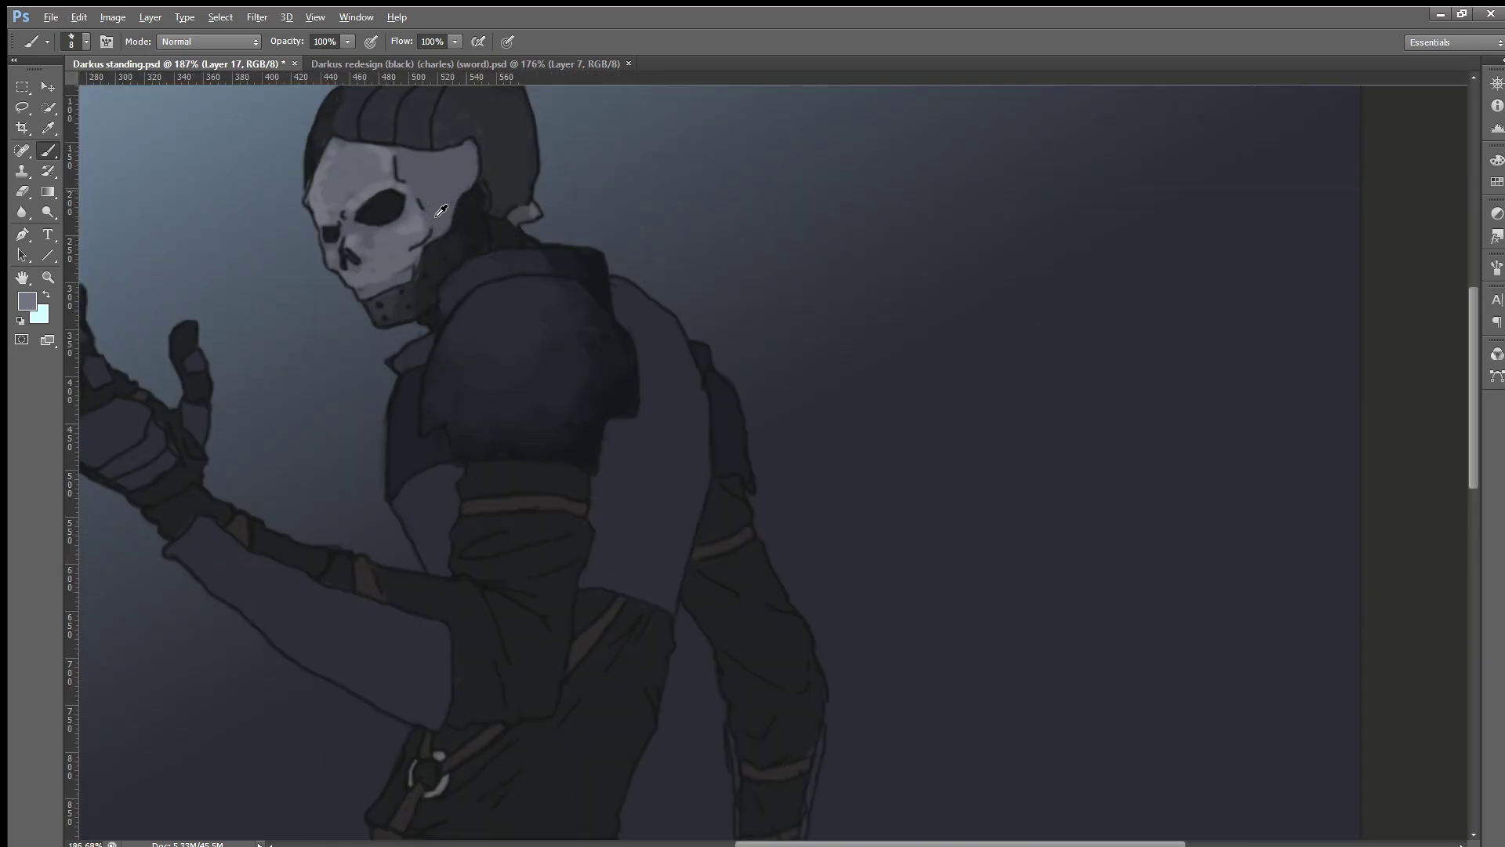
{"action": "scroll", "coordinate": [459, 206], "scroll_direction": "up", "scroll_amount": 1}
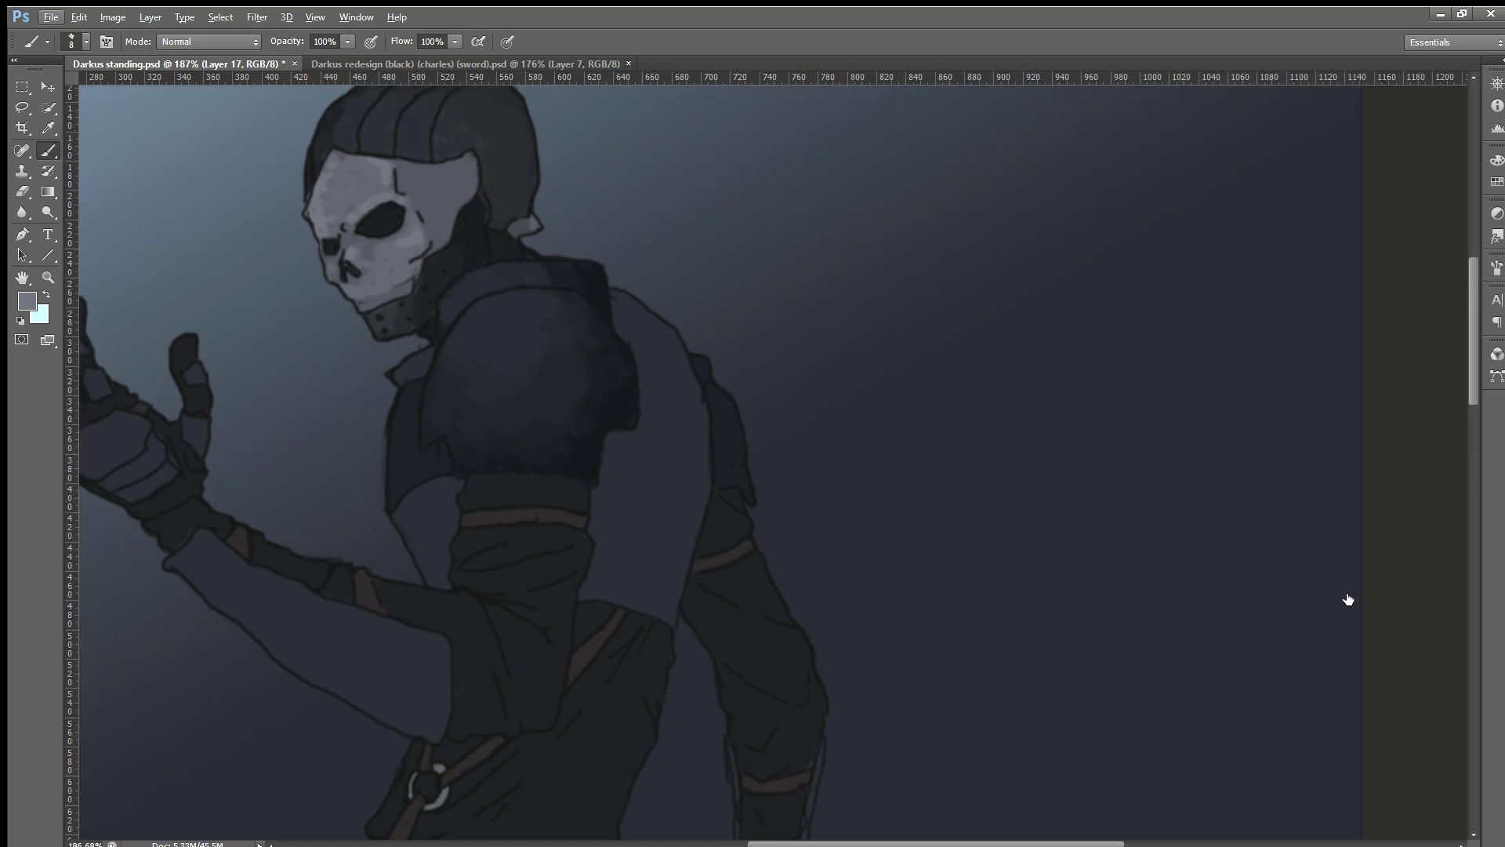
{"action": "key", "text": "alt+shift+bracketleft"}
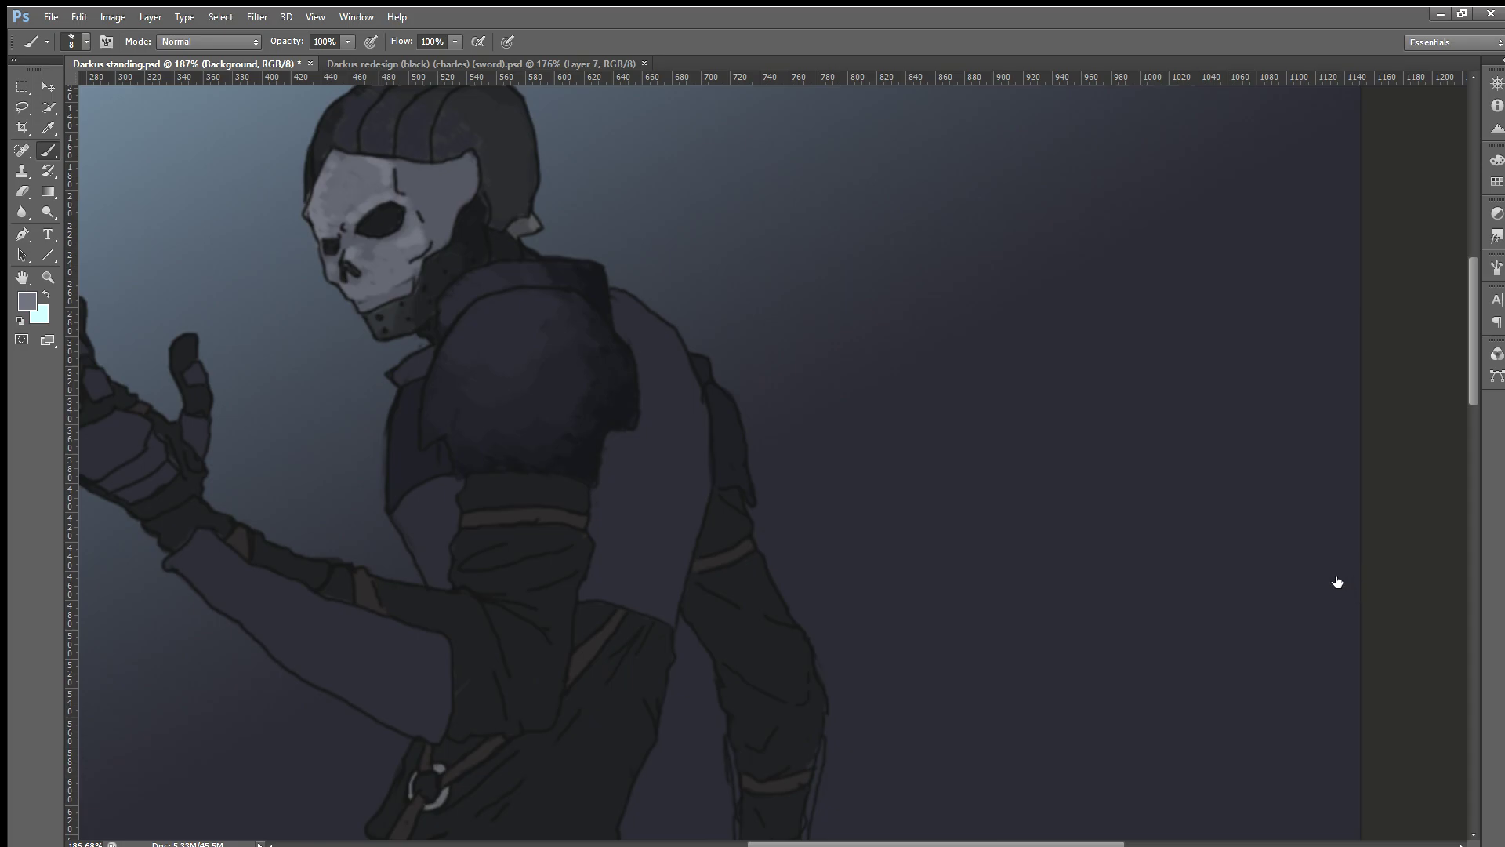
{"action": "key", "text": "ctrl+comma"}
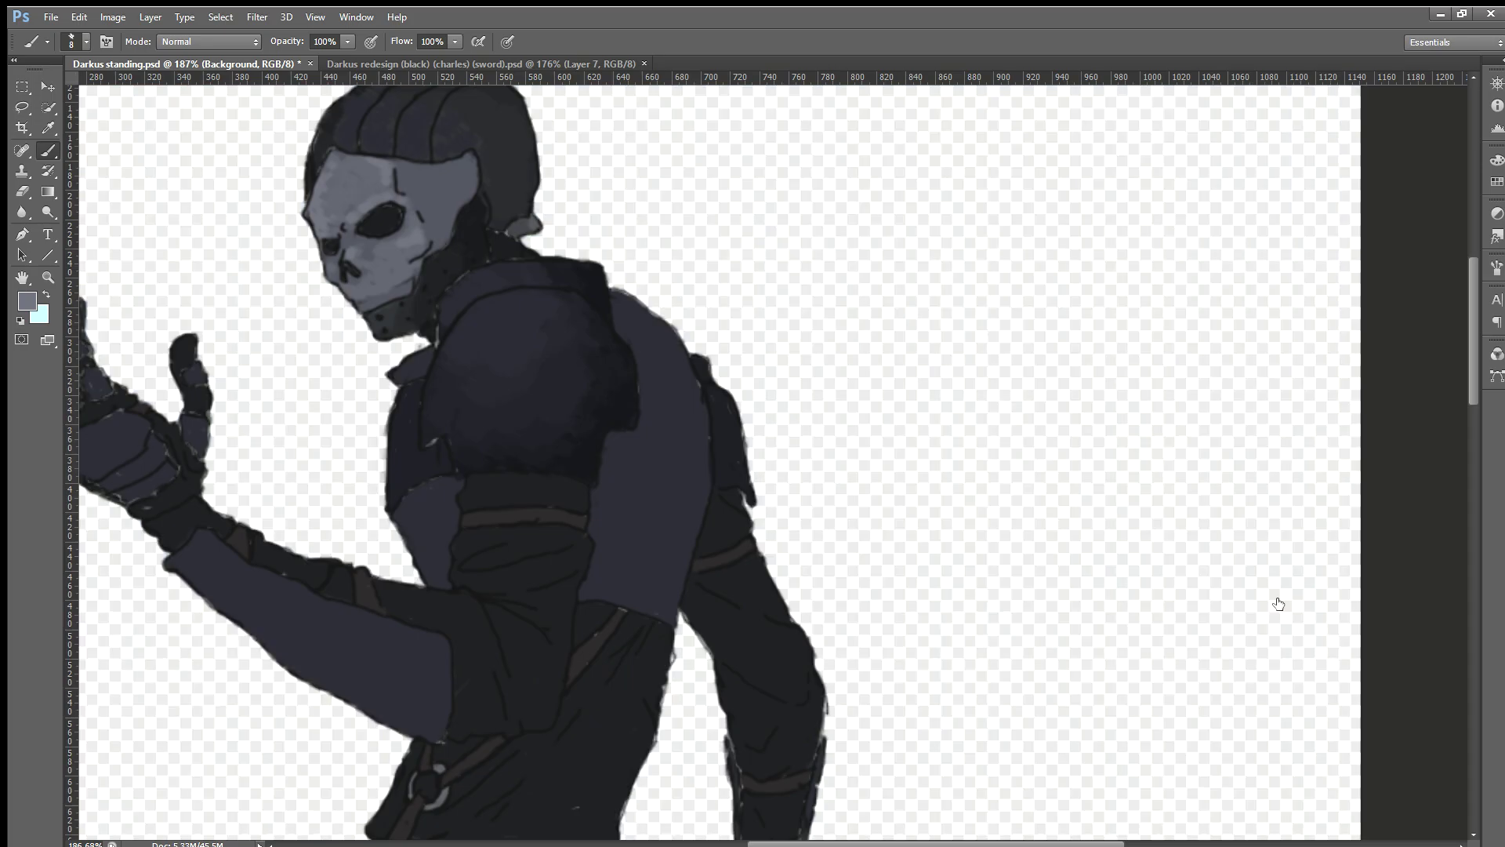
{"action": "key", "text": "ctrl+comma"}
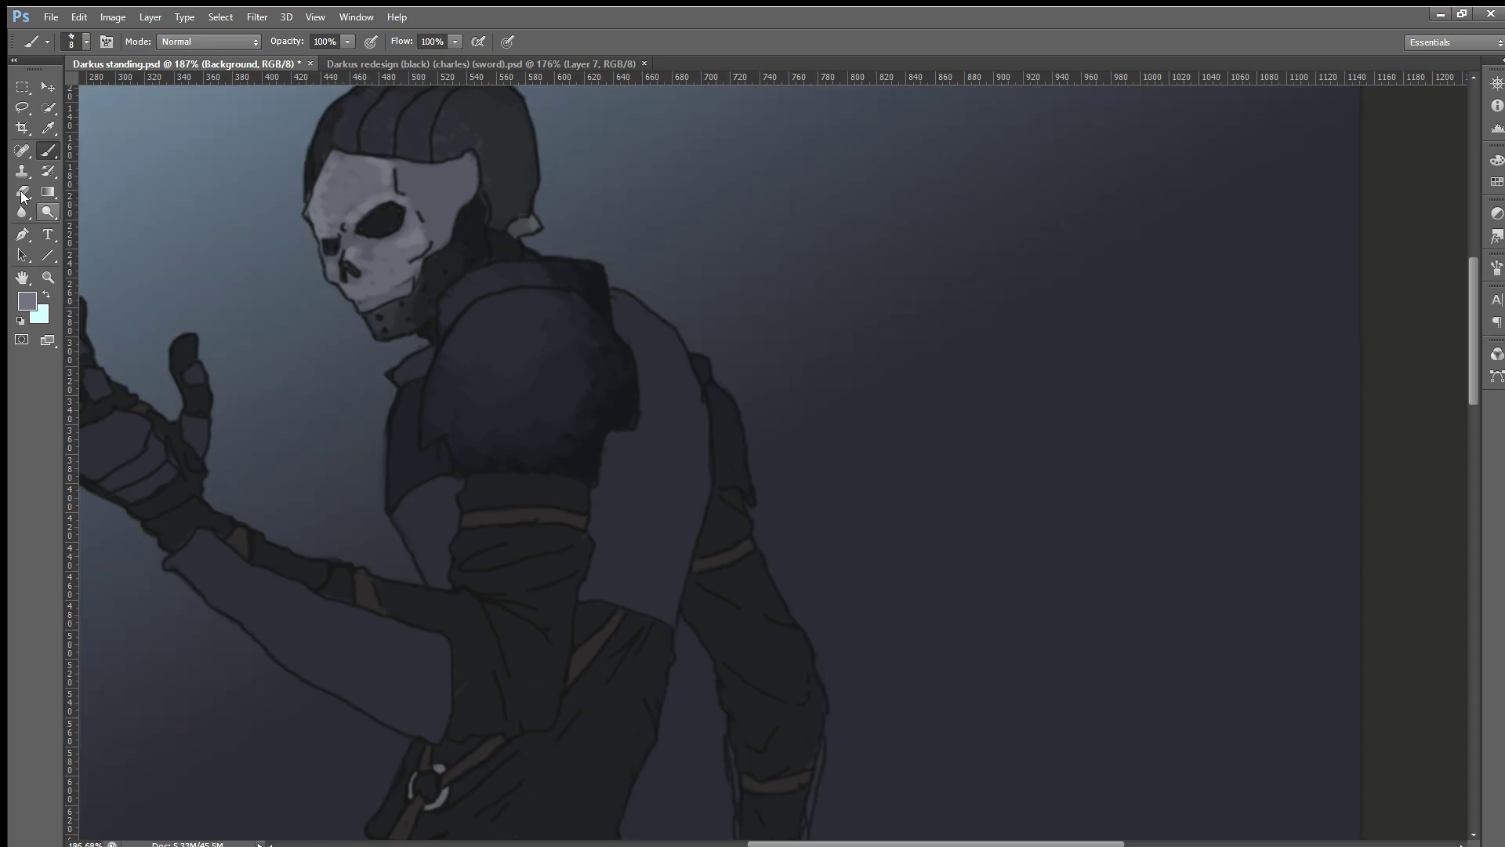
Step: Sample near-white from the canvas as the foreground painting colour
{"action": "key", "text": "i"}
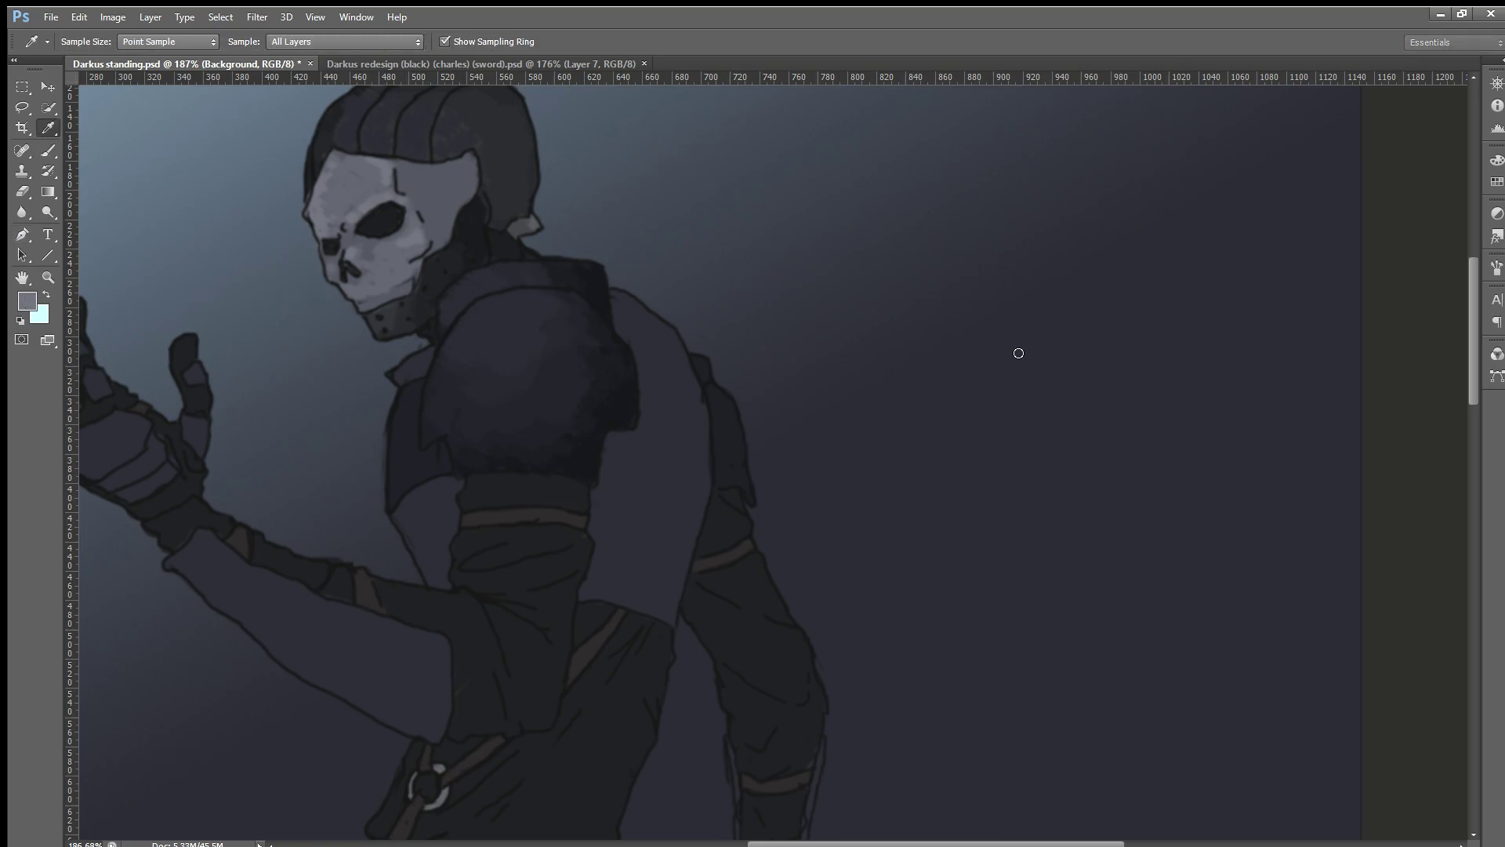
{"action": "key", "text": "b"}
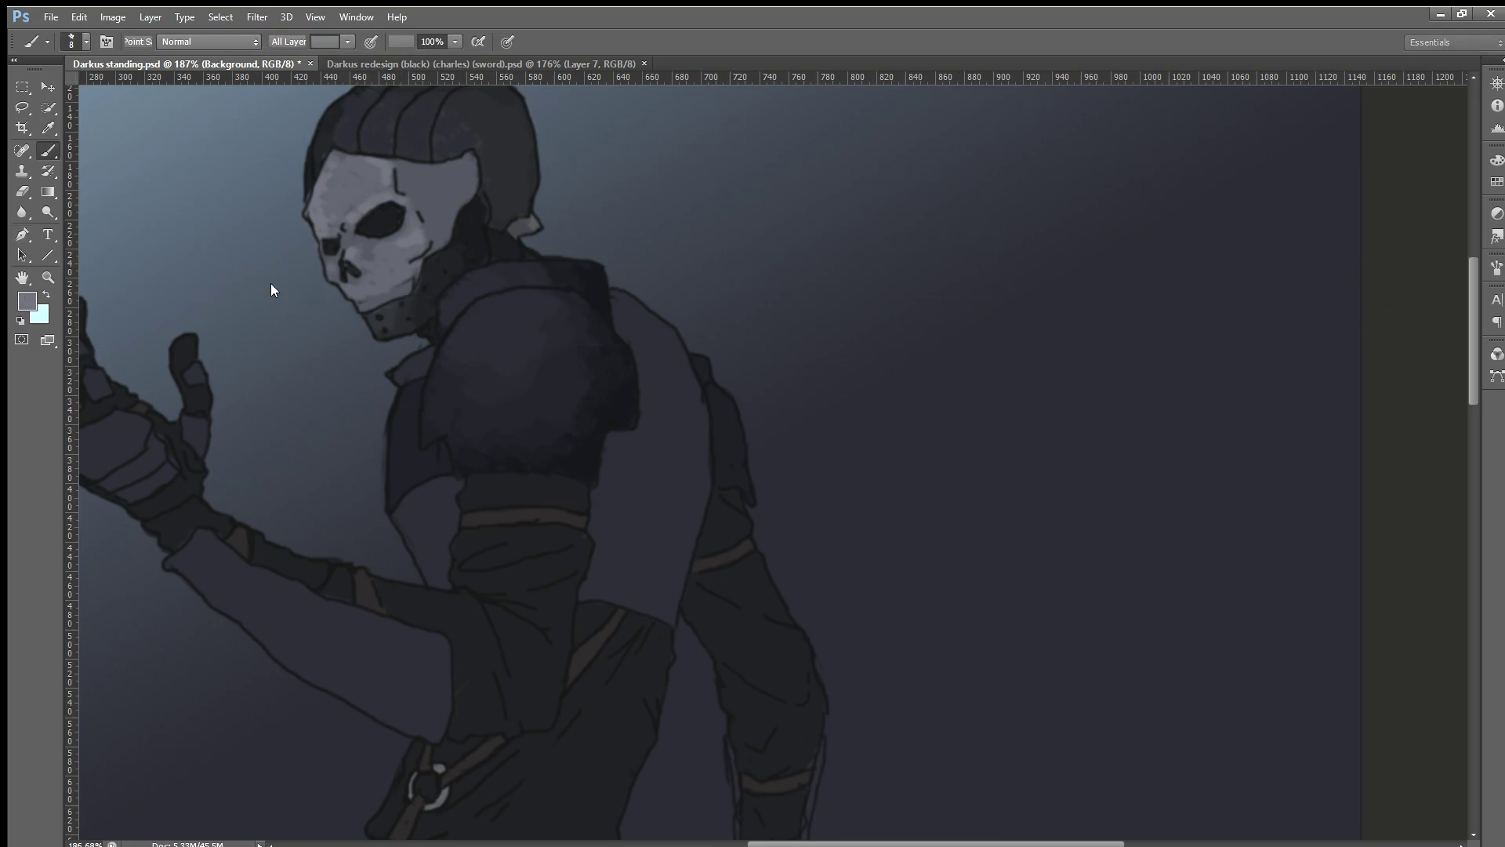
{"action": "key", "text": "i"}
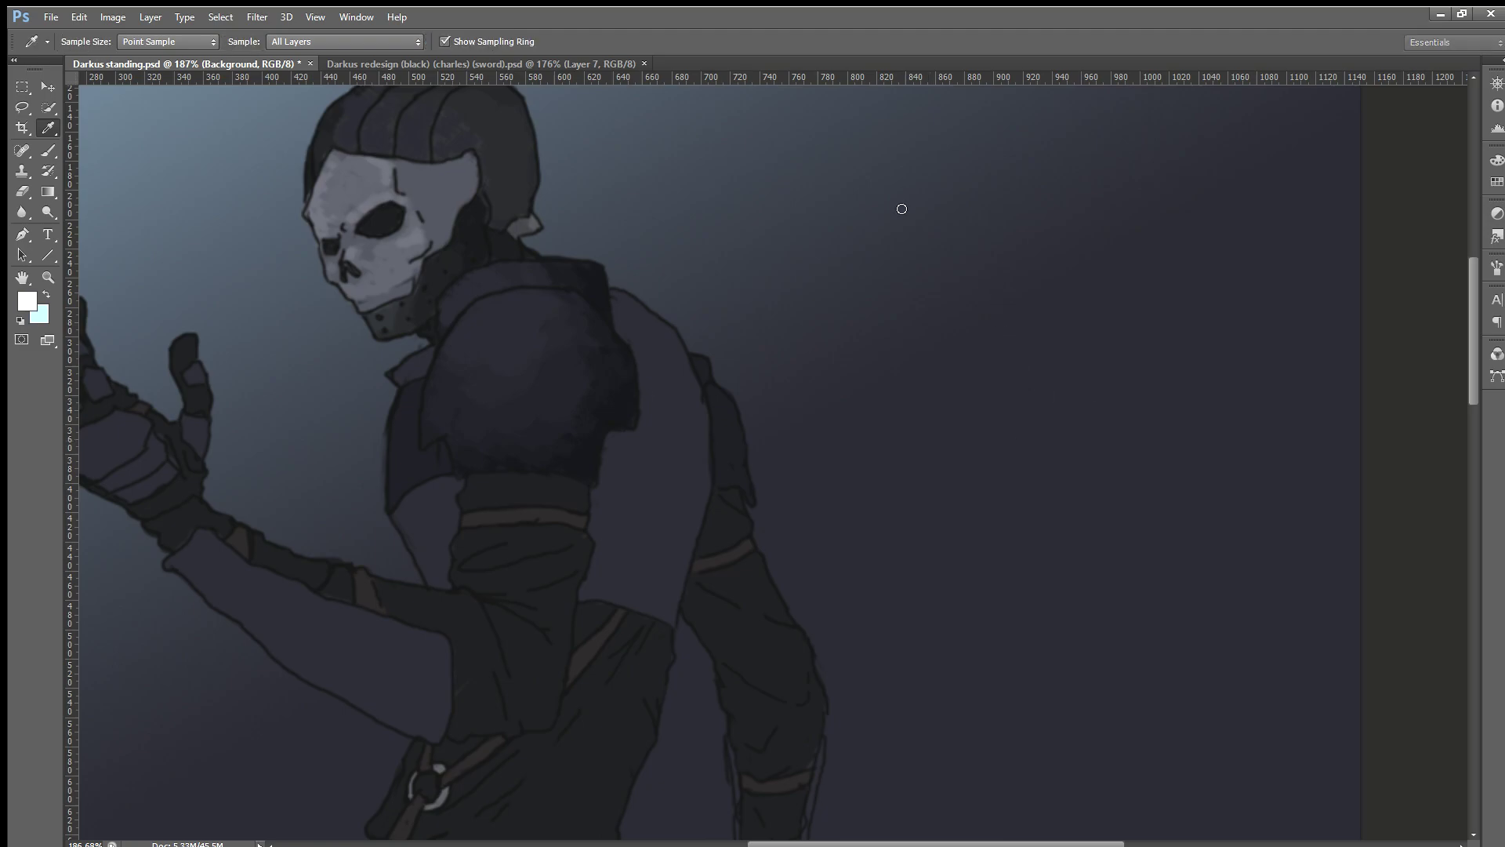
{"action": "key", "text": "b"}
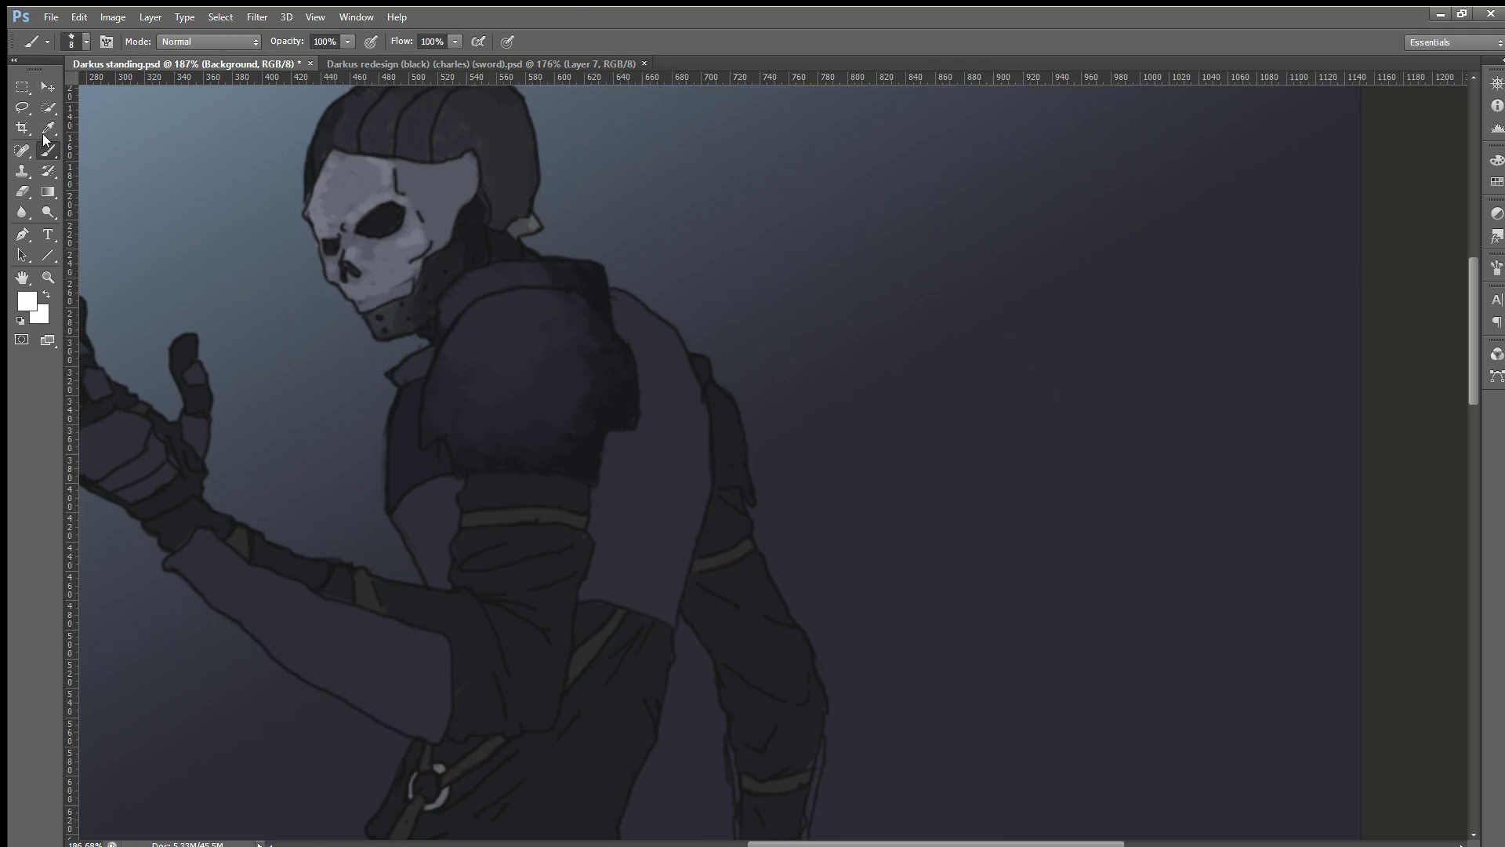
Step: Fill the Background layer with a white gradient, replacing the blue backdrop
{"action": "left_click", "coordinate": [48, 192]}
{"action": "left_click_drag", "start_coordinate": [236, 252], "coordinate": [619, 567]}
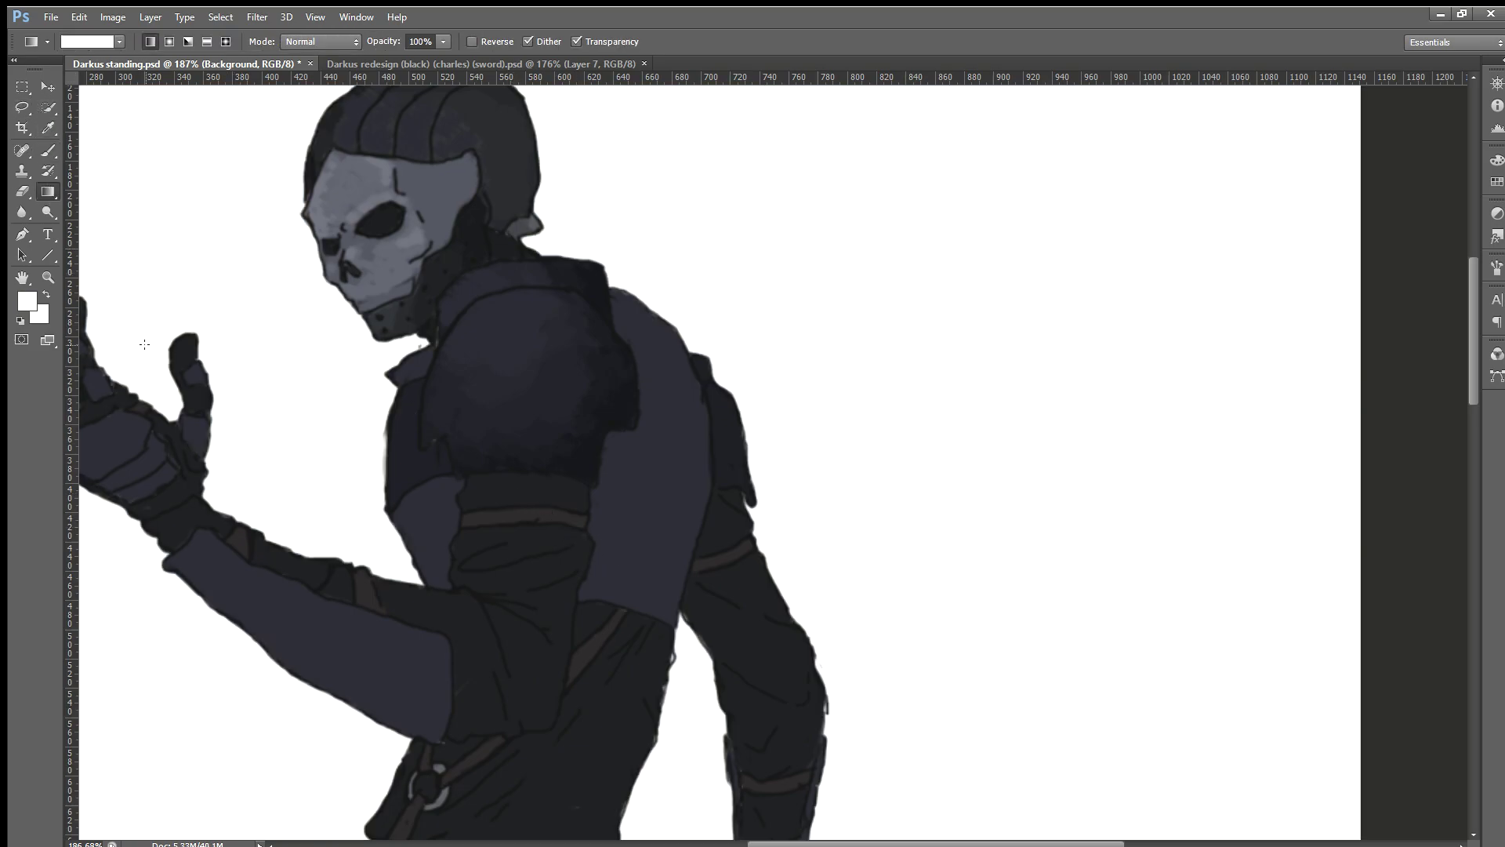
{"action": "scroll", "coordinate": [246, 380], "scroll_direction": "up", "scroll_amount": 3}
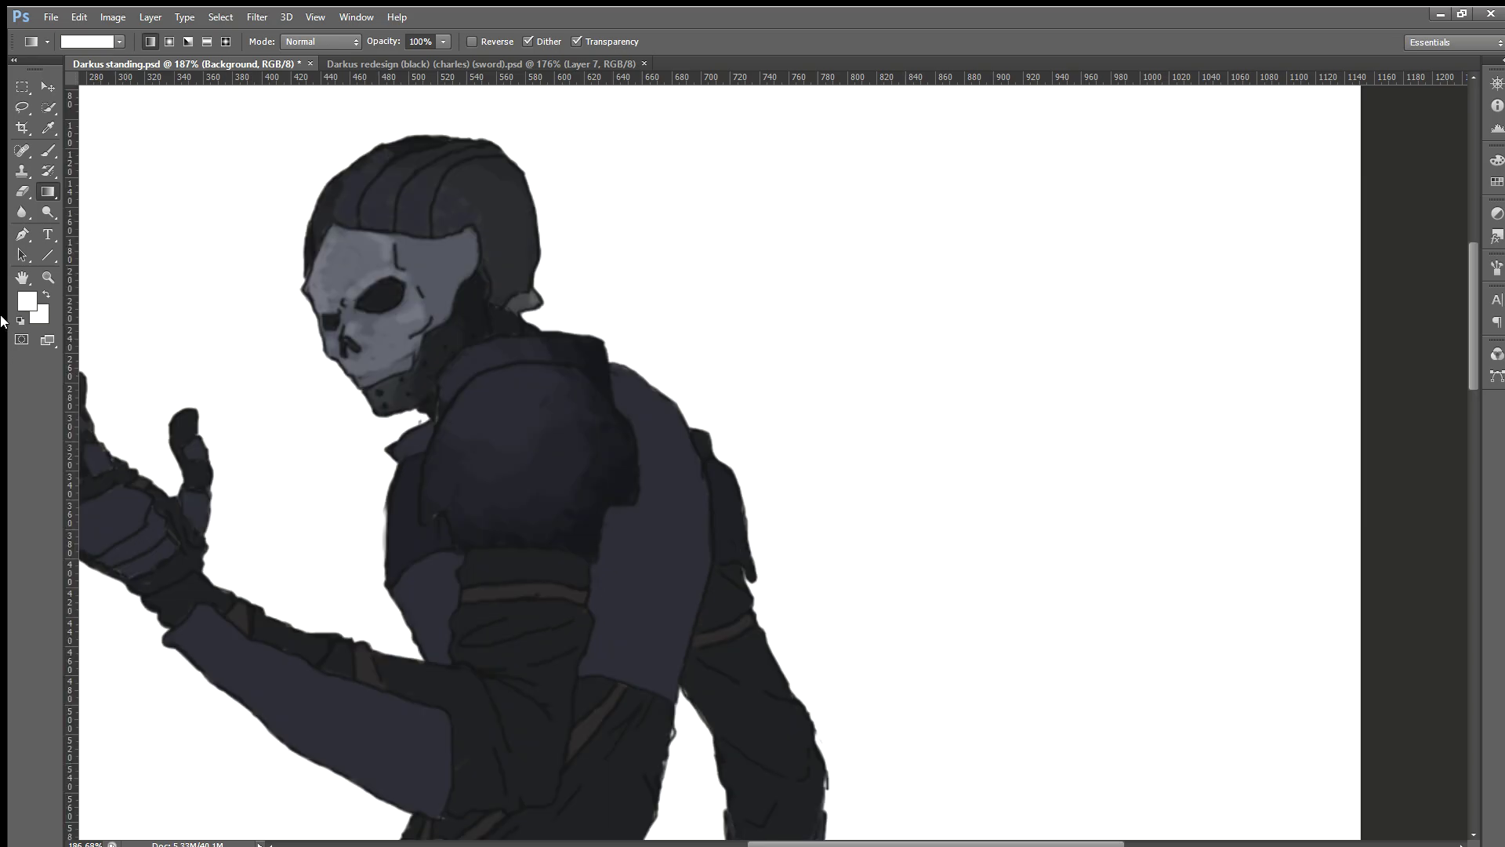
{"action": "key", "text": "i"}
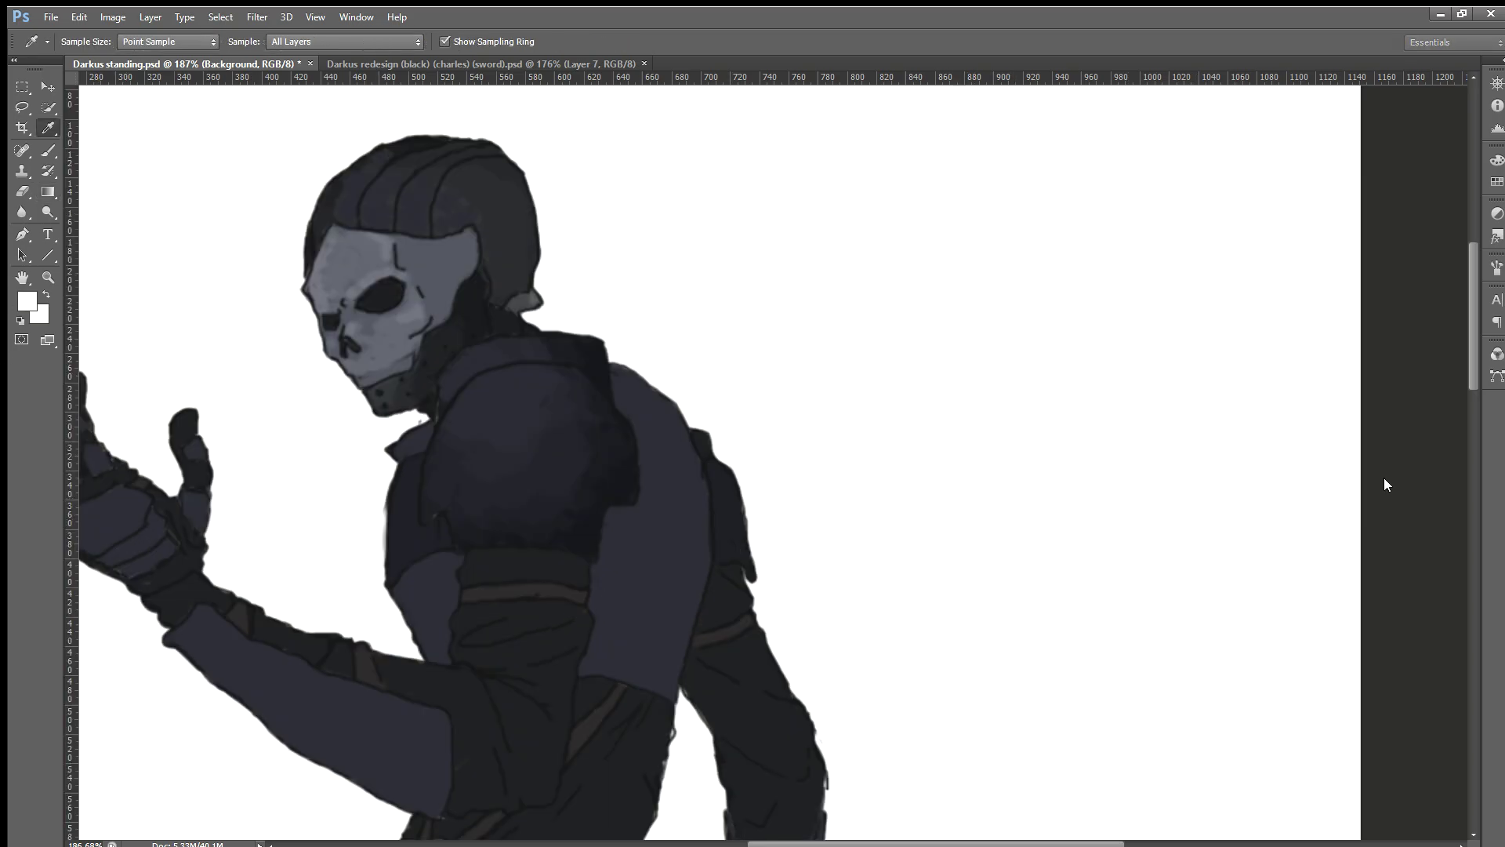
{"action": "key", "text": "g"}
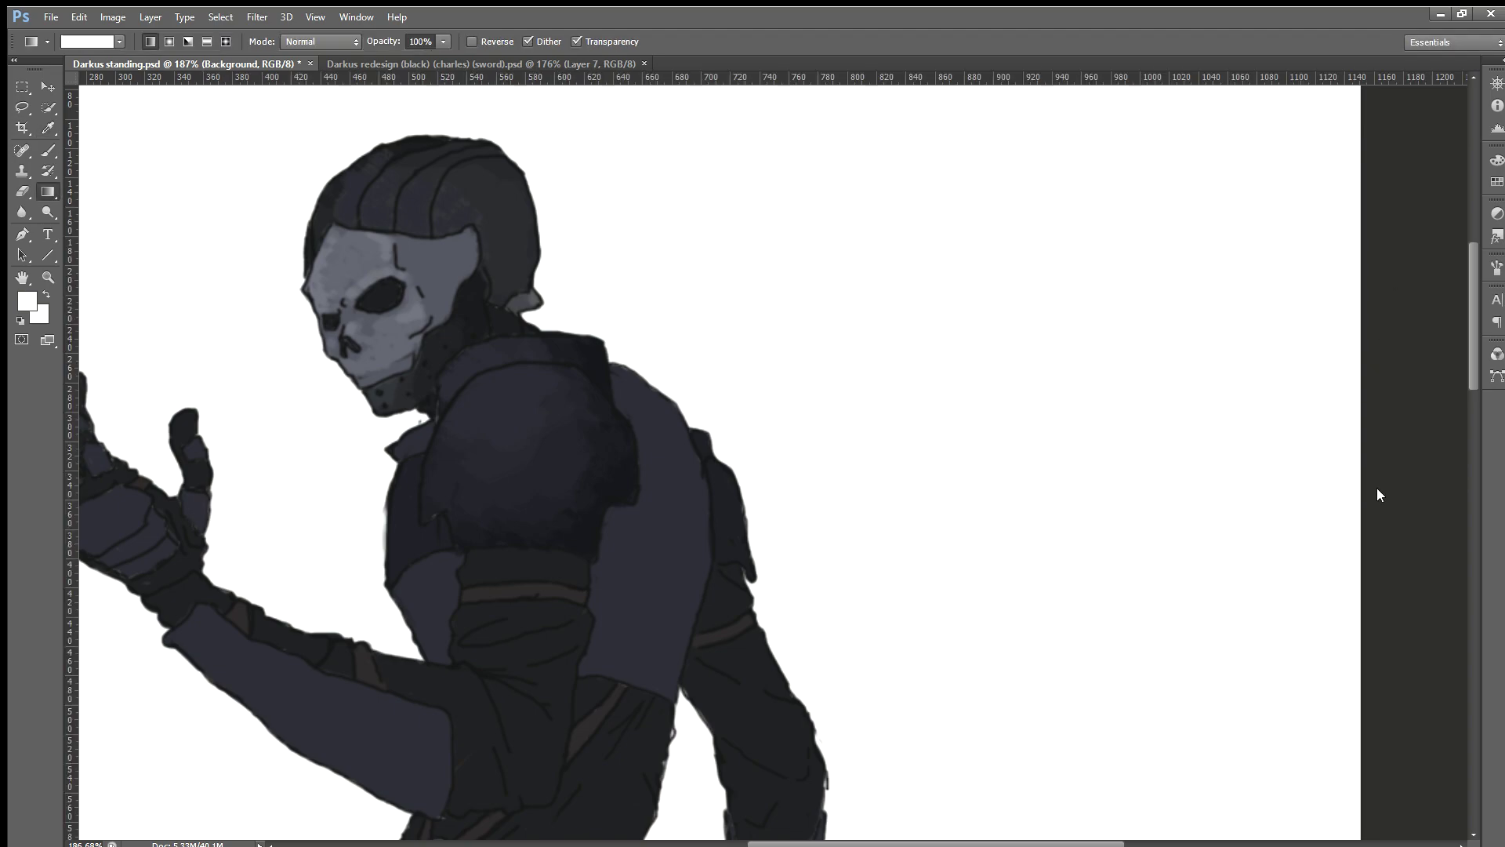
Step: Reset the foreground colour to black and make Layer 18 active, zoomed on the head
{"action": "key", "text": "d"}
{"action": "key", "text": "ctrl+shift+alt+n"}
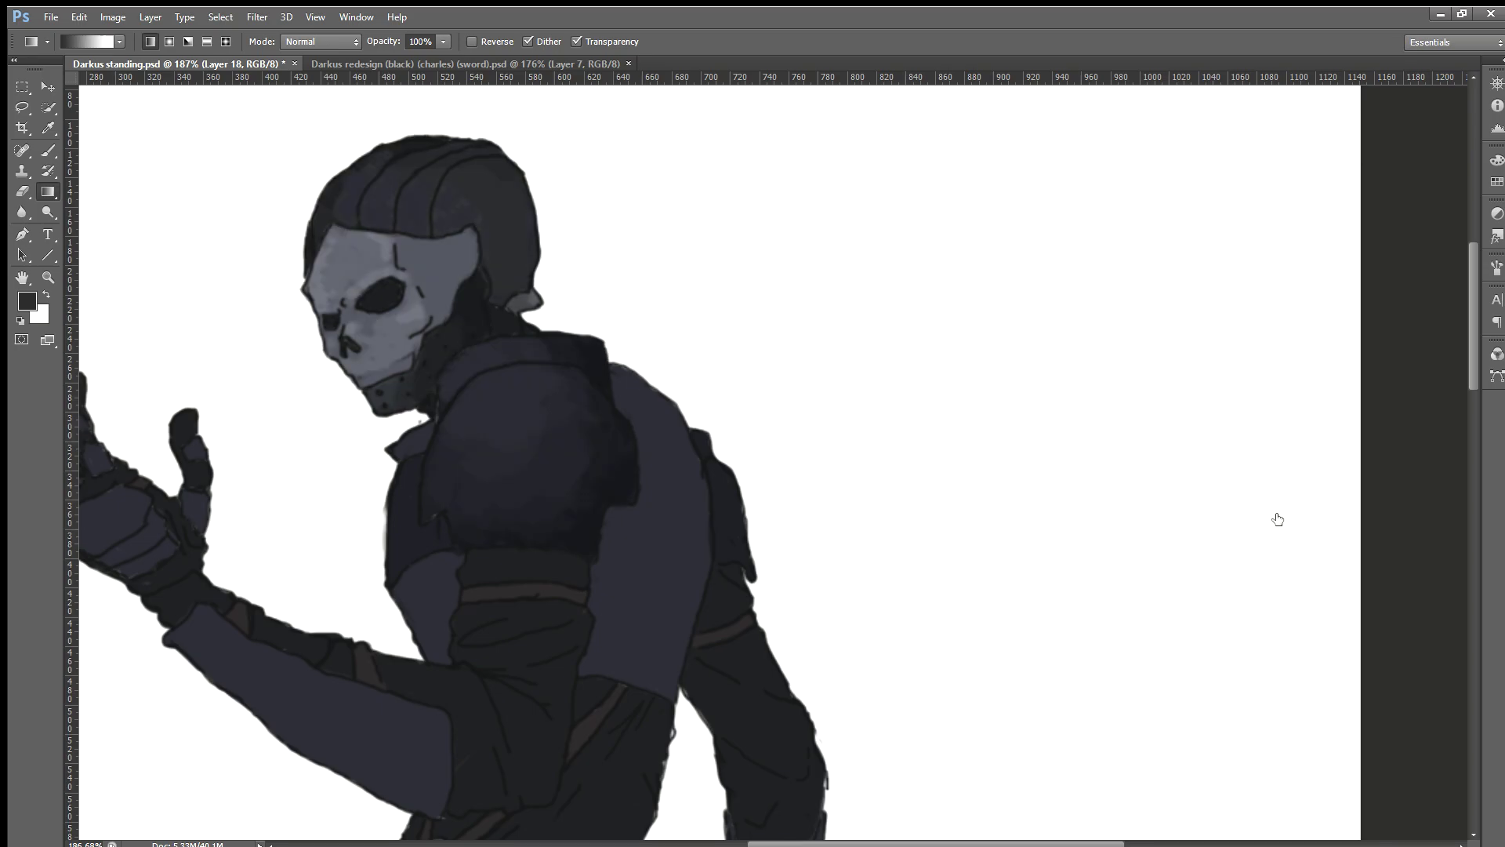
{"action": "scroll", "coordinate": [221, 245], "scroll_direction": "up", "scroll_amount": 2}
{"action": "scroll", "coordinate": [269, 245], "scroll_direction": "up", "scroll_amount": 2}
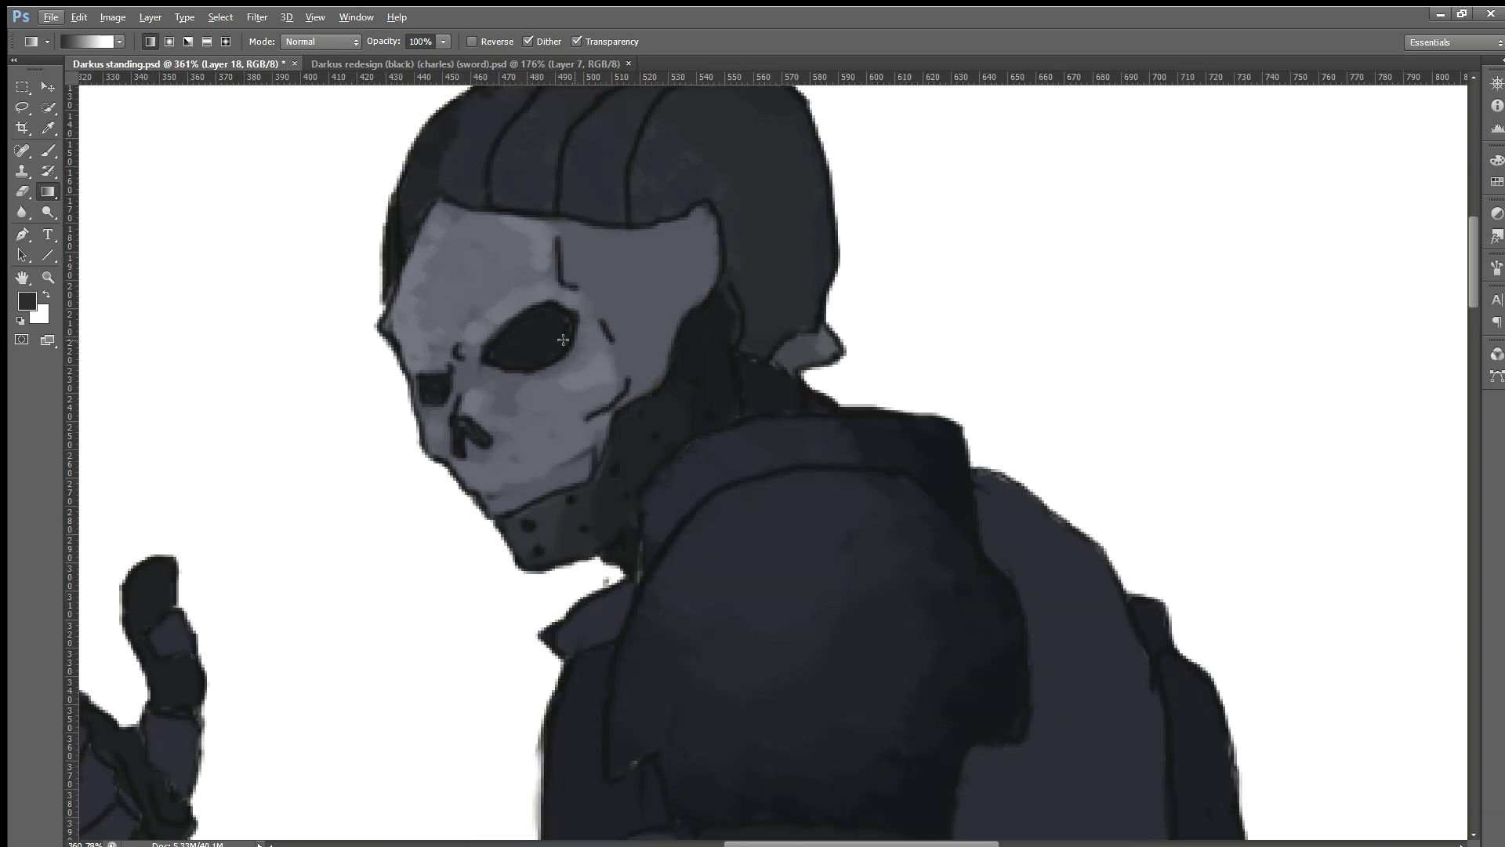
Step: Paint a darker grey-blue patch, shade the jaw line and lighten the left eye socket
{"action": "scroll", "coordinate": [580, 323], "scroll_direction": "up", "scroll_amount": 1}
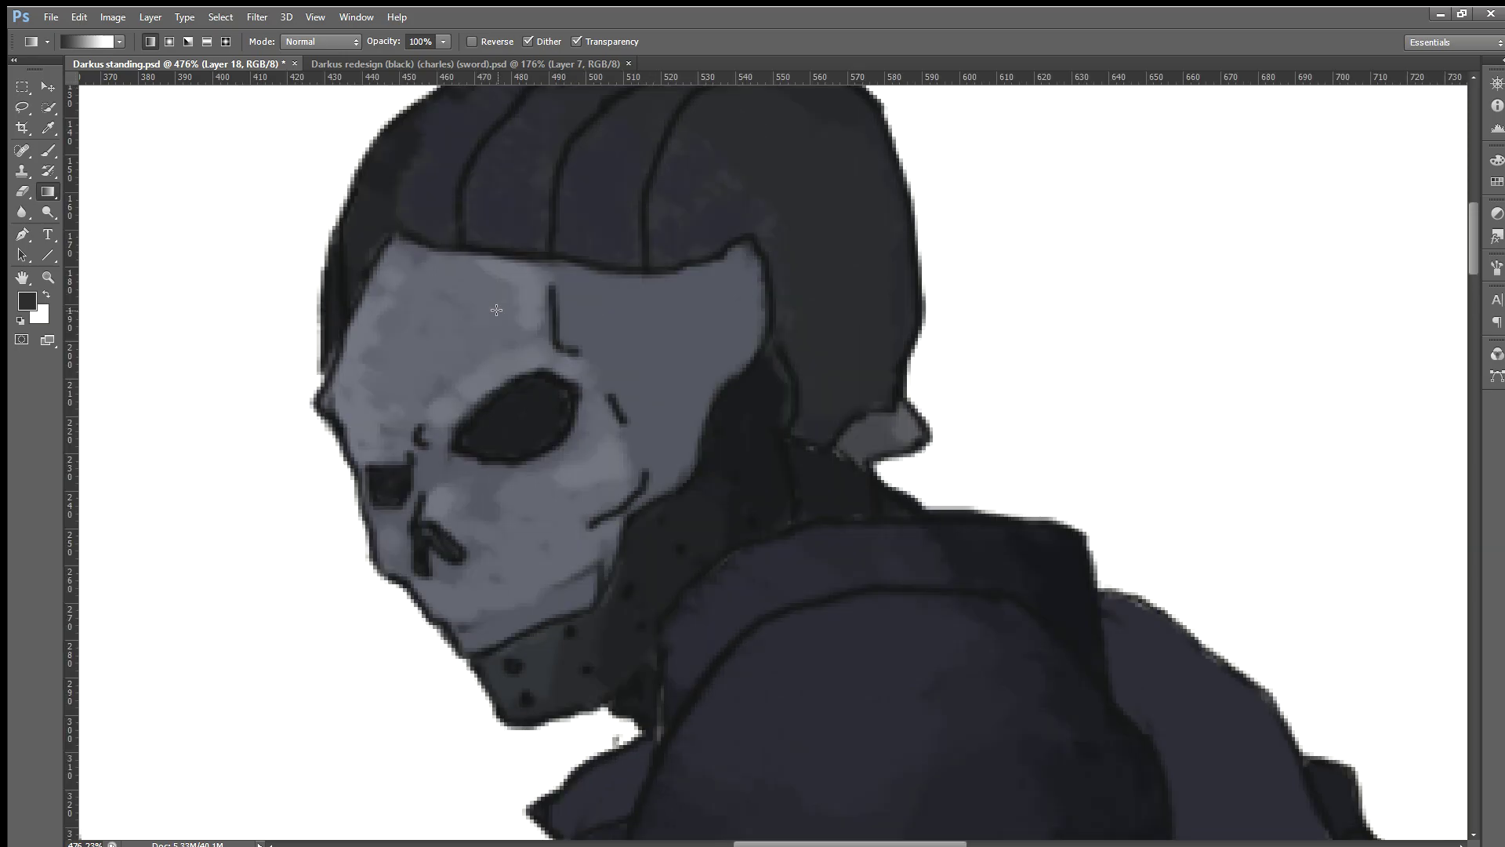
{"action": "left_click", "coordinate": [675, 353], "text": "alt"}
{"action": "key", "text": "i"}
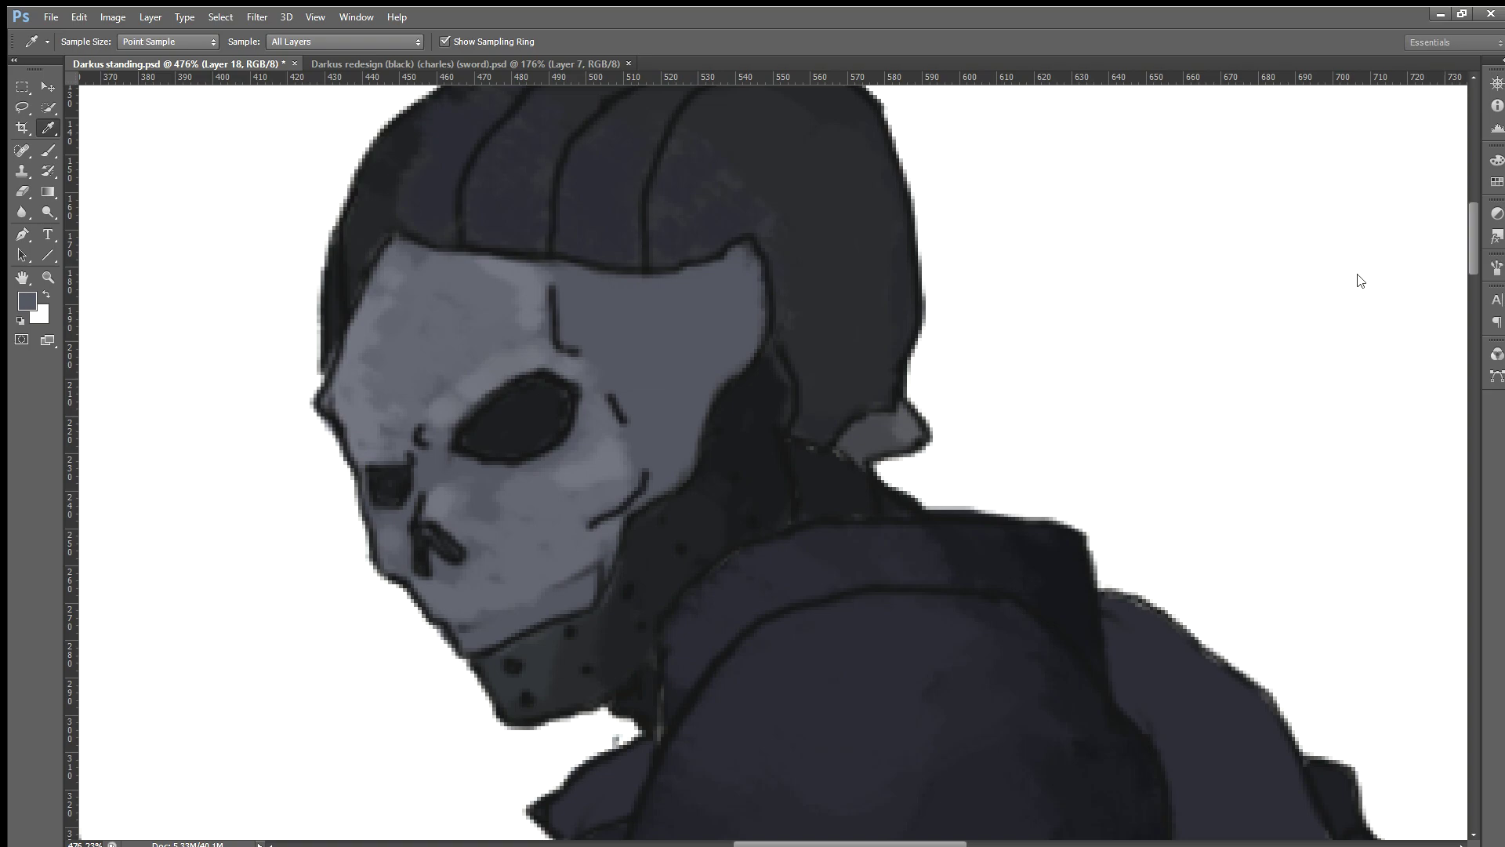
{"action": "key", "text": "g"}
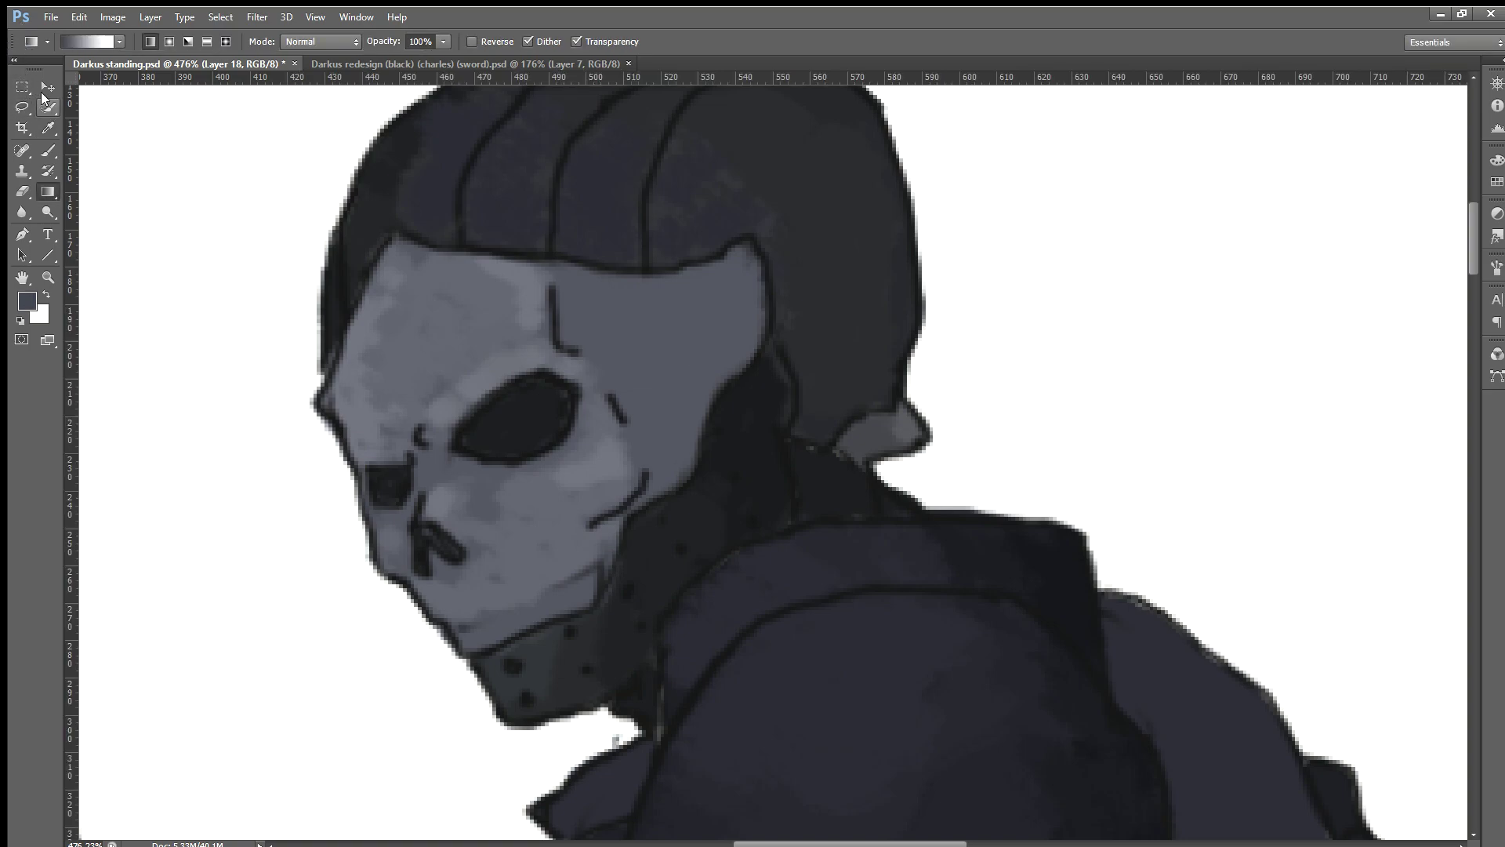
{"action": "left_click", "coordinate": [48, 150]}
{"action": "mouse_move", "coordinate": [682, 345]}
{"action": "left_mouse_down"}
{"action": "mouse_move", "coordinate": [588, 319]}
{"action": "mouse_move", "coordinate": [581, 296]}
{"action": "mouse_move", "coordinate": [642, 335]}
{"action": "mouse_move", "coordinate": [605, 363]}
{"action": "mouse_move", "coordinate": [648, 436]}
{"action": "left_mouse_up"}
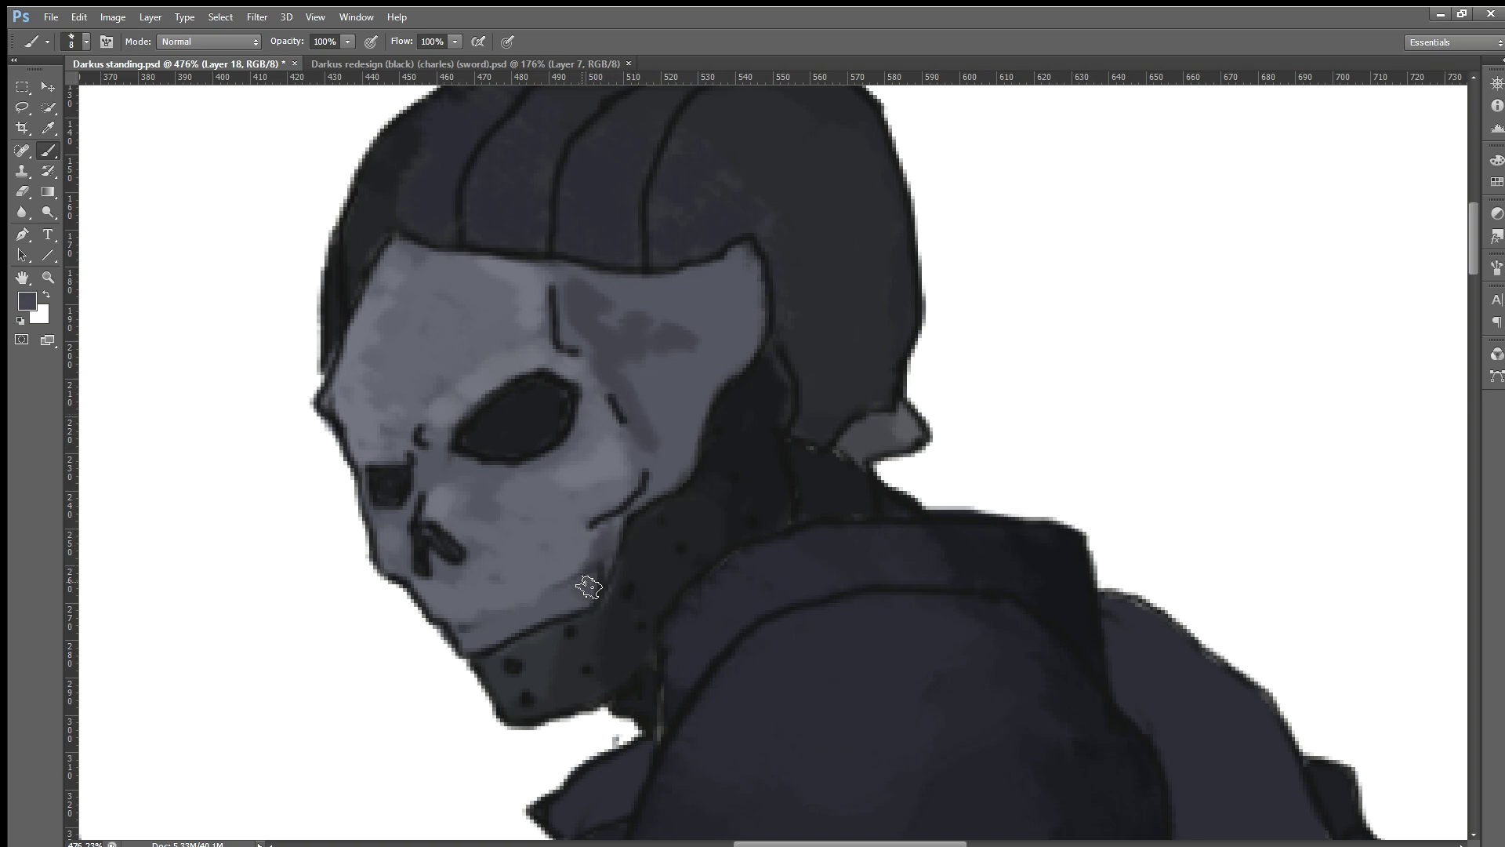
{"action": "left_click_drag", "start_coordinate": [564, 606], "coordinate": [500, 647]}
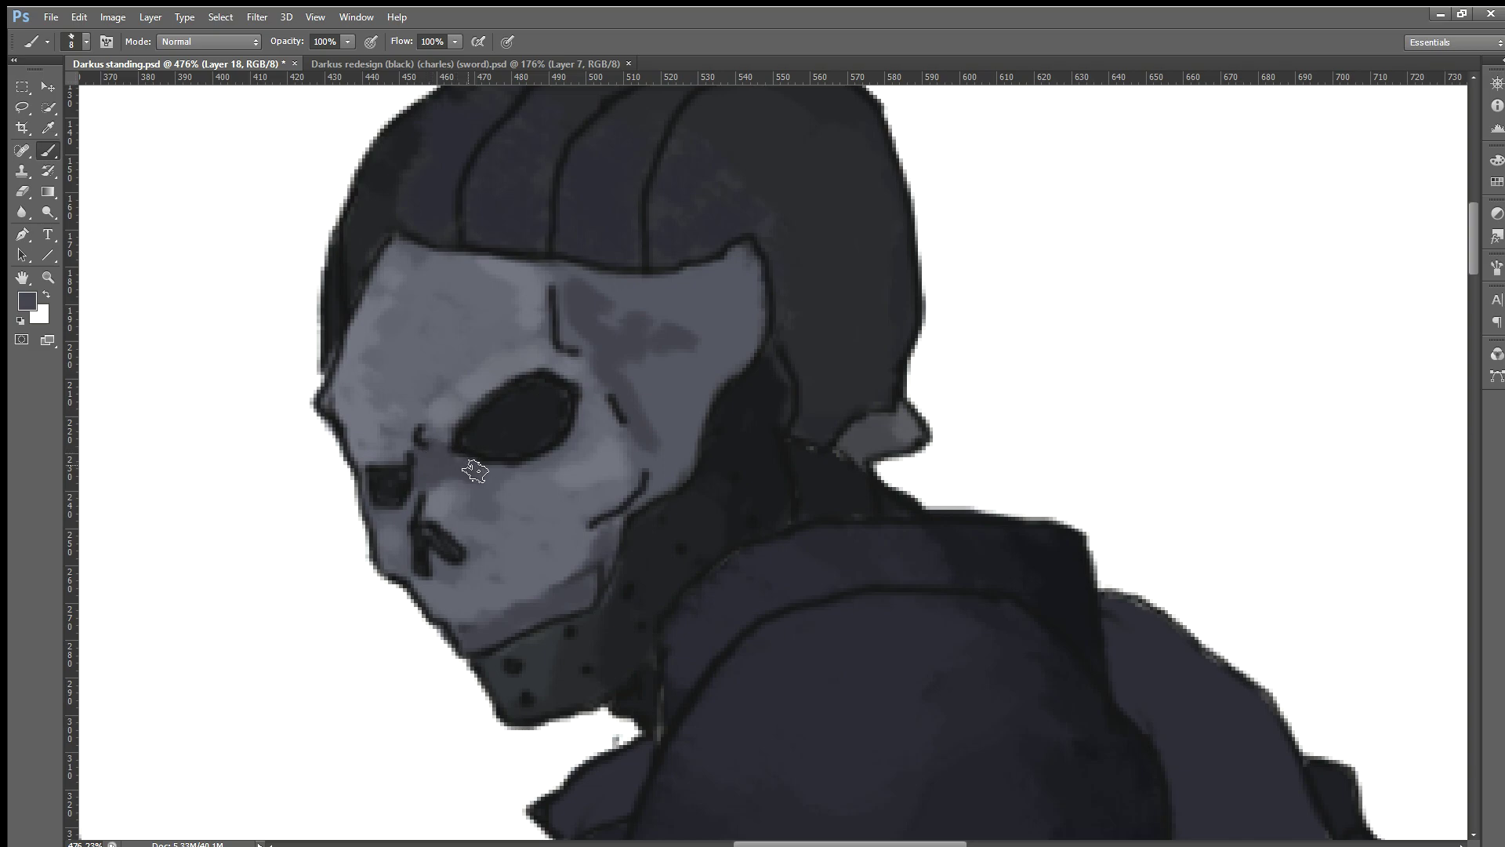
{"action": "left_click_drag", "start_coordinate": [372, 495], "coordinate": [381, 484]}
Step: Sample light and dark mask greys and darken the mask's right edge by the collar
{"action": "left_click", "coordinate": [484, 386], "text": "alt"}
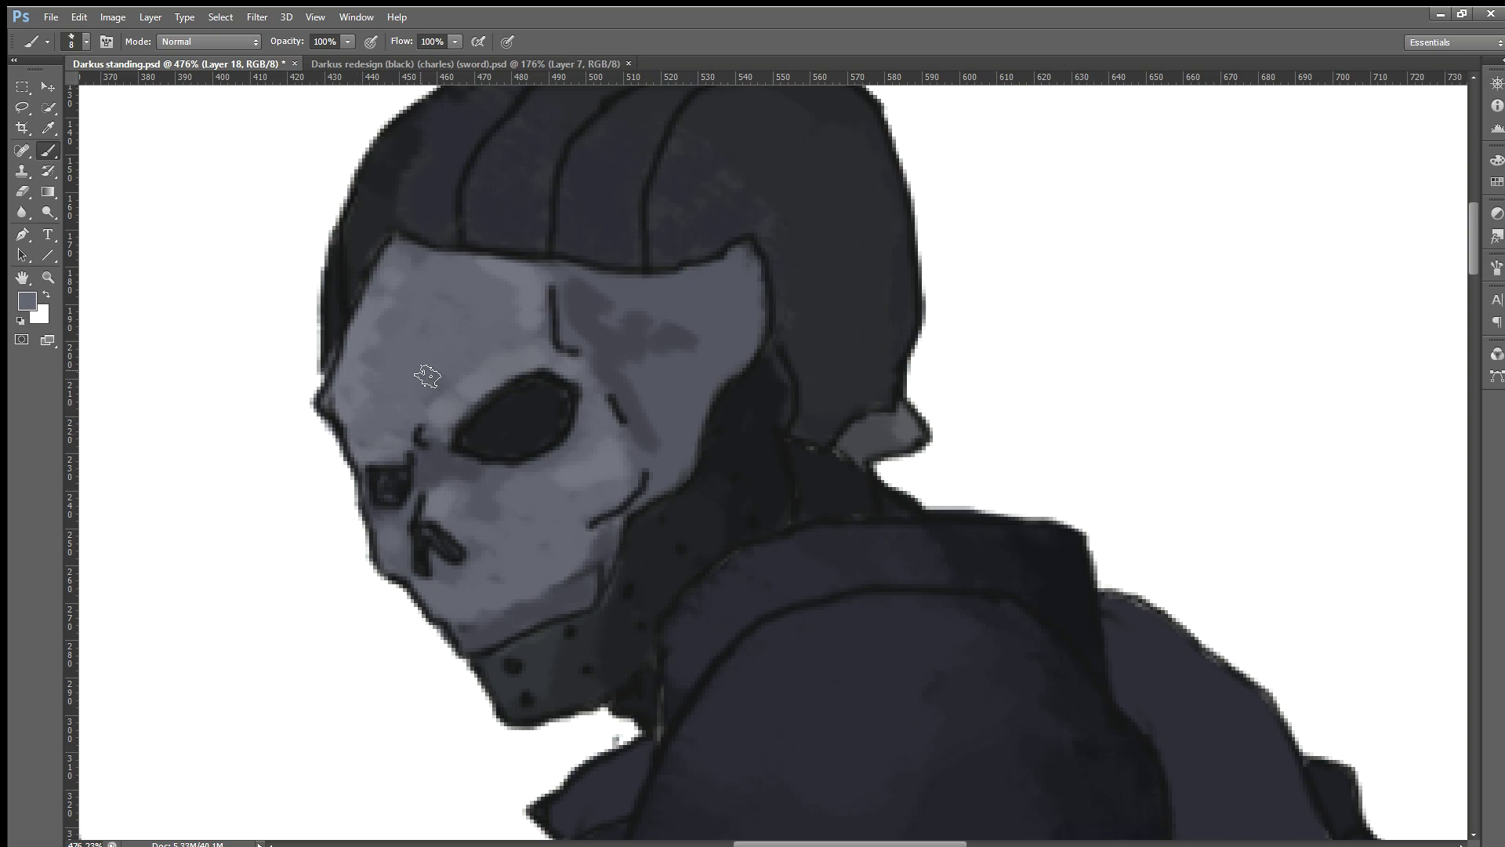
{"action": "left_click", "coordinate": [388, 354], "text": "alt"}
{"action": "left_click", "coordinate": [437, 413], "text": "alt"}
{"action": "left_click", "coordinate": [408, 524], "text": "alt"}
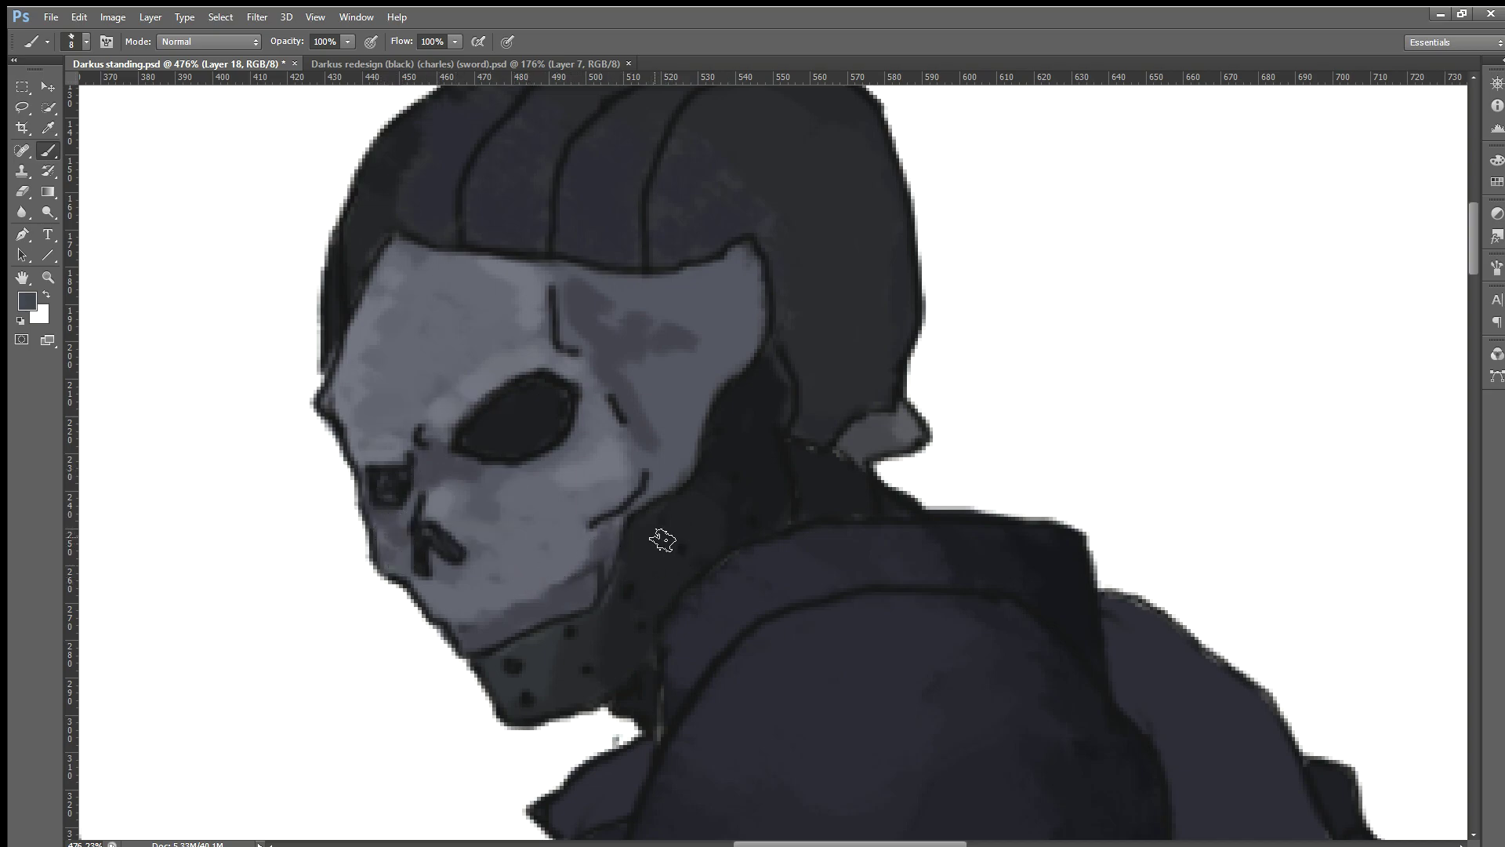
{"action": "left_click_drag", "start_coordinate": [604, 561], "coordinate": [659, 491]}
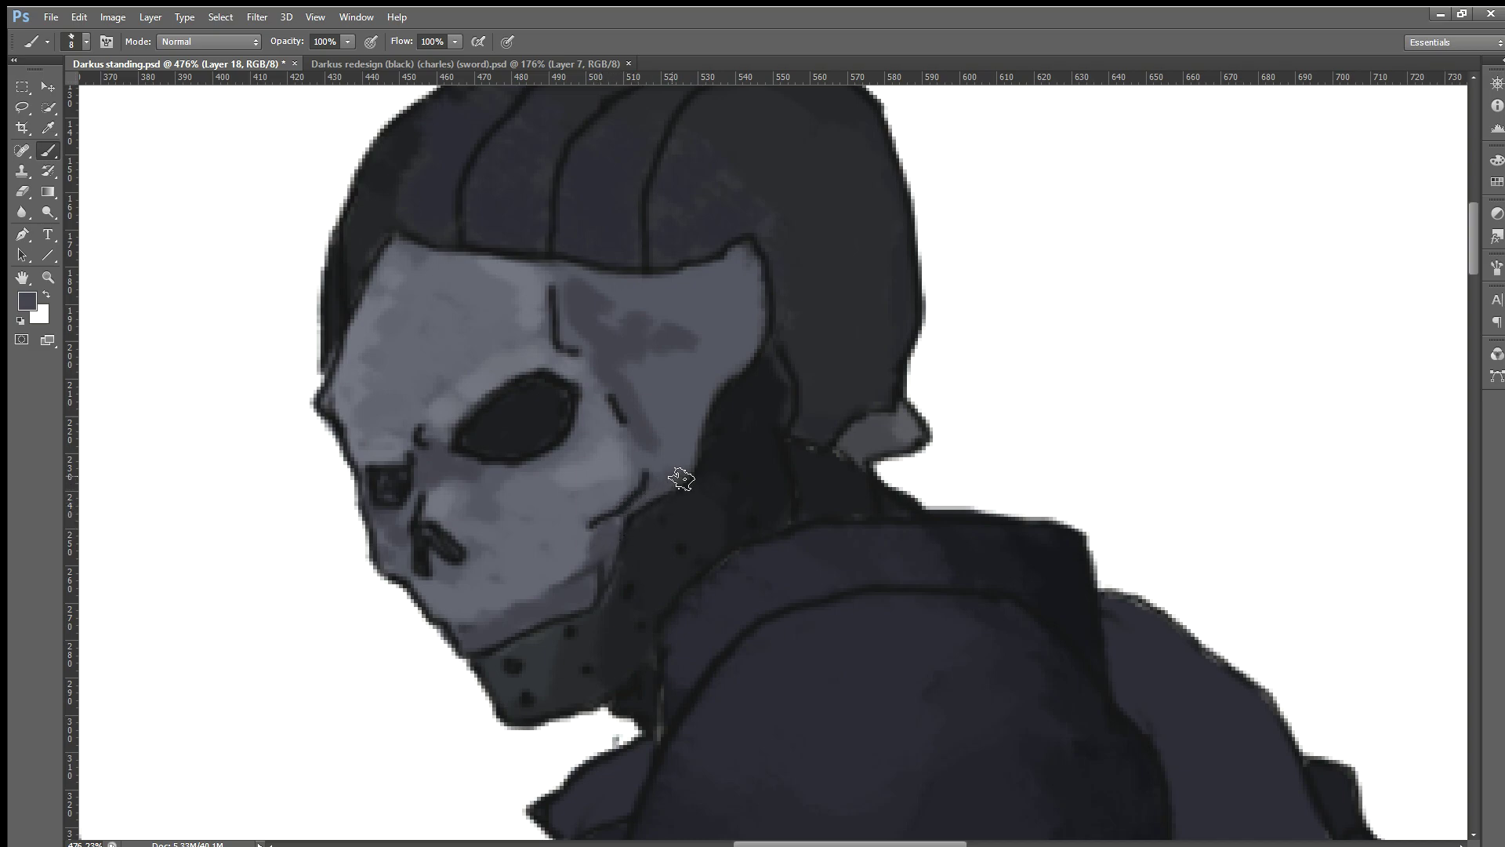
Step: Extend and rework the blue-grey shading up the mask's right edge
{"action": "mouse_move", "coordinate": [679, 478]}
{"action": "left_mouse_down"}
{"action": "mouse_move", "coordinate": [698, 390]}
{"action": "mouse_move", "coordinate": [648, 356]}
{"action": "mouse_move", "coordinate": [688, 326]}
{"action": "mouse_move", "coordinate": [638, 390]}
{"action": "mouse_move", "coordinate": [615, 302]}
{"action": "mouse_move", "coordinate": [632, 336]}
{"action": "mouse_move", "coordinate": [653, 287]}
{"action": "left_mouse_up"}
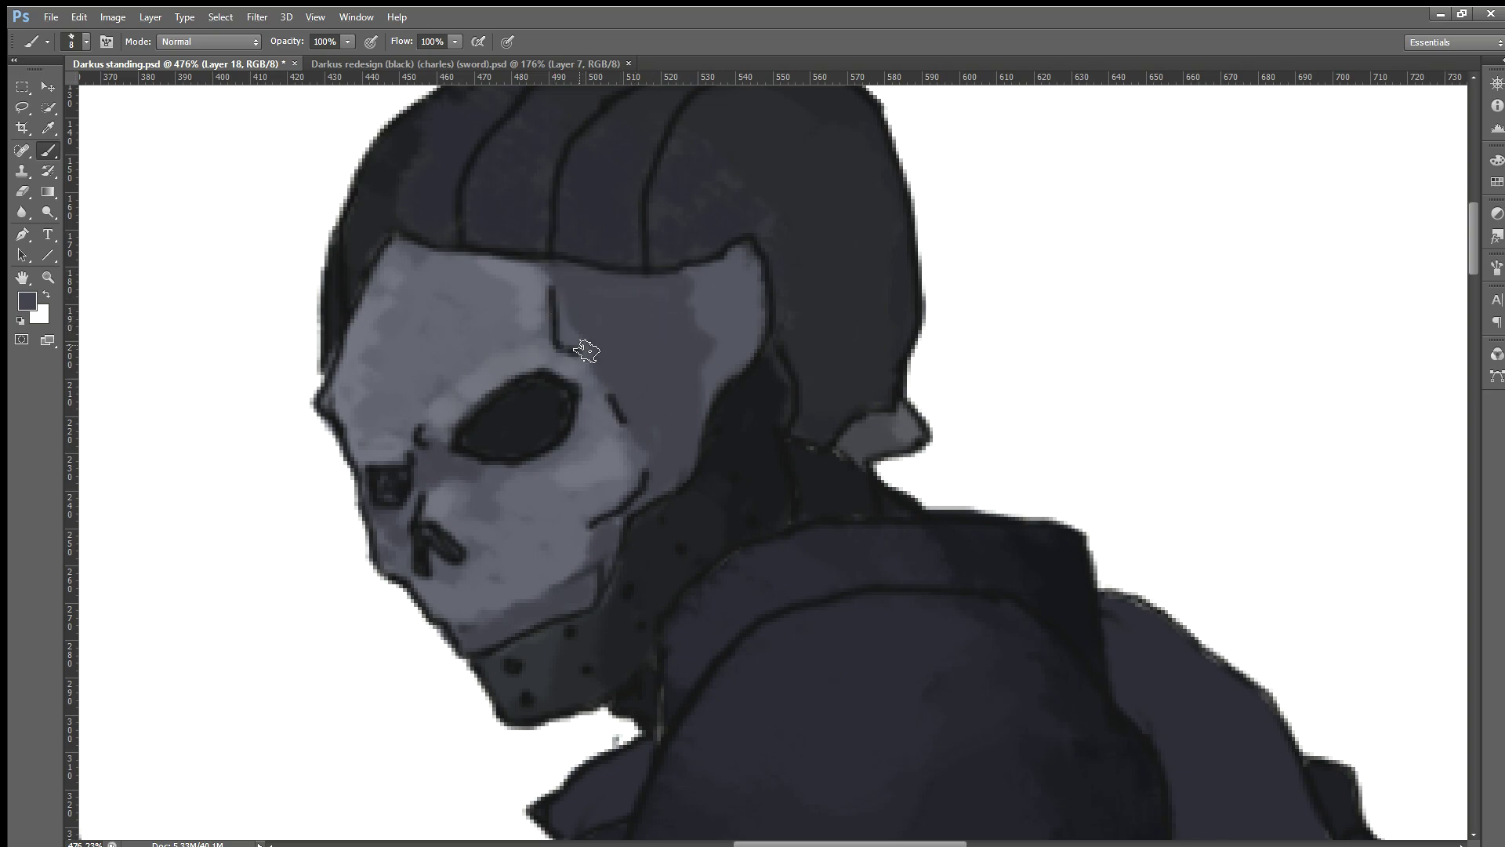
{"action": "key", "text": "i"}
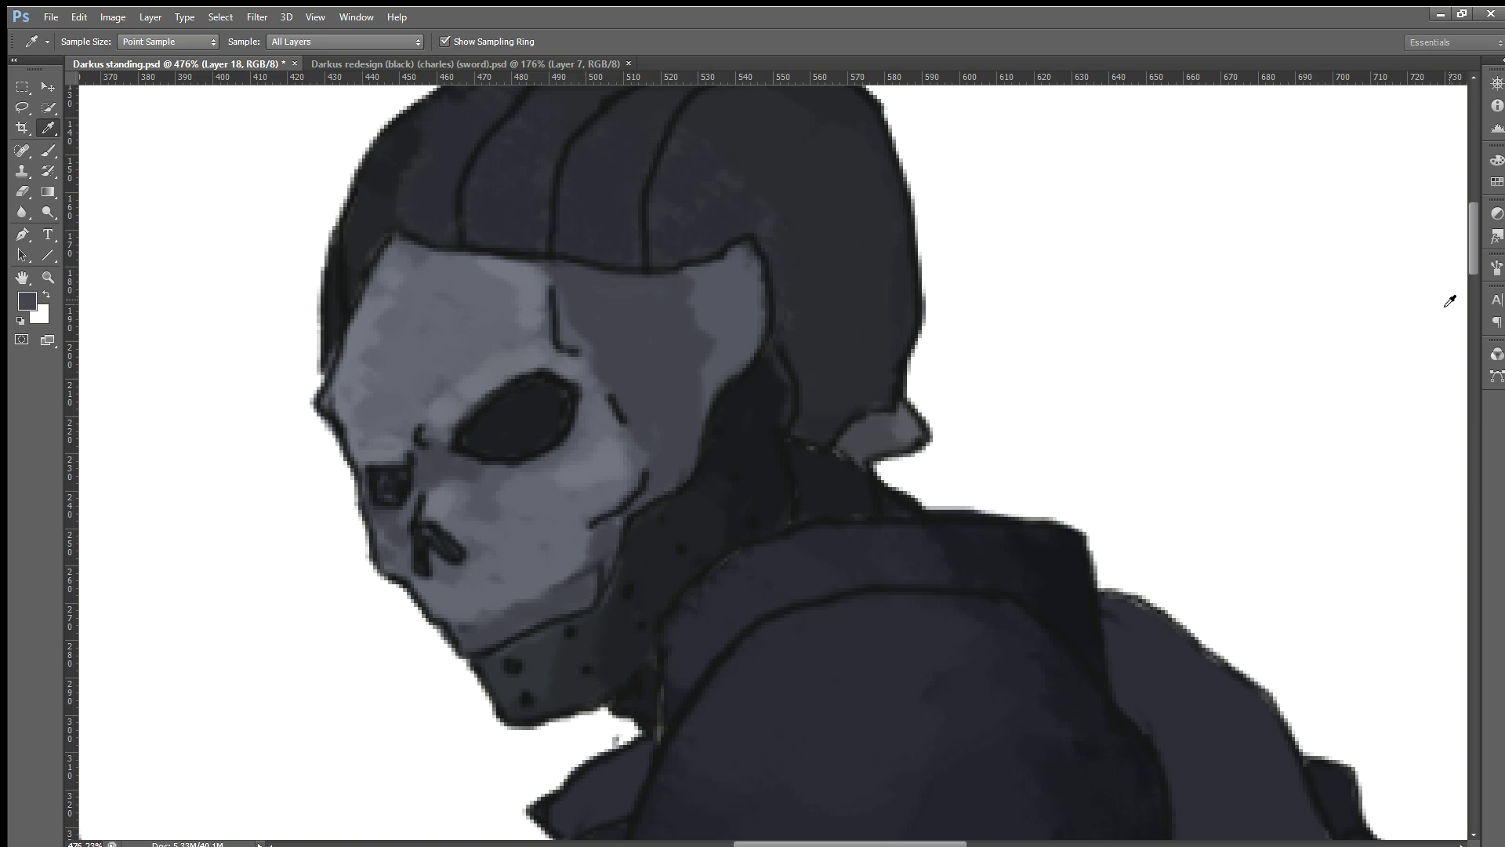
{"action": "key", "text": "b"}
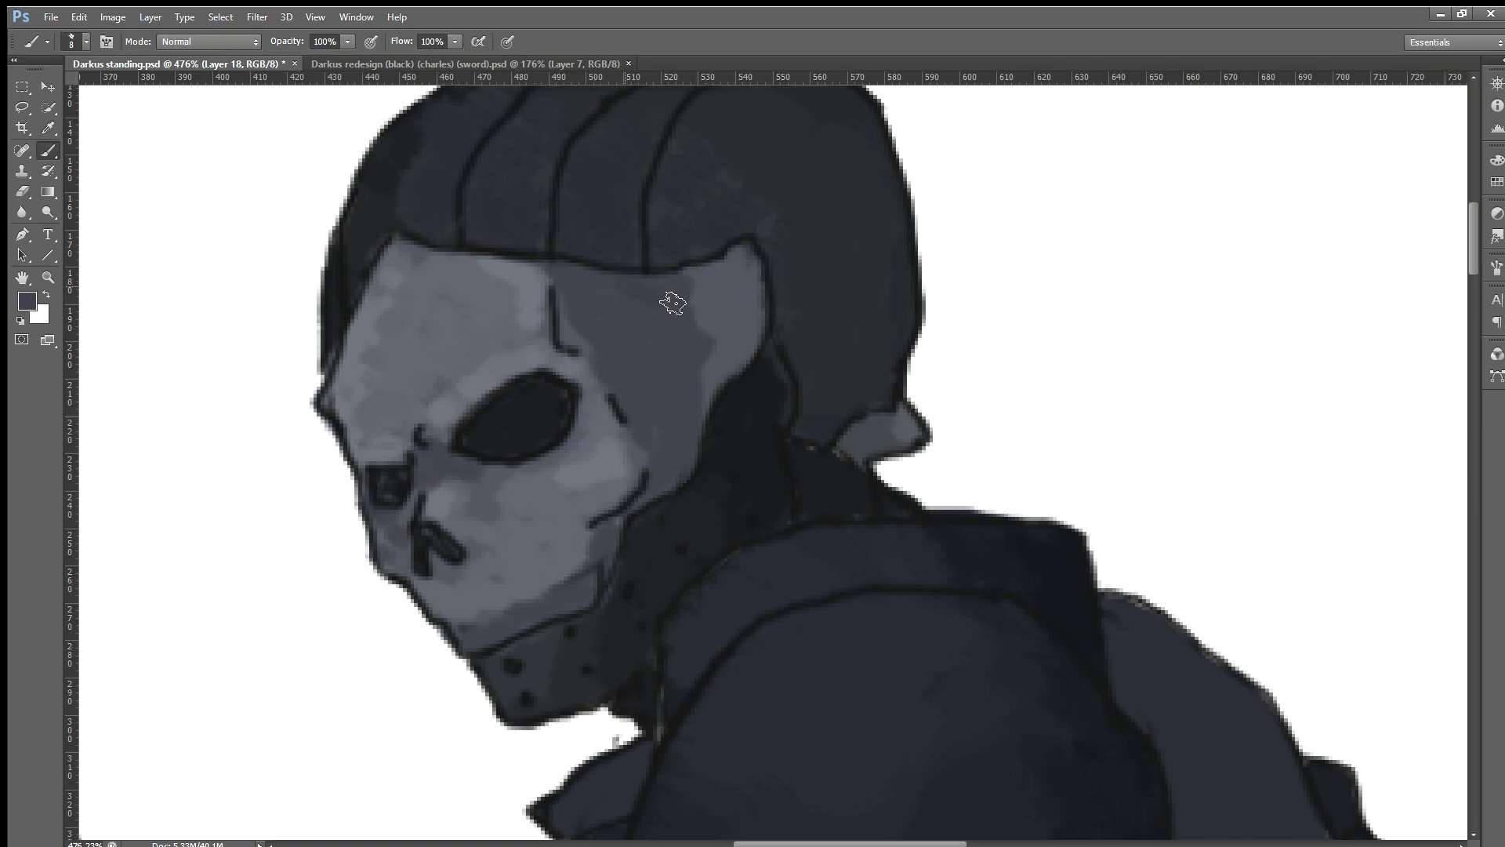
{"action": "mouse_move", "coordinate": [666, 313]}
{"action": "left_mouse_down"}
{"action": "mouse_move", "coordinate": [666, 336]}
{"action": "mouse_move", "coordinate": [716, 353]}
{"action": "mouse_move", "coordinate": [710, 404]}
{"action": "left_mouse_up"}
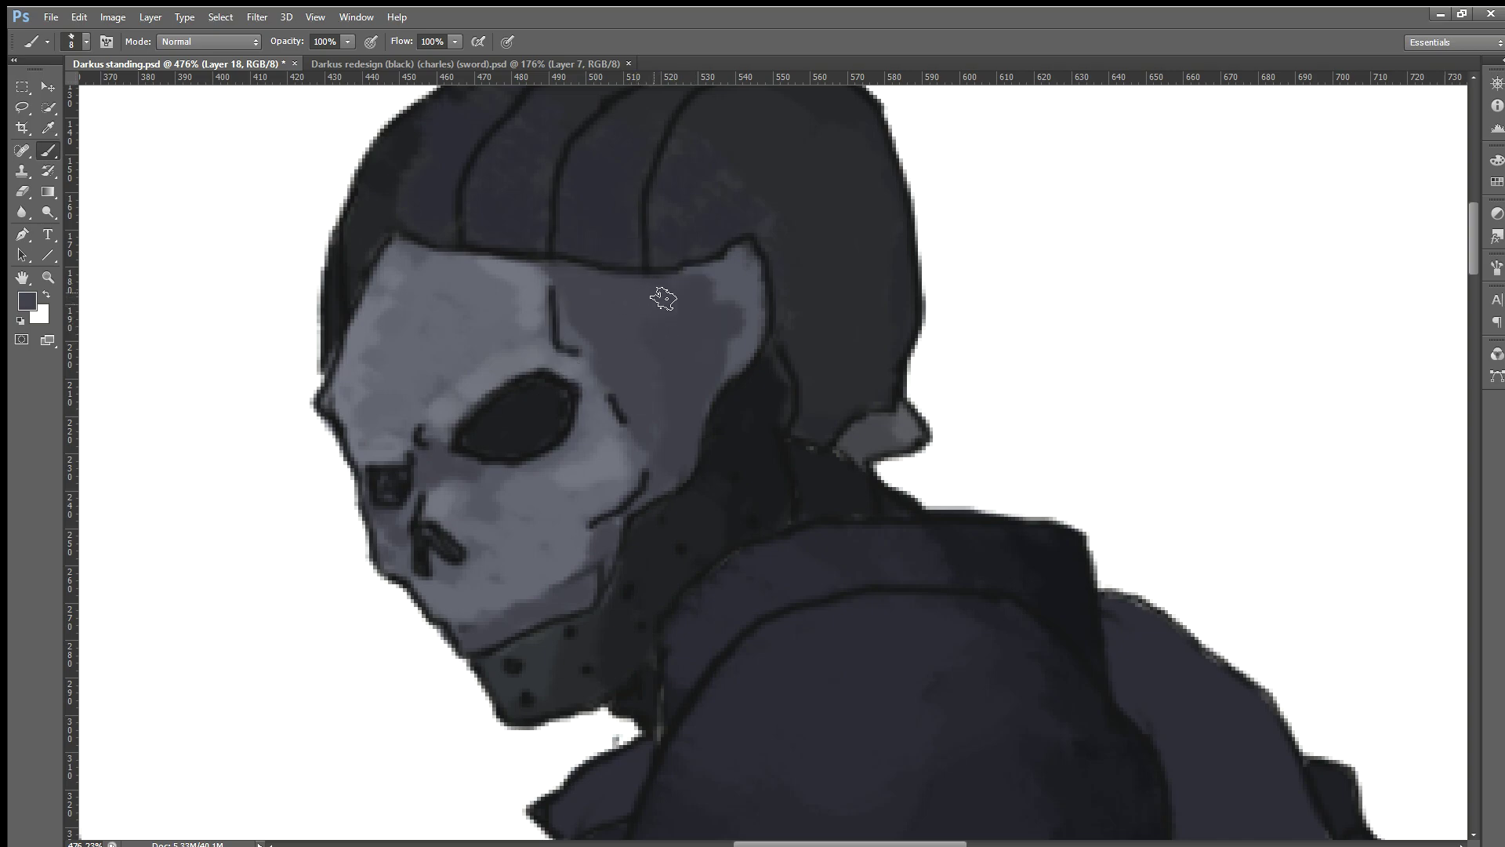
Step: Sample a darker grey and paint over the light-grey patch at the mask's upper right
{"action": "left_click", "coordinate": [700, 341]}
{"action": "key", "text": "i"}
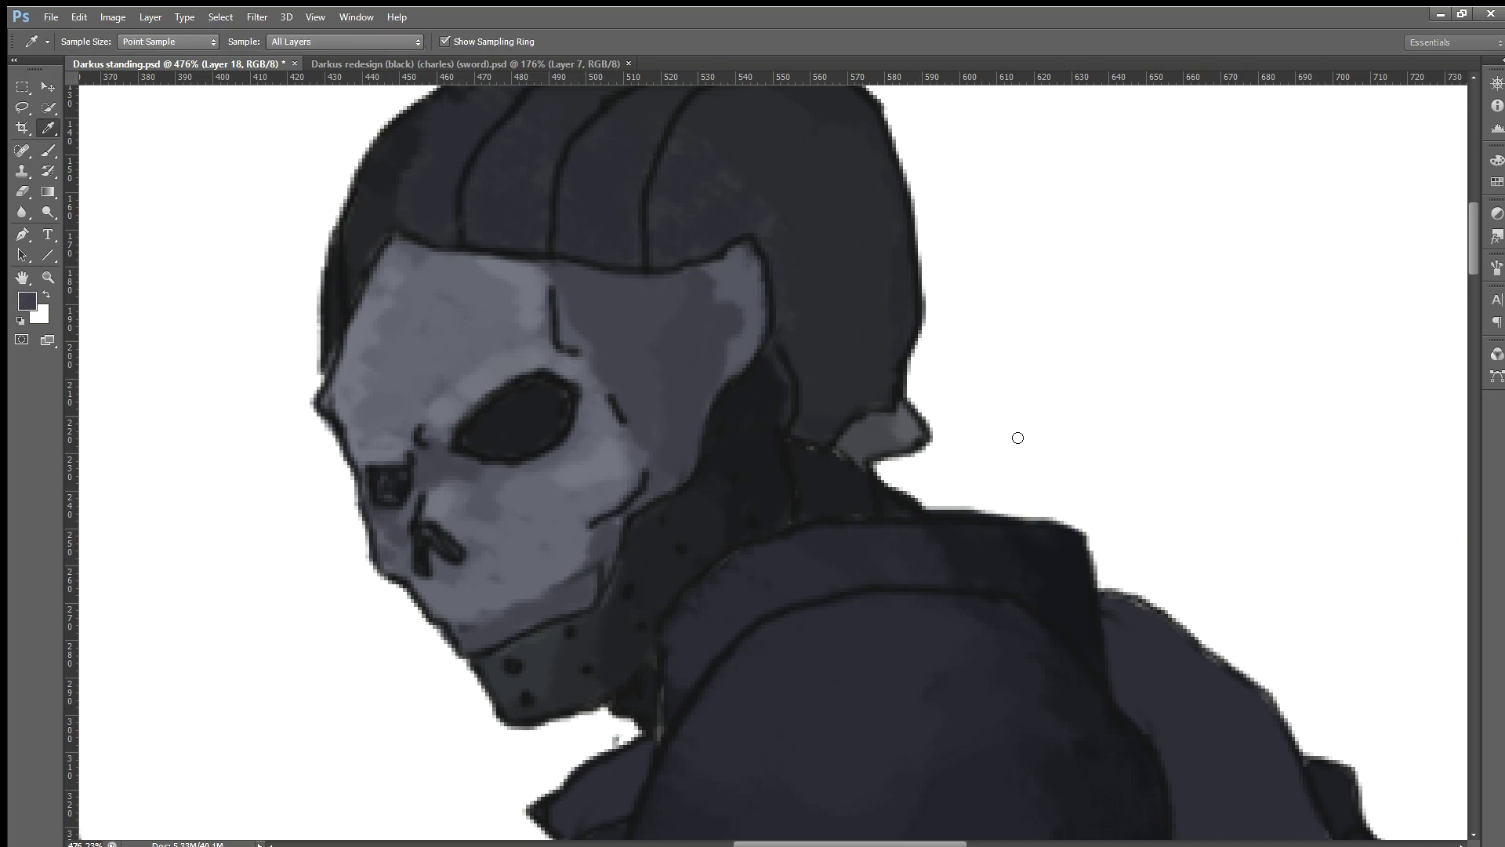
{"action": "key", "text": "b"}
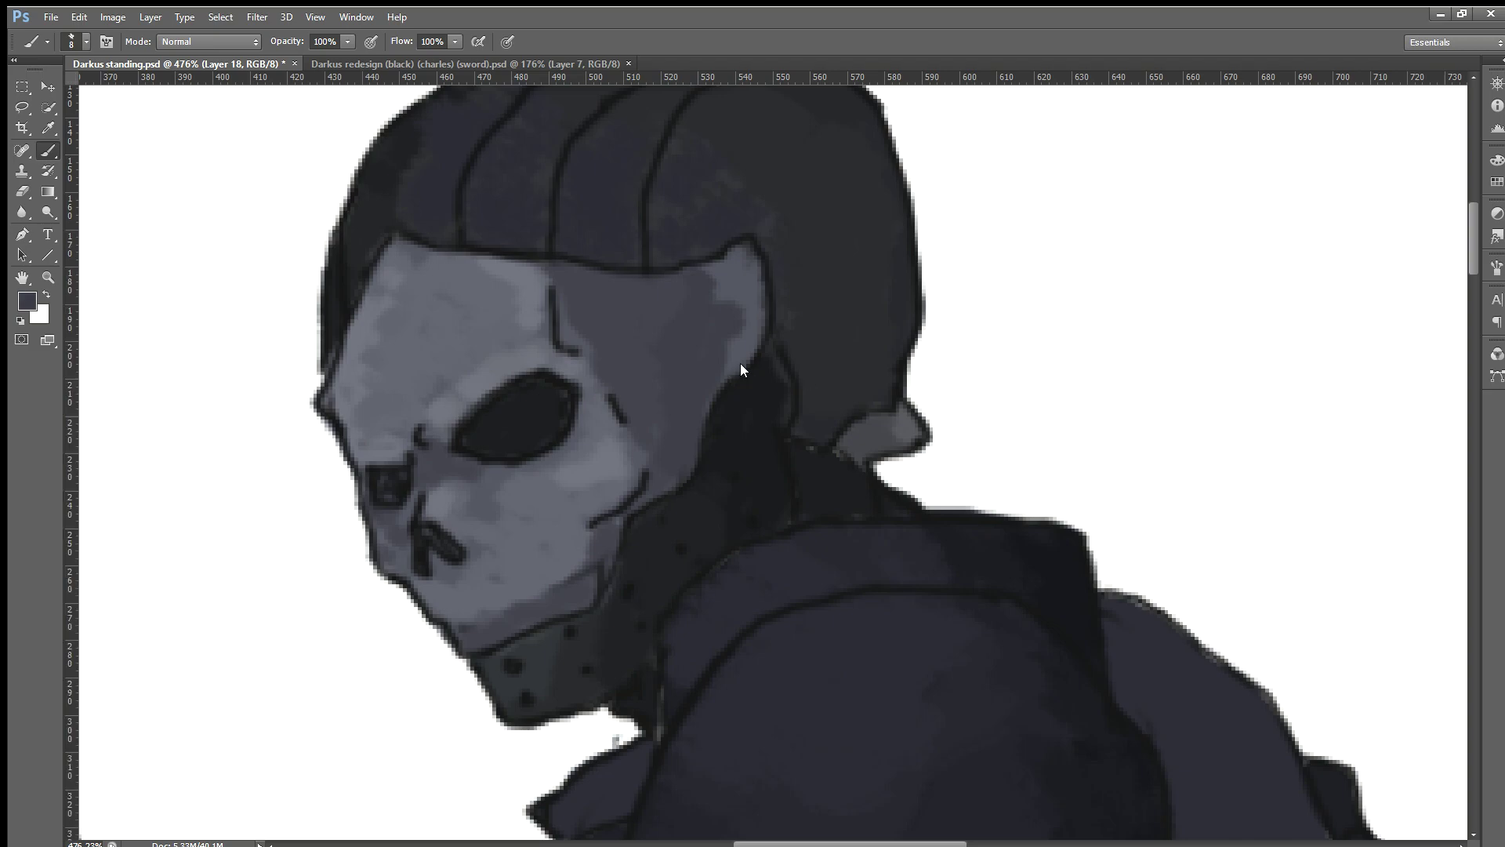
{"action": "mouse_move", "coordinate": [749, 346]}
{"action": "left_mouse_down"}
{"action": "mouse_move", "coordinate": [745, 279]}
{"action": "mouse_move", "coordinate": [729, 269]}
{"action": "mouse_move", "coordinate": [759, 289]}
{"action": "mouse_move", "coordinate": [753, 337]}
{"action": "left_mouse_up"}
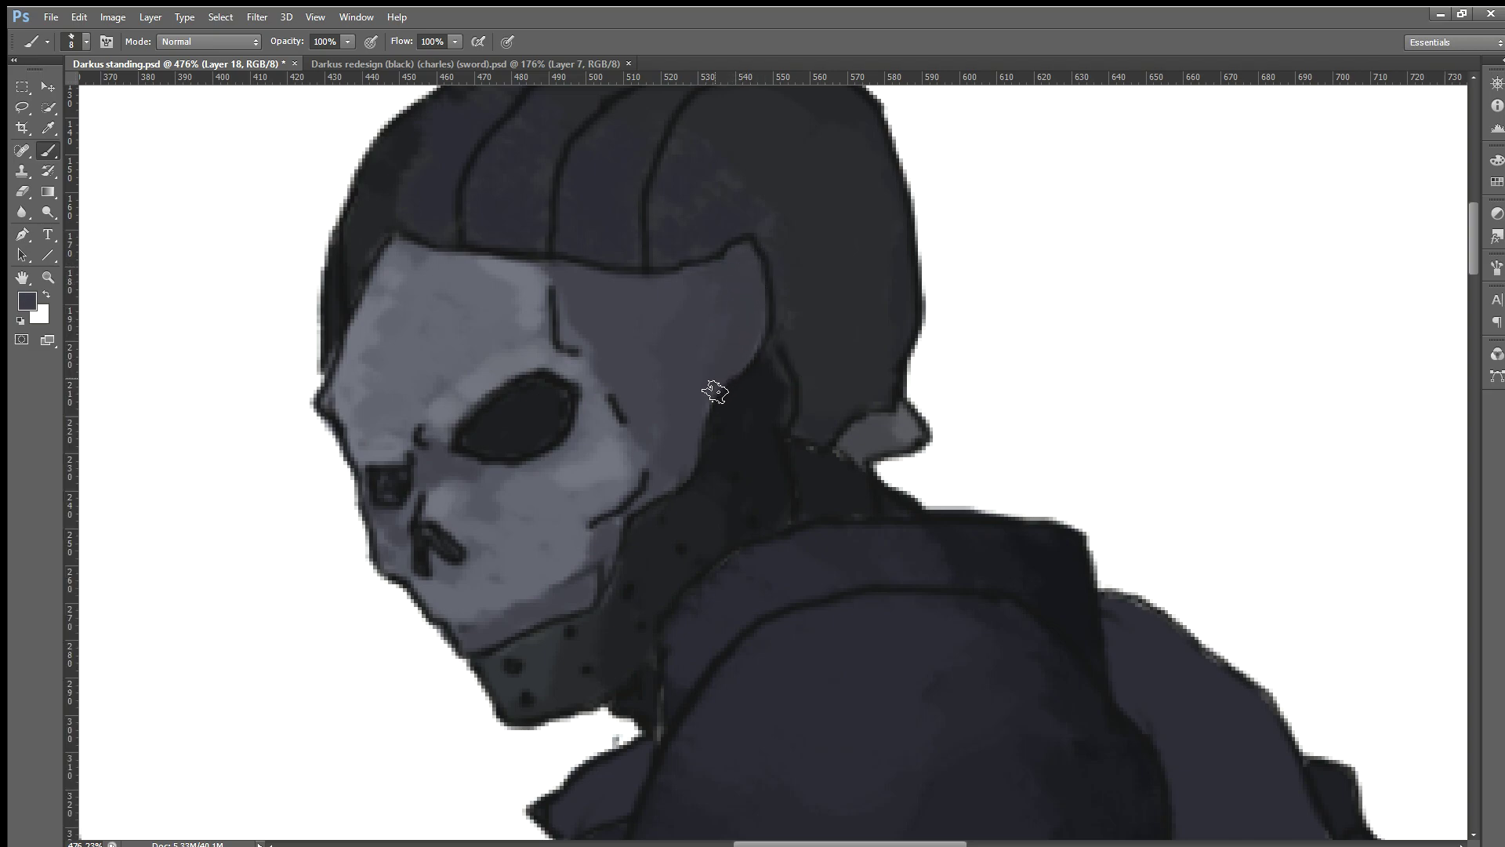
{"action": "key", "text": "alt"}
{"action": "key", "text": "i"}
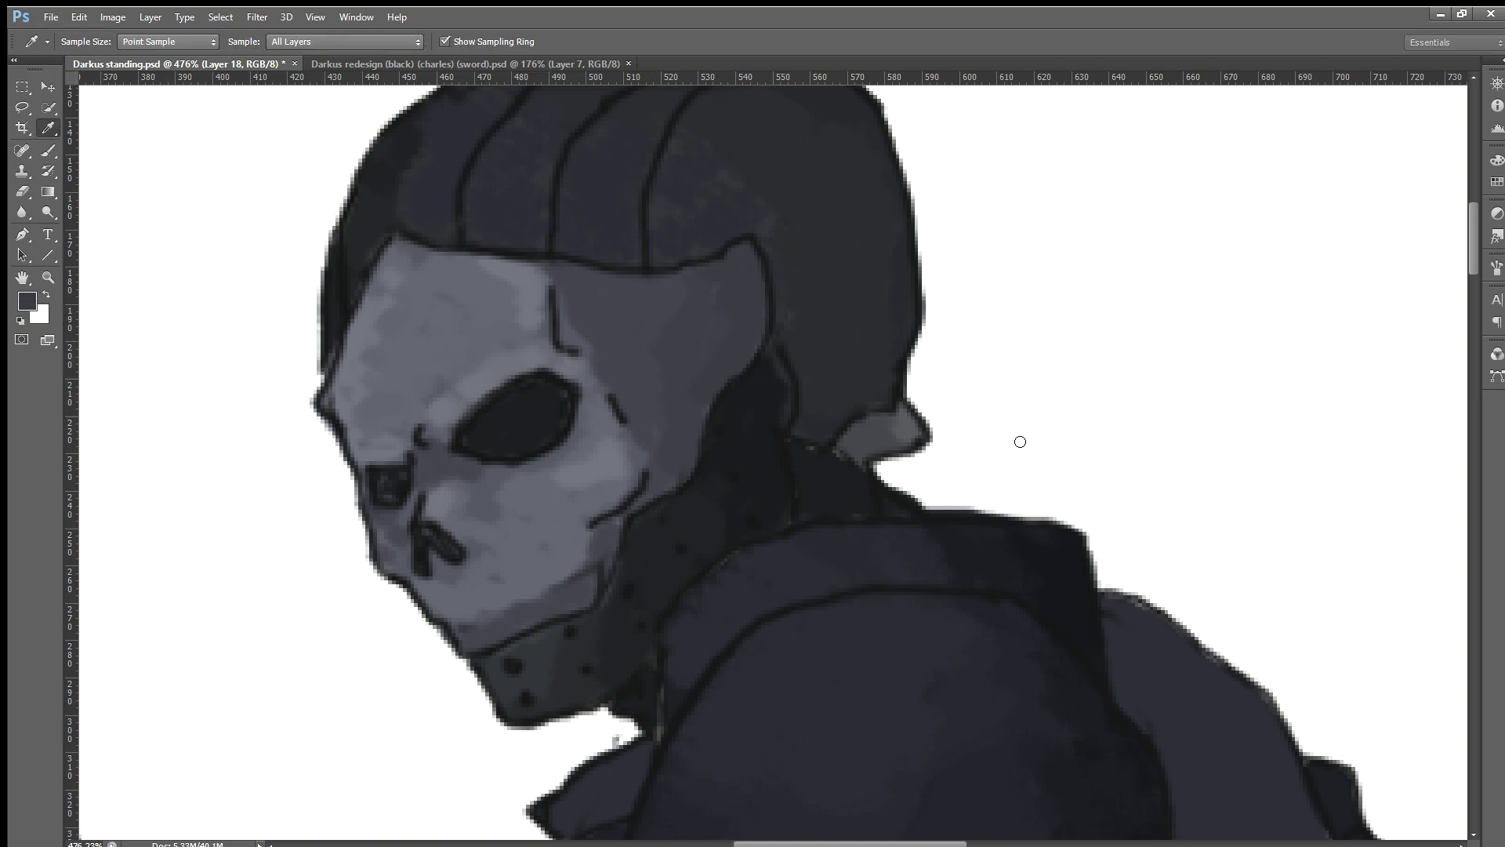
{"action": "key", "text": "b"}
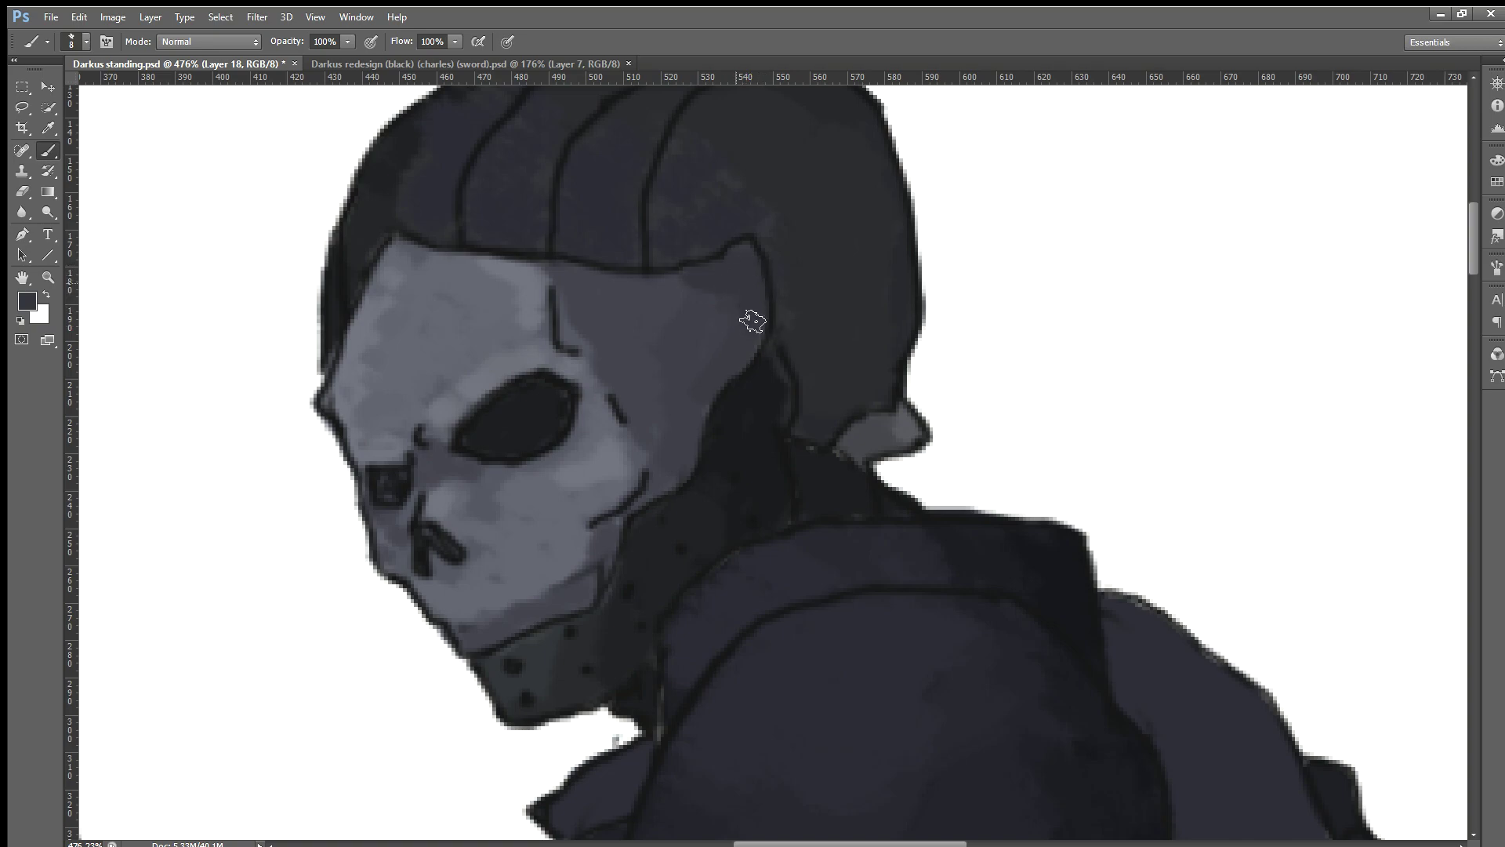
{"action": "key", "text": "alt"}
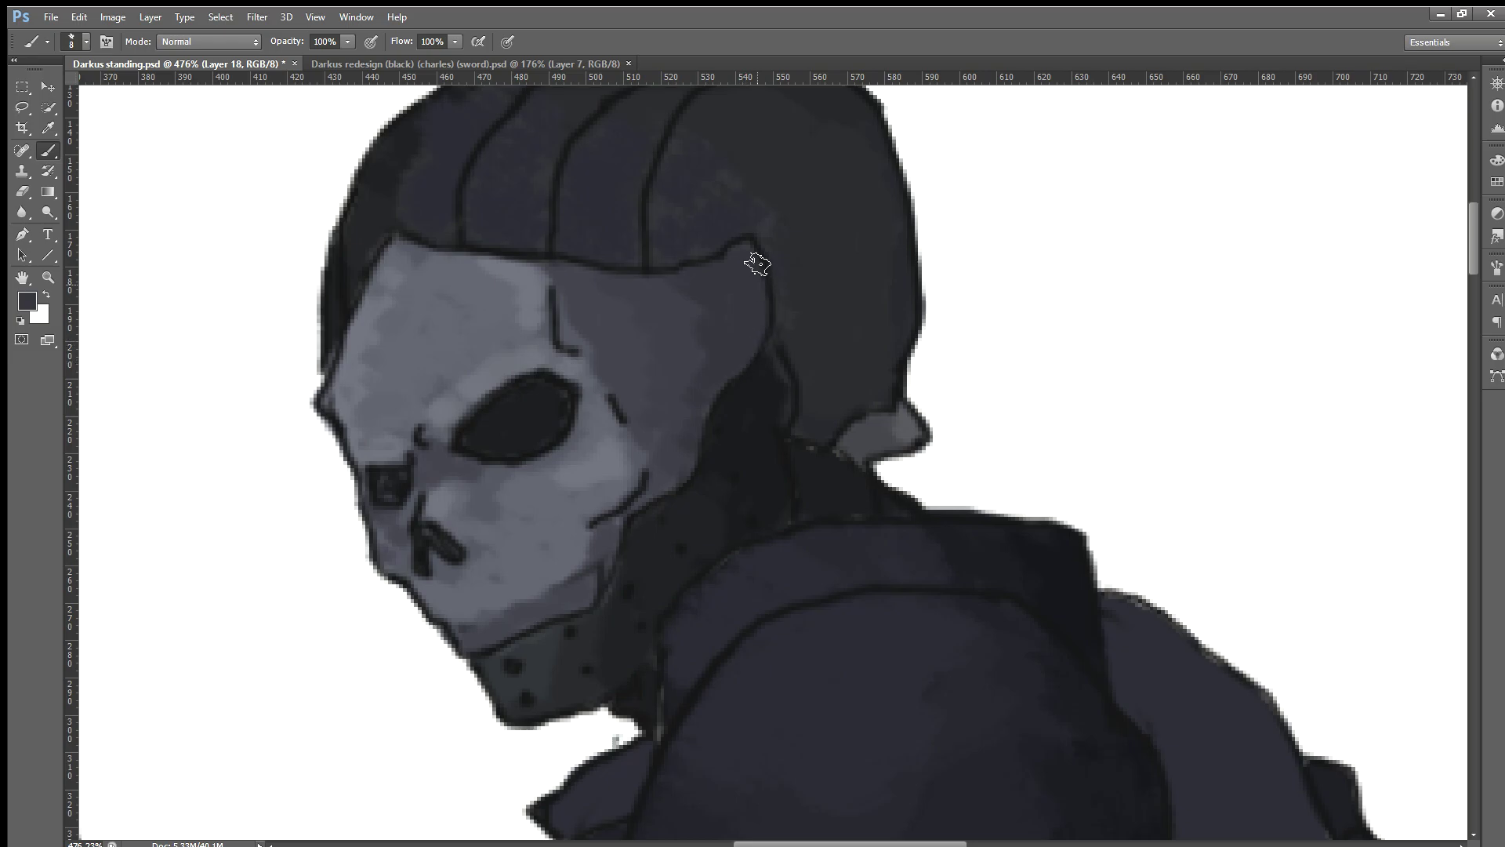
Step: Zoom in on the mask's nose and eye area and pick the Eraser for stray marks
{"action": "scroll", "coordinate": [747, 290], "scroll_direction": "down", "scroll_amount": 3}
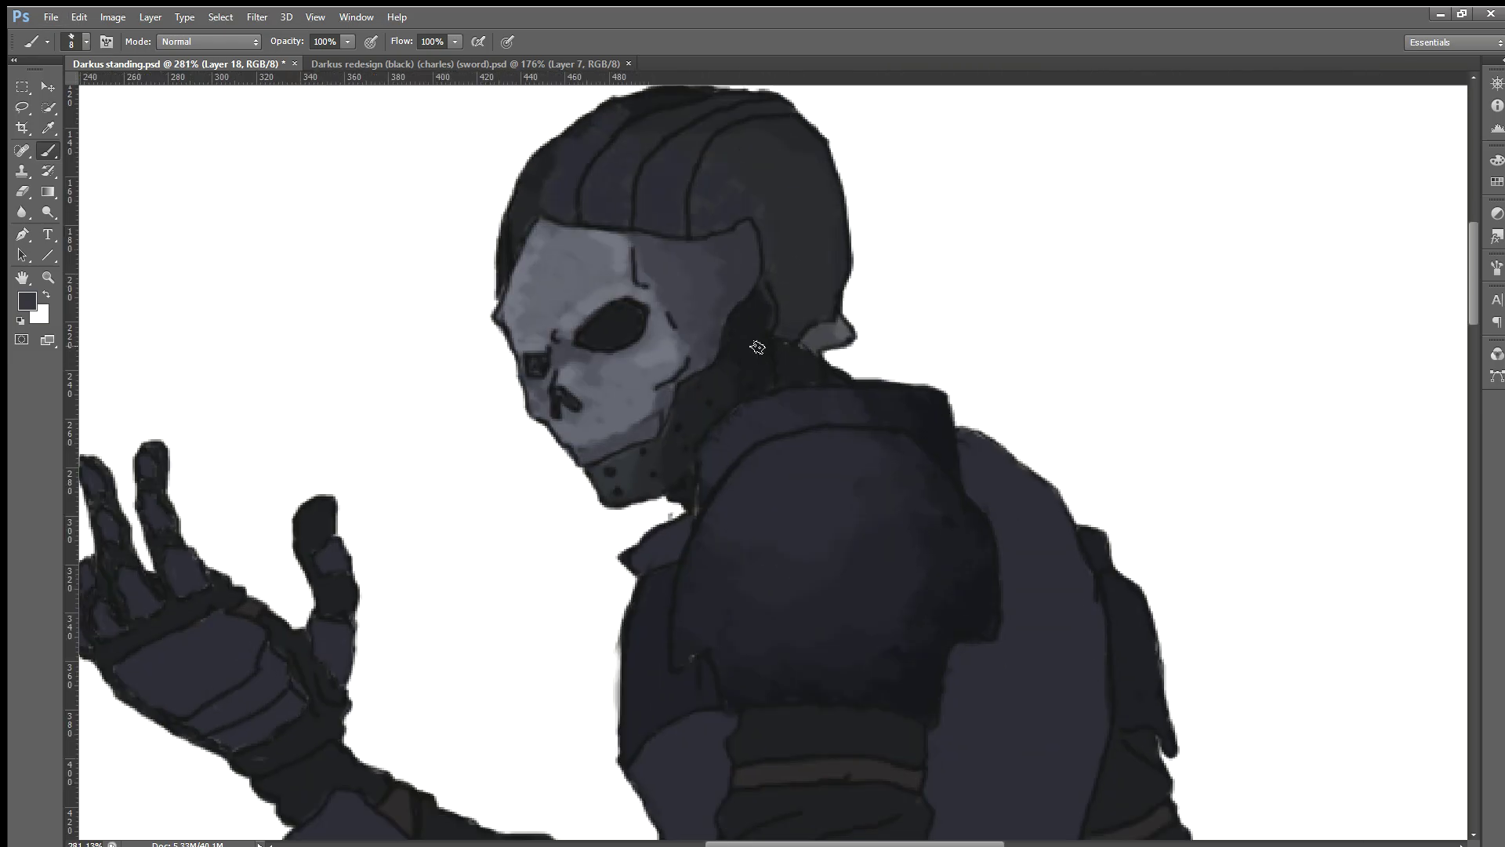
{"action": "scroll", "coordinate": [754, 345], "scroll_direction": "down", "scroll_amount": 2}
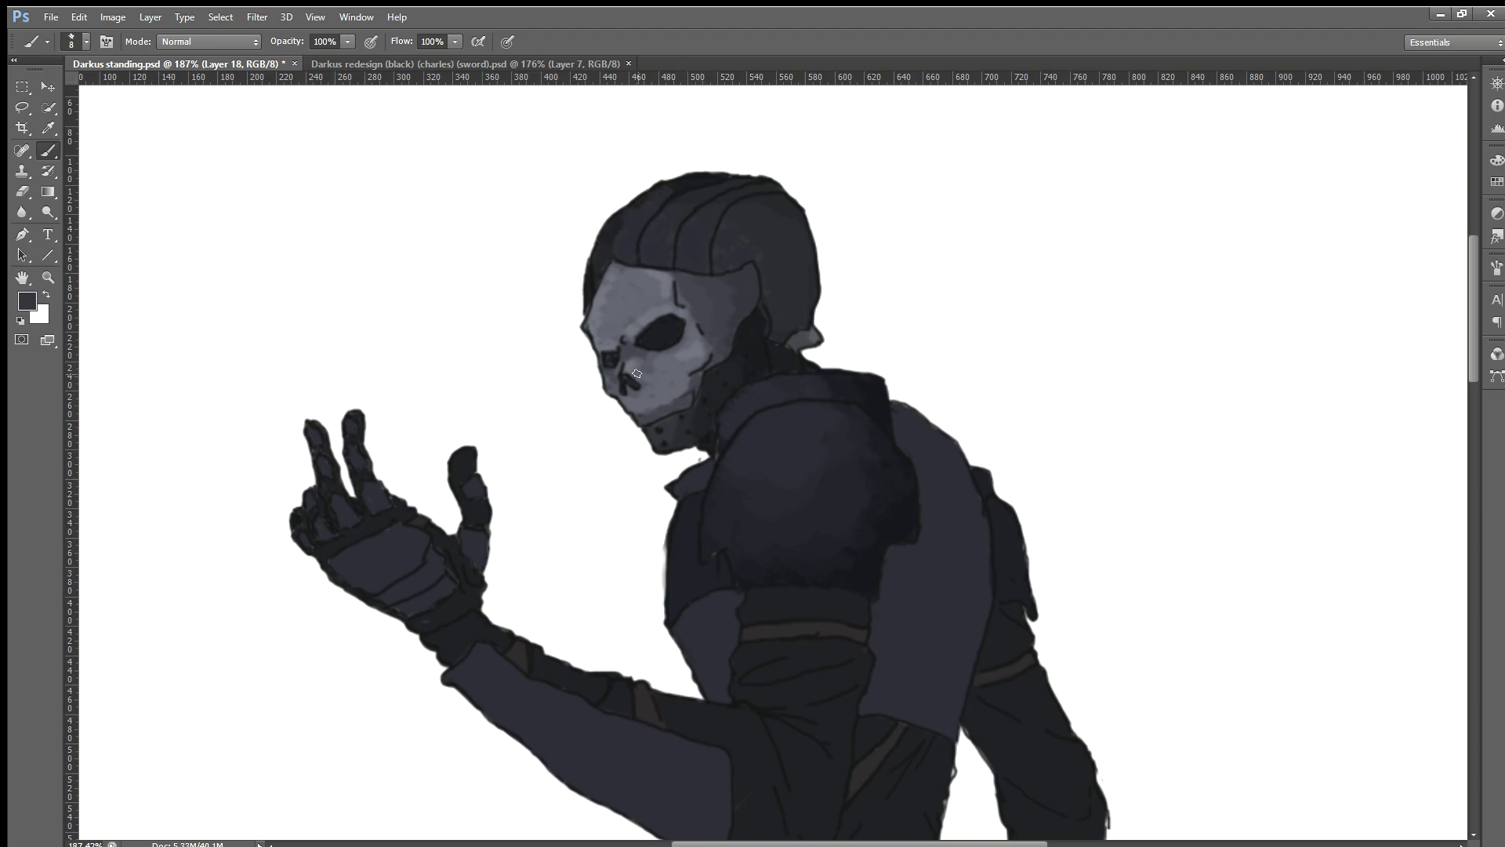
{"action": "scroll", "coordinate": [635, 360], "scroll_direction": "up", "scroll_amount": 3}
{"action": "scroll", "coordinate": [632, 357], "scroll_direction": "up", "scroll_amount": 3}
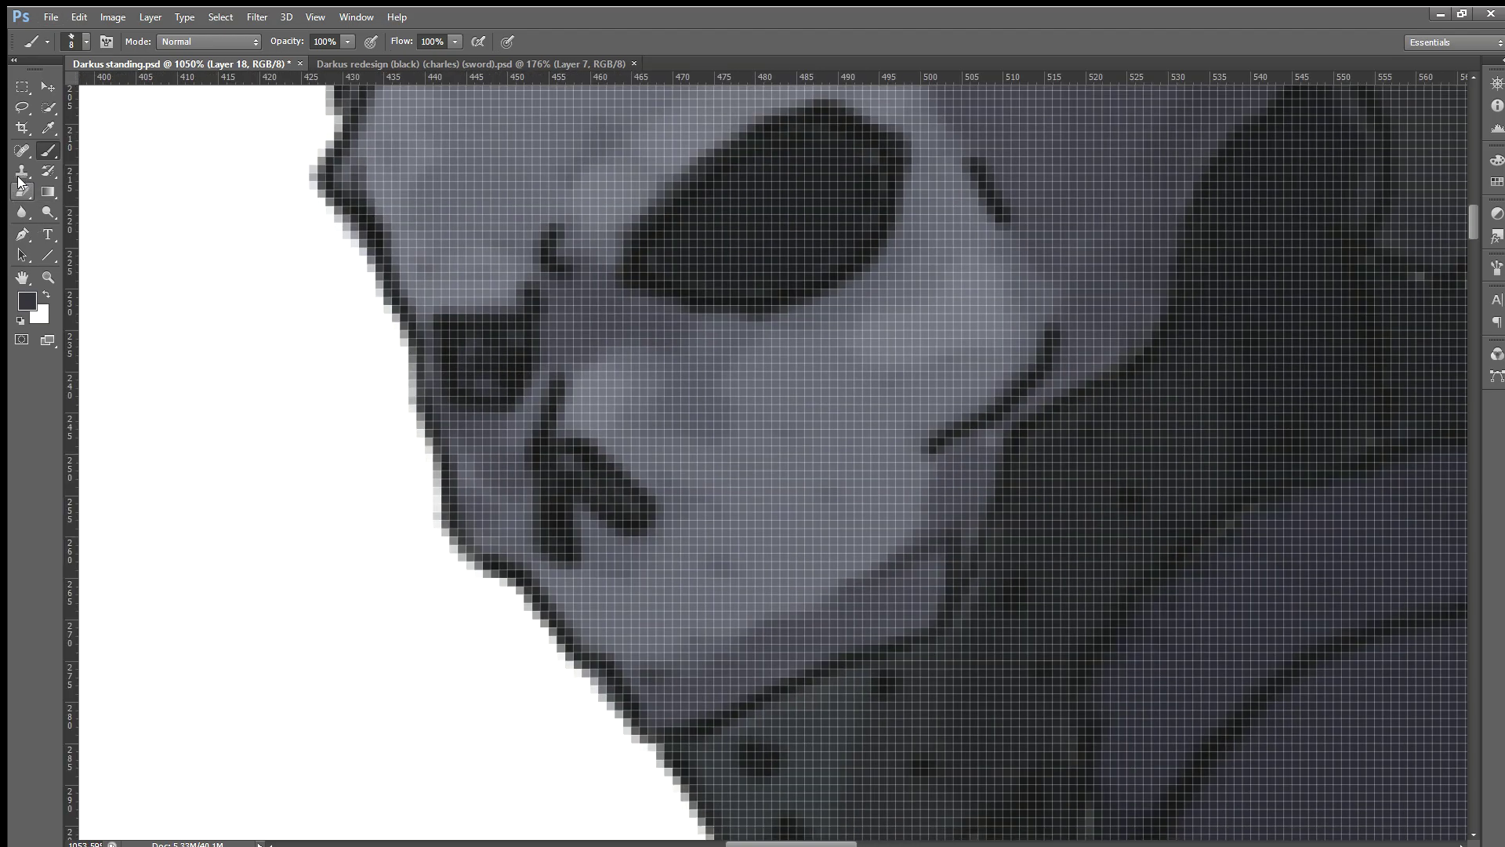
{"action": "left_click", "coordinate": [22, 191]}
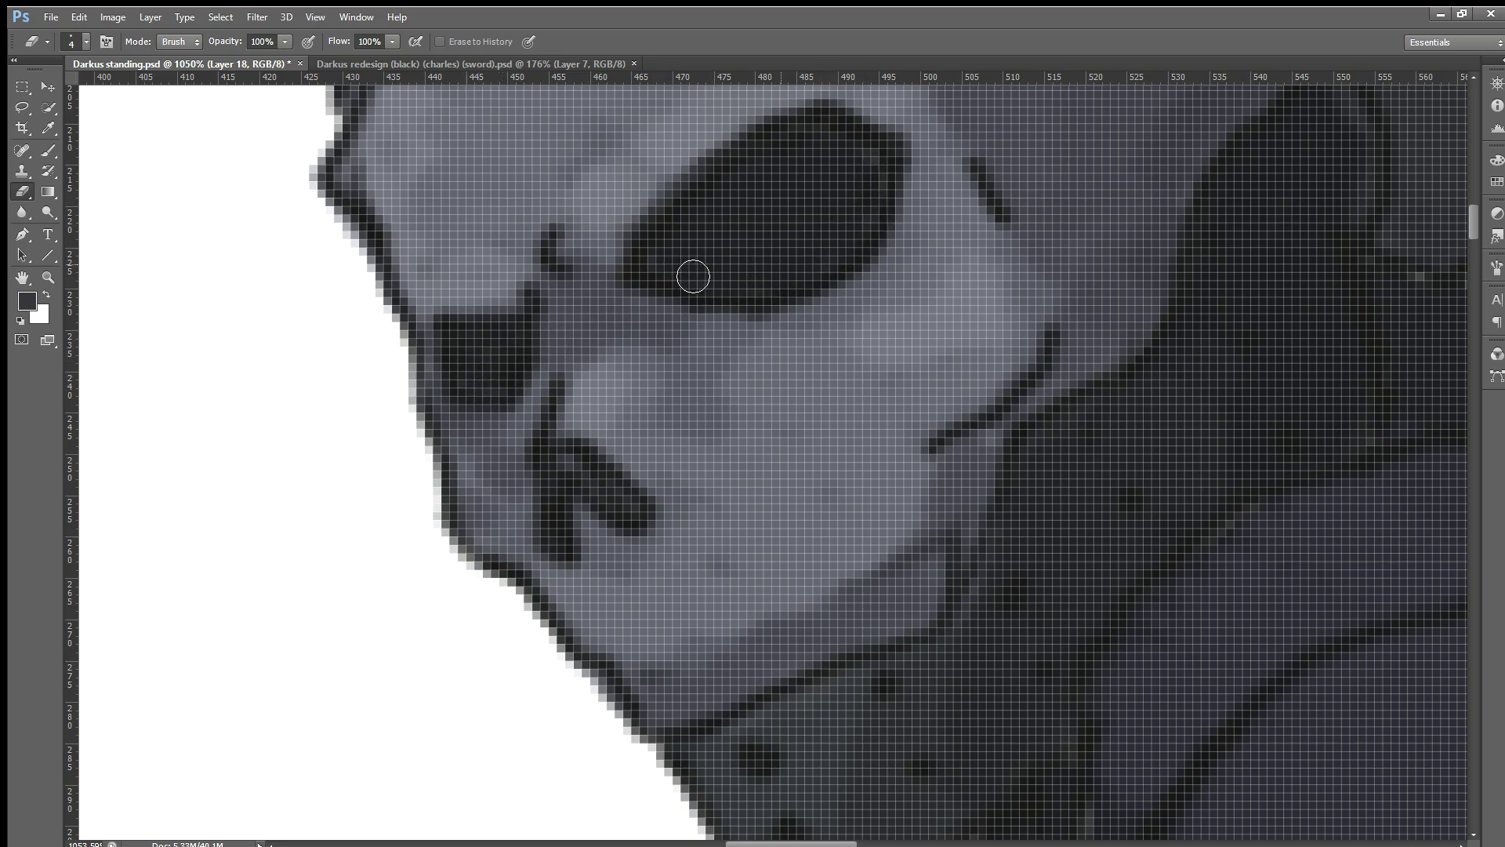
{"action": "scroll", "coordinate": [549, 470], "scroll_direction": "down", "scroll_amount": 1}
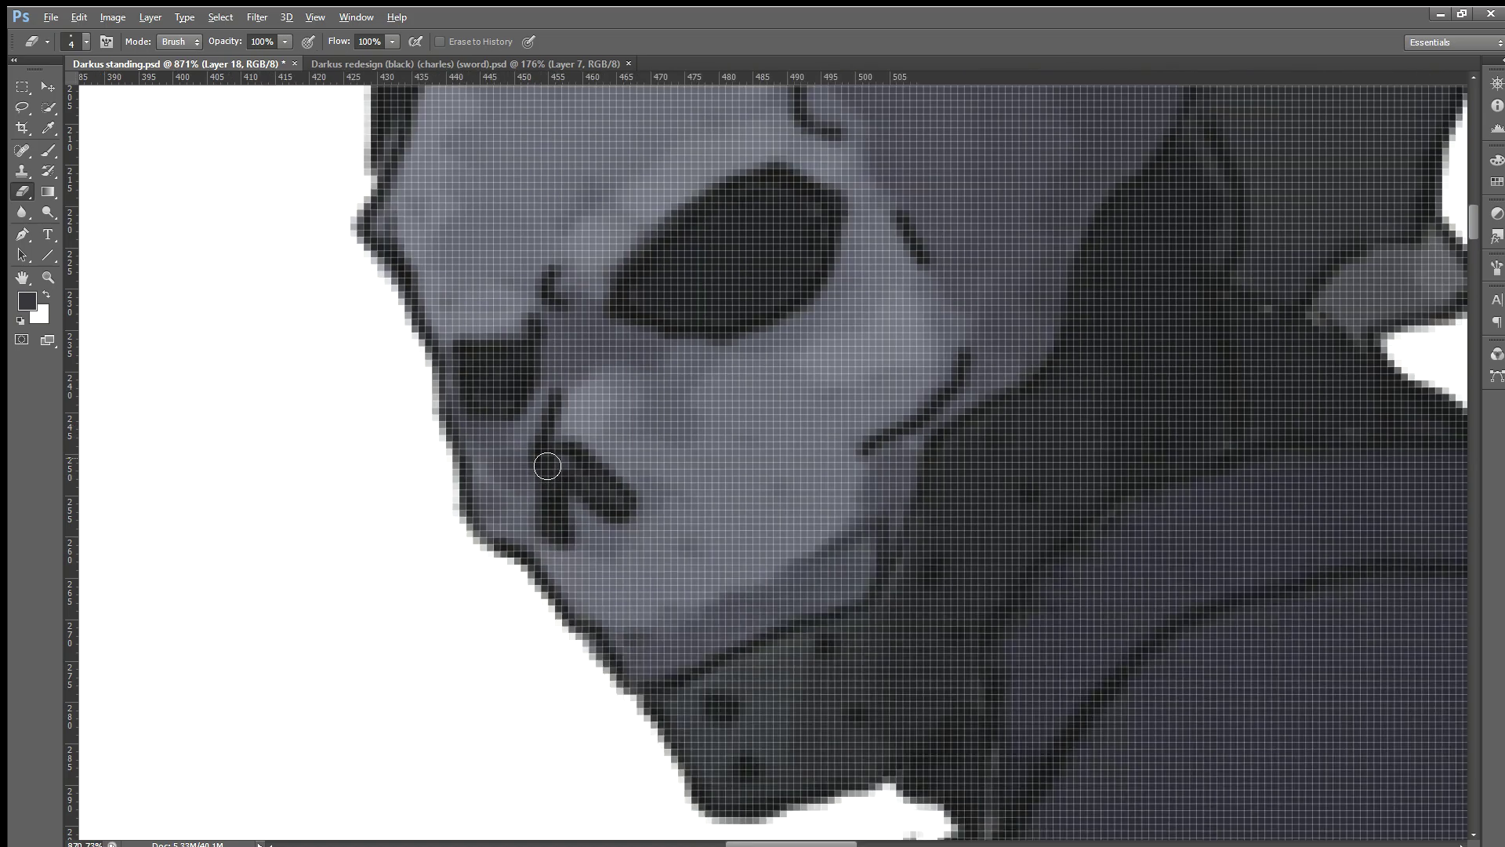
{"action": "scroll", "coordinate": [544, 464], "scroll_direction": "down", "scroll_amount": 1}
{"action": "scroll", "coordinate": [544, 464], "scroll_direction": "down", "scroll_amount": 3}
{"action": "scroll", "coordinate": [643, 355], "scroll_direction": "up", "scroll_amount": 1}
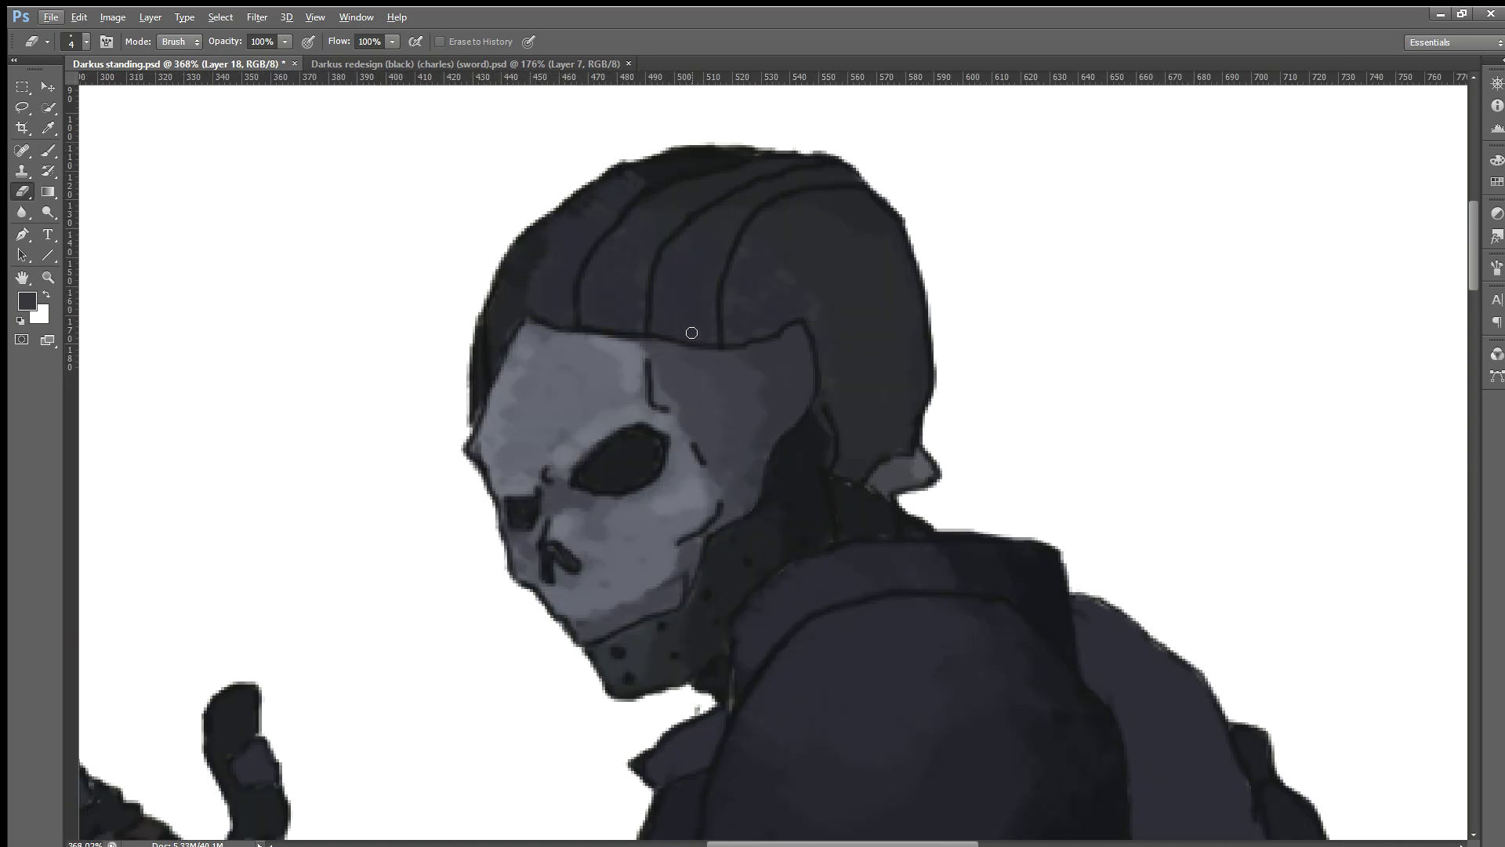
{"action": "scroll", "coordinate": [643, 355], "scroll_direction": "up", "scroll_amount": 1}
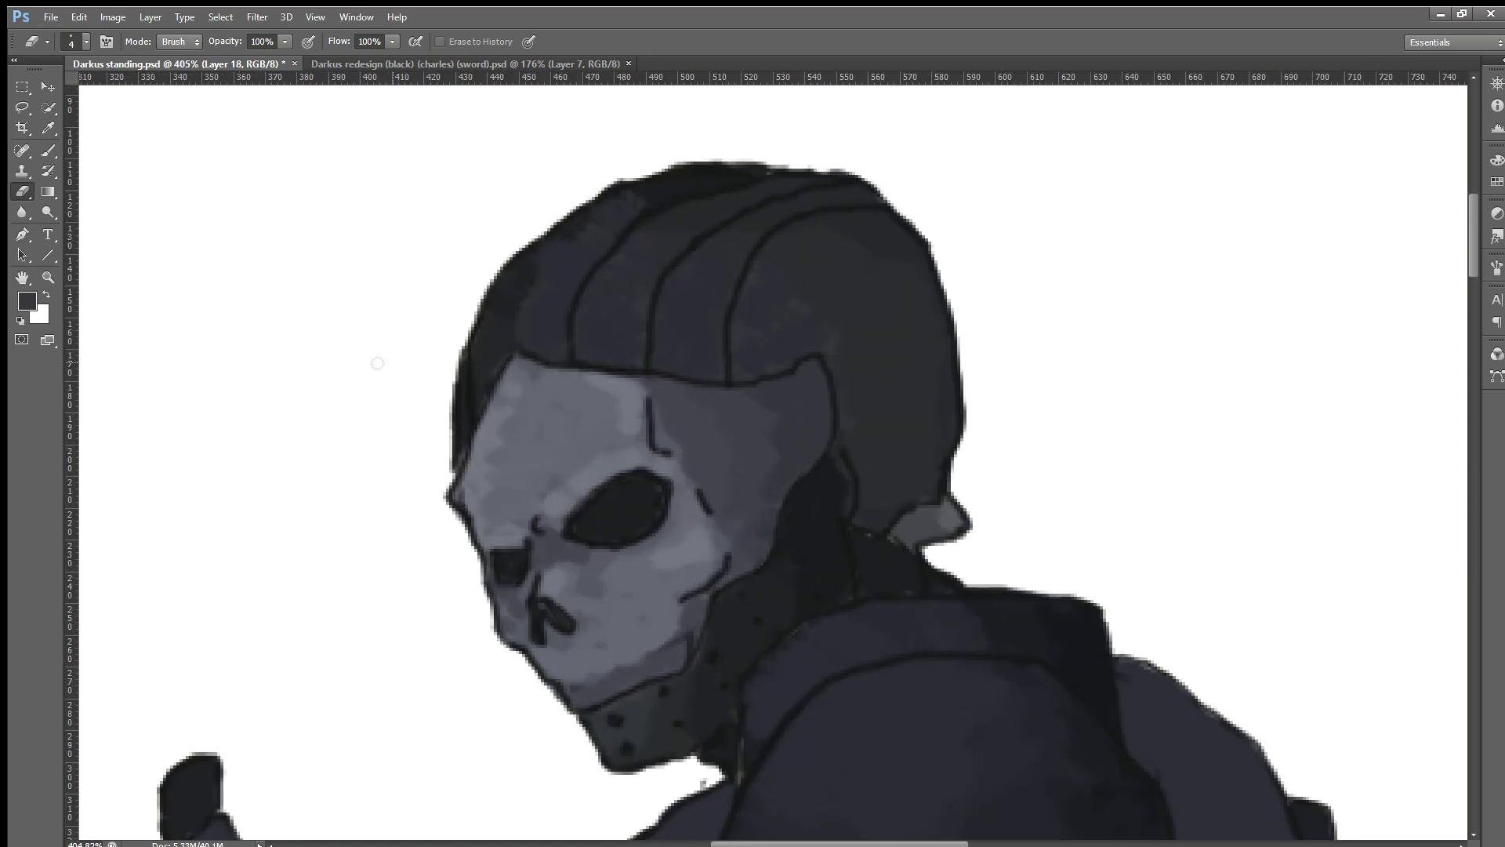
Step: Select the Brush and step back through history to compare earlier mask shading
{"action": "key", "text": "alt"}
{"action": "left_click", "coordinate": [48, 149]}
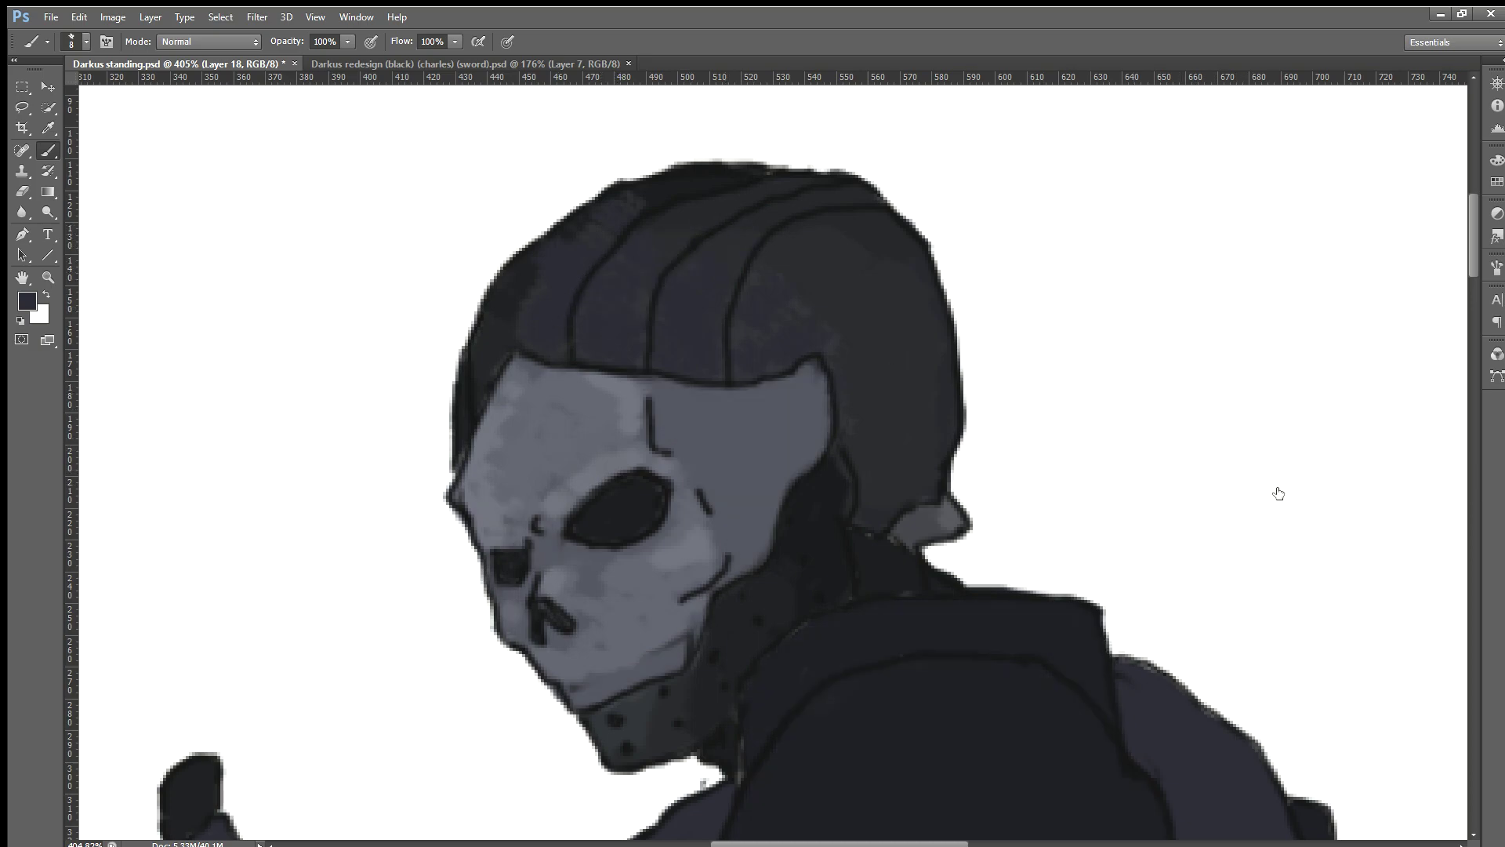
{"action": "key", "text": "ctrl+z"}
{"action": "key", "text": "ctrl+z"}
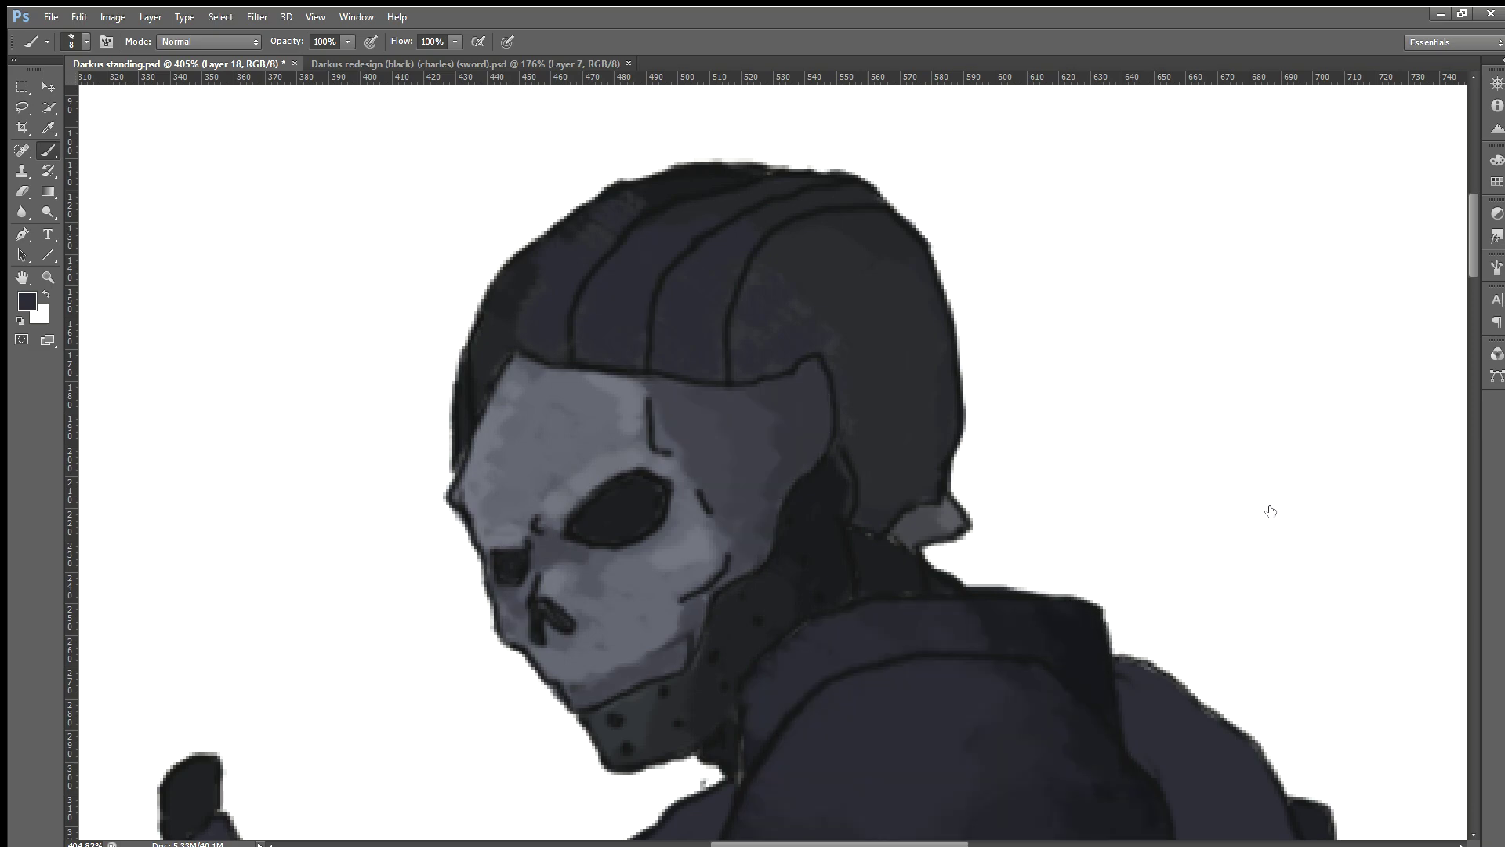
{"action": "key", "text": "ctrl+alt+z"}
{"action": "key", "text": "ctrl+alt+z"}
{"action": "key", "text": "ctrl+alt+z"}
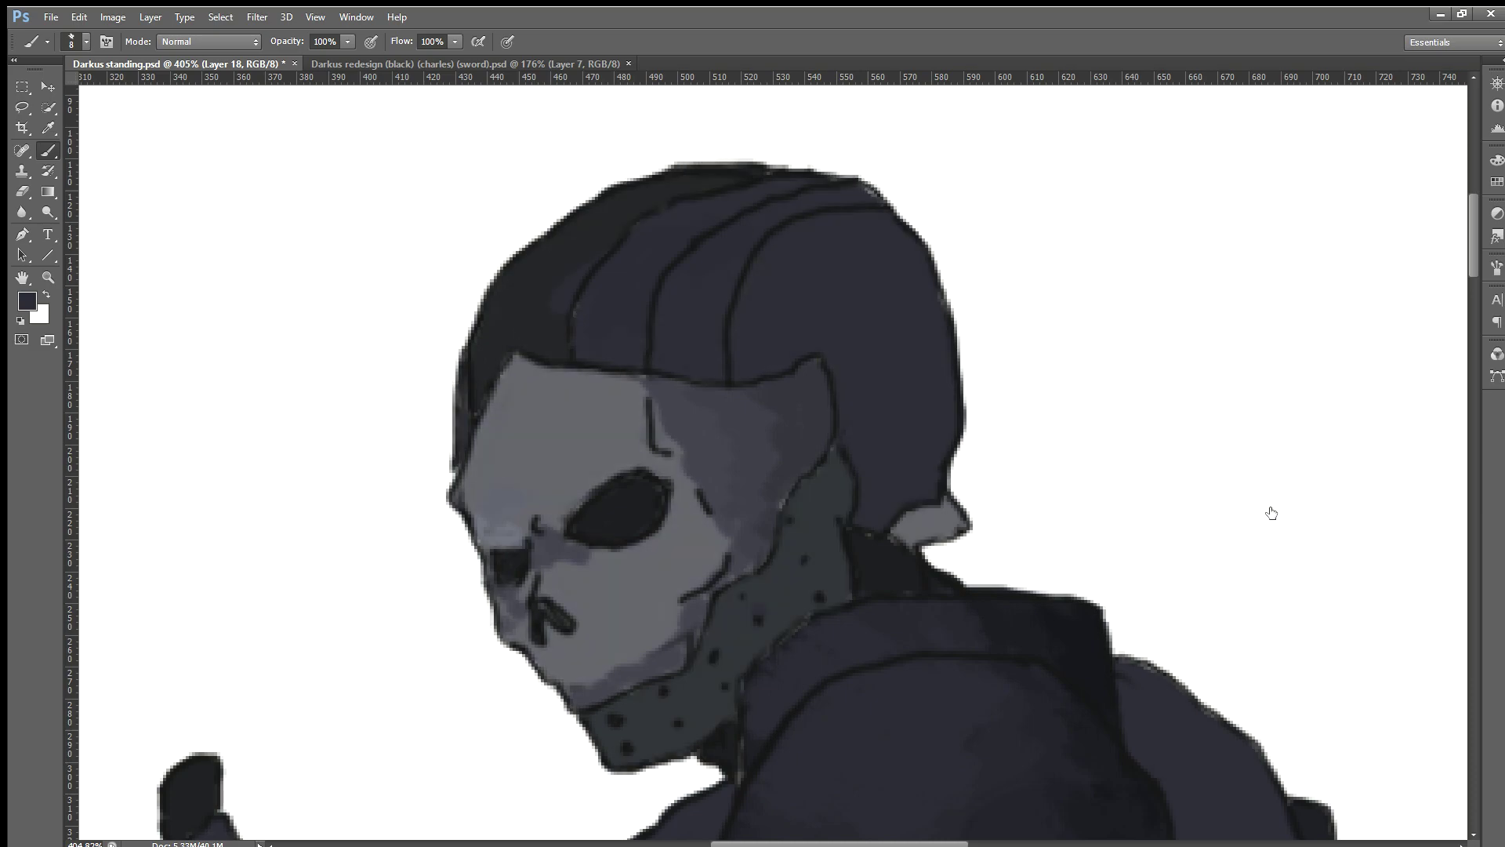
{"action": "key", "text": "ctrl+alt+z"}
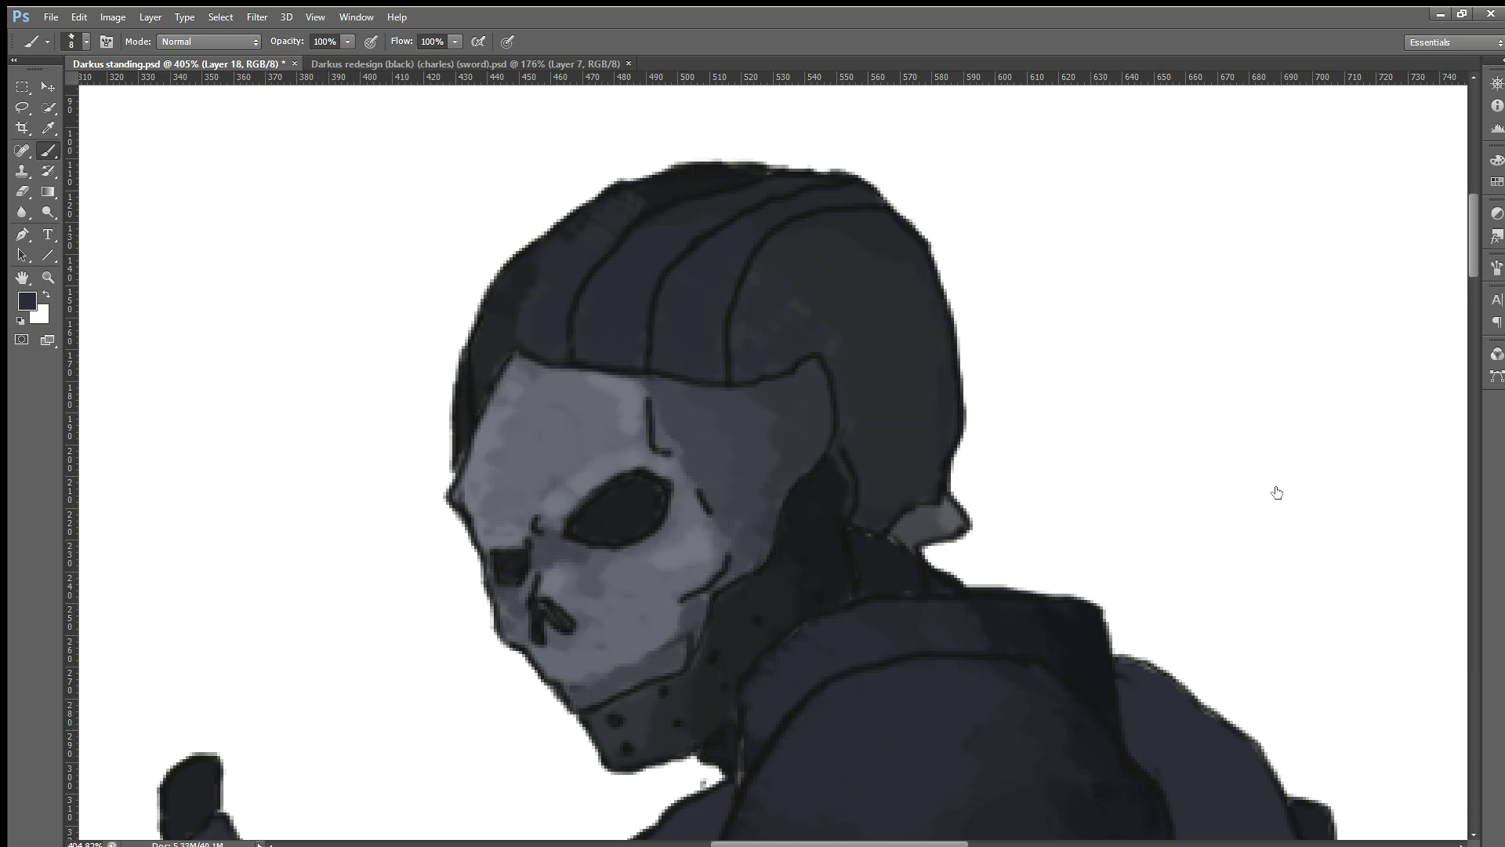
{"action": "key", "text": "ctrl+alt+z"}
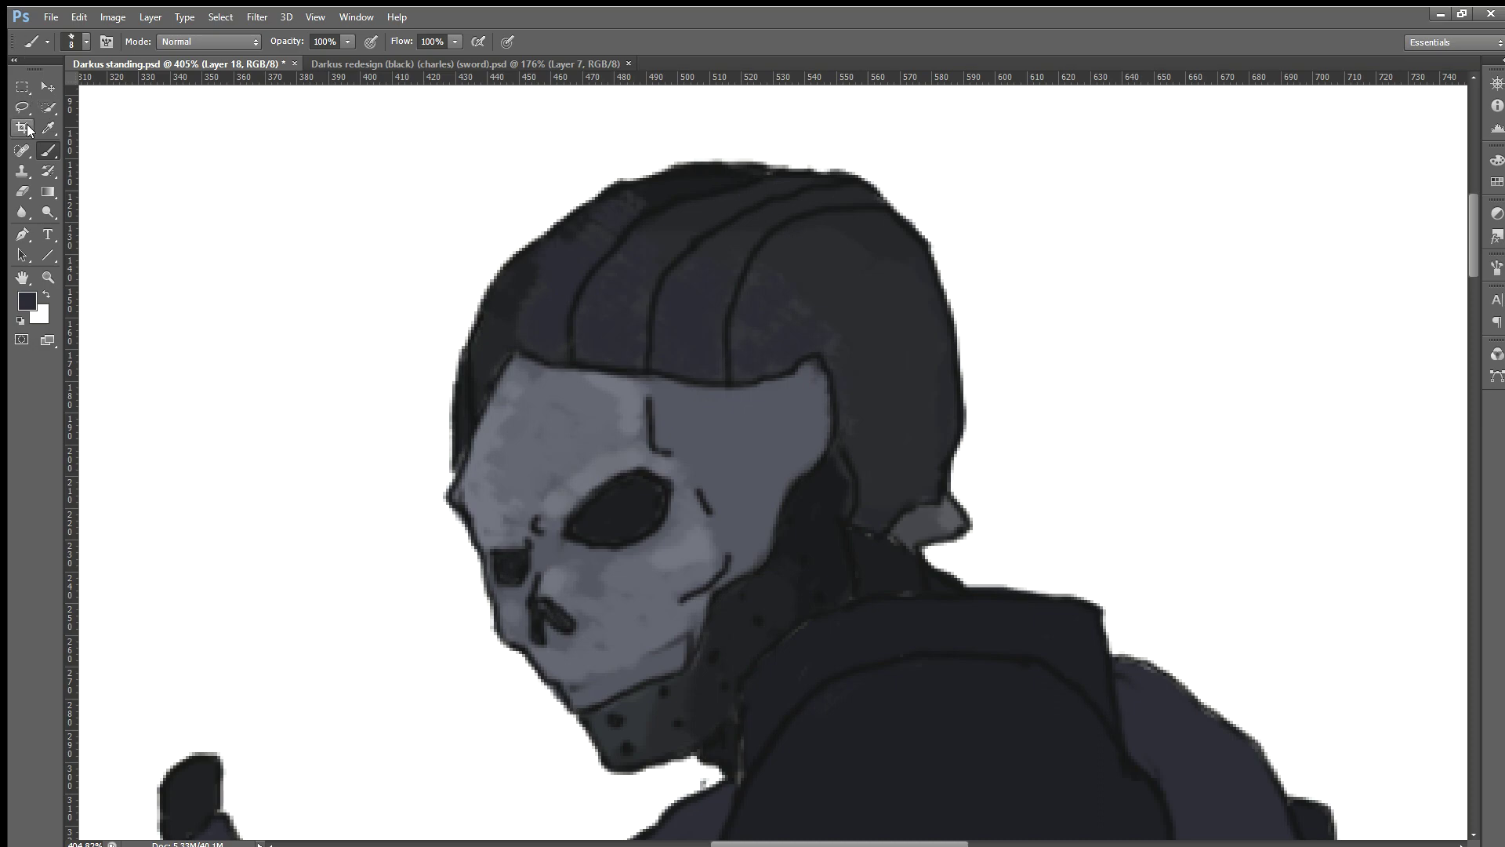
Step: Step forward and back through history states, ending with the lighter shoulder shading undone
{"action": "left_click", "coordinate": [22, 191]}
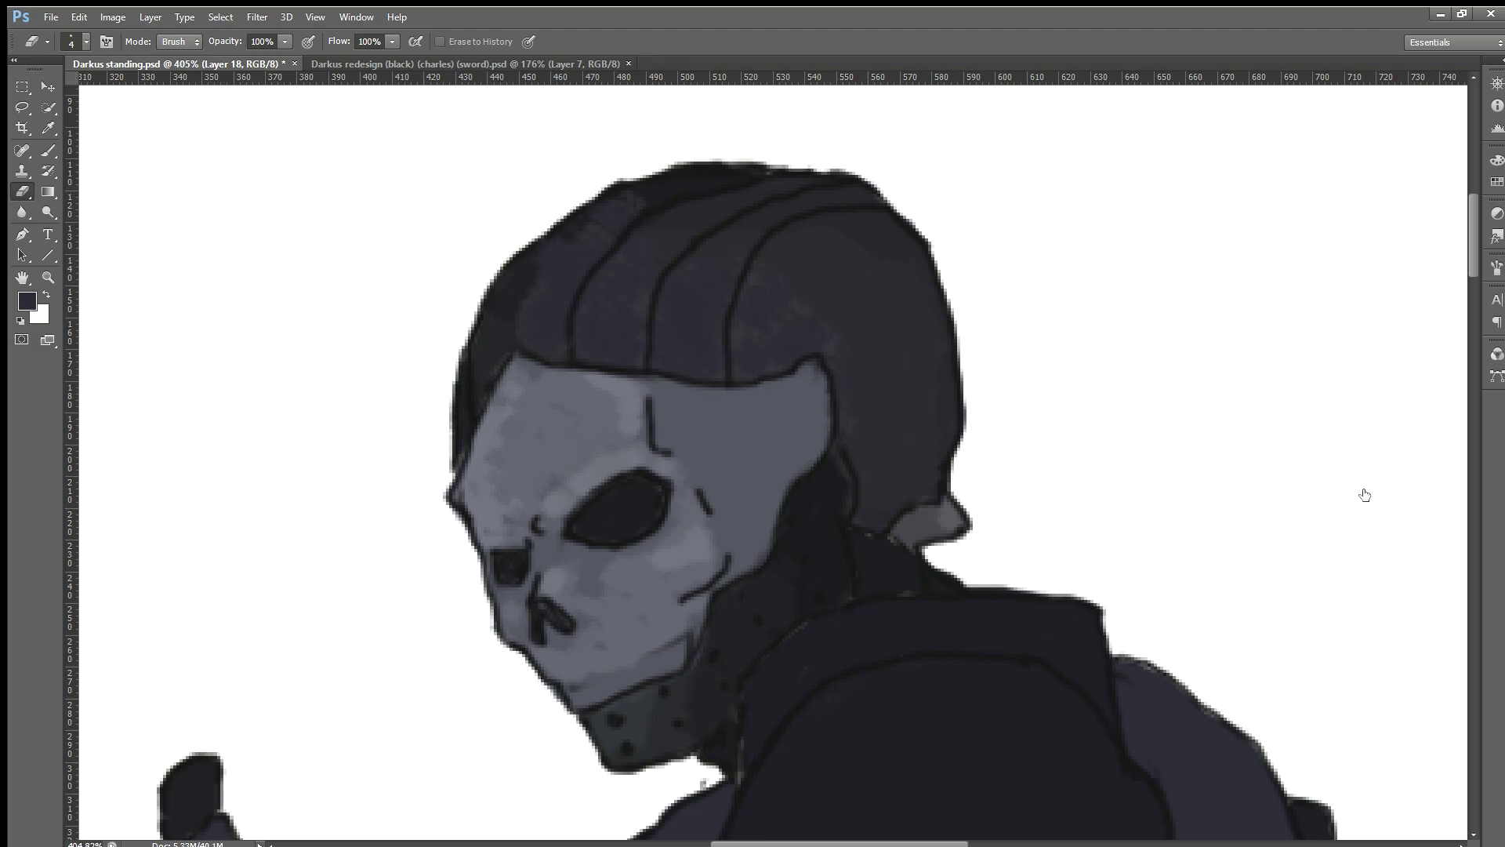
{"action": "key", "text": "ctrl+shift+z"}
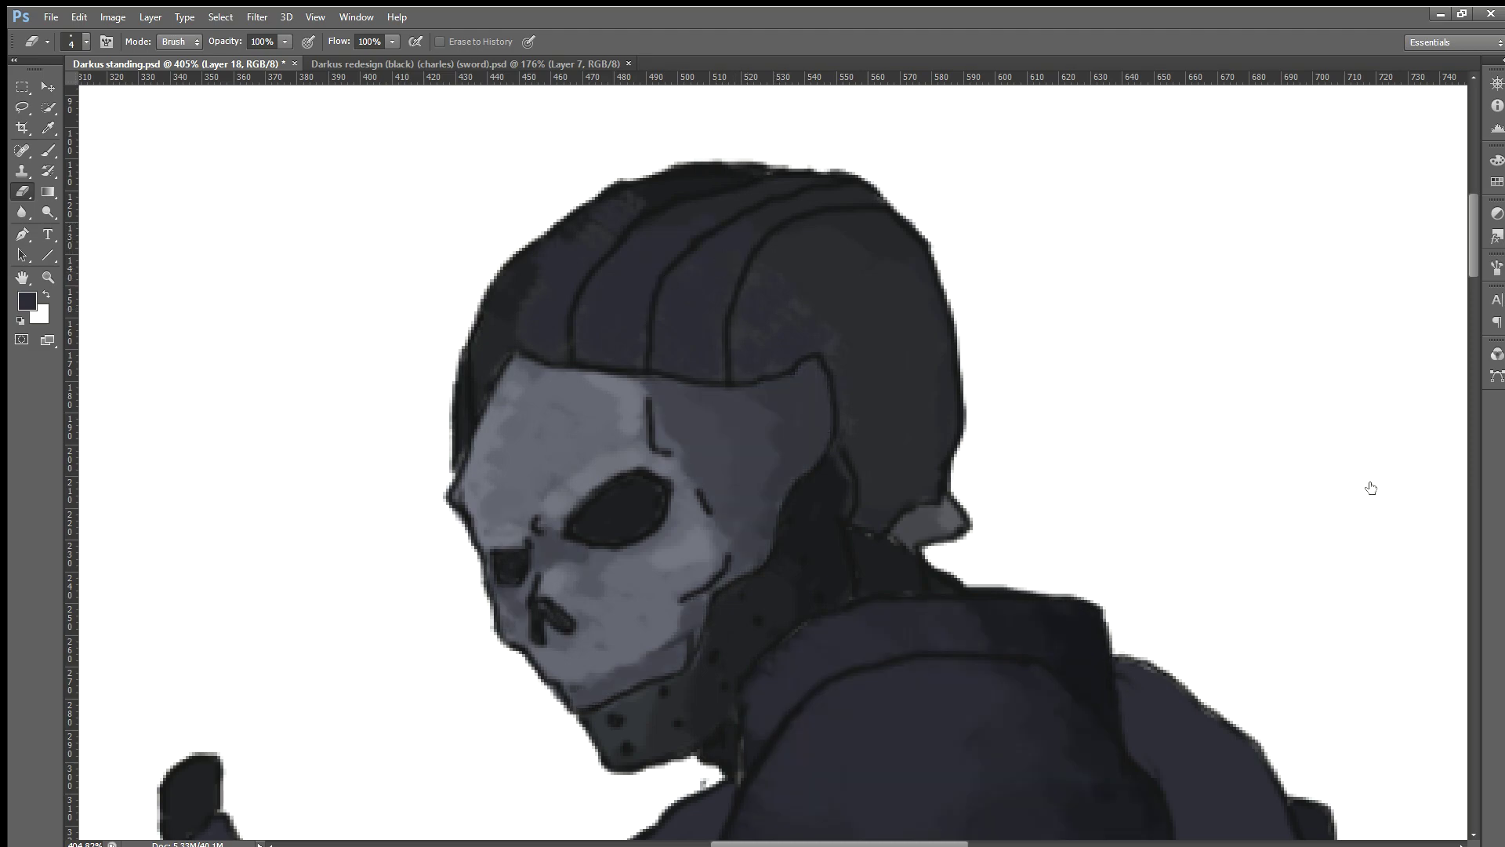
{"action": "key", "text": "ctrl+z"}
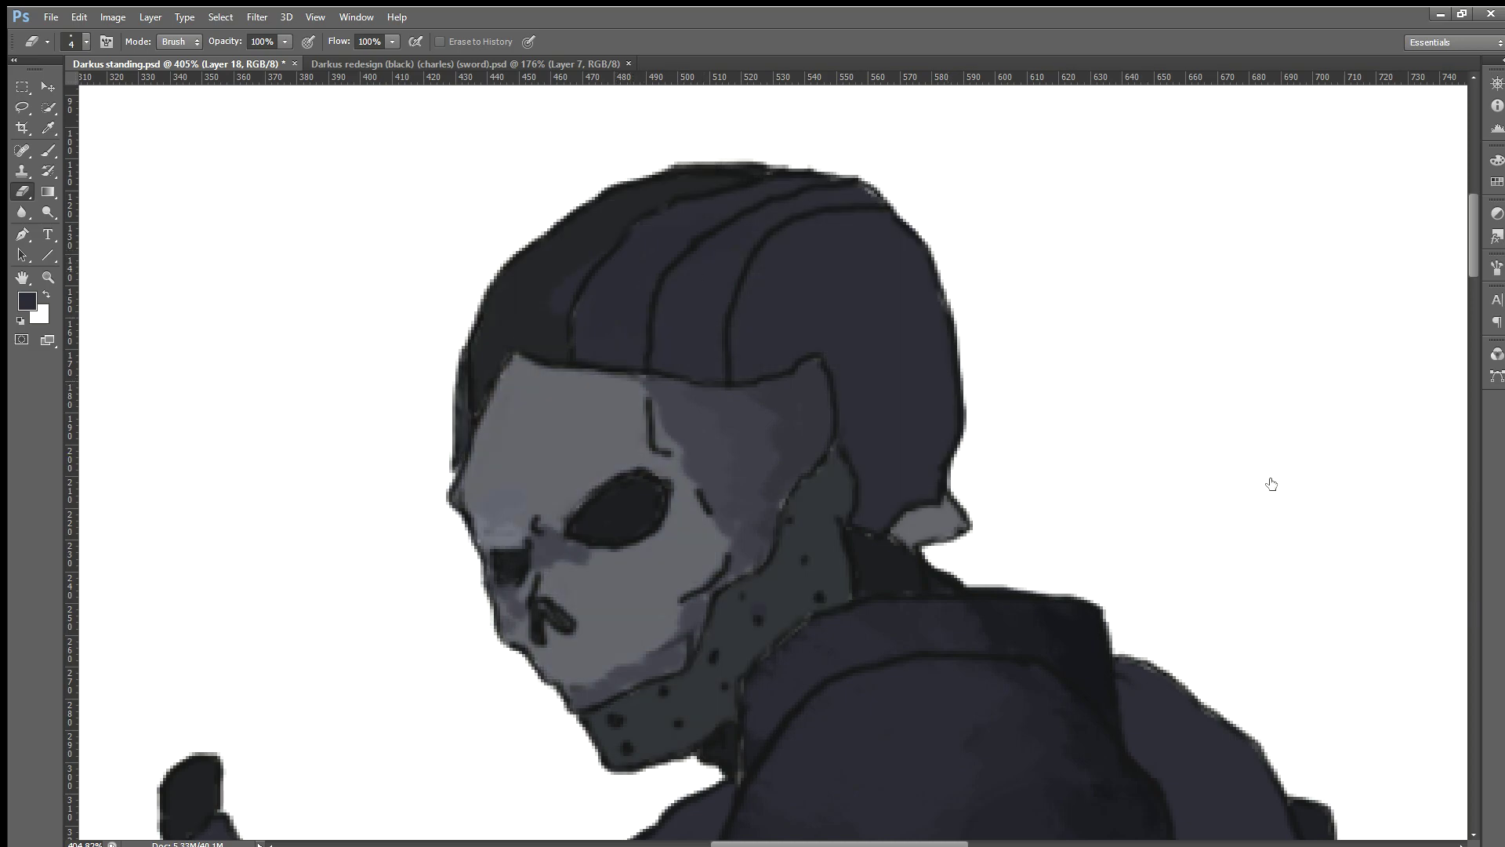
{"action": "key", "text": "ctrl+z"}
{"action": "key", "text": "ctrl+z"}
{"action": "key", "text": "ctrl+alt+z"}
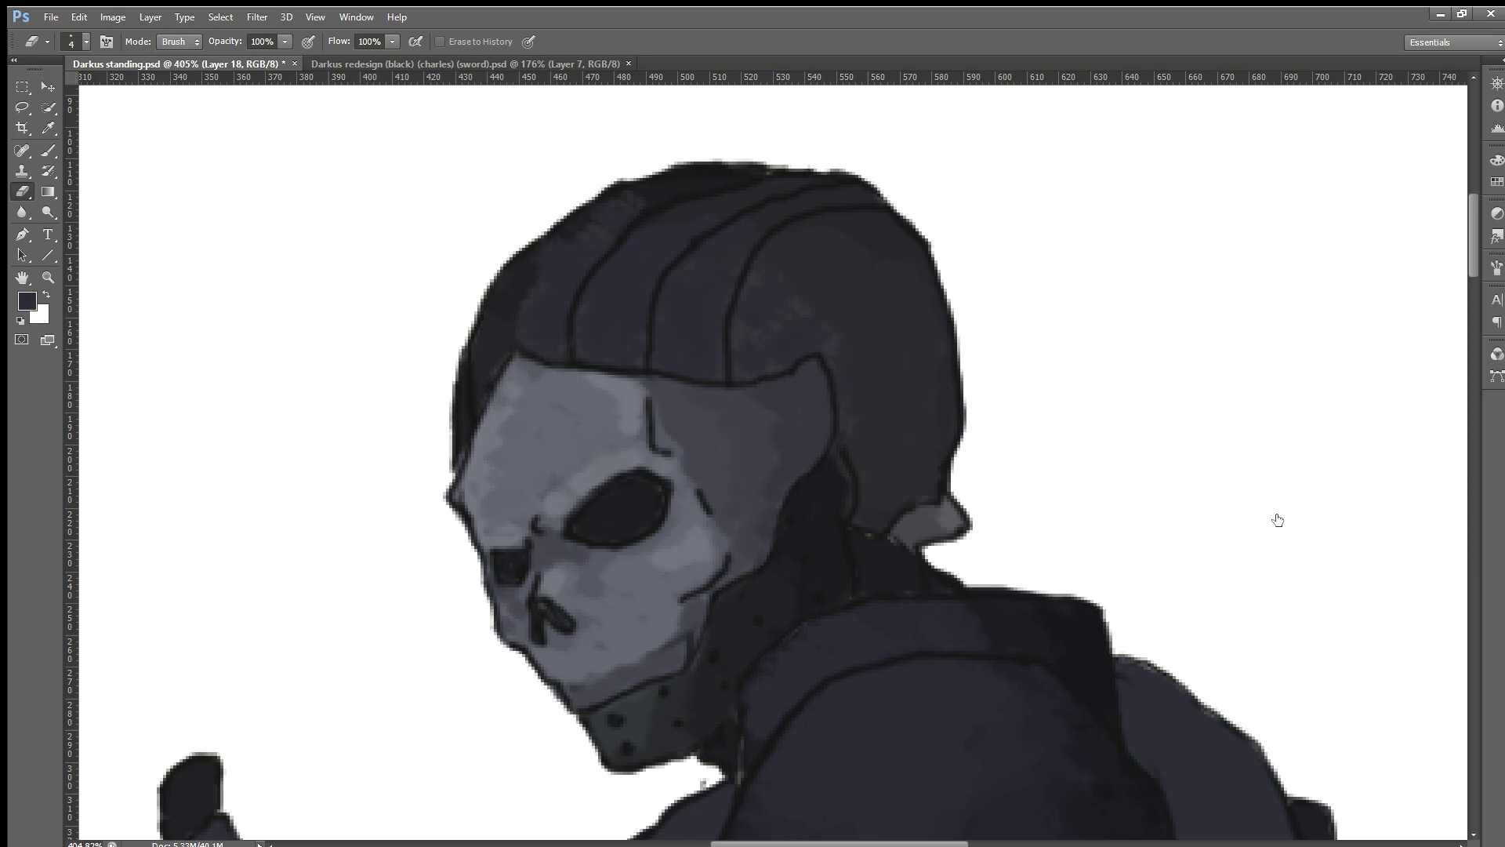
{"action": "key", "text": "ctrl+alt+z"}
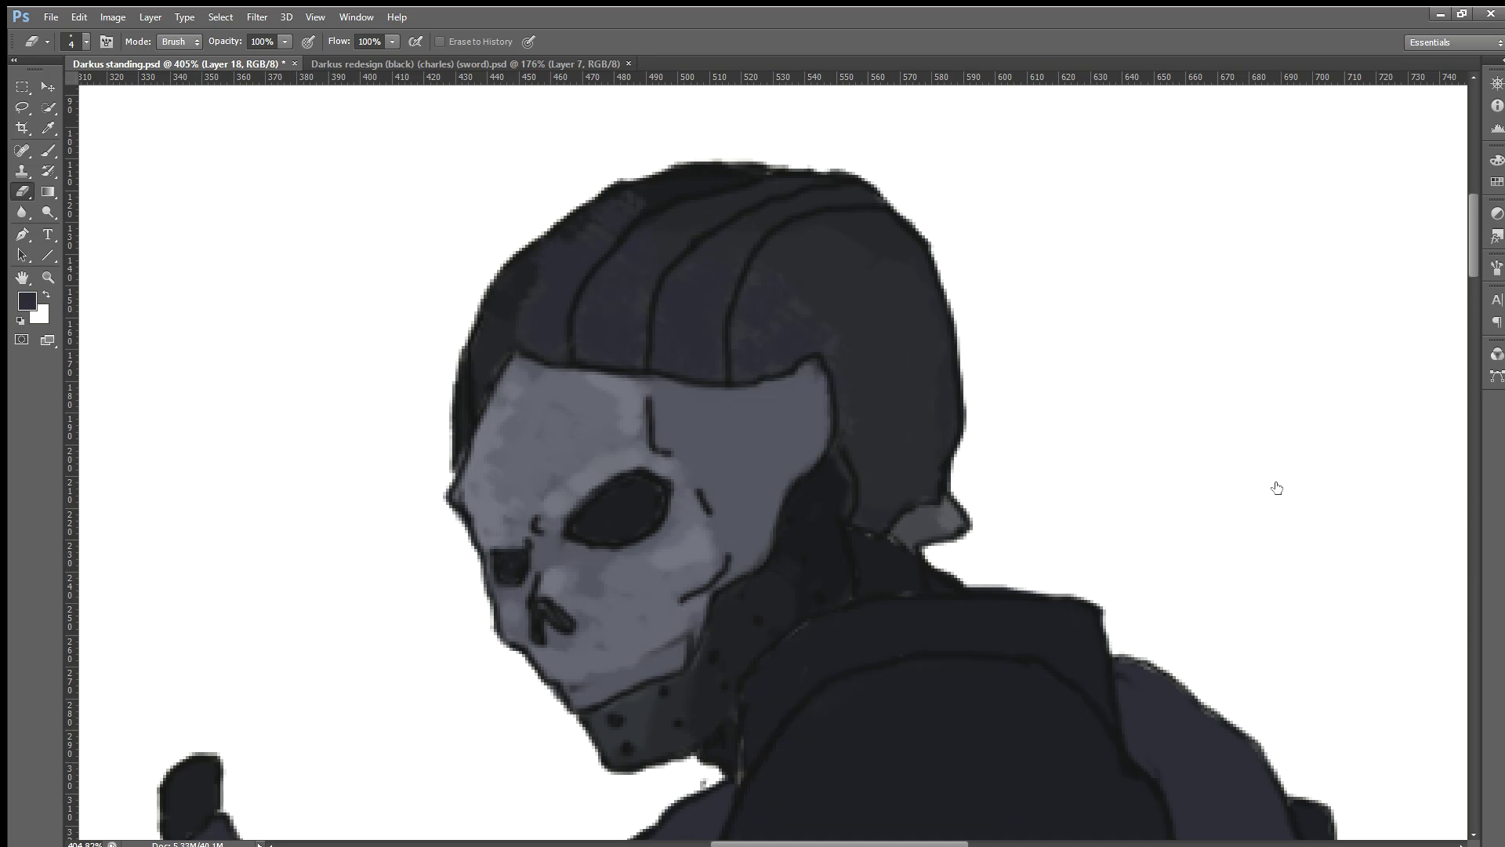
{"action": "scroll", "coordinate": [975, 493], "scroll_direction": "down", "scroll_amount": 2}
Step: Step back and forth through history to restore the mottled mask and shoulder shading
{"action": "scroll", "coordinate": [975, 493], "scroll_direction": "down", "scroll_amount": 2}
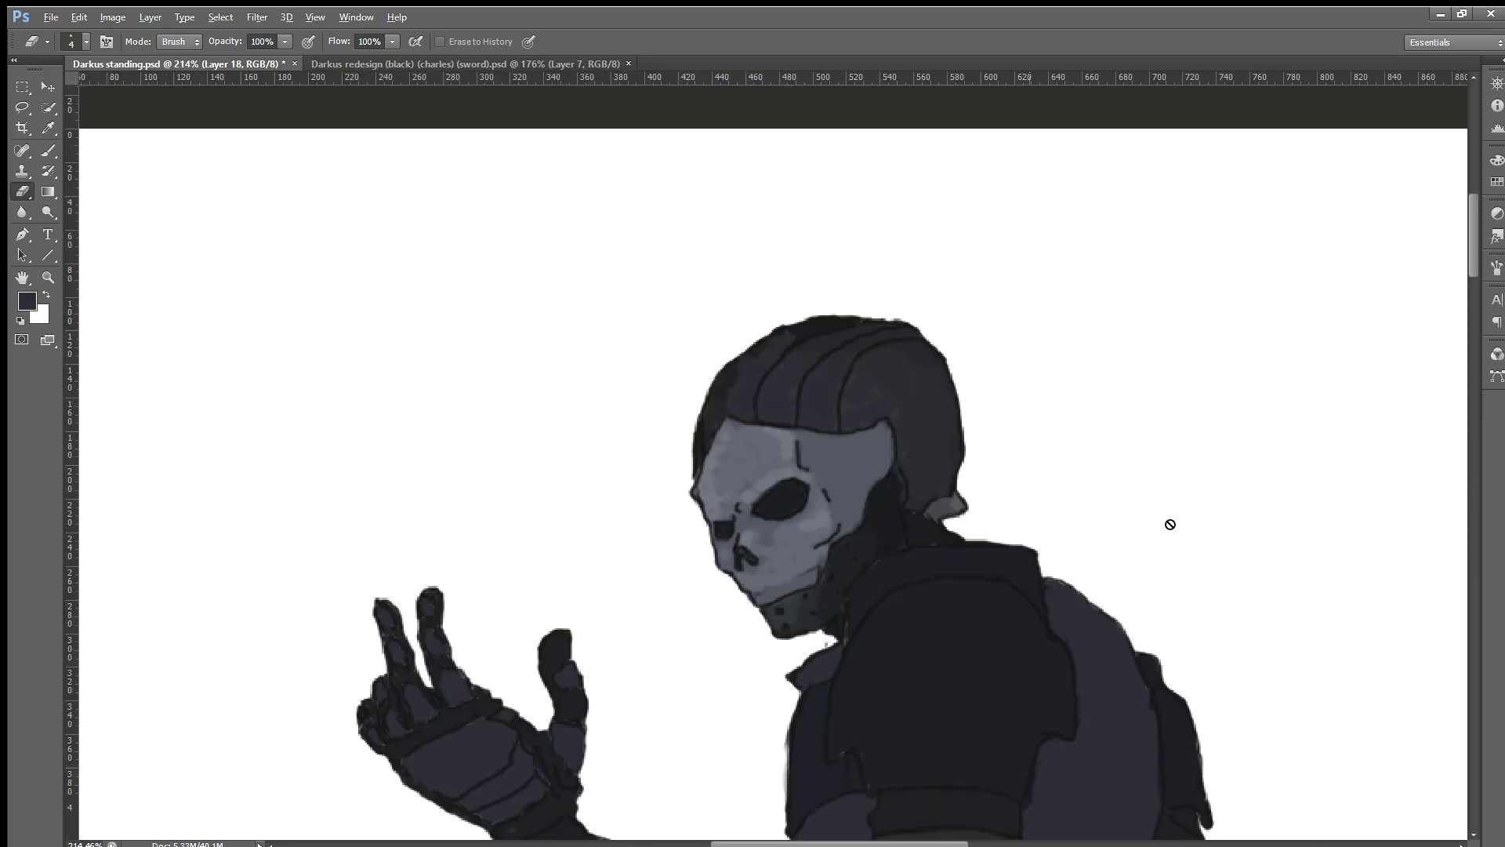
{"action": "key", "text": "ctrl+shift+z"}
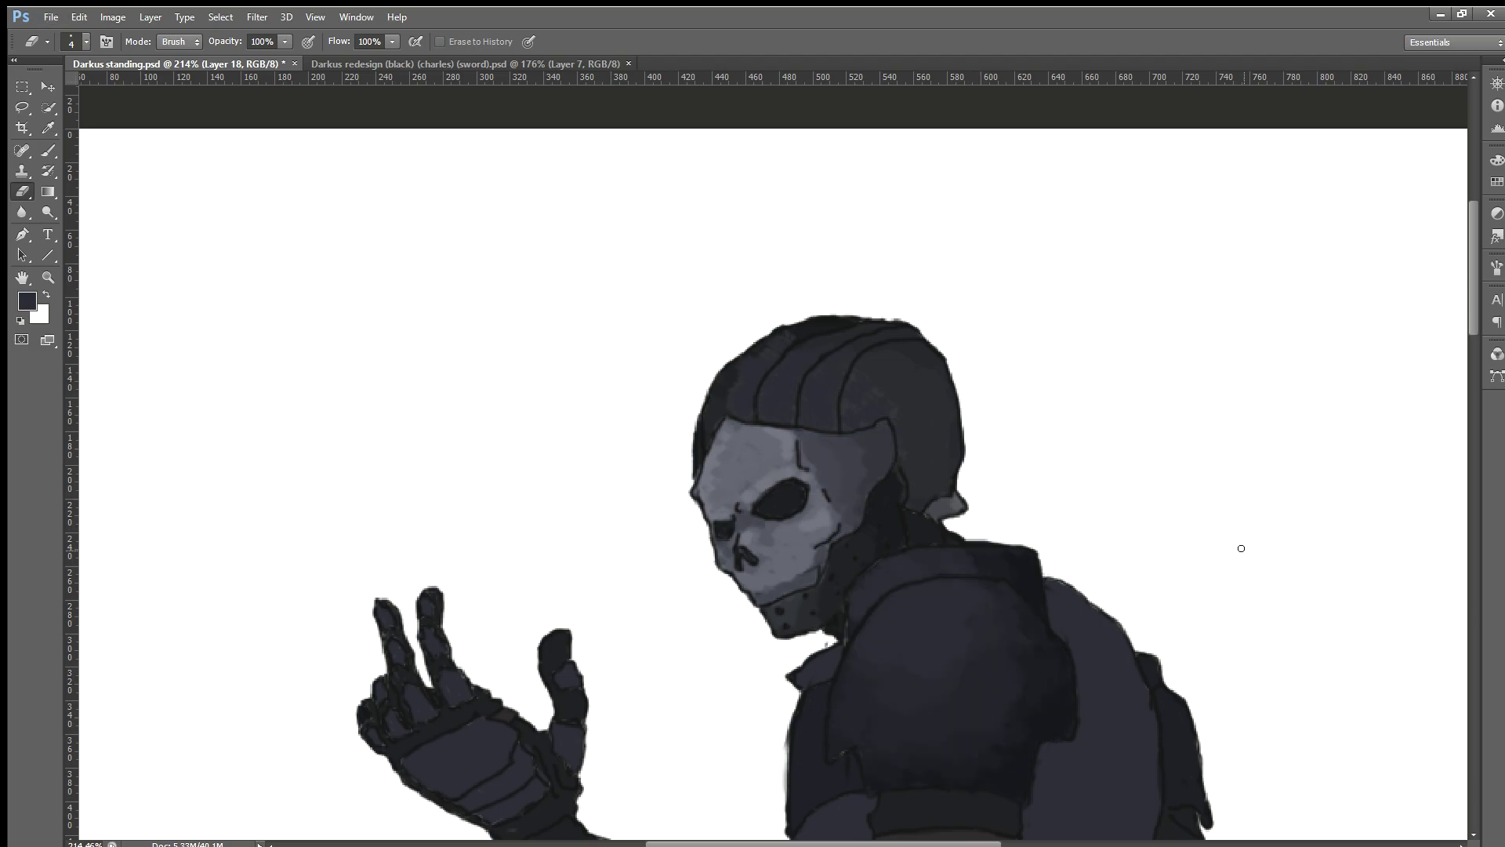
{"action": "key", "text": "ctrl+alt+z"}
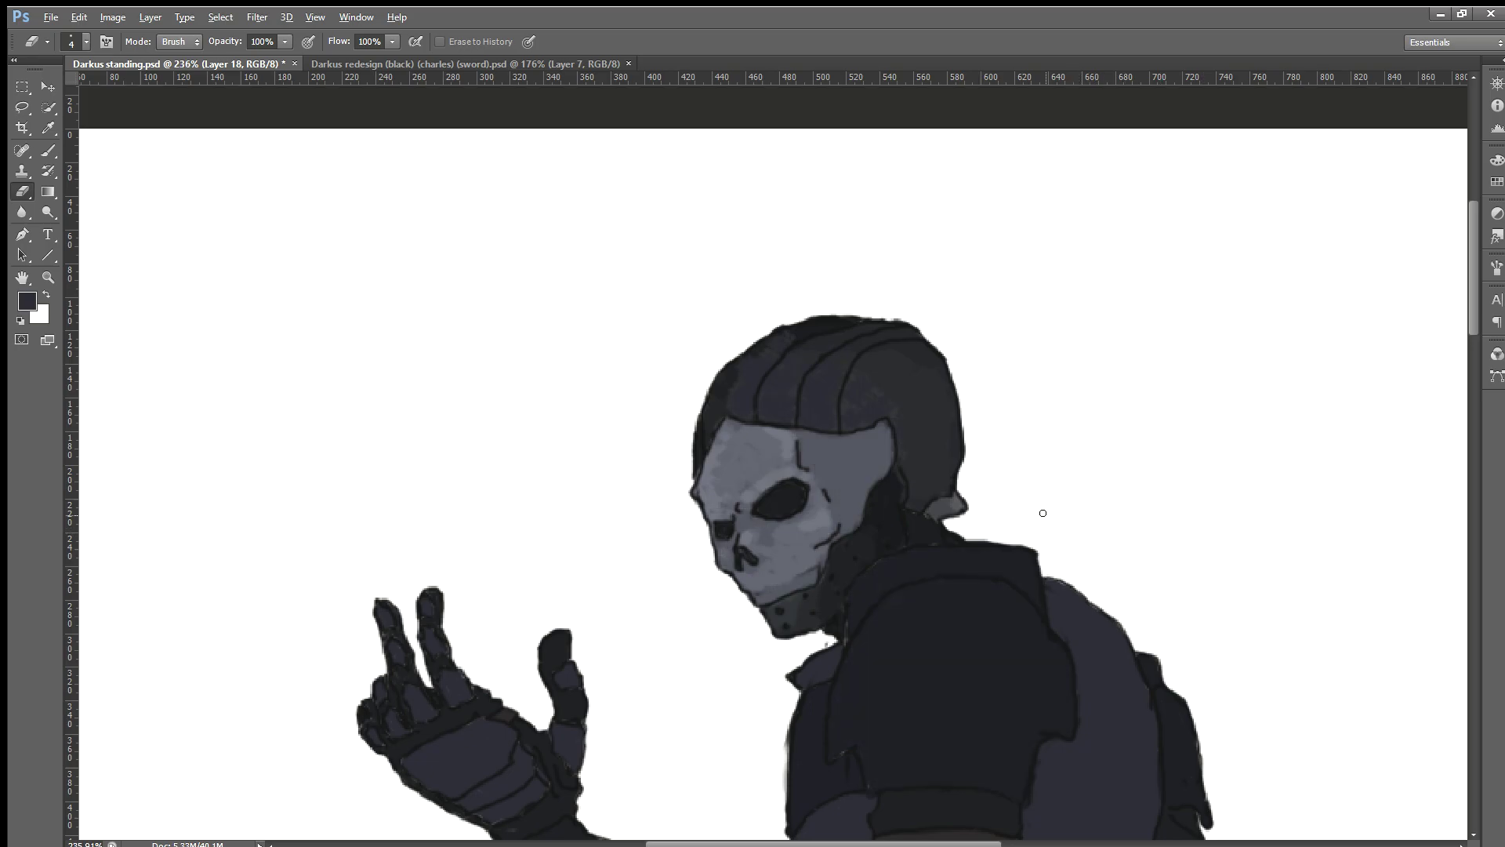
{"action": "scroll", "coordinate": [1043, 513], "scroll_direction": "up", "scroll_amount": 2}
{"action": "key", "text": "ctrl+alt+z"}
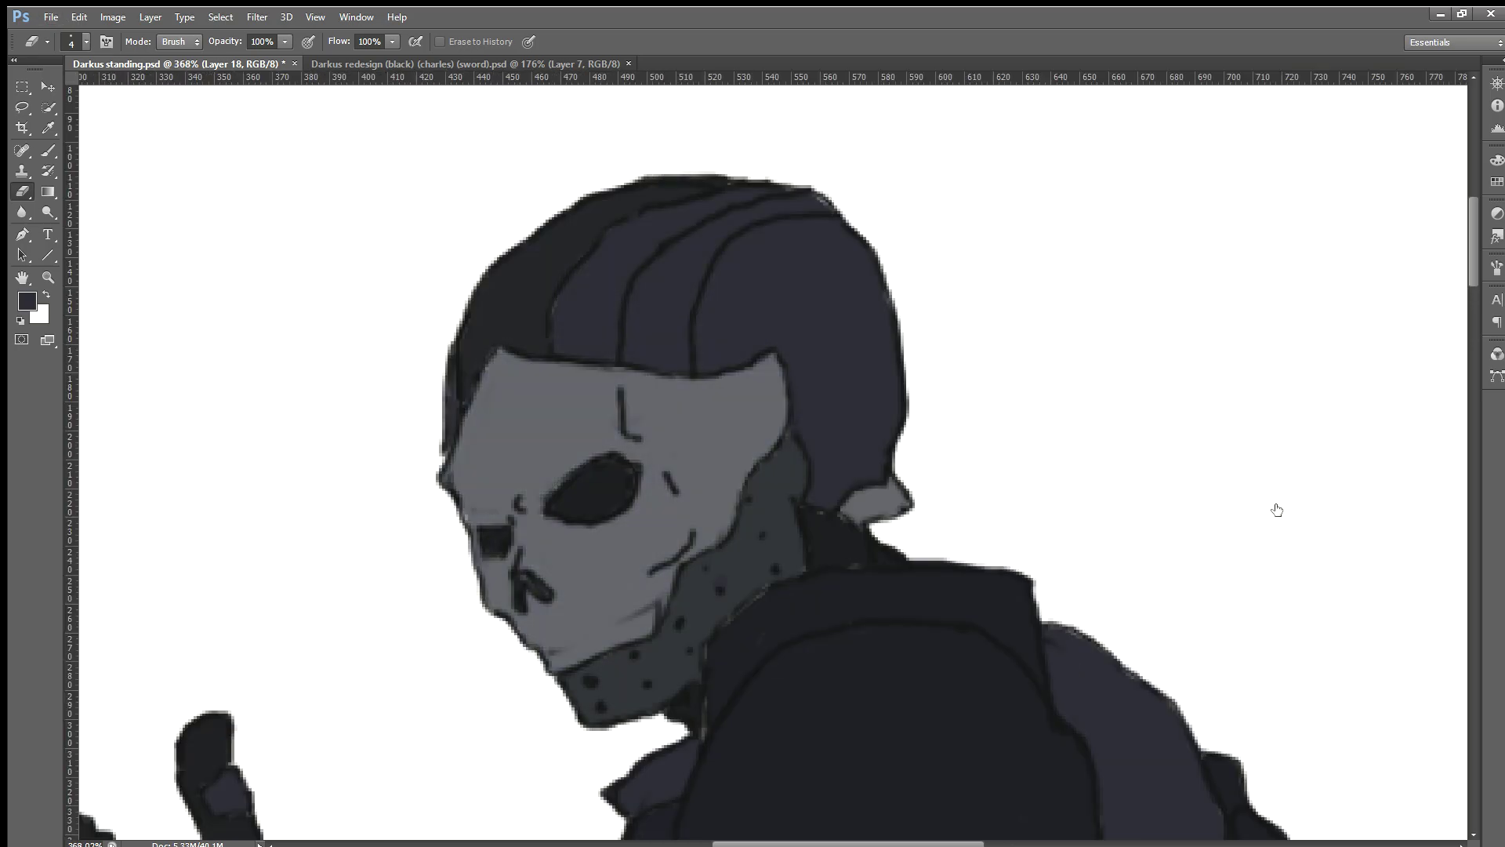
{"action": "key", "text": "ctrl+shift+z"}
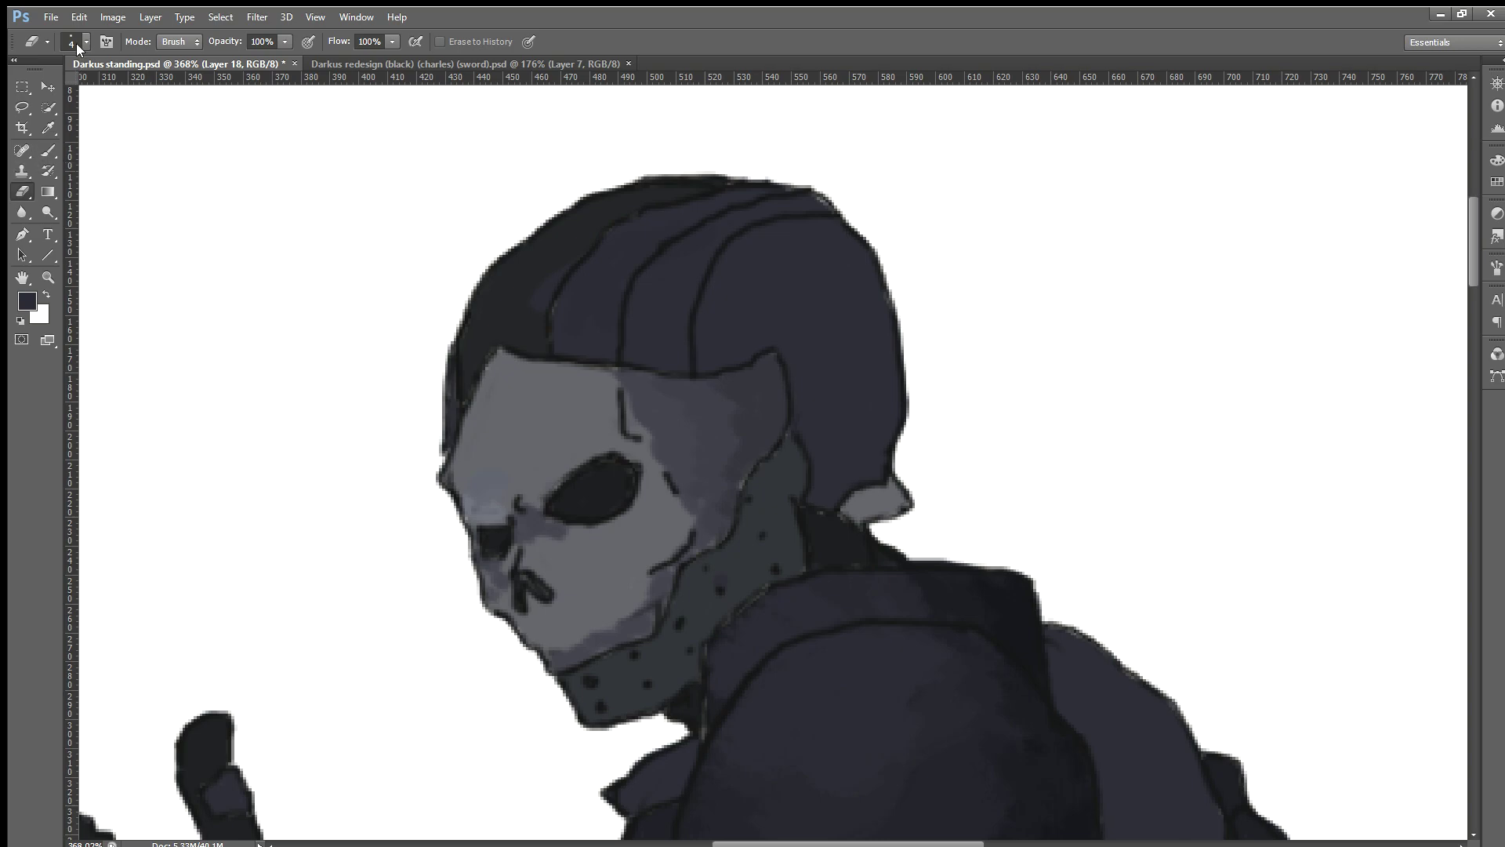
Step: Enlarge the eraser and remove the lighter shading on the helmet's back, discarding trial erases on the mask
{"action": "key", "text": "bracketright"}
{"action": "key", "text": "bracketright"}
{"action": "key", "text": "bracketright"}
{"action": "mouse_move", "coordinate": [806, 447]}
{"action": "left_mouse_down"}
{"action": "mouse_move", "coordinate": [715, 528]}
{"action": "mouse_move", "coordinate": [501, 440]}
{"action": "mouse_move", "coordinate": [563, 385]}
{"action": "mouse_move", "coordinate": [628, 481]}
{"action": "mouse_move", "coordinate": [431, 662]}
{"action": "mouse_move", "coordinate": [497, 716]}
{"action": "mouse_move", "coordinate": [596, 698]}
{"action": "left_mouse_up"}
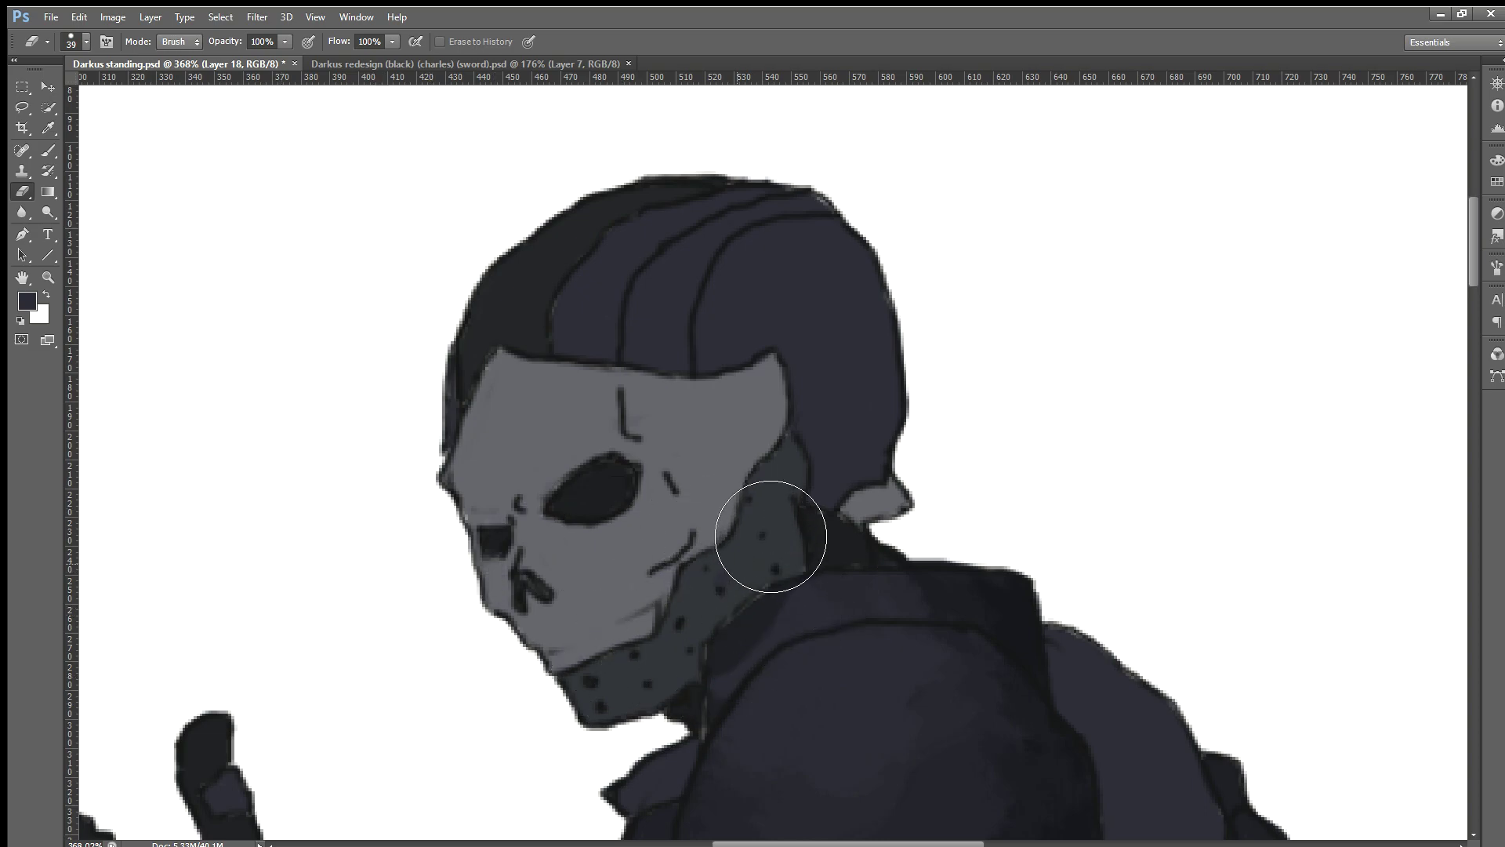
{"action": "key", "text": "ctrl+alt+z"}
{"action": "key", "text": "ctrl+alt+z"}
{"action": "key", "text": "ctrl+alt+z"}
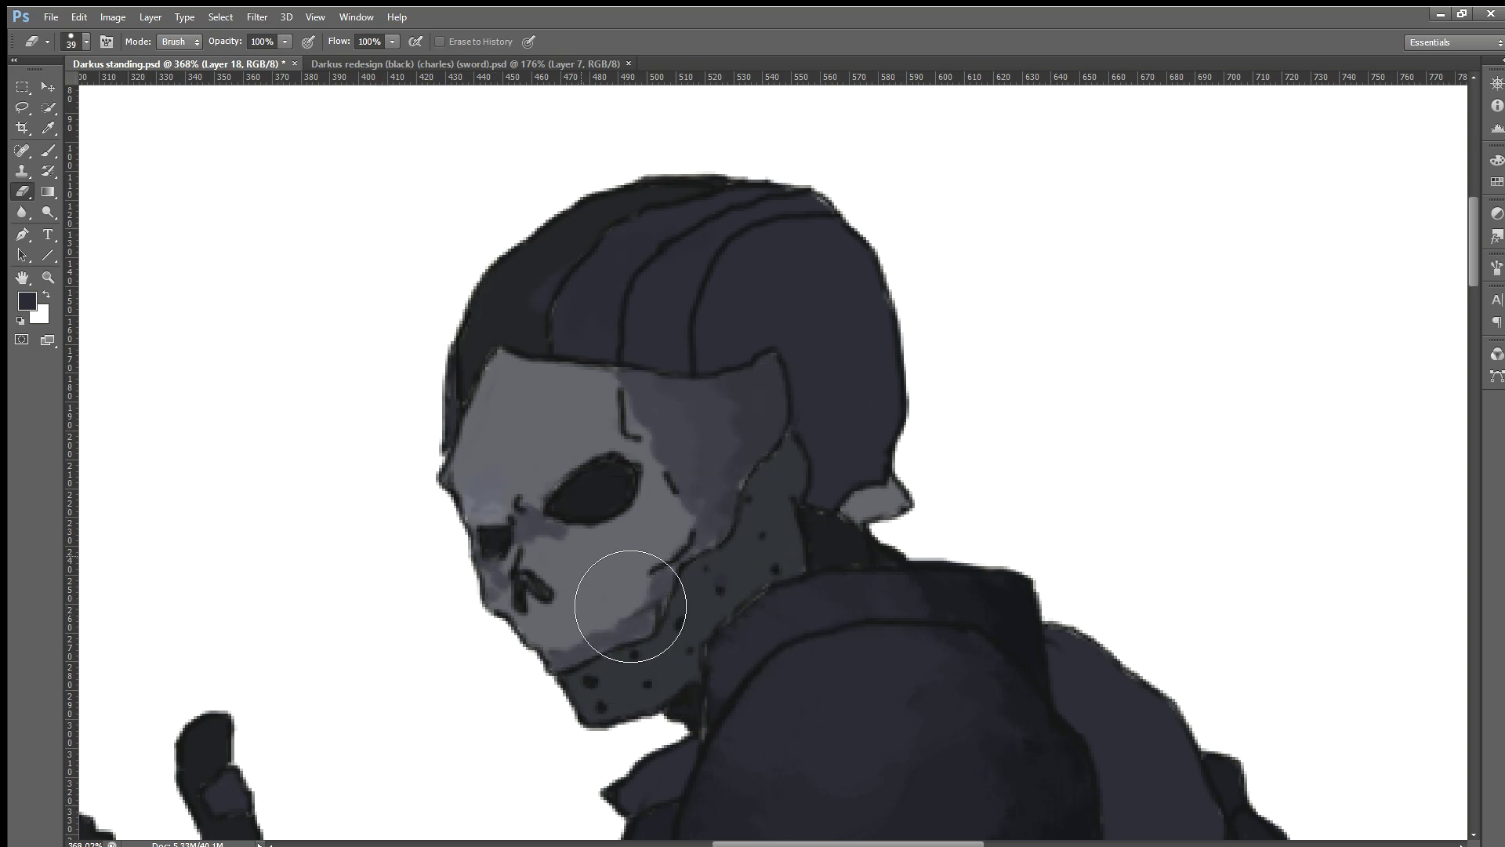
{"action": "key", "text": "ctrl+alt+z"}
{"action": "mouse_move", "coordinate": [806, 454]}
{"action": "left_mouse_down"}
{"action": "mouse_move", "coordinate": [625, 481]}
{"action": "mouse_move", "coordinate": [622, 565]}
{"action": "mouse_move", "coordinate": [572, 689]}
{"action": "mouse_move", "coordinate": [471, 505]}
{"action": "left_mouse_up"}
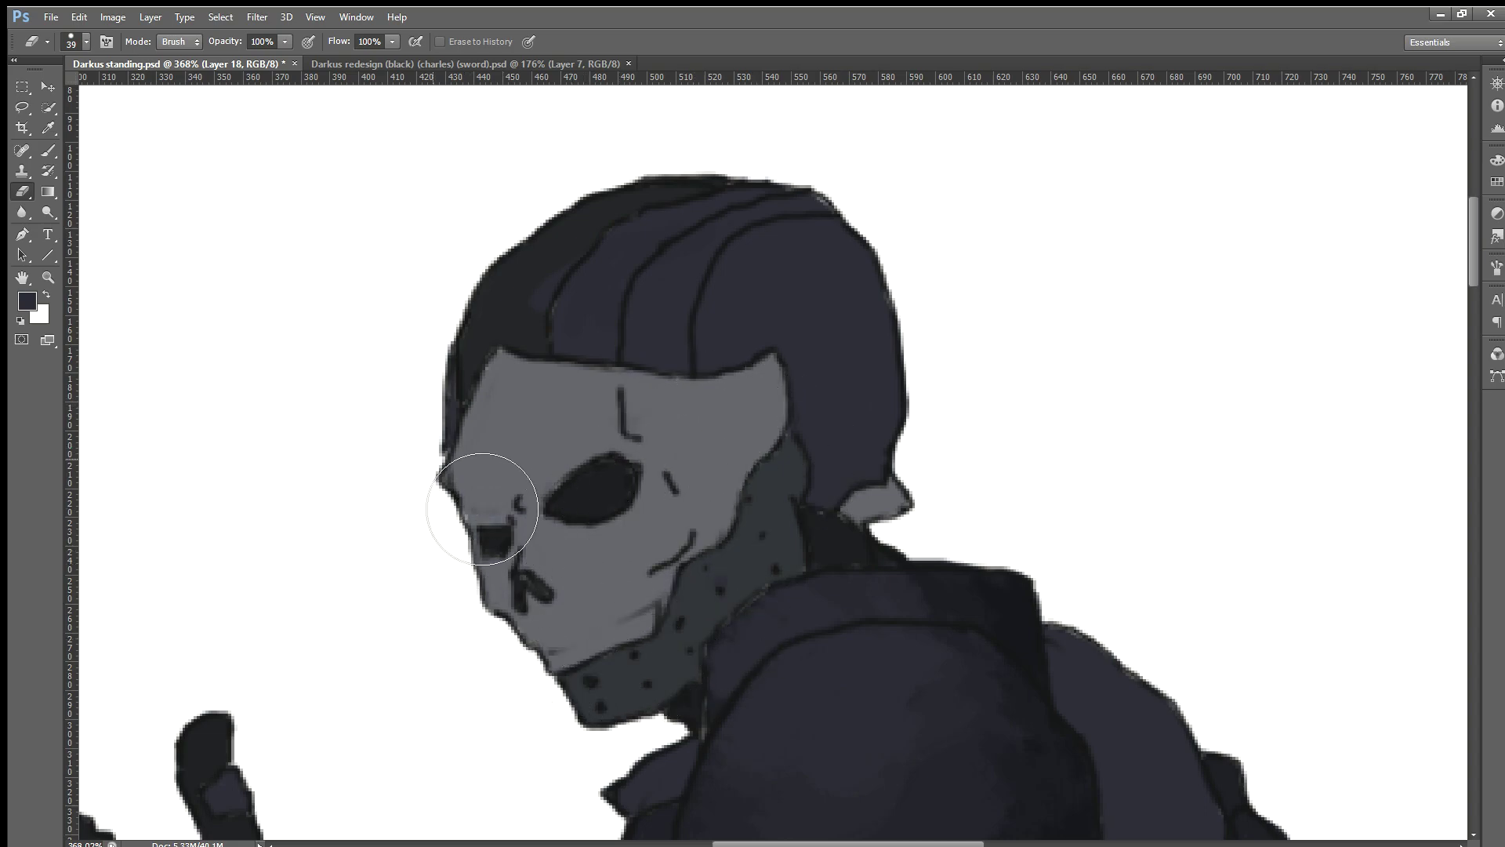
{"action": "key", "text": "ctrl+alt+z"}
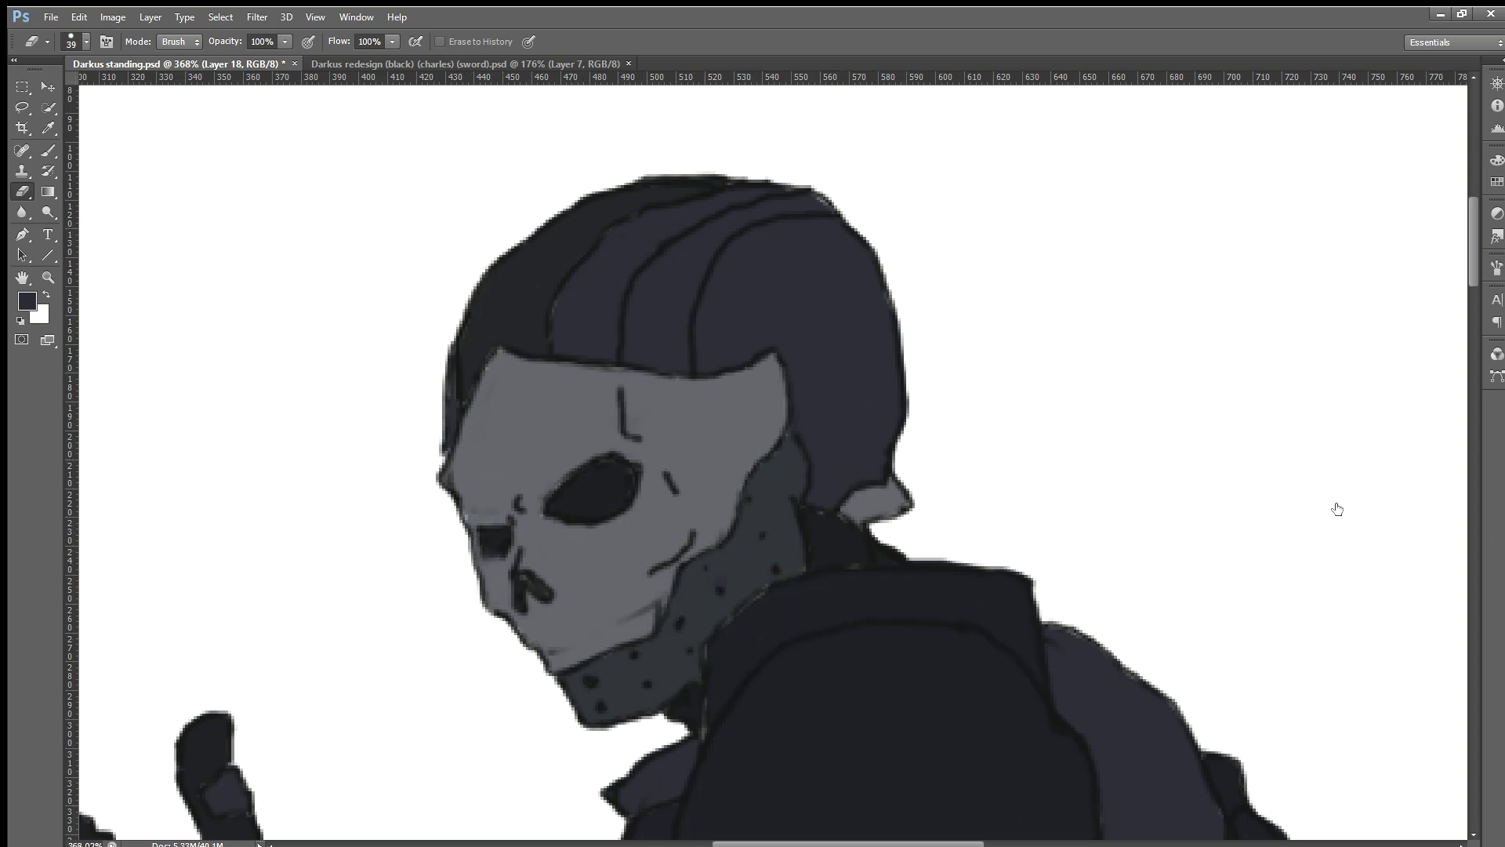
{"action": "key", "text": "ctrl+alt+z"}
{"action": "key", "text": "ctrl+alt+z"}
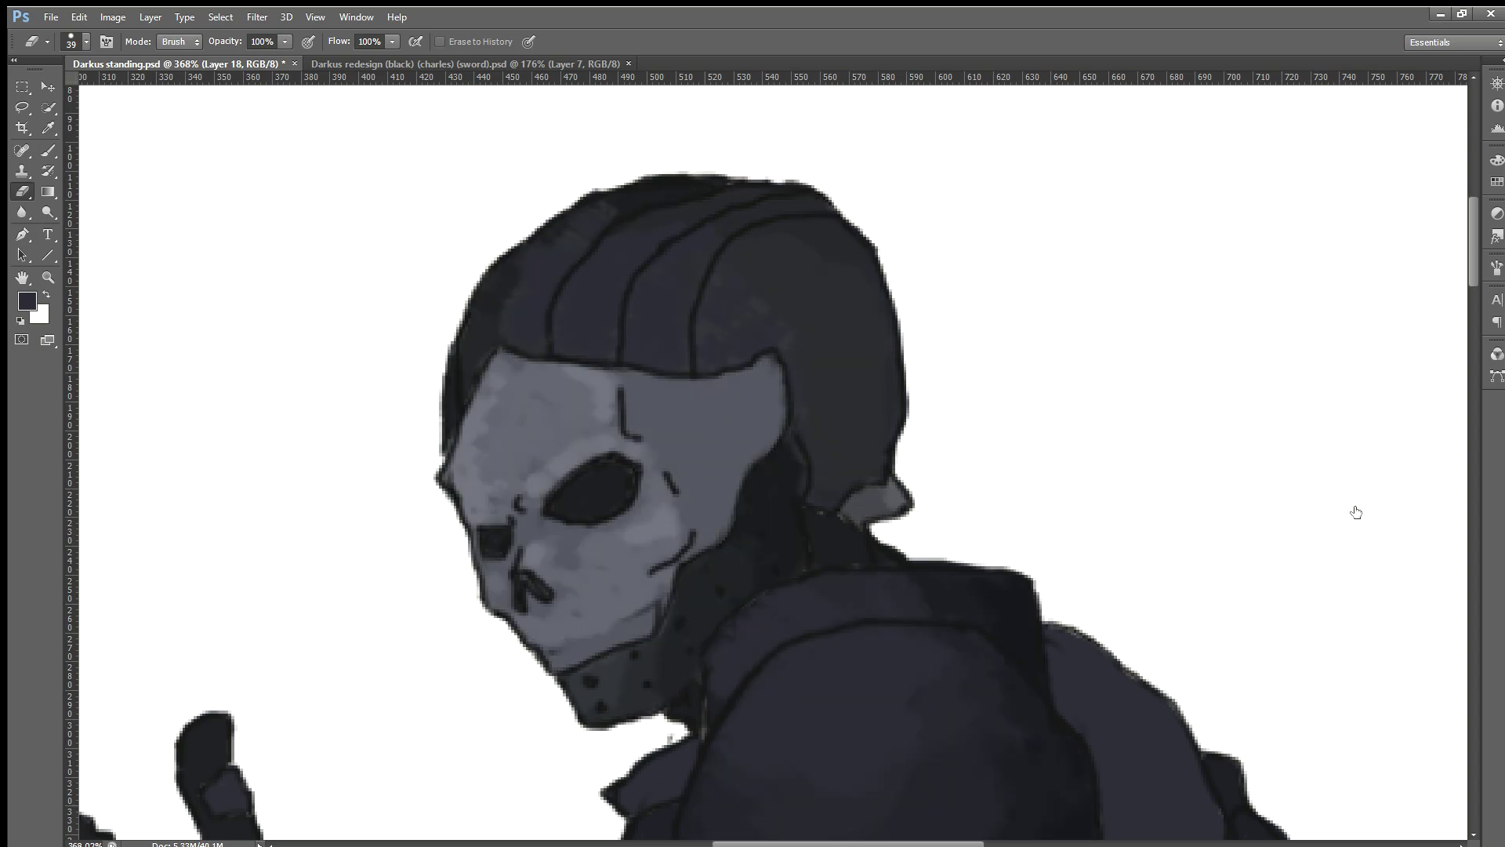
{"action": "key", "text": "ctrl+alt+z"}
{"action": "mouse_move", "coordinate": [682, 319]}
{"action": "left_mouse_down"}
{"action": "mouse_move", "coordinate": [897, 384]}
{"action": "mouse_move", "coordinate": [979, 520]}
{"action": "left_mouse_up"}
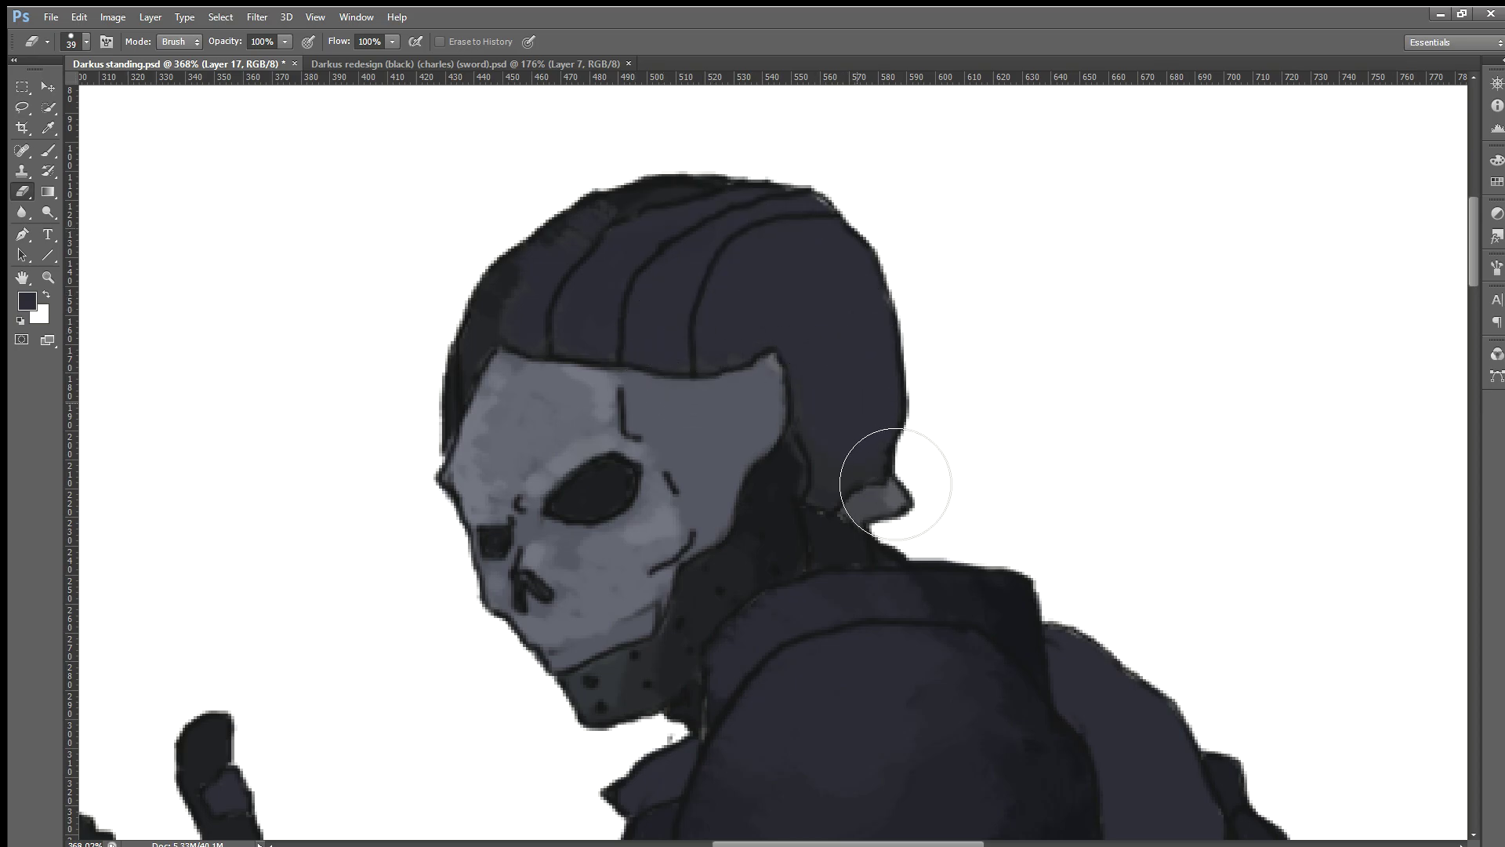
{"action": "scroll", "coordinate": [992, 505], "scroll_direction": "down", "scroll_amount": 2}
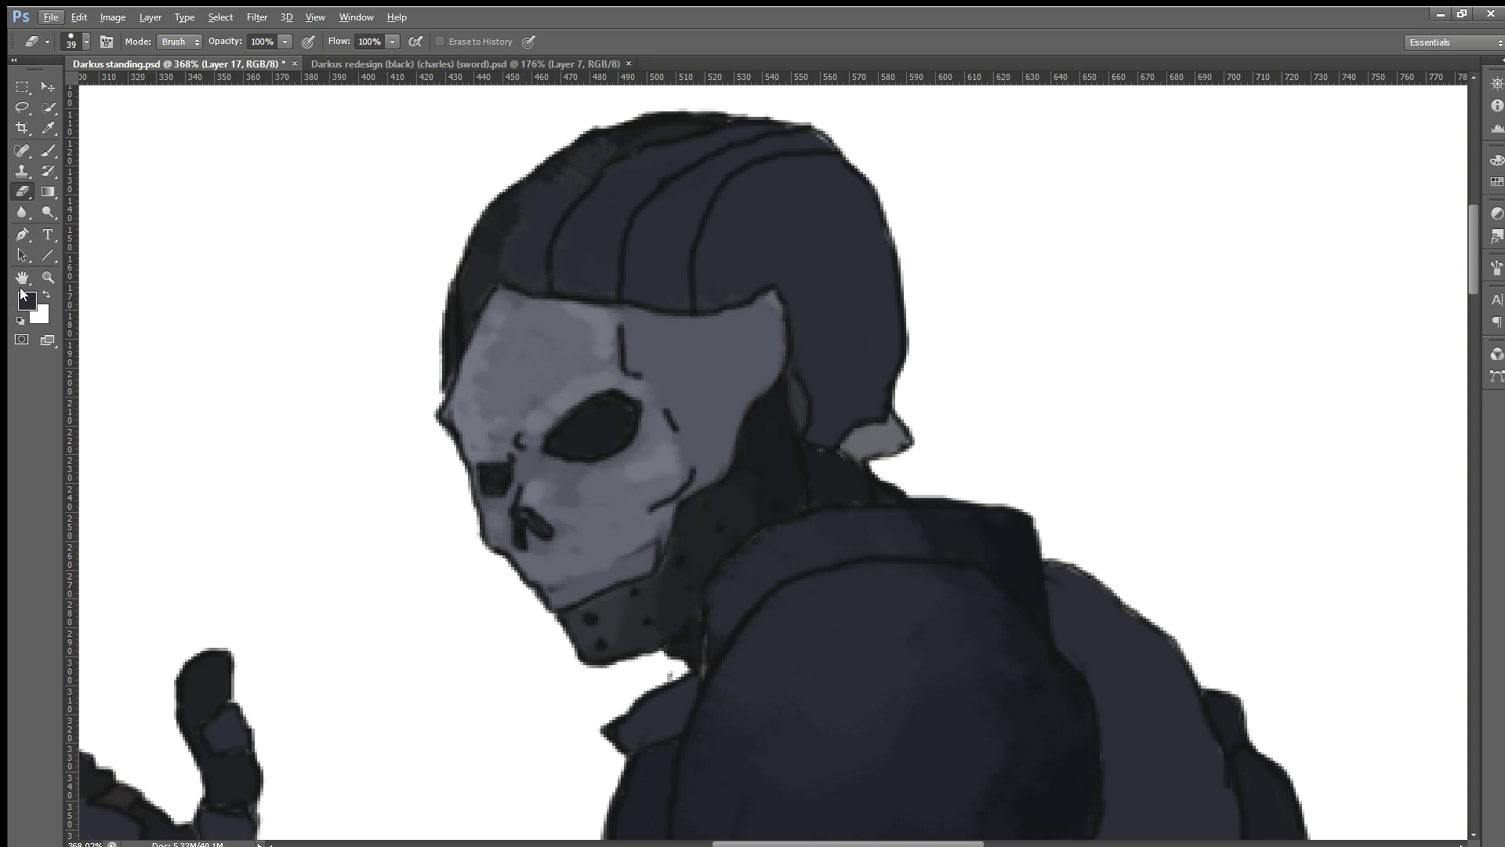
Step: Sample the mask's blue-grey, return to the Brush and zoom in to about 478% on the mask
{"action": "left_click", "coordinate": [48, 150]}
{"action": "left_click", "coordinate": [647, 379], "text": "alt"}
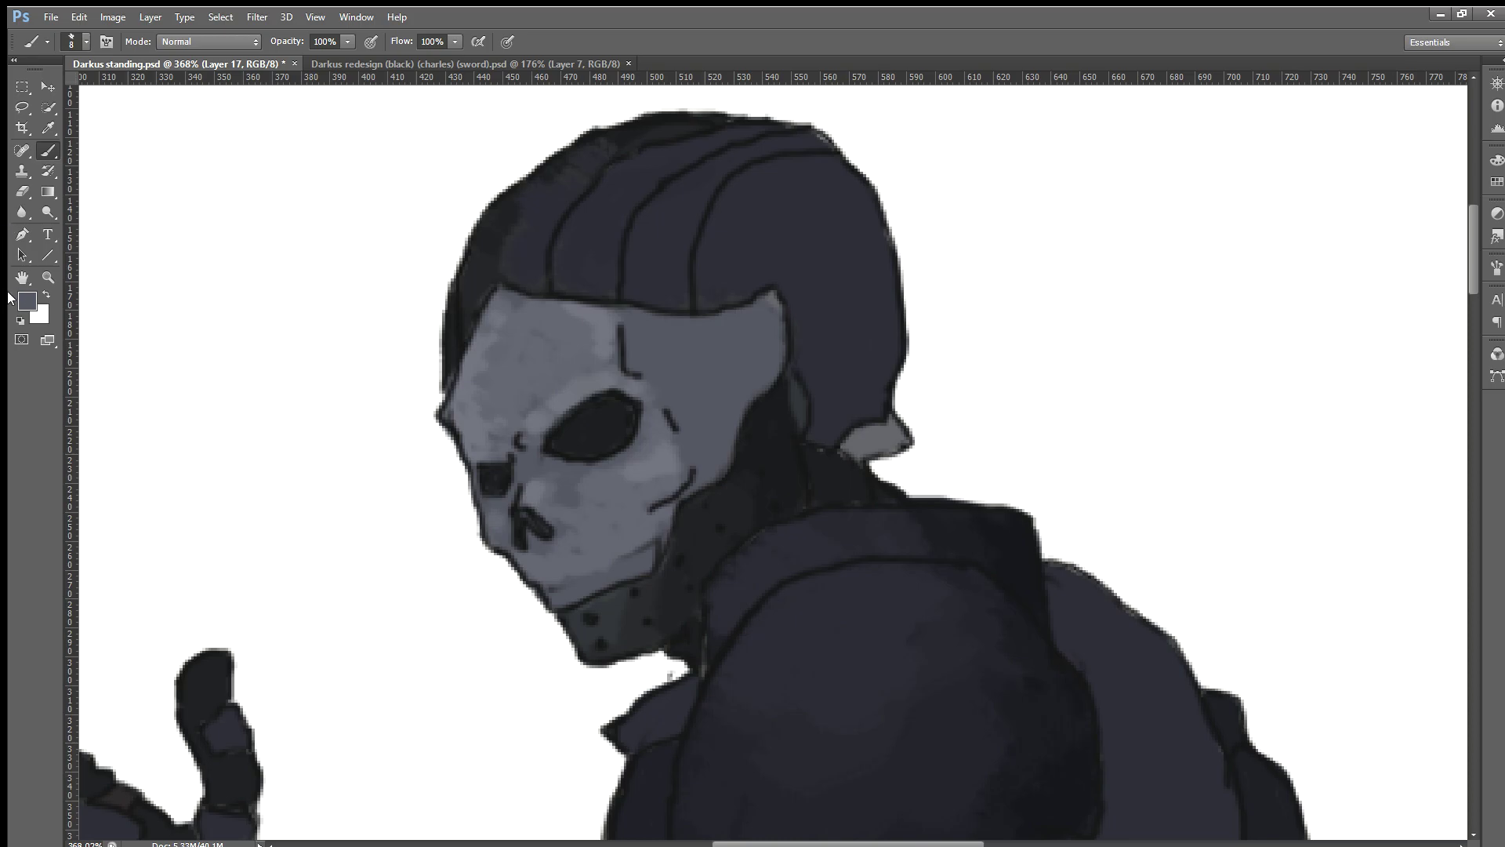
{"action": "key", "text": "i"}
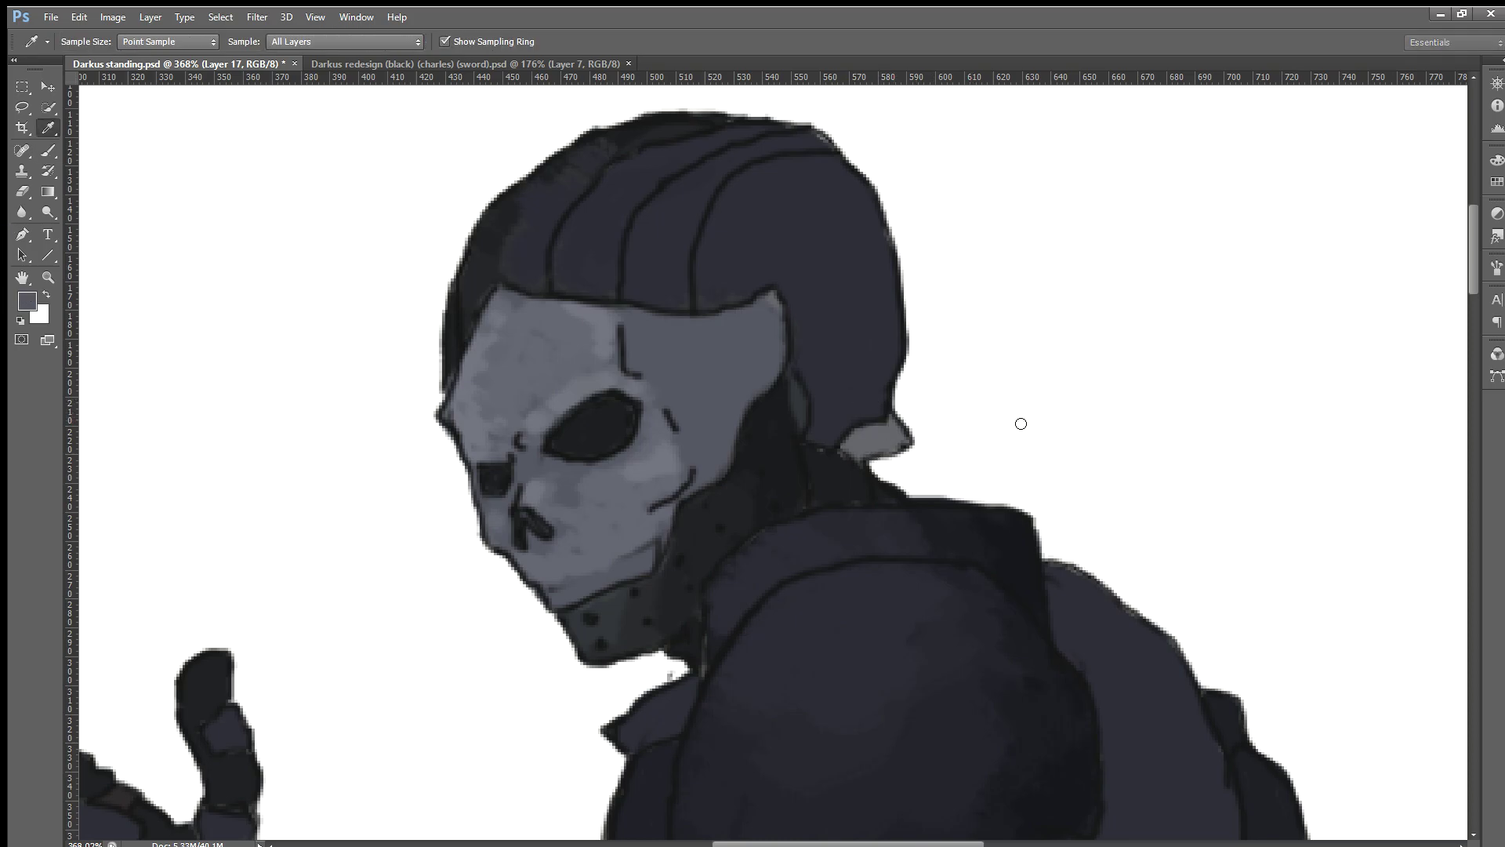
{"action": "key", "text": "b"}
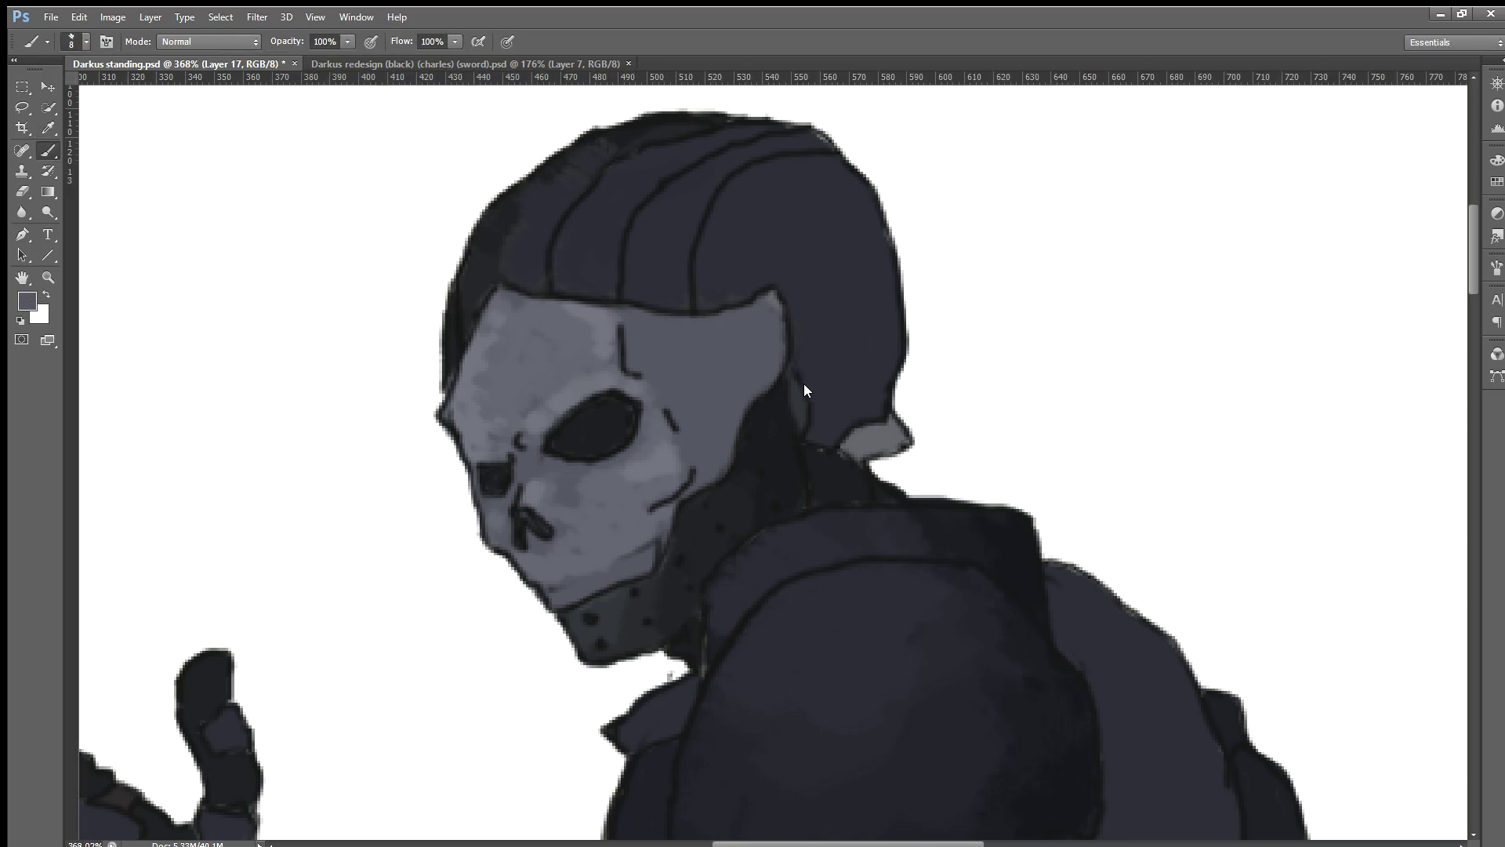
{"action": "scroll", "coordinate": [803, 383], "scroll_direction": "up", "scroll_amount": 2}
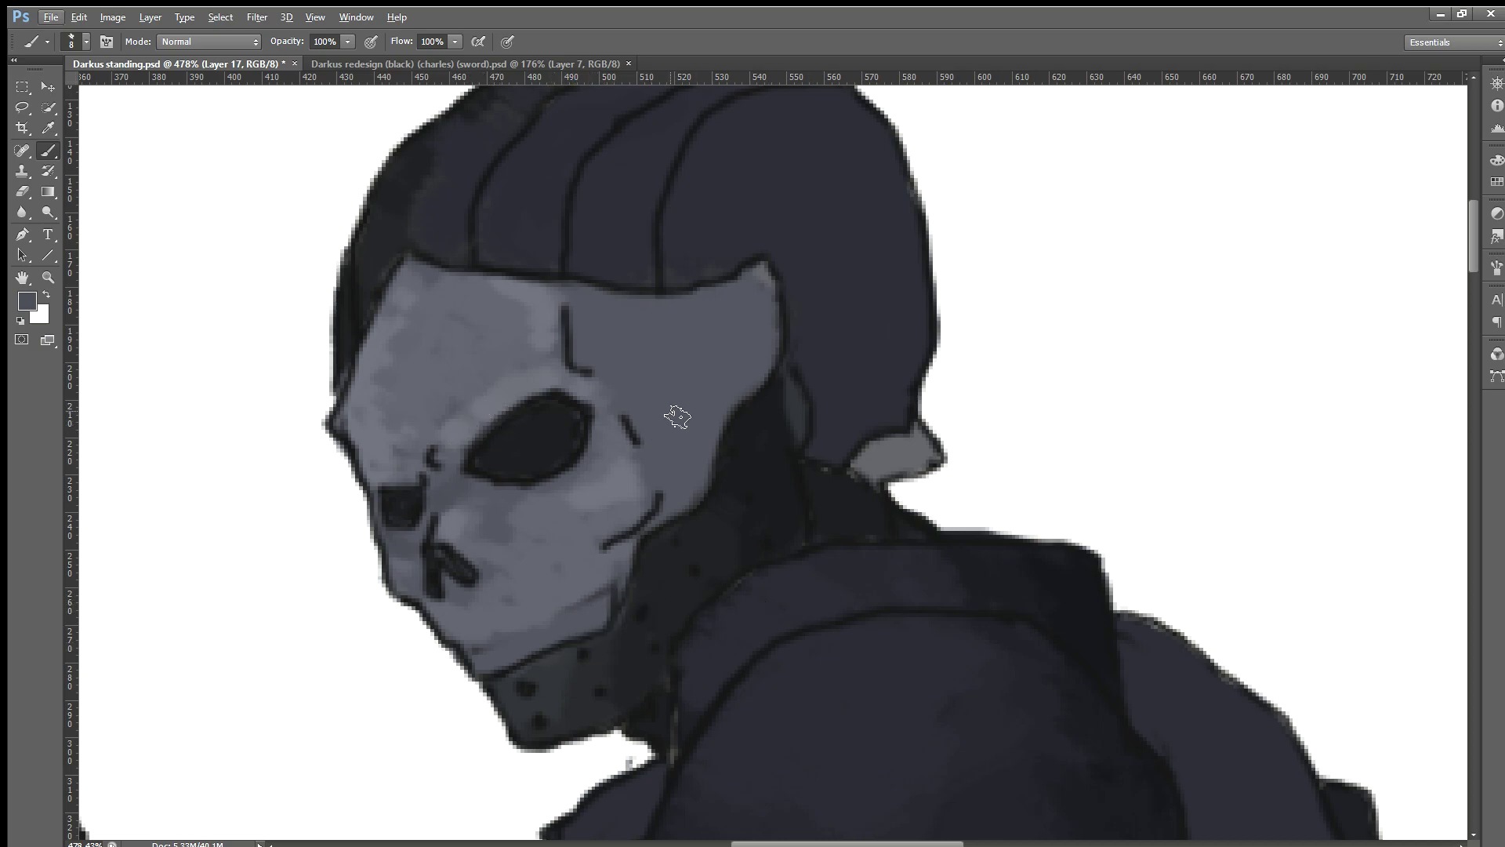
Step: Sample the mask's side grey and darken the chin edge, eye crease, cheek and neck join
{"action": "left_click", "coordinate": [698, 390], "text": "alt"}
{"action": "key", "text": "i"}
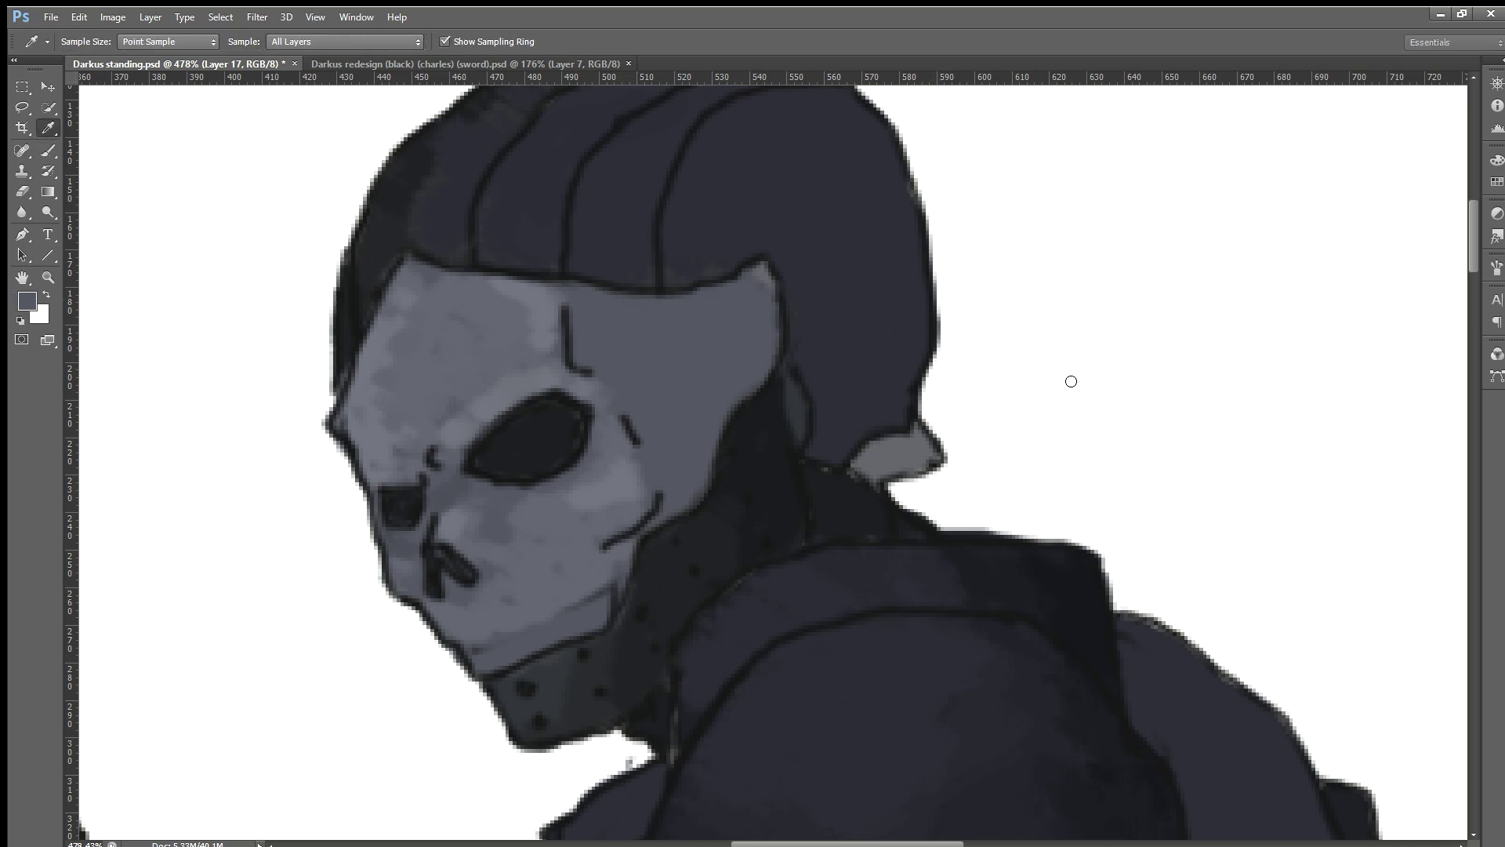
{"action": "key", "text": "b"}
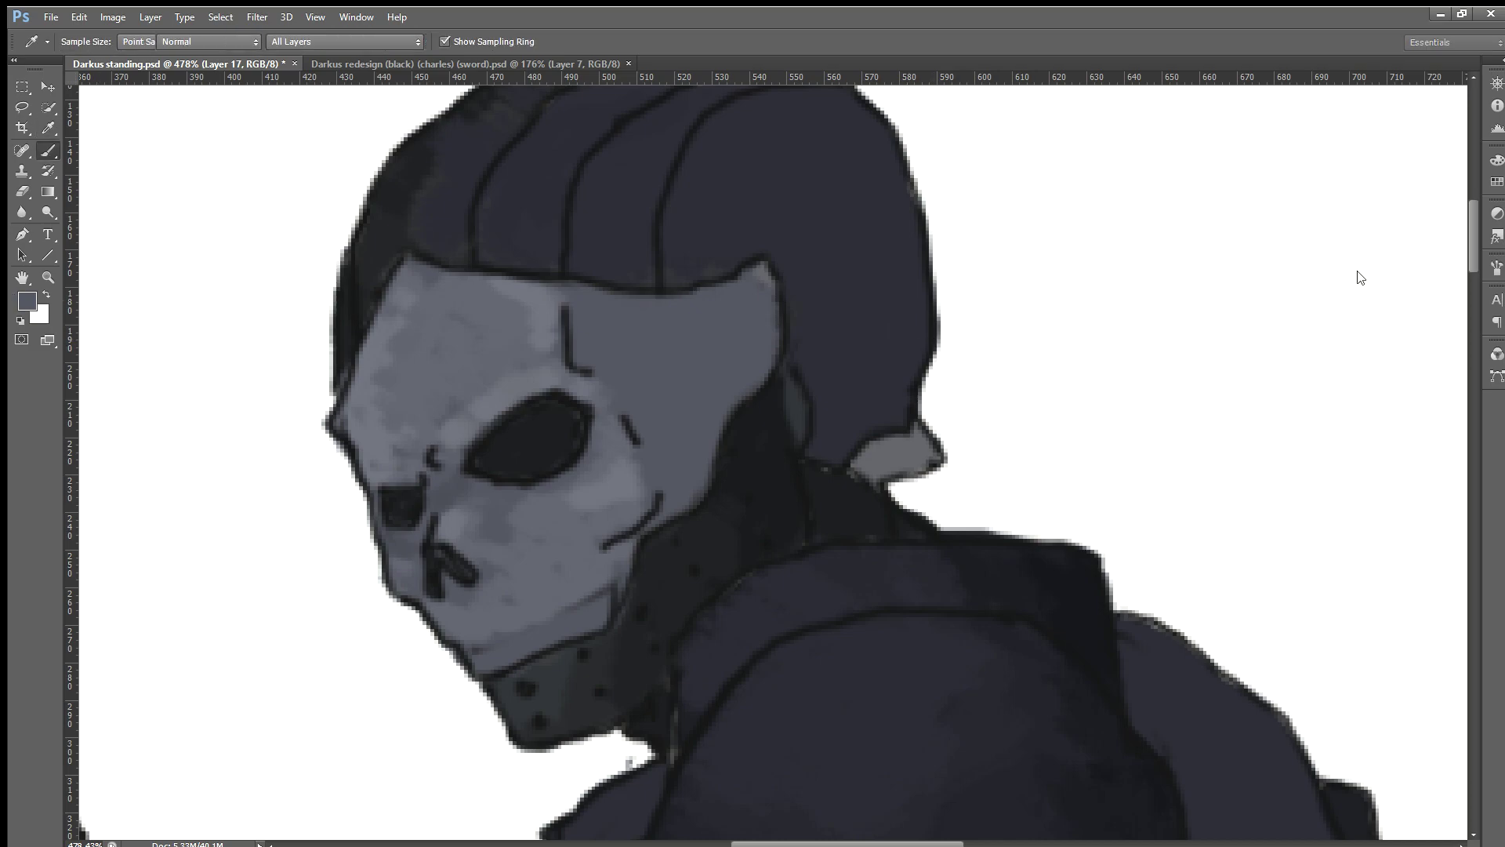
{"action": "left_click_drag", "start_coordinate": [613, 609], "coordinate": [470, 650]}
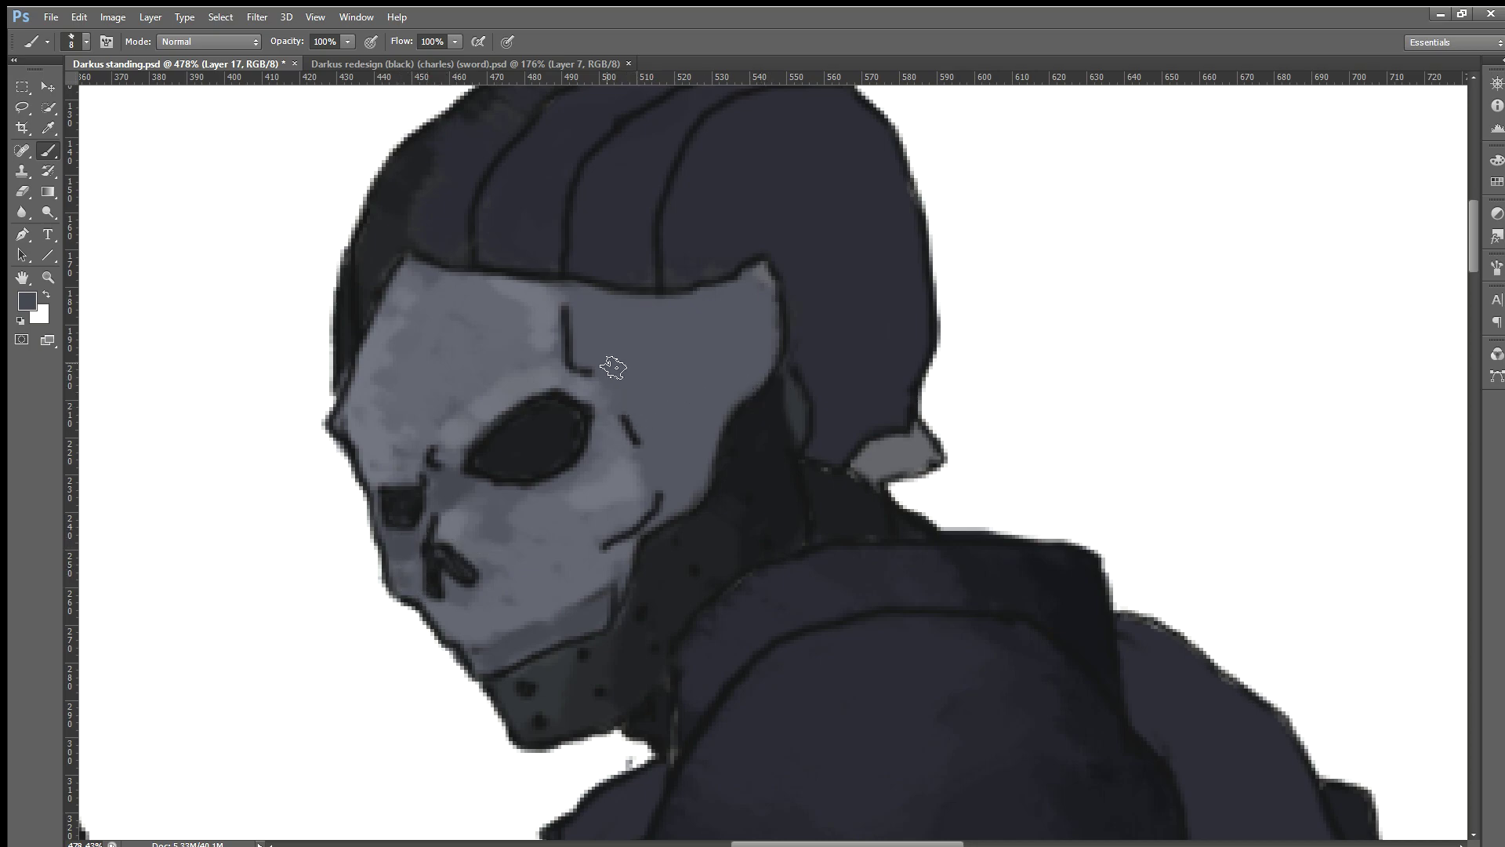
{"action": "left_click_drag", "start_coordinate": [586, 323], "coordinate": [594, 375]}
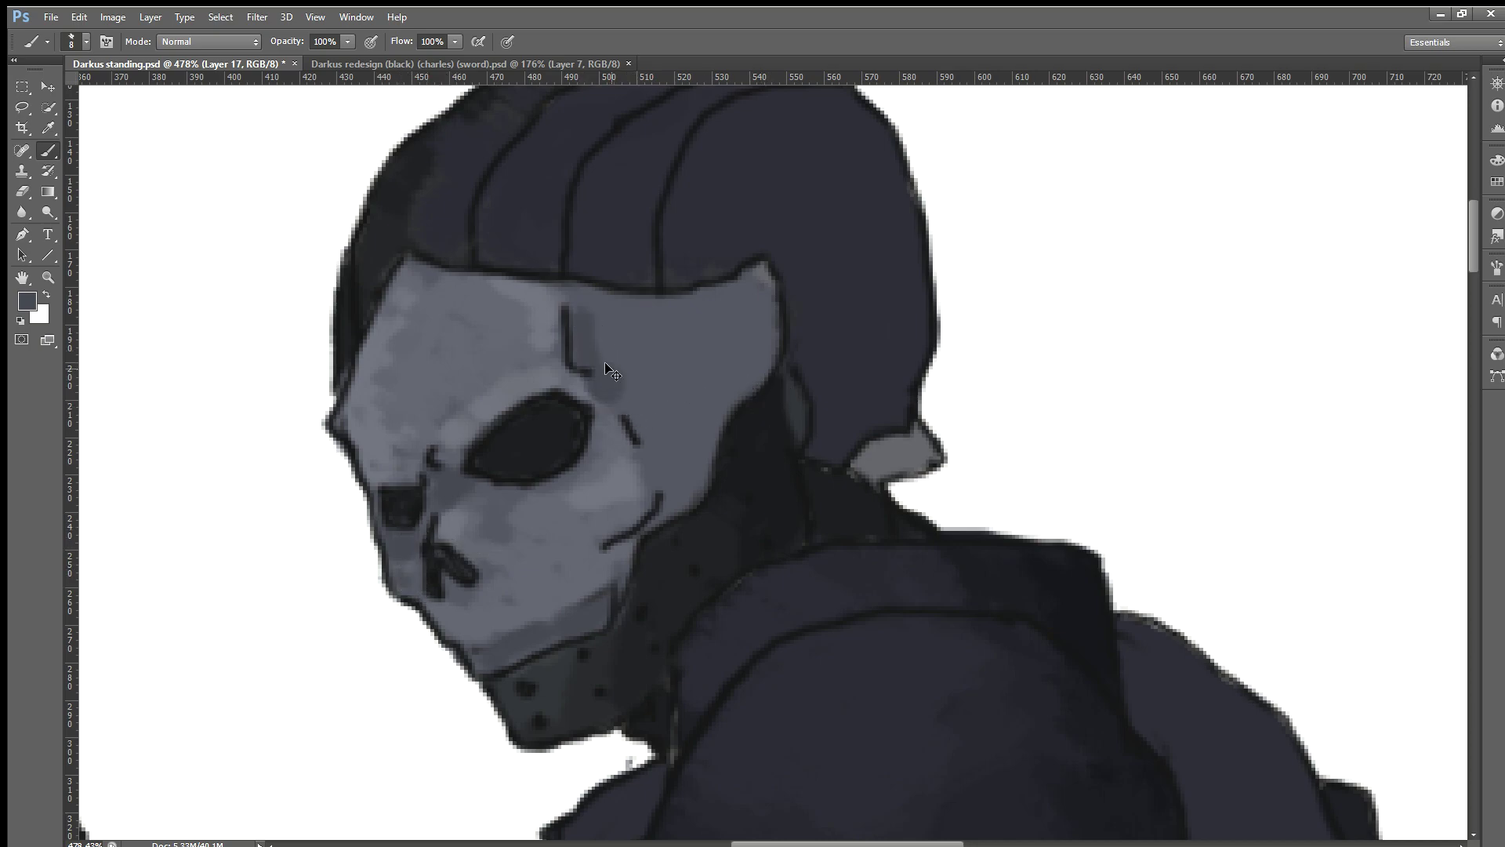
{"action": "key", "text": "ctrl+z"}
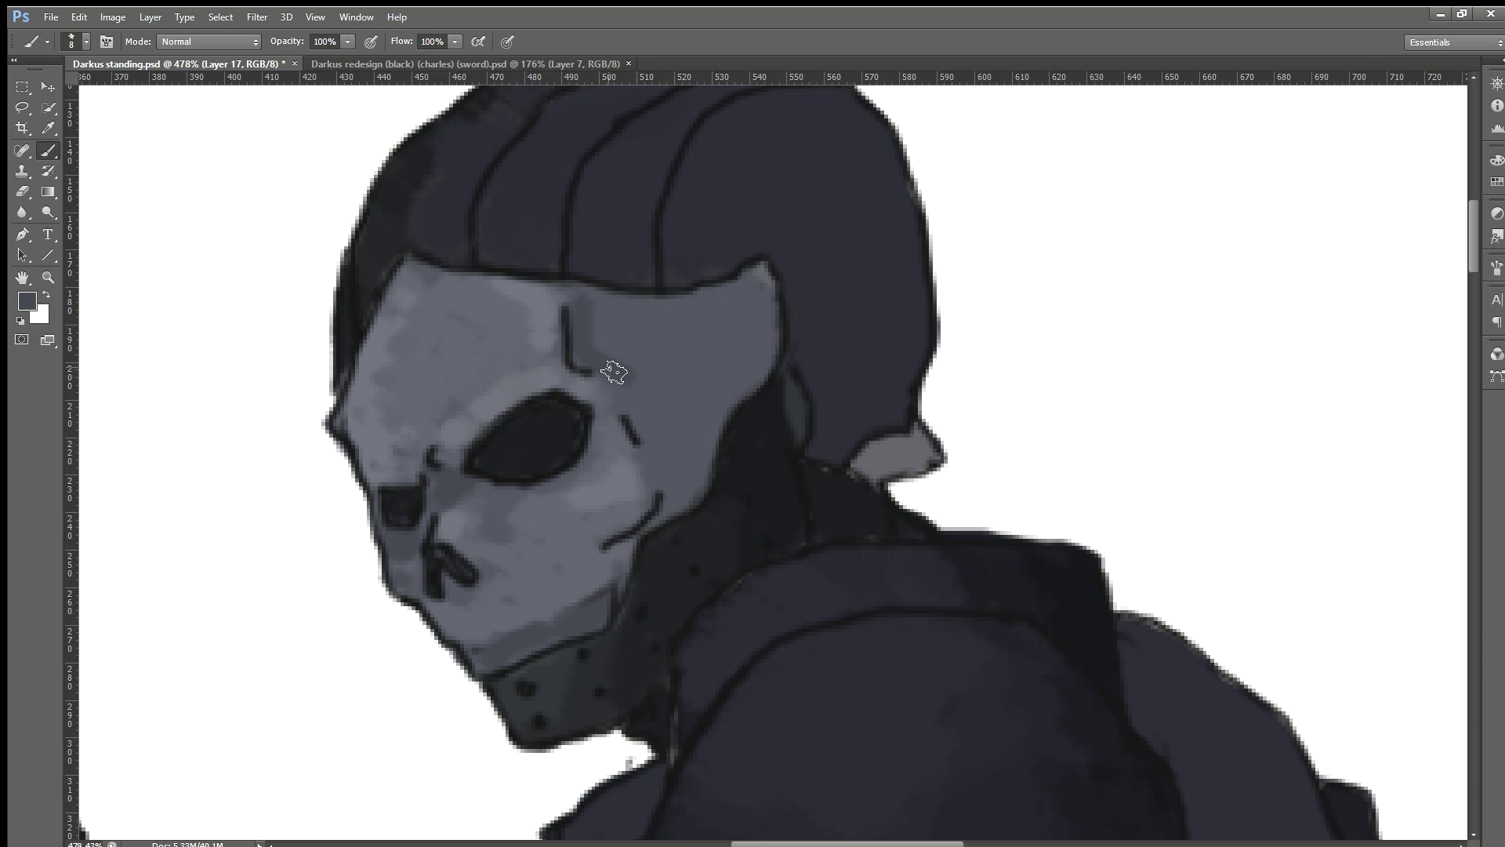
{"action": "left_click_drag", "start_coordinate": [614, 371], "coordinate": [671, 484]}
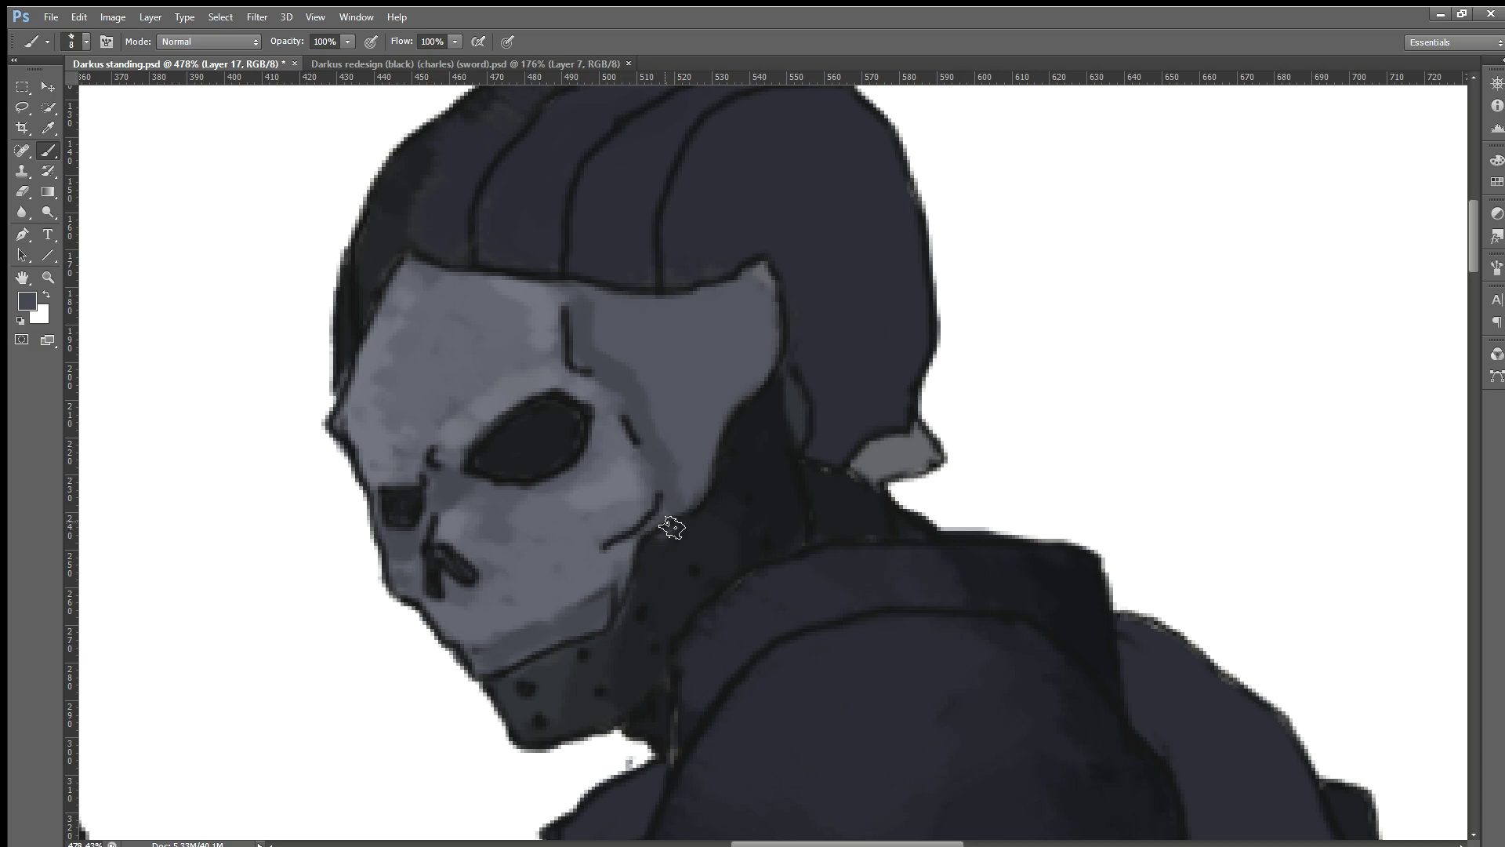
{"action": "left_click_drag", "start_coordinate": [710, 457], "coordinate": [692, 469]}
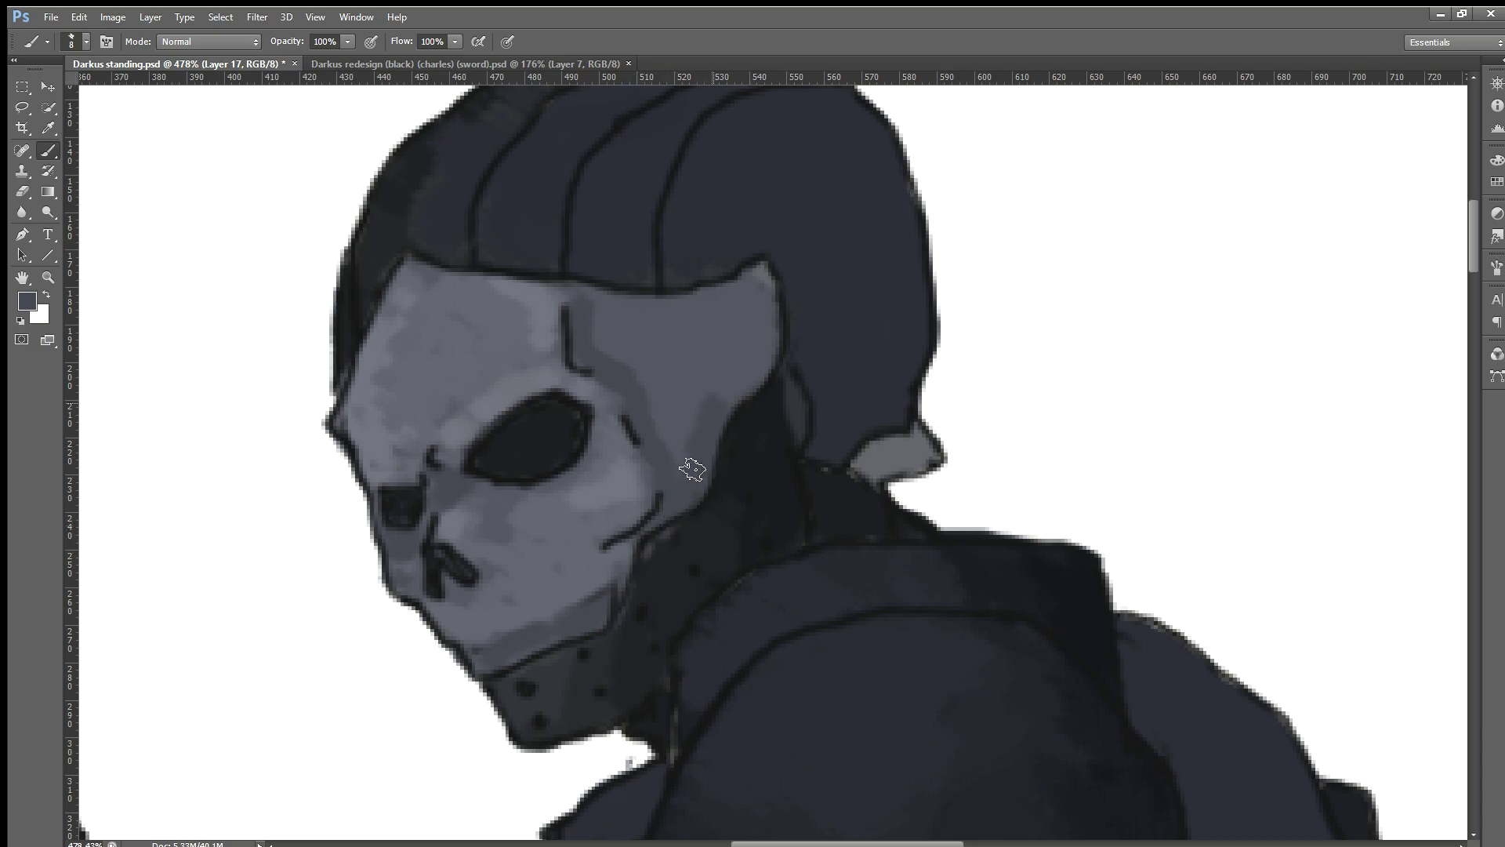
Step: Resample tones and paint a darker band across the mask's upper side
{"action": "mouse_move", "coordinate": [652, 390]}
{"action": "left_mouse_down"}
{"action": "mouse_move", "coordinate": [595, 319]}
{"action": "mouse_move", "coordinate": [652, 359]}
{"action": "left_mouse_up"}
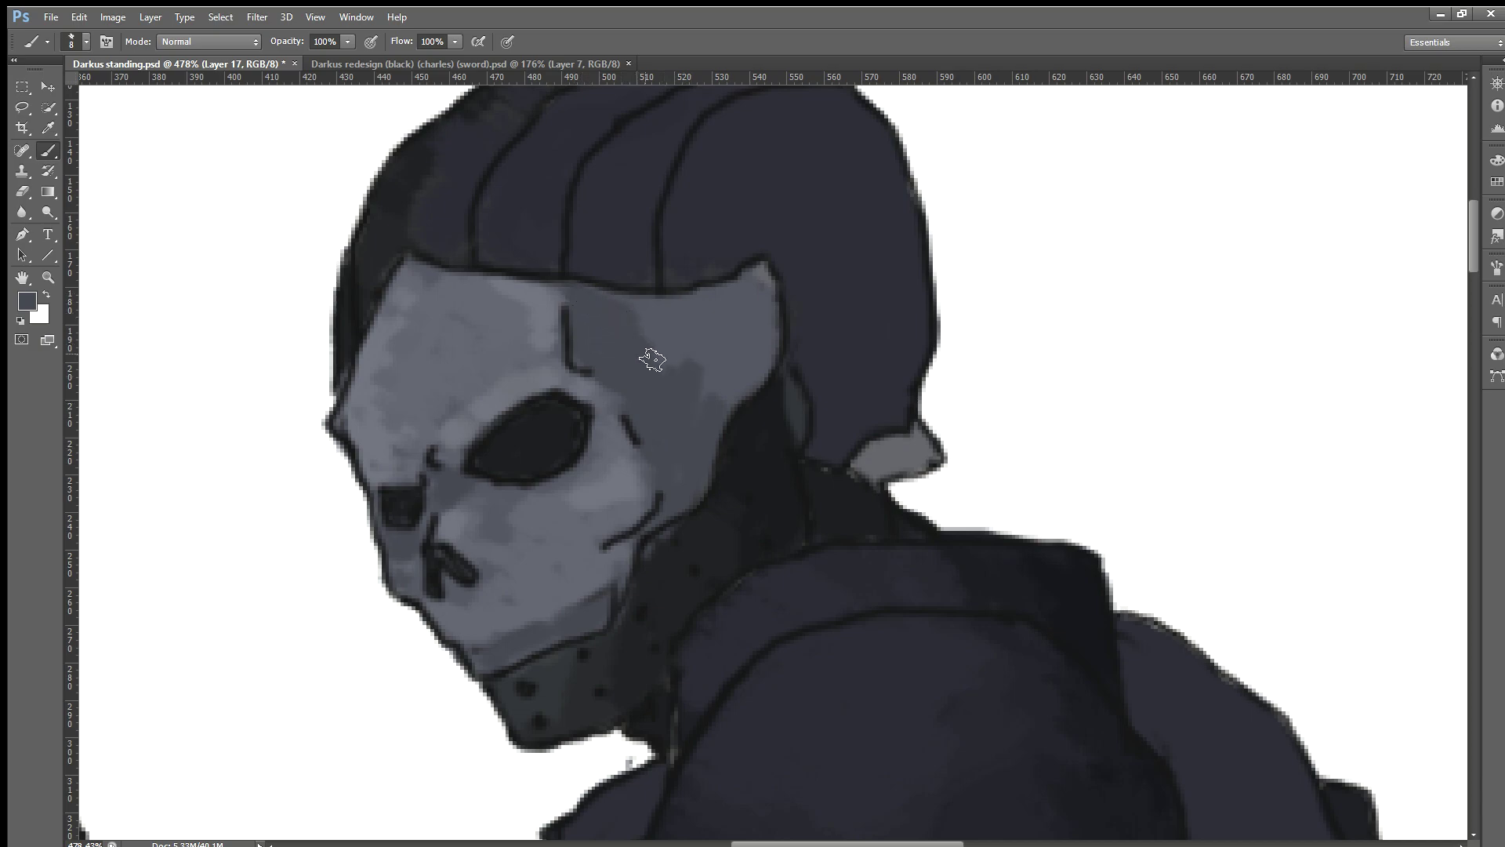
{"action": "left_click", "coordinate": [615, 349]}
{"action": "key", "text": "i"}
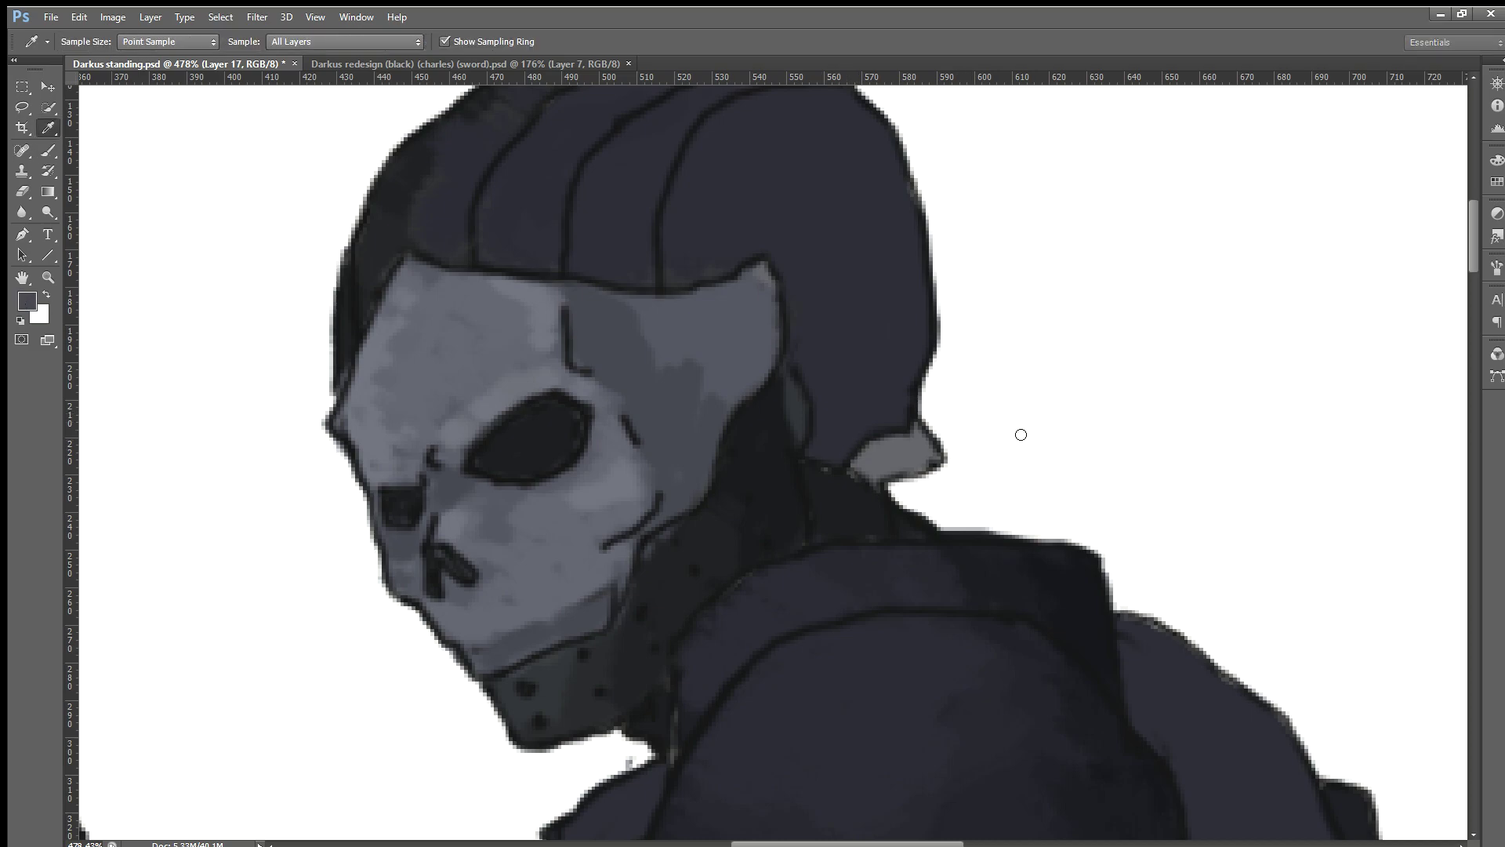
{"action": "key", "text": "b"}
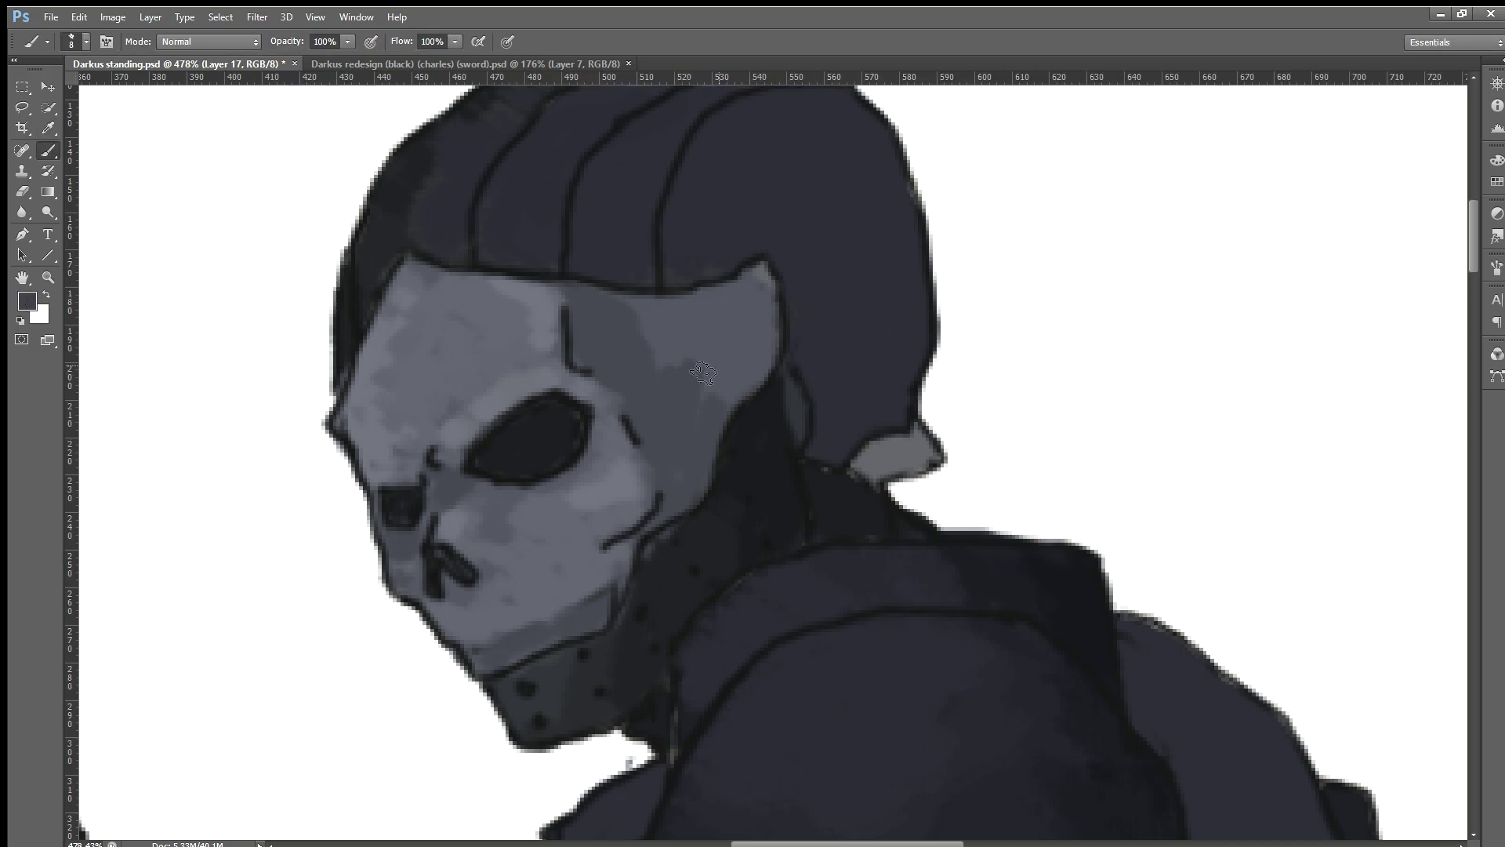
{"action": "left_click_drag", "start_coordinate": [643, 380], "coordinate": [674, 358]}
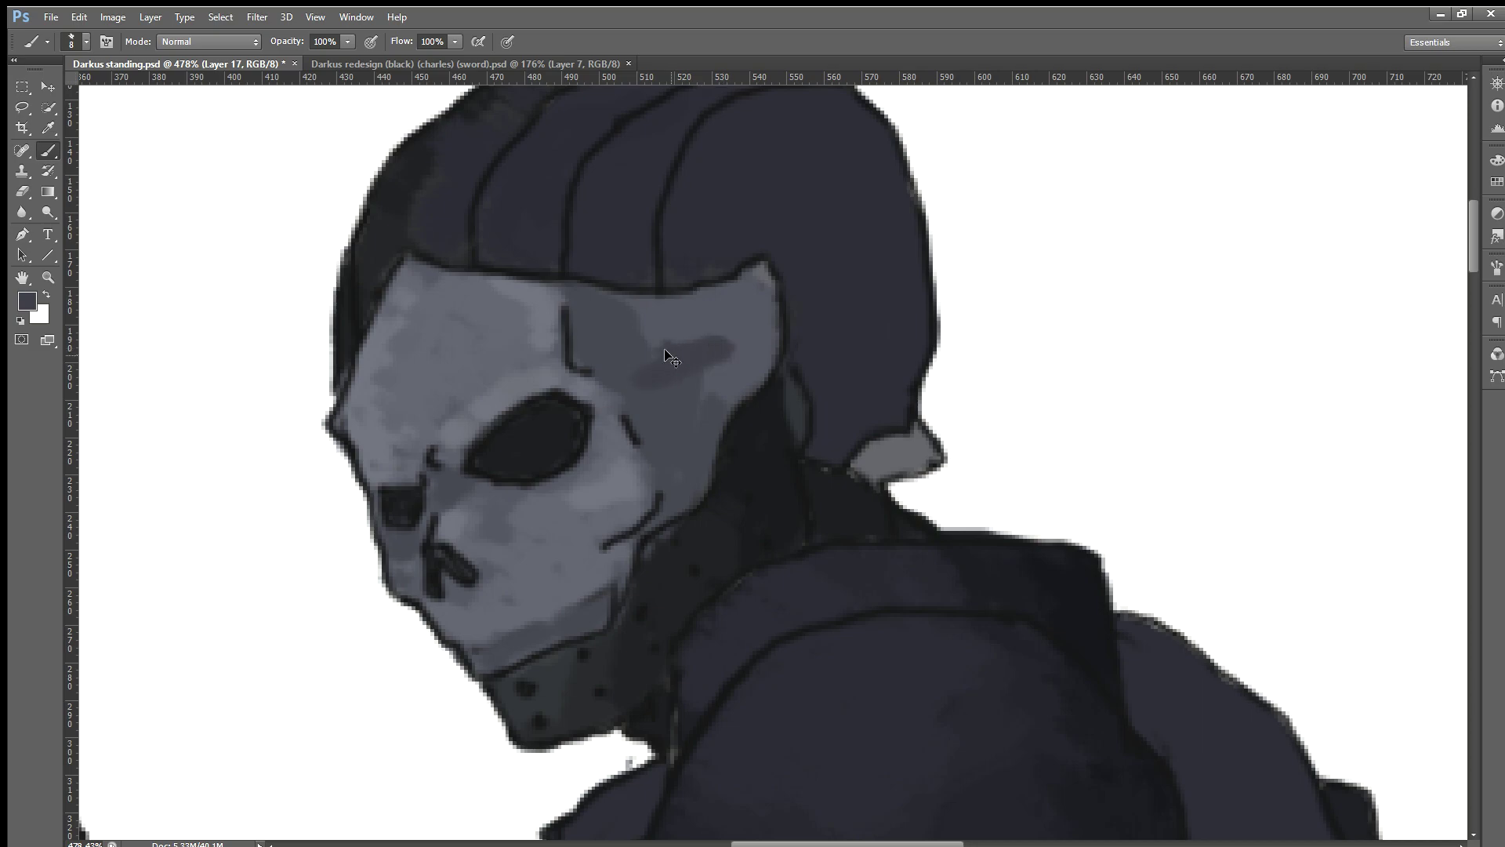
{"action": "key", "text": "ctrl+z"}
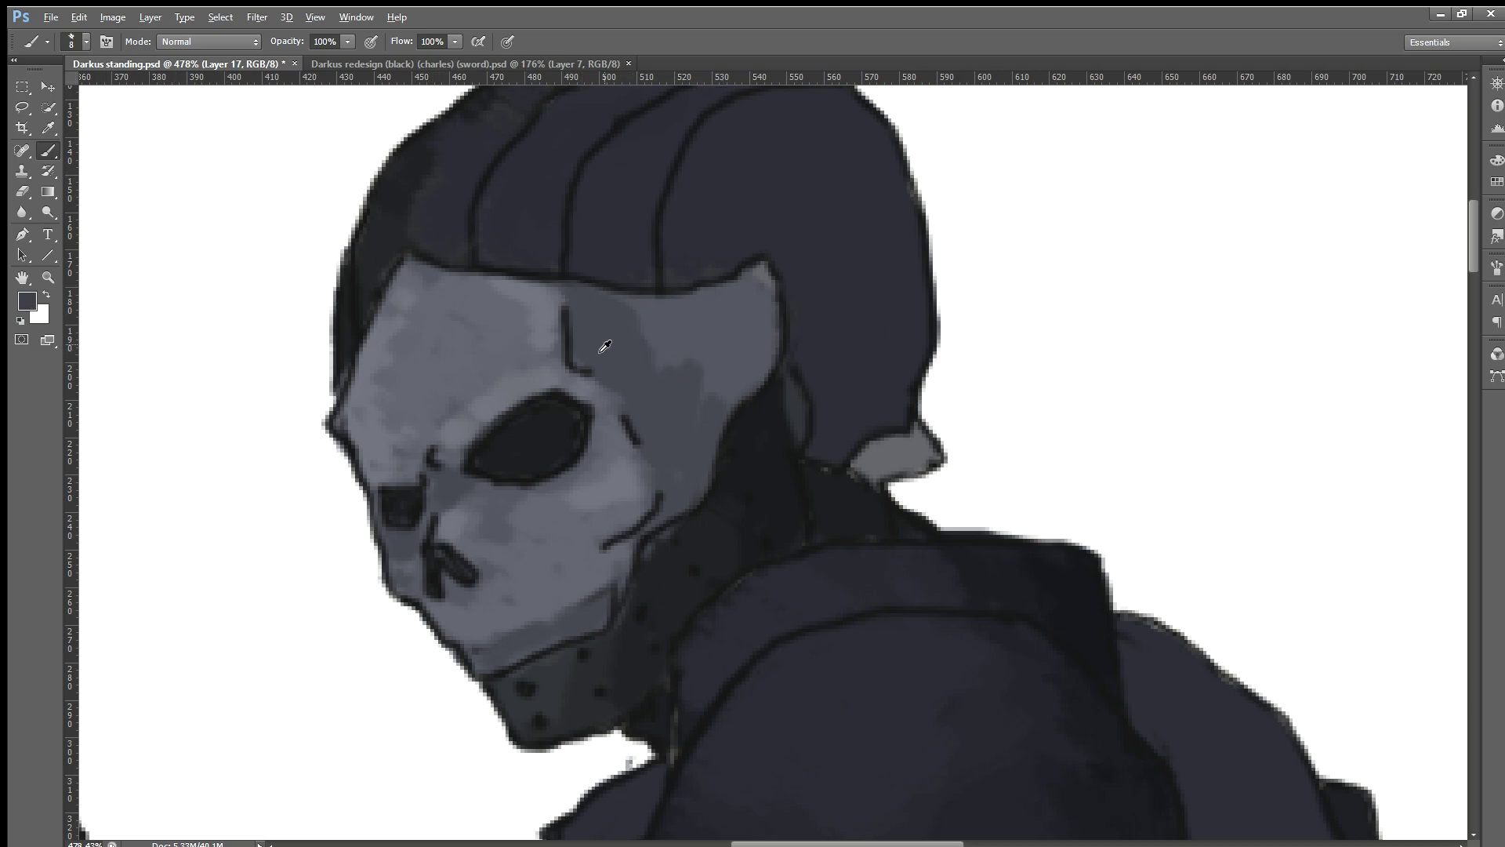
{"action": "left_click", "coordinate": [48, 128]}
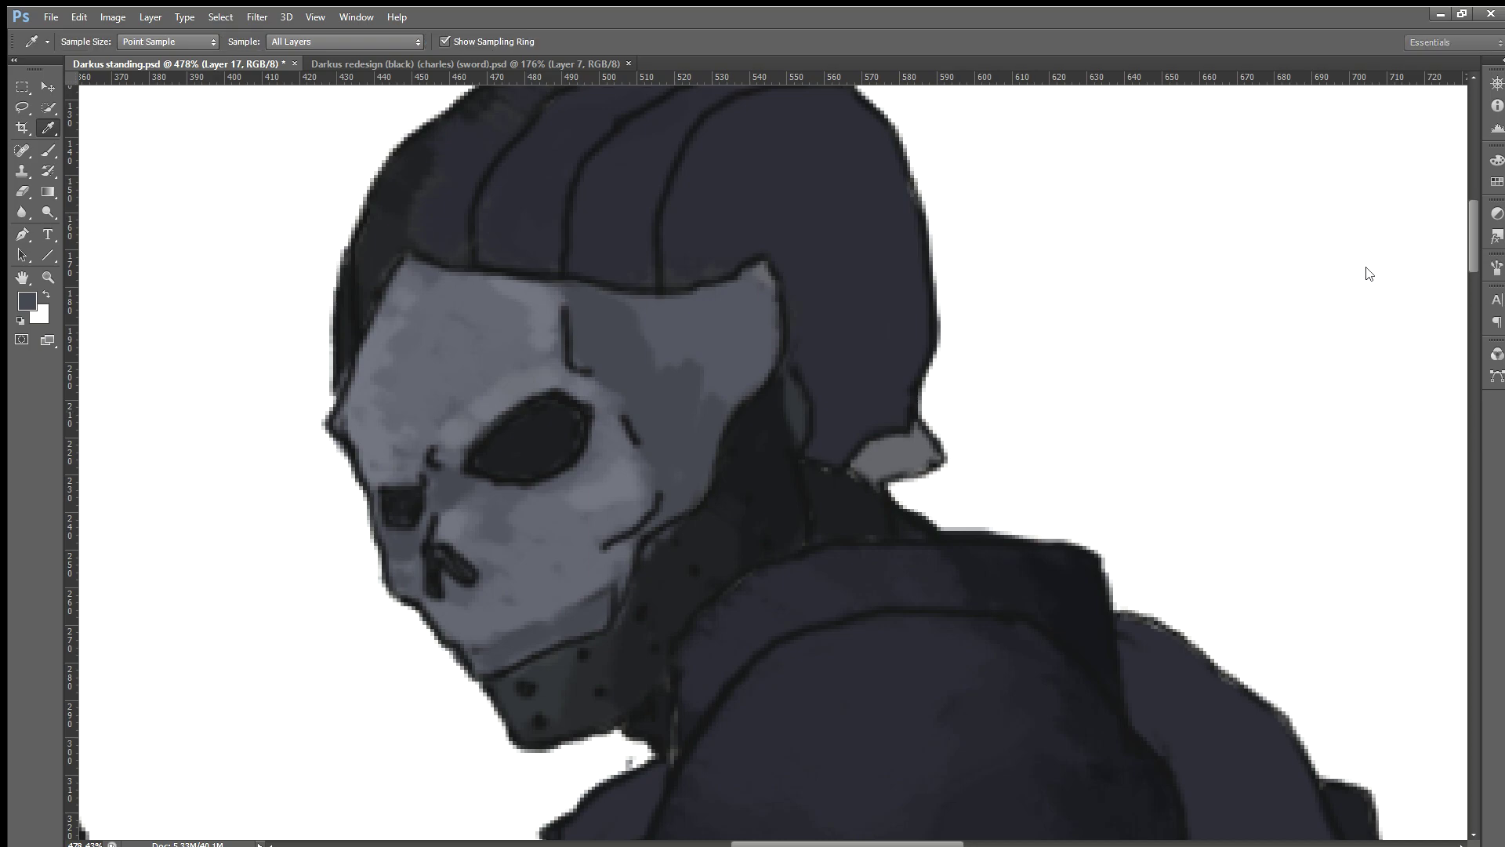
{"action": "key", "text": "b"}
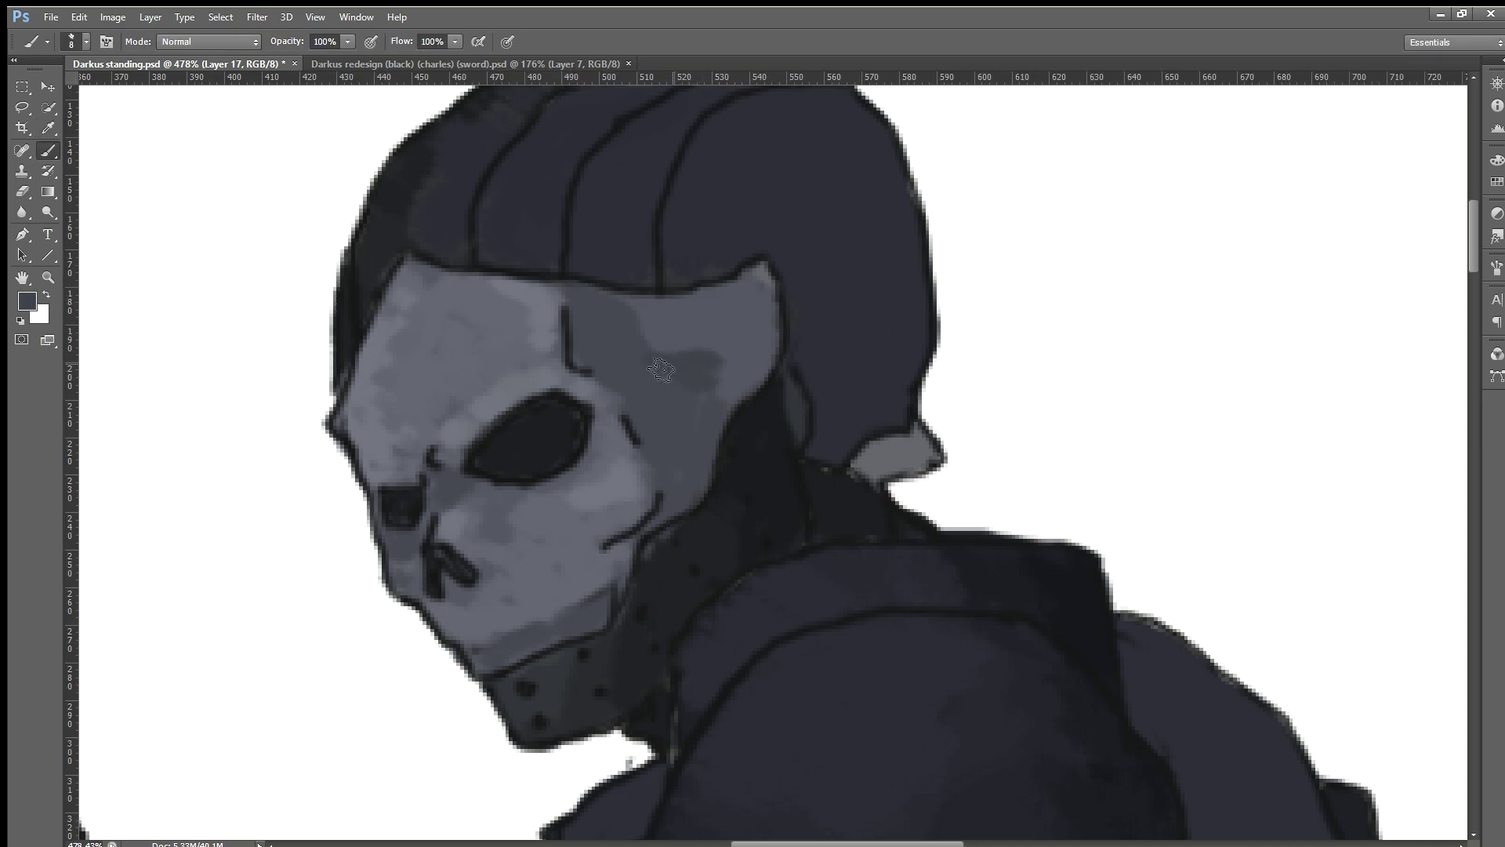
{"action": "mouse_move", "coordinate": [661, 370]}
{"action": "left_mouse_down"}
{"action": "mouse_move", "coordinate": [649, 319]}
{"action": "mouse_move", "coordinate": [691, 360]}
{"action": "left_mouse_up"}
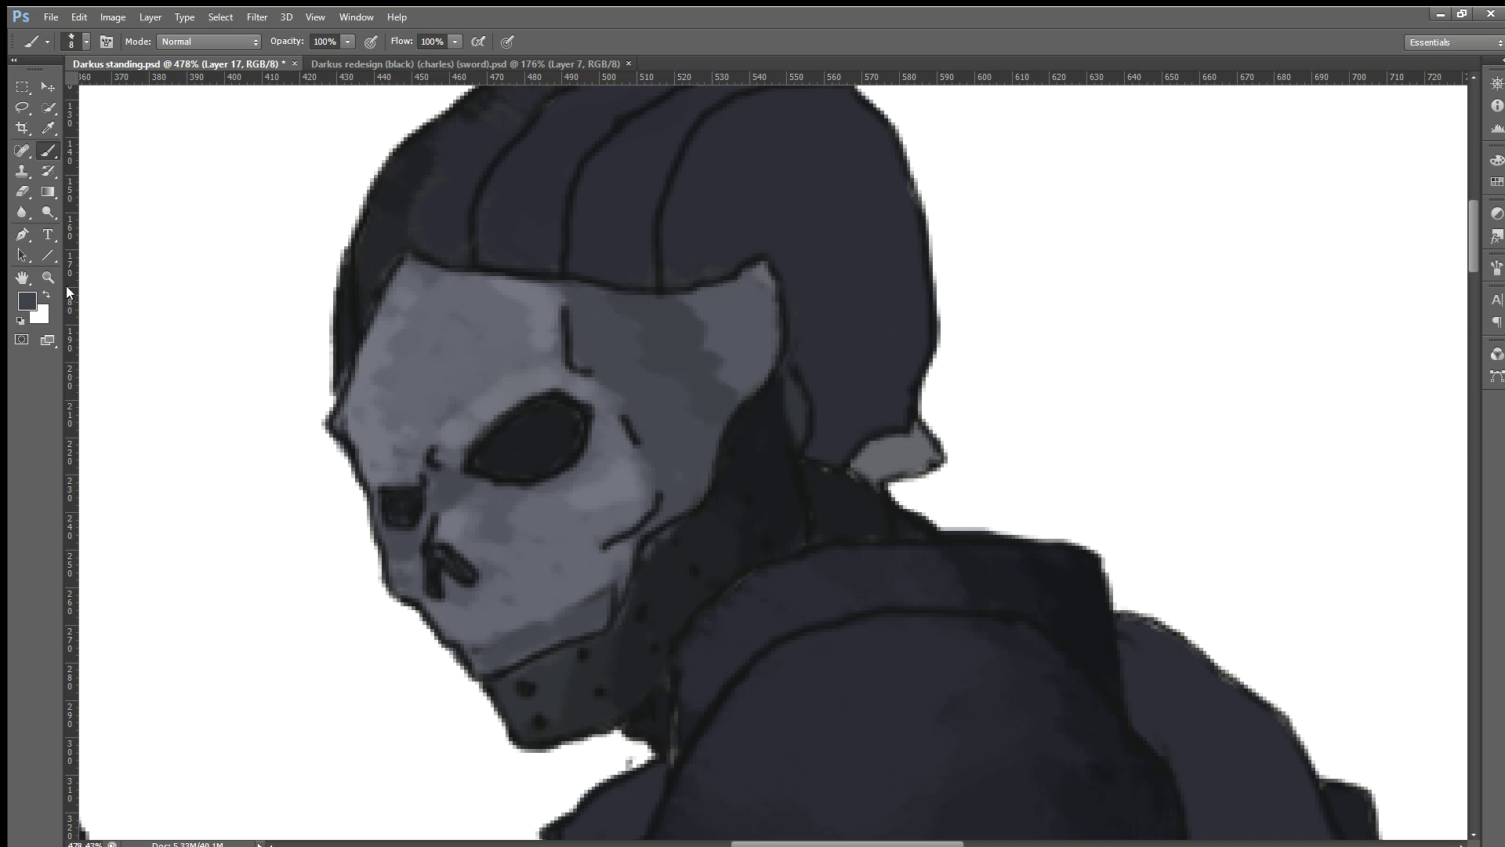
{"action": "key", "text": "i"}
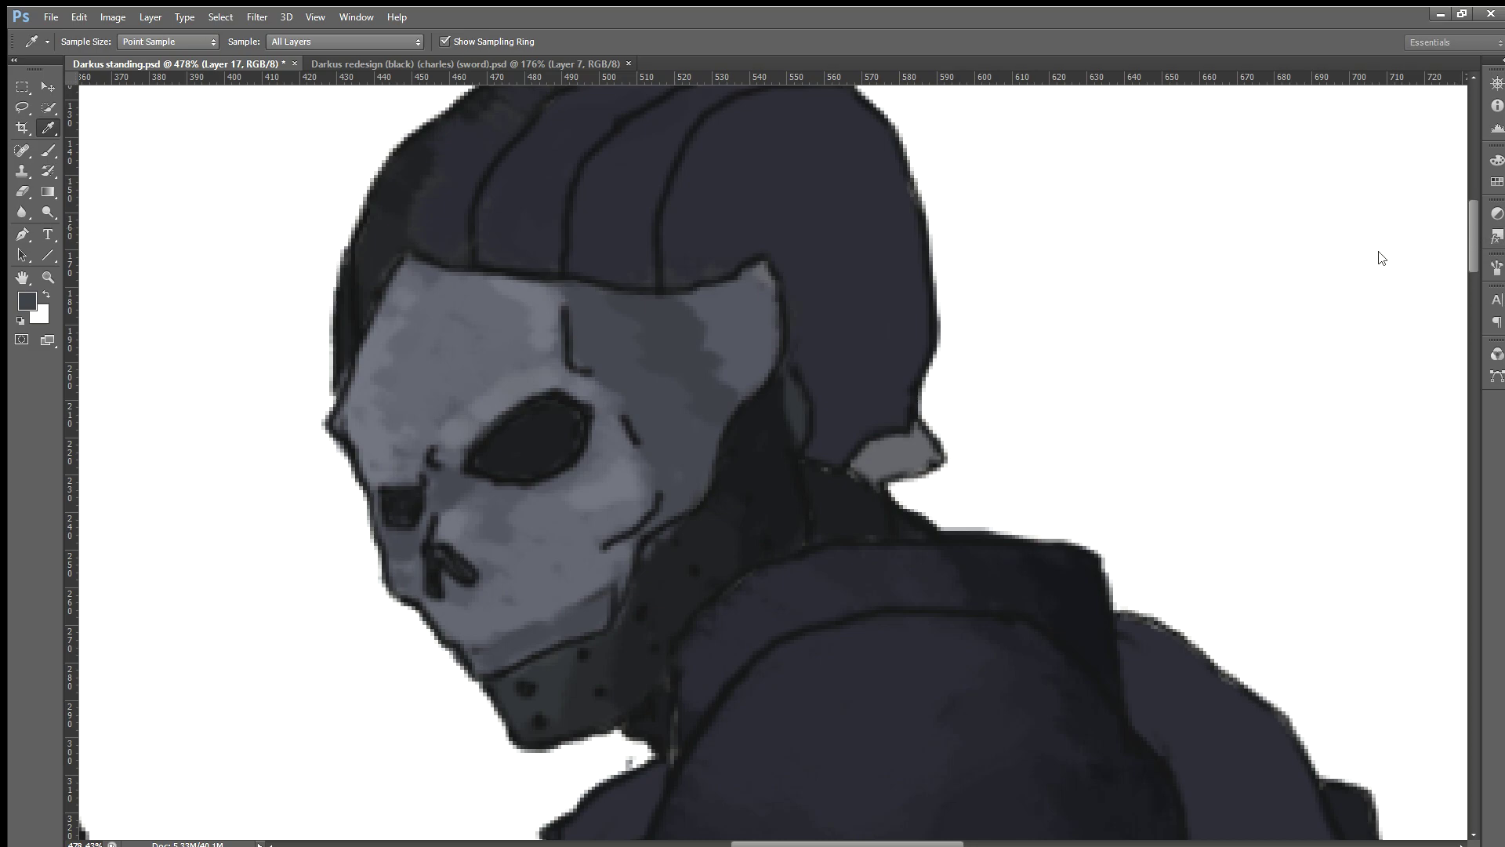
Step: Dab darker shading near the mask's rear edge, then sample several mask tones to smooth it
{"action": "key", "text": "b"}
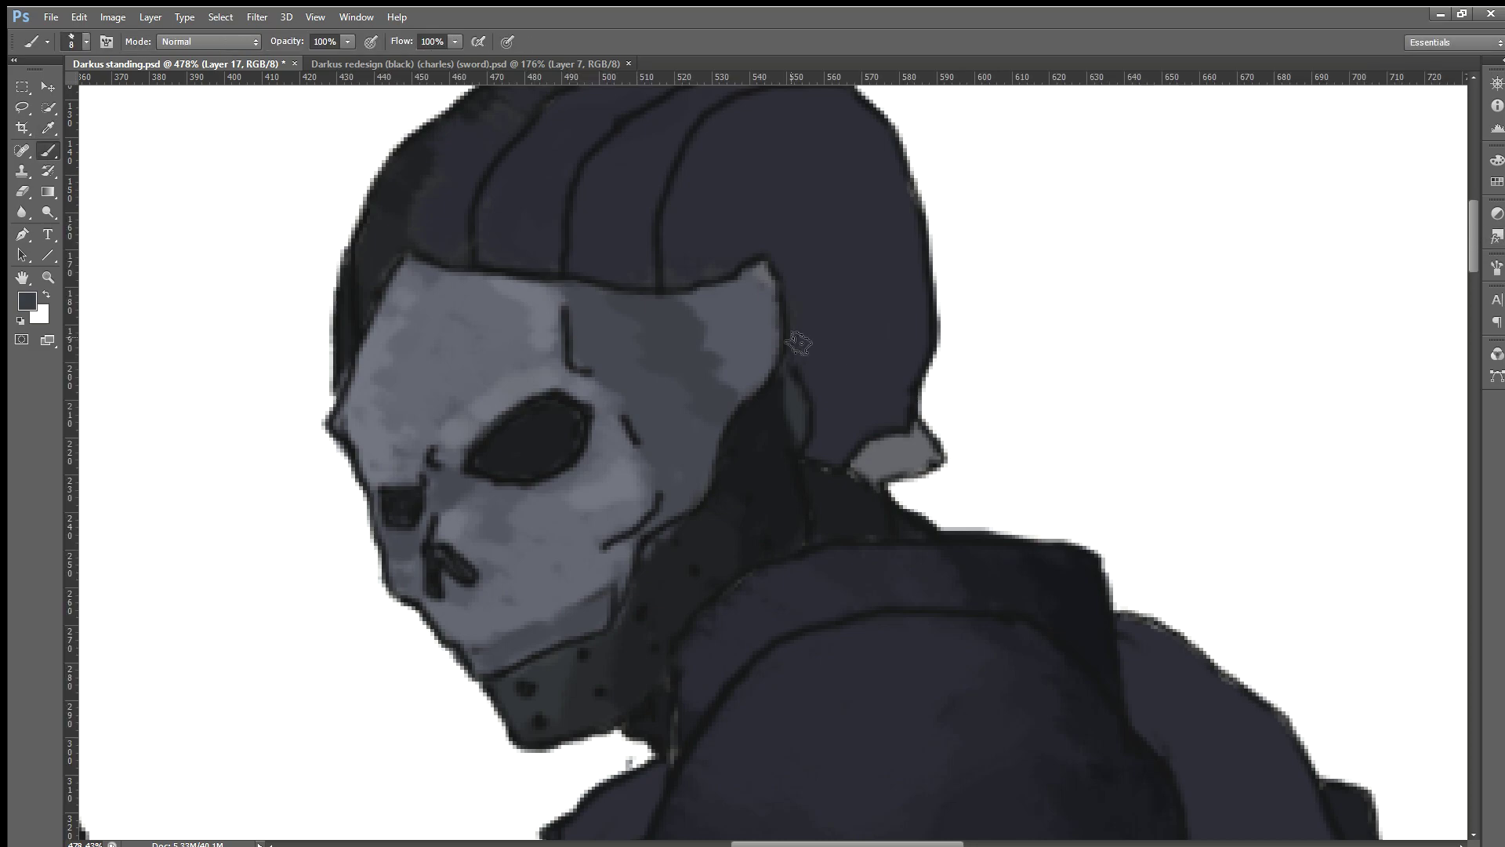
{"action": "mouse_move", "coordinate": [751, 344]}
{"action": "left_mouse_down"}
{"action": "mouse_move", "coordinate": [745, 390]}
{"action": "mouse_move", "coordinate": [776, 294]}
{"action": "mouse_move", "coordinate": [732, 350]}
{"action": "mouse_move", "coordinate": [768, 302]}
{"action": "mouse_move", "coordinate": [749, 345]}
{"action": "mouse_move", "coordinate": [706, 321]}
{"action": "left_mouse_up"}
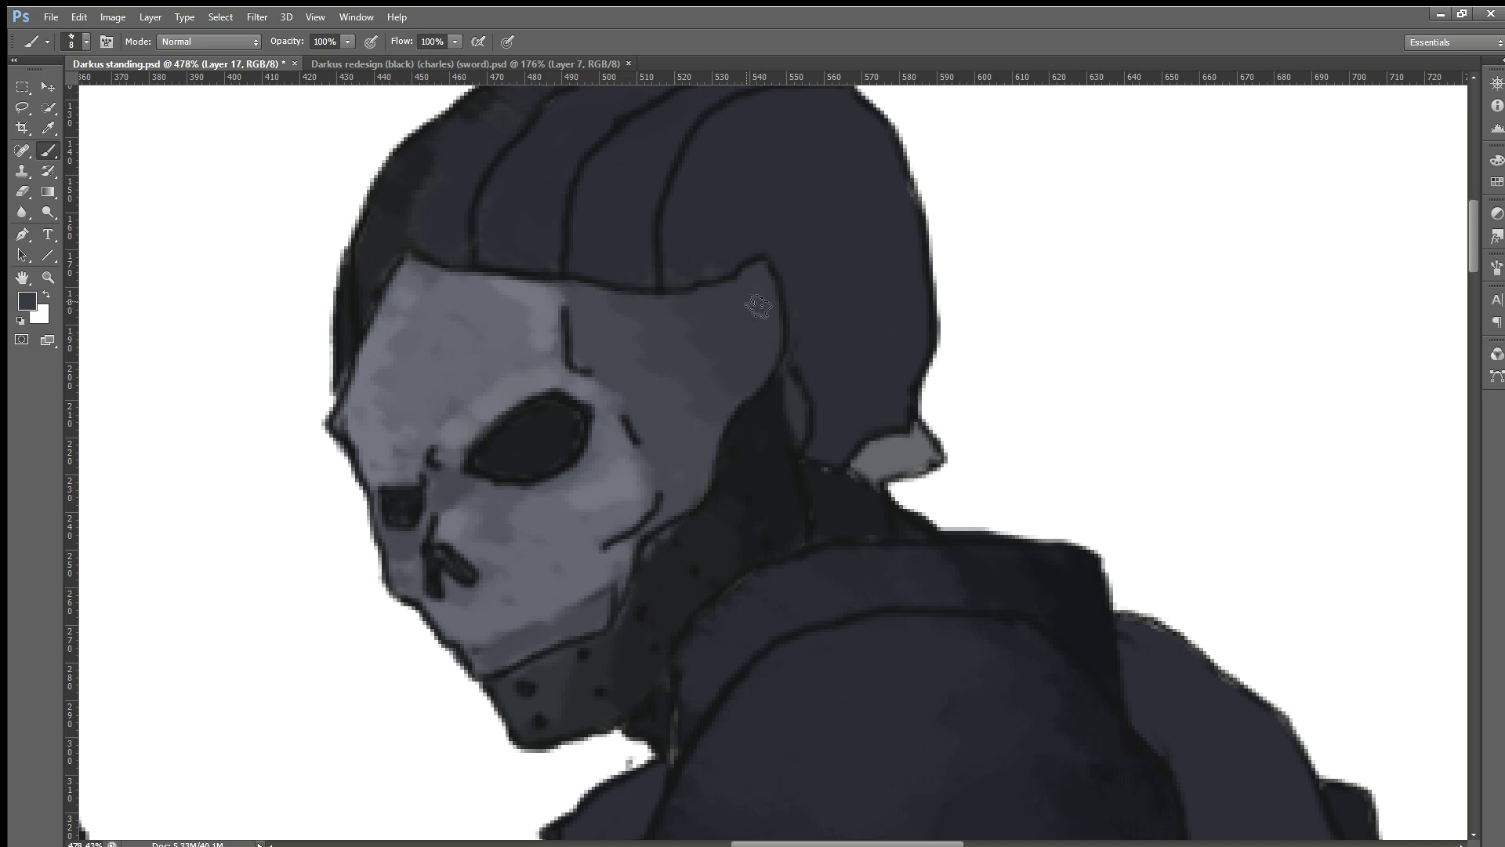
{"action": "left_click", "coordinate": [603, 339], "text": "alt"}
{"action": "left_click", "coordinate": [706, 396], "text": "alt"}
{"action": "left_click", "coordinate": [641, 381], "text": "alt"}
{"action": "key", "text": "i"}
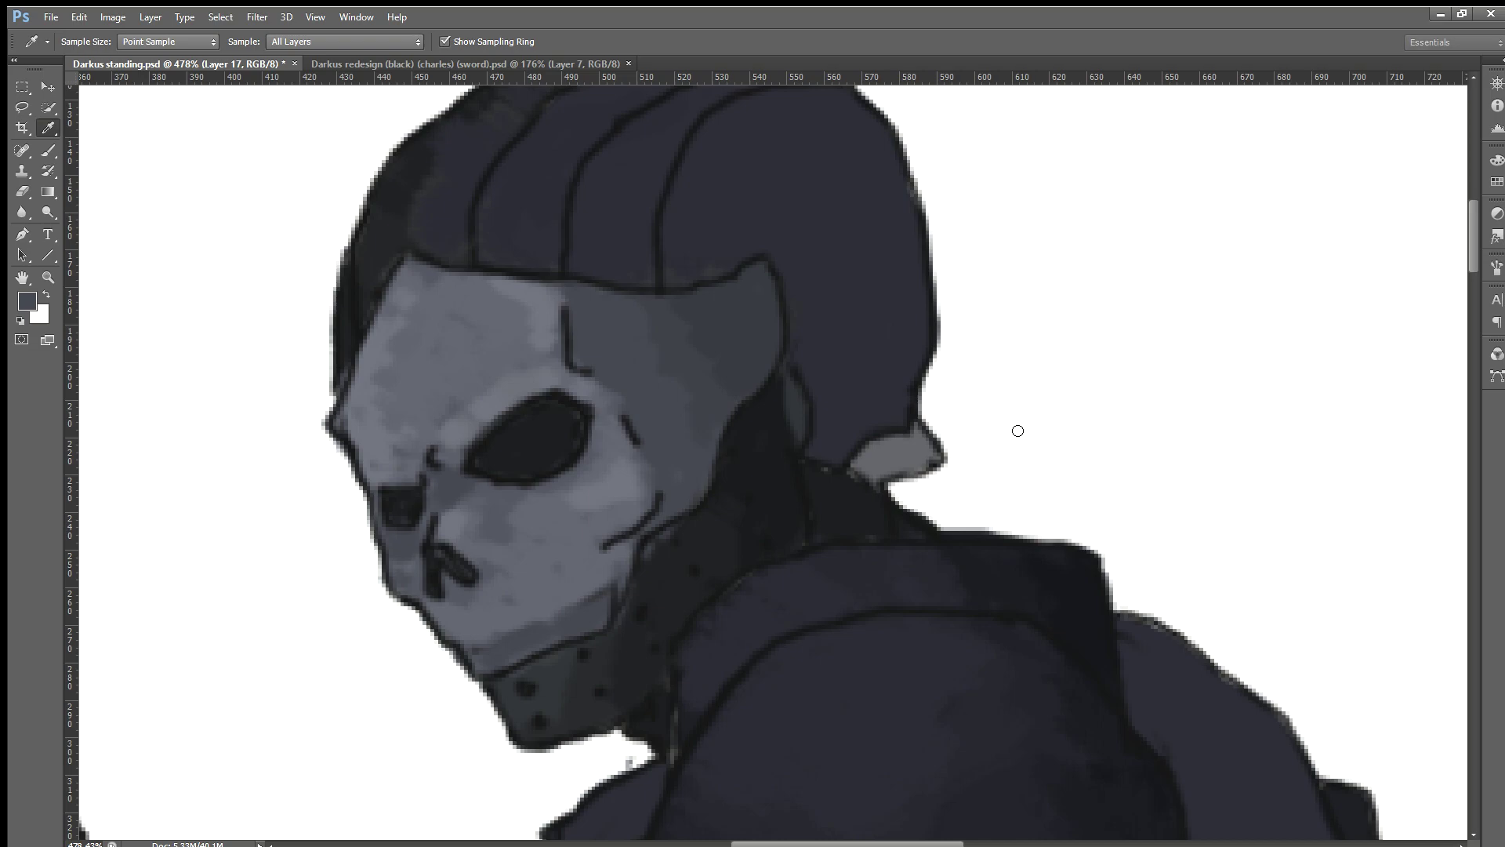
{"action": "key", "text": "b"}
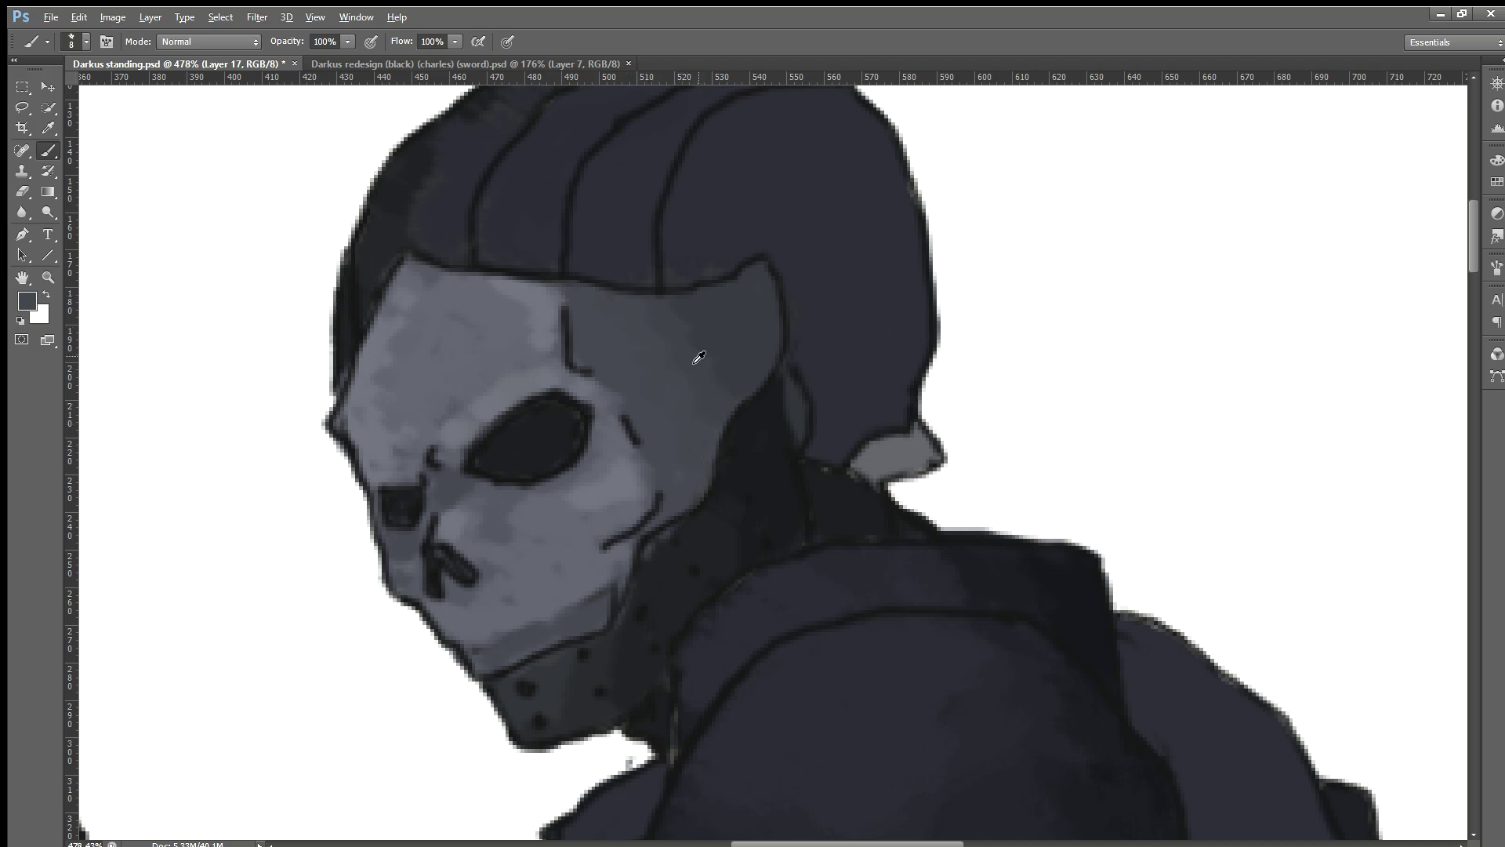
{"action": "key", "text": "i"}
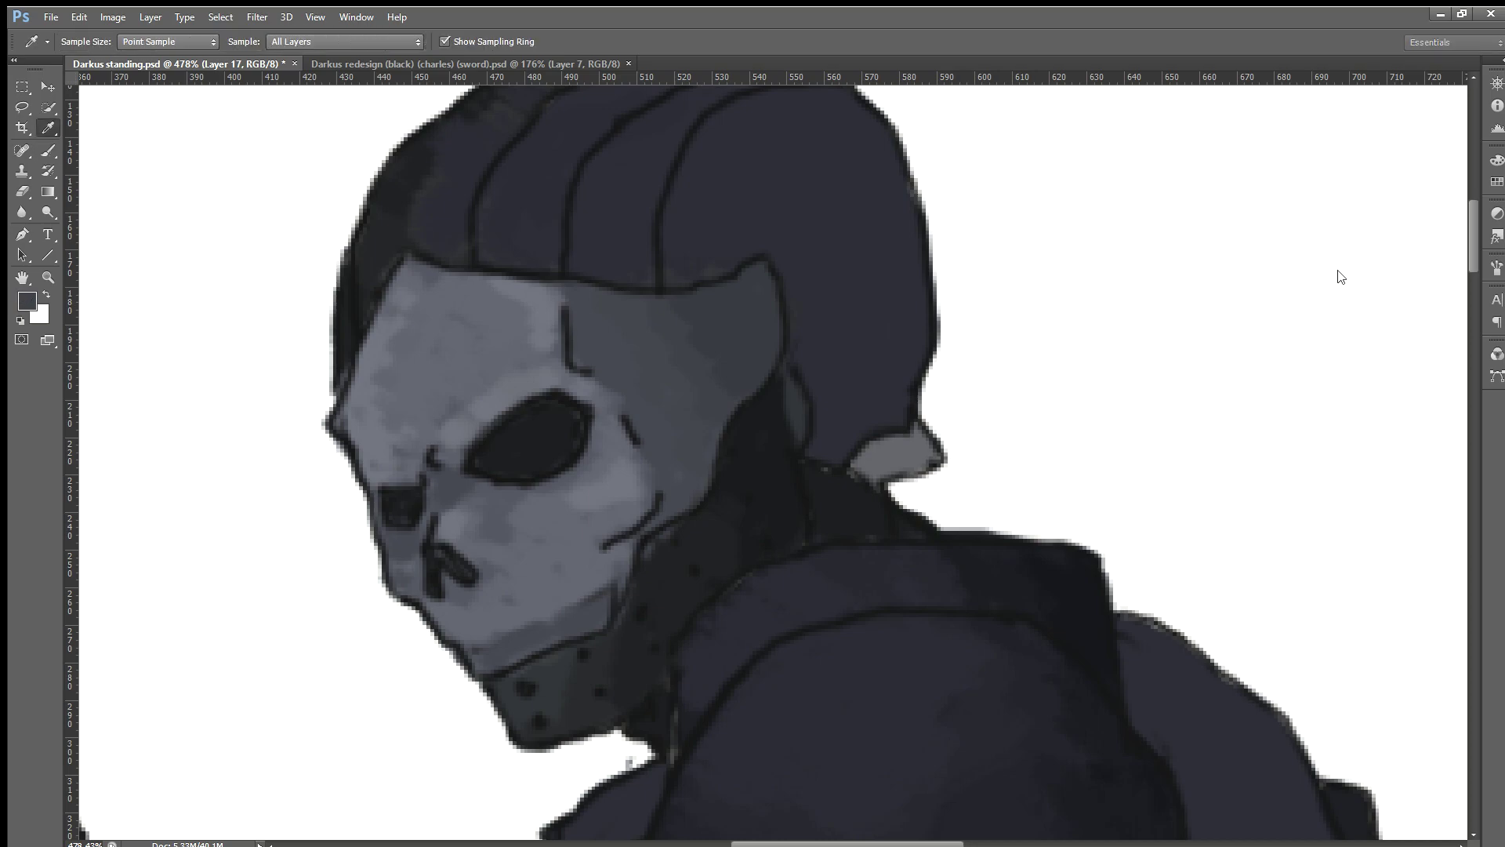
{"action": "key", "text": "b"}
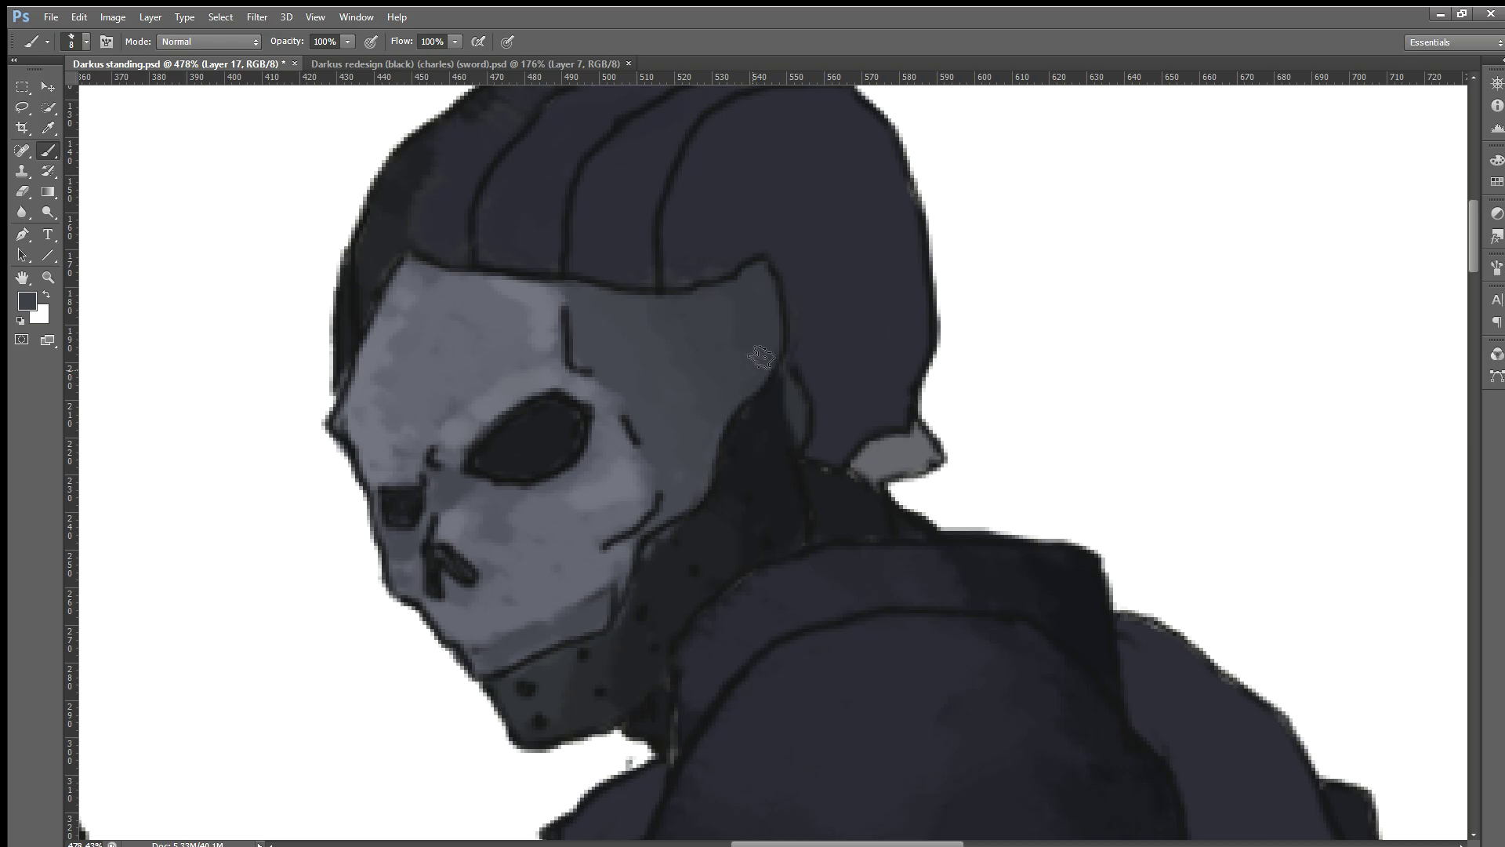
Step: Zoom out and back in, sample the neck's dark navy, and switch to the Eraser
{"action": "scroll", "coordinate": [753, 451], "scroll_direction": "down", "scroll_amount": 2}
{"action": "scroll", "coordinate": [748, 445], "scroll_direction": "down", "scroll_amount": 3}
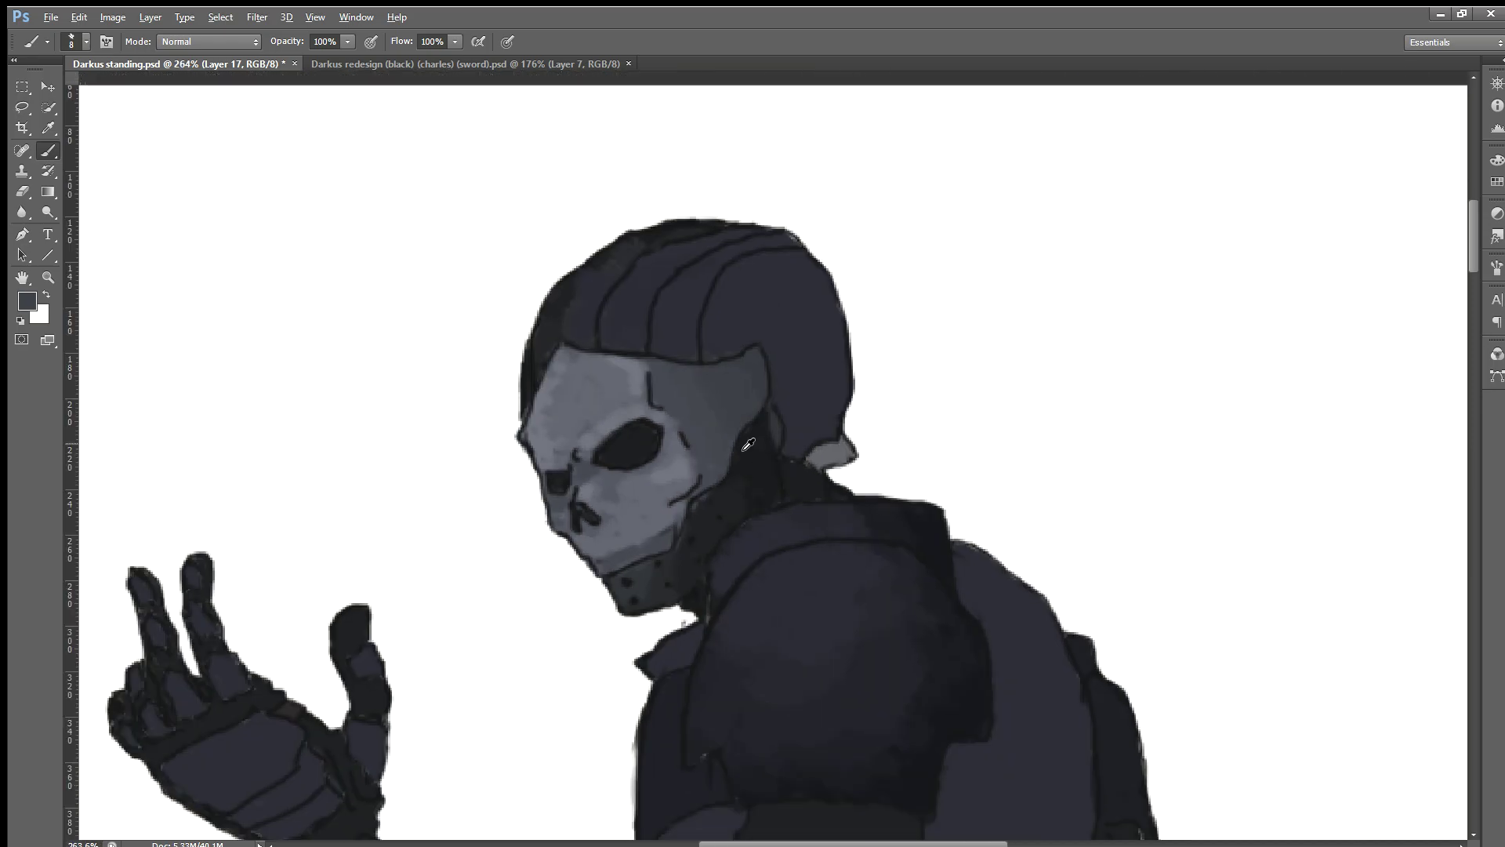
{"action": "scroll", "coordinate": [748, 445], "scroll_direction": "down", "scroll_amount": 1}
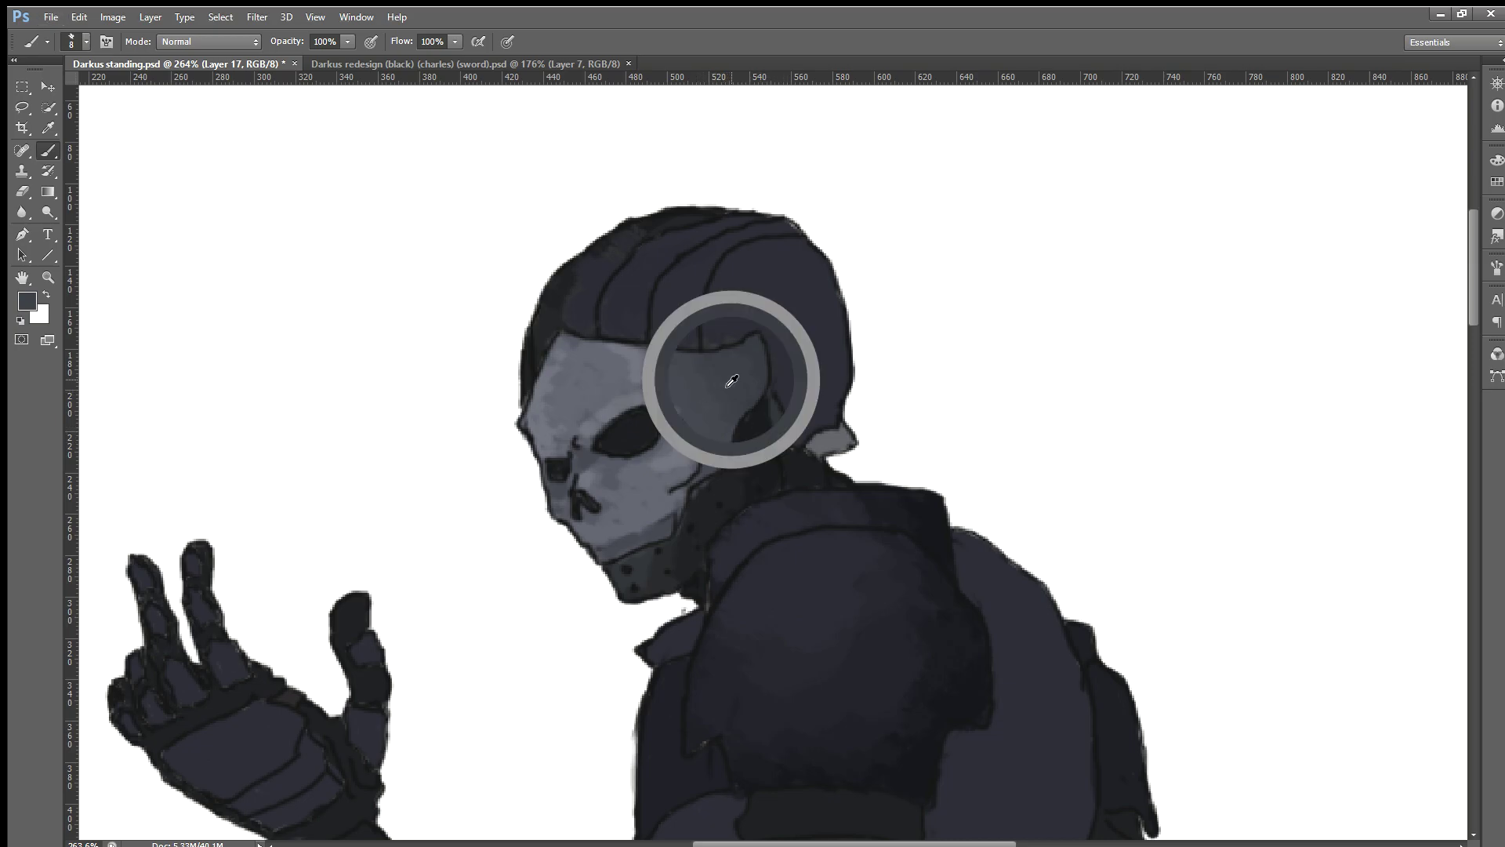
{"action": "scroll", "coordinate": [563, 458], "scroll_direction": "up", "scroll_amount": 1}
{"action": "scroll", "coordinate": [564, 457], "scroll_direction": "up", "scroll_amount": 1}
{"action": "scroll", "coordinate": [564, 458], "scroll_direction": "up", "scroll_amount": 3}
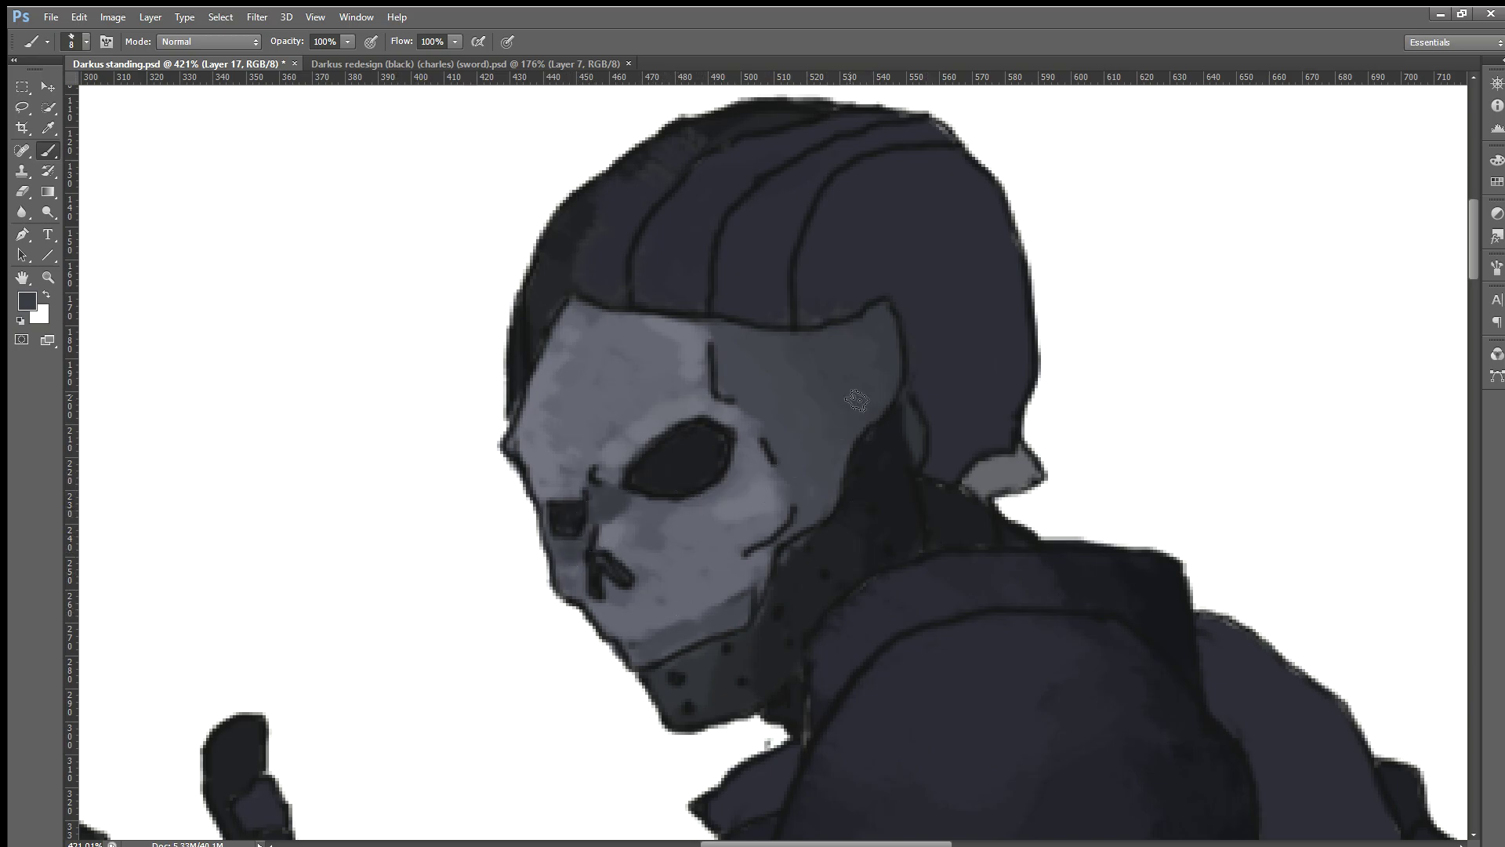
{"action": "scroll", "coordinate": [628, 518], "scroll_direction": "down", "scroll_amount": 2}
{"action": "scroll", "coordinate": [632, 527], "scroll_direction": "down", "scroll_amount": 2}
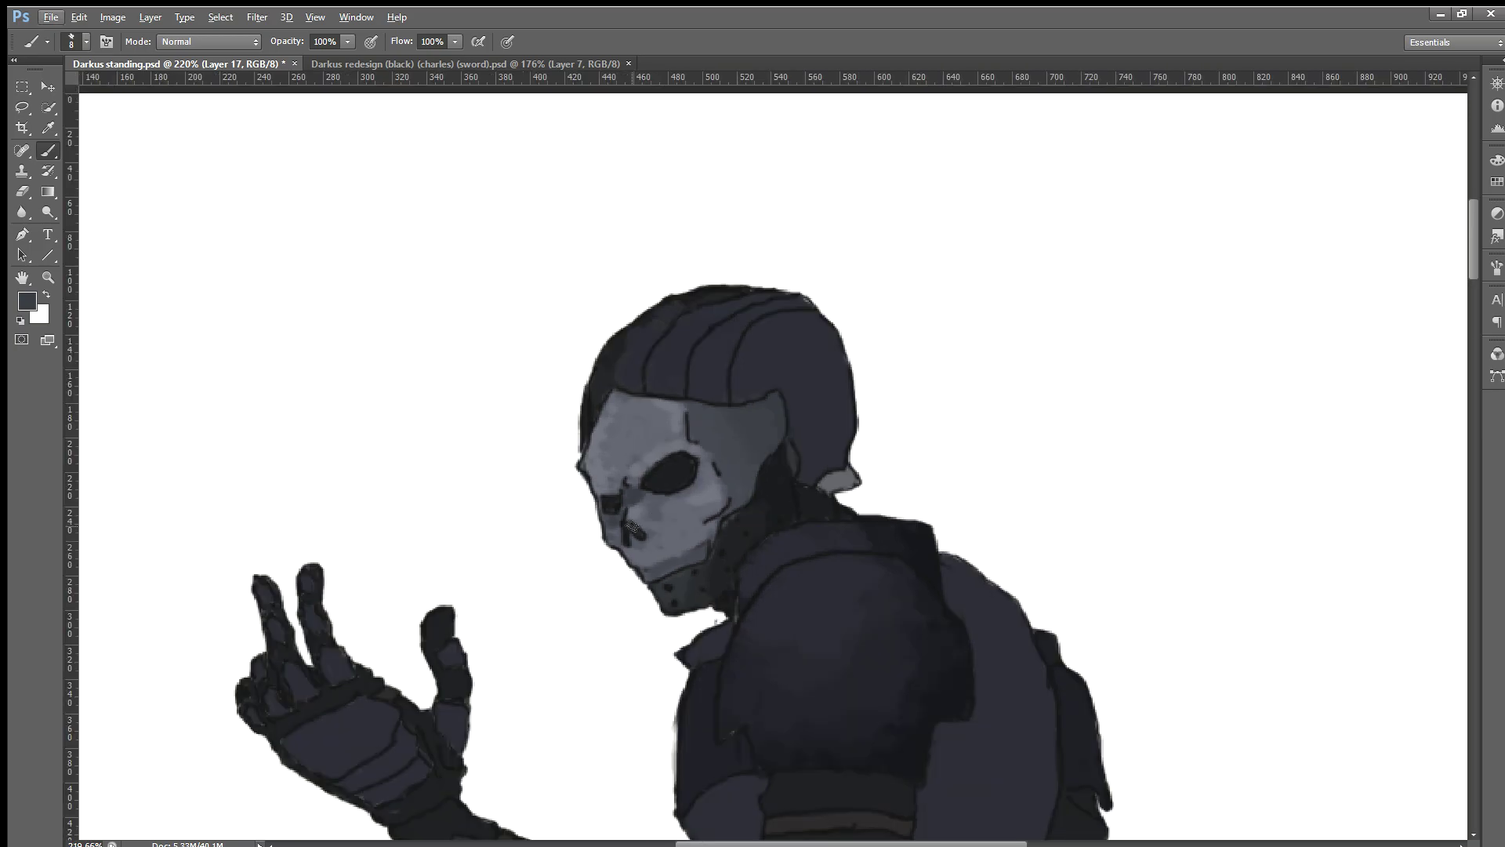
{"action": "scroll", "coordinate": [632, 527], "scroll_direction": "up", "scroll_amount": 3}
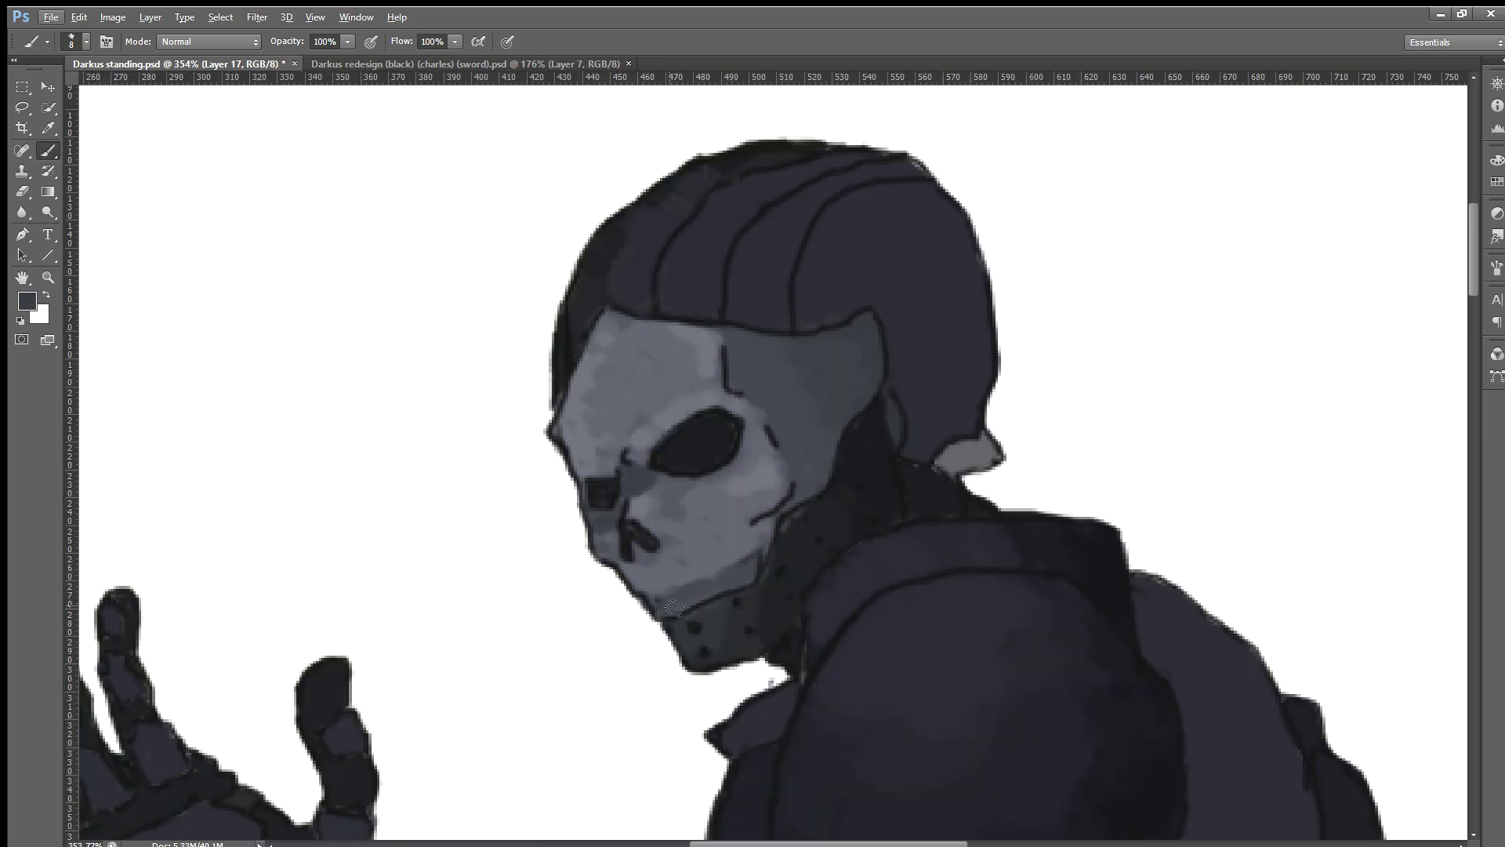
{"action": "left_click", "coordinate": [804, 527], "text": "alt"}
{"action": "left_click", "coordinate": [858, 452], "text": "alt"}
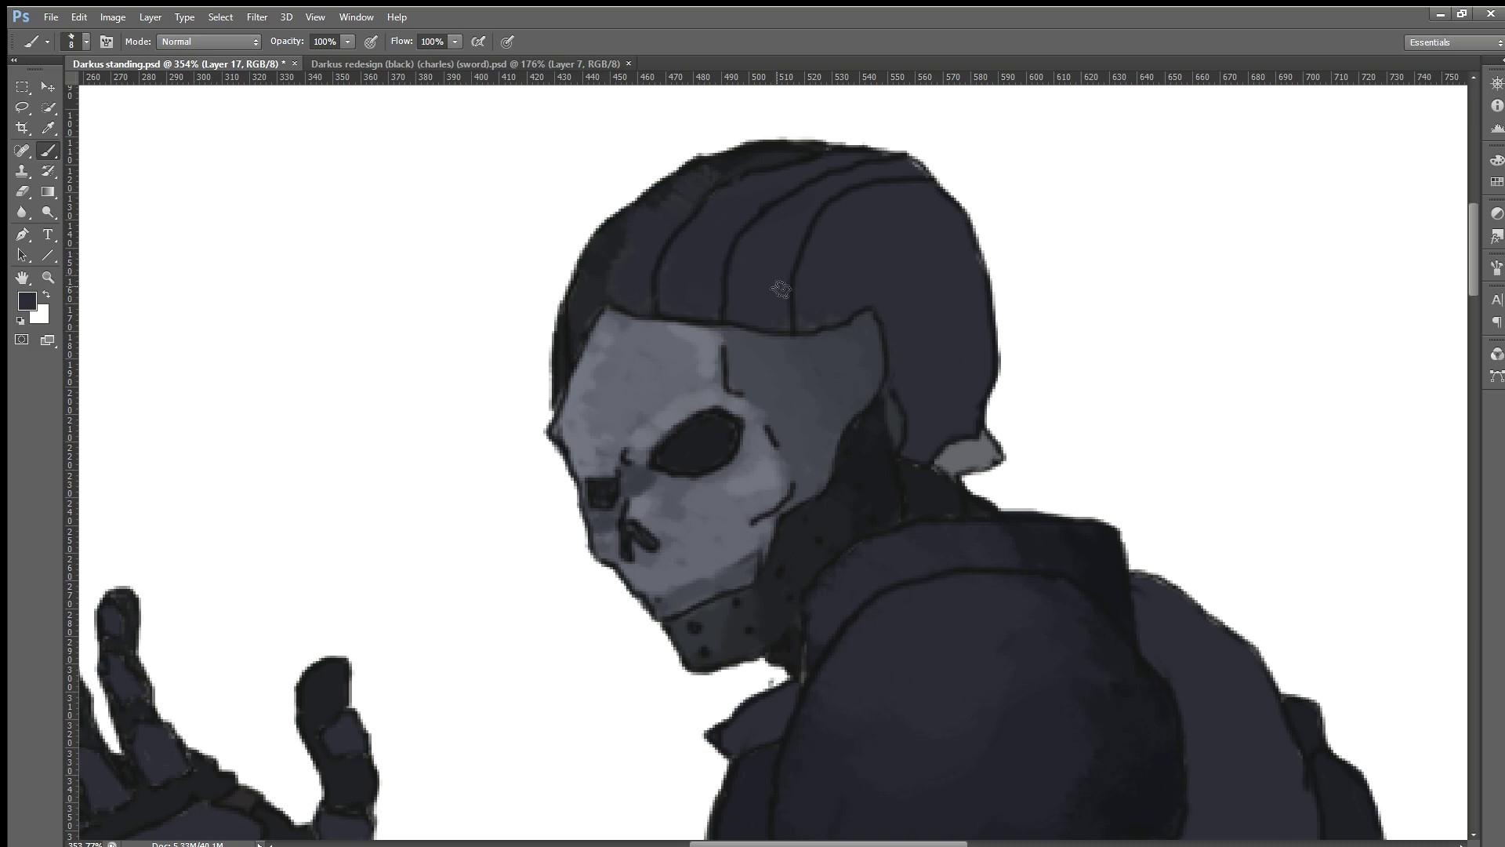
{"action": "left_click", "coordinate": [22, 191]}
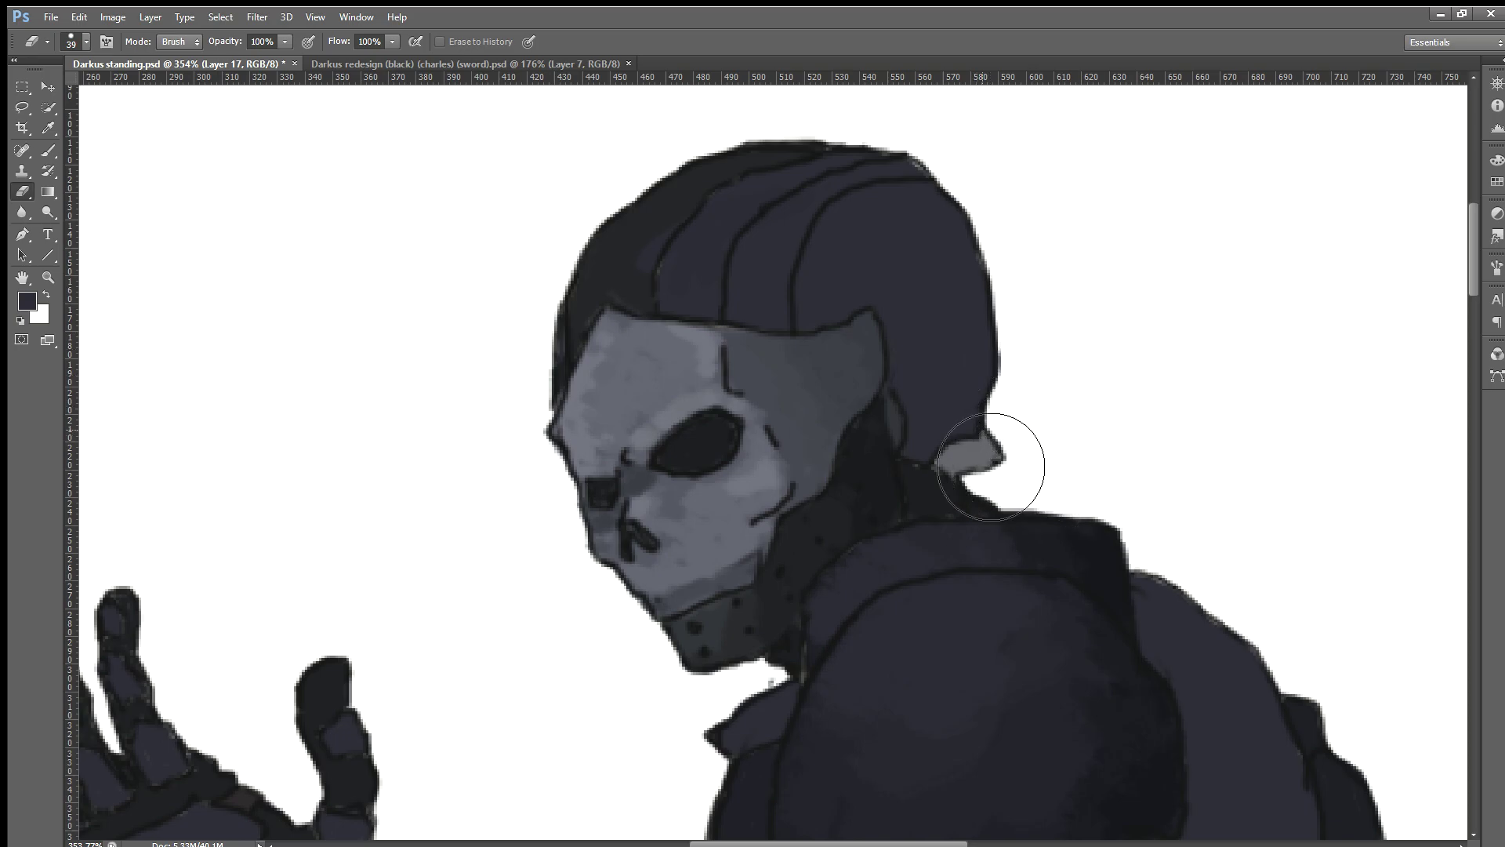
Step: Switch to the Brush and sample the helmet's dark blue as the paint colour
{"action": "key", "text": "ctrl+z"}
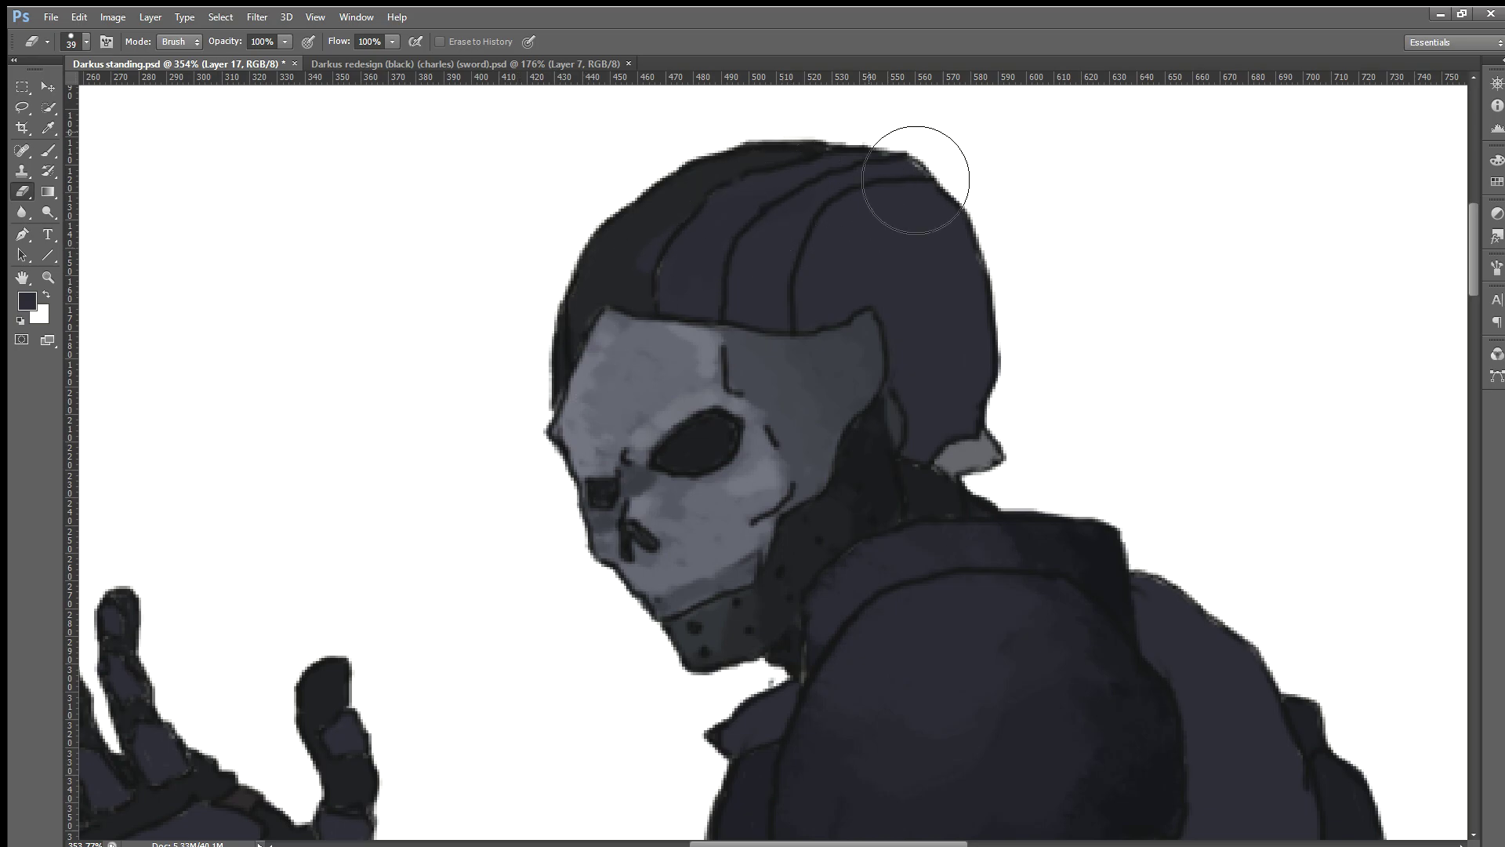
{"action": "scroll", "coordinate": [1069, 240], "scroll_direction": "down", "scroll_amount": 1}
{"action": "scroll", "coordinate": [1074, 314], "scroll_direction": "down", "scroll_amount": 2}
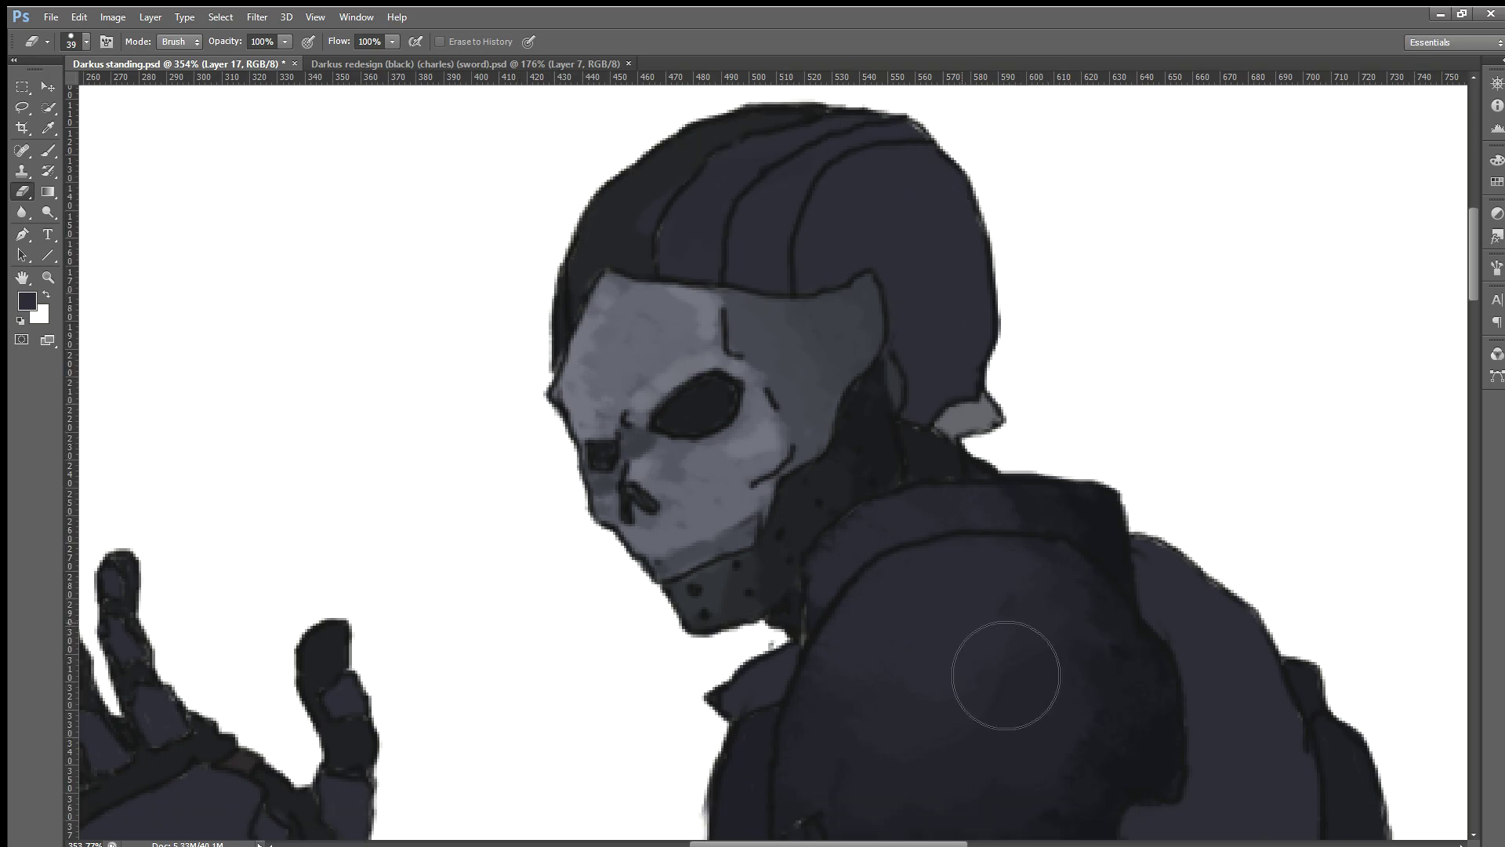
{"action": "left_click", "coordinate": [47, 150]}
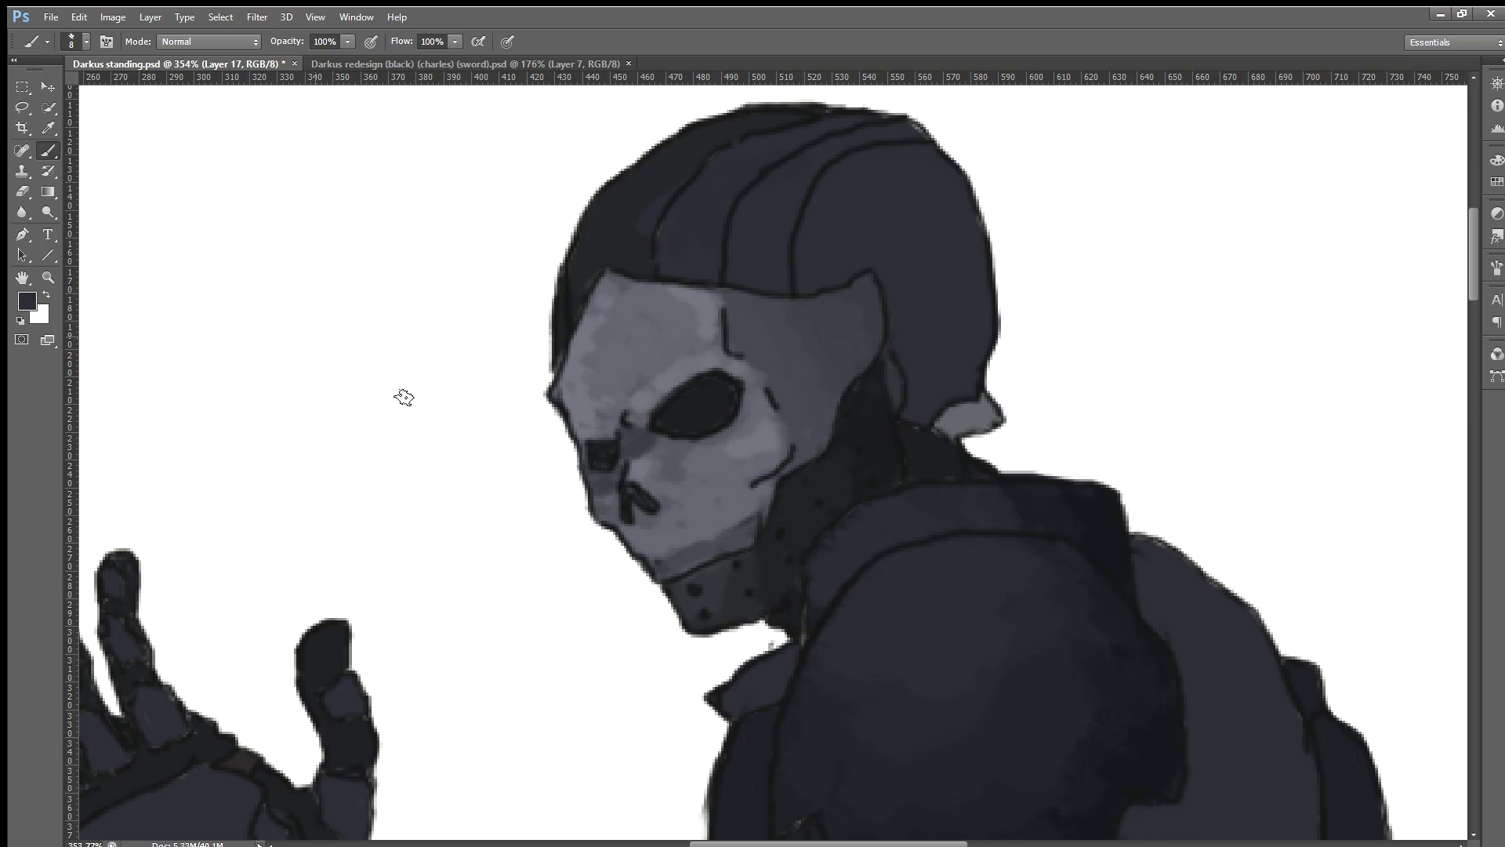
{"action": "scroll", "coordinate": [815, 177], "scroll_direction": "up", "scroll_amount": 2}
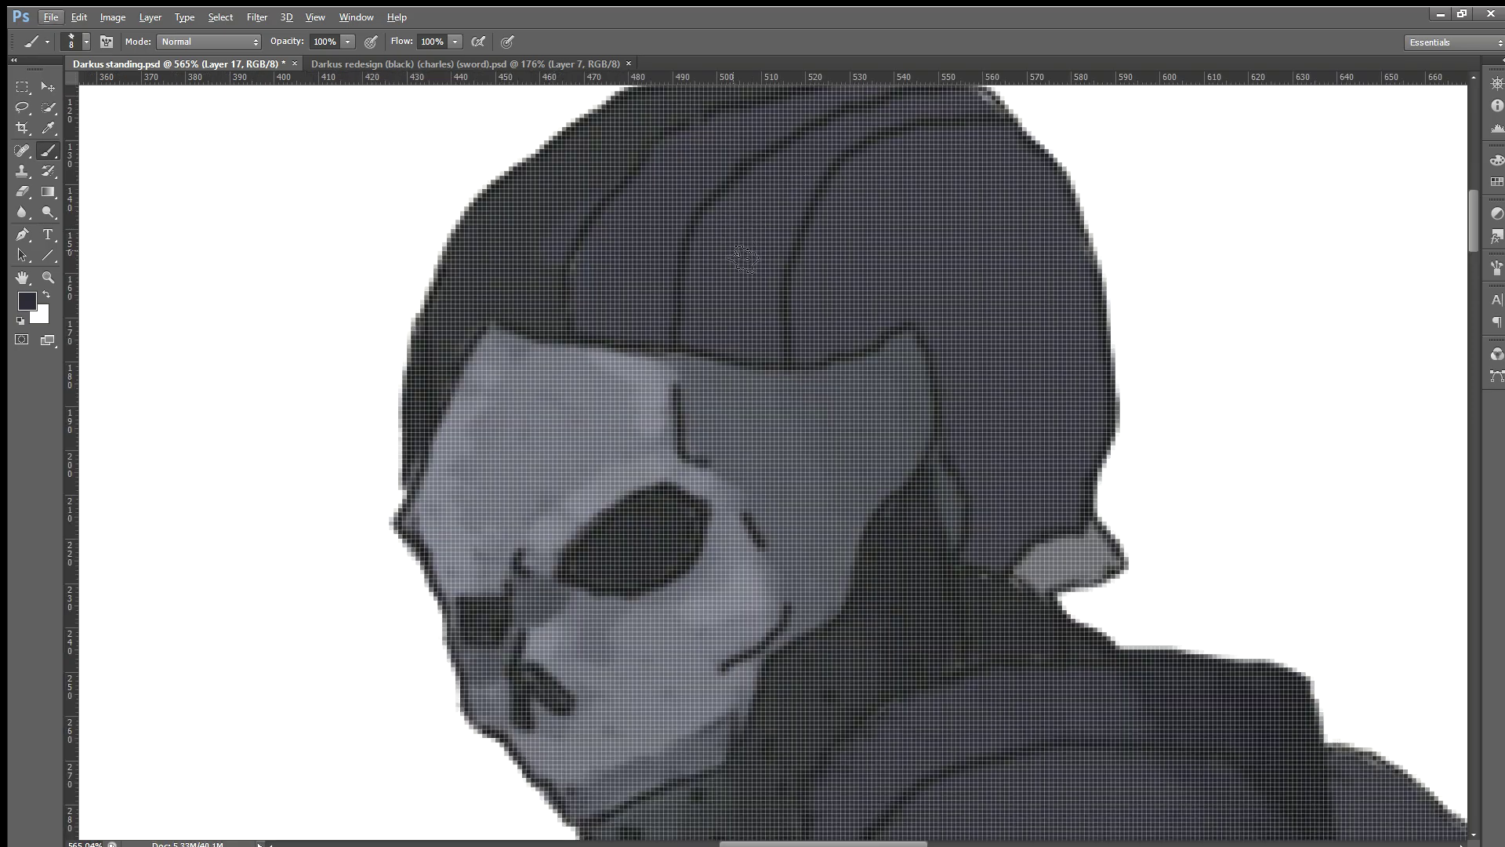
{"action": "scroll", "coordinate": [739, 255], "scroll_direction": "down", "scroll_amount": 1}
{"action": "scroll", "coordinate": [705, 298], "scroll_direction": "up", "scroll_amount": 1}
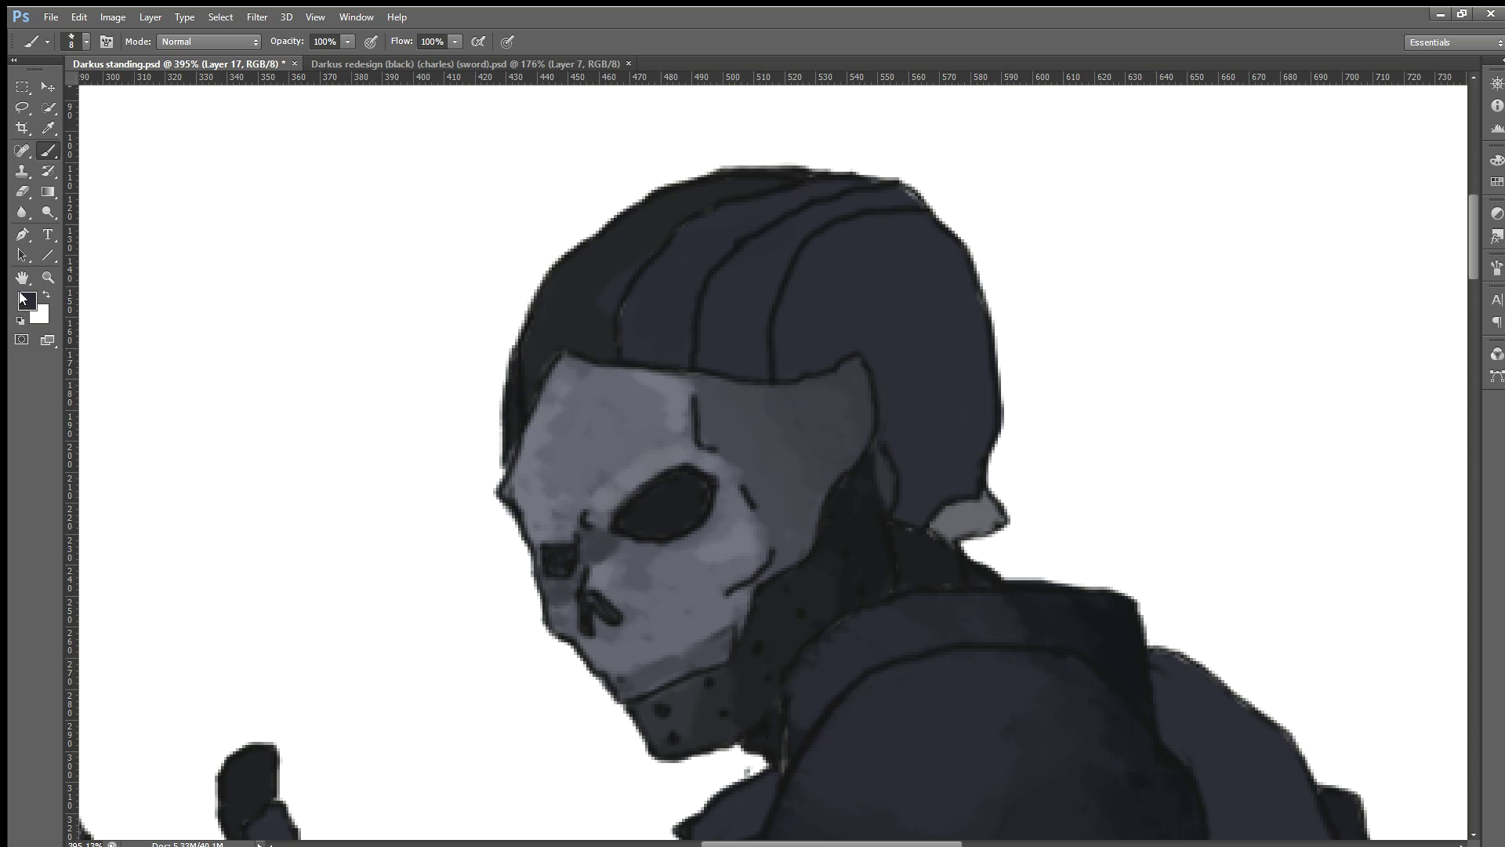
{"action": "key", "text": "i"}
{"action": "left_click", "coordinate": [933, 319]}
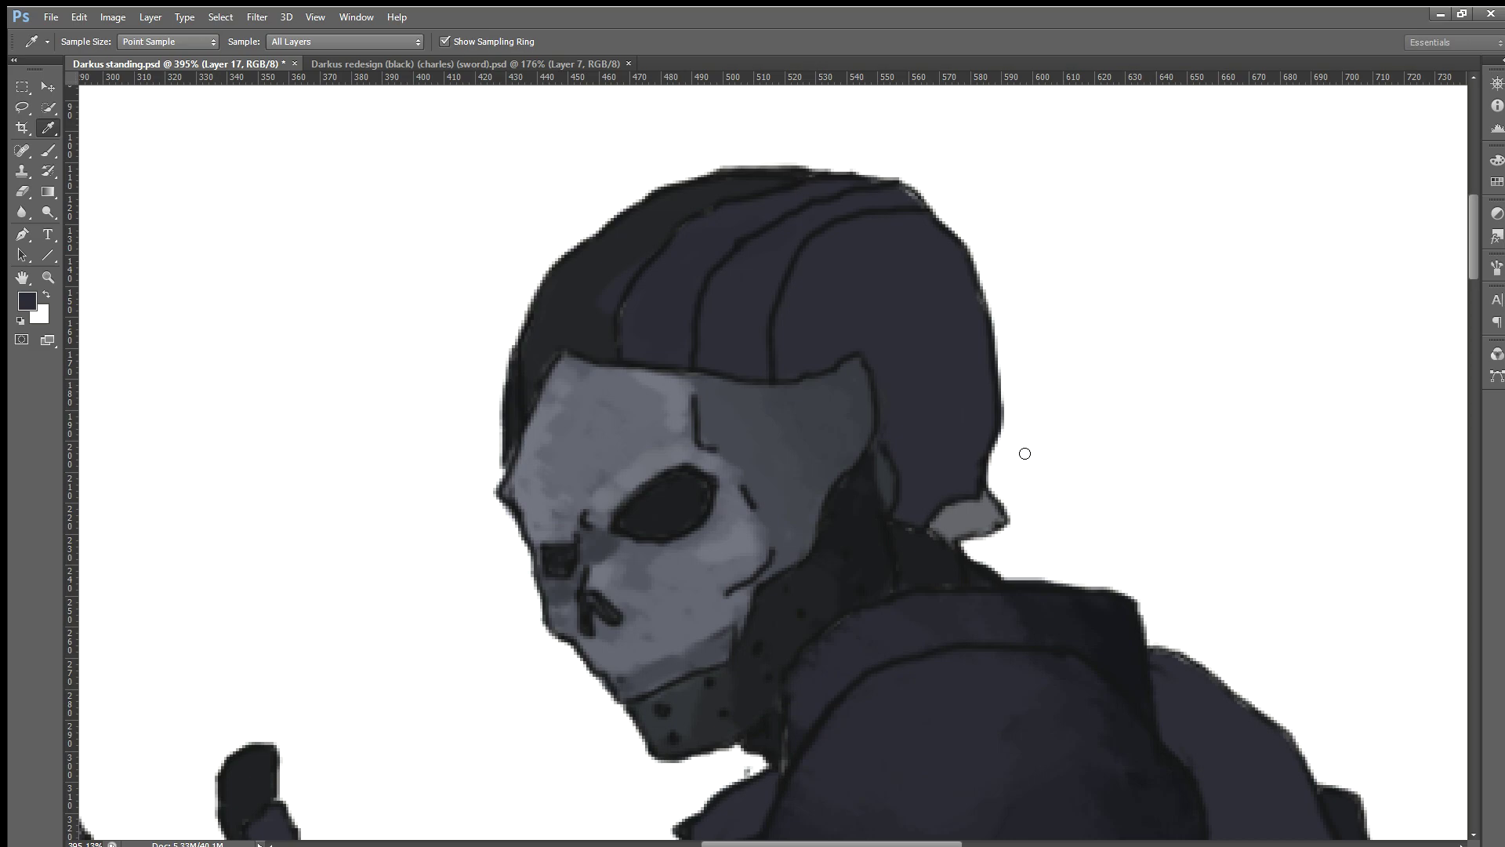
{"action": "key", "text": "b"}
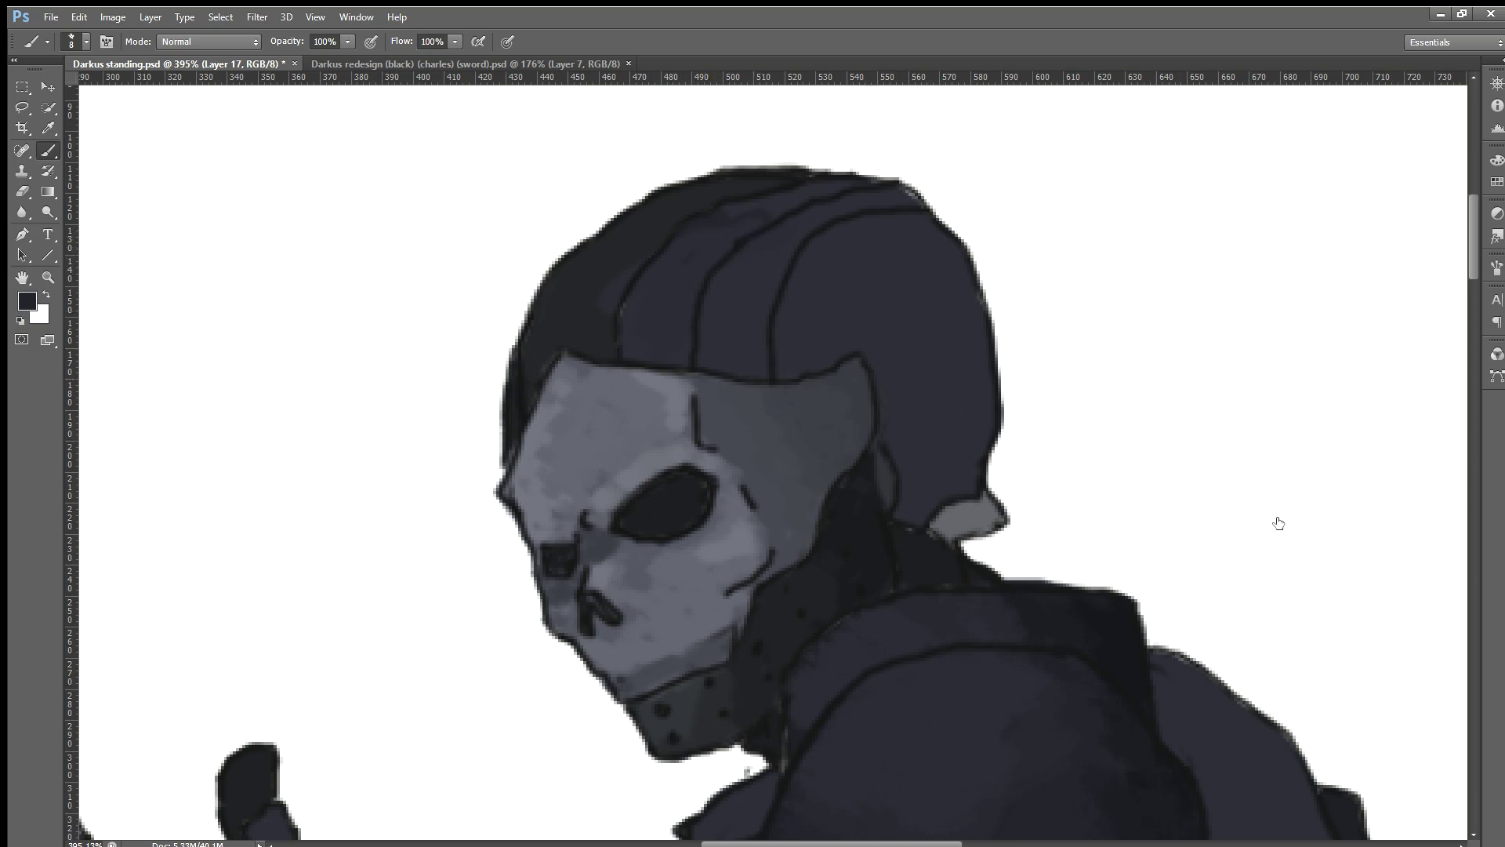
{"action": "key", "text": "ctrl+z"}
{"action": "key", "text": "ctrl+z"}
Step: Paint darker strokes between the helmet ridges, then erase those patches to keep it evenly toned
{"action": "left_click_drag", "start_coordinate": [756, 283], "coordinate": [725, 318]}
{"action": "left_click_drag", "start_coordinate": [827, 235], "coordinate": [804, 259]}
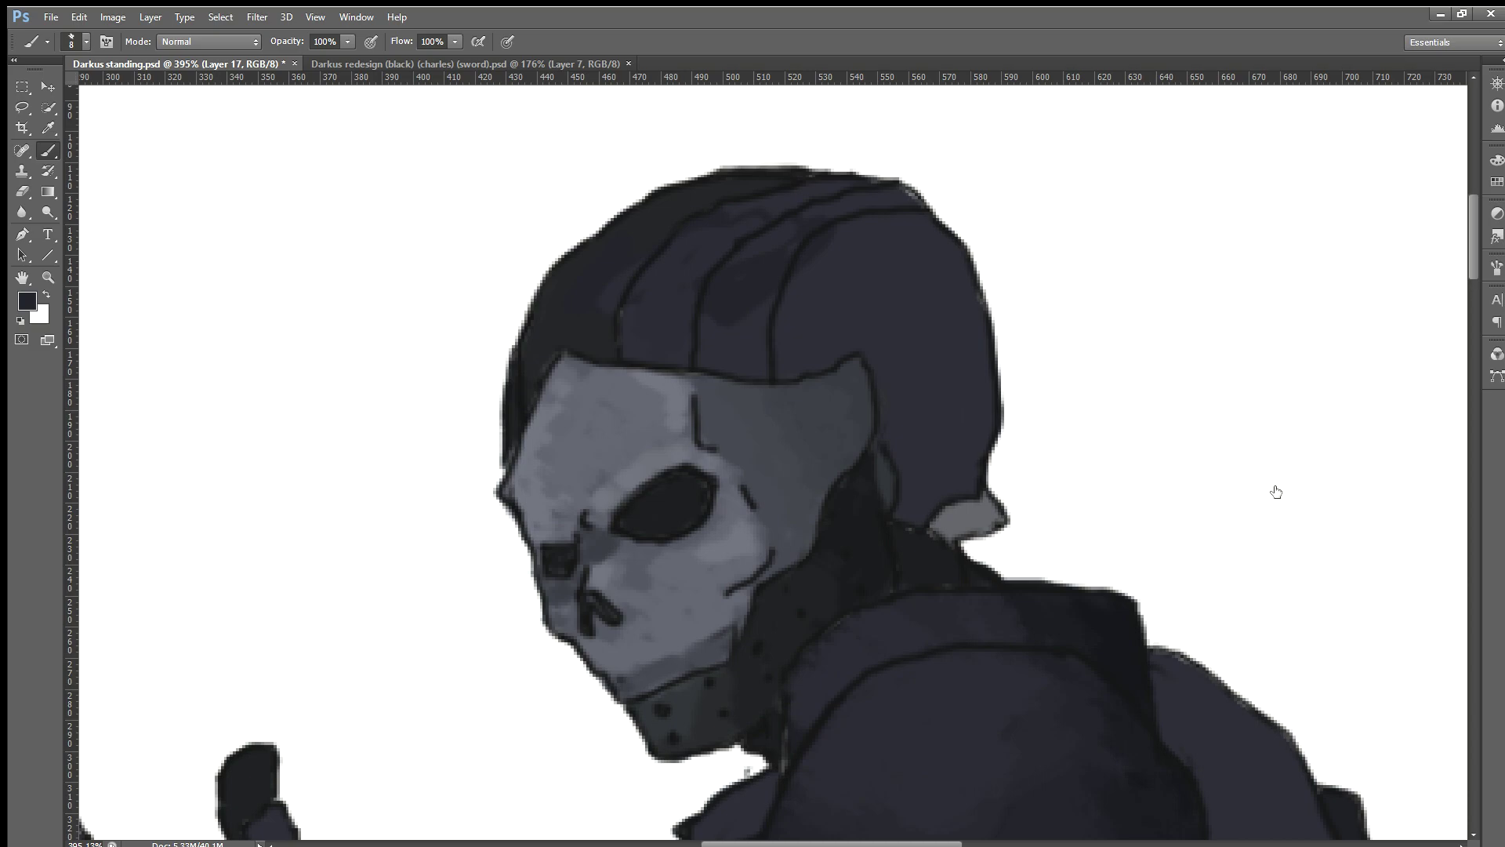
{"action": "key", "text": "ctrl+z"}
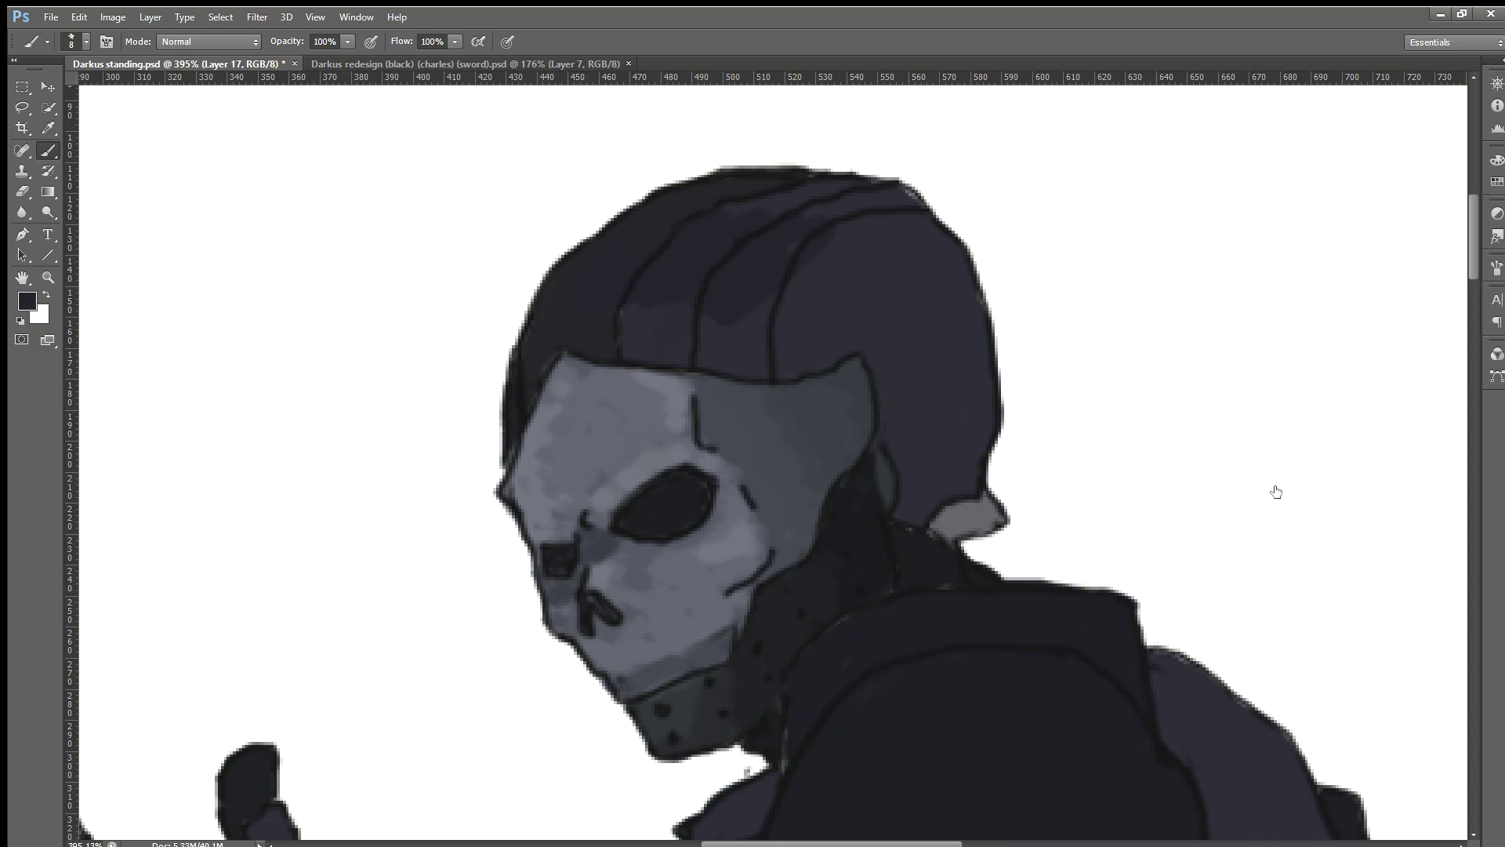
{"action": "key", "text": "ctrl+z"}
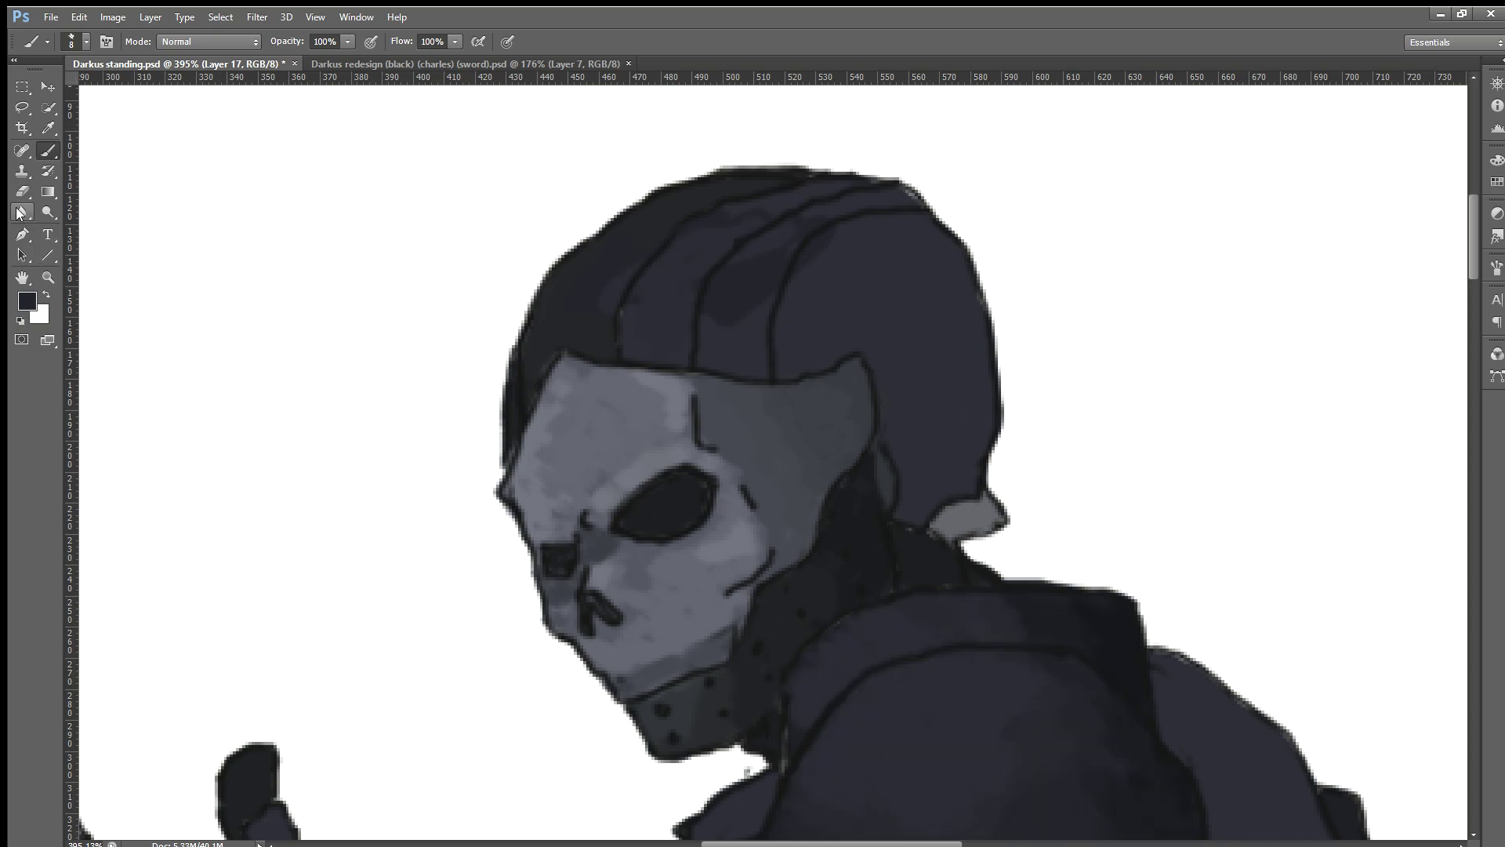
{"action": "left_click", "coordinate": [22, 190]}
{"action": "mouse_move", "coordinate": [889, 290]}
{"action": "left_mouse_down"}
{"action": "mouse_move", "coordinate": [632, 286]}
{"action": "mouse_move", "coordinate": [672, 326]}
{"action": "mouse_move", "coordinate": [787, 329]}
{"action": "mouse_move", "coordinate": [815, 297]}
{"action": "left_mouse_up"}
{"action": "key", "text": "ctrl+z"}
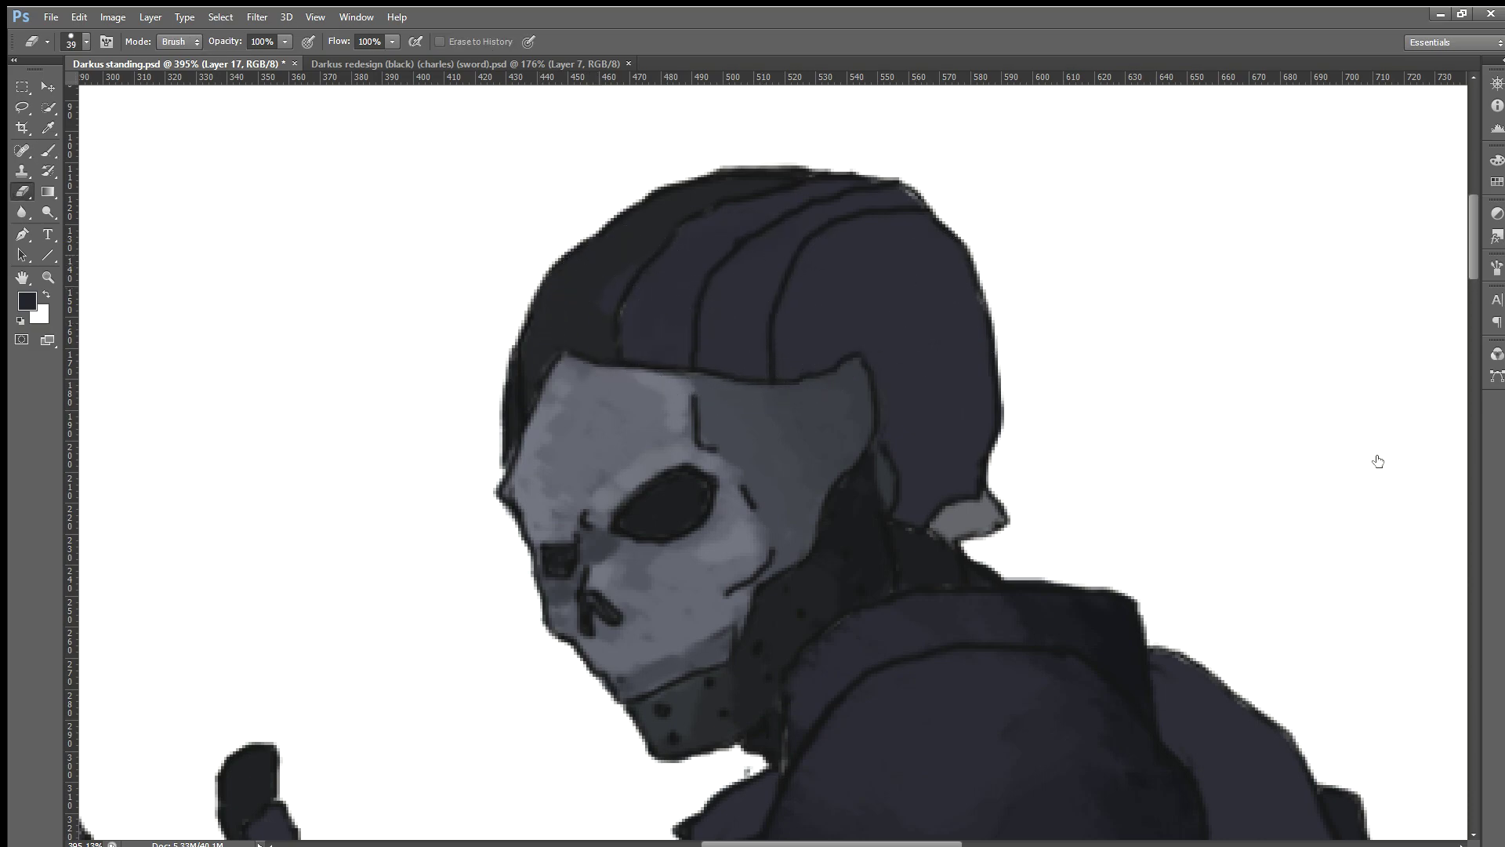
{"action": "key", "text": "ctrl+shift+alt+n"}
{"action": "key", "text": "ctrl+z"}
{"action": "key", "text": "ctrl+z"}
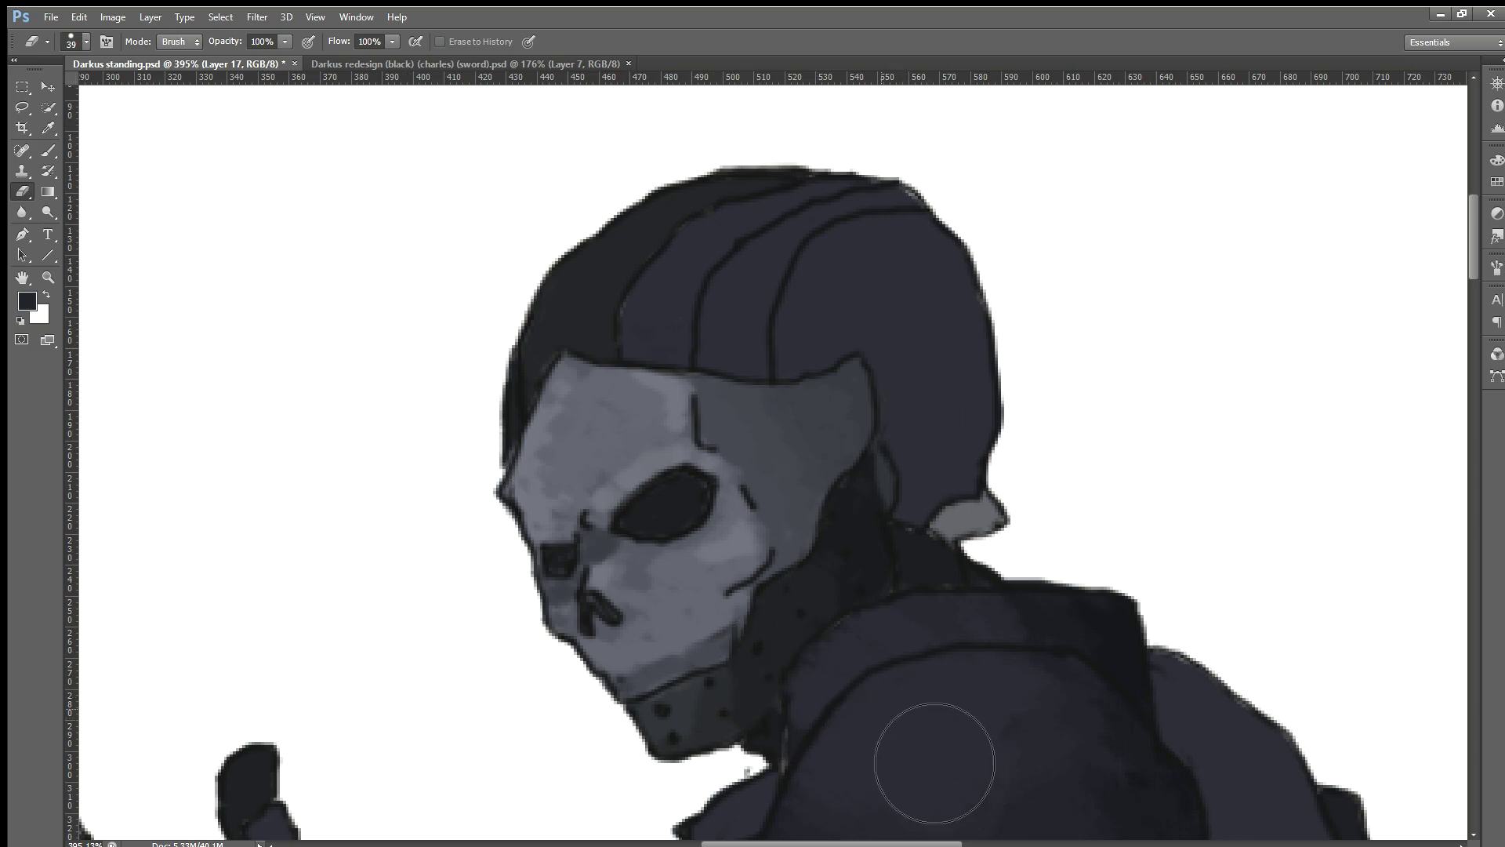
{"action": "key", "text": "alt"}
{"action": "left_click", "coordinate": [45, 148]}
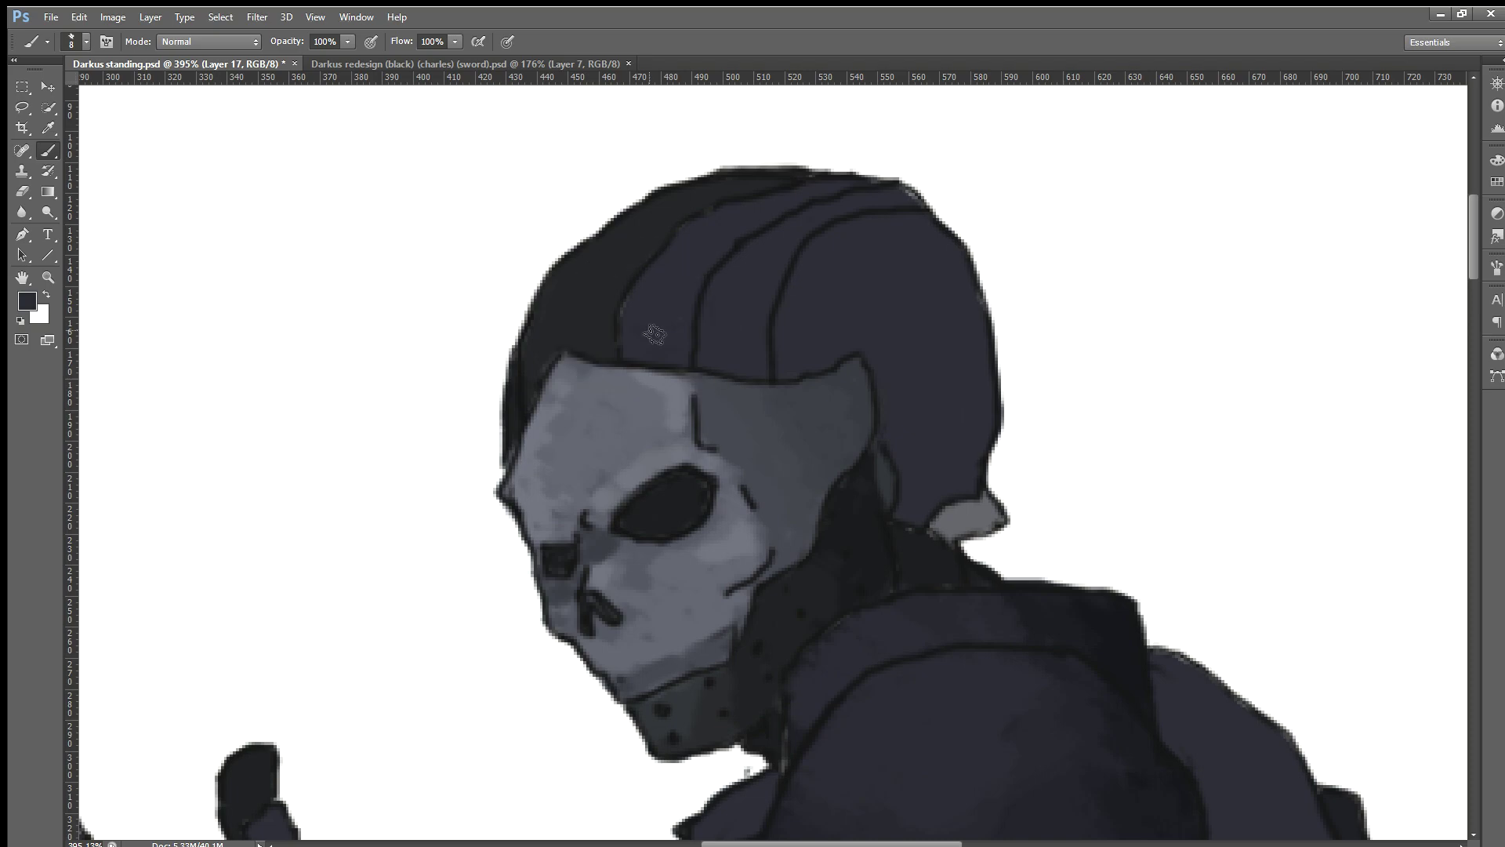
Step: Sample helmet tones and paint lighter strokes along the helmet's back edge and right side
{"action": "key", "text": "i"}
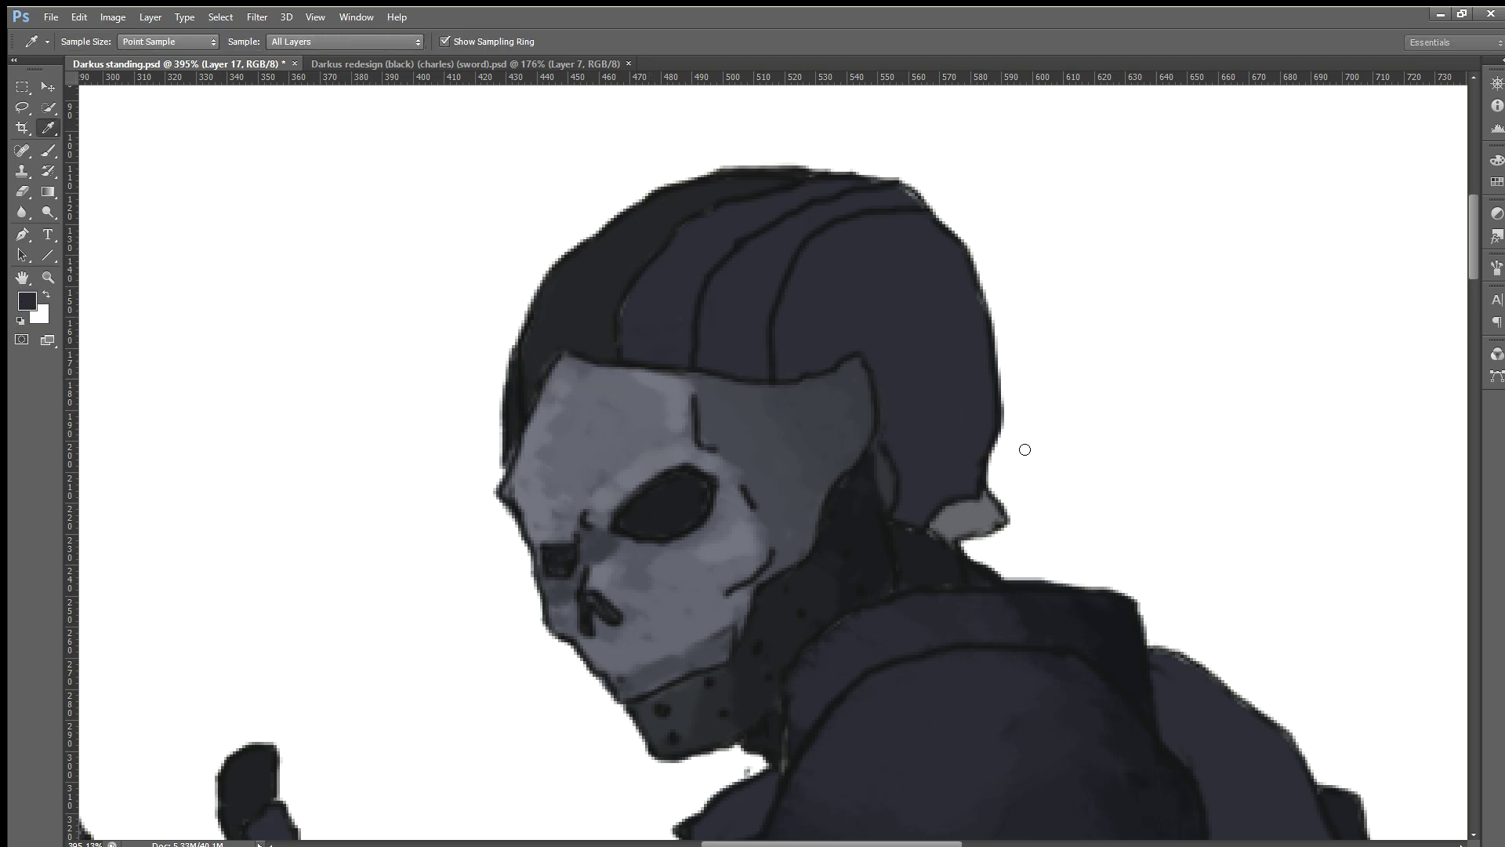
{"action": "key", "text": "b"}
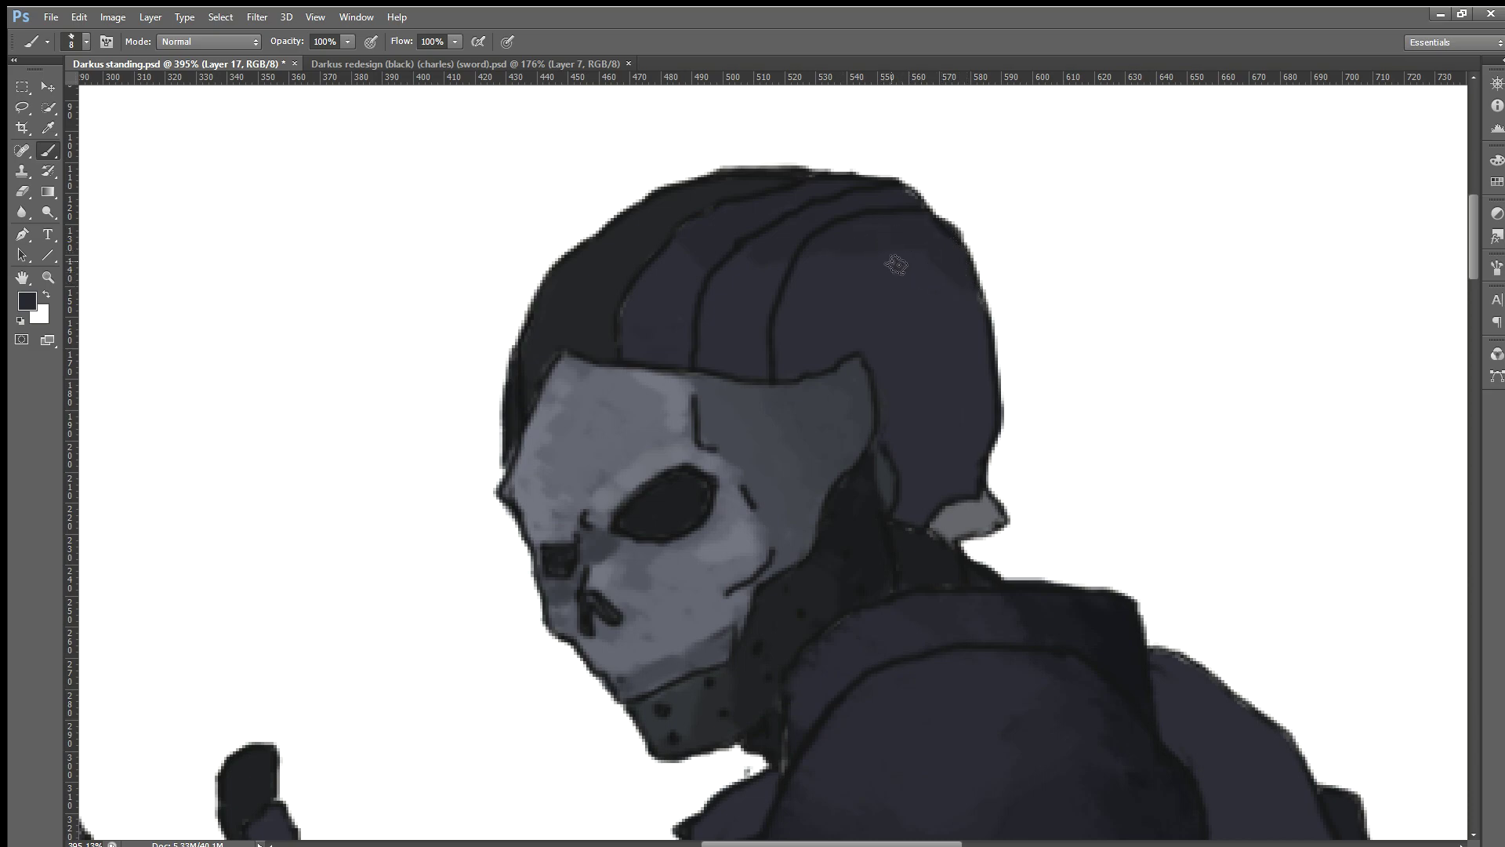
{"action": "left_click_drag", "start_coordinate": [896, 265], "coordinate": [959, 385]}
{"action": "key", "text": "i"}
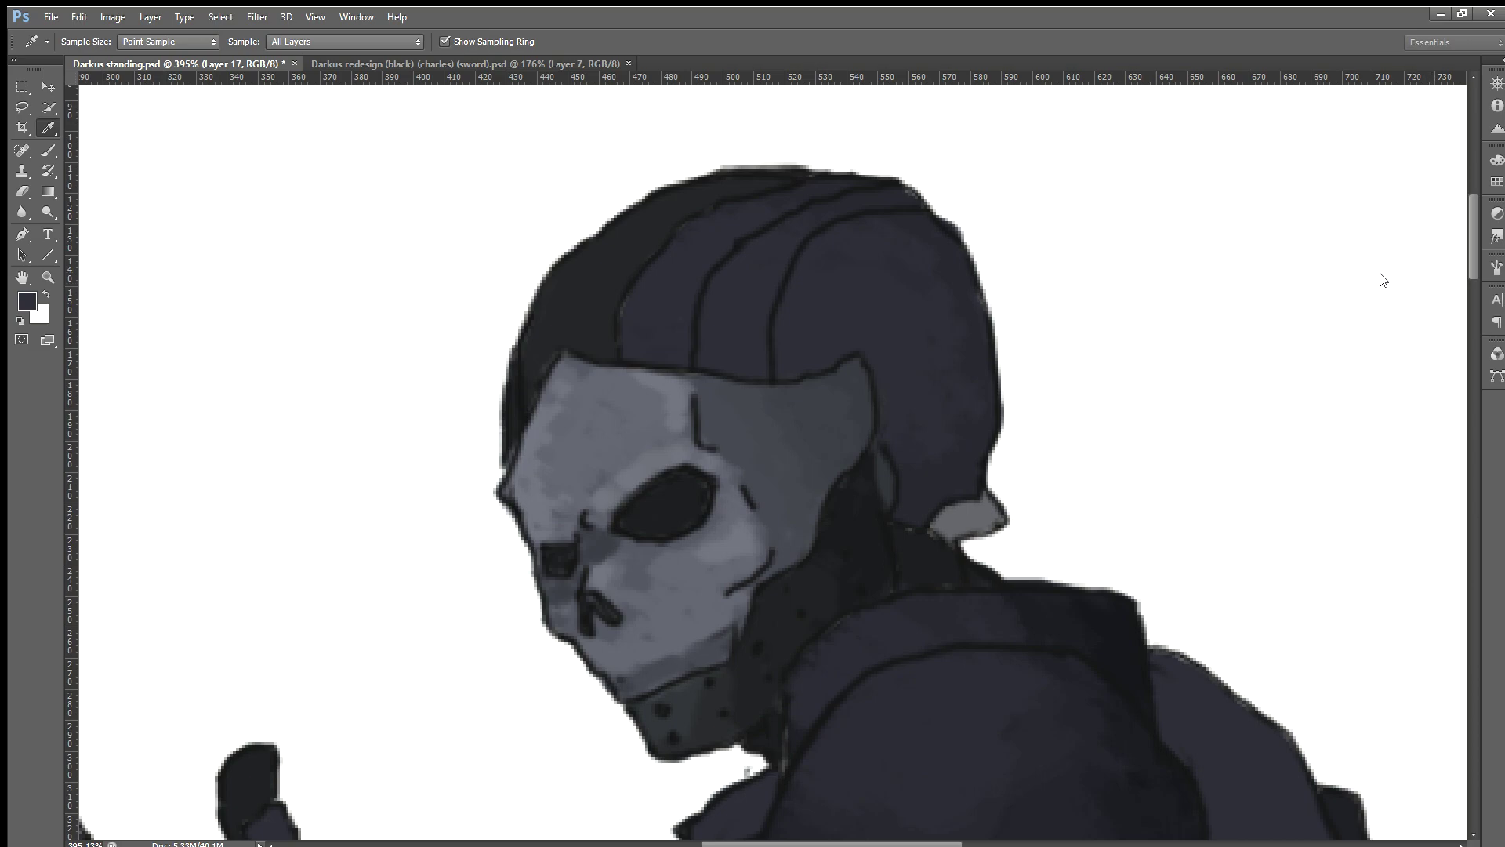
{"action": "key", "text": "b"}
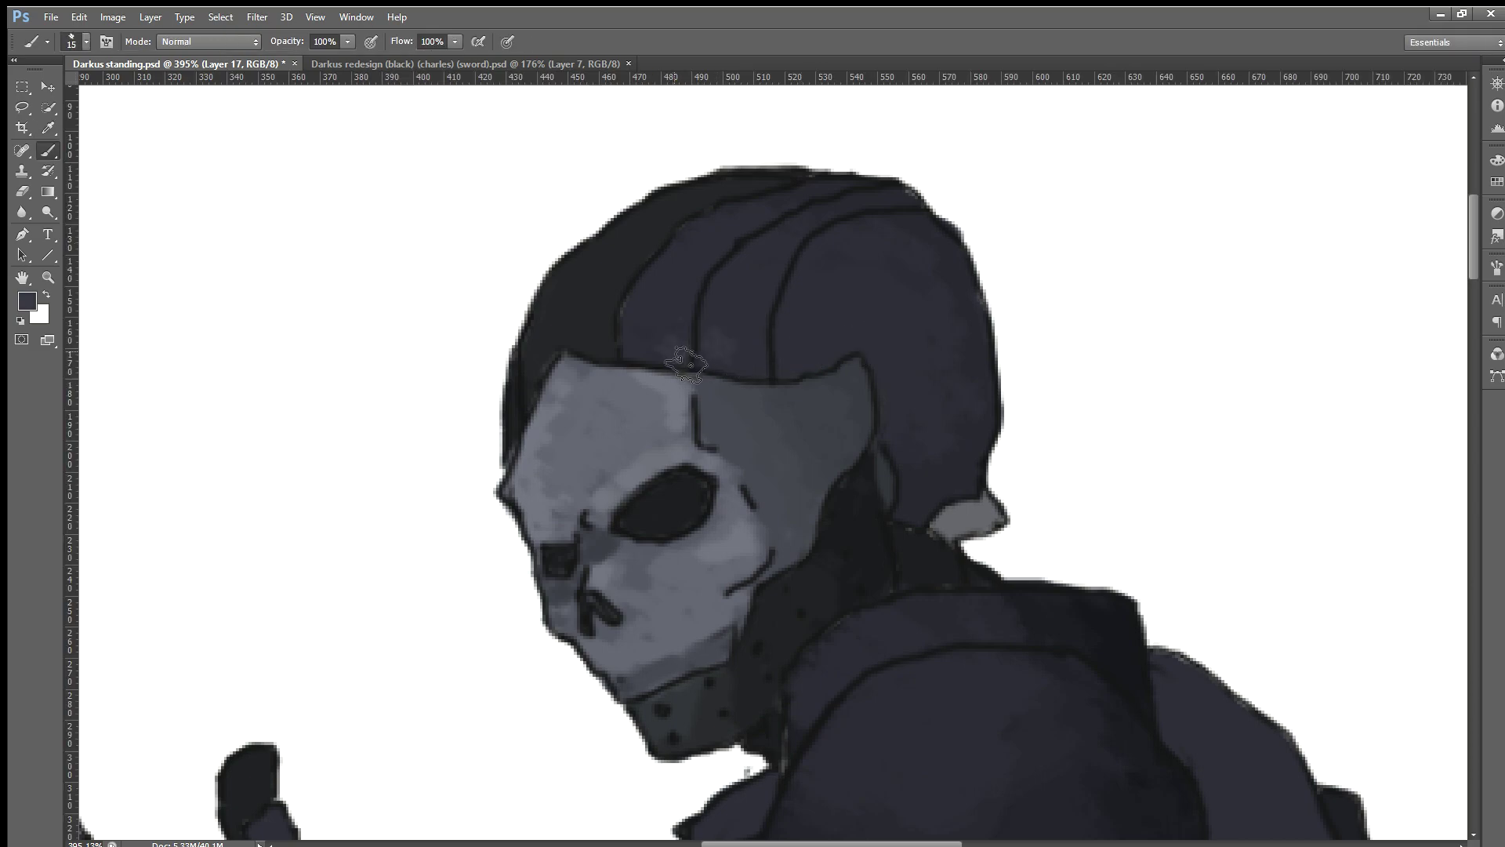
{"action": "mouse_move", "coordinate": [686, 363]}
{"action": "left_mouse_down"}
{"action": "mouse_move", "coordinate": [675, 353]}
{"action": "mouse_move", "coordinate": [708, 247]}
{"action": "mouse_move", "coordinate": [689, 255]}
{"action": "mouse_move", "coordinate": [655, 337]}
{"action": "mouse_move", "coordinate": [706, 353]}
{"action": "mouse_move", "coordinate": [745, 321]}
{"action": "mouse_move", "coordinate": [773, 252]}
{"action": "mouse_move", "coordinate": [732, 320]}
{"action": "mouse_move", "coordinate": [738, 380]}
{"action": "left_mouse_up"}
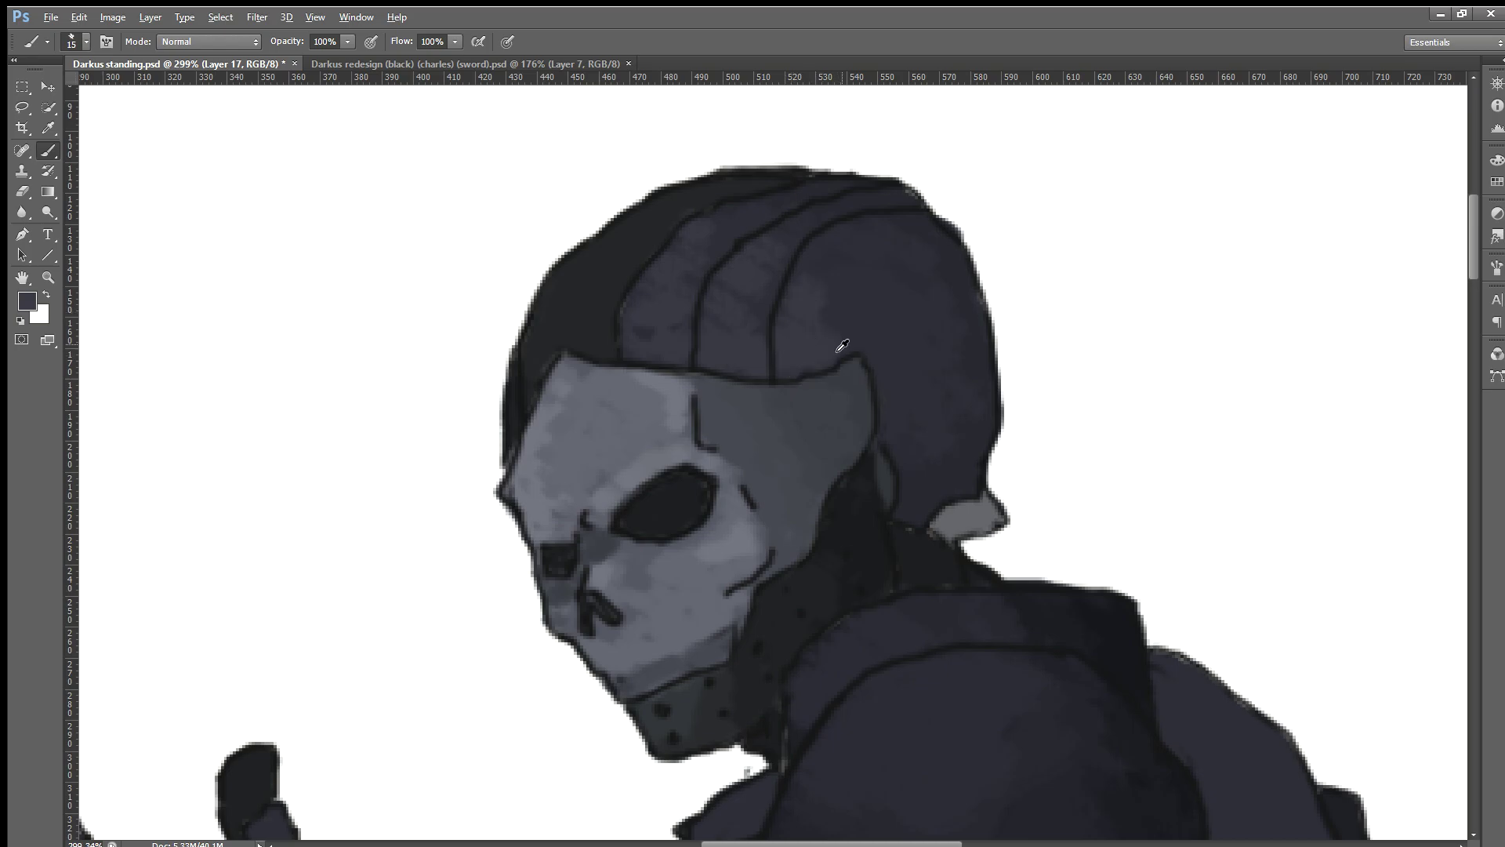
Step: Zoom around the mask and helmet to inspect them and sample a new shading tone
{"action": "scroll", "coordinate": [843, 345], "scroll_direction": "down", "scroll_amount": 2}
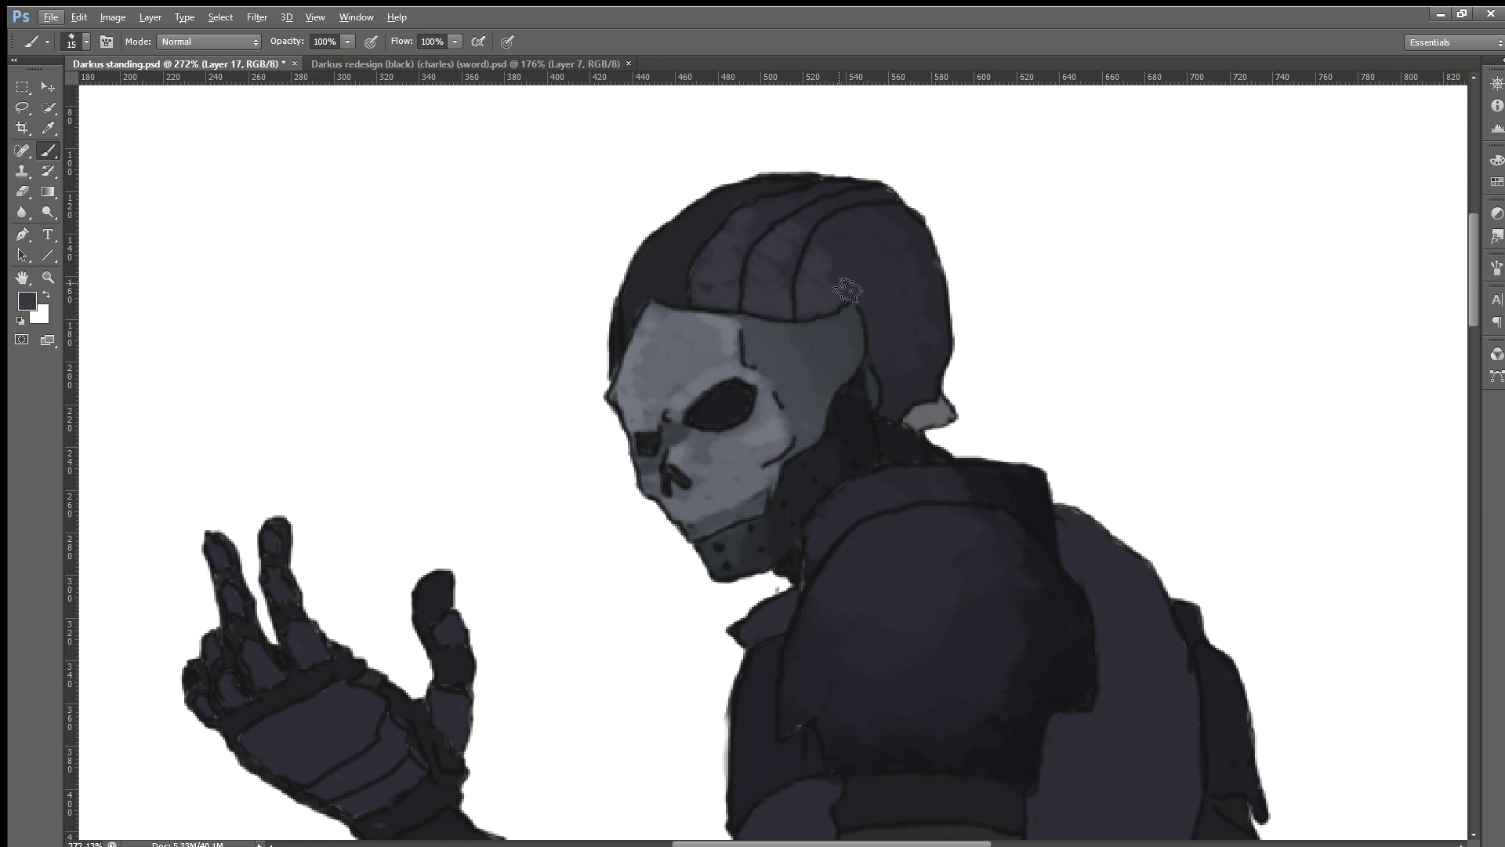
{"action": "key", "text": "alt"}
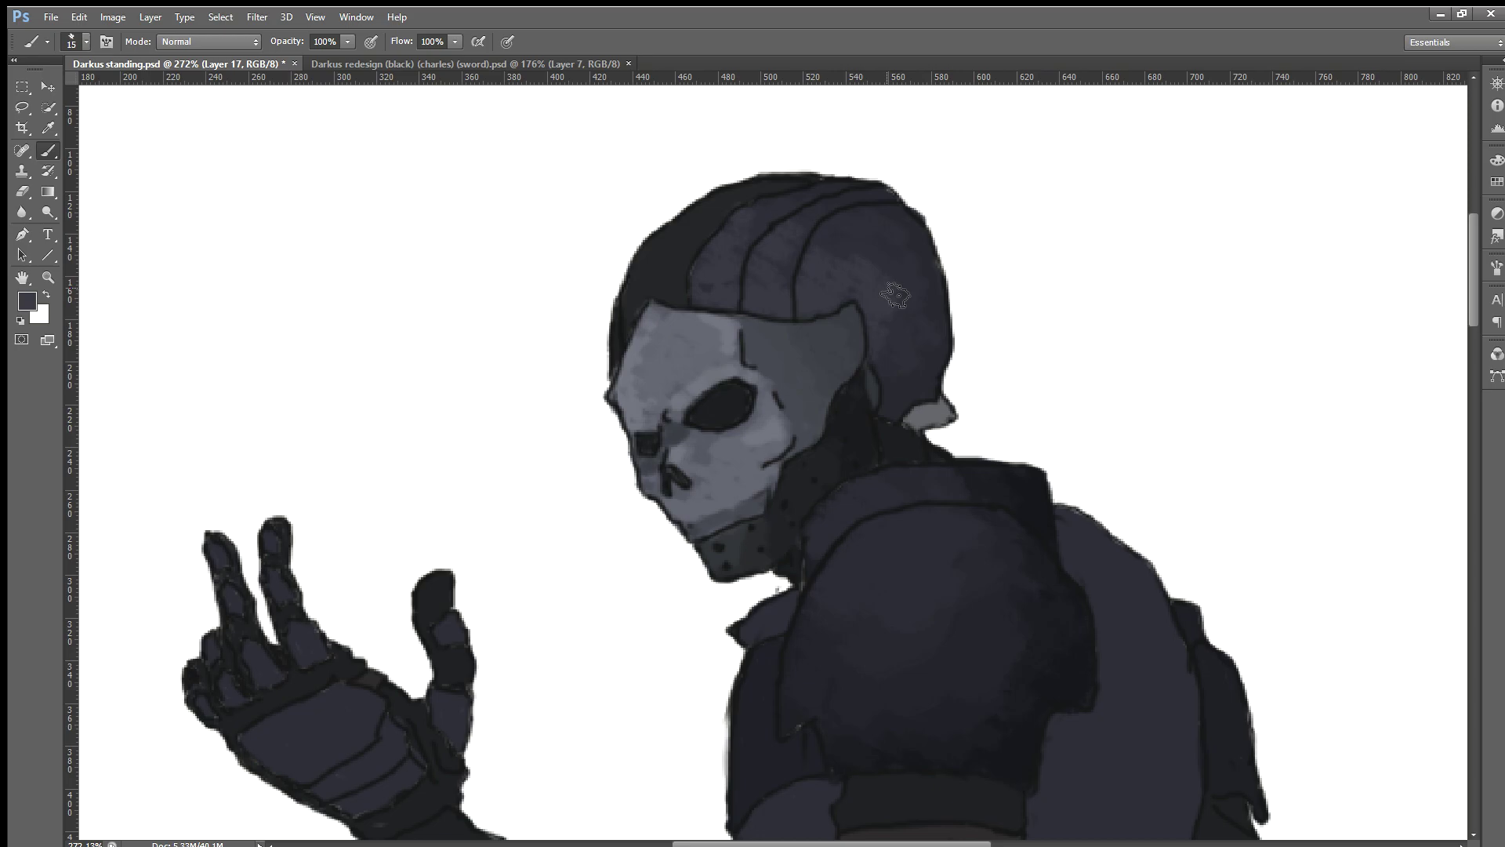
{"action": "scroll", "coordinate": [896, 295], "scroll_direction": "down", "scroll_amount": 1}
{"action": "scroll", "coordinate": [951, 377], "scroll_direction": "down", "scroll_amount": 2}
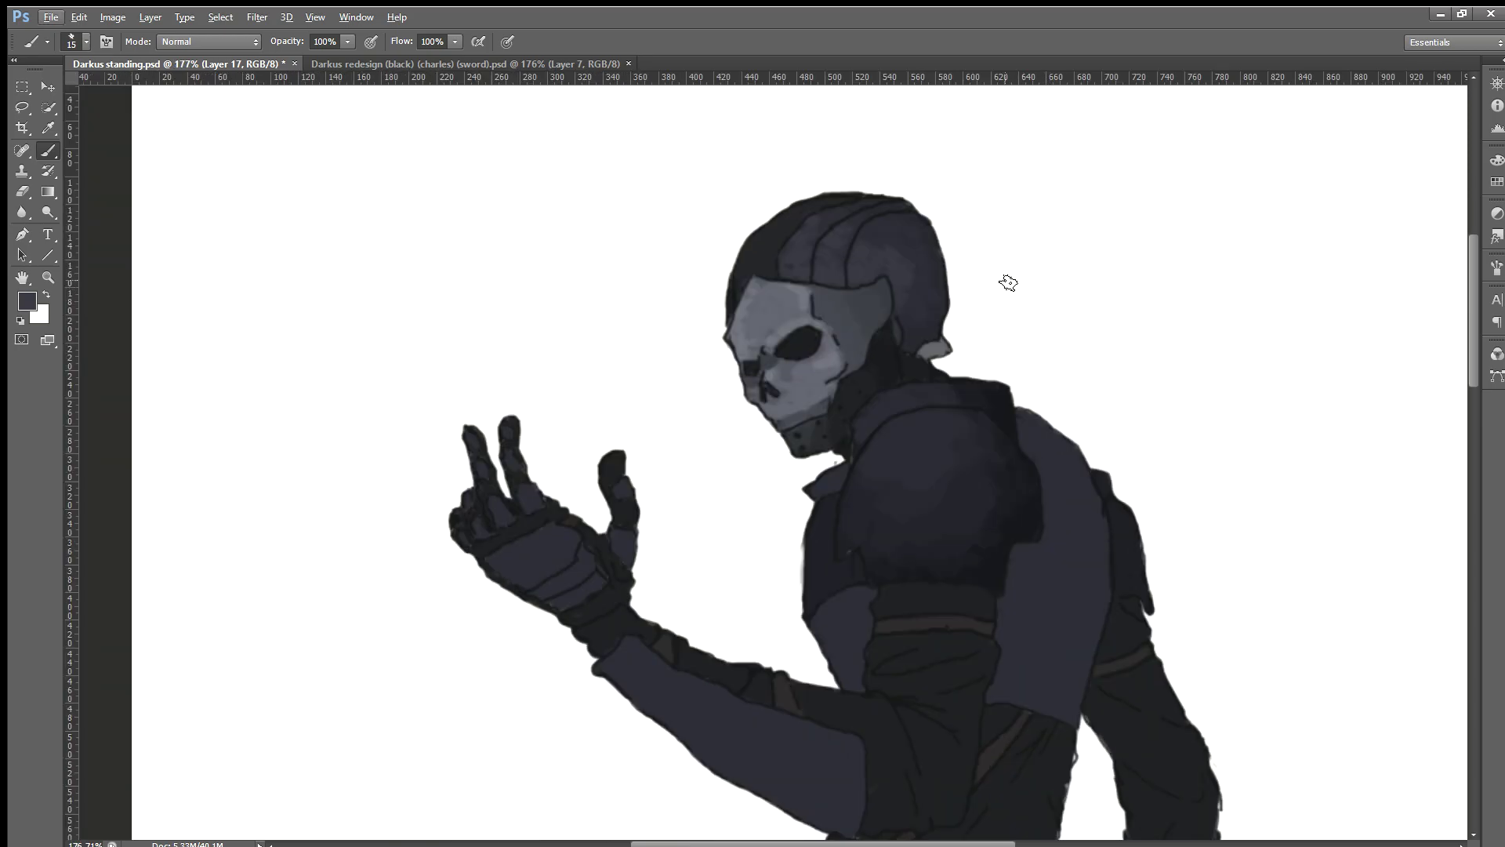
{"action": "scroll", "coordinate": [1008, 282], "scroll_direction": "up", "scroll_amount": 1}
{"action": "scroll", "coordinate": [1008, 282], "scroll_direction": "up", "scroll_amount": 1}
{"action": "scroll", "coordinate": [927, 295], "scroll_direction": "up", "scroll_amount": 1}
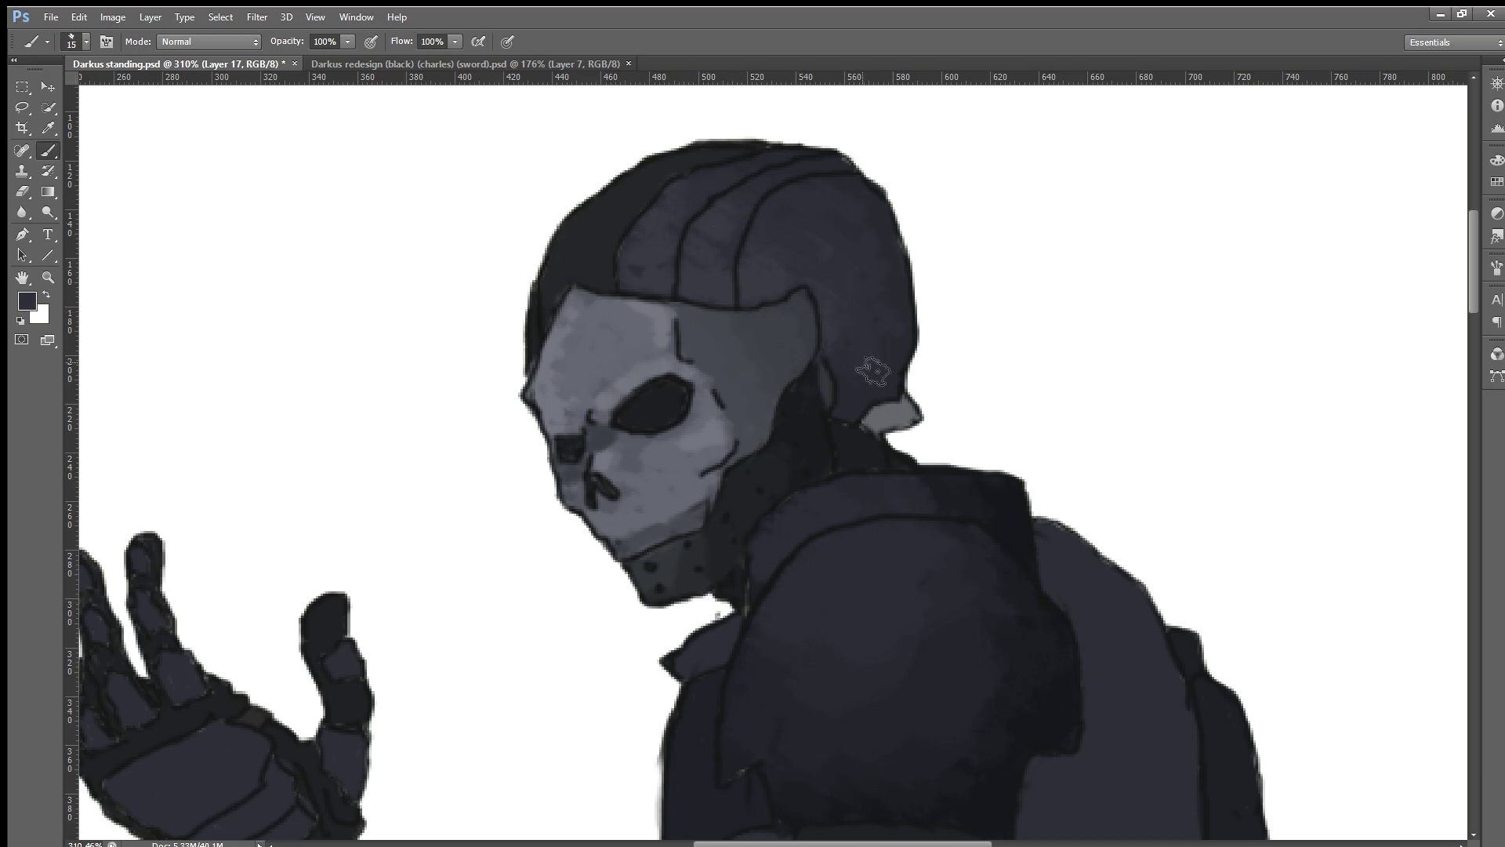
{"action": "scroll", "coordinate": [870, 370], "scroll_direction": "down", "scroll_amount": 1}
{"action": "scroll", "coordinate": [870, 370], "scroll_direction": "down", "scroll_amount": 3}
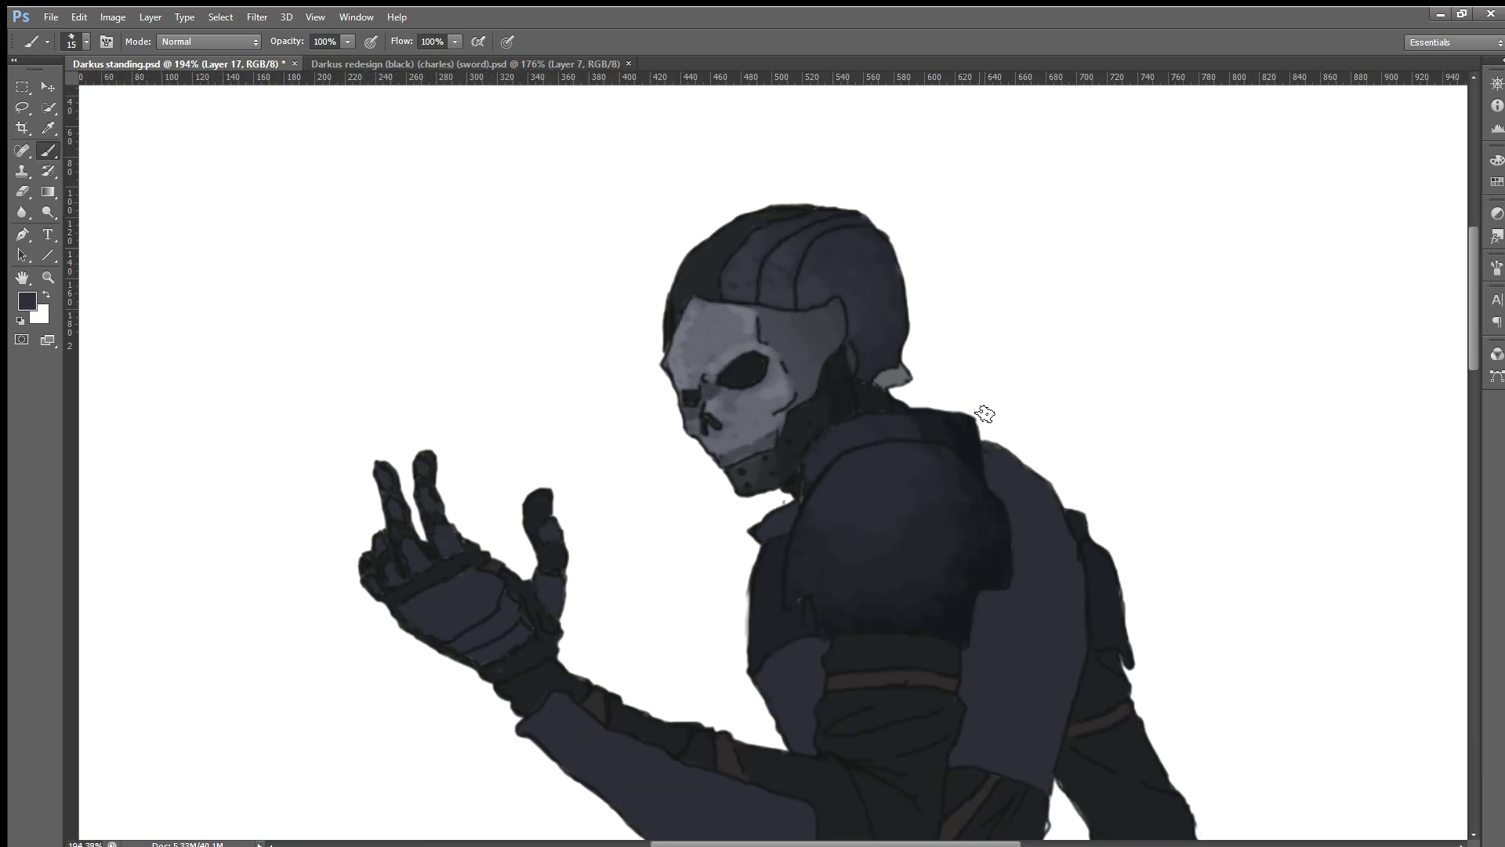
{"action": "scroll", "coordinate": [688, 285], "scroll_direction": "up", "scroll_amount": 3}
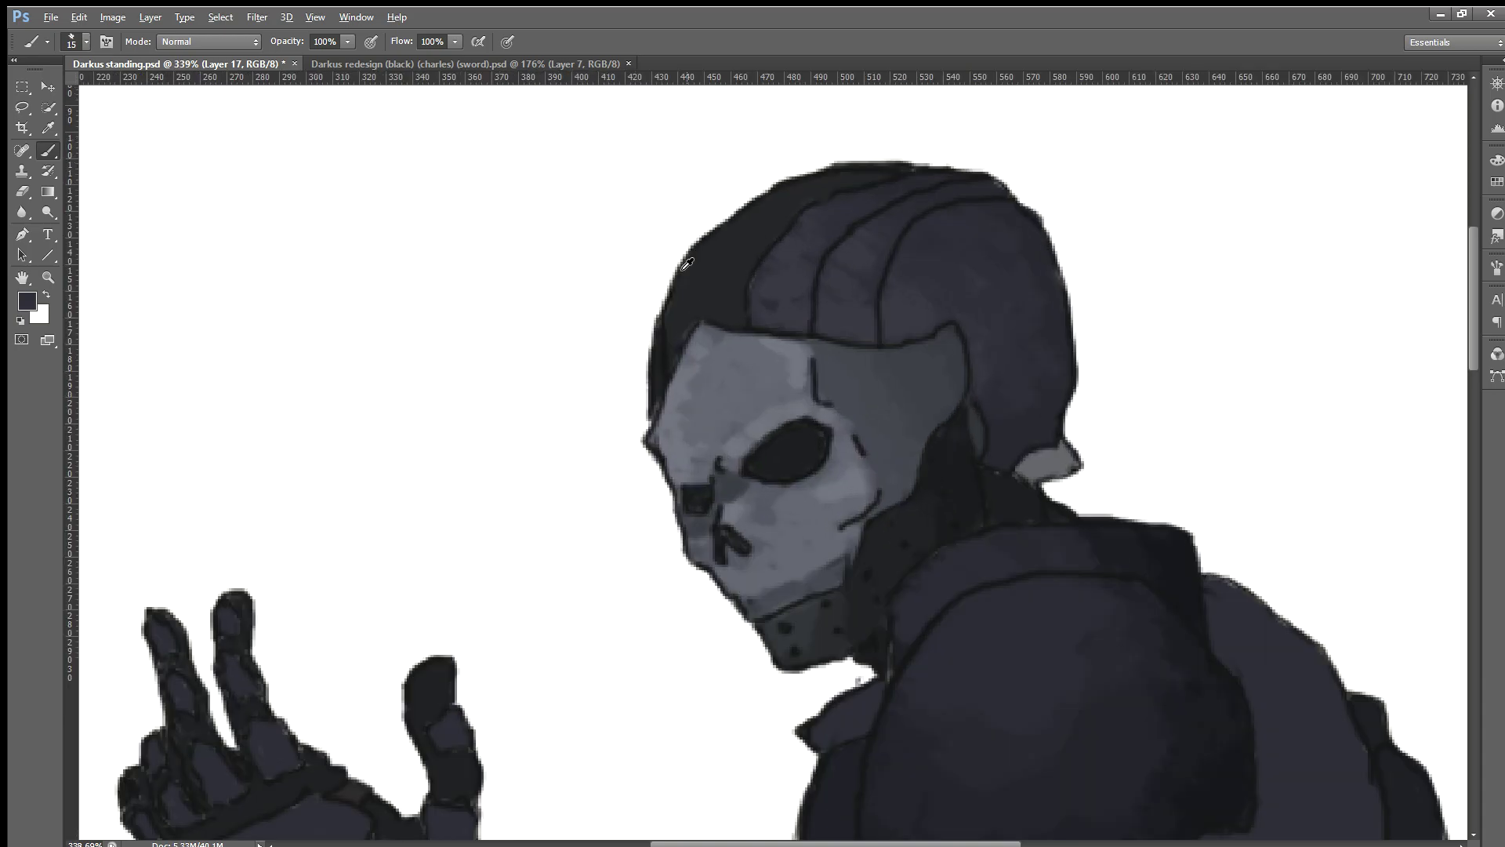
{"action": "scroll", "coordinate": [688, 286], "scroll_direction": "up", "scroll_amount": 3}
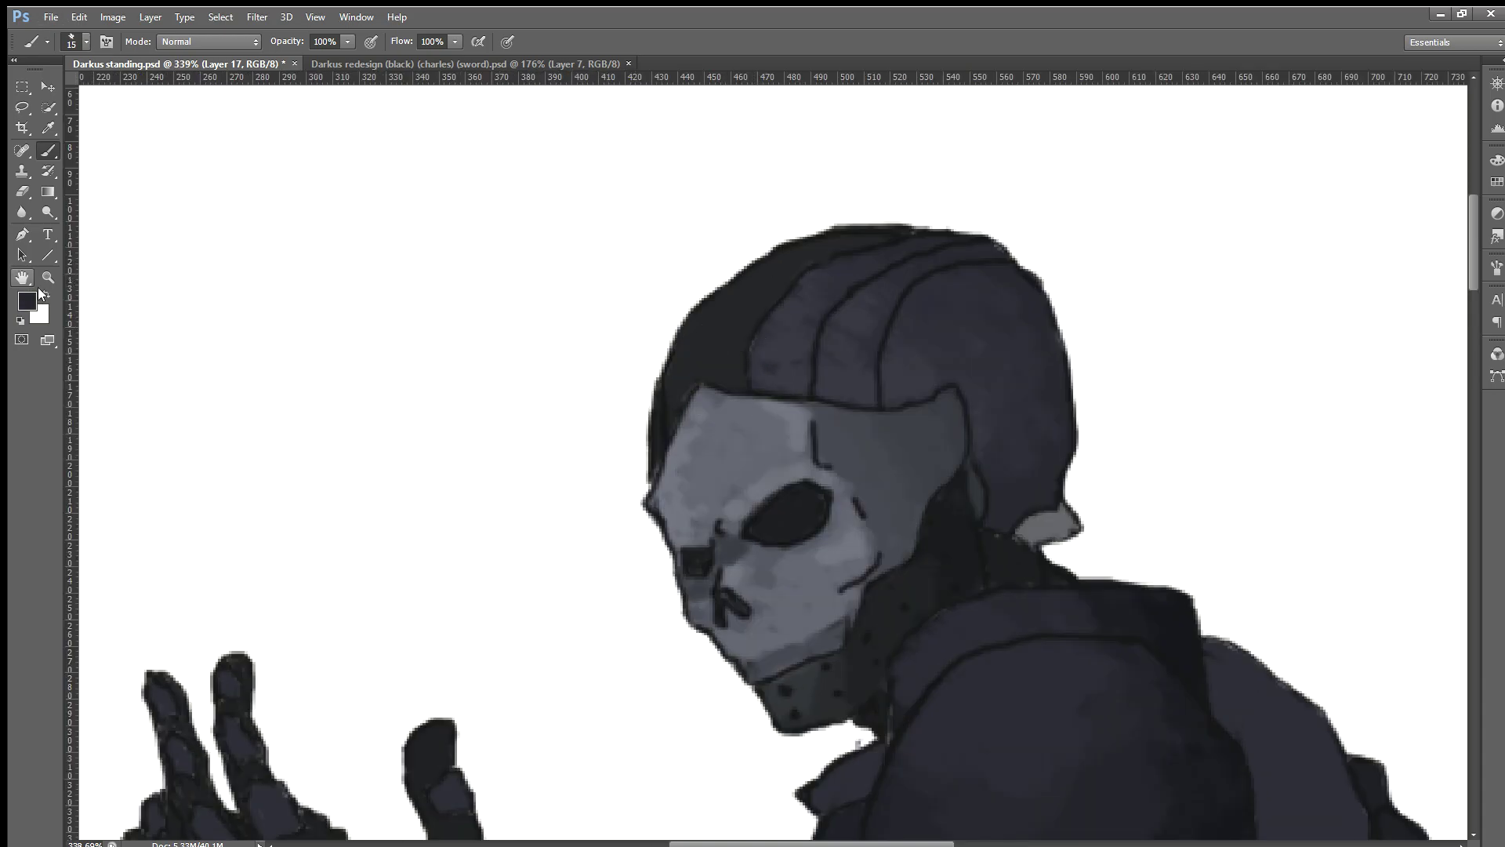
{"action": "key", "text": "i"}
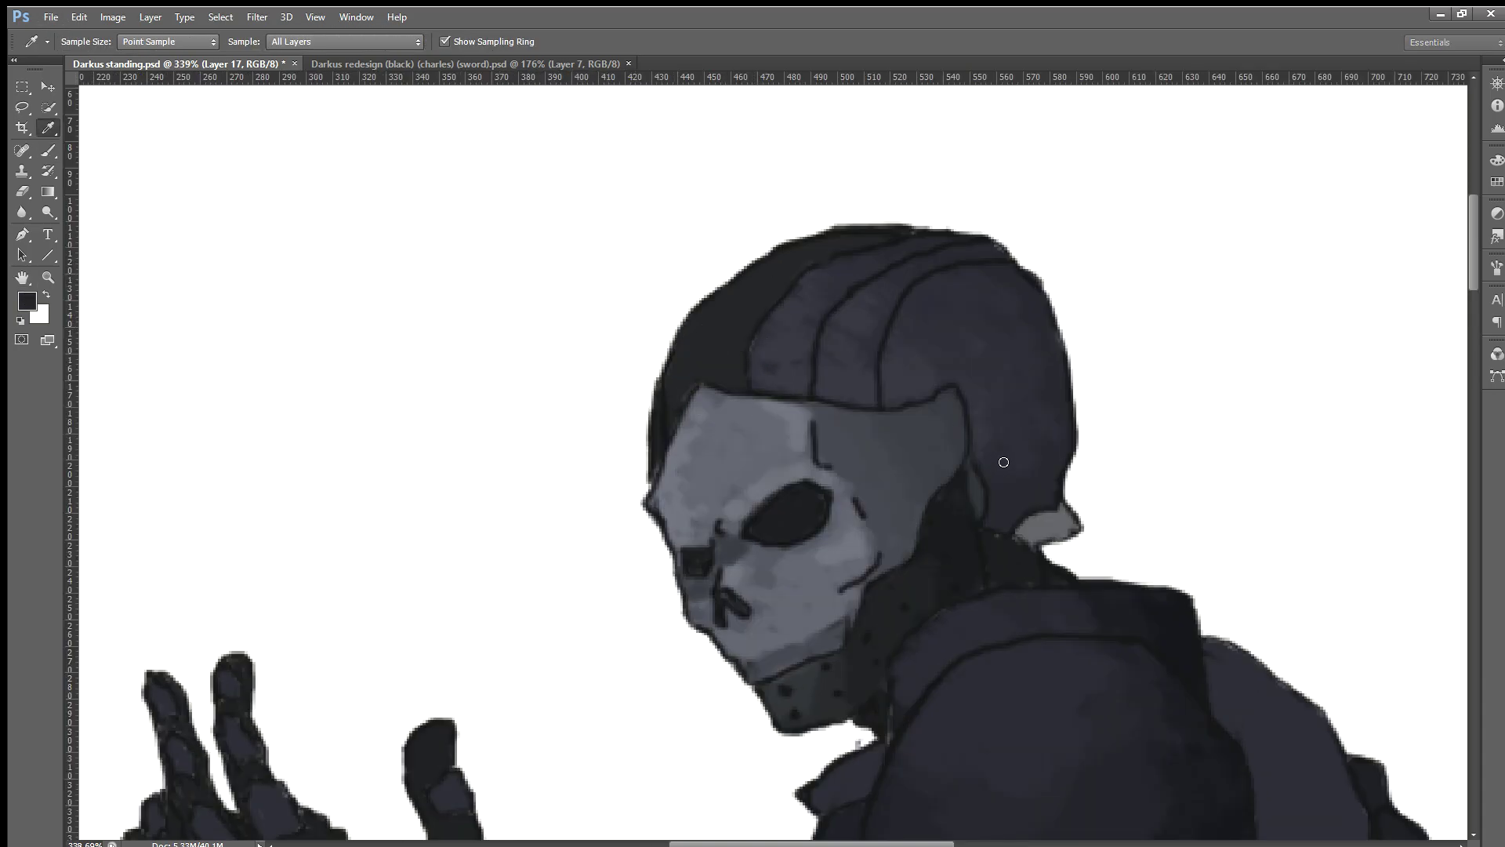
{"action": "key", "text": "b"}
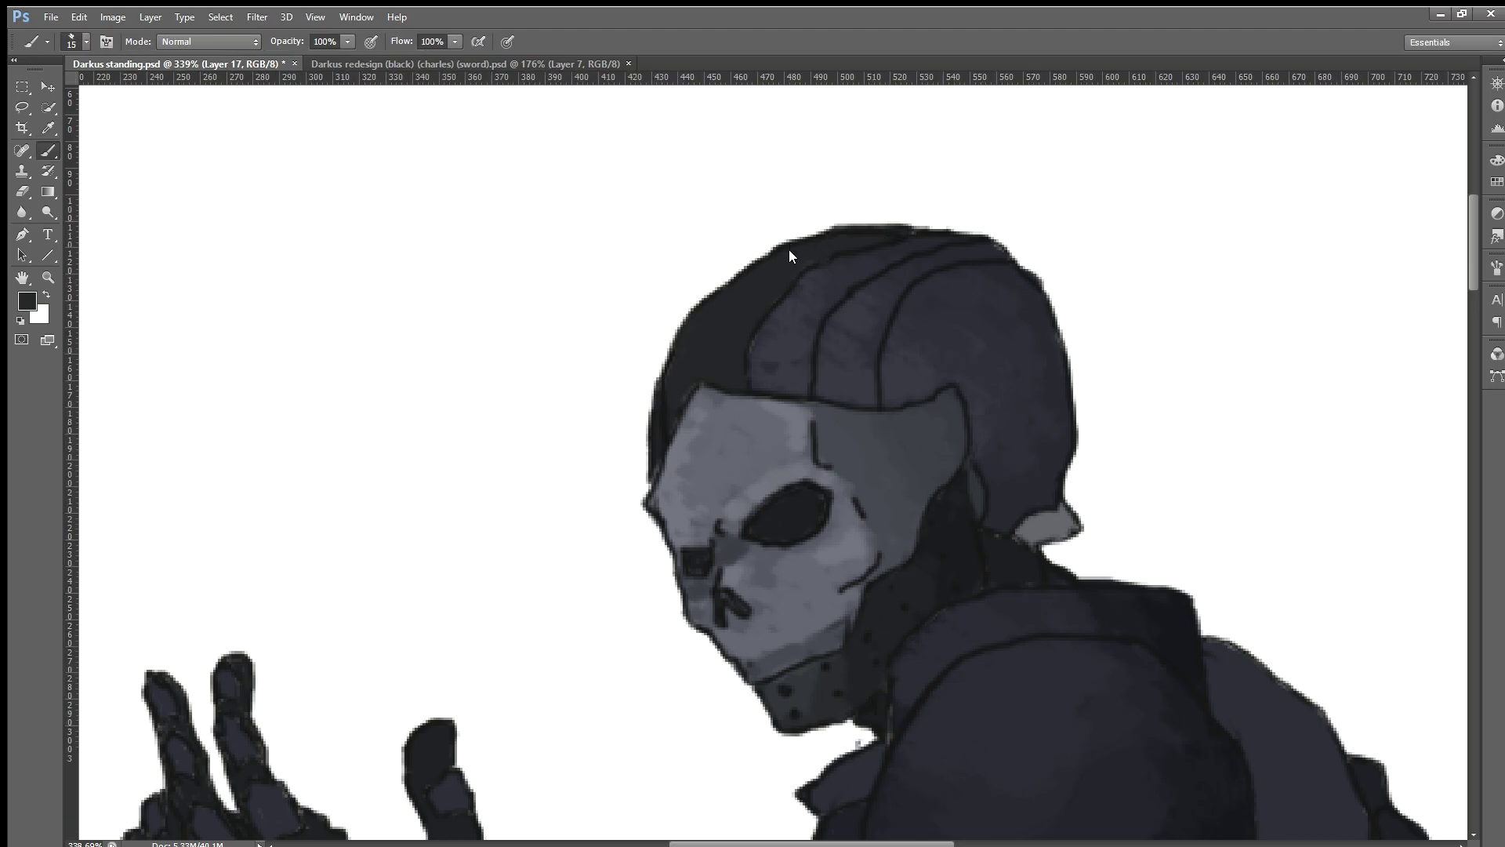
Step: Shrink the brush, sample the helmet's blue-grey, and paint a stroke lower on the figure toward the torso
{"action": "scroll", "coordinate": [850, 257], "scroll_direction": "up", "scroll_amount": 2}
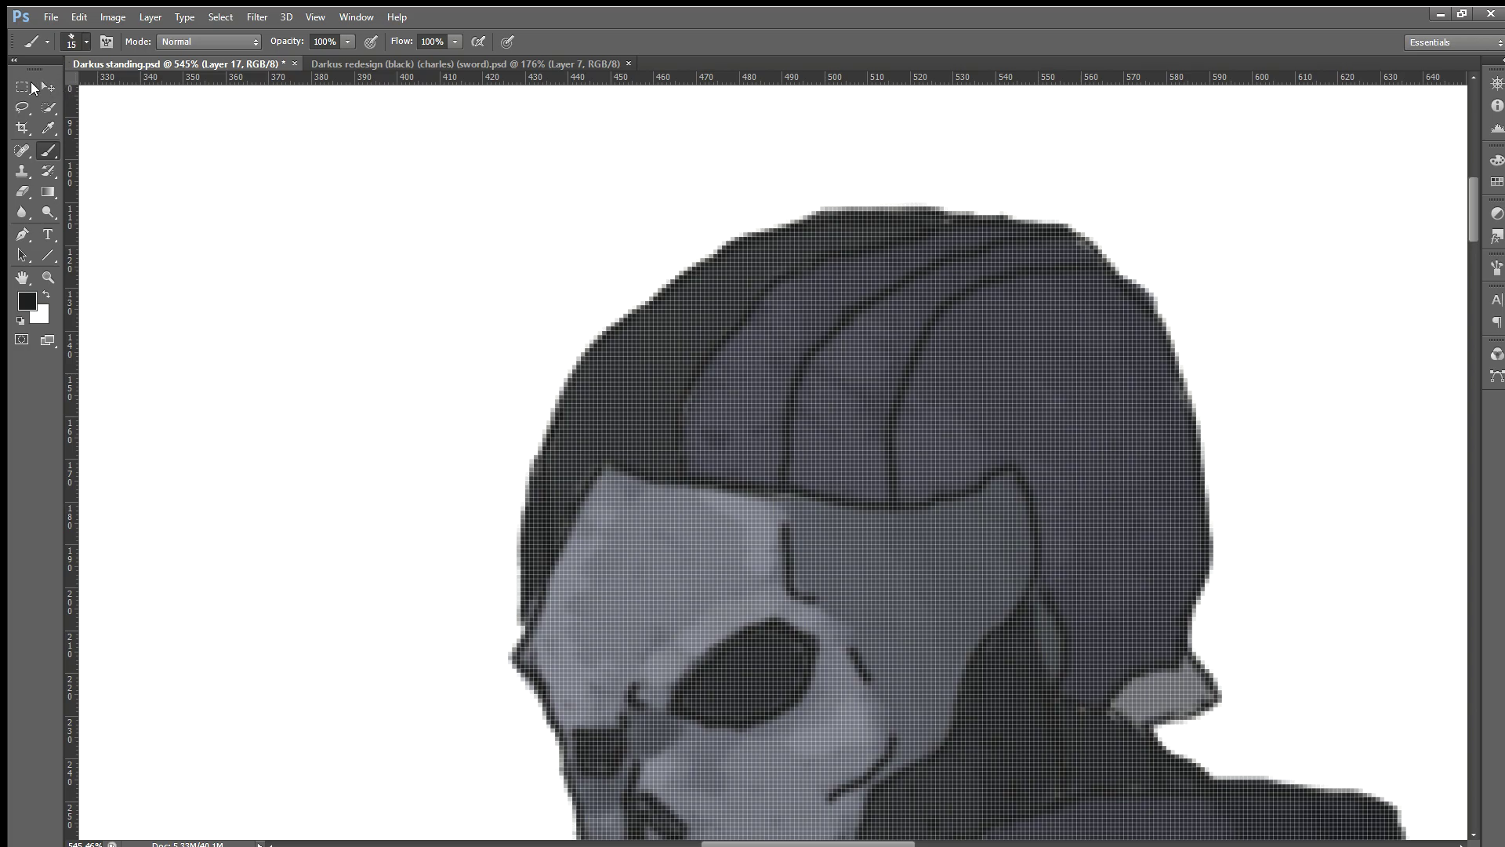
{"action": "key", "text": "bracketleft"}
{"action": "key", "text": "bracketleft"}
{"action": "scroll", "coordinate": [657, 381], "scroll_direction": "down", "scroll_amount": 1}
{"action": "scroll", "coordinate": [659, 381], "scroll_direction": "down", "scroll_amount": 1}
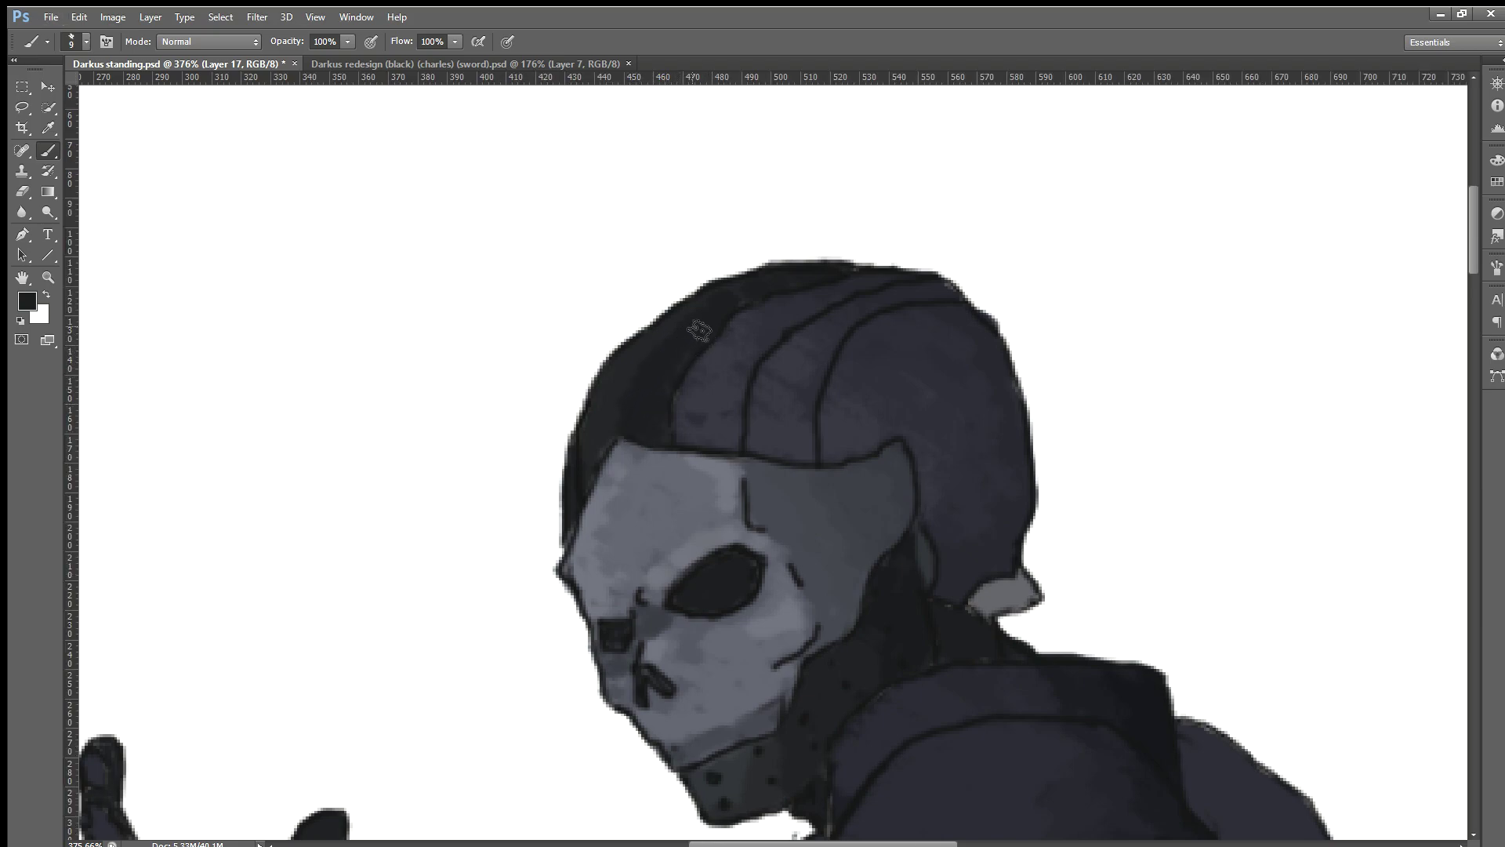
{"action": "scroll", "coordinate": [1043, 517], "scroll_direction": "down", "scroll_amount": 1}
{"action": "scroll", "coordinate": [1084, 516], "scroll_direction": "down", "scroll_amount": 2}
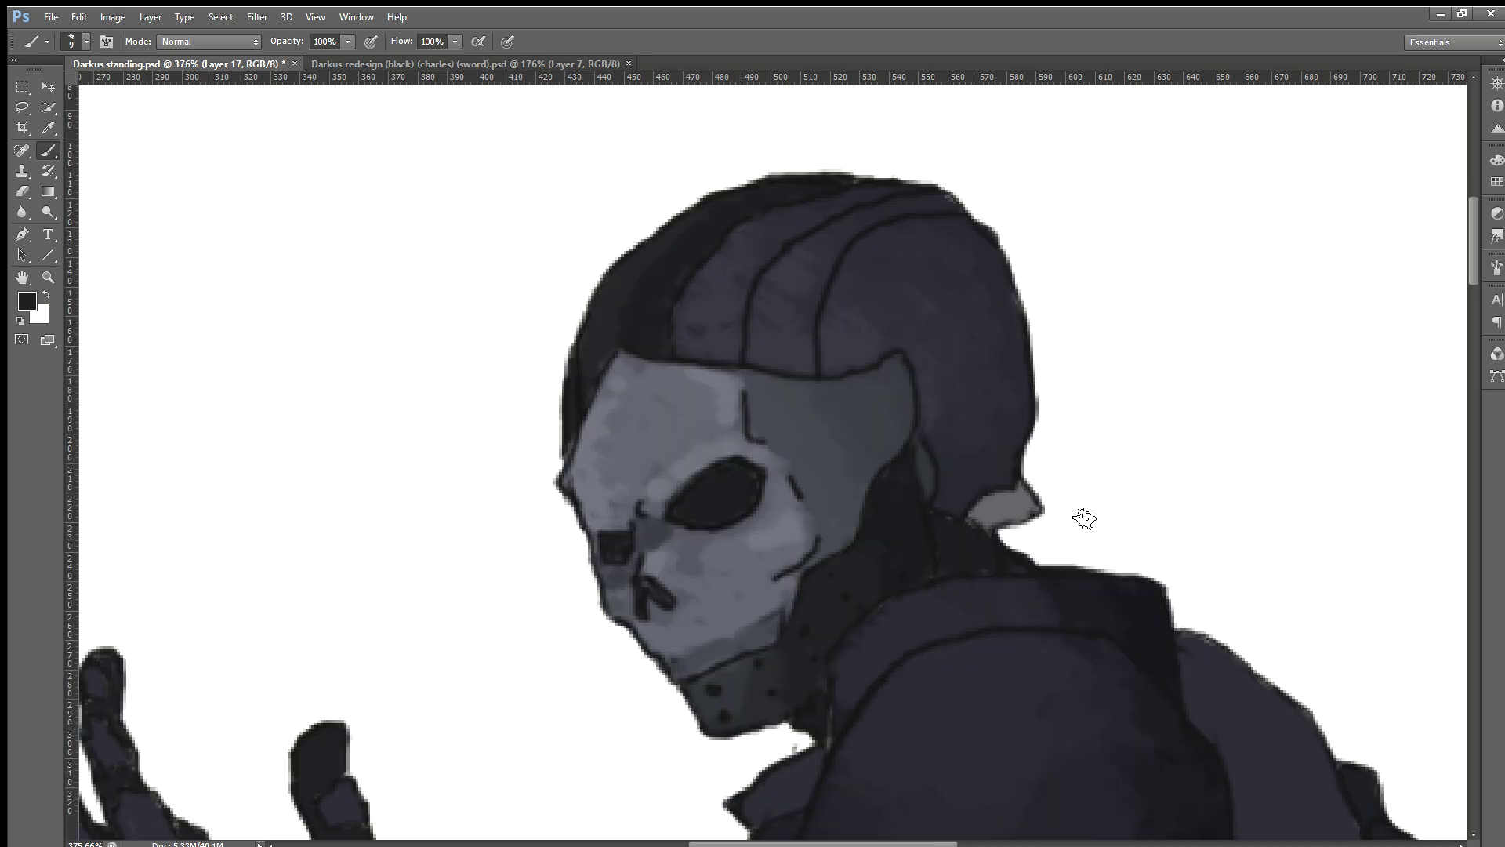
{"action": "scroll", "coordinate": [1085, 516], "scroll_direction": "down", "scroll_amount": 2}
{"action": "scroll", "coordinate": [1078, 515], "scroll_direction": "down", "scroll_amount": 2}
{"action": "scroll", "coordinate": [1079, 515], "scroll_direction": "down", "scroll_amount": 1}
{"action": "scroll", "coordinate": [1066, 549], "scroll_direction": "down", "scroll_amount": 1}
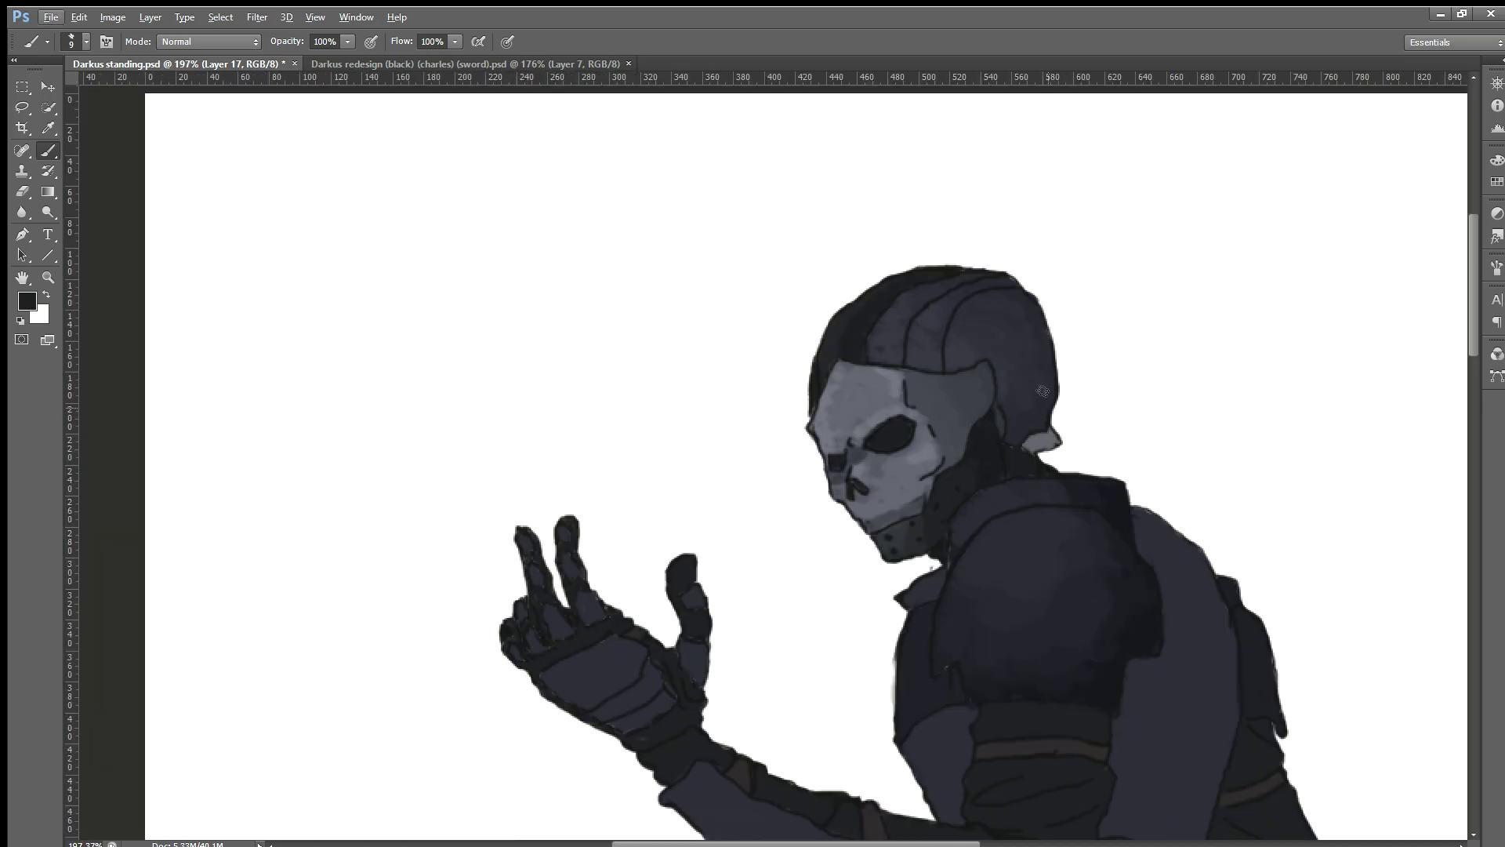
{"action": "scroll", "coordinate": [1043, 390], "scroll_direction": "up", "scroll_amount": 3}
{"action": "scroll", "coordinate": [1011, 400], "scroll_direction": "up", "scroll_amount": 1}
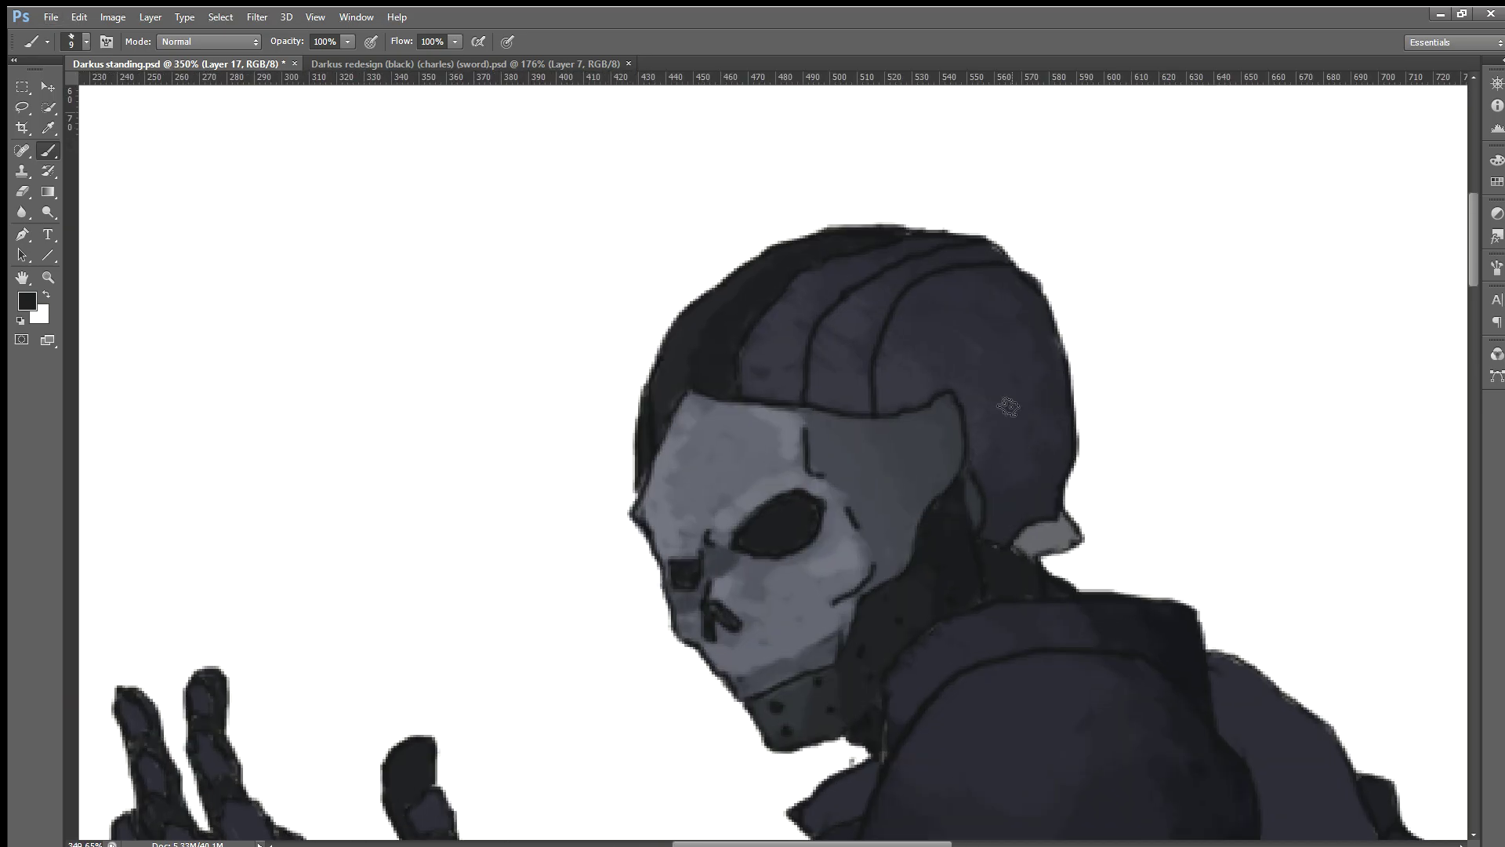
{"action": "left_click", "coordinate": [864, 469], "text": "alt"}
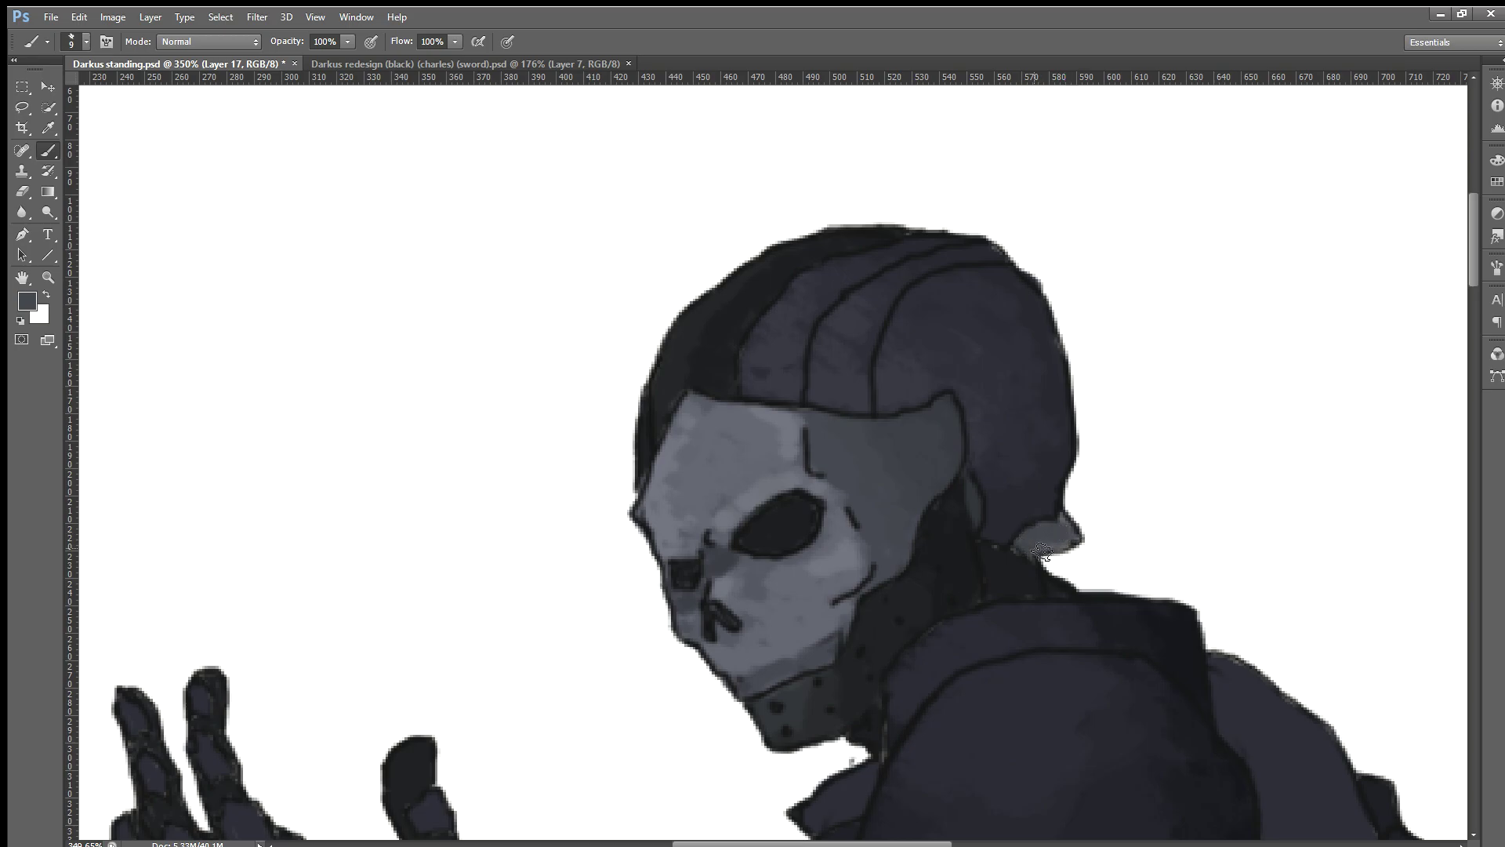
{"action": "scroll", "coordinate": [1034, 538], "scroll_direction": "down", "scroll_amount": 1}
{"action": "scroll", "coordinate": [799, 682], "scroll_direction": "down", "scroll_amount": 1}
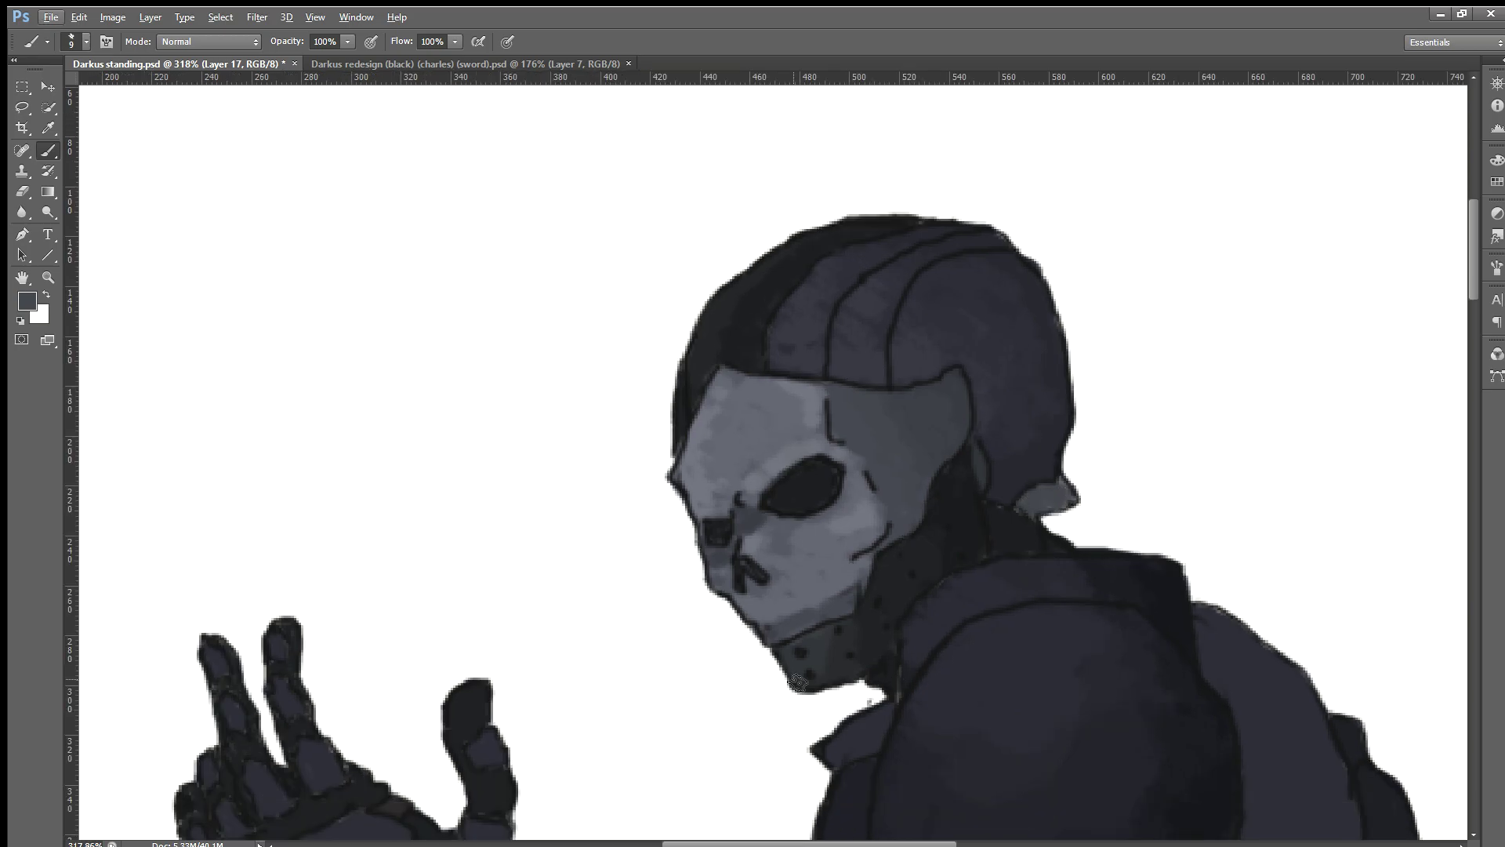
{"action": "left_click_drag", "start_coordinate": [685, 841], "coordinate": [726, 841]}
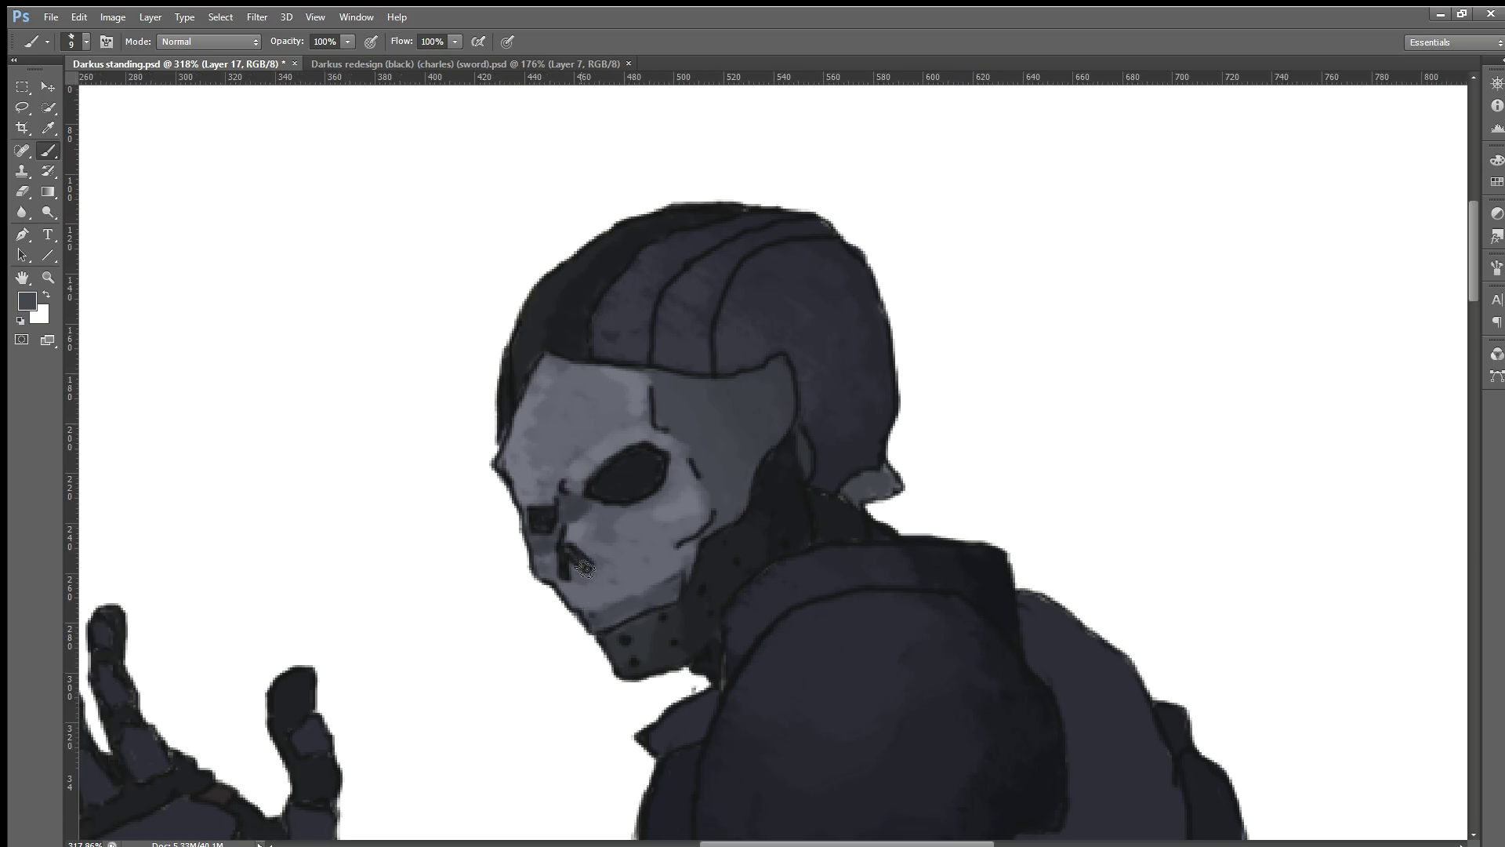
{"action": "scroll", "coordinate": [588, 572], "scroll_direction": "down", "scroll_amount": 3}
{"action": "scroll", "coordinate": [710, 563], "scroll_direction": "down", "scroll_amount": 2}
{"action": "scroll", "coordinate": [1454, 471], "scroll_direction": "down", "scroll_amount": 2}
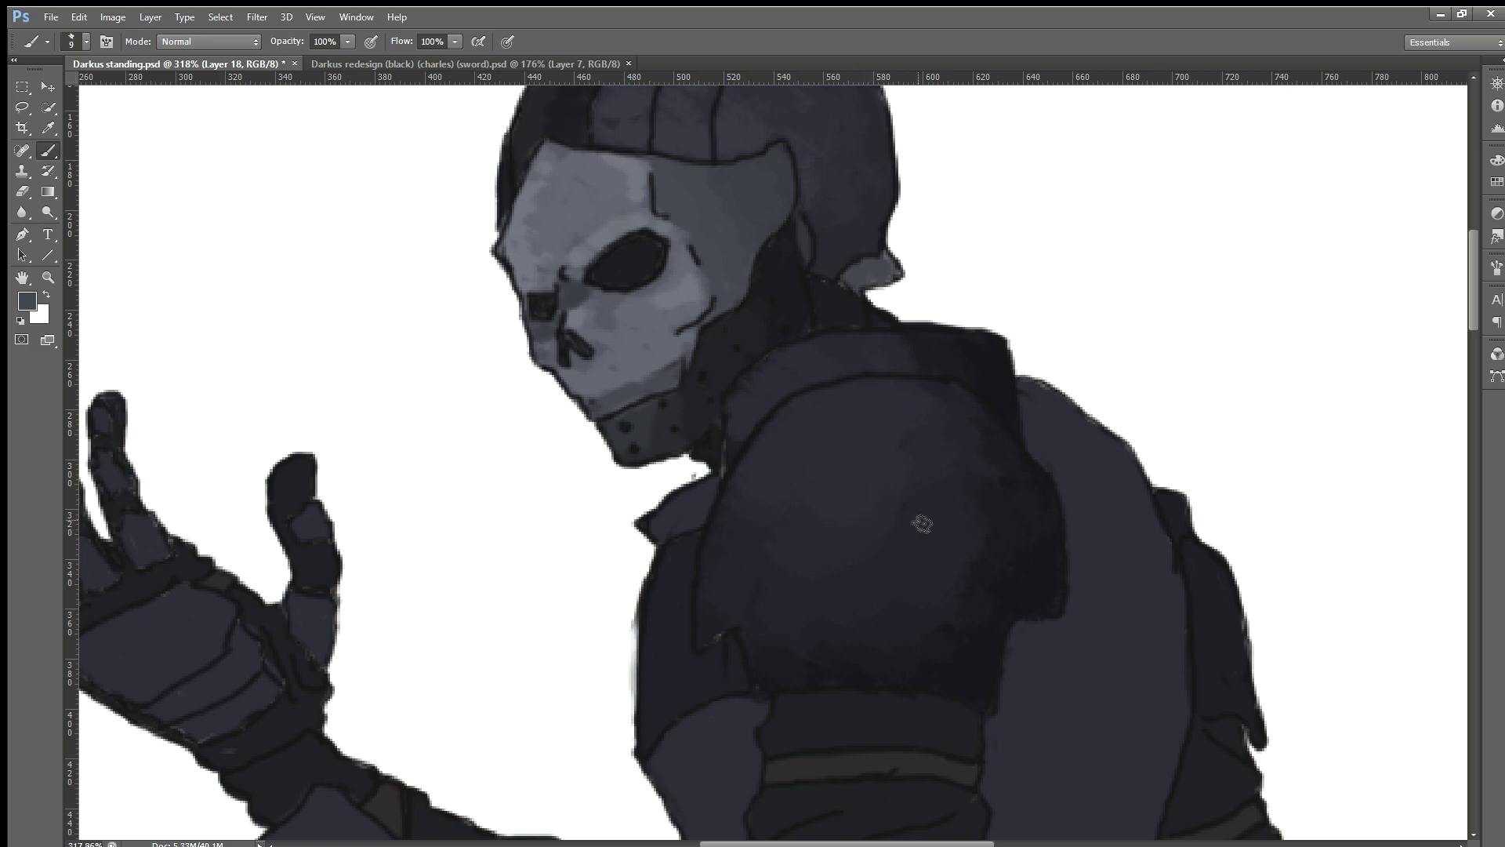
Step: Sample a darker armour shade, darken the upper arm's left edge, then resample the shoulder armour
{"action": "left_click", "coordinate": [1029, 571], "text": "alt"}
{"action": "scroll", "coordinate": [651, 664], "scroll_direction": "down", "scroll_amount": 3}
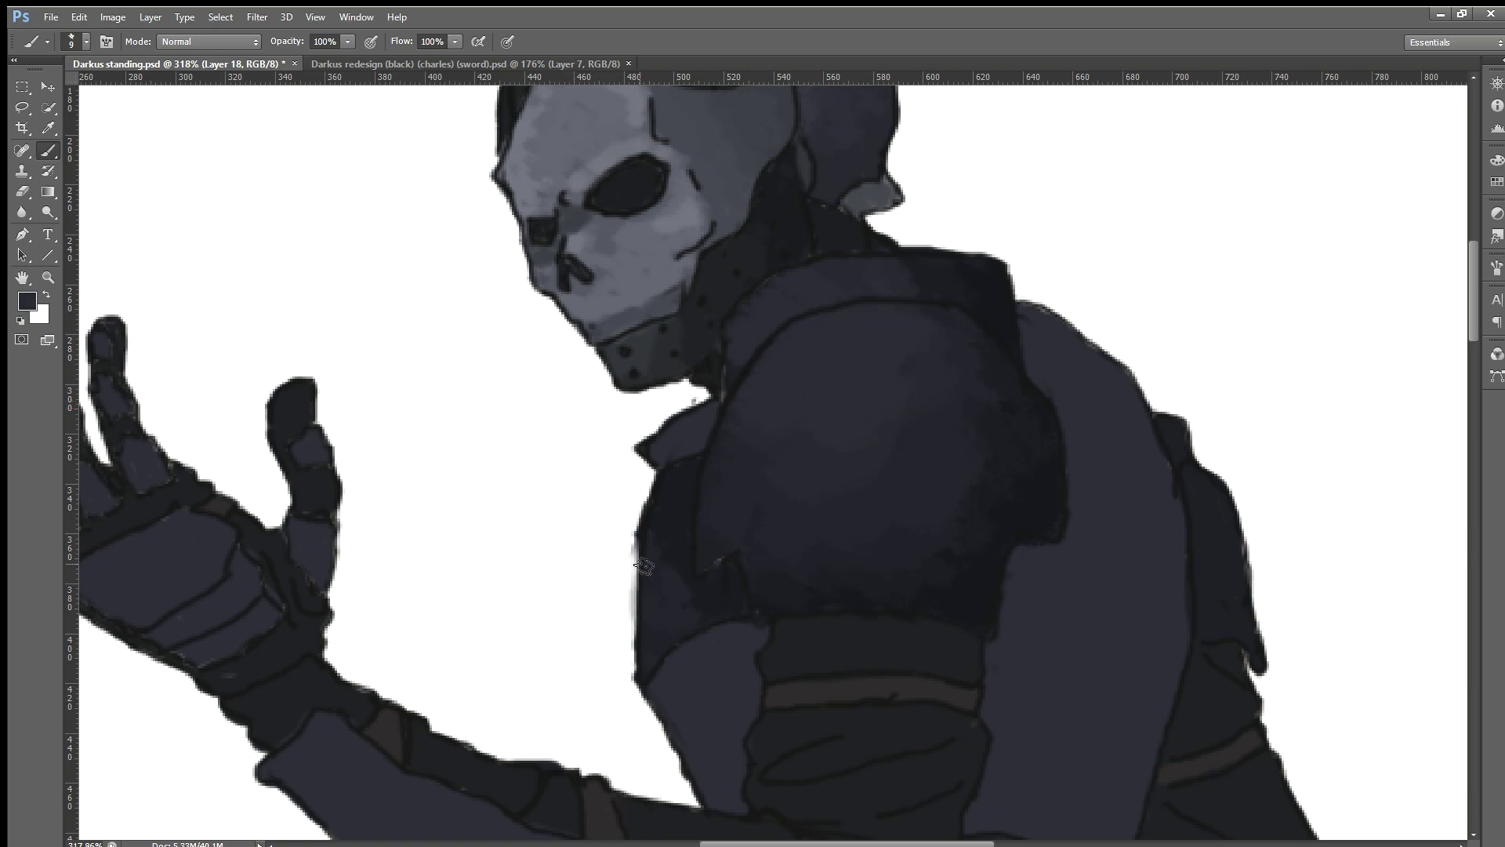
{"action": "left_click_drag", "start_coordinate": [648, 558], "coordinate": [655, 617]}
{"action": "left_click", "coordinate": [798, 338], "text": "alt"}
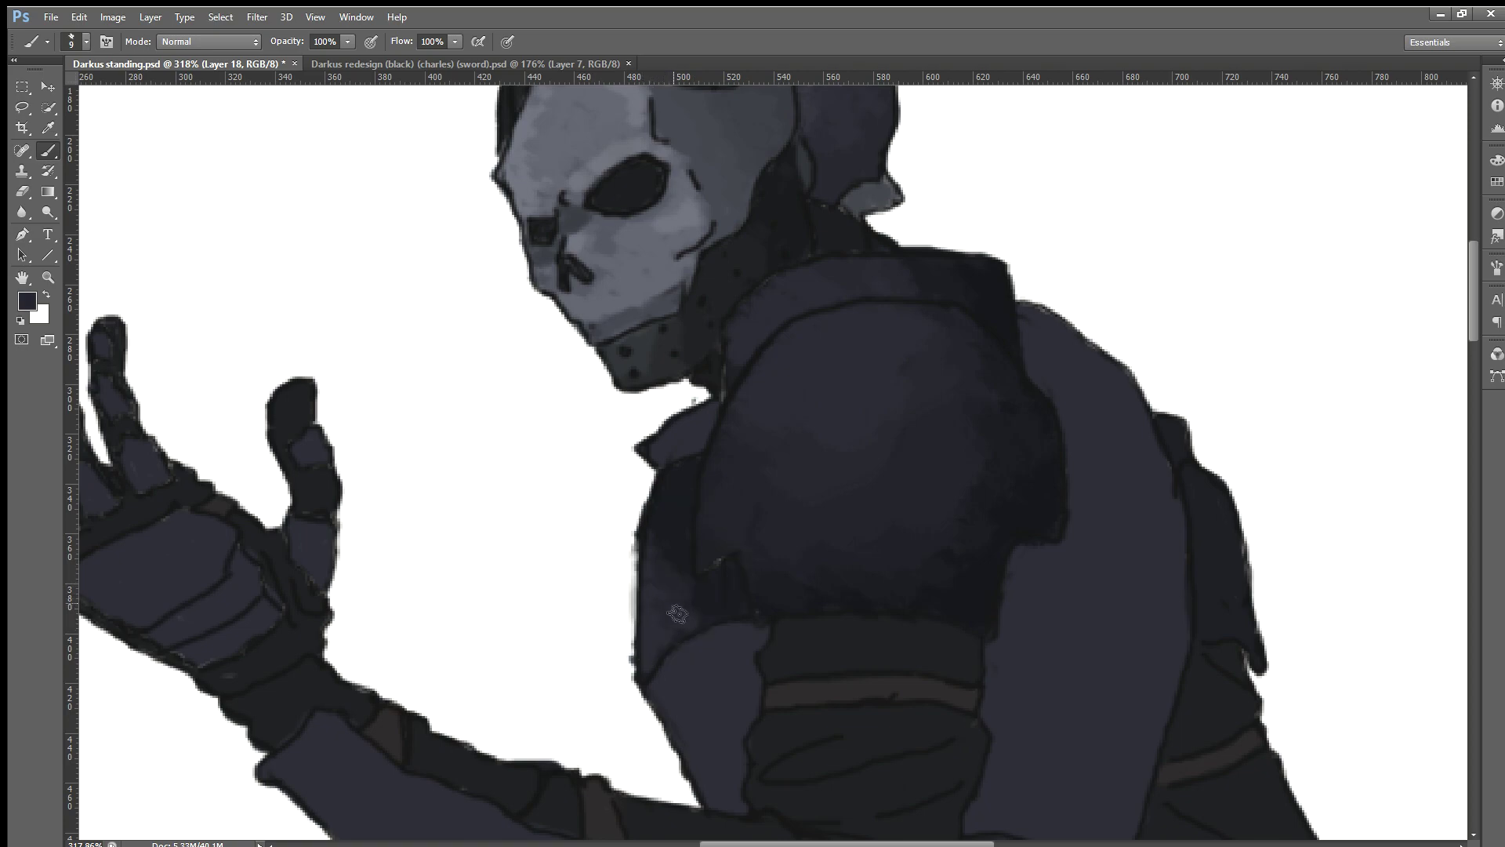
{"action": "scroll", "coordinate": [690, 630], "scroll_direction": "down", "scroll_amount": 2}
{"action": "scroll", "coordinate": [674, 580], "scroll_direction": "down", "scroll_amount": 2}
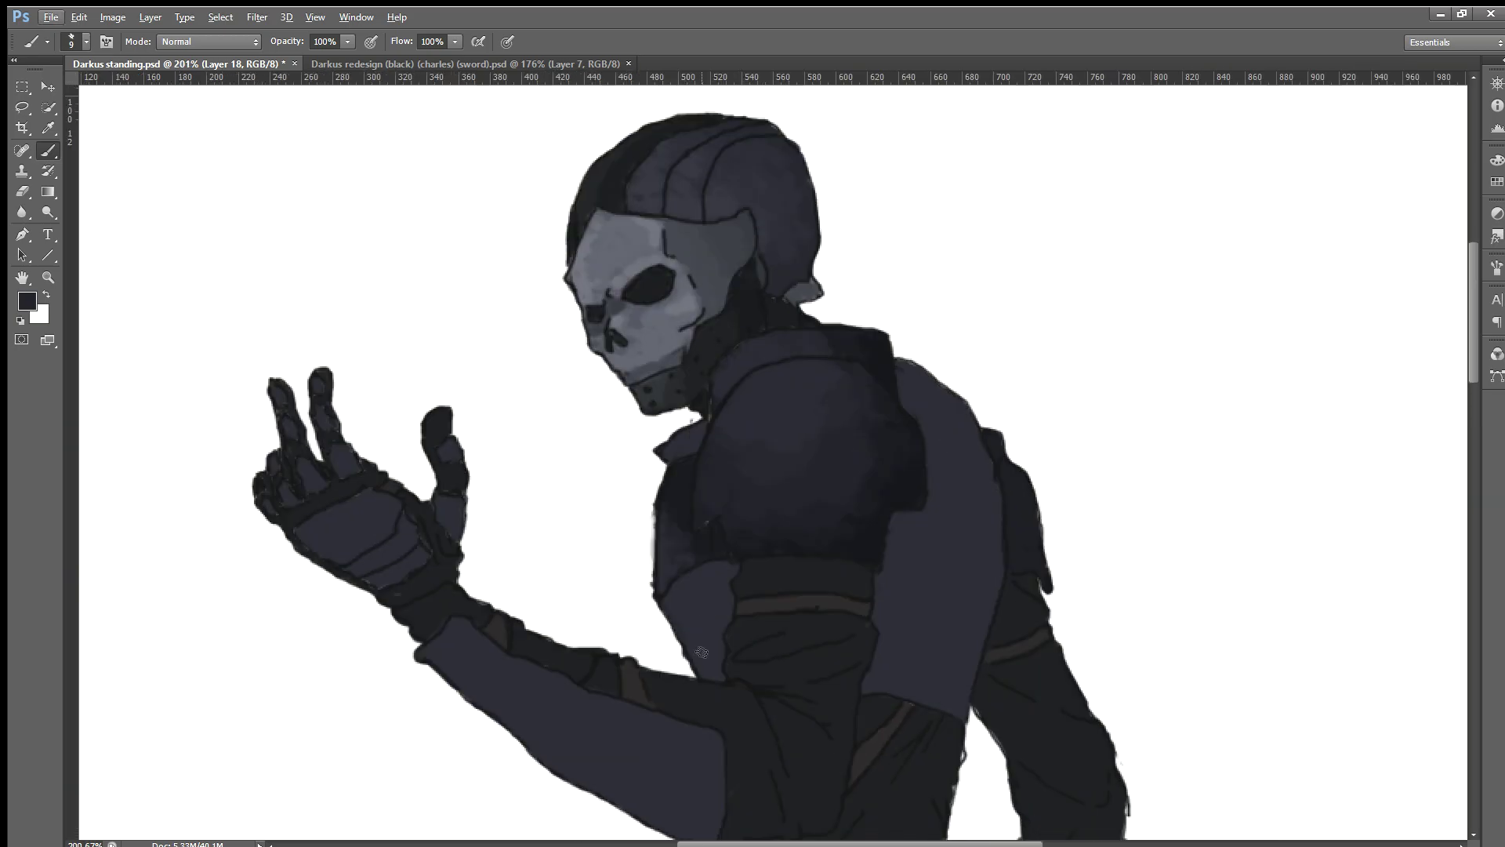
{"action": "scroll", "coordinate": [666, 541], "scroll_direction": "up", "scroll_amount": 2}
{"action": "scroll", "coordinate": [690, 517], "scroll_direction": "up", "scroll_amount": 2}
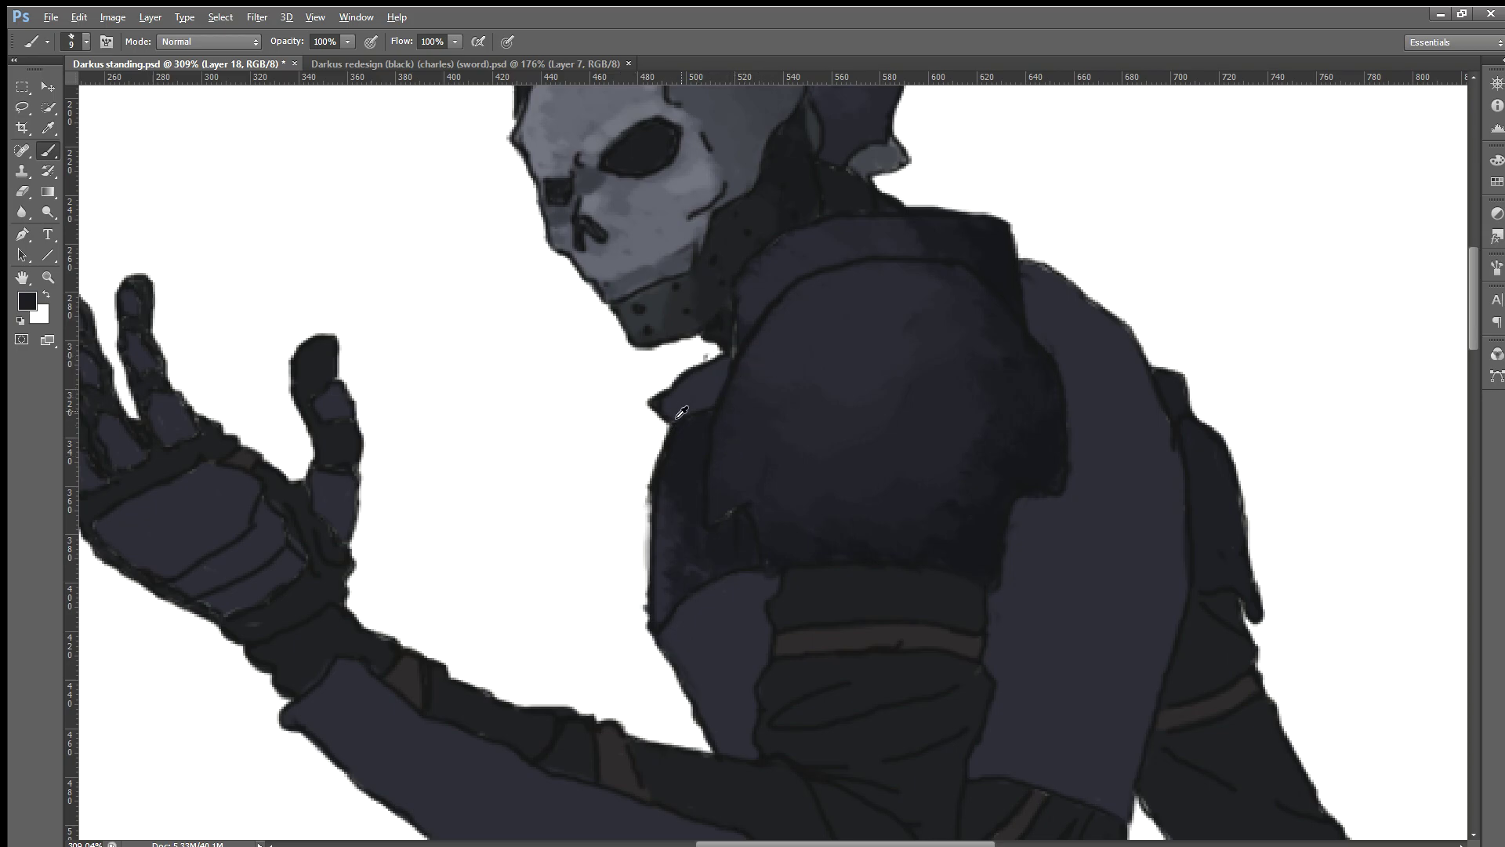
Step: Sample the dark collar tones and its dark edge to texture the collar
{"action": "left_click", "coordinate": [690, 400], "text": "alt"}
{"action": "key", "text": "i"}
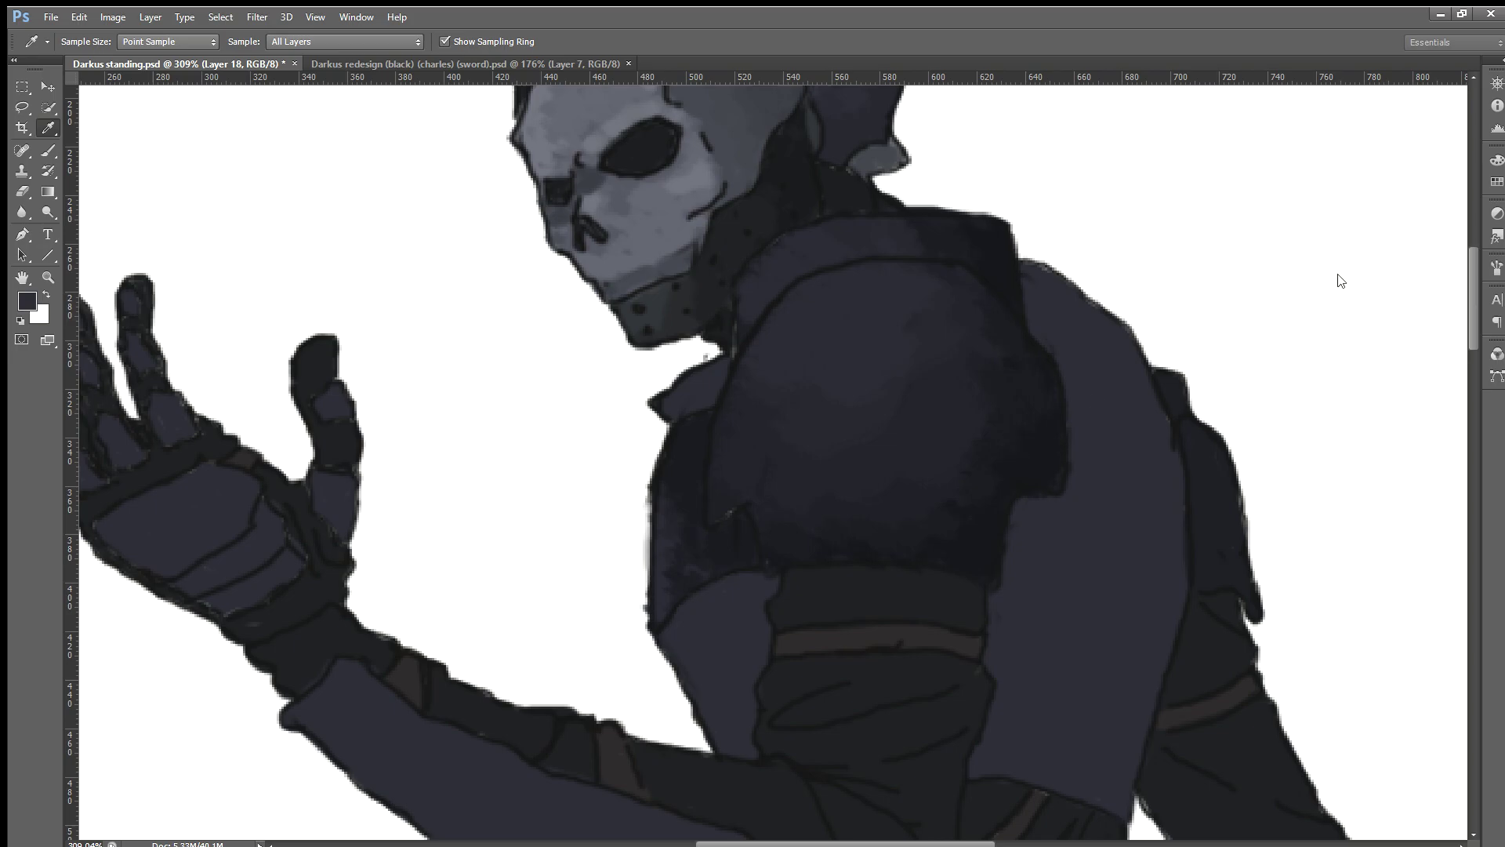
{"action": "key", "text": "b"}
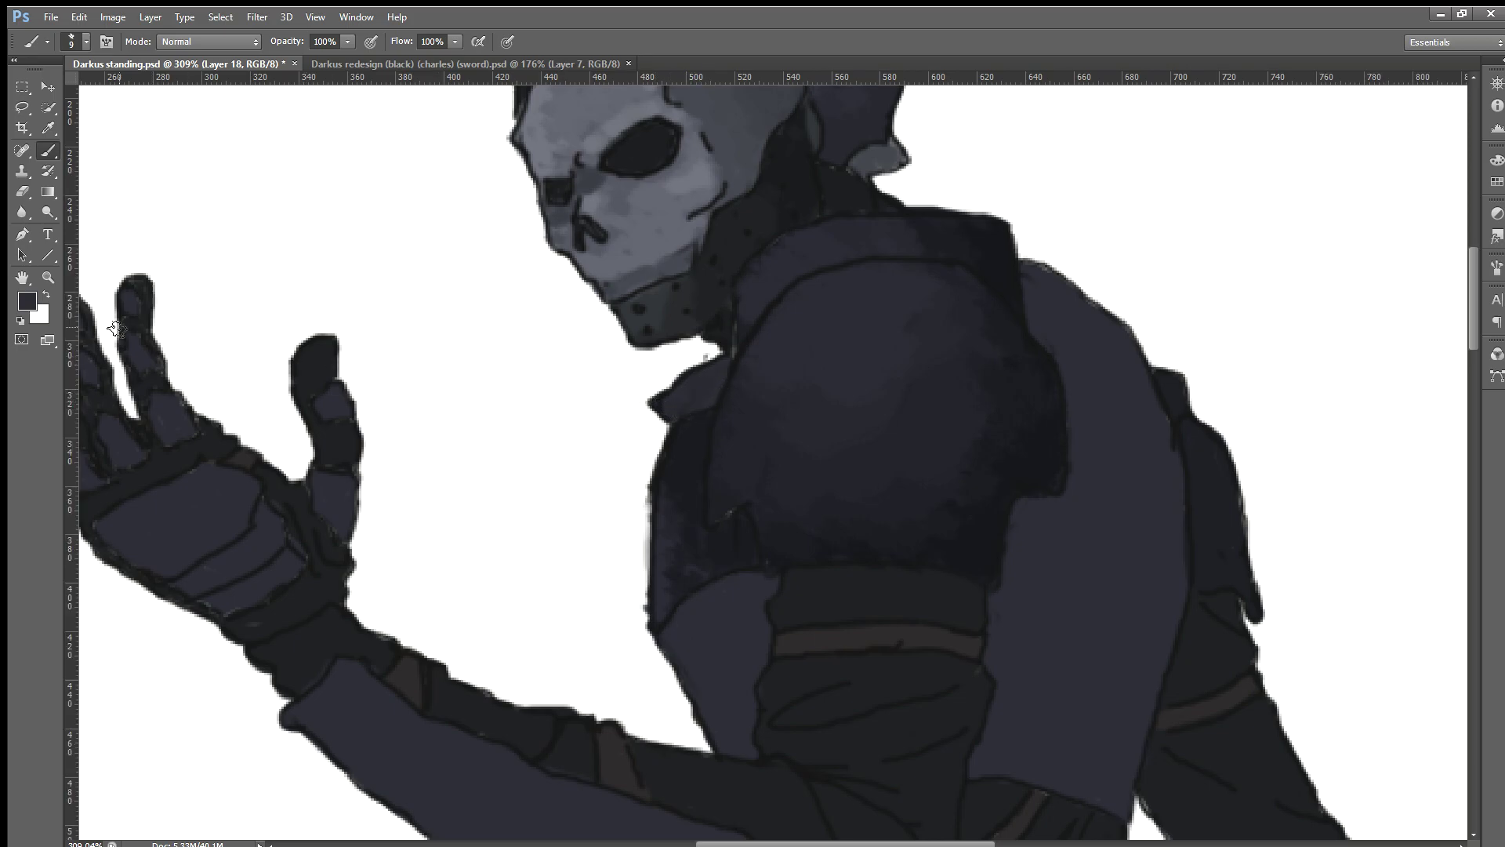
{"action": "left_click", "coordinate": [665, 438], "text": "alt"}
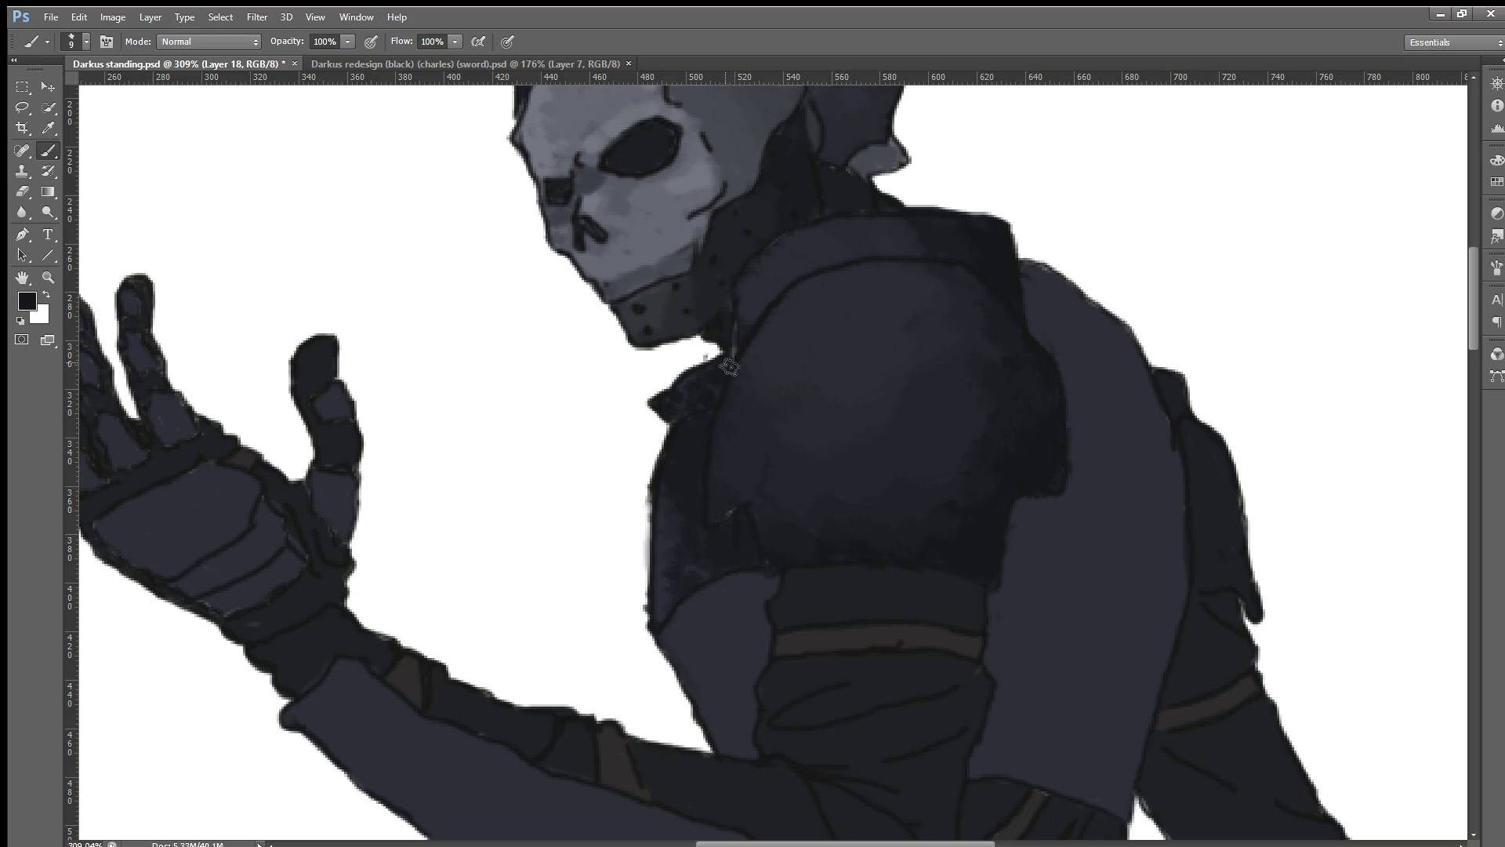
{"action": "scroll", "coordinate": [721, 687], "scroll_direction": "down", "scroll_amount": 2}
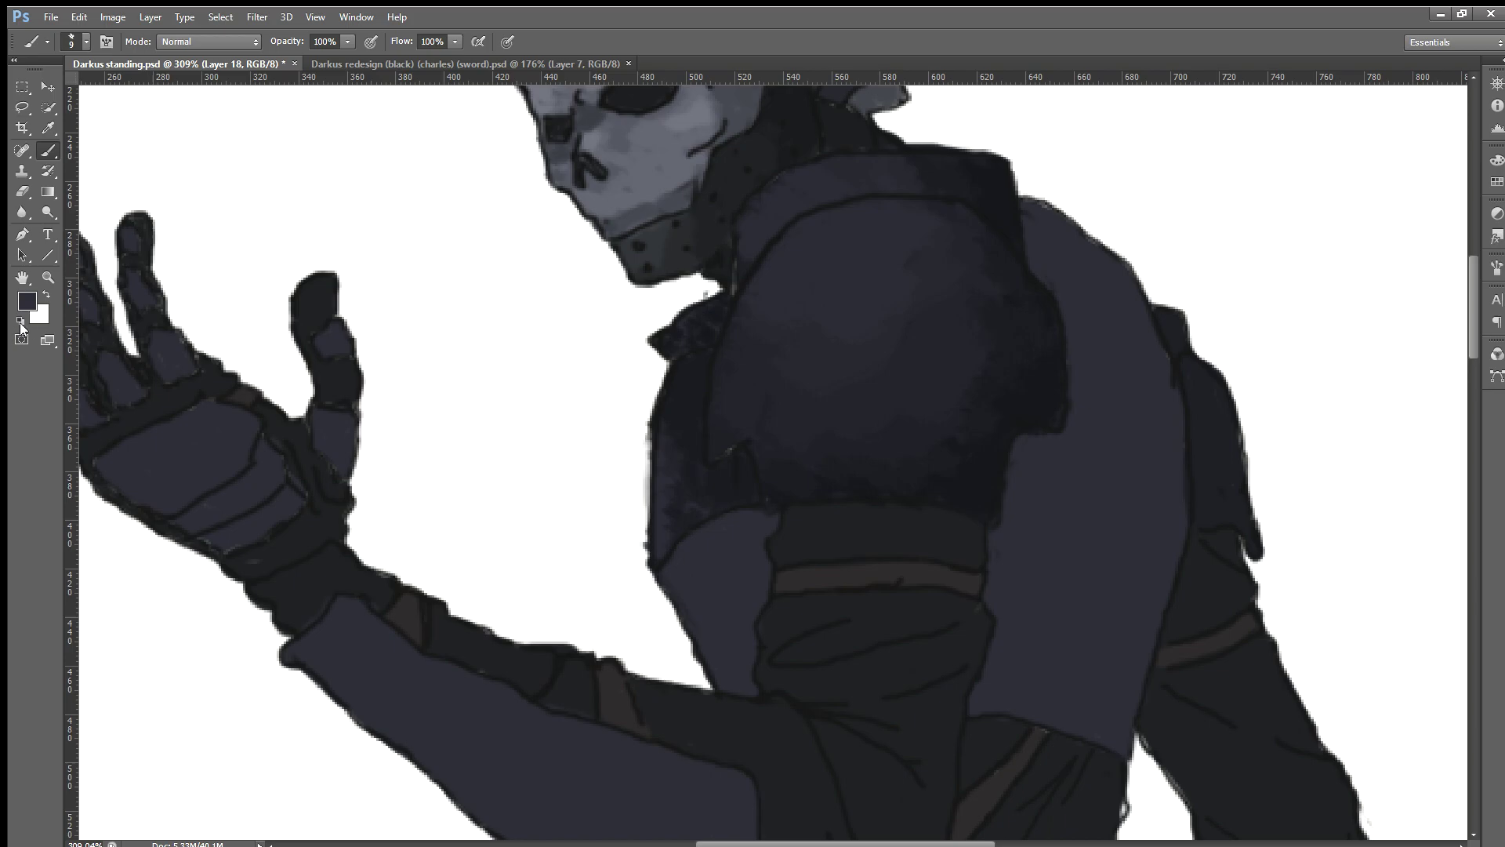
{"action": "key", "text": "i"}
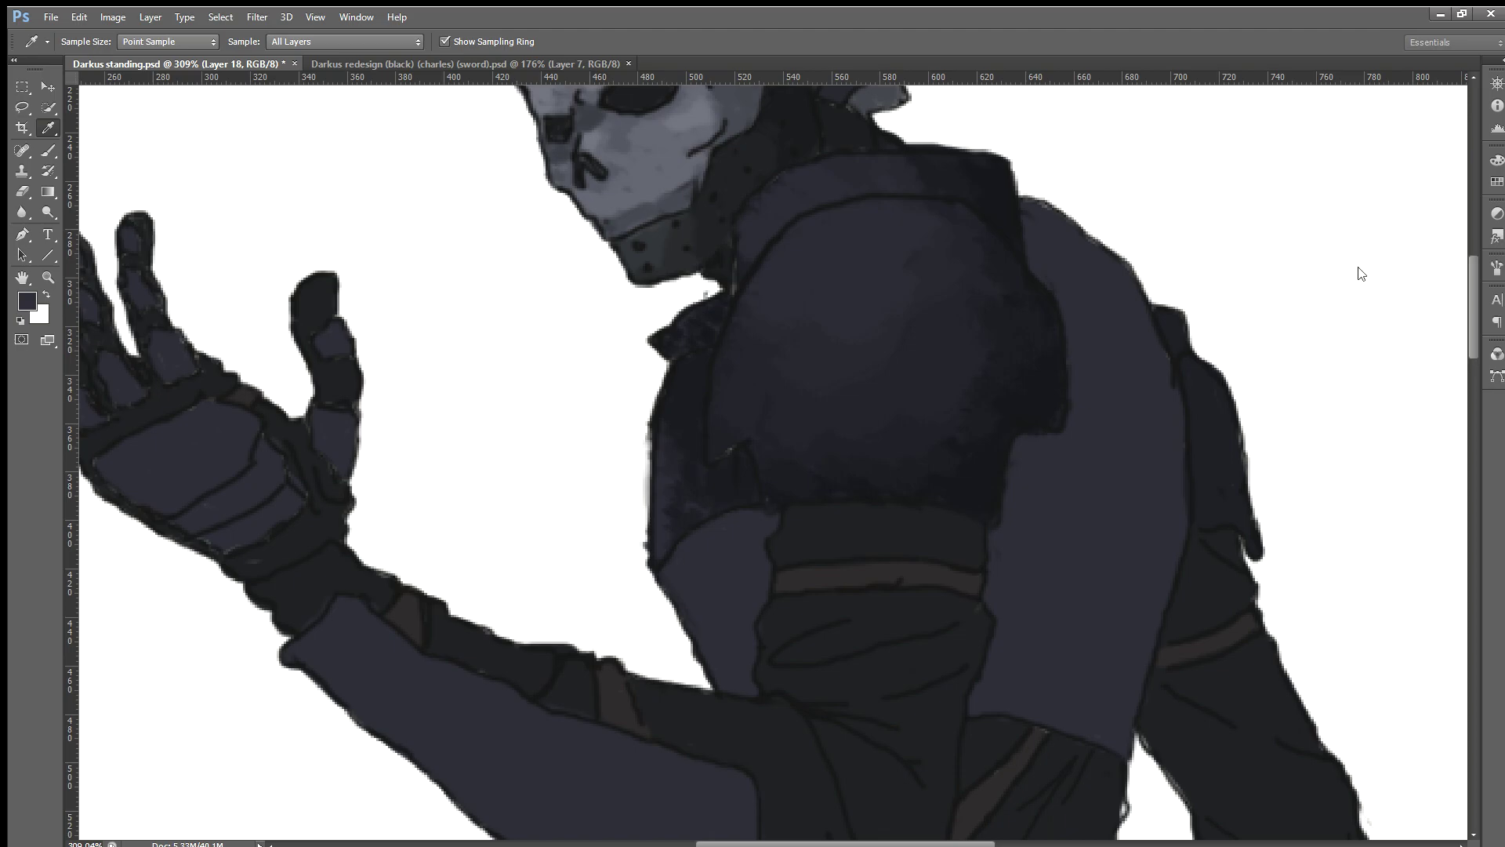
{"action": "key", "text": "b"}
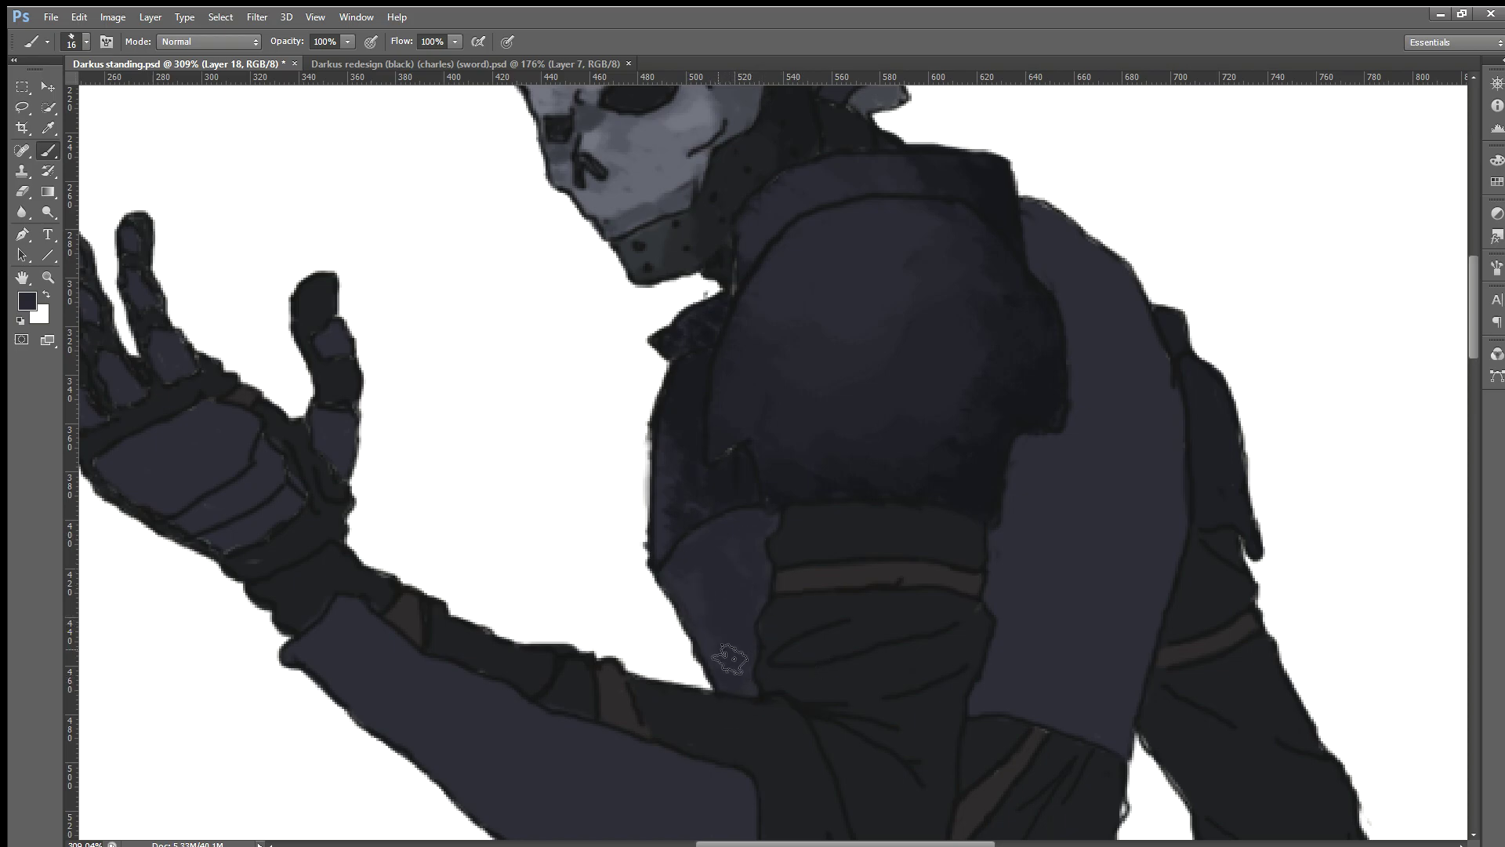
Step: Add dark texture strokes along the lighter patch beneath the shoulder armour
{"action": "key", "text": "i"}
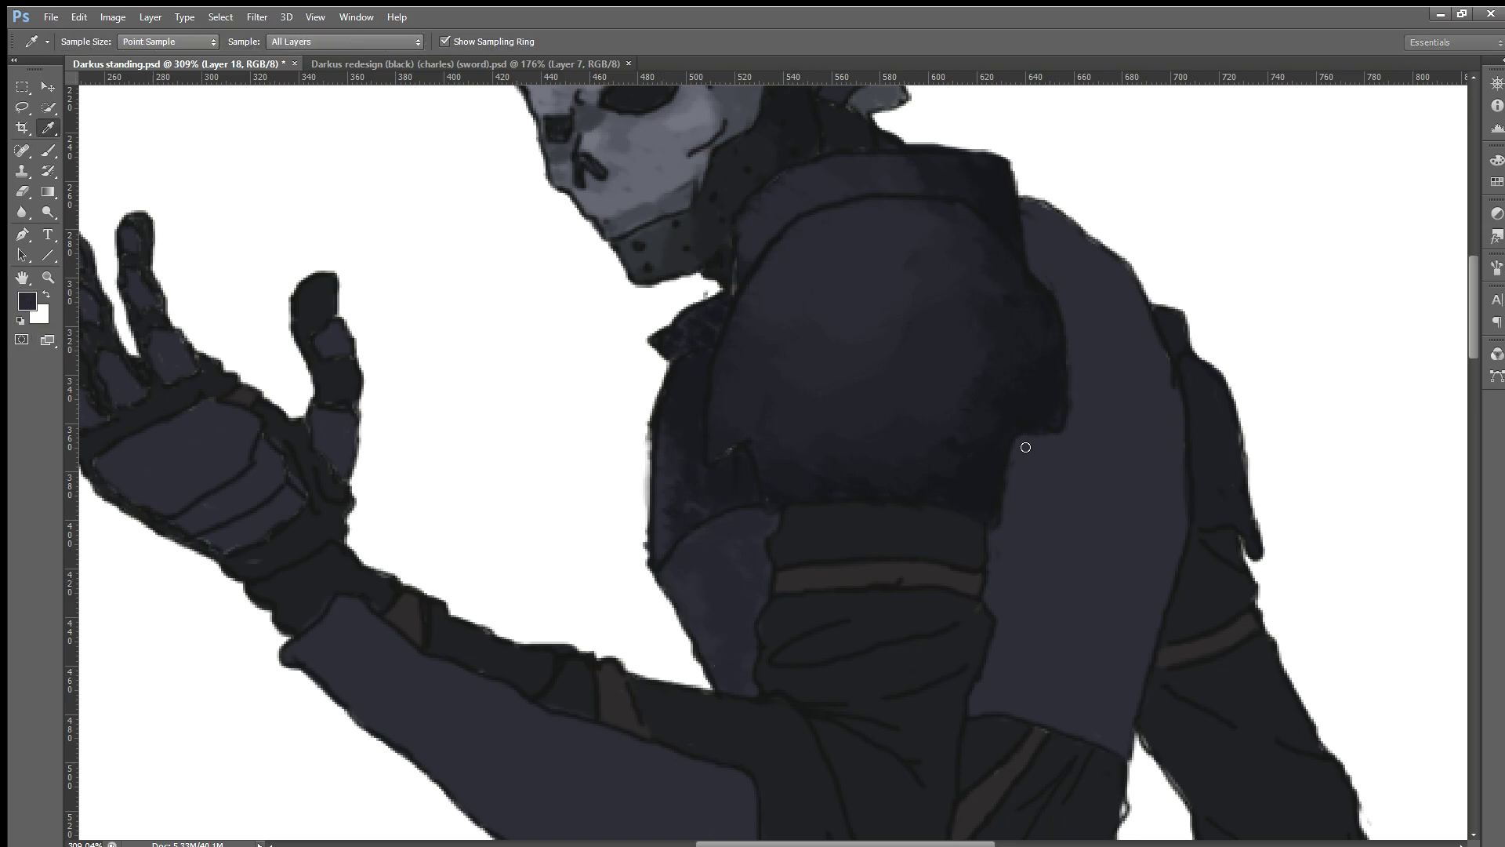
{"action": "key", "text": "b"}
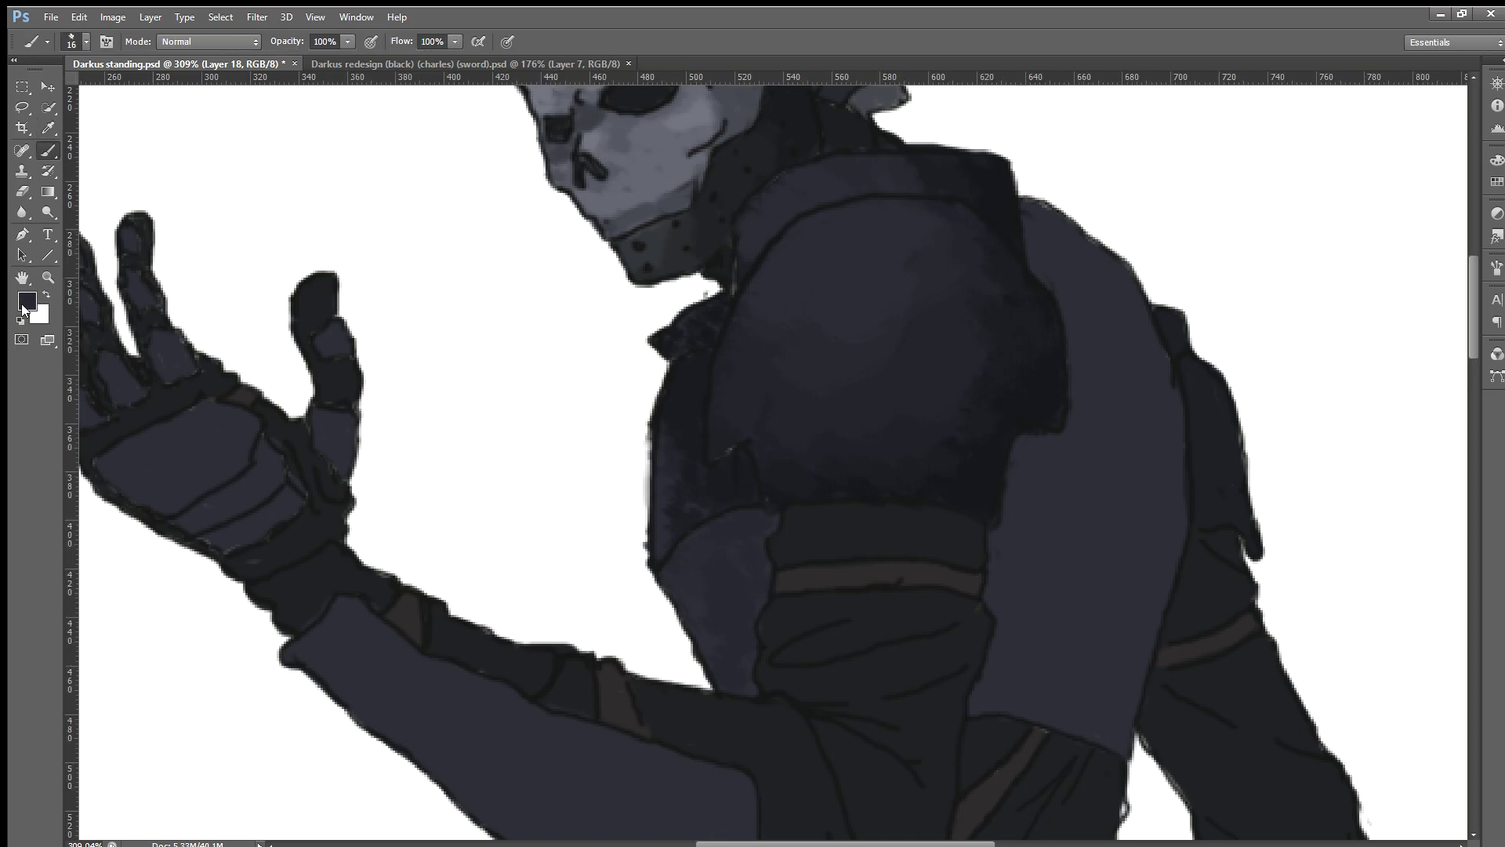
{"action": "key", "text": "i"}
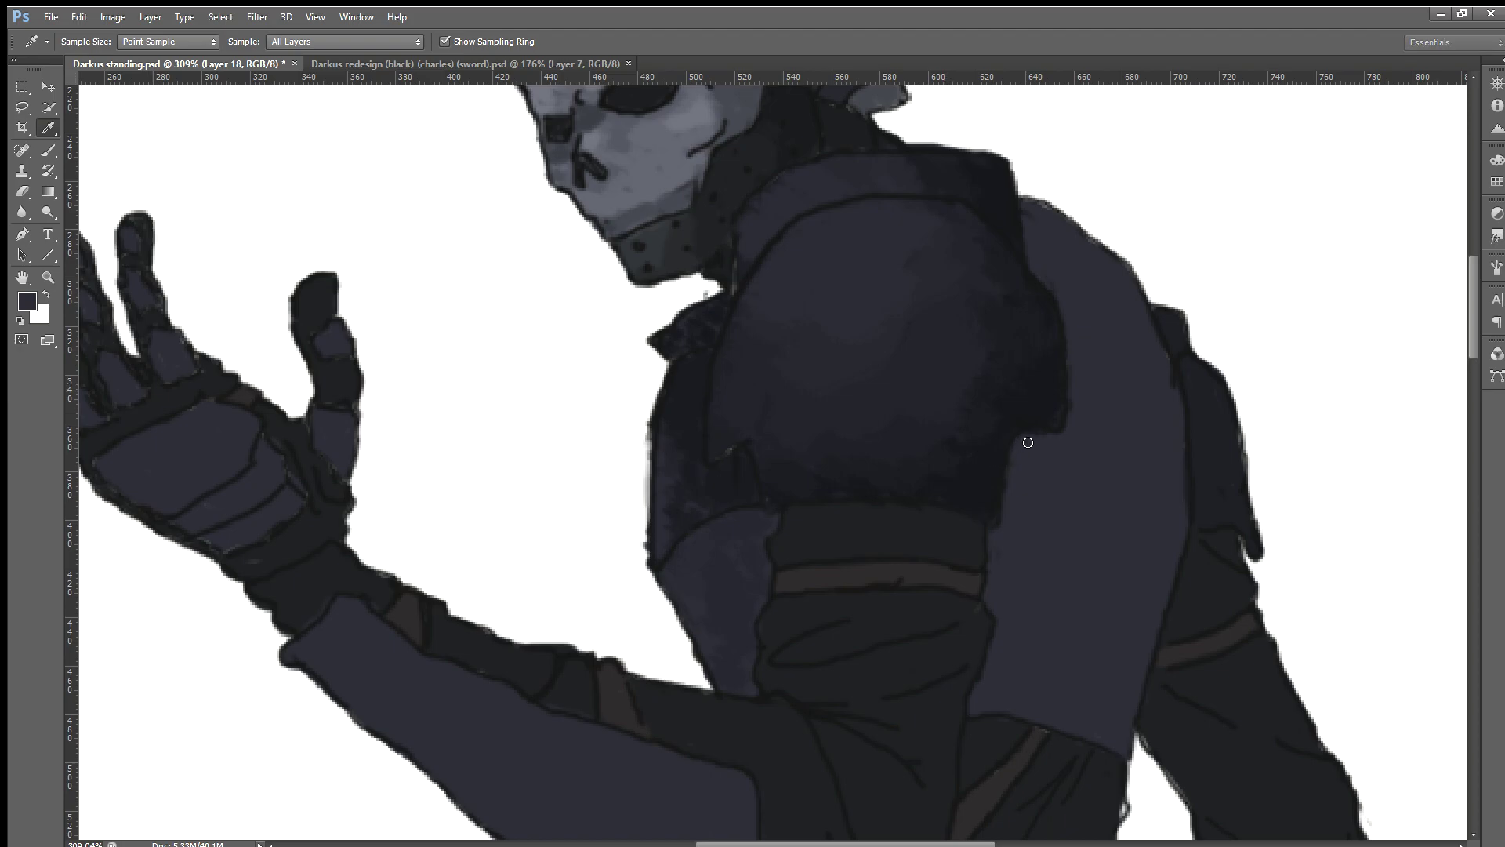
{"action": "key", "text": "b"}
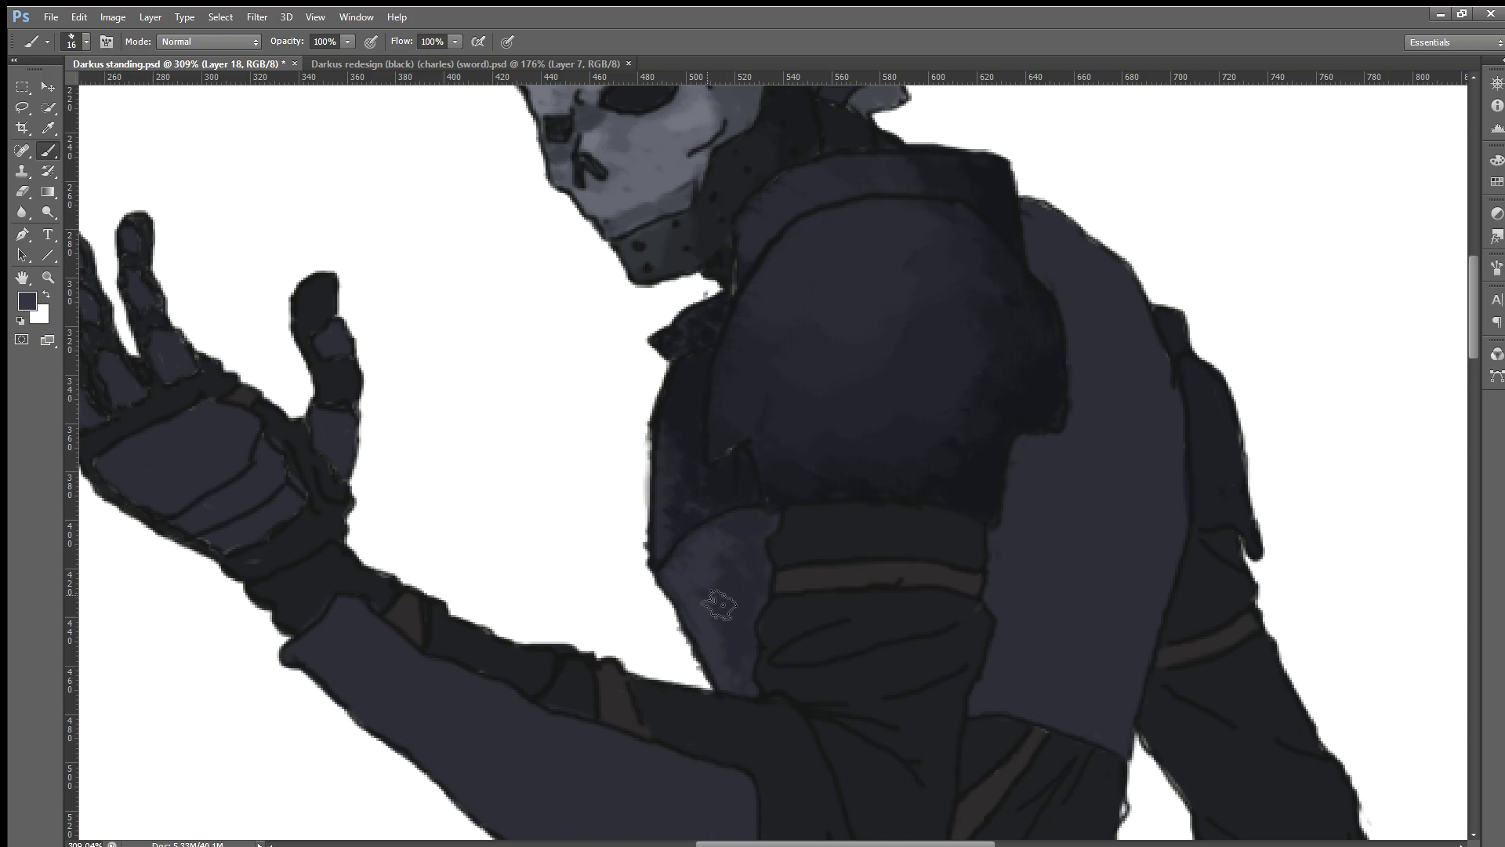
{"action": "mouse_move", "coordinate": [731, 541]}
{"action": "left_mouse_down"}
{"action": "mouse_move", "coordinate": [671, 592]}
{"action": "mouse_move", "coordinate": [702, 651]}
{"action": "mouse_move", "coordinate": [759, 593]}
{"action": "left_mouse_up"}
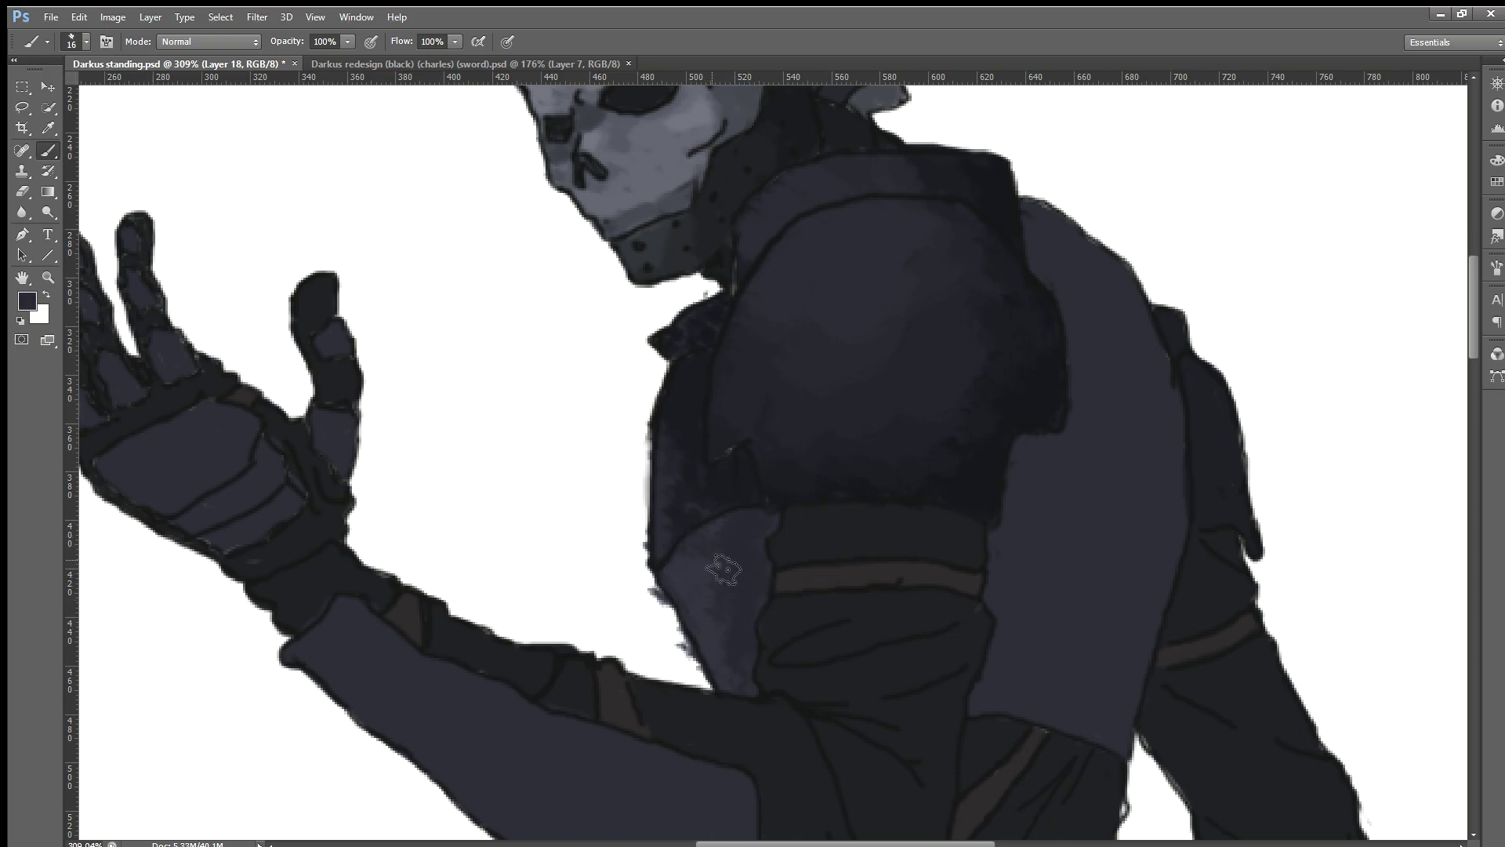
Step: Sample lighter tones from the shoulder patch and upper arm
{"action": "left_click", "coordinate": [678, 583], "text": "alt"}
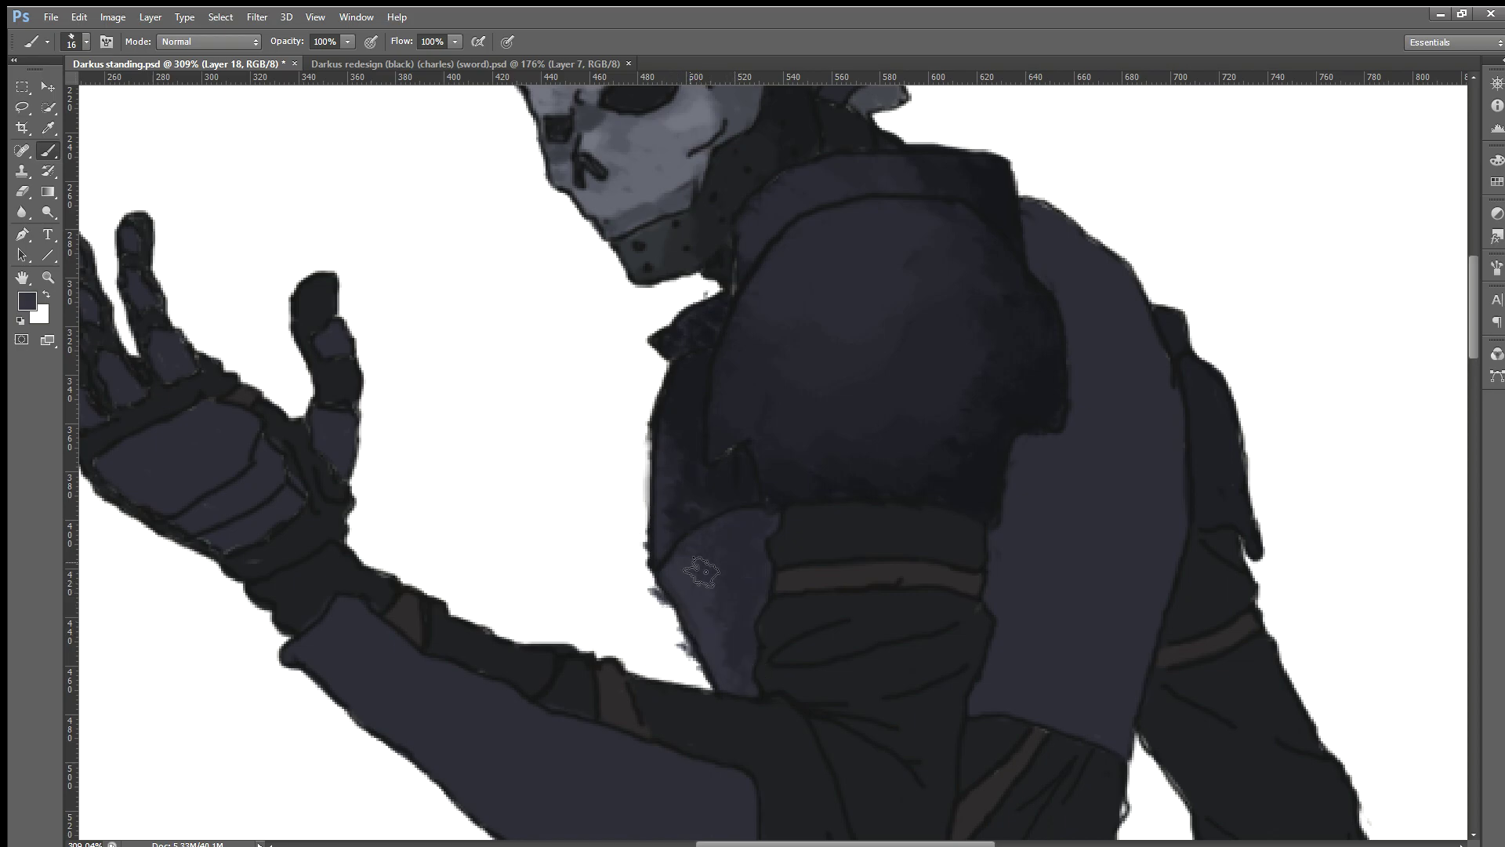
{"action": "left_click", "coordinate": [737, 643], "text": "alt"}
{"action": "left_click", "coordinate": [707, 492], "text": "alt"}
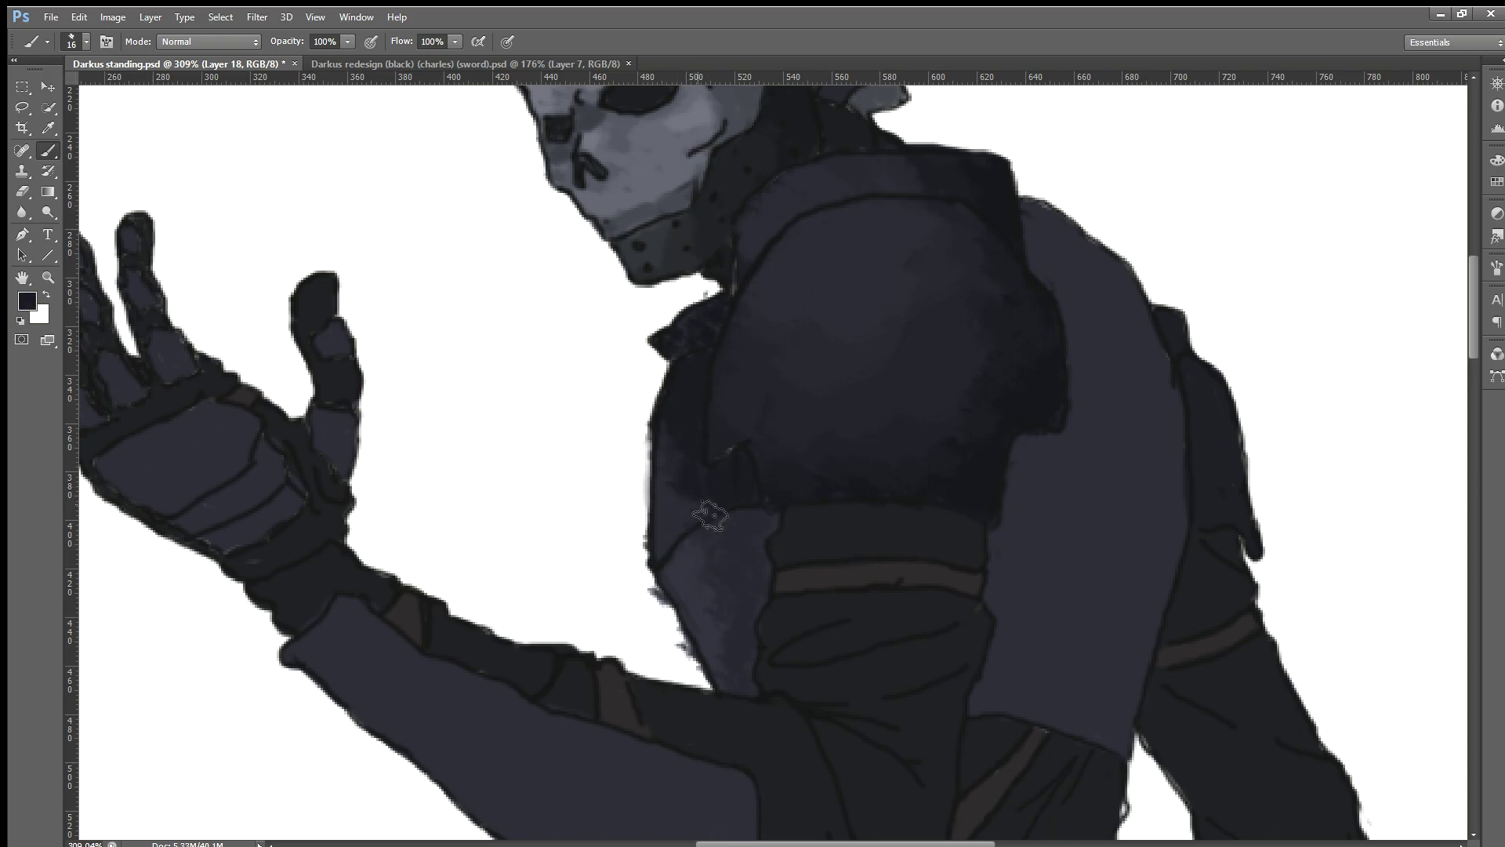
{"action": "scroll", "coordinate": [706, 549], "scroll_direction": "down", "scroll_amount": 1}
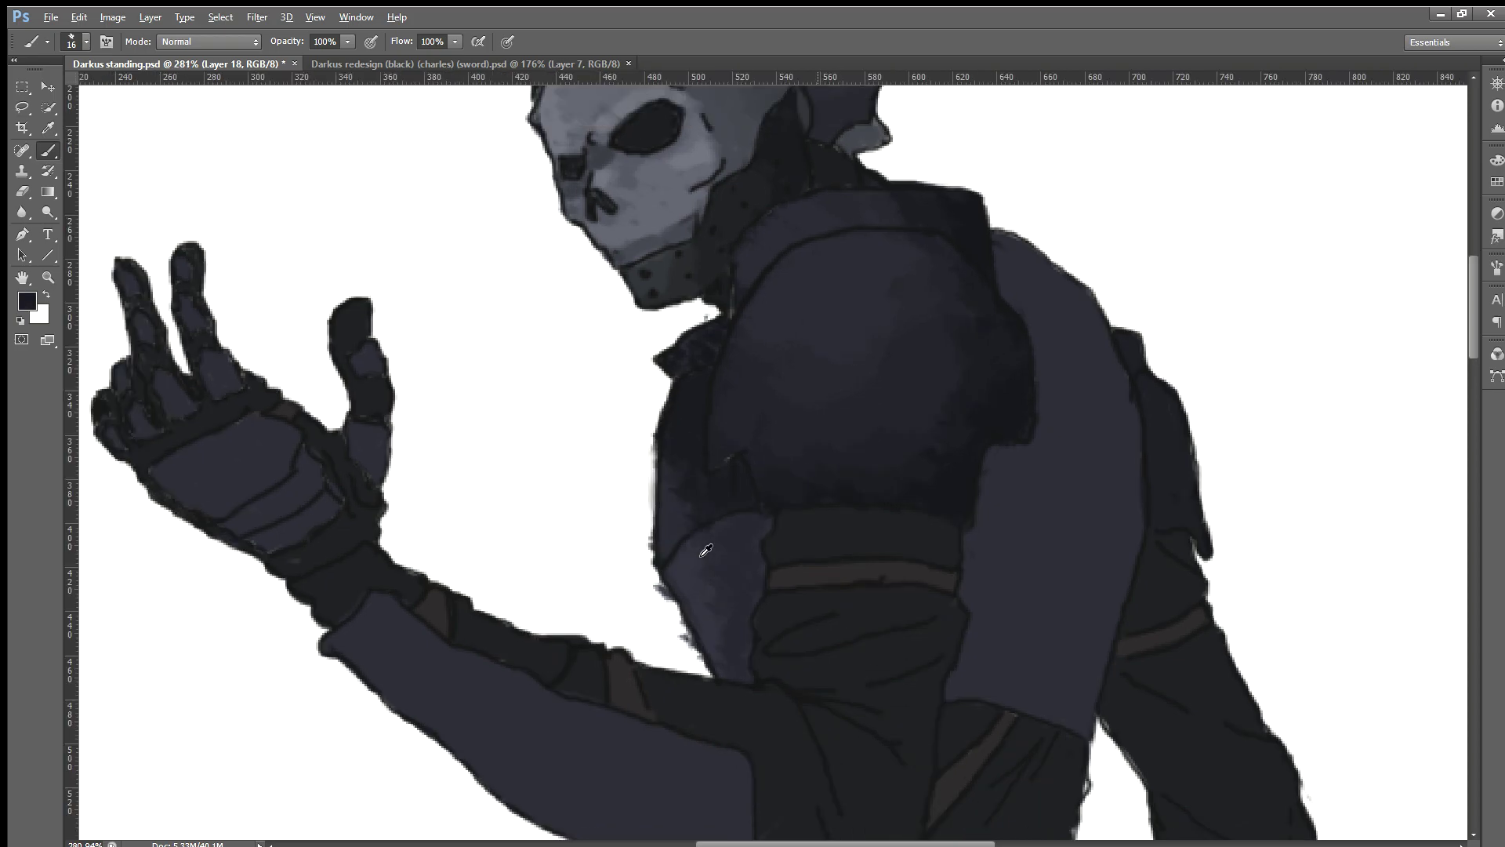
{"action": "scroll", "coordinate": [706, 551], "scroll_direction": "down", "scroll_amount": 5}
{"action": "scroll", "coordinate": [831, 470], "scroll_direction": "up", "scroll_amount": 4}
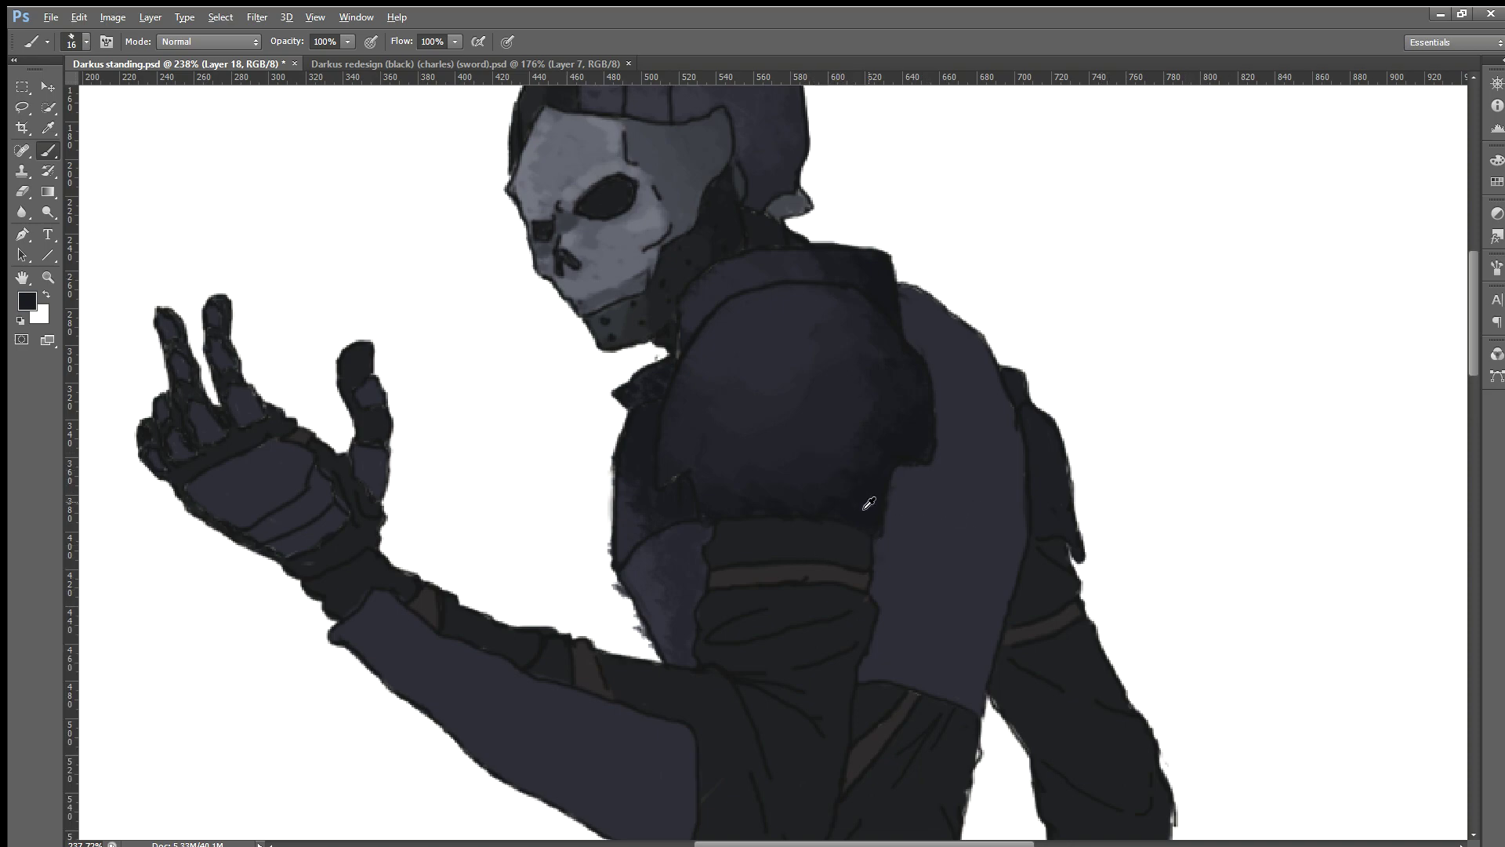
Step: Paint a dark patch on the upper arm and extend it to the right
{"action": "mouse_move", "coordinate": [937, 533]}
{"action": "left_mouse_down"}
{"action": "mouse_move", "coordinate": [934, 504]}
{"action": "mouse_move", "coordinate": [906, 503]}
{"action": "mouse_move", "coordinate": [918, 475]}
{"action": "left_mouse_up"}
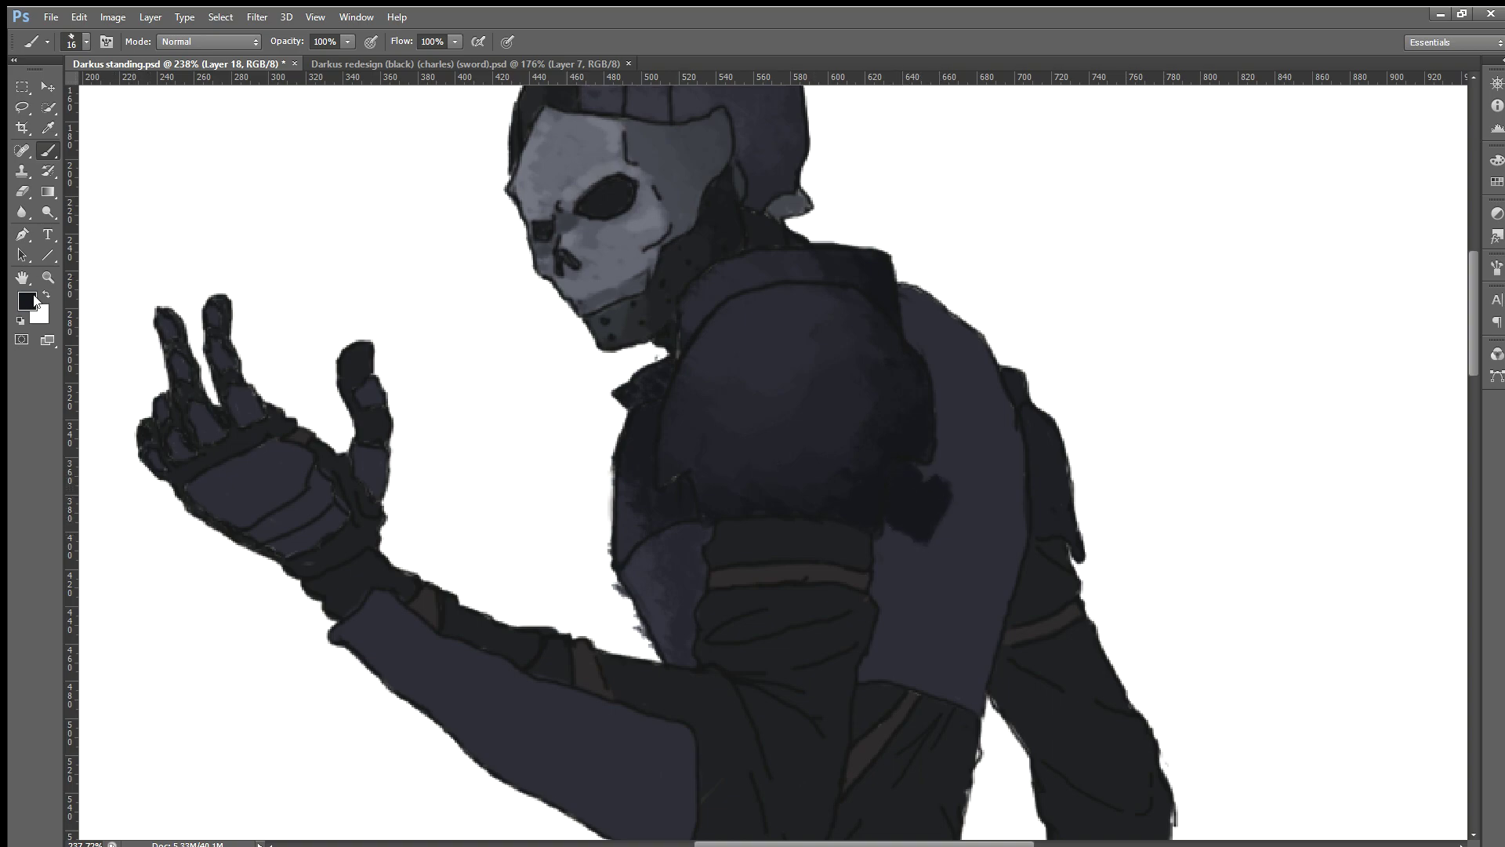
{"action": "key", "text": "i"}
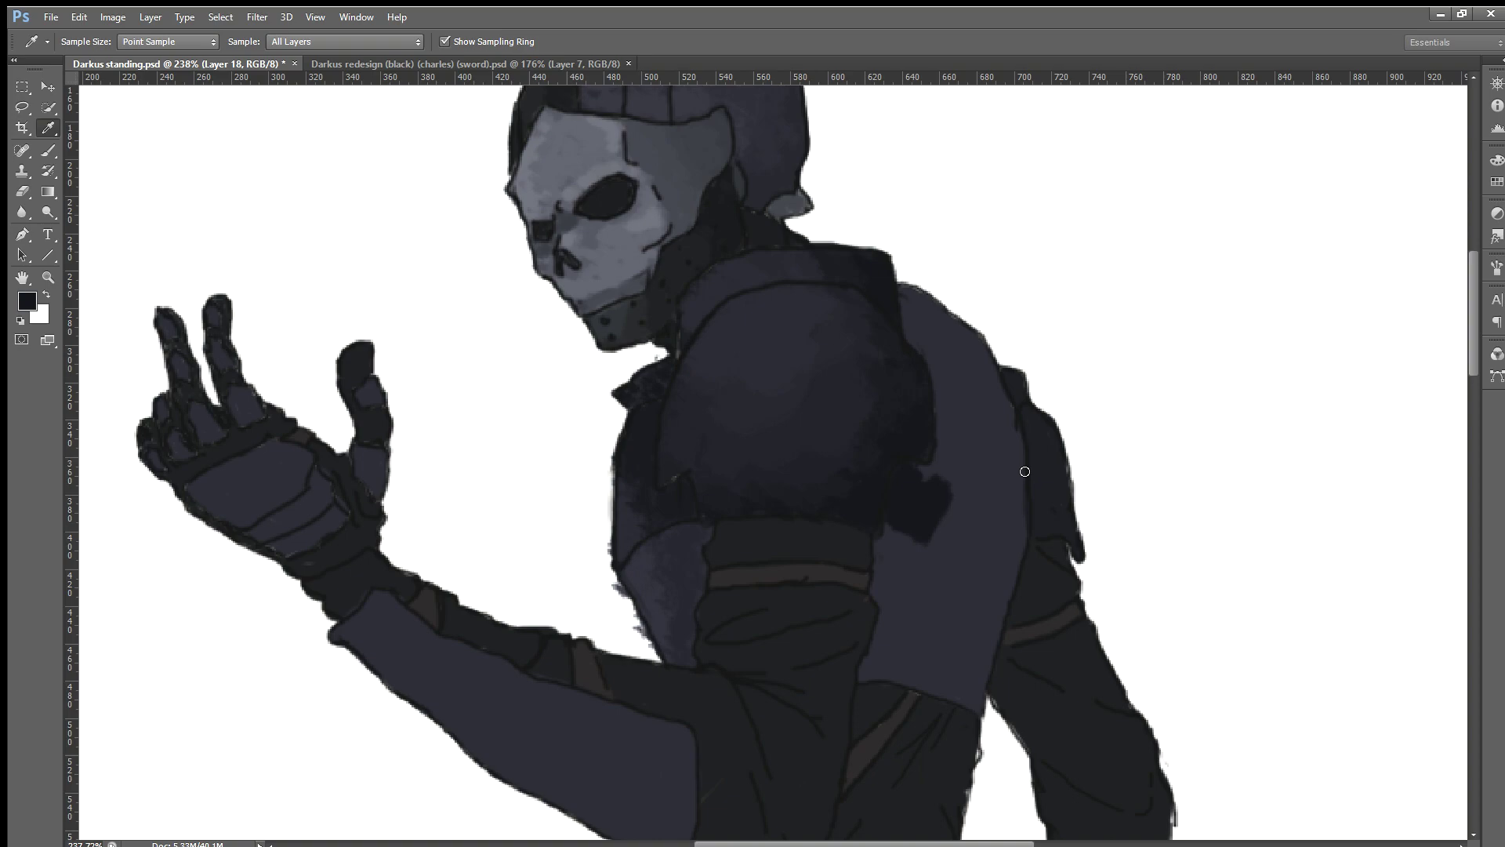
{"action": "key", "text": "b"}
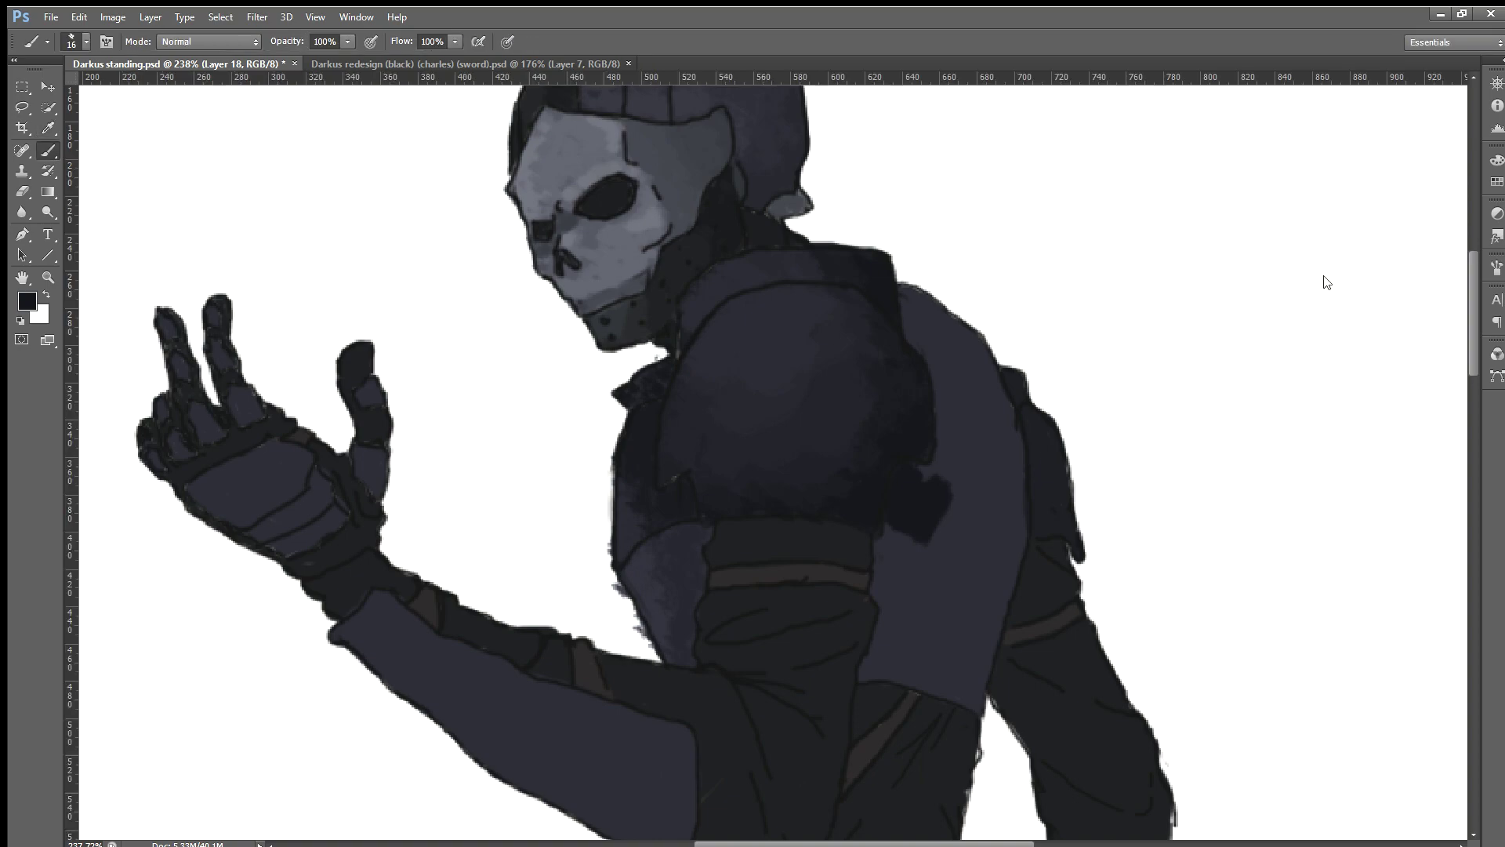
{"action": "mouse_move", "coordinate": [961, 490]}
{"action": "left_mouse_down"}
{"action": "mouse_move", "coordinate": [928, 488]}
{"action": "mouse_move", "coordinate": [894, 575]}
{"action": "mouse_move", "coordinate": [957, 482]}
{"action": "mouse_move", "coordinate": [933, 502]}
{"action": "mouse_move", "coordinate": [894, 605]}
{"action": "mouse_move", "coordinate": [885, 570]}
{"action": "mouse_move", "coordinate": [905, 600]}
{"action": "left_mouse_up"}
{"action": "scroll", "coordinate": [949, 608], "scroll_direction": "up", "scroll_amount": 1}
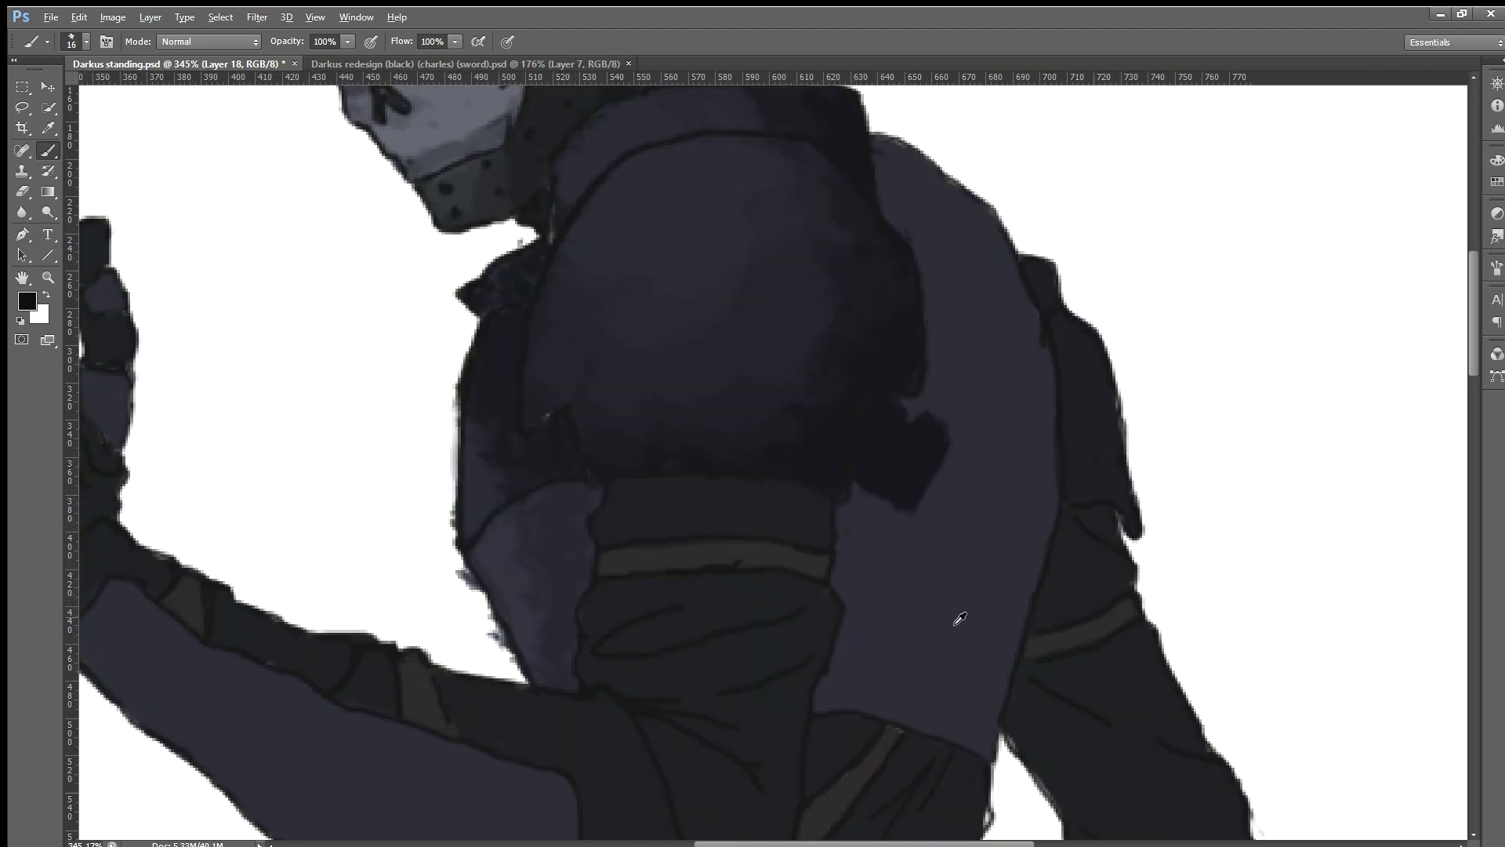
{"action": "scroll", "coordinate": [957, 604], "scroll_direction": "up", "scroll_amount": 1}
Step: Paint dark shadows down the arm's edges, undoing part of one stroke
{"action": "mouse_move", "coordinate": [872, 484]}
{"action": "left_mouse_down"}
{"action": "mouse_move", "coordinate": [867, 454]}
{"action": "mouse_move", "coordinate": [840, 497]}
{"action": "mouse_move", "coordinate": [827, 588]}
{"action": "mouse_move", "coordinate": [842, 671]}
{"action": "mouse_move", "coordinate": [807, 716]}
{"action": "mouse_move", "coordinate": [837, 736]}
{"action": "left_mouse_up"}
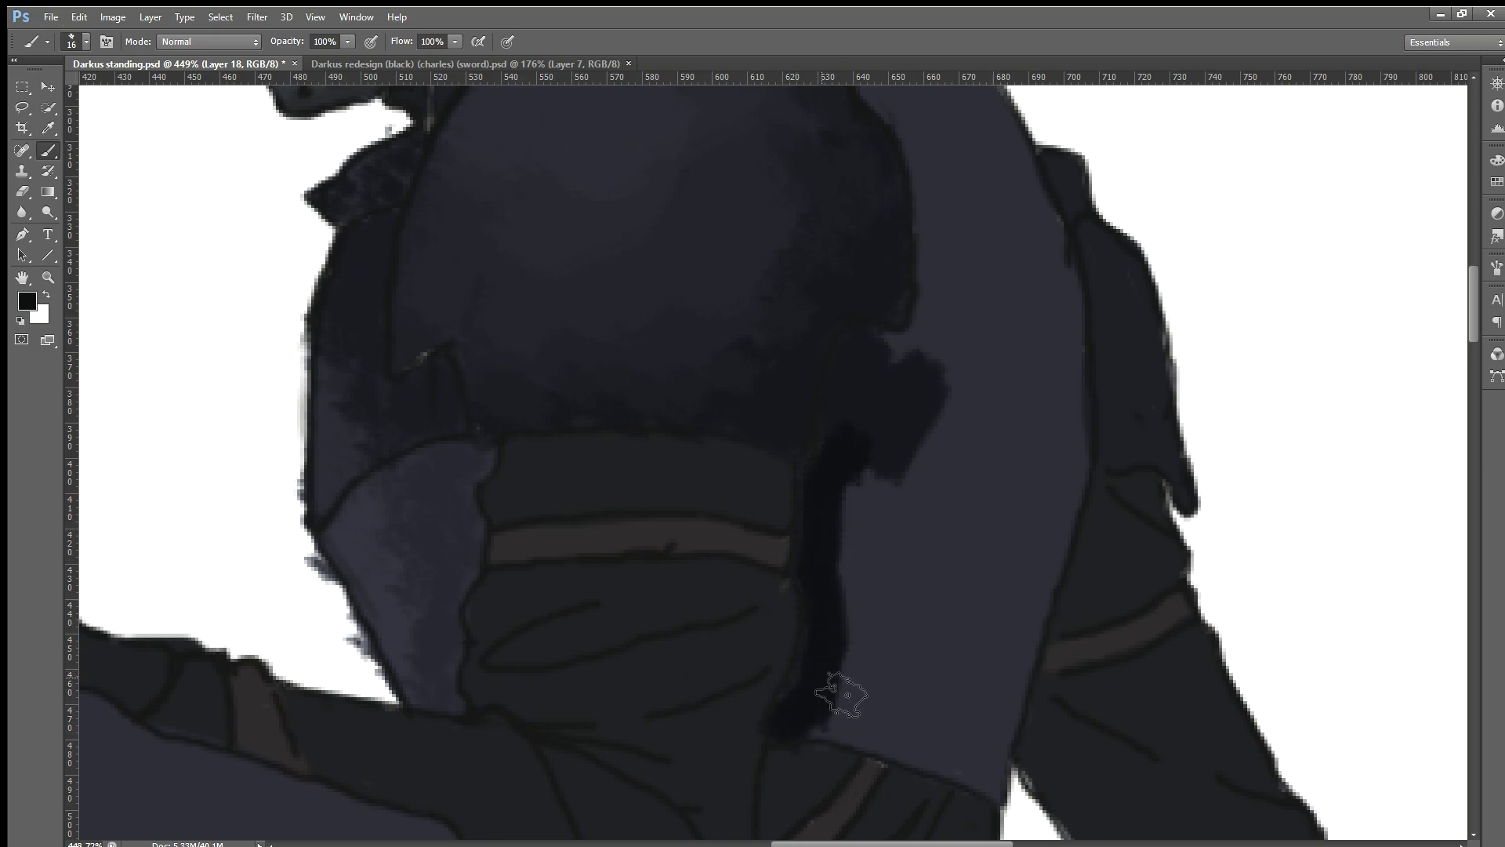
{"action": "key", "text": "ctrl+z"}
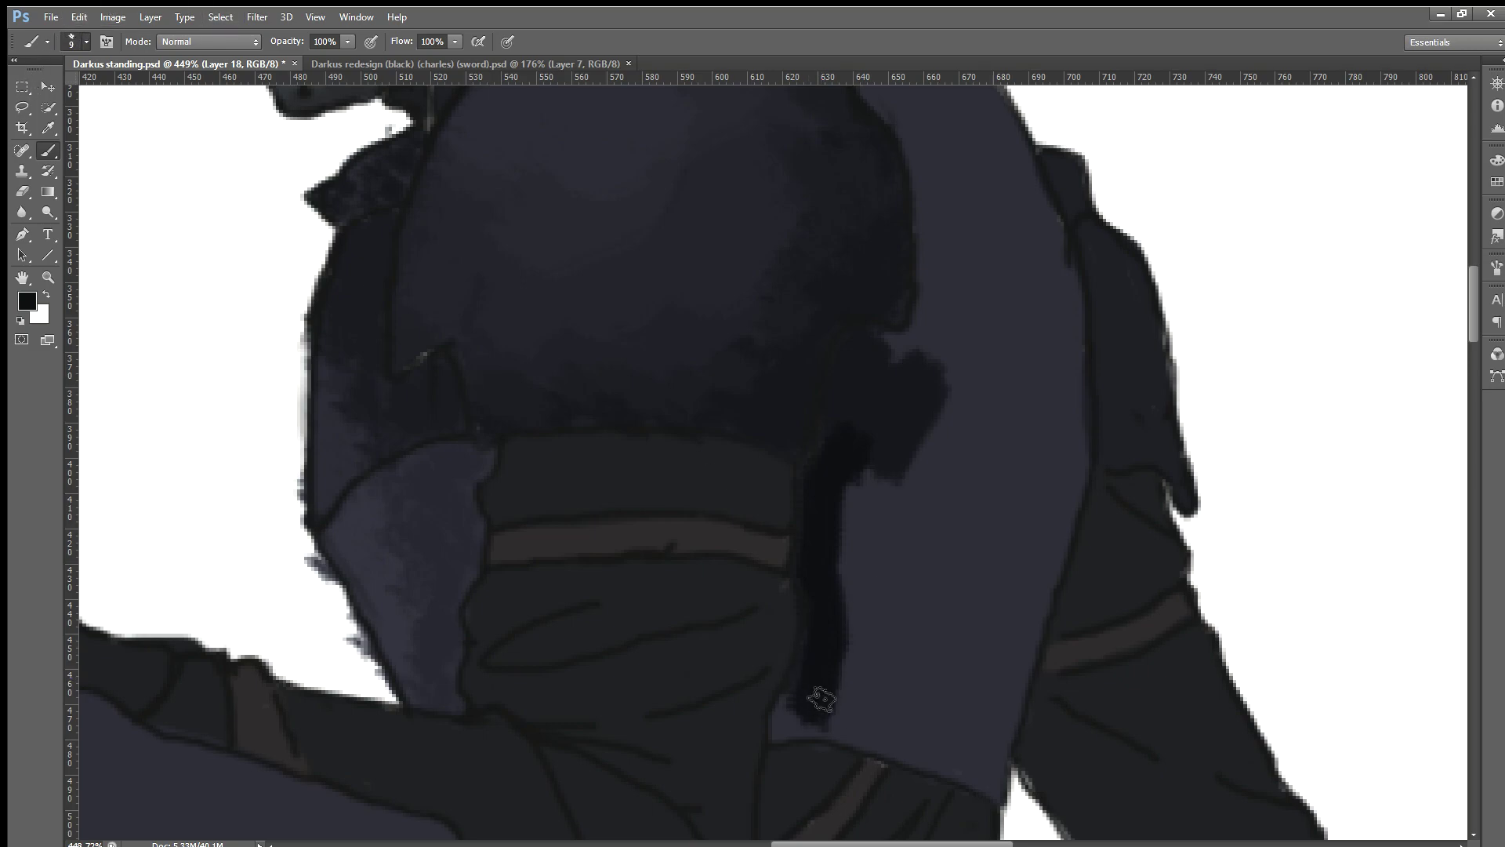
{"action": "mouse_move", "coordinate": [807, 696]}
{"action": "left_mouse_down"}
{"action": "mouse_move", "coordinate": [790, 729]}
{"action": "mouse_move", "coordinate": [821, 730]}
{"action": "mouse_move", "coordinate": [793, 726]}
{"action": "left_mouse_up"}
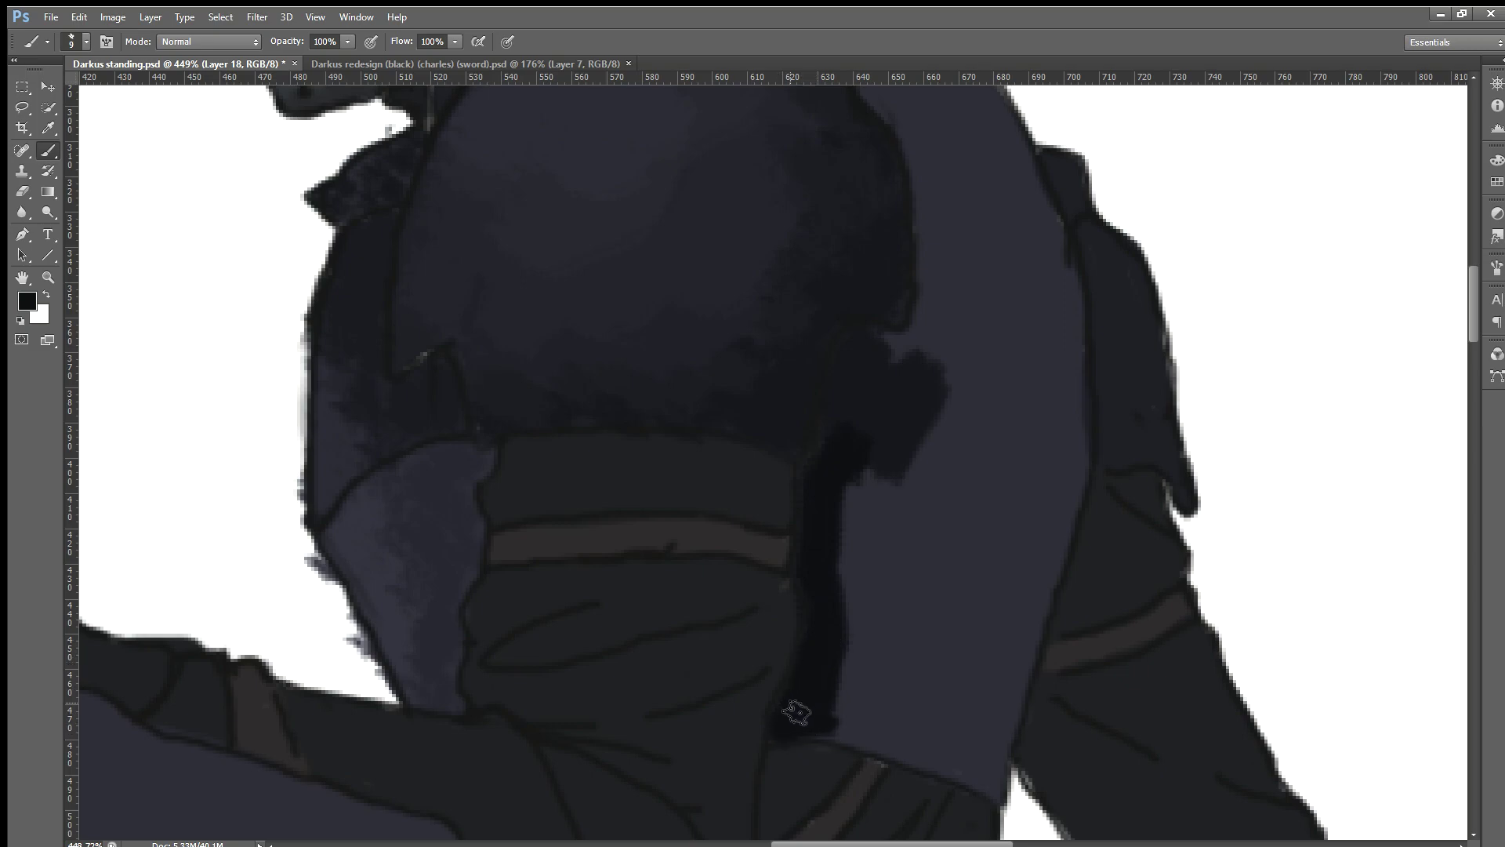
{"action": "left_click_drag", "start_coordinate": [827, 573], "coordinate": [849, 539]}
{"action": "mouse_move", "coordinate": [823, 737]}
{"action": "left_mouse_down"}
{"action": "mouse_move", "coordinate": [917, 757]}
{"action": "mouse_move", "coordinate": [848, 747]}
{"action": "mouse_move", "coordinate": [863, 726]}
{"action": "mouse_move", "coordinate": [1009, 780]}
{"action": "mouse_move", "coordinate": [951, 777]}
{"action": "mouse_move", "coordinate": [1003, 776]}
{"action": "mouse_move", "coordinate": [1040, 510]}
{"action": "left_mouse_up"}
{"action": "mouse_move", "coordinate": [1076, 424]}
{"action": "left_mouse_down"}
{"action": "mouse_move", "coordinate": [1069, 520]}
{"action": "mouse_move", "coordinate": [1035, 565]}
{"action": "mouse_move", "coordinate": [1009, 736]}
{"action": "left_mouse_up"}
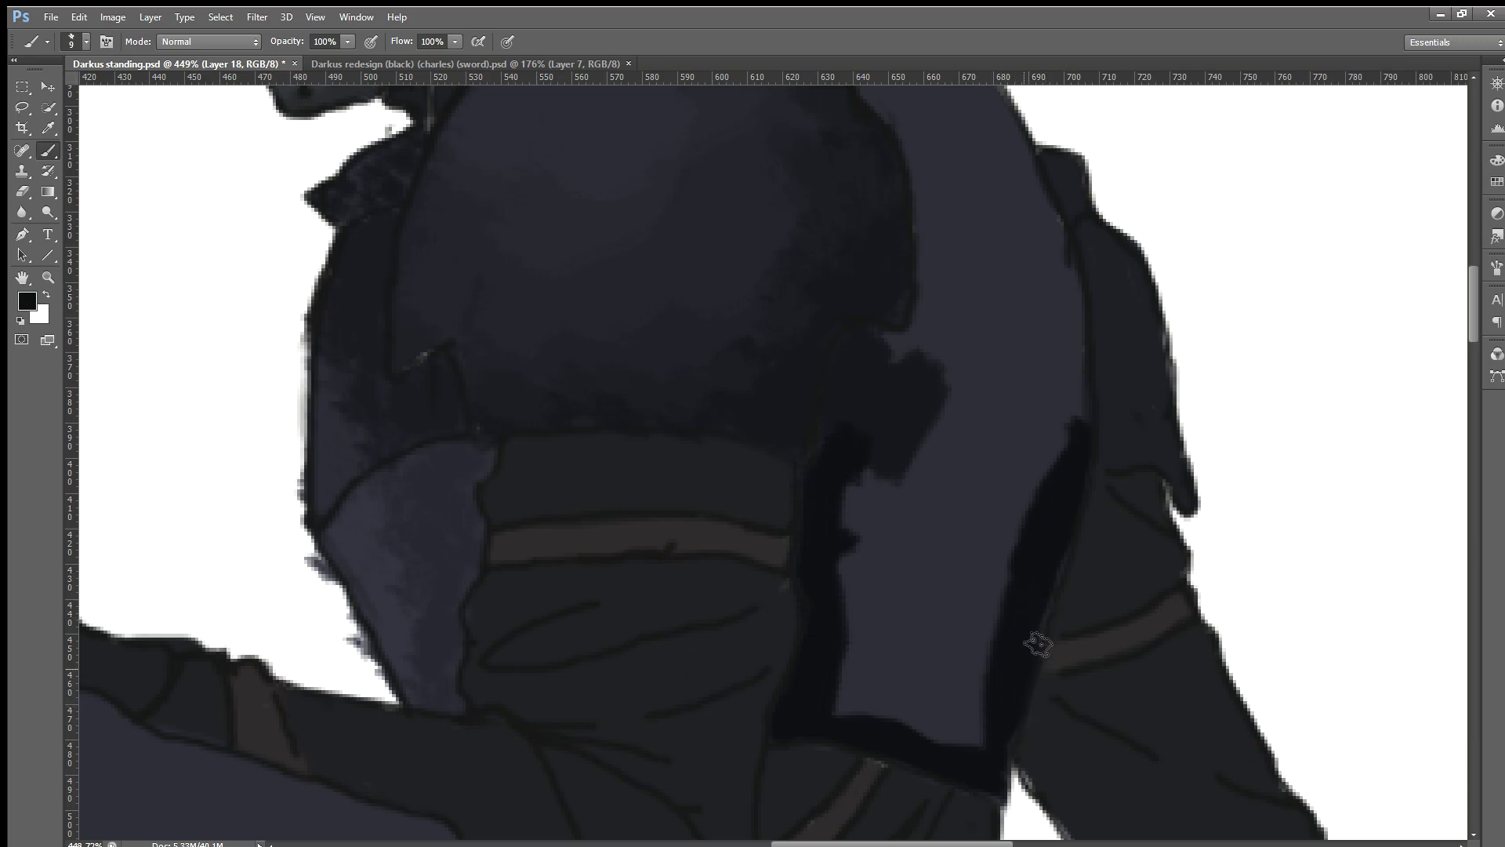
Step: Darken the shoulder's upper-right edge and repaint a short outline section
{"action": "scroll", "coordinate": [1008, 395], "scroll_direction": "up", "scroll_amount": 1}
{"action": "scroll", "coordinate": [1007, 395], "scroll_direction": "up", "scroll_amount": 4}
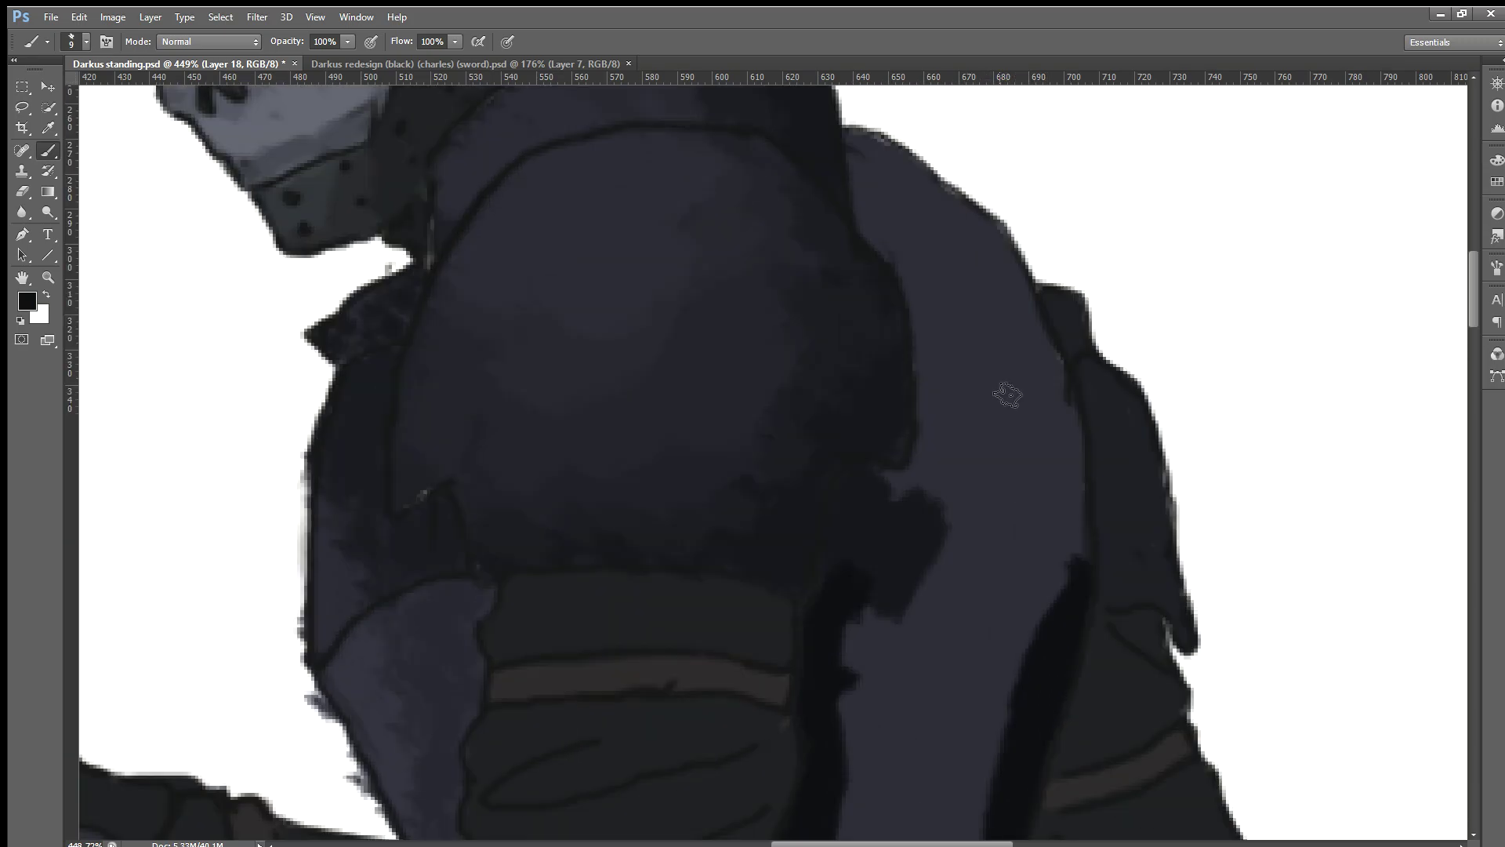
{"action": "mouse_move", "coordinate": [865, 147]}
{"action": "left_mouse_down"}
{"action": "mouse_move", "coordinate": [1019, 282]}
{"action": "mouse_move", "coordinate": [996, 235]}
{"action": "mouse_move", "coordinate": [1019, 314]}
{"action": "mouse_move", "coordinate": [1031, 293]}
{"action": "mouse_move", "coordinate": [1069, 410]}
{"action": "mouse_move", "coordinate": [1072, 566]}
{"action": "mouse_move", "coordinate": [1079, 520]}
{"action": "mouse_move", "coordinate": [1085, 544]}
{"action": "mouse_move", "coordinate": [1062, 370]}
{"action": "left_mouse_up"}
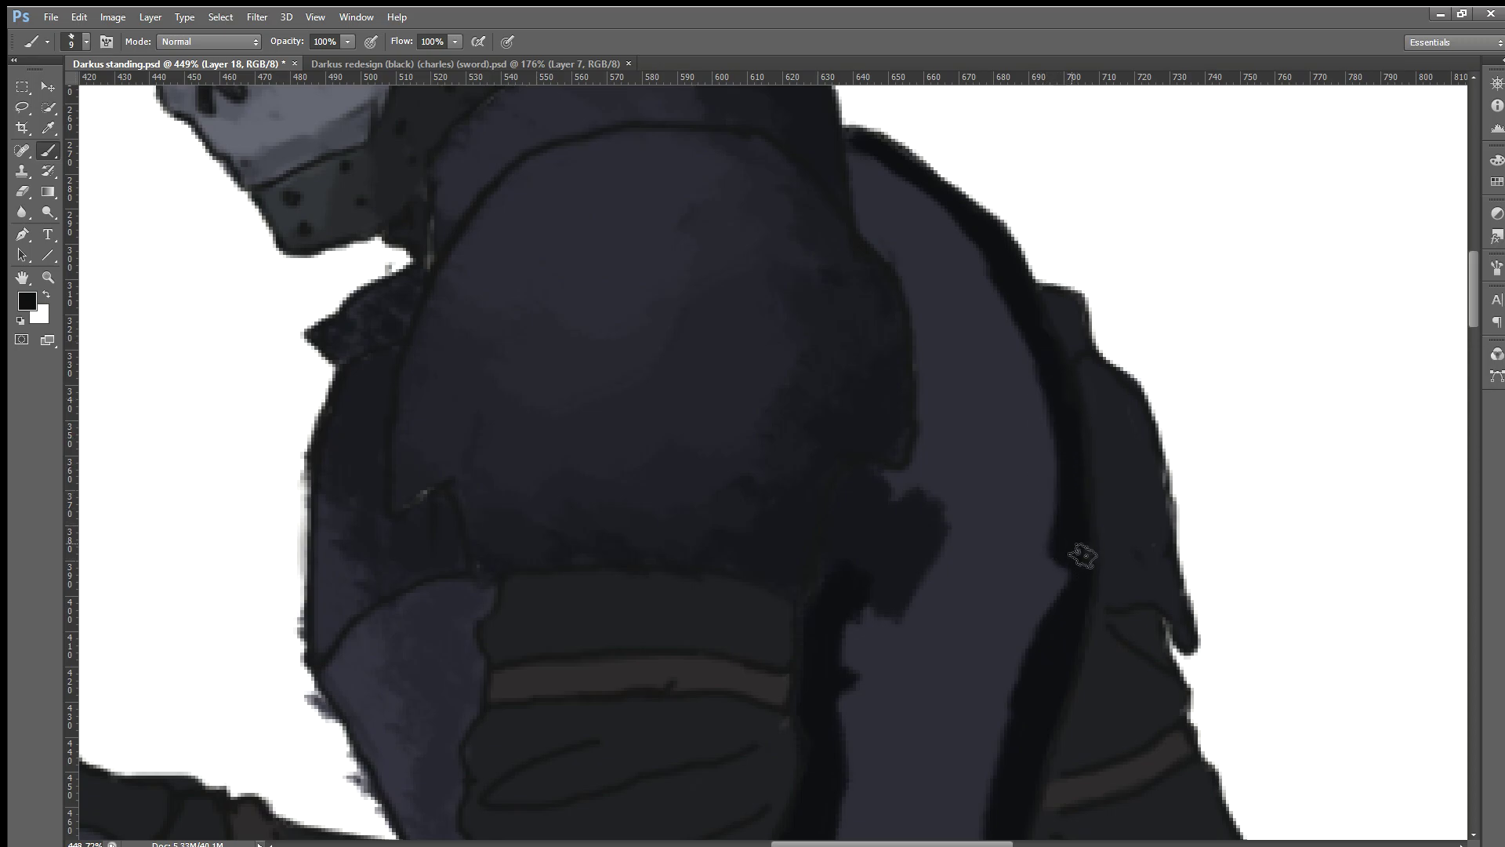
{"action": "left_click_drag", "start_coordinate": [1082, 544], "coordinate": [1075, 615]}
{"action": "scroll", "coordinate": [1011, 669], "scroll_direction": "down", "scroll_amount": 2}
{"action": "scroll", "coordinate": [1058, 611], "scroll_direction": "down", "scroll_amount": 2}
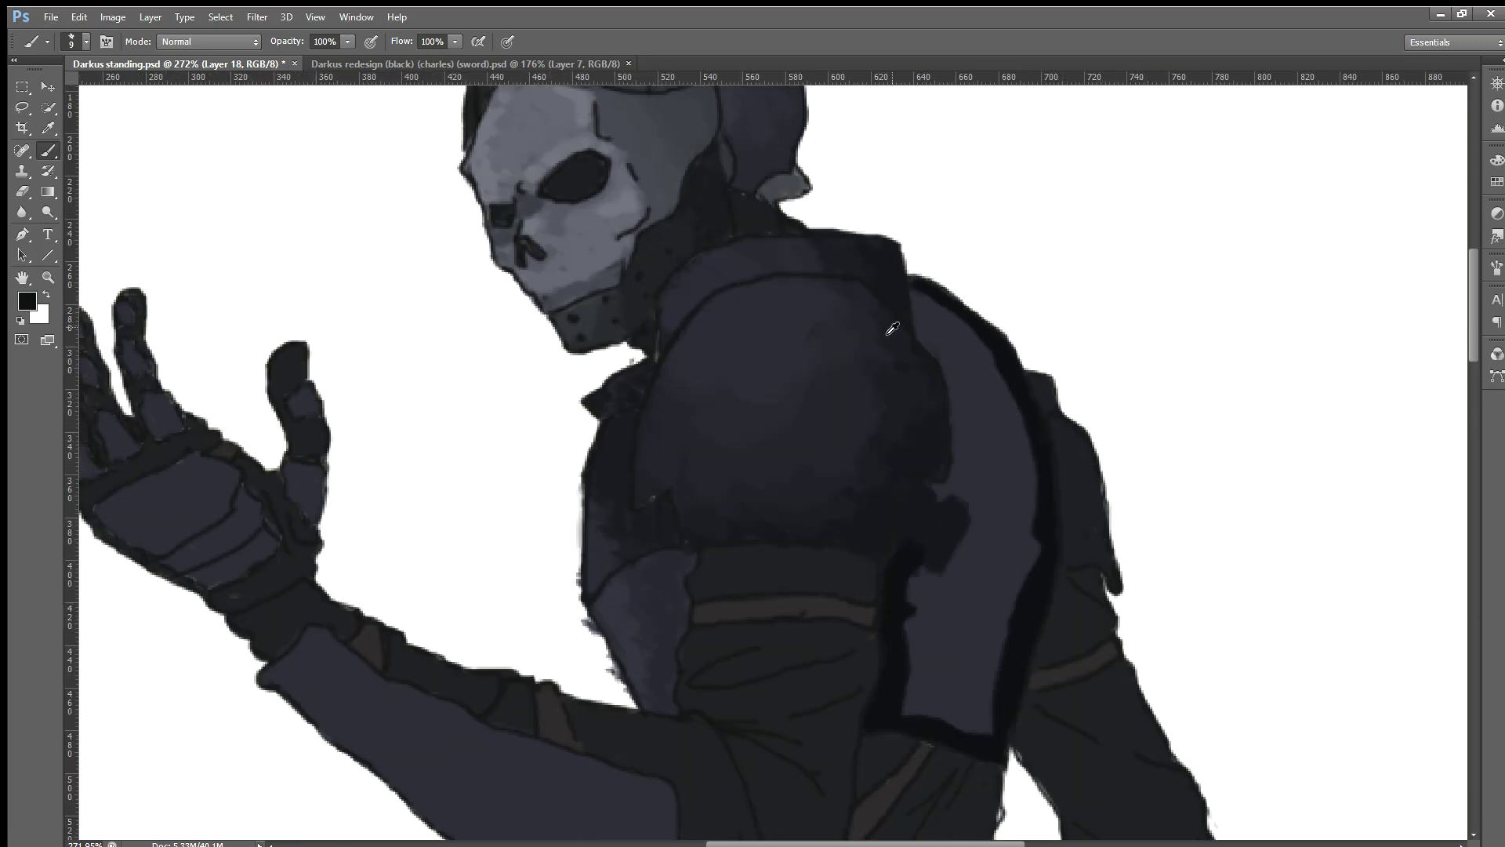
Step: Cover the thick black top-right outline with dark blue-grey and repaint a thinner edge
{"action": "left_click", "coordinate": [811, 299], "text": "alt"}
{"action": "mouse_move", "coordinate": [975, 339]}
{"action": "left_mouse_down"}
{"action": "mouse_move", "coordinate": [951, 313]}
{"action": "mouse_move", "coordinate": [1009, 363]}
{"action": "mouse_move", "coordinate": [941, 304]}
{"action": "left_mouse_up"}
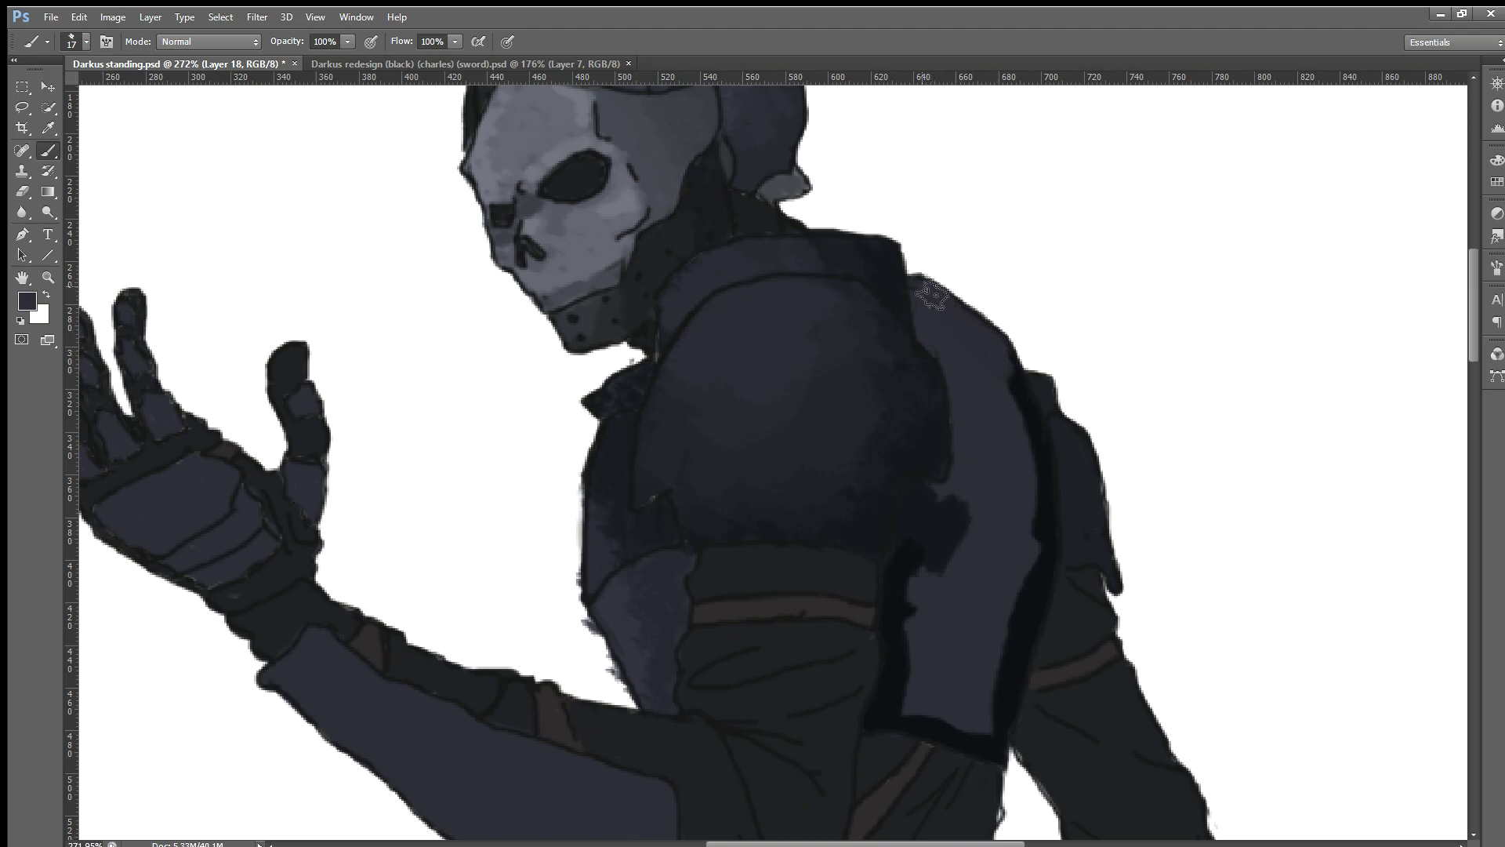
{"action": "left_click_drag", "start_coordinate": [932, 296], "coordinate": [1017, 364]}
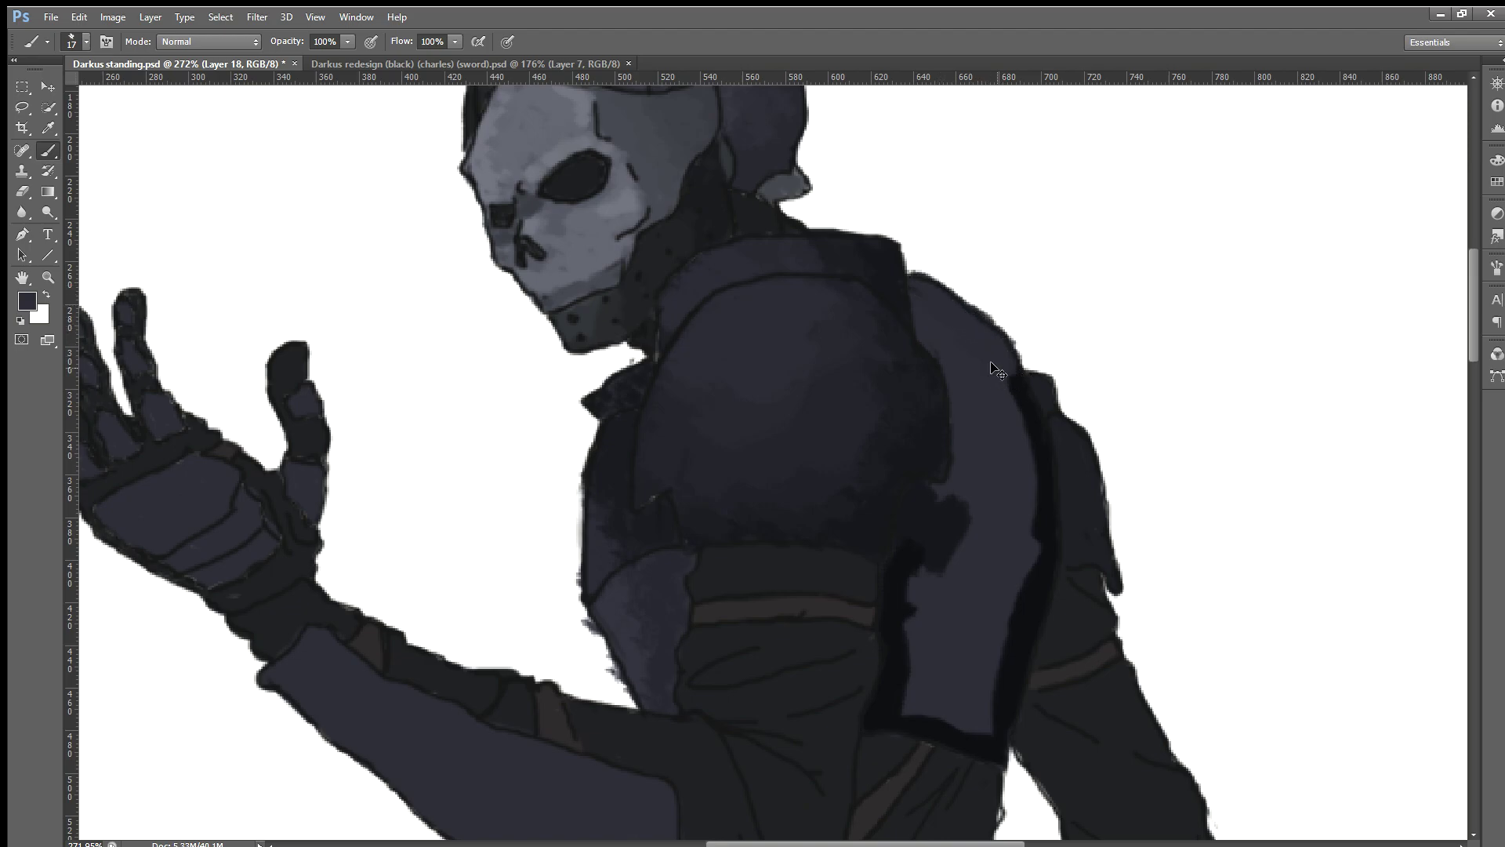
Step: Dab a darker spot near the shoulder edge and erase stray pixels along the outer edge
{"action": "scroll", "coordinate": [1007, 377], "scroll_direction": "up", "scroll_amount": 2}
{"action": "scroll", "coordinate": [1009, 337], "scroll_direction": "up", "scroll_amount": 3}
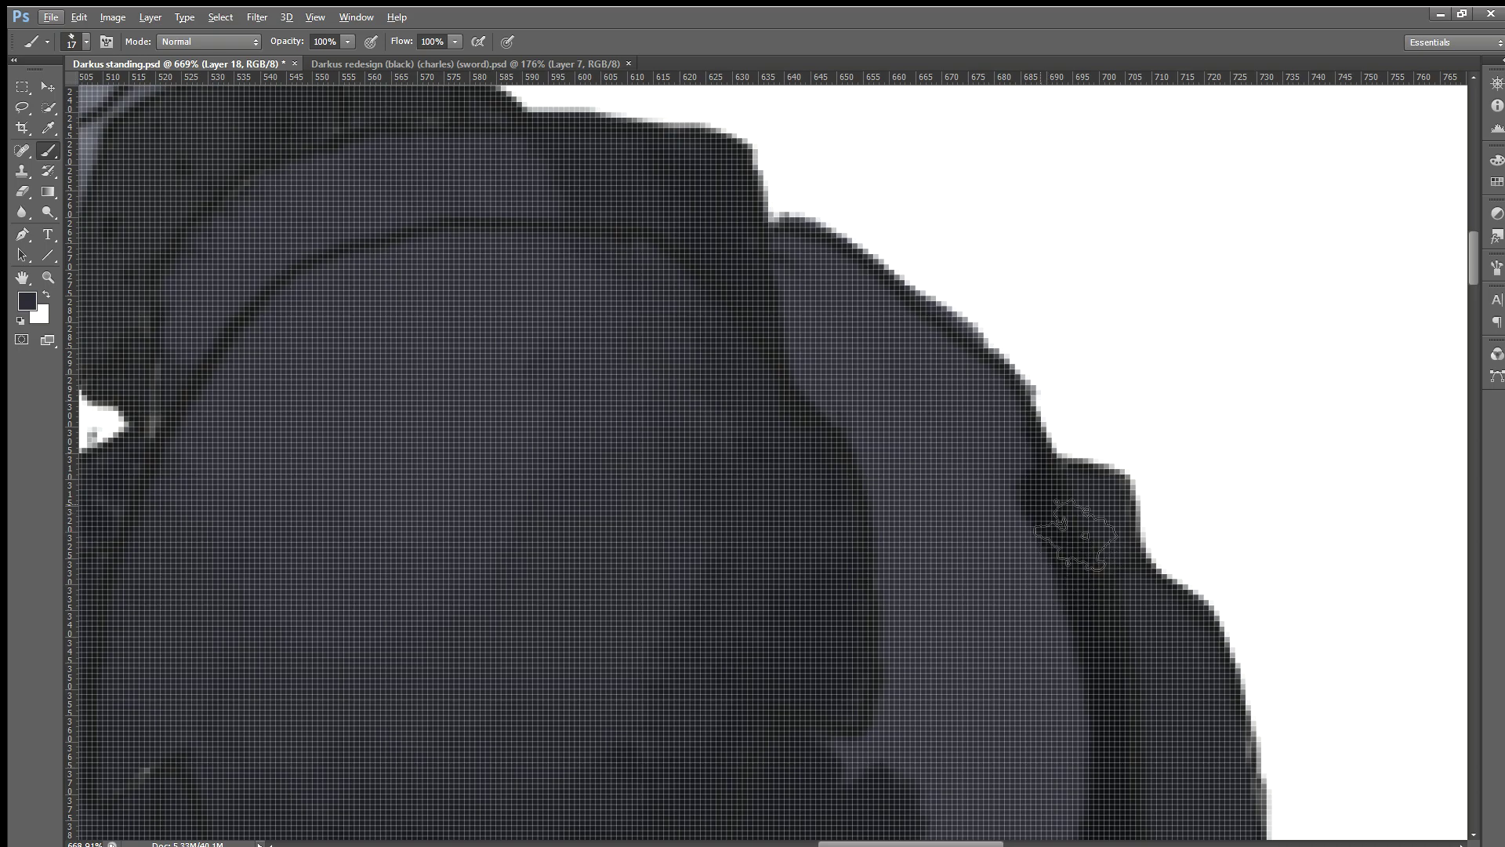
{"action": "left_click", "coordinate": [1050, 511]}
{"action": "left_click", "coordinate": [21, 192]}
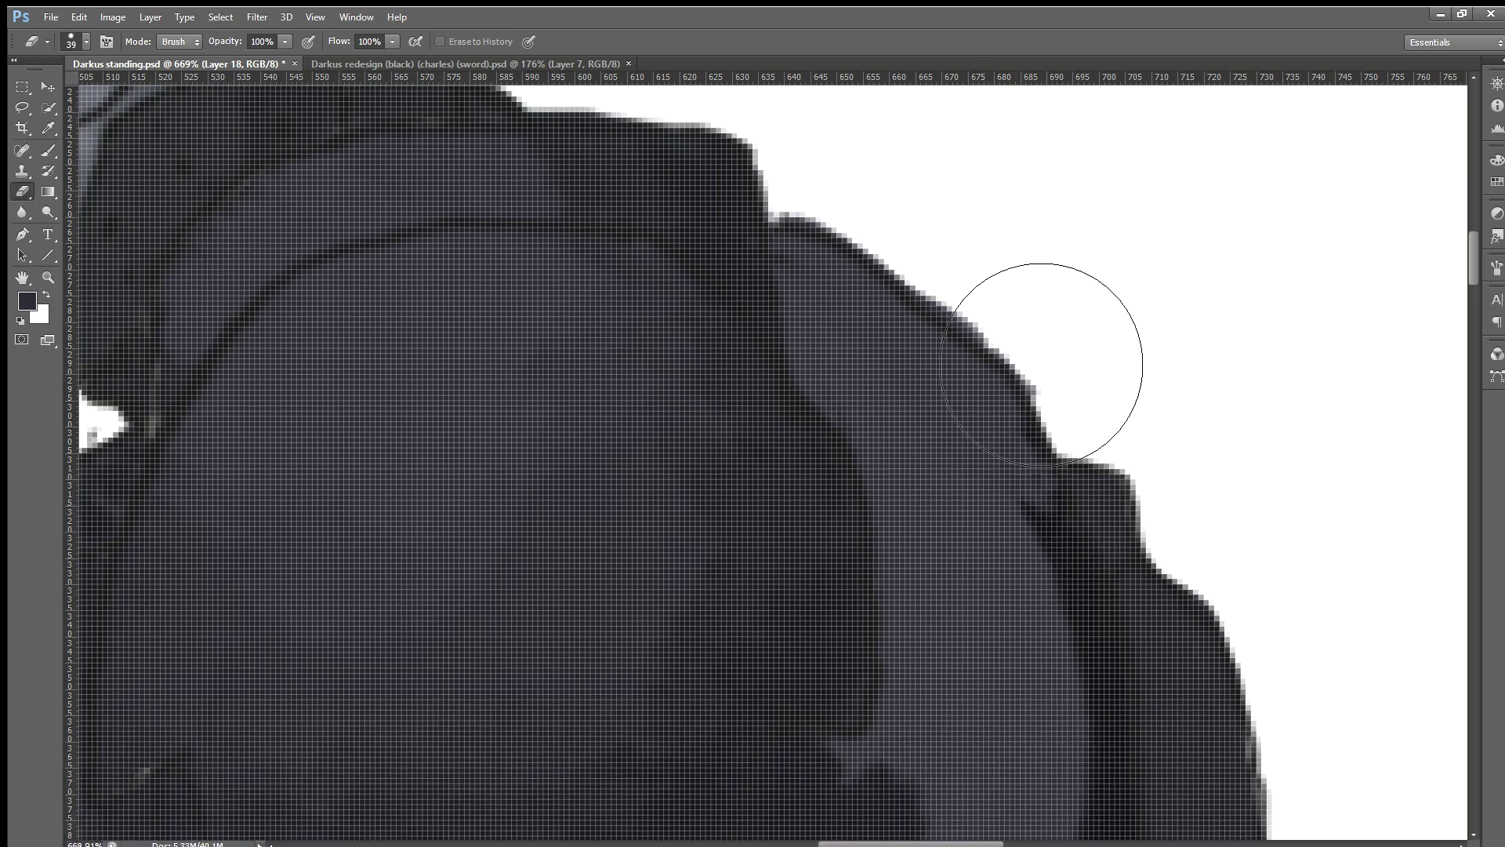
{"action": "mouse_move", "coordinate": [969, 239]}
{"action": "left_mouse_down"}
{"action": "mouse_move", "coordinate": [1160, 386]}
{"action": "mouse_move", "coordinate": [1114, 369]}
{"action": "left_mouse_up"}
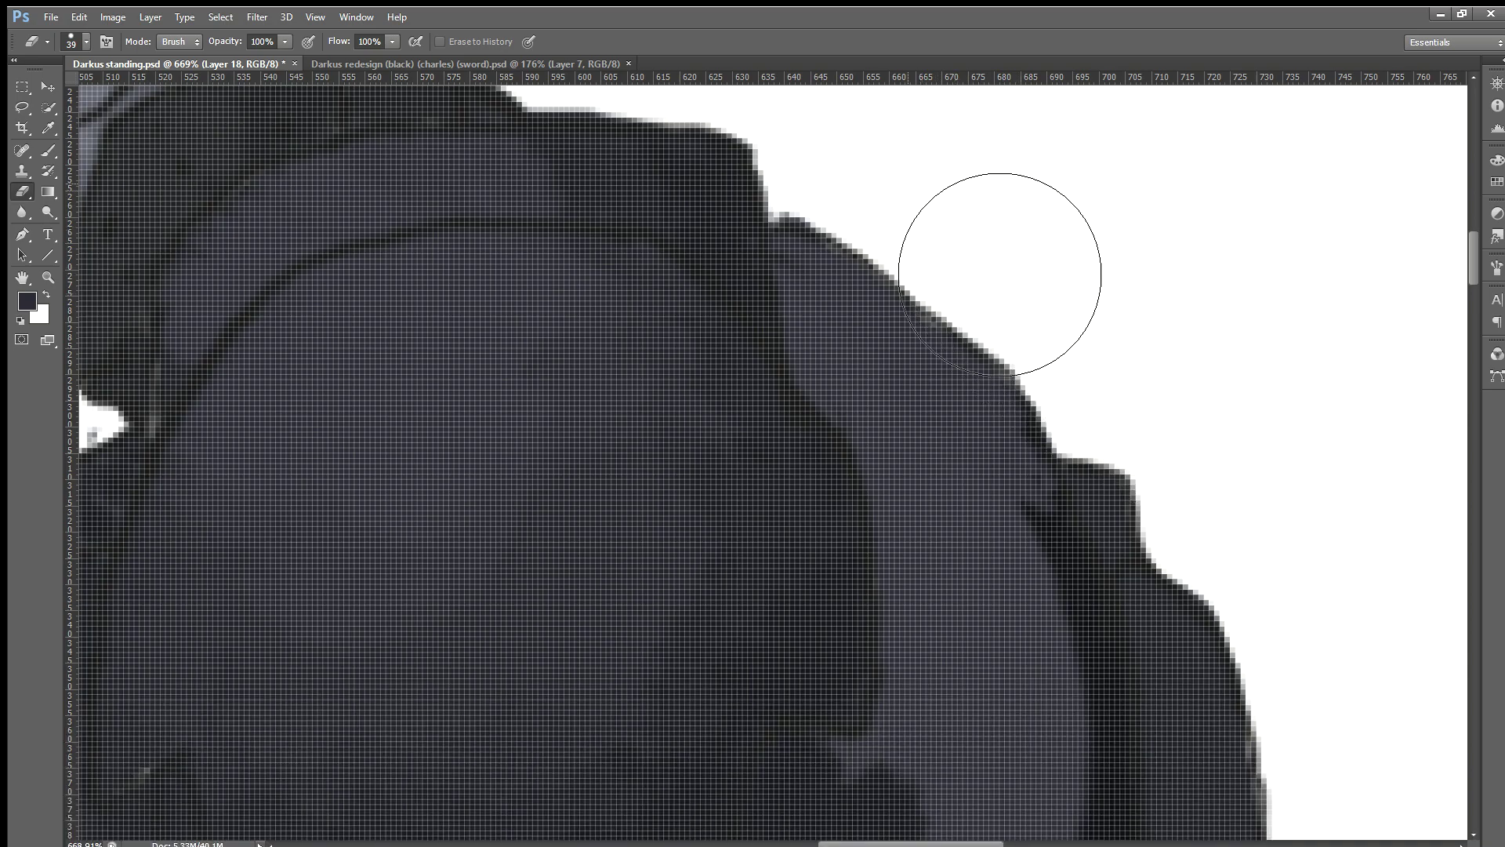
{"action": "scroll", "coordinate": [1184, 392], "scroll_direction": "down", "scroll_amount": 2}
{"action": "scroll", "coordinate": [1173, 380], "scroll_direction": "down", "scroll_amount": 2}
{"action": "scroll", "coordinate": [1167, 376], "scroll_direction": "down", "scroll_amount": 1}
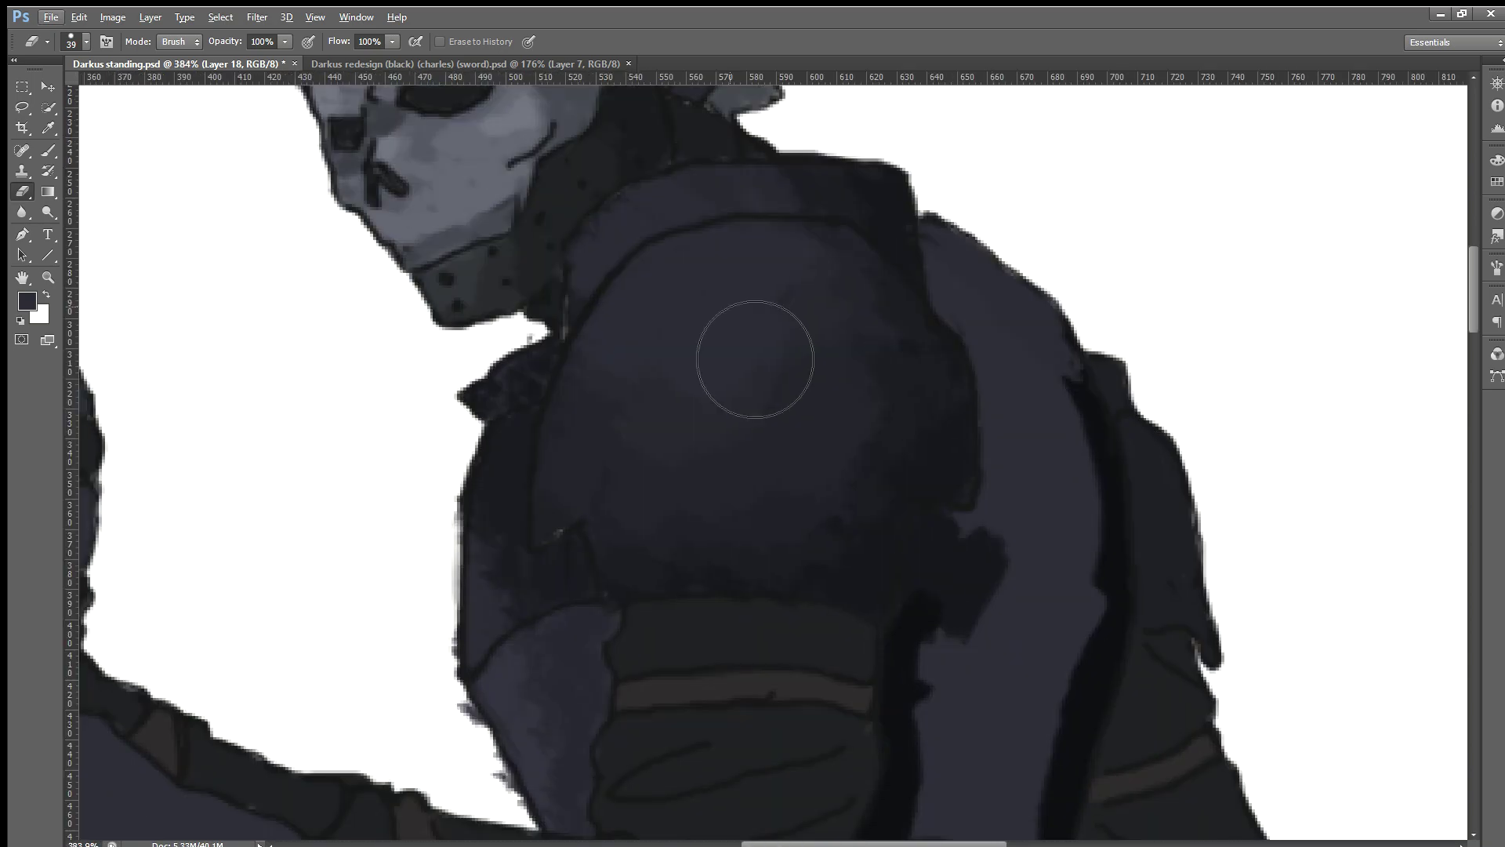
Step: Paint the sampled shoulder colour over the dark right-edge outline and dark block
{"action": "left_click", "coordinate": [47, 151]}
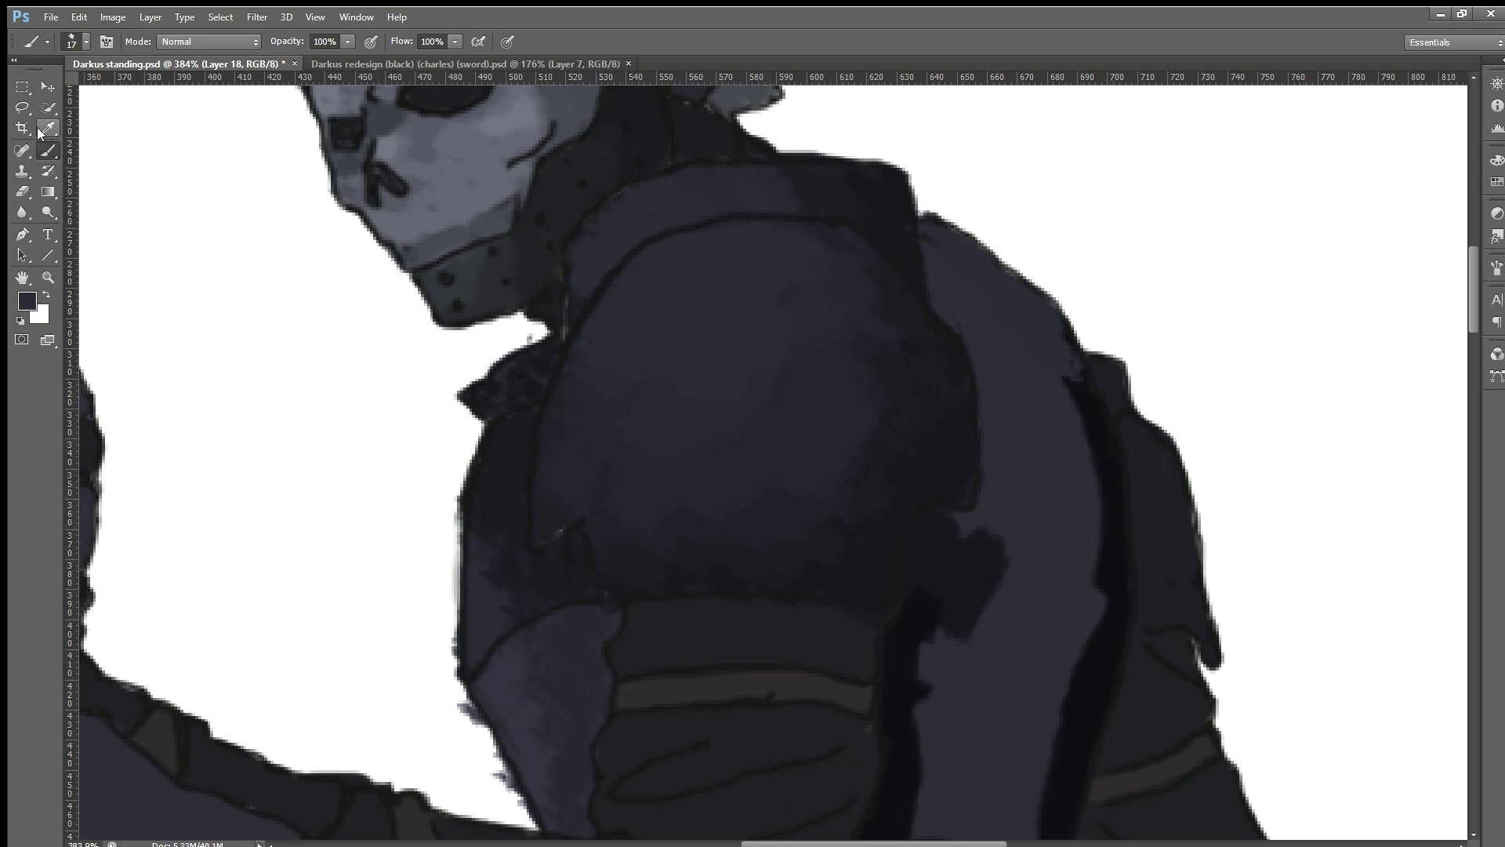
{"action": "left_click", "coordinate": [654, 395], "text": "alt"}
{"action": "mouse_move", "coordinate": [1085, 379]}
{"action": "left_mouse_down"}
{"action": "mouse_move", "coordinate": [1113, 511]}
{"action": "mouse_move", "coordinate": [1079, 393]}
{"action": "mouse_move", "coordinate": [1099, 447]}
{"action": "mouse_move", "coordinate": [1089, 517]}
{"action": "mouse_move", "coordinate": [1059, 486]}
{"action": "mouse_move", "coordinate": [1069, 413]}
{"action": "mouse_move", "coordinate": [1052, 481]}
{"action": "mouse_move", "coordinate": [1015, 431]}
{"action": "left_mouse_up"}
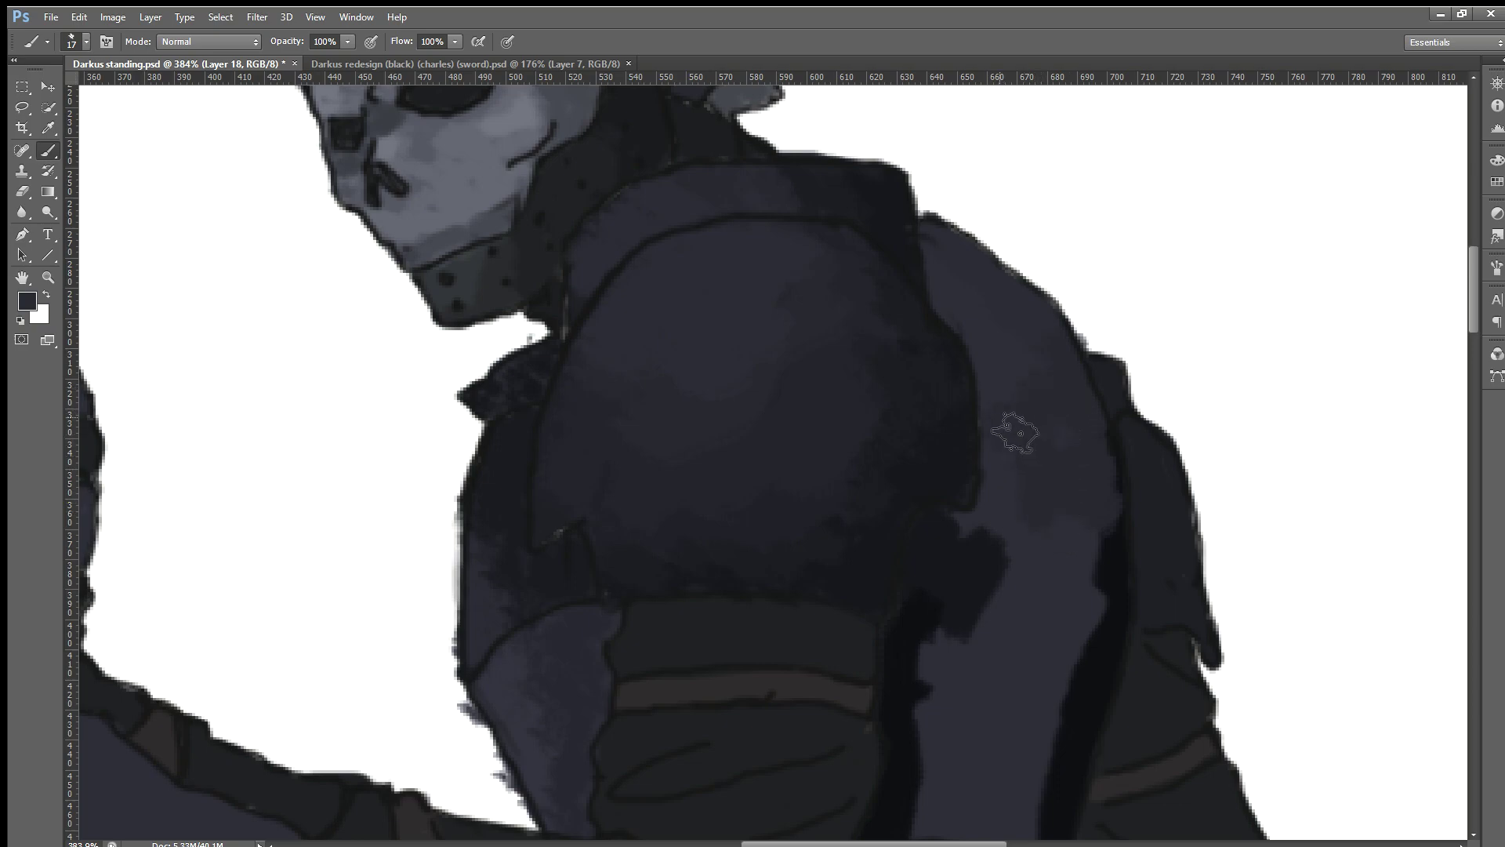
{"action": "mouse_move", "coordinate": [1009, 538]}
{"action": "left_mouse_down"}
{"action": "mouse_move", "coordinate": [985, 528]}
{"action": "mouse_move", "coordinate": [1022, 584]}
{"action": "mouse_move", "coordinate": [981, 528]}
{"action": "mouse_move", "coordinate": [985, 570]}
{"action": "left_mouse_up"}
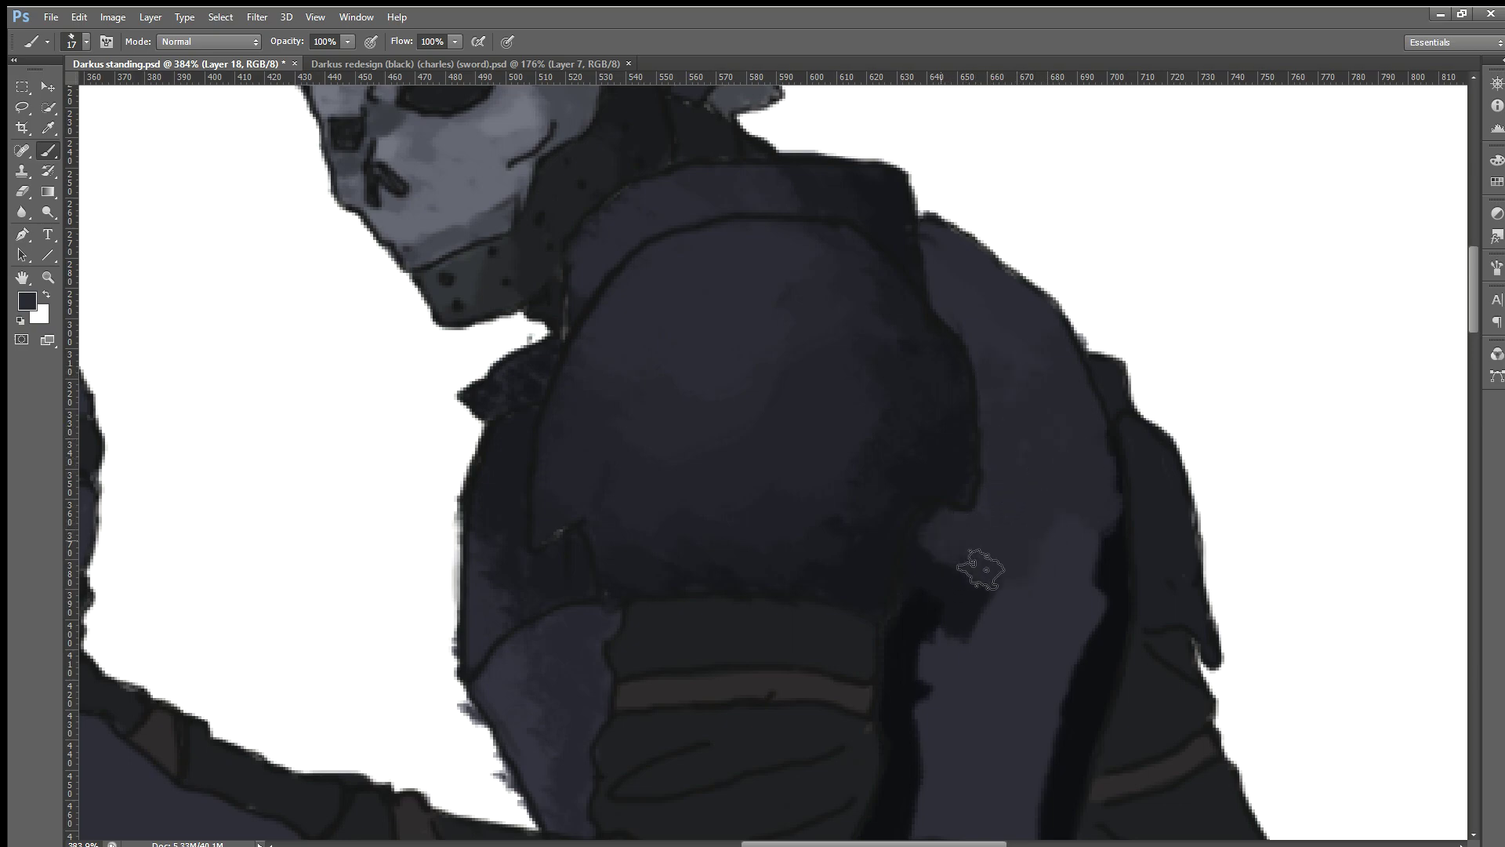
{"action": "left_click_drag", "start_coordinate": [1095, 515], "coordinate": [1075, 588]}
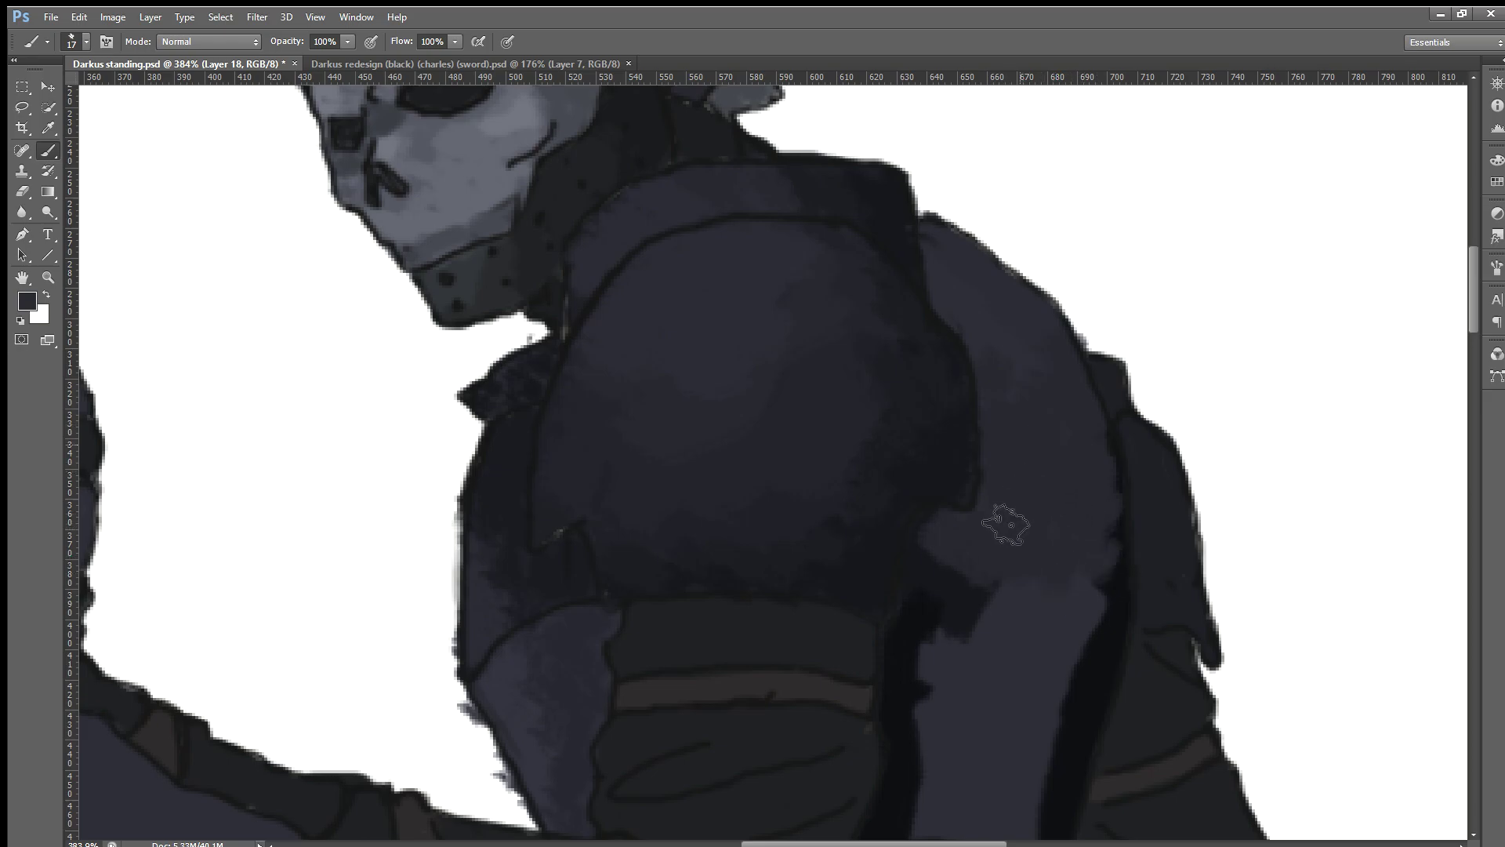
{"action": "scroll", "coordinate": [1061, 504], "scroll_direction": "down", "scroll_amount": 2}
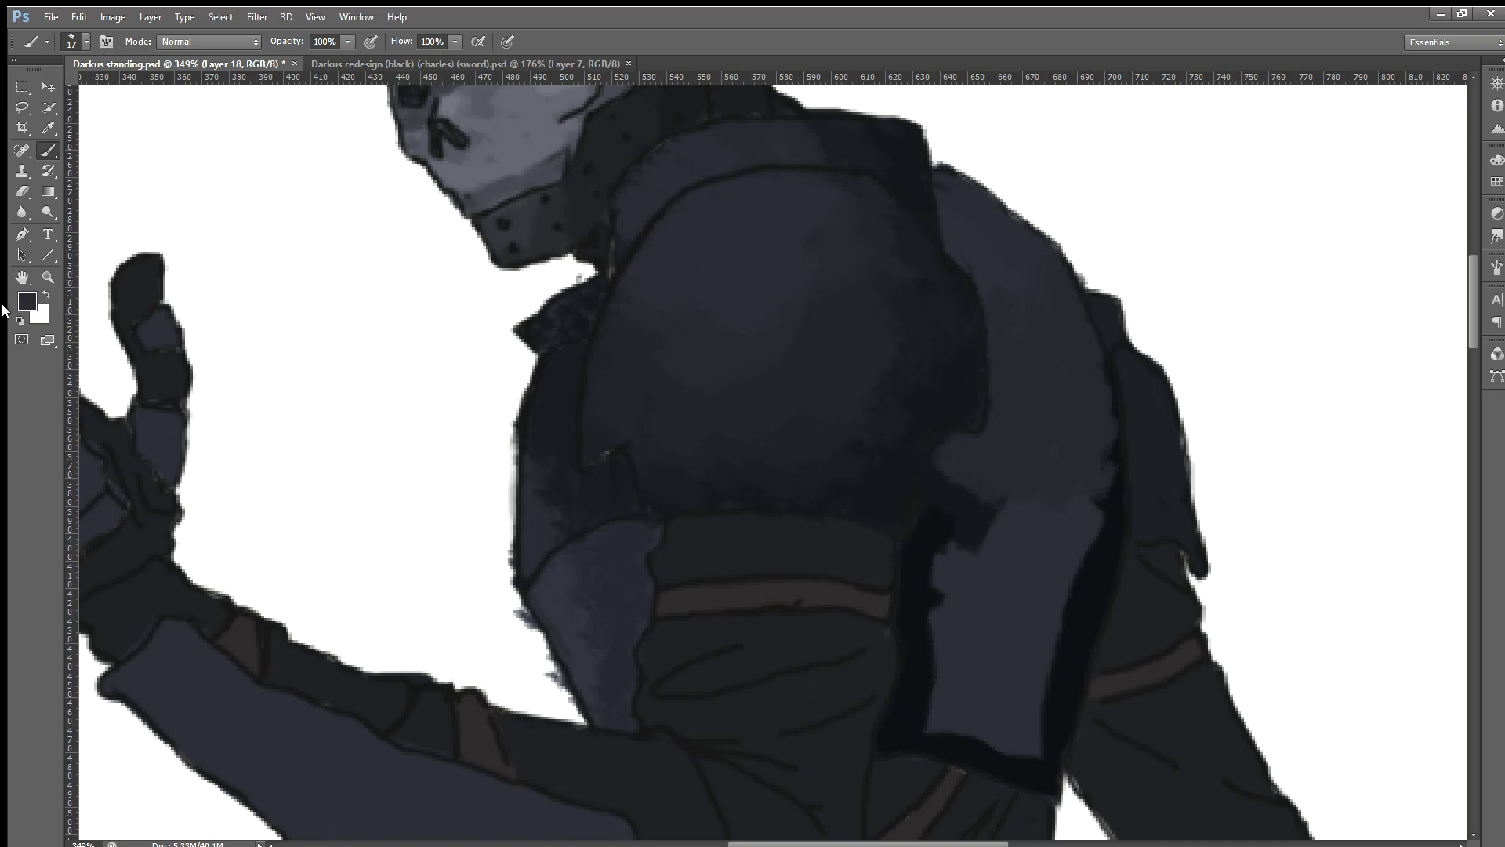
Step: Resample shoulder greys repeatedly to keep lightening the back of the shoulder
{"action": "key", "text": "i"}
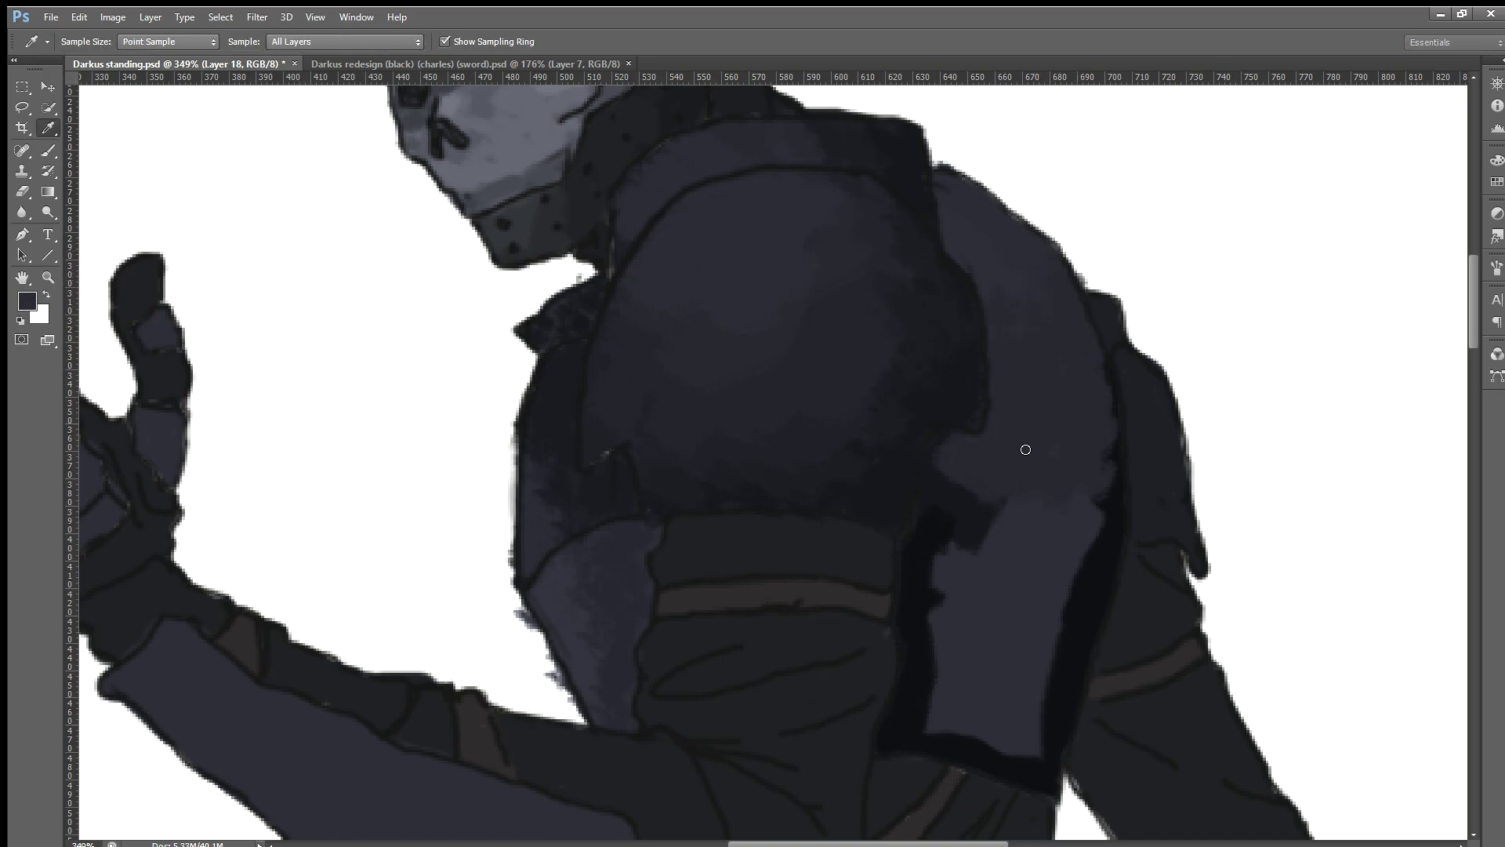
{"action": "key", "text": "b"}
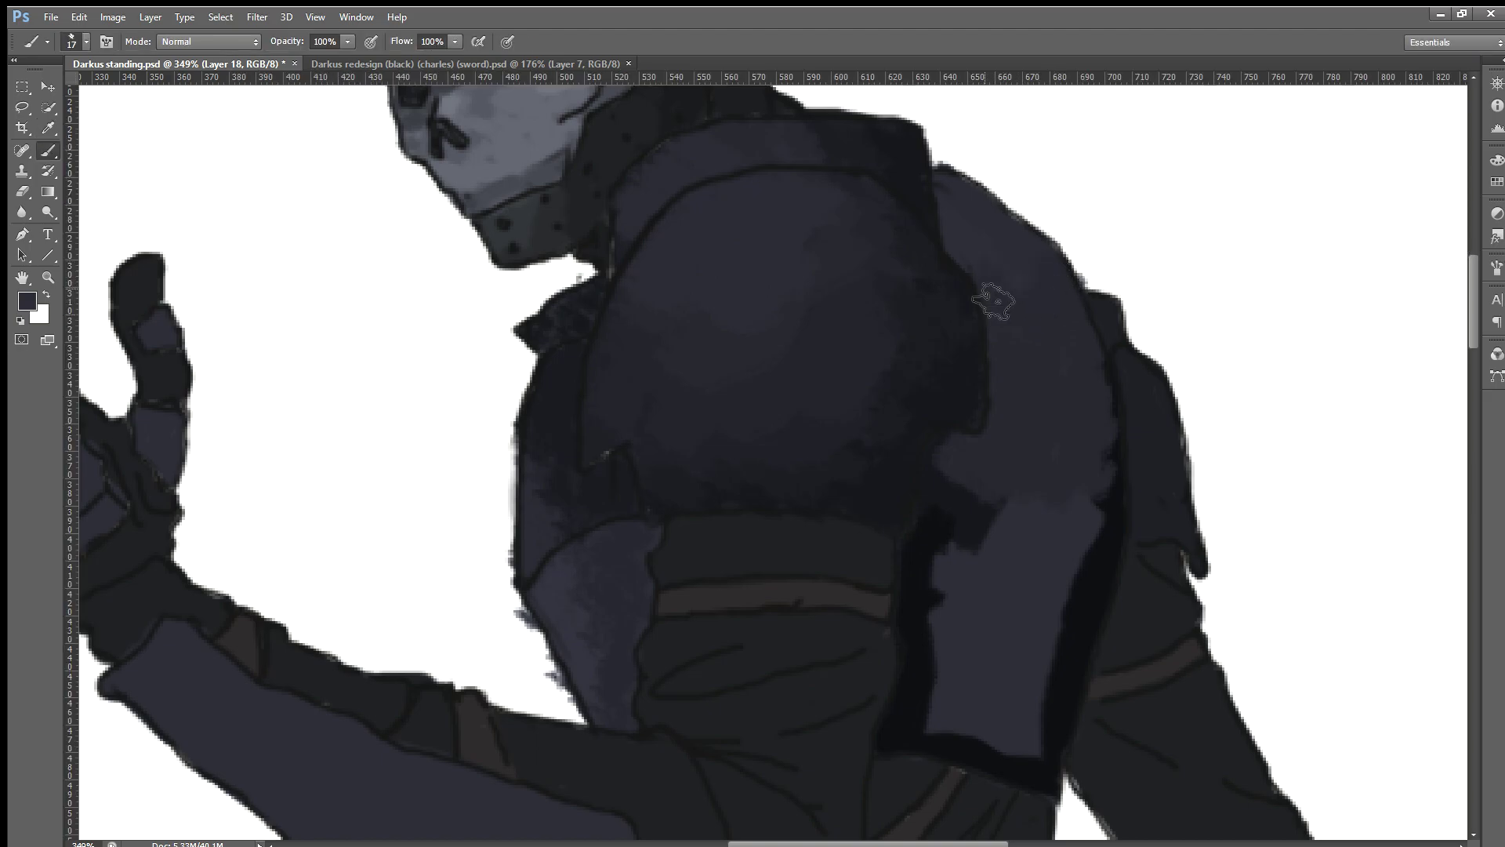
{"action": "left_click", "coordinate": [700, 273], "text": "alt"}
{"action": "key", "text": "i"}
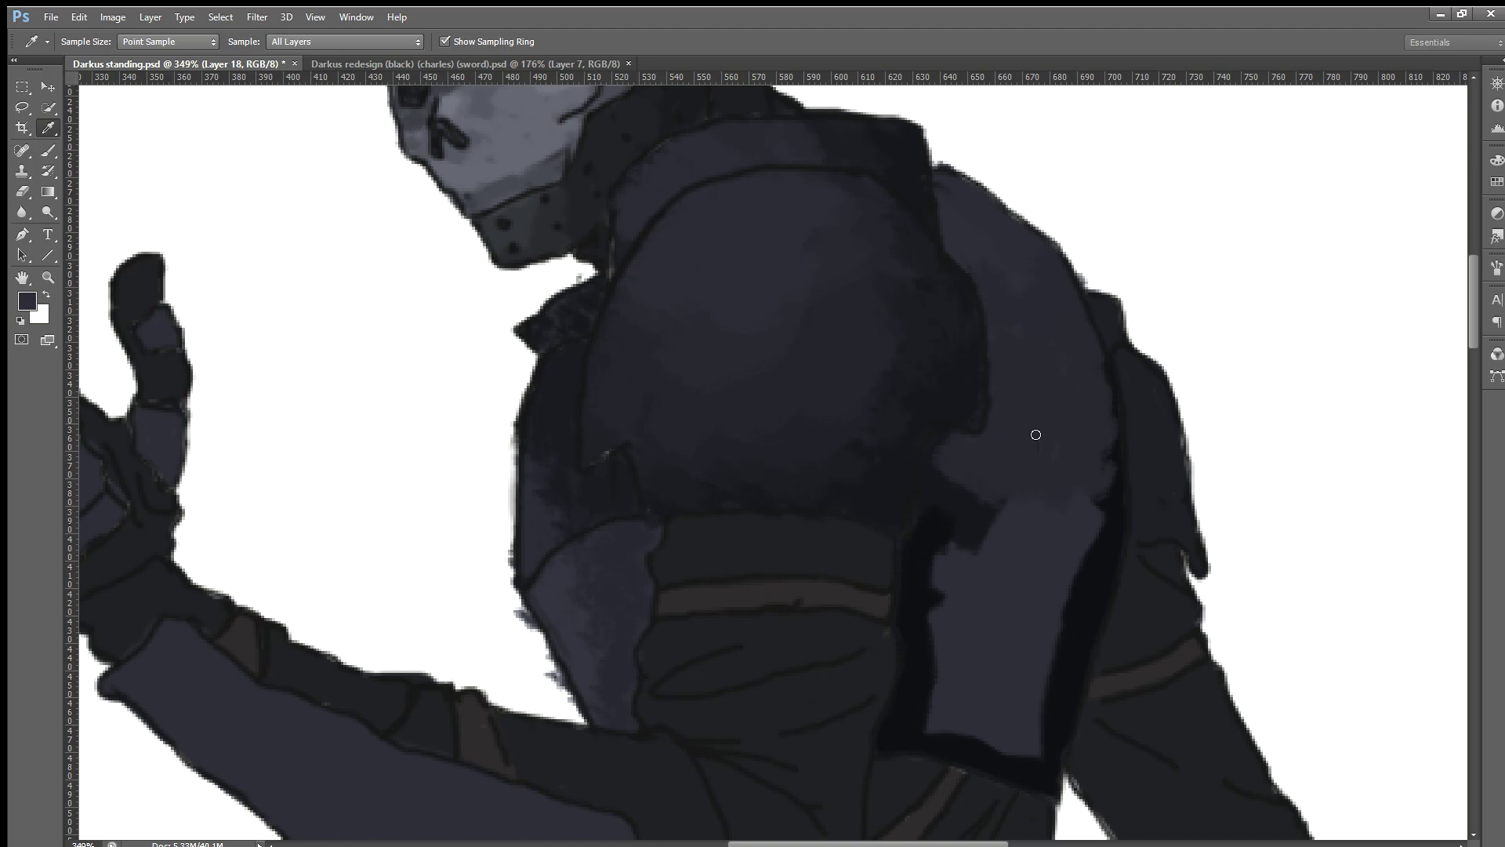
{"action": "key", "text": "b"}
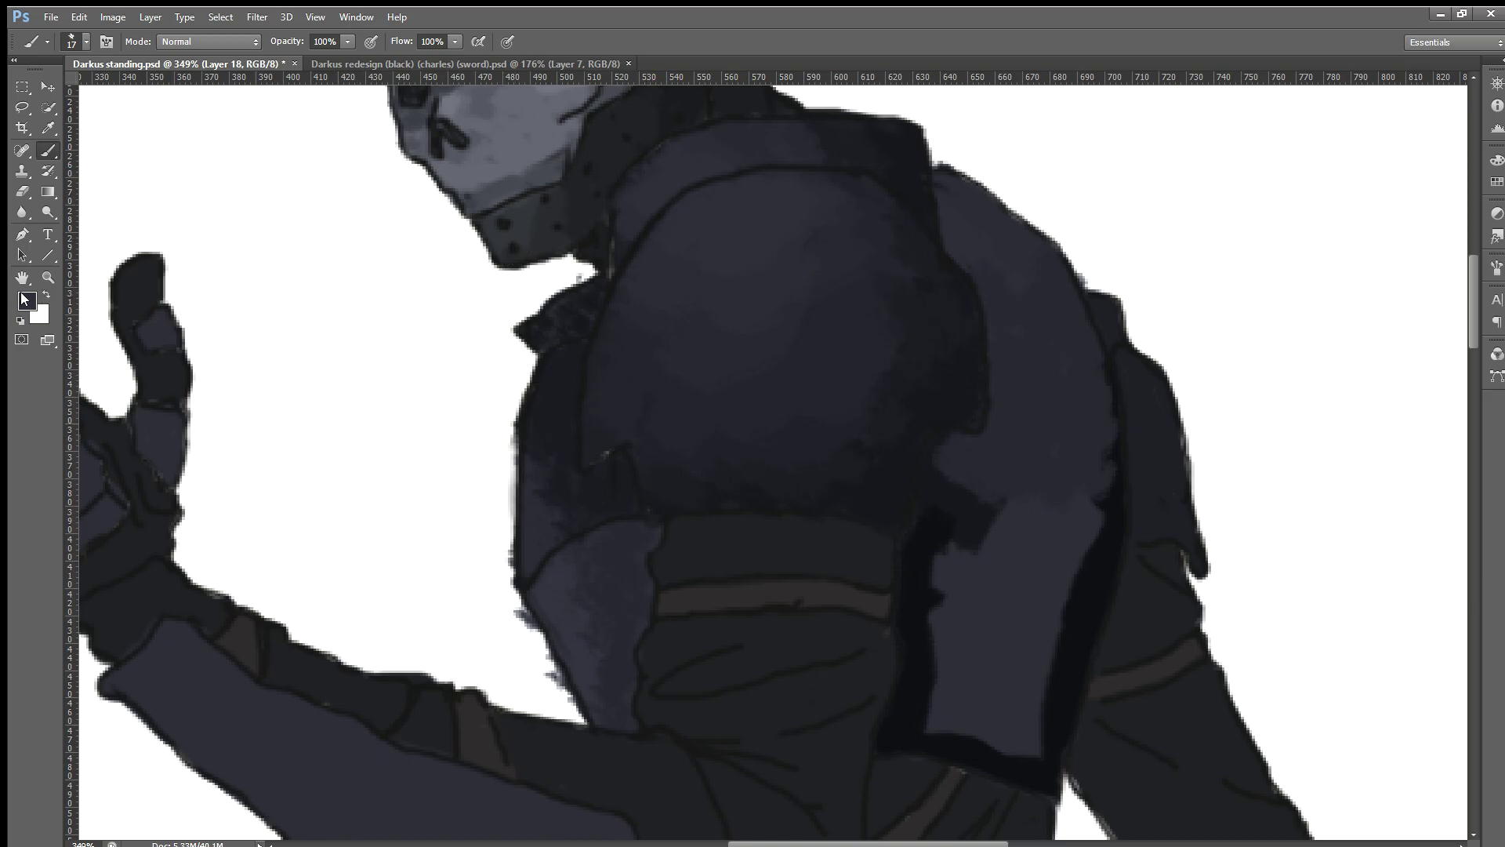
{"action": "key", "text": "i"}
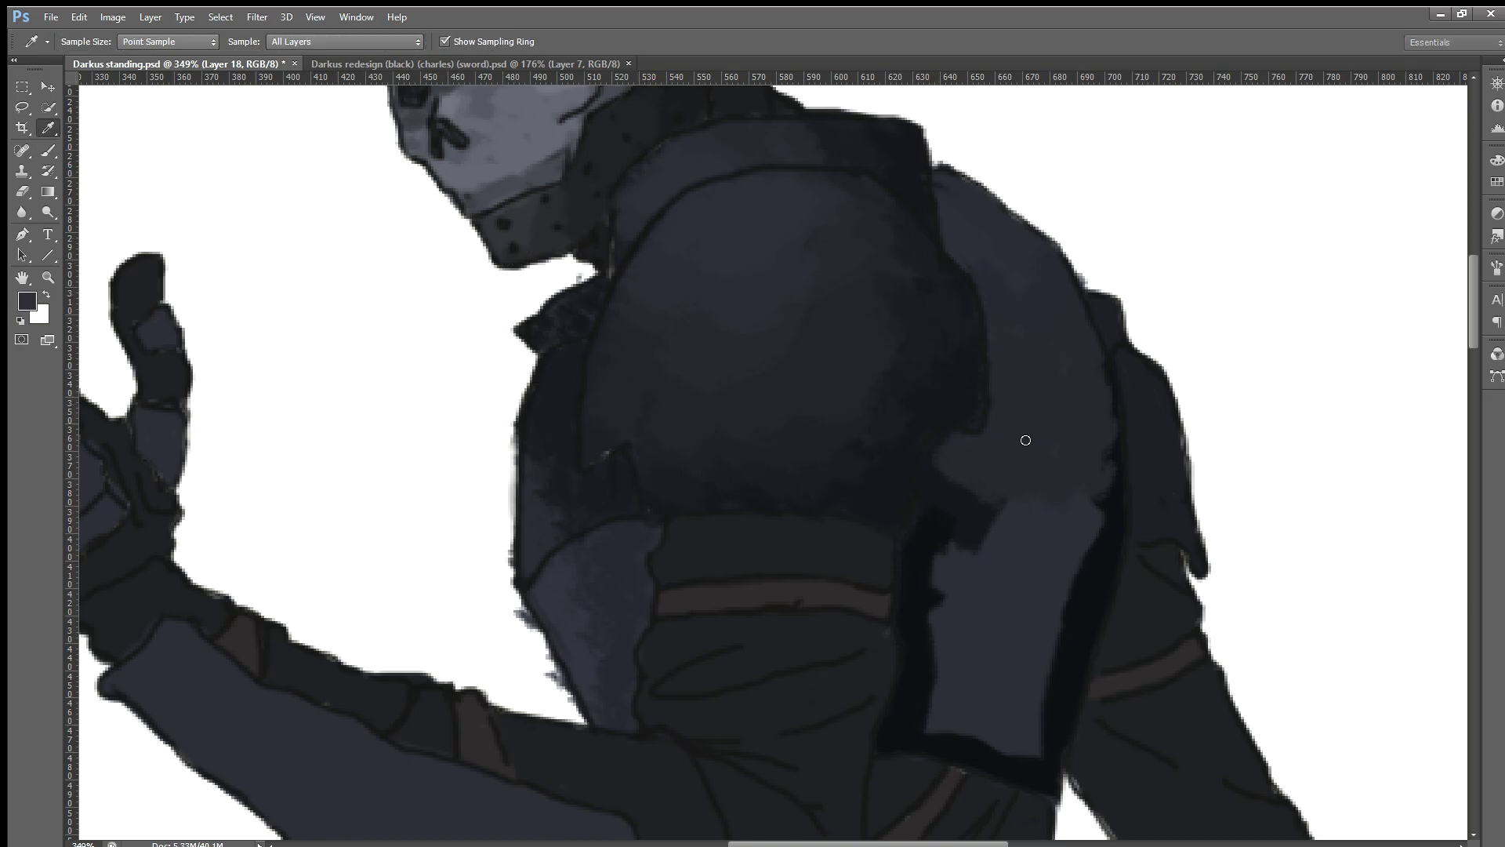
{"action": "key", "text": "b"}
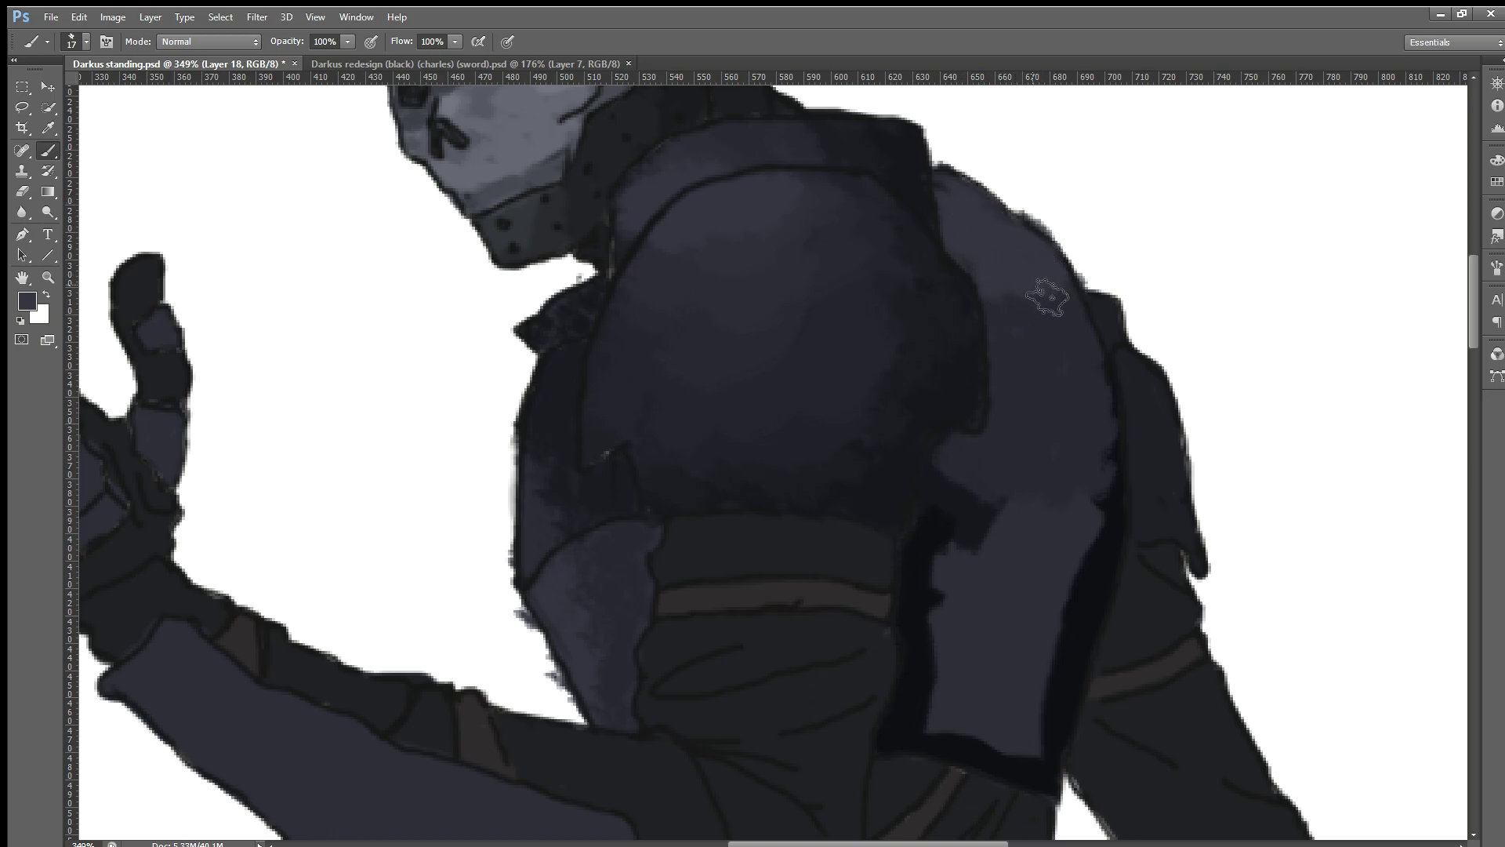
{"action": "scroll", "coordinate": [1090, 319], "scroll_direction": "down", "scroll_amount": 2}
Step: Sample a shoulder tone and stroke darker shading across the back panel beside the shoulder pad
{"action": "scroll", "coordinate": [1090, 306], "scroll_direction": "up", "scroll_amount": 1}
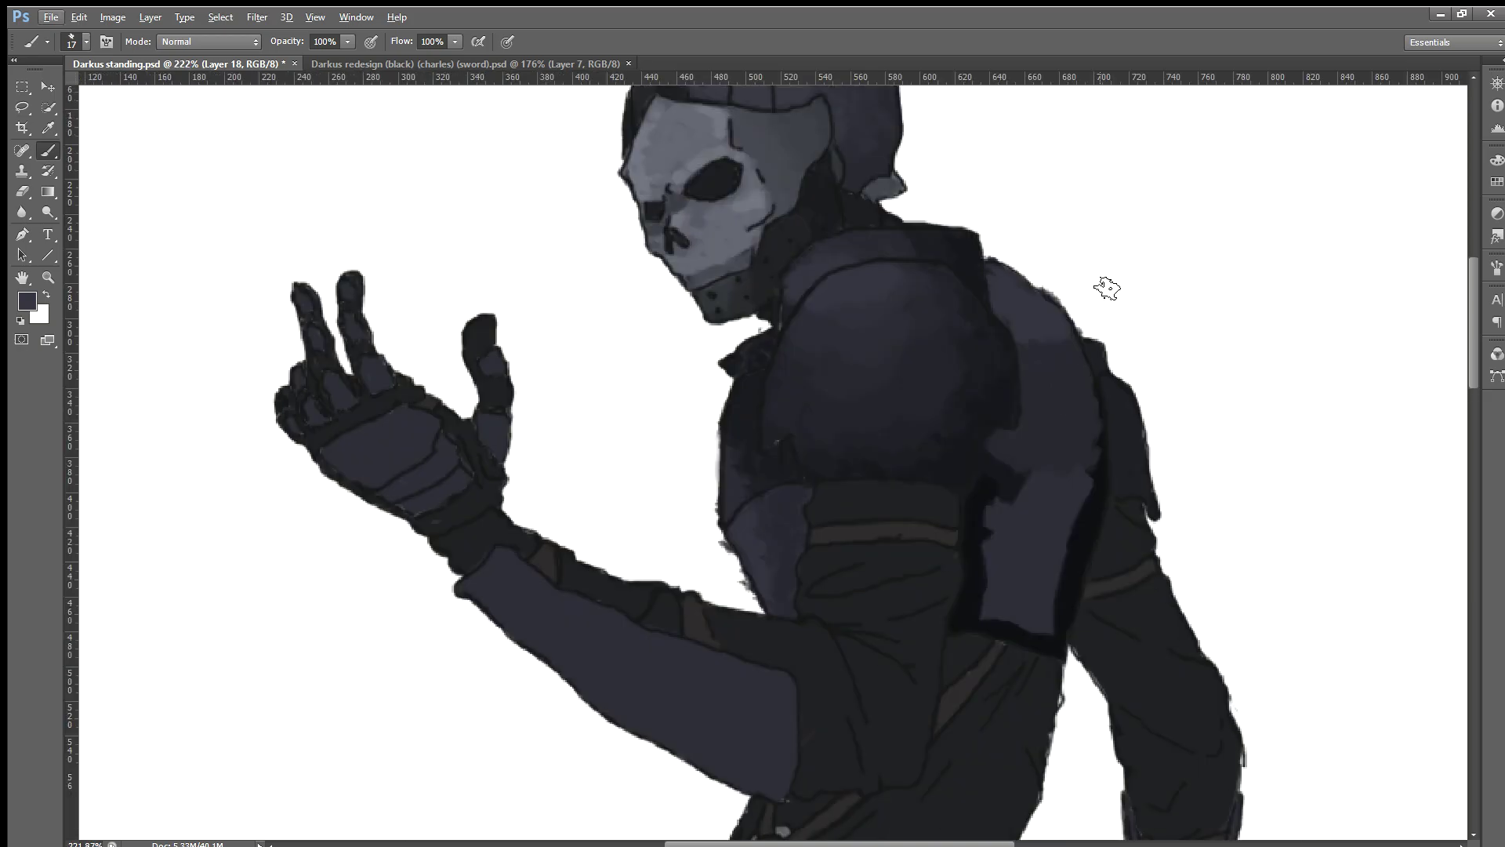
{"action": "scroll", "coordinate": [1024, 399], "scroll_direction": "up", "scroll_amount": 1}
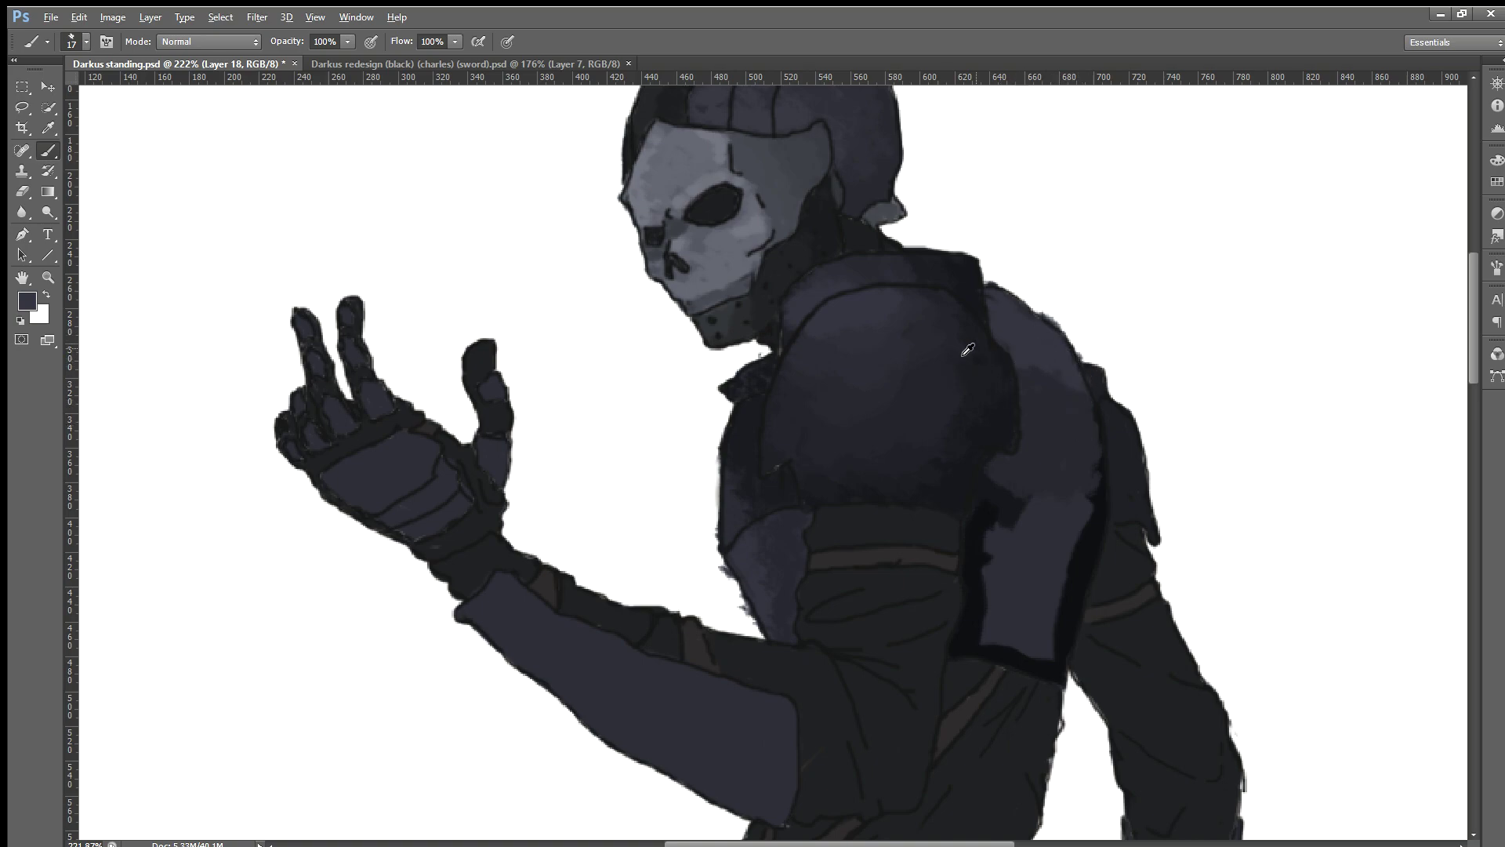
{"action": "left_click", "coordinate": [871, 339], "text": "alt"}
{"action": "scroll", "coordinate": [1069, 404], "scroll_direction": "up", "scroll_amount": 2, "text": "alt"}
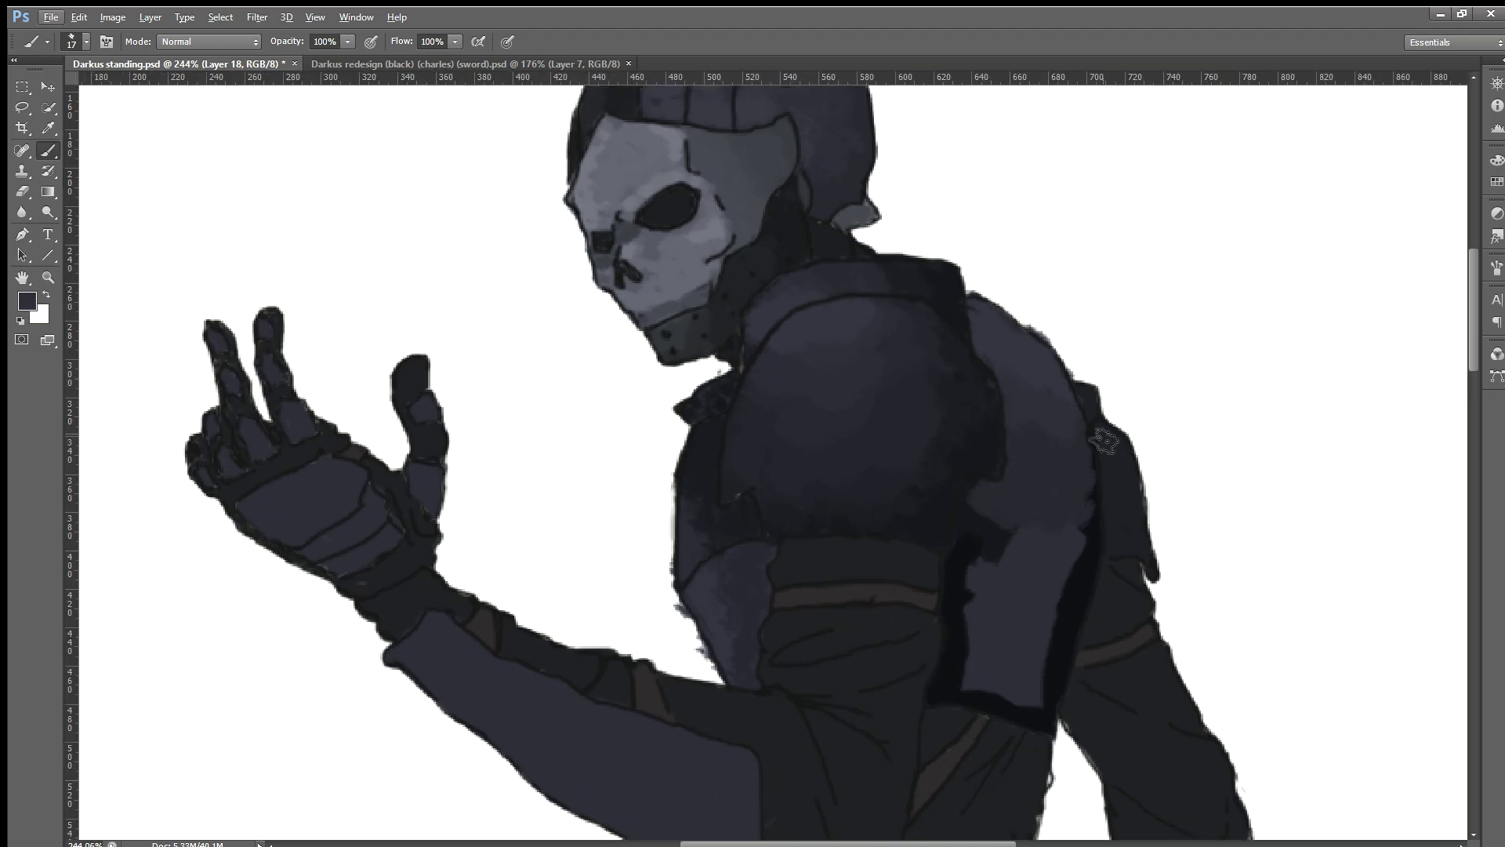
{"action": "scroll", "coordinate": [1098, 466], "scroll_direction": "up", "scroll_amount": 1, "text": "alt"}
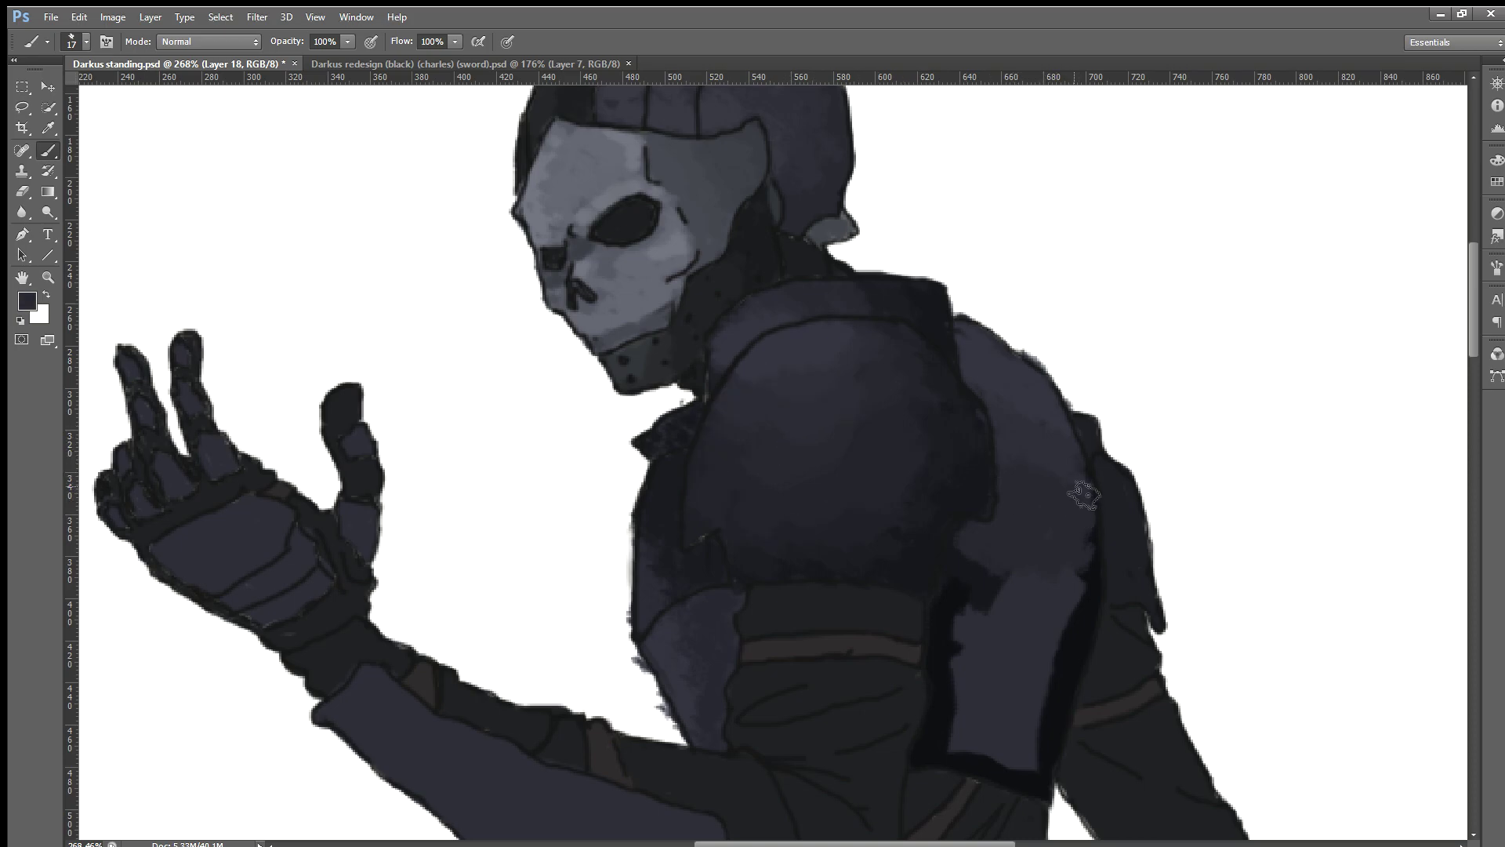
{"action": "scroll", "coordinate": [1091, 524], "scroll_direction": "down", "scroll_amount": 1}
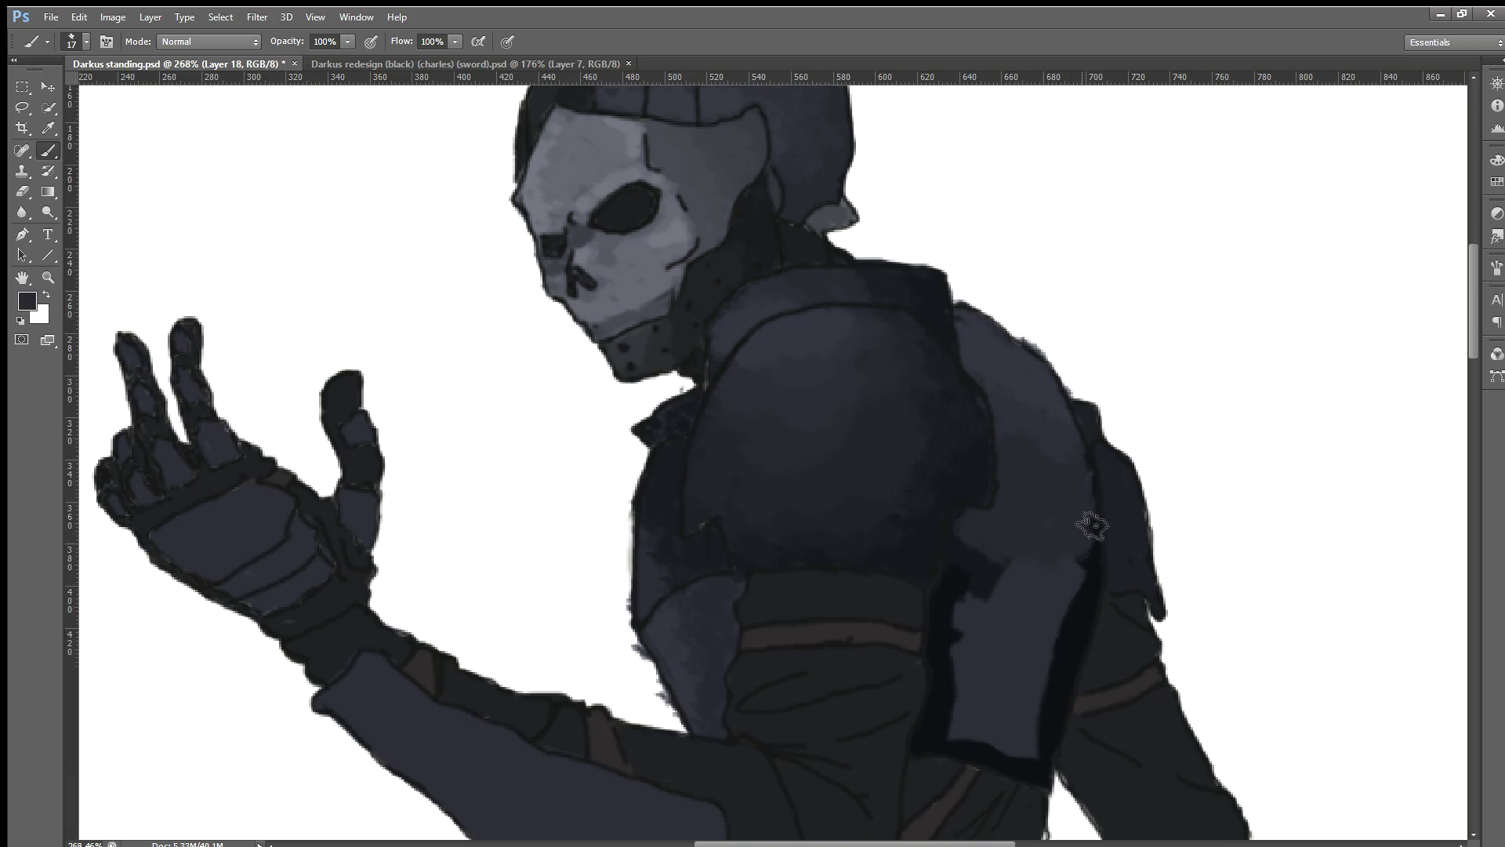
{"action": "scroll", "coordinate": [1091, 524], "scroll_direction": "down", "scroll_amount": 3}
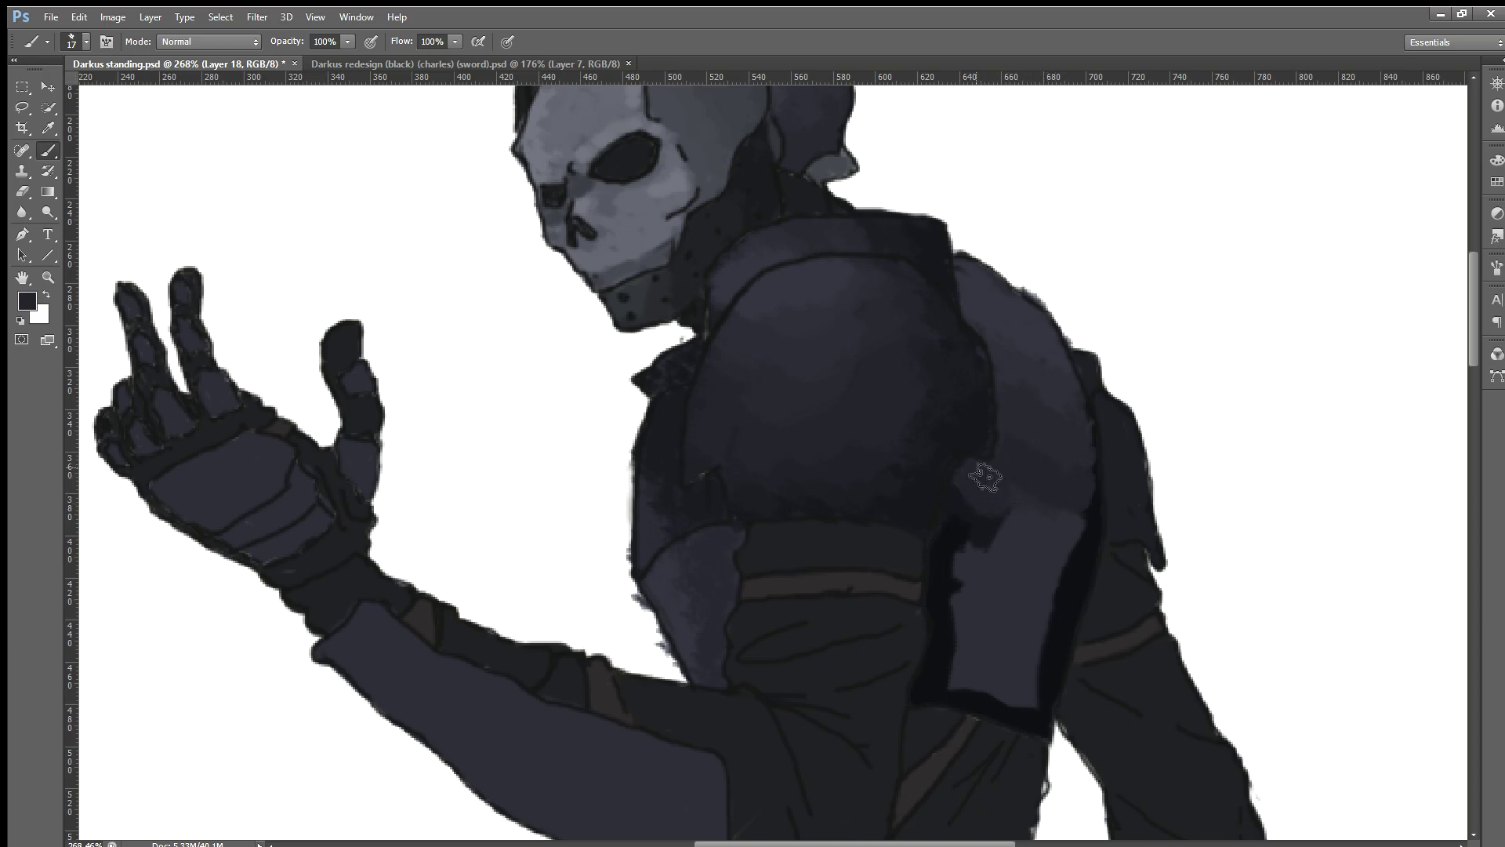
{"action": "left_click_drag", "start_coordinate": [986, 476], "coordinate": [1059, 532]}
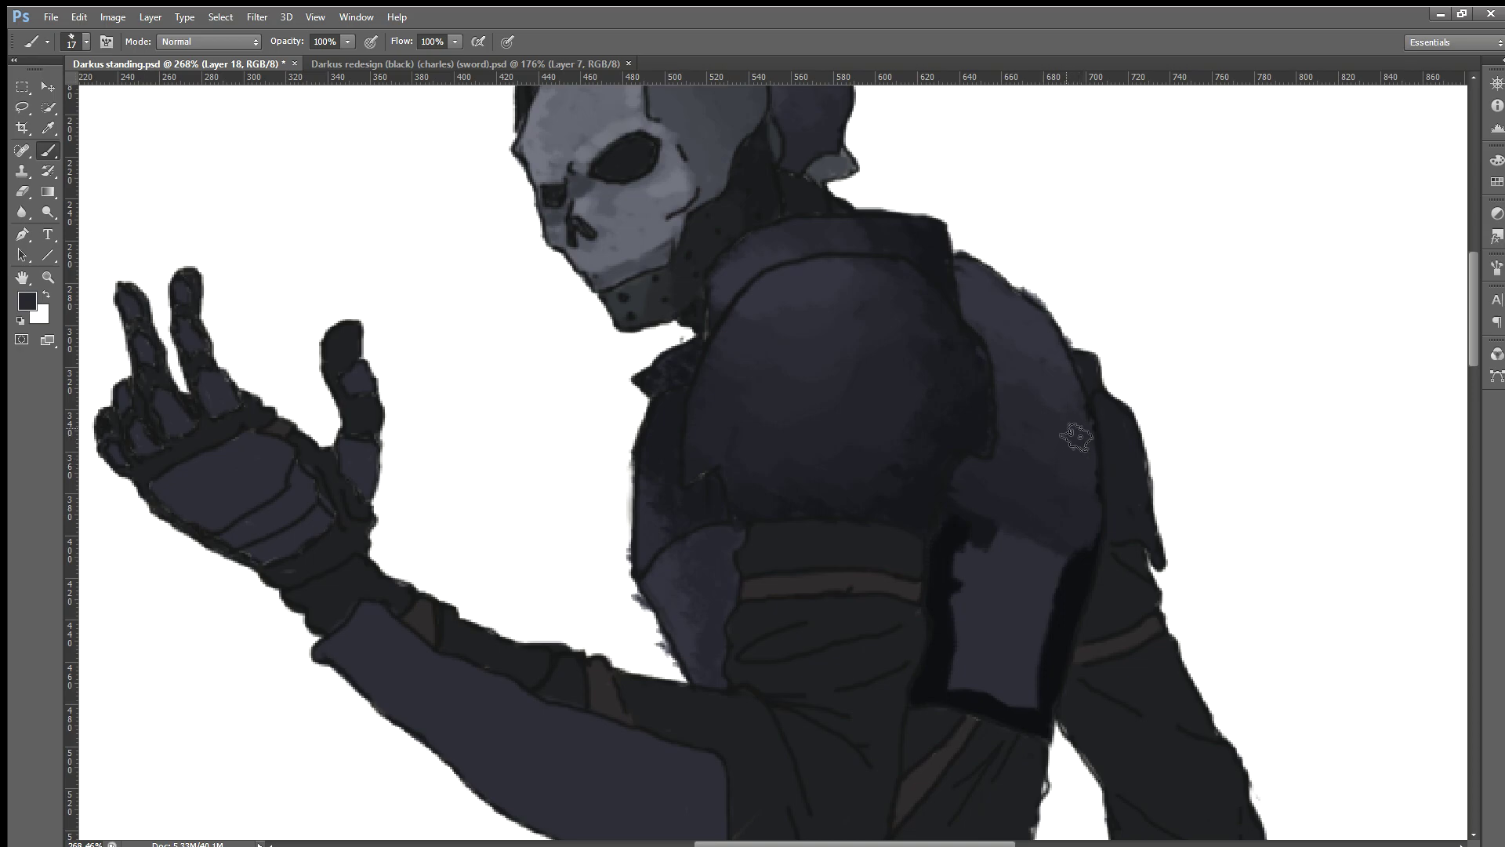
Step: Lighten the top of the rear panel's dark edge strip and add darker shading lower down
{"action": "left_click", "coordinate": [1060, 392], "text": "alt"}
{"action": "left_click_drag", "start_coordinate": [1081, 575], "coordinate": [1046, 575]}
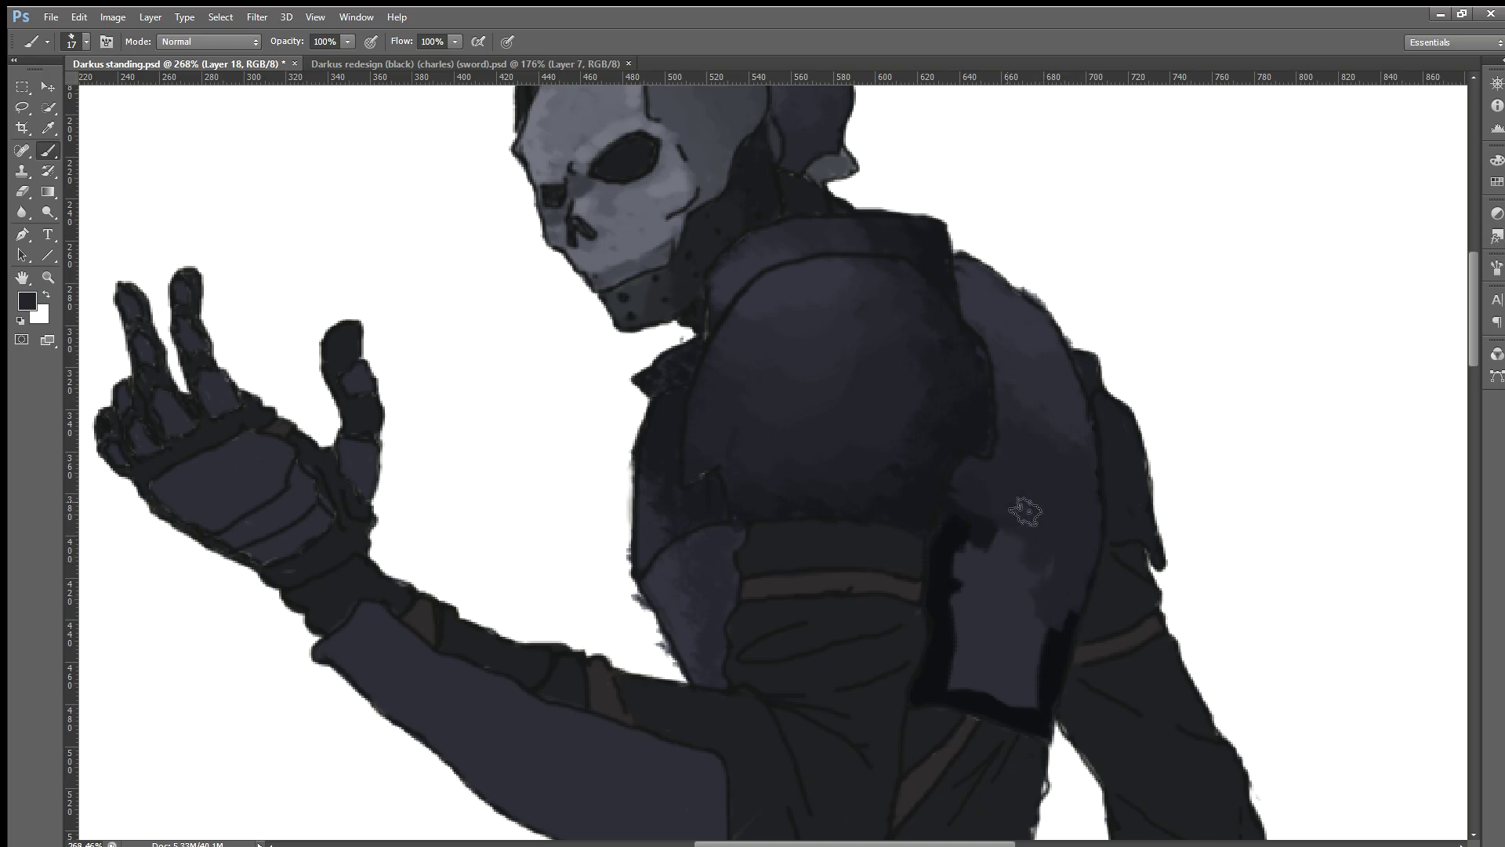
{"action": "left_click", "coordinate": [852, 461], "text": "alt"}
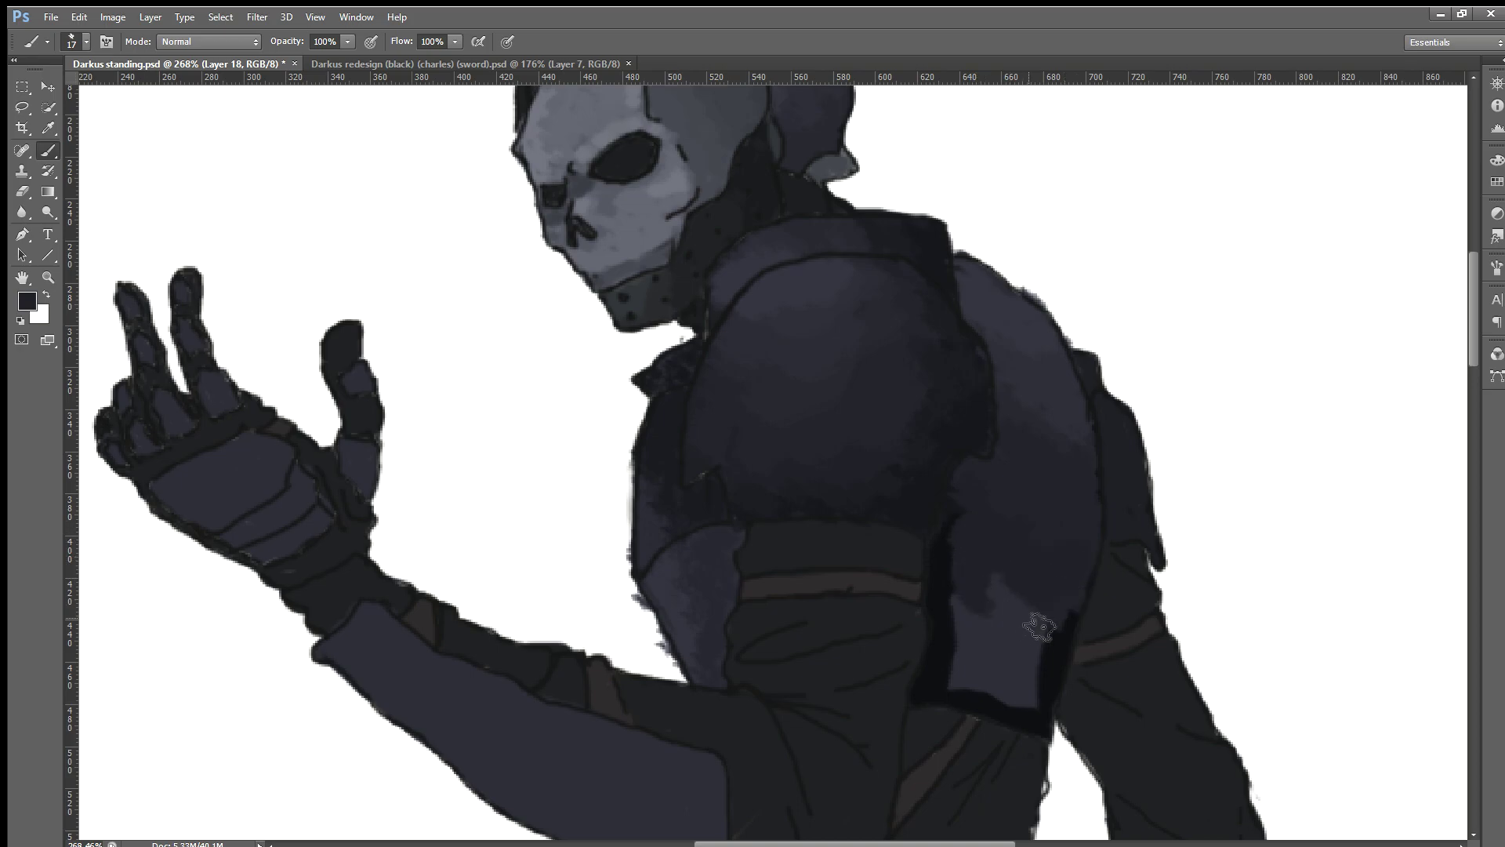
{"action": "scroll", "coordinate": [980, 596], "scroll_direction": "down", "scroll_amount": 2}
{"action": "mouse_move", "coordinate": [969, 510]}
{"action": "left_mouse_down"}
{"action": "mouse_move", "coordinate": [980, 566]}
{"action": "mouse_move", "coordinate": [971, 520]}
{"action": "mouse_move", "coordinate": [1028, 570]}
{"action": "mouse_move", "coordinate": [1066, 575]}
{"action": "mouse_move", "coordinate": [1025, 625]}
{"action": "mouse_move", "coordinate": [1062, 598]}
{"action": "mouse_move", "coordinate": [1042, 638]}
{"action": "mouse_move", "coordinate": [974, 599]}
{"action": "mouse_move", "coordinate": [971, 625]}
{"action": "mouse_move", "coordinate": [1013, 645]}
{"action": "mouse_move", "coordinate": [985, 604]}
{"action": "mouse_move", "coordinate": [971, 632]}
{"action": "mouse_move", "coordinate": [992, 585]}
{"action": "left_mouse_up"}
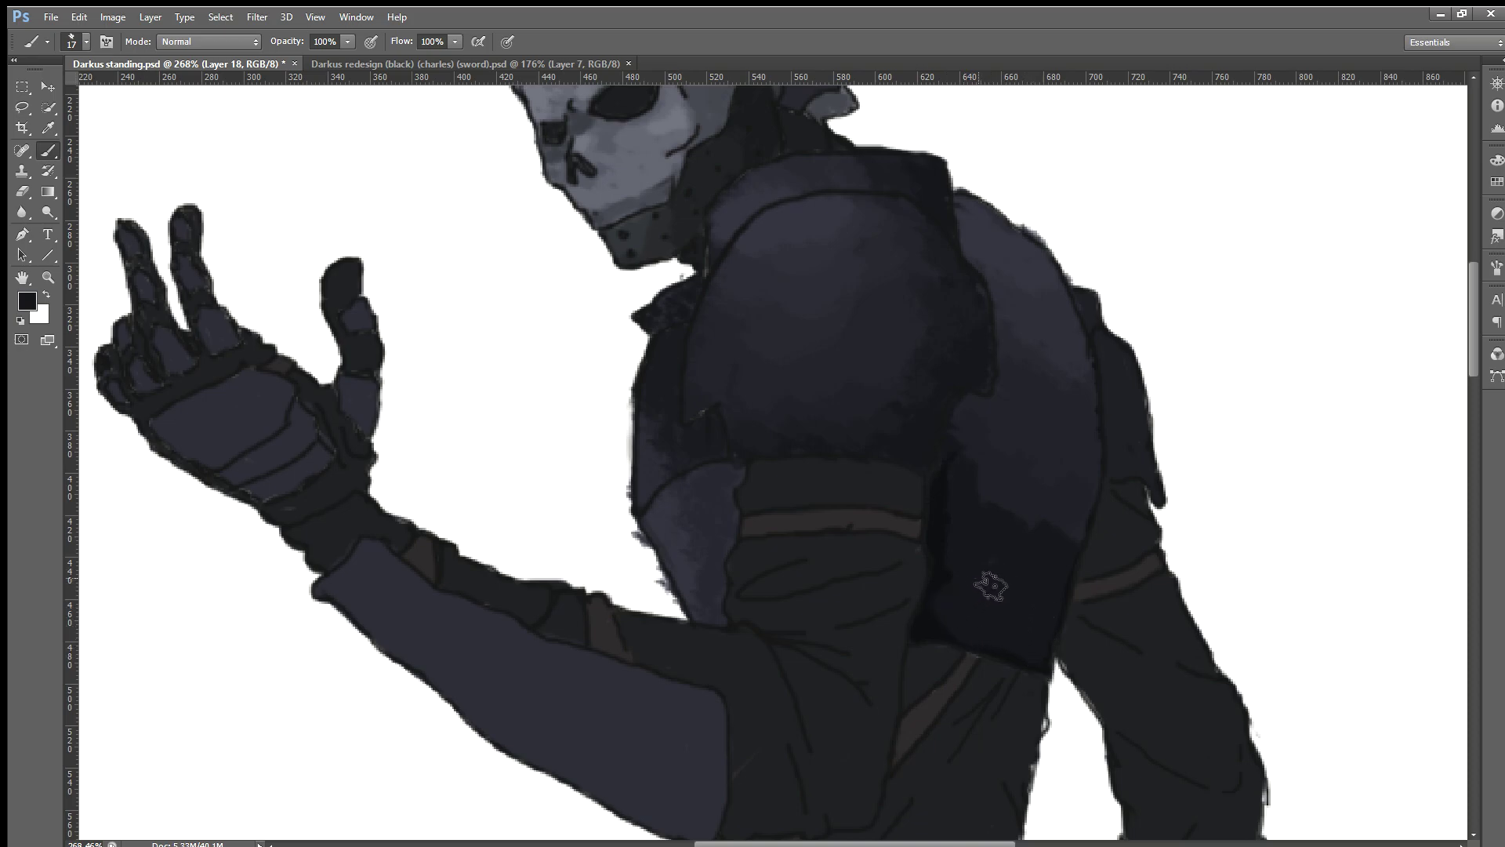
Step: Darken the left edge of the shoulder panel and sample further shades from the plate
{"action": "left_click", "coordinate": [937, 506], "text": "alt"}
{"action": "left_click_drag", "start_coordinate": [948, 537], "coordinate": [945, 633]}
{"action": "left_click", "coordinate": [976, 597], "text": "alt"}
{"action": "left_click", "coordinate": [997, 495], "text": "alt"}
{"action": "key", "text": "i"}
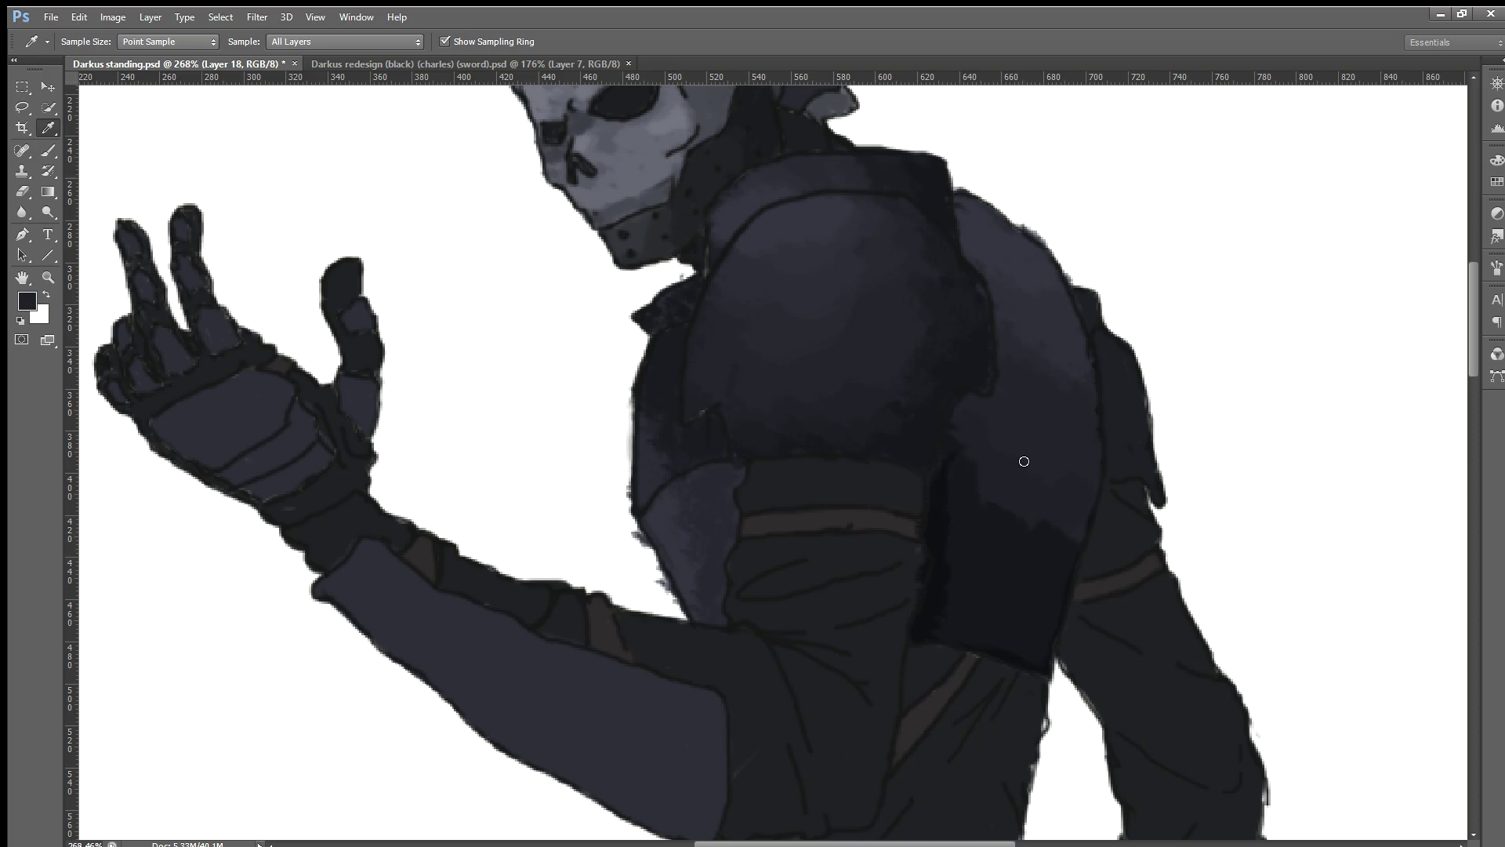
{"action": "key", "text": "b"}
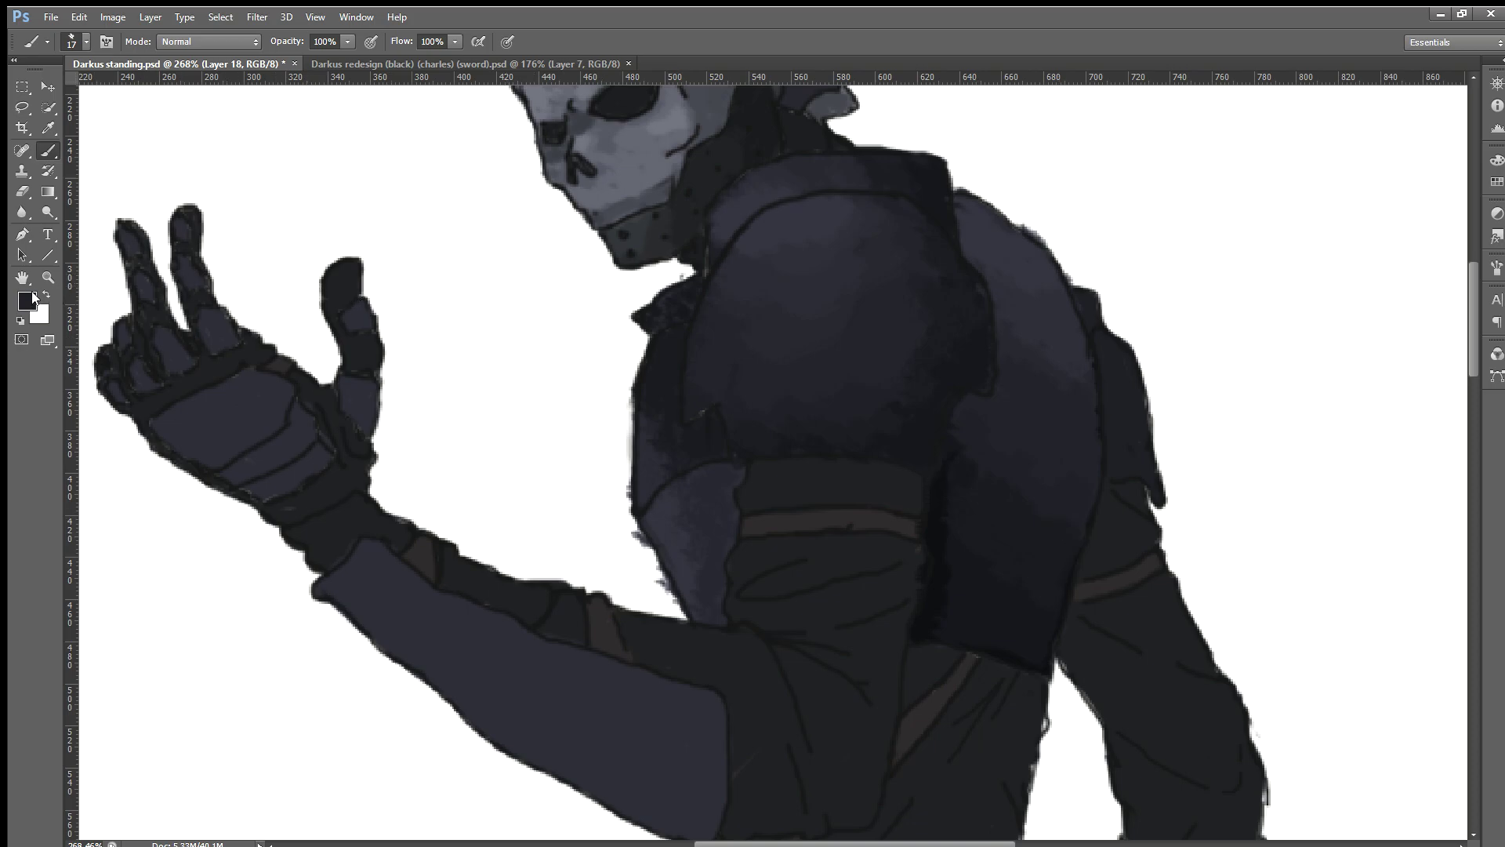
{"action": "key", "text": "i"}
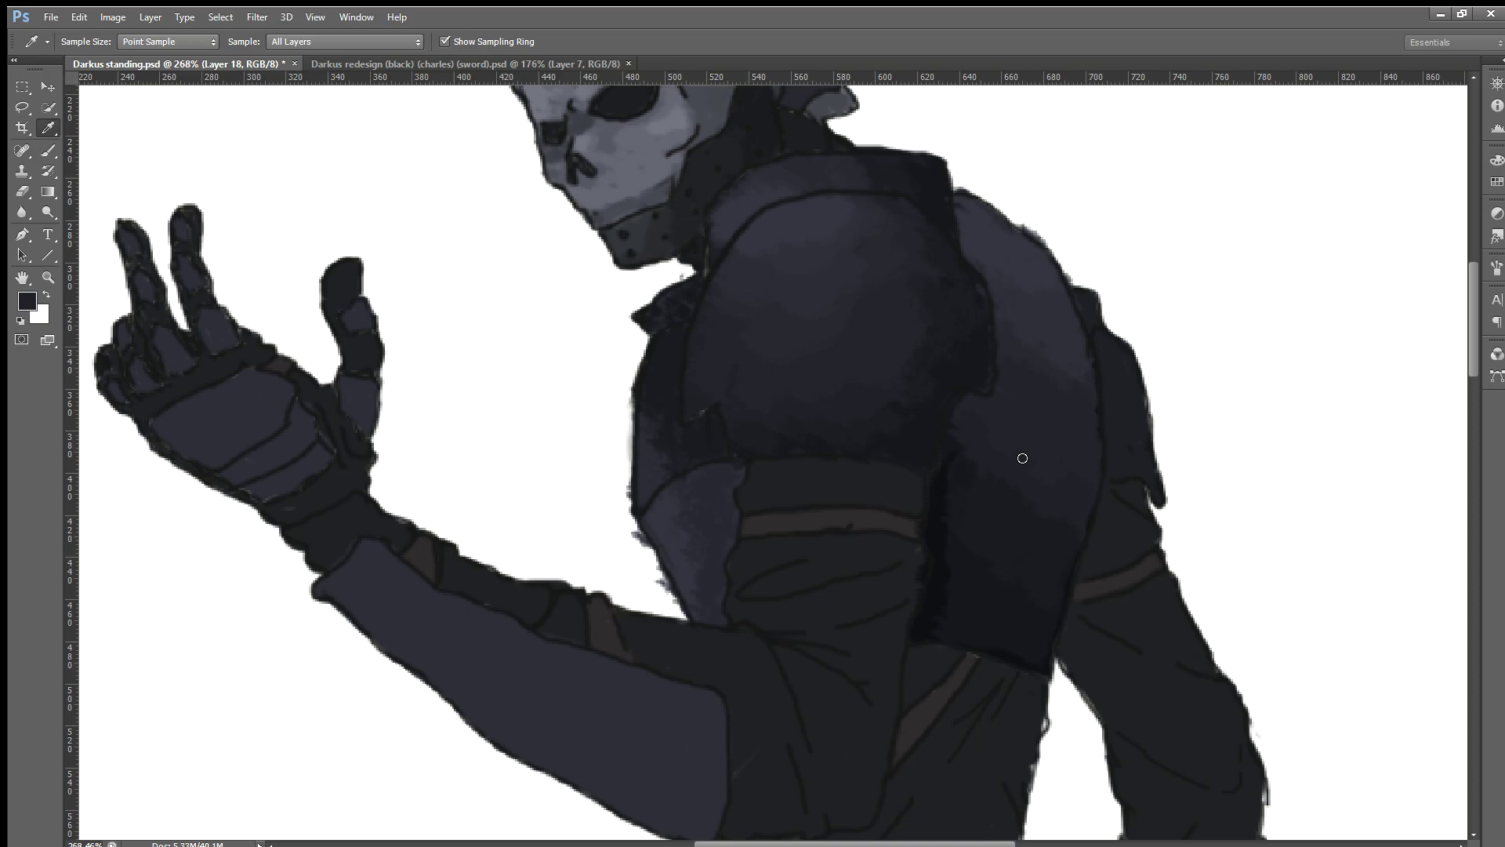
{"action": "key", "text": "b"}
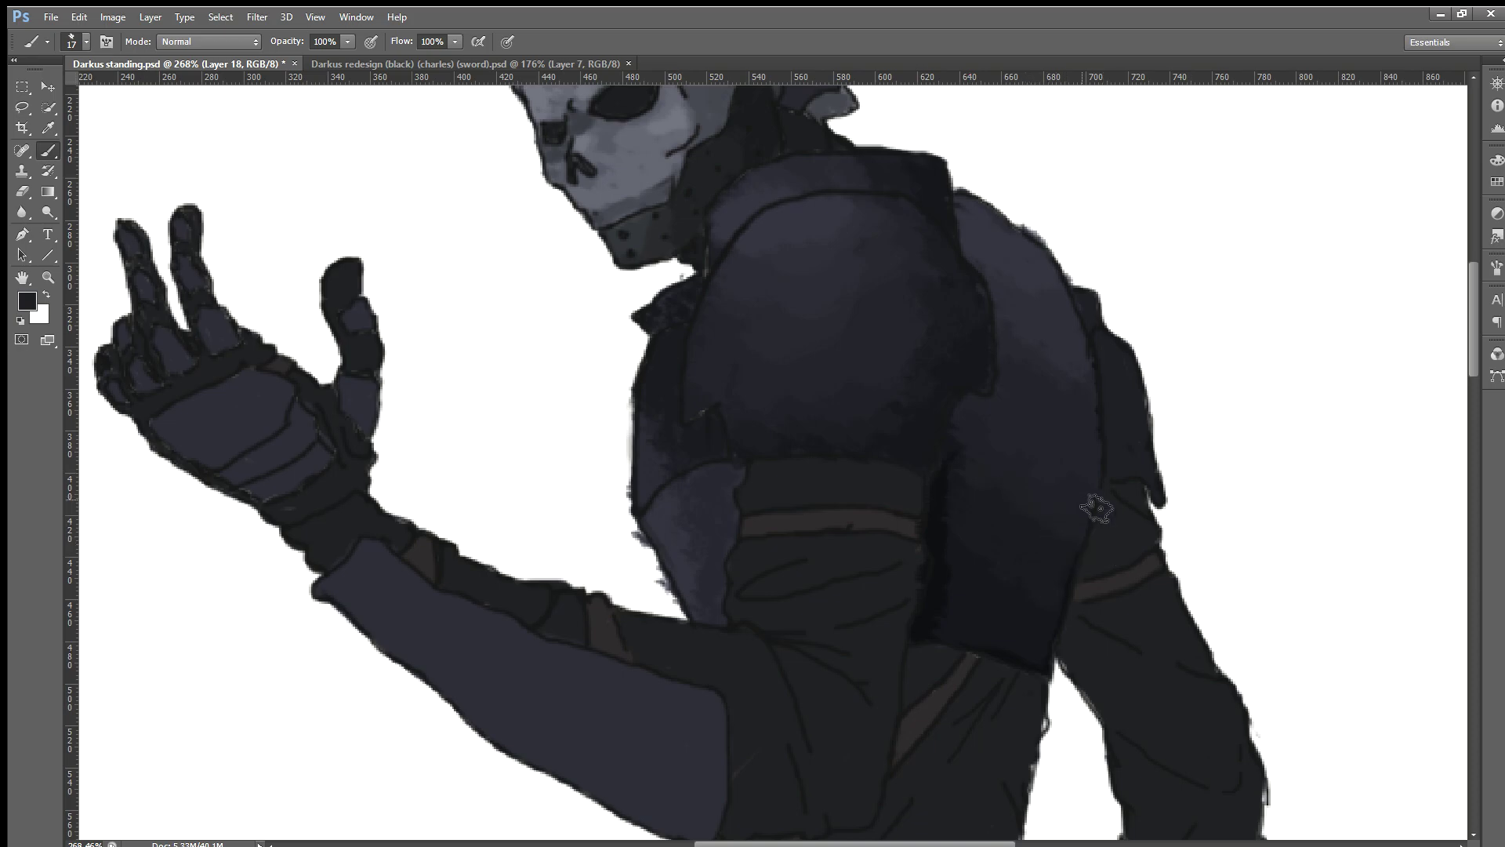
{"action": "scroll", "coordinate": [1105, 540], "scroll_direction": "down", "scroll_amount": 3}
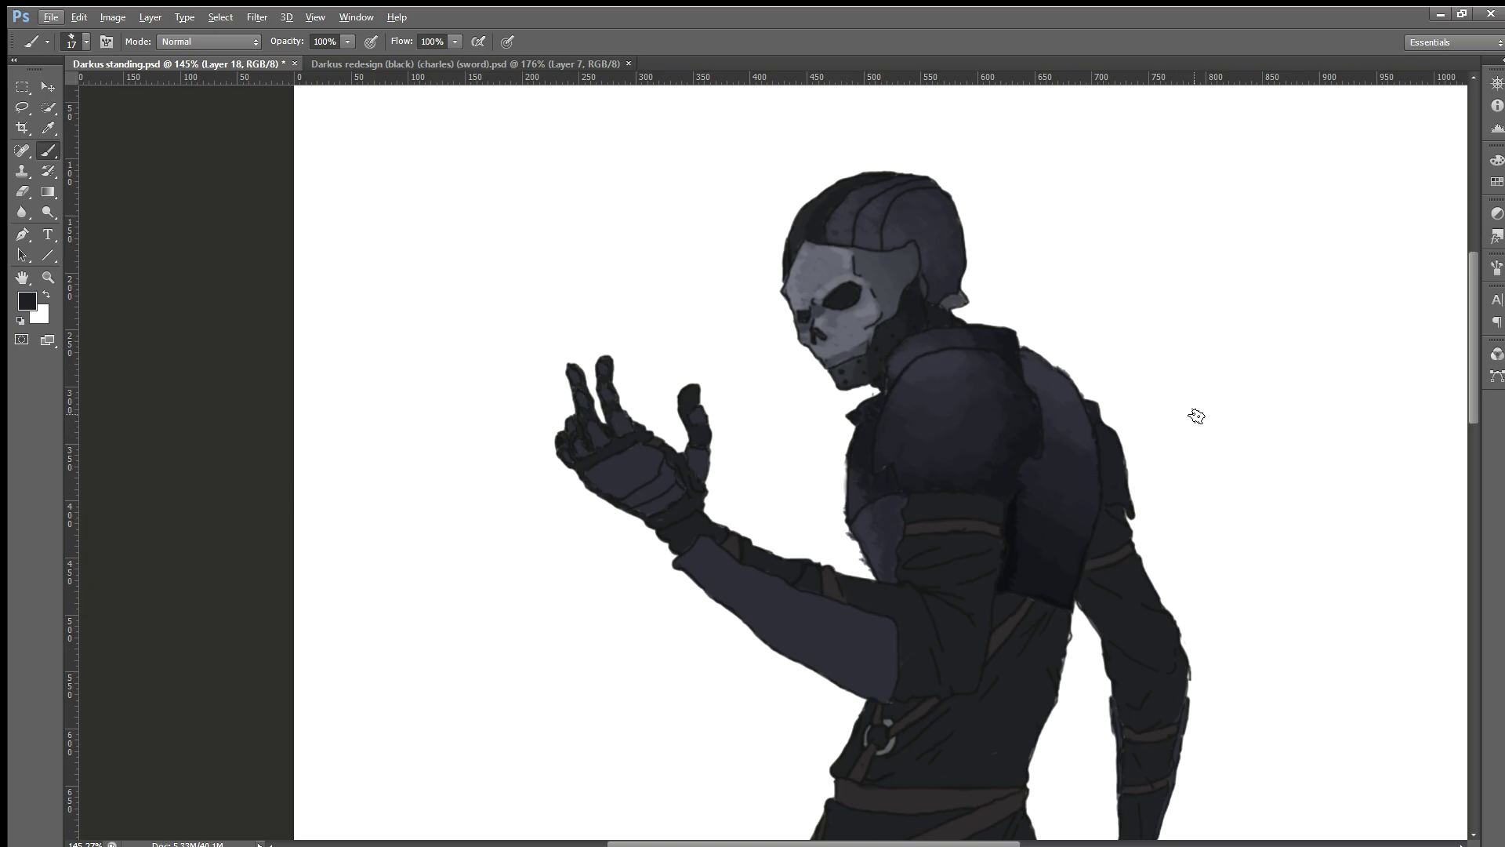
Step: Dab a soft lighter highlight onto the rear shoulder panel's upper curve
{"action": "scroll", "coordinate": [1137, 528], "scroll_direction": "up", "scroll_amount": 1}
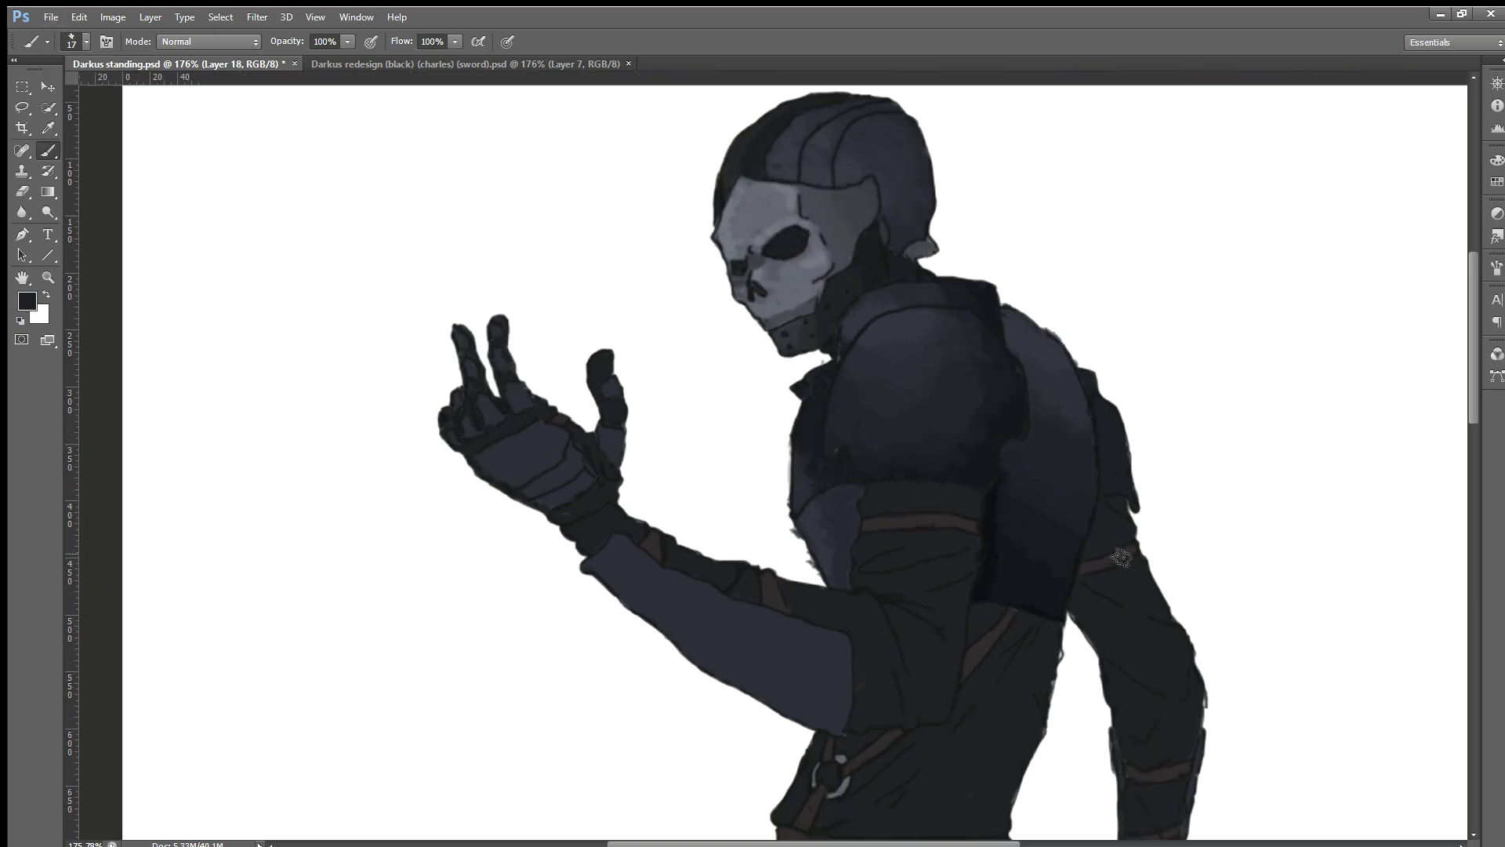
{"action": "scroll", "coordinate": [1137, 529], "scroll_direction": "up", "scroll_amount": 1}
{"action": "scroll", "coordinate": [1137, 528], "scroll_direction": "up", "scroll_amount": 1}
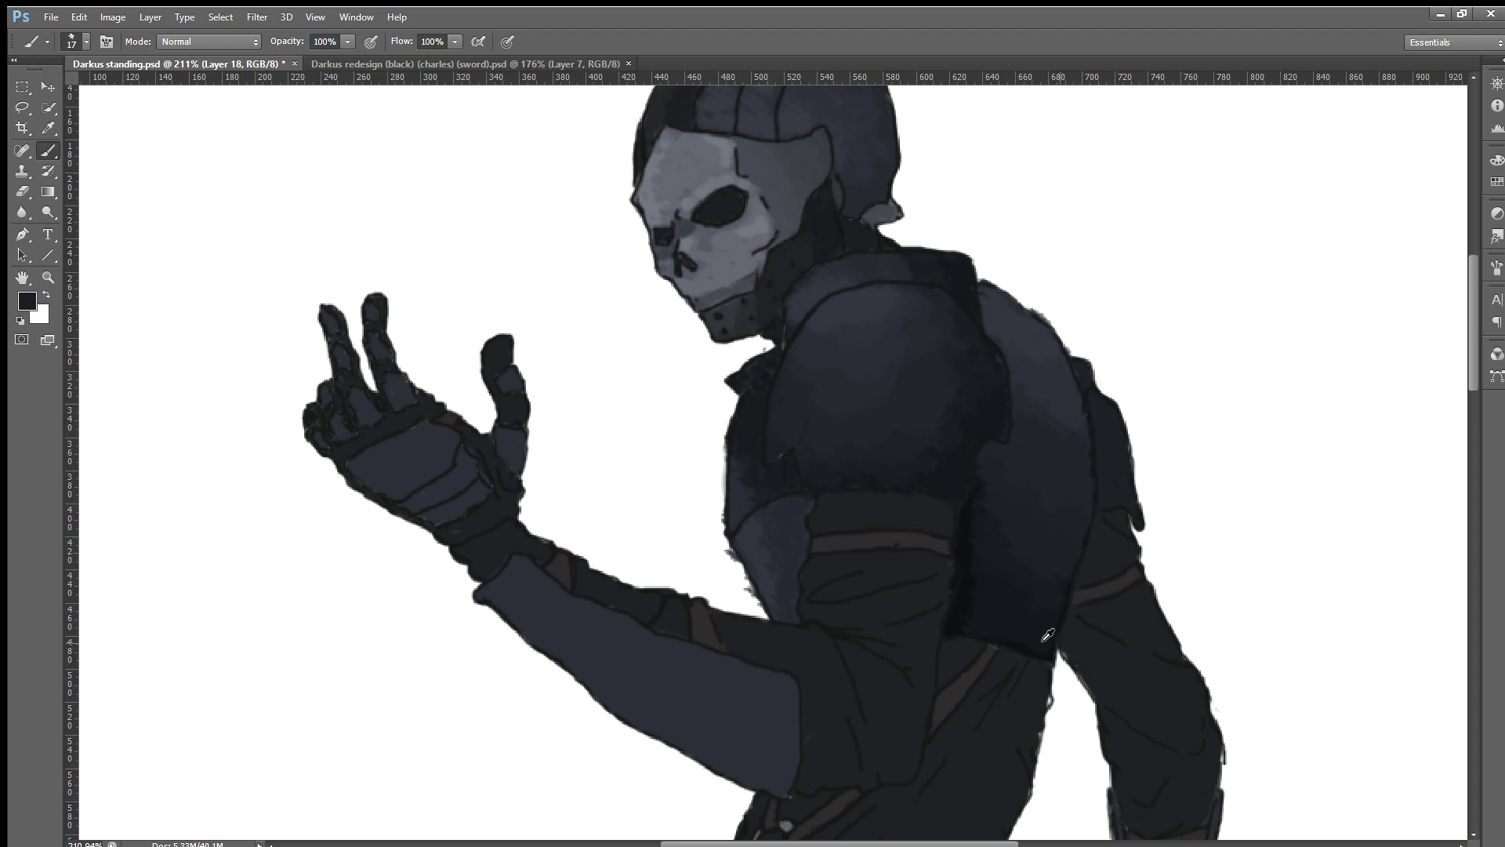
{"action": "scroll", "coordinate": [1048, 635], "scroll_direction": "down", "scroll_amount": 1, "text": "alt"}
{"action": "scroll", "coordinate": [1098, 541], "scroll_direction": "down", "scroll_amount": 1}
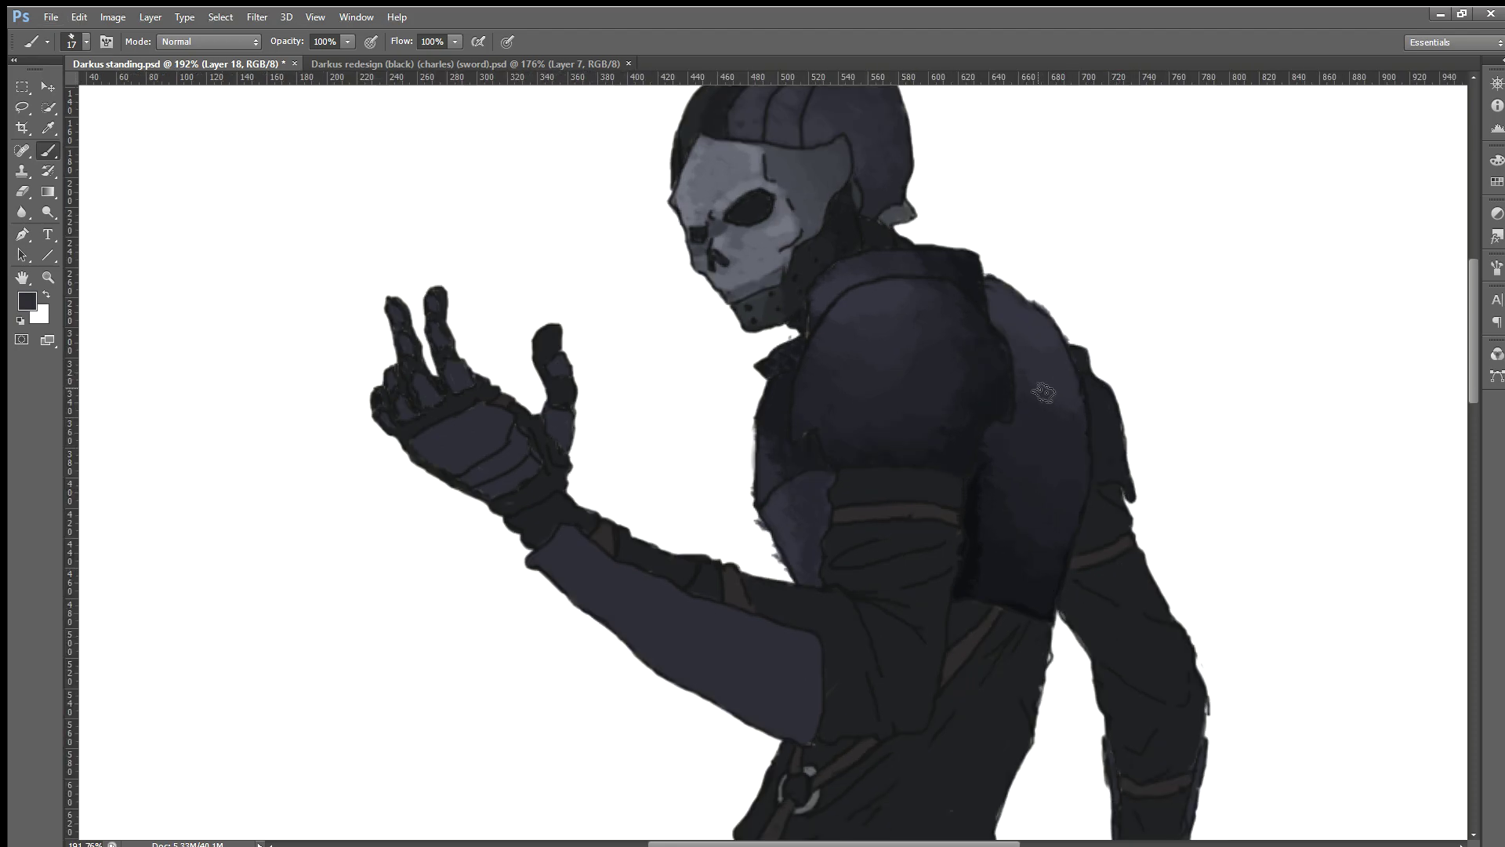
{"action": "left_click", "coordinate": [1014, 311]}
Step: Sample a mid slate-grey from the shoulder plate as the new brush colour
{"action": "key", "text": "i"}
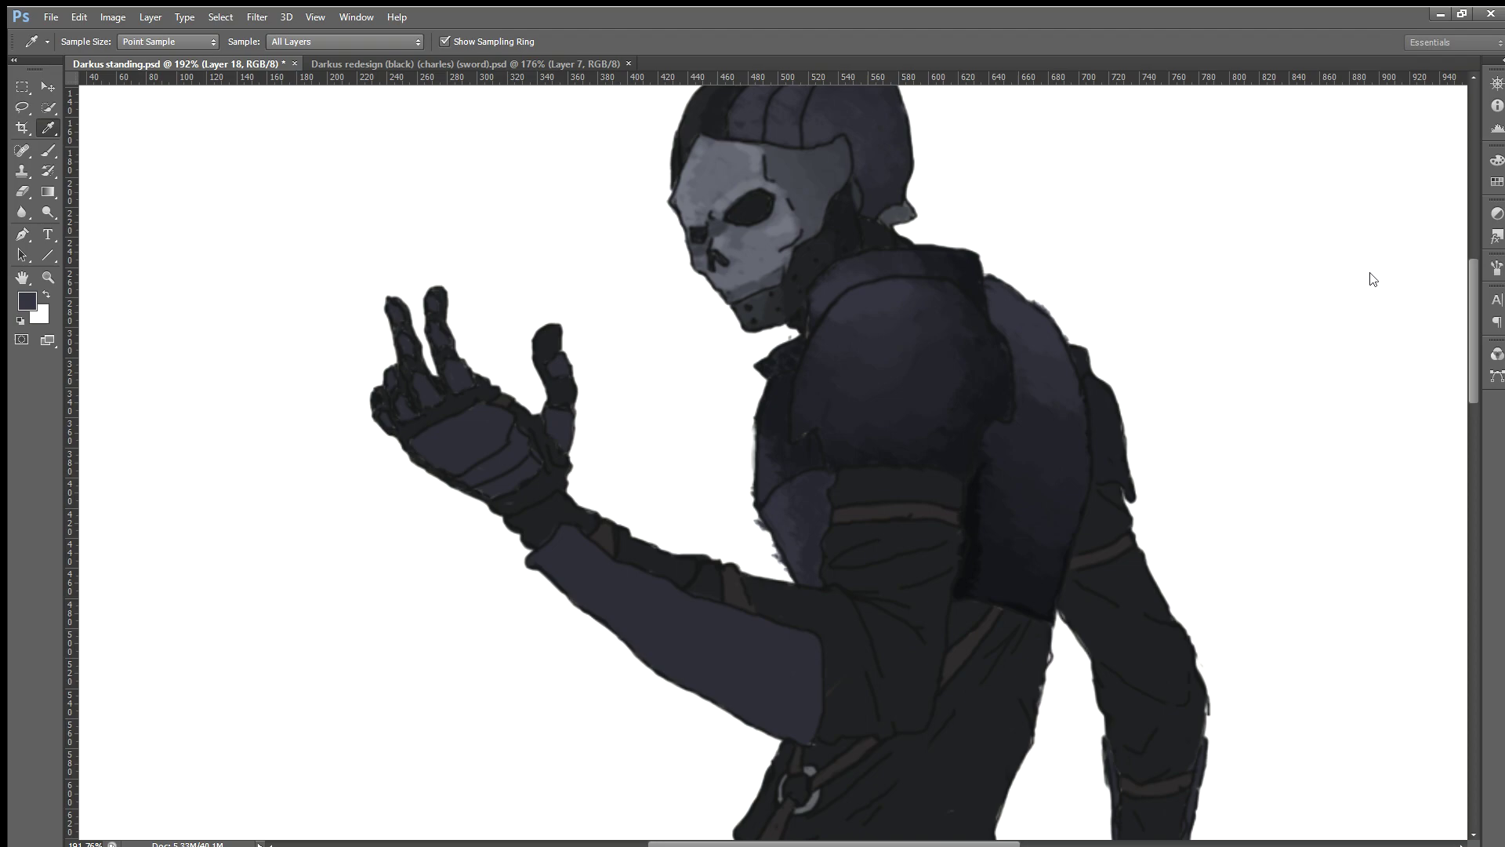
{"action": "key", "text": "b"}
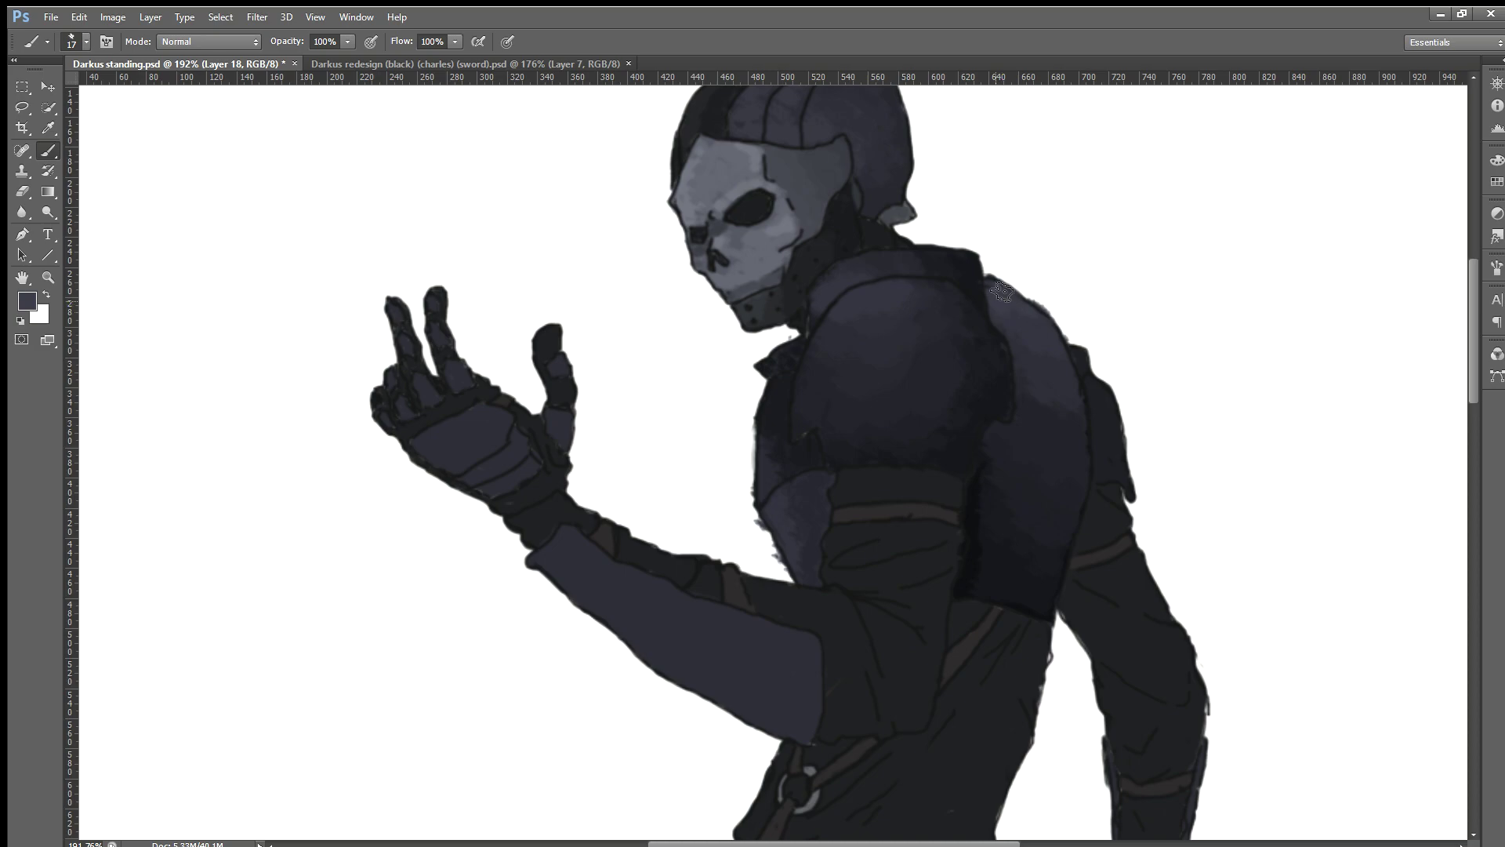
{"action": "key", "text": "i"}
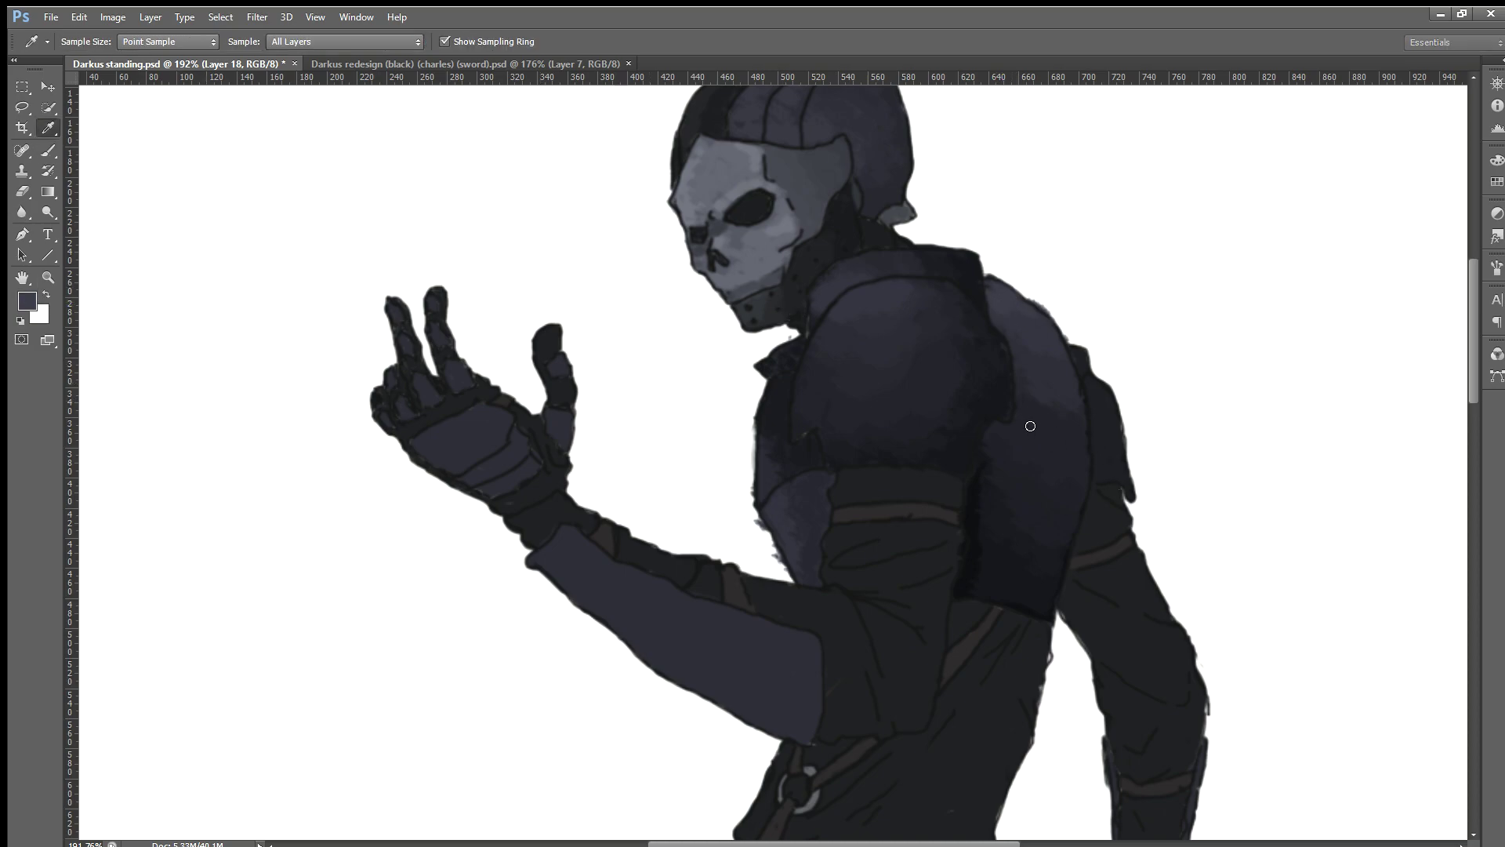
{"action": "key", "text": "b"}
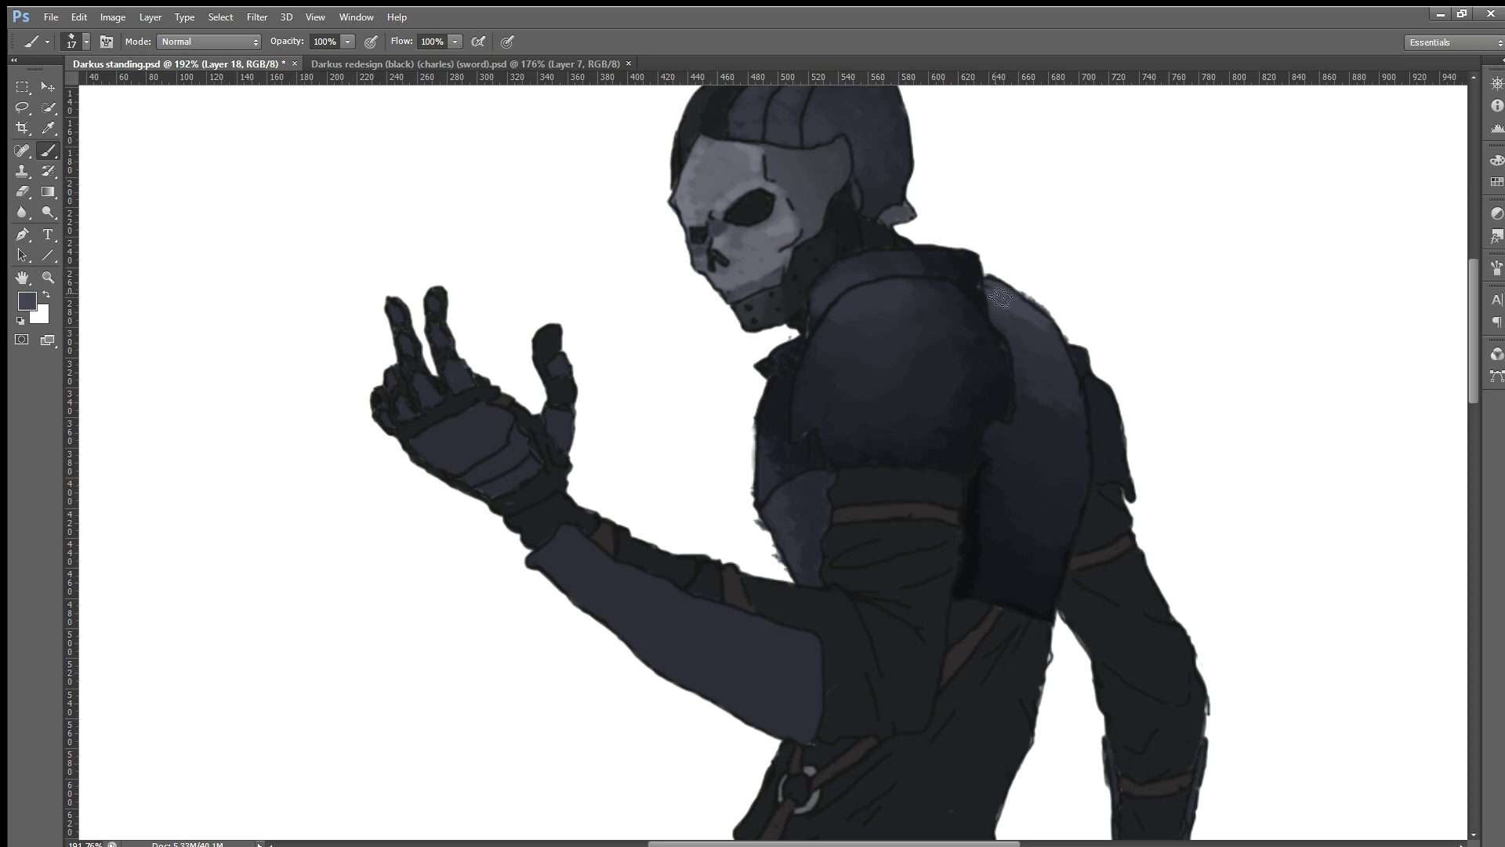
{"action": "scroll", "coordinate": [1174, 393], "scroll_direction": "down", "scroll_amount": 3}
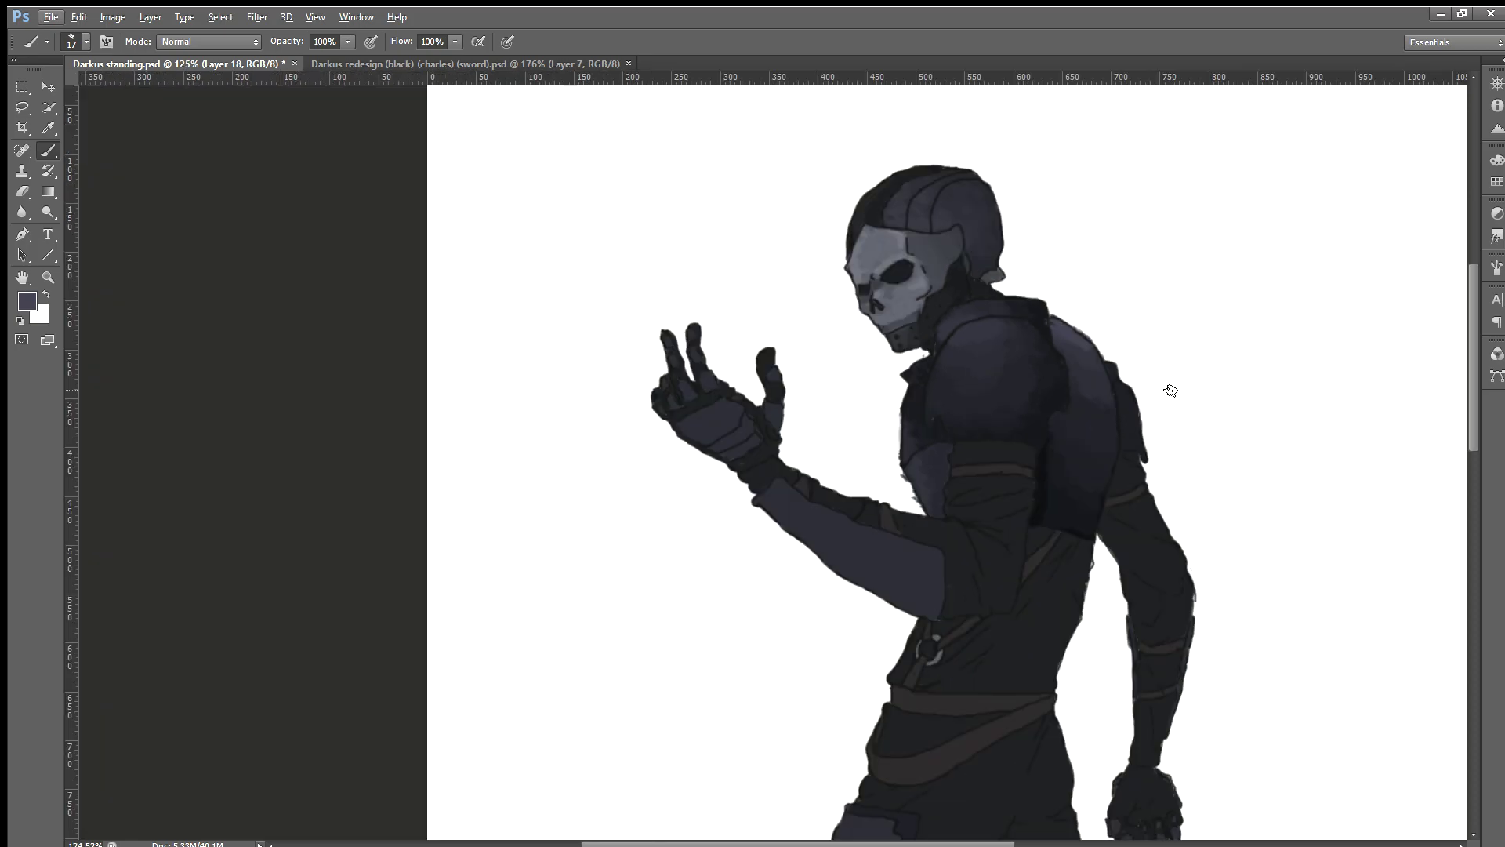
{"action": "scroll", "coordinate": [1056, 448], "scroll_direction": "right", "scroll_amount": 3}
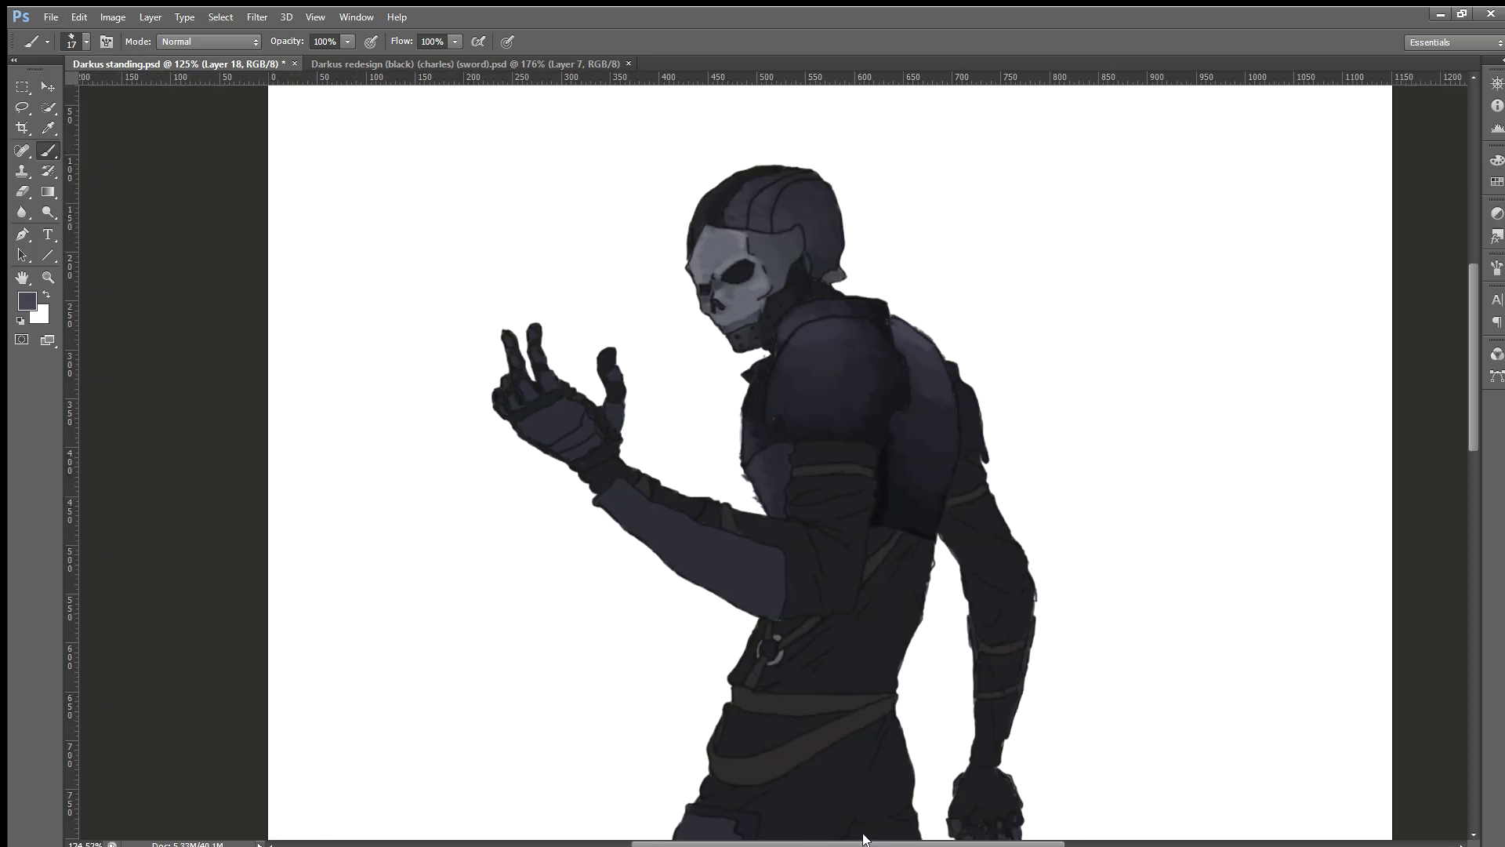
{"action": "scroll", "coordinate": [1007, 416], "scroll_direction": "up", "scroll_amount": 1}
{"action": "scroll", "coordinate": [996, 413], "scroll_direction": "up", "scroll_amount": 5}
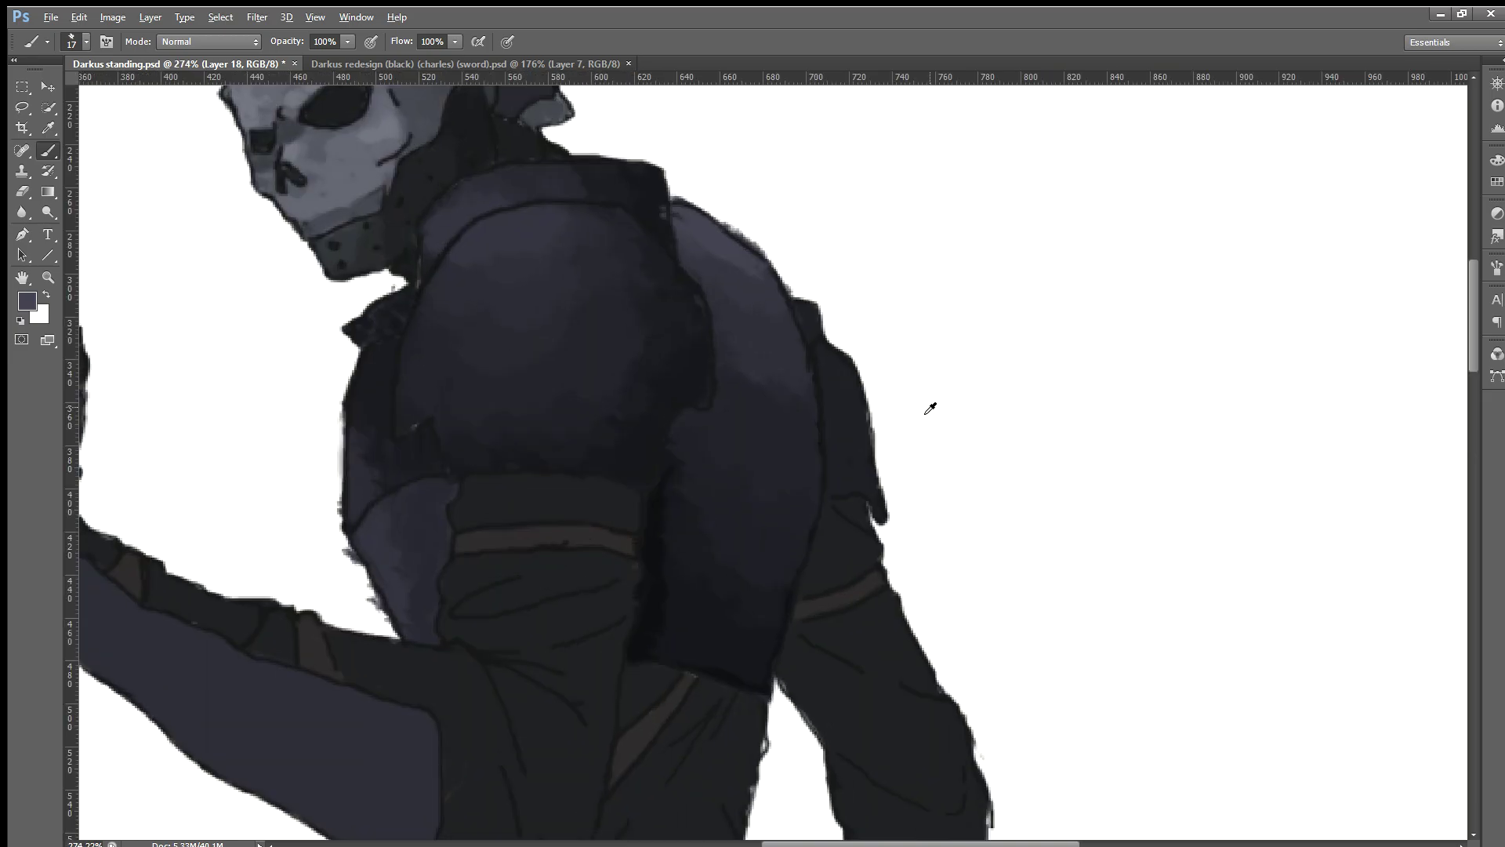
Step: Sample a dark tone and darken the shoulder flap's edge and the top of its ledge
{"action": "scroll", "coordinate": [930, 409], "scroll_direction": "up", "scroll_amount": 1}
{"action": "key", "text": "alt"}
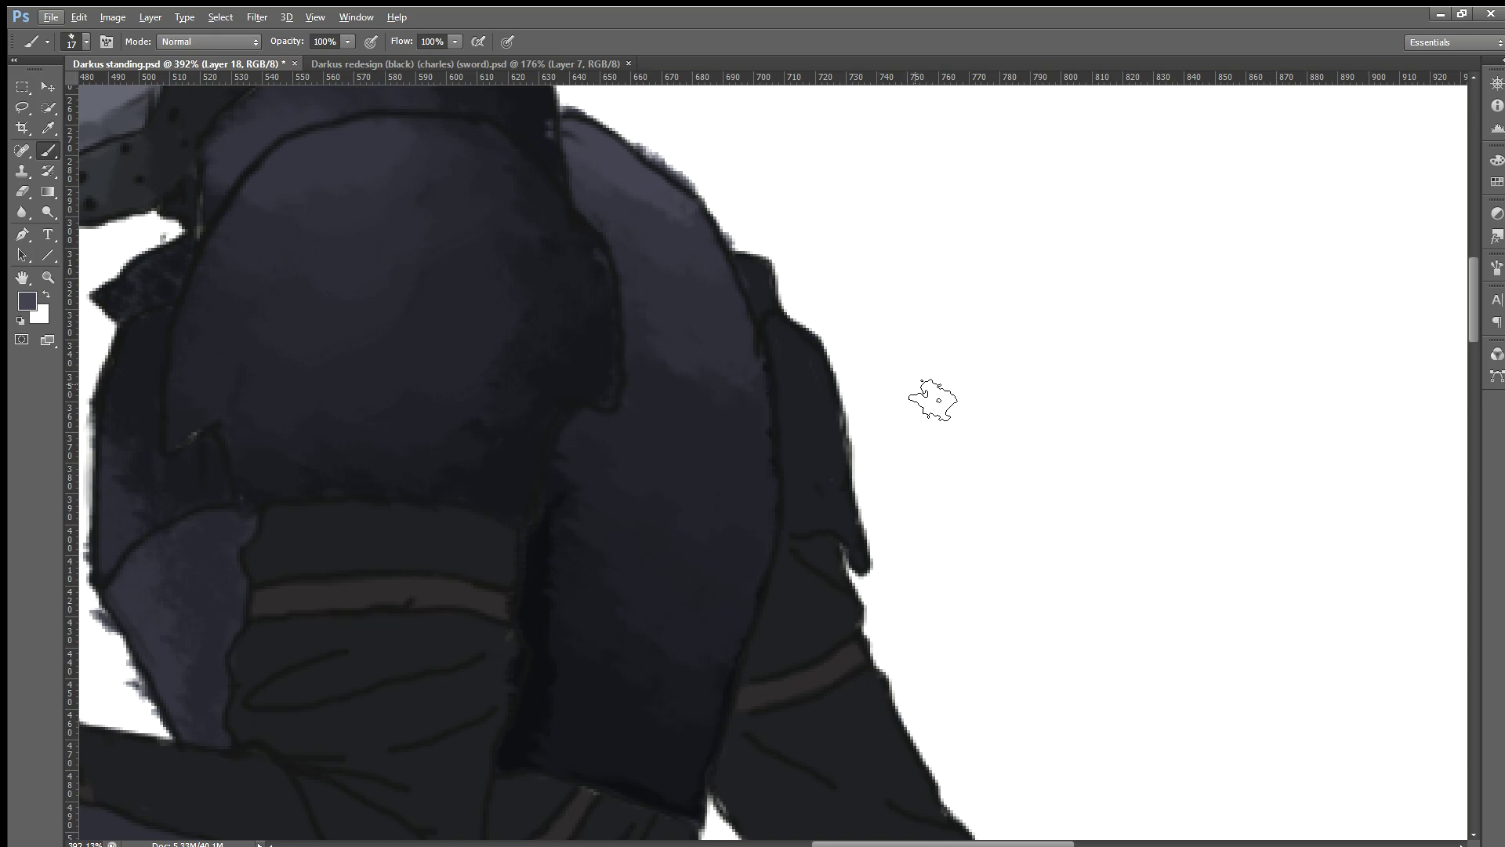
{"action": "key", "text": "alt"}
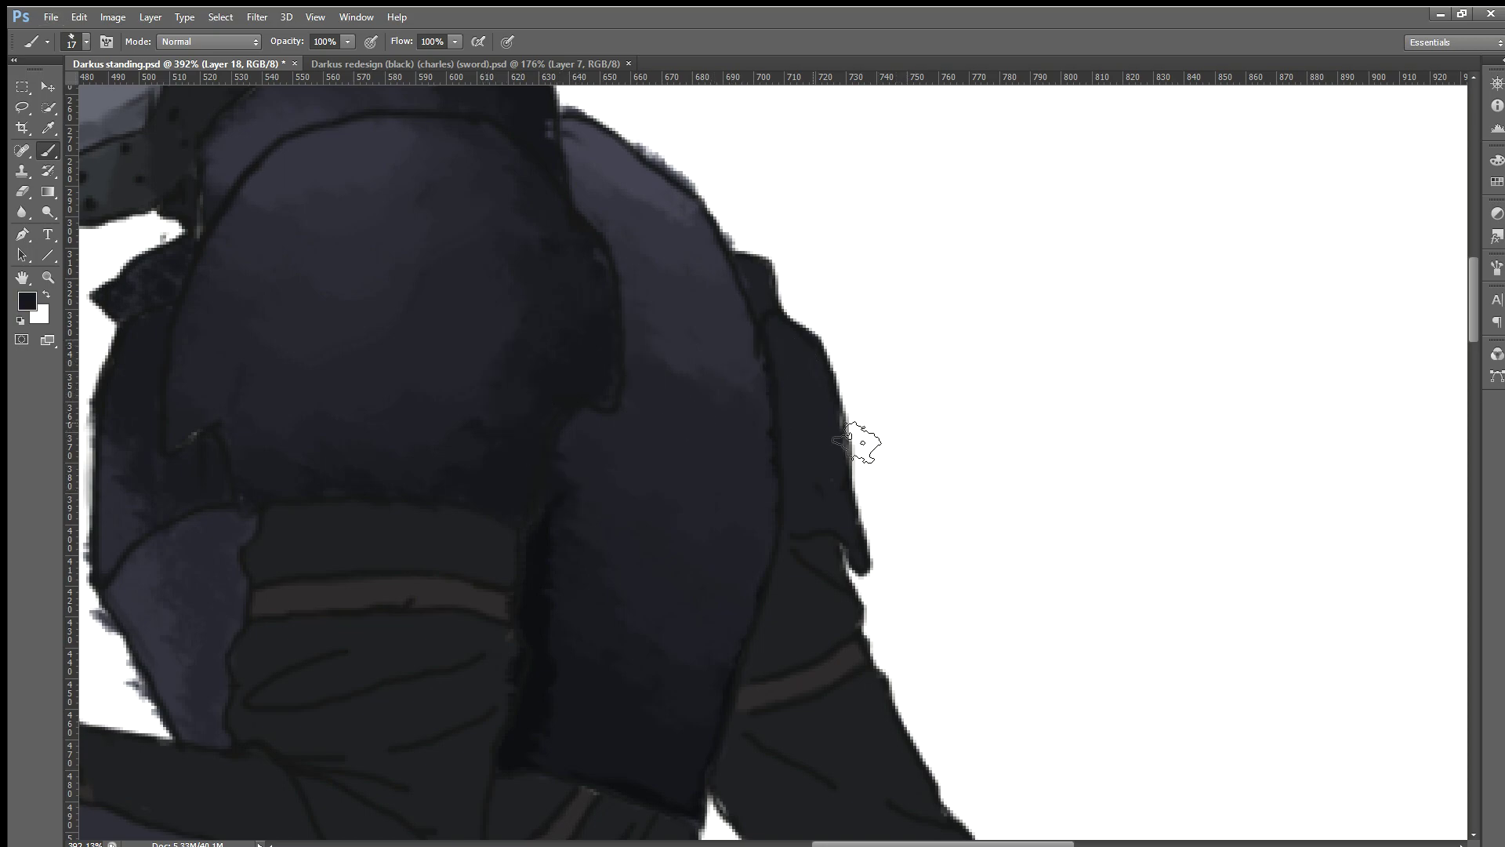
{"action": "mouse_move", "coordinate": [857, 443]}
{"action": "left_mouse_down"}
{"action": "mouse_move", "coordinate": [816, 392]}
{"action": "mouse_move", "coordinate": [867, 565]}
{"action": "mouse_move", "coordinate": [833, 532]}
{"action": "mouse_move", "coordinate": [817, 538]}
{"action": "mouse_move", "coordinate": [831, 480]}
{"action": "mouse_move", "coordinate": [807, 410]}
{"action": "mouse_move", "coordinate": [833, 487]}
{"action": "mouse_move", "coordinate": [859, 498]}
{"action": "left_mouse_up"}
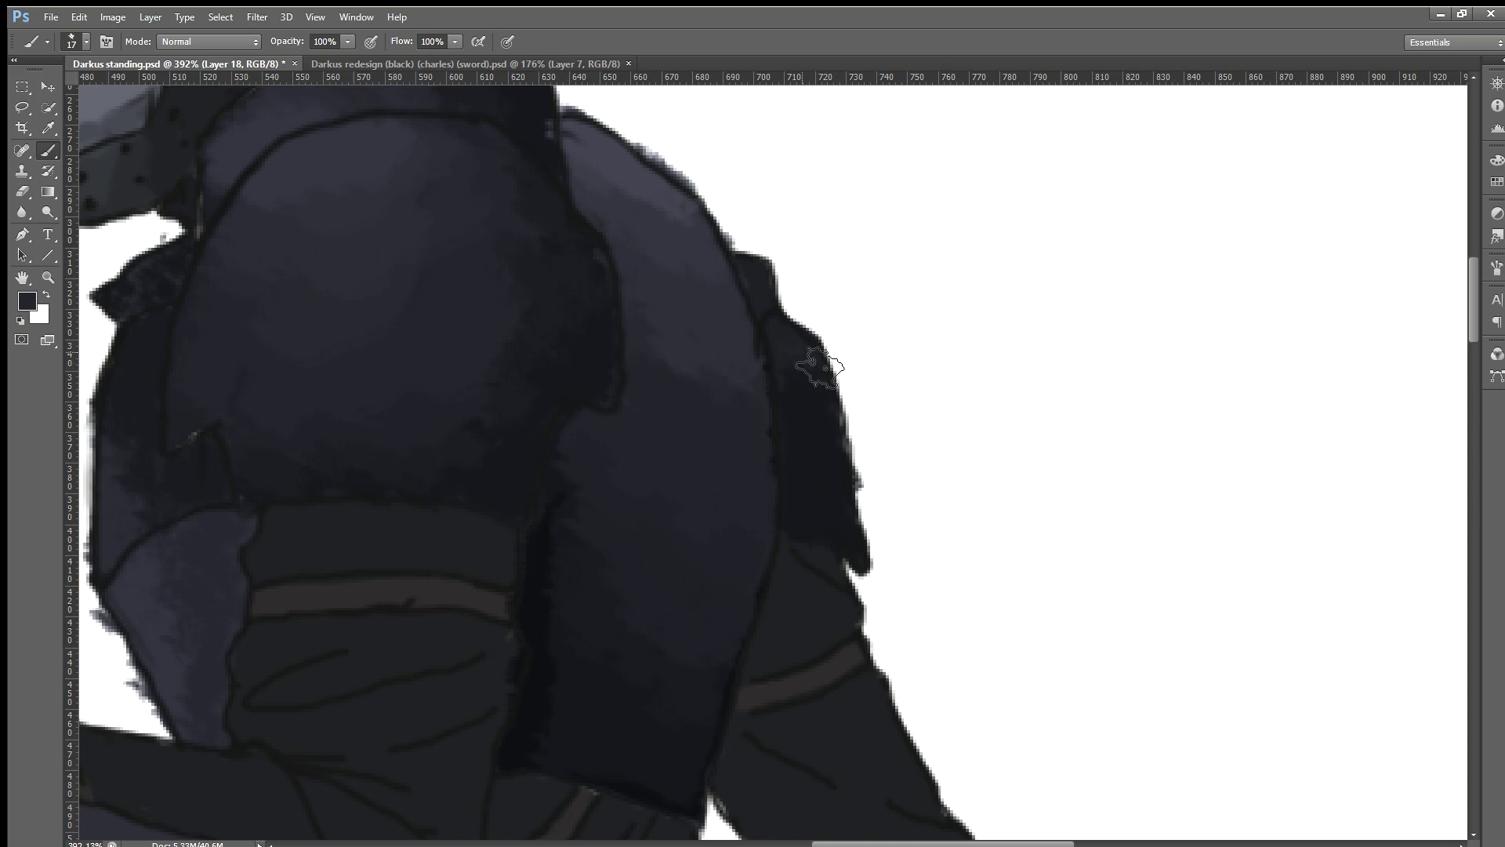
{"action": "left_click_drag", "start_coordinate": [807, 400], "coordinate": [840, 421]}
{"action": "left_click_drag", "start_coordinate": [777, 302], "coordinate": [788, 343]}
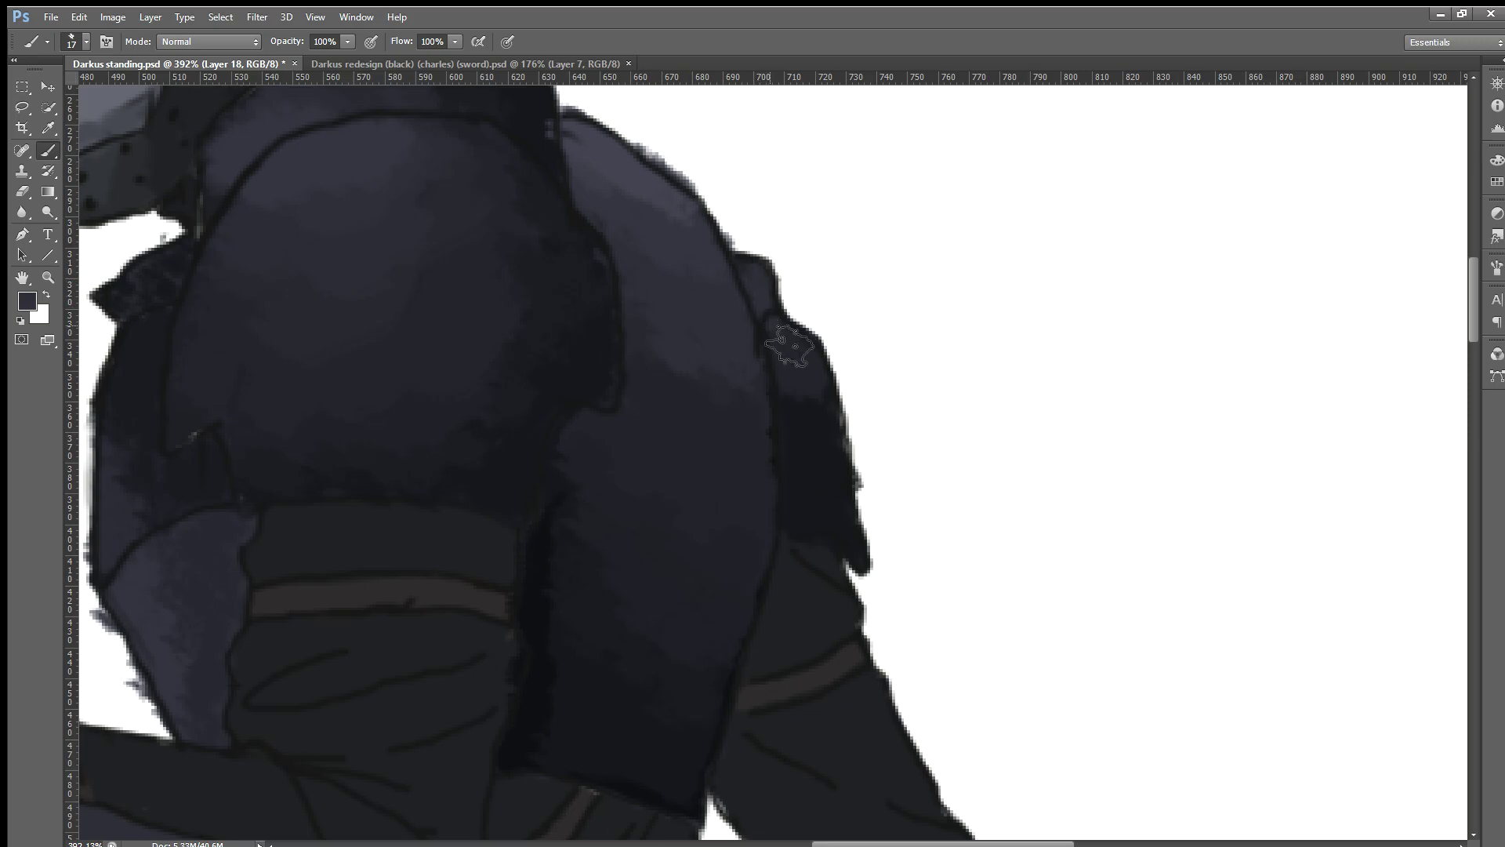
Step: Sample a new colour from the shoulder plate and reposition the view
{"action": "scroll", "coordinate": [952, 461], "scroll_direction": "down", "scroll_amount": 3}
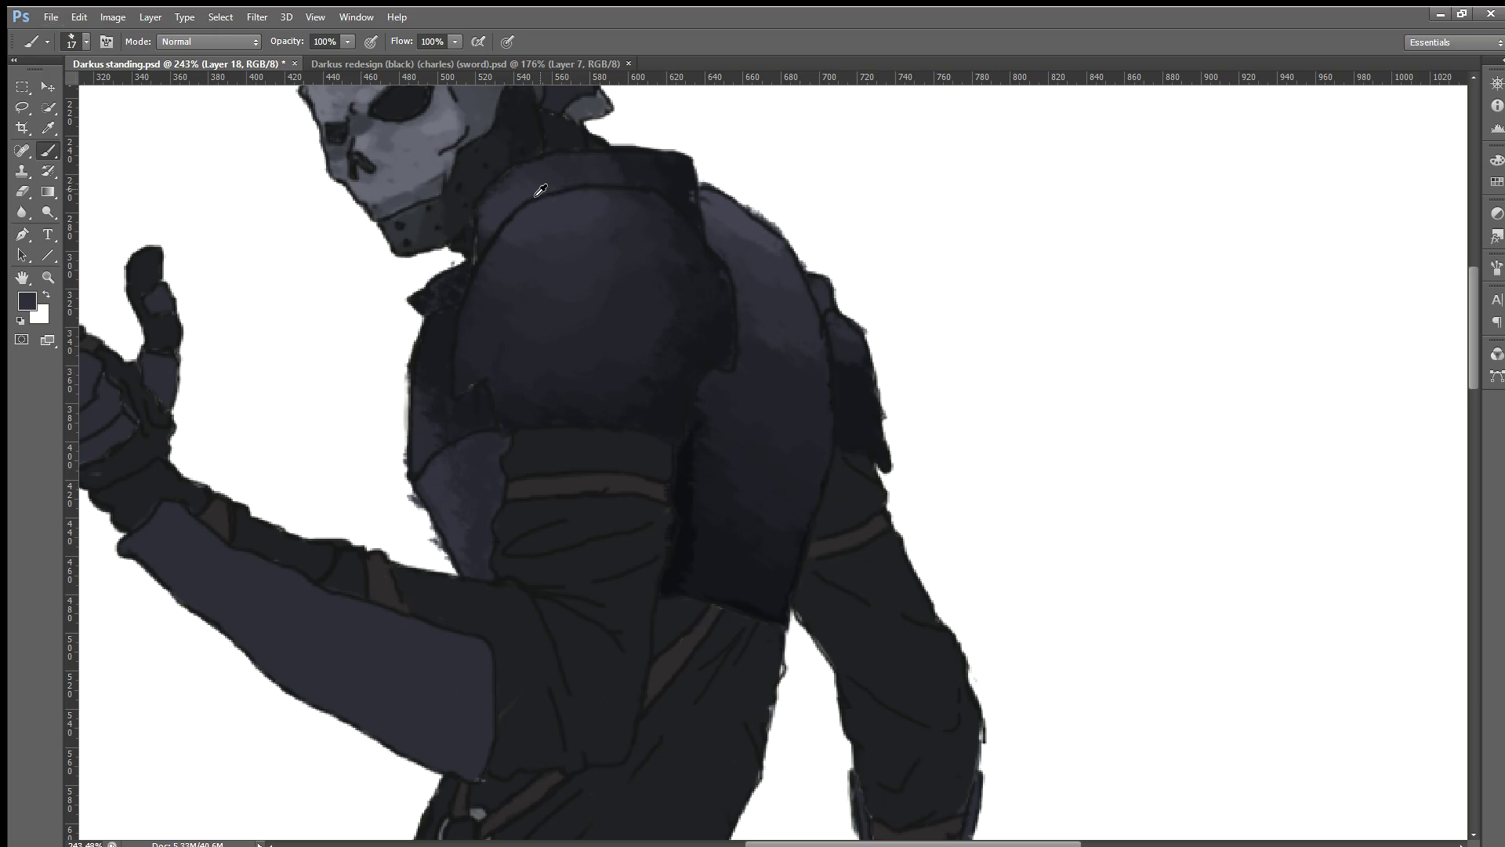
{"action": "left_click", "coordinate": [717, 203], "text": "alt"}
{"action": "scroll", "coordinate": [907, 313], "scroll_direction": "up", "scroll_amount": 2}
{"action": "scroll", "coordinate": [915, 309], "scroll_direction": "up", "scroll_amount": 2}
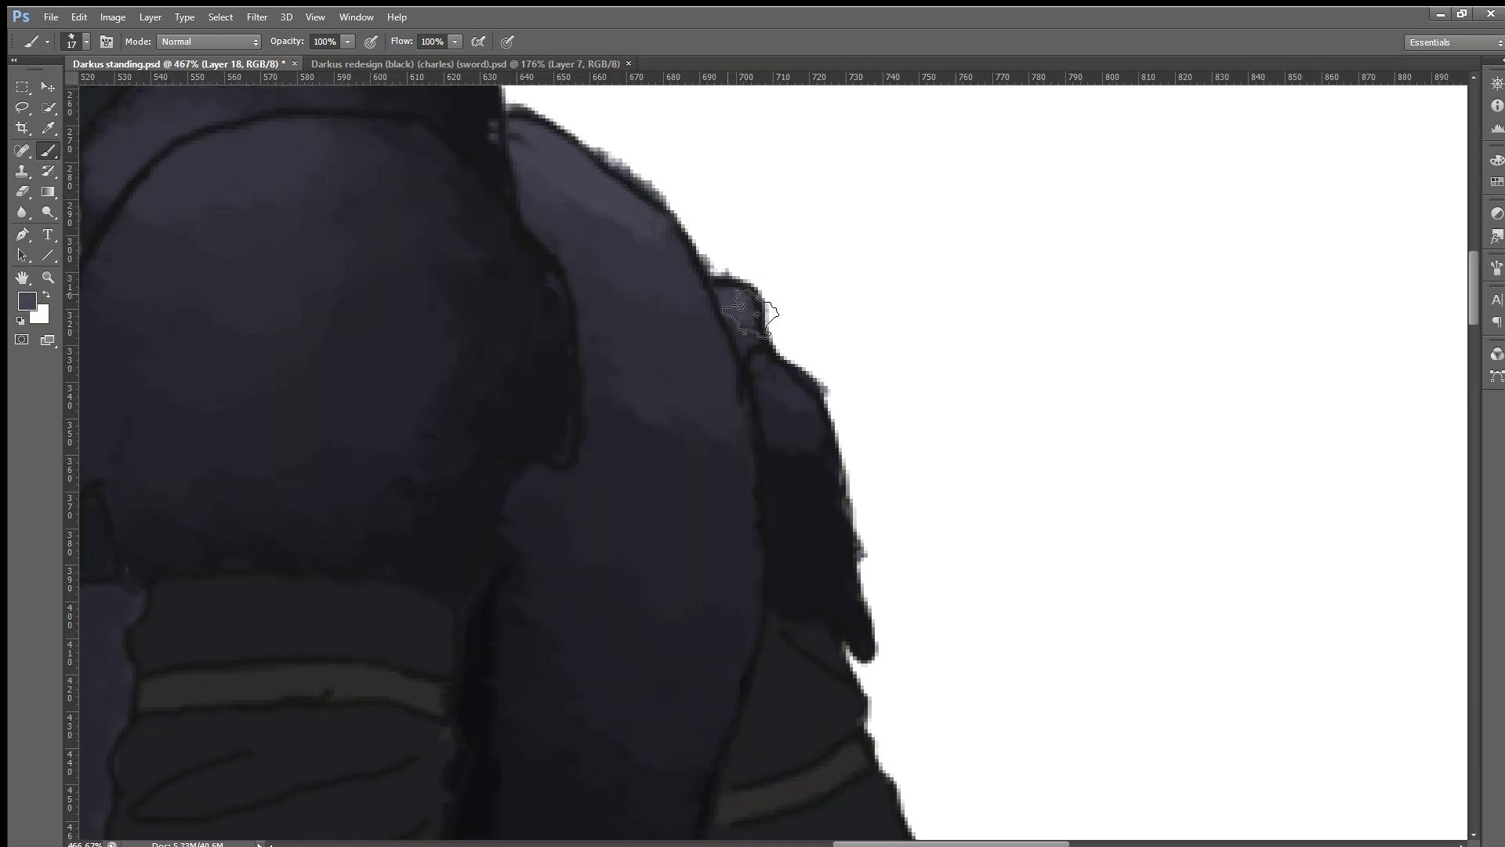
{"action": "scroll", "coordinate": [912, 375], "scroll_direction": "down", "scroll_amount": 1}
{"action": "scroll", "coordinate": [912, 376], "scroll_direction": "down", "scroll_amount": 2}
{"action": "scroll", "coordinate": [909, 373], "scroll_direction": "down", "scroll_amount": 3}
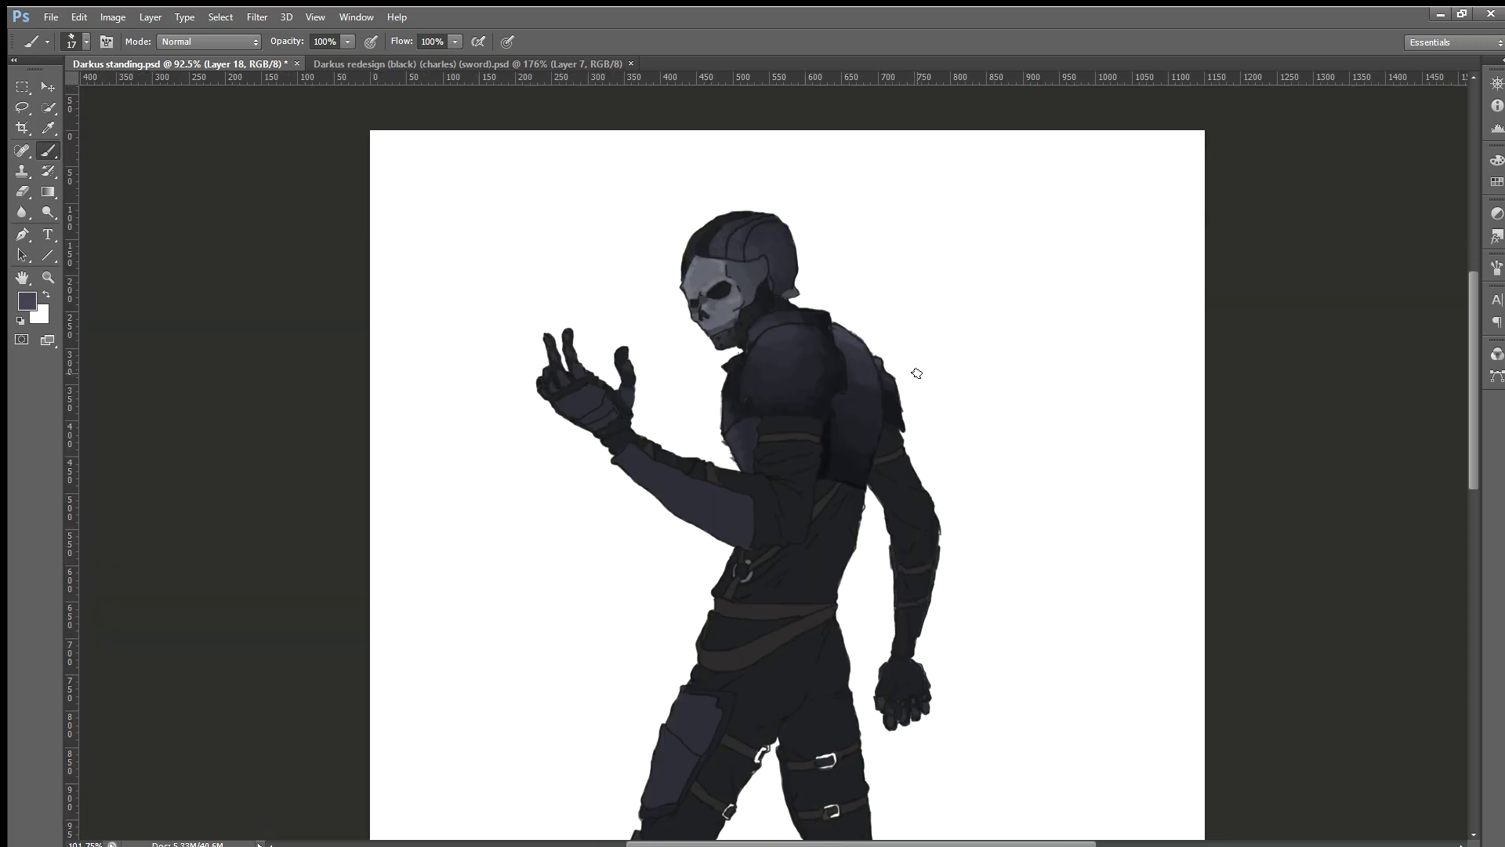
{"action": "scroll", "coordinate": [917, 375], "scroll_direction": "up", "scroll_amount": 1}
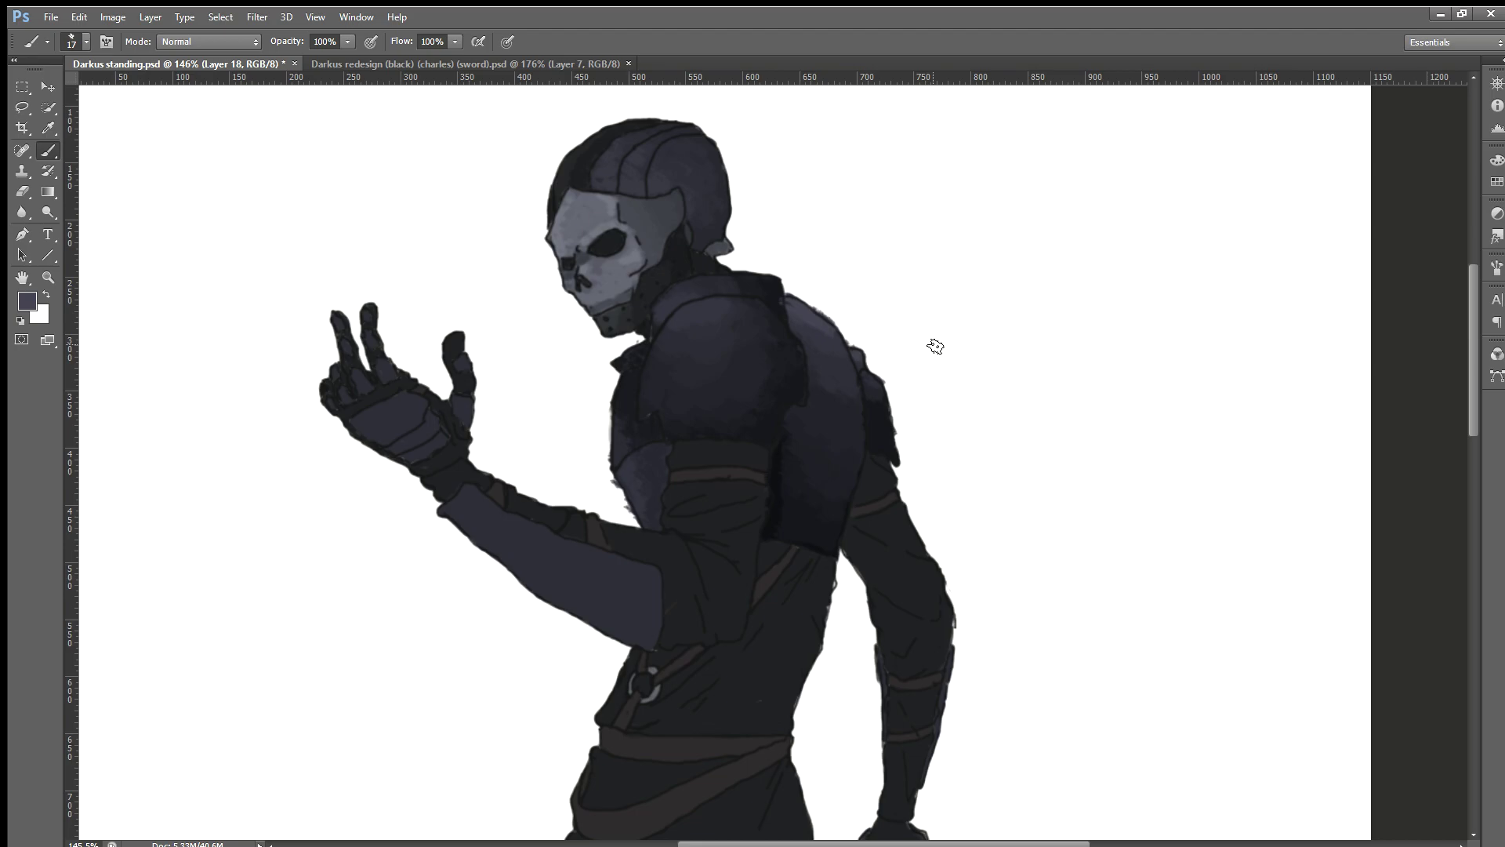
{"action": "scroll", "coordinate": [923, 374], "scroll_direction": "up", "scroll_amount": 2}
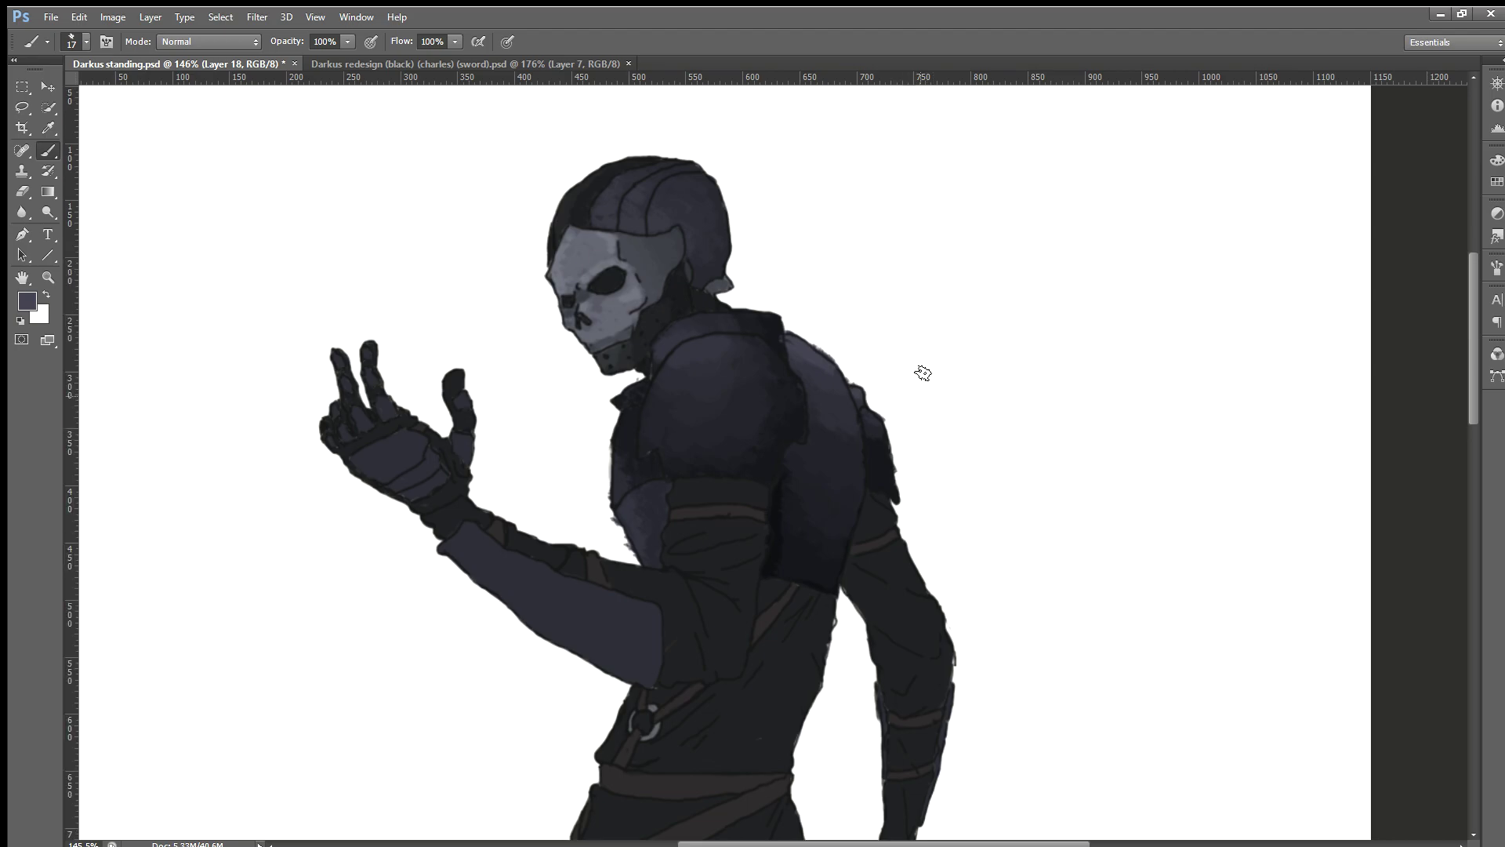
{"action": "scroll", "coordinate": [593, 594], "scroll_direction": "up", "scroll_amount": 2}
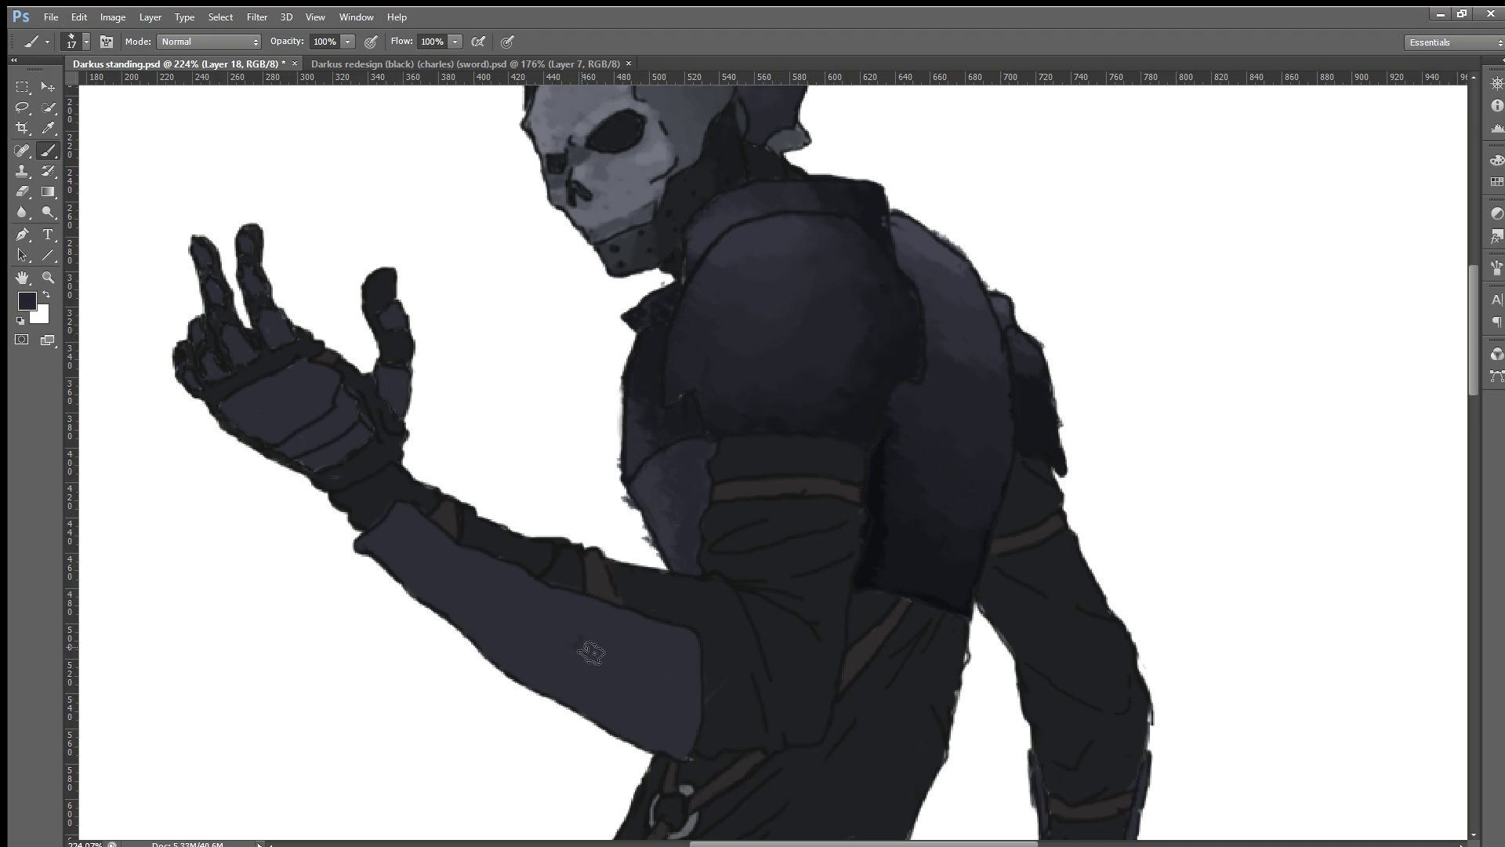
Step: Paint dark shading strokes along the forearm sleeve toward the elbow, covering the lighter streaks
{"action": "left_click_drag", "start_coordinate": [624, 655], "coordinate": [545, 620]}
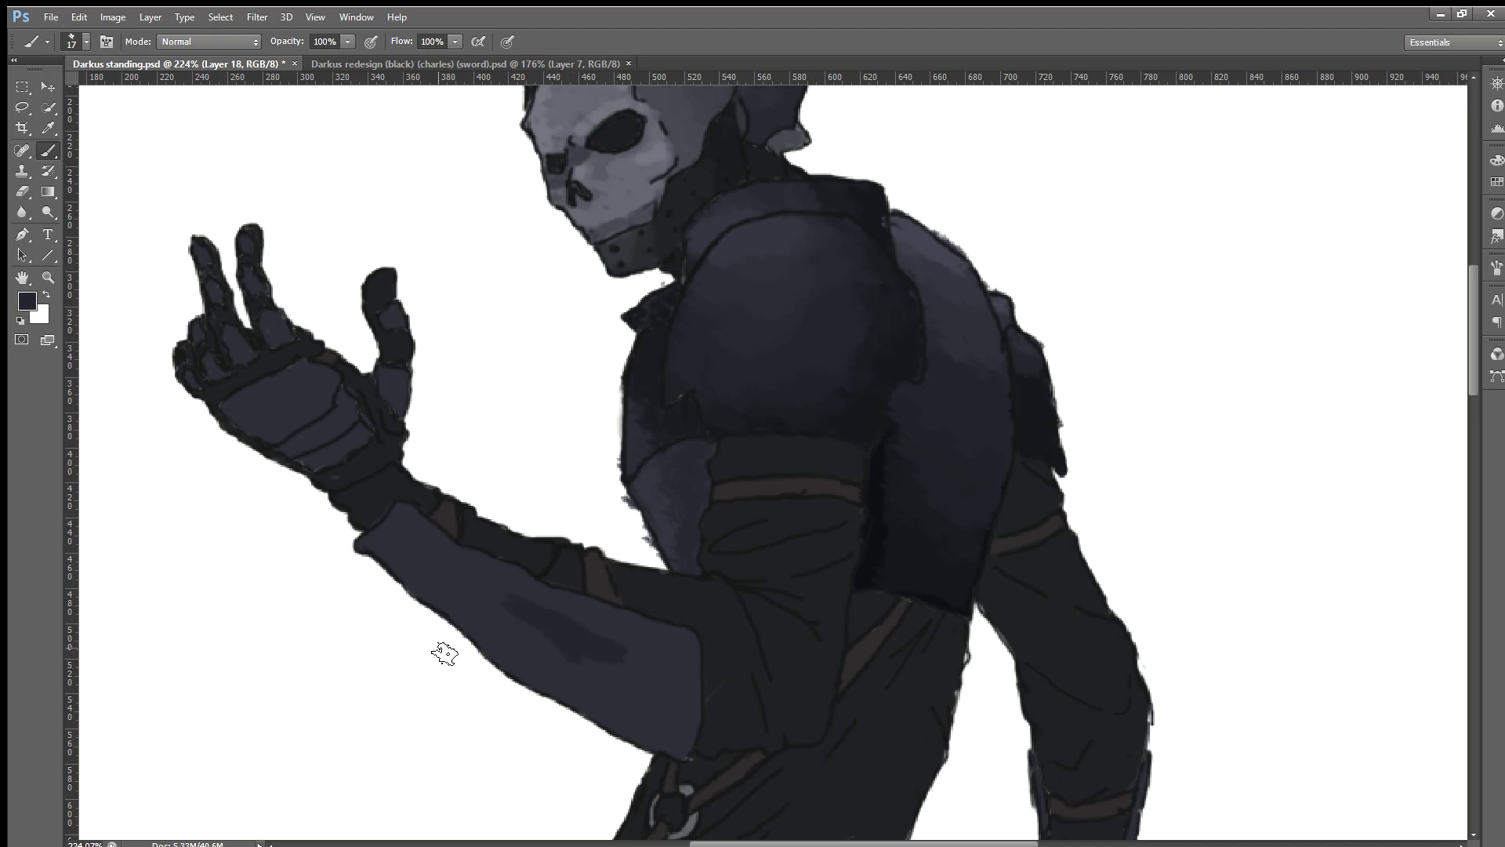
{"action": "scroll", "coordinate": [444, 654], "scroll_direction": "up", "scroll_amount": 1}
{"action": "scroll", "coordinate": [549, 654], "scroll_direction": "up", "scroll_amount": 1}
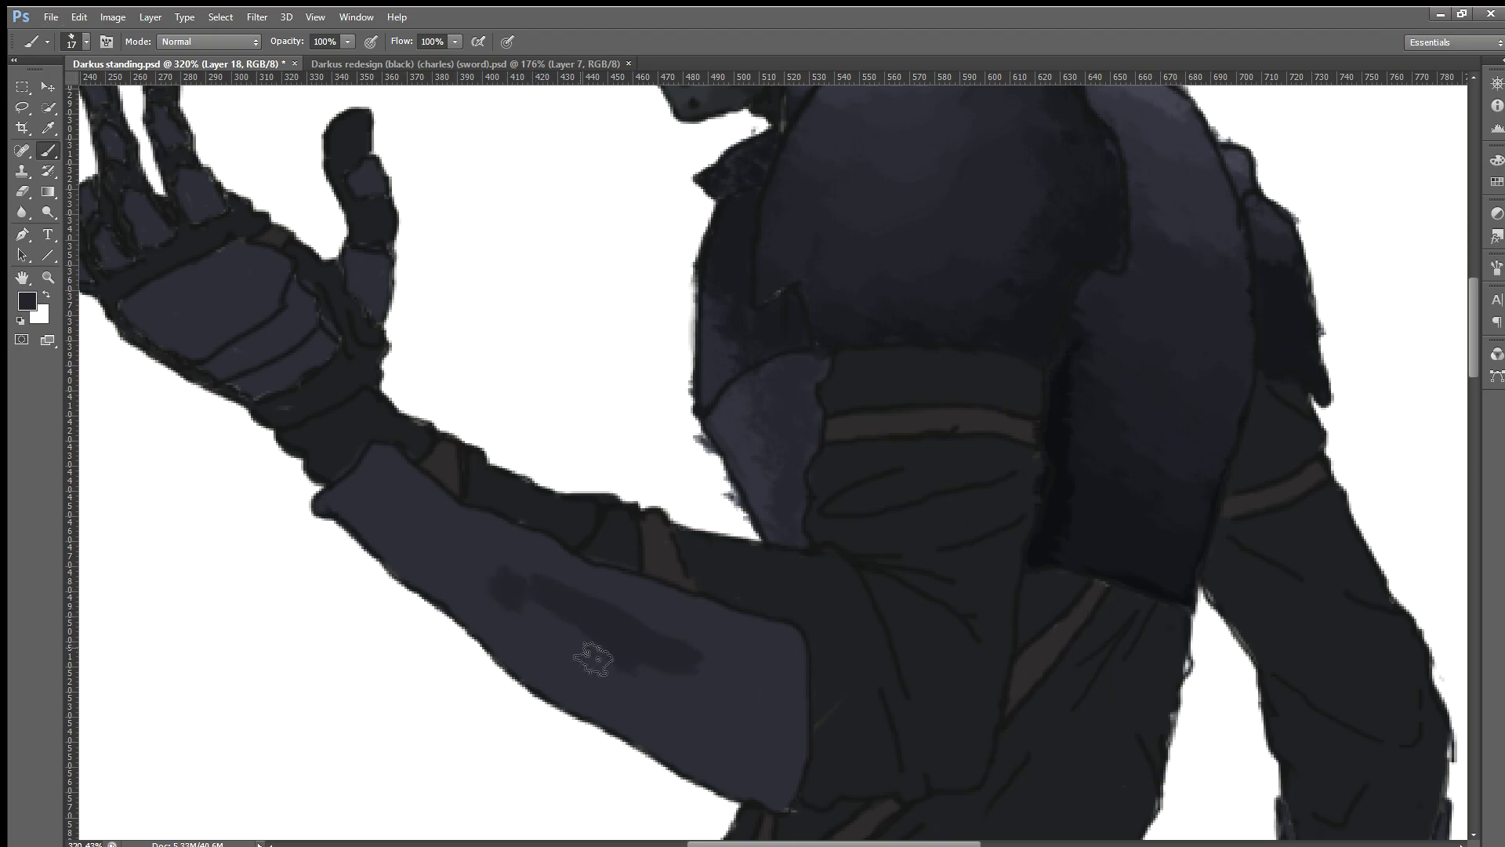
{"action": "left_click_drag", "start_coordinate": [594, 660], "coordinate": [400, 500]}
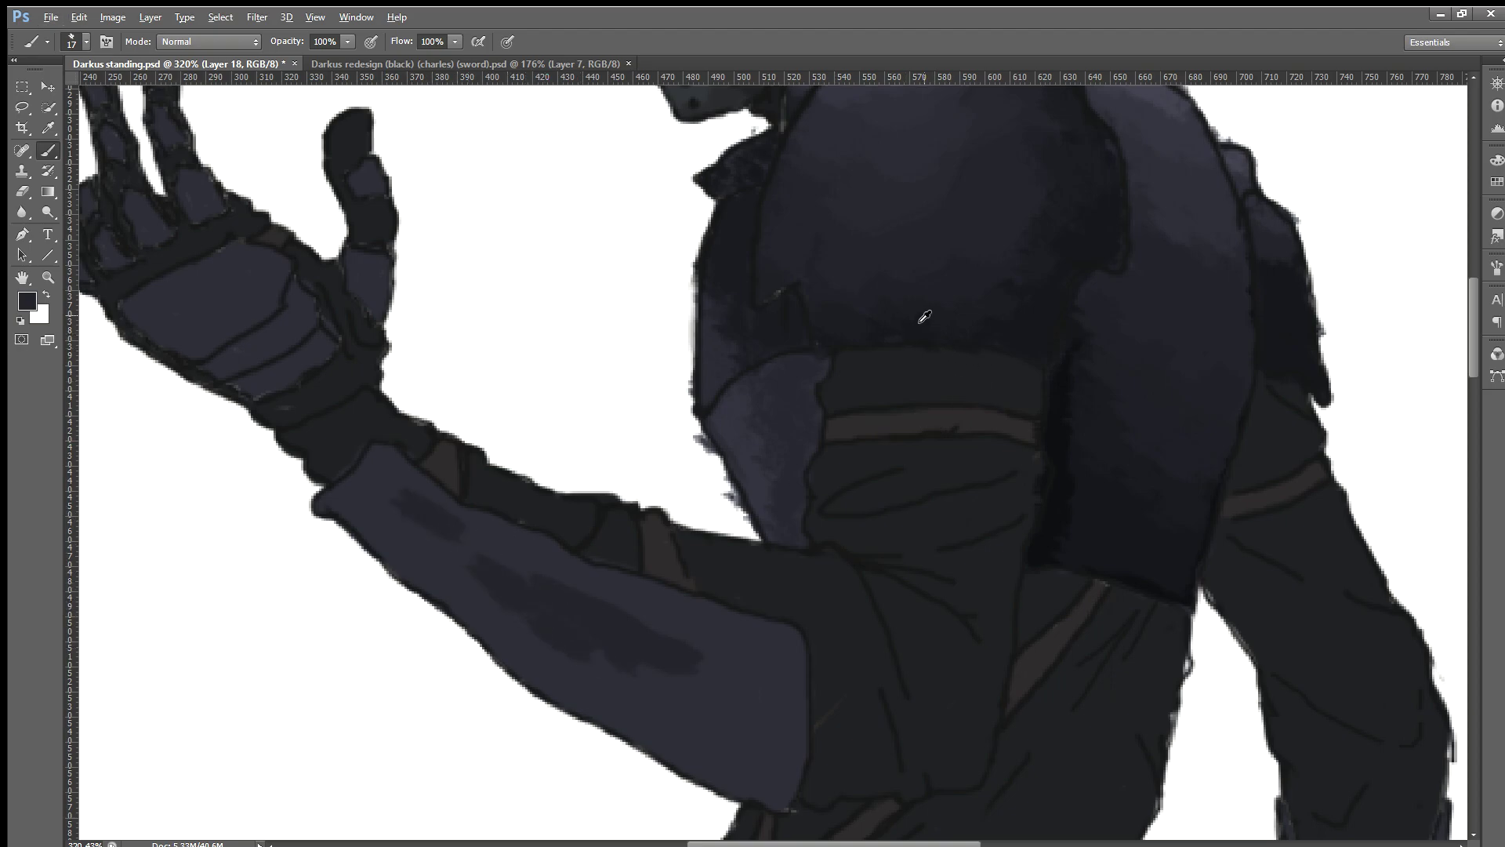
{"action": "left_click_drag", "start_coordinate": [565, 591], "coordinate": [571, 608]}
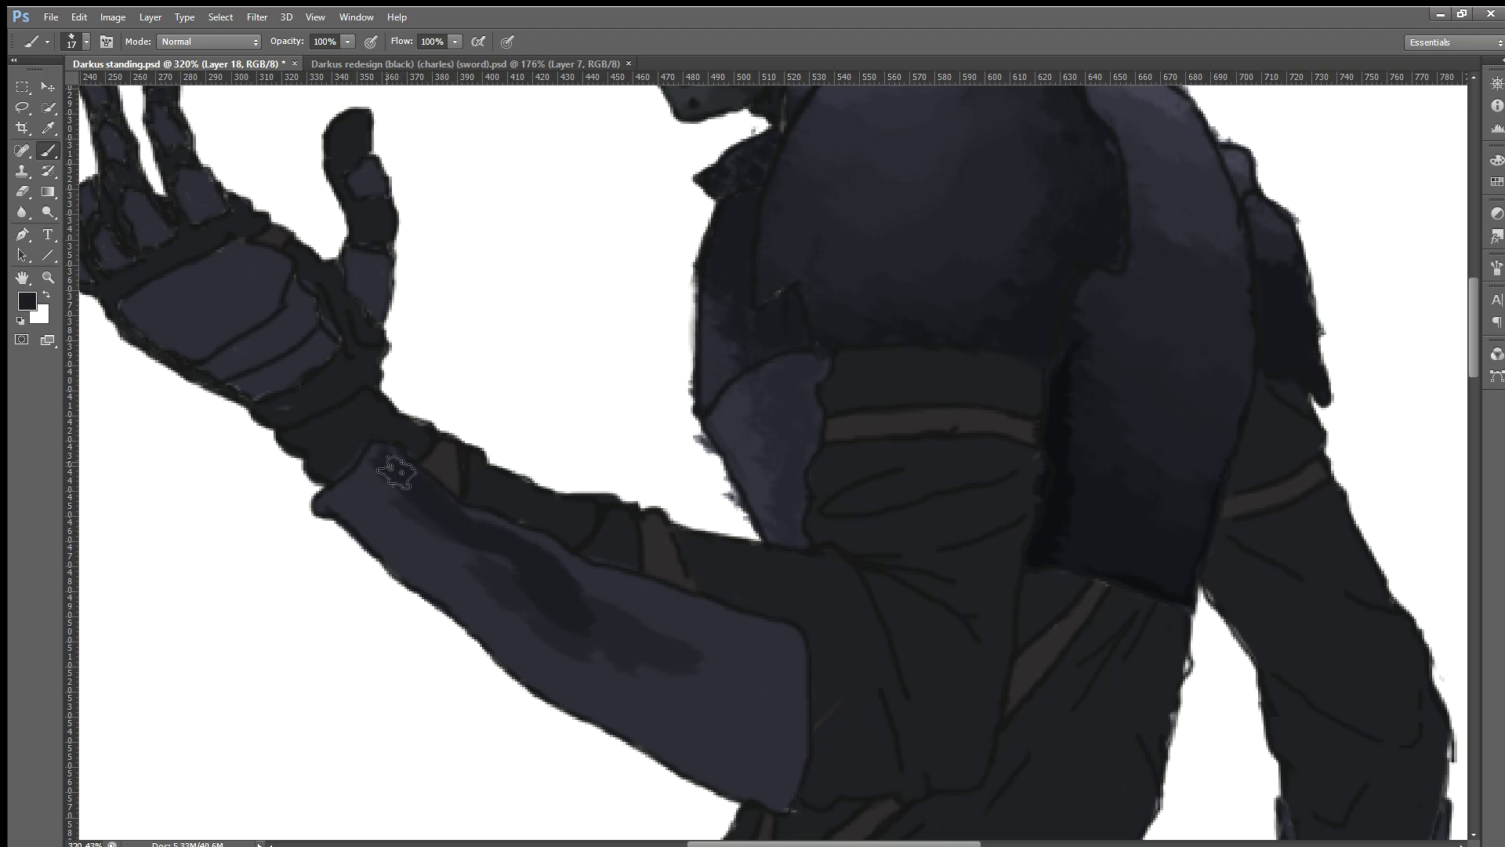
{"action": "mouse_move", "coordinate": [349, 519]}
{"action": "left_mouse_down"}
{"action": "mouse_move", "coordinate": [475, 594]}
{"action": "mouse_move", "coordinate": [393, 511]}
{"action": "left_mouse_up"}
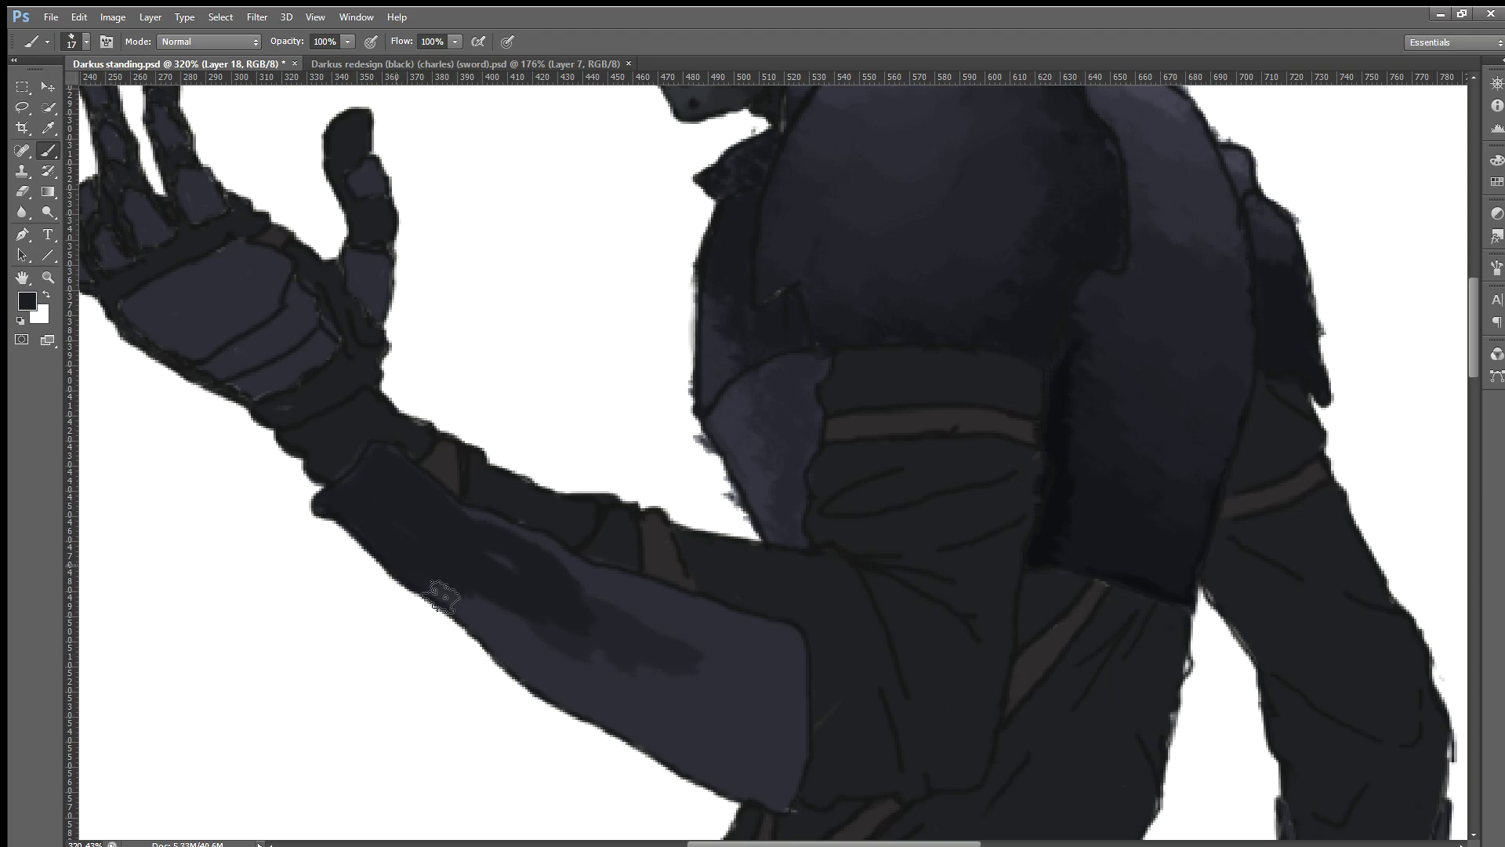
{"action": "left_click_drag", "start_coordinate": [443, 598], "coordinate": [689, 723]}
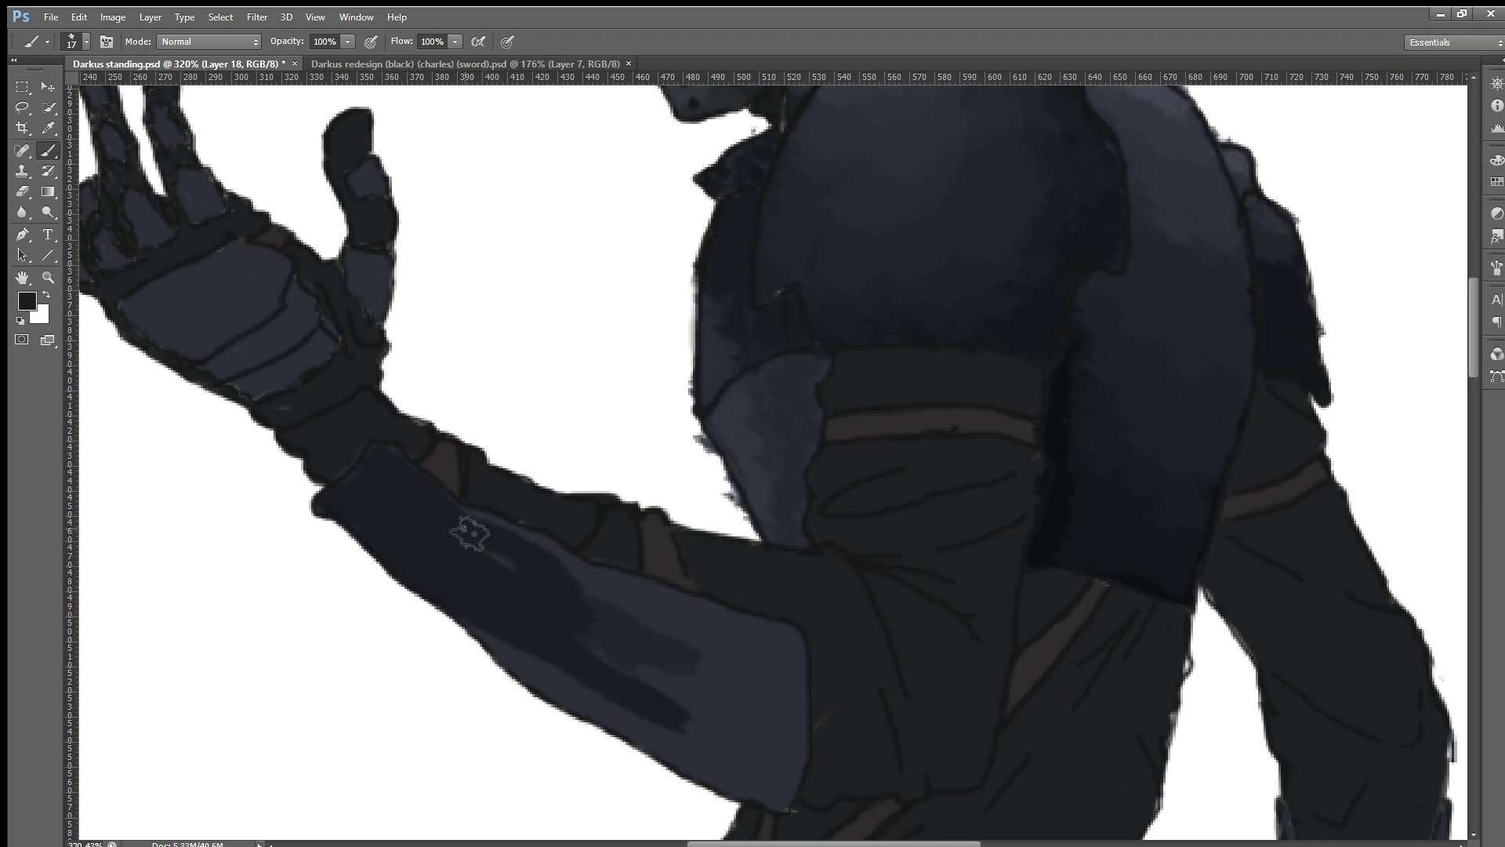
{"action": "mouse_move", "coordinate": [469, 533]}
{"action": "left_mouse_down"}
{"action": "mouse_move", "coordinate": [788, 662]}
{"action": "mouse_move", "coordinate": [796, 645]}
{"action": "mouse_move", "coordinate": [713, 627]}
{"action": "mouse_move", "coordinate": [699, 696]}
{"action": "mouse_move", "coordinate": [638, 688]}
{"action": "mouse_move", "coordinate": [520, 628]}
{"action": "mouse_move", "coordinate": [511, 648]}
{"action": "mouse_move", "coordinate": [559, 693]}
{"action": "mouse_move", "coordinate": [681, 747]}
{"action": "mouse_move", "coordinate": [571, 663]}
{"action": "mouse_move", "coordinate": [661, 716]}
{"action": "mouse_move", "coordinate": [706, 769]}
{"action": "mouse_move", "coordinate": [716, 692]}
{"action": "mouse_move", "coordinate": [793, 722]}
{"action": "mouse_move", "coordinate": [800, 685]}
{"action": "mouse_move", "coordinate": [773, 745]}
{"action": "mouse_move", "coordinate": [734, 749]}
{"action": "left_mouse_up"}
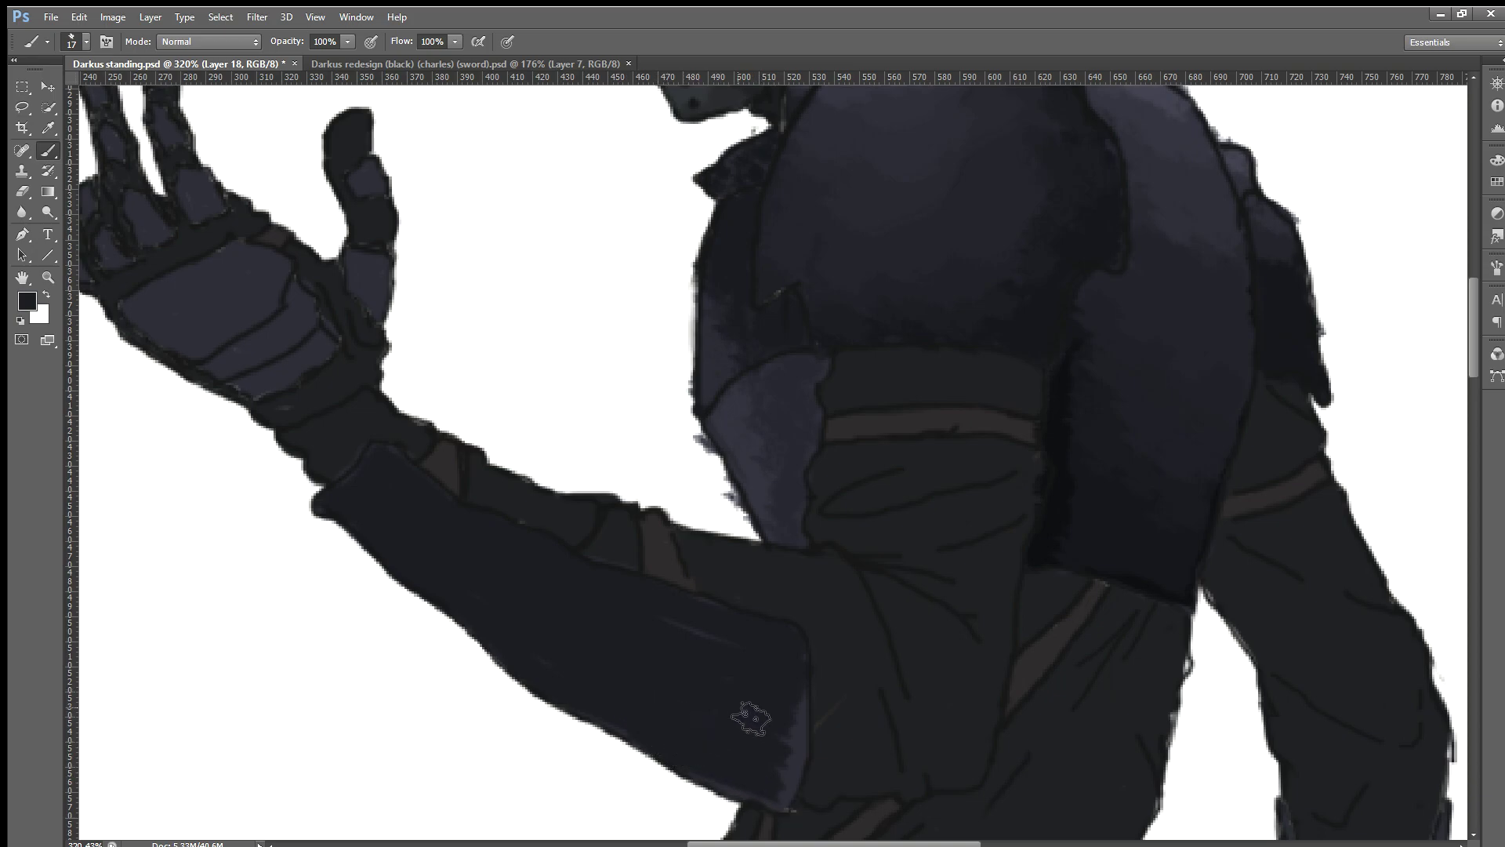
{"action": "scroll", "coordinate": [740, 713], "scroll_direction": "down", "scroll_amount": 3}
{"action": "scroll", "coordinate": [1034, 547], "scroll_direction": "down", "scroll_amount": 1}
Step: Paint a light bluish rim along the cuff edge, then tone part of it darker
{"action": "scroll", "coordinate": [961, 539], "scroll_direction": "down", "scroll_amount": 1}
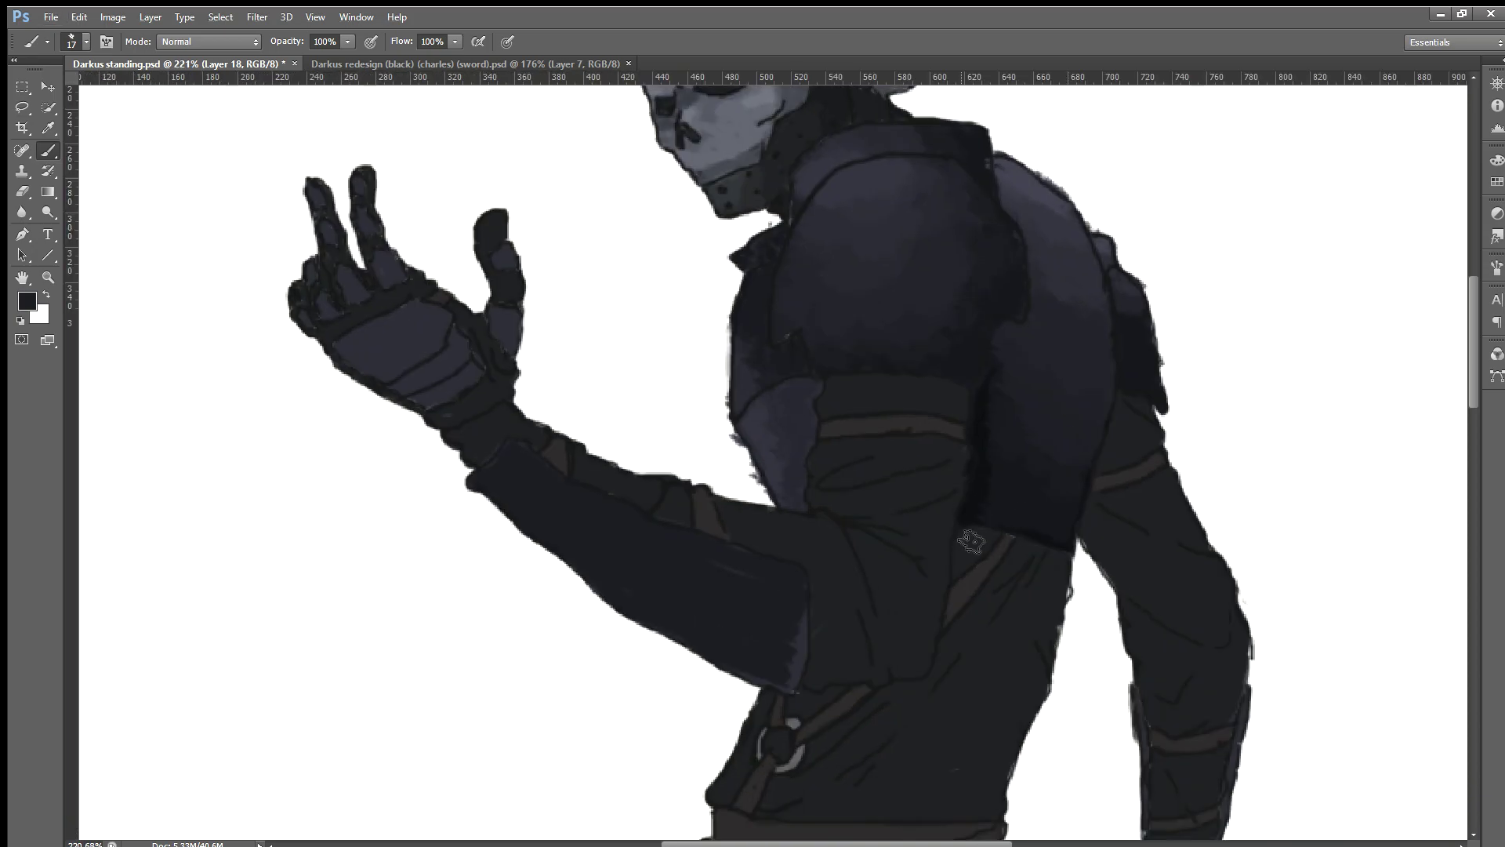
{"action": "scroll", "coordinate": [981, 510], "scroll_direction": "up", "scroll_amount": 2}
{"action": "scroll", "coordinate": [890, 504], "scroll_direction": "up", "scroll_amount": 1}
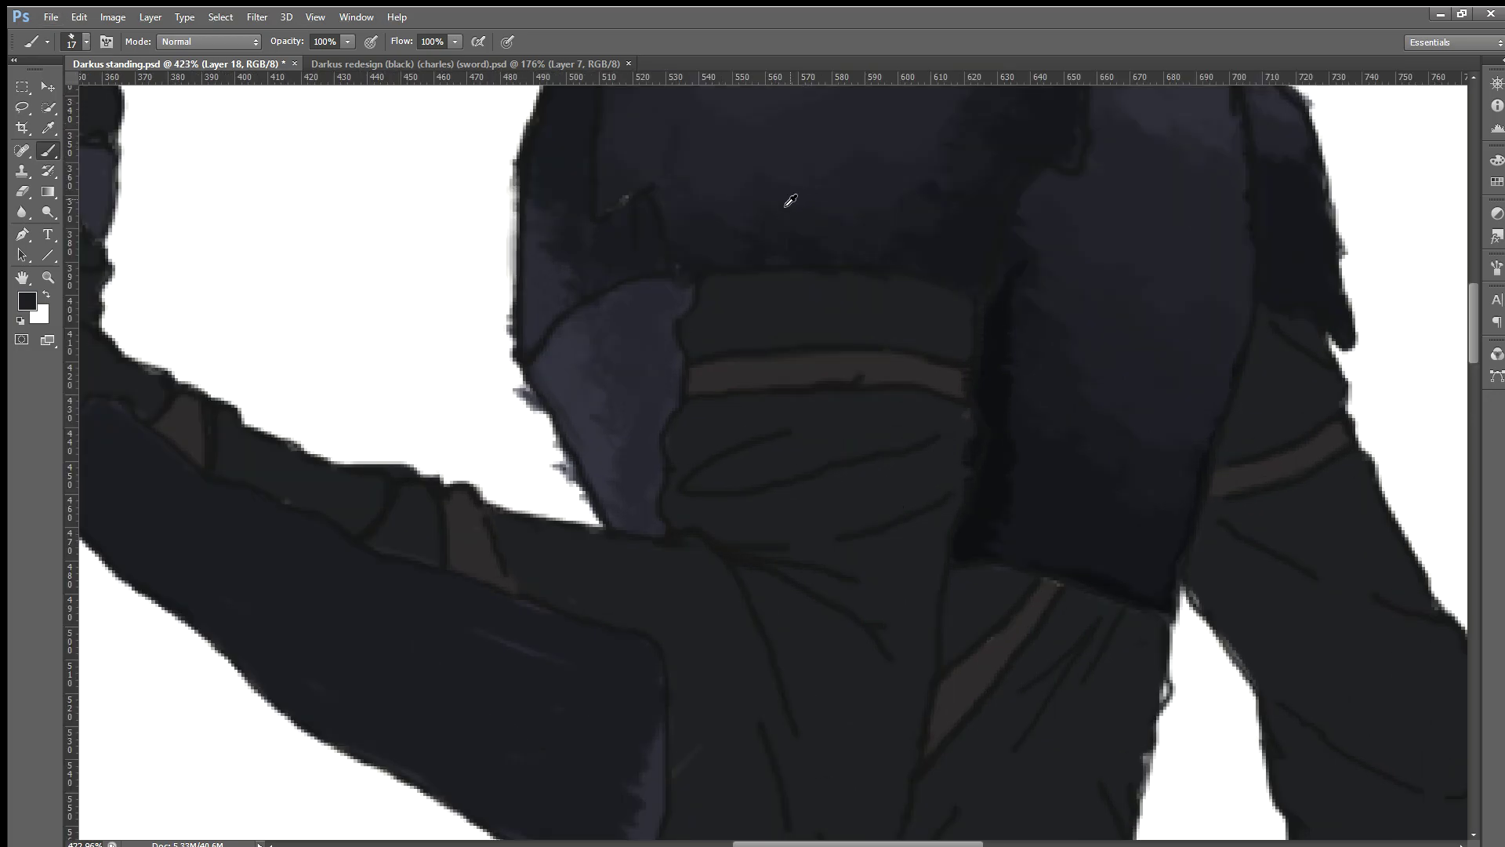
{"action": "scroll", "coordinate": [788, 479], "scroll_direction": "down", "scroll_amount": 1}
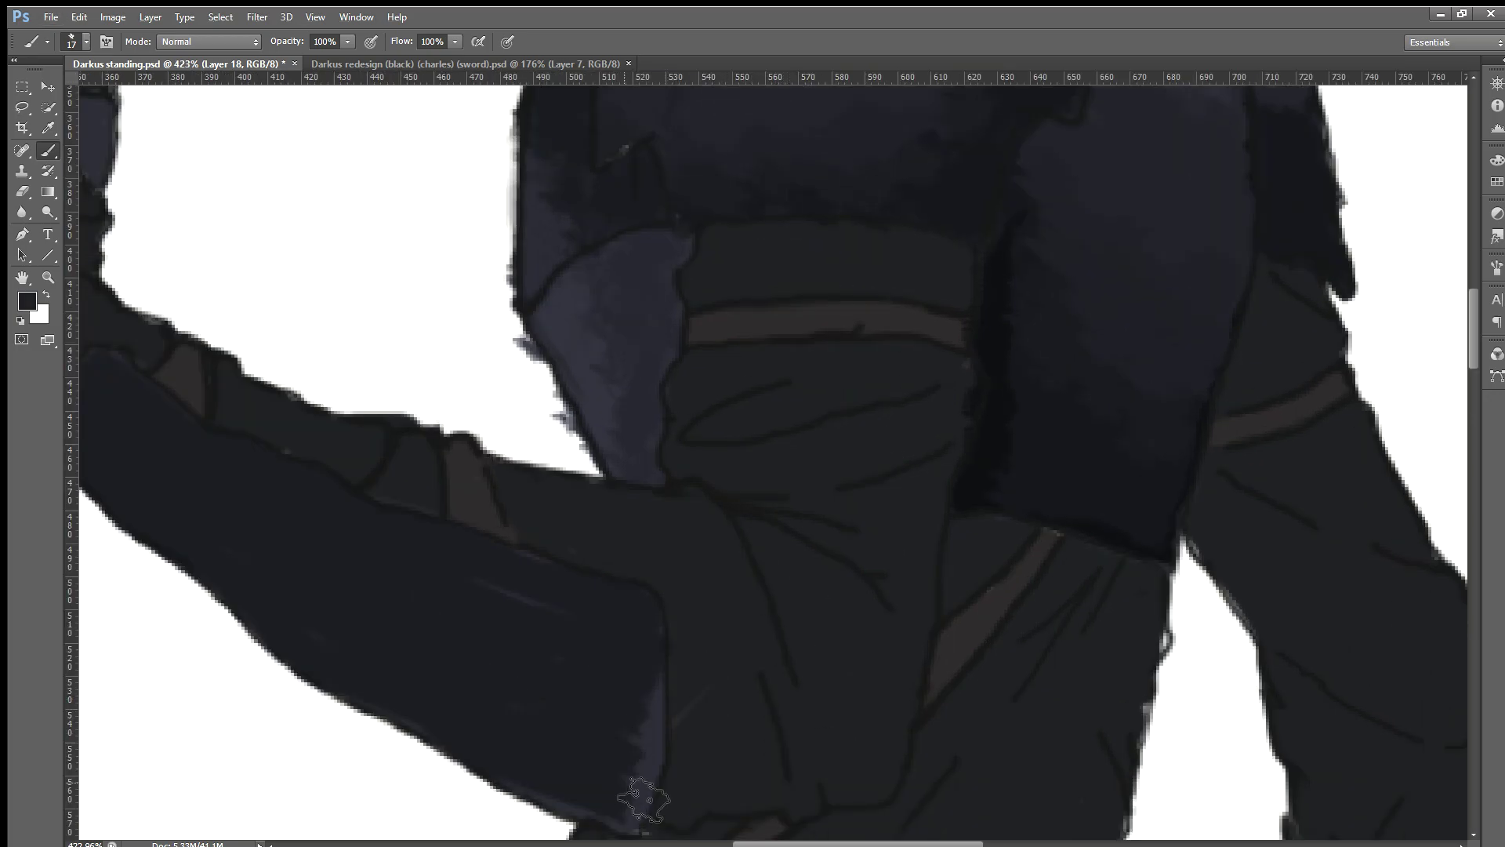
{"action": "left_click_drag", "start_coordinate": [639, 823], "coordinate": [662, 638]}
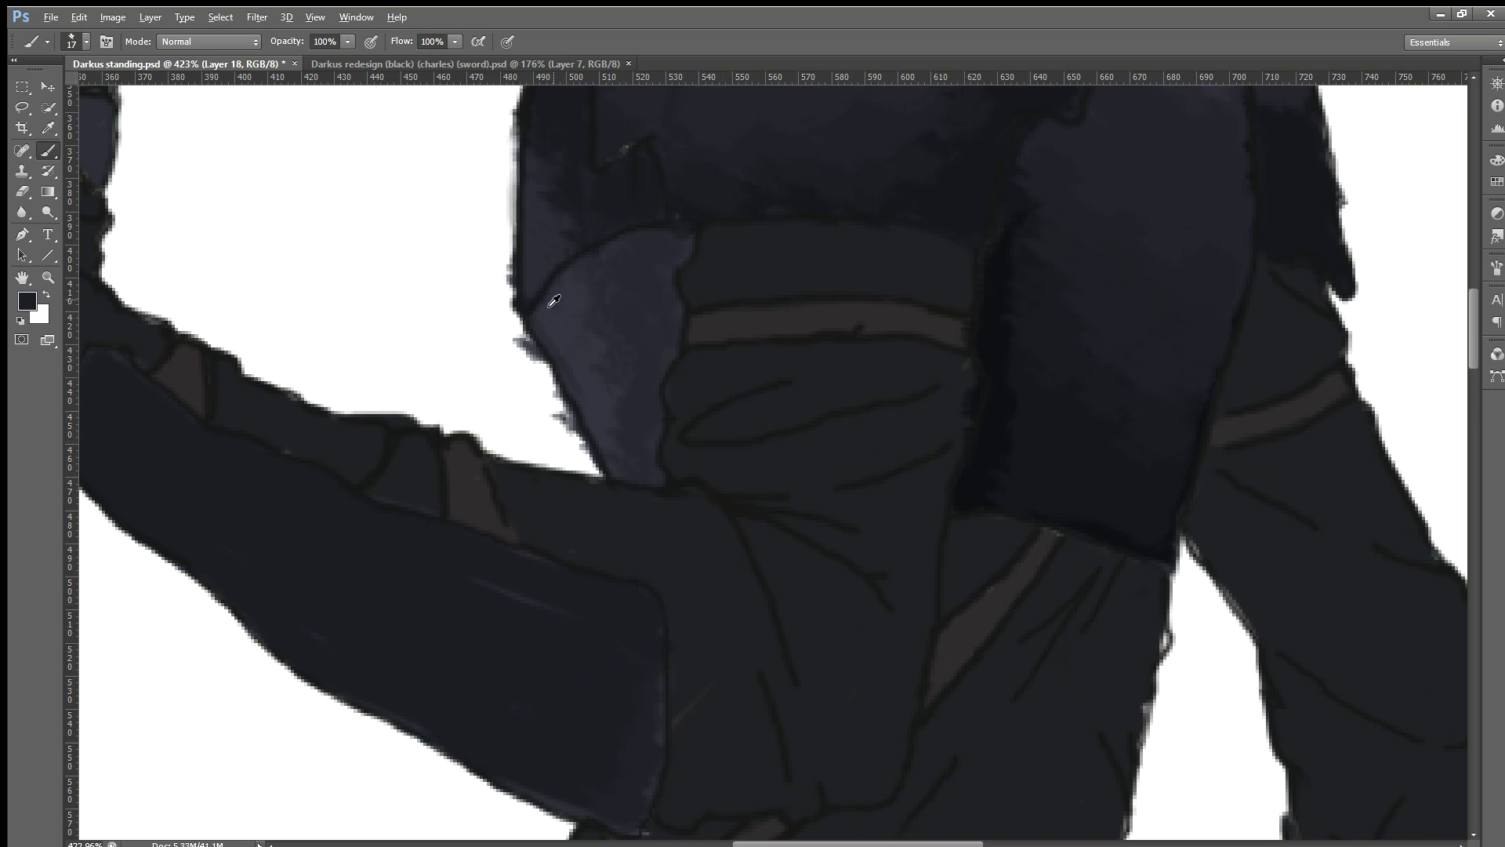
{"action": "mouse_move", "coordinate": [622, 813]}
{"action": "left_mouse_down"}
{"action": "mouse_move", "coordinate": [541, 781]}
{"action": "mouse_move", "coordinate": [588, 799]}
{"action": "mouse_move", "coordinate": [599, 773]}
{"action": "mouse_move", "coordinate": [648, 782]}
{"action": "mouse_move", "coordinate": [624, 743]}
{"action": "mouse_move", "coordinate": [664, 641]}
{"action": "mouse_move", "coordinate": [622, 615]}
{"action": "left_mouse_up"}
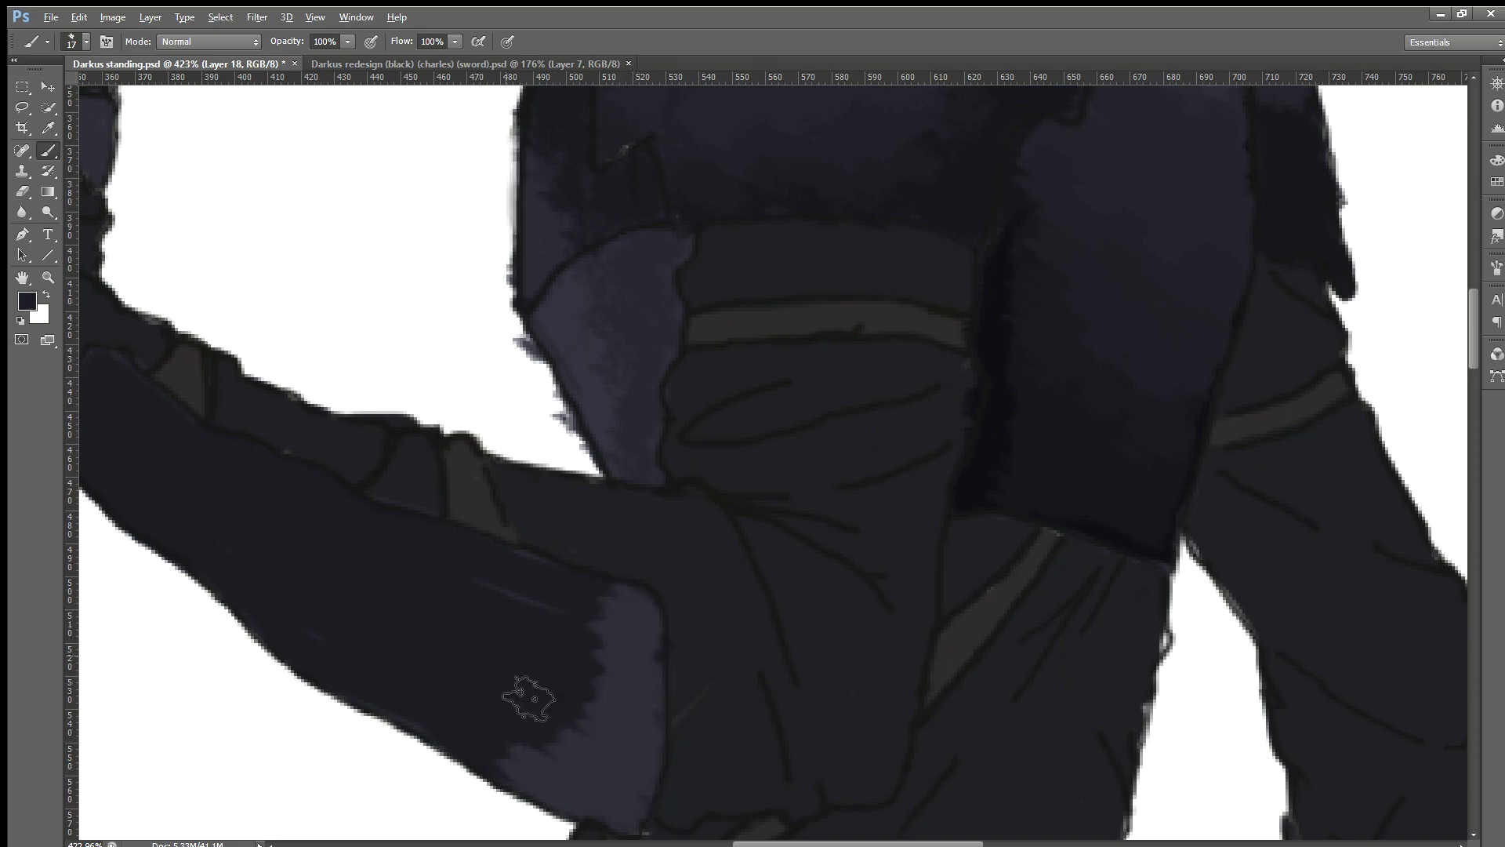
{"action": "mouse_move", "coordinate": [535, 784]}
{"action": "left_mouse_down"}
{"action": "mouse_move", "coordinate": [527, 766]}
{"action": "mouse_move", "coordinate": [625, 804]}
{"action": "mouse_move", "coordinate": [605, 773]}
{"action": "mouse_move", "coordinate": [615, 746]}
{"action": "mouse_move", "coordinate": [565, 712]}
{"action": "mouse_move", "coordinate": [645, 722]}
{"action": "mouse_move", "coordinate": [614, 638]}
{"action": "mouse_move", "coordinate": [638, 628]}
{"action": "mouse_move", "coordinate": [617, 624]}
{"action": "left_mouse_up"}
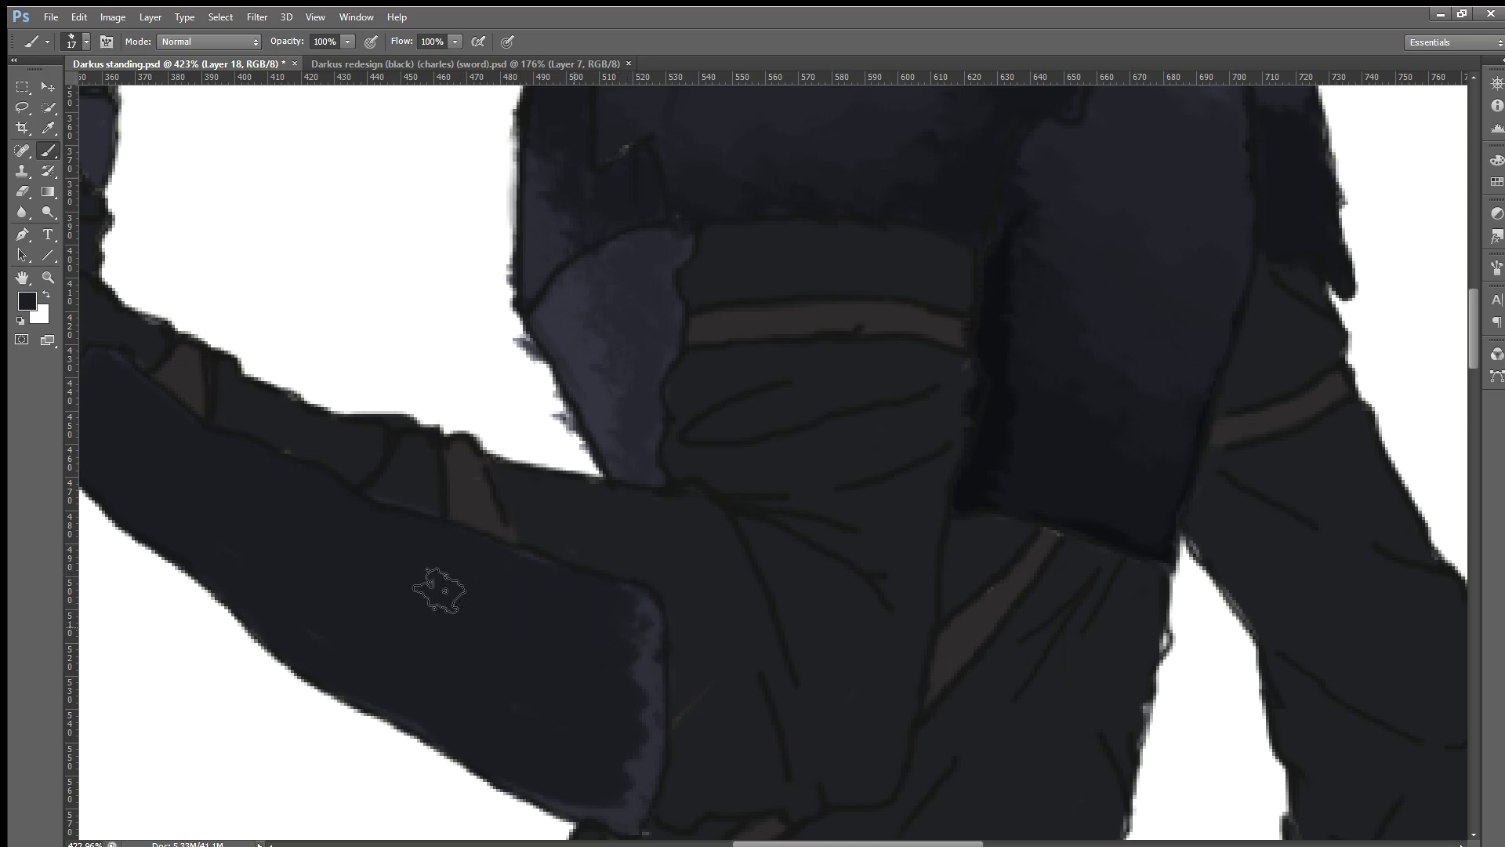
Step: Add faint bluish shading along the raised arm's lower edge
{"action": "scroll", "coordinate": [422, 577], "scroll_direction": "down", "scroll_amount": 1, "text": "alt"}
{"action": "scroll", "coordinate": [422, 576], "scroll_direction": "down", "scroll_amount": 1}
{"action": "scroll", "coordinate": [521, 538], "scroll_direction": "up", "scroll_amount": 2}
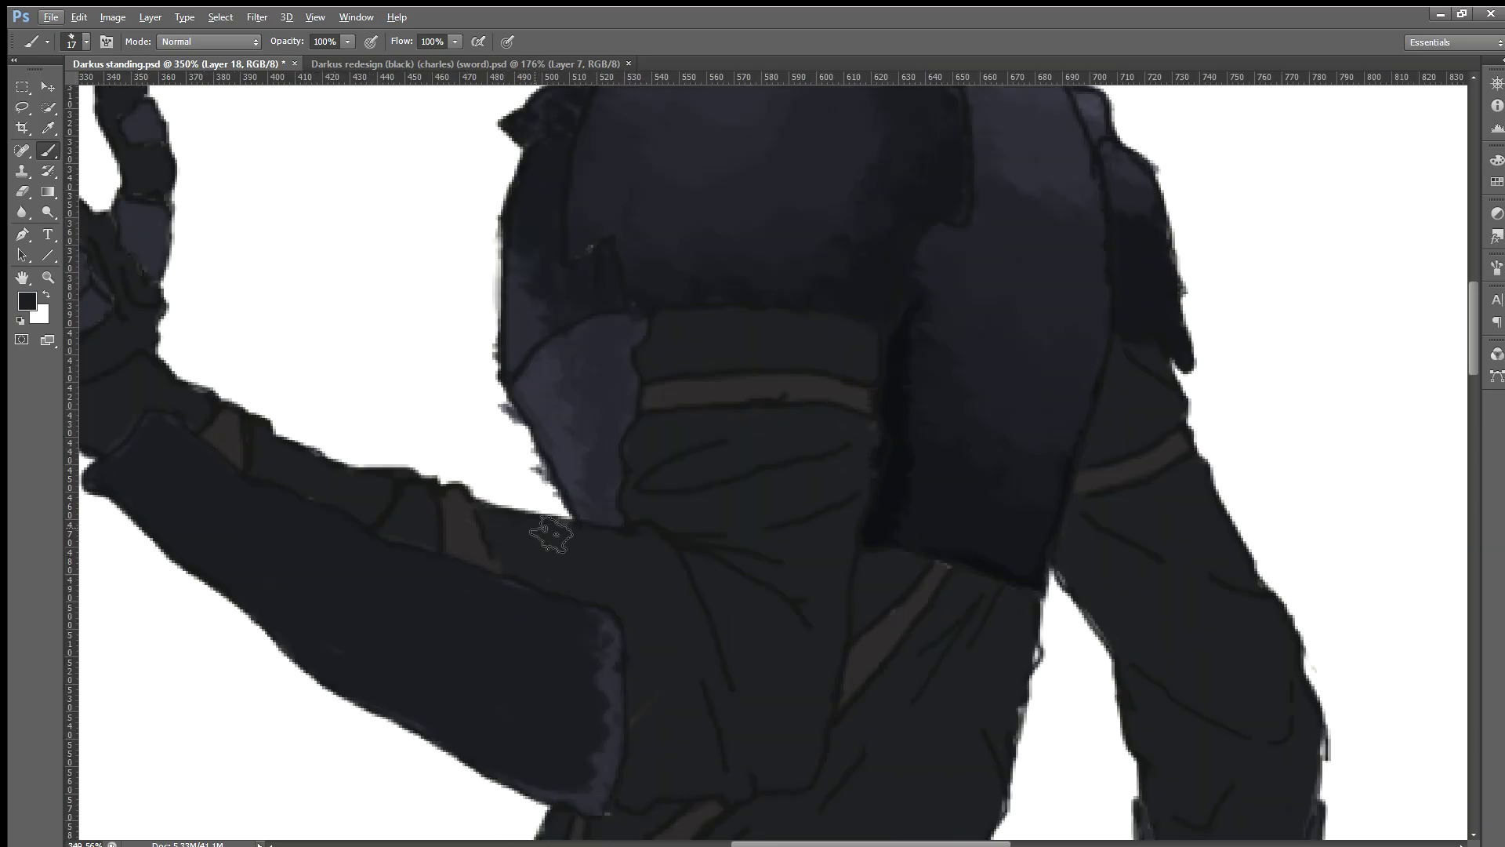
{"action": "key", "text": "alt"}
{"action": "scroll", "coordinate": [521, 716], "scroll_direction": "down", "scroll_amount": 2, "text": "alt"}
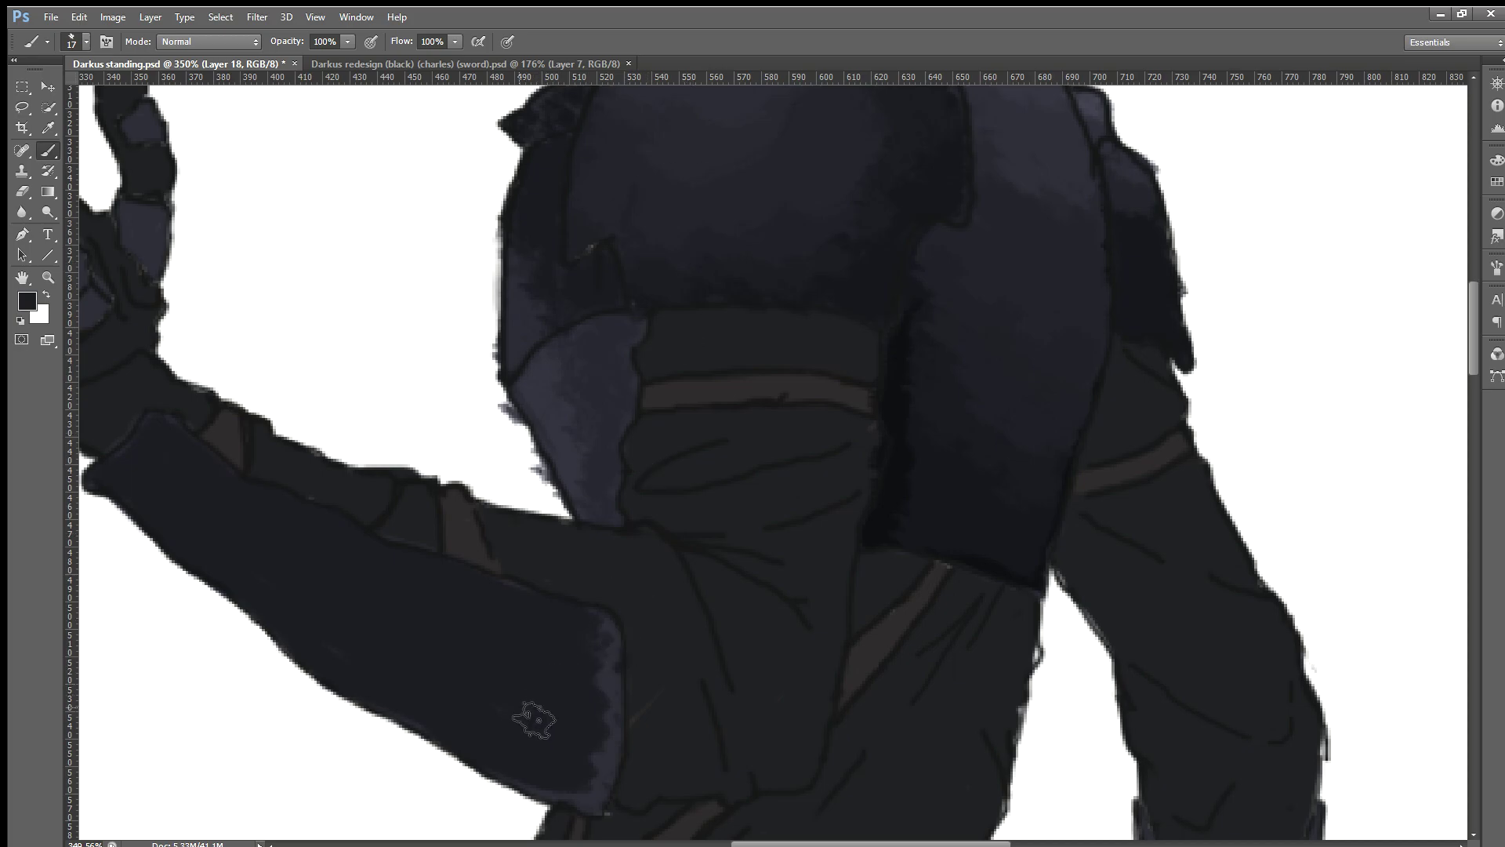
{"action": "scroll", "coordinate": [376, 628], "scroll_direction": "down", "scroll_amount": 2, "text": "alt"}
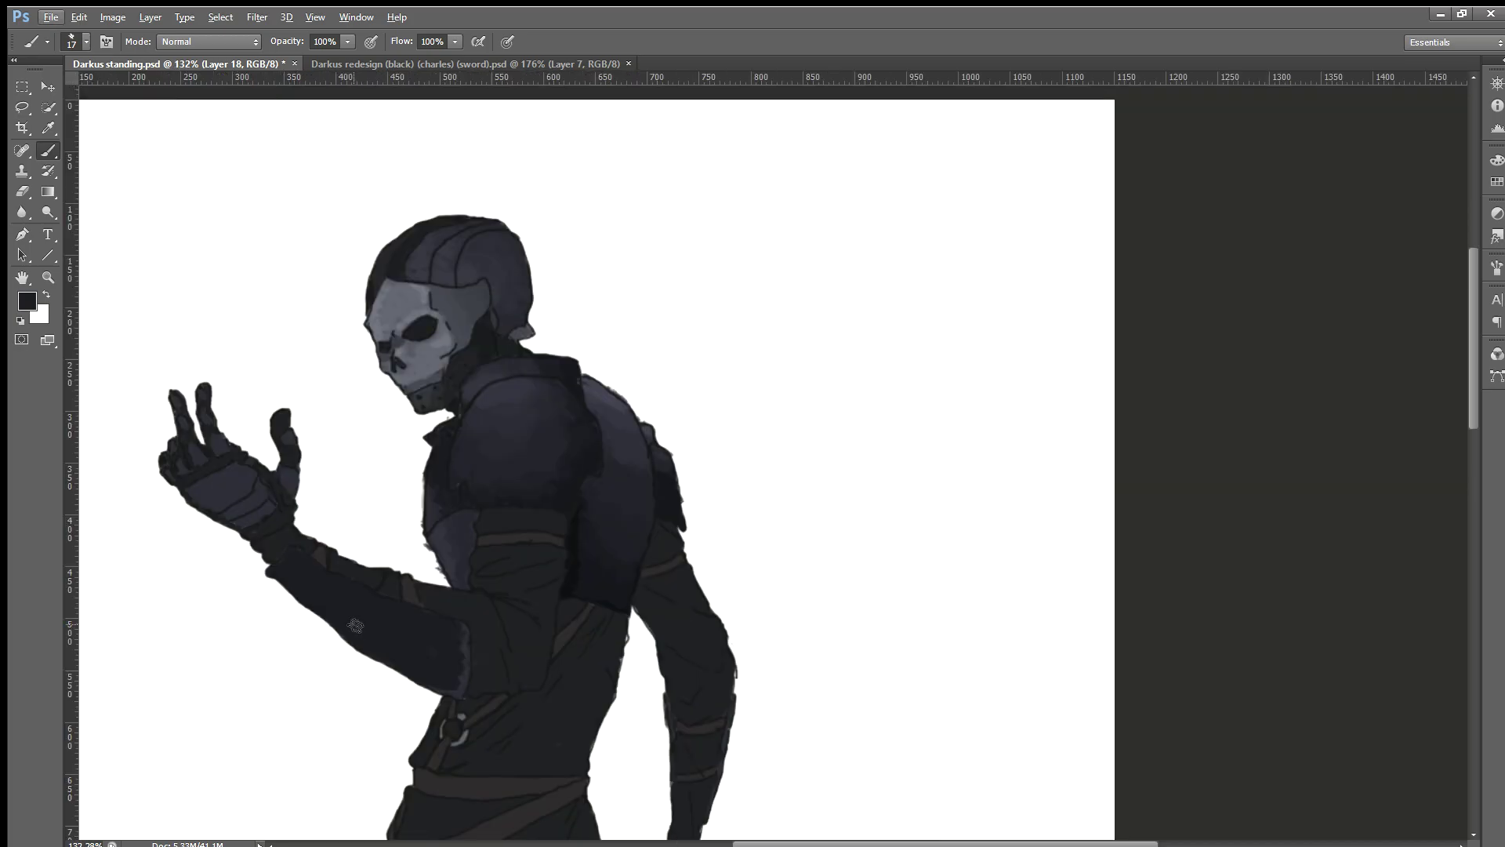
{"action": "scroll", "coordinate": [376, 628], "scroll_direction": "up", "scroll_amount": 1, "text": "alt"}
{"action": "scroll", "coordinate": [423, 659], "scroll_direction": "up", "scroll_amount": 1, "text": "alt"}
{"action": "scroll", "coordinate": [465, 688], "scroll_direction": "up", "scroll_amount": 1, "text": "alt"}
{"action": "scroll", "coordinate": [466, 687], "scroll_direction": "up", "scroll_amount": 1, "text": "alt"}
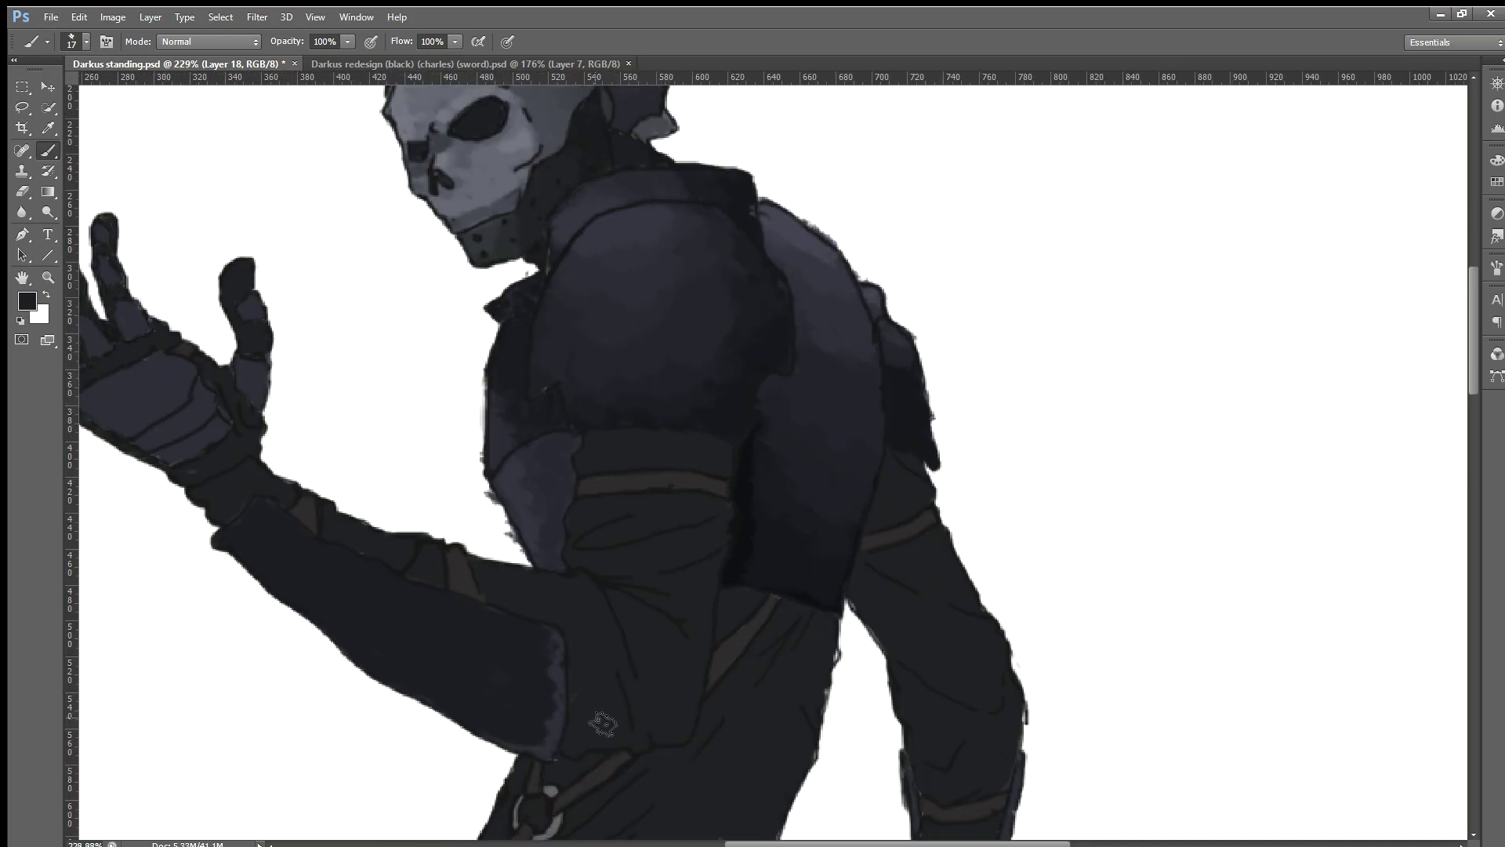
{"action": "scroll", "coordinate": [549, 700], "scroll_direction": "up", "scroll_amount": 1, "text": "alt"}
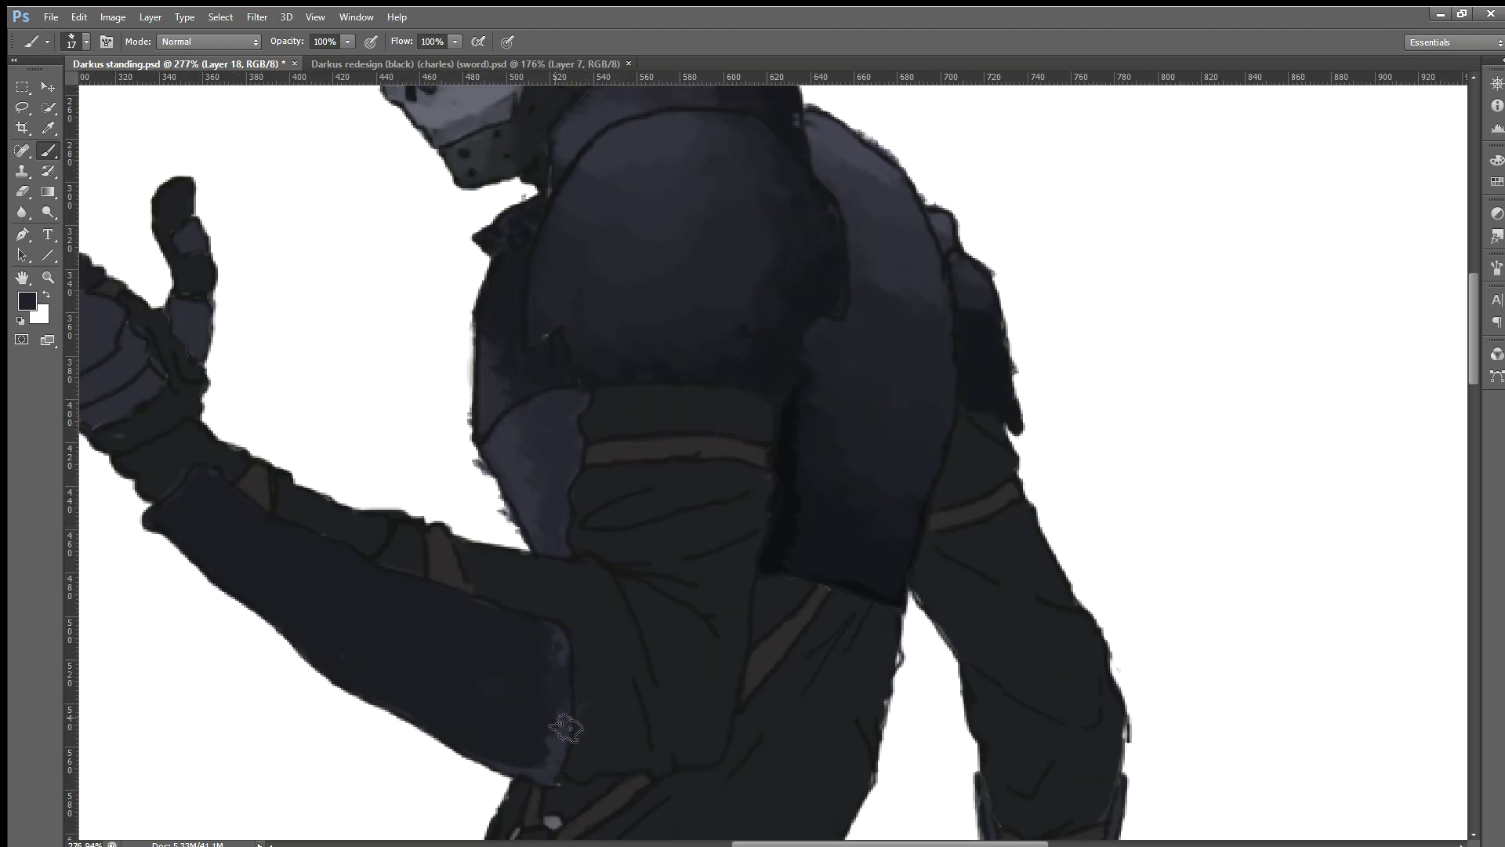
{"action": "left_click_drag", "start_coordinate": [566, 749], "coordinate": [560, 651]}
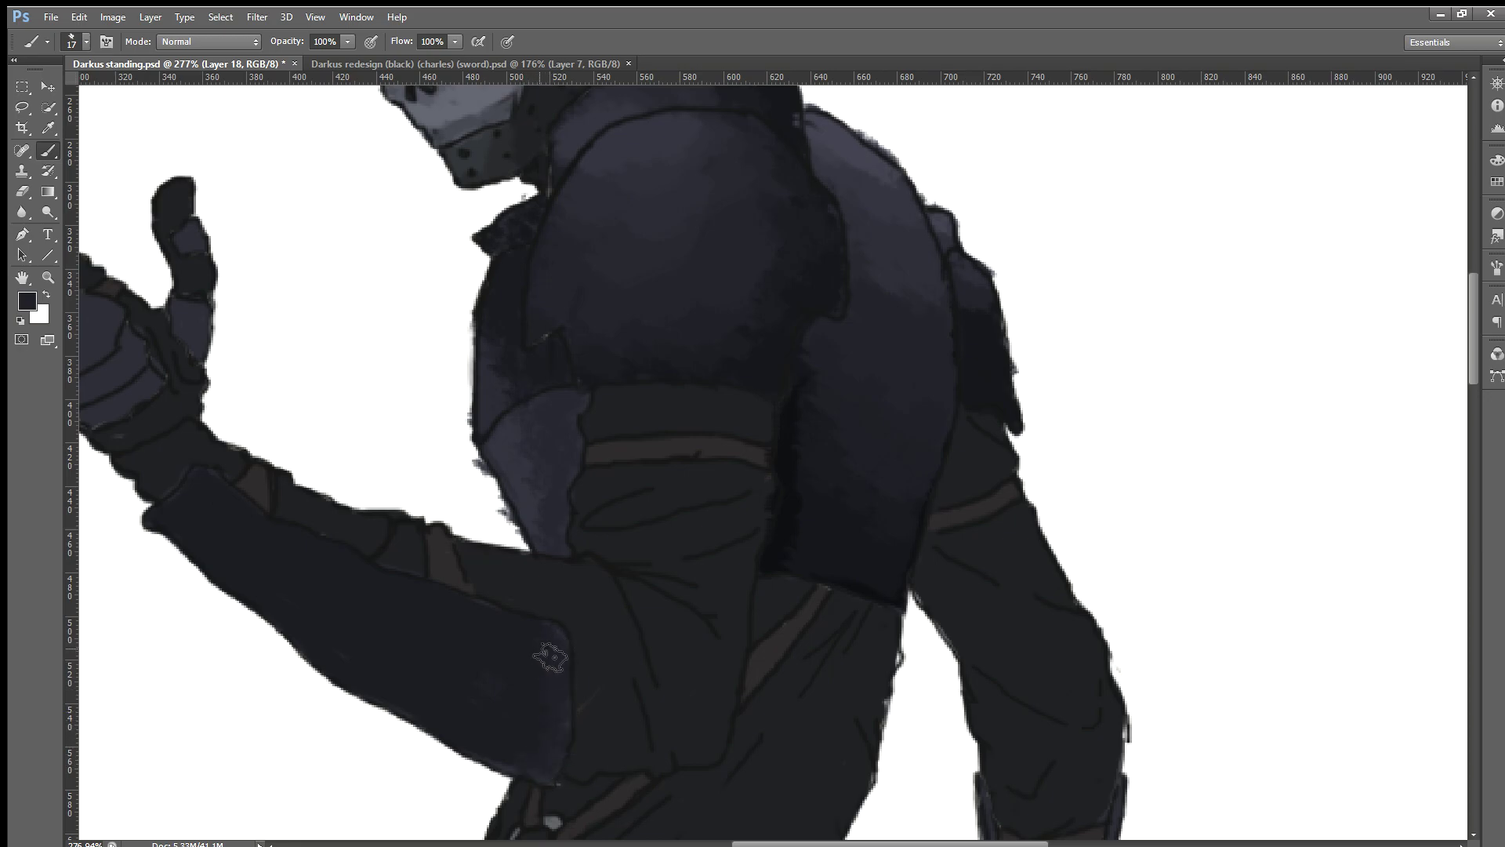
{"action": "scroll", "coordinate": [554, 563], "scroll_direction": "down", "scroll_amount": 2}
{"action": "scroll", "coordinate": [554, 558], "scroll_direction": "down", "scroll_amount": 1}
Step: Sample the shoulder armour's dark colour and paint deeper shading along the forearm
{"action": "key", "text": "alt"}
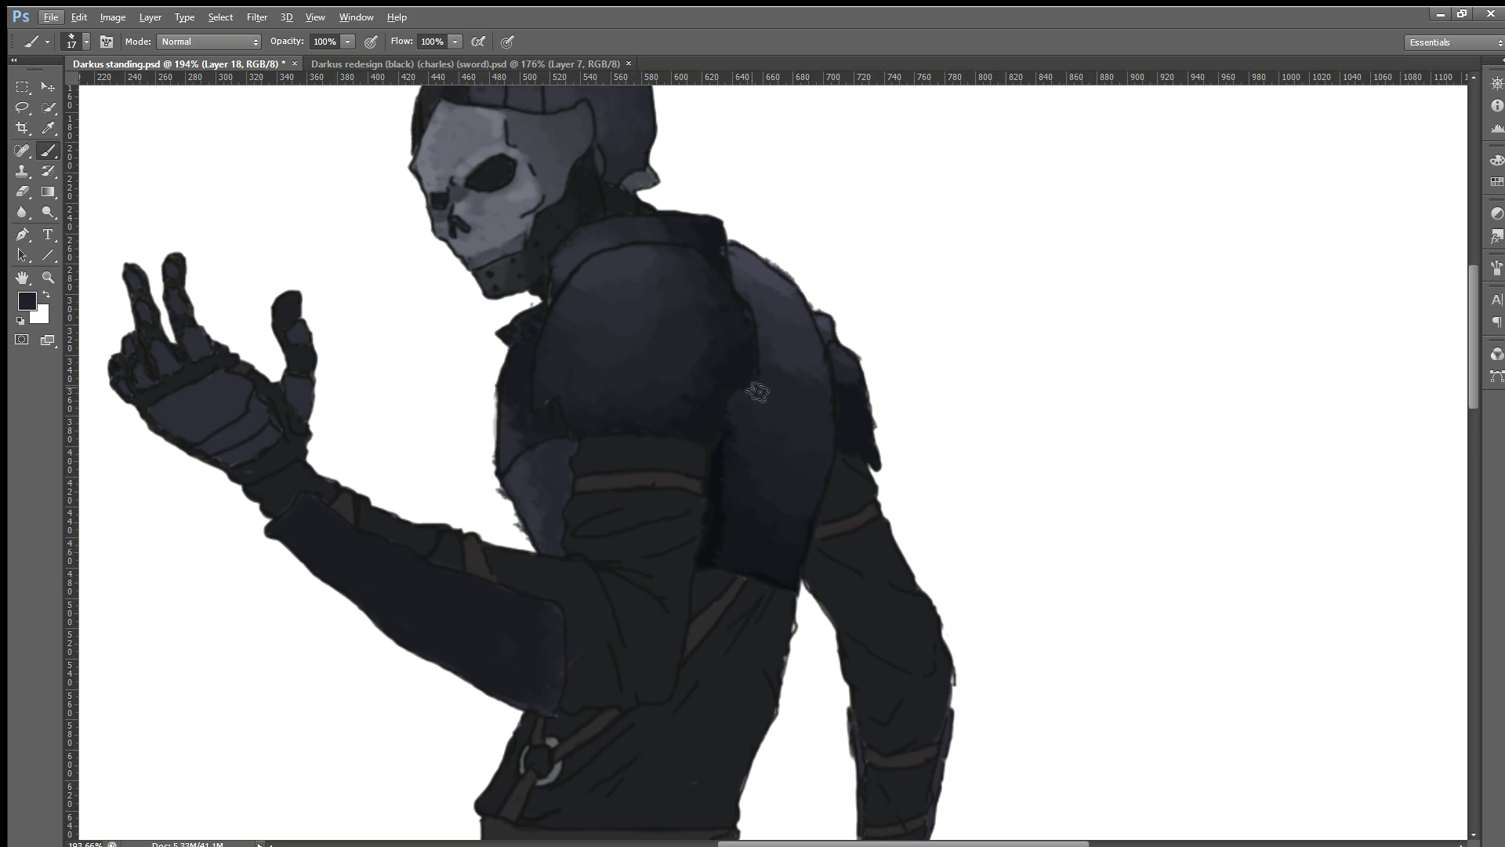
{"action": "left_click", "coordinate": [724, 379], "text": "alt"}
{"action": "scroll", "coordinate": [367, 668], "scroll_direction": "up", "scroll_amount": 2}
{"action": "scroll", "coordinate": [372, 668], "scroll_direction": "up", "scroll_amount": 1}
{"action": "mouse_move", "coordinate": [284, 555]}
{"action": "left_mouse_down"}
{"action": "mouse_move", "coordinate": [367, 609]}
{"action": "mouse_move", "coordinate": [437, 689]}
{"action": "mouse_move", "coordinate": [386, 628]}
{"action": "left_mouse_up"}
{"action": "left_click_drag", "start_coordinate": [263, 542], "coordinate": [271, 547]}
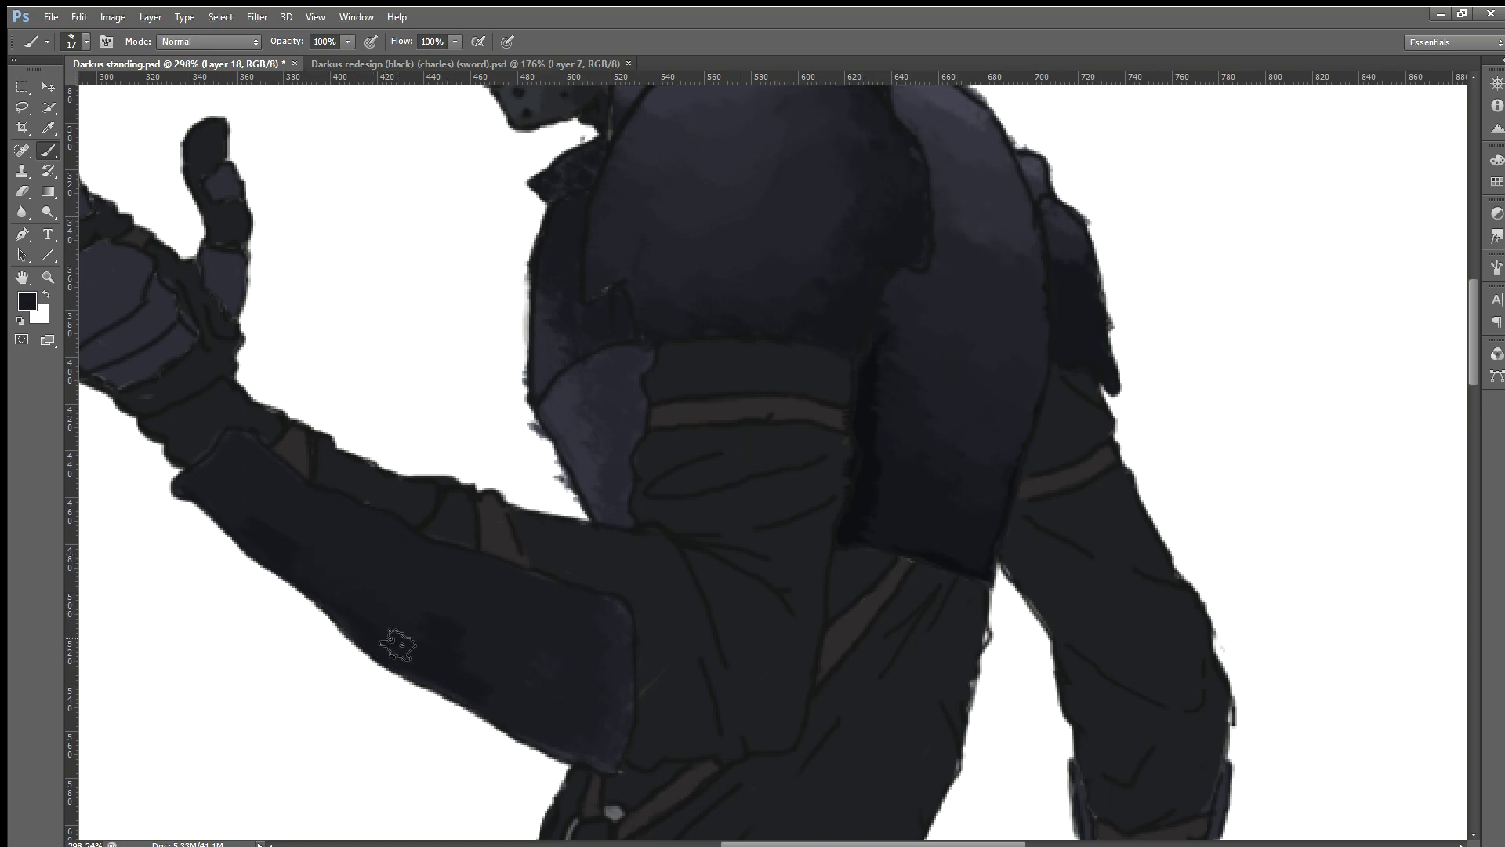
{"action": "mouse_move", "coordinate": [397, 644]}
{"action": "left_mouse_down"}
{"action": "mouse_move", "coordinate": [430, 622]}
{"action": "mouse_move", "coordinate": [327, 585]}
{"action": "mouse_move", "coordinate": [432, 640]}
{"action": "mouse_move", "coordinate": [454, 615]}
{"action": "mouse_move", "coordinate": [480, 665]}
{"action": "mouse_move", "coordinate": [494, 655]}
{"action": "mouse_move", "coordinate": [502, 695]}
{"action": "mouse_move", "coordinate": [538, 672]}
{"action": "mouse_move", "coordinate": [544, 702]}
{"action": "mouse_move", "coordinate": [538, 659]}
{"action": "mouse_move", "coordinate": [588, 708]}
{"action": "mouse_move", "coordinate": [548, 615]}
{"action": "mouse_move", "coordinate": [608, 625]}
{"action": "mouse_move", "coordinate": [625, 697]}
{"action": "mouse_move", "coordinate": [622, 661]}
{"action": "mouse_move", "coordinate": [610, 772]}
{"action": "mouse_move", "coordinate": [528, 722]}
{"action": "mouse_move", "coordinate": [598, 705]}
{"action": "mouse_move", "coordinate": [608, 658]}
{"action": "left_mouse_up"}
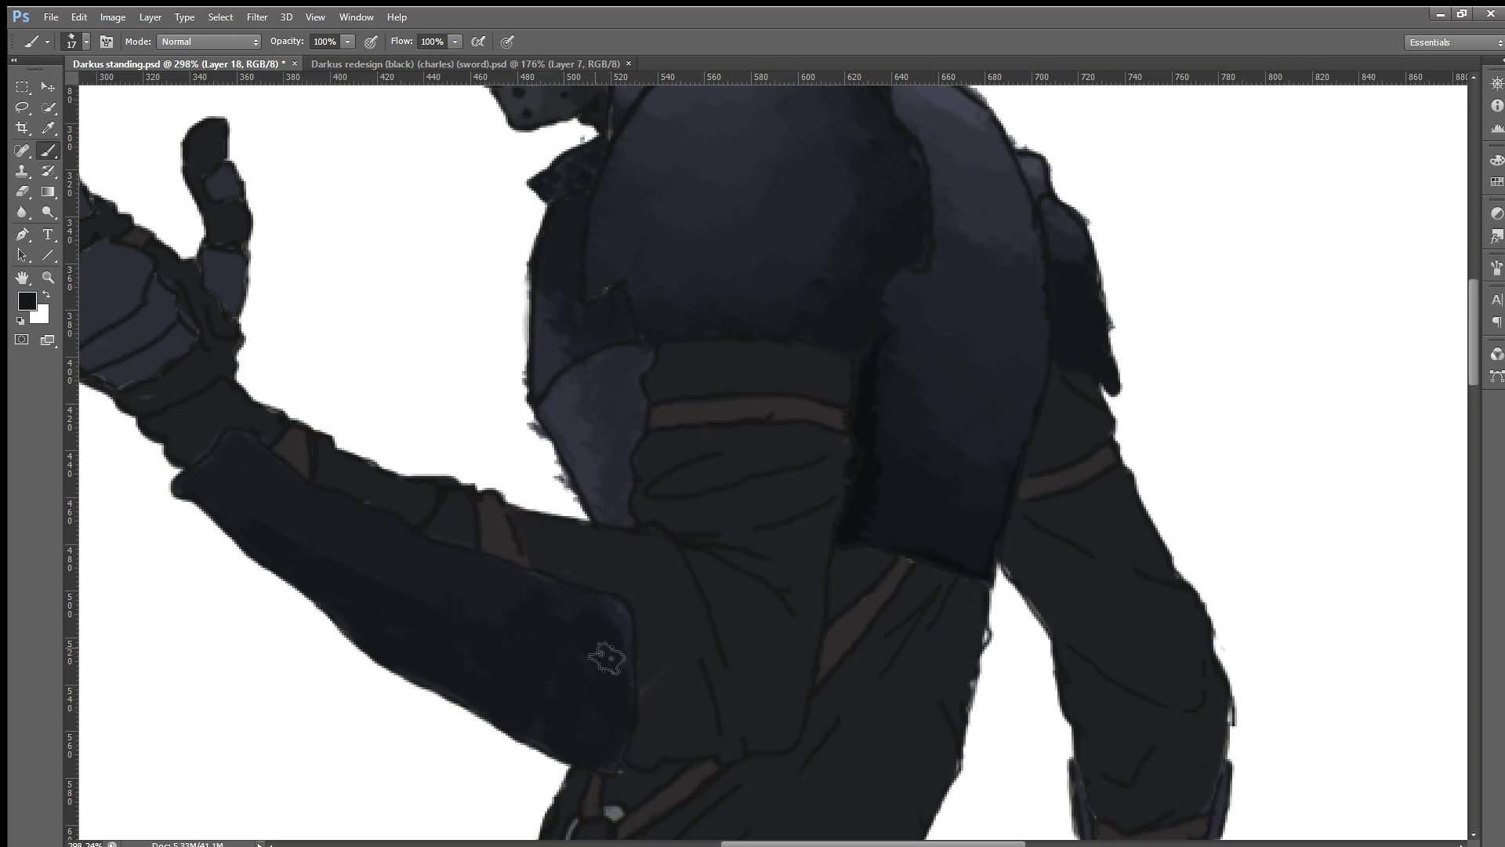
{"action": "left_click_drag", "start_coordinate": [864, 843], "coordinate": [766, 843]}
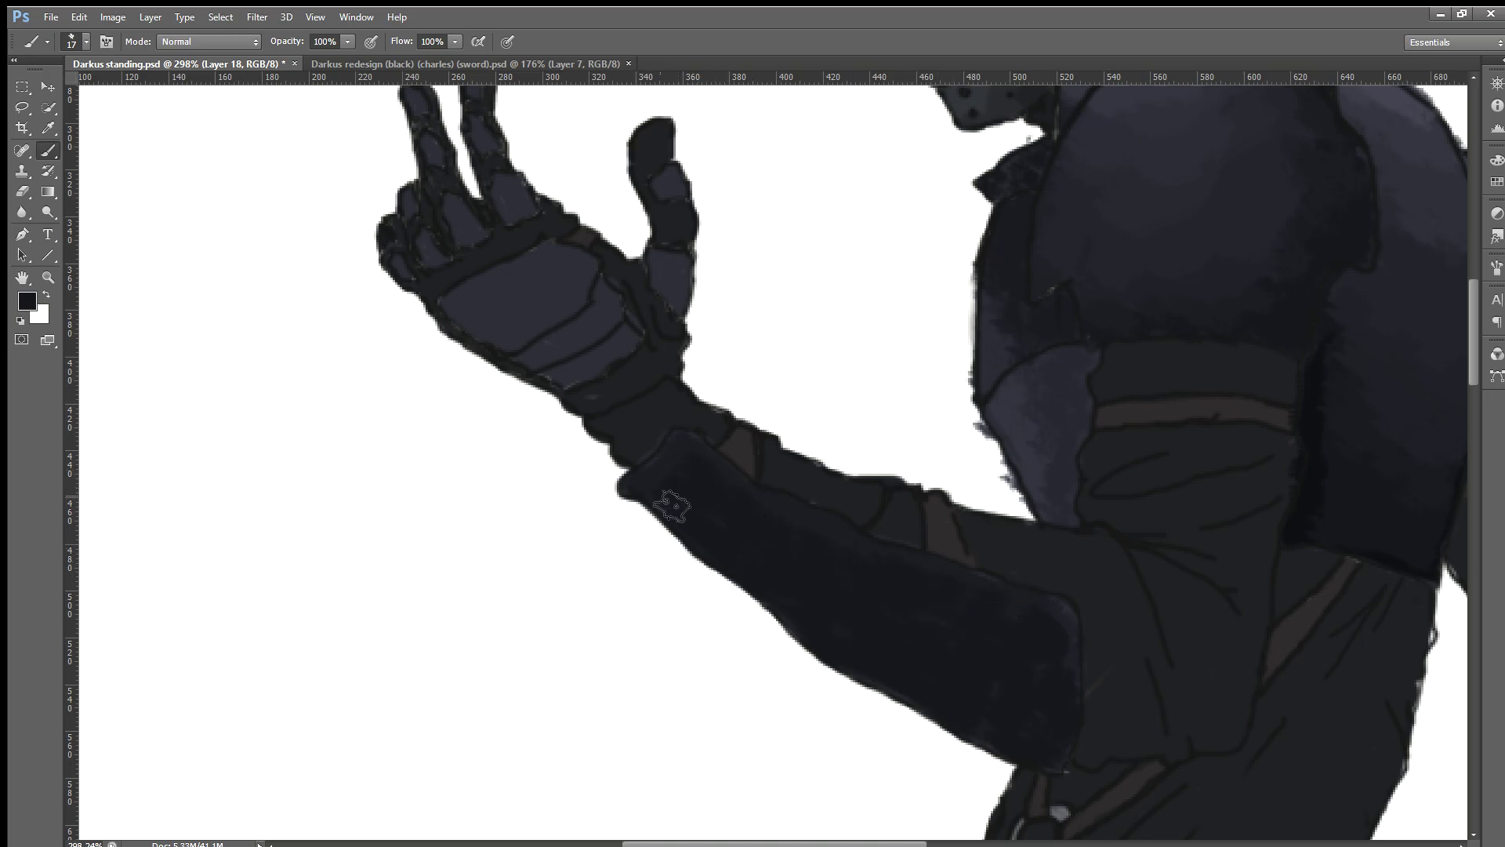
Step: Zoom in on the raised hand and fill the back of the glove with deep dark shading
{"action": "scroll", "coordinate": [914, 598], "scroll_direction": "down", "scroll_amount": 2}
{"action": "scroll", "coordinate": [913, 599], "scroll_direction": "down", "scroll_amount": 3}
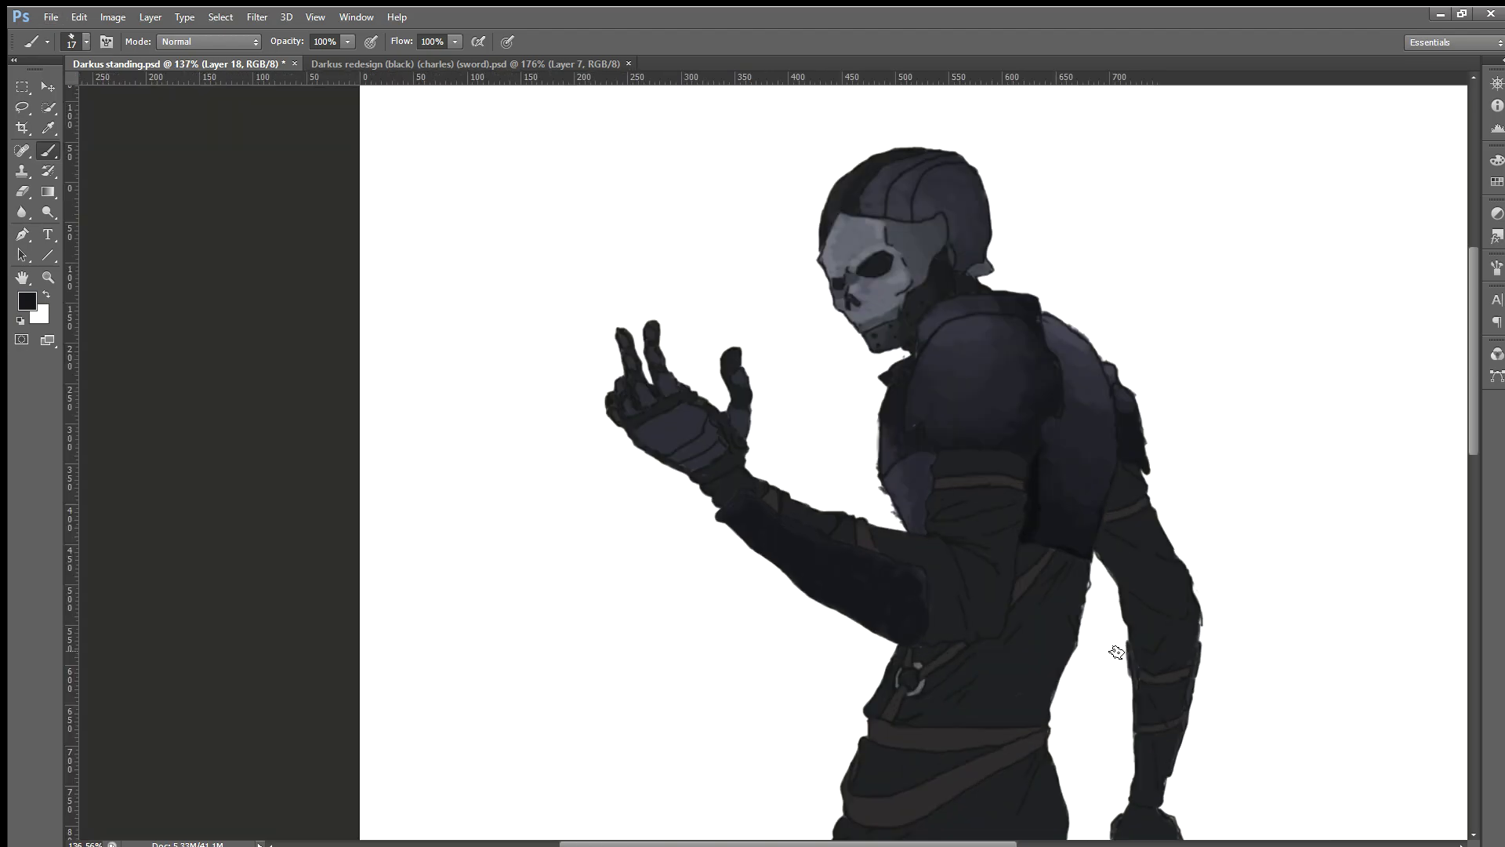
{"action": "scroll", "coordinate": [1096, 651], "scroll_direction": "up", "scroll_amount": 2}
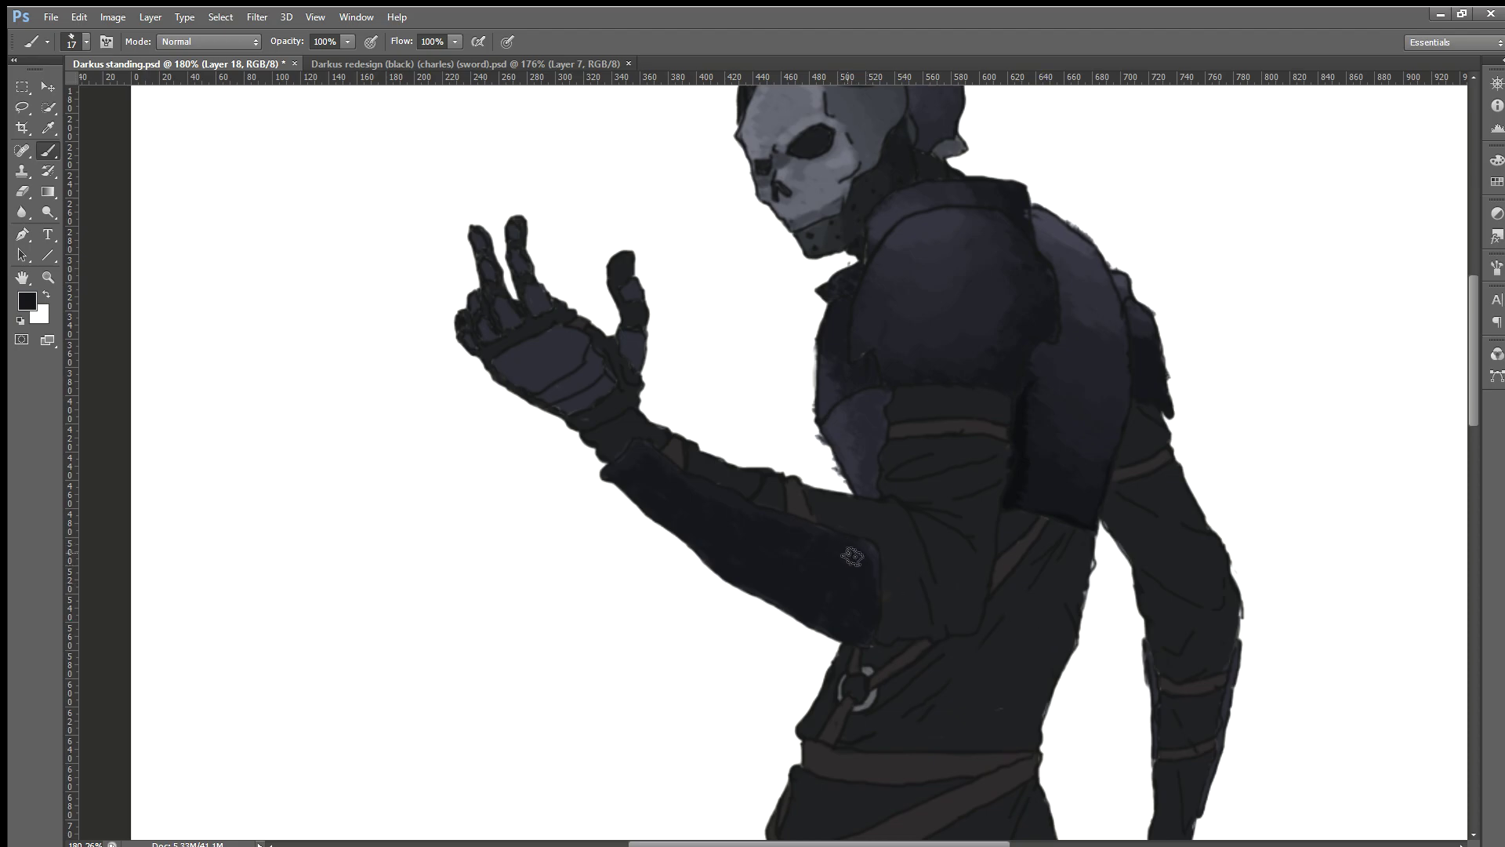
{"action": "scroll", "coordinate": [793, 530], "scroll_direction": "up", "scroll_amount": 1}
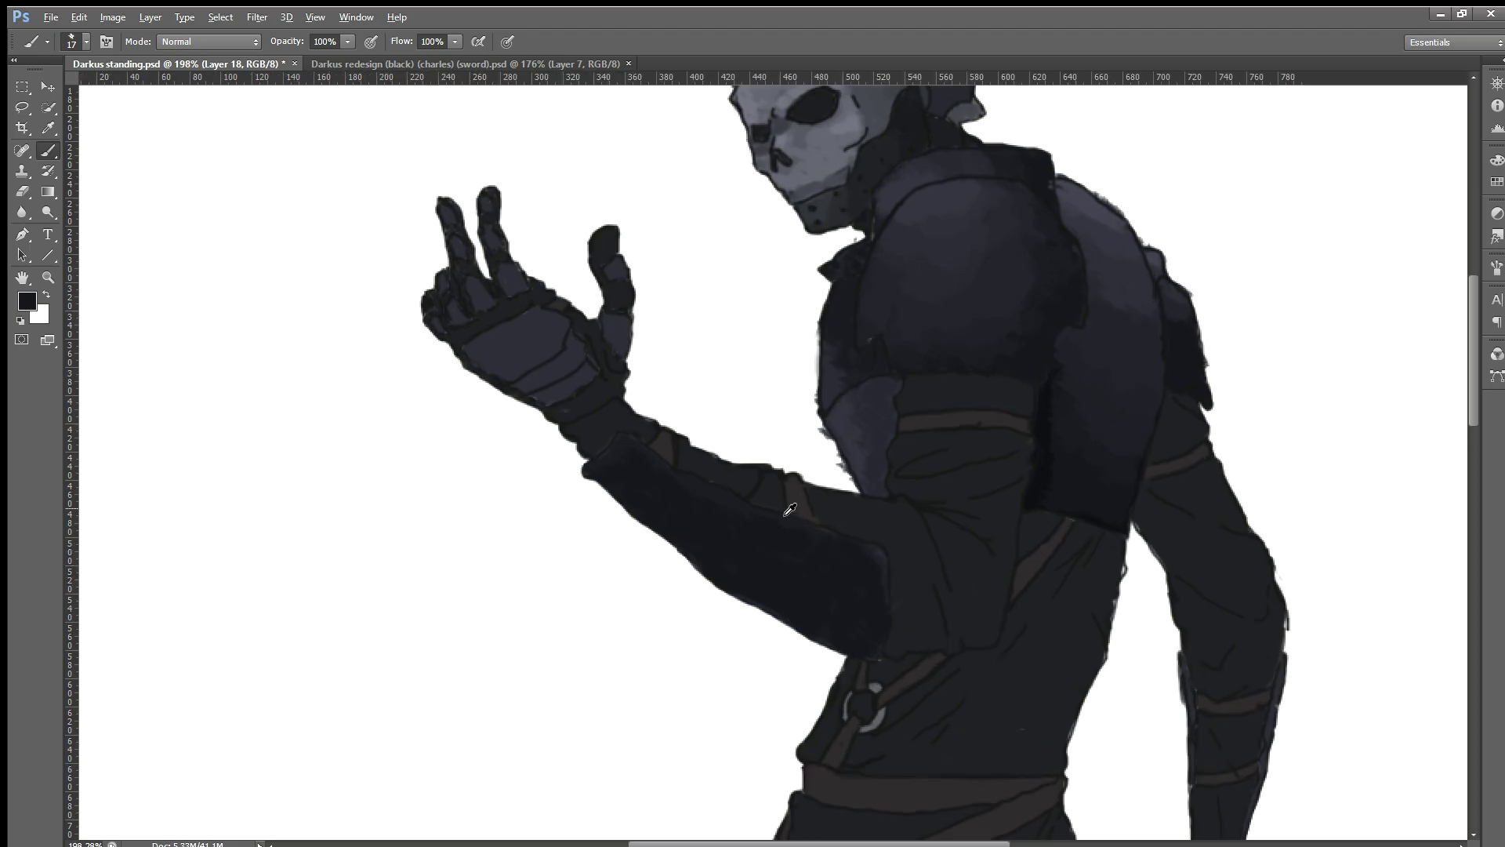
{"action": "scroll", "coordinate": [794, 530], "scroll_direction": "up", "scroll_amount": 1}
{"action": "scroll", "coordinate": [793, 530], "scroll_direction": "up", "scroll_amount": 1}
{"action": "scroll", "coordinate": [793, 530], "scroll_direction": "up", "scroll_amount": 1}
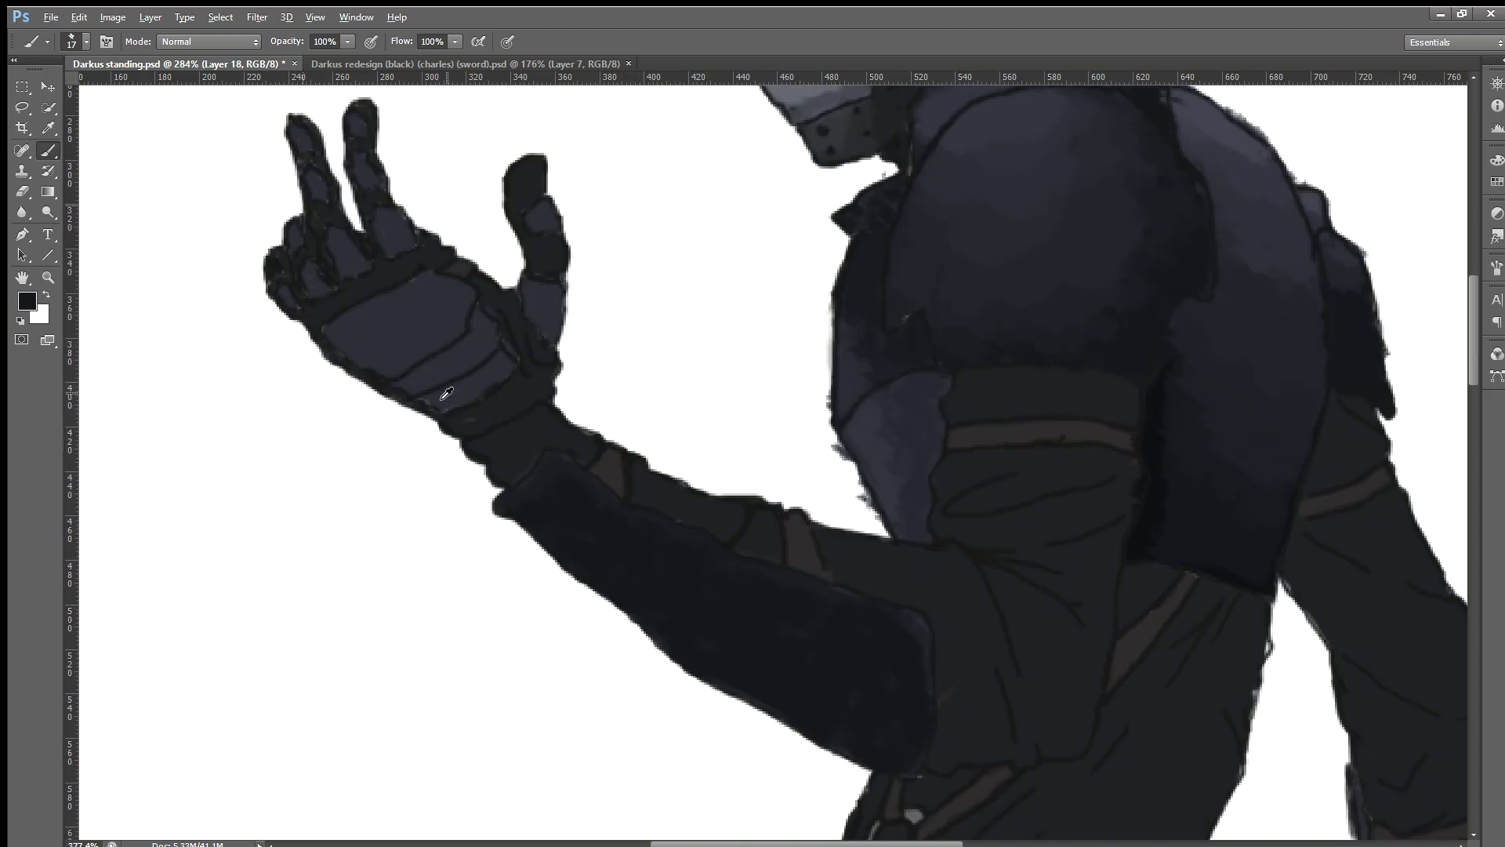
{"action": "scroll", "coordinate": [482, 421], "scroll_direction": "up", "scroll_amount": 2}
{"action": "scroll", "coordinate": [489, 347], "scroll_direction": "up", "scroll_amount": 1}
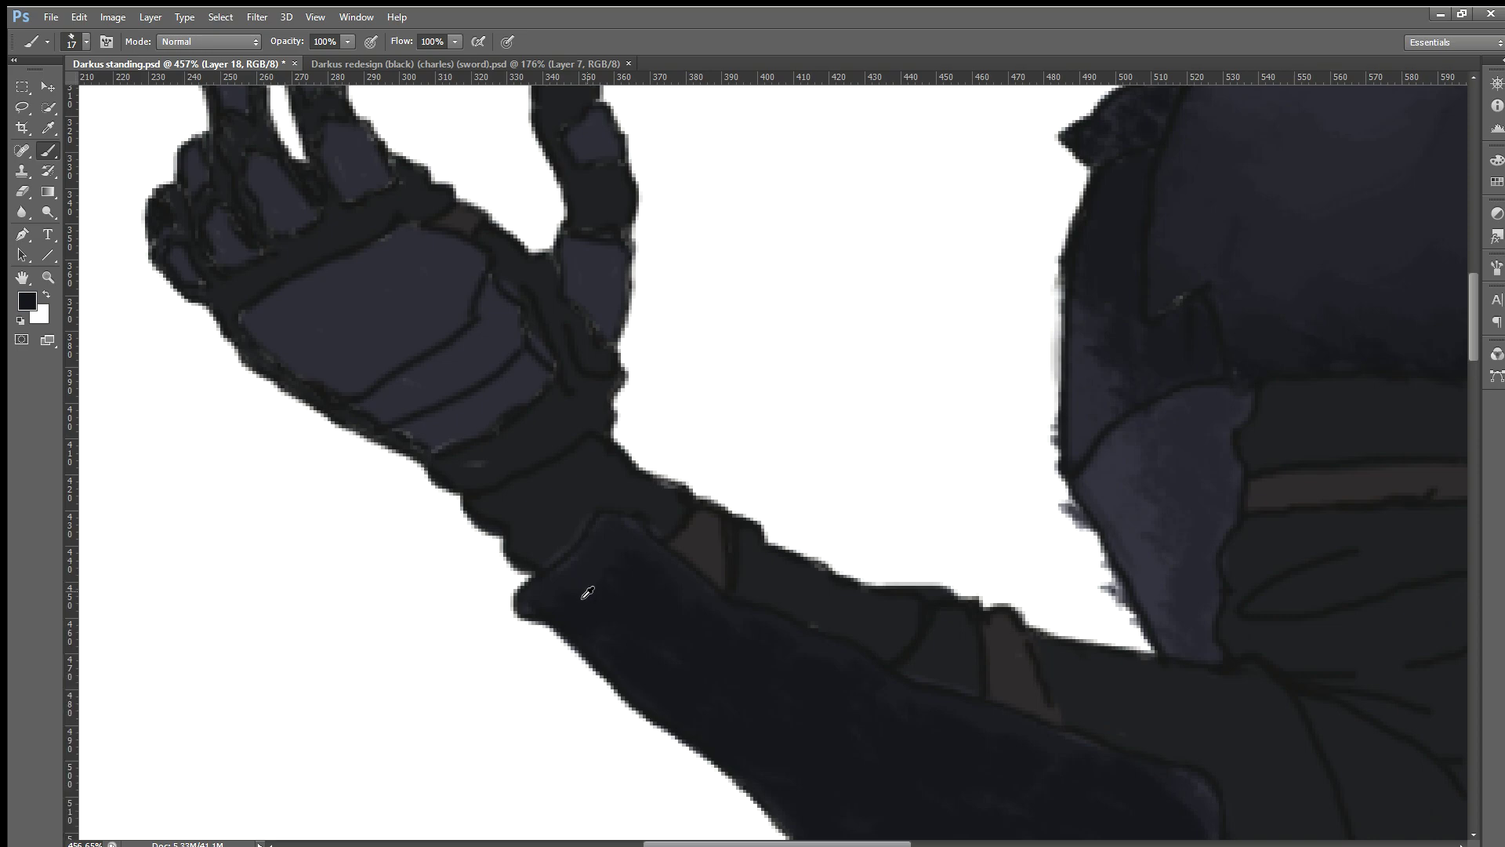
{"action": "mouse_move", "coordinate": [437, 303]}
{"action": "left_mouse_down"}
{"action": "mouse_move", "coordinate": [454, 295]}
{"action": "mouse_move", "coordinate": [470, 321]}
{"action": "mouse_move", "coordinate": [488, 288]}
{"action": "mouse_move", "coordinate": [420, 252]}
{"action": "mouse_move", "coordinate": [290, 343]}
{"action": "mouse_move", "coordinate": [454, 346]}
{"action": "mouse_move", "coordinate": [430, 320]}
{"action": "mouse_move", "coordinate": [465, 313]}
{"action": "mouse_move", "coordinate": [336, 346]}
{"action": "mouse_move", "coordinate": [368, 418]}
{"action": "mouse_move", "coordinate": [410, 409]}
{"action": "mouse_move", "coordinate": [451, 439]}
{"action": "mouse_move", "coordinate": [538, 376]}
{"action": "mouse_move", "coordinate": [504, 326]}
{"action": "mouse_move", "coordinate": [481, 400]}
{"action": "mouse_move", "coordinate": [497, 396]}
{"action": "mouse_move", "coordinate": [430, 393]}
{"action": "mouse_move", "coordinate": [416, 430]}
{"action": "mouse_move", "coordinate": [500, 429]}
{"action": "left_mouse_up"}
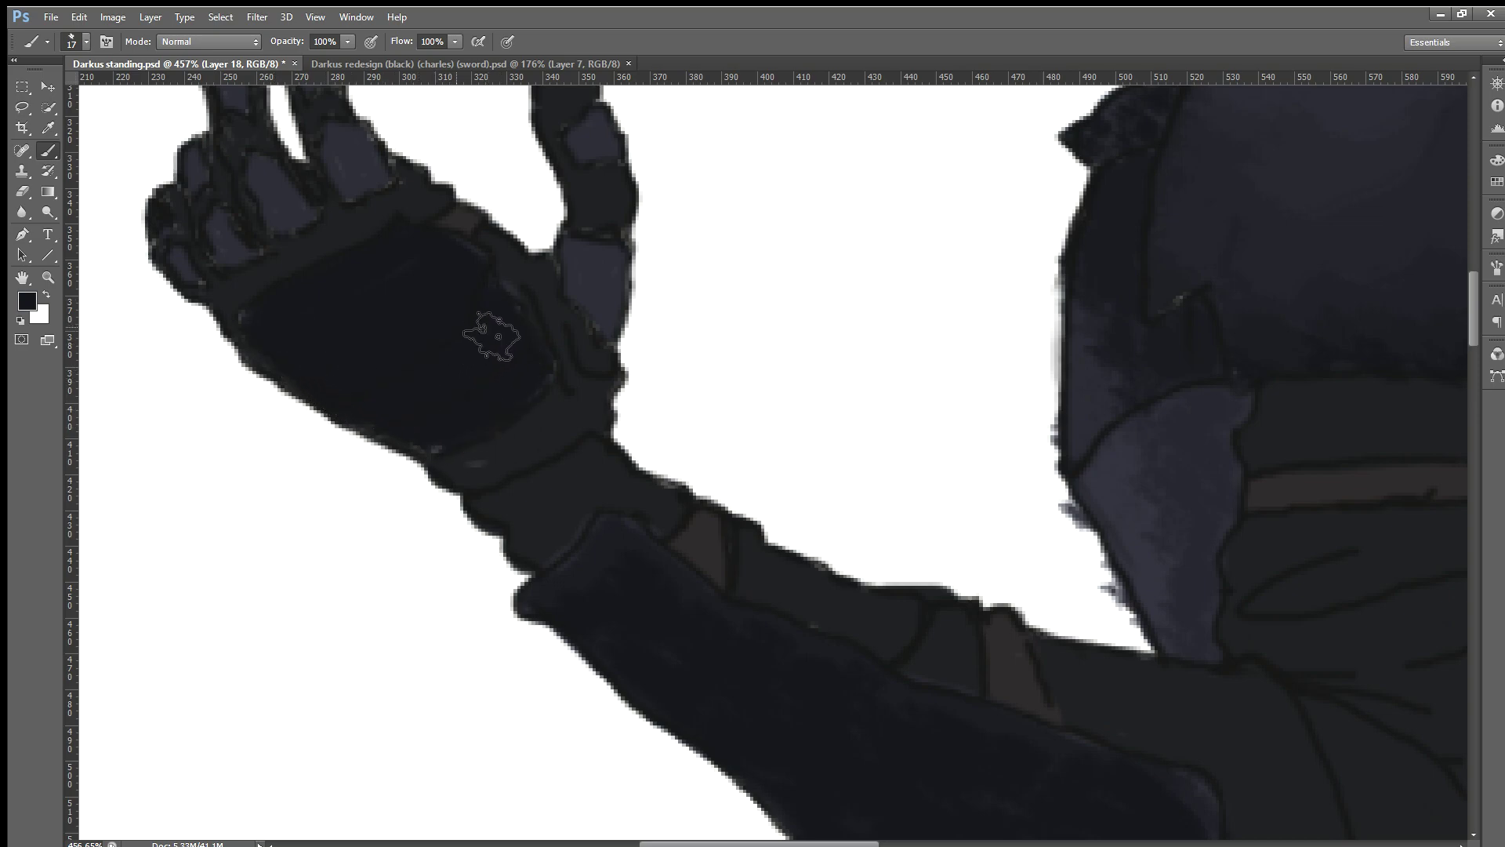
{"action": "scroll", "coordinate": [596, 384], "scroll_direction": "down", "scroll_amount": 1}
{"action": "scroll", "coordinate": [596, 383], "scroll_direction": "down", "scroll_amount": 1}
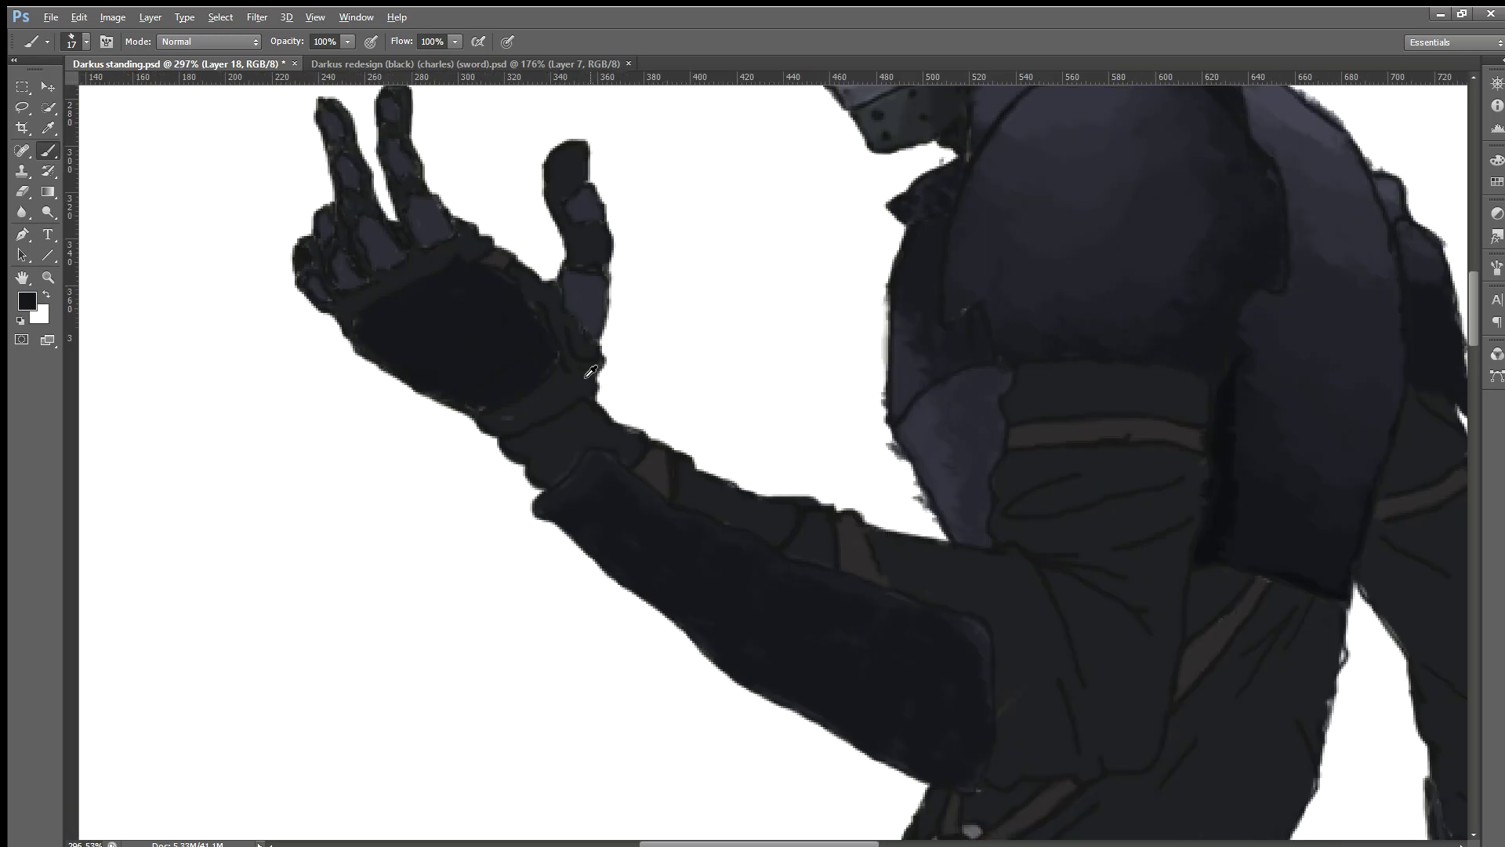
{"action": "scroll", "coordinate": [595, 384], "scroll_direction": "down", "scroll_amount": 1}
{"action": "scroll", "coordinate": [595, 384], "scroll_direction": "down", "scroll_amount": 1}
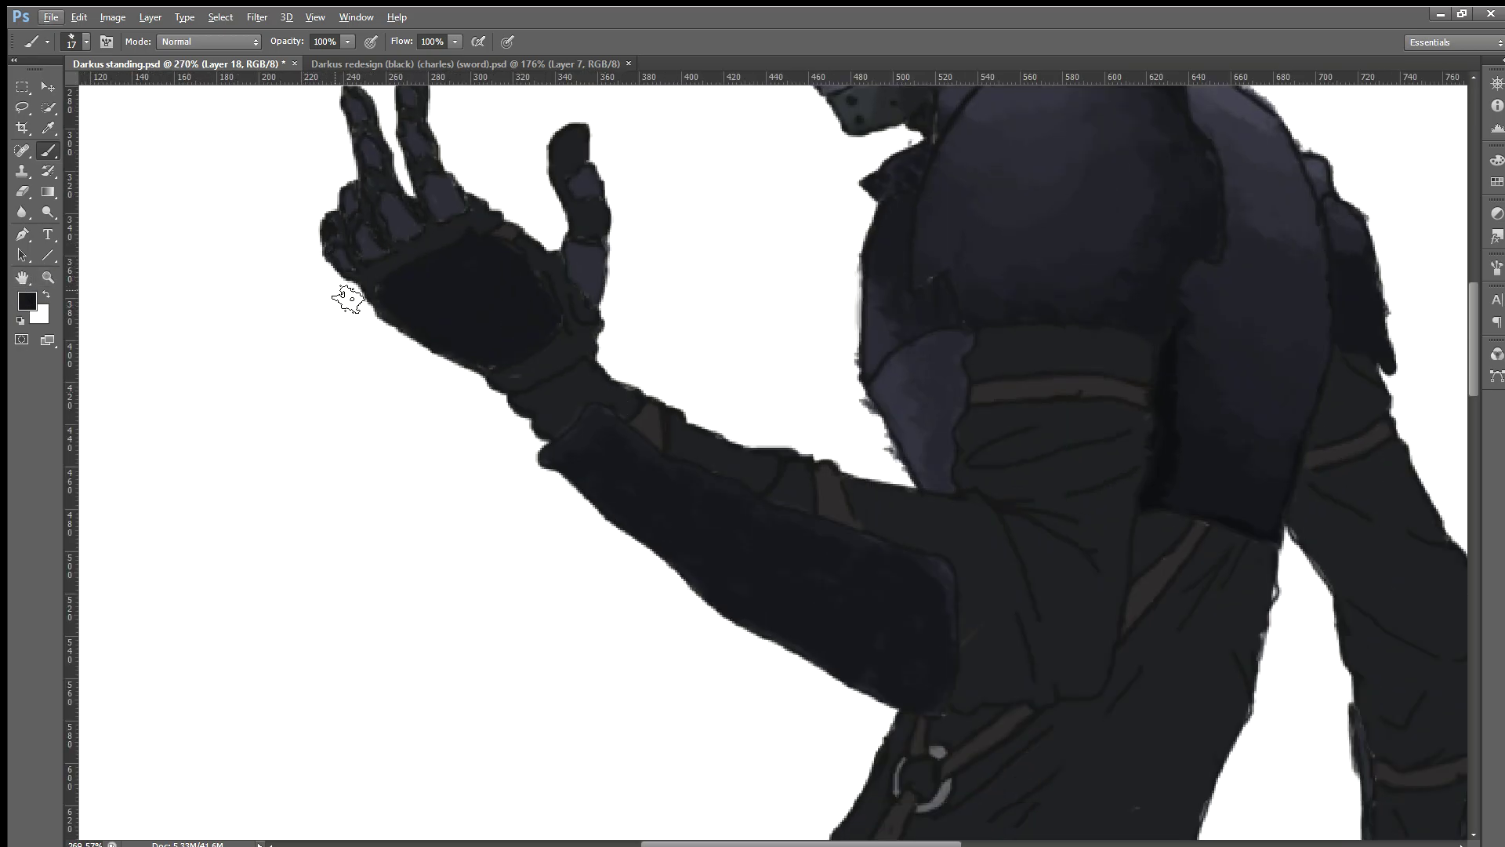
{"action": "left_click", "coordinate": [22, 191]}
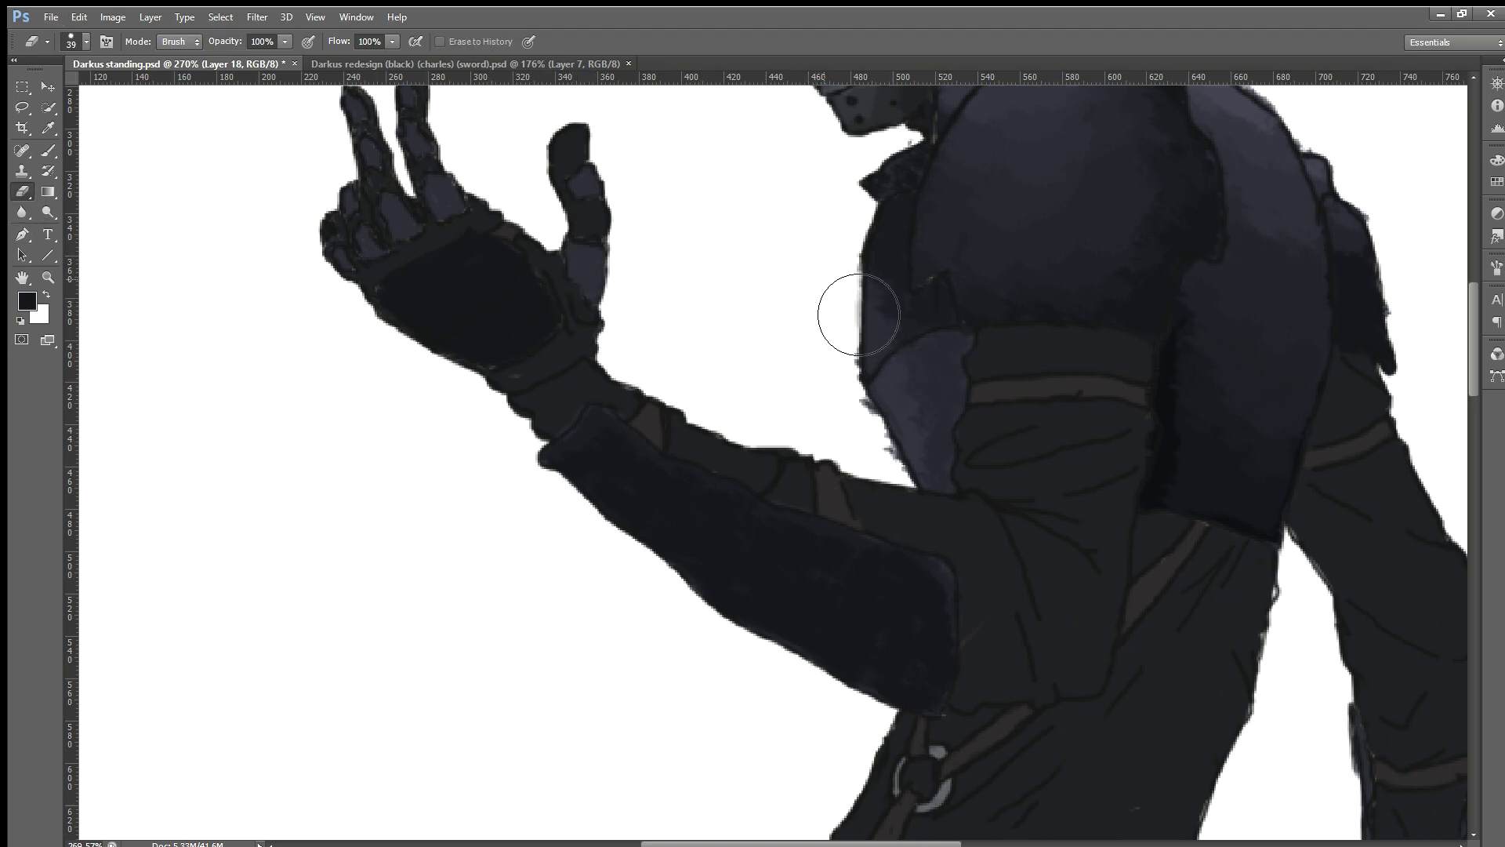
{"action": "left_click_drag", "start_coordinate": [857, 313], "coordinate": [873, 457]}
{"action": "key", "text": "bracketleft"}
{"action": "key", "text": "bracketleft"}
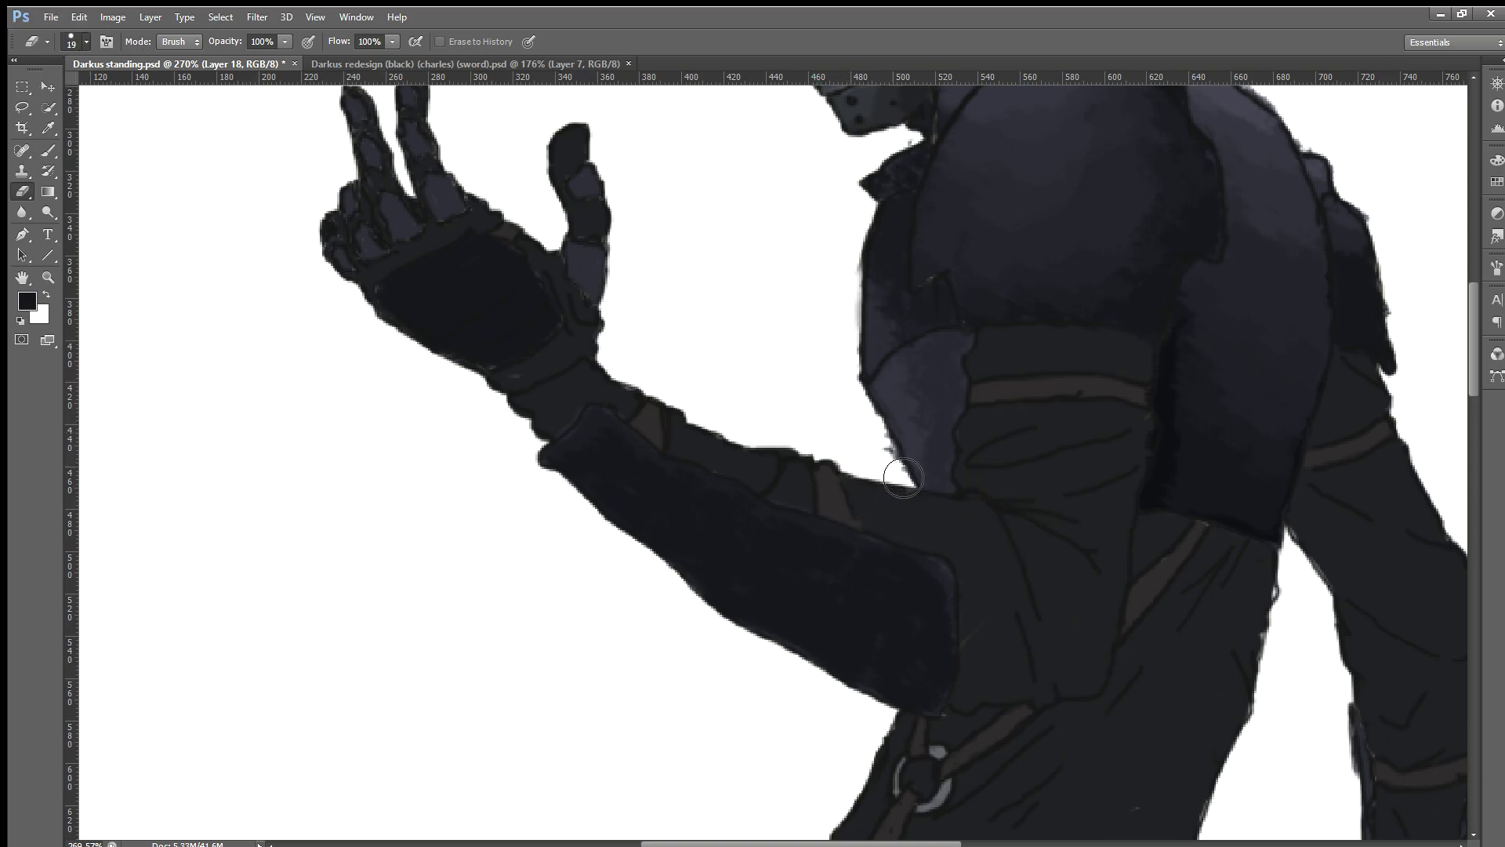
{"action": "left_click_drag", "start_coordinate": [895, 474], "coordinate": [811, 386]}
{"action": "scroll", "coordinate": [846, 360], "scroll_direction": "up", "scroll_amount": 2}
{"action": "scroll", "coordinate": [848, 351], "scroll_direction": "up", "scroll_amount": 2}
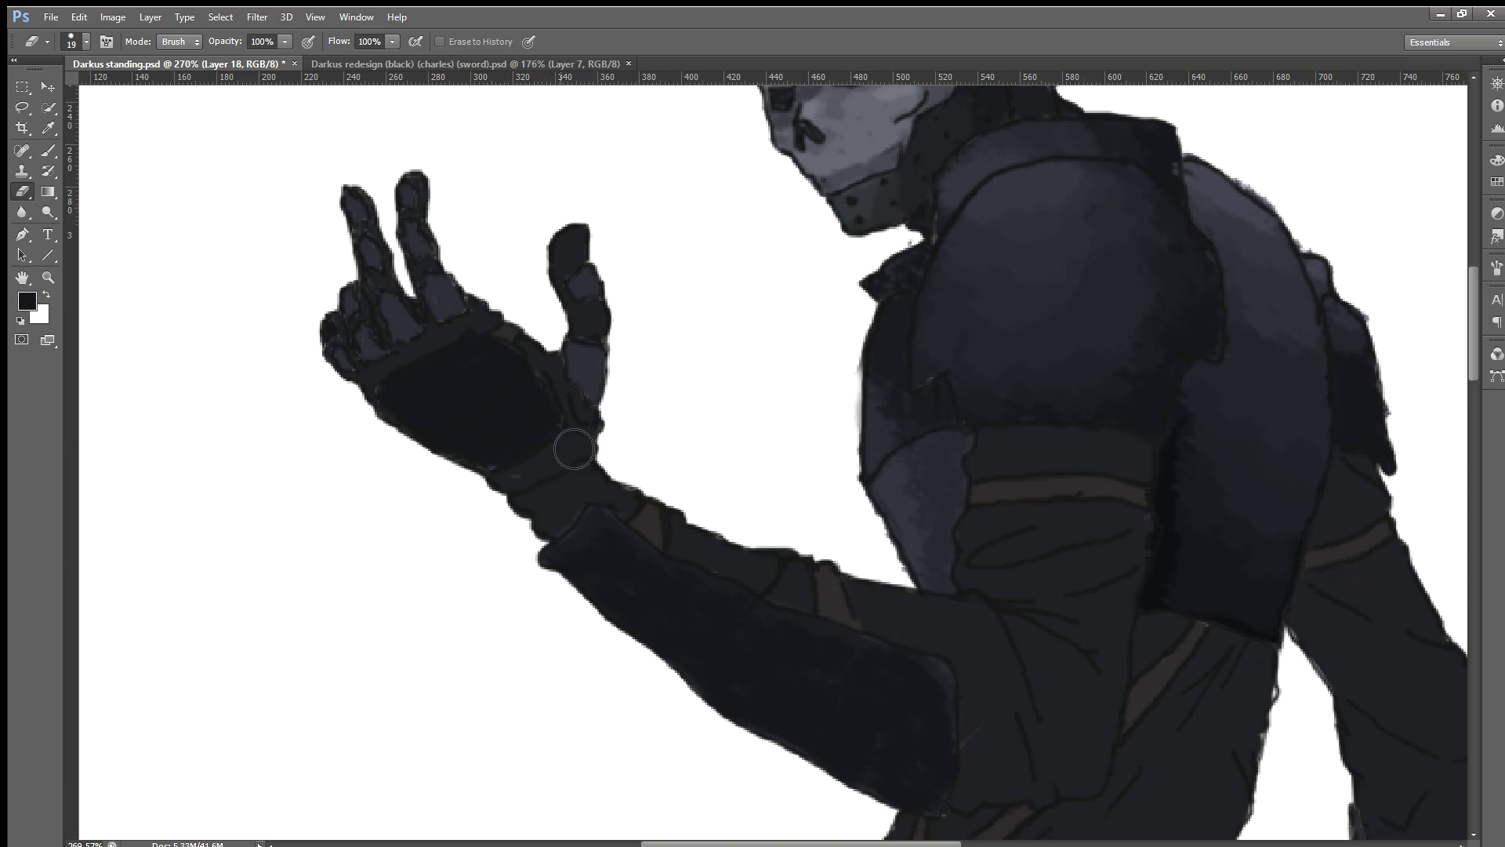
{"action": "scroll", "coordinate": [549, 451], "scroll_direction": "down", "scroll_amount": 2}
{"action": "scroll", "coordinate": [773, 517], "scroll_direction": "down", "scroll_amount": 2}
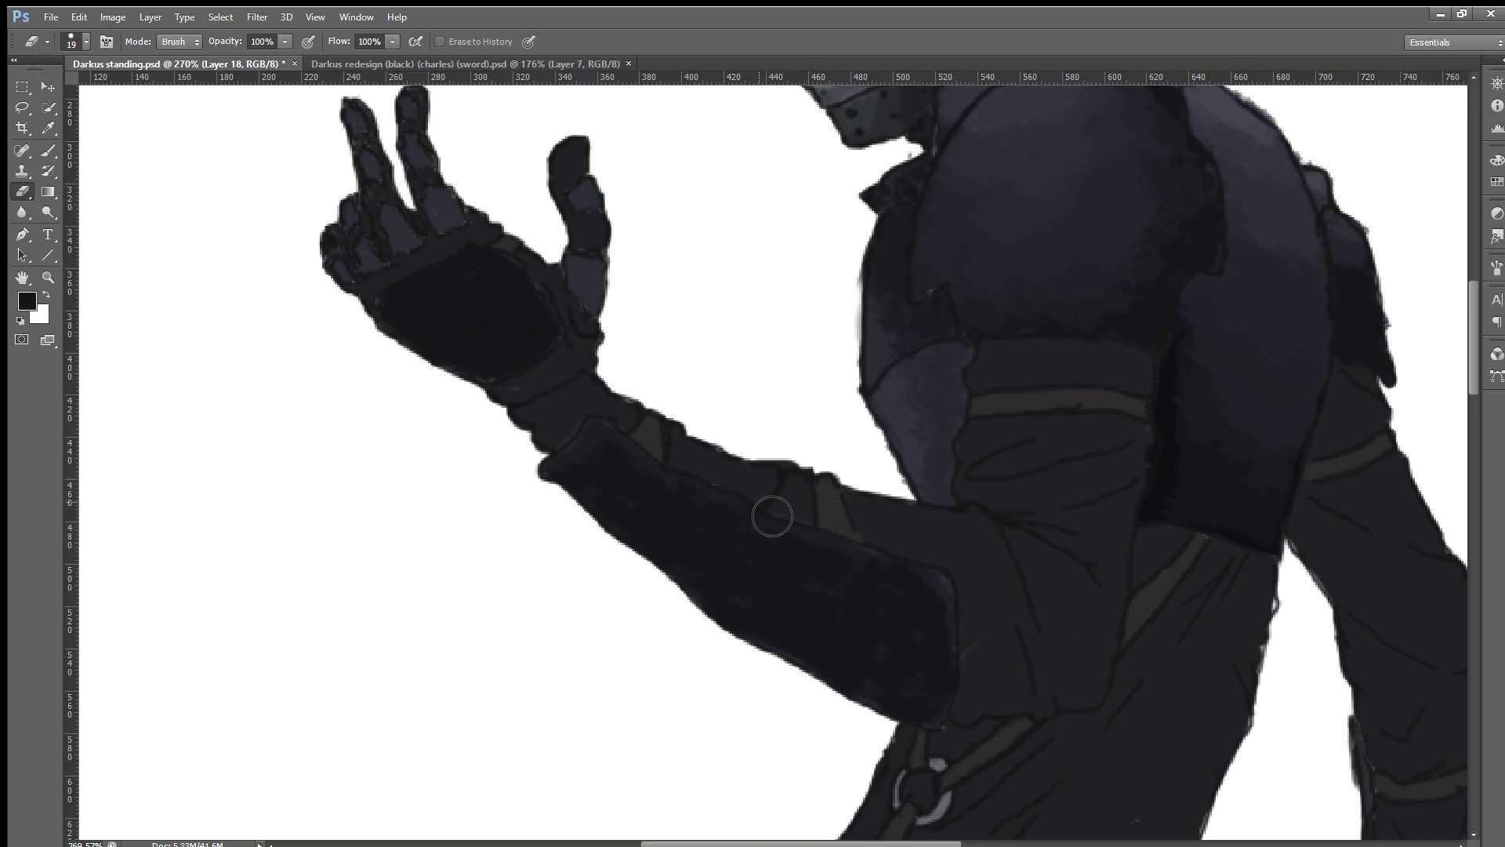
{"action": "scroll", "coordinate": [772, 516], "scroll_direction": "down", "scroll_amount": 2}
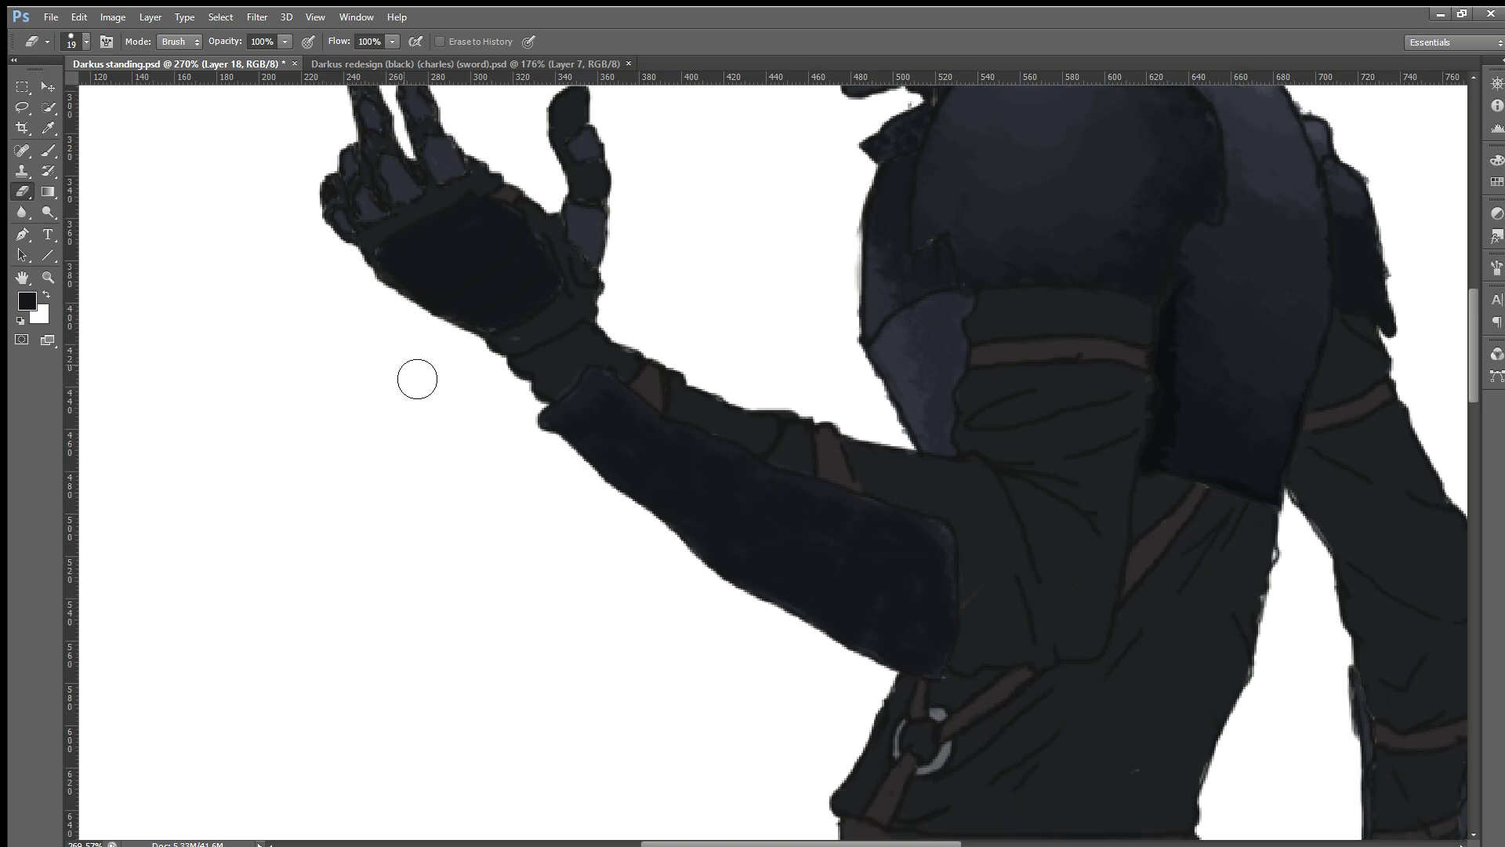
{"action": "scroll", "coordinate": [417, 379], "scroll_direction": "down", "scroll_amount": 2}
{"action": "scroll", "coordinate": [413, 376], "scroll_direction": "down", "scroll_amount": 2}
{"action": "scroll", "coordinate": [403, 363], "scroll_direction": "down", "scroll_amount": 2}
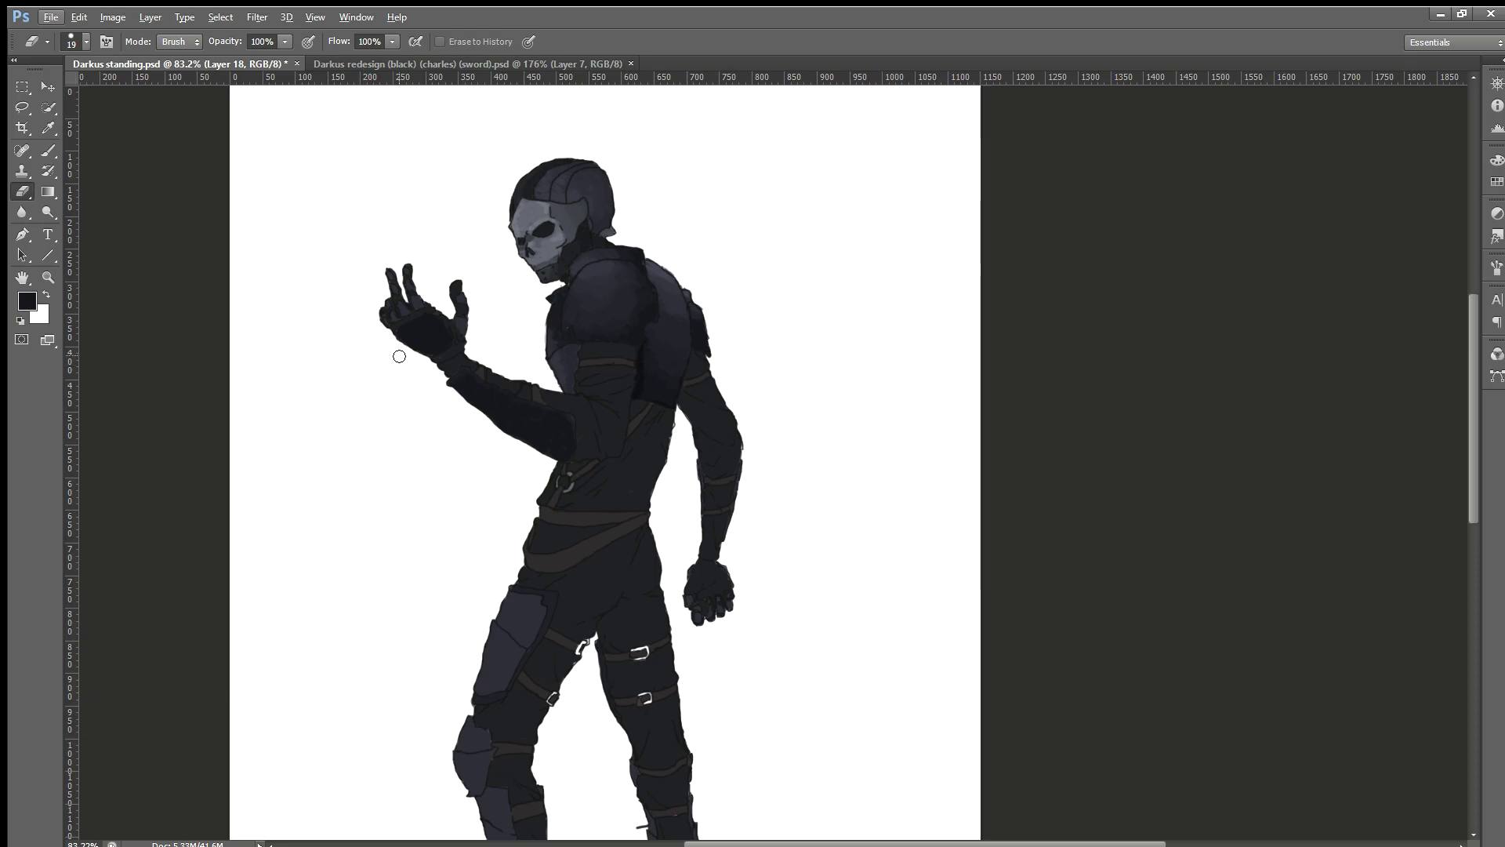
{"action": "scroll", "coordinate": [404, 321], "scroll_direction": "up", "scroll_amount": 2}
{"action": "scroll", "coordinate": [515, 363], "scroll_direction": "up", "scroll_amount": 3}
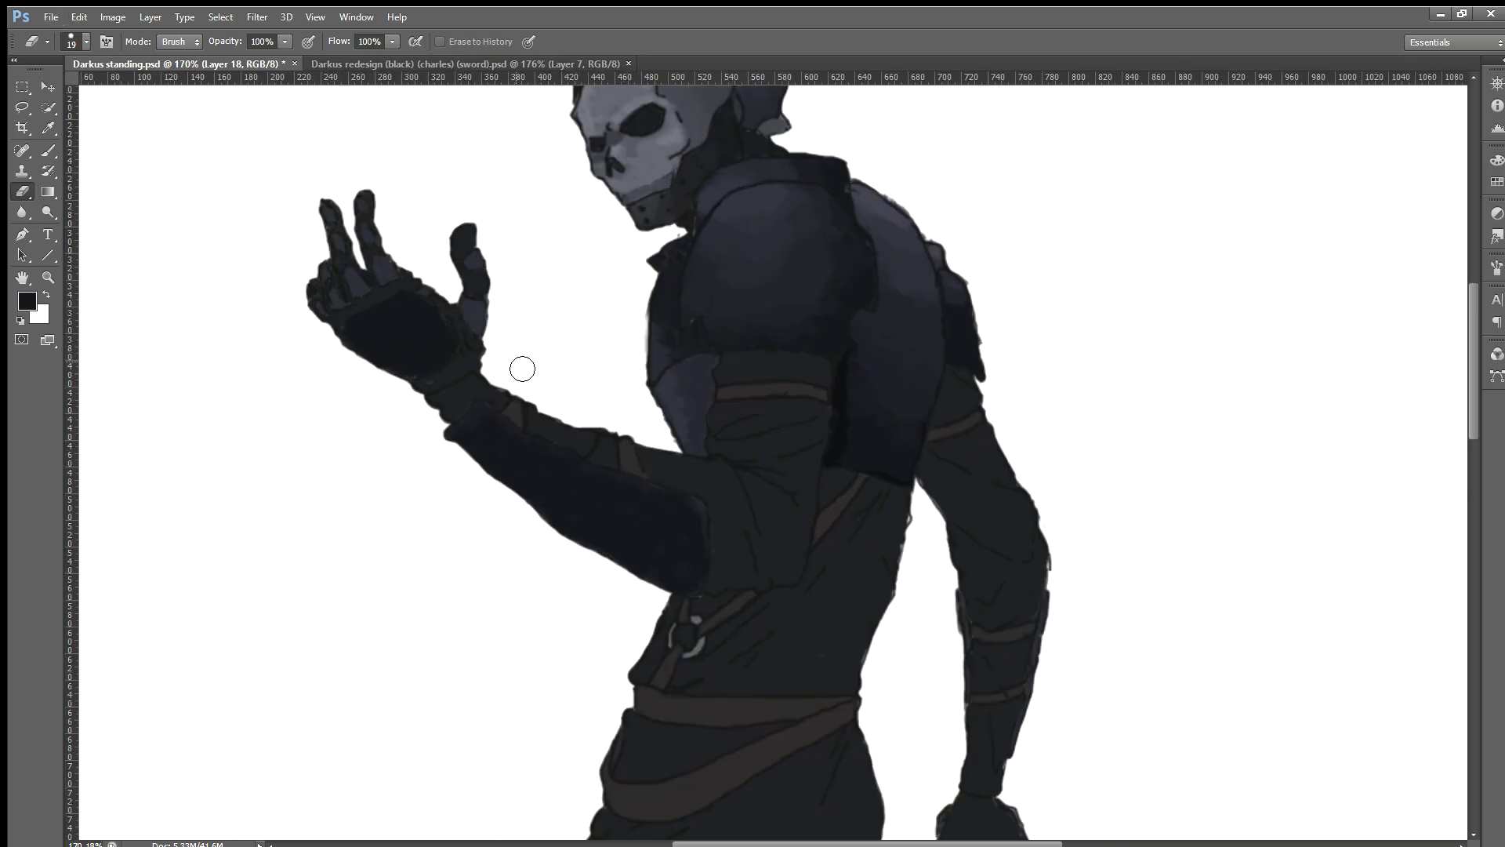
{"action": "scroll", "coordinate": [523, 369], "scroll_direction": "up", "scroll_amount": 2}
{"action": "scroll", "coordinate": [527, 373], "scroll_direction": "up", "scroll_amount": 2}
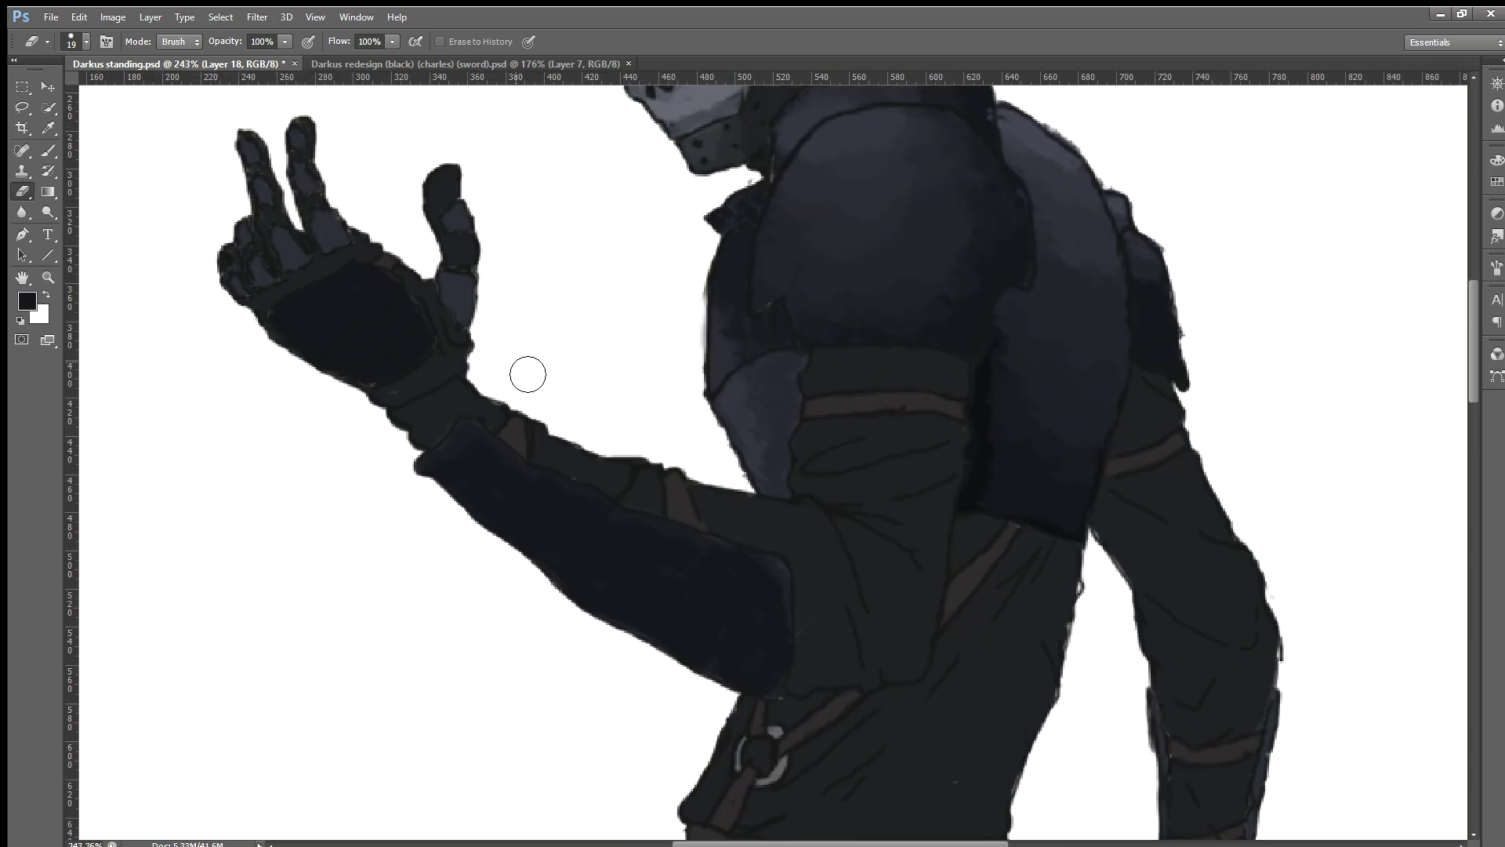
{"action": "scroll", "coordinate": [528, 374], "scroll_direction": "up", "scroll_amount": 2}
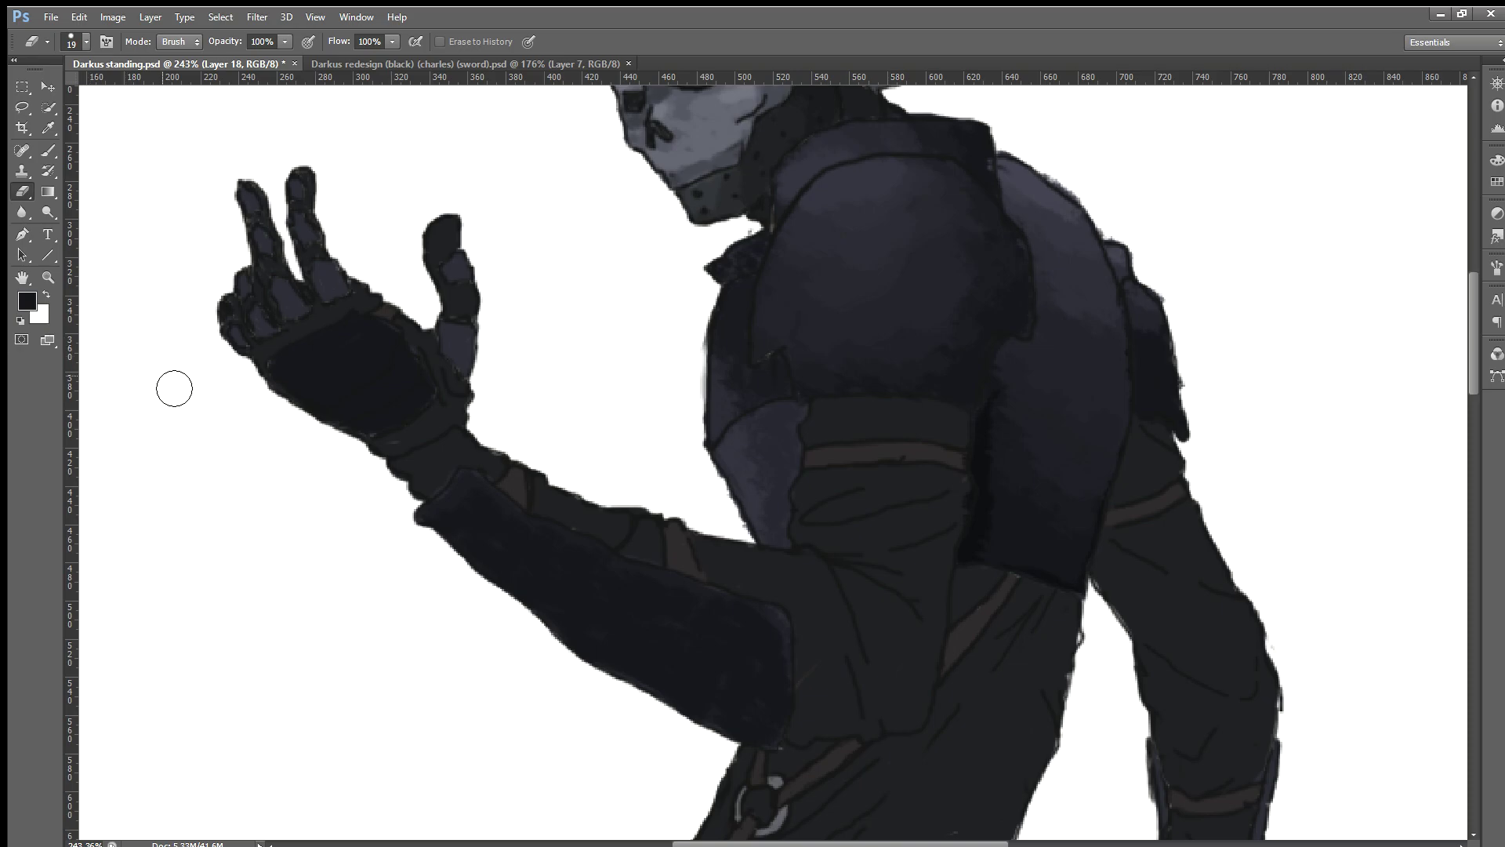
{"action": "scroll", "coordinate": [175, 389], "scroll_direction": "up", "scroll_amount": 5}
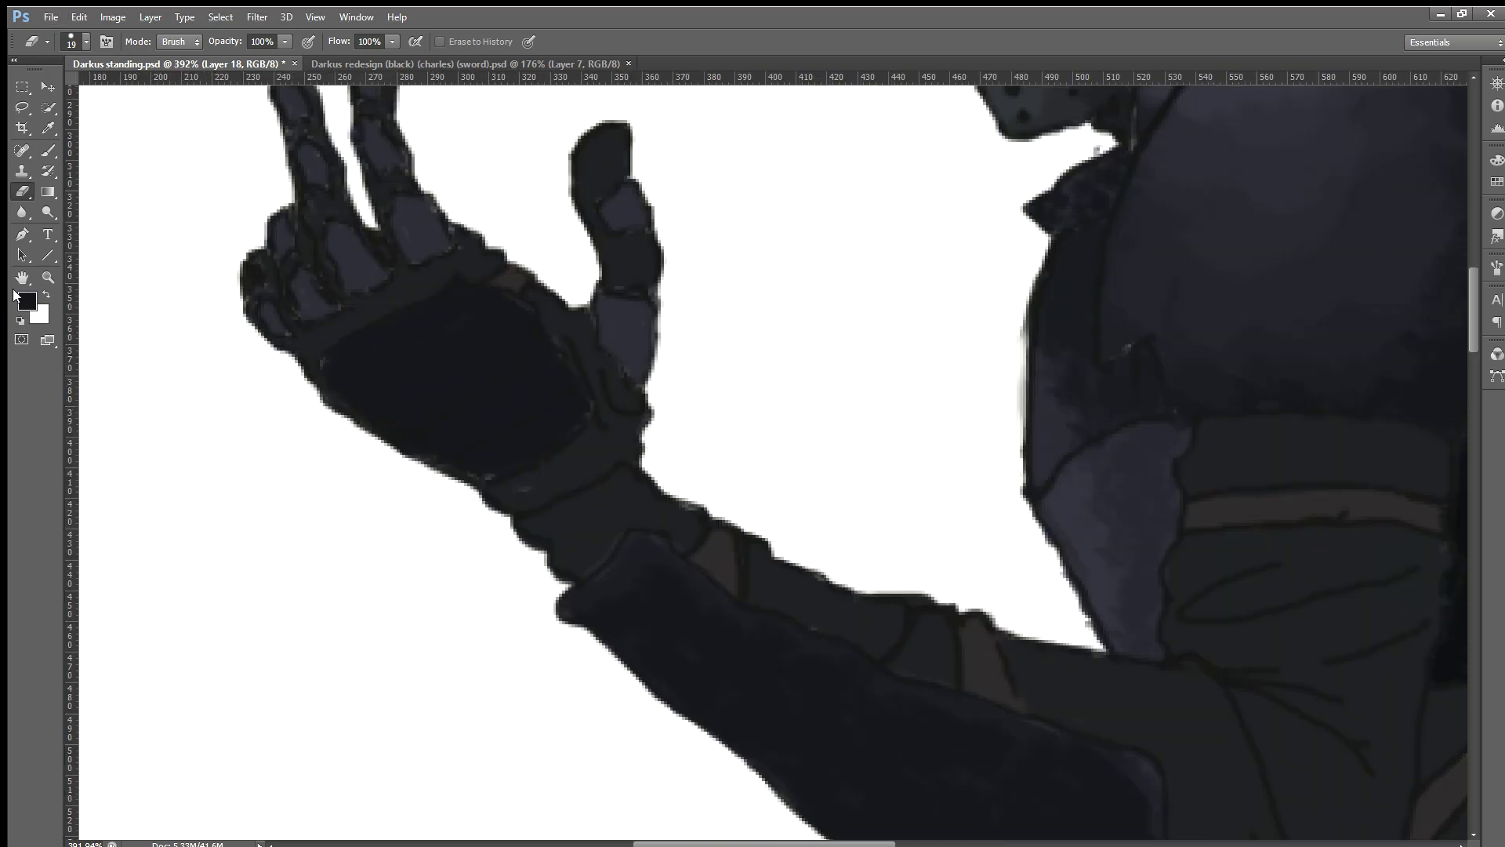
{"action": "key", "text": "i"}
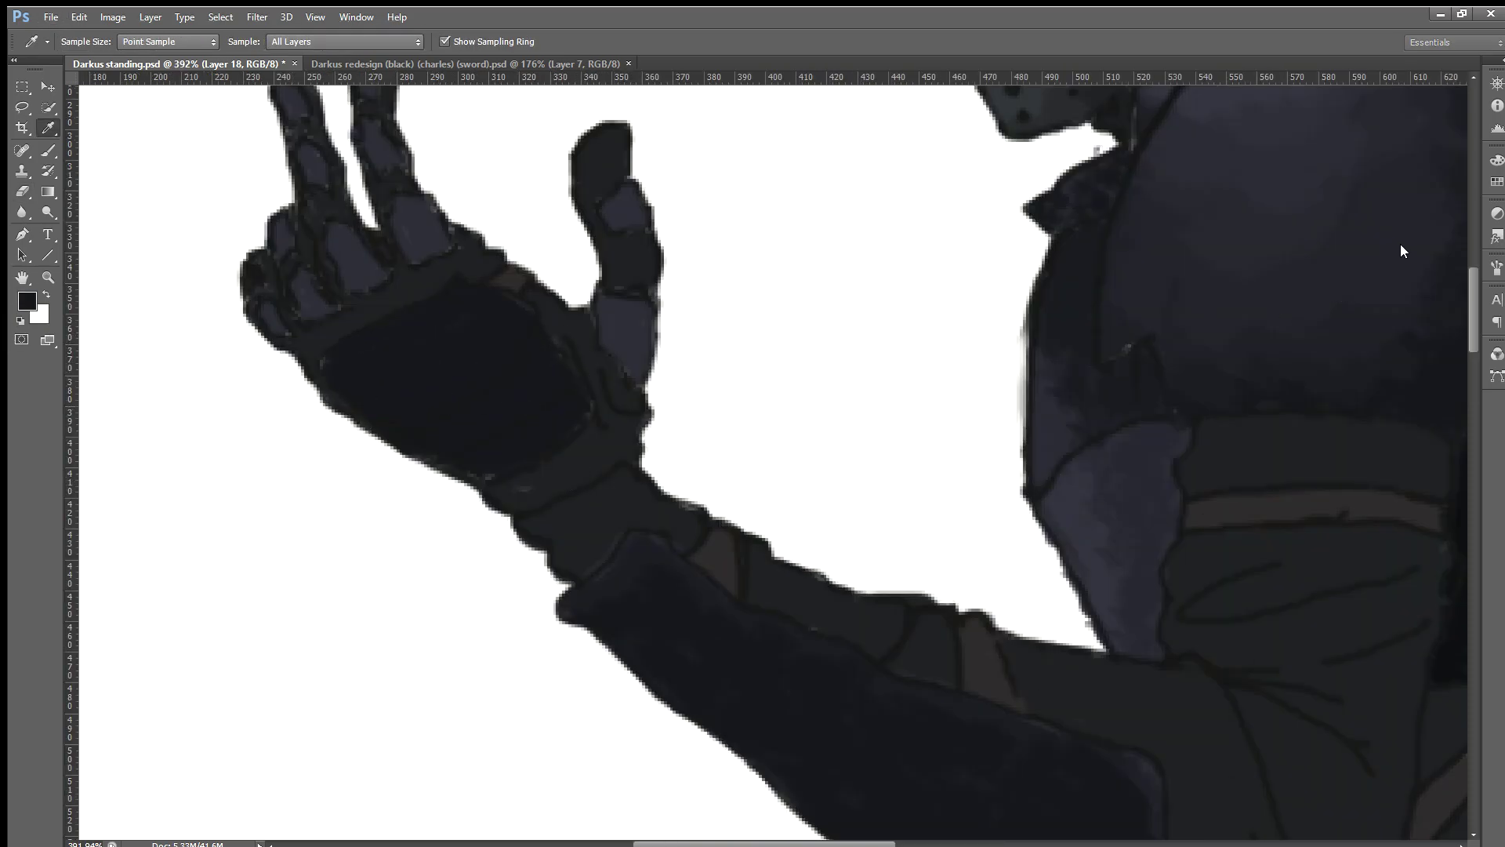
{"action": "key", "text": "e"}
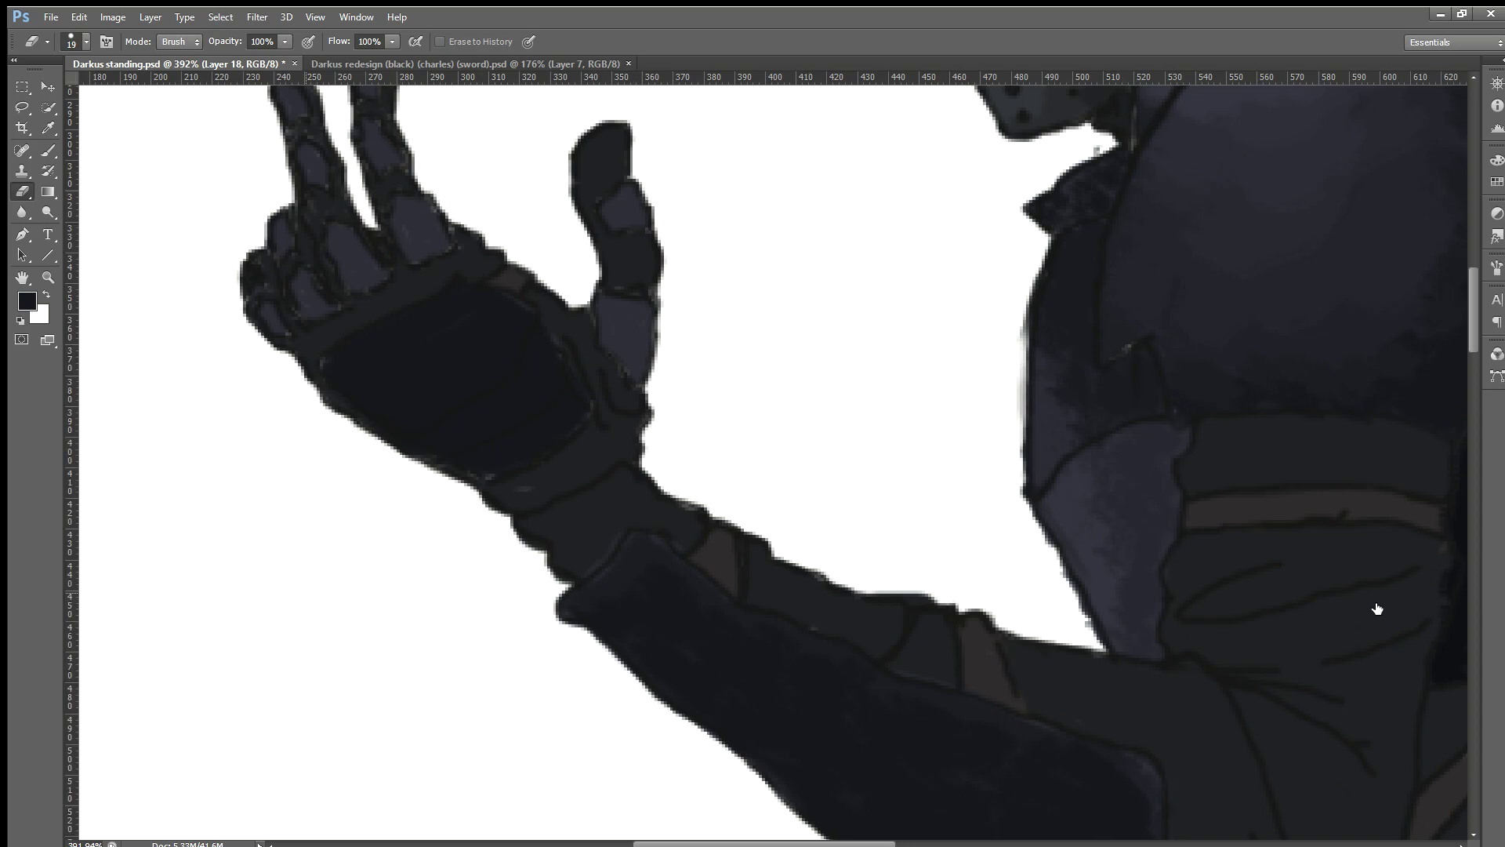
{"action": "key", "text": "alt+bracketleft"}
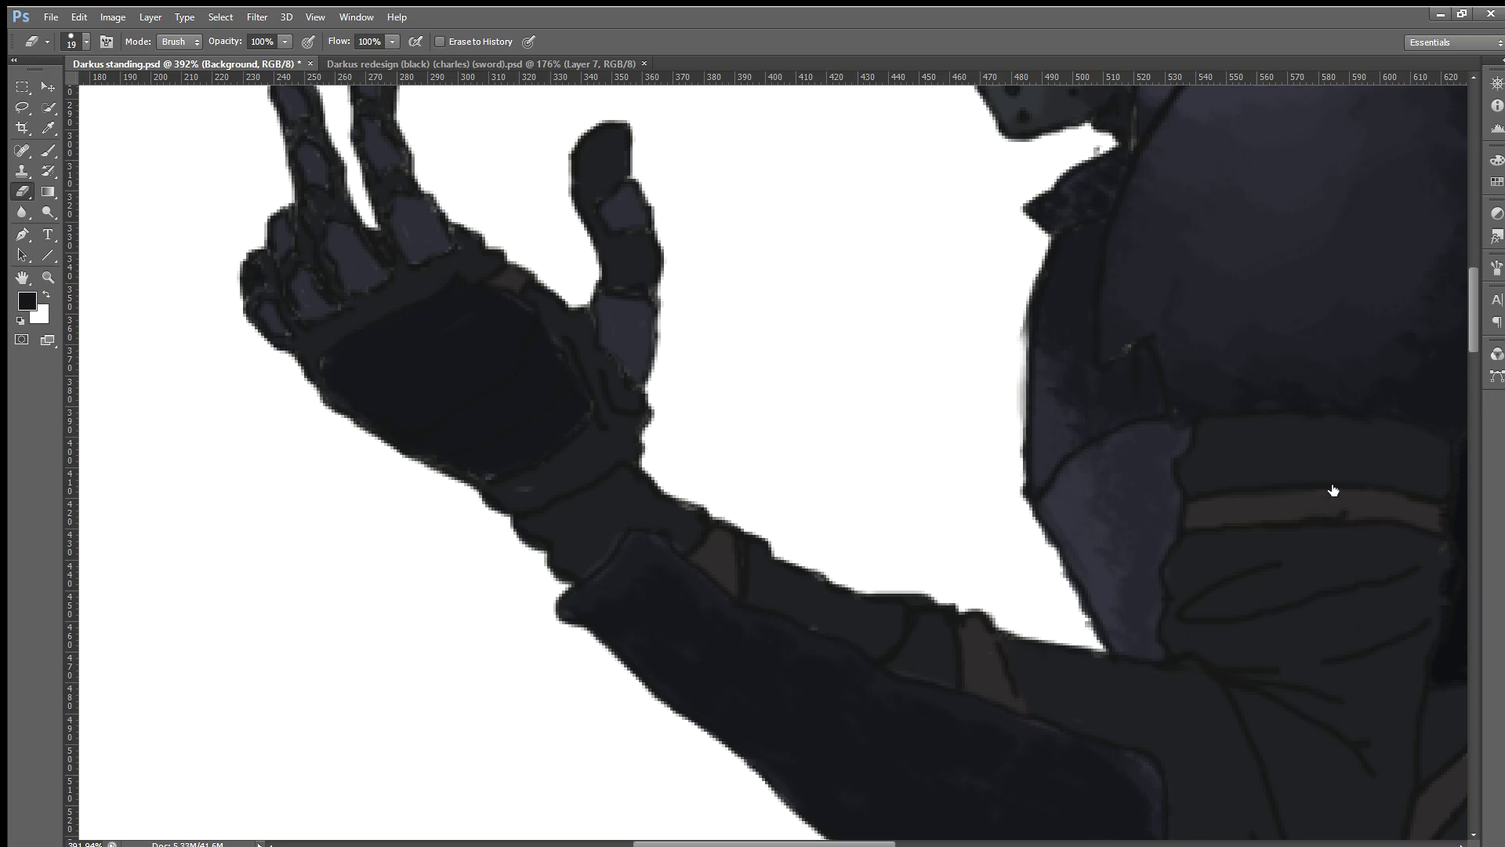
{"action": "key", "text": "alt+bracketright"}
{"action": "left_click", "coordinate": [396, 365]}
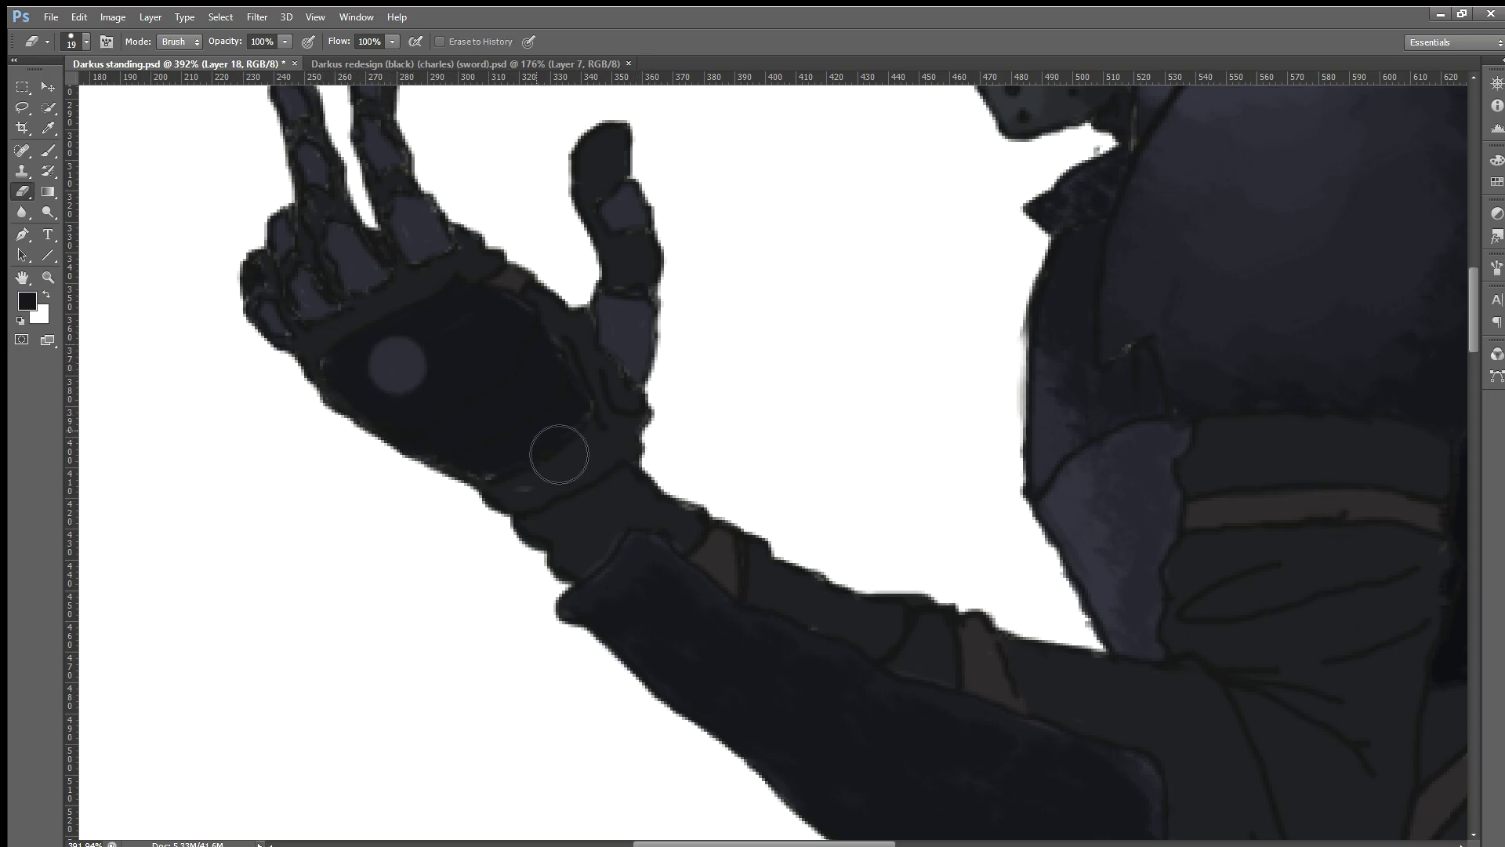
{"action": "key", "text": "ctrl+z"}
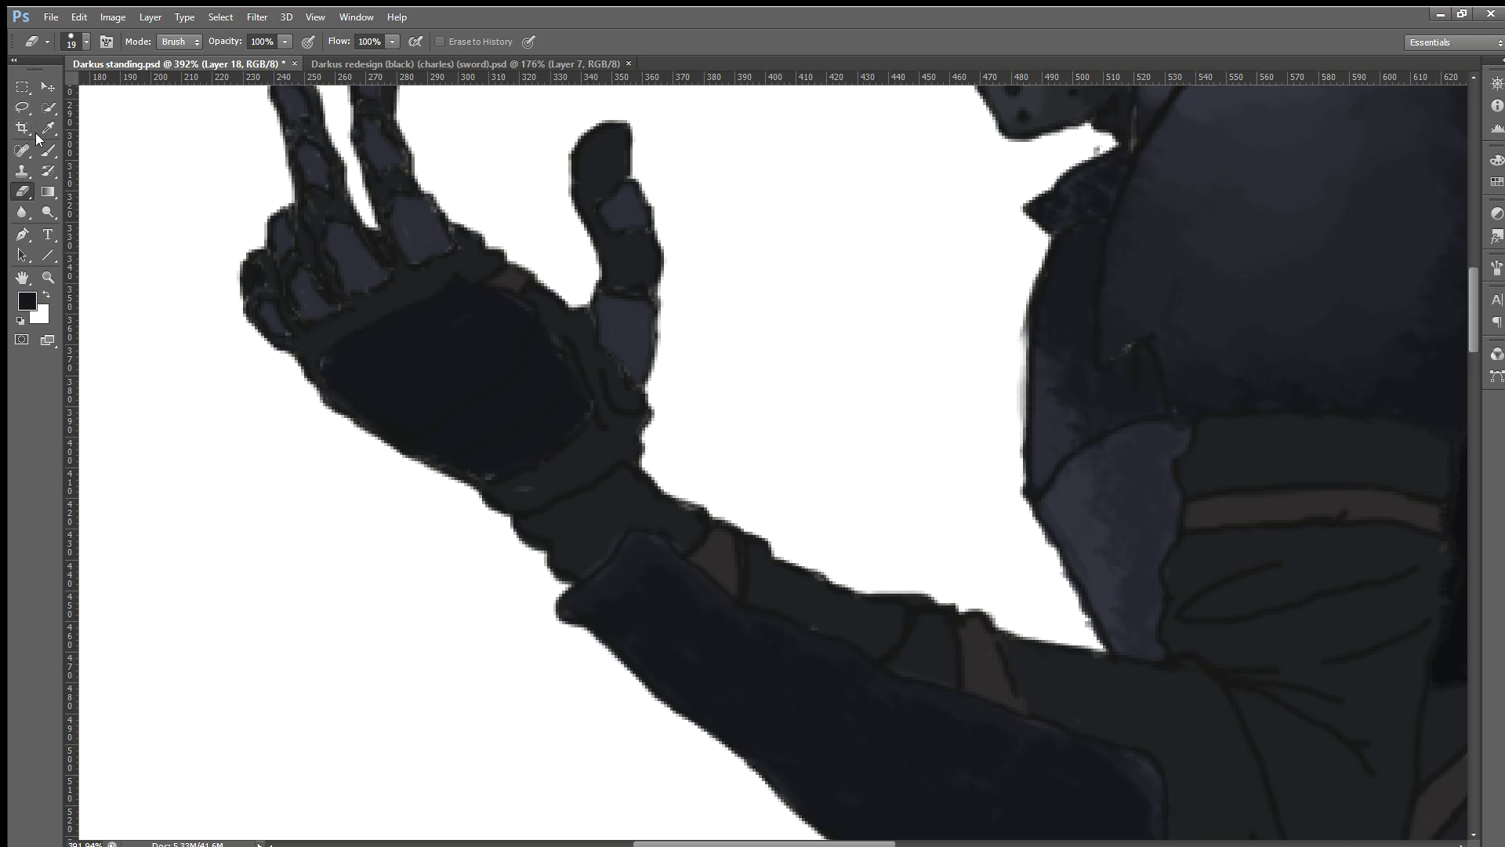
{"action": "left_click", "coordinate": [38, 145]}
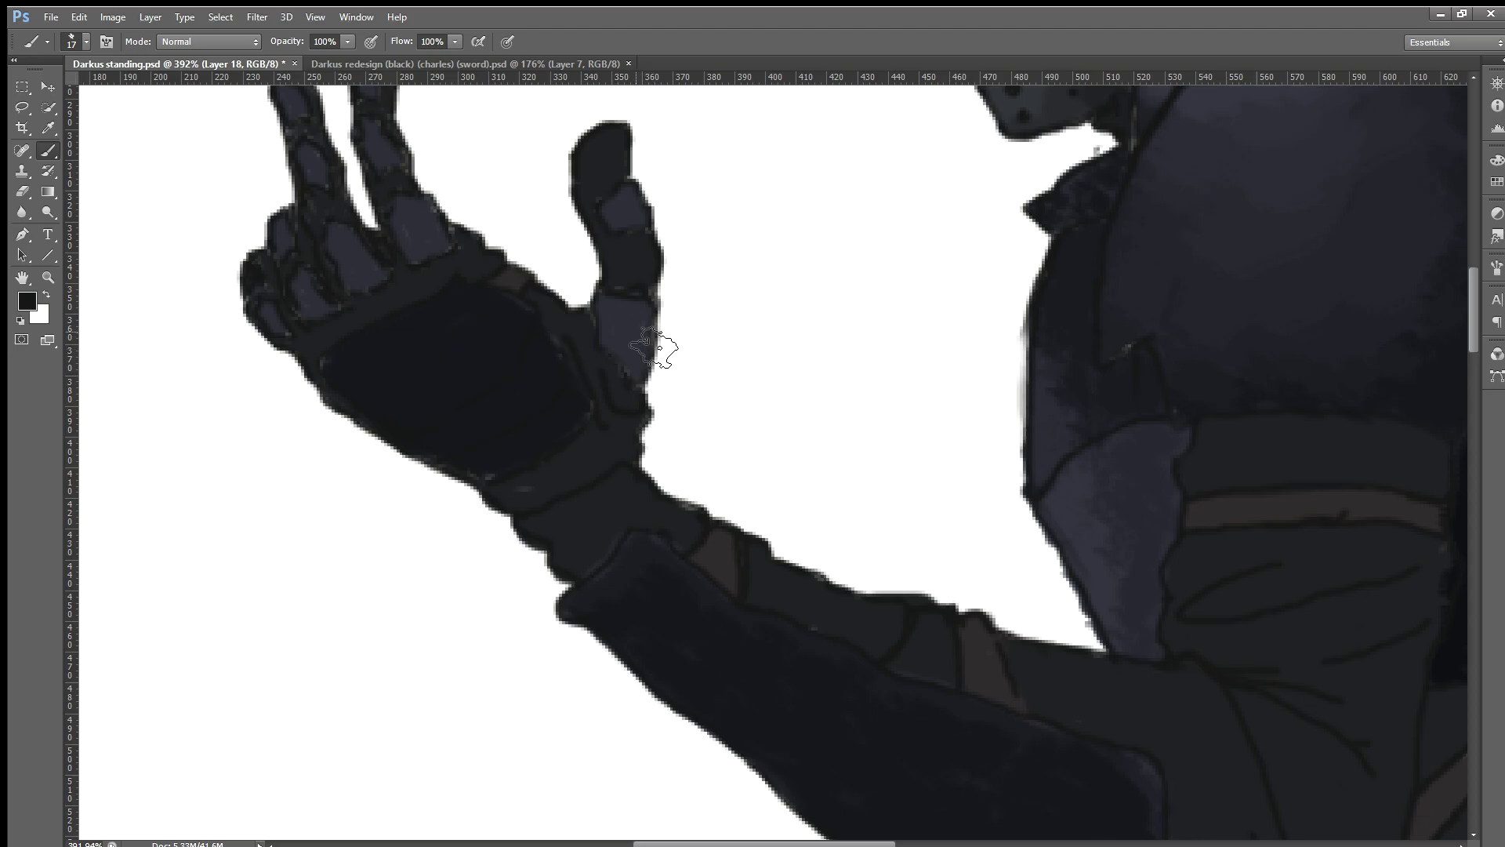
Step: Shrink the brush and darken the thumb's lilac segment with dark strokes
{"action": "mouse_move", "coordinate": [661, 332]}
{"action": "left_mouse_down"}
{"action": "mouse_move", "coordinate": [643, 345]}
{"action": "mouse_move", "coordinate": [627, 330]}
{"action": "left_mouse_up"}
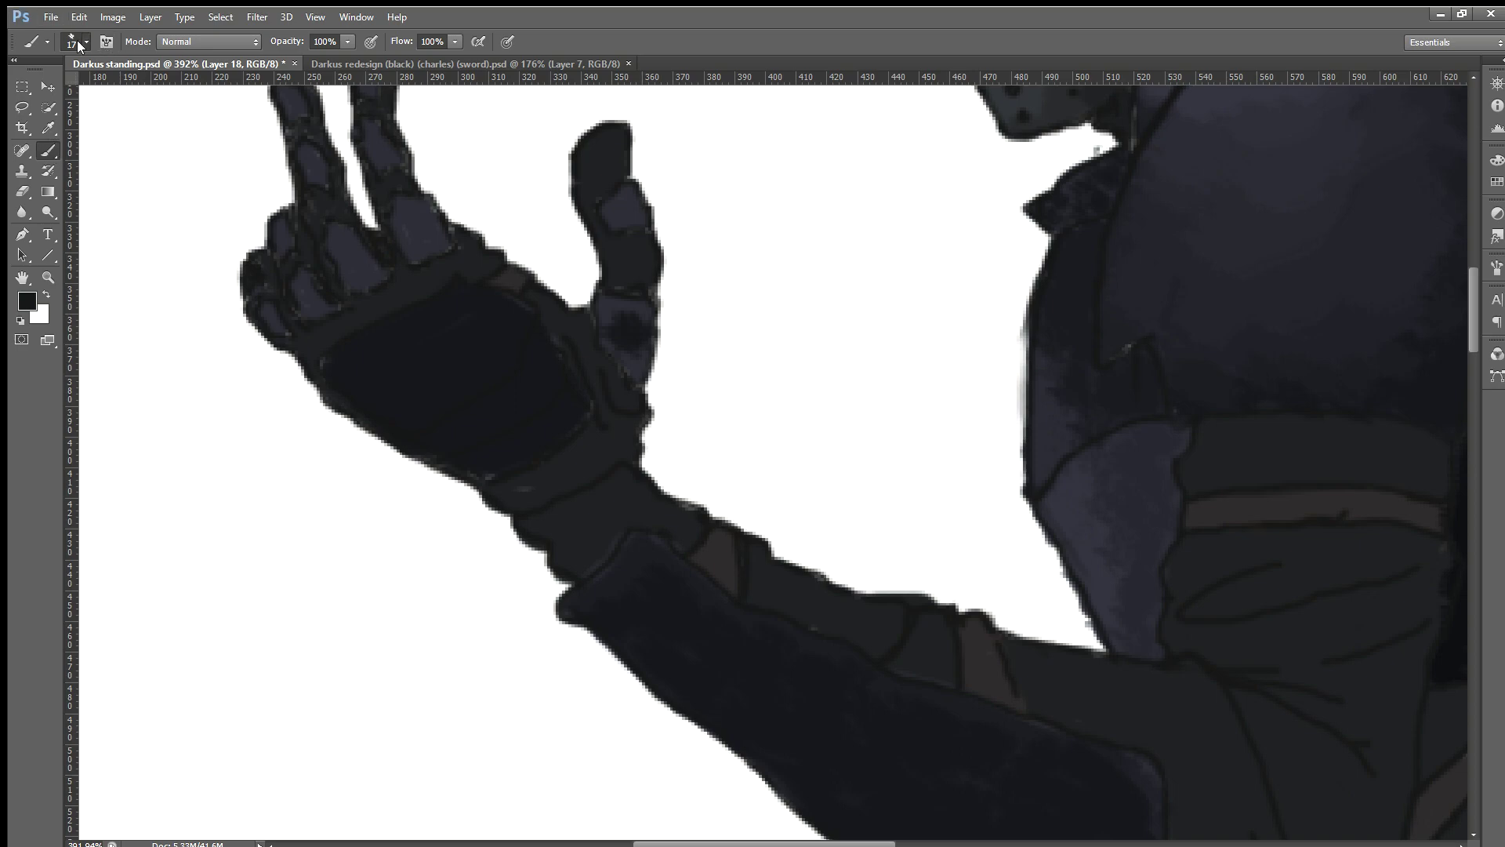
{"action": "key", "text": "bracketleft"}
{"action": "key", "text": "alt"}
{"action": "left_click_drag", "start_coordinate": [621, 352], "coordinate": [637, 370]}
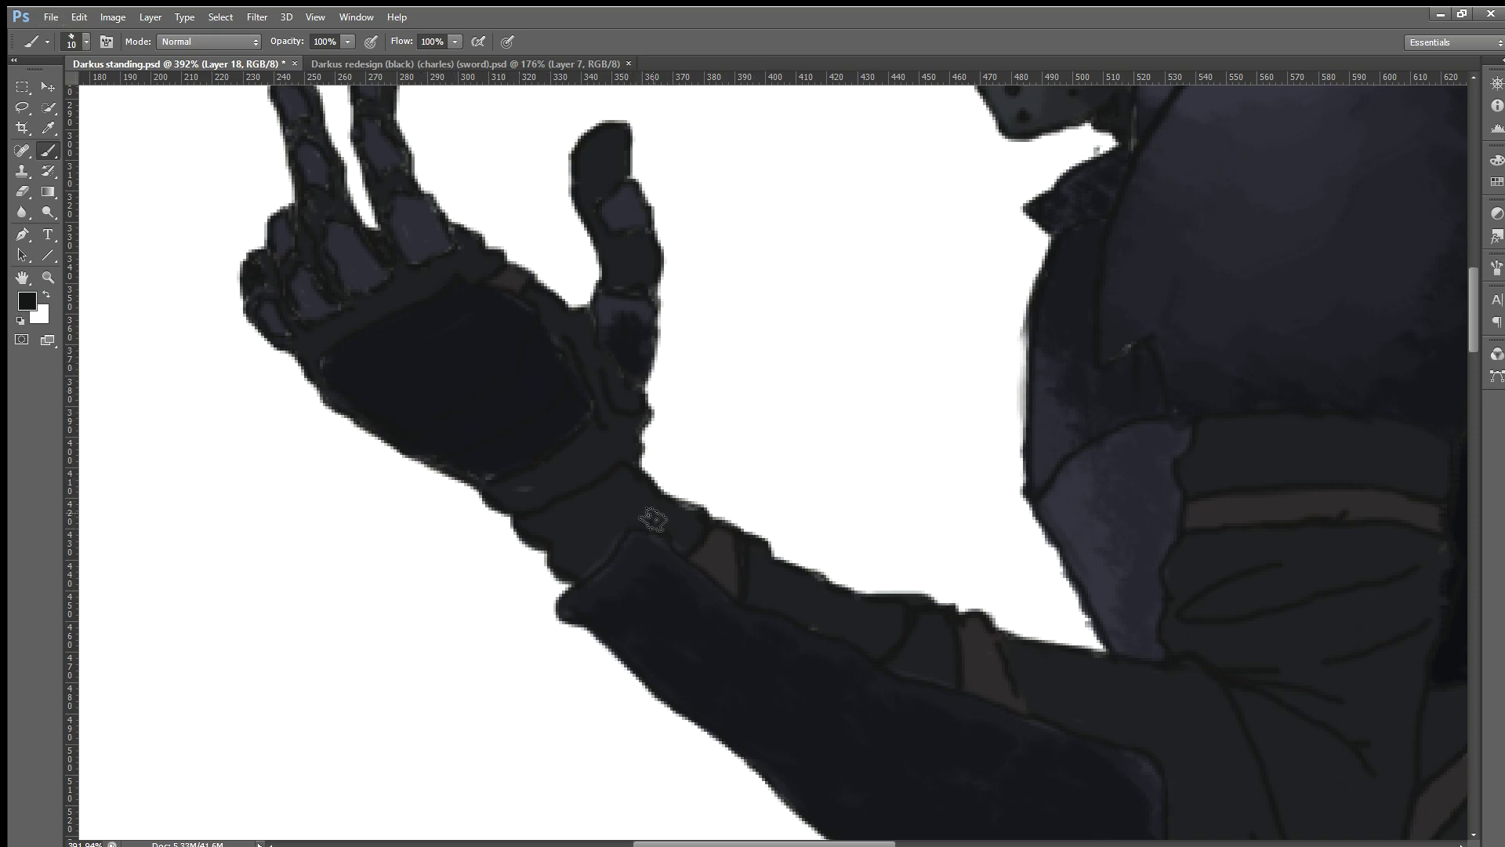
{"action": "left_click_drag", "start_coordinate": [616, 224], "coordinate": [638, 225]}
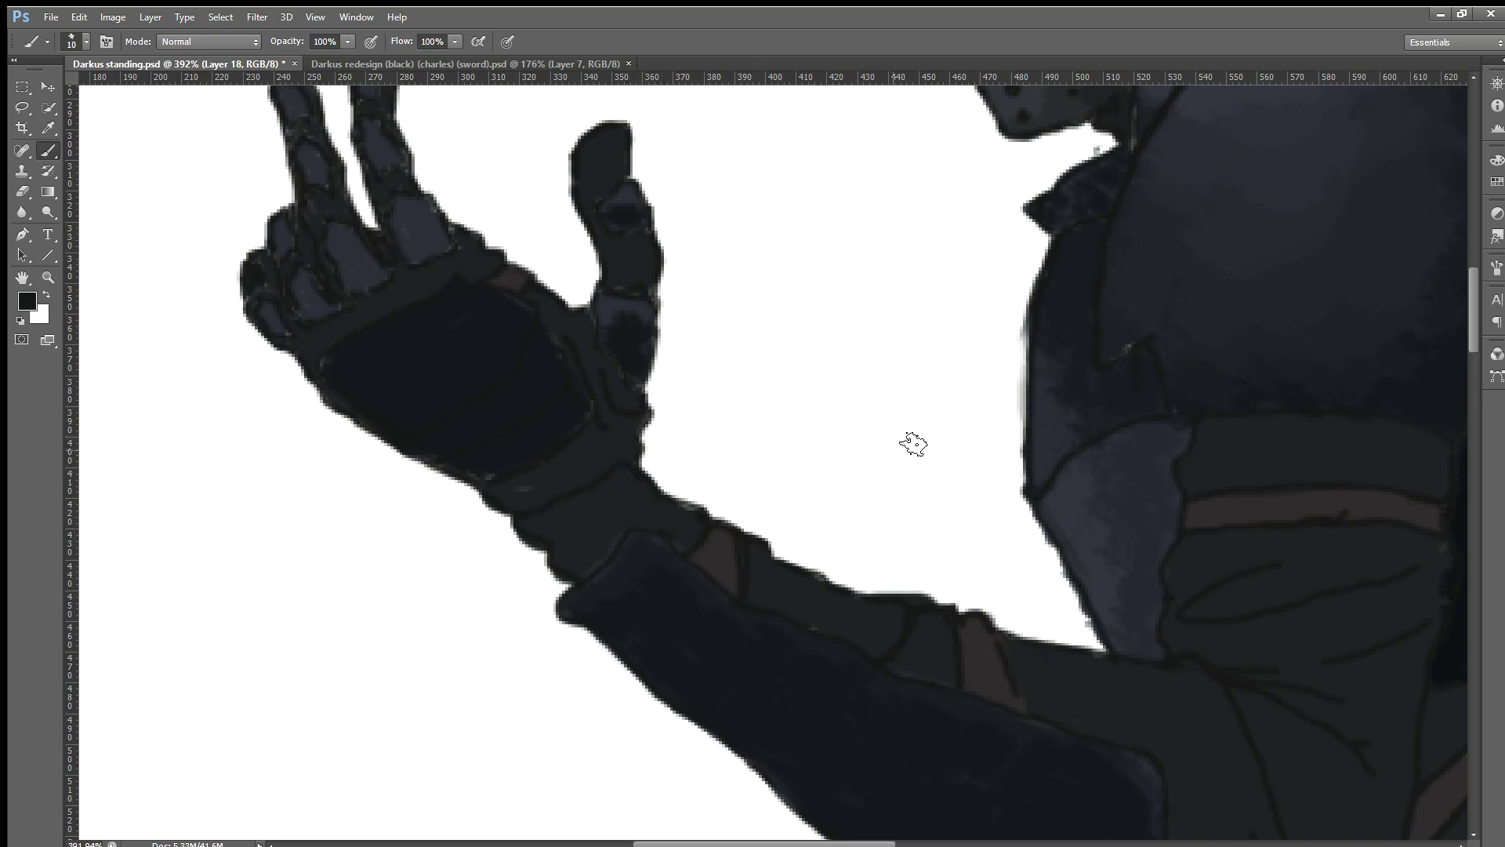
{"action": "scroll", "coordinate": [1113, 227], "scroll_direction": "up", "scroll_amount": 1}
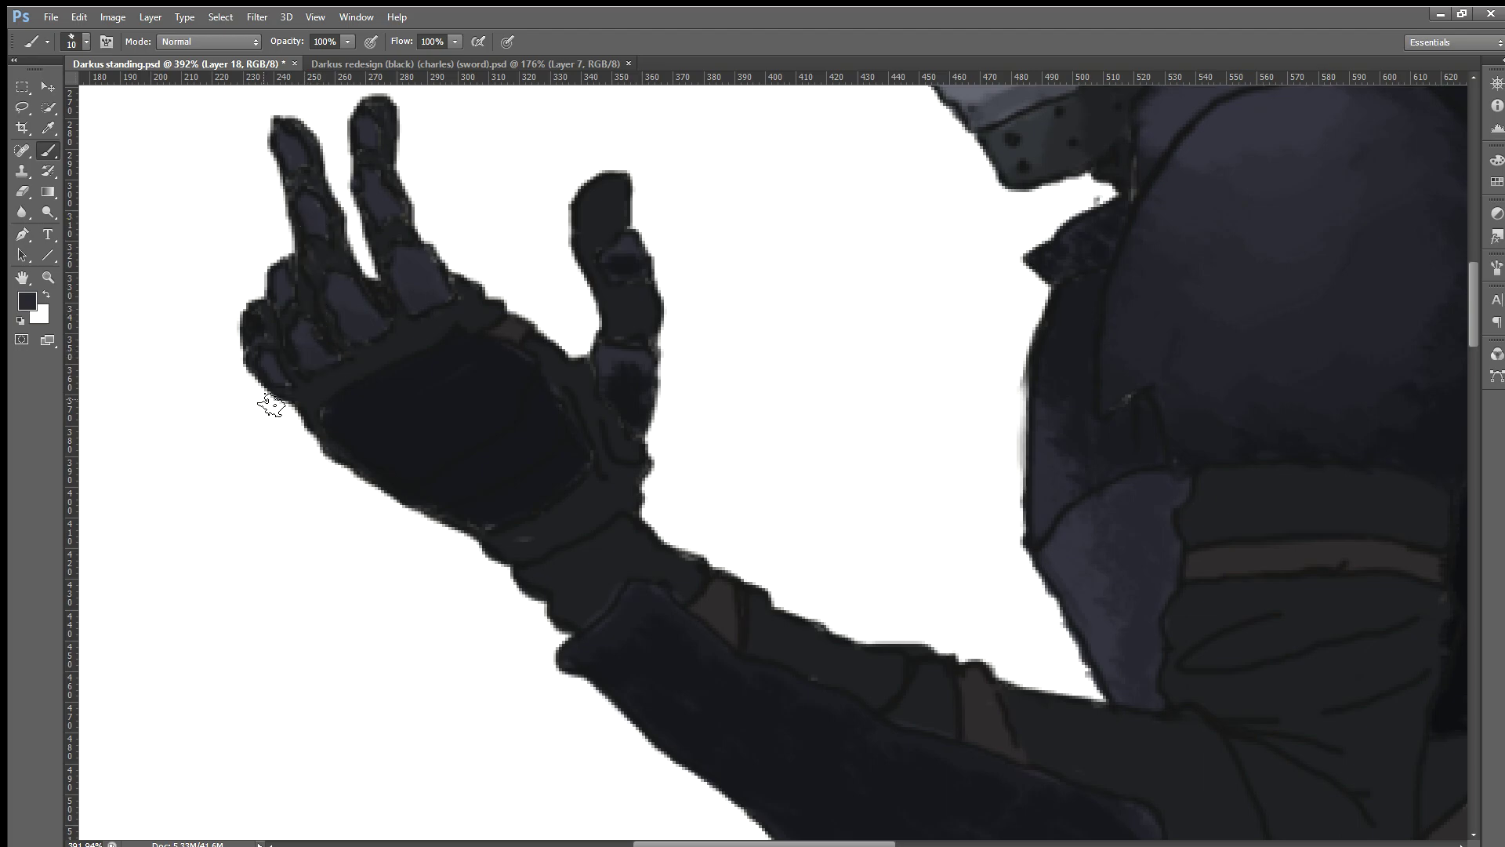
{"action": "scroll", "coordinate": [1173, 267], "scroll_direction": "up", "scroll_amount": 5}
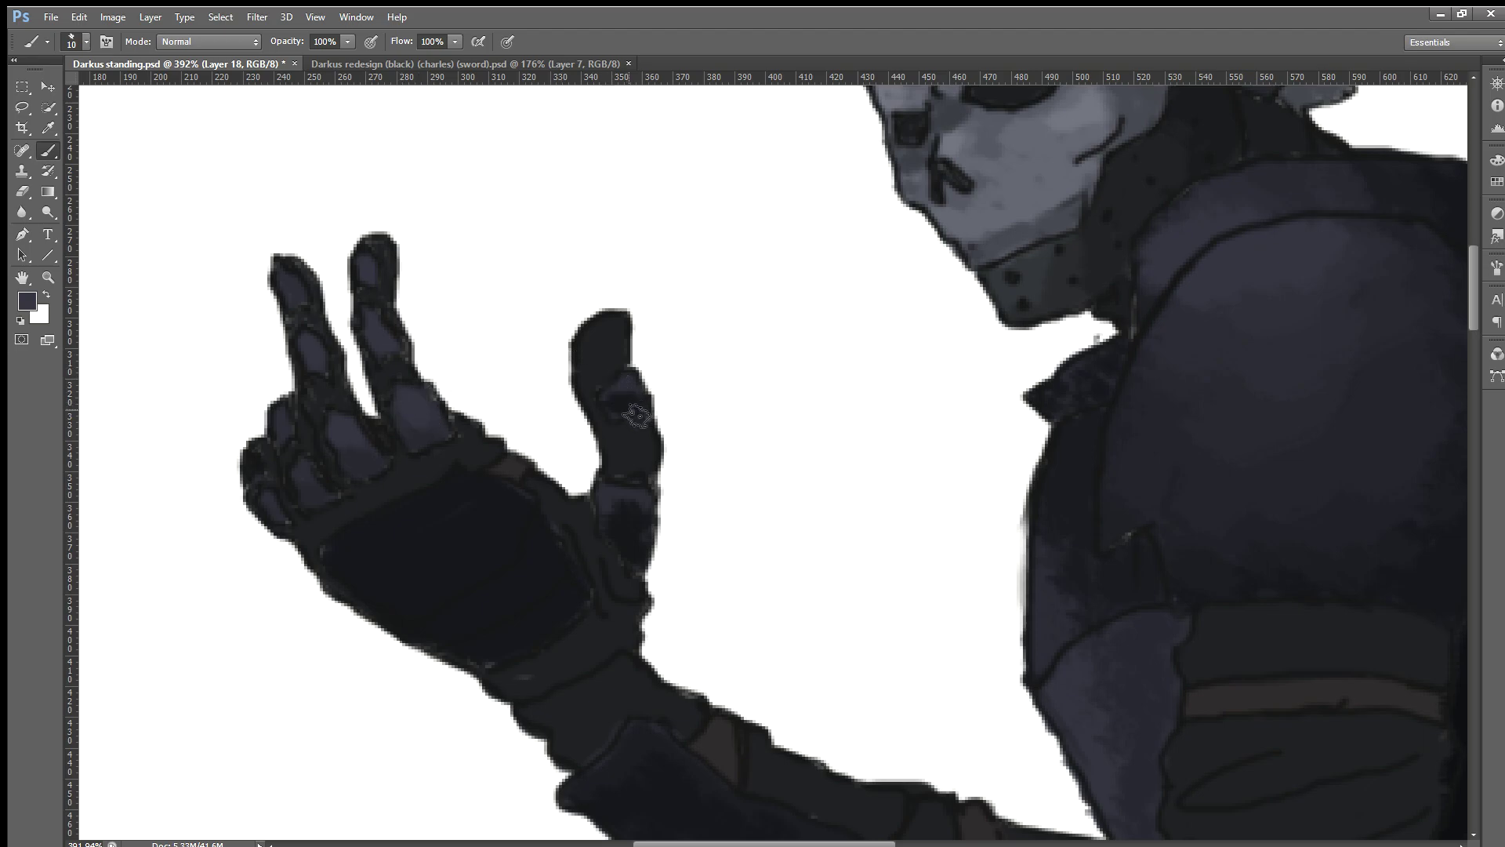
Step: Adjust the lower finger segment's tone and sample a bluish dark grey from the armour
{"action": "left_click_drag", "start_coordinate": [631, 513], "coordinate": [644, 508]}
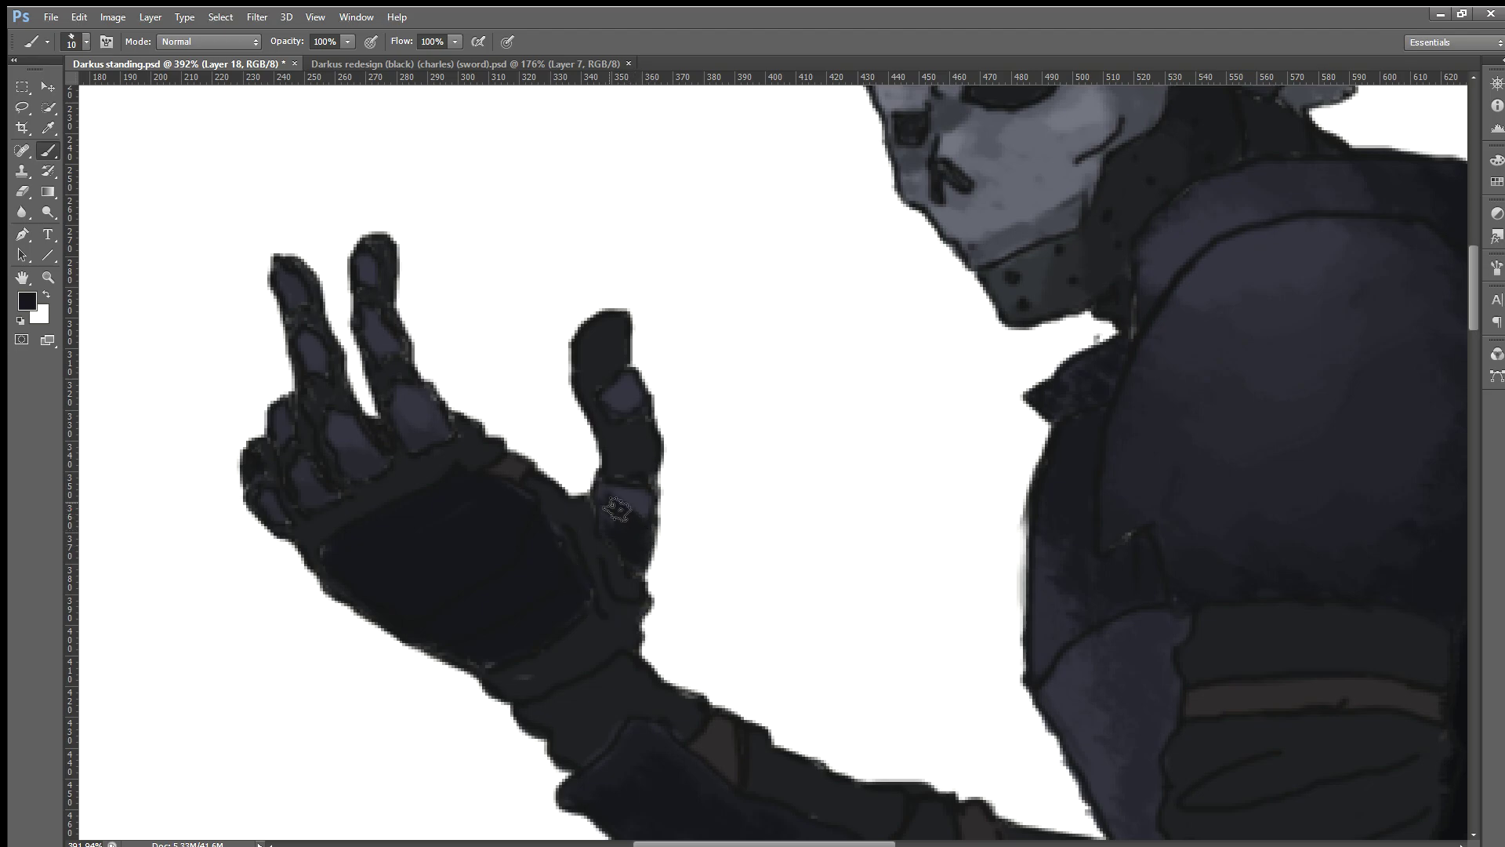
{"action": "left_click_drag", "start_coordinate": [643, 510], "coordinate": [627, 526]}
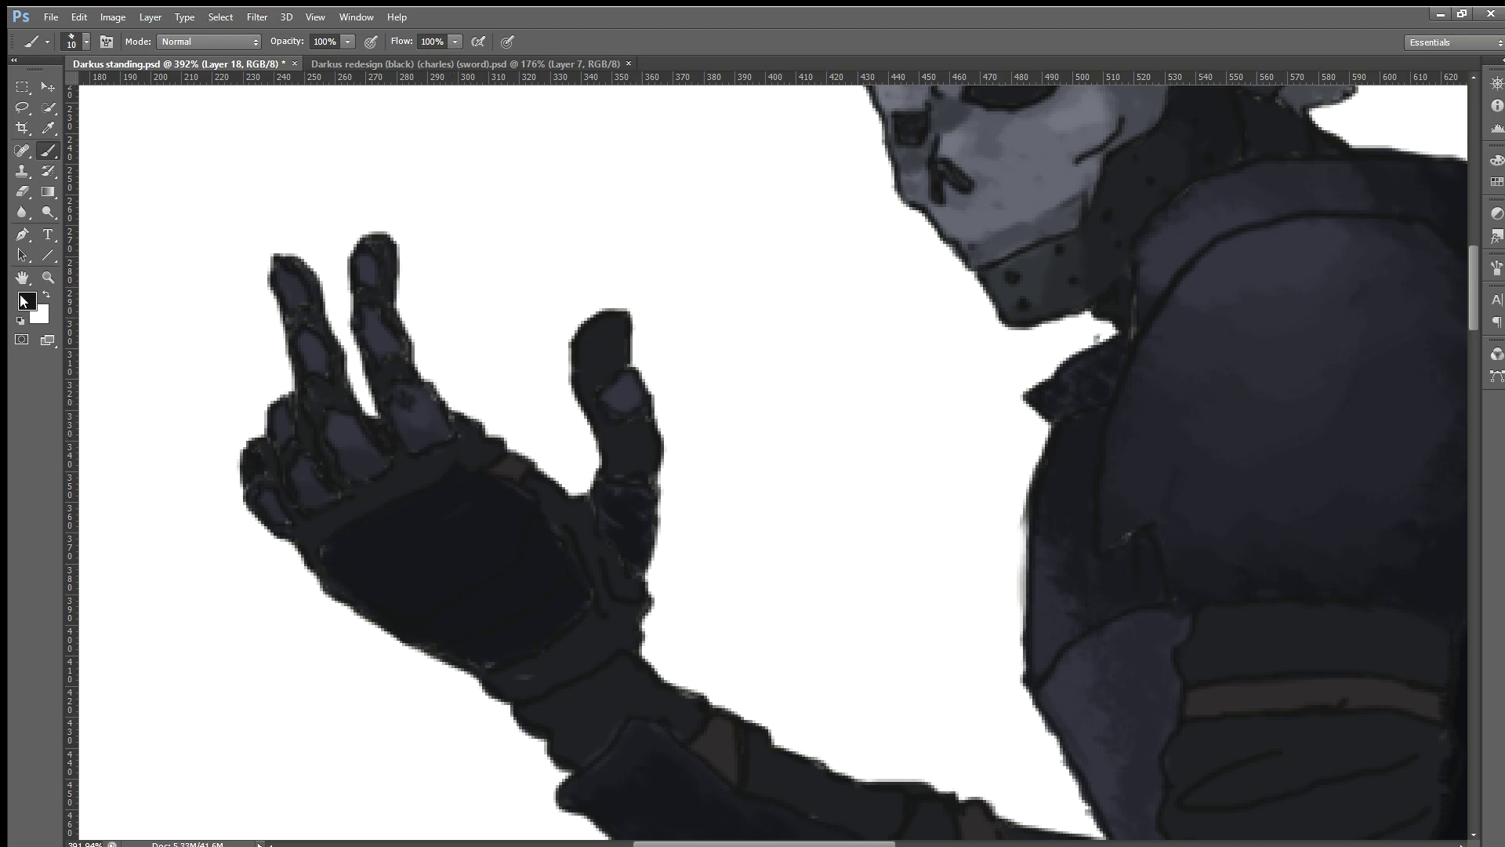
{"action": "key", "text": "i"}
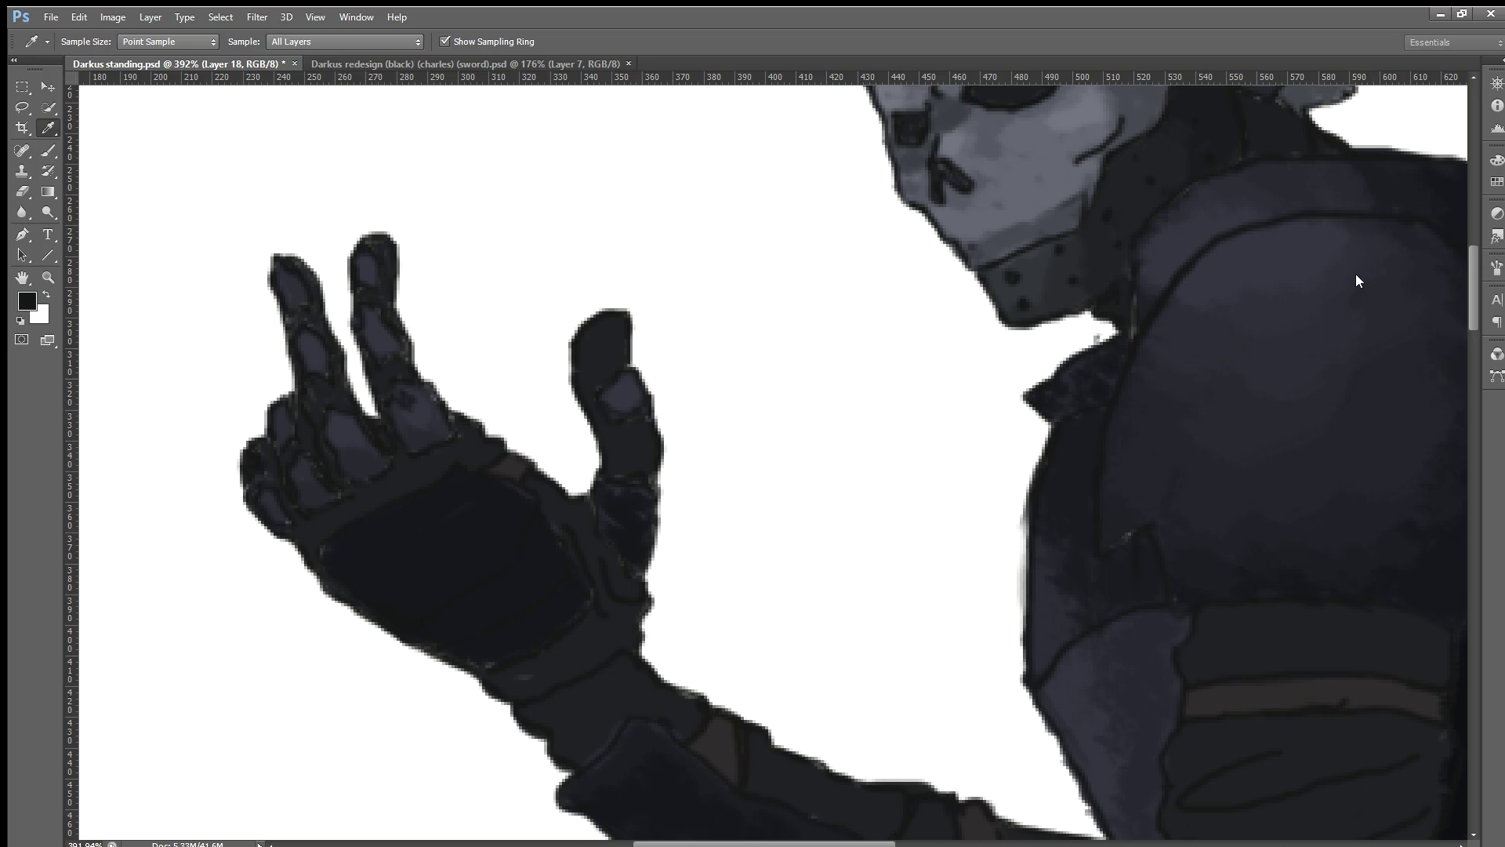
{"action": "key", "text": "b"}
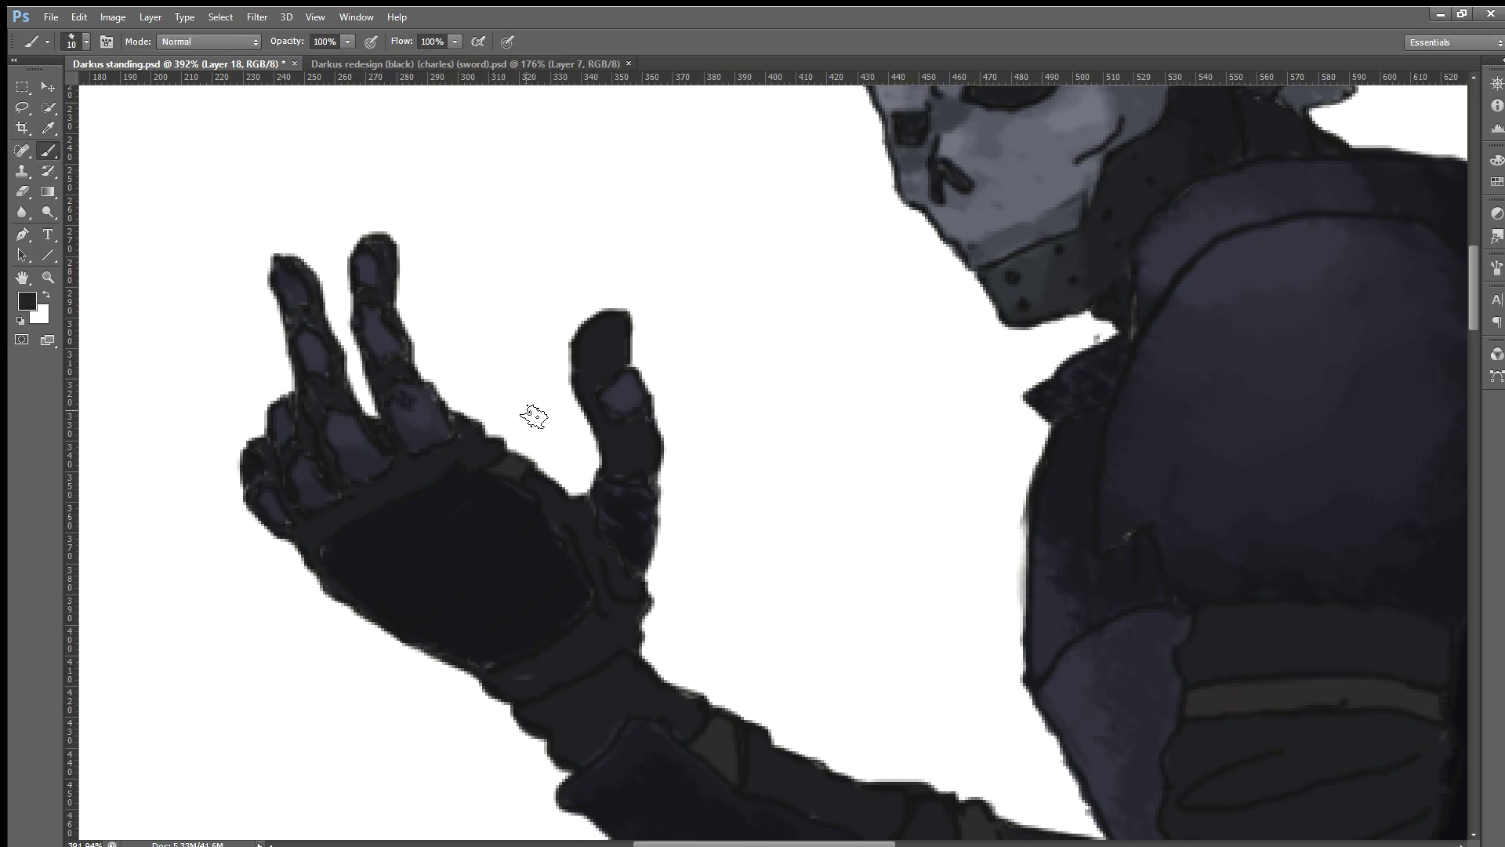
{"action": "left_click", "coordinate": [1143, 256], "text": "alt"}
{"action": "key", "text": "i"}
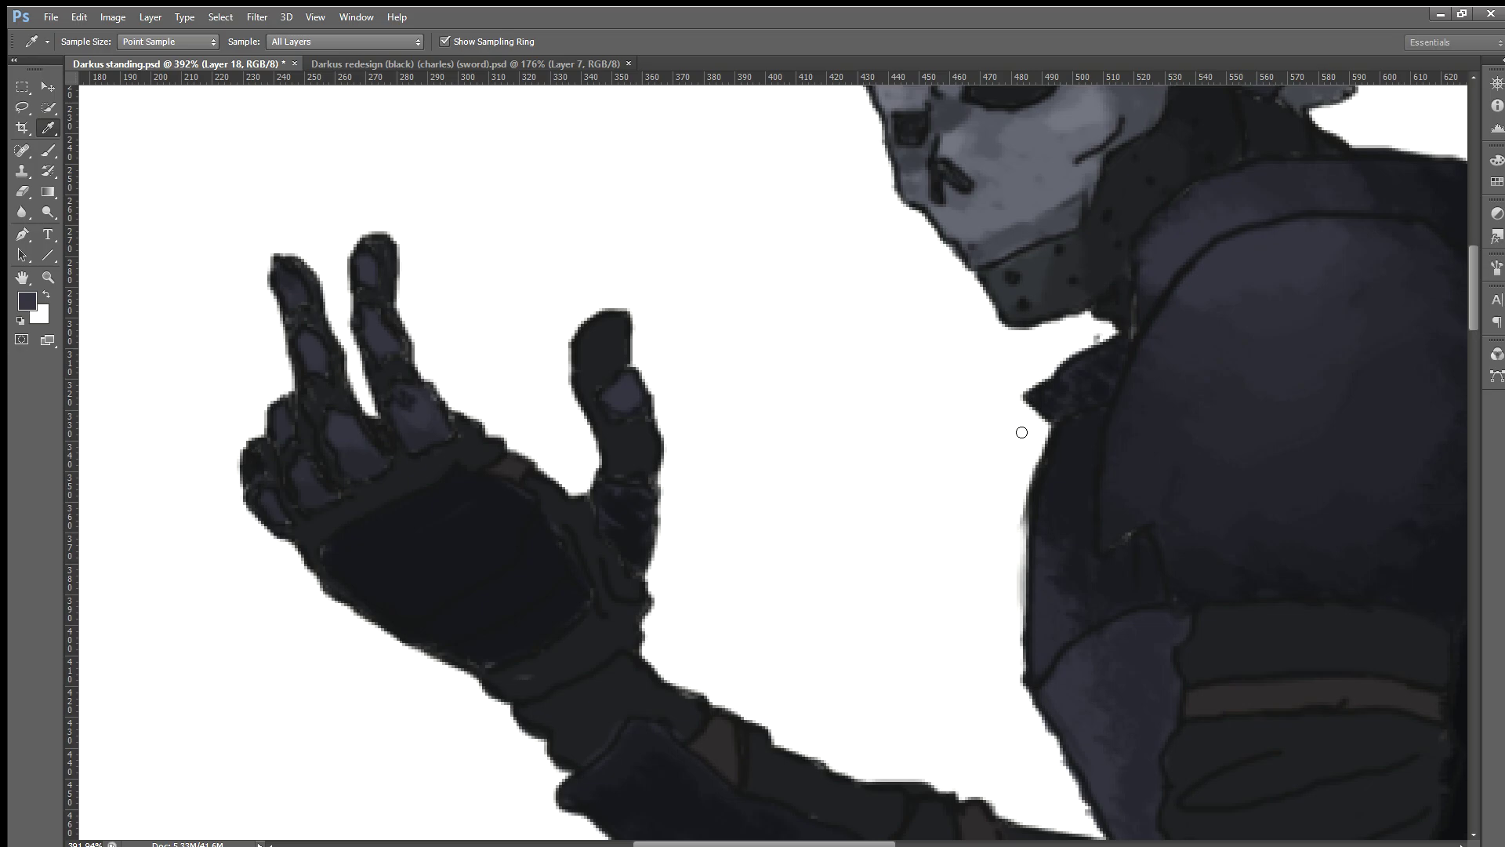
{"action": "key", "text": "b"}
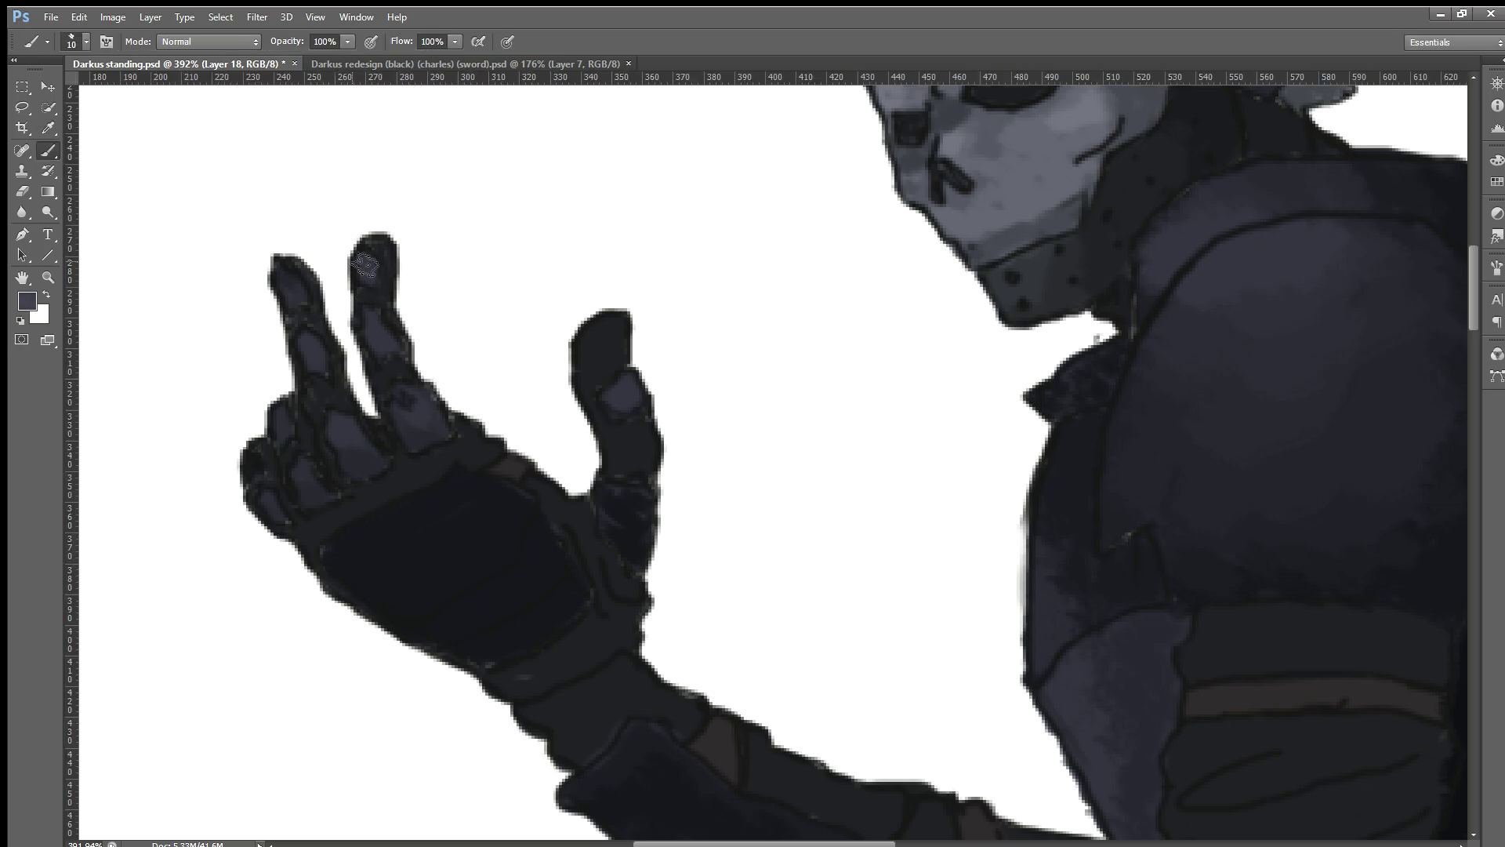
Step: Add bluish-grey highlights to the index fingertip, thumb tip and middle finger segments
{"action": "mouse_move", "coordinate": [376, 272]}
{"action": "left_mouse_down"}
{"action": "mouse_move", "coordinate": [377, 325]}
{"action": "mouse_move", "coordinate": [302, 306]}
{"action": "left_mouse_up"}
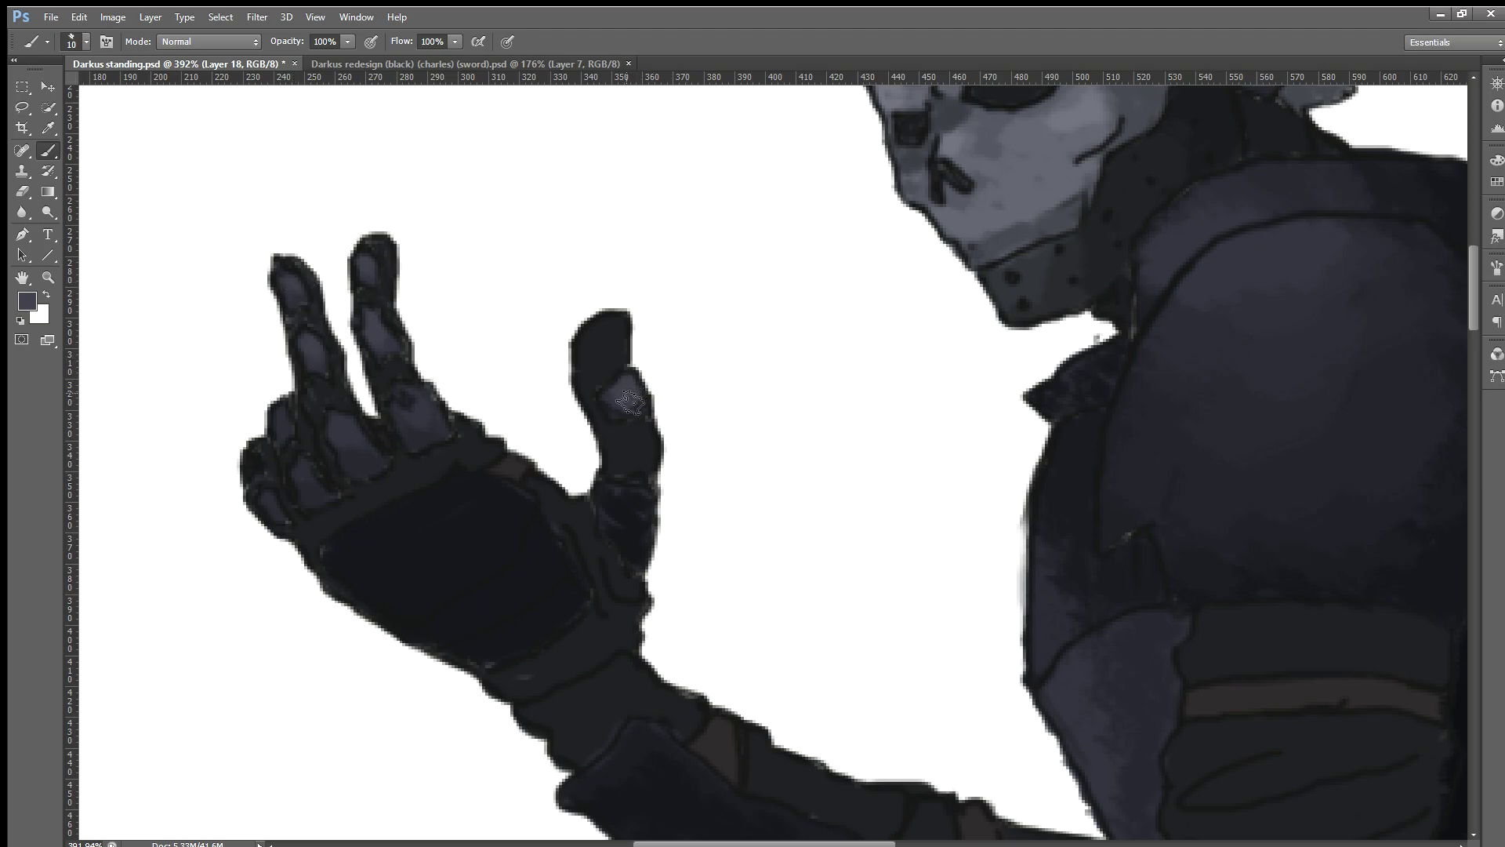
{"action": "left_click_drag", "start_coordinate": [630, 403], "coordinate": [623, 394]}
{"action": "left_click_drag", "start_coordinate": [356, 445], "coordinate": [345, 433]}
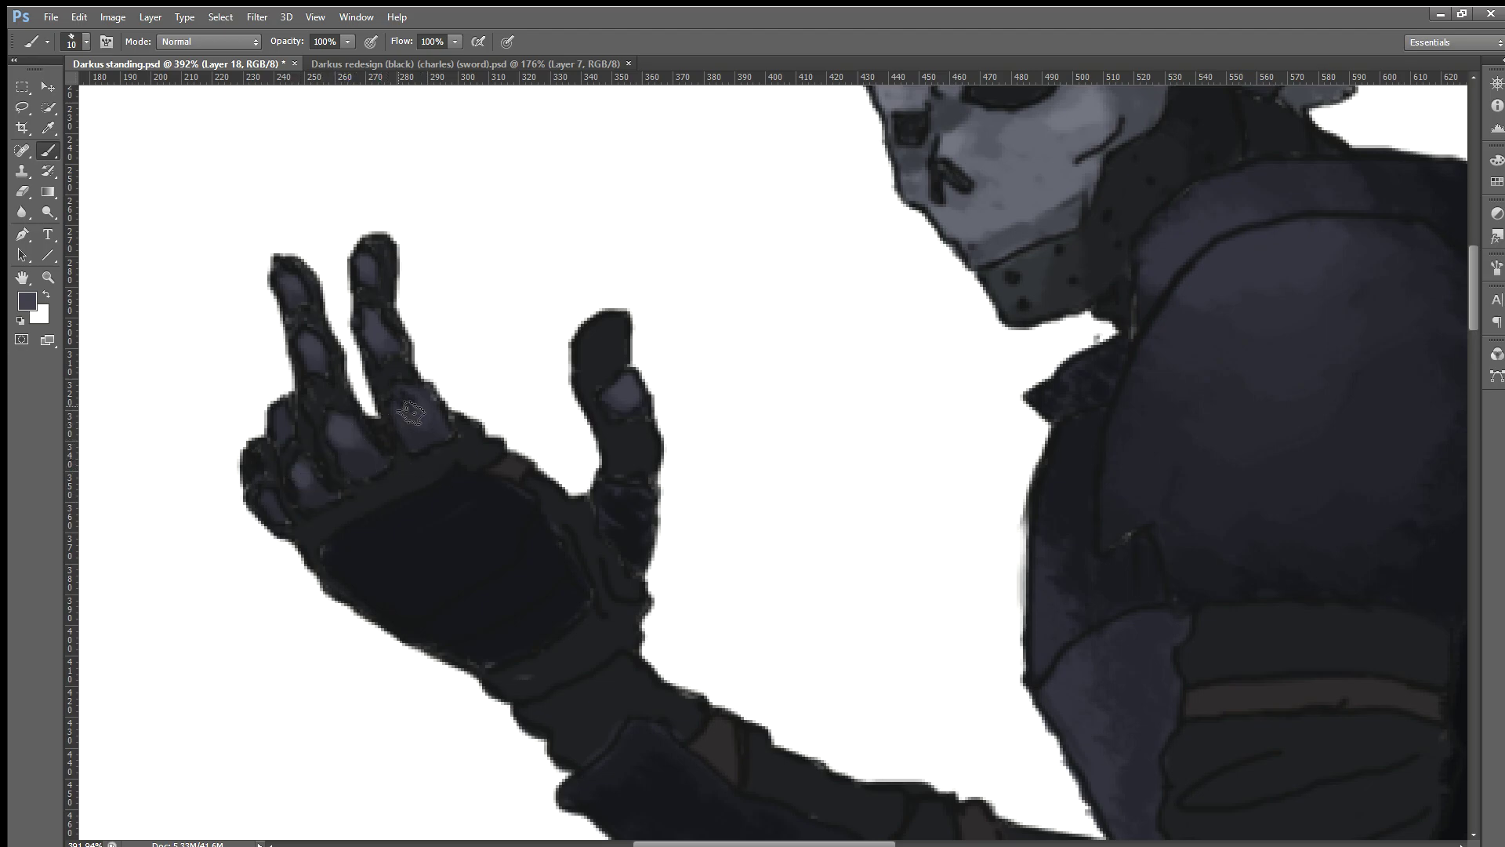
{"action": "scroll", "coordinate": [555, 480], "scroll_direction": "down", "scroll_amount": 1}
{"action": "scroll", "coordinate": [552, 458], "scroll_direction": "down", "scroll_amount": 1}
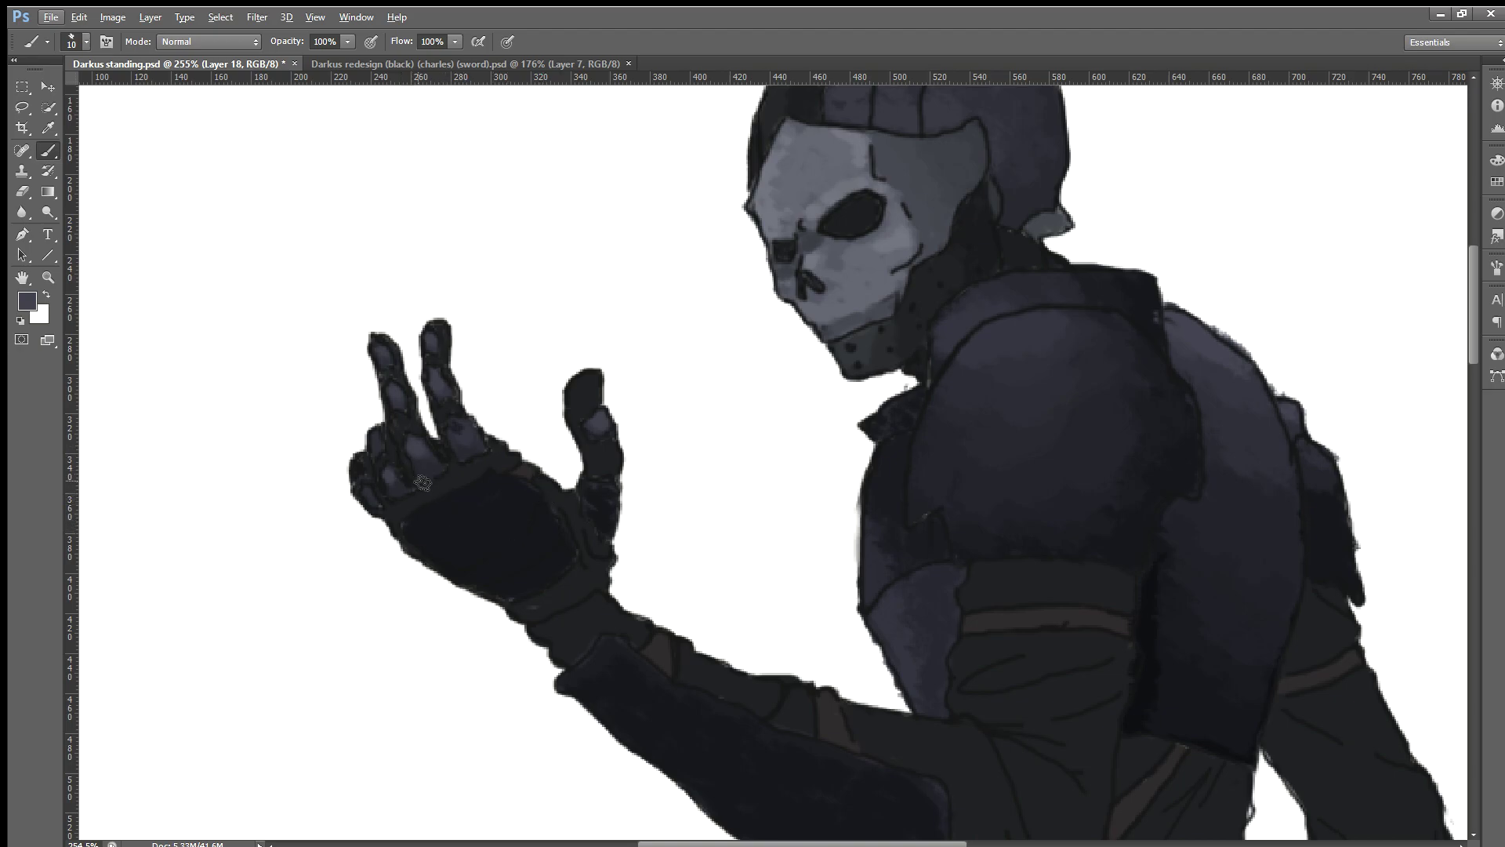
{"action": "scroll", "coordinate": [422, 483], "scroll_direction": "down", "scroll_amount": 2}
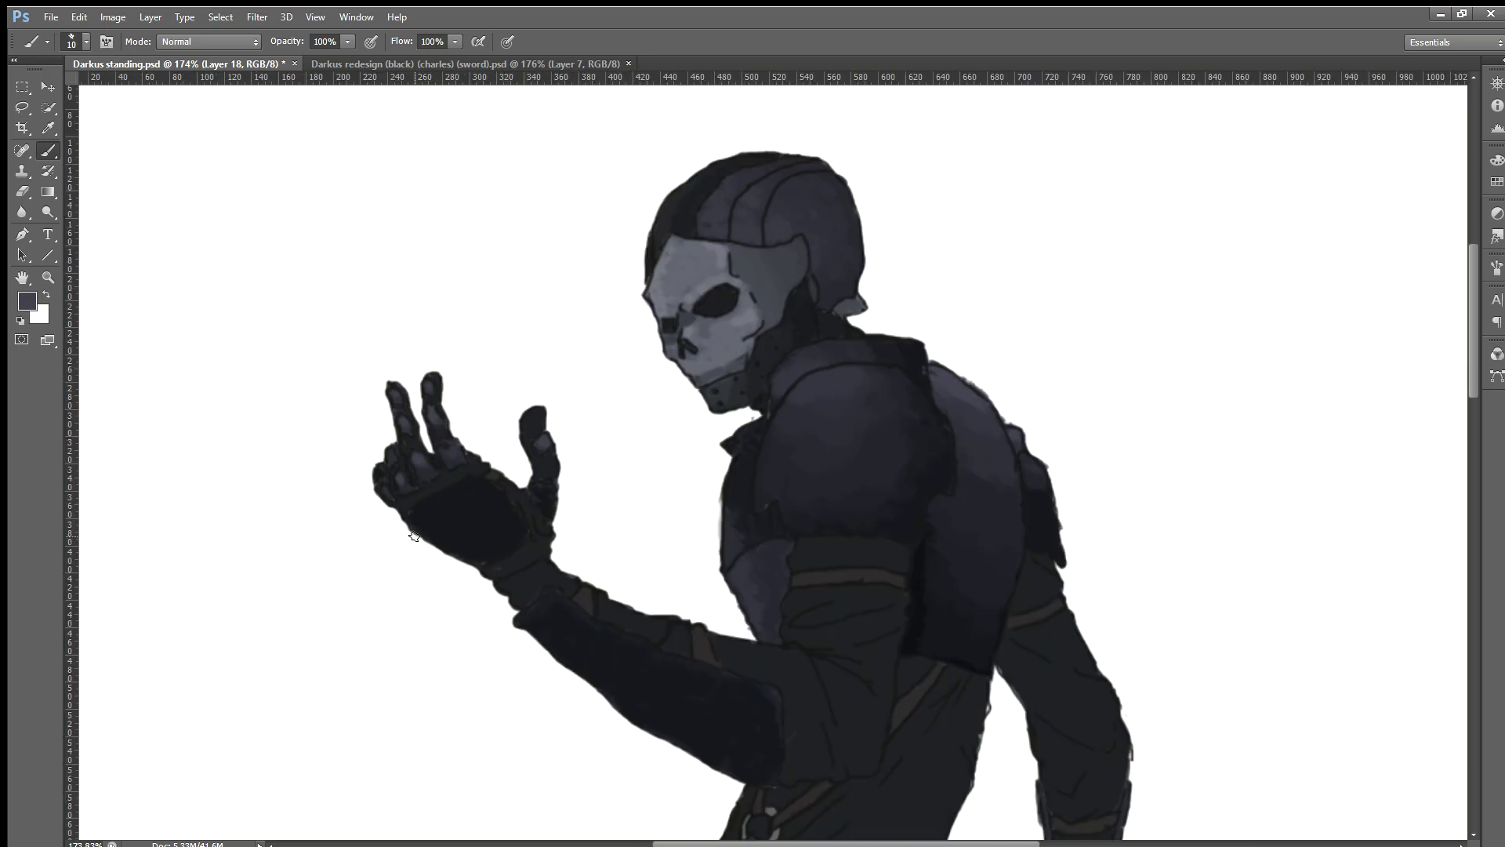
{"action": "scroll", "coordinate": [425, 549], "scroll_direction": "down", "scroll_amount": 2}
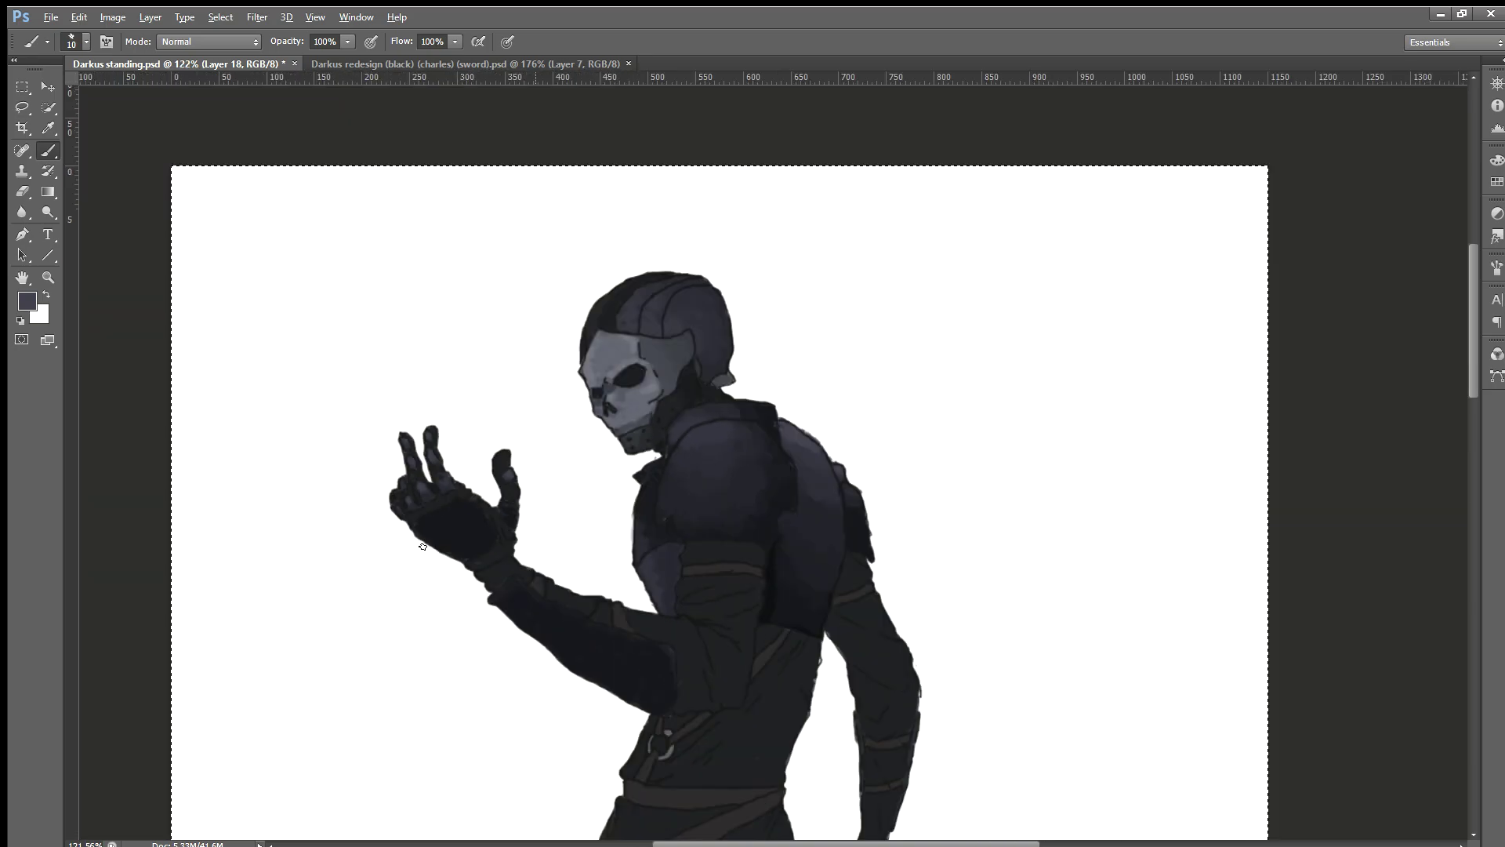
{"action": "scroll", "coordinate": [424, 547], "scroll_direction": "up", "scroll_amount": 1}
{"action": "scroll", "coordinate": [423, 547], "scroll_direction": "up", "scroll_amount": 1}
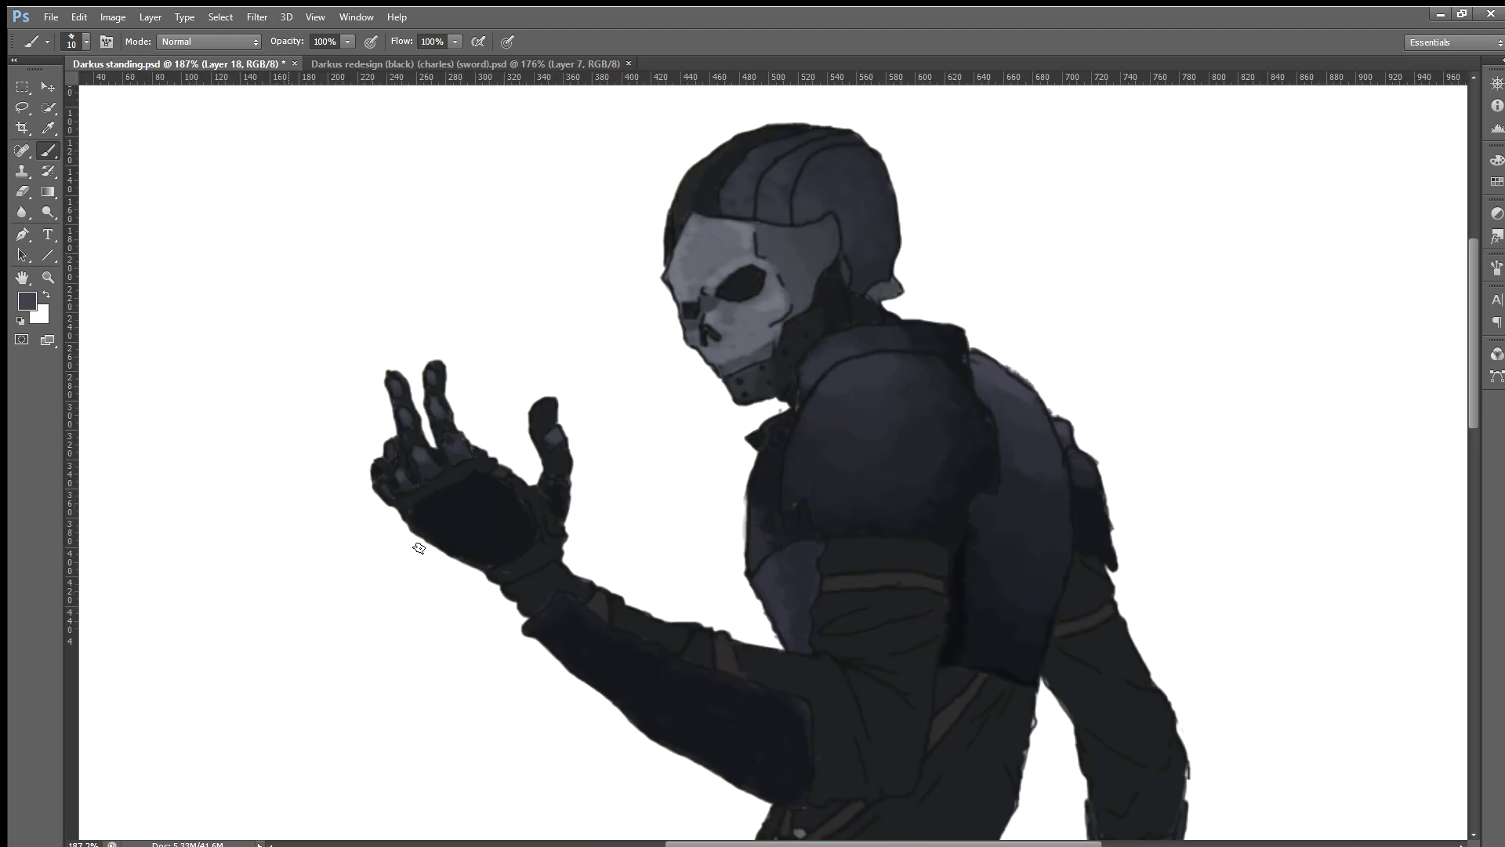
{"action": "scroll", "coordinate": [416, 547], "scroll_direction": "up", "scroll_amount": 1}
{"action": "scroll", "coordinate": [416, 548], "scroll_direction": "up", "scroll_amount": 1}
{"action": "scroll", "coordinate": [416, 547], "scroll_direction": "up", "scroll_amount": 1}
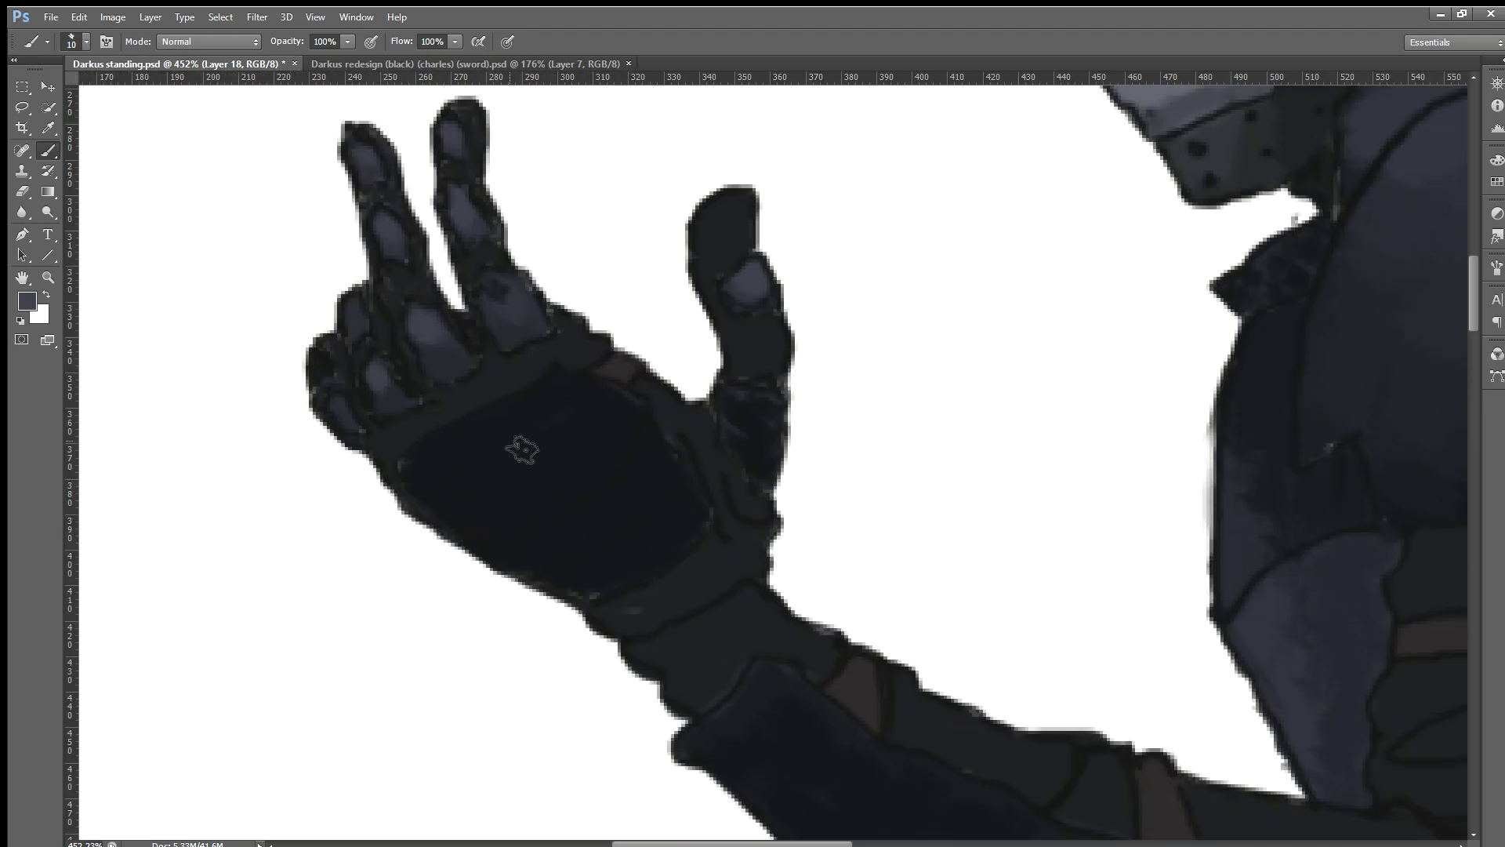
Step: Paint light grey-purple highlights across the glove's palm and back
{"action": "mouse_move", "coordinate": [533, 419]}
{"action": "left_mouse_down"}
{"action": "mouse_move", "coordinate": [466, 432]}
{"action": "mouse_move", "coordinate": [570, 438]}
{"action": "mouse_move", "coordinate": [604, 463]}
{"action": "mouse_move", "coordinate": [627, 427]}
{"action": "mouse_move", "coordinate": [555, 414]}
{"action": "left_mouse_up"}
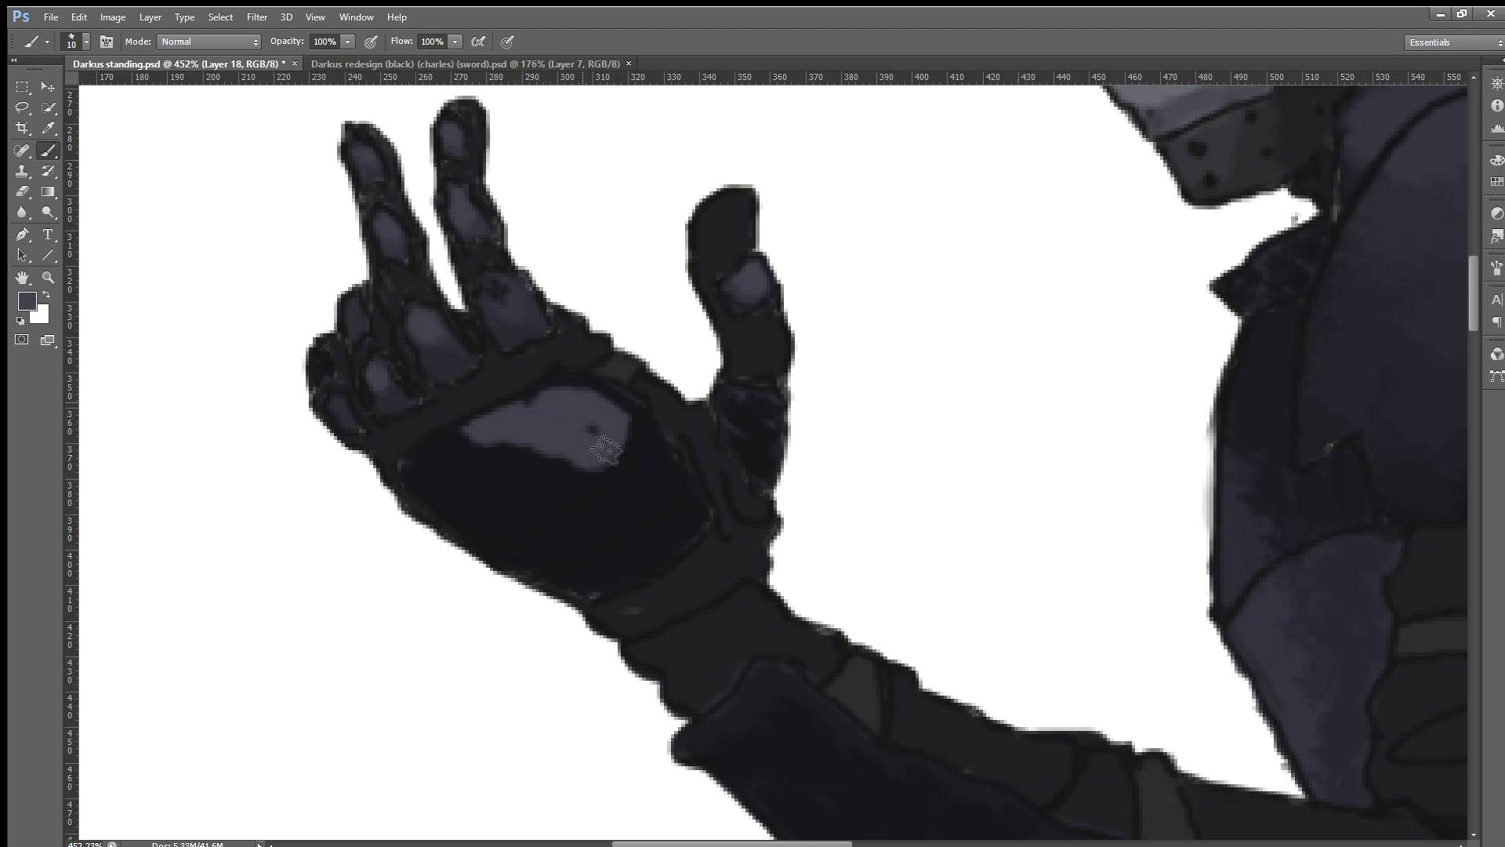
{"action": "scroll", "coordinate": [619, 543], "scroll_direction": "up", "scroll_amount": 1}
{"action": "scroll", "coordinate": [619, 543], "scroll_direction": "up", "scroll_amount": 3}
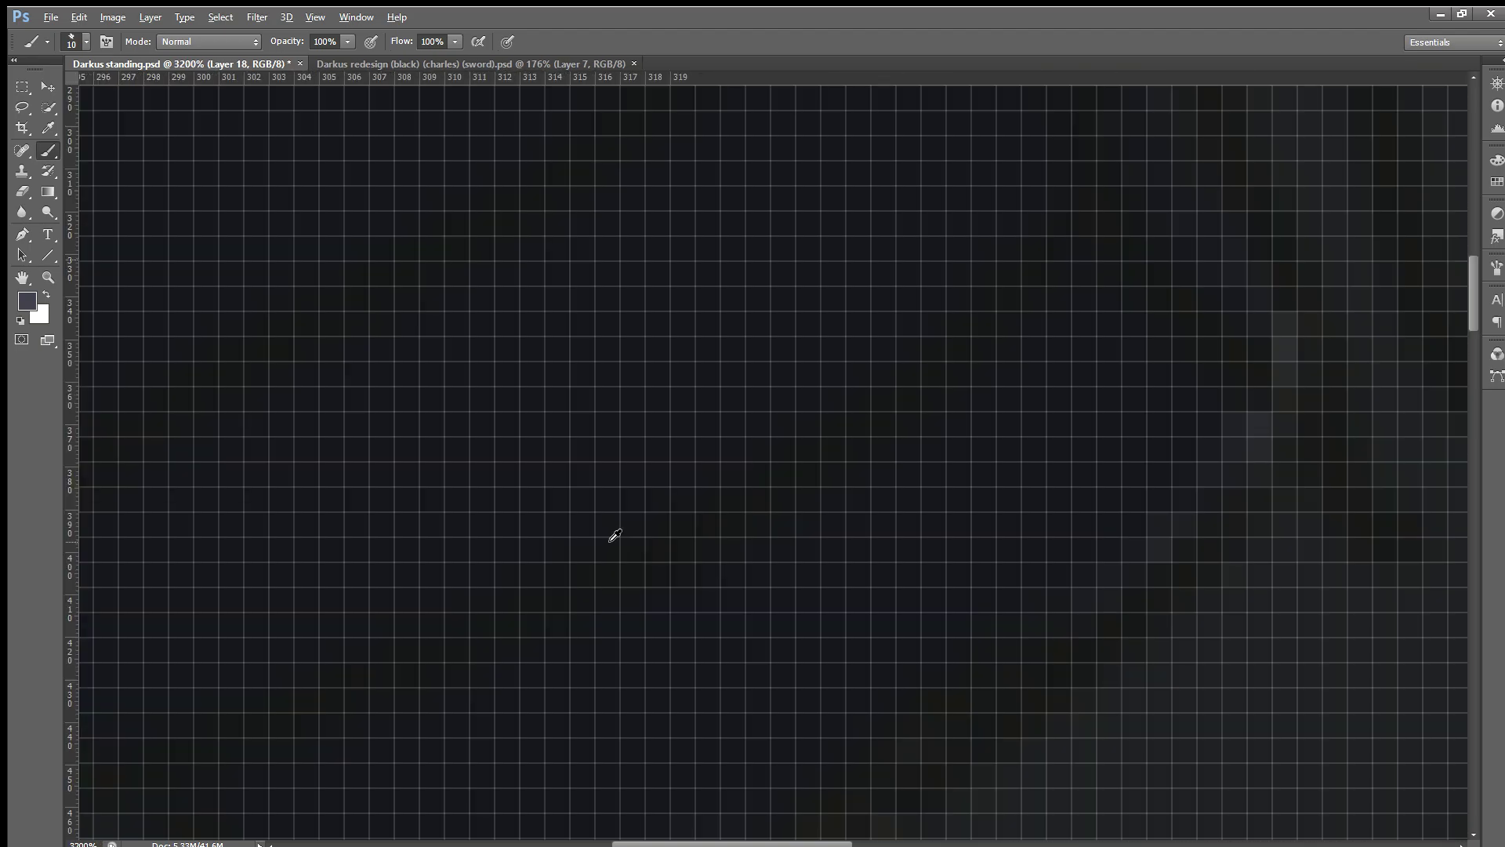
{"action": "scroll", "coordinate": [531, 505], "scroll_direction": "down", "scroll_amount": 1}
{"action": "scroll", "coordinate": [531, 504], "scroll_direction": "down", "scroll_amount": 1}
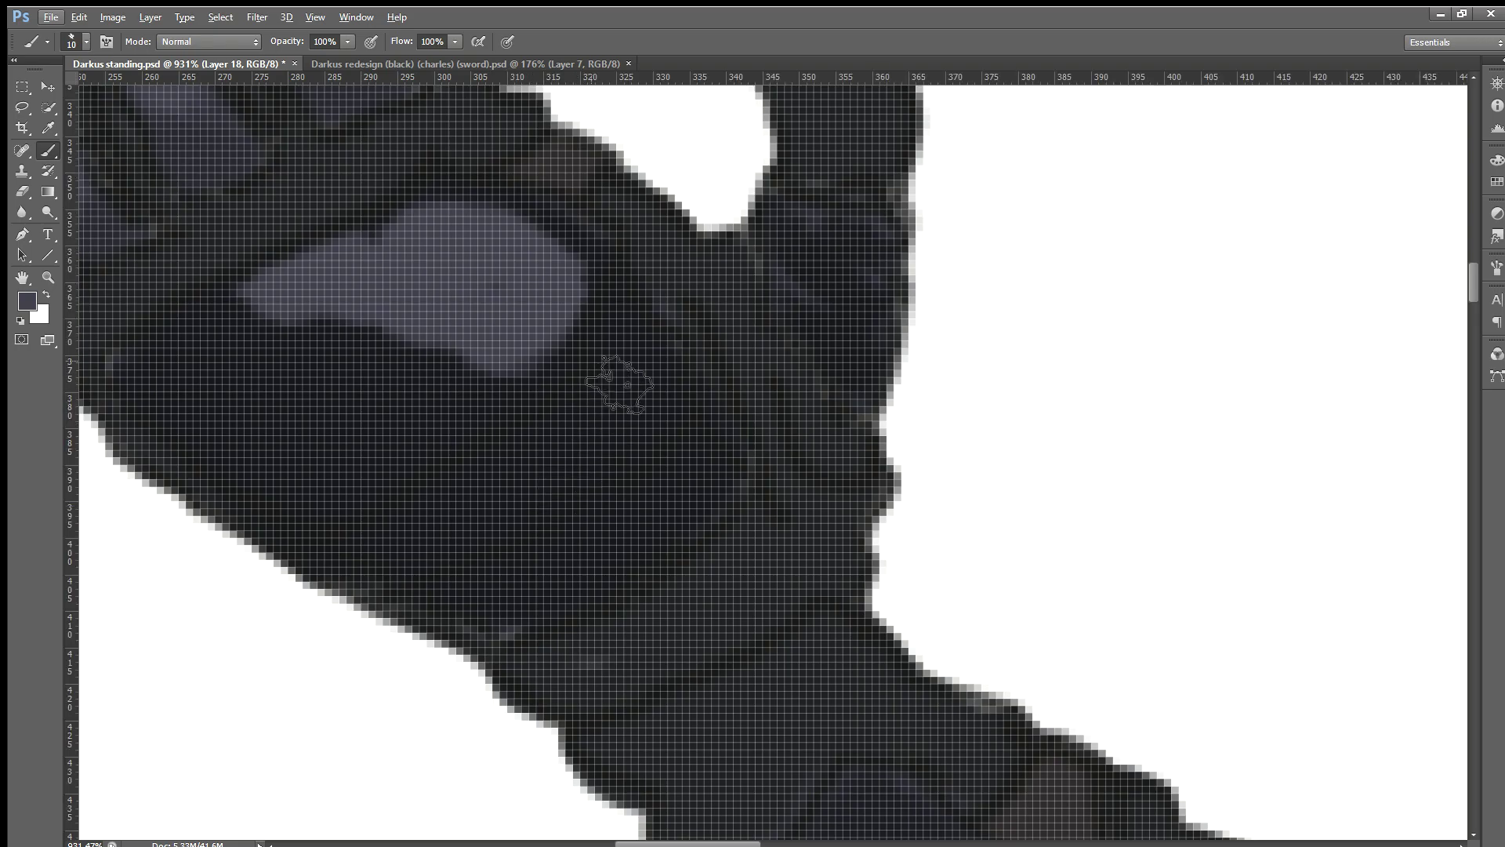
{"action": "left_click_drag", "start_coordinate": [609, 324], "coordinate": [748, 487]}
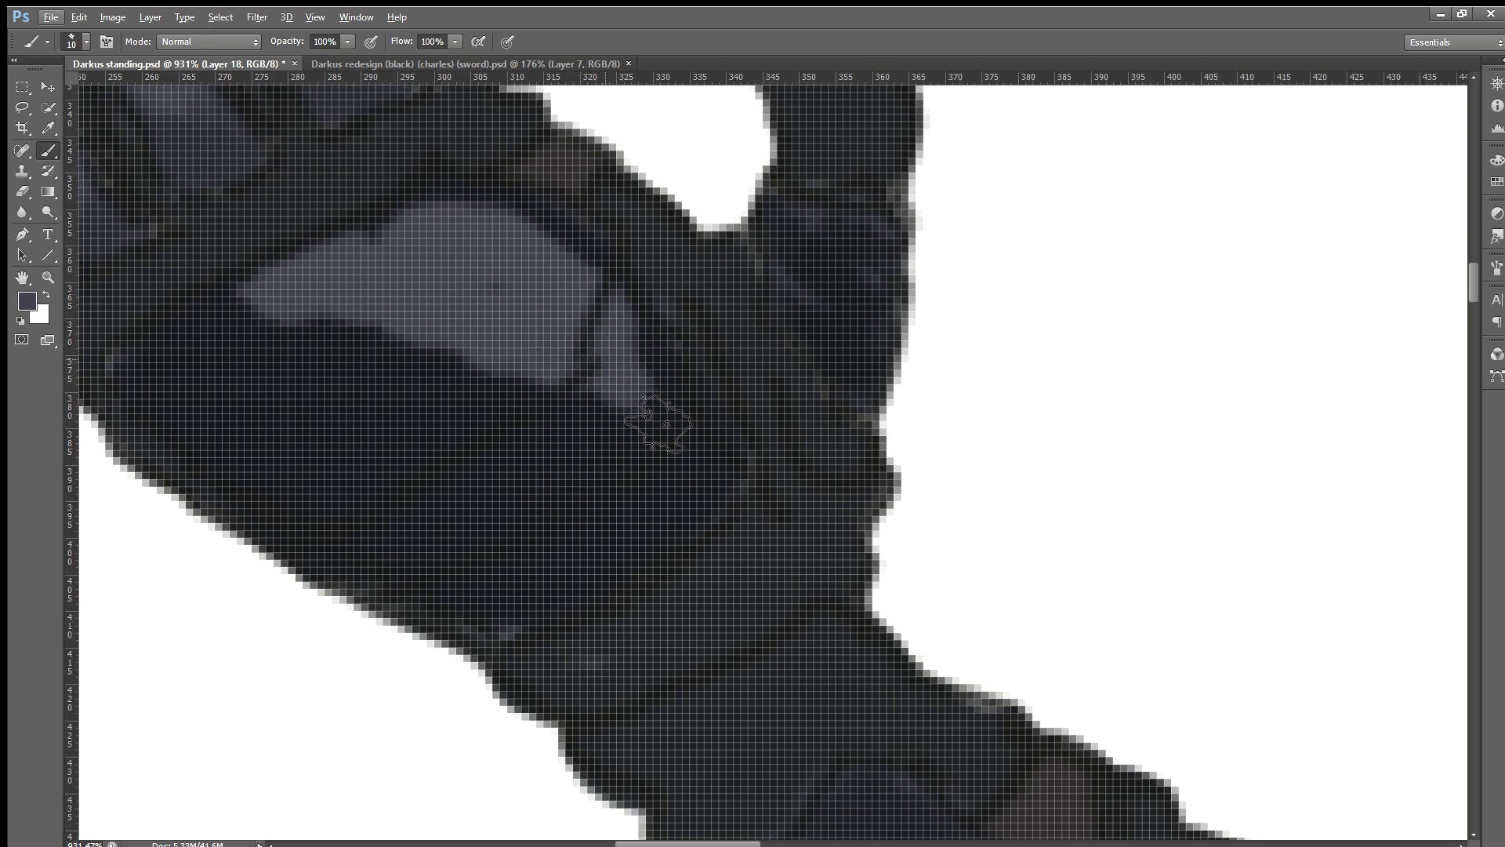
{"action": "scroll", "coordinate": [632, 342], "scroll_direction": "down", "scroll_amount": 1}
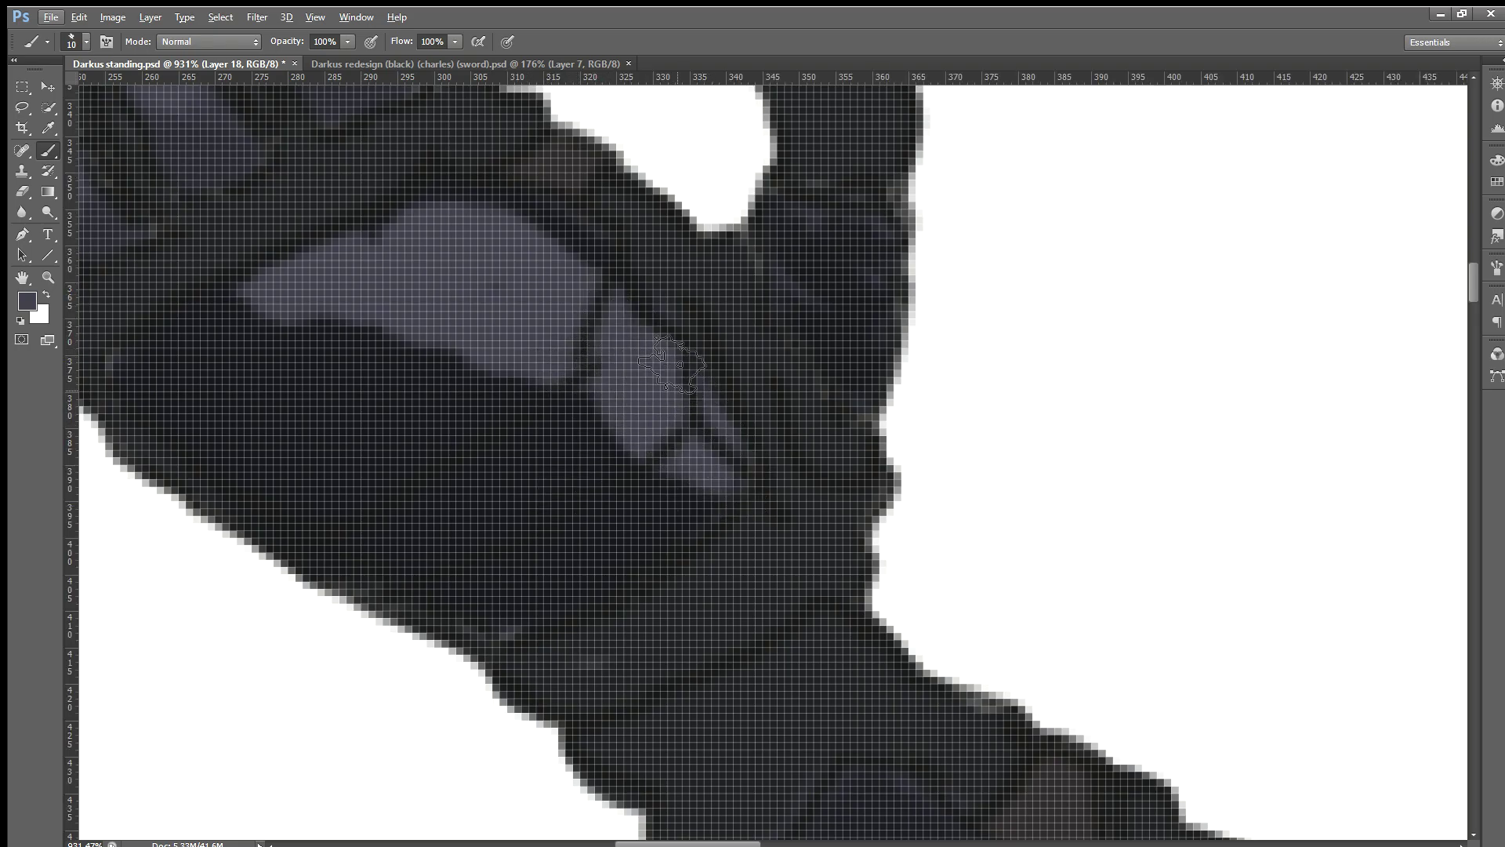
{"action": "scroll", "coordinate": [625, 350], "scroll_direction": "down", "scroll_amount": 1}
{"action": "scroll", "coordinate": [620, 369], "scroll_direction": "down", "scroll_amount": 1}
{"action": "scroll", "coordinate": [620, 369], "scroll_direction": "down", "scroll_amount": 1}
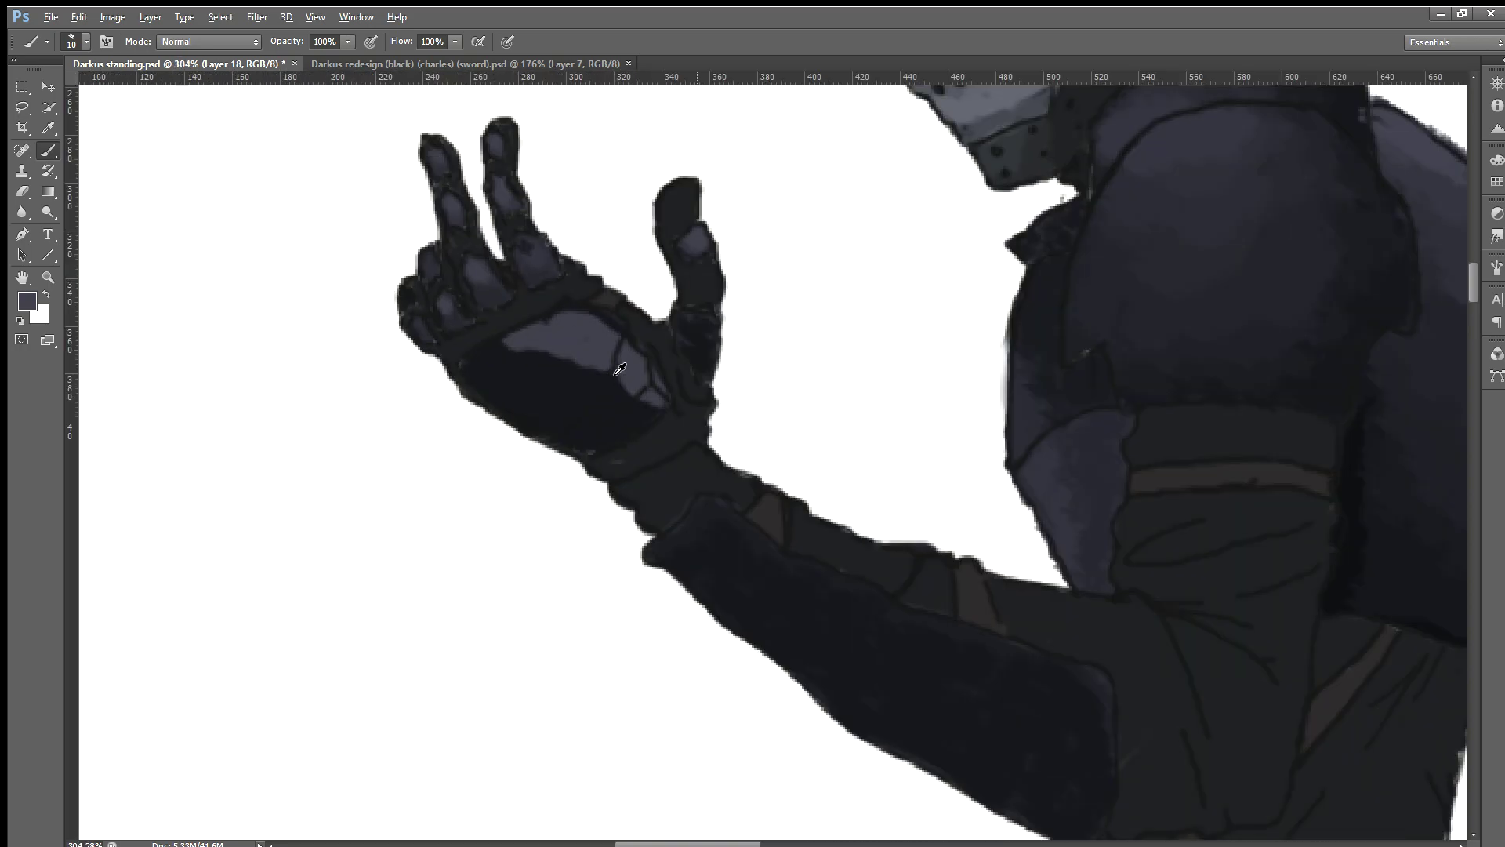
{"action": "scroll", "coordinate": [580, 439], "scroll_direction": "down", "scroll_amount": 1}
{"action": "scroll", "coordinate": [533, 510], "scroll_direction": "down", "scroll_amount": 1}
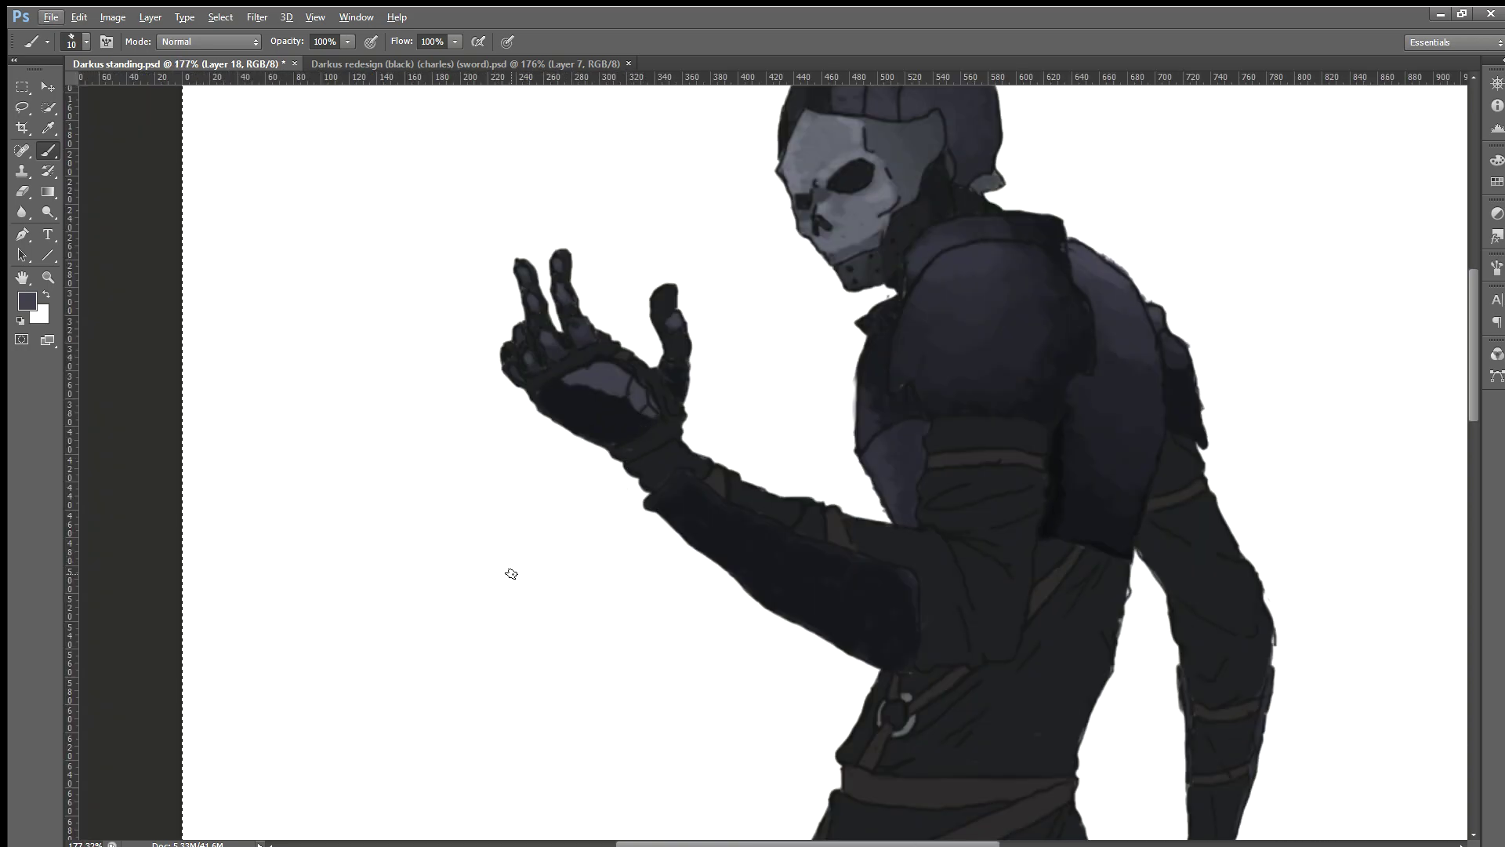
{"action": "scroll", "coordinate": [533, 501], "scroll_direction": "up", "scroll_amount": 1}
Step: Sample a darker glove tone and tone down the palm highlight
{"action": "left_click", "coordinate": [615, 404], "text": "alt"}
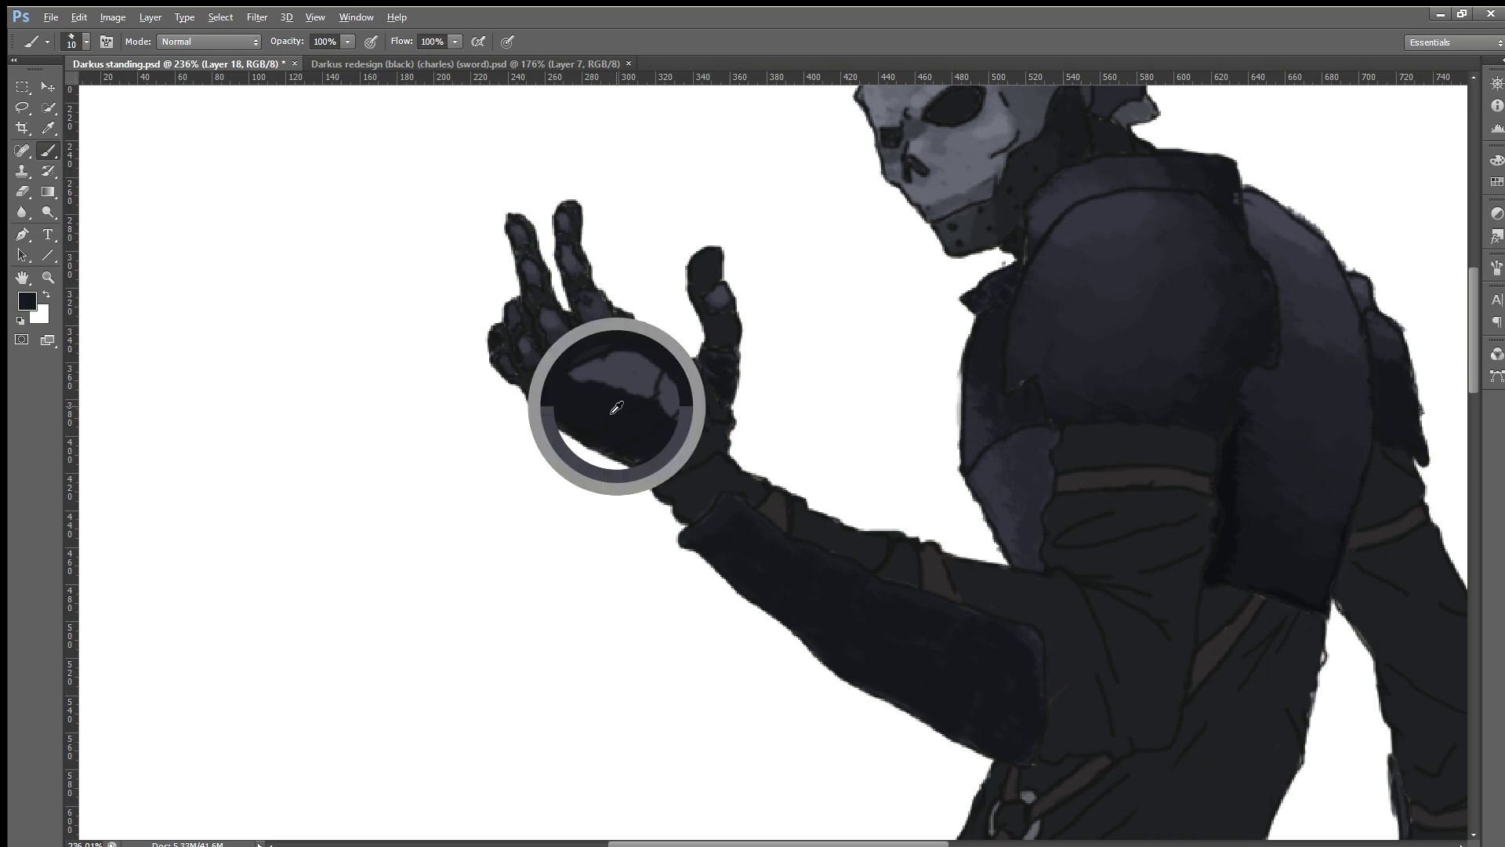
{"action": "mouse_move", "coordinate": [632, 396]}
{"action": "left_mouse_down"}
{"action": "mouse_move", "coordinate": [655, 368]}
{"action": "mouse_move", "coordinate": [598, 382]}
{"action": "left_mouse_up"}
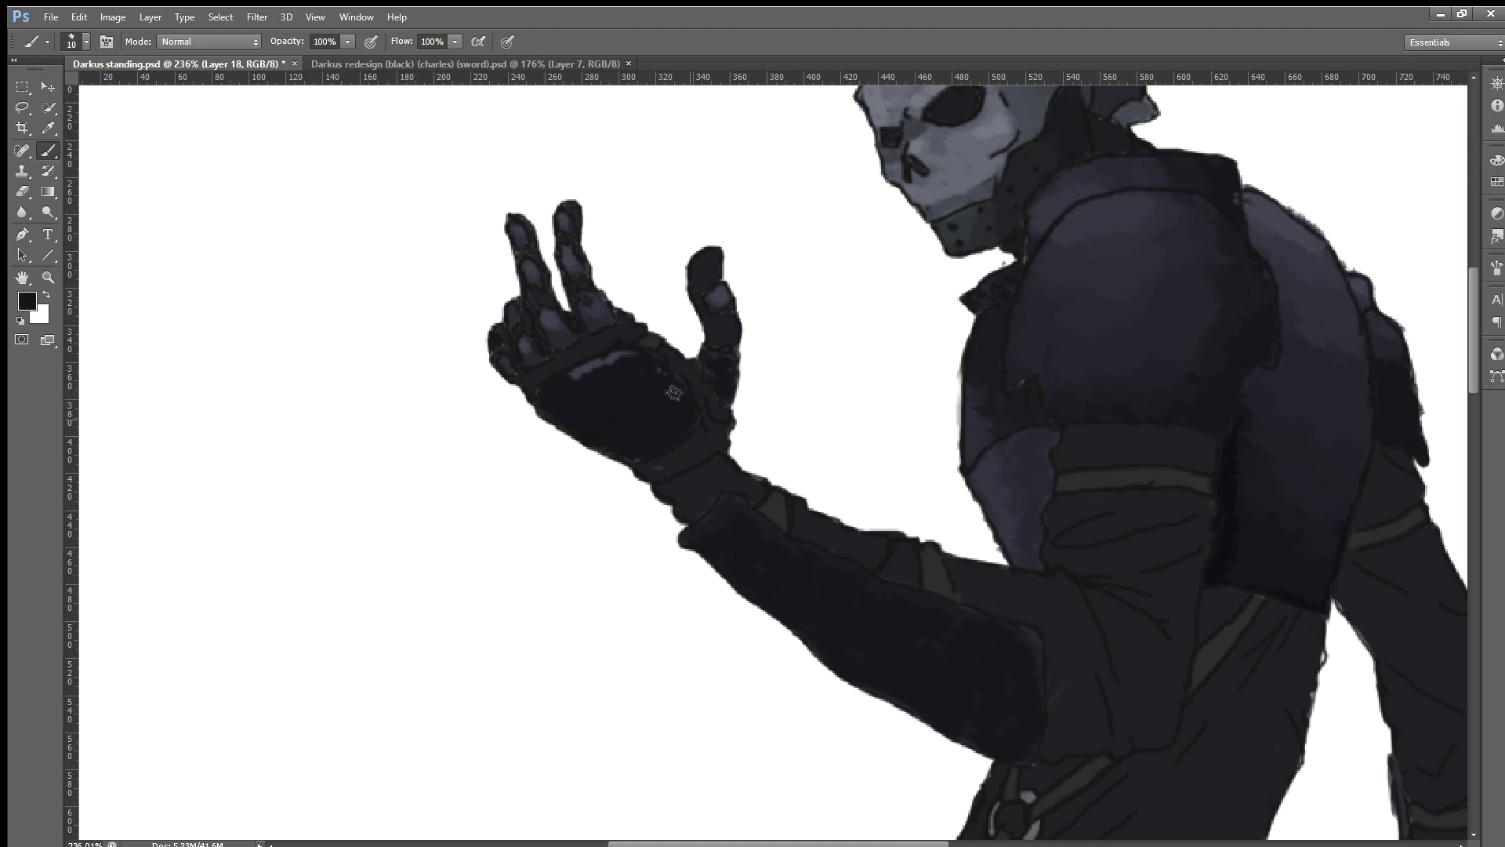
{"action": "scroll", "coordinate": [681, 495], "scroll_direction": "down", "scroll_amount": 1}
{"action": "scroll", "coordinate": [680, 495], "scroll_direction": "down", "scroll_amount": 1}
{"action": "scroll", "coordinate": [681, 495], "scroll_direction": "down", "scroll_amount": 1}
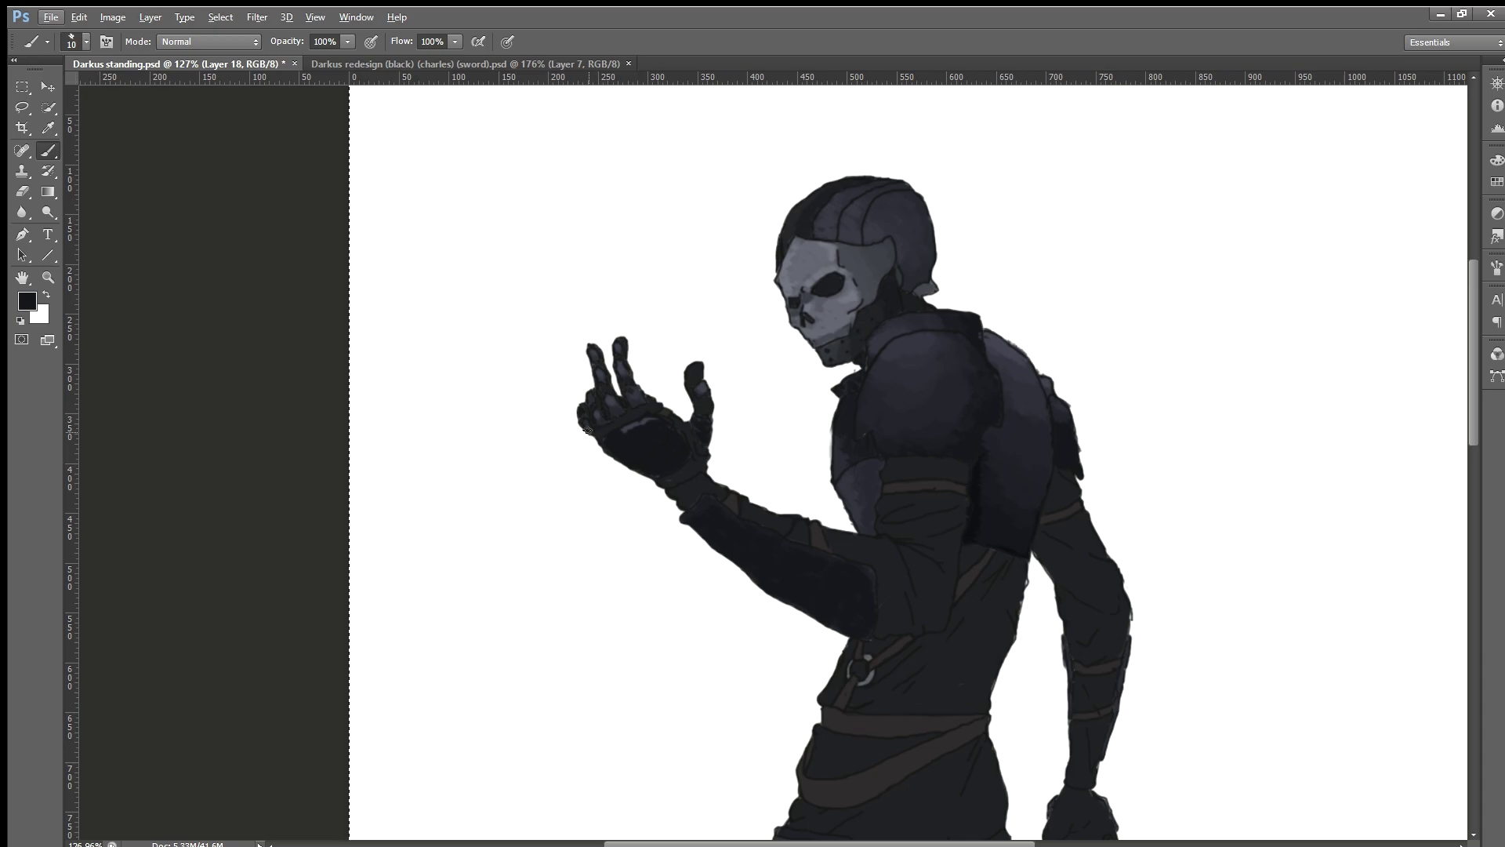
{"action": "scroll", "coordinate": [587, 430], "scroll_direction": "up", "scroll_amount": 1}
{"action": "scroll", "coordinate": [587, 430], "scroll_direction": "up", "scroll_amount": 1}
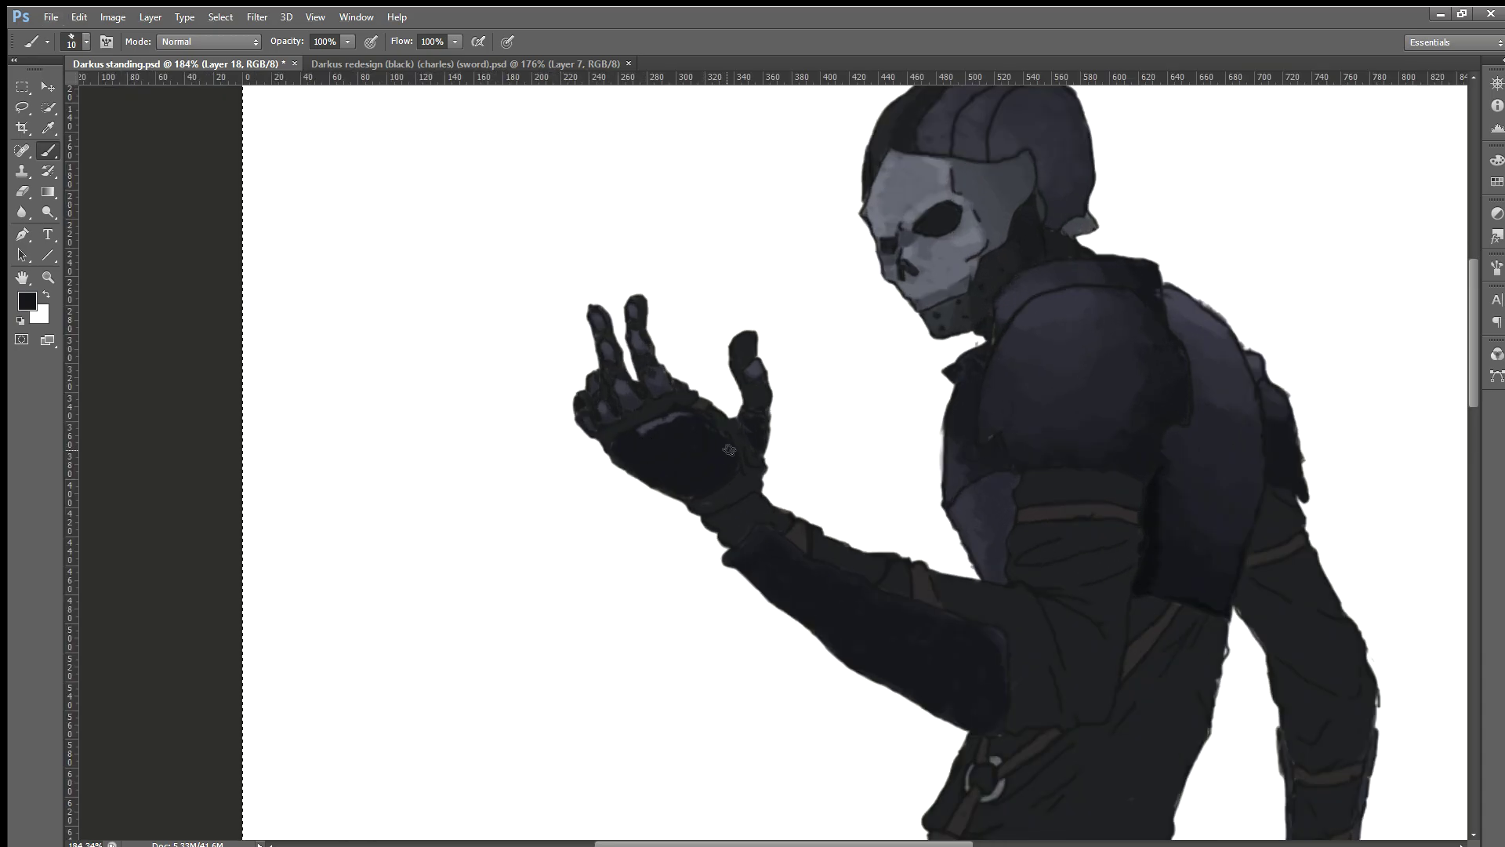
Step: Sample blue-grey and paint a highlight along the glove's back, extending it left and right
{"action": "left_click", "coordinate": [1064, 332], "text": "alt"}
{"action": "scroll", "coordinate": [580, 474], "scroll_direction": "up", "scroll_amount": 1}
{"action": "scroll", "coordinate": [580, 474], "scroll_direction": "up", "scroll_amount": 1}
{"action": "mouse_move", "coordinate": [790, 381]}
{"action": "left_mouse_down"}
{"action": "mouse_move", "coordinate": [690, 410]}
{"action": "mouse_move", "coordinate": [800, 380]}
{"action": "mouse_move", "coordinate": [807, 392]}
{"action": "mouse_move", "coordinate": [751, 409]}
{"action": "left_mouse_up"}
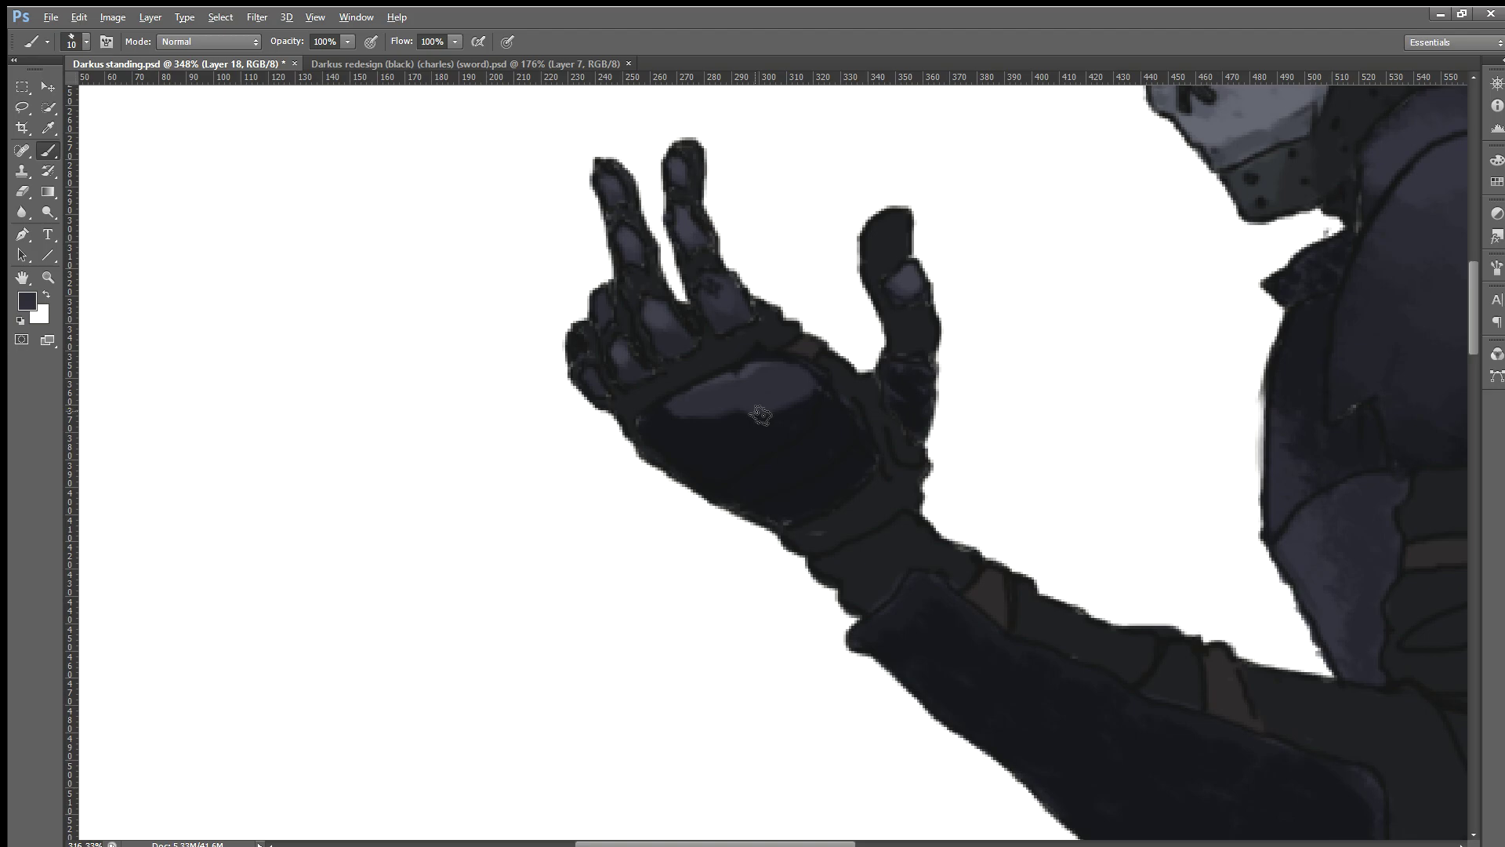
{"action": "scroll", "coordinate": [1189, 298], "scroll_direction": "down", "scroll_amount": 1}
{"action": "scroll", "coordinate": [1190, 298], "scroll_direction": "down", "scroll_amount": 1}
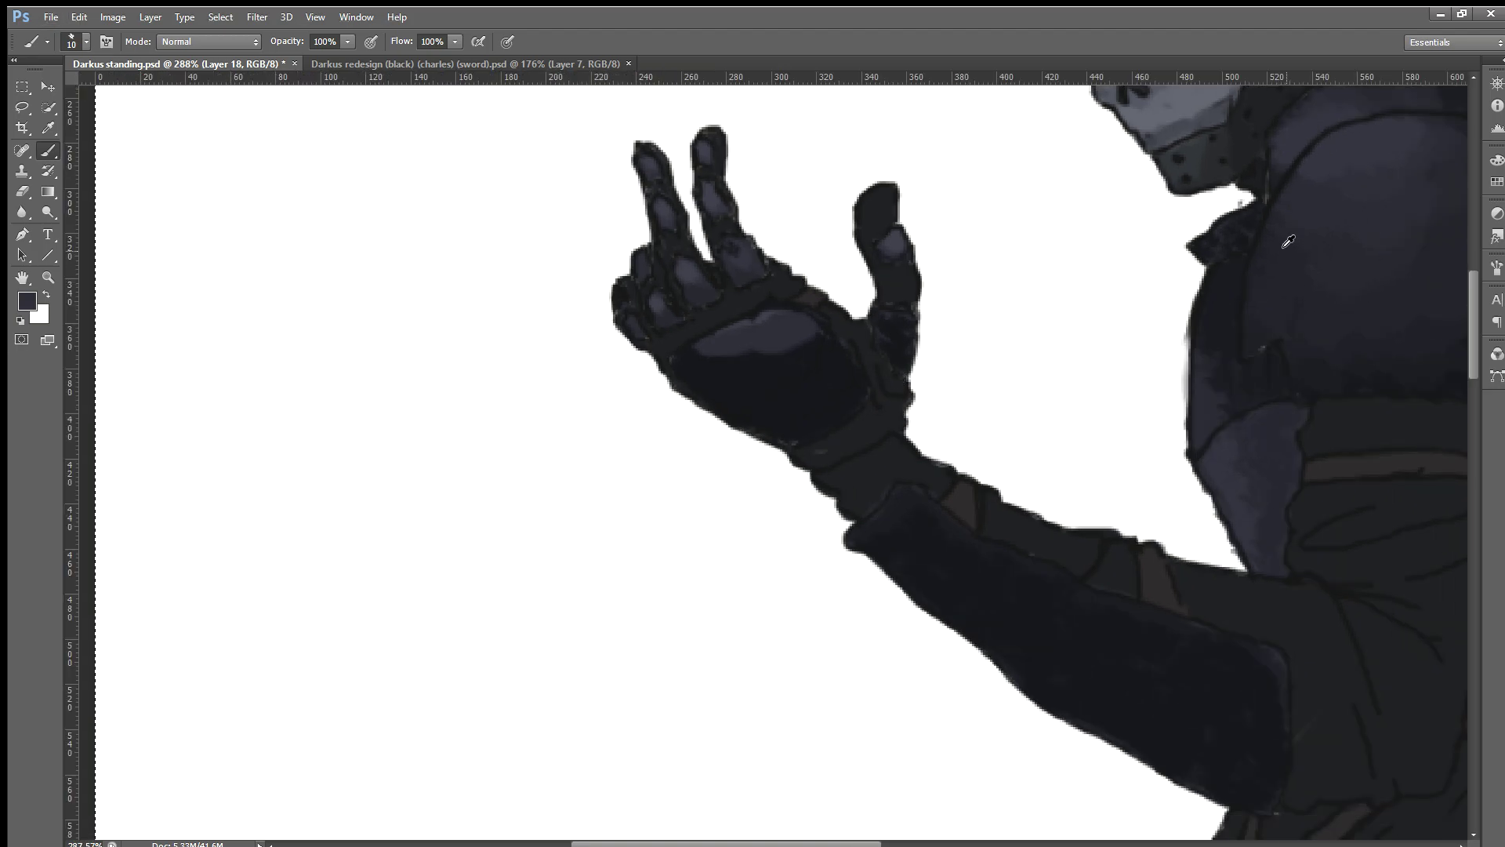
{"action": "left_click_drag", "start_coordinate": [817, 340], "coordinate": [705, 363]}
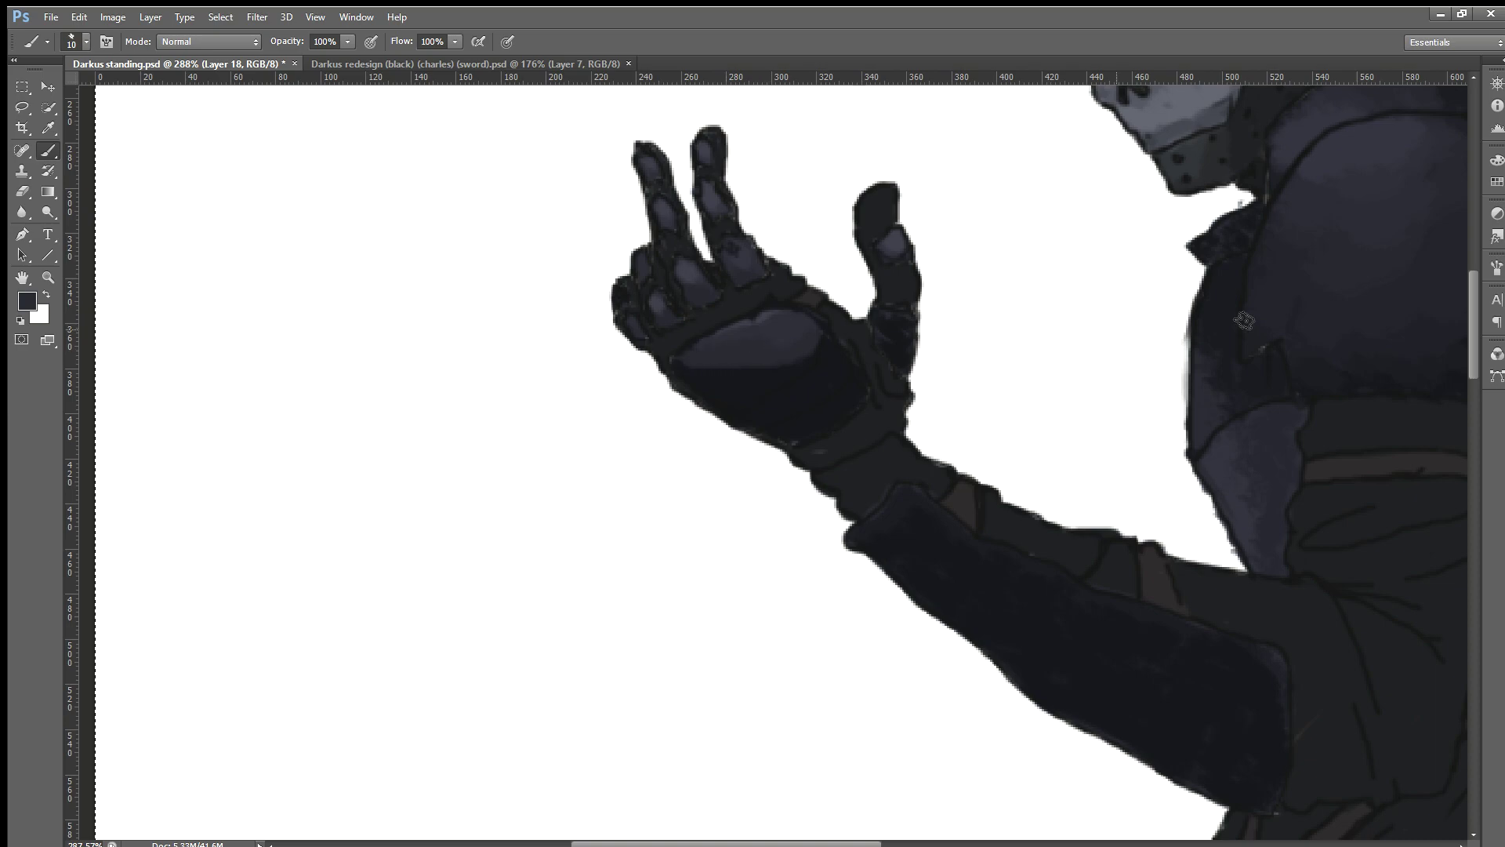
{"action": "left_click_drag", "start_coordinate": [744, 372], "coordinate": [827, 363]}
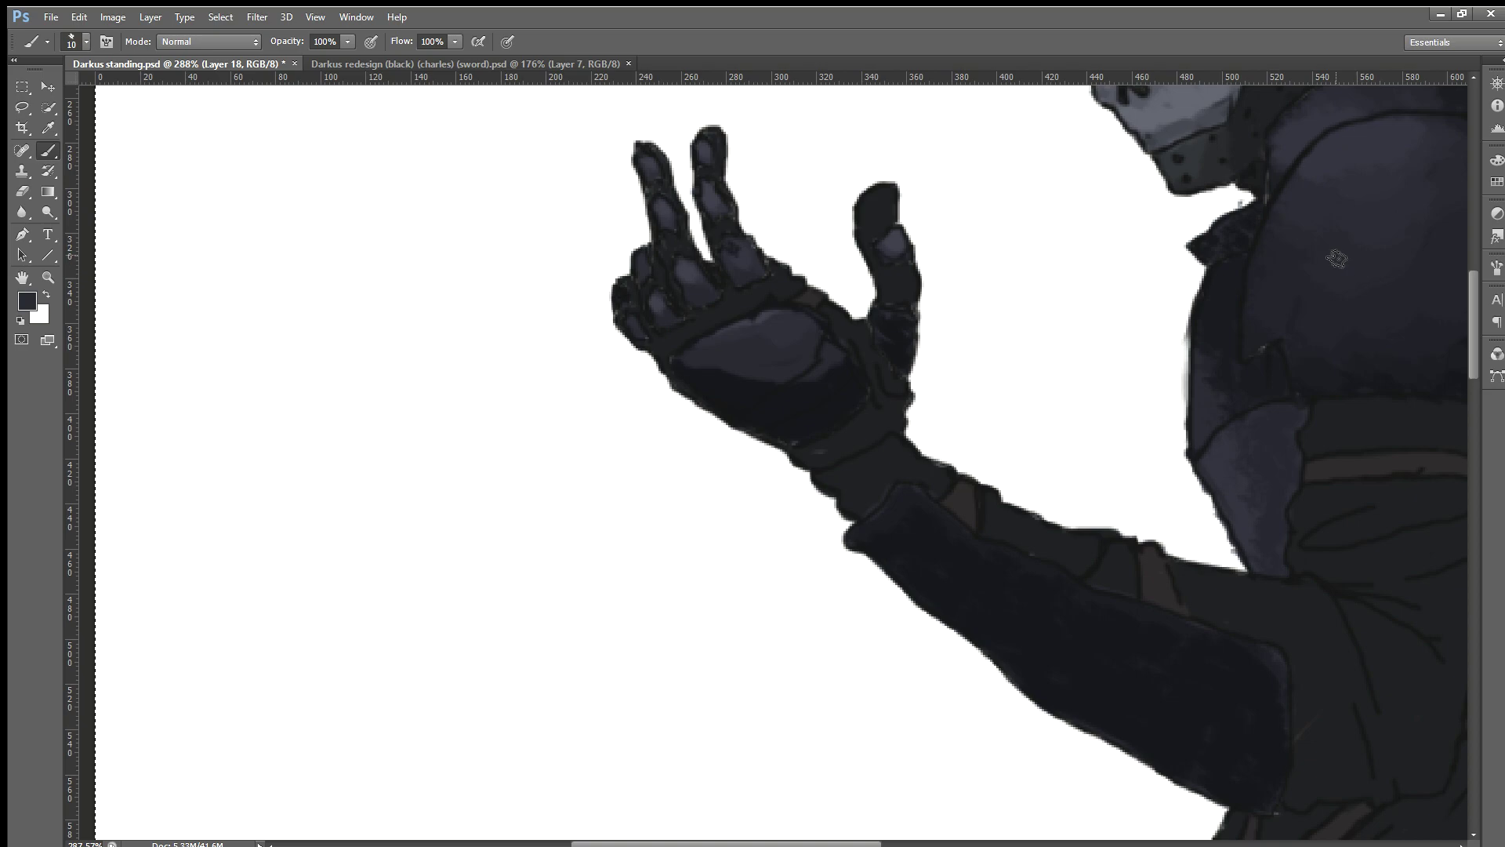
Step: Sample a colour from the chest armour and zoom the view
{"action": "left_click", "coordinate": [1272, 273], "text": "alt"}
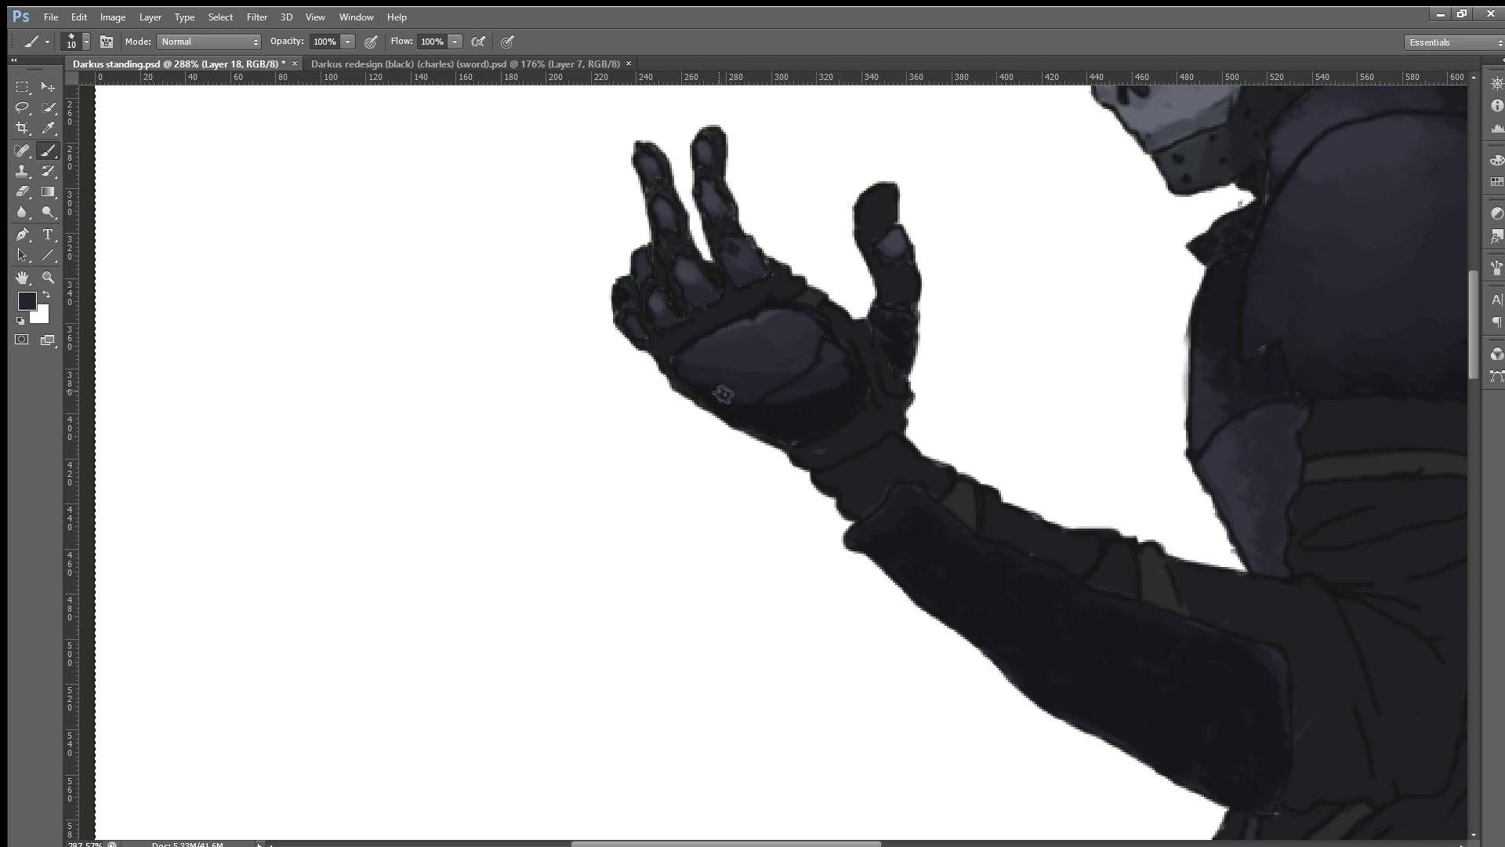
{"action": "scroll", "coordinate": [1232, 348], "scroll_direction": "down", "scroll_amount": 2}
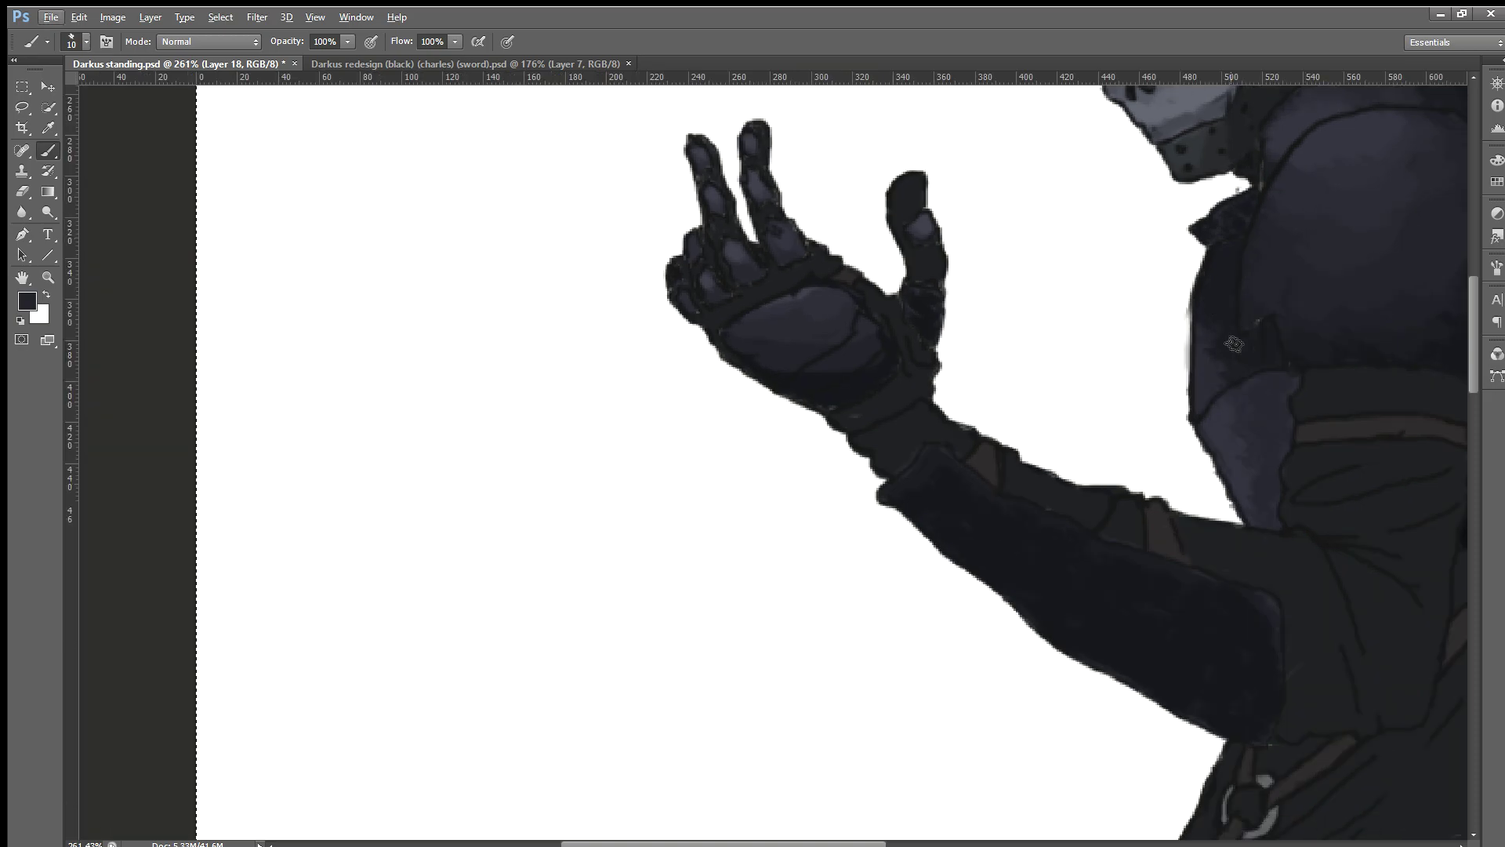
{"action": "scroll", "coordinate": [1403, 298], "scroll_direction": "down", "scroll_amount": 1}
{"action": "scroll", "coordinate": [1376, 301], "scroll_direction": "down", "scroll_amount": 1}
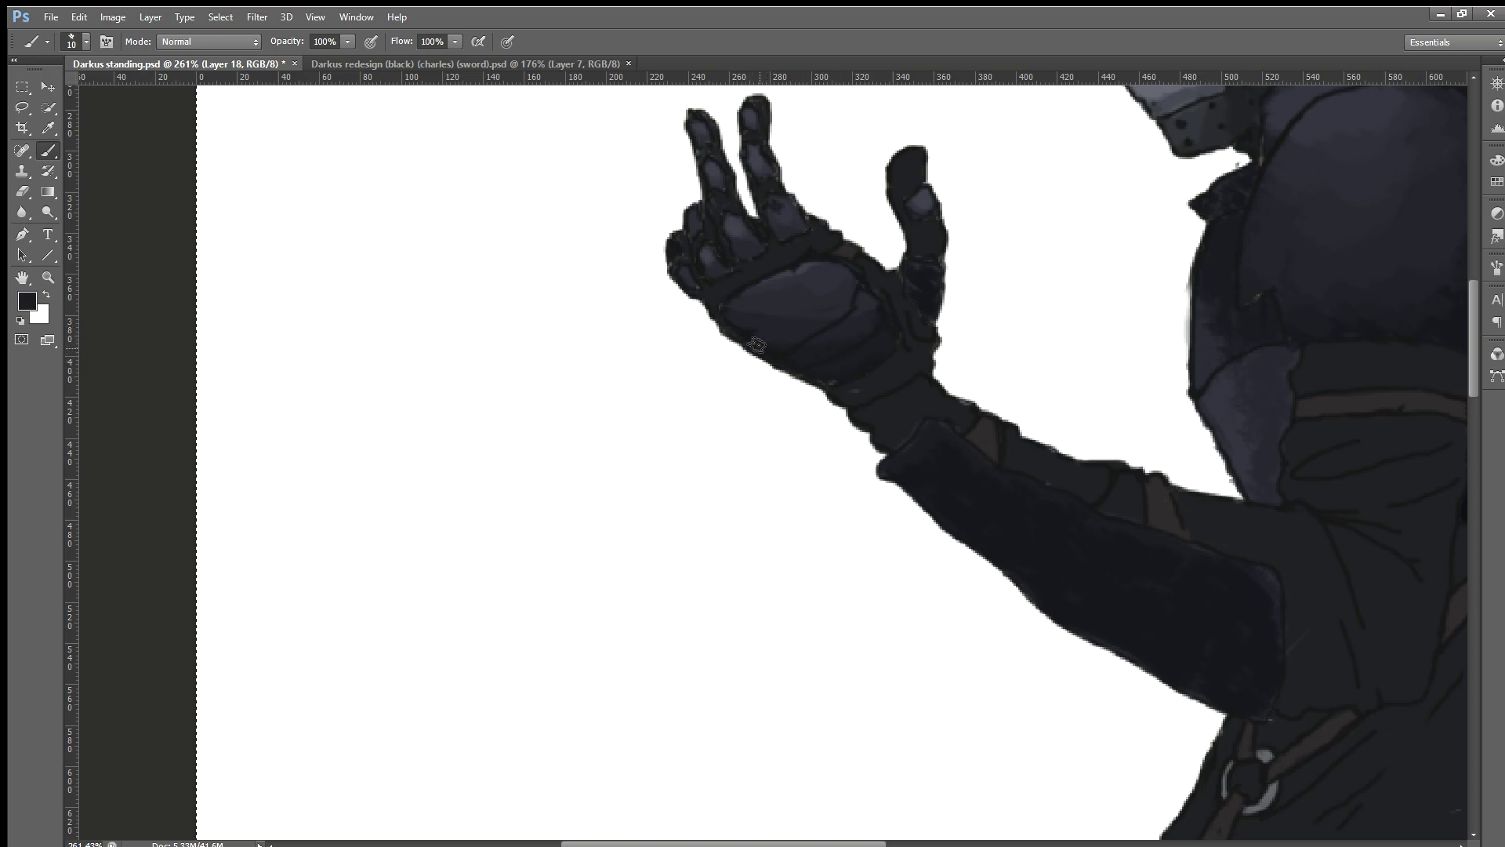
{"action": "scroll", "coordinate": [753, 337], "scroll_direction": "down", "scroll_amount": 1}
{"action": "scroll", "coordinate": [823, 377], "scroll_direction": "down", "scroll_amount": 1}
{"action": "scroll", "coordinate": [902, 416], "scroll_direction": "down", "scroll_amount": 1}
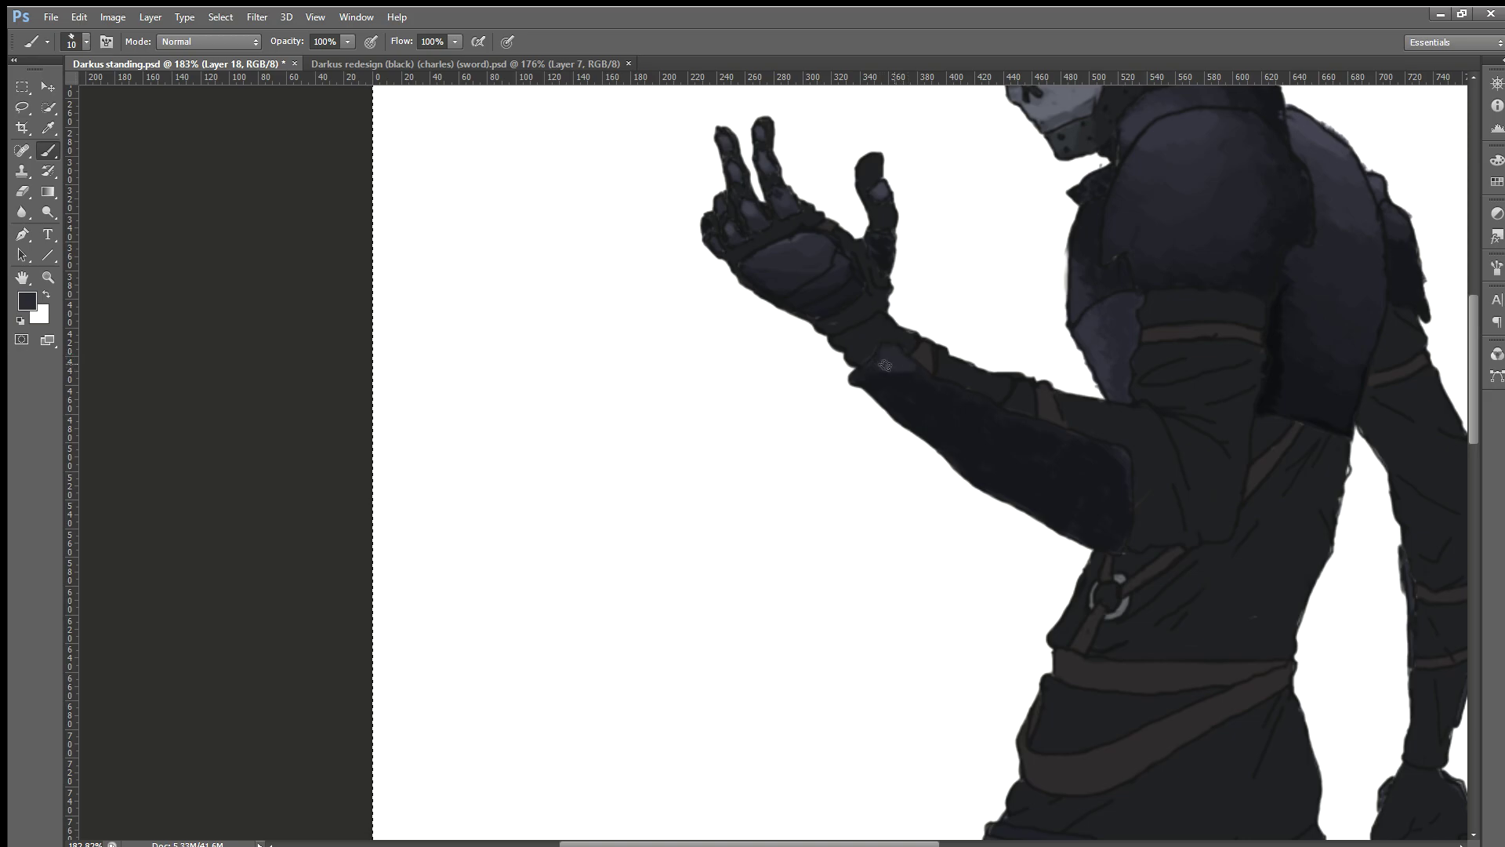
Step: Lighten the forearm and the lower edge near the cuff with lighter strokes
{"action": "left_click_drag", "start_coordinate": [885, 366], "coordinate": [924, 383]}
{"action": "scroll", "coordinate": [952, 390], "scroll_direction": "up", "scroll_amount": 2}
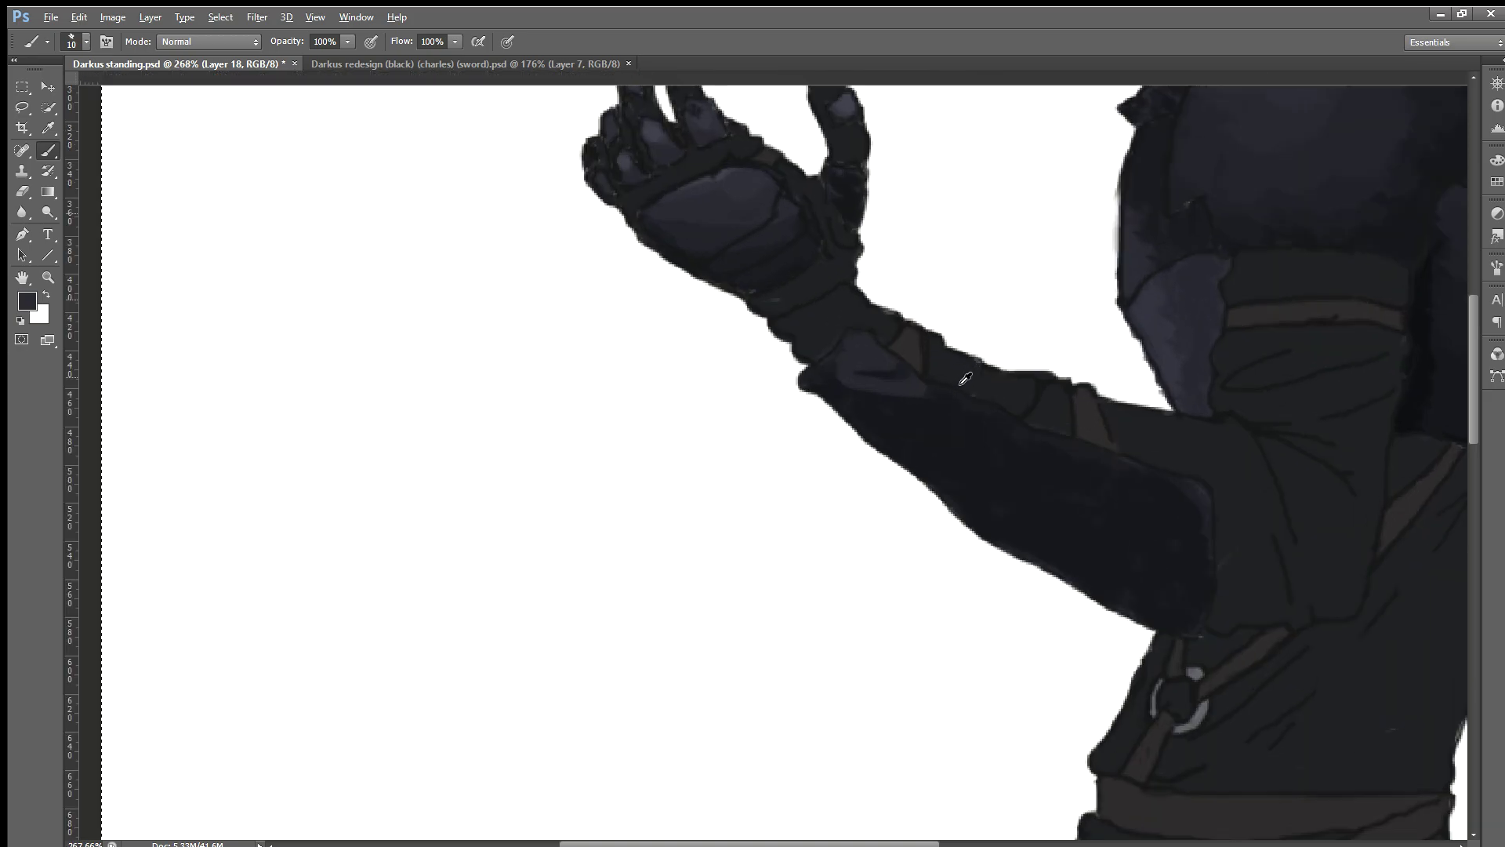
{"action": "scroll", "coordinate": [924, 413], "scroll_direction": "up", "scroll_amount": 3}
{"action": "scroll", "coordinate": [799, 398], "scroll_direction": "down", "scroll_amount": 1}
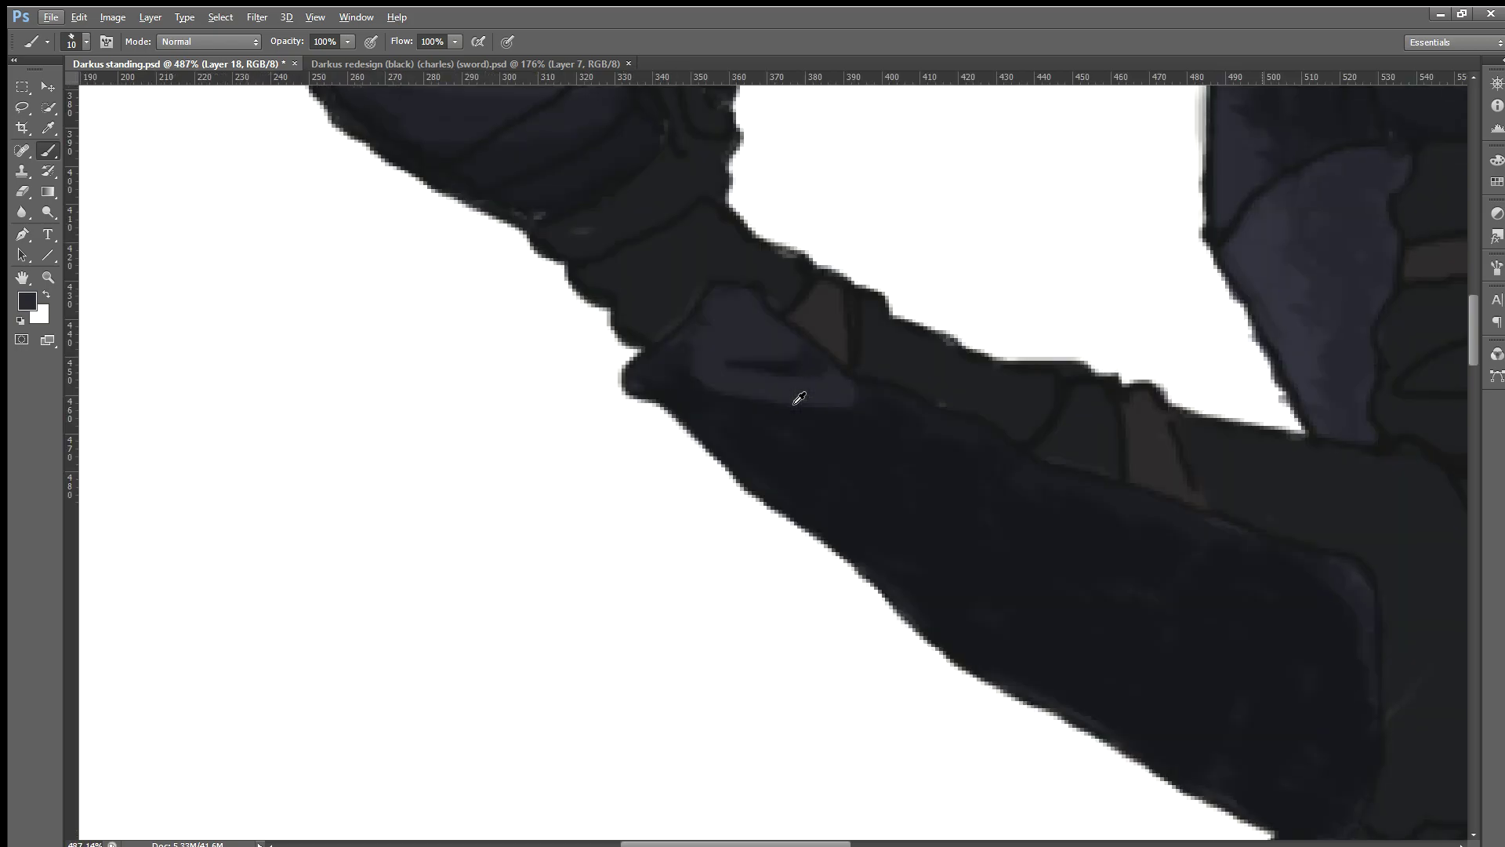
{"action": "left_click_drag", "start_coordinate": [681, 449], "coordinate": [948, 520]}
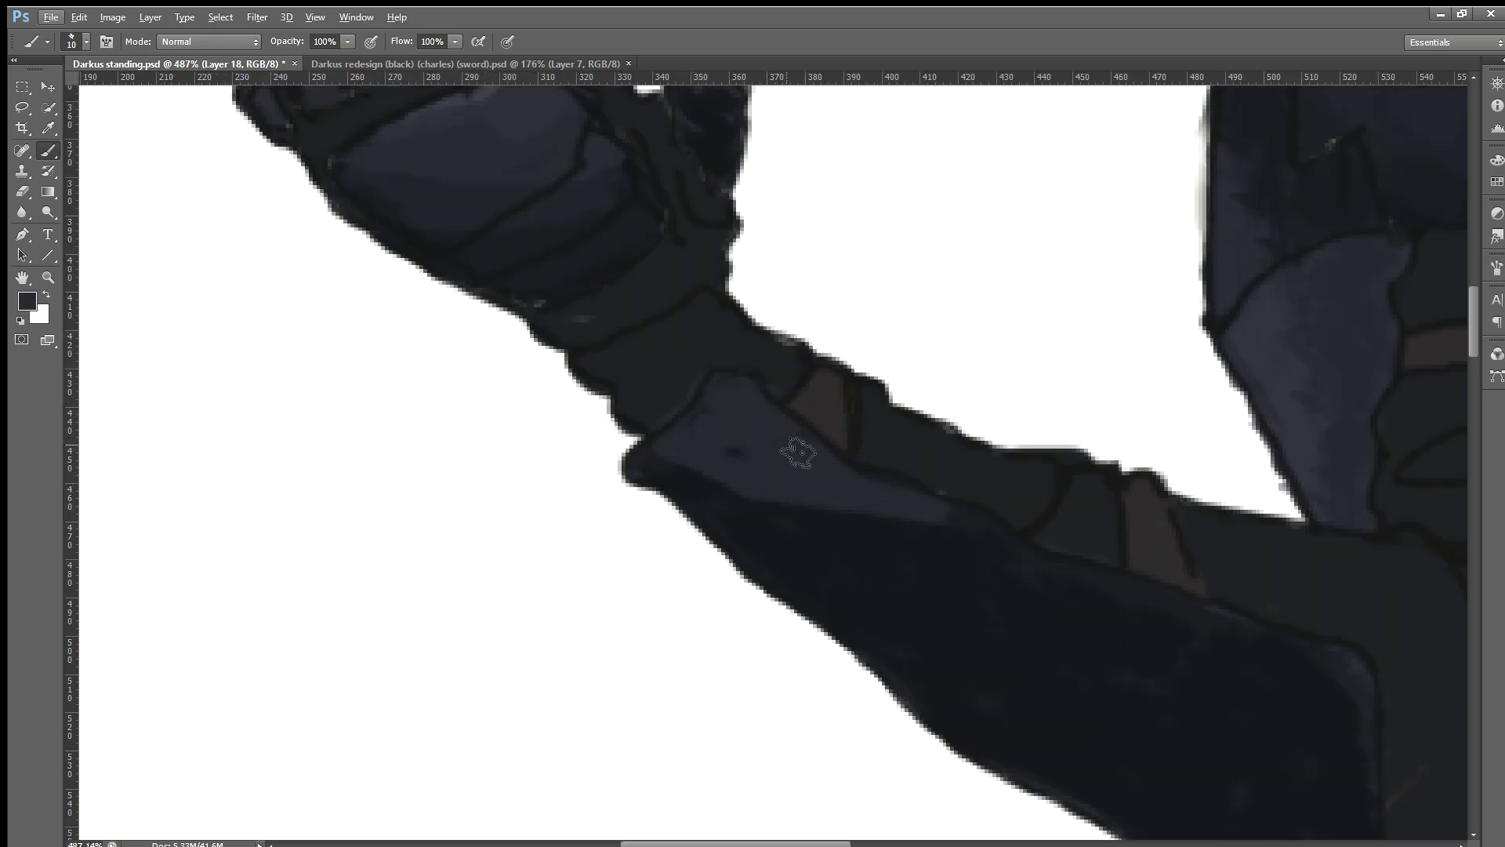
{"action": "scroll", "coordinate": [625, 366], "scroll_direction": "up", "scroll_amount": 1}
{"action": "scroll", "coordinate": [625, 367], "scroll_direction": "up", "scroll_amount": 1}
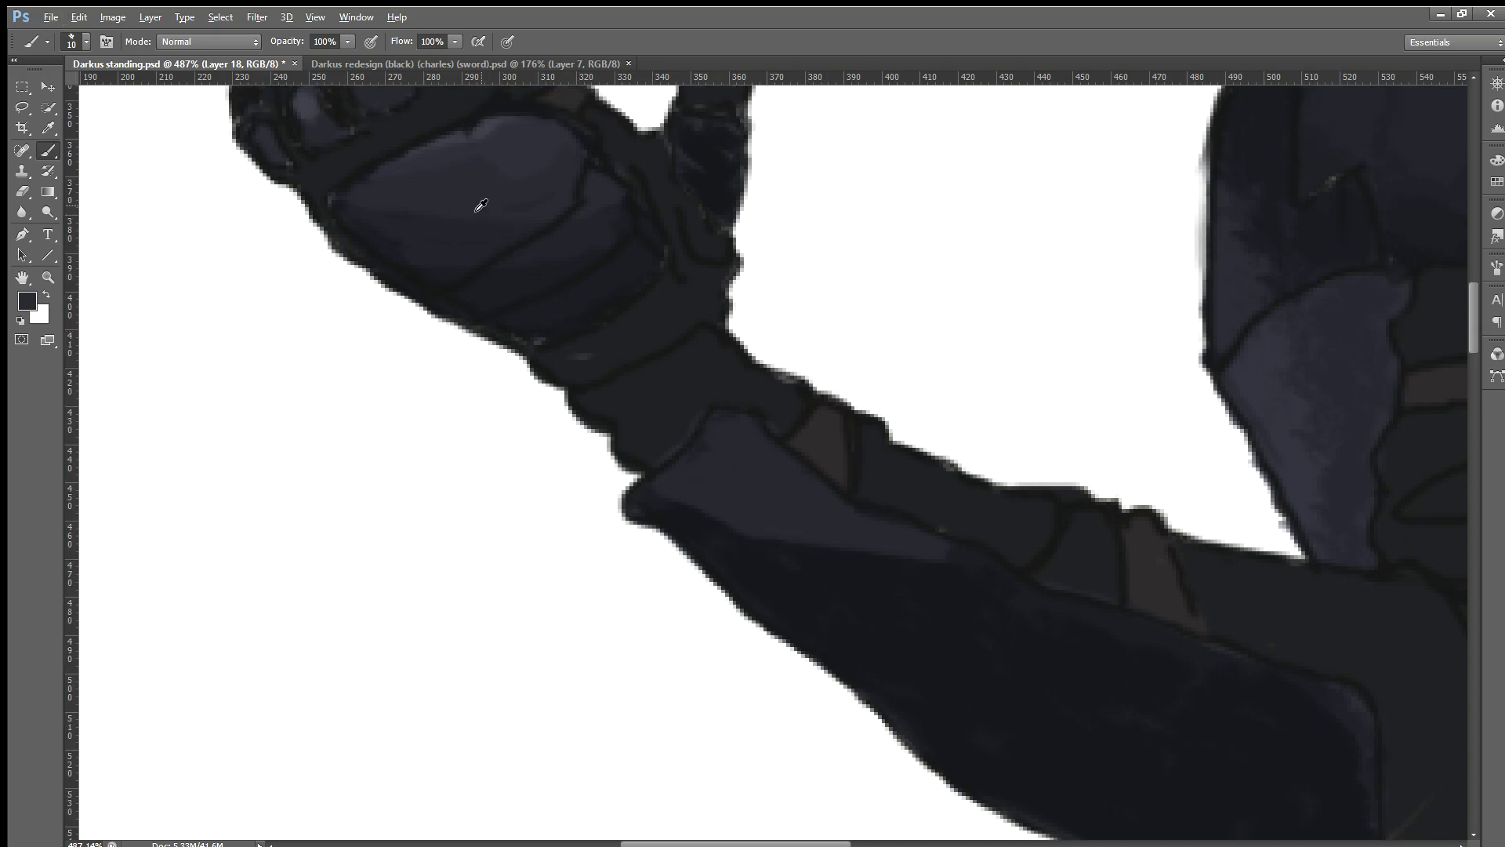
{"action": "left_click_drag", "start_coordinate": [670, 499], "coordinate": [818, 541]}
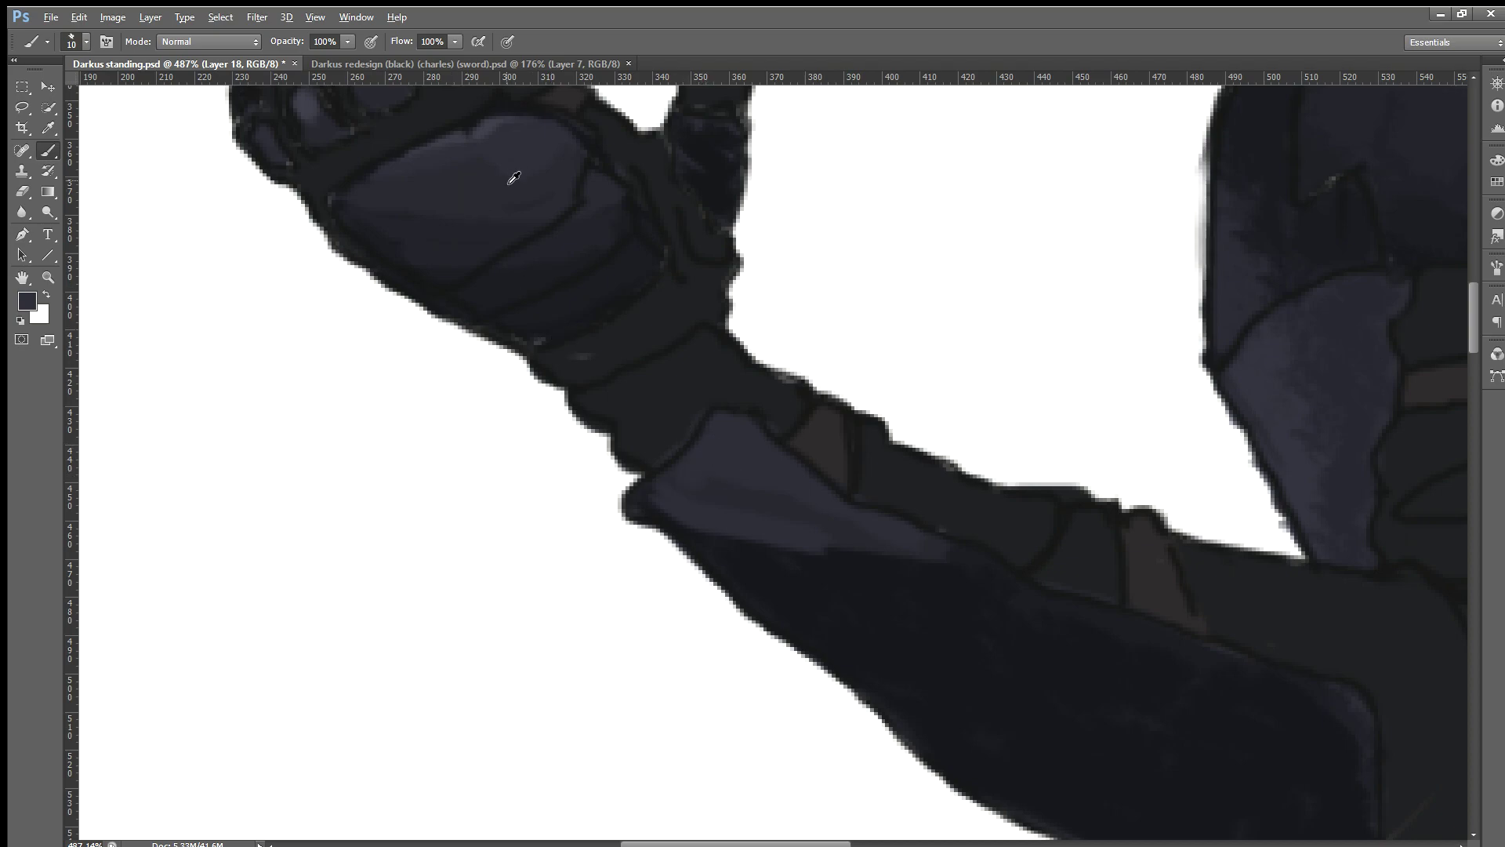
Step: Sample glove tones and highlight the cuff's top panel and lower edge
{"action": "left_click", "coordinate": [509, 147], "text": "alt"}
{"action": "mouse_move", "coordinate": [753, 458]}
{"action": "left_mouse_down"}
{"action": "mouse_move", "coordinate": [722, 428]}
{"action": "mouse_move", "coordinate": [729, 462]}
{"action": "mouse_move", "coordinate": [784, 470]}
{"action": "mouse_move", "coordinate": [844, 518]}
{"action": "left_mouse_up"}
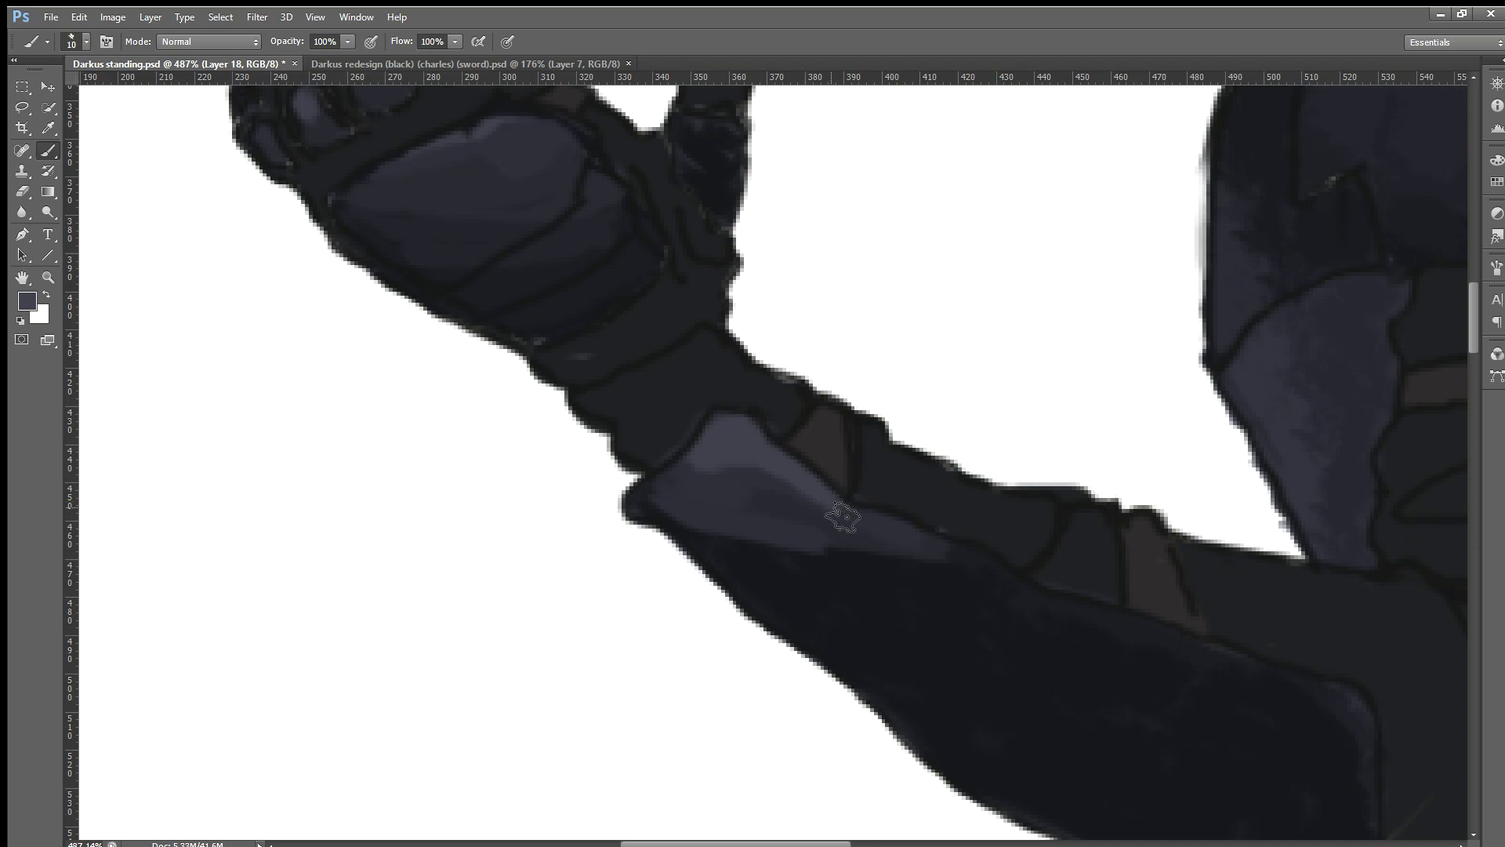
{"action": "left_click", "coordinate": [892, 588], "text": "alt"}
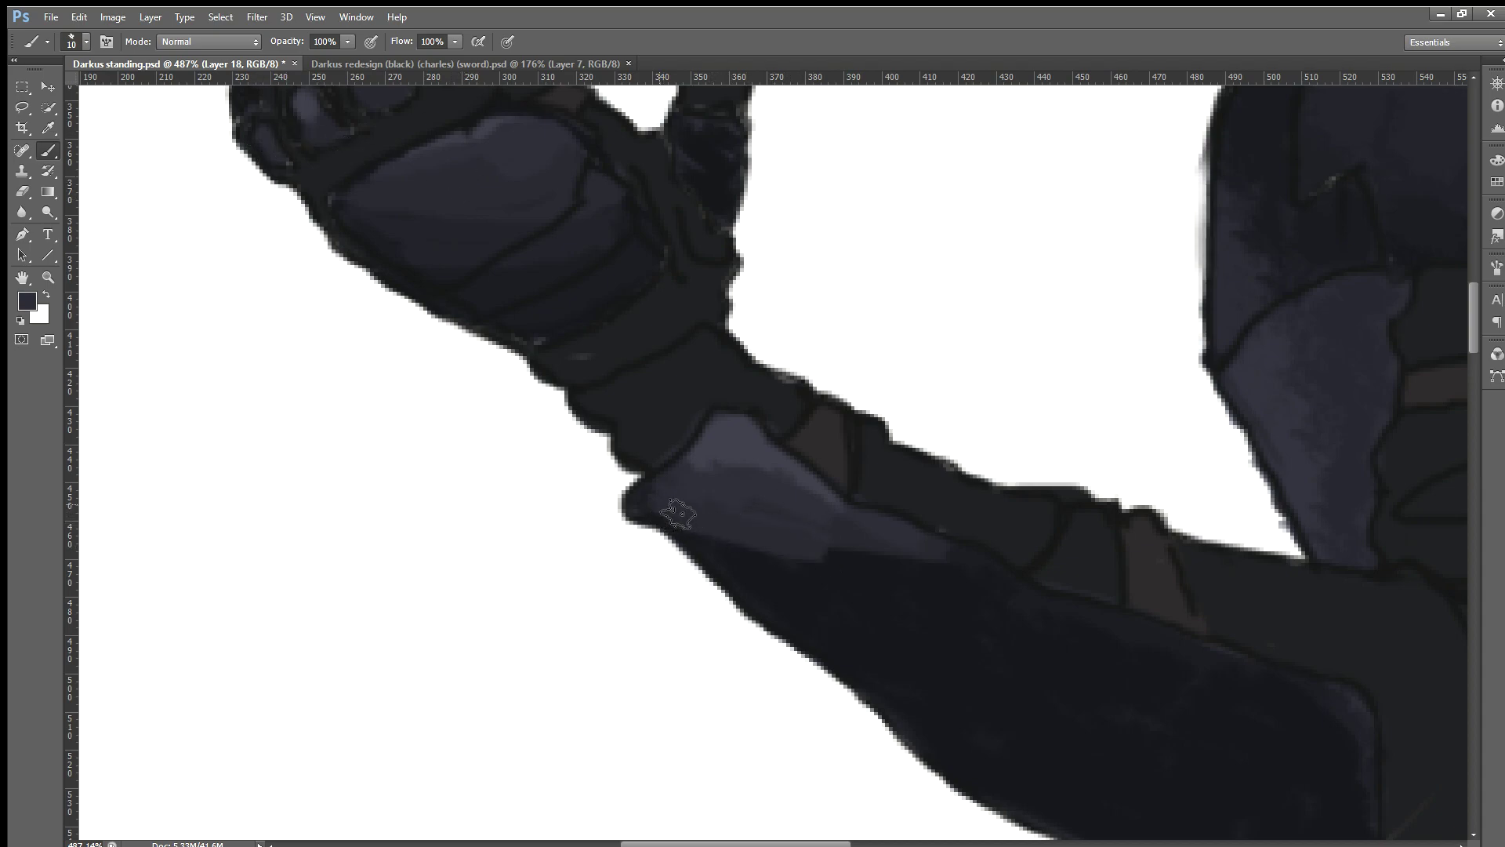
{"action": "mouse_move", "coordinate": [739, 510]}
{"action": "left_mouse_down"}
{"action": "mouse_move", "coordinate": [925, 578]}
{"action": "mouse_move", "coordinate": [1028, 595]}
{"action": "mouse_move", "coordinate": [941, 572]}
{"action": "mouse_move", "coordinate": [965, 571]}
{"action": "mouse_move", "coordinate": [1052, 611]}
{"action": "mouse_move", "coordinate": [897, 588]}
{"action": "mouse_move", "coordinate": [1034, 620]}
{"action": "left_mouse_up"}
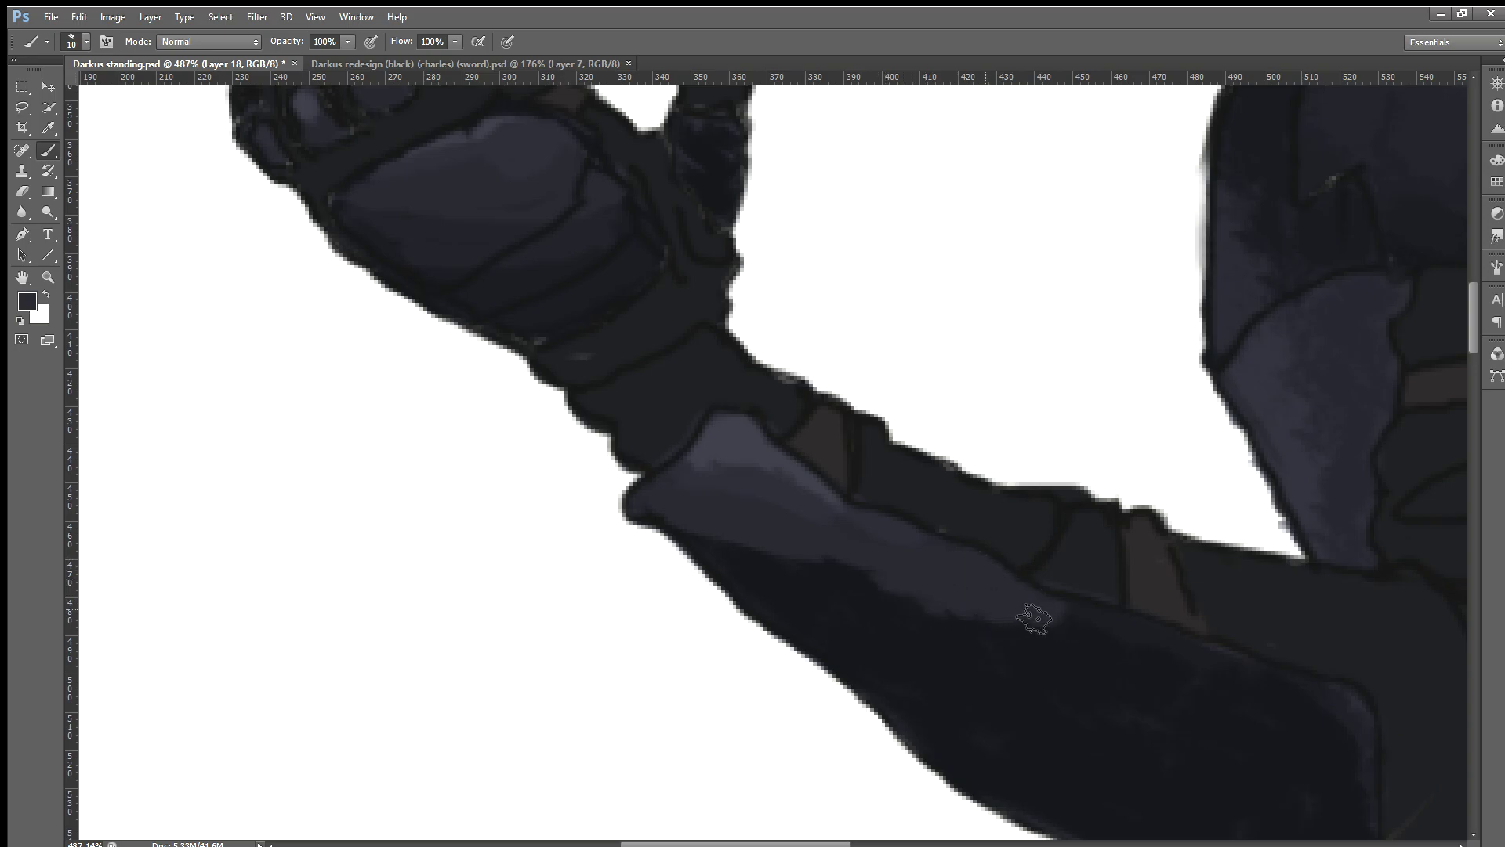
{"action": "scroll", "coordinate": [1034, 620], "scroll_direction": "down", "scroll_amount": 4, "text": "alt"}
{"action": "scroll", "coordinate": [1068, 684], "scroll_direction": "down", "scroll_amount": 1, "text": "alt"}
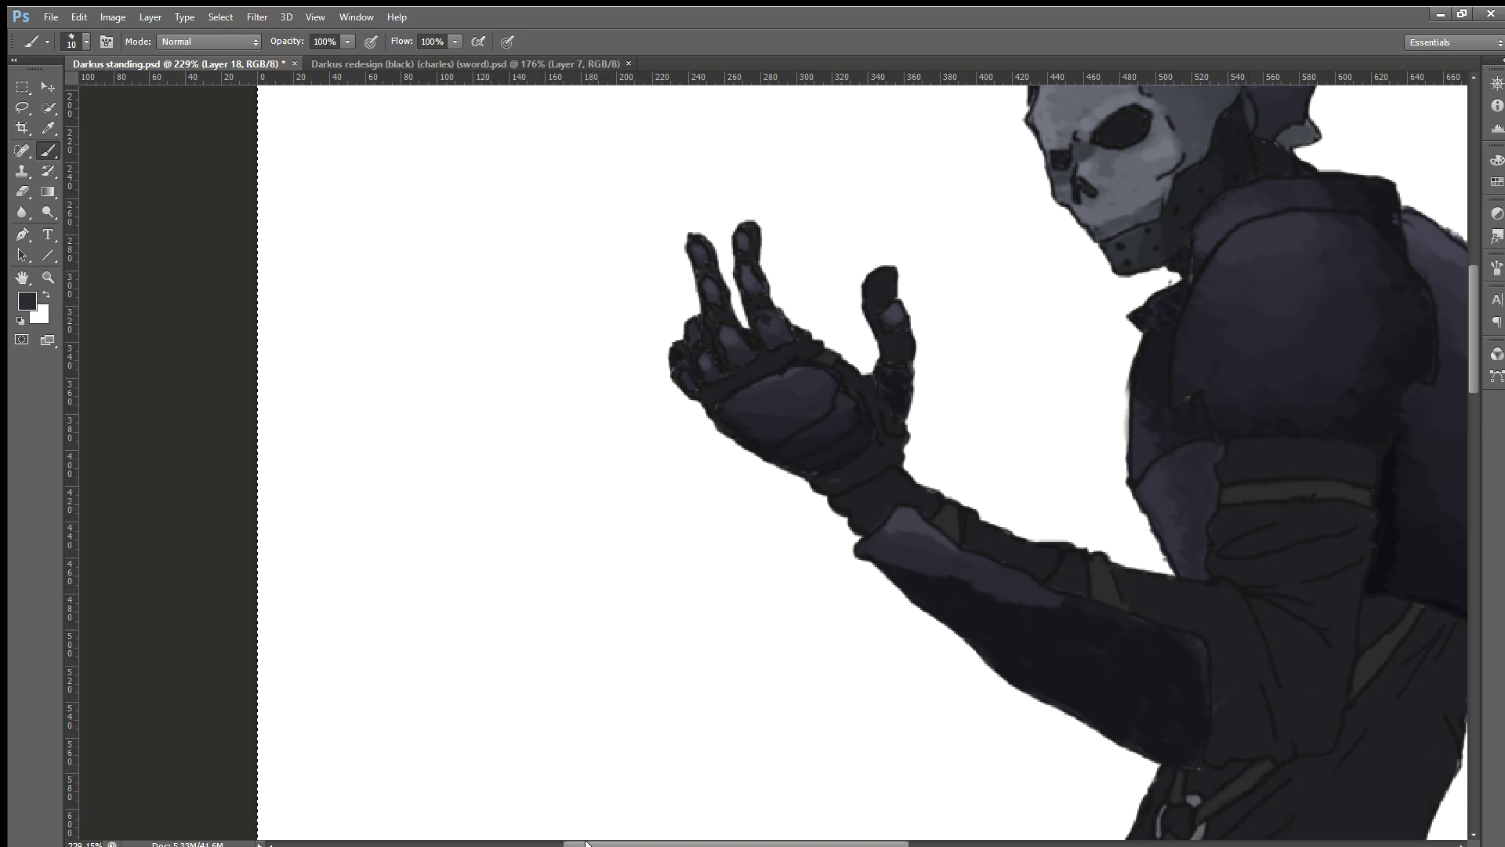
Step: Sample forearm colours and darken part of the light patch on the forearm
{"action": "left_click_drag", "start_coordinate": [588, 843], "coordinate": [679, 843]}
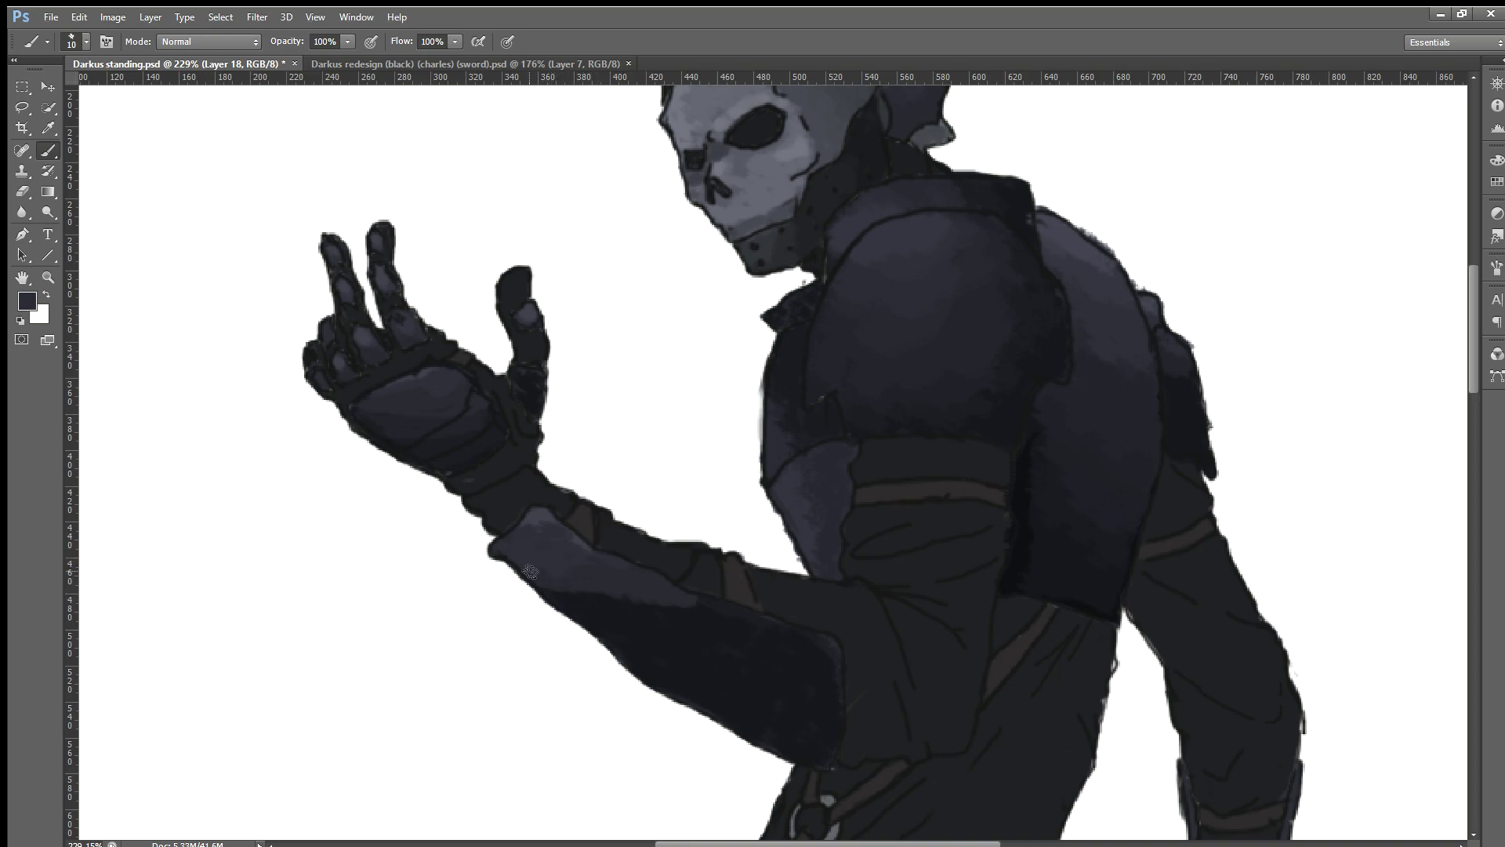
{"action": "left_click", "coordinate": [544, 518], "text": "alt"}
{"action": "left_click", "coordinate": [523, 538], "text": "alt"}
{"action": "key", "text": "i"}
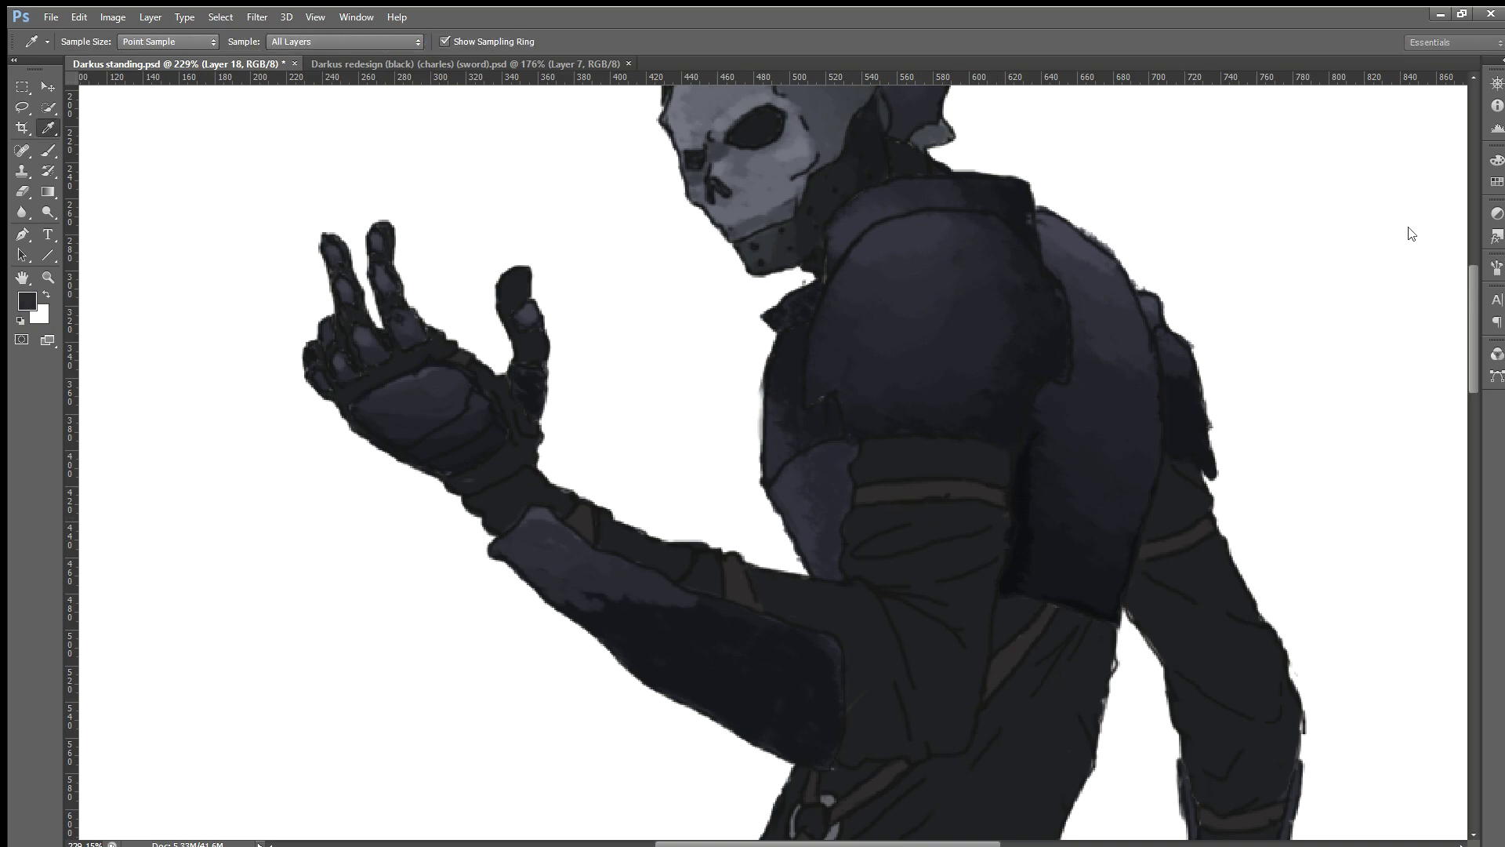
{"action": "key", "text": "b"}
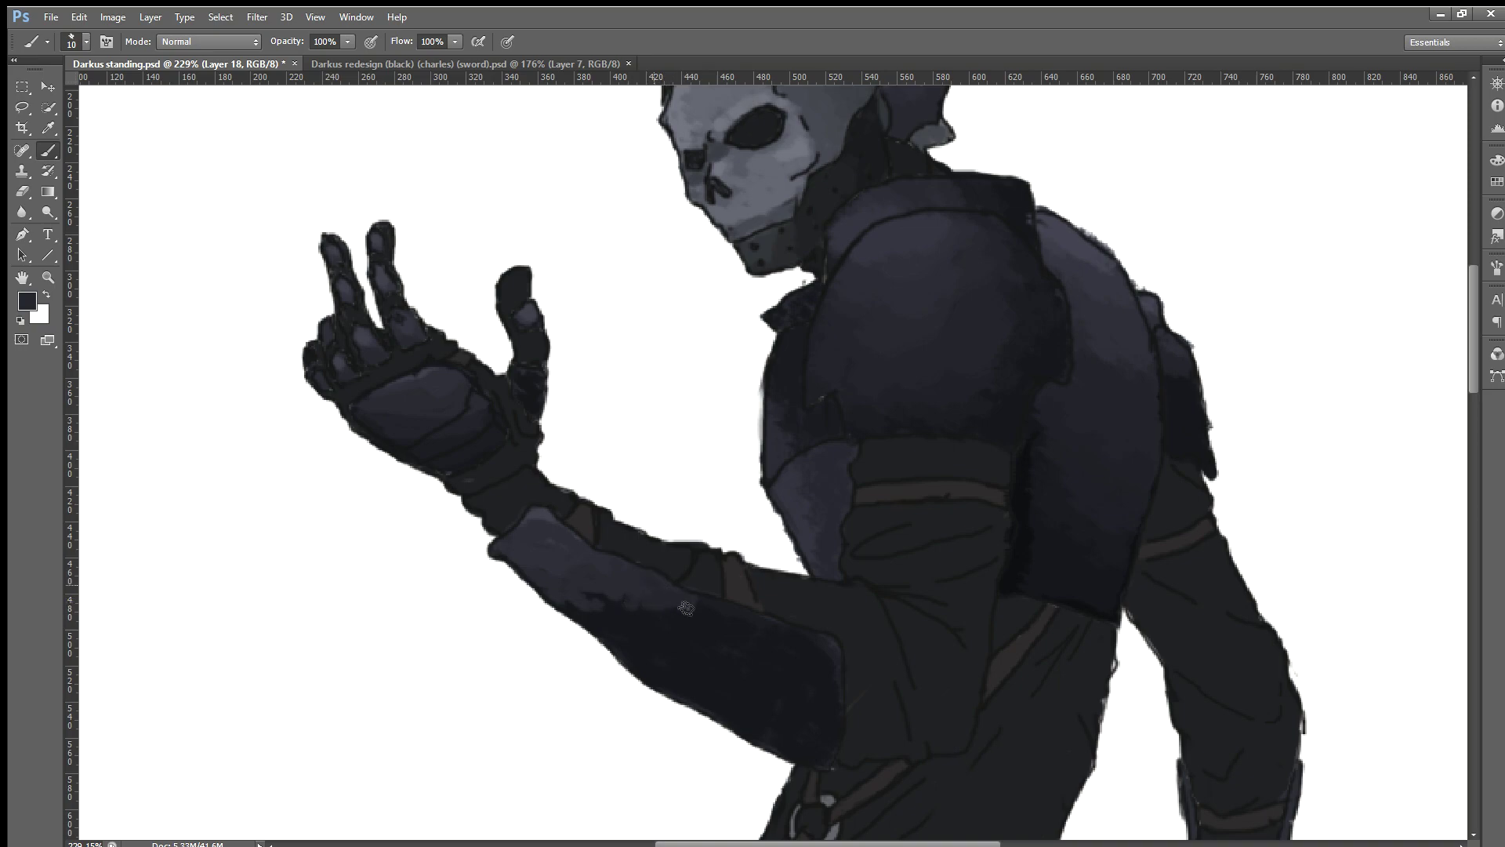
{"action": "mouse_move", "coordinate": [575, 625]}
{"action": "left_mouse_down"}
{"action": "mouse_move", "coordinate": [661, 621]}
{"action": "mouse_move", "coordinate": [592, 613]}
{"action": "left_mouse_up"}
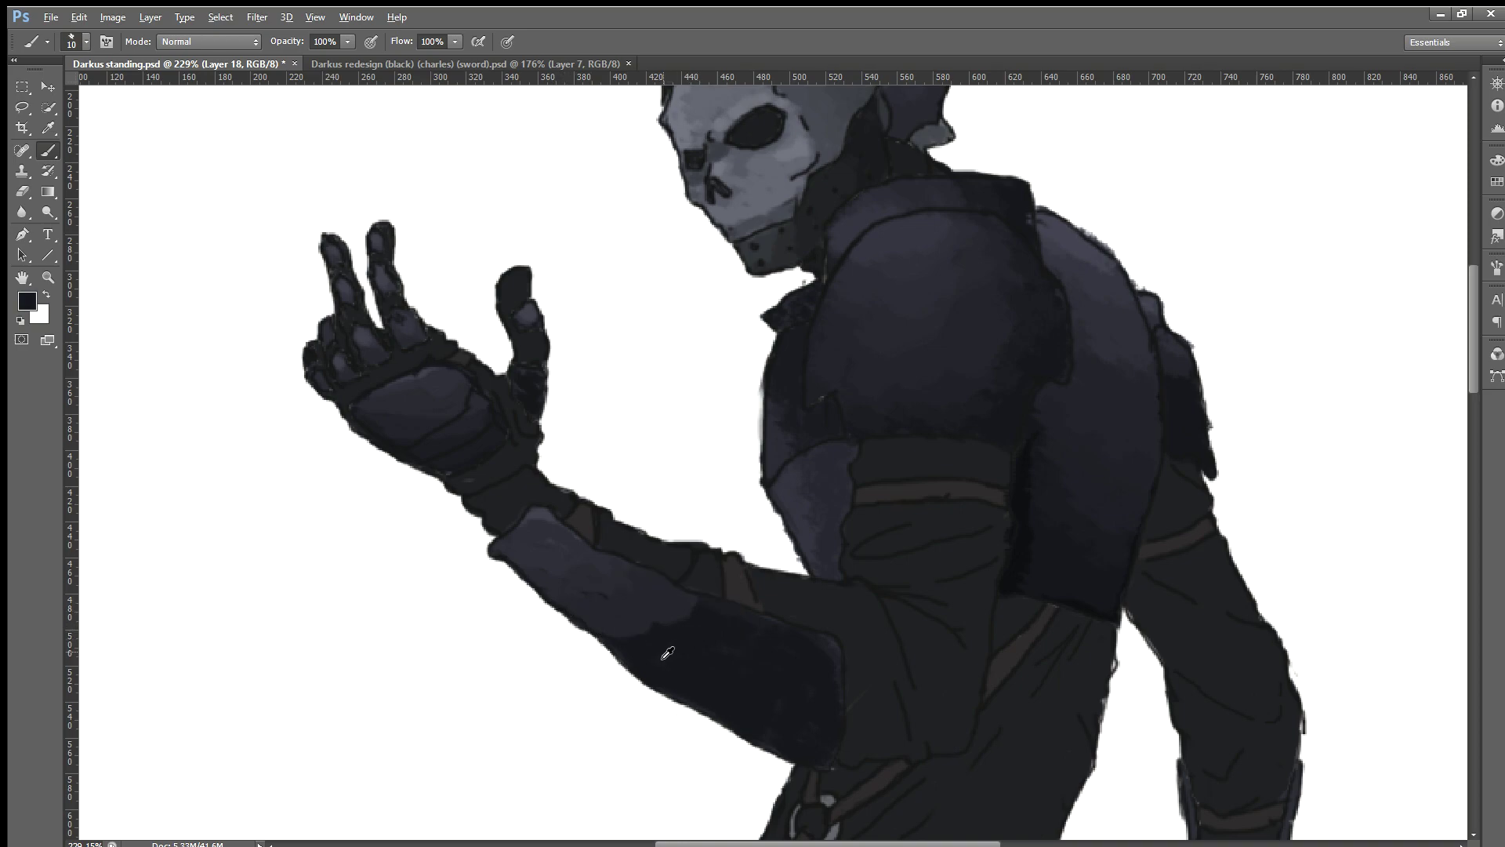
Step: Sample a darker arm tone, alternating between Eyedropper (I) and Brush (B)
{"action": "left_click", "coordinate": [594, 620], "text": "alt"}
{"action": "key", "text": "i"}
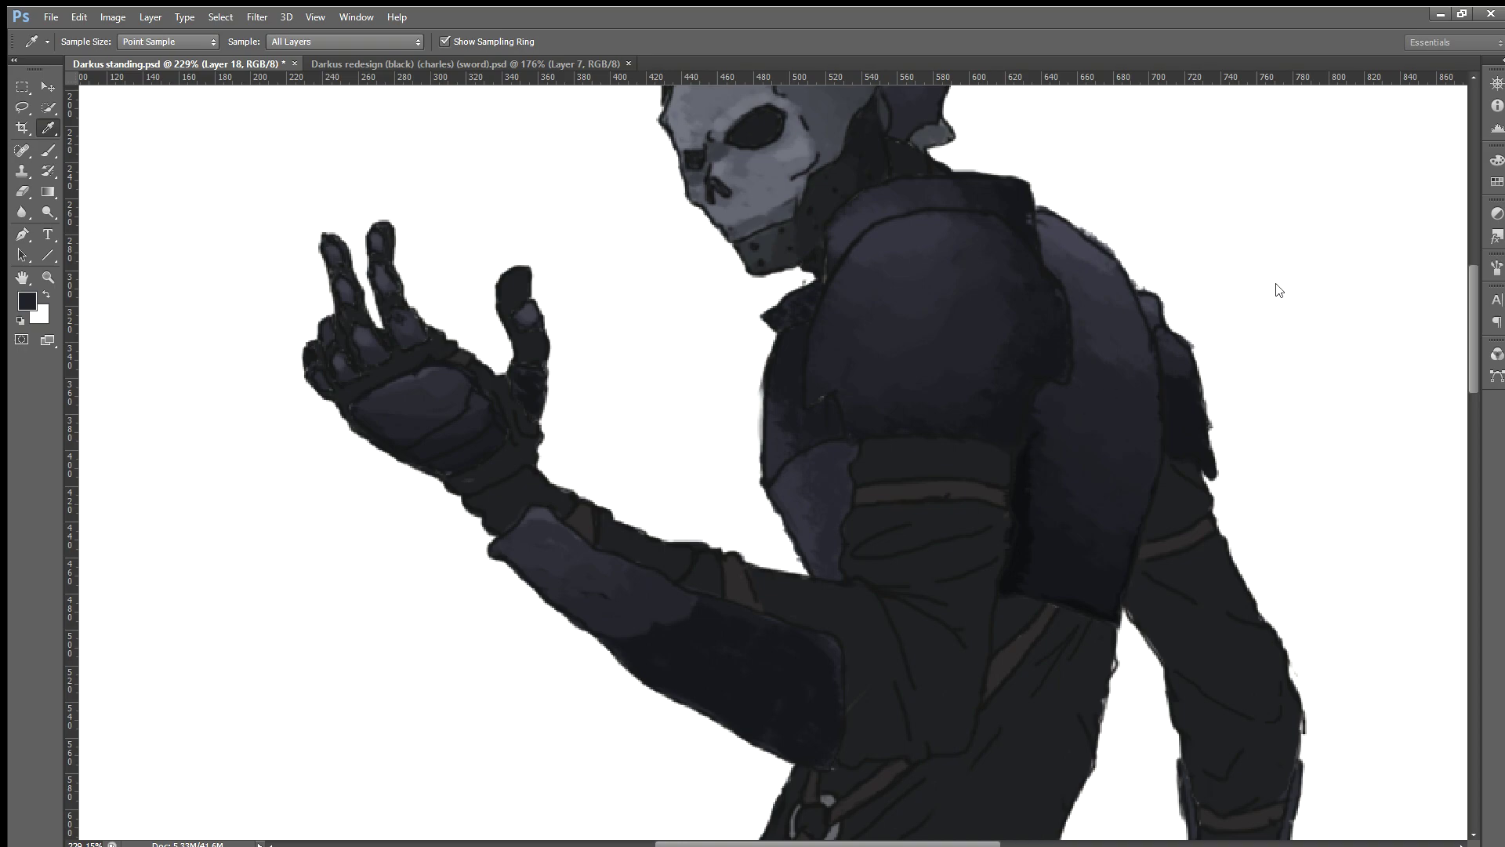
{"action": "key", "text": "b"}
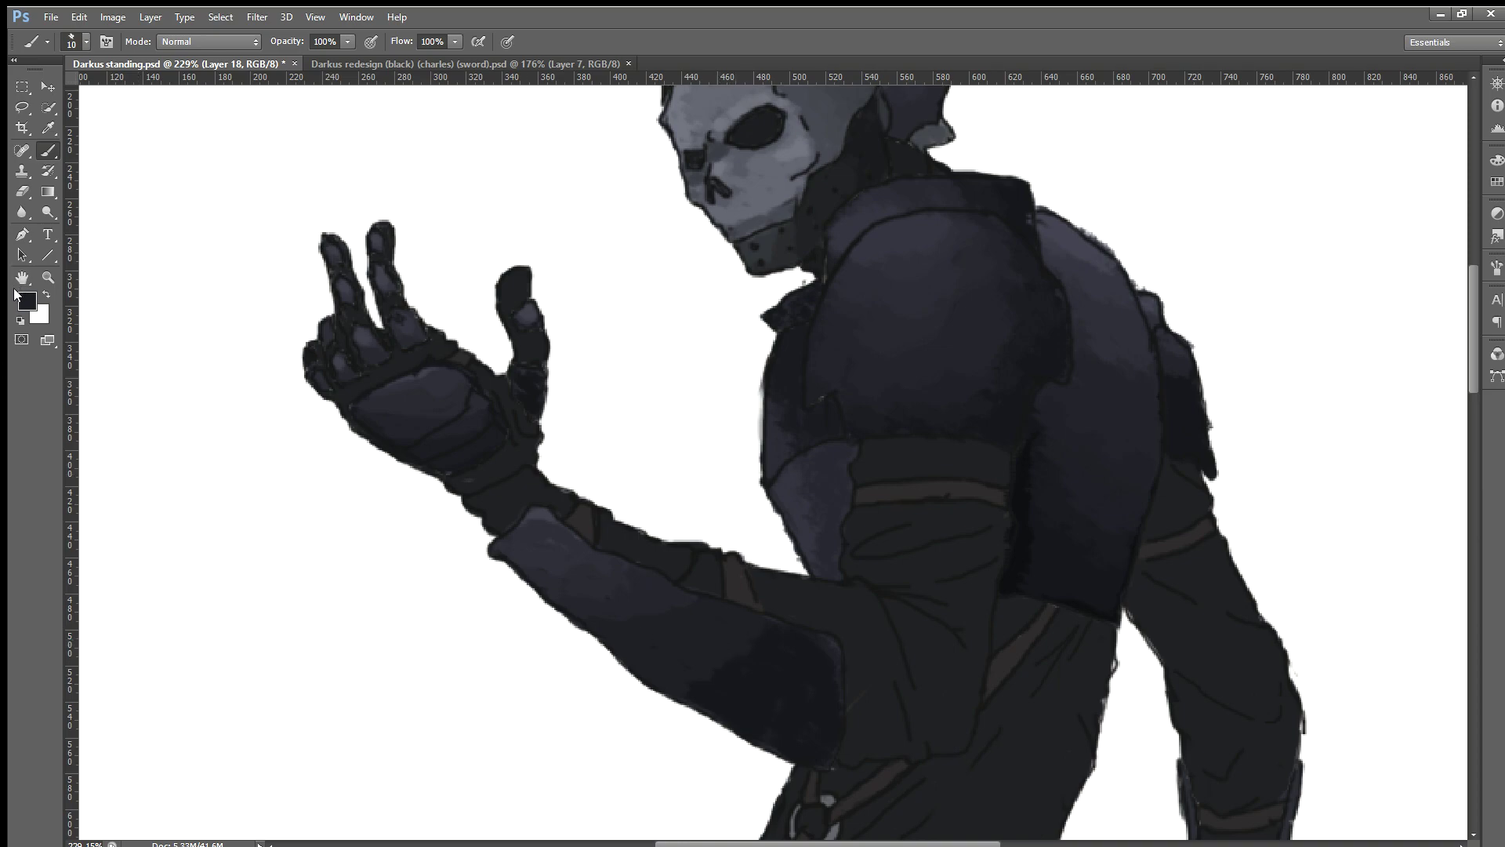
{"action": "key", "text": "i"}
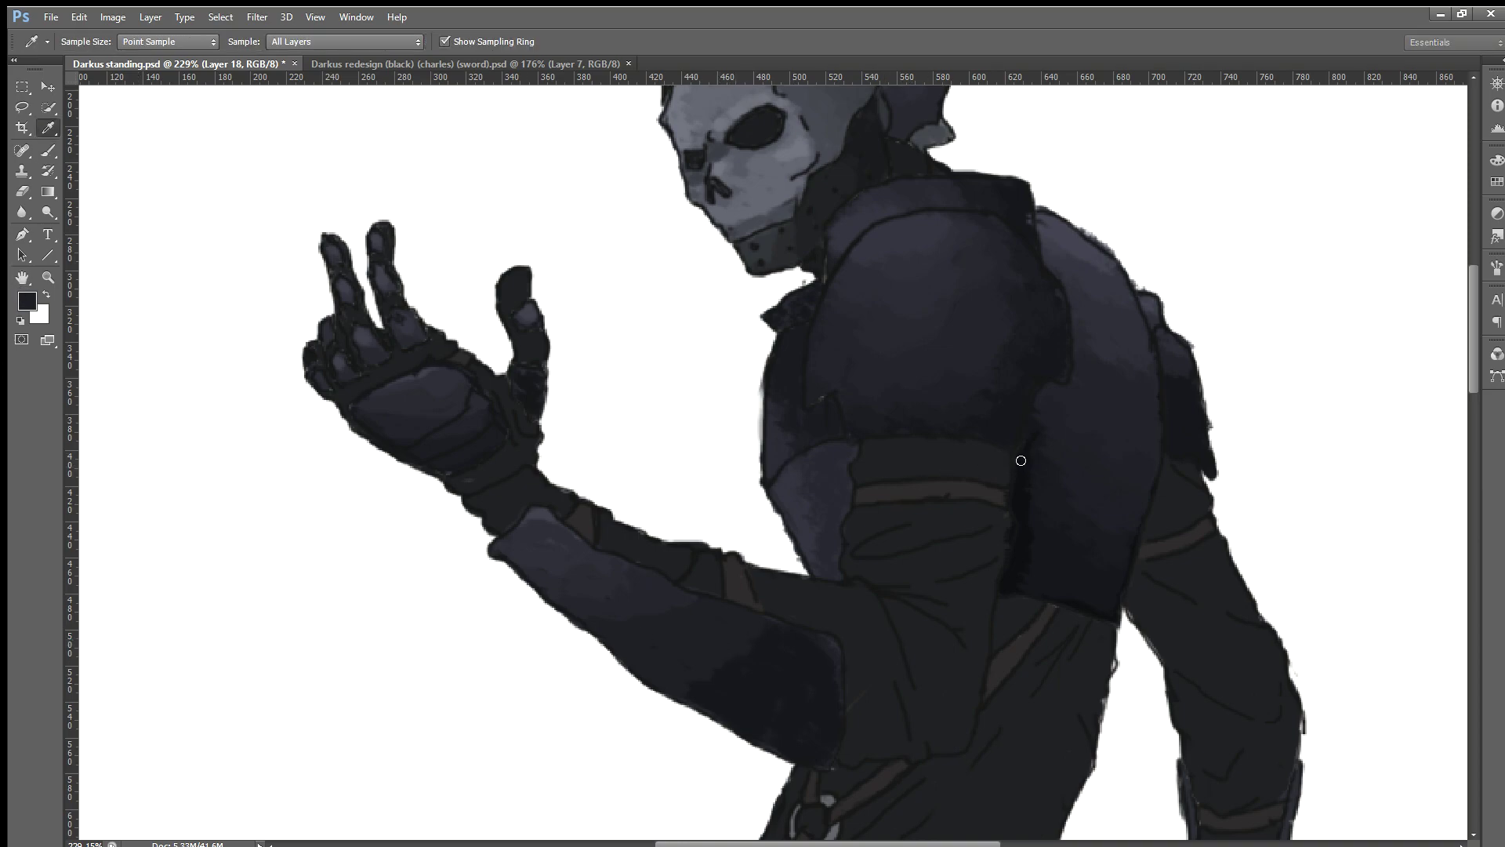
{"action": "key", "text": "b"}
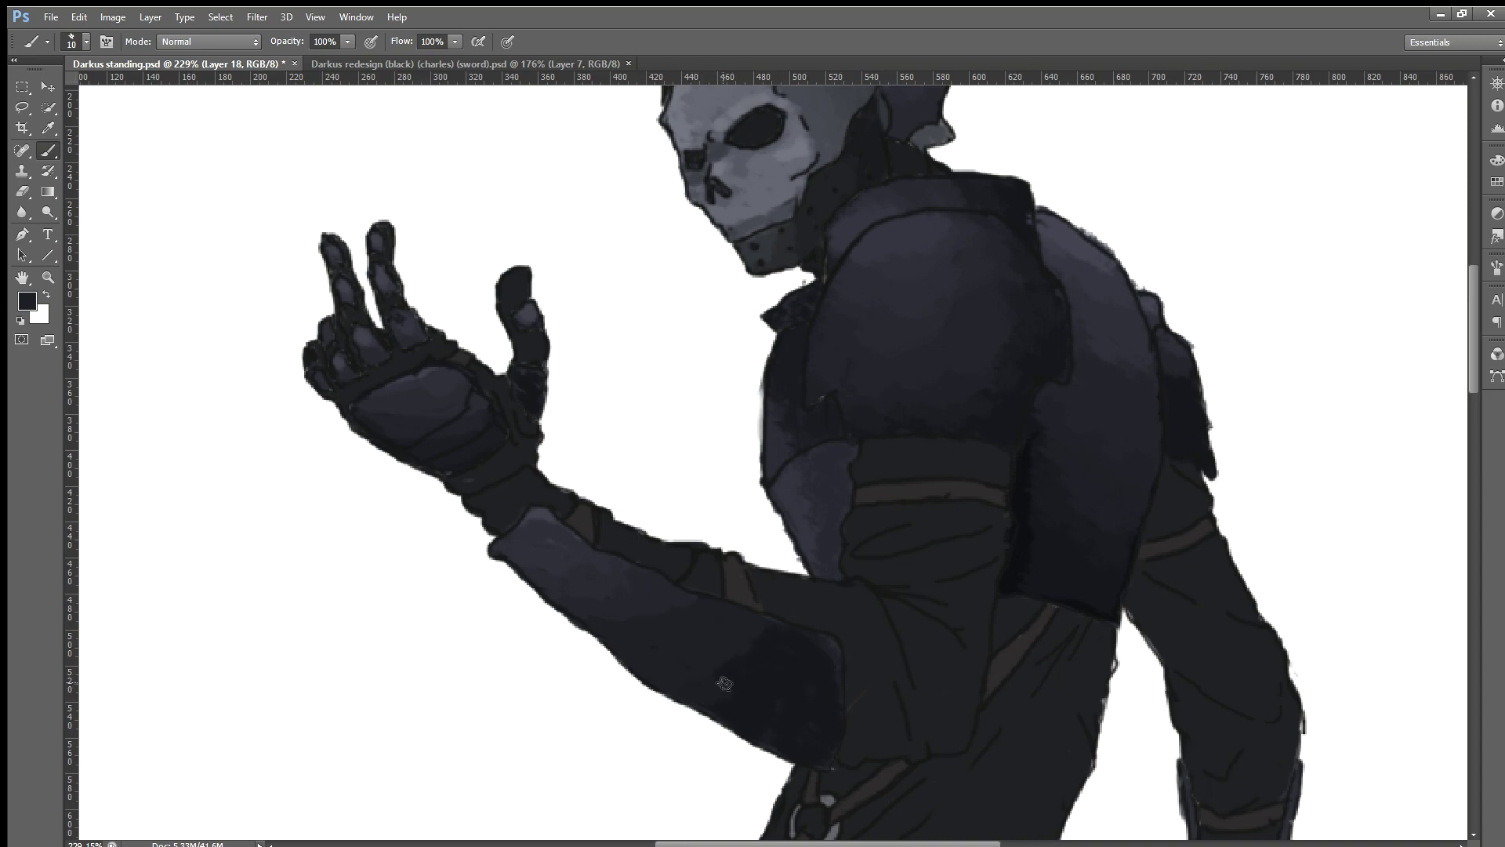
{"action": "key", "text": "i"}
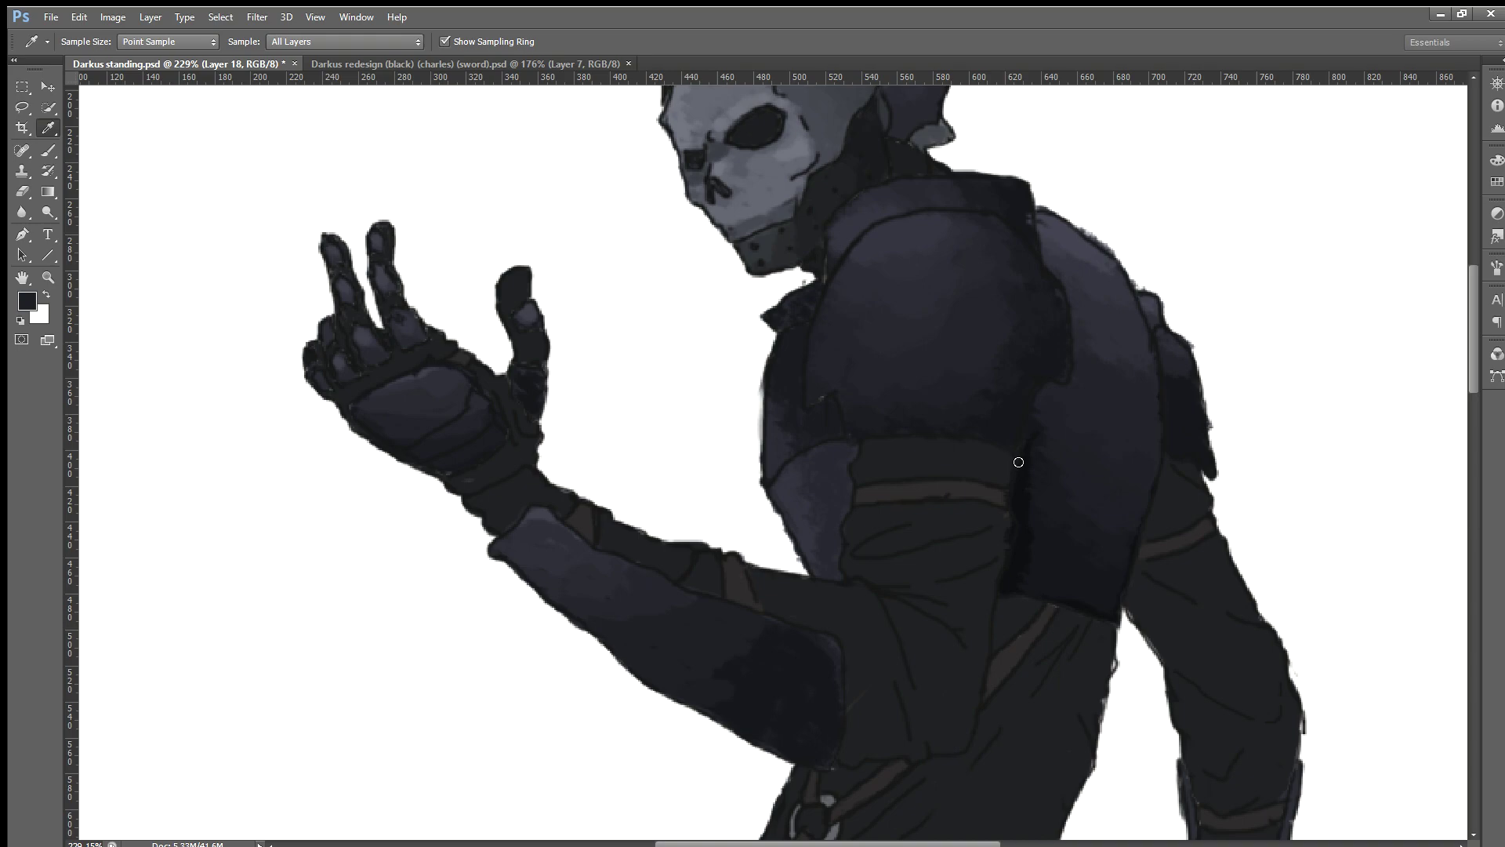
{"action": "key", "text": "b"}
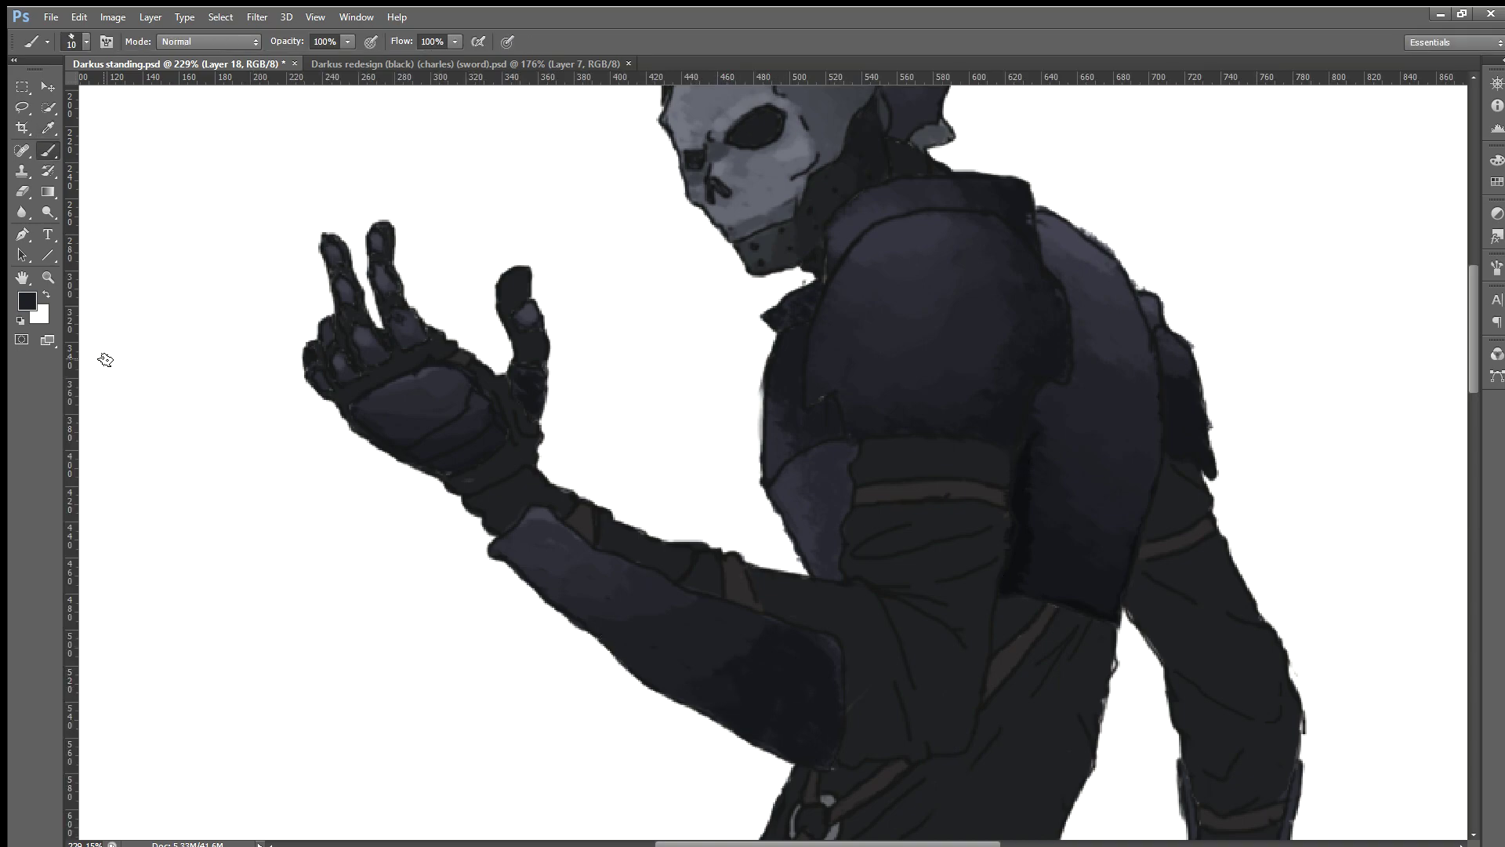
{"action": "key", "text": "i"}
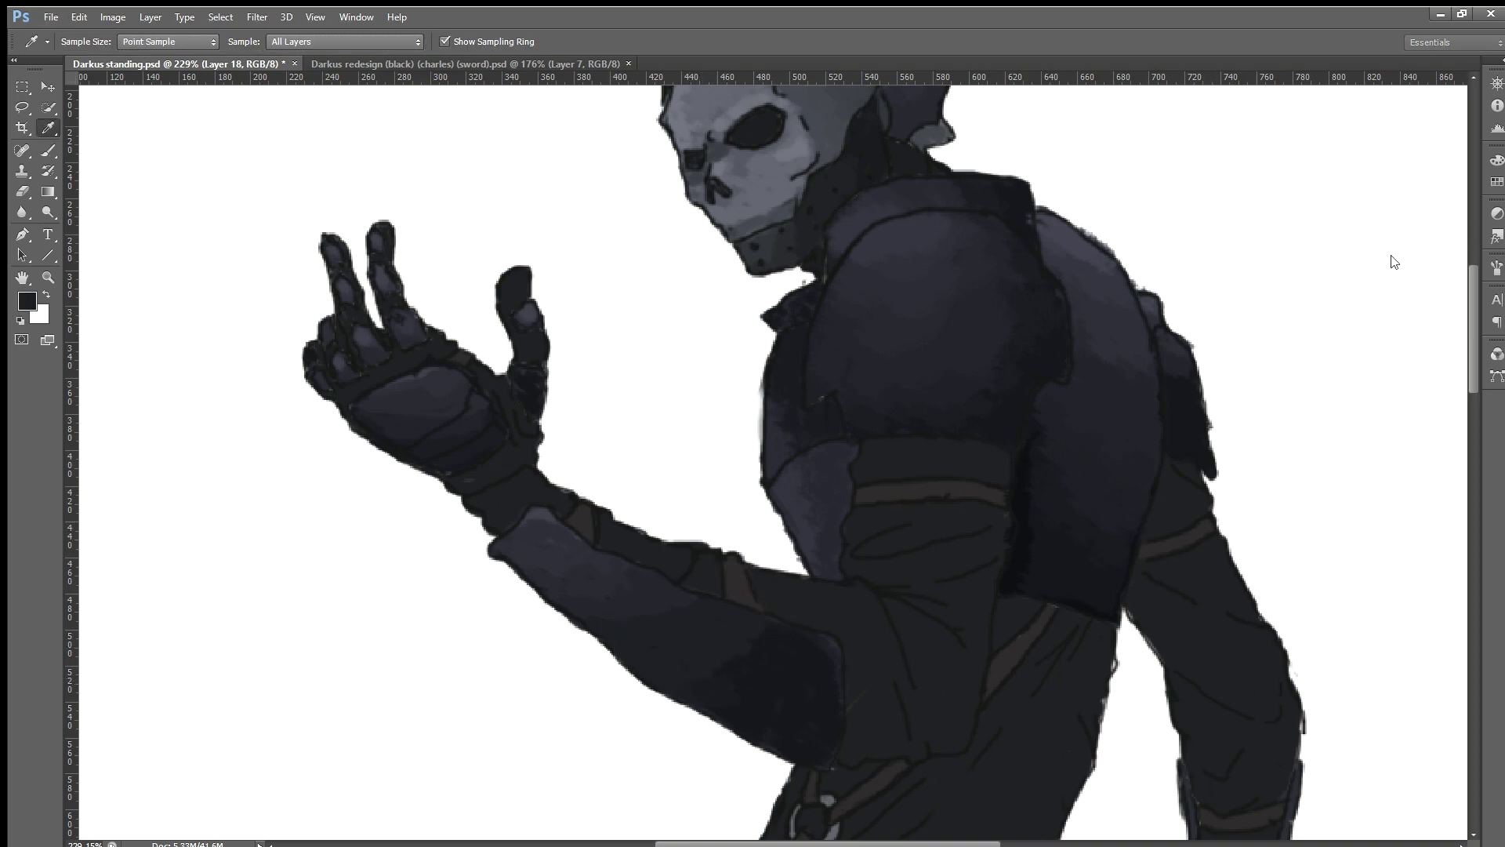
{"action": "key", "text": "b"}
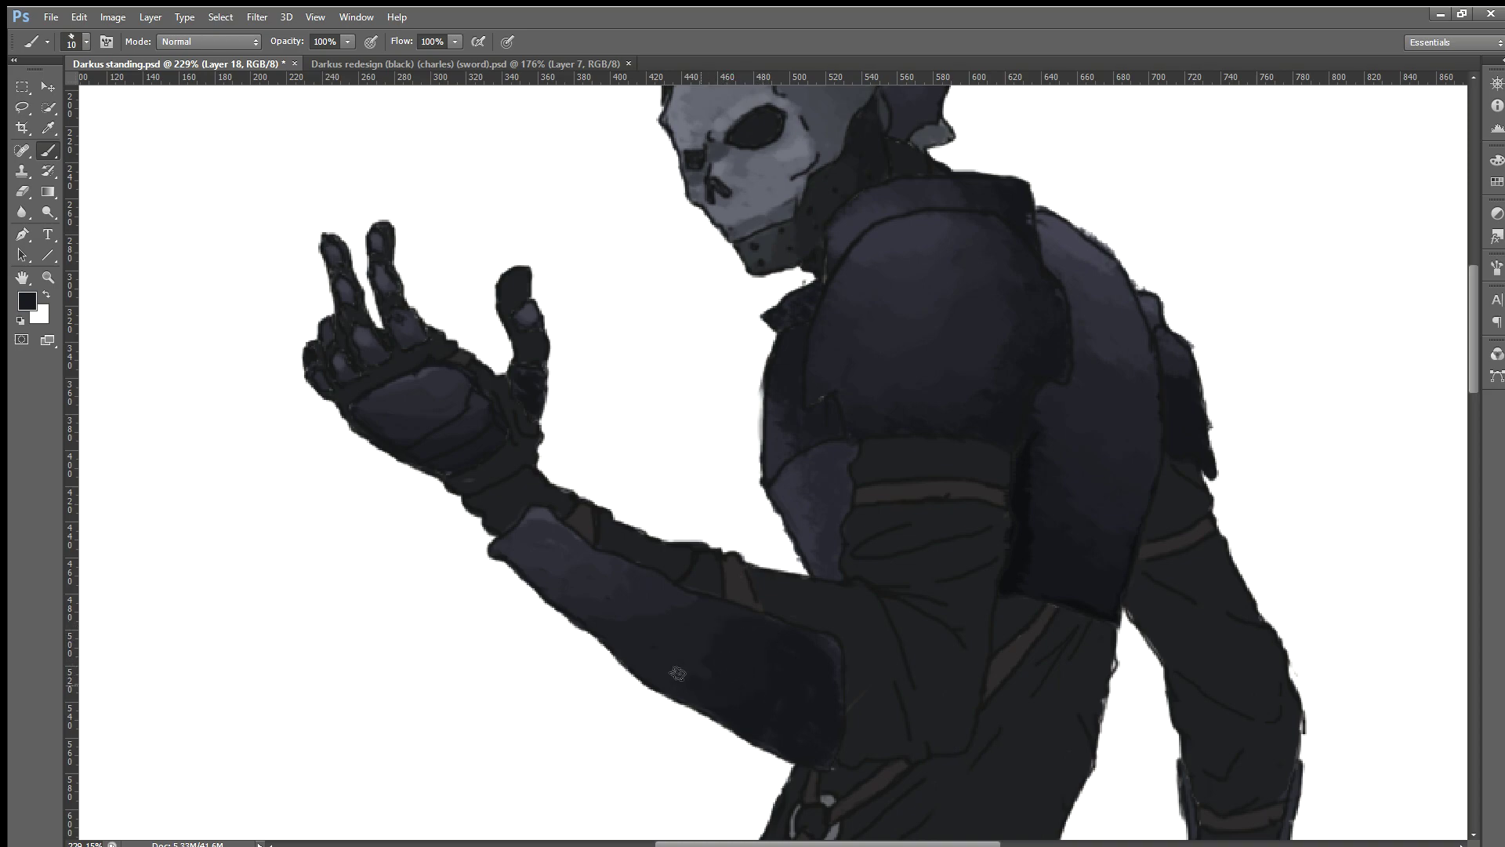
Step: Paint dark along the forearm's underside to extend its lower edge
{"action": "left_click_drag", "start_coordinate": [645, 667], "coordinate": [686, 672]}
{"action": "scroll", "coordinate": [686, 673], "scroll_direction": "up", "scroll_amount": 1}
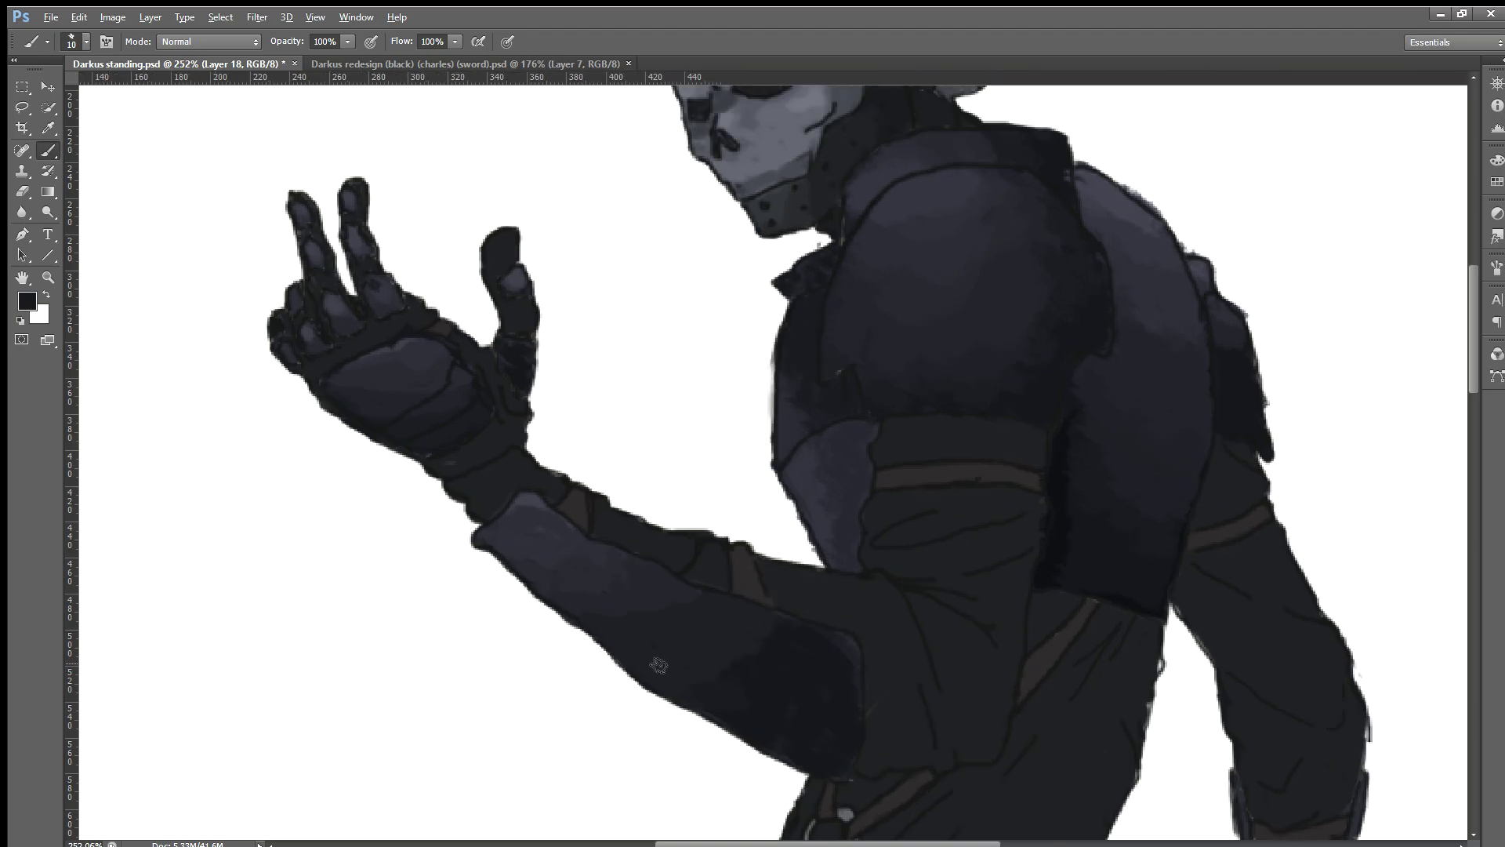
{"action": "scroll", "coordinate": [690, 682], "scroll_direction": "up", "scroll_amount": 1}
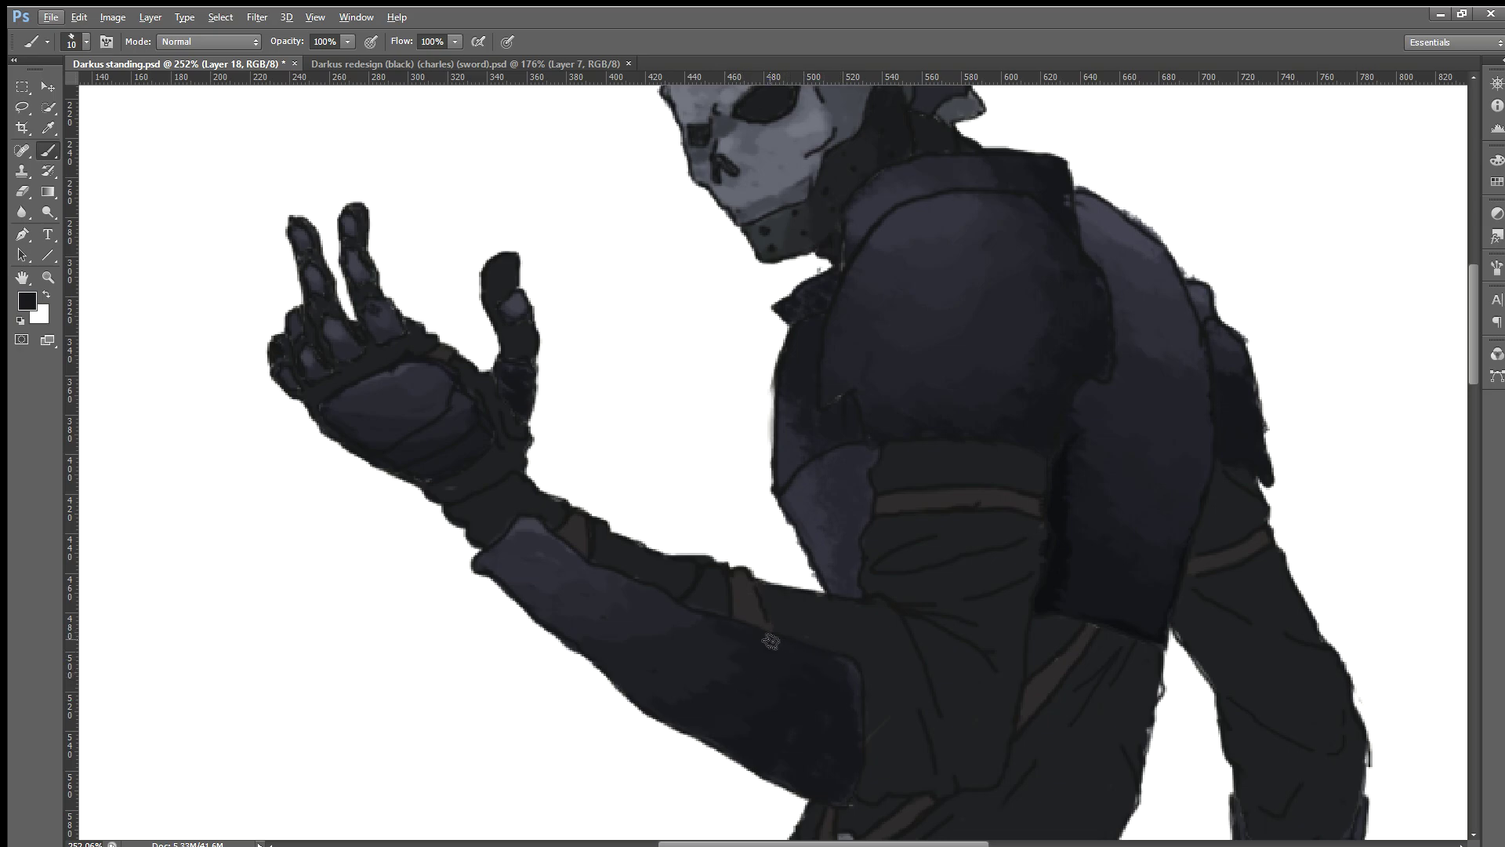
{"action": "key", "text": "alt"}
{"action": "scroll", "coordinate": [656, 725], "scroll_direction": "down", "scroll_amount": 1}
{"action": "scroll", "coordinate": [651, 734], "scroll_direction": "down", "scroll_amount": 1}
{"action": "scroll", "coordinate": [645, 740], "scroll_direction": "down", "scroll_amount": 1}
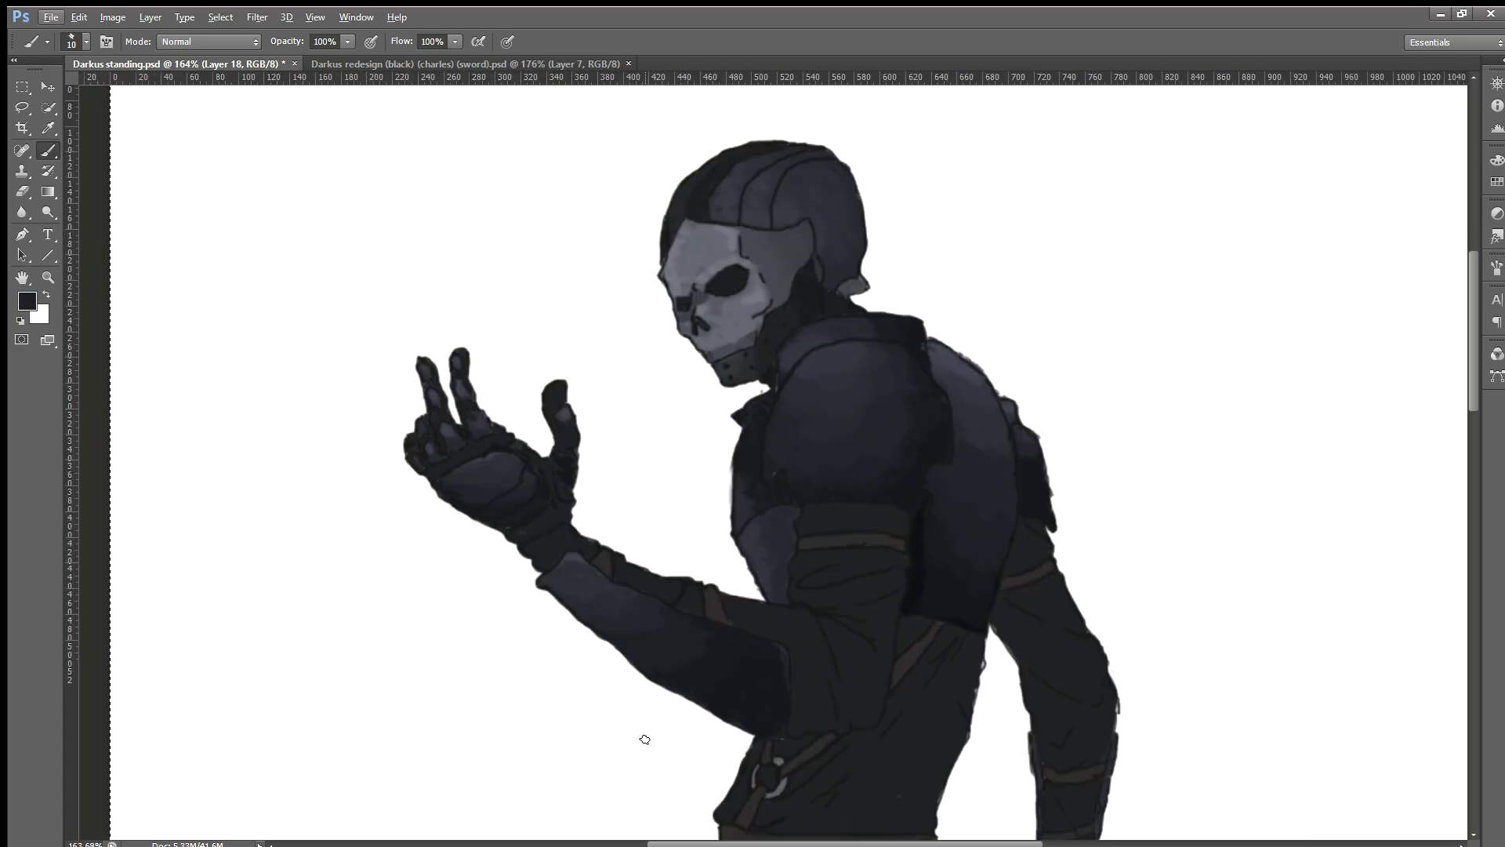
{"action": "scroll", "coordinate": [645, 740], "scroll_direction": "down", "scroll_amount": 1}
{"action": "scroll", "coordinate": [615, 732], "scroll_direction": "down", "scroll_amount": 1}
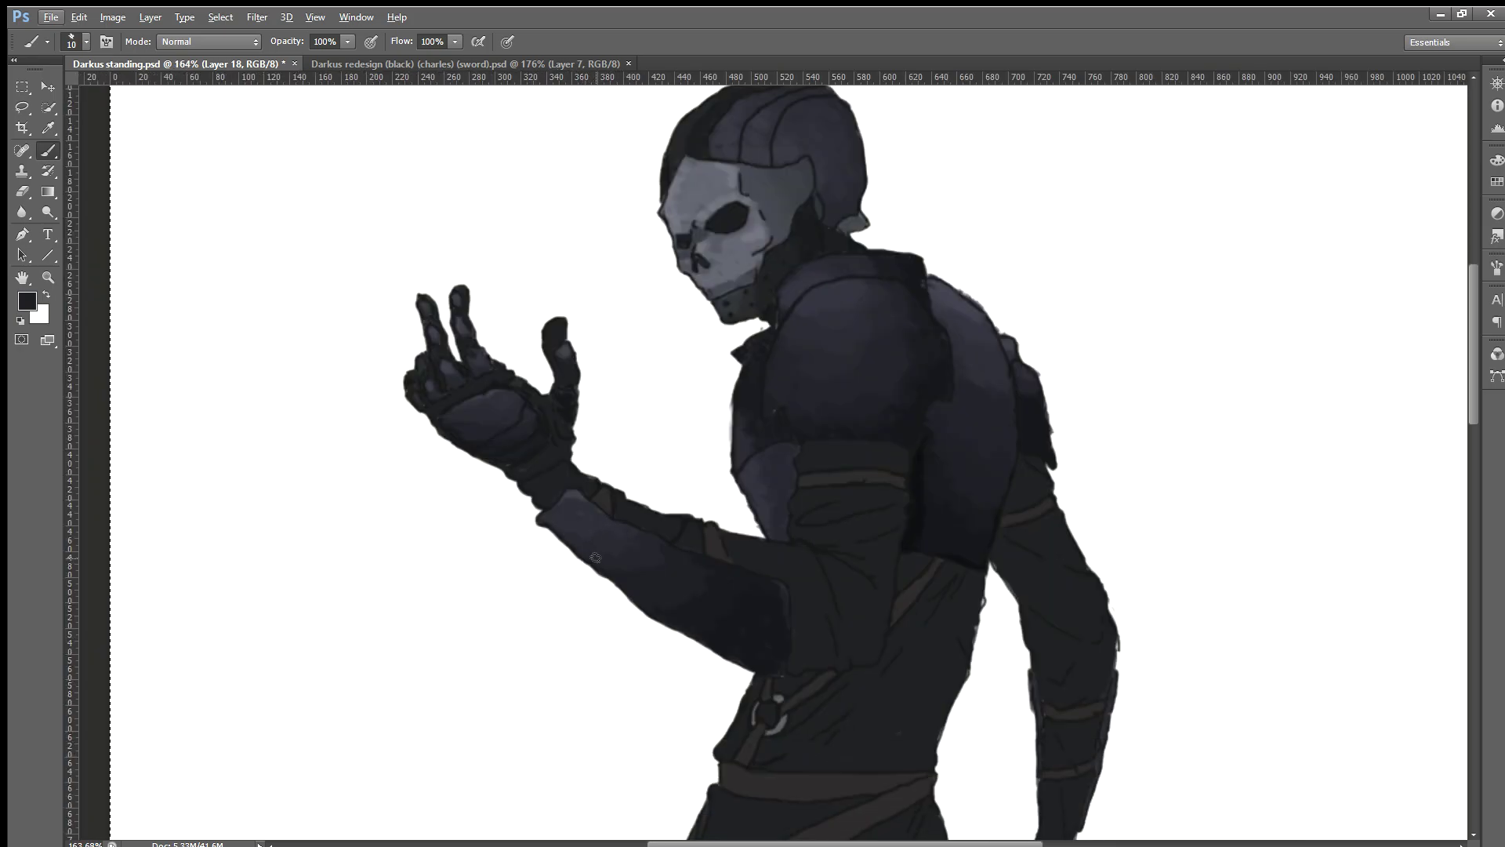
{"action": "scroll", "coordinate": [424, 555], "scroll_direction": "up", "scroll_amount": 1}
{"action": "scroll", "coordinate": [672, 538], "scroll_direction": "up", "scroll_amount": 1}
Step: Sample forearm armour tones, enlarge the brush to 24, and darken the cuff's right edge
{"action": "scroll", "coordinate": [660, 544], "scroll_direction": "up", "scroll_amount": 2}
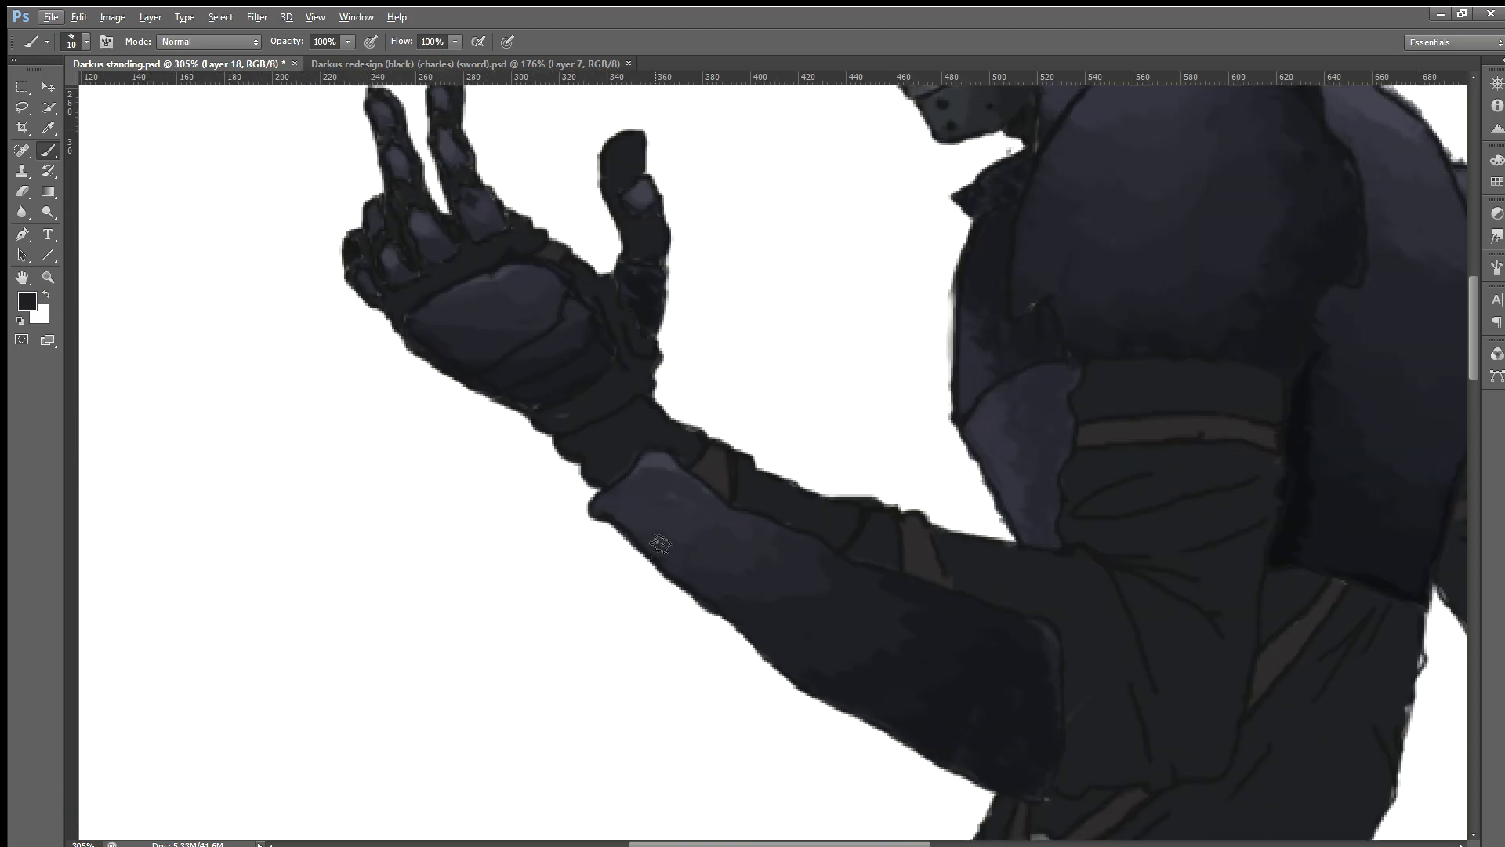
{"action": "left_click", "coordinate": [665, 511], "text": "alt"}
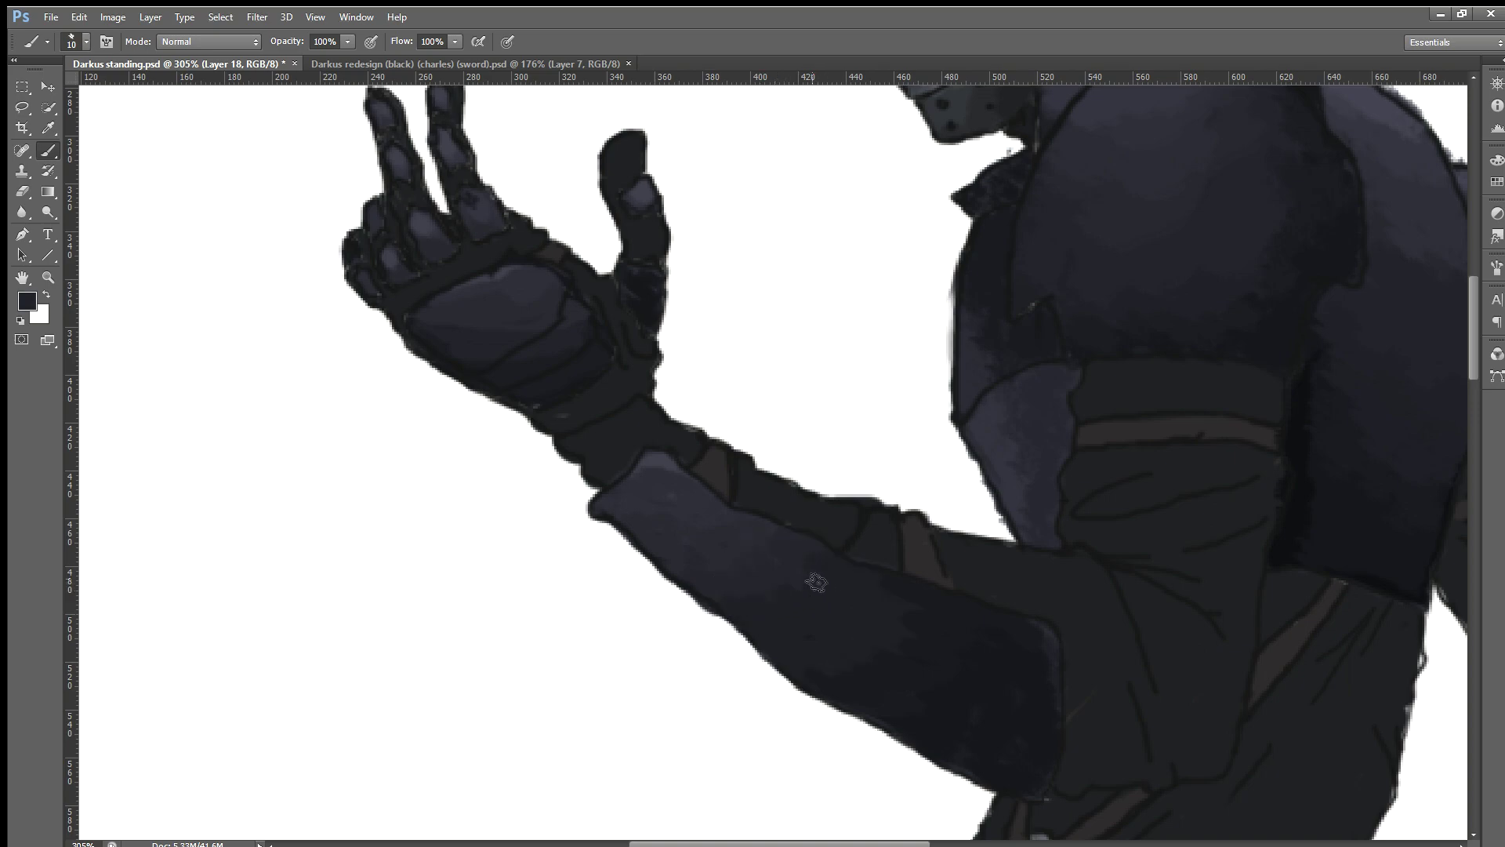
{"action": "left_click", "coordinate": [927, 631], "text": "alt"}
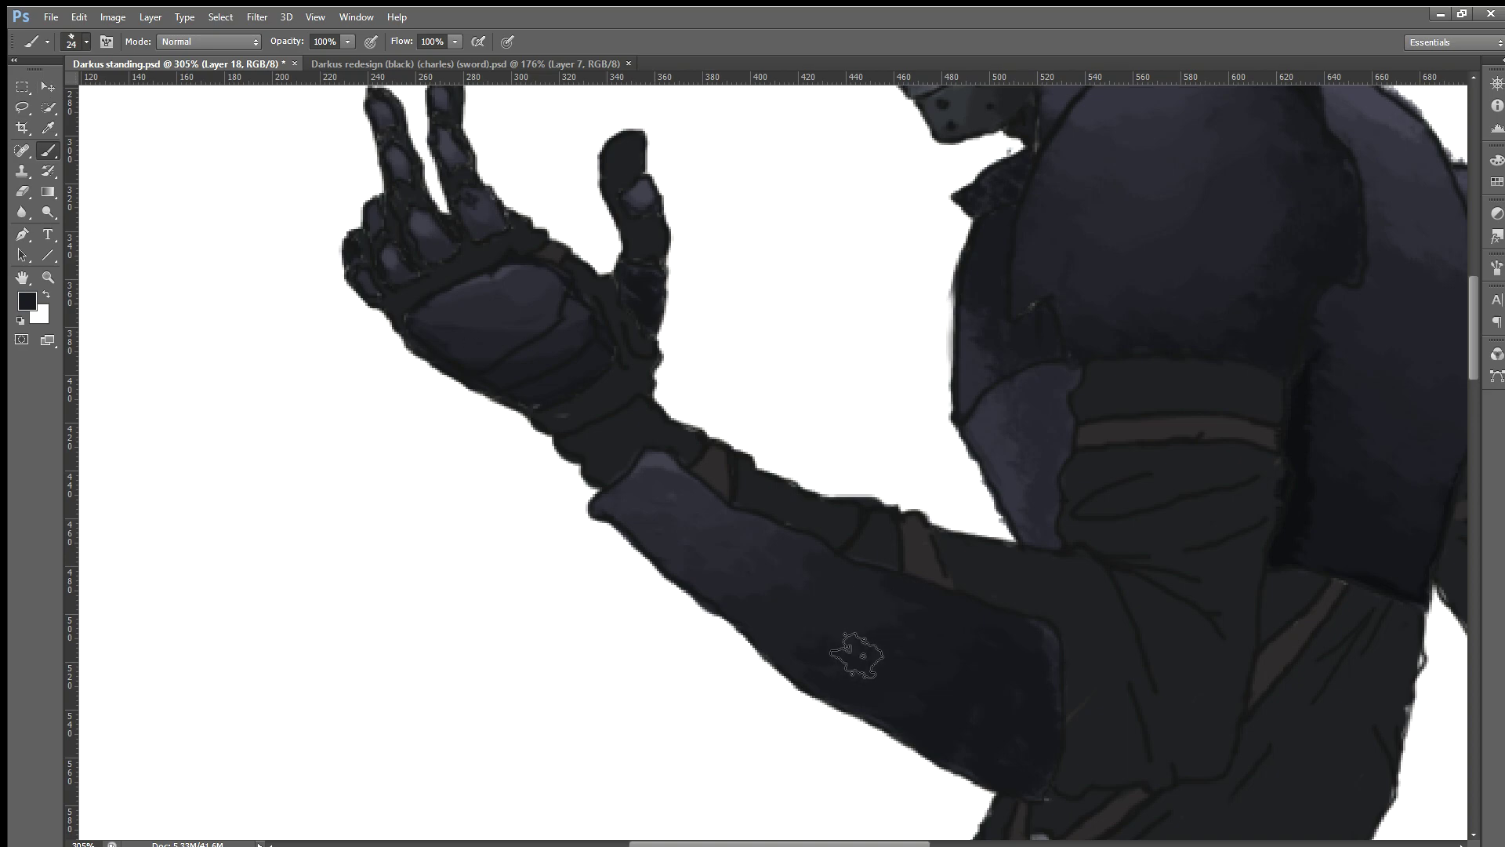
{"action": "key", "text": "bracketright"}
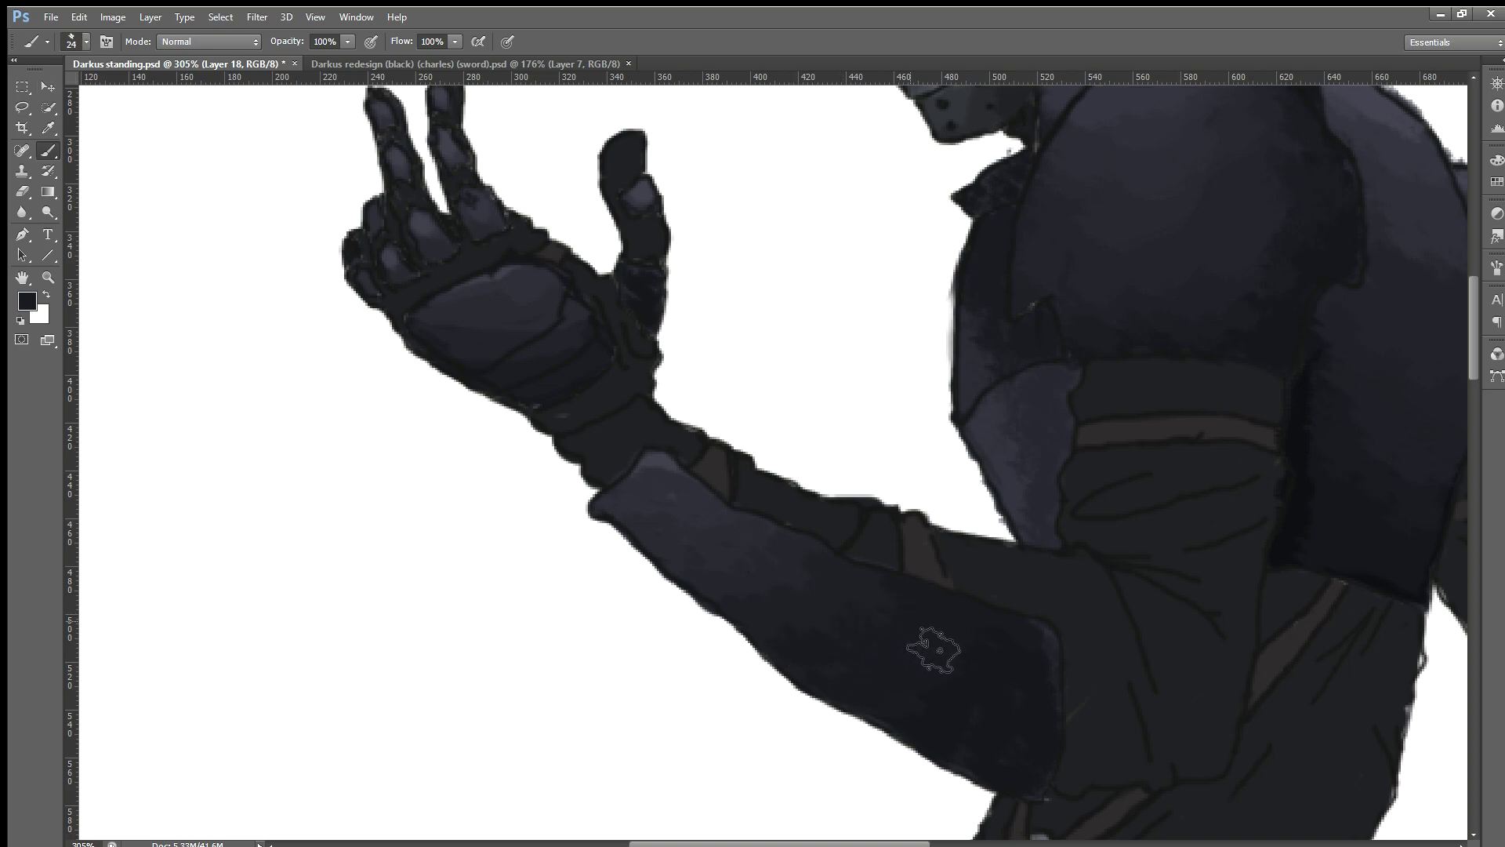
{"action": "left_click_drag", "start_coordinate": [1005, 716], "coordinate": [1055, 672]}
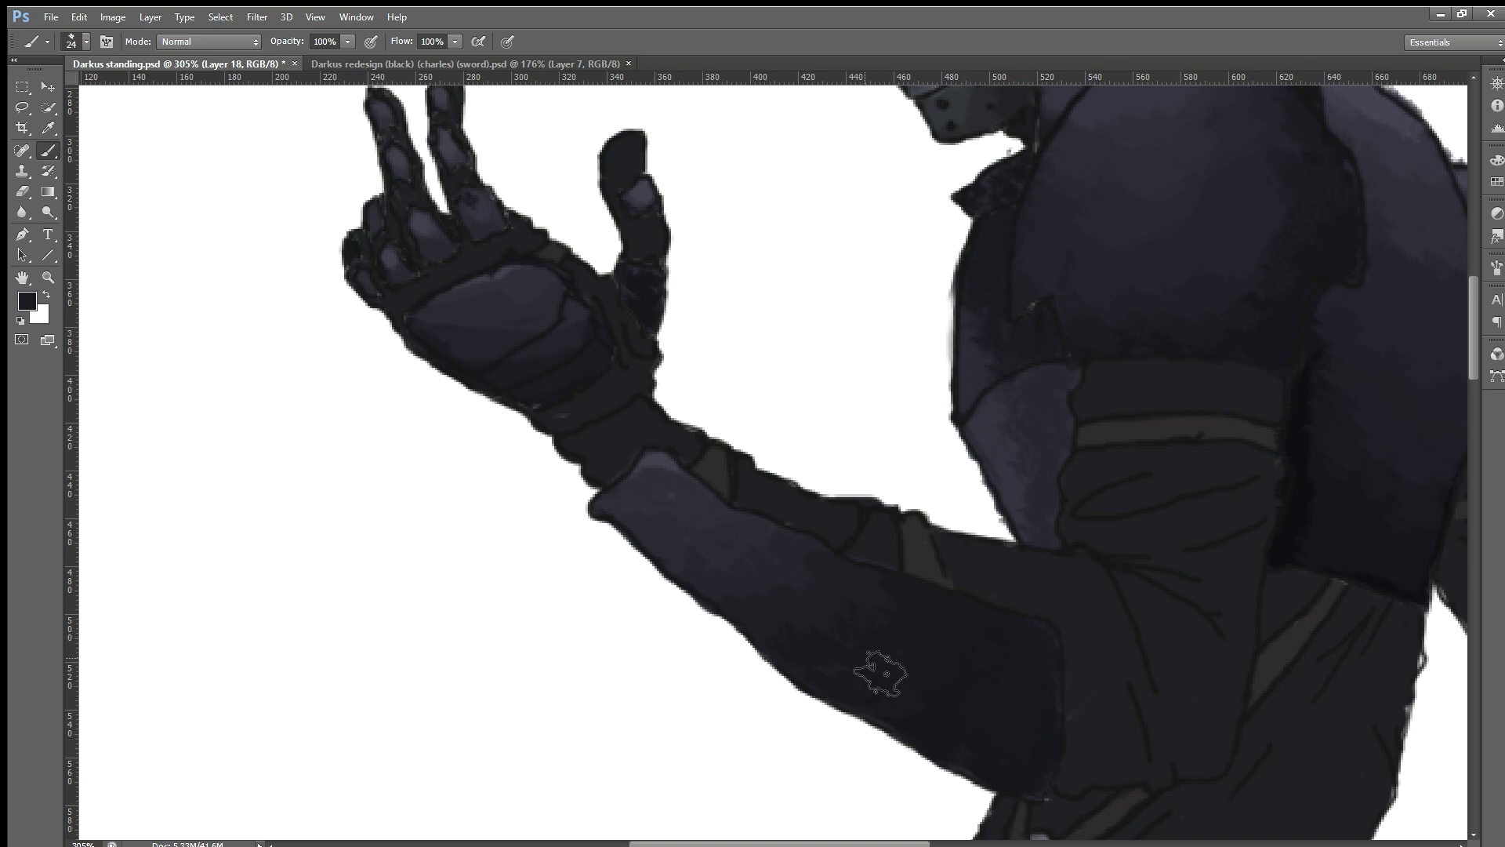
{"action": "key", "text": "alt"}
{"action": "left_click", "coordinate": [744, 574], "text": "alt"}
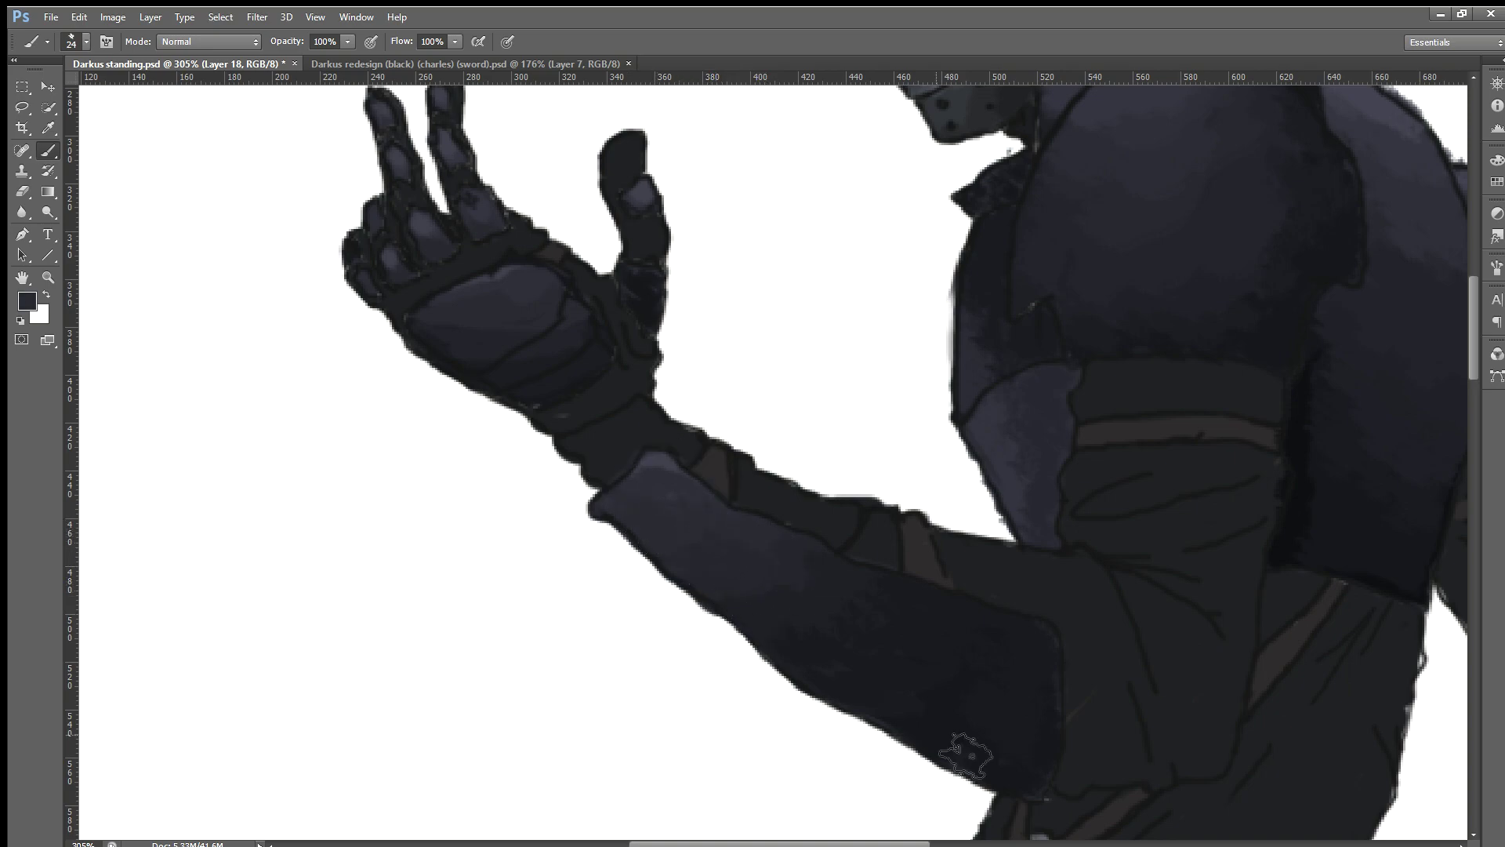
{"action": "scroll", "coordinate": [933, 733], "scroll_direction": "down", "scroll_amount": 1}
{"action": "scroll", "coordinate": [933, 733], "scroll_direction": "down", "scroll_amount": 3}
{"action": "scroll", "coordinate": [902, 714], "scroll_direction": "down", "scroll_amount": 1}
{"action": "scroll", "coordinate": [893, 708], "scroll_direction": "down", "scroll_amount": 3}
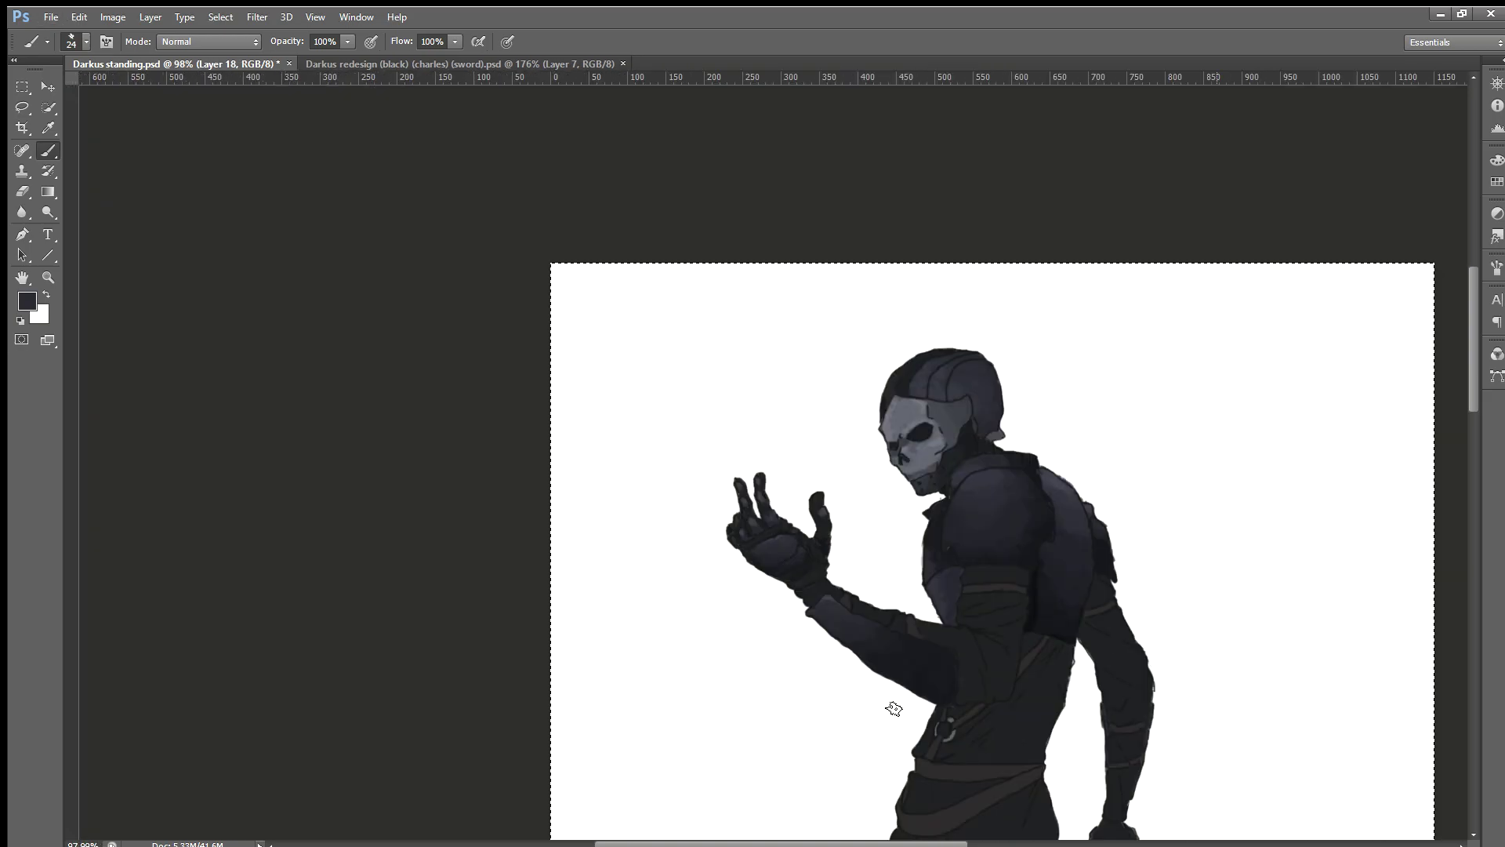
{"action": "scroll", "coordinate": [894, 708], "scroll_direction": "down", "scroll_amount": 1}
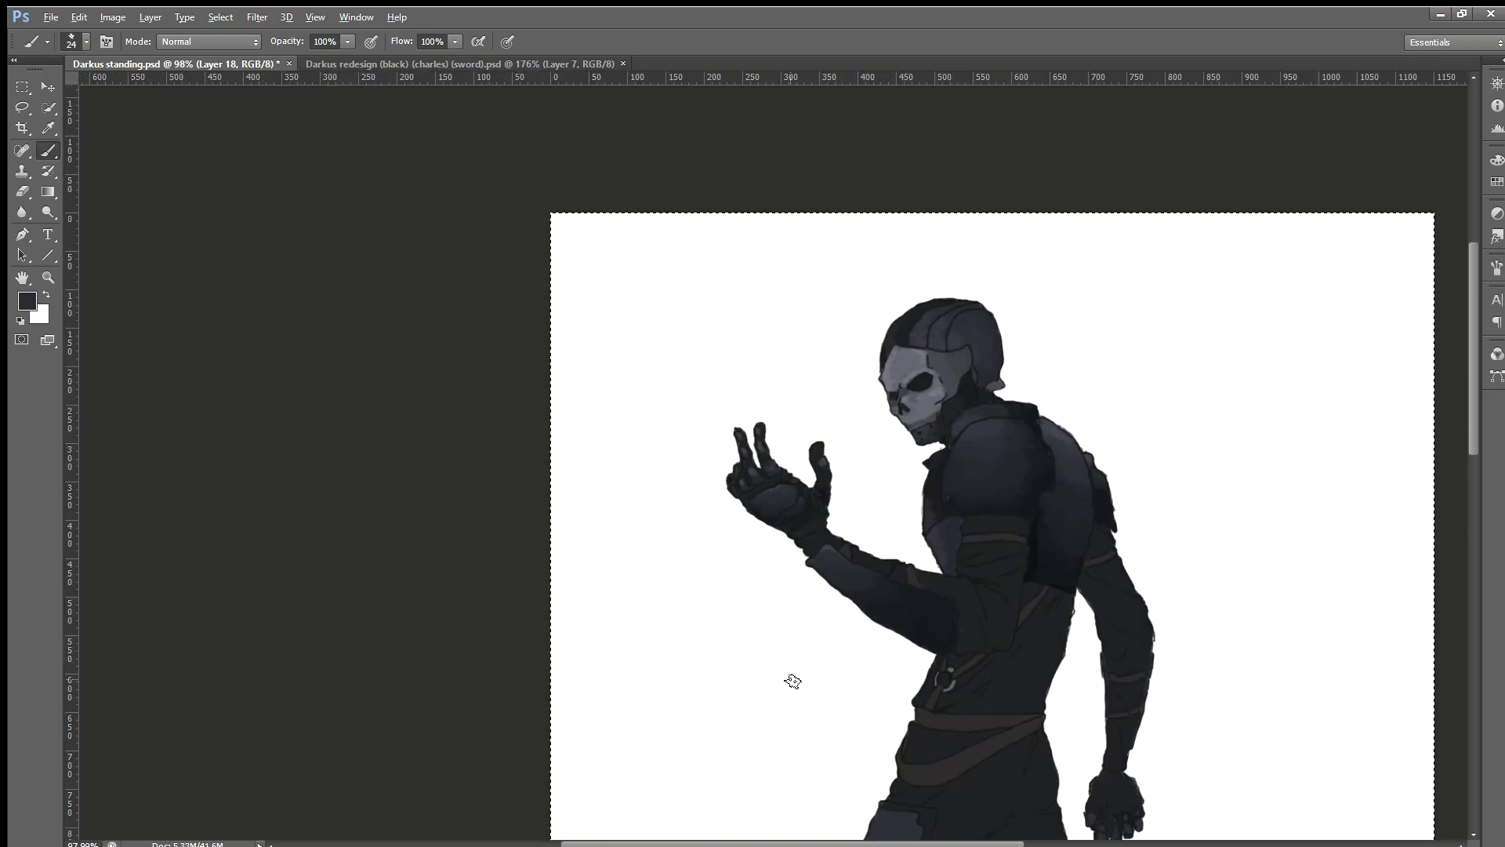
{"action": "scroll", "coordinate": [792, 680], "scroll_direction": "up", "scroll_amount": 3}
{"action": "scroll", "coordinate": [799, 686], "scroll_direction": "down", "scroll_amount": 1}
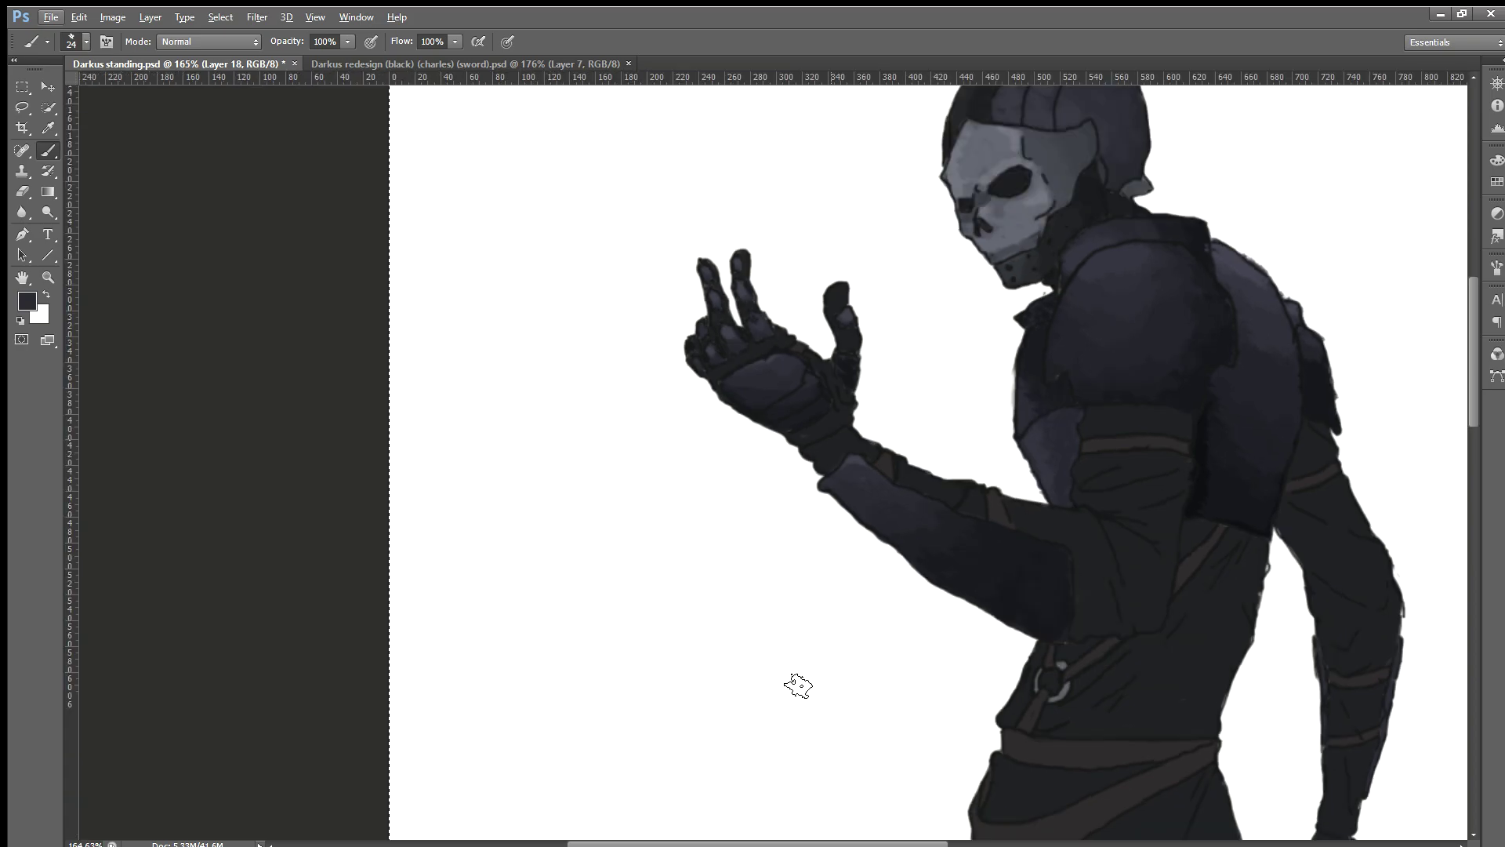
{"action": "scroll", "coordinate": [796, 682], "scroll_direction": "down", "scroll_amount": 1}
{"action": "scroll", "coordinate": [816, 521], "scroll_direction": "up", "scroll_amount": 1}
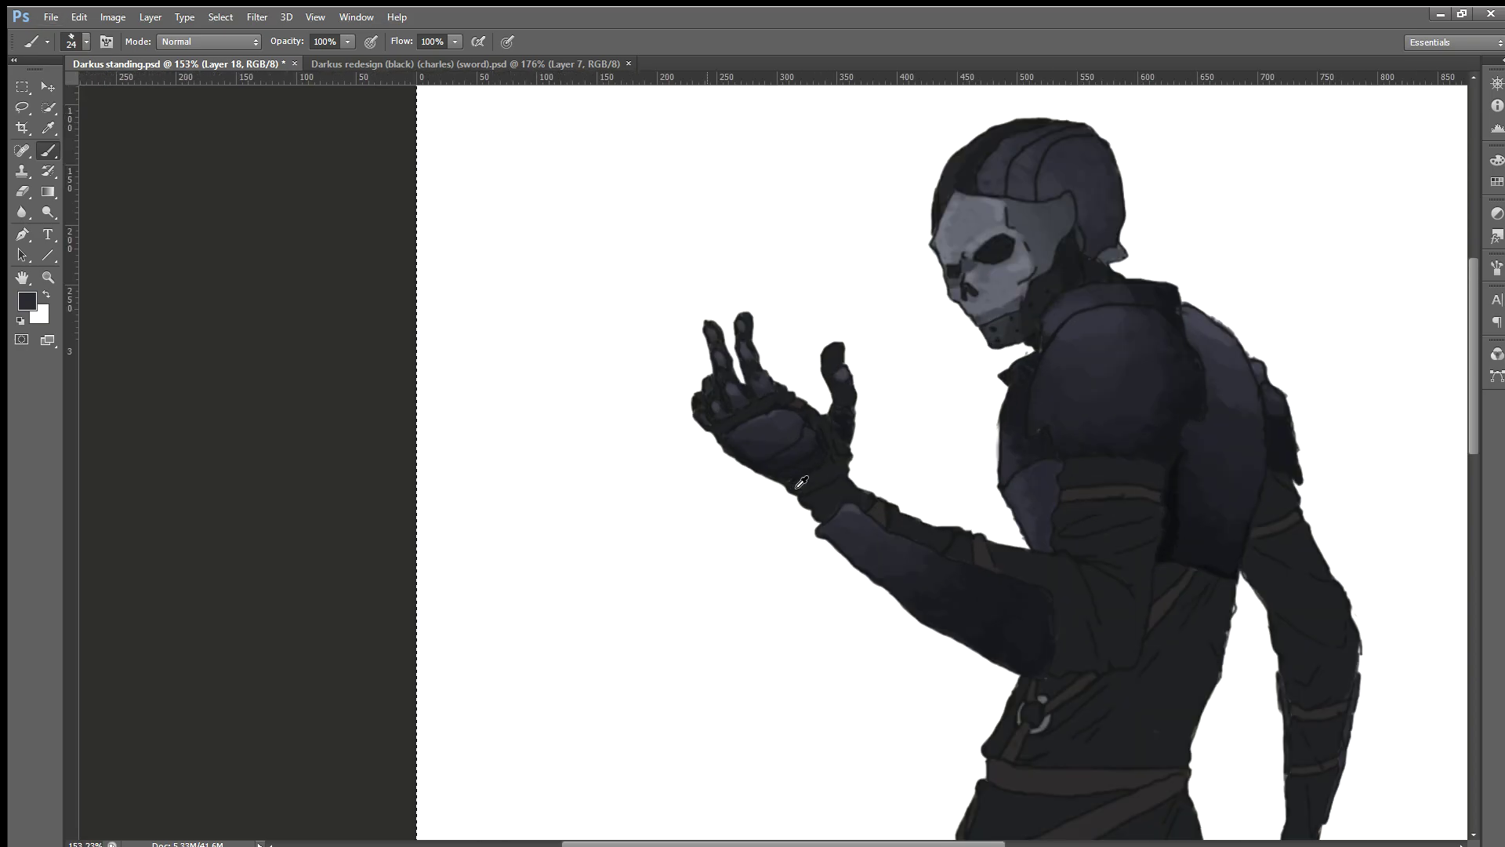
{"action": "scroll", "coordinate": [785, 479], "scroll_direction": "up", "scroll_amount": 1}
{"action": "scroll", "coordinate": [769, 464], "scroll_direction": "up", "scroll_amount": 1}
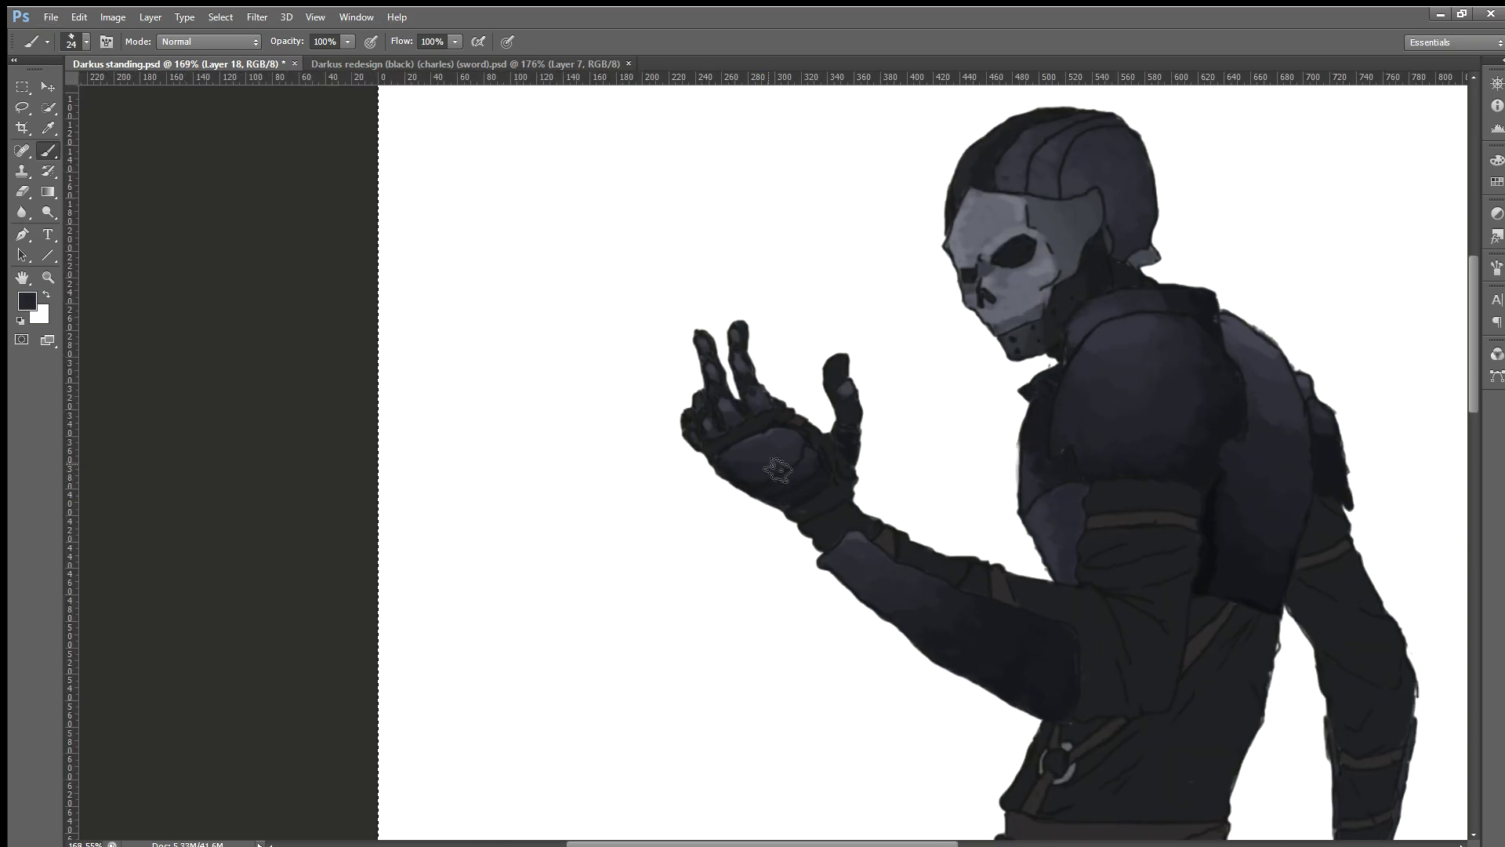
{"action": "scroll", "coordinate": [777, 471], "scroll_direction": "up", "scroll_amount": 1}
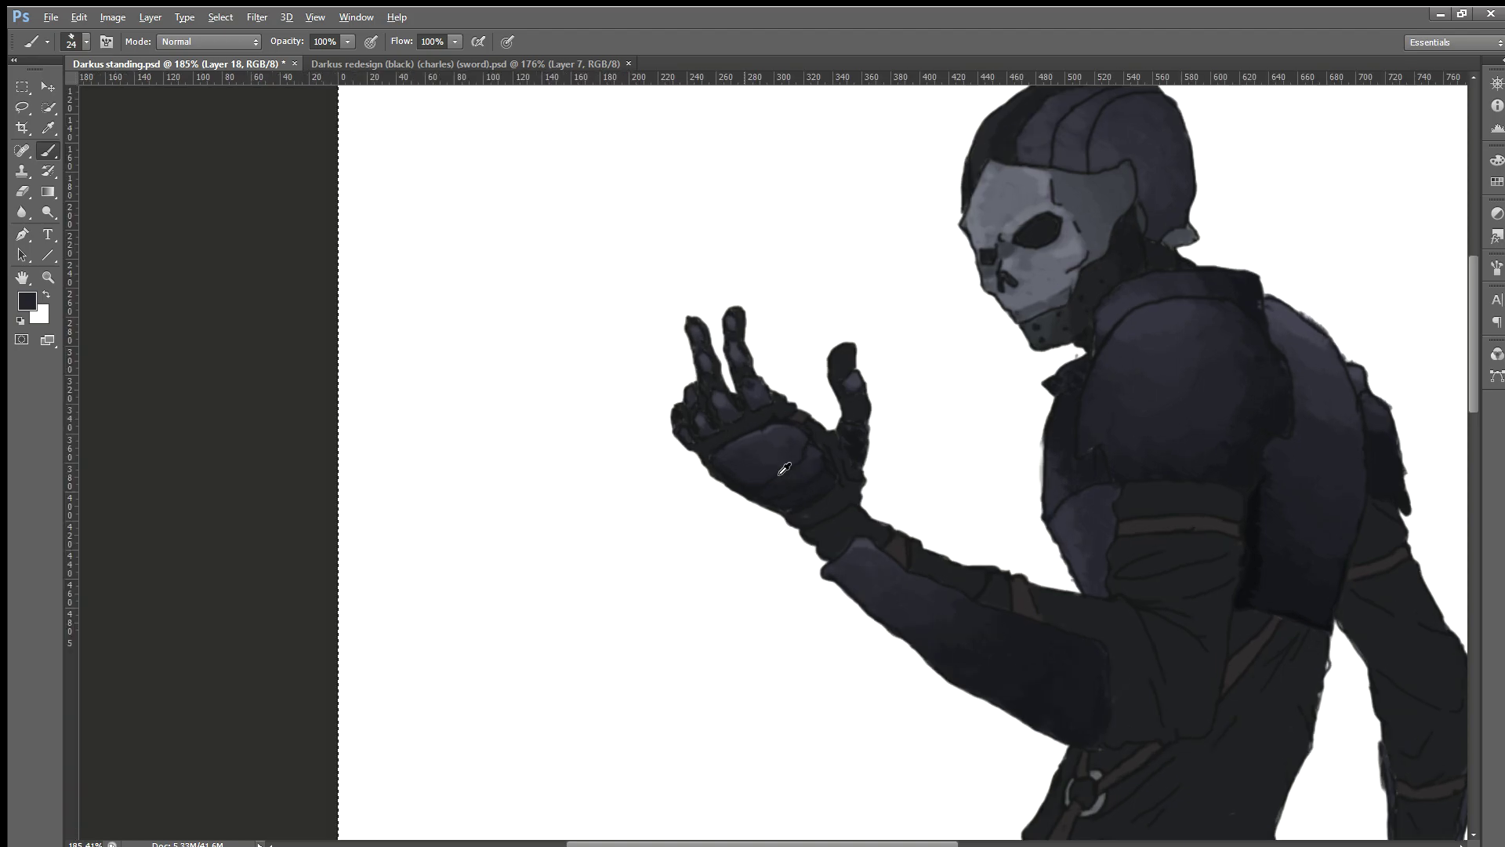
{"action": "scroll", "coordinate": [764, 480], "scroll_direction": "up", "scroll_amount": 1}
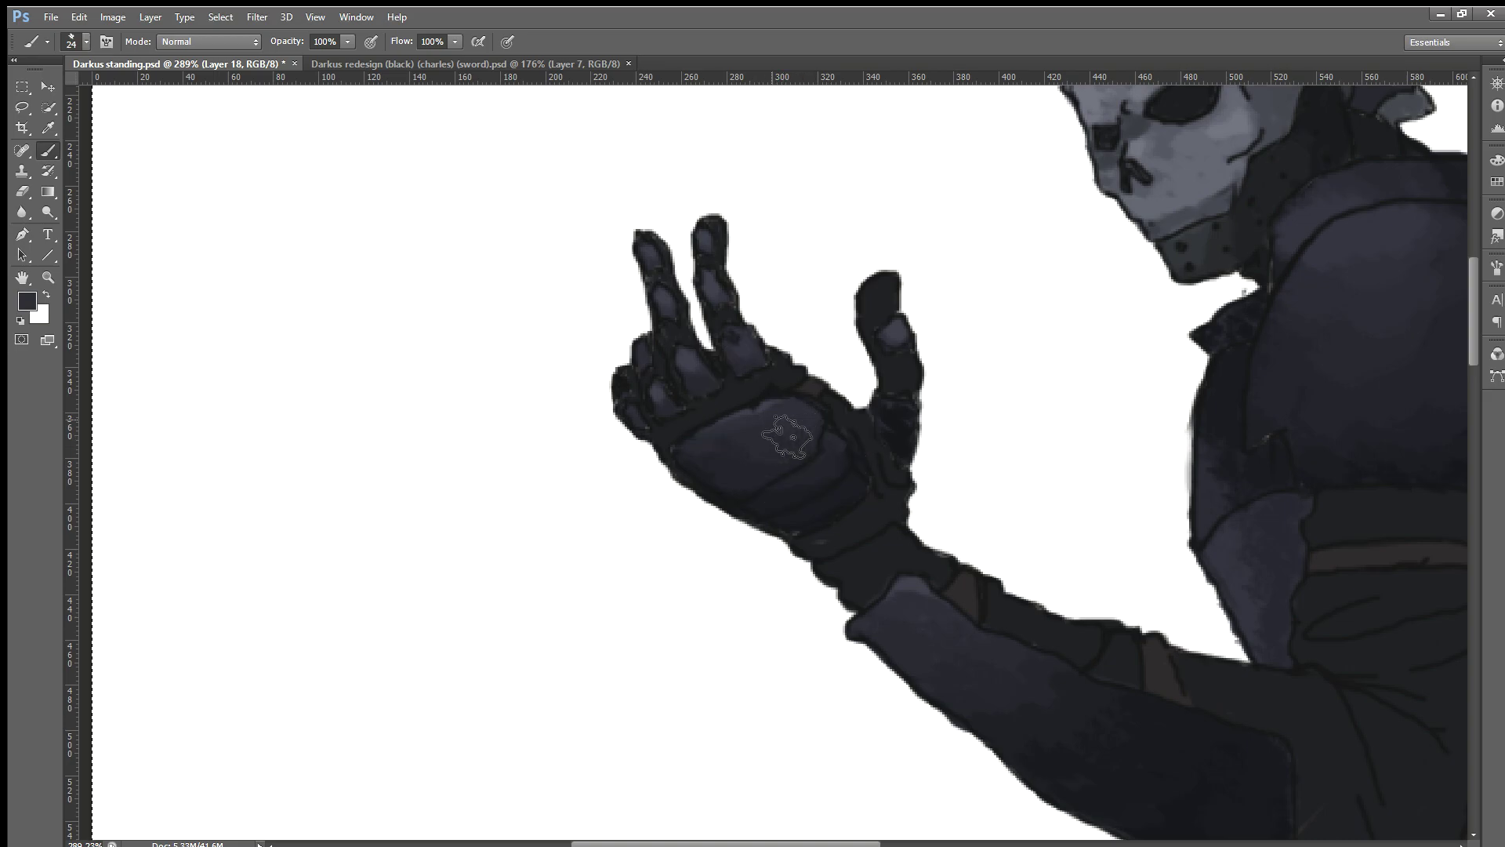
{"action": "scroll", "coordinate": [853, 642], "scroll_direction": "down", "scroll_amount": 3}
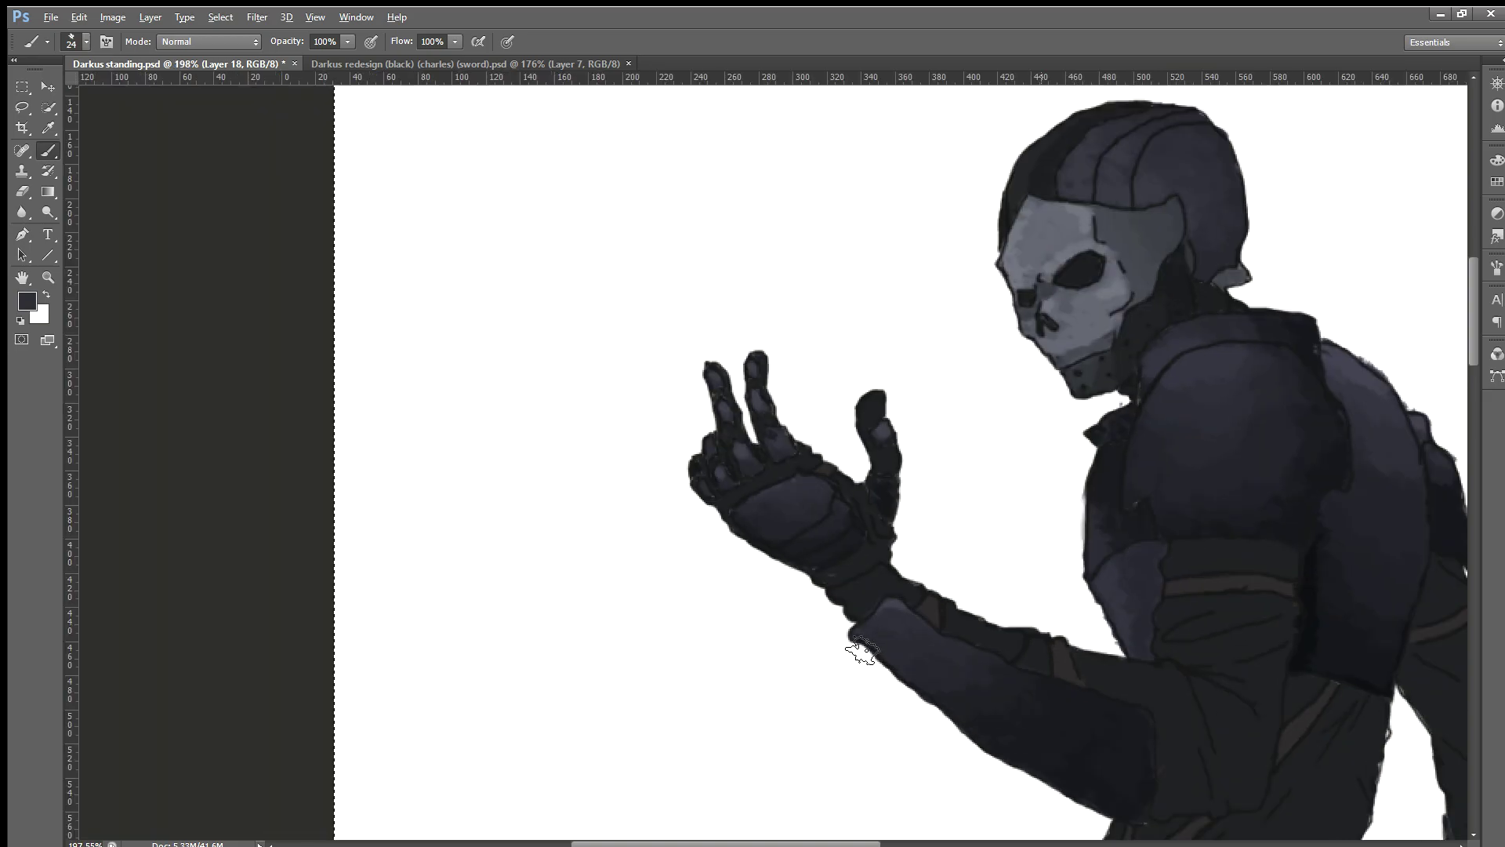
{"action": "scroll", "coordinate": [851, 644], "scroll_direction": "down", "scroll_amount": 2}
{"action": "scroll", "coordinate": [851, 644], "scroll_direction": "down", "scroll_amount": 2}
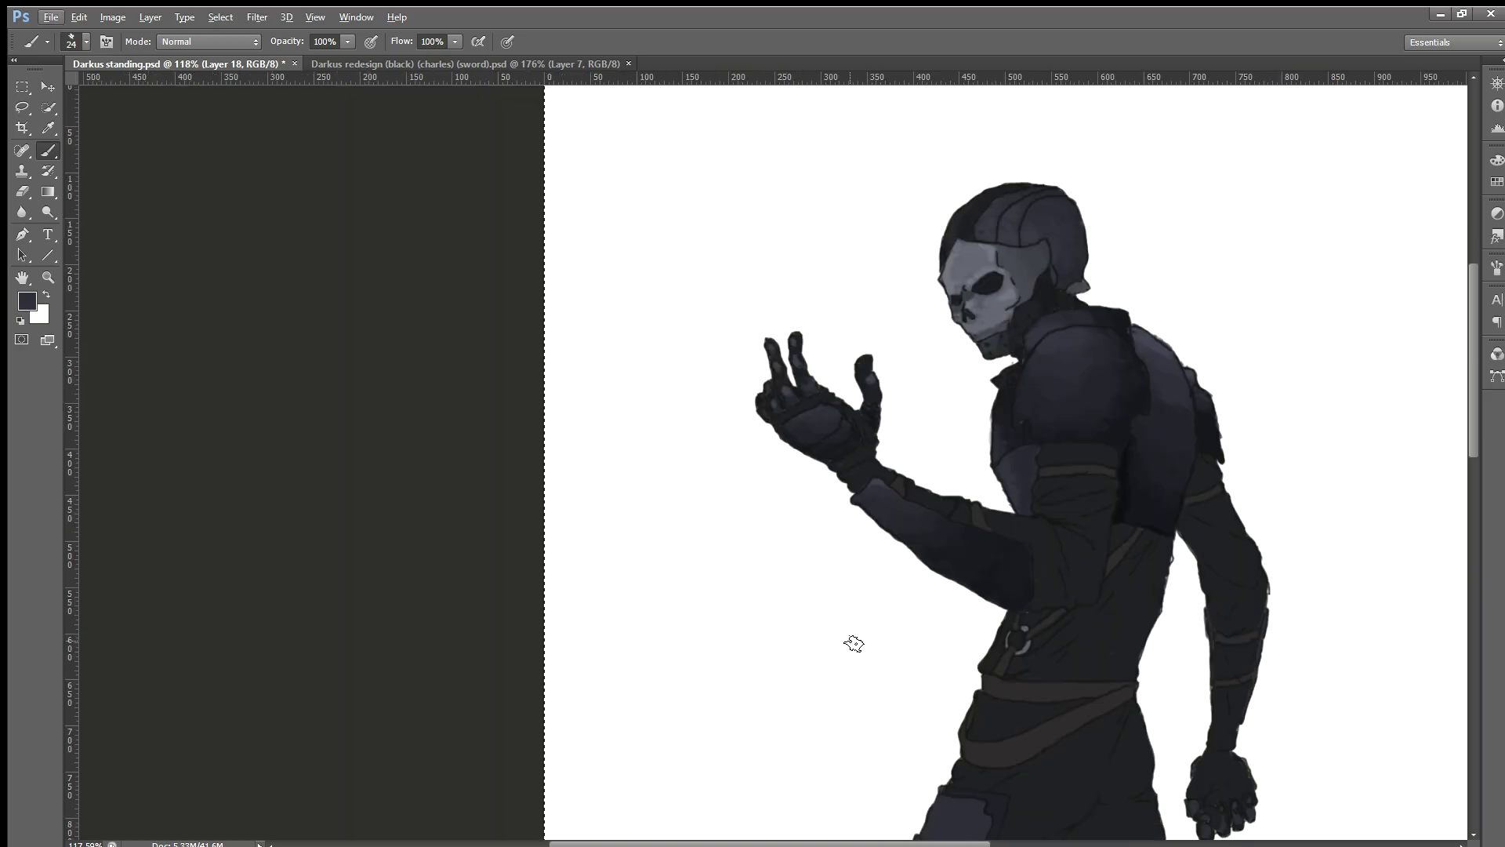
{"action": "scroll", "coordinate": [851, 642], "scroll_direction": "up", "scroll_amount": 1}
{"action": "scroll", "coordinate": [853, 635], "scroll_direction": "up", "scroll_amount": 1}
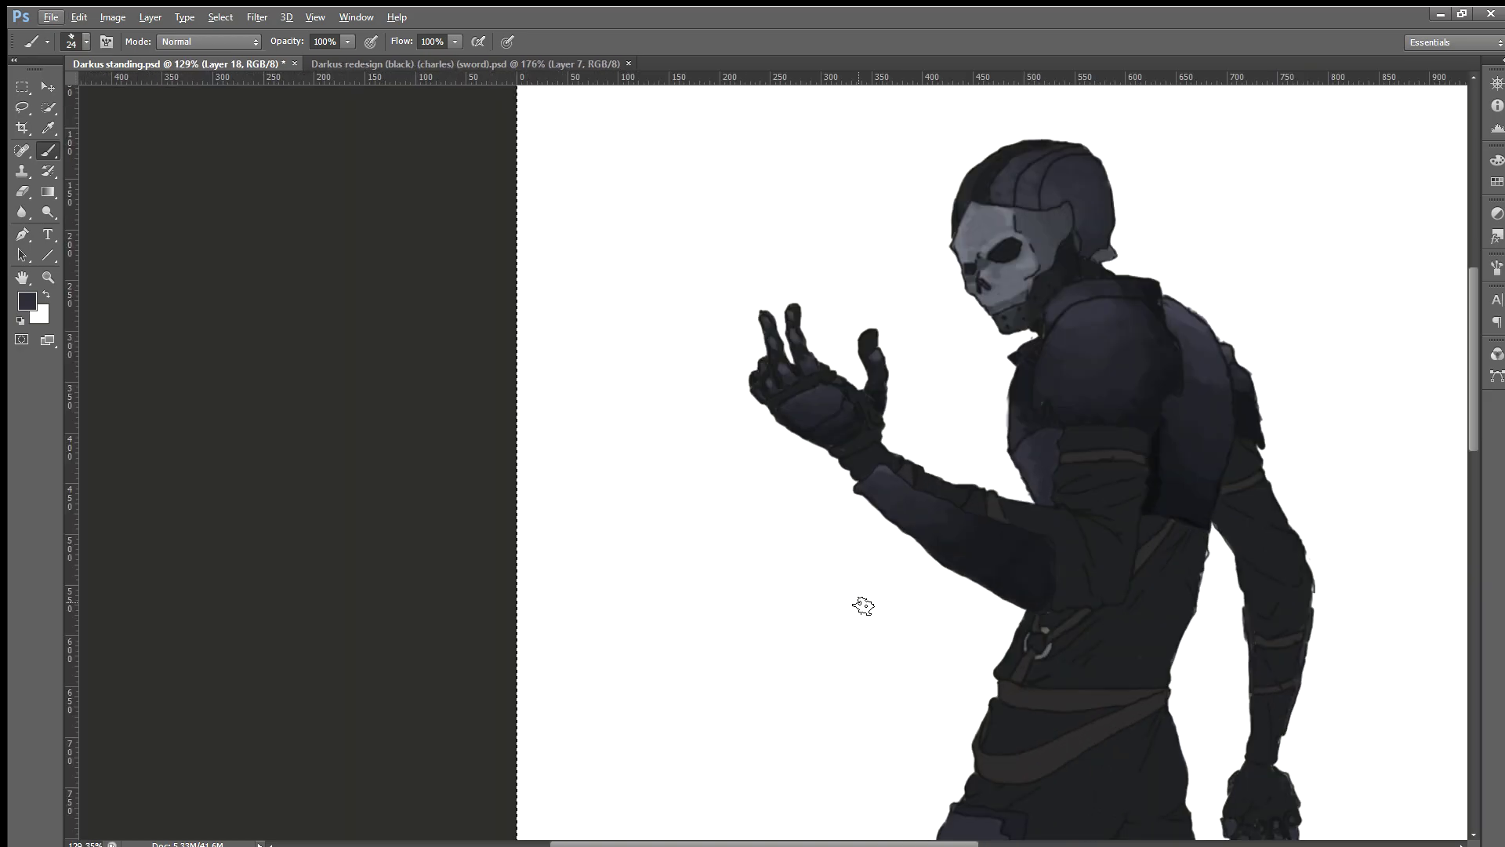
{"action": "left_click_drag", "start_coordinate": [934, 843], "coordinate": [1000, 845]}
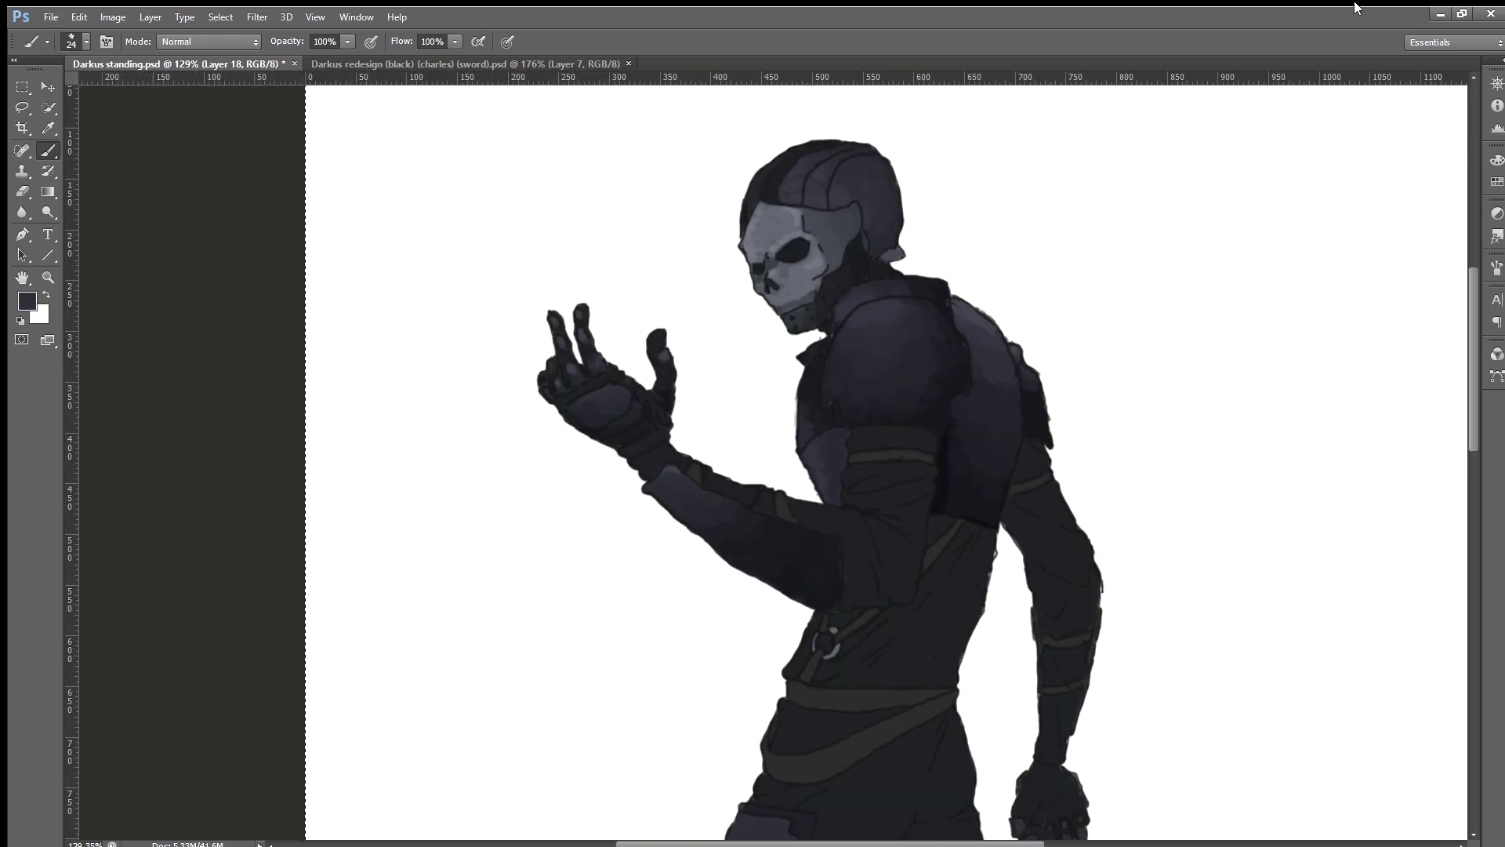
{"action": "scroll", "coordinate": [845, 643], "scroll_direction": "down", "scroll_amount": 2}
{"action": "scroll", "coordinate": [845, 643], "scroll_direction": "down", "scroll_amount": 1}
{"action": "scroll", "coordinate": [846, 643], "scroll_direction": "down", "scroll_amount": 2}
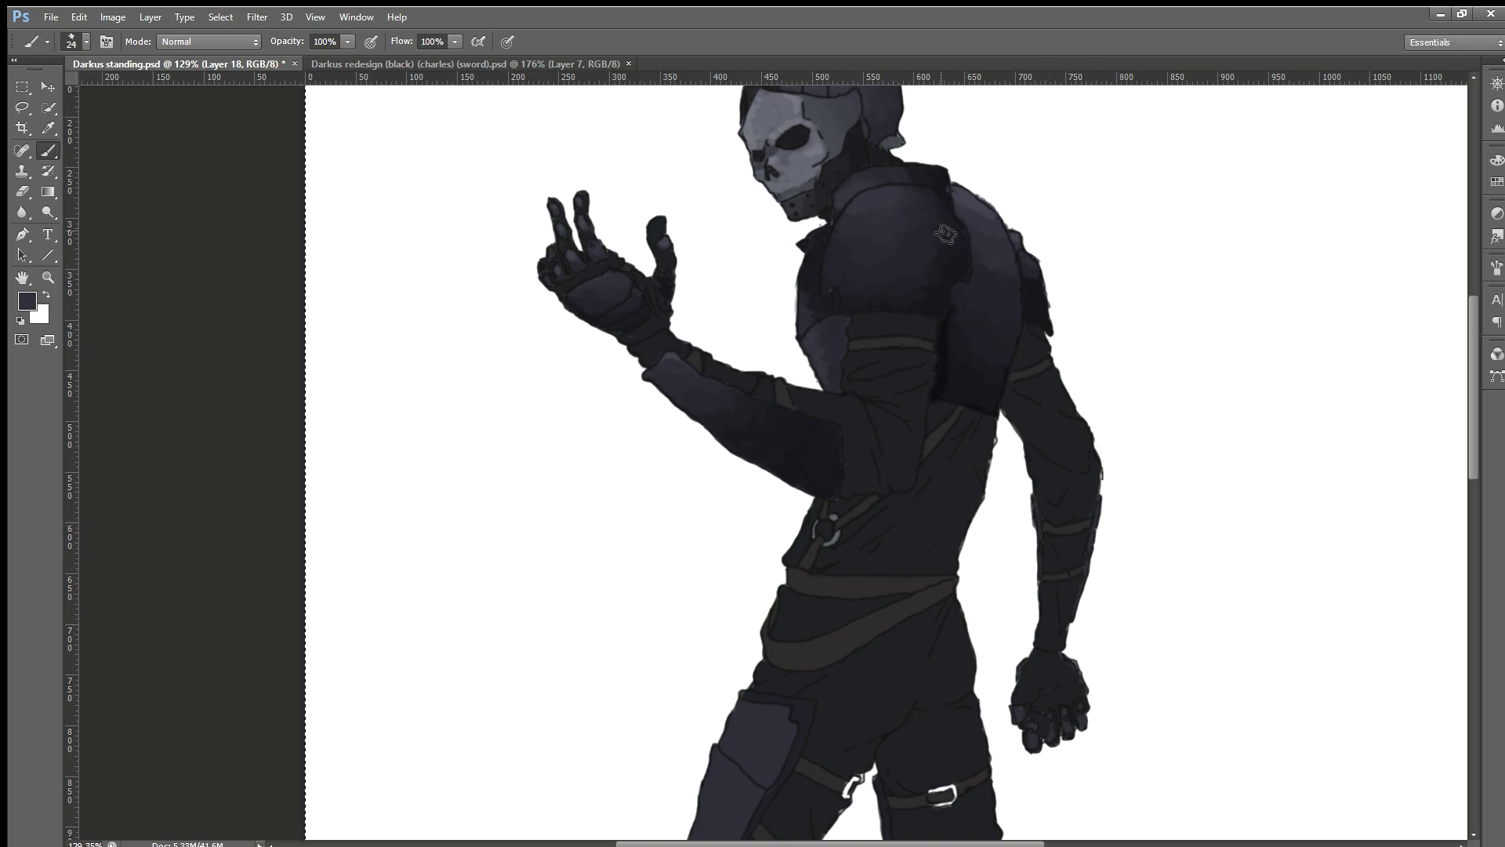
{"action": "scroll", "coordinate": [584, 413], "scroll_direction": "up", "scroll_amount": 1}
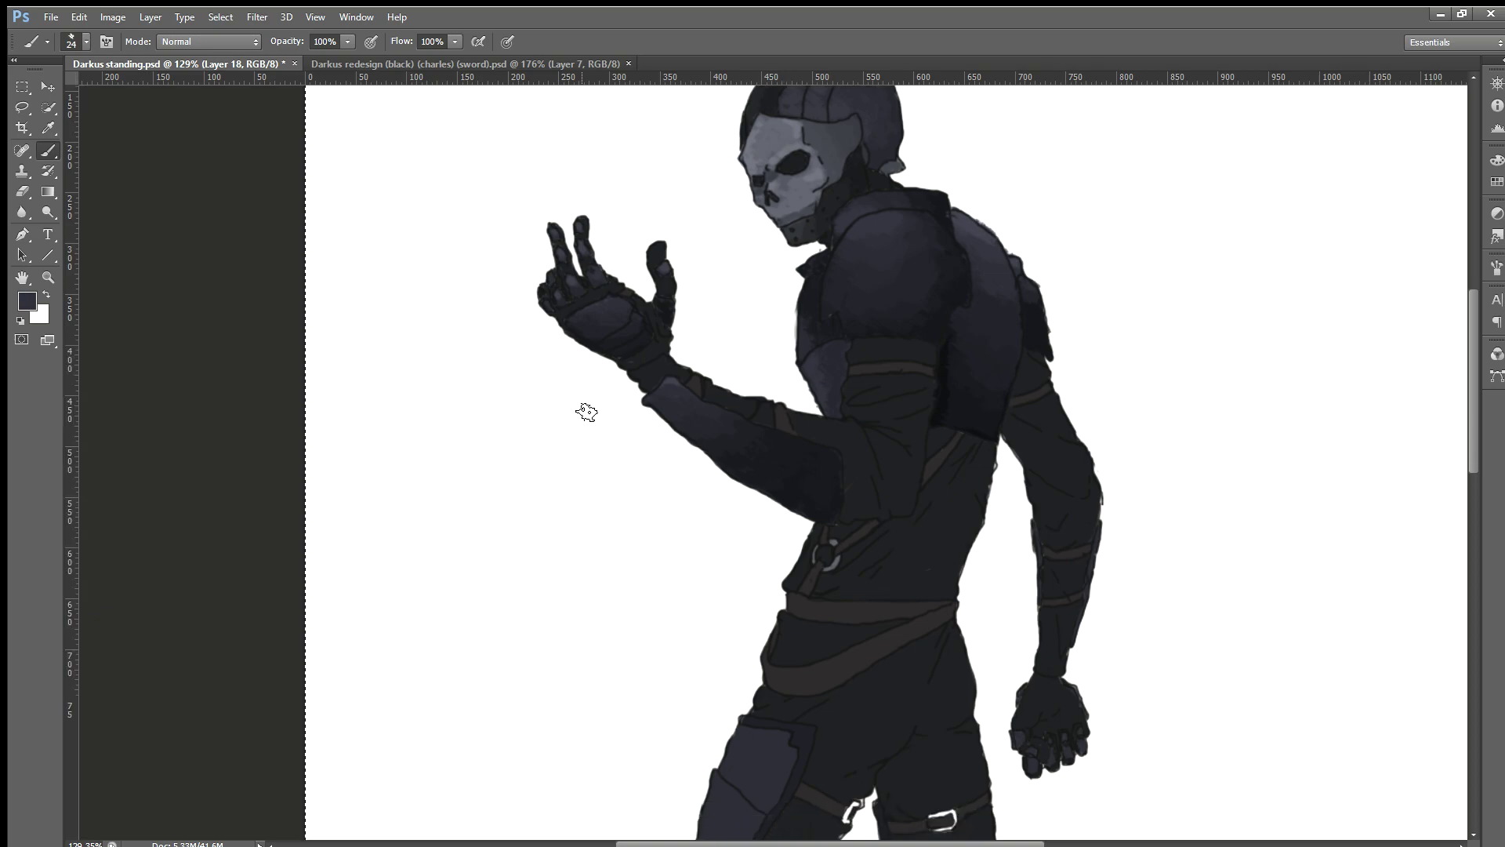
{"action": "scroll", "coordinate": [586, 413], "scroll_direction": "up", "scroll_amount": 2}
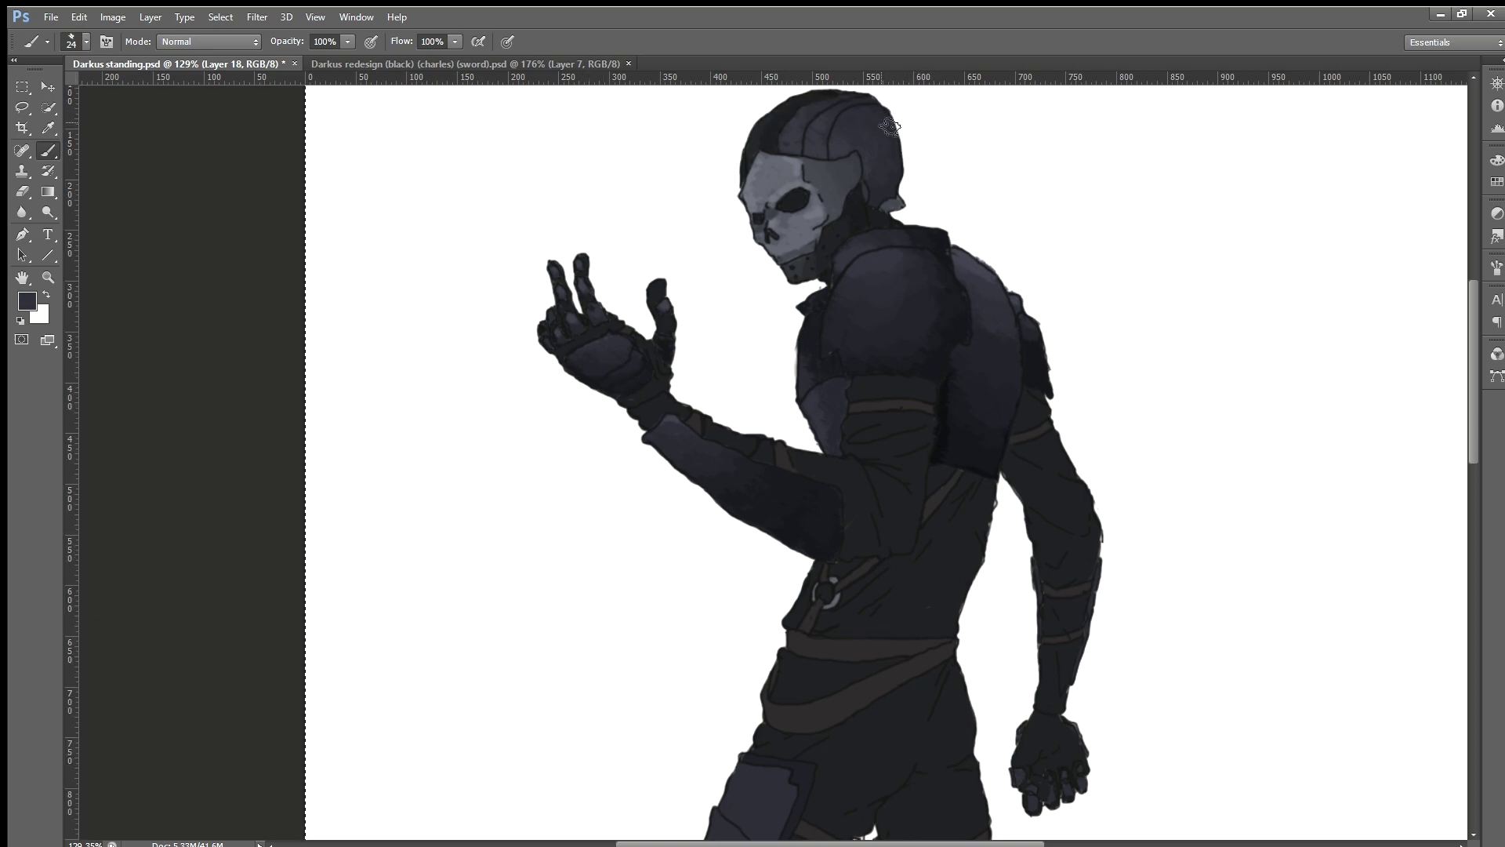
{"action": "scroll", "coordinate": [953, 148], "scroll_direction": "up", "scroll_amount": 1}
{"action": "scroll", "coordinate": [957, 151], "scroll_direction": "up", "scroll_amount": 1}
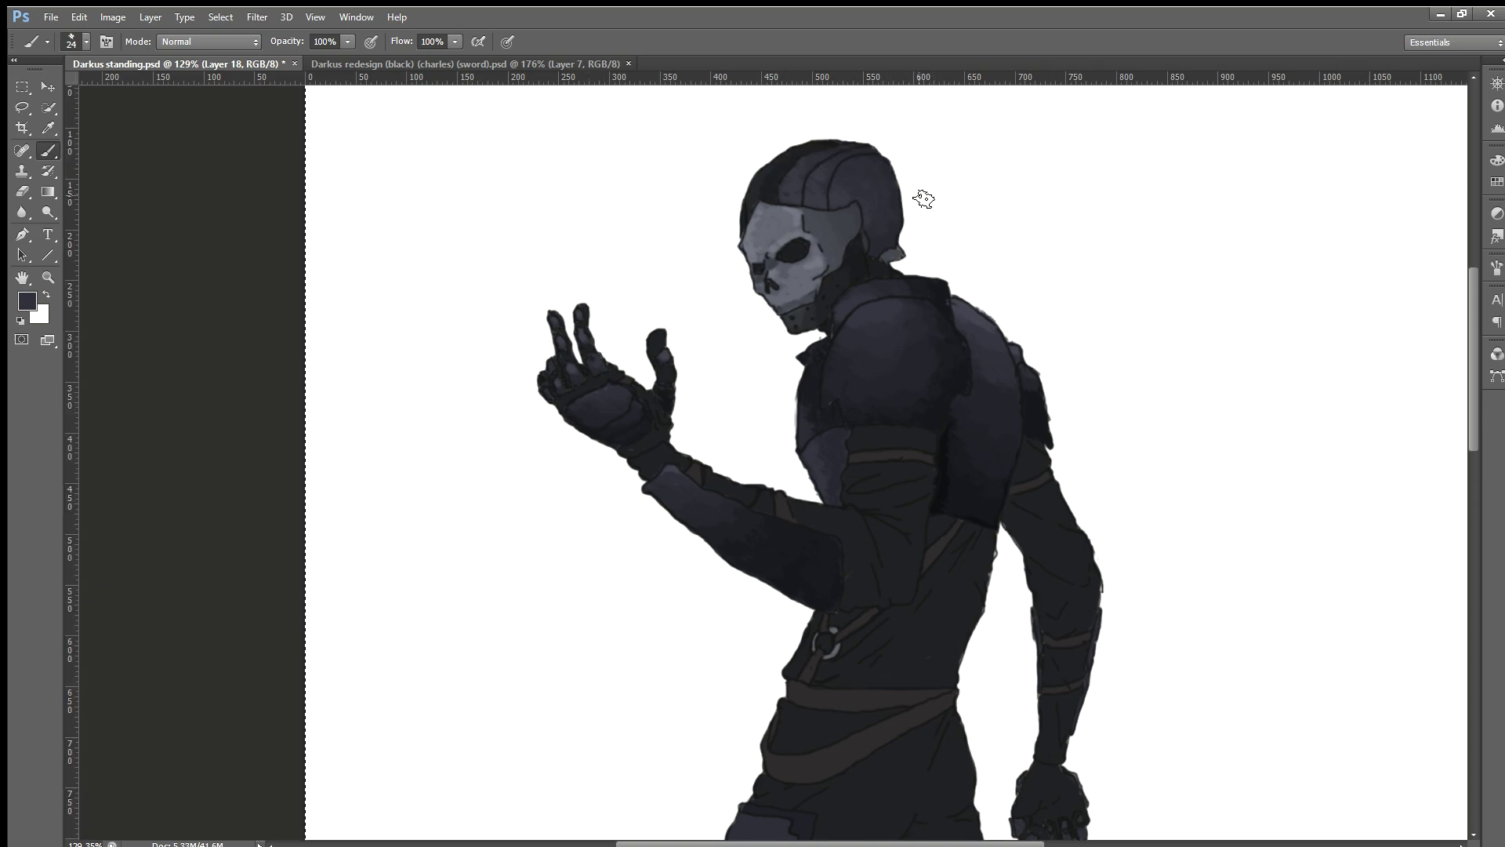
{"action": "scroll", "coordinate": [938, 198], "scroll_direction": "up", "scroll_amount": 2}
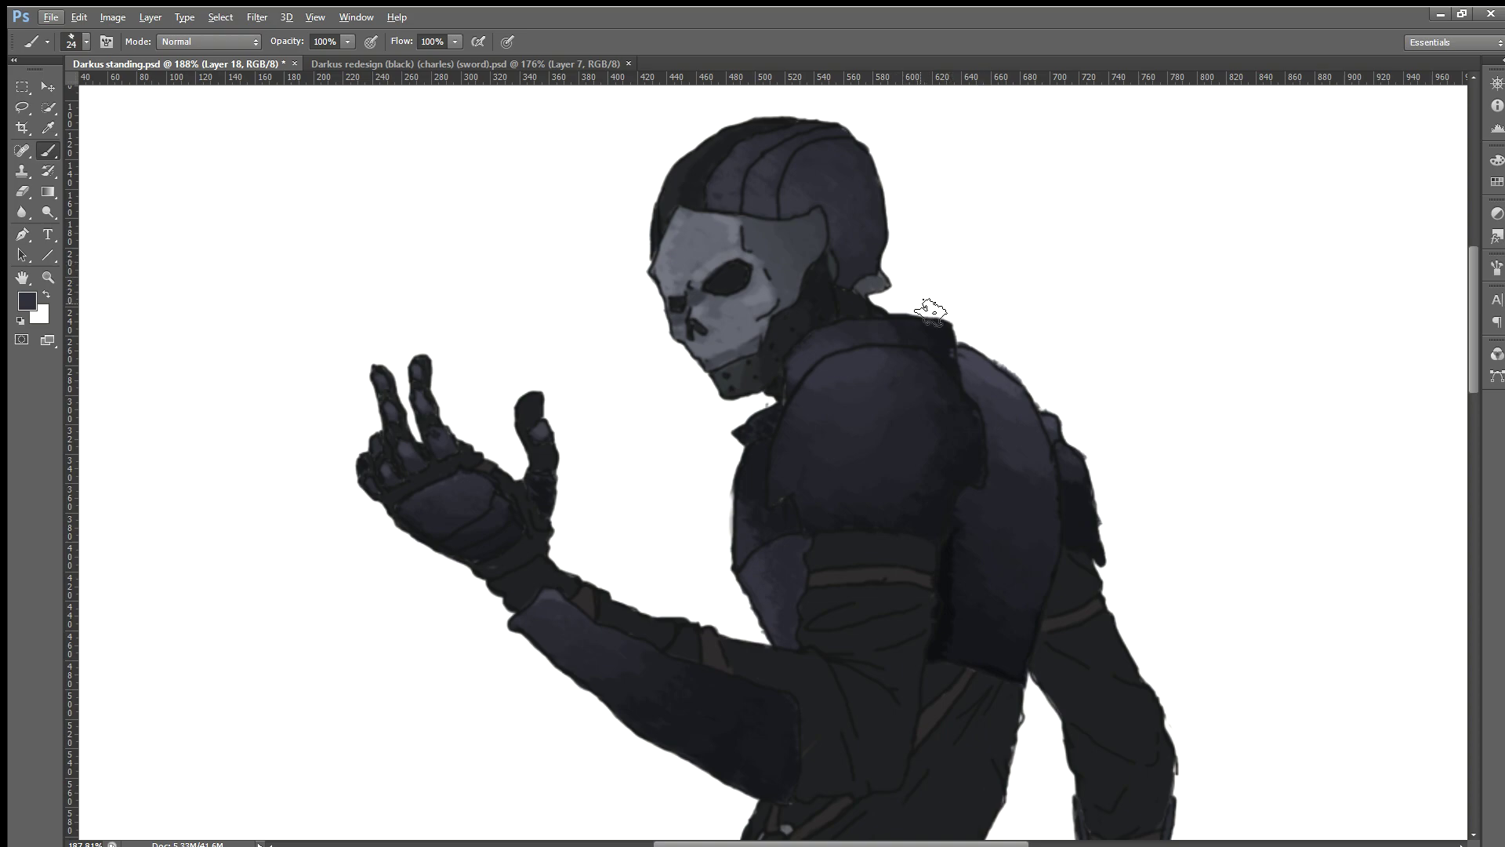
{"action": "key", "text": "alt"}
{"action": "scroll", "coordinate": [1109, 466], "scroll_direction": "down", "scroll_amount": 5}
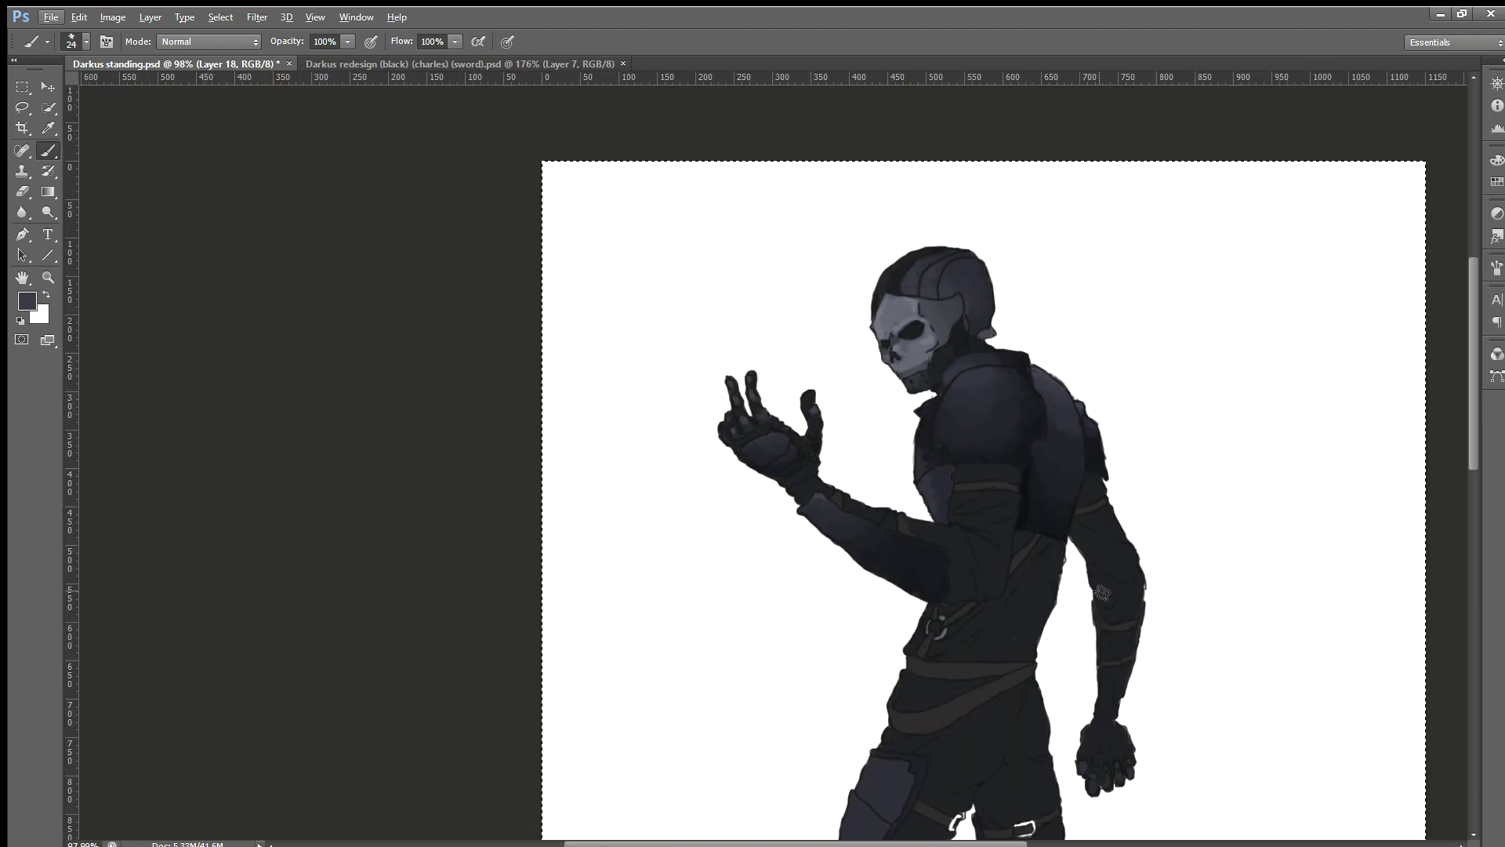
Step: Zoom around the figure and sample a darker tone from the forearm
{"action": "scroll", "coordinate": [1106, 464], "scroll_direction": "down", "scroll_amount": 2}
{"action": "scroll", "coordinate": [1104, 510], "scroll_direction": "down", "scroll_amount": 1}
{"action": "scroll", "coordinate": [1102, 592], "scroll_direction": "down", "scroll_amount": 1}
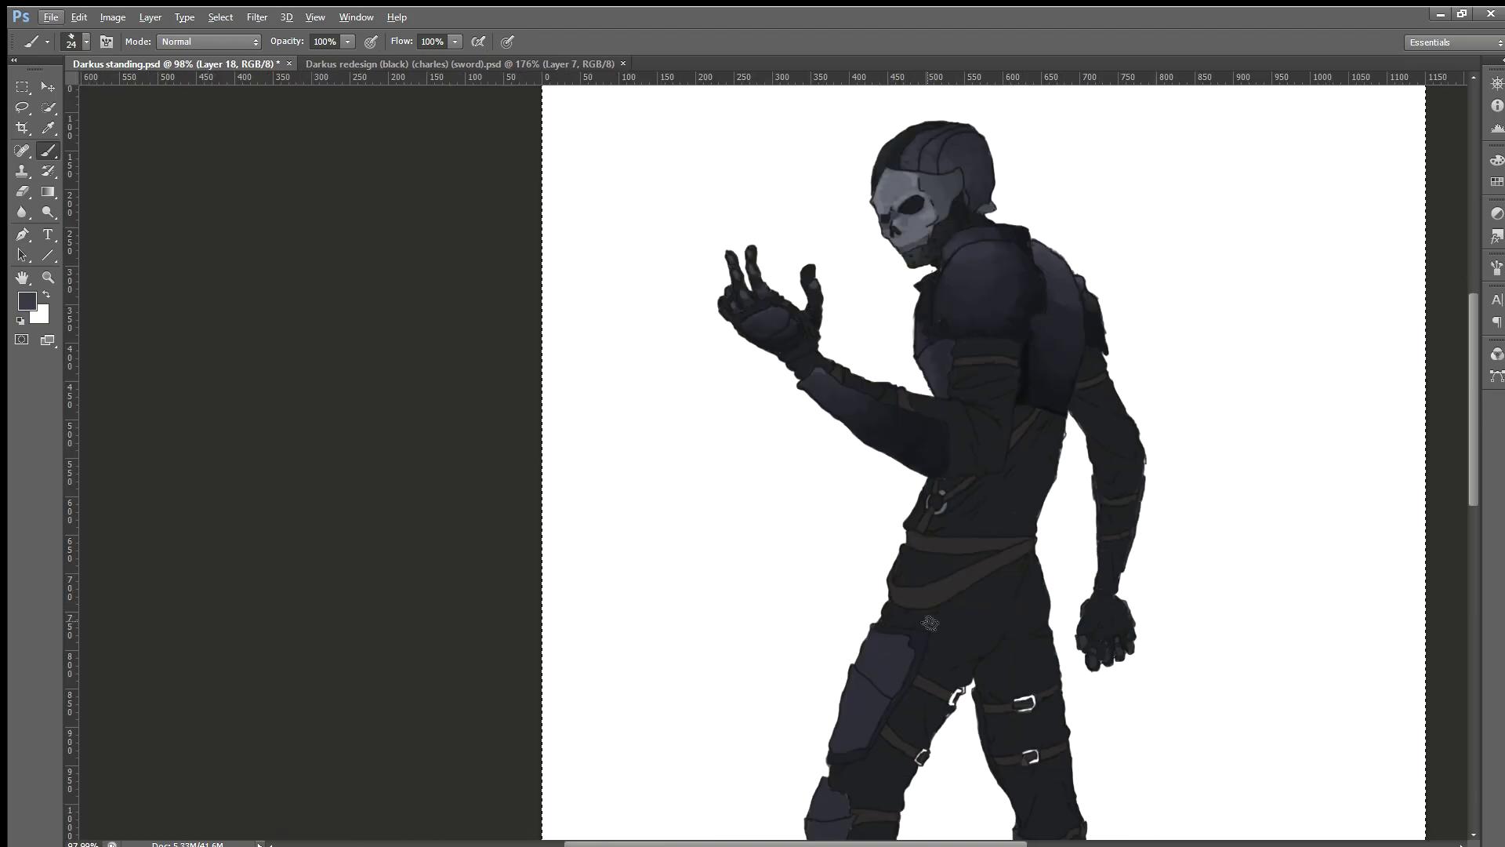
{"action": "scroll", "coordinate": [902, 599], "scroll_direction": "up", "scroll_amount": 2}
{"action": "scroll", "coordinate": [901, 599], "scroll_direction": "up", "scroll_amount": 3}
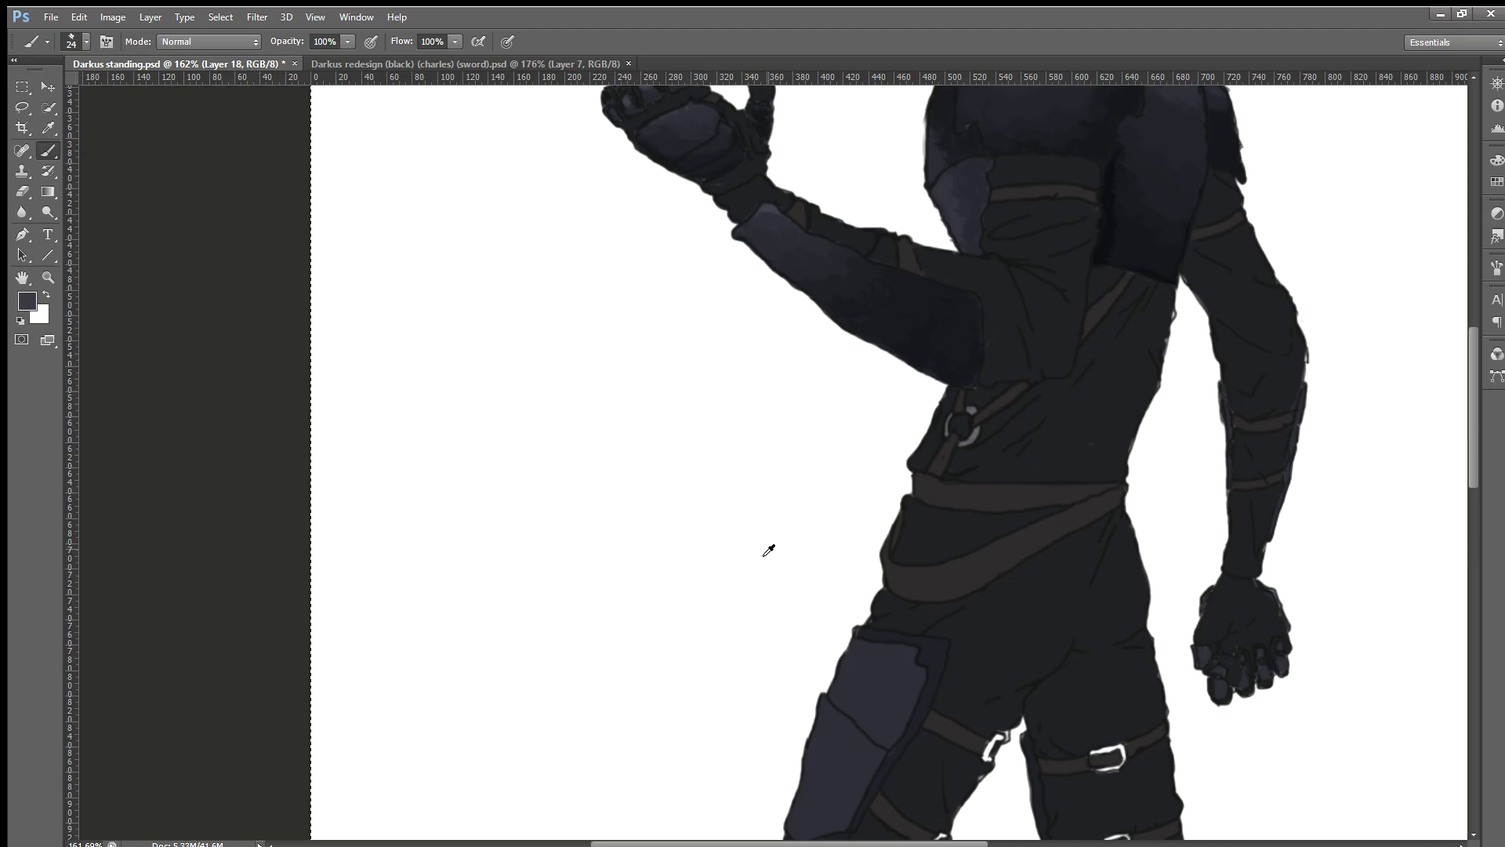
{"action": "scroll", "coordinate": [766, 544], "scroll_direction": "up", "scroll_amount": 1}
{"action": "scroll", "coordinate": [784, 545], "scroll_direction": "down", "scroll_amount": 1}
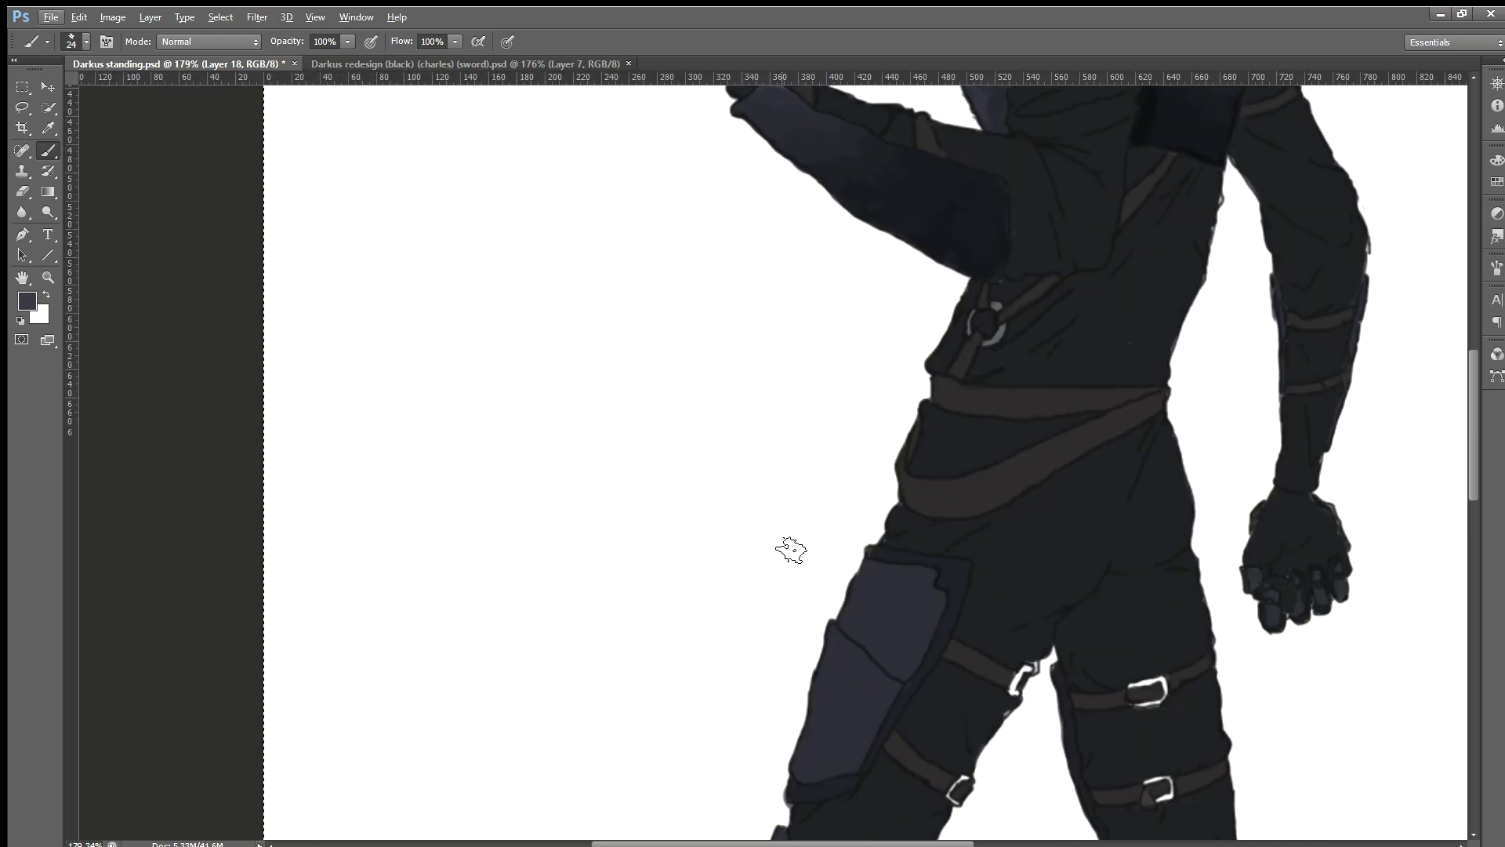
{"action": "scroll", "coordinate": [1058, 525], "scroll_direction": "up", "scroll_amount": 2}
{"action": "scroll", "coordinate": [1062, 514], "scroll_direction": "up", "scroll_amount": 2}
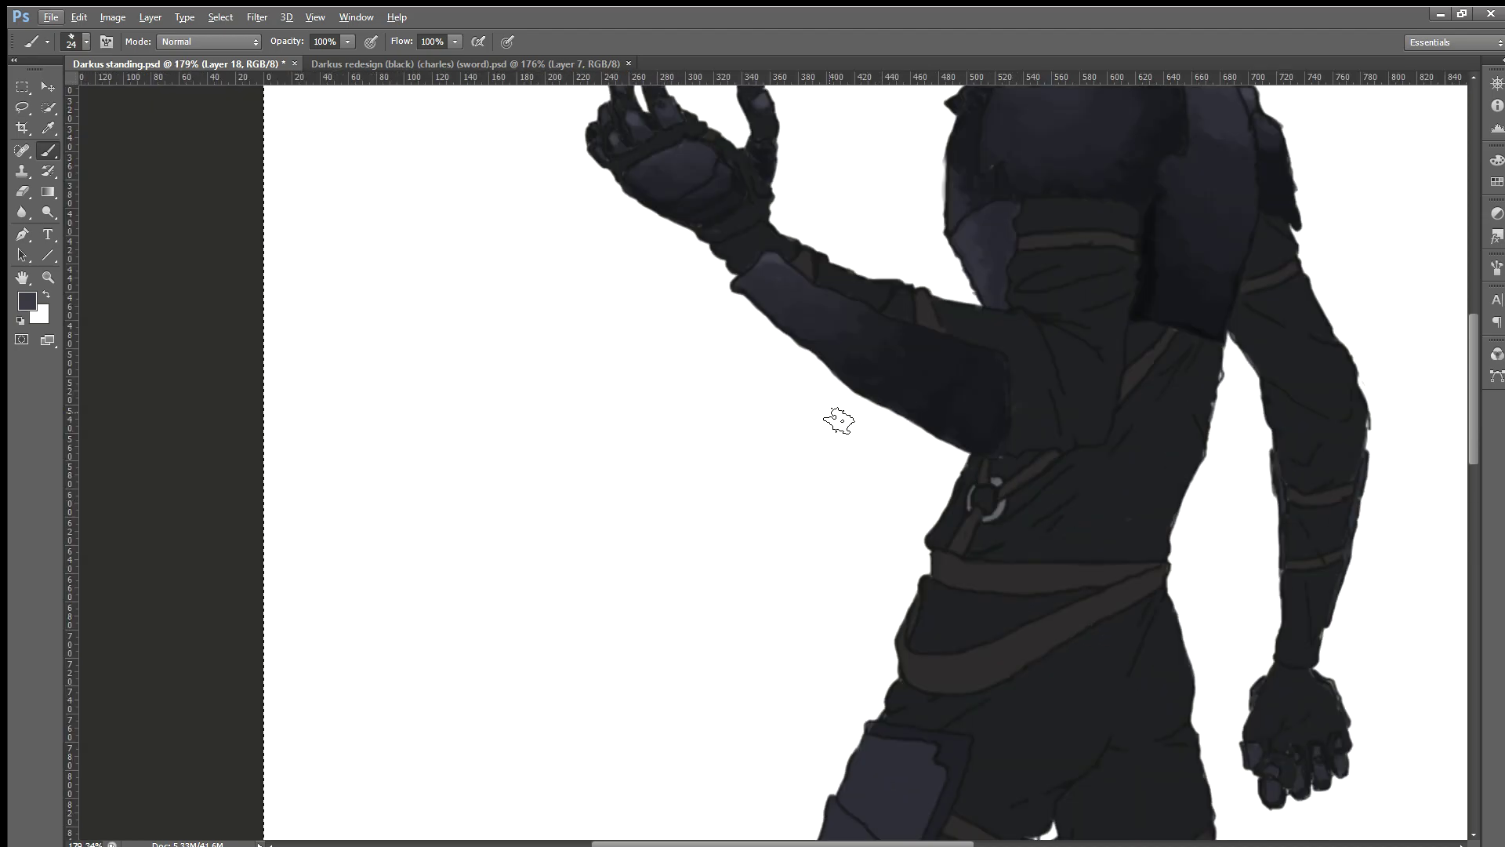
{"action": "left_click", "coordinate": [786, 280], "text": "alt"}
Step: Alt-click to sample a darker colour from the figure
{"action": "scroll", "coordinate": [788, 598], "scroll_direction": "down", "scroll_amount": 1}
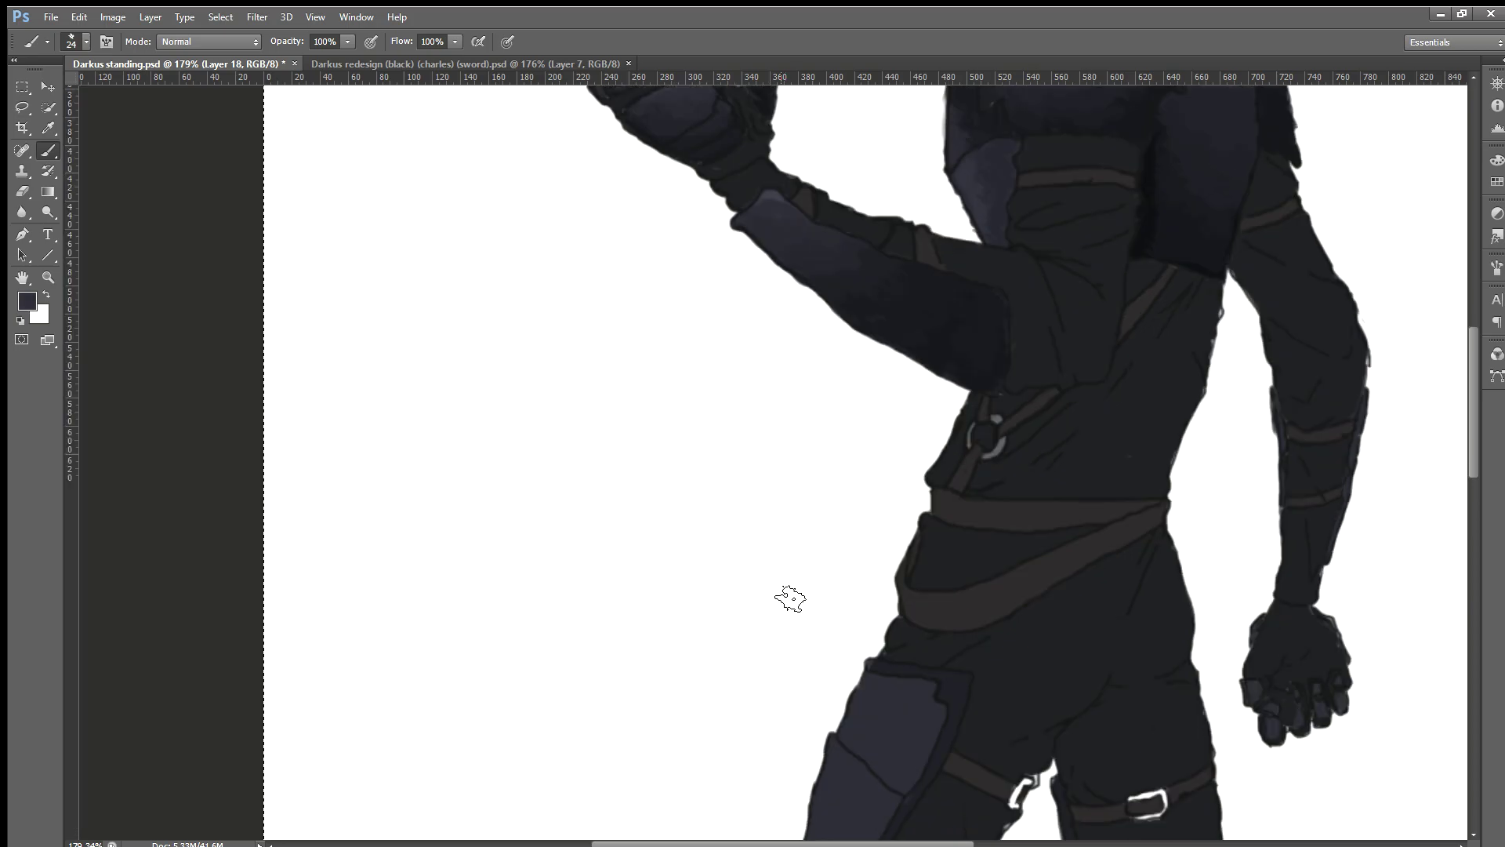
{"action": "scroll", "coordinate": [784, 598], "scroll_direction": "down", "scroll_amount": 1}
{"action": "scroll", "coordinate": [784, 598], "scroll_direction": "down", "scroll_amount": 1}
{"action": "scroll", "coordinate": [784, 600], "scroll_direction": "up", "scroll_amount": 2}
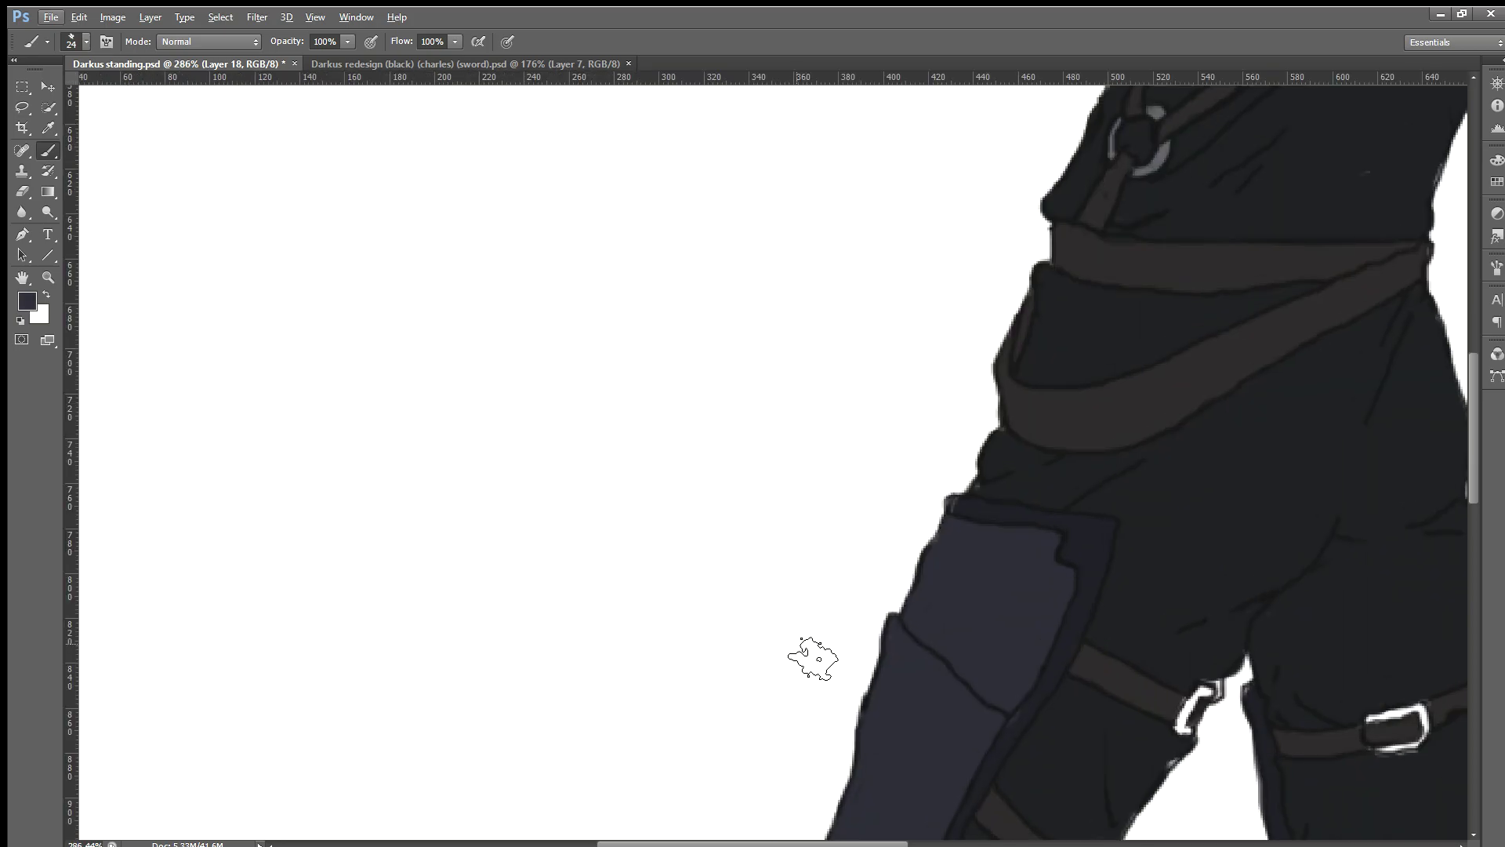
{"action": "scroll", "coordinate": [783, 638], "scroll_direction": "down", "scroll_amount": 1}
{"action": "scroll", "coordinate": [902, 682], "scroll_direction": "up", "scroll_amount": 1}
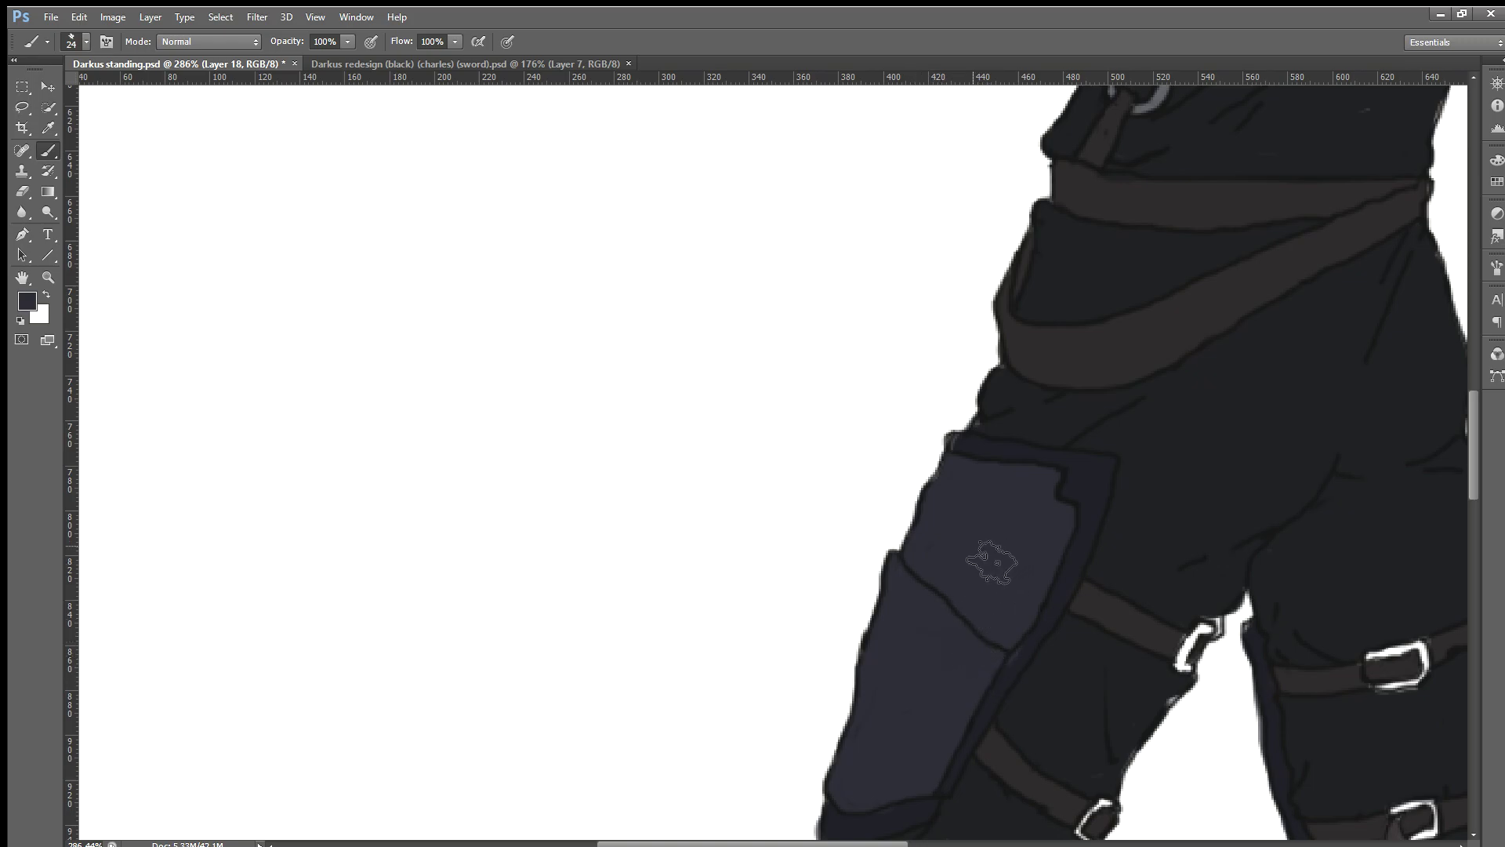
{"action": "key", "text": "alt"}
{"action": "scroll", "coordinate": [951, 544], "scroll_direction": "down", "scroll_amount": 1}
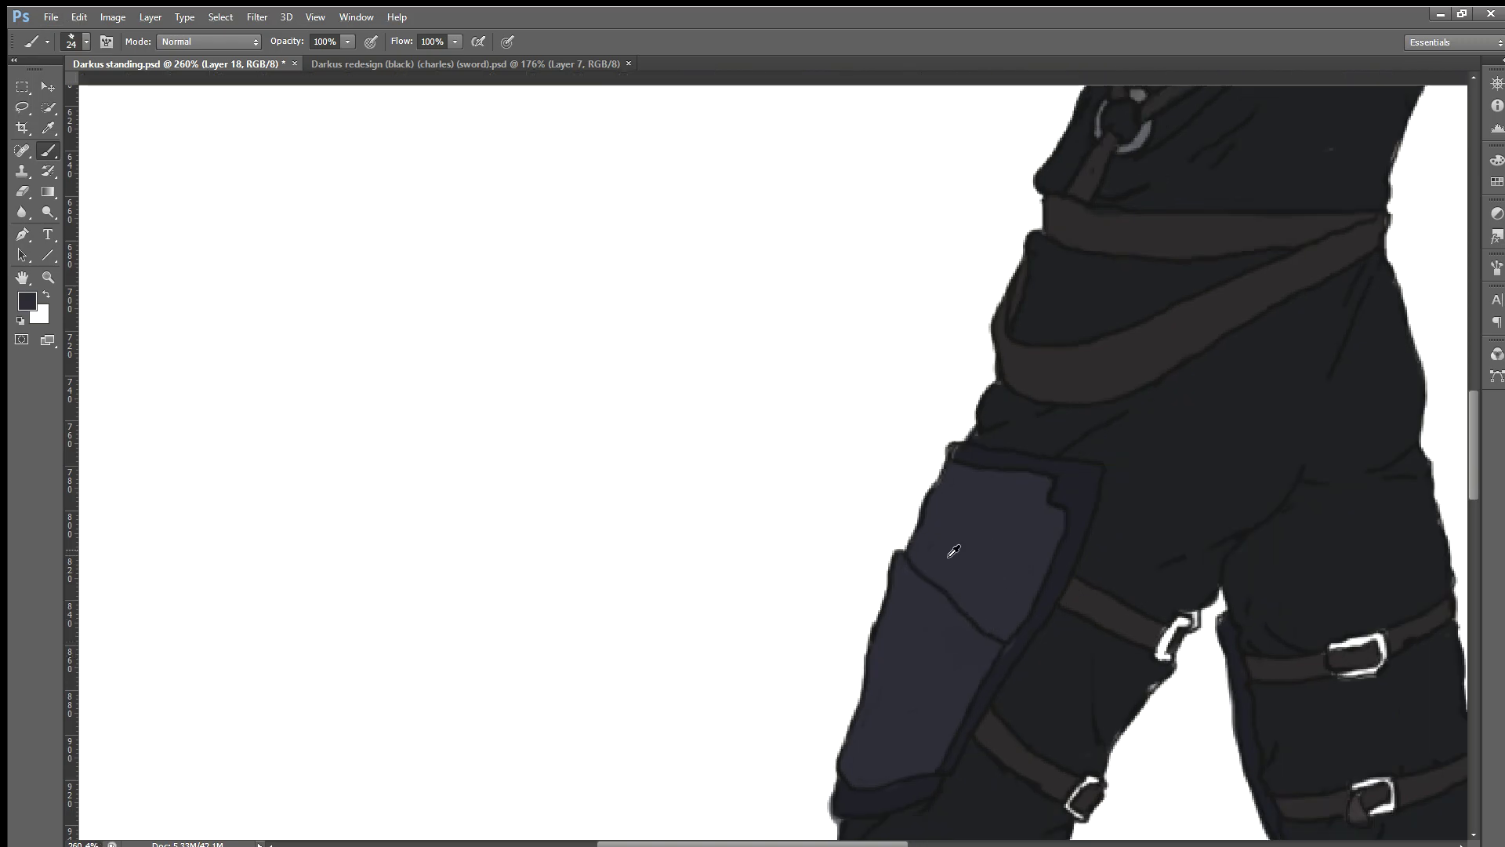
{"action": "scroll", "coordinate": [951, 539], "scroll_direction": "down", "scroll_amount": 1}
{"action": "scroll", "coordinate": [951, 471], "scroll_direction": "down", "scroll_amount": 1}
{"action": "scroll", "coordinate": [951, 463], "scroll_direction": "down", "scroll_amount": 1}
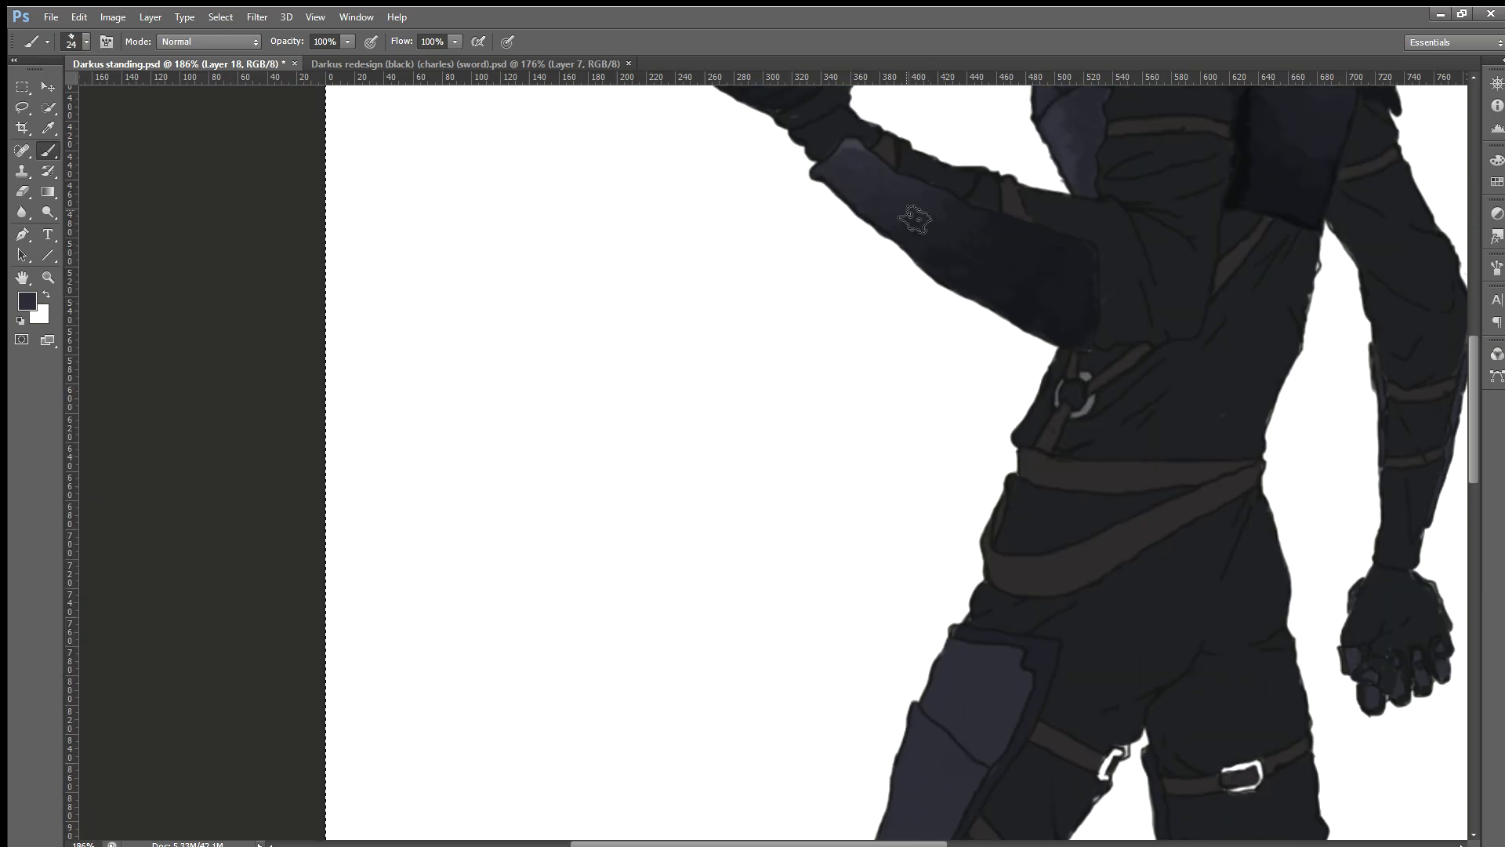
{"action": "key", "text": "alt"}
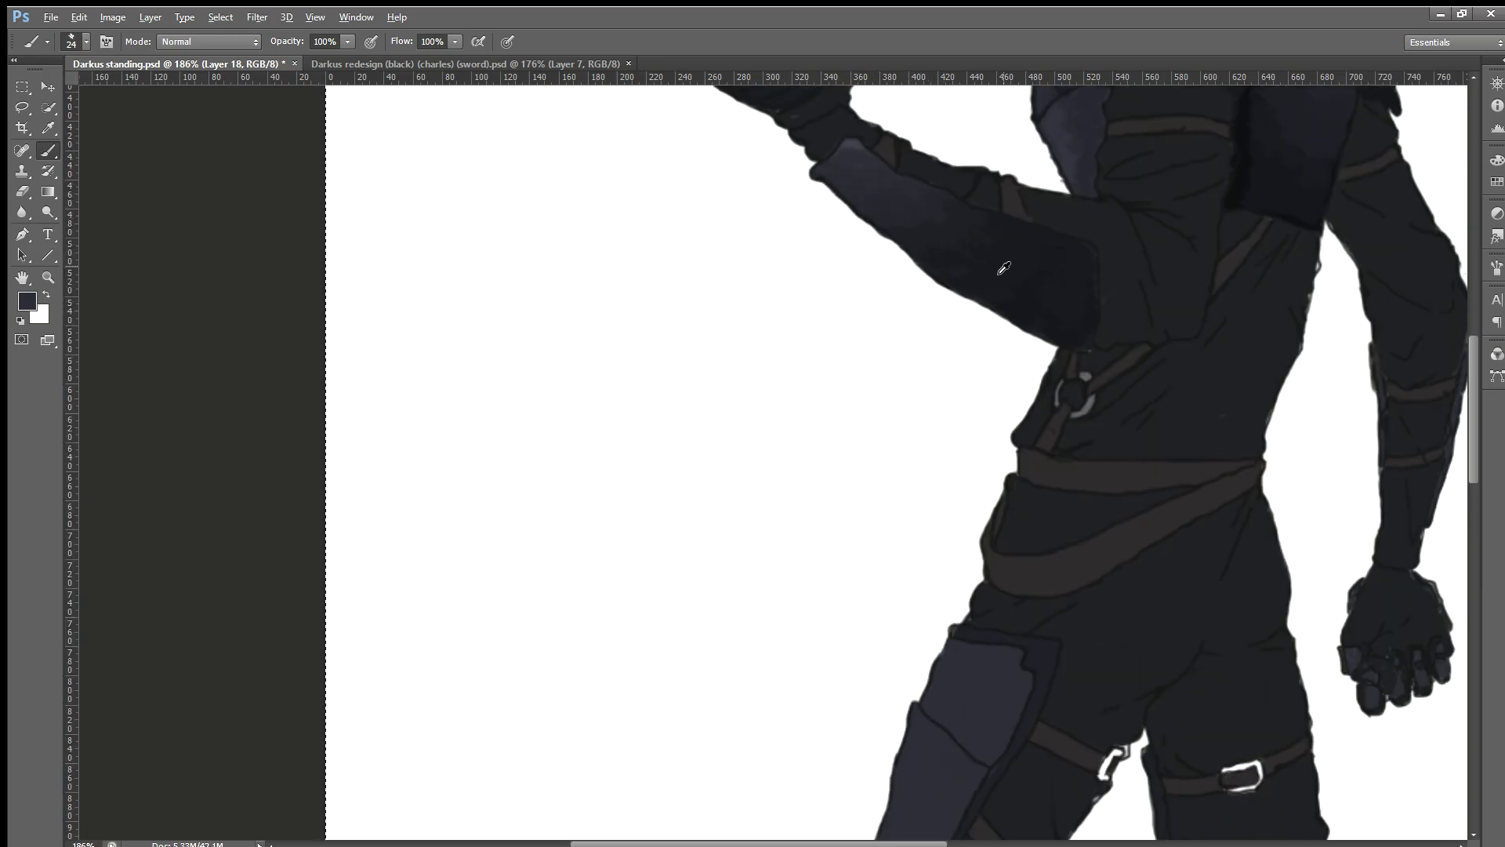
{"action": "left_click", "coordinate": [1021, 266], "text": "alt"}
{"action": "scroll", "coordinate": [992, 687], "scroll_direction": "down", "scroll_amount": 1}
{"action": "scroll", "coordinate": [992, 686], "scroll_direction": "down", "scroll_amount": 4}
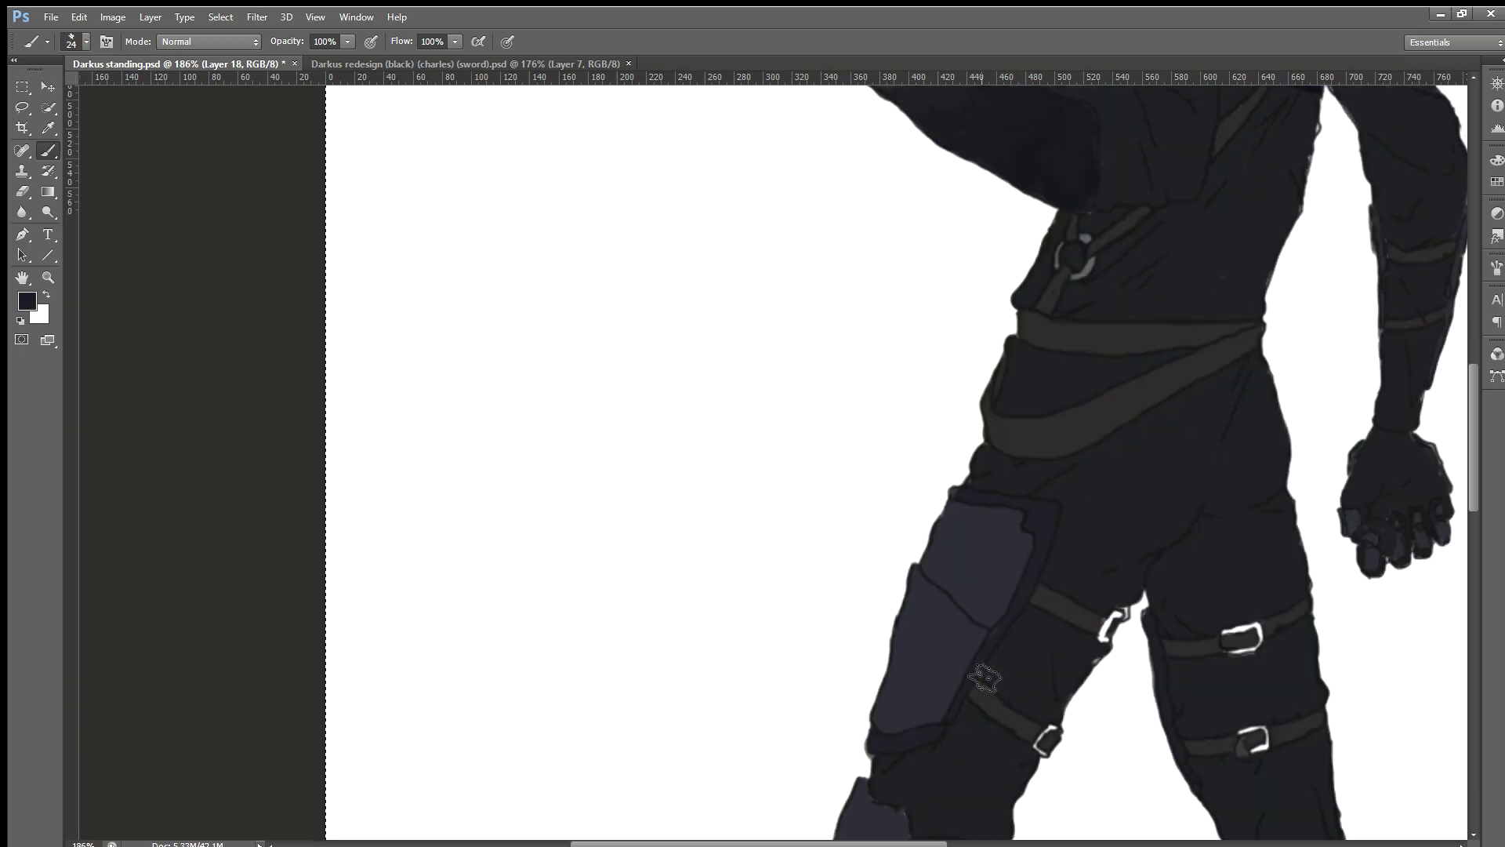
Step: Paint a dark mark on the front thigh armour plate
{"action": "left_click_drag", "start_coordinate": [953, 635], "coordinate": [972, 643]}
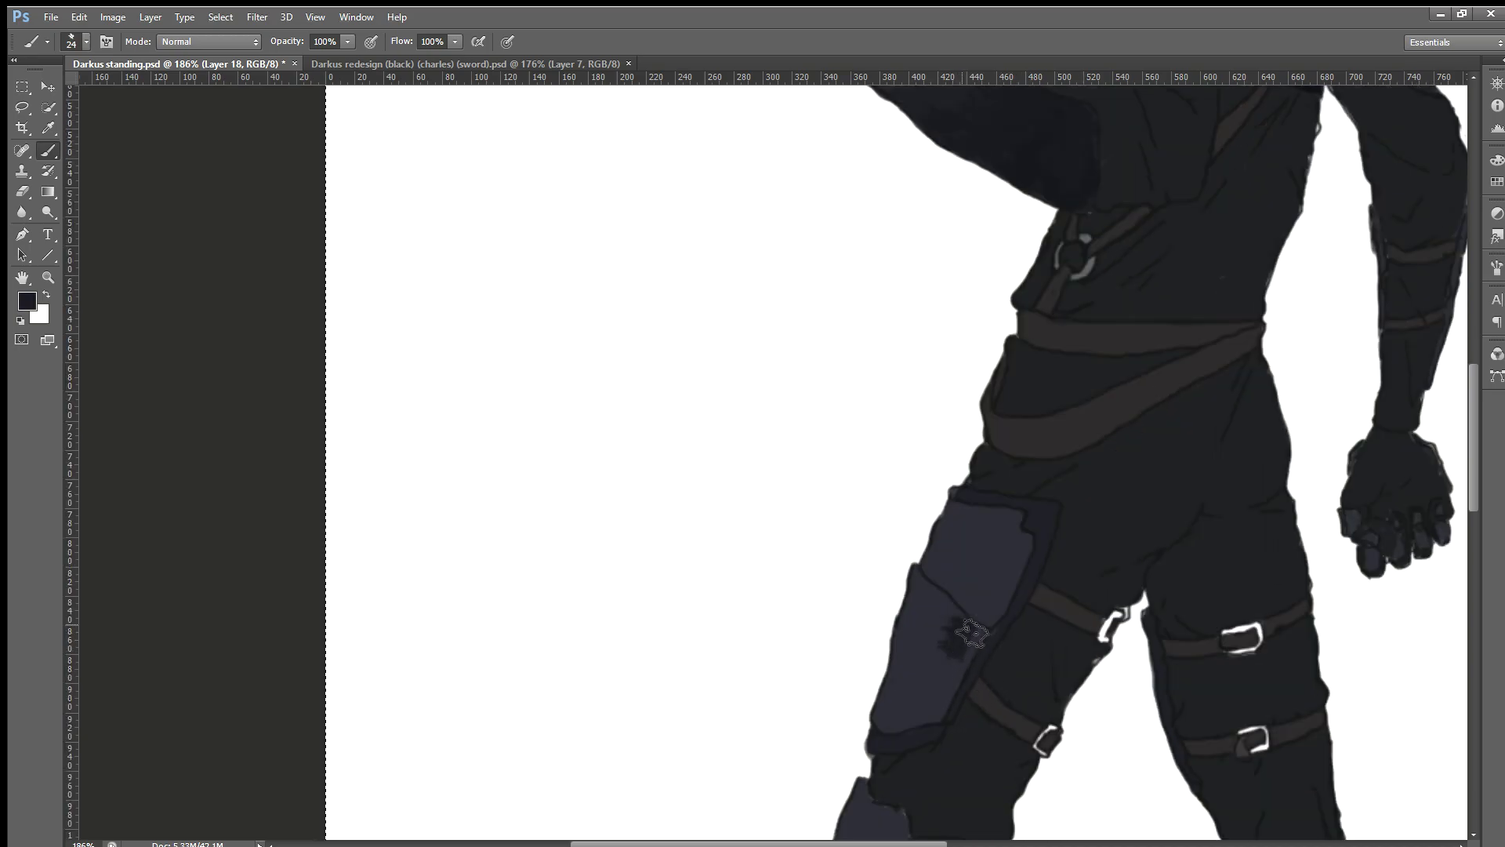
{"action": "scroll", "coordinate": [972, 643], "scroll_direction": "down", "scroll_amount": 2}
{"action": "scroll", "coordinate": [1020, 647], "scroll_direction": "down", "scroll_amount": 2}
{"action": "scroll", "coordinate": [1088, 652], "scroll_direction": "down", "scroll_amount": 2}
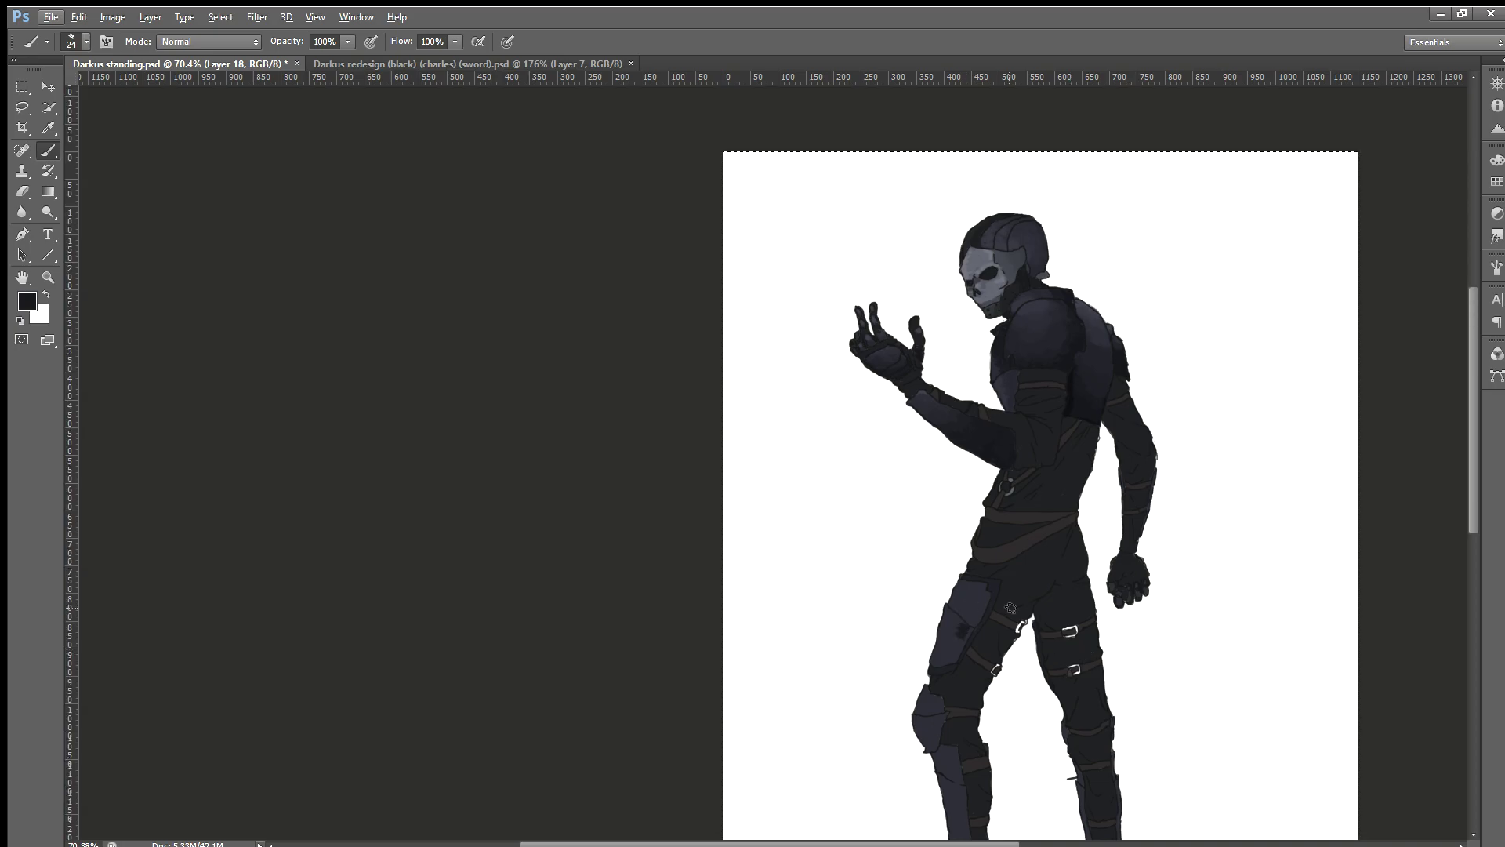
{"action": "scroll", "coordinate": [1074, 651], "scroll_direction": "up", "scroll_amount": 1}
{"action": "scroll", "coordinate": [1004, 620], "scroll_direction": "up", "scroll_amount": 2}
{"action": "scroll", "coordinate": [863, 605], "scroll_direction": "up", "scroll_amount": 2}
{"action": "scroll", "coordinate": [847, 605], "scroll_direction": "up", "scroll_amount": 1}
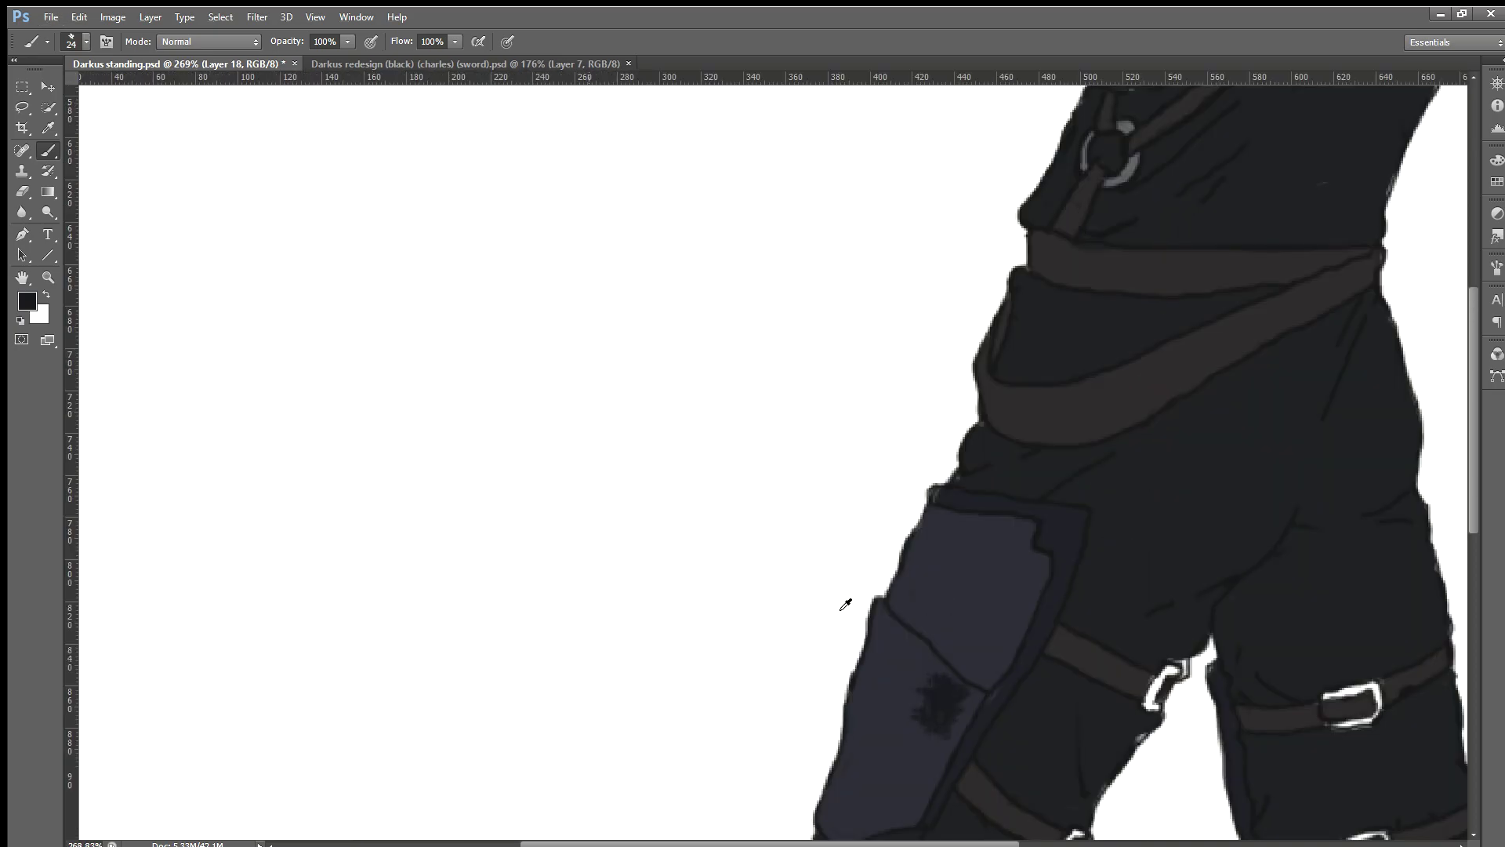
{"action": "scroll", "coordinate": [845, 606], "scroll_direction": "up", "scroll_amount": 1}
{"action": "scroll", "coordinate": [844, 606], "scroll_direction": "up", "scroll_amount": 1}
{"action": "scroll", "coordinate": [868, 599], "scroll_direction": "up", "scroll_amount": 1}
Step: Undo the rough stroke and paint dark shading up the lower thigh plate to its top-left
{"action": "scroll", "coordinate": [907, 650], "scroll_direction": "down", "scroll_amount": 1}
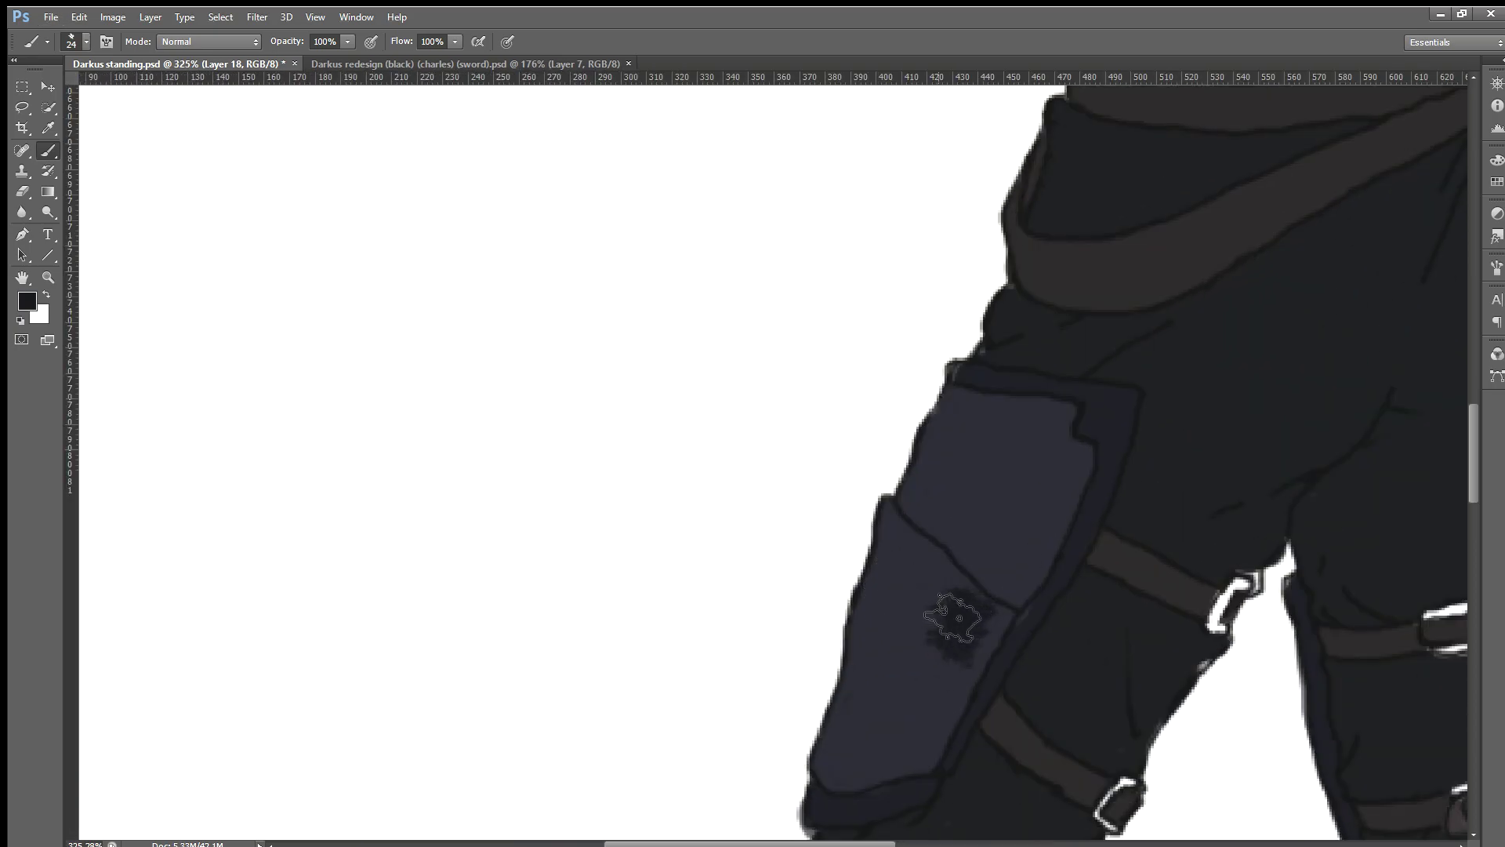
{"action": "mouse_move", "coordinate": [957, 622]}
{"action": "left_mouse_down"}
{"action": "mouse_move", "coordinate": [871, 620]}
{"action": "mouse_move", "coordinate": [875, 729]}
{"action": "mouse_move", "coordinate": [841, 684]}
{"action": "mouse_move", "coordinate": [865, 764]}
{"action": "mouse_move", "coordinate": [855, 784]}
{"action": "mouse_move", "coordinate": [891, 779]}
{"action": "mouse_move", "coordinate": [988, 659]}
{"action": "mouse_move", "coordinate": [933, 721]}
{"action": "mouse_move", "coordinate": [941, 690]}
{"action": "mouse_move", "coordinate": [958, 722]}
{"action": "left_mouse_up"}
{"action": "key", "text": "ctrl+z"}
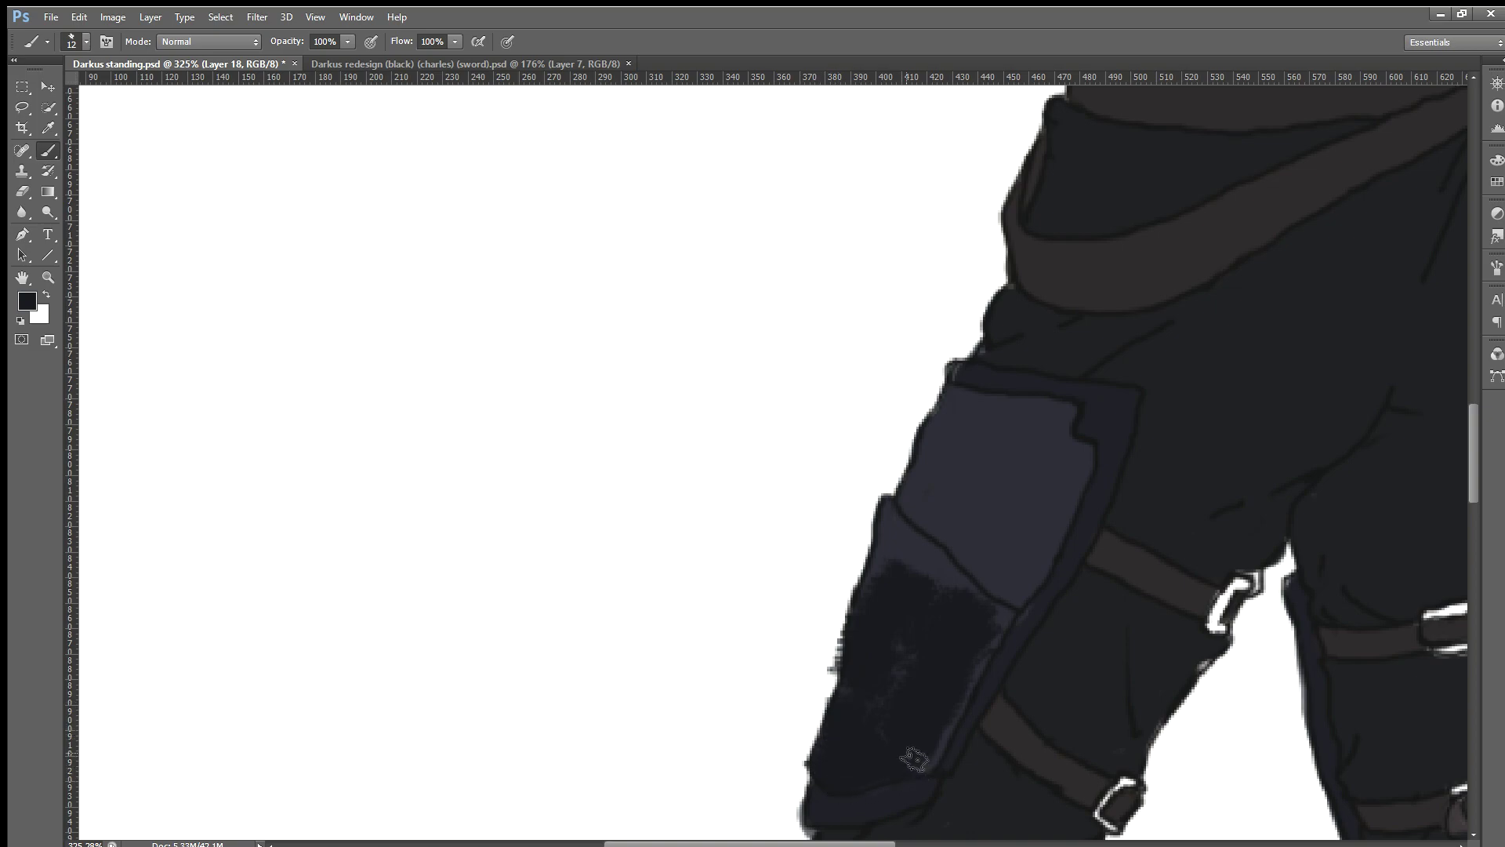
{"action": "left_click_drag", "start_coordinate": [913, 654], "coordinate": [915, 557]}
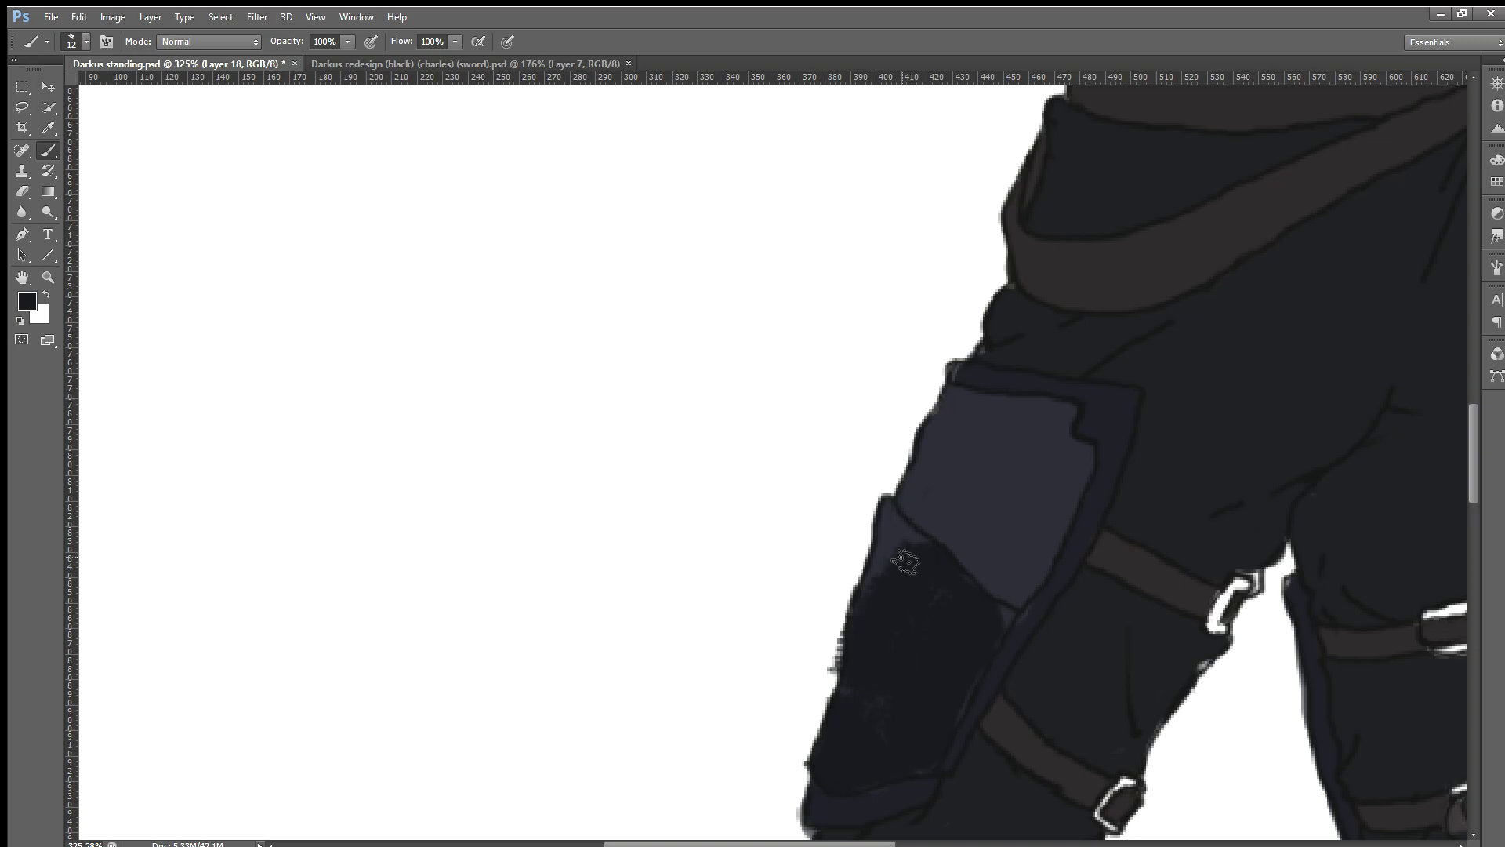
{"action": "mouse_move", "coordinate": [900, 541]}
{"action": "left_mouse_down"}
{"action": "mouse_move", "coordinate": [873, 572]}
{"action": "mouse_move", "coordinate": [933, 602]}
{"action": "left_mouse_up"}
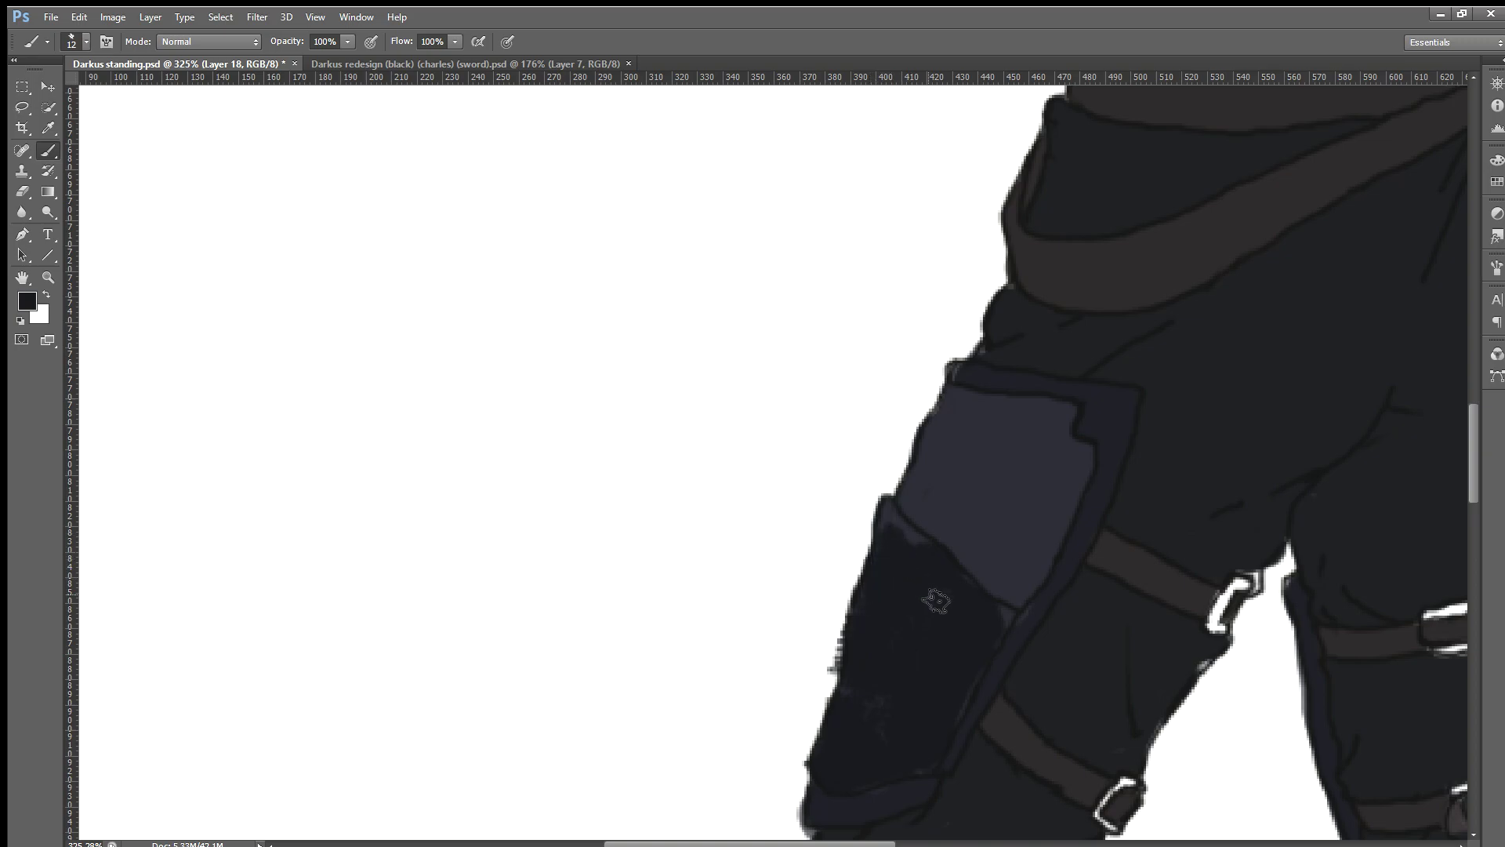
{"action": "scroll", "coordinate": [1150, 510], "scroll_direction": "down", "scroll_amount": 3}
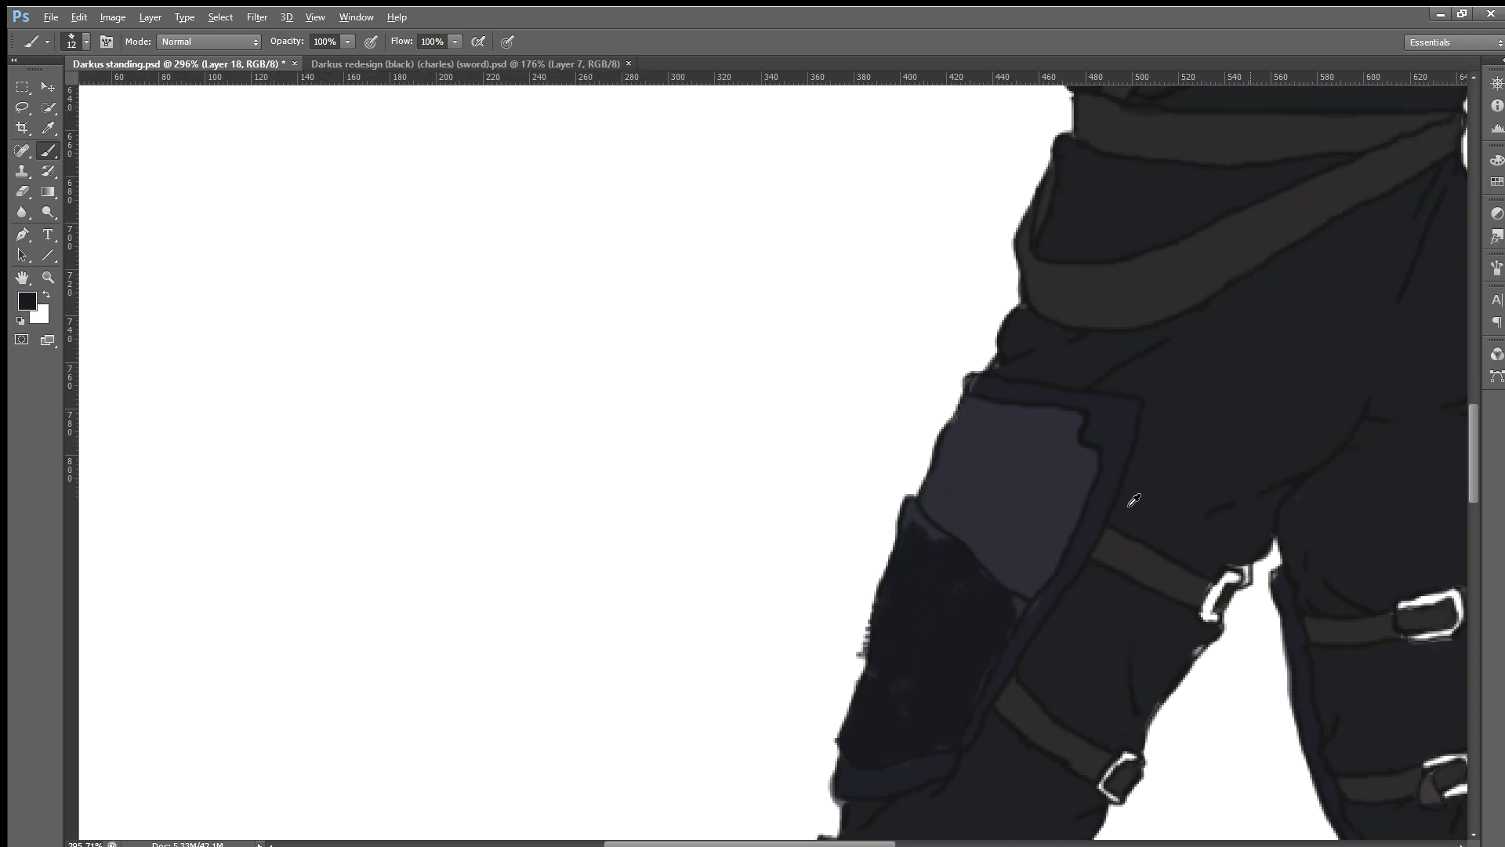
{"action": "scroll", "coordinate": [1137, 502], "scroll_direction": "down", "scroll_amount": 3}
{"action": "scroll", "coordinate": [1128, 491], "scroll_direction": "down", "scroll_amount": 2}
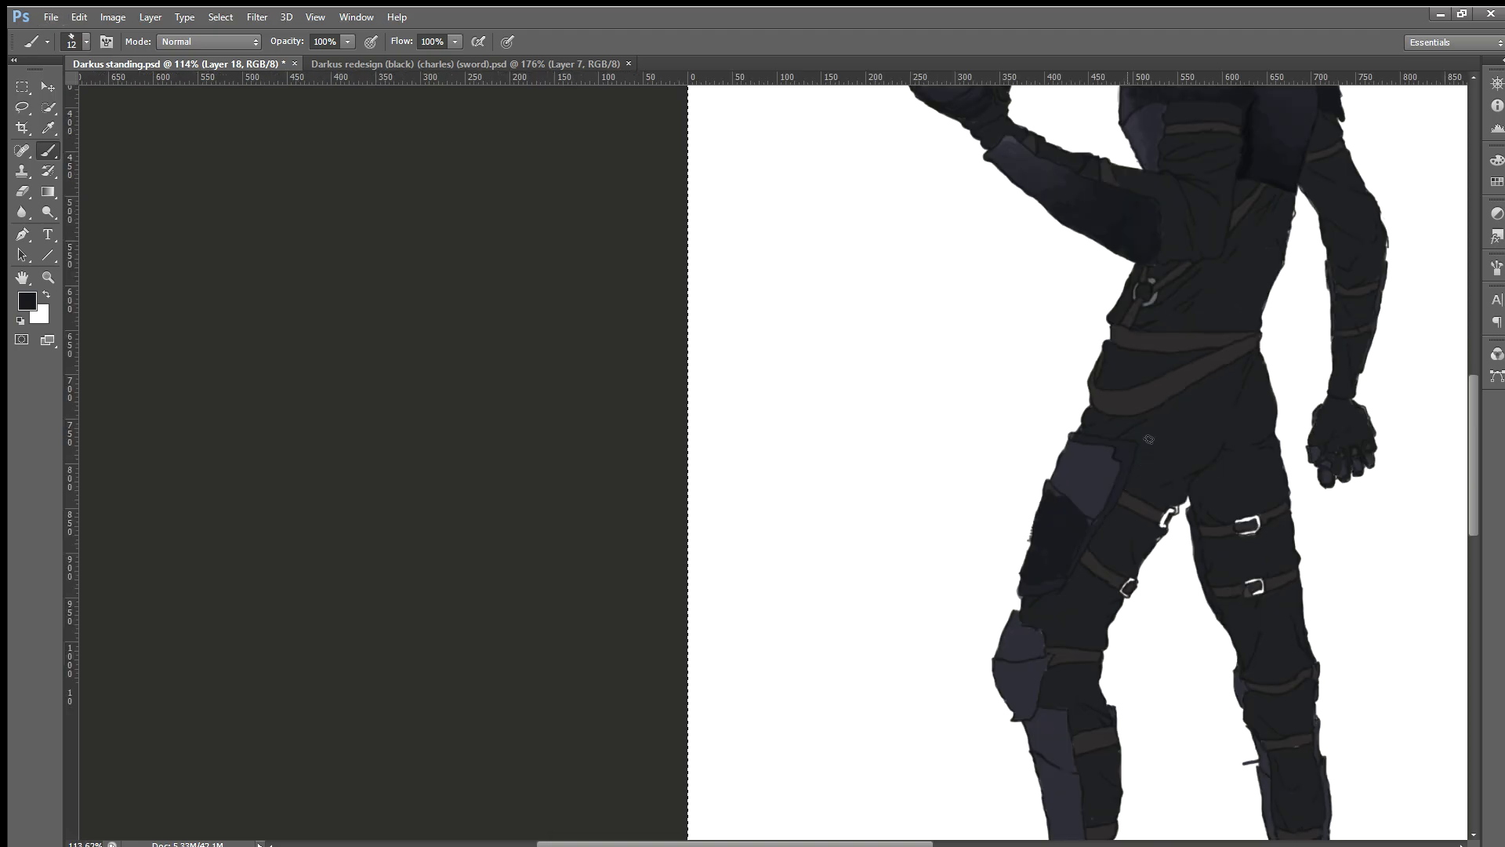
{"action": "scroll", "coordinate": [1058, 415], "scroll_direction": "up", "scroll_amount": 2}
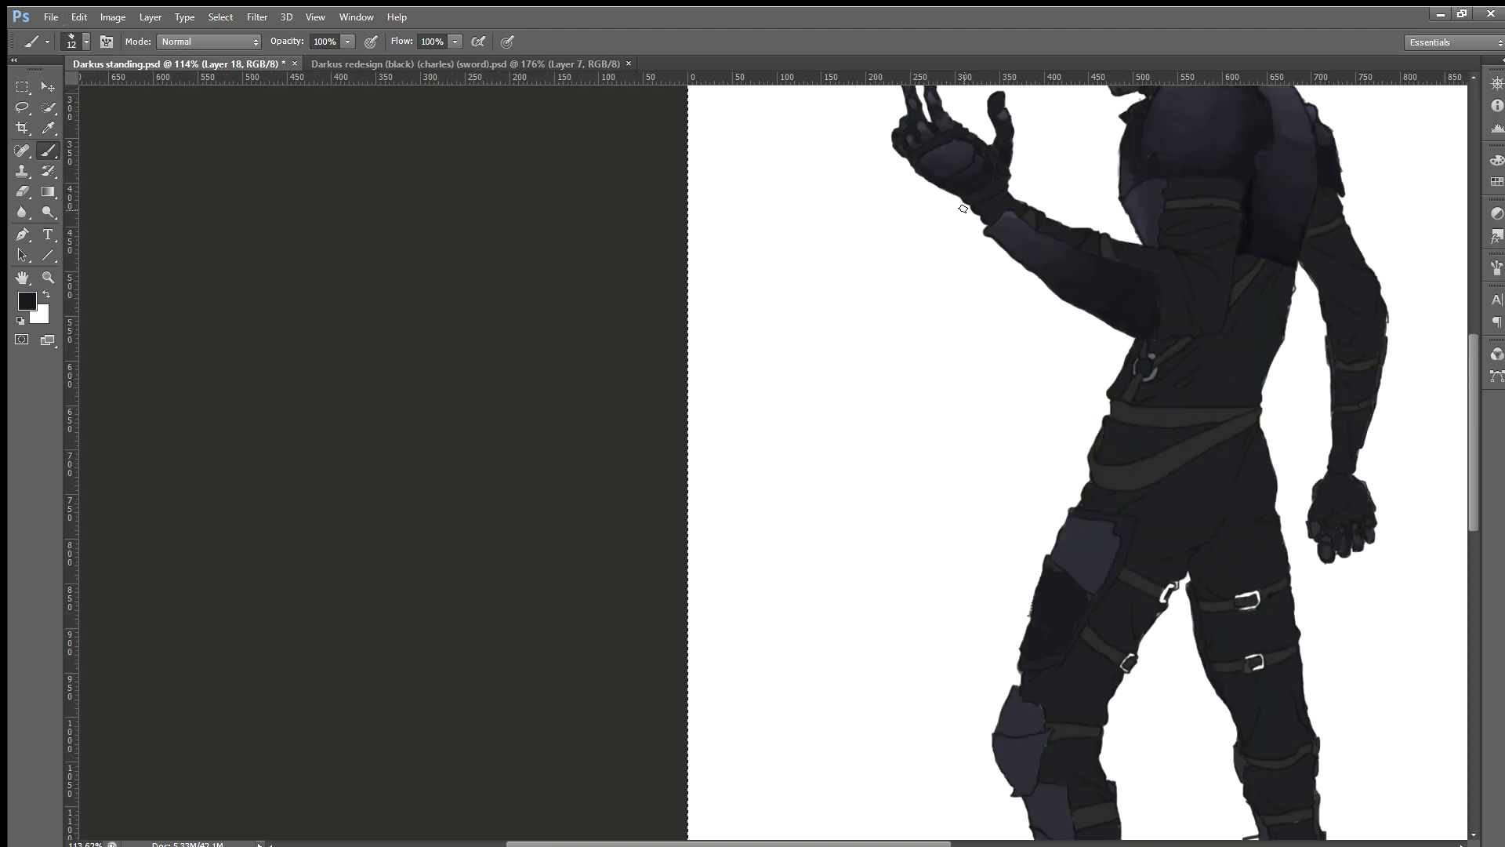
{"action": "scroll", "coordinate": [1129, 572], "scroll_direction": "up", "scroll_amount": 2}
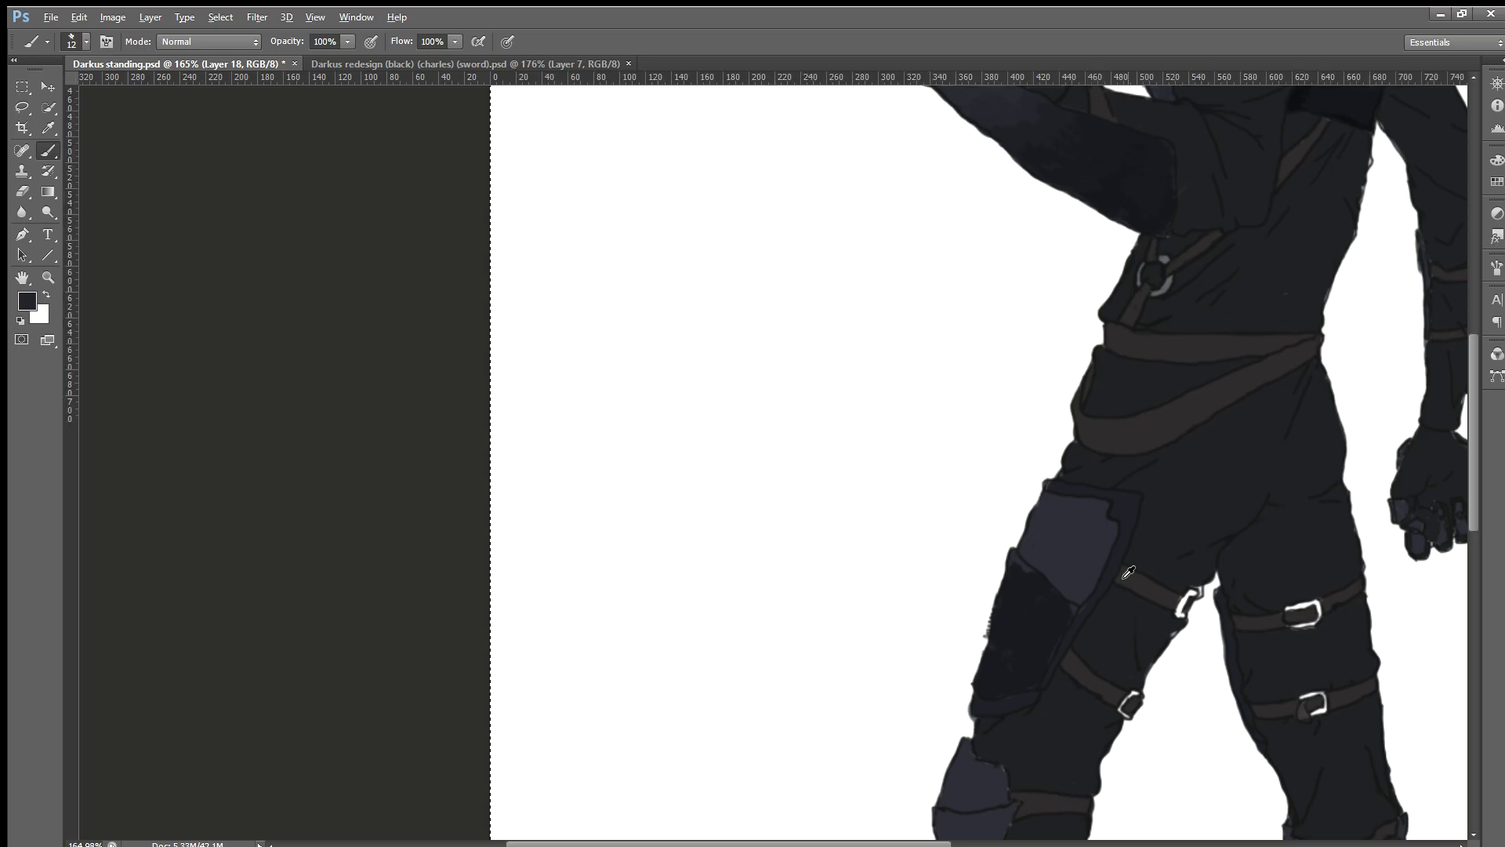
{"action": "scroll", "coordinate": [1129, 572], "scroll_direction": "up", "scroll_amount": 2}
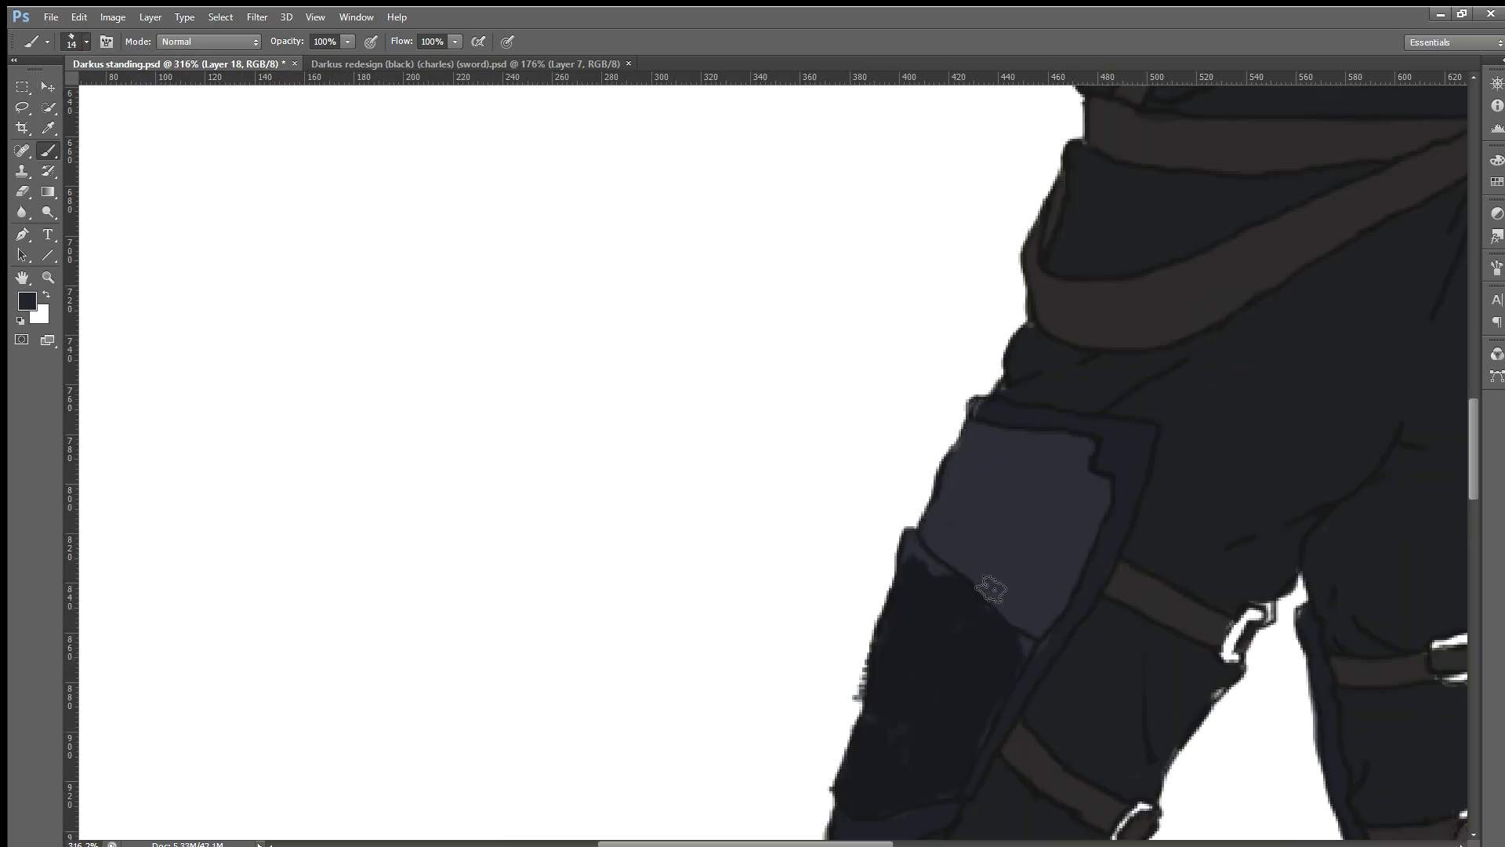
Step: Darken and smooth the shading across the thigh plate's lower section and edges
{"action": "mouse_move", "coordinate": [1023, 521]}
{"action": "left_mouse_down"}
{"action": "mouse_move", "coordinate": [992, 553]}
{"action": "mouse_move", "coordinate": [992, 506]}
{"action": "left_mouse_up"}
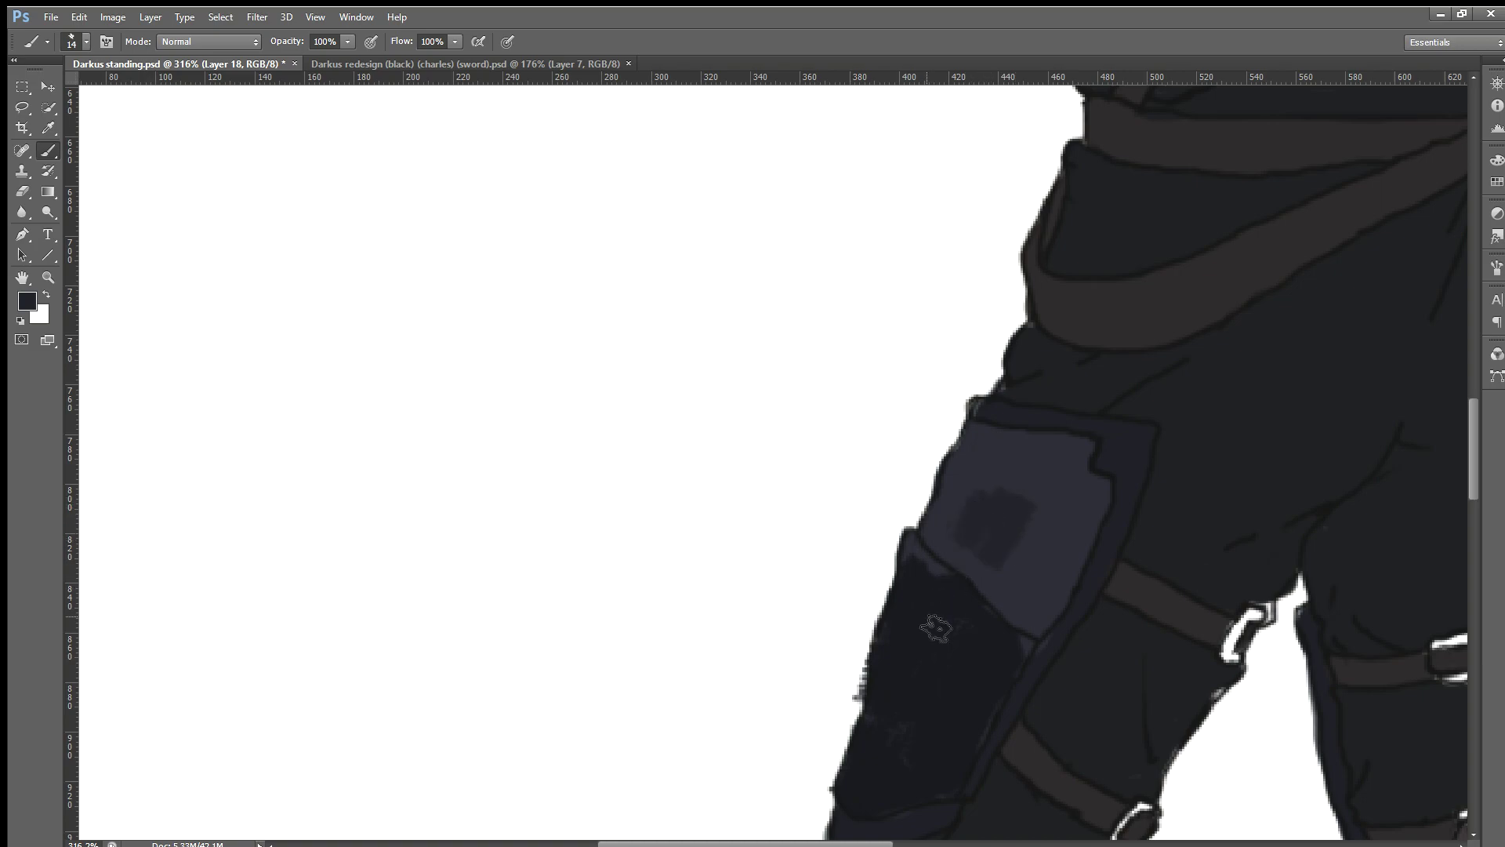
{"action": "mouse_move", "coordinate": [925, 576]}
{"action": "left_mouse_down"}
{"action": "mouse_move", "coordinate": [906, 627]}
{"action": "mouse_move", "coordinate": [924, 599]}
{"action": "mouse_move", "coordinate": [914, 661]}
{"action": "mouse_move", "coordinate": [944, 594]}
{"action": "left_mouse_up"}
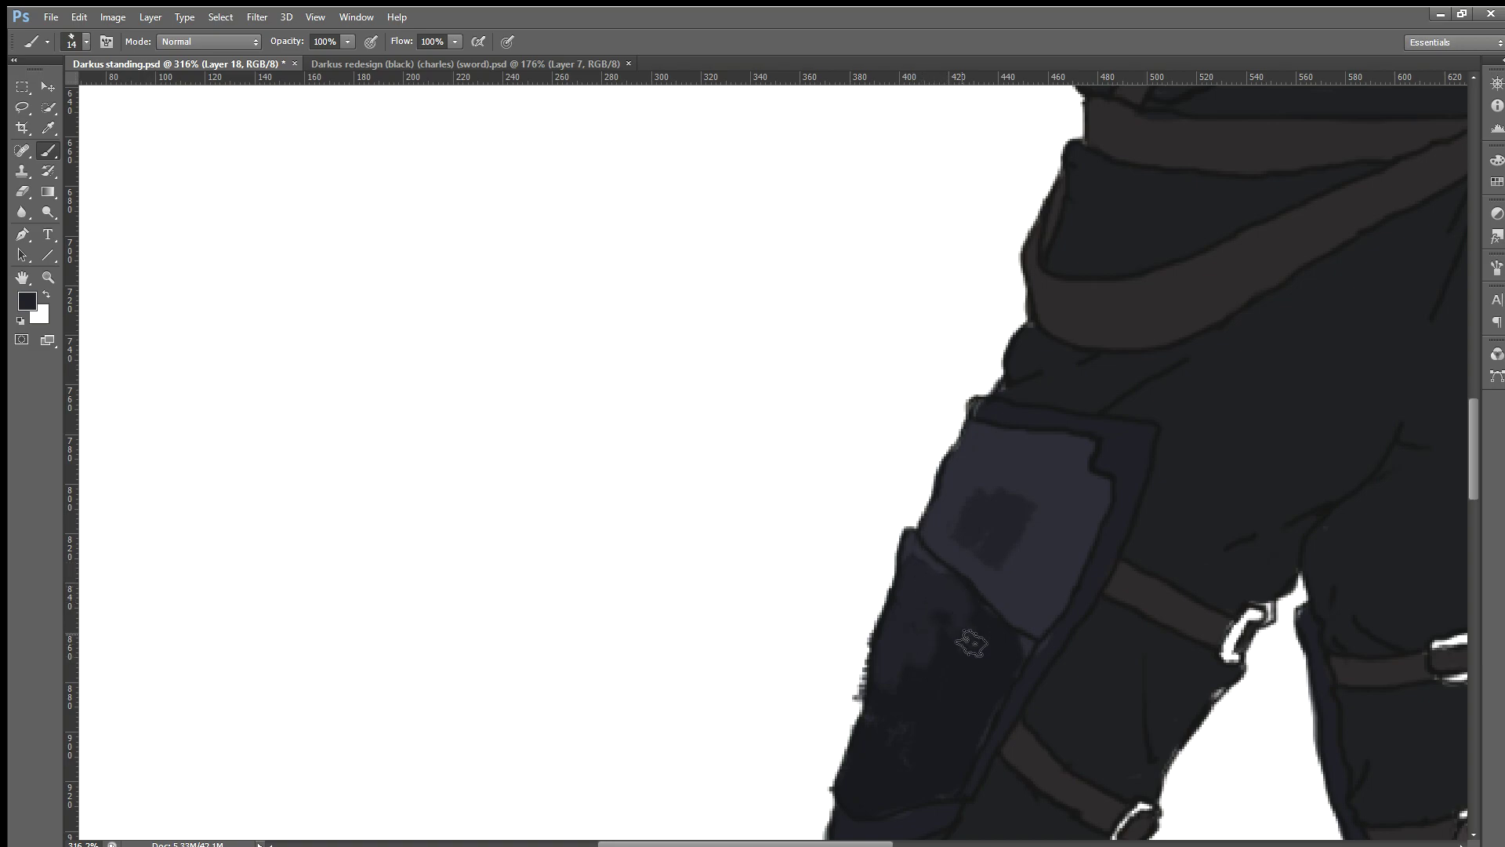
{"action": "scroll", "coordinate": [933, 686], "scroll_direction": "down", "scroll_amount": 2}
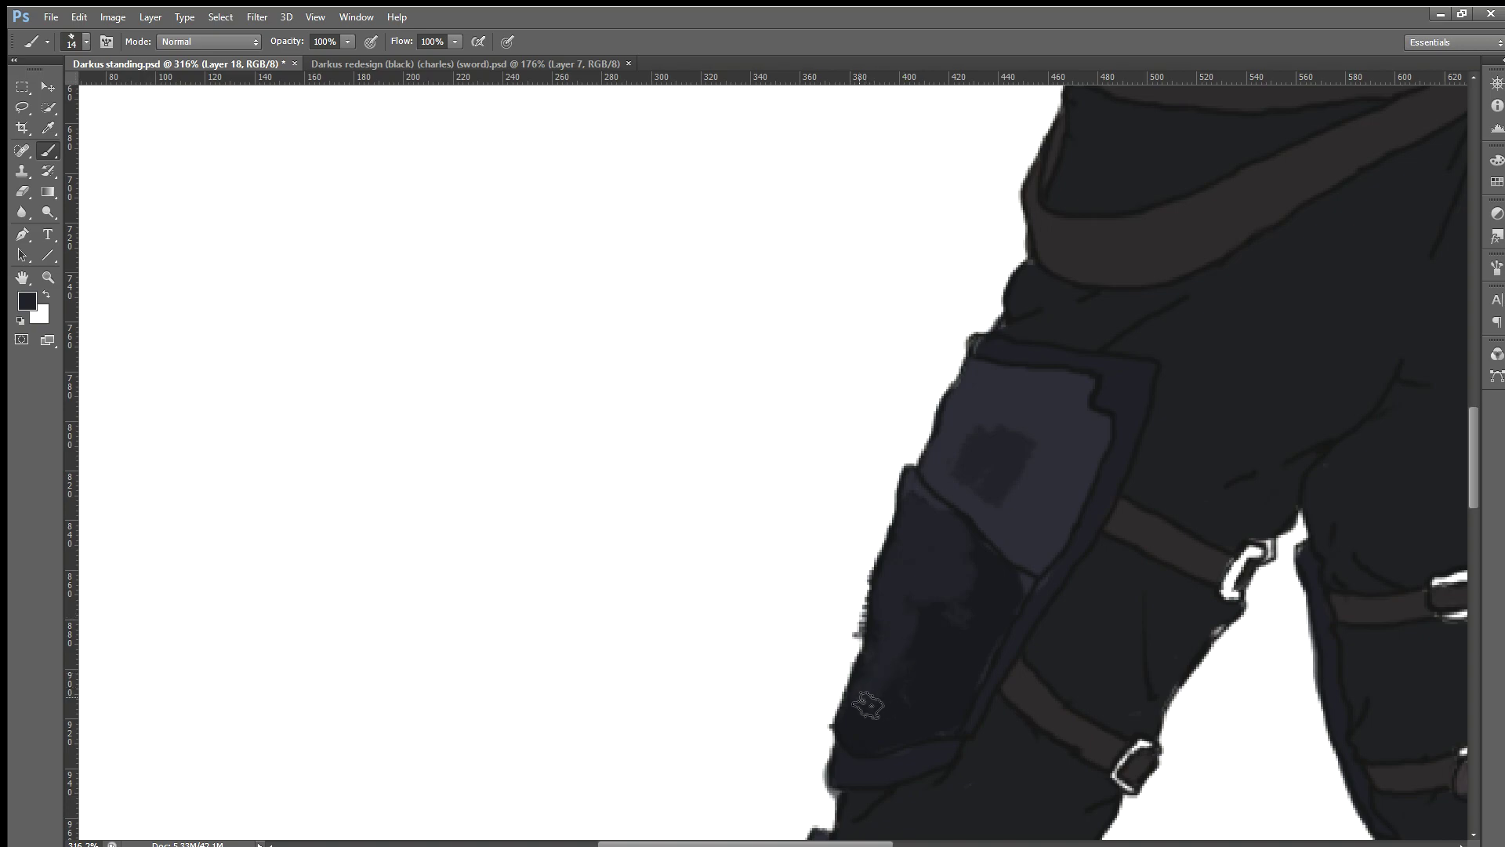
{"action": "left_click_drag", "start_coordinate": [868, 706], "coordinate": [949, 685]}
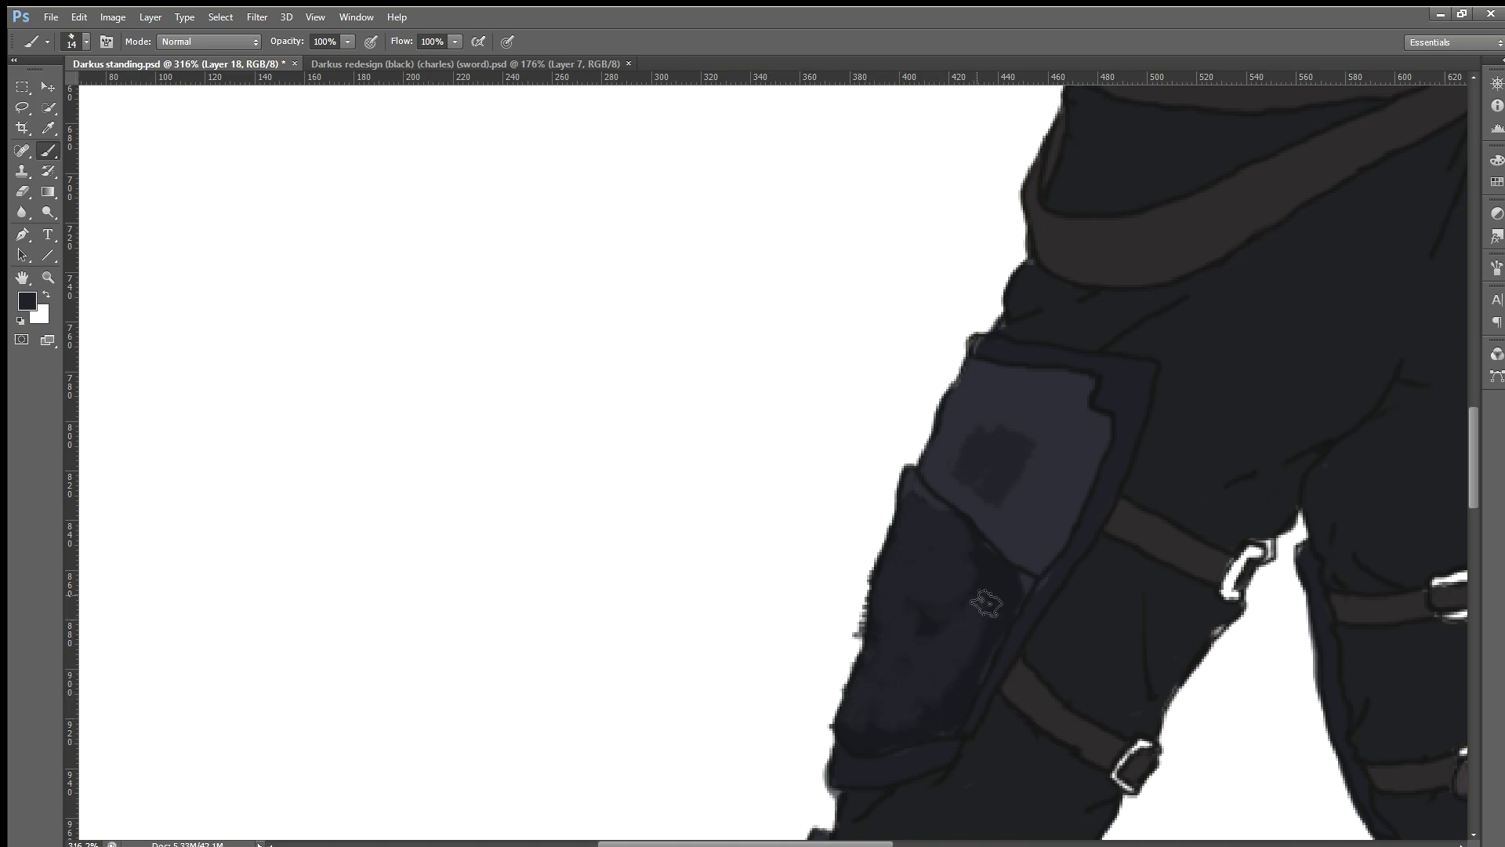
{"action": "mouse_move", "coordinate": [987, 604]}
{"action": "left_mouse_down"}
{"action": "mouse_move", "coordinate": [907, 622]}
{"action": "mouse_move", "coordinate": [994, 573]}
{"action": "left_mouse_up"}
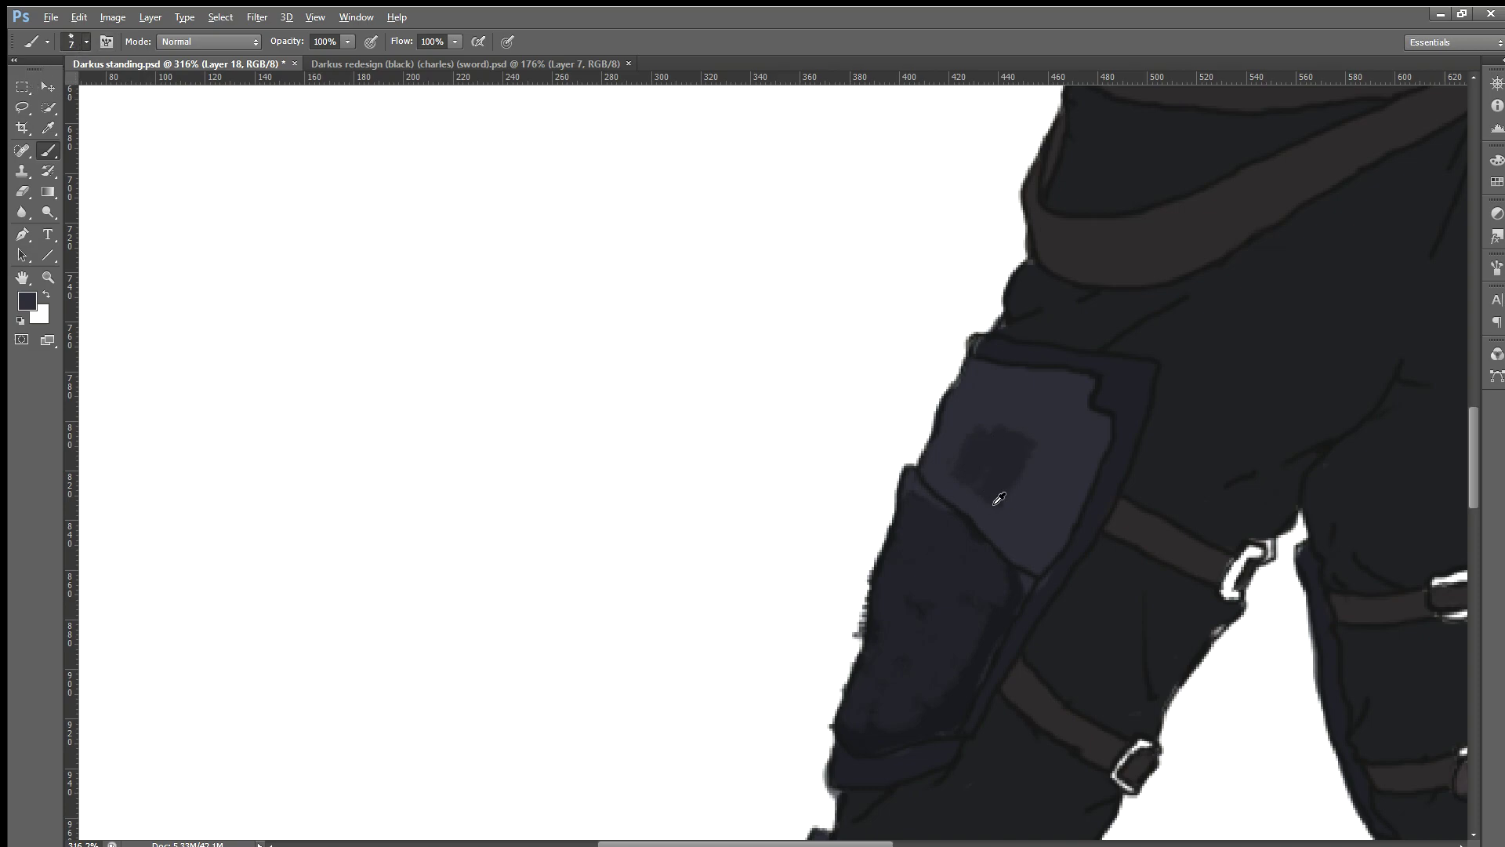
{"action": "left_click_drag", "start_coordinate": [938, 506], "coordinate": [961, 520]}
Step: Add darker strokes to the upper plate and deepen the plate's bottom edge
{"action": "left_click_drag", "start_coordinate": [962, 426], "coordinate": [966, 441]}
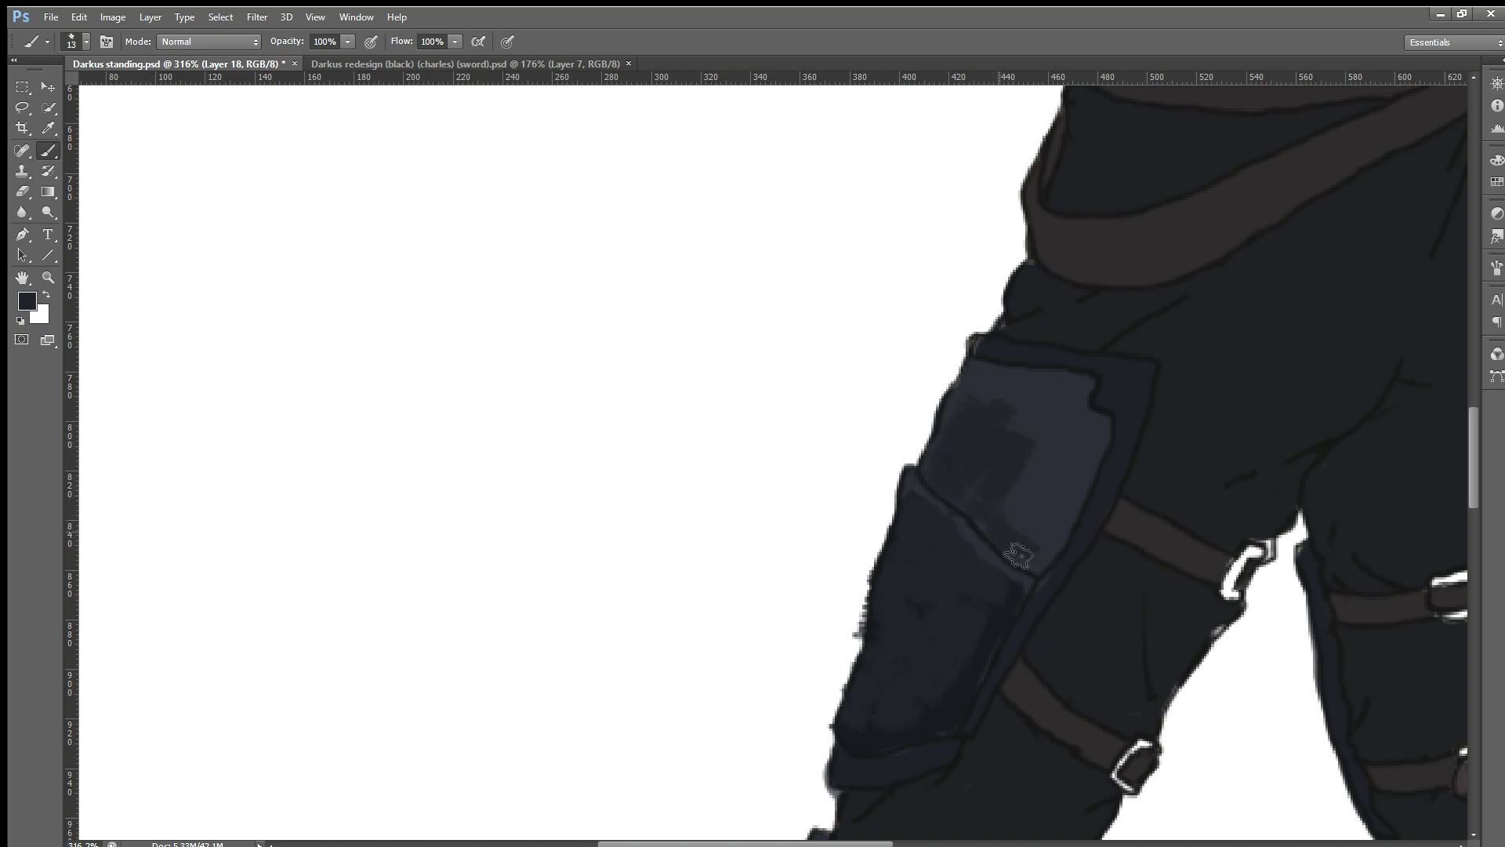
{"action": "mouse_move", "coordinate": [1056, 538]}
{"action": "left_mouse_down"}
{"action": "mouse_move", "coordinate": [1035, 528]}
{"action": "mouse_move", "coordinate": [1052, 487]}
{"action": "mouse_move", "coordinate": [1041, 461]}
{"action": "left_mouse_up"}
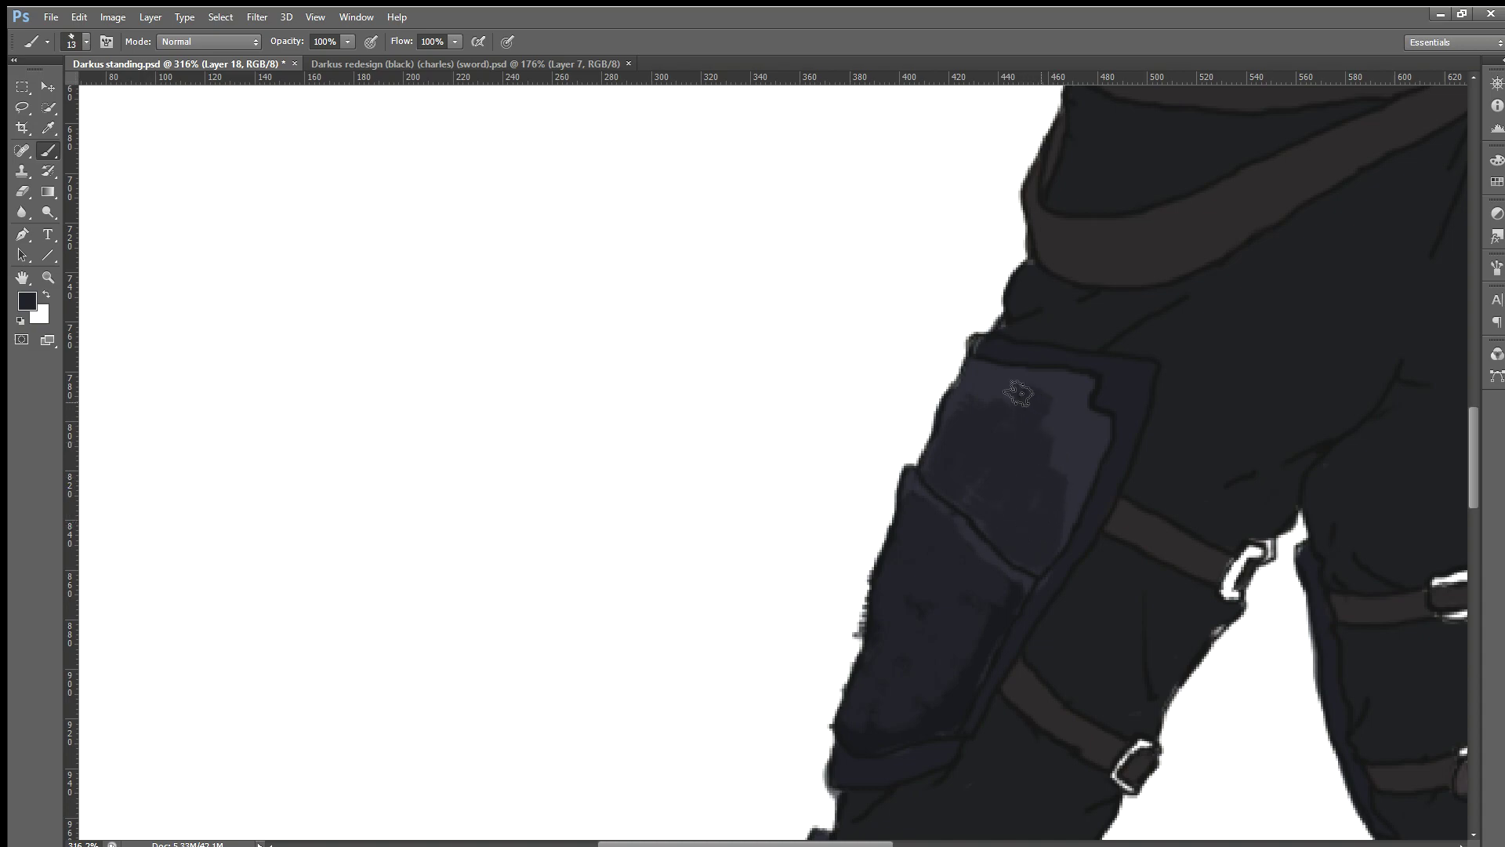
{"action": "mouse_move", "coordinate": [989, 381]}
{"action": "left_mouse_down"}
{"action": "mouse_move", "coordinate": [1075, 396]}
{"action": "mouse_move", "coordinate": [1098, 436]}
{"action": "mouse_move", "coordinate": [1081, 486]}
{"action": "left_mouse_up"}
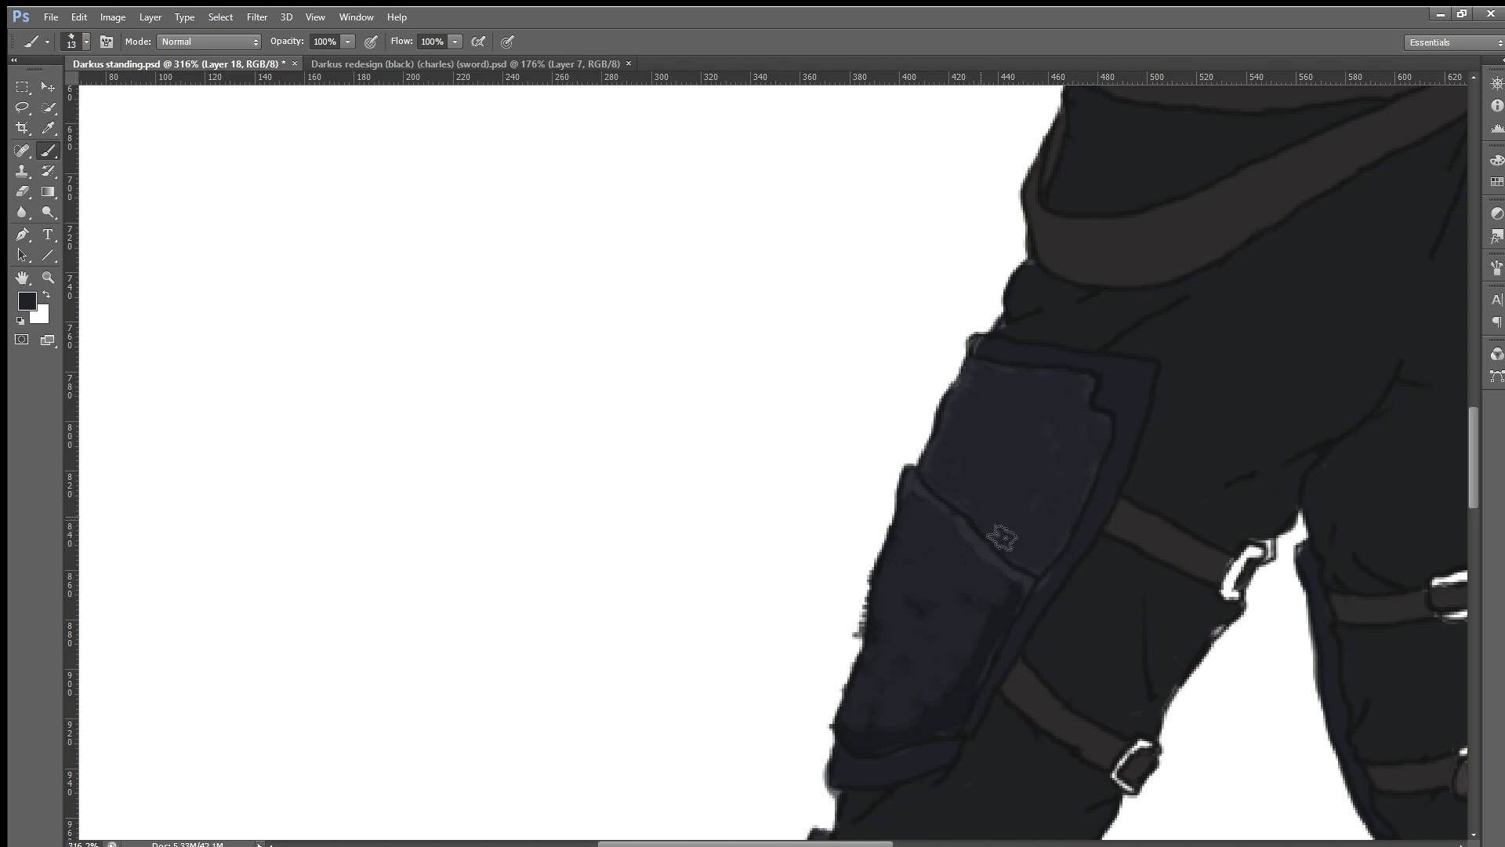
{"action": "left_click", "coordinate": [929, 729], "text": "alt"}
{"action": "left_click_drag", "start_coordinate": [1105, 434], "coordinate": [1087, 484]}
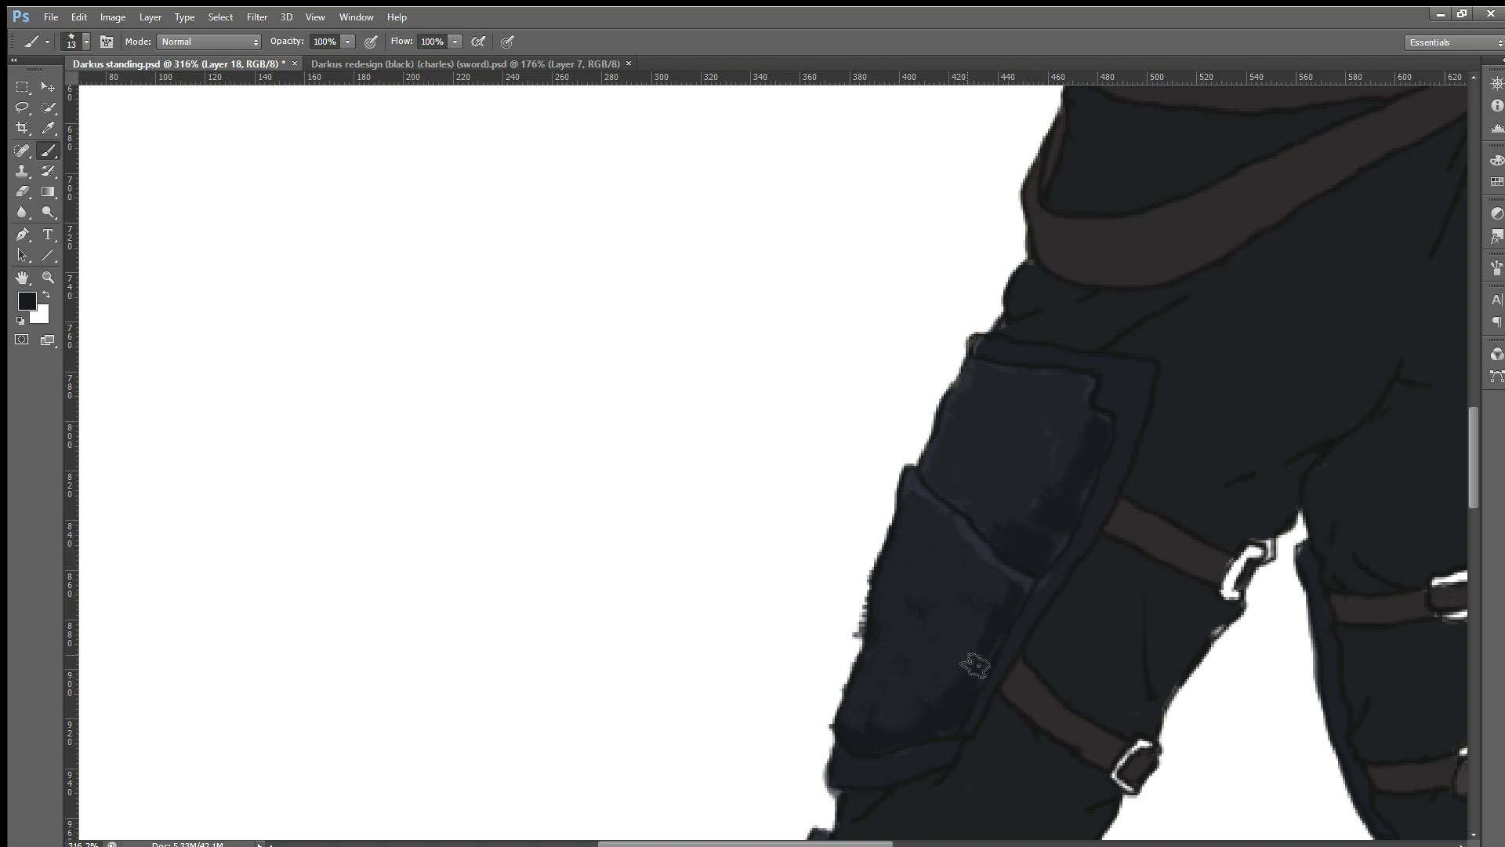
{"action": "left_click_drag", "start_coordinate": [975, 665], "coordinate": [889, 733]}
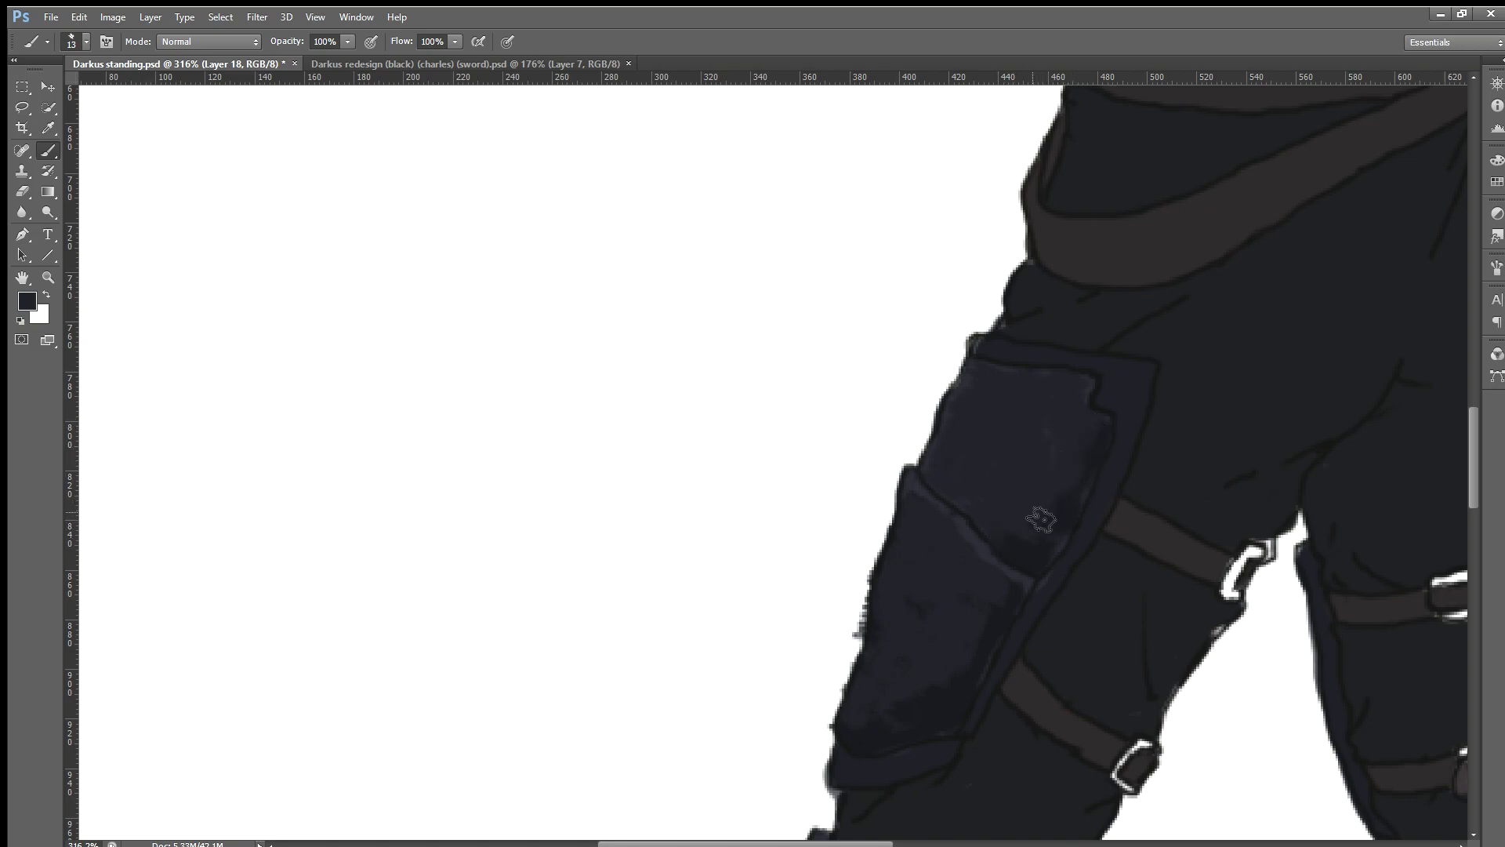
Step: Lighten the thigh plate's top edge and add faint shading near its top-right corner
{"action": "scroll", "coordinate": [987, 474], "scroll_direction": "down", "scroll_amount": 3}
{"action": "scroll", "coordinate": [1020, 479], "scroll_direction": "down", "scroll_amount": 1}
{"action": "scroll", "coordinate": [1059, 482], "scroll_direction": "up", "scroll_amount": 1}
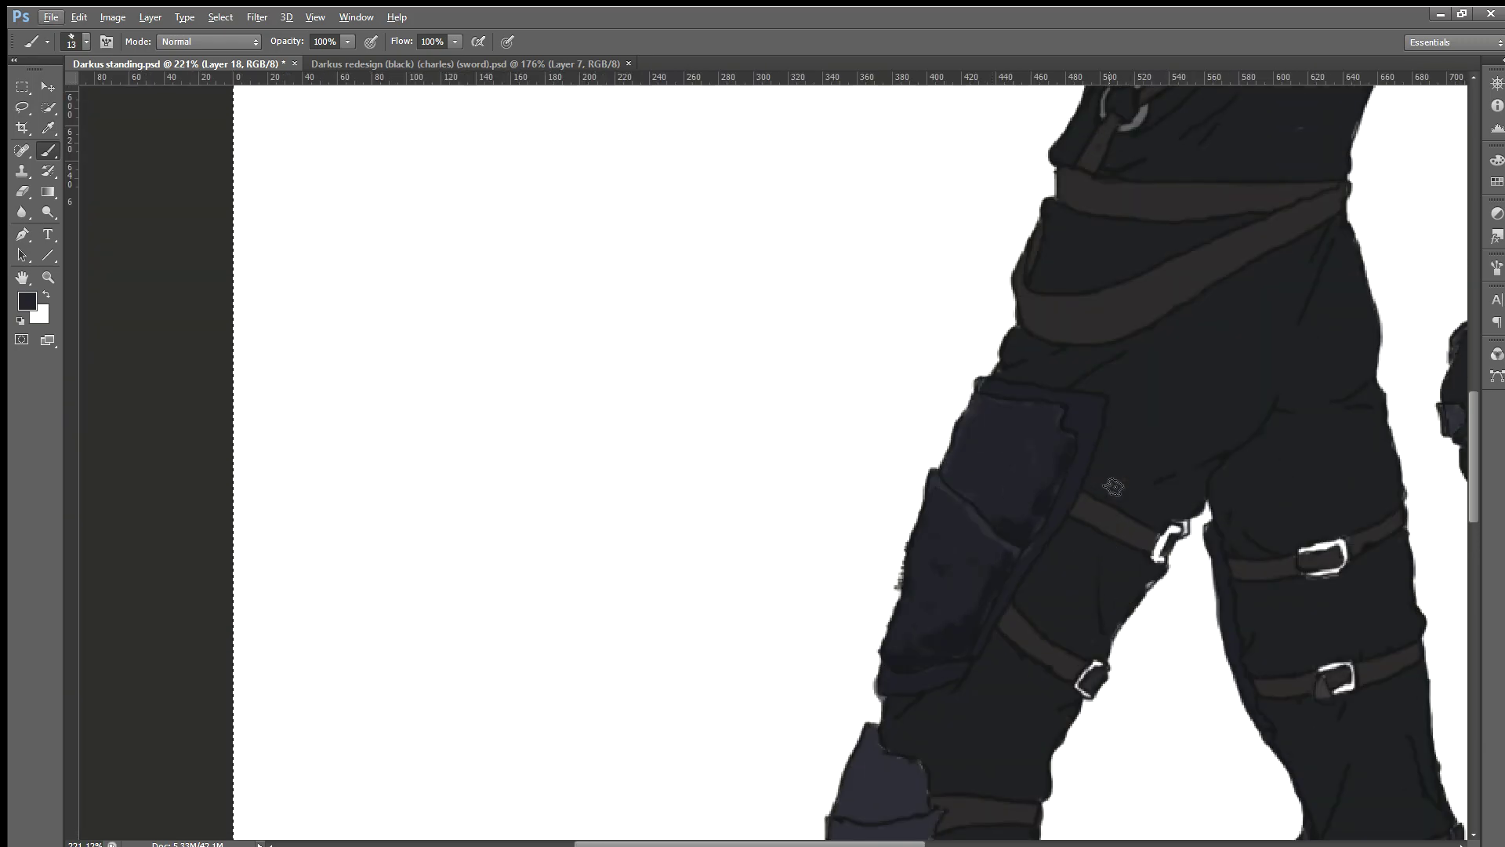
{"action": "scroll", "coordinate": [1091, 484], "scroll_direction": "up", "scroll_amount": 2}
{"action": "scroll", "coordinate": [1061, 477], "scroll_direction": "up", "scroll_amount": 2}
{"action": "scroll", "coordinate": [1015, 463], "scroll_direction": "up", "scroll_amount": 2}
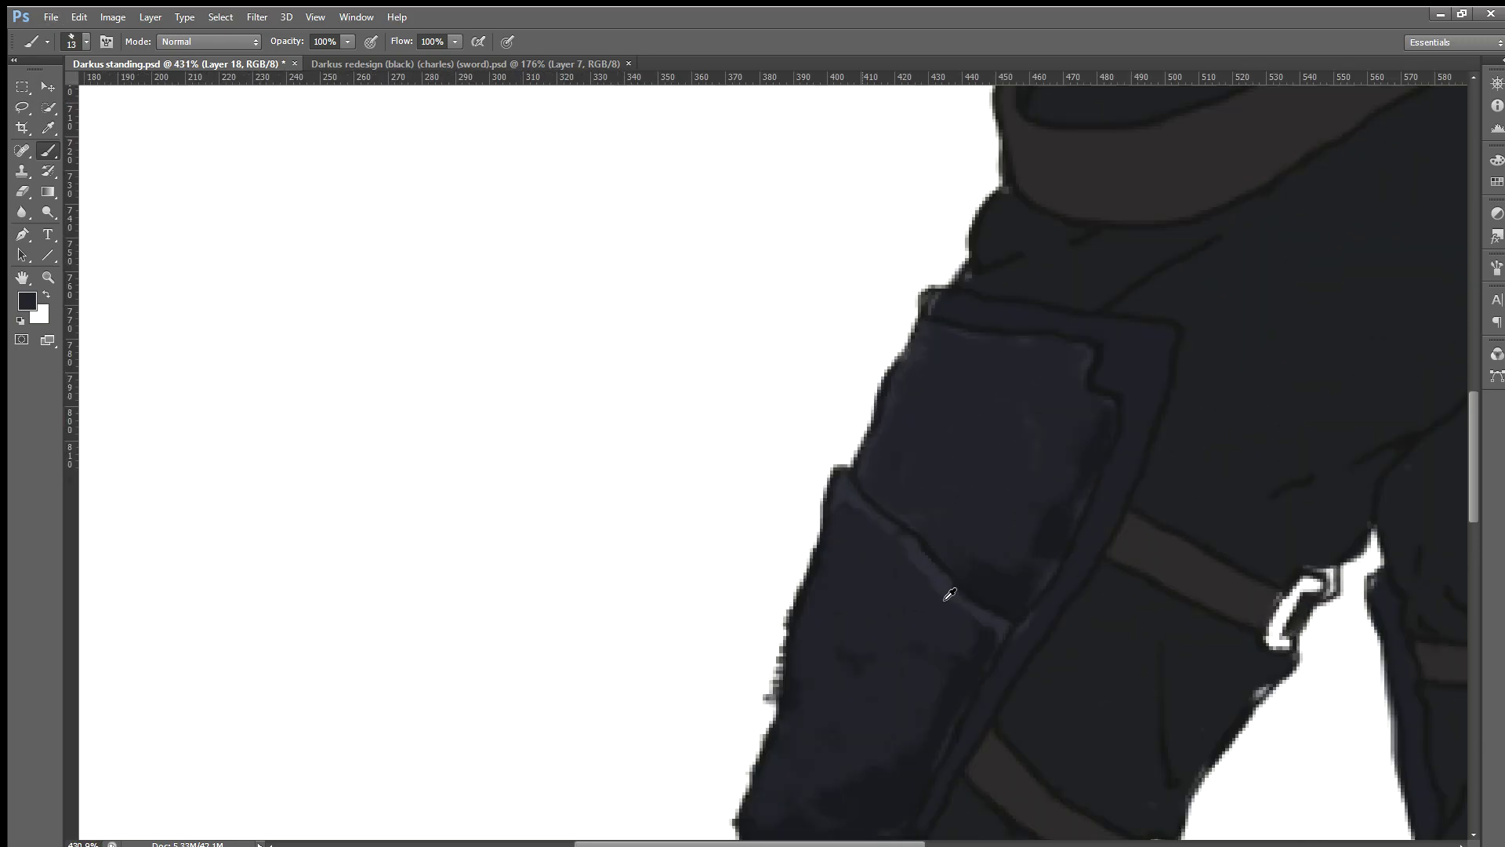
{"action": "scroll", "coordinate": [947, 588], "scroll_direction": "up", "scroll_amount": 1}
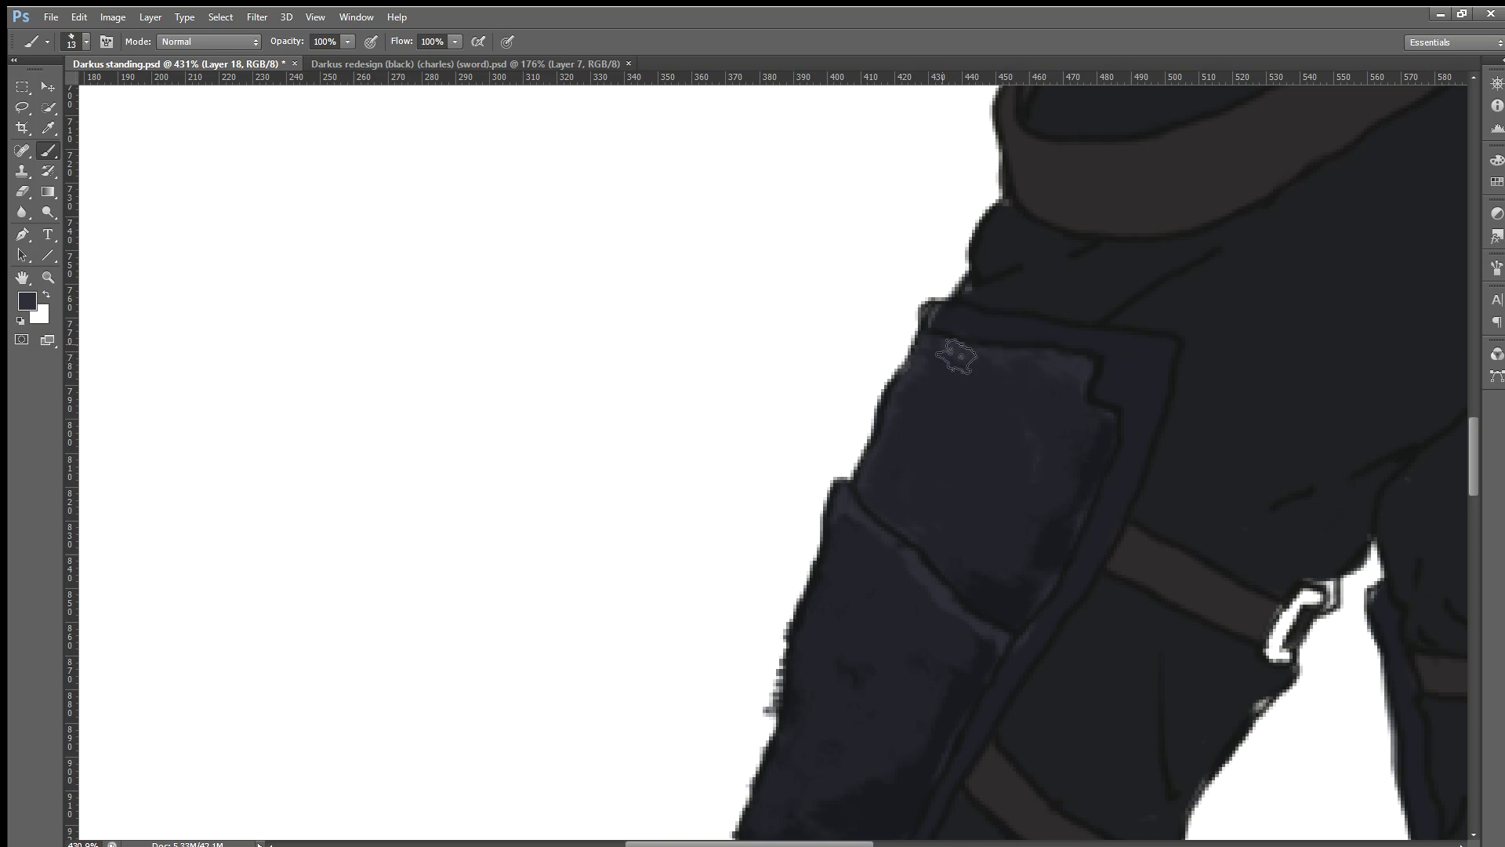
{"action": "left_click_drag", "start_coordinate": [1019, 367], "coordinate": [944, 349]}
{"action": "left_click_drag", "start_coordinate": [1045, 424], "coordinate": [1092, 397]}
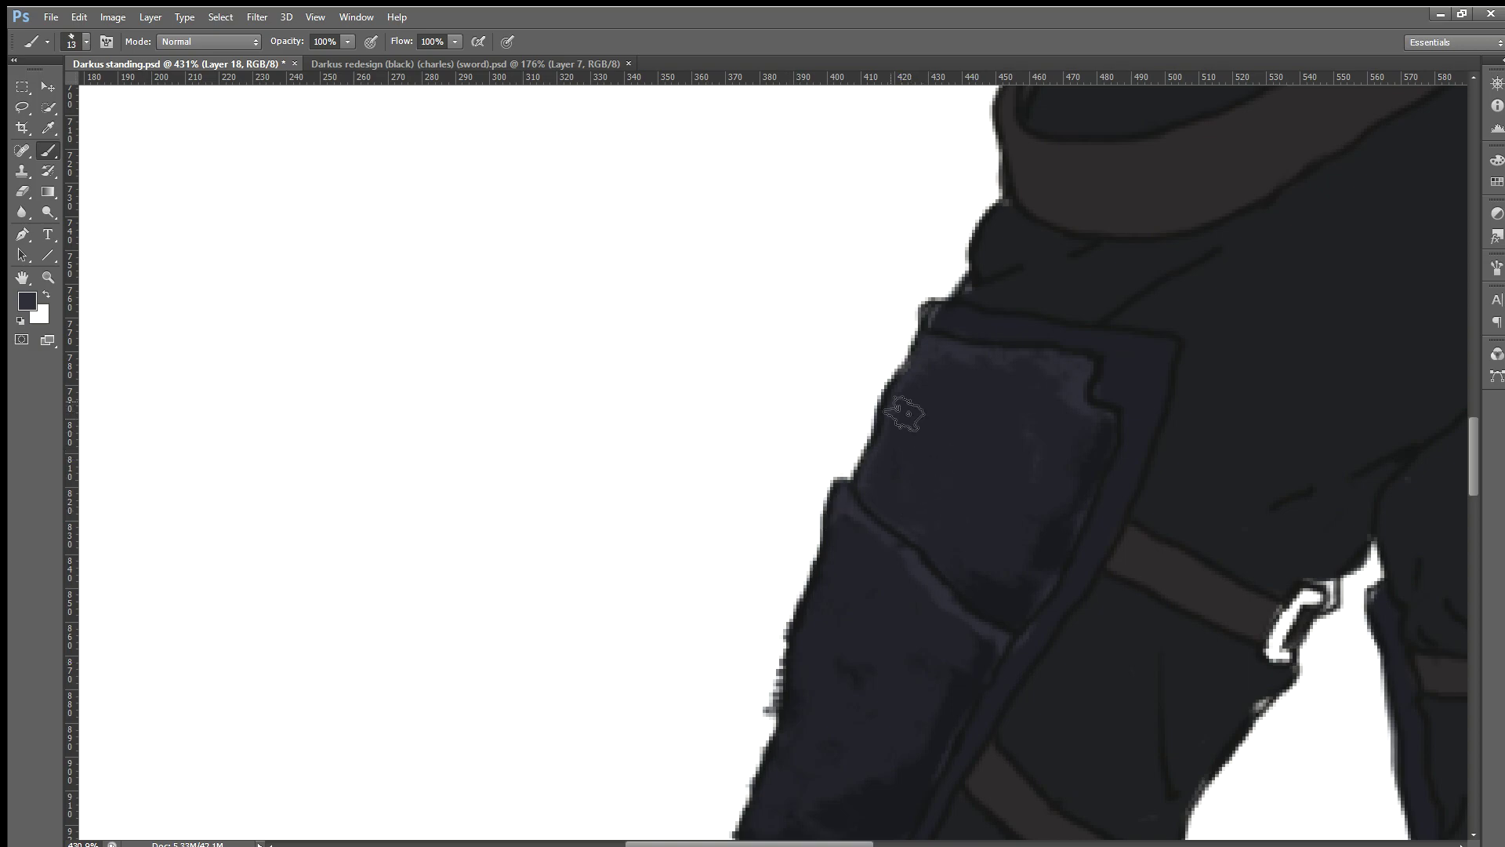
Step: Fill the white gaps and notch on the plate's left edge, then erase the ragged overspill beside the leg
{"action": "mouse_move", "coordinate": [921, 378]}
{"action": "left_mouse_down"}
{"action": "mouse_move", "coordinate": [819, 541]}
{"action": "mouse_move", "coordinate": [792, 657]}
{"action": "left_mouse_up"}
{"action": "scroll", "coordinate": [792, 657], "scroll_direction": "down", "scroll_amount": 3}
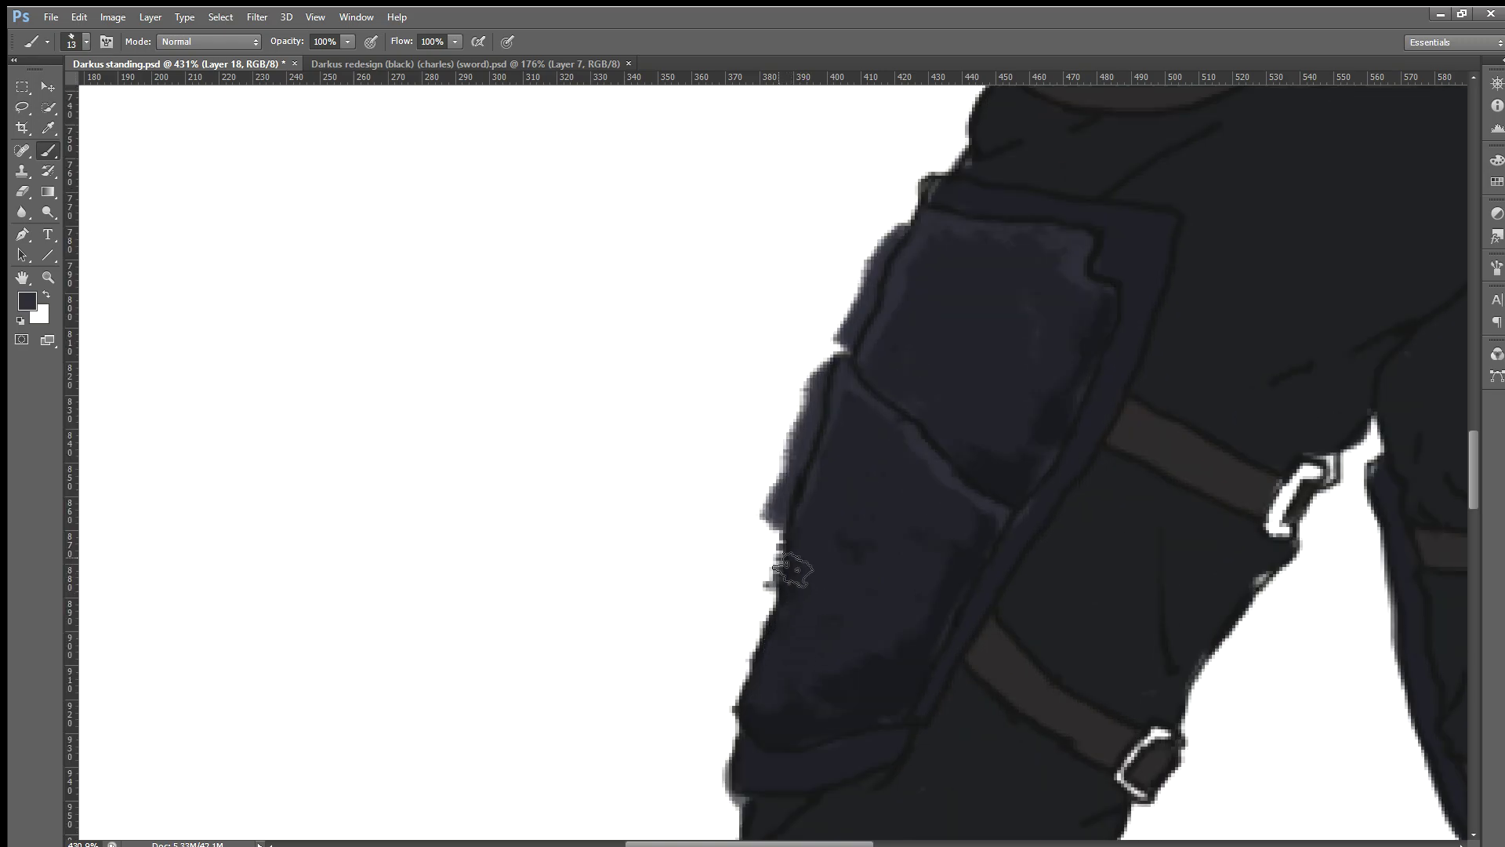
{"action": "mouse_move", "coordinate": [793, 572]}
{"action": "left_mouse_down"}
{"action": "mouse_move", "coordinate": [756, 688]}
{"action": "mouse_move", "coordinate": [779, 578]}
{"action": "left_mouse_up"}
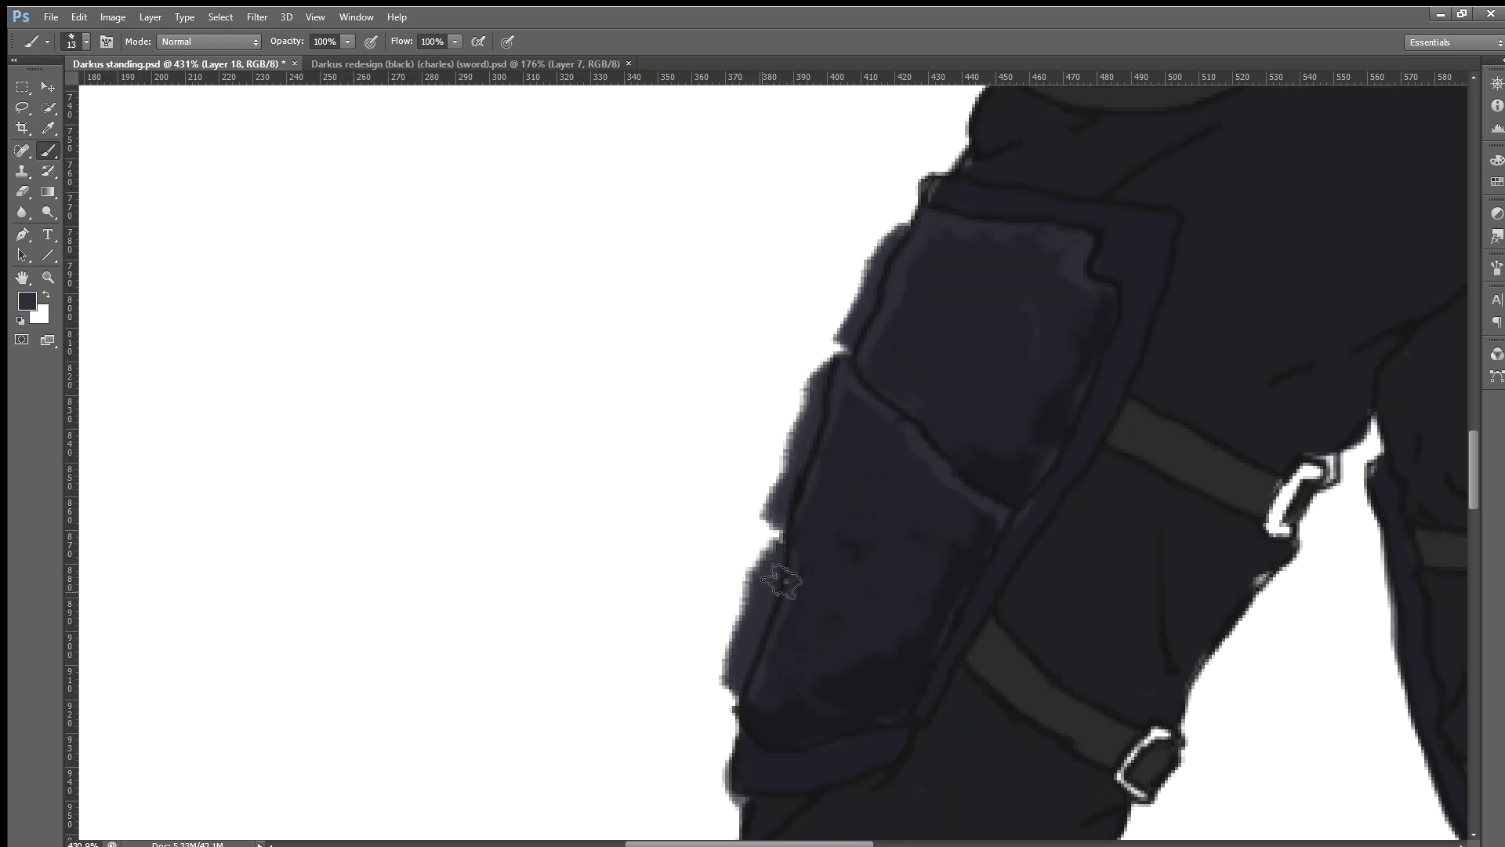
{"action": "left_click_drag", "start_coordinate": [803, 529], "coordinate": [772, 596]}
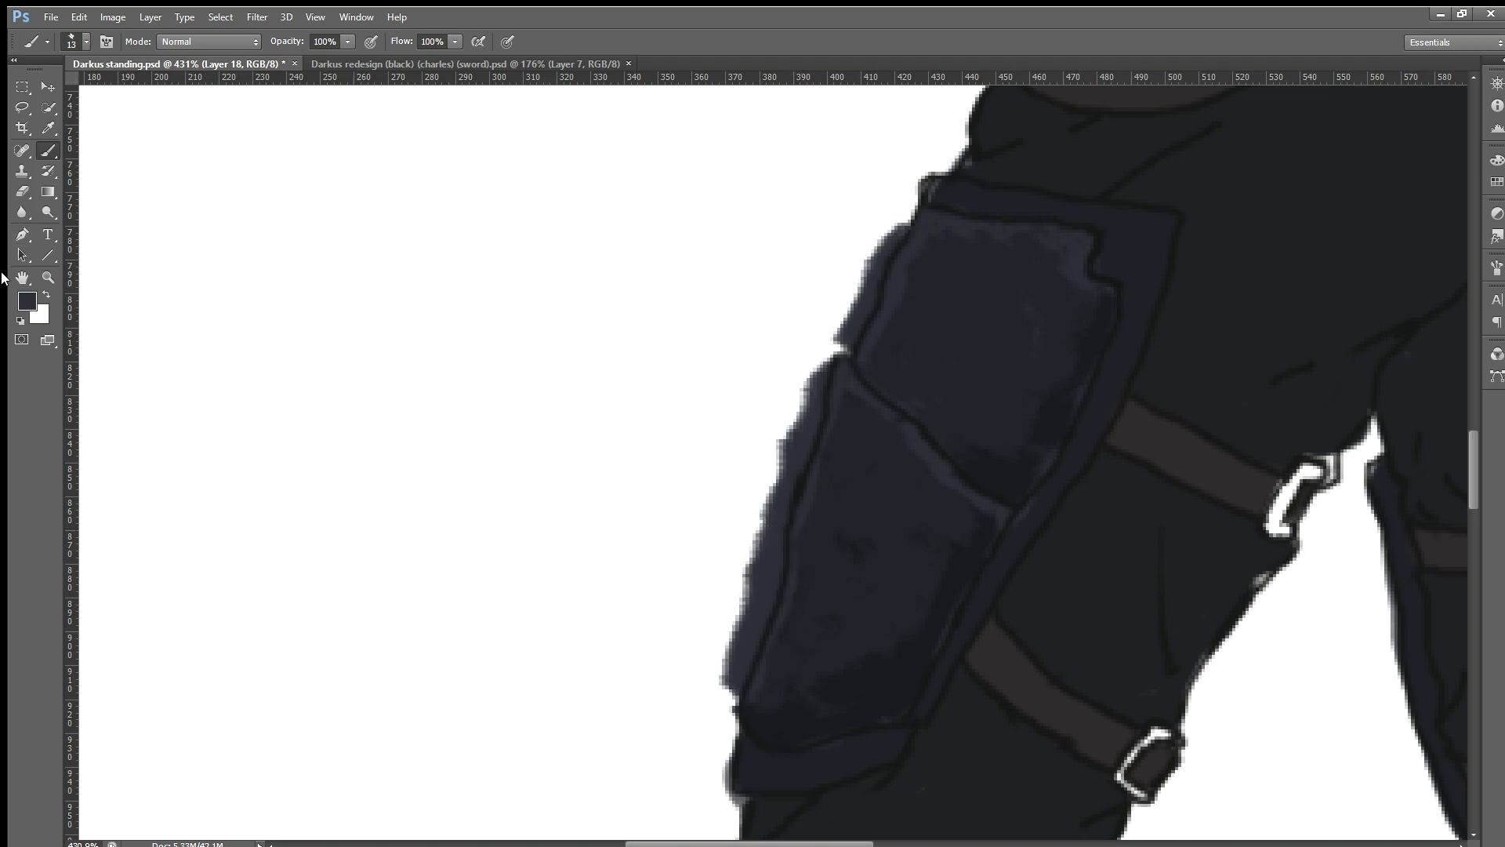
{"action": "left_click", "coordinate": [22, 191]}
{"action": "mouse_move", "coordinate": [900, 235]}
{"action": "left_mouse_down"}
{"action": "mouse_move", "coordinate": [871, 314]}
{"action": "mouse_move", "coordinate": [806, 393]}
{"action": "mouse_move", "coordinate": [806, 419]}
{"action": "mouse_move", "coordinate": [818, 412]}
{"action": "mouse_move", "coordinate": [796, 416]}
{"action": "mouse_move", "coordinate": [730, 720]}
{"action": "mouse_move", "coordinate": [759, 638]}
{"action": "left_mouse_up"}
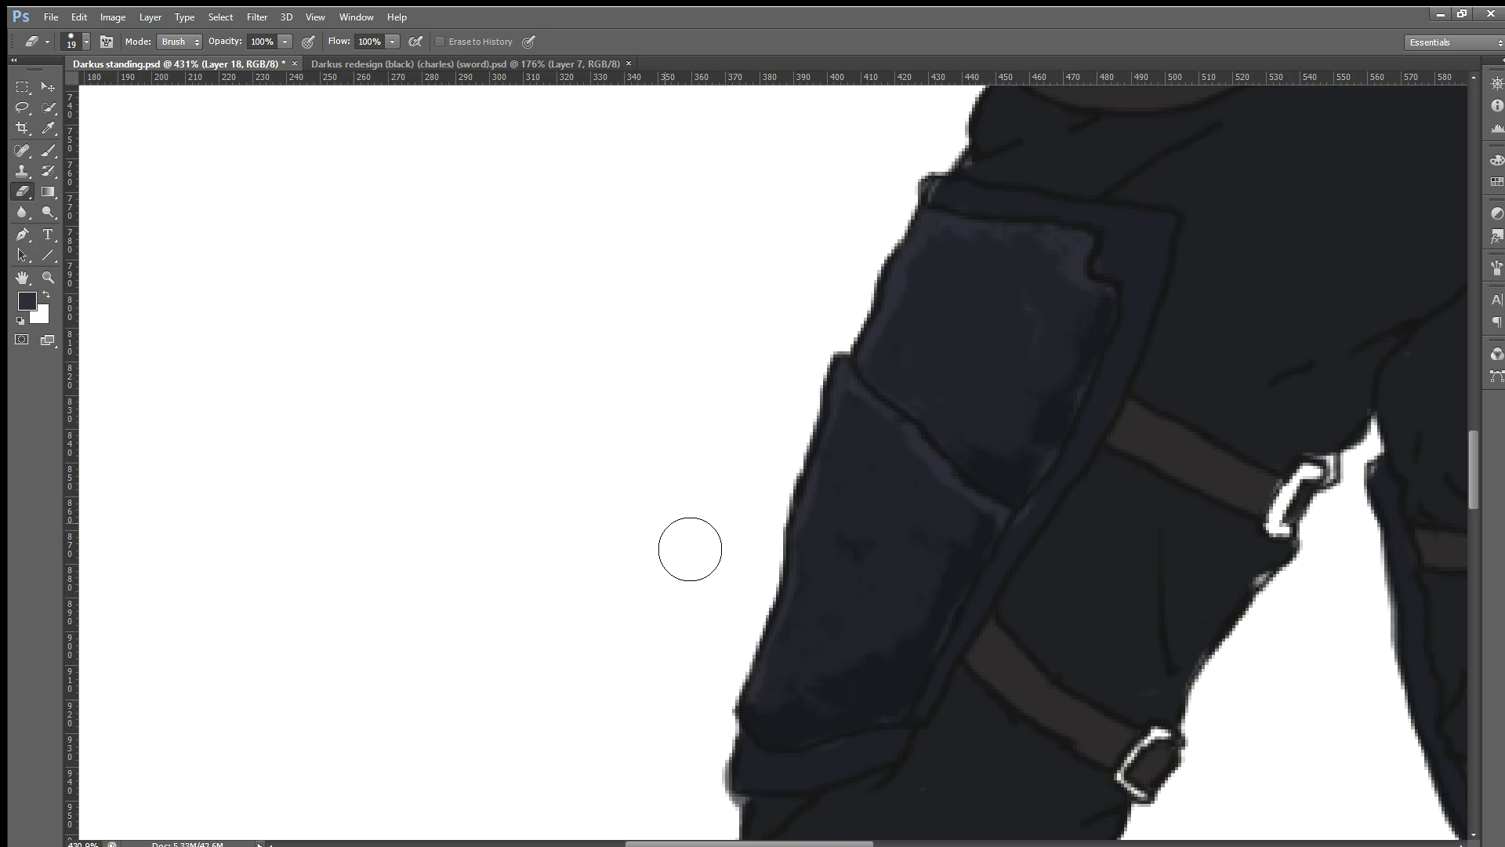
Step: Zoom out from the tidied leg edge and return to the Brush tool
{"action": "scroll", "coordinate": [688, 547], "scroll_direction": "down", "scroll_amount": 1}
{"action": "scroll", "coordinate": [682, 541], "scroll_direction": "down", "scroll_amount": 8}
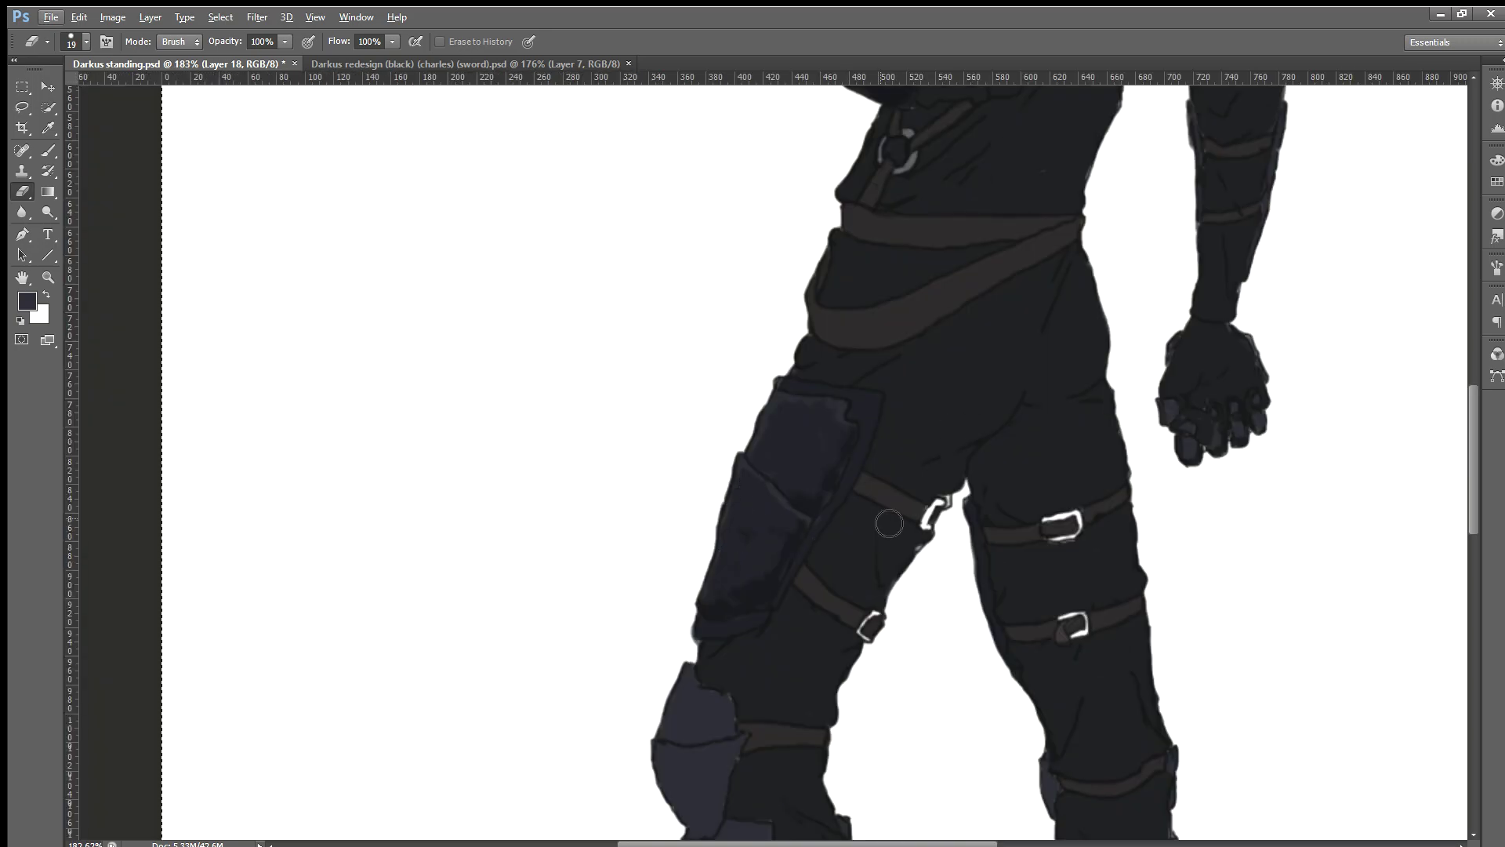
{"action": "scroll", "coordinate": [930, 438], "scroll_direction": "down", "scroll_amount": 3}
{"action": "scroll", "coordinate": [941, 423], "scroll_direction": "up", "scroll_amount": 1}
{"action": "scroll", "coordinate": [949, 412], "scroll_direction": "up", "scroll_amount": 2}
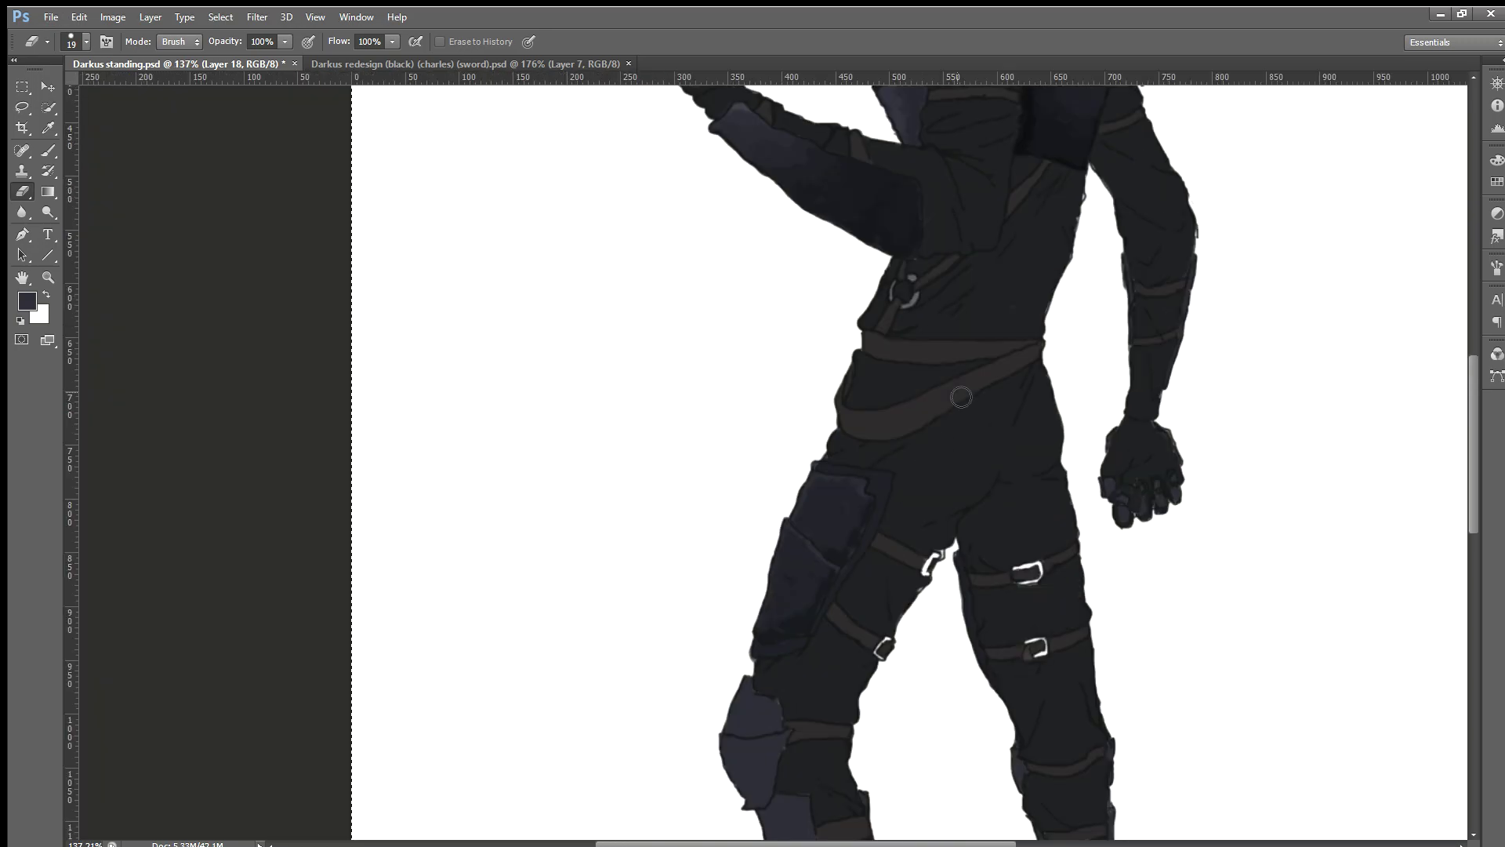
{"action": "scroll", "coordinate": [962, 397], "scroll_direction": "up", "scroll_amount": 2}
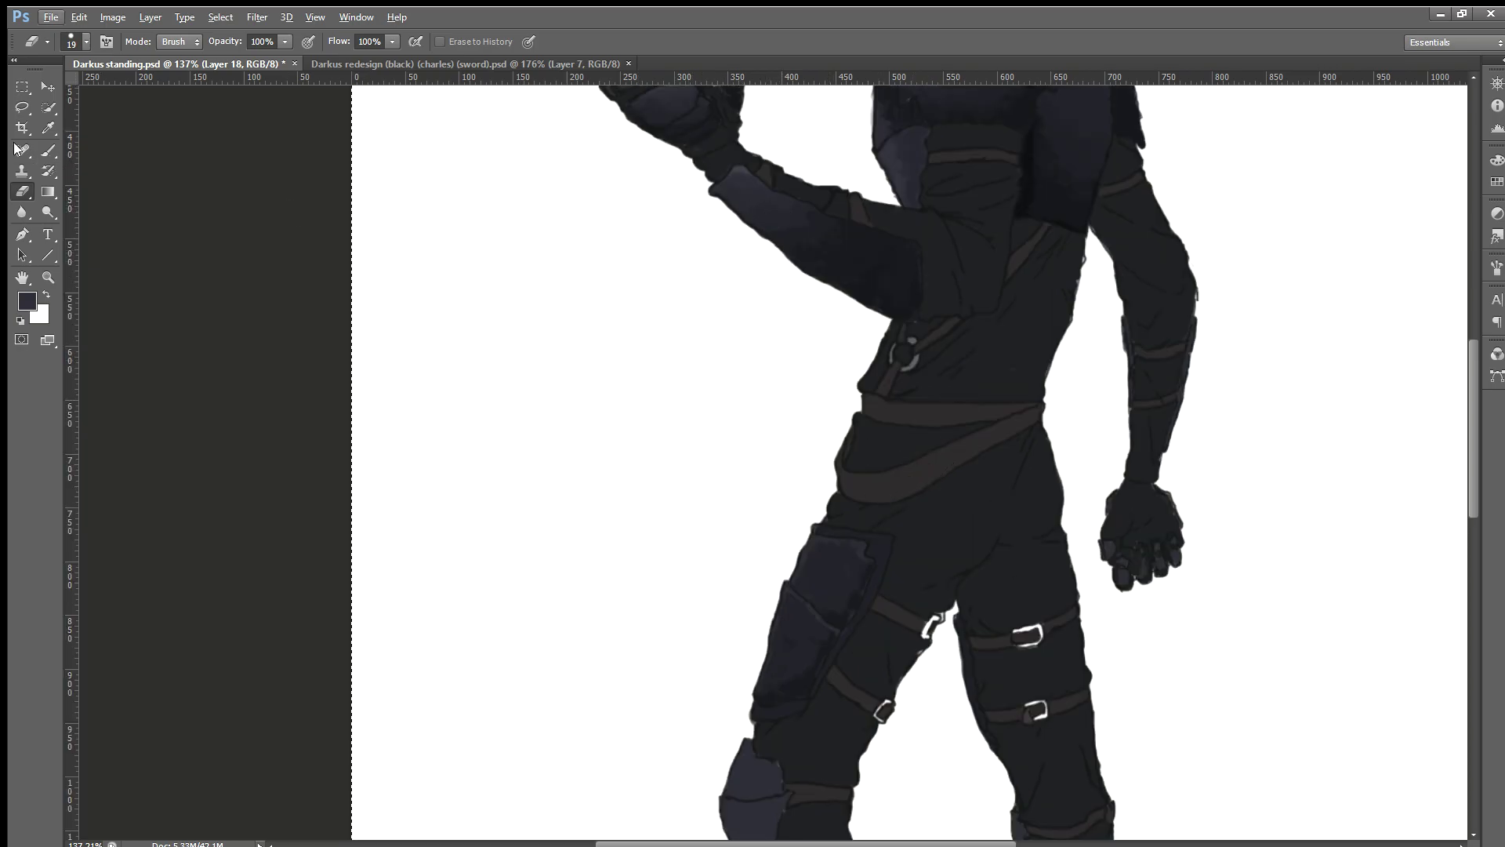
{"action": "left_click", "coordinate": [48, 149]}
Step: Sample the arm's colour as the paint colour and save the drawing
{"action": "left_click", "coordinate": [786, 235], "text": "alt"}
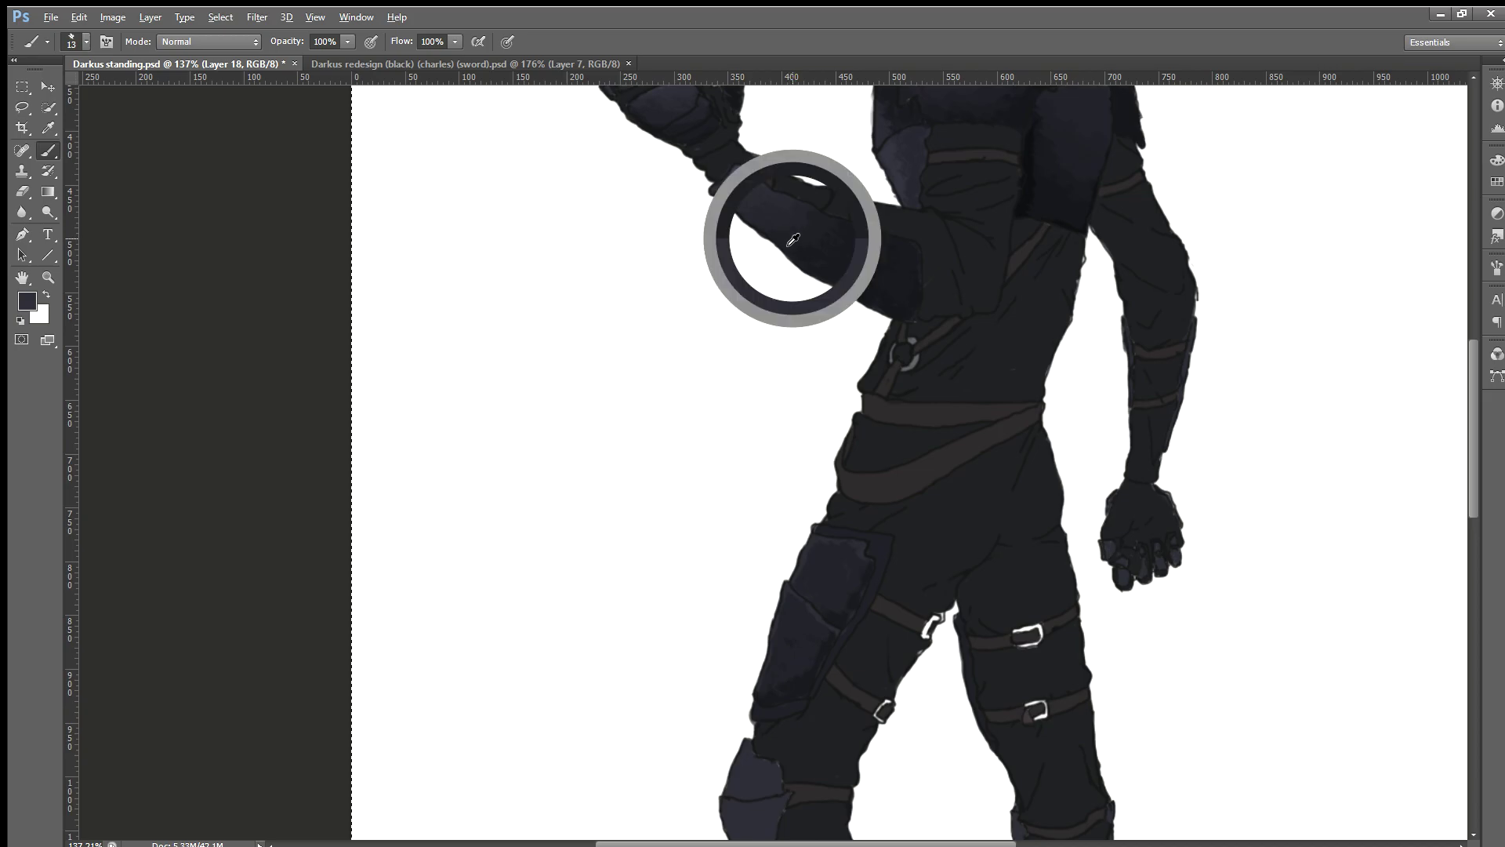
{"action": "scroll", "coordinate": [839, 752], "scroll_direction": "up", "scroll_amount": 2}
{"action": "scroll", "coordinate": [835, 737], "scroll_direction": "up", "scroll_amount": 1}
{"action": "scroll", "coordinate": [830, 718], "scroll_direction": "up", "scroll_amount": 4}
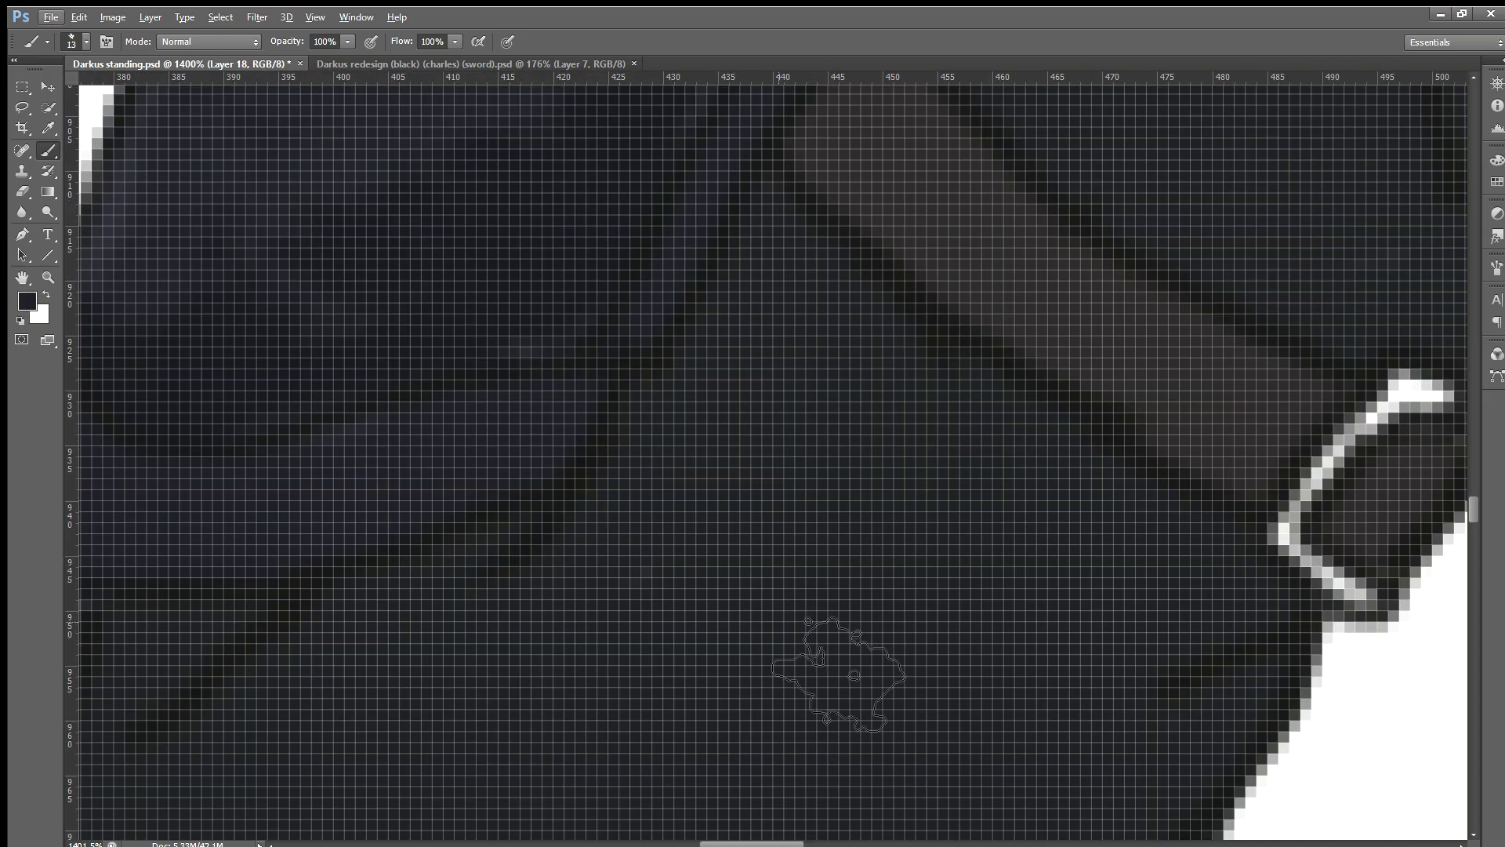
{"action": "scroll", "coordinate": [689, 353], "scroll_direction": "down", "scroll_amount": 2}
{"action": "scroll", "coordinate": [623, 324], "scroll_direction": "down", "scroll_amount": 1}
{"action": "scroll", "coordinate": [624, 324], "scroll_direction": "down", "scroll_amount": 1}
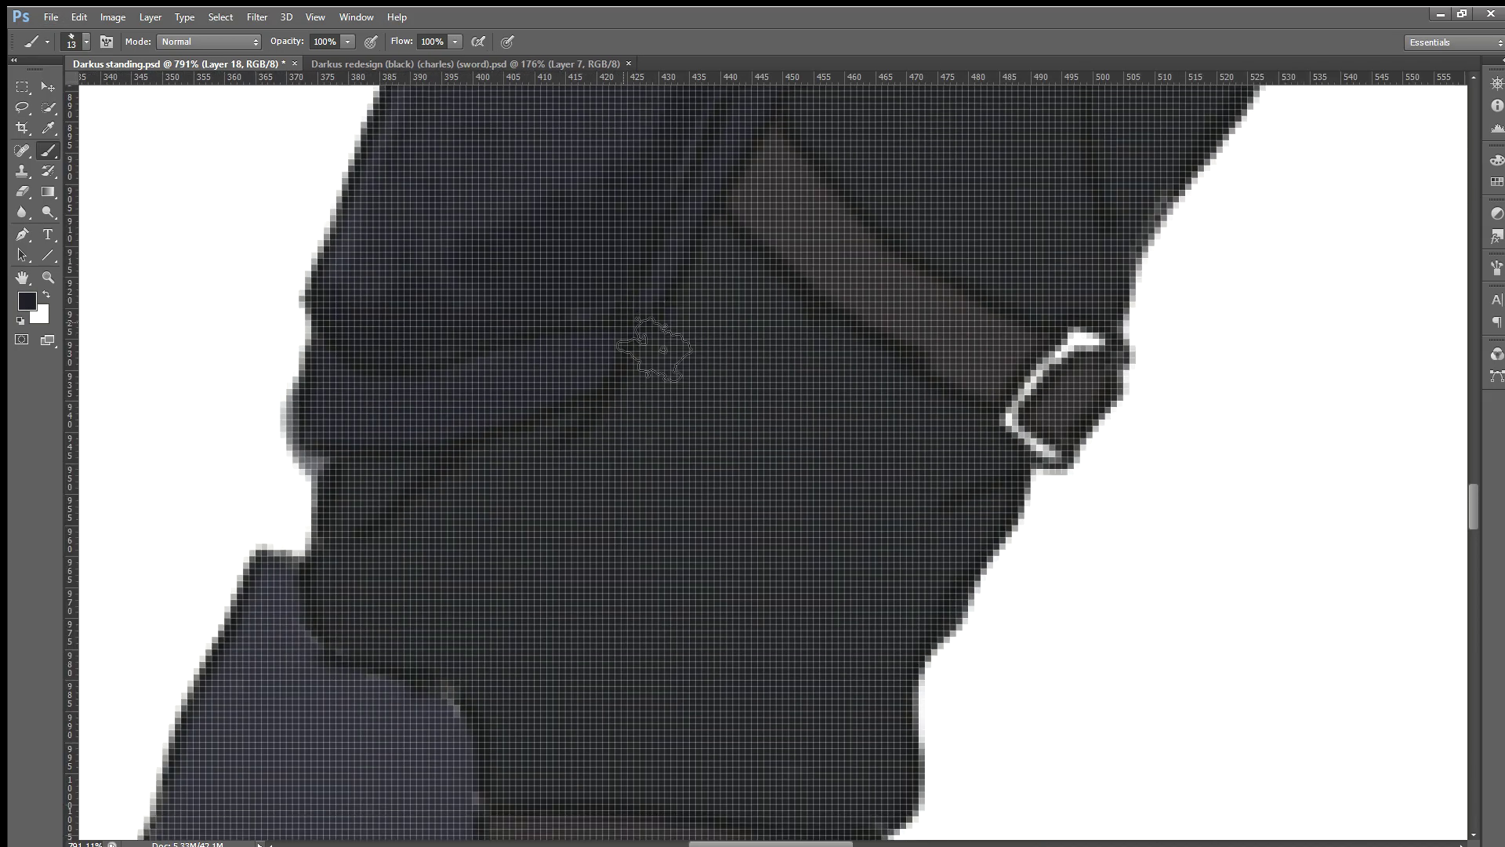
{"action": "scroll", "coordinate": [611, 321], "scroll_direction": "down", "scroll_amount": 1}
{"action": "scroll", "coordinate": [590, 316], "scroll_direction": "down", "scroll_amount": 1}
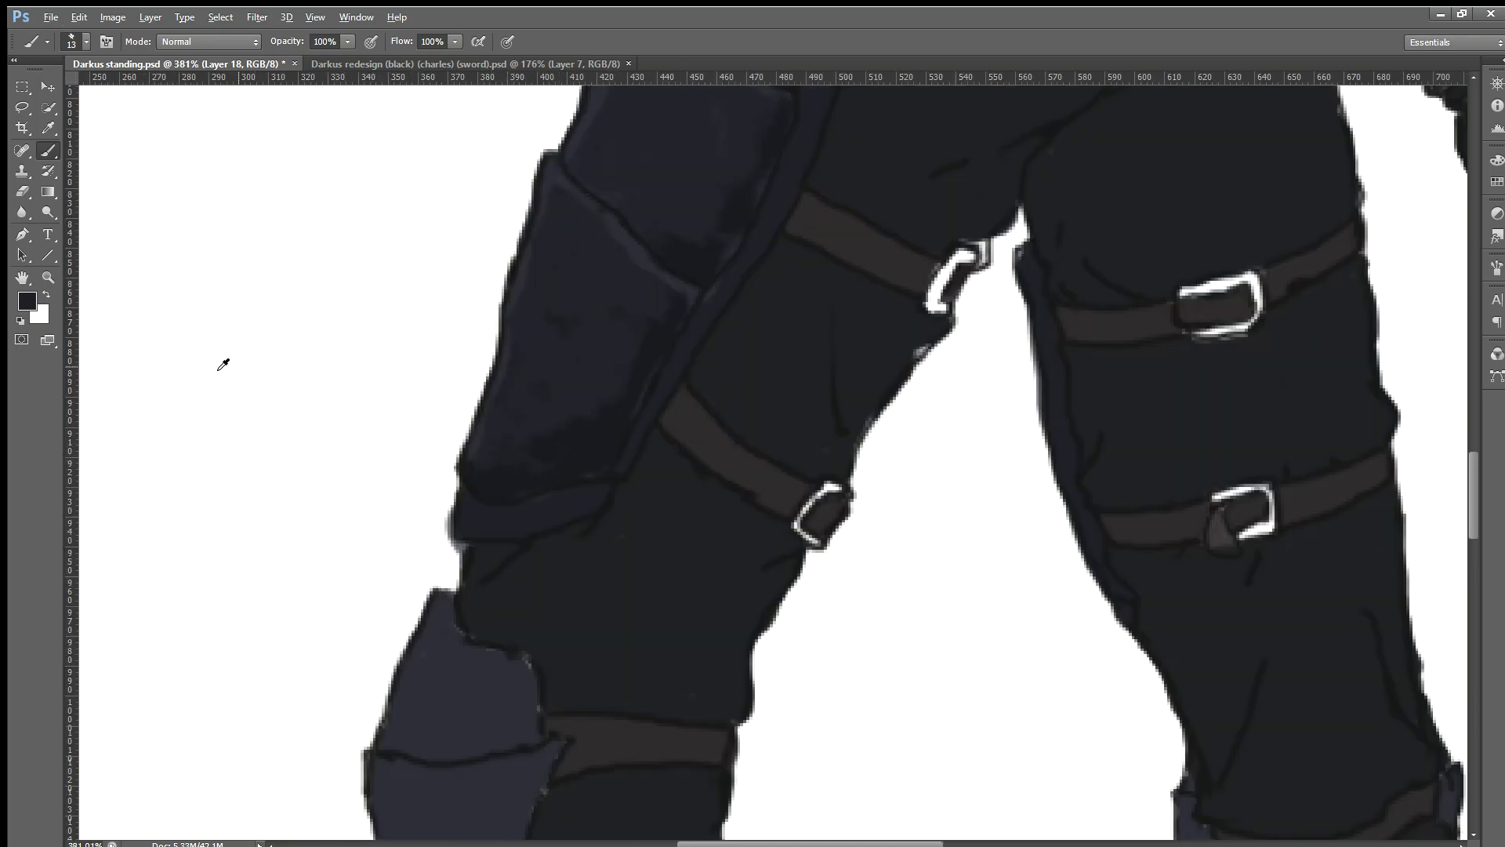
{"action": "key", "text": "i"}
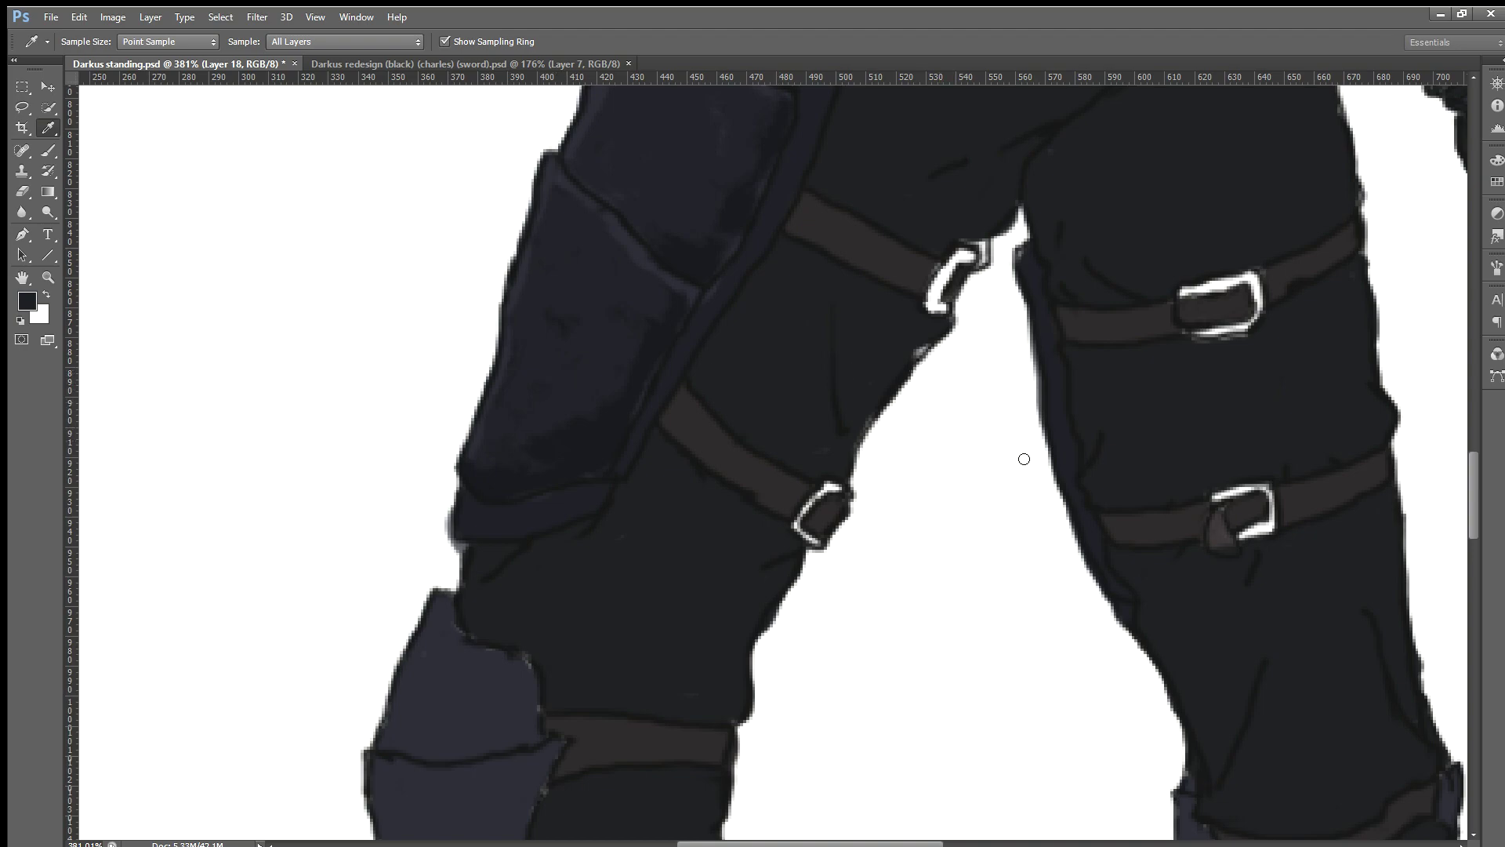
{"action": "key", "text": "b"}
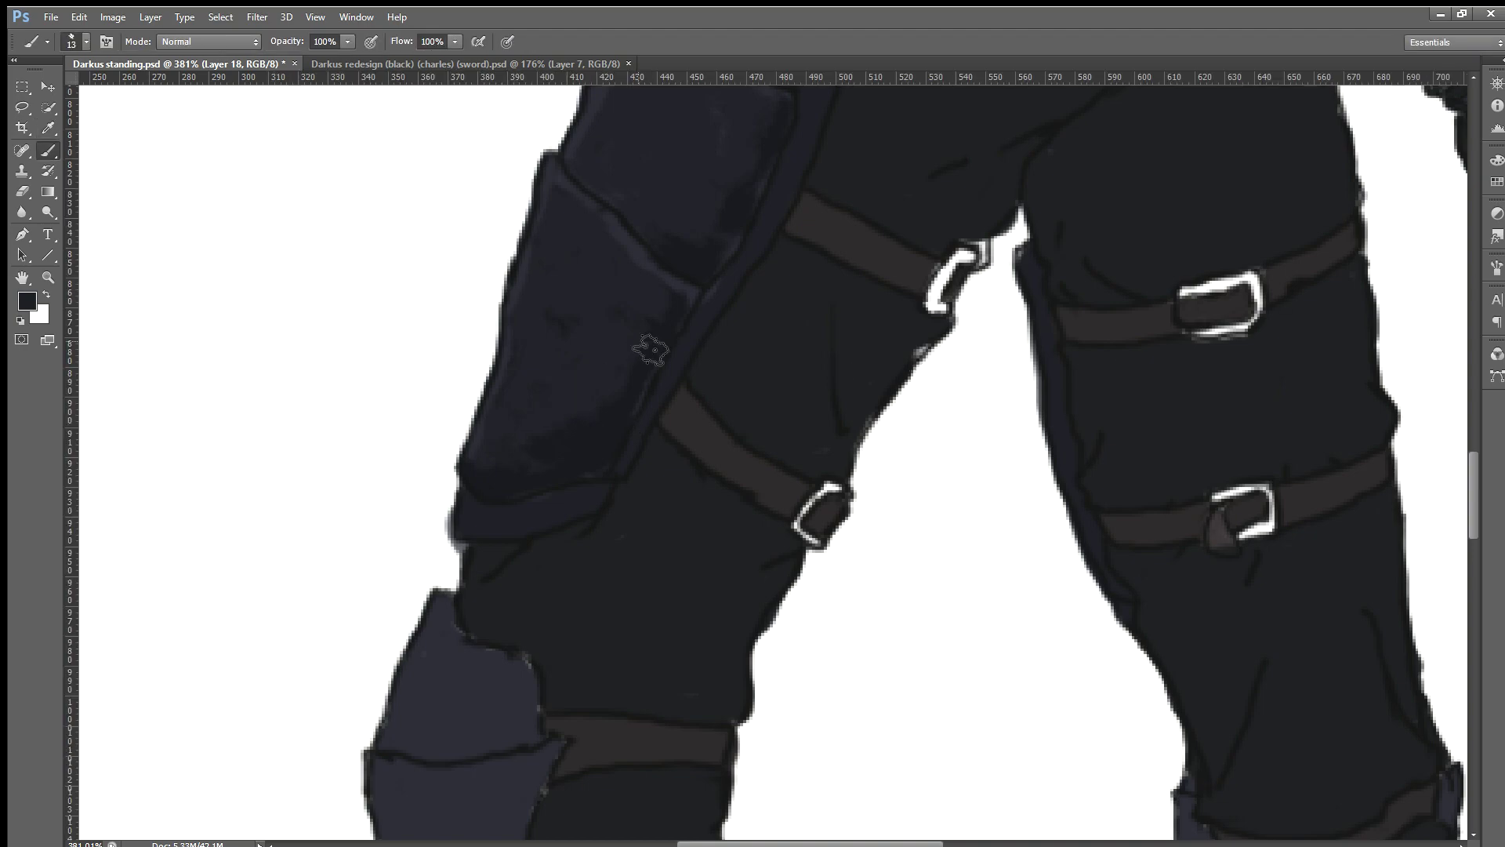
{"action": "key", "text": "ctrl+s"}
{"action": "key", "text": "ctrl+s"}
{"action": "key", "text": "ctrl+s"}
Step: Paint darker blotches on the thigh pouch and smooth the shading on its upper left
{"action": "scroll", "coordinate": [623, 261], "scroll_direction": "up", "scroll_amount": 5}
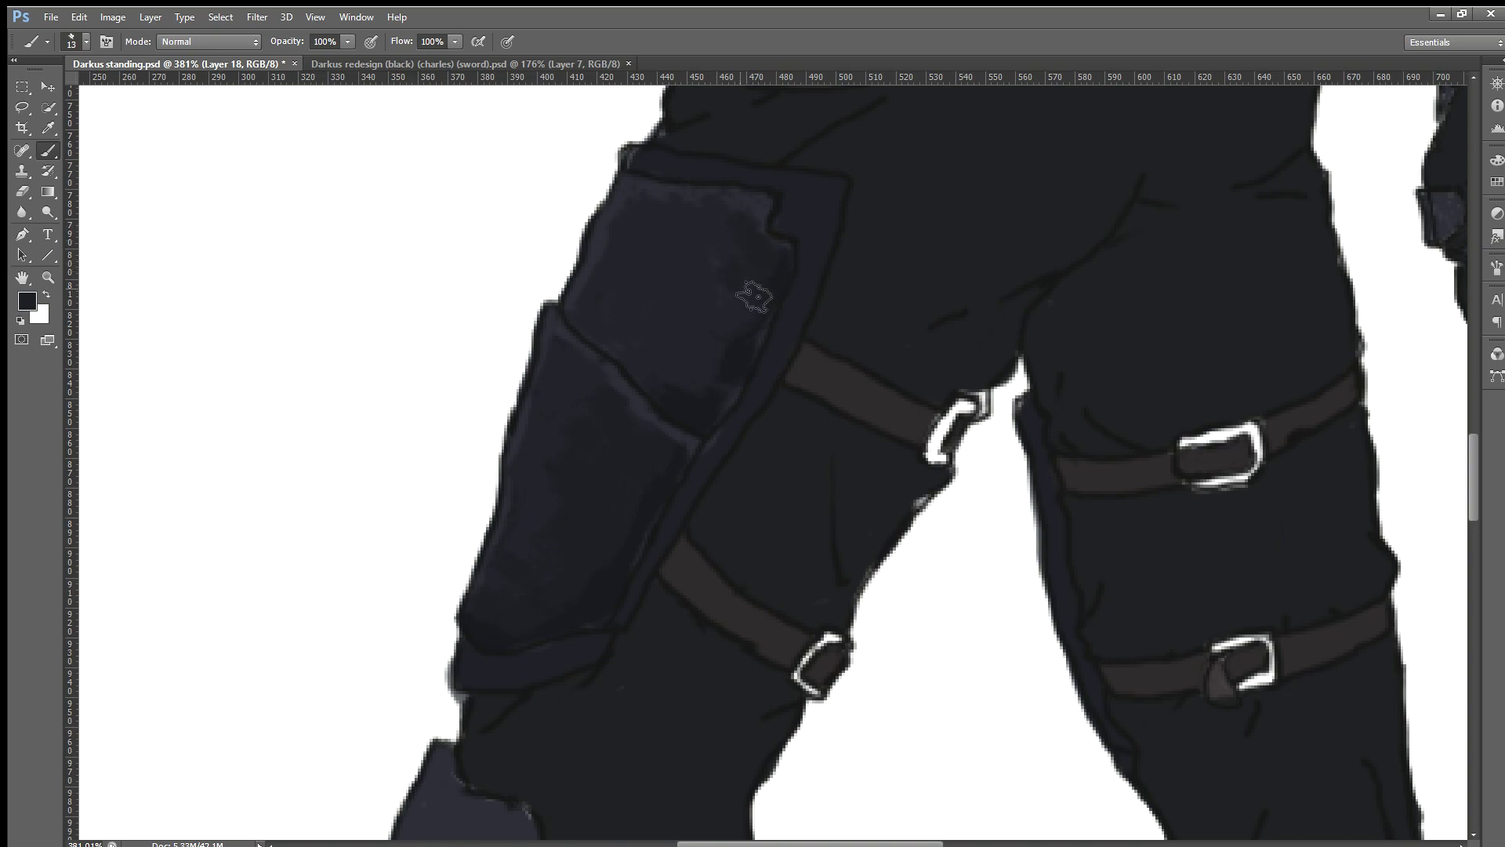
{"action": "left_click_drag", "start_coordinate": [706, 306], "coordinate": [682, 322]}
{"action": "mouse_move", "coordinate": [720, 254]}
{"action": "left_mouse_down"}
{"action": "mouse_move", "coordinate": [733, 228]}
{"action": "mouse_move", "coordinate": [657, 317]}
{"action": "mouse_move", "coordinate": [643, 301]}
{"action": "mouse_move", "coordinate": [615, 313]}
{"action": "mouse_move", "coordinate": [692, 258]}
{"action": "mouse_move", "coordinate": [706, 289]}
{"action": "mouse_move", "coordinate": [637, 357]}
{"action": "mouse_move", "coordinate": [698, 326]}
{"action": "mouse_move", "coordinate": [701, 393]}
{"action": "mouse_move", "coordinate": [755, 310]}
{"action": "left_mouse_up"}
{"action": "scroll", "coordinate": [557, 569], "scroll_direction": "down", "scroll_amount": 4}
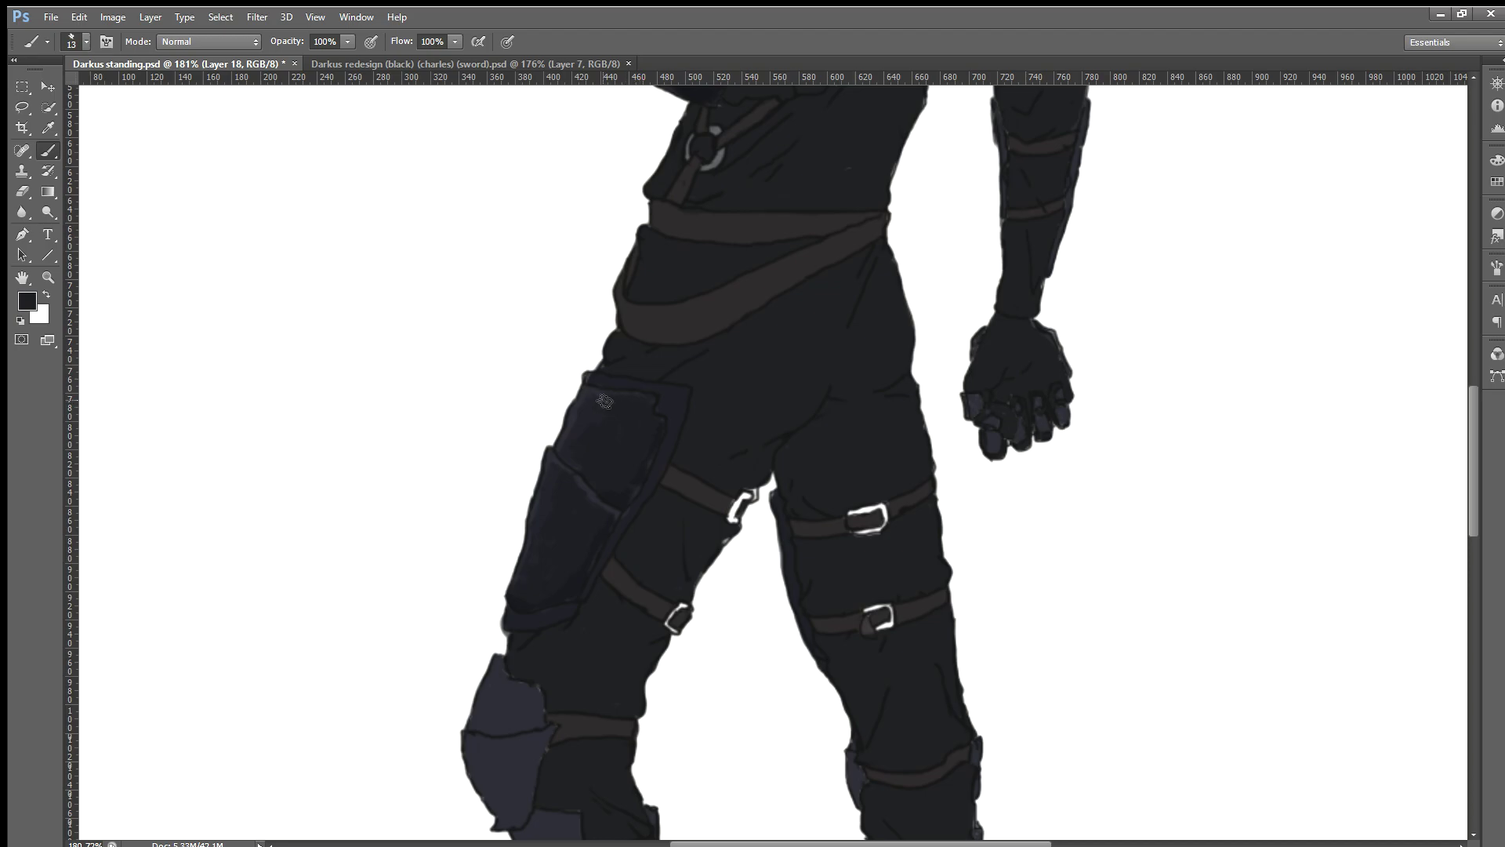
Step: Zoom out to review the whole figure, then zoom back in on the torso
{"action": "scroll", "coordinate": [640, 468], "scroll_direction": "down", "scroll_amount": 1}
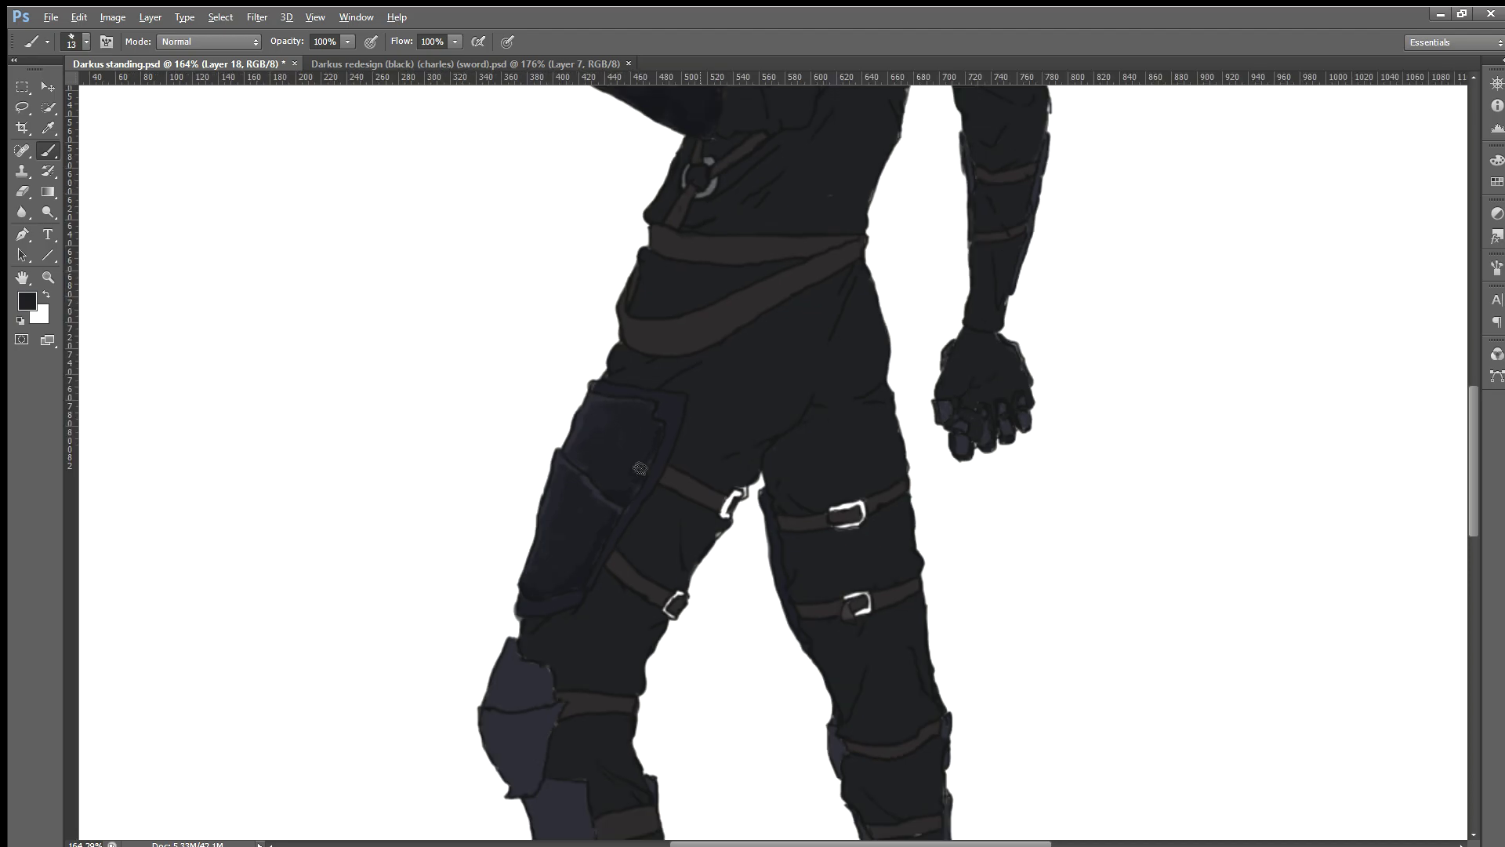
{"action": "scroll", "coordinate": [659, 470], "scroll_direction": "down", "scroll_amount": 1}
{"action": "scroll", "coordinate": [682, 472], "scroll_direction": "down", "scroll_amount": 1}
{"action": "scroll", "coordinate": [710, 474], "scroll_direction": "down", "scroll_amount": 1}
{"action": "scroll", "coordinate": [710, 475], "scroll_direction": "up", "scroll_amount": 2}
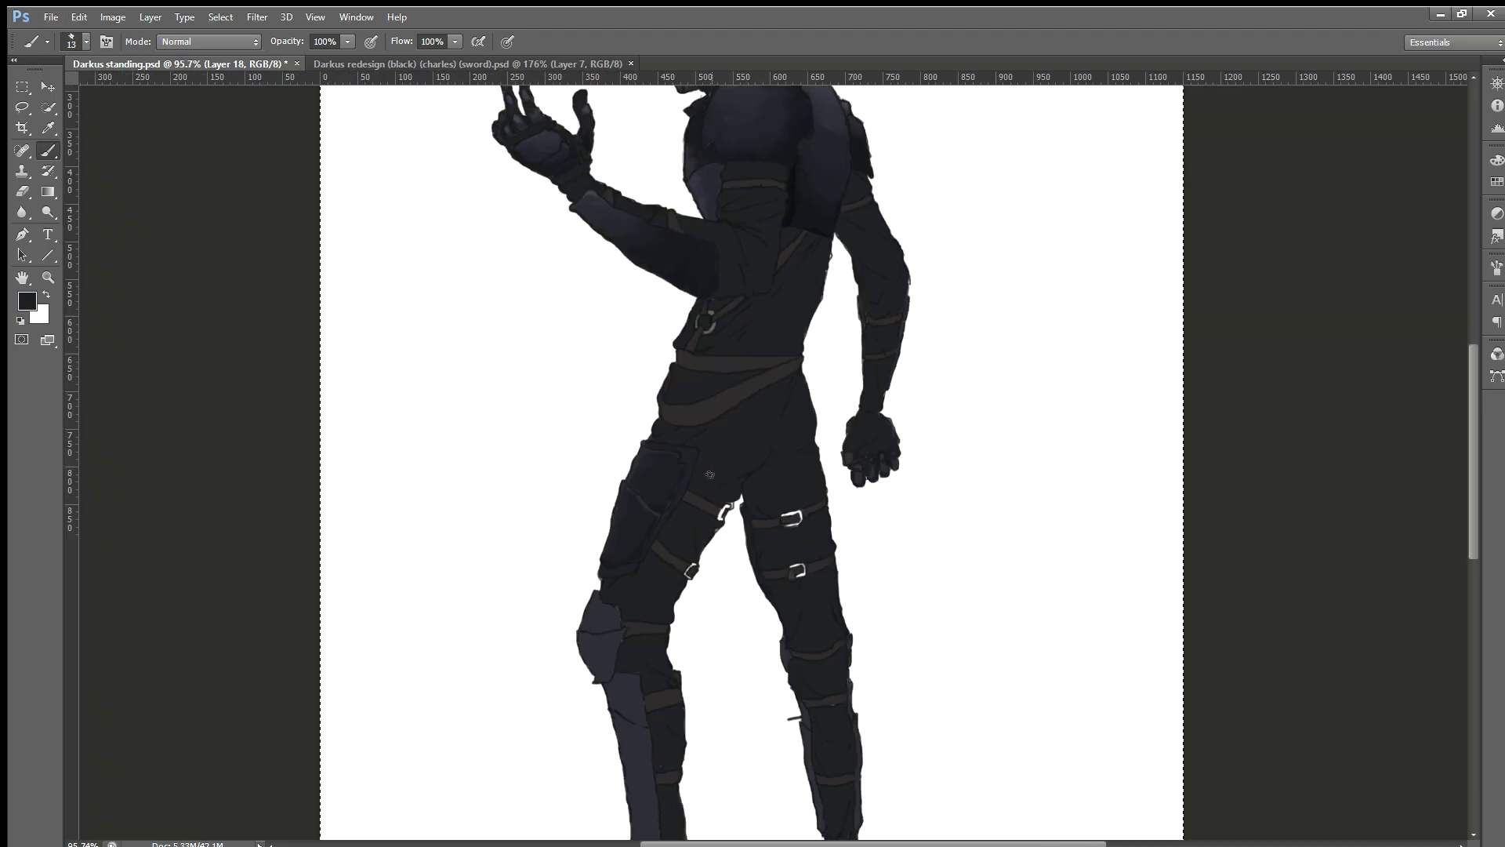
{"action": "scroll", "coordinate": [709, 474], "scroll_direction": "up", "scroll_amount": 2}
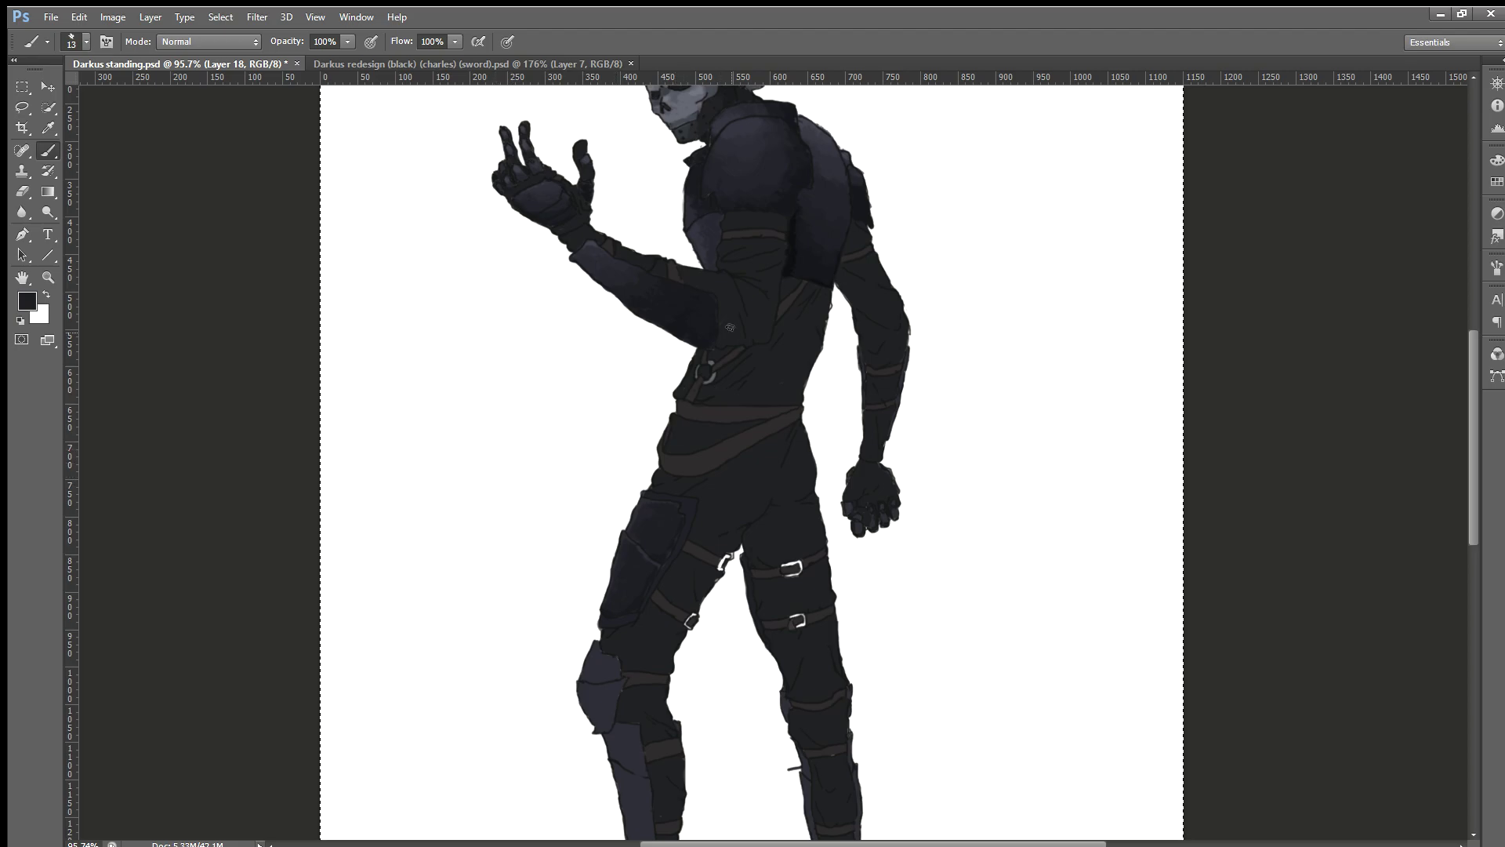
{"action": "scroll", "coordinate": [676, 435], "scroll_direction": "up", "scroll_amount": 3}
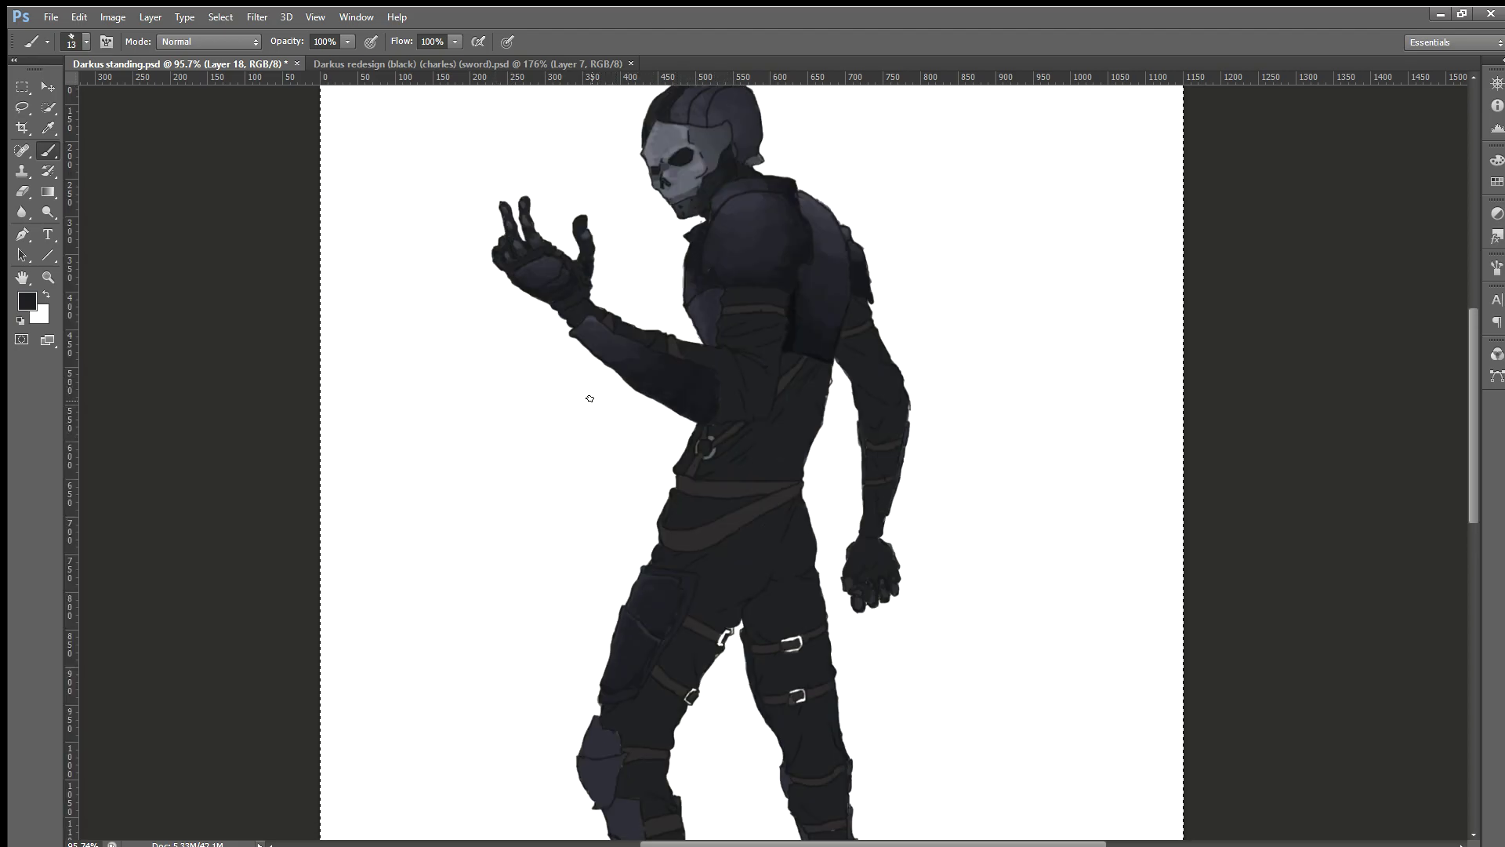
{"action": "scroll", "coordinate": [850, 185], "scroll_direction": "up", "scroll_amount": 2}
{"action": "scroll", "coordinate": [790, 235], "scroll_direction": "up", "scroll_amount": 2}
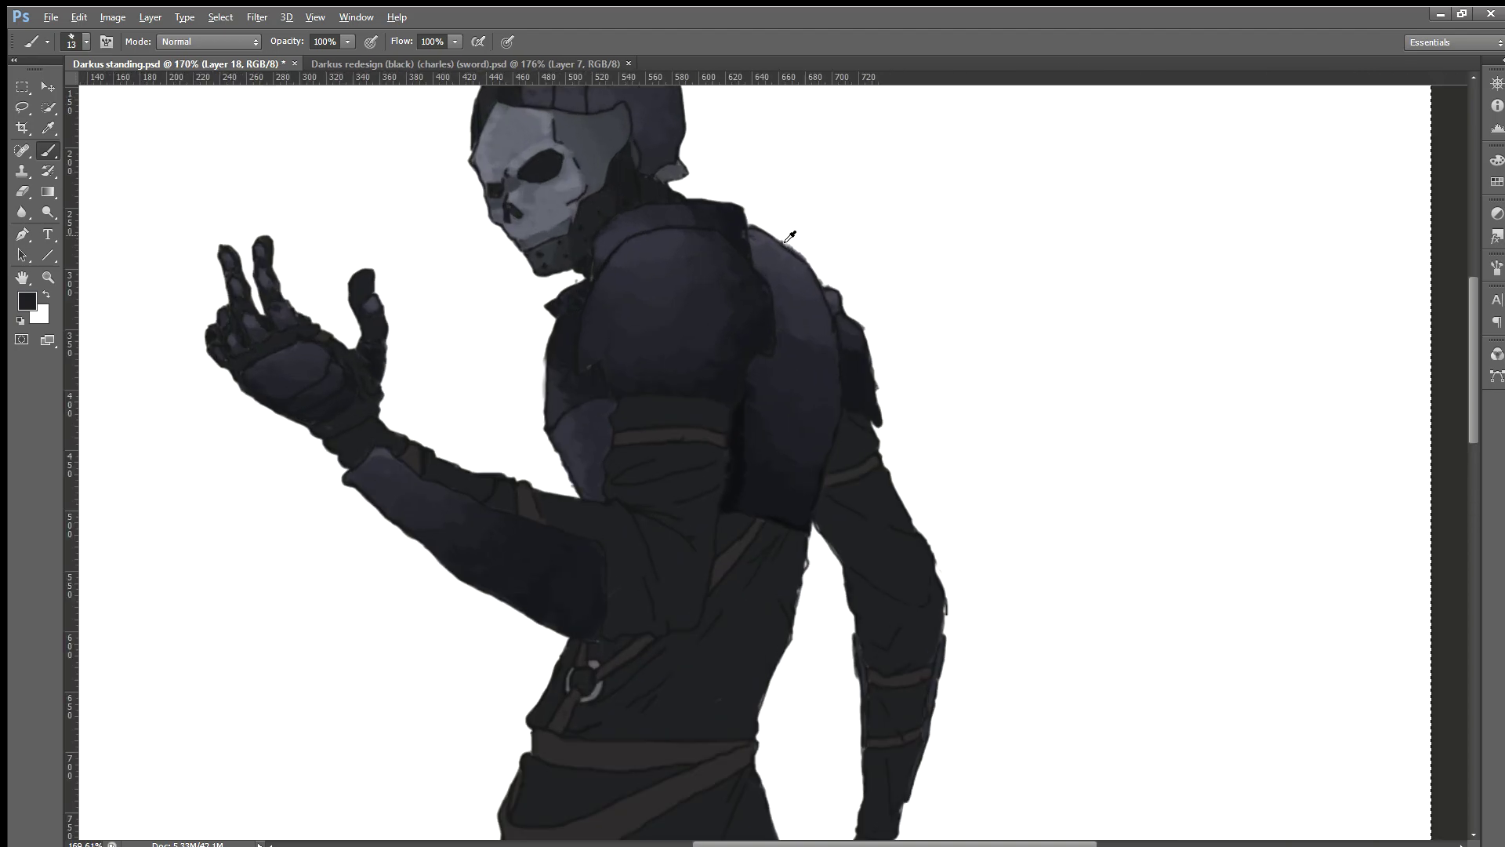
{"action": "scroll", "coordinate": [789, 236], "scroll_direction": "down", "scroll_amount": 2}
{"action": "scroll", "coordinate": [789, 235], "scroll_direction": "down", "scroll_amount": 2}
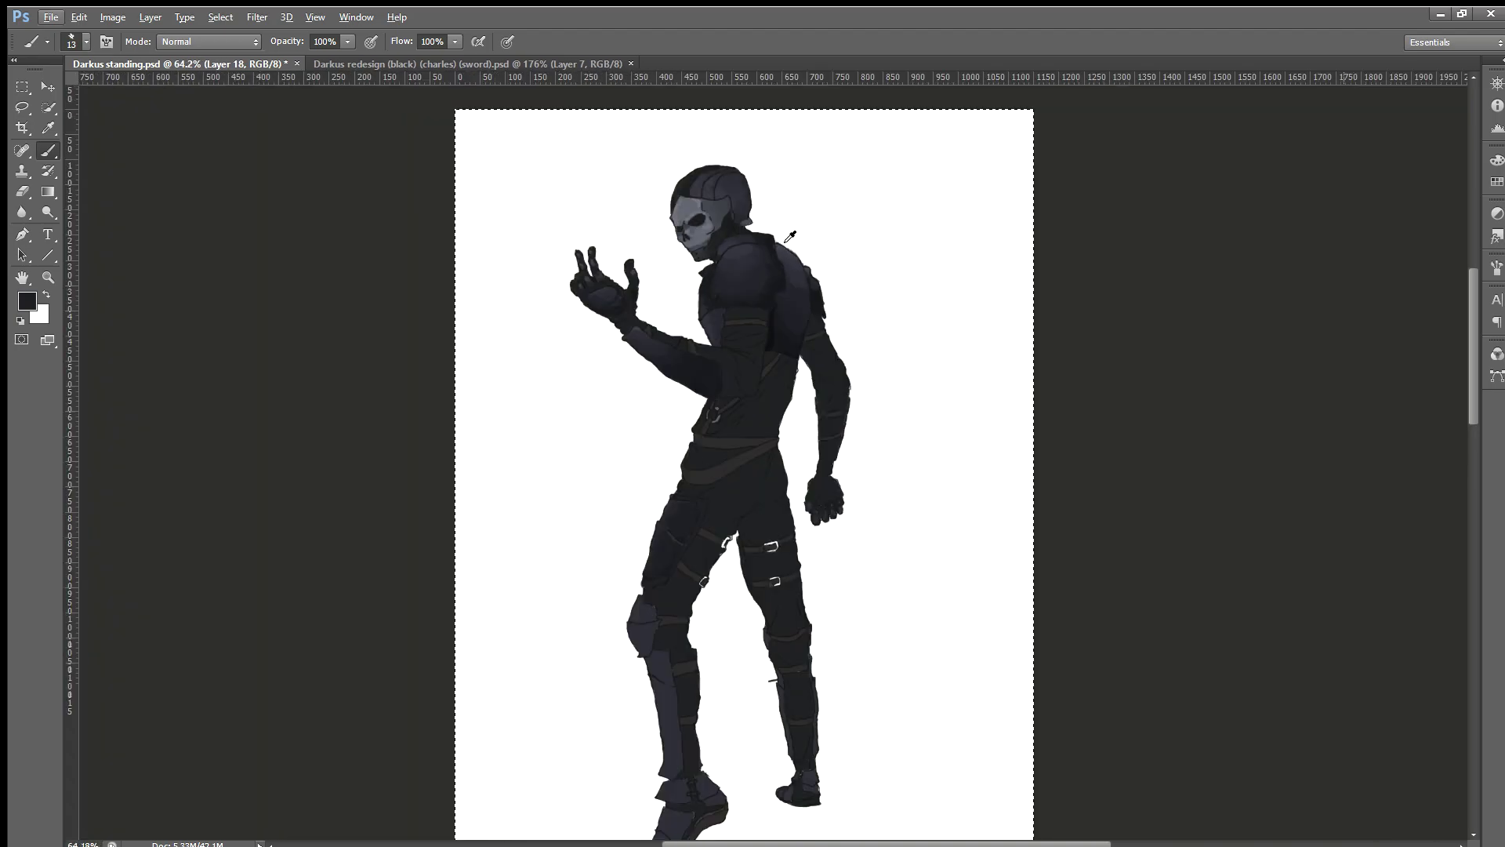
{"action": "scroll", "coordinate": [562, 697], "scroll_direction": "up", "scroll_amount": 1}
{"action": "scroll", "coordinate": [563, 697], "scroll_direction": "up", "scroll_amount": 1}
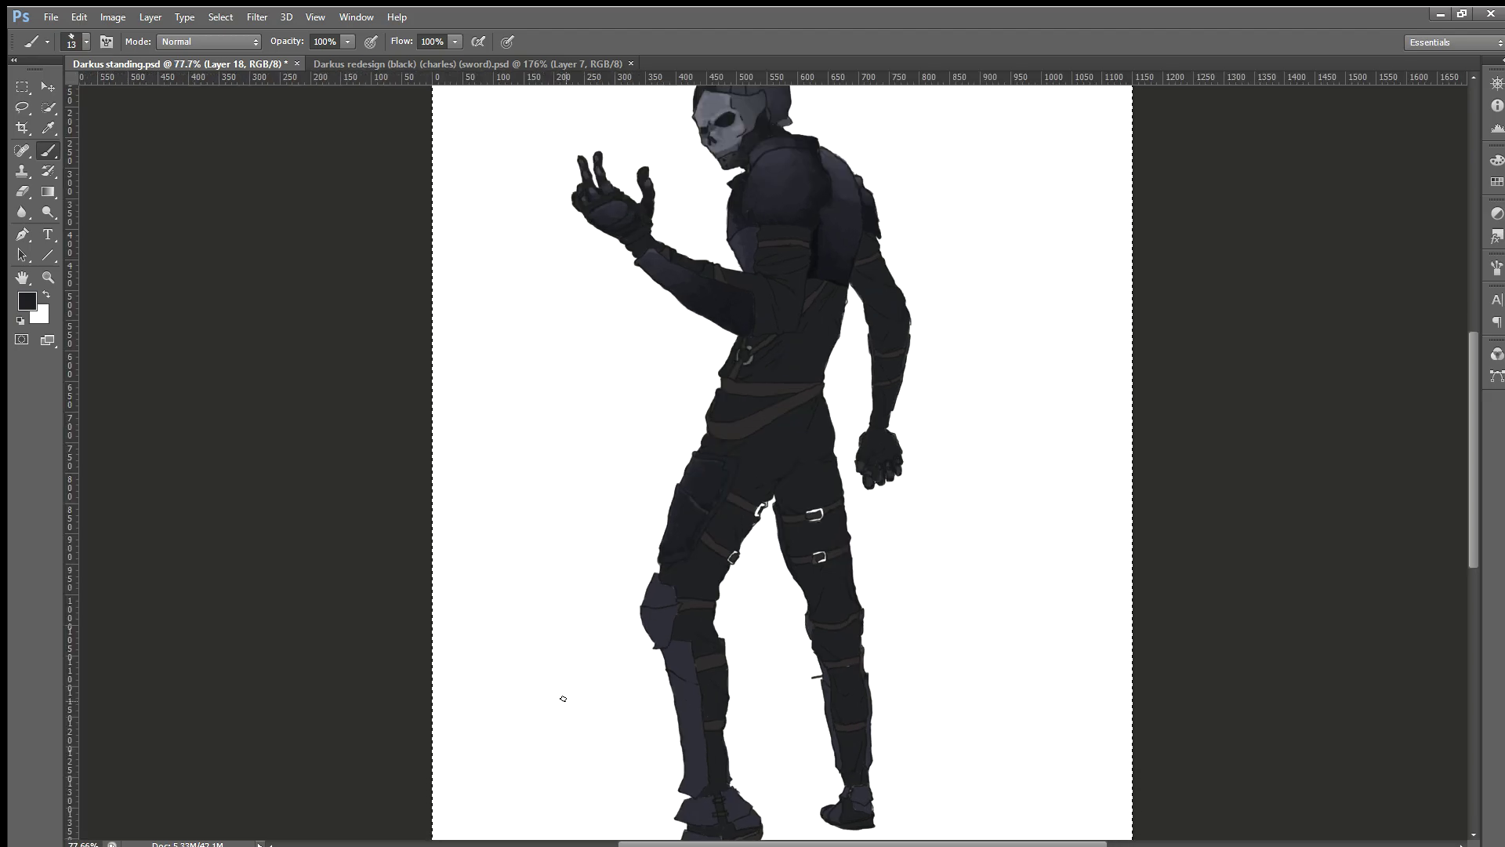
{"action": "scroll", "coordinate": [563, 697], "scroll_direction": "up", "scroll_amount": 1}
{"action": "scroll", "coordinate": [1004, 232], "scroll_direction": "up", "scroll_amount": 3}
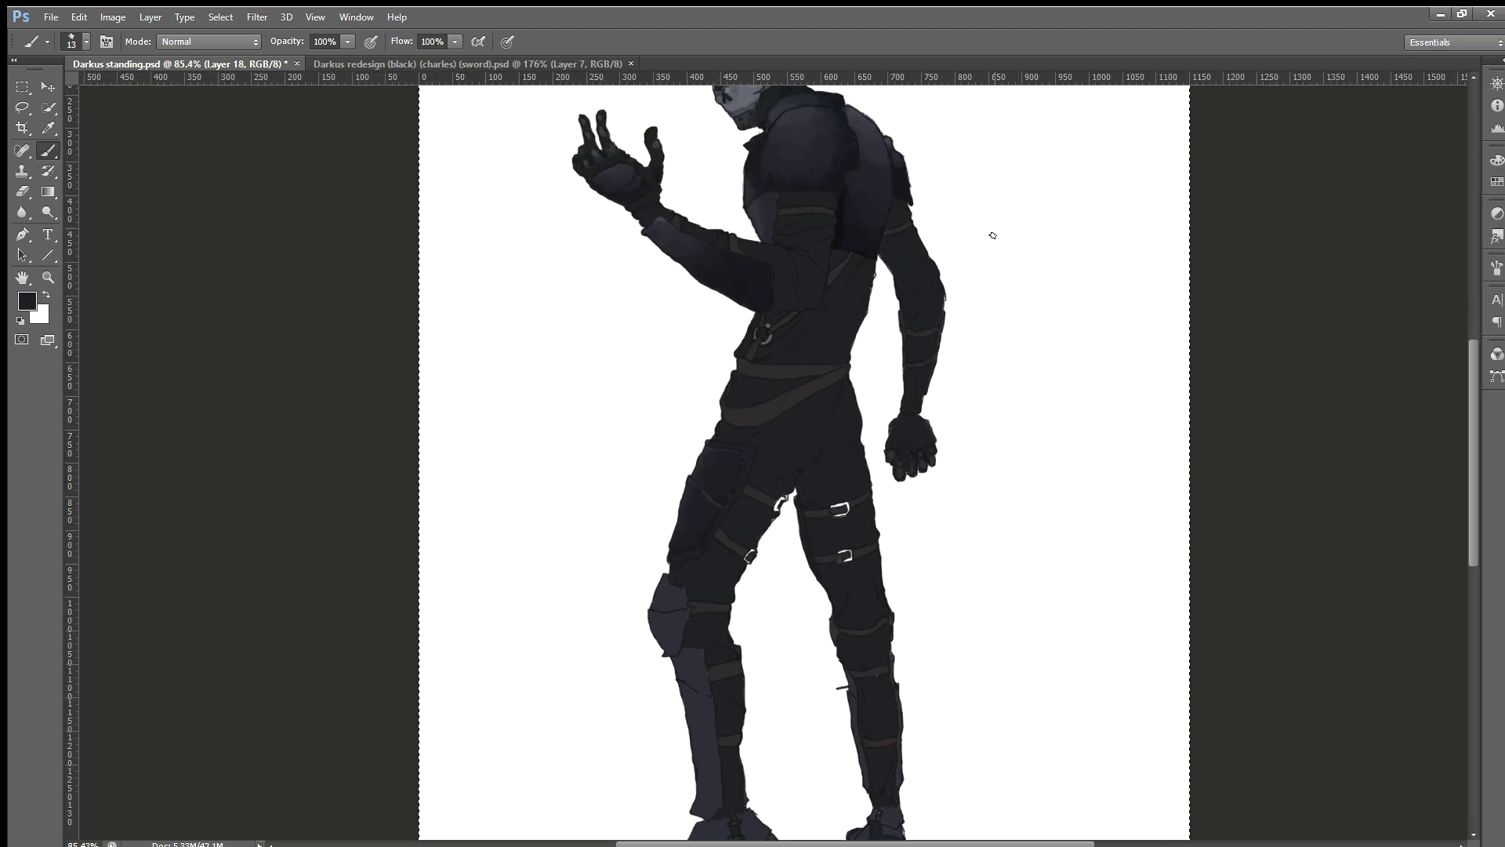
{"action": "scroll", "coordinate": [747, 351], "scroll_direction": "up", "scroll_amount": 3}
{"action": "scroll", "coordinate": [747, 350], "scroll_direction": "up", "scroll_amount": 4}
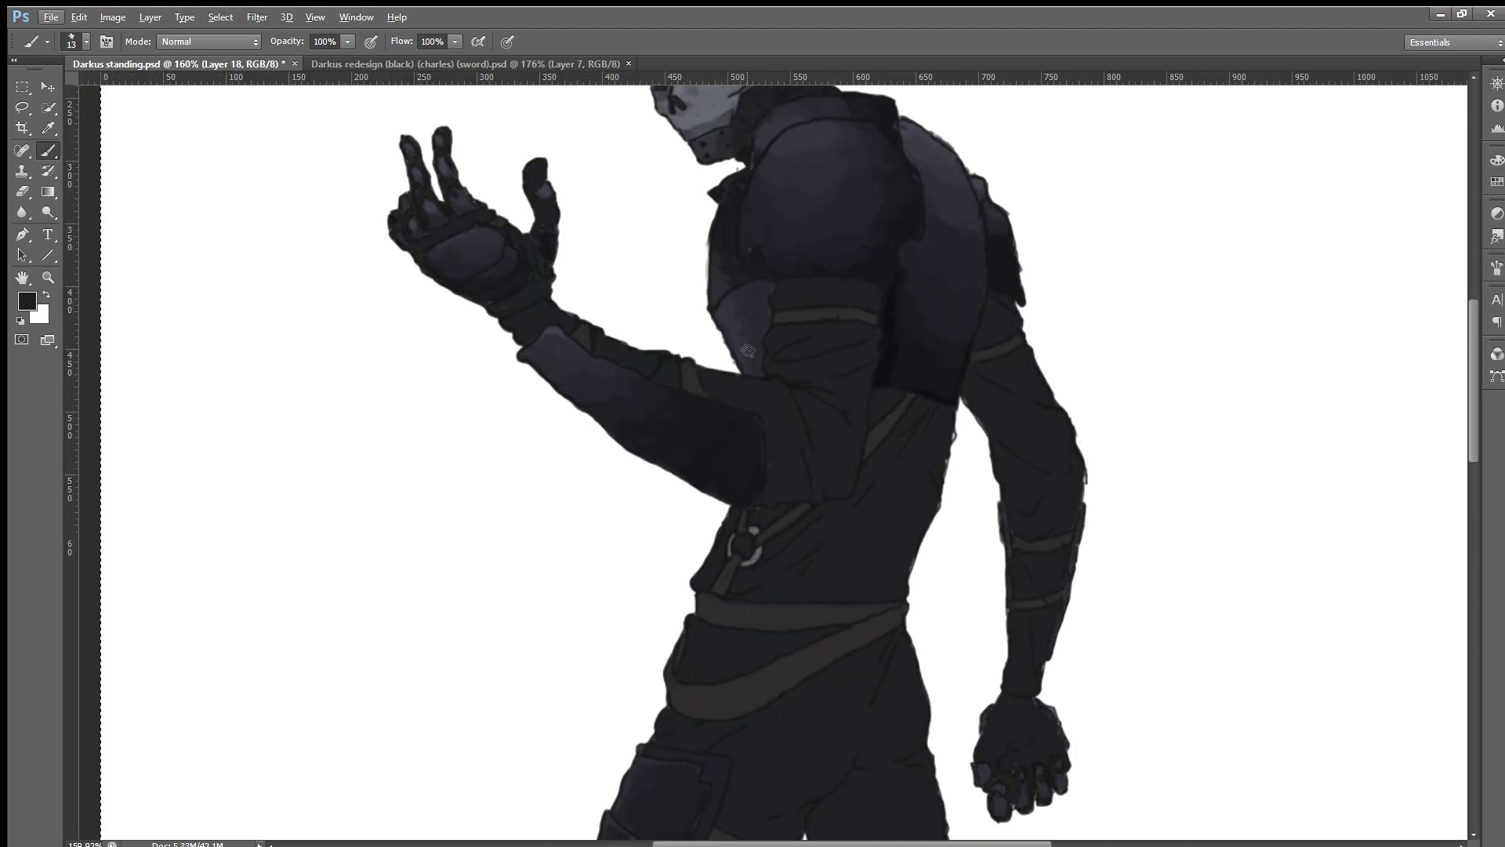
{"action": "scroll", "coordinate": [737, 368], "scroll_direction": "up", "scroll_amount": 1}
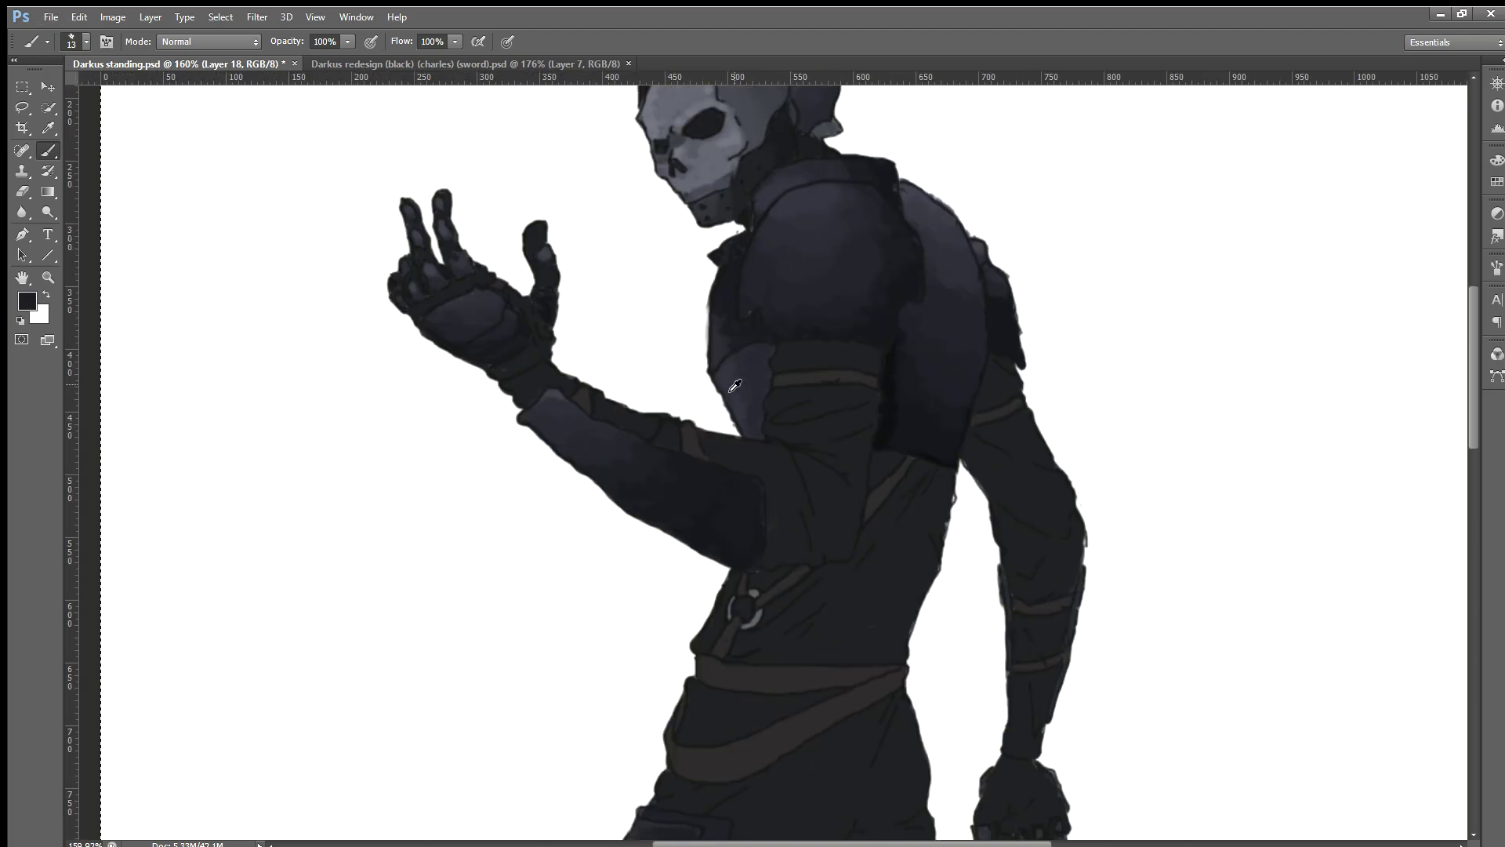
Step: Sample a bluish dark tone from the chest armor as the paint colour
{"action": "left_click", "coordinate": [745, 380], "text": "alt"}
{"action": "scroll", "coordinate": [659, 630], "scroll_direction": "down", "scroll_amount": 1}
{"action": "scroll", "coordinate": [645, 629], "scroll_direction": "down", "scroll_amount": 2}
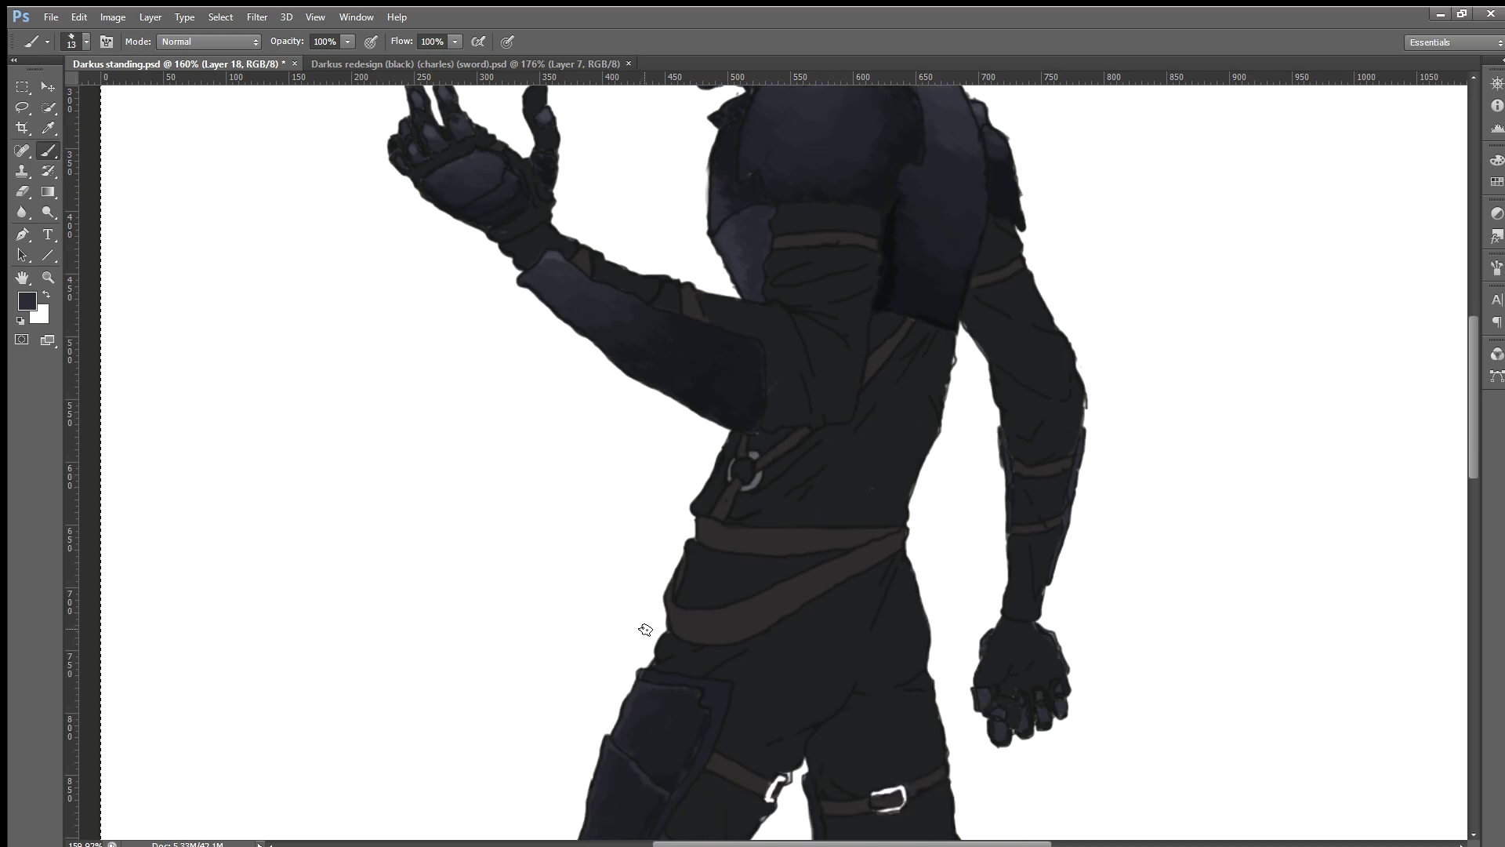
{"action": "scroll", "coordinate": [645, 630], "scroll_direction": "up", "scroll_amount": 6}
Step: Move down to the legs and paint dark shading along the left knee pad's bottom edge
{"action": "scroll", "coordinate": [651, 702], "scroll_direction": "down", "scroll_amount": 1}
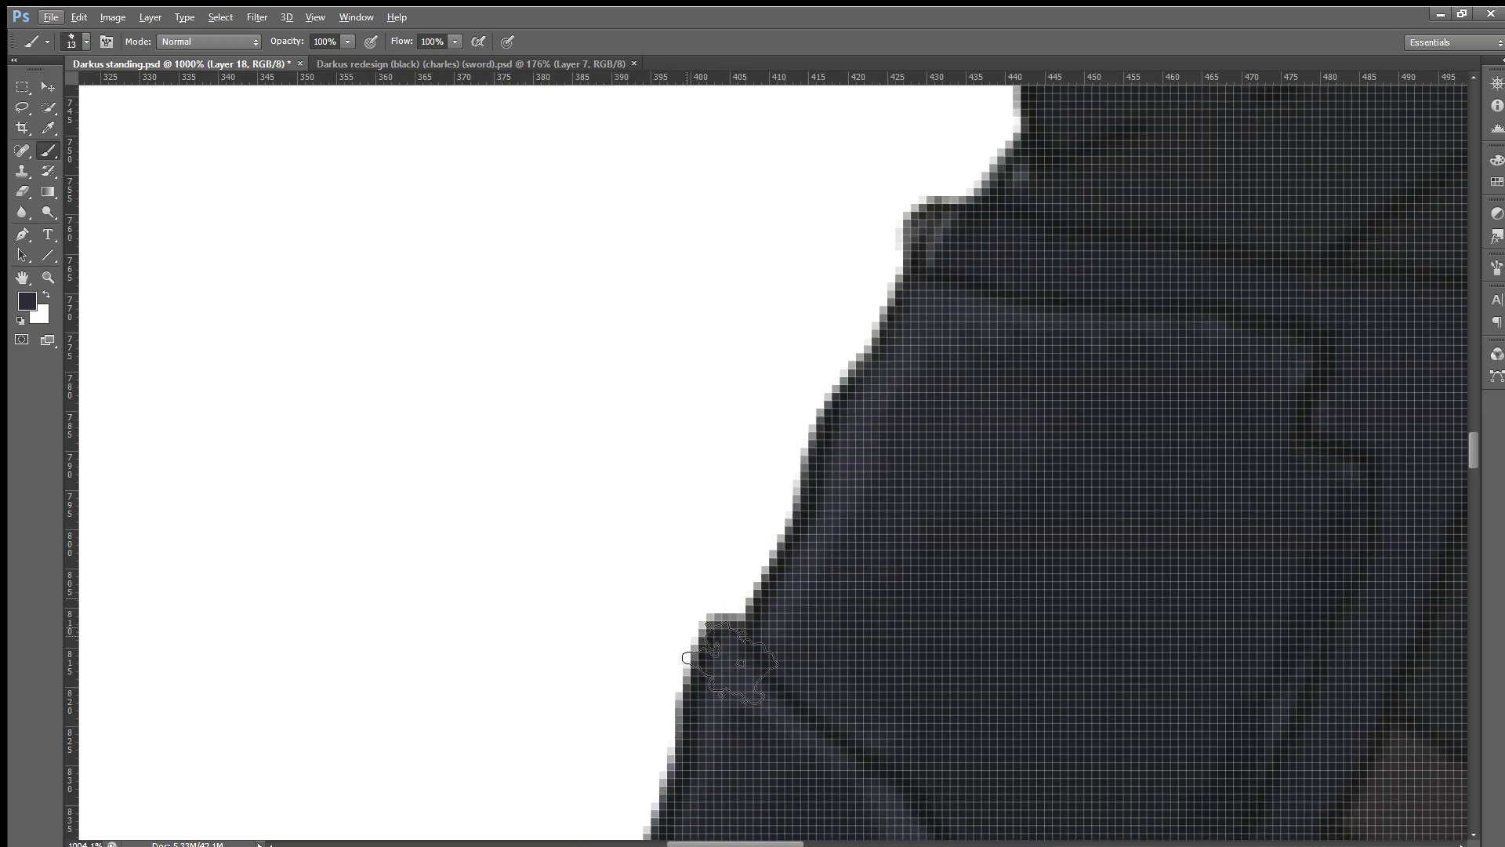
{"action": "scroll", "coordinate": [690, 675], "scroll_direction": "down", "scroll_amount": 1}
{"action": "scroll", "coordinate": [721, 690], "scroll_direction": "down", "scroll_amount": 1}
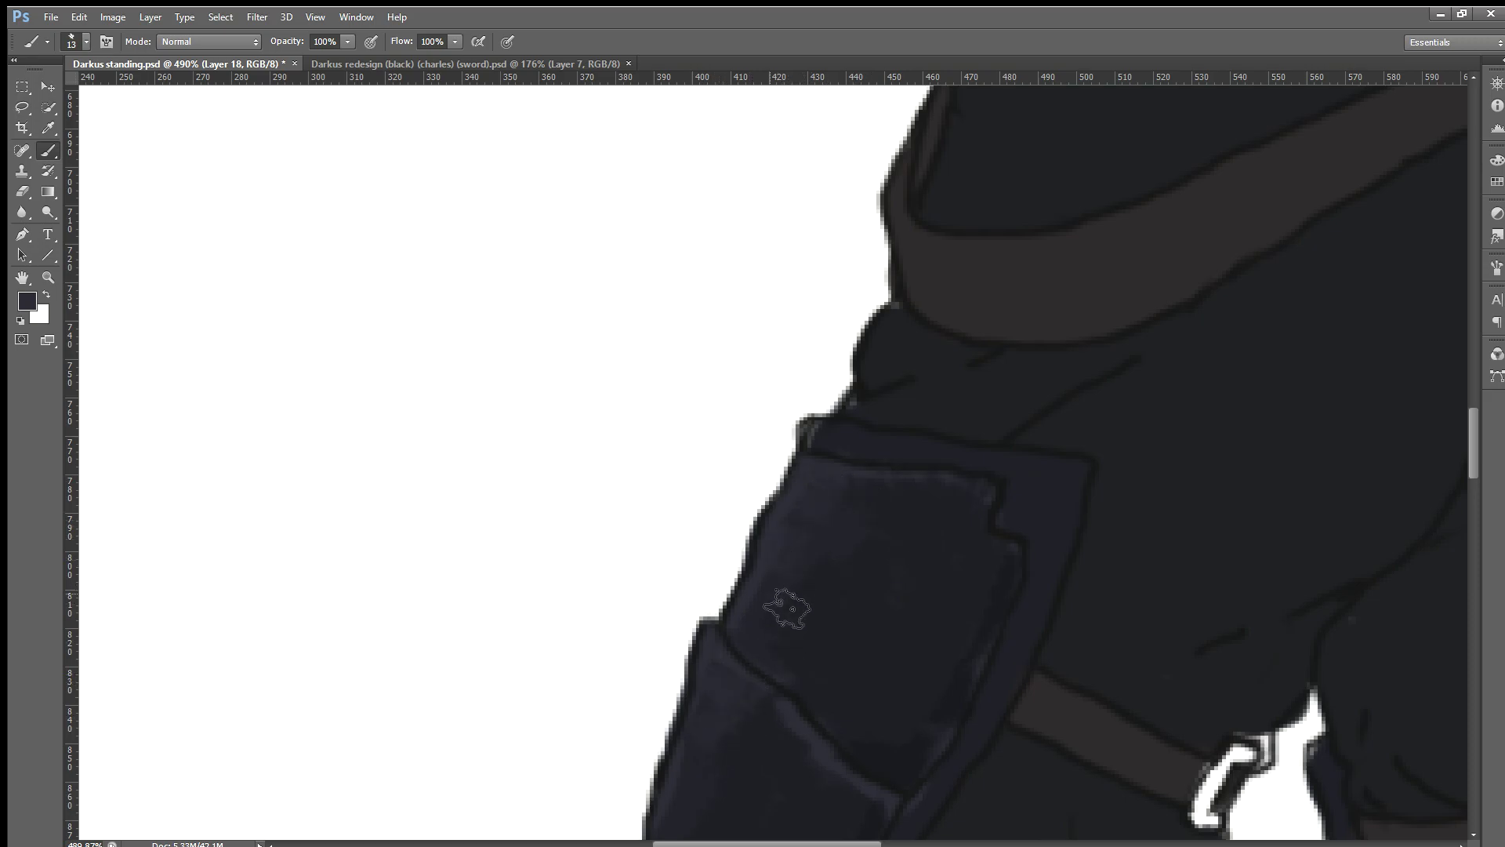
{"action": "scroll", "coordinate": [807, 620], "scroll_direction": "down", "scroll_amount": 1}
{"action": "scroll", "coordinate": [819, 650], "scroll_direction": "down", "scroll_amount": 3}
{"action": "scroll", "coordinate": [784, 619], "scroll_direction": "down", "scroll_amount": 2}
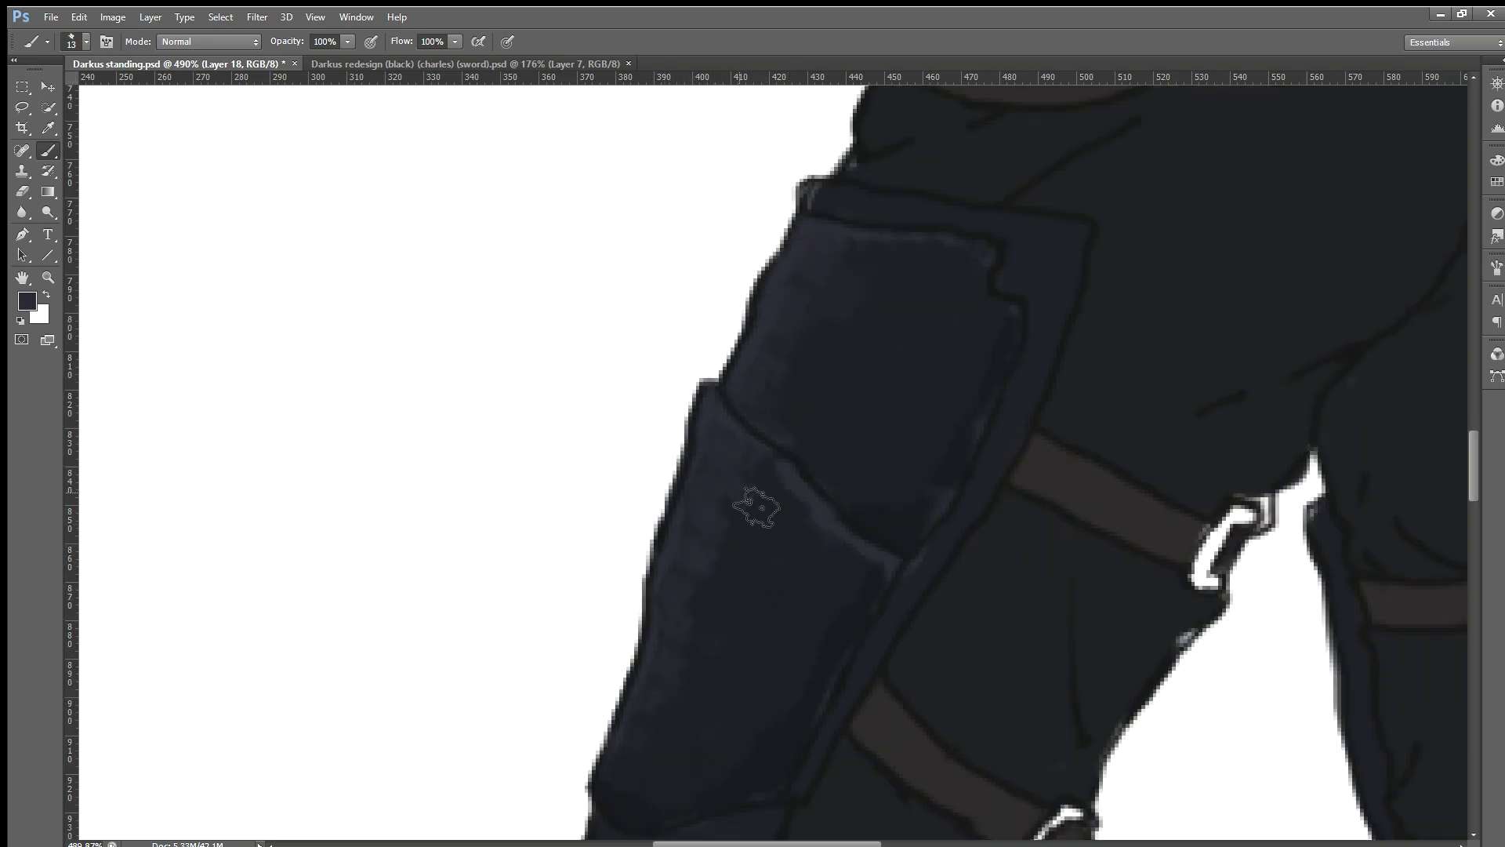
{"action": "scroll", "coordinate": [706, 506], "scroll_direction": "down", "scroll_amount": 3}
{"action": "scroll", "coordinate": [704, 504], "scroll_direction": "down", "scroll_amount": 2}
{"action": "key", "text": "alt"}
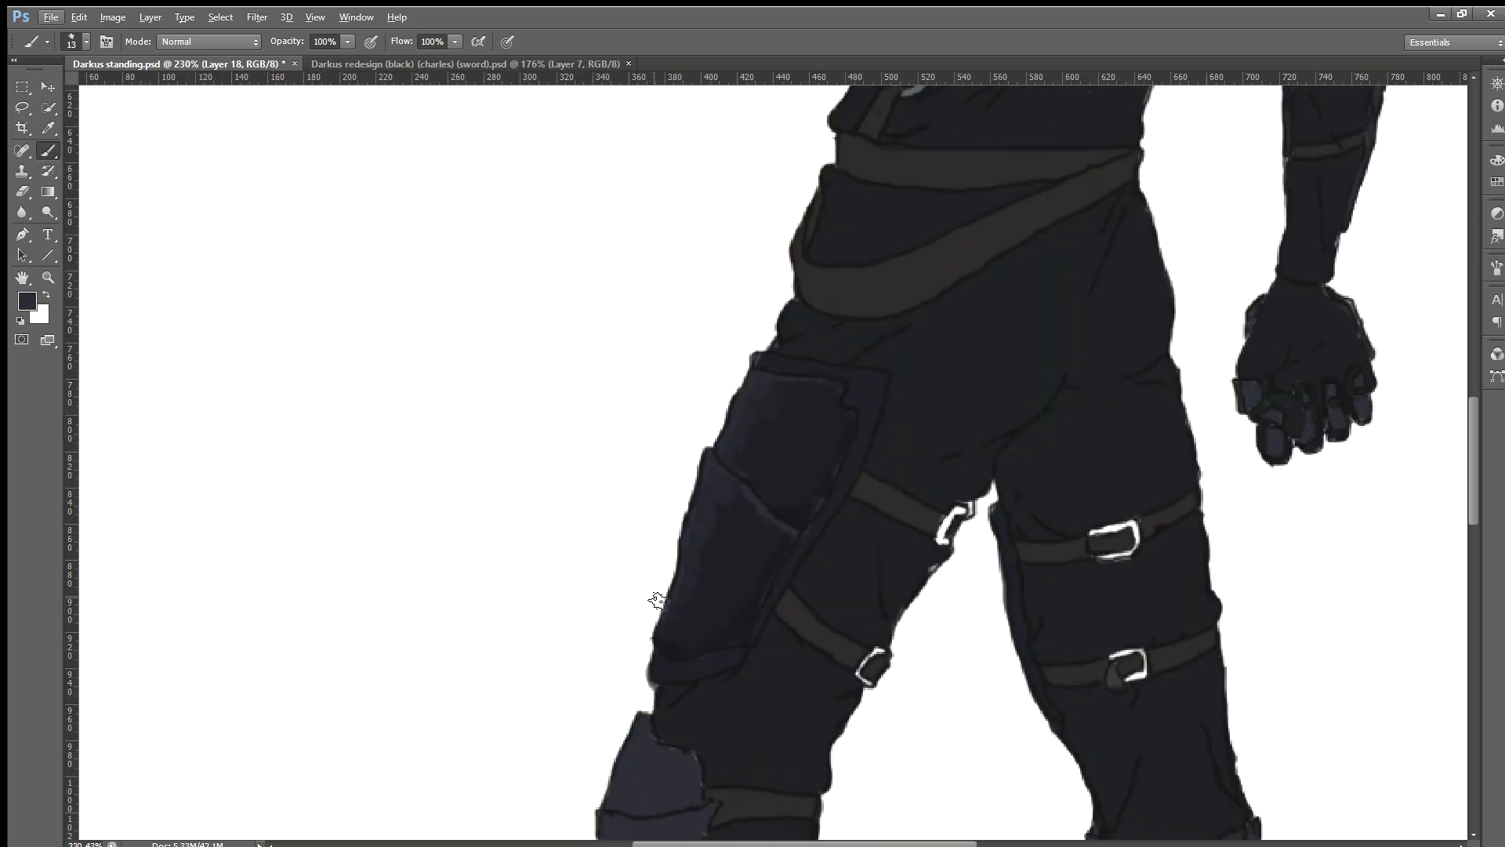
{"action": "scroll", "coordinate": [651, 585], "scroll_direction": "down", "scroll_amount": 1}
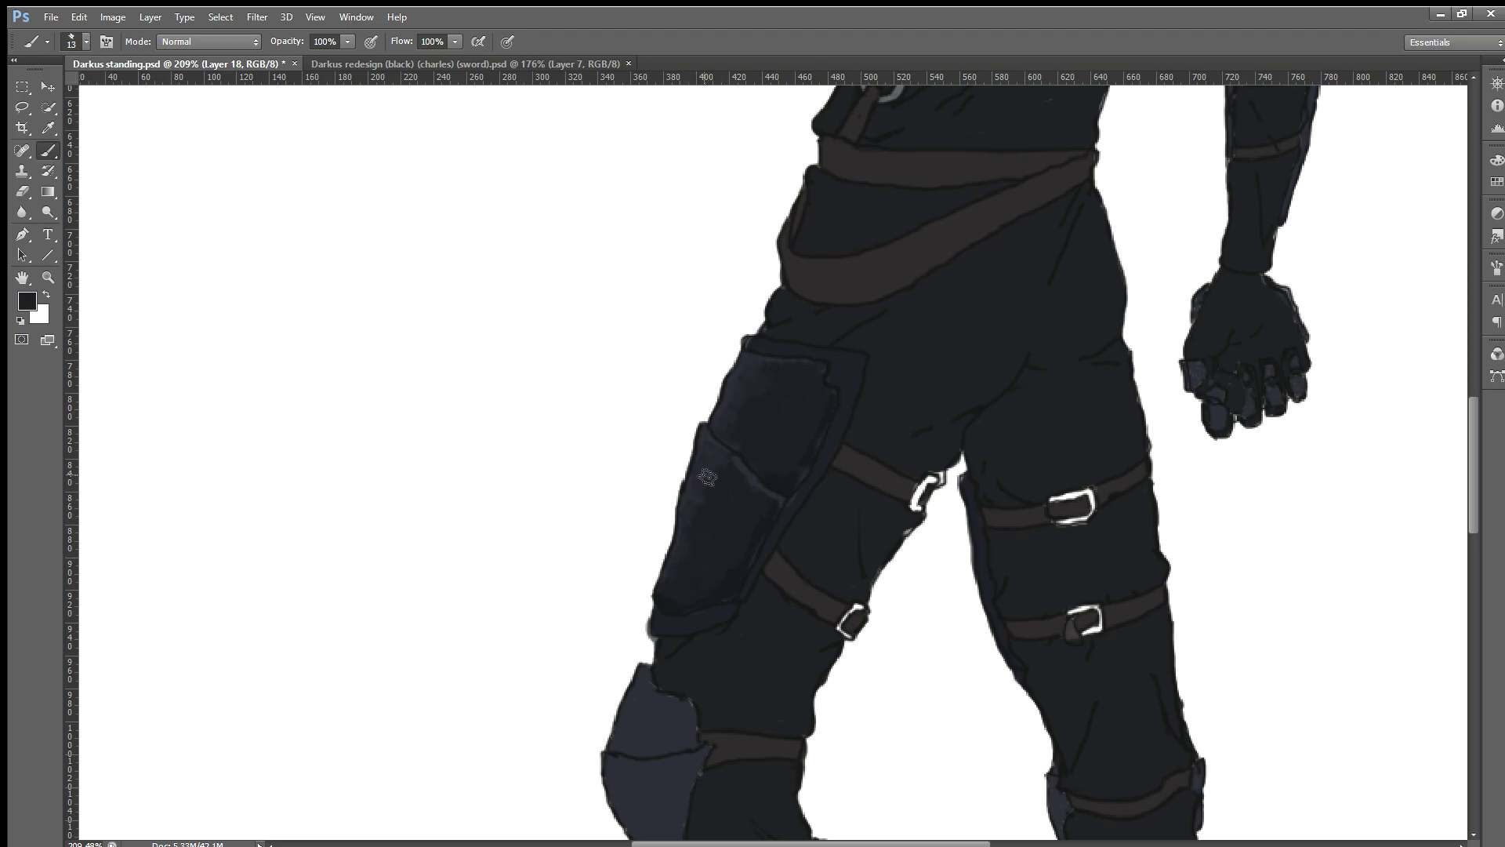
{"action": "scroll", "coordinate": [732, 641], "scroll_direction": "down", "scroll_amount": 3}
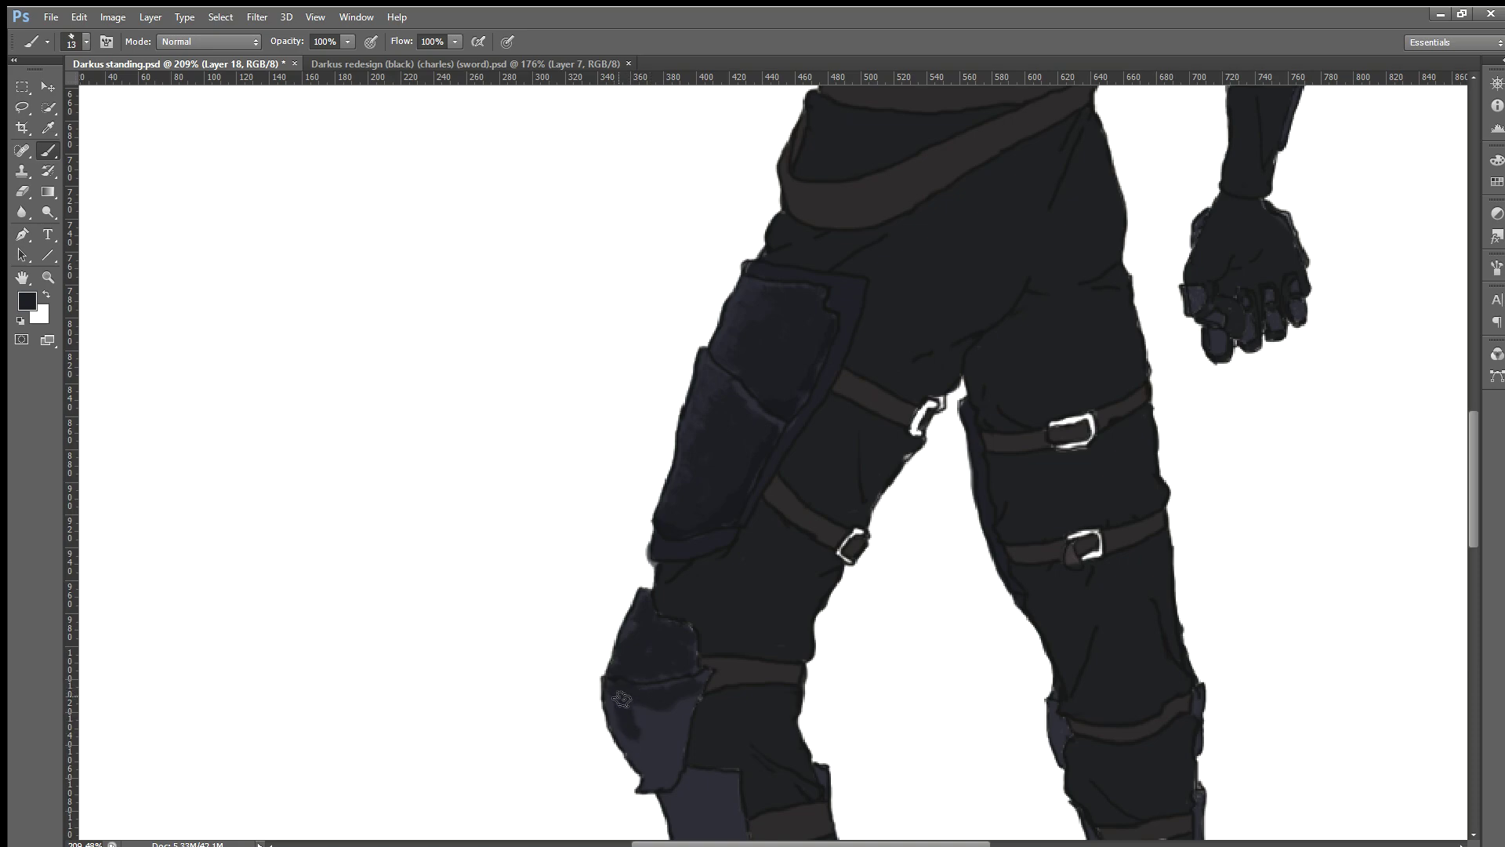
{"action": "left_click_drag", "start_coordinate": [649, 790], "coordinate": [679, 723]}
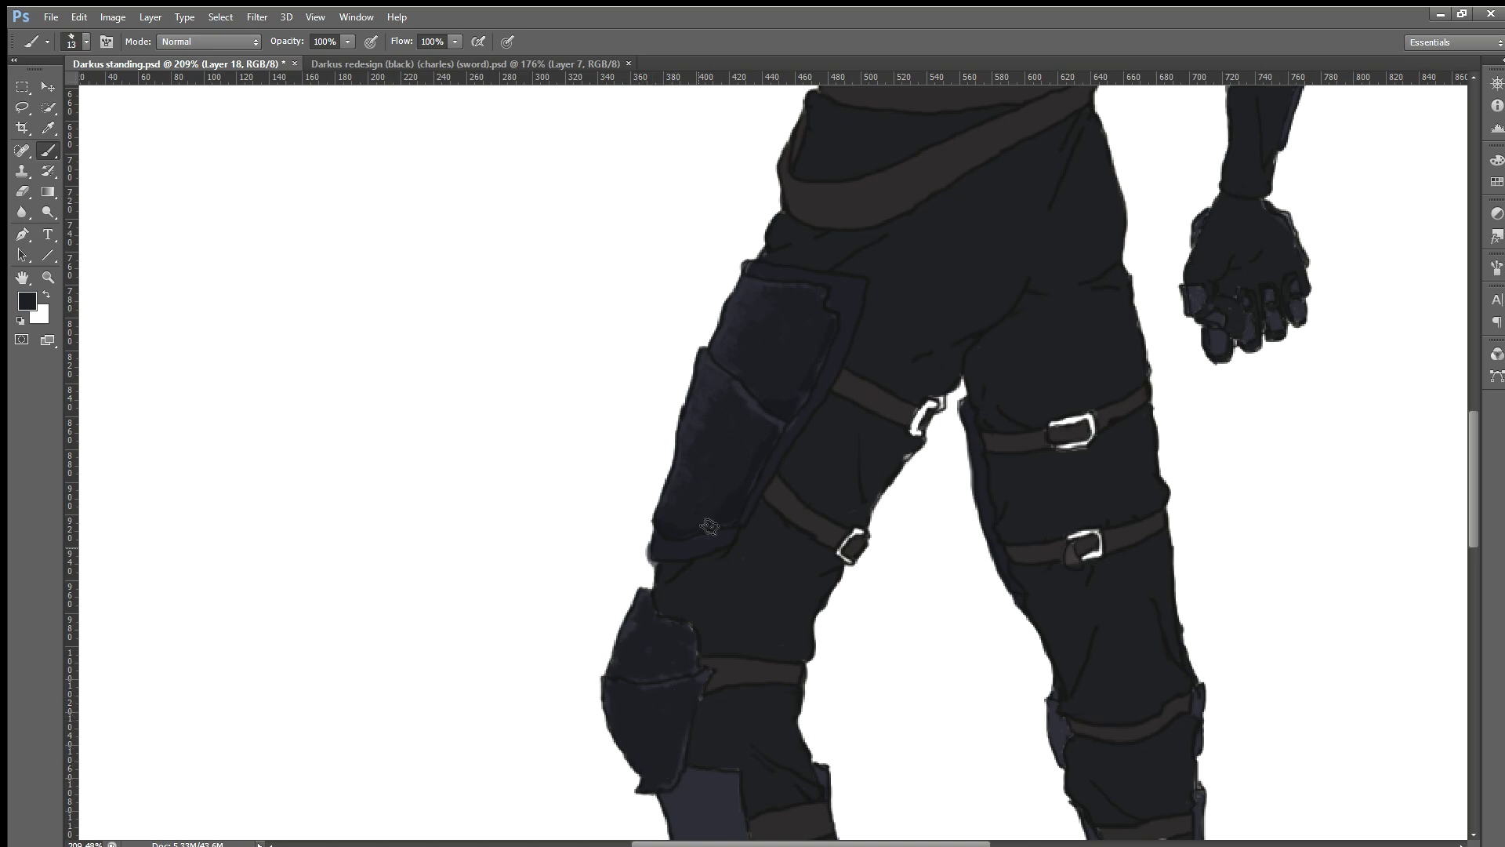
{"action": "left_click_drag", "start_coordinate": [768, 429], "coordinate": [768, 490]}
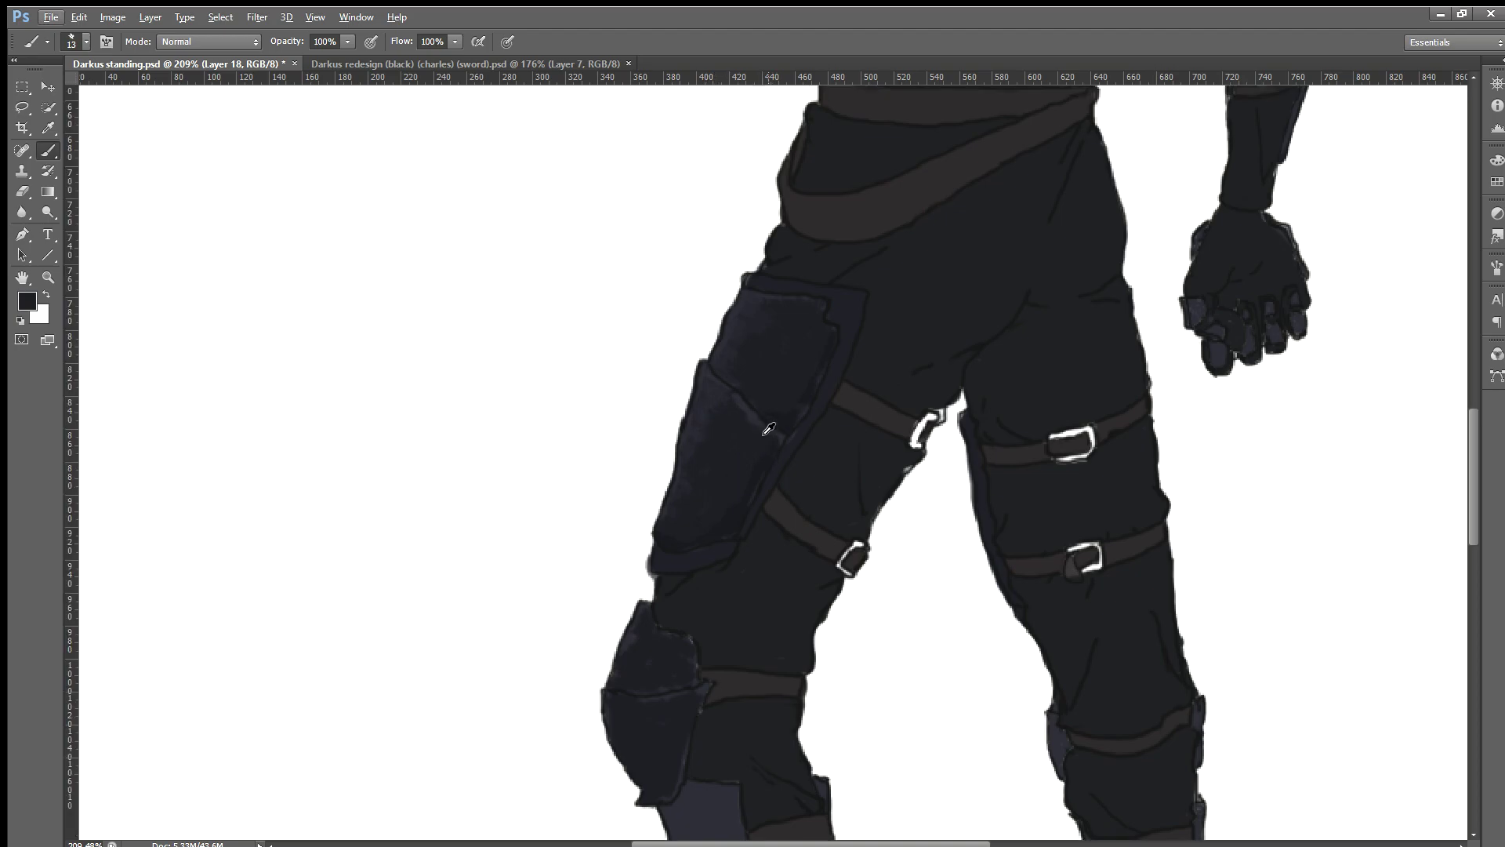
Step: Save the painting with Ctrl+S
{"action": "scroll", "coordinate": [769, 490], "scroll_direction": "up", "scroll_amount": 3}
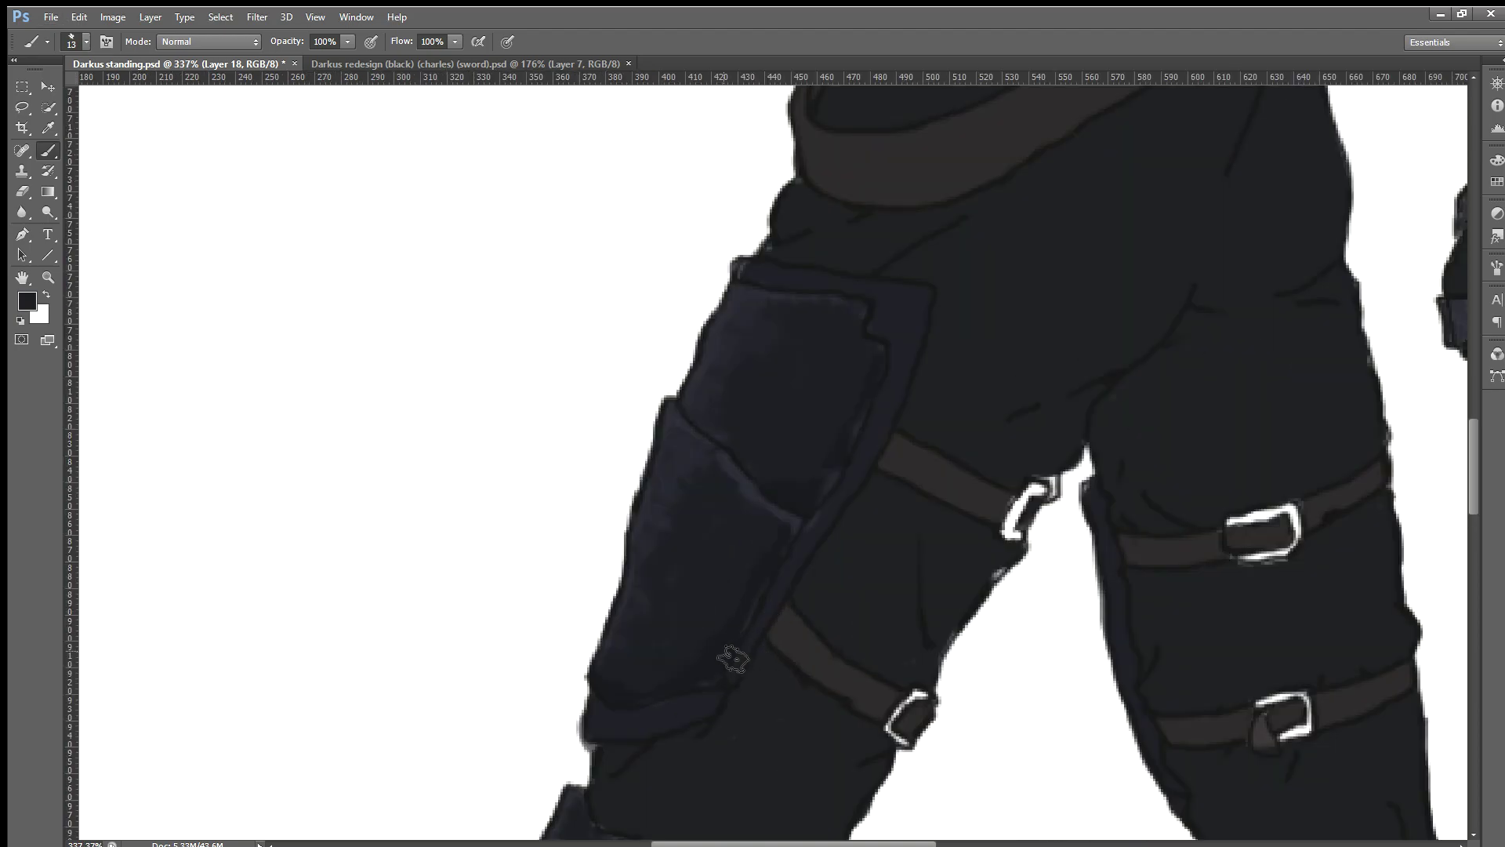
{"action": "scroll", "coordinate": [715, 652], "scroll_direction": "down", "scroll_amount": 1}
{"action": "scroll", "coordinate": [690, 667], "scroll_direction": "down", "scroll_amount": 1}
{"action": "scroll", "coordinate": [666, 681], "scroll_direction": "down", "scroll_amount": 1}
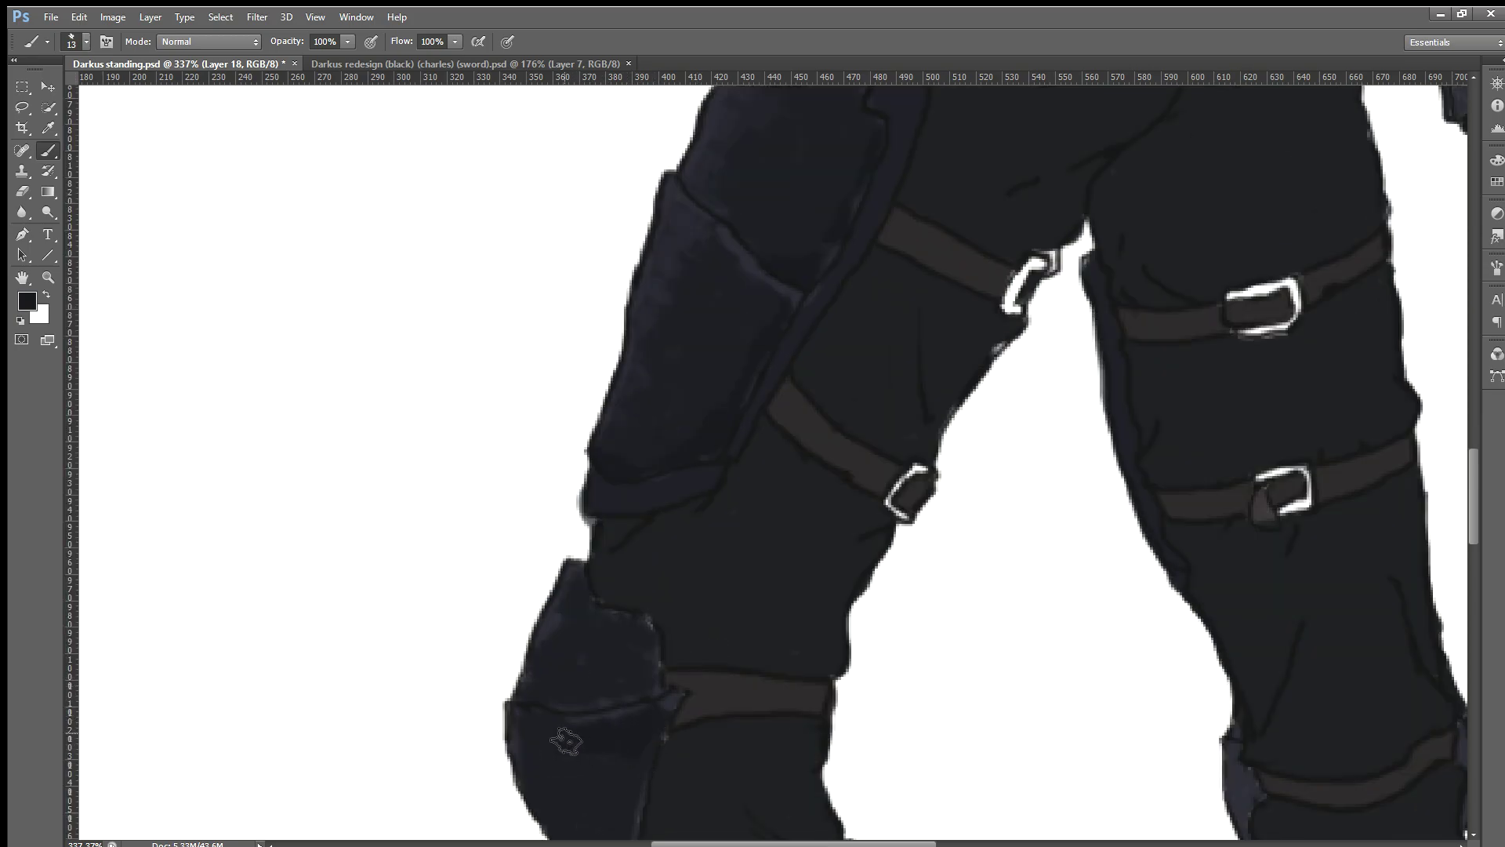
{"action": "key", "text": "ctrl+s"}
{"action": "key", "text": "ctrl+s"}
{"action": "key", "text": "ctrl+s"}
Step: Sample darker knee pad tones and dab deeper shading onto the lower knee pad
{"action": "scroll", "coordinate": [549, 717], "scroll_direction": "down", "scroll_amount": 2}
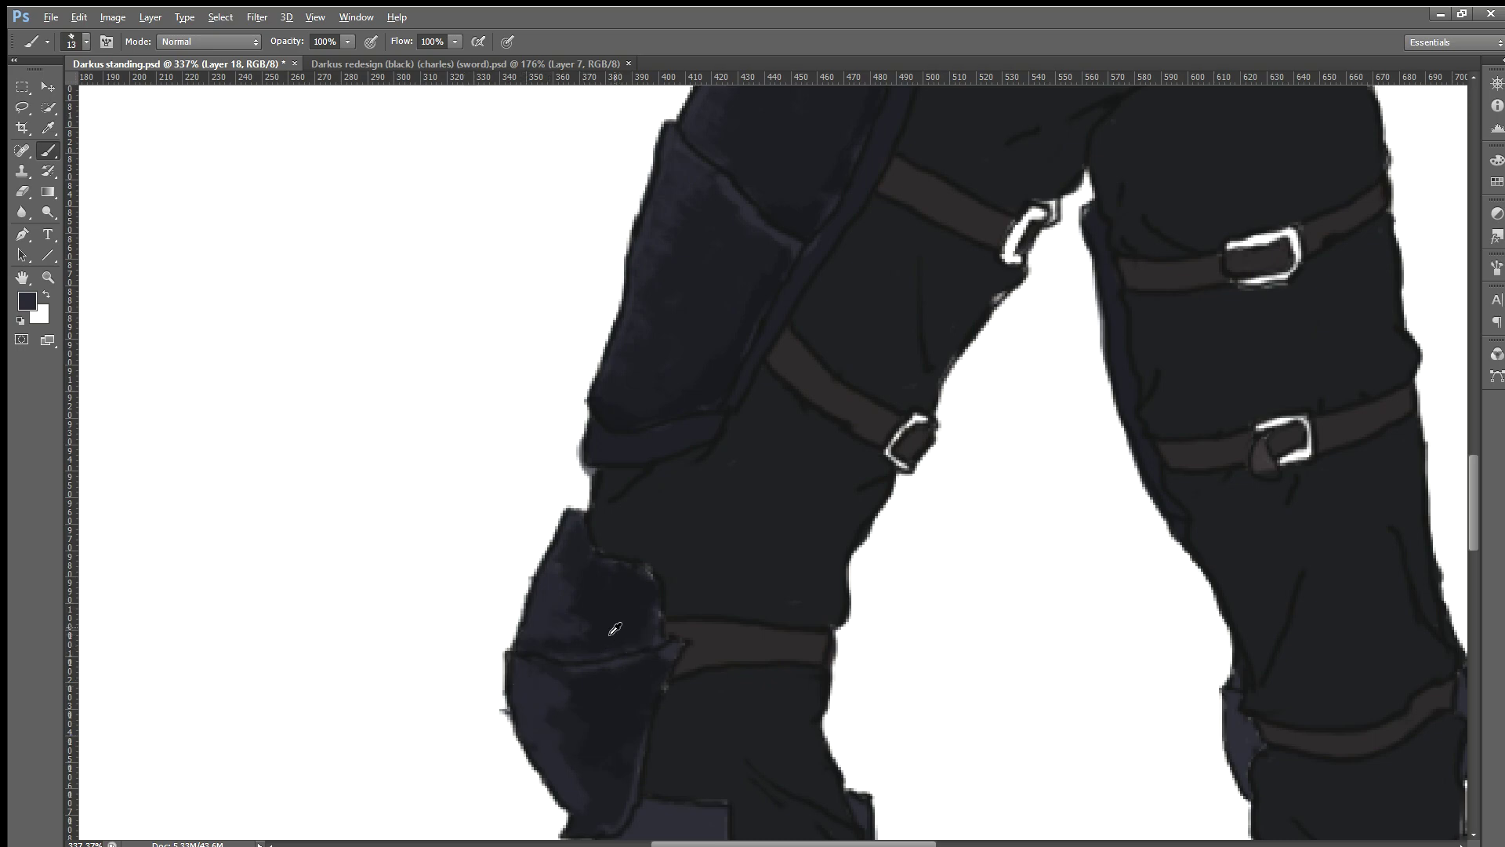
{"action": "left_click", "coordinate": [589, 613], "text": "alt"}
{"action": "left_click_drag", "start_coordinate": [558, 729], "coordinate": [572, 762]}
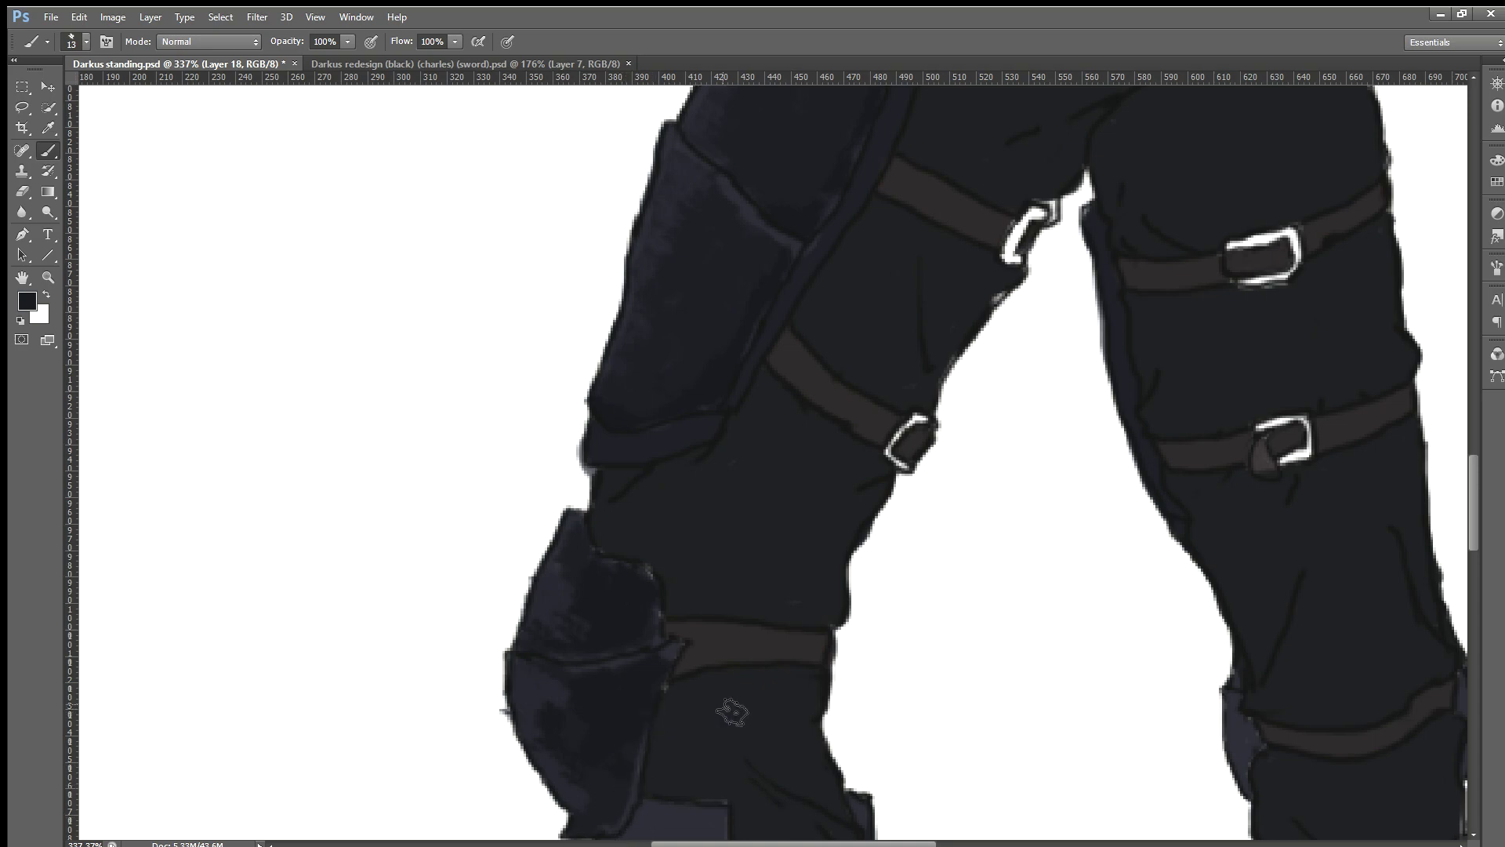
{"action": "left_click", "coordinate": [531, 694], "text": "alt"}
{"action": "left_click", "coordinate": [585, 766], "text": "alt"}
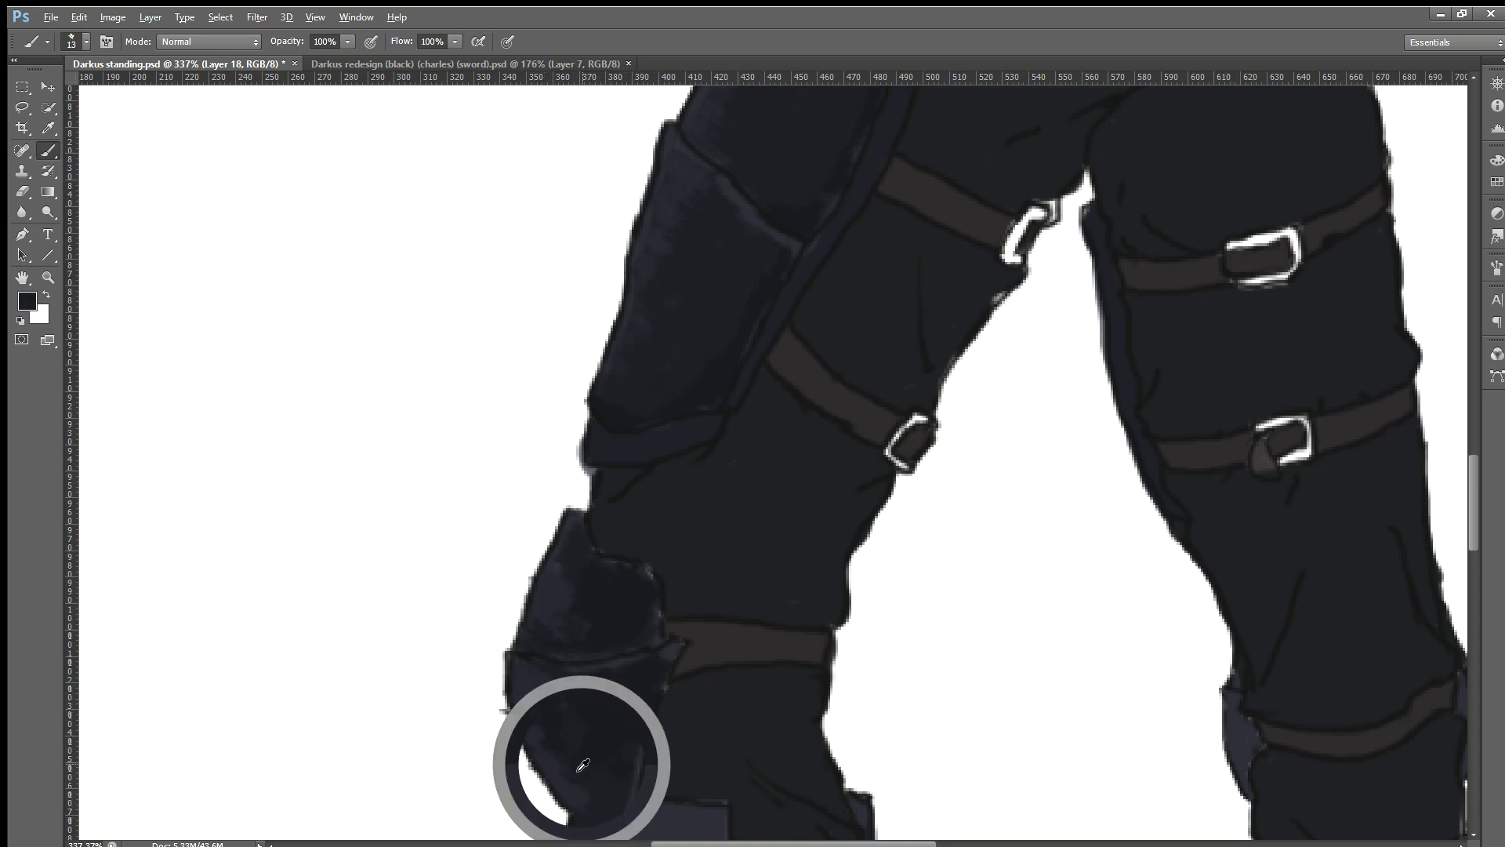
{"action": "scroll", "coordinate": [647, 705], "scroll_direction": "down", "scroll_amount": 1}
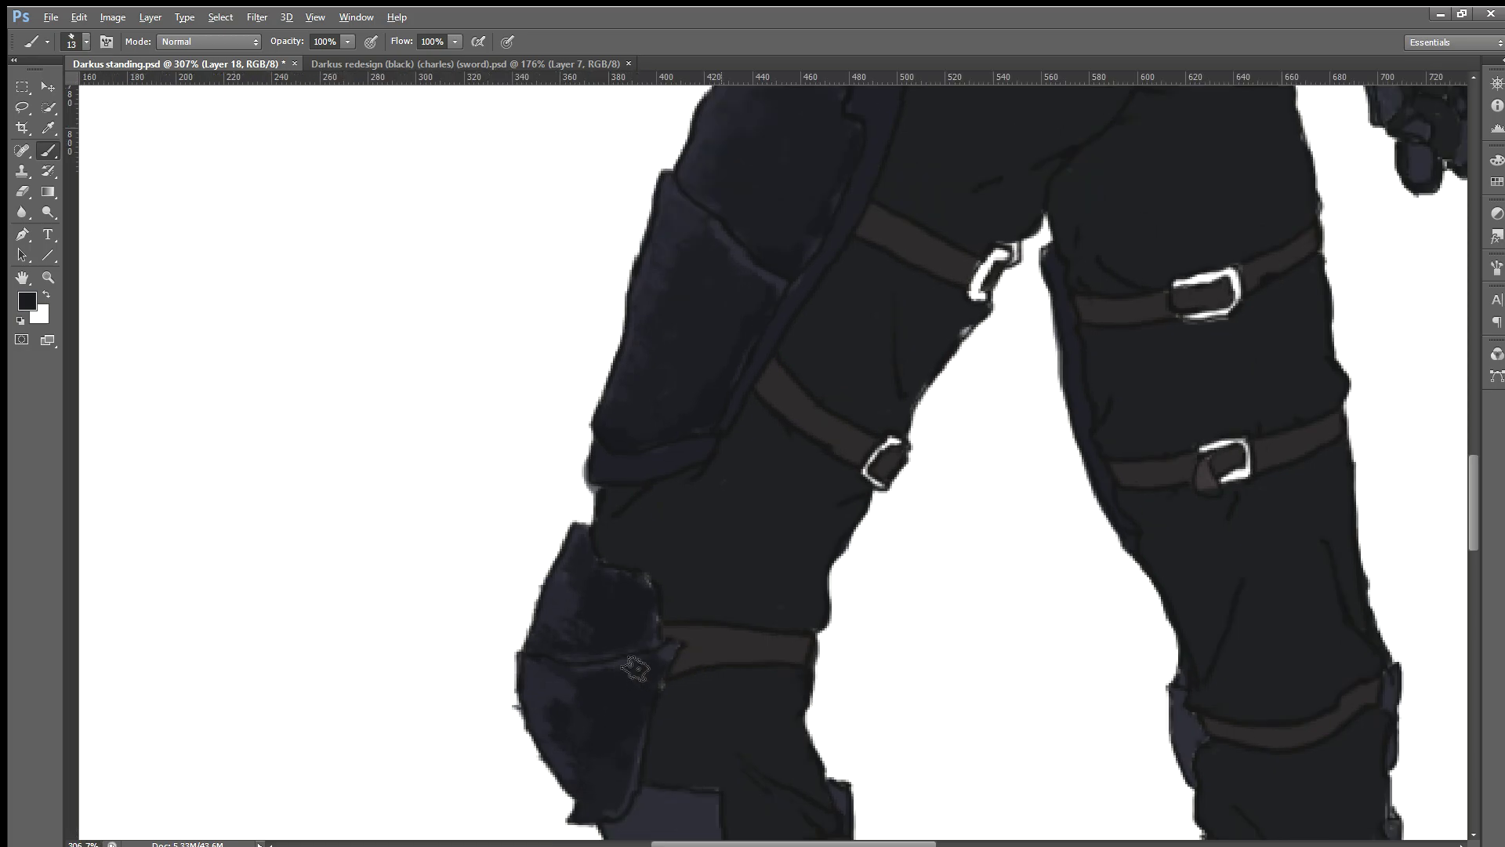
{"action": "scroll", "coordinate": [767, 553], "scroll_direction": "up", "scroll_amount": 2}
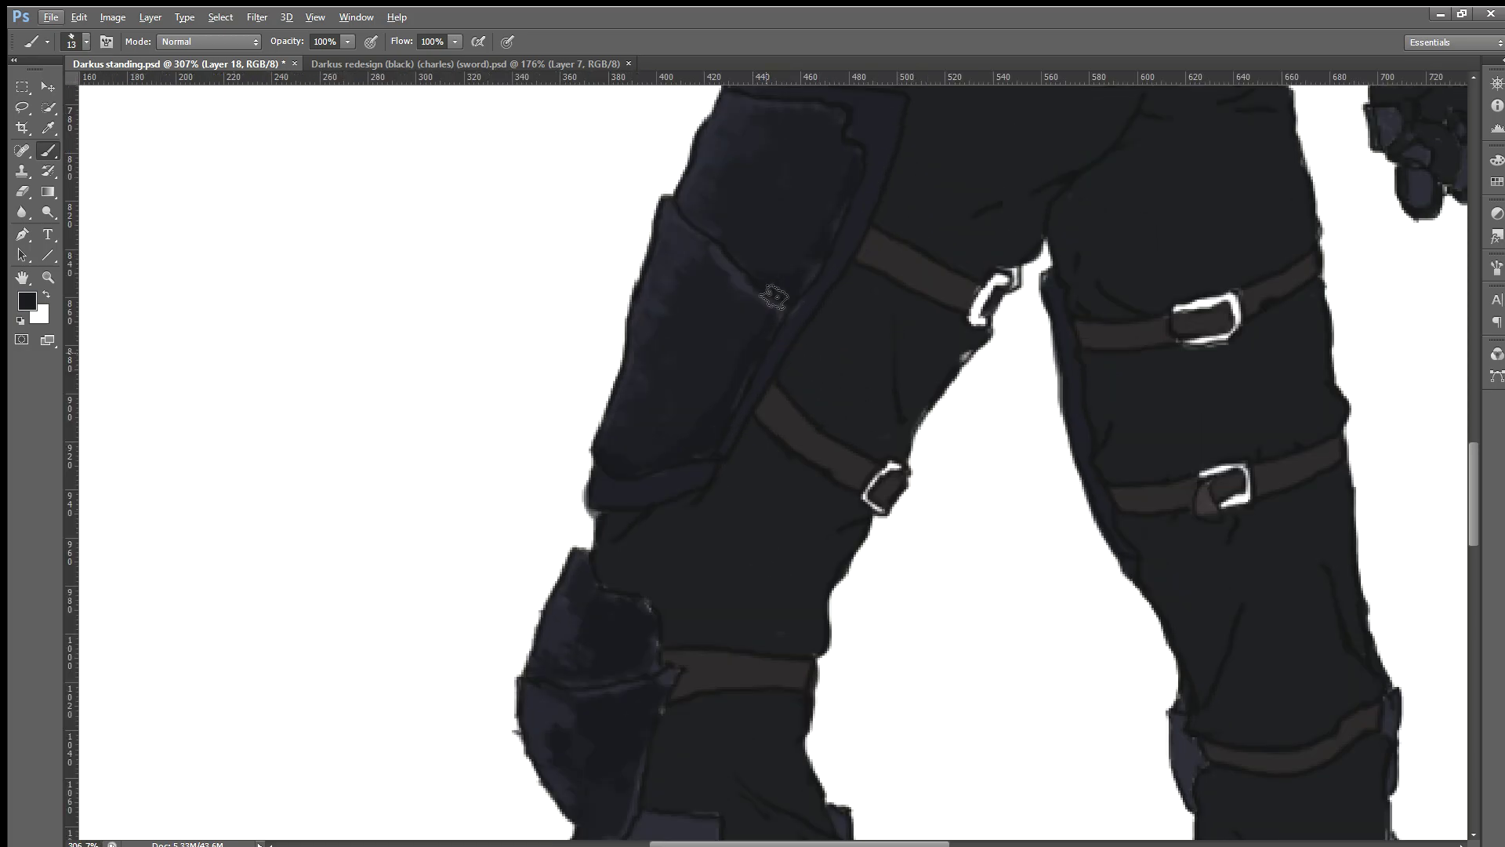
{"action": "scroll", "coordinate": [740, 424], "scroll_direction": "down", "scroll_amount": 2}
{"action": "scroll", "coordinate": [746, 420], "scroll_direction": "down", "scroll_amount": 2}
Step: Sample the dark knee pad colour and spread dark shading across the shin panel
{"action": "scroll", "coordinate": [741, 420], "scroll_direction": "down", "scroll_amount": 2}
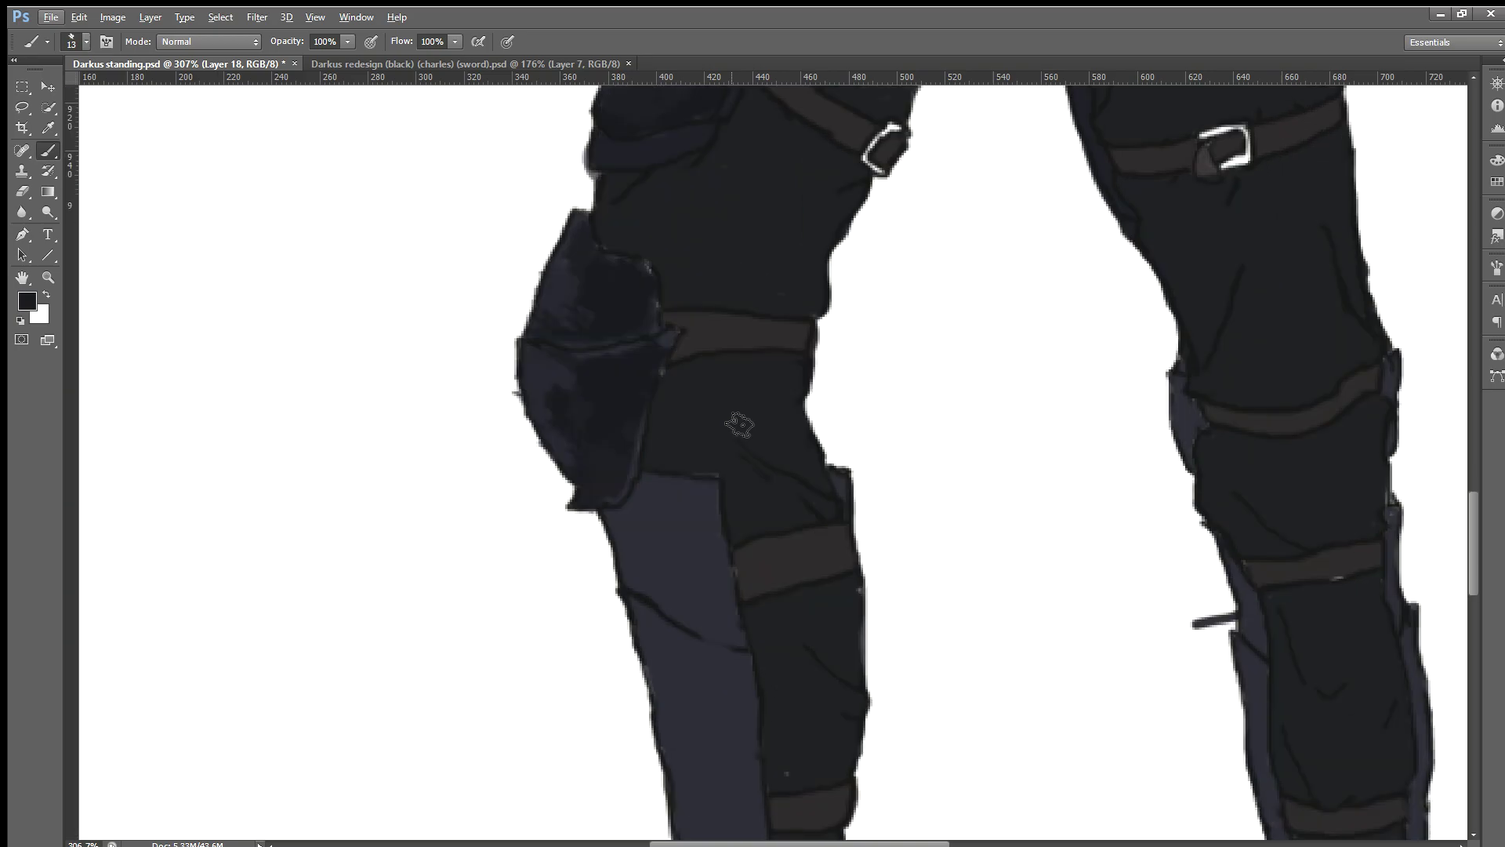
{"action": "scroll", "coordinate": [741, 423], "scroll_direction": "down", "scroll_amount": 1}
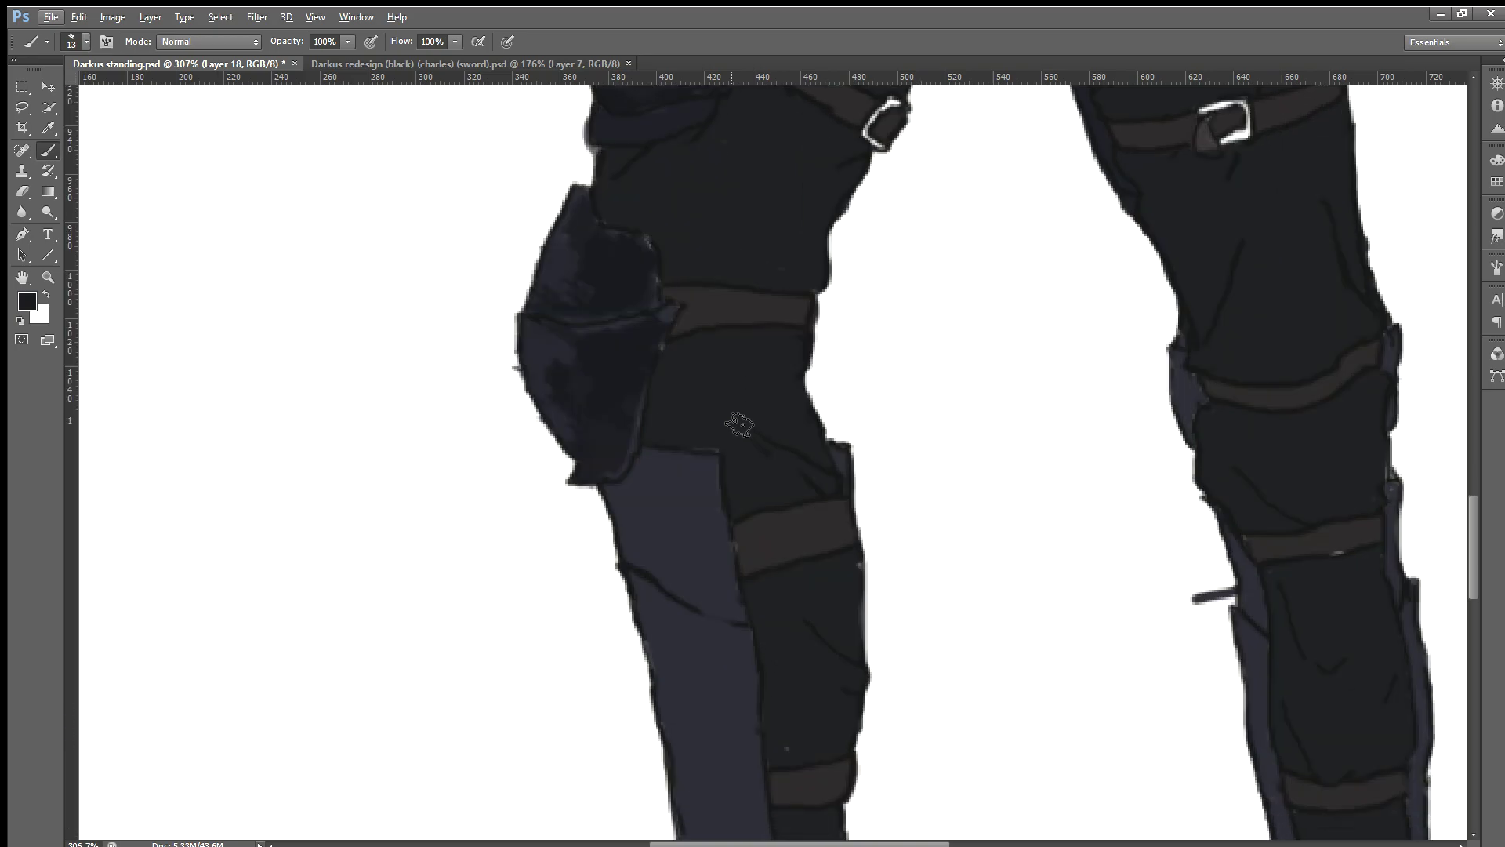
{"action": "left_click", "coordinate": [603, 407], "text": "alt"}
{"action": "left_click_drag", "start_coordinate": [667, 478], "coordinate": [709, 580]}
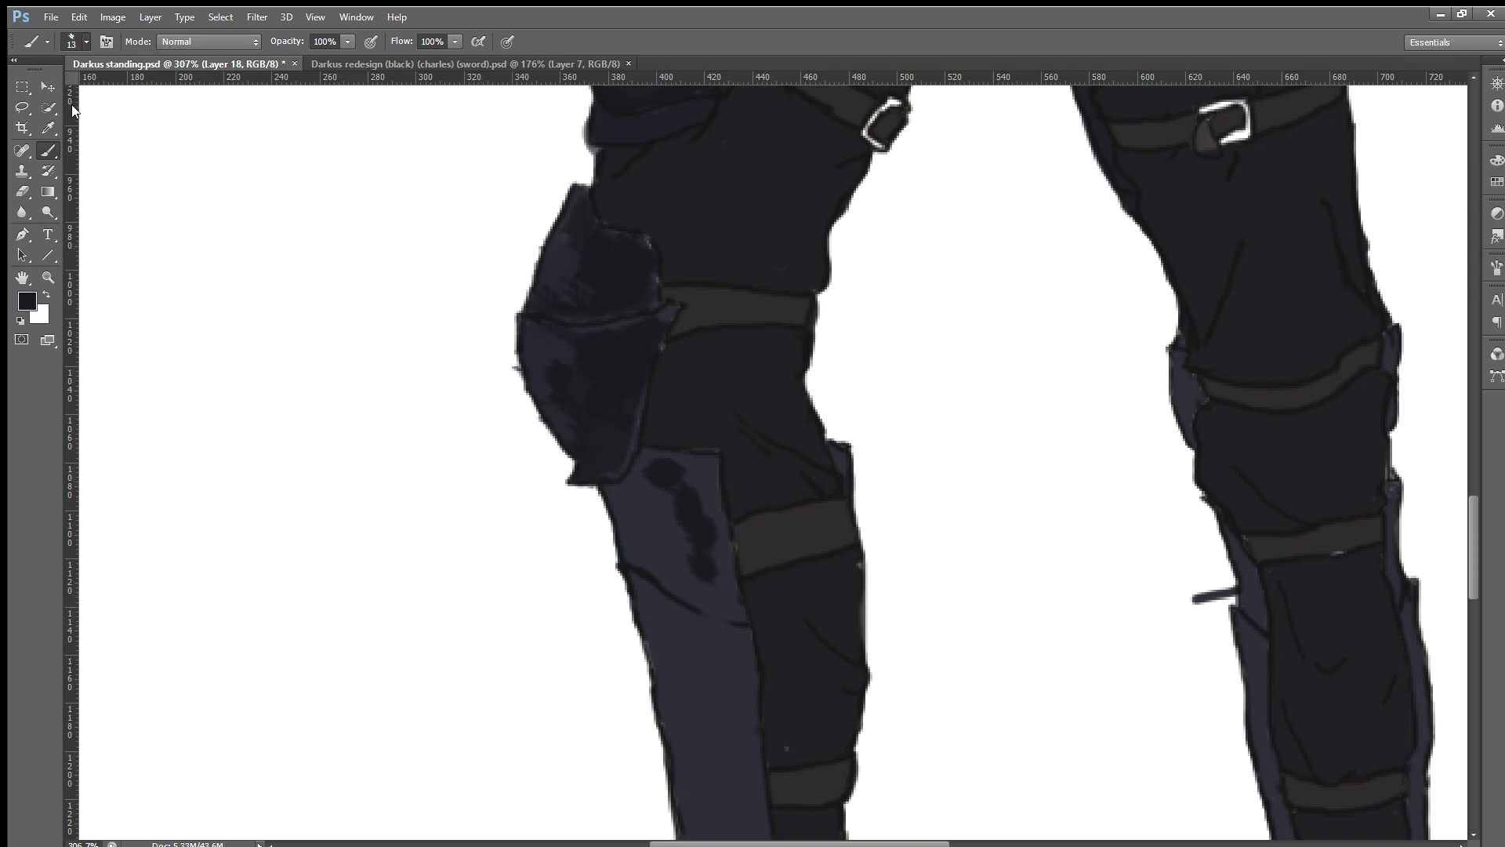
{"action": "mouse_move", "coordinate": [671, 494]}
{"action": "left_mouse_down"}
{"action": "mouse_move", "coordinate": [690, 580]}
{"action": "mouse_move", "coordinate": [698, 565]}
{"action": "left_mouse_up"}
{"action": "mouse_move", "coordinate": [674, 478]}
{"action": "left_mouse_down"}
{"action": "mouse_move", "coordinate": [715, 481]}
{"action": "mouse_move", "coordinate": [725, 624]}
{"action": "mouse_move", "coordinate": [725, 509]}
{"action": "mouse_move", "coordinate": [682, 486]}
{"action": "mouse_move", "coordinate": [746, 521]}
{"action": "mouse_move", "coordinate": [739, 548]}
{"action": "mouse_move", "coordinate": [713, 531]}
{"action": "mouse_move", "coordinate": [724, 595]}
{"action": "mouse_move", "coordinate": [750, 531]}
{"action": "mouse_move", "coordinate": [733, 622]}
{"action": "mouse_move", "coordinate": [719, 615]}
{"action": "mouse_move", "coordinate": [749, 614]}
{"action": "mouse_move", "coordinate": [761, 757]}
{"action": "mouse_move", "coordinate": [732, 690]}
{"action": "mouse_move", "coordinate": [756, 817]}
{"action": "left_mouse_up"}
Step: Darken the lower shin panel down to its bottom edge
{"action": "scroll", "coordinate": [784, 667], "scroll_direction": "down", "scroll_amount": 3}
{"action": "scroll", "coordinate": [787, 673], "scroll_direction": "down", "scroll_amount": 3}
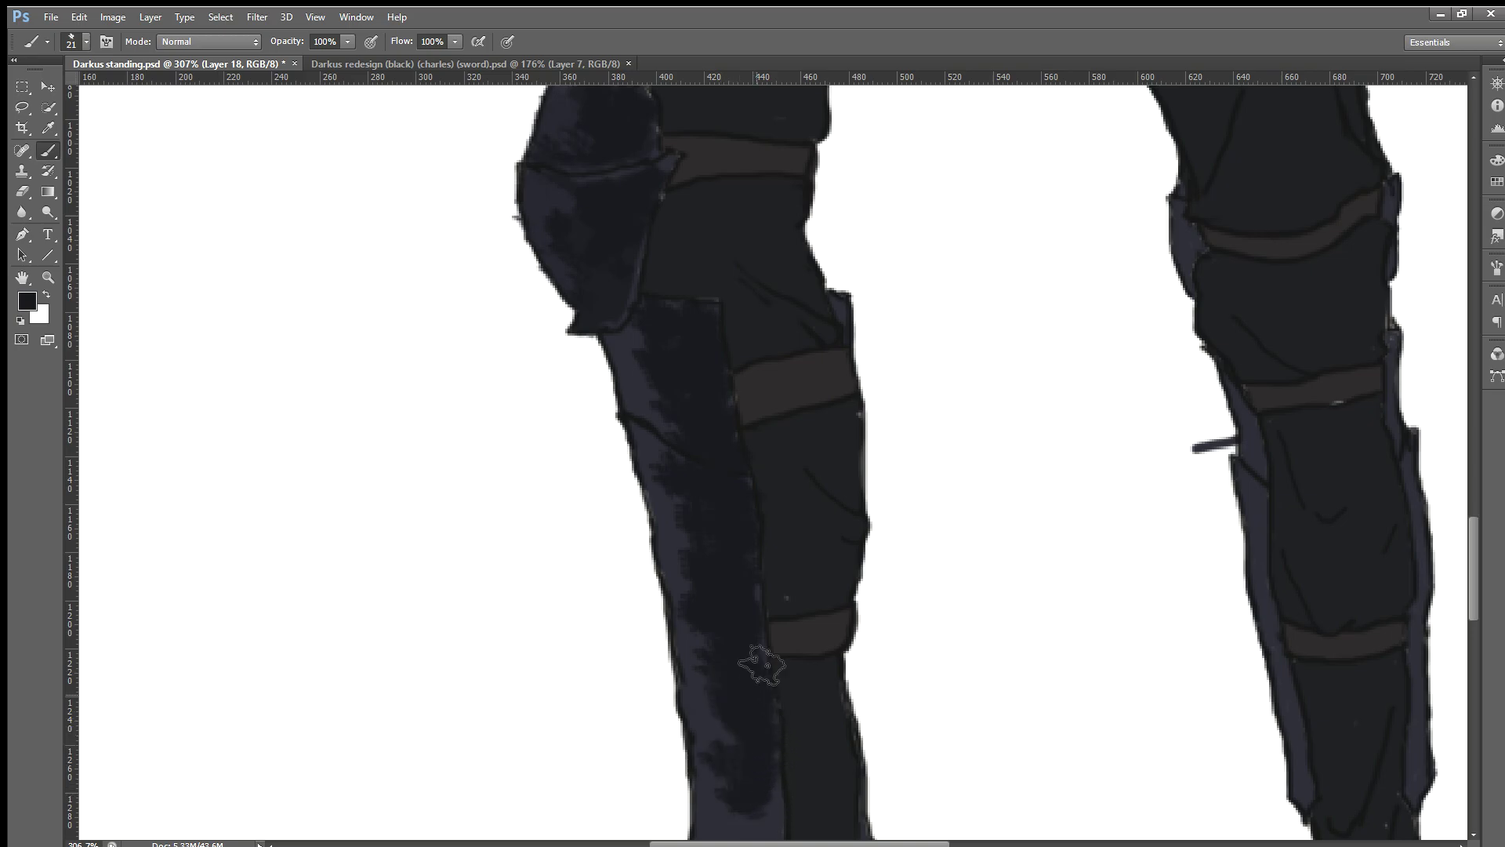
{"action": "scroll", "coordinate": [806, 703], "scroll_direction": "down", "scroll_amount": 1}
{"action": "scroll", "coordinate": [806, 703], "scroll_direction": "down", "scroll_amount": 3}
{"action": "scroll", "coordinate": [776, 651], "scroll_direction": "down", "scroll_amount": 1}
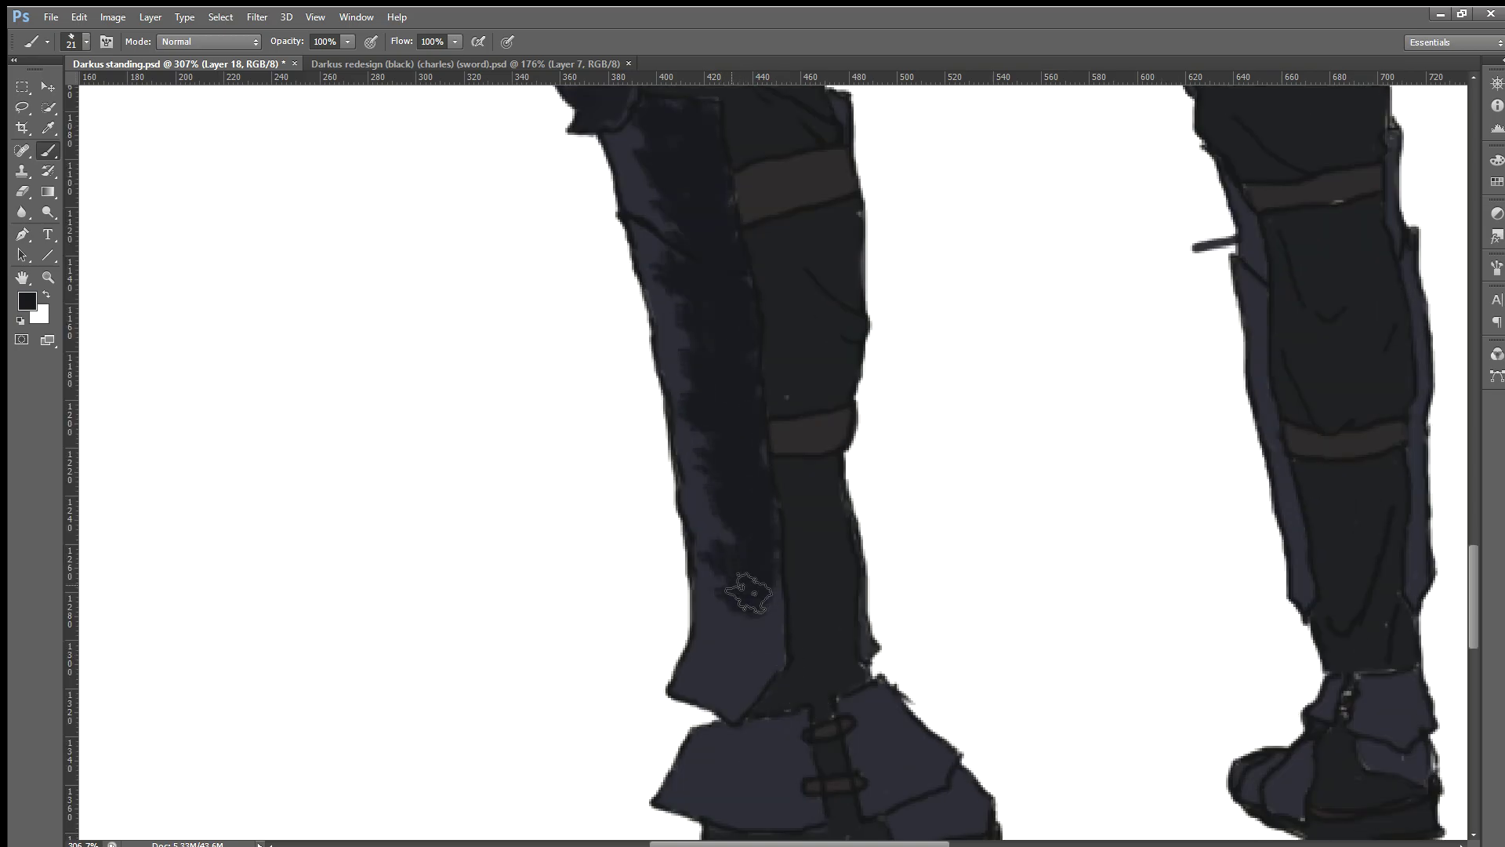
{"action": "mouse_move", "coordinate": [740, 598]}
{"action": "left_mouse_down"}
{"action": "mouse_move", "coordinate": [747, 692]}
{"action": "mouse_move", "coordinate": [710, 702]}
{"action": "mouse_move", "coordinate": [764, 690]}
{"action": "left_mouse_up"}
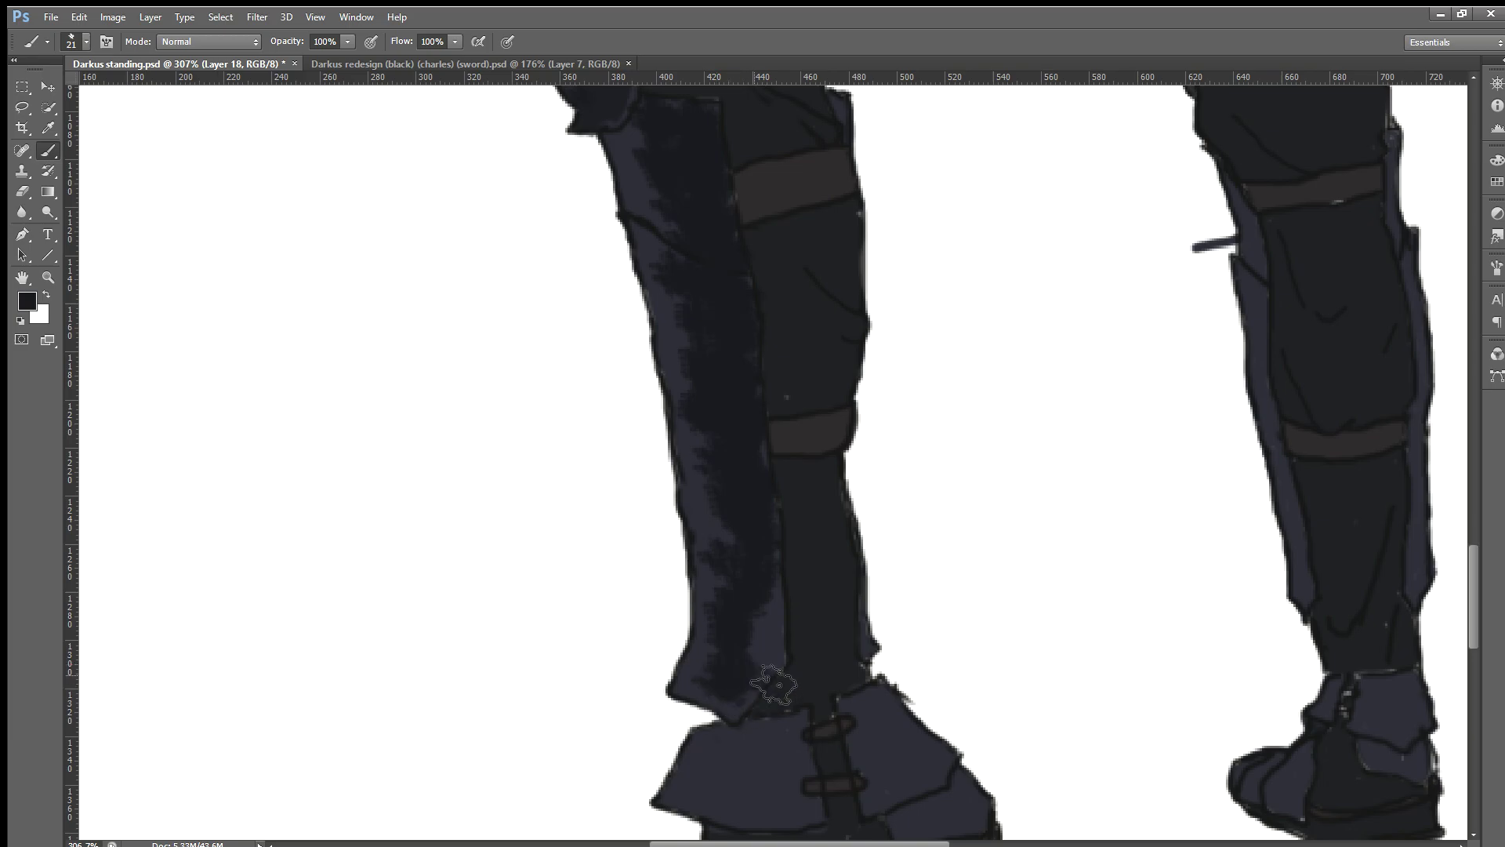
{"action": "left_click_drag", "start_coordinate": [776, 551], "coordinate": [741, 718]}
{"action": "scroll", "coordinate": [767, 605], "scroll_direction": "up", "scroll_amount": 1}
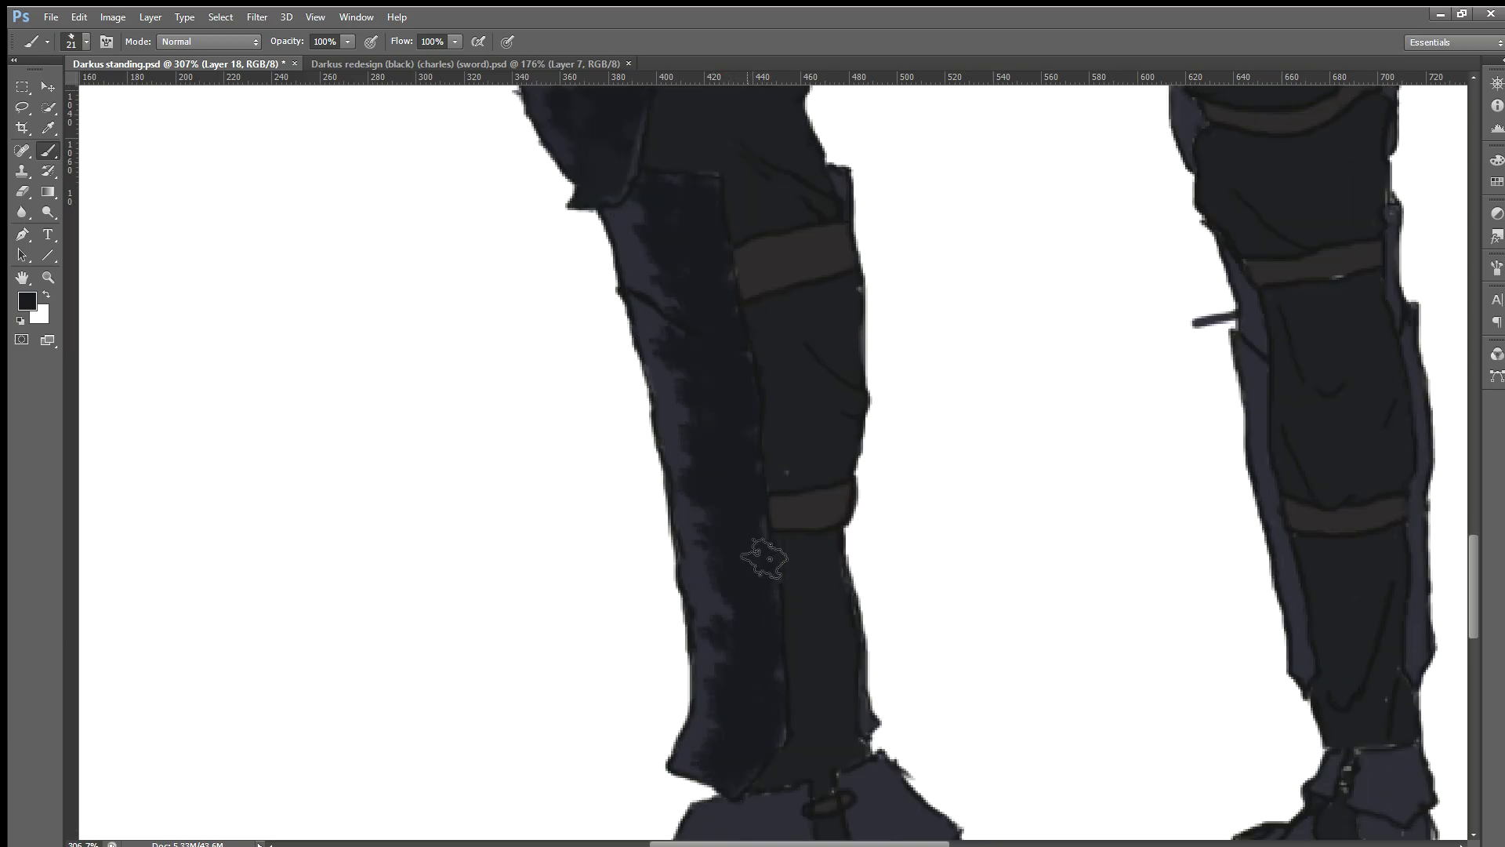
{"action": "scroll", "coordinate": [767, 555], "scroll_direction": "up", "scroll_amount": 1}
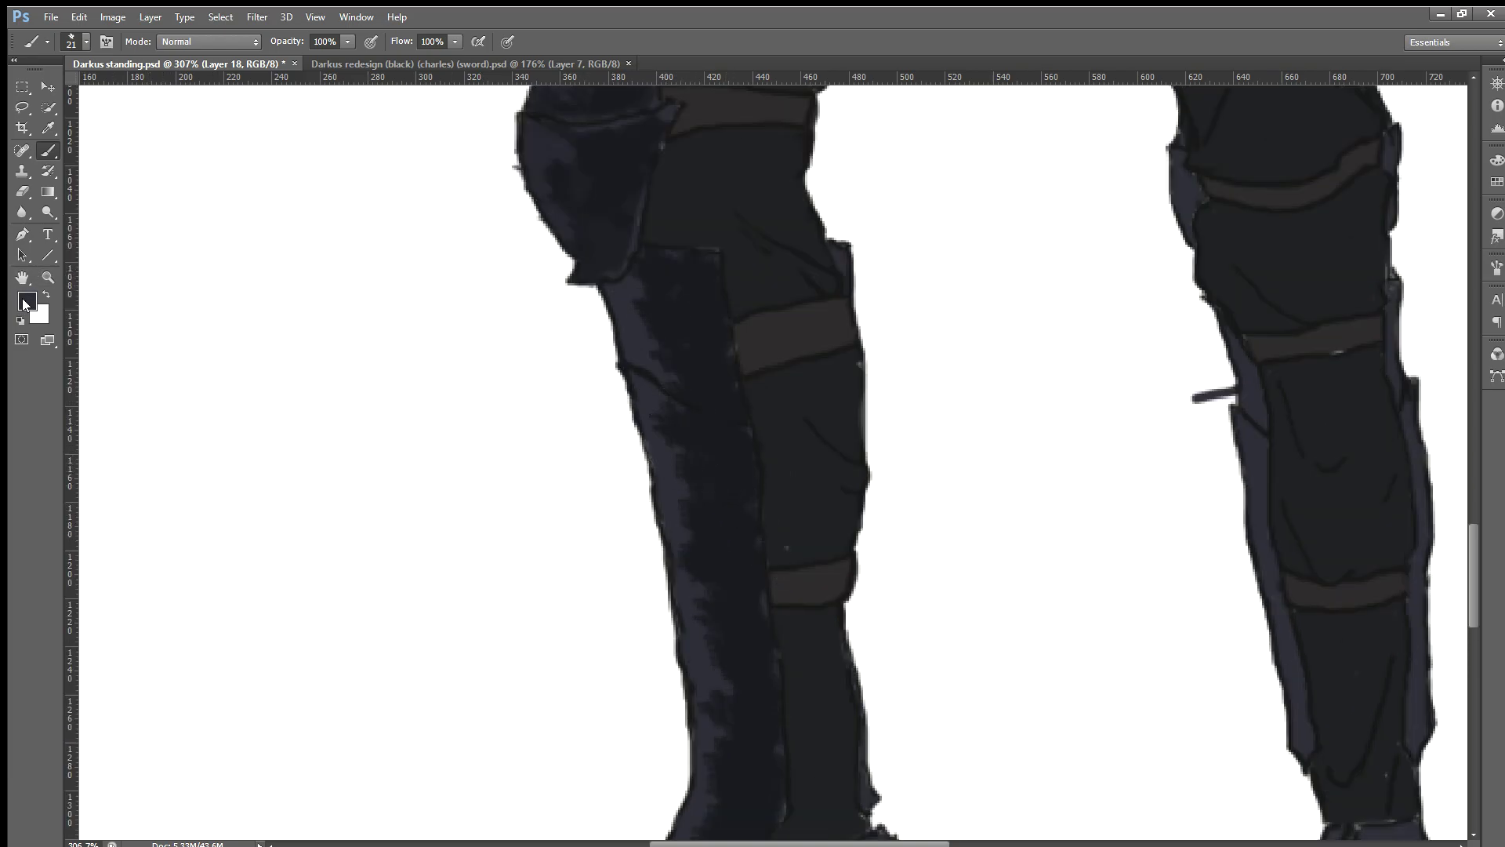
{"action": "key", "text": "i"}
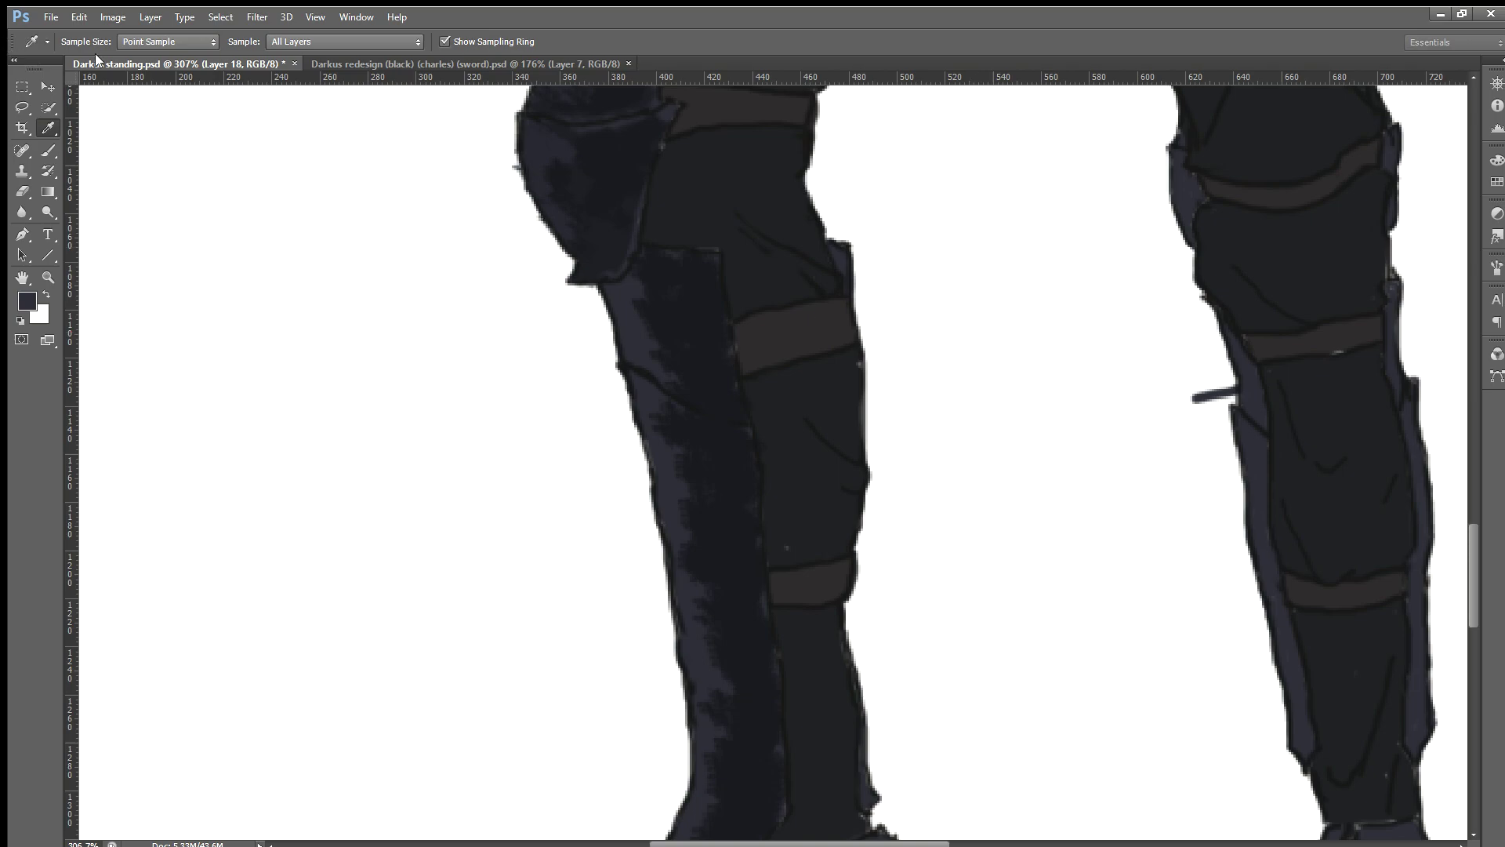
{"action": "key", "text": "b"}
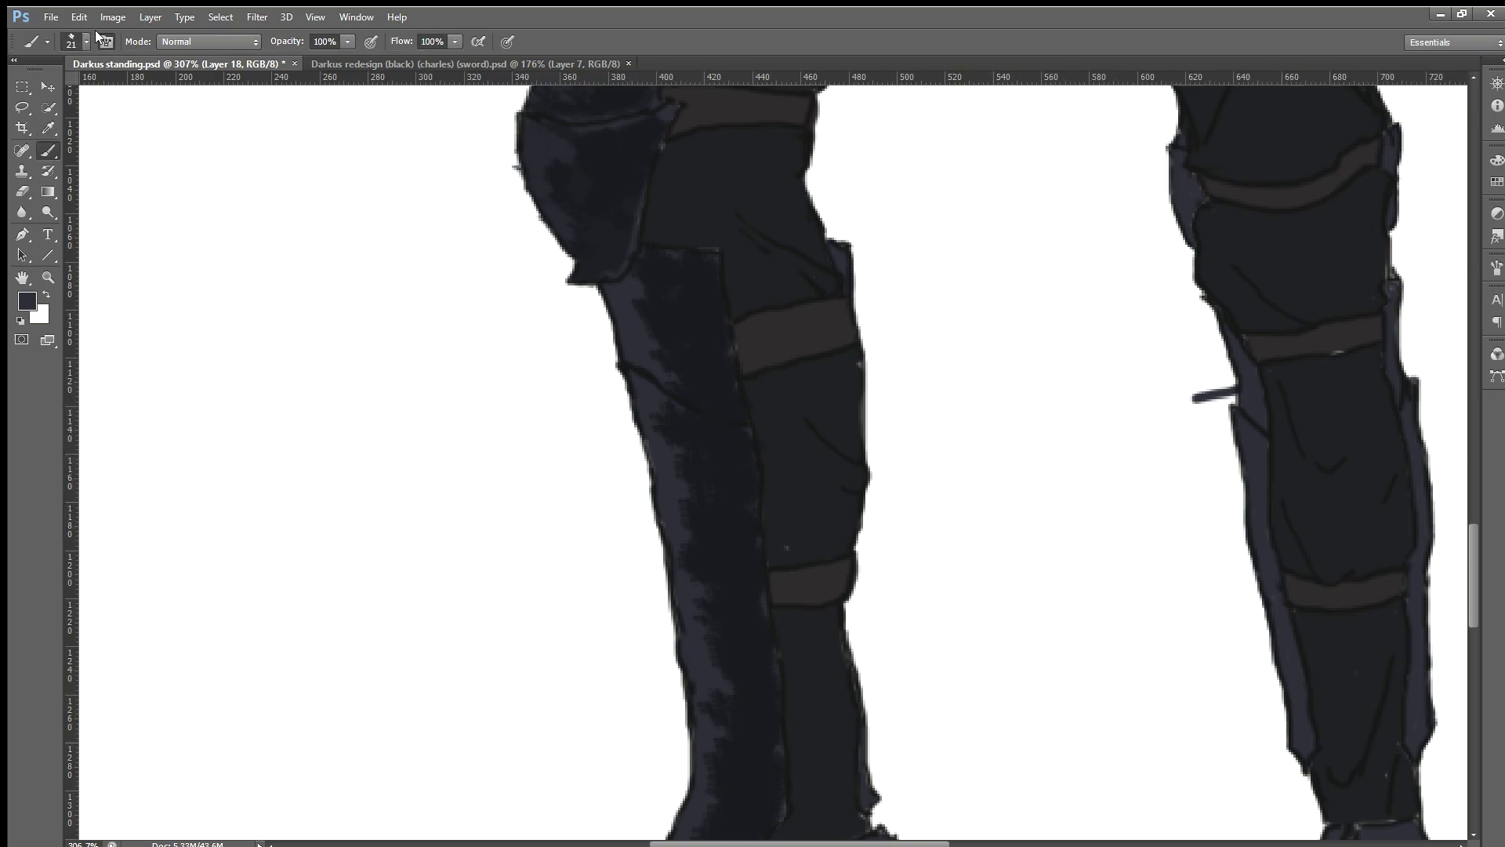
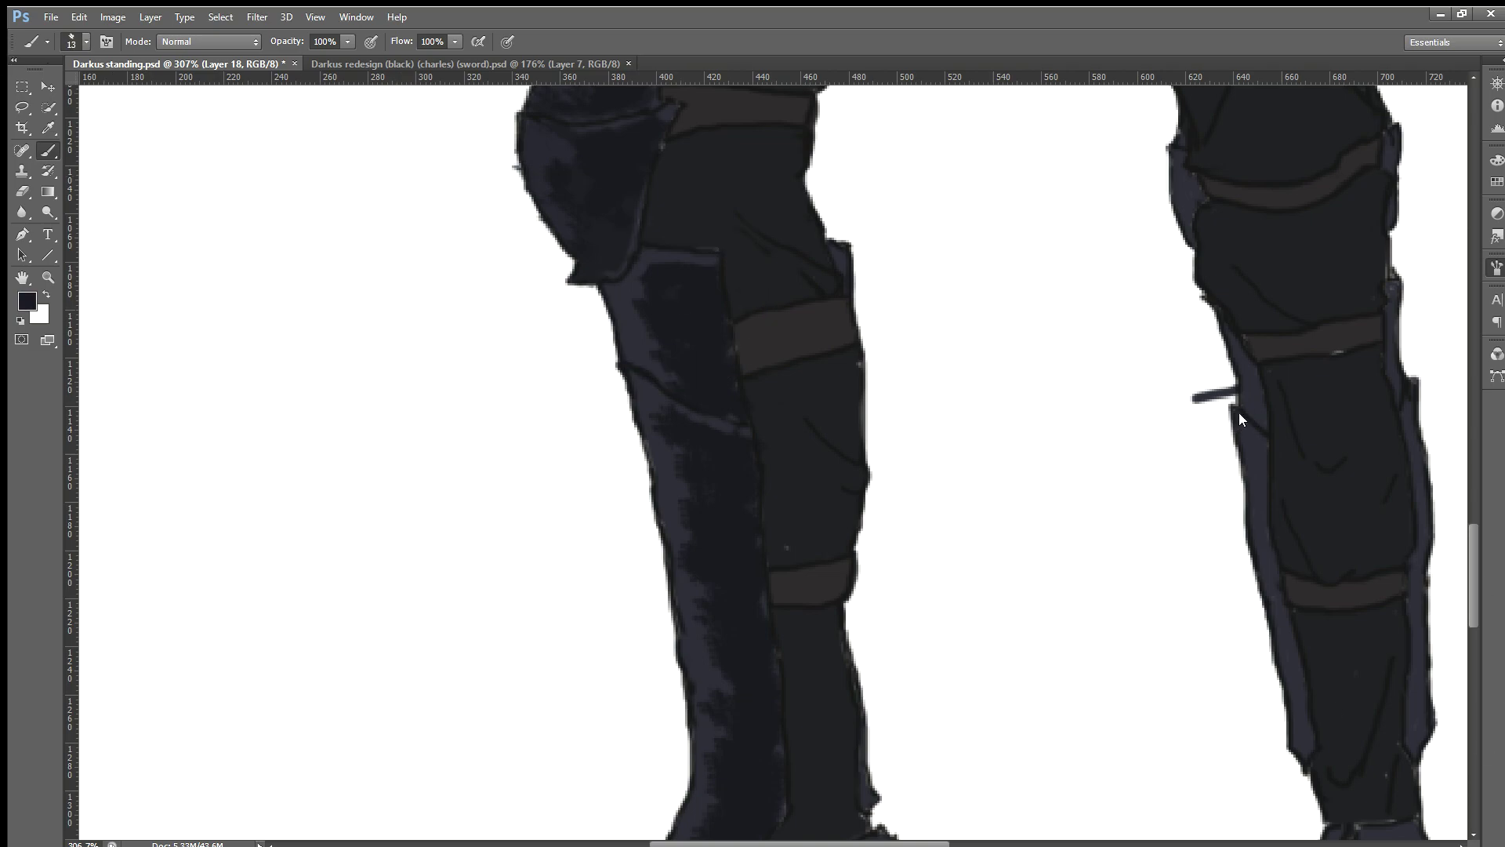
Step: Brush over the lighter blue patch on the leg armour to darken it
{"action": "mouse_move", "coordinate": [639, 321]}
{"action": "left_mouse_down"}
{"action": "mouse_move", "coordinate": [649, 297]}
{"action": "mouse_move", "coordinate": [665, 373]}
{"action": "left_mouse_up"}
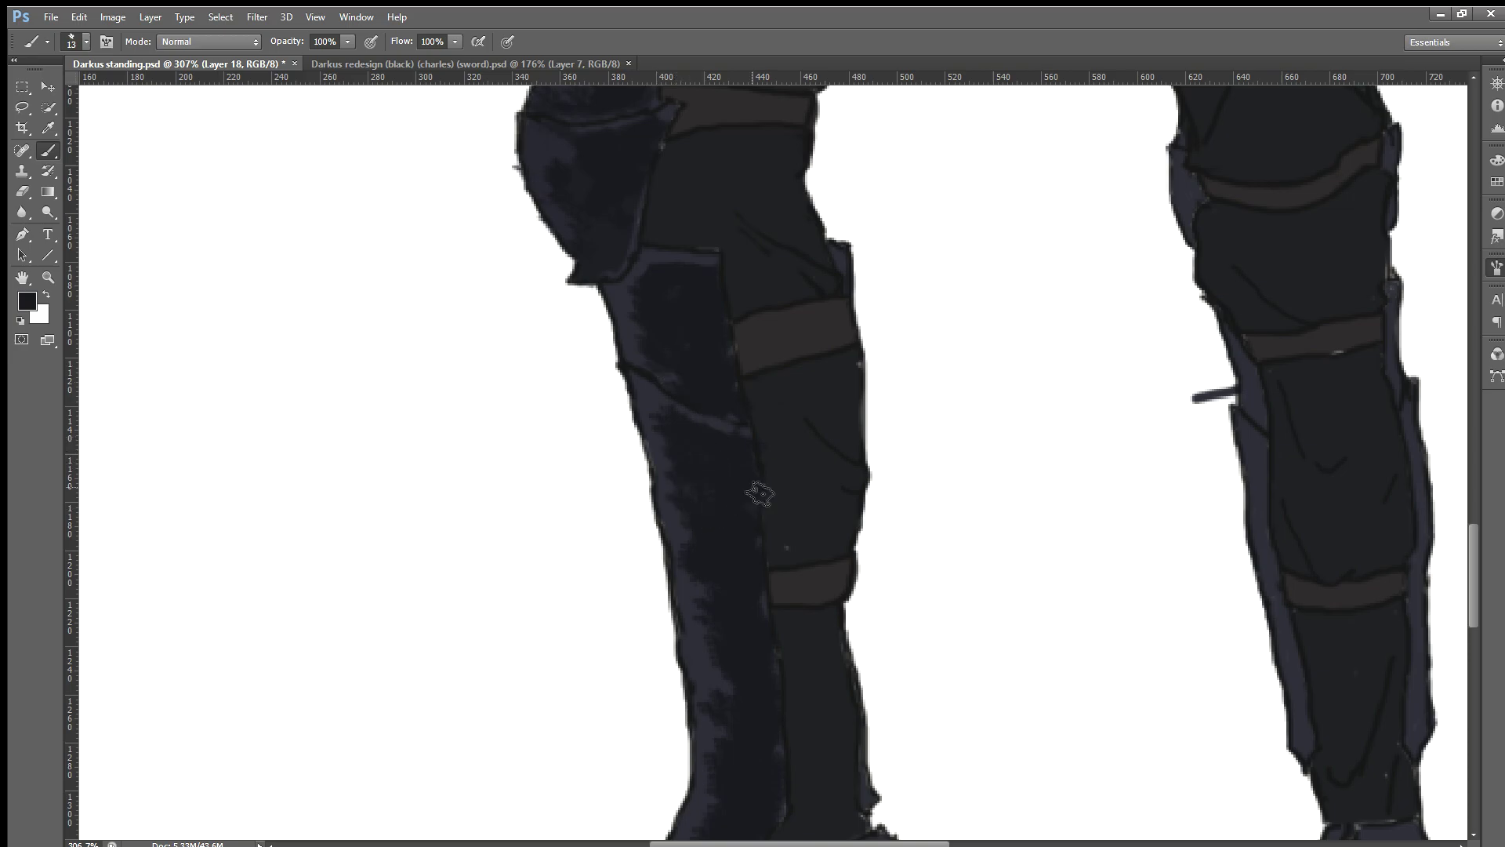
{"action": "scroll", "coordinate": [754, 489], "scroll_direction": "down", "scroll_amount": 2}
{"action": "scroll", "coordinate": [867, 460], "scroll_direction": "up", "scroll_amount": 1}
{"action": "scroll", "coordinate": [894, 436], "scroll_direction": "up", "scroll_amount": 1}
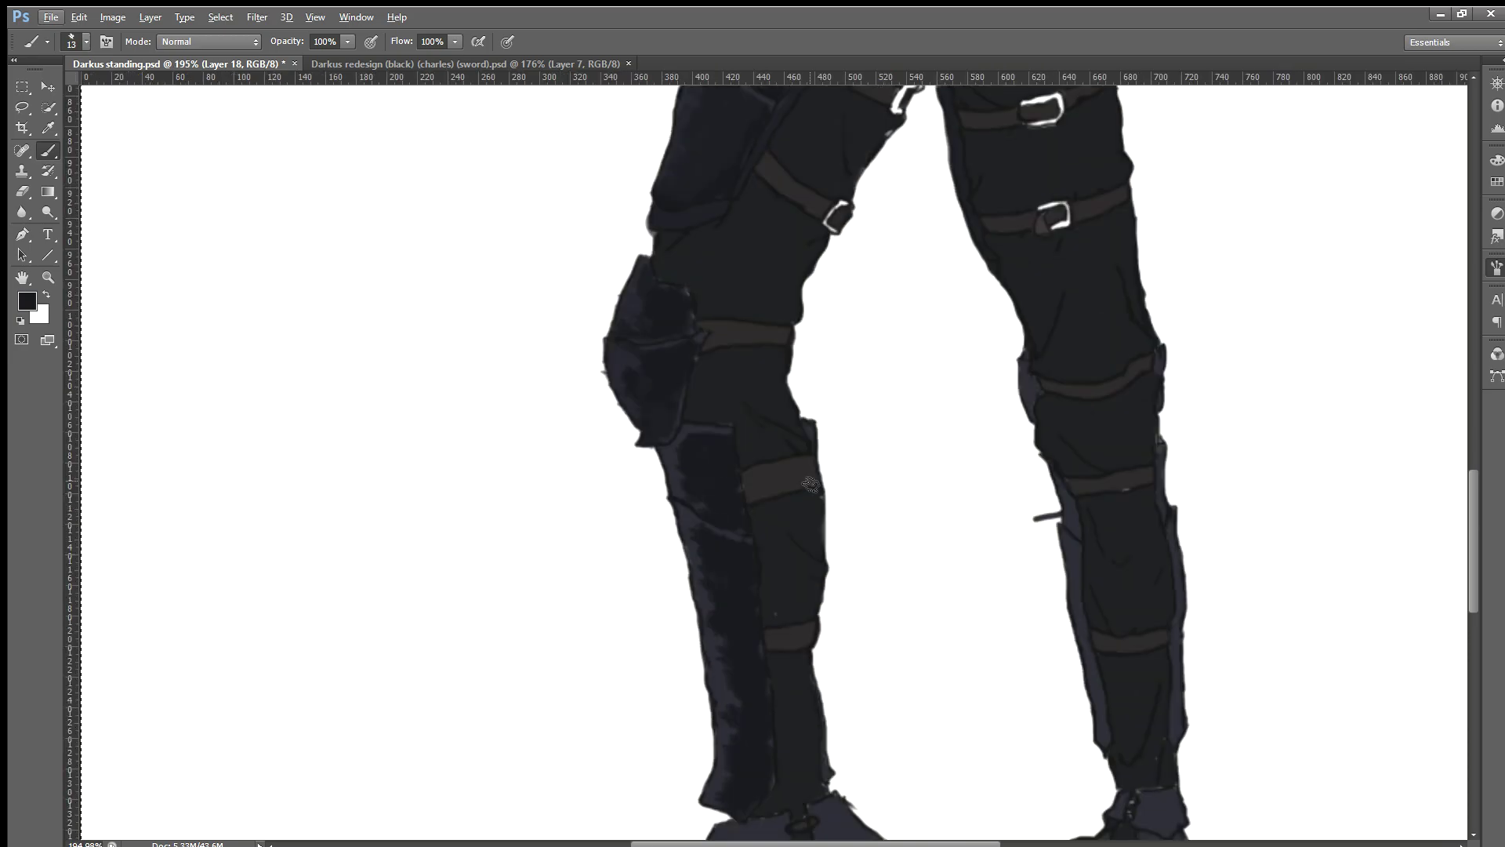
{"action": "scroll", "coordinate": [810, 484], "scroll_direction": "up", "scroll_amount": 1}
{"action": "scroll", "coordinate": [810, 484], "scroll_direction": "up", "scroll_amount": 1}
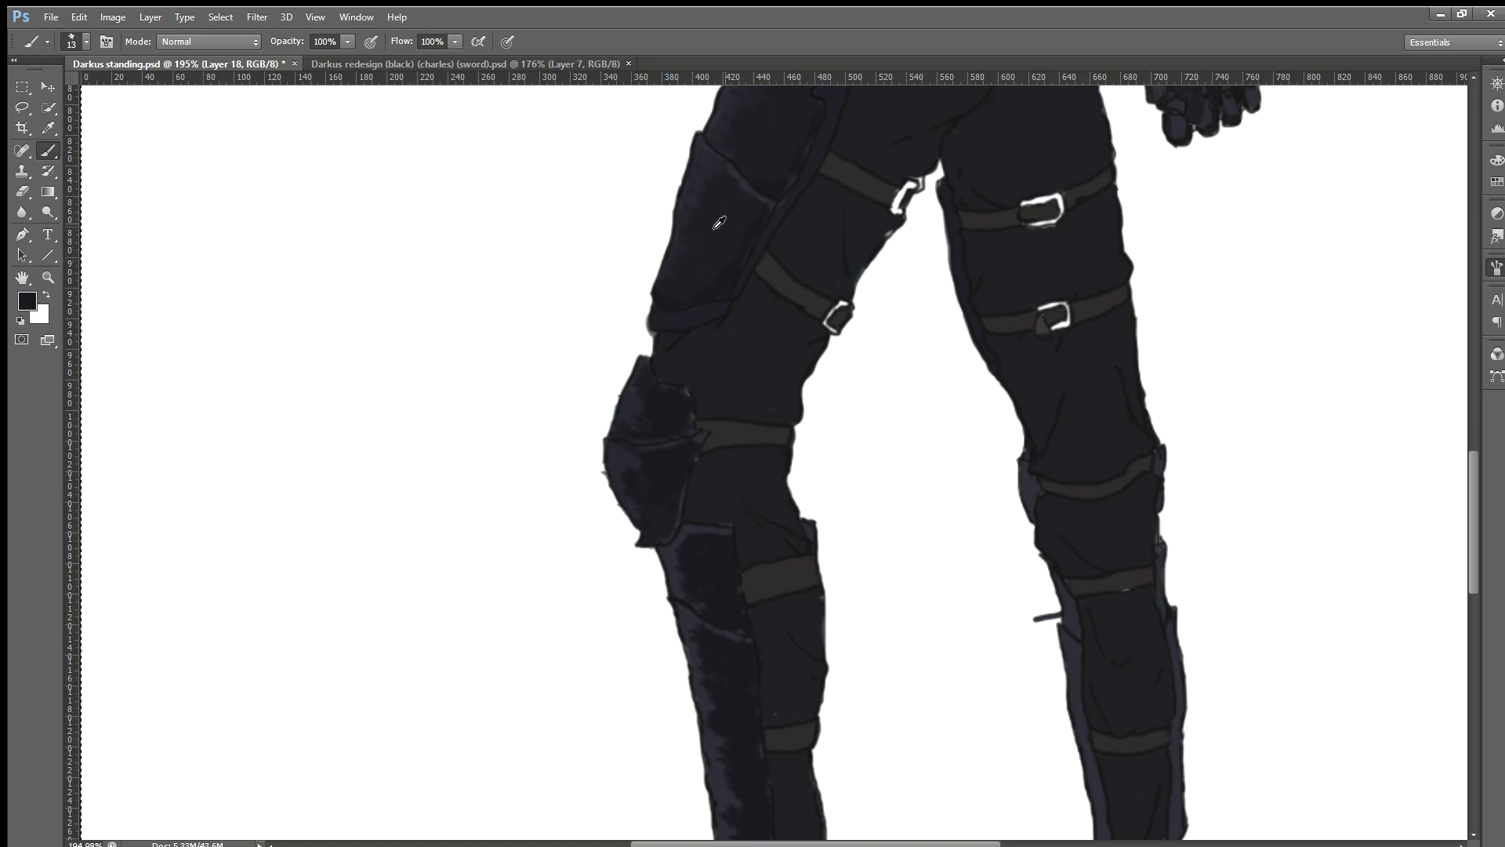
{"action": "scroll", "coordinate": [714, 462], "scroll_direction": "down", "scroll_amount": 1}
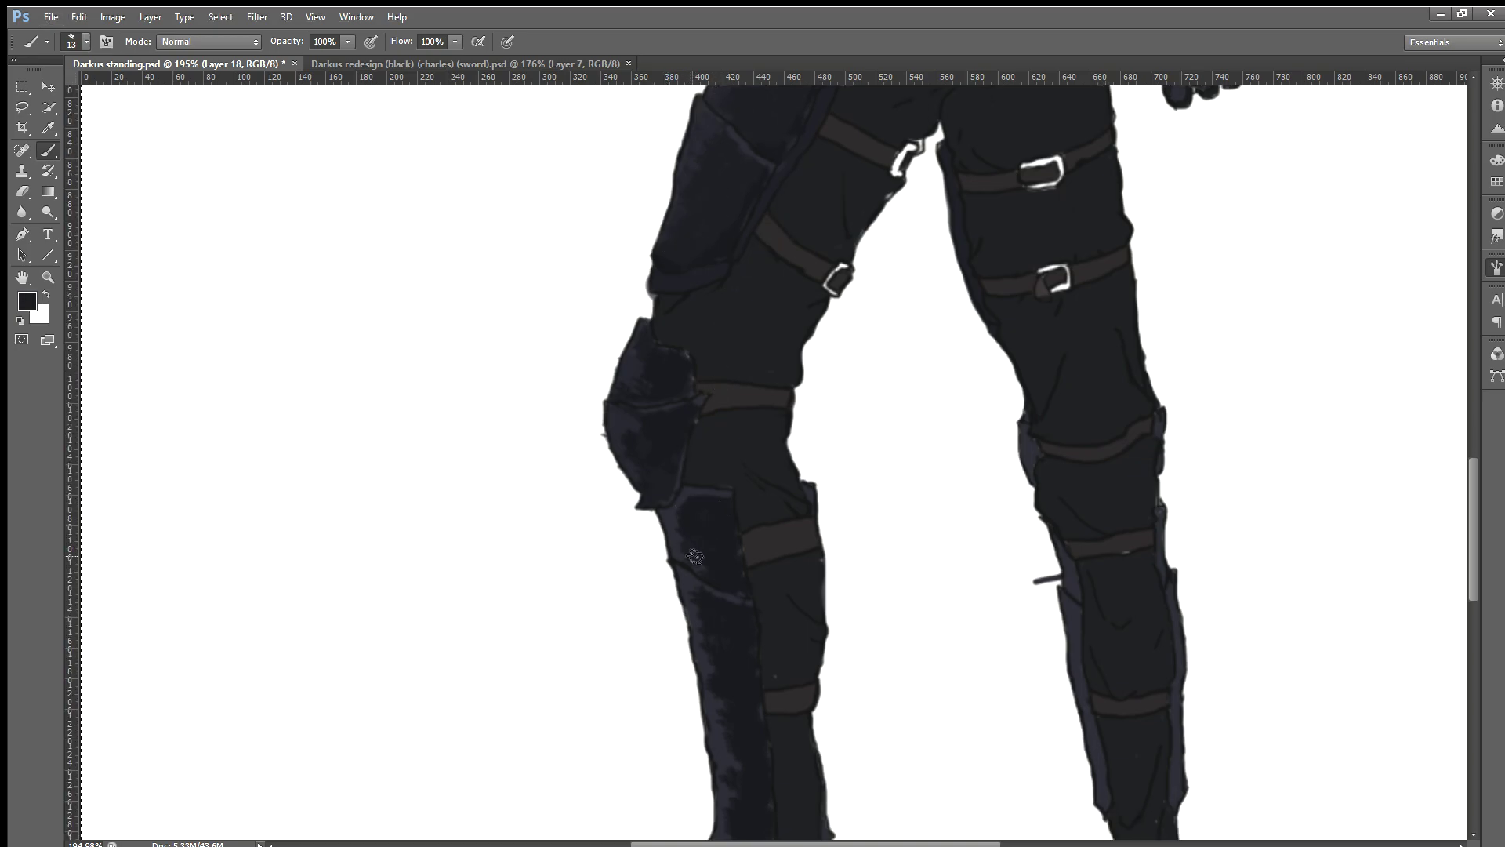
{"action": "scroll", "coordinate": [760, 461], "scroll_direction": "up", "scroll_amount": 2}
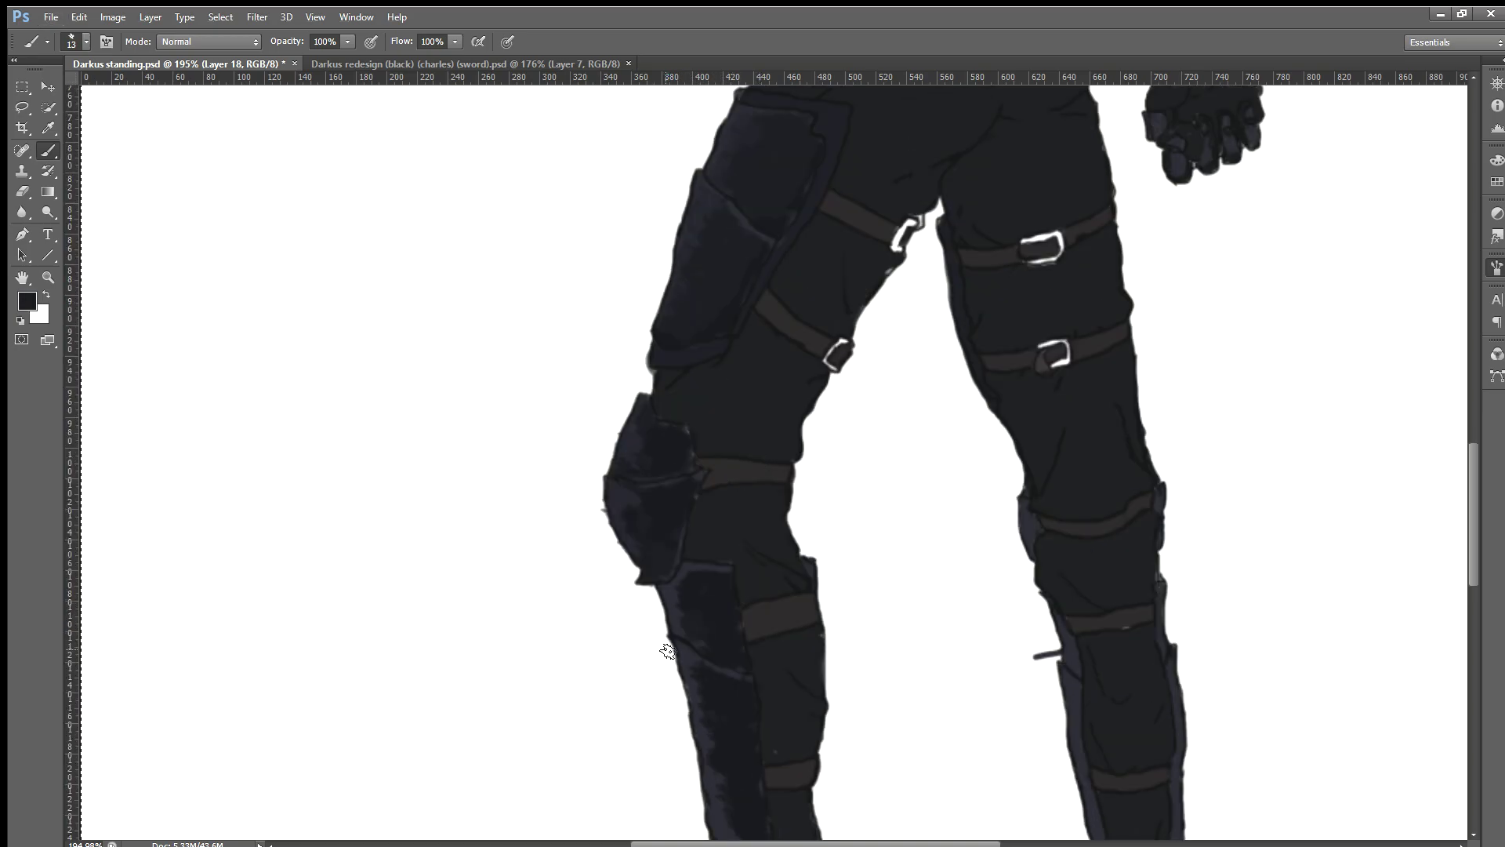
Step: Sample the dark thigh colour, enlarge the brush, and dab paint beside the leg
{"action": "left_click", "coordinate": [728, 223], "text": "alt"}
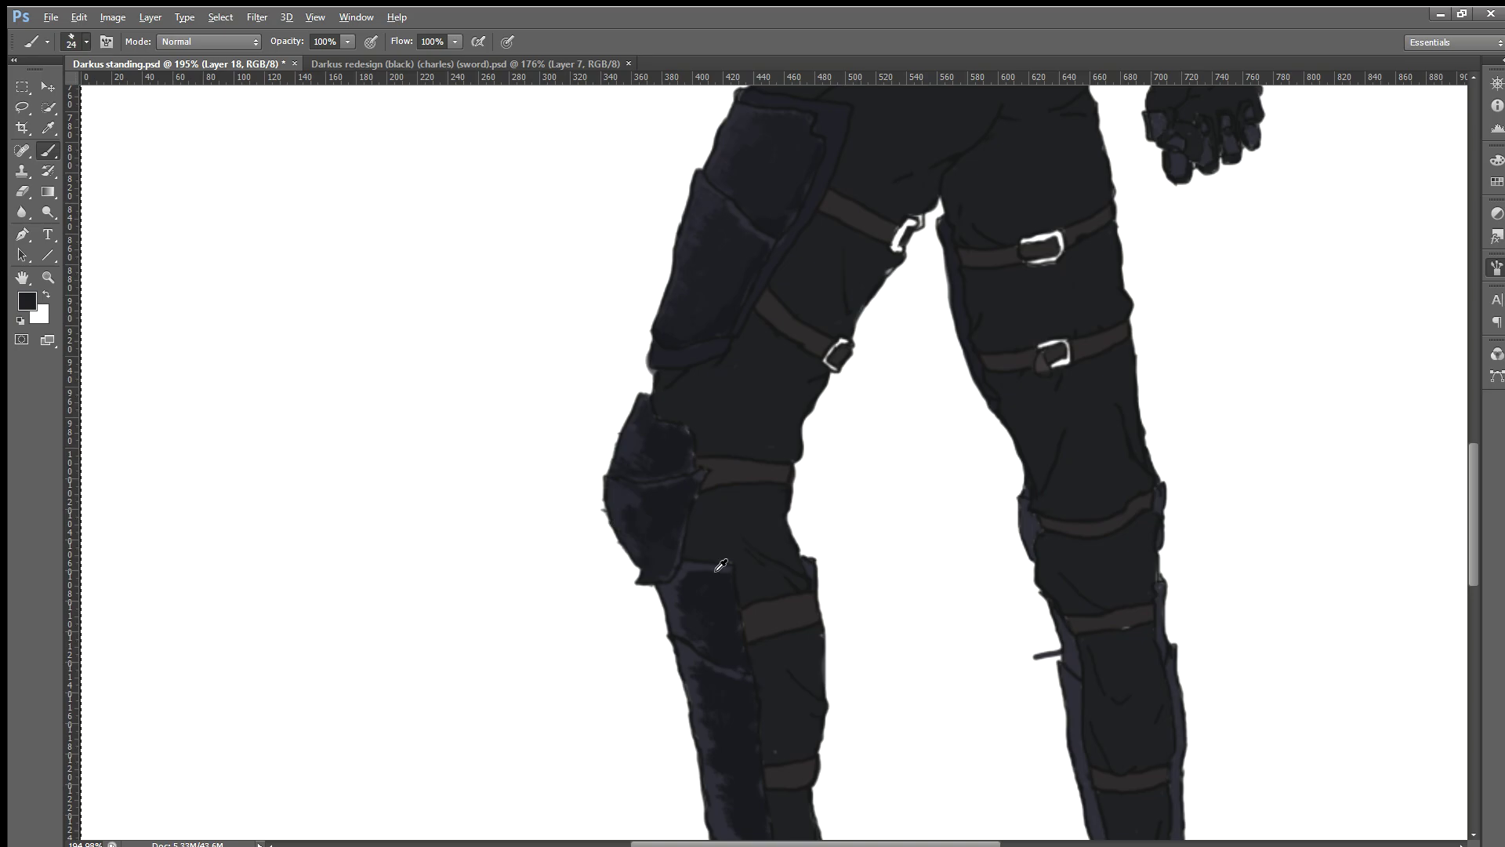
{"action": "key", "text": "bracketright"}
{"action": "left_click", "coordinate": [511, 622]}
Step: Undo the stray dab on the white background and zoom in on the lower leg
{"action": "key", "text": "ctrl+z"}
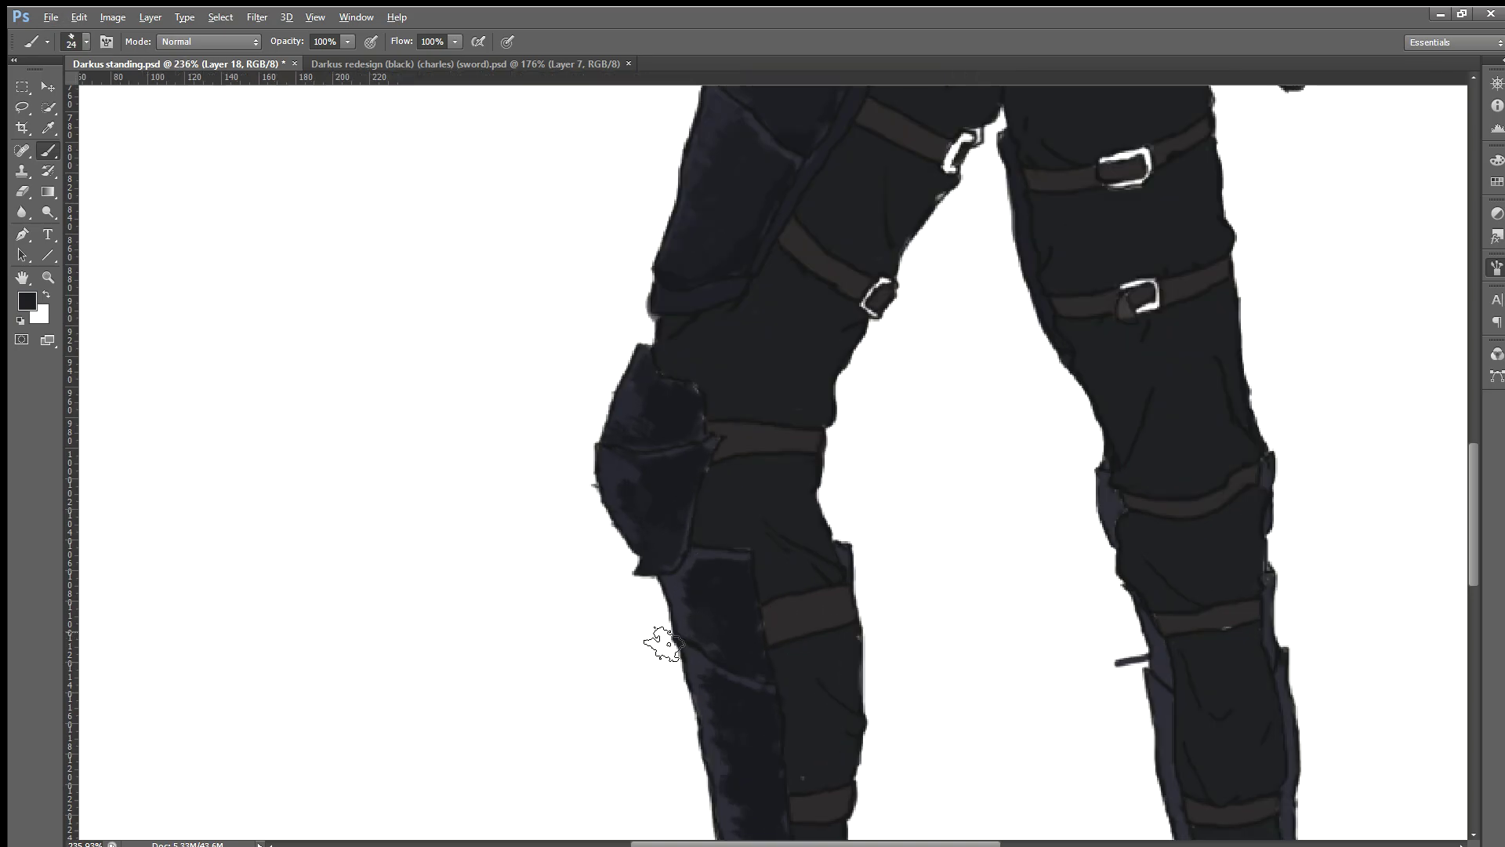
{"action": "scroll", "coordinate": [659, 640], "scroll_direction": "up", "scroll_amount": 2}
{"action": "scroll", "coordinate": [660, 641], "scroll_direction": "up", "scroll_amount": 1}
{"action": "scroll", "coordinate": [667, 651], "scroll_direction": "up", "scroll_amount": 1}
{"action": "scroll", "coordinate": [788, 612], "scroll_direction": "down", "scroll_amount": 1}
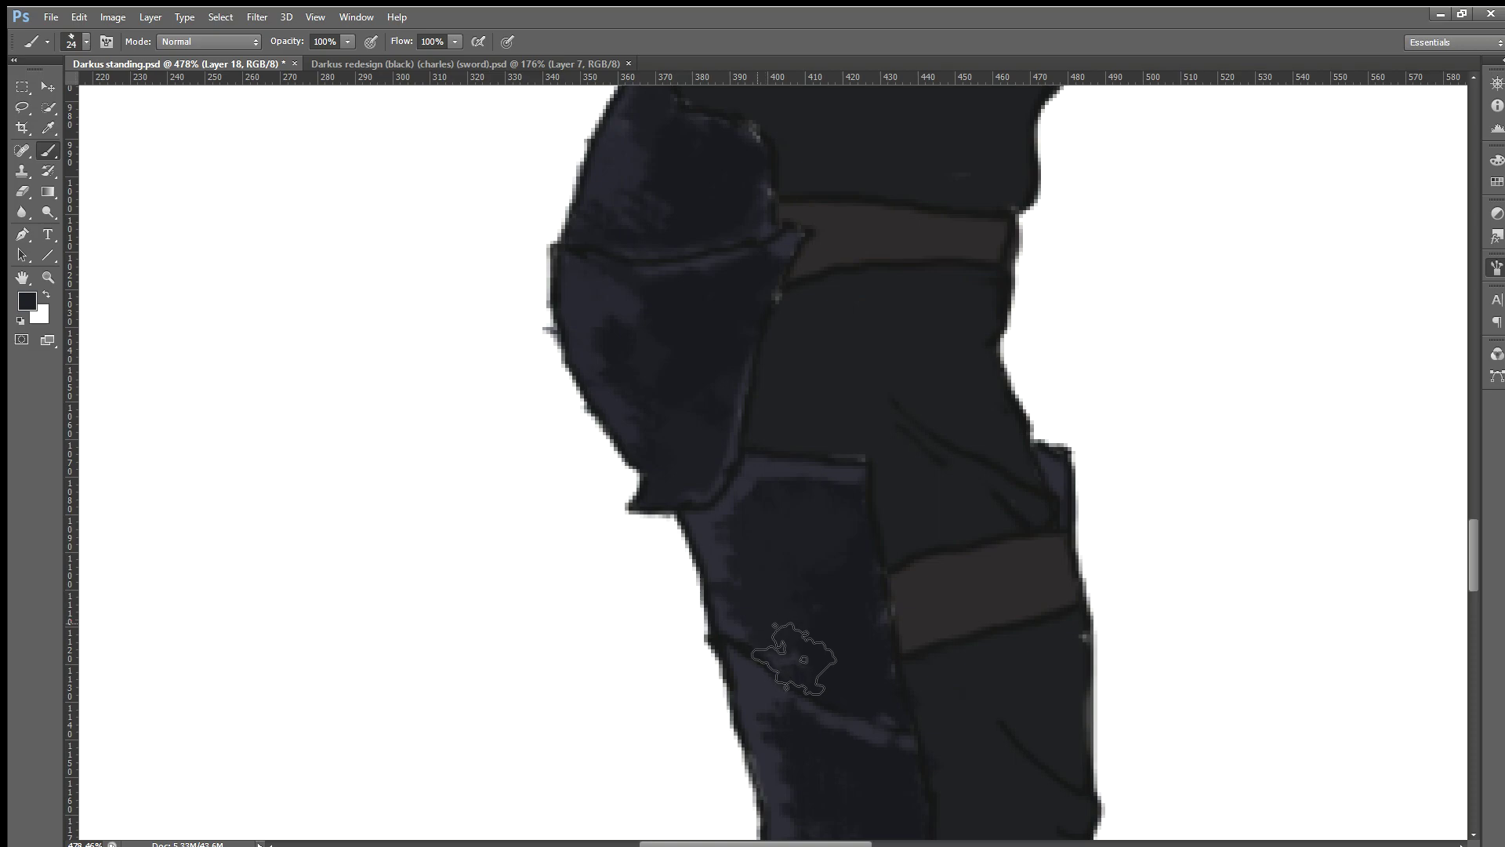
{"action": "scroll", "coordinate": [808, 690], "scroll_direction": "down", "scroll_amount": 2}
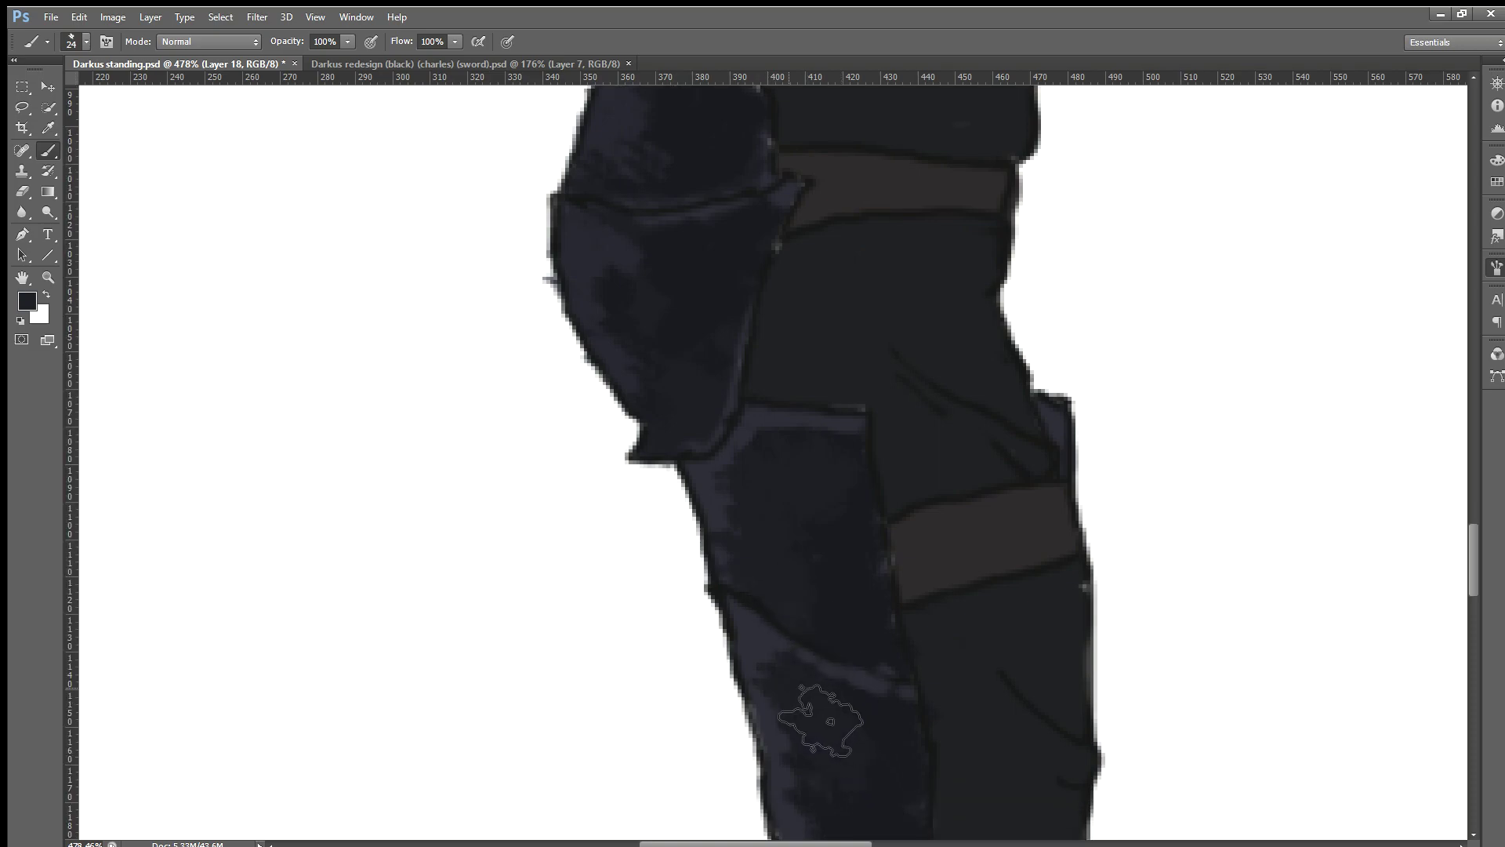
{"action": "scroll", "coordinate": [857, 819], "scroll_direction": "down", "scroll_amount": 1}
{"action": "scroll", "coordinate": [857, 819], "scroll_direction": "down", "scroll_amount": 5}
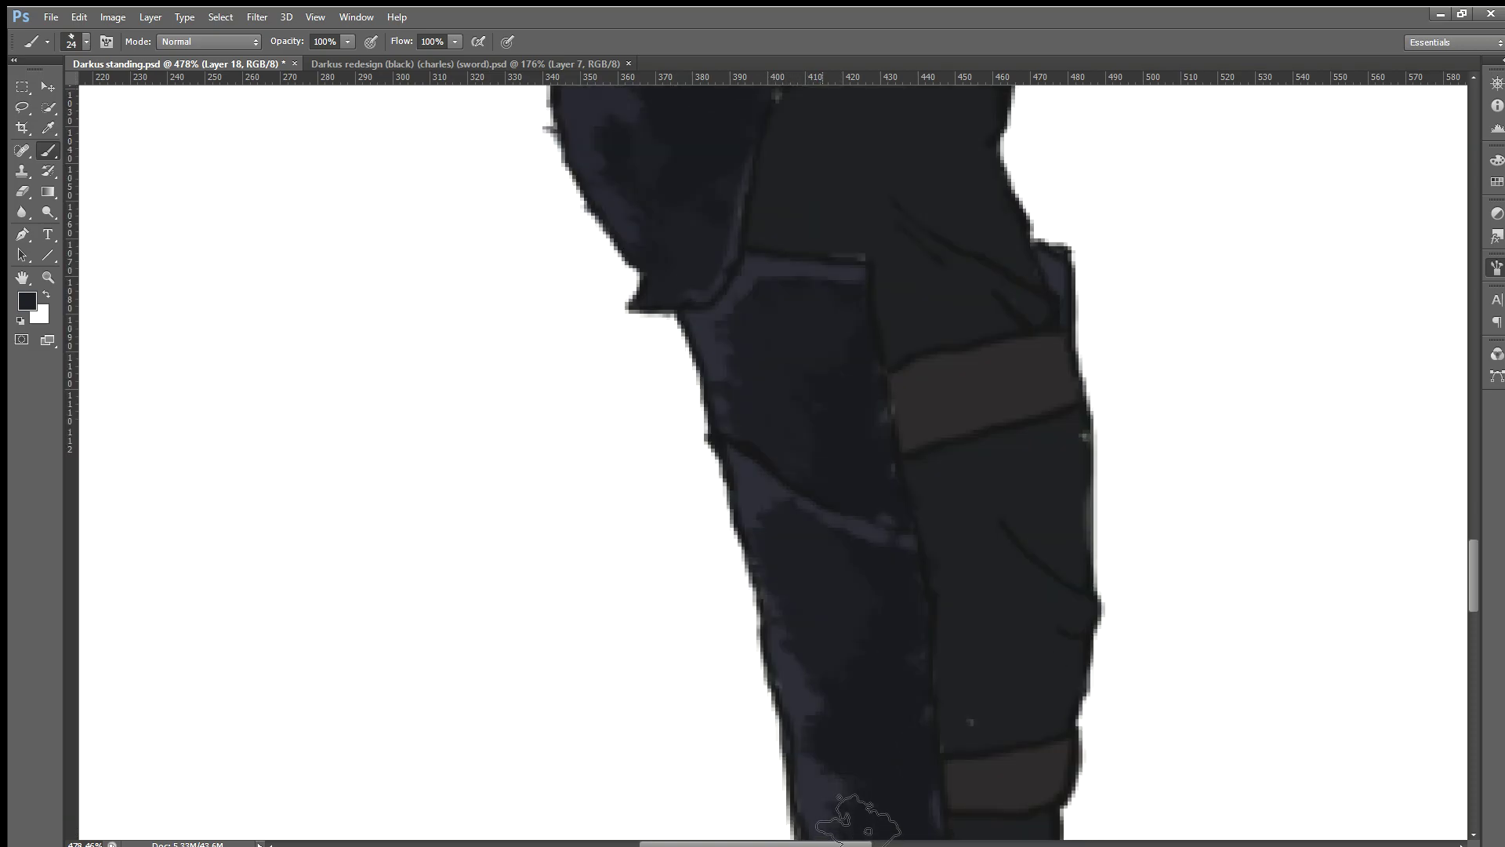
{"action": "scroll", "coordinate": [878, 729], "scroll_direction": "down", "scroll_amount": 2}
{"action": "scroll", "coordinate": [871, 596], "scroll_direction": "down", "scroll_amount": 2}
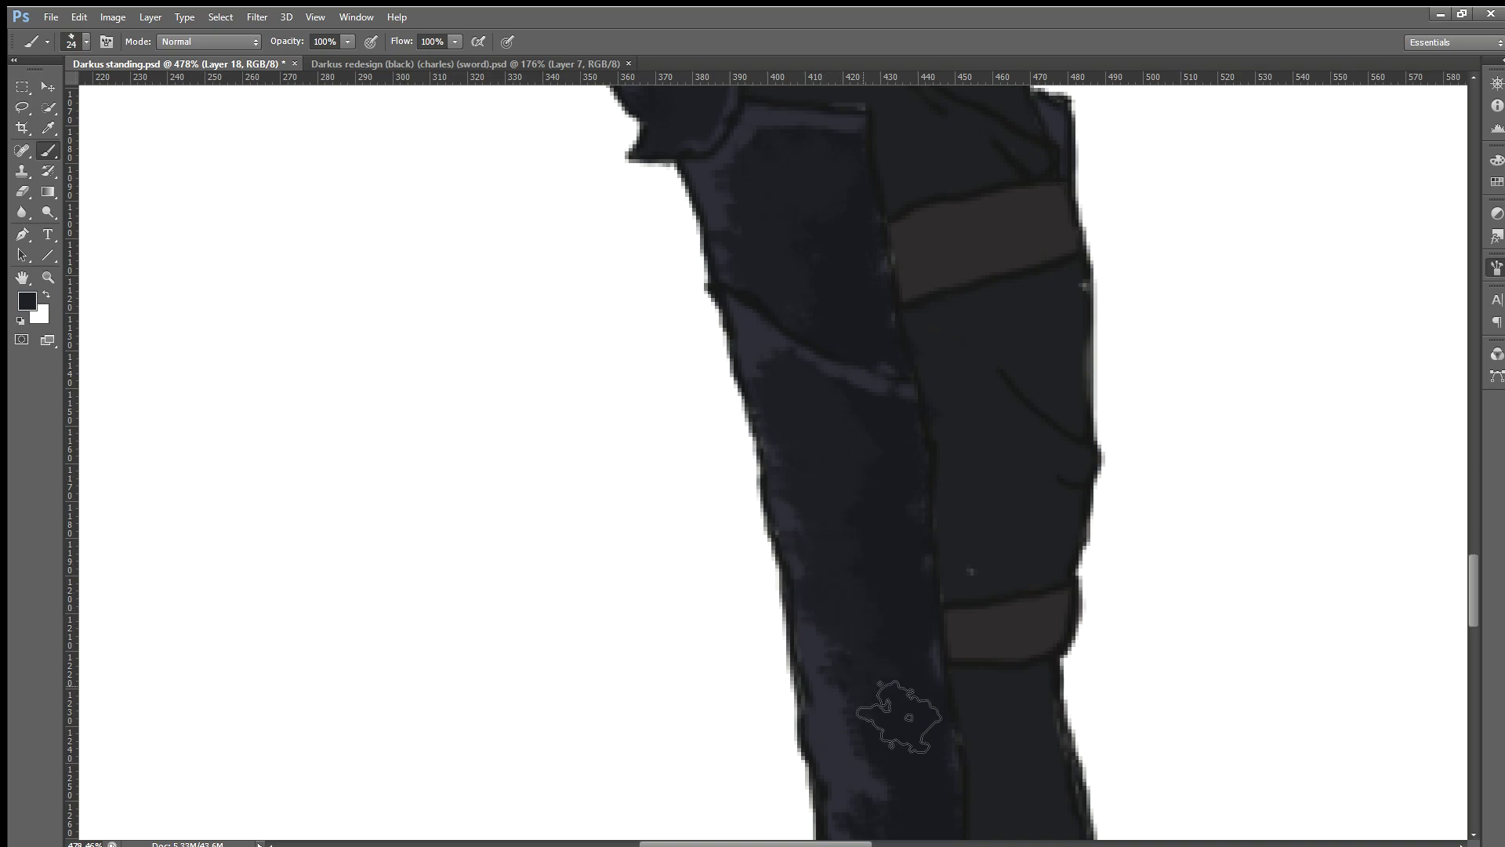
{"action": "scroll", "coordinate": [879, 628], "scroll_direction": "down", "scroll_amount": 1}
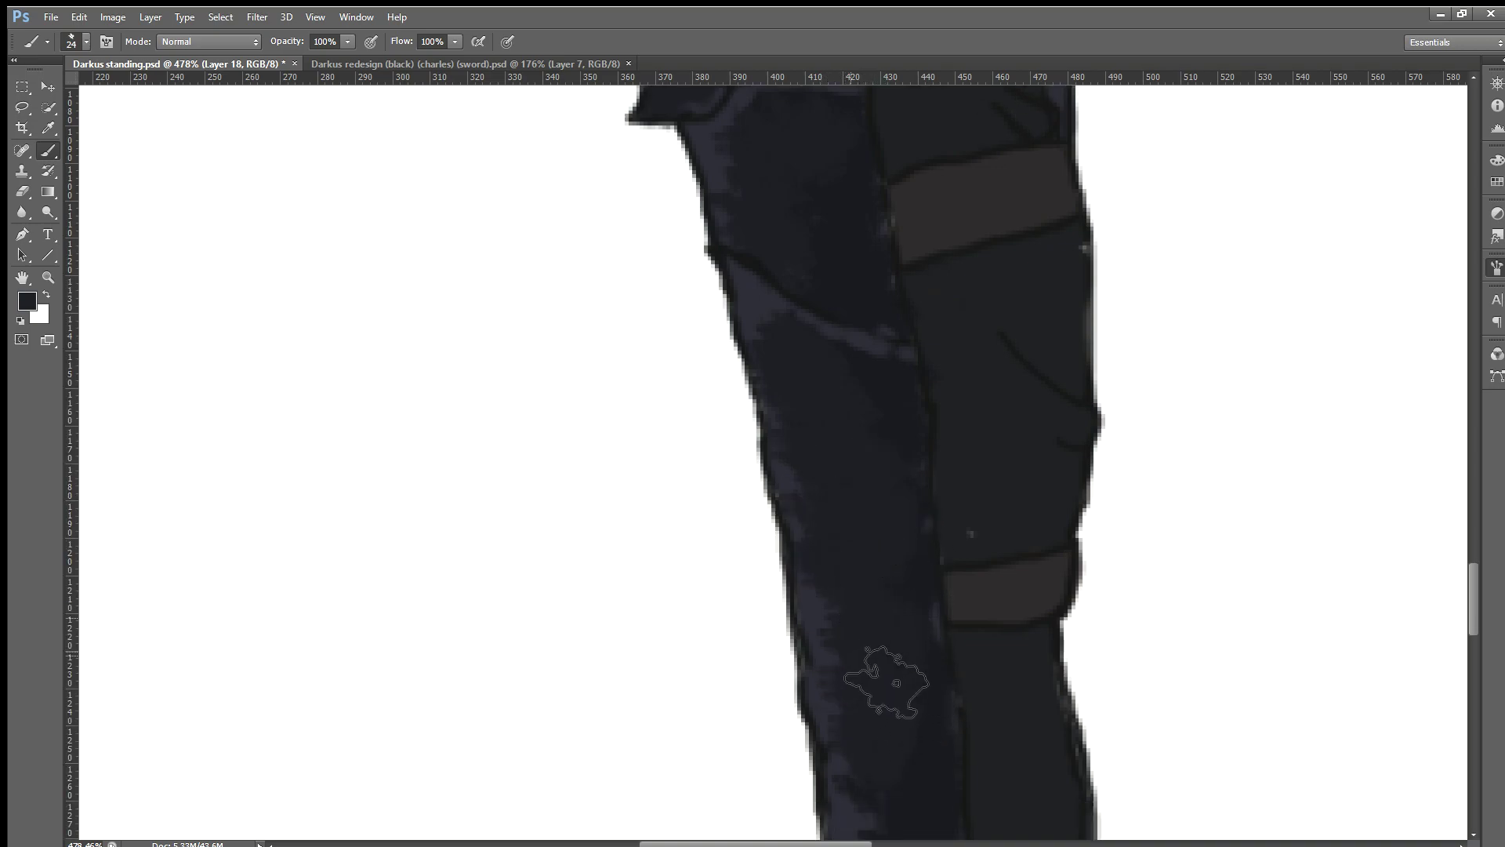
{"action": "scroll", "coordinate": [881, 643], "scroll_direction": "down", "scroll_amount": 3}
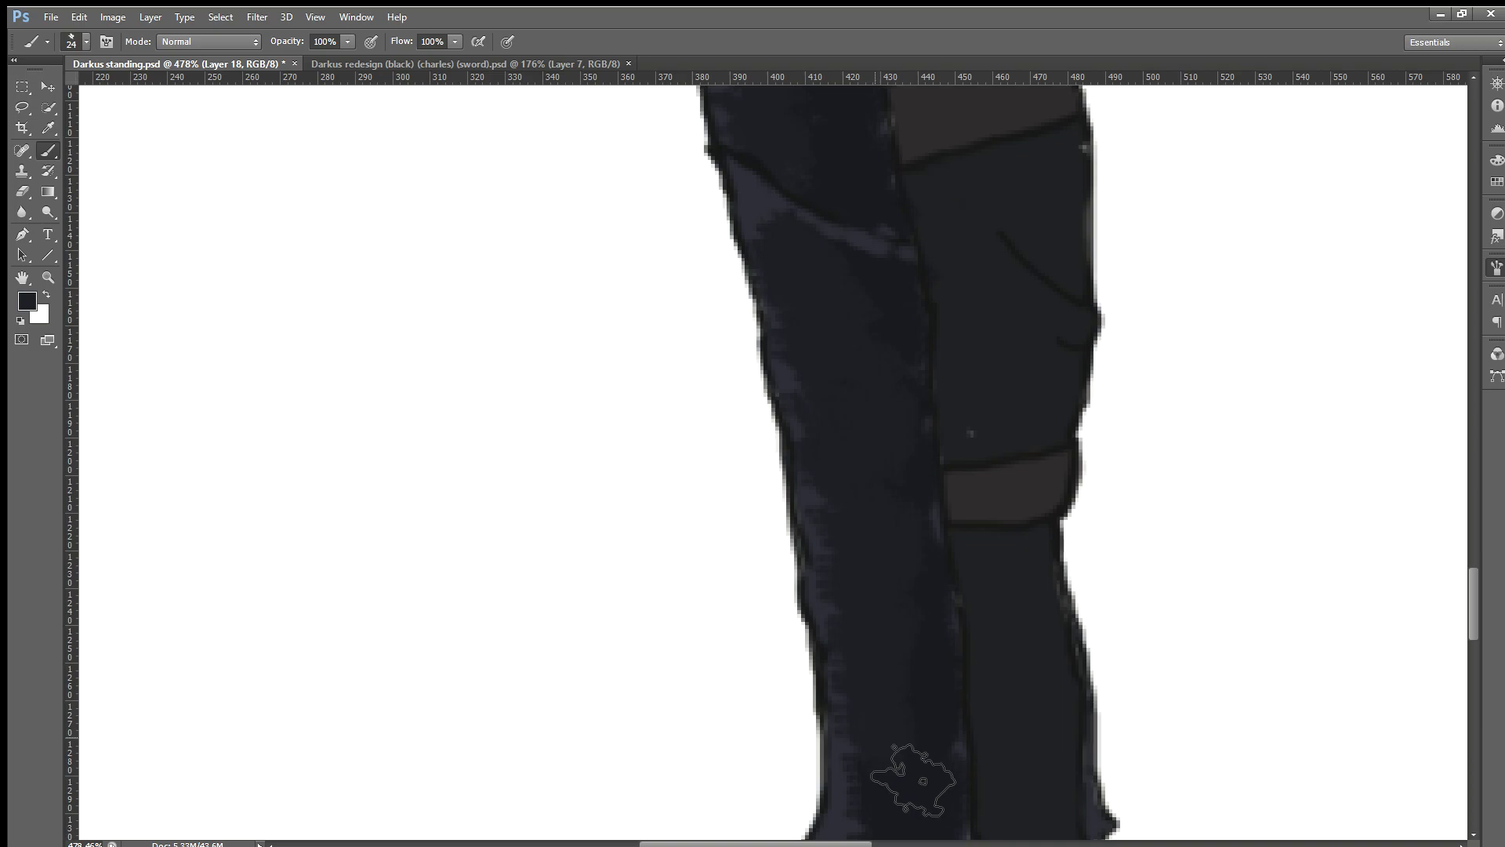
{"action": "scroll", "coordinate": [902, 804], "scroll_direction": "down", "scroll_amount": 2}
{"action": "scroll", "coordinate": [918, 788], "scroll_direction": "down", "scroll_amount": 2}
{"action": "scroll", "coordinate": [910, 786], "scroll_direction": "down", "scroll_amount": 1}
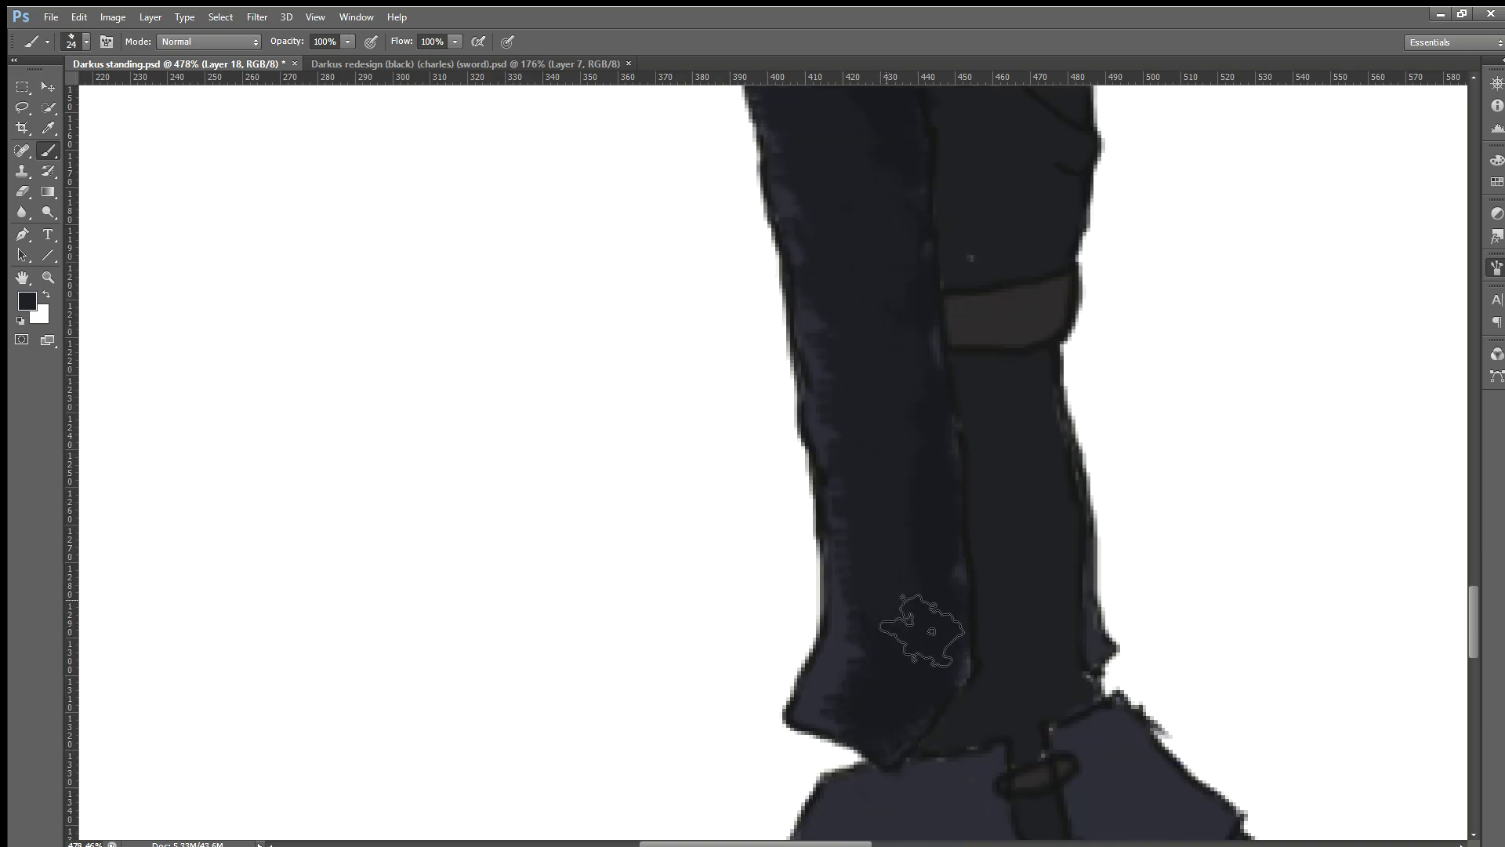
Step: Darken the trouser hem above the boot, then resample the trouser leg colour
{"action": "mouse_move", "coordinate": [880, 729]}
{"action": "left_mouse_down"}
{"action": "mouse_move", "coordinate": [858, 741]}
{"action": "mouse_move", "coordinate": [917, 757]}
{"action": "mouse_move", "coordinate": [933, 737]}
{"action": "left_mouse_up"}
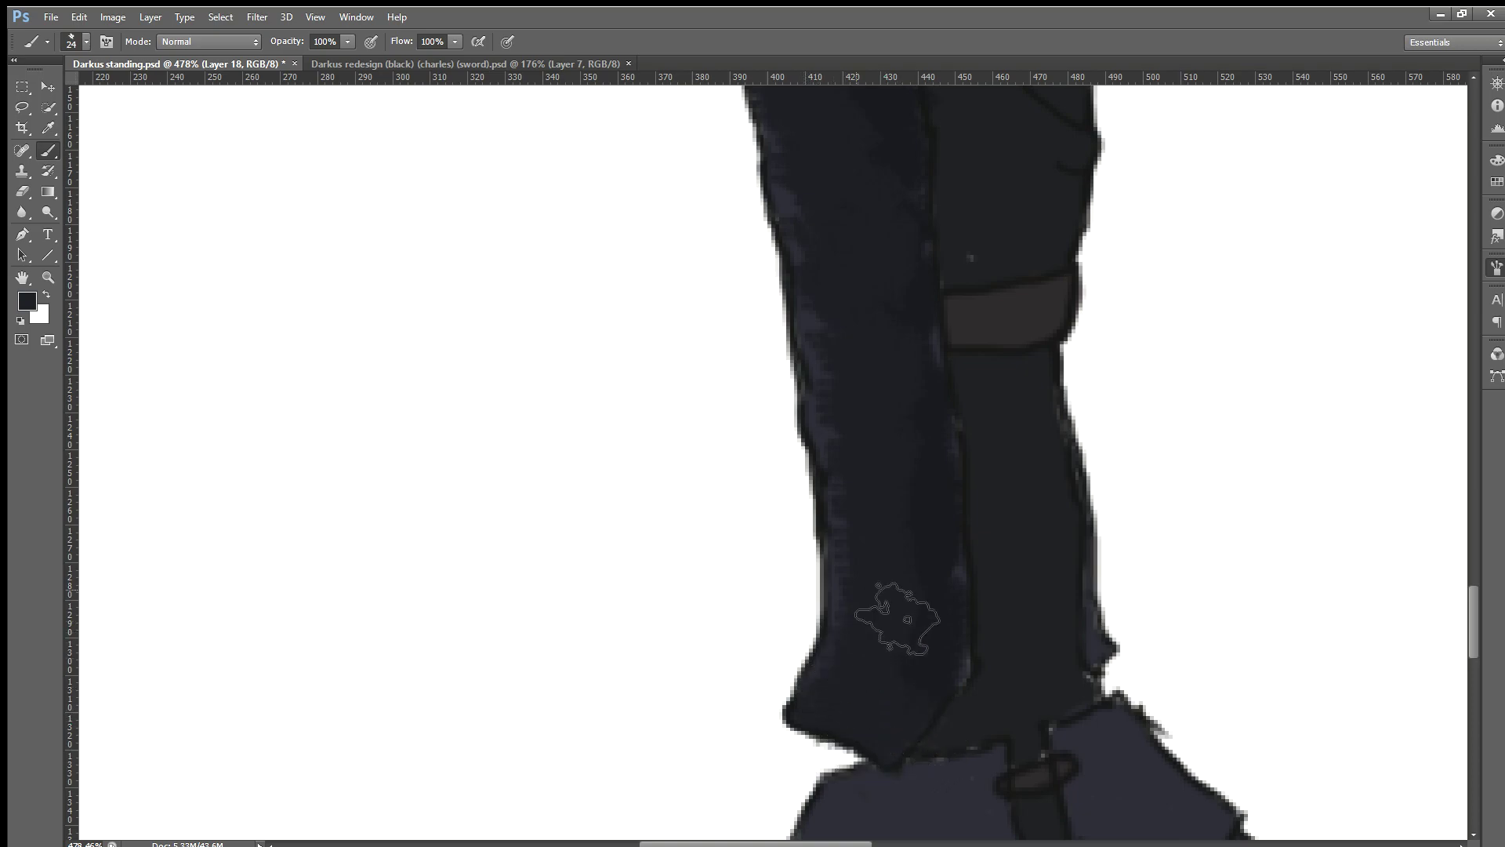
{"action": "scroll", "coordinate": [901, 618], "scroll_direction": "down", "scroll_amount": 1}
{"action": "scroll", "coordinate": [894, 604], "scroll_direction": "down", "scroll_amount": 1}
{"action": "left_click", "coordinate": [888, 574], "text": "alt"}
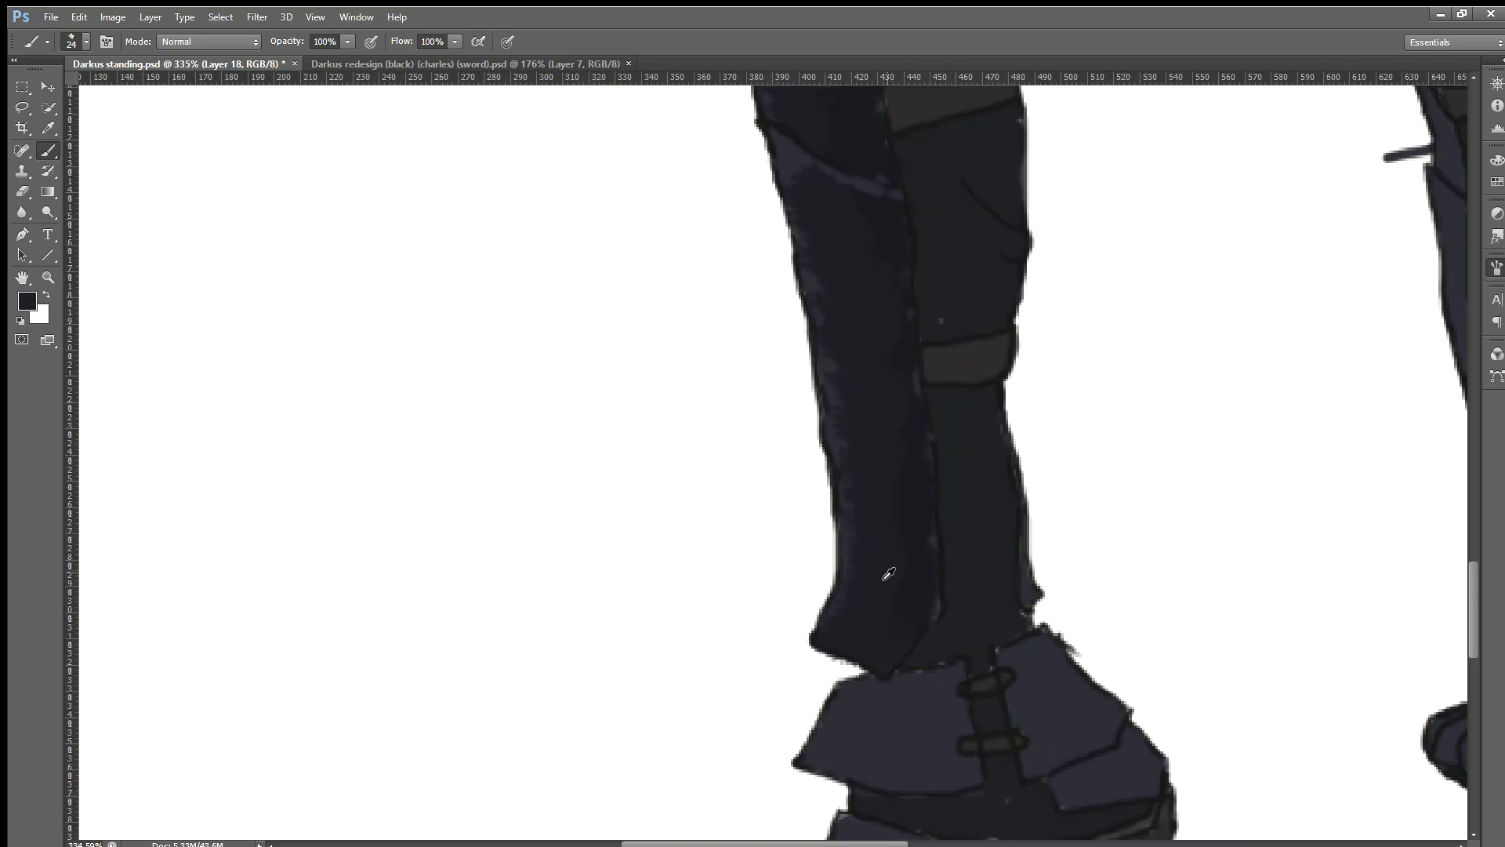
{"action": "left_click", "coordinate": [928, 565], "text": "alt"}
{"action": "scroll", "coordinate": [841, 140], "scroll_direction": "up", "scroll_amount": 2}
{"action": "scroll", "coordinate": [854, 149], "scroll_direction": "up", "scroll_amount": 1}
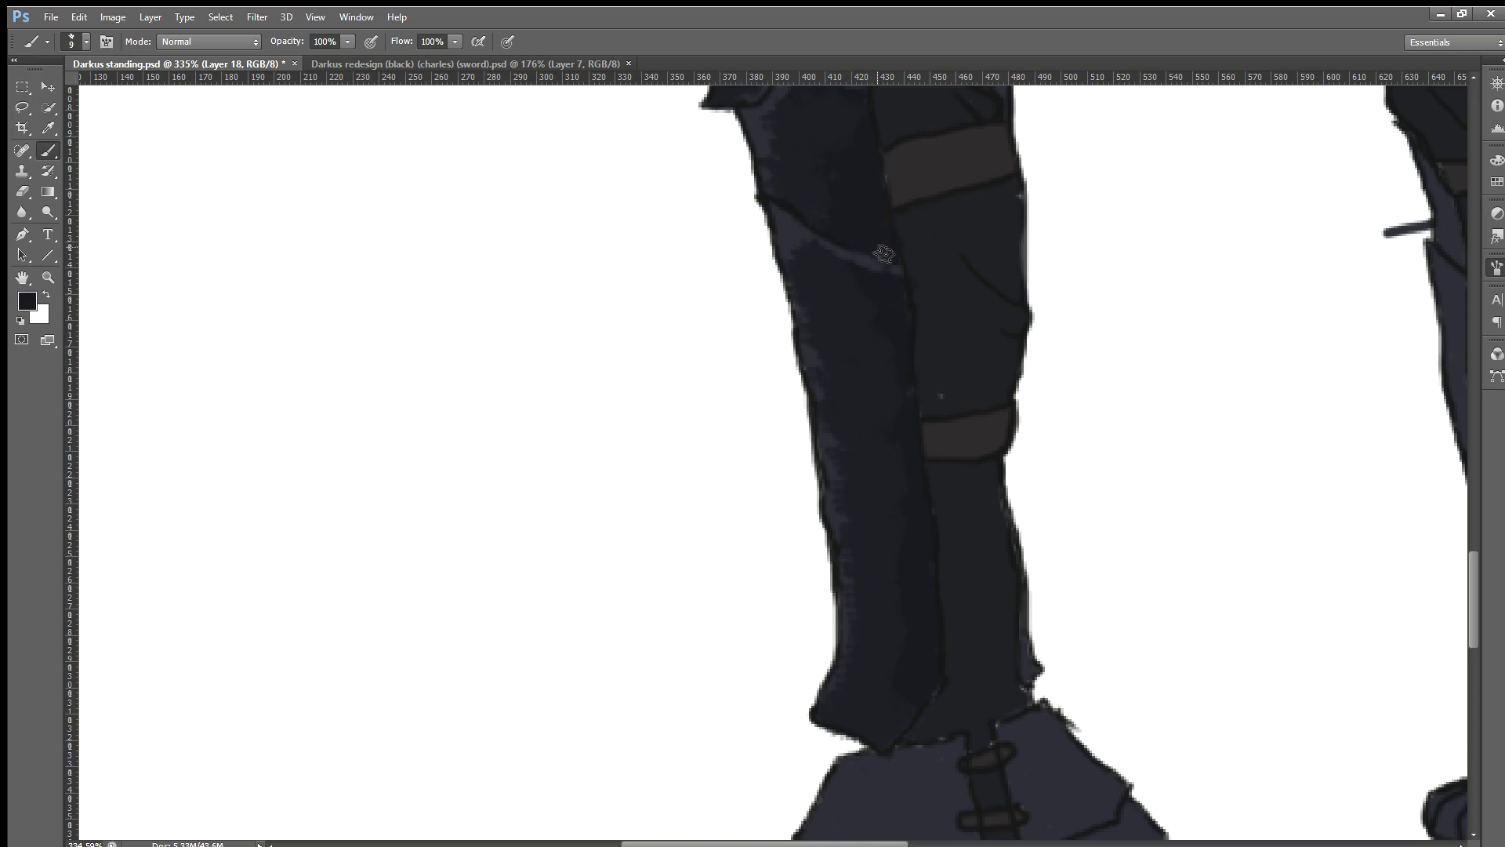
Step: Save the painting after adjusting the canvas view
{"action": "scroll", "coordinate": [882, 278], "scroll_direction": "down", "scroll_amount": 2}
{"action": "scroll", "coordinate": [871, 271], "scroll_direction": "down", "scroll_amount": 3}
{"action": "scroll", "coordinate": [870, 270], "scroll_direction": "down", "scroll_amount": 5}
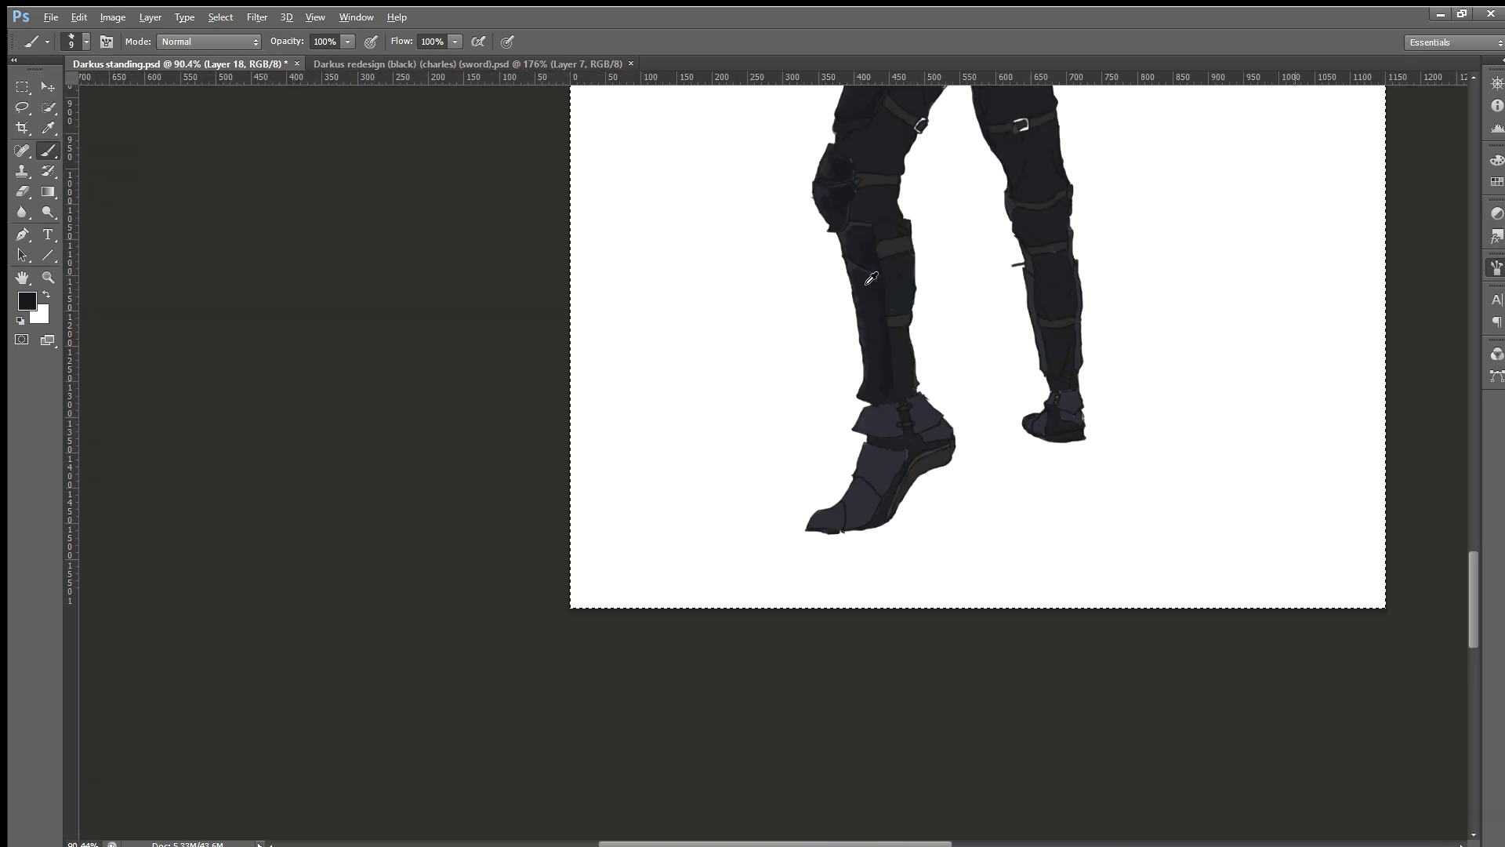
{"action": "scroll", "coordinate": [967, 407], "scroll_direction": "up", "scroll_amount": 1}
{"action": "scroll", "coordinate": [967, 408], "scroll_direction": "up", "scroll_amount": 3}
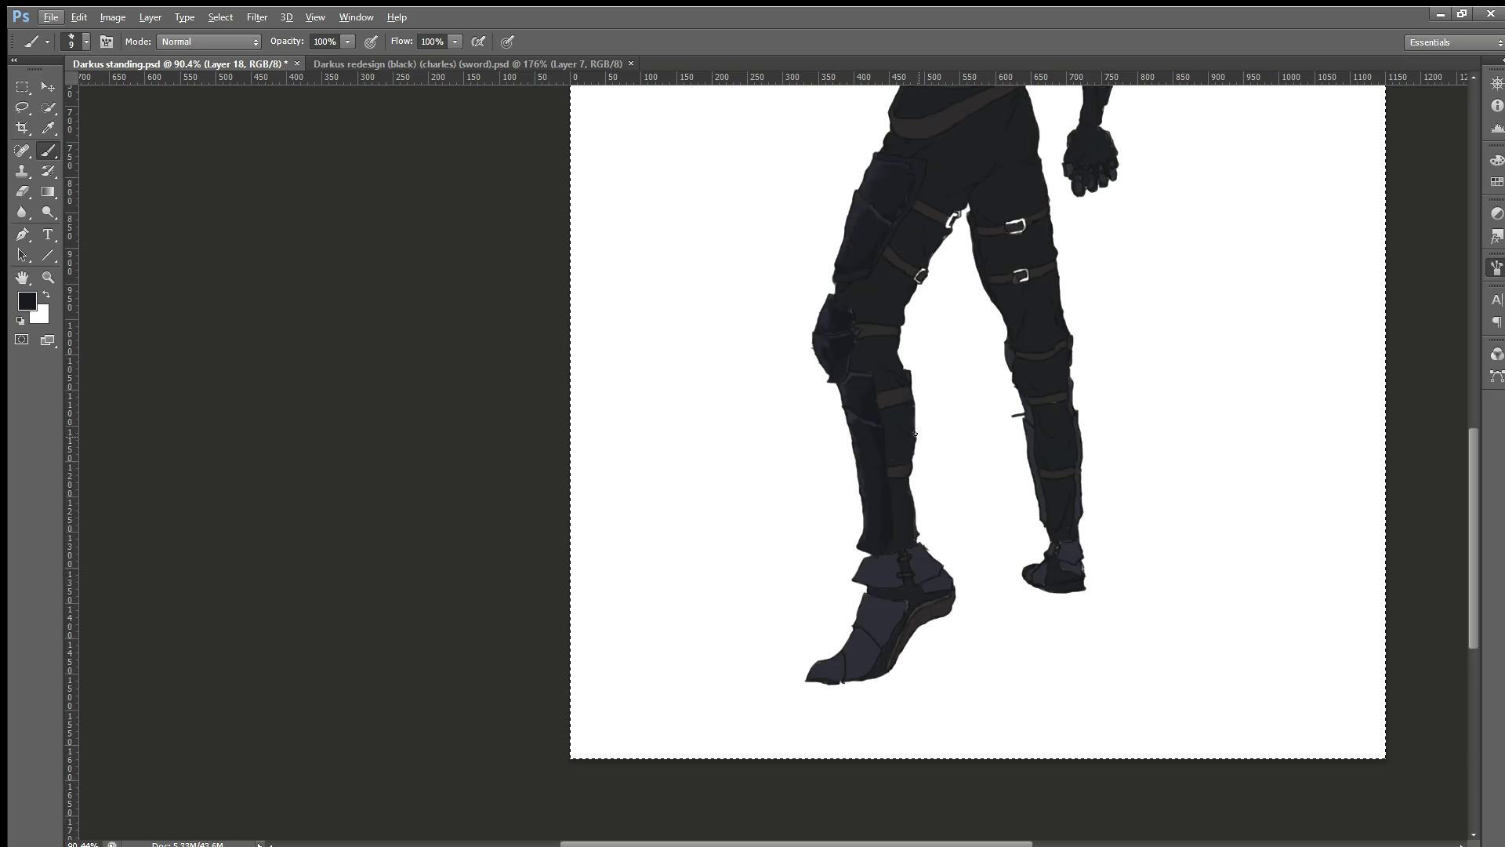
{"action": "scroll", "coordinate": [917, 435], "scroll_direction": "up", "scroll_amount": 3}
{"action": "scroll", "coordinate": [918, 435], "scroll_direction": "up", "scroll_amount": 1}
{"action": "scroll", "coordinate": [901, 431], "scroll_direction": "up", "scroll_amount": 1}
{"action": "scroll", "coordinate": [870, 427], "scroll_direction": "up", "scroll_amount": 1}
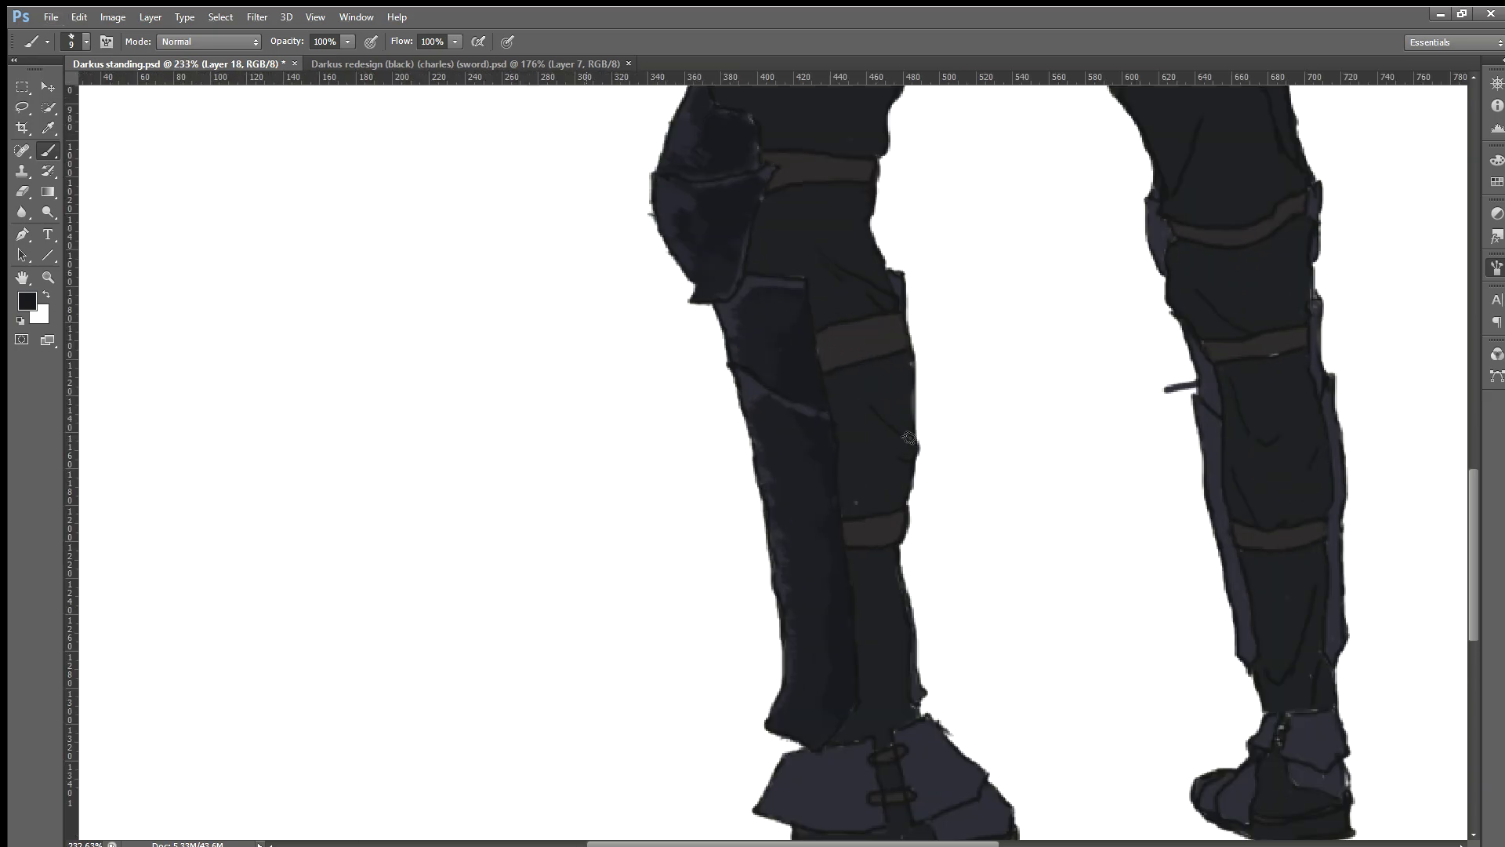
{"action": "scroll", "coordinate": [835, 419], "scroll_direction": "up", "scroll_amount": 1}
{"action": "key", "text": "ctrl+s"}
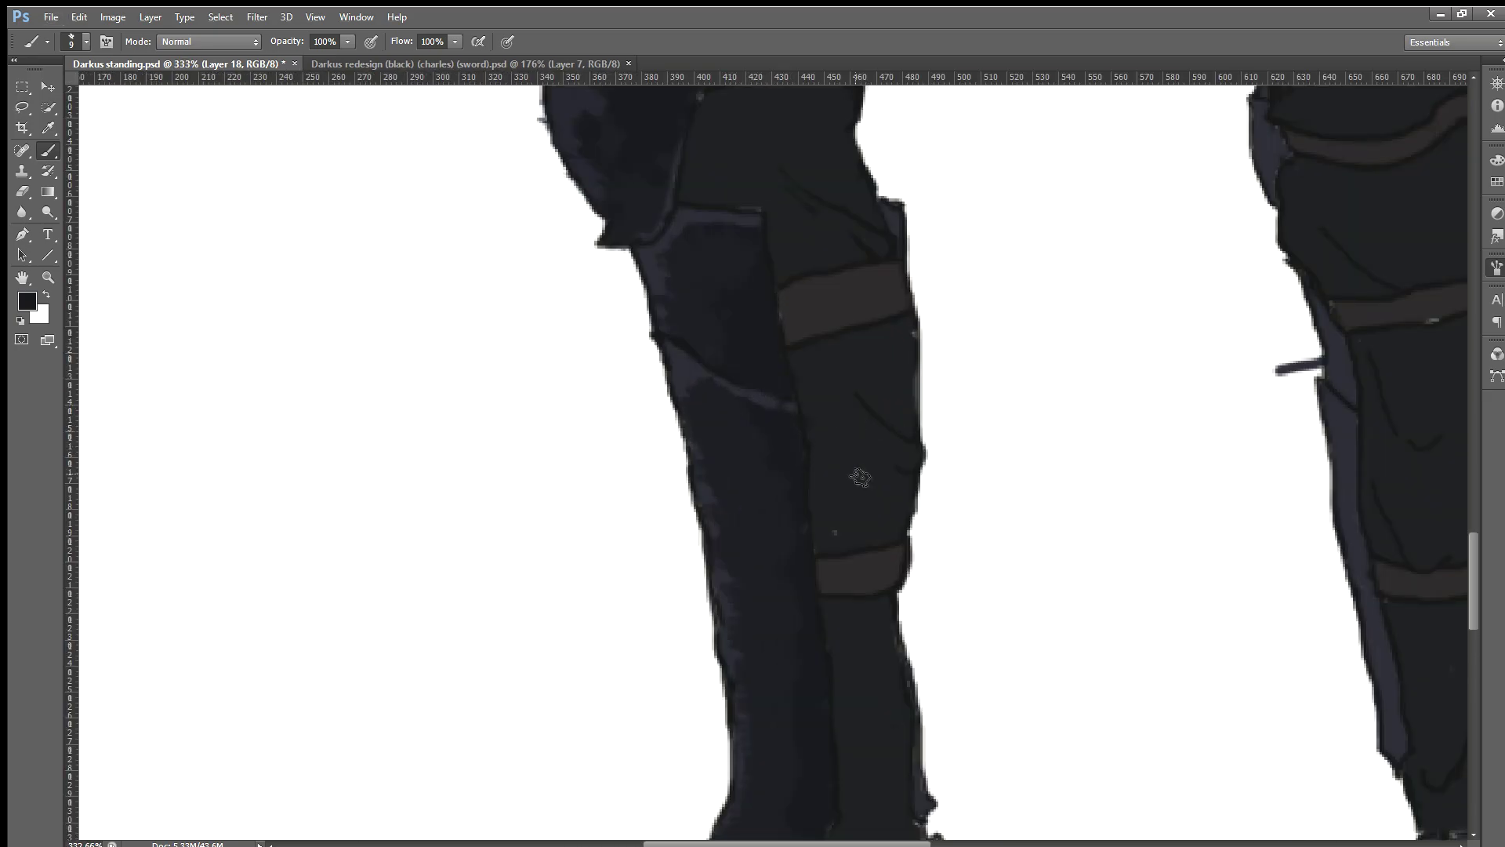
Step: Scroll the 217% canvas until both boots show below the armored legs
{"action": "scroll", "coordinate": [860, 478], "scroll_direction": "down", "scroll_amount": 1}
{"action": "scroll", "coordinate": [859, 476], "scroll_direction": "down", "scroll_amount": 1}
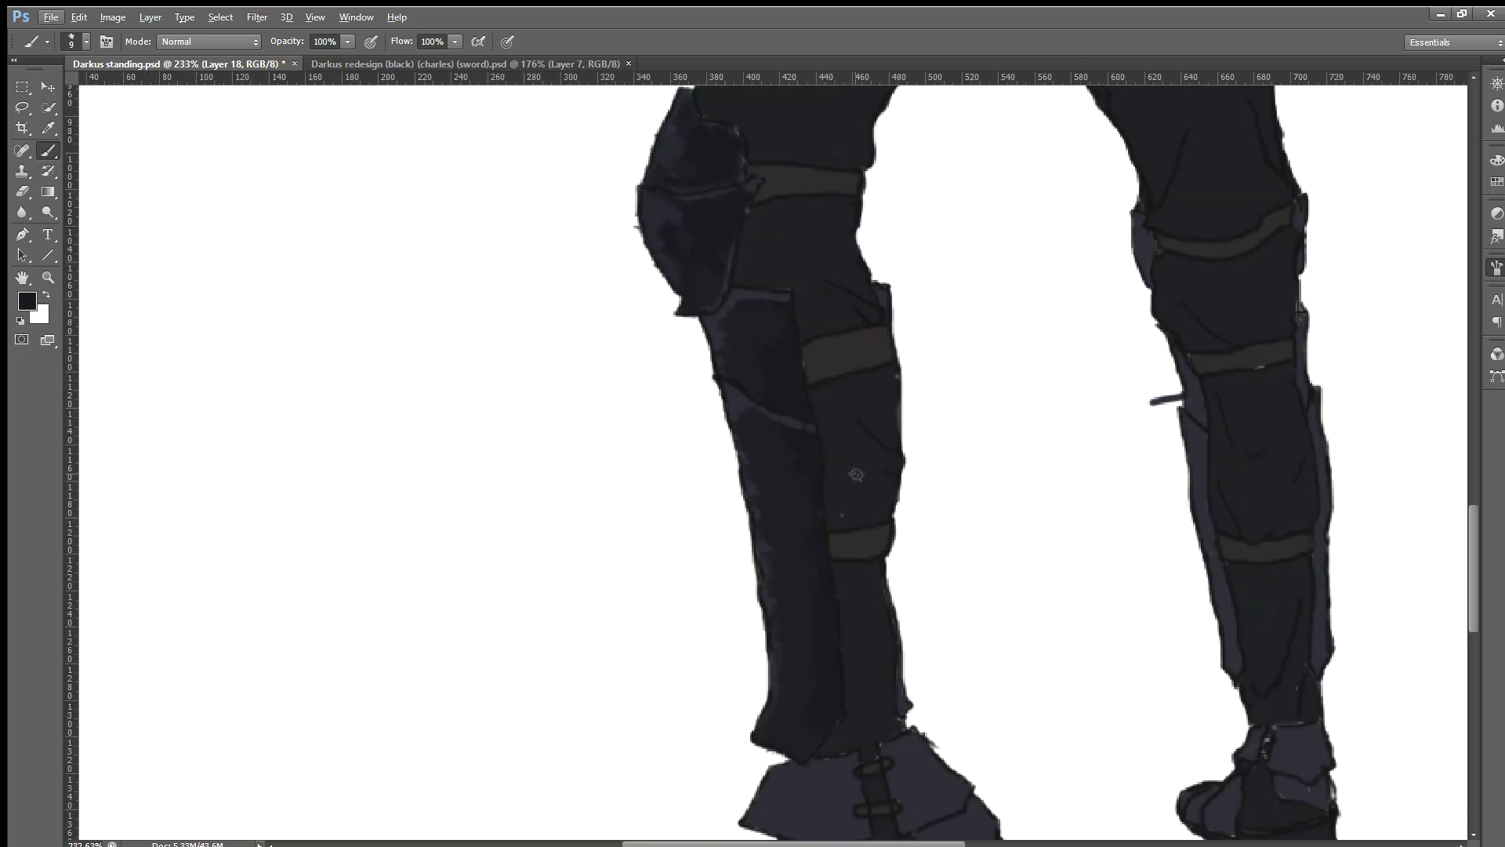
{"action": "scroll", "coordinate": [856, 474], "scroll_direction": "down", "scroll_amount": 1}
{"action": "scroll", "coordinate": [854, 473], "scroll_direction": "down", "scroll_amount": 1}
{"action": "scroll", "coordinate": [853, 472], "scroll_direction": "down", "scroll_amount": 1}
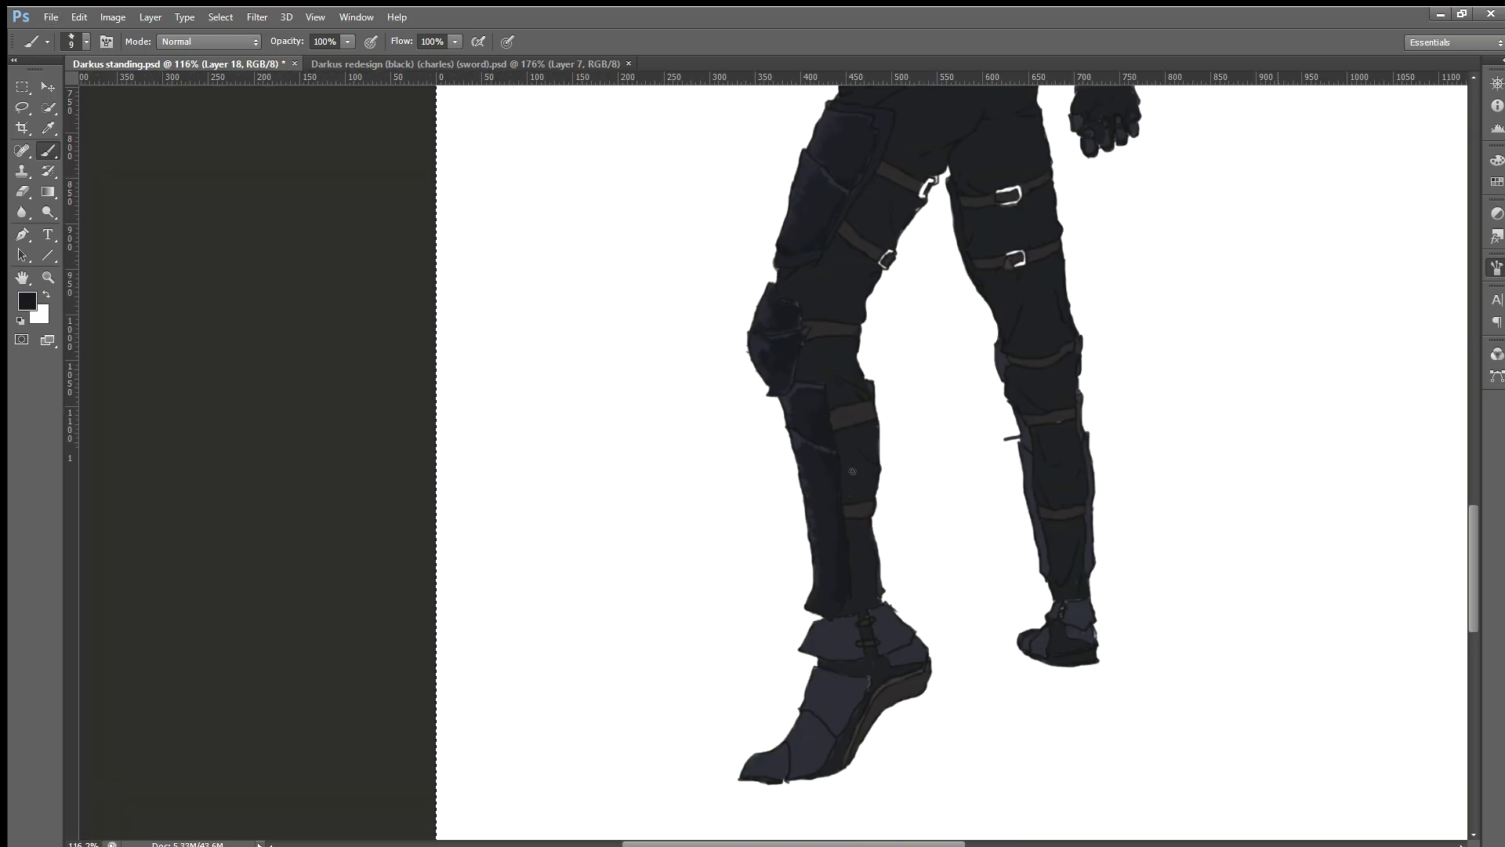
{"action": "scroll", "coordinate": [851, 470], "scroll_direction": "down", "scroll_amount": 1}
{"action": "scroll", "coordinate": [879, 469], "scroll_direction": "up", "scroll_amount": 2}
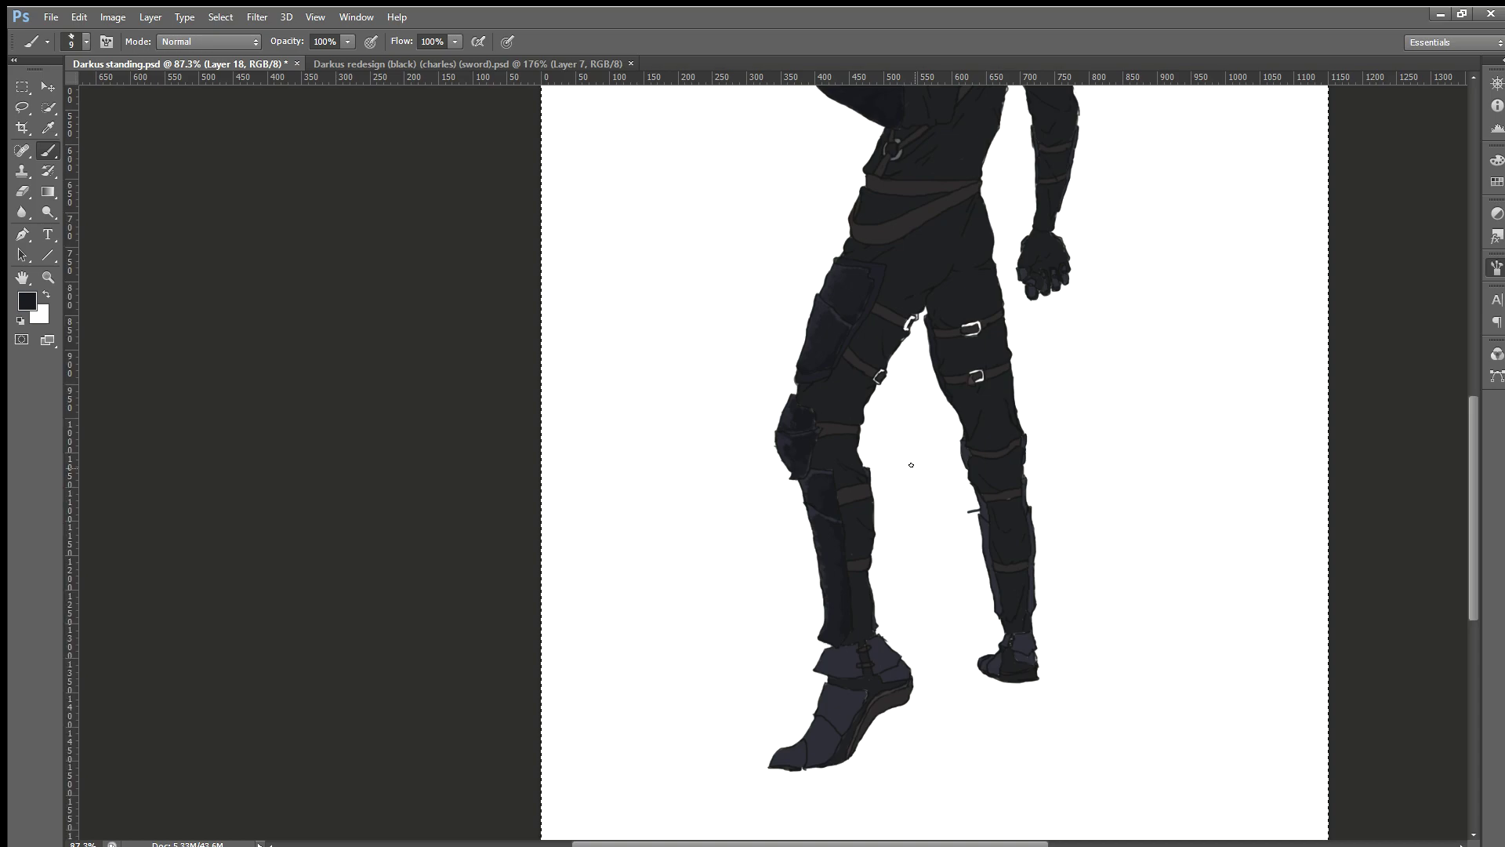
{"action": "scroll", "coordinate": [890, 488], "scroll_direction": "down", "scroll_amount": 1}
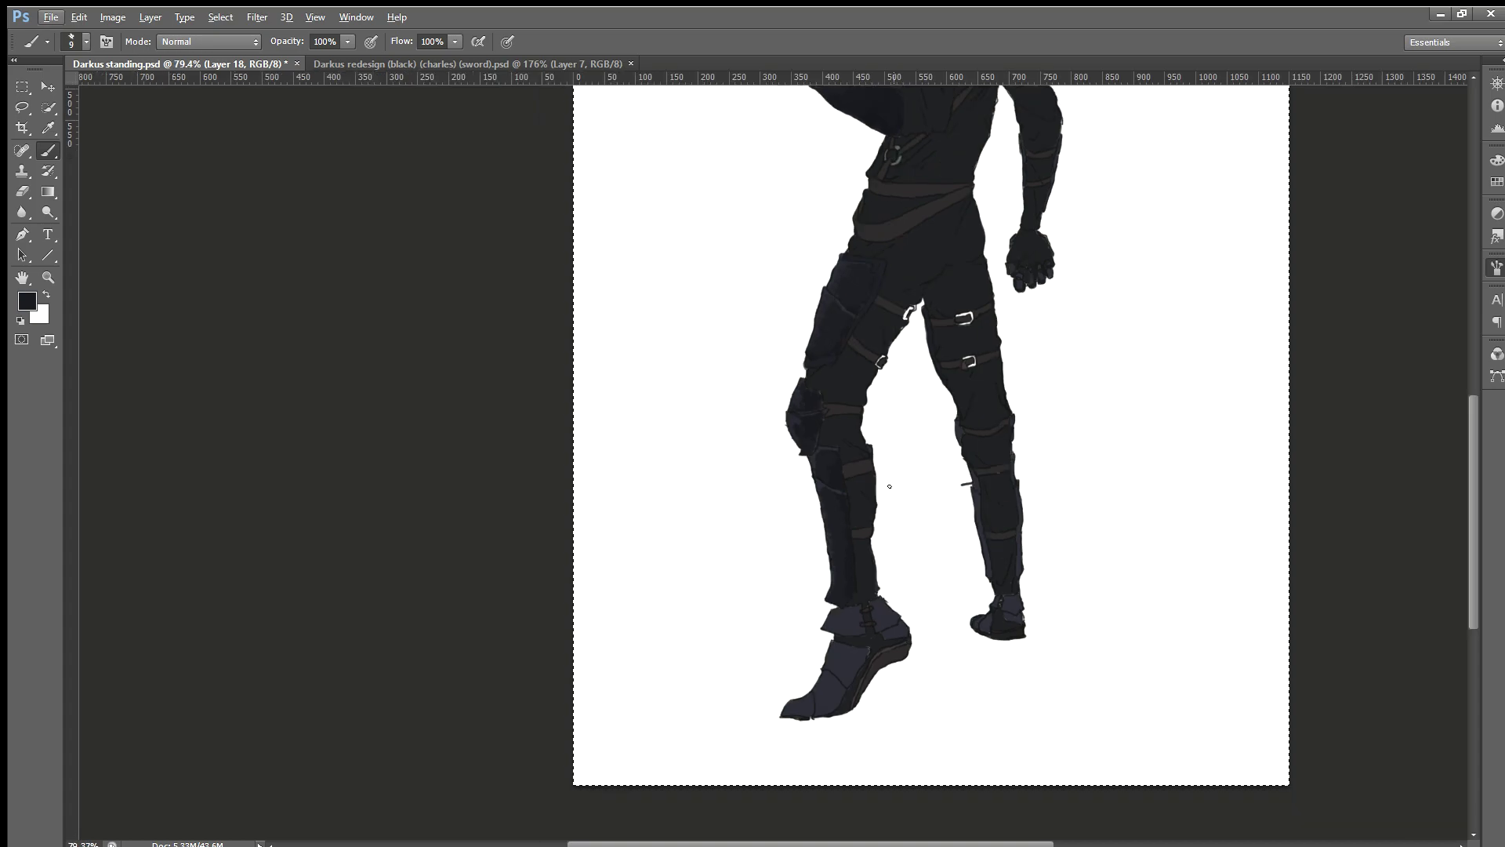
{"action": "scroll", "coordinate": [890, 487], "scroll_direction": "up", "scroll_amount": 2}
{"action": "scroll", "coordinate": [890, 487], "scroll_direction": "up", "scroll_amount": 2}
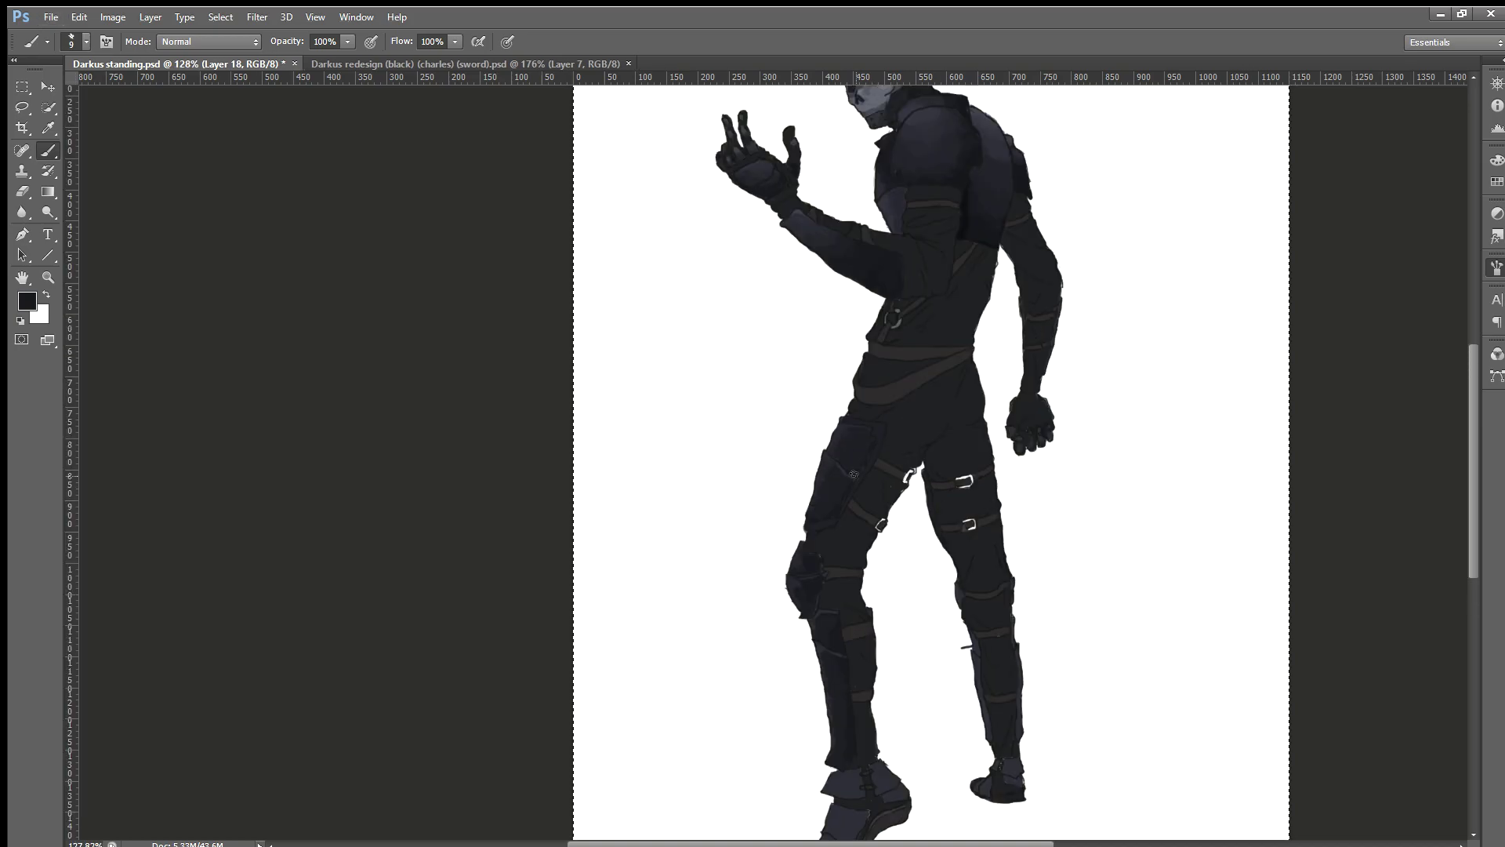
{"action": "scroll", "coordinate": [863, 478], "scroll_direction": "up", "scroll_amount": 2}
{"action": "scroll", "coordinate": [856, 476], "scroll_direction": "up", "scroll_amount": 2}
{"action": "scroll", "coordinate": [857, 475], "scroll_direction": "up", "scroll_amount": 1}
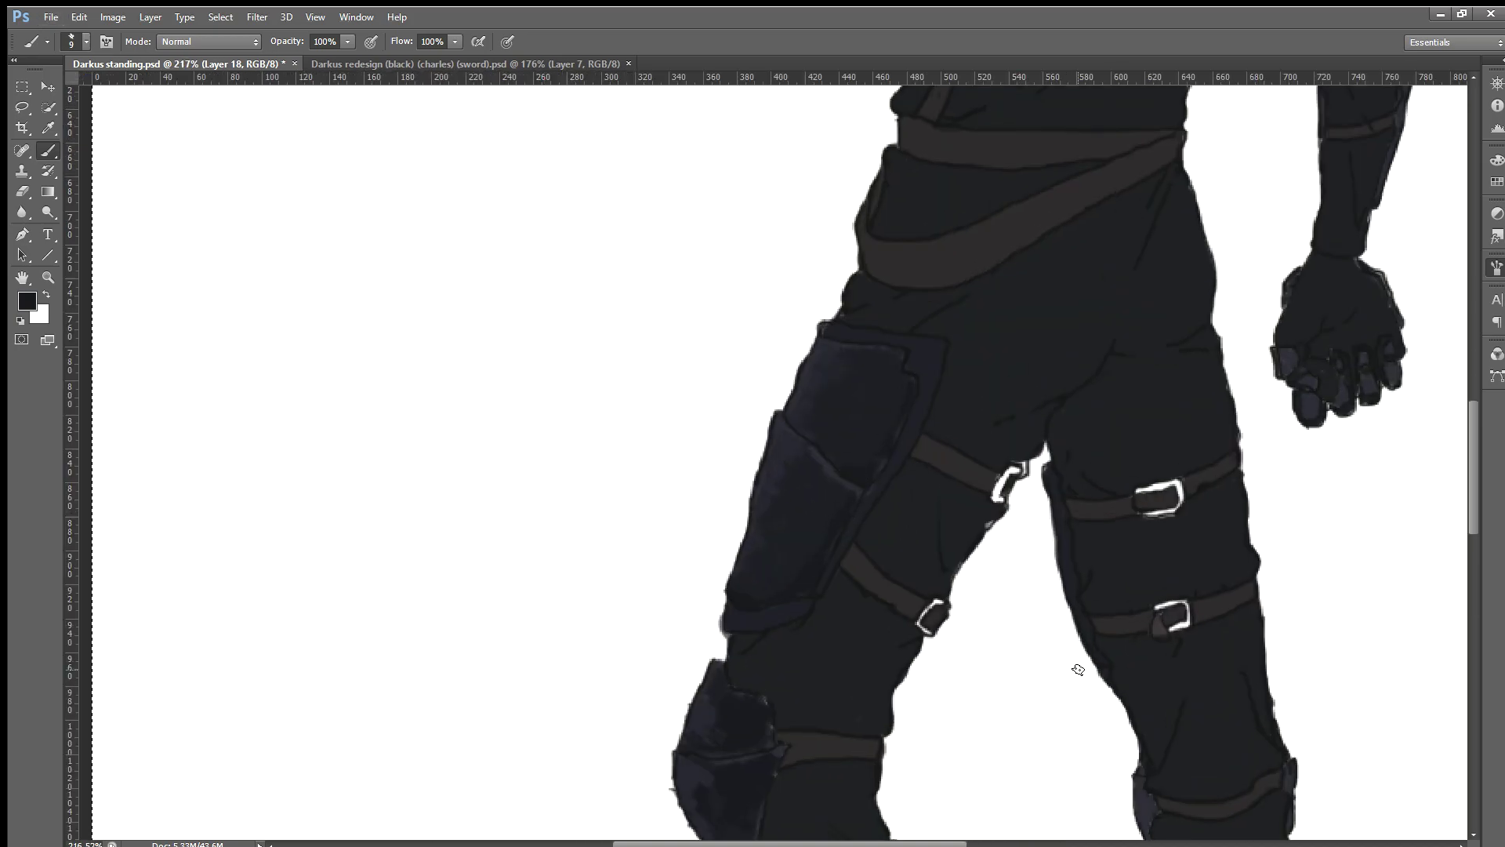
{"action": "scroll", "coordinate": [1066, 663], "scroll_direction": "up", "scroll_amount": 1}
{"action": "scroll", "coordinate": [1055, 657], "scroll_direction": "up", "scroll_amount": 1}
{"action": "scroll", "coordinate": [1056, 657], "scroll_direction": "down", "scroll_amount": 1}
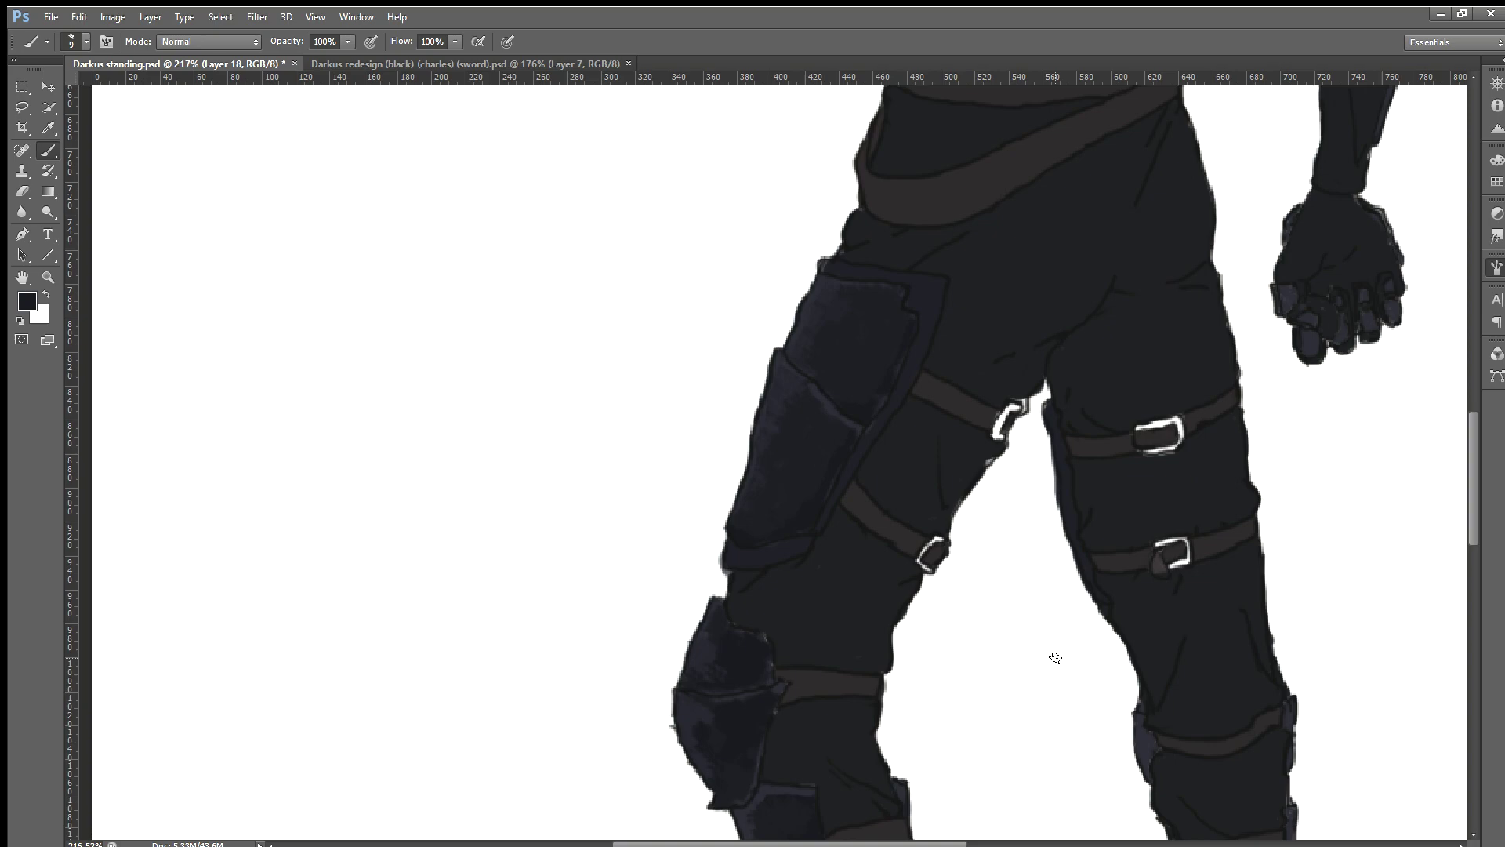
{"action": "scroll", "coordinate": [1055, 657], "scroll_direction": "down", "scroll_amount": 1}
{"action": "scroll", "coordinate": [1056, 657], "scroll_direction": "down", "scroll_amount": 1}
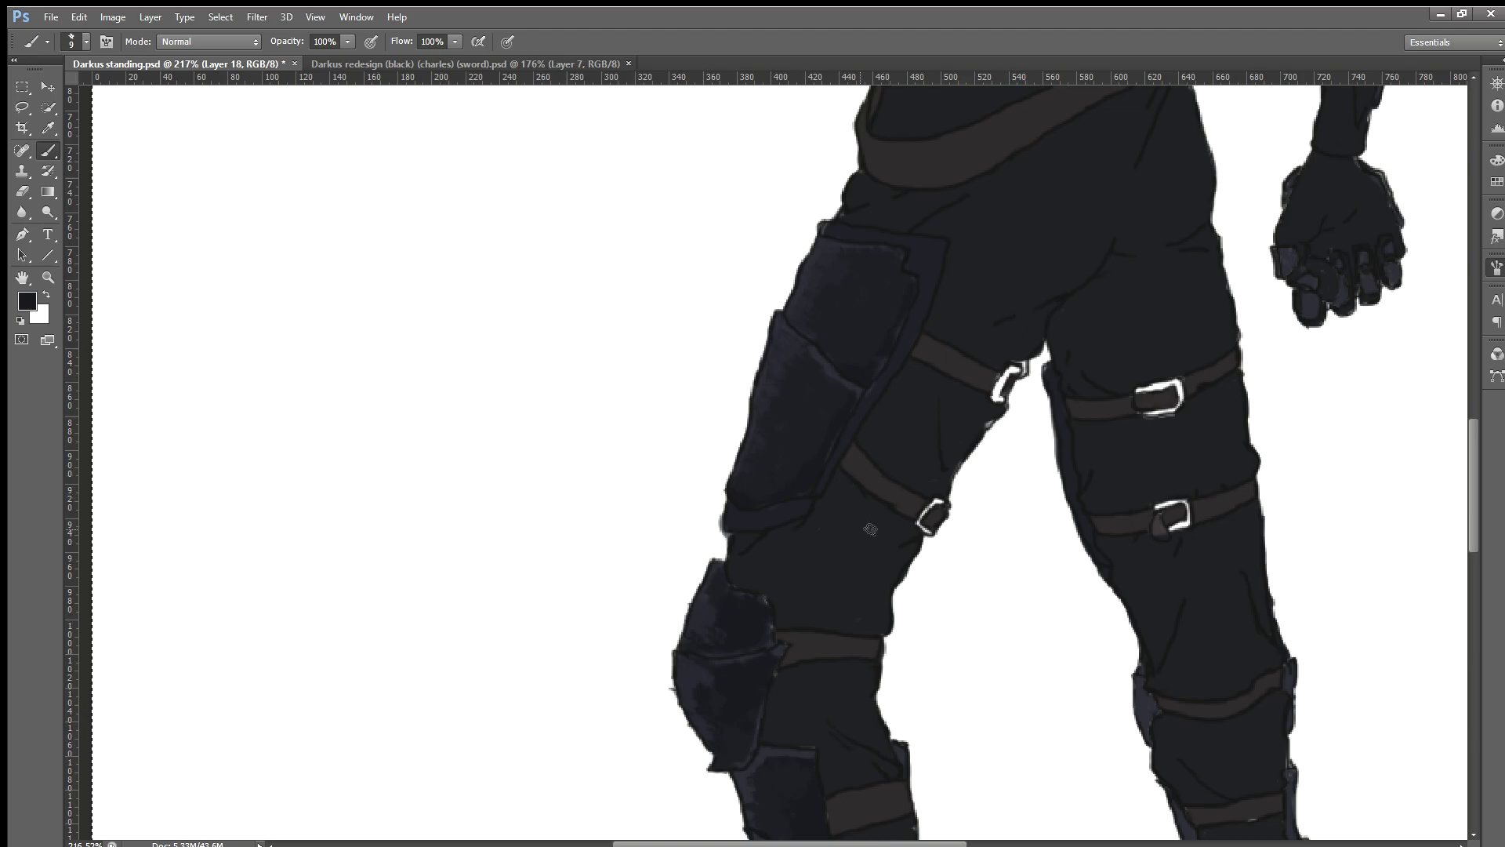
{"action": "scroll", "coordinate": [893, 552], "scroll_direction": "down", "scroll_amount": 1}
{"action": "scroll", "coordinate": [921, 581], "scroll_direction": "down", "scroll_amount": 3}
{"action": "scroll", "coordinate": [914, 600], "scroll_direction": "down", "scroll_amount": 1}
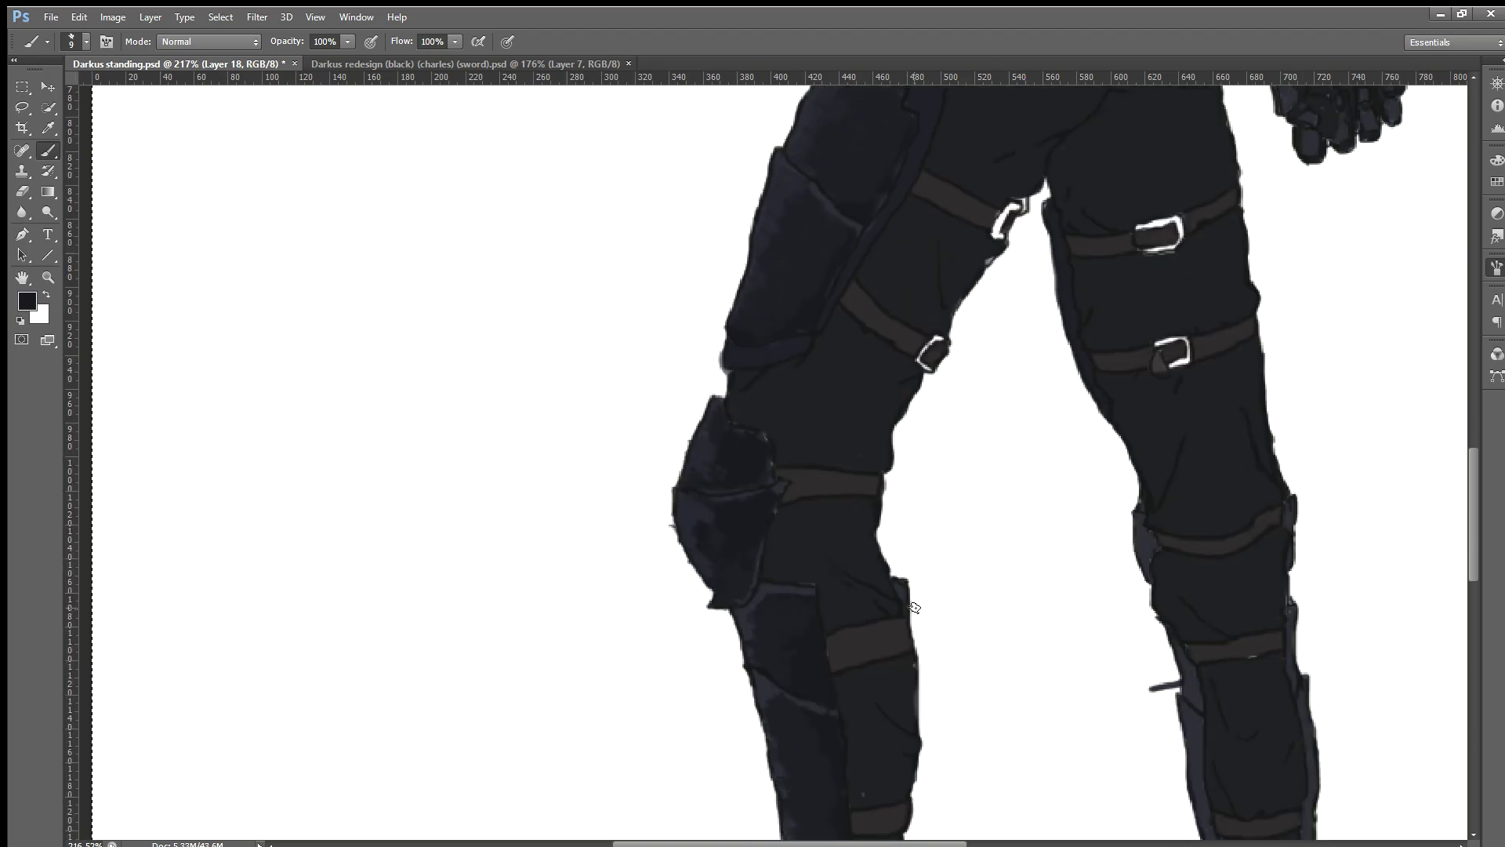
{"action": "scroll", "coordinate": [914, 608], "scroll_direction": "down", "scroll_amount": 2}
{"action": "scroll", "coordinate": [914, 607], "scroll_direction": "down", "scroll_amount": 1}
{"action": "scroll", "coordinate": [914, 608], "scroll_direction": "down", "scroll_amount": 2}
{"action": "scroll", "coordinate": [915, 608], "scroll_direction": "down", "scroll_amount": 2}
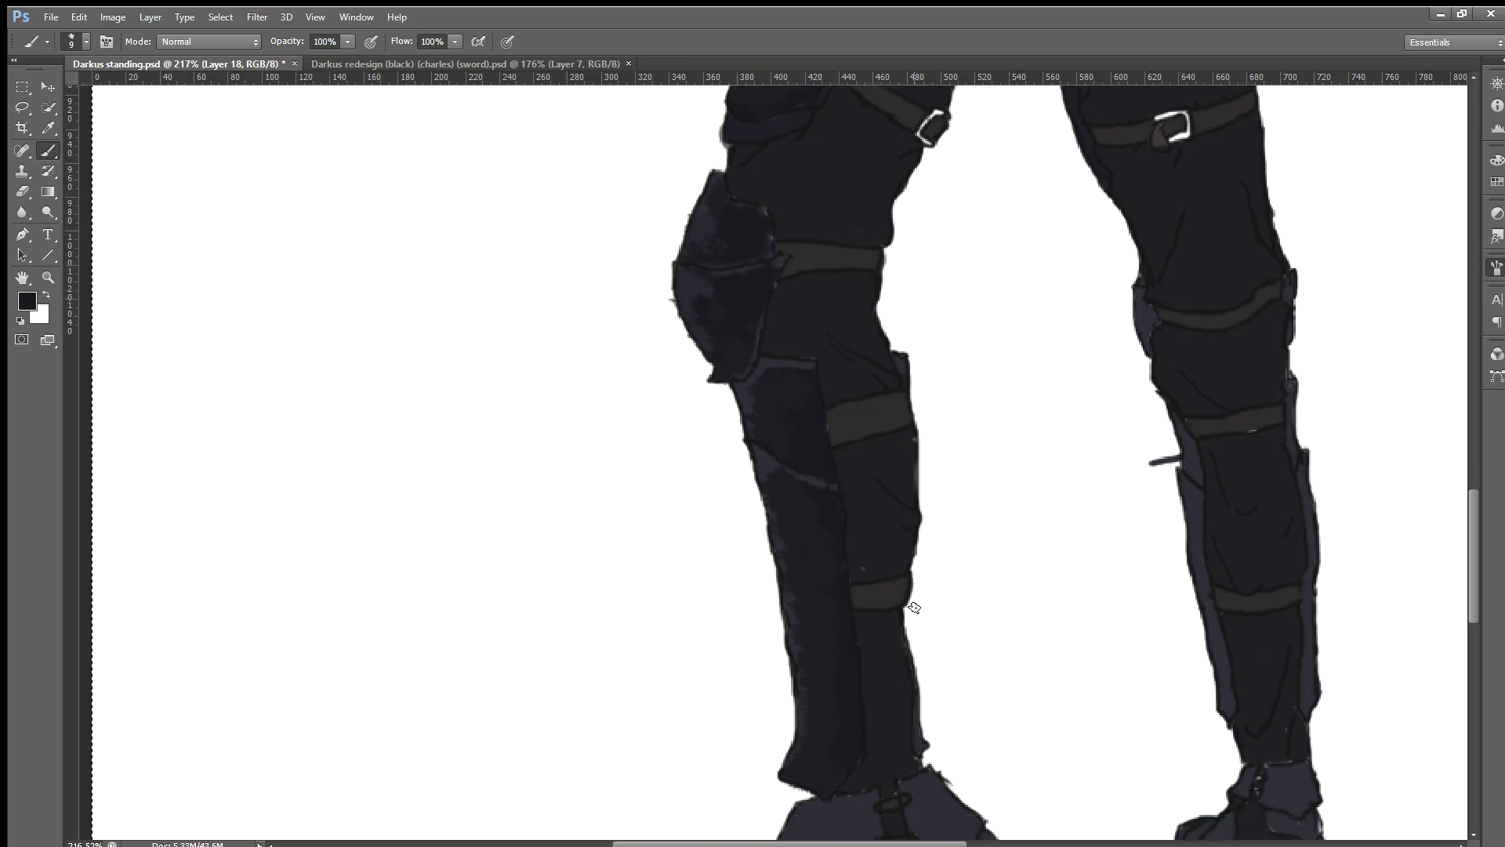
{"action": "scroll", "coordinate": [914, 607], "scroll_direction": "down", "scroll_amount": 1}
{"action": "scroll", "coordinate": [915, 608], "scroll_direction": "down", "scroll_amount": 1}
{"action": "scroll", "coordinate": [914, 607], "scroll_direction": "down", "scroll_amount": 1}
{"action": "scroll", "coordinate": [915, 608], "scroll_direction": "down", "scroll_amount": 1}
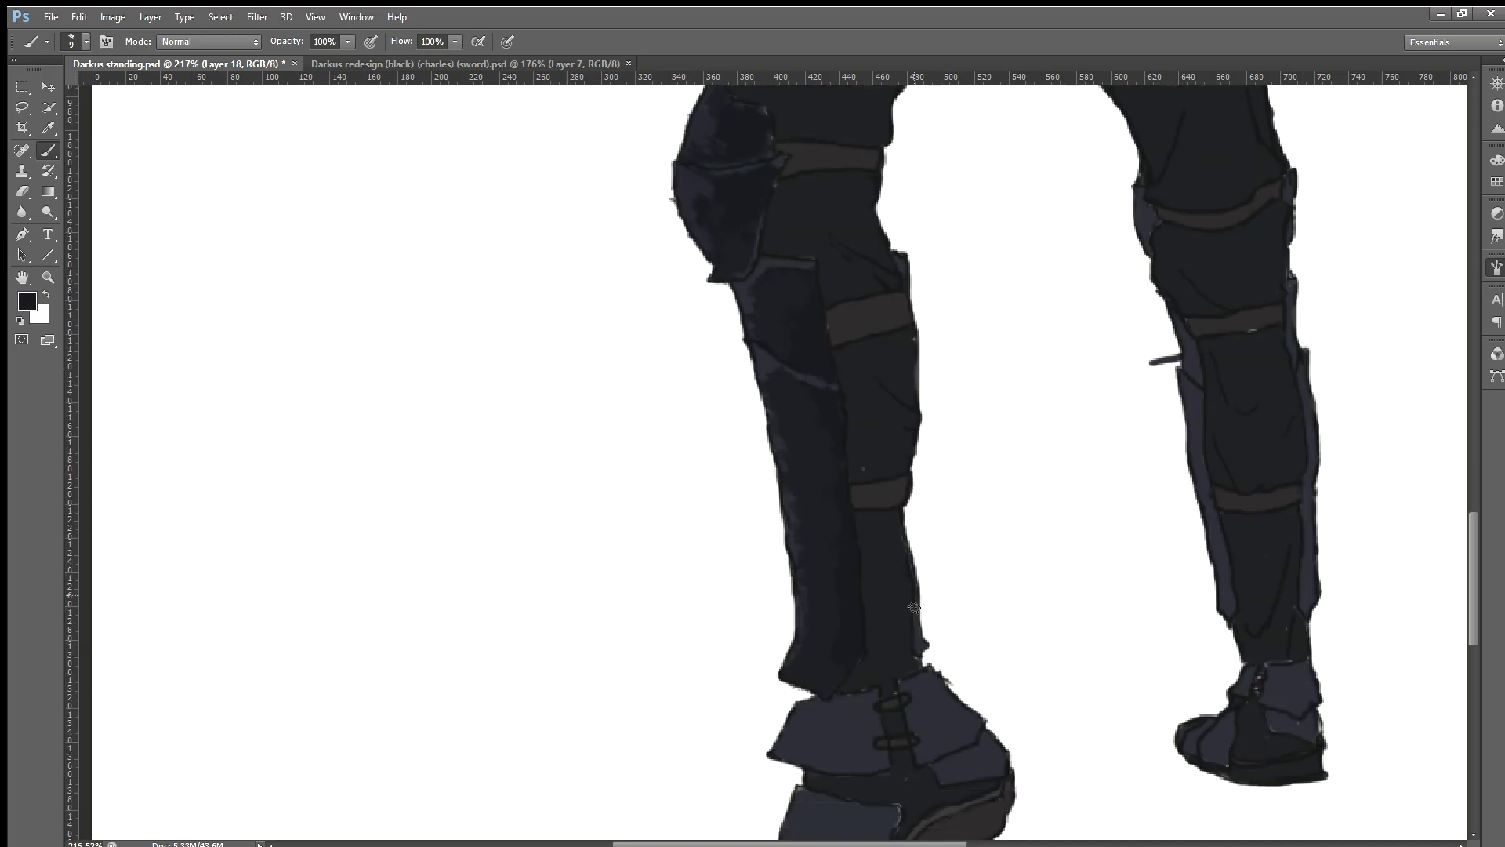
{"action": "scroll", "coordinate": [914, 608], "scroll_direction": "down", "scroll_amount": 2}
{"action": "scroll", "coordinate": [914, 608], "scroll_direction": "down", "scroll_amount": 1}
{"action": "scroll", "coordinate": [914, 608], "scroll_direction": "down", "scroll_amount": 2}
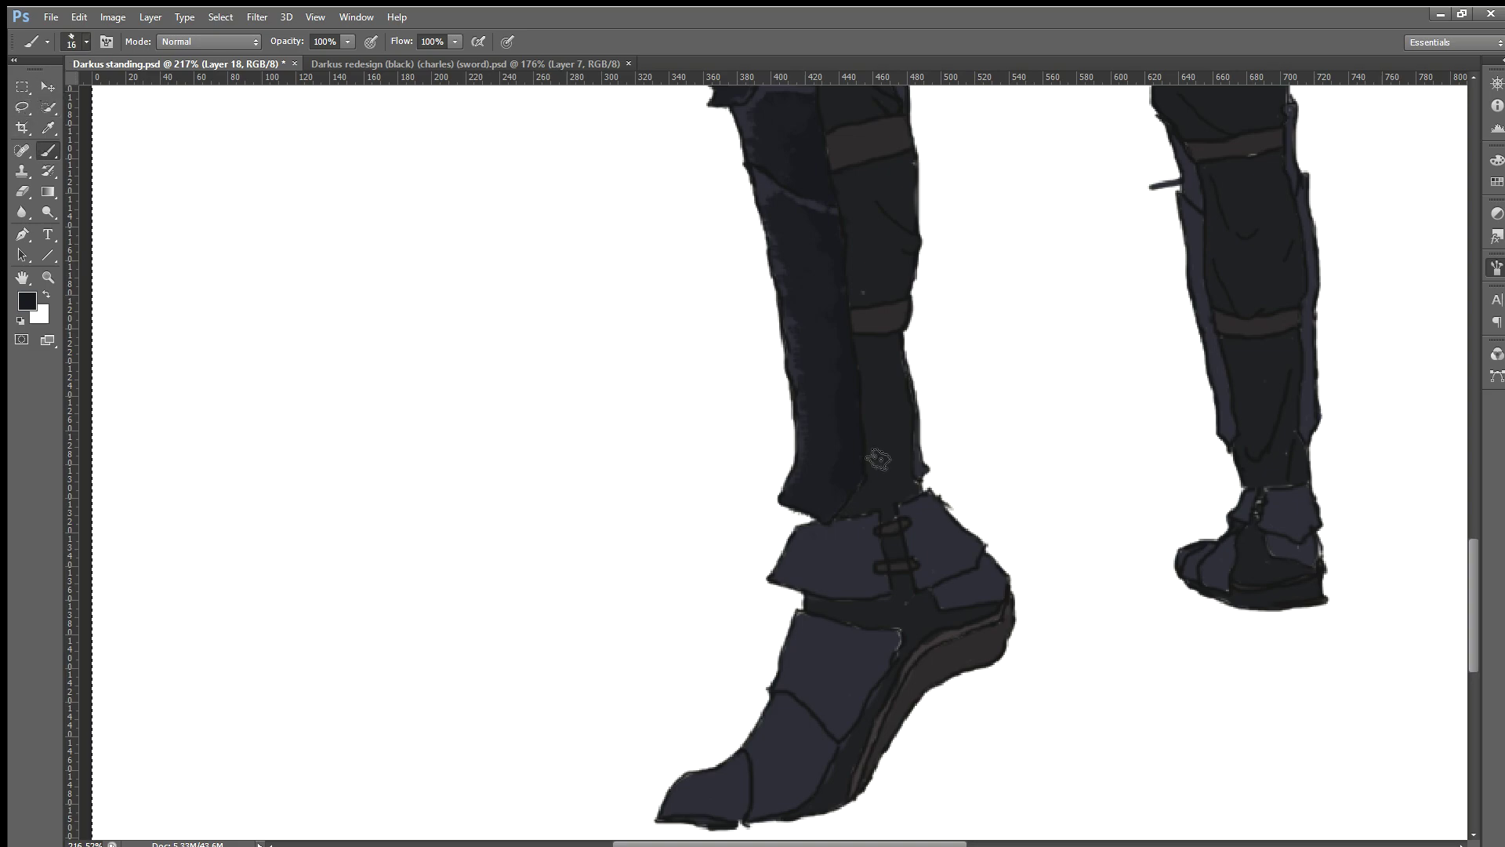
Step: Paint the top of the front boot cuff near-black in one broad stroke
{"action": "mouse_move", "coordinate": [839, 553]}
{"action": "left_mouse_down"}
{"action": "mouse_move", "coordinate": [868, 551]}
{"action": "mouse_move", "coordinate": [810, 542]}
{"action": "mouse_move", "coordinate": [831, 585]}
{"action": "mouse_move", "coordinate": [878, 589]}
{"action": "mouse_move", "coordinate": [833, 585]}
{"action": "mouse_move", "coordinate": [866, 592]}
{"action": "mouse_move", "coordinate": [964, 546]}
{"action": "mouse_move", "coordinate": [952, 561]}
{"action": "mouse_move", "coordinate": [924, 549]}
{"action": "mouse_move", "coordinate": [953, 517]}
{"action": "mouse_move", "coordinate": [949, 552]}
{"action": "mouse_move", "coordinate": [930, 549]}
{"action": "mouse_move", "coordinate": [940, 577]}
{"action": "mouse_move", "coordinate": [964, 566]}
{"action": "mouse_move", "coordinate": [932, 576]}
{"action": "mouse_move", "coordinate": [956, 596]}
{"action": "mouse_move", "coordinate": [998, 582]}
{"action": "left_mouse_up"}
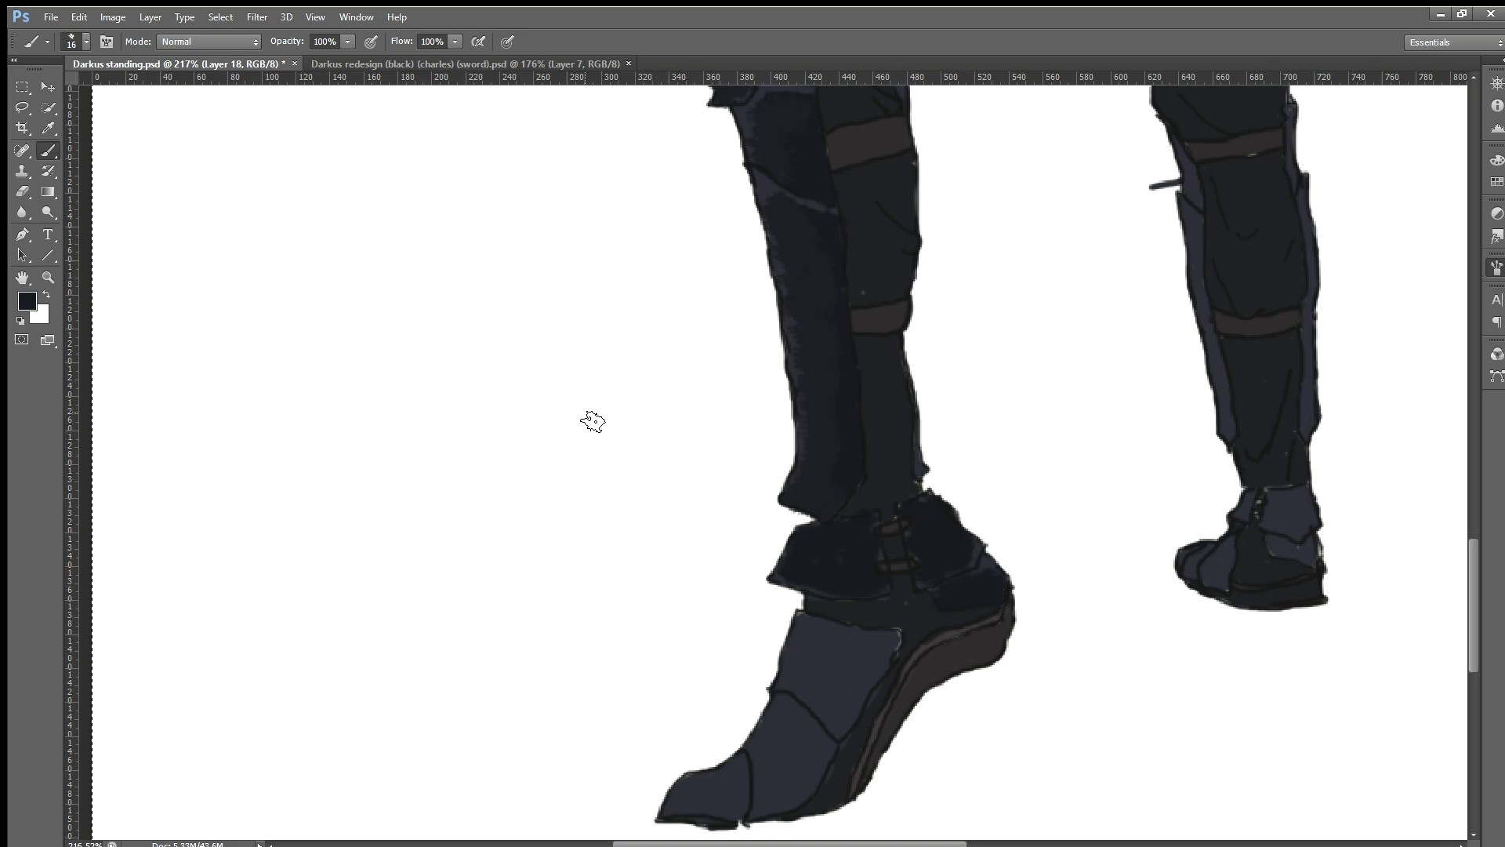
Step: Sample a colour from the artwork, return to the Brush, and shrink it for detail
{"action": "key", "text": "i"}
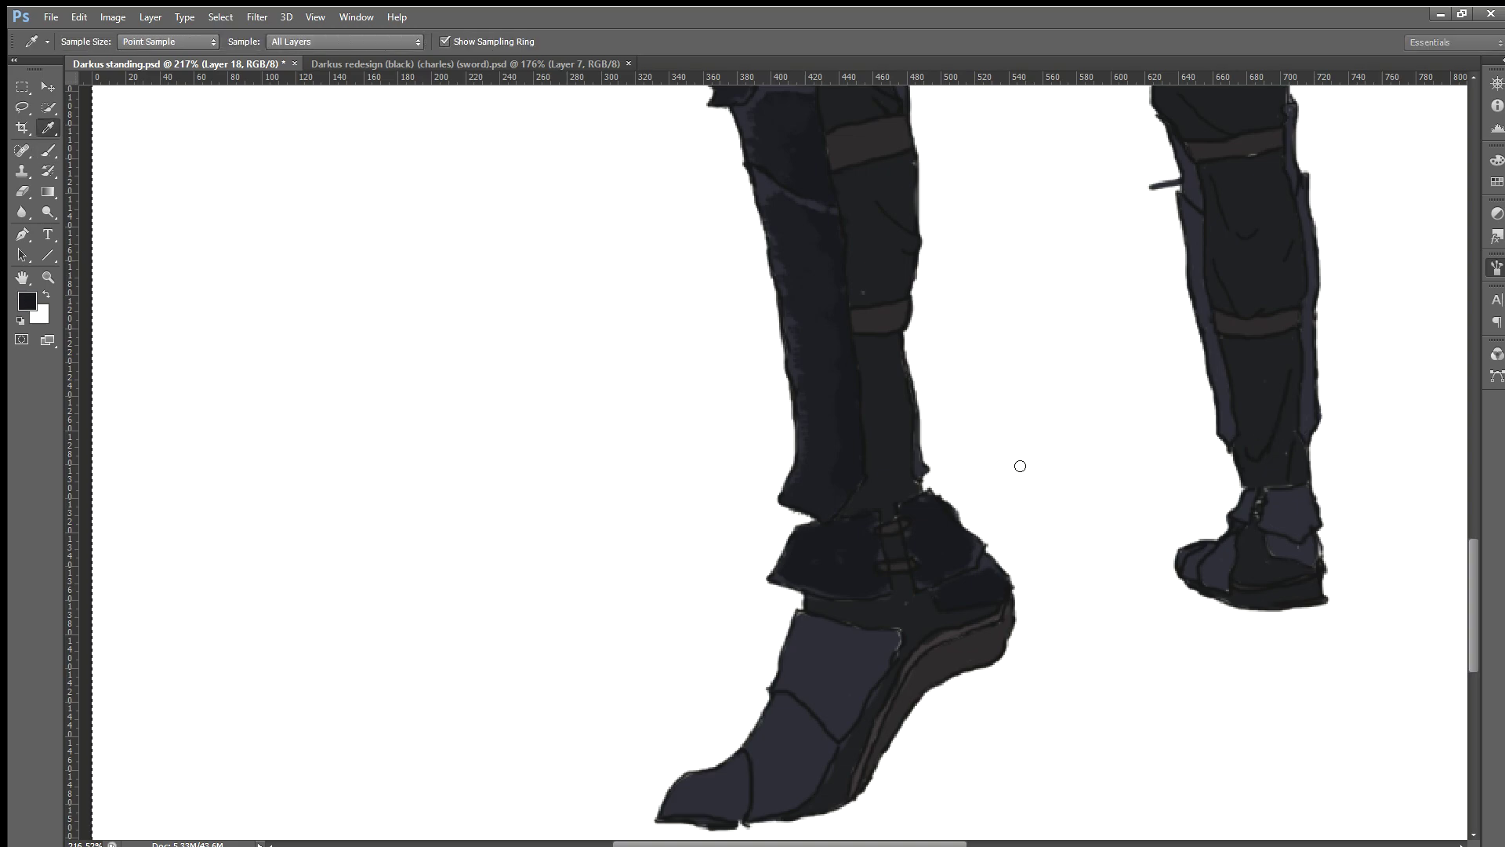
{"action": "key", "text": "b"}
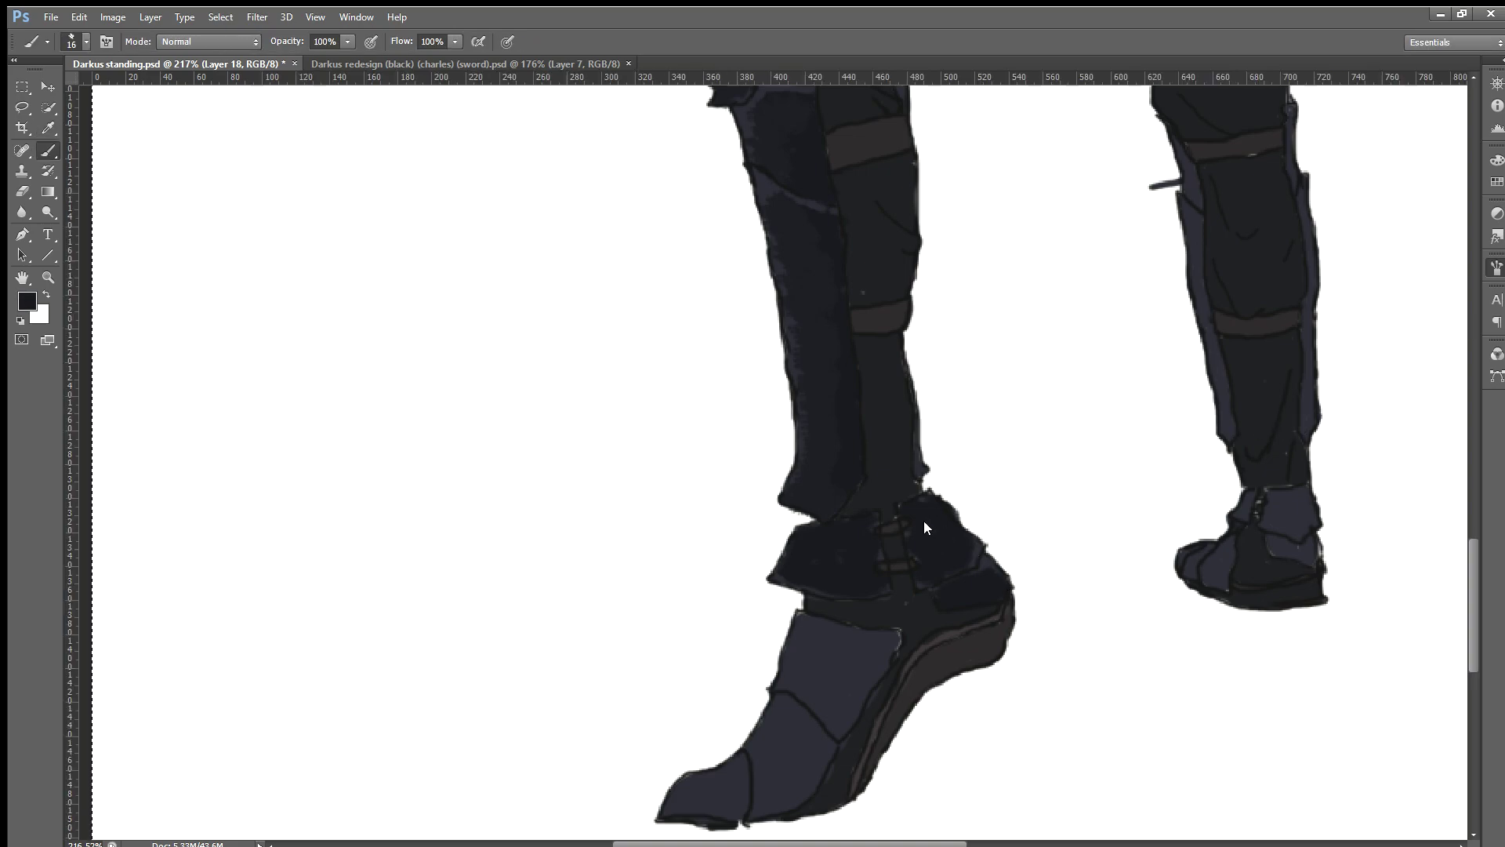
{"action": "scroll", "coordinate": [948, 541], "scroll_direction": "up", "scroll_amount": 3}
{"action": "scroll", "coordinate": [960, 549], "scroll_direction": "up", "scroll_amount": 2}
{"action": "scroll", "coordinate": [960, 549], "scroll_direction": "up", "scroll_amount": 1}
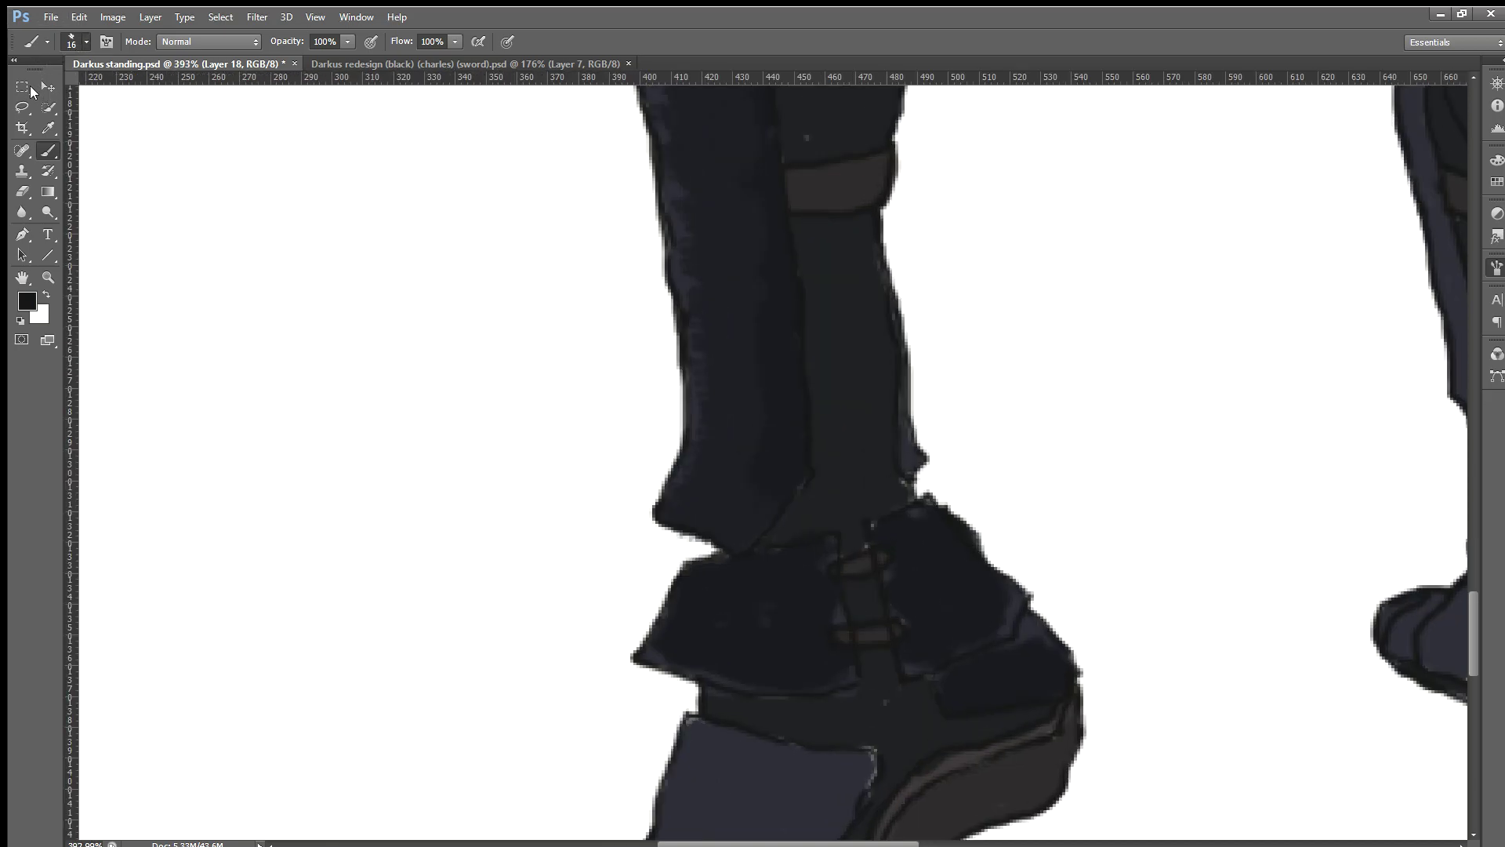
{"action": "key", "text": "bracketleft"}
Step: Fill the light leg-boot gap and paint darker shading across the boot cuff
{"action": "mouse_move", "coordinate": [833, 553]}
{"action": "left_mouse_down"}
{"action": "mouse_move", "coordinate": [762, 609]}
{"action": "mouse_move", "coordinate": [762, 570]}
{"action": "mouse_move", "coordinate": [703, 570]}
{"action": "mouse_move", "coordinate": [769, 604]}
{"action": "left_mouse_up"}
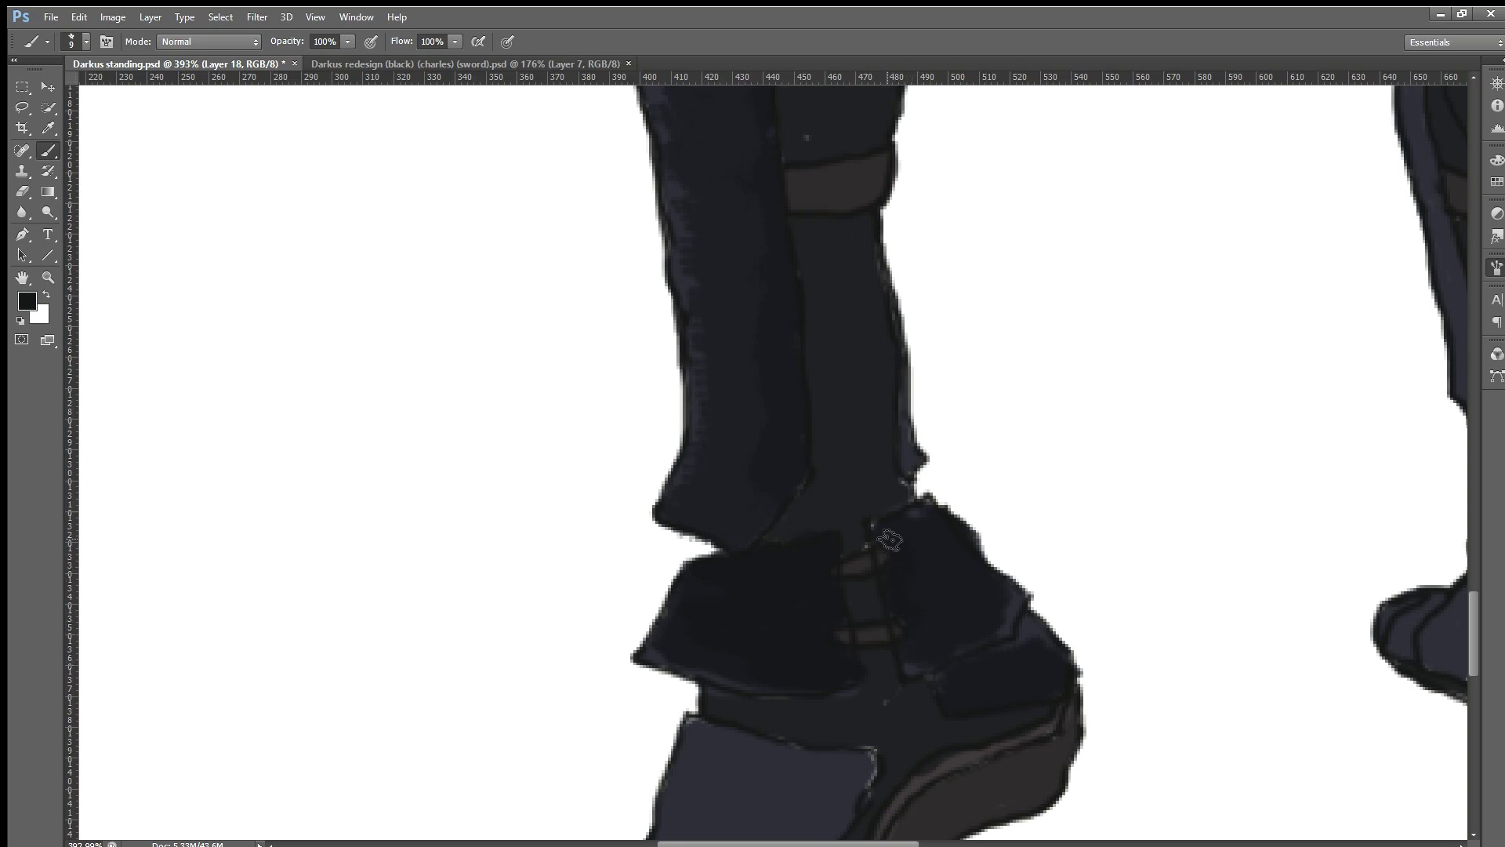
{"action": "left_click_drag", "start_coordinate": [887, 545], "coordinate": [957, 654]}
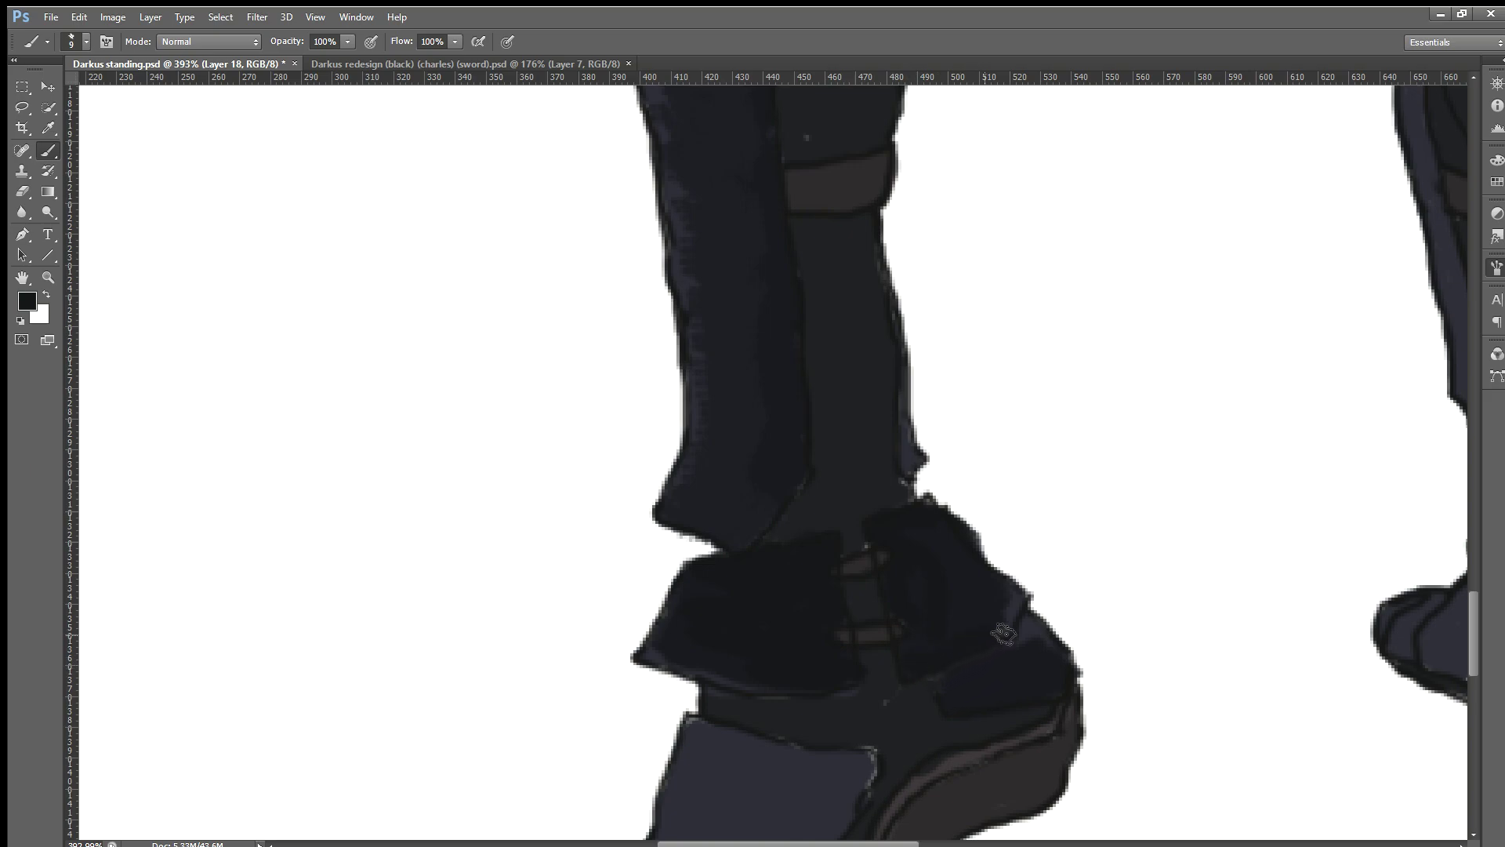
{"action": "mouse_move", "coordinate": [1011, 675]}
{"action": "left_mouse_down"}
{"action": "mouse_move", "coordinate": [976, 673]}
{"action": "mouse_move", "coordinate": [1011, 657]}
{"action": "mouse_move", "coordinate": [1033, 678]}
{"action": "mouse_move", "coordinate": [963, 706]}
{"action": "mouse_move", "coordinate": [1046, 693]}
{"action": "left_mouse_up"}
{"action": "scroll", "coordinate": [804, 351], "scroll_direction": "up", "scroll_amount": 2}
{"action": "scroll", "coordinate": [804, 351], "scroll_direction": "up", "scroll_amount": 2}
{"action": "scroll", "coordinate": [769, 320], "scroll_direction": "up", "scroll_amount": 3}
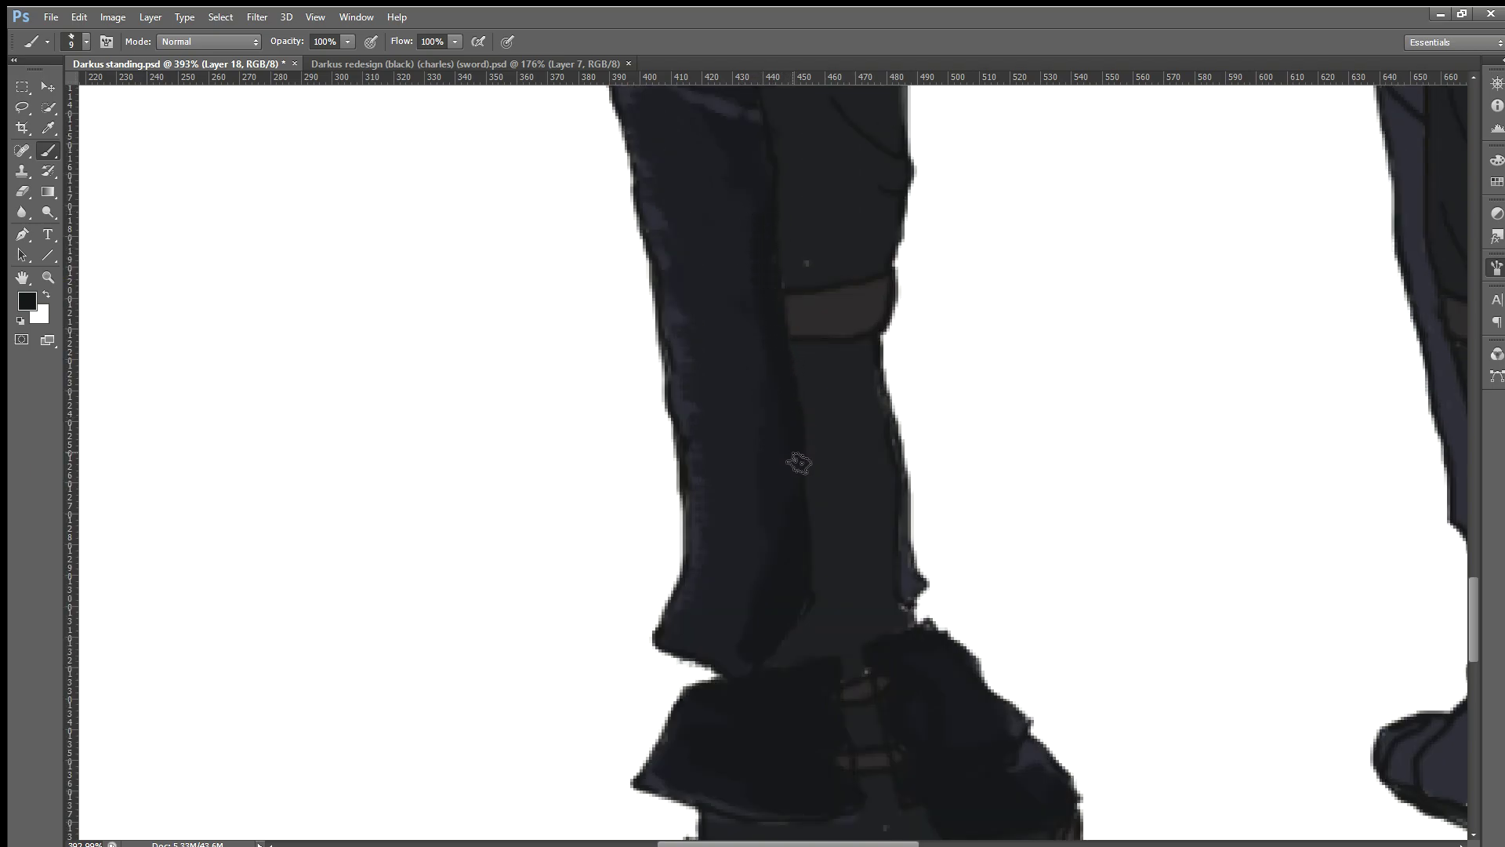
{"action": "scroll", "coordinate": [750, 205], "scroll_direction": "up", "scroll_amount": 1}
{"action": "scroll", "coordinate": [750, 205], "scroll_direction": "up", "scroll_amount": 2}
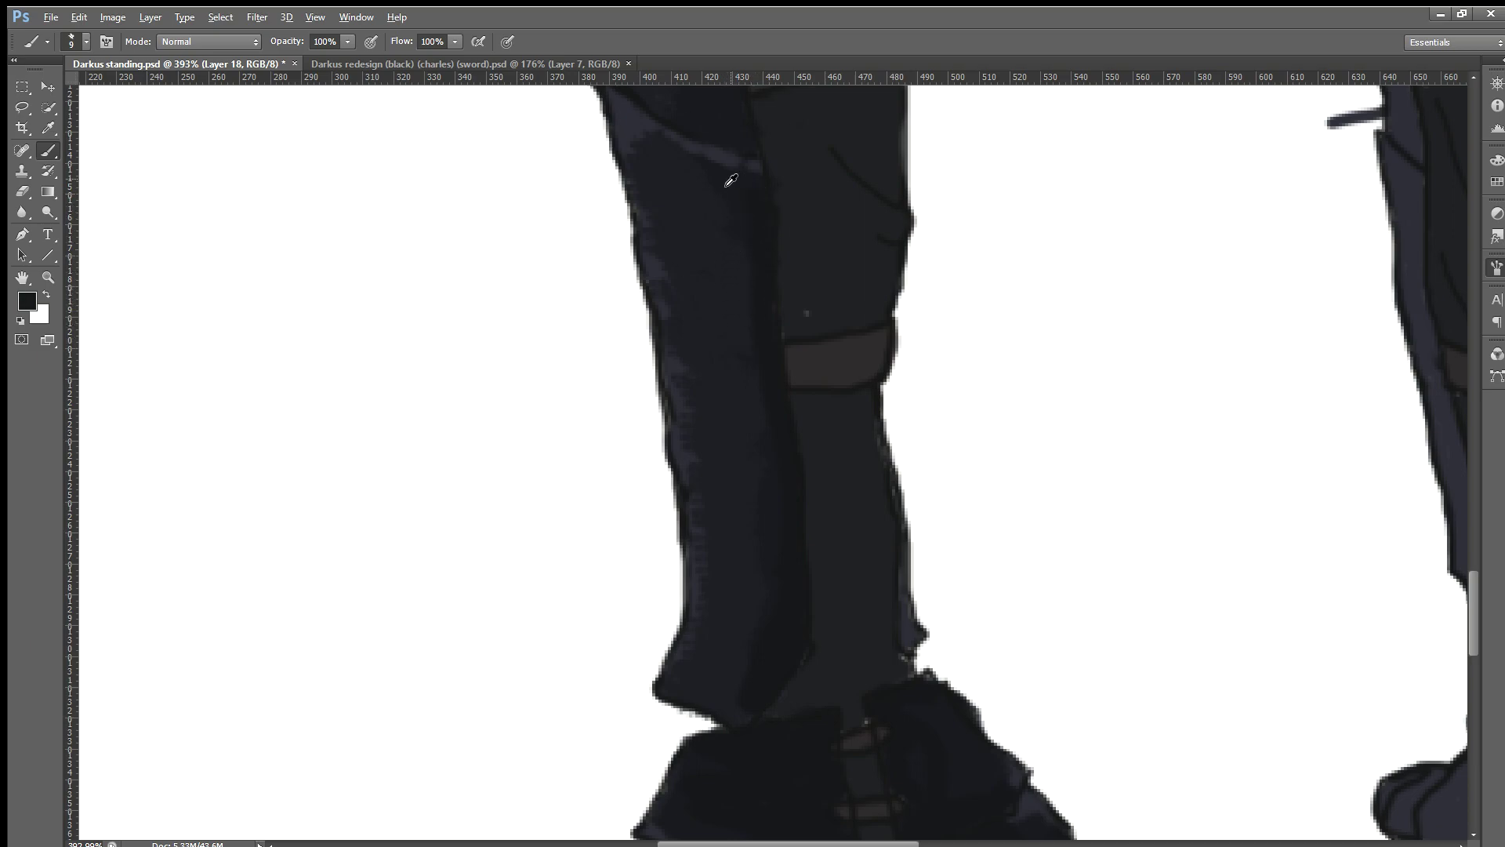
{"action": "left_click", "coordinate": [723, 178], "text": "alt"}
{"action": "scroll", "coordinate": [733, 635], "scroll_direction": "down", "scroll_amount": 1}
{"action": "scroll", "coordinate": [878, 320], "scroll_direction": "up", "scroll_amount": 2}
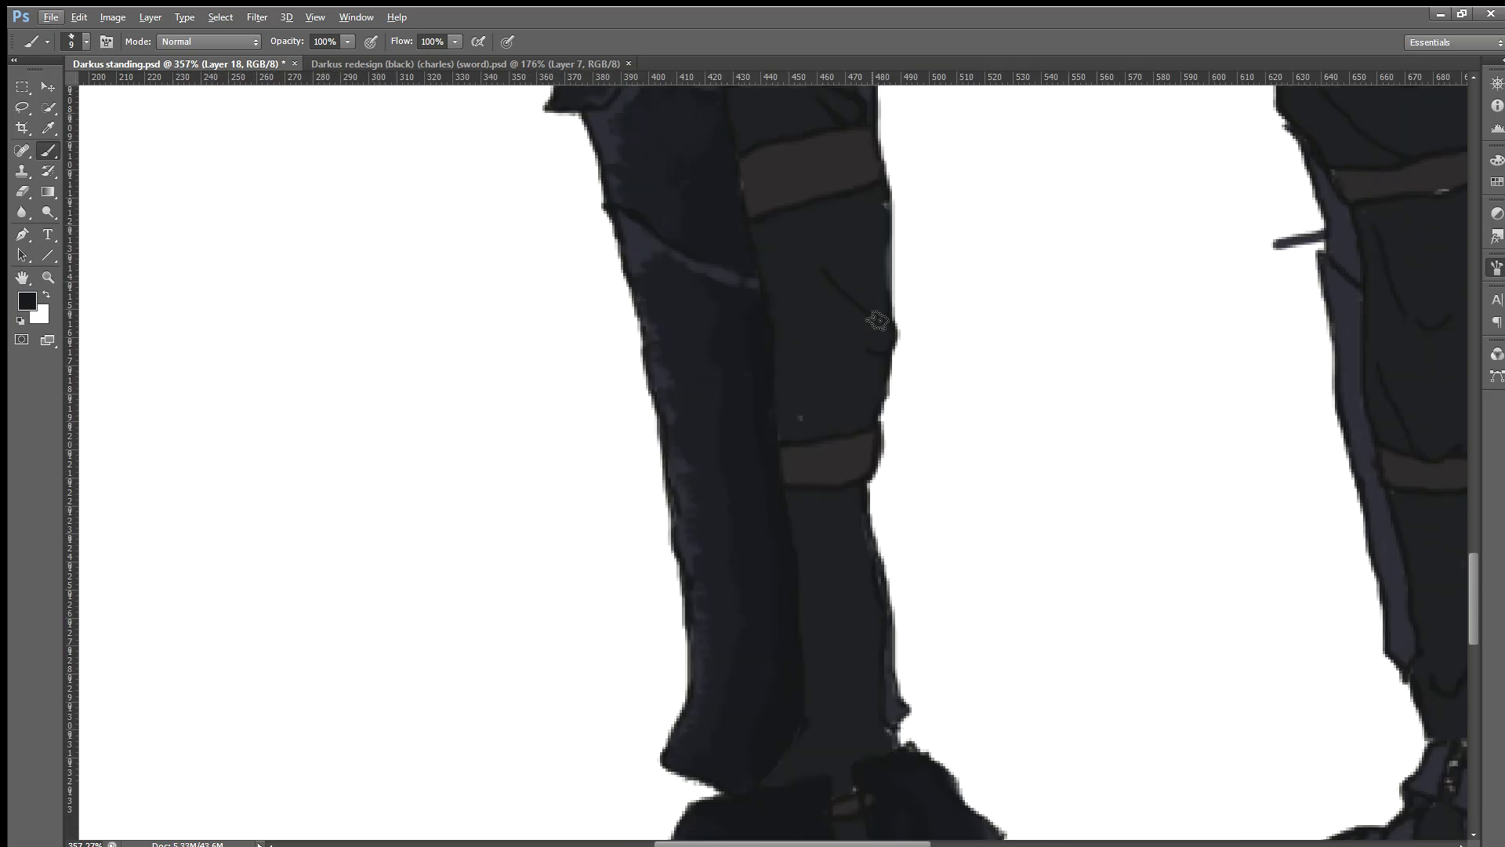
{"action": "scroll", "coordinate": [779, 382], "scroll_direction": "up", "scroll_amount": 3}
{"action": "left_click", "coordinate": [763, 530], "text": "alt"}
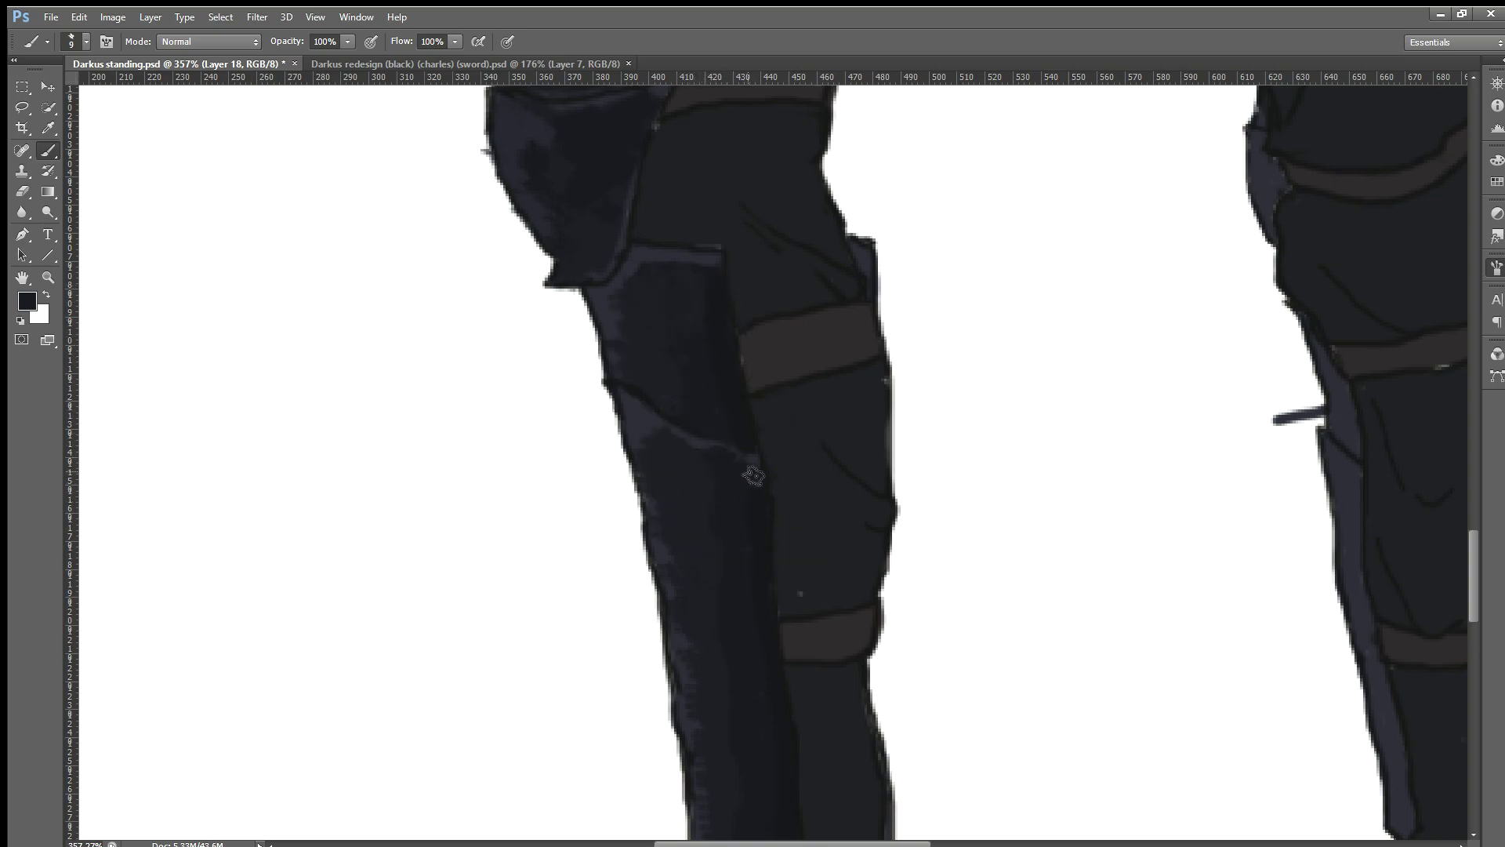
{"action": "scroll", "coordinate": [754, 474], "scroll_direction": "down", "scroll_amount": 2}
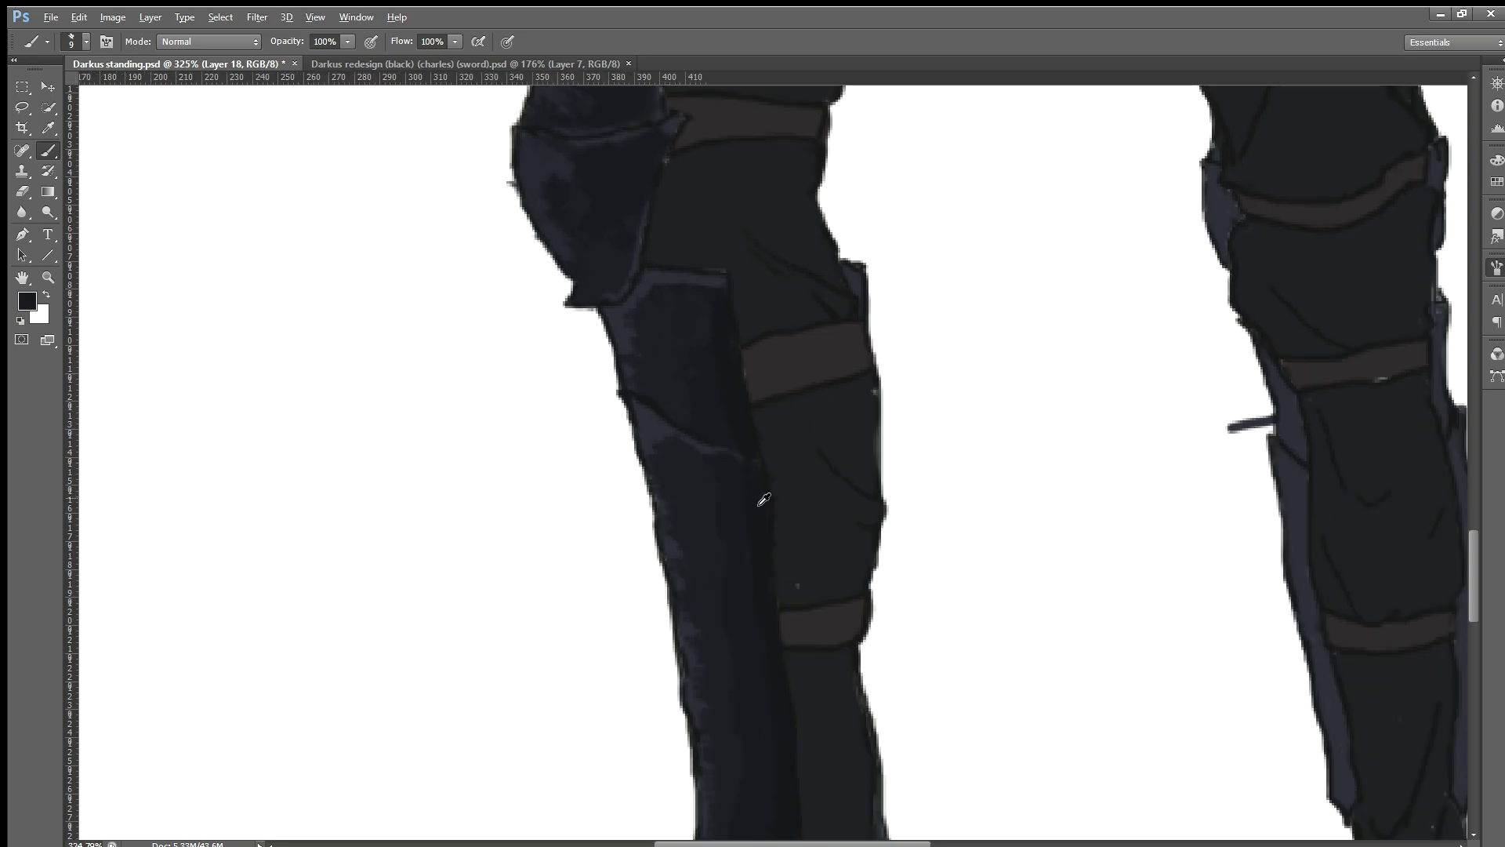
{"action": "scroll", "coordinate": [815, 490], "scroll_direction": "down", "scroll_amount": 2}
{"action": "scroll", "coordinate": [893, 490], "scroll_direction": "down", "scroll_amount": 1}
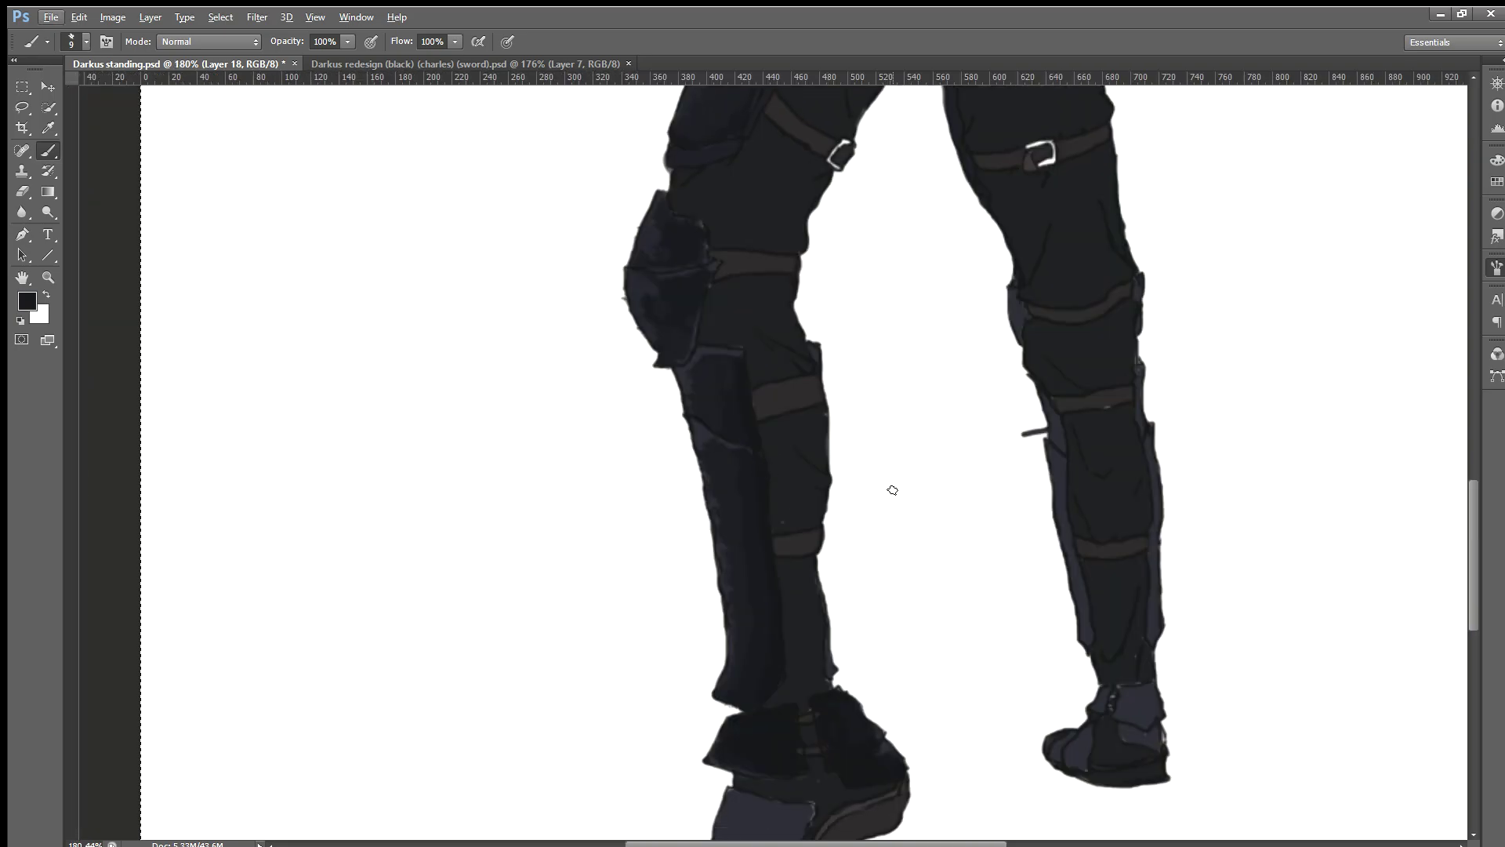
{"action": "scroll", "coordinate": [893, 490], "scroll_direction": "down", "scroll_amount": 1}
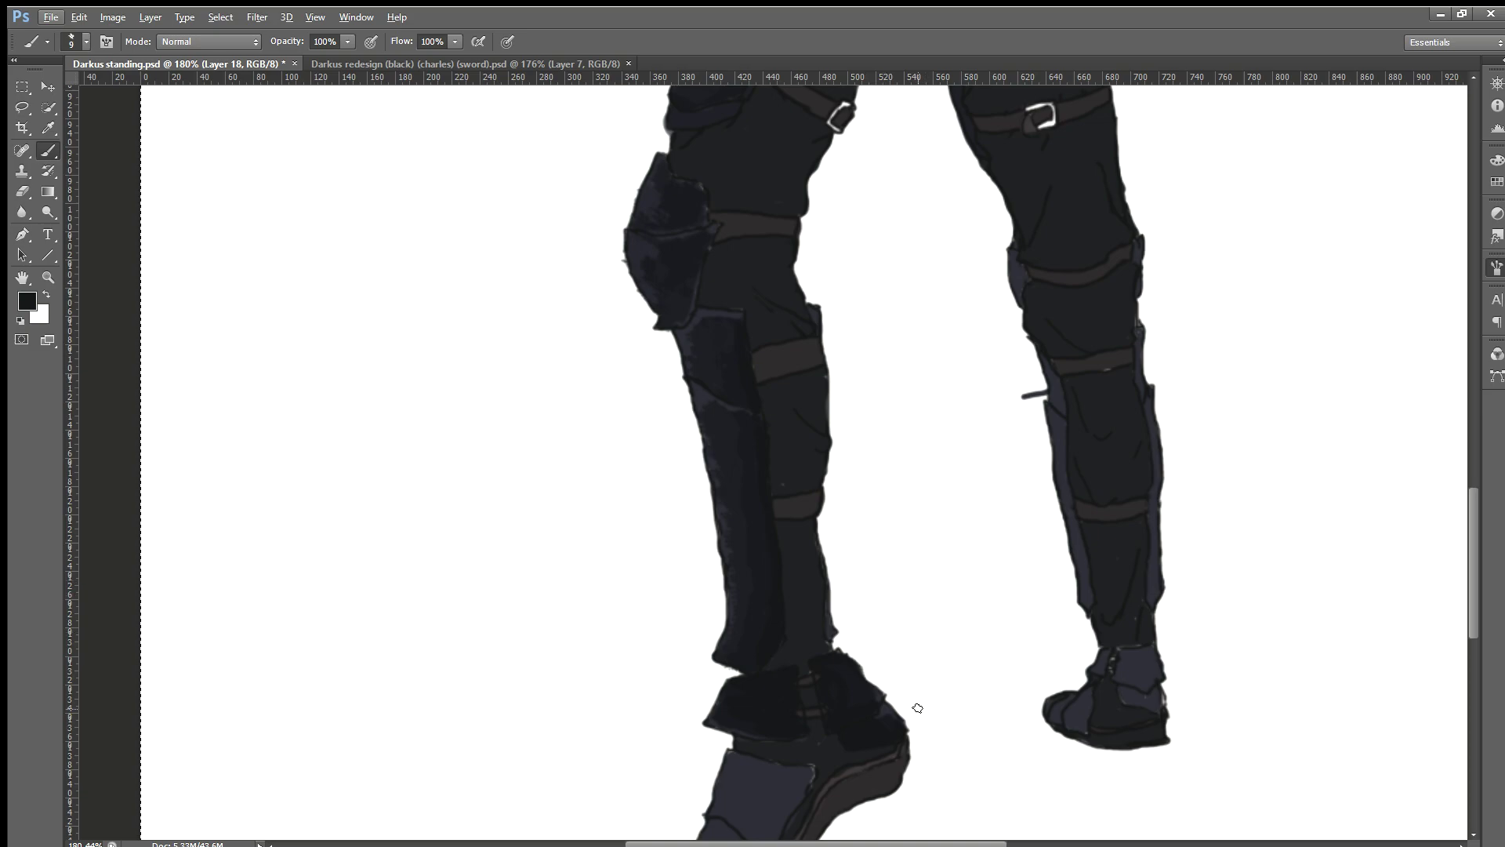
{"action": "scroll", "coordinate": [921, 726], "scroll_direction": "up", "scroll_amount": 1}
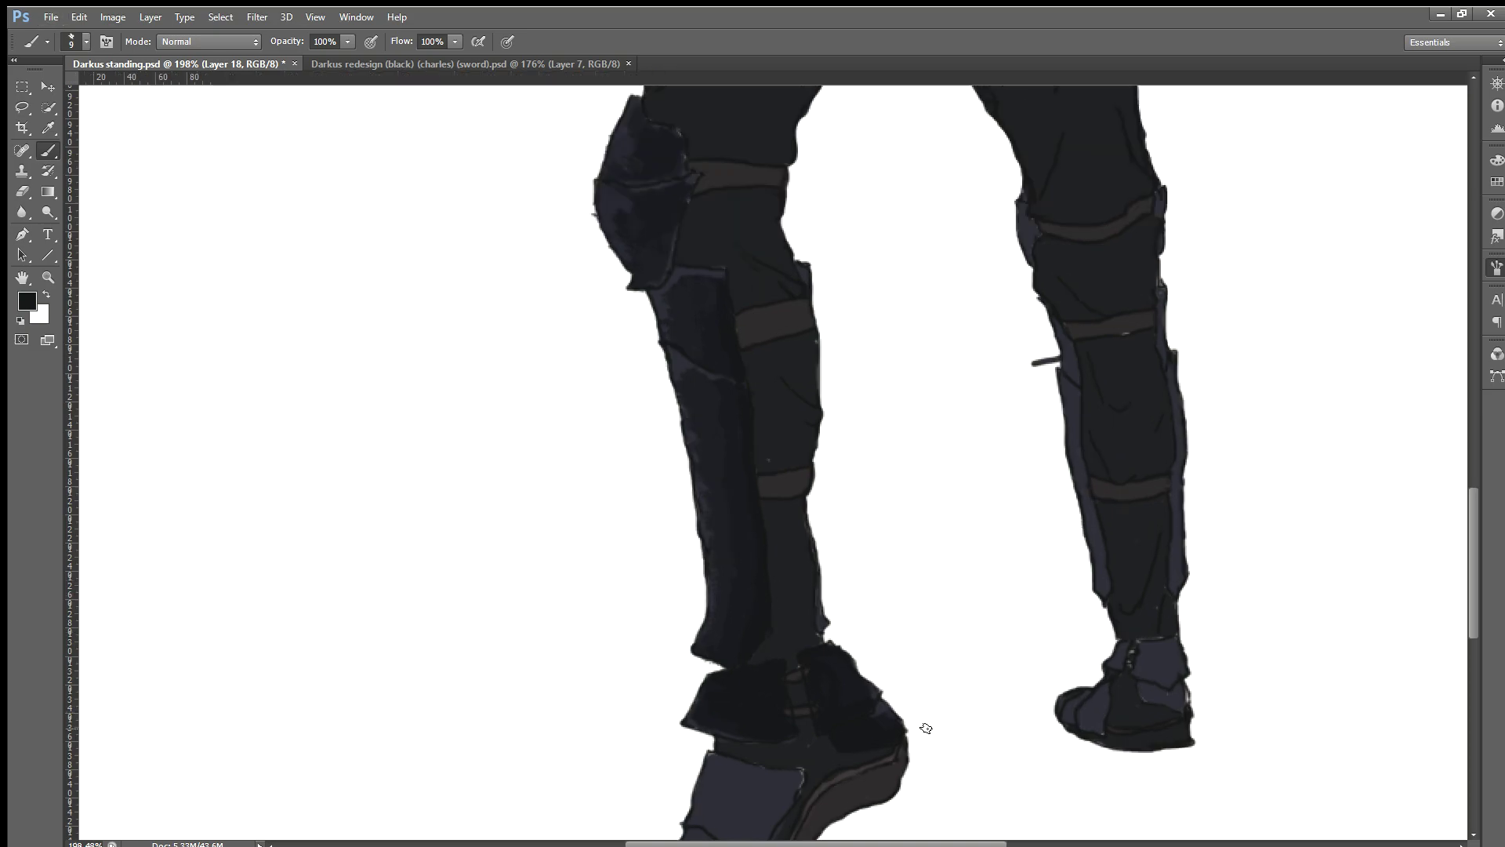
{"action": "scroll", "coordinate": [927, 729], "scroll_direction": "up", "scroll_amount": 2}
Step: Darken the light streaks on the front boot cuff using sampled dark boot tones
{"action": "scroll", "coordinate": [931, 732], "scroll_direction": "up", "scroll_amount": 2}
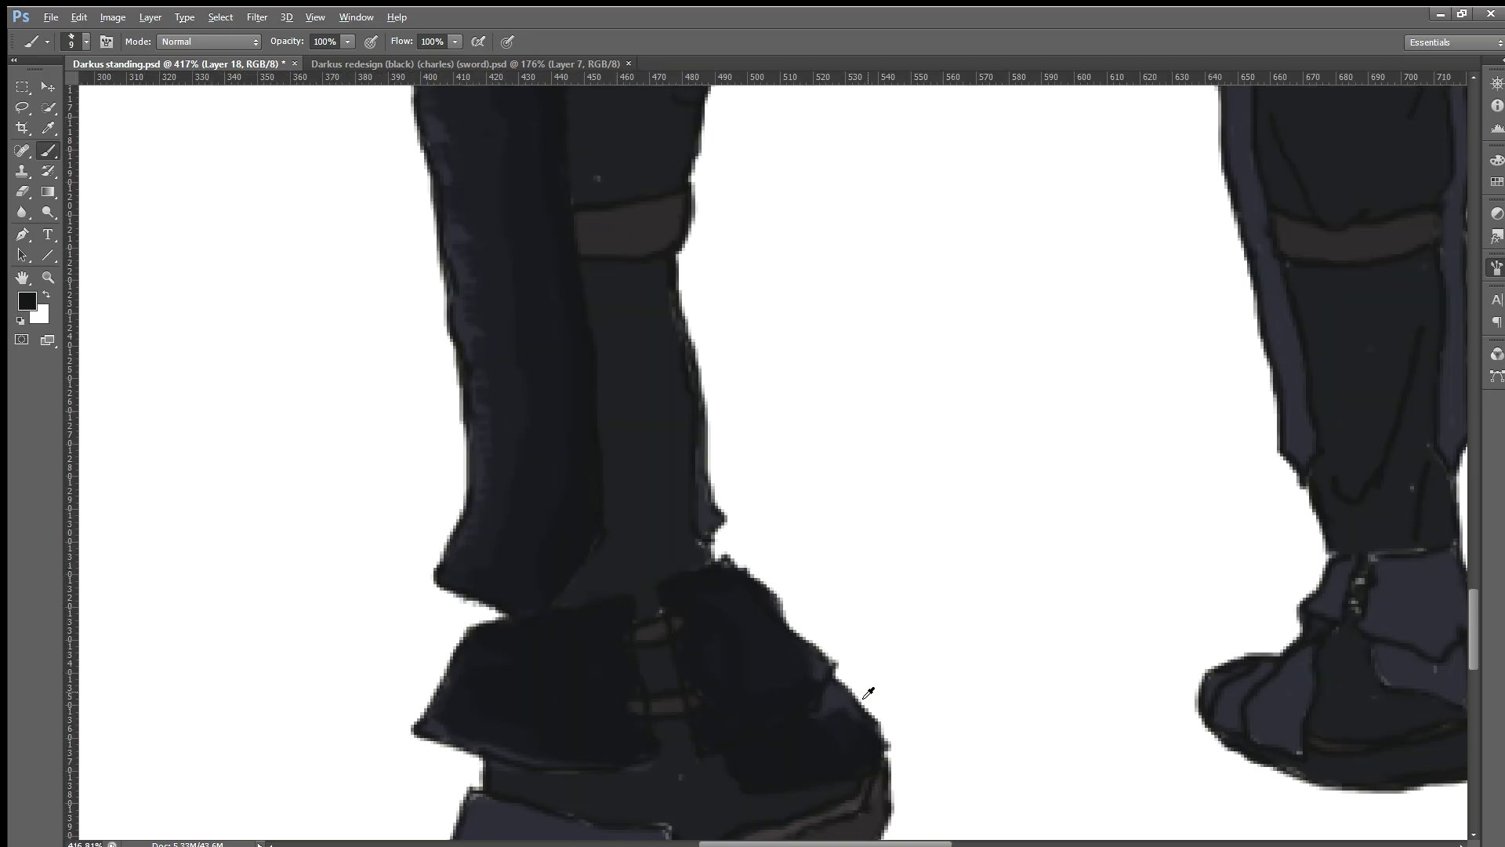
{"action": "left_click", "coordinate": [828, 674]}
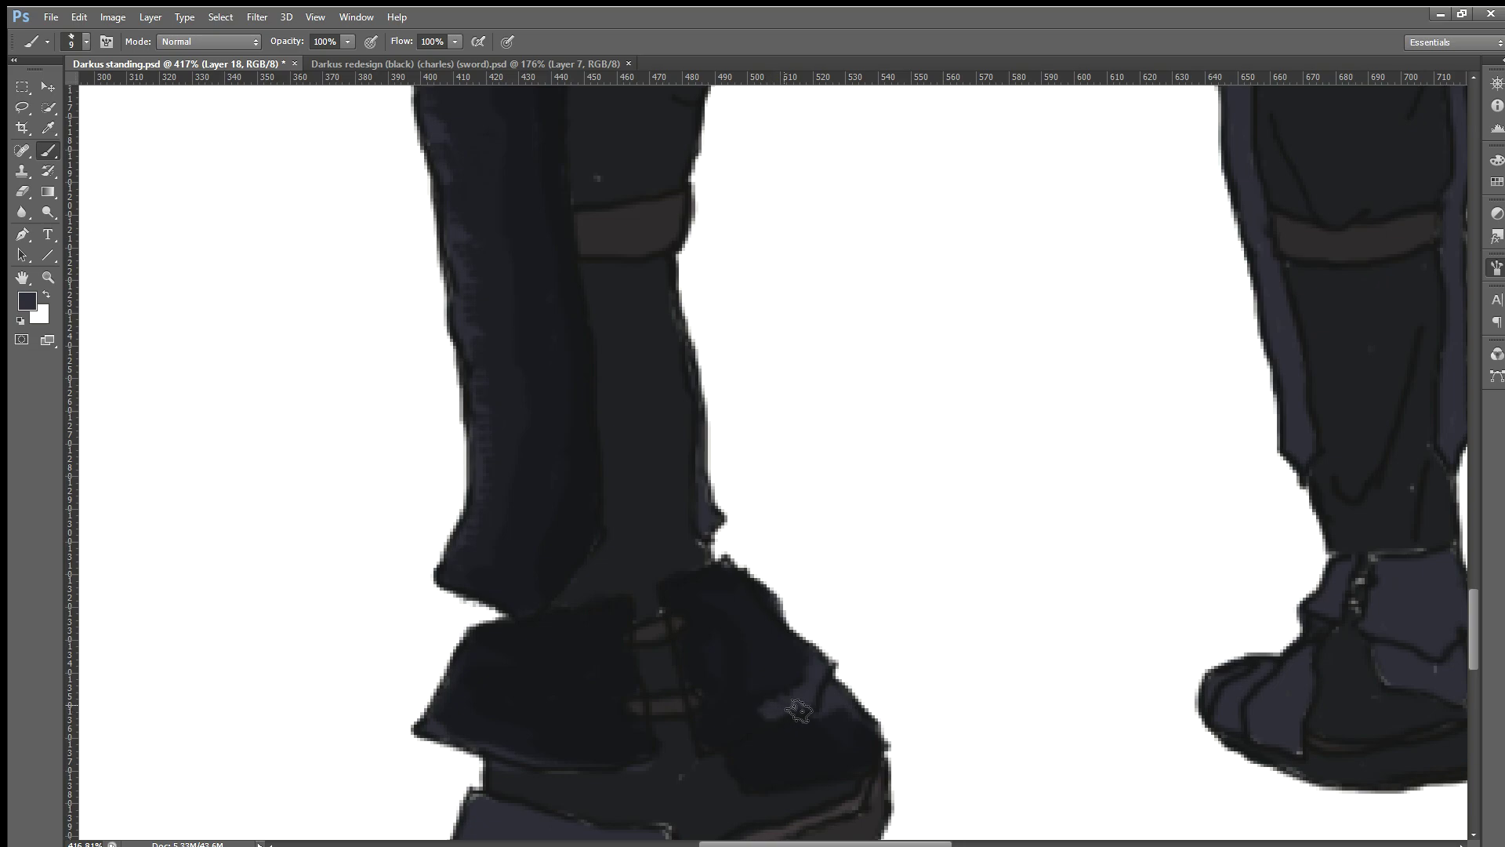
{"action": "left_click", "coordinate": [768, 659], "text": "alt"}
{"action": "left_click_drag", "start_coordinate": [827, 665], "coordinate": [767, 710]}
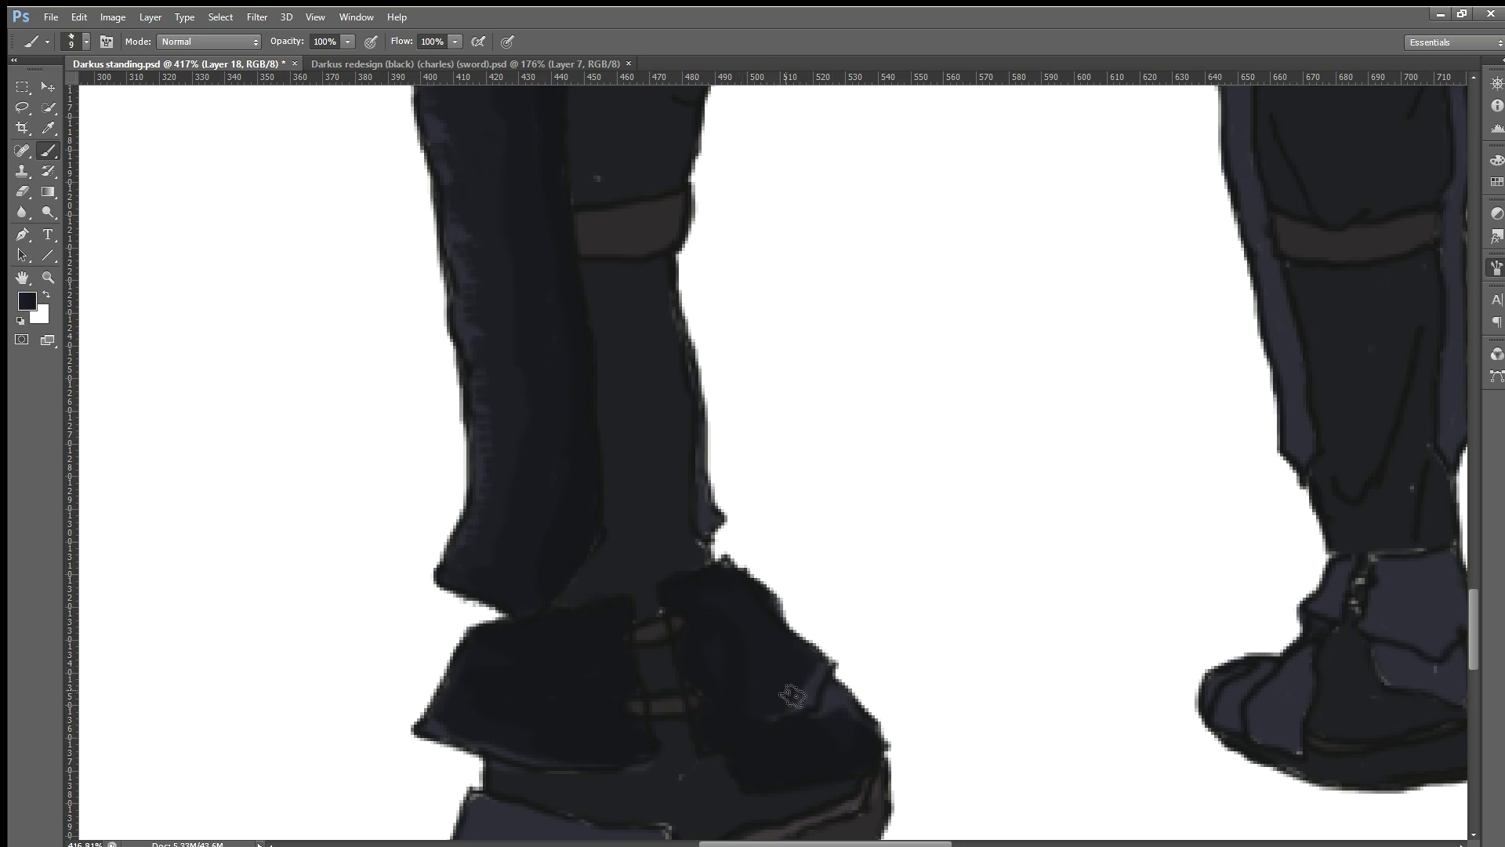
{"action": "left_click", "coordinate": [804, 704], "text": "alt"}
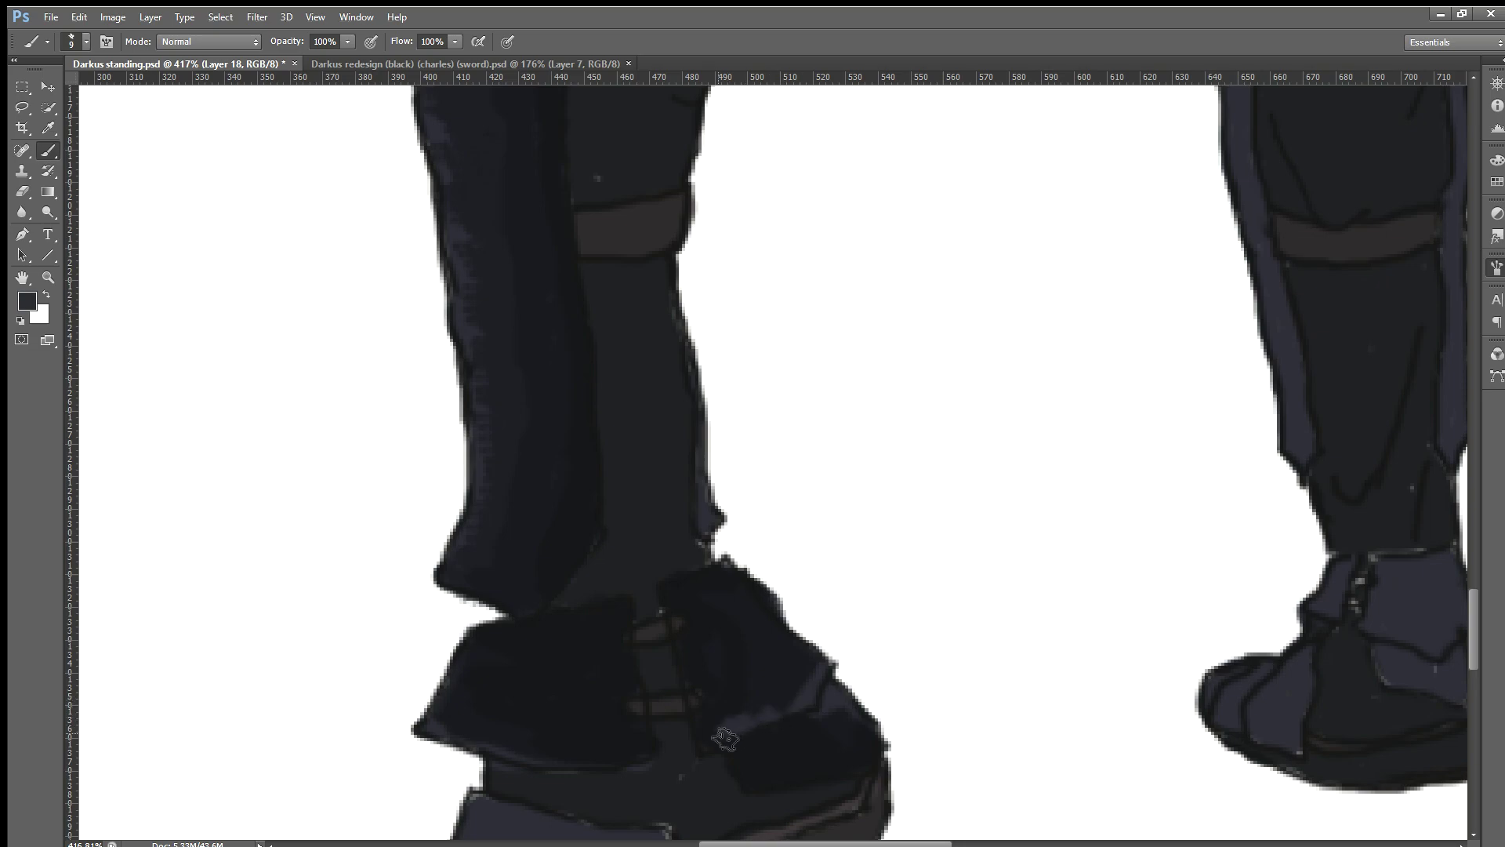
{"action": "left_click", "coordinate": [773, 672], "text": "alt"}
{"action": "scroll", "coordinate": [833, 631], "scroll_direction": "down", "scroll_amount": 2}
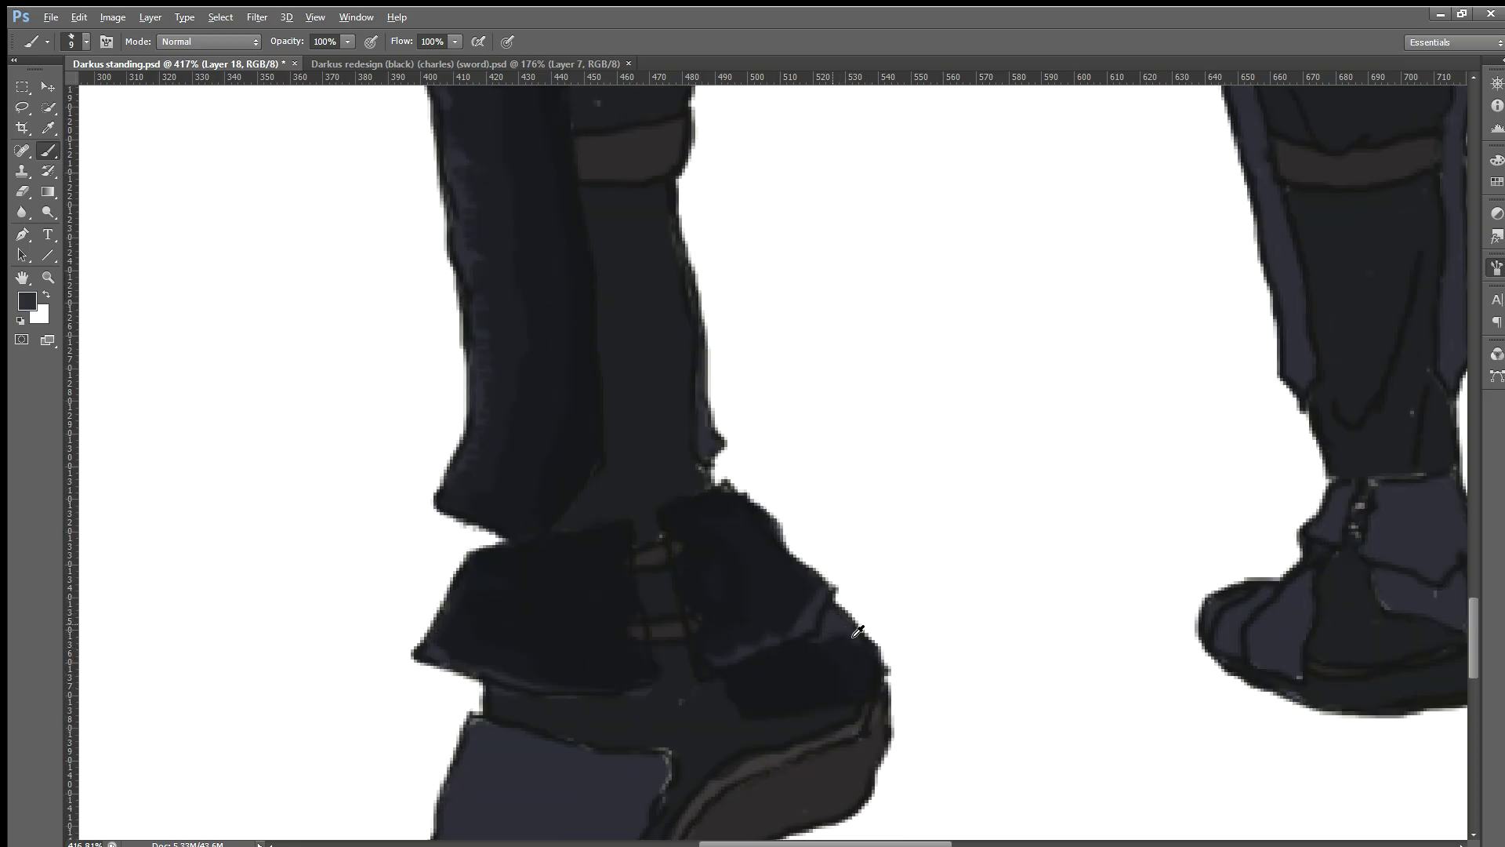
{"action": "mouse_move", "coordinate": [864, 664]}
{"action": "left_mouse_down"}
{"action": "mouse_move", "coordinate": [842, 646]}
{"action": "mouse_move", "coordinate": [799, 704]}
{"action": "mouse_move", "coordinate": [827, 695]}
{"action": "left_mouse_up"}
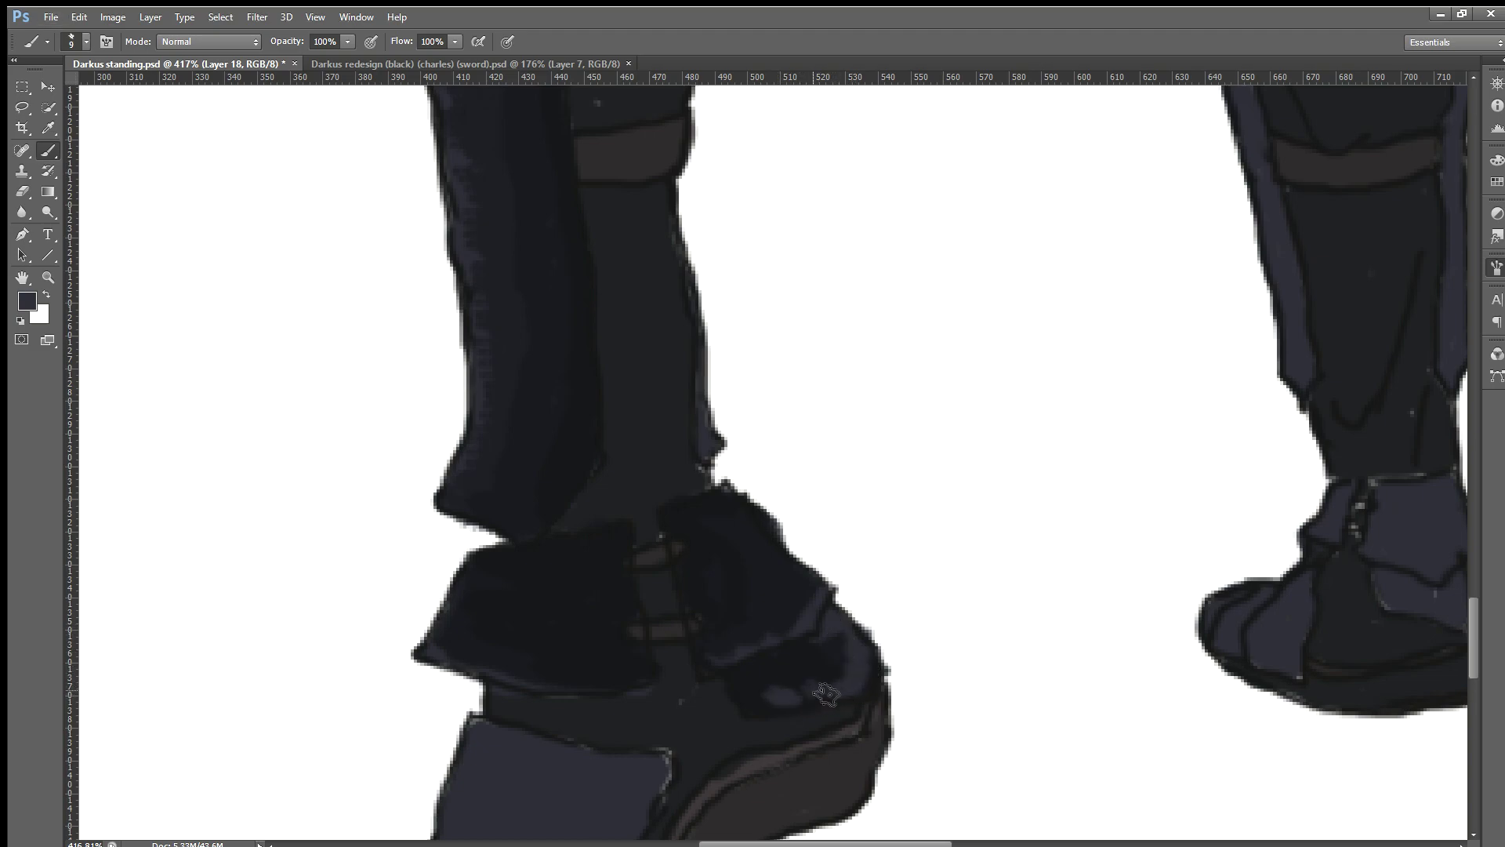
{"action": "left_click", "coordinate": [818, 662], "text": "alt"}
{"action": "left_click_drag", "start_coordinate": [792, 690], "coordinate": [822, 687]}
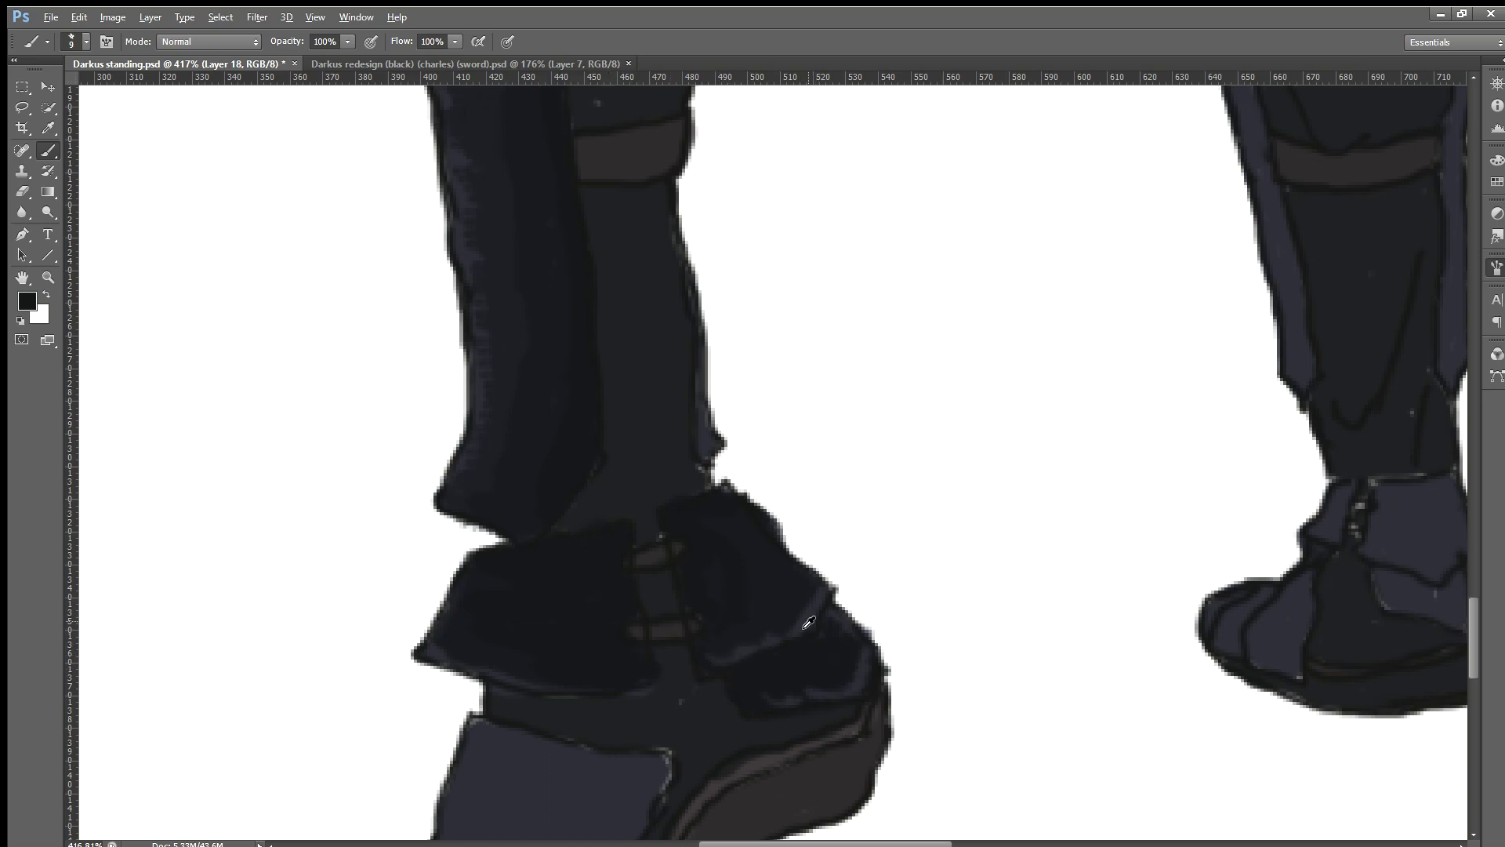
Step: Add a thin blue-grey rim along the cuff's lower edge and reshape it with near-black
{"action": "left_click", "coordinate": [639, 683], "text": "alt"}
{"action": "left_click_drag", "start_coordinate": [639, 664], "coordinate": [525, 681]}
{"action": "left_click_drag", "start_coordinate": [433, 658], "coordinate": [620, 678]}
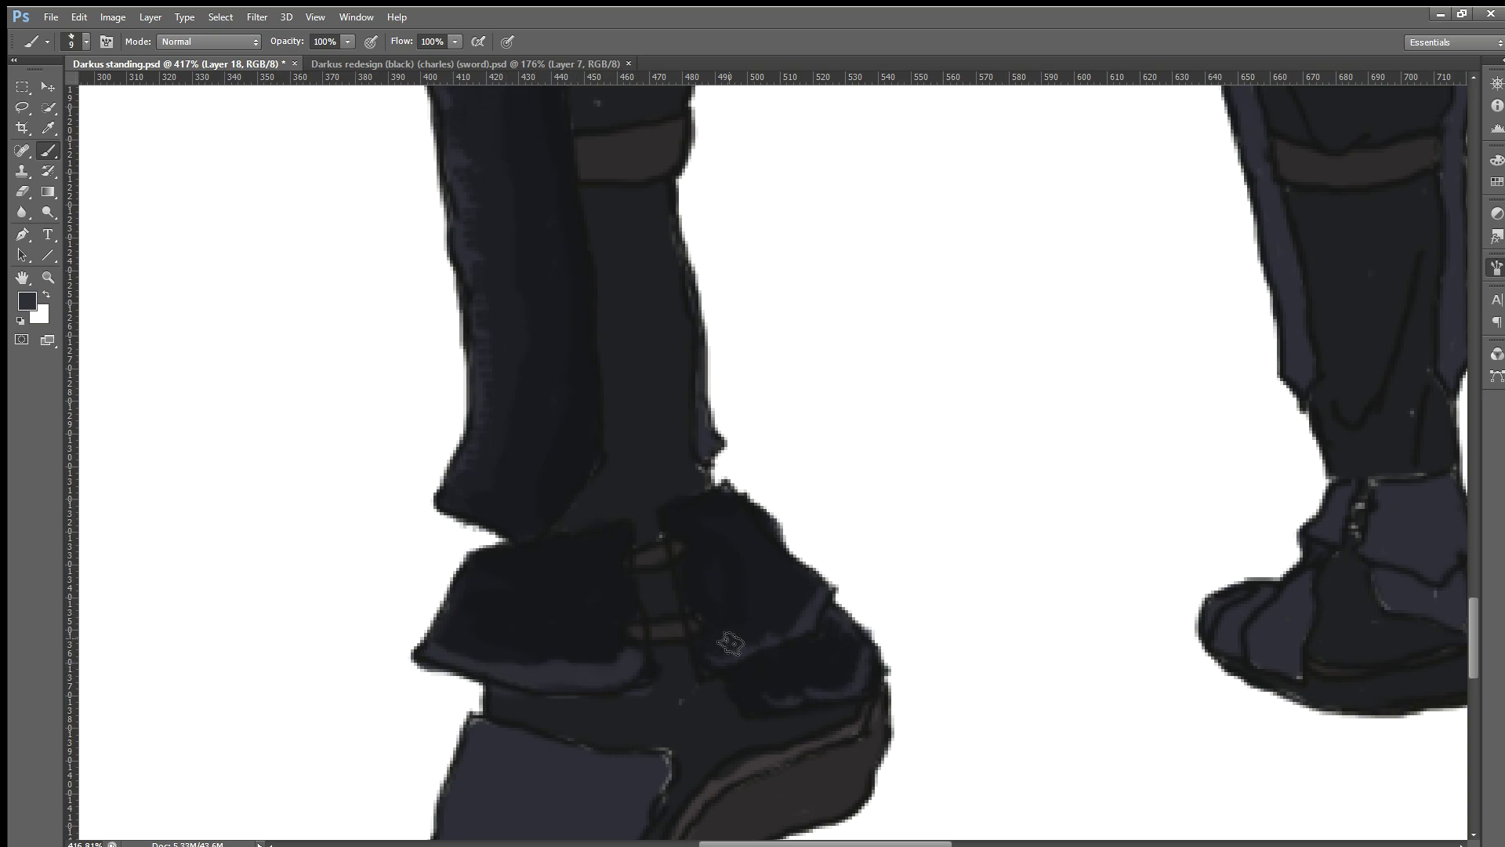
{"action": "left_click", "coordinate": [577, 637], "text": "alt"}
{"action": "mouse_move", "coordinate": [614, 666]}
{"action": "left_mouse_down"}
{"action": "mouse_move", "coordinate": [533, 682]}
{"action": "mouse_move", "coordinate": [449, 657]}
{"action": "left_mouse_up"}
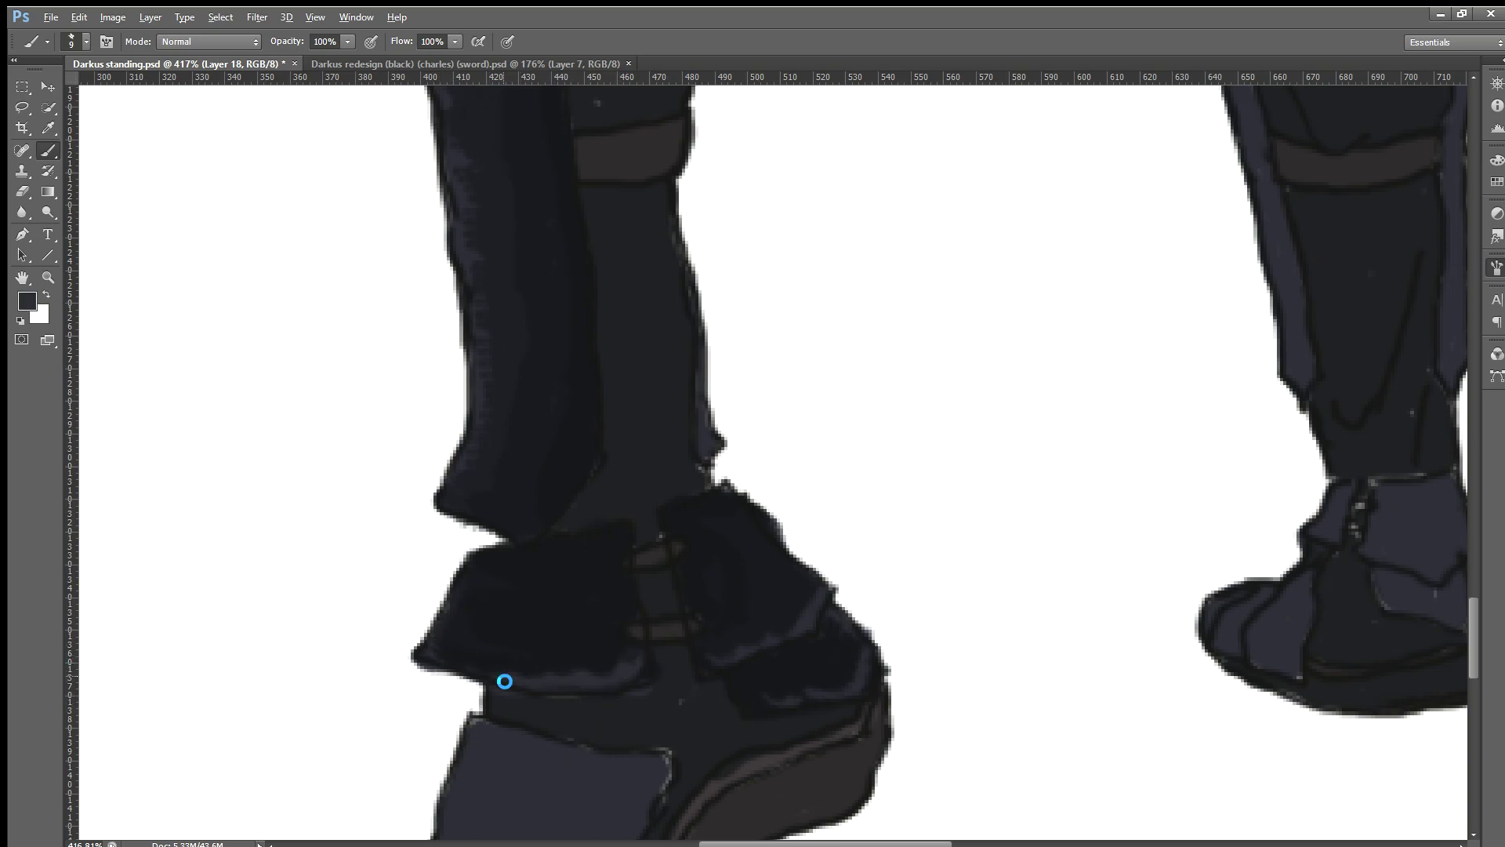
{"action": "mouse_move", "coordinate": [505, 682]}
{"action": "left_mouse_down"}
{"action": "mouse_move", "coordinate": [458, 668]}
{"action": "mouse_move", "coordinate": [521, 681]}
{"action": "mouse_move", "coordinate": [417, 660]}
{"action": "left_mouse_up"}
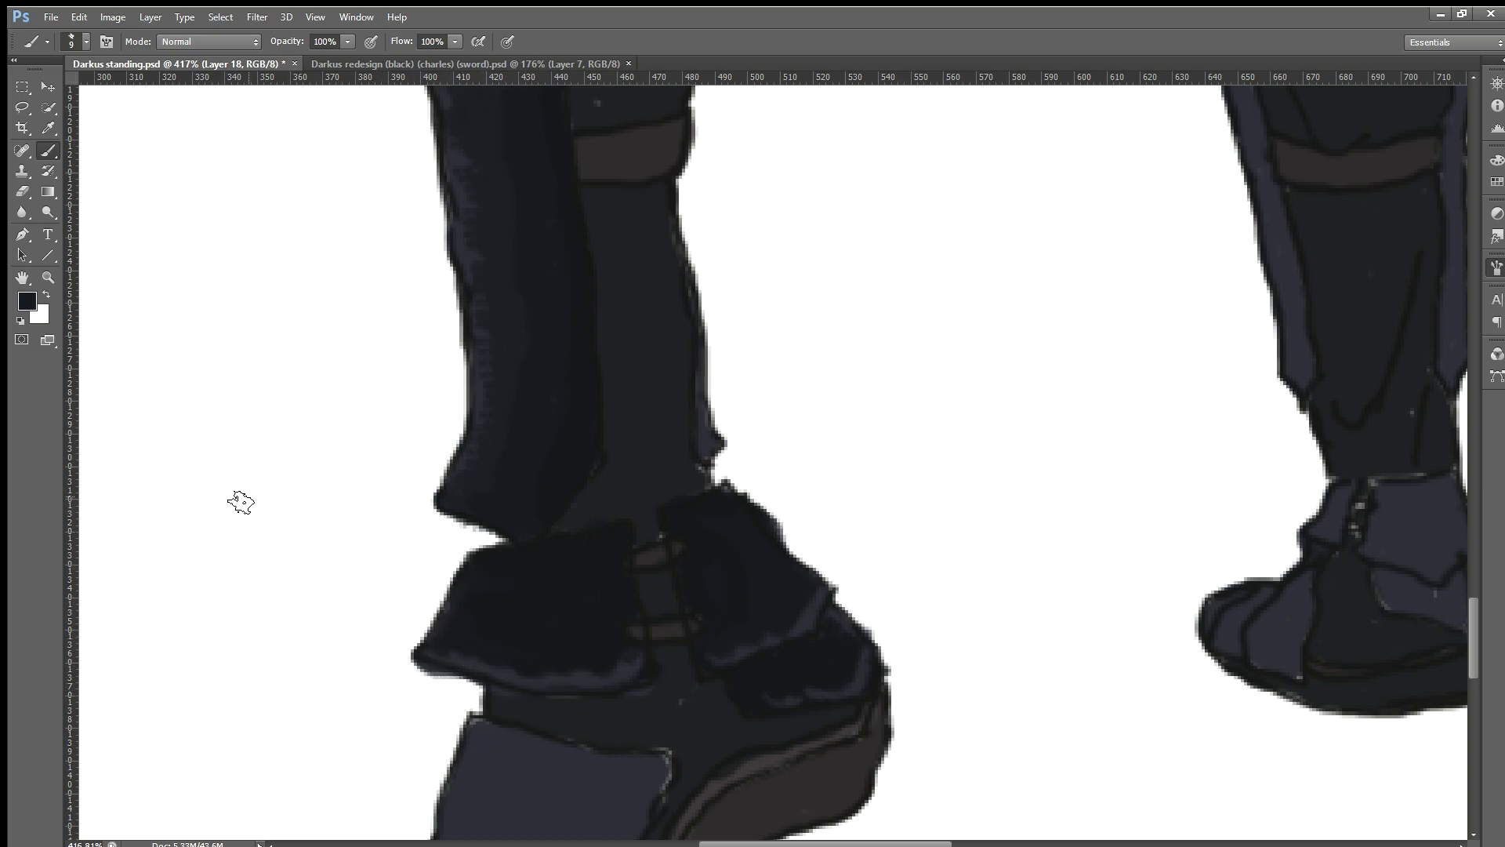
{"action": "left_click", "coordinate": [22, 190]}
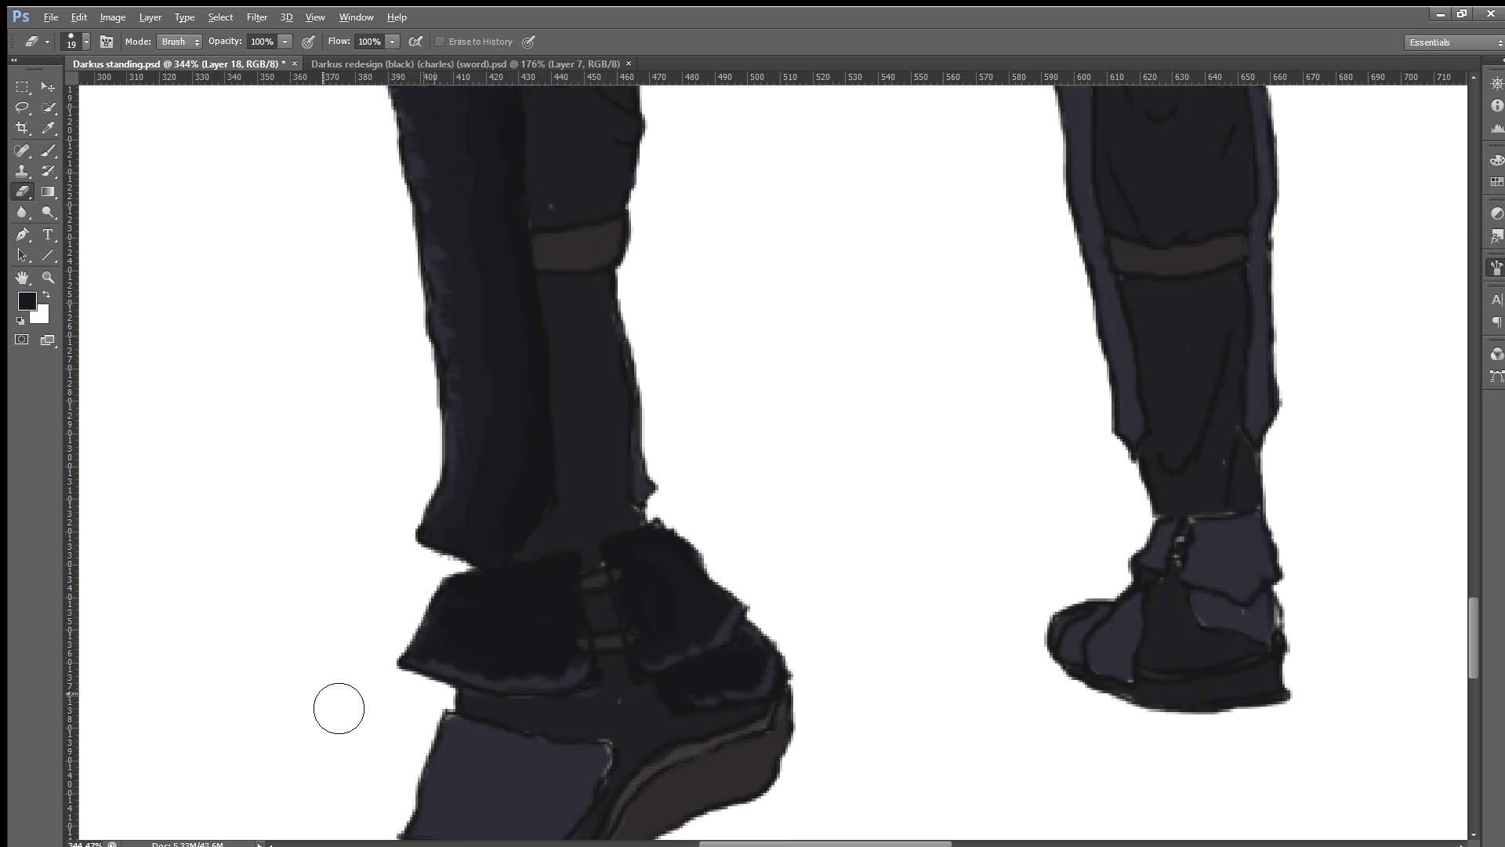
Step: Zoom in on the armored knee and switch from the Eraser back to the Brush
{"action": "scroll", "coordinate": [335, 703], "scroll_direction": "down", "scroll_amount": 1, "text": "alt"}
{"action": "scroll", "coordinate": [336, 704], "scroll_direction": "down", "scroll_amount": 1, "text": "alt"}
{"action": "scroll", "coordinate": [322, 689], "scroll_direction": "down", "scroll_amount": 1, "text": "alt"}
{"action": "scroll", "coordinate": [323, 689], "scroll_direction": "down", "scroll_amount": 1, "text": "alt"}
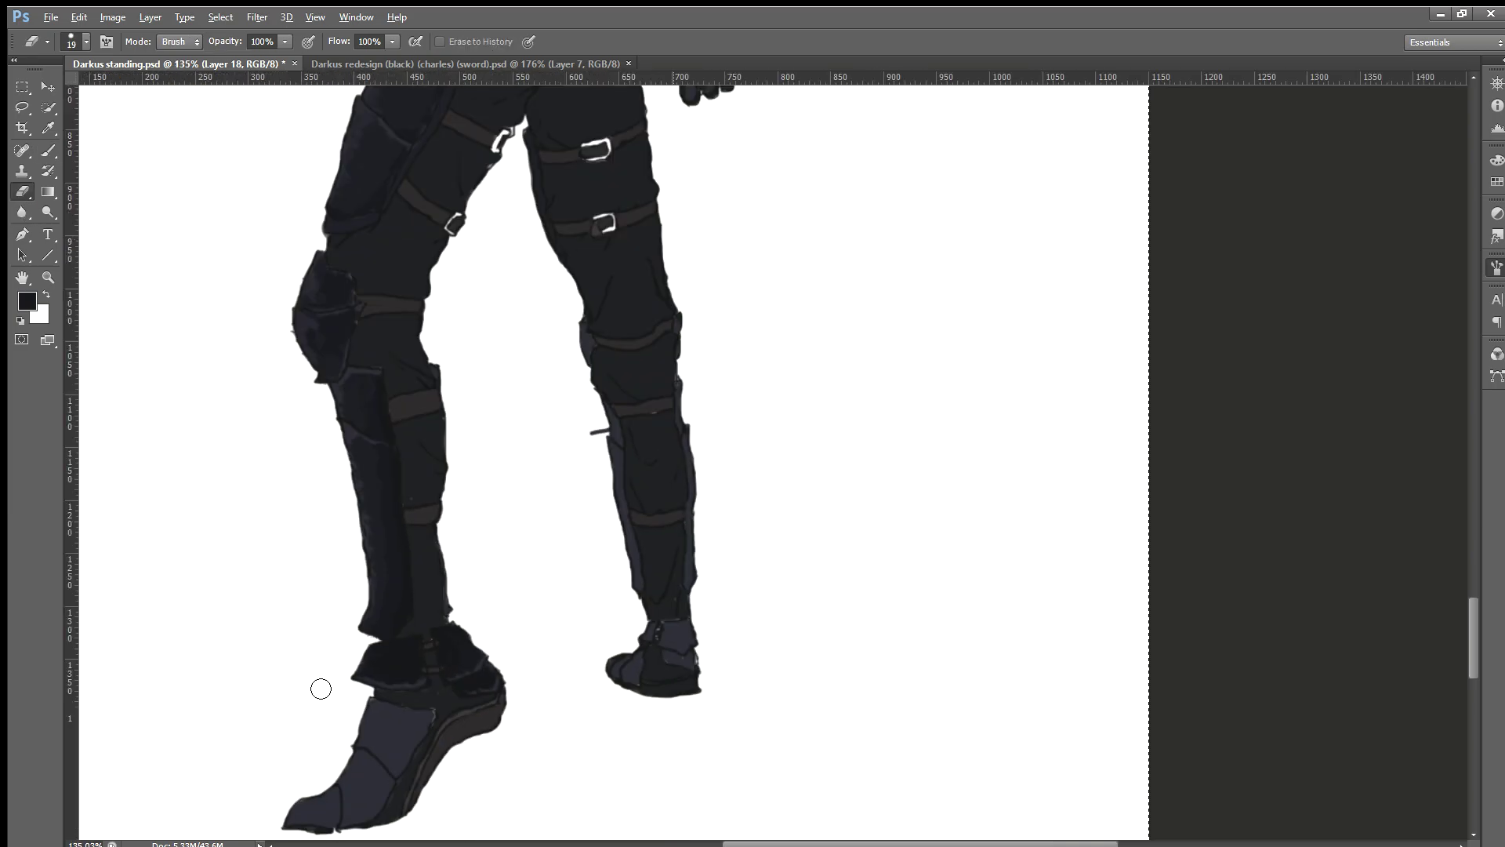
{"action": "scroll", "coordinate": [307, 677], "scroll_direction": "up", "scroll_amount": 1}
{"action": "scroll", "coordinate": [307, 676], "scroll_direction": "up", "scroll_amount": 3}
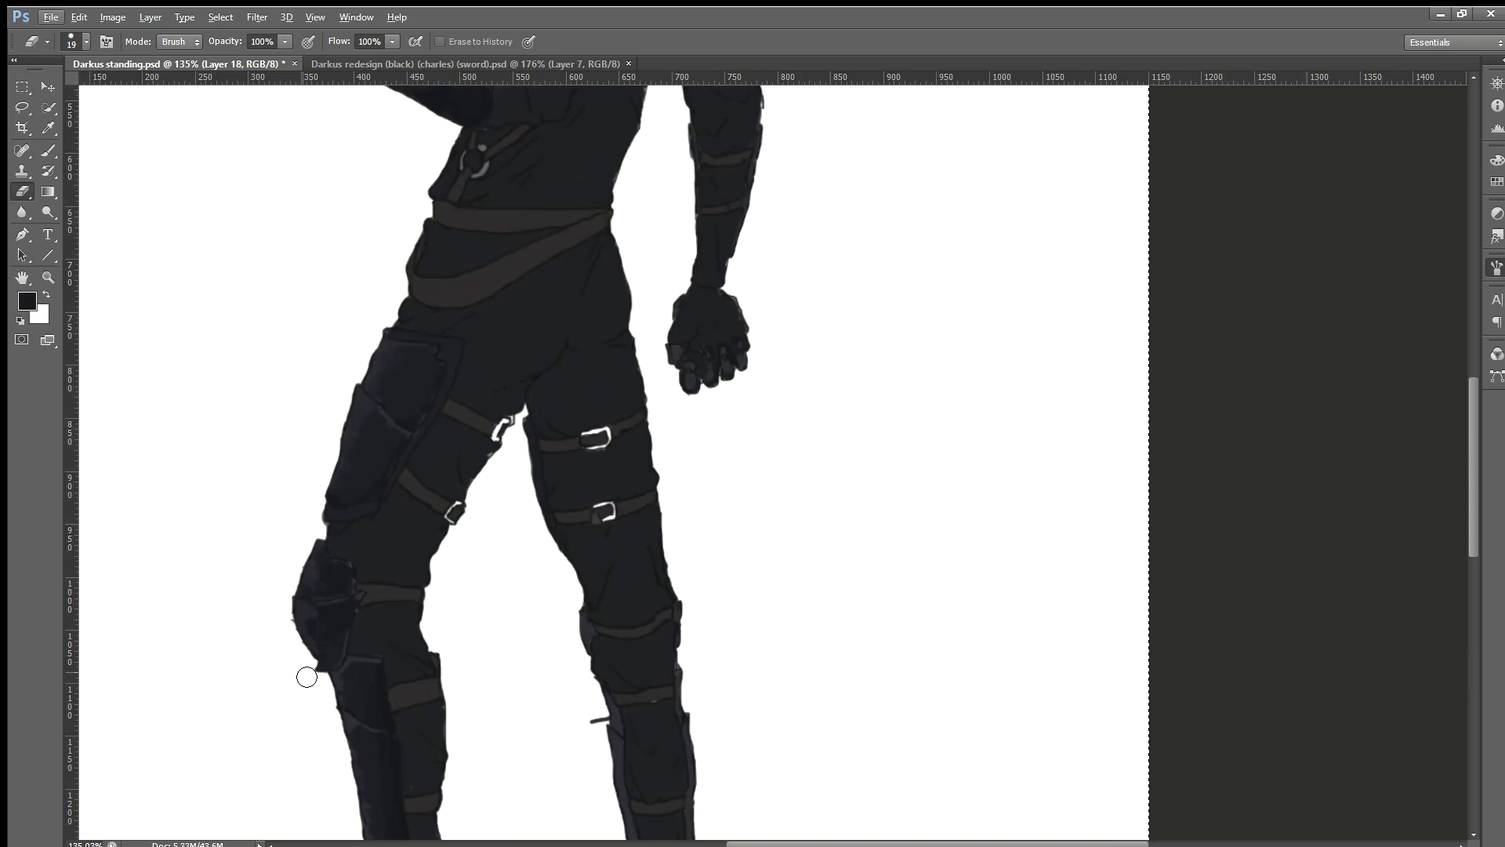
{"action": "scroll", "coordinate": [307, 676], "scroll_direction": "up", "scroll_amount": 1}
{"action": "scroll", "coordinate": [307, 676], "scroll_direction": "down", "scroll_amount": 1, "text": "alt"}
{"action": "scroll", "coordinate": [307, 676], "scroll_direction": "down", "scroll_amount": 1, "text": "alt"}
{"action": "scroll", "coordinate": [304, 674], "scroll_direction": "down", "scroll_amount": 1, "text": "alt"}
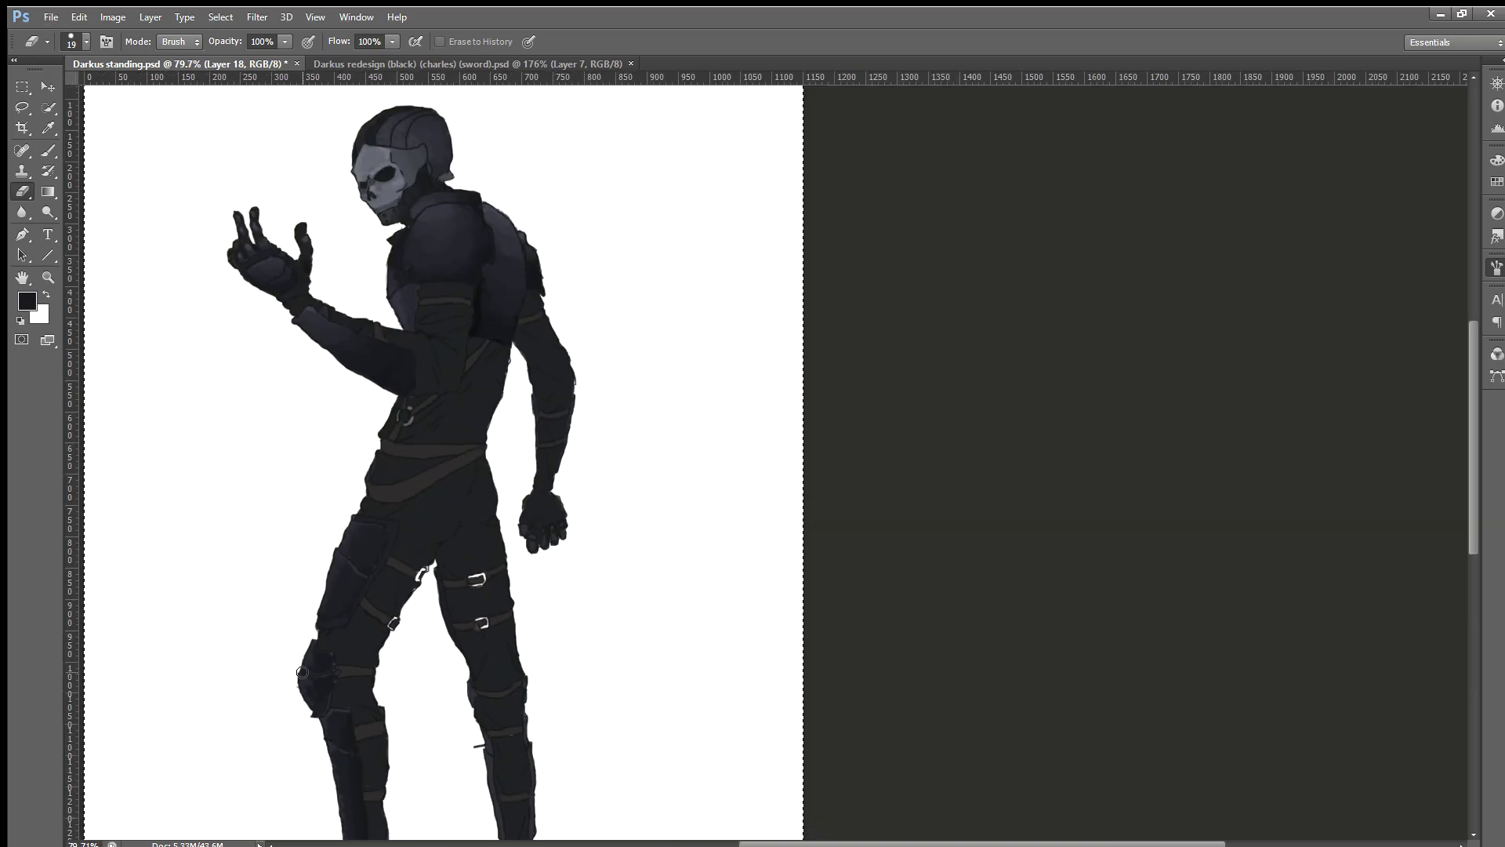
{"action": "scroll", "coordinate": [303, 672], "scroll_direction": "down", "scroll_amount": 1}
{"action": "scroll", "coordinate": [303, 672], "scroll_direction": "down", "scroll_amount": 1, "text": "alt"}
{"action": "scroll", "coordinate": [302, 672], "scroll_direction": "down", "scroll_amount": 1}
{"action": "scroll", "coordinate": [302, 672], "scroll_direction": "down", "scroll_amount": 1}
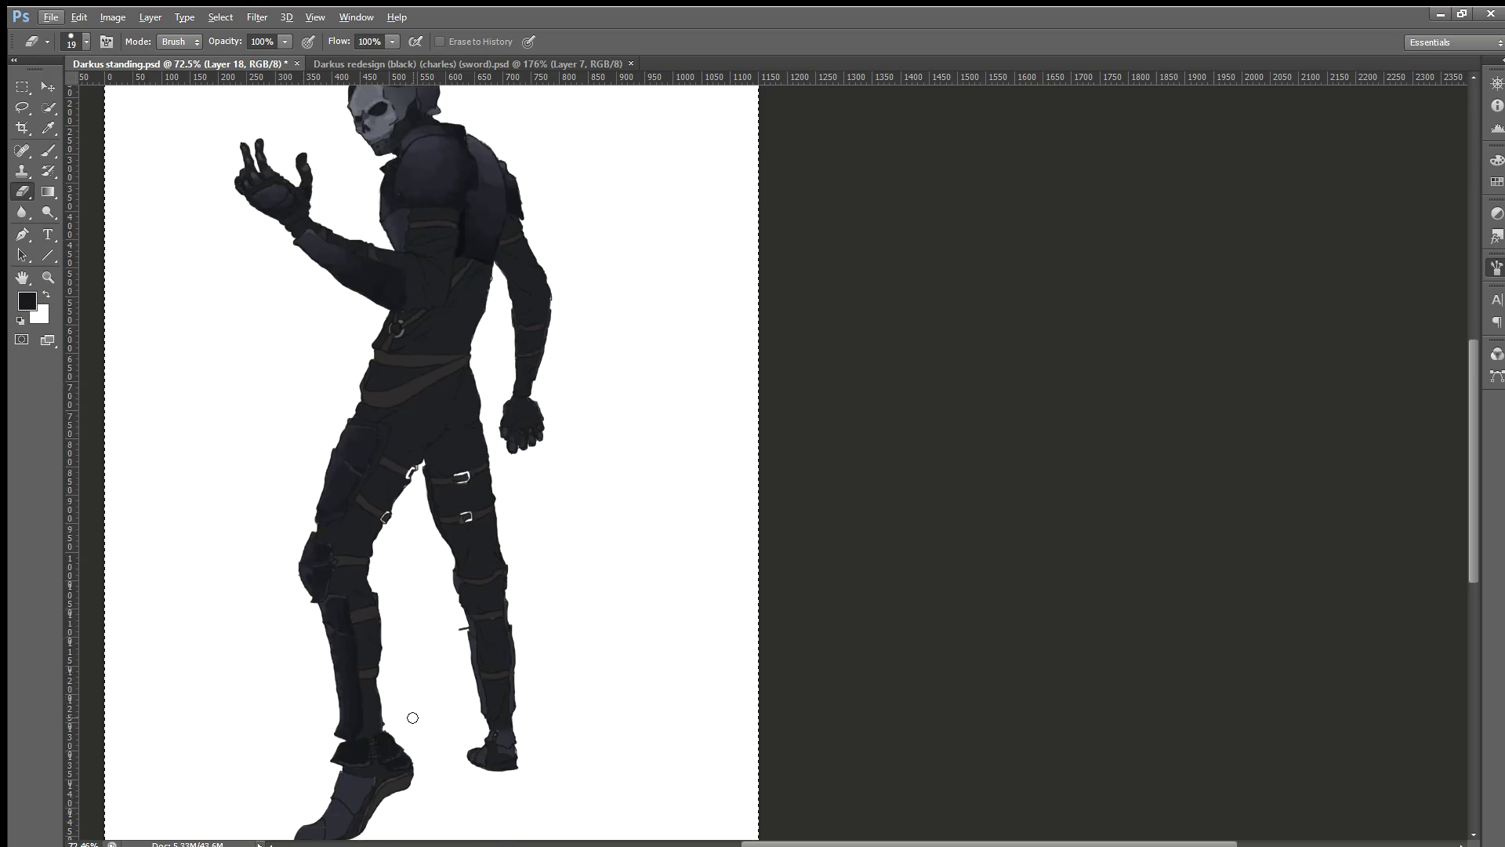
{"action": "scroll", "coordinate": [196, 666], "scroll_direction": "up", "scroll_amount": 6, "text": "alt"}
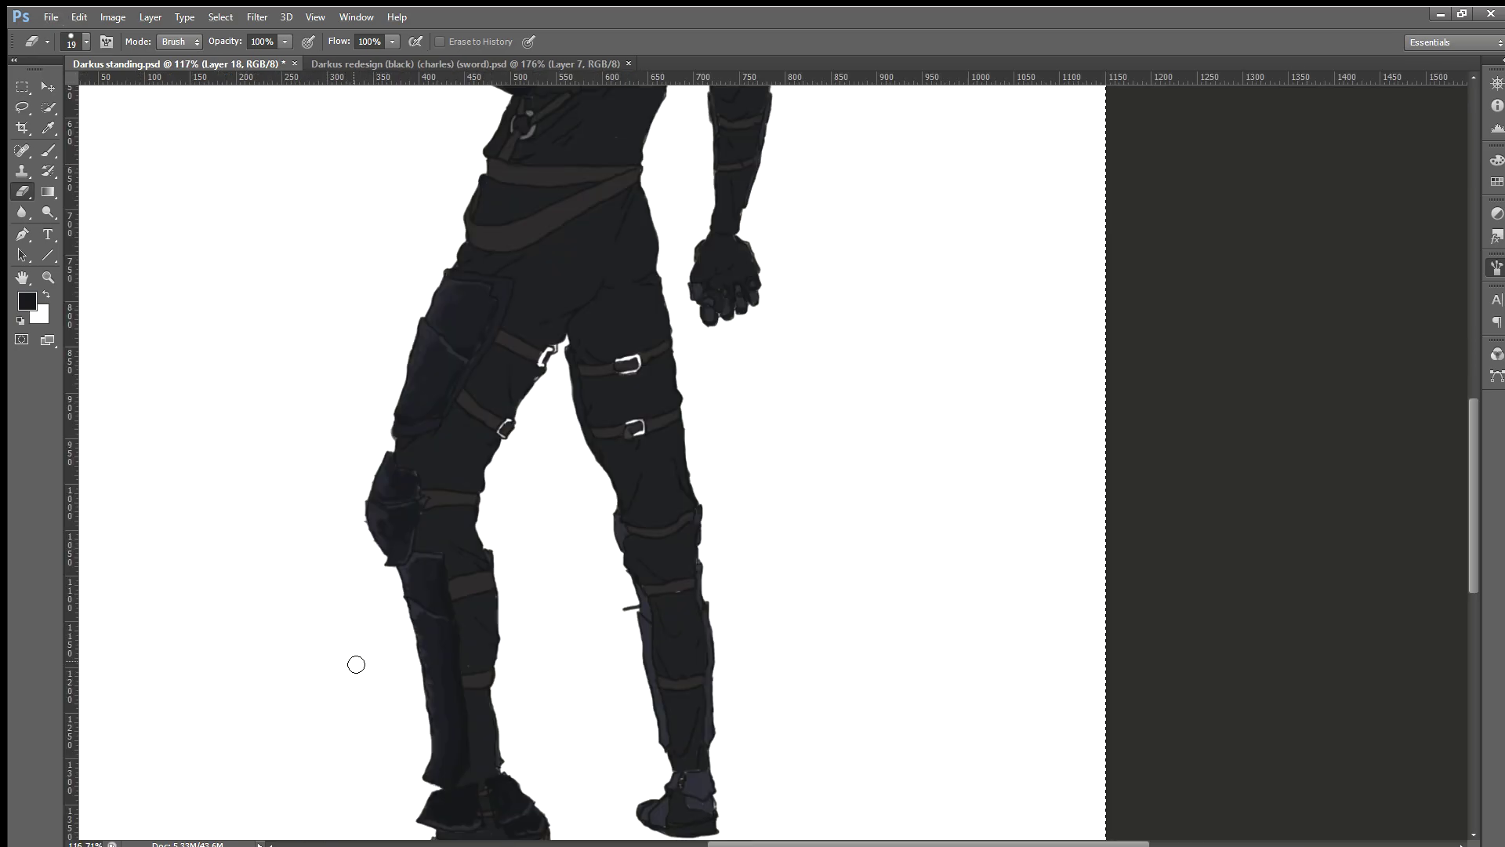
{"action": "scroll", "coordinate": [357, 660], "scroll_direction": "up", "scroll_amount": 2, "text": "alt"}
{"action": "scroll", "coordinate": [389, 521], "scroll_direction": "up", "scroll_amount": 2, "text": "alt"}
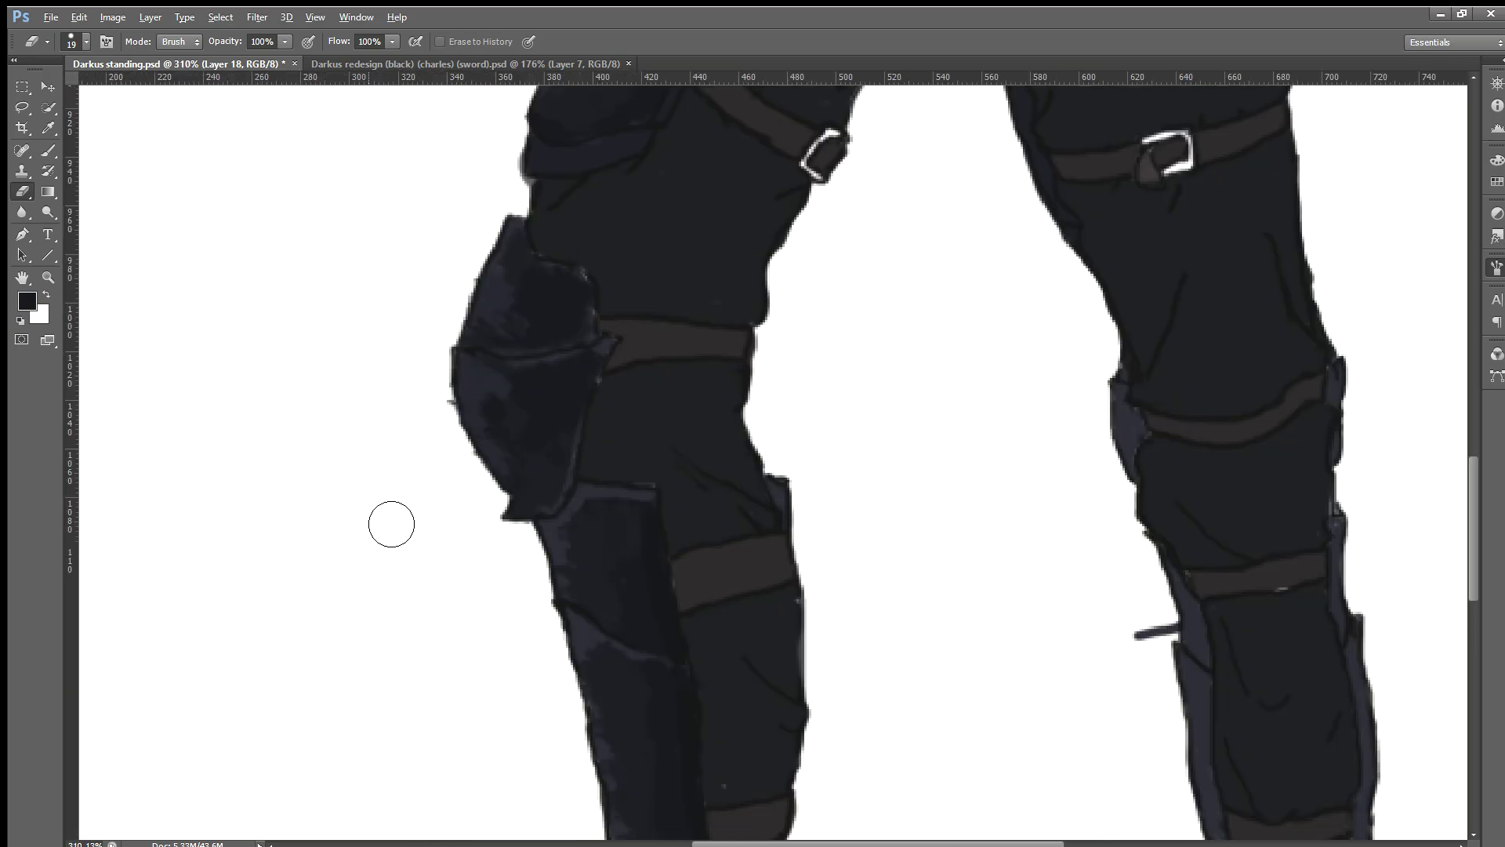
{"action": "scroll", "coordinate": [381, 533], "scroll_direction": "up", "scroll_amount": 2, "text": "alt"}
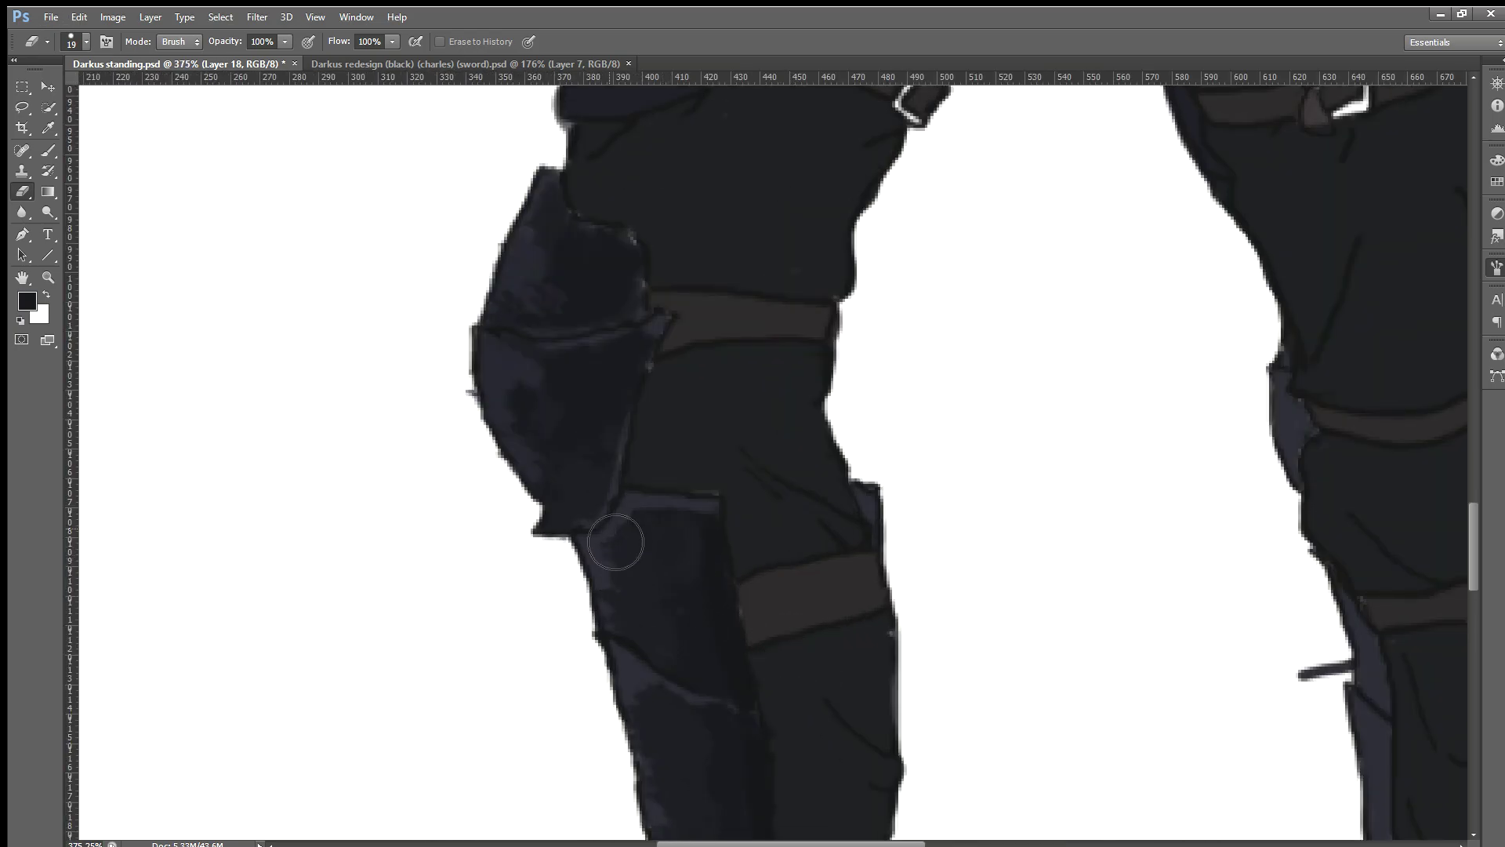
{"action": "left_click", "coordinate": [48, 150]}
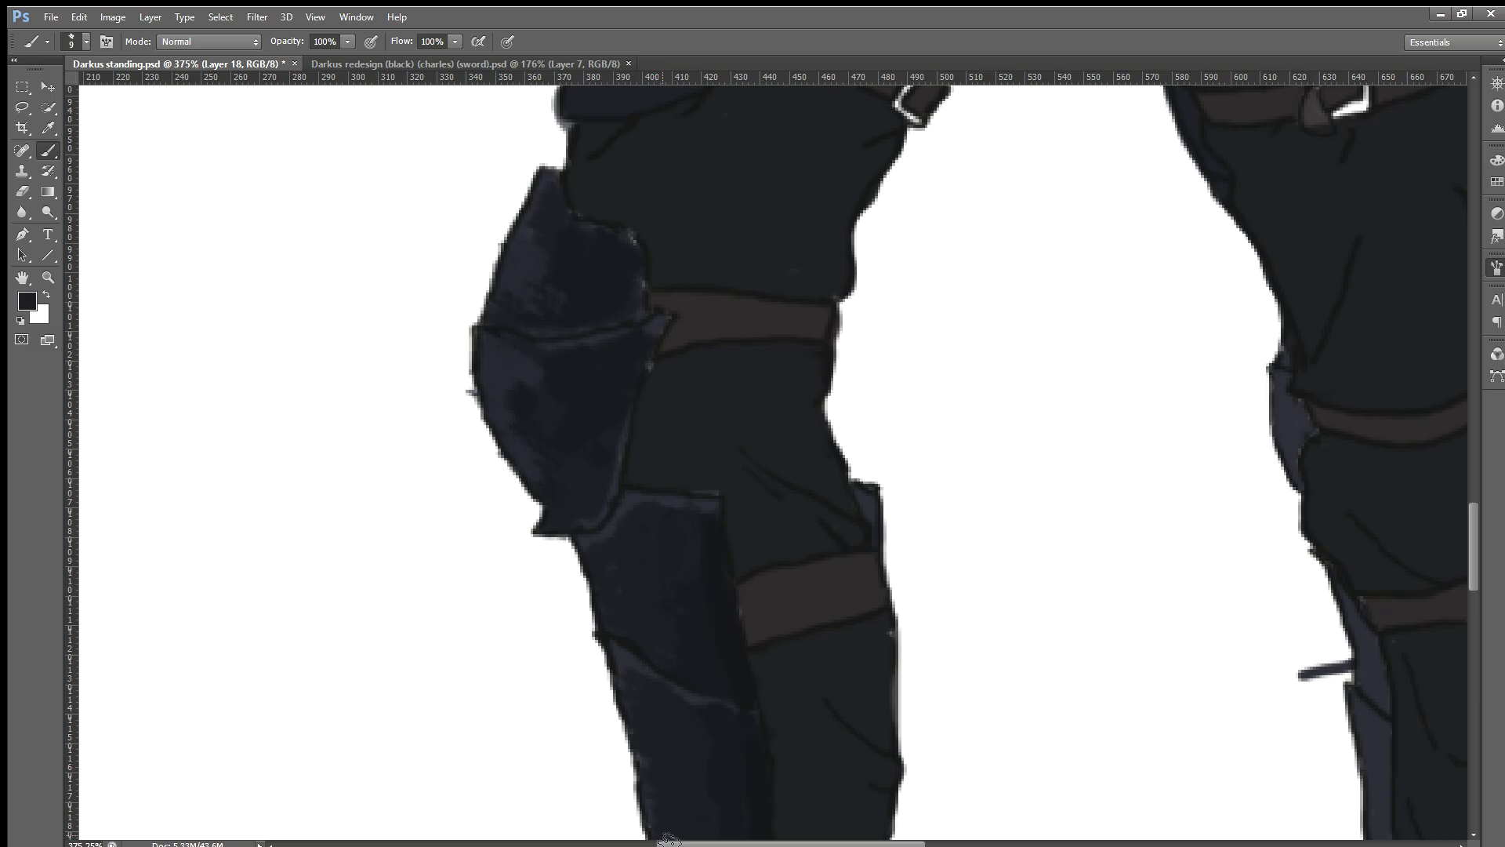
{"action": "scroll", "coordinate": [690, 823], "scroll_direction": "down", "scroll_amount": 3}
{"action": "scroll", "coordinate": [709, 825], "scroll_direction": "down", "scroll_amount": 3}
{"action": "scroll", "coordinate": [706, 745], "scroll_direction": "down", "scroll_amount": 2}
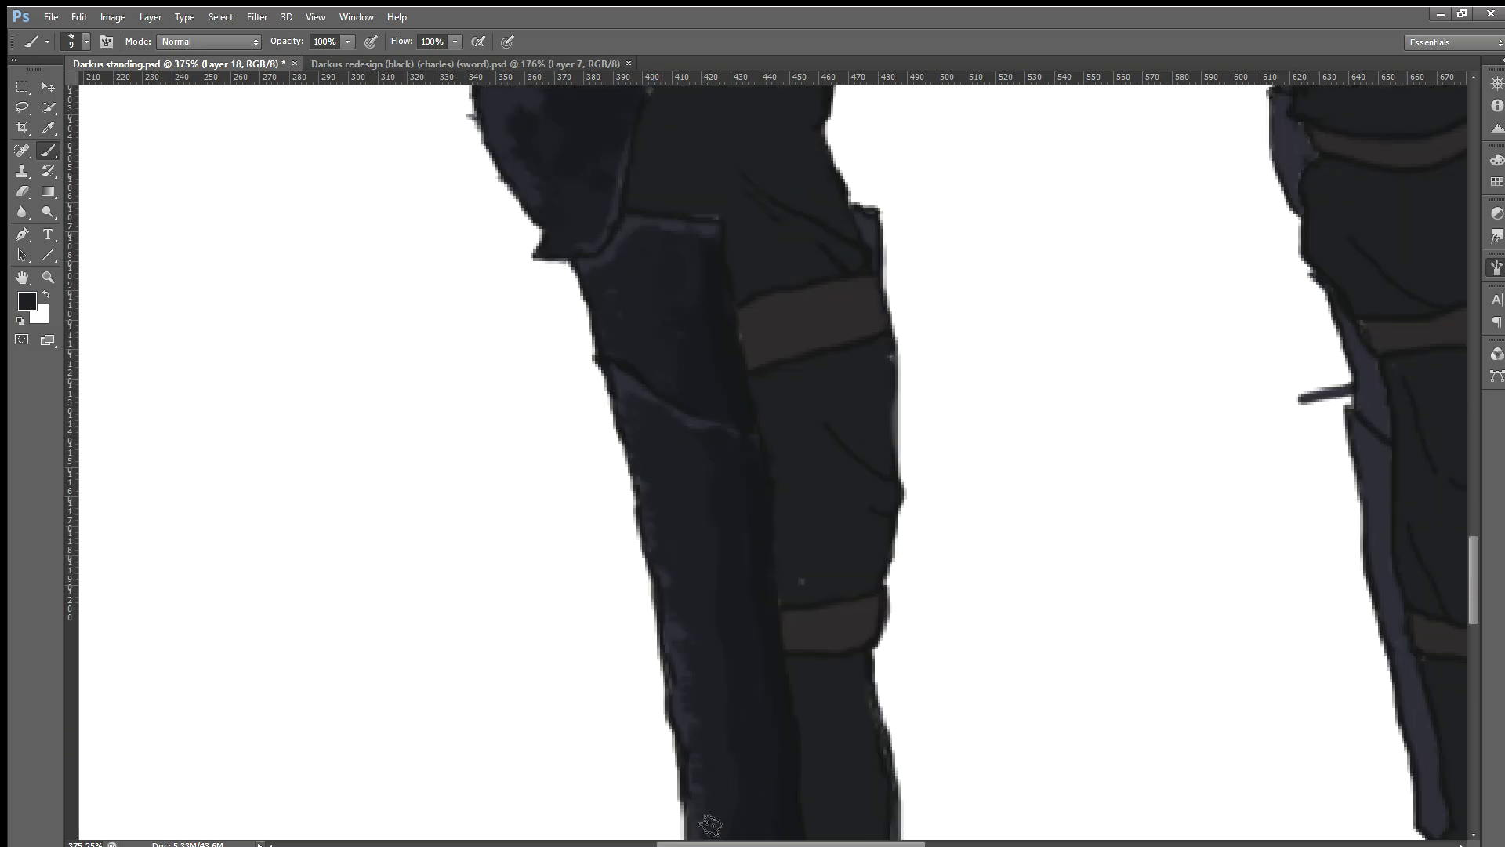
{"action": "scroll", "coordinate": [701, 666], "scroll_direction": "down", "scroll_amount": 2}
{"action": "scroll", "coordinate": [698, 569], "scroll_direction": "down", "scroll_amount": 2}
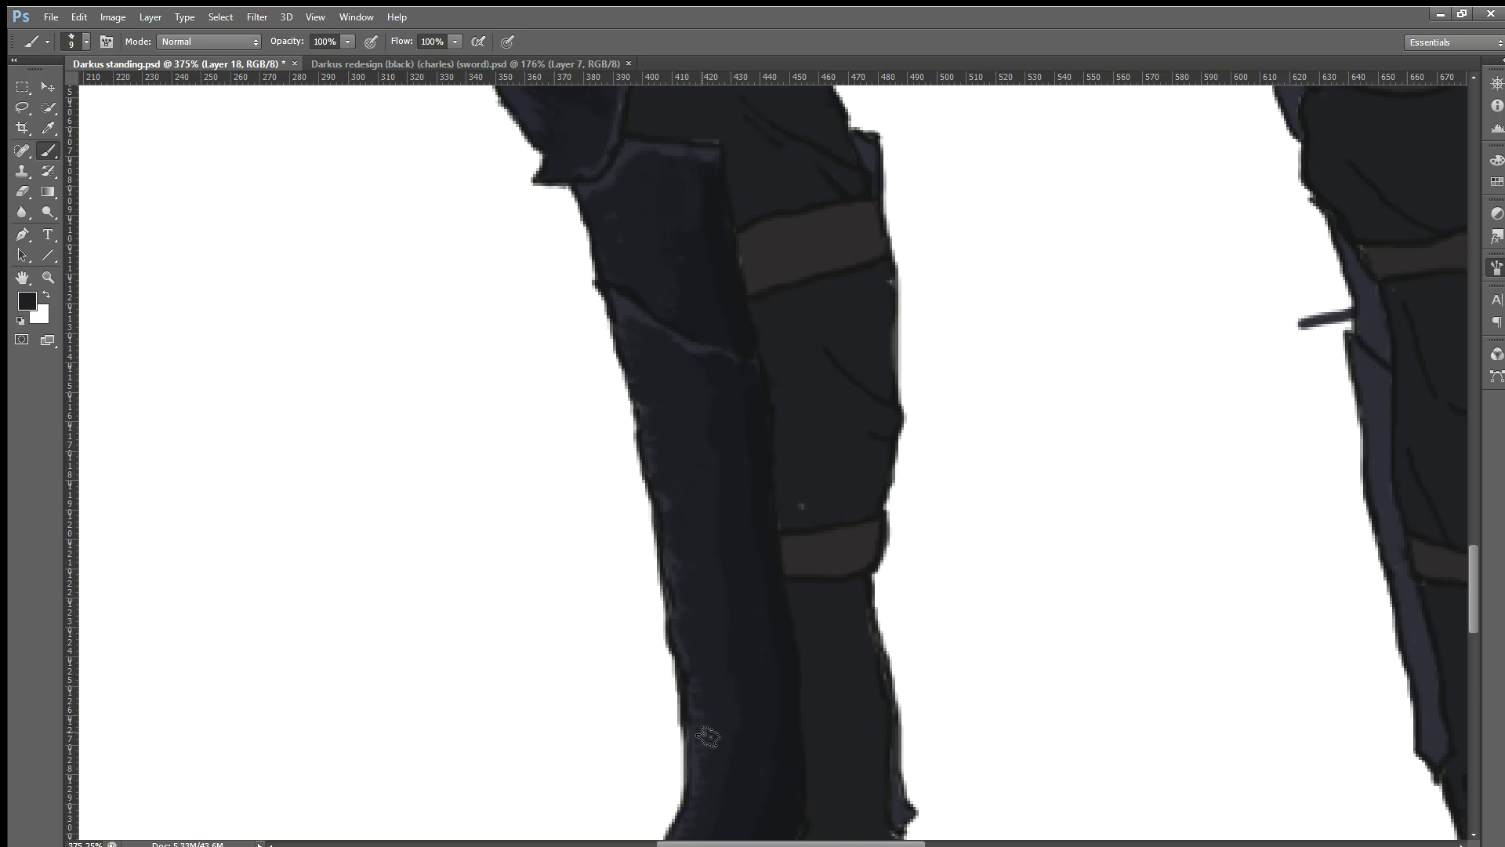
{"action": "scroll", "coordinate": [708, 737], "scroll_direction": "down", "scroll_amount": 3}
{"action": "scroll", "coordinate": [721, 753], "scroll_direction": "down", "scroll_amount": 2}
{"action": "scroll", "coordinate": [737, 764], "scroll_direction": "up", "scroll_amount": 2}
{"action": "scroll", "coordinate": [749, 773], "scroll_direction": "down", "scroll_amount": 1}
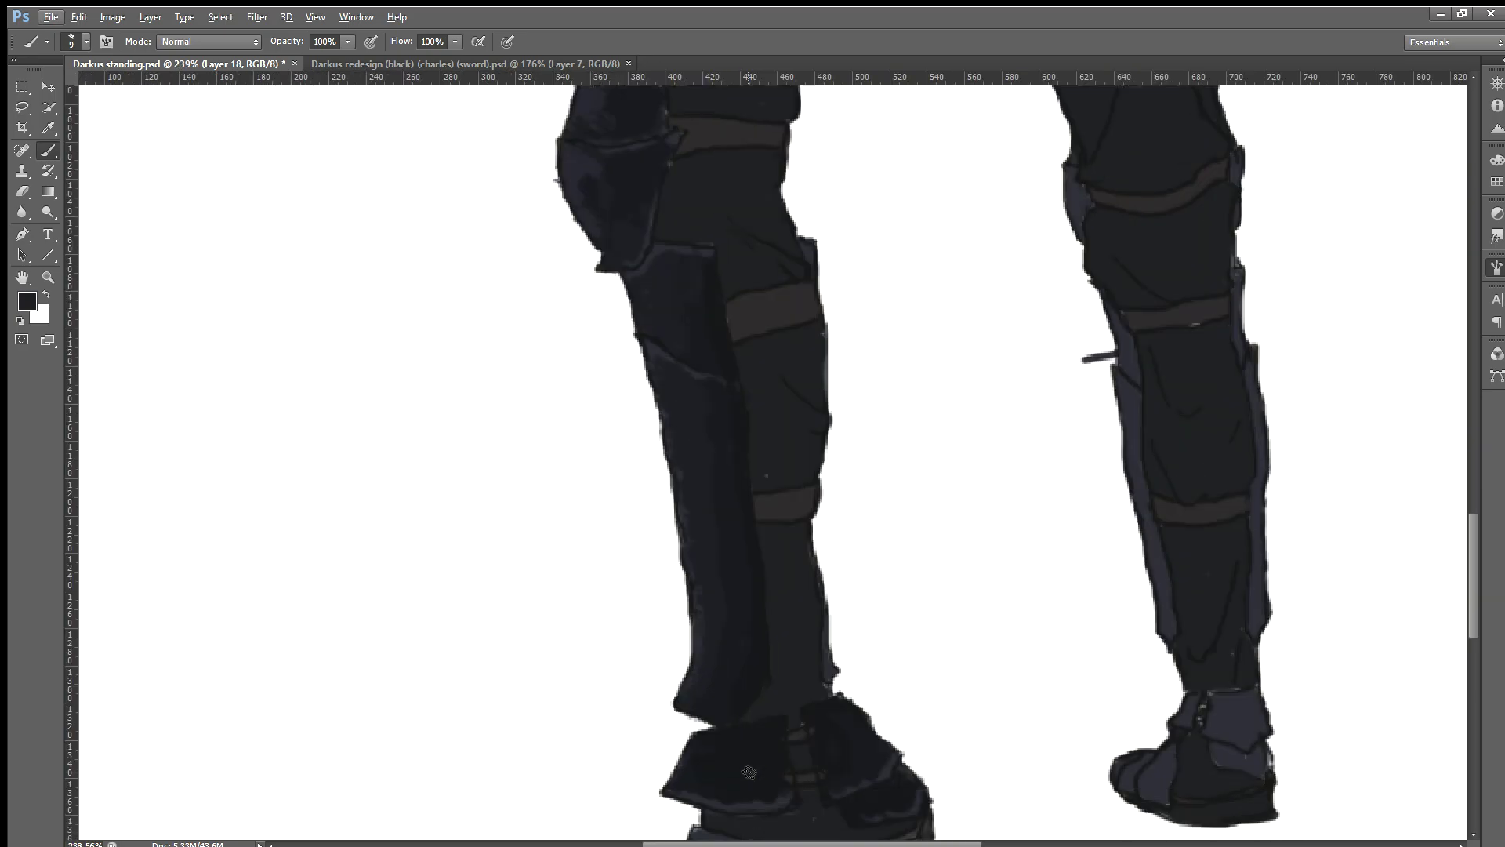
{"action": "scroll", "coordinate": [729, 753], "scroll_direction": "down", "scroll_amount": 1, "text": "alt"}
{"action": "scroll", "coordinate": [690, 713], "scroll_direction": "down", "scroll_amount": 1, "text": "alt"}
{"action": "scroll", "coordinate": [619, 639], "scroll_direction": "down", "scroll_amount": 1, "text": "alt"}
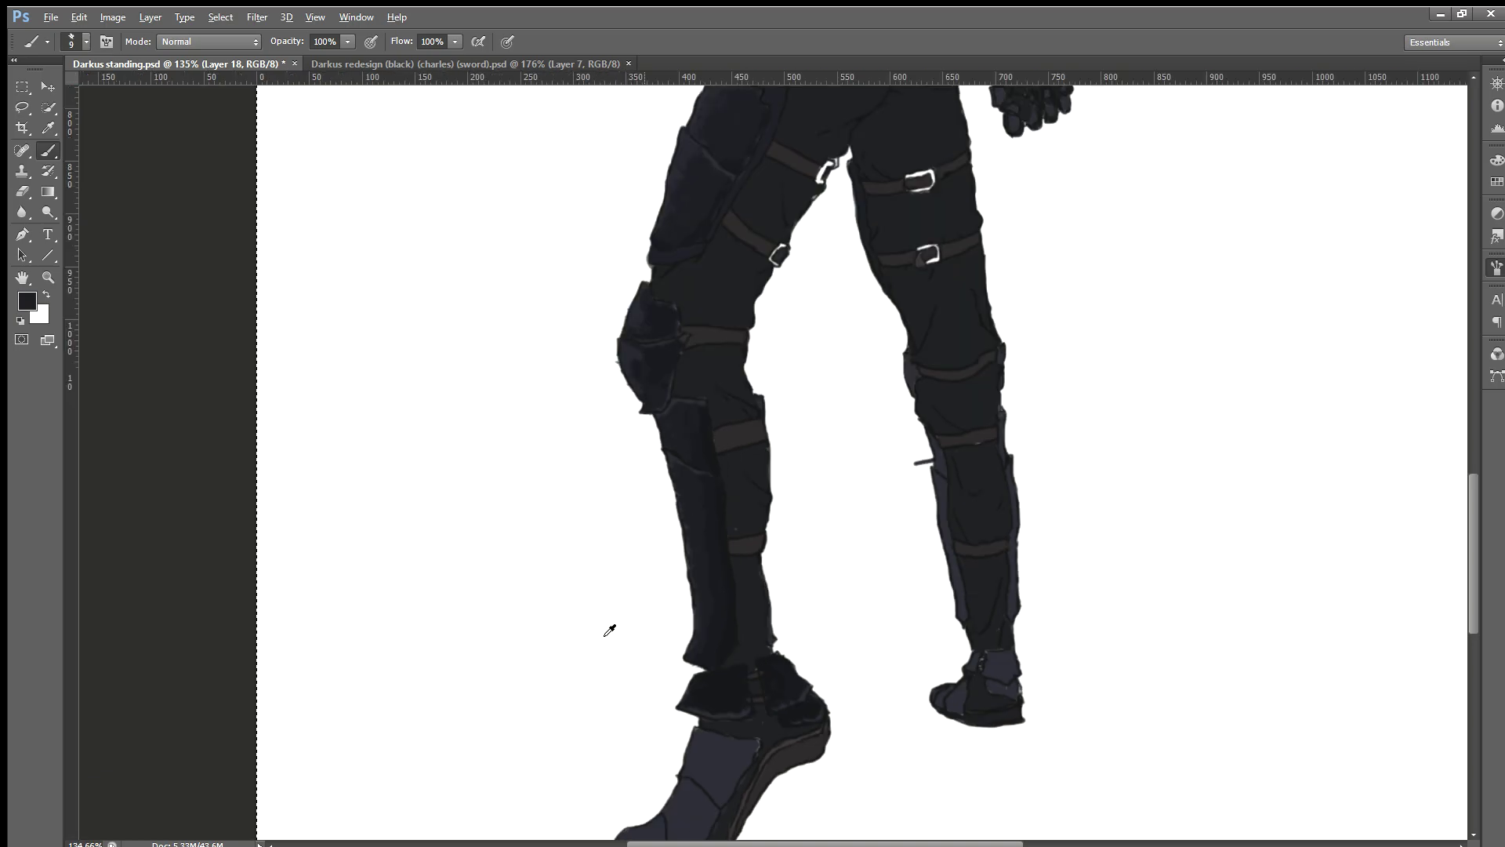
{"action": "scroll", "coordinate": [610, 631], "scroll_direction": "down", "scroll_amount": 1, "text": "alt"}
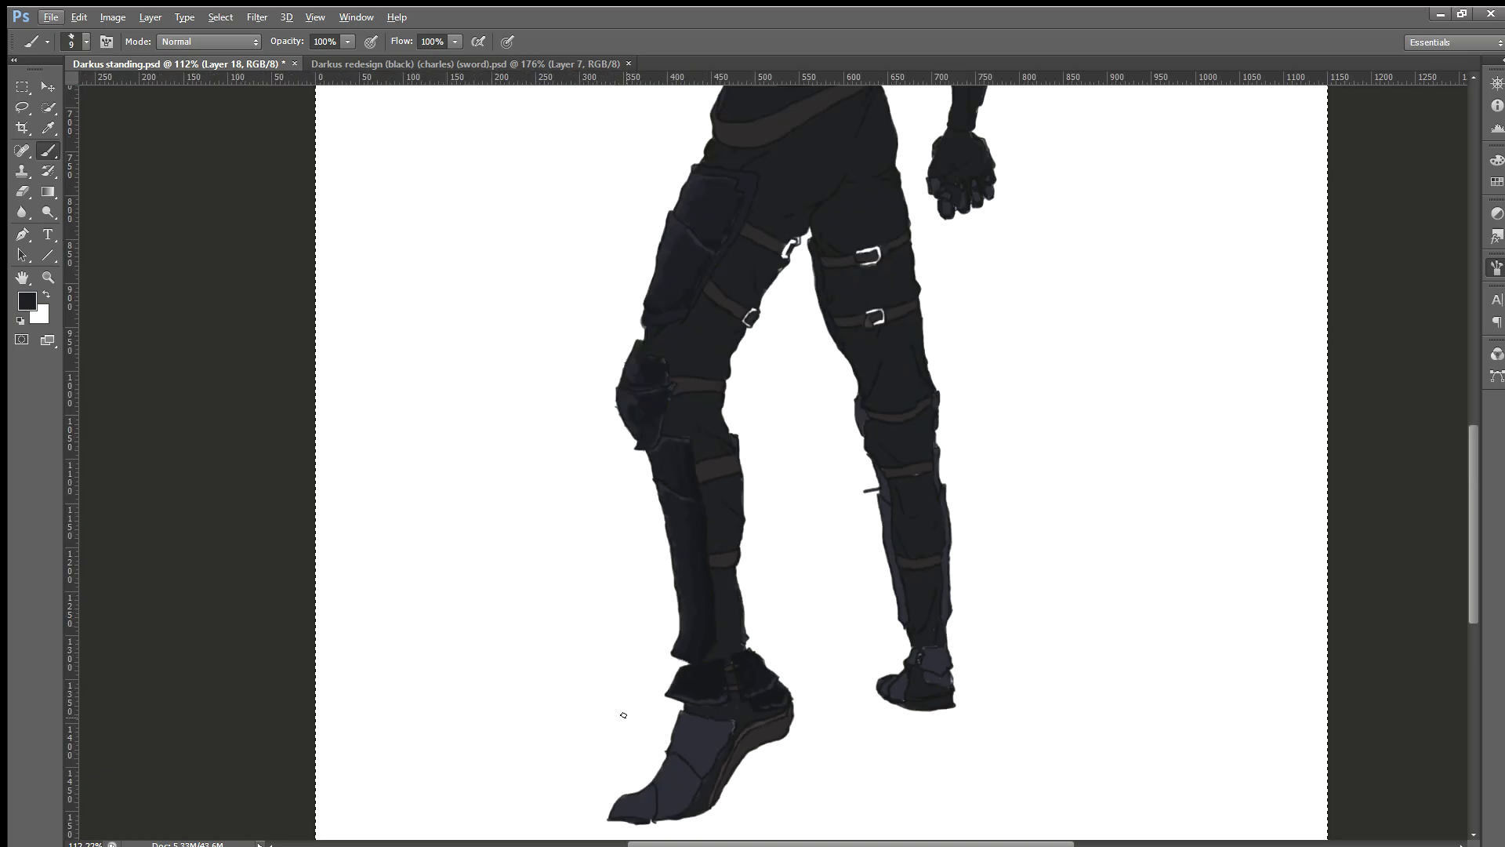
{"action": "scroll", "coordinate": [594, 764], "scroll_direction": "up", "scroll_amount": 1, "text": "alt"}
{"action": "scroll", "coordinate": [620, 748], "scroll_direction": "up", "scroll_amount": 1, "text": "alt"}
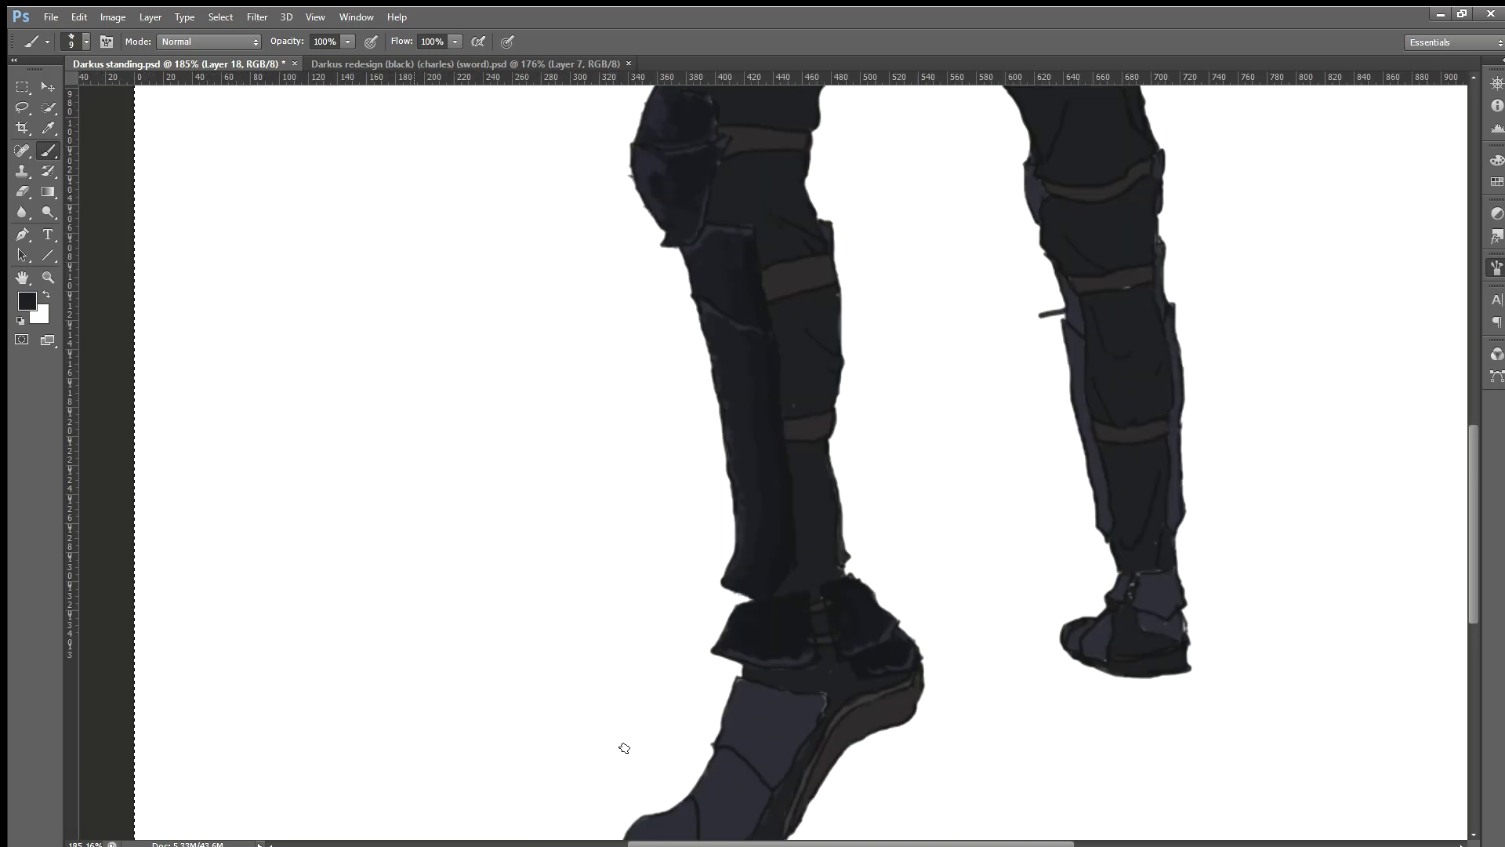
{"action": "scroll", "coordinate": [636, 741], "scroll_direction": "up", "scroll_amount": 1, "text": "alt"}
{"action": "scroll", "coordinate": [640, 739], "scroll_direction": "up", "scroll_amount": 1, "text": "alt"}
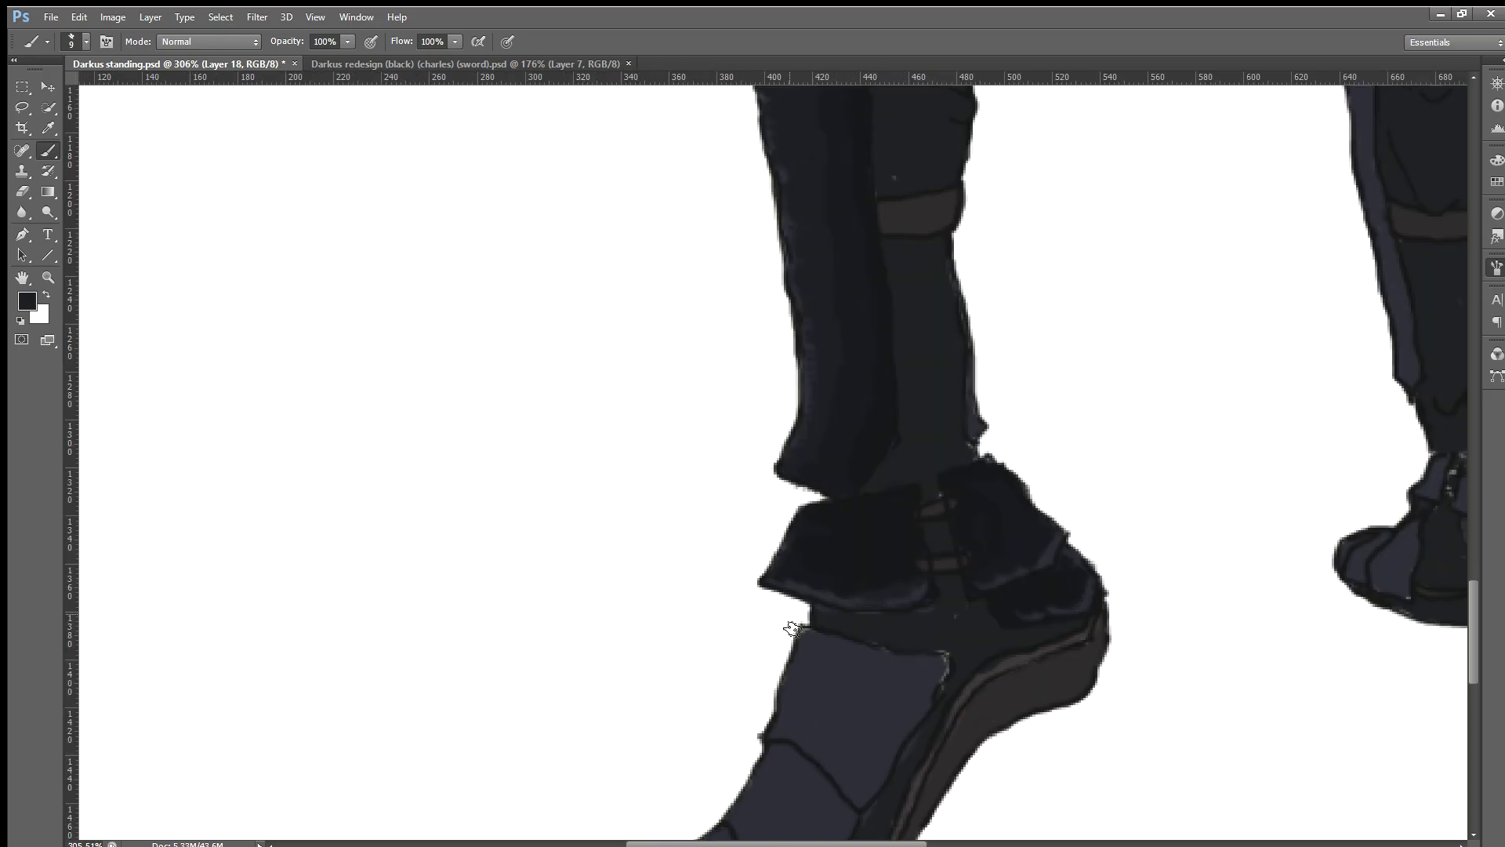
Step: Enlarge the brush and shade the front boot's foot armor and toe darker, undoing one stroke
{"action": "scroll", "coordinate": [796, 616], "scroll_direction": "down", "scroll_amount": 3}
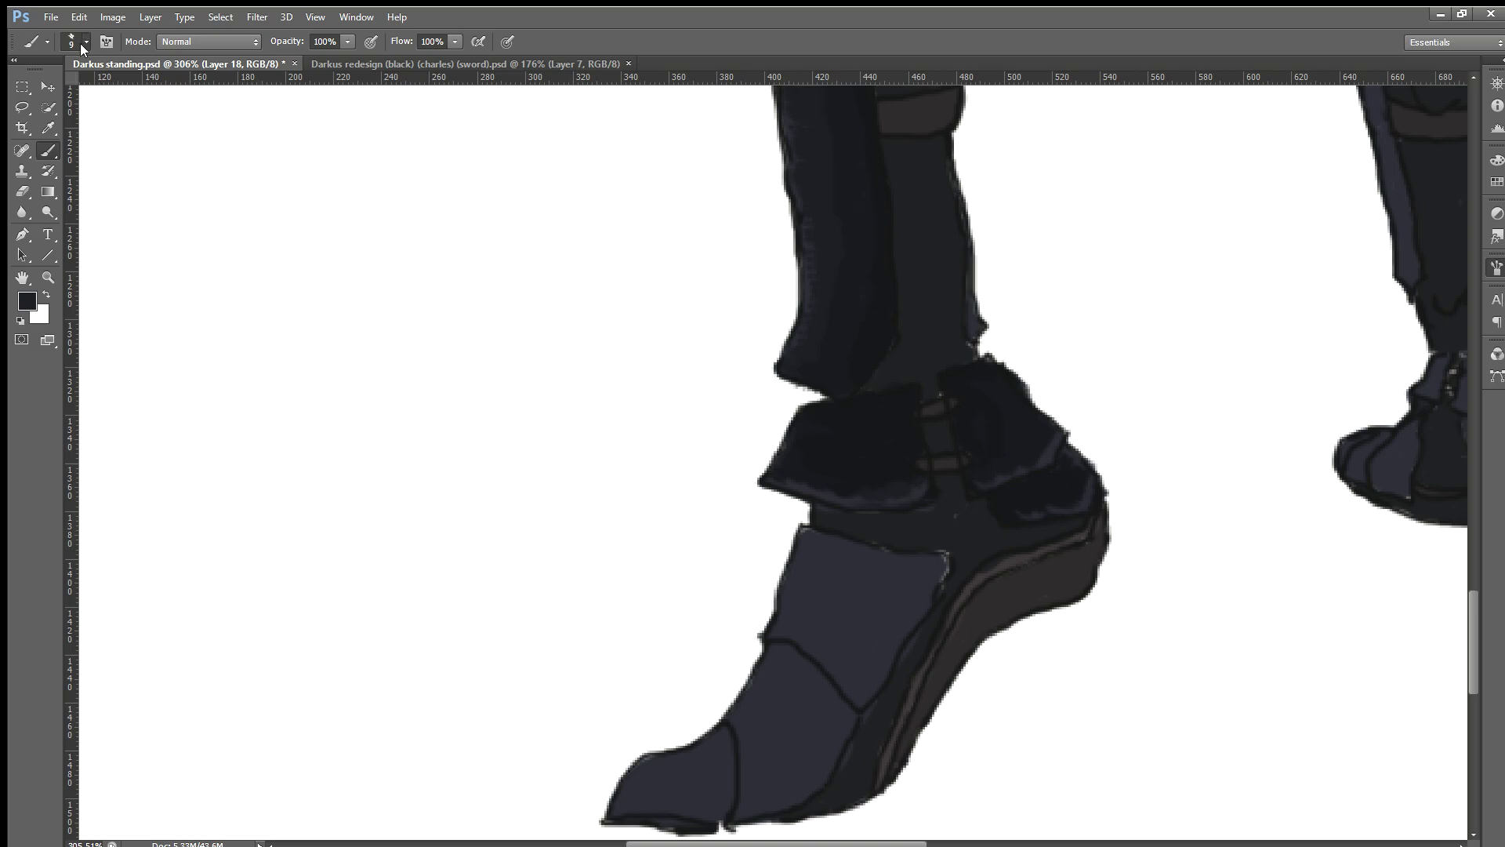
{"action": "key", "text": "bracketright"}
{"action": "left_click_drag", "start_coordinate": [878, 569], "coordinate": [776, 651]}
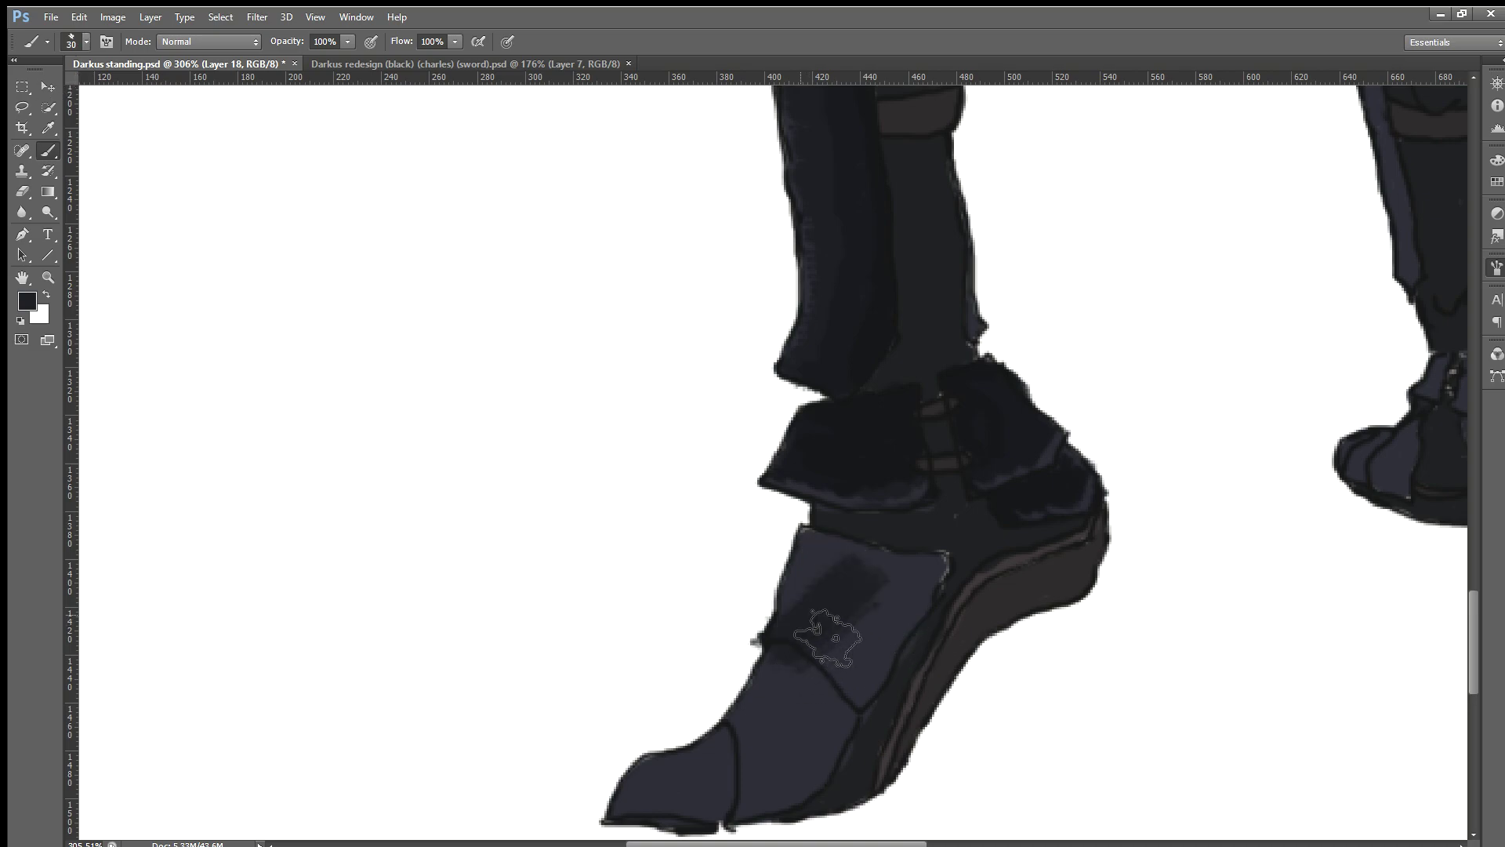
{"action": "key", "text": "ctrl+z"}
{"action": "mouse_move", "coordinate": [706, 823]}
{"action": "left_mouse_down"}
{"action": "mouse_move", "coordinate": [666, 808]}
{"action": "mouse_move", "coordinate": [674, 792]}
{"action": "mouse_move", "coordinate": [745, 800]}
{"action": "mouse_move", "coordinate": [806, 722]}
{"action": "mouse_move", "coordinate": [853, 697]}
{"action": "mouse_move", "coordinate": [761, 800]}
{"action": "left_mouse_up"}
{"action": "mouse_move", "coordinate": [855, 690]}
{"action": "left_mouse_down"}
{"action": "mouse_move", "coordinate": [807, 674]}
{"action": "mouse_move", "coordinate": [839, 664]}
{"action": "mouse_move", "coordinate": [840, 605]}
{"action": "mouse_move", "coordinate": [823, 588]}
{"action": "mouse_move", "coordinate": [891, 604]}
{"action": "mouse_move", "coordinate": [866, 687]}
{"action": "mouse_move", "coordinate": [907, 605]}
{"action": "mouse_move", "coordinate": [849, 595]}
{"action": "left_mouse_up"}
Step: Sample a boot colour, shrink the brush, and paint lighter patches on the shoe, undoing a stray stroke
{"action": "scroll", "coordinate": [828, 749], "scroll_direction": "down", "scroll_amount": 3}
{"action": "scroll", "coordinate": [839, 741], "scroll_direction": "down", "scroll_amount": 2}
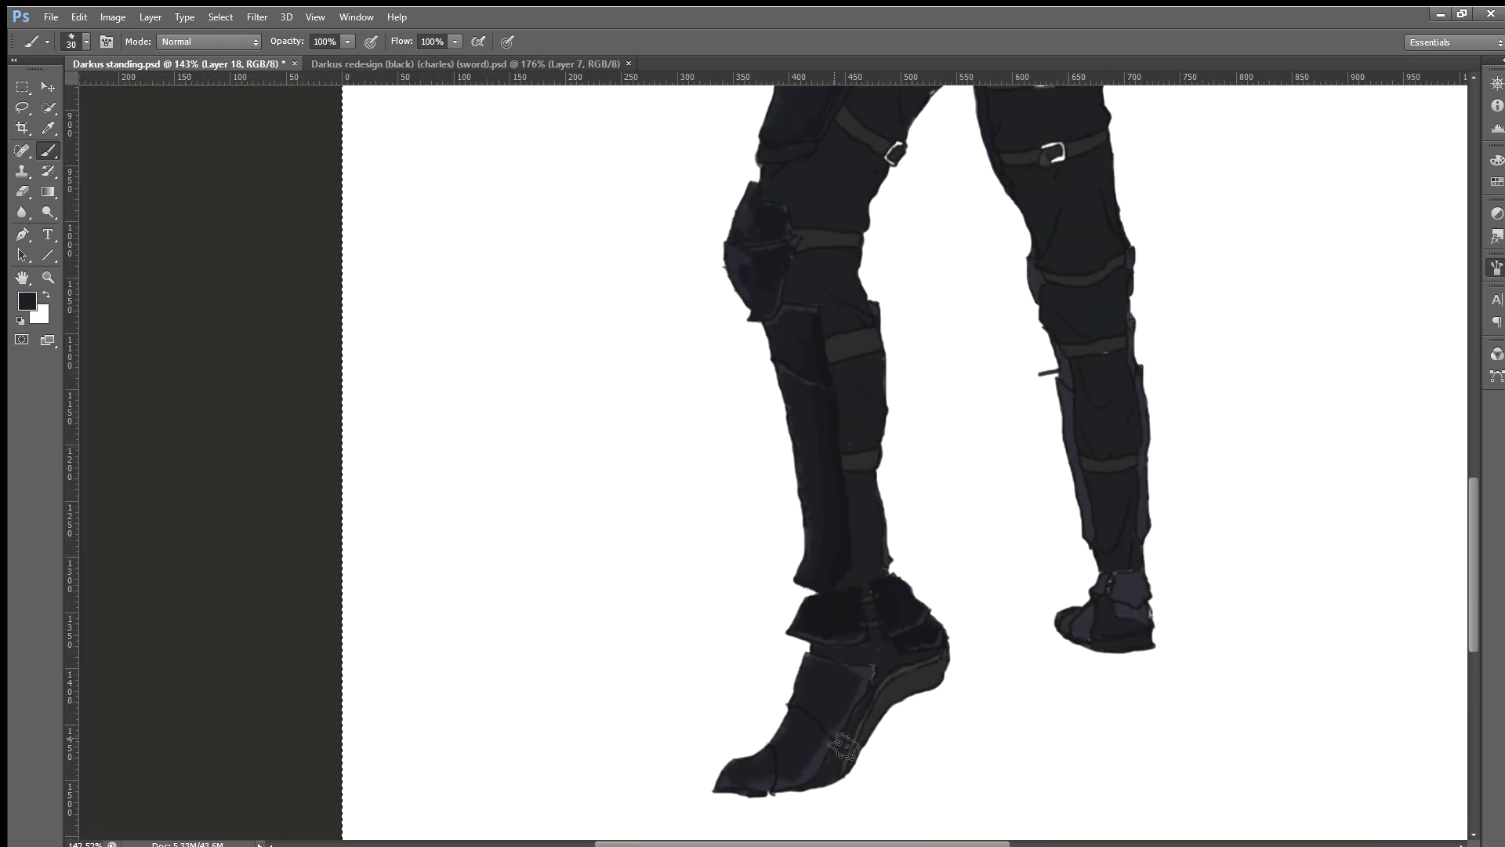
{"action": "scroll", "coordinate": [850, 733], "scroll_direction": "up", "scroll_amount": 3}
{"action": "scroll", "coordinate": [834, 722], "scroll_direction": "up", "scroll_amount": 2}
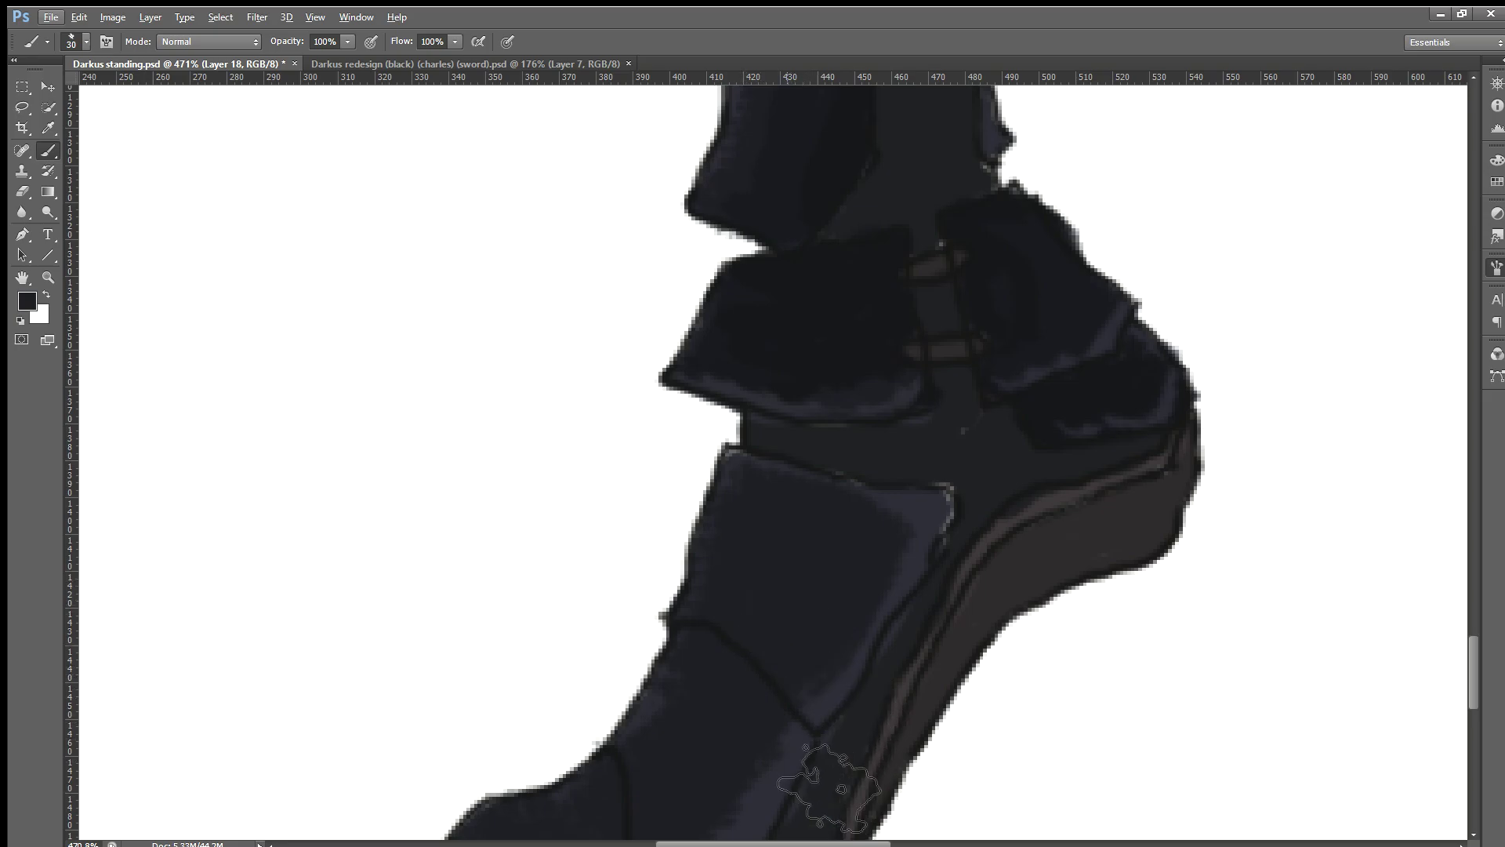
{"action": "scroll", "coordinate": [819, 772], "scroll_direction": "down", "scroll_amount": 1}
{"action": "scroll", "coordinate": [823, 779], "scroll_direction": "down", "scroll_amount": 3}
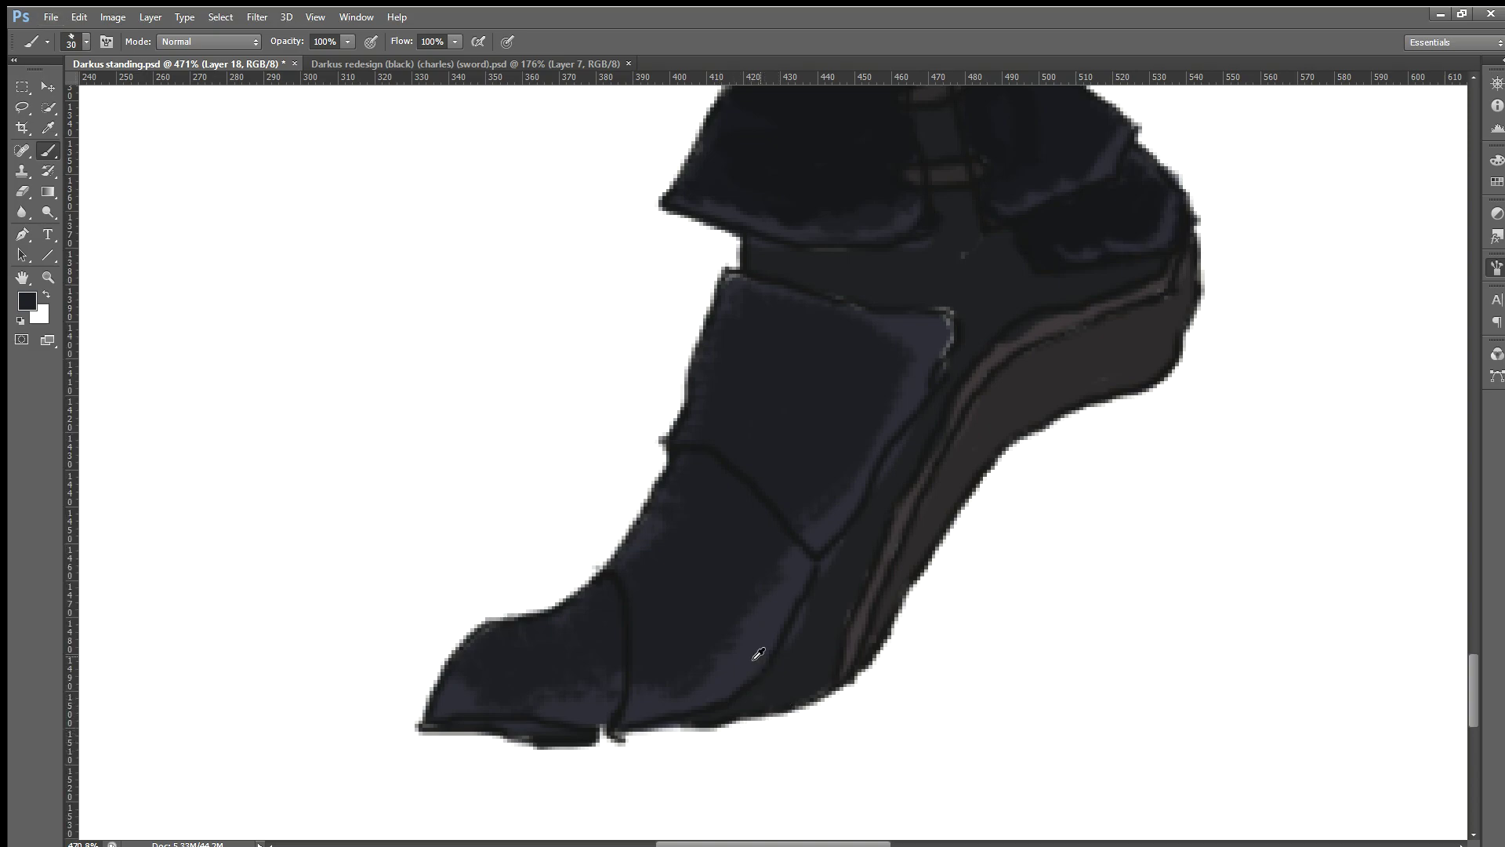
{"action": "left_click", "coordinate": [749, 636], "text": "alt"}
{"action": "key", "text": "i"}
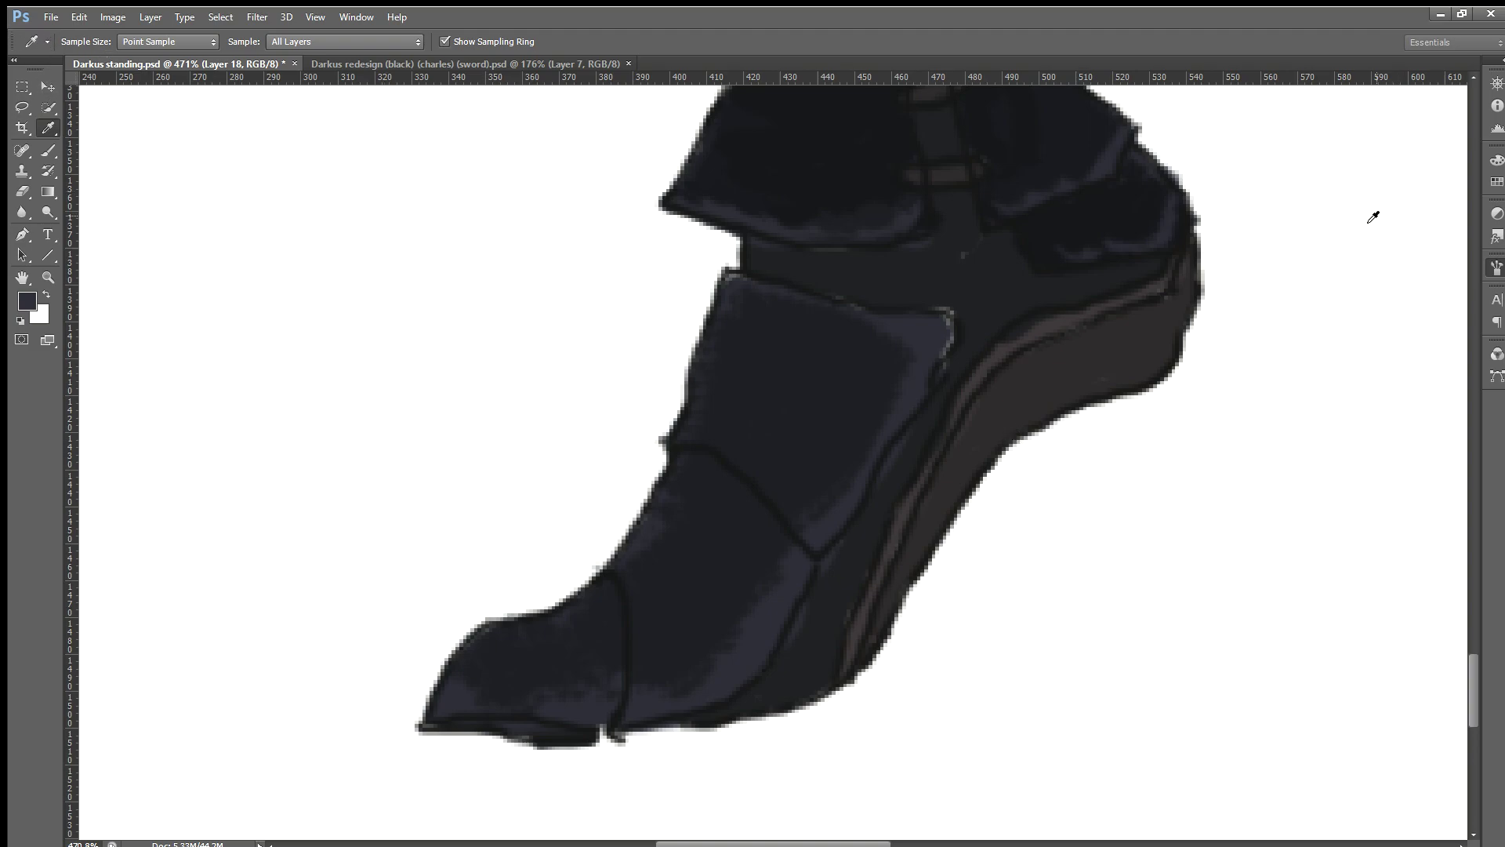
{"action": "key", "text": "b"}
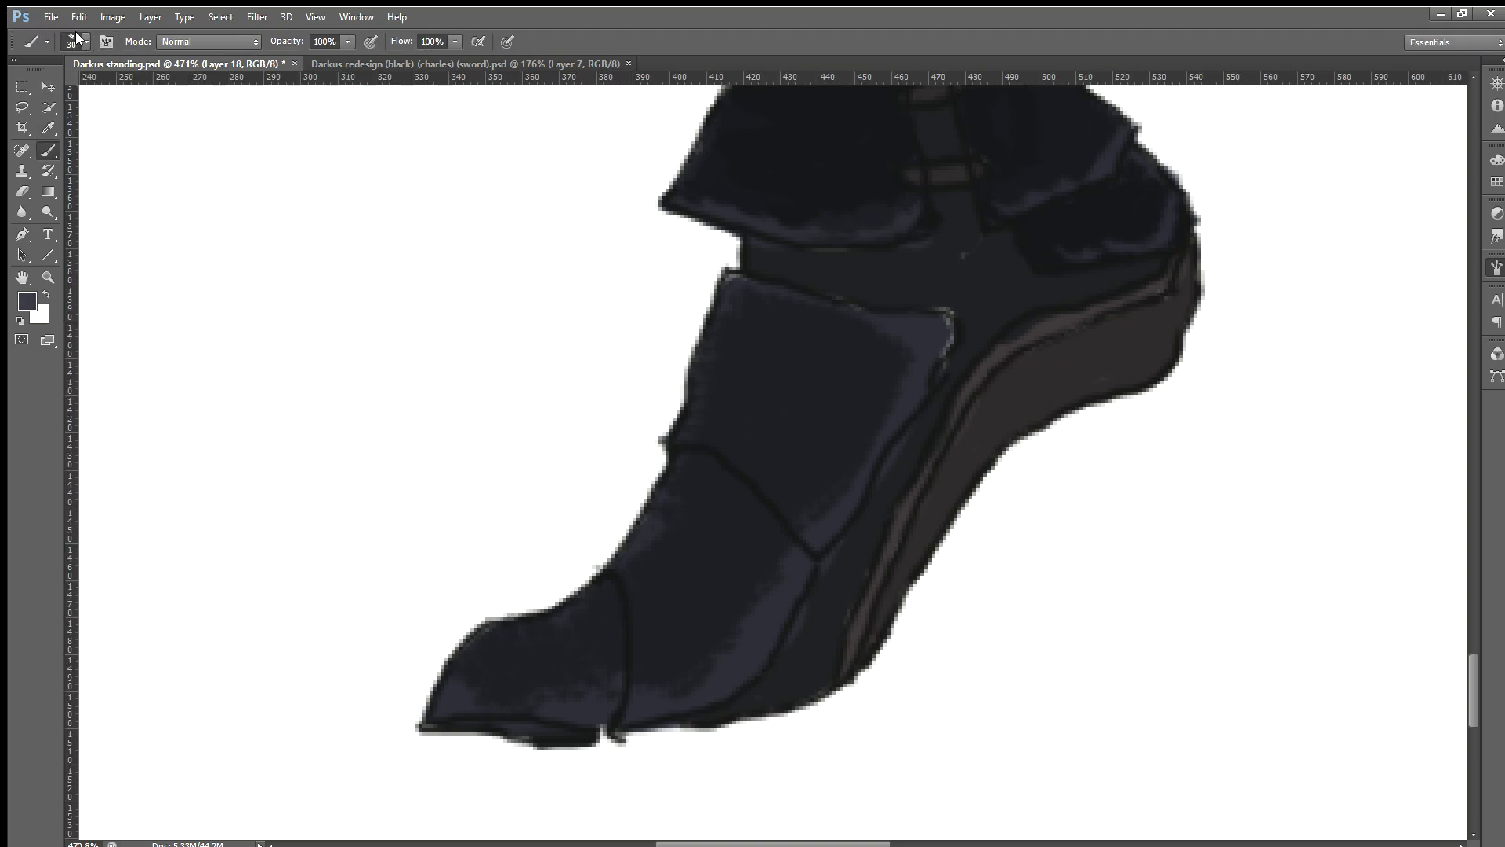
{"action": "key", "text": "bracketleft"}
{"action": "key", "text": "bracketleft"}
{"action": "key", "text": "bracketleft"}
{"action": "left_click_drag", "start_coordinate": [688, 544], "coordinate": [659, 552]}
{"action": "mouse_move", "coordinate": [686, 502]}
{"action": "left_mouse_down"}
{"action": "mouse_move", "coordinate": [654, 557]}
{"action": "mouse_move", "coordinate": [533, 590]}
{"action": "left_mouse_up"}
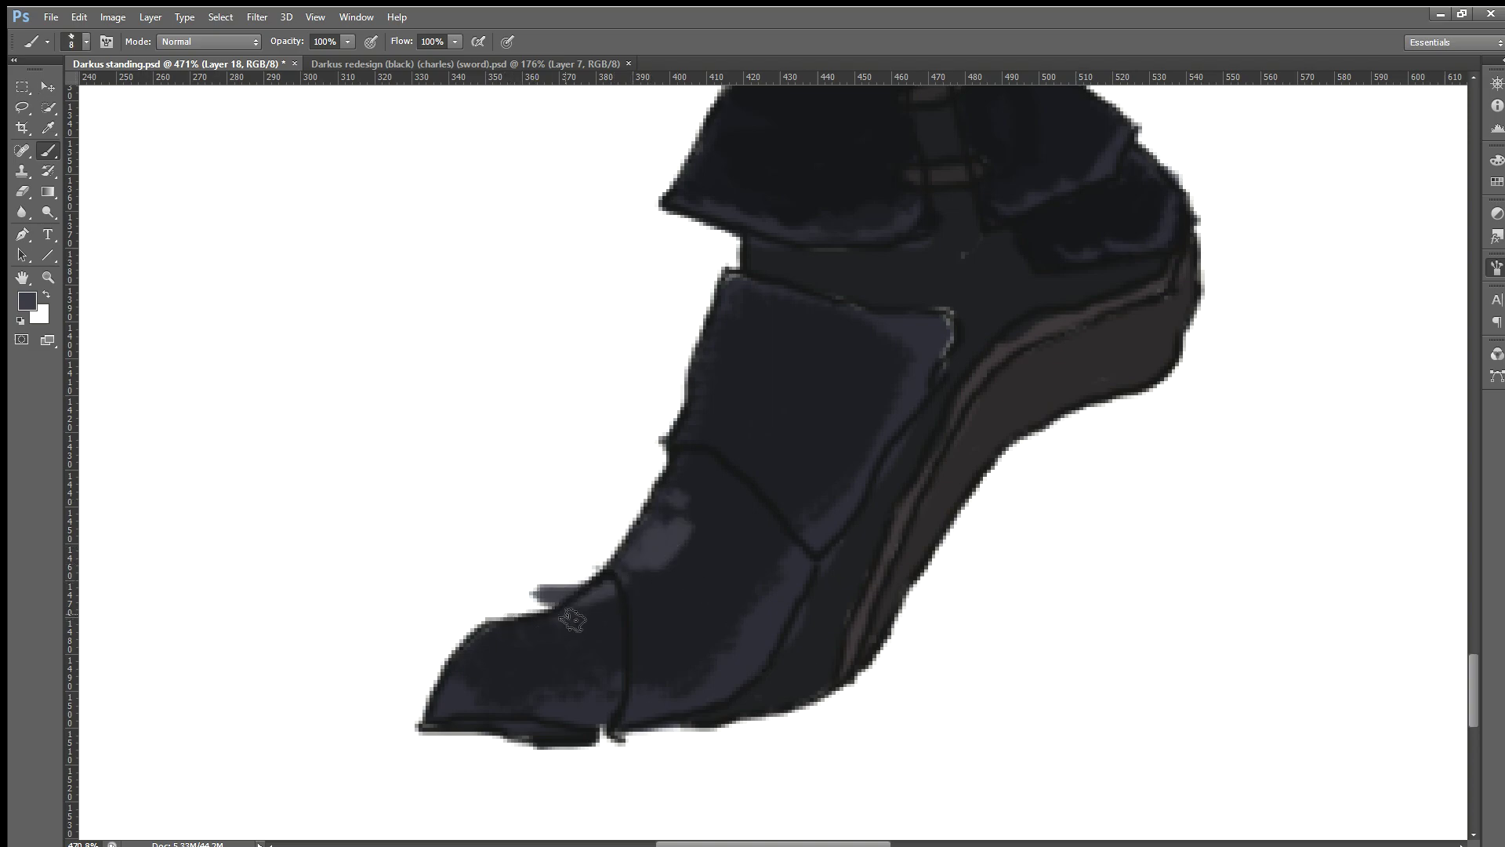
{"action": "key", "text": "ctrl+z"}
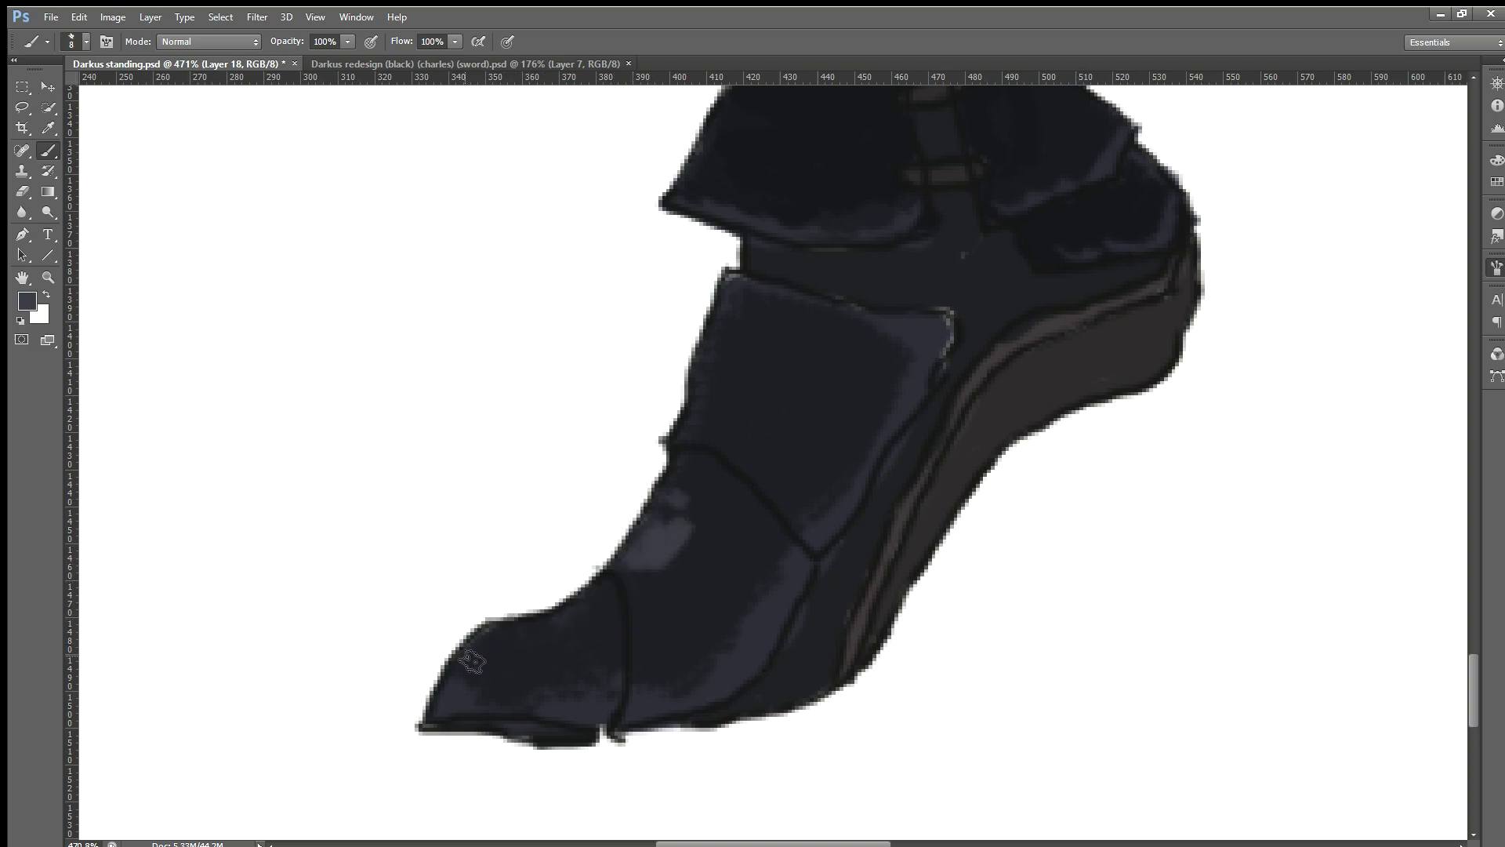
Step: Add lighter grey highlights on the toe and the shoe's left edge, then darken a light patch
{"action": "left_click_drag", "start_coordinate": [505, 637], "coordinate": [577, 612]}
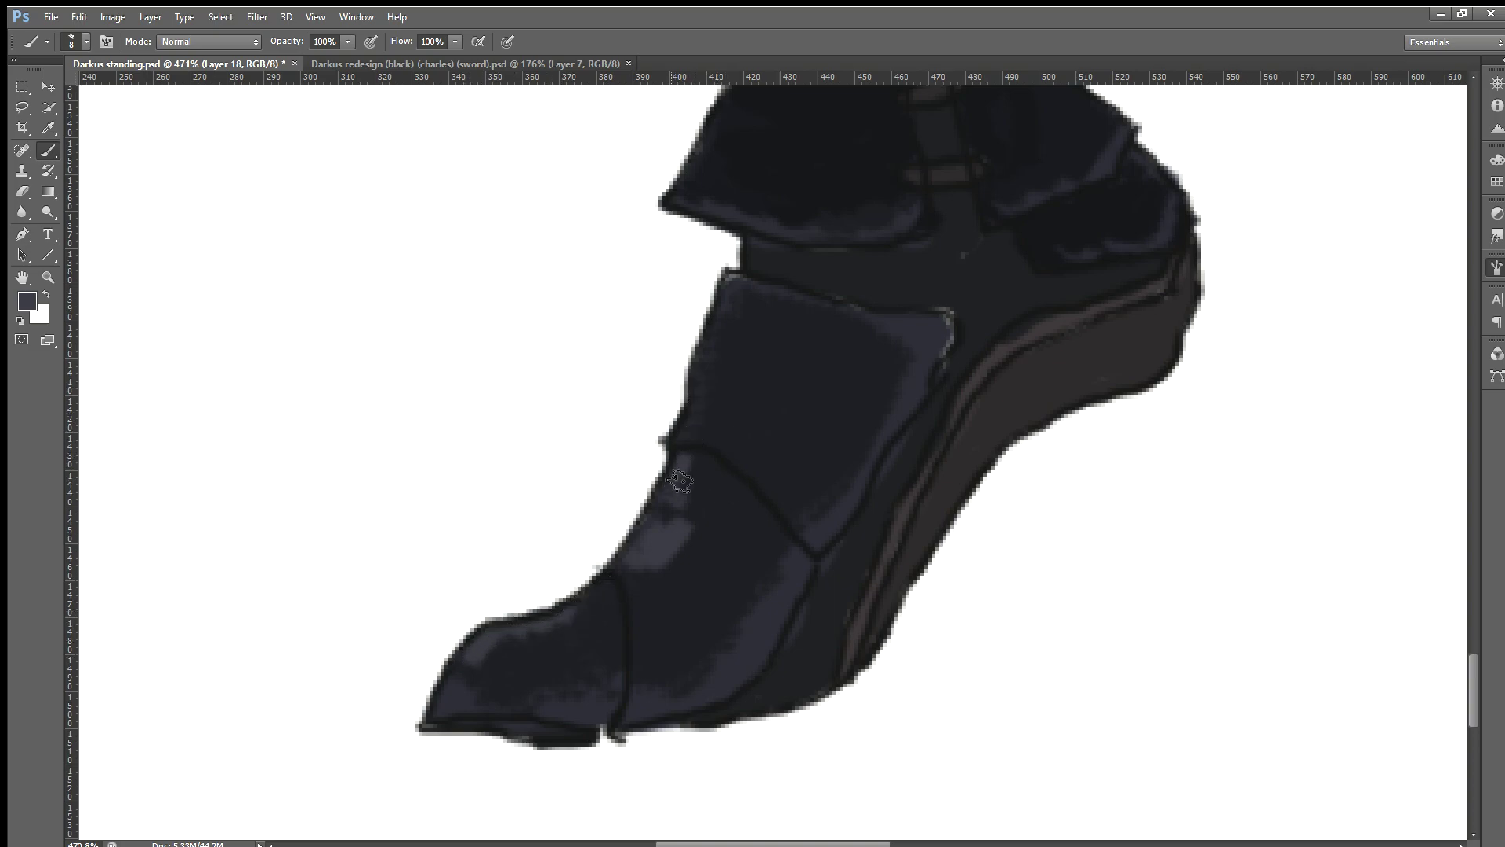
{"action": "mouse_move", "coordinate": [680, 480]}
{"action": "left_mouse_down"}
{"action": "mouse_move", "coordinate": [734, 317]}
{"action": "mouse_move", "coordinate": [714, 345]}
{"action": "left_mouse_up"}
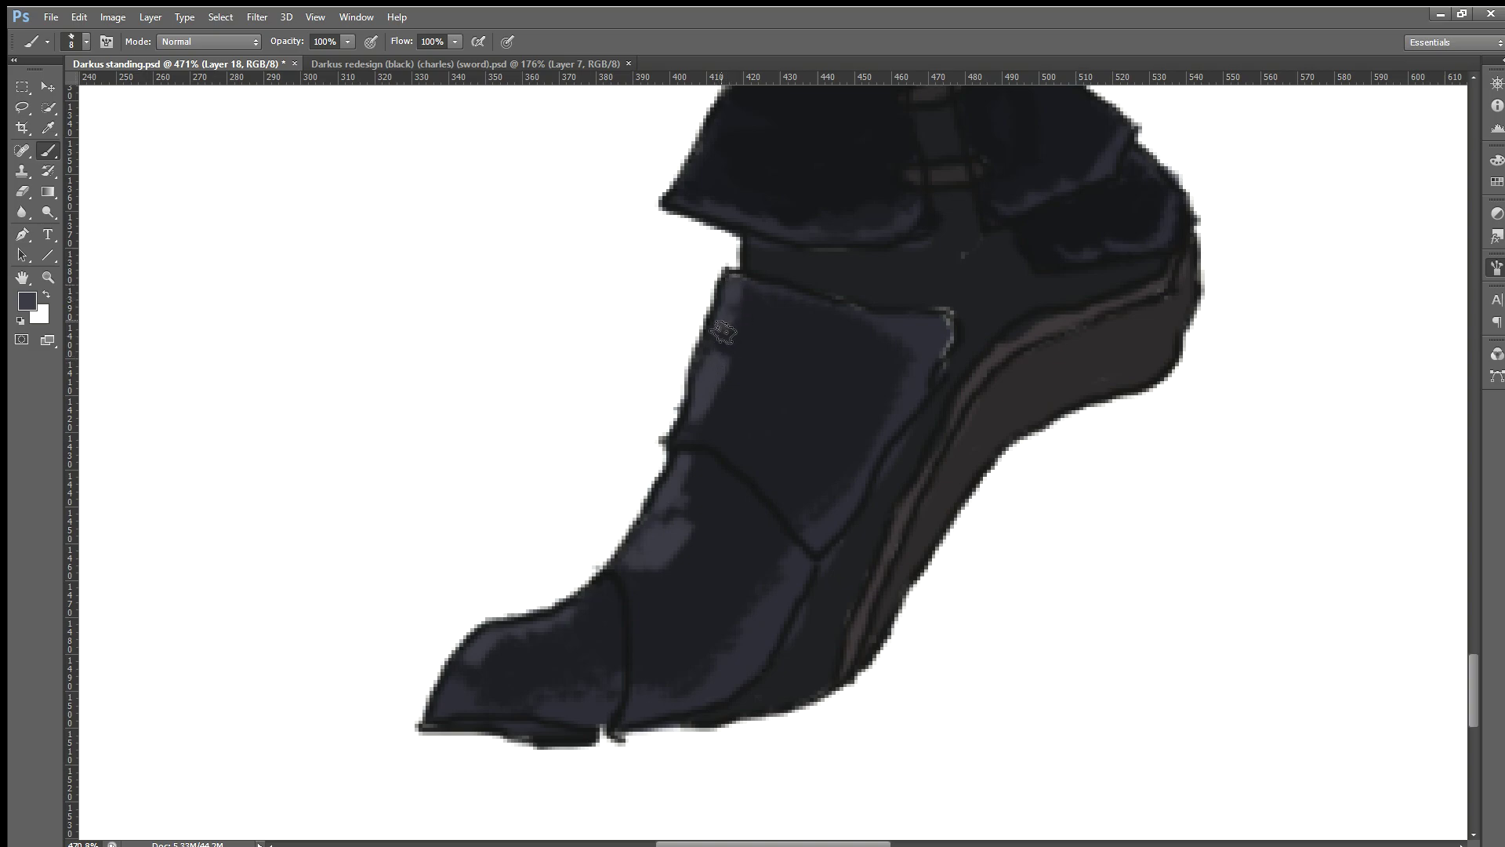
{"action": "left_click", "coordinate": [771, 358], "text": "alt"}
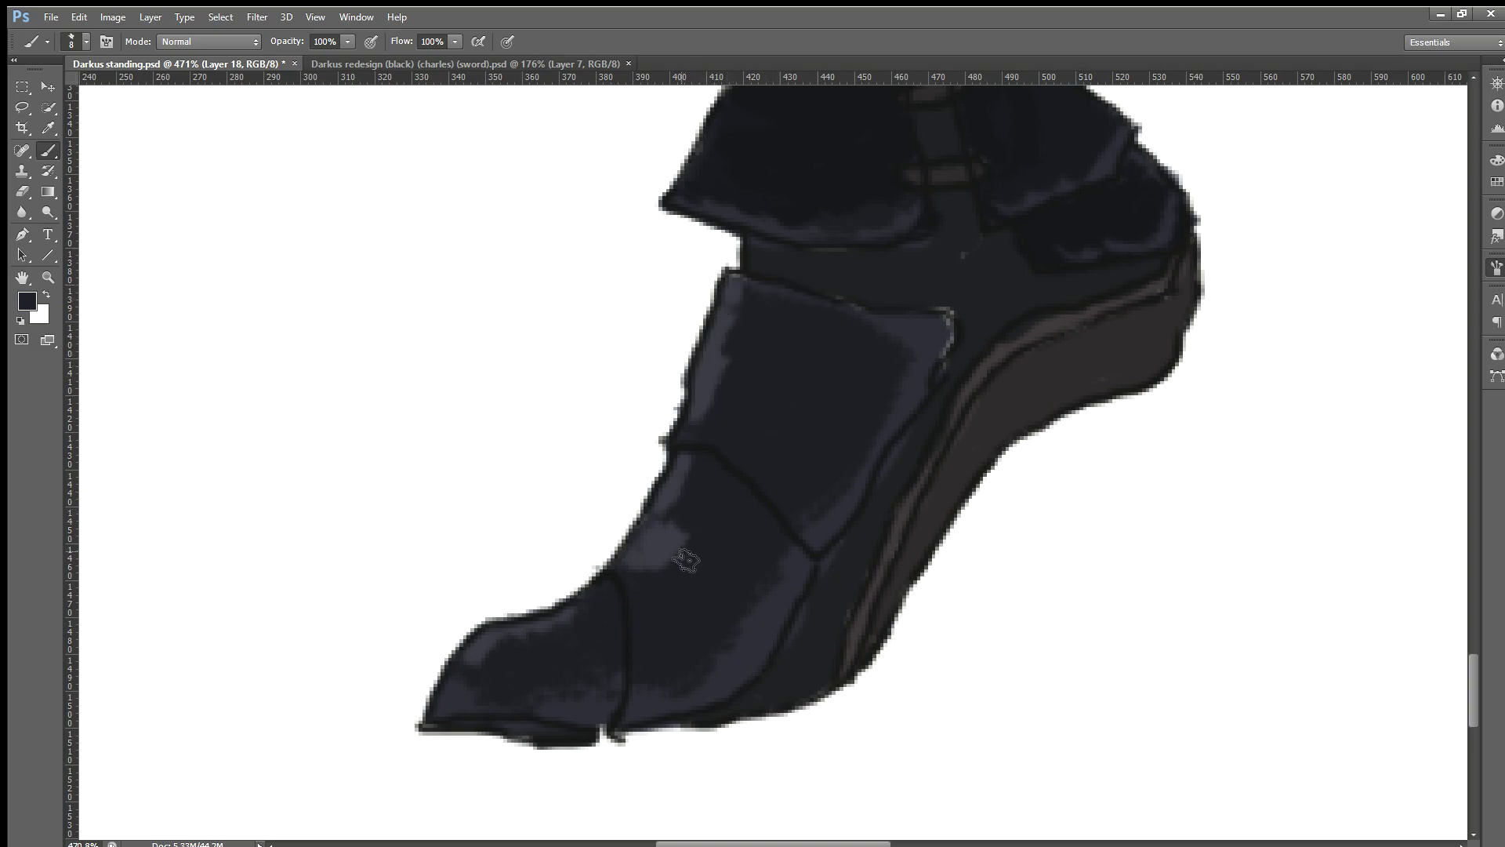
{"action": "left_click_drag", "start_coordinate": [686, 560], "coordinate": [662, 578]}
Step: Darken the shoe's whole upper panel and slightly darken the boot toe
{"action": "left_click", "coordinate": [881, 149], "text": "alt"}
{"action": "left_click_drag", "start_coordinate": [782, 396], "coordinate": [794, 372]}
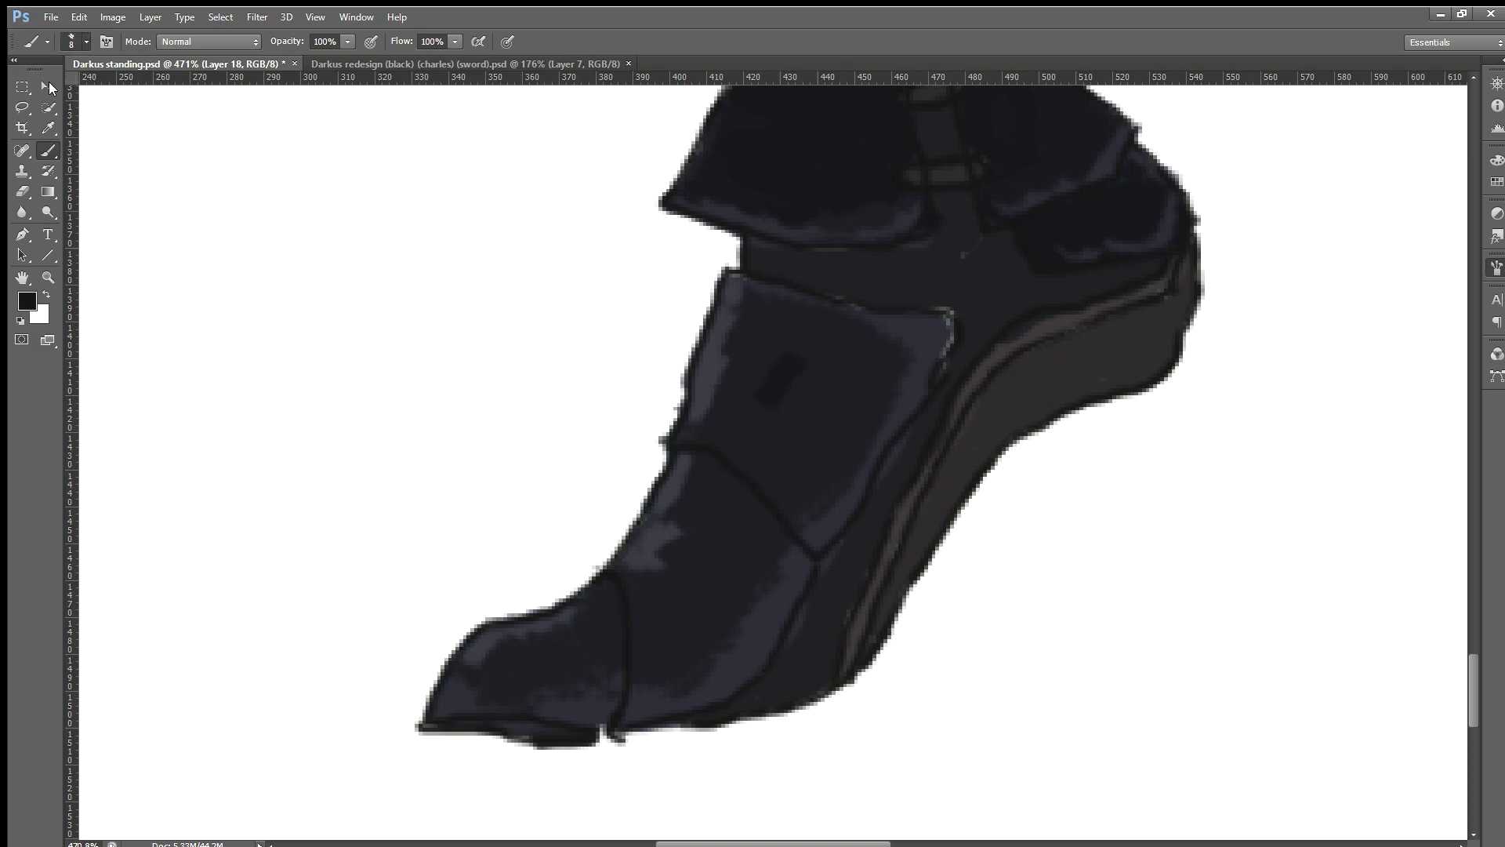
{"action": "mouse_move", "coordinate": [822, 349]}
{"action": "left_mouse_down"}
{"action": "mouse_move", "coordinate": [787, 426]}
{"action": "mouse_move", "coordinate": [793, 393]}
{"action": "mouse_move", "coordinate": [762, 395]}
{"action": "mouse_move", "coordinate": [806, 319]}
{"action": "mouse_move", "coordinate": [867, 343]}
{"action": "mouse_move", "coordinate": [823, 336]}
{"action": "mouse_move", "coordinate": [873, 363]}
{"action": "mouse_move", "coordinate": [881, 393]}
{"action": "mouse_move", "coordinate": [774, 469]}
{"action": "mouse_move", "coordinate": [739, 437]}
{"action": "mouse_move", "coordinate": [766, 488]}
{"action": "mouse_move", "coordinate": [818, 494]}
{"action": "mouse_move", "coordinate": [746, 511]}
{"action": "mouse_move", "coordinate": [713, 544]}
{"action": "mouse_move", "coordinate": [659, 628]}
{"action": "mouse_move", "coordinate": [658, 659]}
{"action": "mouse_move", "coordinate": [757, 584]}
{"action": "left_mouse_up"}
{"action": "mouse_move", "coordinate": [527, 680]}
{"action": "left_mouse_down"}
{"action": "mouse_move", "coordinate": [480, 707]}
{"action": "mouse_move", "coordinate": [420, 703]}
{"action": "left_mouse_up"}
Step: Brush a faint dark navy tone, sampled from the boot, over the toe
{"action": "scroll", "coordinate": [741, 596], "scroll_direction": "down", "scroll_amount": 5}
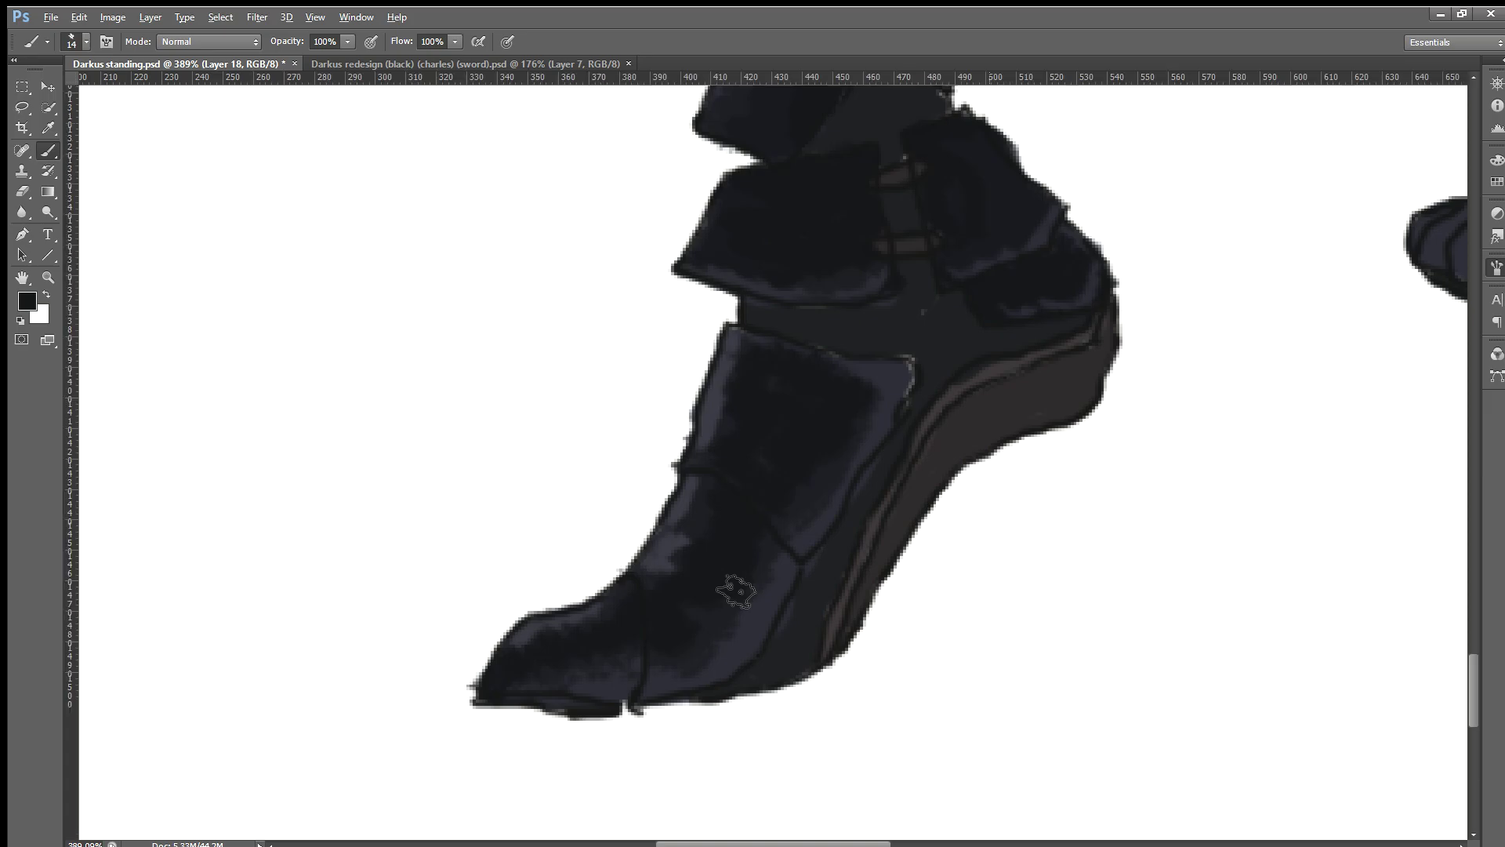
{"action": "scroll", "coordinate": [945, 505], "scroll_direction": "up", "scroll_amount": 2}
{"action": "scroll", "coordinate": [775, 598], "scroll_direction": "up", "scroll_amount": 1}
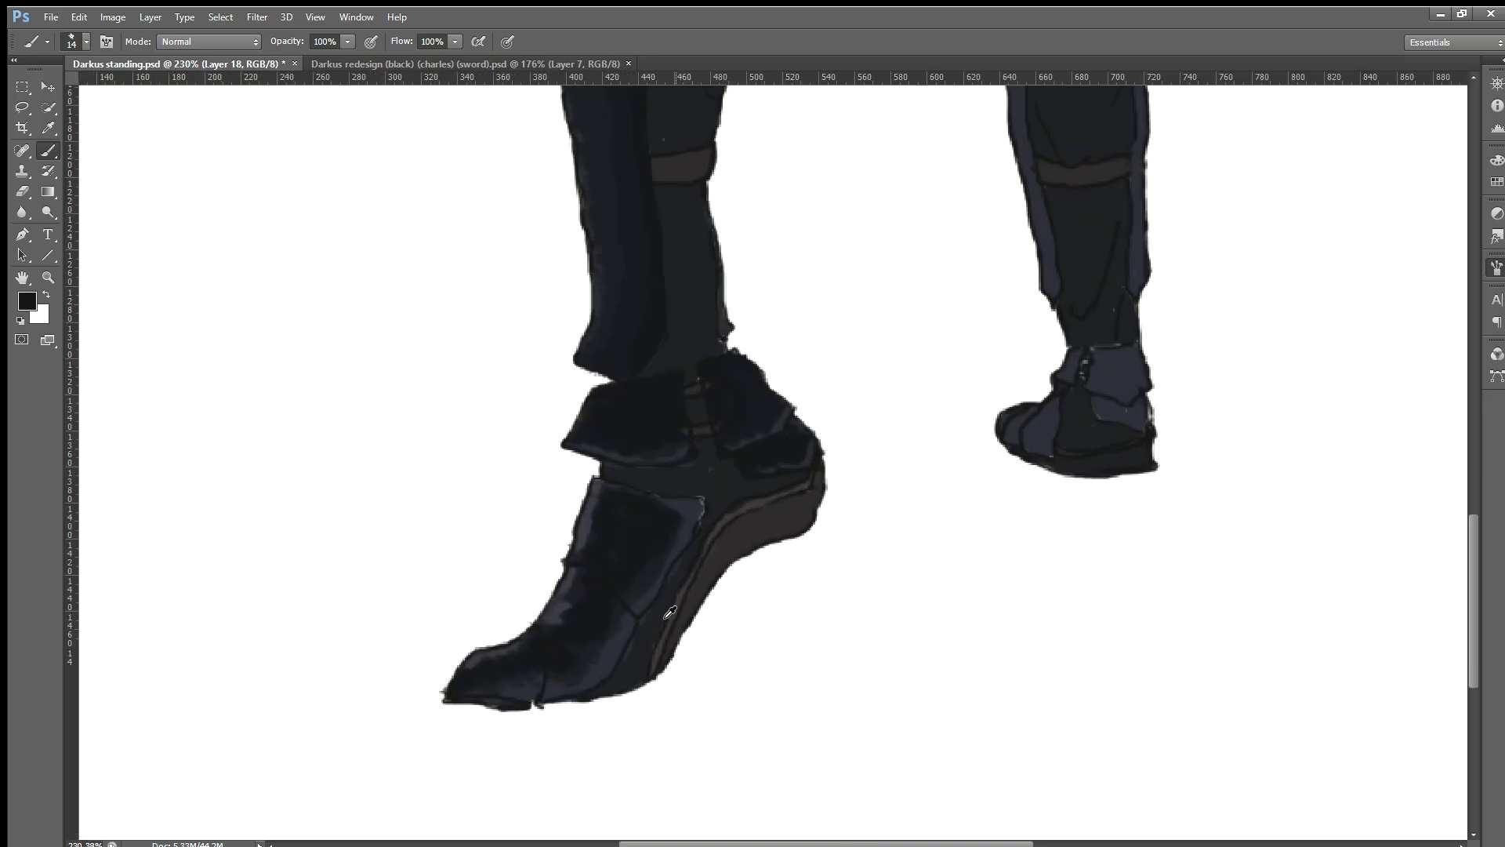
{"action": "scroll", "coordinate": [667, 643], "scroll_direction": "up", "scroll_amount": 1}
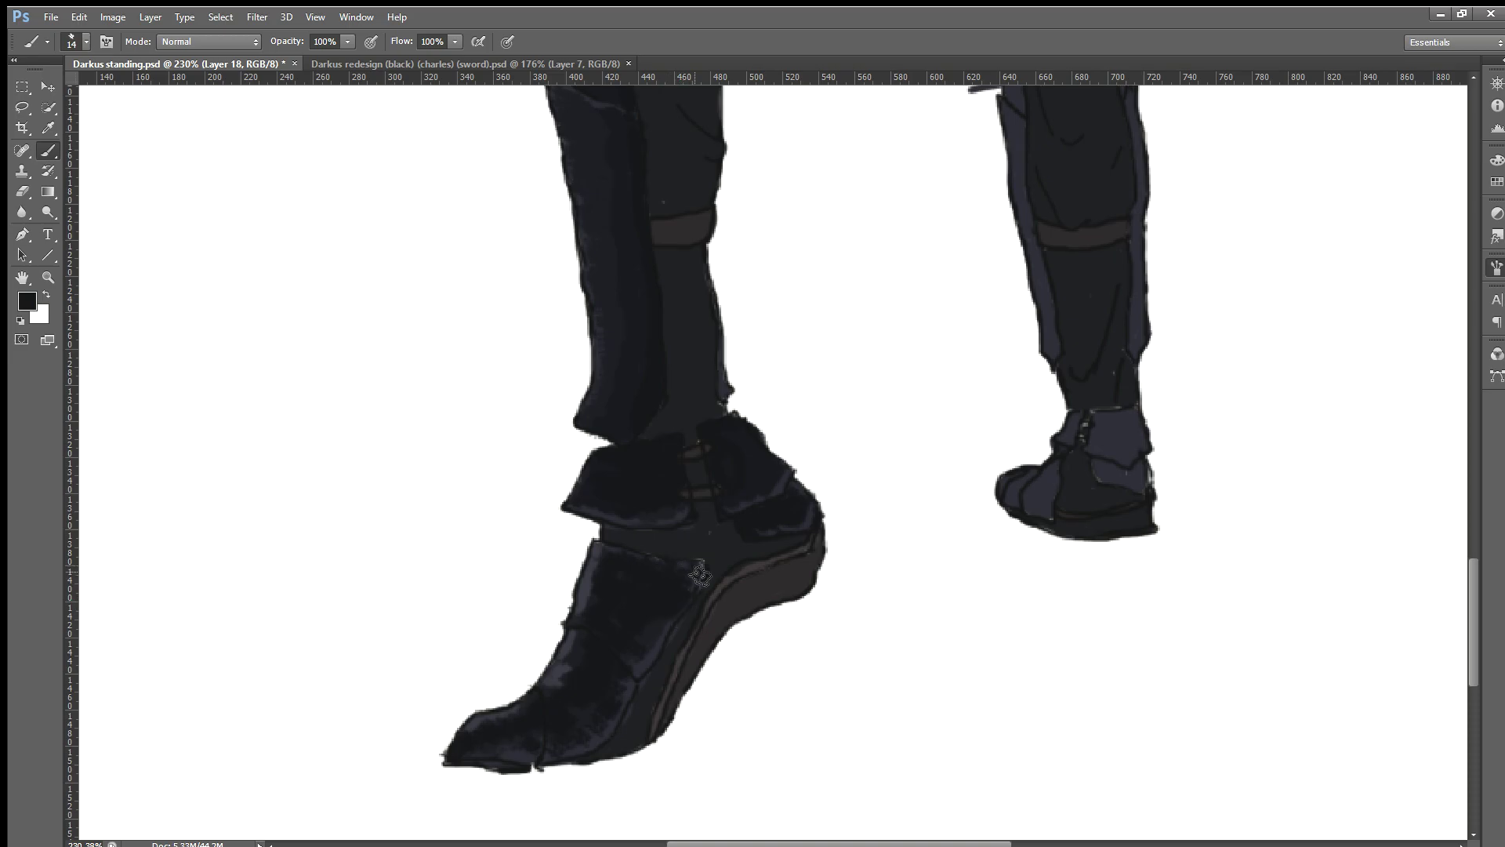
{"action": "scroll", "coordinate": [600, 679], "scroll_direction": "up", "scroll_amount": 1}
{"action": "scroll", "coordinate": [580, 690], "scroll_direction": "up", "scroll_amount": 1}
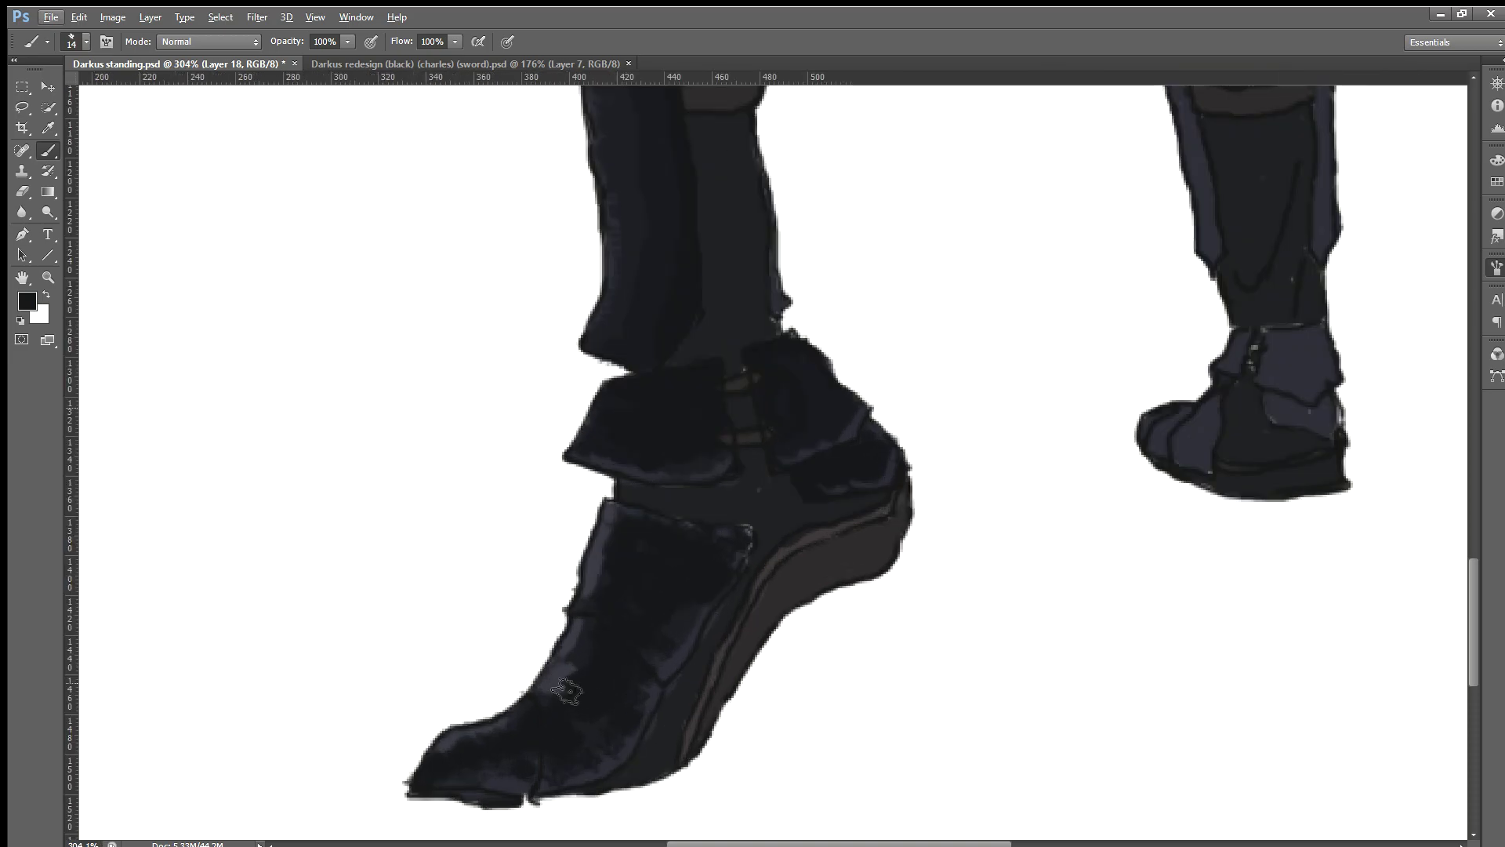
{"action": "left_click", "coordinate": [552, 708], "text": "alt"}
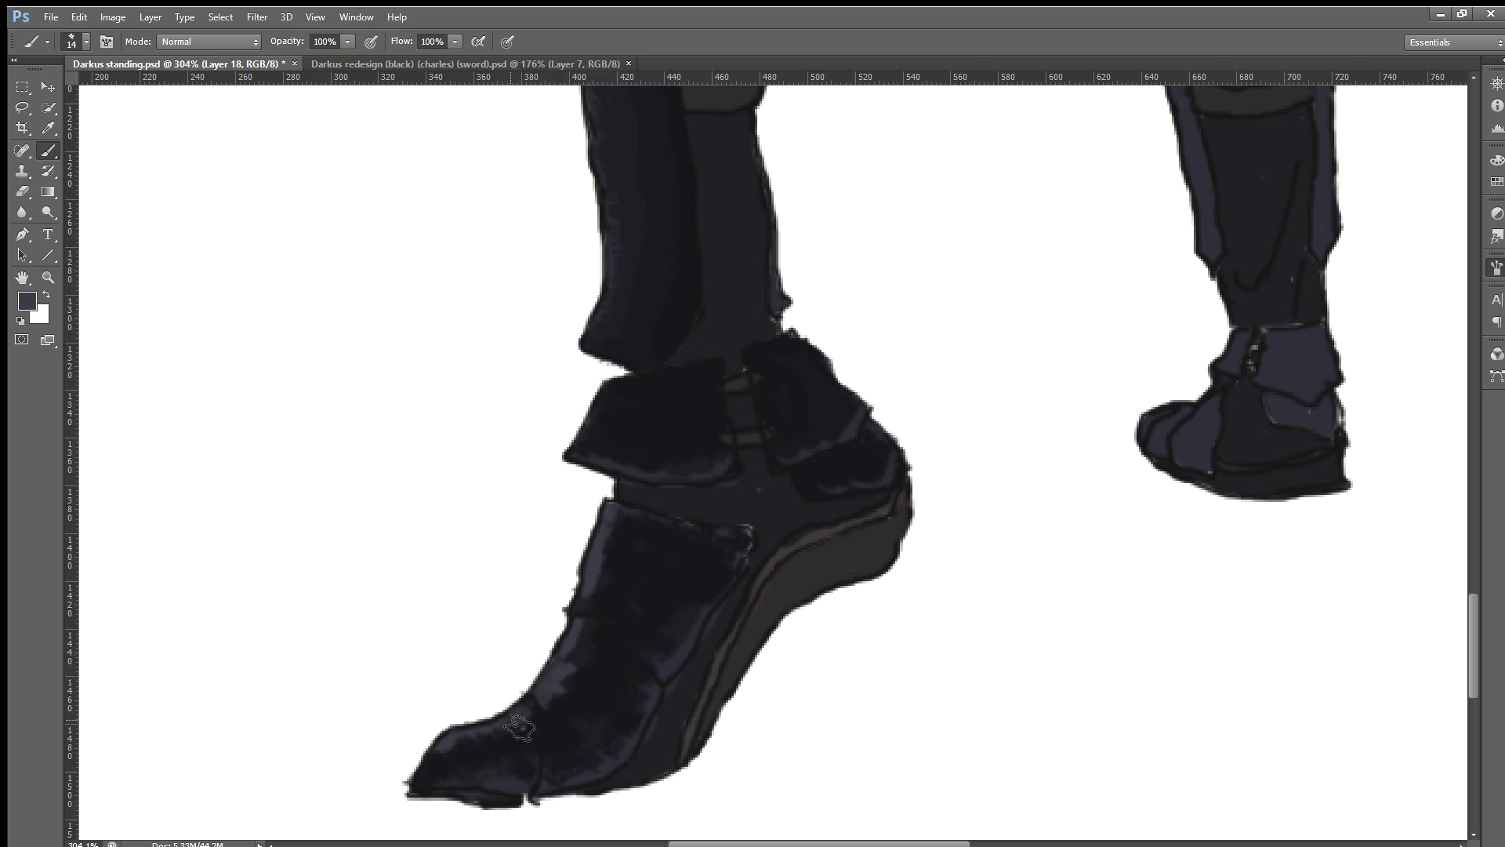
{"action": "mouse_move", "coordinate": [551, 708]}
{"action": "left_mouse_down"}
{"action": "mouse_move", "coordinate": [524, 740]}
{"action": "mouse_move", "coordinate": [576, 711]}
{"action": "left_mouse_up"}
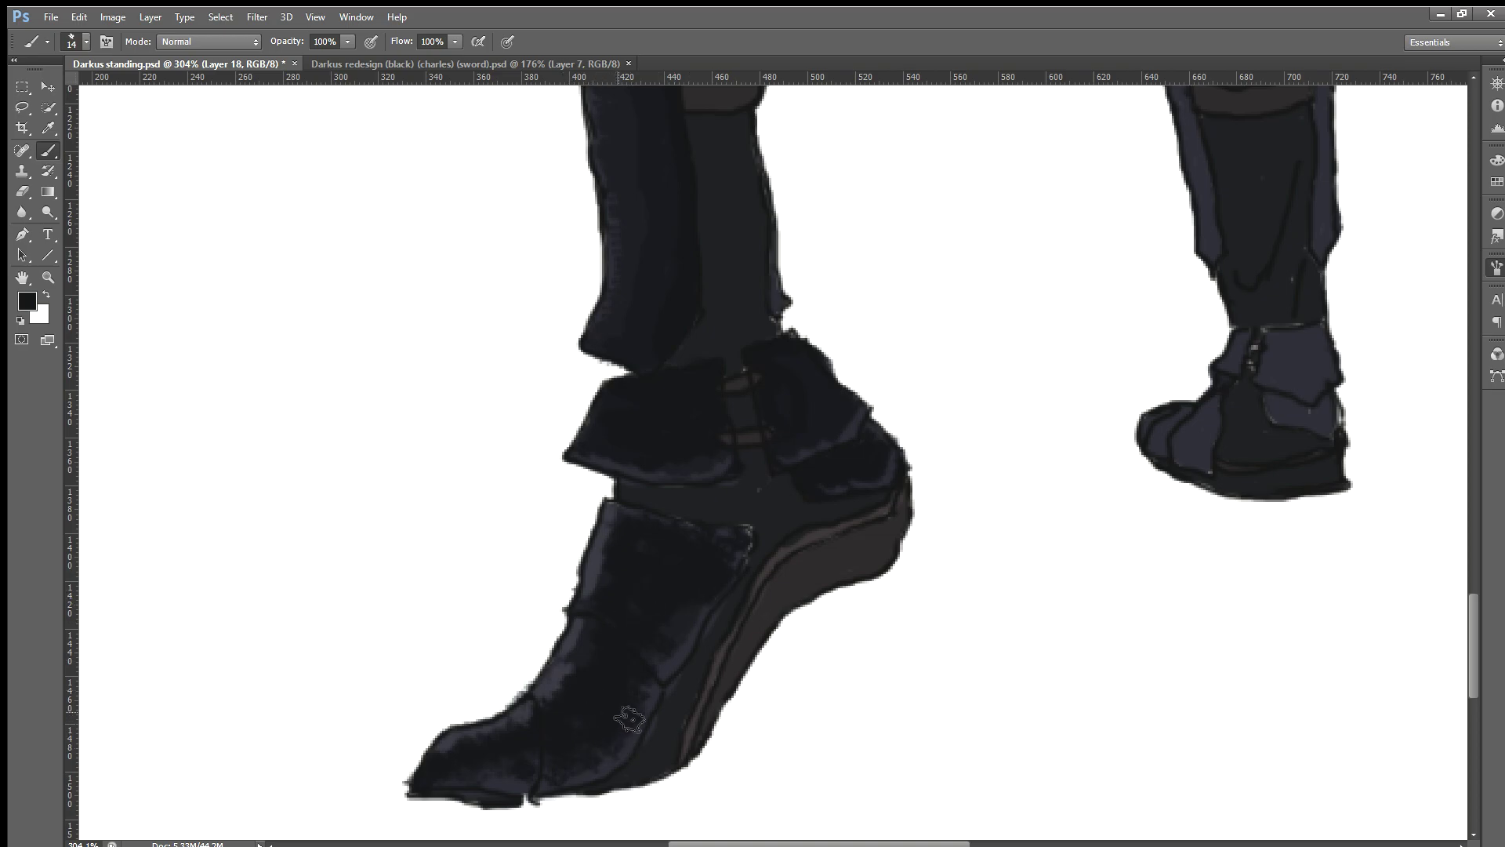
{"action": "scroll", "coordinate": [667, 643], "scroll_direction": "down", "scroll_amount": 3}
{"action": "scroll", "coordinate": [667, 643], "scroll_direction": "down", "scroll_amount": 4}
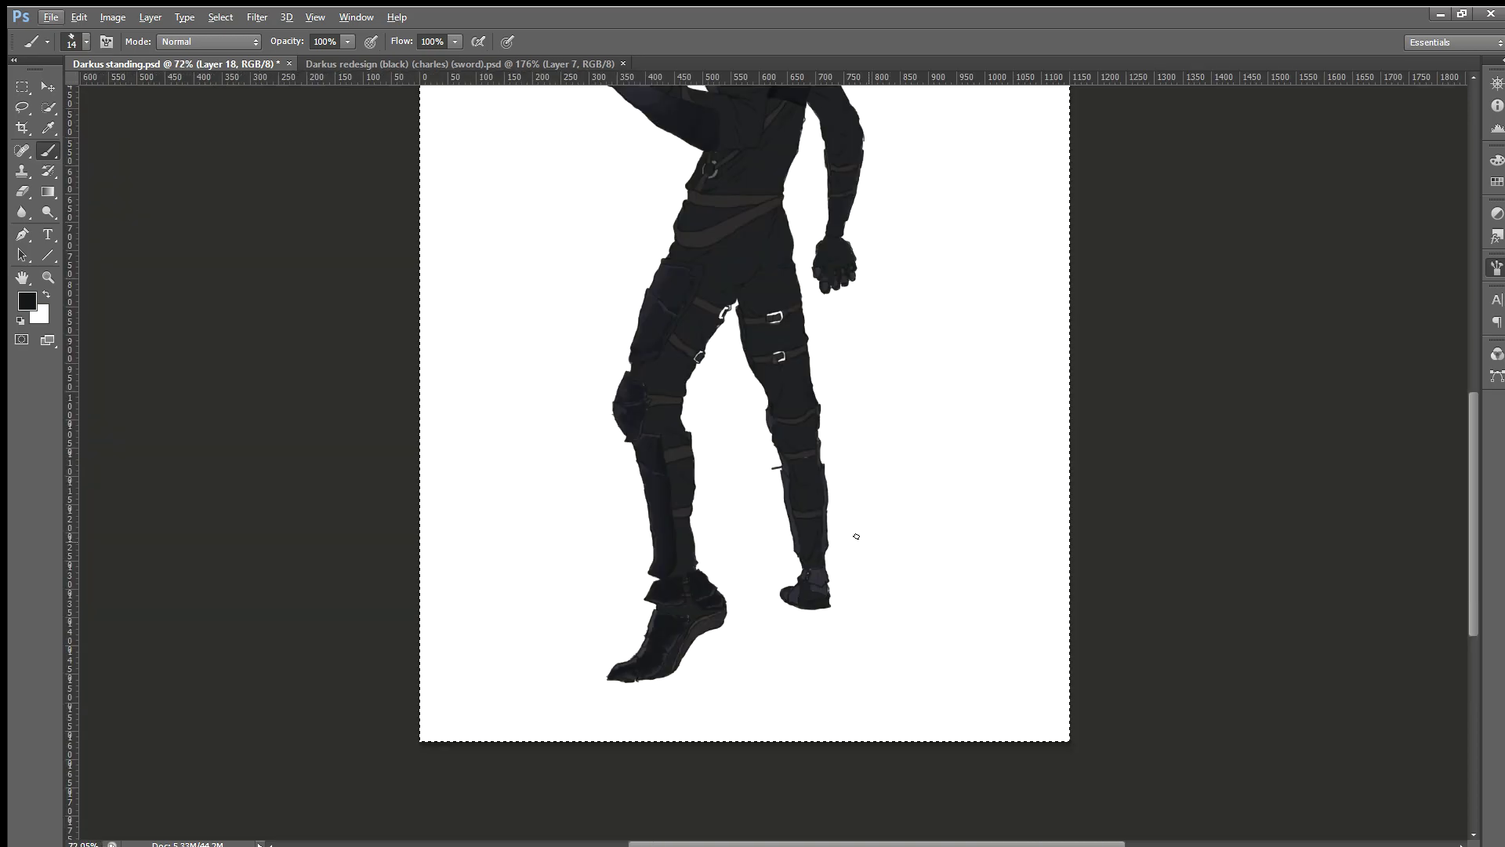
Step: Paint a rough, fuzzy dark edge down the length of the shin plate
{"action": "scroll", "coordinate": [692, 538], "scroll_direction": "up", "scroll_amount": 2}
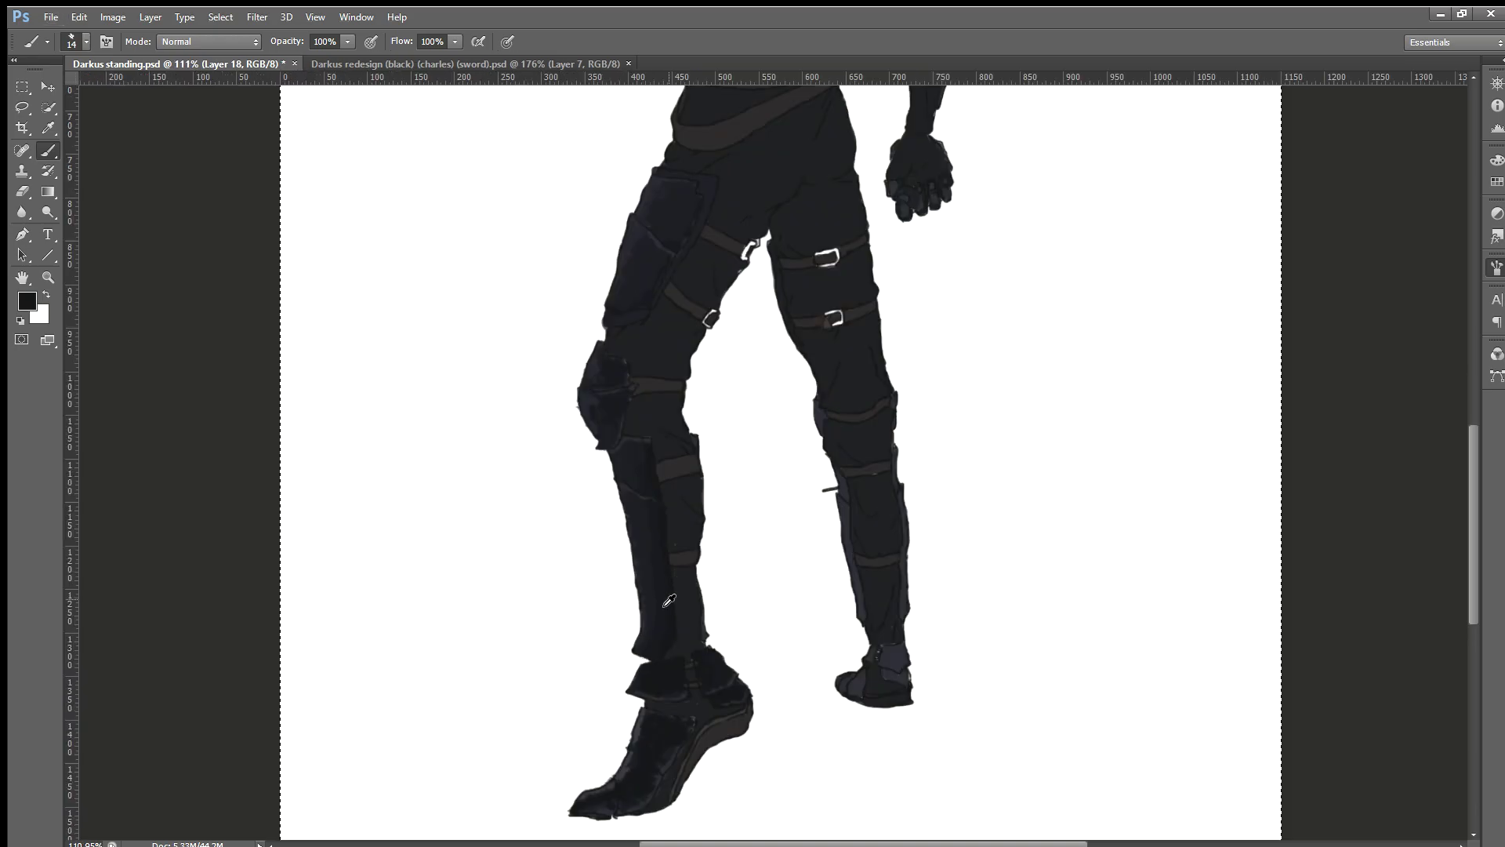
{"action": "scroll", "coordinate": [682, 573], "scroll_direction": "up", "scroll_amount": 1}
{"action": "scroll", "coordinate": [671, 601], "scroll_direction": "up", "scroll_amount": 1}
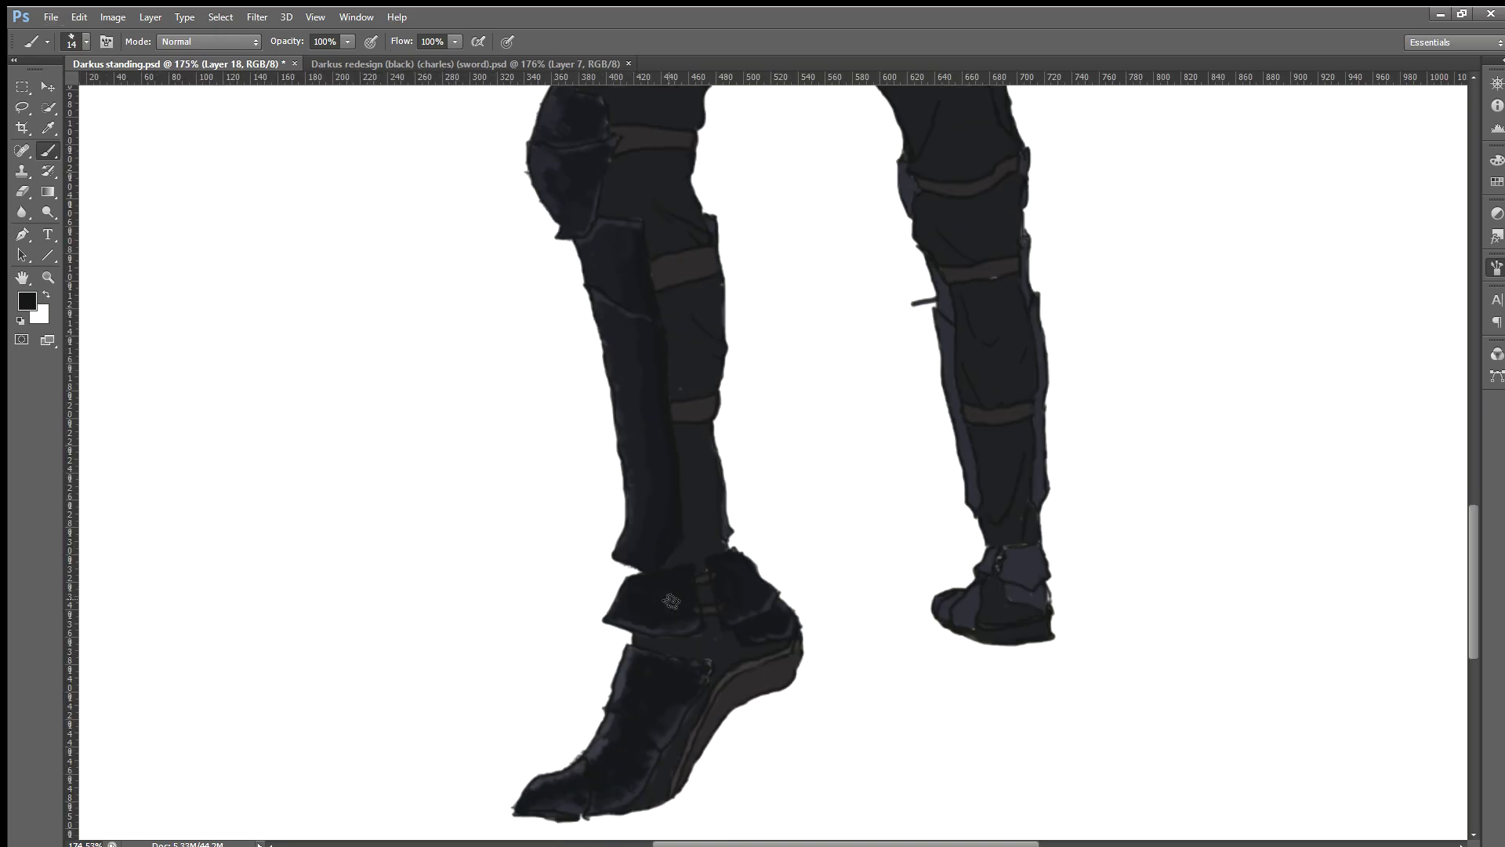
{"action": "scroll", "coordinate": [665, 643], "scroll_direction": "down", "scroll_amount": 1}
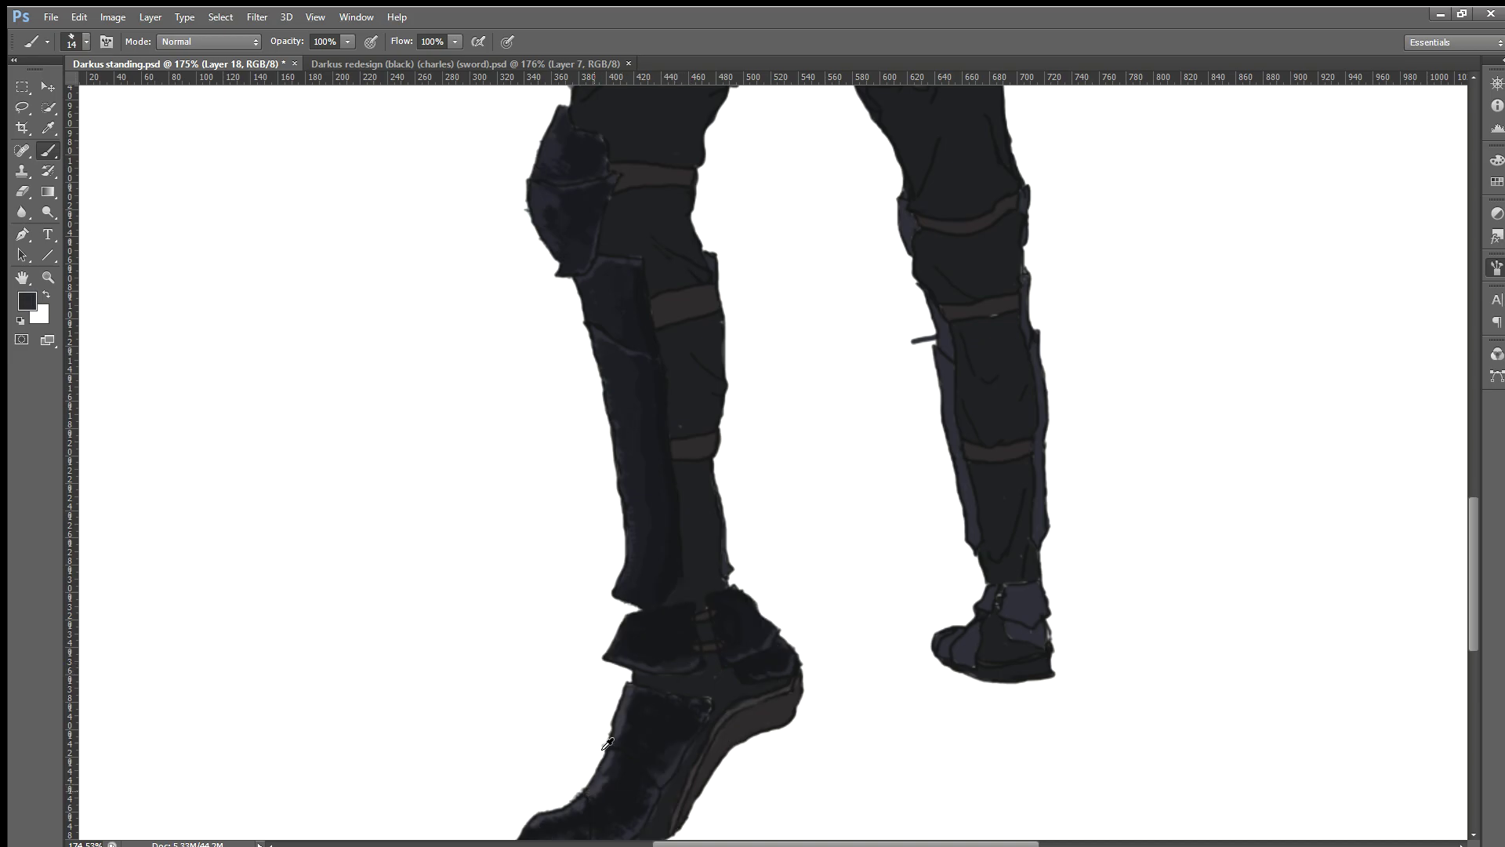
{"action": "scroll", "coordinate": [571, 497], "scroll_direction": "up", "scroll_amount": 1}
{"action": "scroll", "coordinate": [615, 437], "scroll_direction": "up", "scroll_amount": 1}
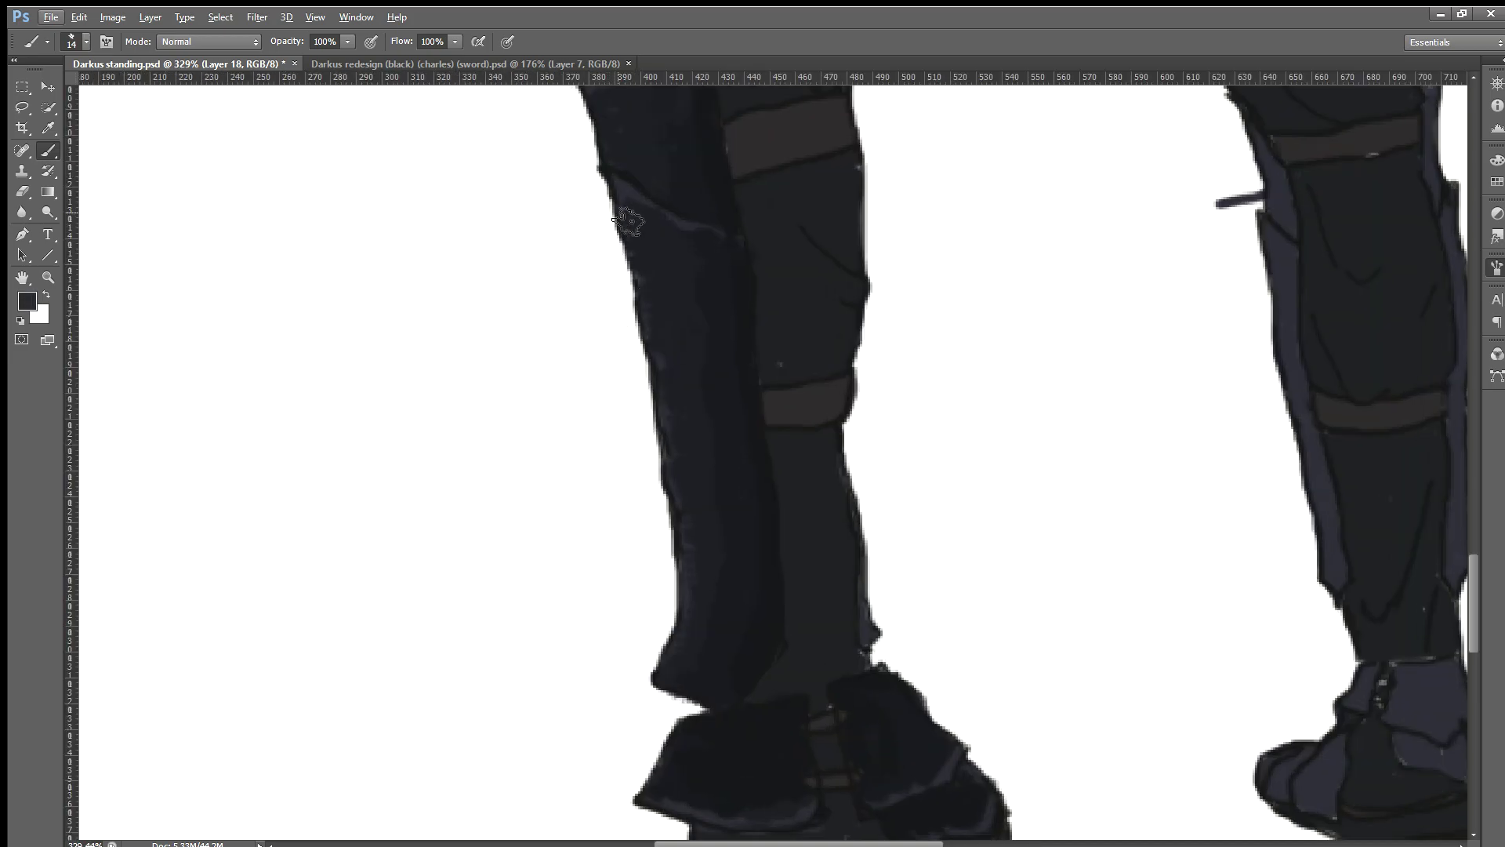
{"action": "mouse_move", "coordinate": [628, 222]}
{"action": "left_mouse_down"}
{"action": "mouse_move", "coordinate": [612, 208]}
{"action": "mouse_move", "coordinate": [614, 221]}
{"action": "mouse_move", "coordinate": [635, 190]}
{"action": "left_mouse_up"}
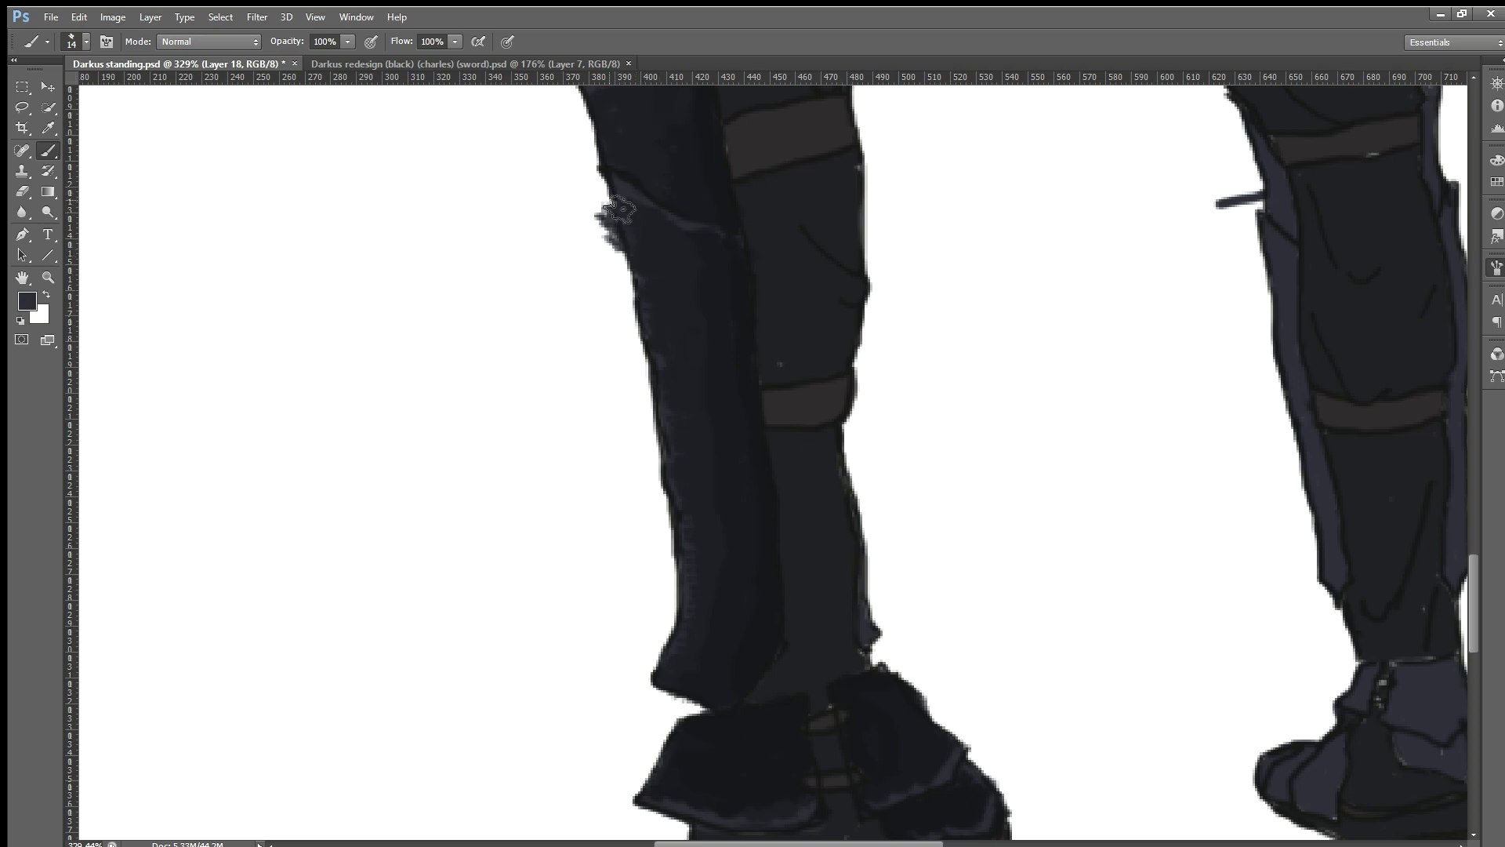
{"action": "mouse_move", "coordinate": [619, 210]}
{"action": "left_mouse_down"}
{"action": "mouse_move", "coordinate": [678, 423]}
{"action": "mouse_move", "coordinate": [679, 619]}
{"action": "mouse_move", "coordinate": [666, 596]}
{"action": "left_mouse_up"}
{"action": "scroll", "coordinate": [651, 471], "scroll_direction": "up", "scroll_amount": 1}
{"action": "scroll", "coordinate": [639, 336], "scroll_direction": "up", "scroll_amount": 4}
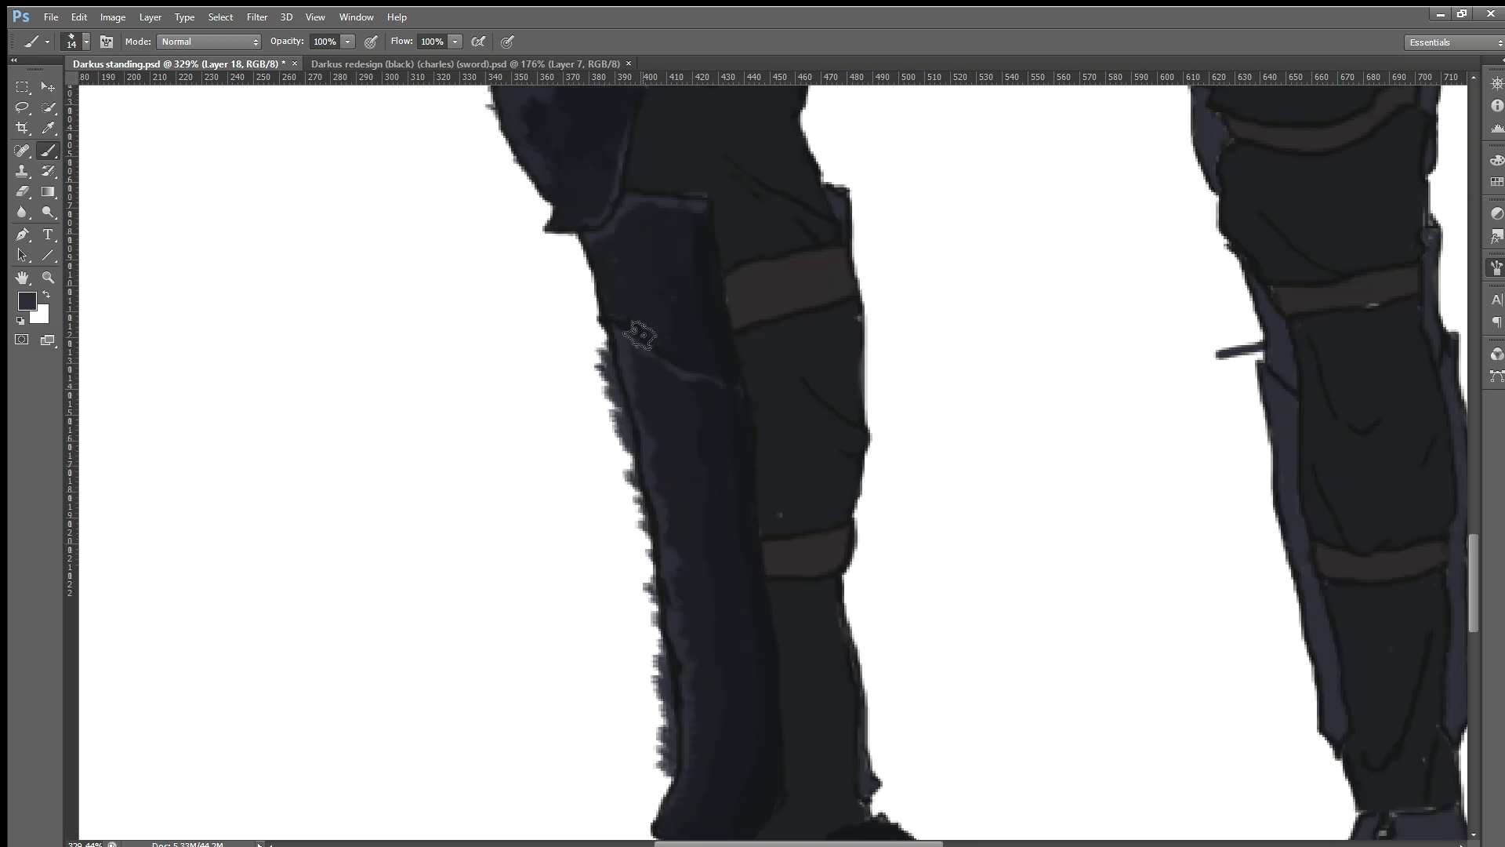
{"action": "mouse_move", "coordinate": [600, 261]}
{"action": "left_mouse_down"}
{"action": "mouse_move", "coordinate": [590, 294]}
{"action": "mouse_move", "coordinate": [608, 314]}
{"action": "mouse_move", "coordinate": [609, 272]}
{"action": "mouse_move", "coordinate": [621, 333]}
{"action": "mouse_move", "coordinate": [625, 235]}
{"action": "mouse_move", "coordinate": [625, 310]}
{"action": "left_mouse_up"}
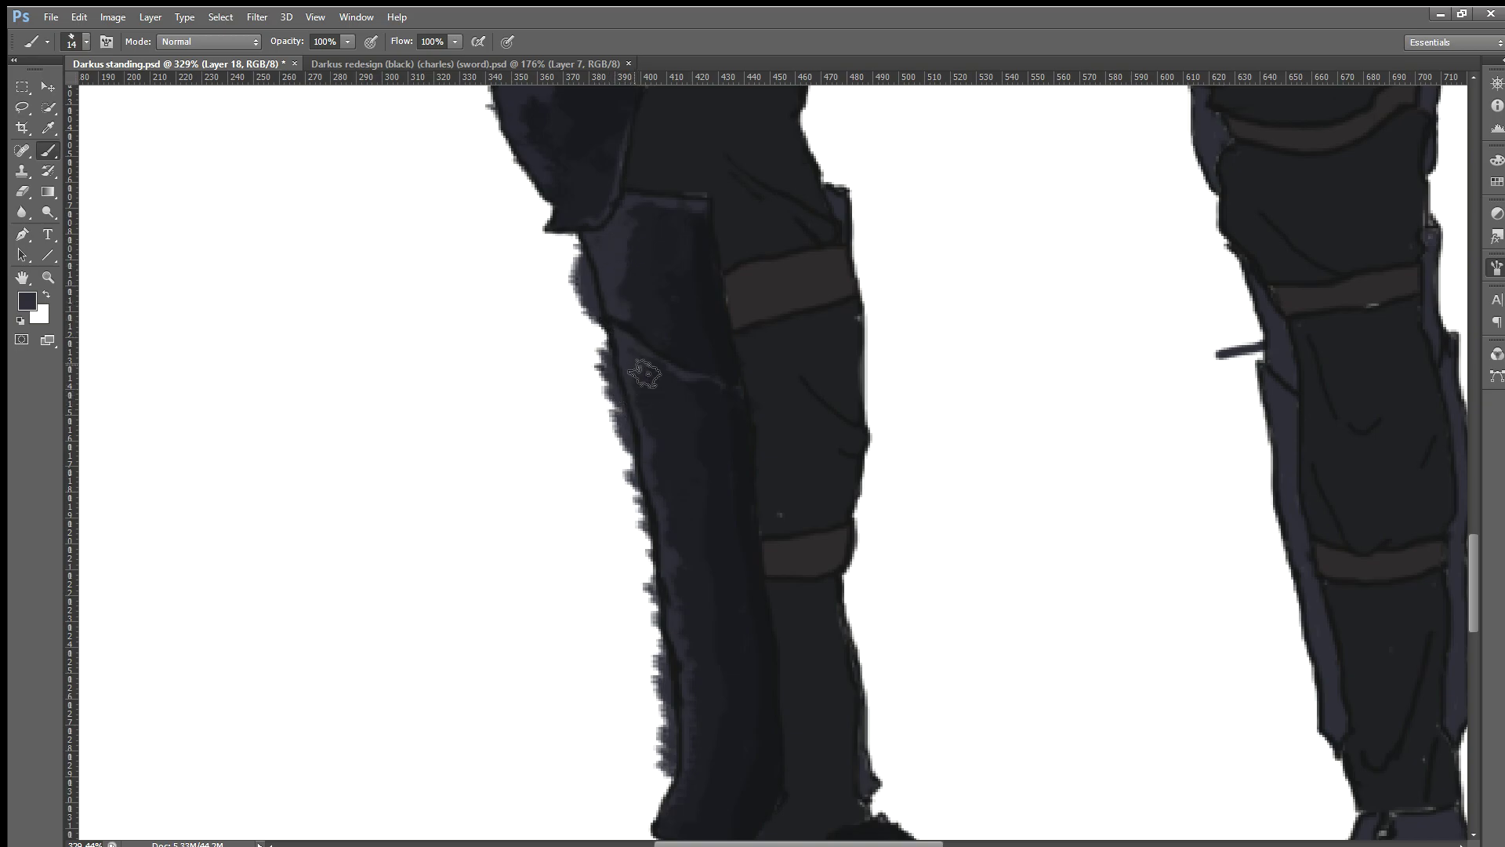
{"action": "scroll", "coordinate": [615, 435], "scroll_direction": "down", "scroll_amount": 5}
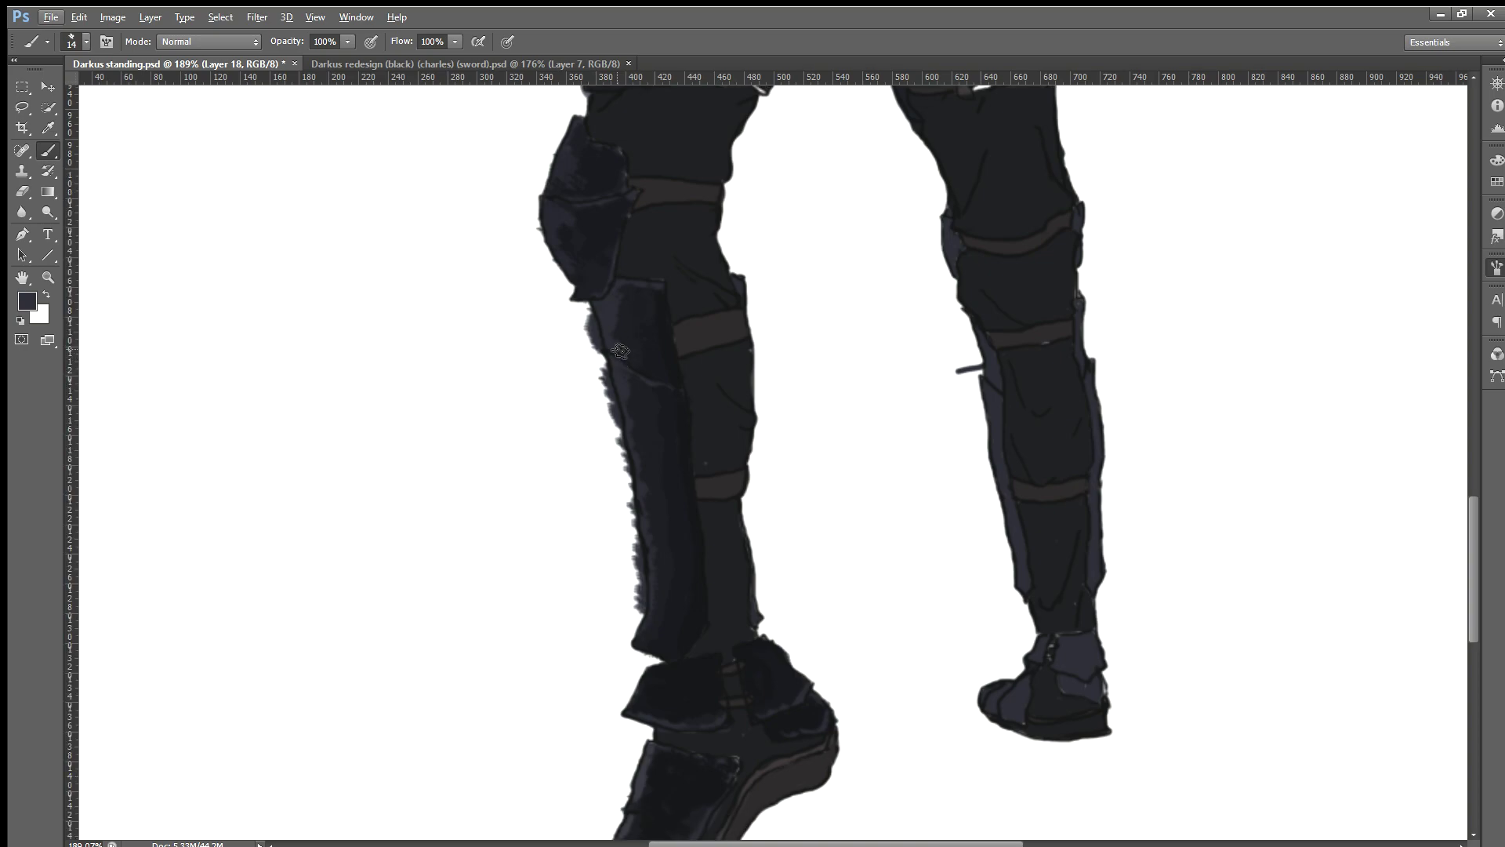
Step: Sample the leg colour and add bluish highlights at the top and lower shin plate
{"action": "left_click", "coordinate": [617, 309]}
{"action": "key", "text": "i"}
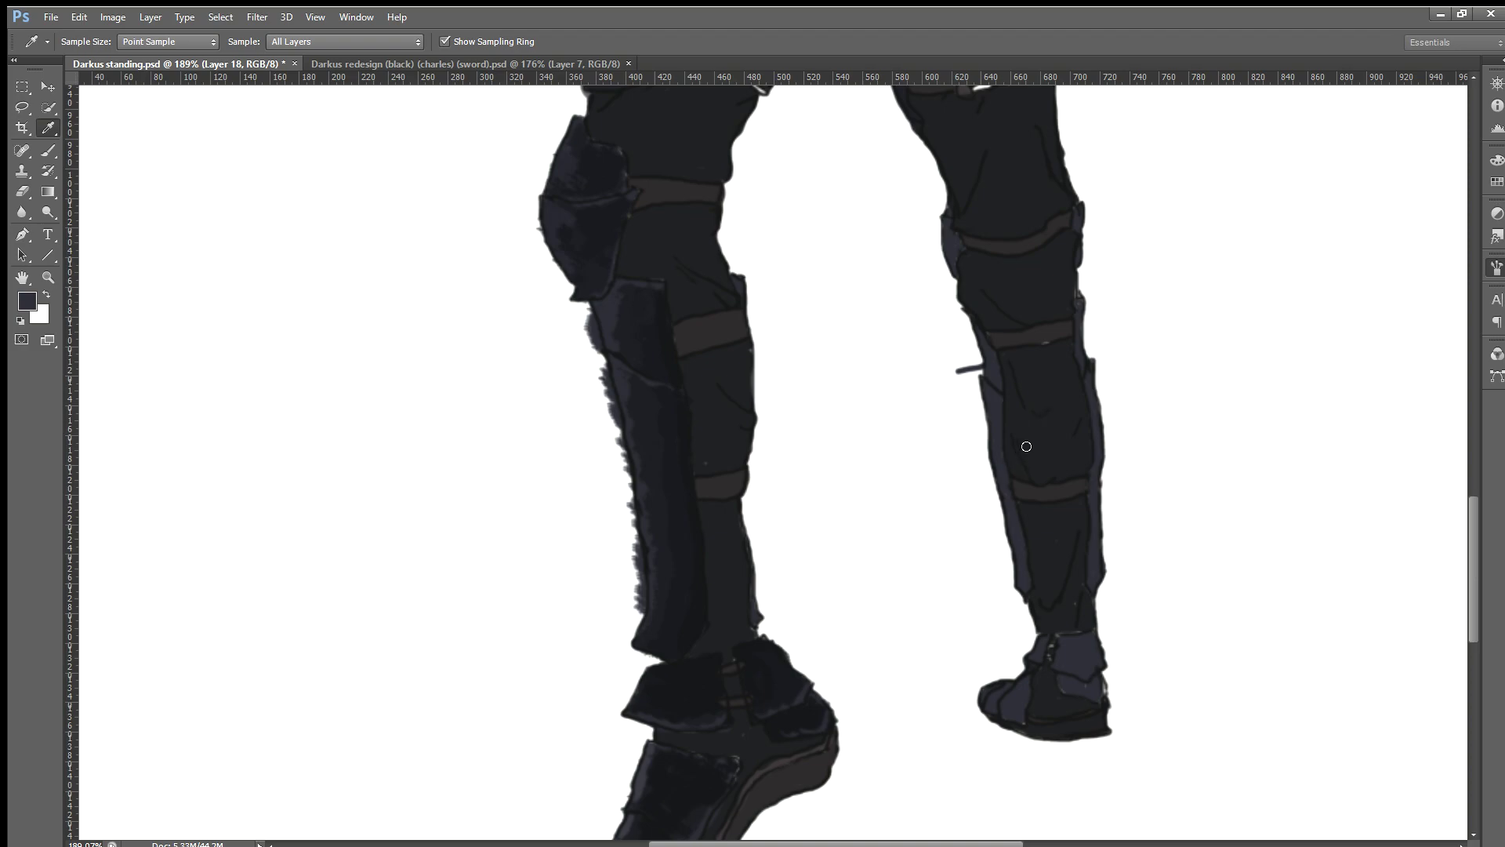
{"action": "key", "text": "b"}
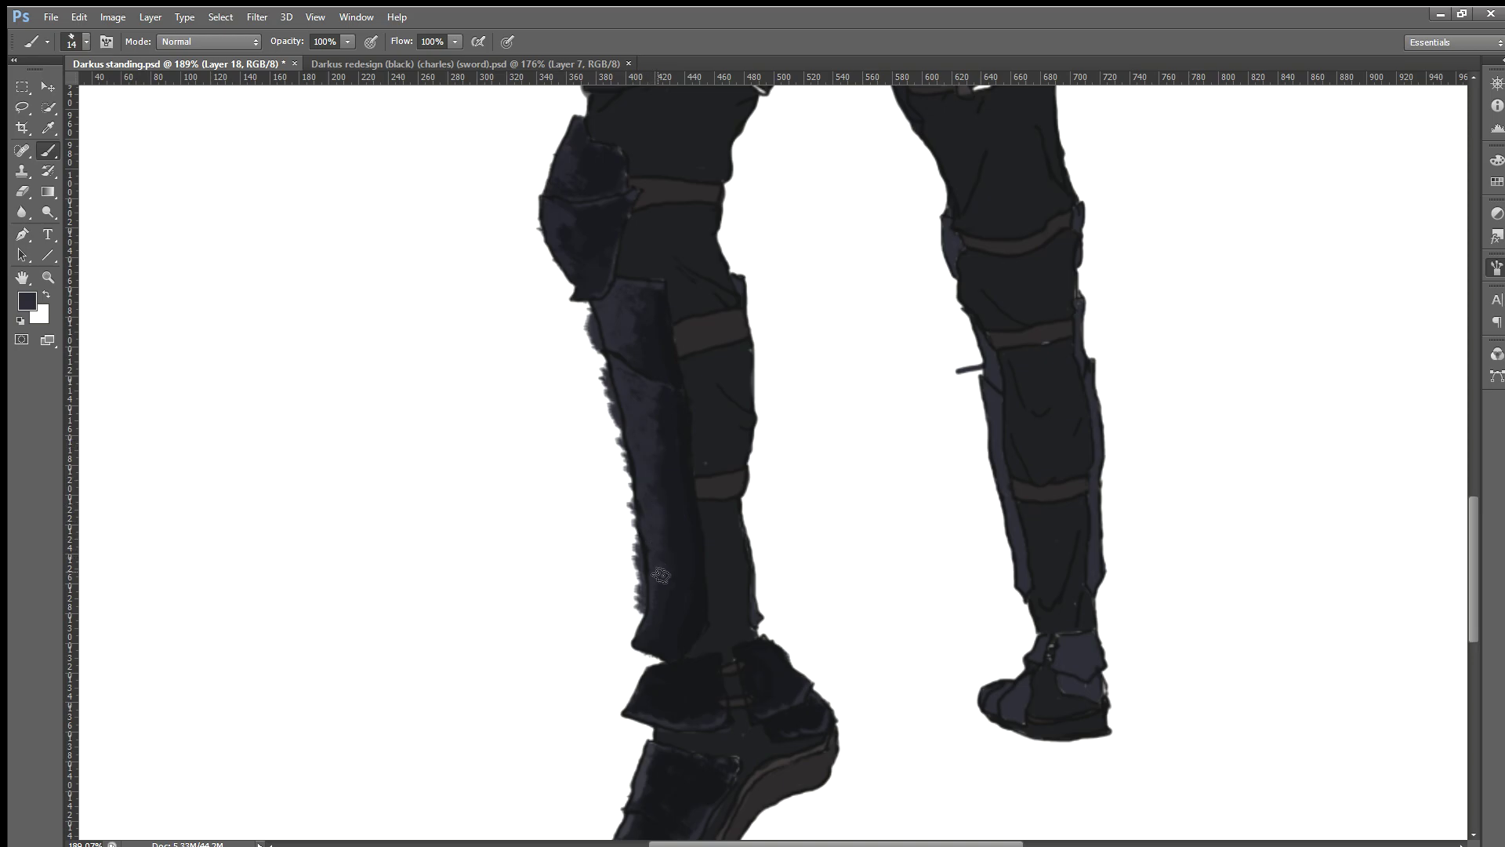
{"action": "scroll", "coordinate": [688, 548], "scroll_direction": "down", "scroll_amount": 2}
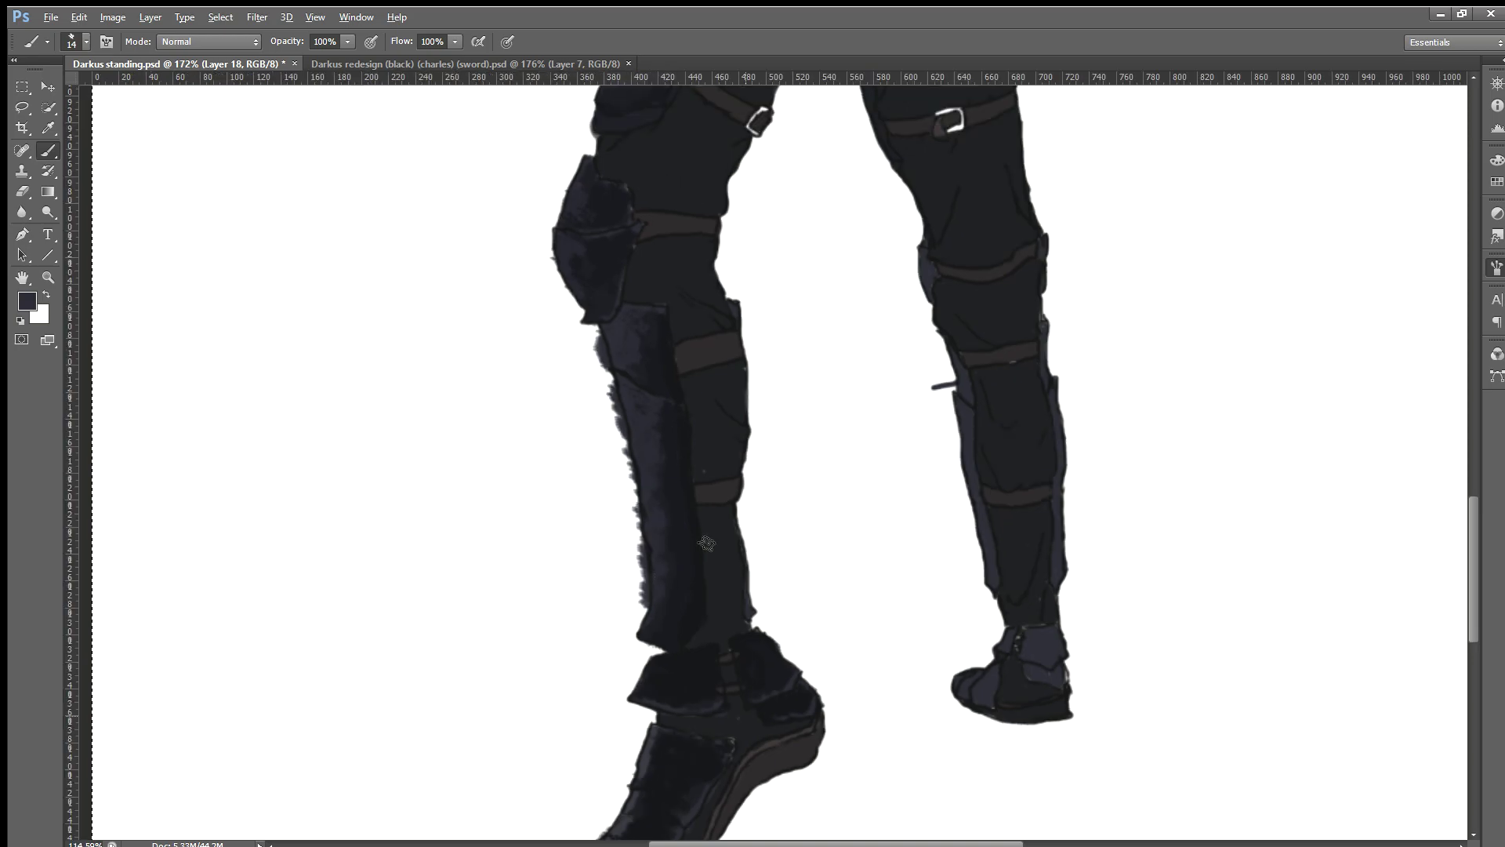
{"action": "scroll", "coordinate": [784, 471], "scroll_direction": "down", "scroll_amount": 2}
{"action": "scroll", "coordinate": [732, 418], "scroll_direction": "up", "scroll_amount": 1}
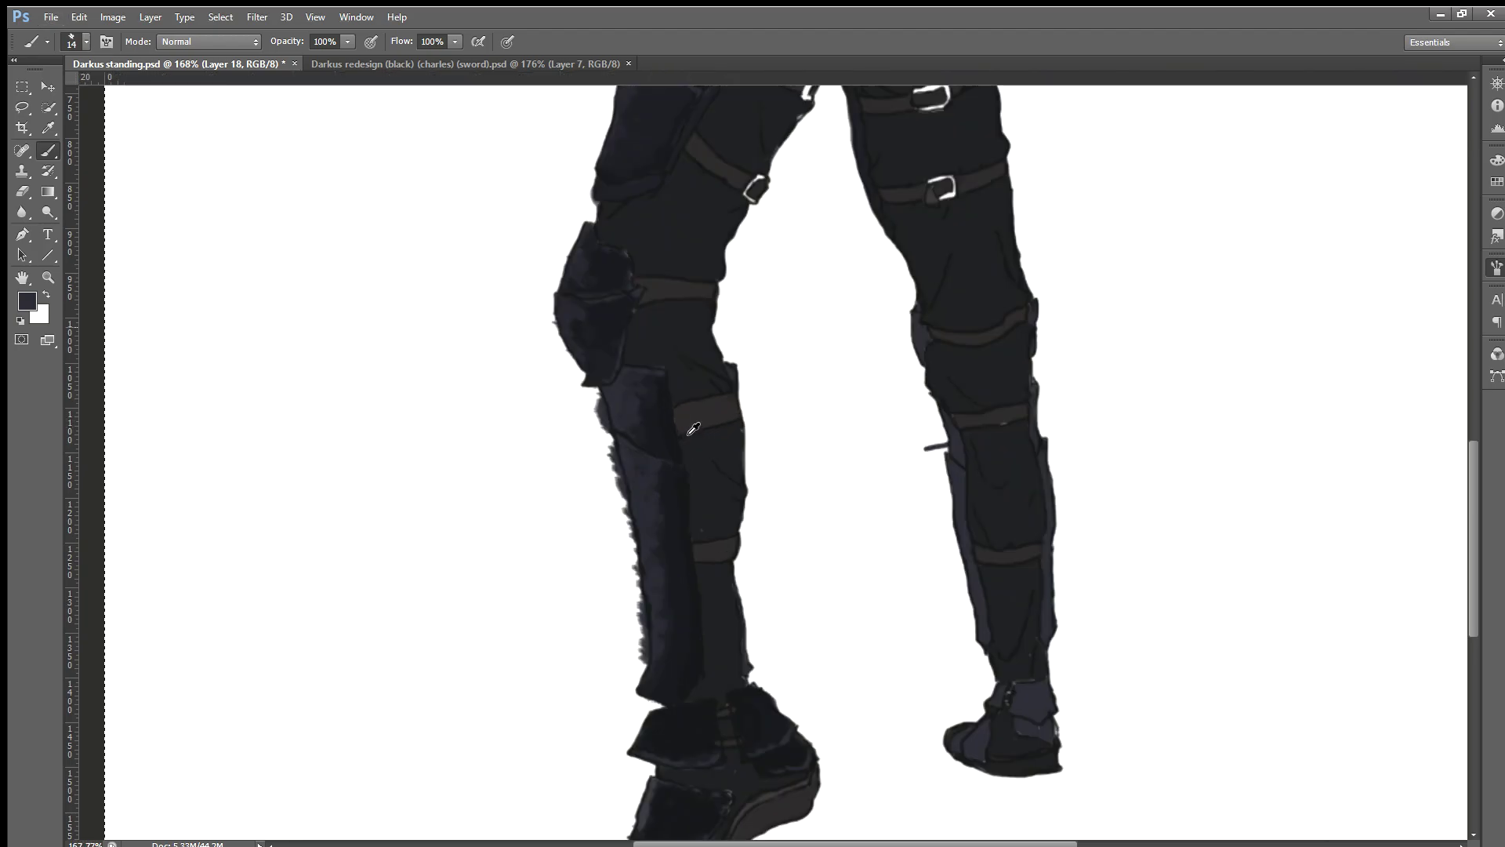
{"action": "scroll", "coordinate": [690, 414], "scroll_direction": "up", "scroll_amount": 1}
{"action": "scroll", "coordinate": [641, 408], "scroll_direction": "up", "scroll_amount": 1}
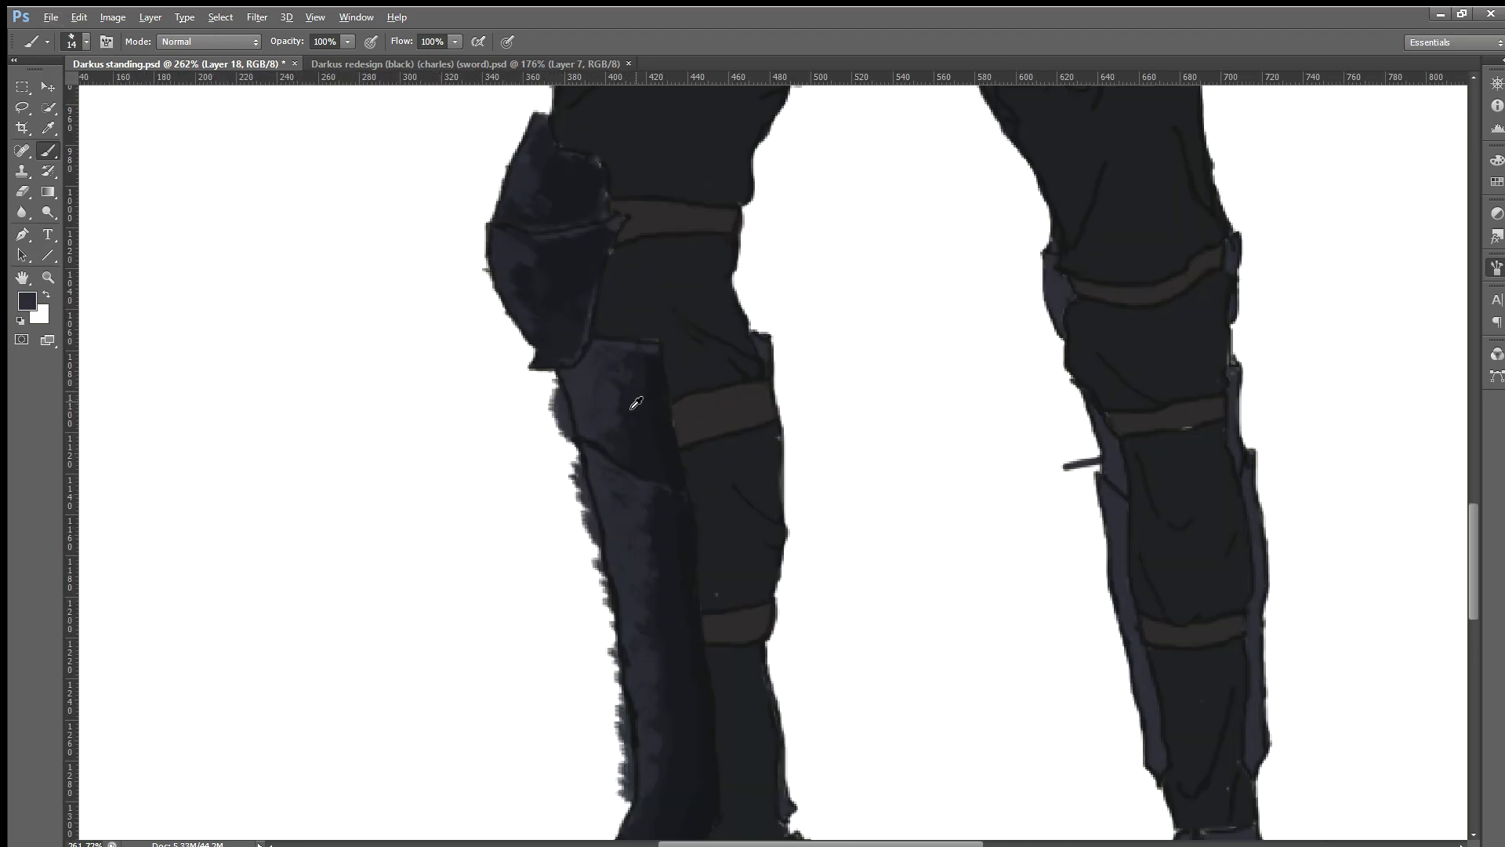
{"action": "mouse_move", "coordinate": [614, 361]}
{"action": "left_mouse_down"}
{"action": "mouse_move", "coordinate": [635, 359]}
{"action": "mouse_move", "coordinate": [608, 392]}
{"action": "left_mouse_up"}
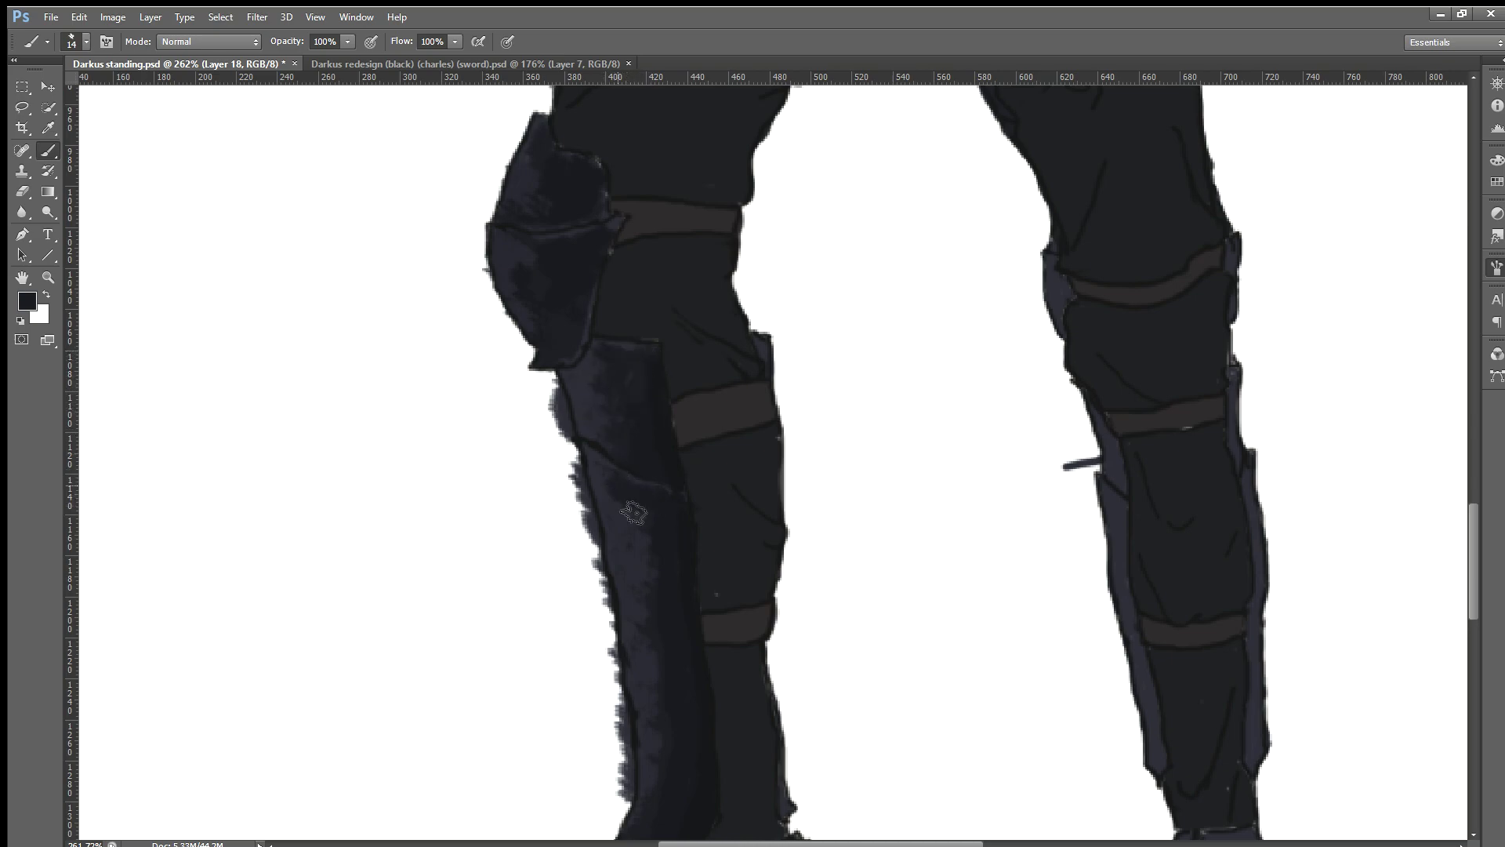
{"action": "left_click_drag", "start_coordinate": [635, 499], "coordinate": [651, 532]}
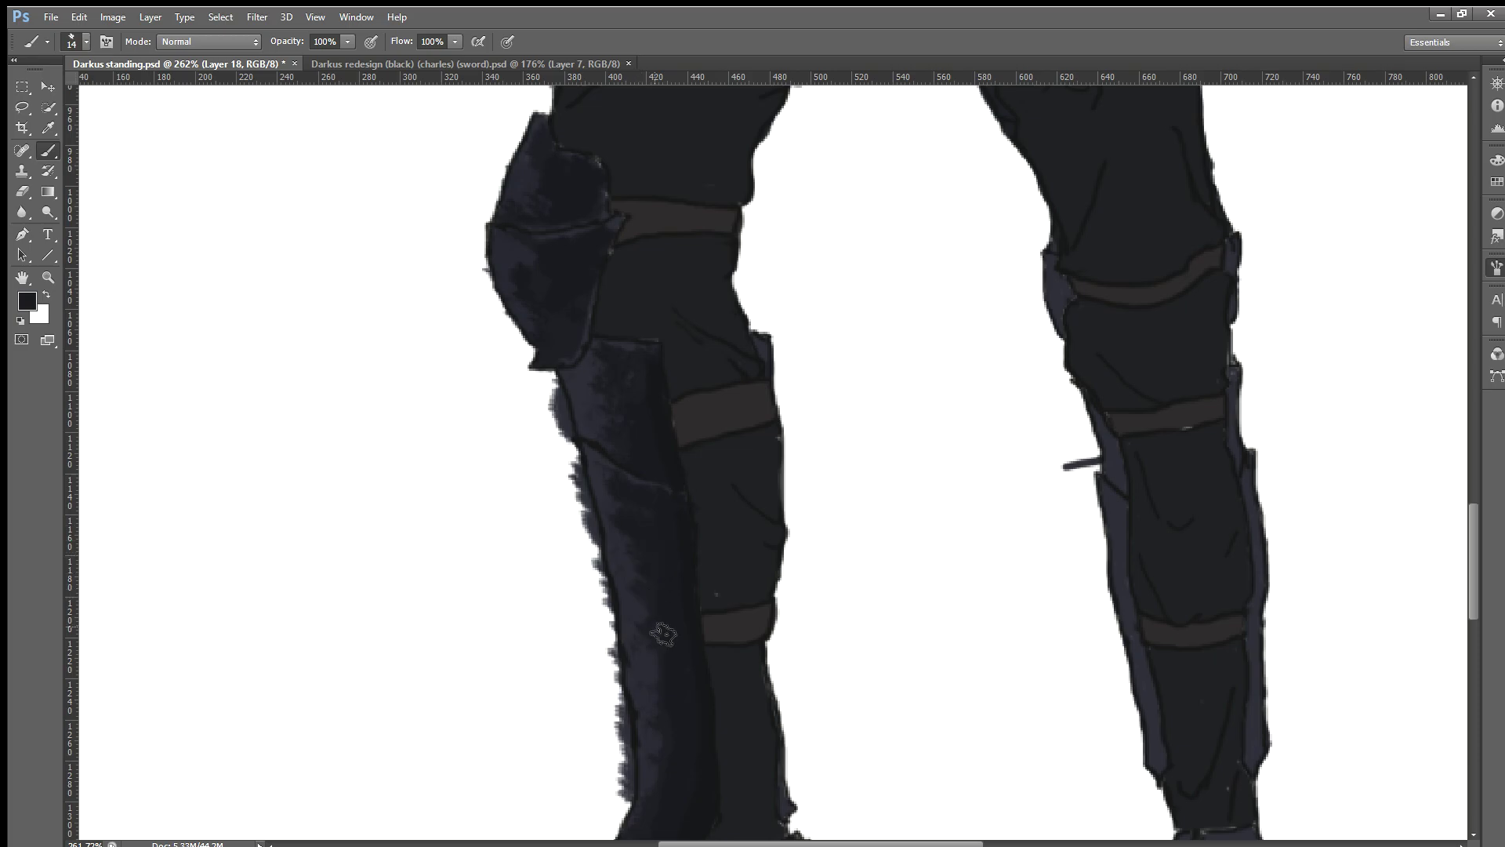
{"action": "scroll", "coordinate": [656, 602], "scroll_direction": "down", "scroll_amount": 1}
{"action": "scroll", "coordinate": [655, 603], "scroll_direction": "down", "scroll_amount": 3}
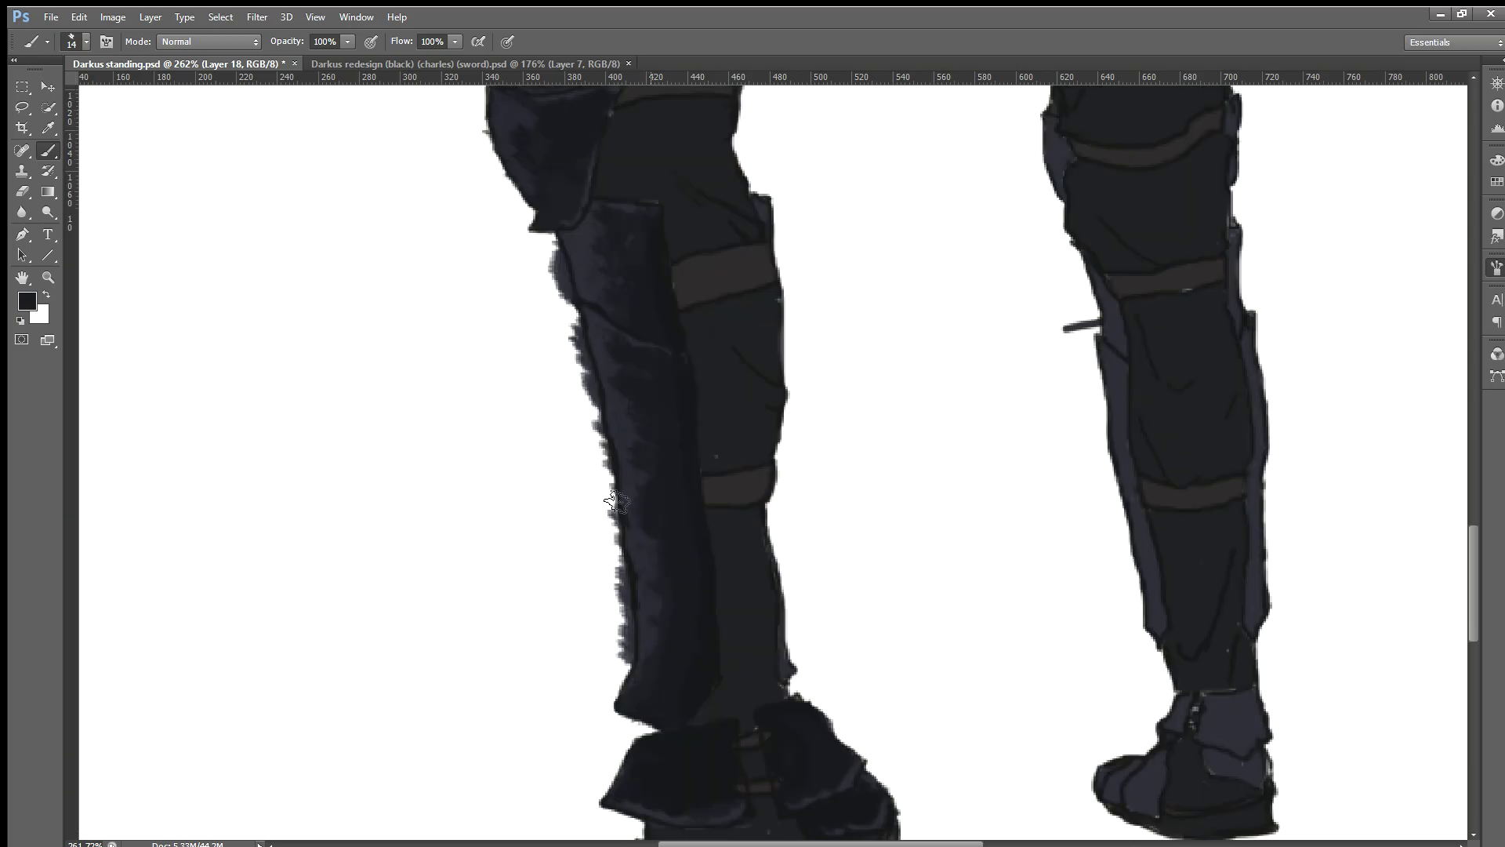
{"action": "left_click", "coordinate": [22, 190]}
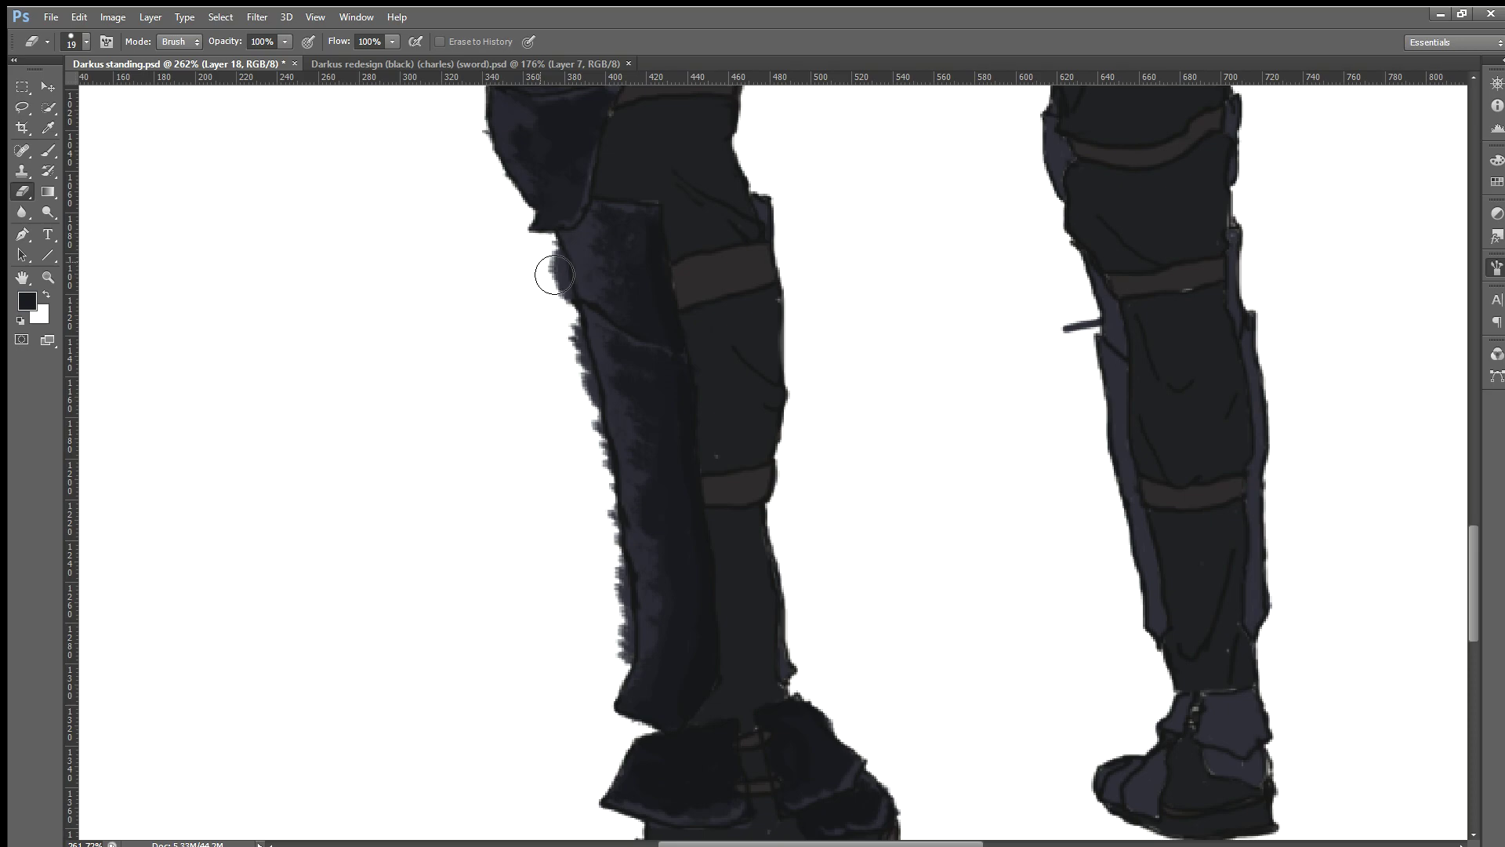
Step: Erase the fuzzy fringe along the shin plate's left edge from top to bottom
{"action": "left_click_drag", "start_coordinate": [554, 274], "coordinate": [629, 629]}
{"action": "mouse_move", "coordinate": [610, 694]}
{"action": "left_mouse_down"}
{"action": "mouse_move", "coordinate": [625, 638]}
{"action": "mouse_move", "coordinate": [608, 530]}
{"action": "mouse_move", "coordinate": [622, 600]}
{"action": "left_mouse_up"}
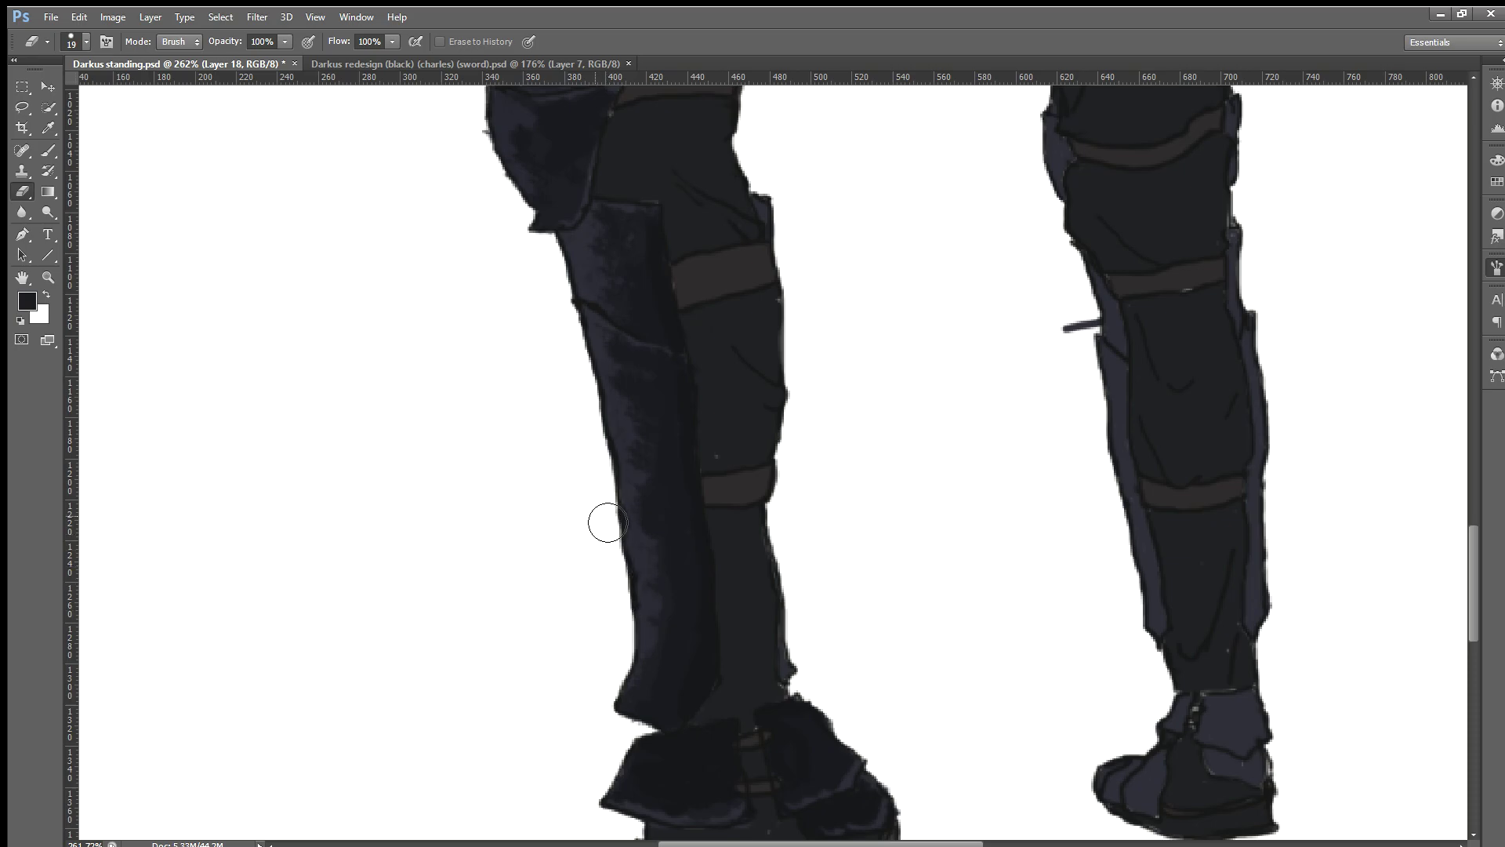
{"action": "scroll", "coordinate": [505, 466], "scroll_direction": "down", "scroll_amount": 3}
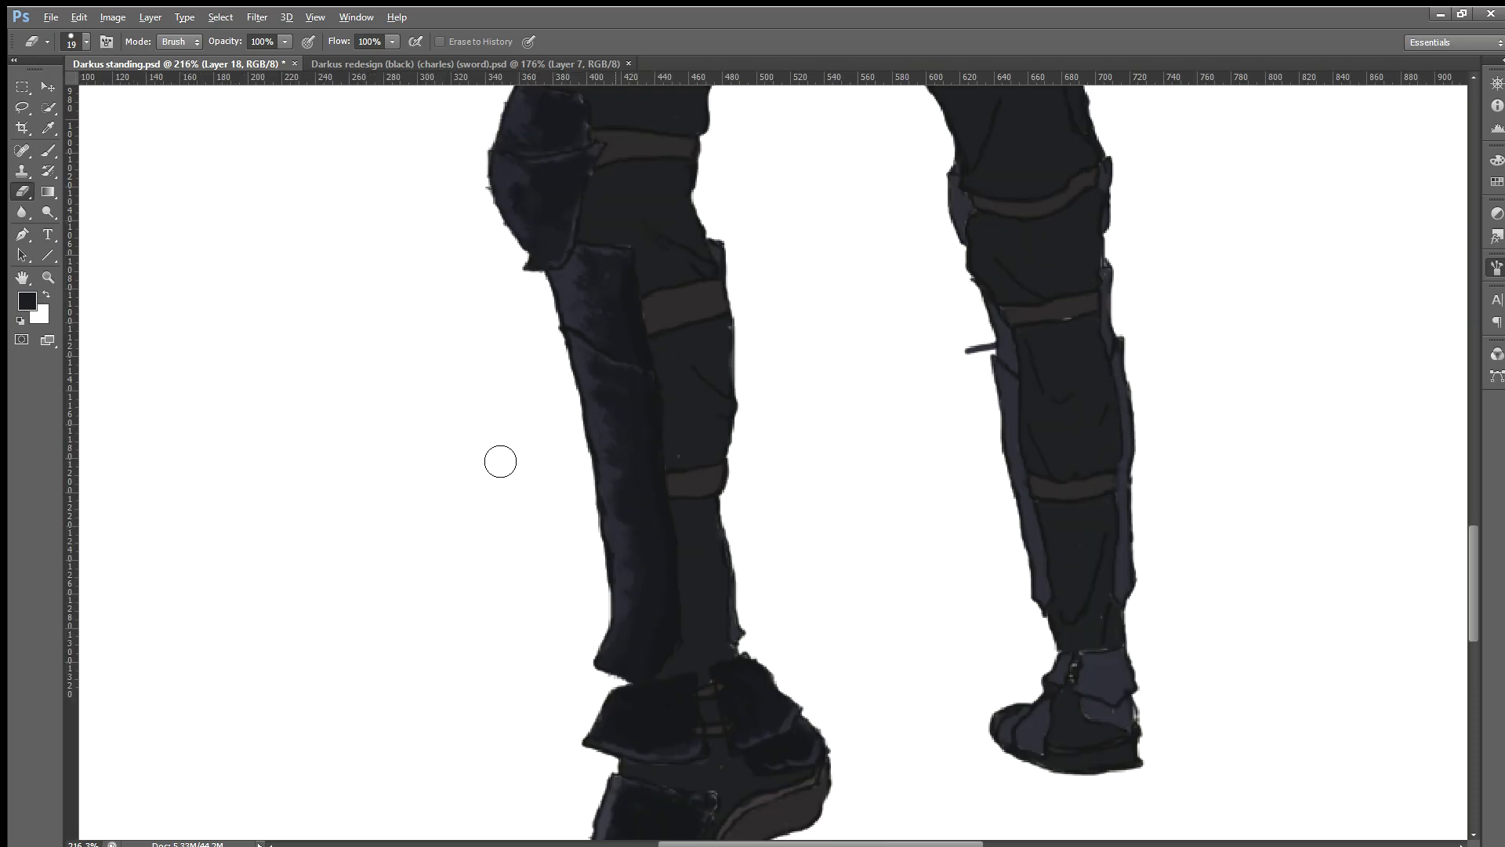
{"action": "scroll", "coordinate": [498, 457], "scroll_direction": "down", "scroll_amount": 5}
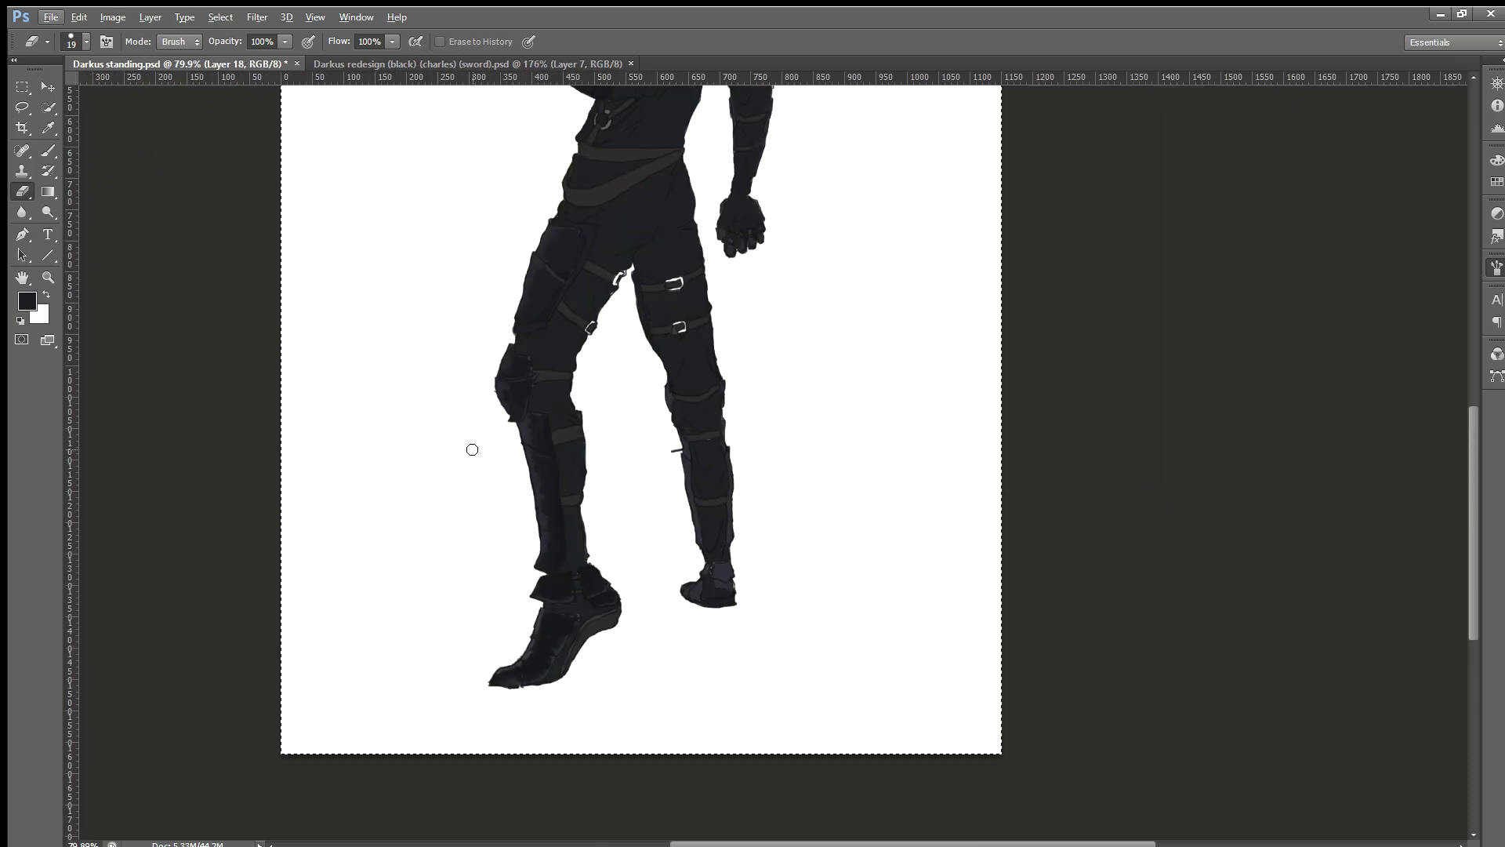
{"action": "scroll", "coordinate": [473, 448], "scroll_direction": "up", "scroll_amount": 1}
{"action": "scroll", "coordinate": [474, 446], "scroll_direction": "up", "scroll_amount": 2}
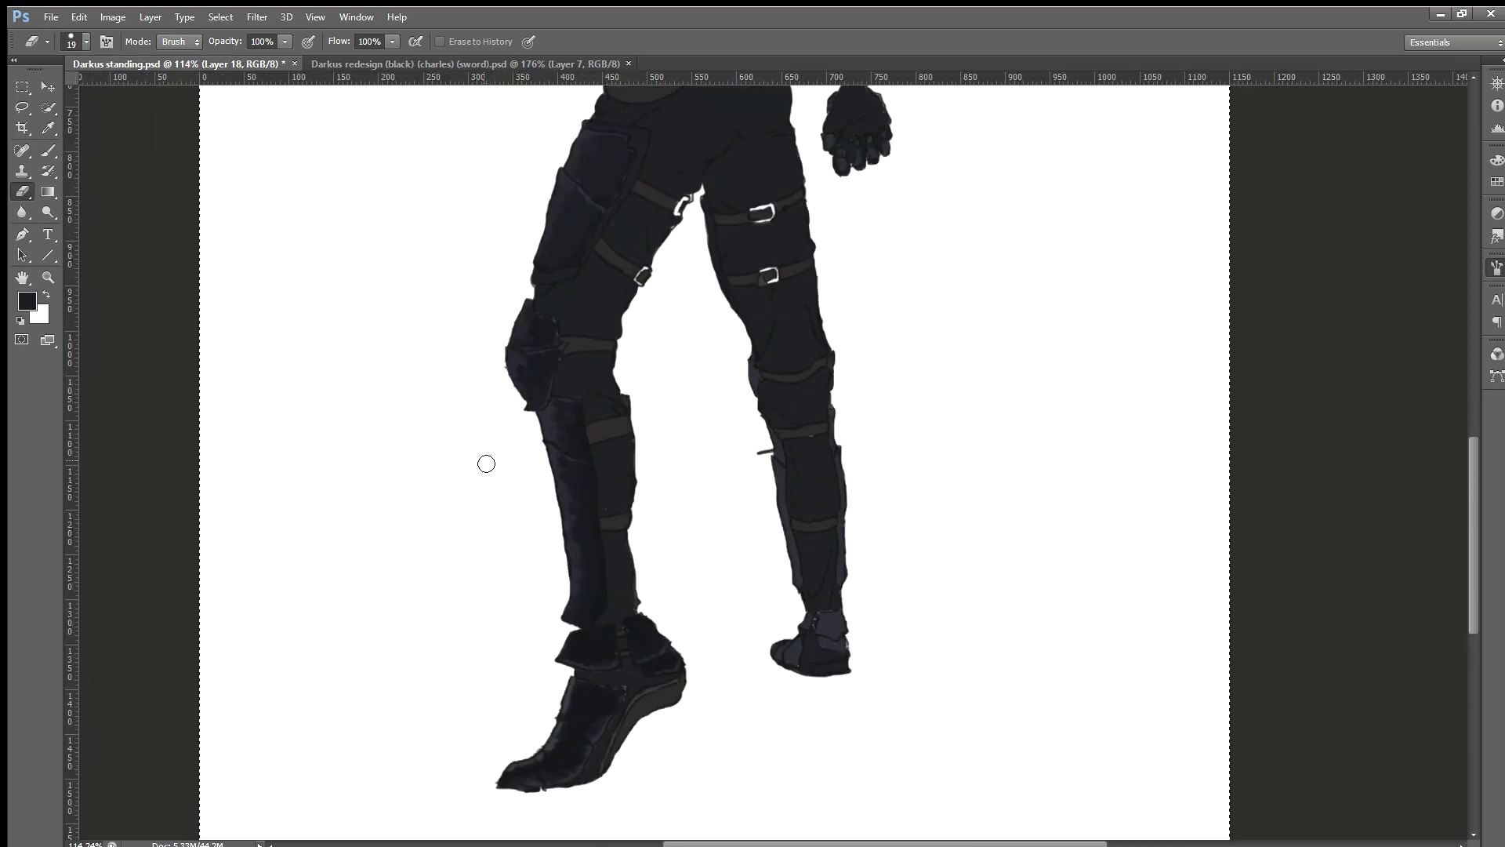
{"action": "scroll", "coordinate": [487, 463], "scroll_direction": "up", "scroll_amount": 1}
{"action": "scroll", "coordinate": [487, 466], "scroll_direction": "up", "scroll_amount": 1}
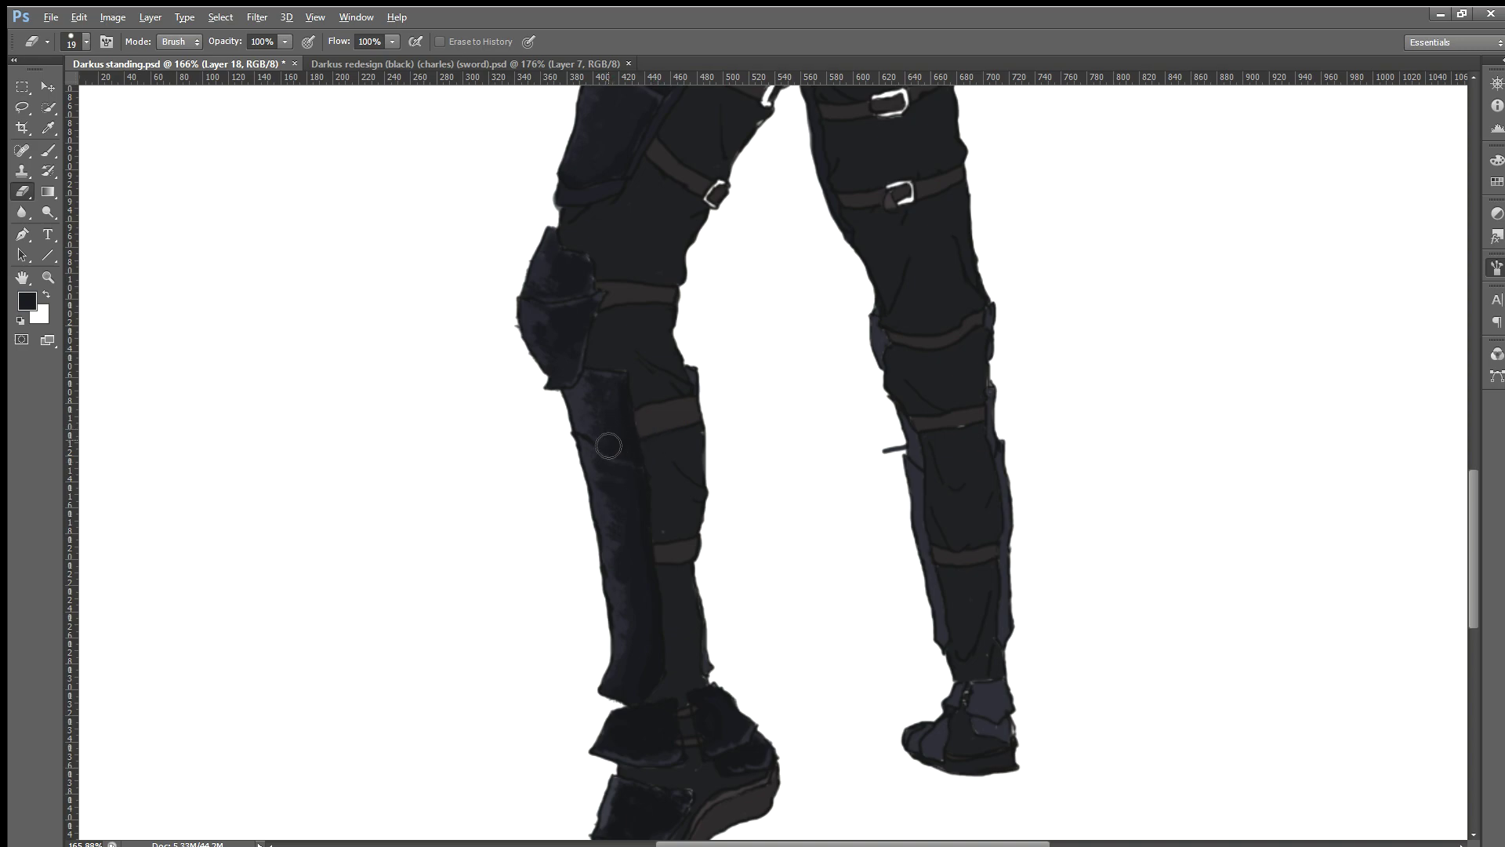
Step: Return to the Brush with the dark leg fabric colour sampled
{"action": "left_click", "coordinate": [48, 151]}
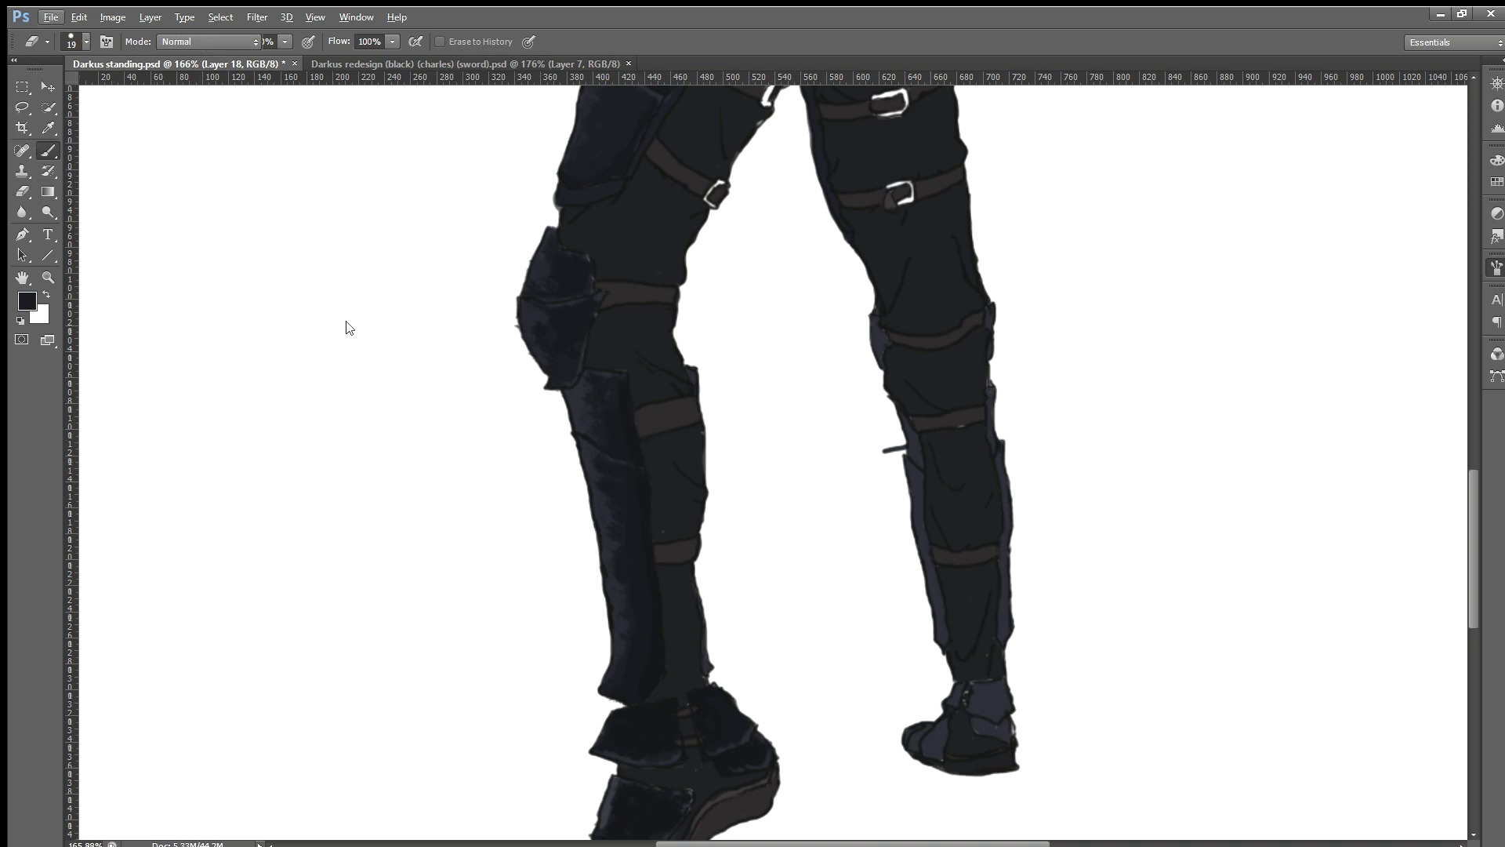
{"action": "left_click", "coordinate": [610, 433], "text": "alt"}
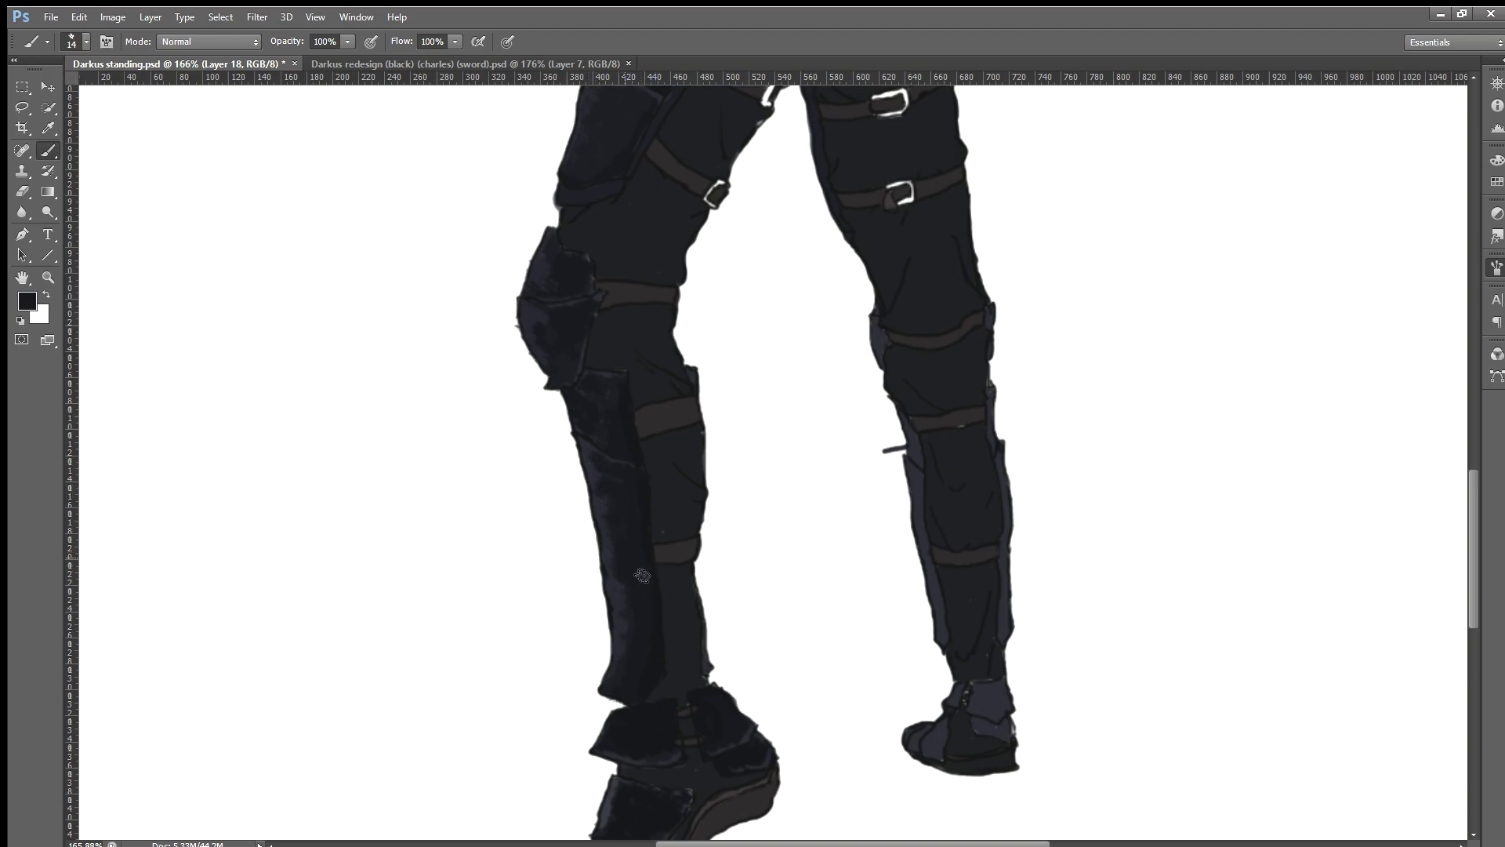
{"action": "scroll", "coordinate": [642, 577], "scroll_direction": "down", "scroll_amount": 1}
{"action": "scroll", "coordinate": [643, 576], "scroll_direction": "down", "scroll_amount": 2}
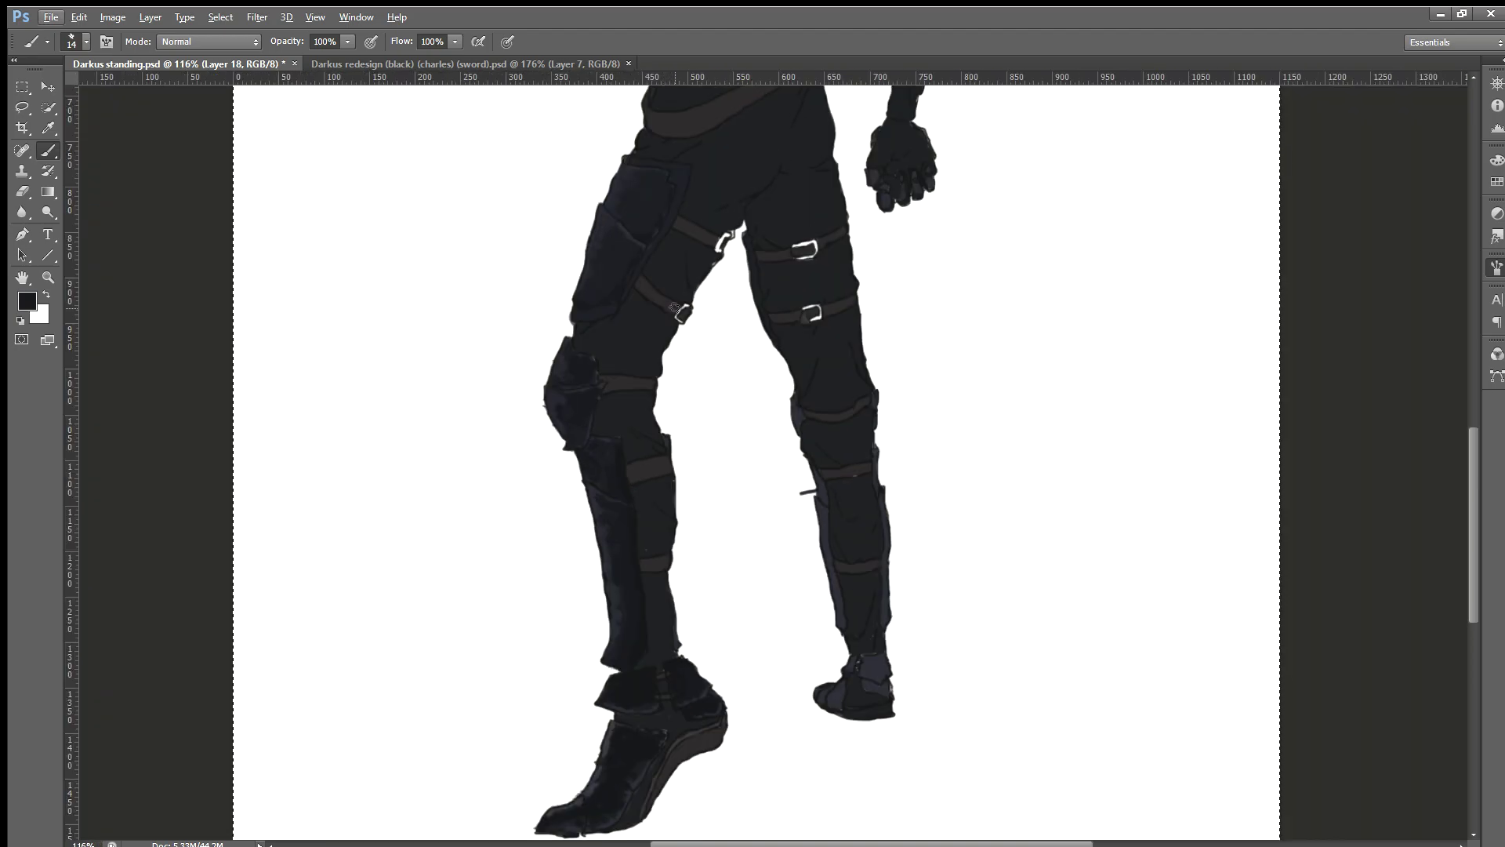
{"action": "scroll", "coordinate": [702, 486], "scroll_direction": "down", "scroll_amount": 1}
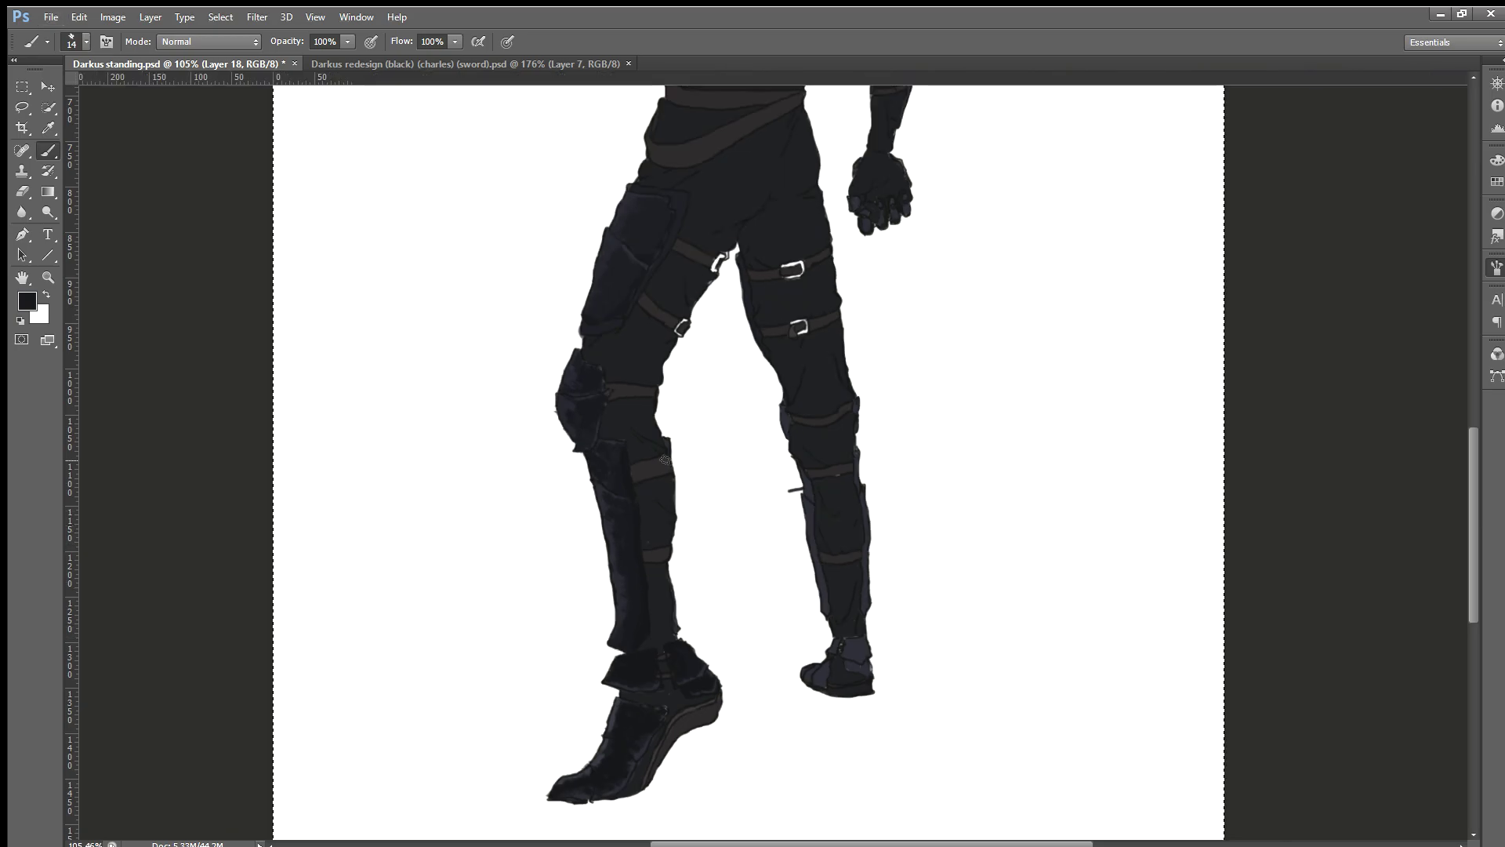
{"action": "scroll", "coordinate": [695, 444], "scroll_direction": "down", "scroll_amount": 1}
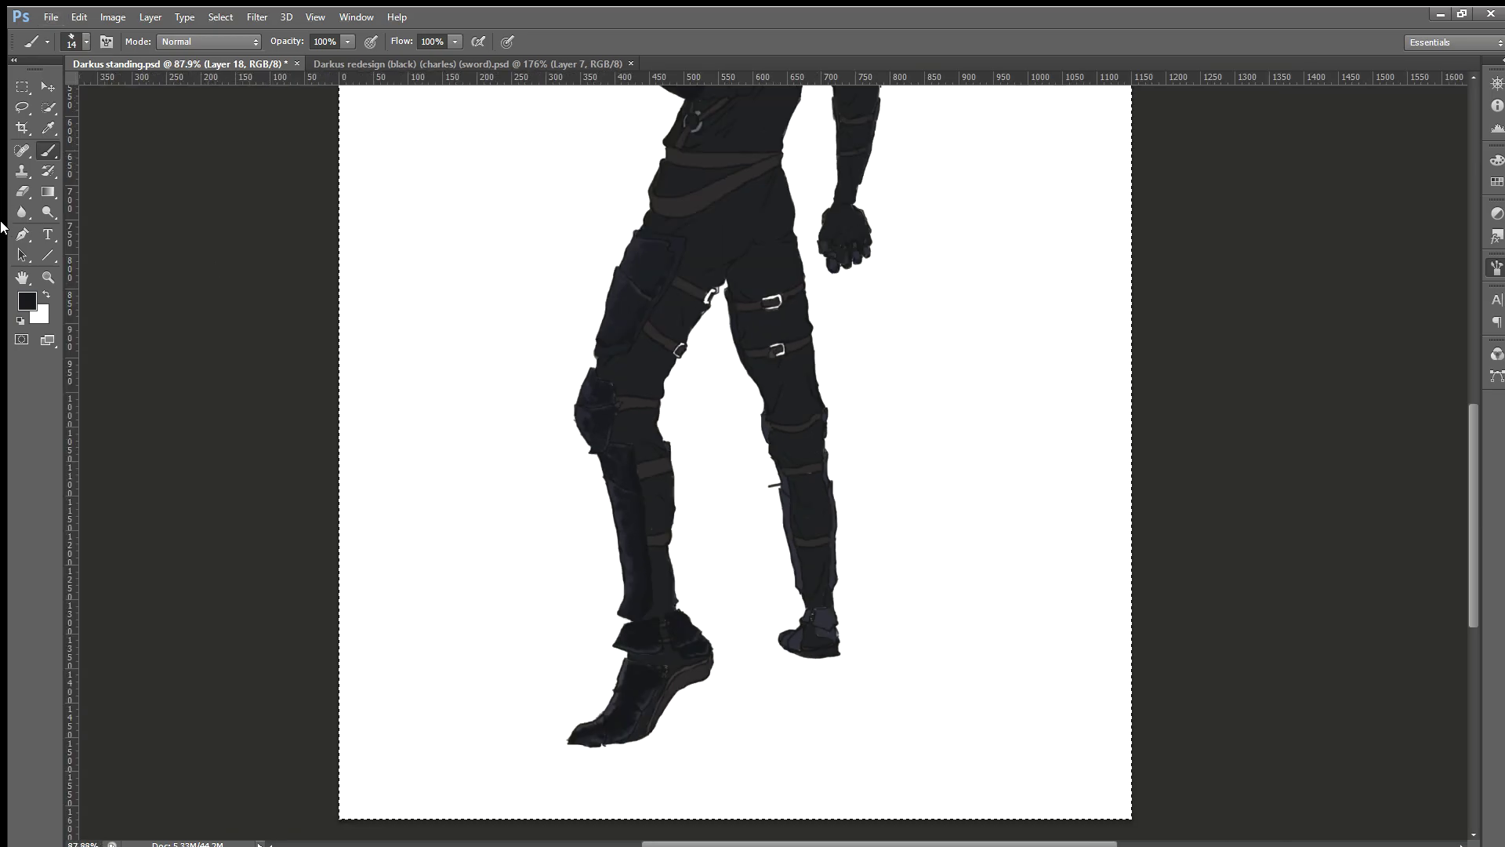
Step: Fill the Background layer with a diagonal white-to-dark gradient, undoing a reversed attempt
{"action": "left_click", "coordinate": [48, 191]}
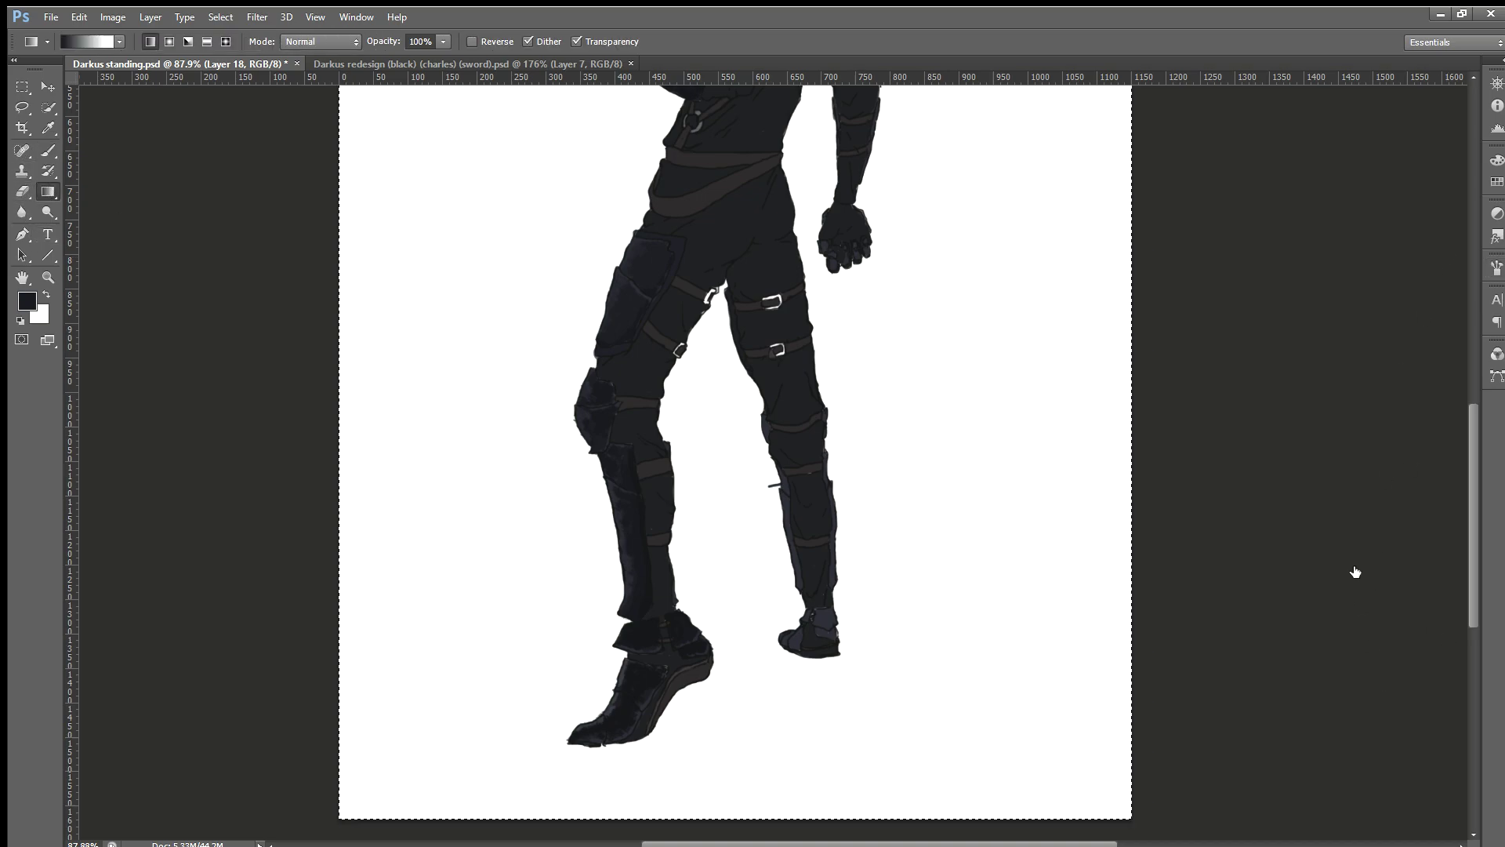
{"action": "key", "text": "alt+comma"}
{"action": "left_click_drag", "start_coordinate": [980, 666], "coordinate": [504, 228]}
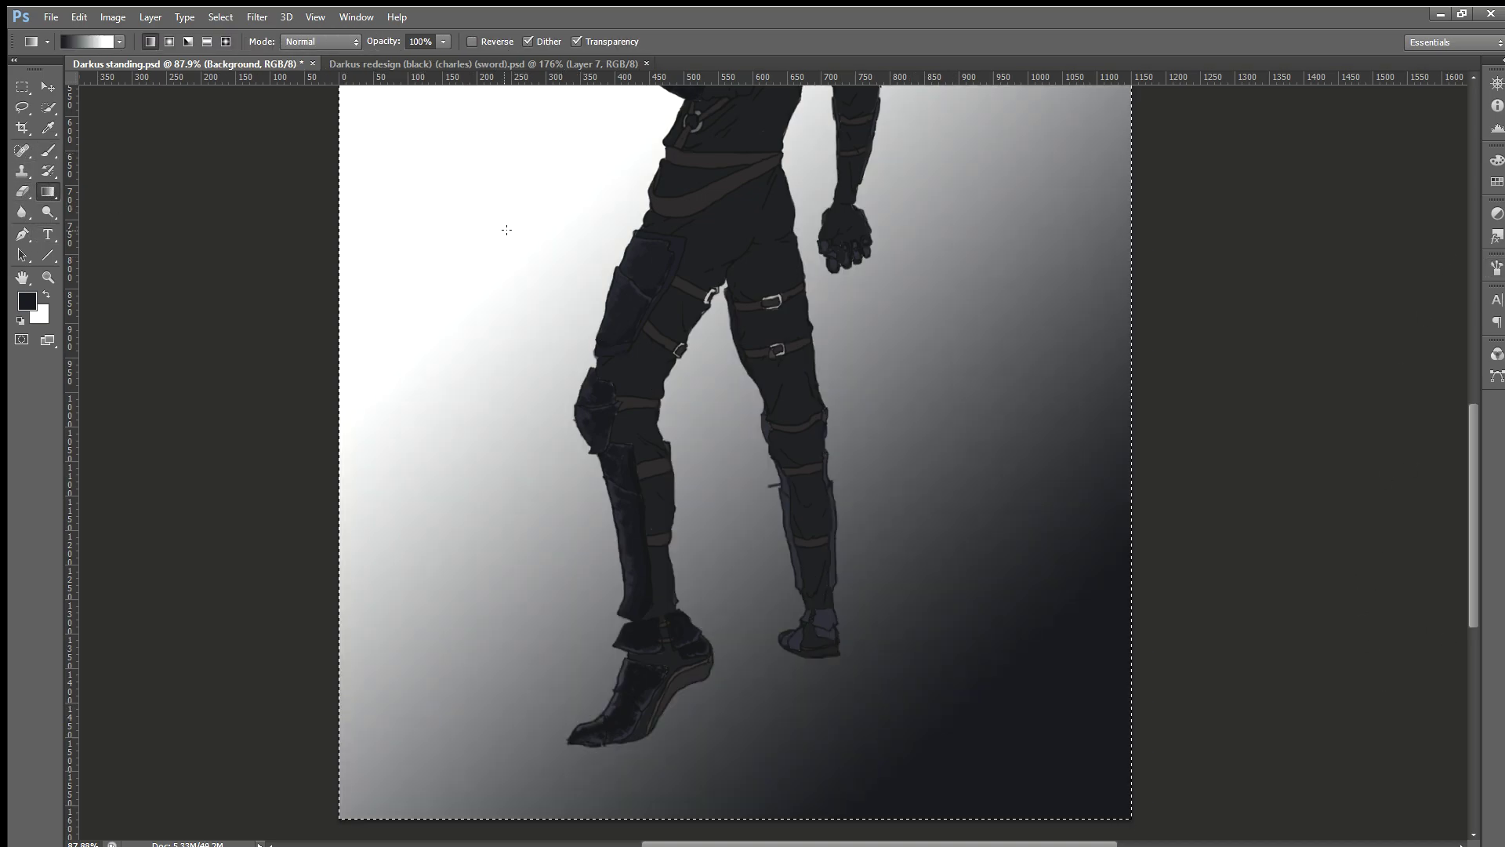
{"action": "scroll", "coordinate": [650, 310], "scroll_direction": "up", "scroll_amount": 2}
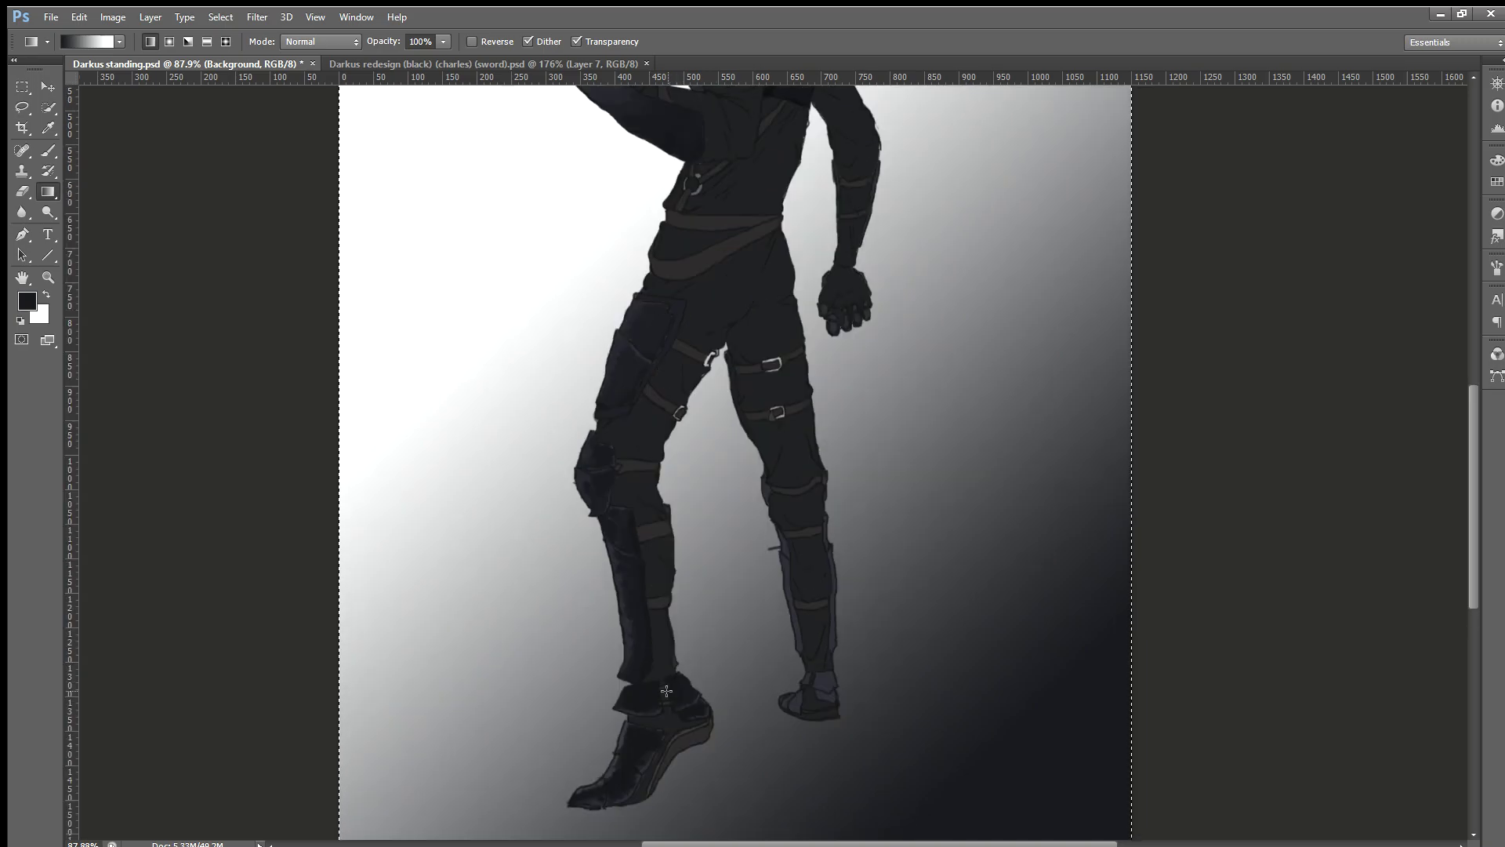
{"action": "scroll", "coordinate": [636, 460], "scroll_direction": "up", "scroll_amount": 2}
{"action": "scroll", "coordinate": [636, 460], "scroll_direction": "up", "scroll_amount": 2}
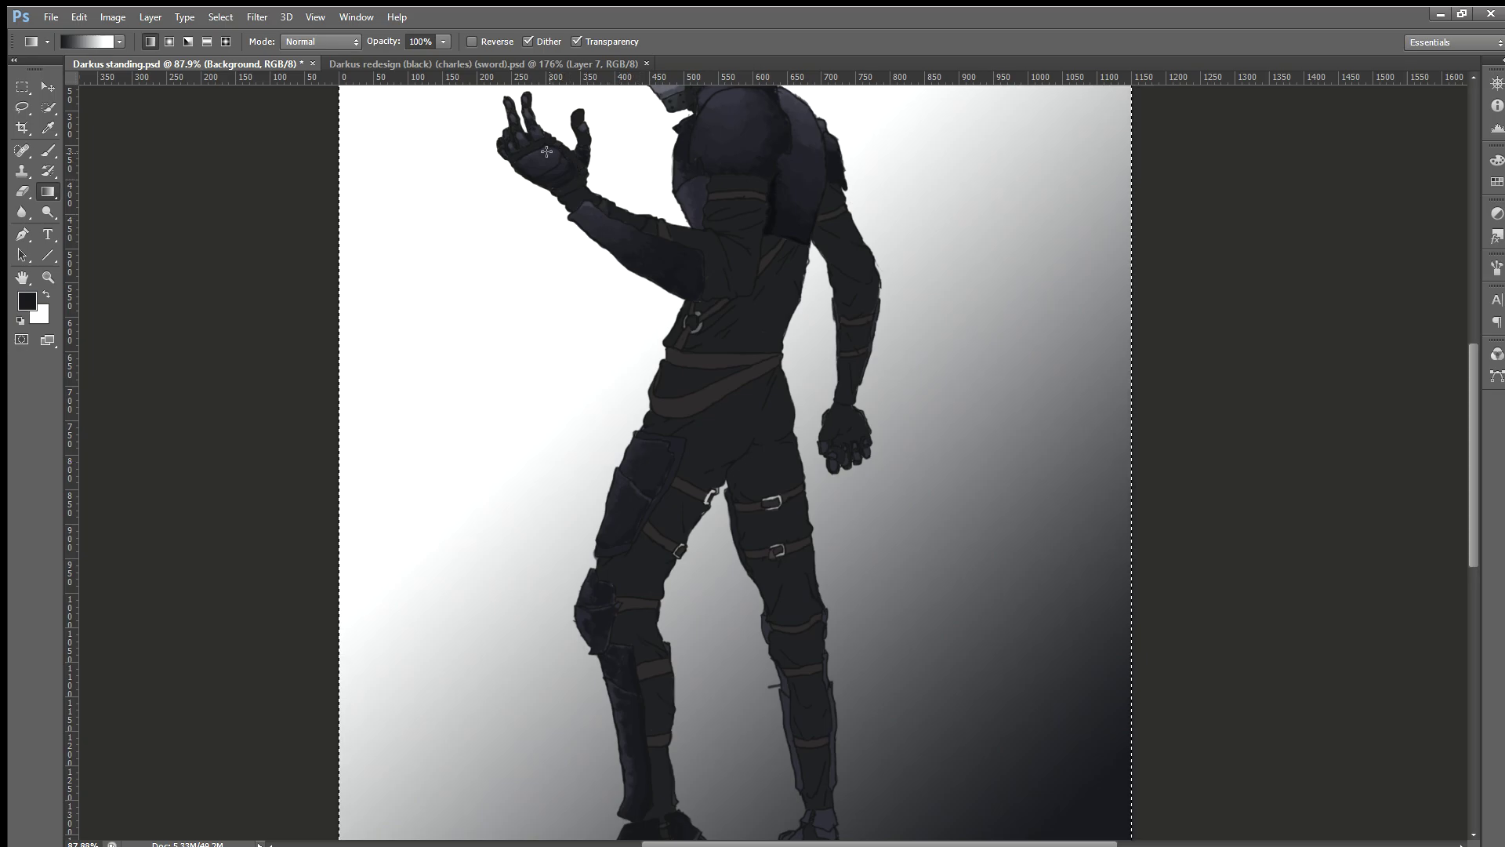
{"action": "scroll", "coordinate": [799, 625], "scroll_direction": "down", "scroll_amount": 1}
{"action": "left_click_drag", "start_coordinate": [799, 625], "coordinate": [920, 741]}
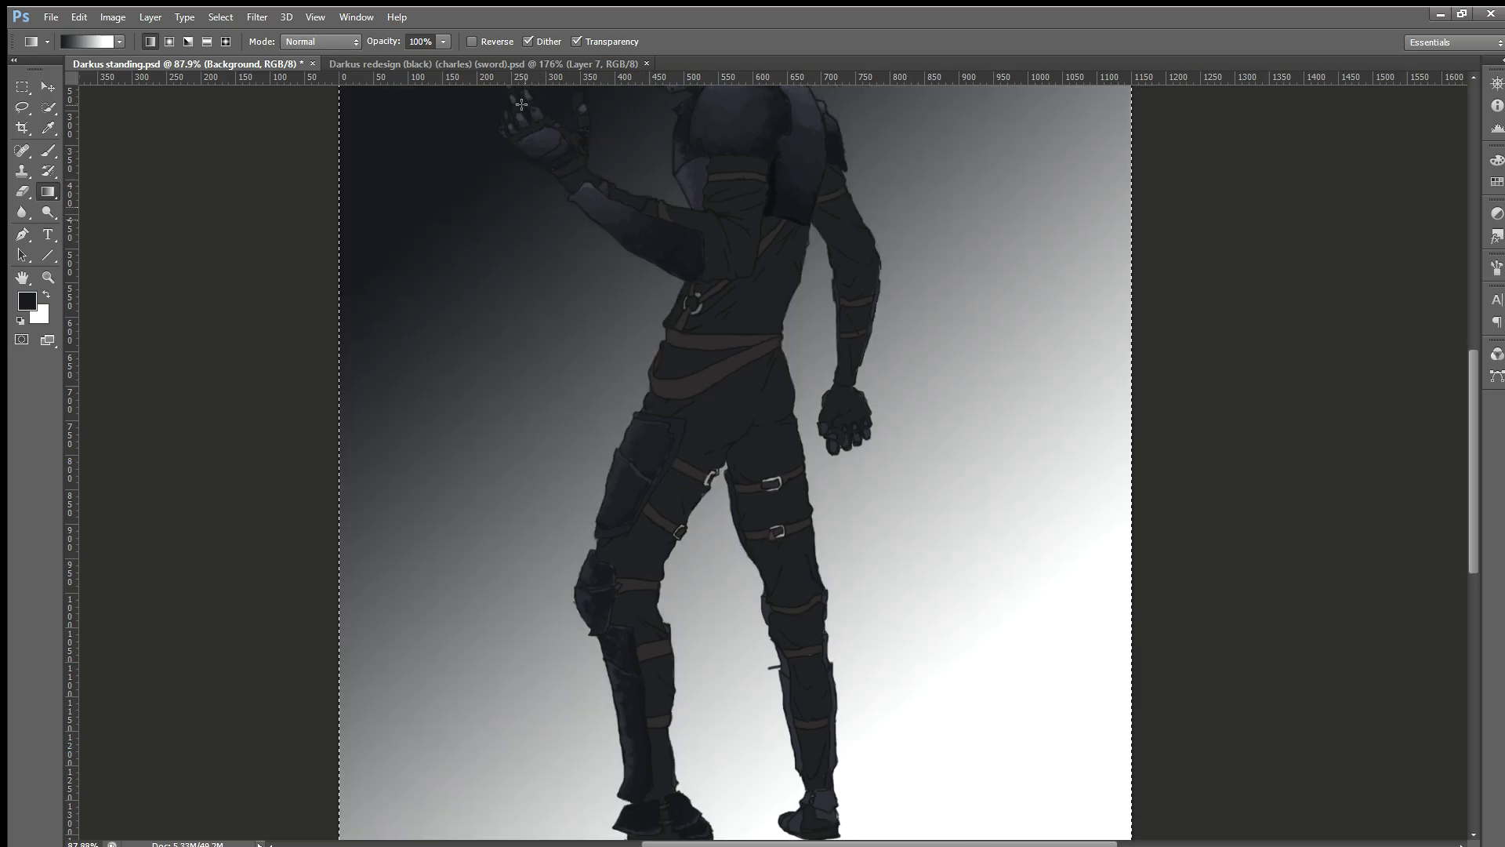
{"action": "scroll", "coordinate": [517, 349], "scroll_direction": "up", "scroll_amount": 1}
{"action": "key", "text": "ctrl+z"}
{"action": "scroll", "coordinate": [520, 355], "scroll_direction": "up", "scroll_amount": 2}
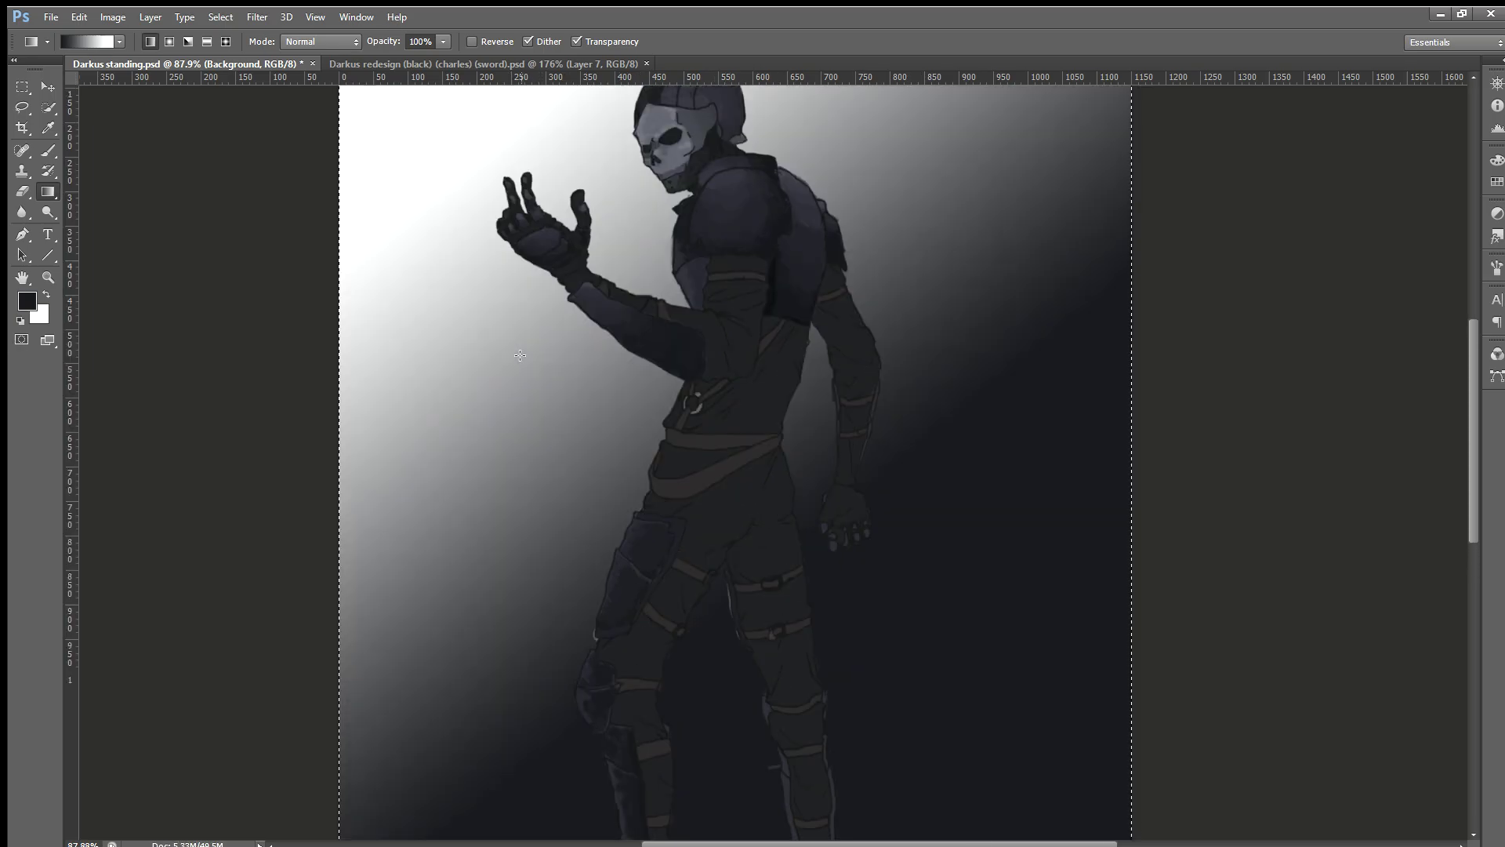
Step: Redraw the gradient with white reaching further right, then add a new empty layer
{"action": "left_click_drag", "start_coordinate": [784, 470], "coordinate": [501, 348]}
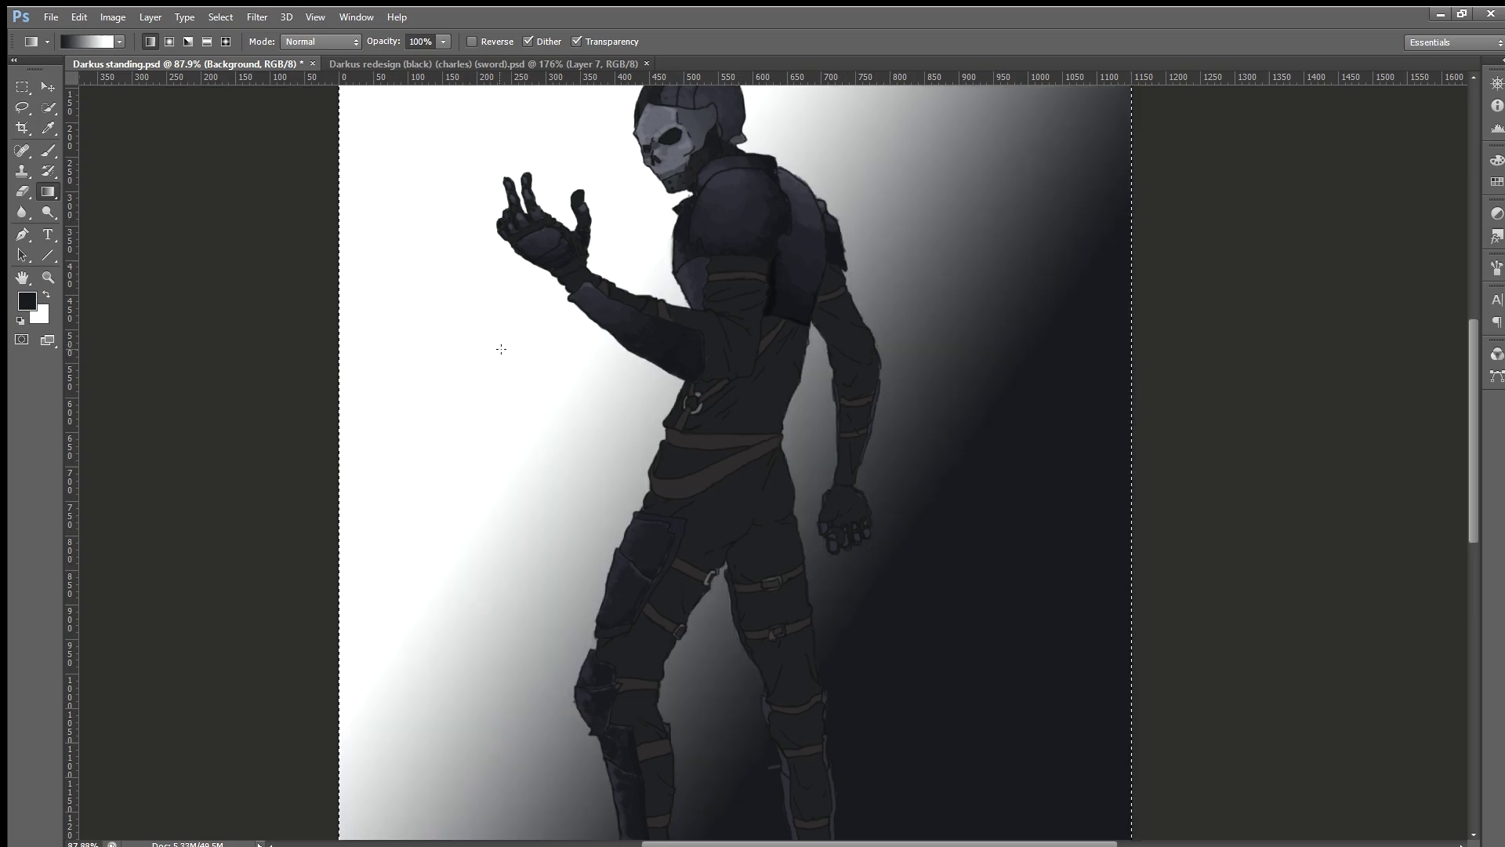
{"action": "scroll", "coordinate": [896, 622], "scroll_direction": "down", "scroll_amount": 3}
{"action": "scroll", "coordinate": [884, 605], "scroll_direction": "up", "scroll_amount": 2}
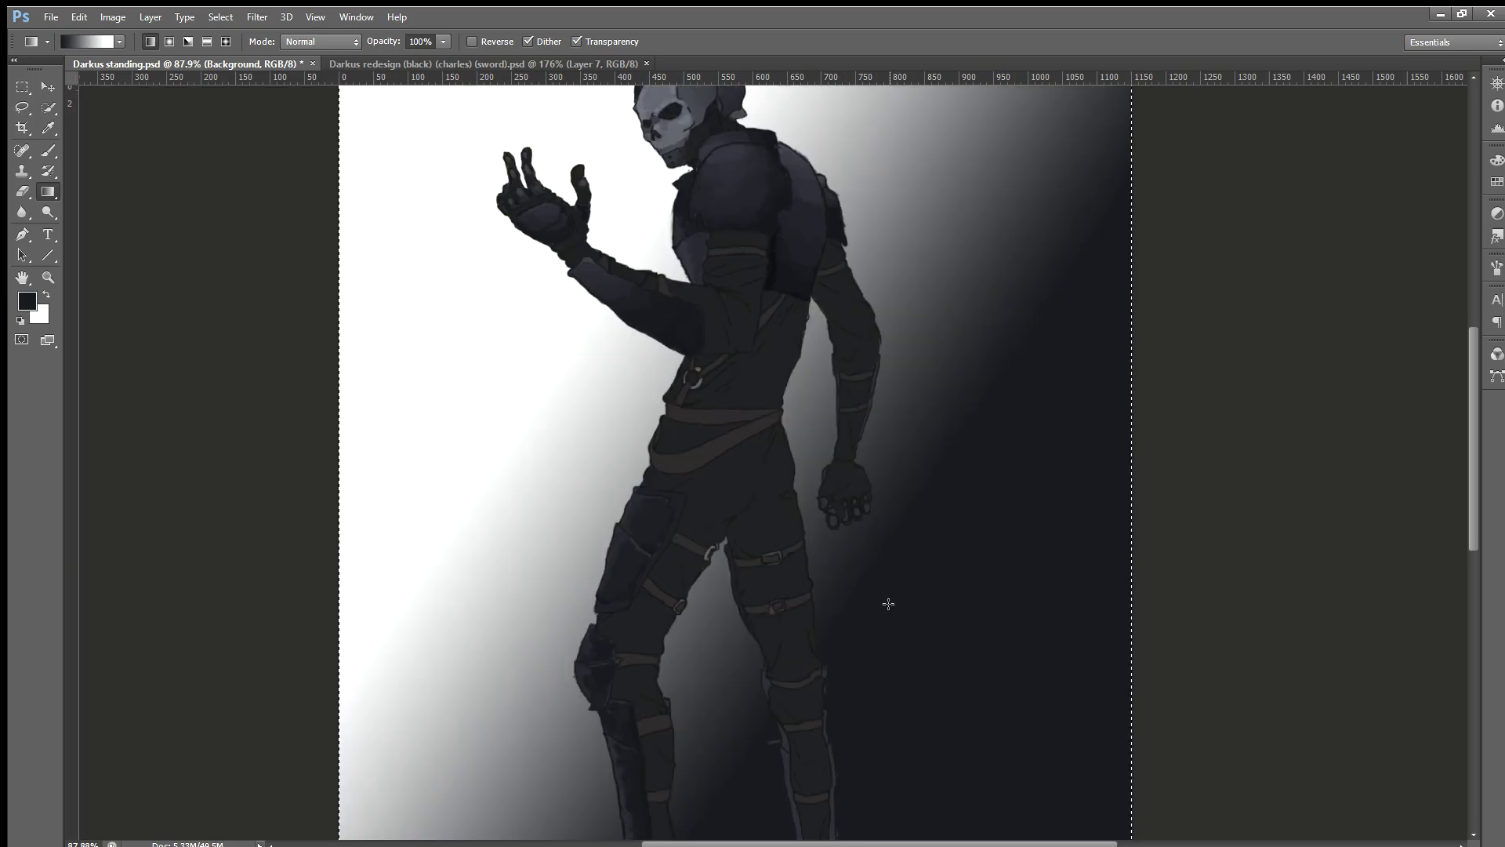
{"action": "scroll", "coordinate": [876, 590], "scroll_direction": "up", "scroll_amount": 1}
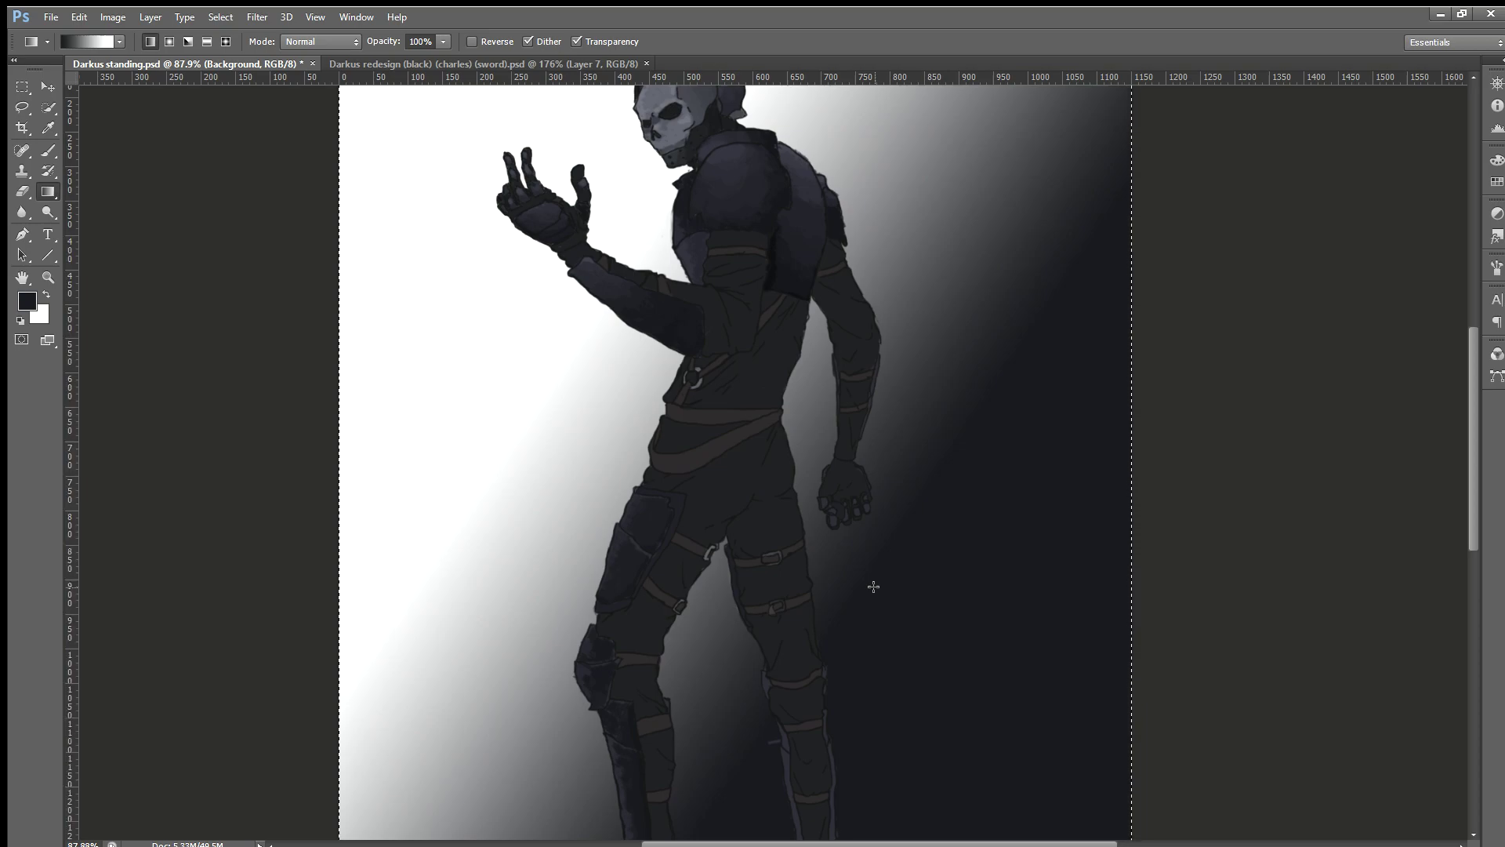
{"action": "scroll", "coordinate": [838, 586], "scroll_direction": "down", "scroll_amount": 2}
{"action": "scroll", "coordinate": [706, 612], "scroll_direction": "down", "scroll_amount": 1}
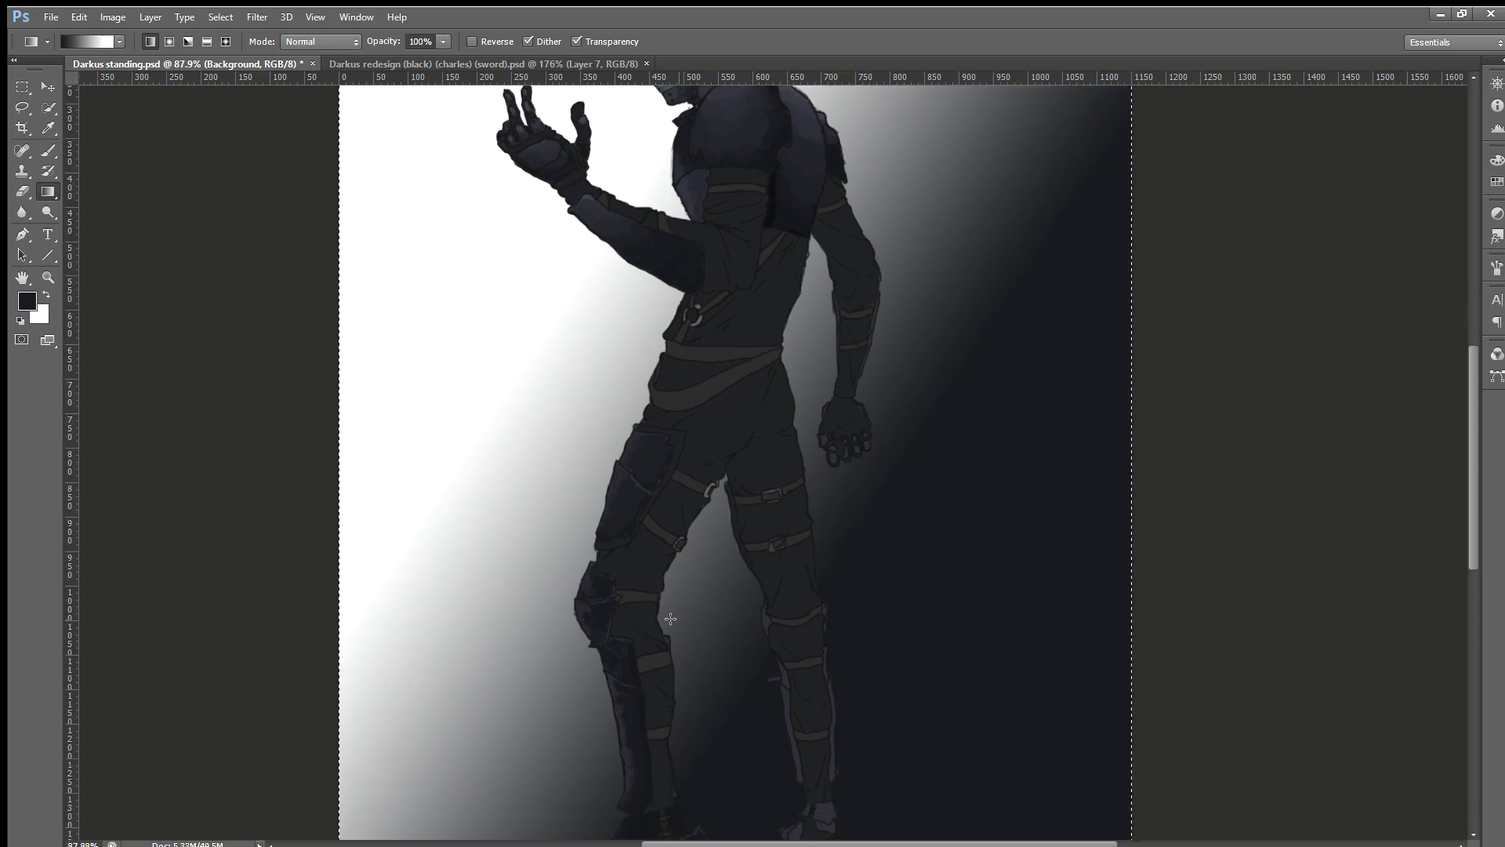
{"action": "scroll", "coordinate": [541, 717], "scroll_direction": "up", "scroll_amount": 1}
{"action": "scroll", "coordinate": [541, 716], "scroll_direction": "up", "scroll_amount": 3}
{"action": "scroll", "coordinate": [743, 595], "scroll_direction": "up", "scroll_amount": 2}
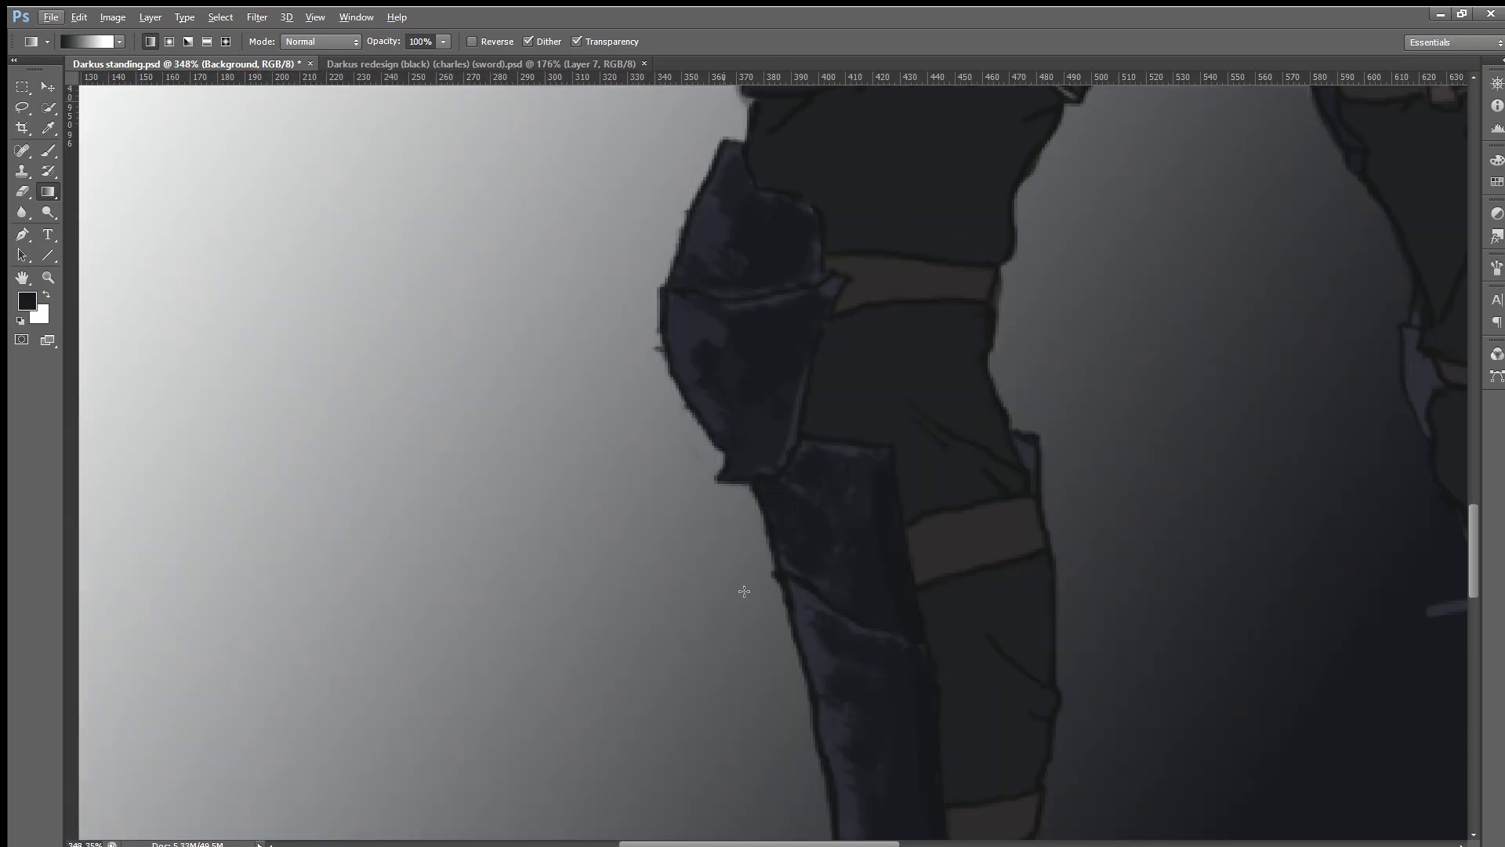
{"action": "scroll", "coordinate": [751, 584], "scroll_direction": "down", "scroll_amount": 1}
{"action": "scroll", "coordinate": [751, 583], "scroll_direction": "down", "scroll_amount": 2}
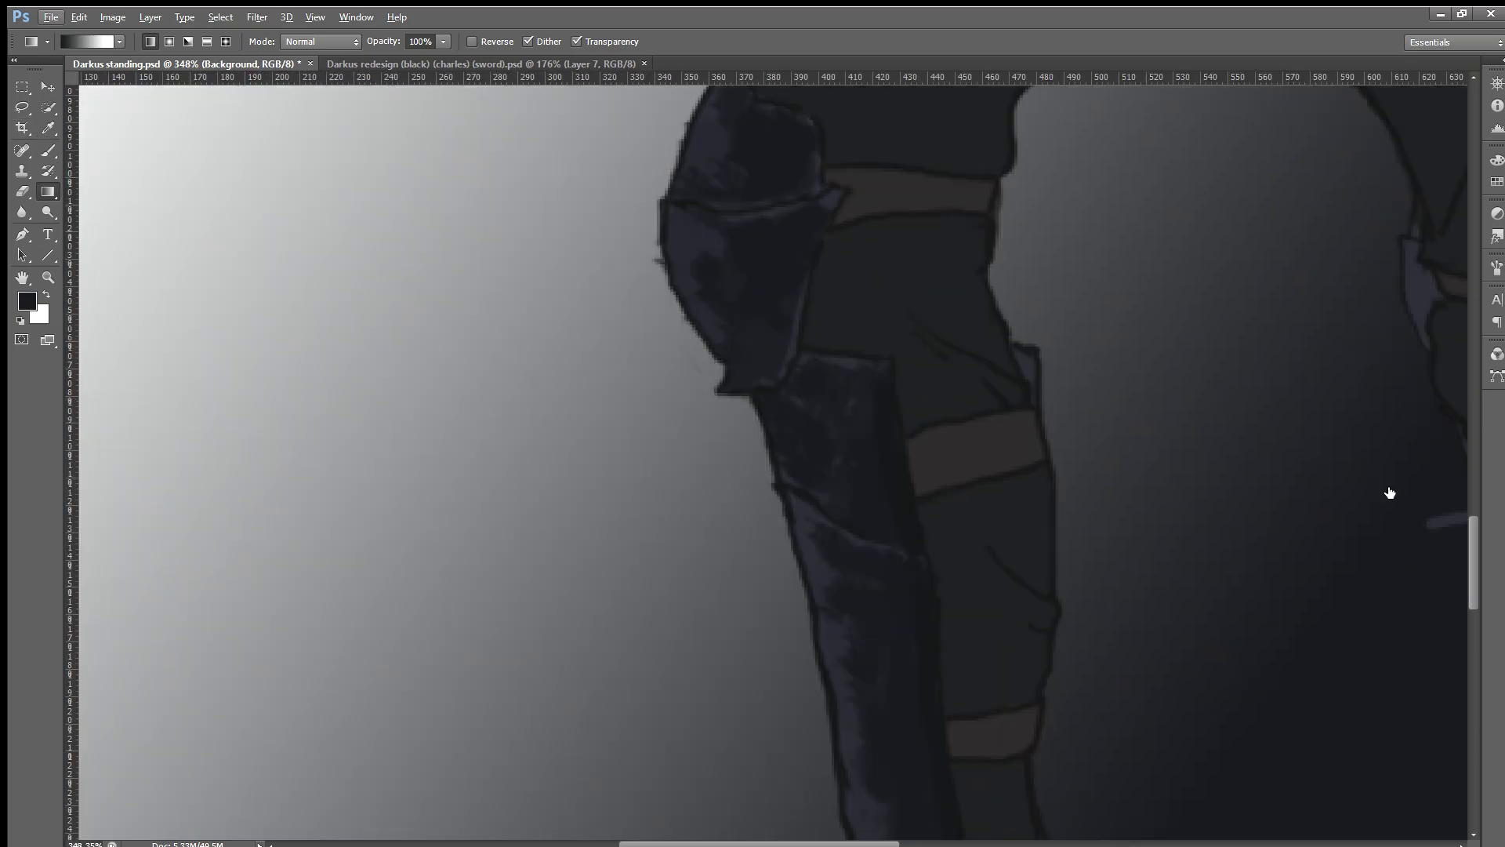
{"action": "key", "text": "ctrl+shift+alt+n"}
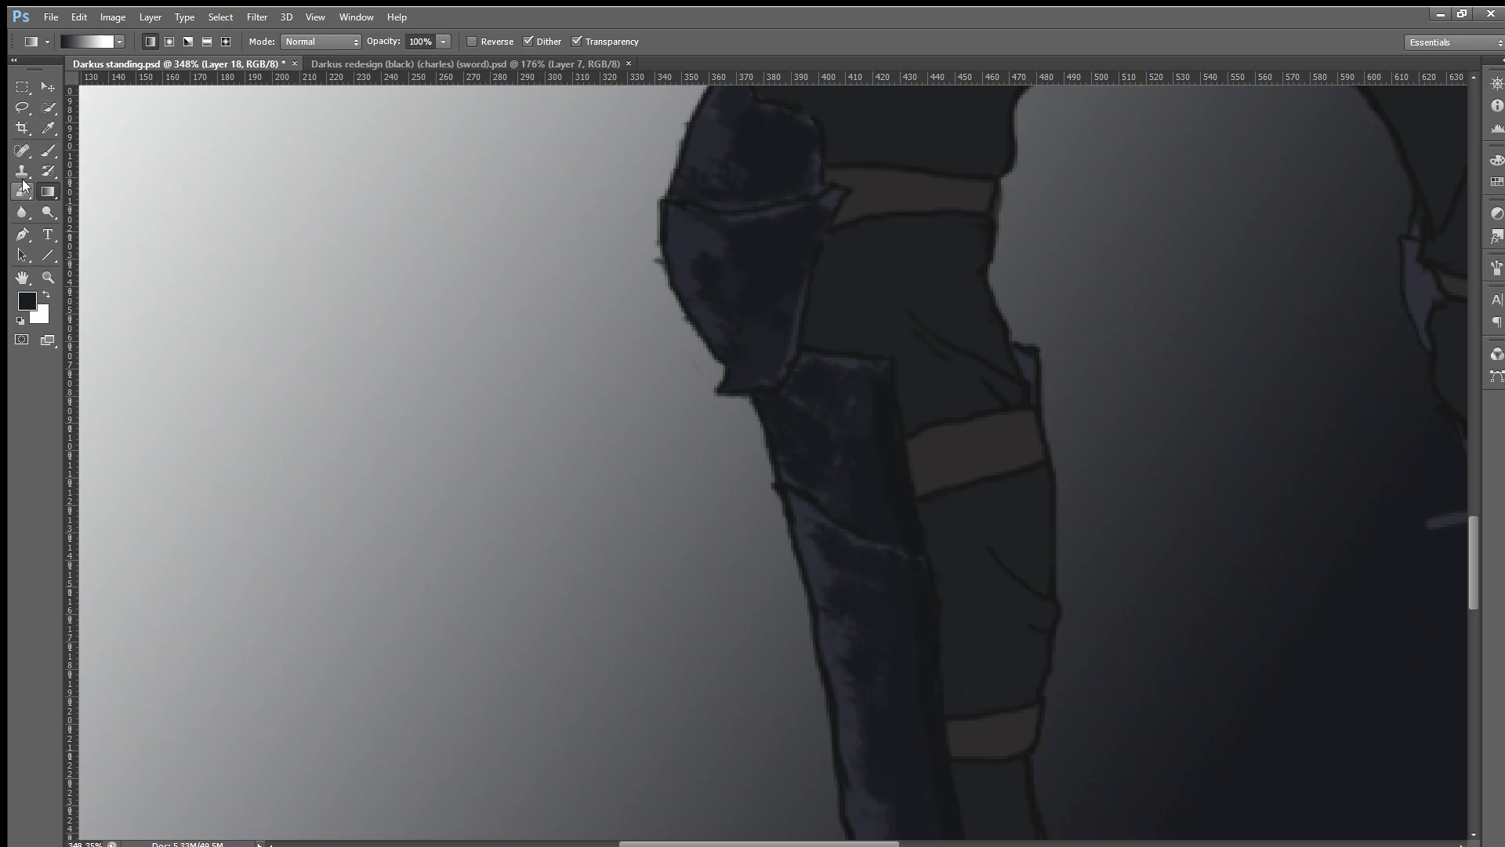
Step: Undo two actions and darken the bluish highlights along the lower leg plate
{"action": "left_click", "coordinate": [47, 150]}
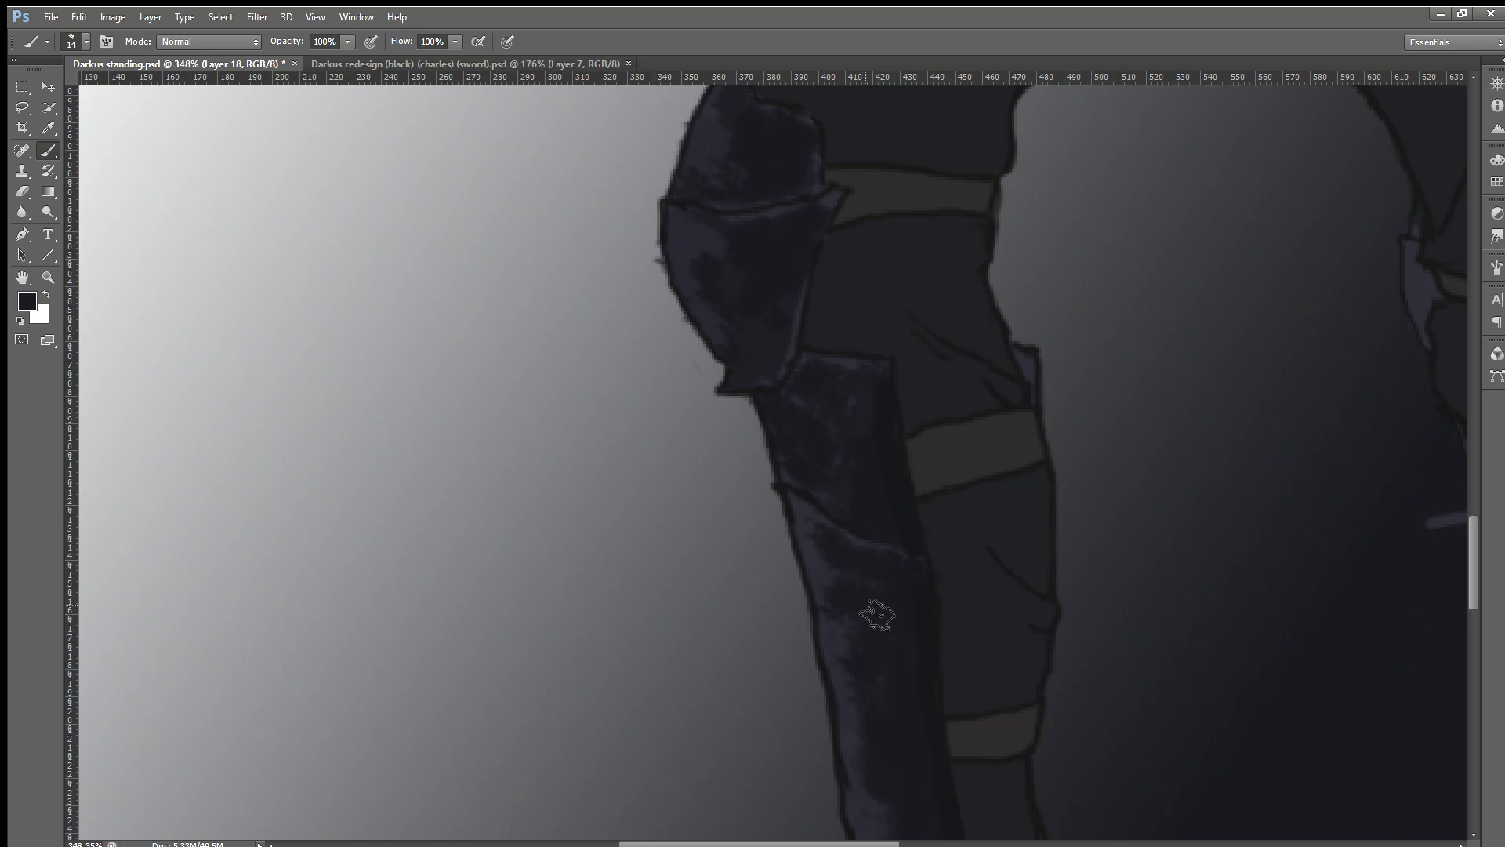
{"action": "key", "text": "ctrl+z"}
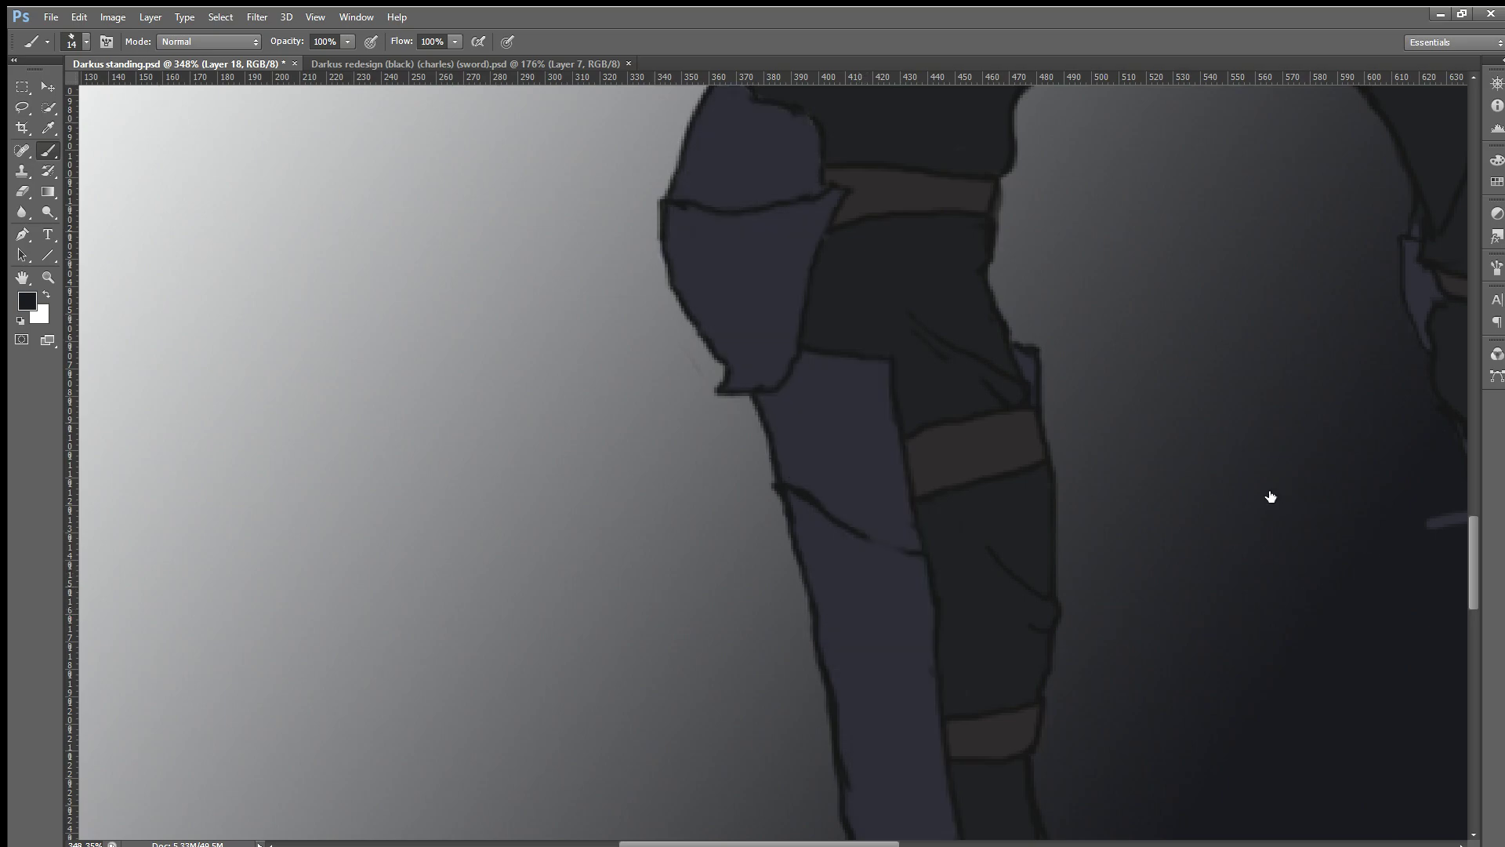
{"action": "key", "text": "ctrl+z"}
{"action": "left_click_drag", "start_coordinate": [816, 523], "coordinate": [866, 723]}
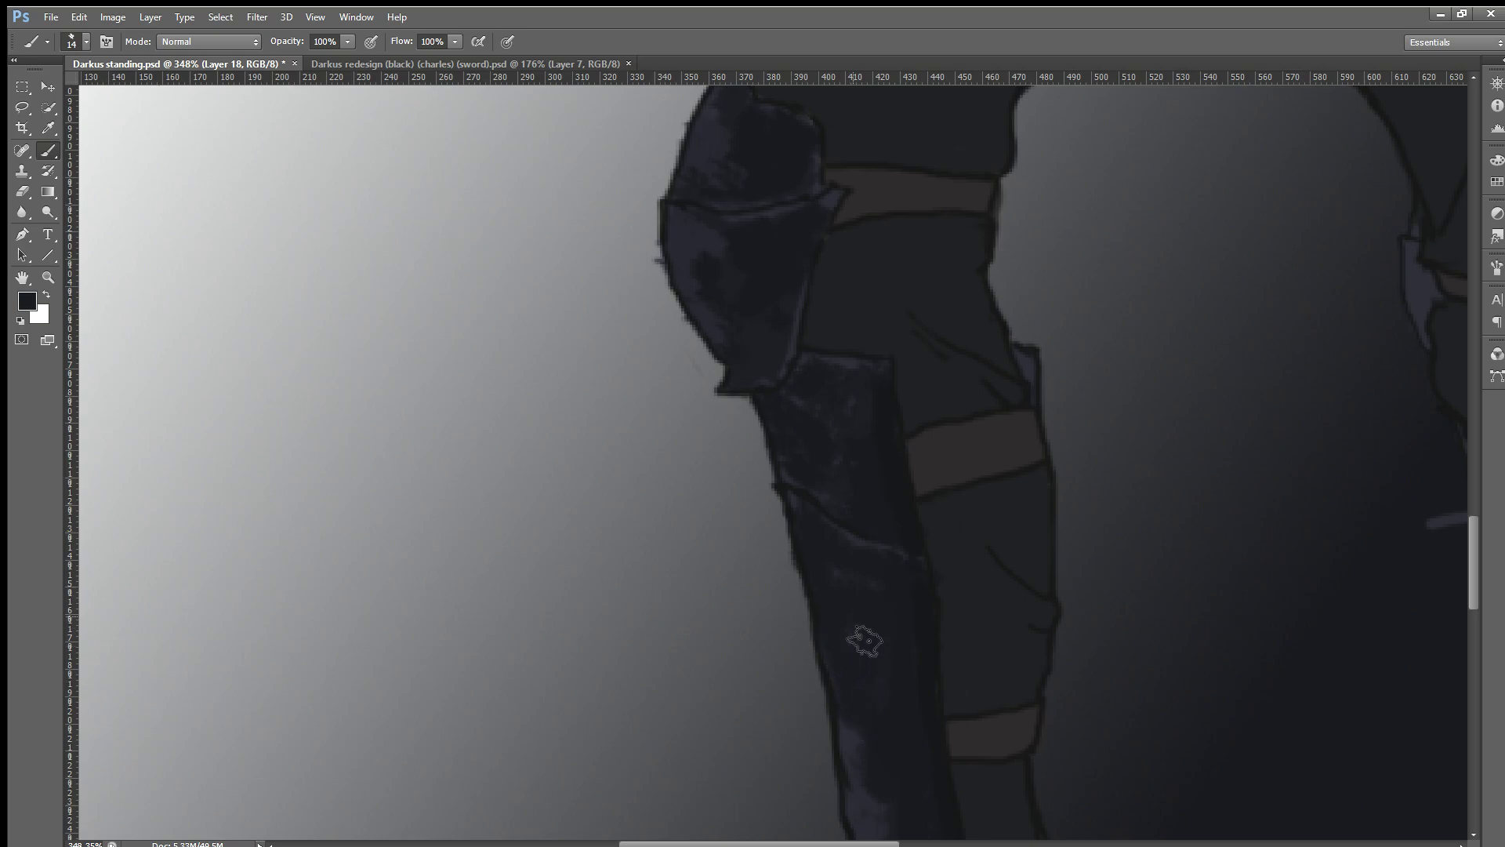
{"action": "left_click_drag", "start_coordinate": [857, 632], "coordinate": [880, 833]}
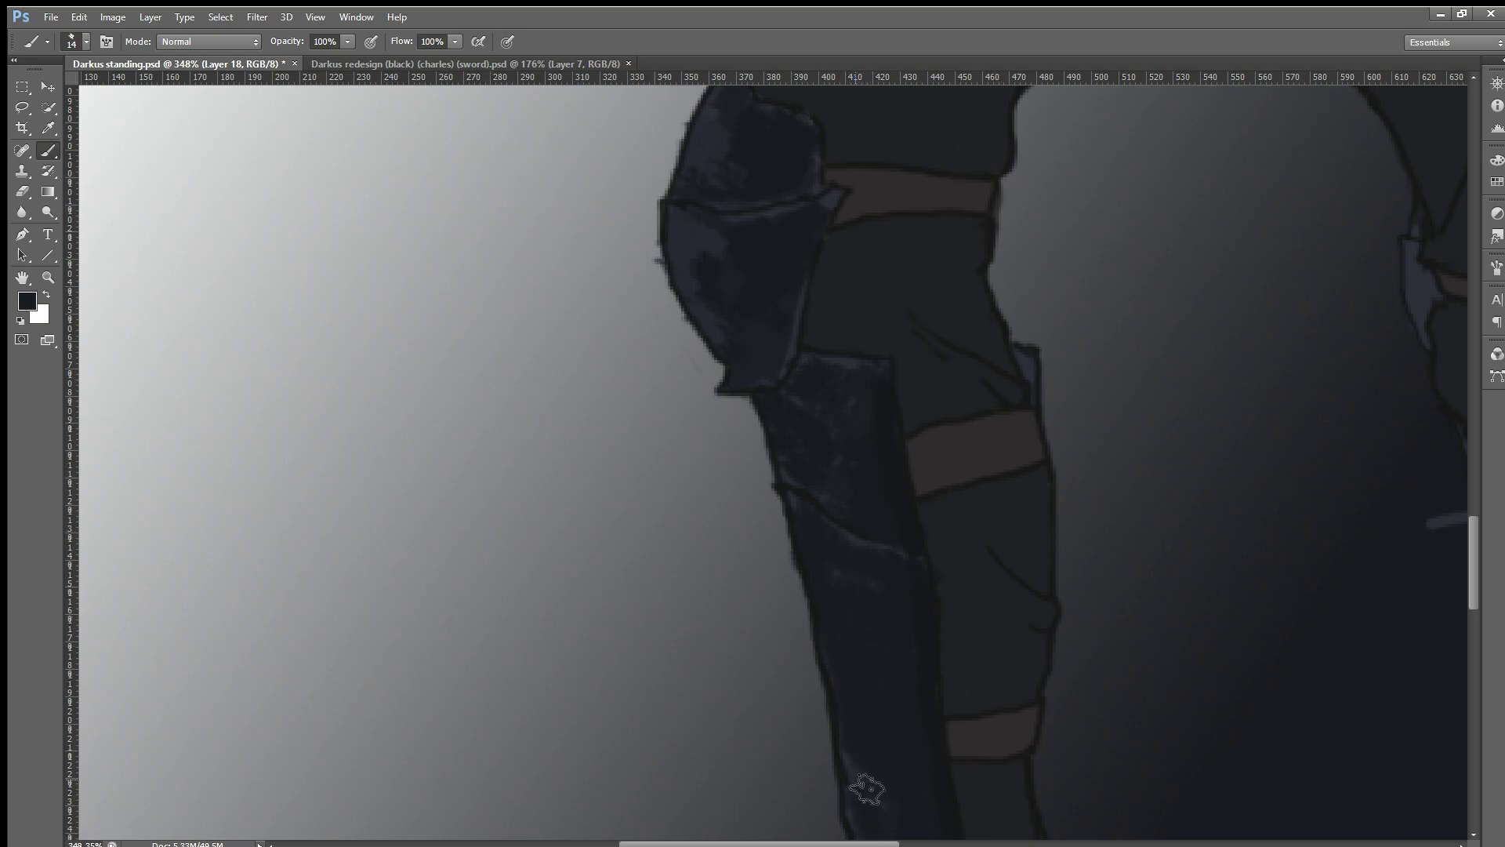
Step: Paint over the light speckles on the upper leg plate and hip plates
{"action": "mouse_move", "coordinate": [897, 577]}
{"action": "left_mouse_down"}
{"action": "mouse_move", "coordinate": [839, 376]}
{"action": "mouse_move", "coordinate": [817, 390]}
{"action": "left_mouse_up"}
{"action": "mouse_move", "coordinate": [715, 276]}
{"action": "left_mouse_down"}
{"action": "mouse_move", "coordinate": [746, 245]}
{"action": "mouse_move", "coordinate": [699, 243]}
{"action": "mouse_move", "coordinate": [690, 262]}
{"action": "mouse_move", "coordinate": [723, 334]}
{"action": "left_mouse_up"}
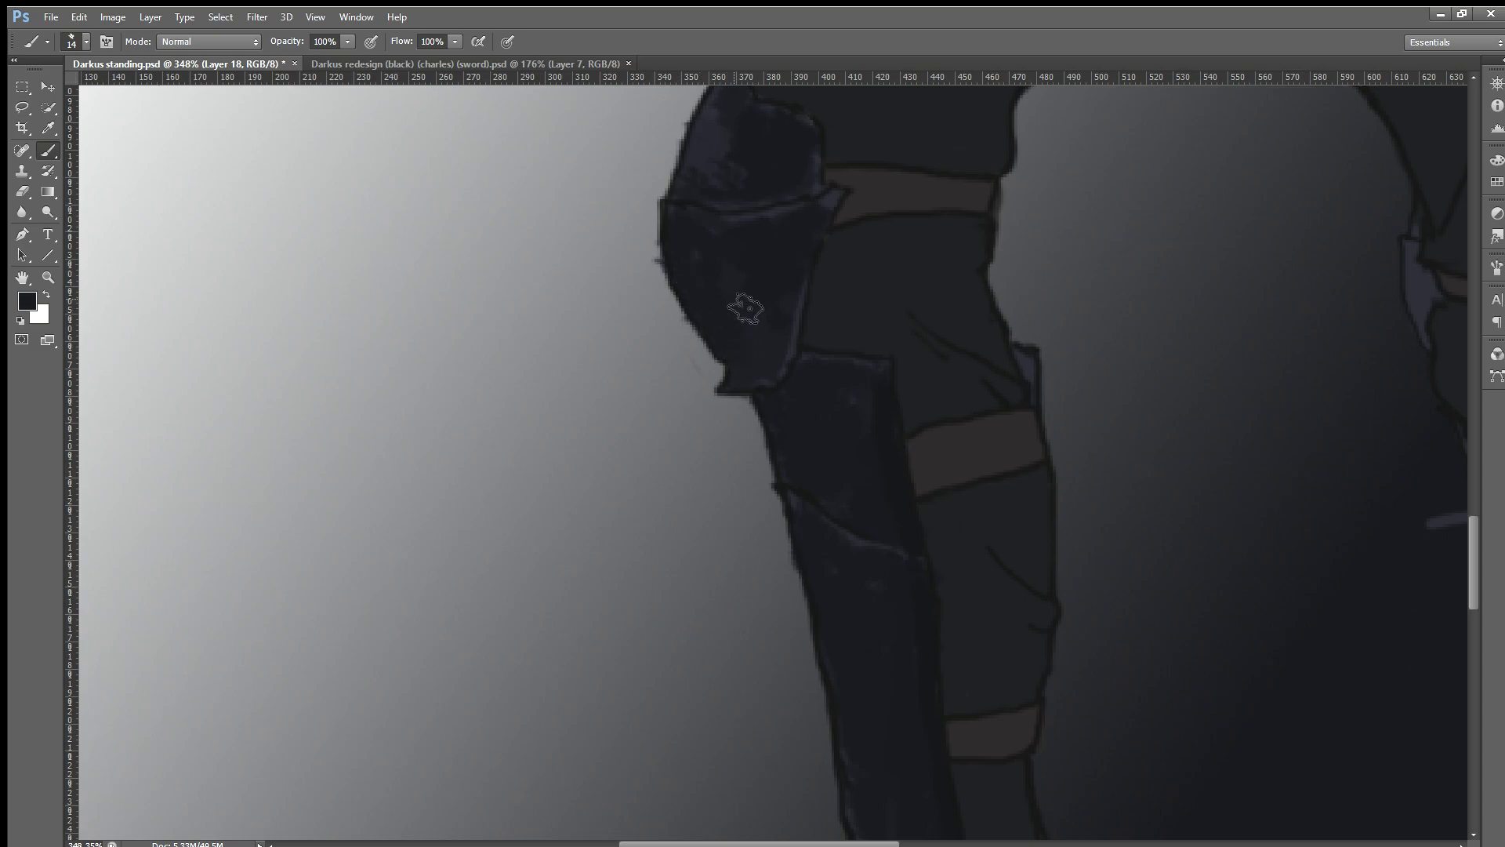
{"action": "scroll", "coordinate": [752, 313], "scroll_direction": "up", "scroll_amount": 1}
{"action": "scroll", "coordinate": [772, 329], "scroll_direction": "up", "scroll_amount": 1}
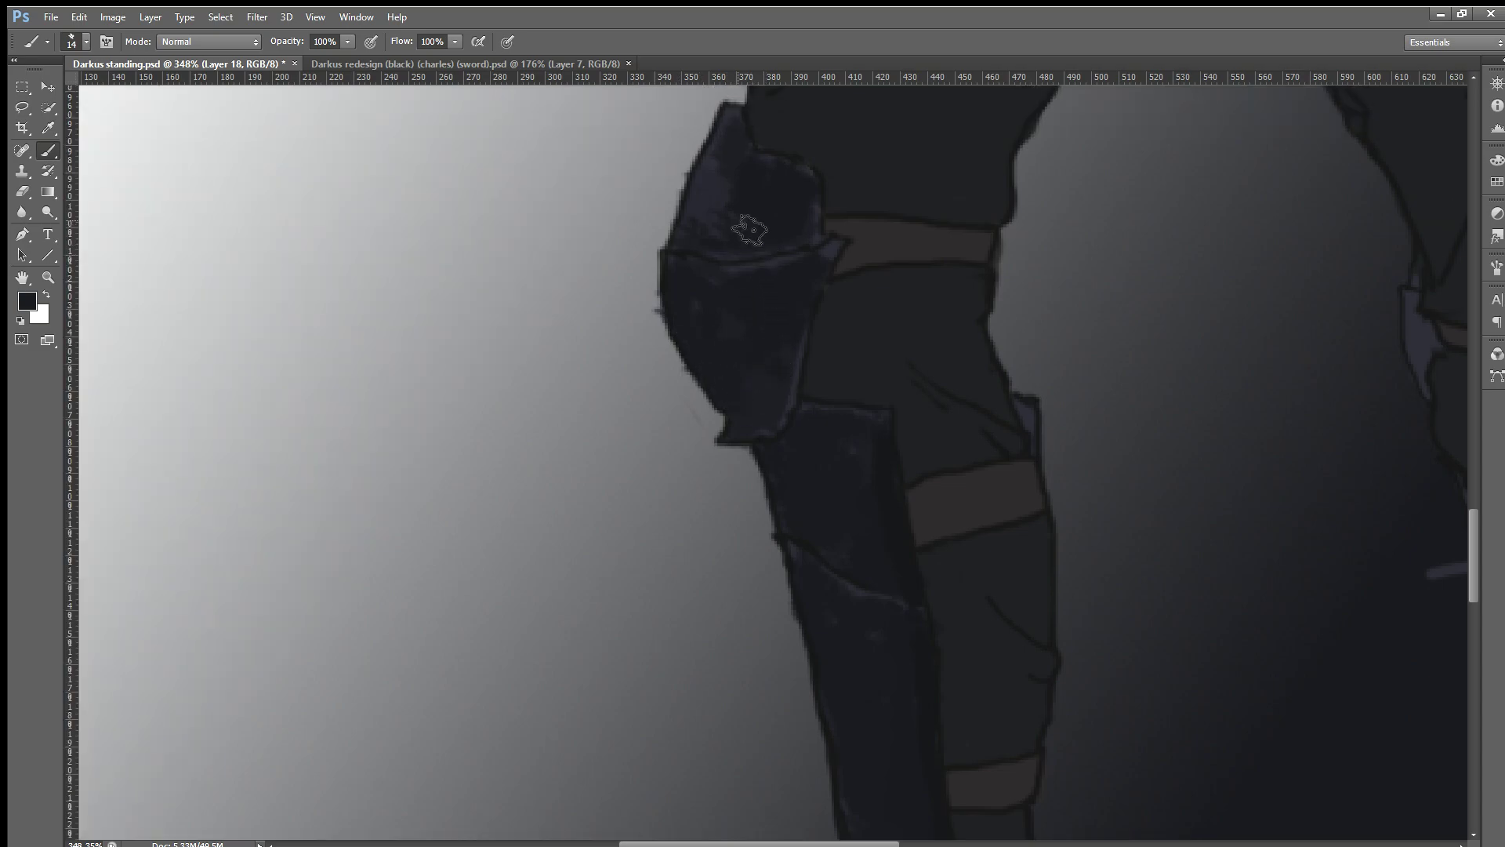
{"action": "mouse_move", "coordinate": [715, 233]}
{"action": "left_mouse_down"}
{"action": "mouse_move", "coordinate": [736, 225]}
{"action": "mouse_move", "coordinate": [712, 222]}
{"action": "mouse_move", "coordinate": [743, 247]}
{"action": "left_mouse_up"}
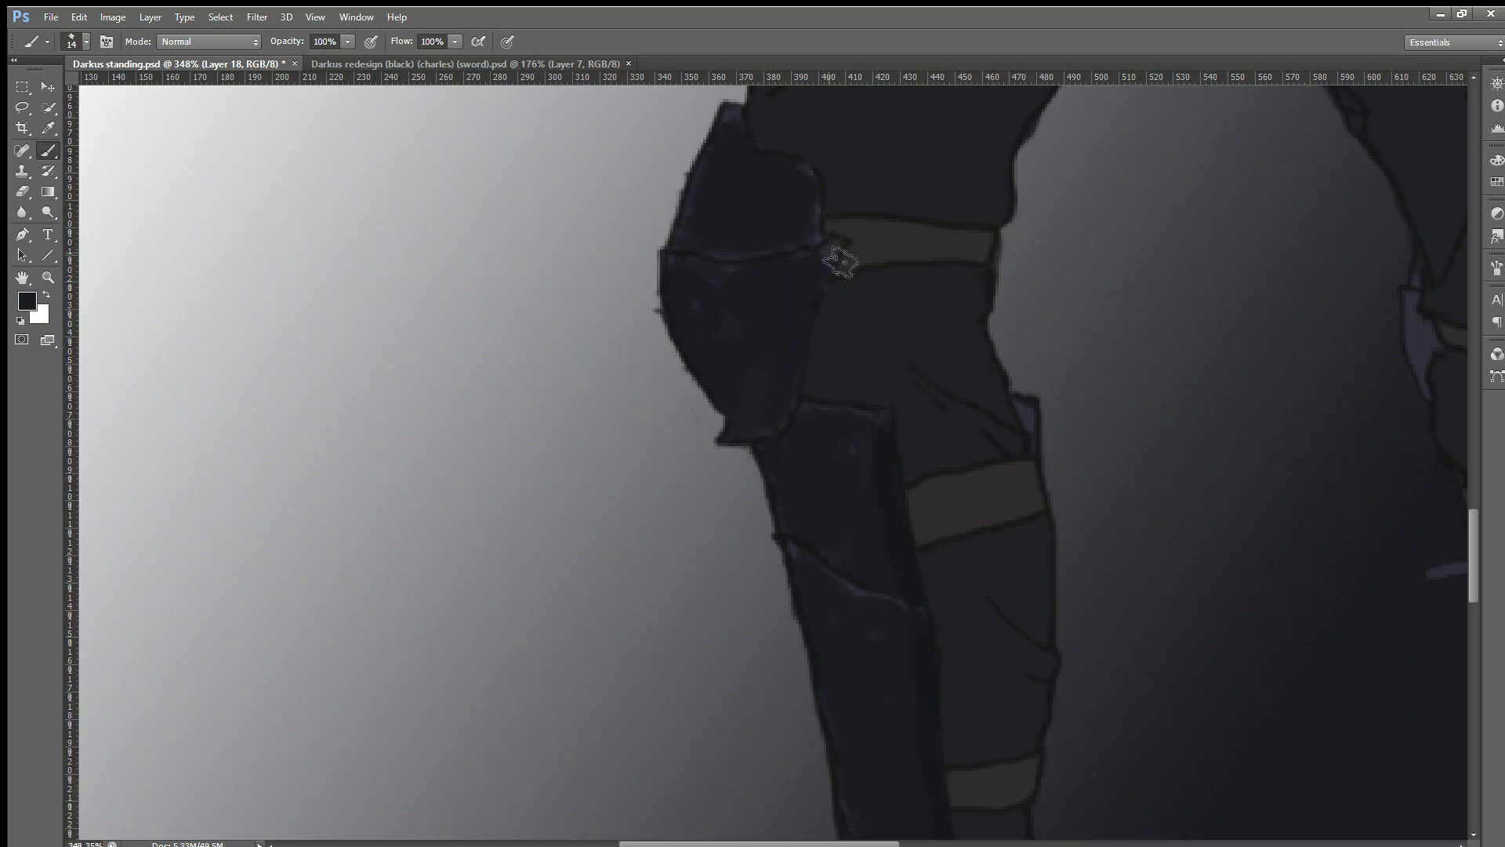
{"action": "scroll", "coordinate": [891, 712], "scroll_direction": "down", "scroll_amount": 3}
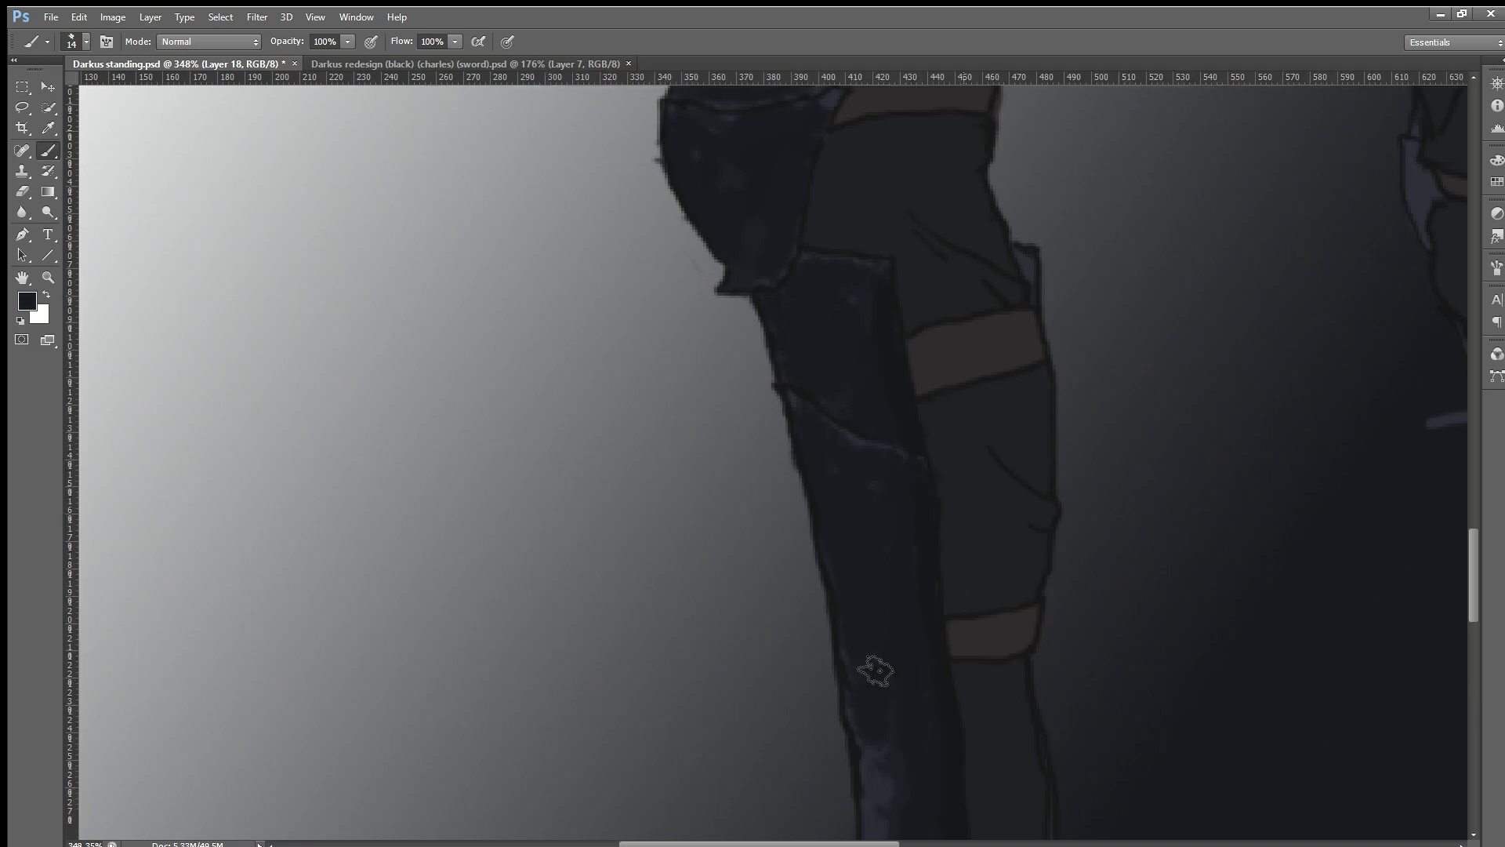
{"action": "scroll", "coordinate": [873, 672], "scroll_direction": "down", "scroll_amount": 1}
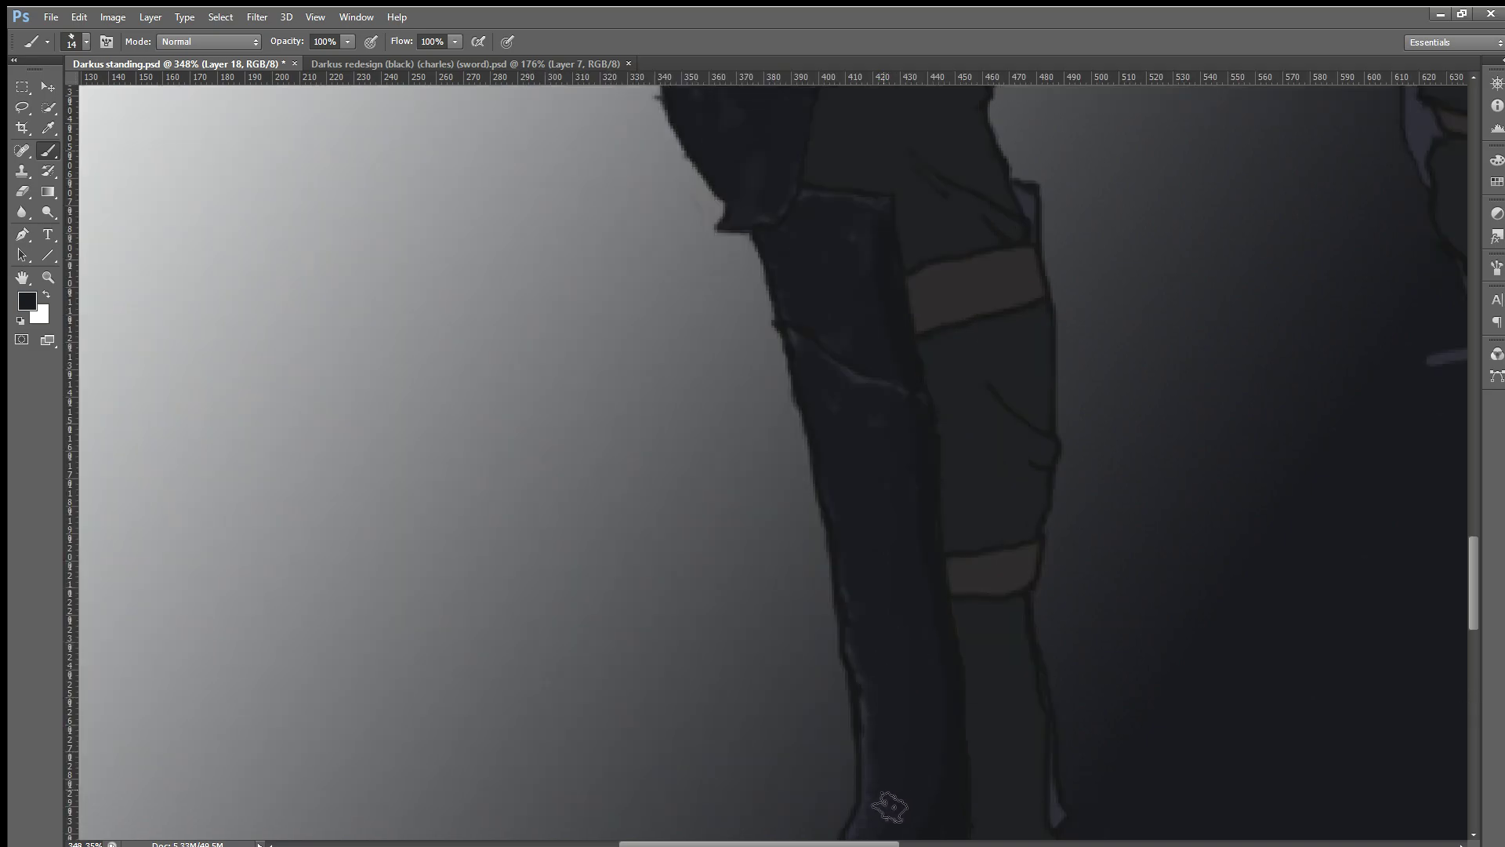
{"action": "scroll", "coordinate": [874, 653], "scroll_direction": "down", "scroll_amount": 3}
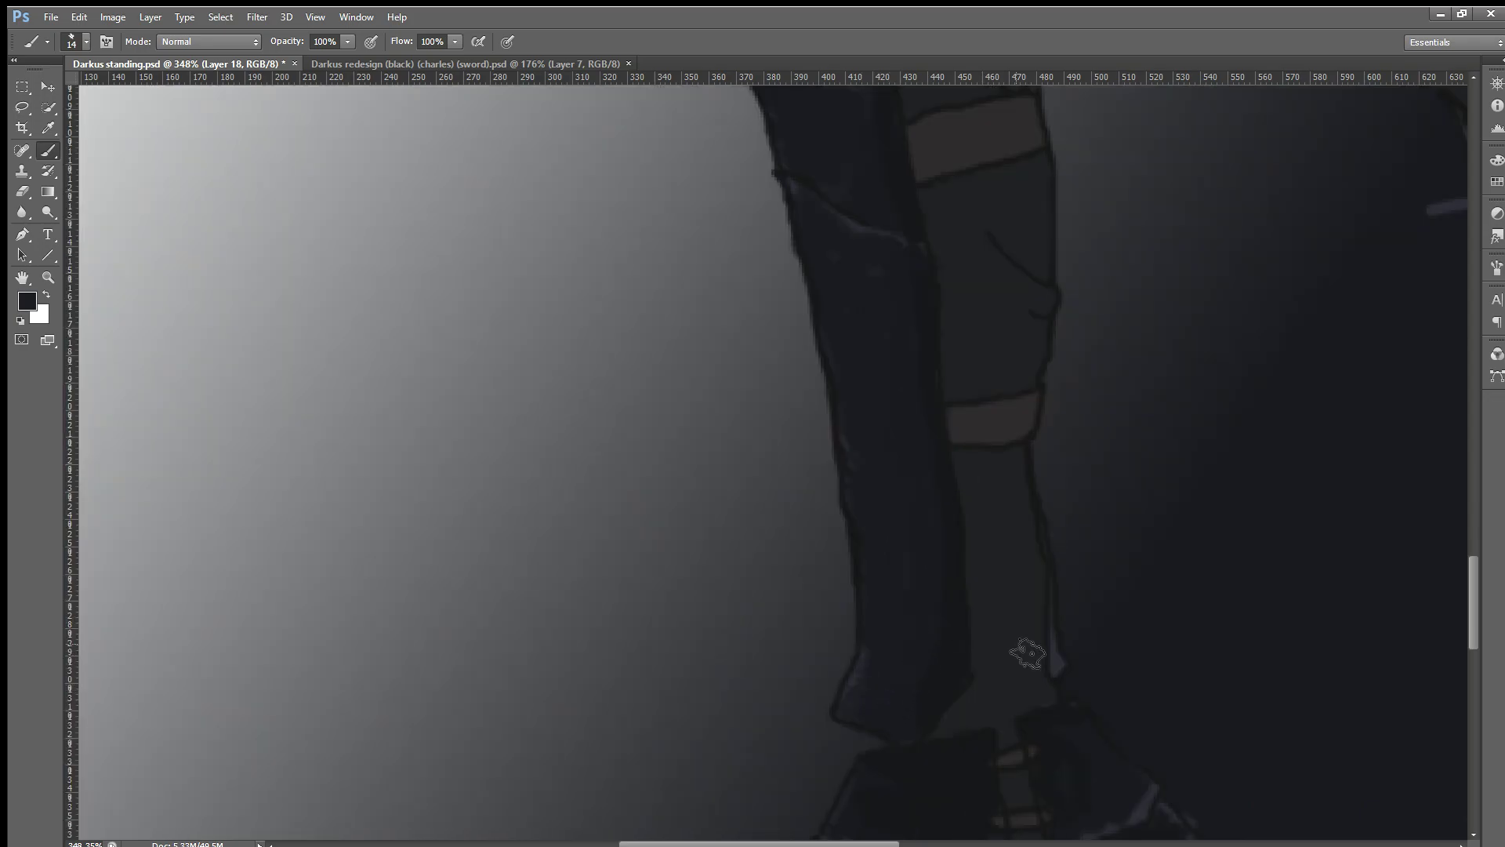
{"action": "scroll", "coordinate": [914, 696], "scroll_direction": "down", "scroll_amount": 1}
{"action": "scroll", "coordinate": [914, 696], "scroll_direction": "down", "scroll_amount": 2}
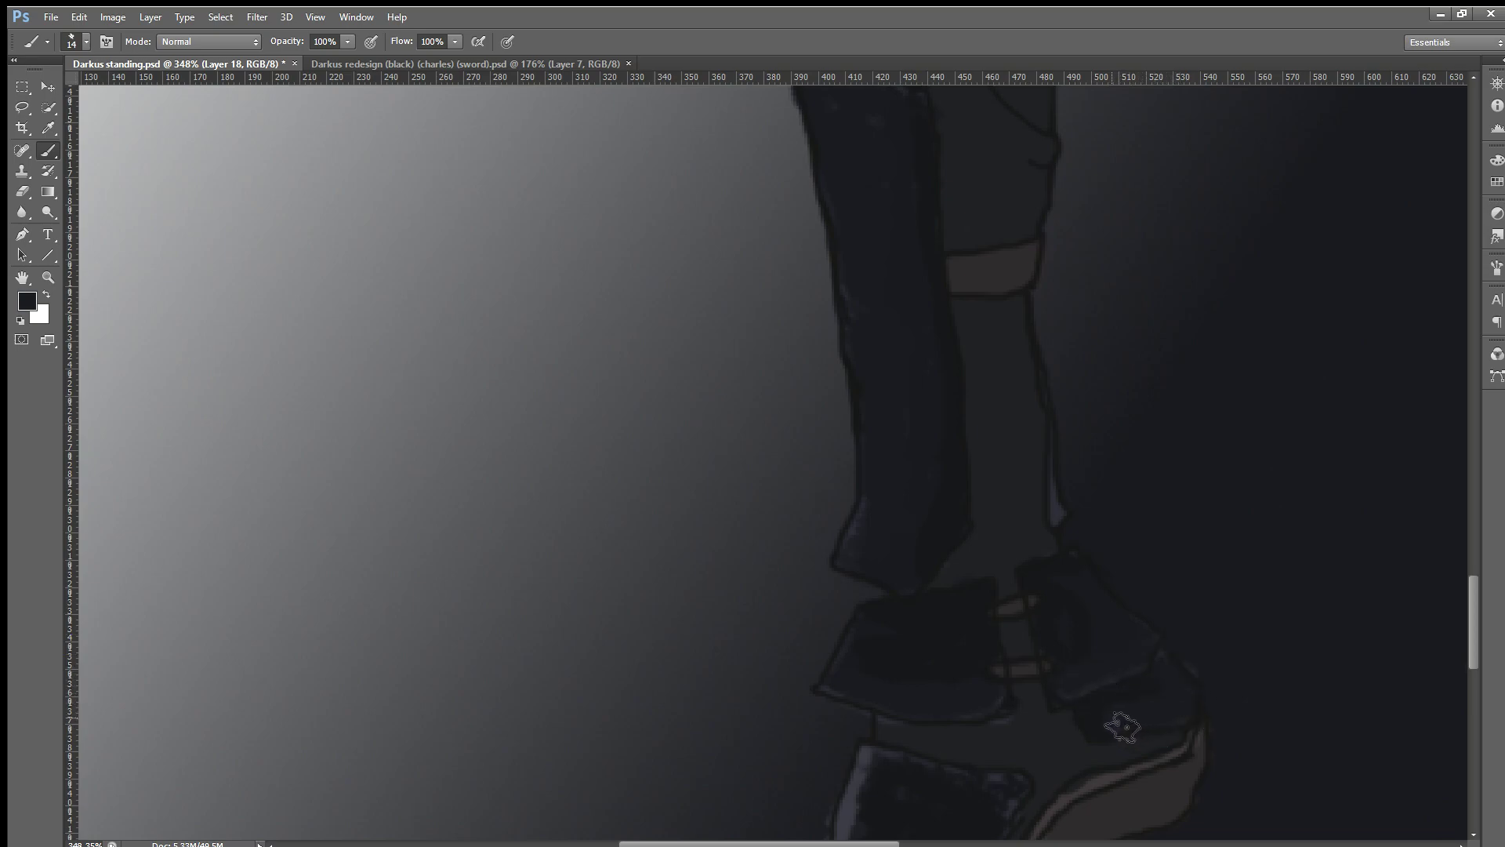
{"action": "scroll", "coordinate": [1124, 729], "scroll_direction": "down", "scroll_amount": 5}
{"action": "scroll", "coordinate": [1043, 703], "scroll_direction": "down", "scroll_amount": 2}
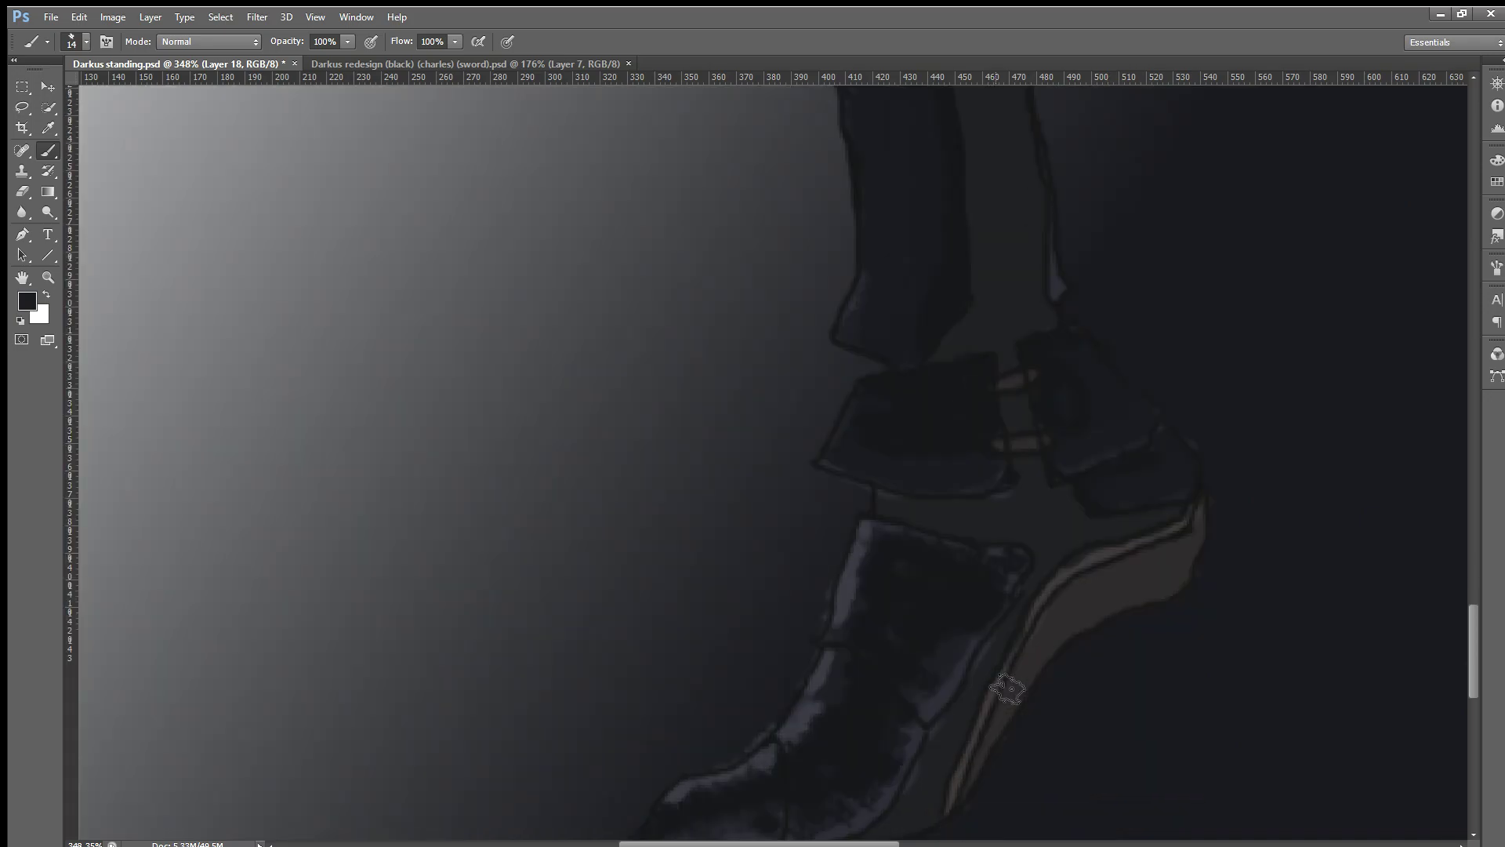
{"action": "scroll", "coordinate": [961, 677], "scroll_direction": "down", "scroll_amount": 1}
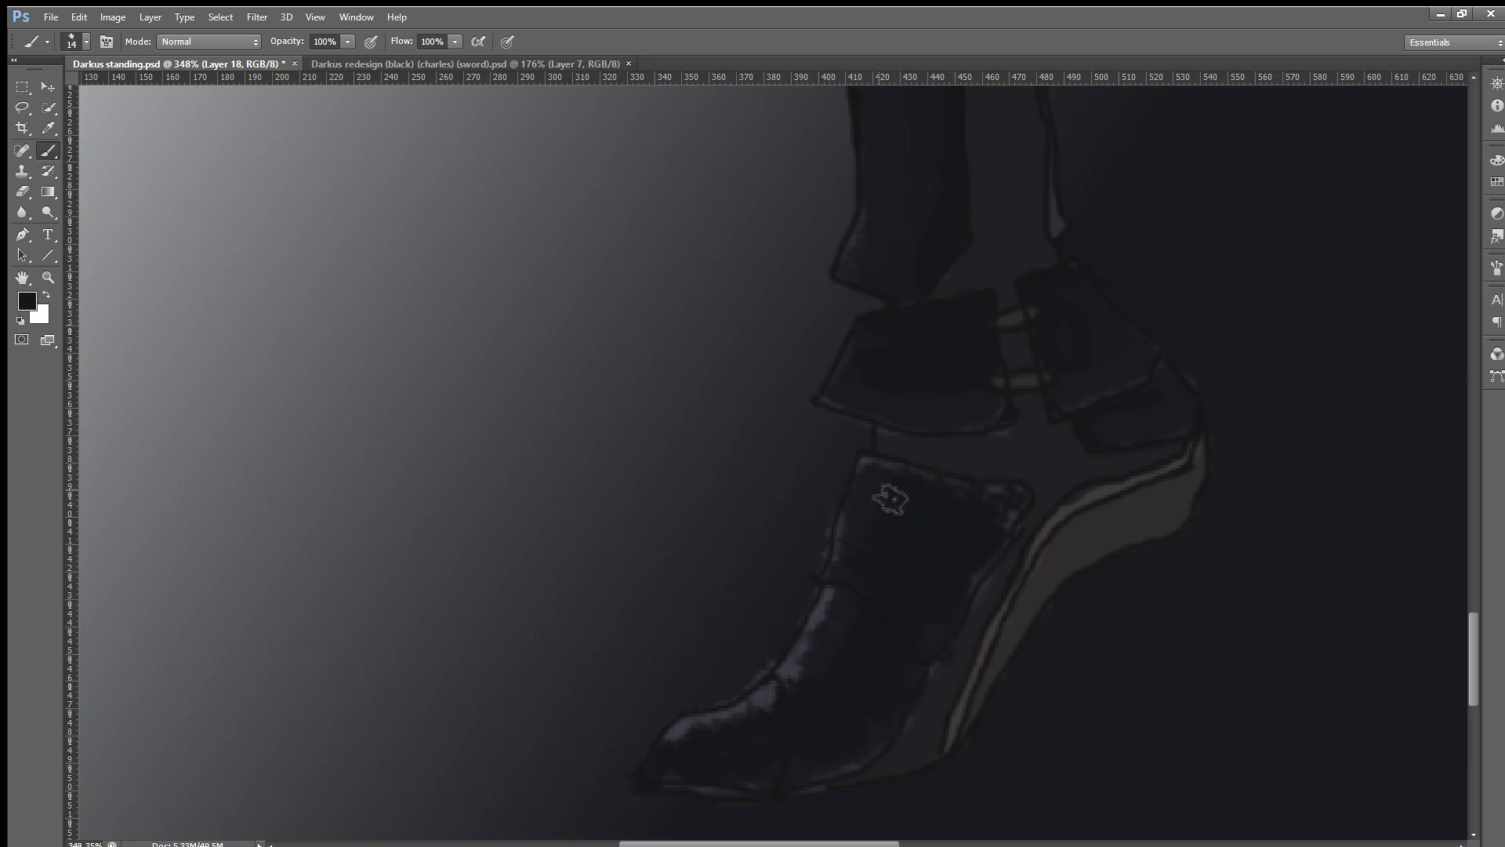
{"action": "scroll", "coordinate": [902, 541], "scroll_direction": "up", "scroll_amount": 1}
{"action": "scroll", "coordinate": [1161, 345], "scroll_direction": "up", "scroll_amount": 1}
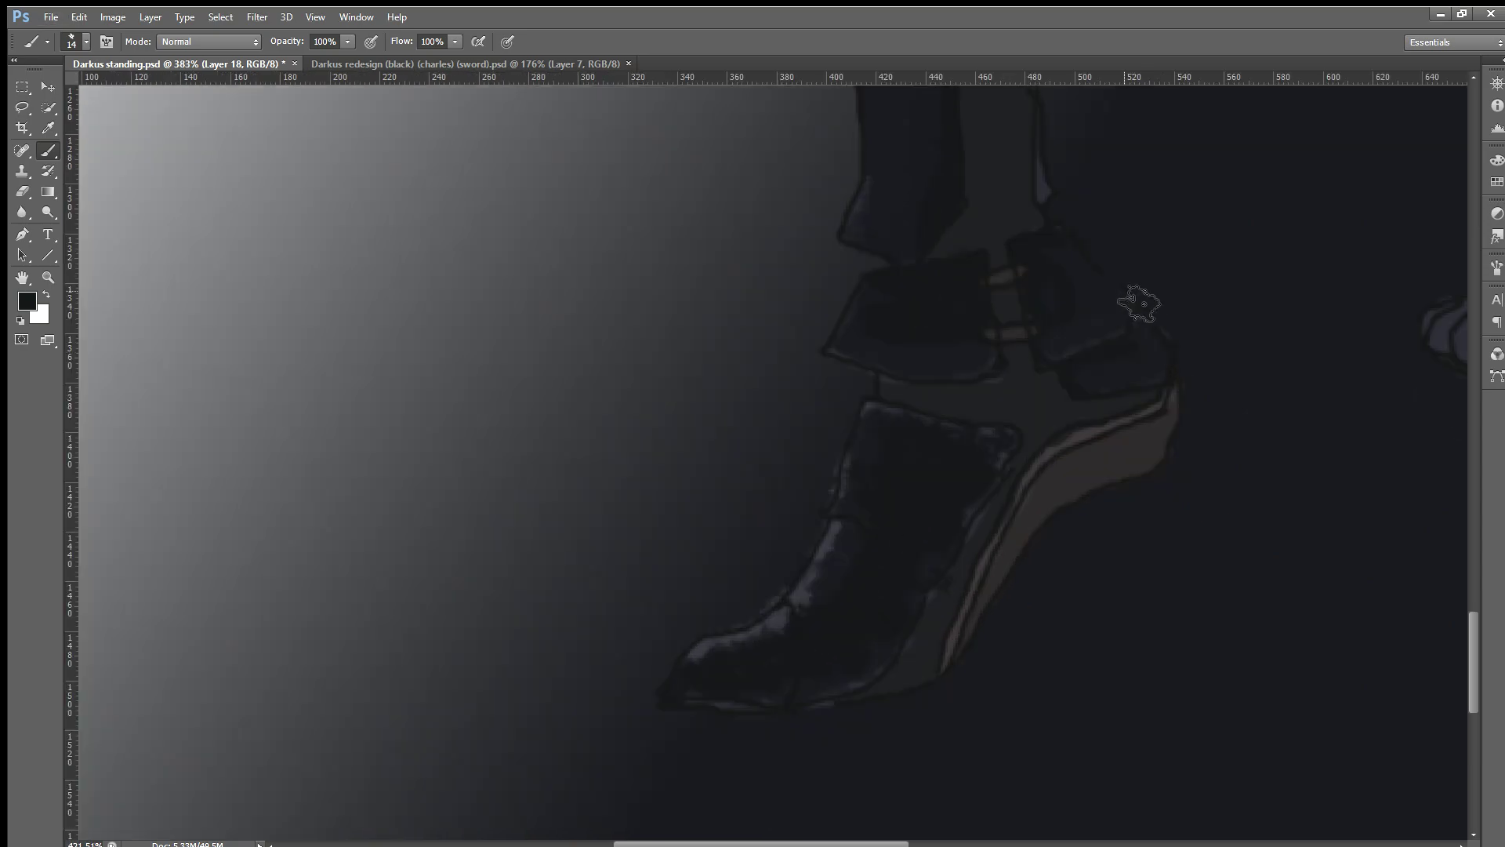
{"action": "scroll", "coordinate": [1114, 313], "scroll_direction": "up", "scroll_amount": 2}
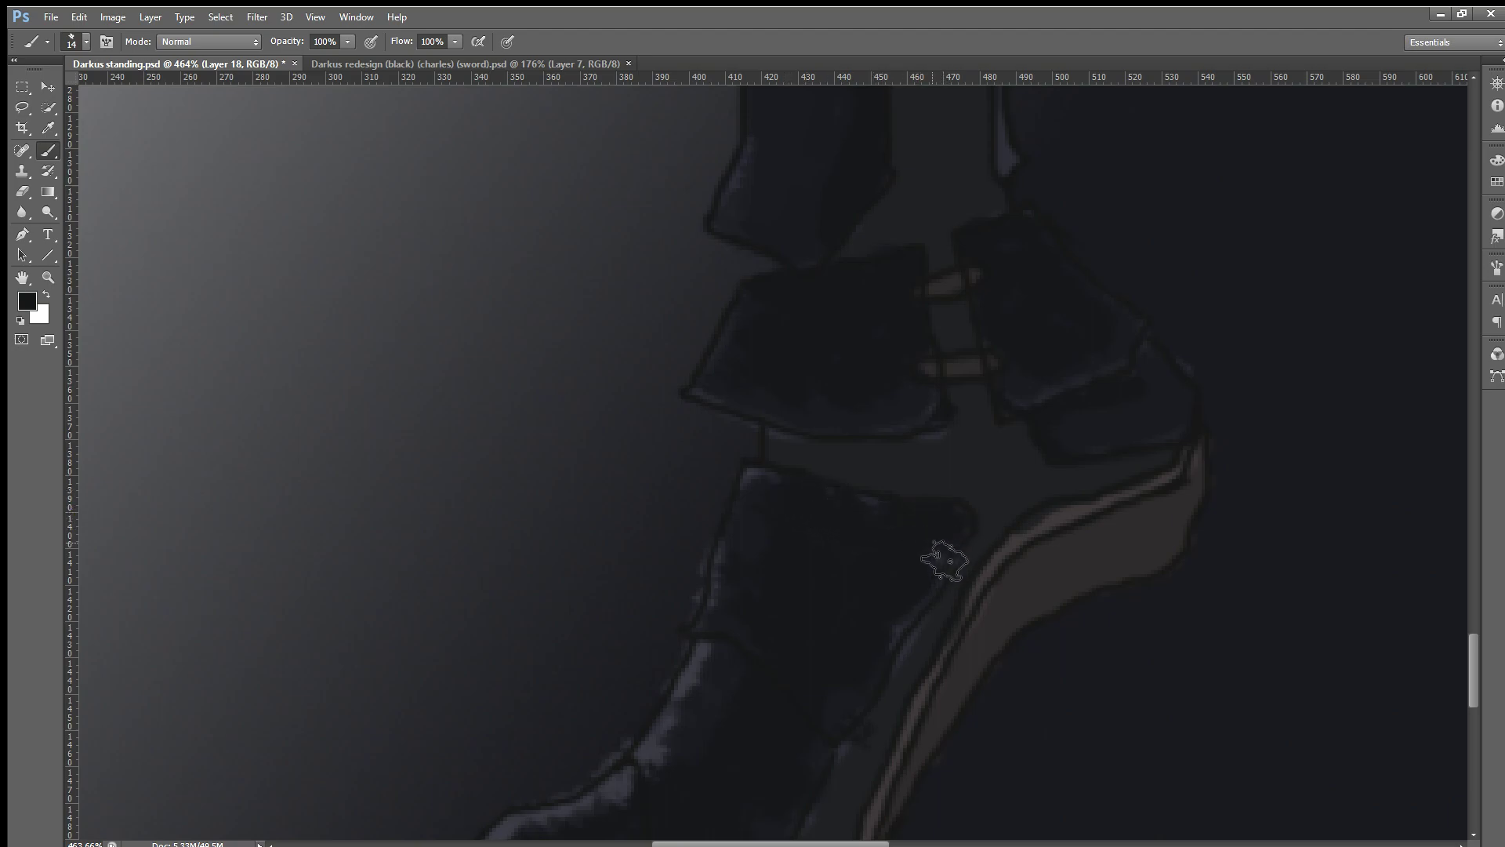
{"action": "scroll", "coordinate": [902, 542], "scroll_direction": "down", "scroll_amount": 3}
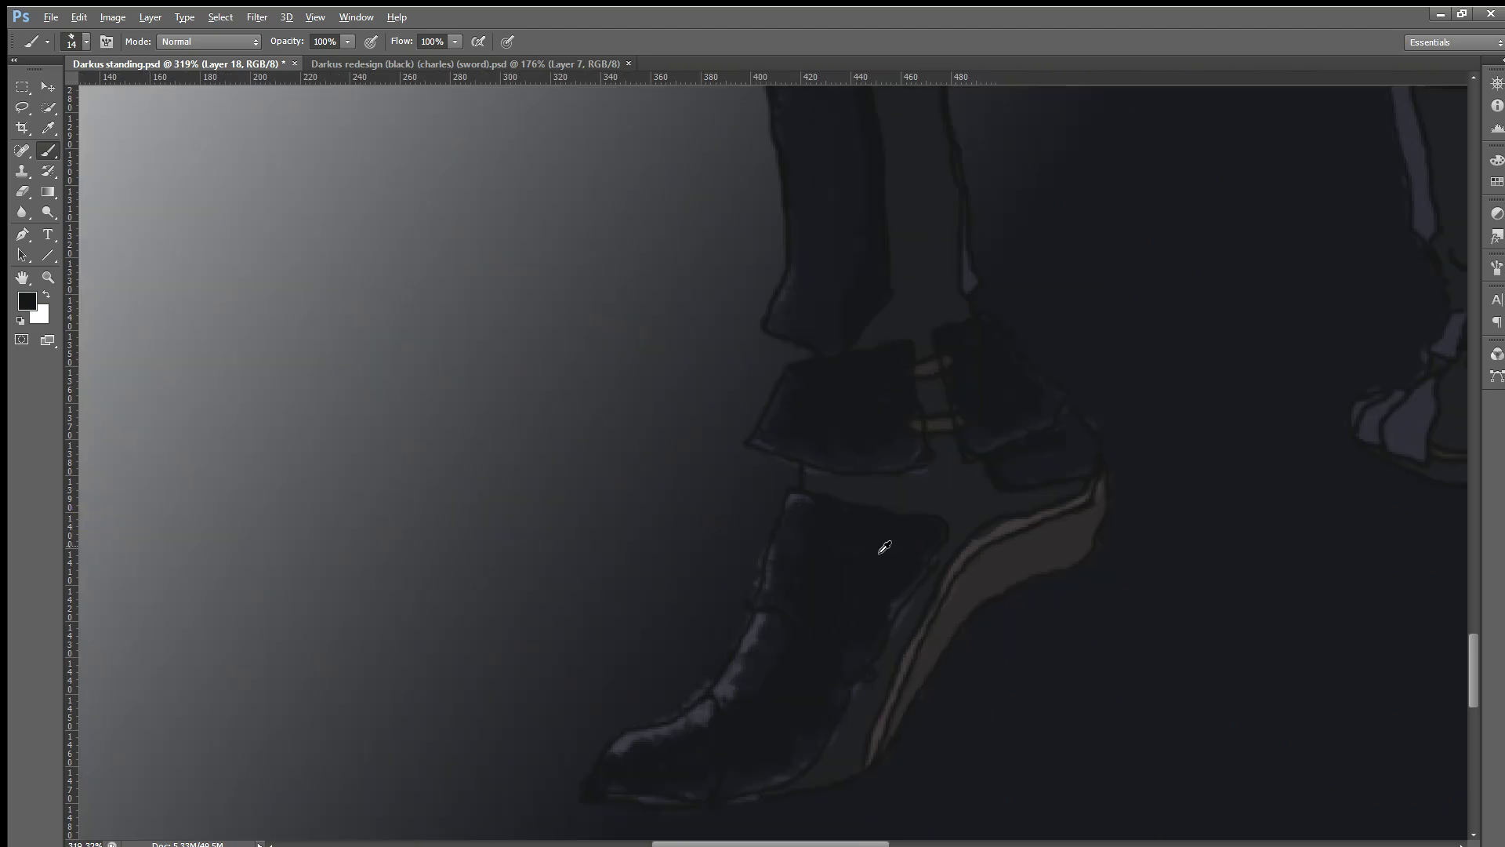
{"action": "scroll", "coordinate": [1061, 420], "scroll_direction": "down", "scroll_amount": 1}
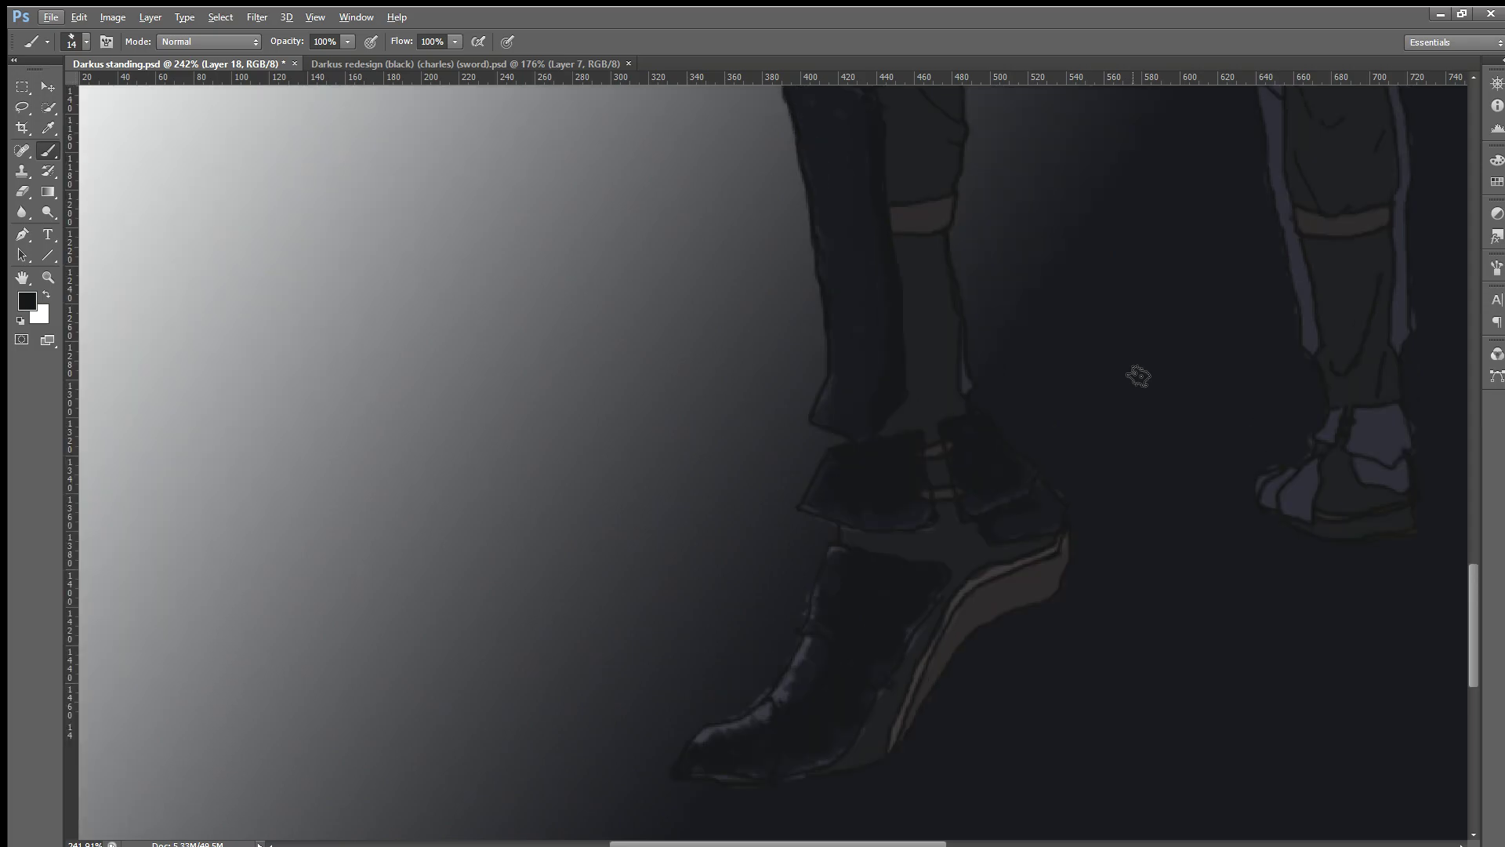
{"action": "scroll", "coordinate": [1136, 377], "scroll_direction": "up", "scroll_amount": 3}
{"action": "scroll", "coordinate": [1139, 376], "scroll_direction": "up", "scroll_amount": 3}
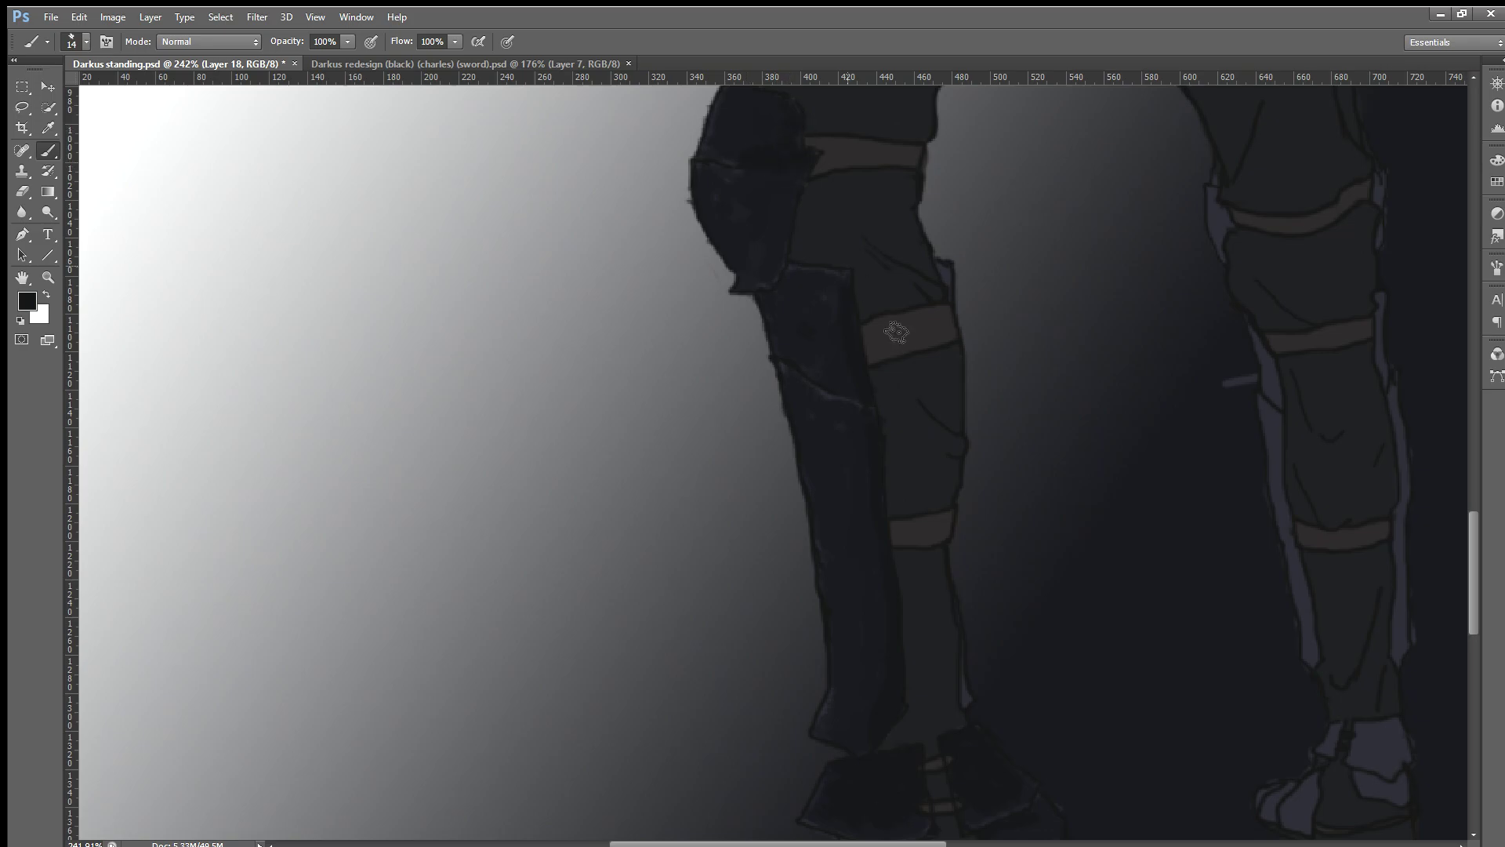
Step: Deepen the dark thigh shadow beside the strap with dark brush strokes
{"action": "scroll", "coordinate": [896, 333], "scroll_direction": "down", "scroll_amount": 2}
{"action": "scroll", "coordinate": [918, 353], "scroll_direction": "down", "scroll_amount": 2}
{"action": "scroll", "coordinate": [943, 376], "scroll_direction": "down", "scroll_amount": 2}
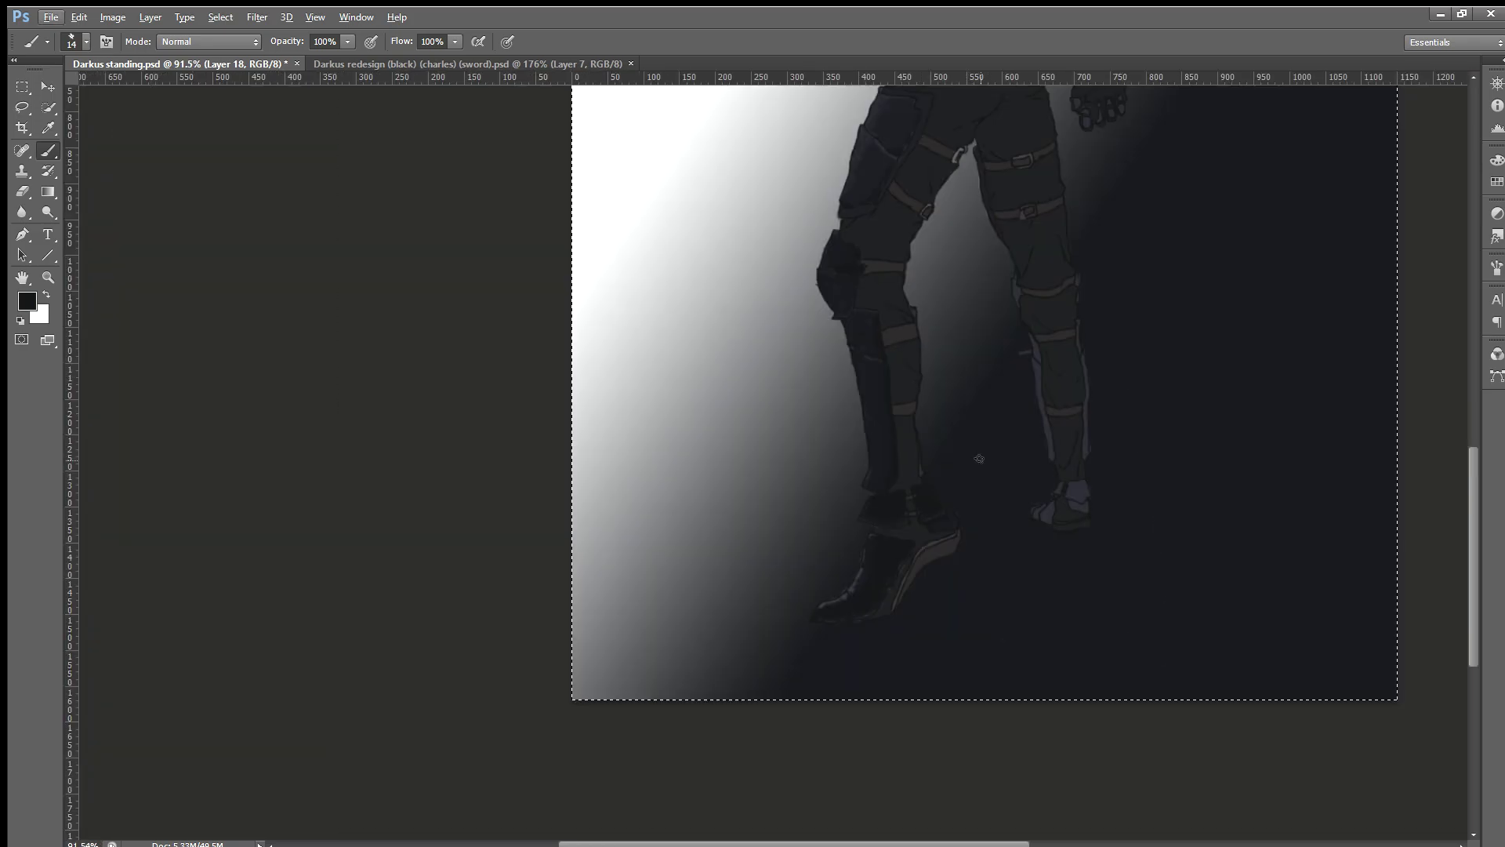
{"action": "scroll", "coordinate": [979, 459], "scroll_direction": "up", "scroll_amount": 1}
{"action": "scroll", "coordinate": [925, 392], "scroll_direction": "up", "scroll_amount": 3}
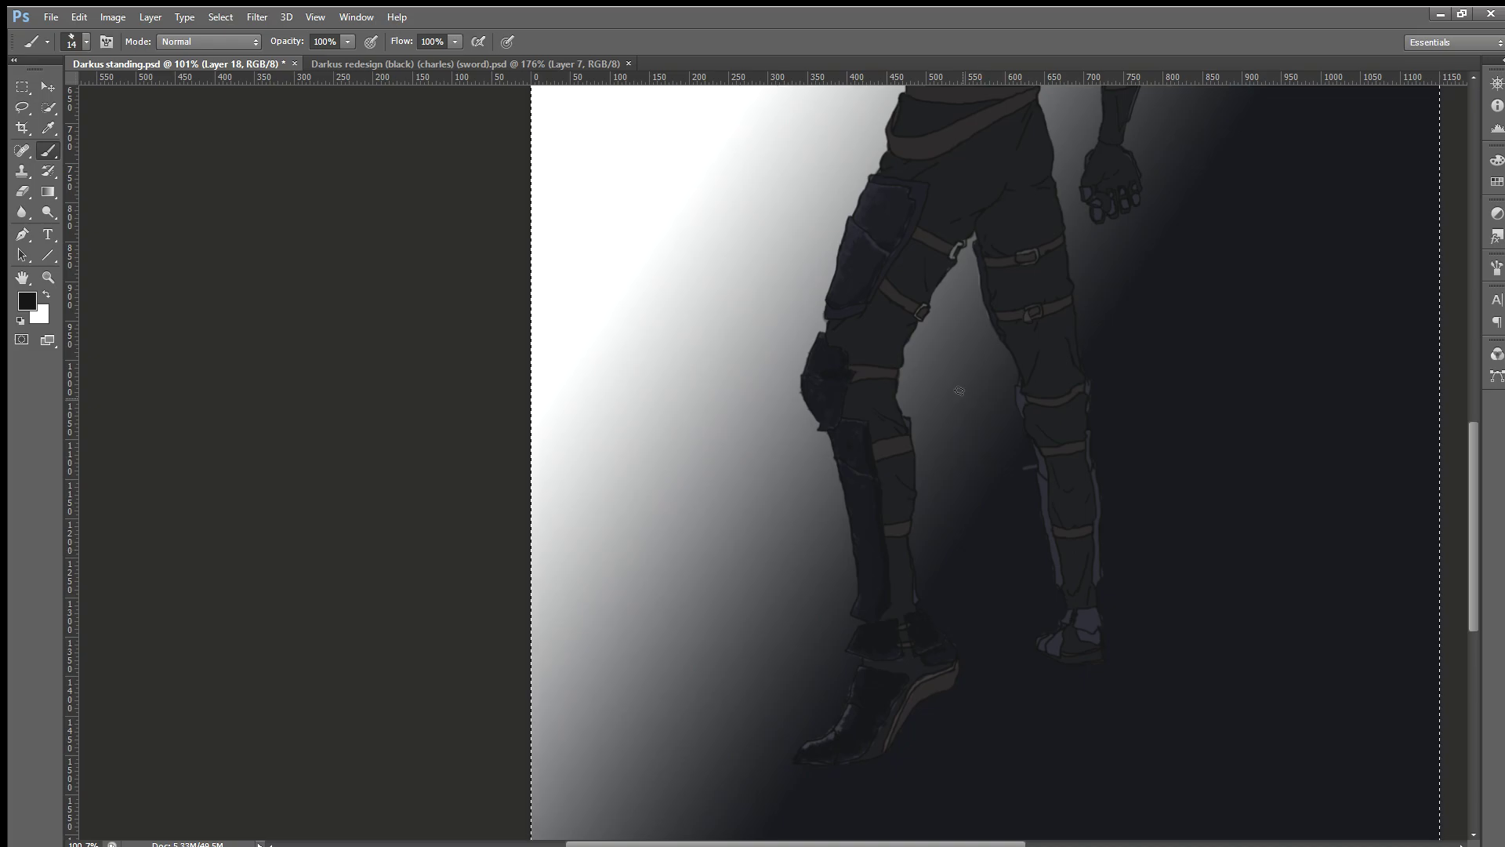
{"action": "scroll", "coordinate": [952, 376], "scroll_direction": "up", "scroll_amount": 1}
{"action": "scroll", "coordinate": [933, 361], "scroll_direction": "up", "scroll_amount": 1}
{"action": "scroll", "coordinate": [906, 344], "scroll_direction": "up", "scroll_amount": 2}
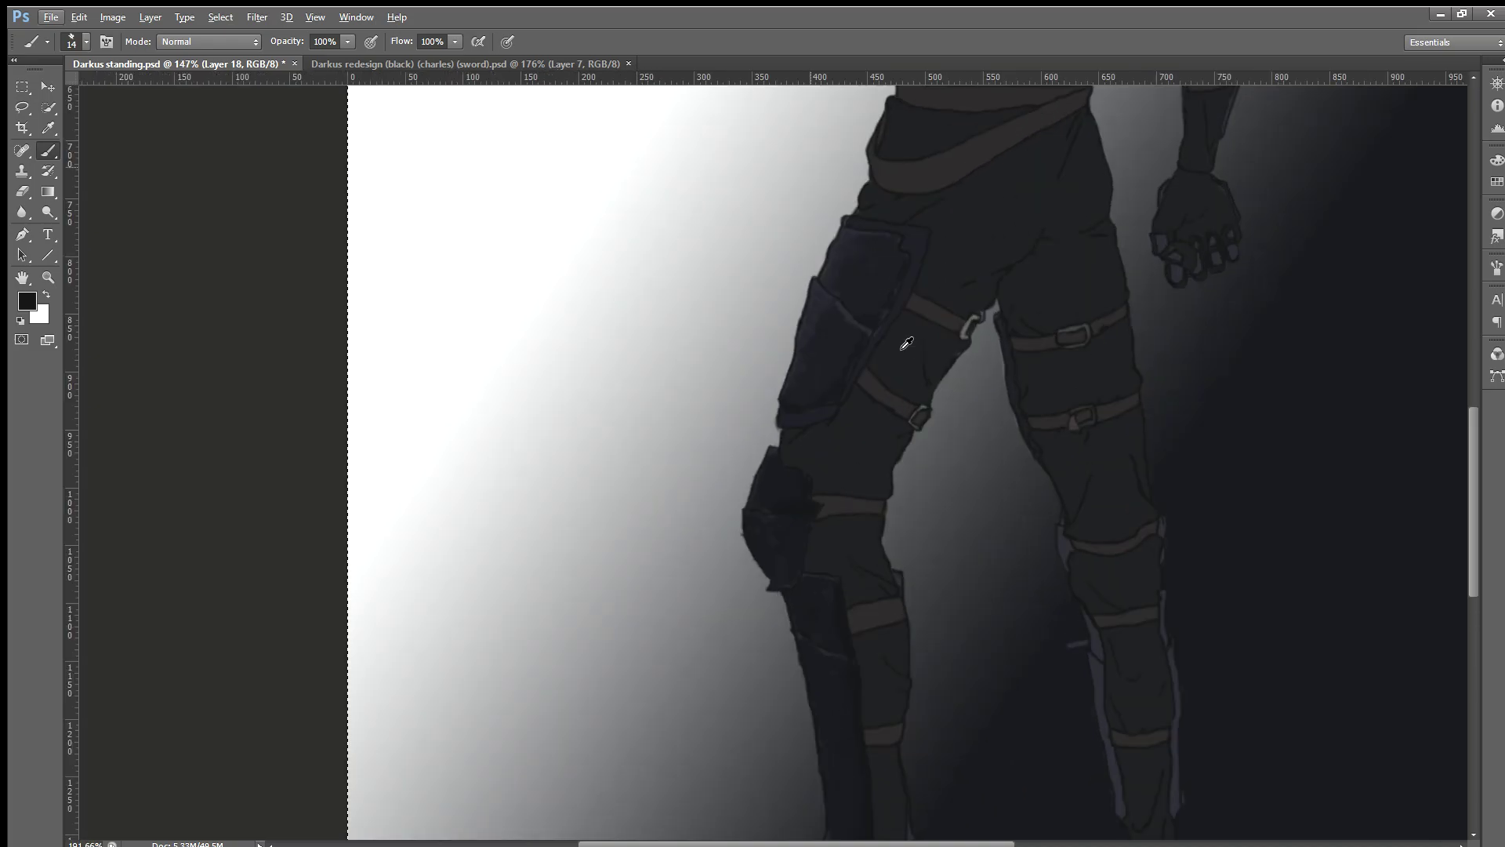
{"action": "scroll", "coordinate": [906, 343], "scroll_direction": "up", "scroll_amount": 1}
{"action": "scroll", "coordinate": [902, 336], "scroll_direction": "up", "scroll_amount": 3}
{"action": "scroll", "coordinate": [766, 387], "scroll_direction": "up", "scroll_amount": 1}
{"action": "scroll", "coordinate": [737, 357], "scroll_direction": "up", "scroll_amount": 1}
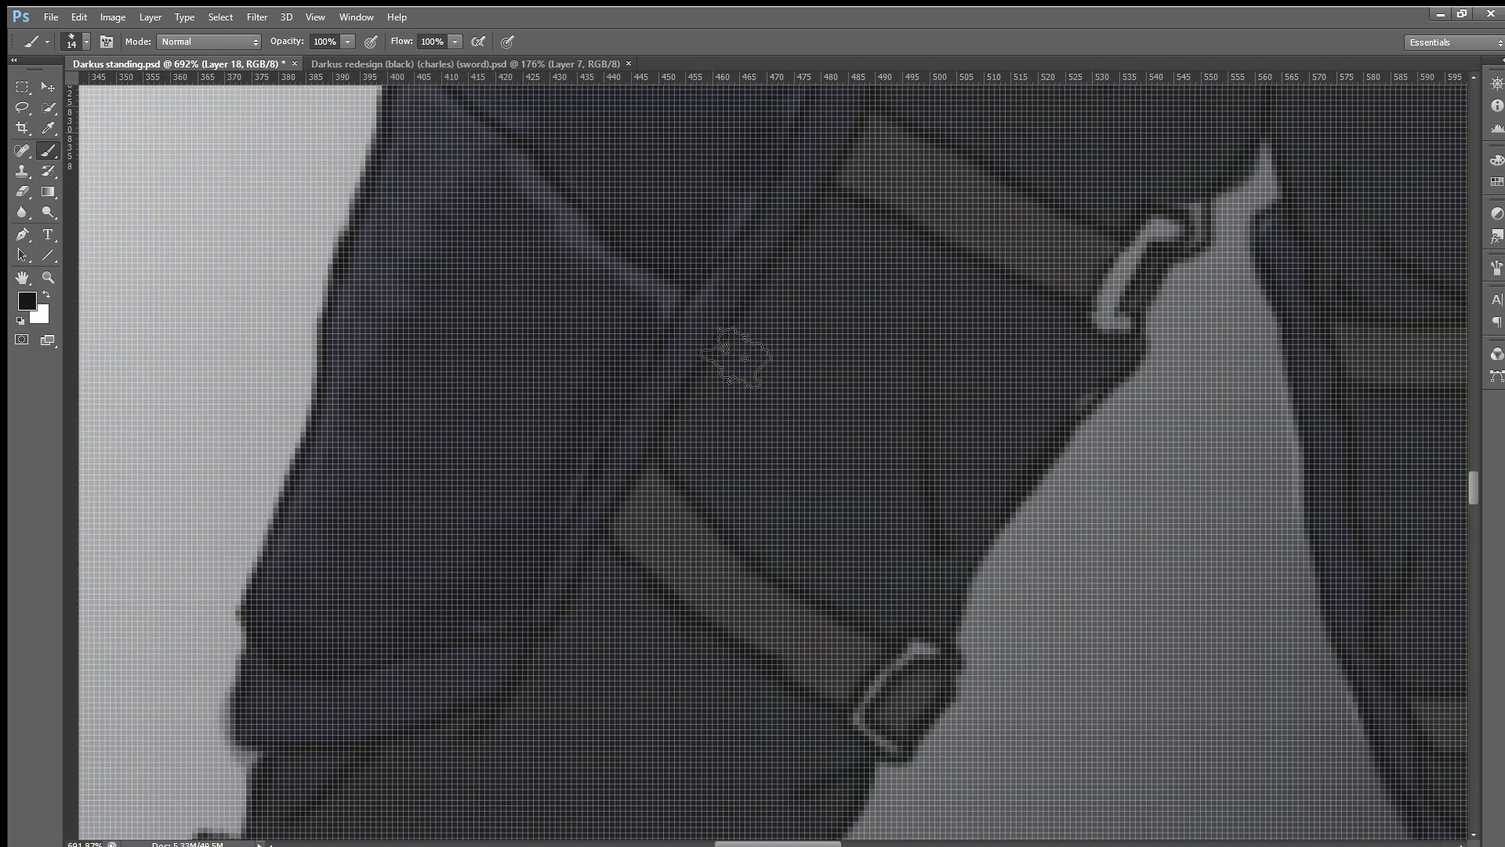
{"action": "scroll", "coordinate": [733, 355], "scroll_direction": "down", "scroll_amount": 1}
{"action": "scroll", "coordinate": [710, 339], "scroll_direction": "down", "scroll_amount": 1}
{"action": "scroll", "coordinate": [674, 334], "scroll_direction": "down", "scroll_amount": 1}
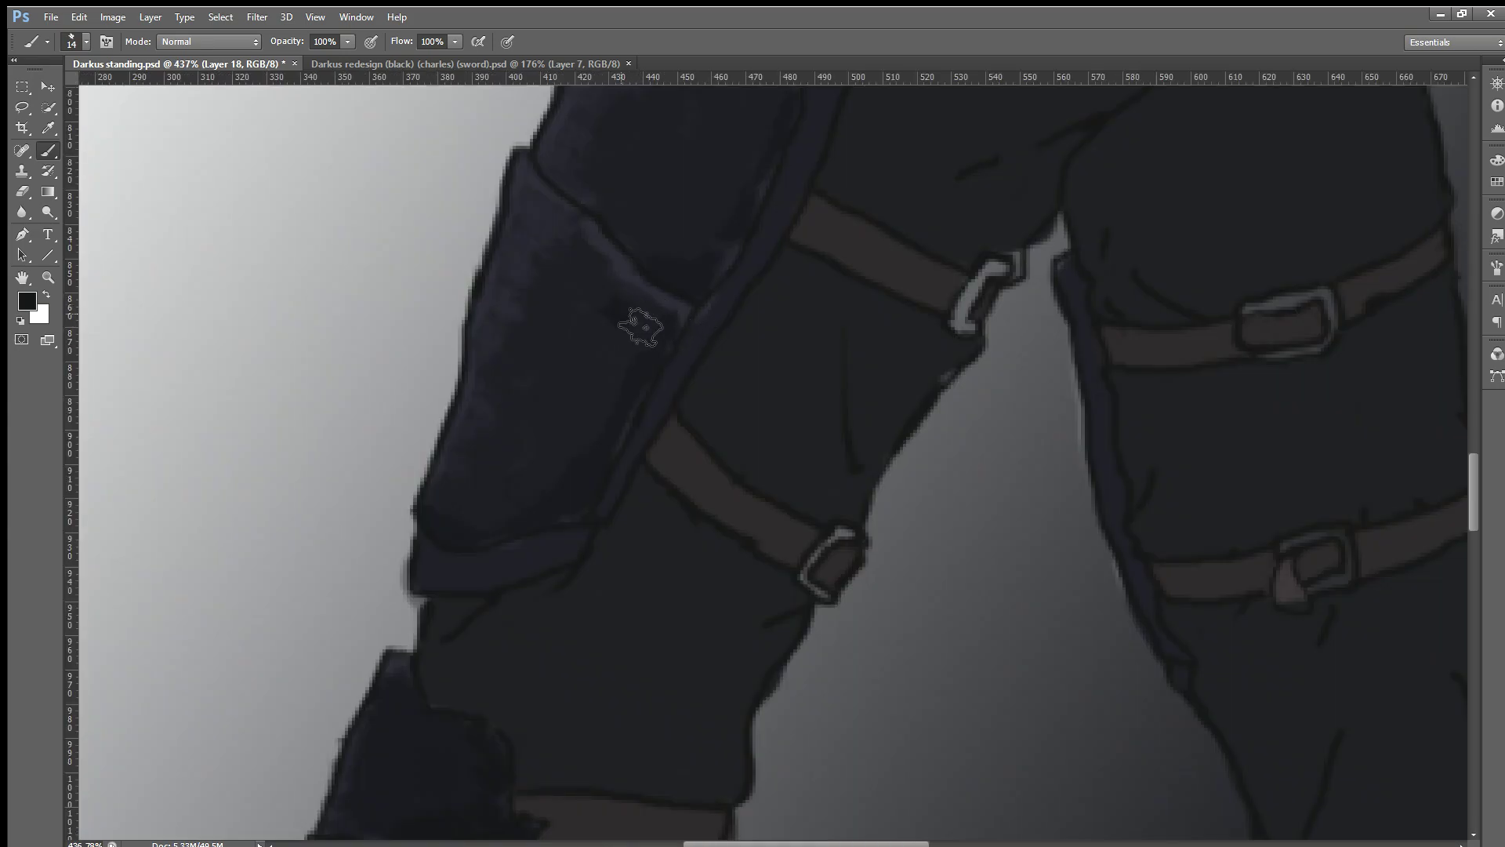
{"action": "left_click", "coordinate": [641, 327]}
{"action": "mouse_move", "coordinate": [647, 333]}
{"action": "left_mouse_down"}
{"action": "mouse_move", "coordinate": [625, 290]}
{"action": "mouse_move", "coordinate": [663, 318]}
{"action": "mouse_move", "coordinate": [605, 262]}
{"action": "mouse_move", "coordinate": [614, 252]}
{"action": "mouse_move", "coordinate": [624, 335]}
{"action": "mouse_move", "coordinate": [608, 287]}
{"action": "mouse_move", "coordinate": [608, 410]}
{"action": "mouse_move", "coordinate": [564, 502]}
{"action": "mouse_move", "coordinate": [578, 360]}
{"action": "mouse_move", "coordinate": [529, 514]}
{"action": "mouse_move", "coordinate": [504, 521]}
{"action": "mouse_move", "coordinate": [559, 412]}
{"action": "mouse_move", "coordinate": [636, 420]}
{"action": "mouse_move", "coordinate": [632, 373]}
{"action": "mouse_move", "coordinate": [572, 487]}
{"action": "mouse_move", "coordinate": [610, 480]}
{"action": "left_mouse_up"}
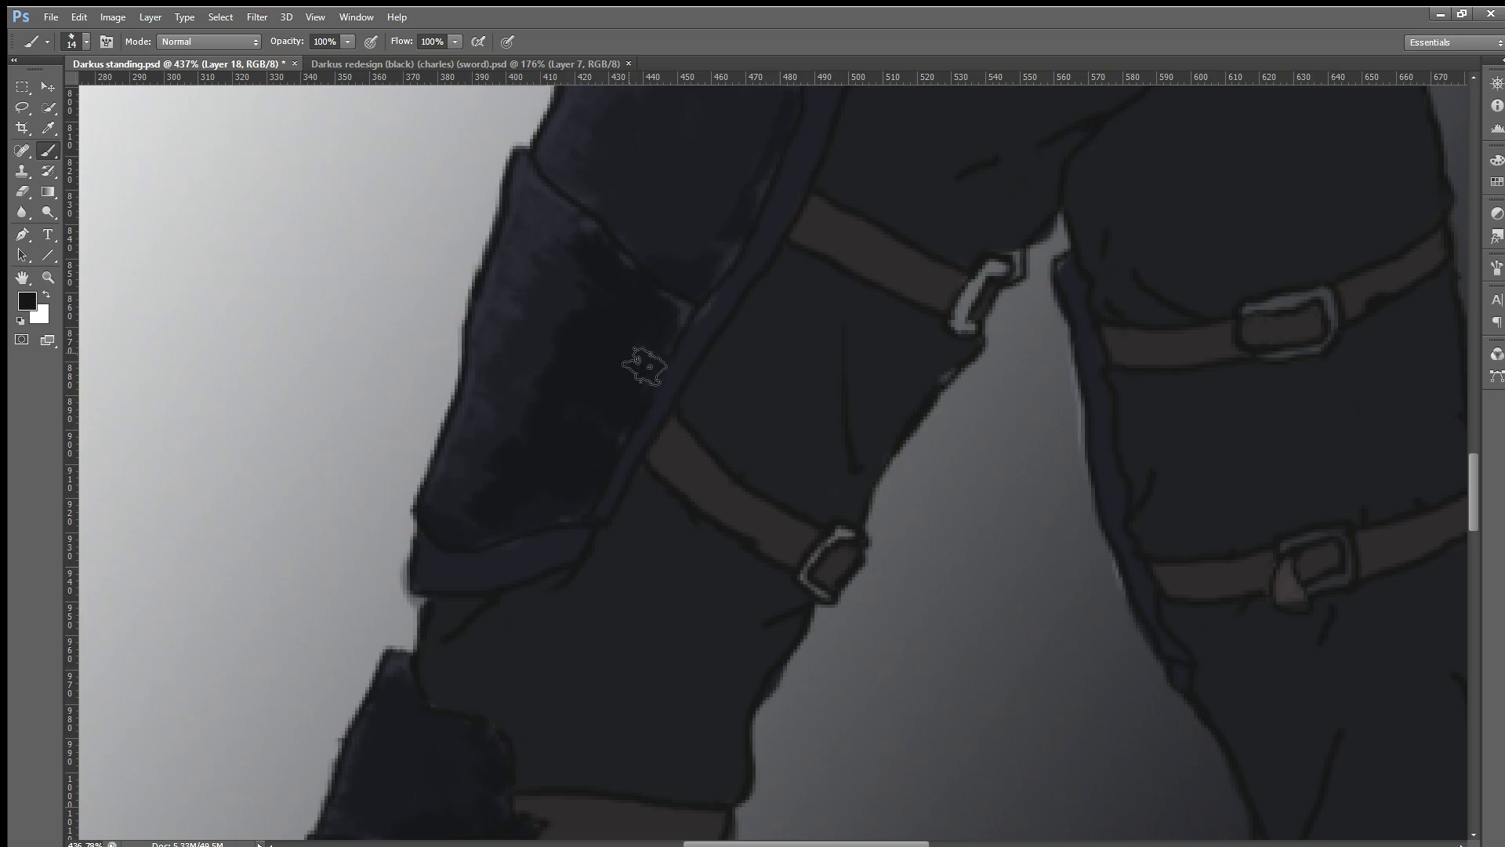
Step: Extend the dark shading across the upper area of the thigh pad
{"action": "scroll", "coordinate": [787, 263], "scroll_direction": "up", "scroll_amount": 1}
{"action": "scroll", "coordinate": [788, 263], "scroll_direction": "up", "scroll_amount": 2}
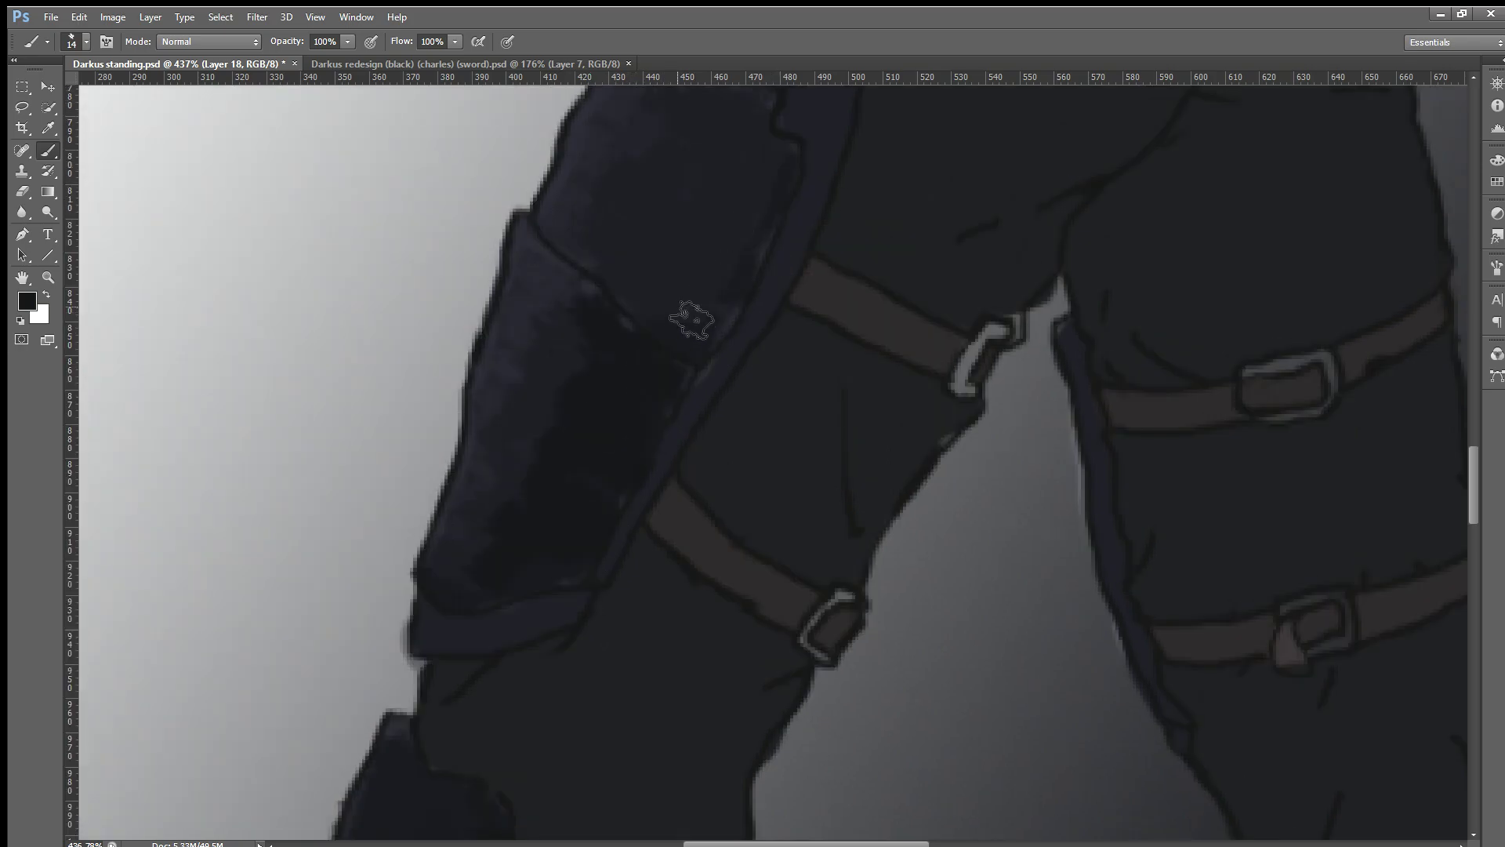
{"action": "mouse_move", "coordinate": [690, 319]}
{"action": "left_mouse_down"}
{"action": "mouse_move", "coordinate": [639, 319]}
{"action": "mouse_move", "coordinate": [716, 313]}
{"action": "mouse_move", "coordinate": [659, 290]}
{"action": "mouse_move", "coordinate": [696, 259]}
{"action": "mouse_move", "coordinate": [723, 319]}
{"action": "mouse_move", "coordinate": [740, 253]}
{"action": "mouse_move", "coordinate": [761, 258]}
{"action": "mouse_move", "coordinate": [753, 209]}
{"action": "mouse_move", "coordinate": [729, 236]}
{"action": "mouse_move", "coordinate": [756, 192]}
{"action": "mouse_move", "coordinate": [758, 259]}
{"action": "left_mouse_up"}
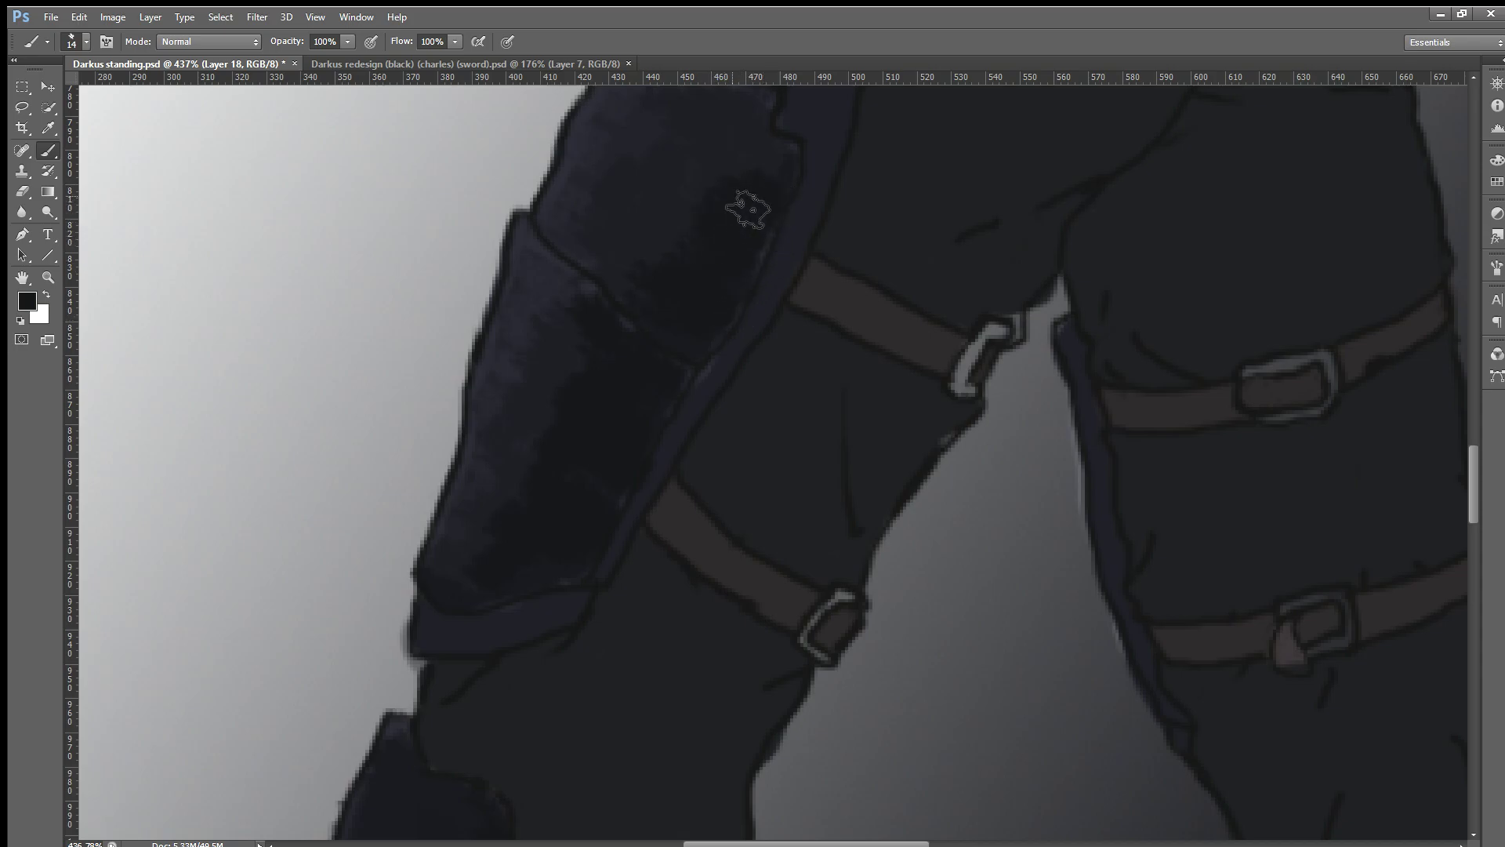
{"action": "scroll", "coordinate": [737, 210], "scroll_direction": "up", "scroll_amount": 4}
{"action": "scroll", "coordinate": [737, 306], "scroll_direction": "up", "scroll_amount": 2}
{"action": "mouse_move", "coordinate": [717, 332]}
{"action": "left_mouse_down"}
{"action": "mouse_move", "coordinate": [733, 242]}
{"action": "mouse_move", "coordinate": [765, 241]}
{"action": "mouse_move", "coordinate": [773, 296]}
{"action": "mouse_move", "coordinate": [793, 309]}
{"action": "mouse_move", "coordinate": [769, 346]}
{"action": "mouse_move", "coordinate": [734, 315]}
{"action": "mouse_move", "coordinate": [770, 374]}
{"action": "mouse_move", "coordinate": [746, 410]}
{"action": "mouse_move", "coordinate": [800, 296]}
{"action": "left_mouse_up"}
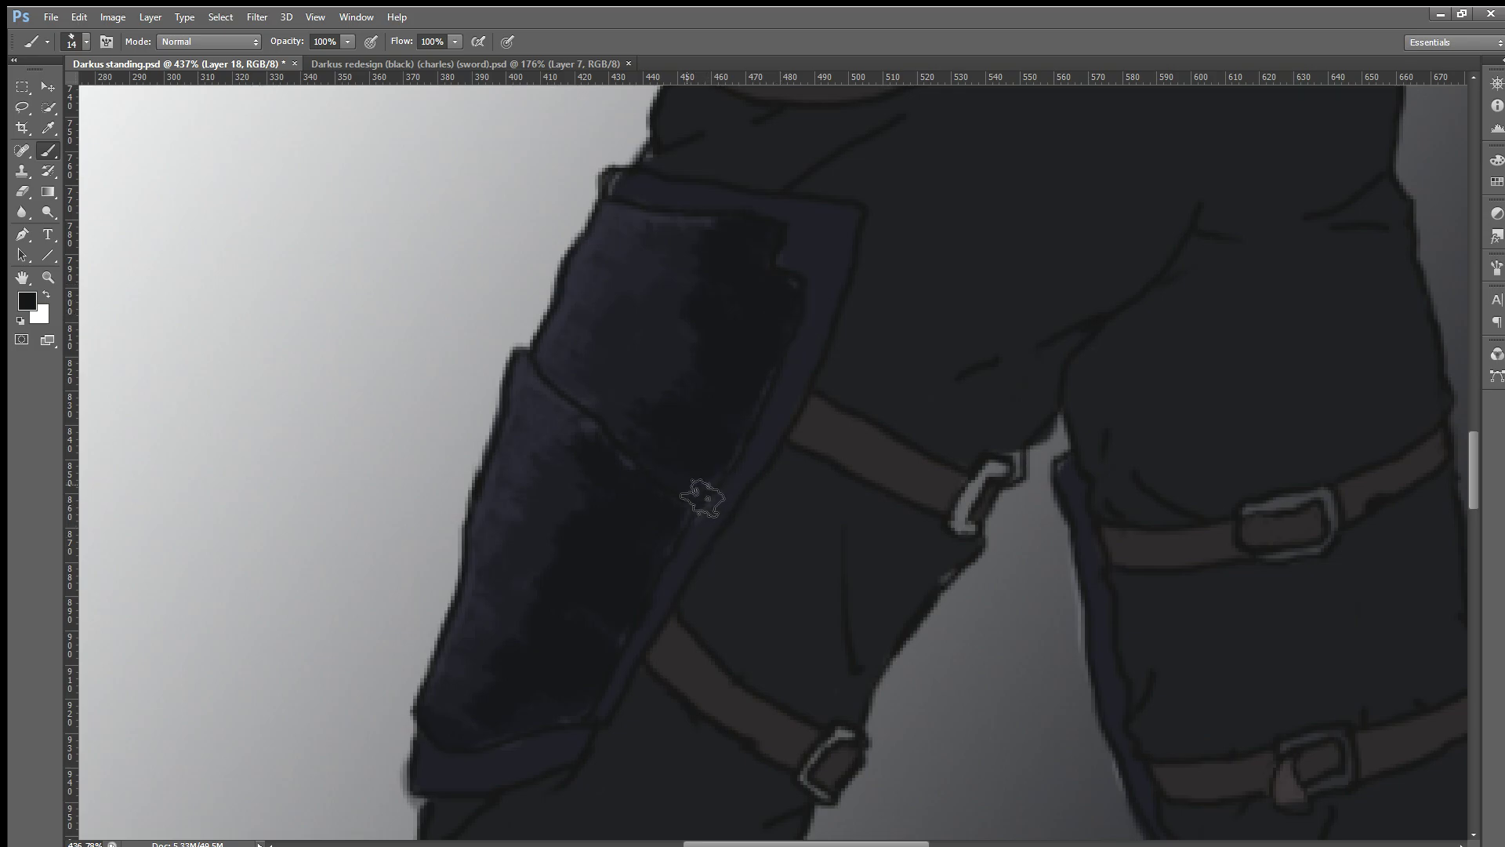
{"action": "scroll", "coordinate": [659, 517], "scroll_direction": "down", "scroll_amount": 5}
{"action": "scroll", "coordinate": [647, 498], "scroll_direction": "down", "scroll_amount": 2}
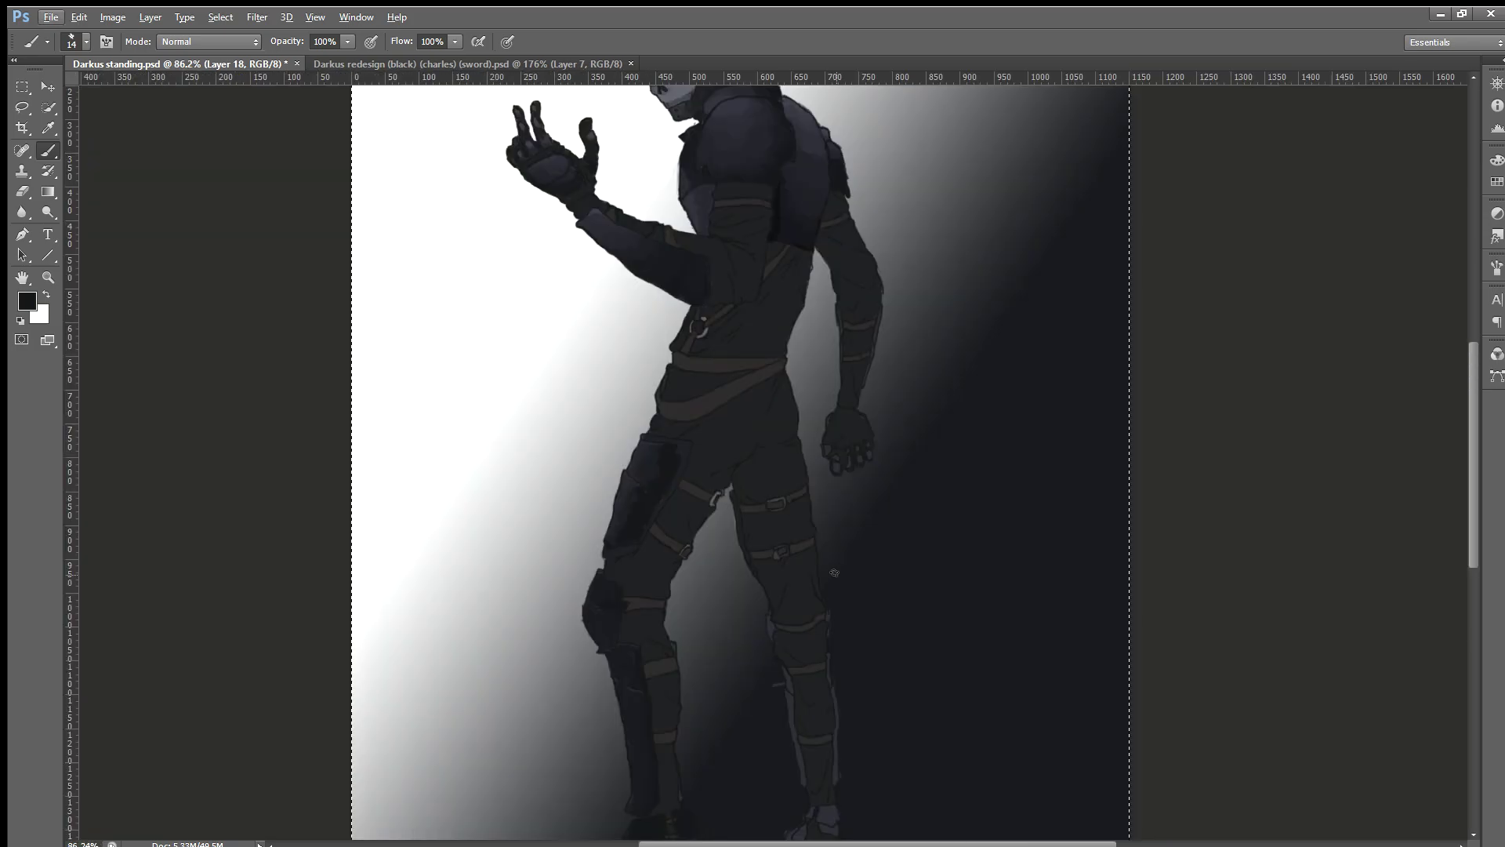
{"action": "scroll", "coordinate": [657, 484], "scroll_direction": "up", "scroll_amount": 2}
{"action": "scroll", "coordinate": [665, 470], "scroll_direction": "down", "scroll_amount": 1}
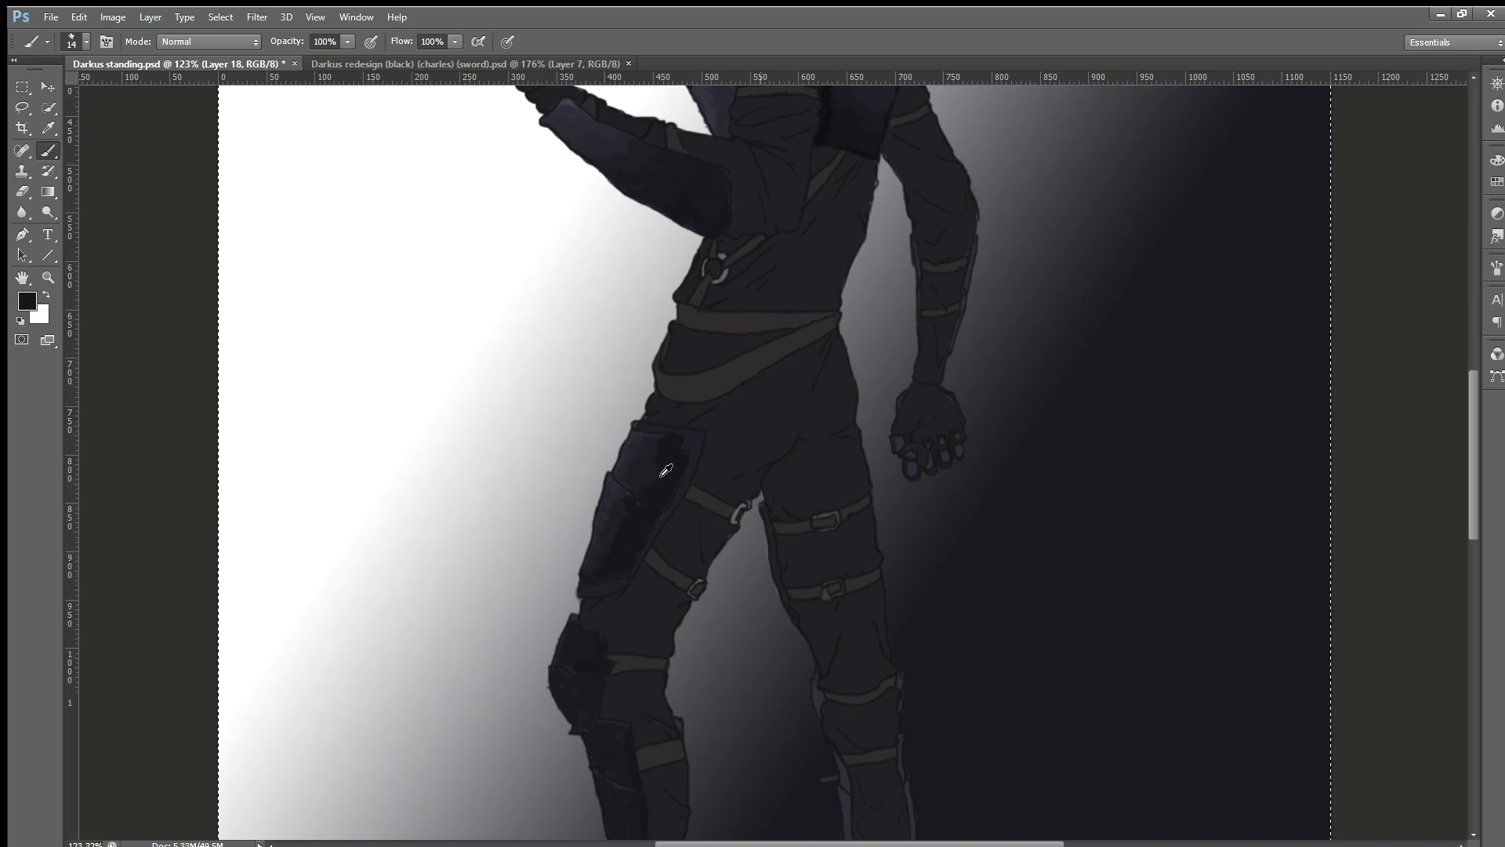
{"action": "scroll", "coordinate": [665, 469], "scroll_direction": "down", "scroll_amount": 1}
{"action": "scroll", "coordinate": [610, 433], "scroll_direction": "up", "scroll_amount": 1}
{"action": "scroll", "coordinate": [611, 433], "scroll_direction": "up", "scroll_amount": 5}
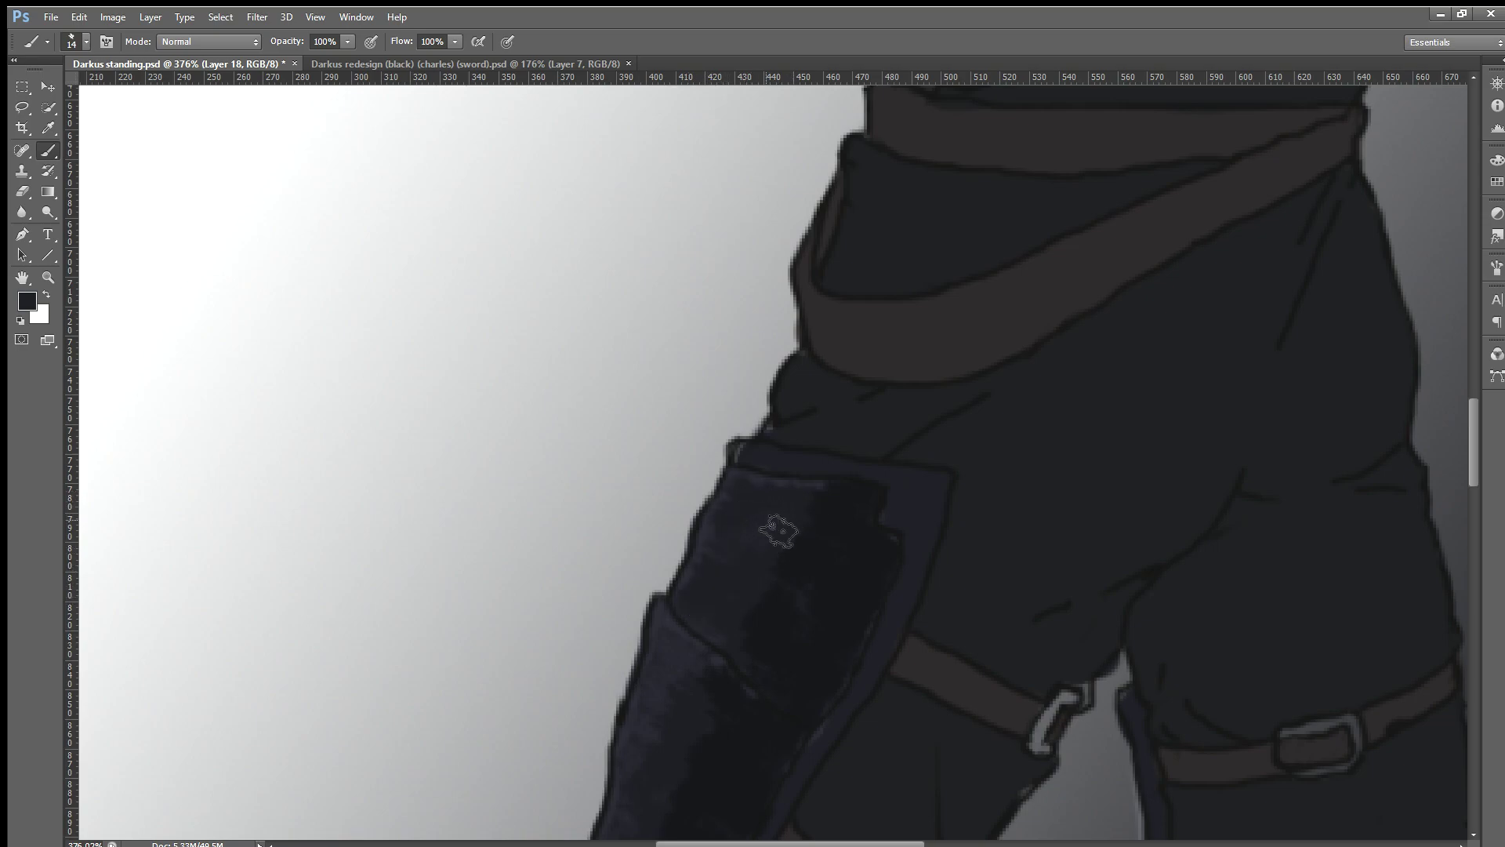
{"action": "scroll", "coordinate": [741, 637], "scroll_direction": "down", "scroll_amount": 1}
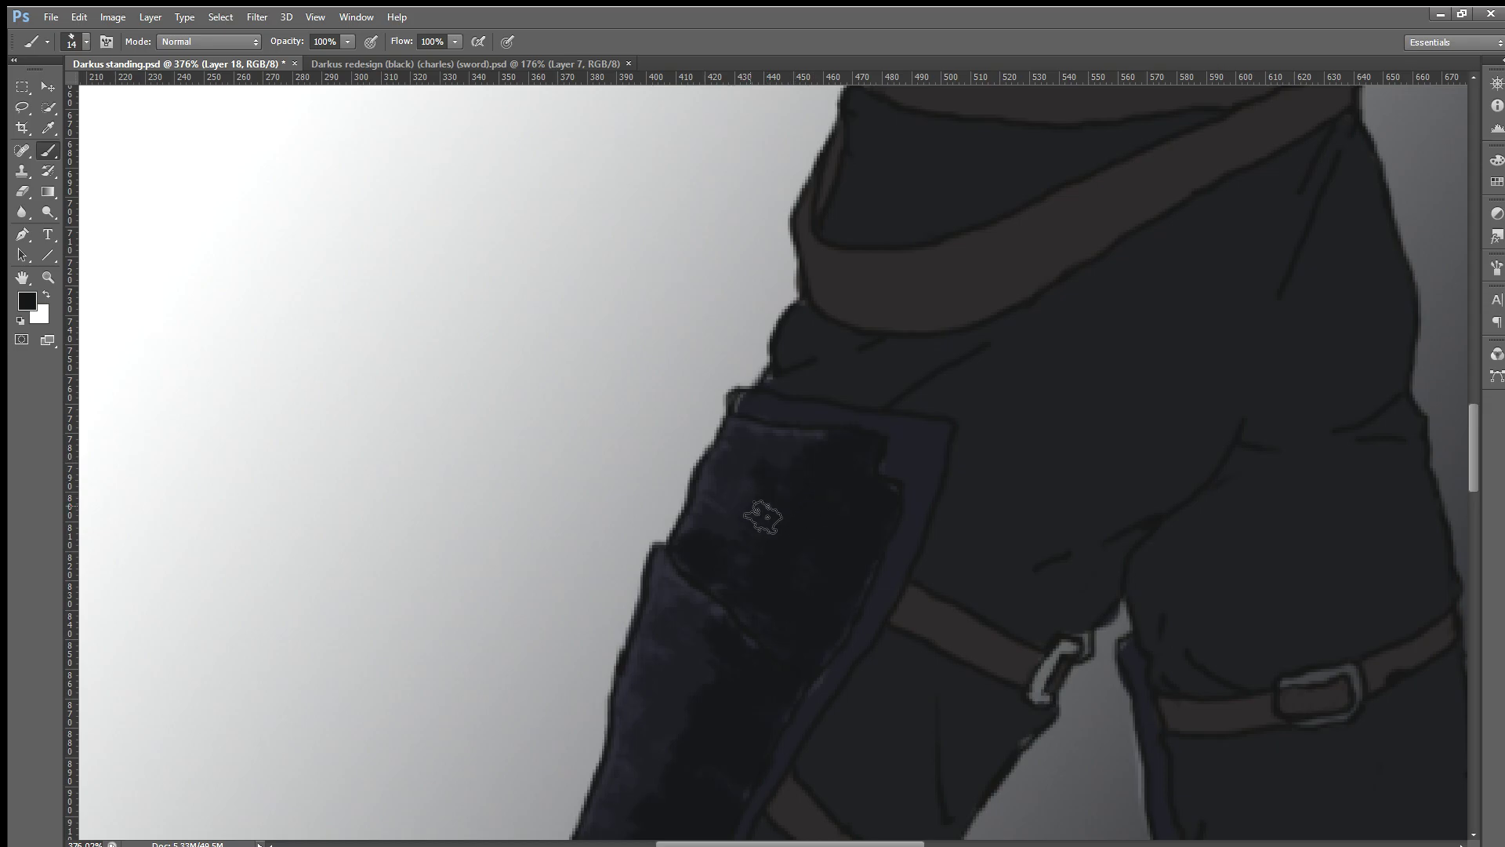
{"action": "scroll", "coordinate": [717, 639], "scroll_direction": "down", "scroll_amount": 1}
{"action": "scroll", "coordinate": [718, 639], "scroll_direction": "down", "scroll_amount": 2}
{"action": "scroll", "coordinate": [717, 639], "scroll_direction": "down", "scroll_amount": 2}
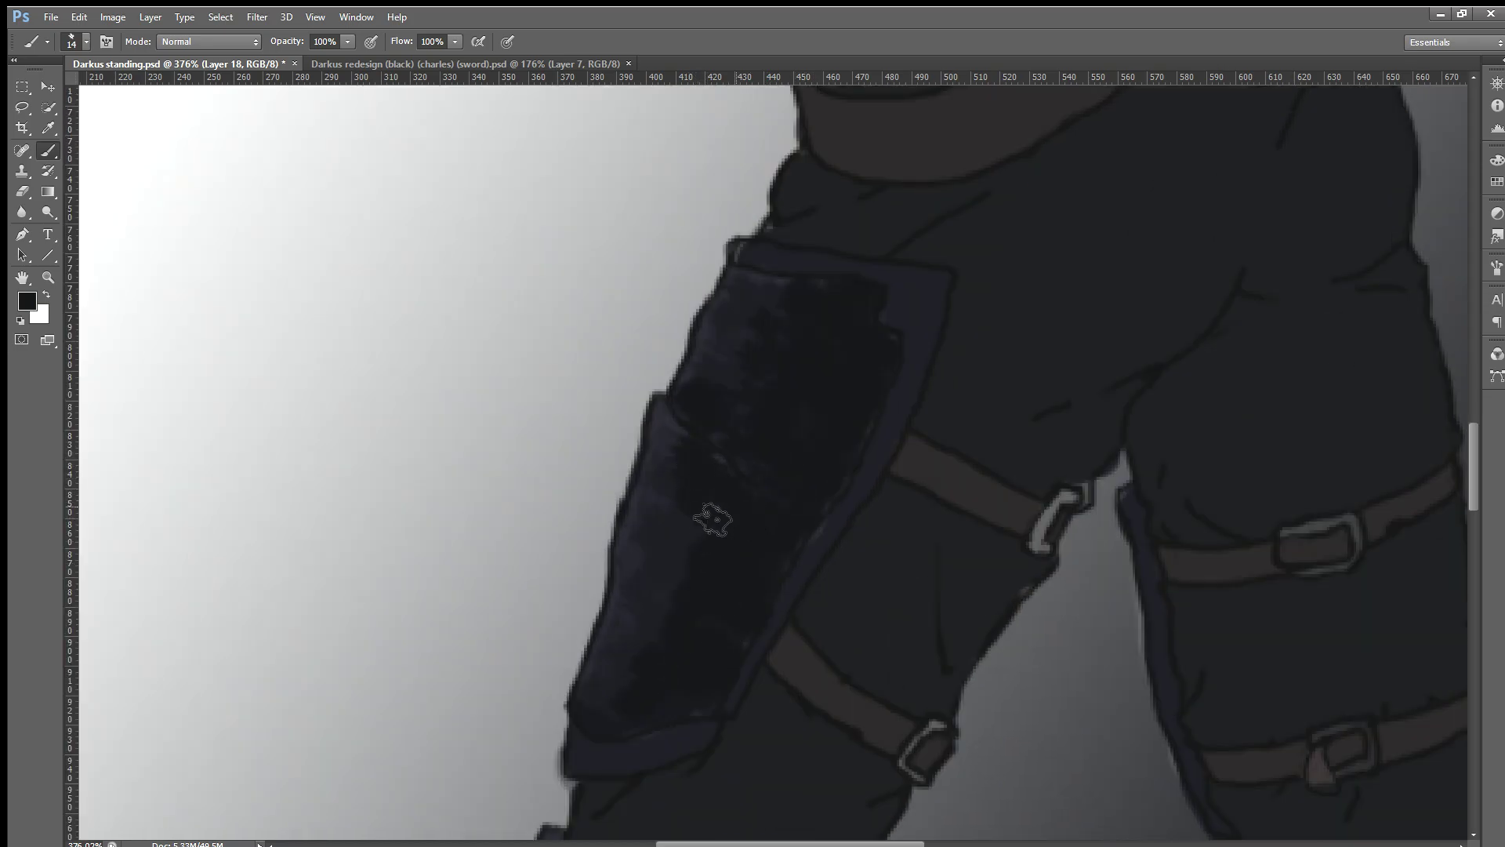
Step: Darken the lower thigh pad and its left edge with dark strokes
{"action": "mouse_move", "coordinate": [672, 538]}
{"action": "left_mouse_down"}
{"action": "mouse_move", "coordinate": [622, 662]}
{"action": "mouse_move", "coordinate": [673, 587]}
{"action": "left_mouse_up"}
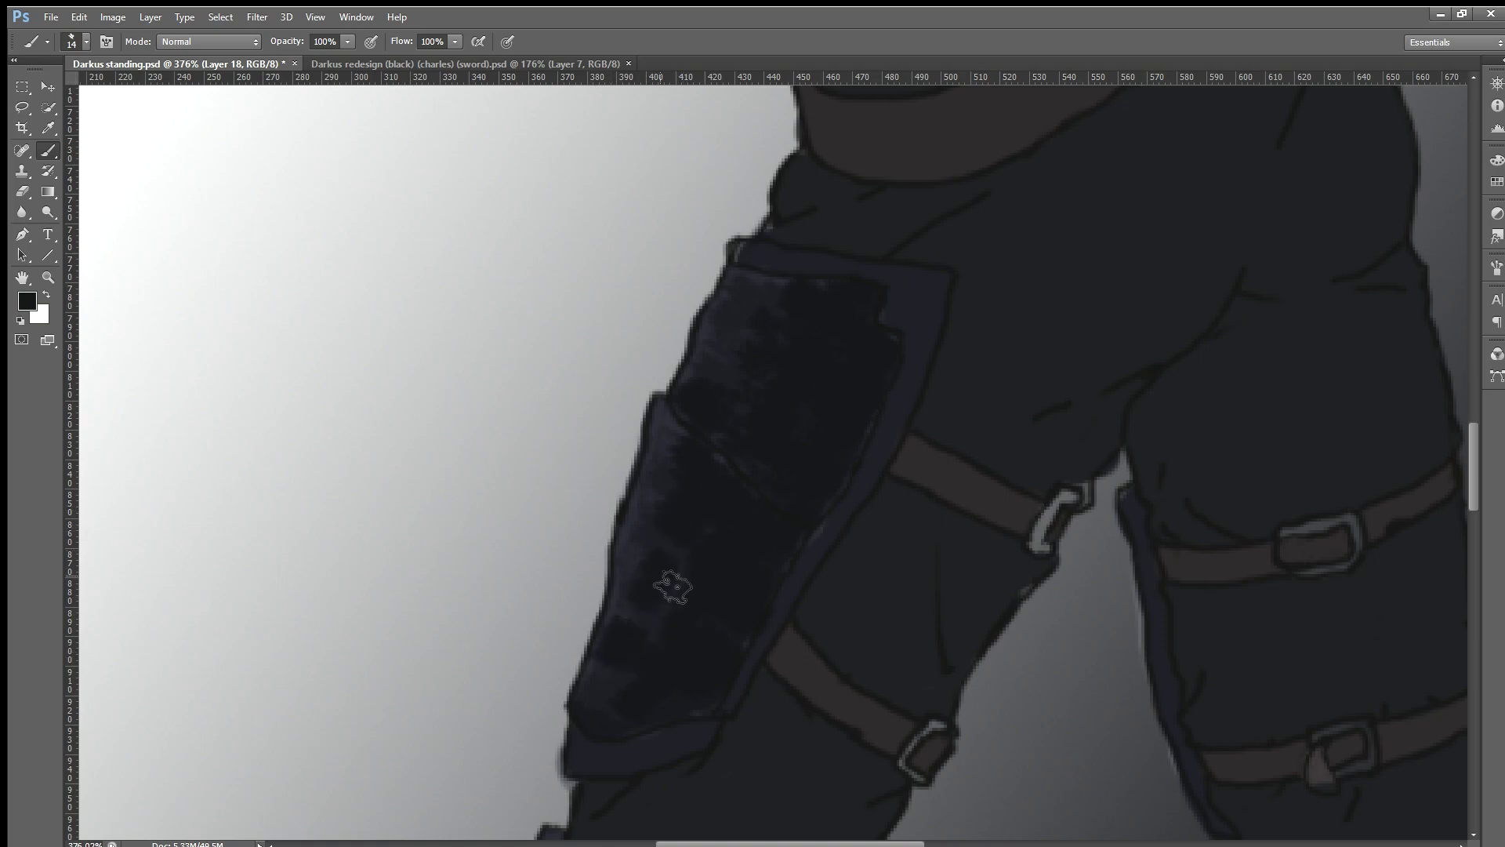
{"action": "left_click_drag", "start_coordinate": [620, 663], "coordinate": [632, 683]}
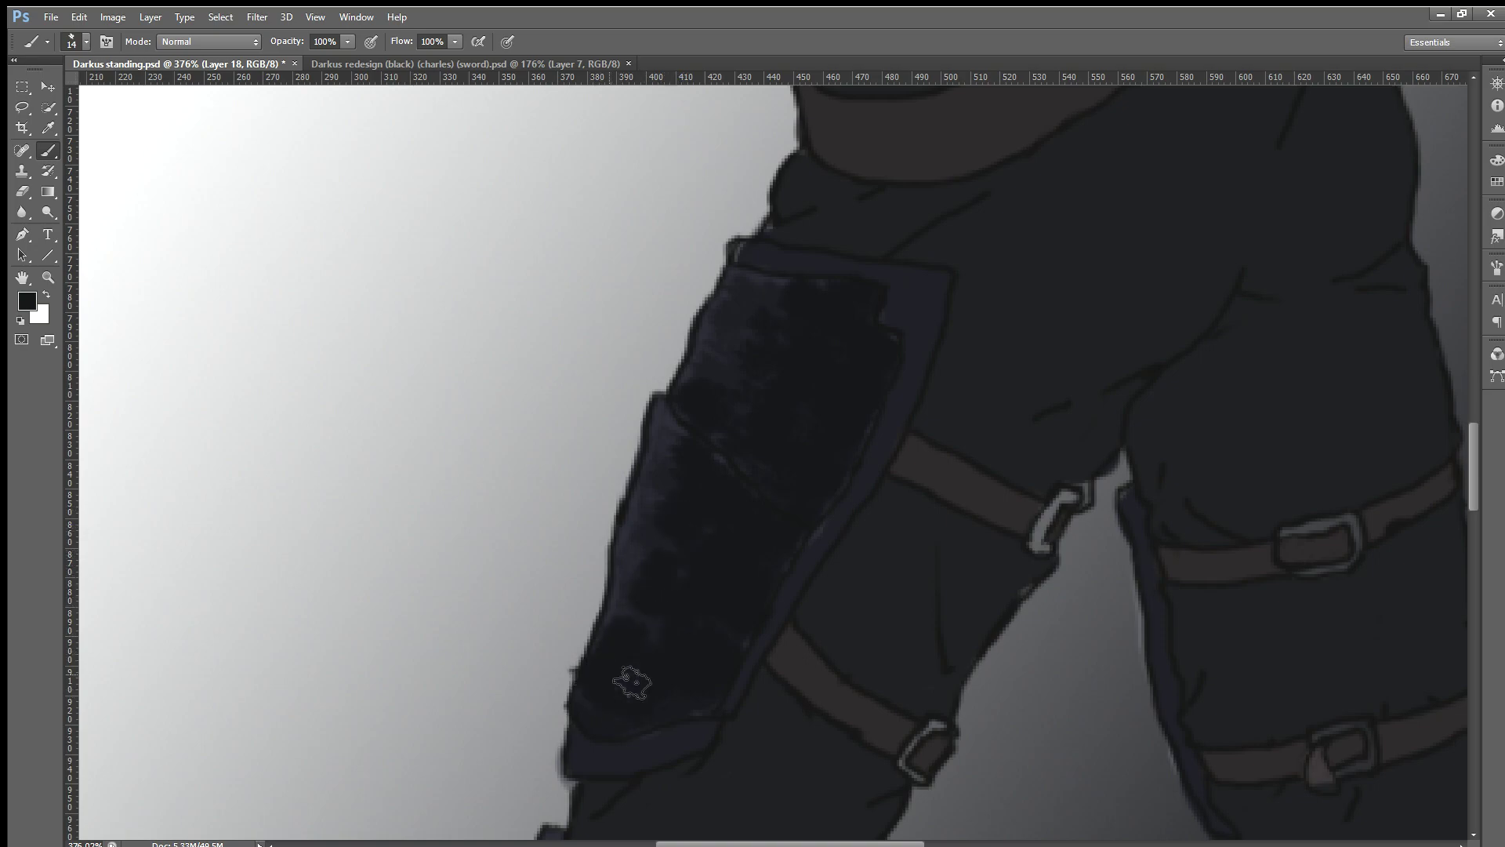
{"action": "mouse_move", "coordinate": [625, 621]}
{"action": "left_mouse_down"}
{"action": "mouse_move", "coordinate": [667, 579]}
{"action": "mouse_move", "coordinate": [622, 598]}
{"action": "mouse_move", "coordinate": [621, 648]}
{"action": "left_mouse_up"}
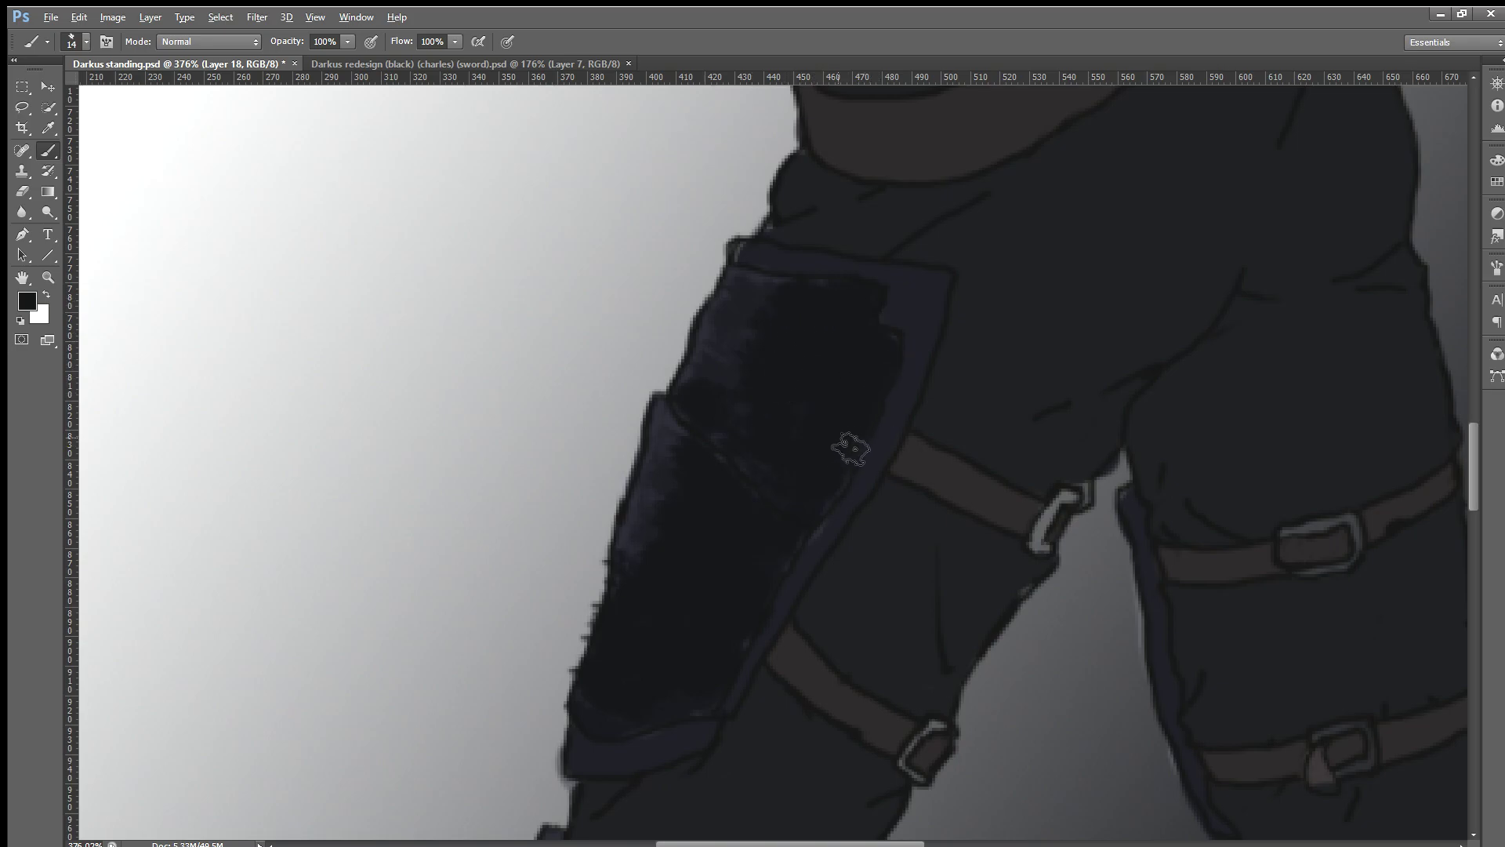
{"action": "scroll", "coordinate": [851, 449], "scroll_direction": "down", "scroll_amount": 3}
{"action": "scroll", "coordinate": [862, 455], "scroll_direction": "down", "scroll_amount": 2}
{"action": "scroll", "coordinate": [878, 463], "scroll_direction": "down", "scroll_amount": 2}
{"action": "scroll", "coordinate": [891, 472], "scroll_direction": "down", "scroll_amount": 2}
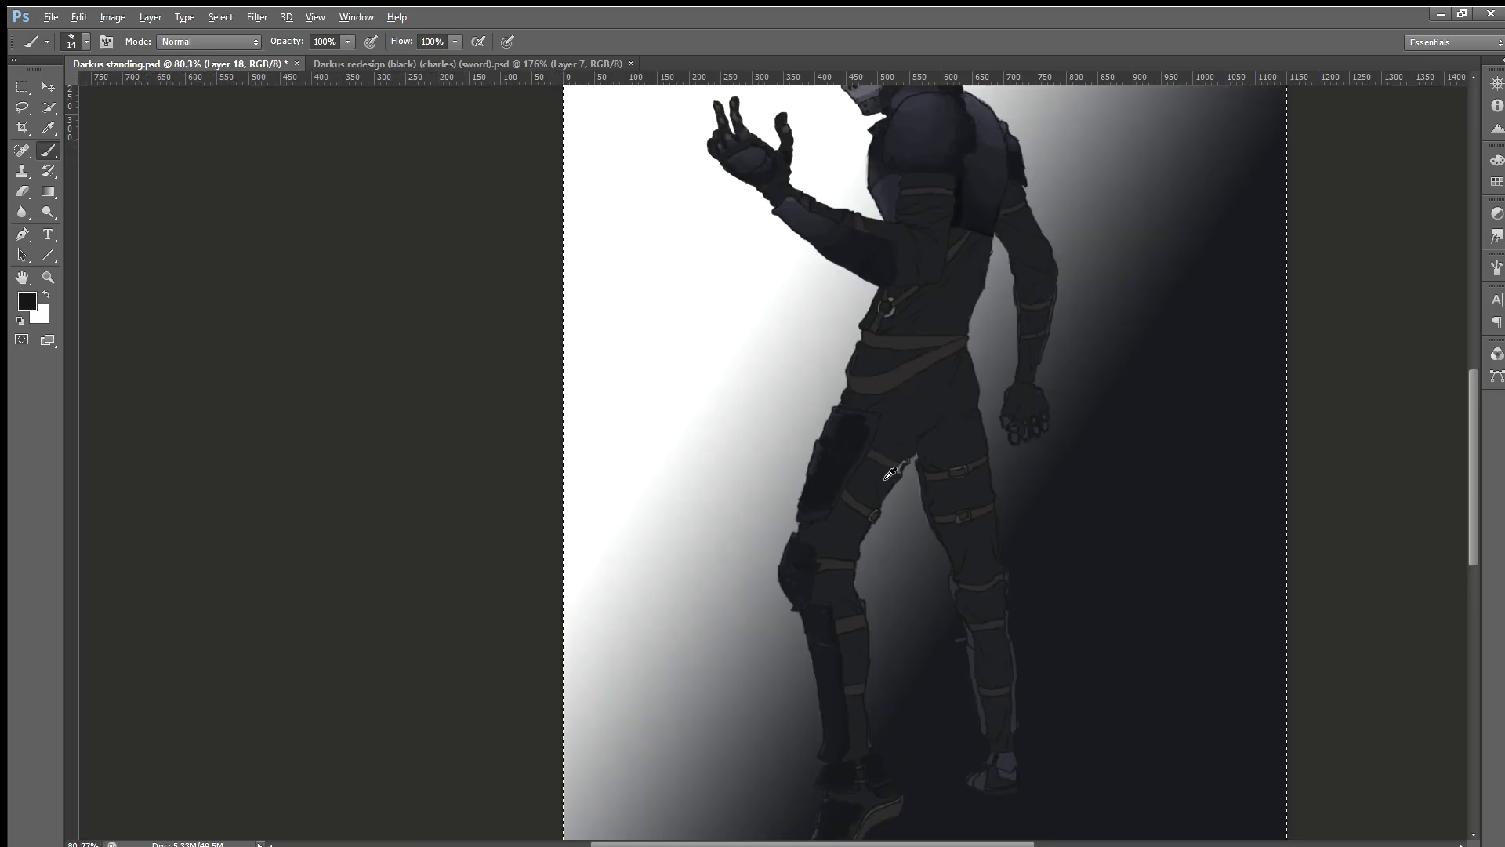
{"action": "scroll", "coordinate": [891, 473], "scroll_direction": "down", "scroll_amount": 1}
{"action": "scroll", "coordinate": [892, 473], "scroll_direction": "down", "scroll_amount": 2}
{"action": "scroll", "coordinate": [732, 675], "scroll_direction": "up", "scroll_amount": 3}
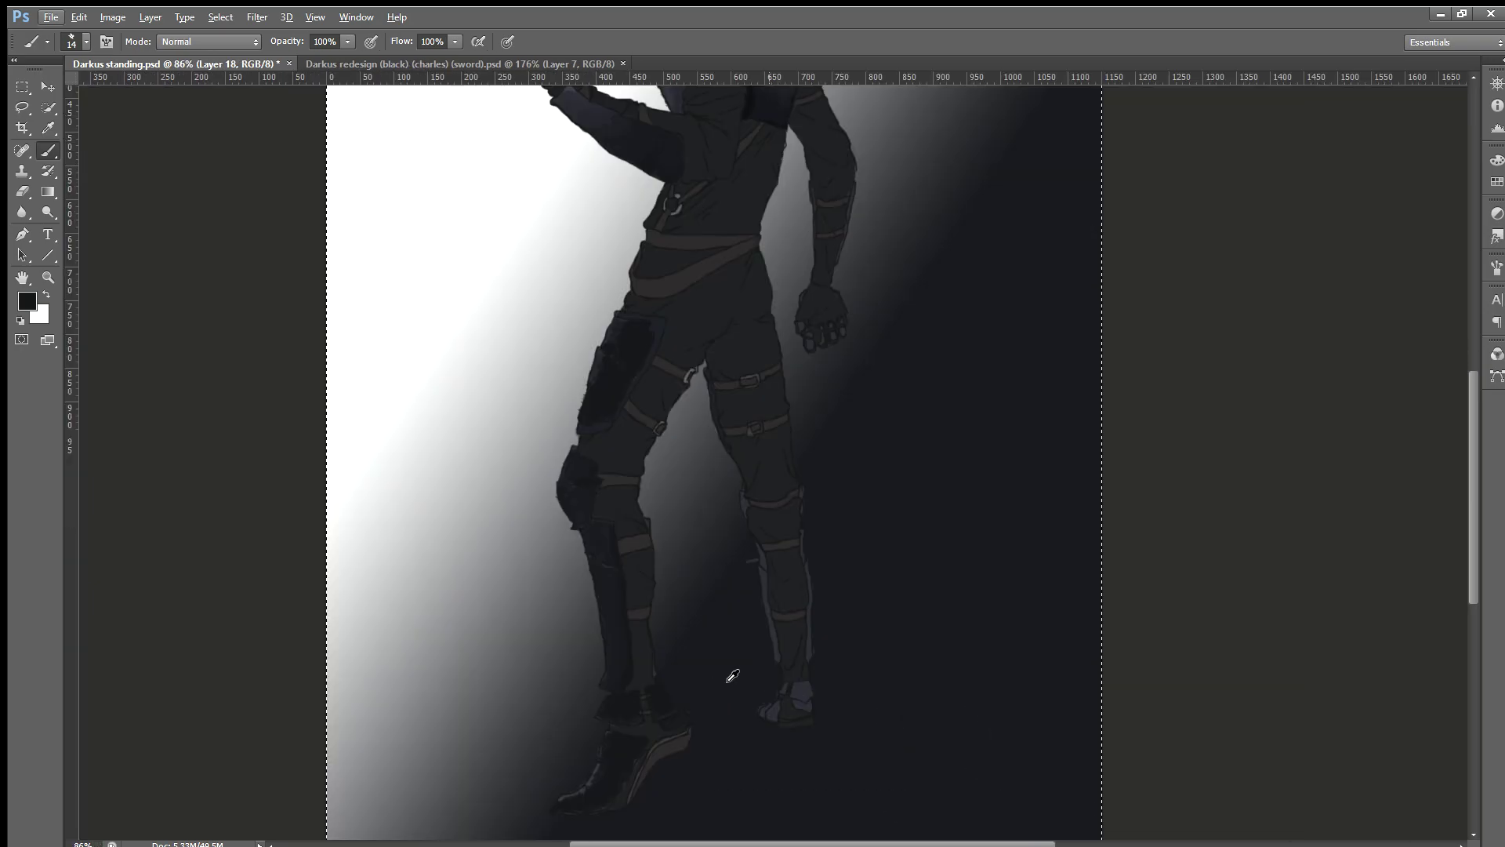
{"action": "scroll", "coordinate": [690, 666], "scroll_direction": "up", "scroll_amount": 3}
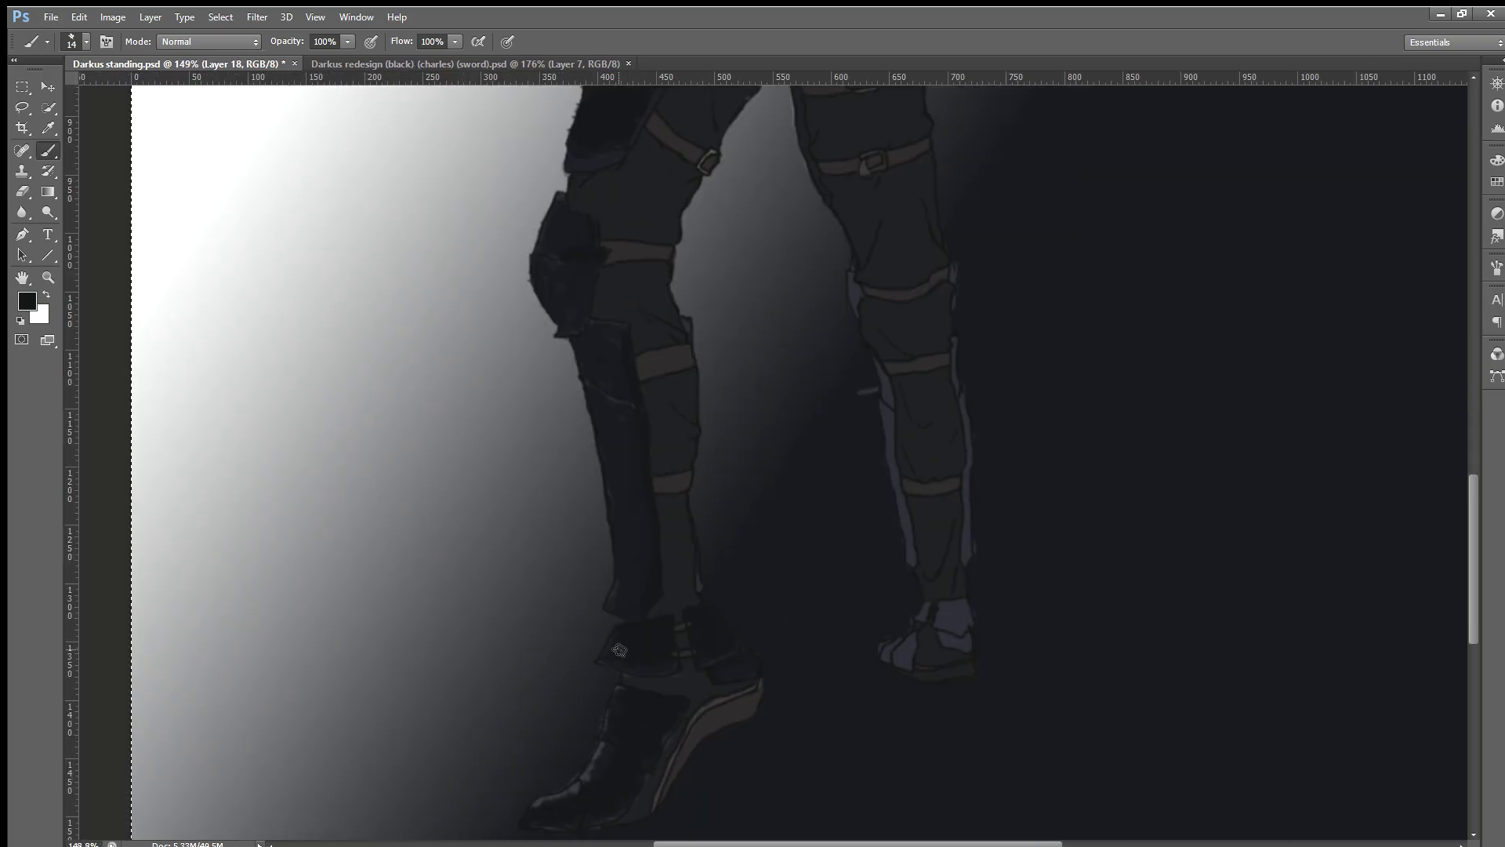
{"action": "scroll", "coordinate": [623, 596], "scroll_direction": "up", "scroll_amount": 1}
{"action": "scroll", "coordinate": [631, 471], "scroll_direction": "up", "scroll_amount": 2}
{"action": "scroll", "coordinate": [643, 314], "scroll_direction": "up", "scroll_amount": 2}
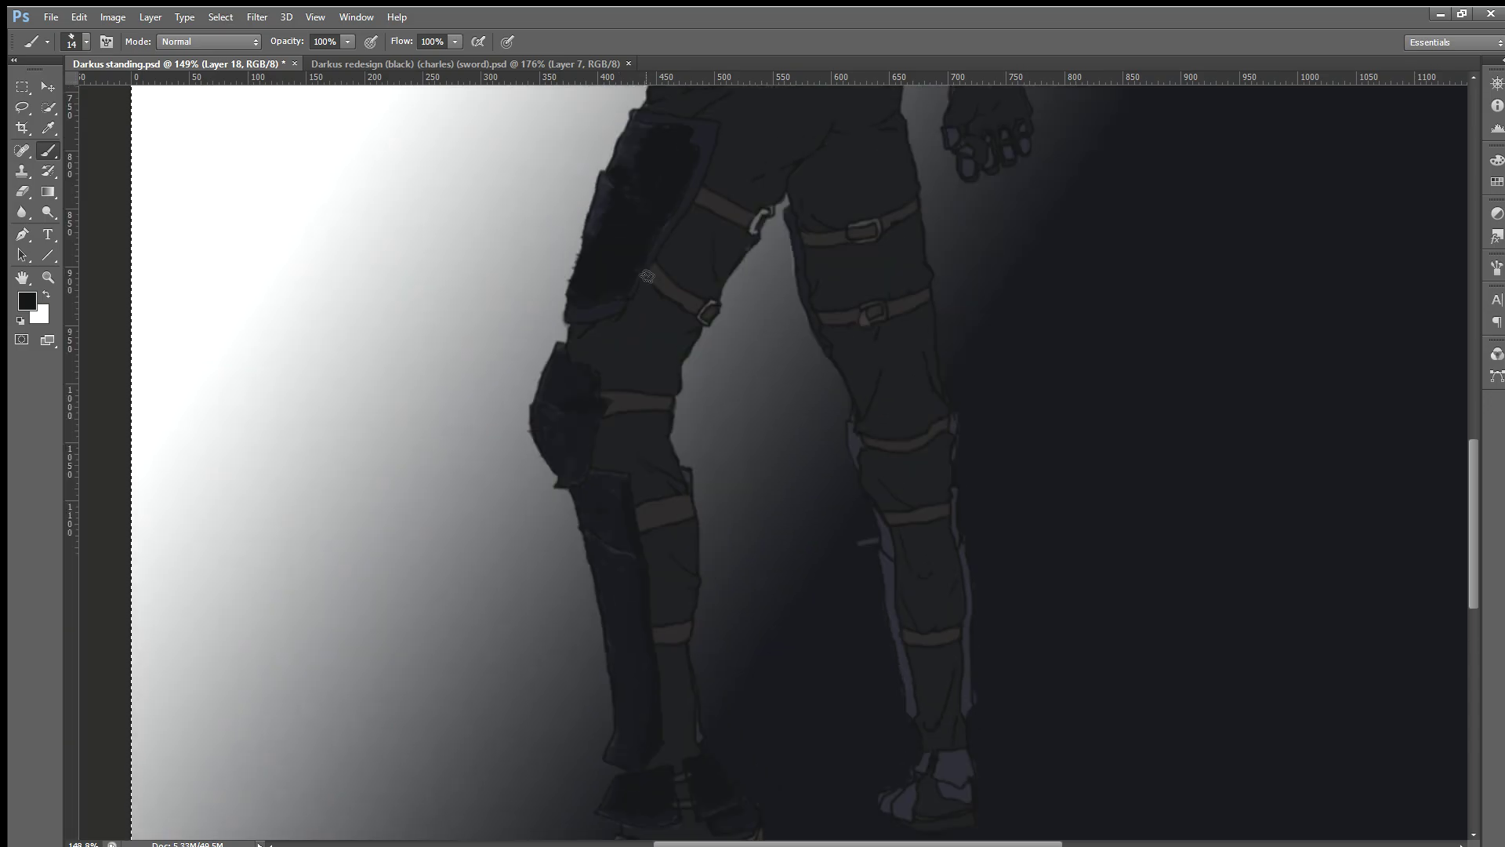
{"action": "scroll", "coordinate": [683, 267], "scroll_direction": "up", "scroll_amount": 3}
{"action": "scroll", "coordinate": [682, 271], "scroll_direction": "up", "scroll_amount": 1}
{"action": "scroll", "coordinate": [589, 240], "scroll_direction": "up", "scroll_amount": 4}
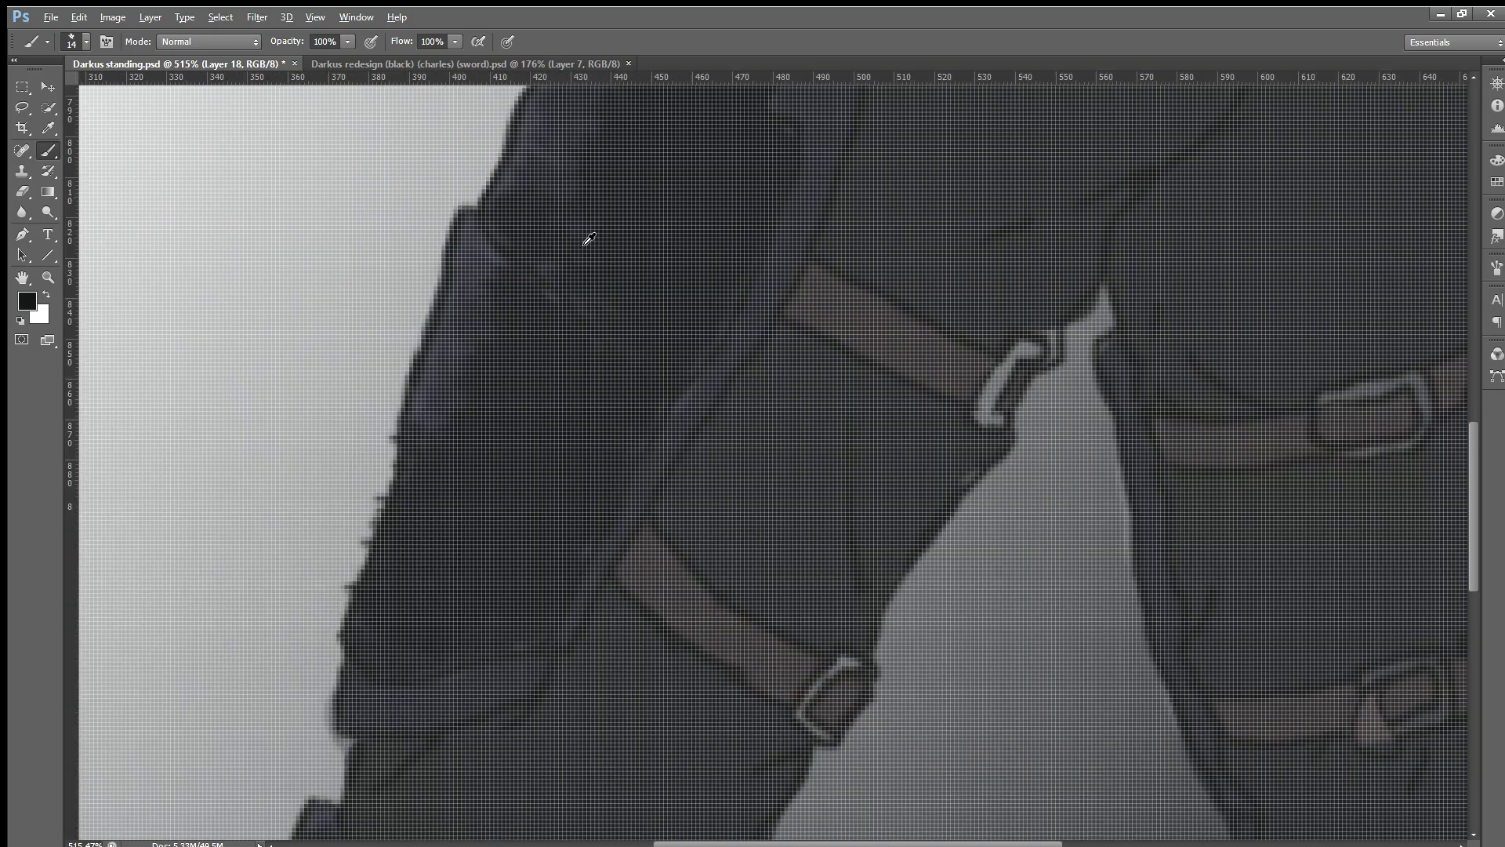
{"action": "scroll", "coordinate": [580, 251], "scroll_direction": "down", "scroll_amount": 1}
{"action": "scroll", "coordinate": [596, 245], "scroll_direction": "down", "scroll_amount": 1}
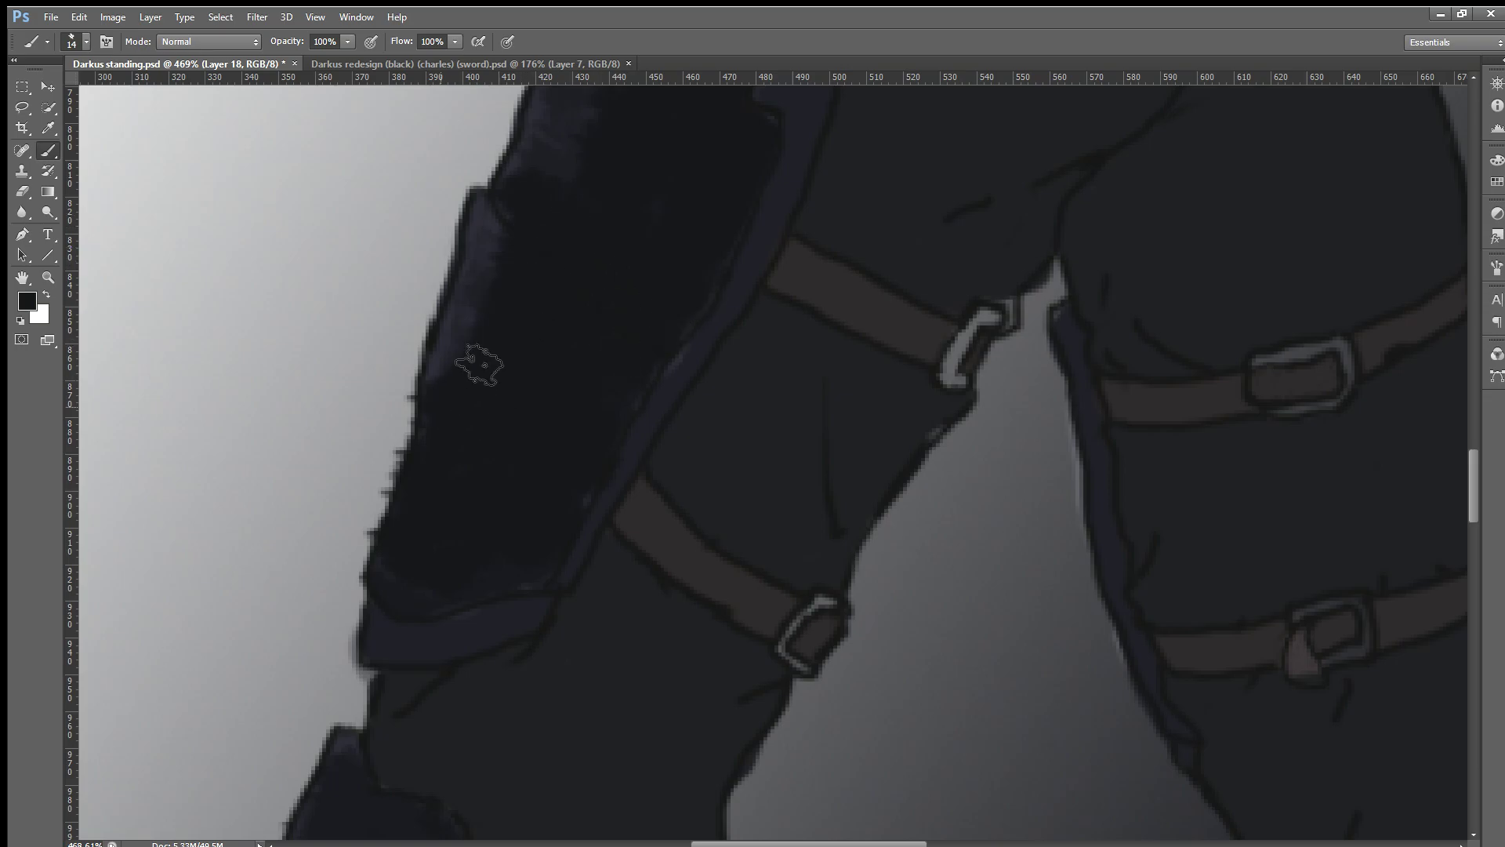
Step: Paint over the pad's lighter streaks and sample a dark colour from it
{"action": "scroll", "coordinate": [565, 236], "scroll_direction": "up", "scroll_amount": 2}
{"action": "scroll", "coordinate": [565, 235], "scroll_direction": "up", "scroll_amount": 2}
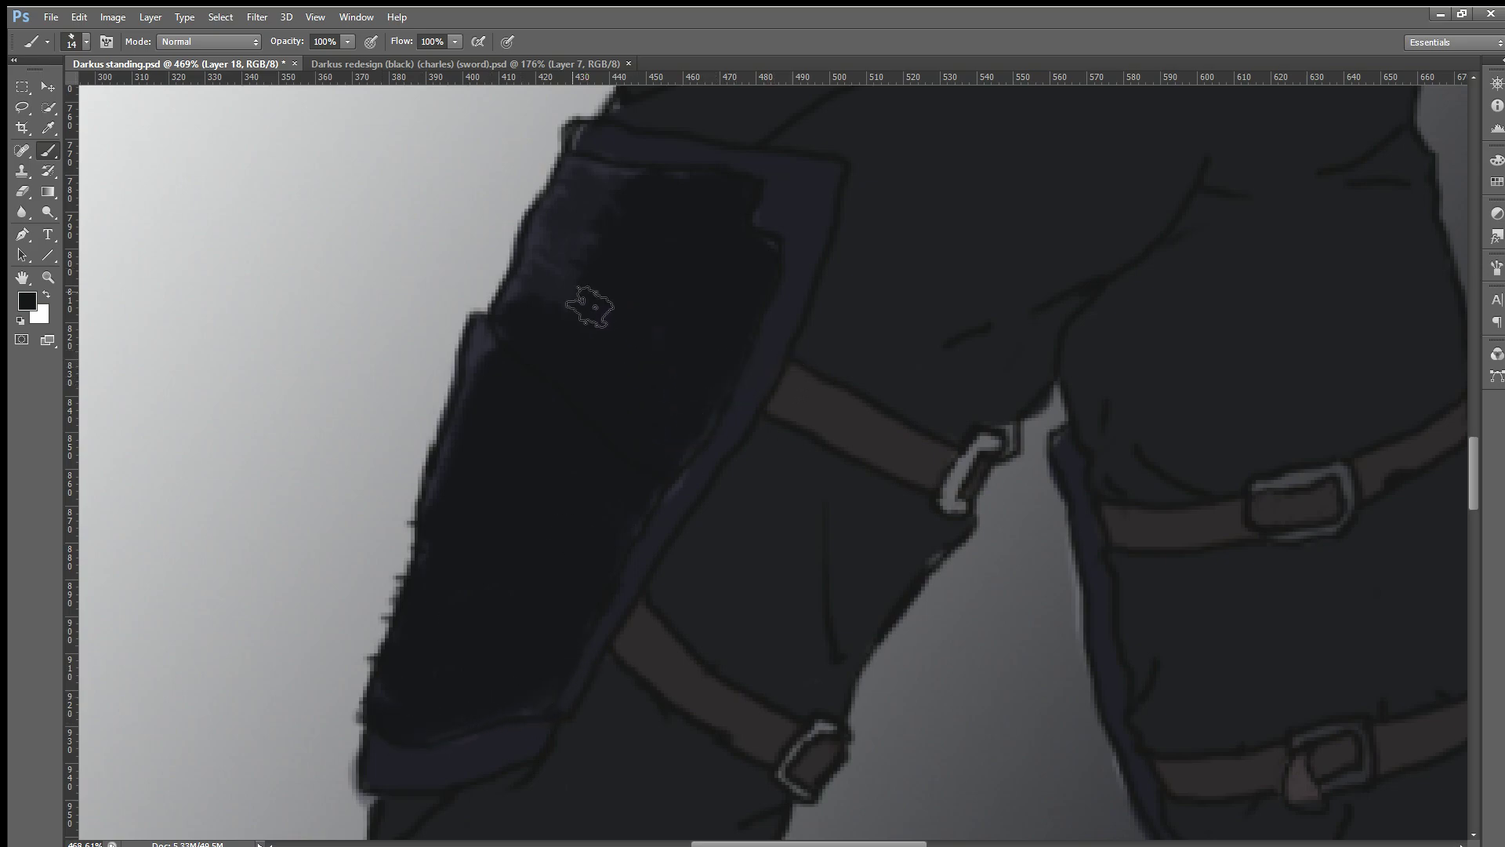
{"action": "mouse_move", "coordinate": [596, 308]}
{"action": "left_mouse_down"}
{"action": "mouse_move", "coordinate": [561, 312]}
{"action": "mouse_move", "coordinate": [616, 209]}
{"action": "mouse_move", "coordinate": [646, 209]}
{"action": "mouse_move", "coordinate": [623, 203]}
{"action": "left_mouse_up"}
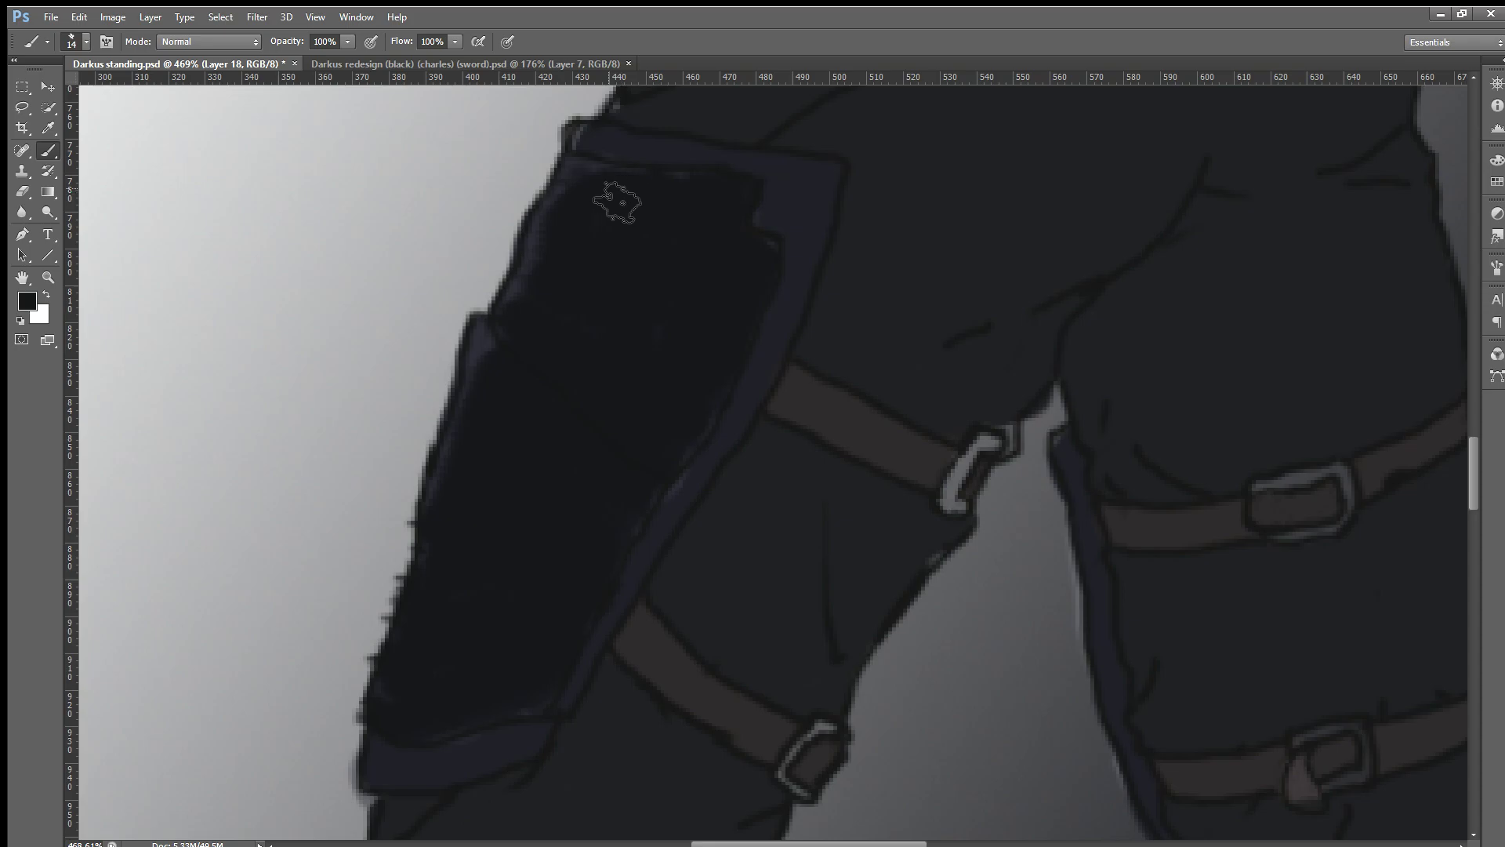
{"action": "scroll", "coordinate": [649, 343], "scroll_direction": "down", "scroll_amount": 3}
{"action": "scroll", "coordinate": [816, 467], "scroll_direction": "down", "scroll_amount": 3}
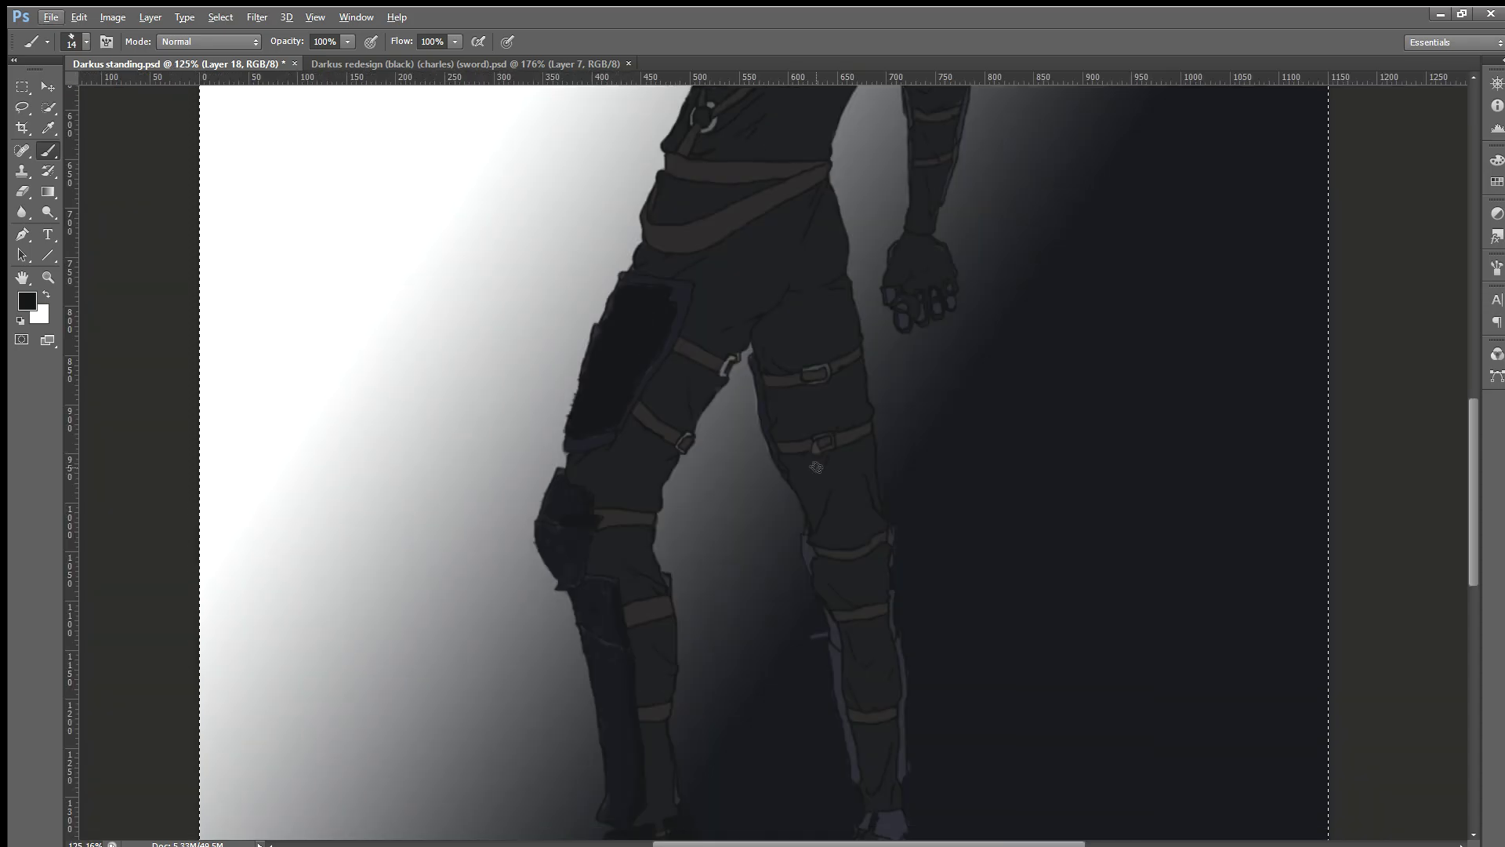
{"action": "scroll", "coordinate": [706, 510], "scroll_direction": "down", "scroll_amount": 2}
{"action": "scroll", "coordinate": [643, 643], "scroll_direction": "down", "scroll_amount": 3}
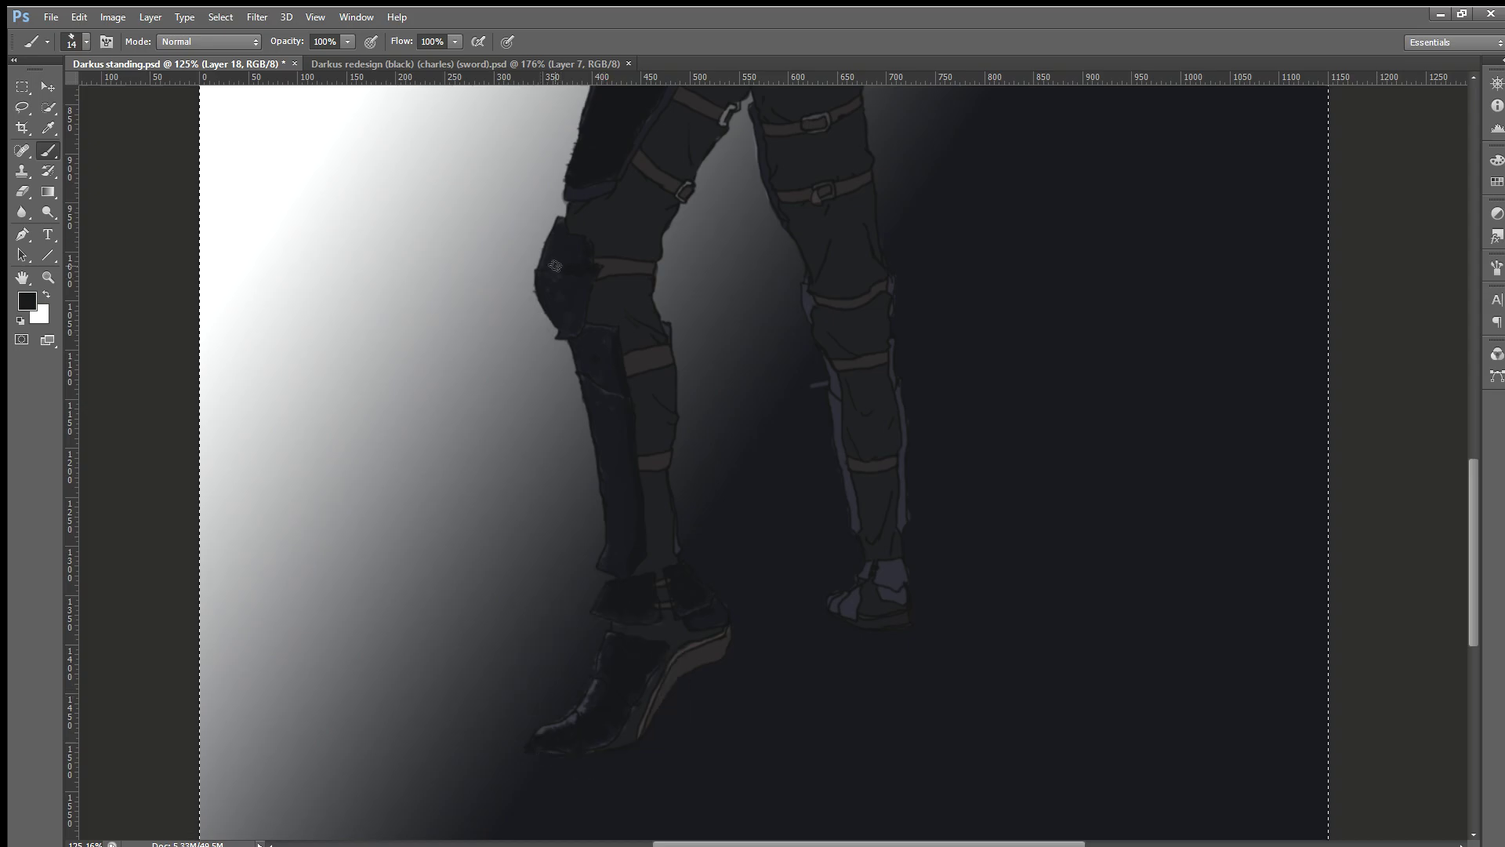
{"action": "scroll", "coordinate": [596, 408], "scroll_direction": "up", "scroll_amount": 2}
{"action": "scroll", "coordinate": [604, 199], "scroll_direction": "up", "scroll_amount": 2}
{"action": "scroll", "coordinate": [604, 199], "scroll_direction": "up", "scroll_amount": 3}
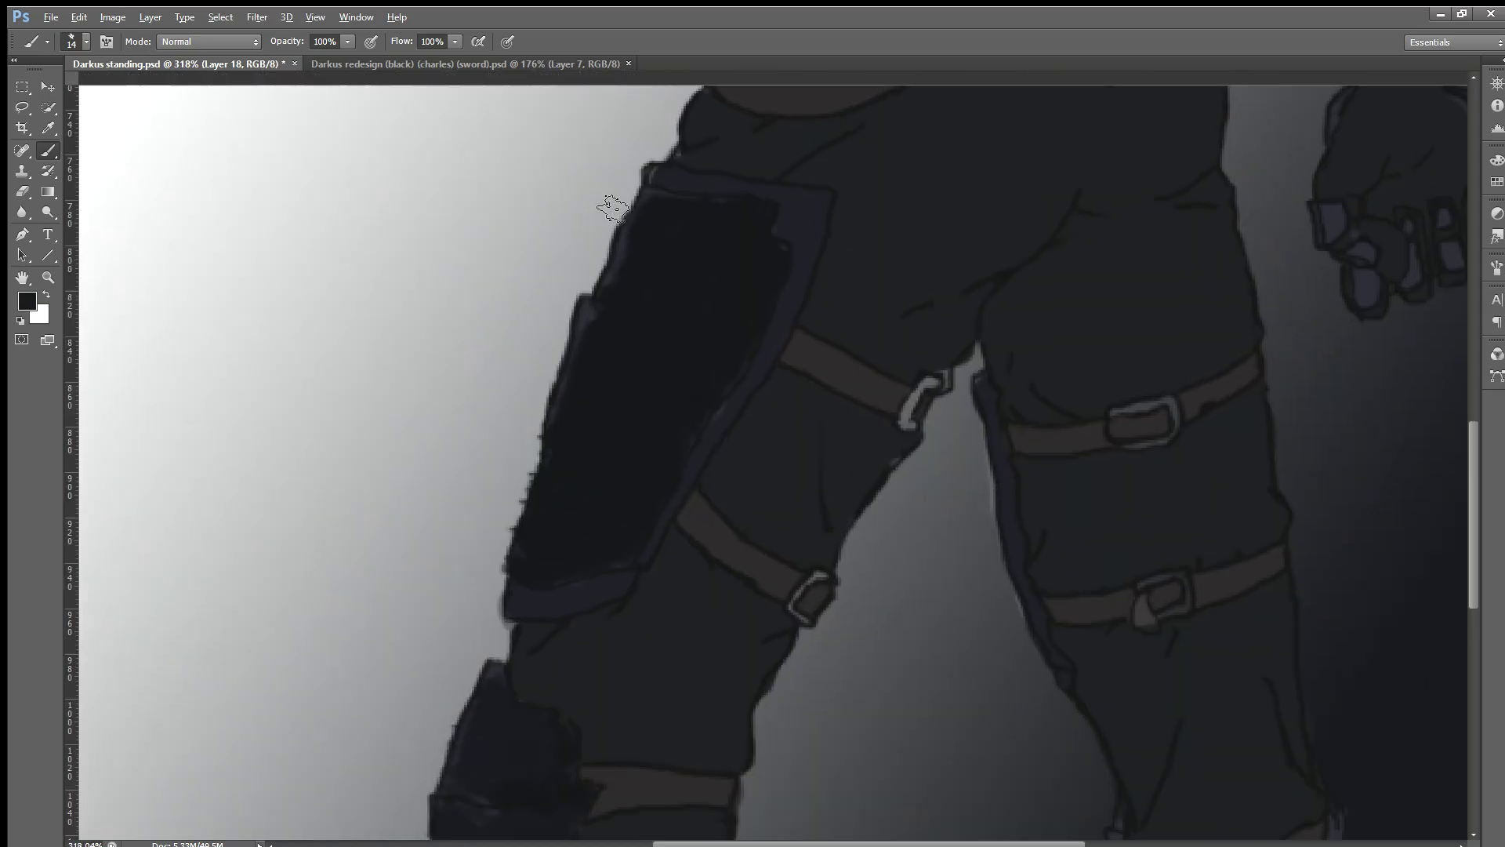
{"action": "scroll", "coordinate": [596, 235], "scroll_direction": "up", "scroll_amount": 2}
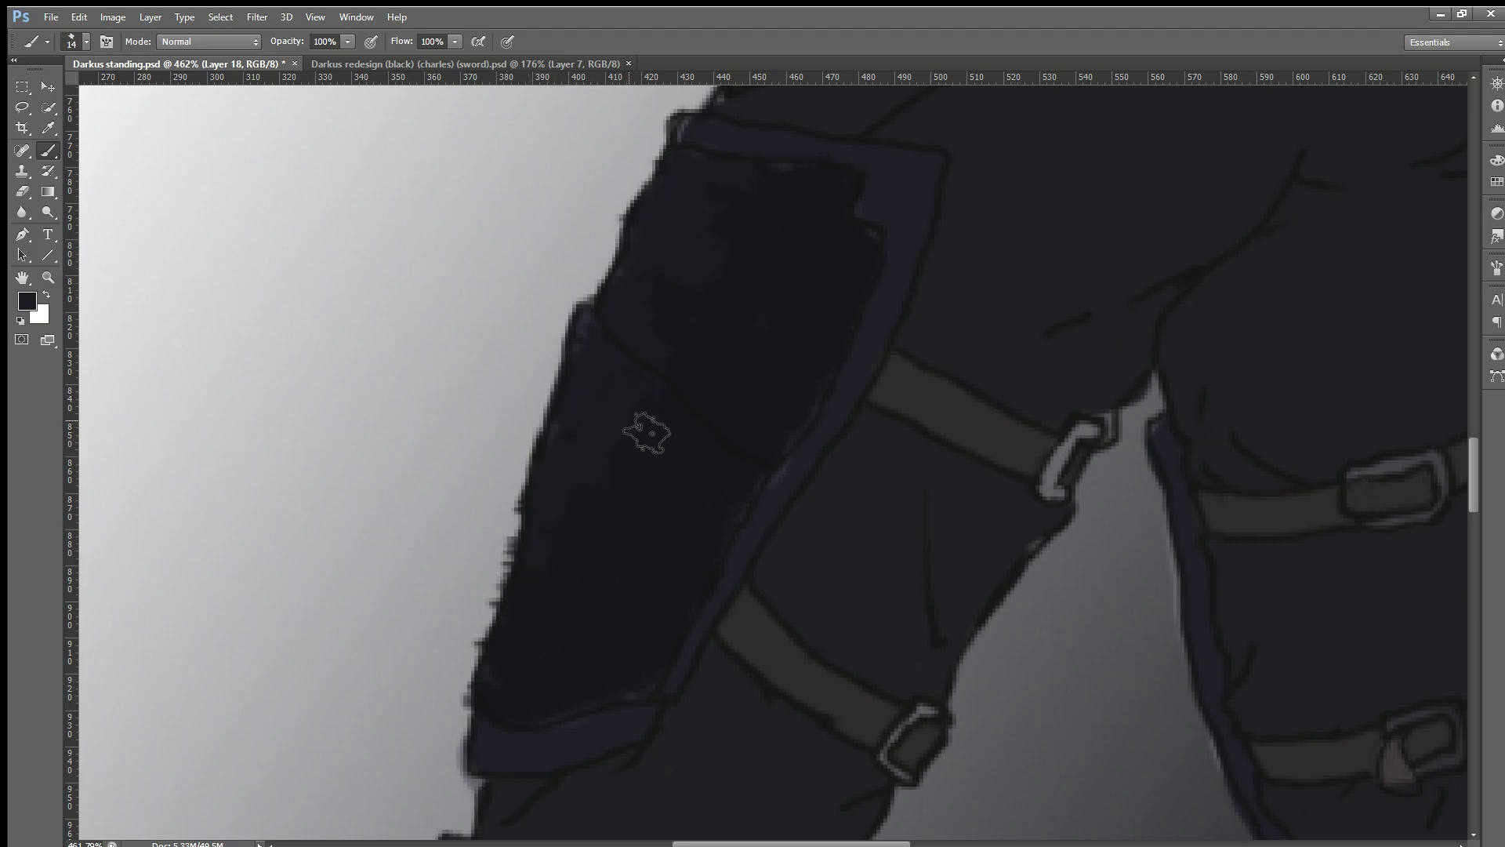
{"action": "left_click", "coordinate": [610, 603], "text": "alt"}
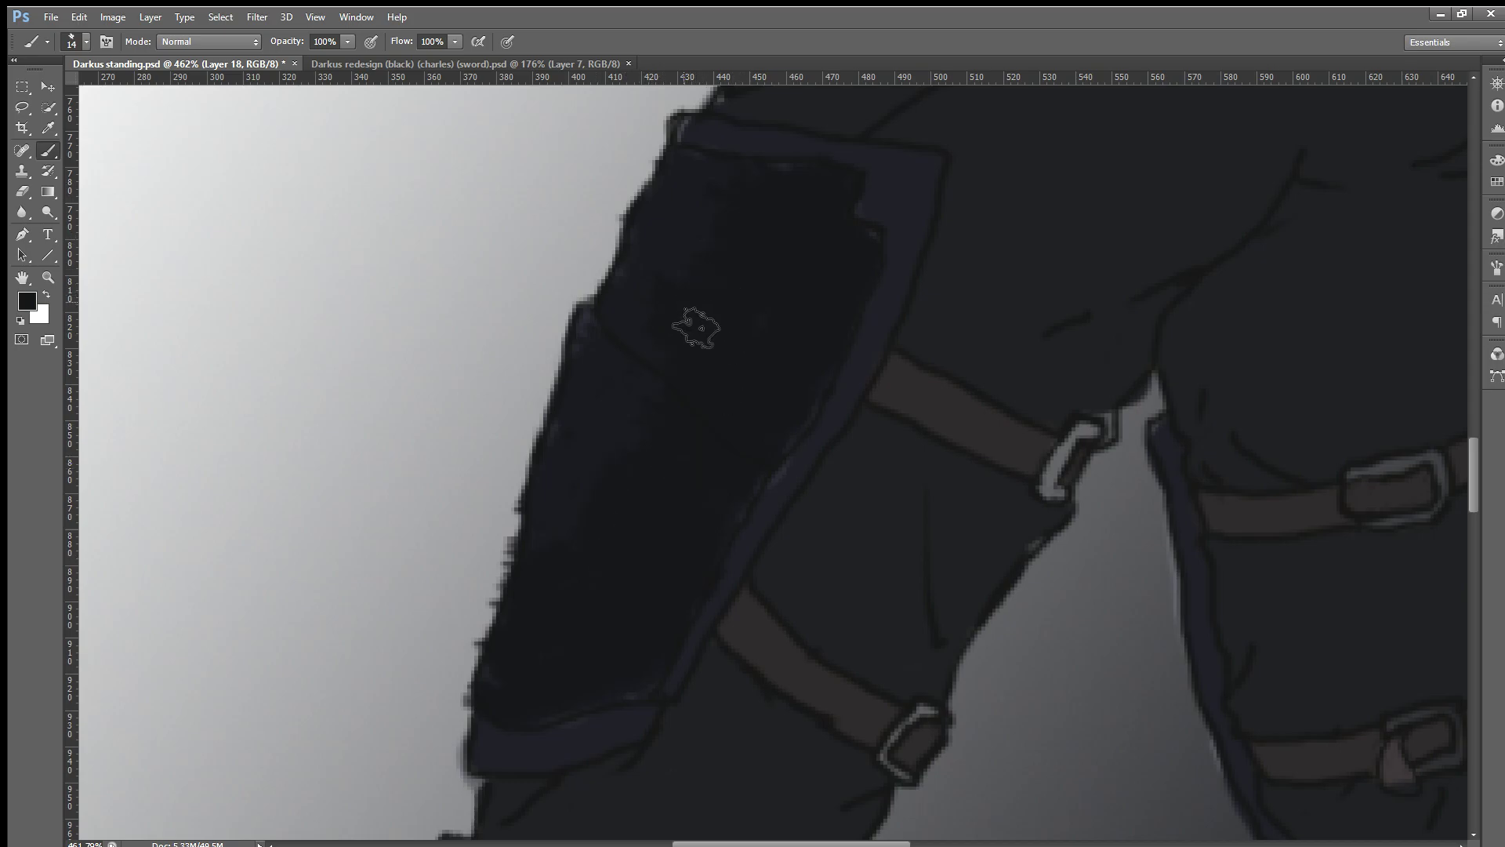
{"action": "scroll", "coordinate": [776, 497], "scroll_direction": "down", "scroll_amount": 3, "text": "alt"}
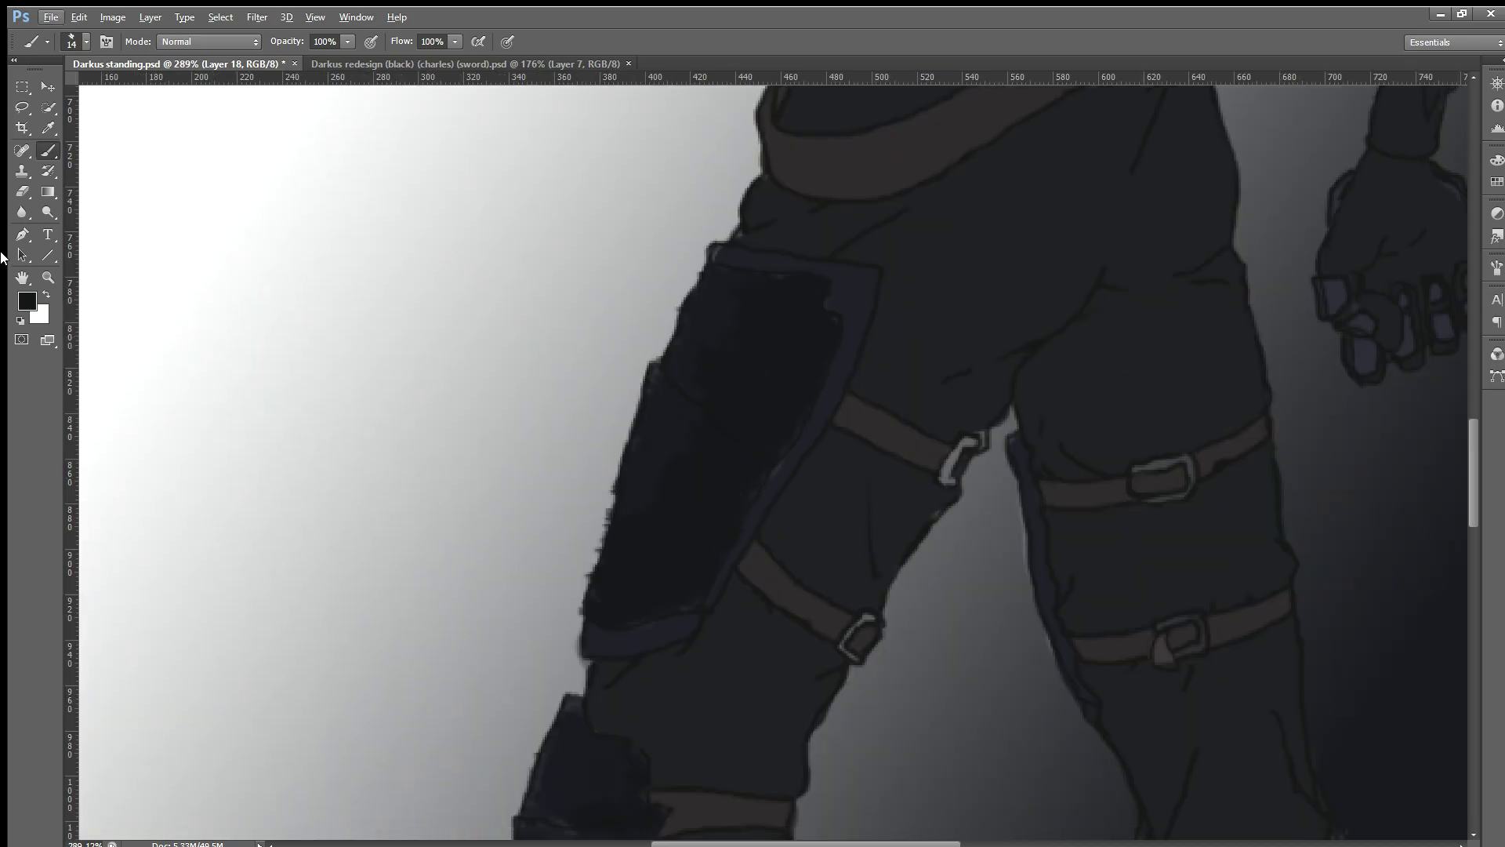
Step: Erase the jagged dark pixels along the pad's left and outer edges
{"action": "left_click", "coordinate": [11, 187]}
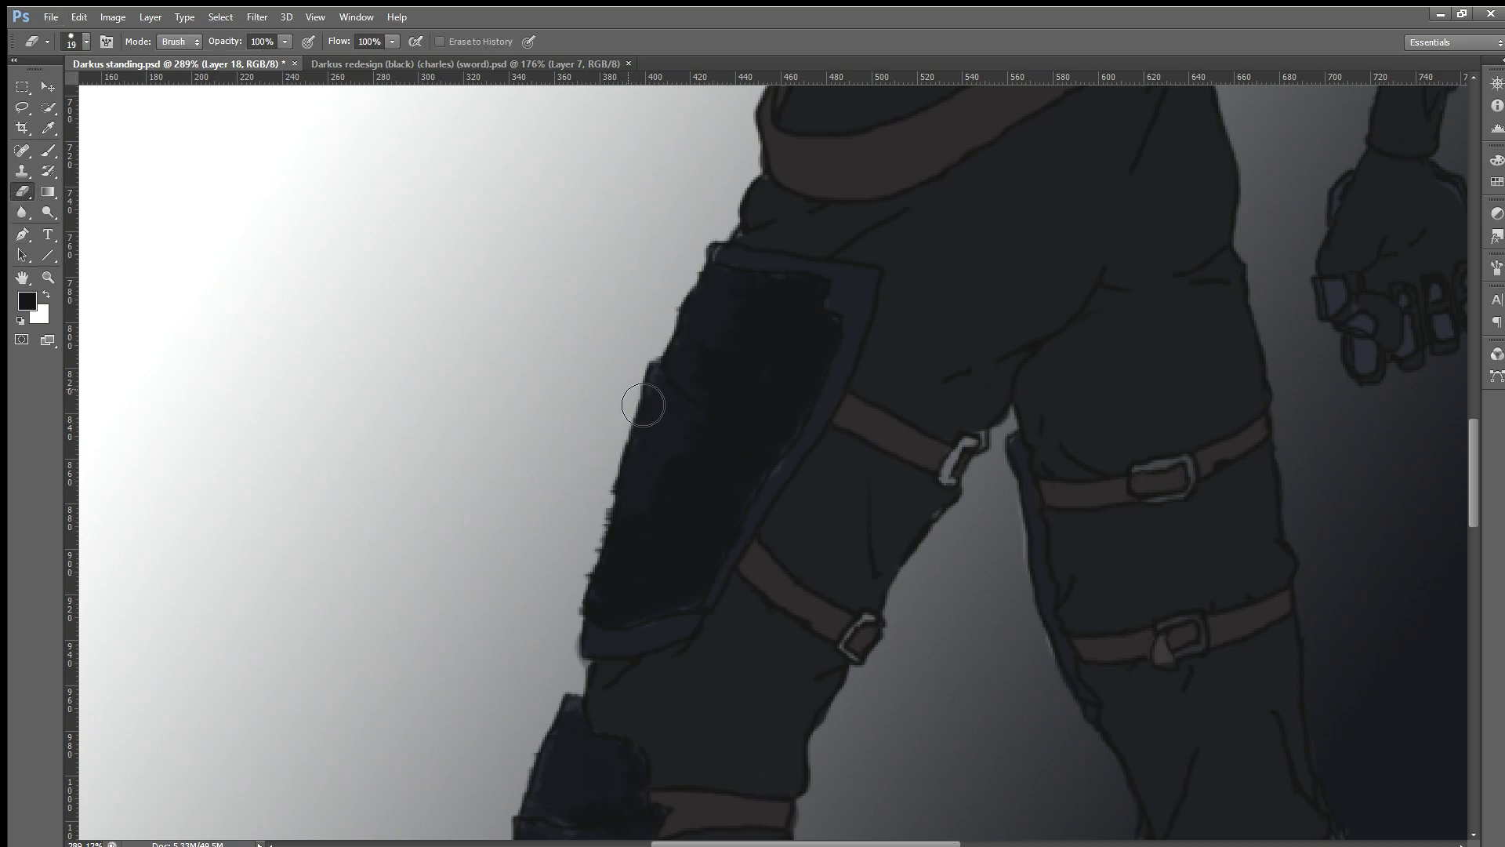
{"action": "left_click_drag", "start_coordinate": [636, 418], "coordinate": [581, 598]}
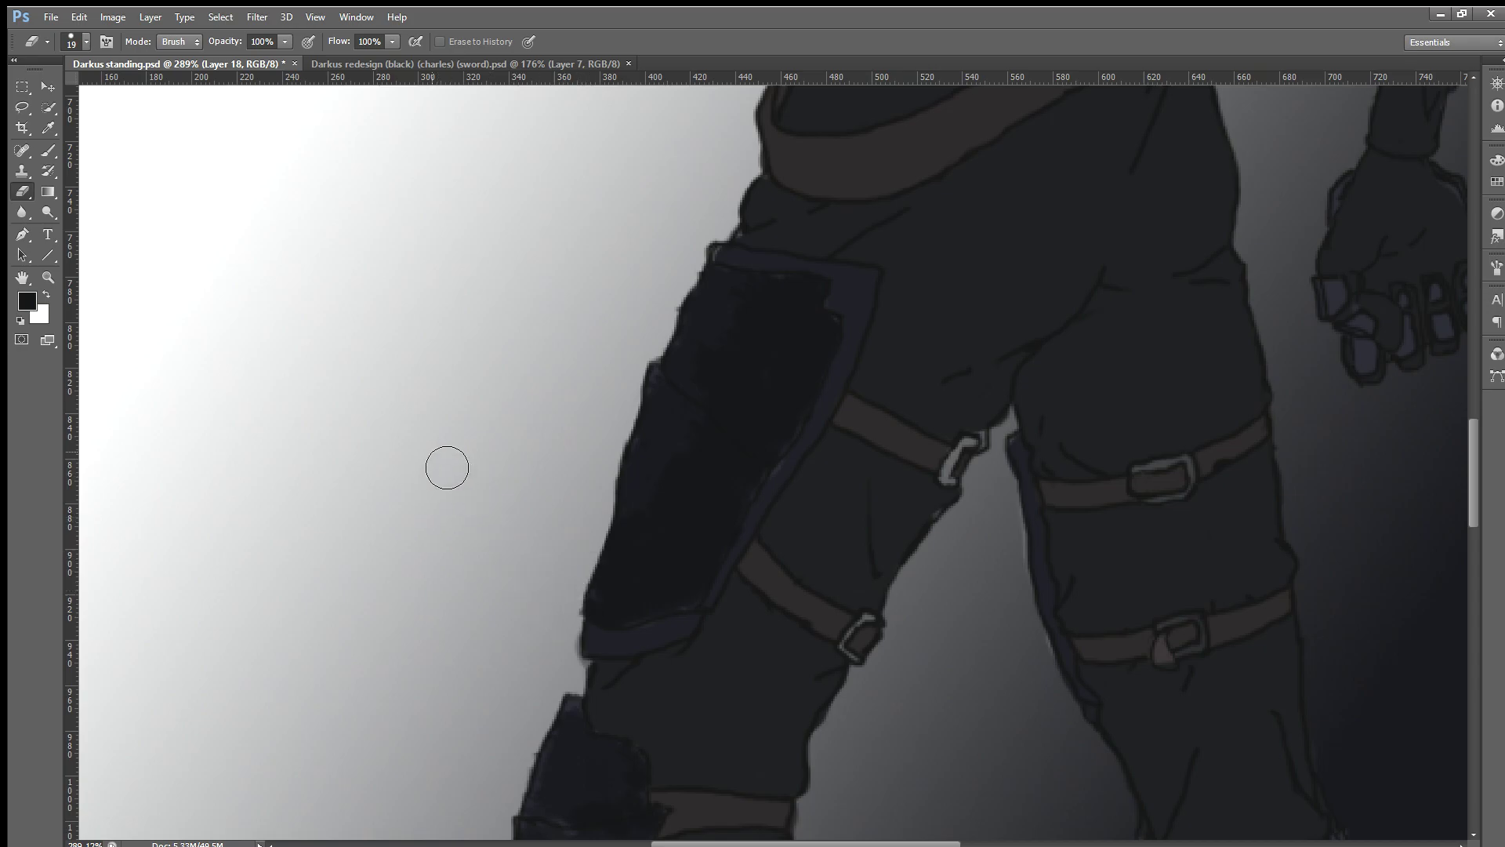
{"action": "scroll", "coordinate": [447, 468], "scroll_direction": "down", "scroll_amount": 2}
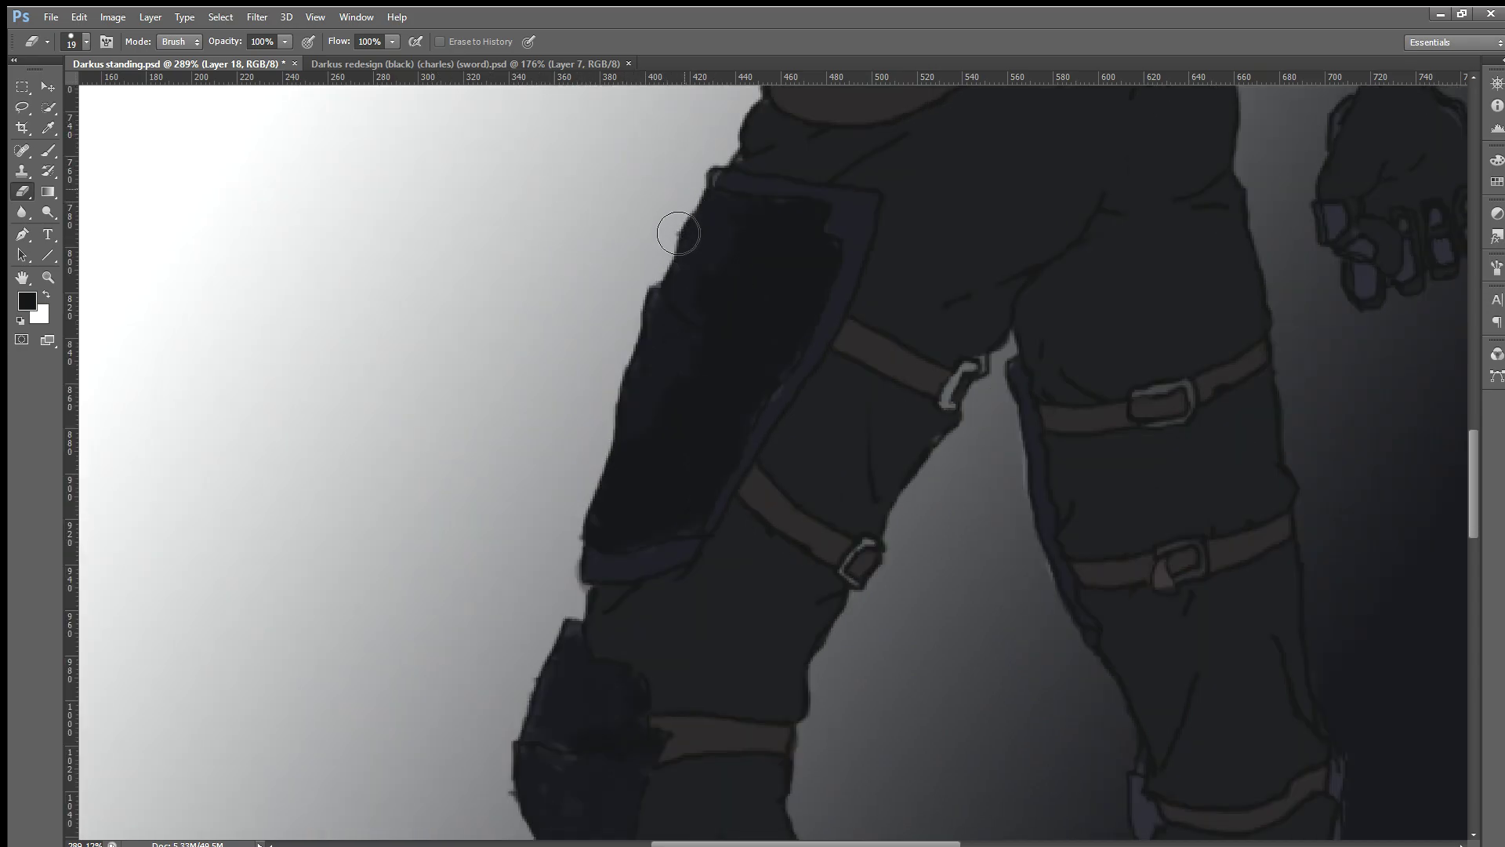
{"action": "left_click_drag", "start_coordinate": [678, 233], "coordinate": [679, 232]}
{"action": "scroll", "coordinate": [410, 549], "scroll_direction": "down", "scroll_amount": 4}
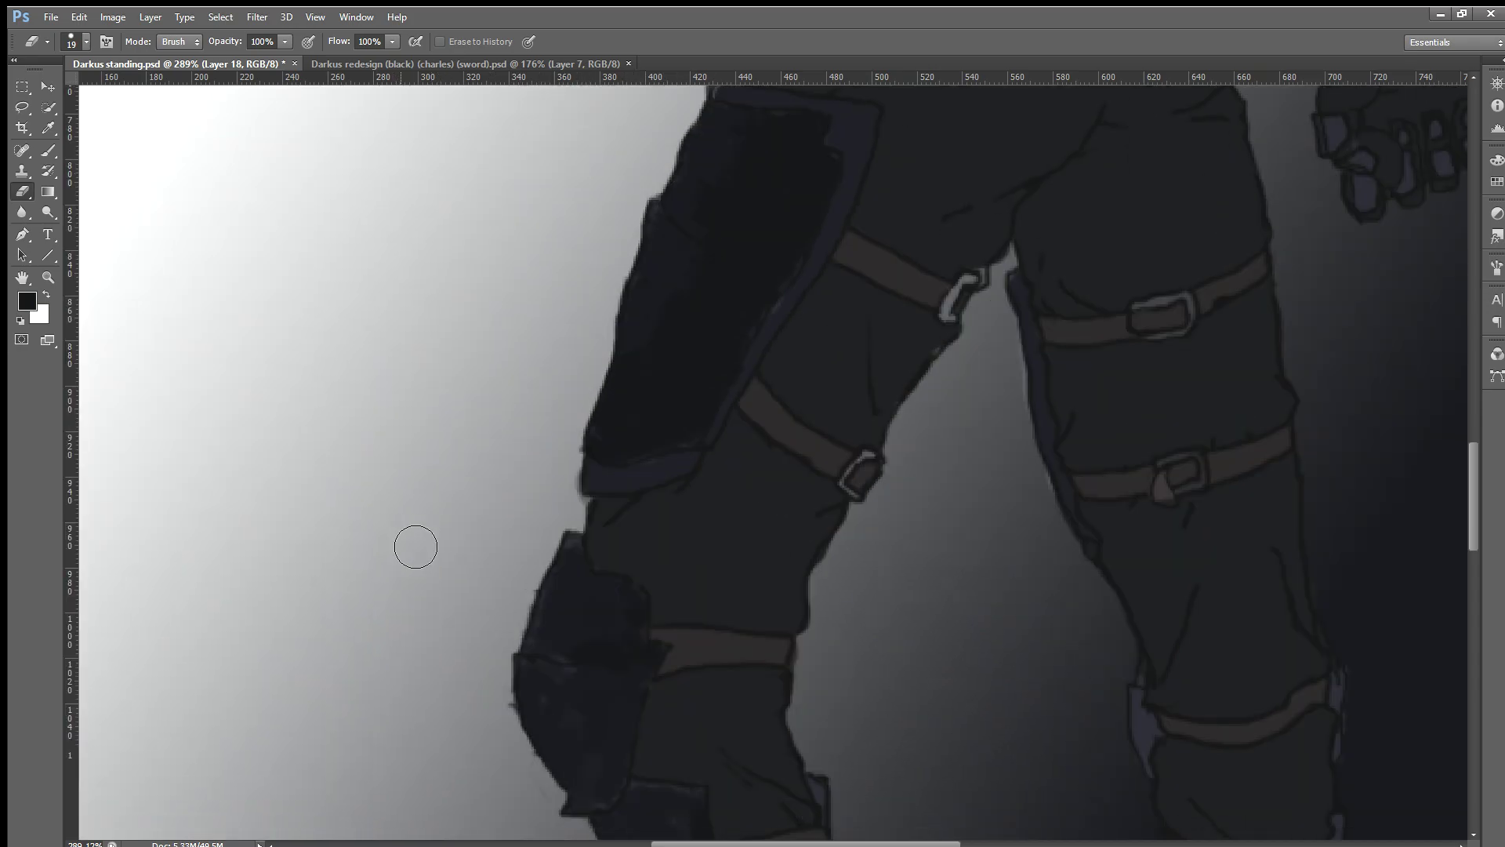
{"action": "scroll", "coordinate": [718, 706], "scroll_direction": "down", "scroll_amount": 2}
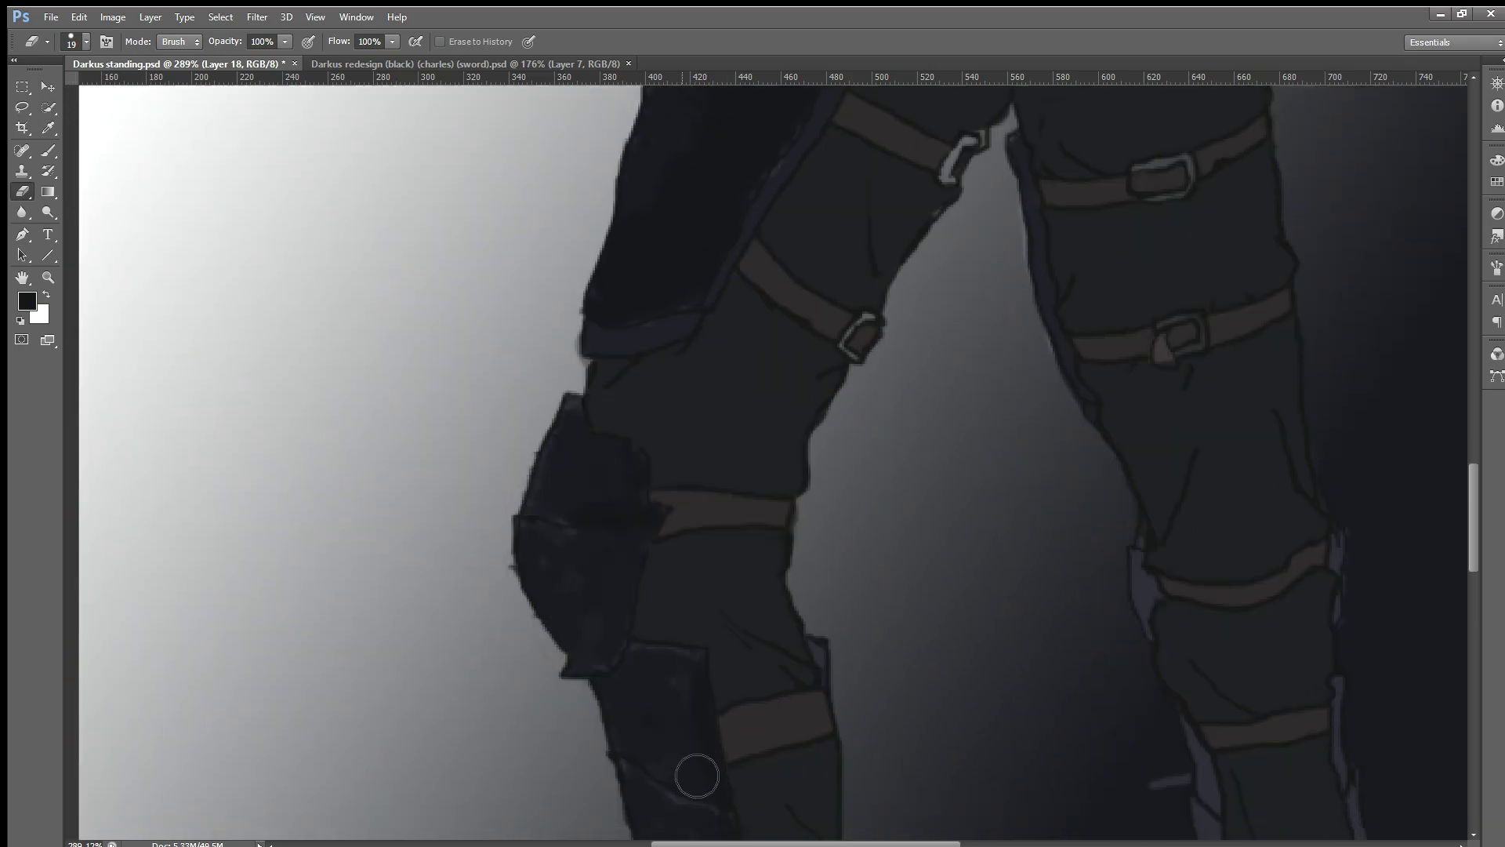
{"action": "scroll", "coordinate": [710, 725], "scroll_direction": "down", "scroll_amount": 2}
{"action": "scroll", "coordinate": [707, 733], "scroll_direction": "down", "scroll_amount": 2}
{"action": "scroll", "coordinate": [707, 733], "scroll_direction": "down", "scroll_amount": 3}
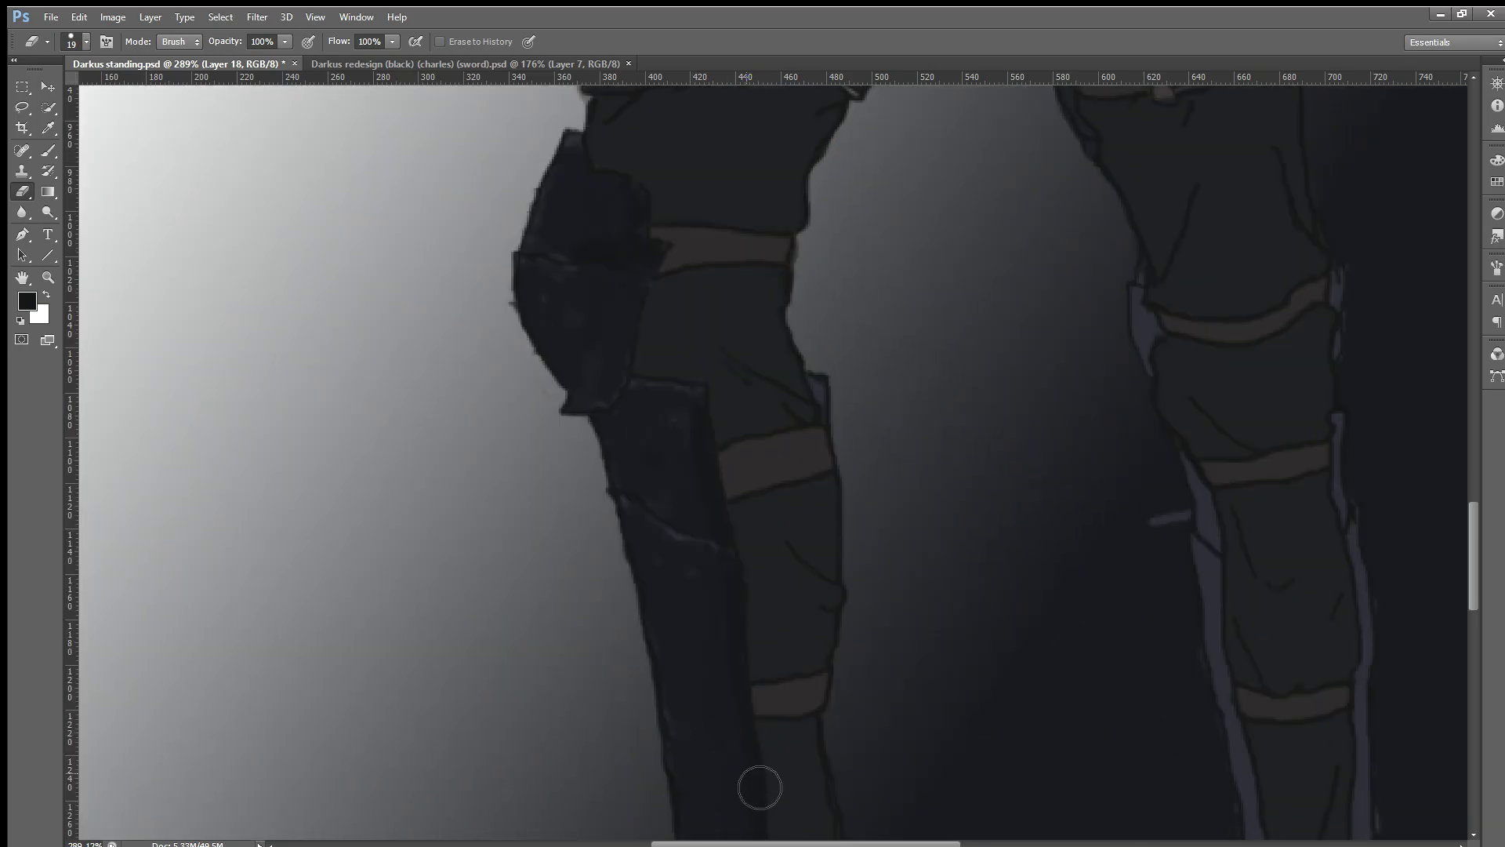
{"action": "scroll", "coordinate": [755, 784], "scroll_direction": "down", "scroll_amount": 3}
{"action": "scroll", "coordinate": [759, 782], "scroll_direction": "down", "scroll_amount": 2}
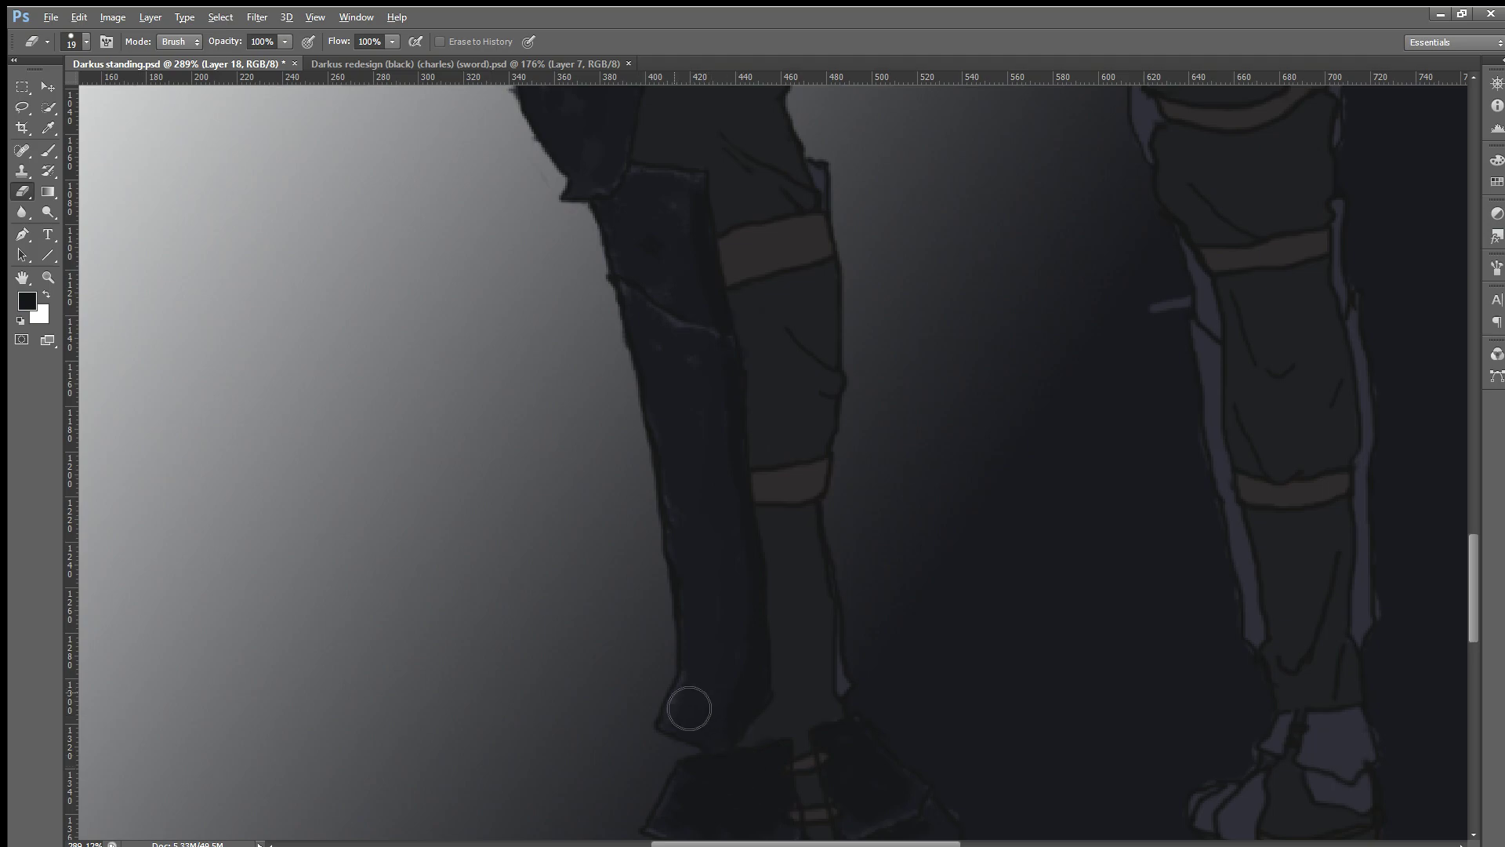
Step: Paint dark strokes along the thigh plate's left edge
{"action": "left_click", "coordinate": [49, 151]}
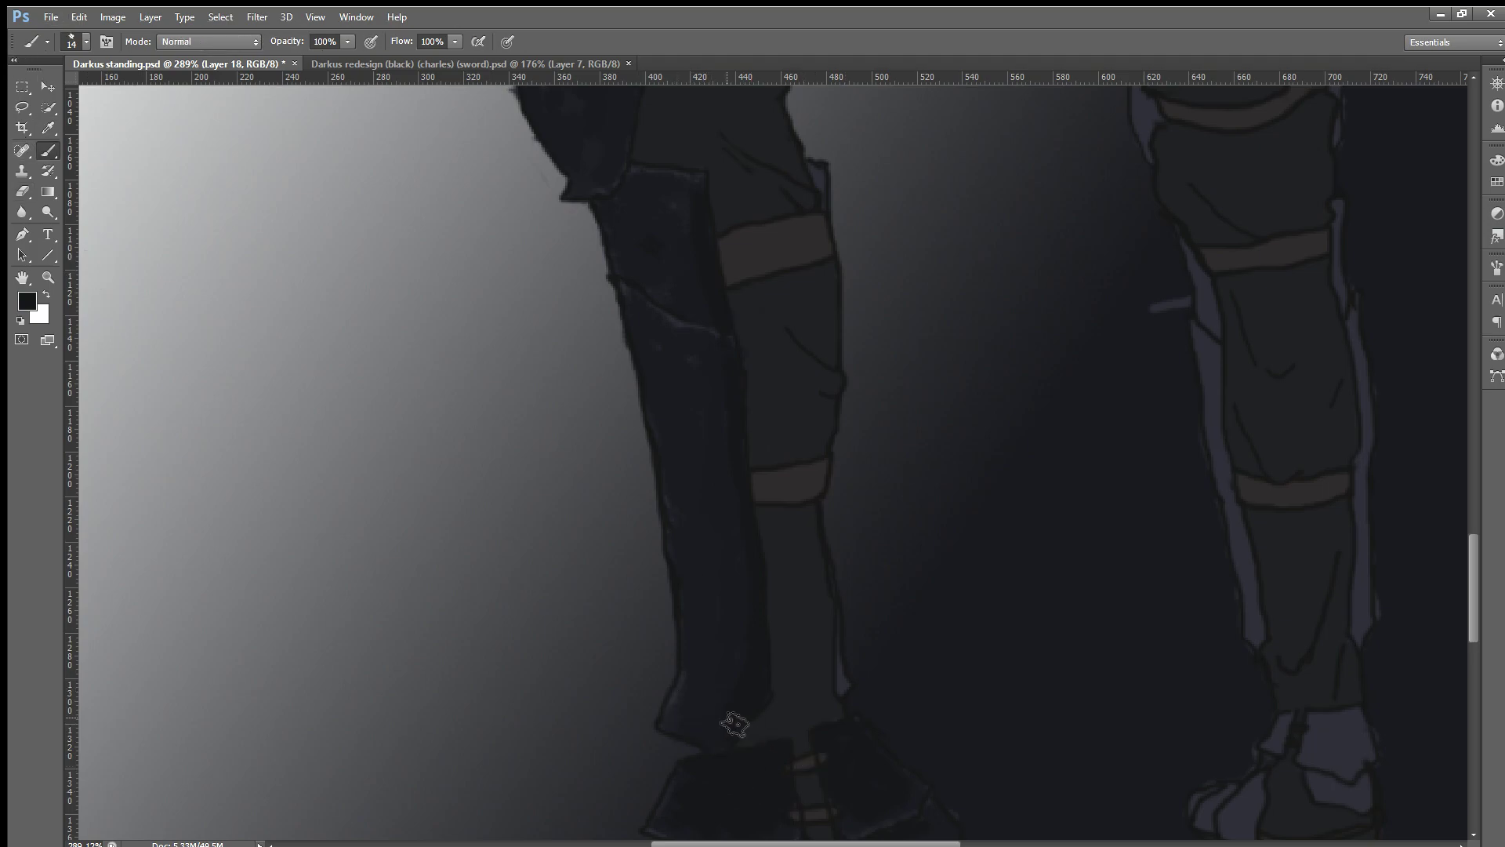
{"action": "scroll", "coordinate": [643, 598], "scroll_direction": "up", "scroll_amount": 3}
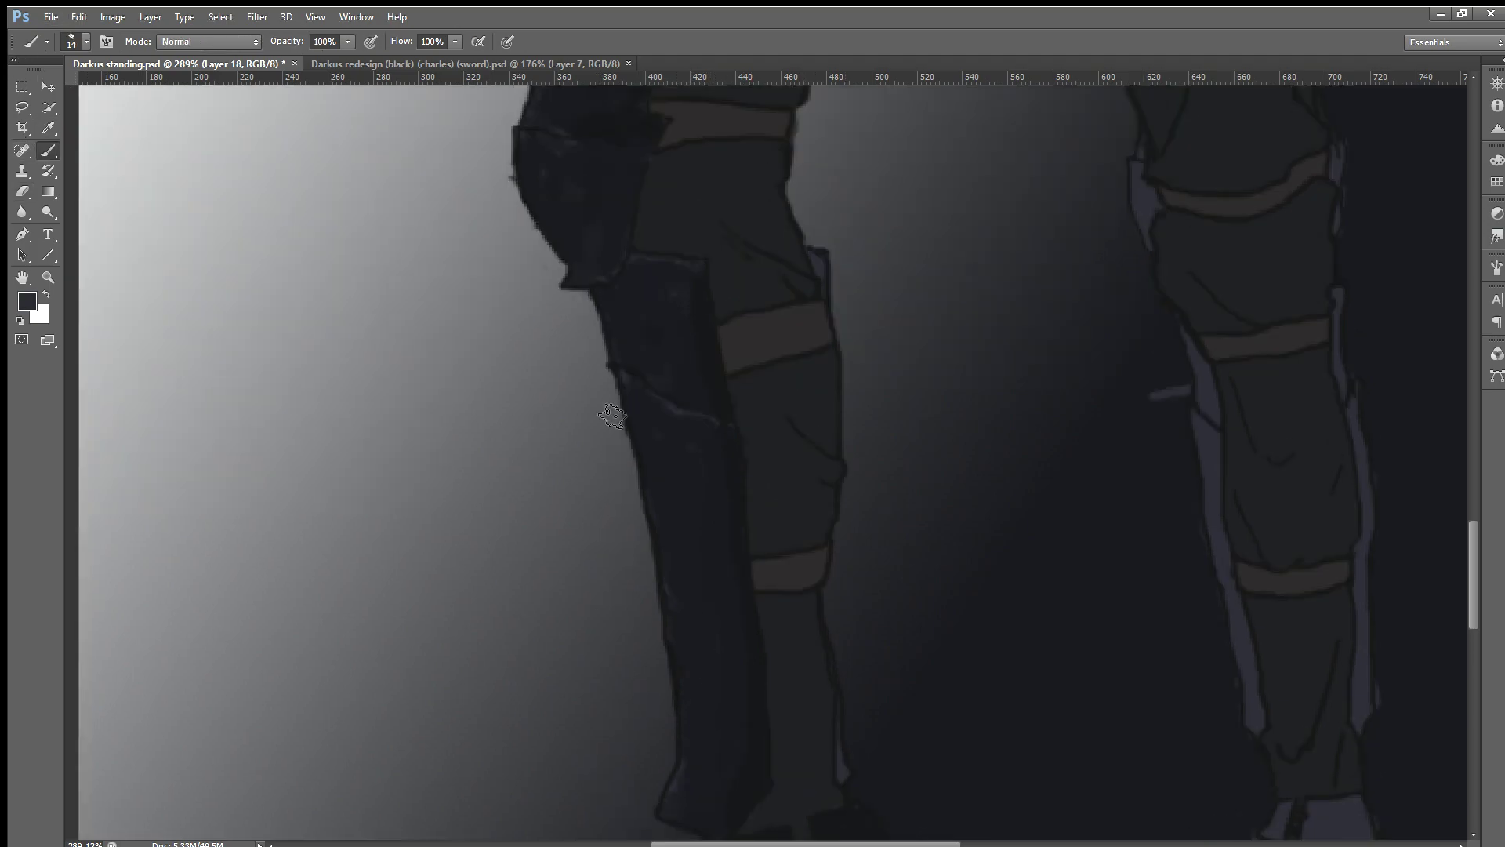
{"action": "scroll", "coordinate": [611, 501], "scroll_direction": "up", "scroll_amount": 3}
{"action": "scroll", "coordinate": [580, 408], "scroll_direction": "up", "scroll_amount": 4}
{"action": "scroll", "coordinate": [547, 308], "scroll_direction": "up", "scroll_amount": 4}
{"action": "scroll", "coordinate": [547, 308], "scroll_direction": "up", "scroll_amount": 2}
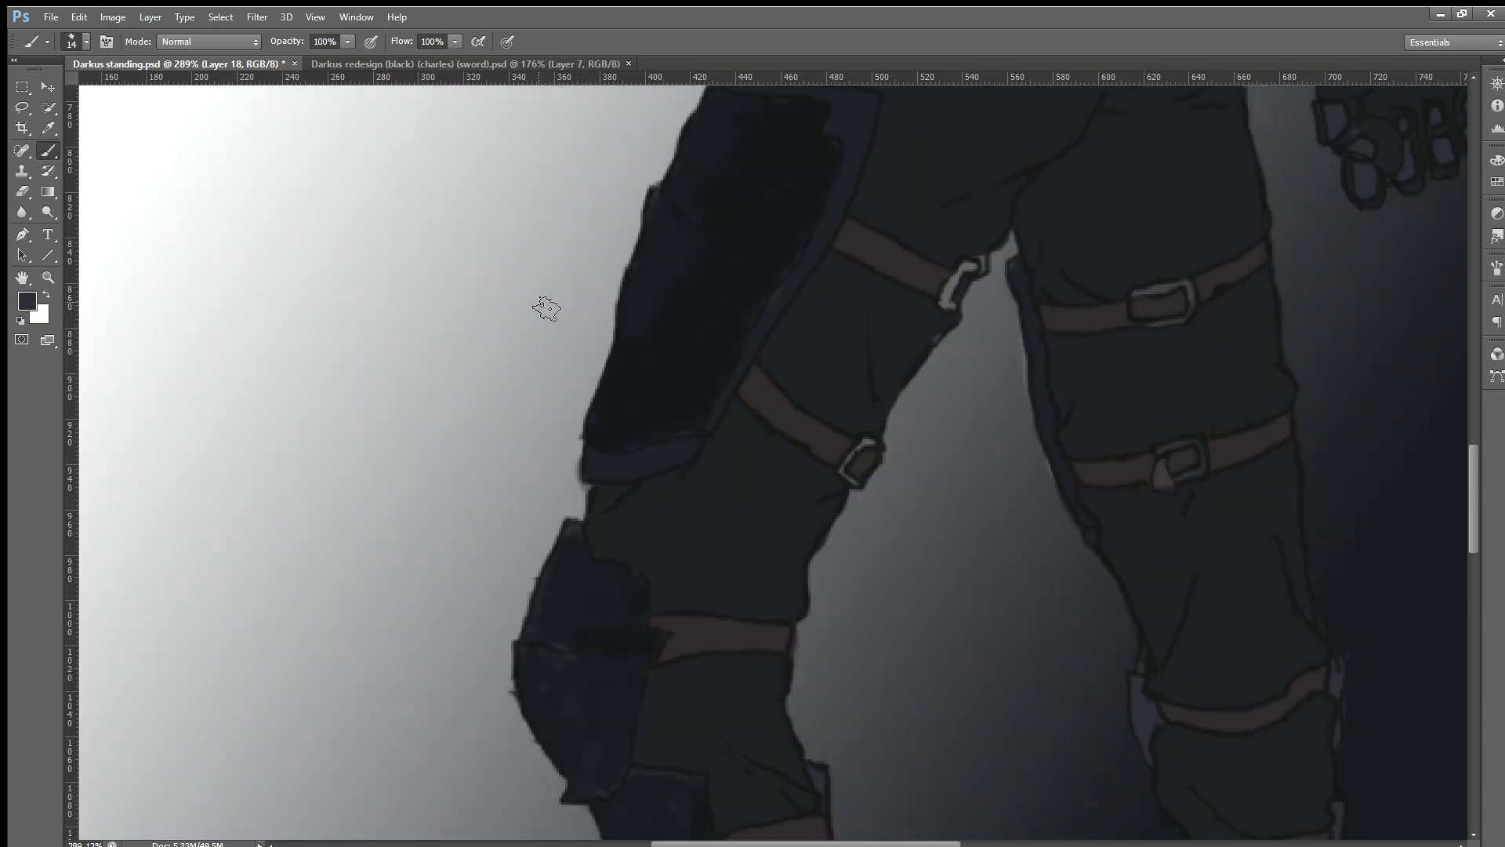
{"action": "scroll", "coordinate": [663, 229], "scroll_direction": "up", "scroll_amount": 1}
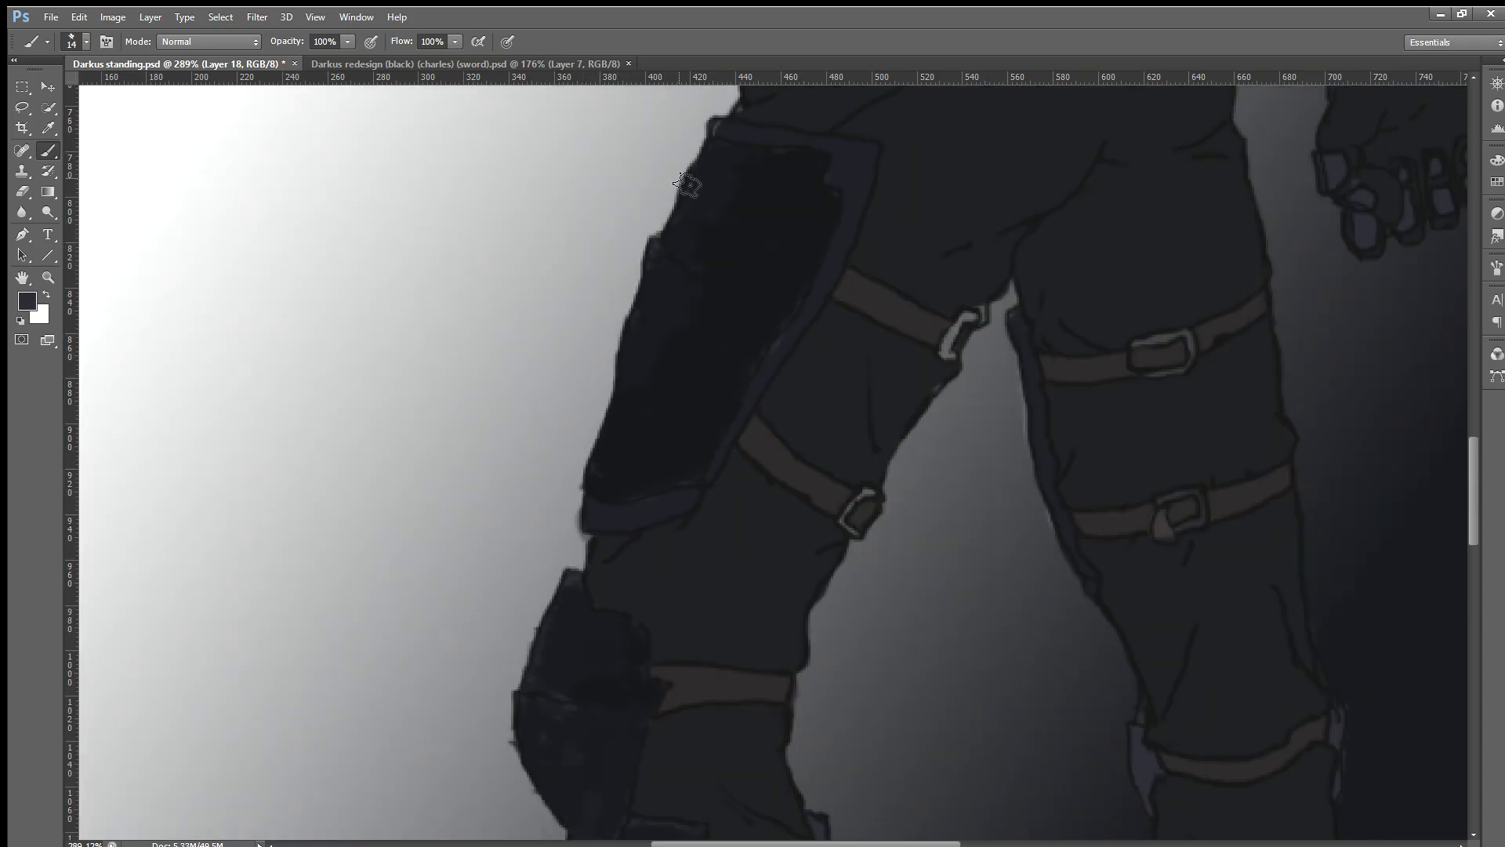
{"action": "mouse_move", "coordinate": [690, 156]}
{"action": "left_mouse_down"}
{"action": "mouse_move", "coordinate": [712, 160]}
{"action": "mouse_move", "coordinate": [625, 348]}
{"action": "left_mouse_up"}
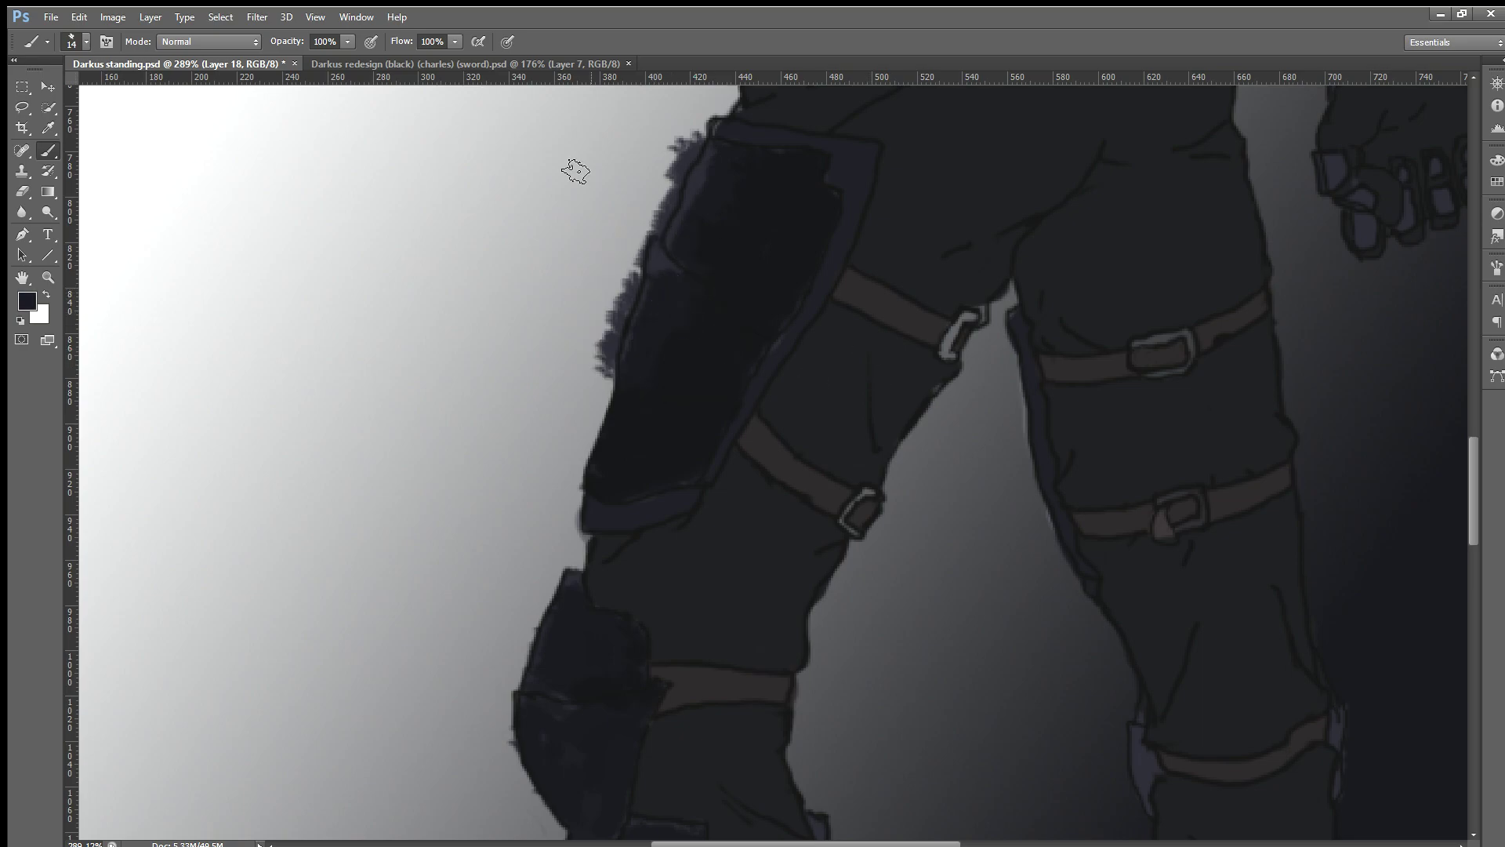
Step: Erase the fuzzy strokes that spilled onto the background along the plate's edge
{"action": "left_click", "coordinate": [22, 191]}
{"action": "left_click_drag", "start_coordinate": [696, 151], "coordinate": [669, 214]}
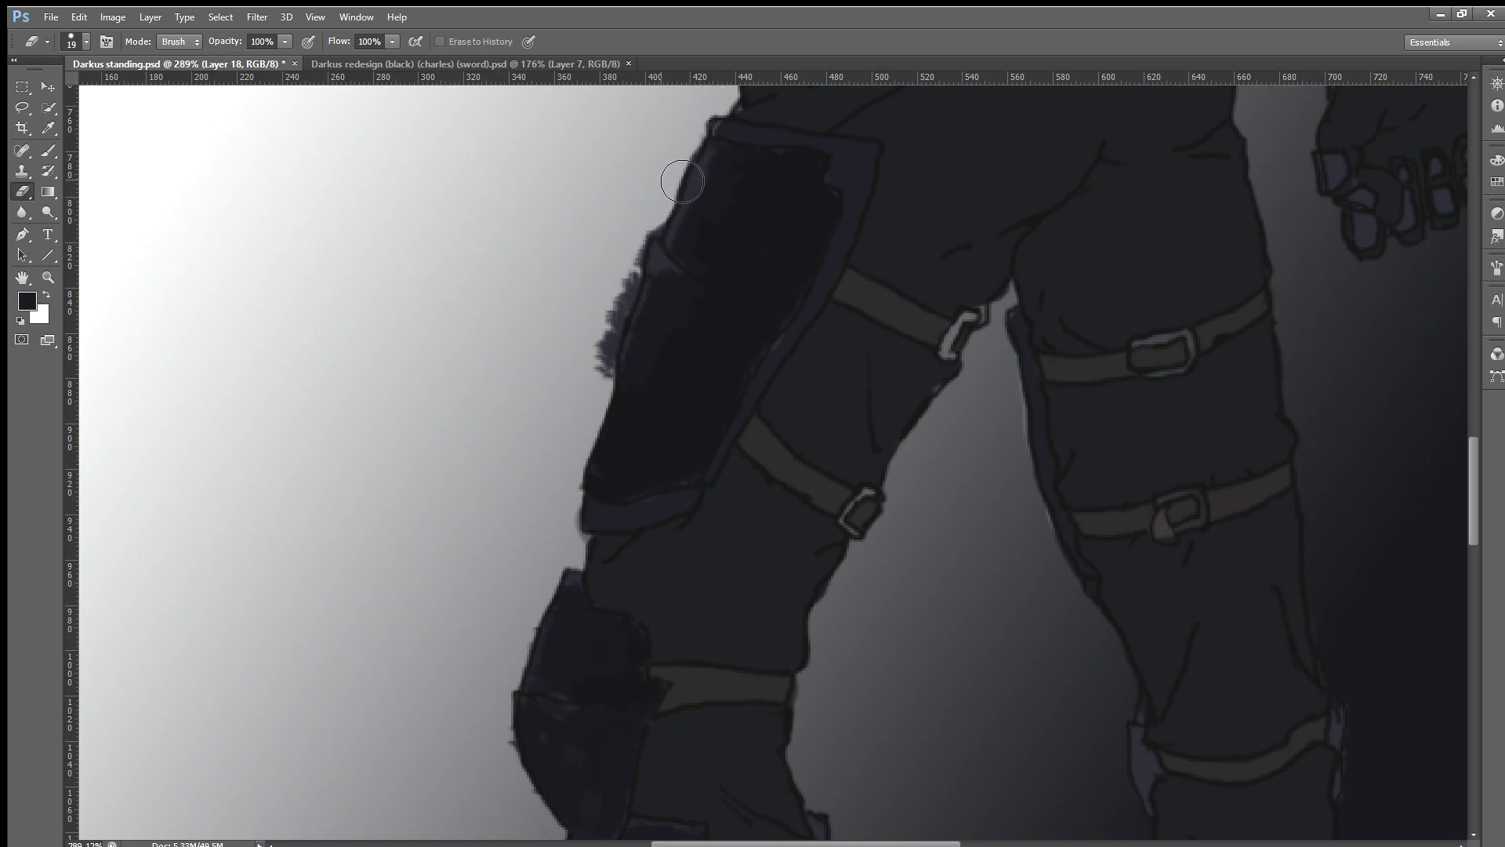
{"action": "left_click_drag", "start_coordinate": [638, 252], "coordinate": [608, 379]}
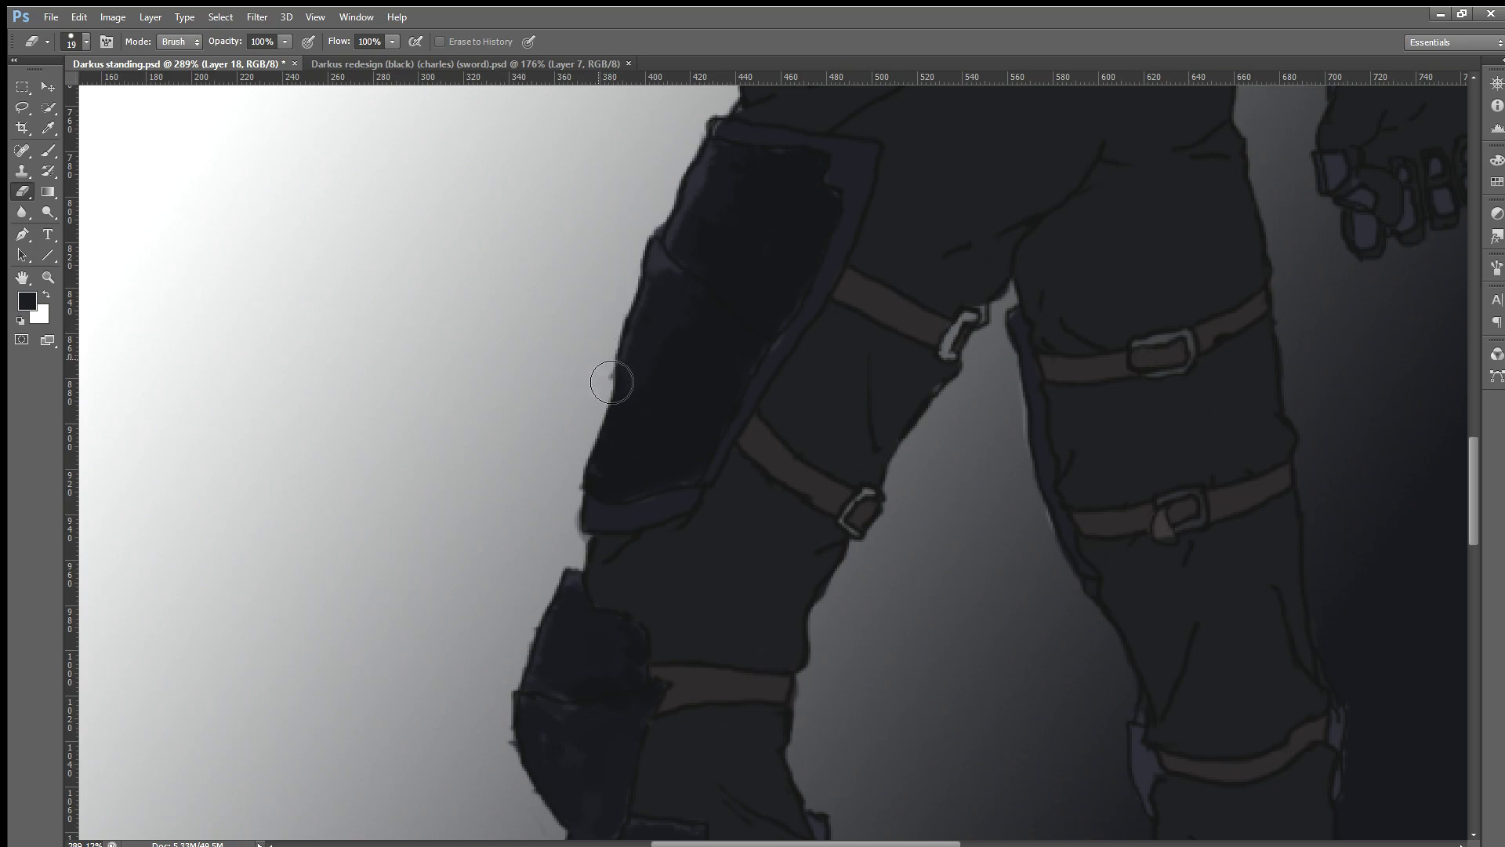
{"action": "scroll", "coordinate": [807, 289], "scroll_direction": "up", "scroll_amount": 1}
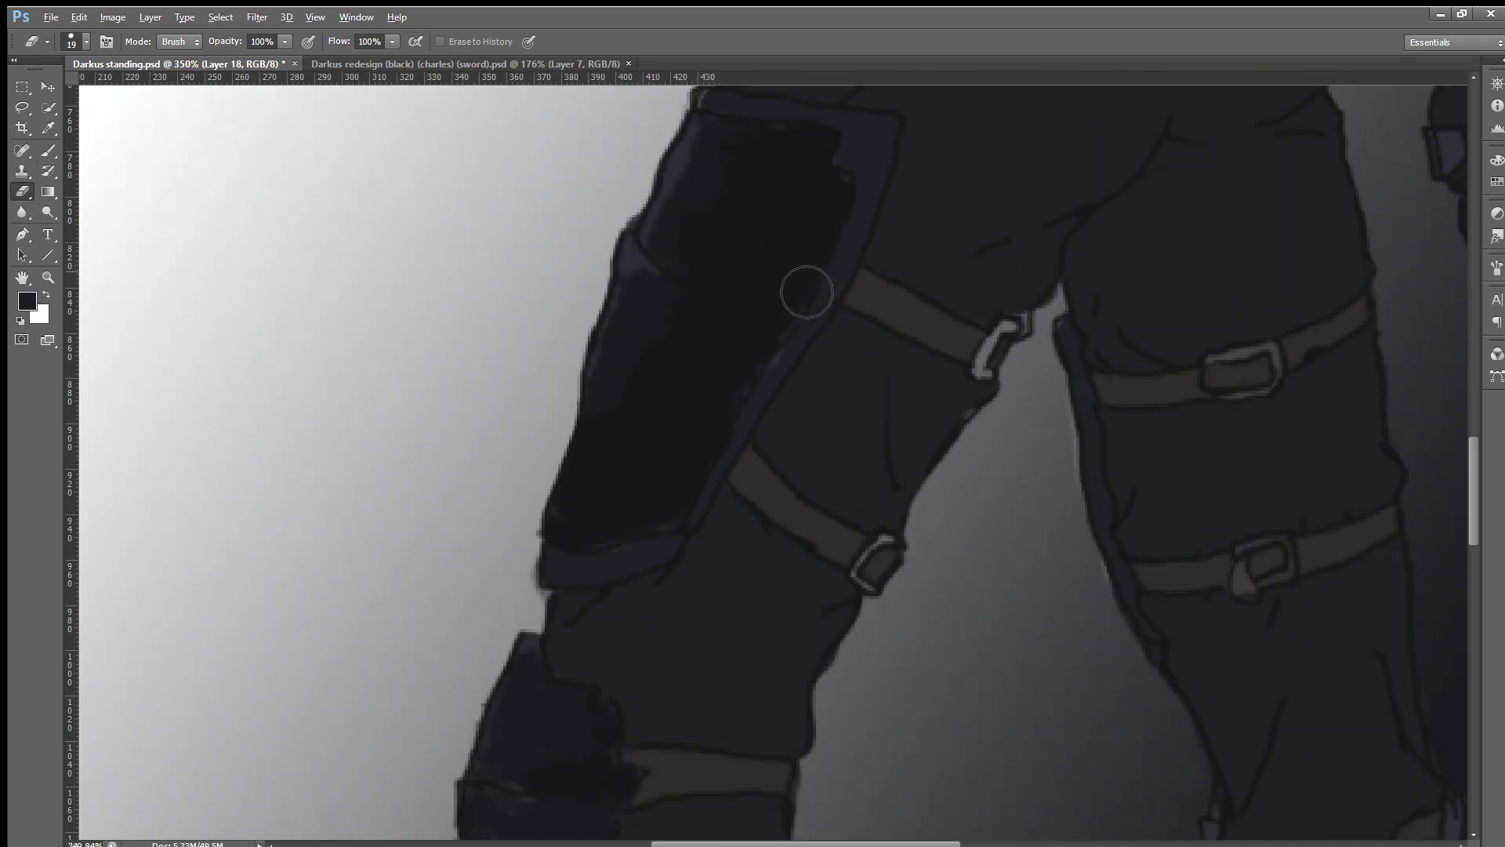
{"action": "scroll", "coordinate": [649, 222], "scroll_direction": "up", "scroll_amount": 1}
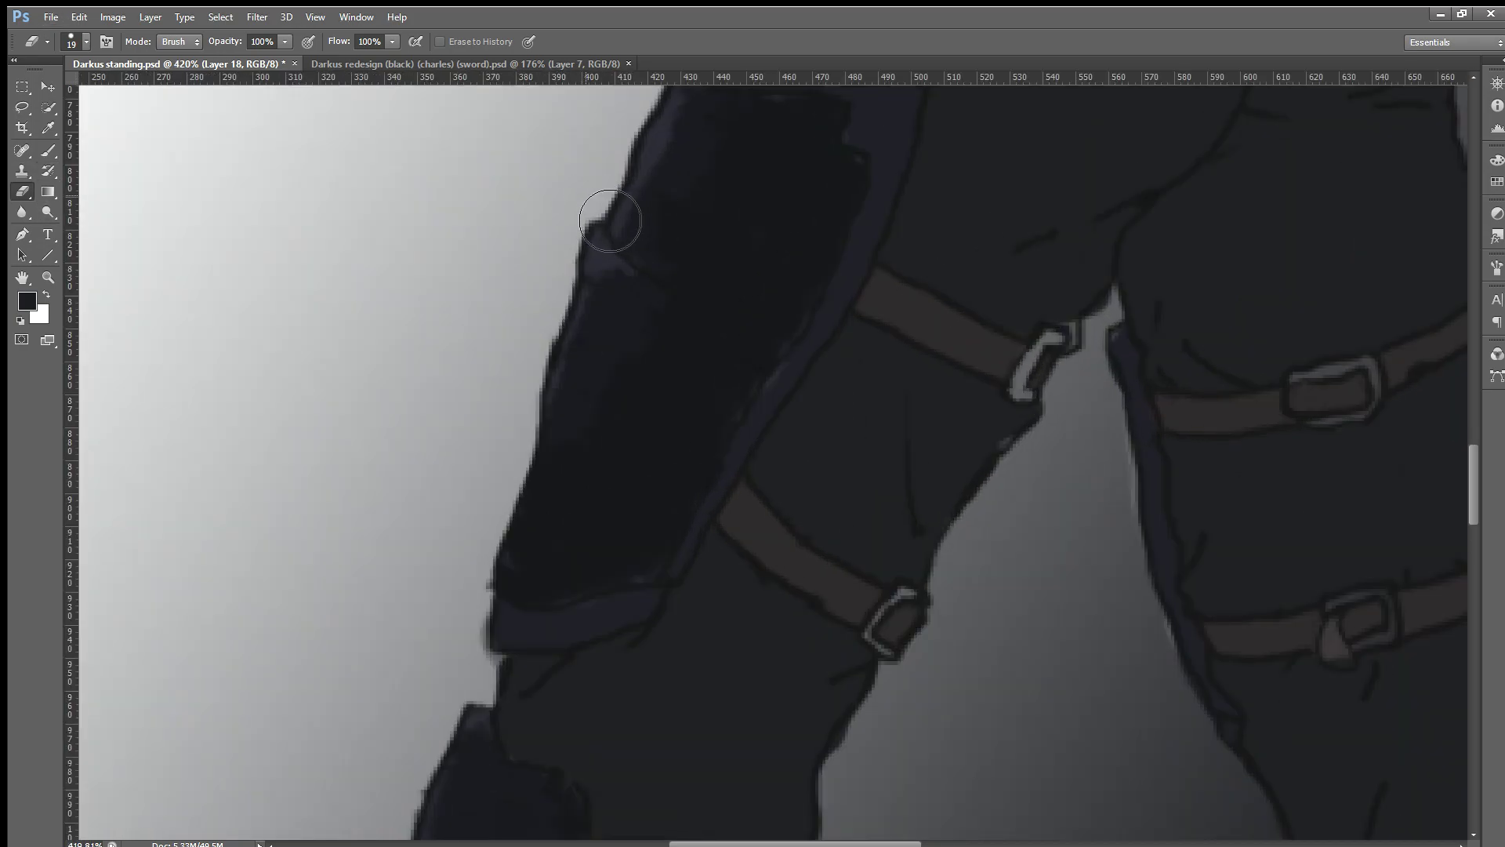
Step: Fit the whole painting on screen, then zoom back in on the thigh plate
{"action": "key", "text": "ctrl+0"}
{"action": "scroll", "coordinate": [632, 447], "scroll_direction": "up", "scroll_amount": 1}
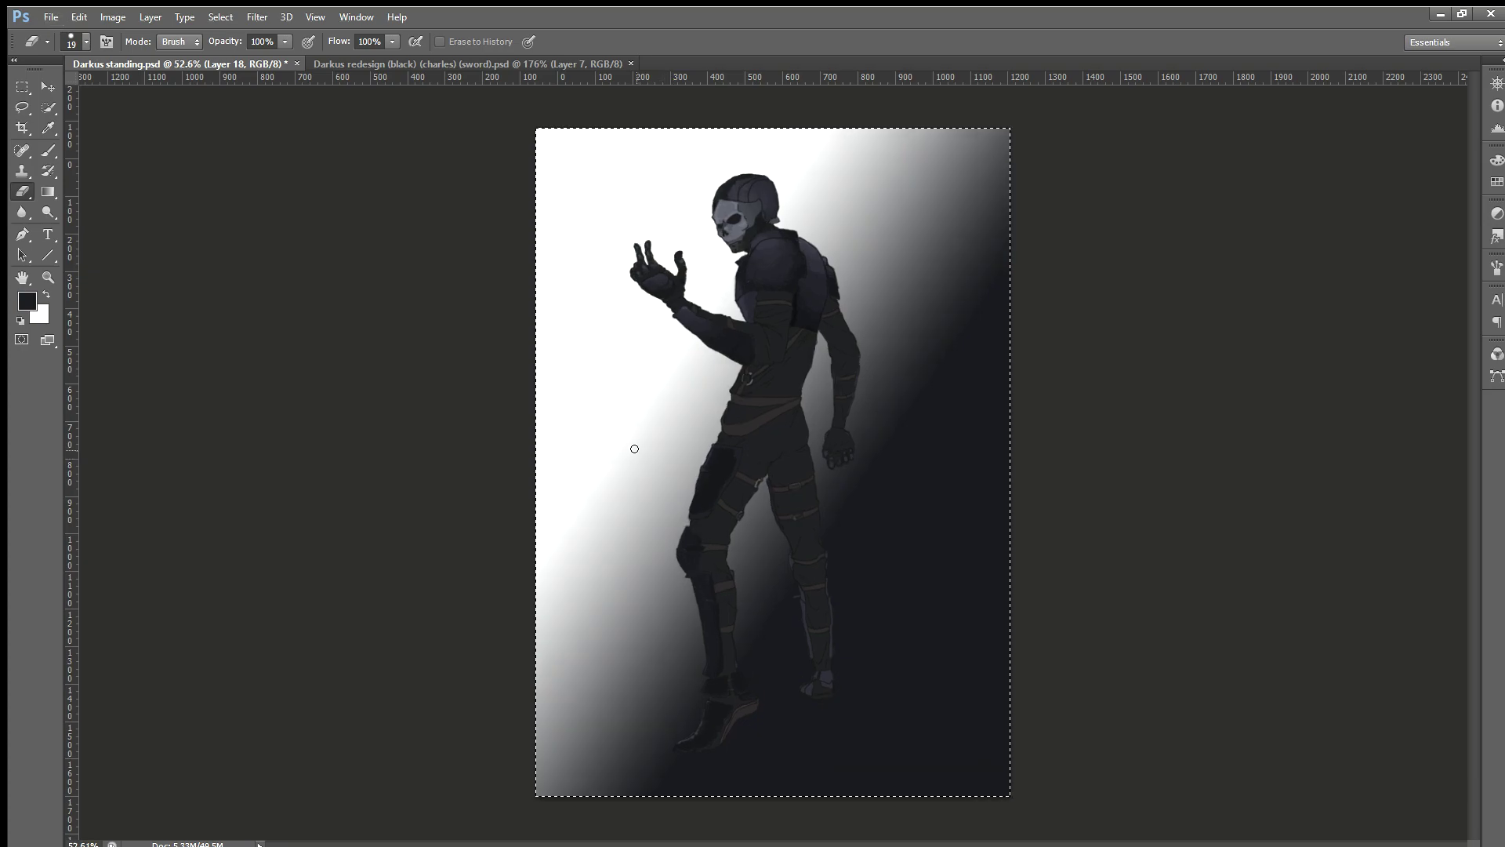
{"action": "scroll", "coordinate": [635, 437], "scroll_direction": "up", "scroll_amount": 1}
{"action": "scroll", "coordinate": [649, 430], "scroll_direction": "up", "scroll_amount": 1}
{"action": "scroll", "coordinate": [657, 427], "scroll_direction": "down", "scroll_amount": 2}
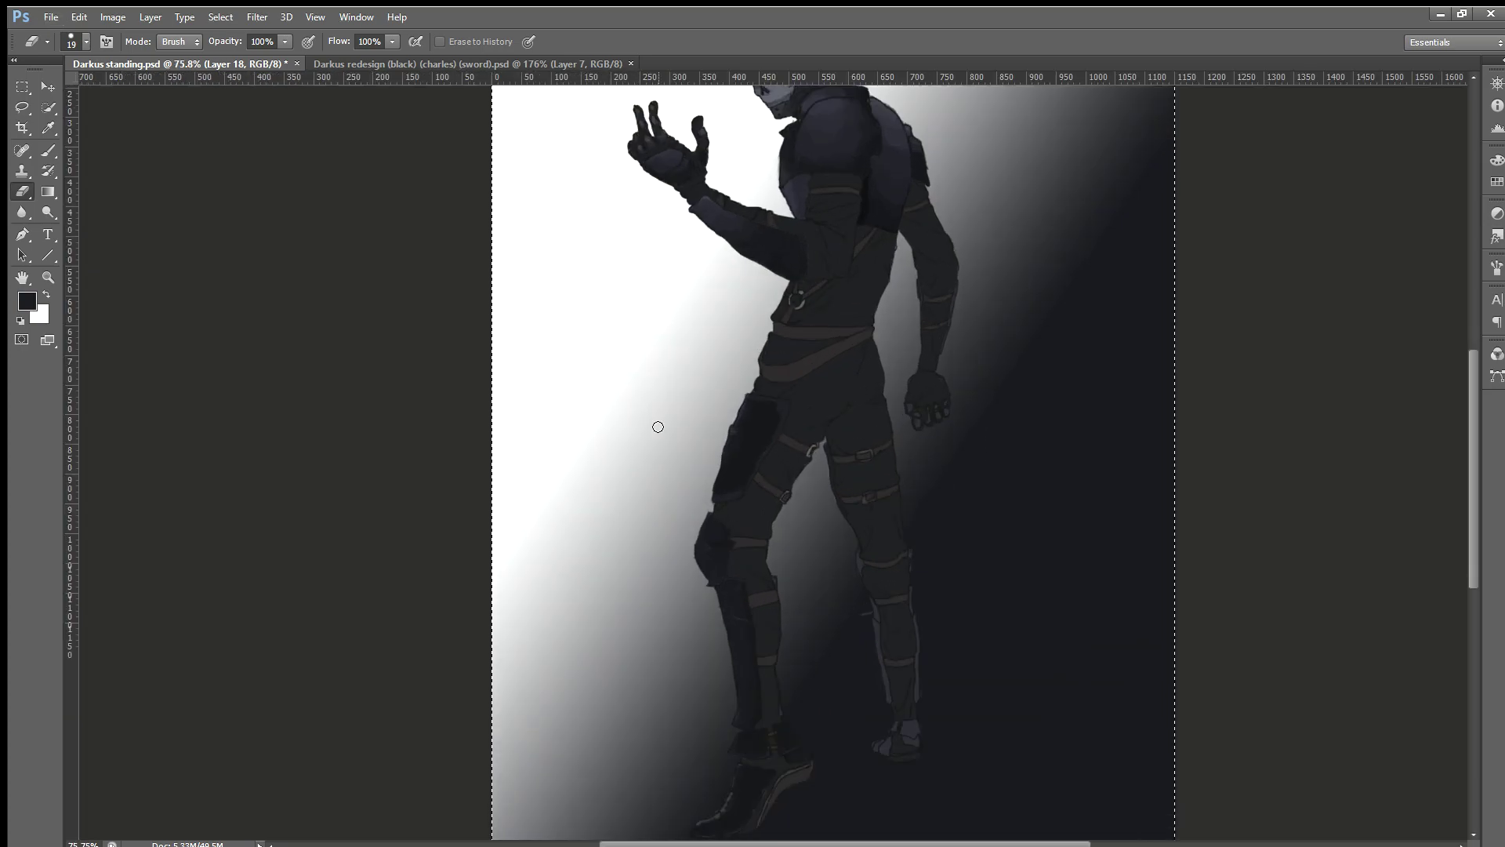
{"action": "scroll", "coordinate": [793, 403], "scroll_direction": "up", "scroll_amount": 1}
{"action": "scroll", "coordinate": [793, 403], "scroll_direction": "up", "scroll_amount": 2}
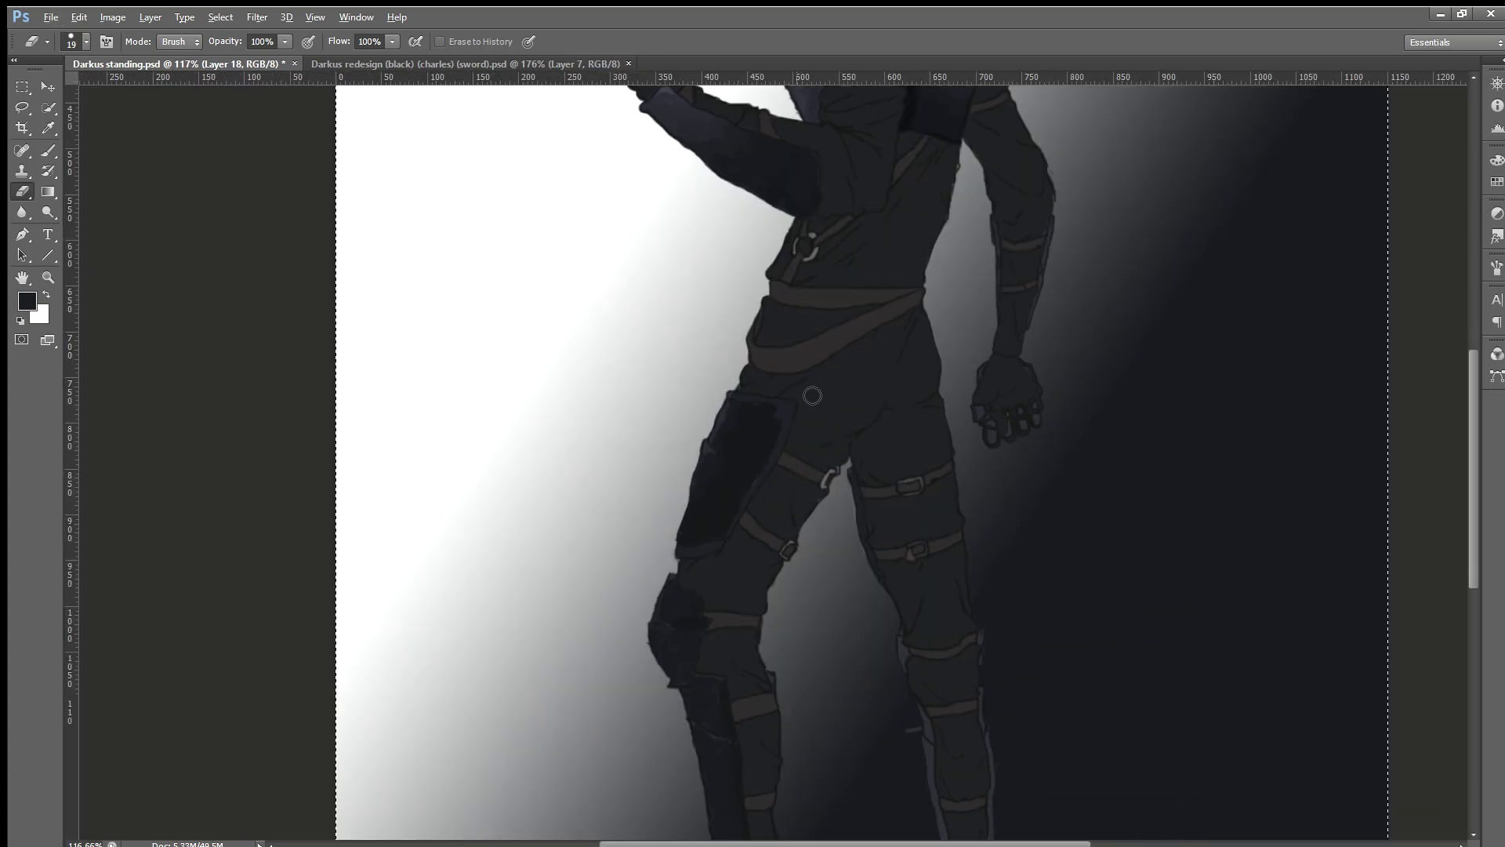
{"action": "scroll", "coordinate": [853, 295], "scroll_direction": "up", "scroll_amount": 4}
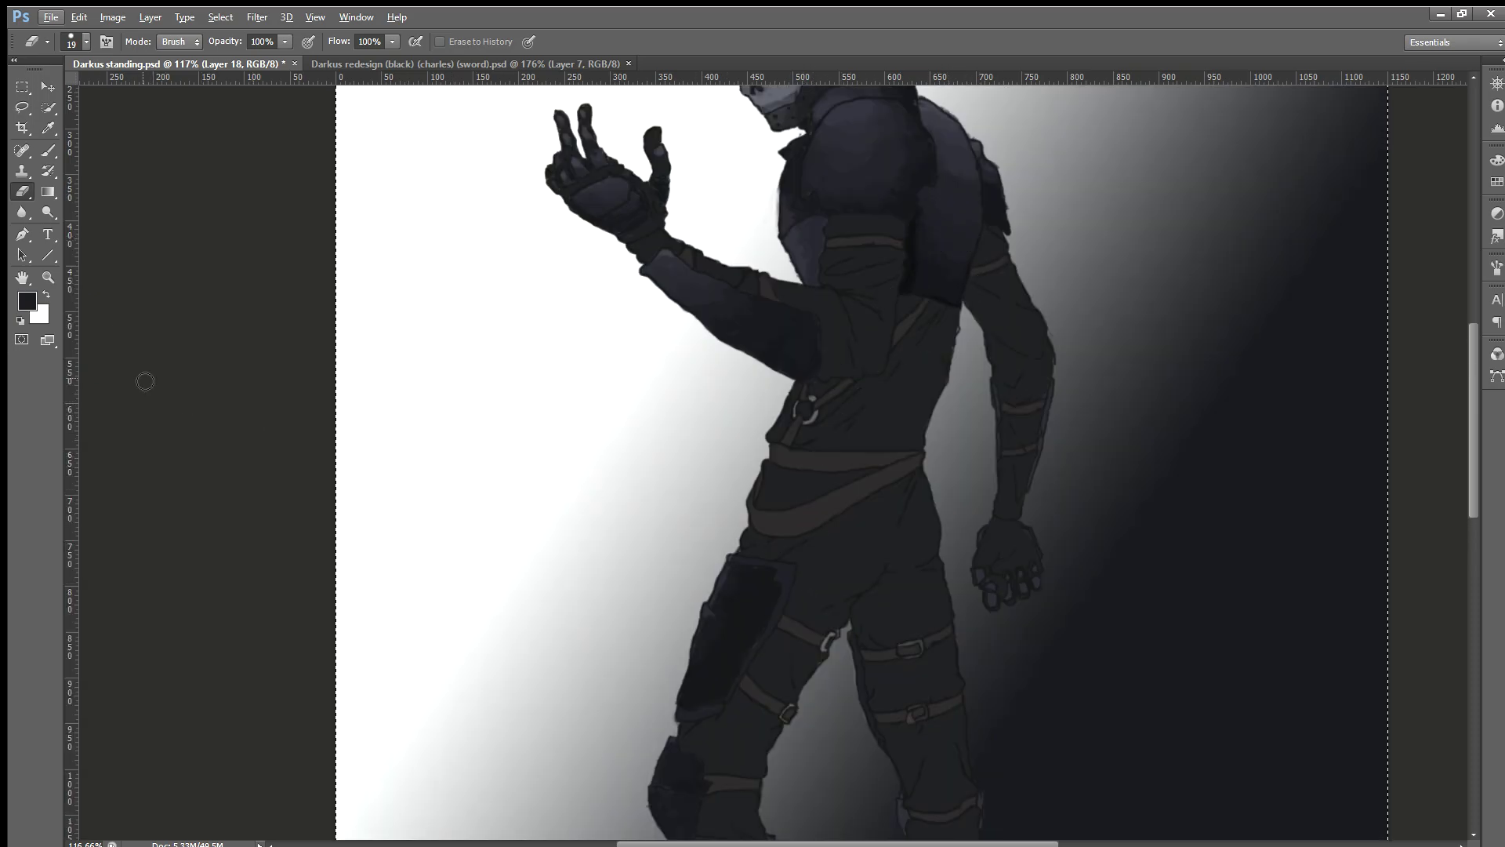
Step: Sample a canvas colour and darken the plate's bluish upper and lower edges
{"action": "left_click", "coordinate": [48, 150]}
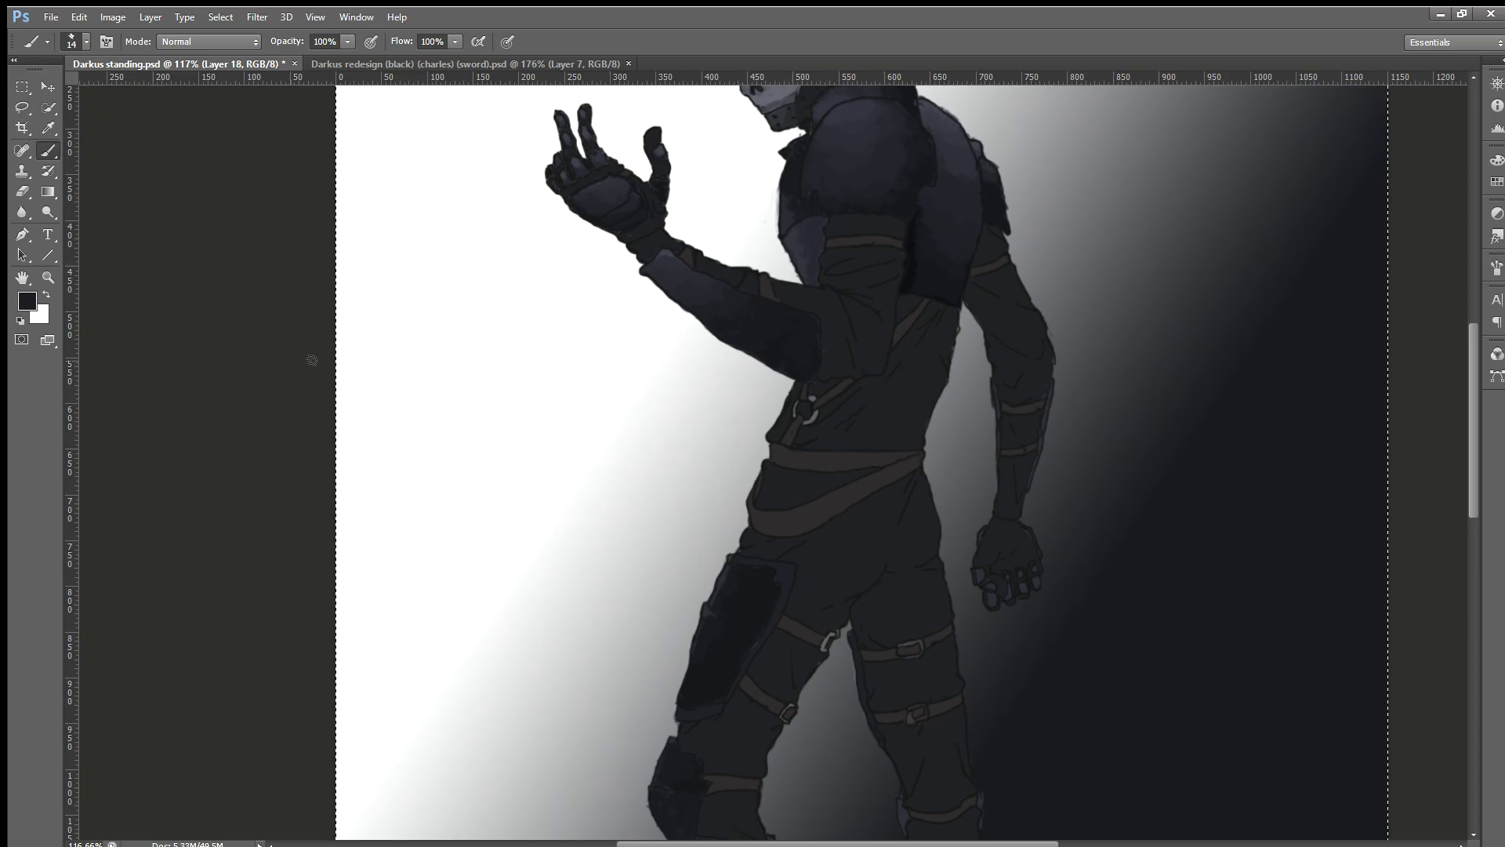
{"action": "scroll", "coordinate": [753, 658], "scroll_direction": "up", "scroll_amount": 3}
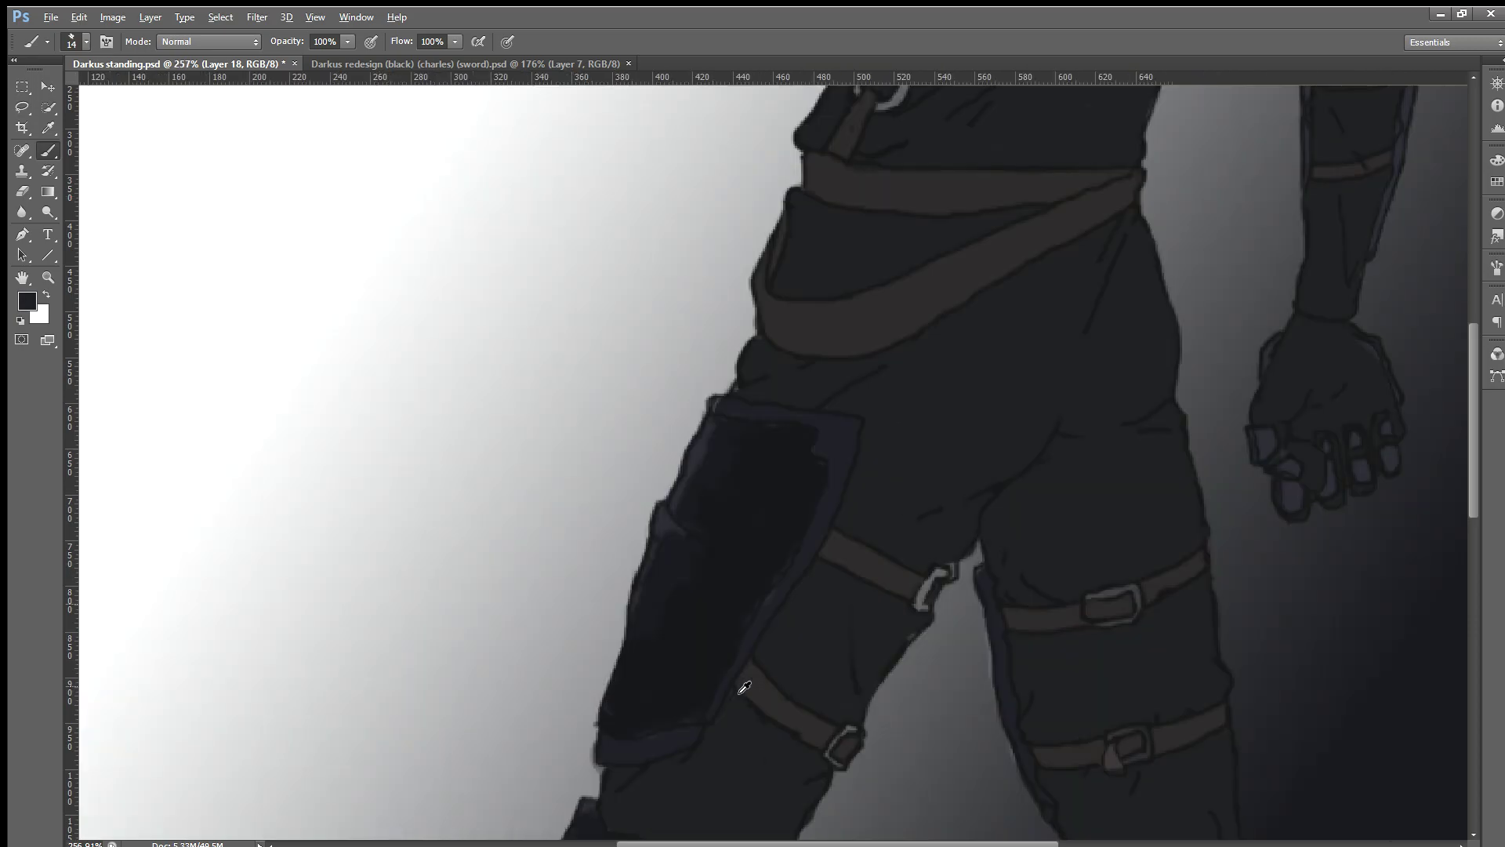
{"action": "scroll", "coordinate": [737, 689], "scroll_direction": "up", "scroll_amount": 3}
{"action": "scroll", "coordinate": [615, 606], "scroll_direction": "up", "scroll_amount": 1}
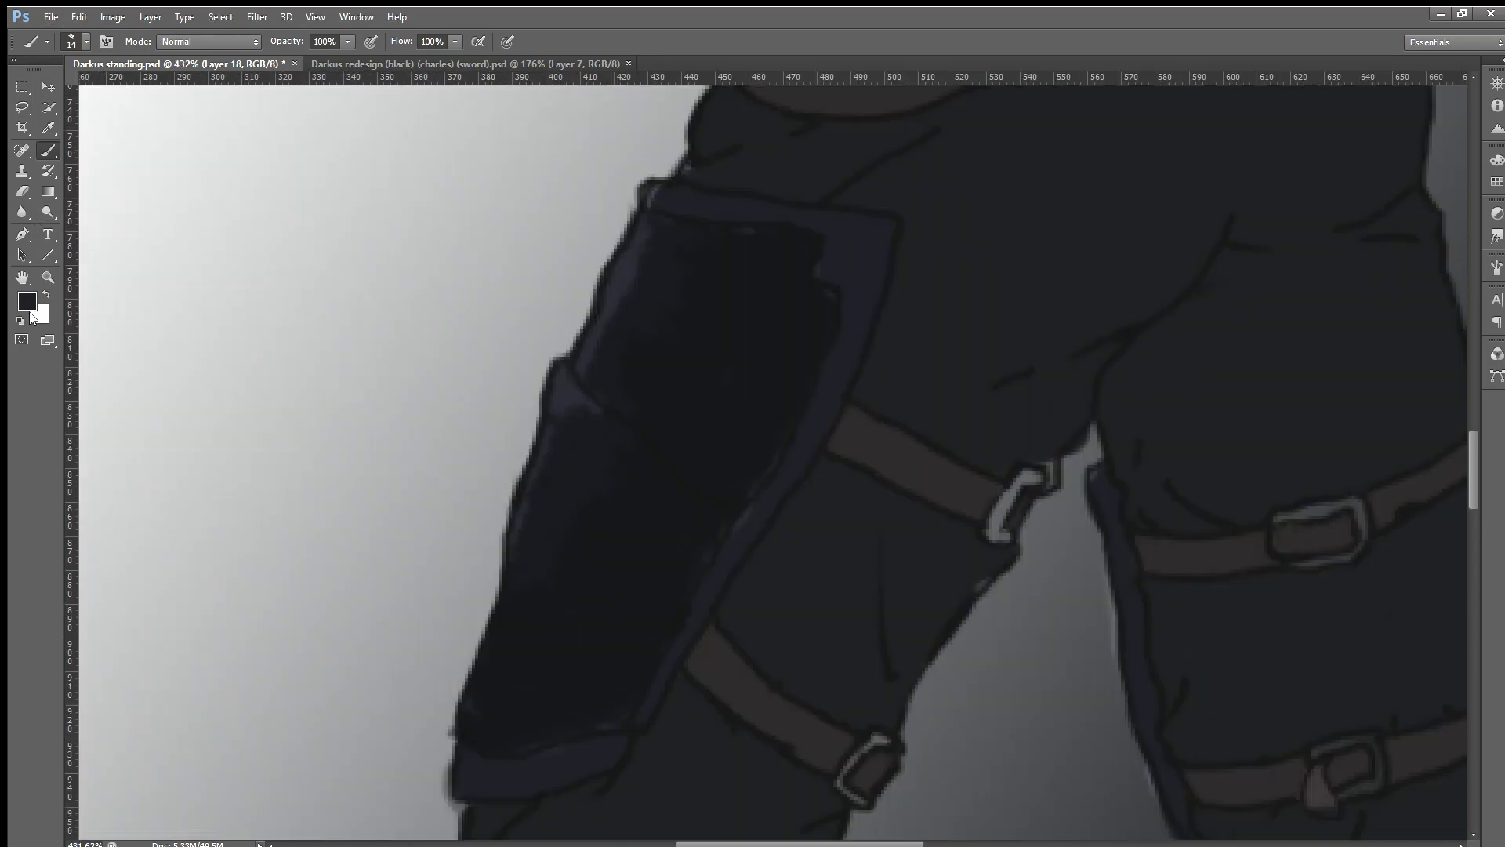
{"action": "key", "text": "i"}
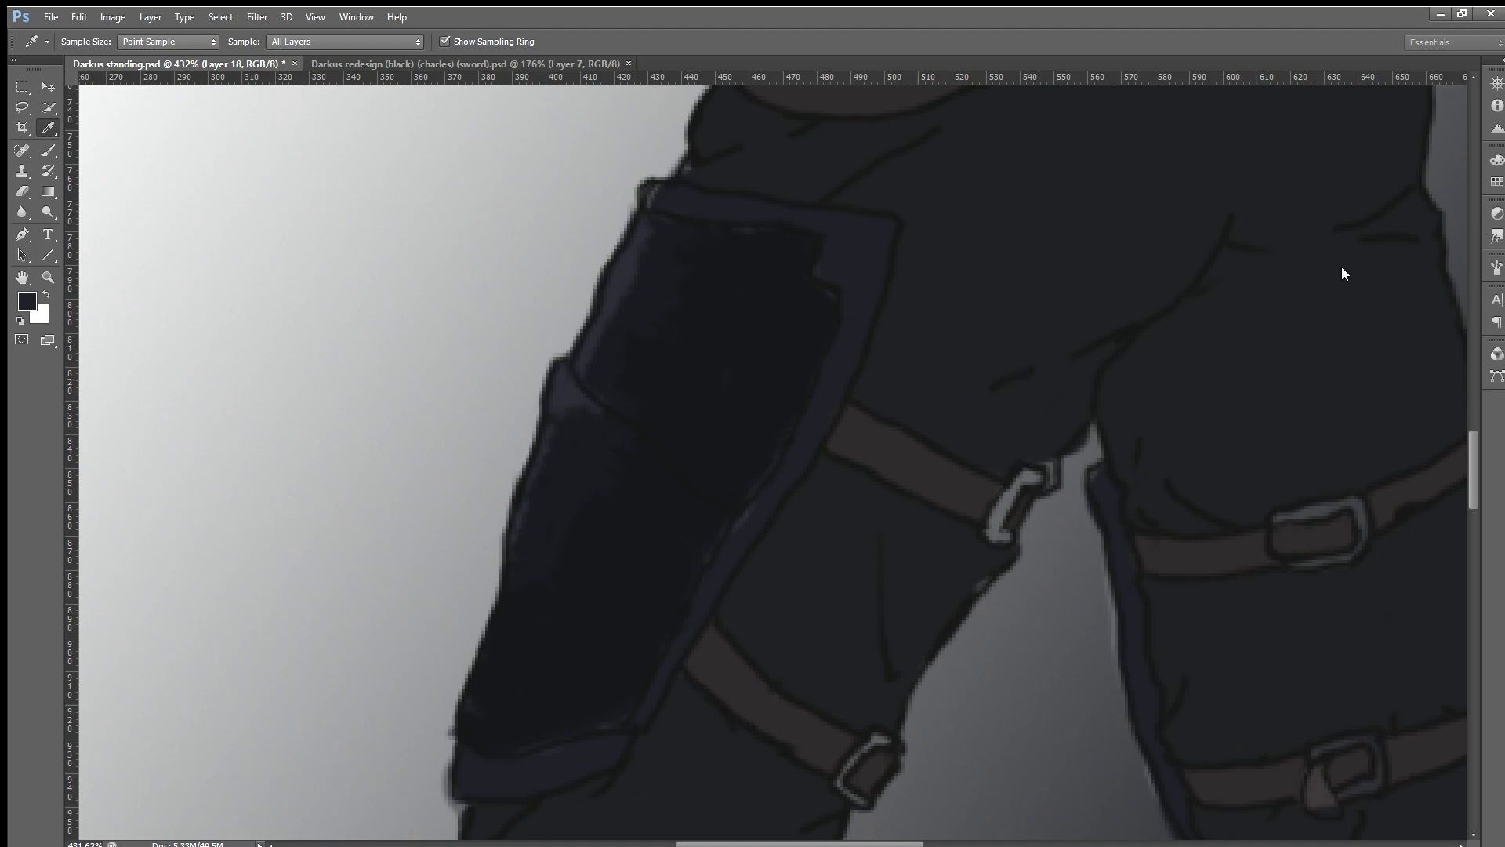
{"action": "key", "text": "b"}
{"action": "mouse_move", "coordinate": [876, 276]}
{"action": "left_mouse_down"}
{"action": "mouse_move", "coordinate": [849, 279]}
{"action": "mouse_move", "coordinate": [863, 349]}
{"action": "mouse_move", "coordinate": [800, 497]}
{"action": "mouse_move", "coordinate": [732, 572]}
{"action": "mouse_move", "coordinate": [723, 610]}
{"action": "left_mouse_up"}
{"action": "mouse_move", "coordinate": [781, 511]}
{"action": "left_mouse_down"}
{"action": "mouse_move", "coordinate": [733, 547]}
{"action": "mouse_move", "coordinate": [746, 564]}
{"action": "left_mouse_up"}
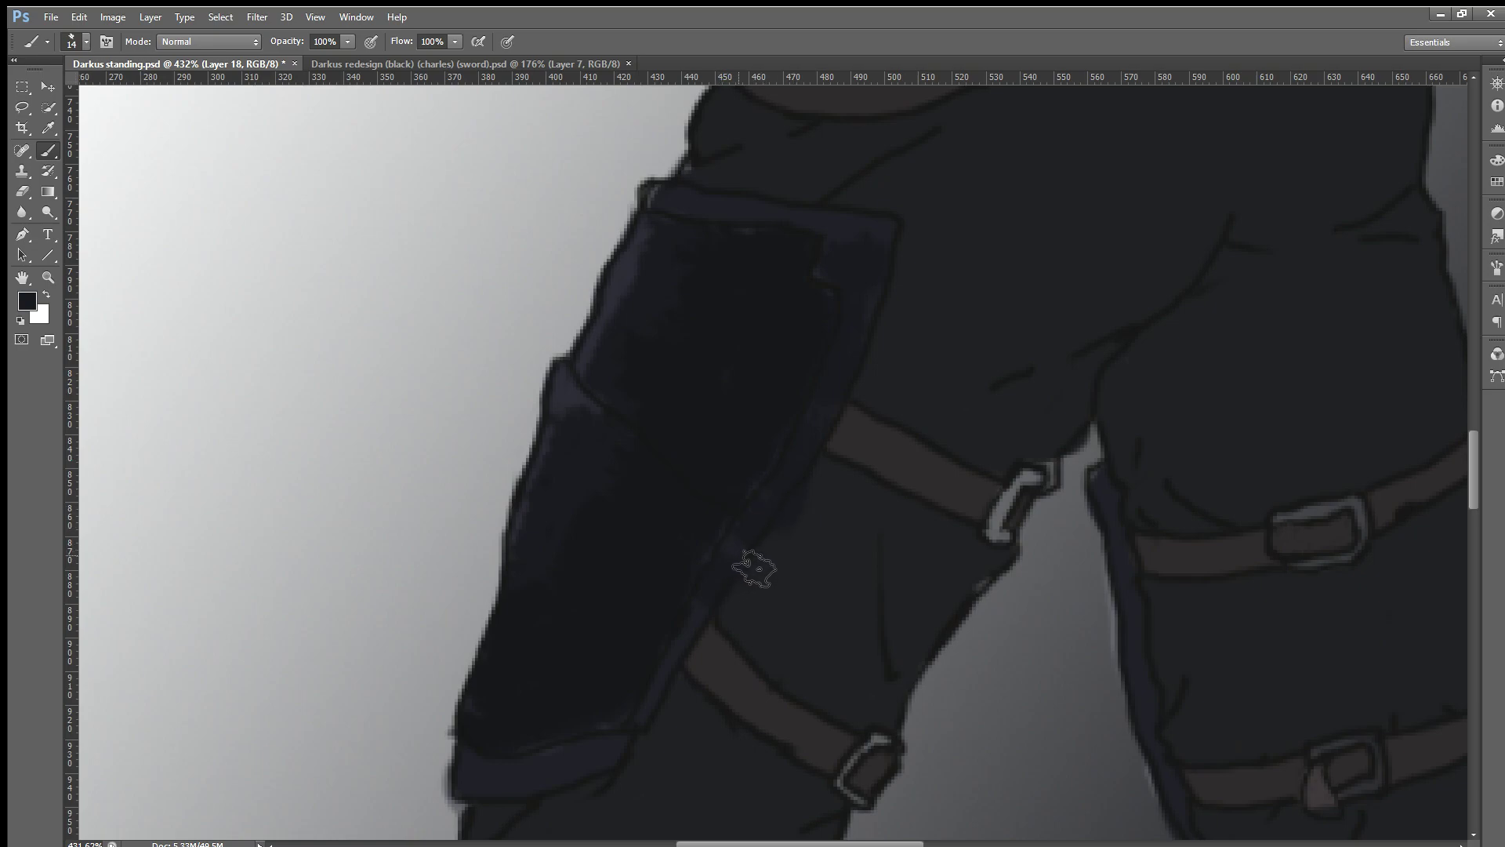
Step: Darken the light band at the plate's bottom and its edge down to the brown strap
{"action": "left_click", "coordinate": [23, 193]}
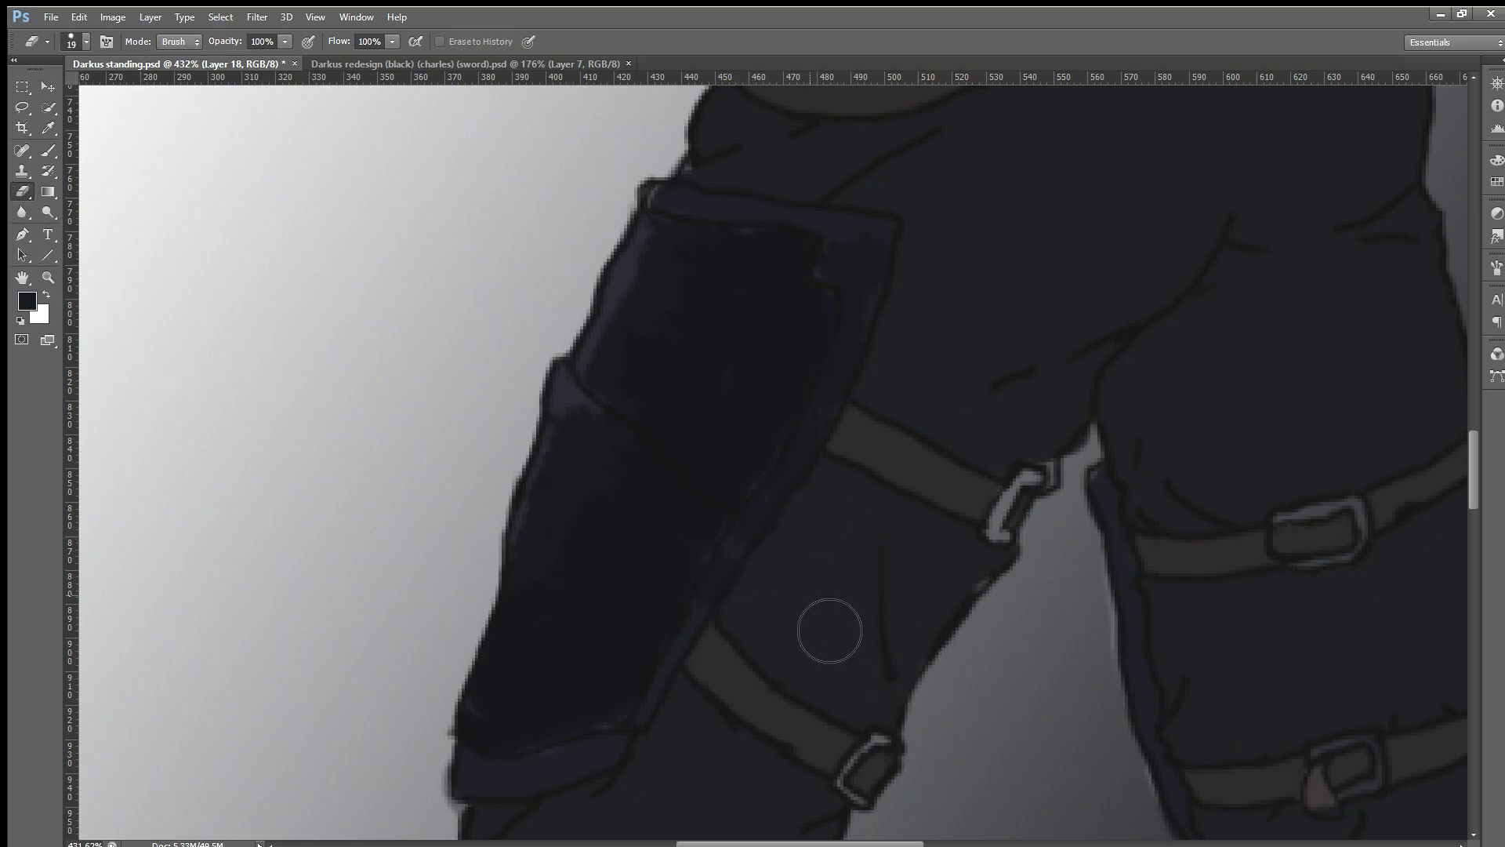
{"action": "scroll", "coordinate": [780, 682], "scroll_direction": "down", "scroll_amount": 2}
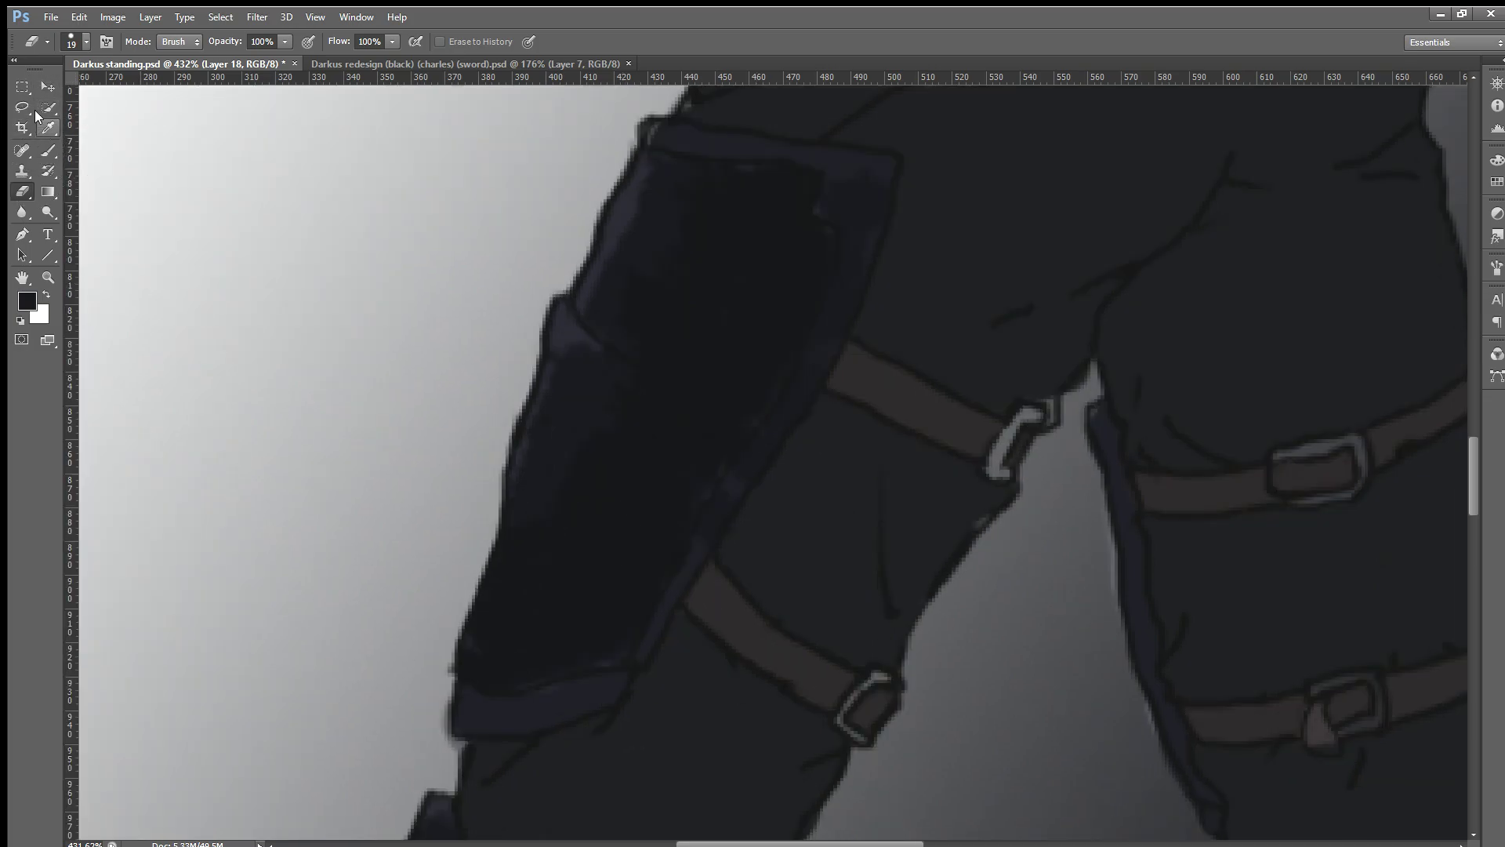
{"action": "left_click", "coordinate": [48, 150]}
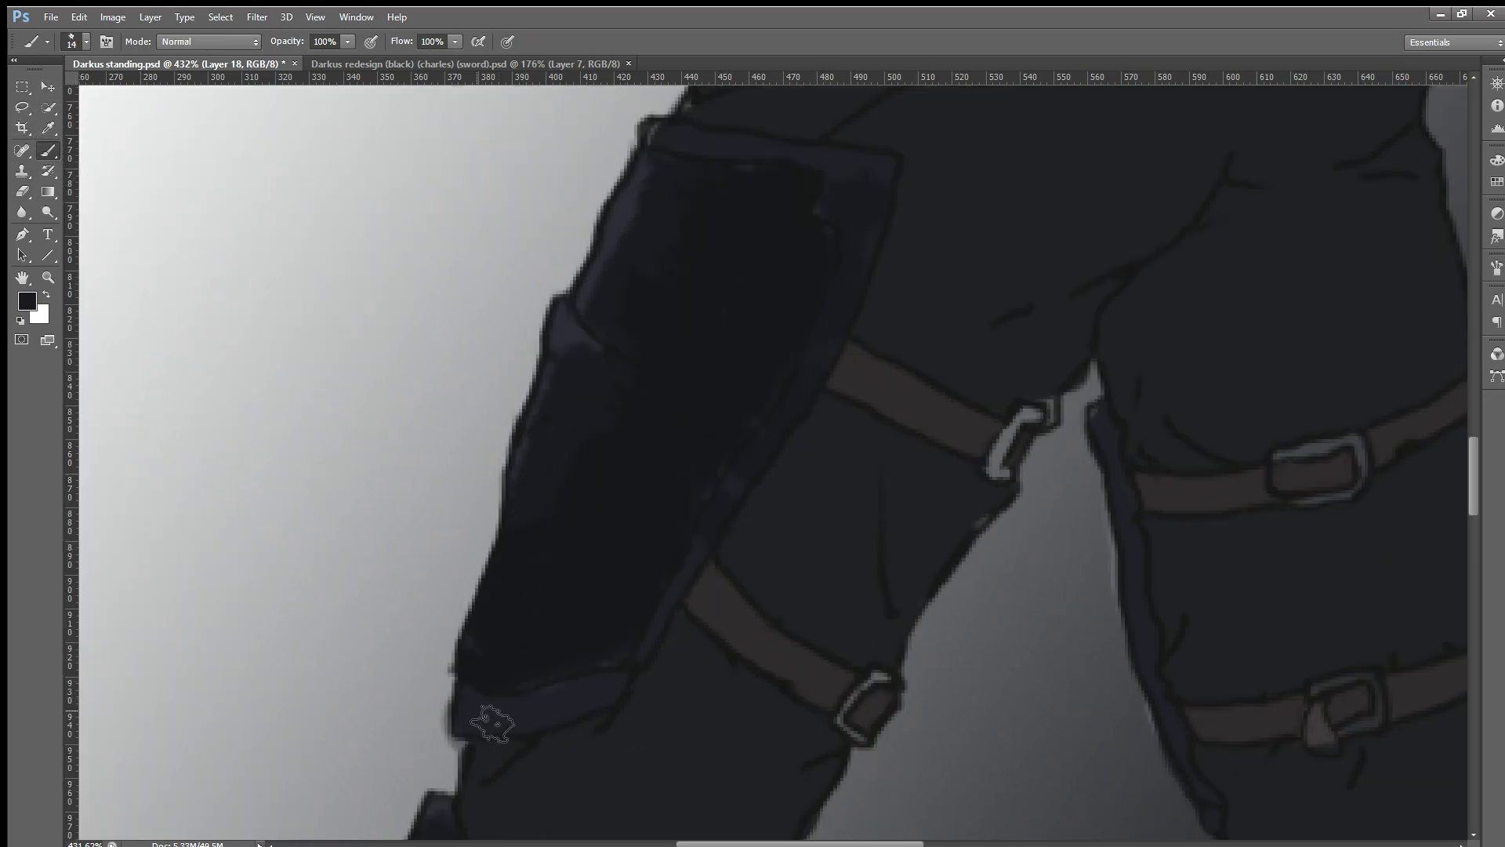
{"action": "mouse_move", "coordinate": [479, 717]}
{"action": "left_mouse_down"}
{"action": "mouse_move", "coordinate": [588, 707]}
{"action": "mouse_move", "coordinate": [545, 717]}
{"action": "left_mouse_up"}
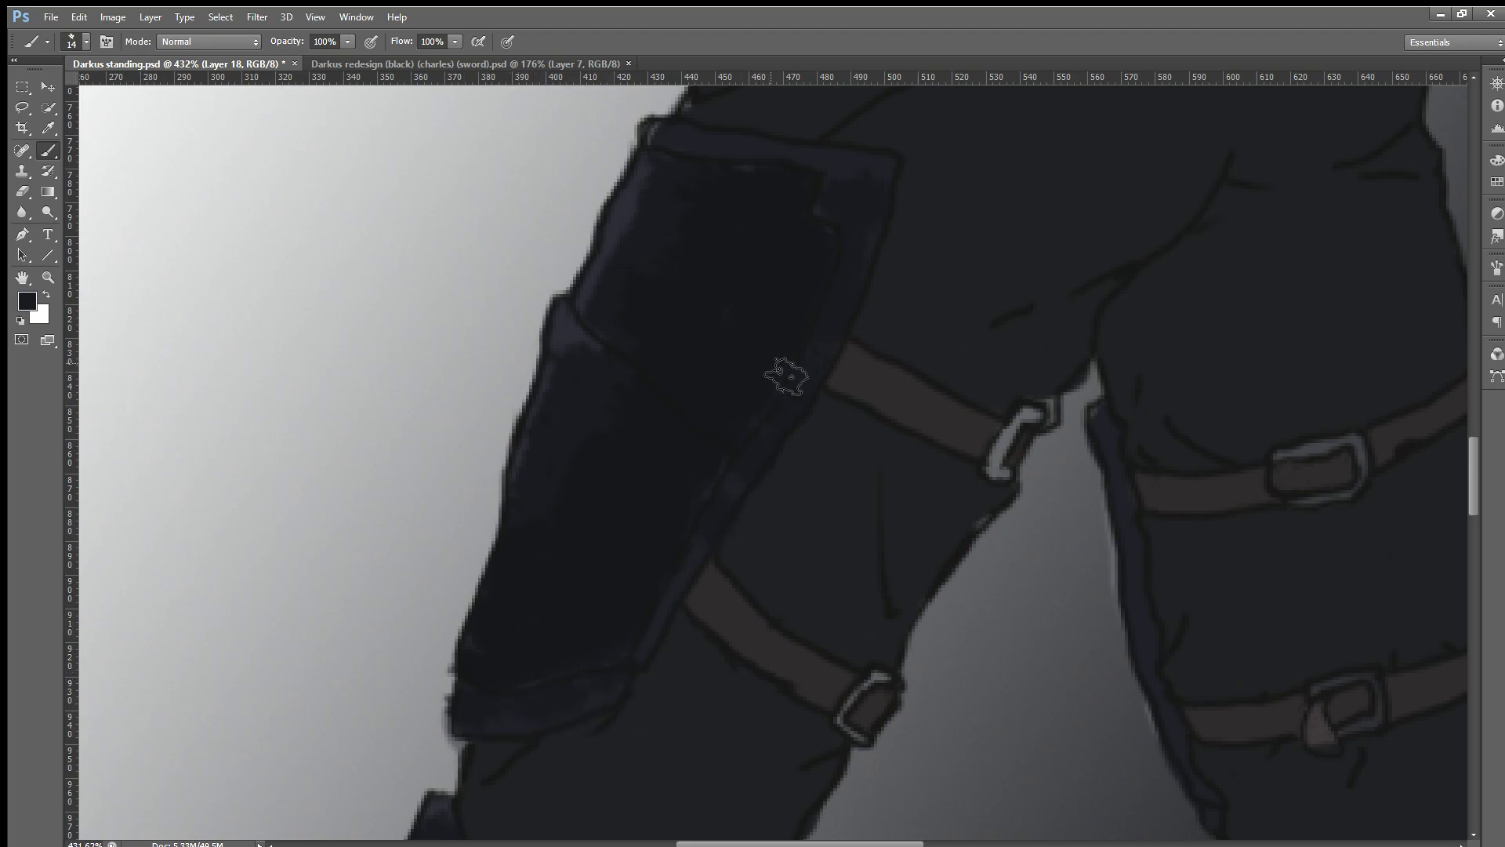
{"action": "left_click_drag", "start_coordinate": [715, 578], "coordinate": [670, 663]}
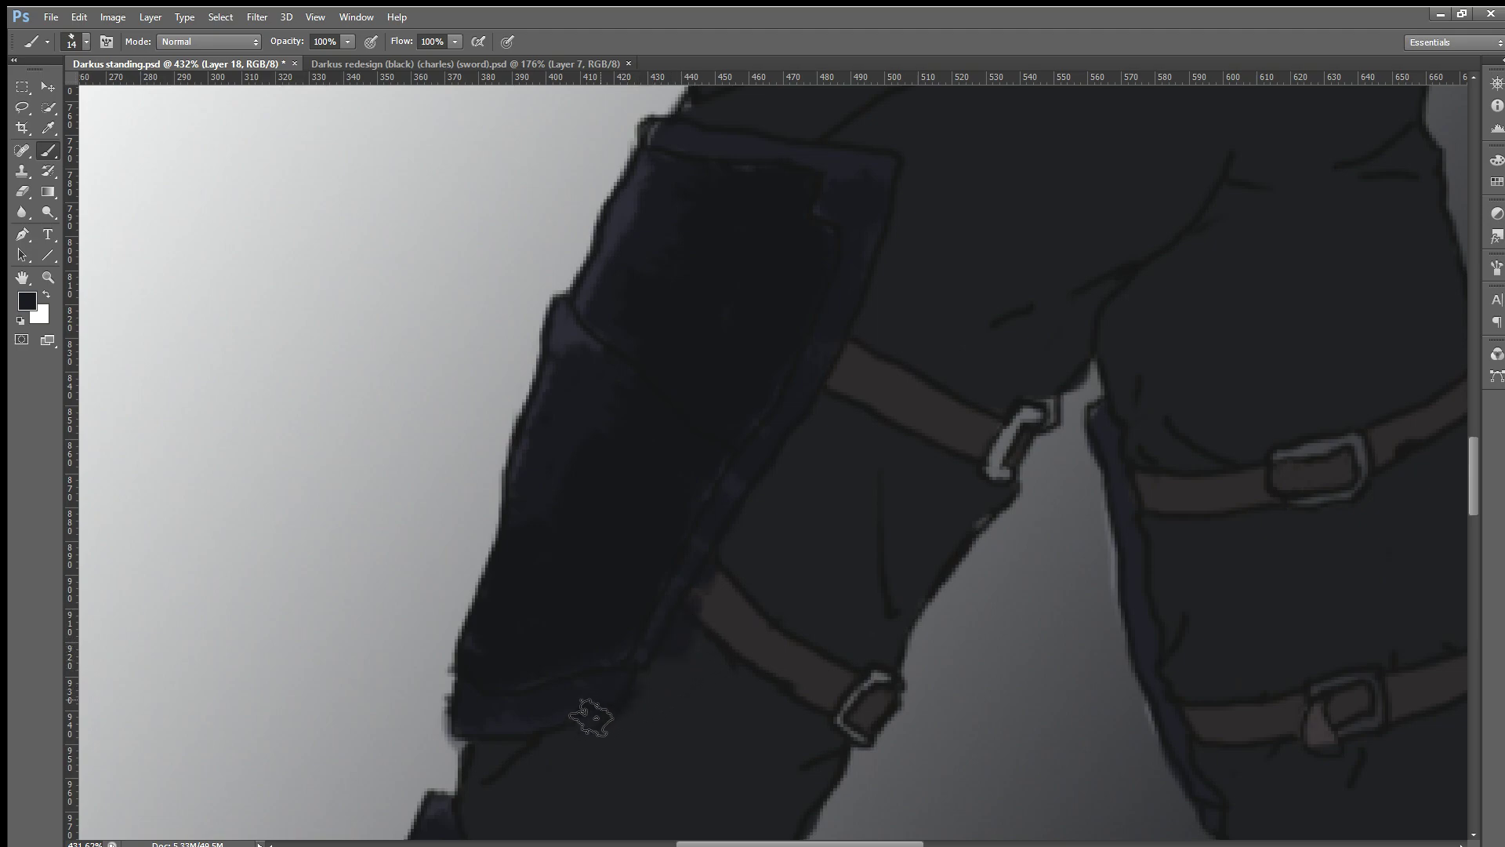
Step: Erase the stray paint off the brown strap's left end
{"action": "left_click", "coordinate": [28, 188]}
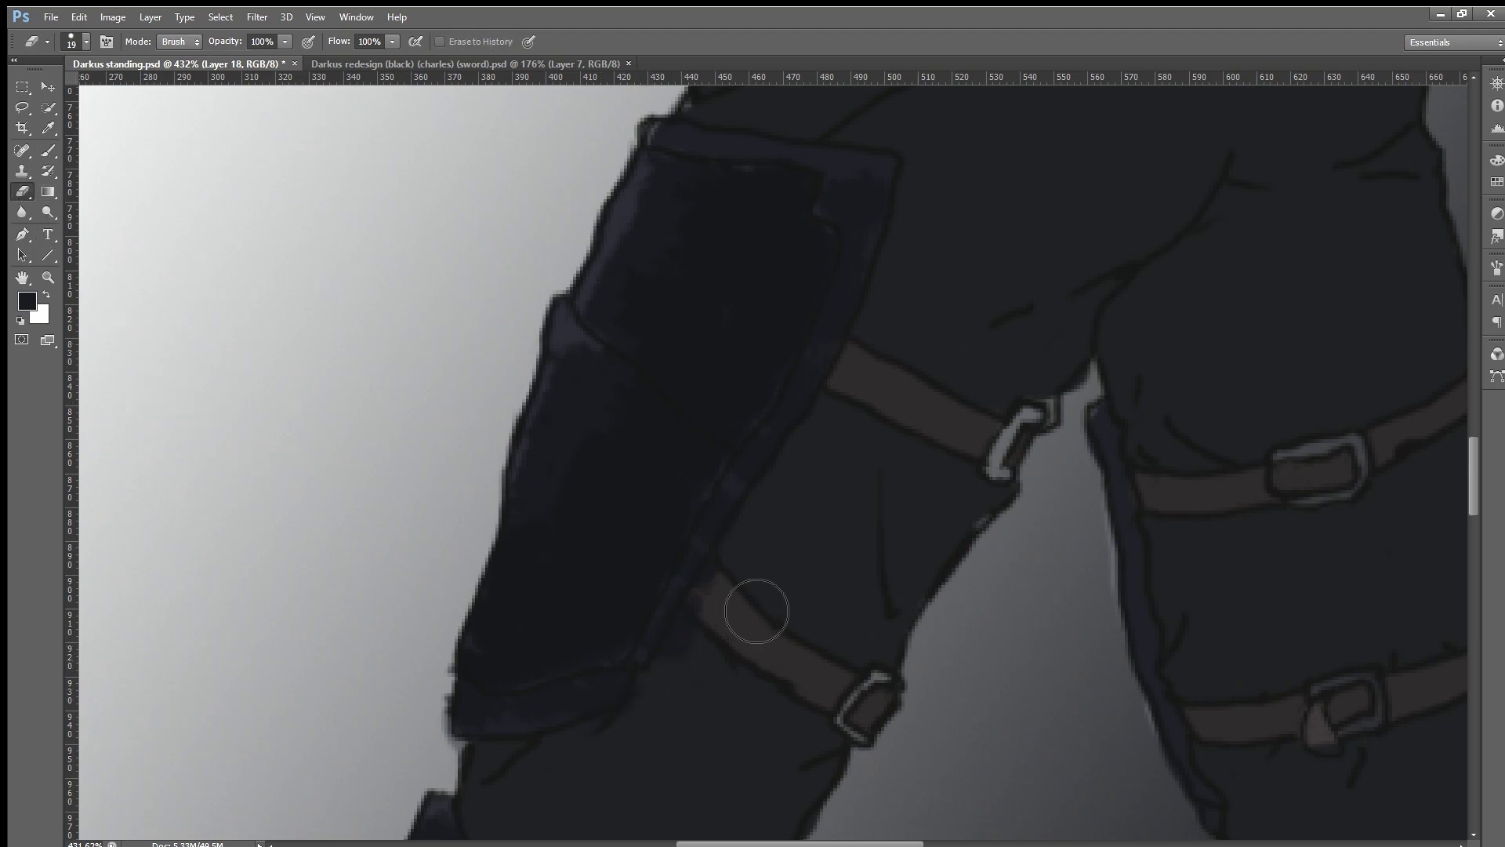
{"action": "left_click_drag", "start_coordinate": [753, 608], "coordinate": [690, 730]}
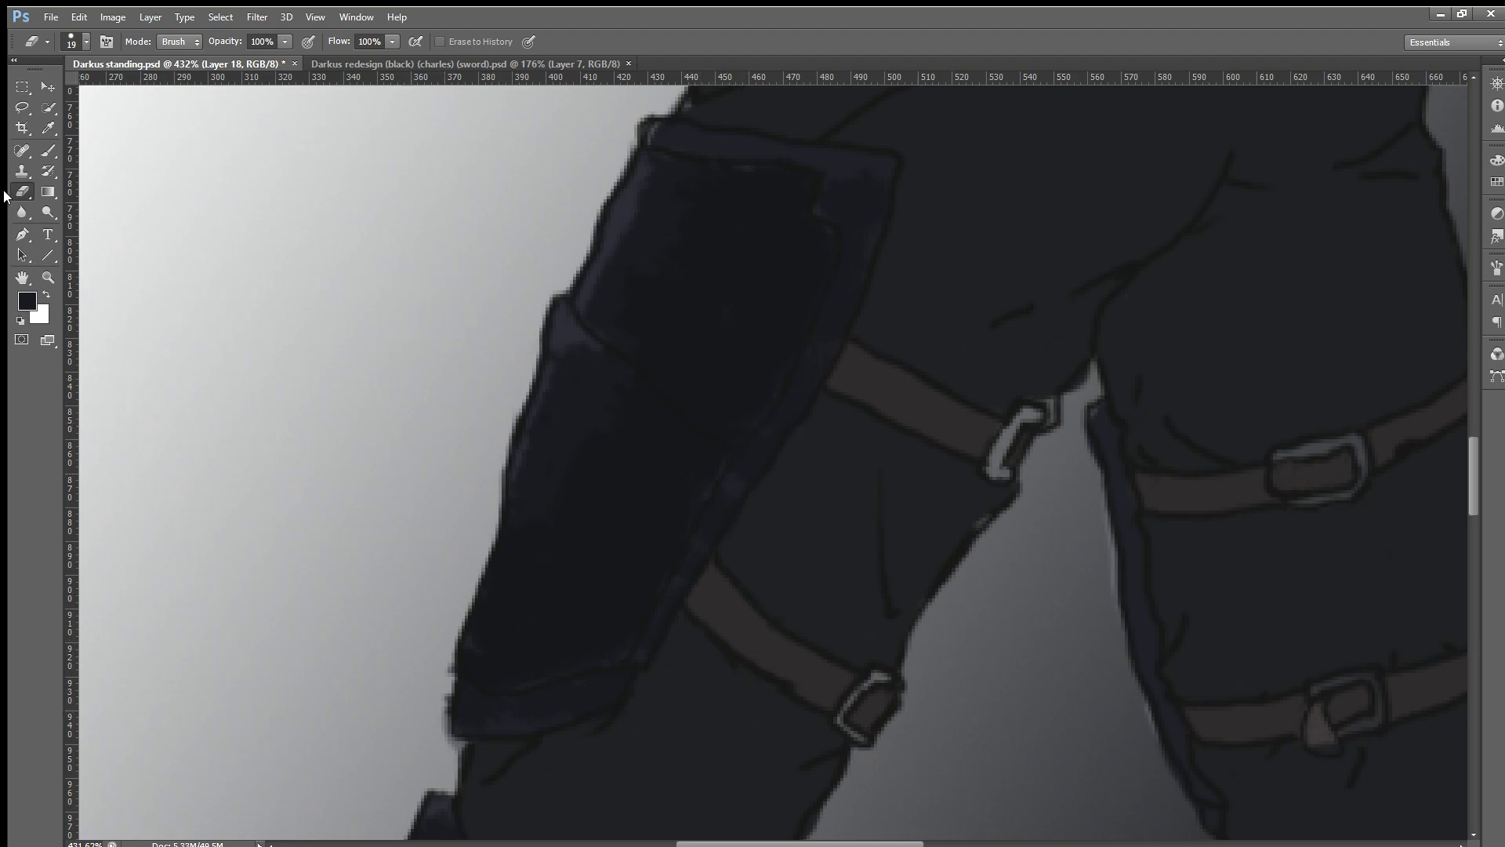
{"action": "left_click", "coordinate": [48, 150]}
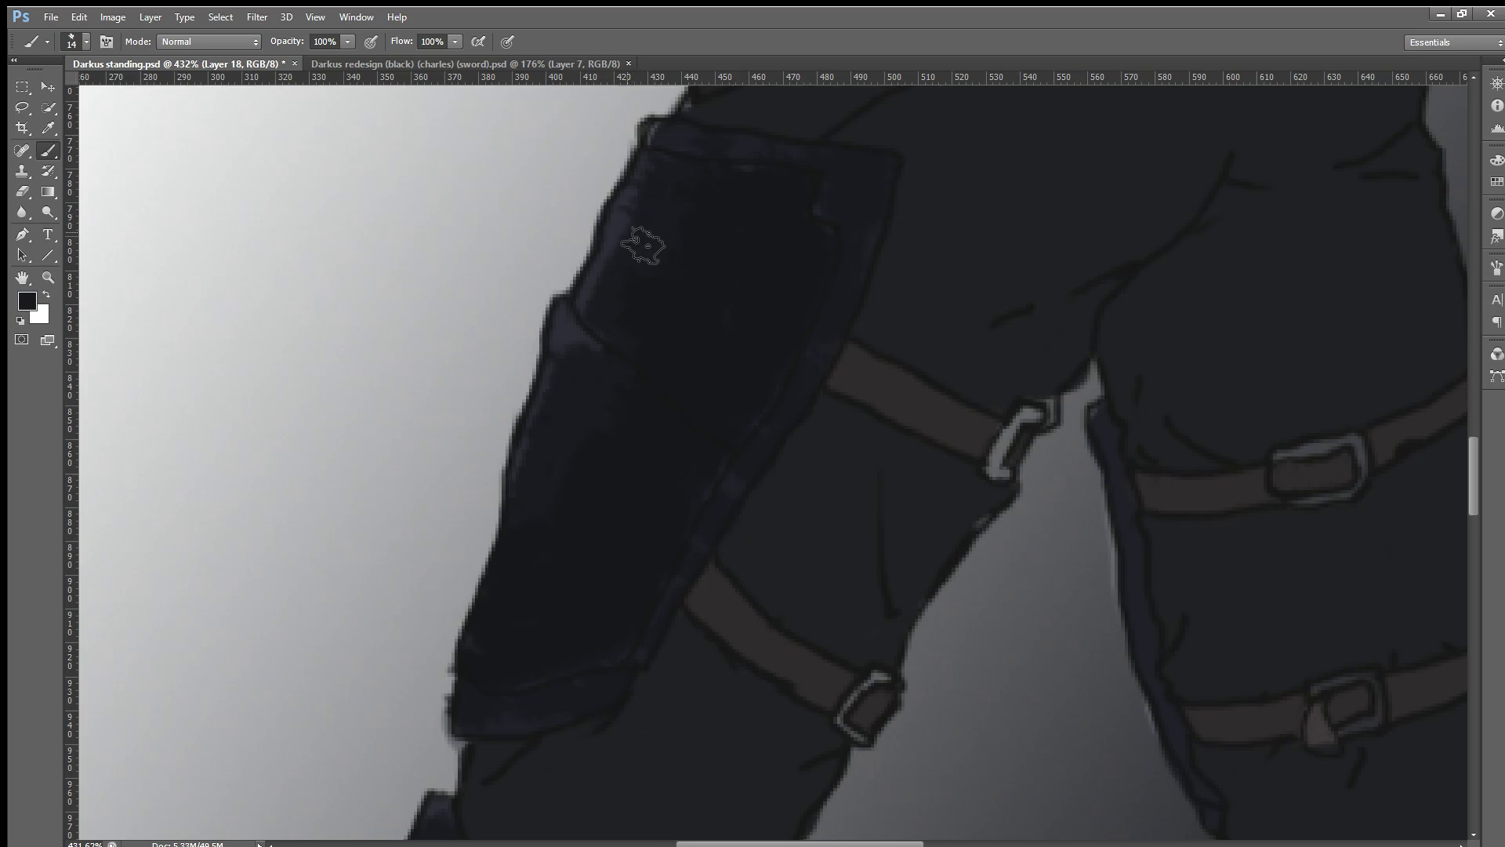
{"action": "scroll", "coordinate": [741, 263], "scroll_direction": "down", "scroll_amount": 2}
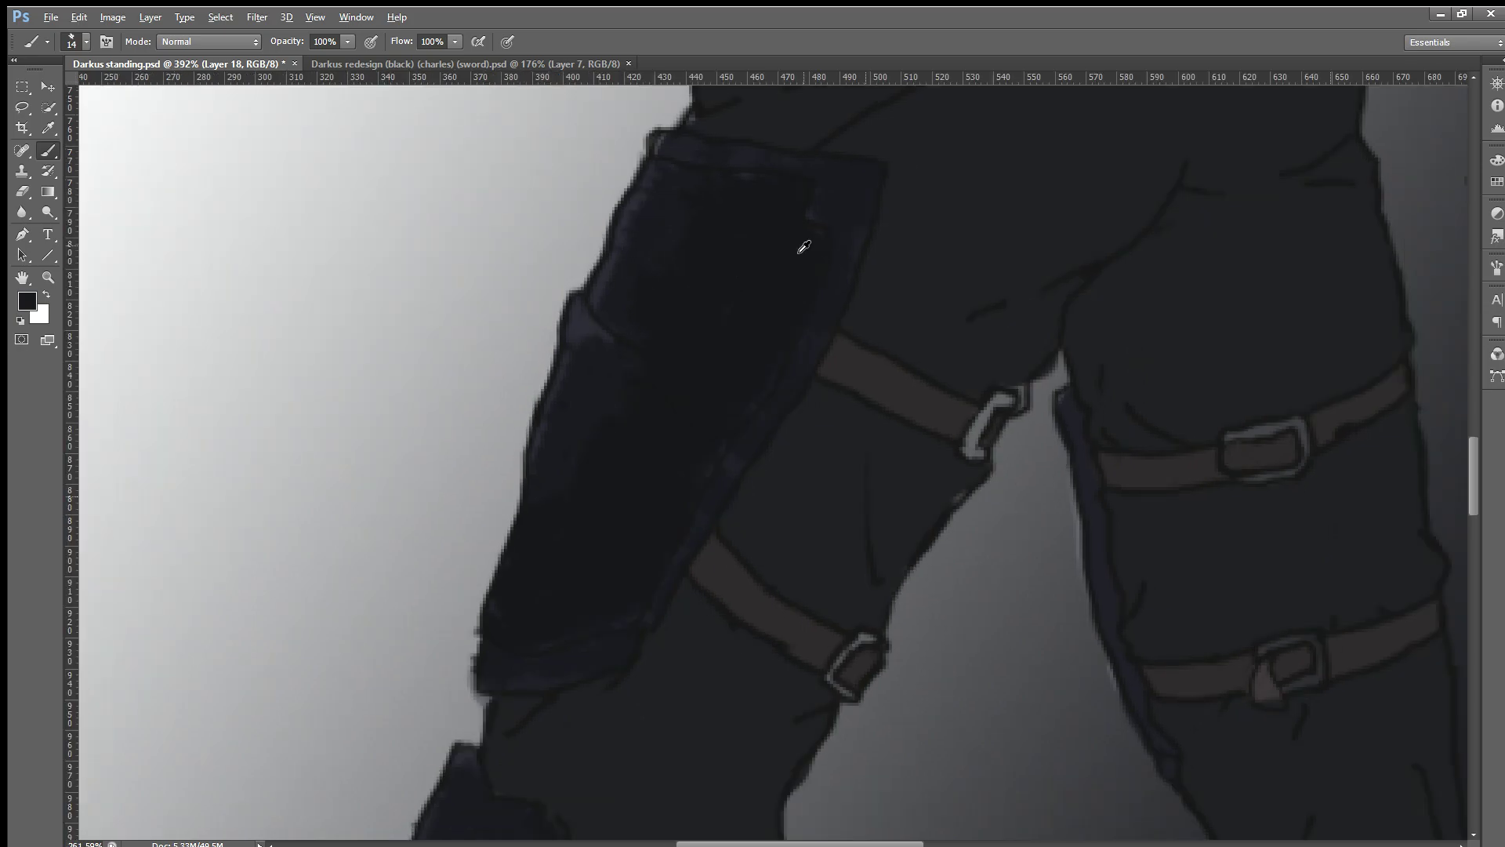
{"action": "scroll", "coordinate": [796, 242], "scroll_direction": "down", "scroll_amount": 3}
{"action": "scroll", "coordinate": [982, 403], "scroll_direction": "down", "scroll_amount": 1}
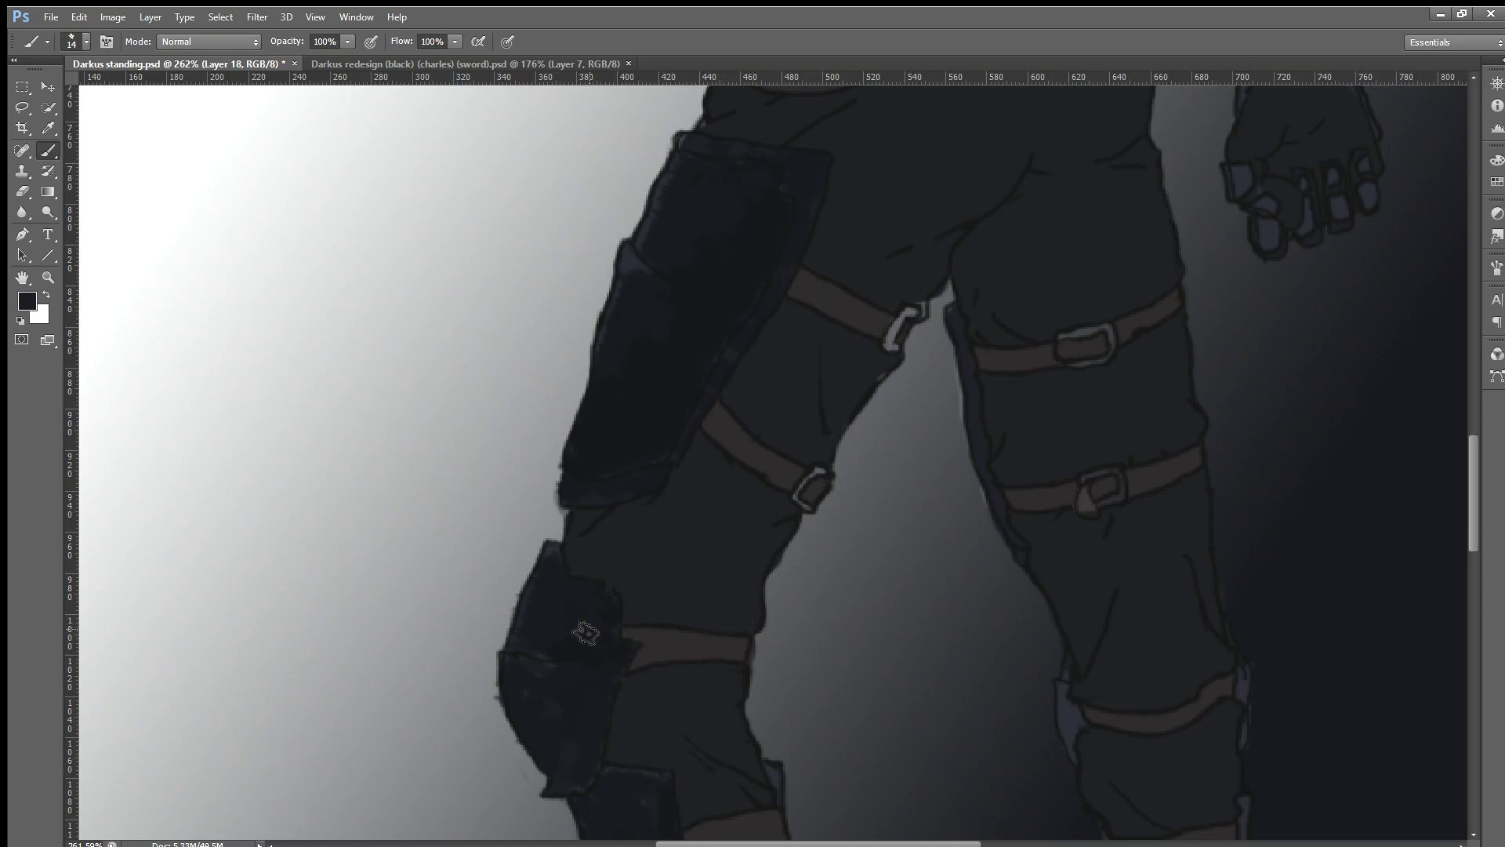
Step: Paint dark strokes along the right knee fold and its bluish edge
{"action": "left_click_drag", "start_coordinate": [905, 843], "coordinate": [948, 843]}
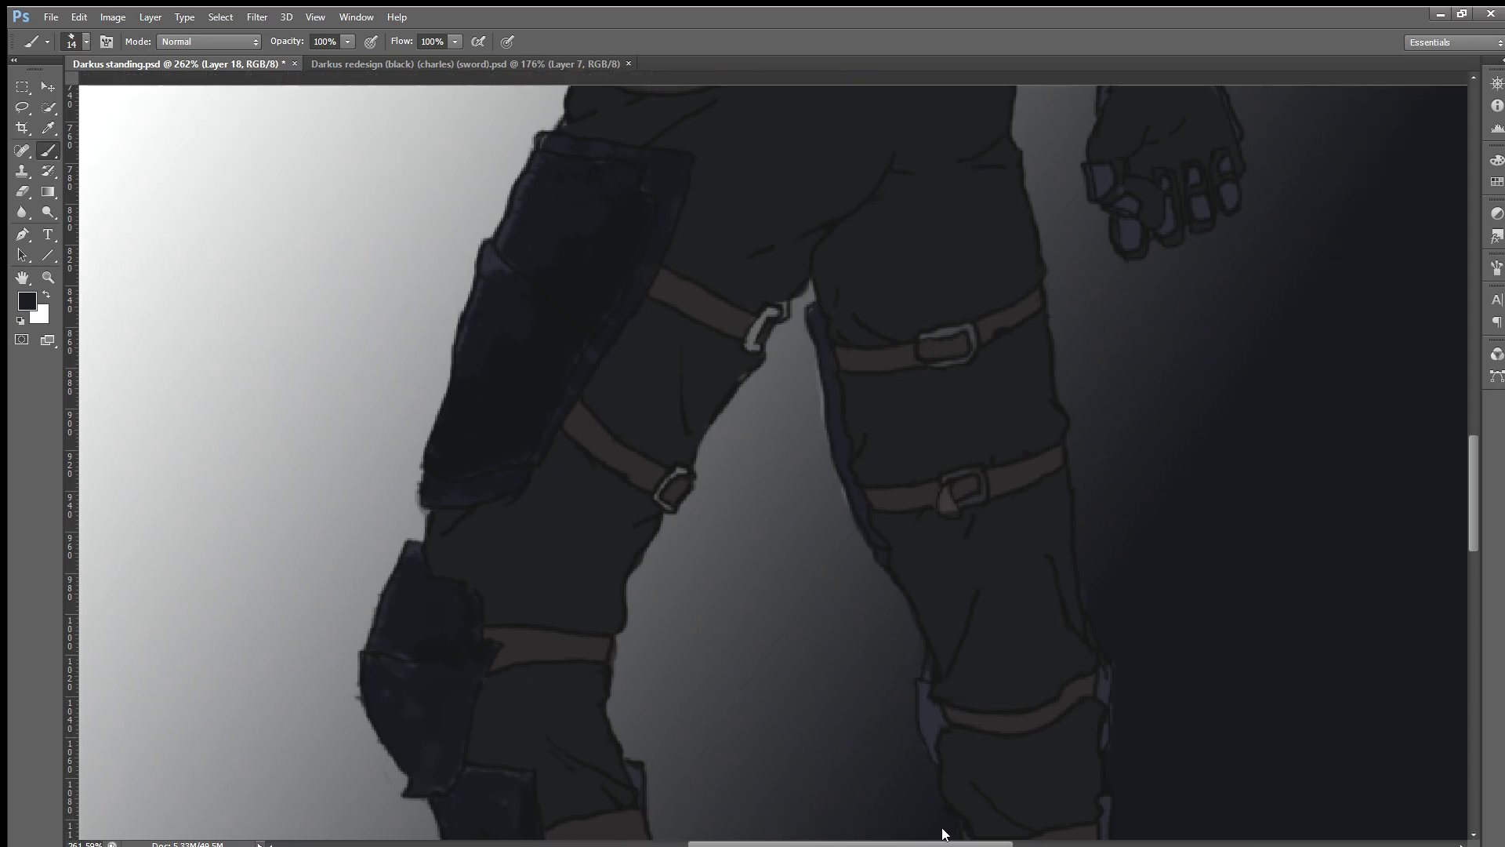
{"action": "scroll", "coordinate": [885, 563], "scroll_direction": "down", "scroll_amount": 2}
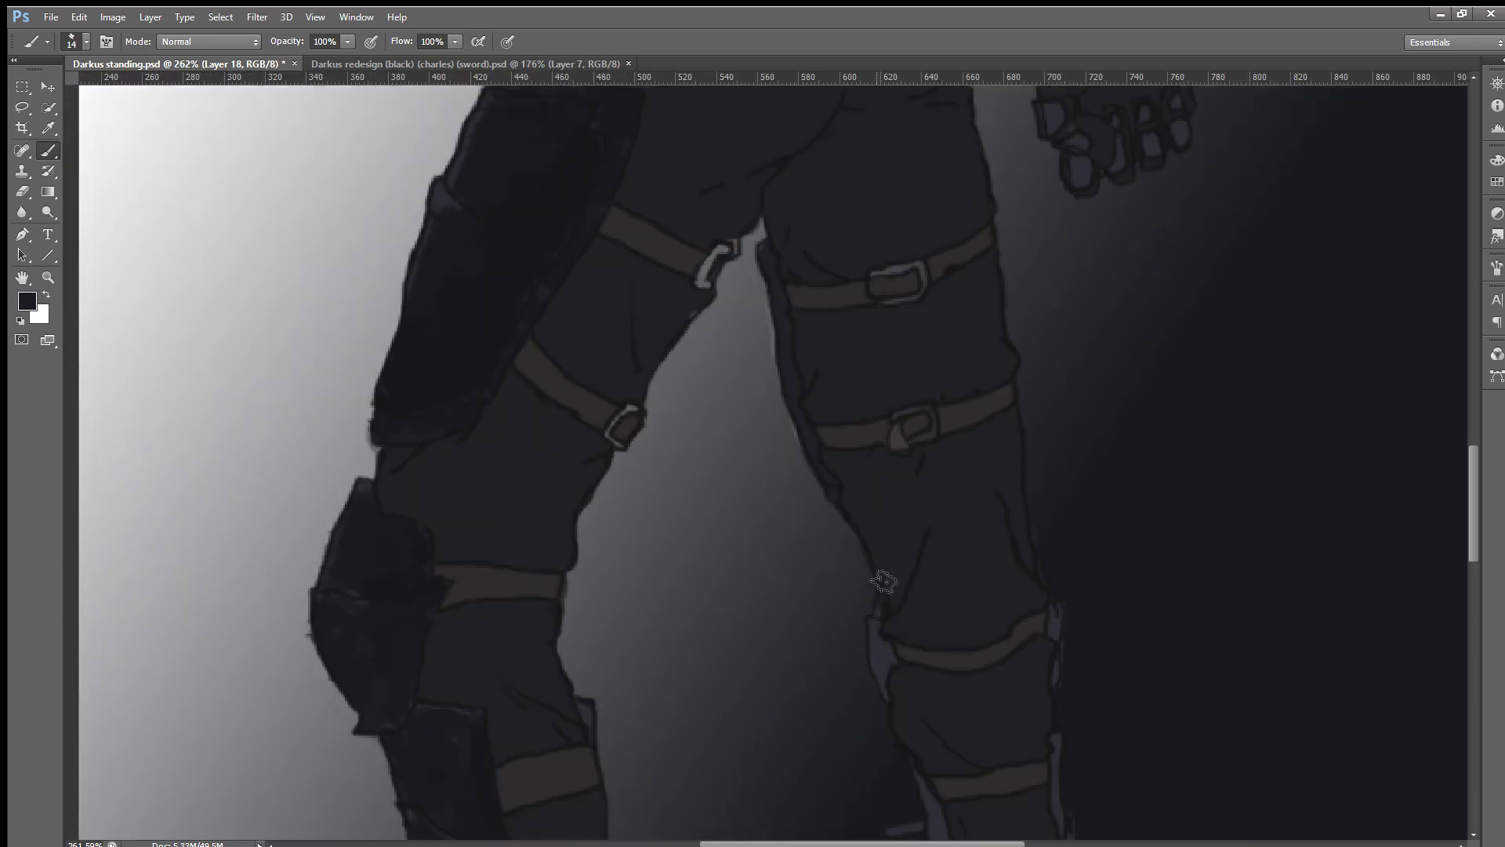
{"action": "scroll", "coordinate": [915, 668], "scroll_direction": "up", "scroll_amount": 3}
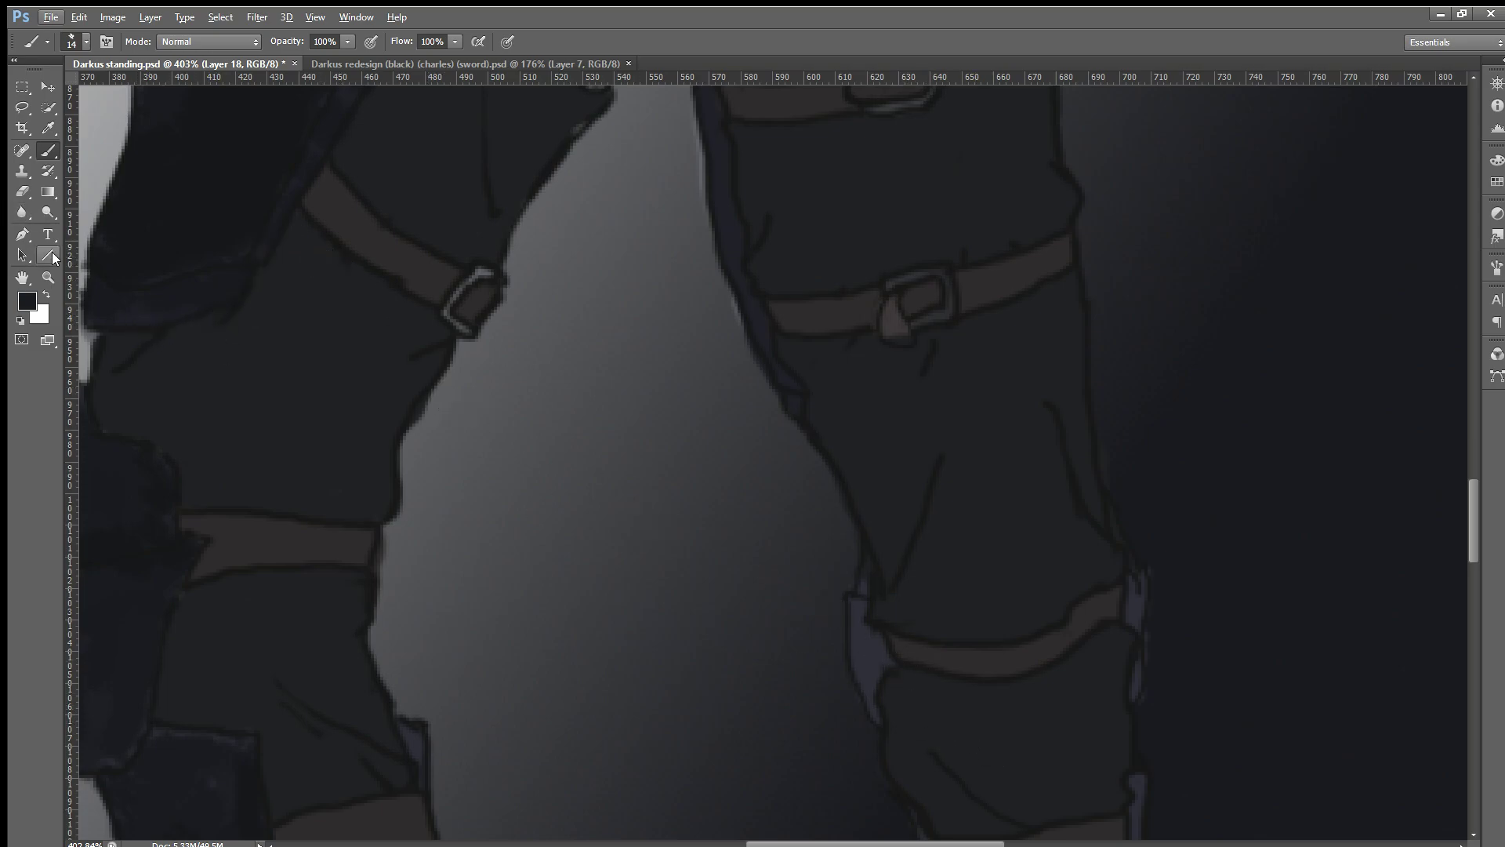
{"action": "left_click_drag", "start_coordinate": [901, 666], "coordinate": [879, 655]}
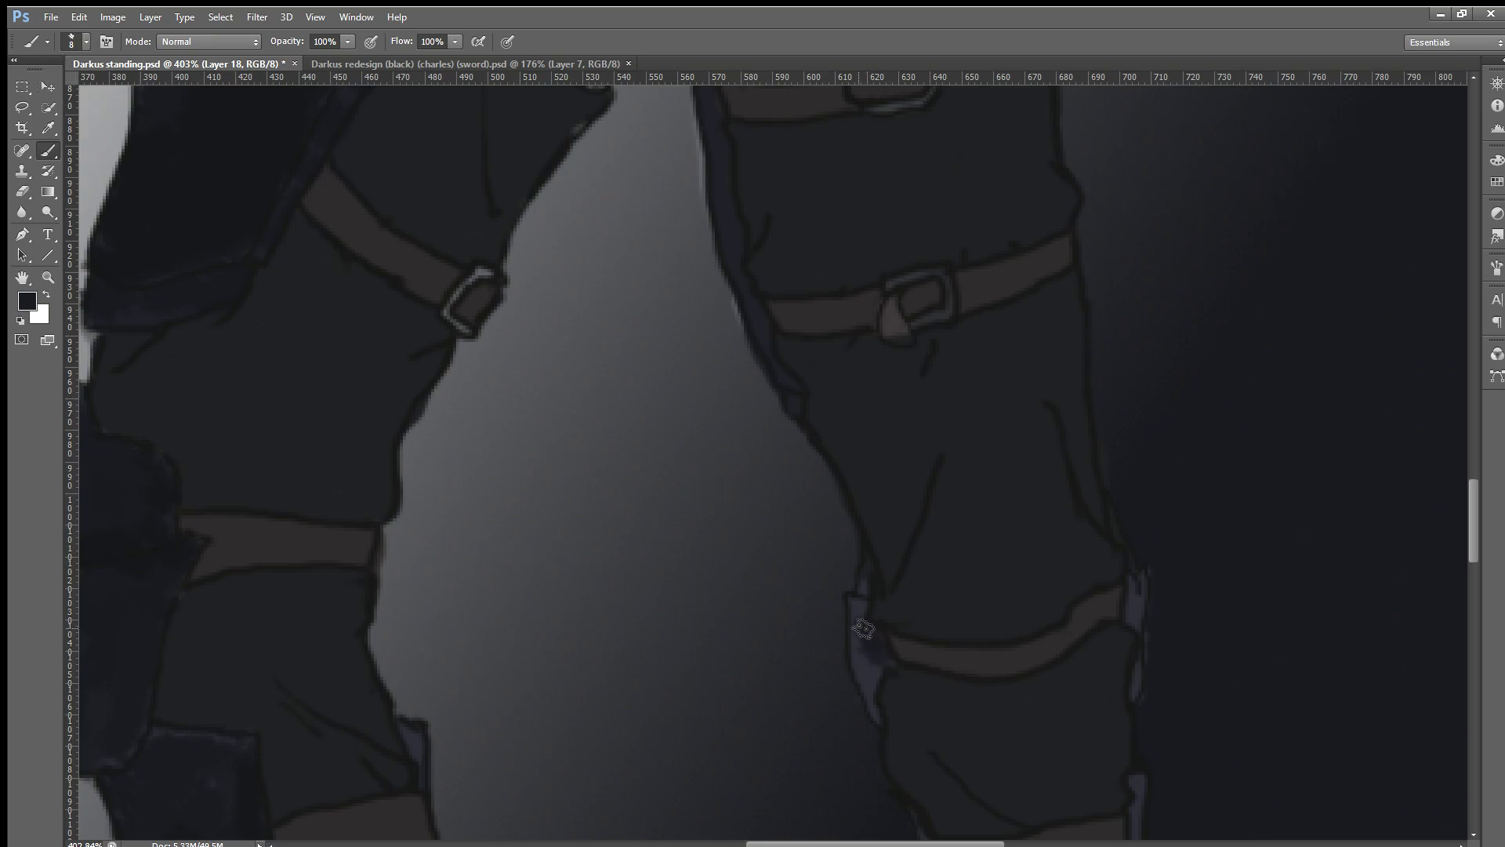
{"action": "left_click_drag", "start_coordinate": [862, 630], "coordinate": [882, 686]}
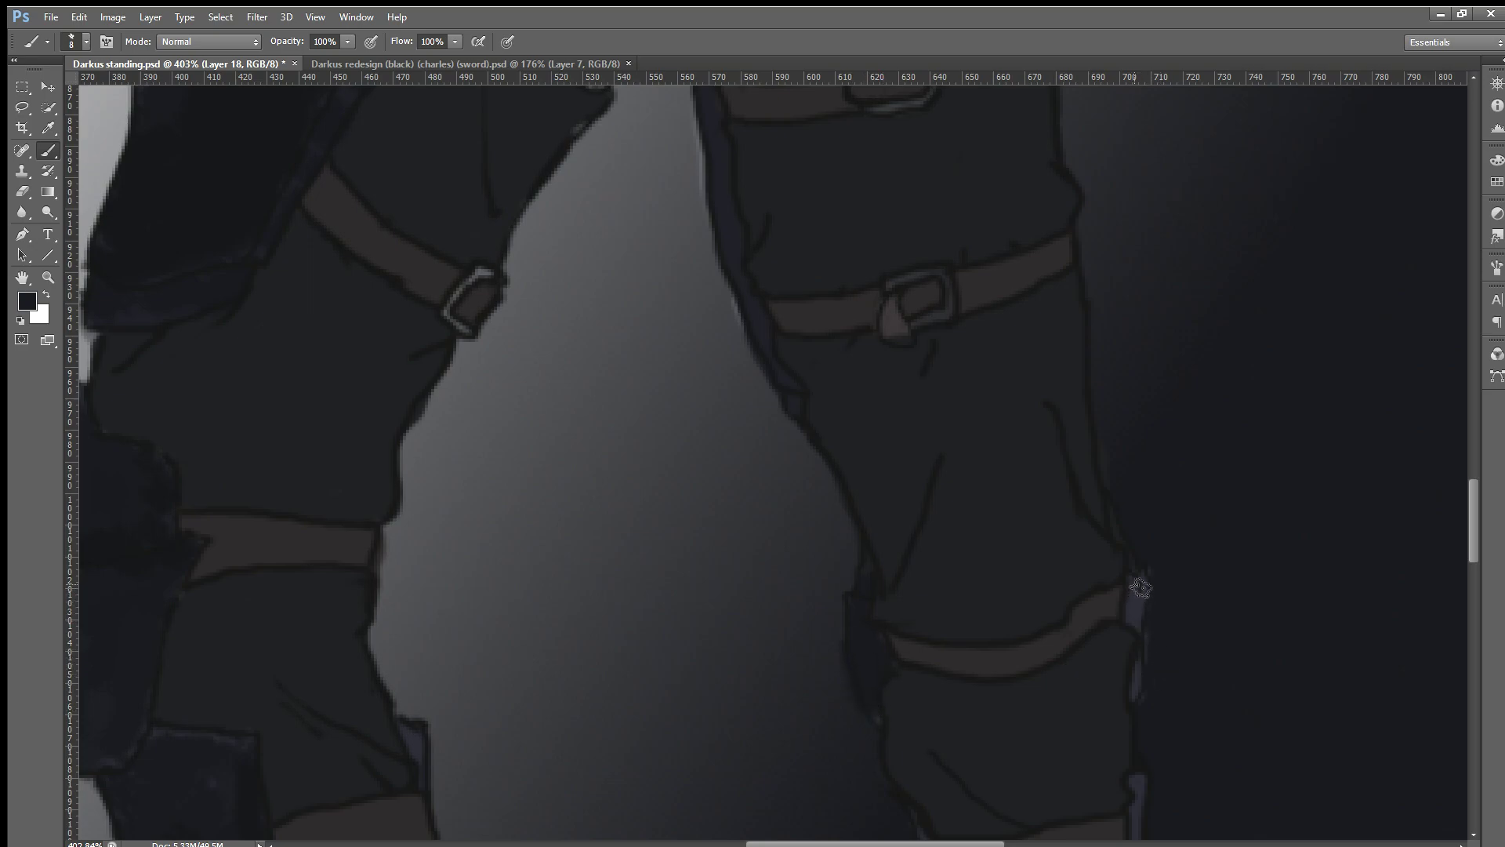
{"action": "left_click_drag", "start_coordinate": [1141, 588], "coordinate": [1135, 637]}
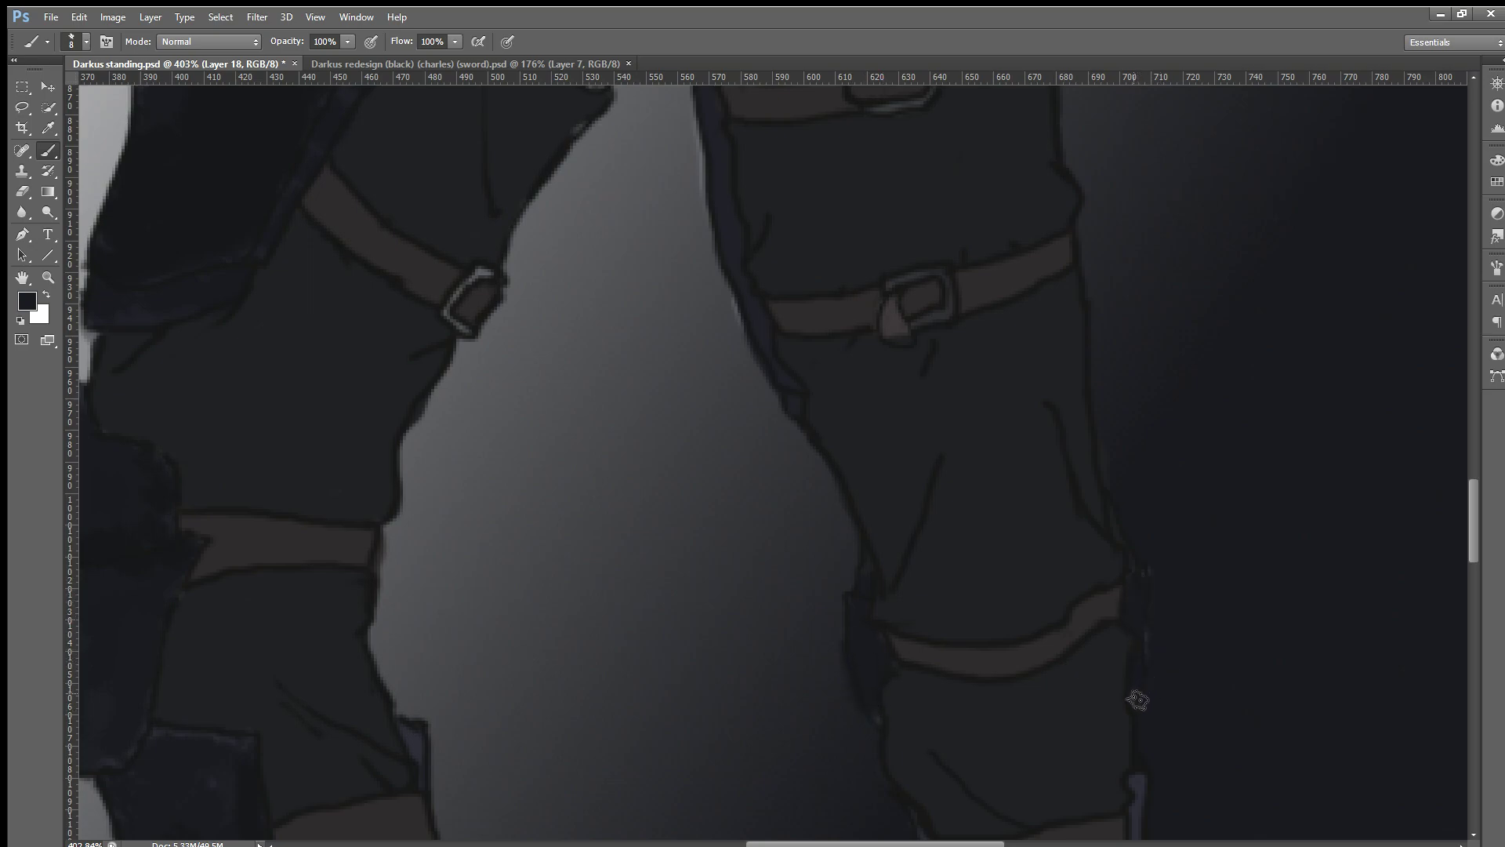
Step: Cover the upper part of the bluish stripe on the leg's edge with dark paint
{"action": "scroll", "coordinate": [1136, 682], "scroll_direction": "down", "scroll_amount": 2}
{"action": "scroll", "coordinate": [1134, 658], "scroll_direction": "down", "scroll_amount": 3}
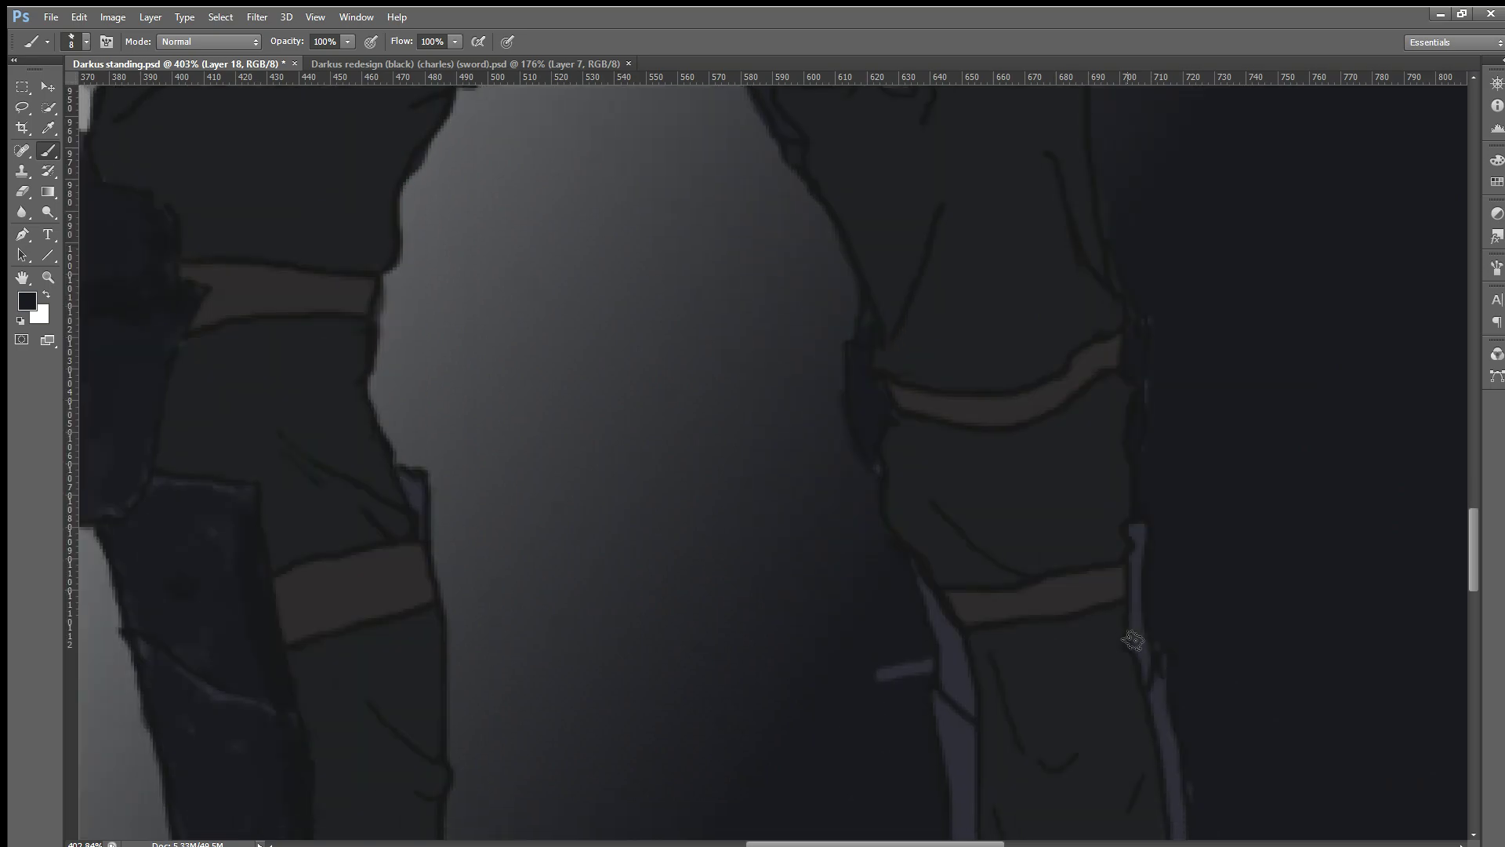
{"action": "scroll", "coordinate": [1133, 641], "scroll_direction": "down", "scroll_amount": 1}
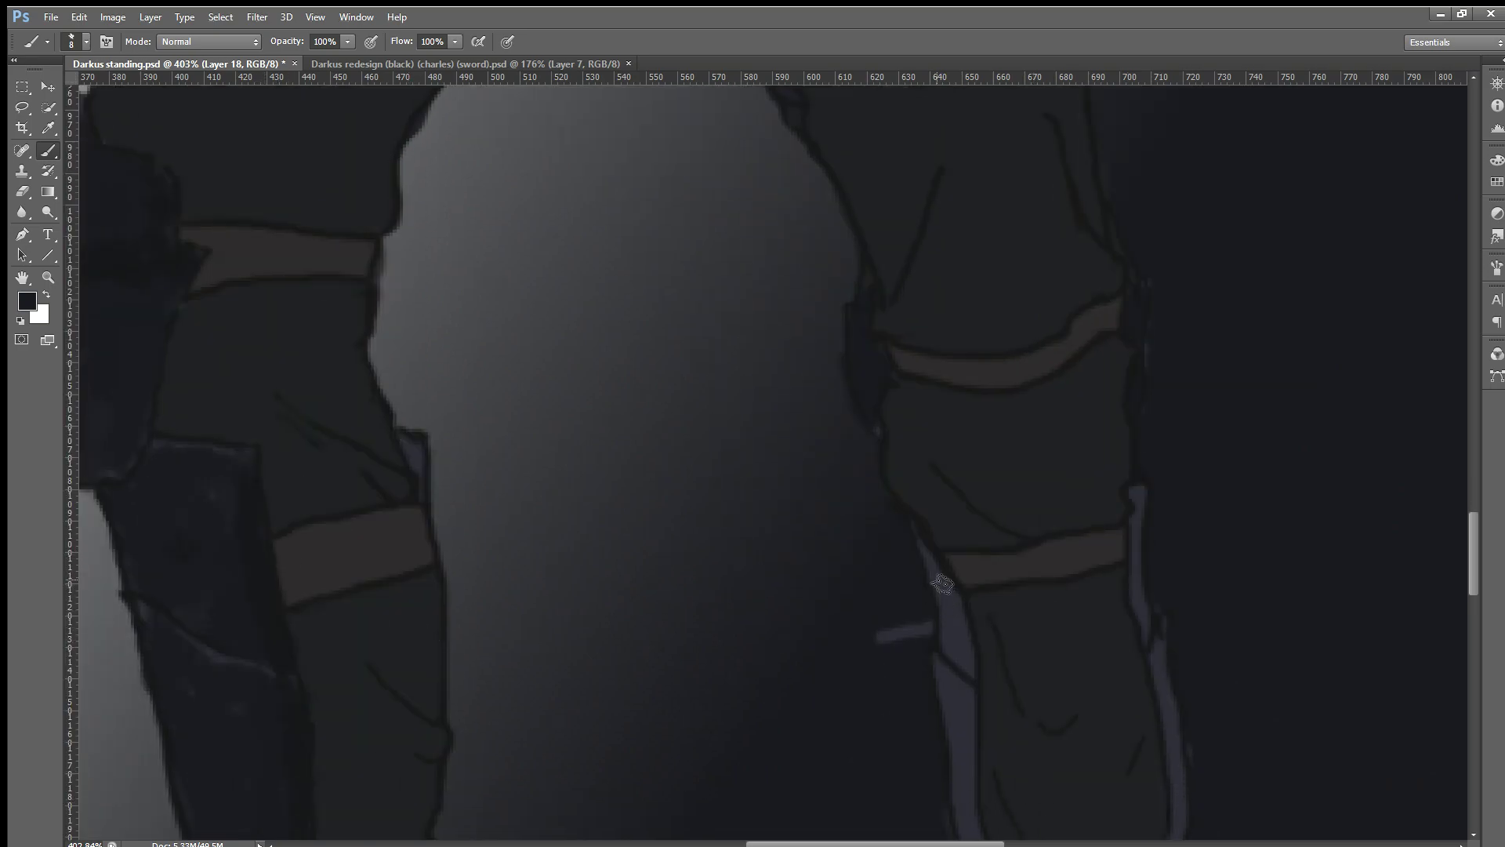
{"action": "left_click_drag", "start_coordinate": [942, 583], "coordinate": [962, 665]}
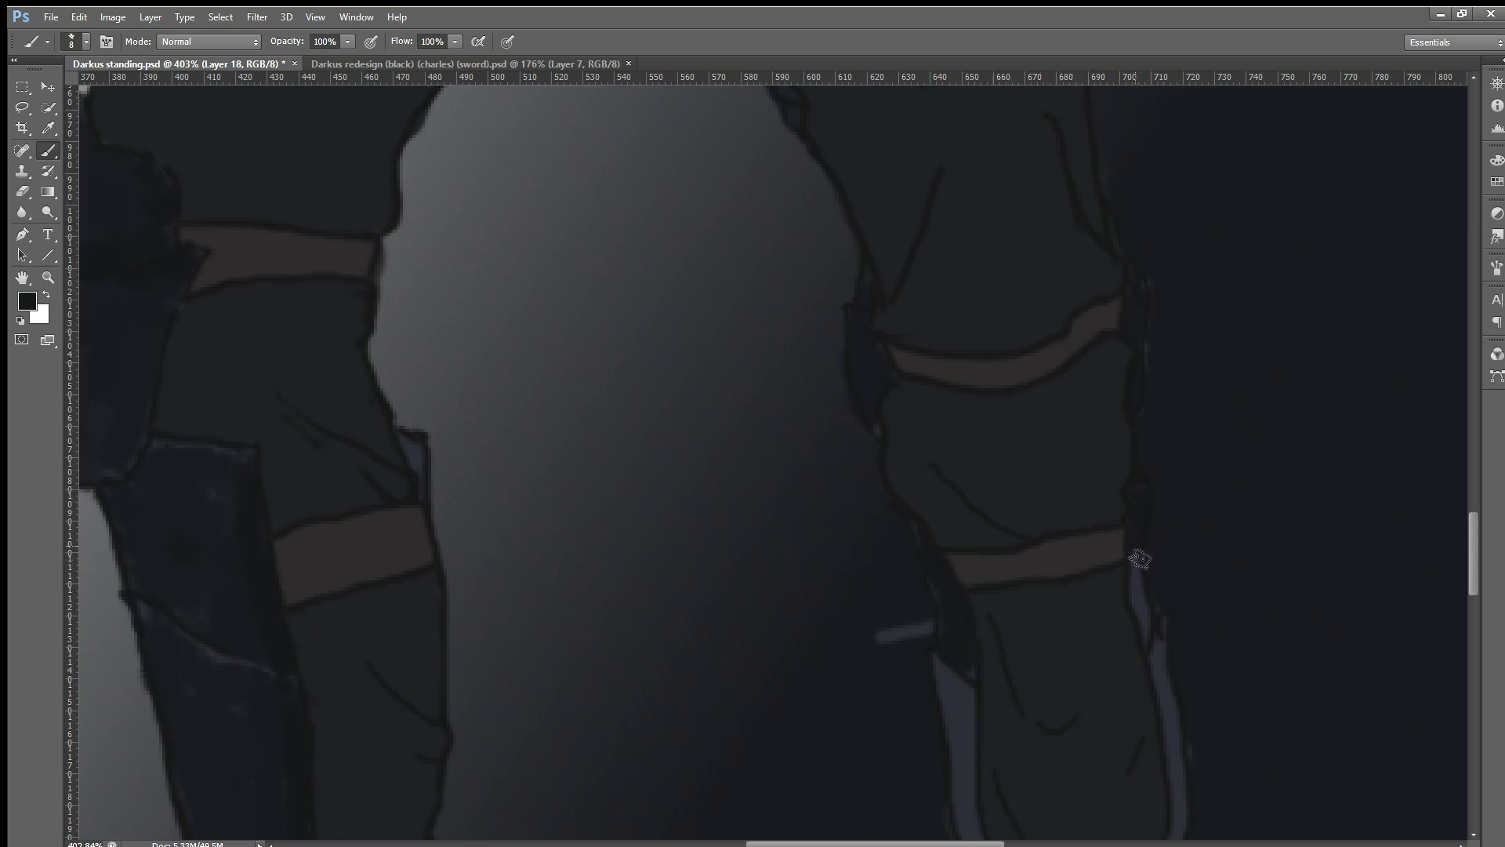
{"action": "scroll", "coordinate": [1152, 633], "scroll_direction": "down", "scroll_amount": 1}
{"action": "scroll", "coordinate": [1157, 620], "scroll_direction": "down", "scroll_amount": 3}
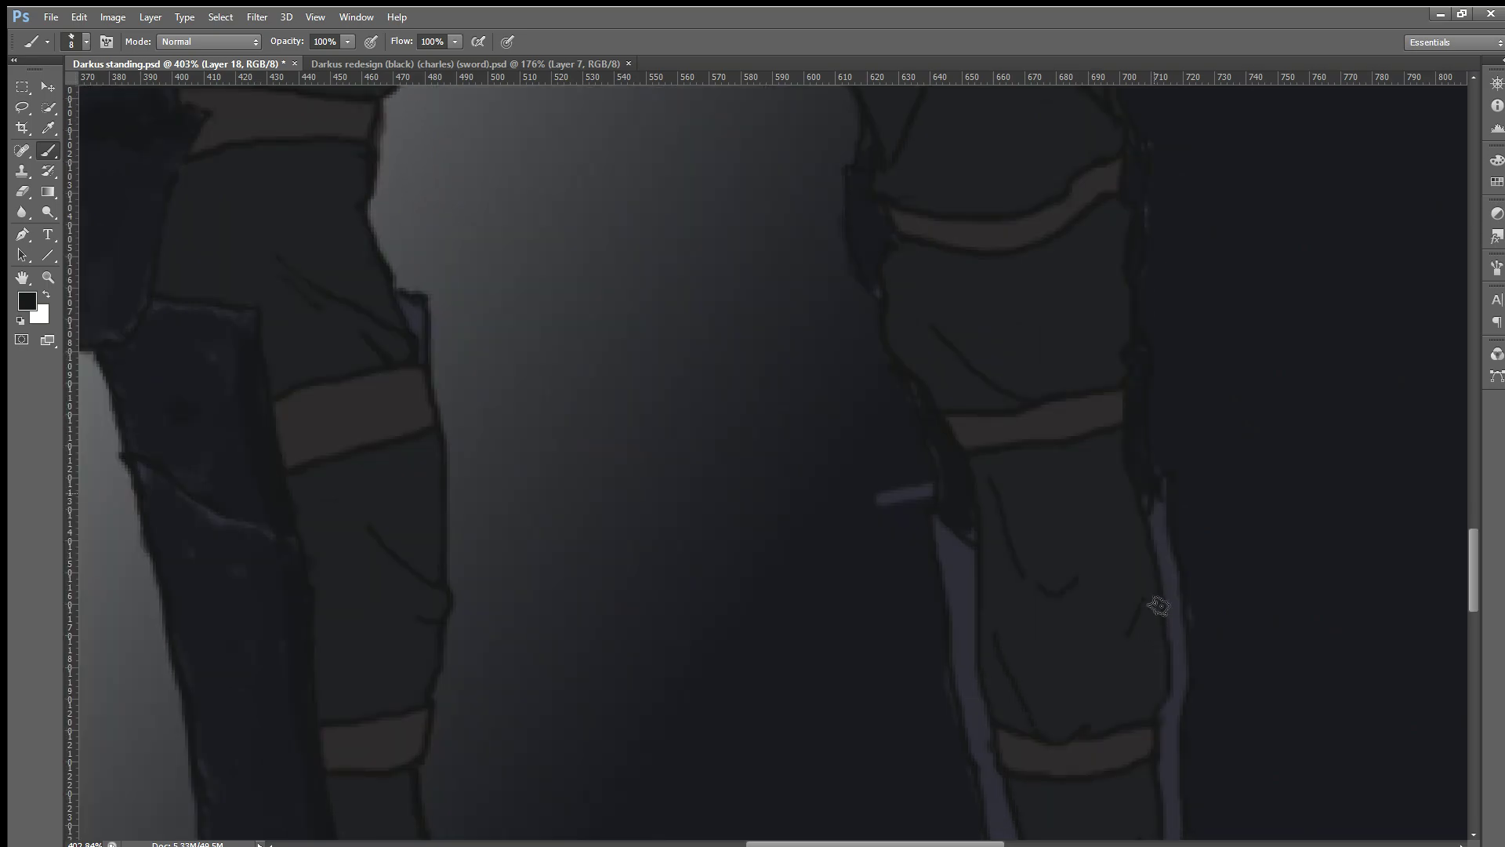
{"action": "scroll", "coordinate": [1098, 580], "scroll_direction": "down", "scroll_amount": 2}
{"action": "scroll", "coordinate": [1063, 596], "scroll_direction": "down", "scroll_amount": 2}
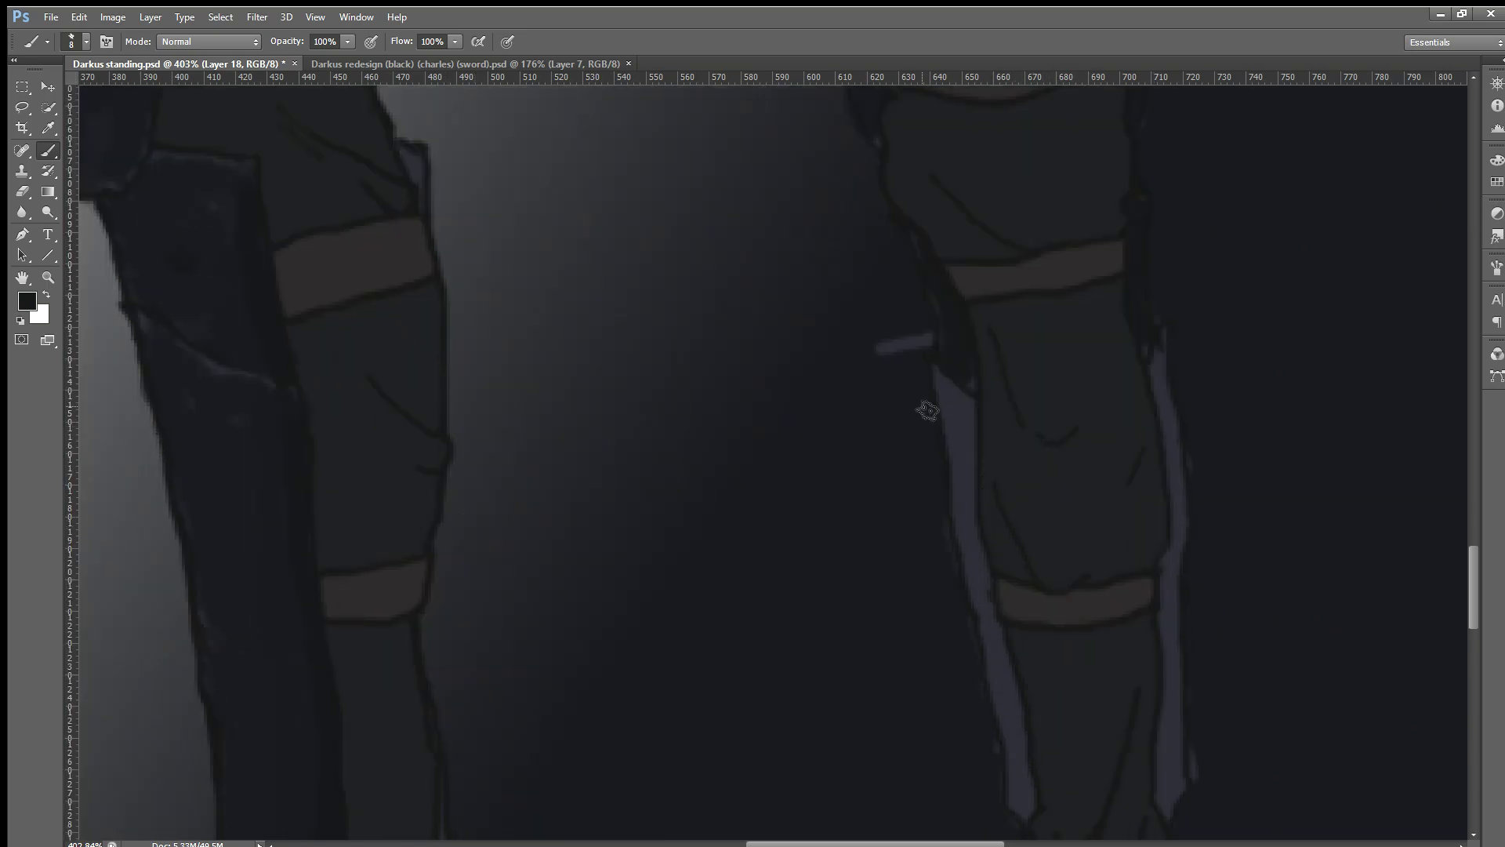
{"action": "left_click_drag", "start_coordinate": [951, 381], "coordinate": [993, 611]}
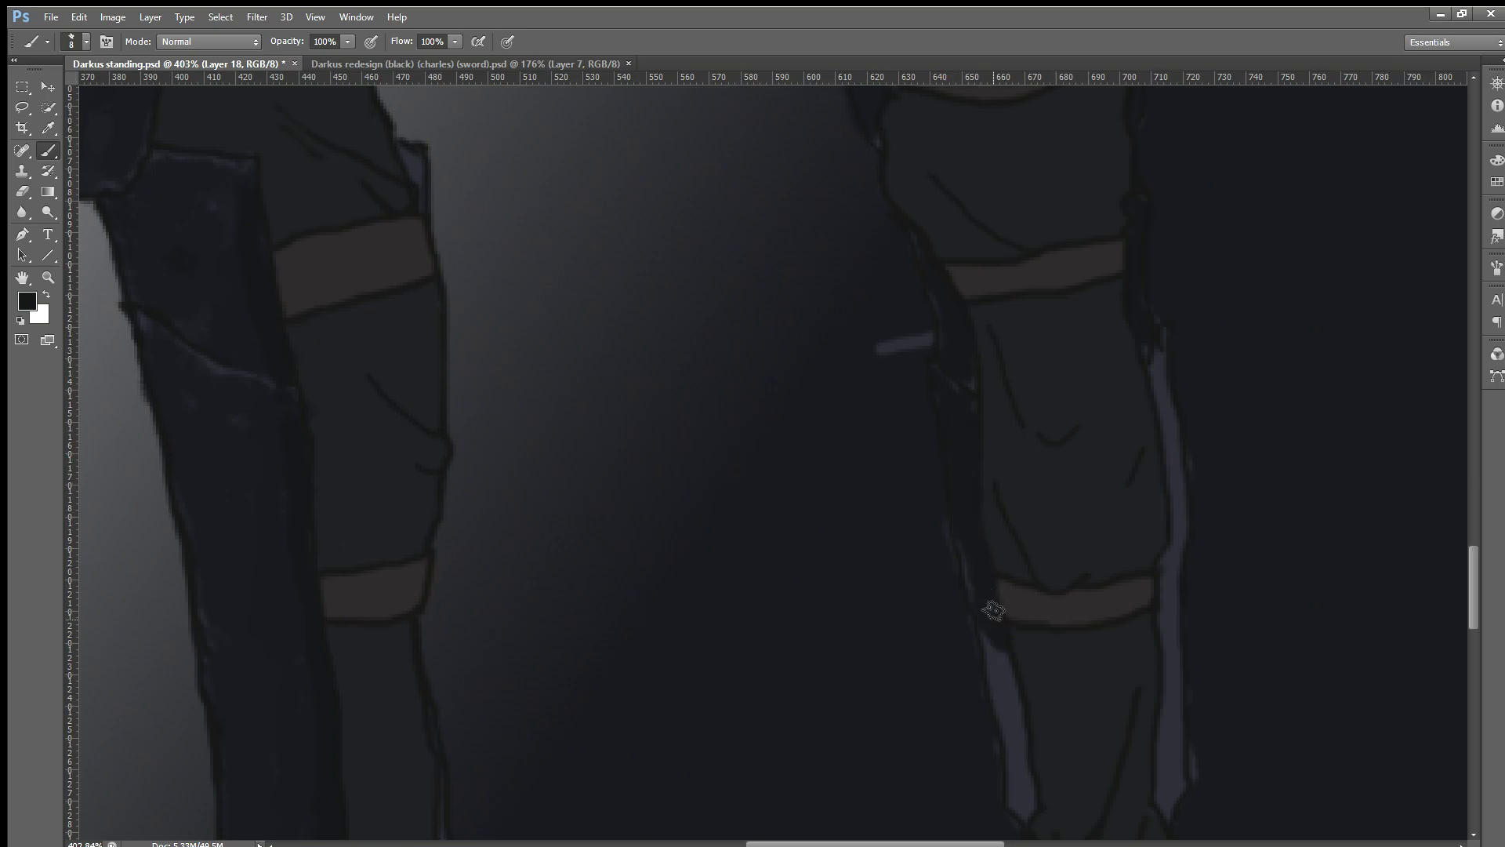
{"action": "scroll", "coordinate": [982, 547], "scroll_direction": "down", "scroll_amount": 3}
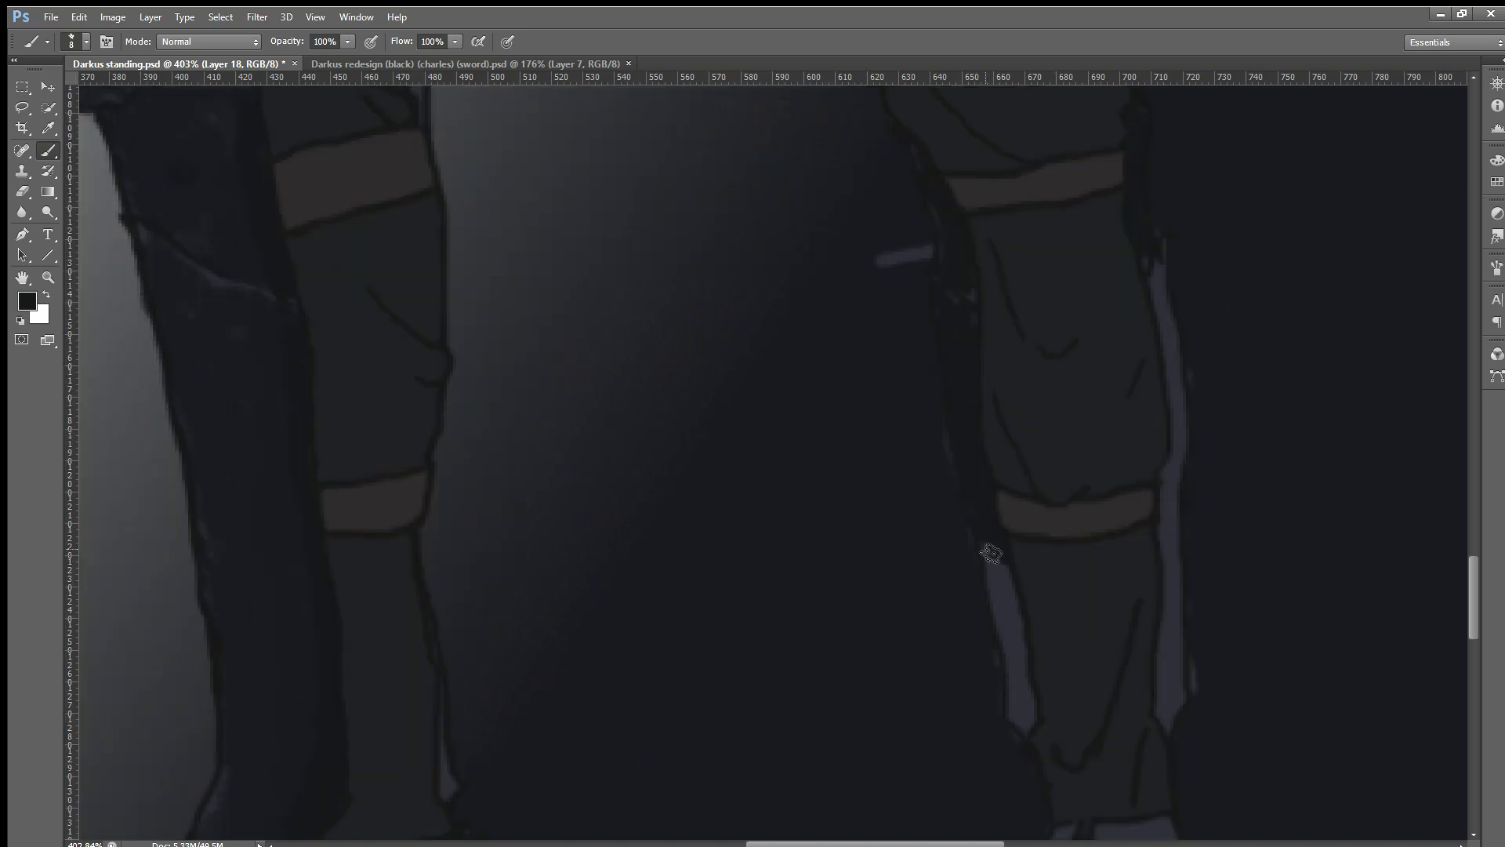
{"action": "mouse_move", "coordinate": [984, 553]}
{"action": "left_mouse_down"}
{"action": "mouse_move", "coordinate": [1016, 608]}
{"action": "mouse_move", "coordinate": [1022, 698]}
{"action": "left_mouse_up"}
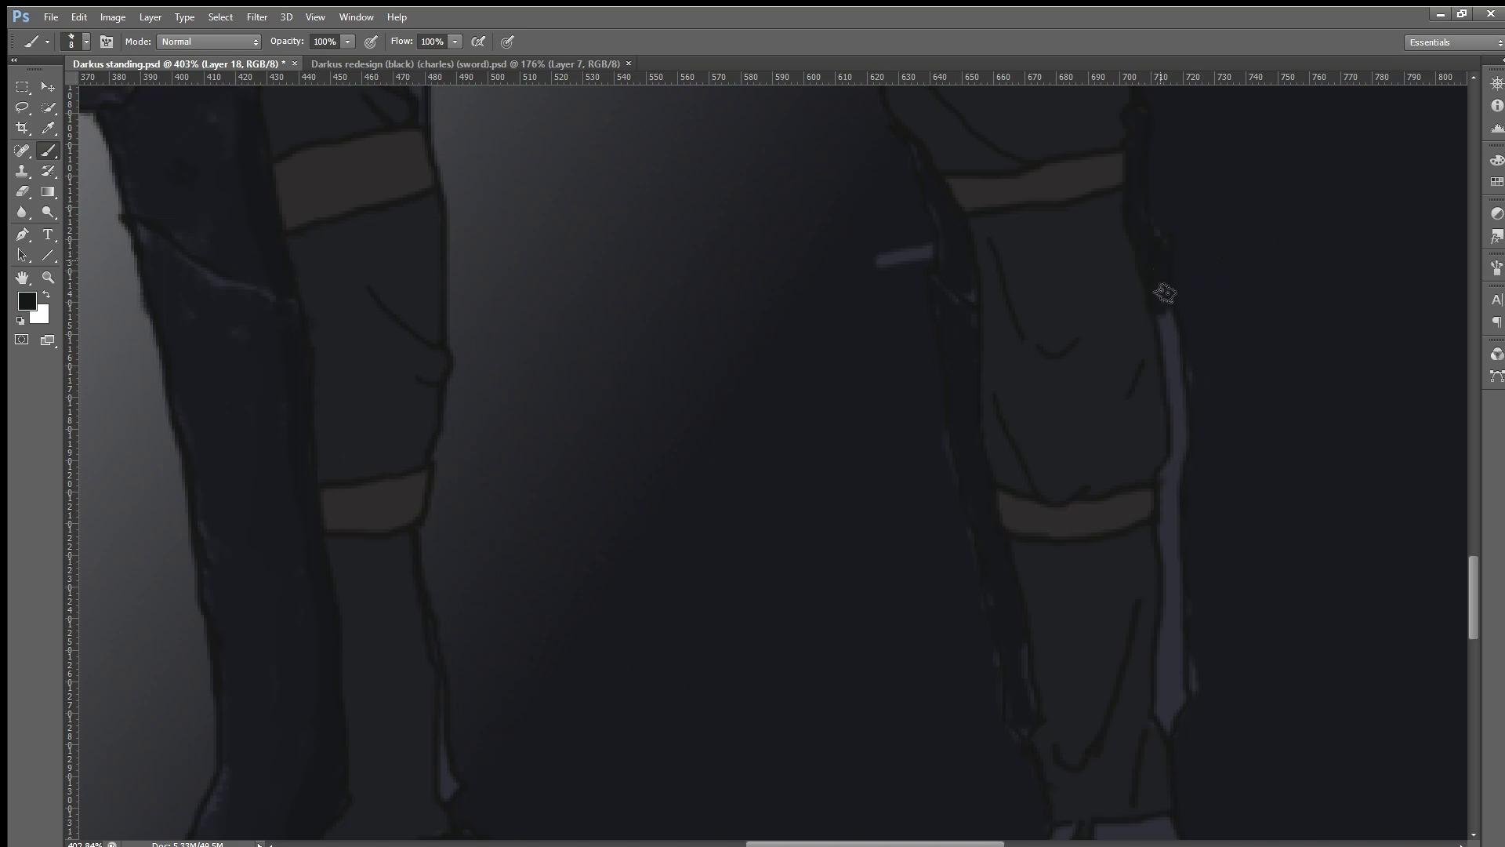
Step: Darken the stripe below the knee band to its lowest part and touch up the leg's outline
{"action": "left_click_drag", "start_coordinate": [1176, 358], "coordinate": [1185, 428]}
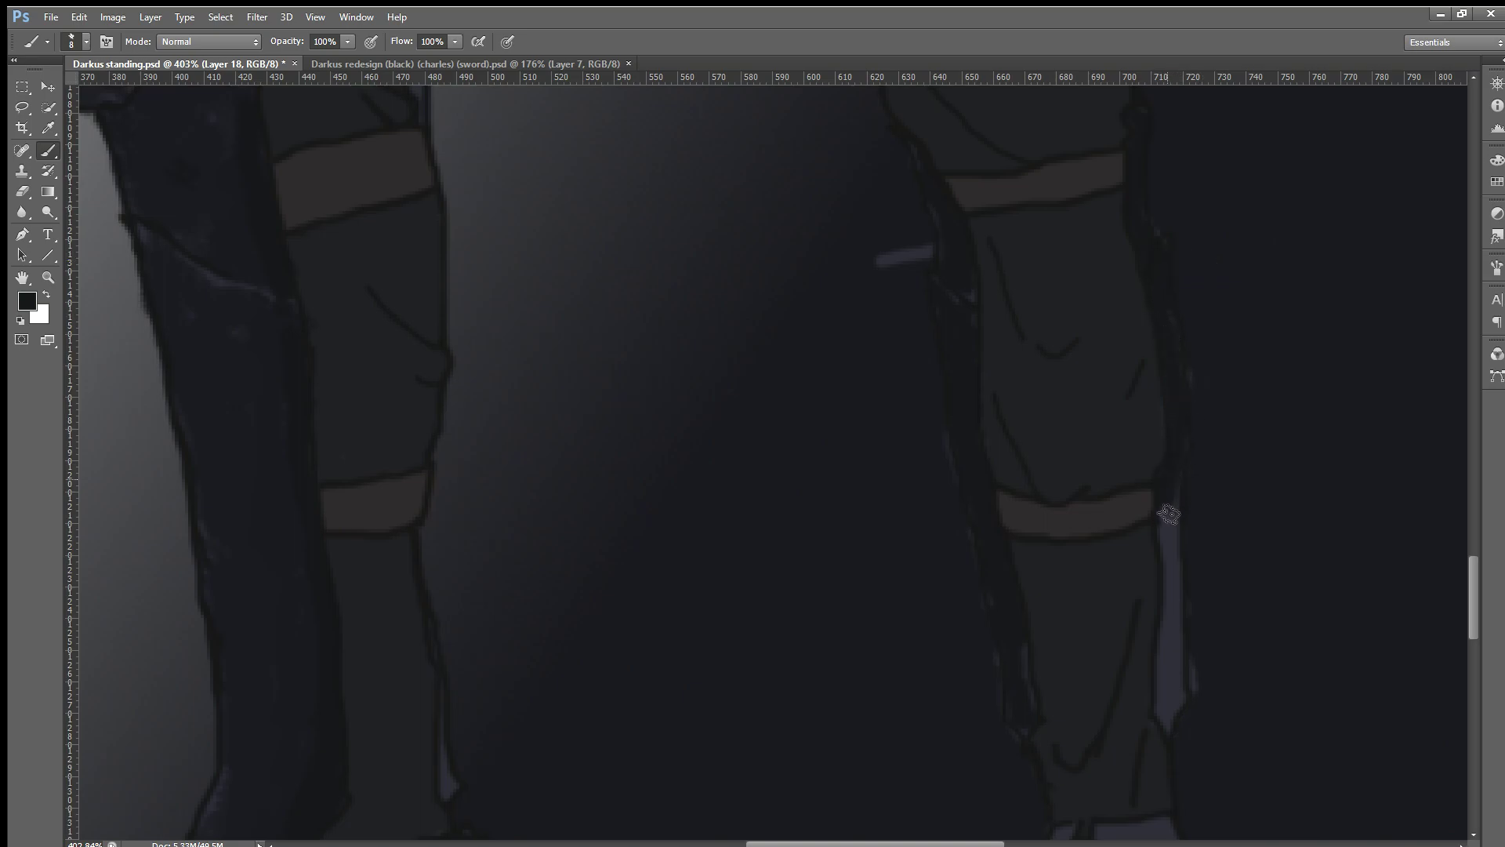
{"action": "left_click_drag", "start_coordinate": [1168, 514], "coordinate": [1177, 630]}
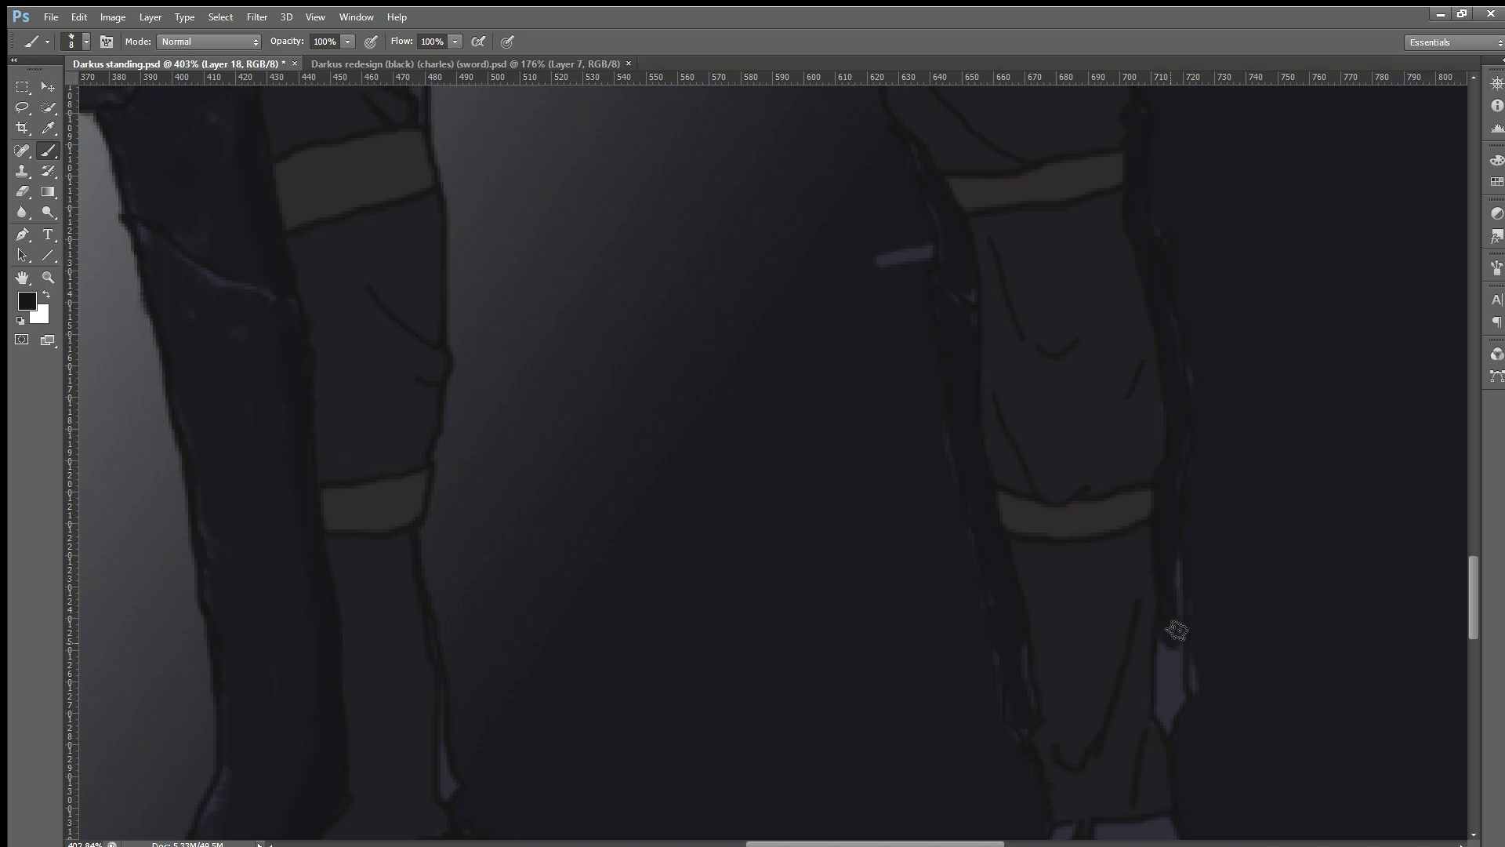
{"action": "left_click_drag", "start_coordinate": [1178, 576], "coordinate": [1168, 679]}
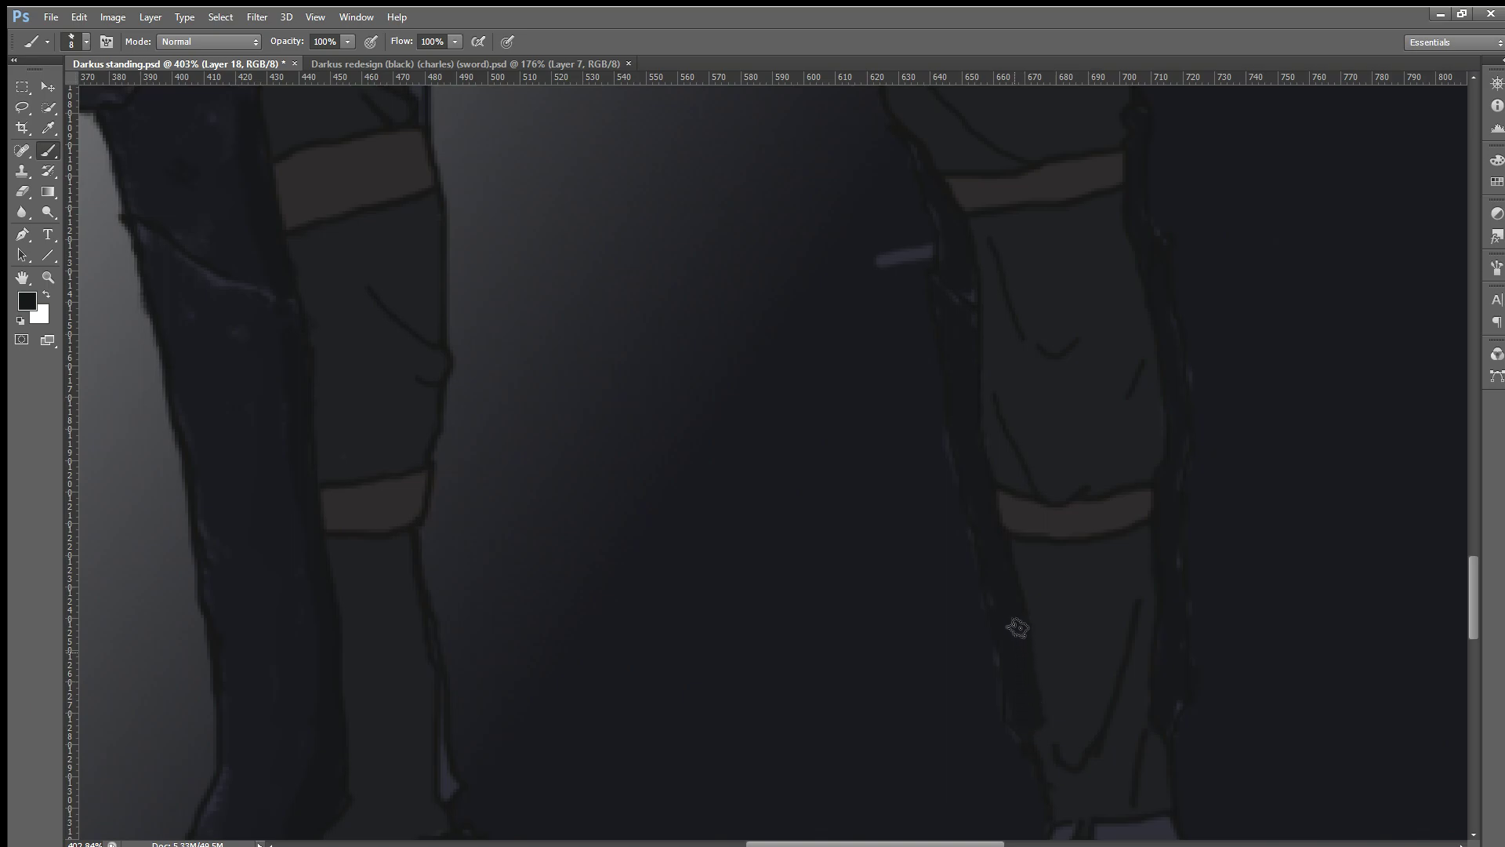
{"action": "scroll", "coordinate": [945, 327], "scroll_direction": "down", "scroll_amount": 2}
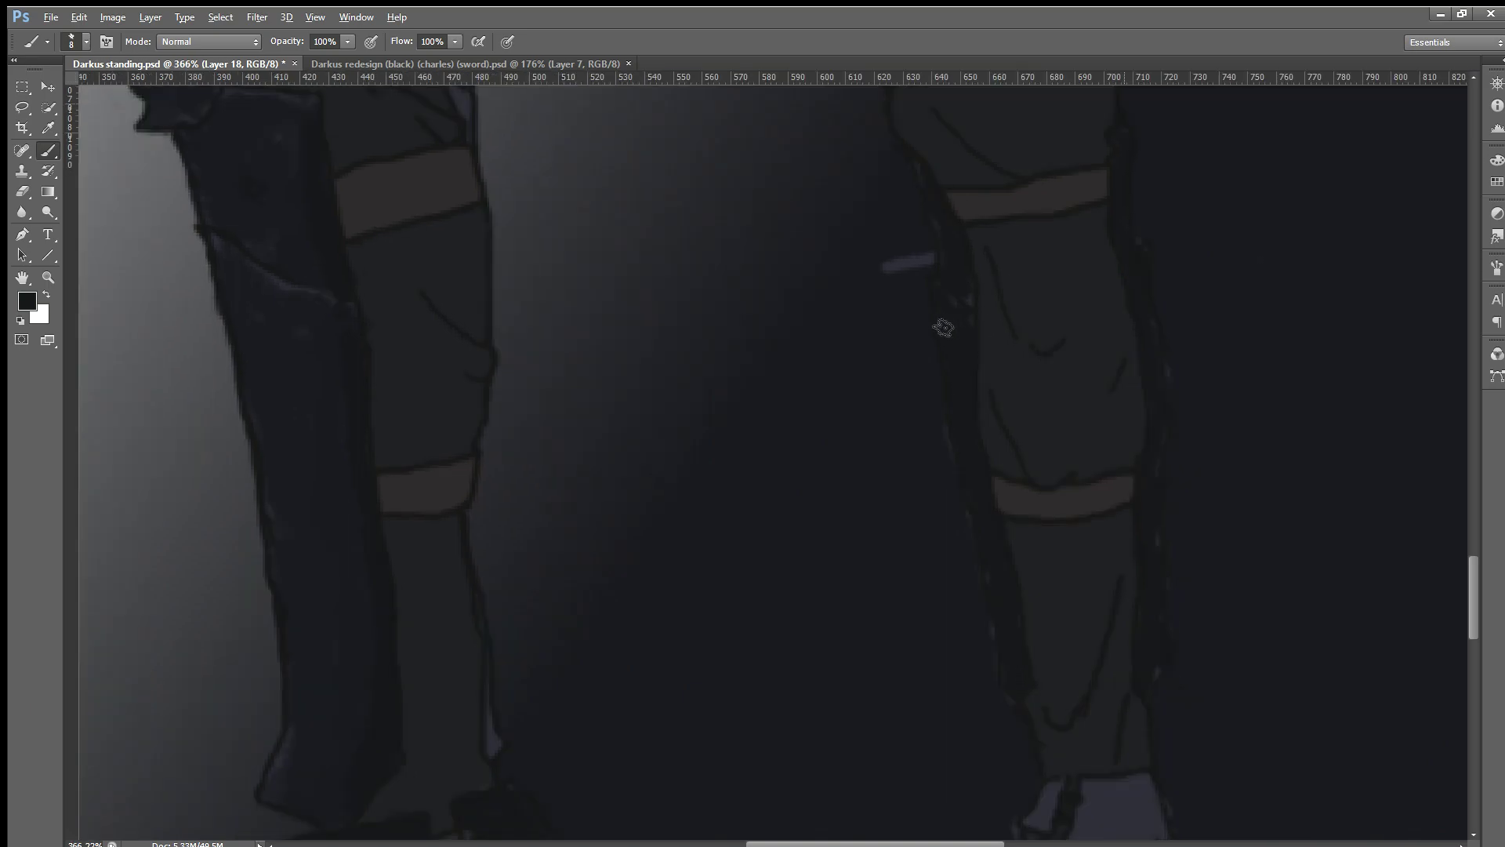
{"action": "scroll", "coordinate": [941, 325], "scroll_direction": "down", "scroll_amount": 2}
{"action": "scroll", "coordinate": [1098, 344], "scroll_direction": "up", "scroll_amount": 4}
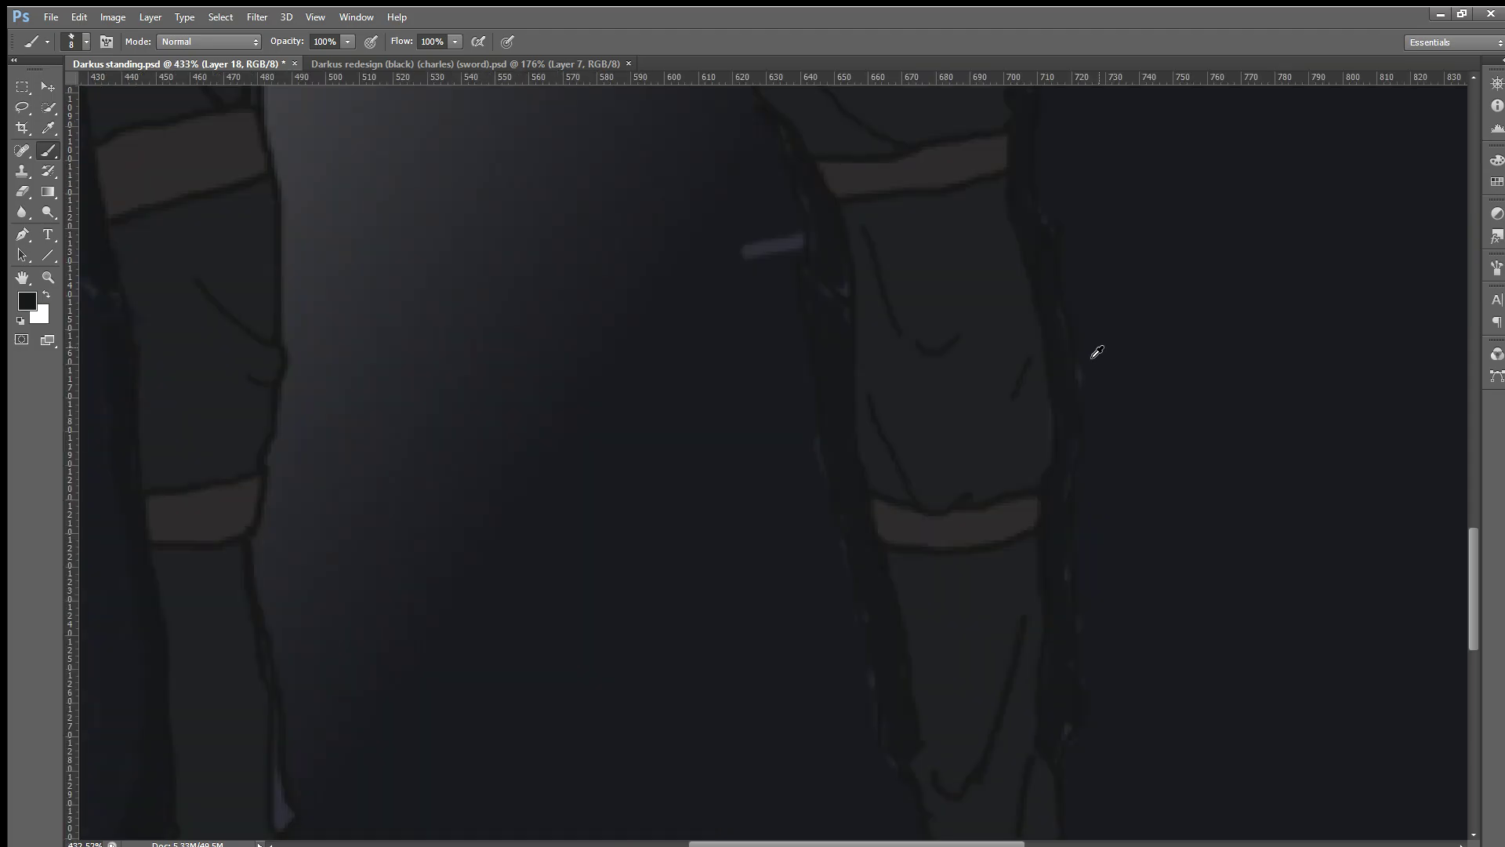
{"action": "scroll", "coordinate": [1102, 392], "scroll_direction": "up", "scroll_amount": 3}
{"action": "scroll", "coordinate": [1055, 396], "scroll_direction": "down", "scroll_amount": 2}
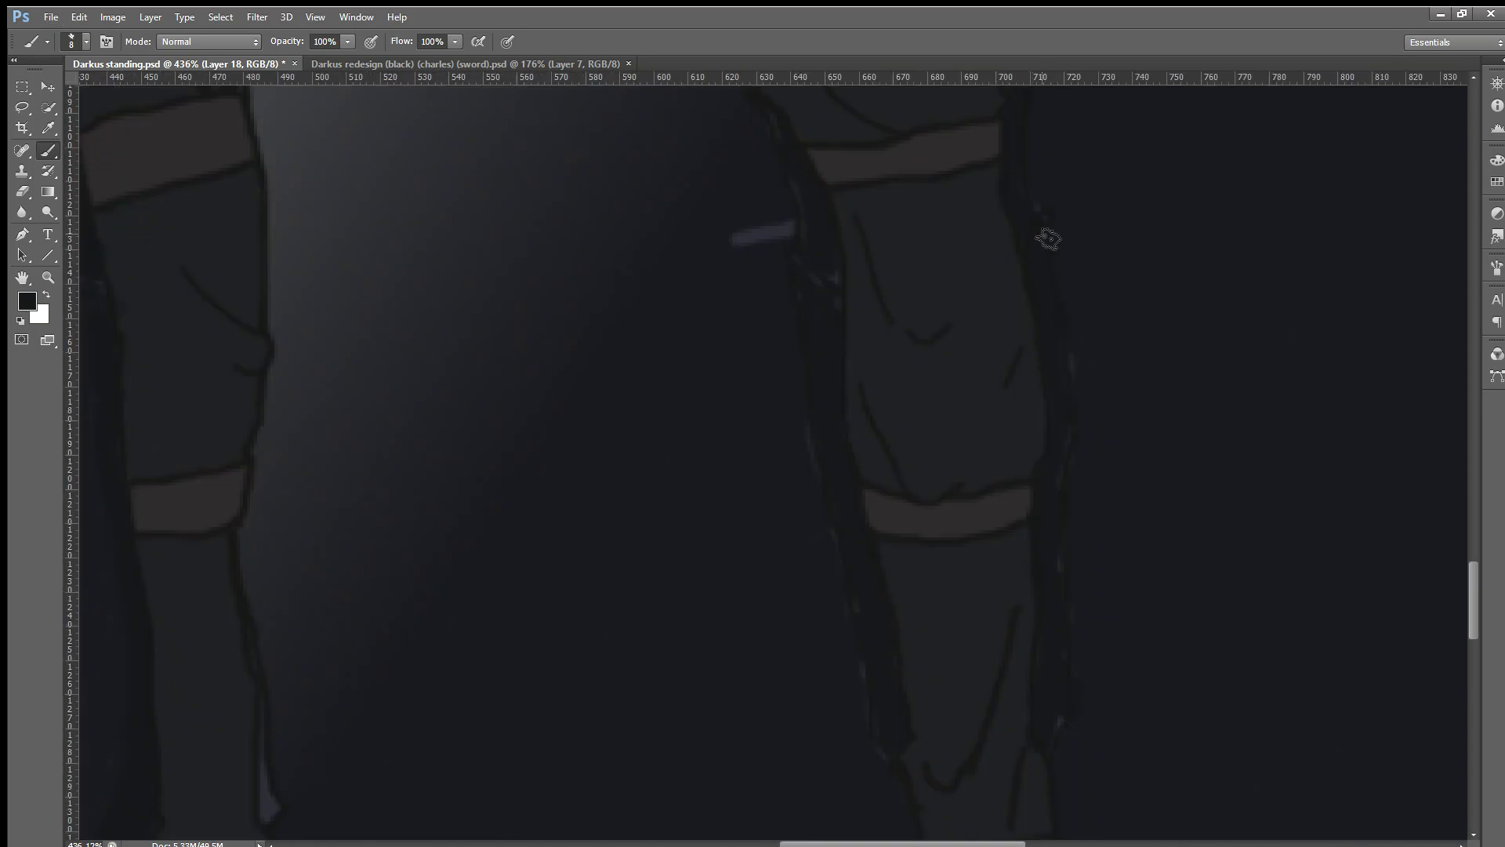
{"action": "left_click_drag", "start_coordinate": [1043, 235], "coordinate": [1041, 222]}
Step: Fill the Background layer with plain white using the Gradient tool
{"action": "key", "text": "i"}
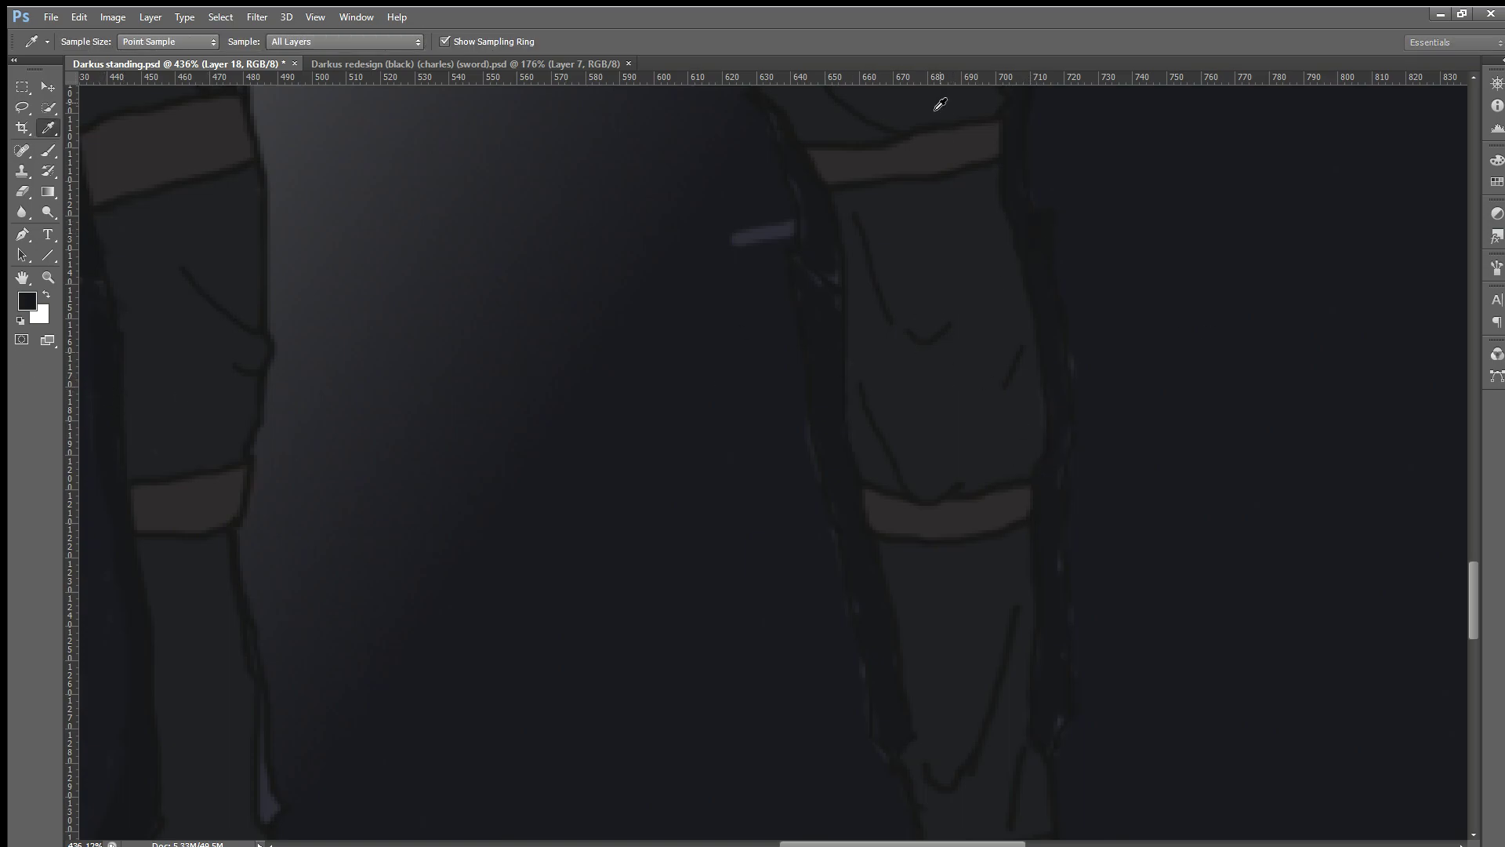
{"action": "key", "text": "b"}
{"action": "key", "text": "x"}
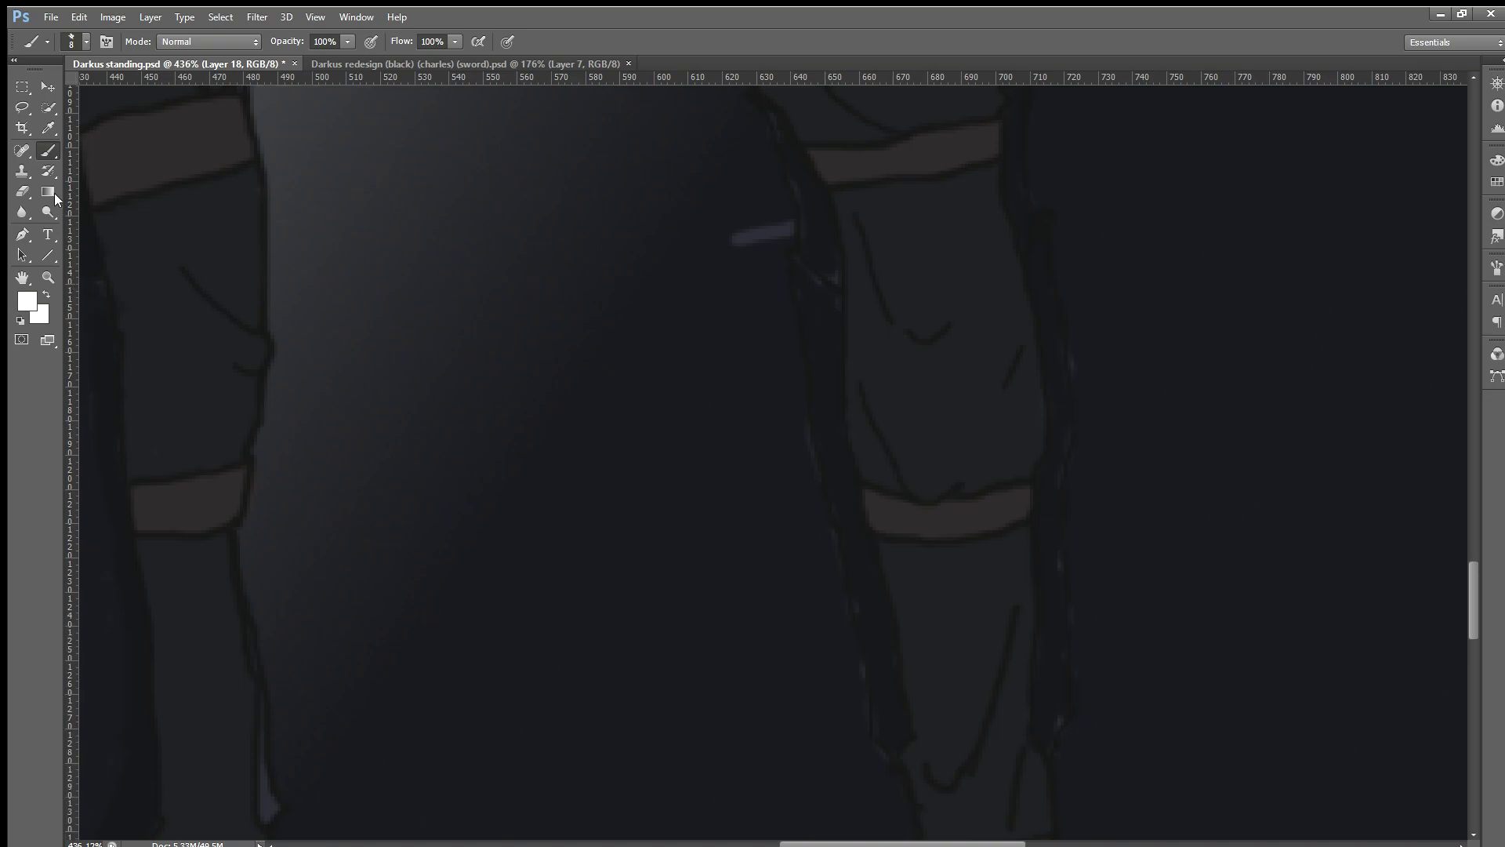
{"action": "left_click", "coordinate": [41, 191]}
{"action": "key", "text": "alt+comma"}
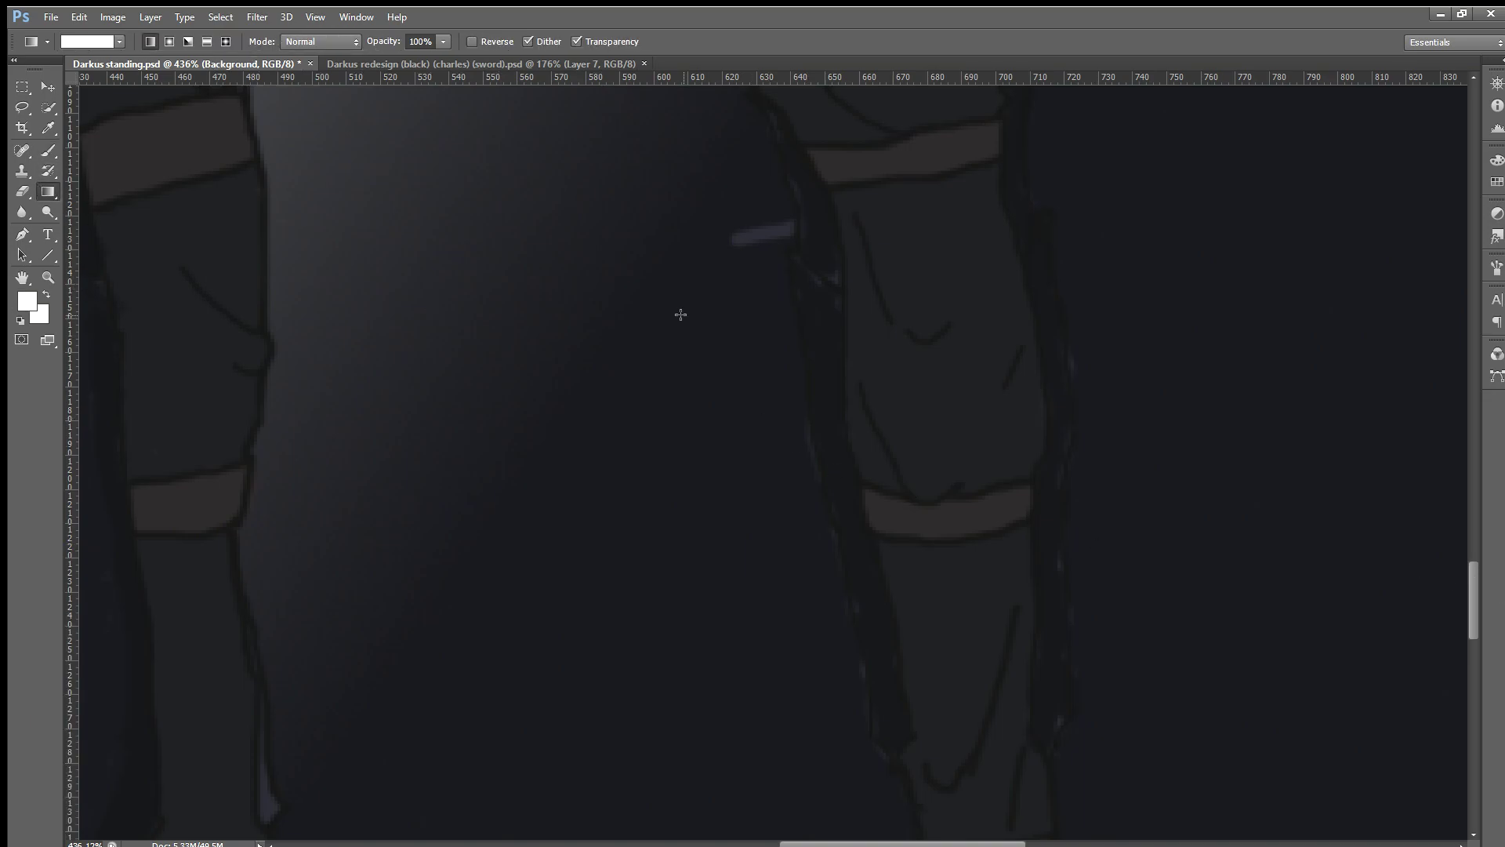
{"action": "left_click_drag", "start_coordinate": [679, 312], "coordinate": [689, 527]}
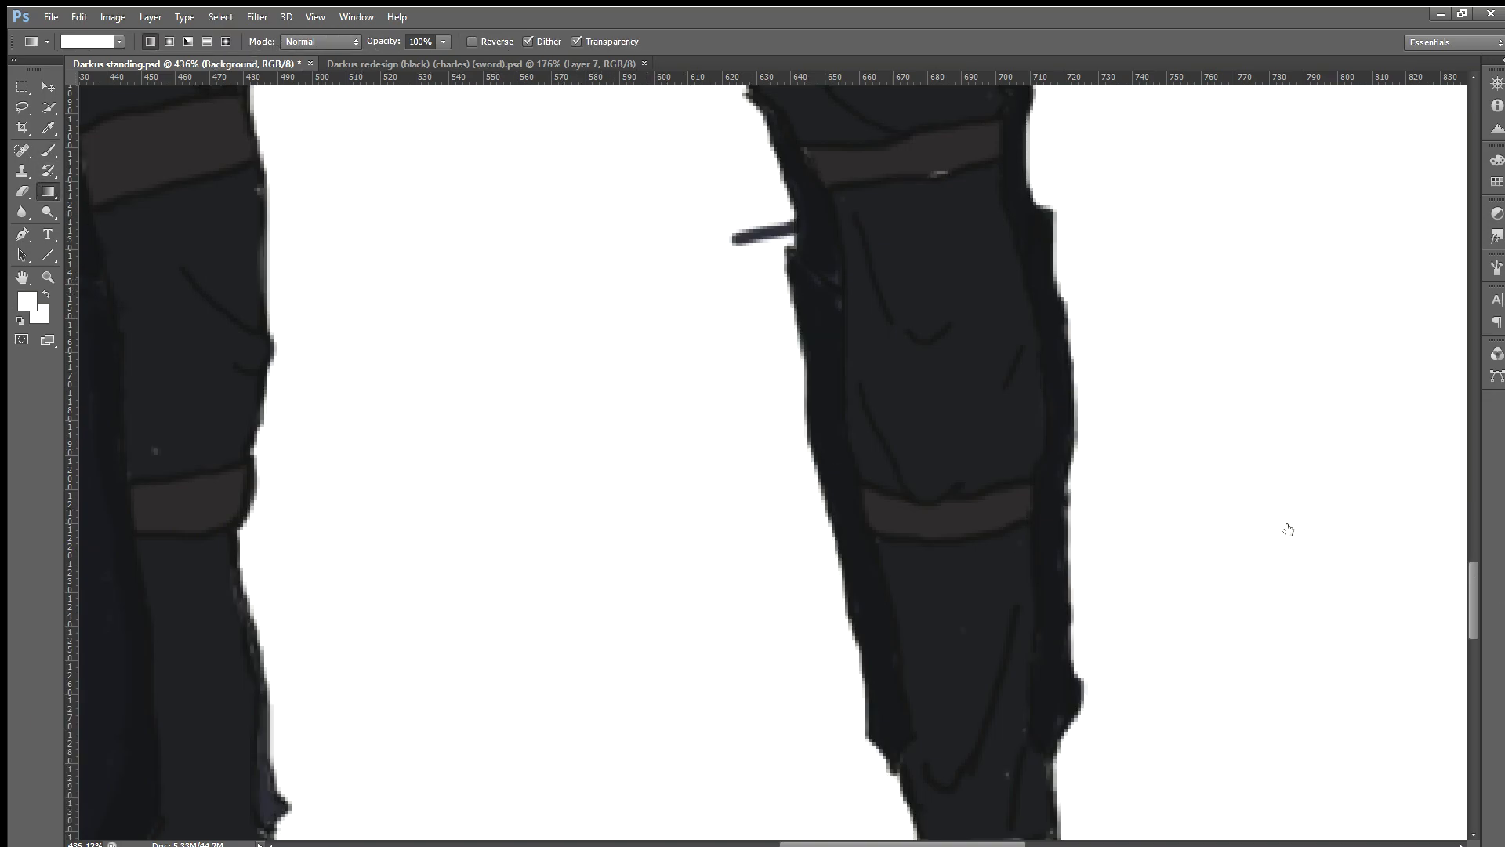
Step: With the Eraser ready, toggle background, fill and outline layers to inspect the leg line art
{"action": "left_click", "coordinate": [21, 191]}
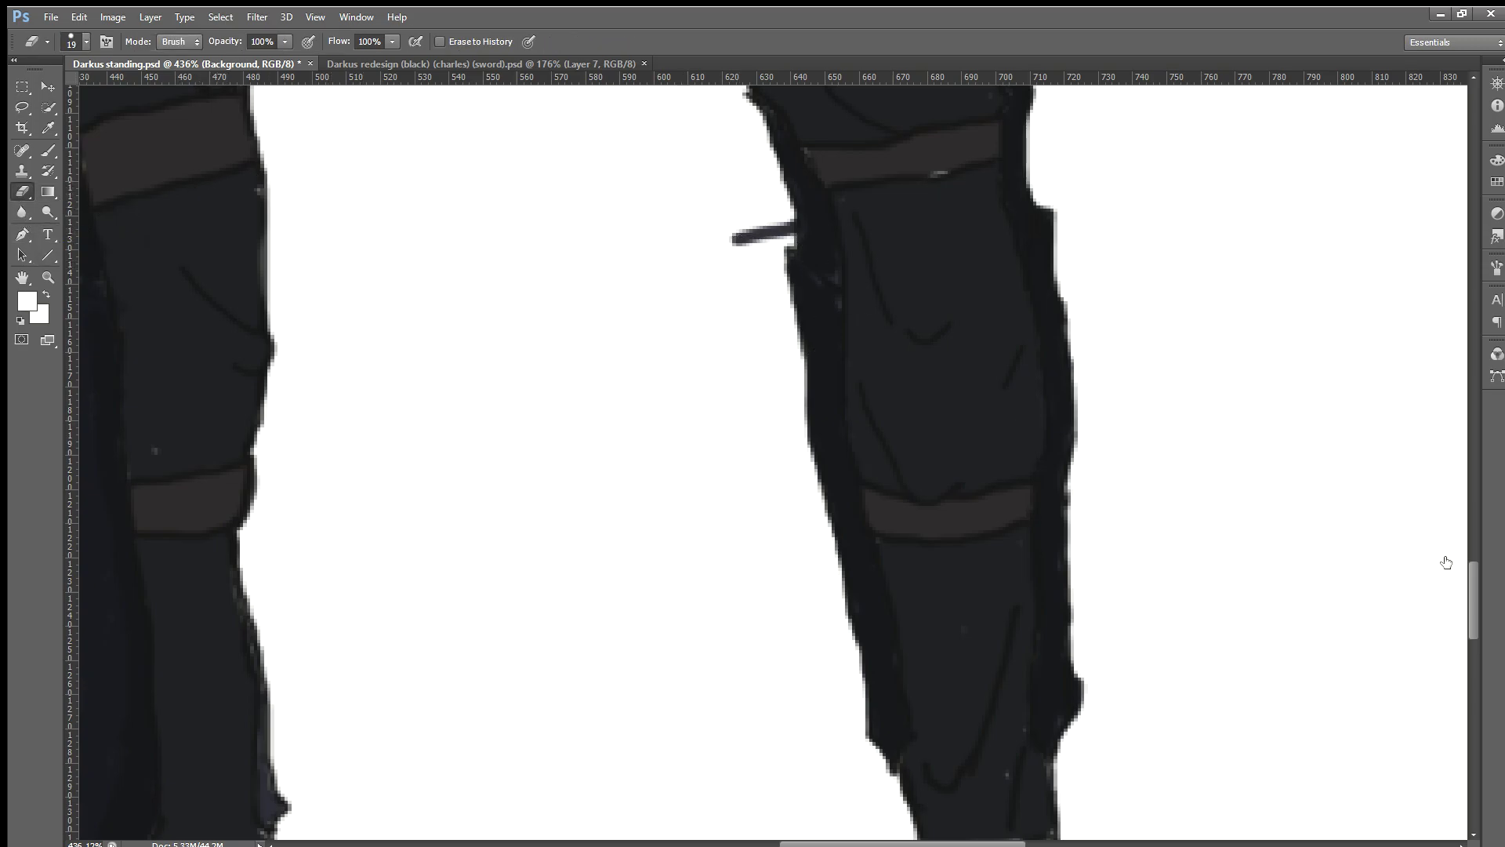
{"action": "left_click", "coordinate": [1278, 601]}
{"action": "left_click", "coordinate": [1273, 599]}
{"action": "left_click", "coordinate": [1271, 544]}
{"action": "left_click", "coordinate": [1273, 497]}
{"action": "left_click", "coordinate": [1276, 462]}
{"action": "left_click", "coordinate": [1276, 461]}
{"action": "left_click", "coordinate": [1274, 430]}
{"action": "left_click", "coordinate": [1273, 431]}
Step: Compare earlier leg-fill states in history, then erase the stray stroke poking out of the right leg
{"action": "left_click", "coordinate": [1272, 600]}
{"action": "key", "text": "ctrl+z"}
{"action": "key", "text": "ctrl+alt+z"}
{"action": "key", "text": "ctrl+shift+z"}
{"action": "key", "text": "ctrl+z"}
{"action": "key", "text": "ctrl+z"}
{"action": "key", "text": "ctrl+z"}
{"action": "key", "text": "ctrl+z"}
{"action": "key", "text": "ctrl+alt+z"}
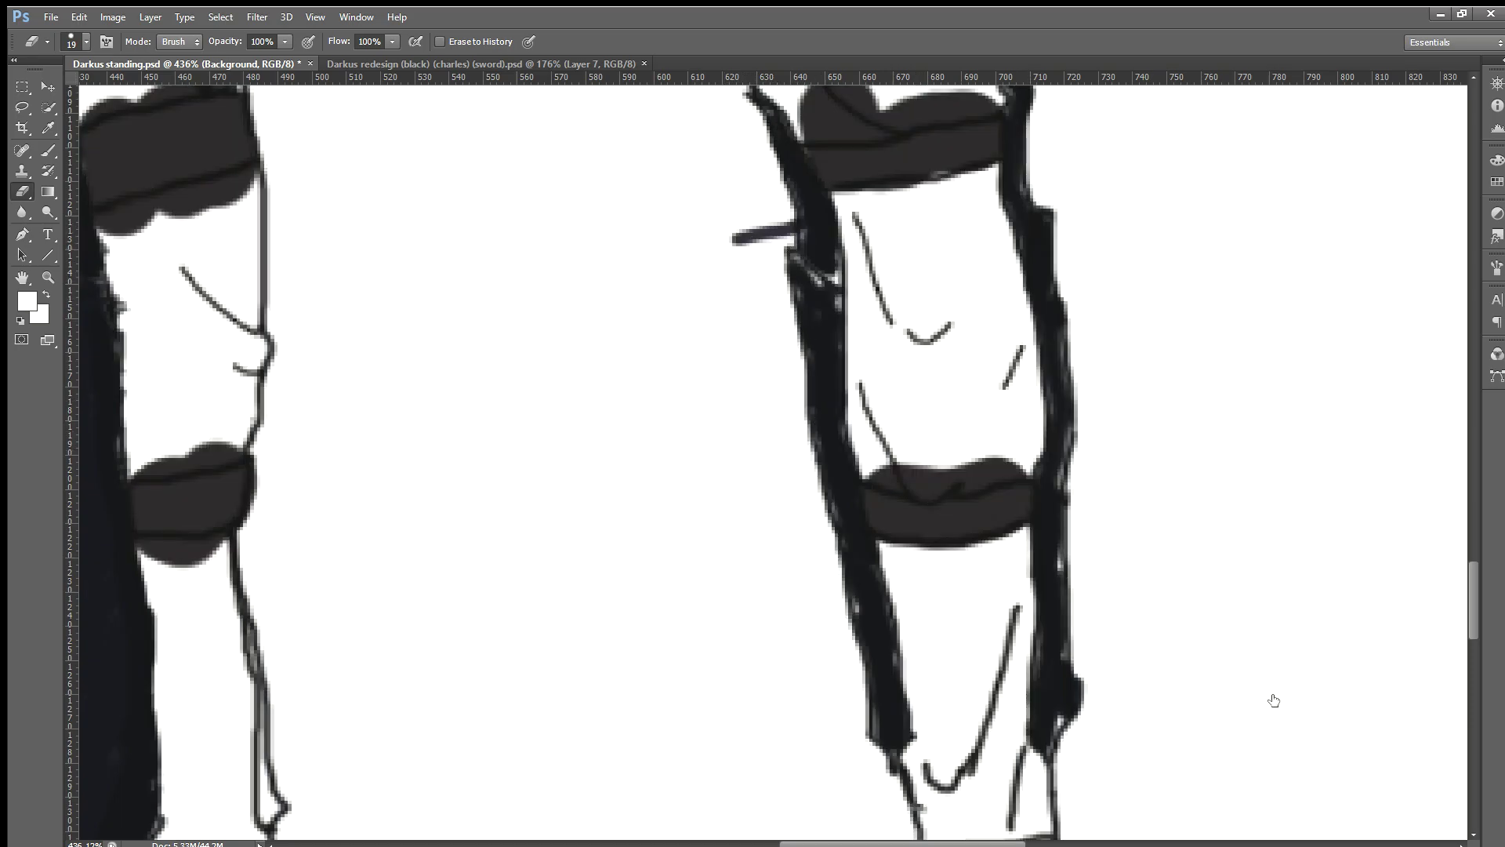
{"action": "key", "text": "ctrl+shift+z"}
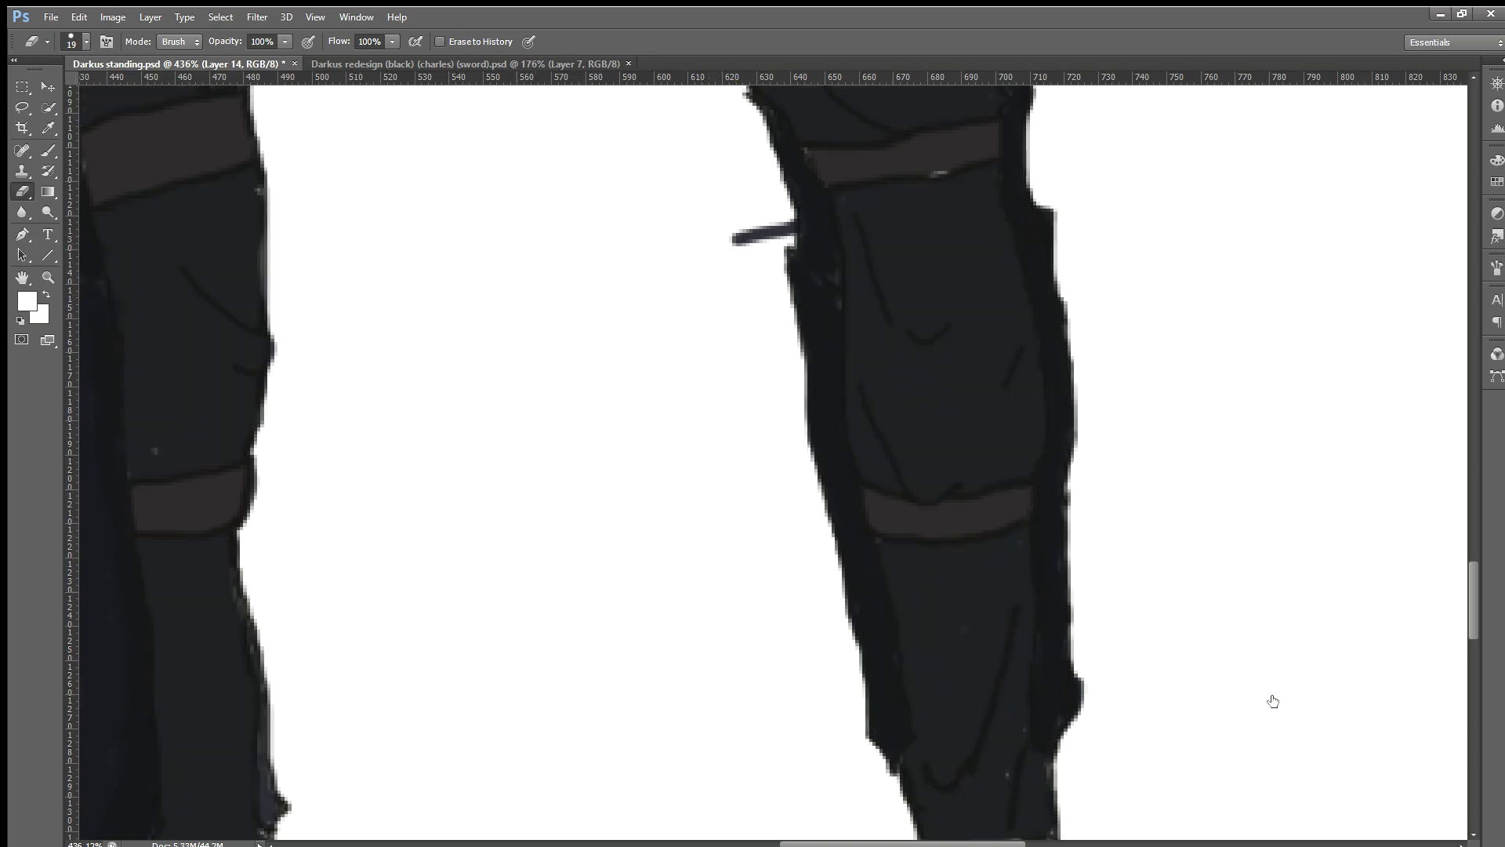
{"action": "key", "text": "ctrl+alt+z"}
{"action": "key", "text": "ctrl+shift+z"}
{"action": "key", "text": "ctrl+alt+z"}
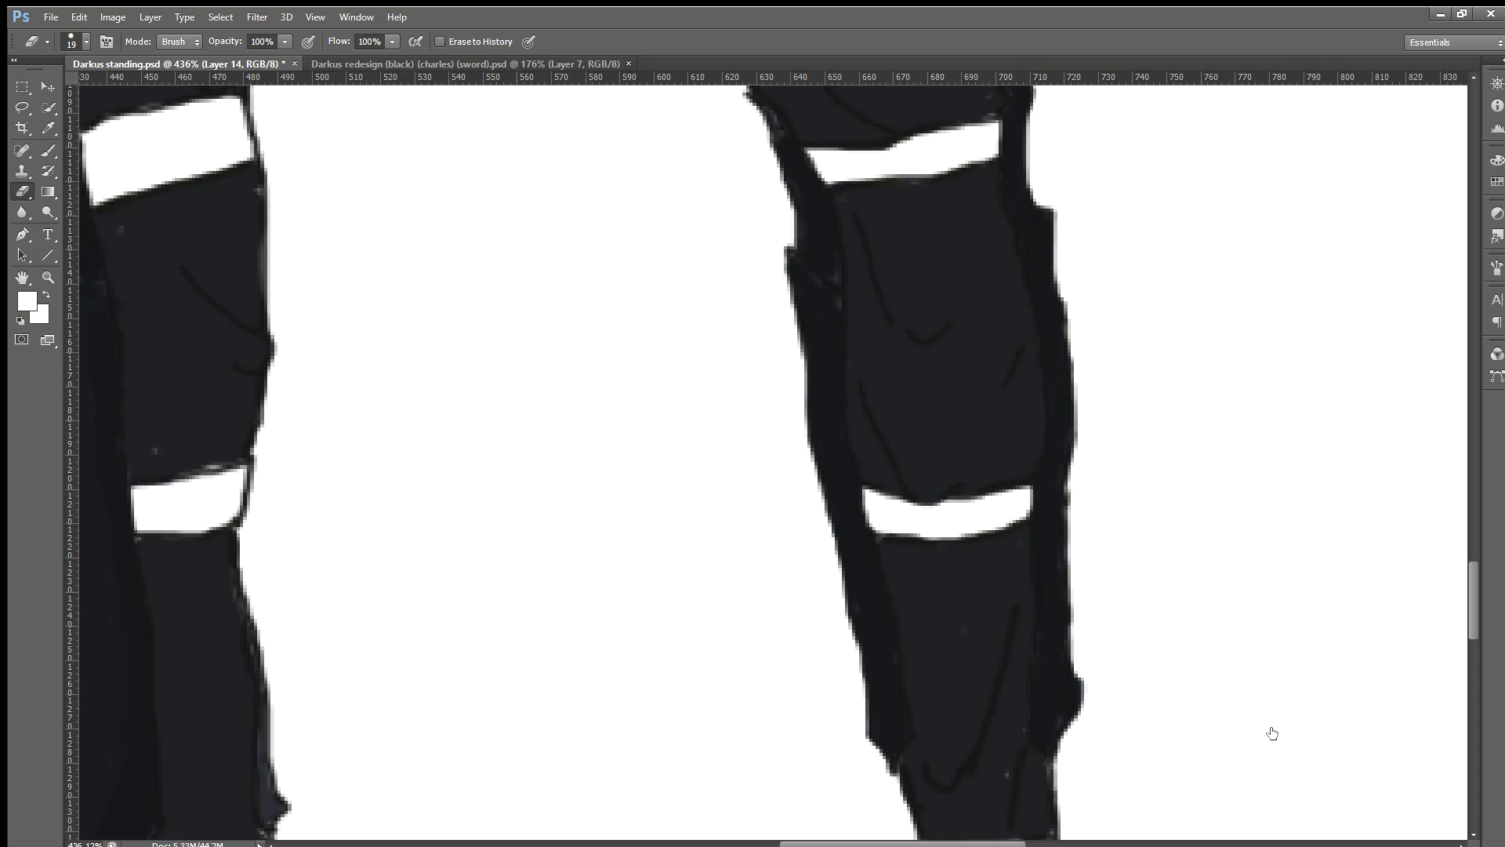
{"action": "key", "text": "ctrl+shift+z"}
{"action": "left_click_drag", "start_coordinate": [732, 309], "coordinate": [794, 253]}
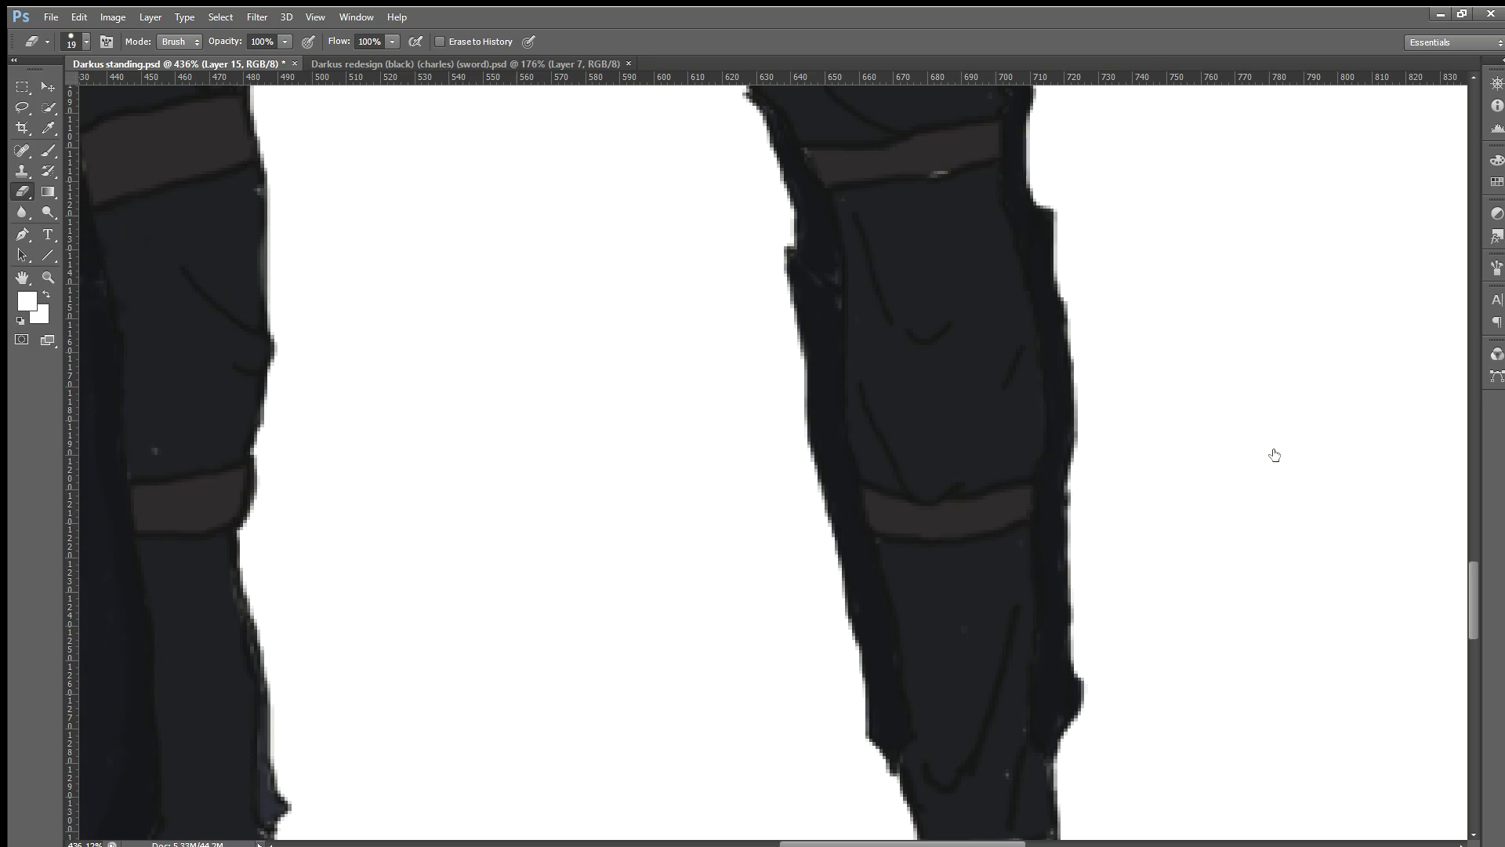
{"action": "key", "text": "ctrl+g"}
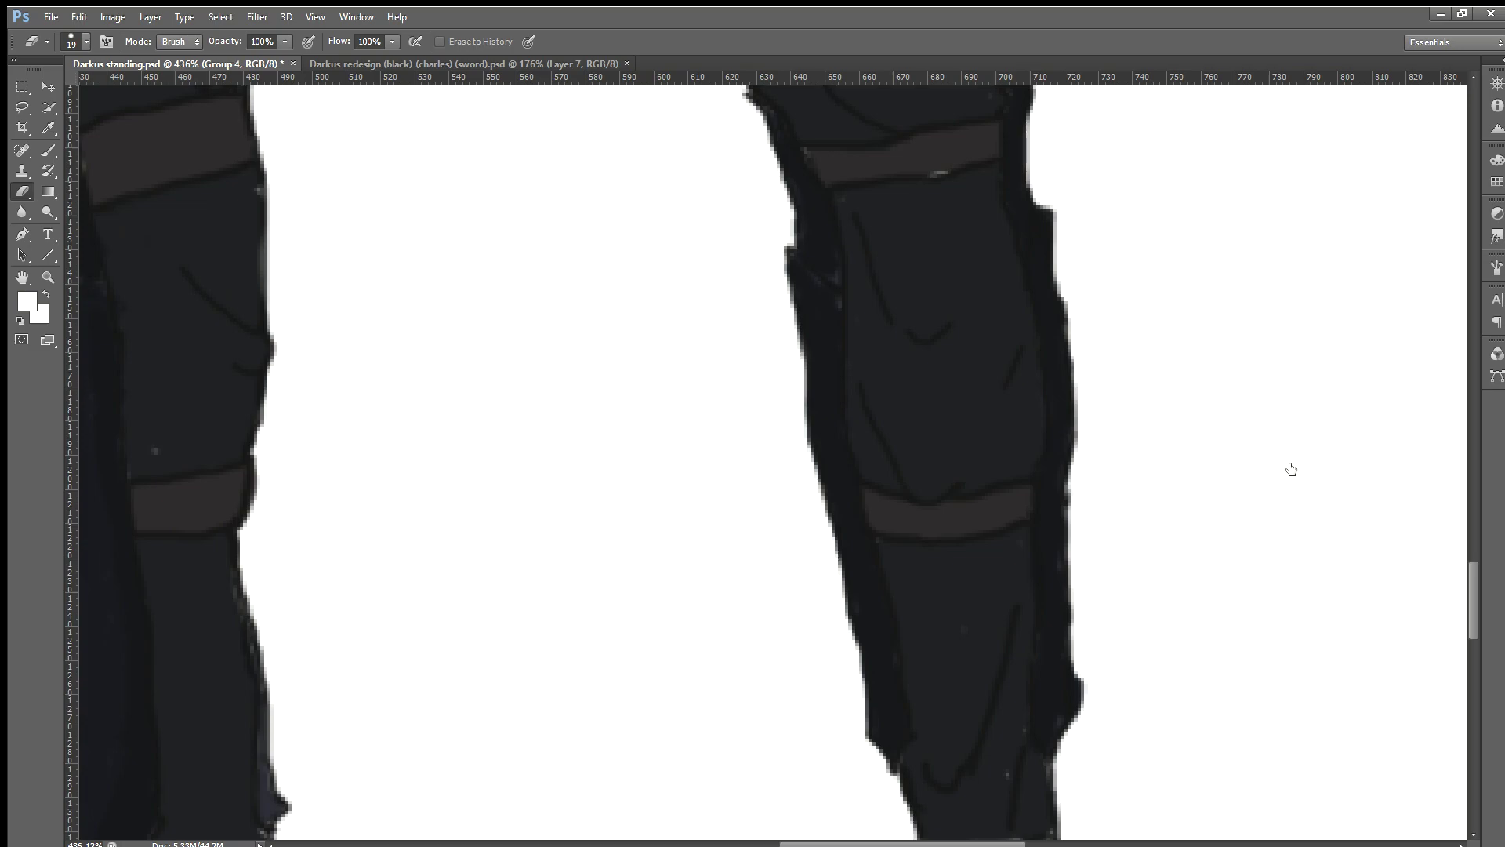
Step: Target Layer 18, scroll down to the boots, and reset the brush colour to black
{"action": "left_click", "coordinate": [1287, 494], "text": "ctrl"}
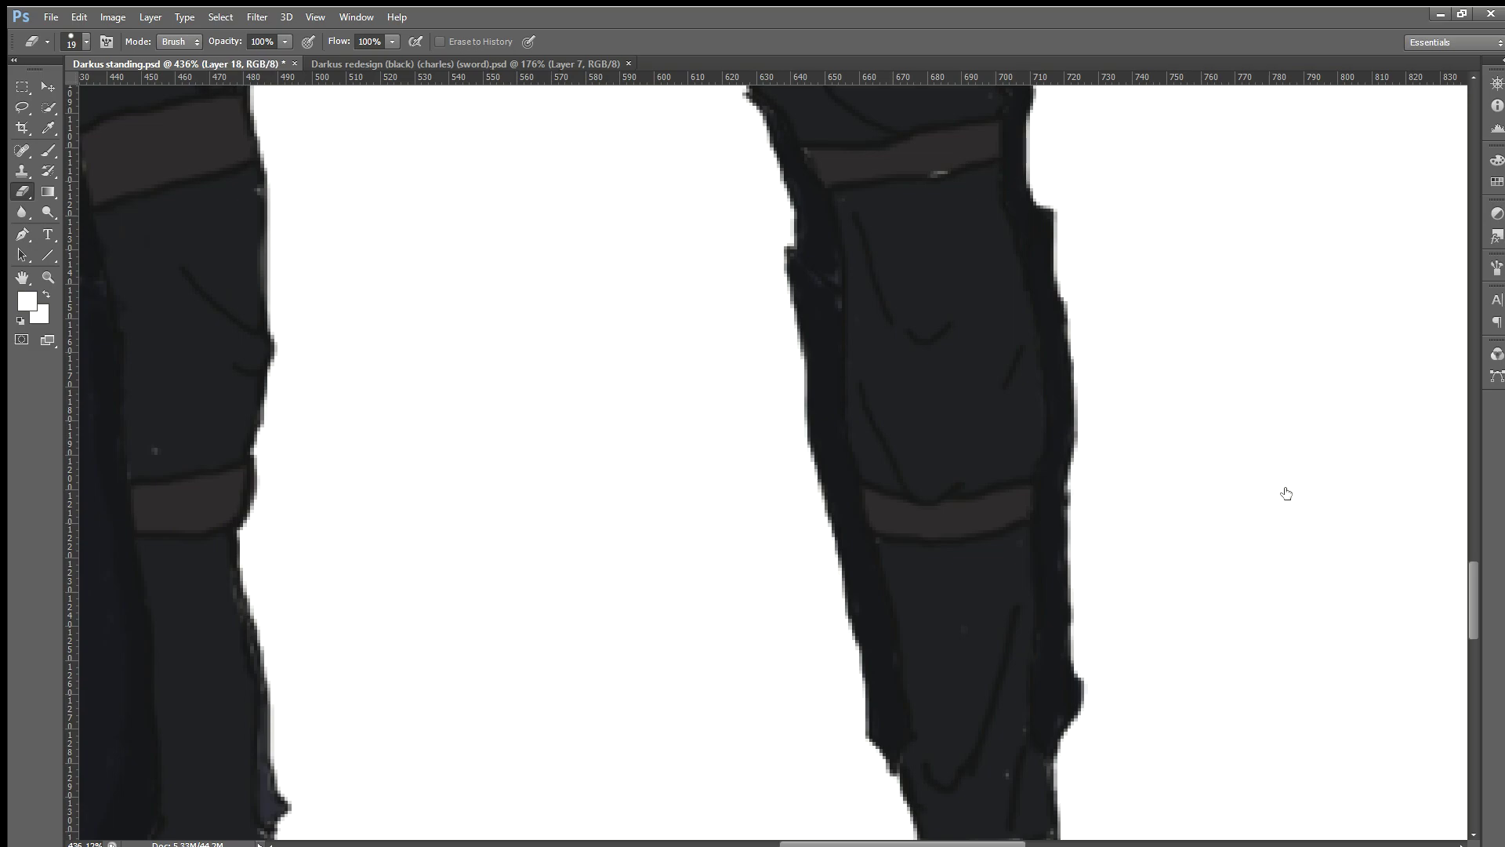
{"action": "scroll", "coordinate": [1090, 581], "scroll_direction": "down", "scroll_amount": 1}
{"action": "scroll", "coordinate": [1108, 581], "scroll_direction": "down", "scroll_amount": 2}
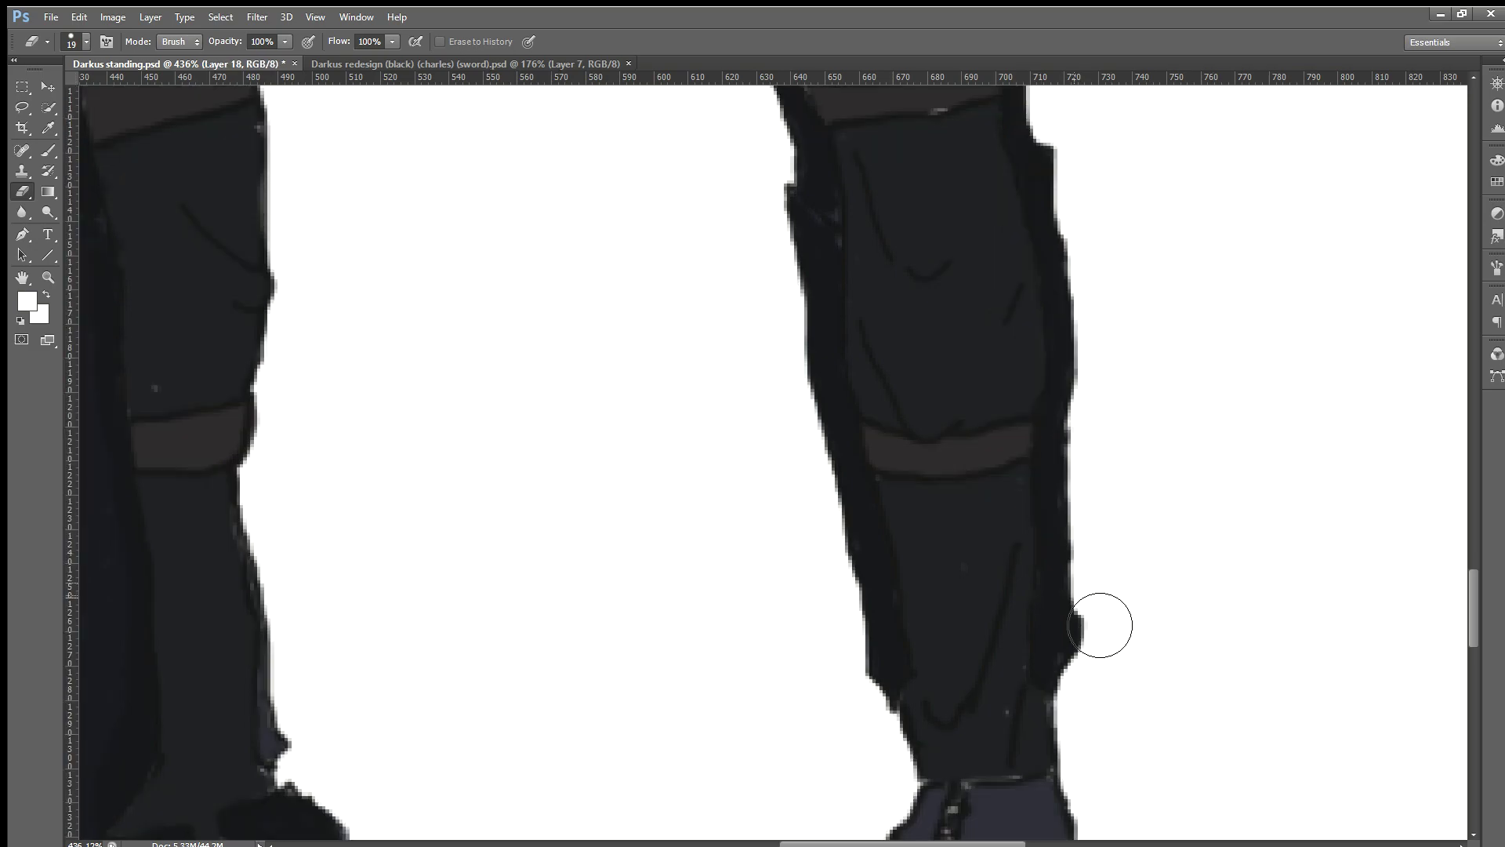
{"action": "scroll", "coordinate": [1100, 628], "scroll_direction": "down", "scroll_amount": 1}
{"action": "scroll", "coordinate": [1100, 628], "scroll_direction": "down", "scroll_amount": 2}
{"action": "scroll", "coordinate": [1100, 629], "scroll_direction": "down", "scroll_amount": 1}
{"action": "scroll", "coordinate": [1100, 631], "scroll_direction": "down", "scroll_amount": 1}
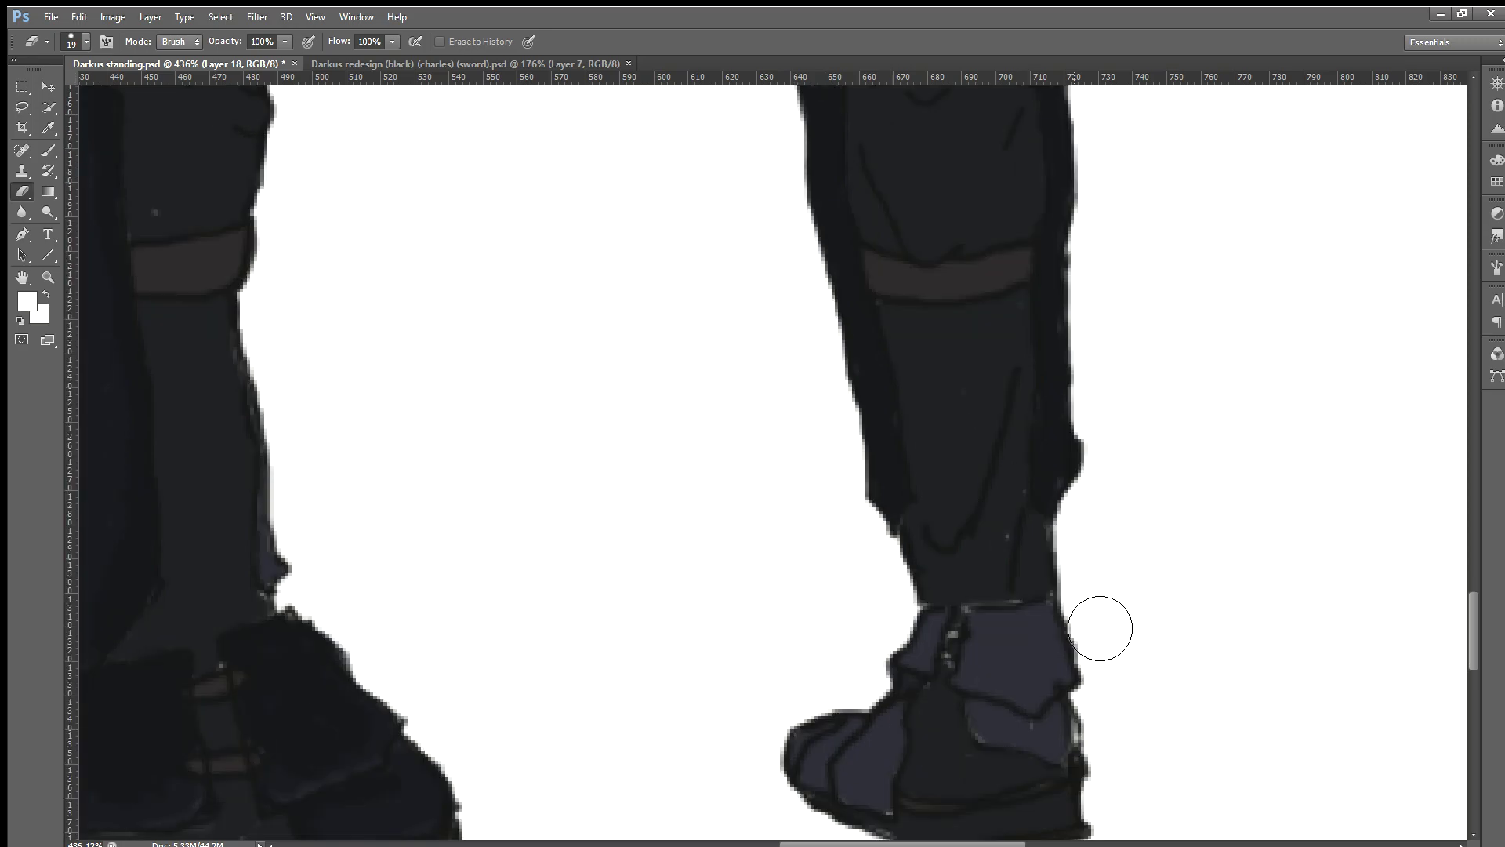
{"action": "scroll", "coordinate": [1100, 634], "scroll_direction": "down", "scroll_amount": 2}
{"action": "scroll", "coordinate": [1100, 635], "scroll_direction": "down", "scroll_amount": 1}
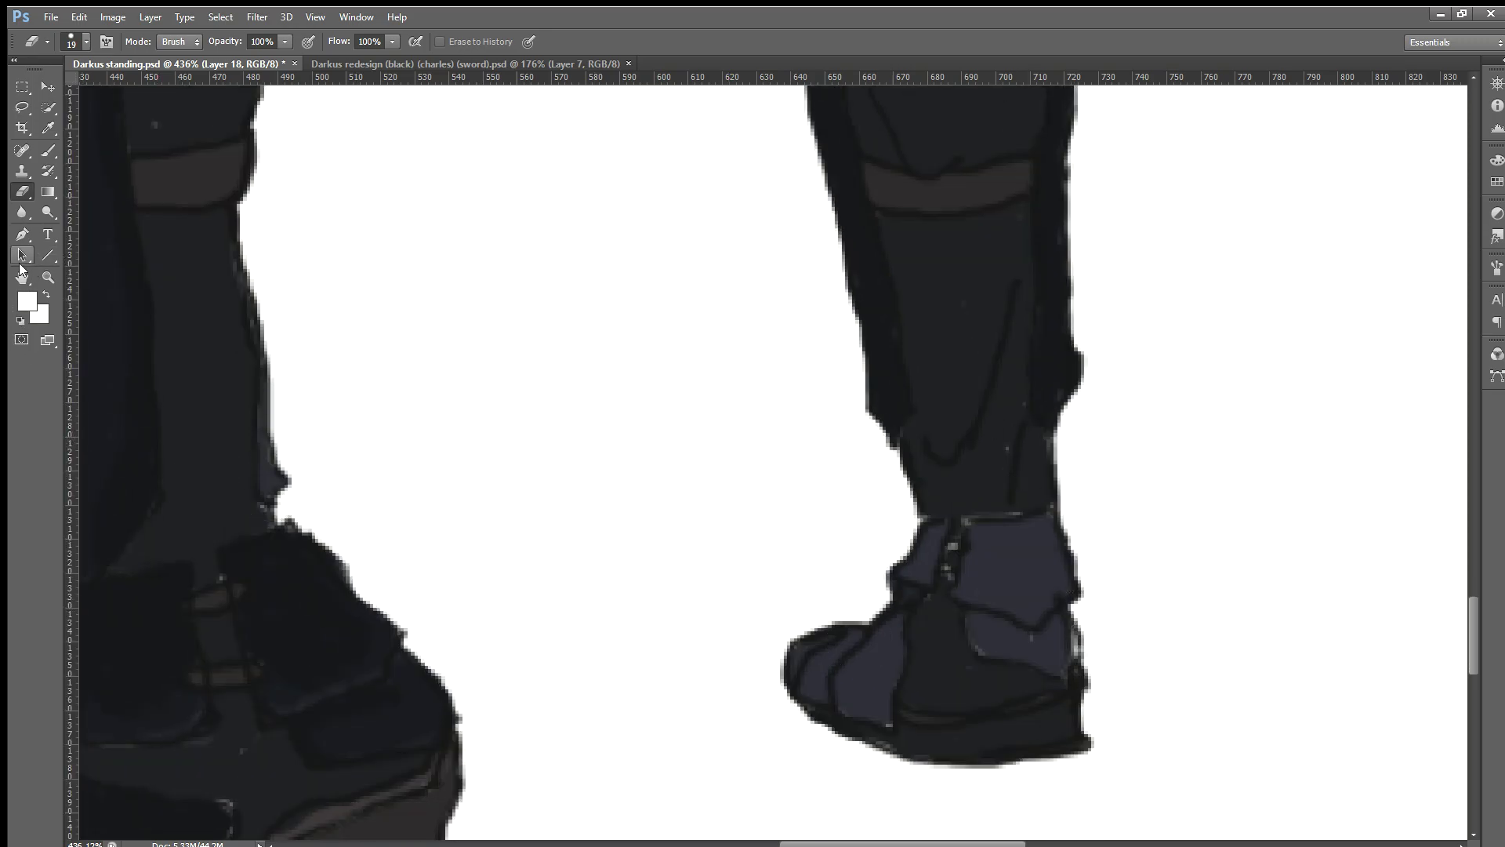
{"action": "left_click", "coordinate": [47, 127]}
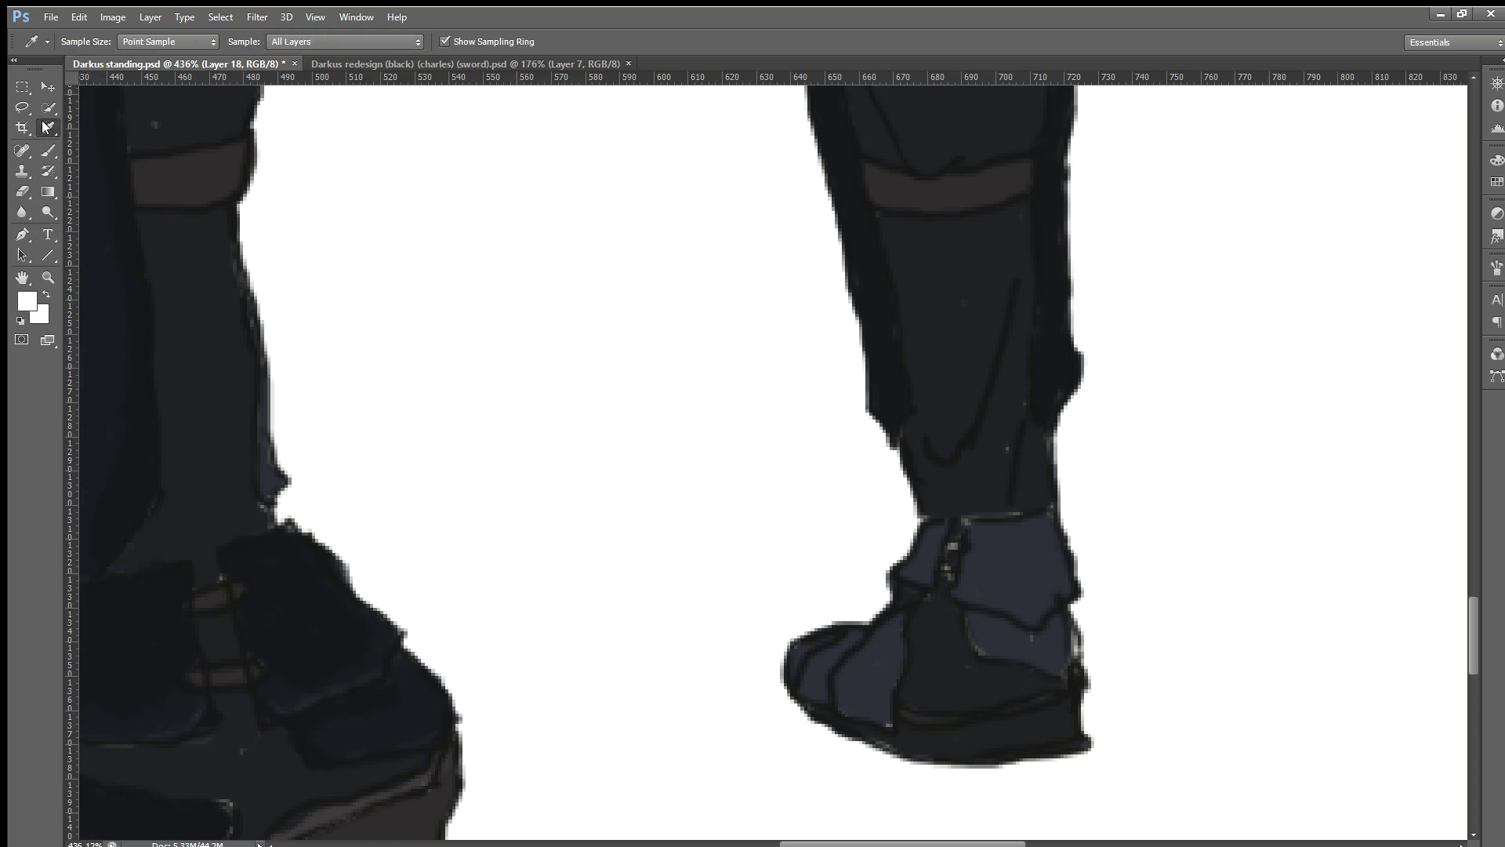
{"action": "left_click", "coordinate": [48, 150]}
{"action": "key", "text": "d"}
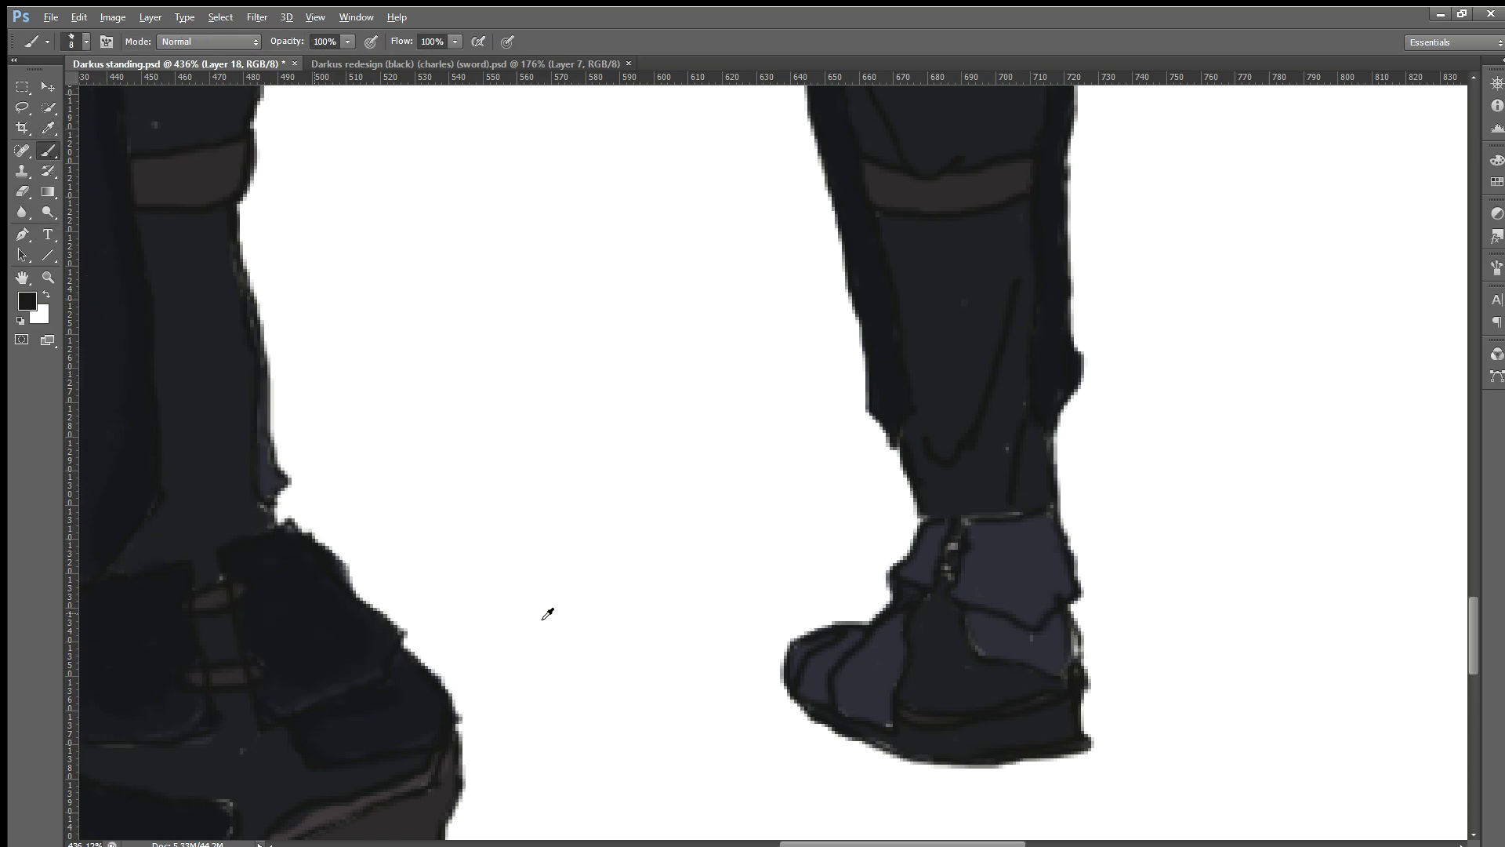